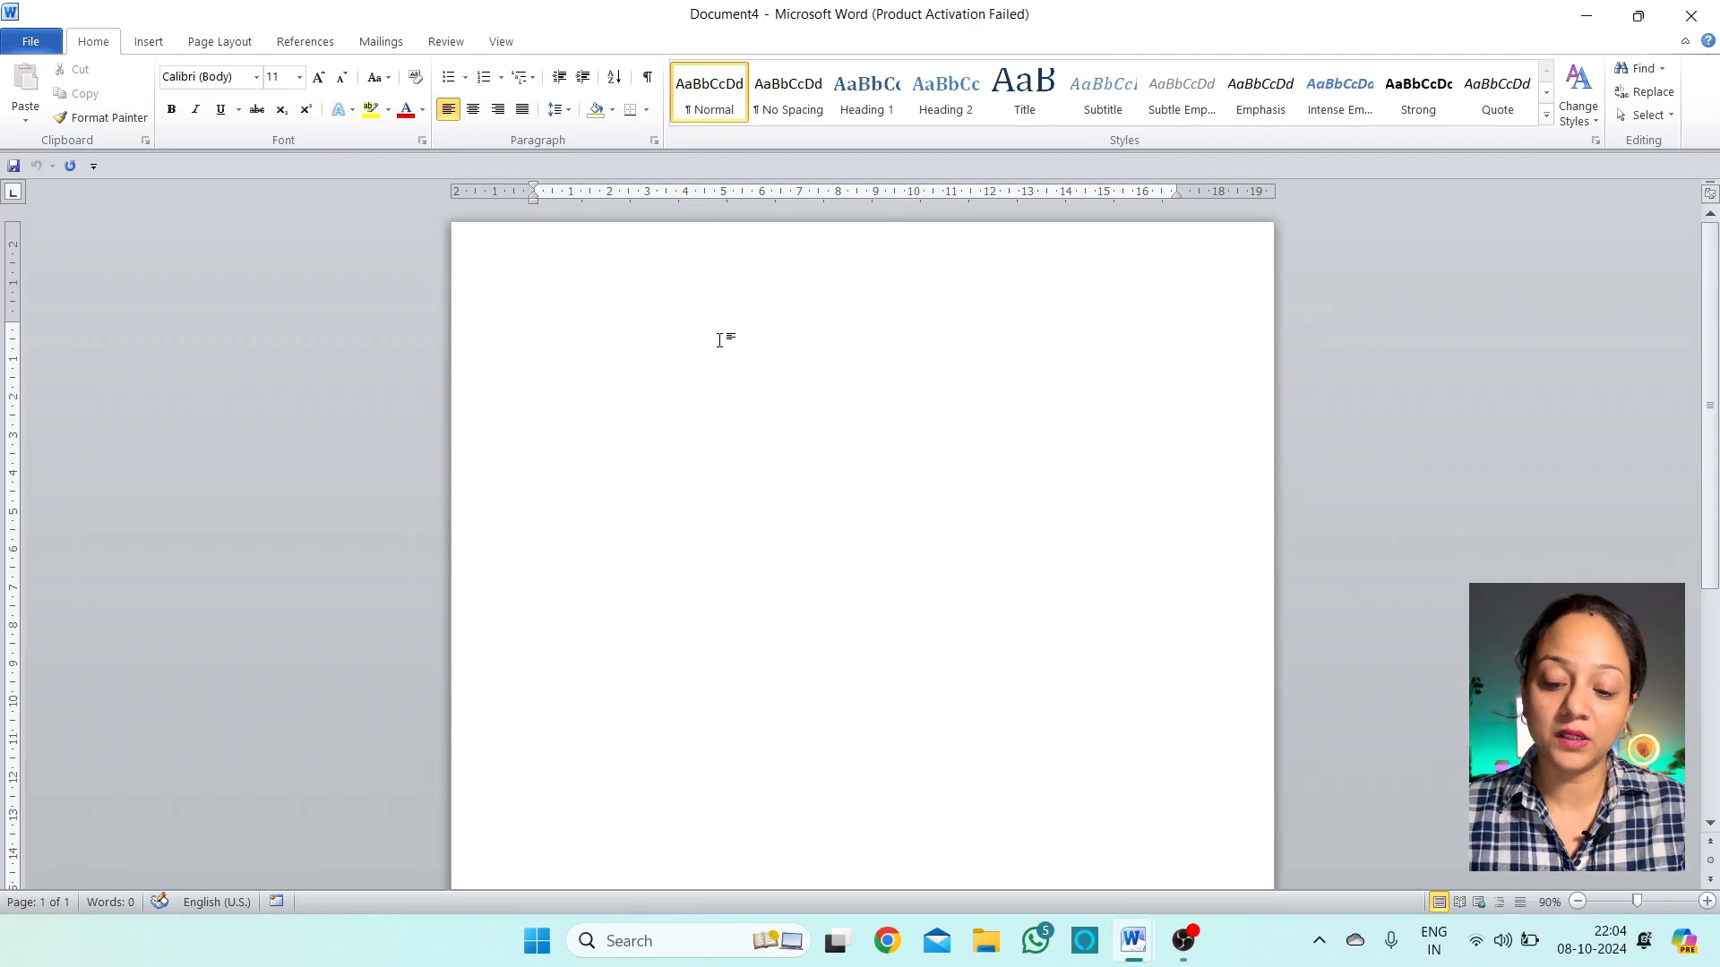
Generate sample text with =rand(), undo it, then enter =rand(2,2) instead
{"action": "type", "text": "=ra"}
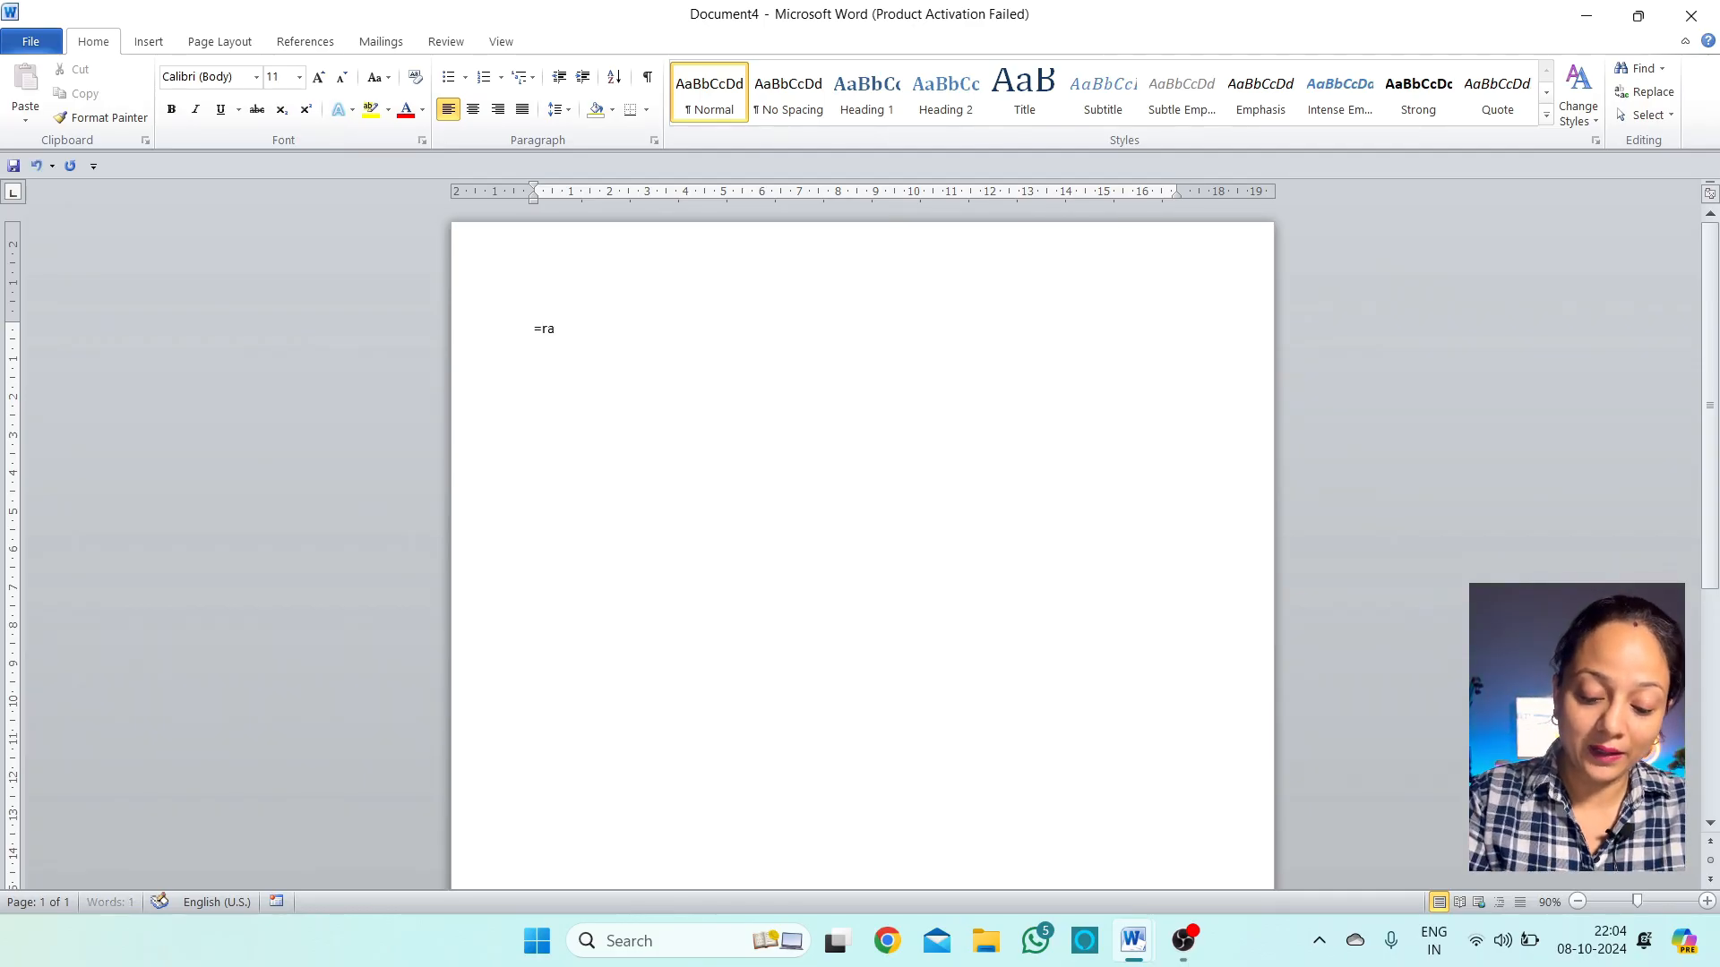
{"action": "type", "text": "nd"}
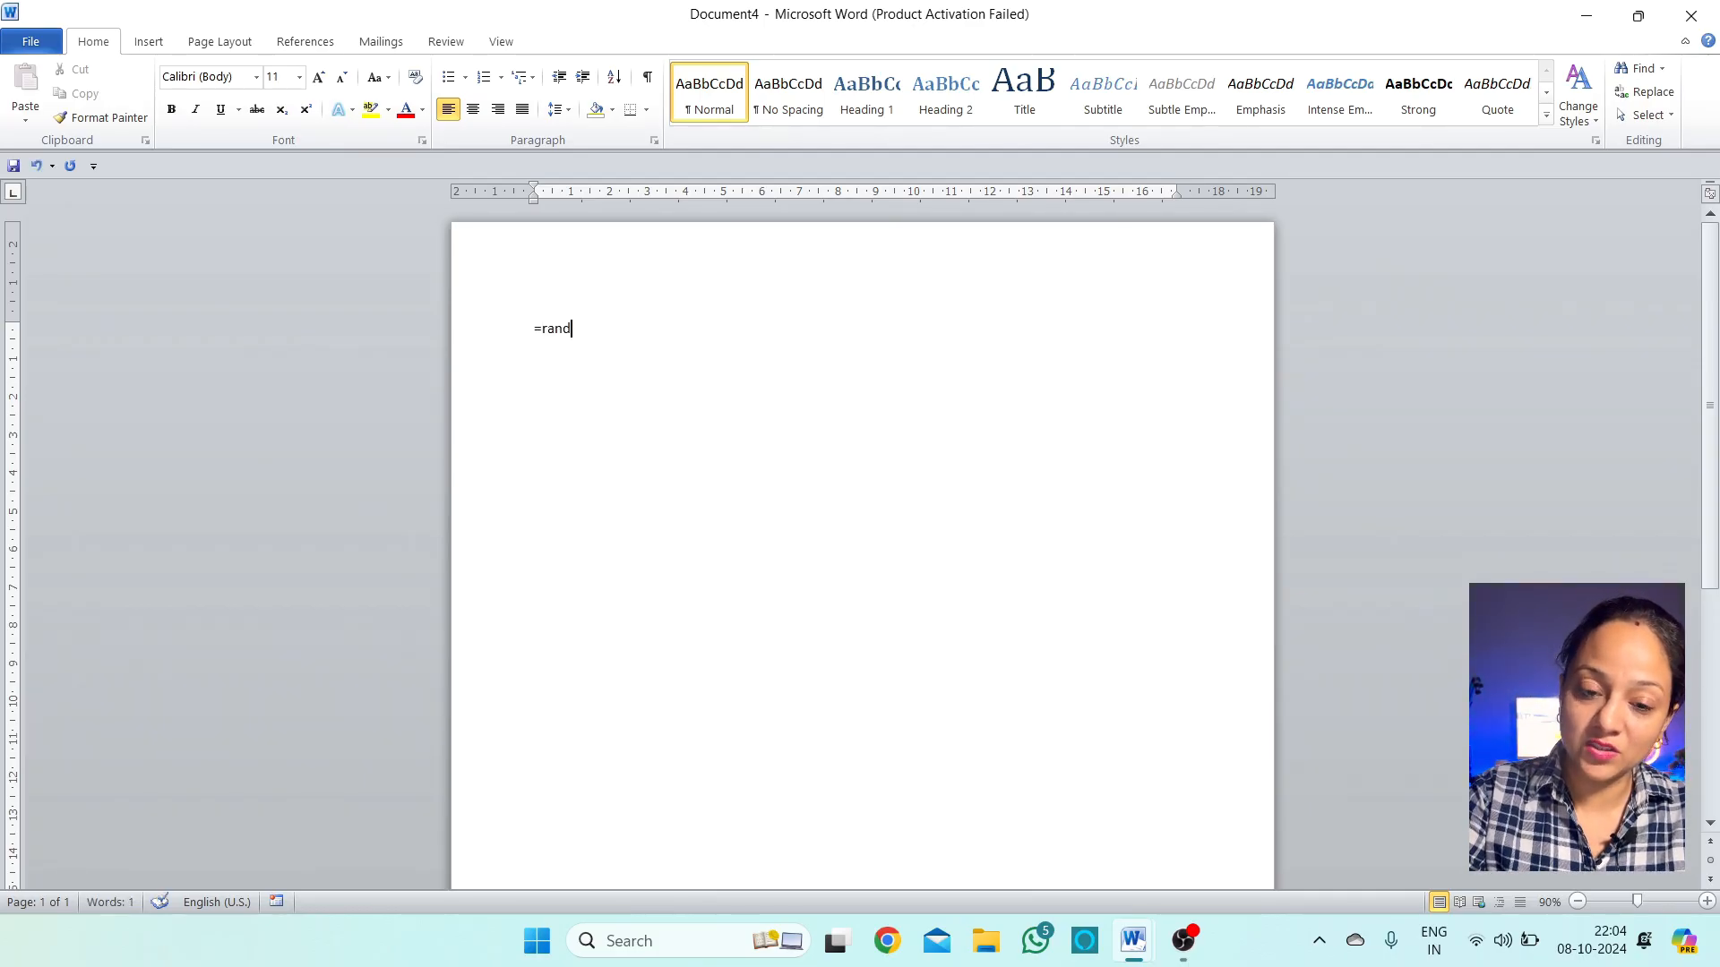
{"action": "type", "text": "()"}
{"action": "key", "text": "Return"}
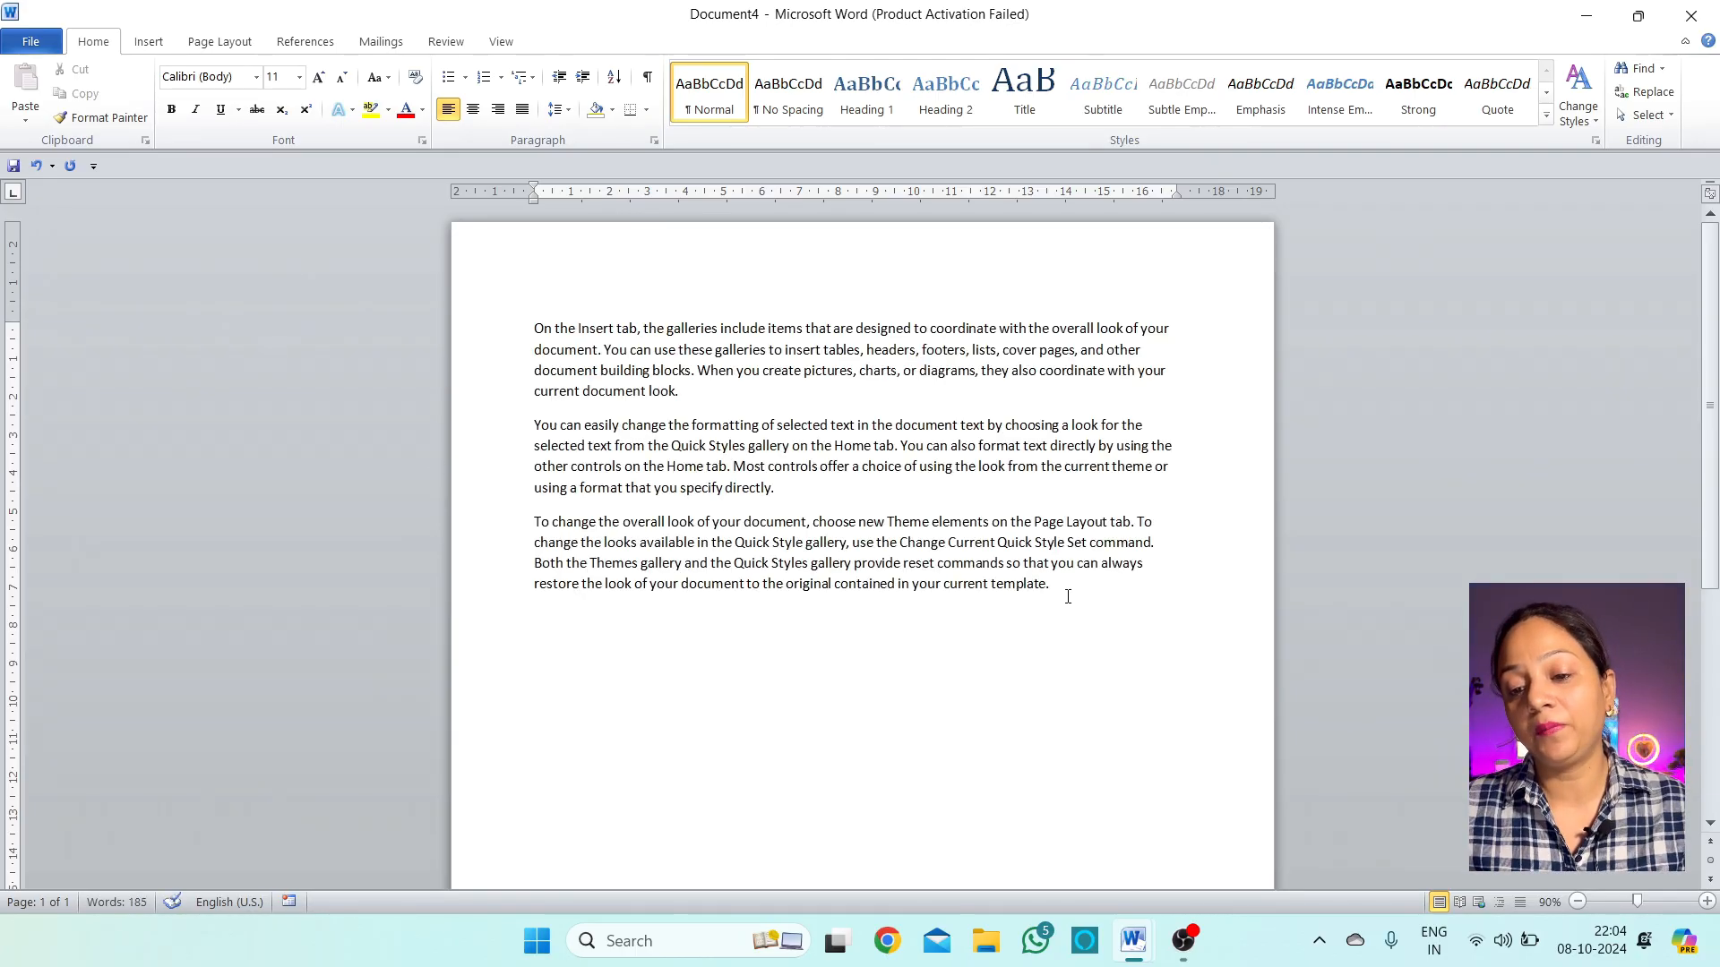
{"action": "key", "text": "ctrl+a"}
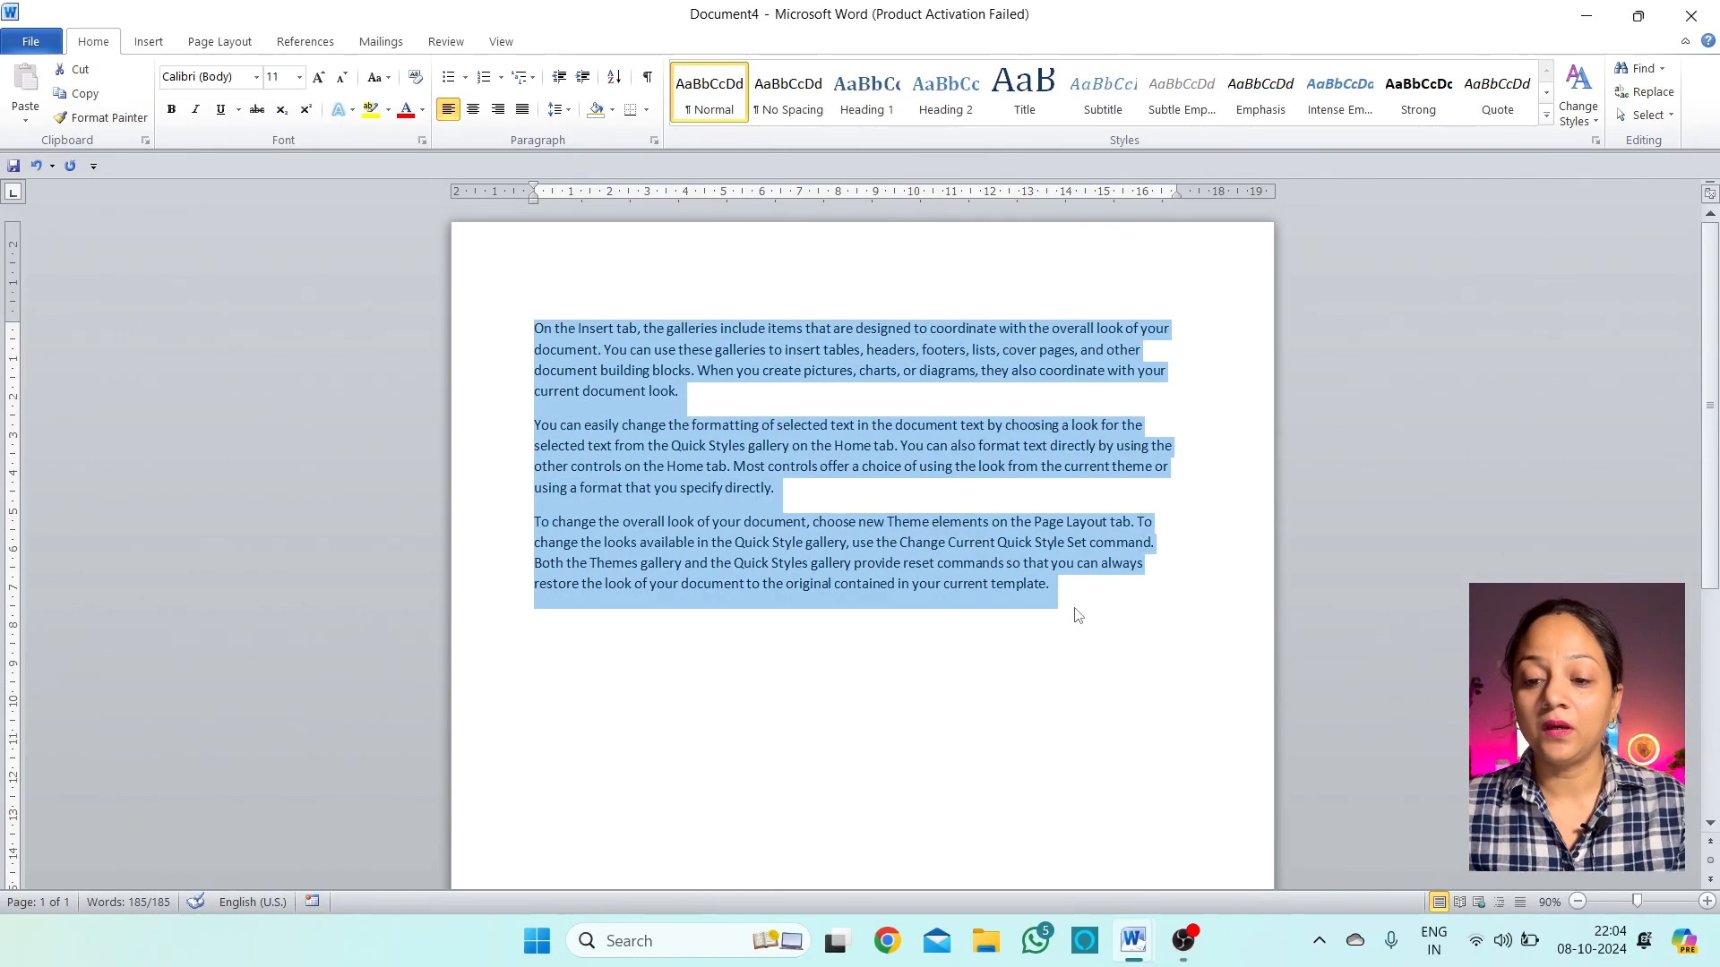
{"action": "left_click", "coordinate": [1075, 608]}
{"action": "key", "text": "ctrl+z"}
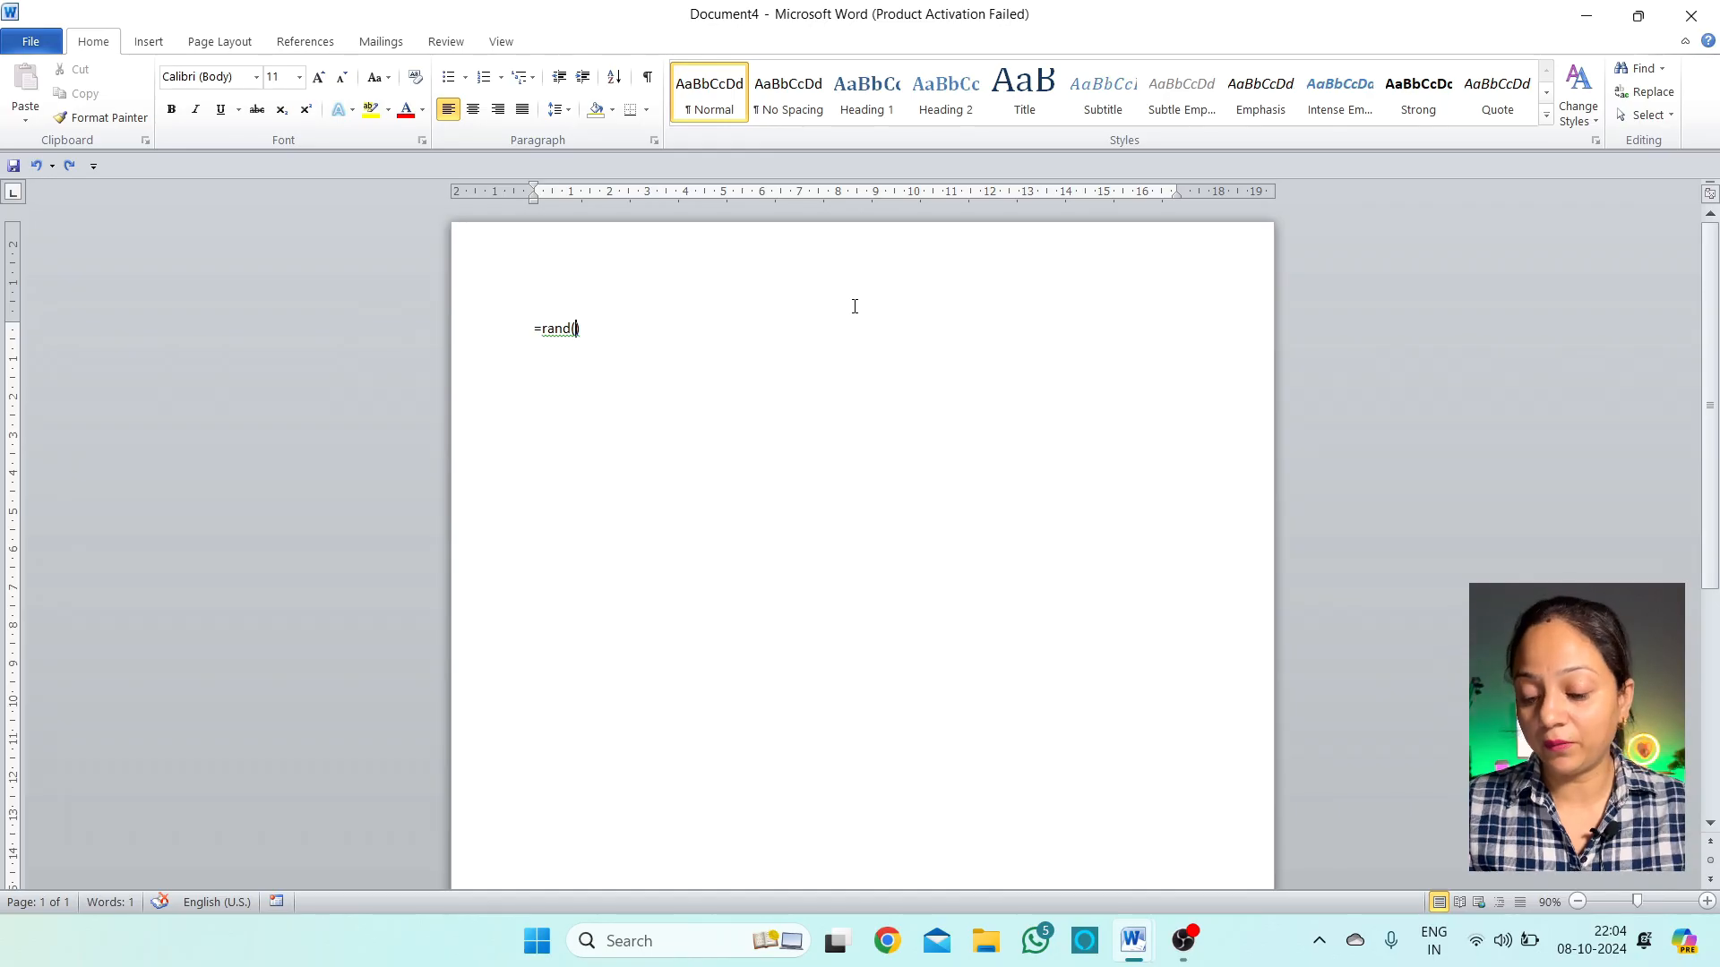
{"action": "type", "text": "2"}
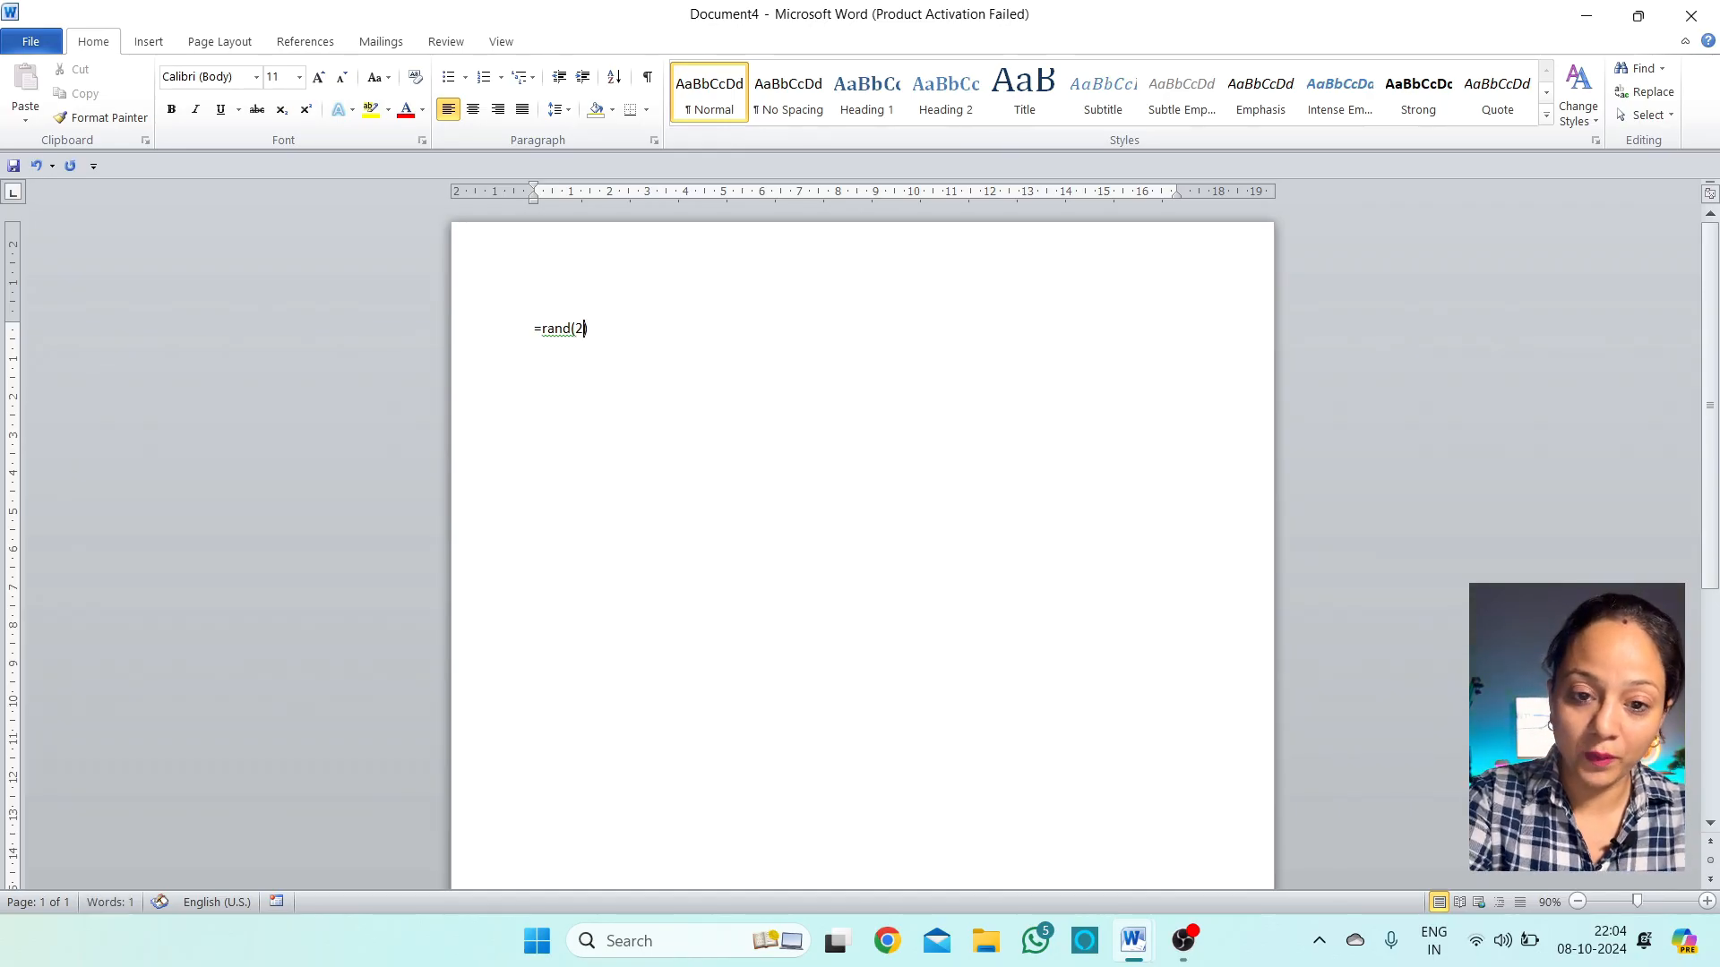
{"action": "type", "text": ","}
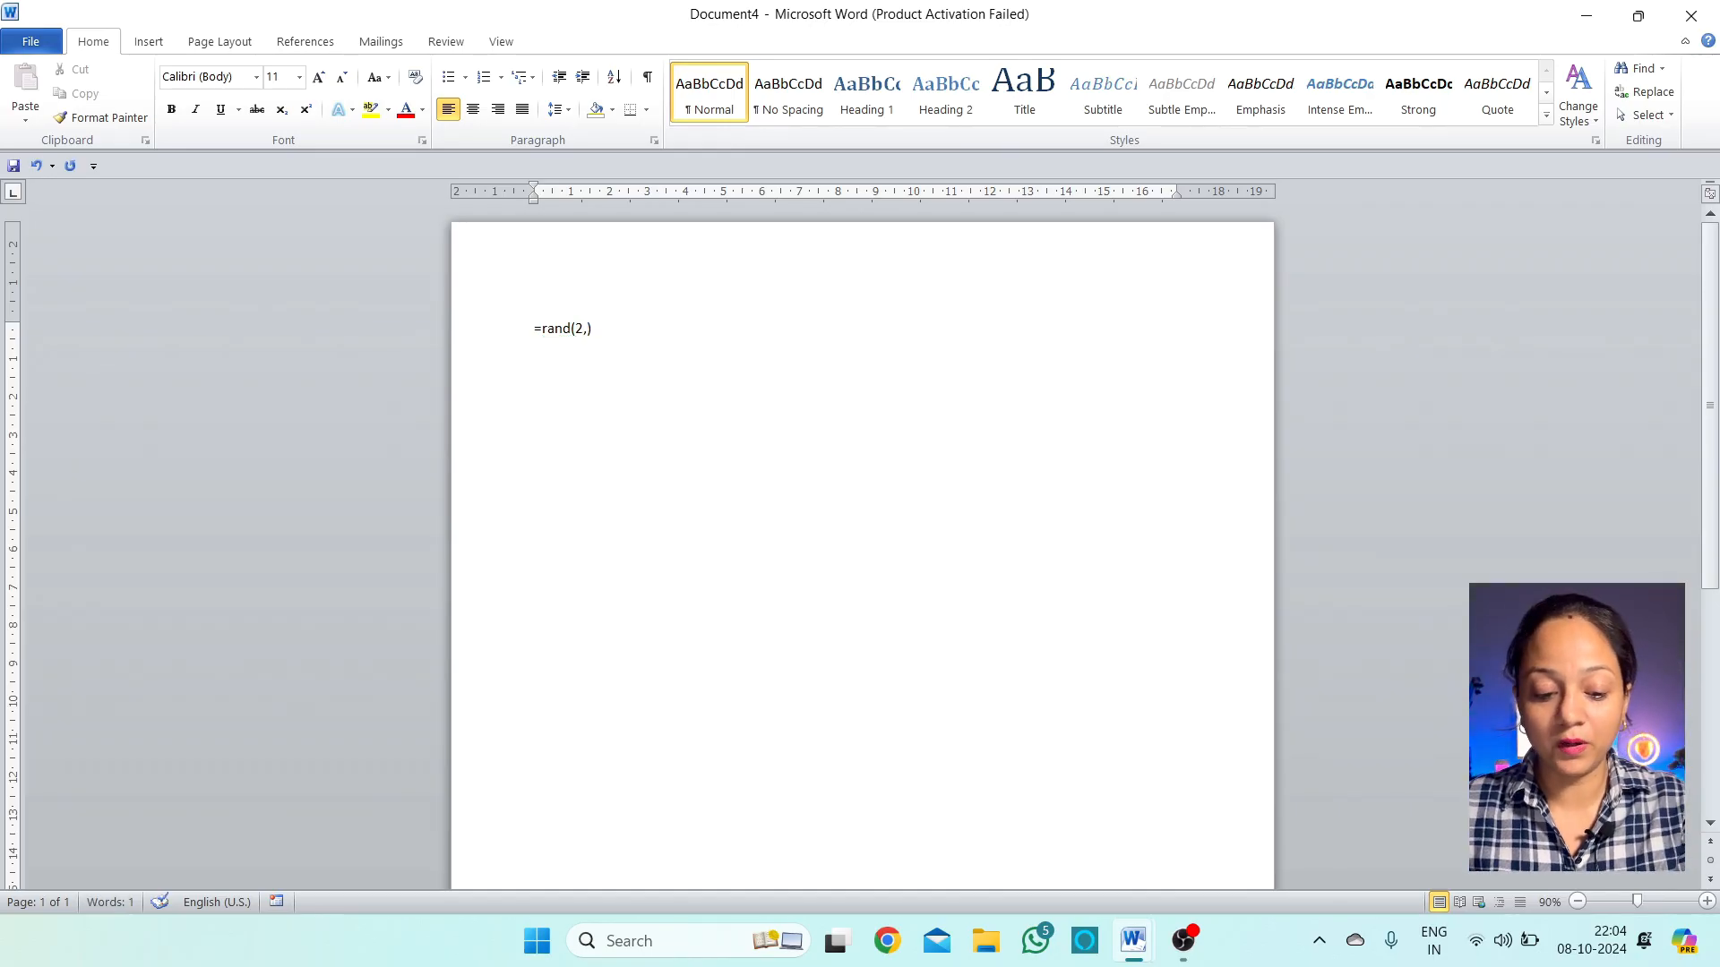
{"action": "type", "text": "2"}
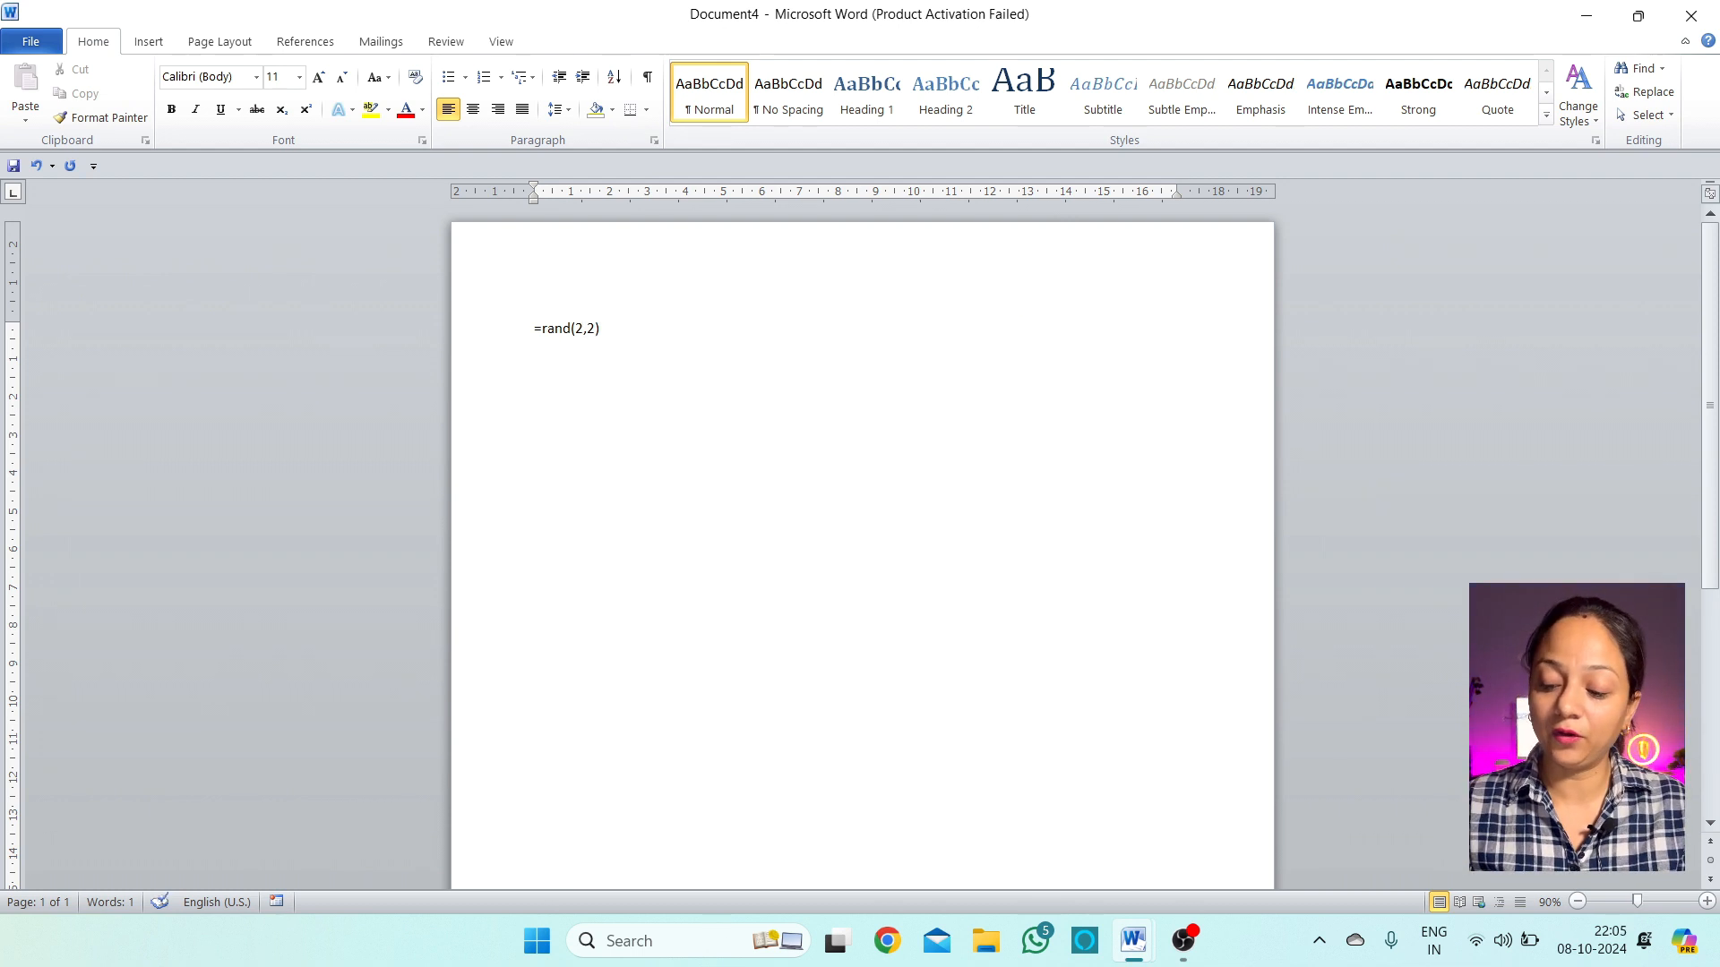
{"action": "key", "text": "Return"}
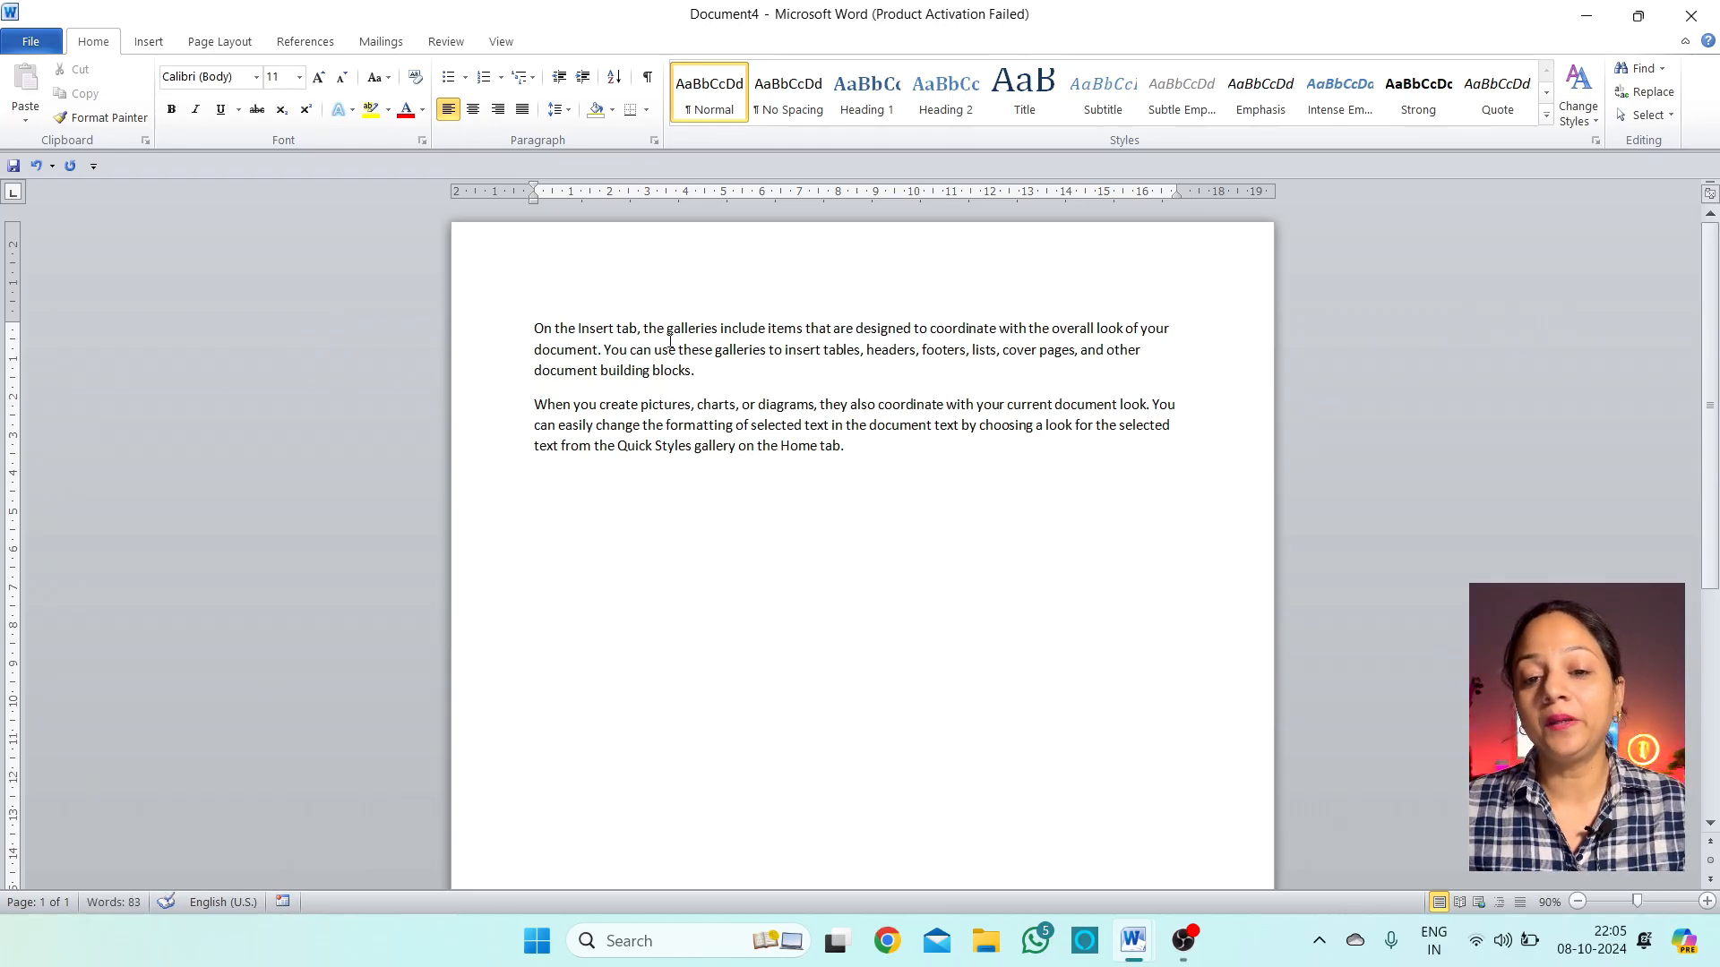
Cut 'On the Insert tab,' from the first paragraph and paste it as a new final line
{"action": "left_click", "coordinate": [708, 377]}
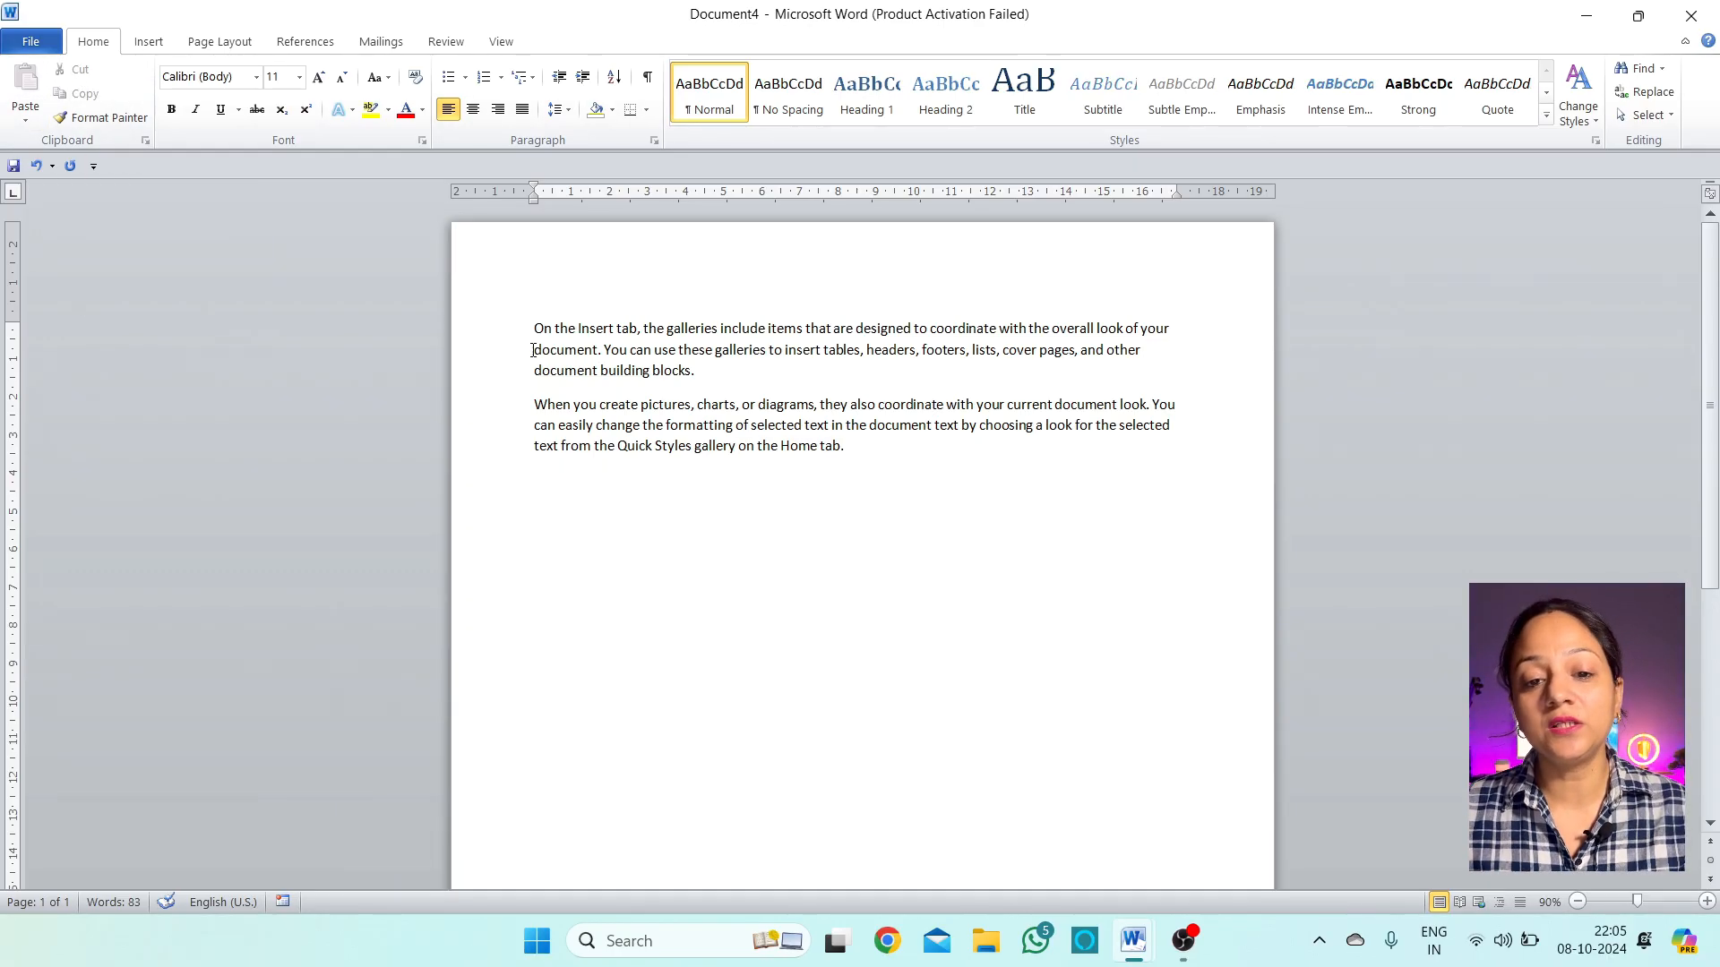
{"action": "left_click_drag", "start_coordinate": [535, 328], "coordinate": [644, 328]}
{"action": "key", "text": "ctrl+c"}
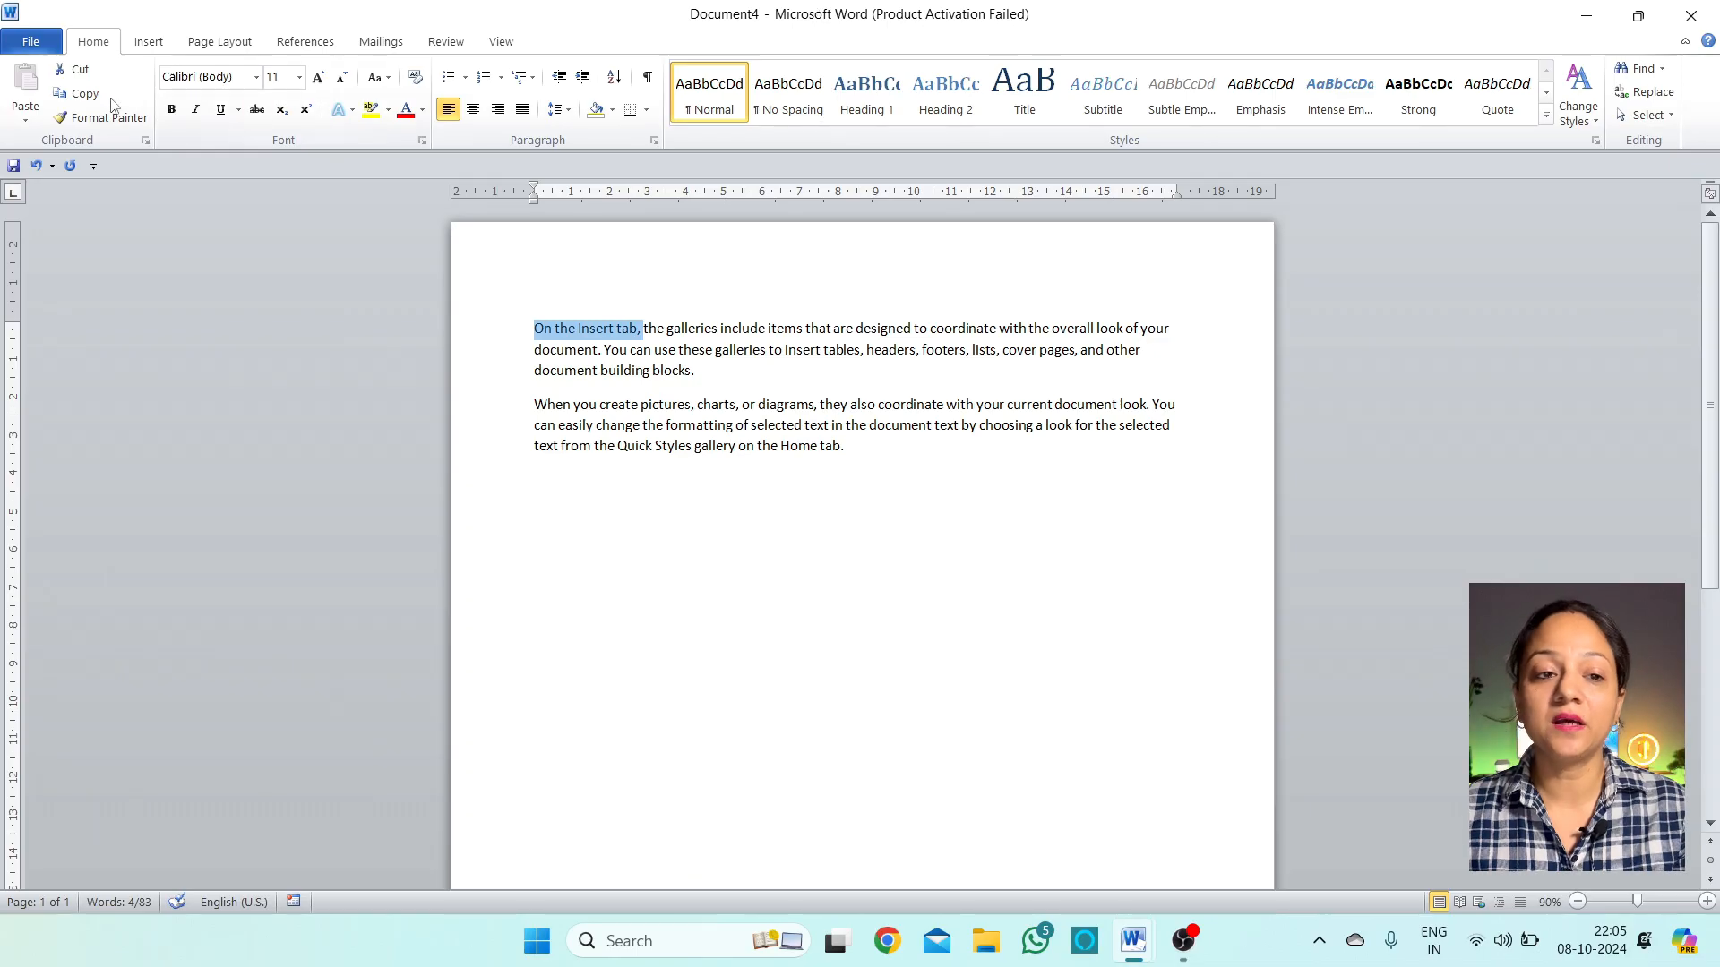
{"action": "left_click", "coordinate": [72, 69]}
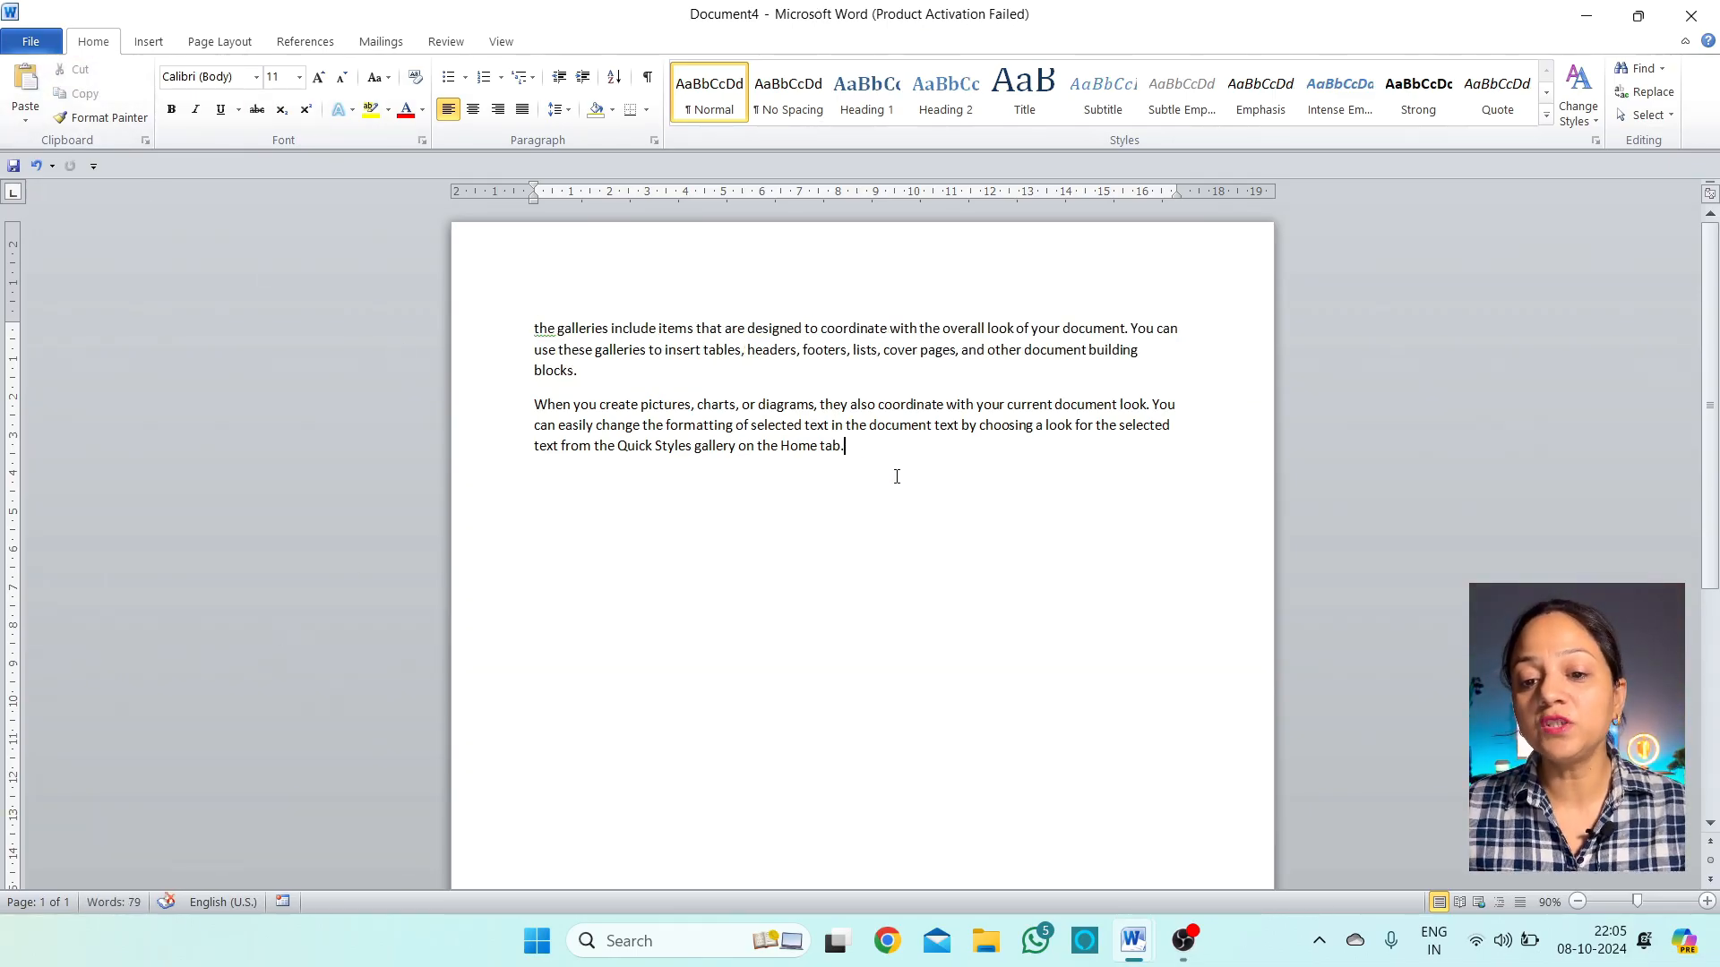
{"action": "key", "text": "Return"}
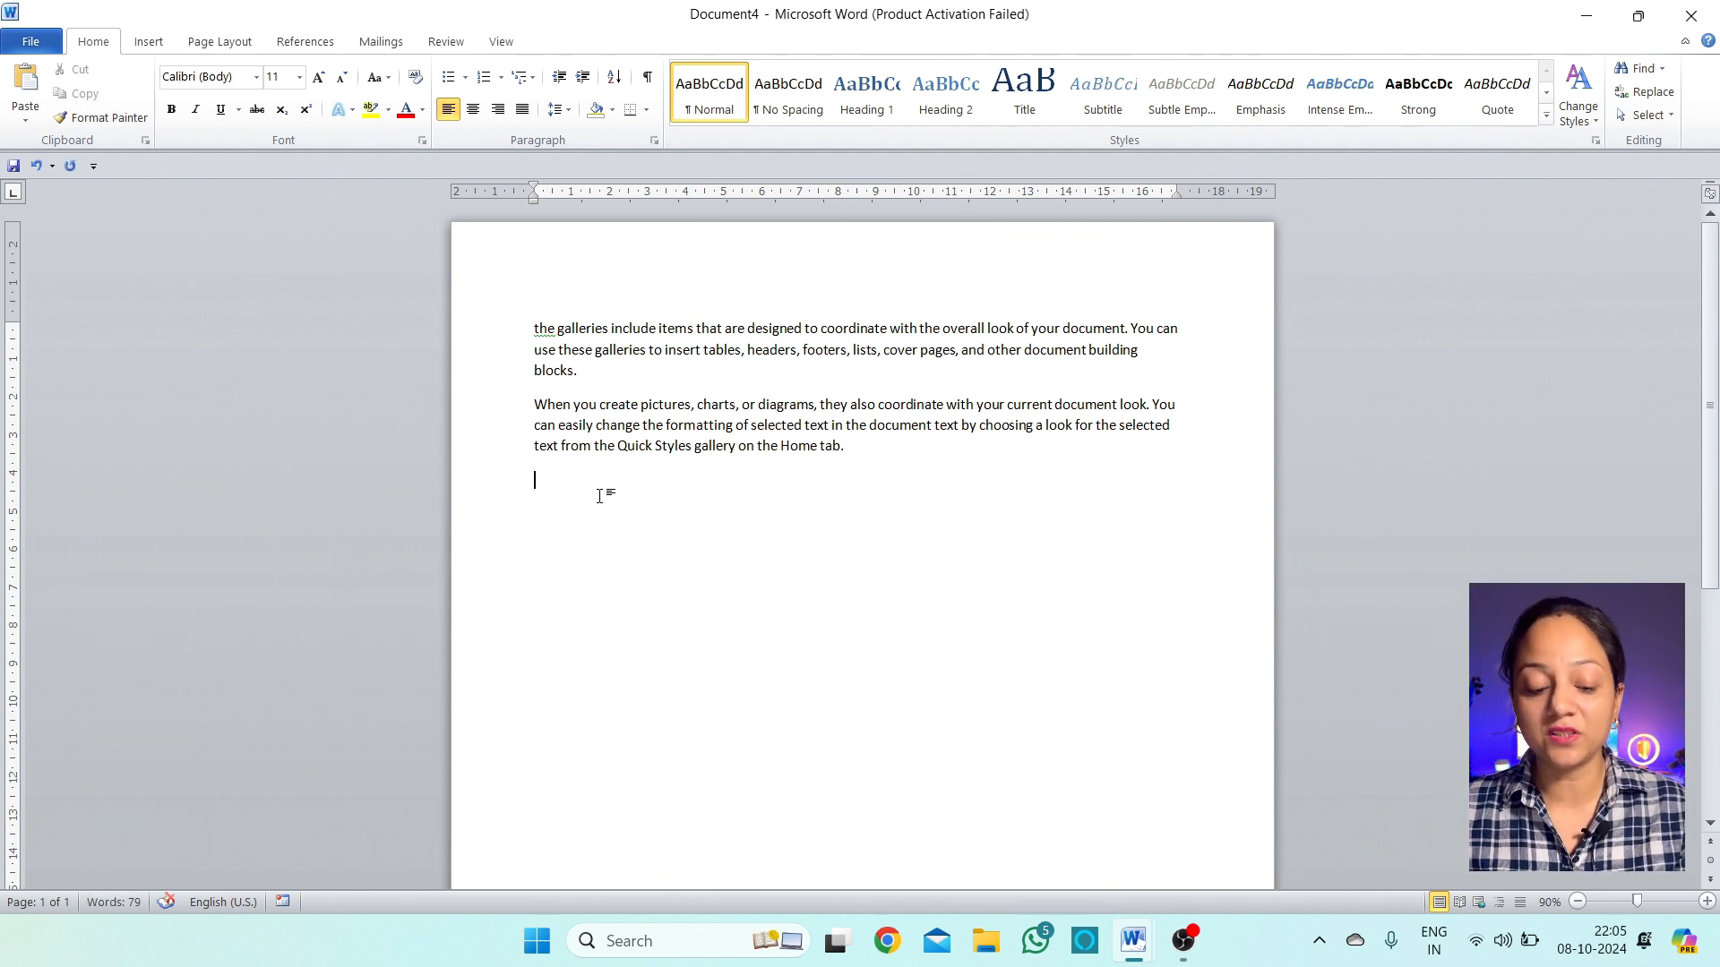
{"action": "left_click", "coordinate": [25, 79]}
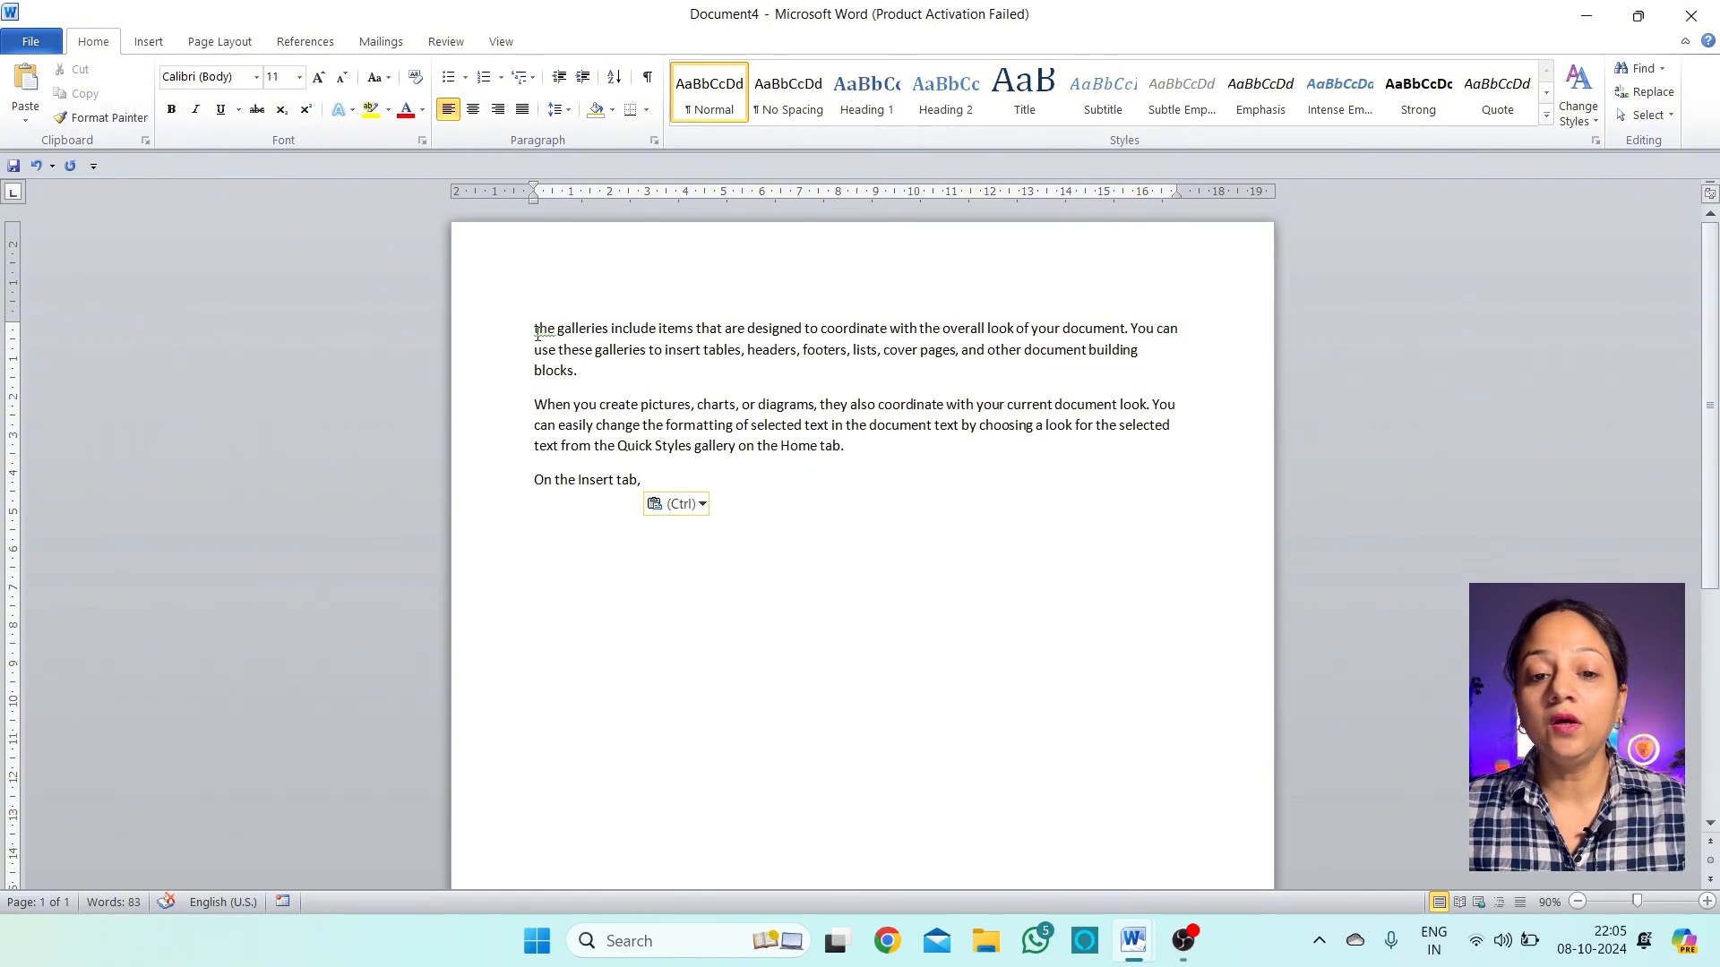
{"action": "left_click_drag", "start_coordinate": [535, 329], "coordinate": [852, 314]}
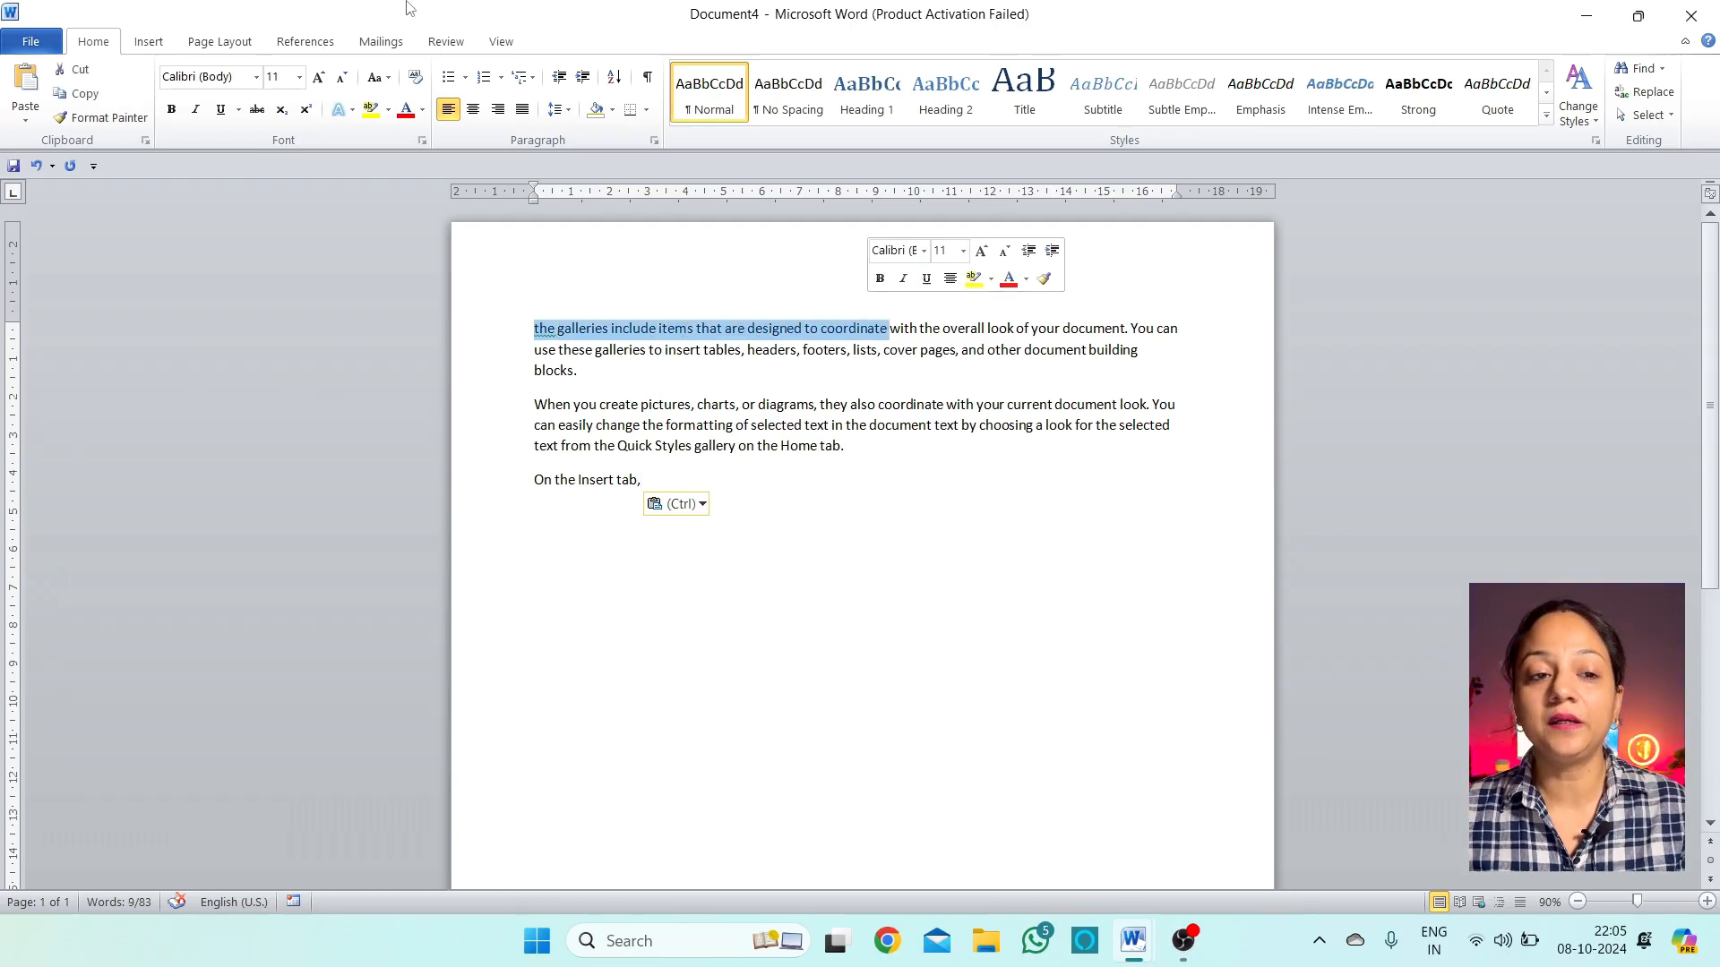
Copy 'the galleries include items that are designed to coordinate' onto a new line after 'On the Insert tab,'
{"action": "left_click", "coordinate": [87, 104]}
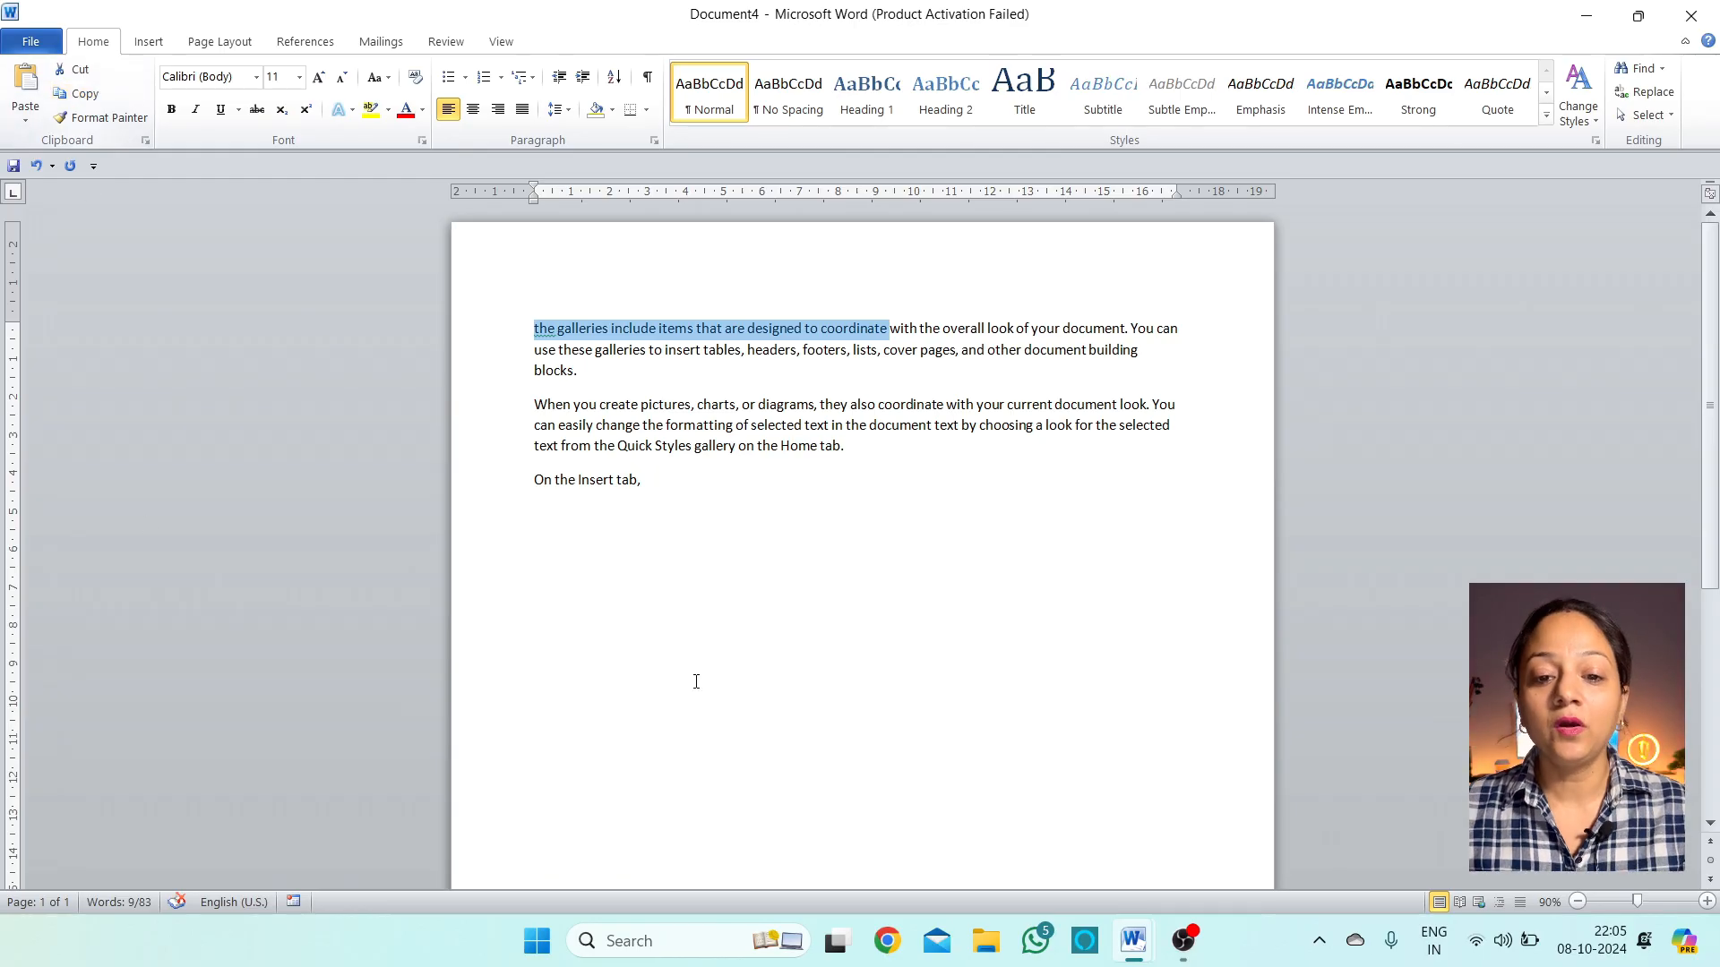
{"action": "left_click", "coordinate": [664, 491]}
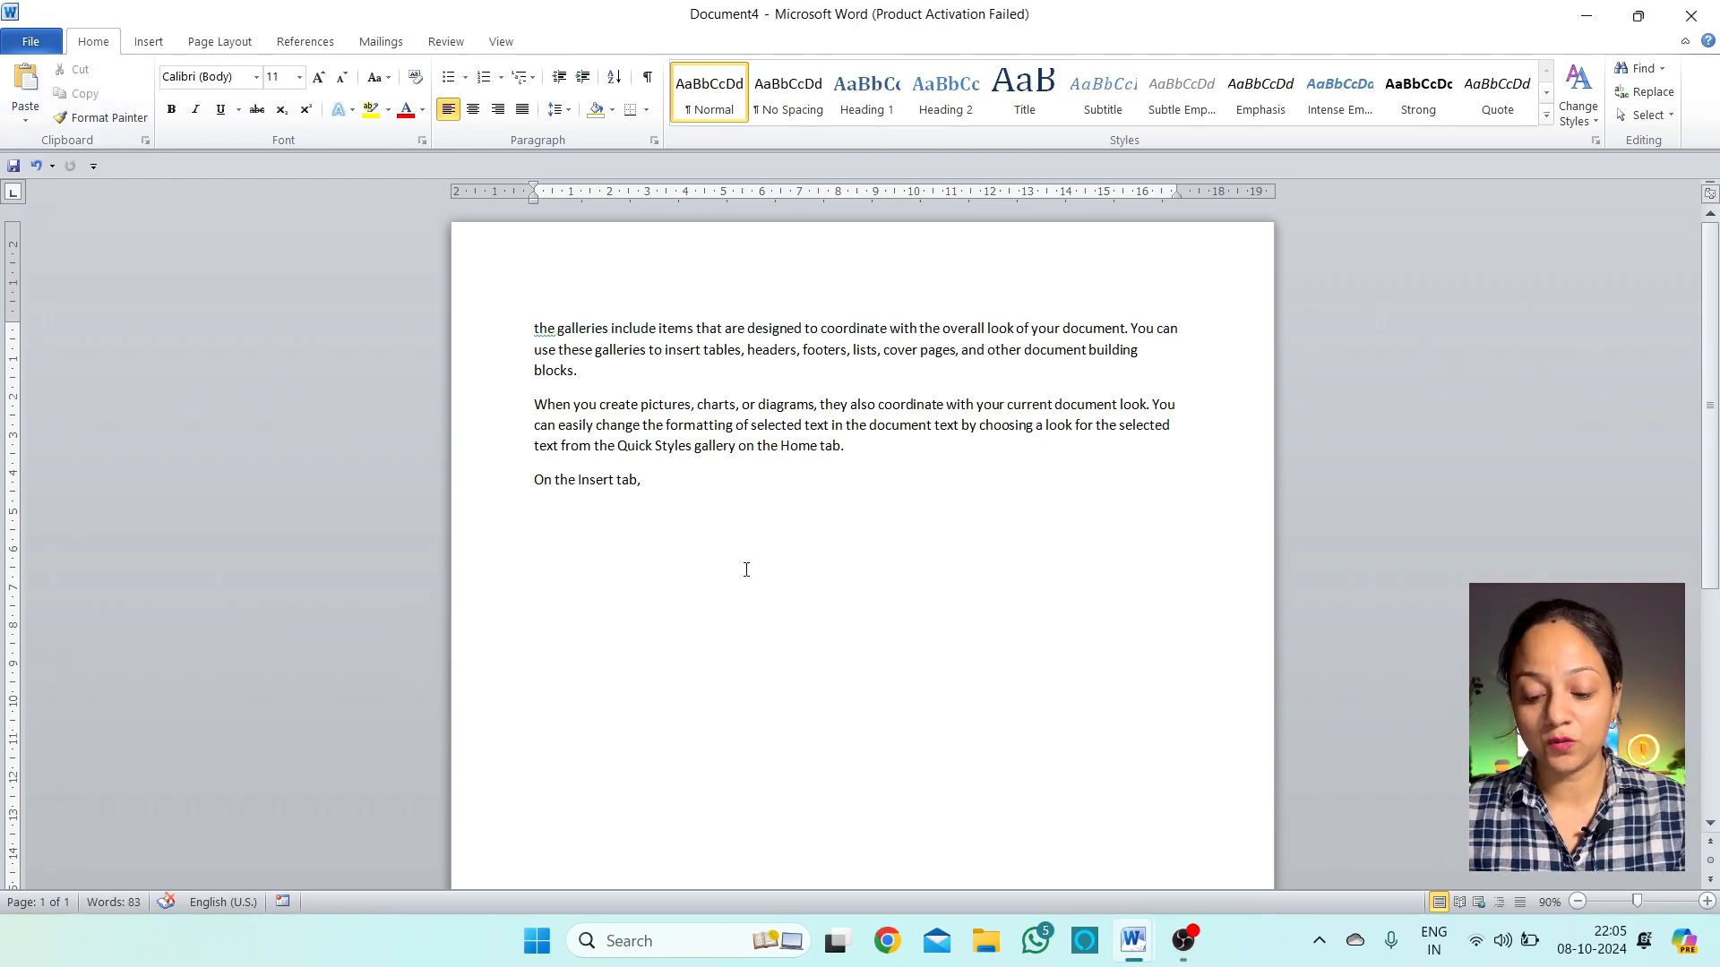
{"action": "key", "text": "Return"}
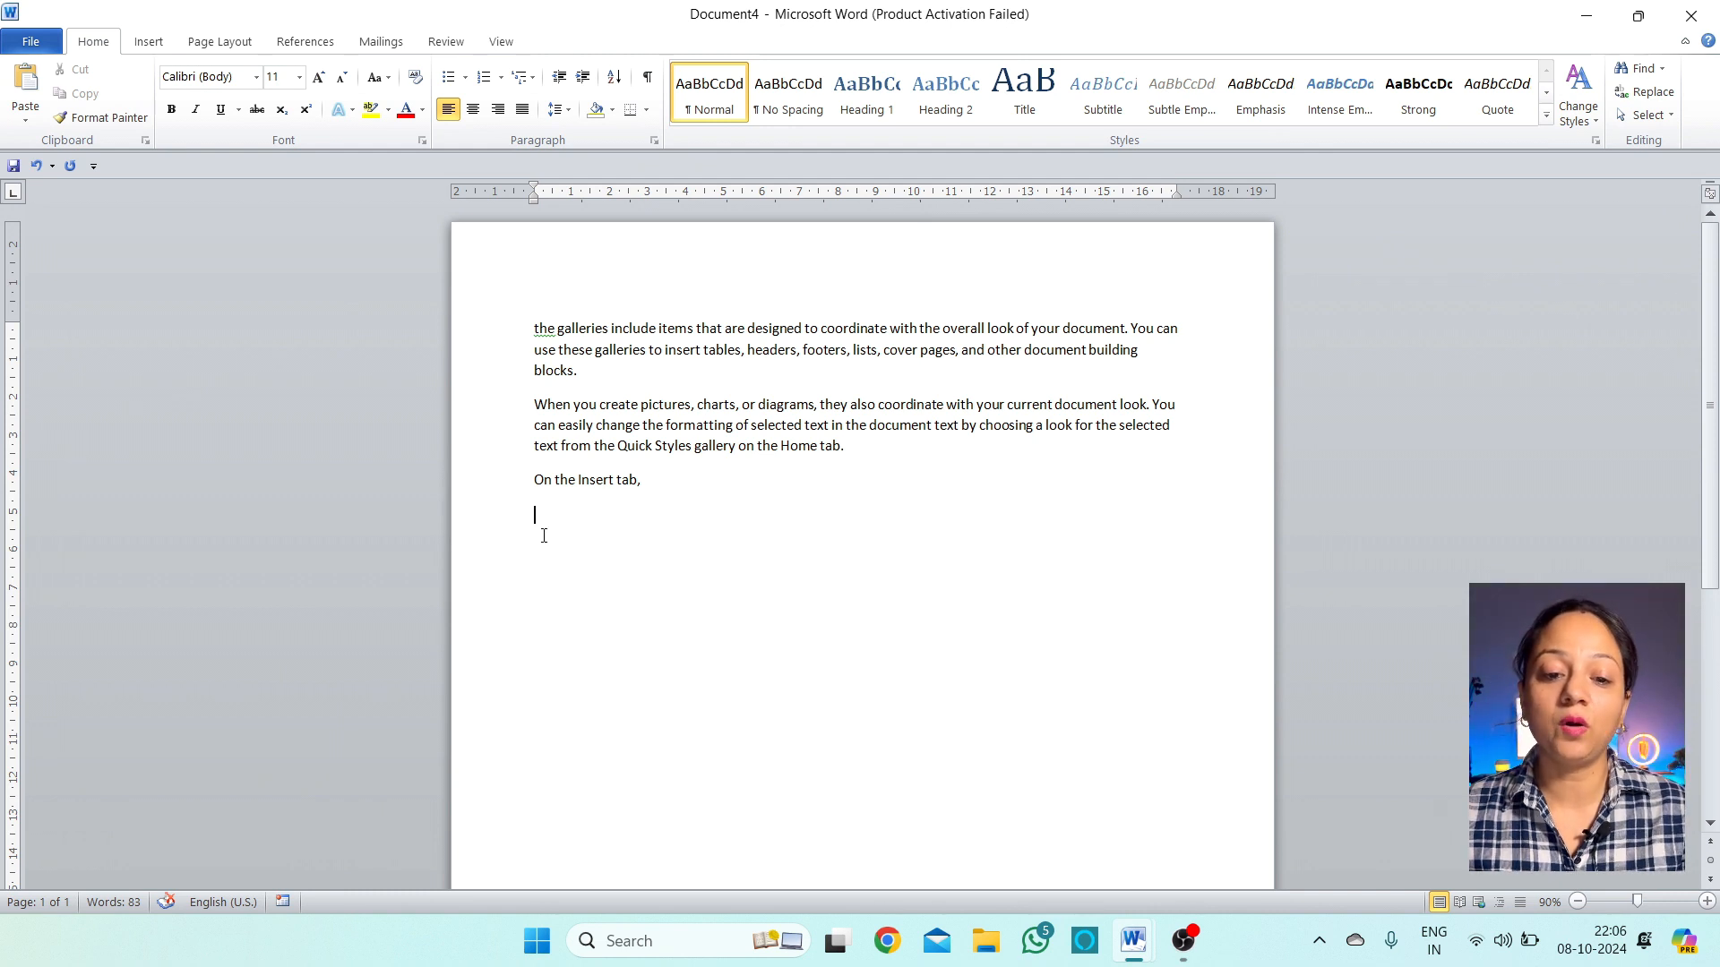
{"action": "left_click", "coordinate": [34, 93]}
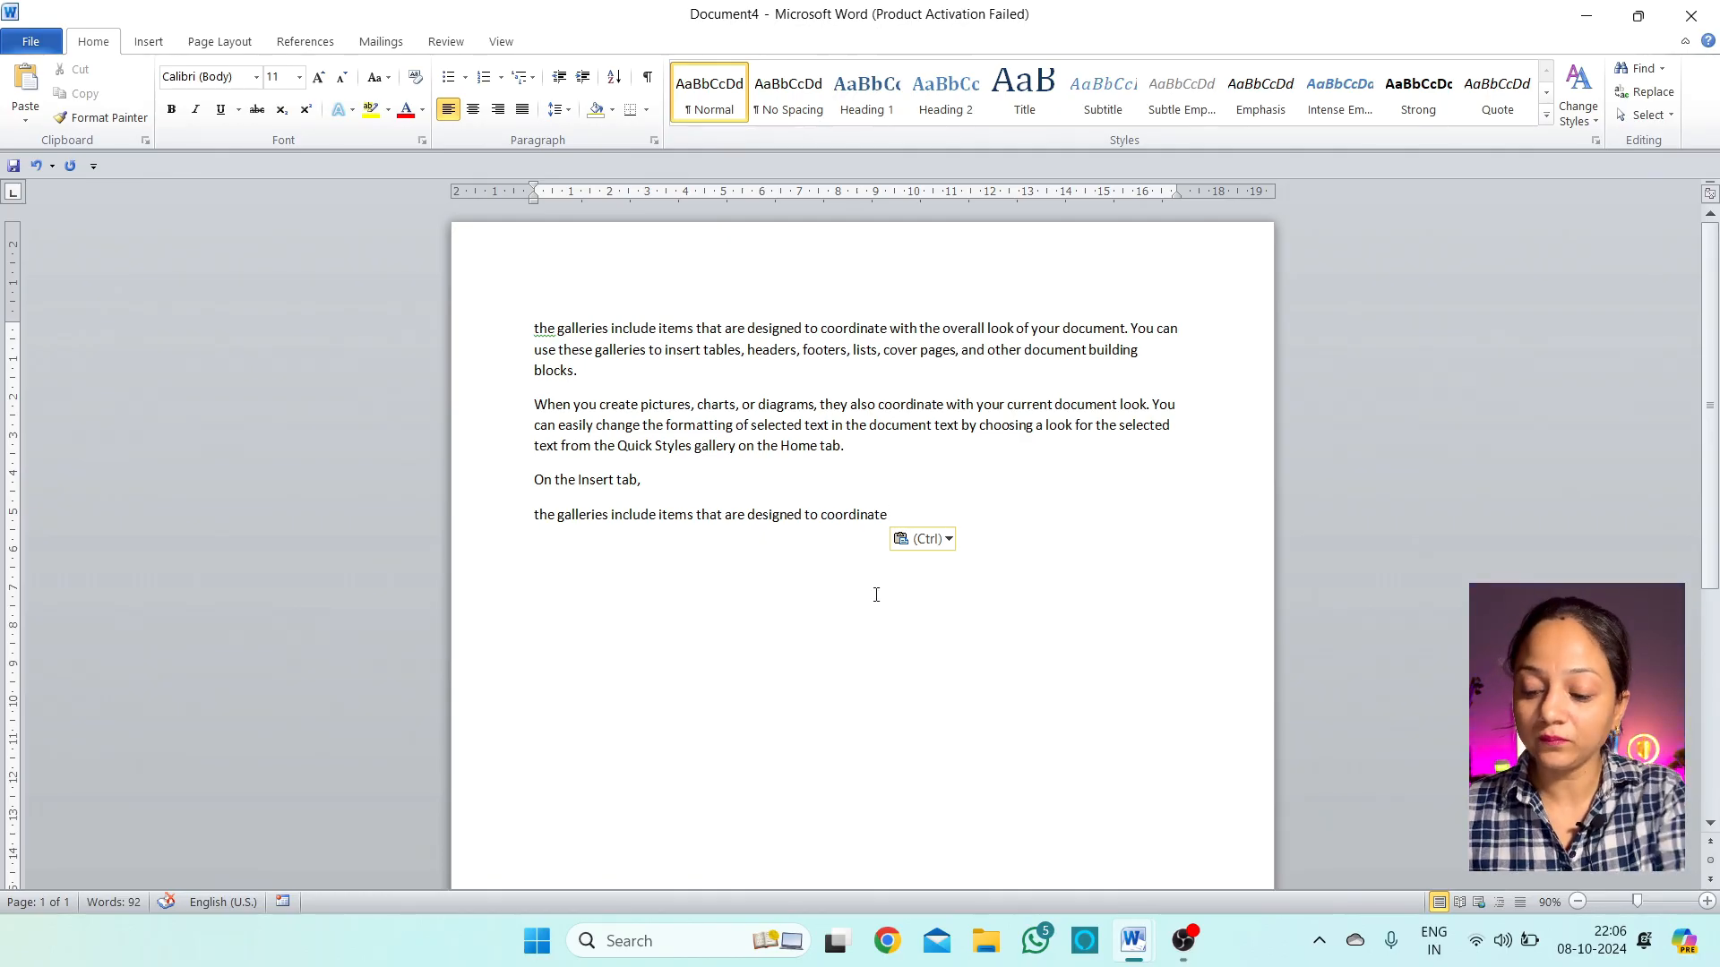
{"action": "key", "text": "Return"}
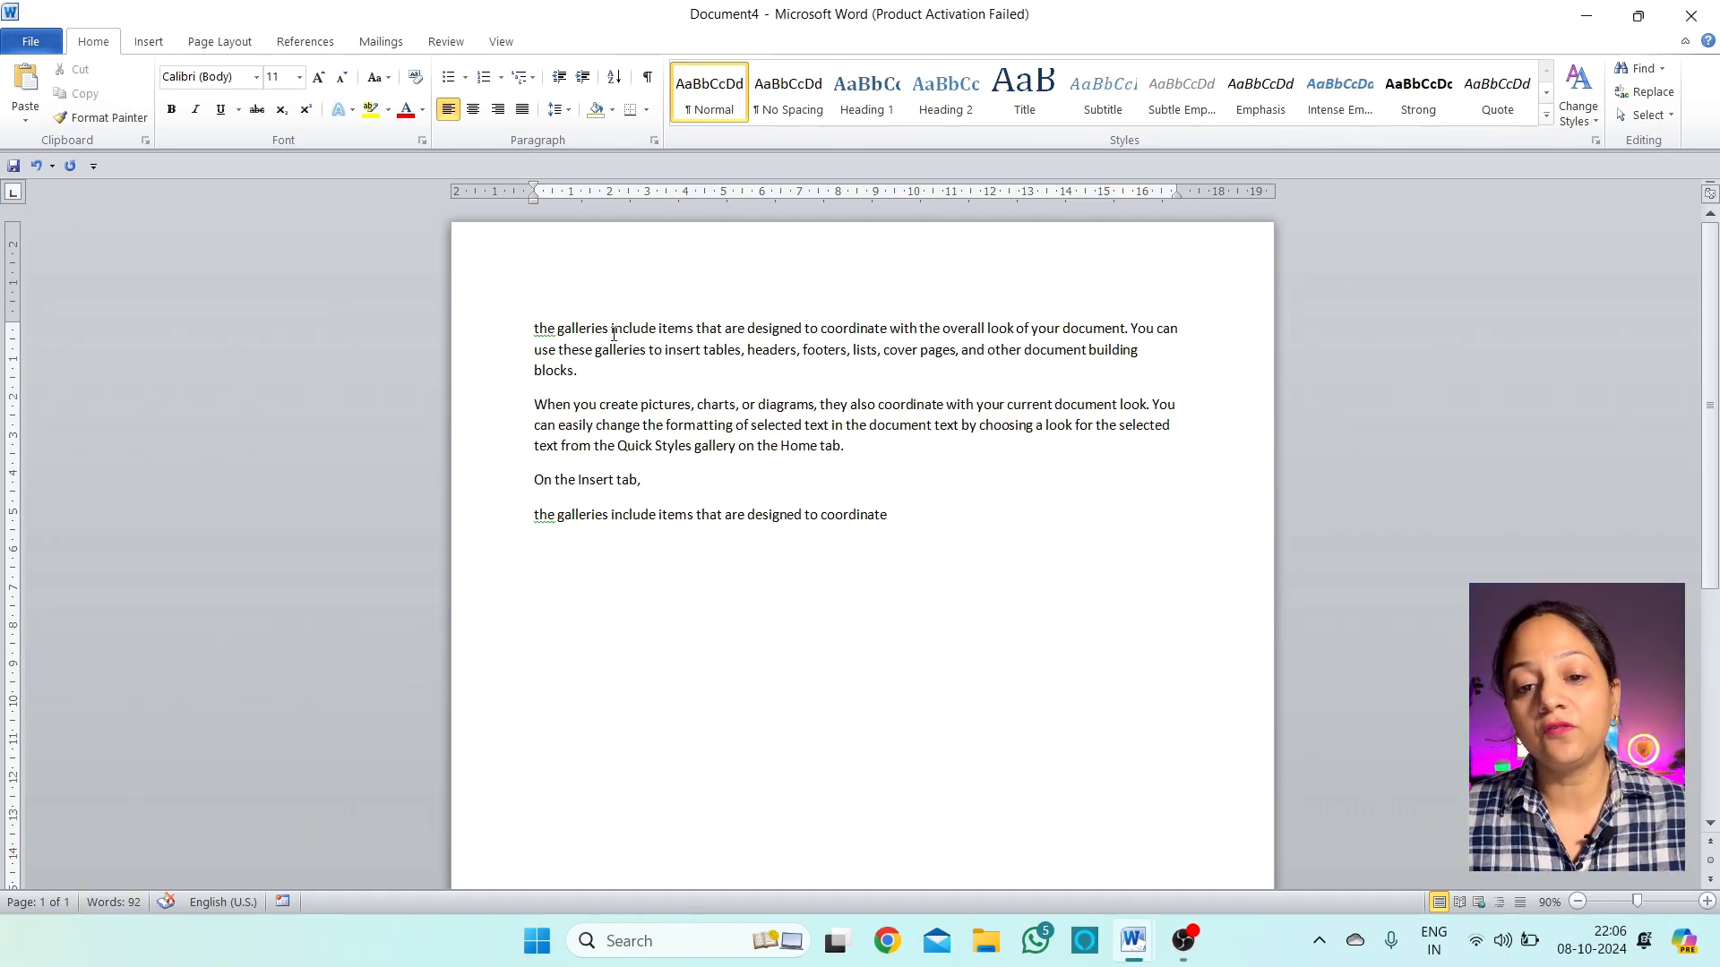
Style 'include items that' as bold, italic, underlined, red Arial Black at size 12
{"action": "left_click_drag", "start_coordinate": [611, 330], "coordinate": [712, 331]}
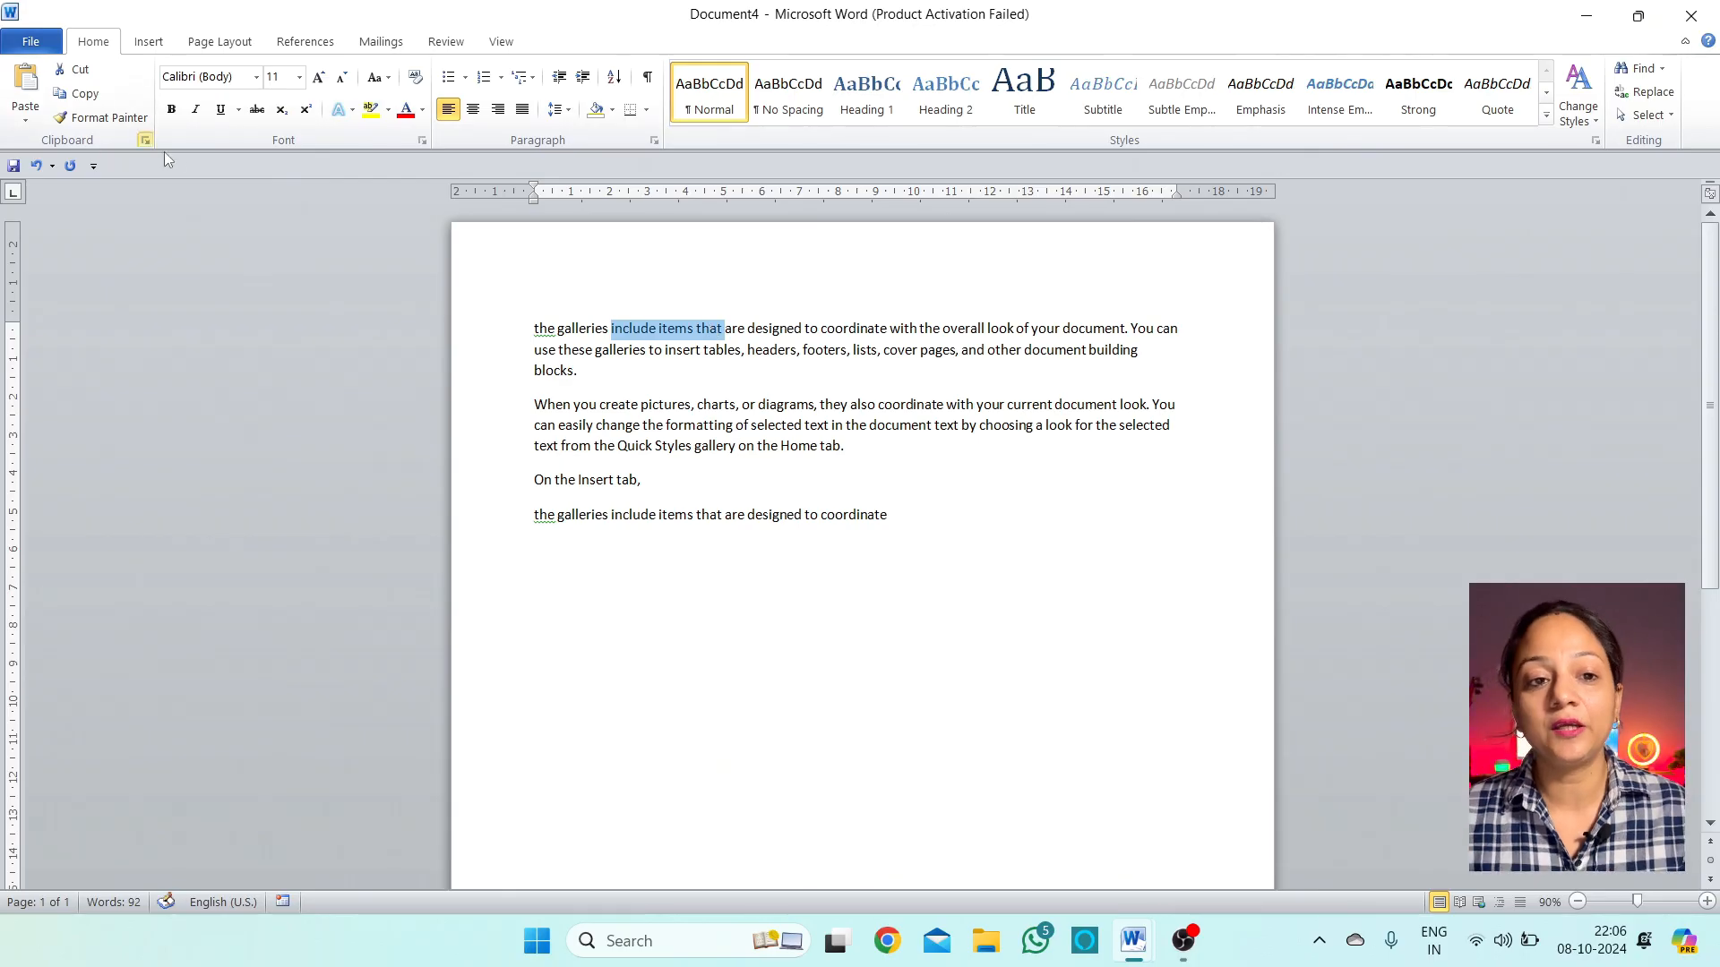
{"action": "left_click", "coordinate": [171, 108]}
{"action": "left_click", "coordinate": [195, 109]}
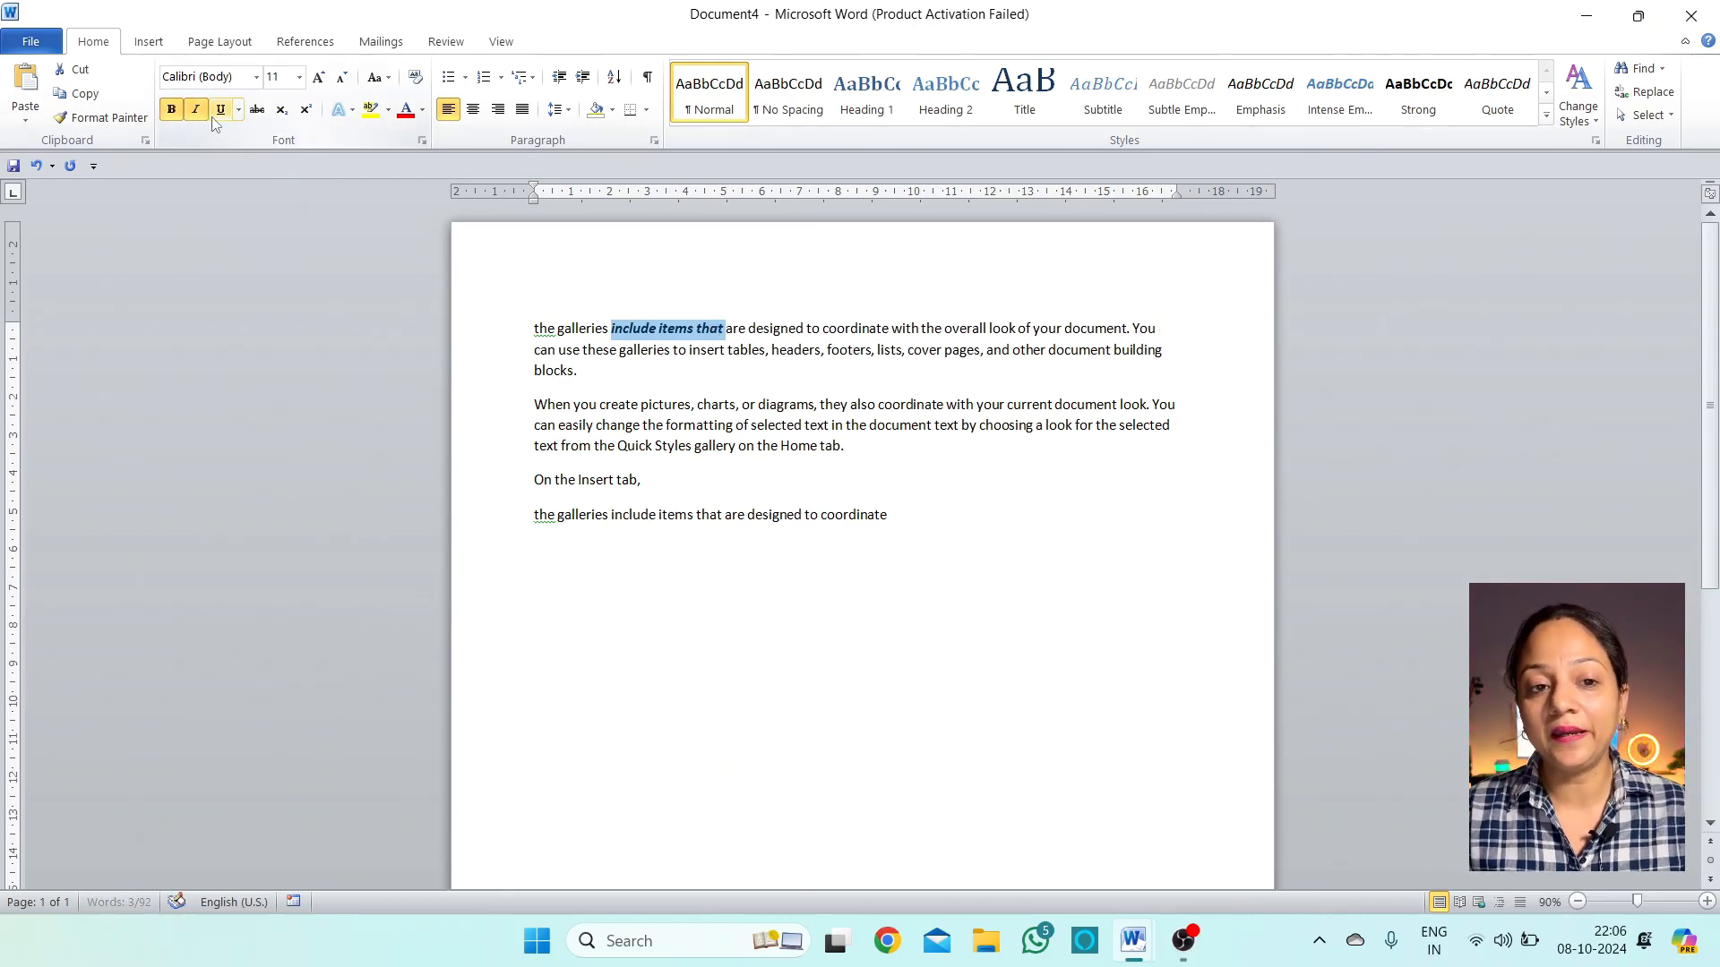
{"action": "left_click", "coordinate": [219, 108]}
{"action": "left_click", "coordinate": [256, 77]}
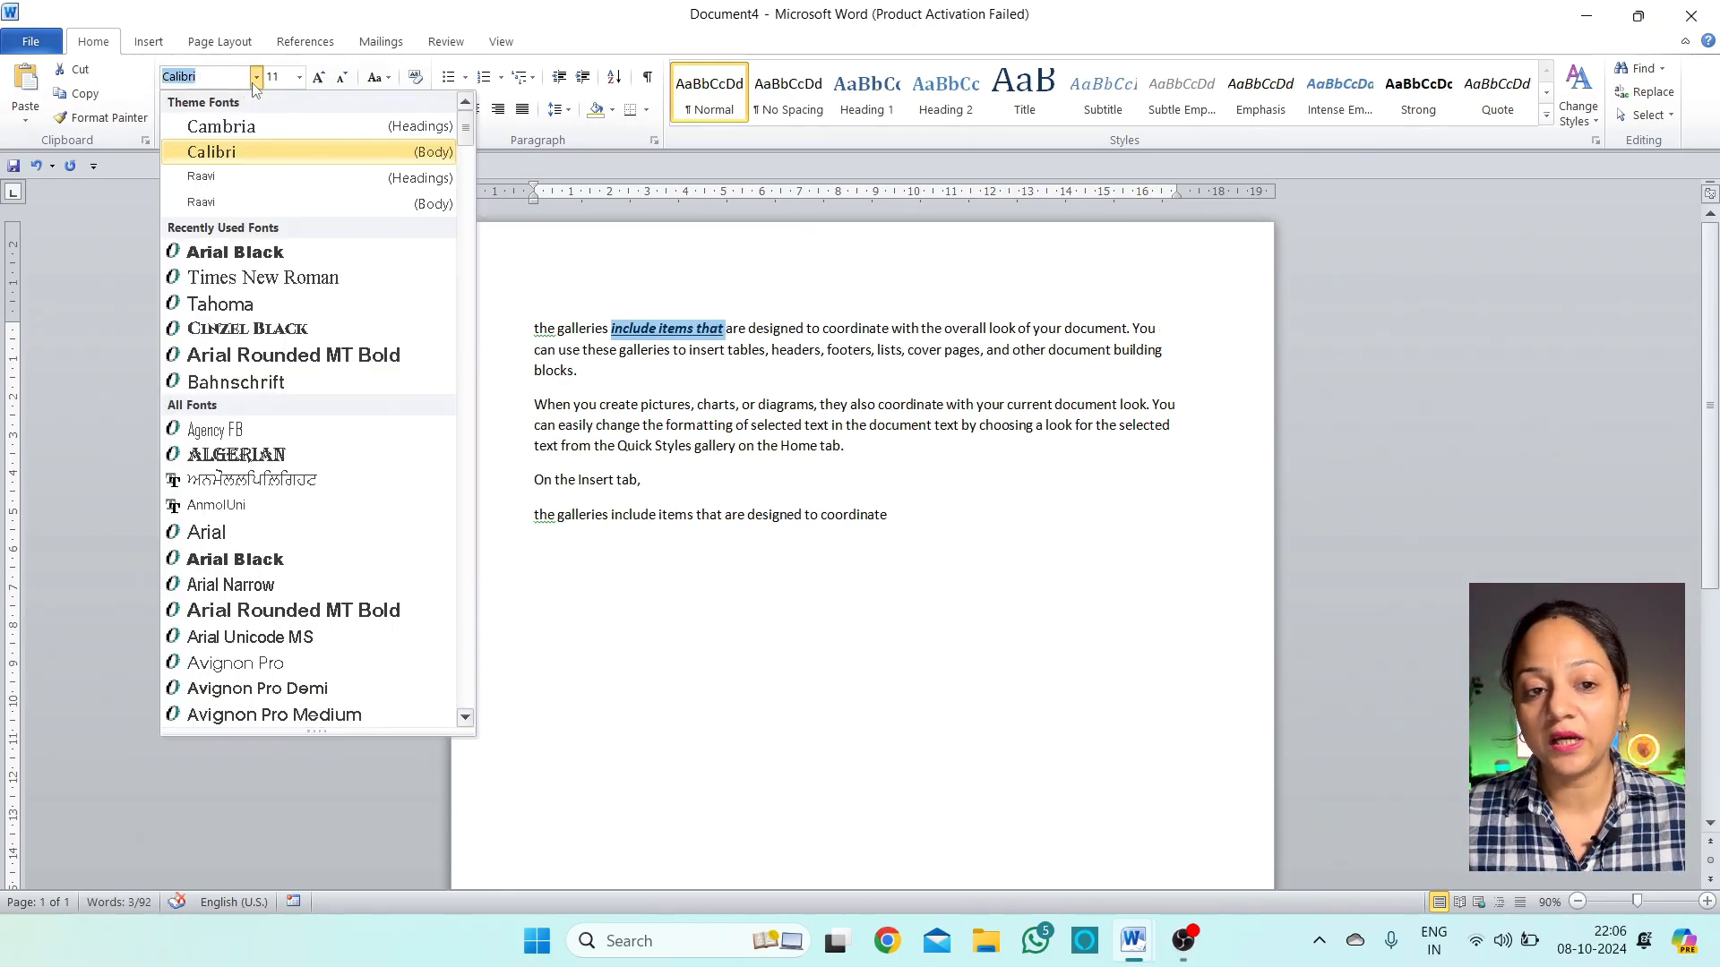
{"action": "left_click", "coordinate": [243, 251]}
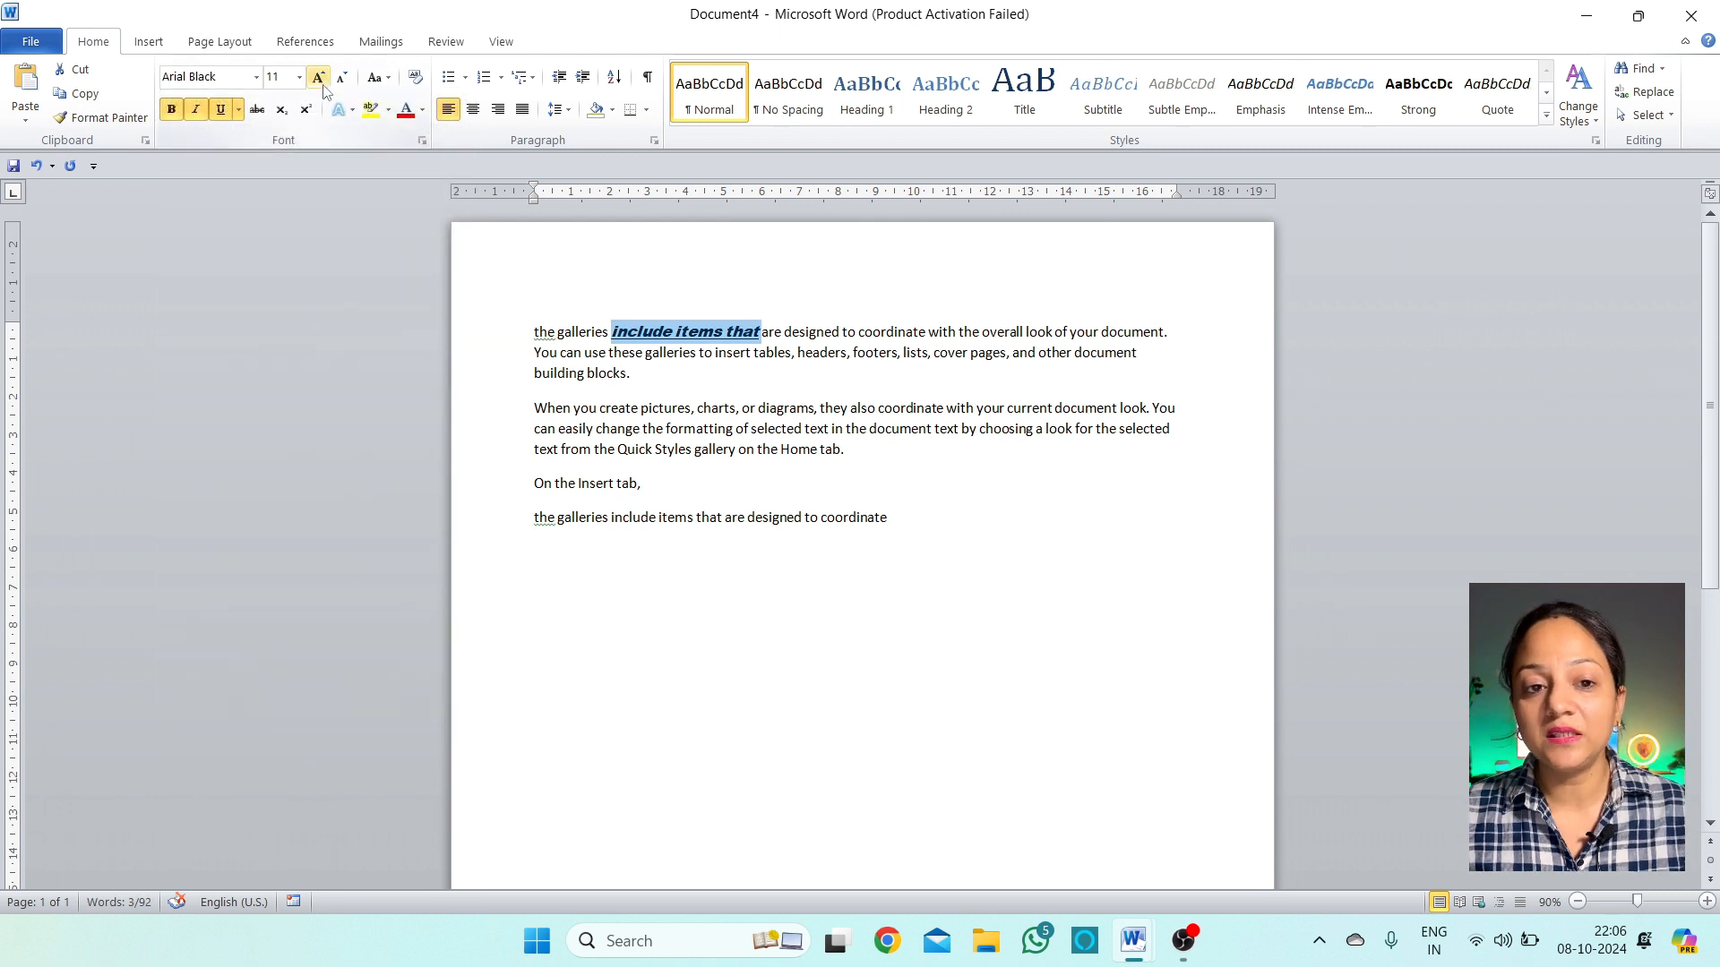
{"action": "left_click", "coordinate": [319, 78]}
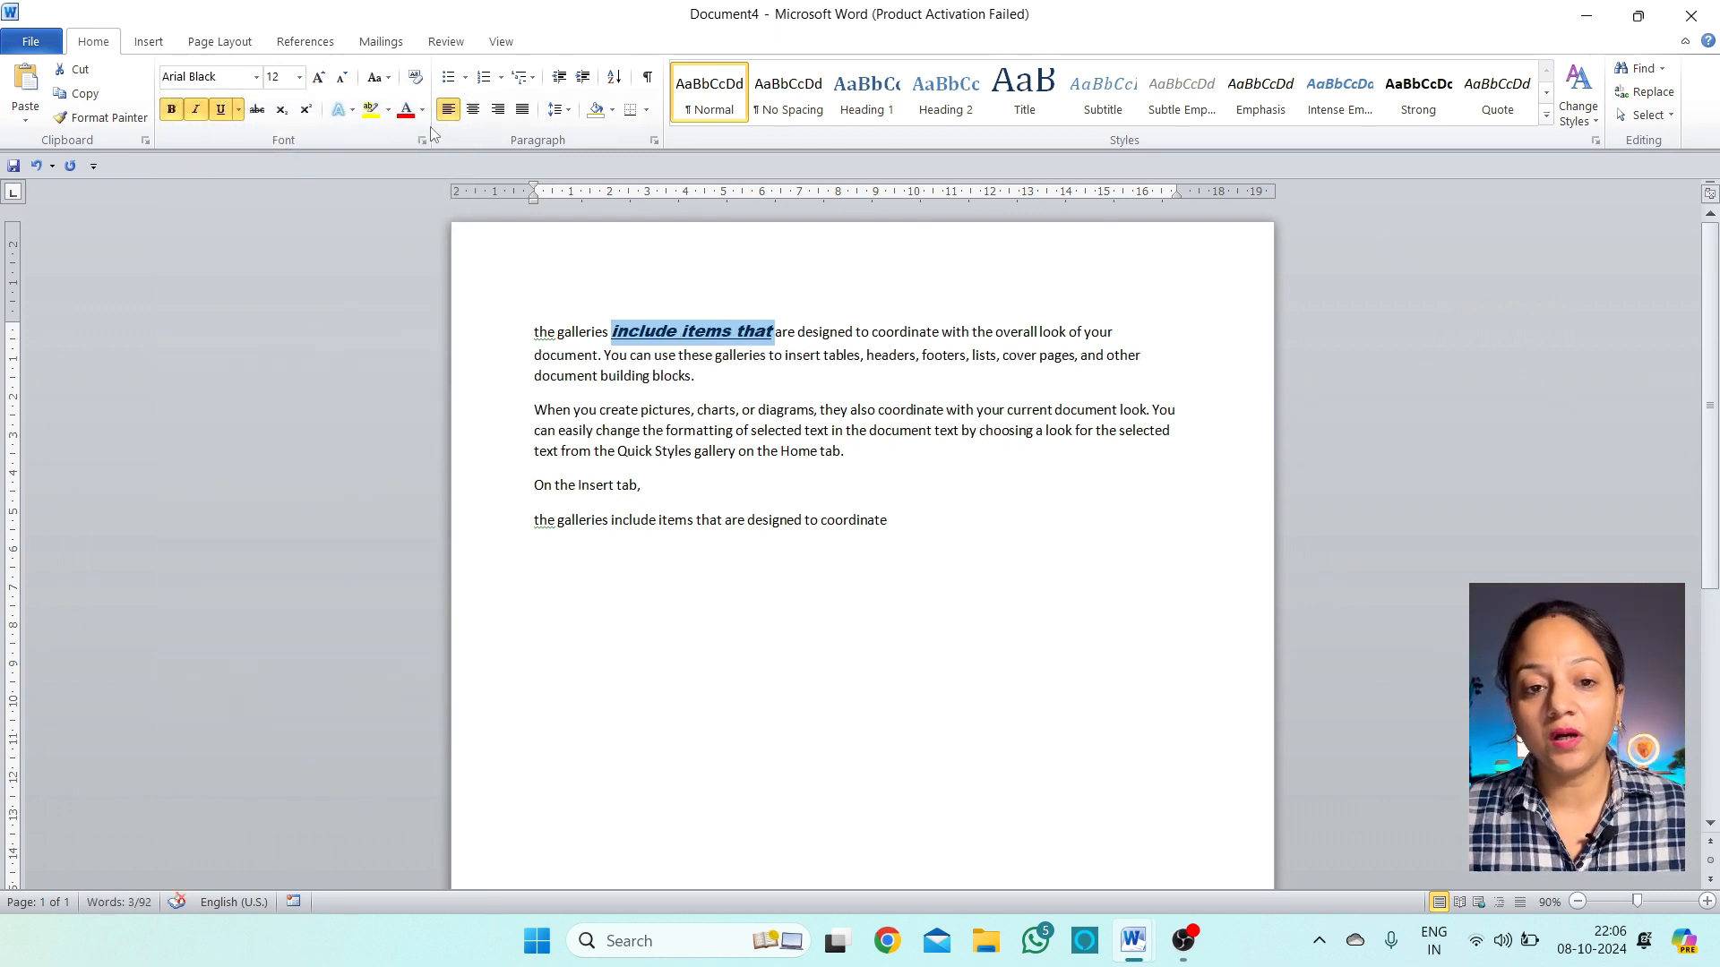
{"action": "left_click", "coordinate": [407, 114]}
{"action": "left_click", "coordinate": [803, 332]}
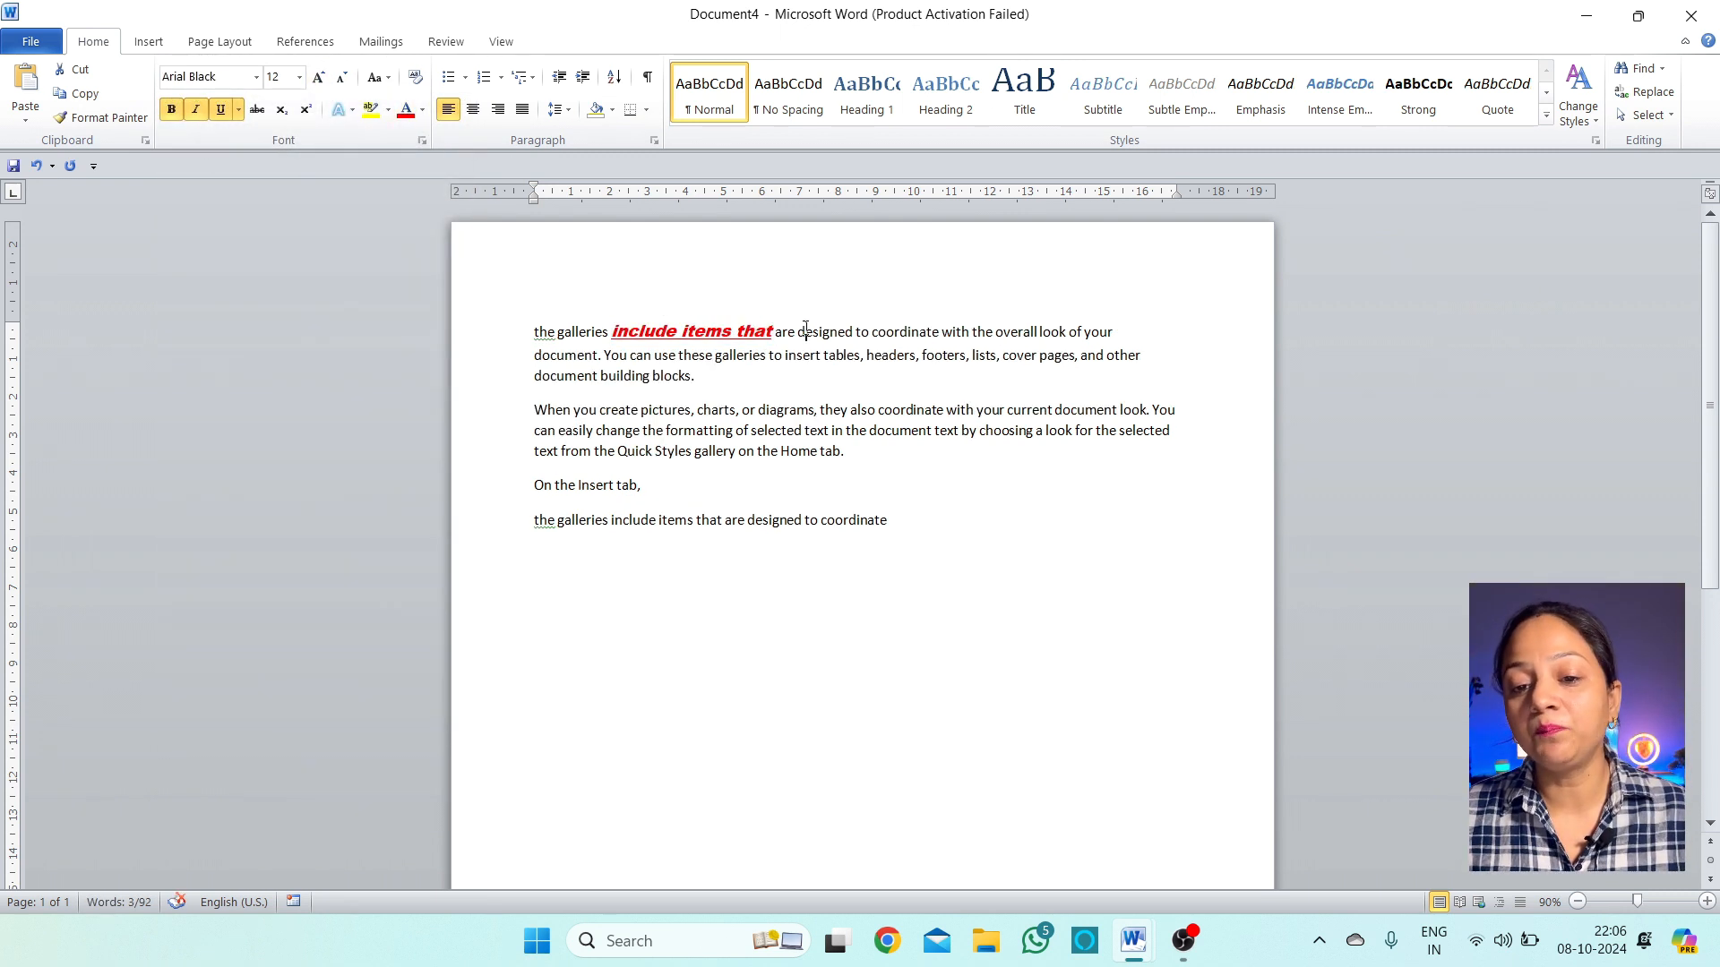
{"action": "left_click_drag", "start_coordinate": [614, 333], "coordinate": [742, 330]}
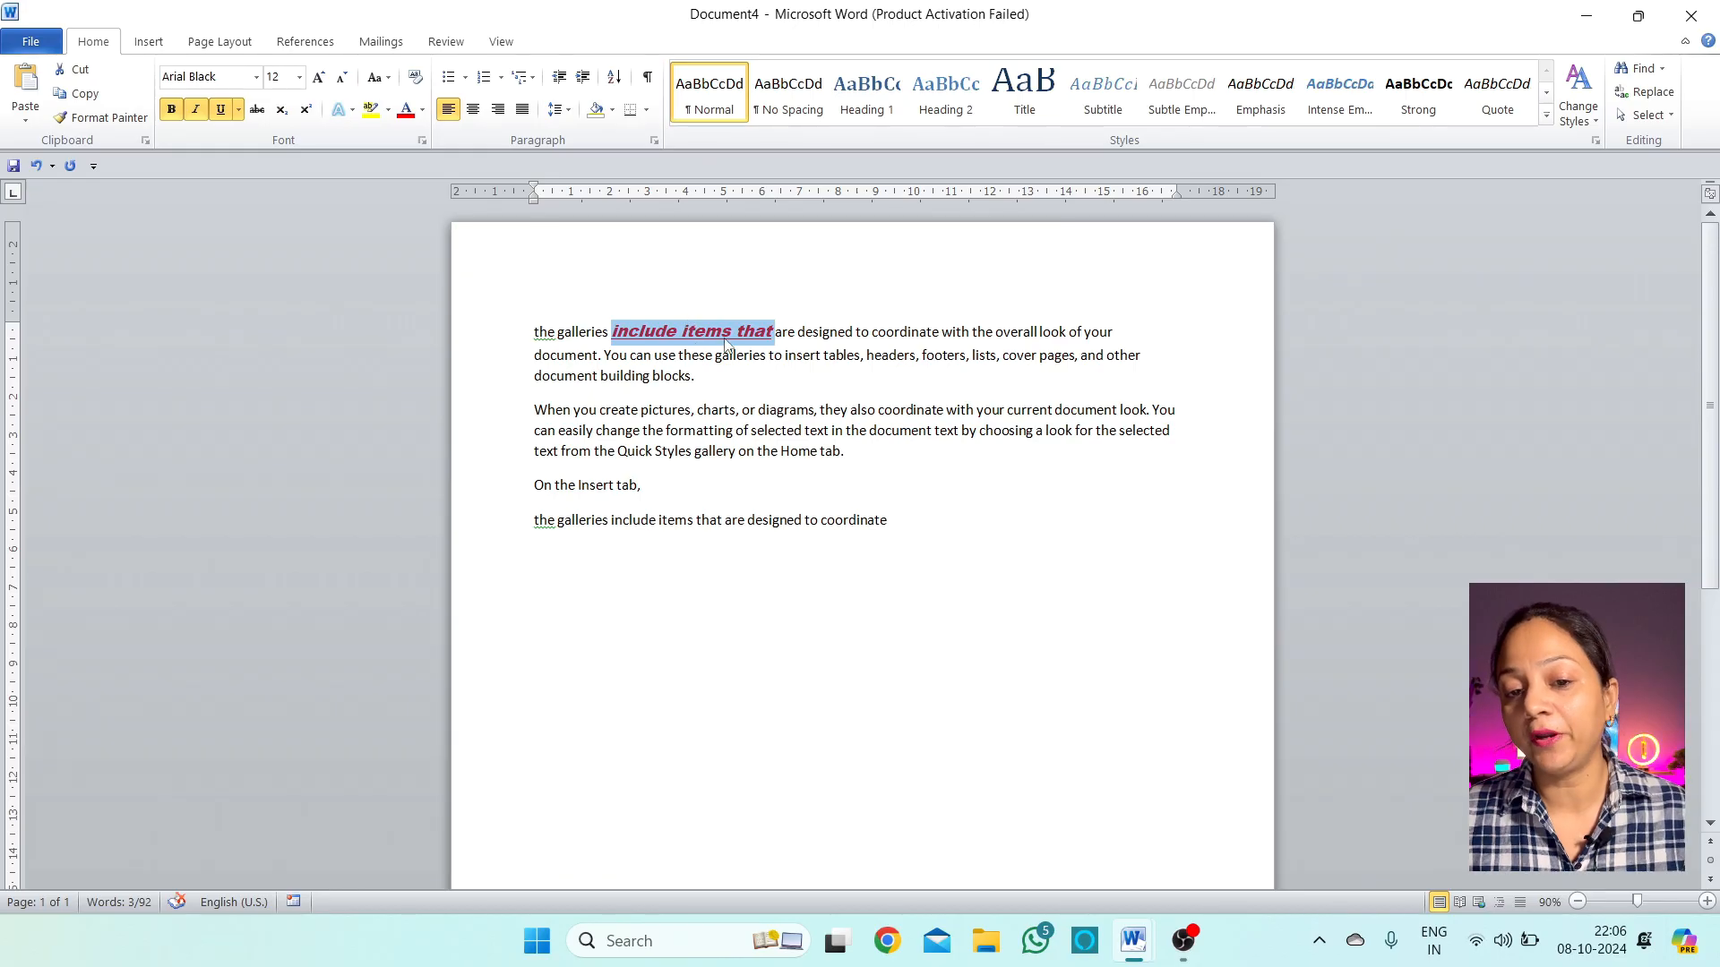
{"action": "left_click", "coordinate": [659, 333]}
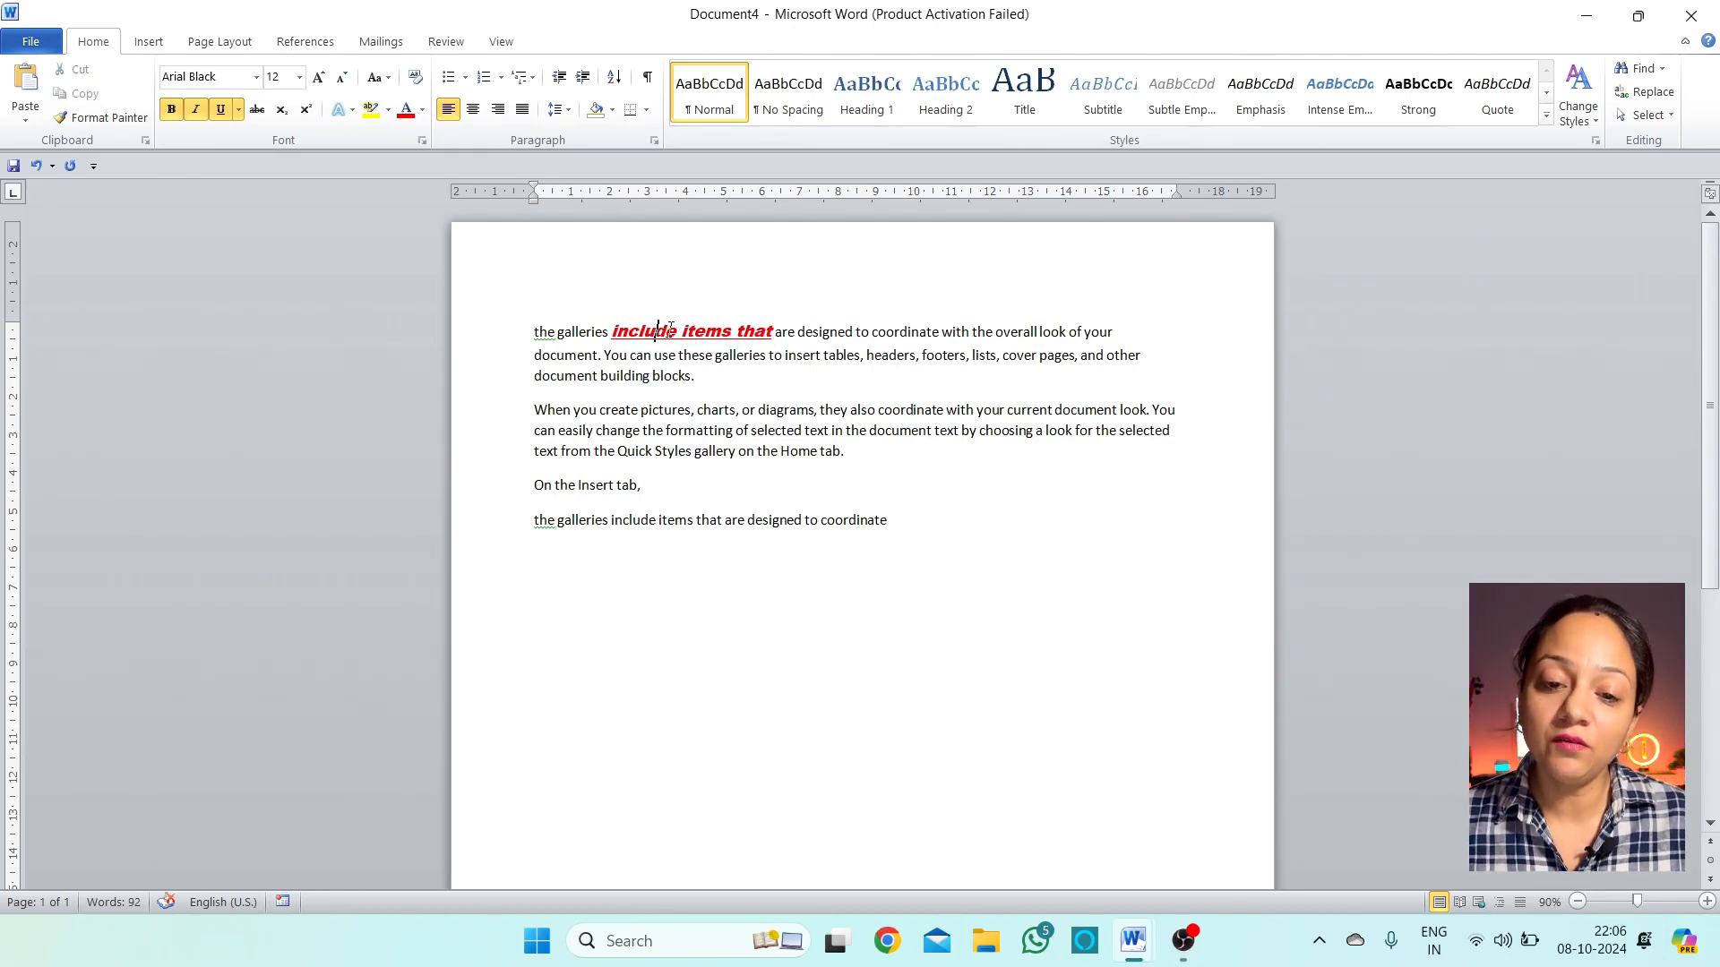
{"action": "left_click_drag", "start_coordinate": [888, 520], "coordinate": [824, 528]}
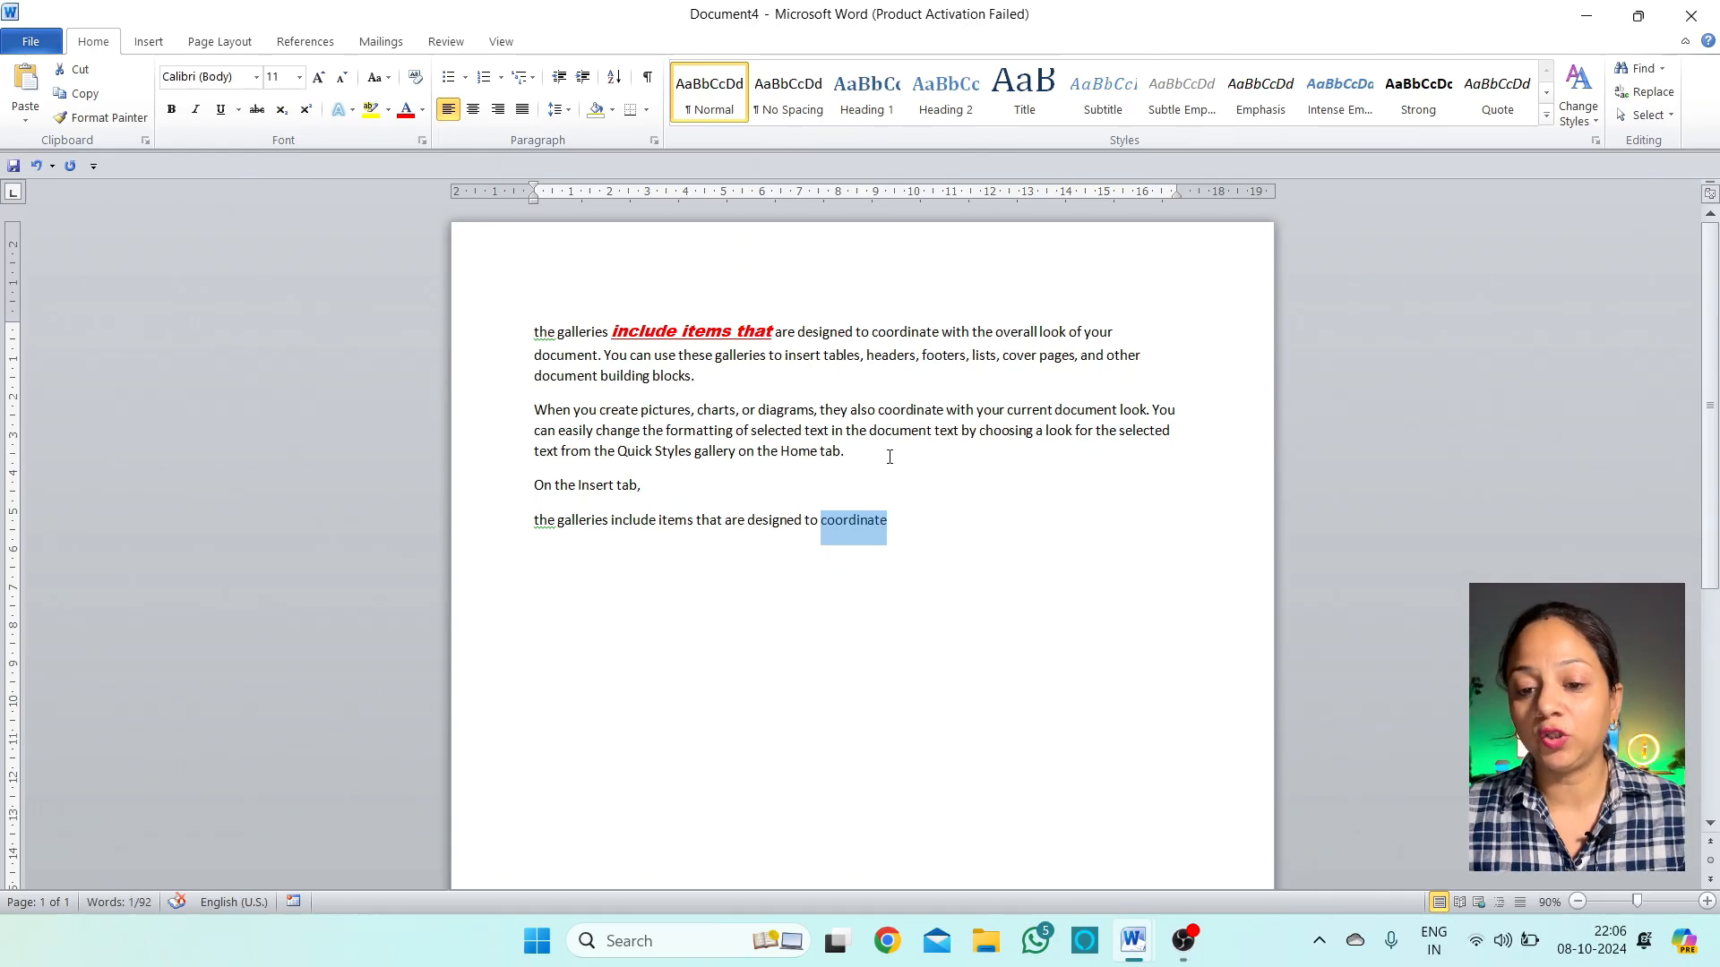
Use Format Painter to copy the red styling onto 'coordinate' in the last line
{"action": "left_click_drag", "start_coordinate": [664, 333], "coordinate": [631, 333]}
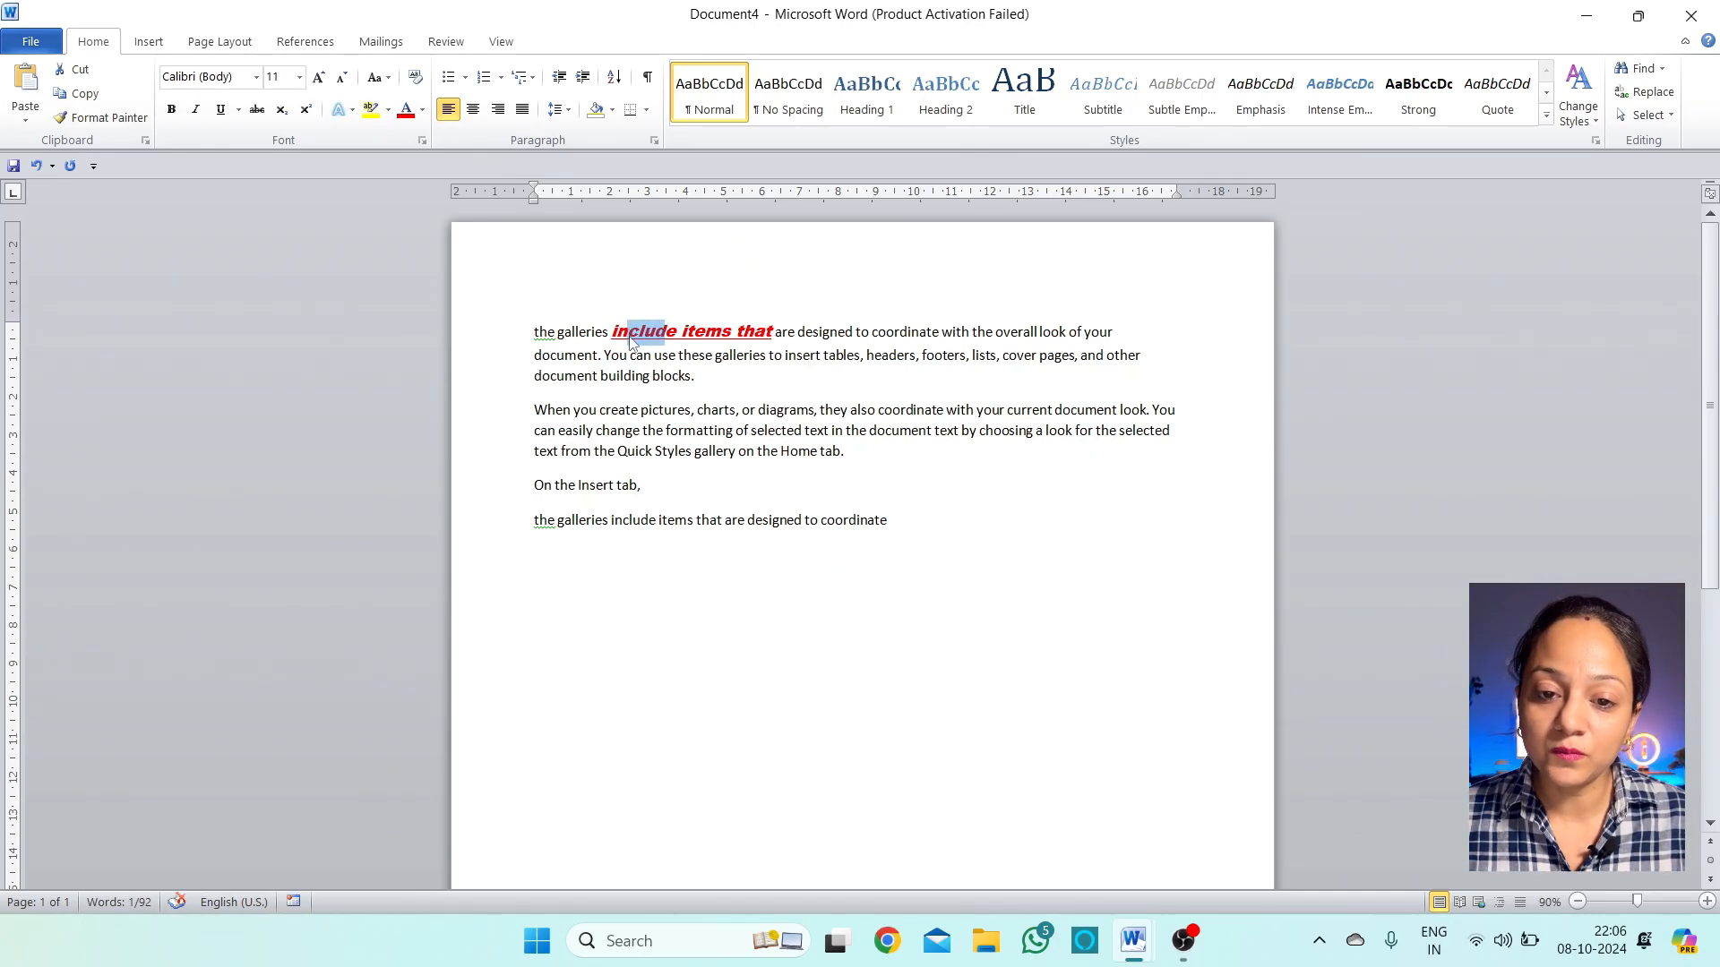
{"action": "left_click", "coordinate": [106, 117]}
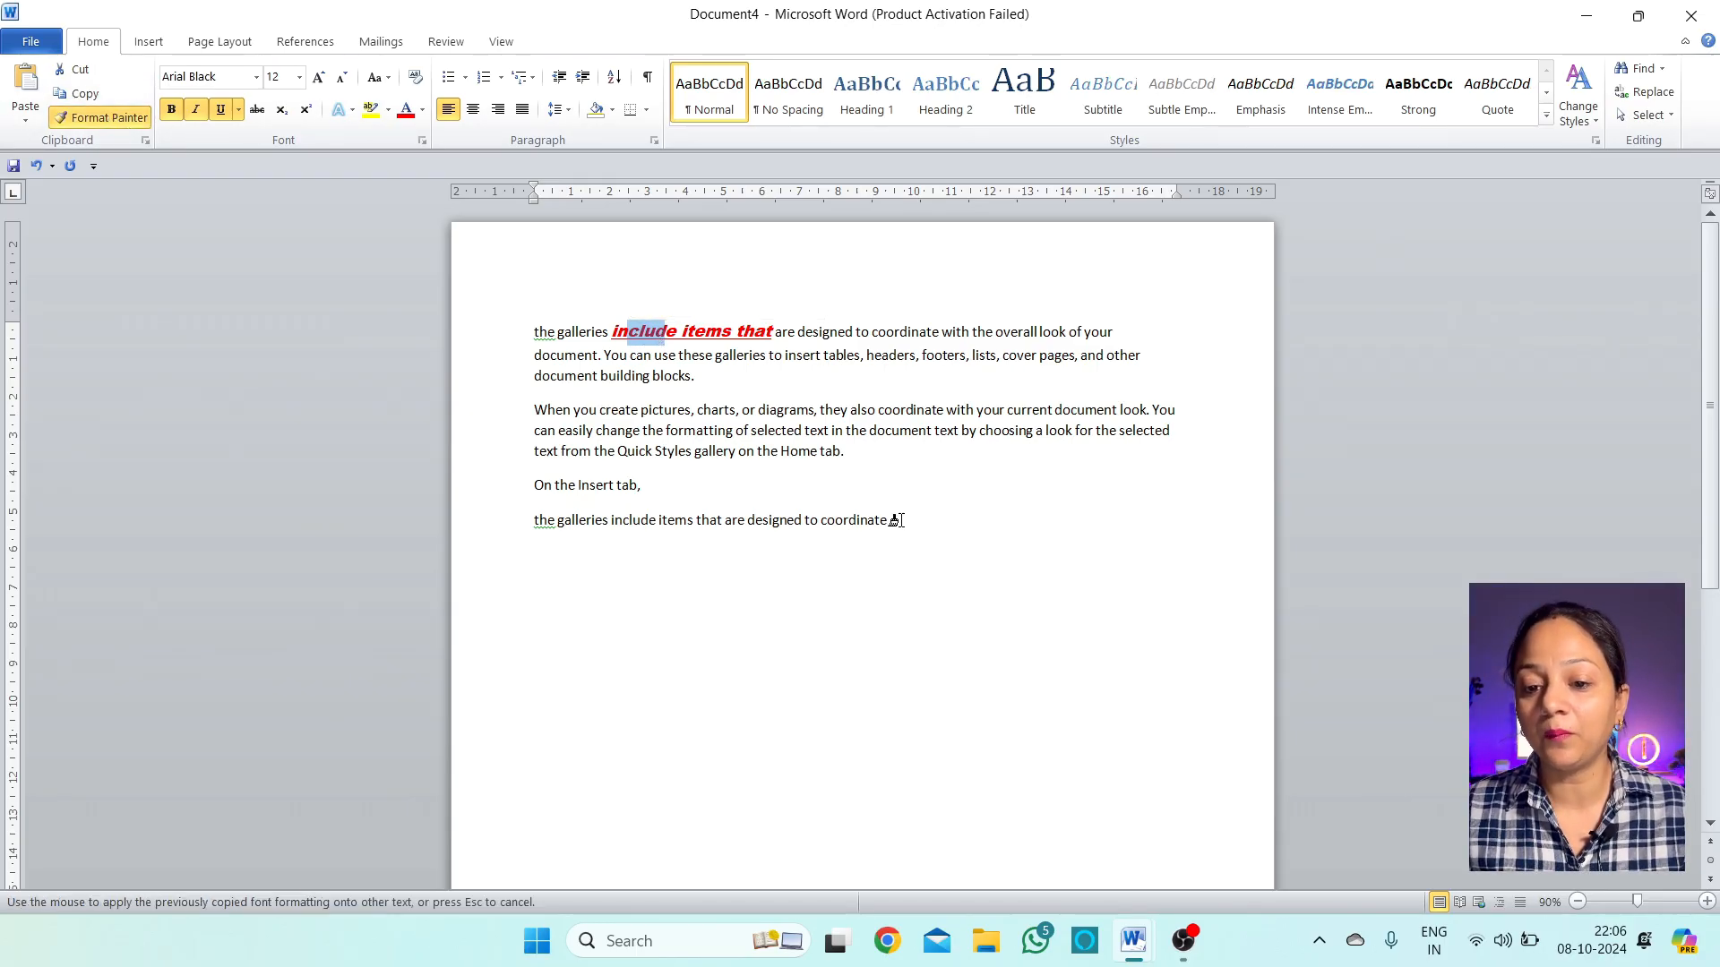
{"action": "left_click_drag", "start_coordinate": [889, 519], "coordinate": [812, 528]}
{"action": "left_click", "coordinate": [981, 557]}
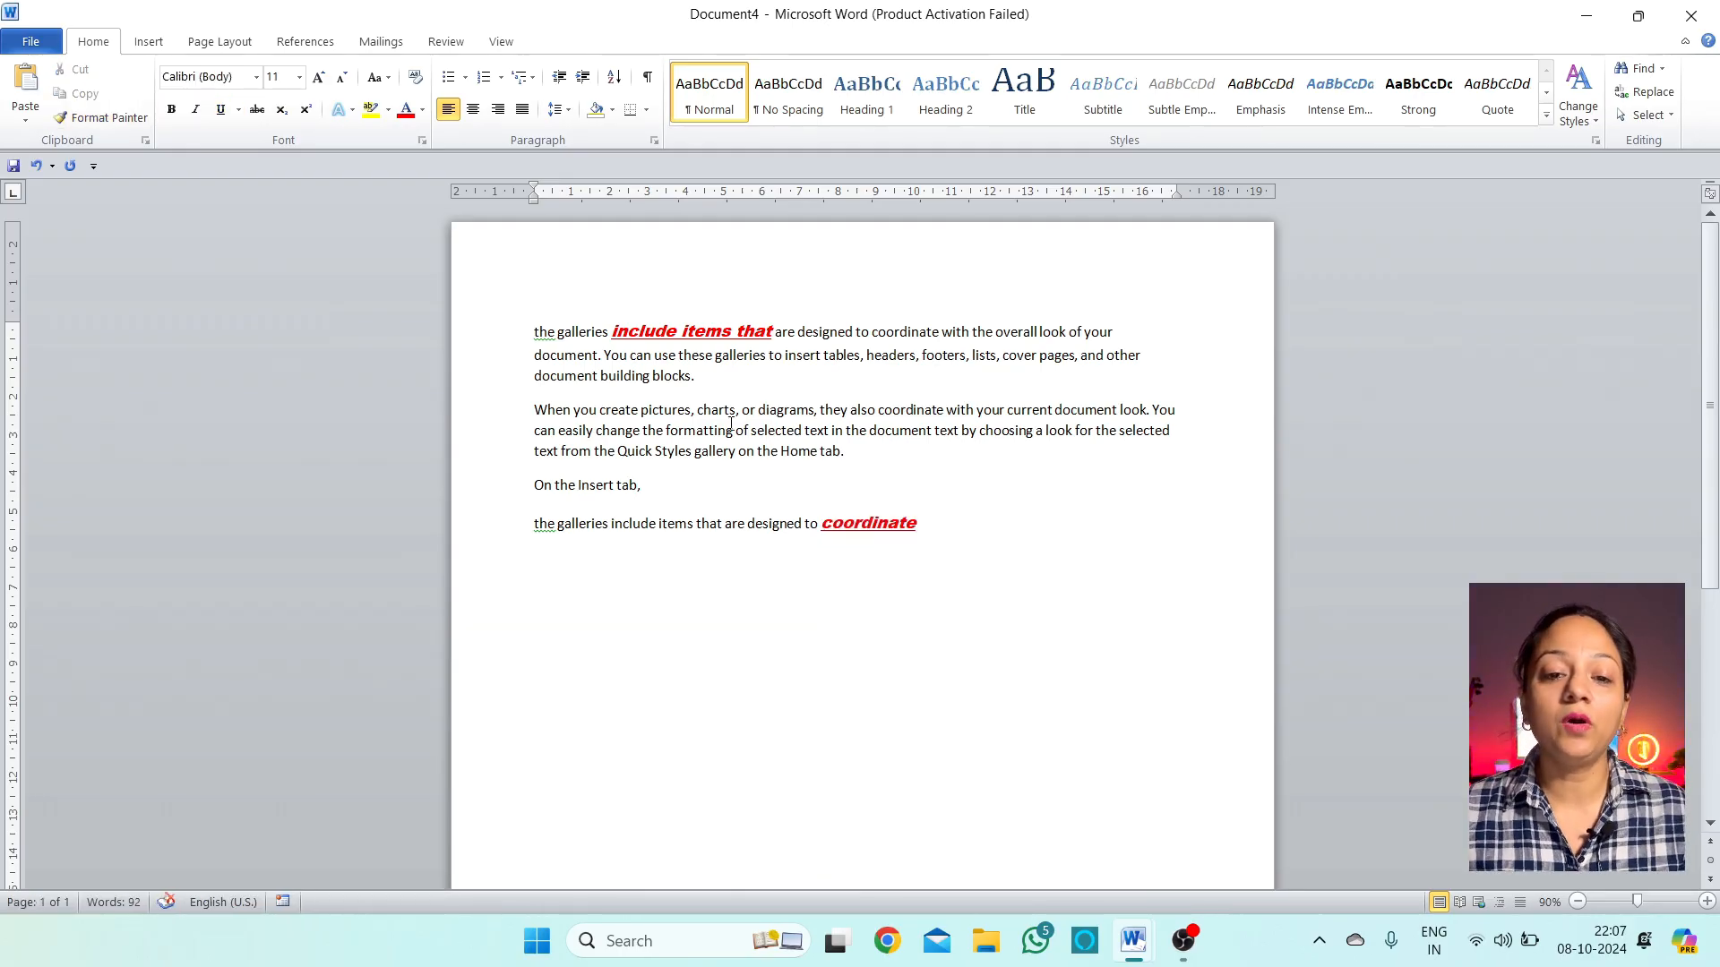
Check the formatting of both styled phrases in the first and last lines
{"action": "mouse_move", "coordinate": [682, 331]}
{"action": "left_mouse_down"}
{"action": "mouse_move", "coordinate": [690, 357]}
{"action": "mouse_move", "coordinate": [668, 357]}
{"action": "left_mouse_up"}
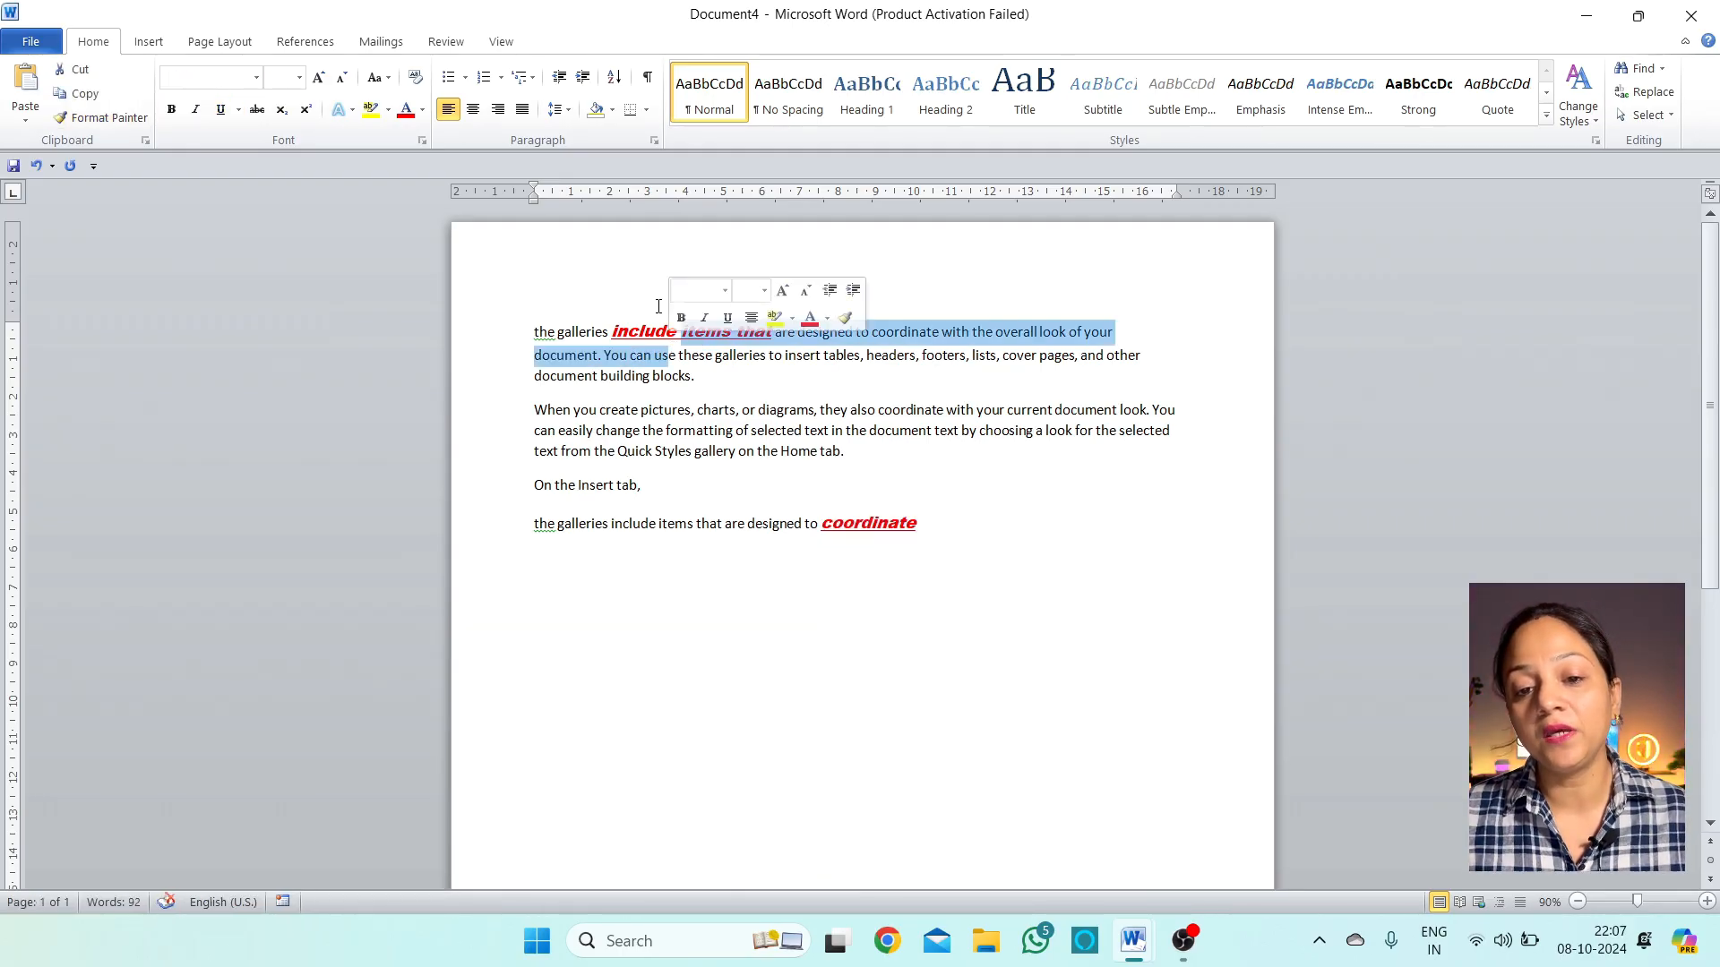
{"action": "left_click", "coordinate": [654, 324]}
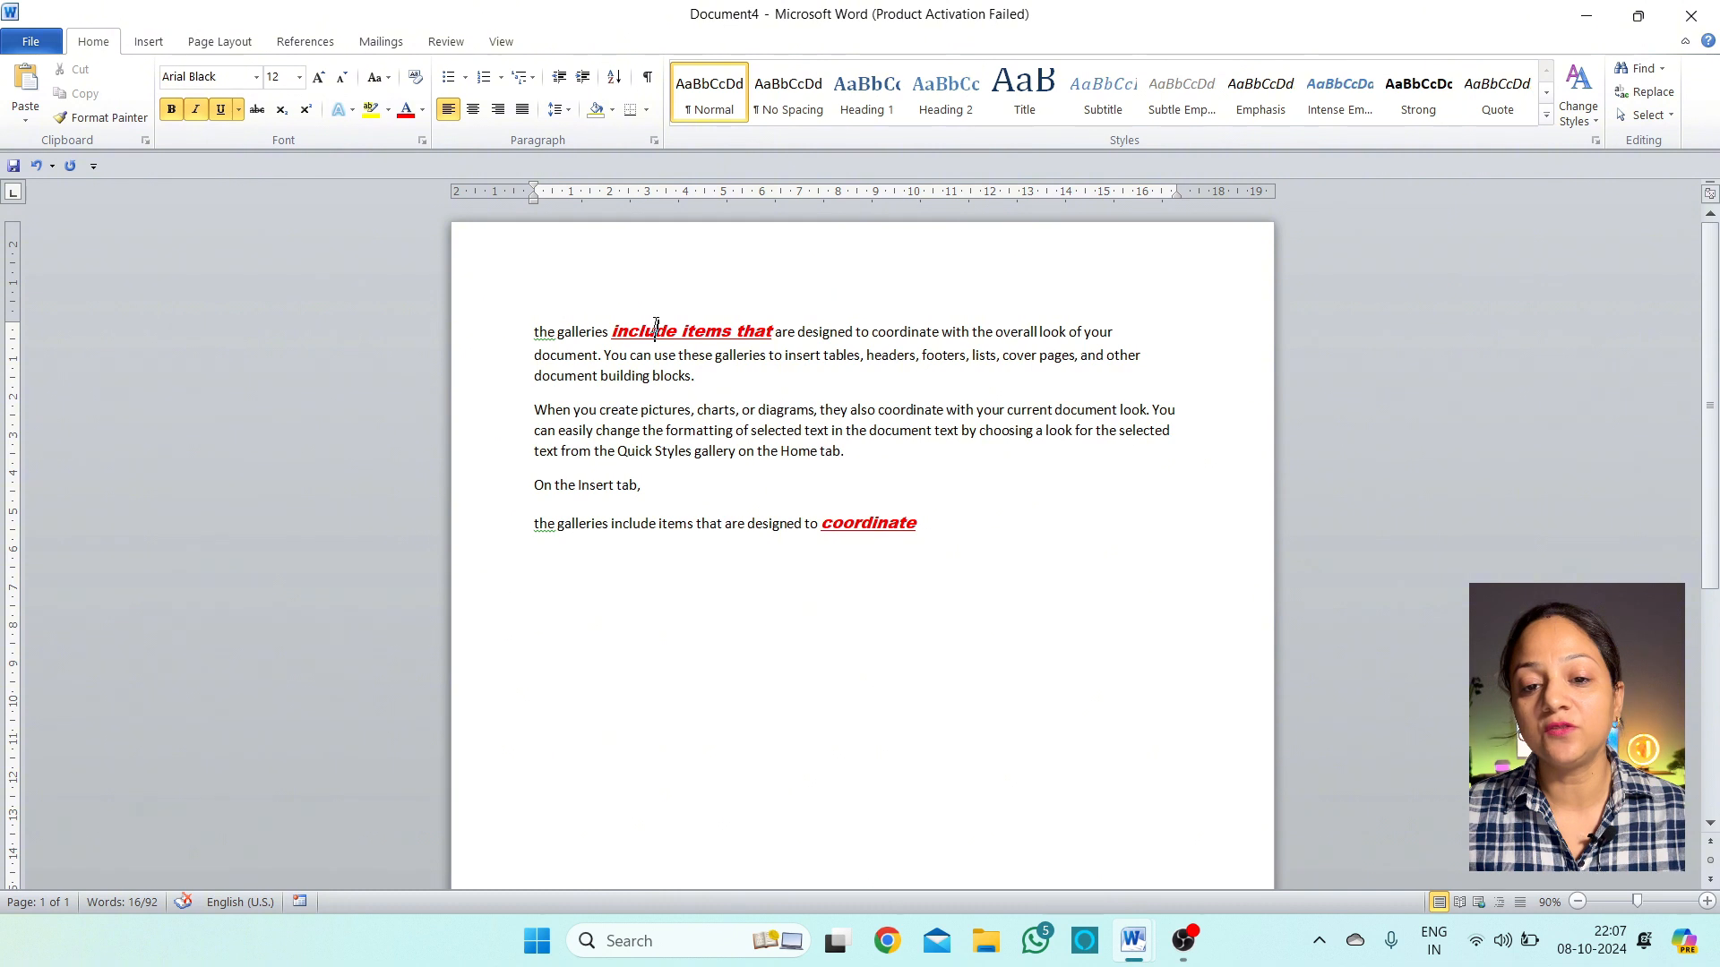
{"action": "left_click", "coordinate": [889, 526]}
{"action": "left_click_drag", "start_coordinate": [887, 531], "coordinate": [878, 532]}
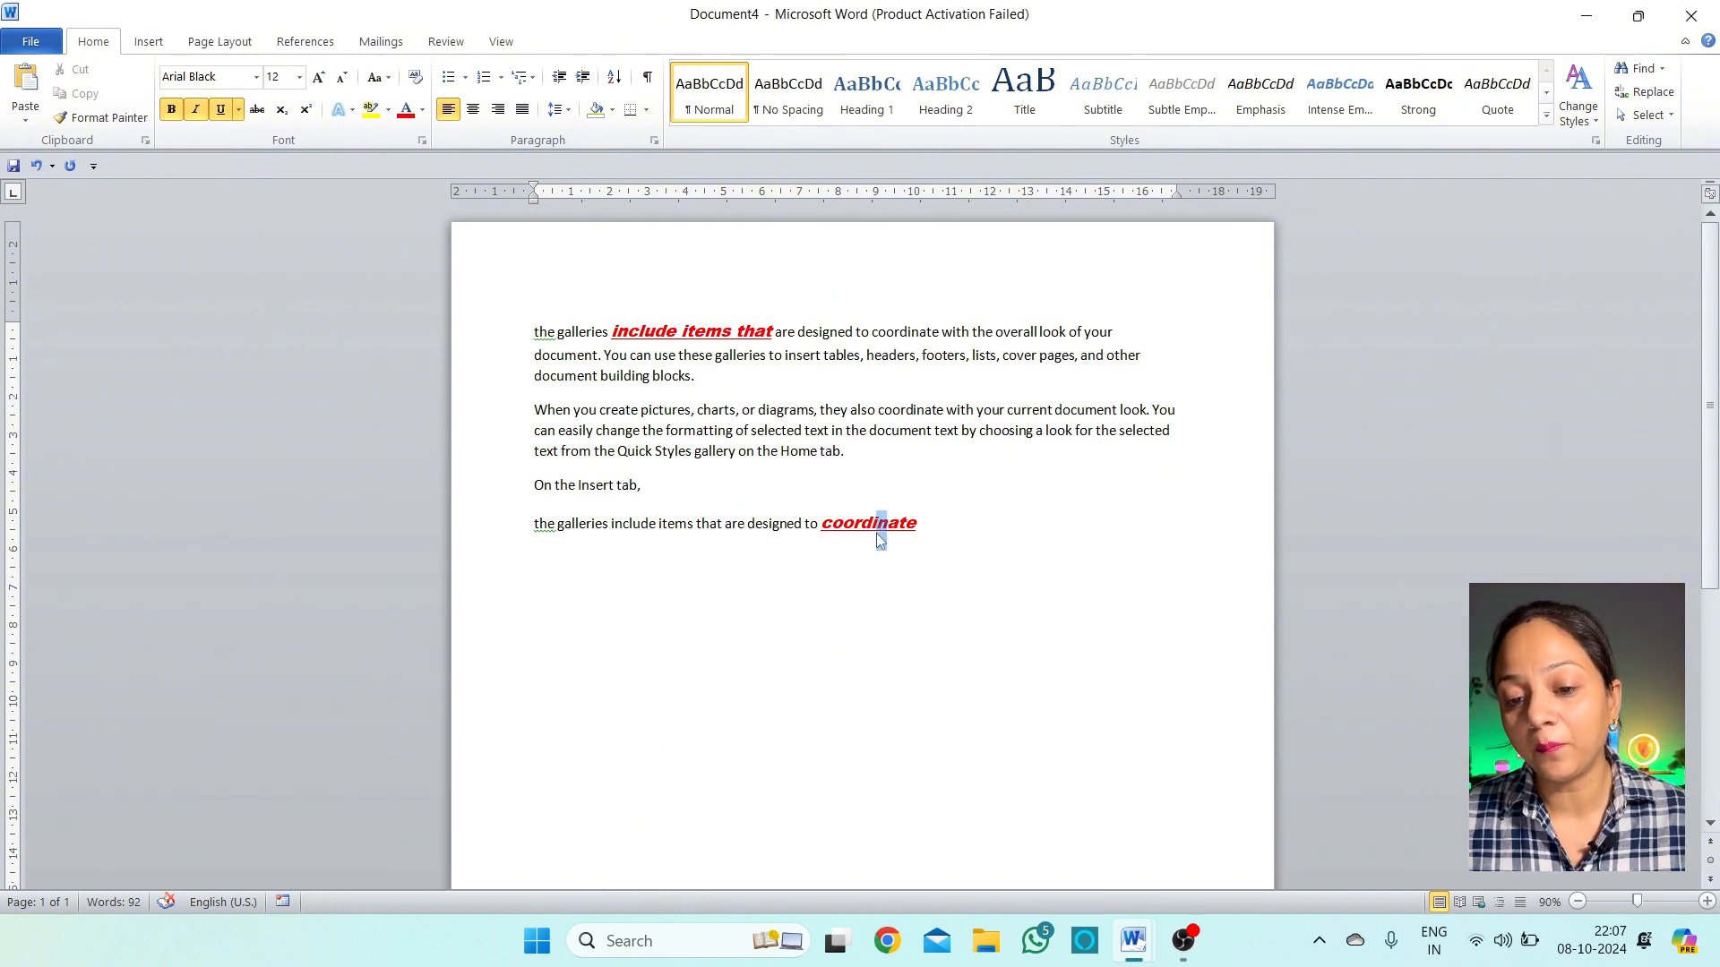
{"action": "left_click", "coordinate": [936, 557]}
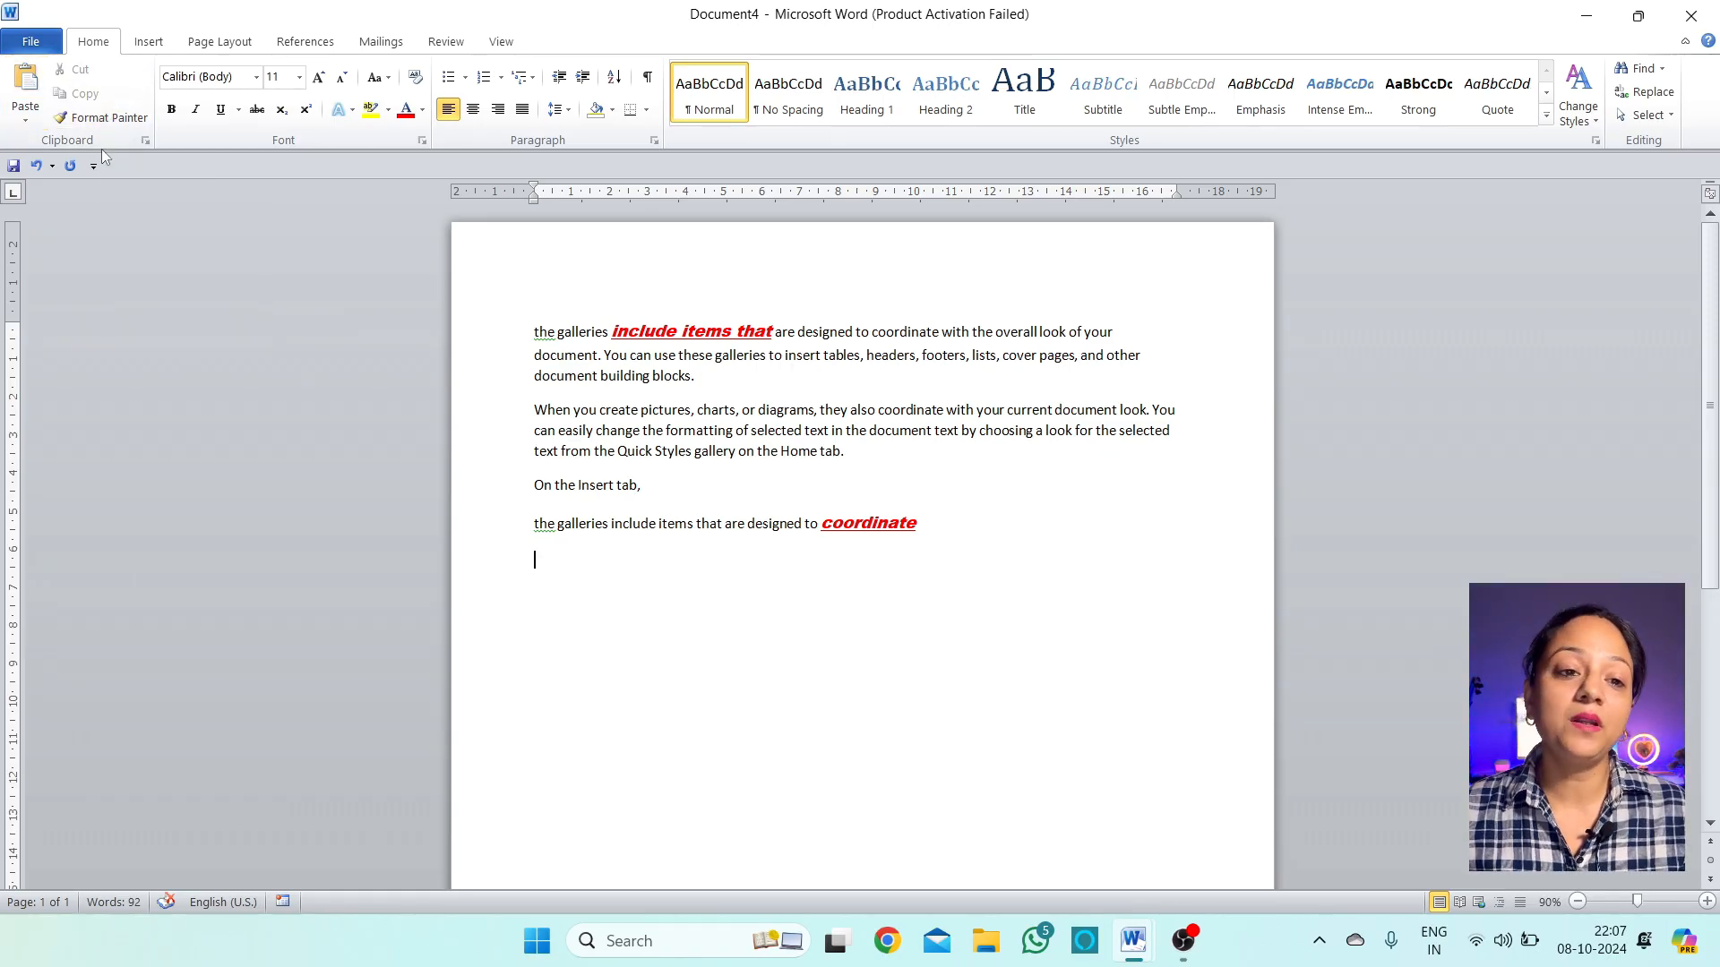
Clear the Clipboard, copy 'coordinate' and 'When you create pictures, charts, or diagrams', and cut 'with the overall look of your'
{"action": "left_click", "coordinate": [145, 141]}
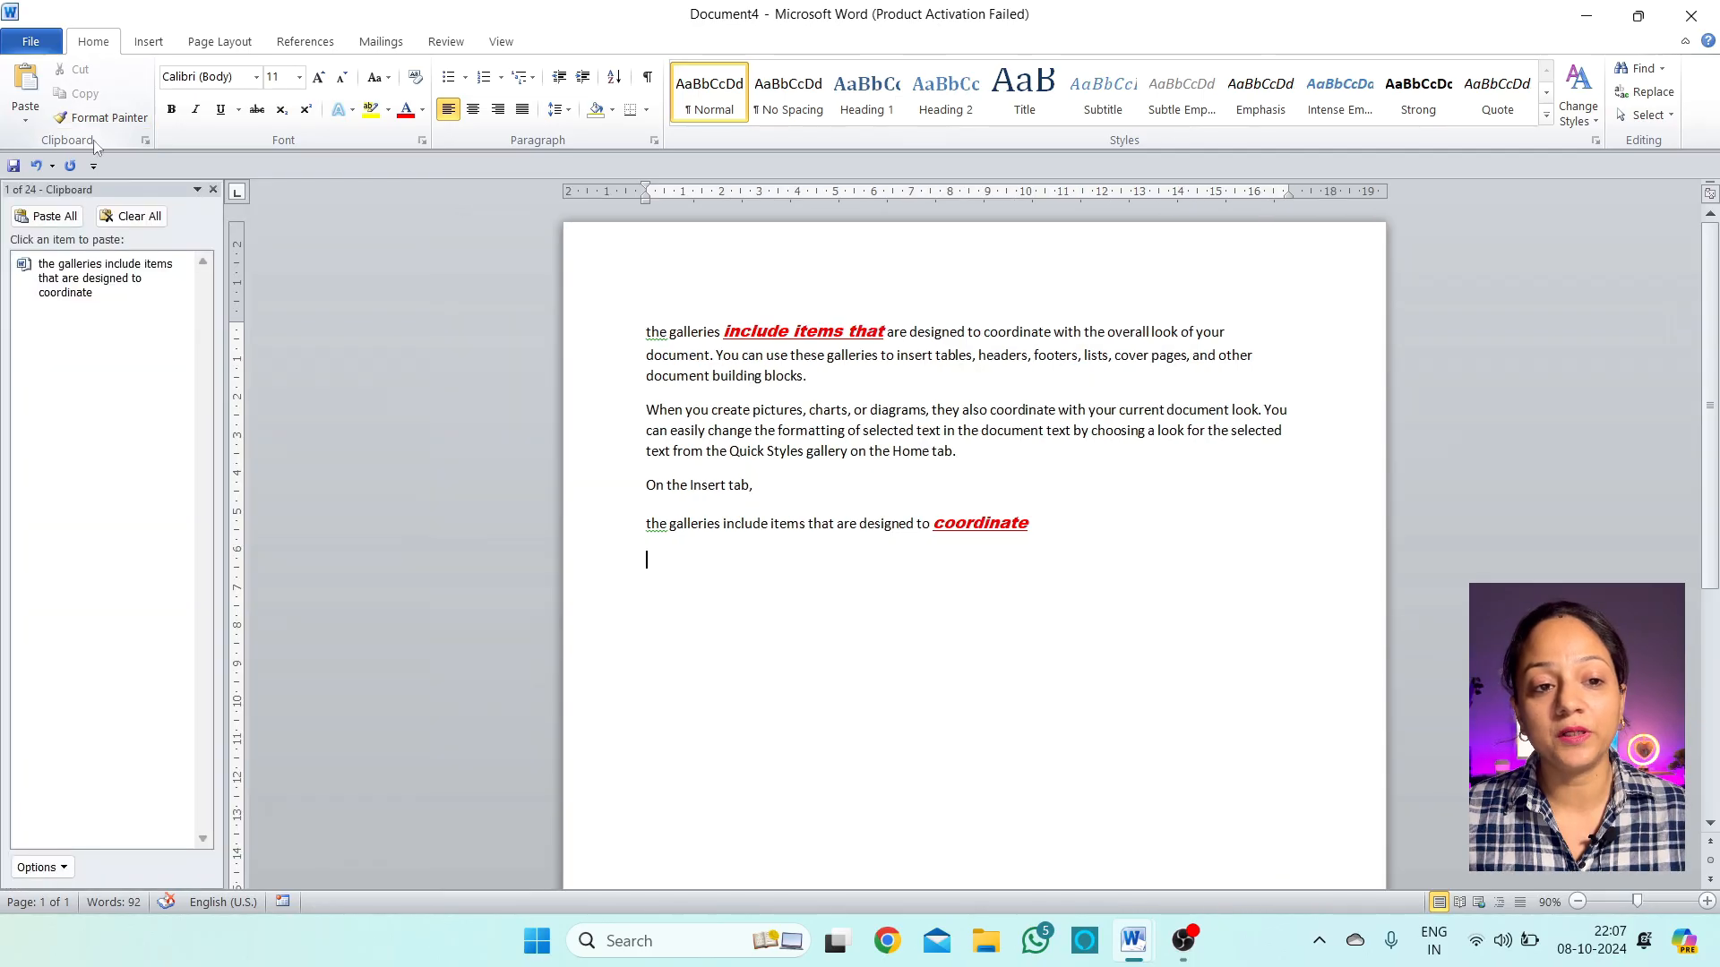
{"action": "left_click", "coordinate": [133, 218]}
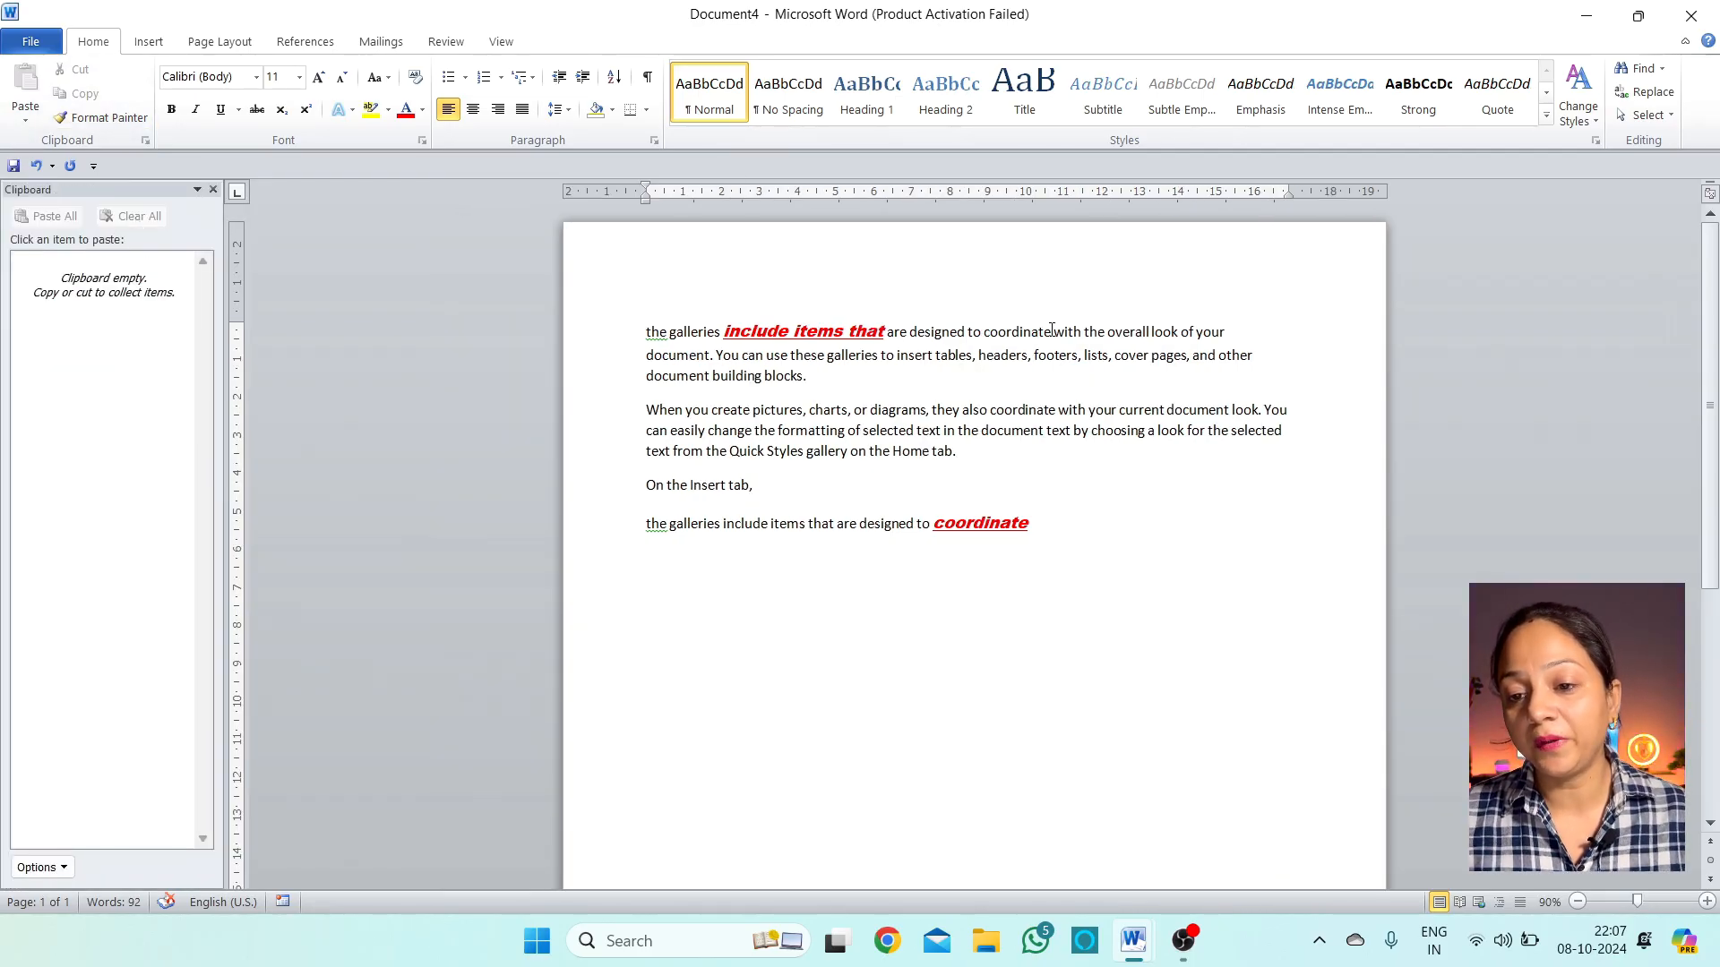
{"action": "left_click_drag", "start_coordinate": [1052, 330], "coordinate": [983, 333]}
{"action": "left_click", "coordinate": [82, 93]}
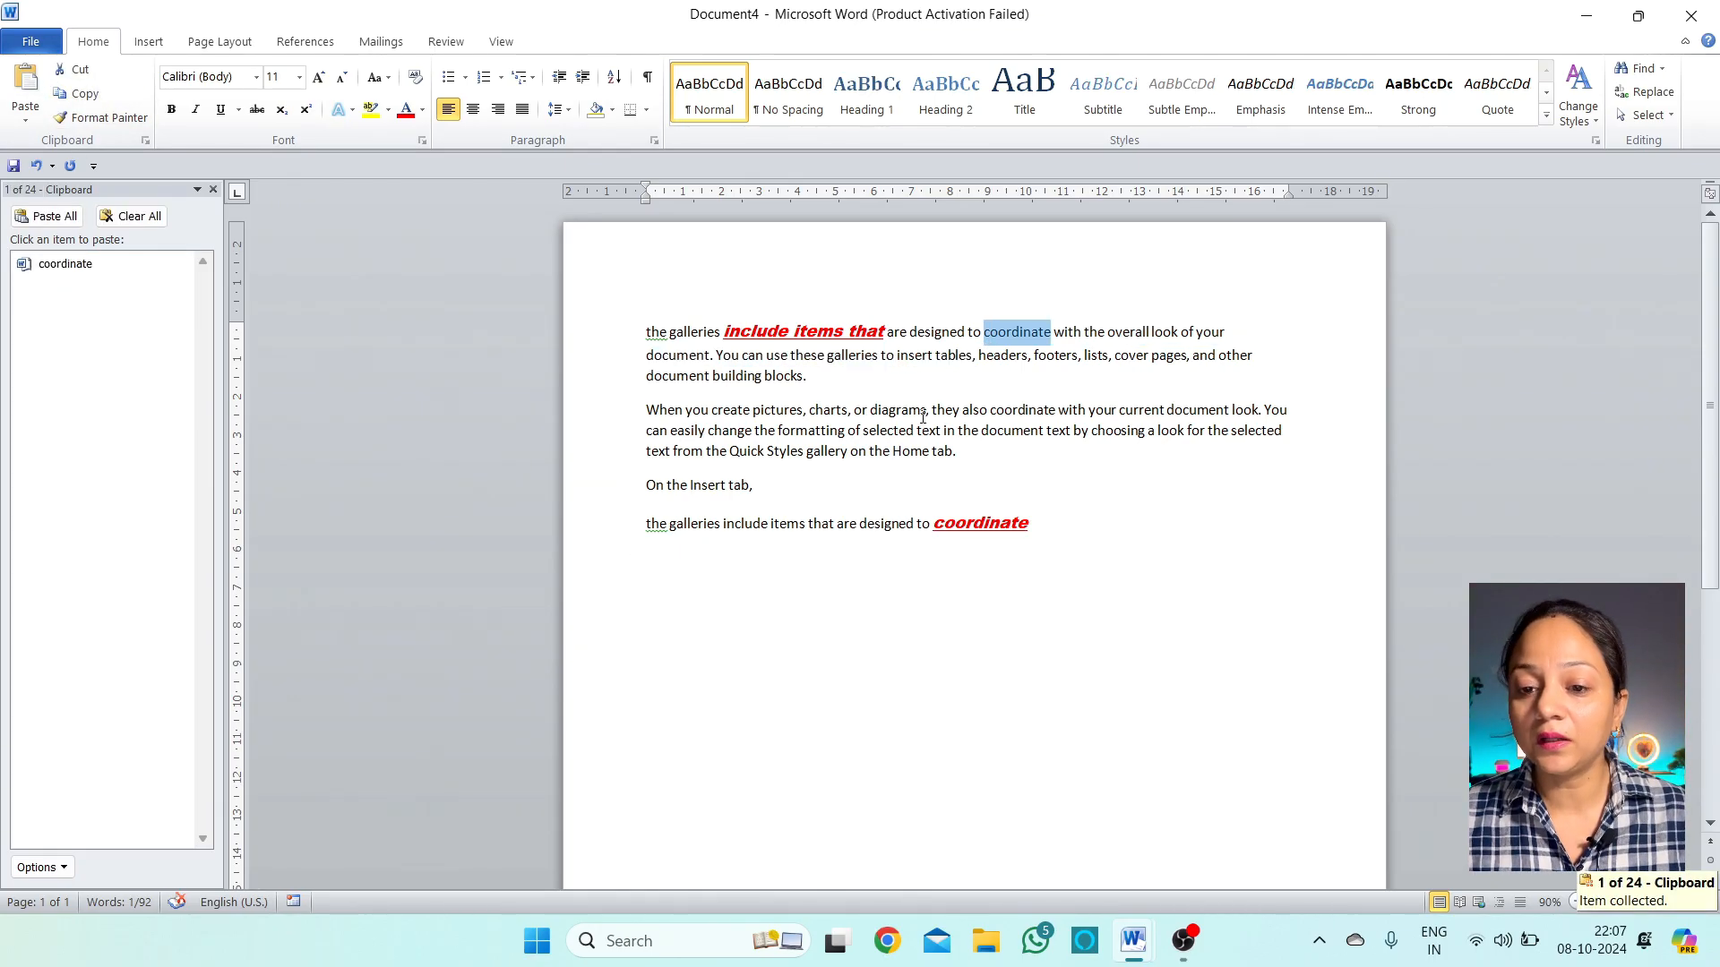
{"action": "left_click_drag", "start_coordinate": [925, 412], "coordinate": [673, 417]}
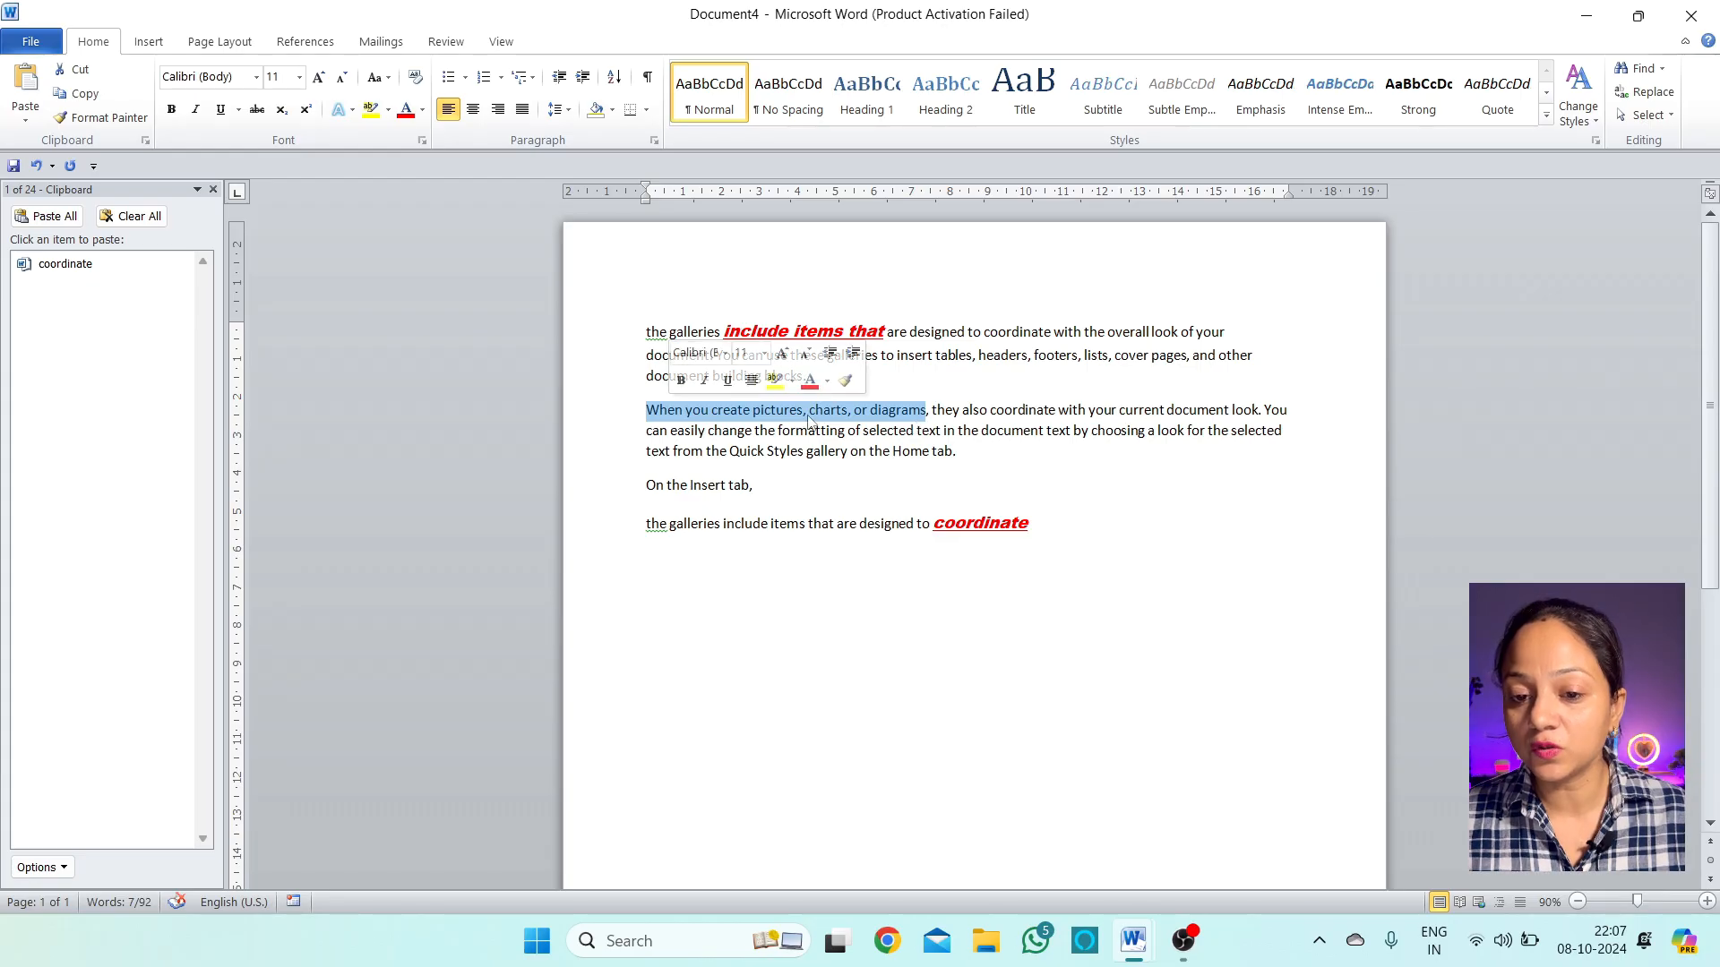
{"action": "left_click", "coordinate": [81, 93]}
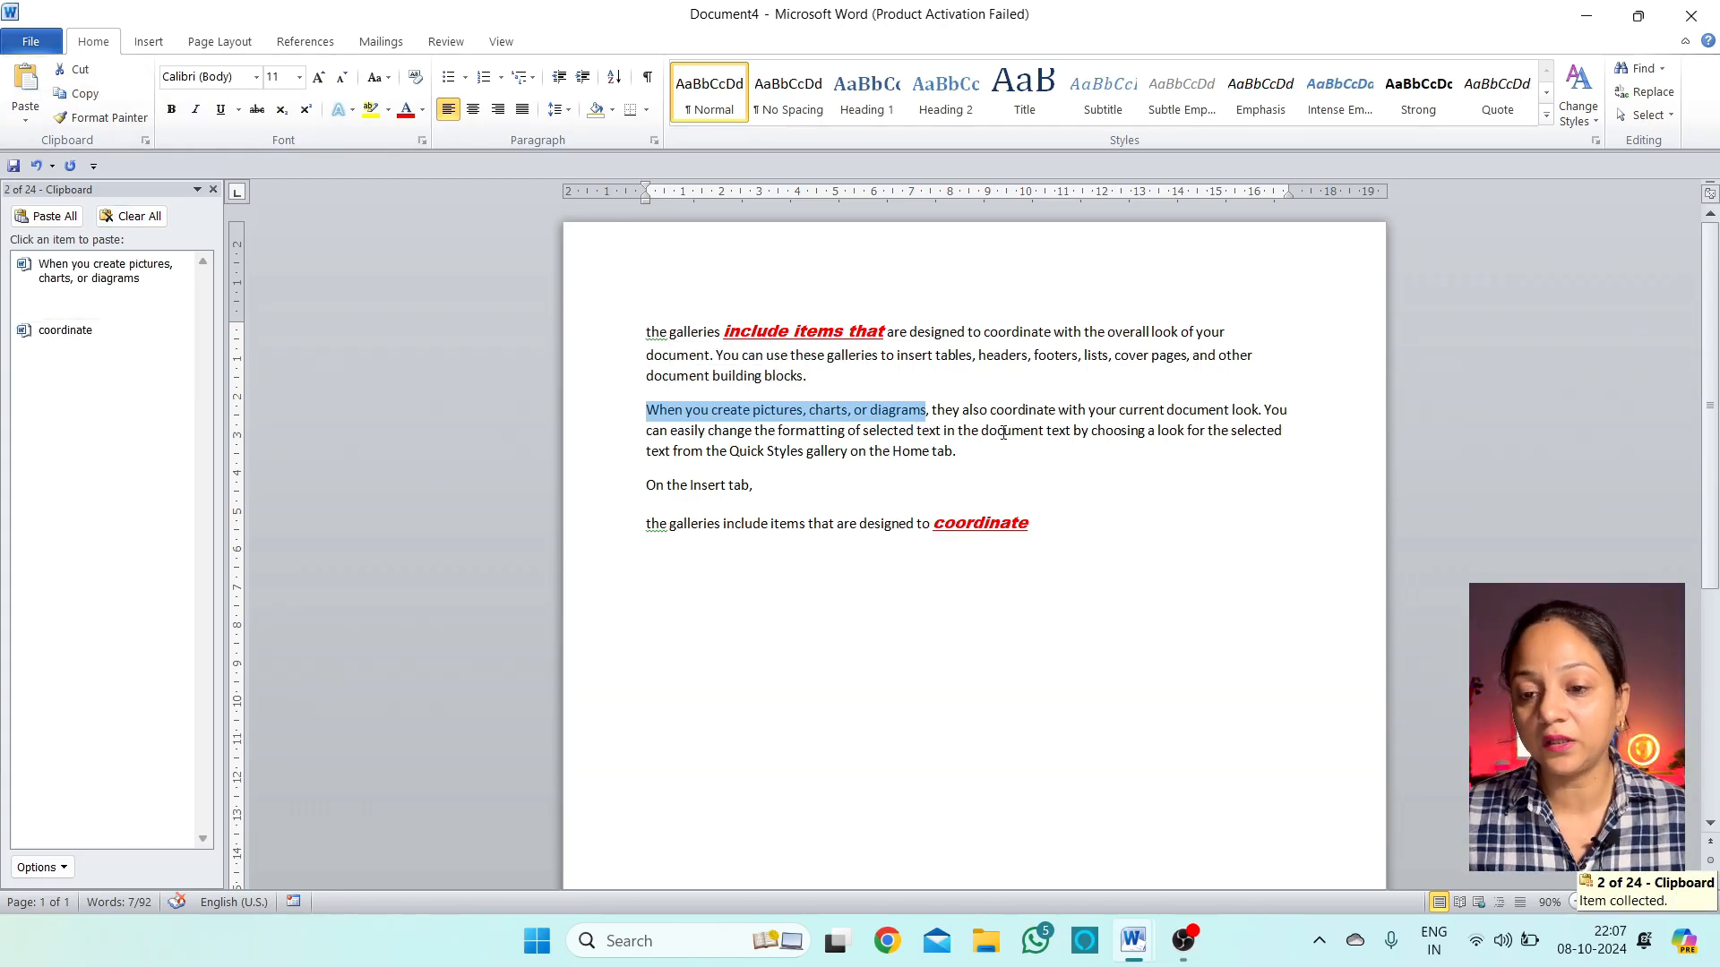
{"action": "left_click_drag", "start_coordinate": [1224, 332], "coordinate": [1071, 336]}
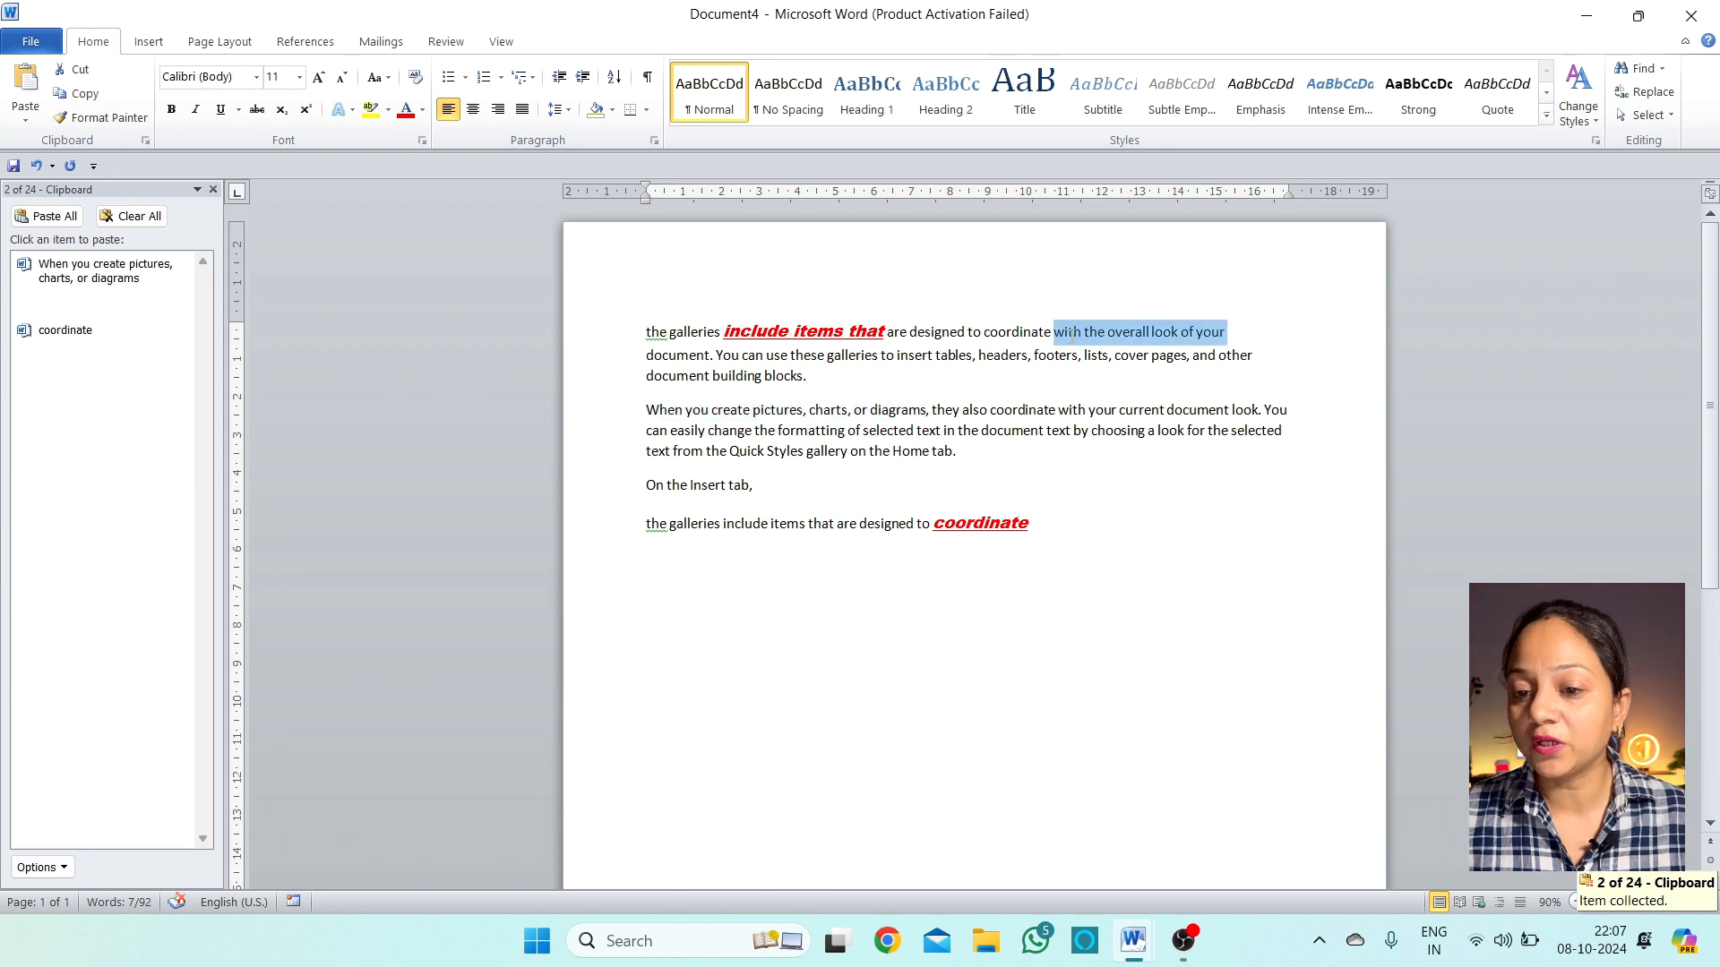
{"action": "left_click", "coordinate": [75, 69]}
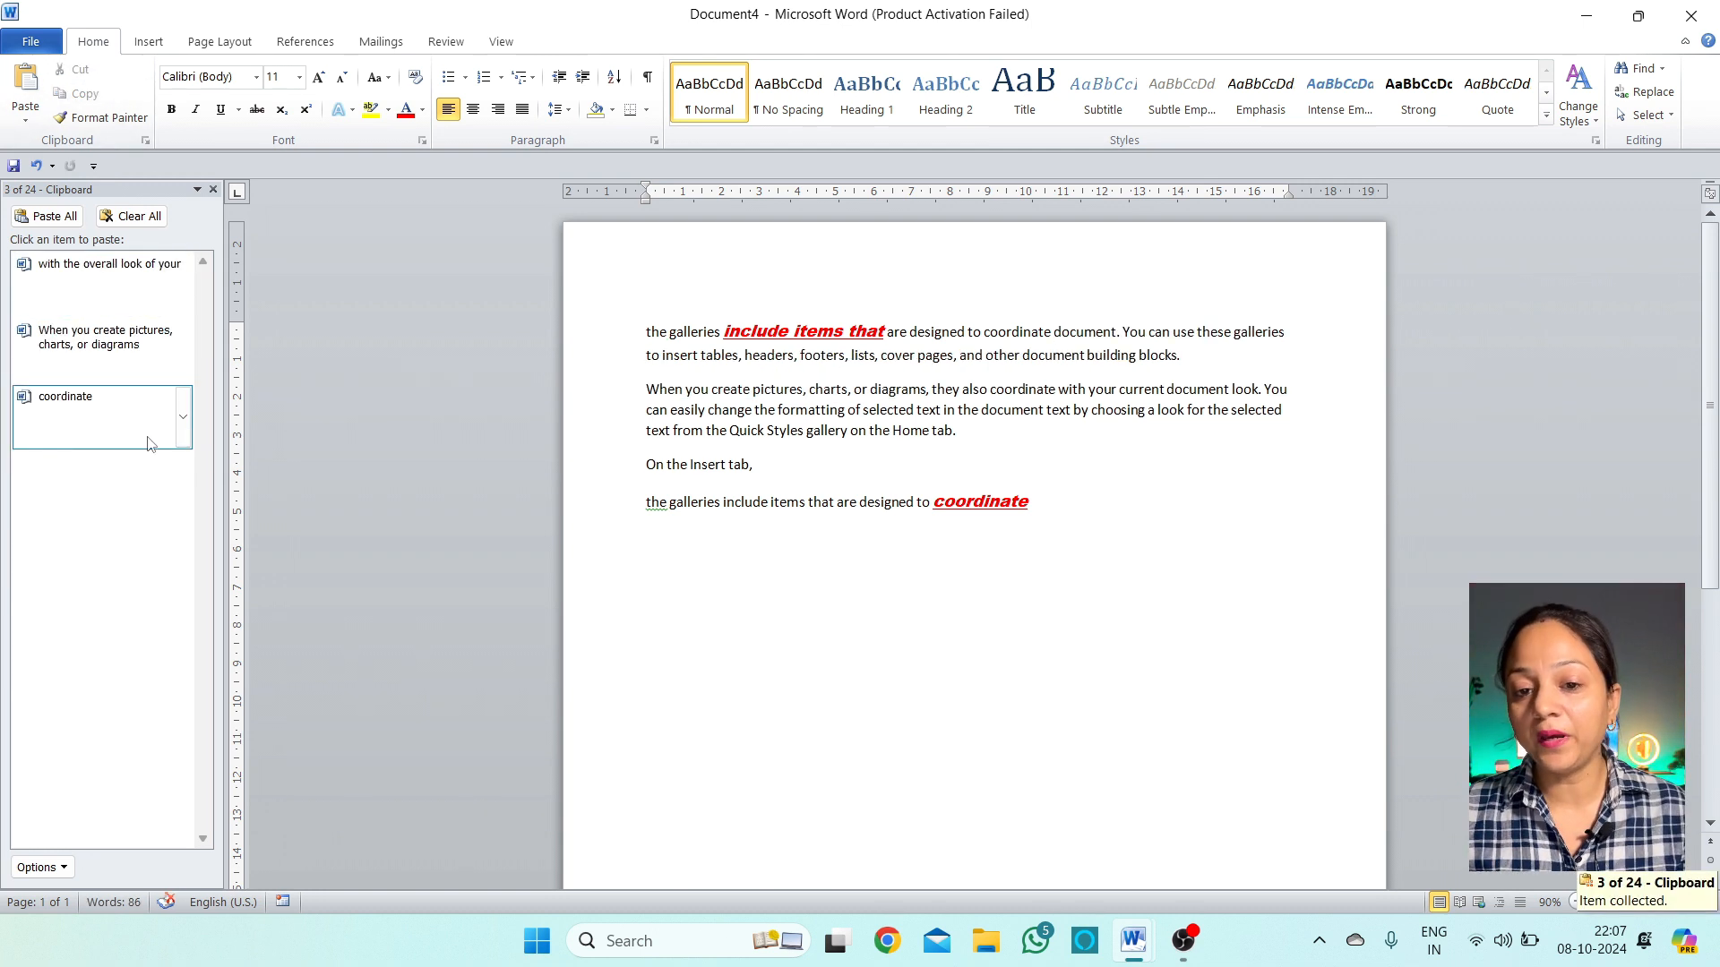
Paste the Clipboard items as four separate new lines at the document's end
{"action": "left_click", "coordinate": [1087, 513]}
{"action": "key", "text": "Return"}
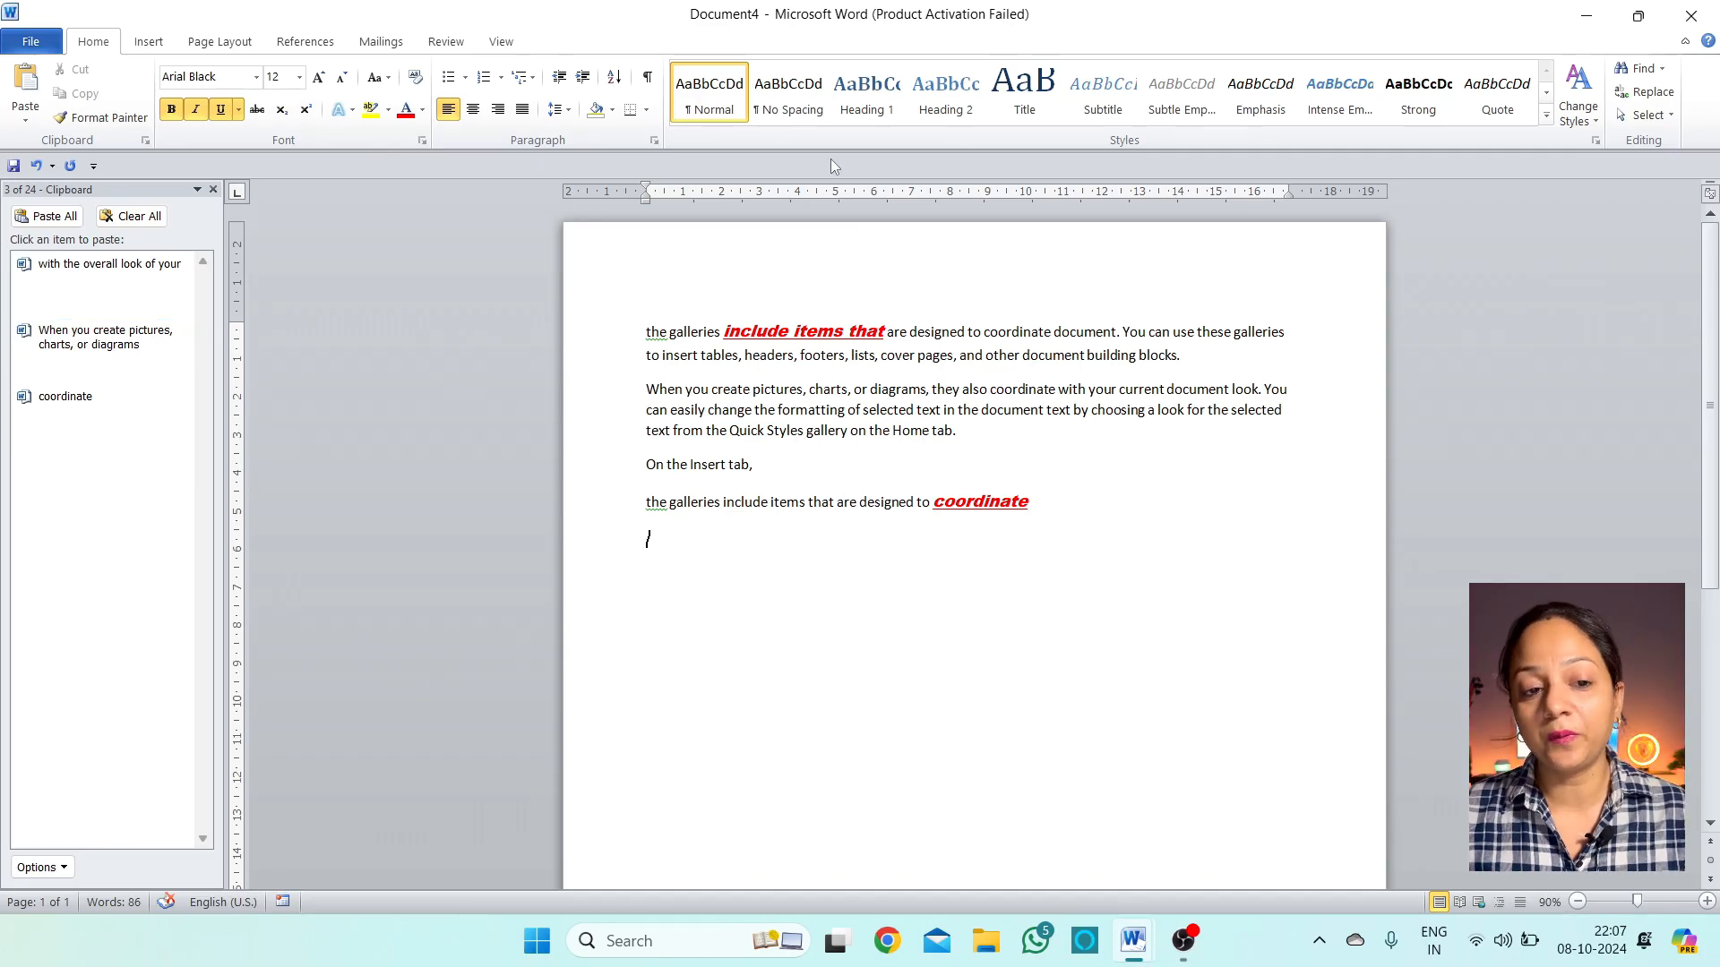
{"action": "left_click", "coordinate": [94, 283]}
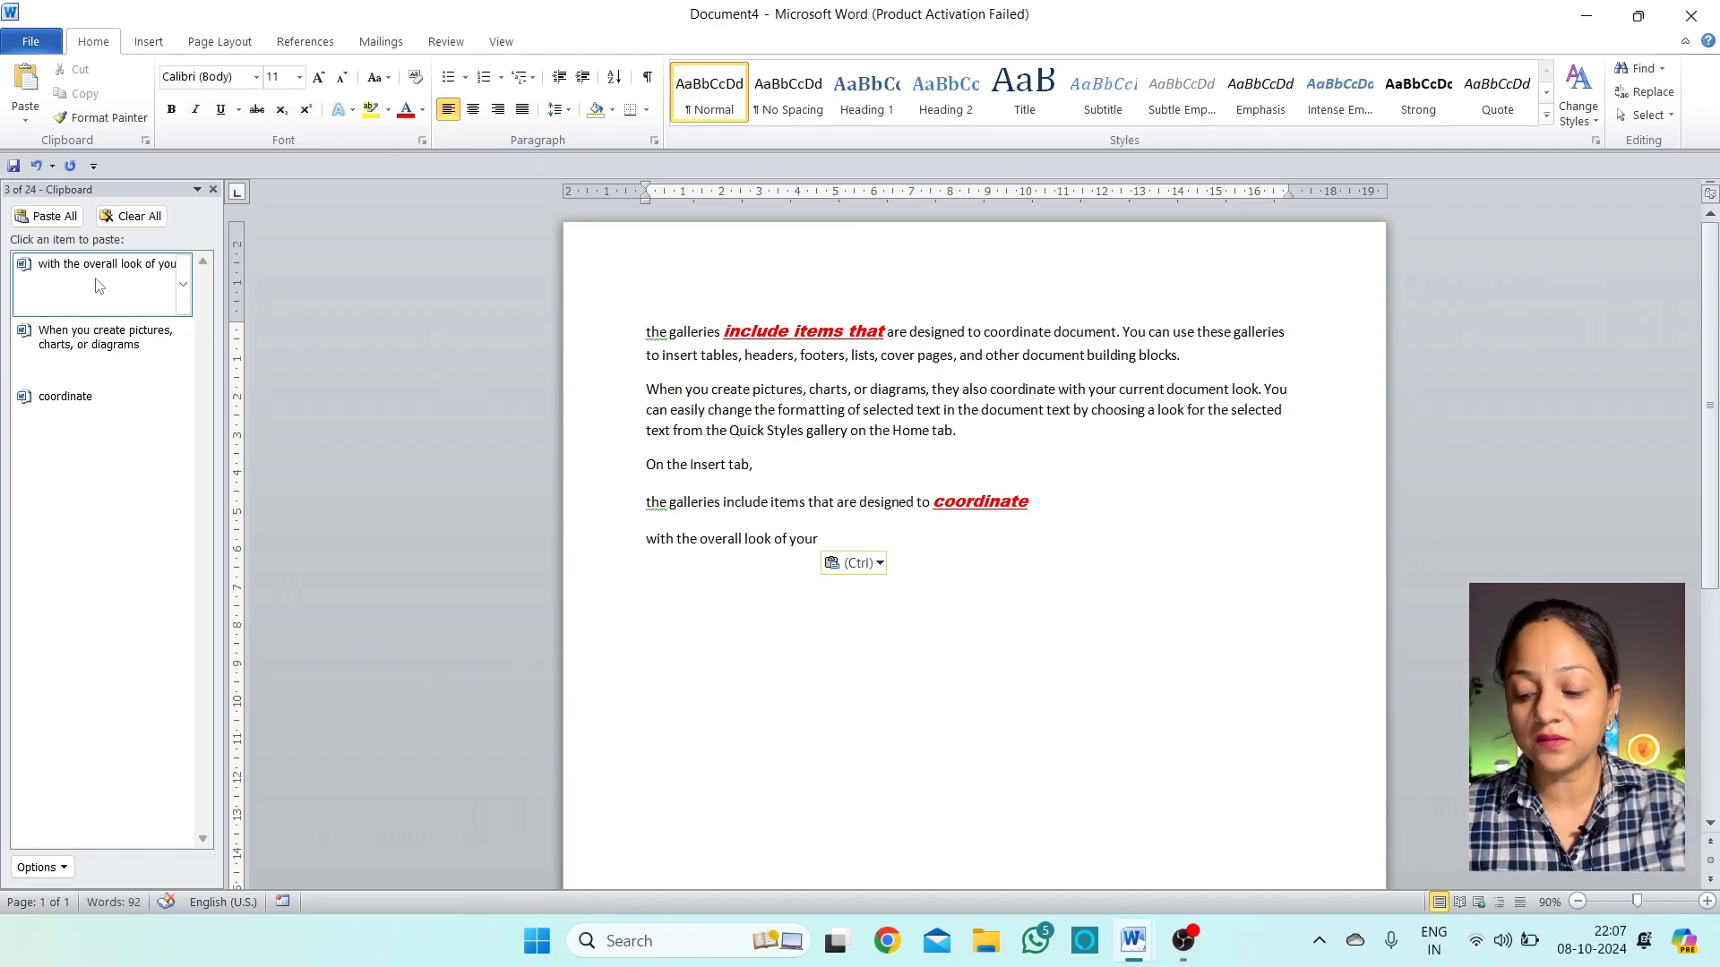
{"action": "key", "text": "Return"}
{"action": "left_click", "coordinate": [94, 354]}
{"action": "key", "text": "Return"}
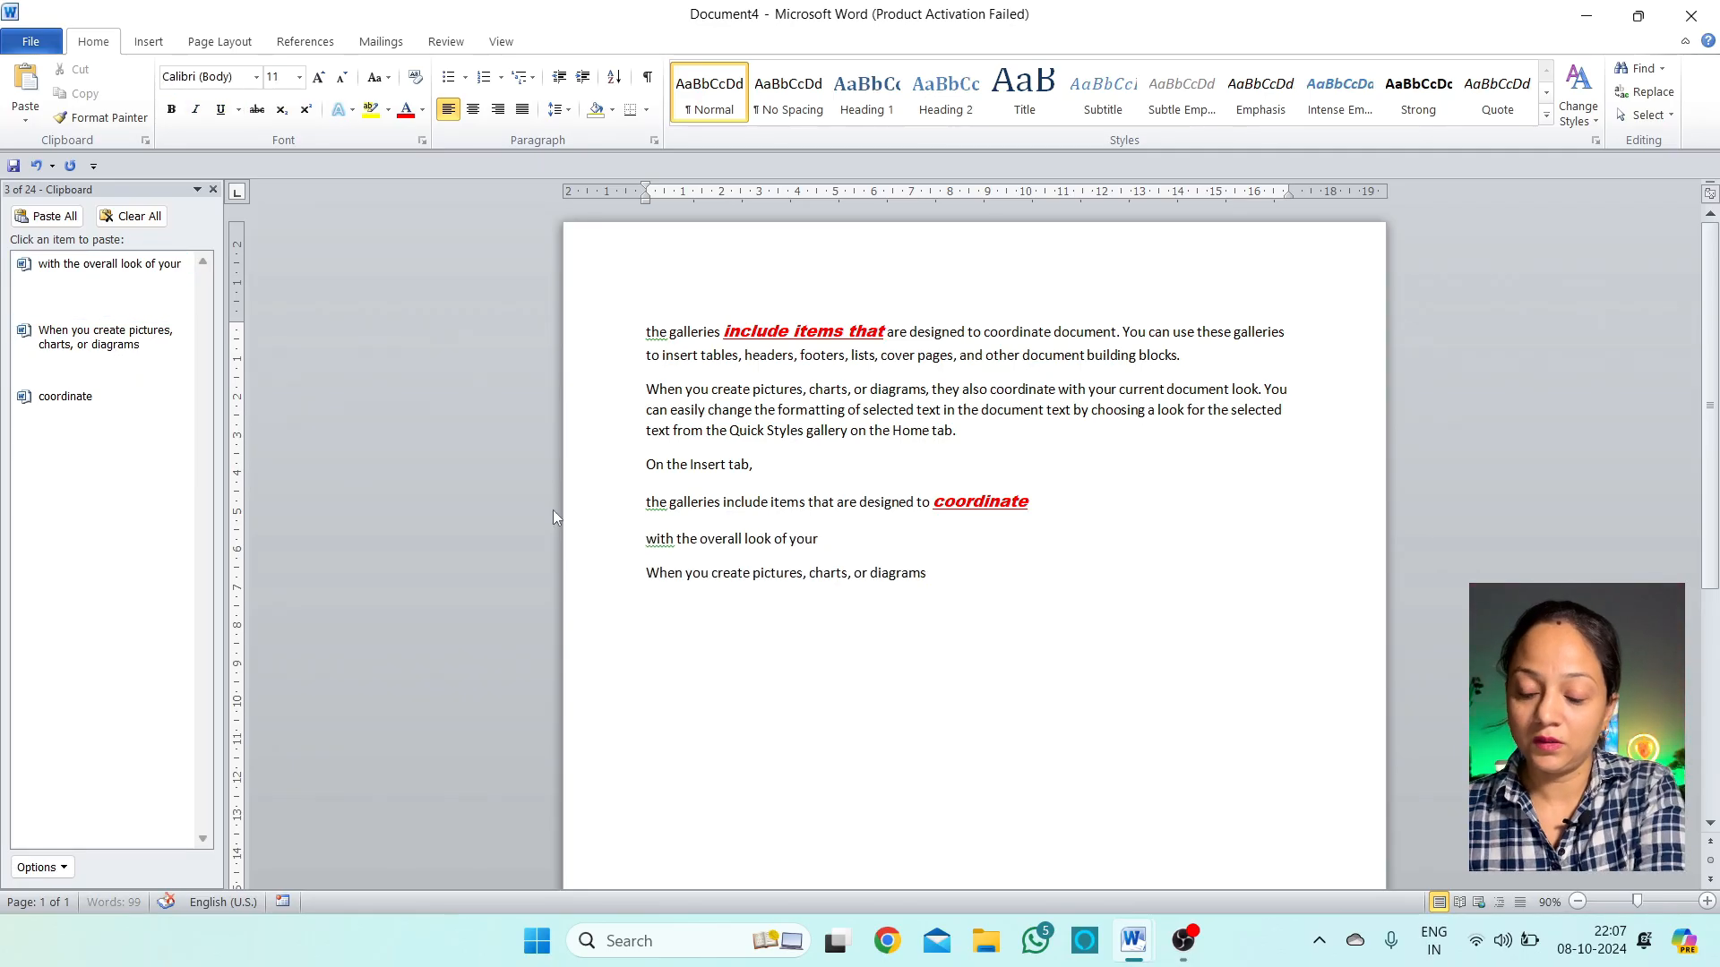
{"action": "left_click", "coordinate": [165, 444]}
{"action": "key", "text": "Return"}
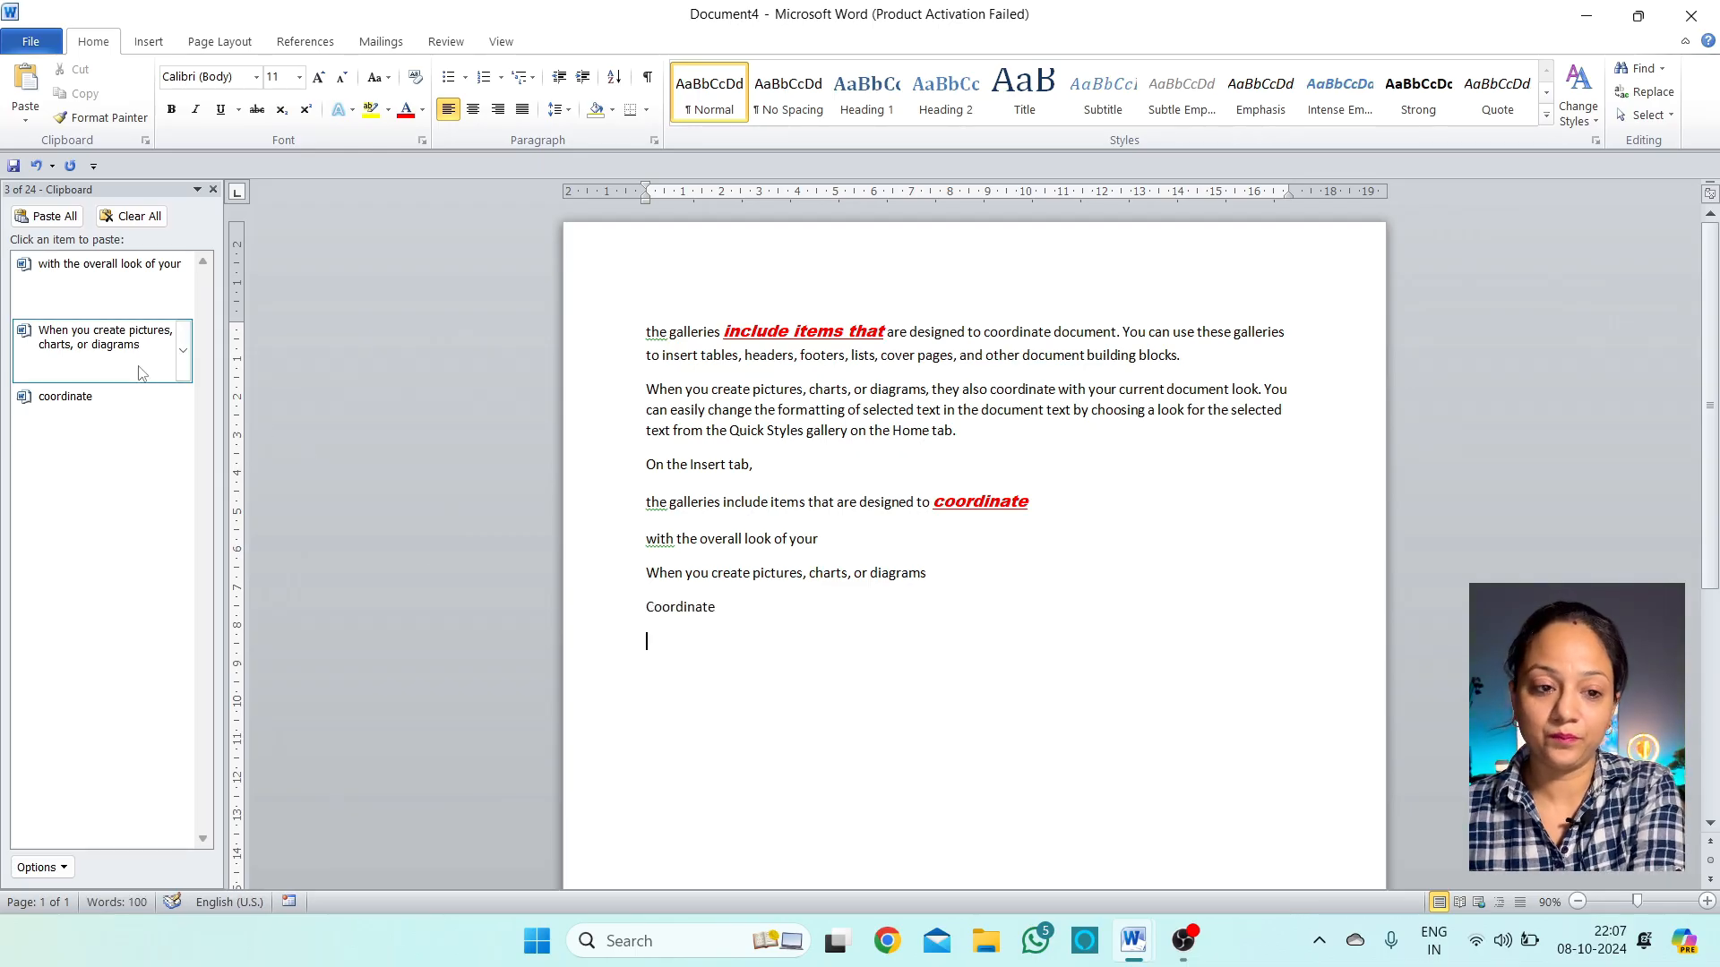
{"action": "left_click", "coordinate": [94, 338]}
{"action": "key", "text": "Return"}
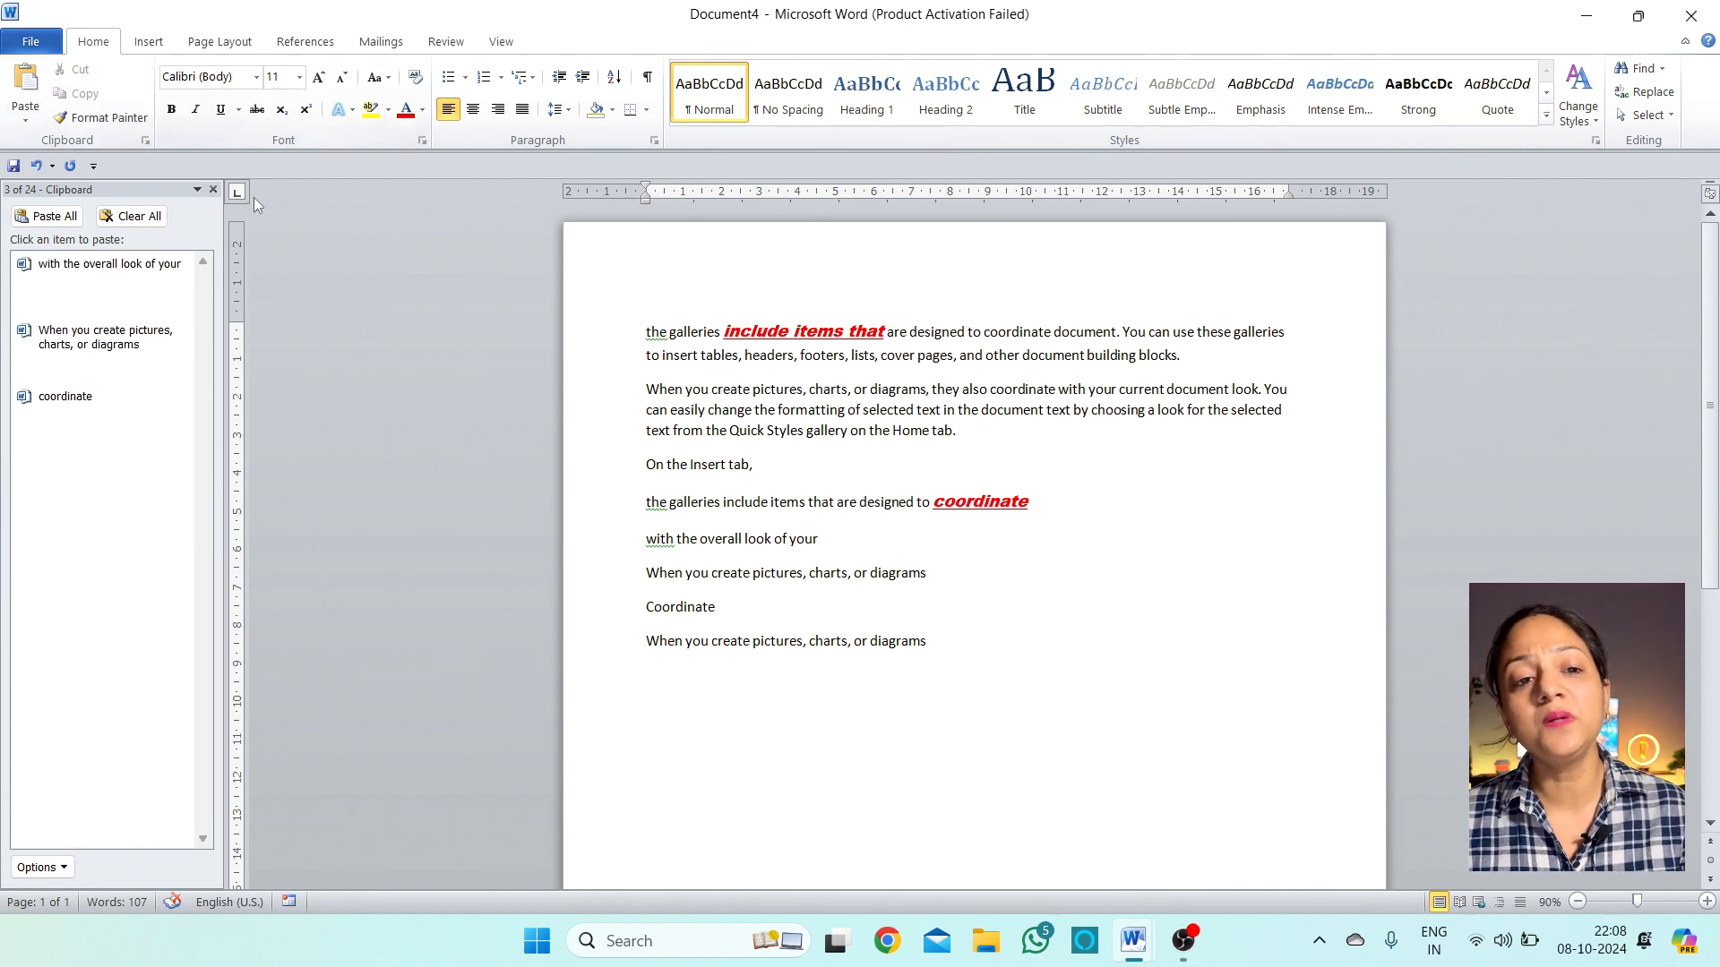
{"action": "left_click", "coordinate": [929, 642]}
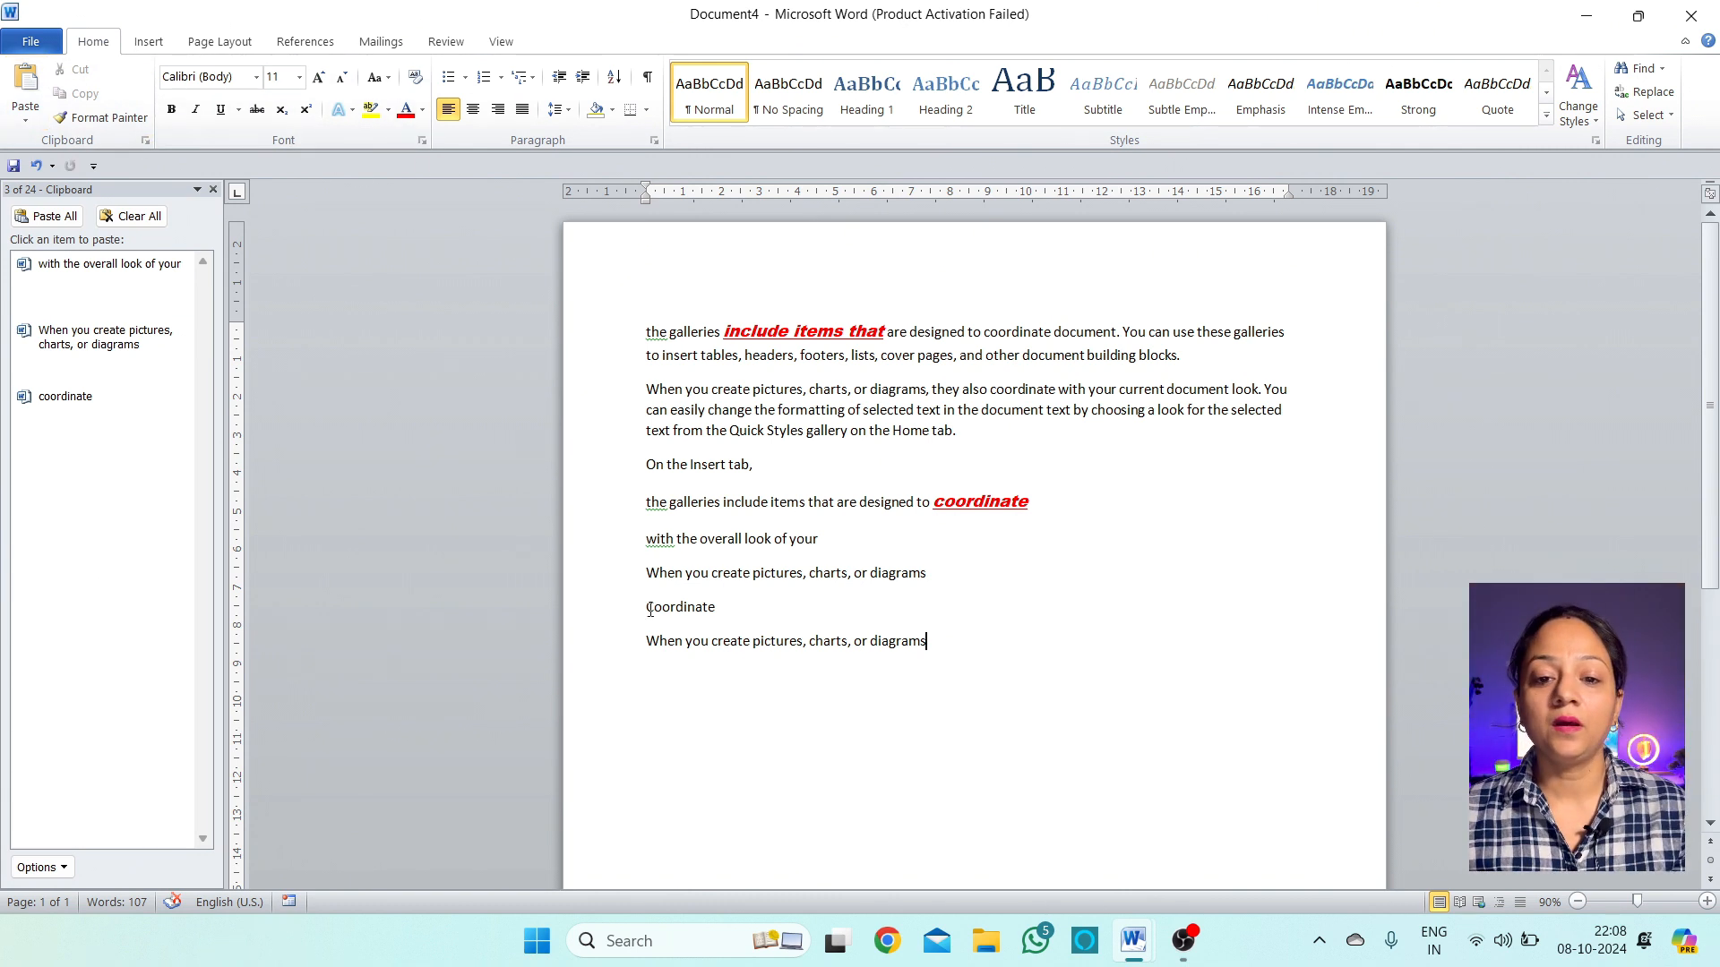
{"action": "left_click", "coordinate": [771, 394]}
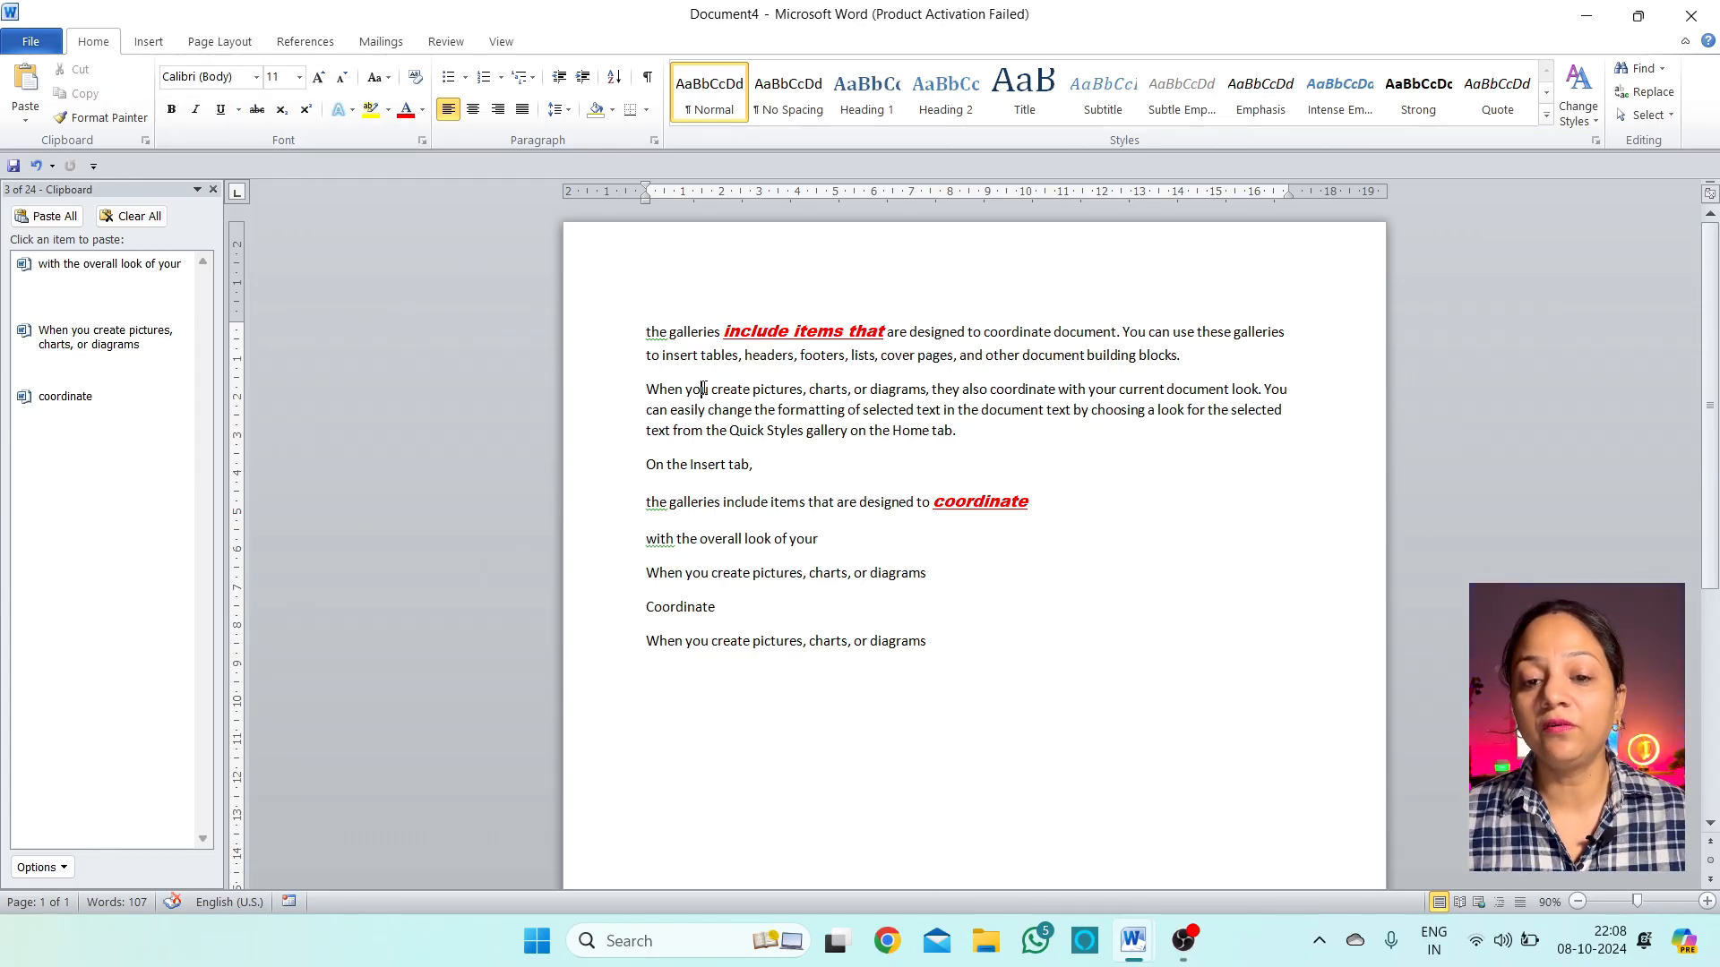
Set 'coordinate document' in the first paragraph to Arial Black
{"action": "left_click_drag", "start_coordinate": [688, 388], "coordinate": [802, 389]}
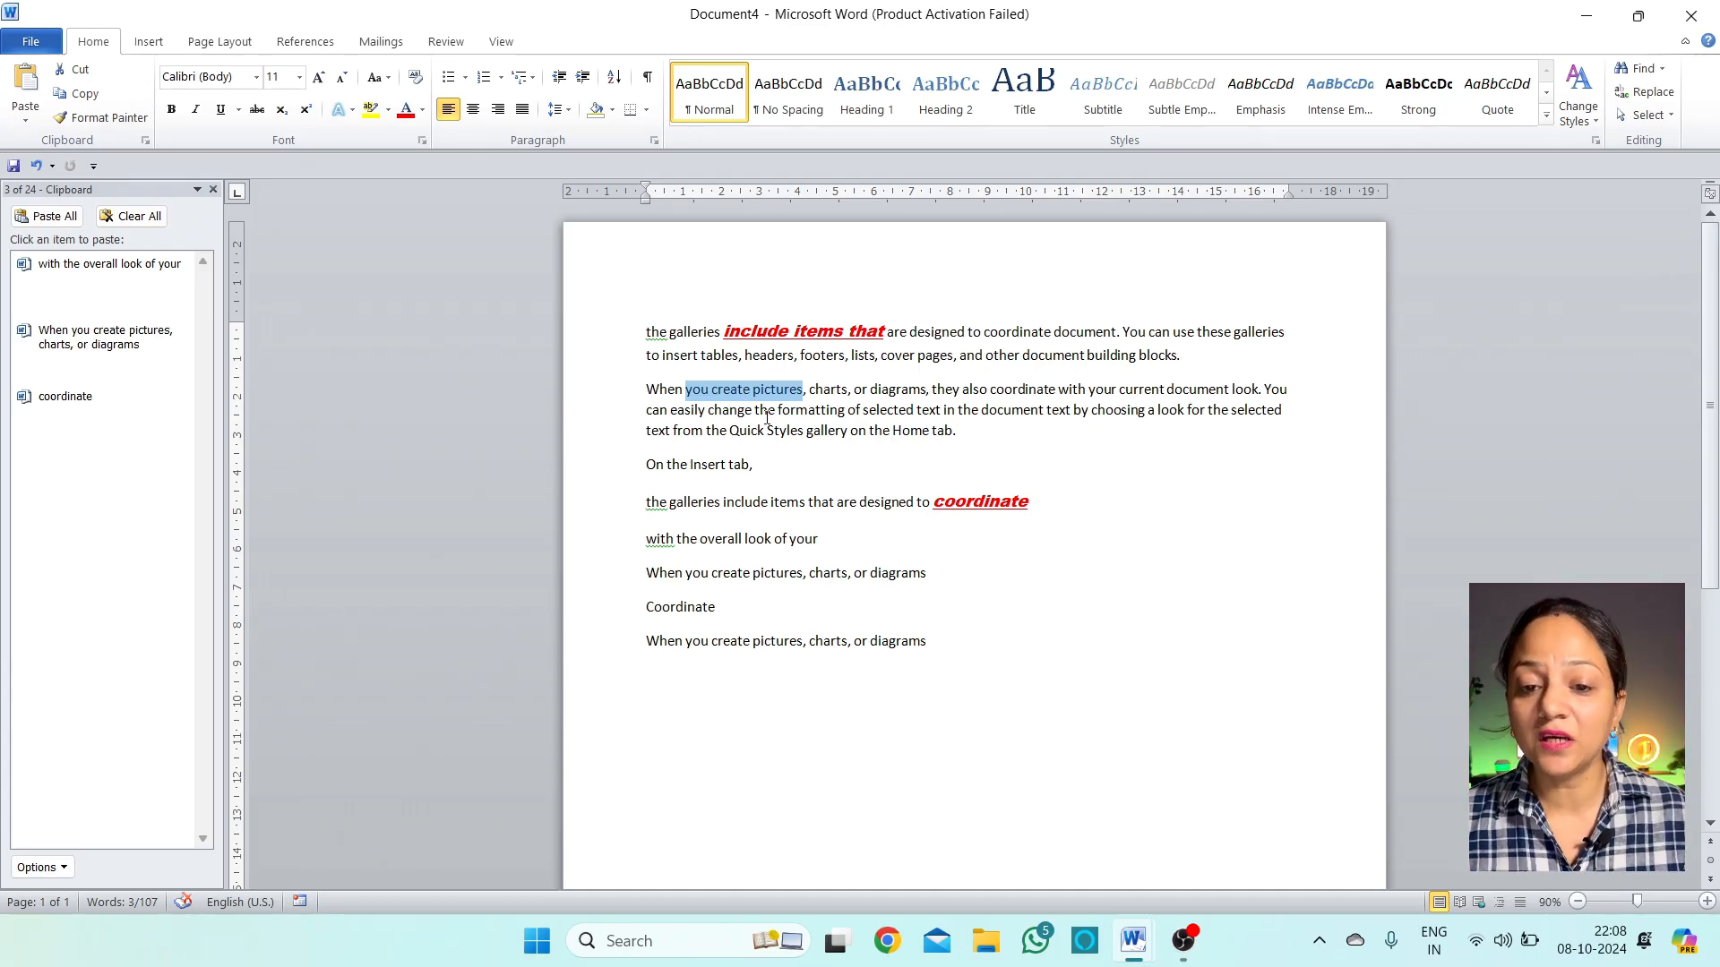
{"action": "left_click", "coordinate": [937, 389]}
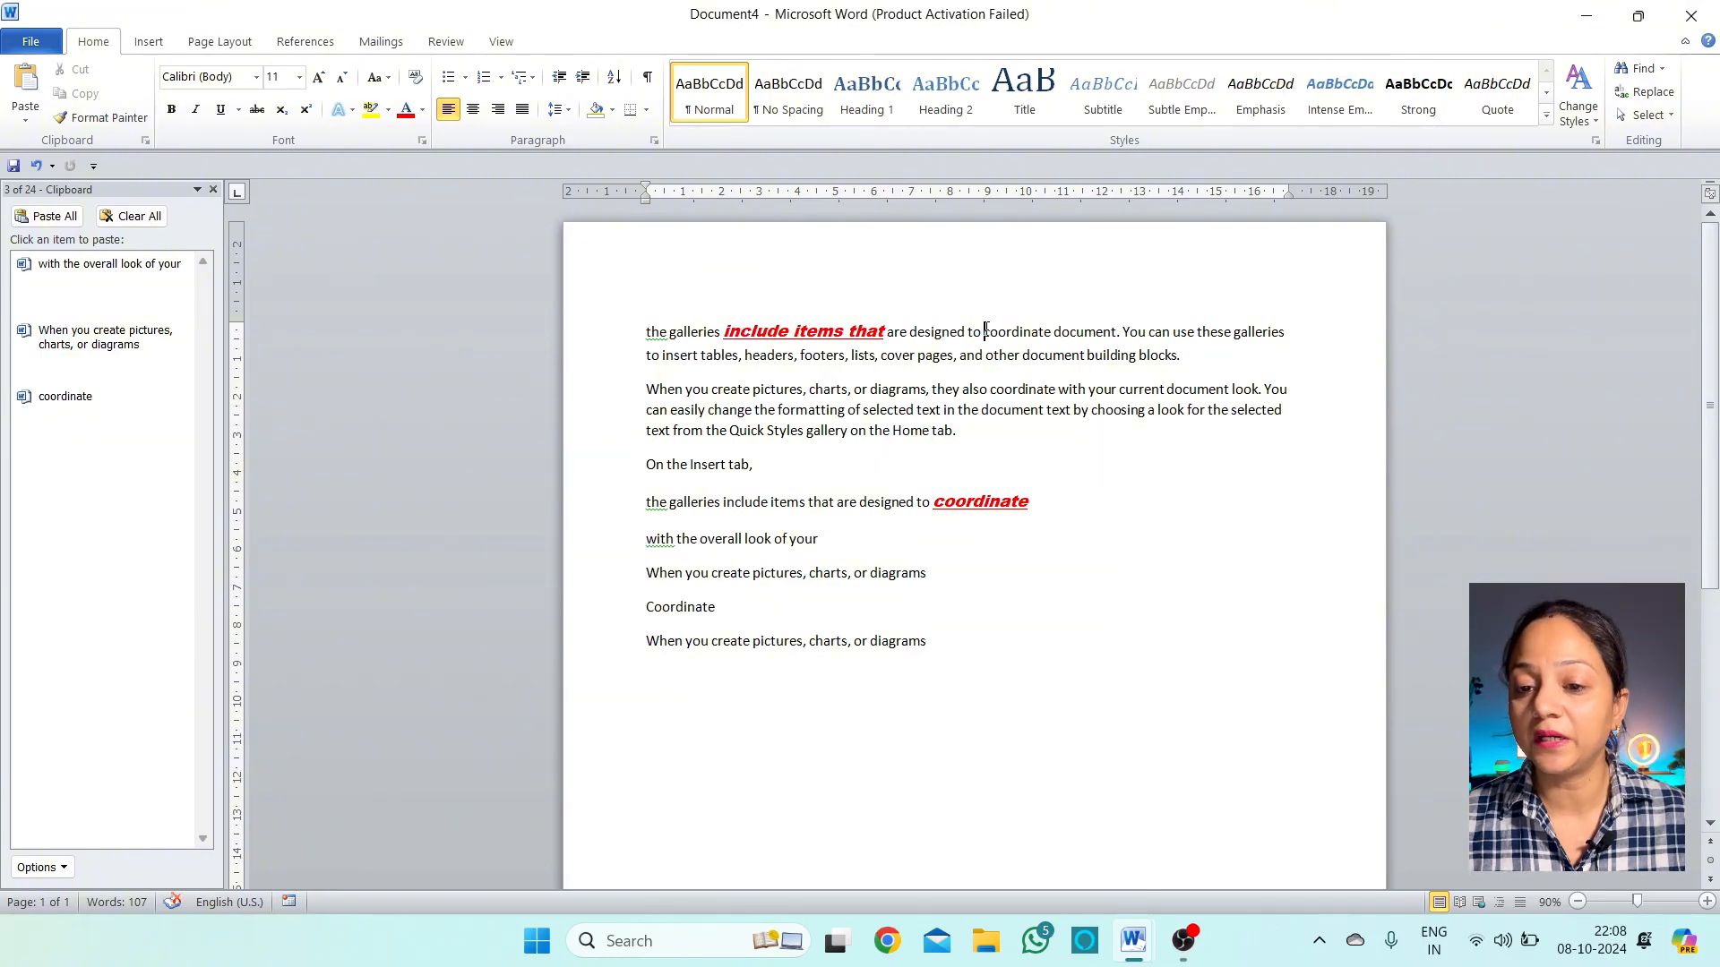
{"action": "left_click_drag", "start_coordinate": [985, 331], "coordinate": [1078, 312]}
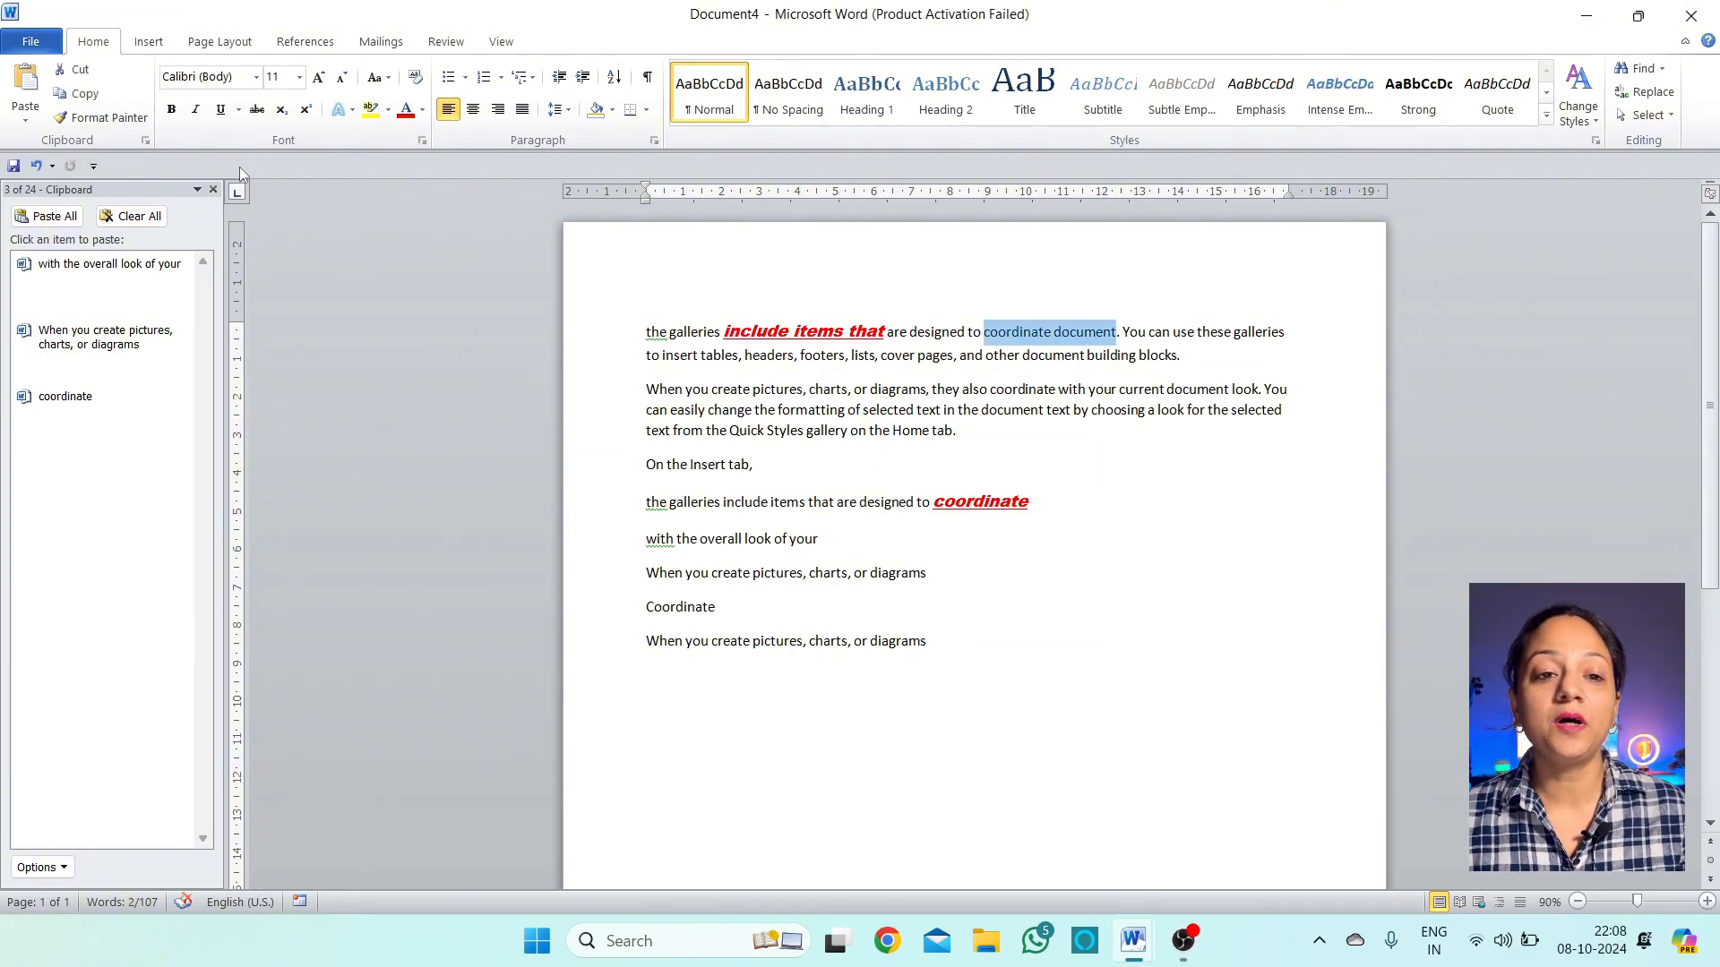
{"action": "left_click", "coordinate": [257, 78]}
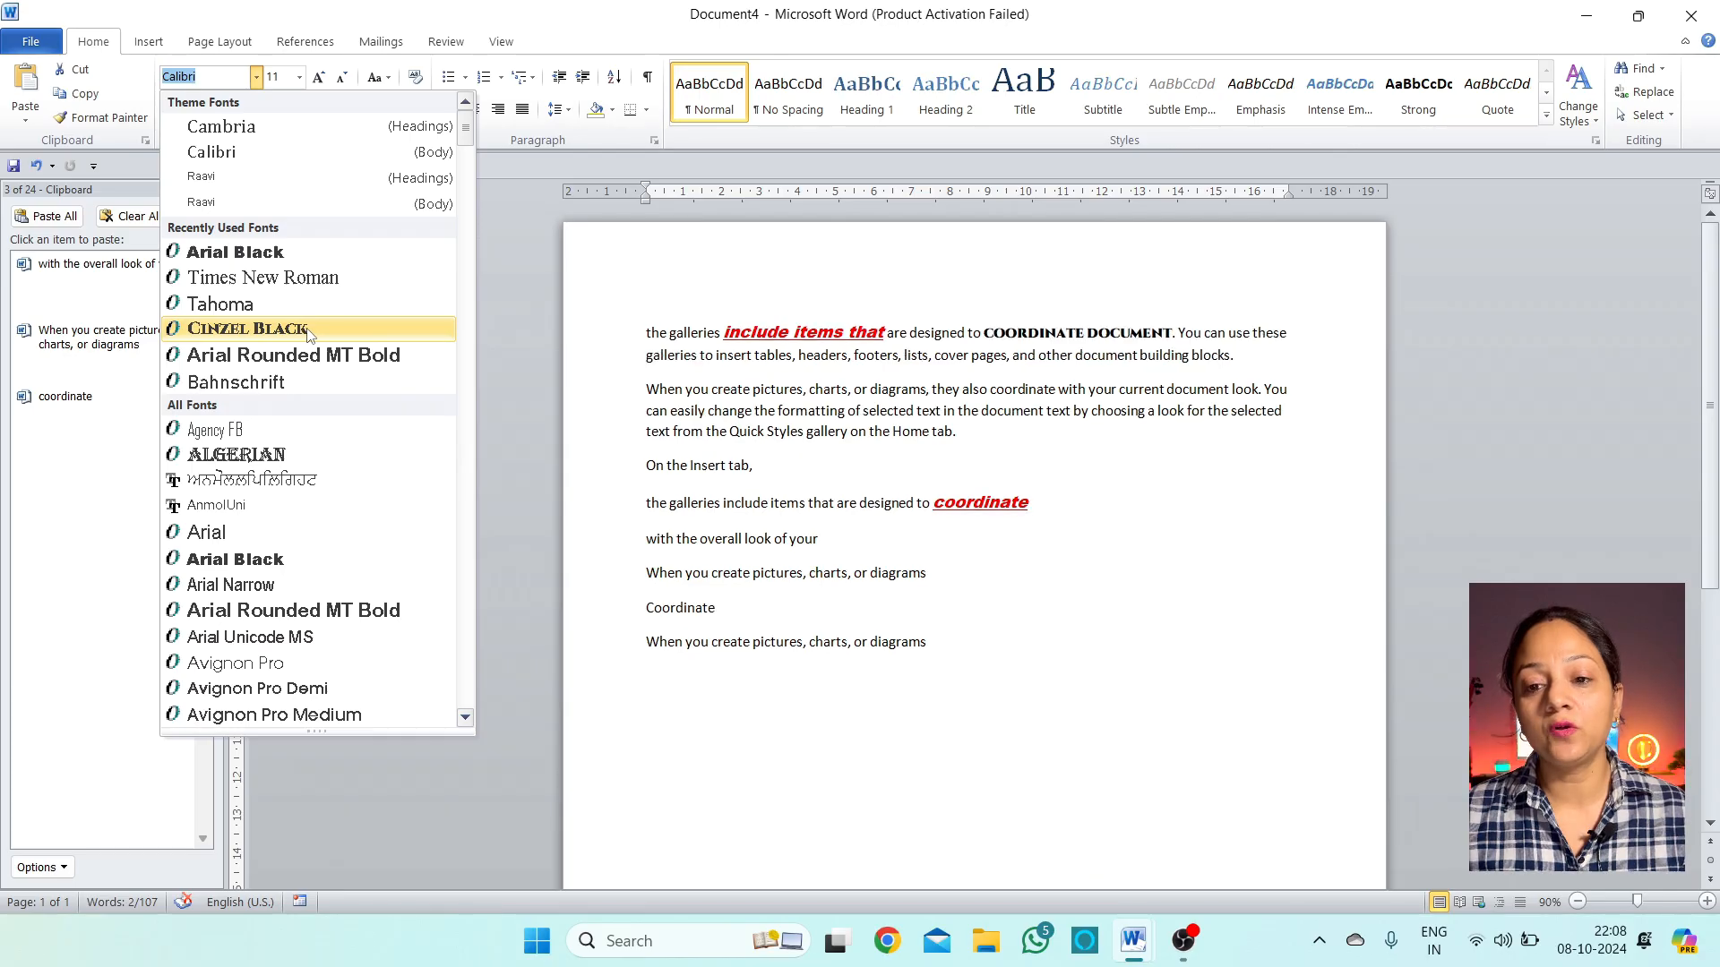
{"action": "left_click", "coordinate": [309, 254]}
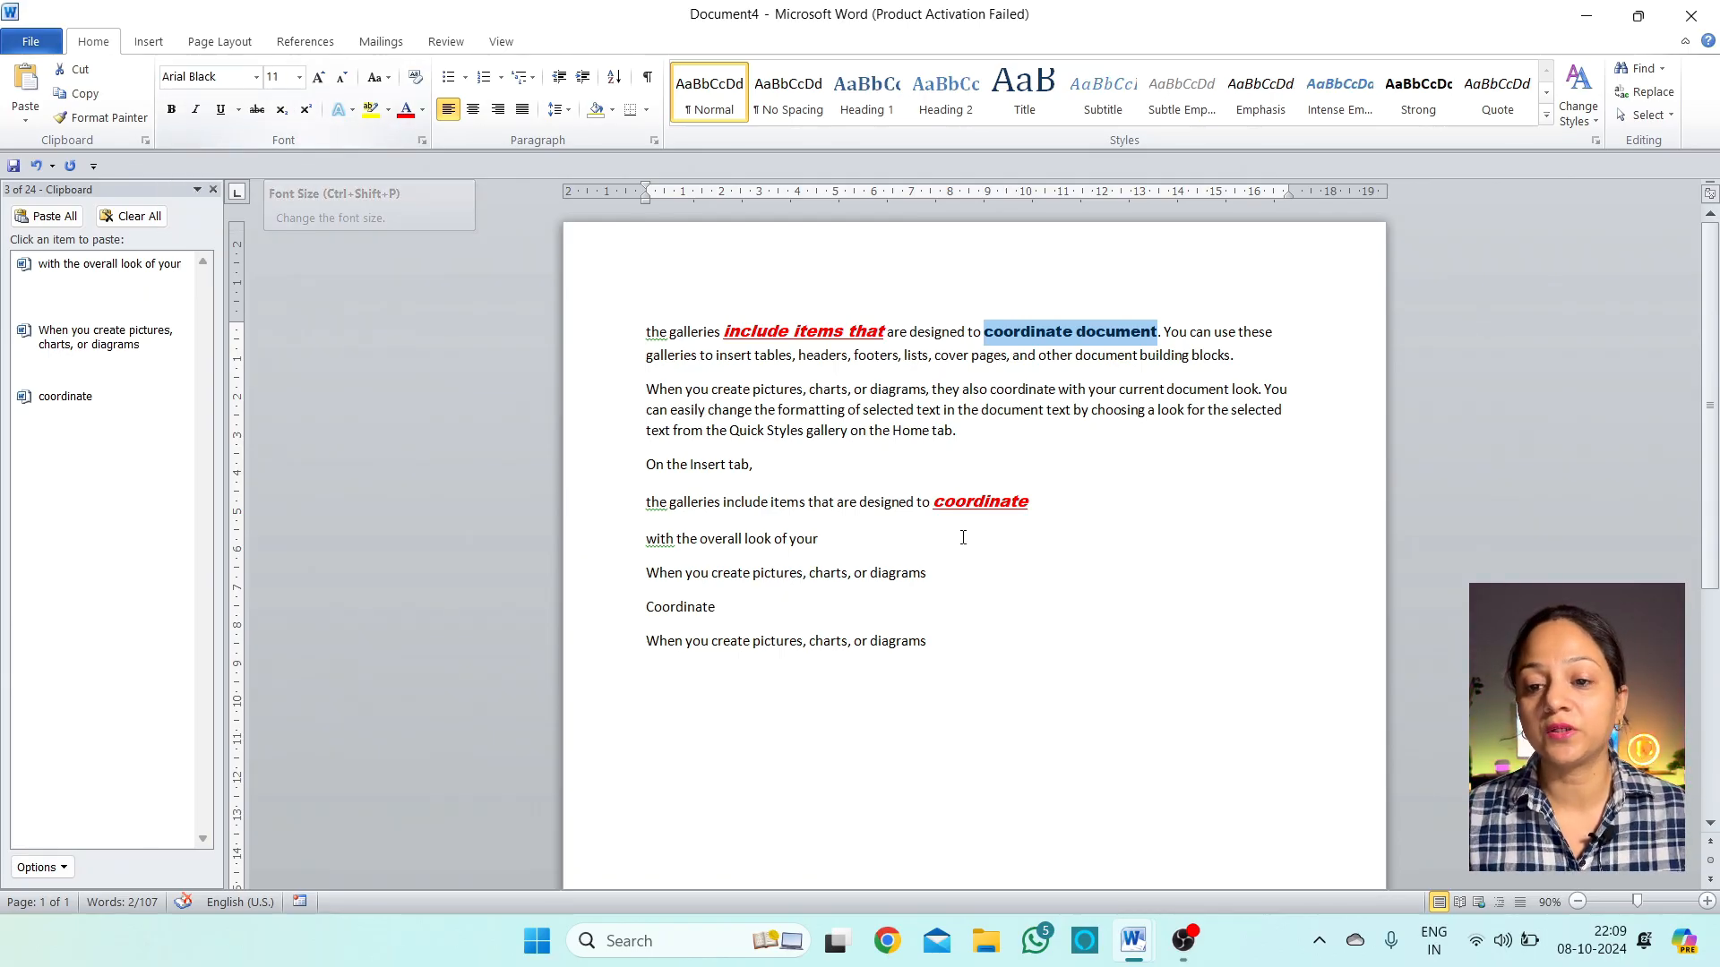
{"action": "left_click_drag", "start_coordinate": [956, 394], "coordinate": [809, 395]}
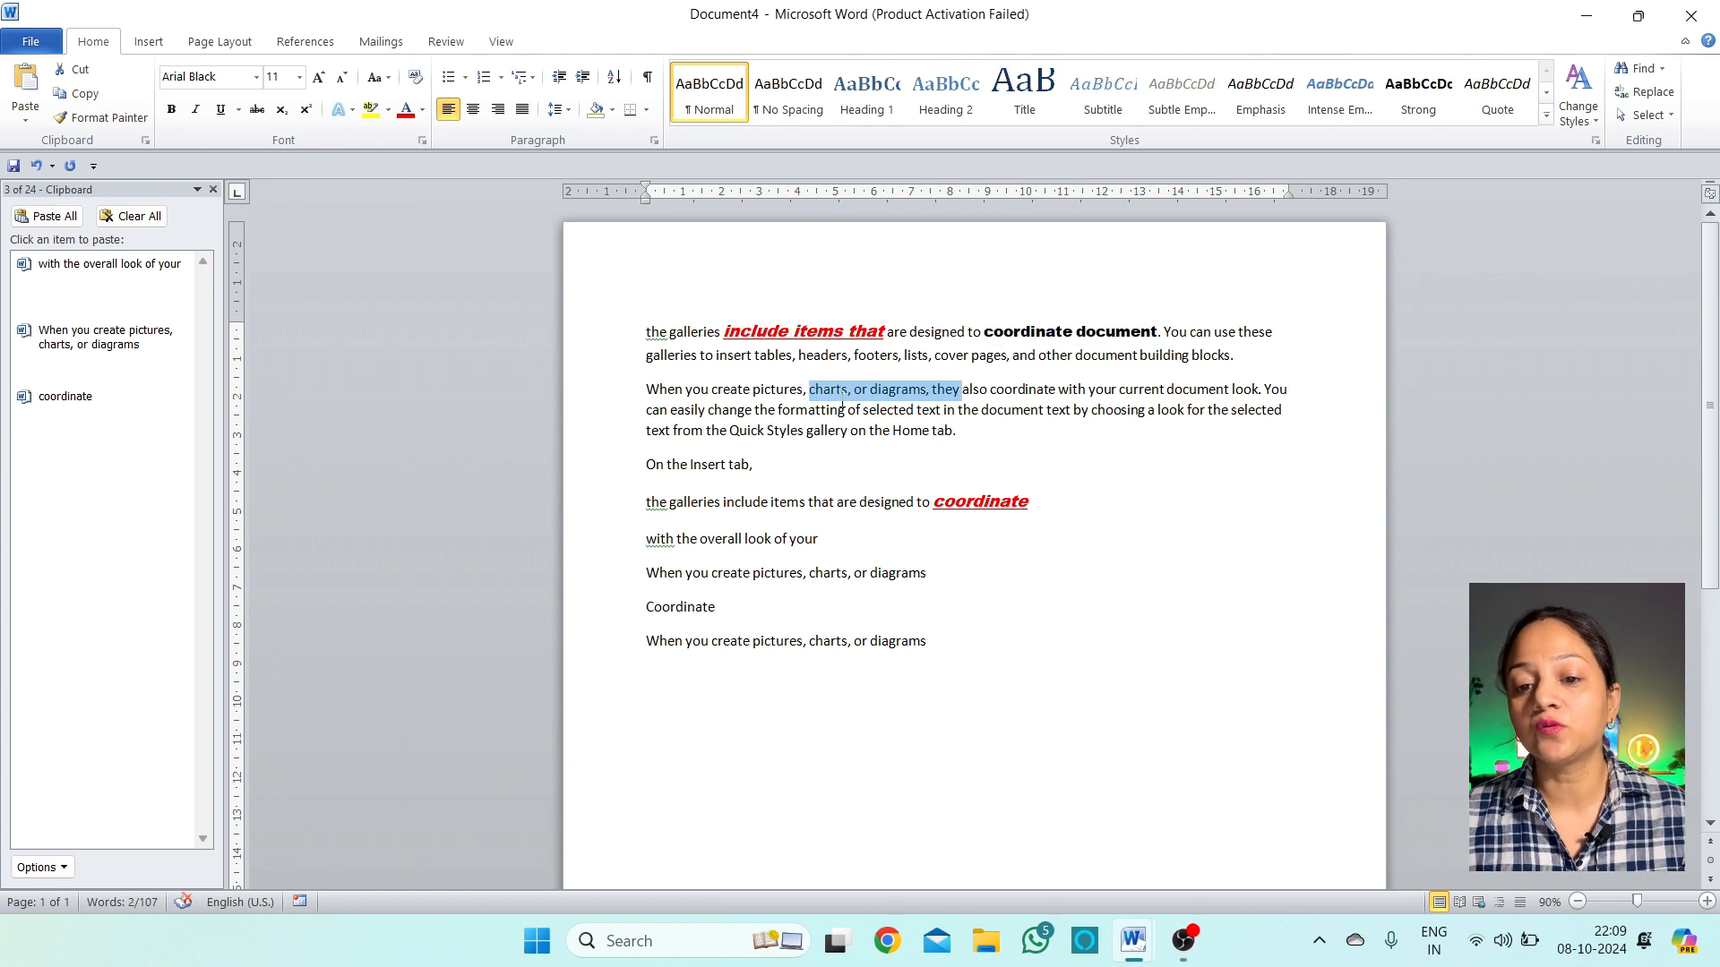
Set the selected 'charts, or diagrams, they' to font size 20
{"action": "left_click", "coordinate": [299, 77]}
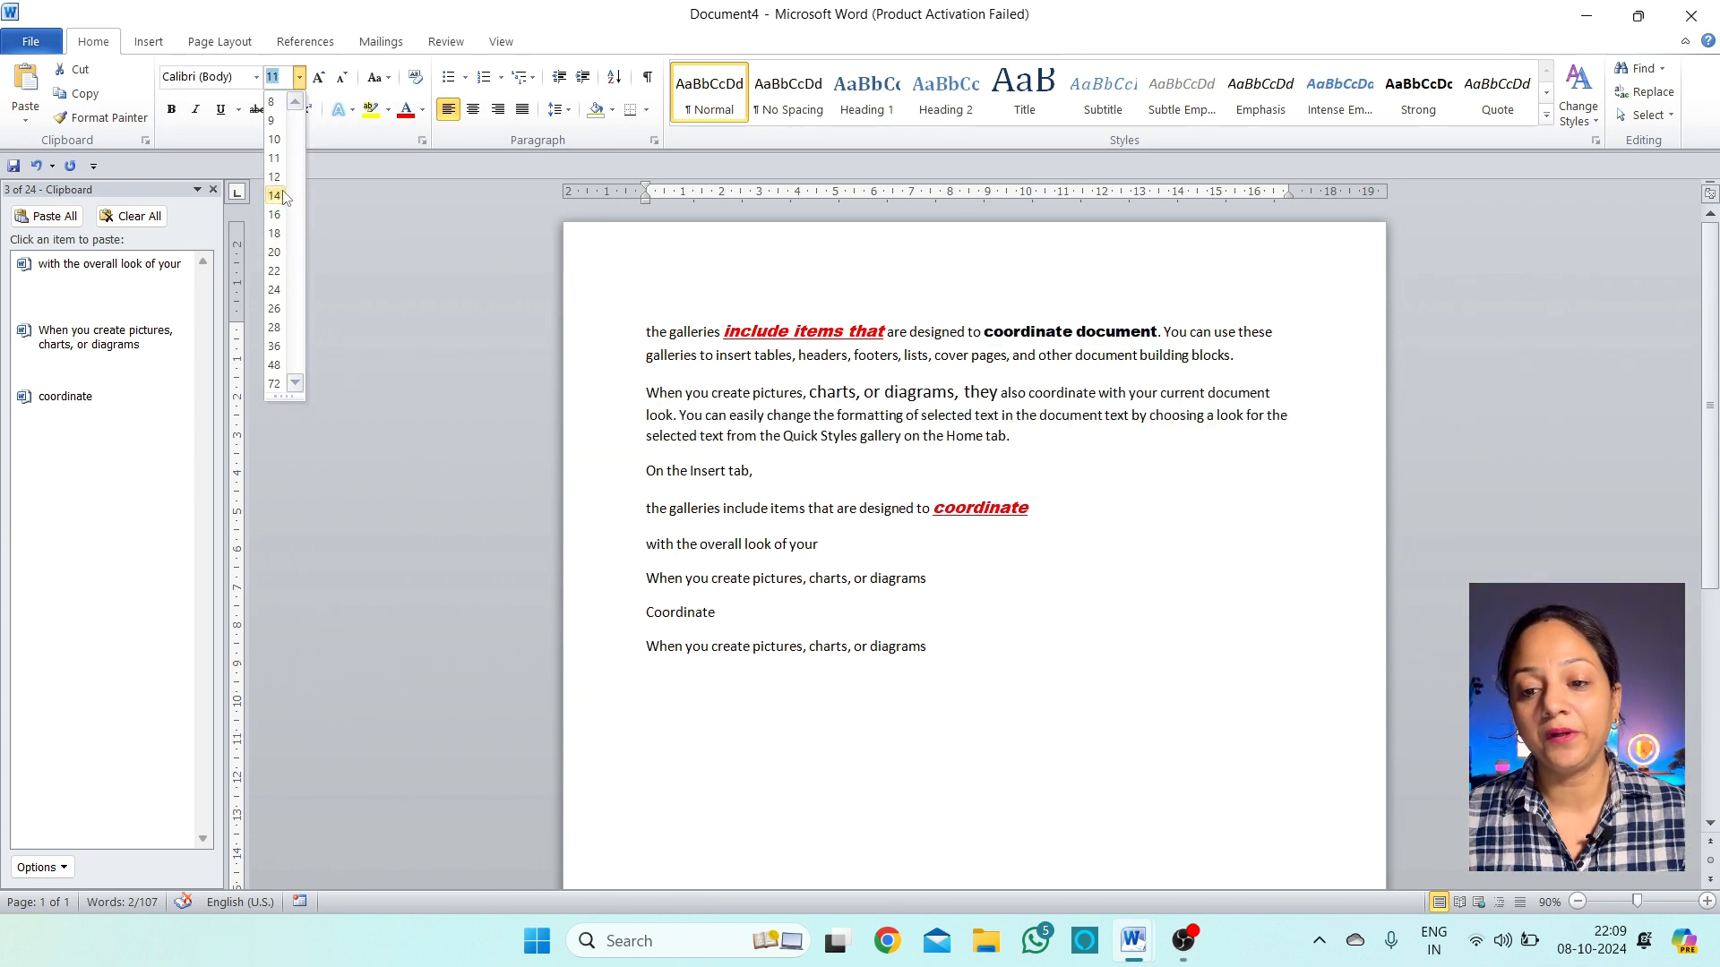
{"action": "left_click", "coordinate": [280, 256]}
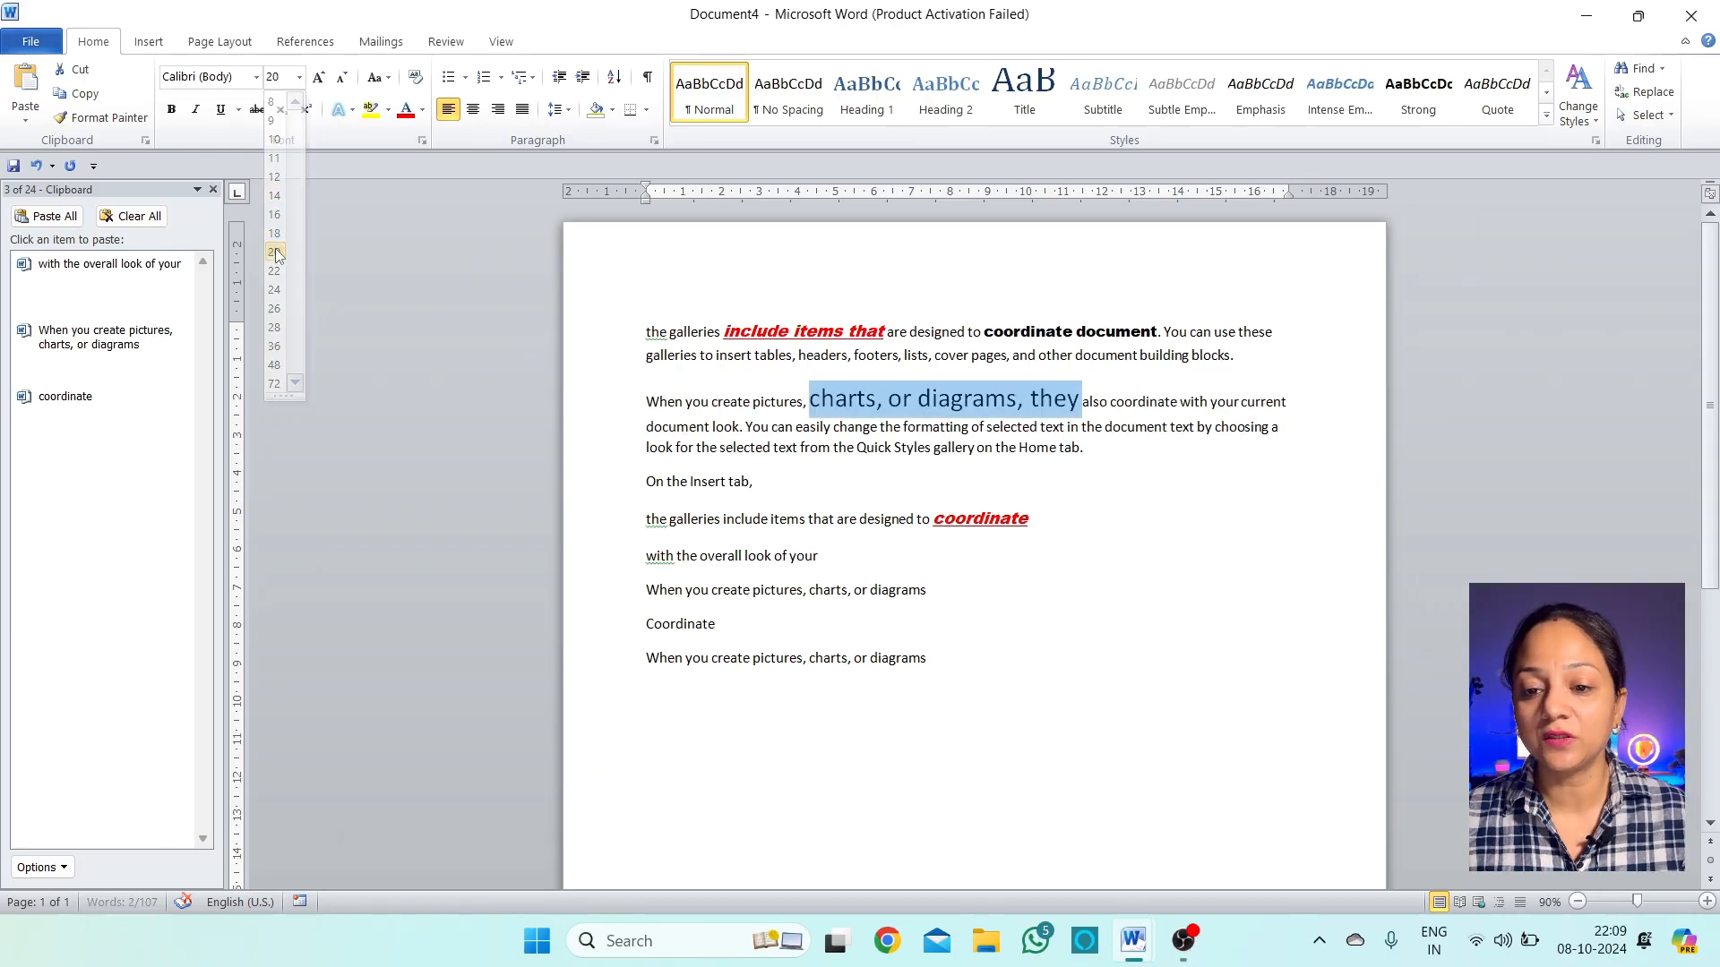
{"action": "left_click_drag", "start_coordinate": [1206, 429], "coordinate": [1197, 425]}
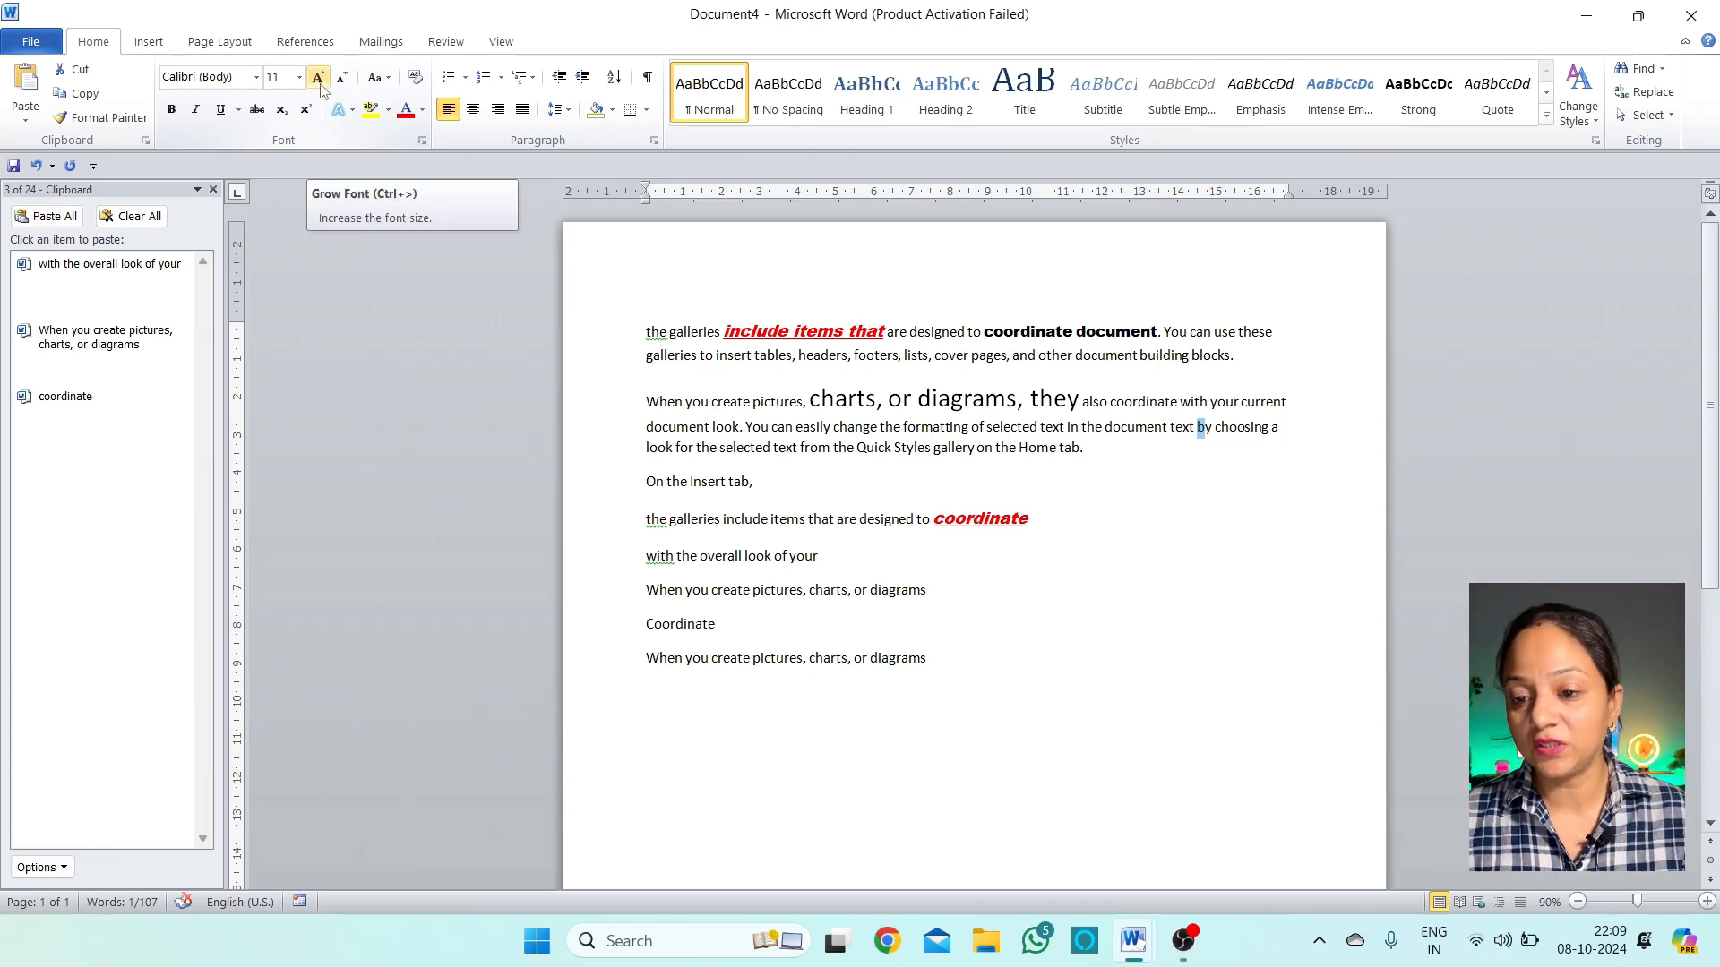
Grow 'gallery on the Home tab' to 18 pt, then shrink it back to 14 pt
{"action": "left_click_drag", "start_coordinate": [1079, 447], "coordinate": [933, 448]}
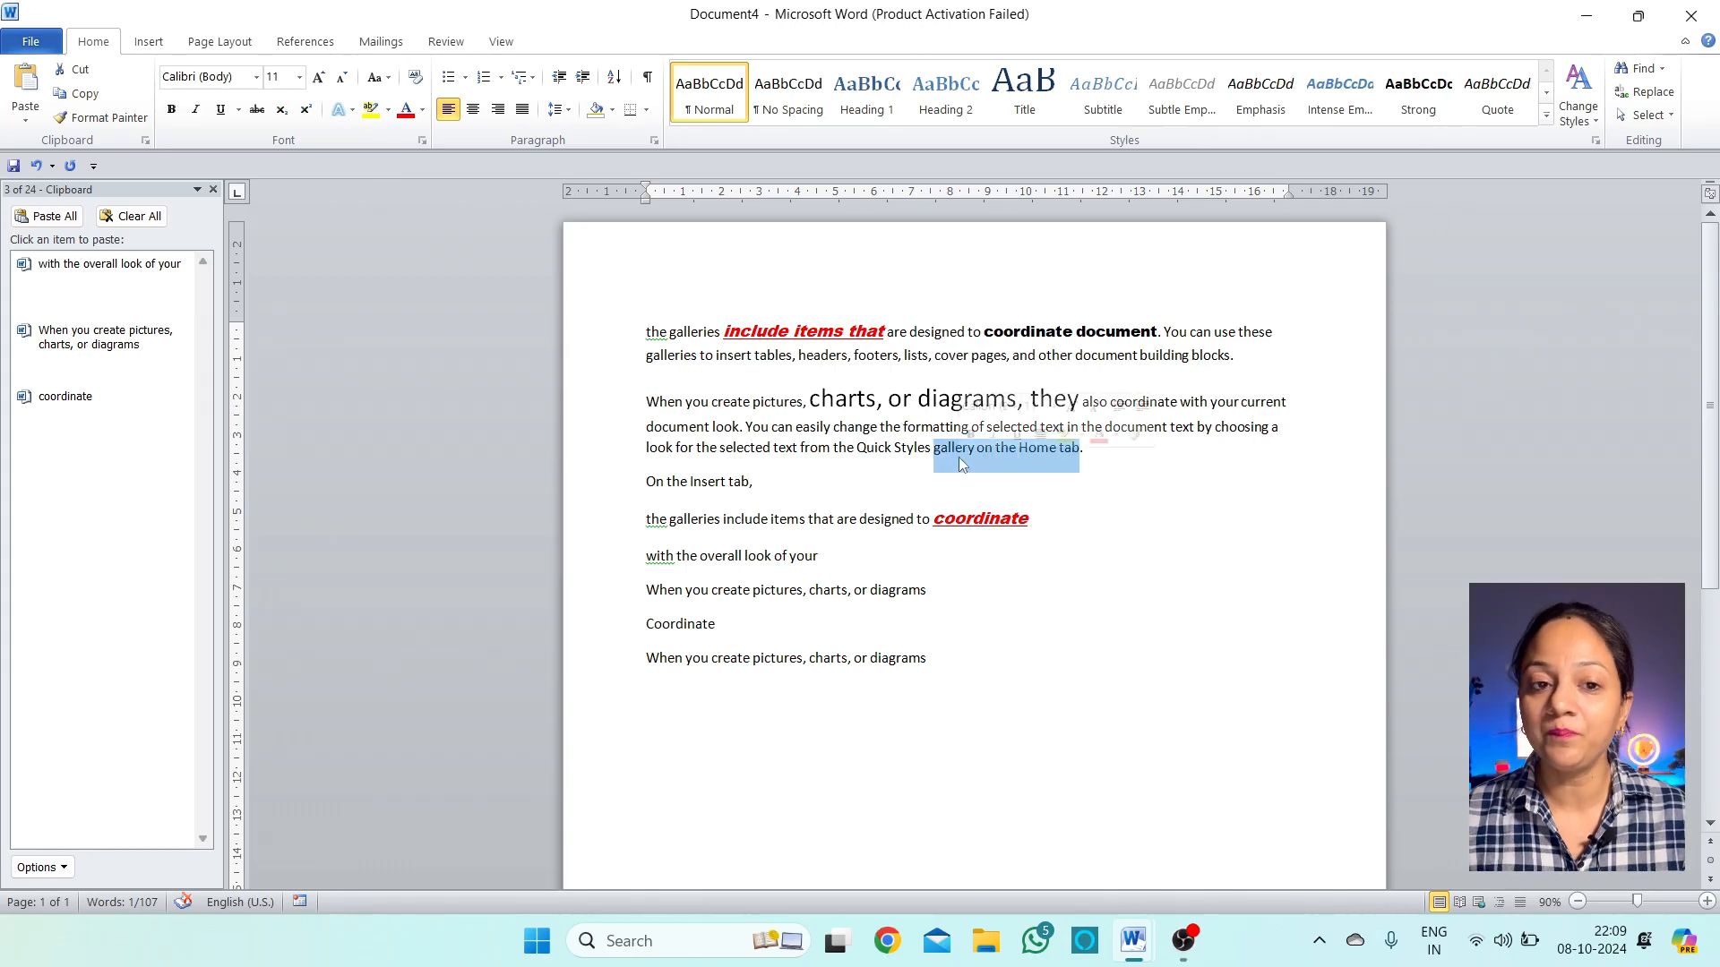
{"action": "left_click", "coordinate": [319, 78]}
{"action": "left_click", "coordinate": [319, 79]}
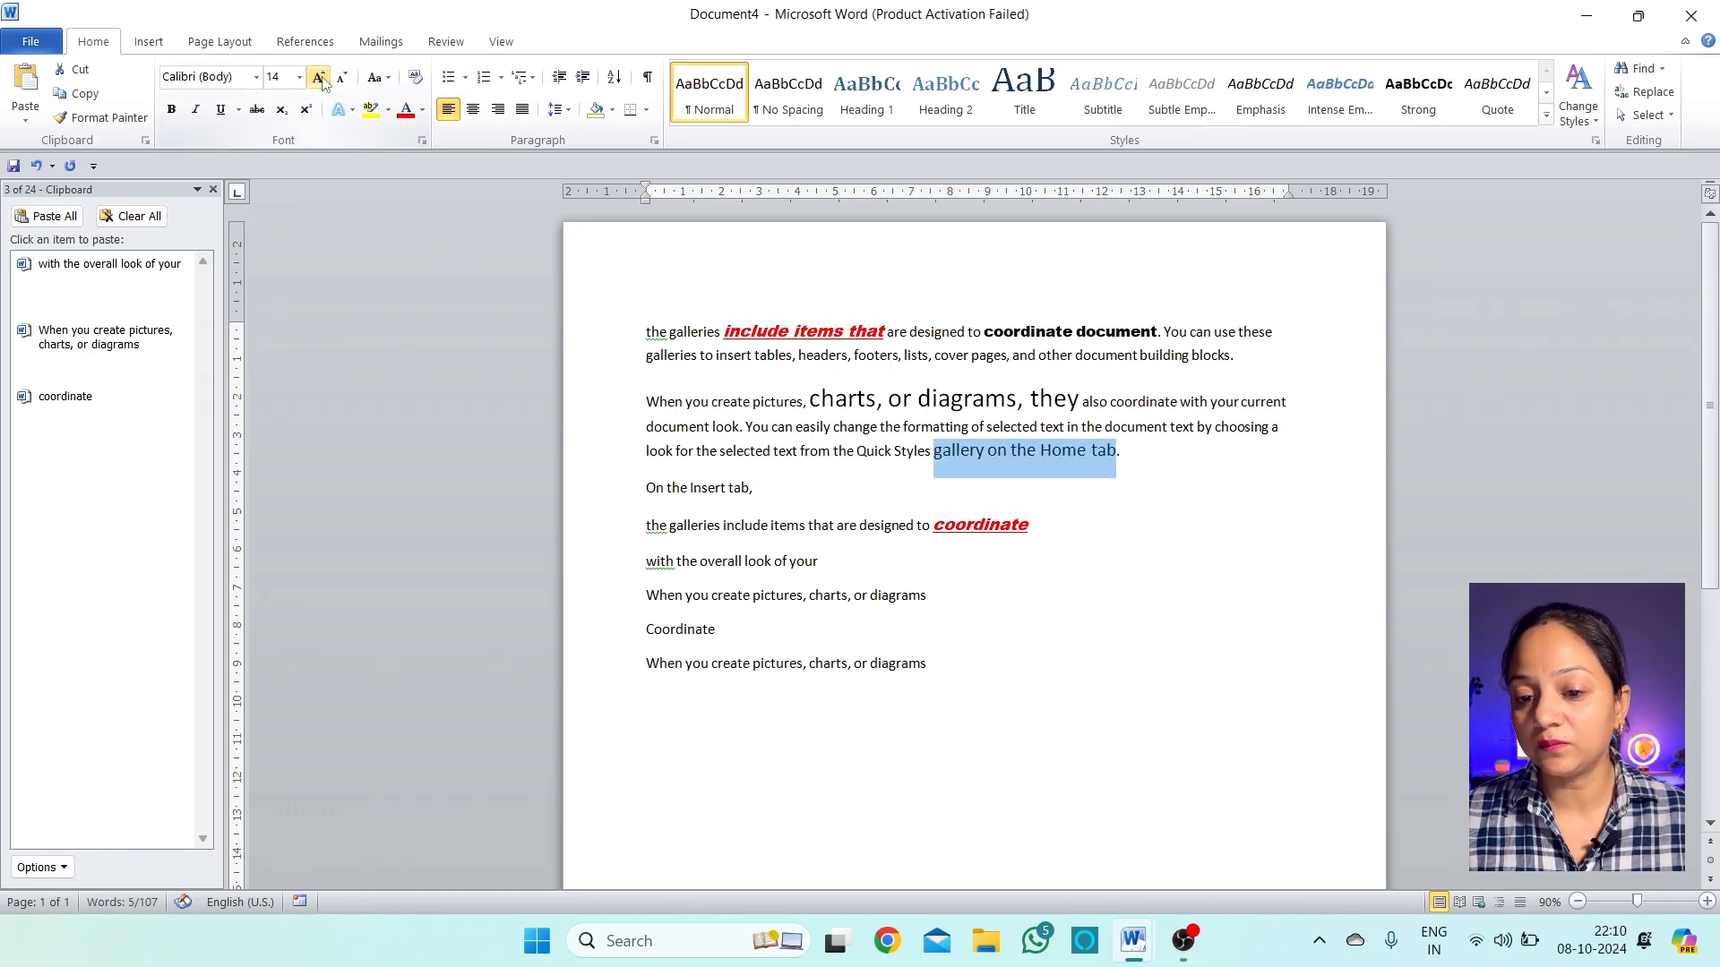
{"action": "left_click", "coordinate": [319, 79]}
{"action": "left_click", "coordinate": [319, 79]}
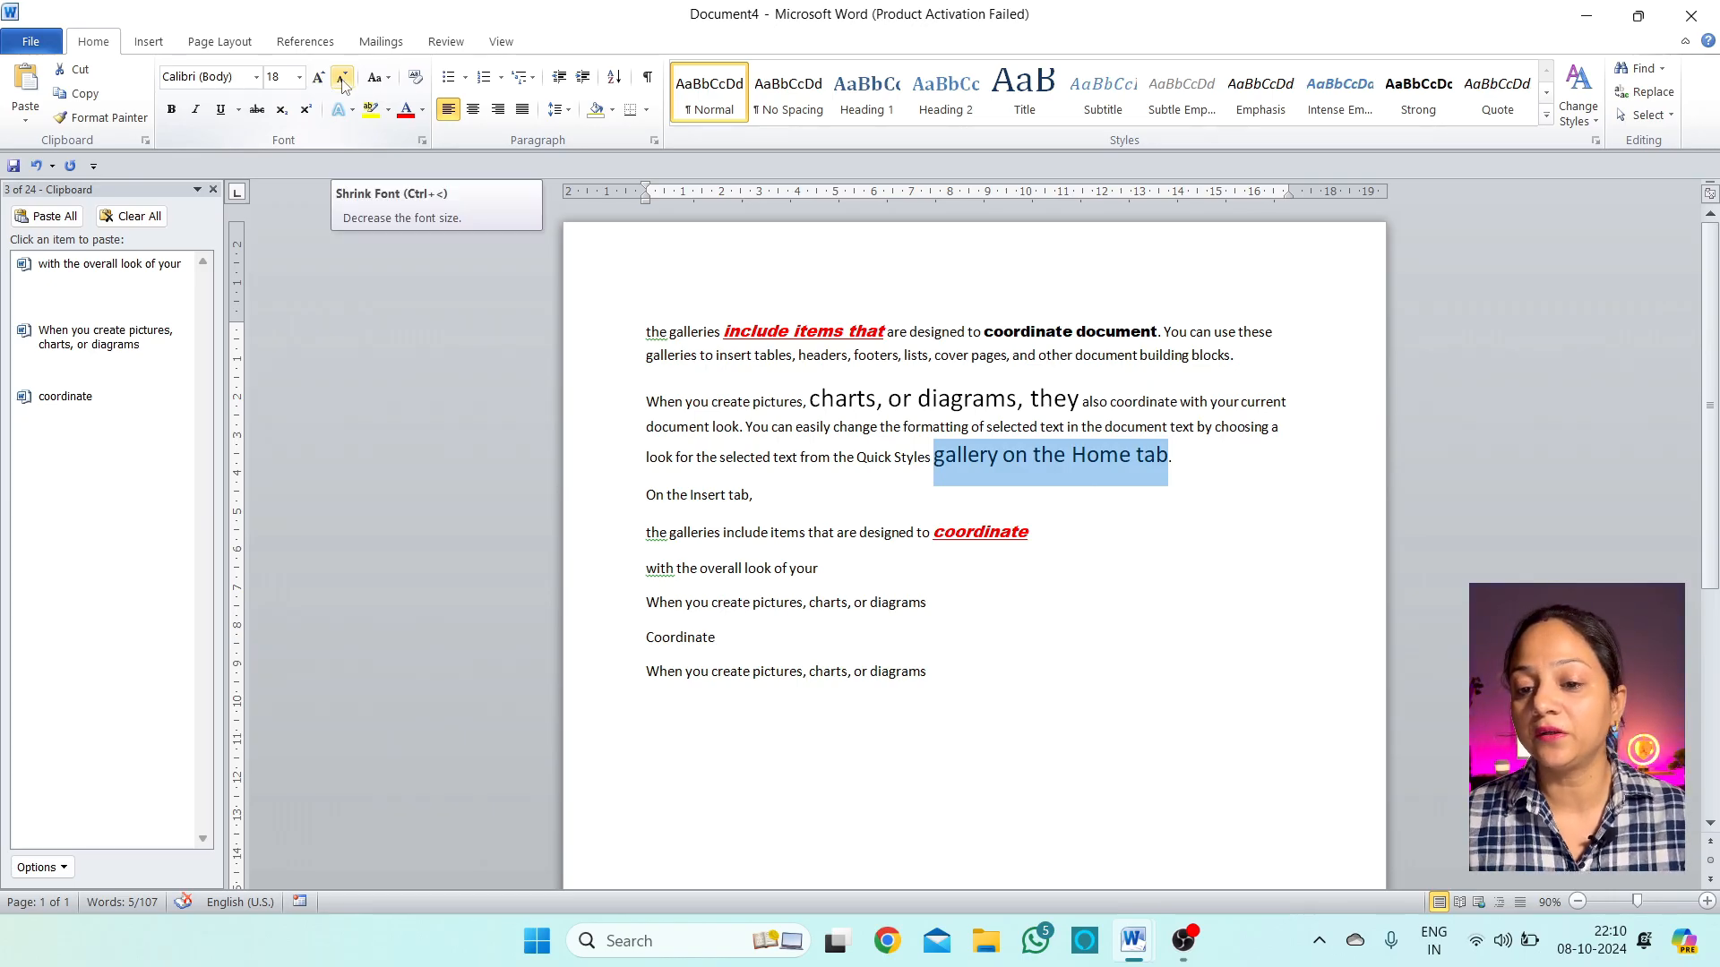
{"action": "left_click", "coordinate": [342, 79]}
{"action": "left_click", "coordinate": [343, 79]}
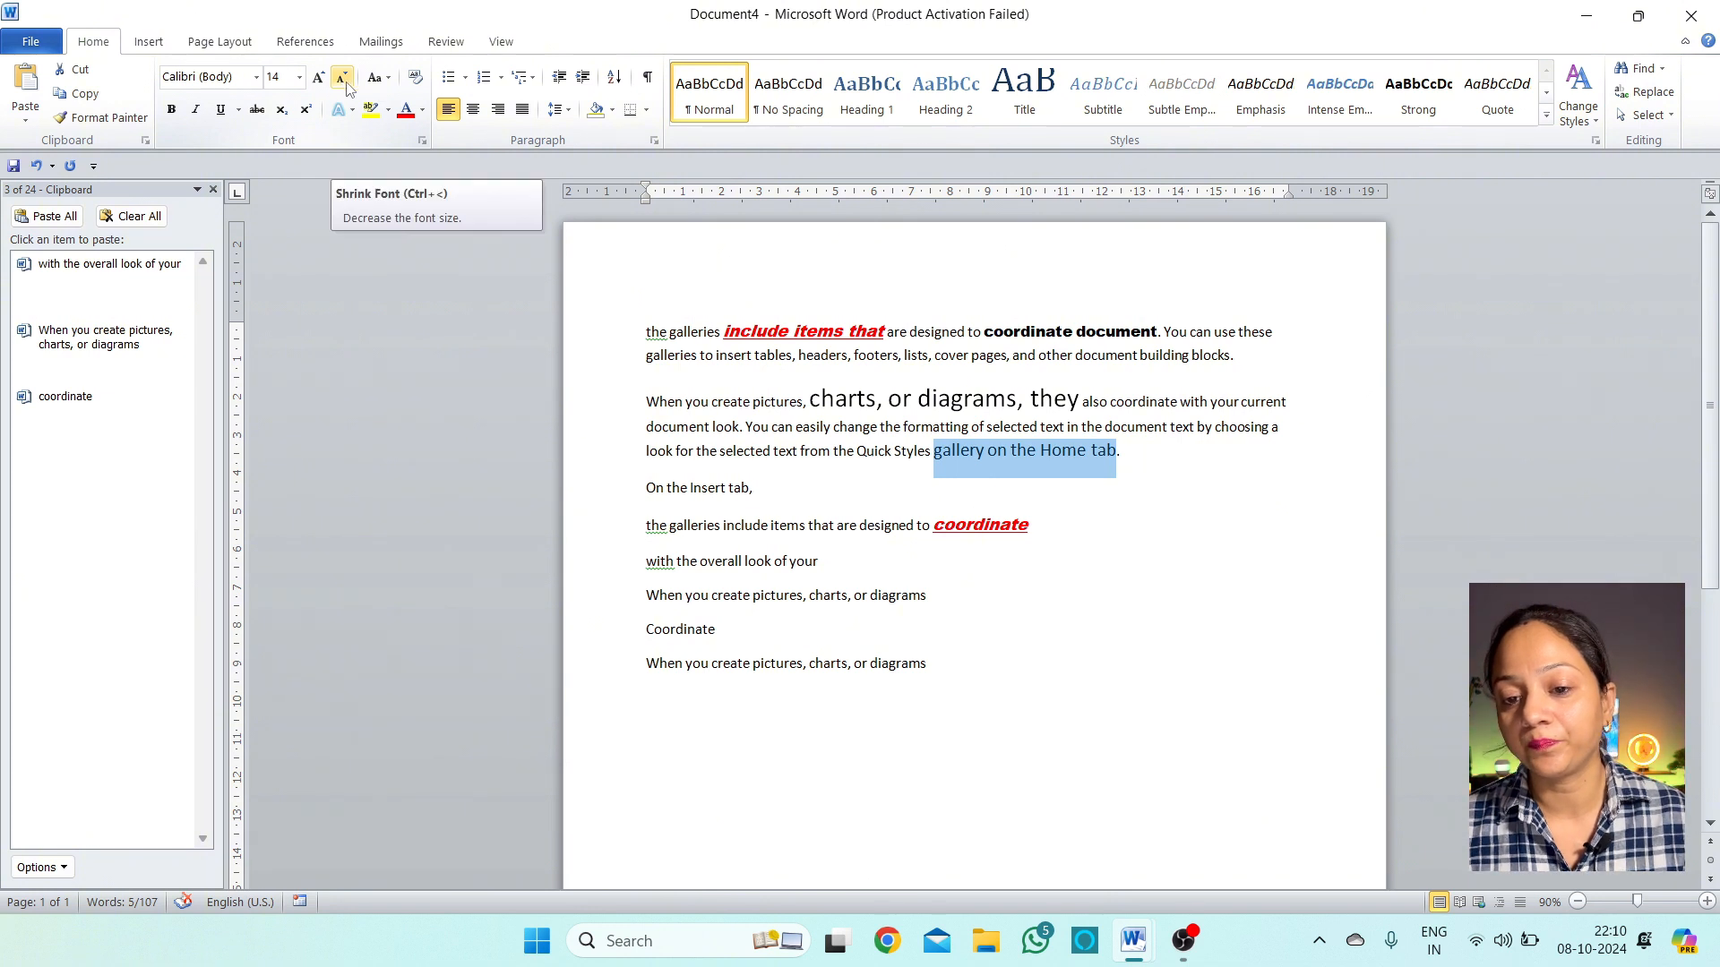
{"action": "left_click", "coordinate": [1036, 563]}
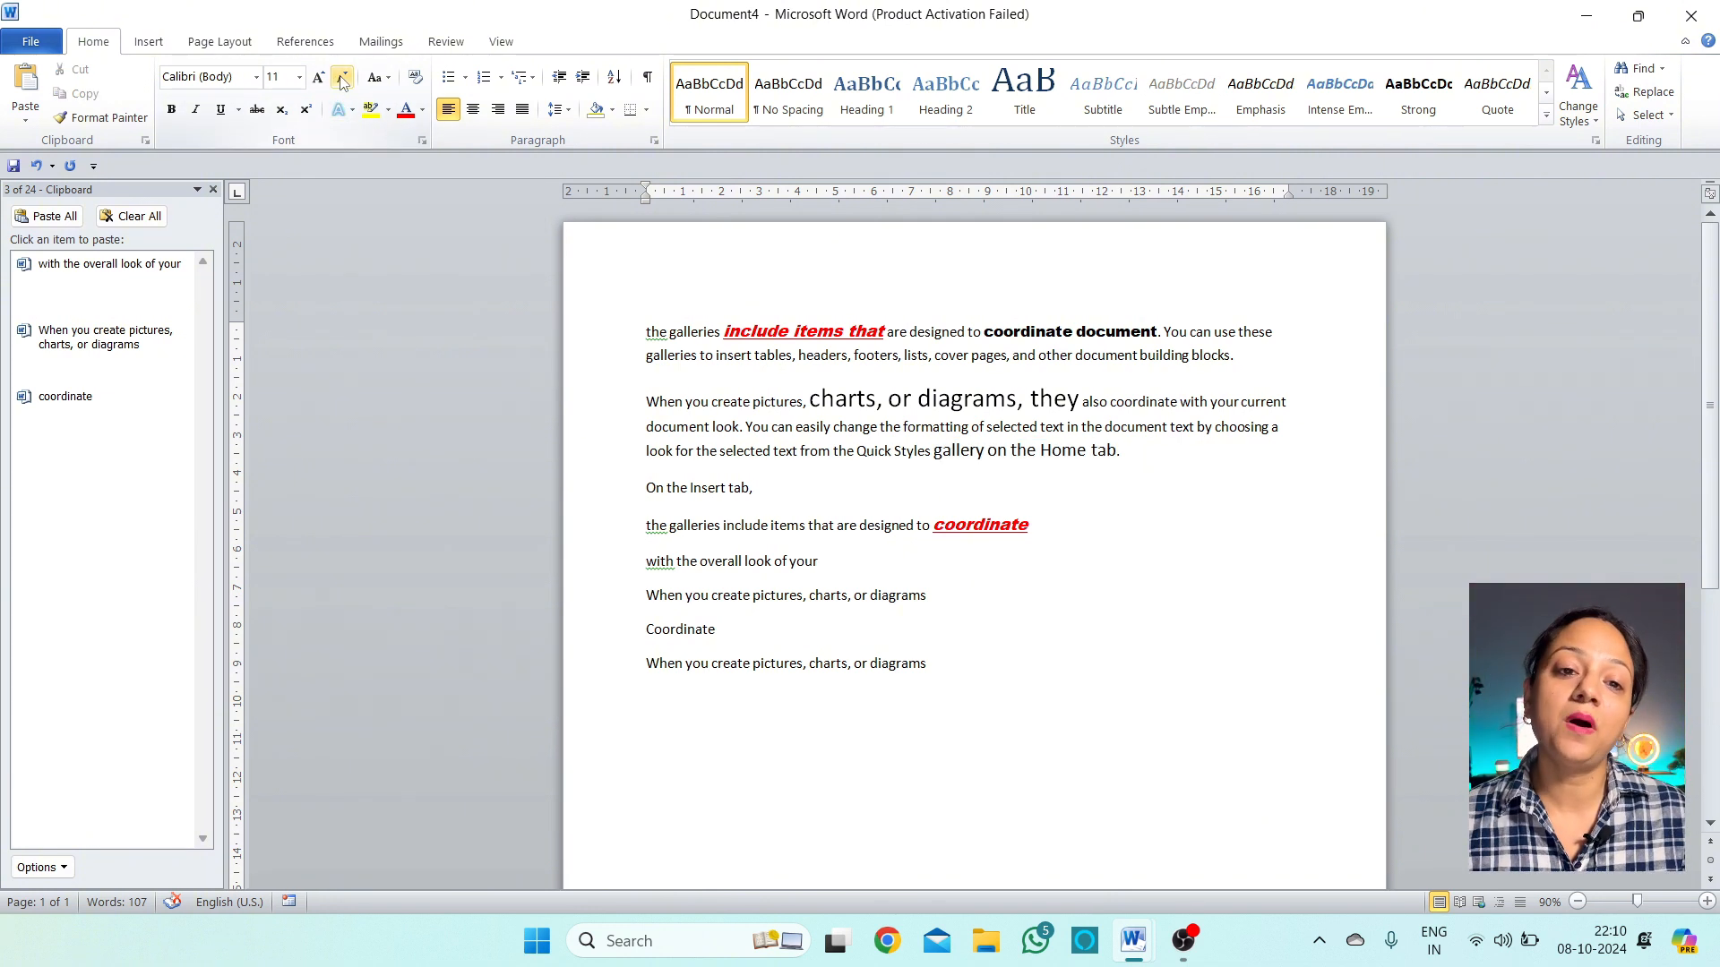
Convert the whole 'When you create pictures' paragraph to lowercase
{"action": "left_click", "coordinate": [389, 79]}
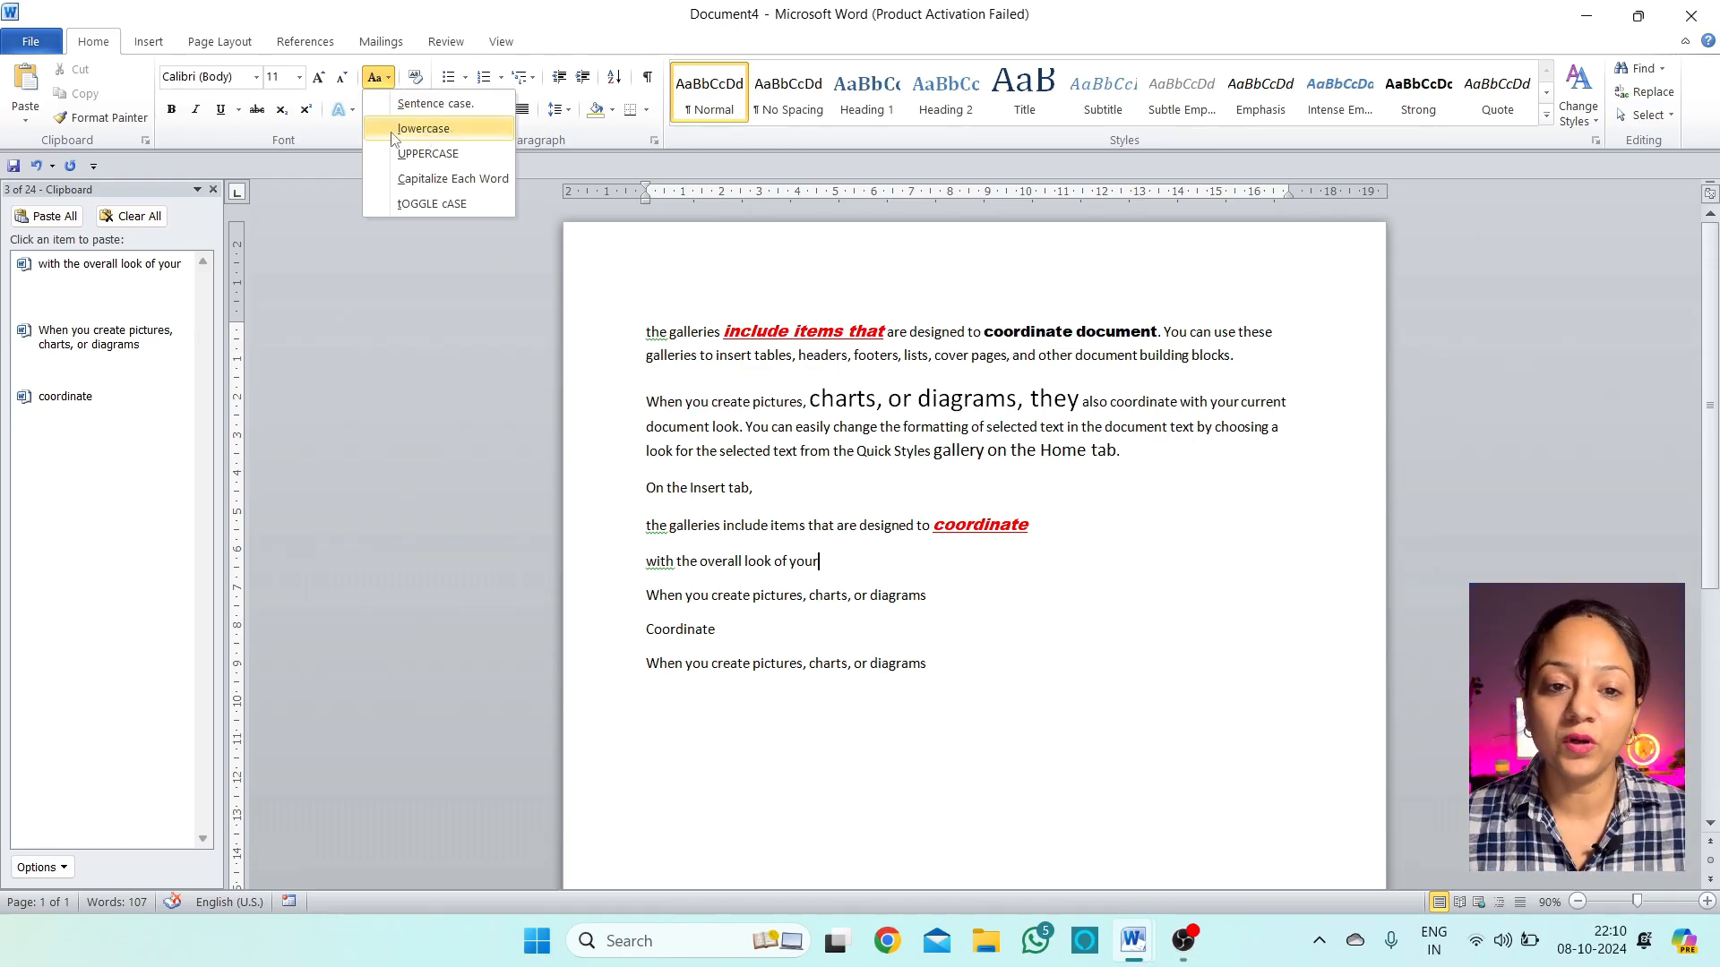
{"action": "left_click", "coordinate": [766, 490]}
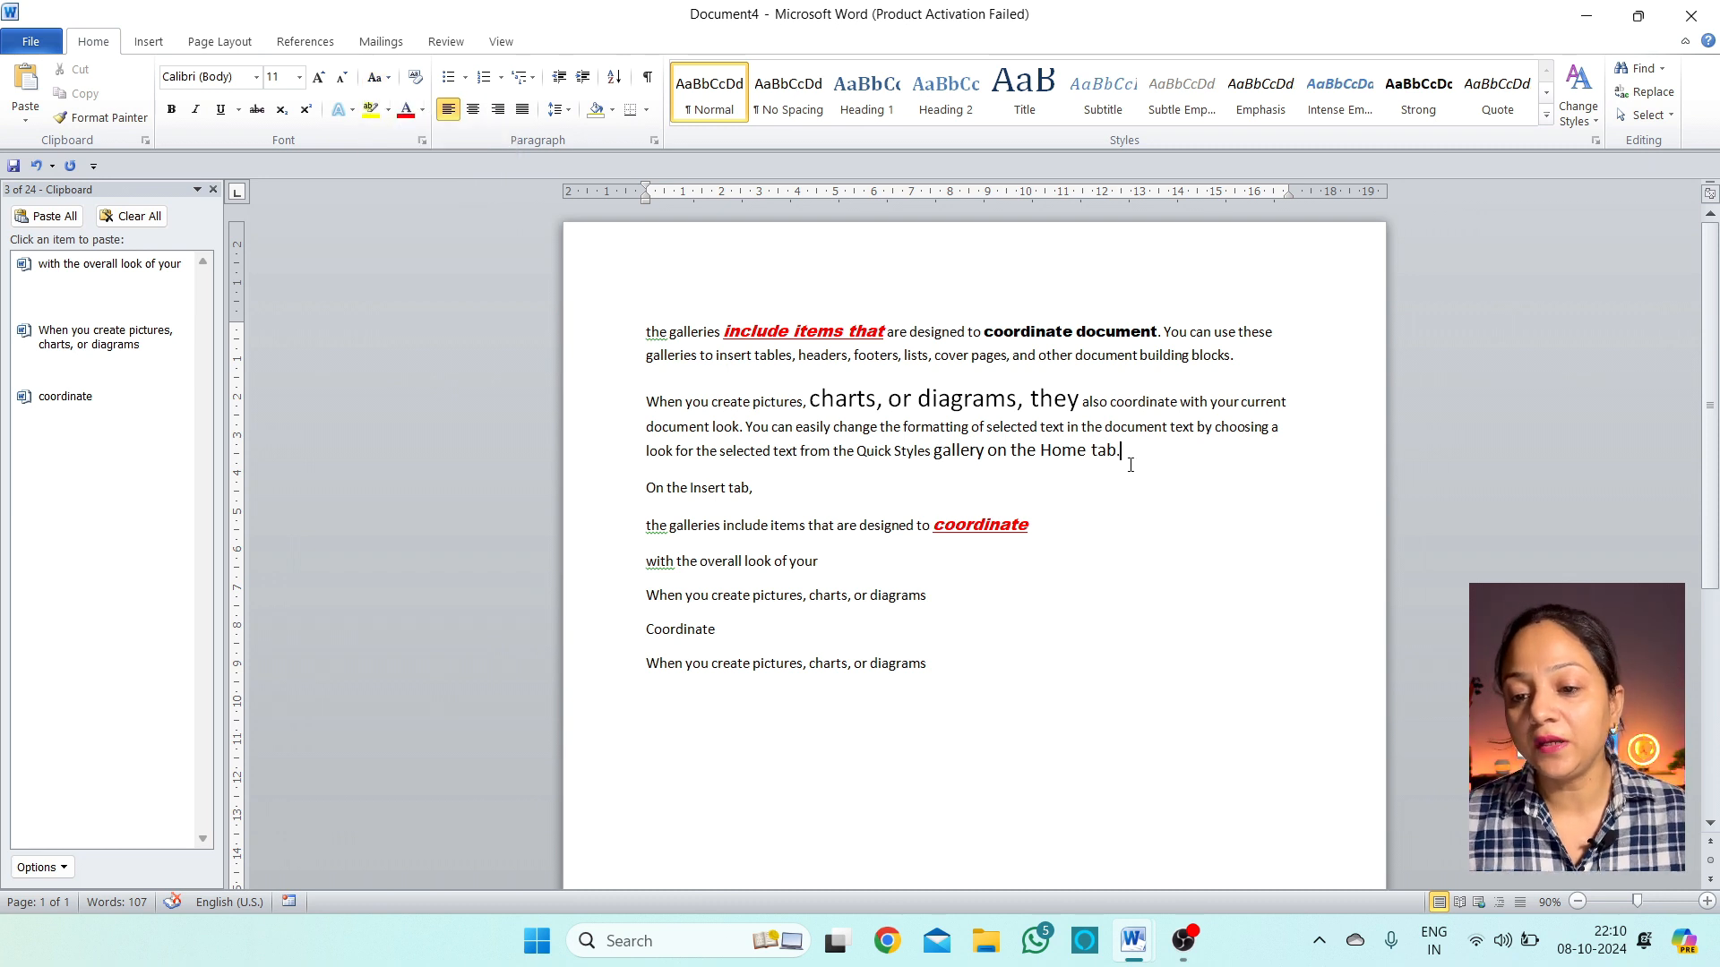
{"action": "left_click_drag", "start_coordinate": [1130, 465], "coordinate": [645, 403]}
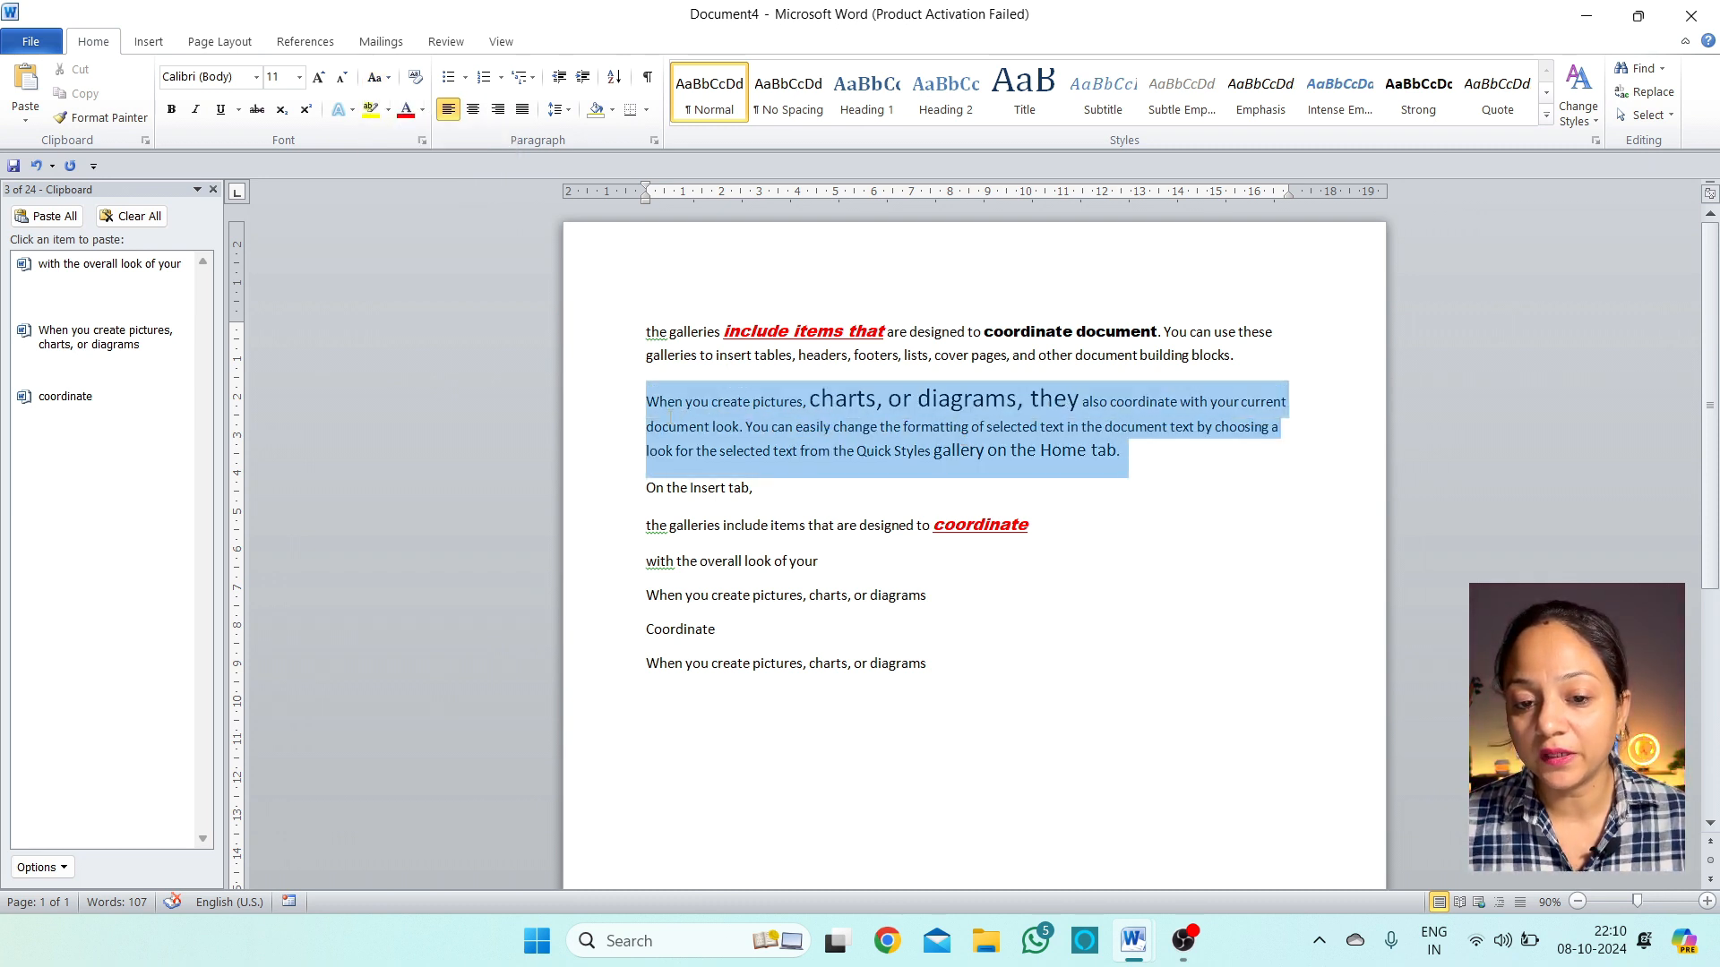
{"action": "left_click", "coordinate": [387, 79]}
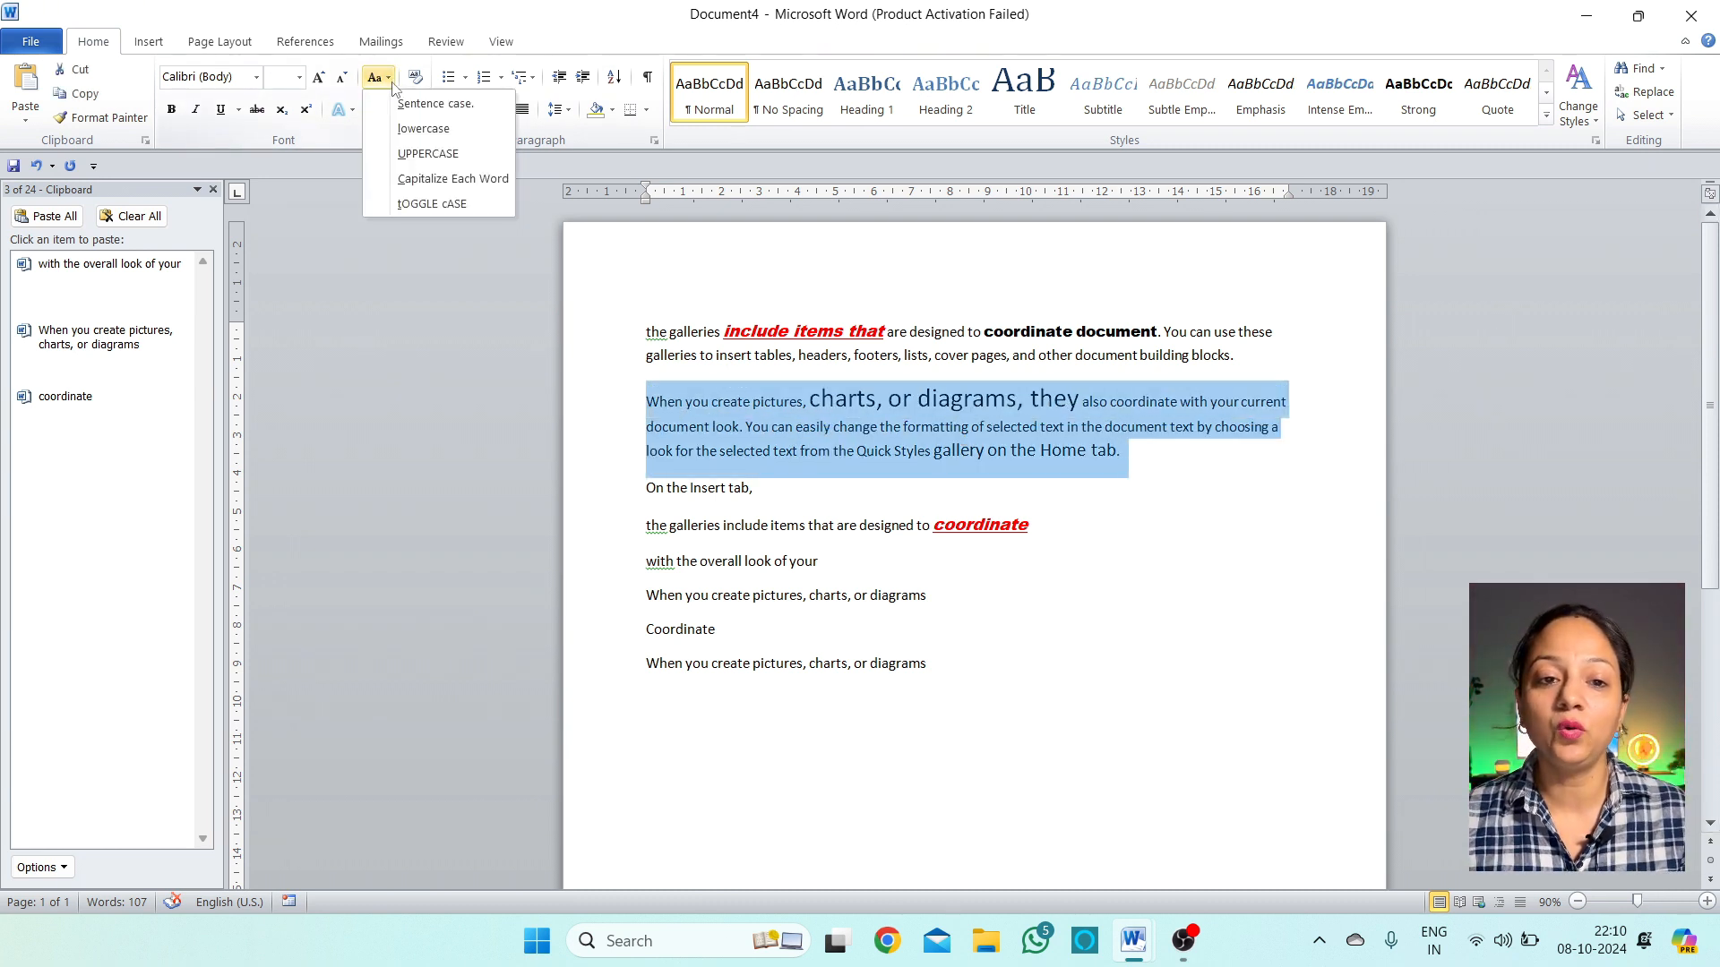
{"action": "left_click", "coordinate": [395, 134]}
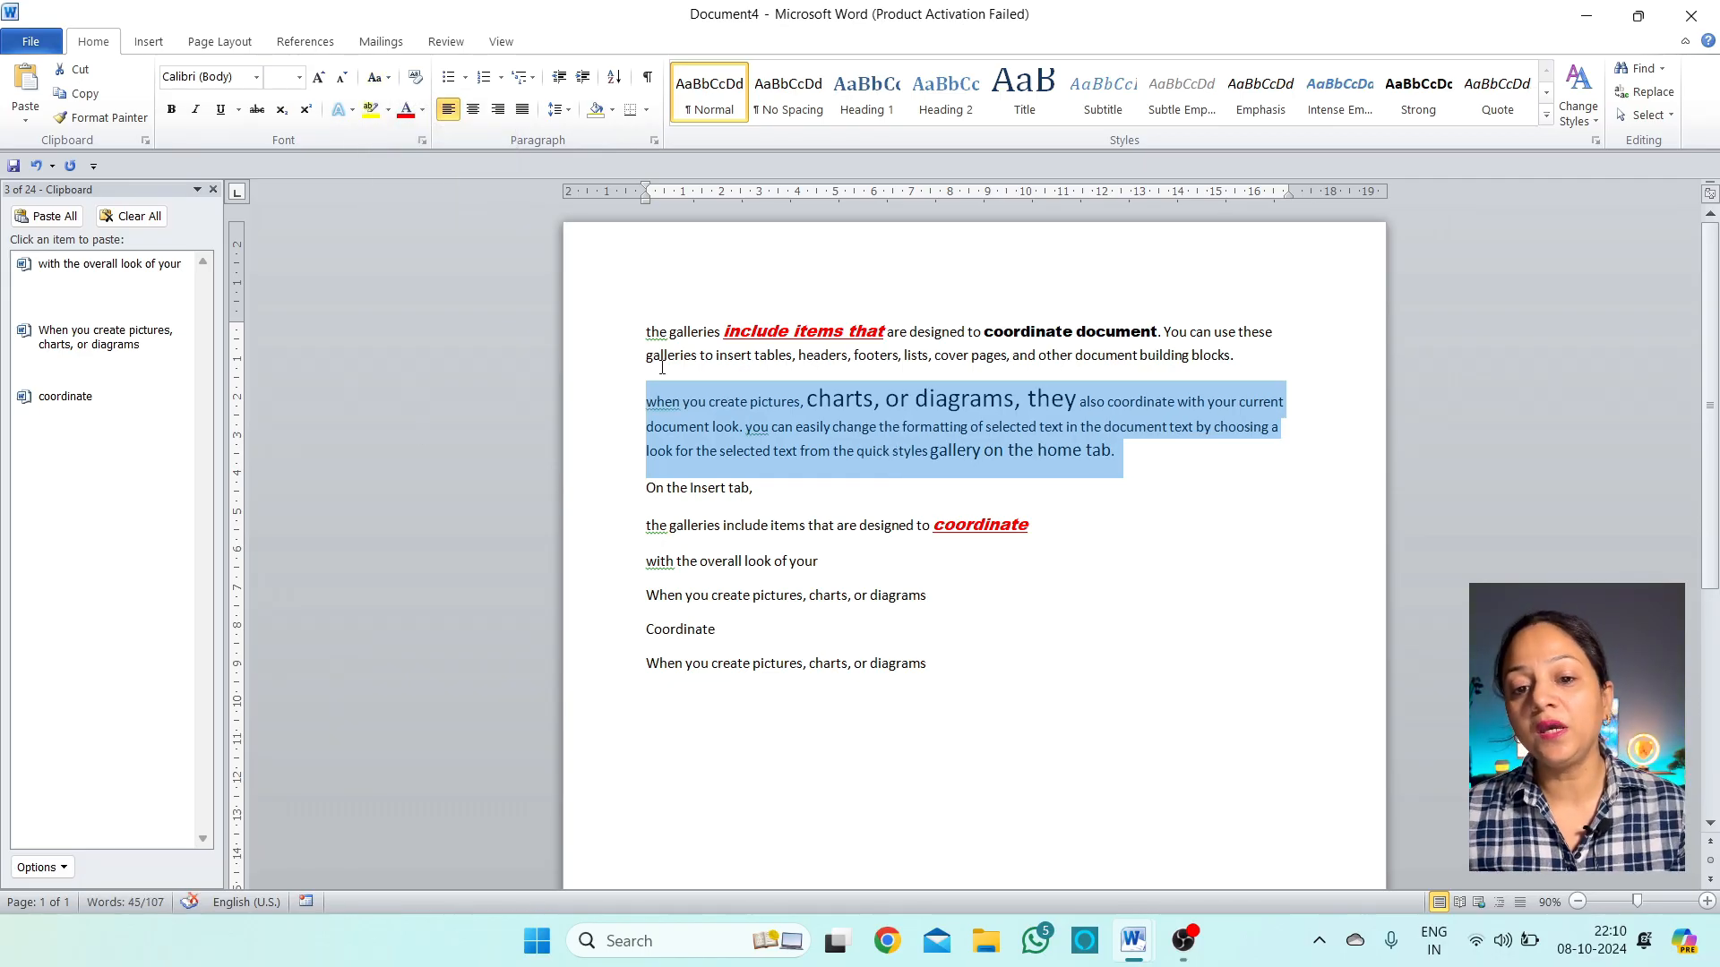
{"action": "left_click", "coordinate": [1105, 504]}
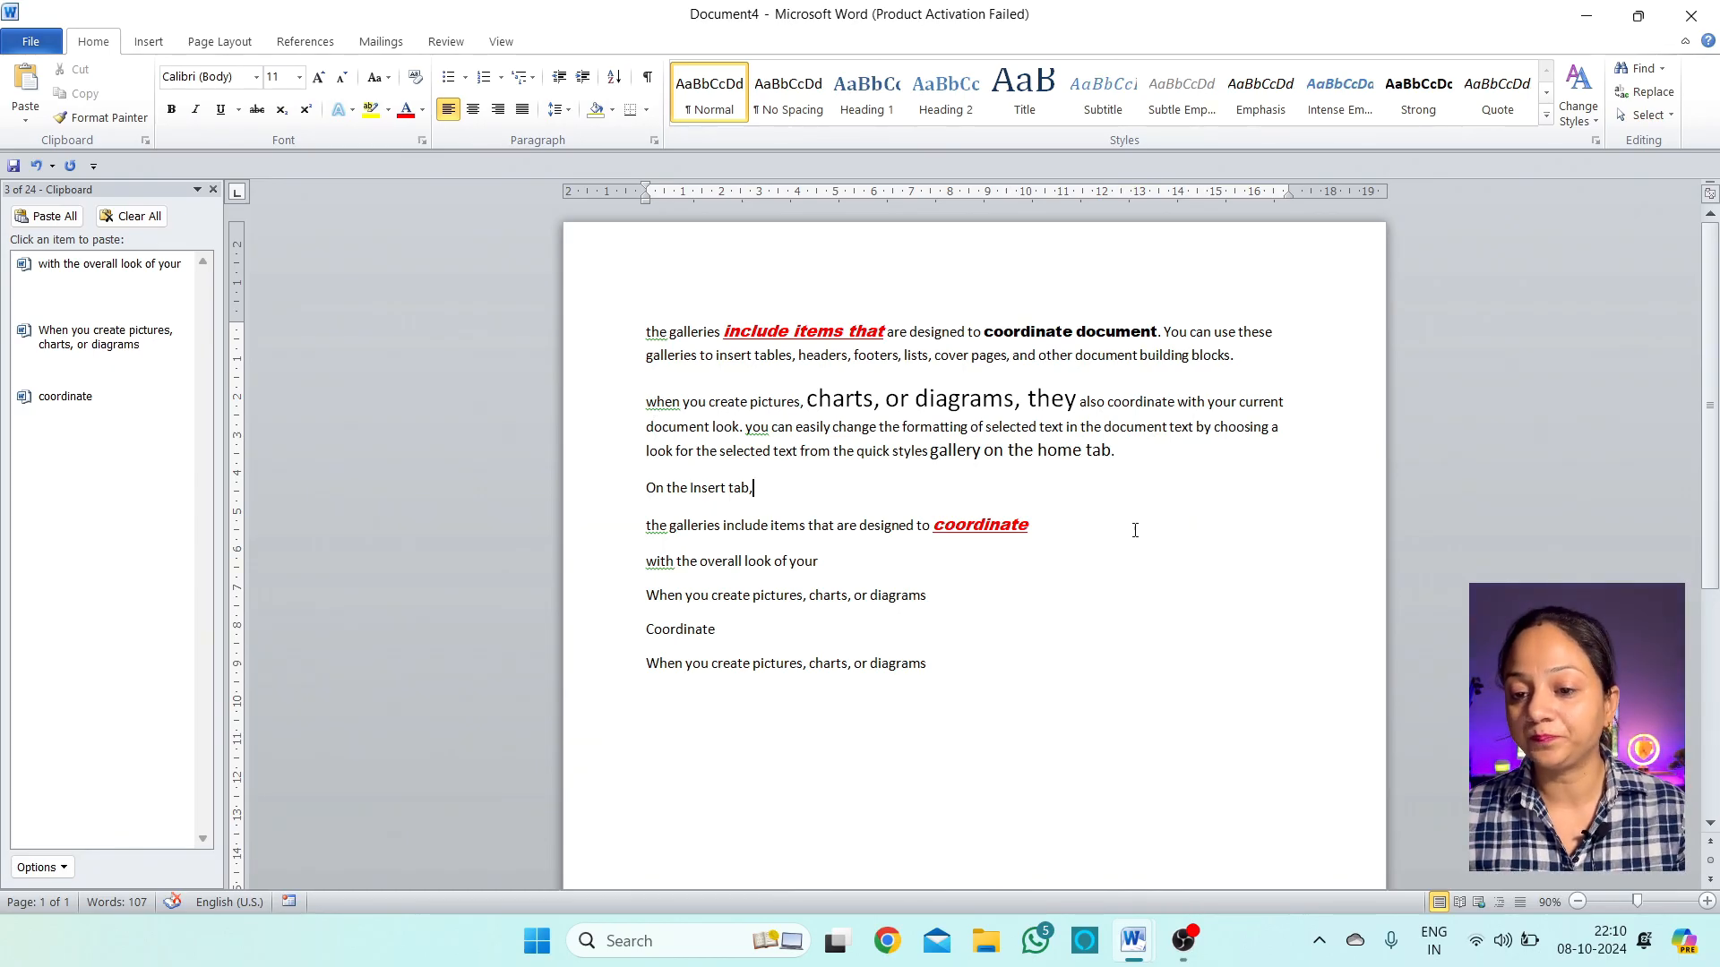
Reselect the lowercase paragraph and switch it to Sentence case
{"action": "triple_click", "coordinate": [1106, 458]}
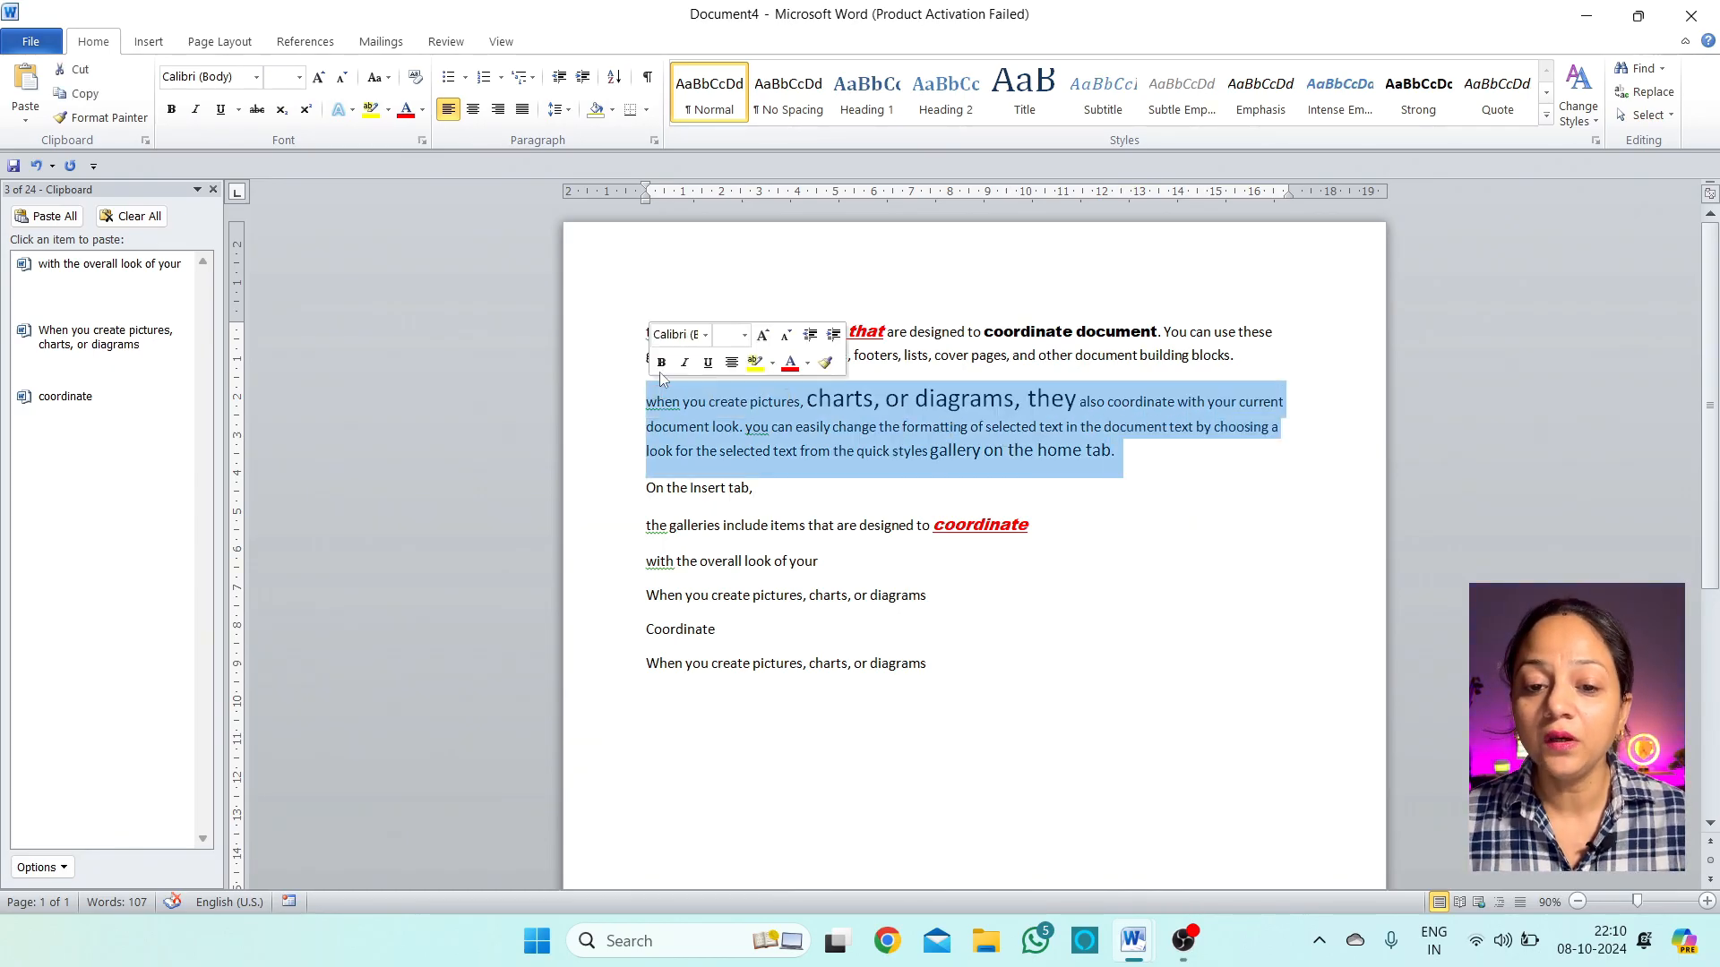
{"action": "left_click", "coordinate": [387, 83]}
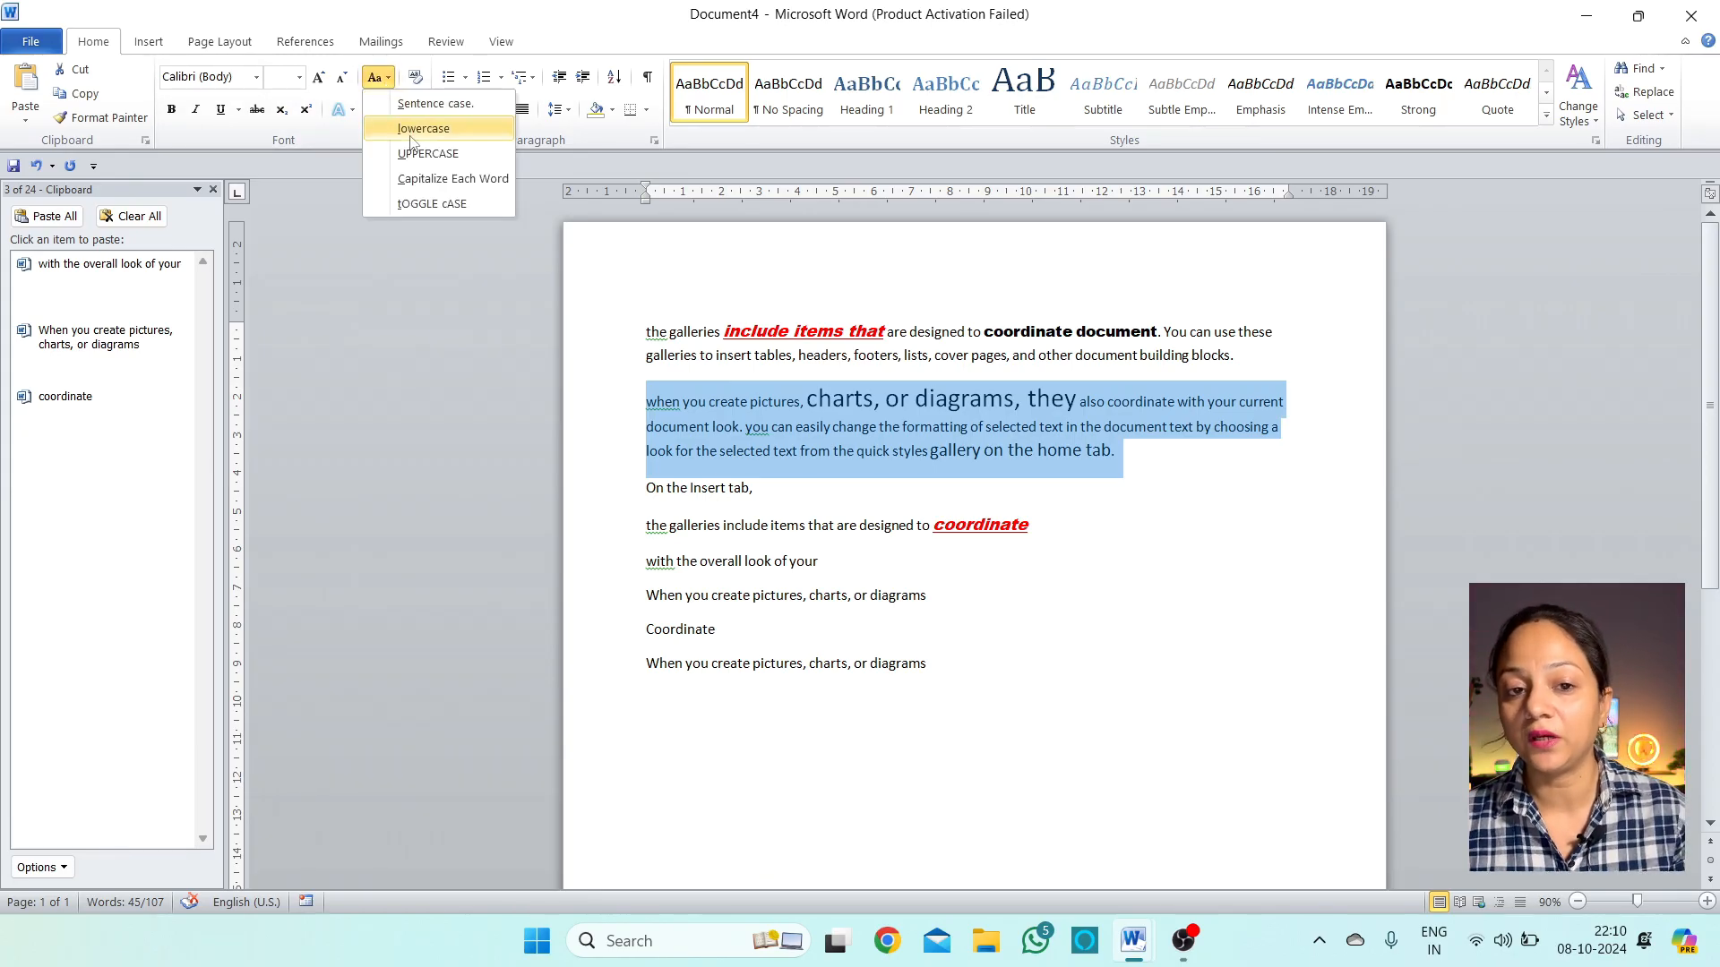
{"action": "left_click", "coordinate": [461, 106]}
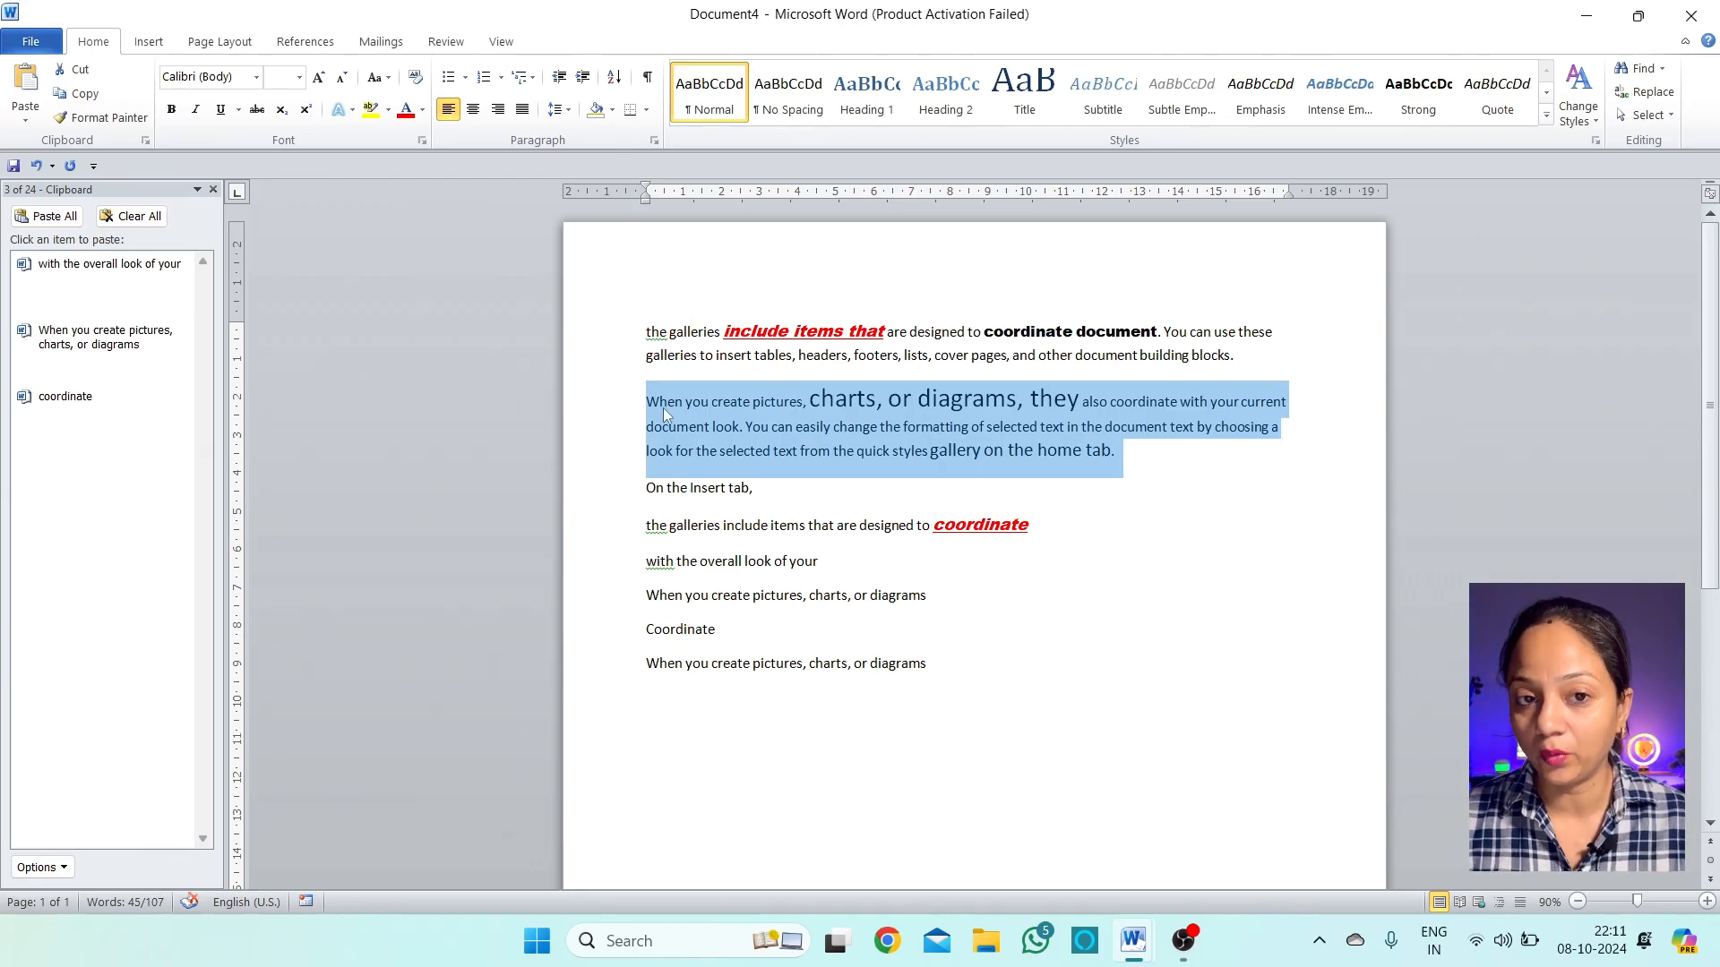
Cycle the paragraph through UPPERCASE and Capitalize Each Word, ending in tOGGLE cASE
{"action": "left_click", "coordinate": [376, 77]}
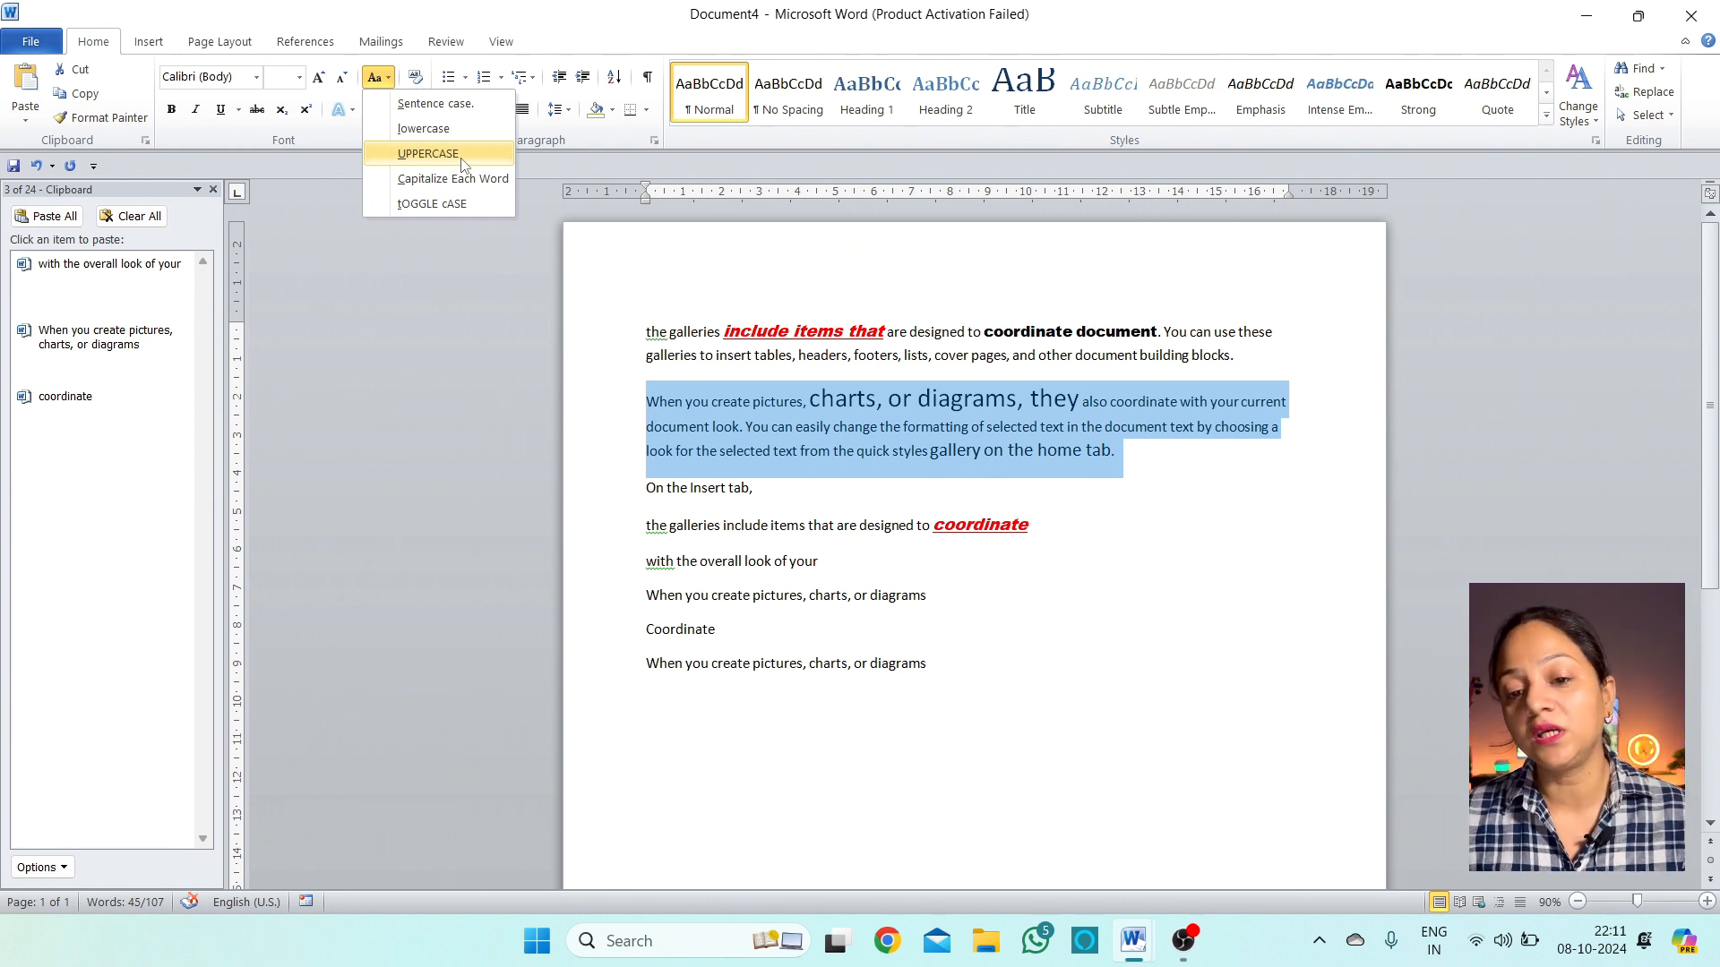
{"action": "left_click", "coordinate": [428, 153]}
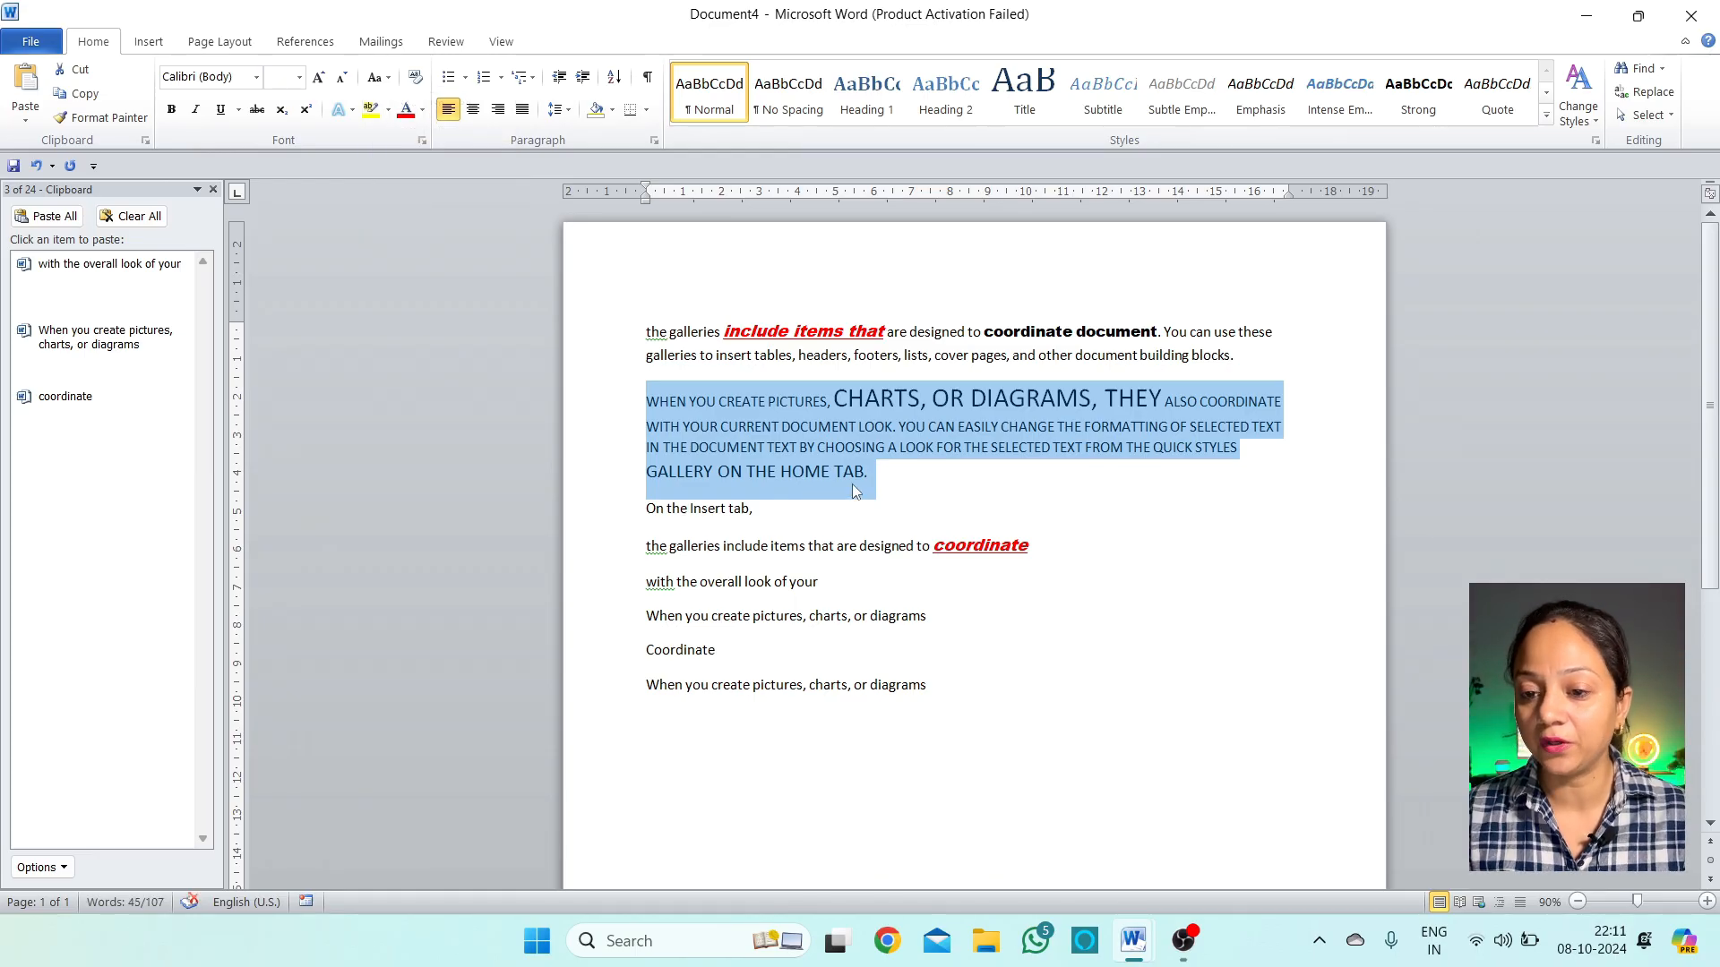
{"action": "left_click", "coordinate": [376, 78]}
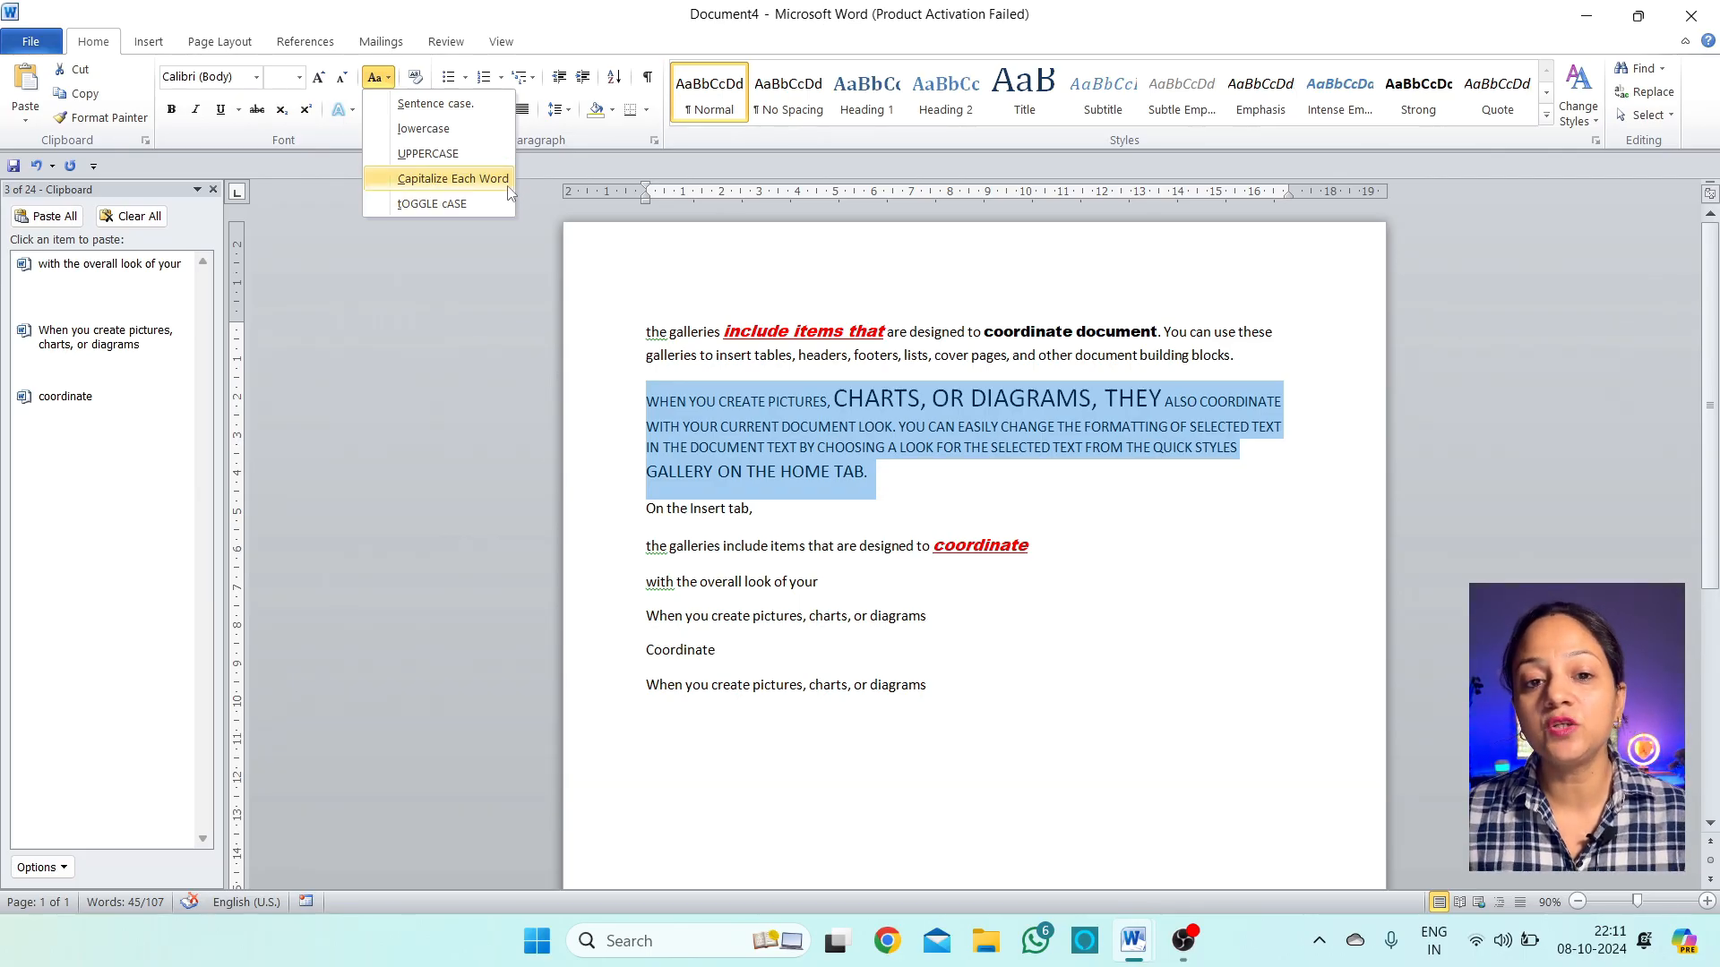
{"action": "left_click", "coordinate": [481, 181]}
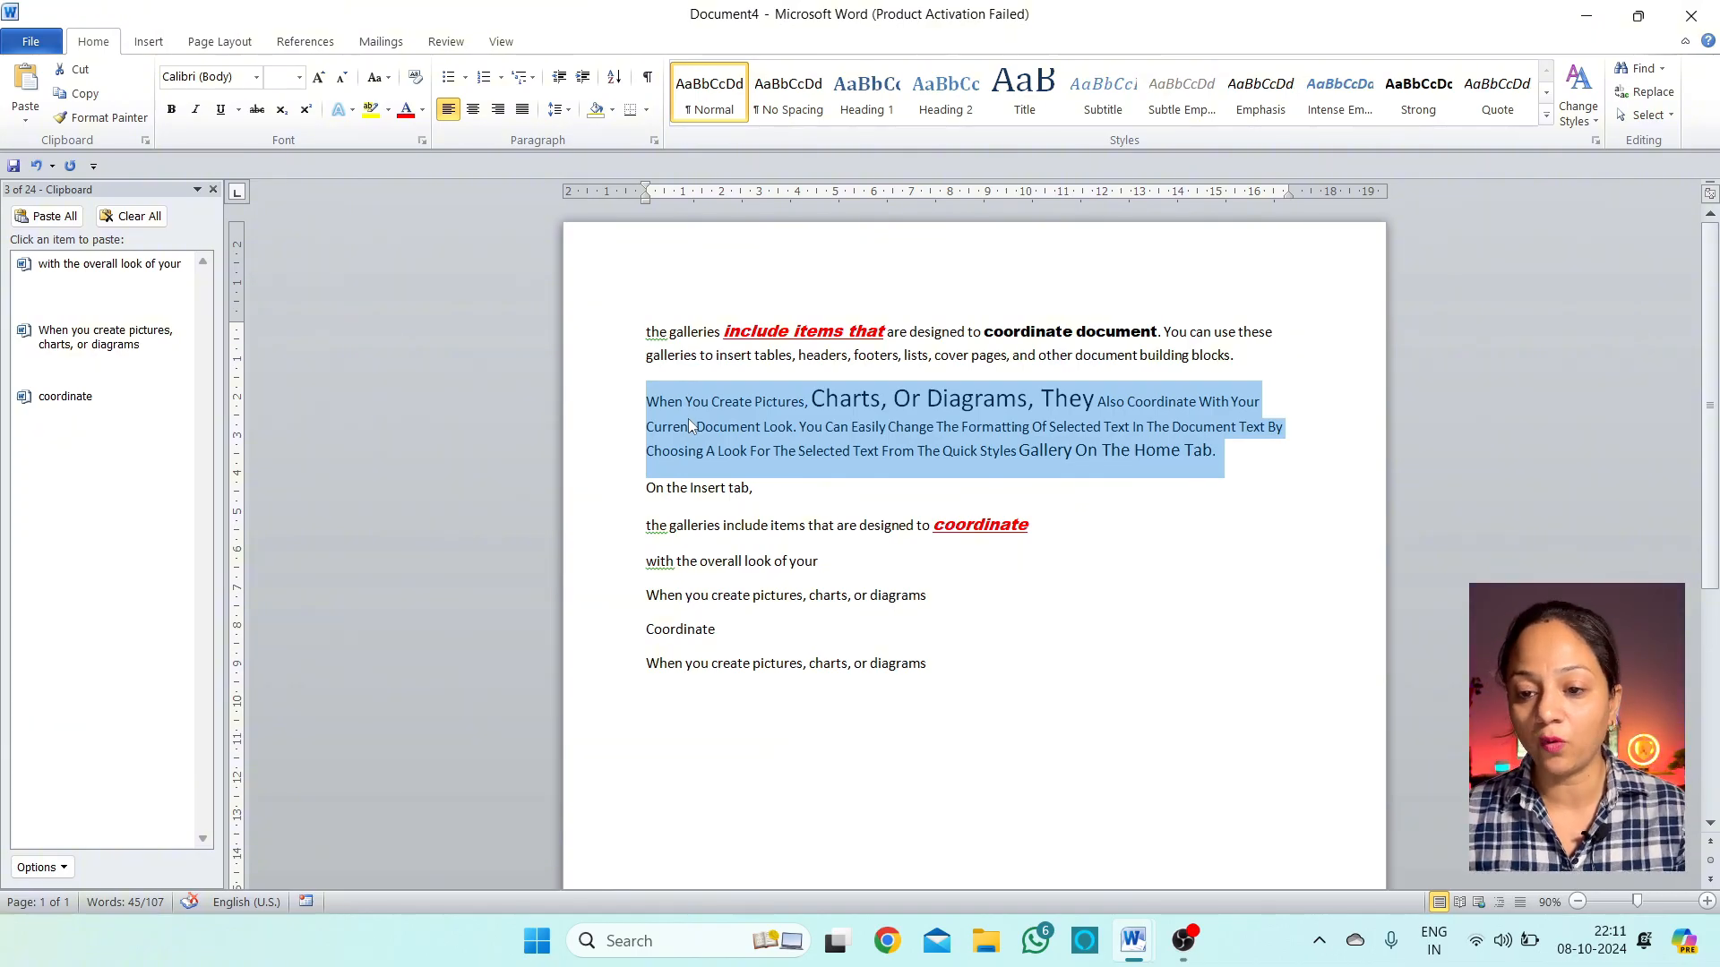
{"action": "left_click", "coordinate": [376, 77]}
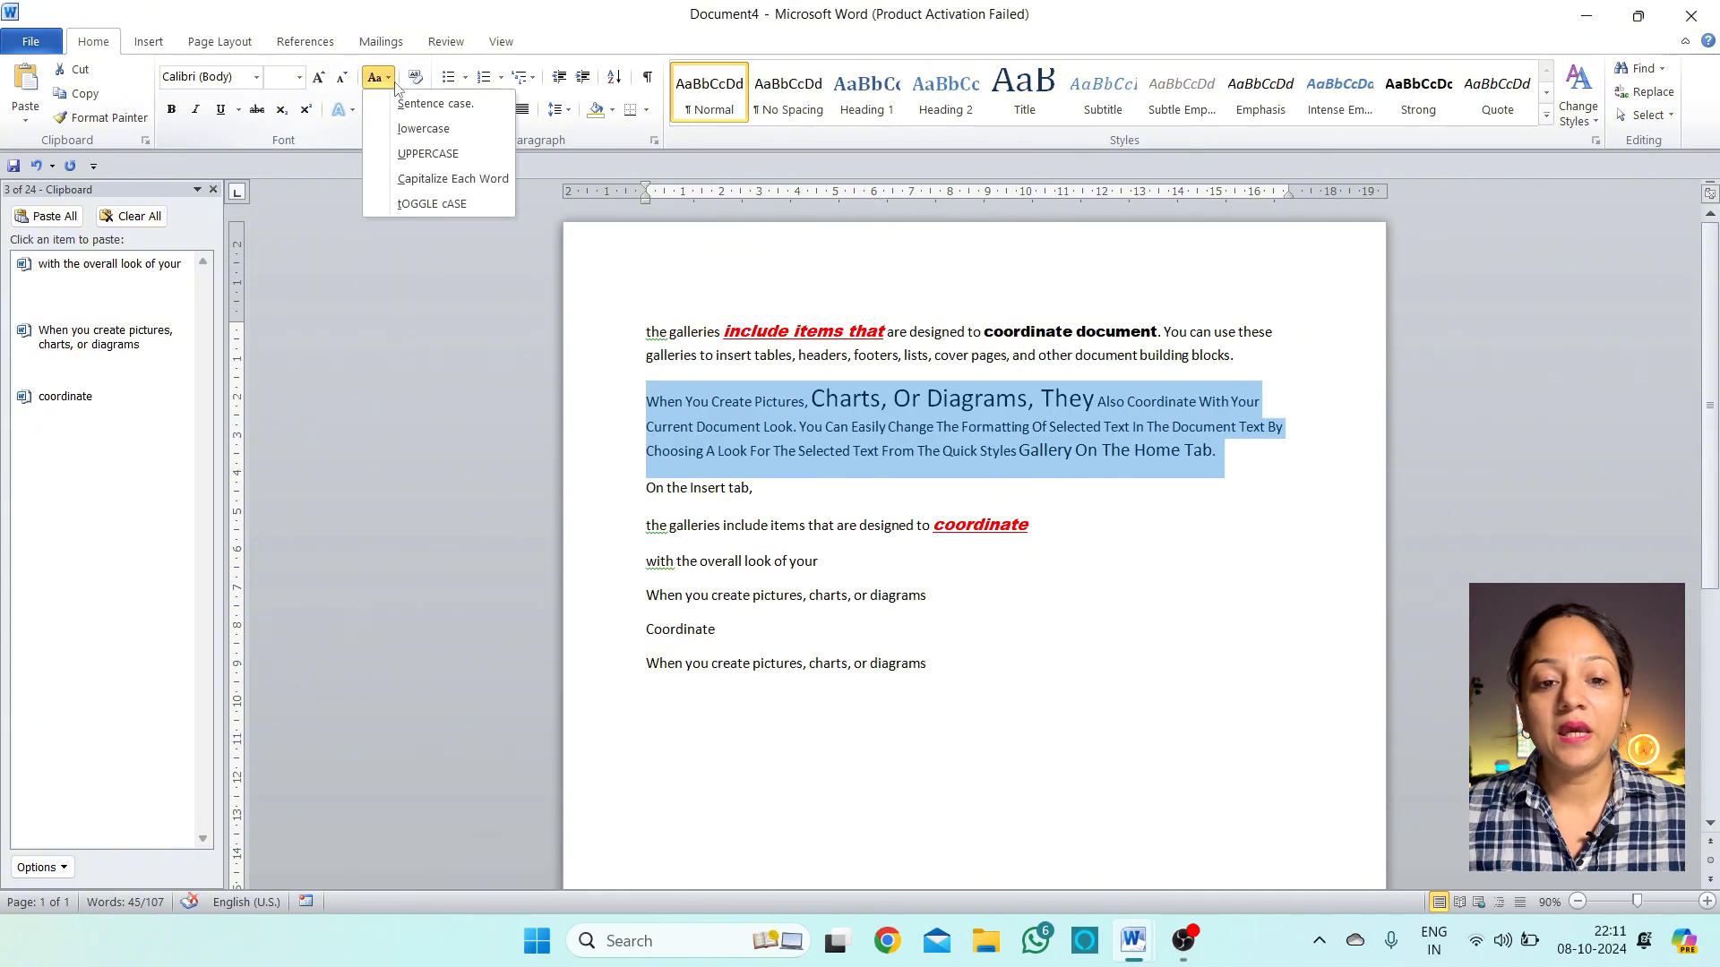
{"action": "left_click", "coordinate": [447, 206]}
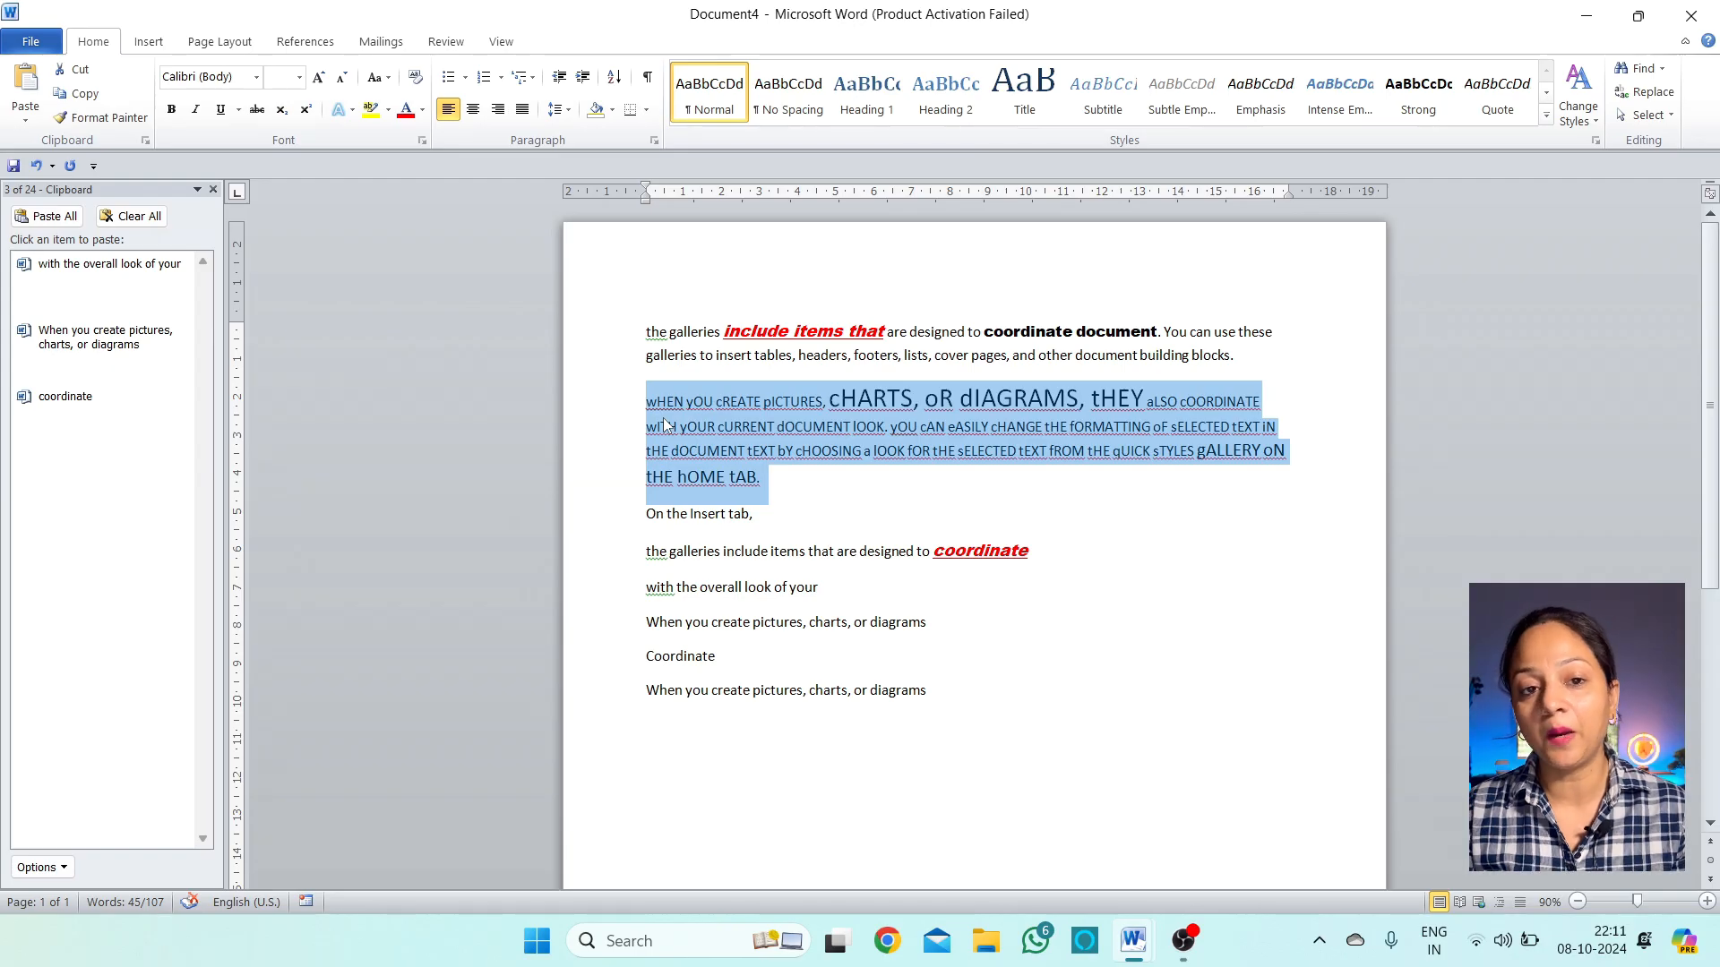
{"action": "left_click", "coordinate": [376, 77]}
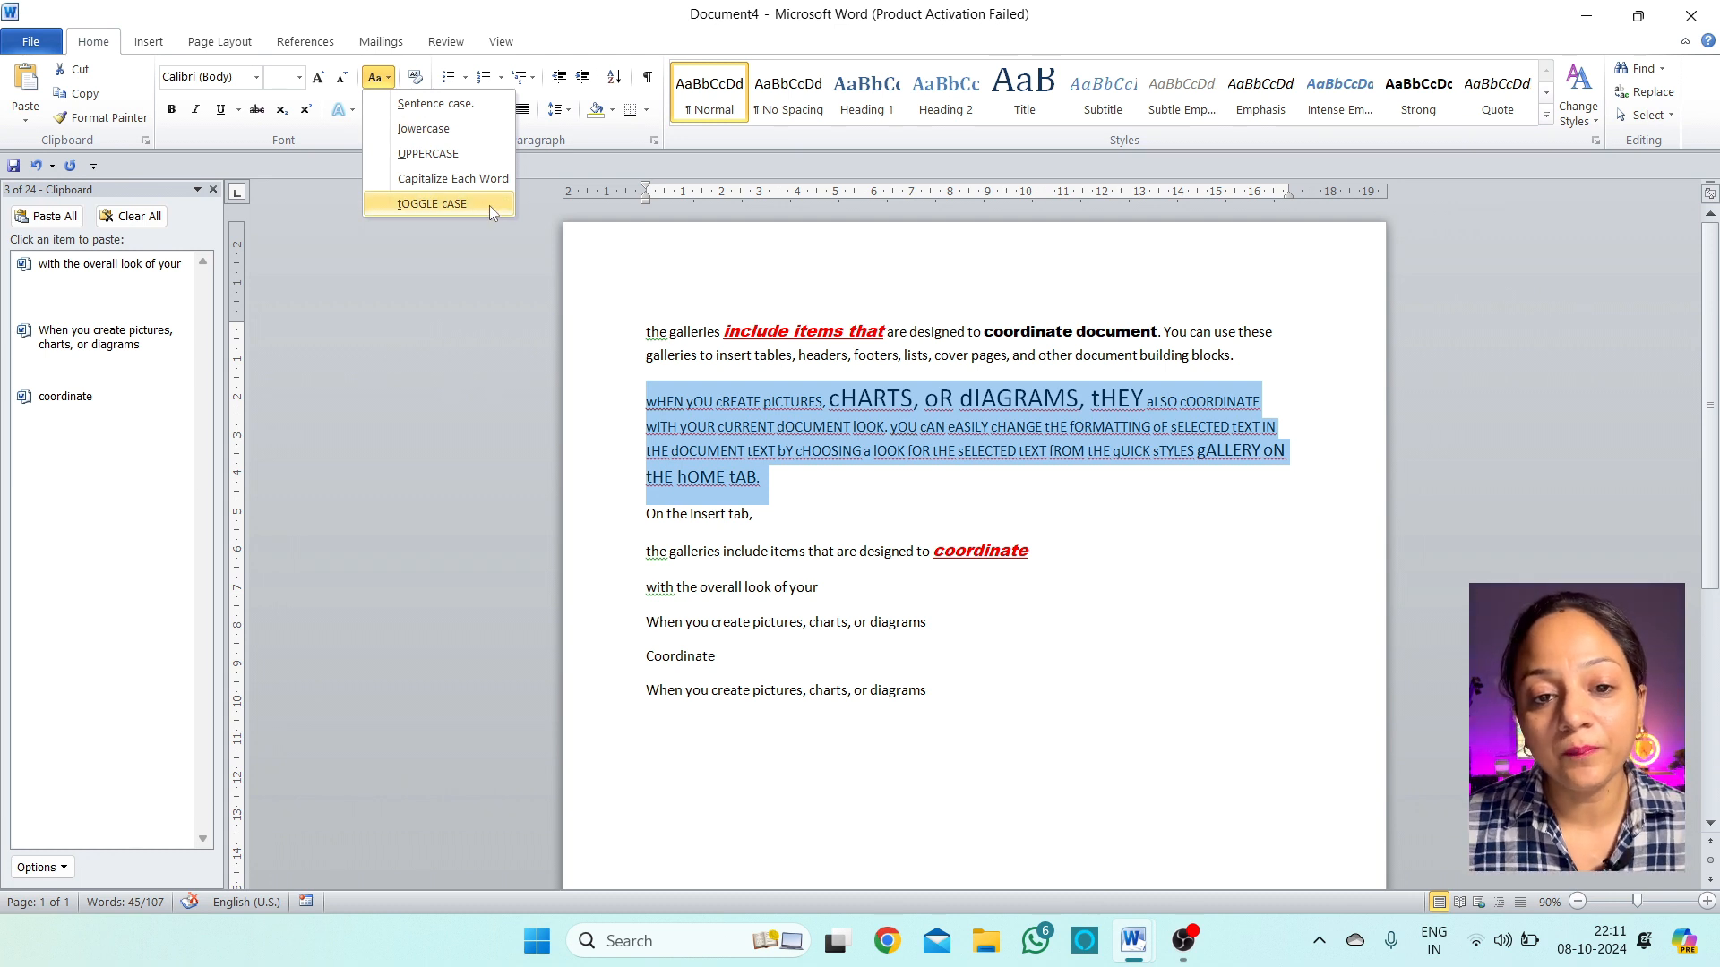
{"action": "left_click", "coordinate": [190, 134]}
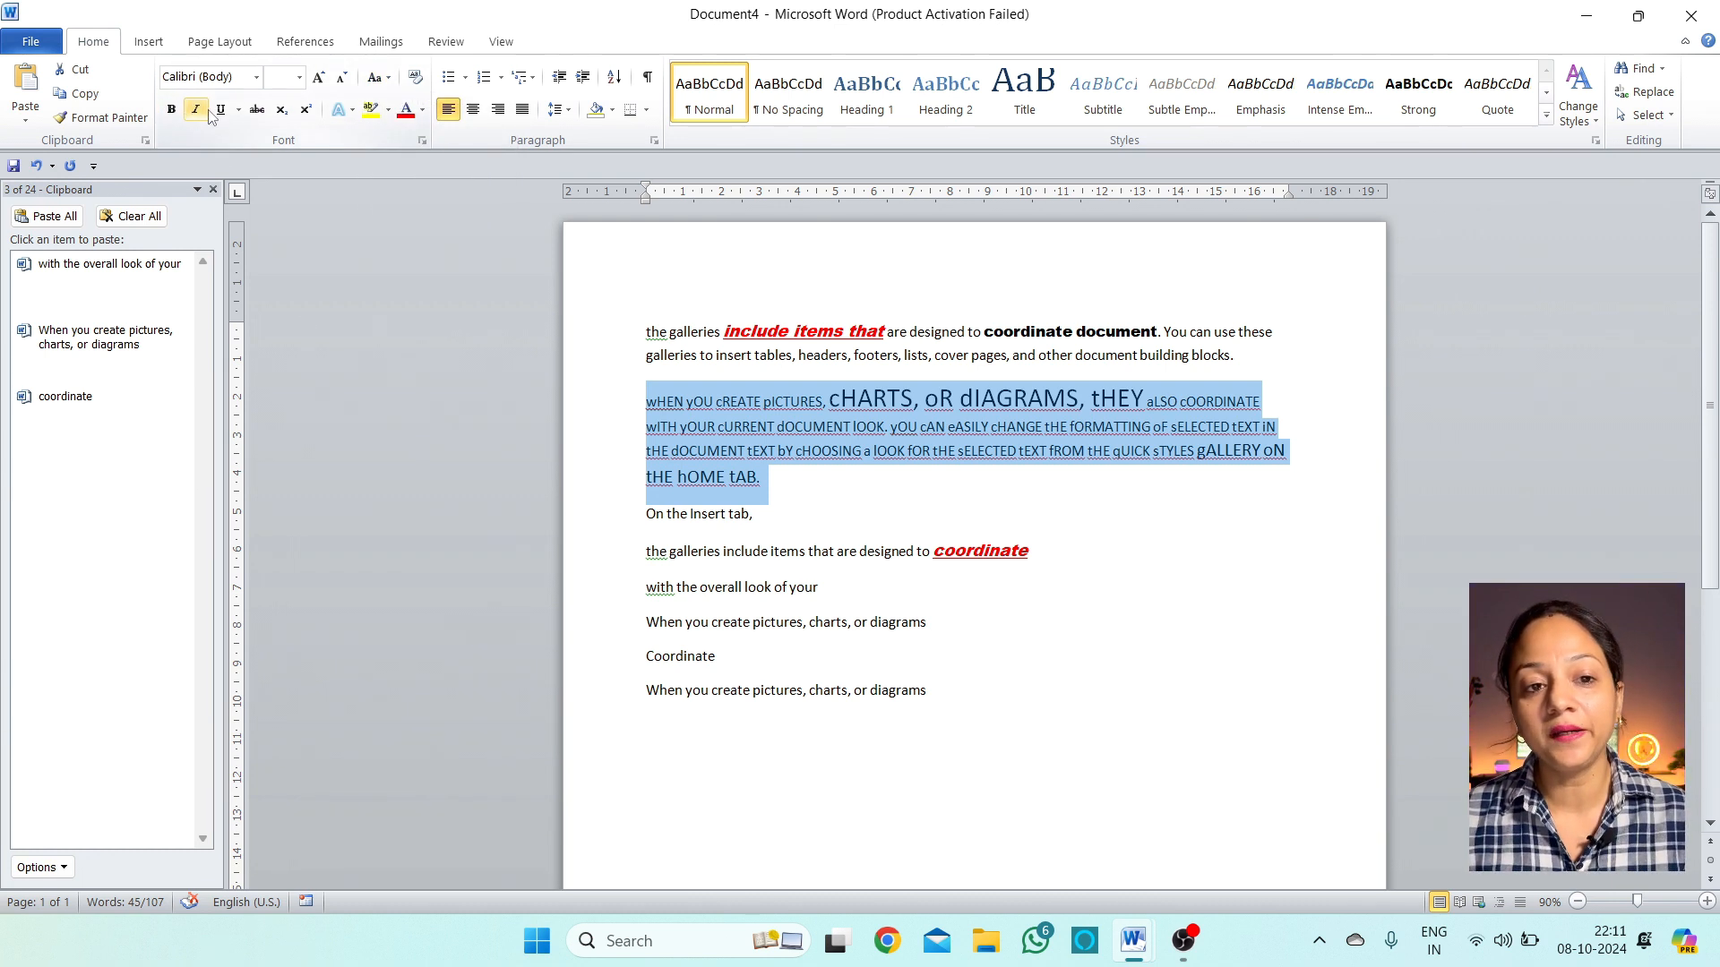
Make the words 'cover pages' in the first paragraph bold
{"action": "left_click", "coordinate": [963, 376]}
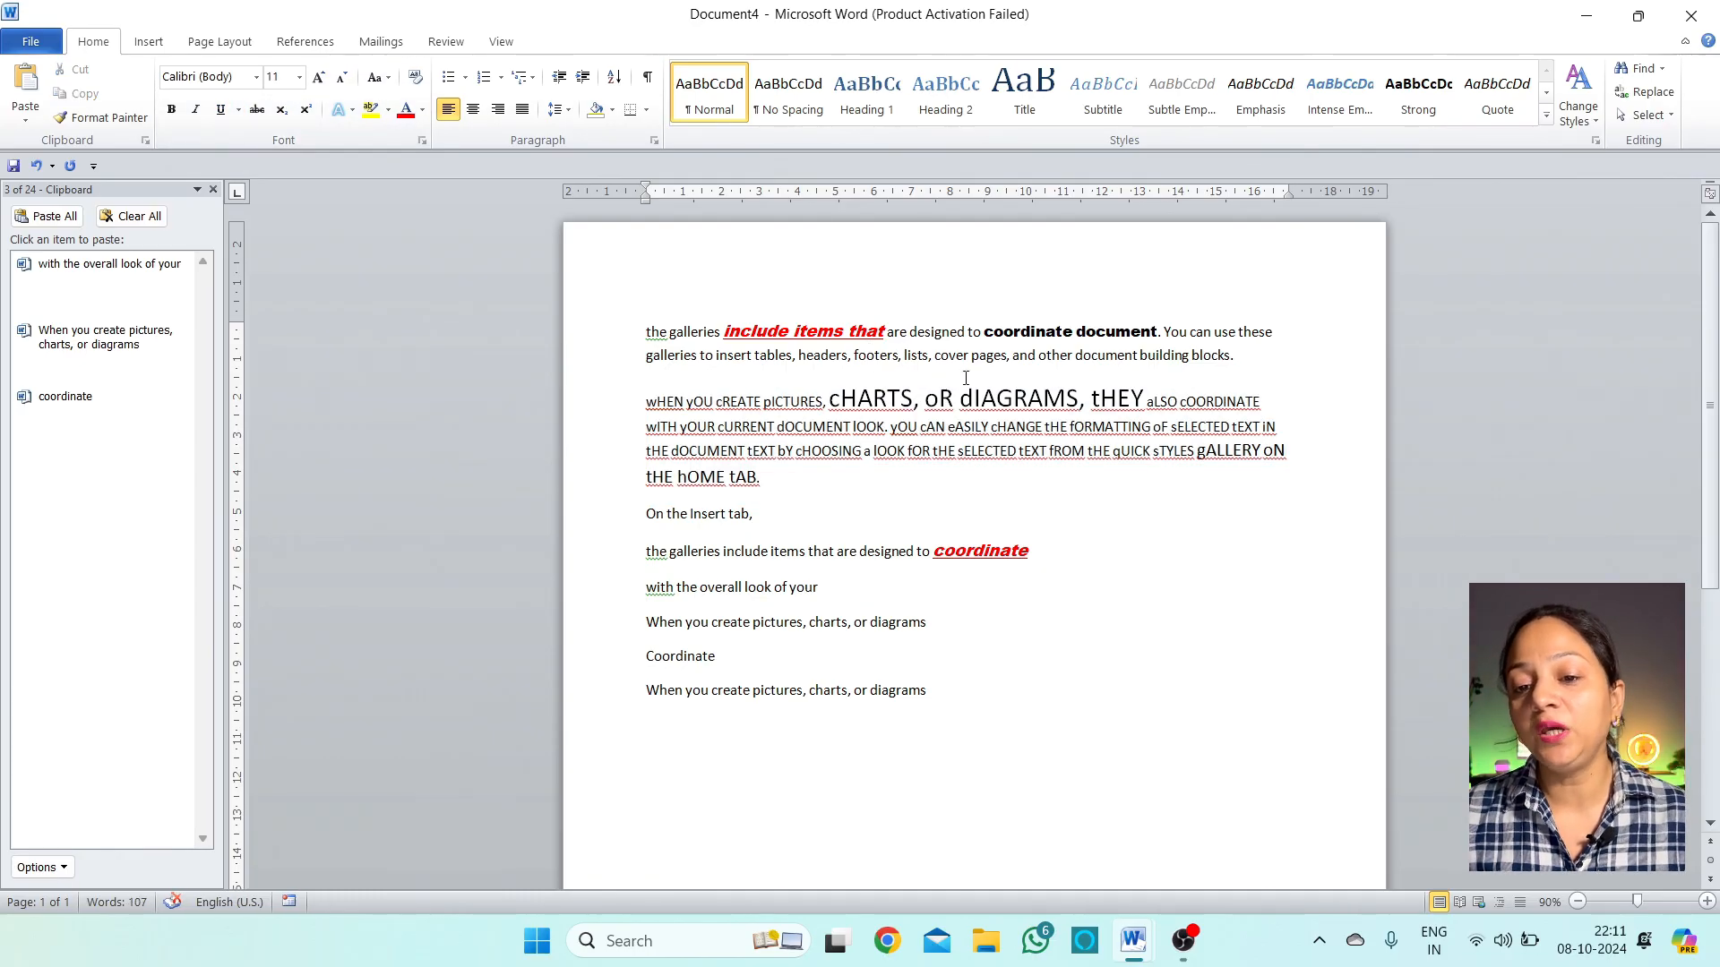
{"action": "left_click_drag", "start_coordinate": [1005, 362], "coordinate": [898, 358]}
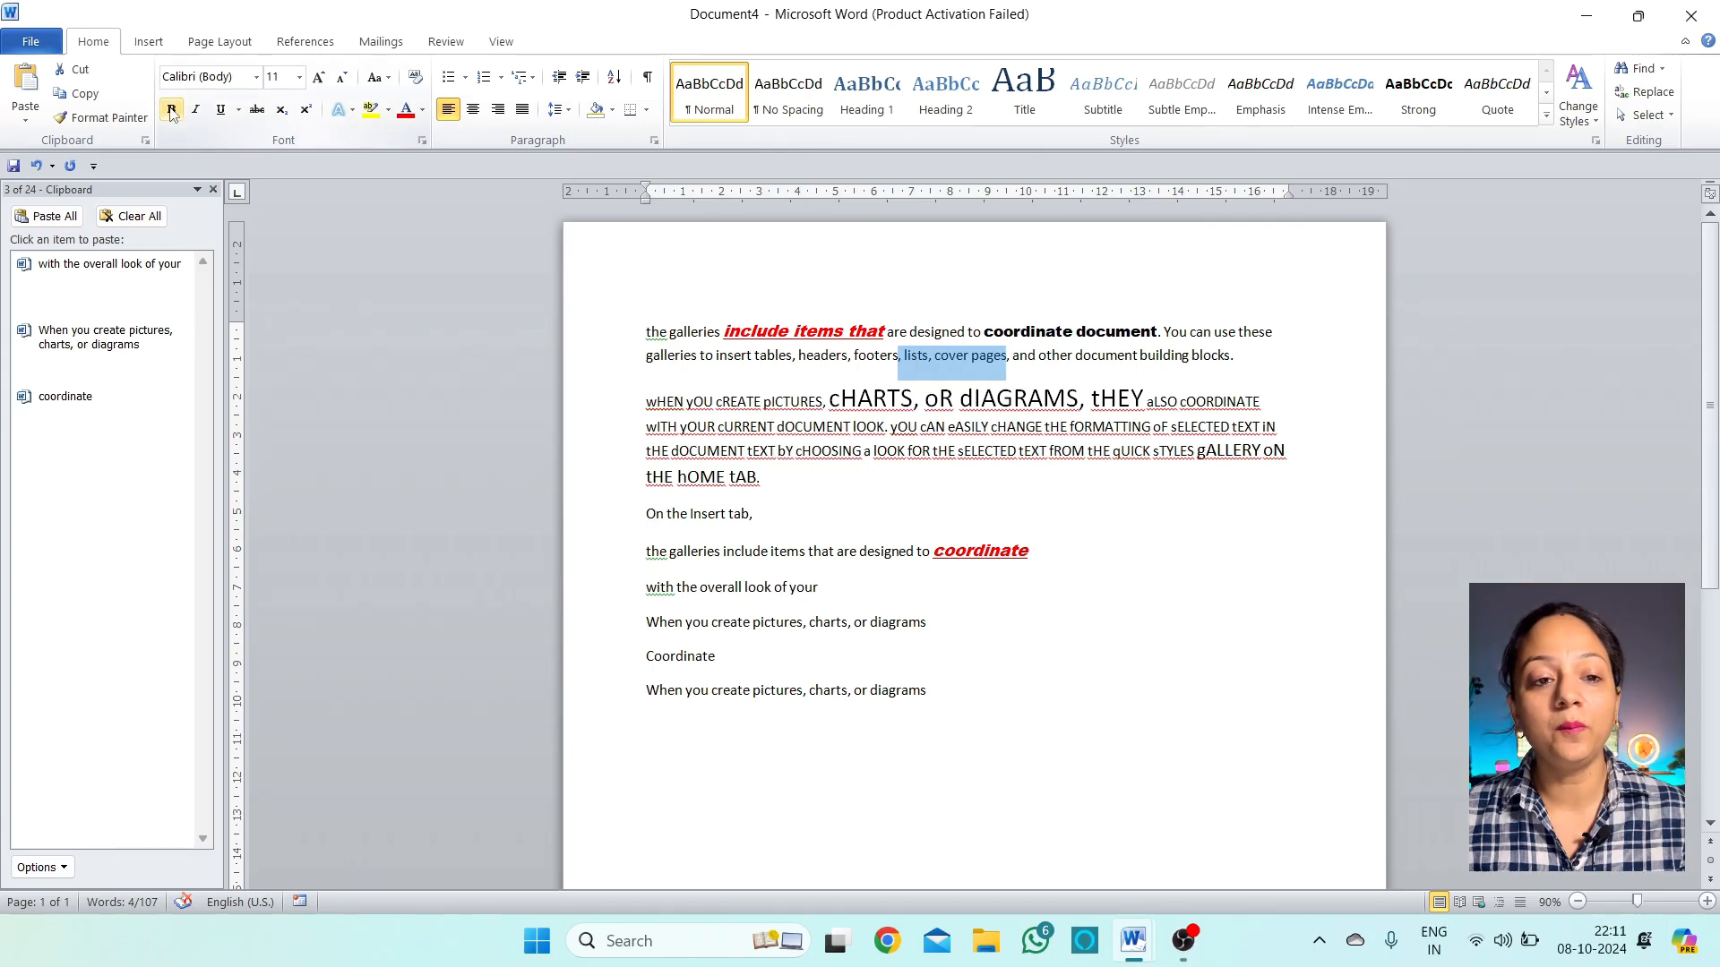
{"action": "left_click", "coordinate": [1115, 361]}
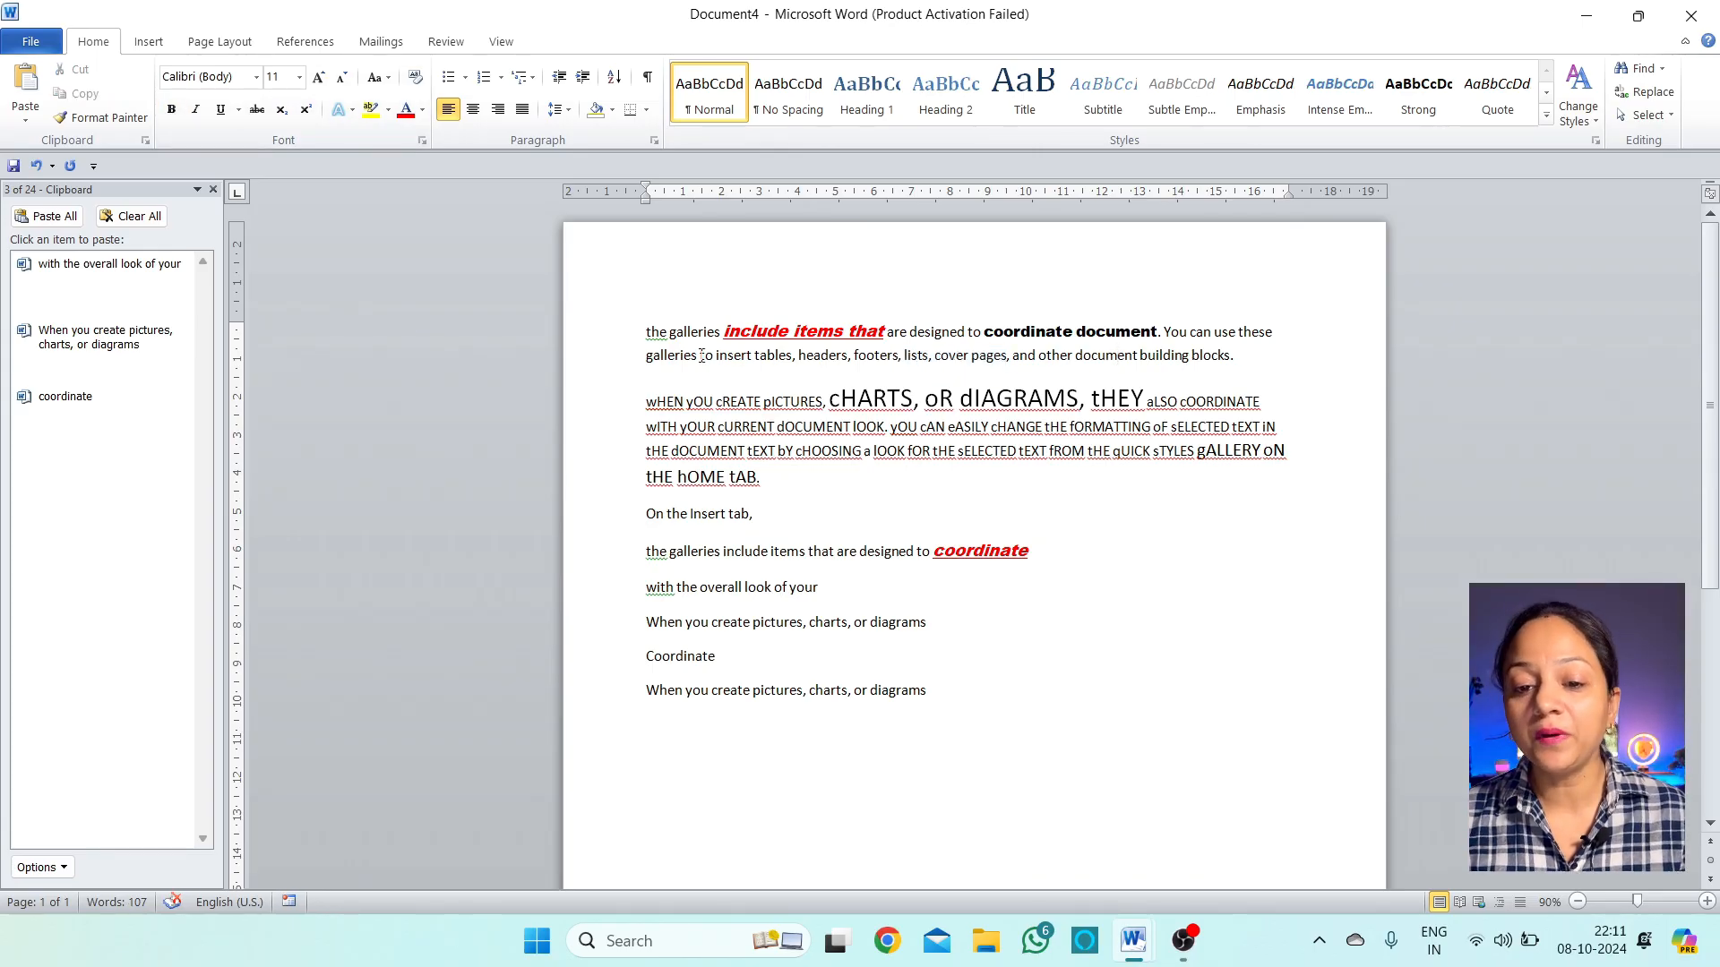
{"action": "left_click_drag", "start_coordinate": [652, 357], "coordinate": [1244, 358]}
{"action": "left_click", "coordinate": [1195, 496]}
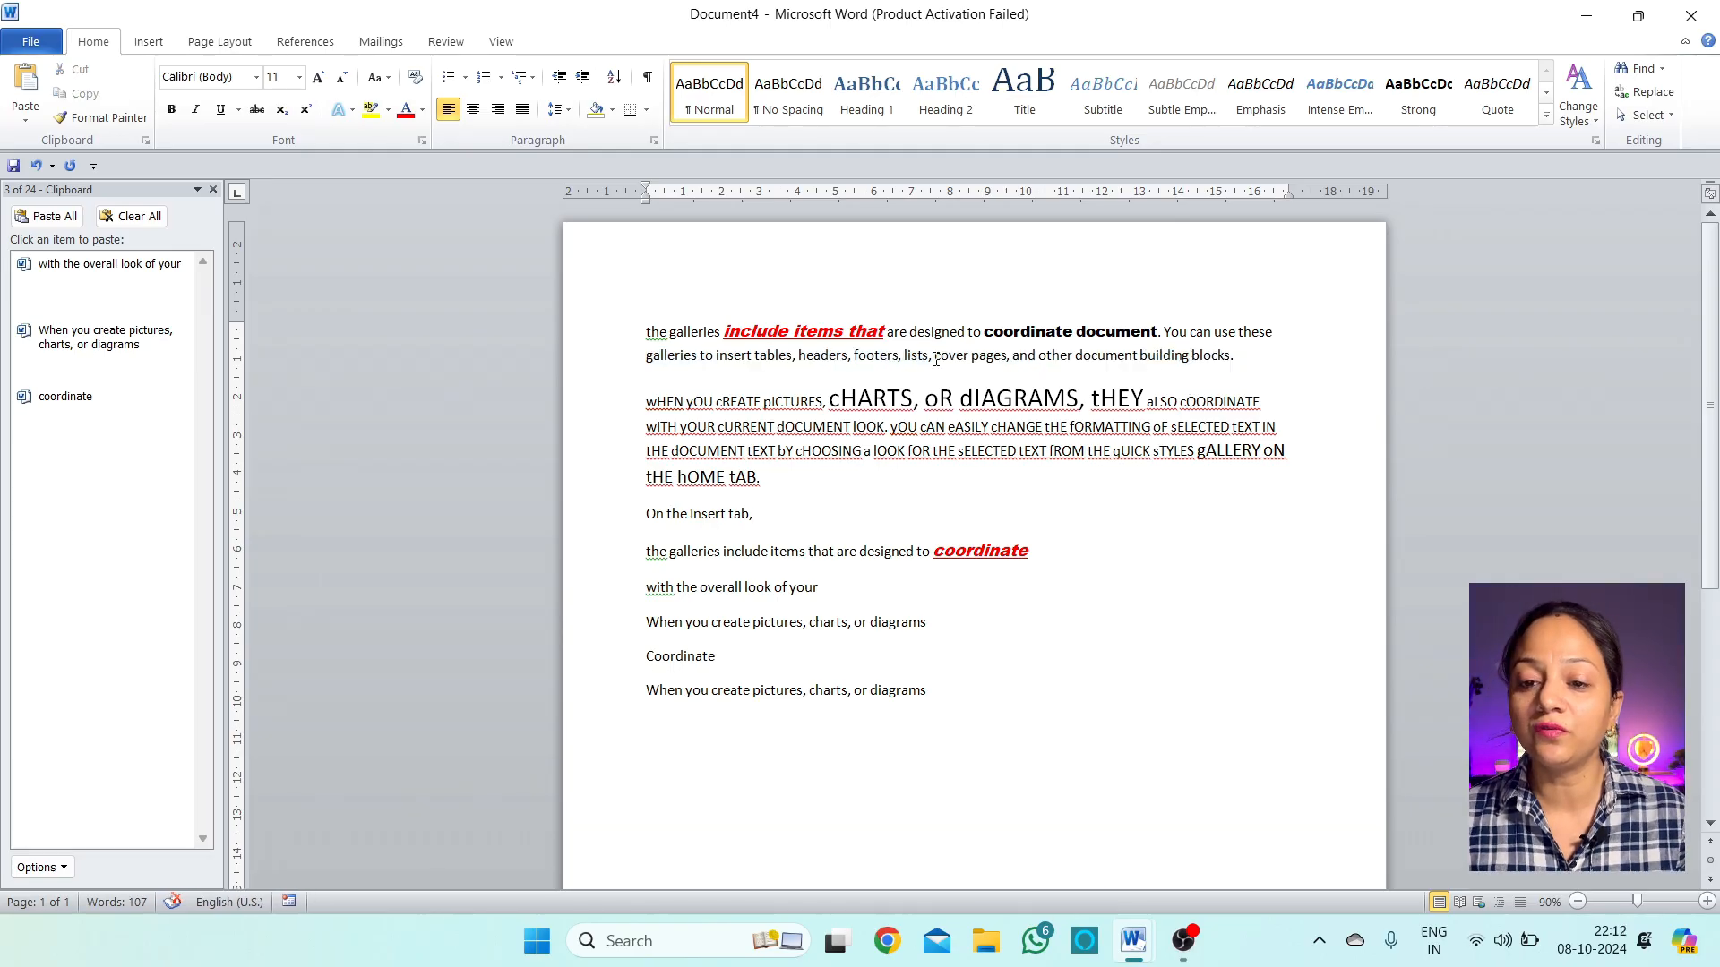
{"action": "left_click_drag", "start_coordinate": [1009, 355], "coordinate": [959, 371]}
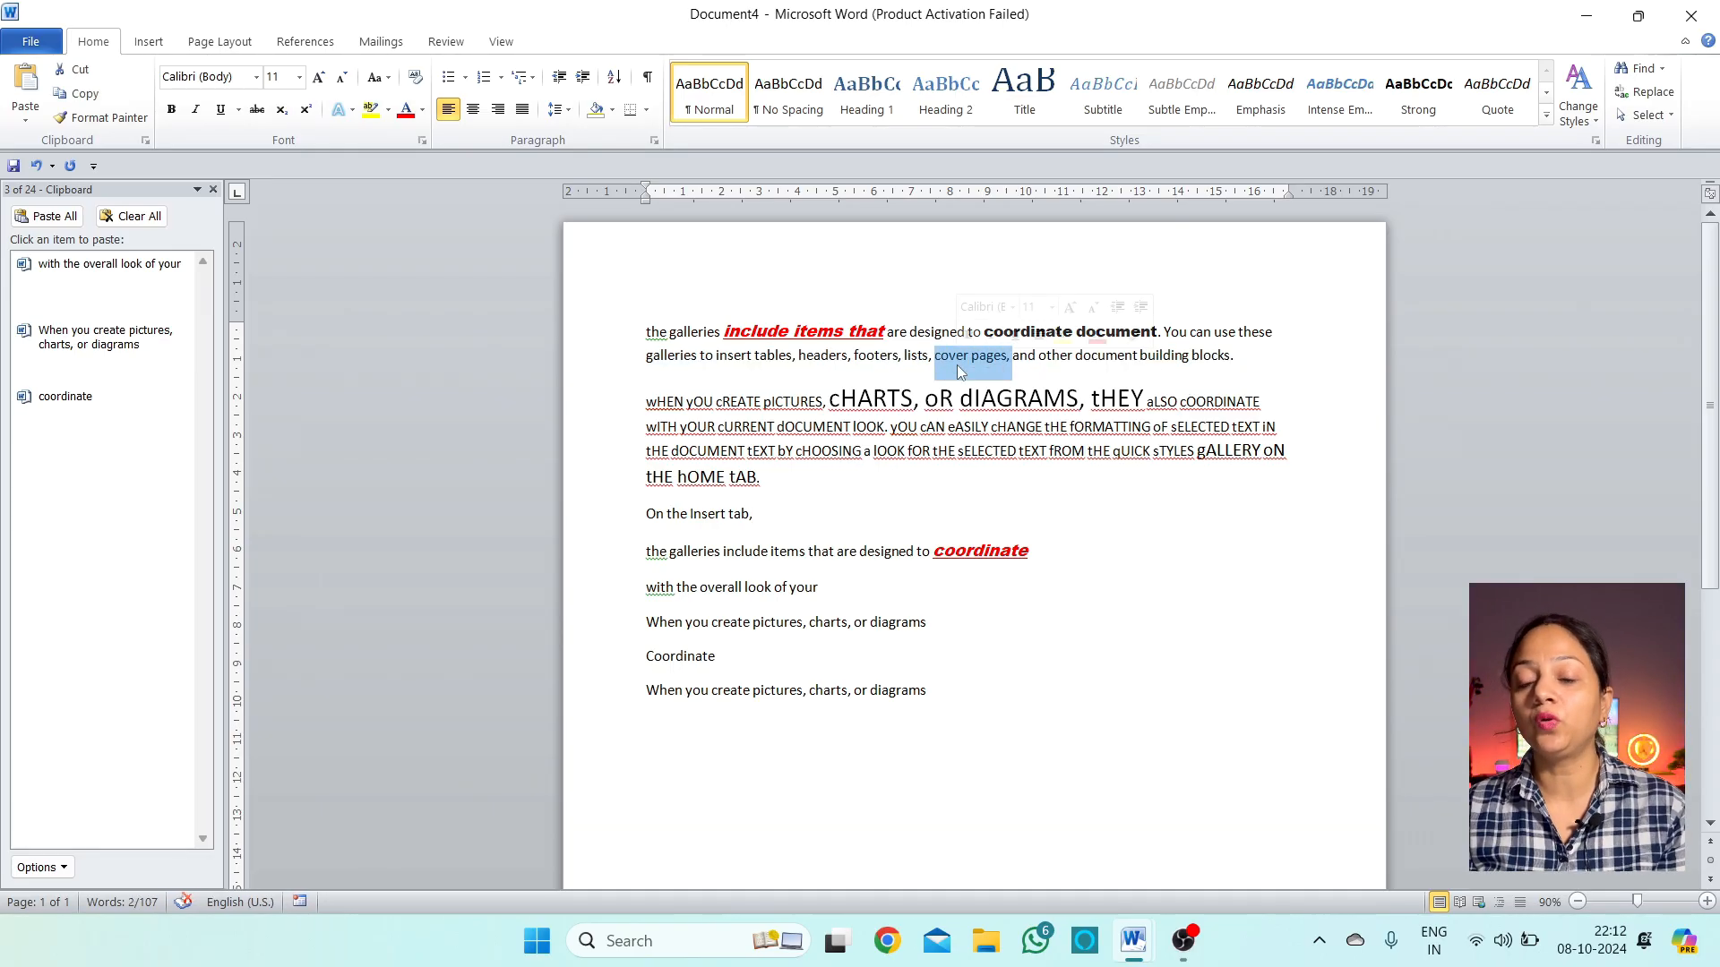
{"action": "left_click", "coordinate": [173, 111]}
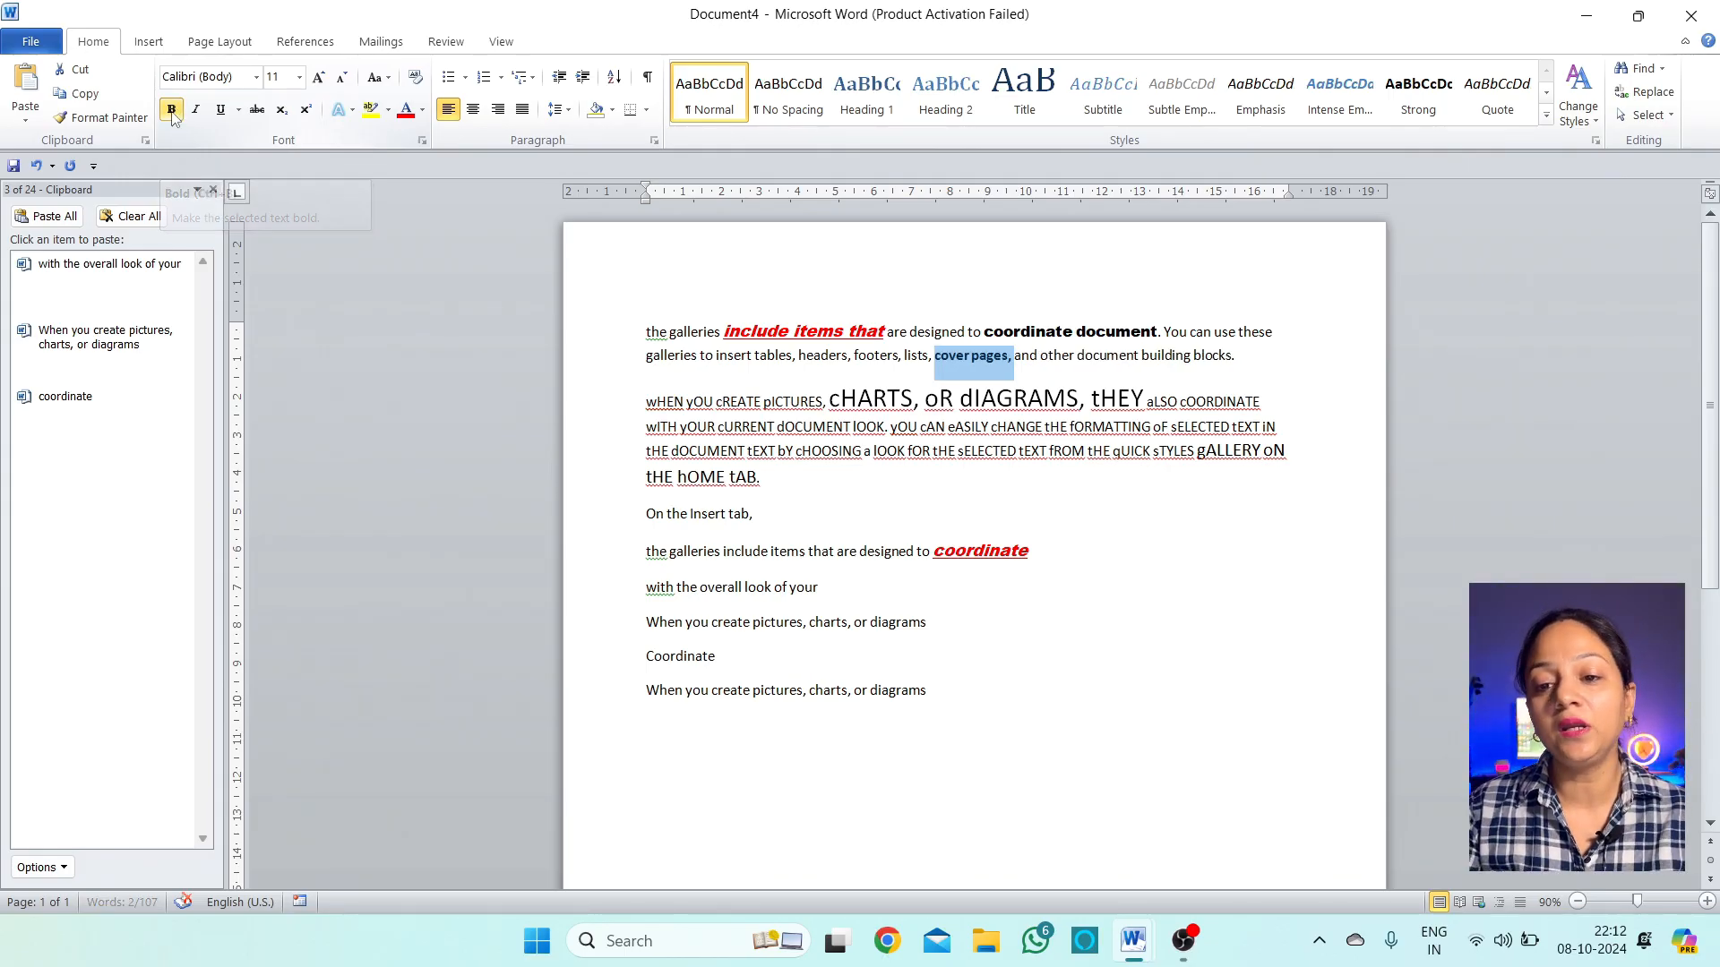
{"action": "left_click", "coordinate": [991, 368]}
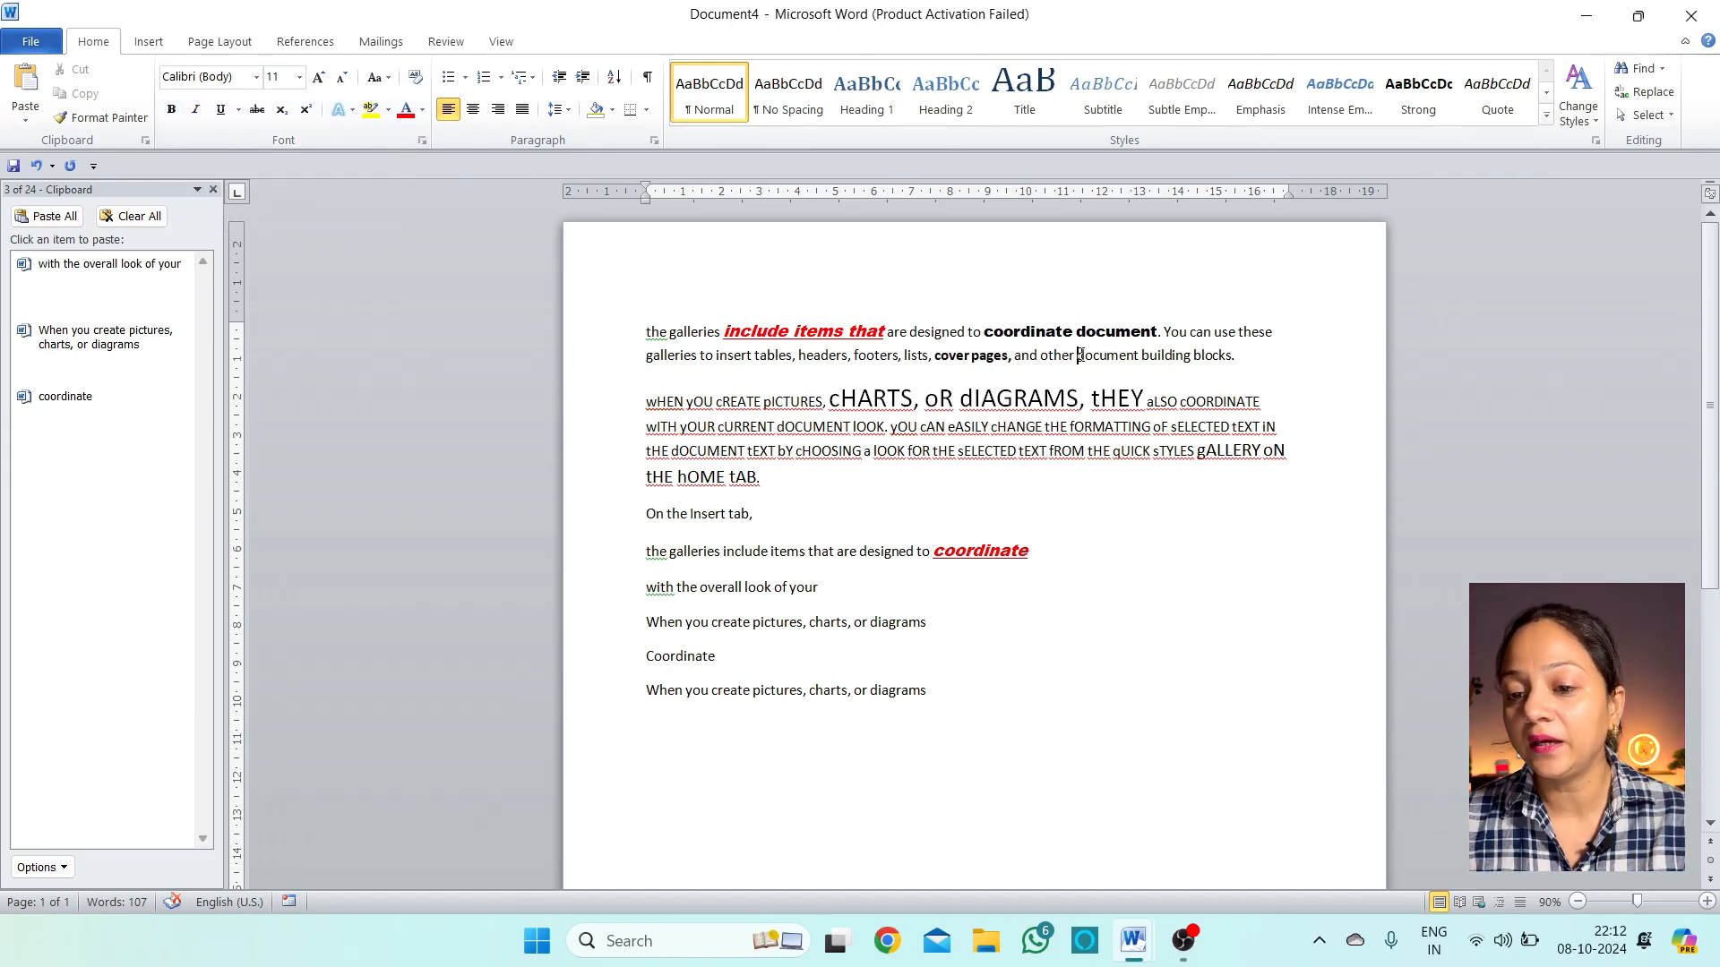
Italicize the word 'document' in the second line
{"action": "left_click_drag", "start_coordinate": [1078, 356], "coordinate": [1138, 357]}
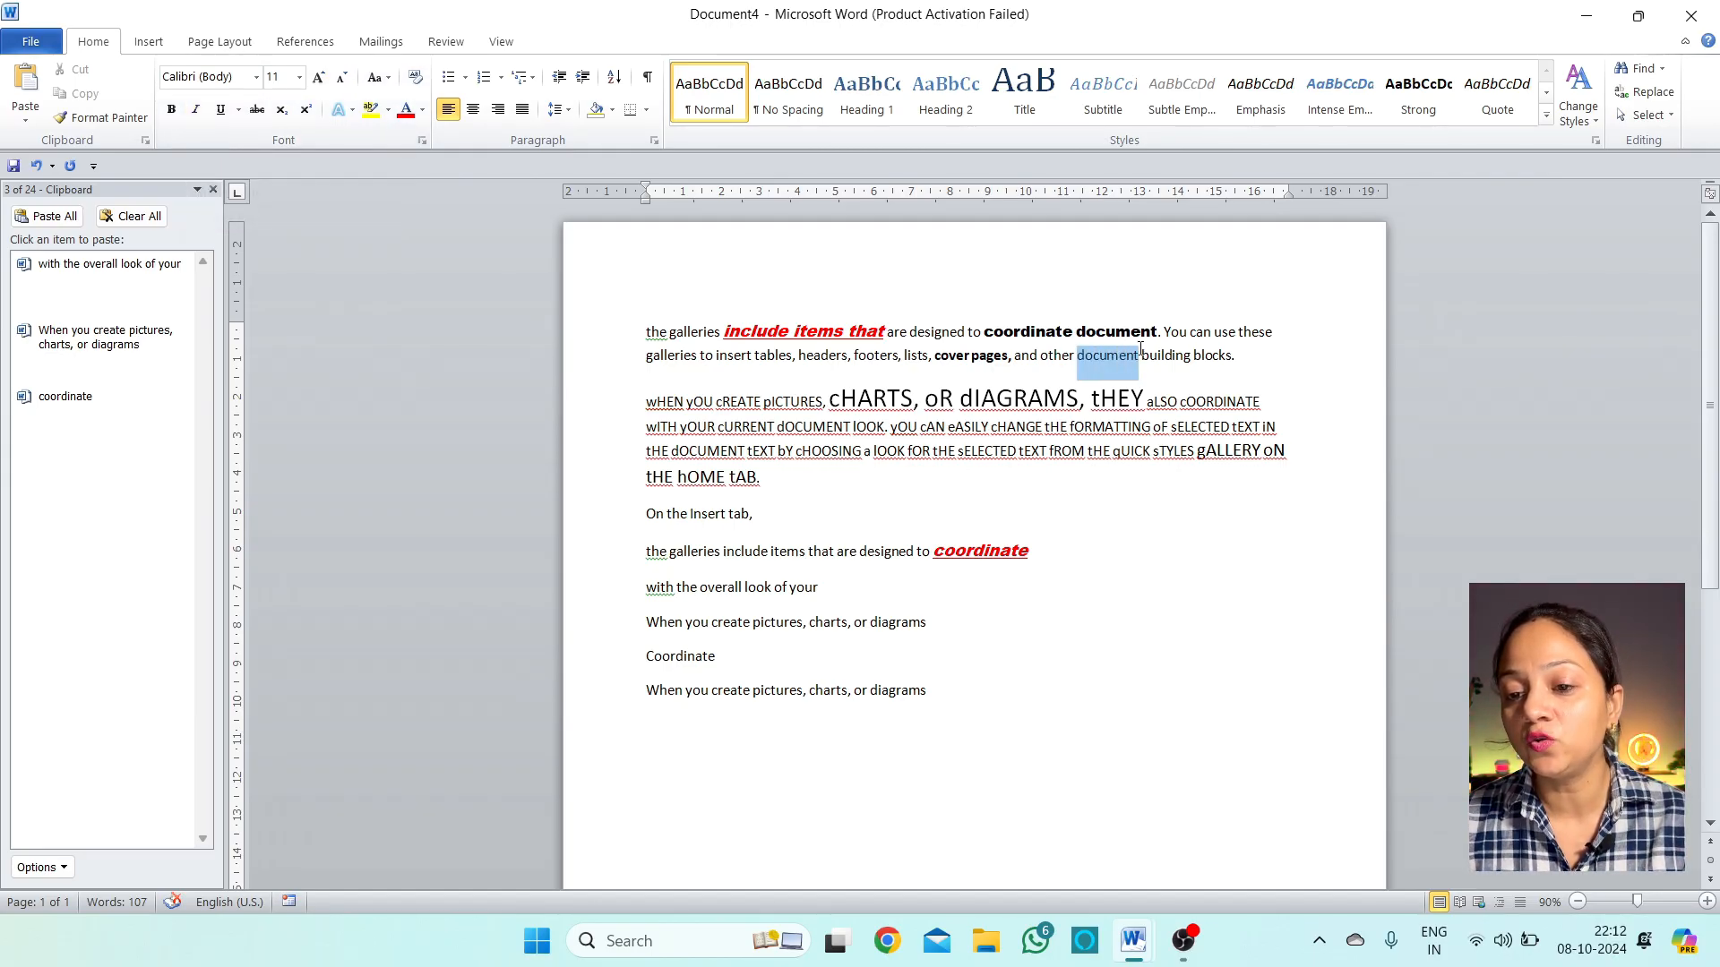
{"action": "left_click", "coordinate": [195, 109]}
{"action": "left_click_drag", "start_coordinate": [1180, 371], "coordinate": [1091, 360]}
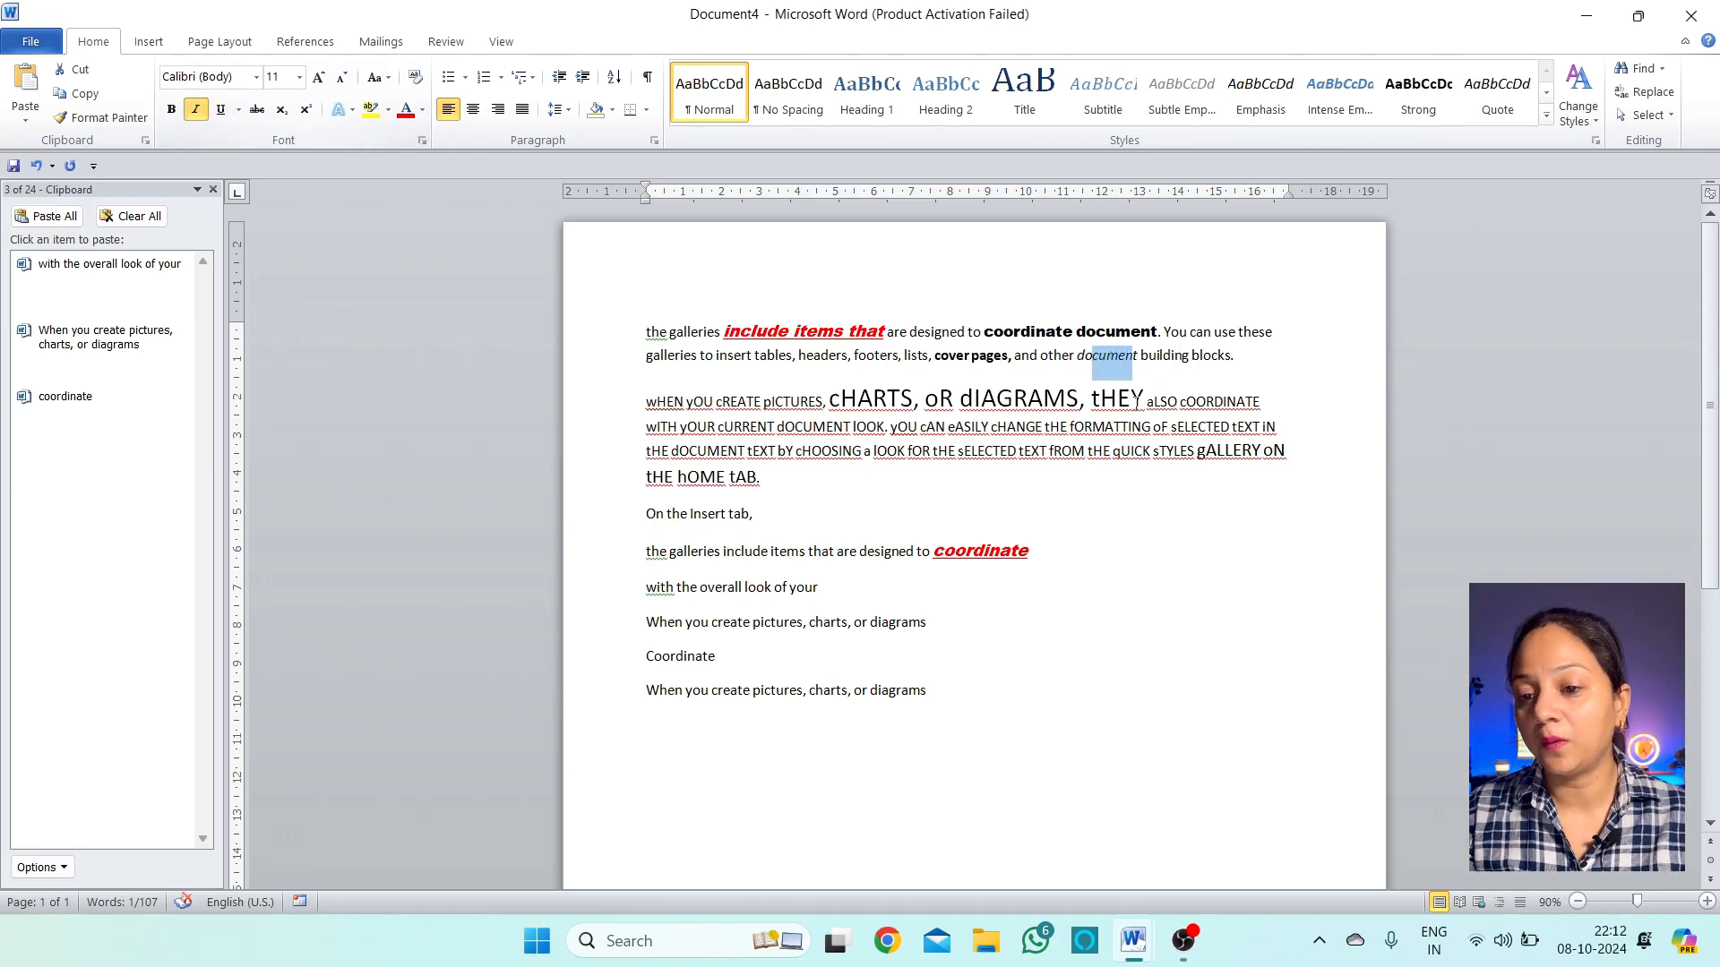
Give the word 'blocks.' ending the first paragraph a single-line underline
{"action": "left_click_drag", "start_coordinate": [1233, 358], "coordinate": [1191, 358]}
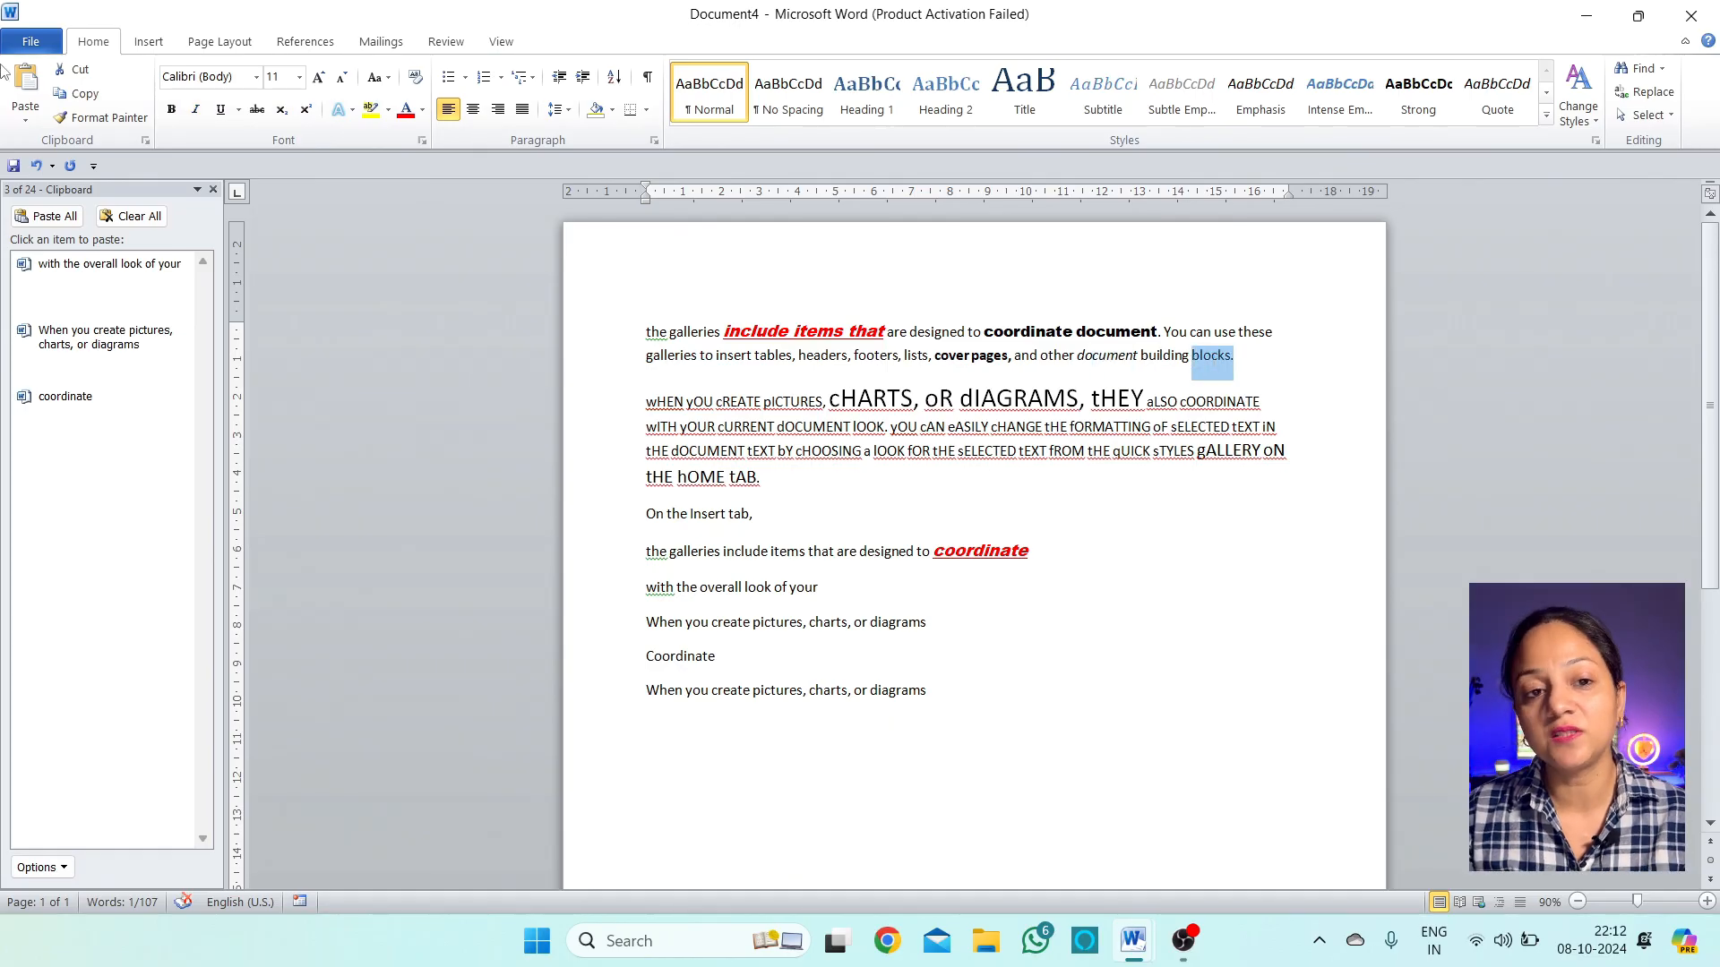
{"action": "left_click", "coordinate": [239, 111]}
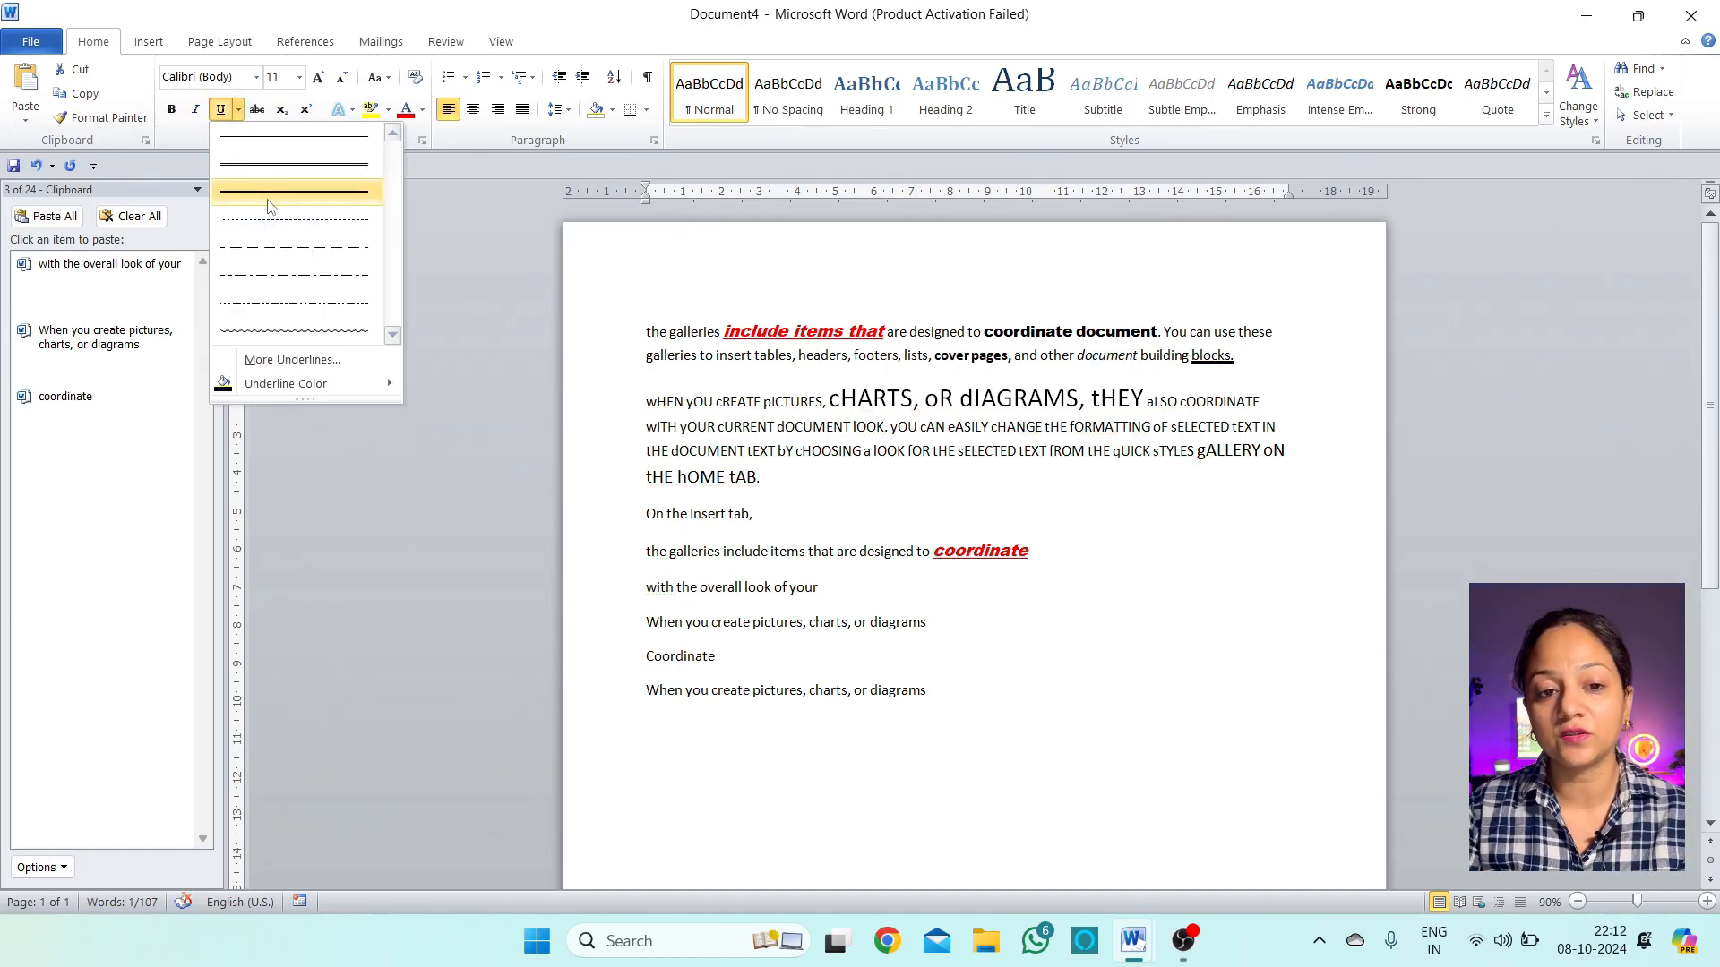
{"action": "left_click", "coordinate": [278, 138]}
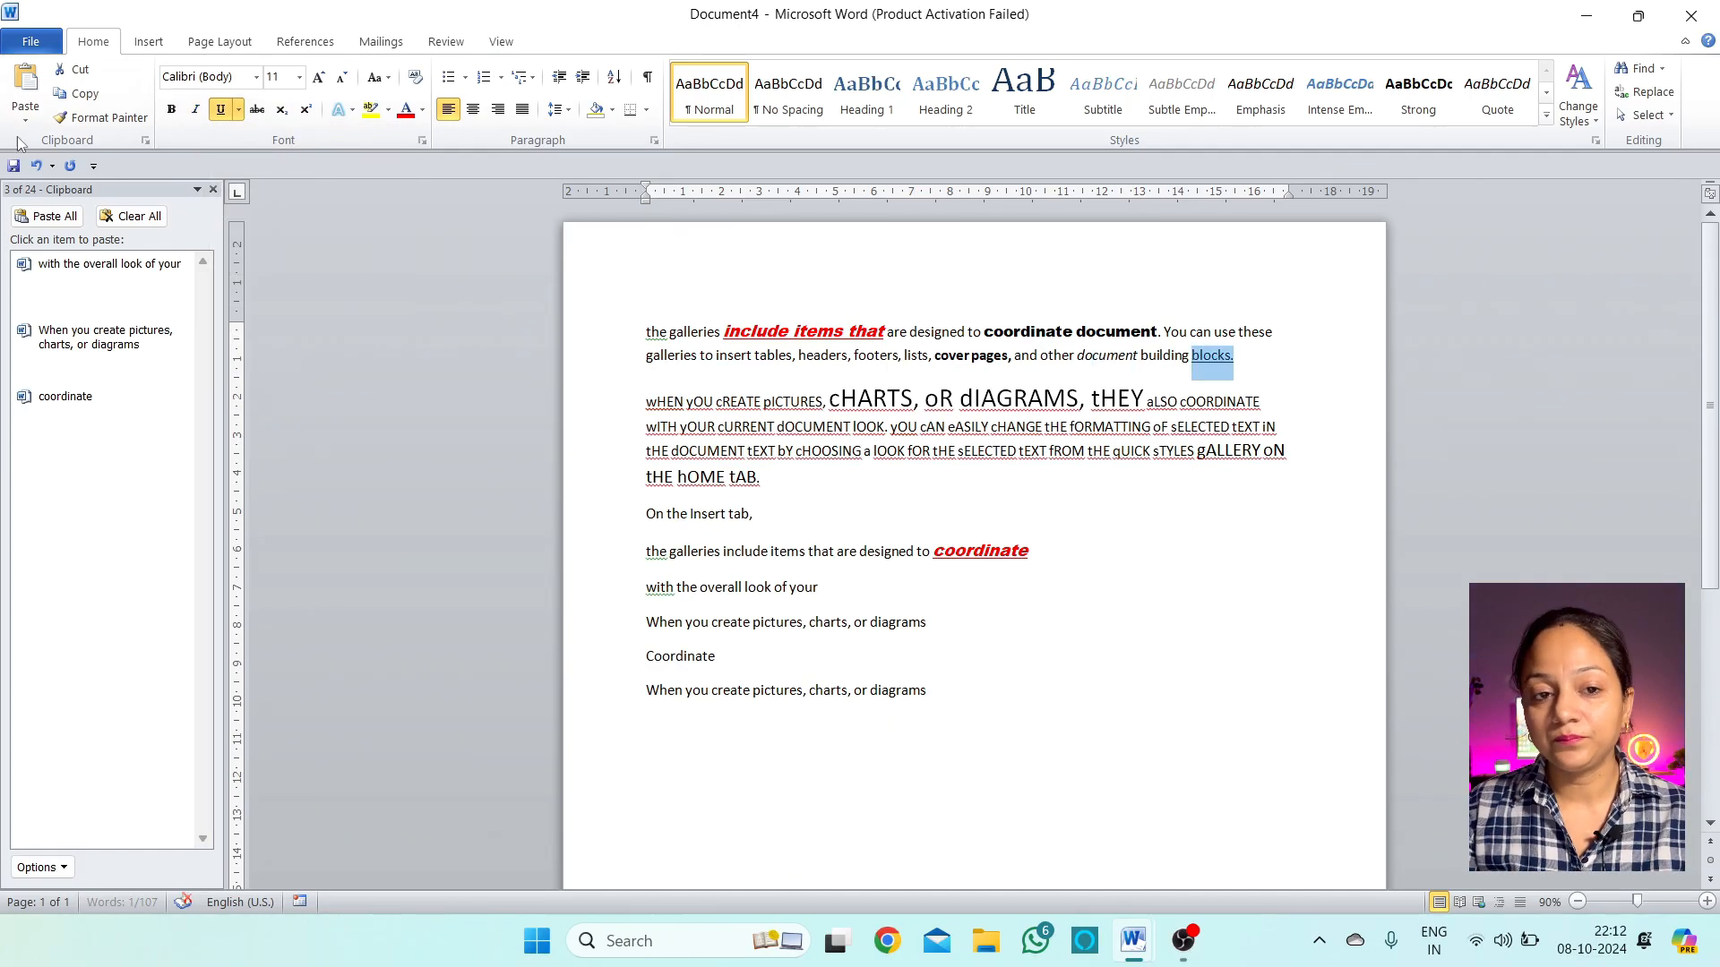
{"action": "left_click", "coordinate": [238, 110]}
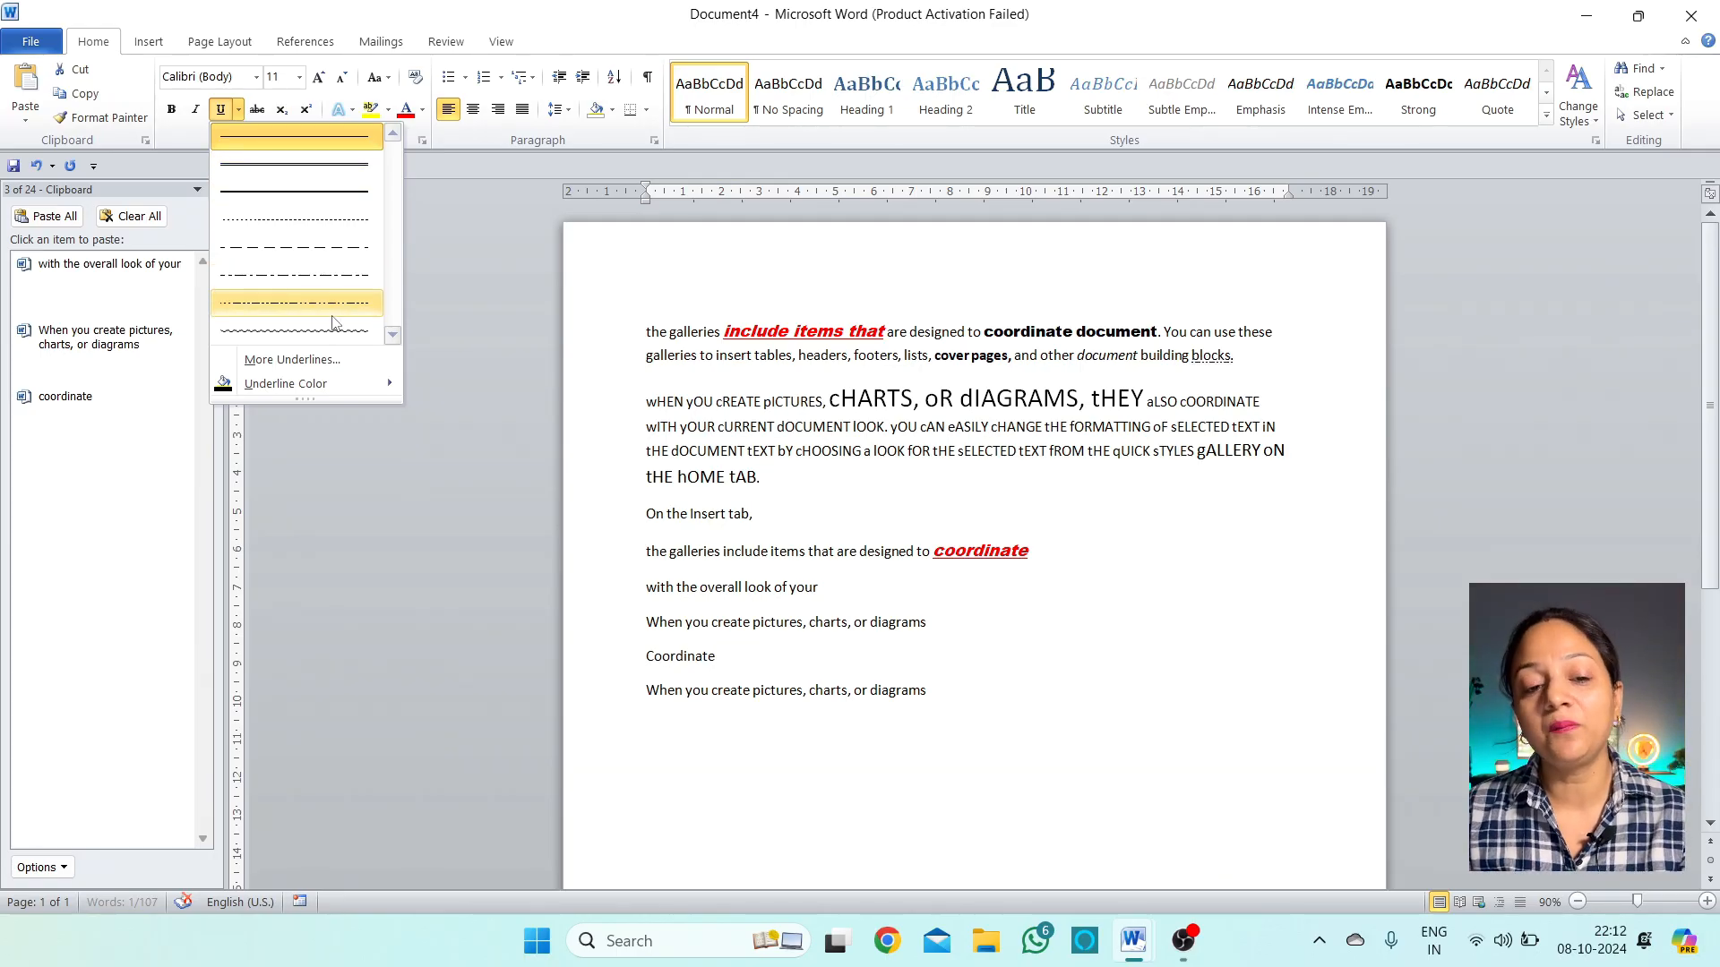
{"action": "left_click", "coordinate": [335, 146]}
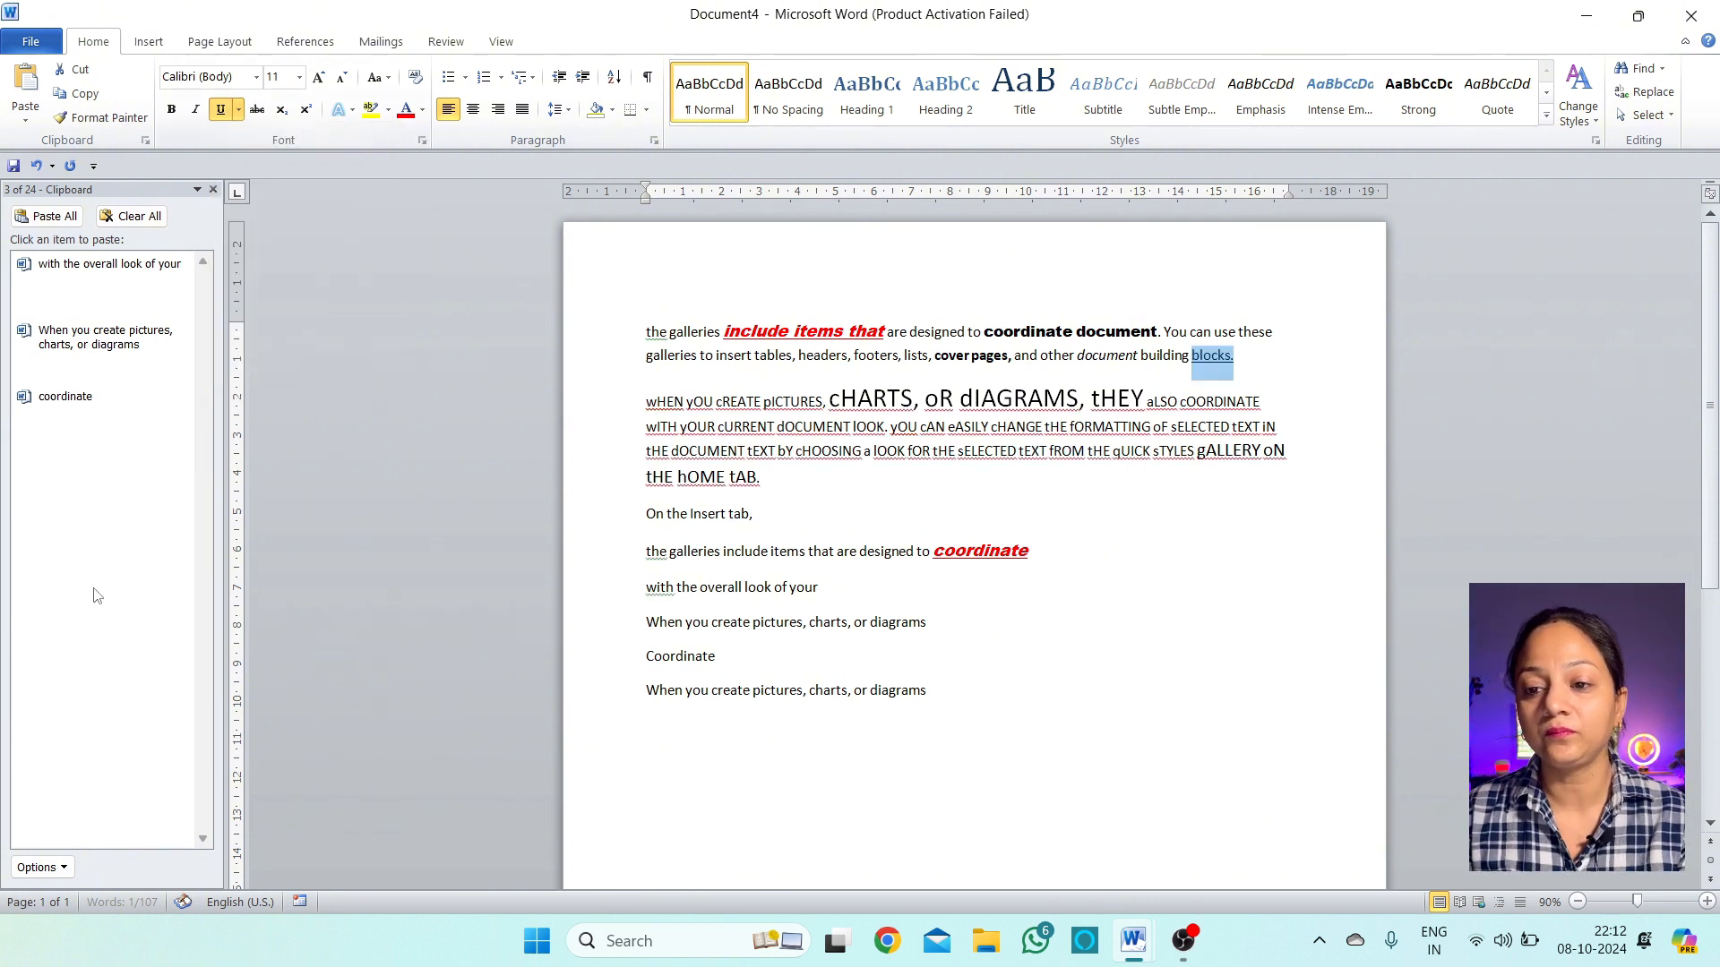
{"action": "left_click_drag", "start_coordinate": [745, 591], "coordinate": [736, 627]}
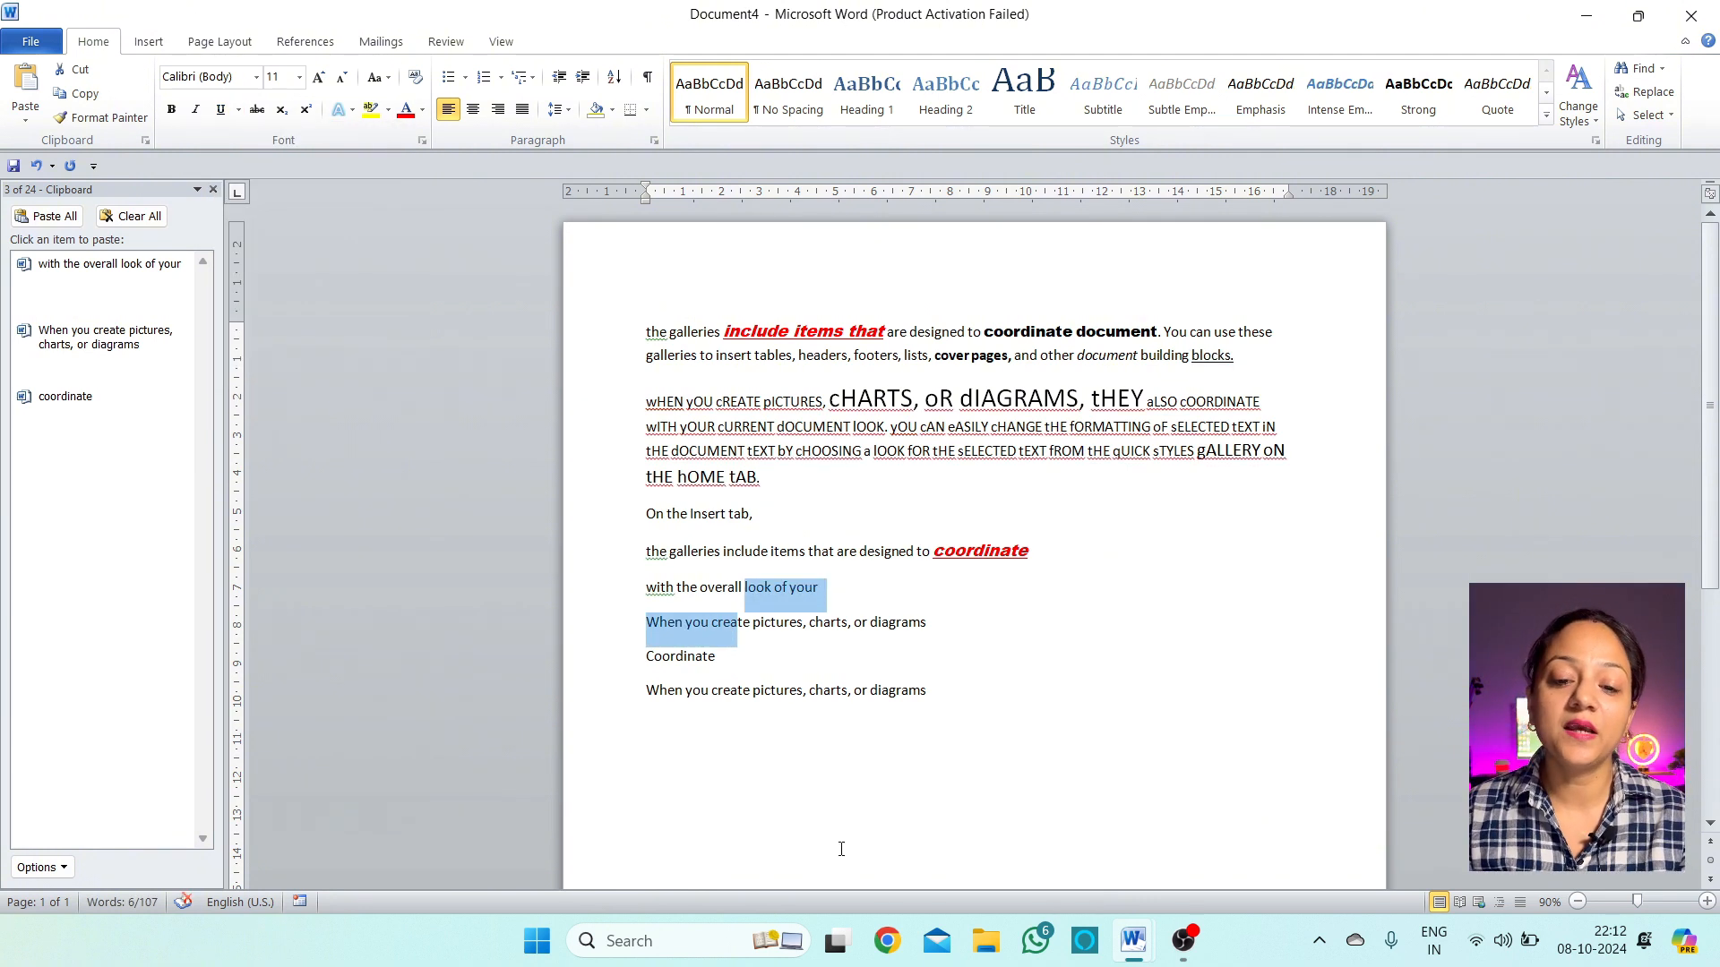
{"action": "left_click", "coordinate": [810, 551]}
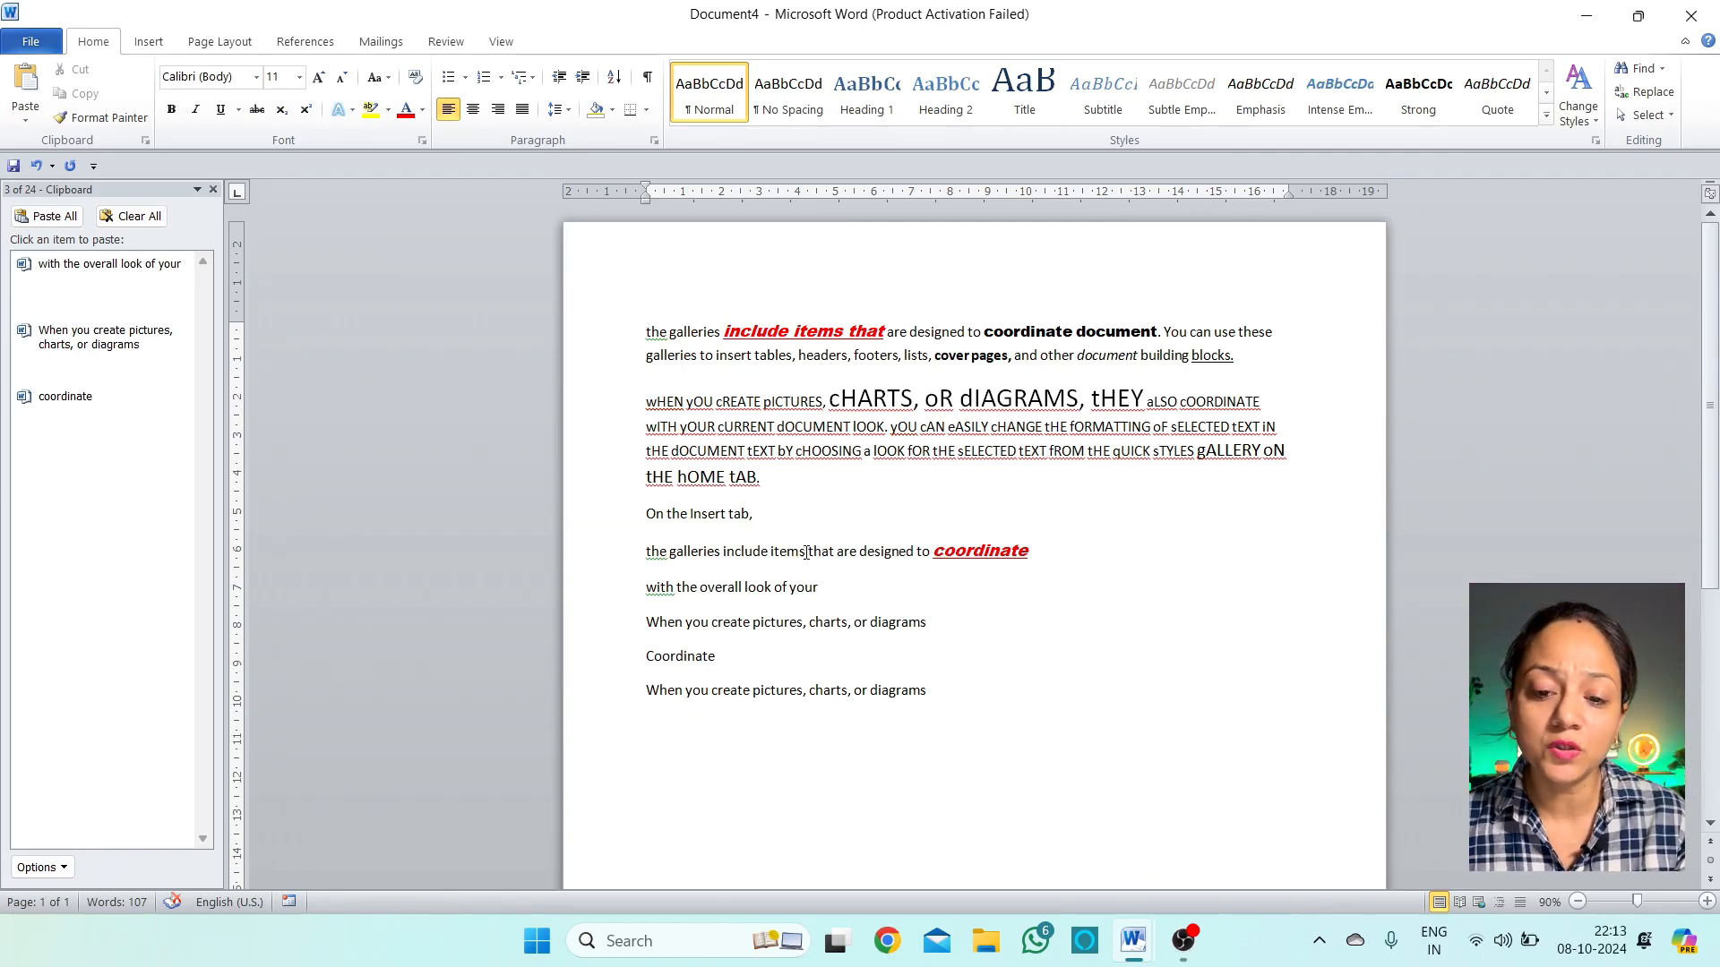
Apply strikethrough to 'items' in the 'the galleries include items that' line
{"action": "left_click_drag", "start_coordinate": [805, 552], "coordinate": [770, 552]}
{"action": "left_click", "coordinate": [257, 110]}
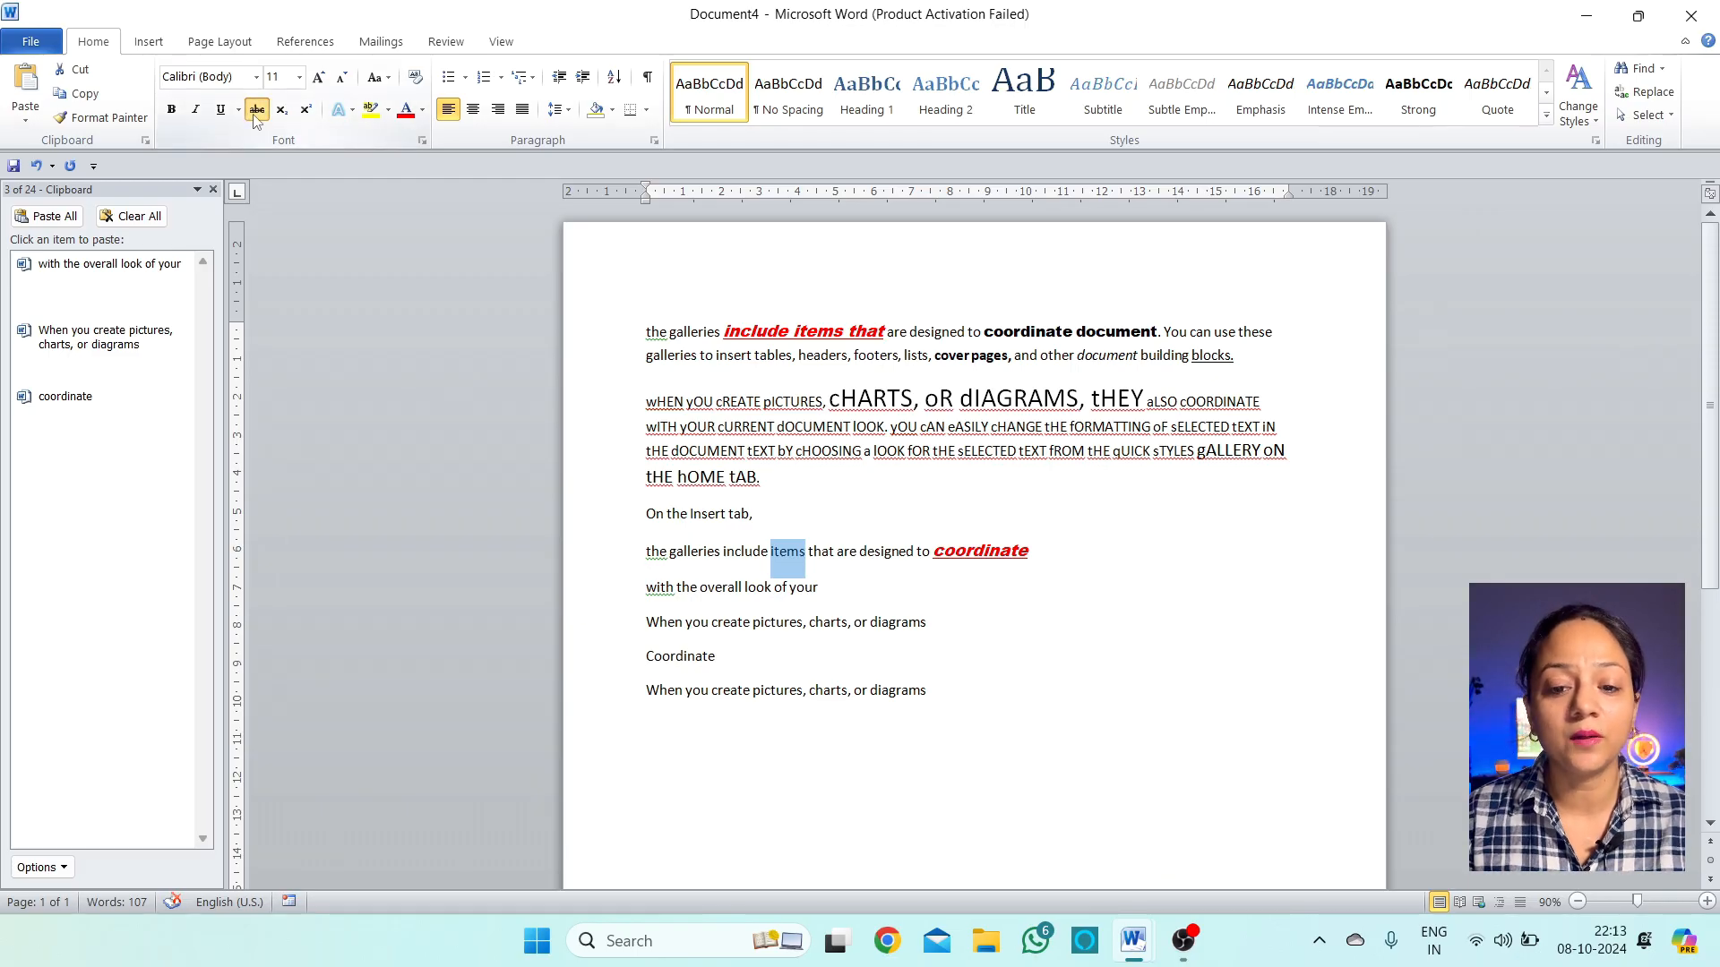
{"action": "left_click", "coordinate": [815, 566]}
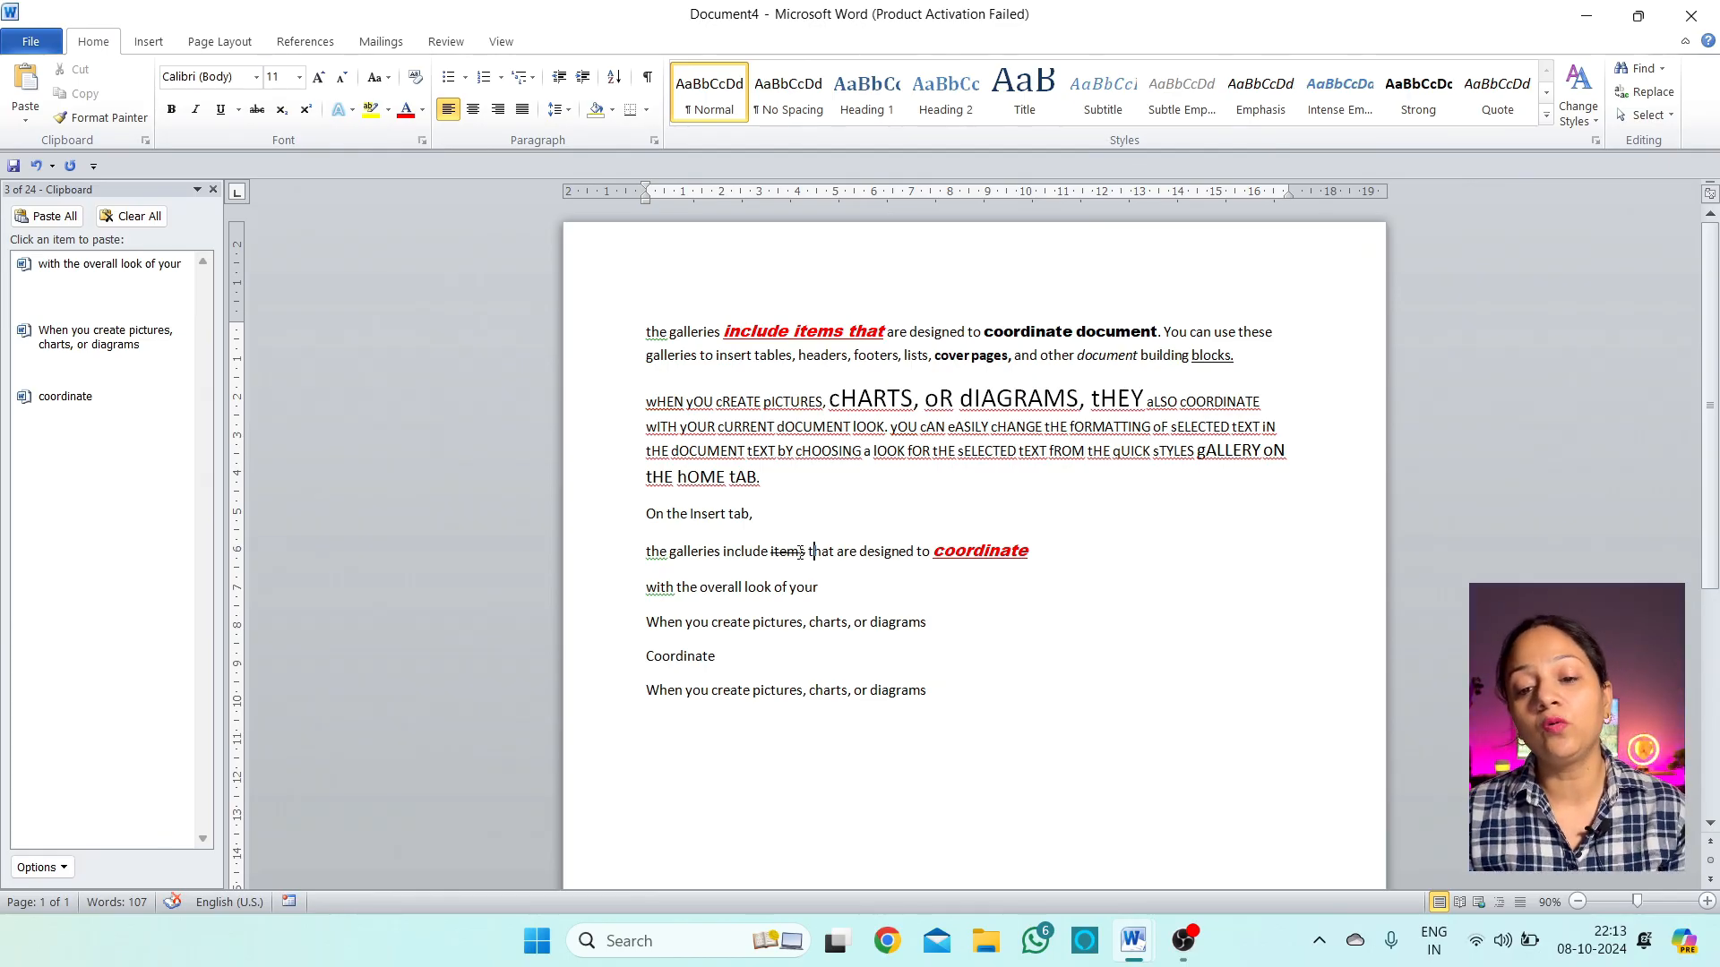
{"action": "left_click", "coordinate": [1061, 548]}
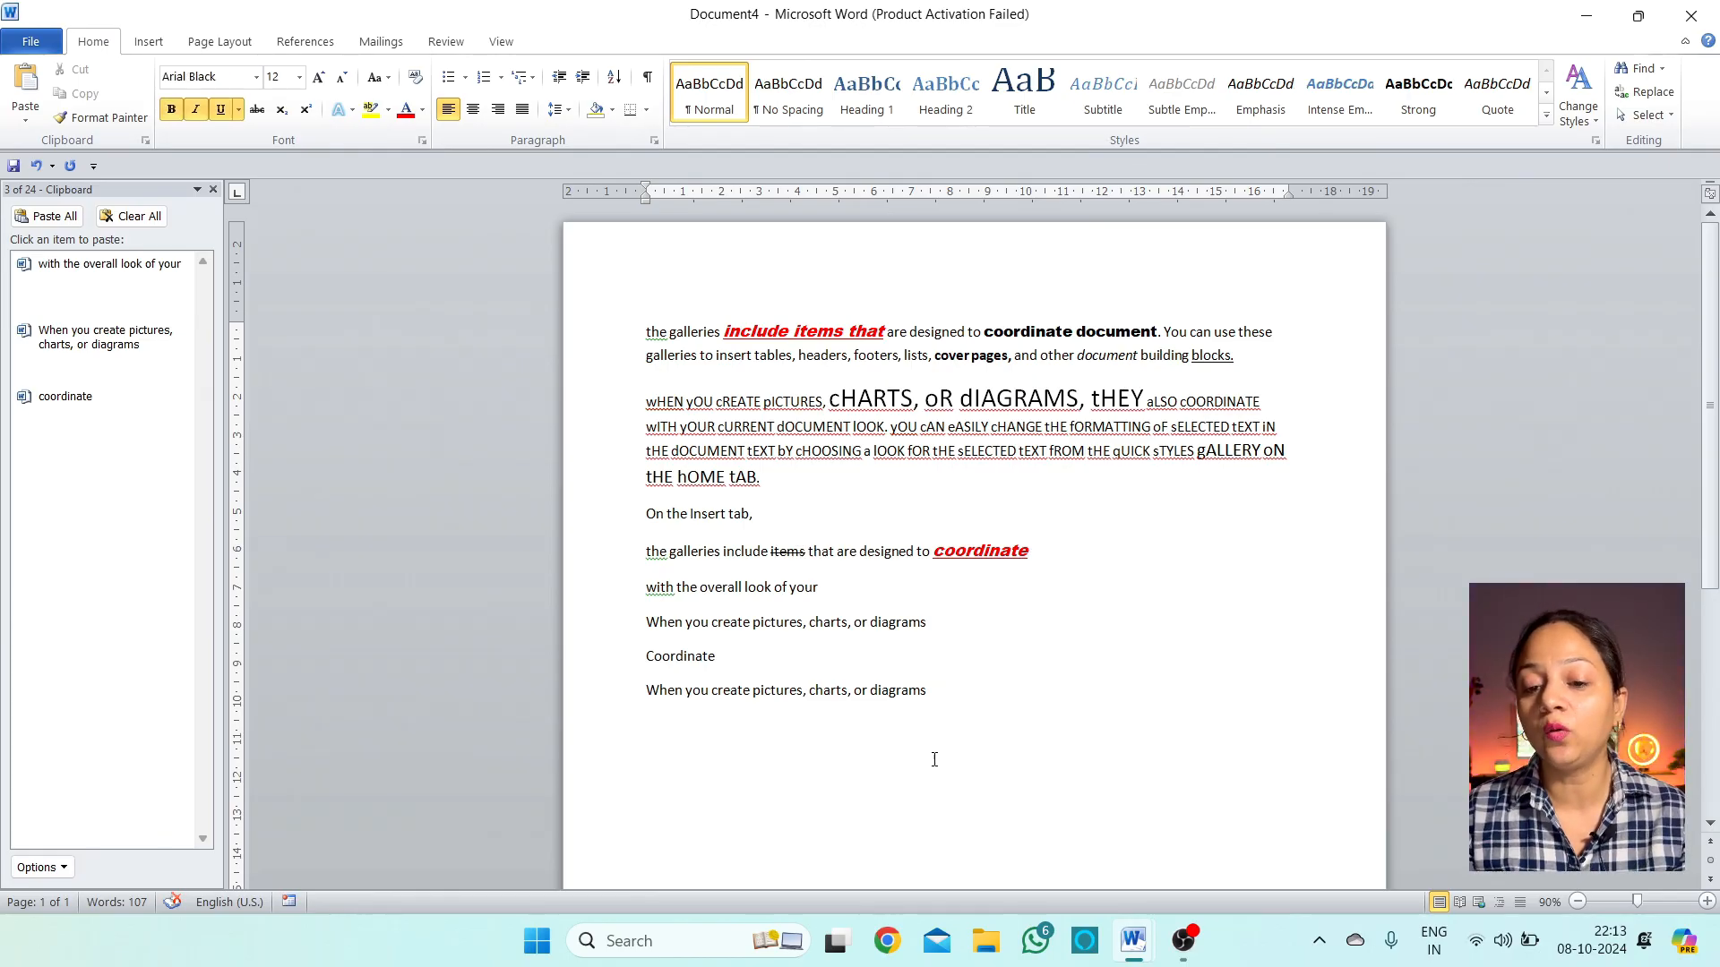
{"action": "scroll", "coordinate": [934, 759], "scroll_direction": "down", "scroll_amount": 5}
{"action": "left_click", "coordinate": [771, 783]}
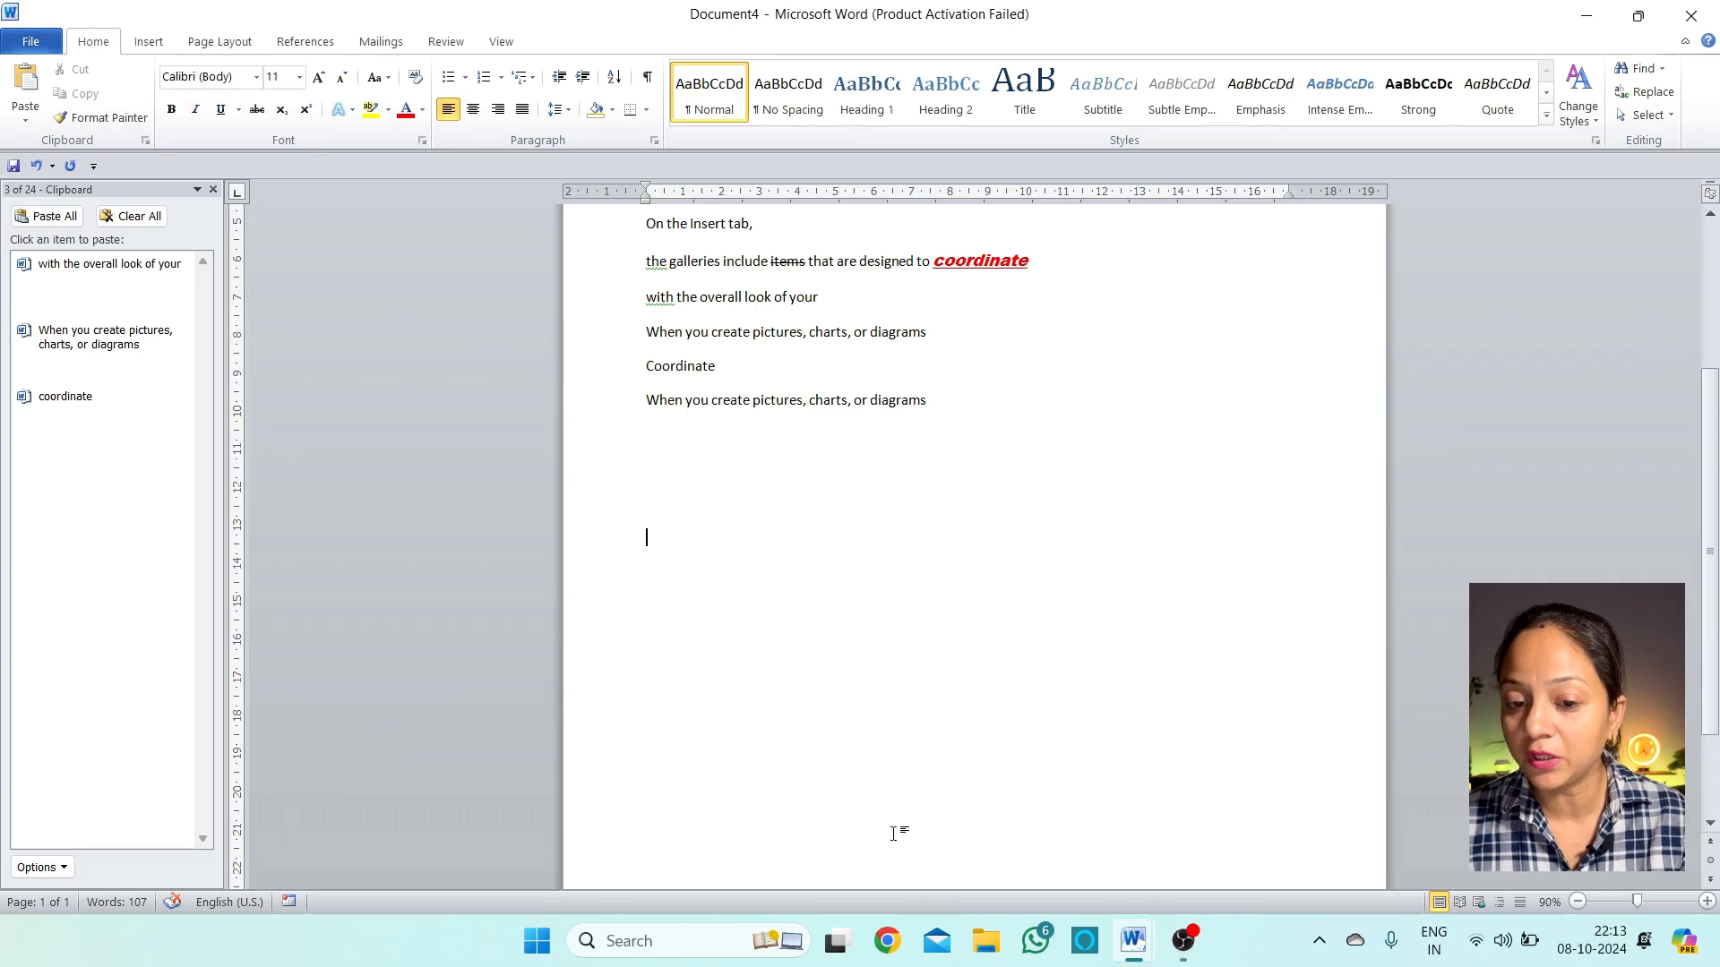
{"action": "scroll", "coordinate": [893, 833], "scroll_direction": "up", "scroll_amount": 5}
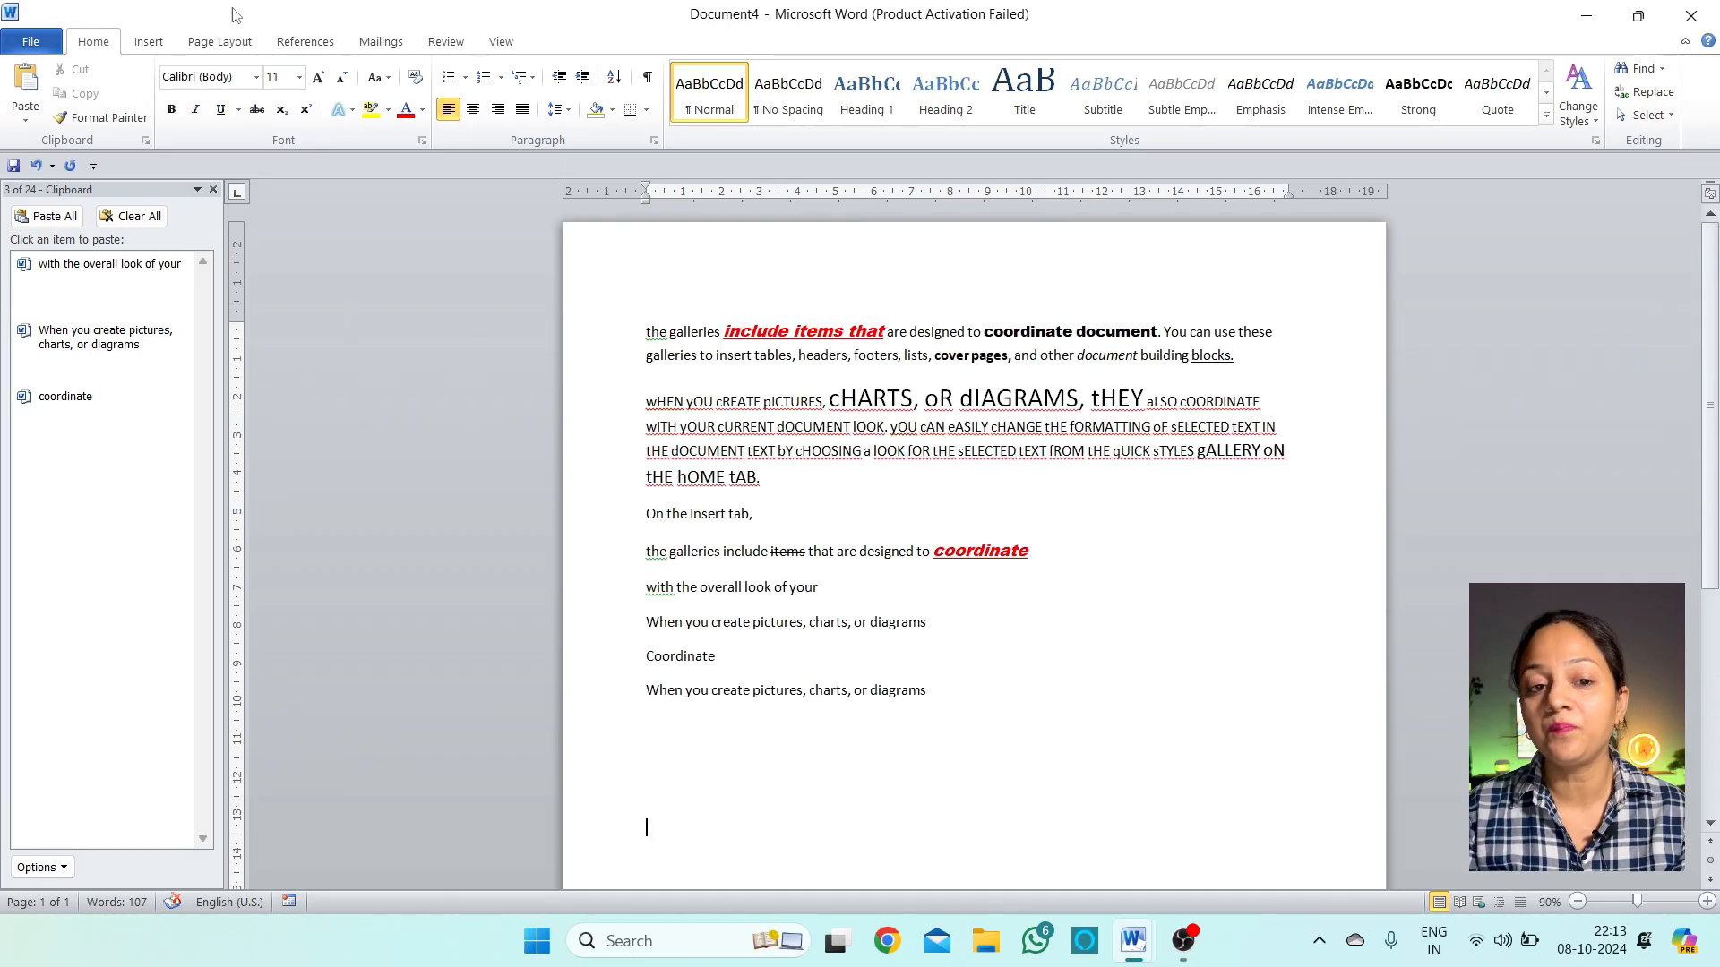
{"action": "double_click", "coordinate": [806, 551]}
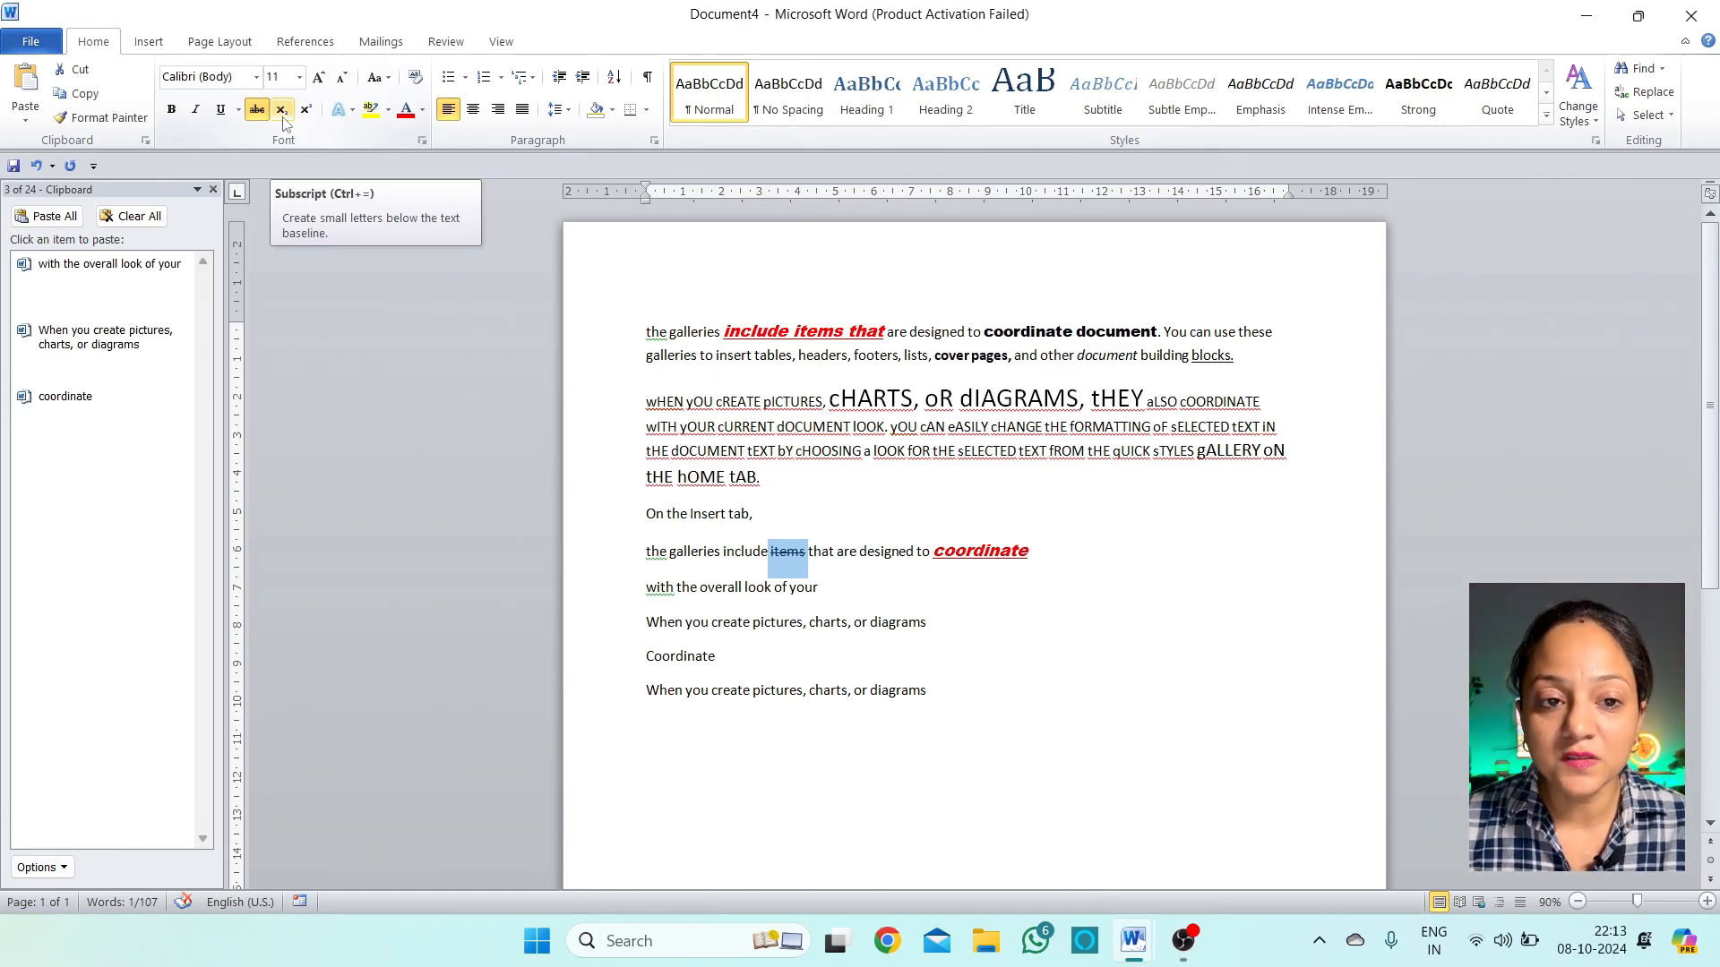
Make the letter R in 'cHARTS' subscript
{"action": "left_click", "coordinate": [887, 397]}
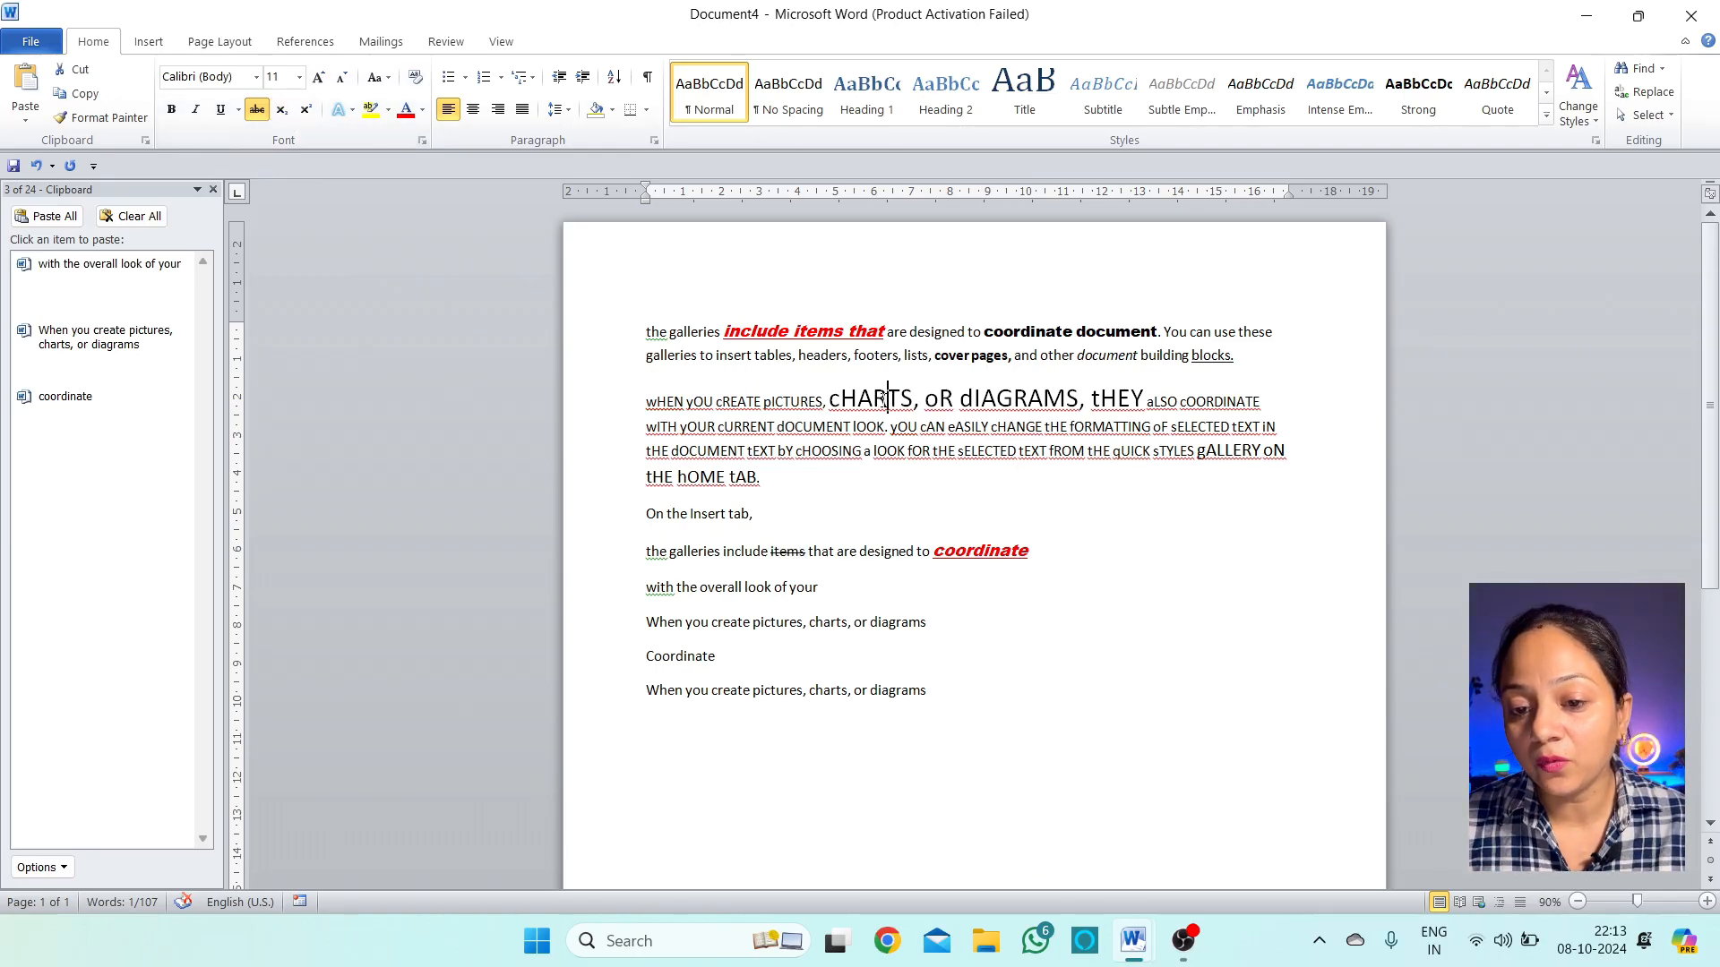
{"action": "left_click_drag", "start_coordinate": [888, 398], "coordinate": [873, 401]}
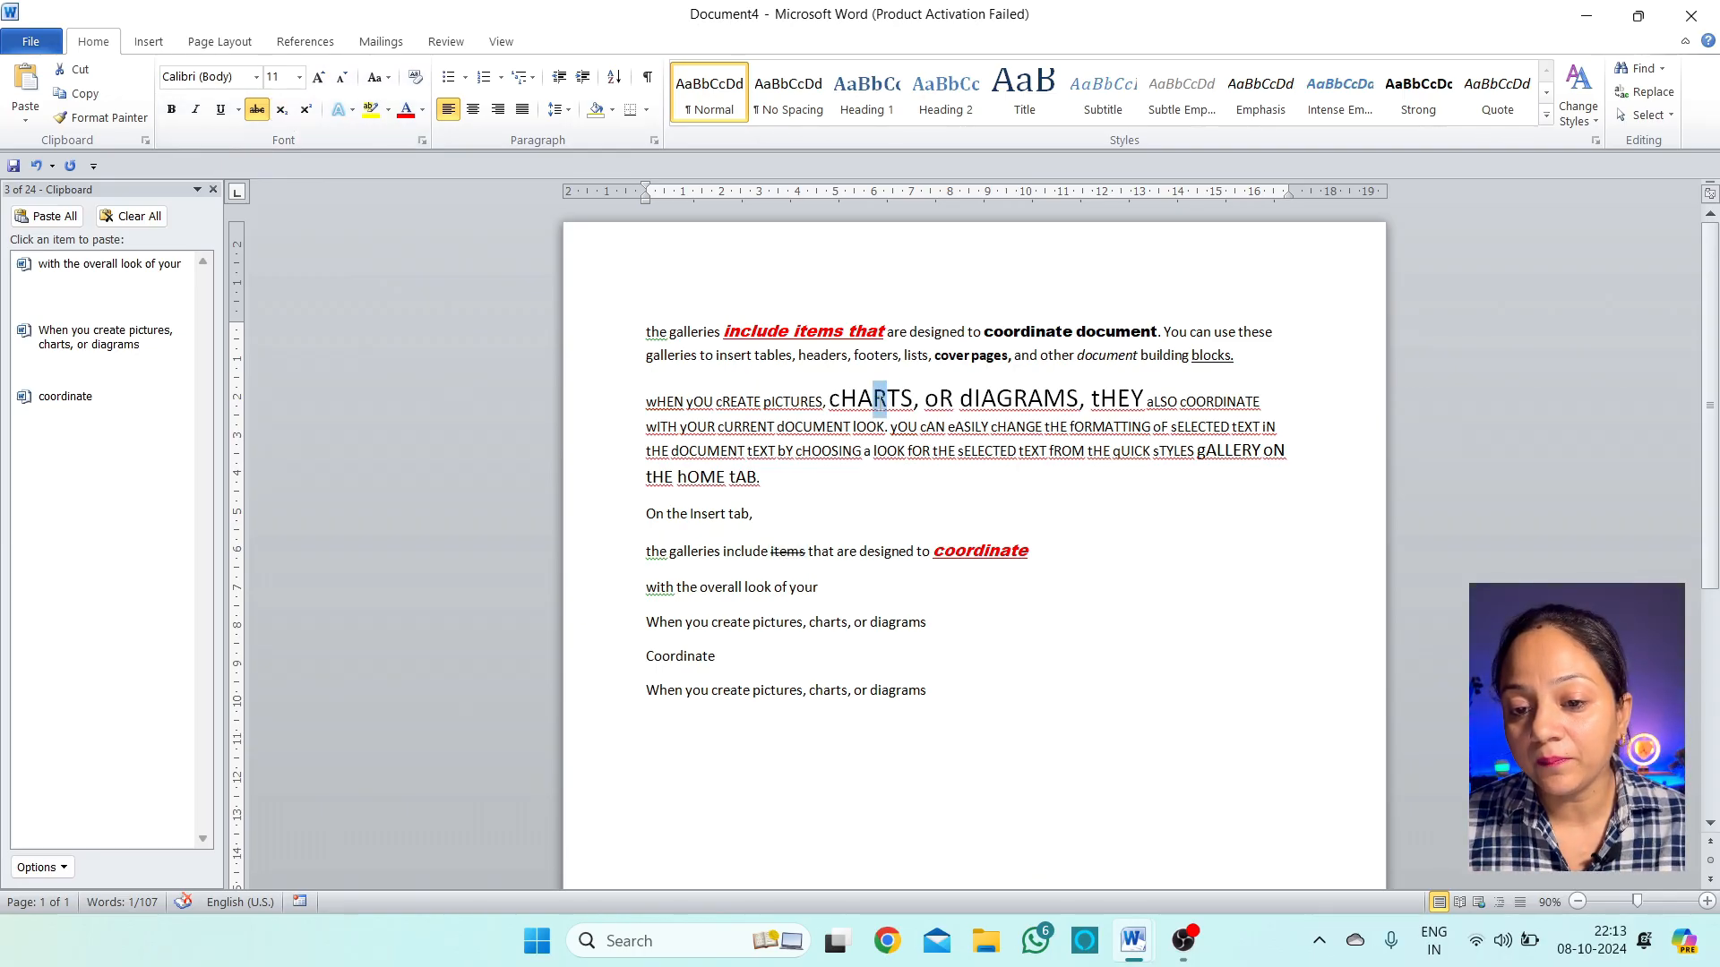
{"action": "left_click", "coordinate": [285, 119]}
{"action": "left_click", "coordinate": [867, 483]}
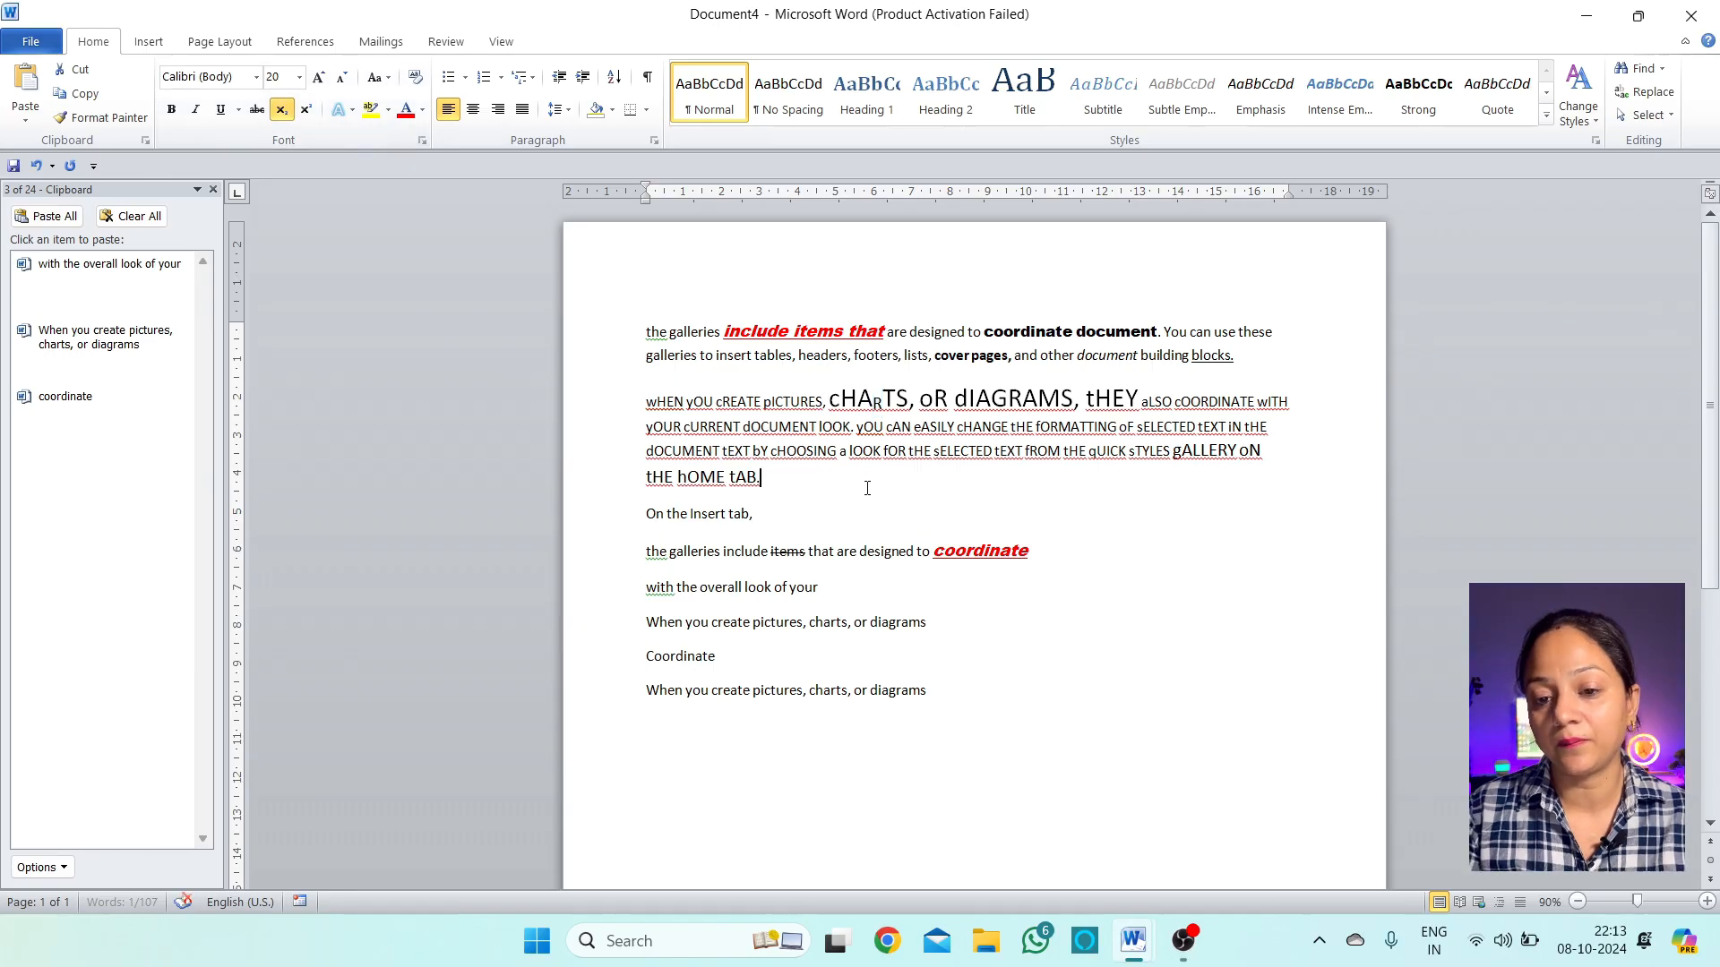
{"action": "left_click", "coordinate": [881, 405]}
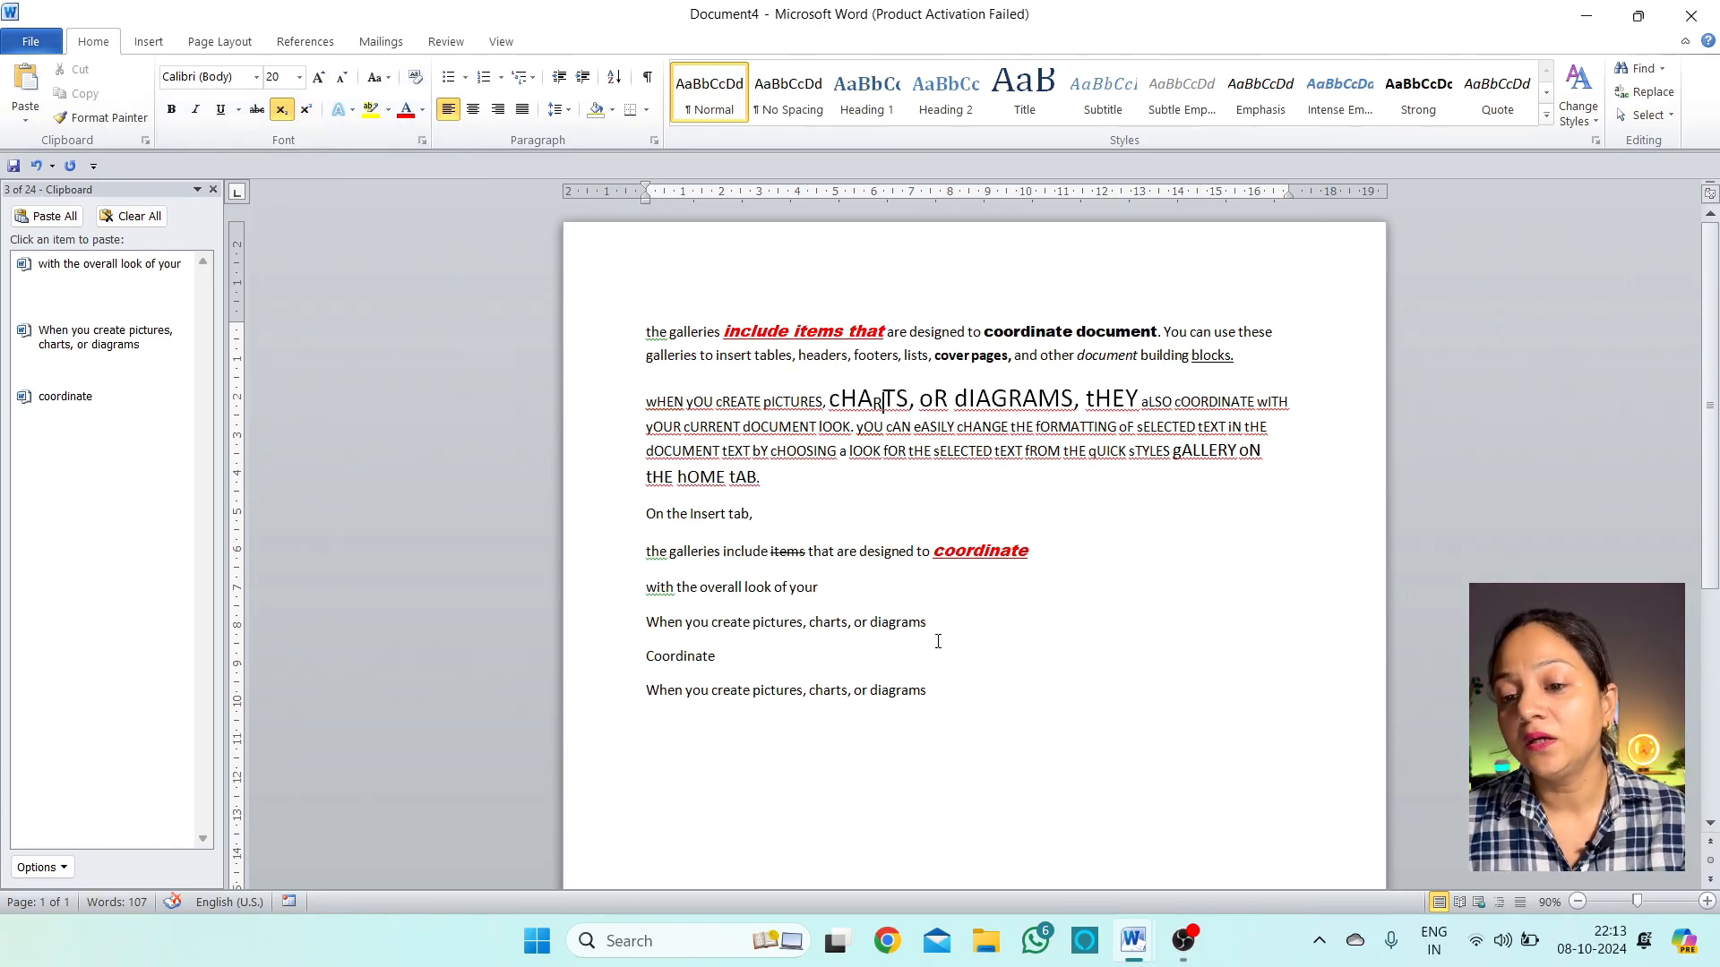
Make the letter A in 'dIAGRAMS' superscript
{"action": "left_click_drag", "start_coordinate": [1037, 400], "coordinate": [1023, 400]}
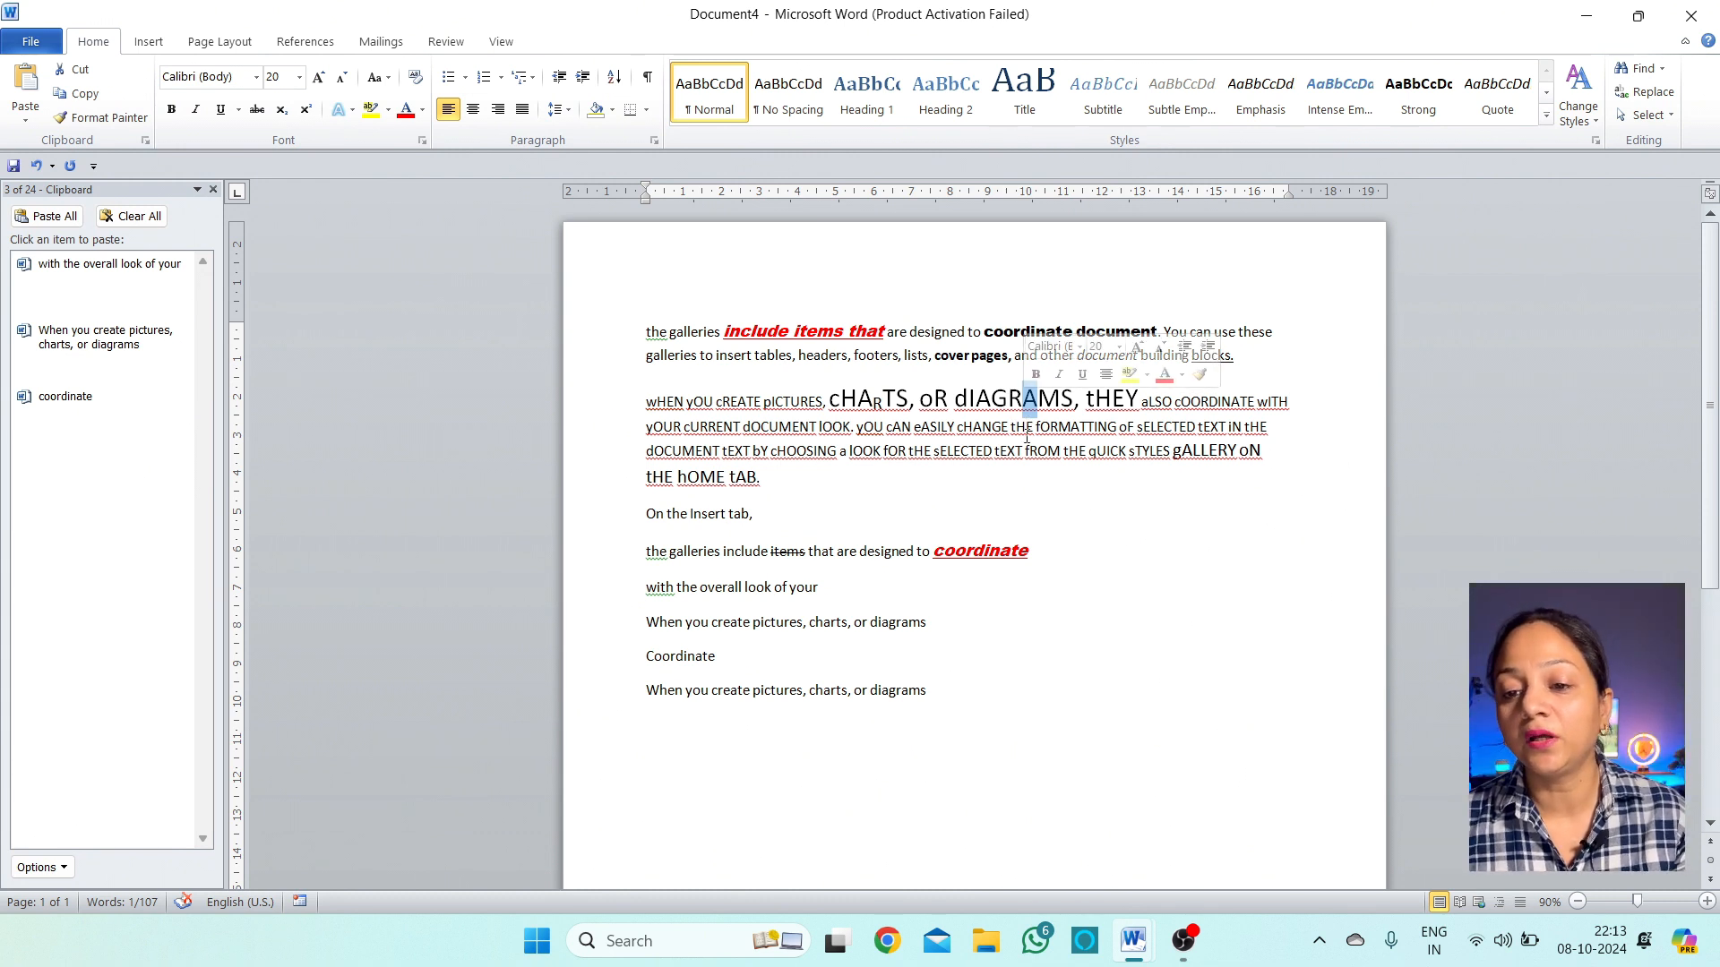
{"action": "left_click", "coordinate": [306, 109]}
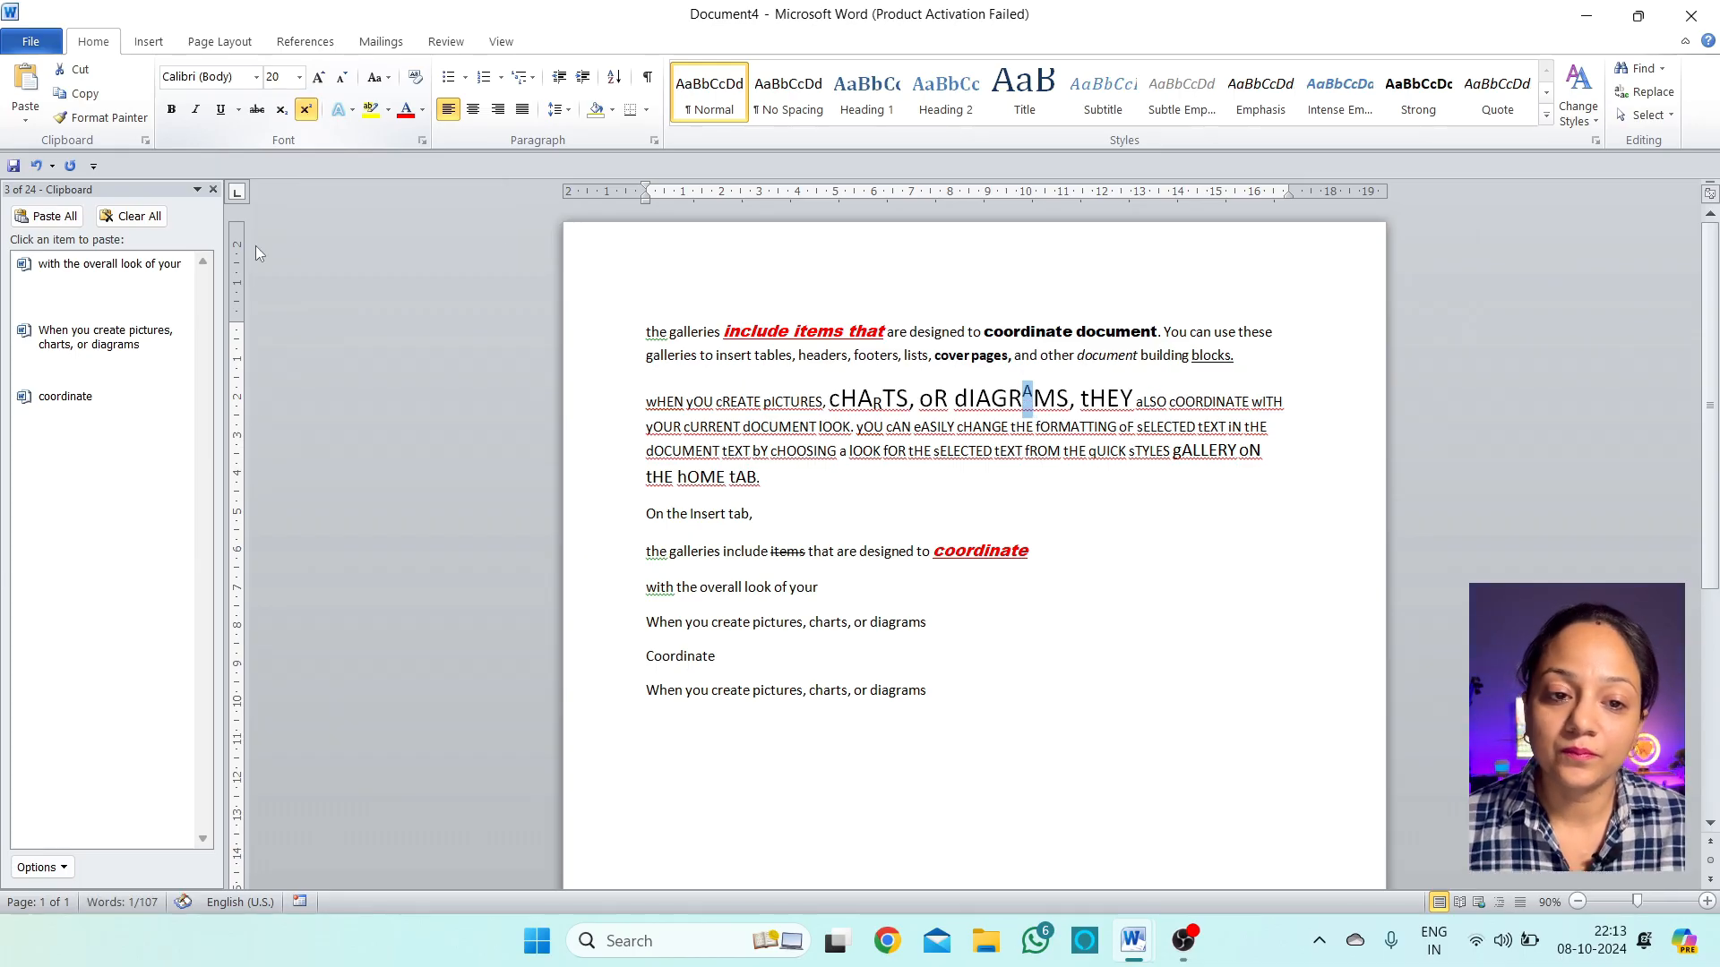
{"action": "left_click", "coordinate": [1022, 394]}
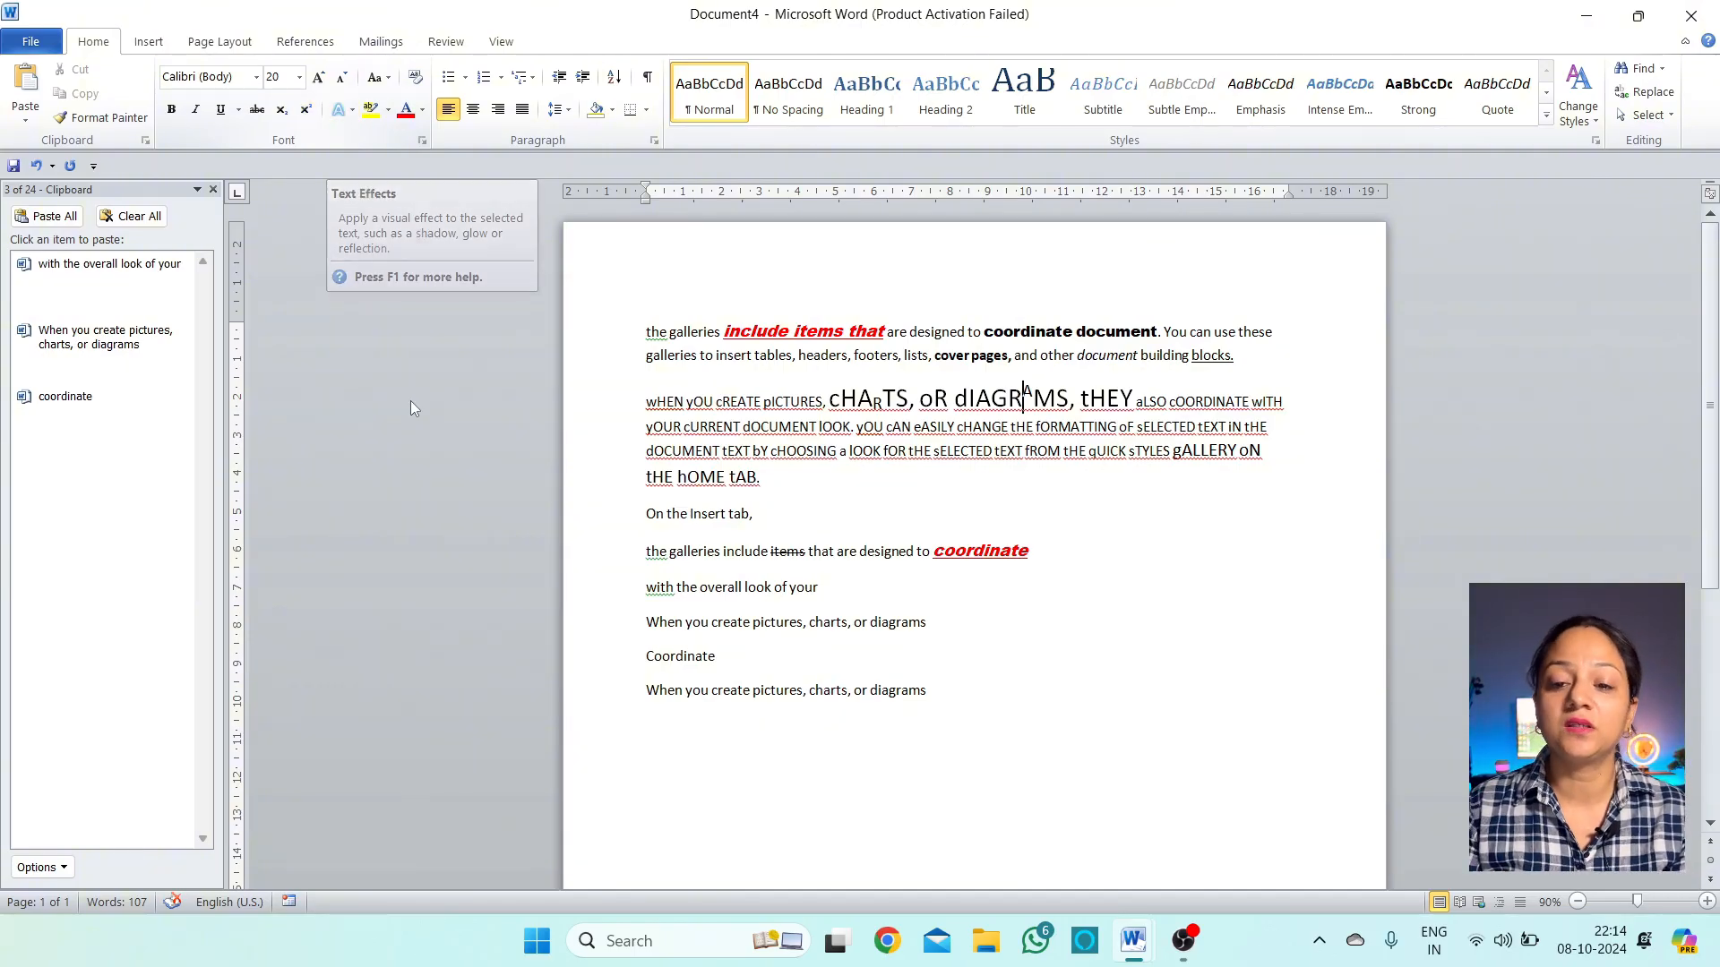
Give 'When you create pictures' a light-blue outline text effect and enlarge it to 16 pt
{"action": "left_click_drag", "start_coordinate": [803, 622], "coordinate": [646, 622]}
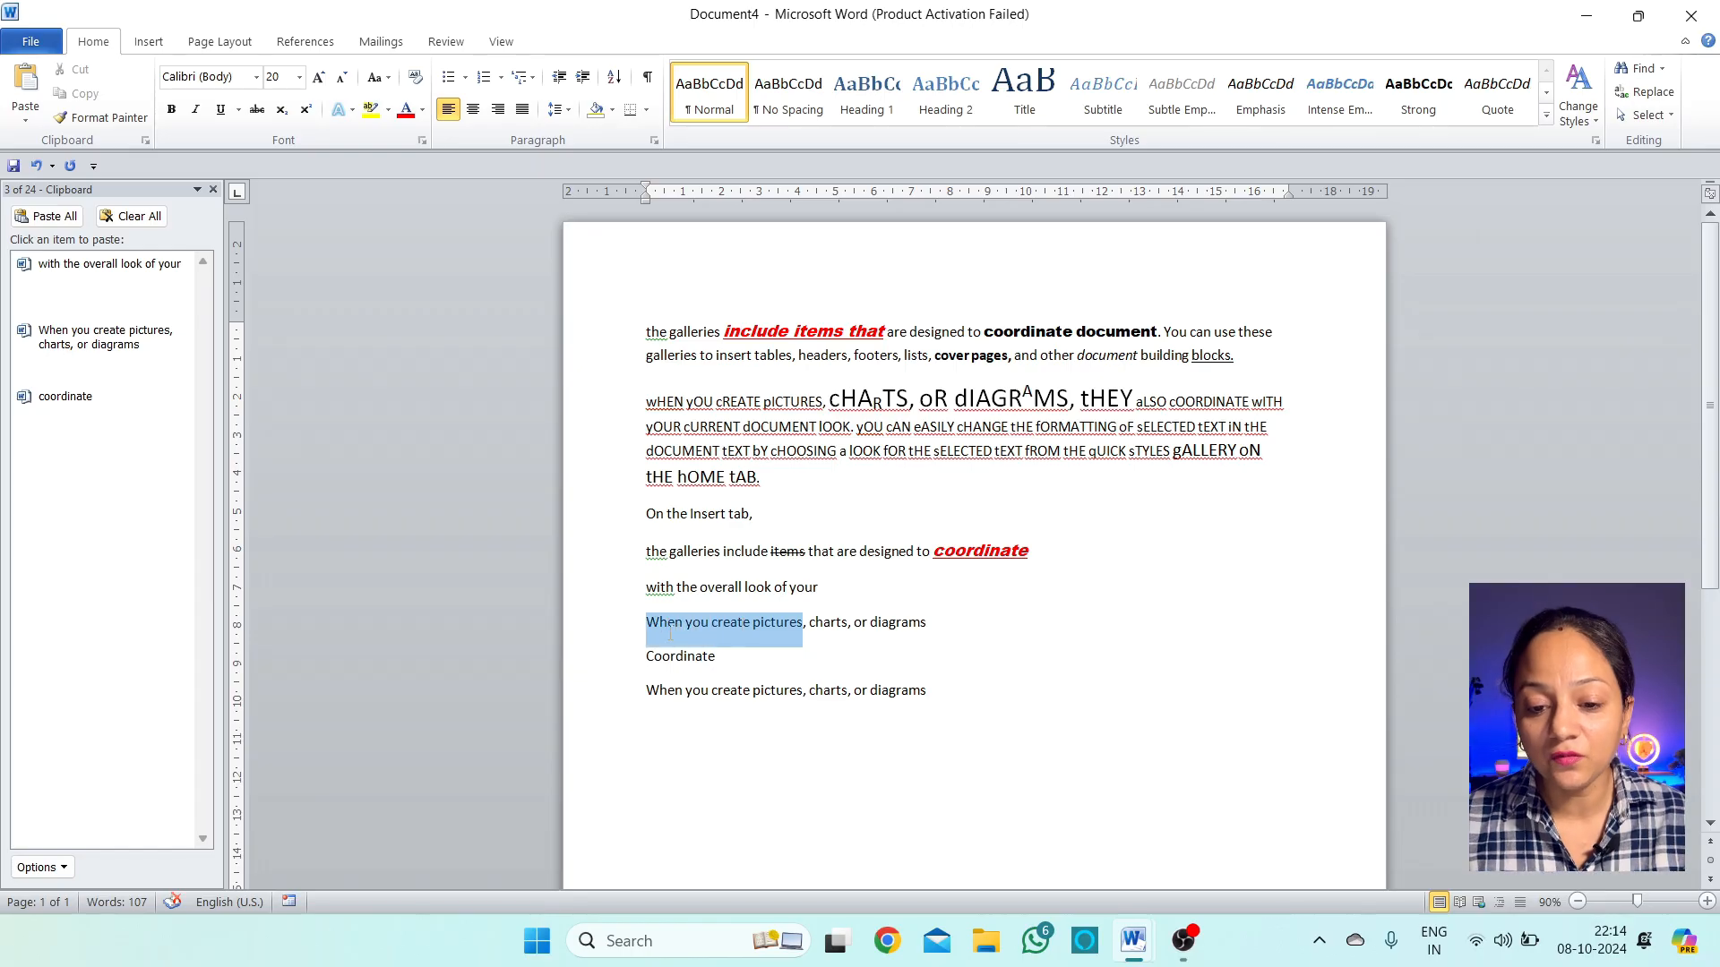
{"action": "left_click", "coordinate": [340, 110]}
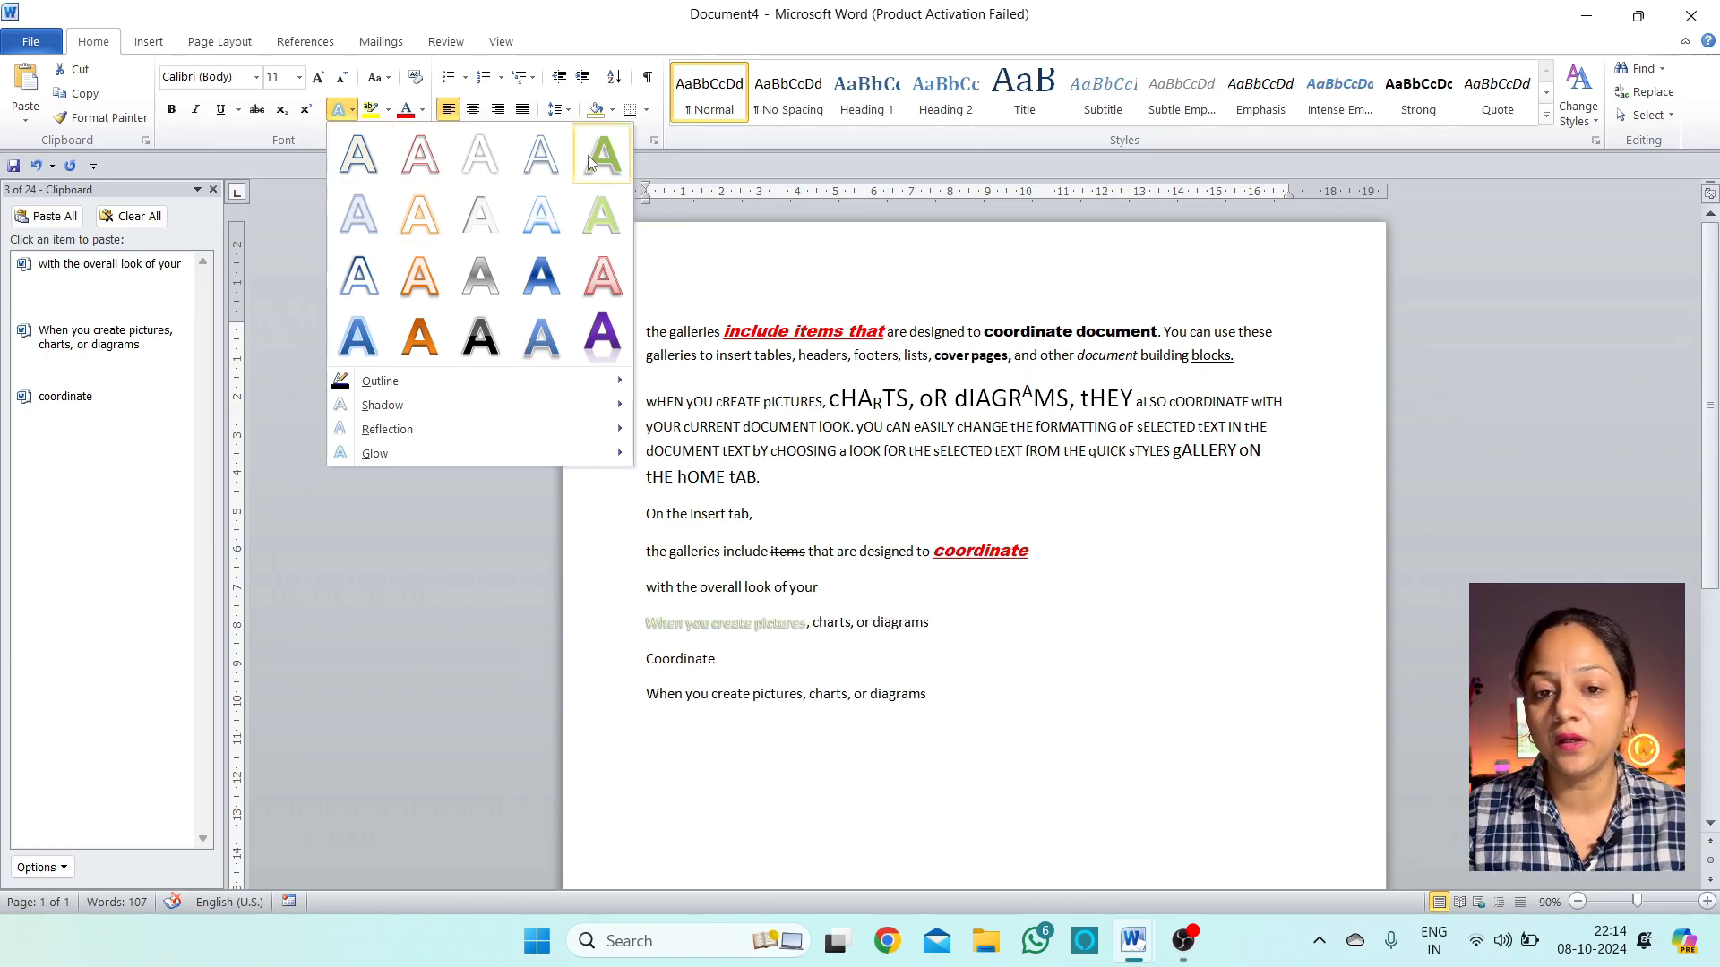
{"action": "left_click", "coordinate": [350, 220]}
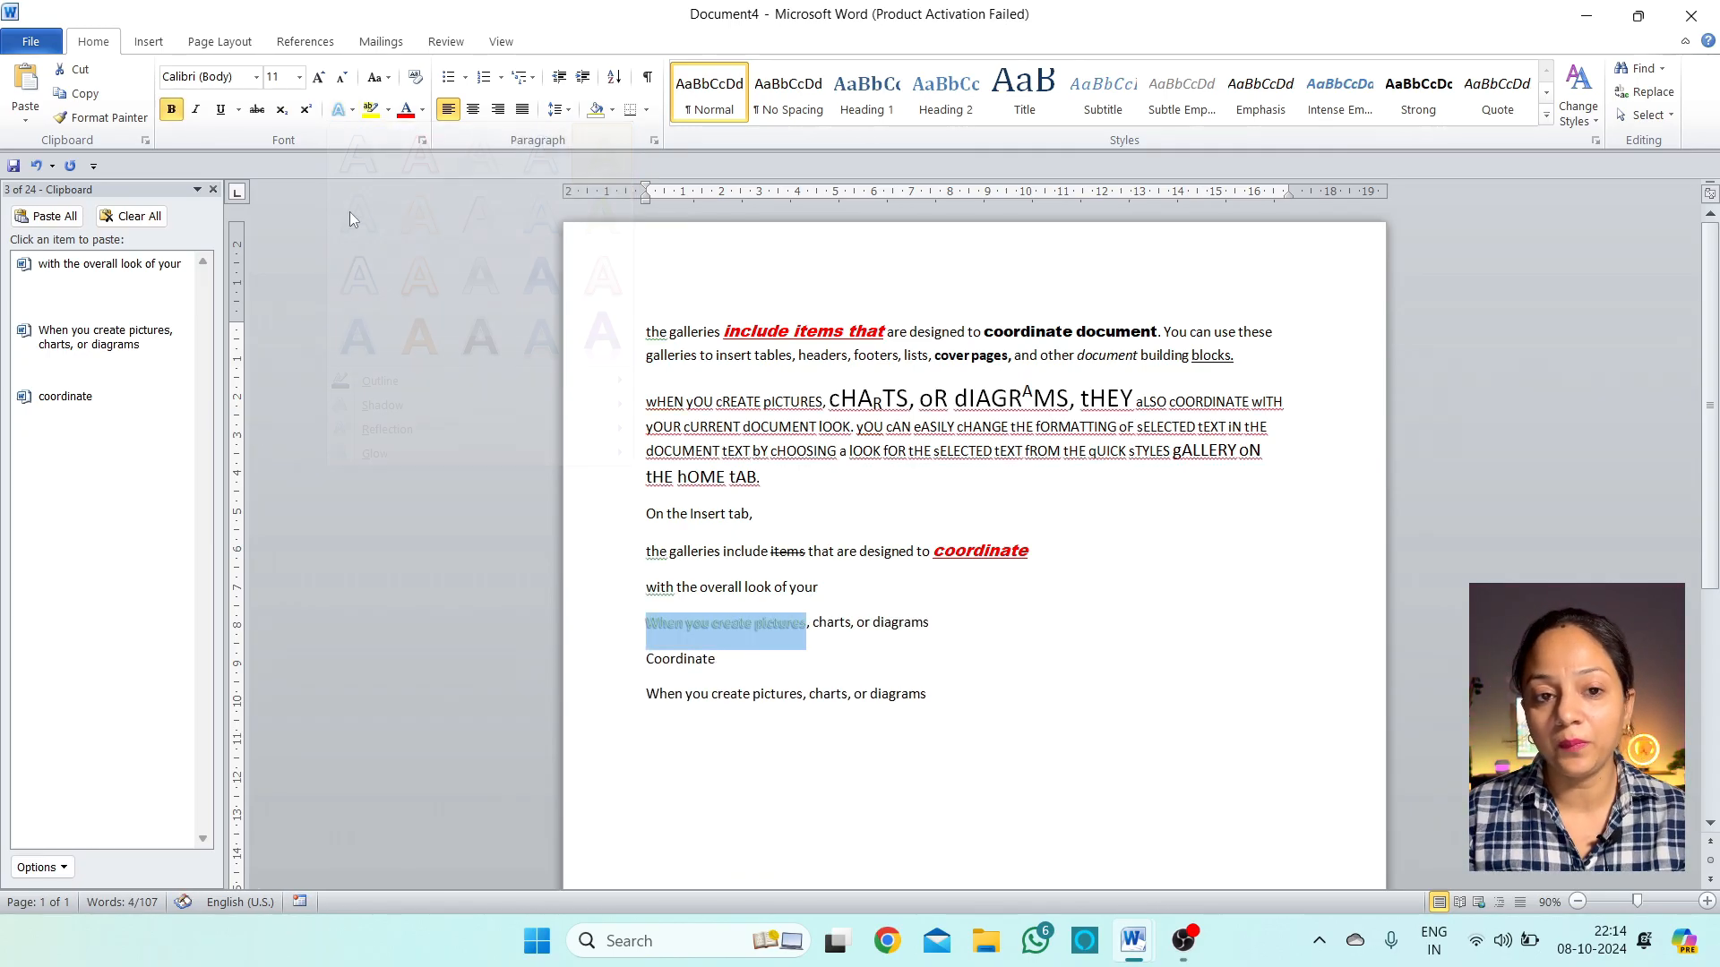
{"action": "left_click", "coordinate": [317, 78]}
{"action": "left_click", "coordinate": [317, 78]}
{"action": "left_click", "coordinate": [317, 78]}
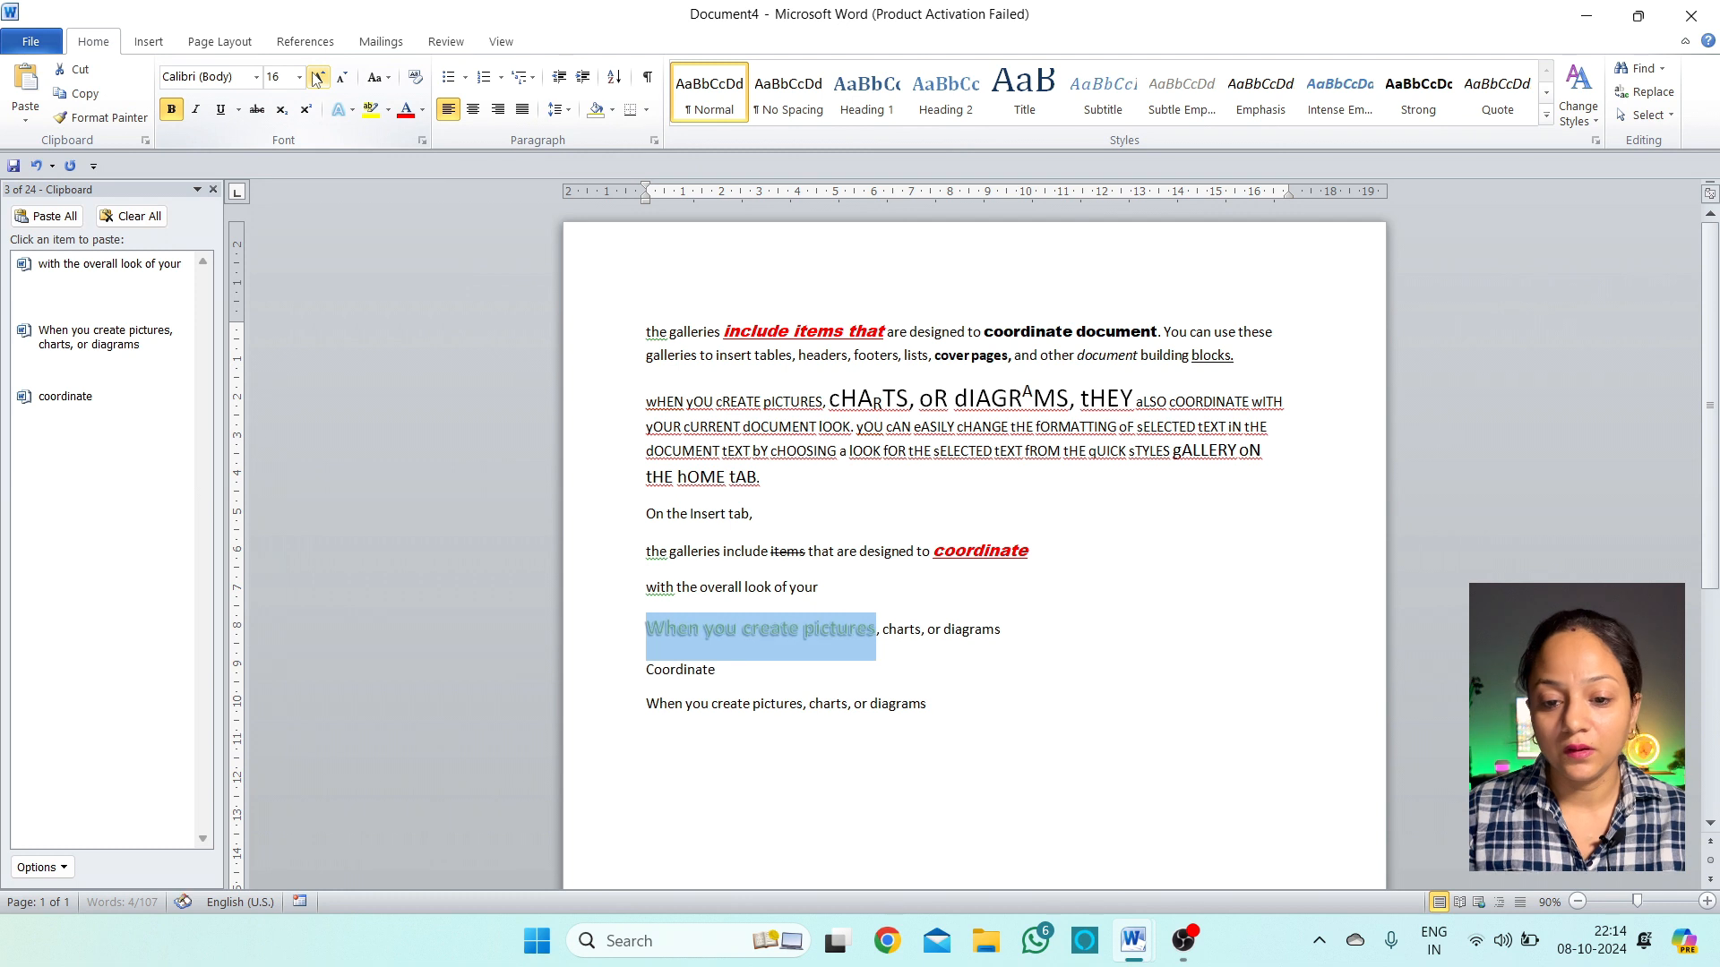
Browse the text effects gallery again, then restore the Word window to full screen
{"action": "left_click", "coordinate": [352, 112]}
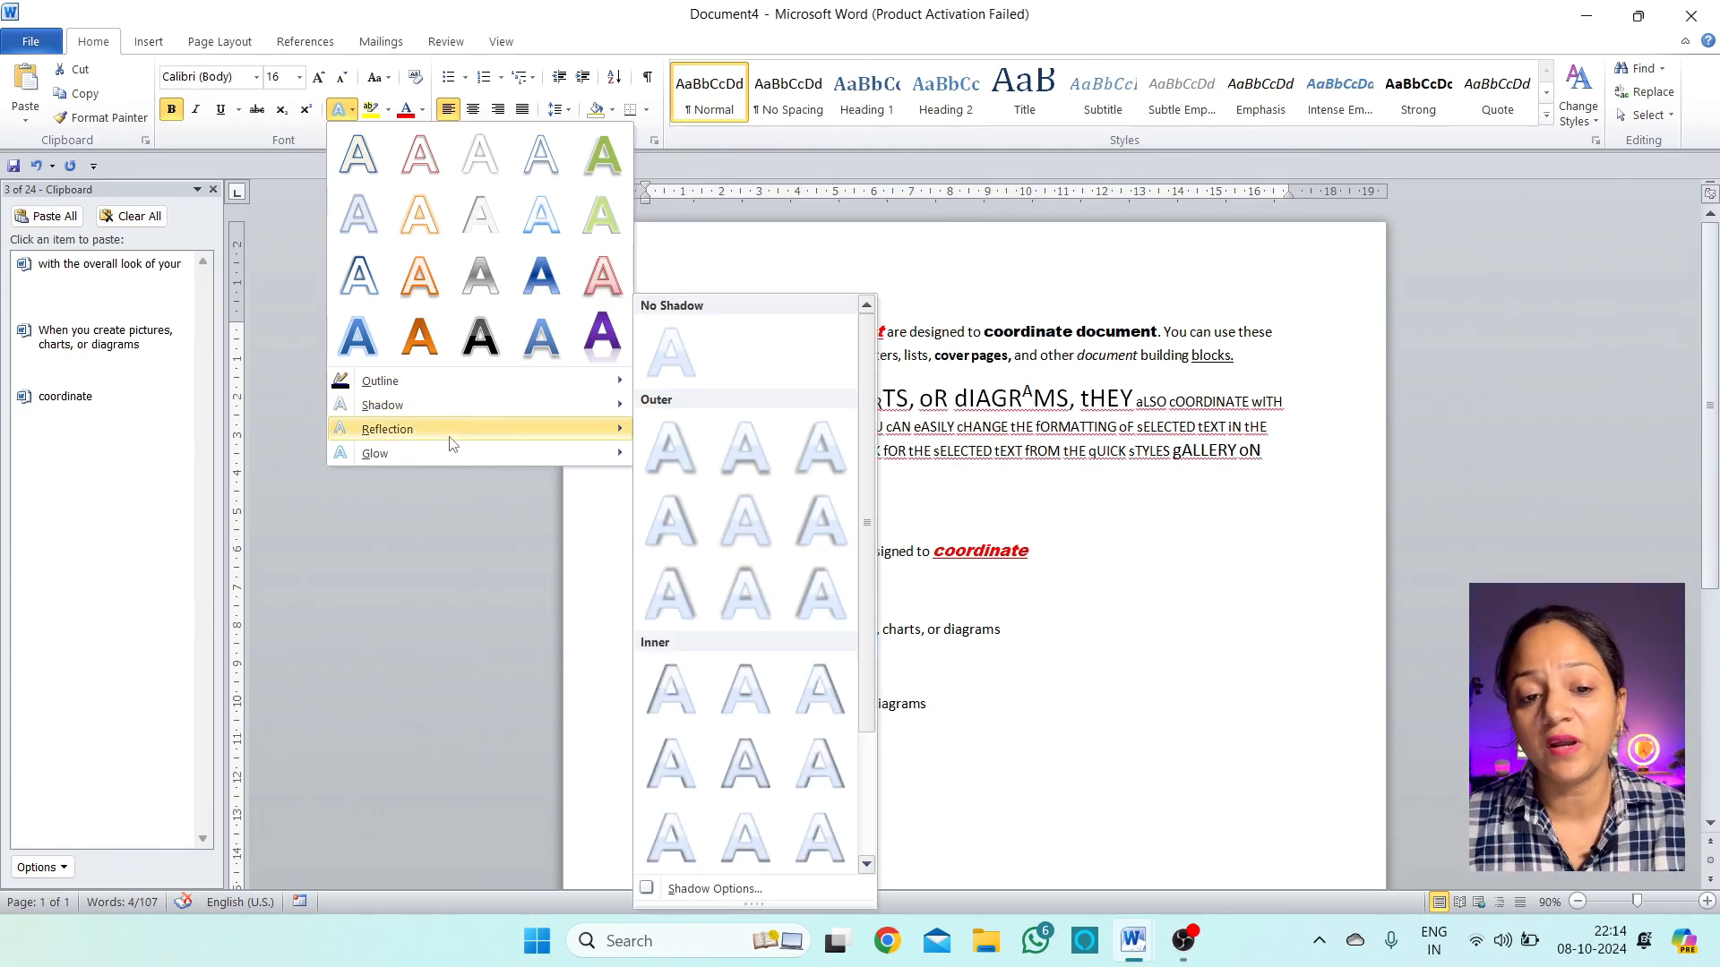
{"action": "mouse_move", "coordinate": [453, 431]}
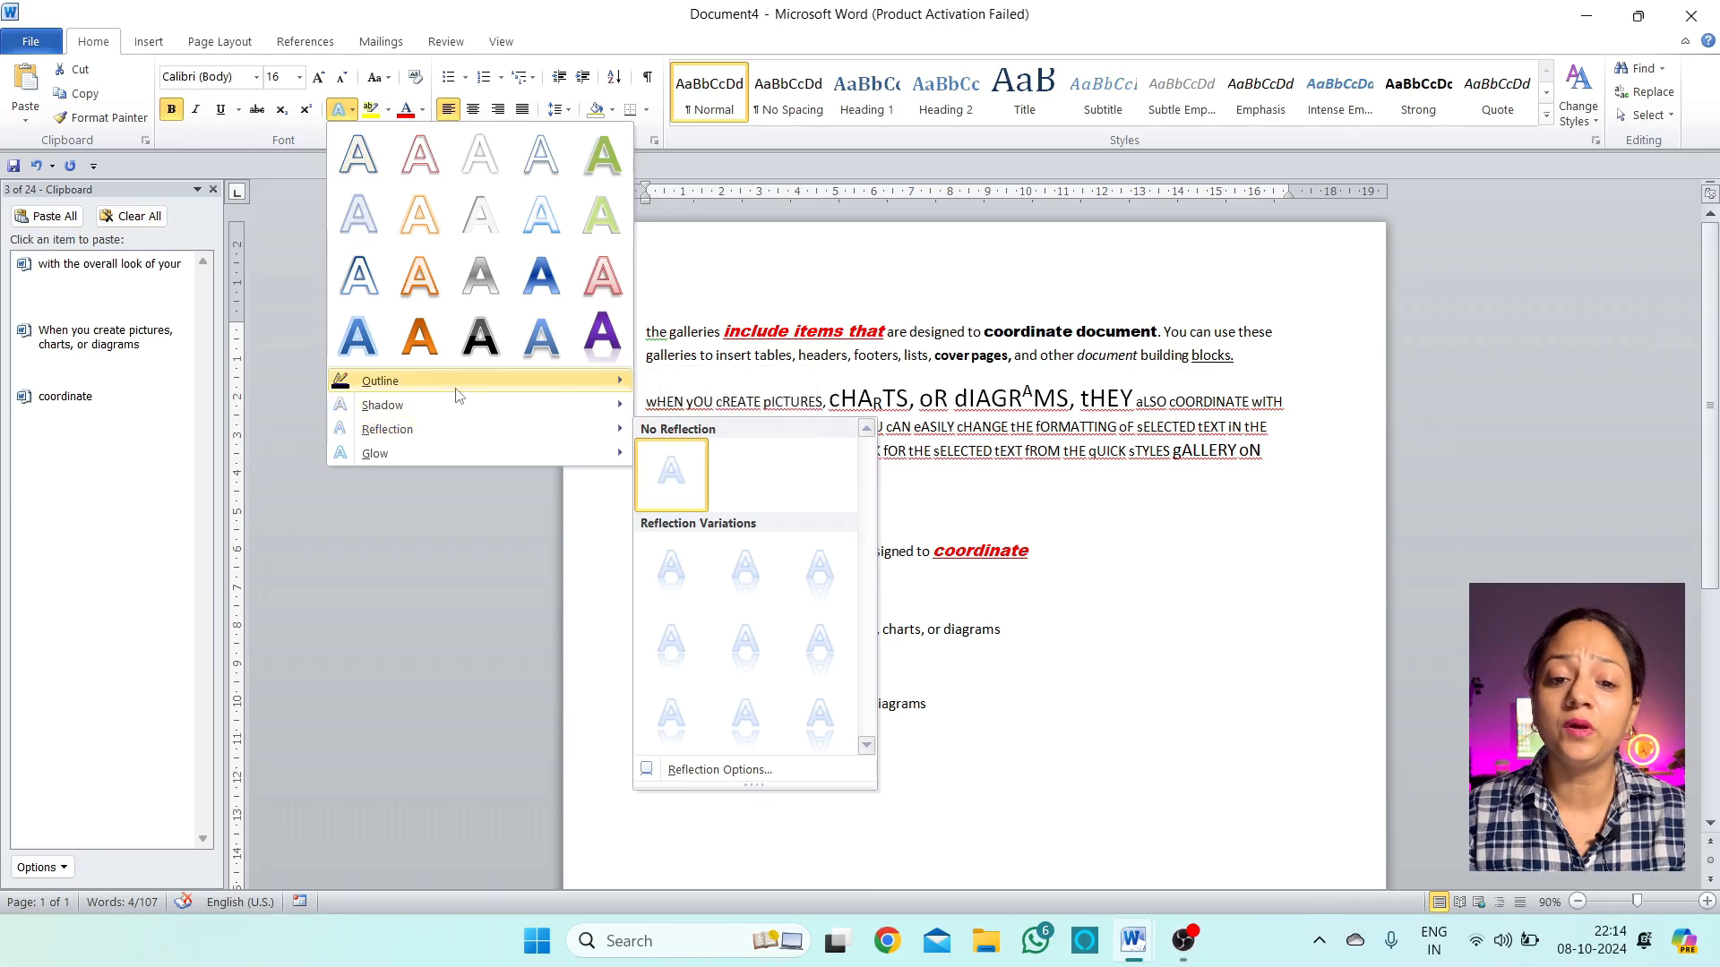
{"action": "mouse_move", "coordinate": [459, 393]}
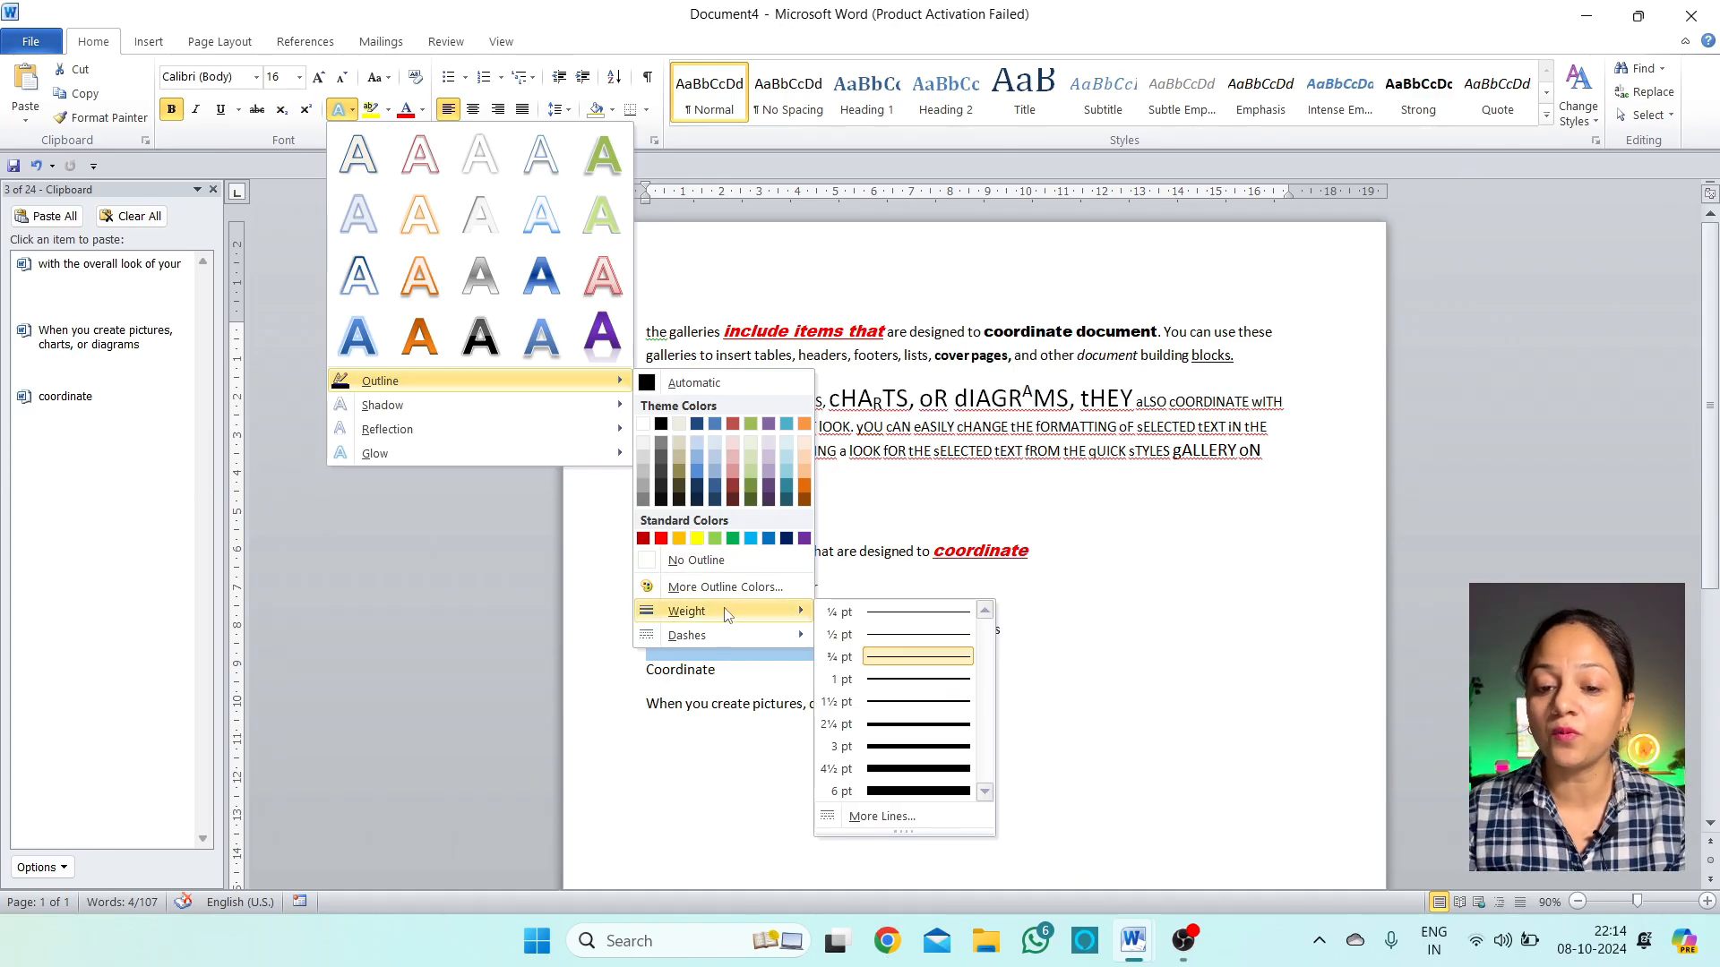
{"action": "mouse_move", "coordinate": [732, 631]}
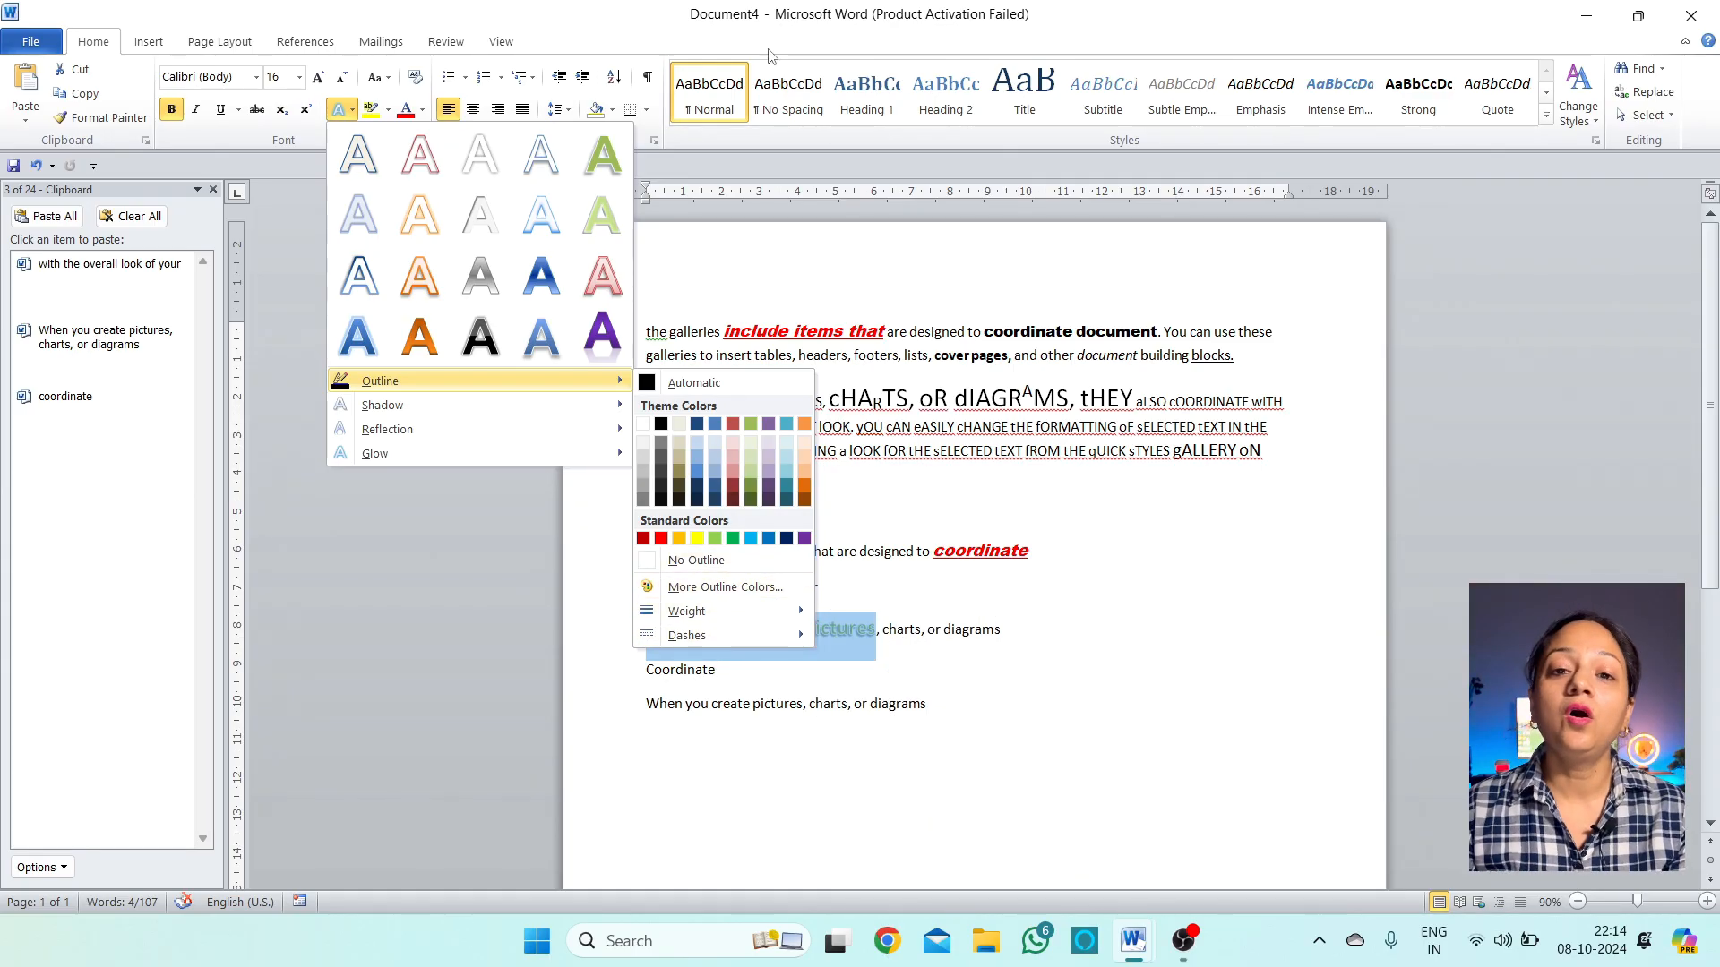
{"action": "double_click", "coordinate": [618, 6]}
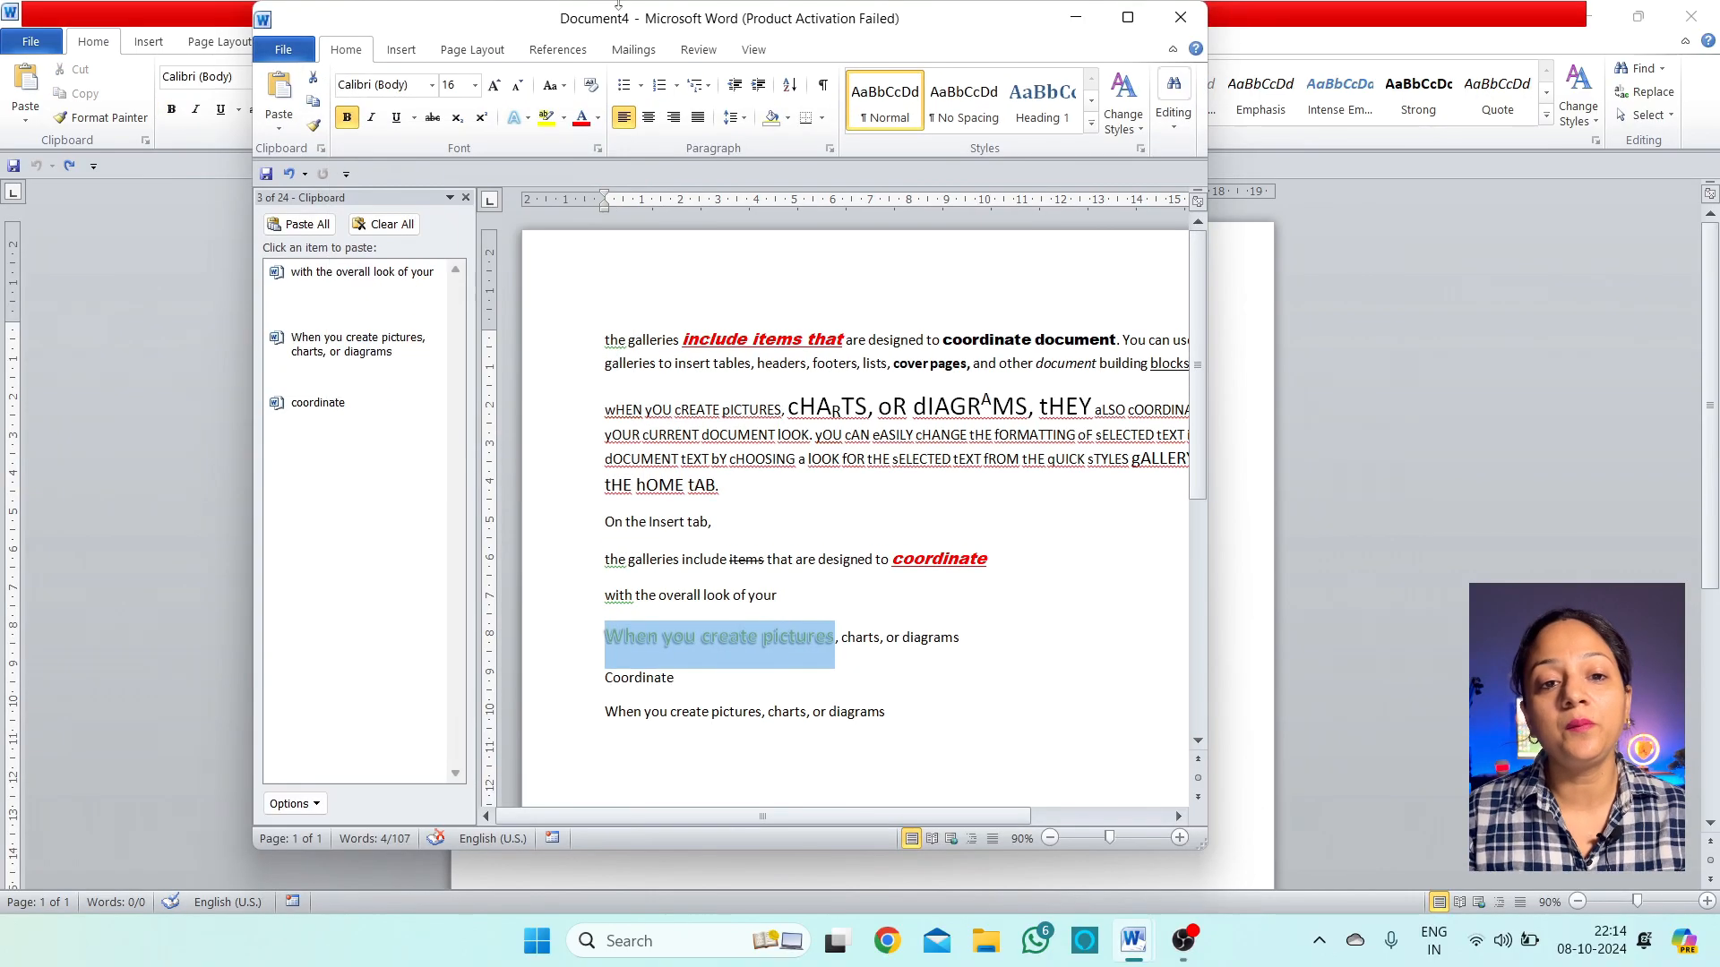
{"action": "left_click", "coordinate": [1128, 17]}
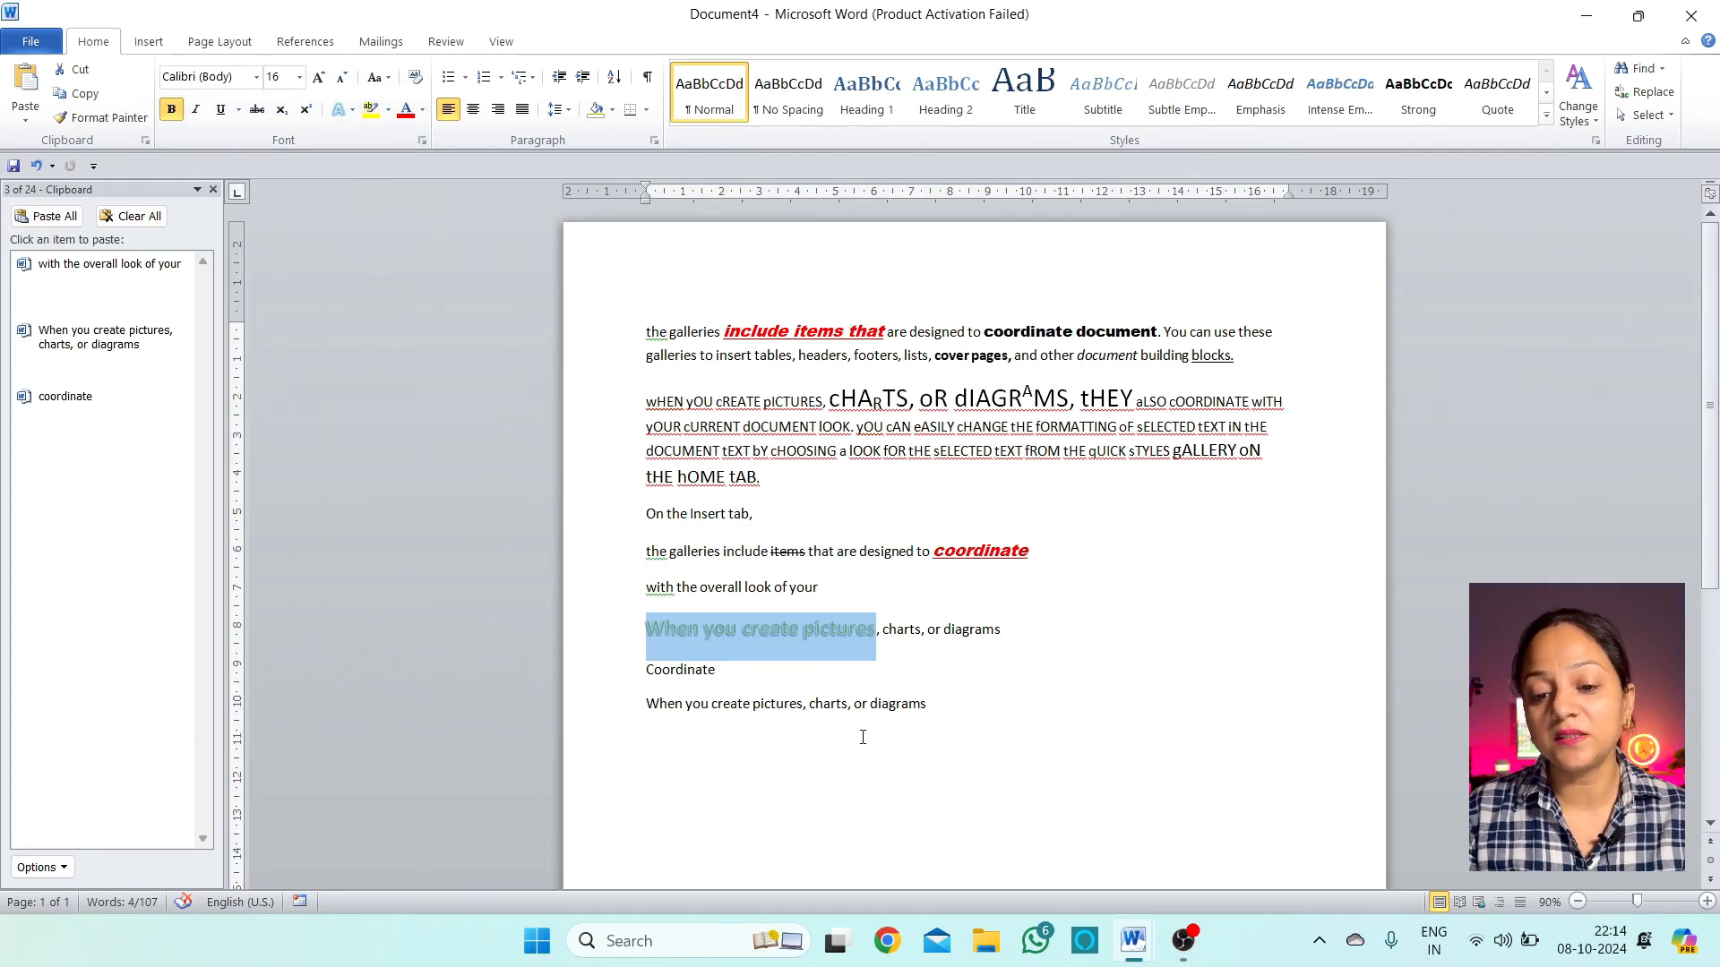
{"action": "left_click", "coordinate": [852, 707]}
Highlight 'create pictures, charts' in the last line with gray
{"action": "left_click_drag", "start_coordinate": [847, 708], "coordinate": [712, 716]}
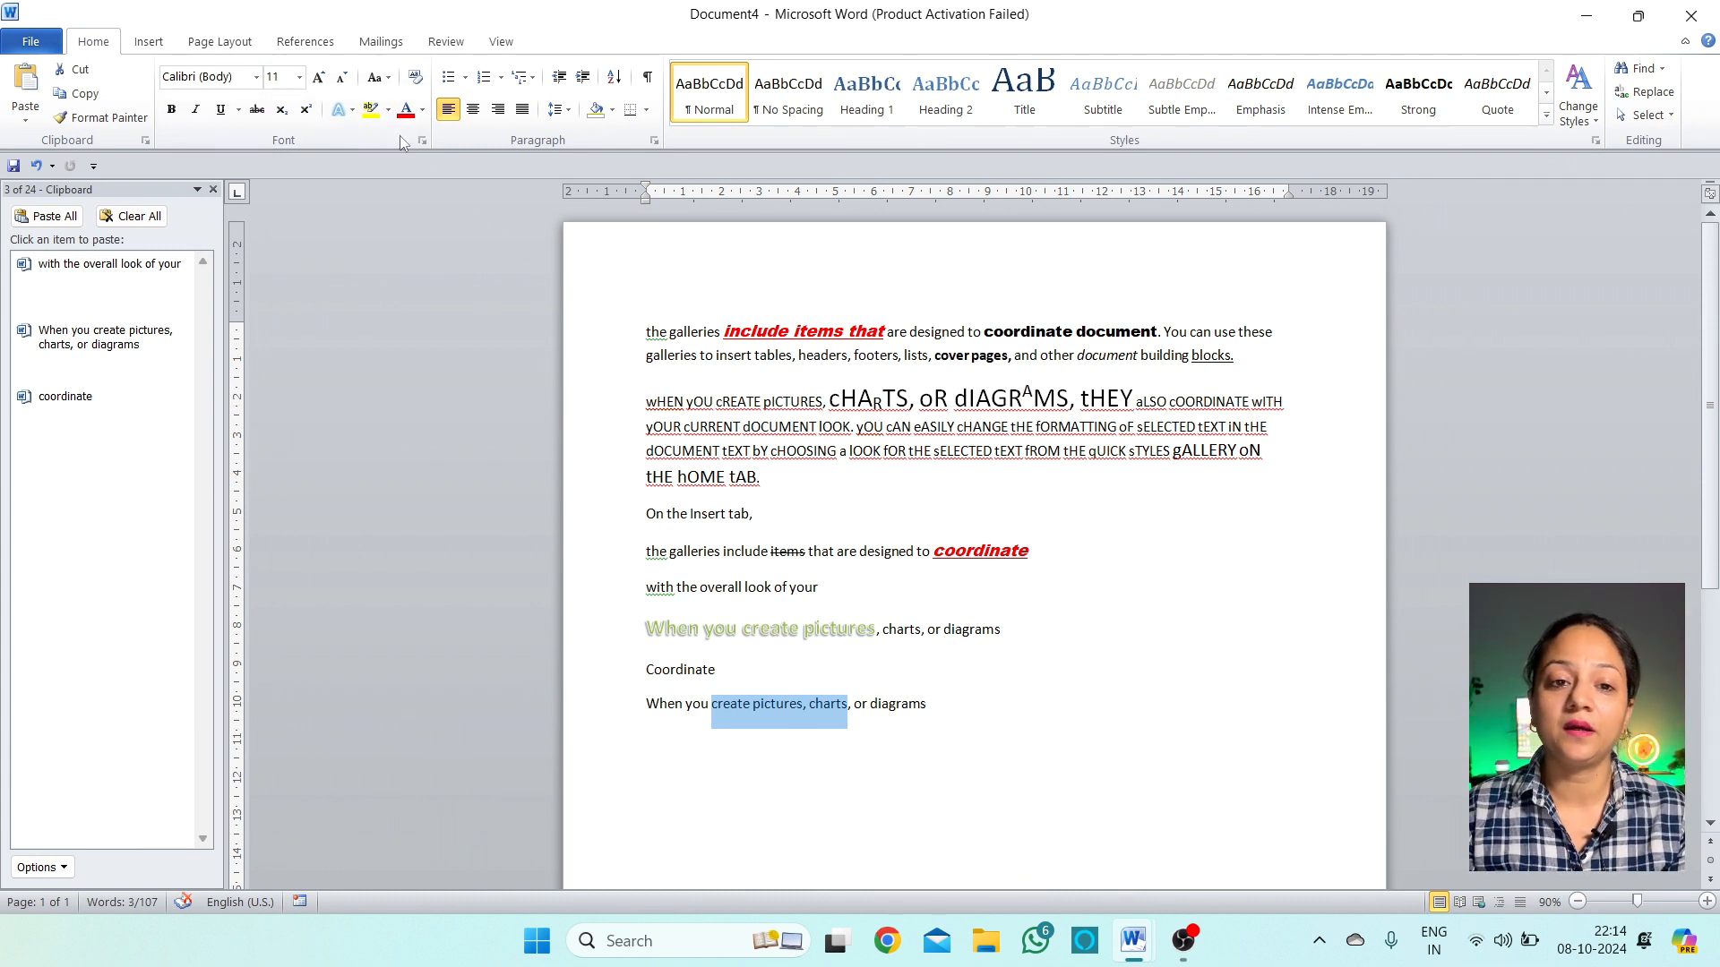
{"action": "left_click", "coordinate": [389, 109]}
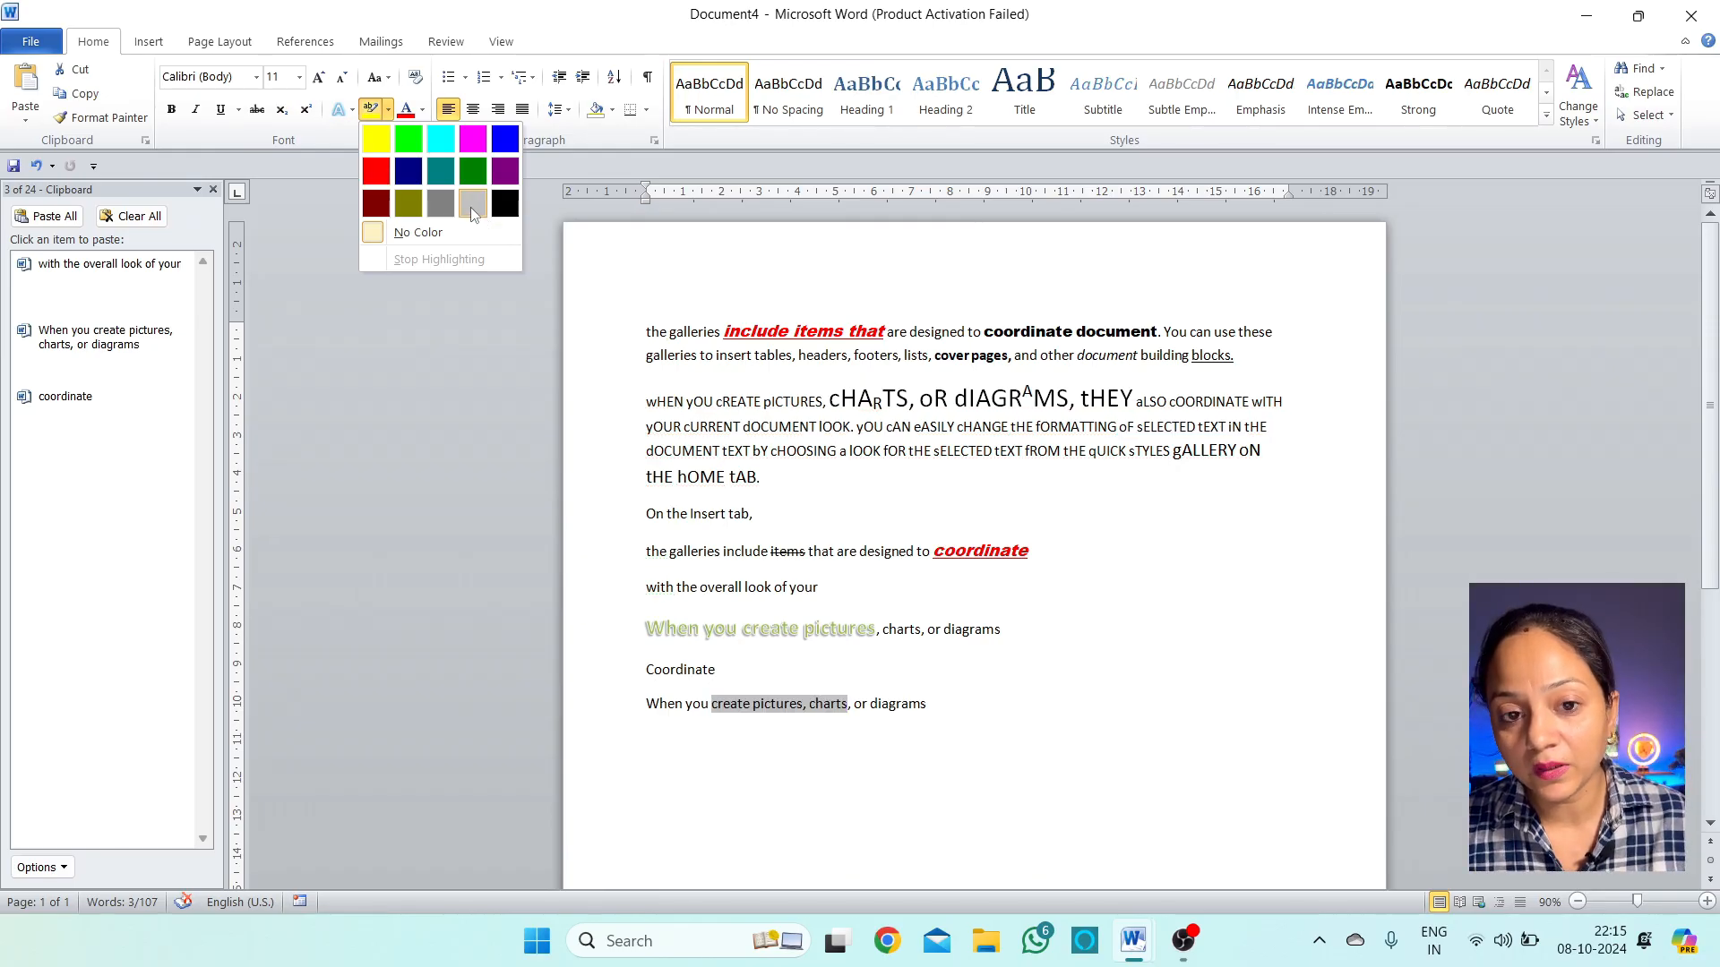
{"action": "left_click", "coordinate": [470, 206]}
{"action": "left_click", "coordinate": [822, 726]}
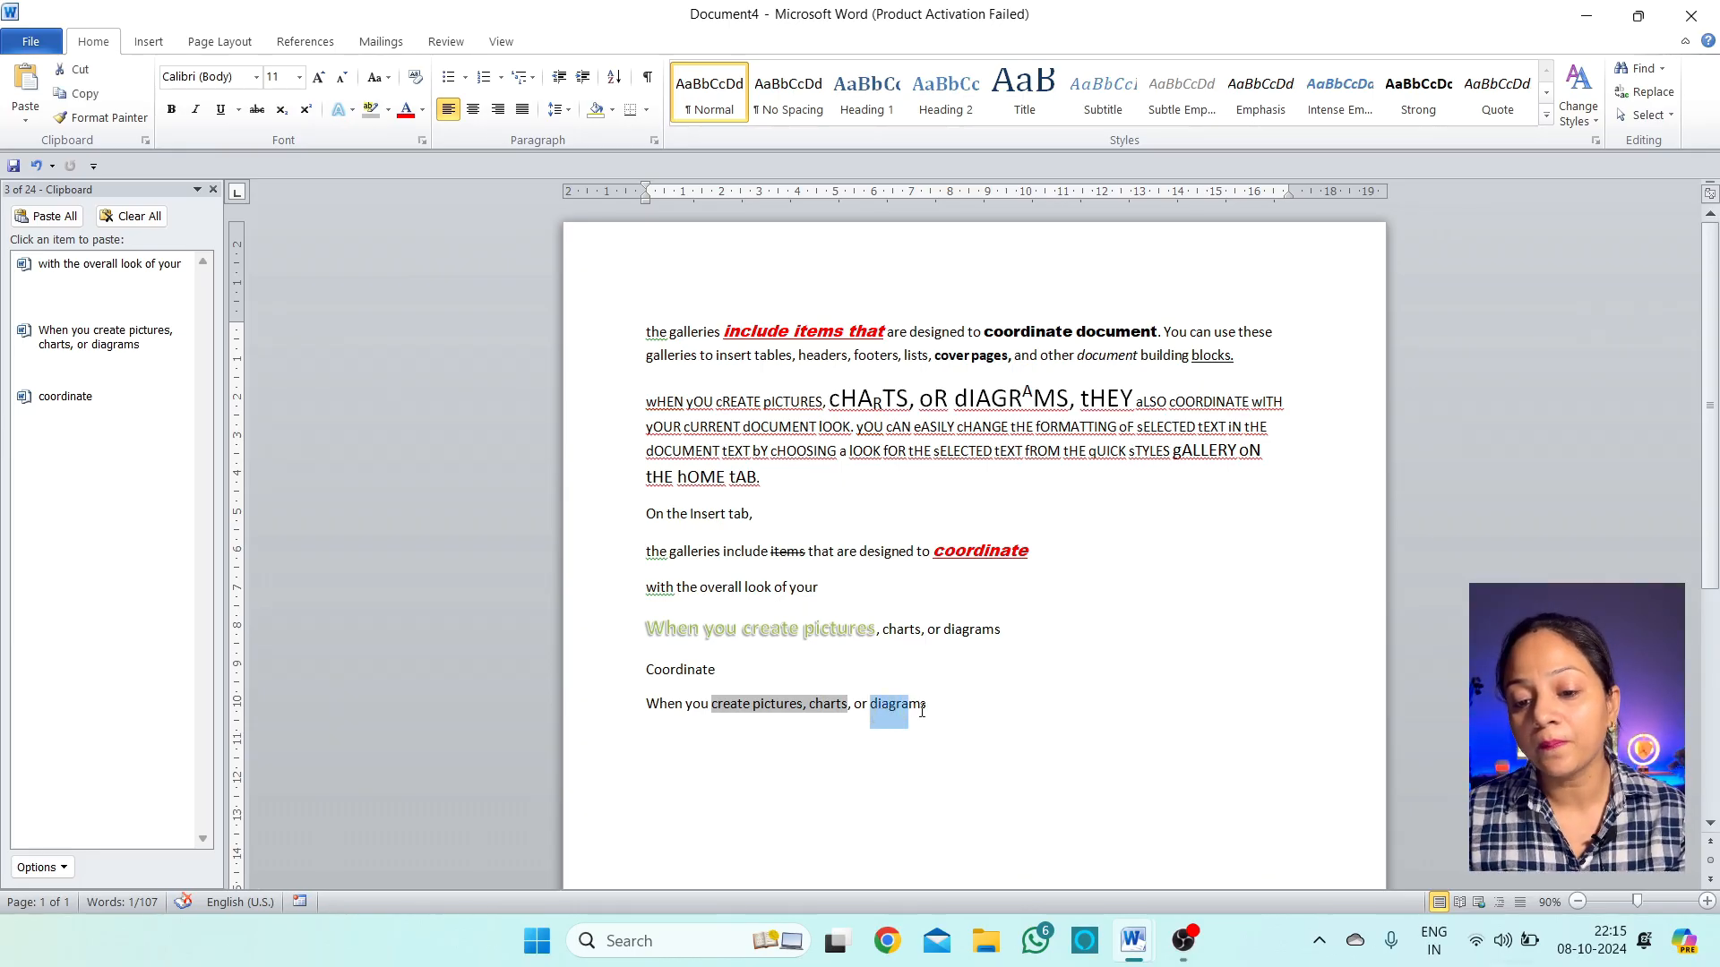
Change the font colour of 'diagrams' in the last line to red
{"action": "left_click_drag", "start_coordinate": [922, 709], "coordinate": [928, 710]}
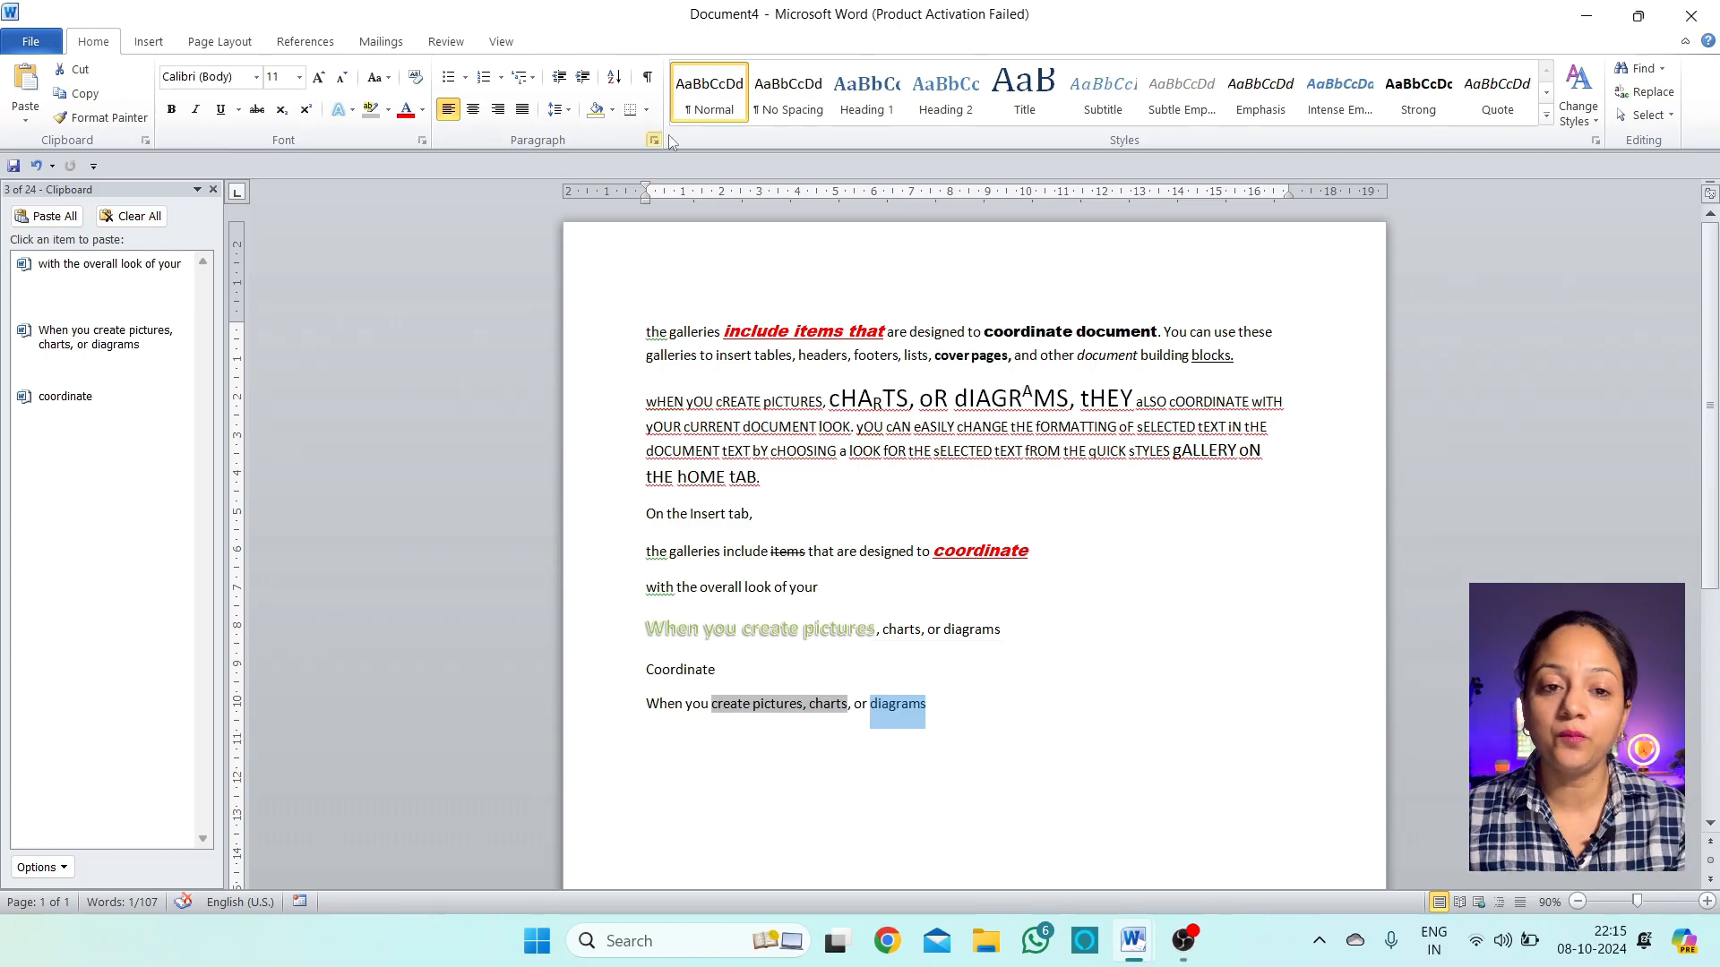
{"action": "left_click", "coordinate": [425, 109]}
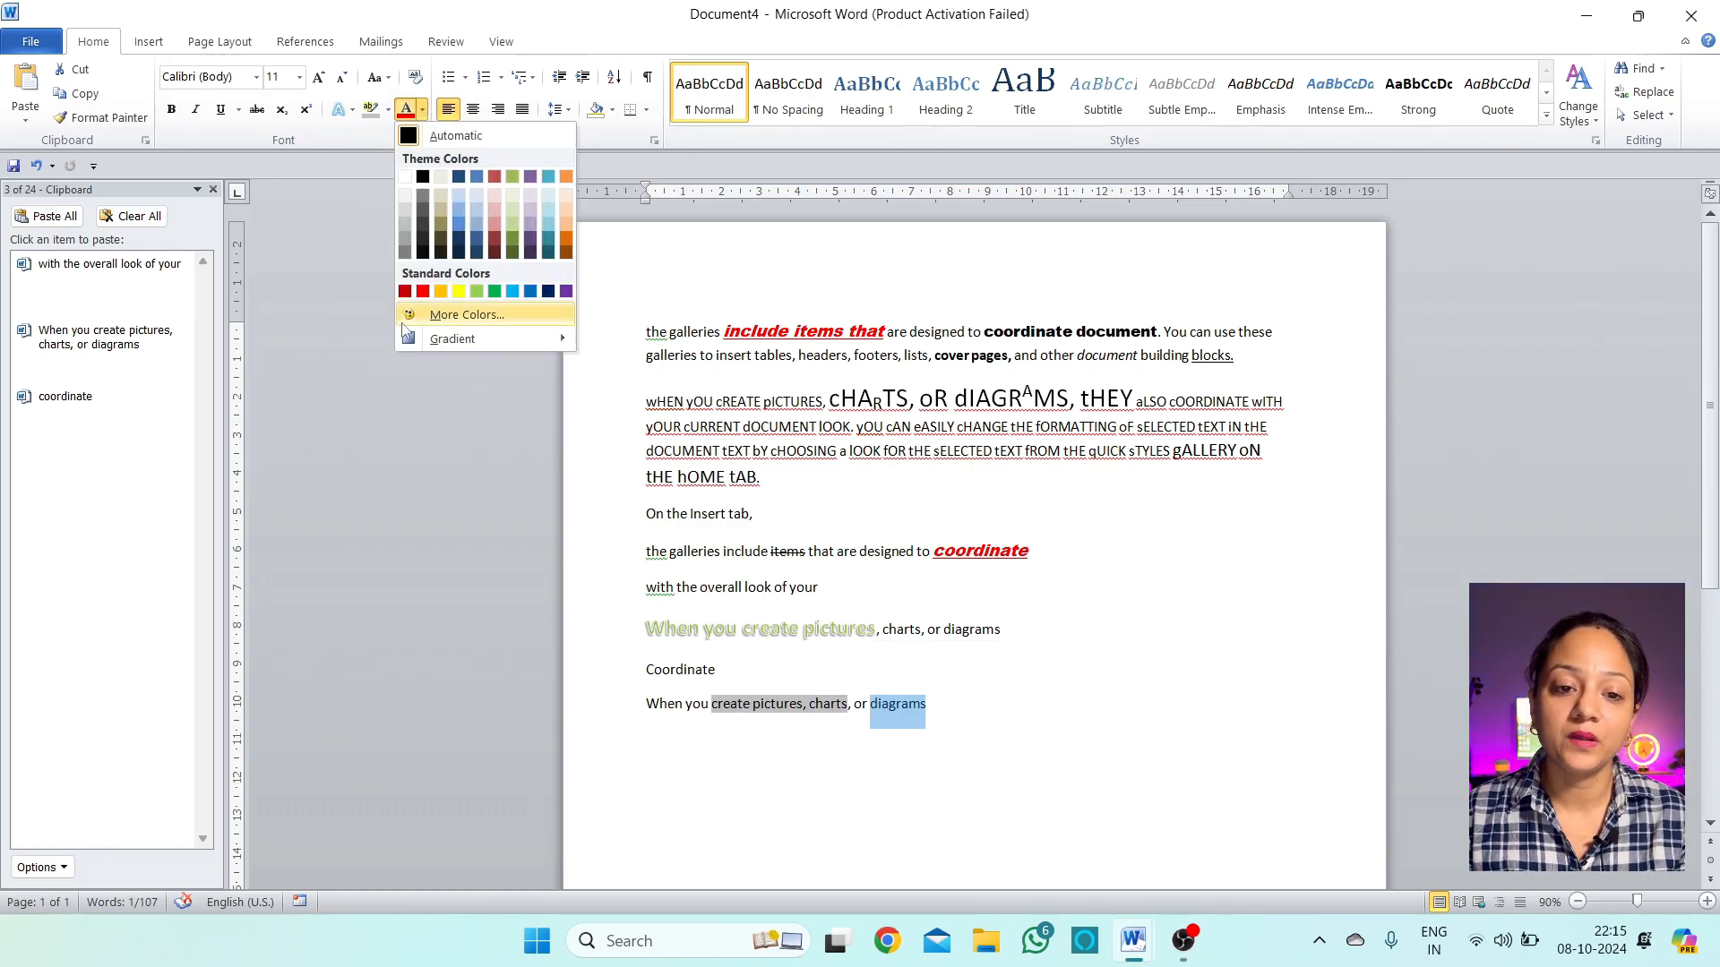
{"action": "left_click", "coordinate": [591, 542]}
{"action": "left_click", "coordinate": [981, 739]}
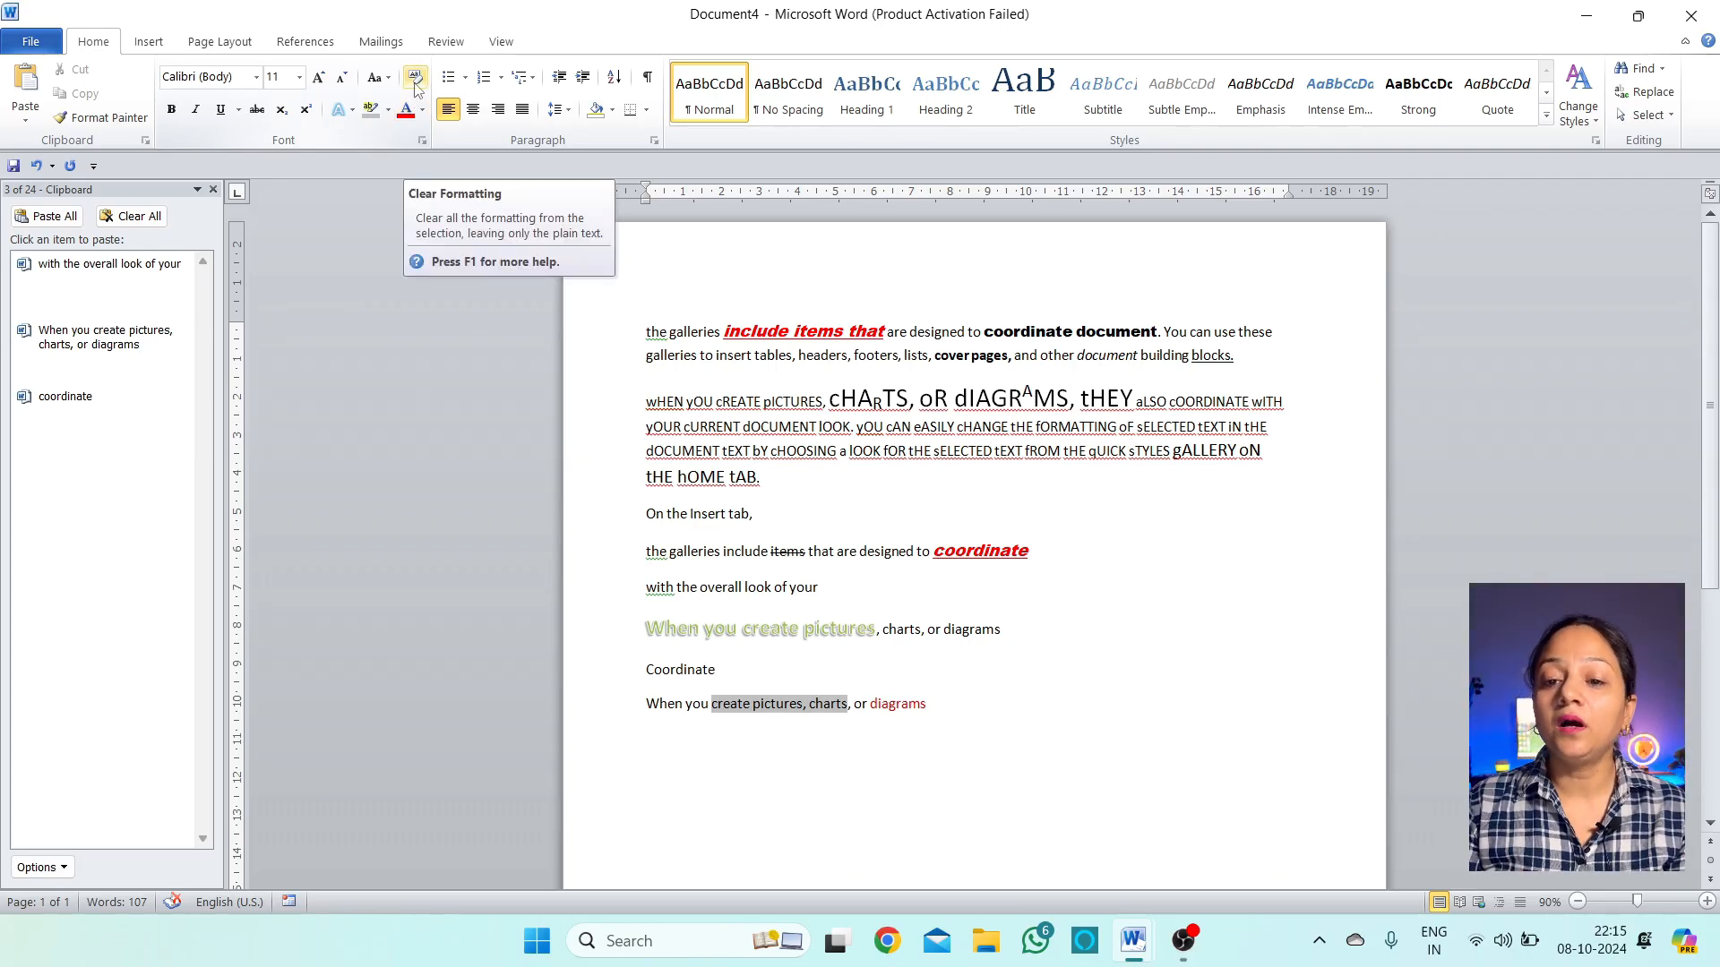
Clear all formatting from the entire document text
{"action": "left_click_drag", "start_coordinate": [936, 707], "coordinate": [657, 339]}
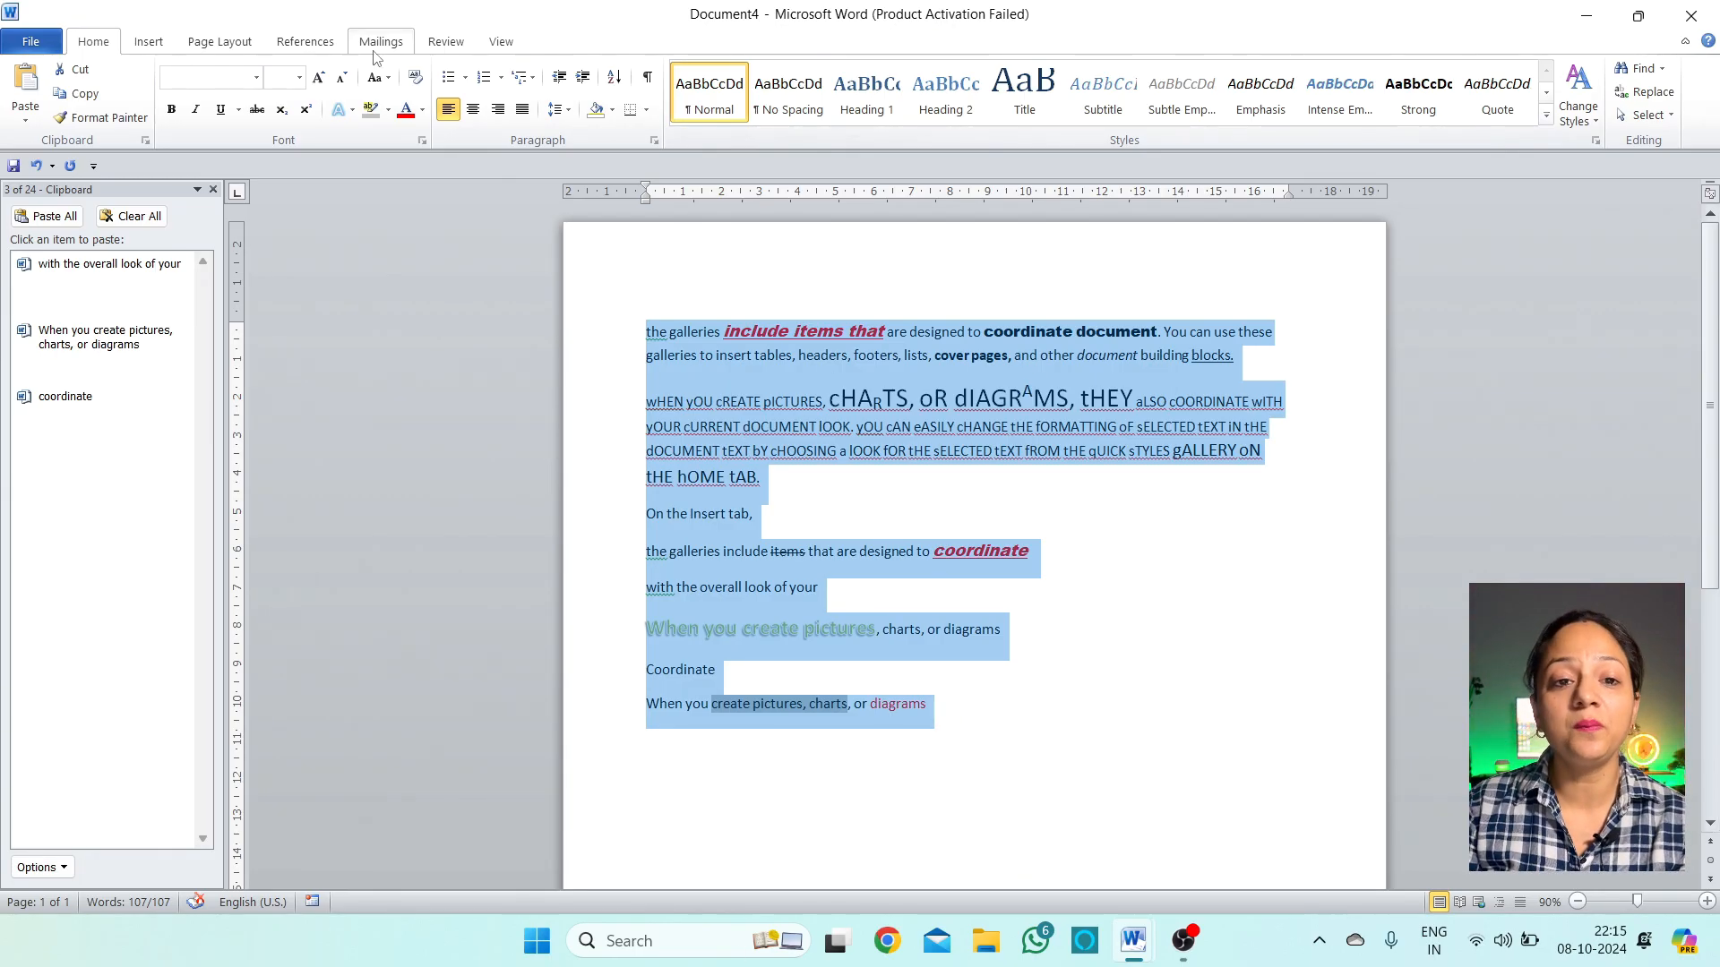
{"action": "left_click", "coordinate": [414, 78]}
{"action": "left_click", "coordinate": [990, 657]}
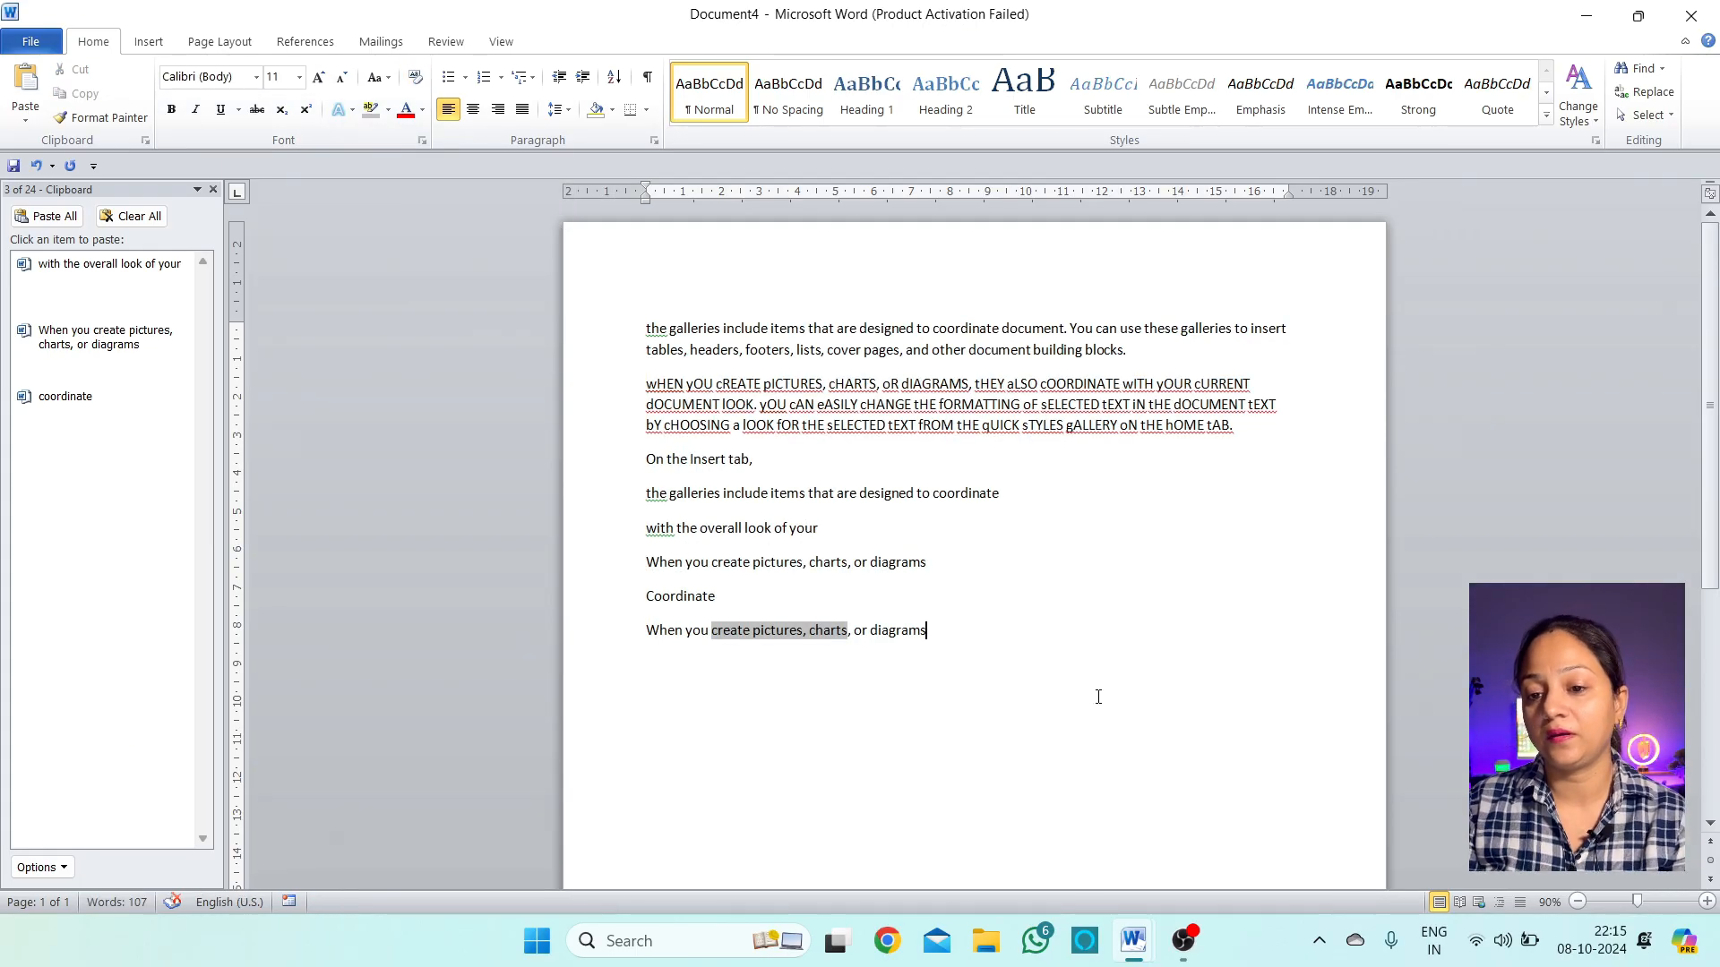
Convert the oddly capitalised second paragraph to Sentence case
{"action": "left_click_drag", "start_coordinate": [1235, 442], "coordinate": [646, 349]}
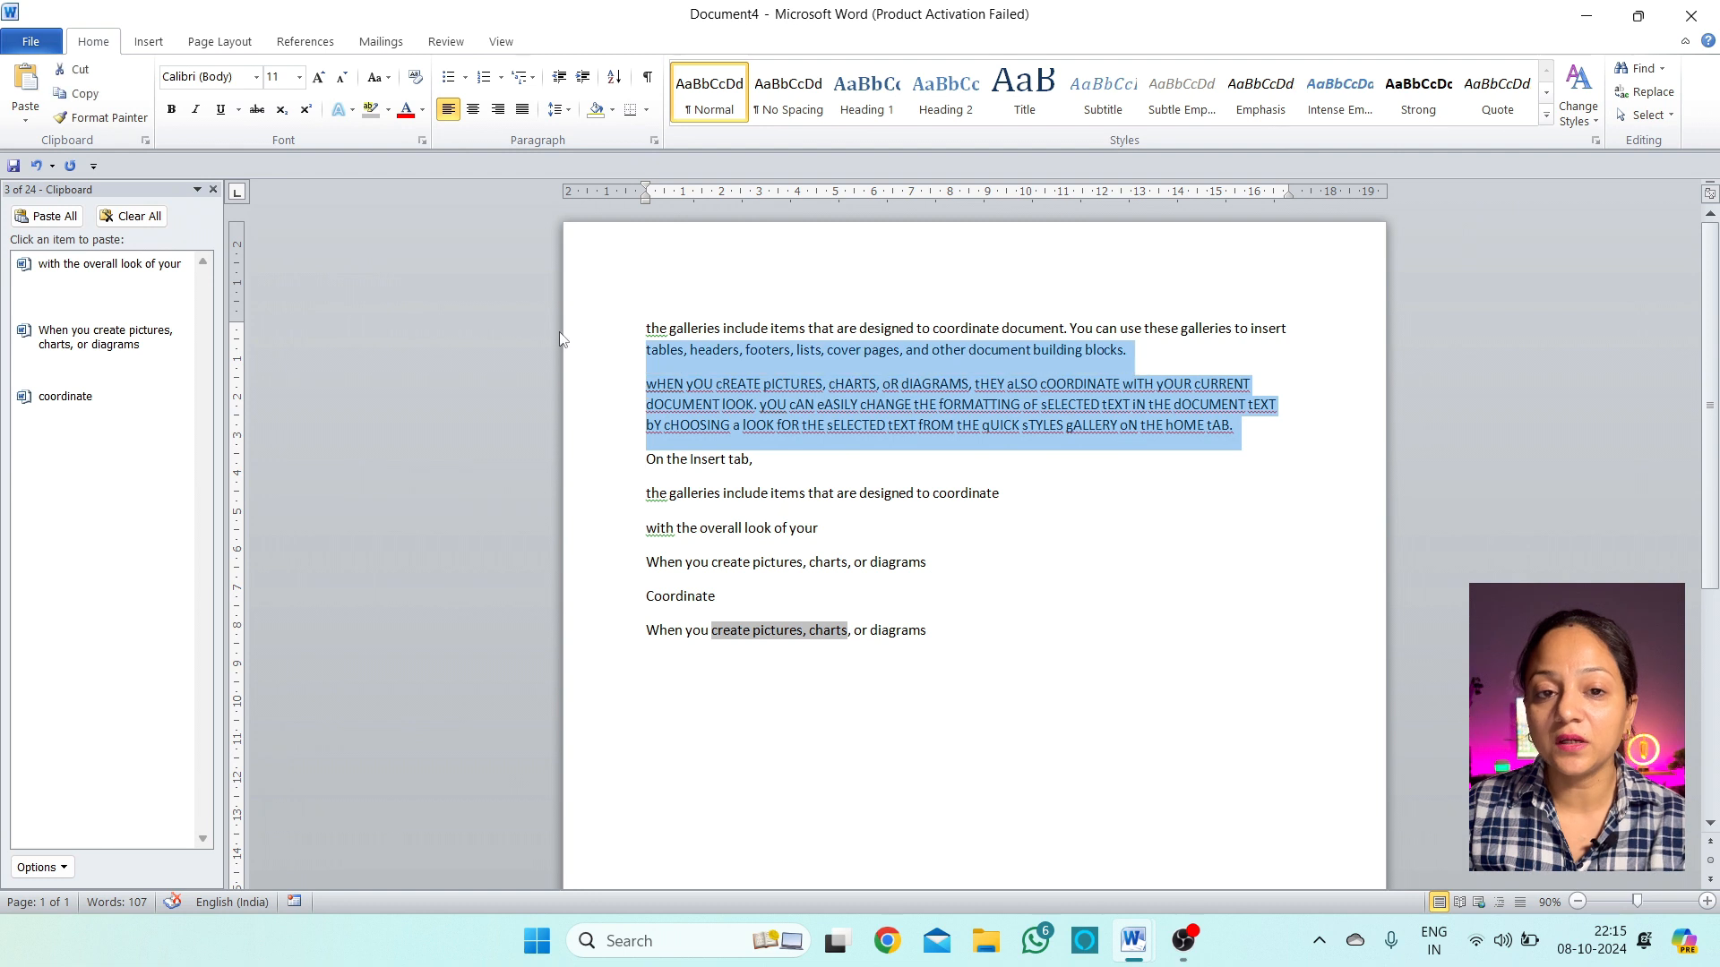
{"action": "left_click", "coordinate": [377, 77]}
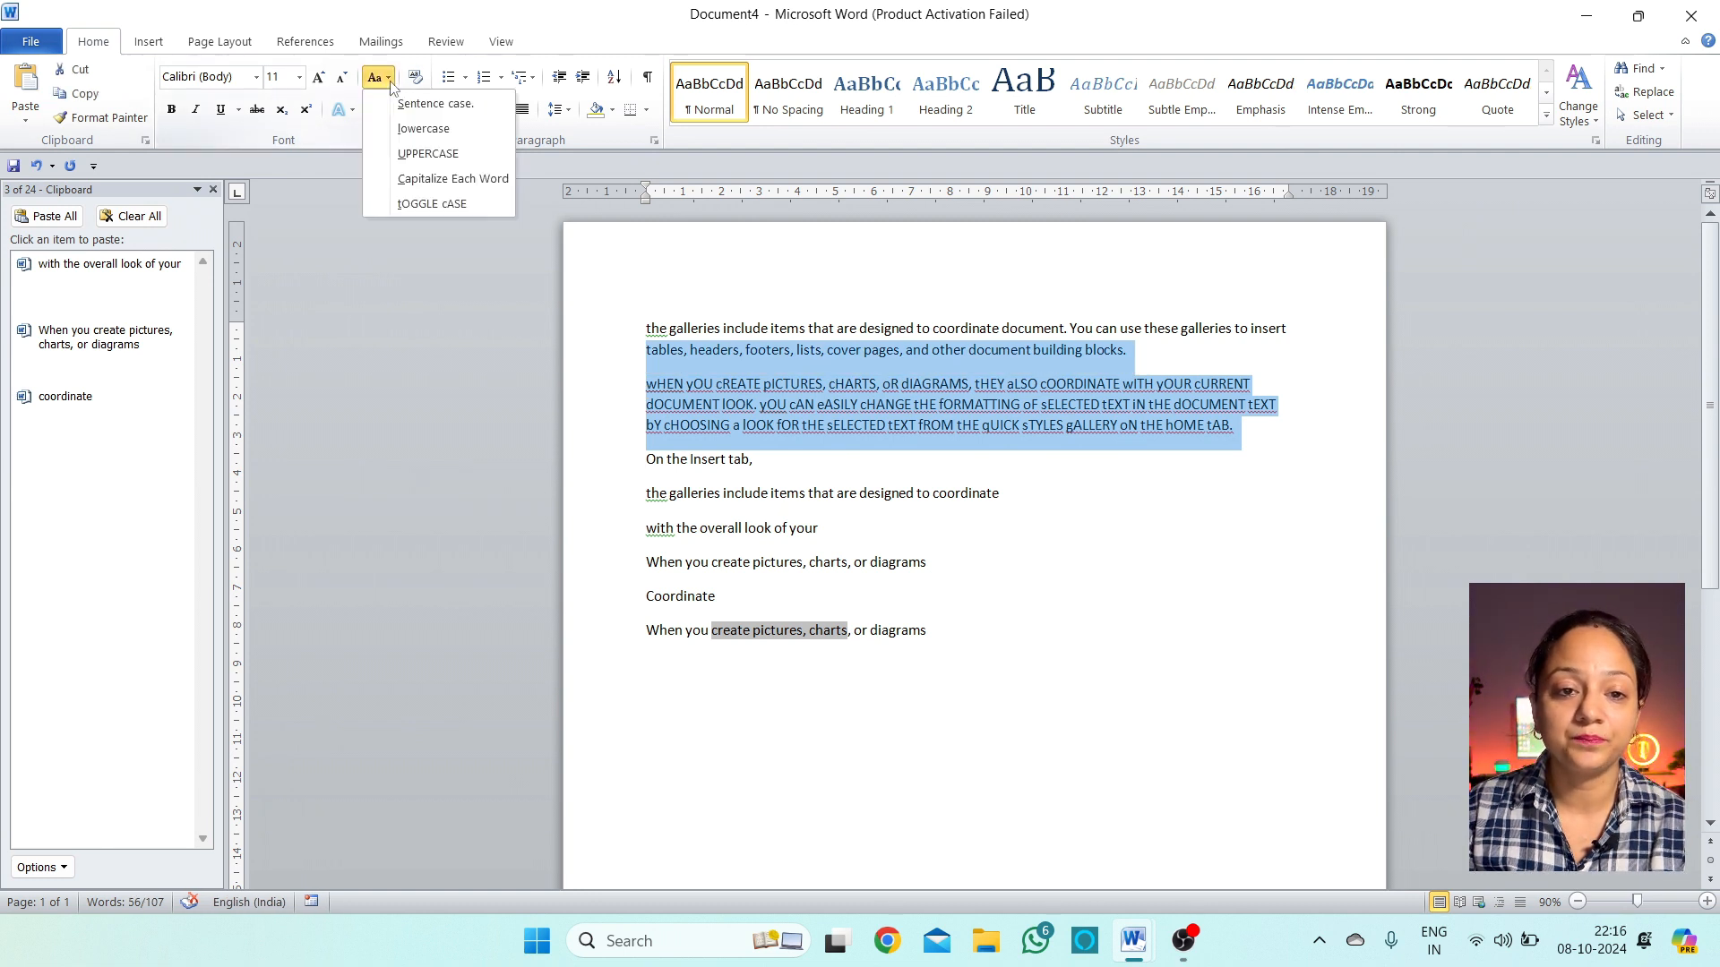
{"action": "left_click", "coordinate": [435, 103]}
{"action": "left_click", "coordinate": [891, 665]}
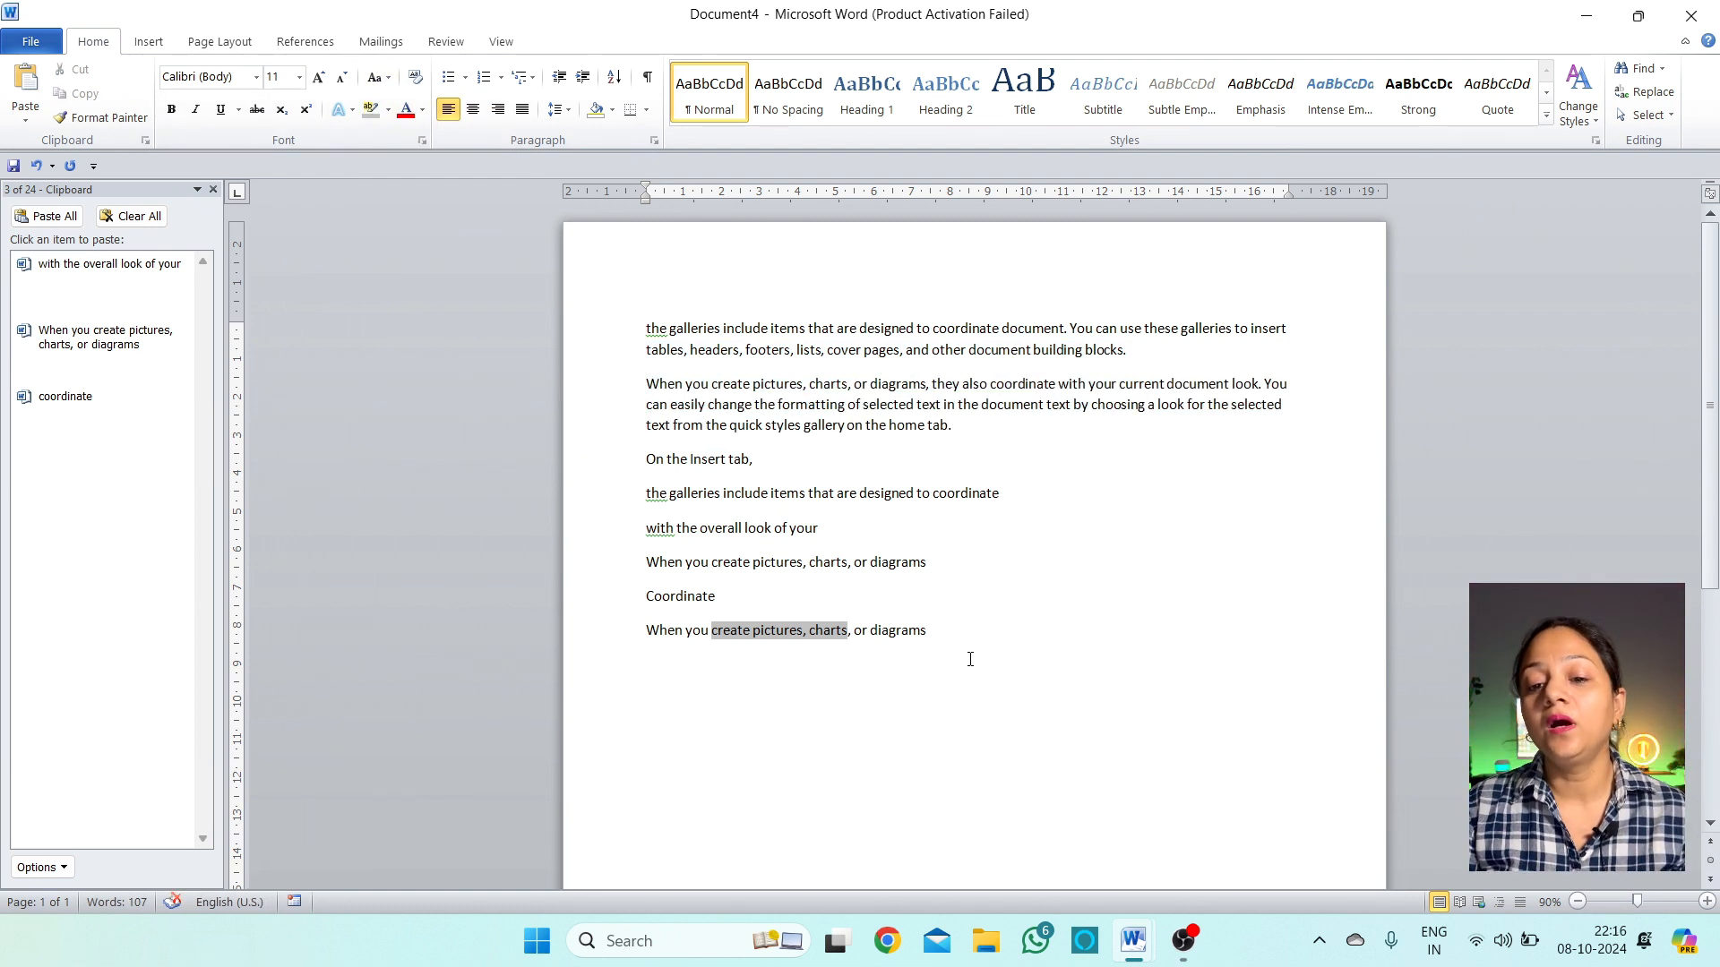
{"action": "left_click_drag", "start_coordinate": [967, 663], "coordinate": [696, 334]}
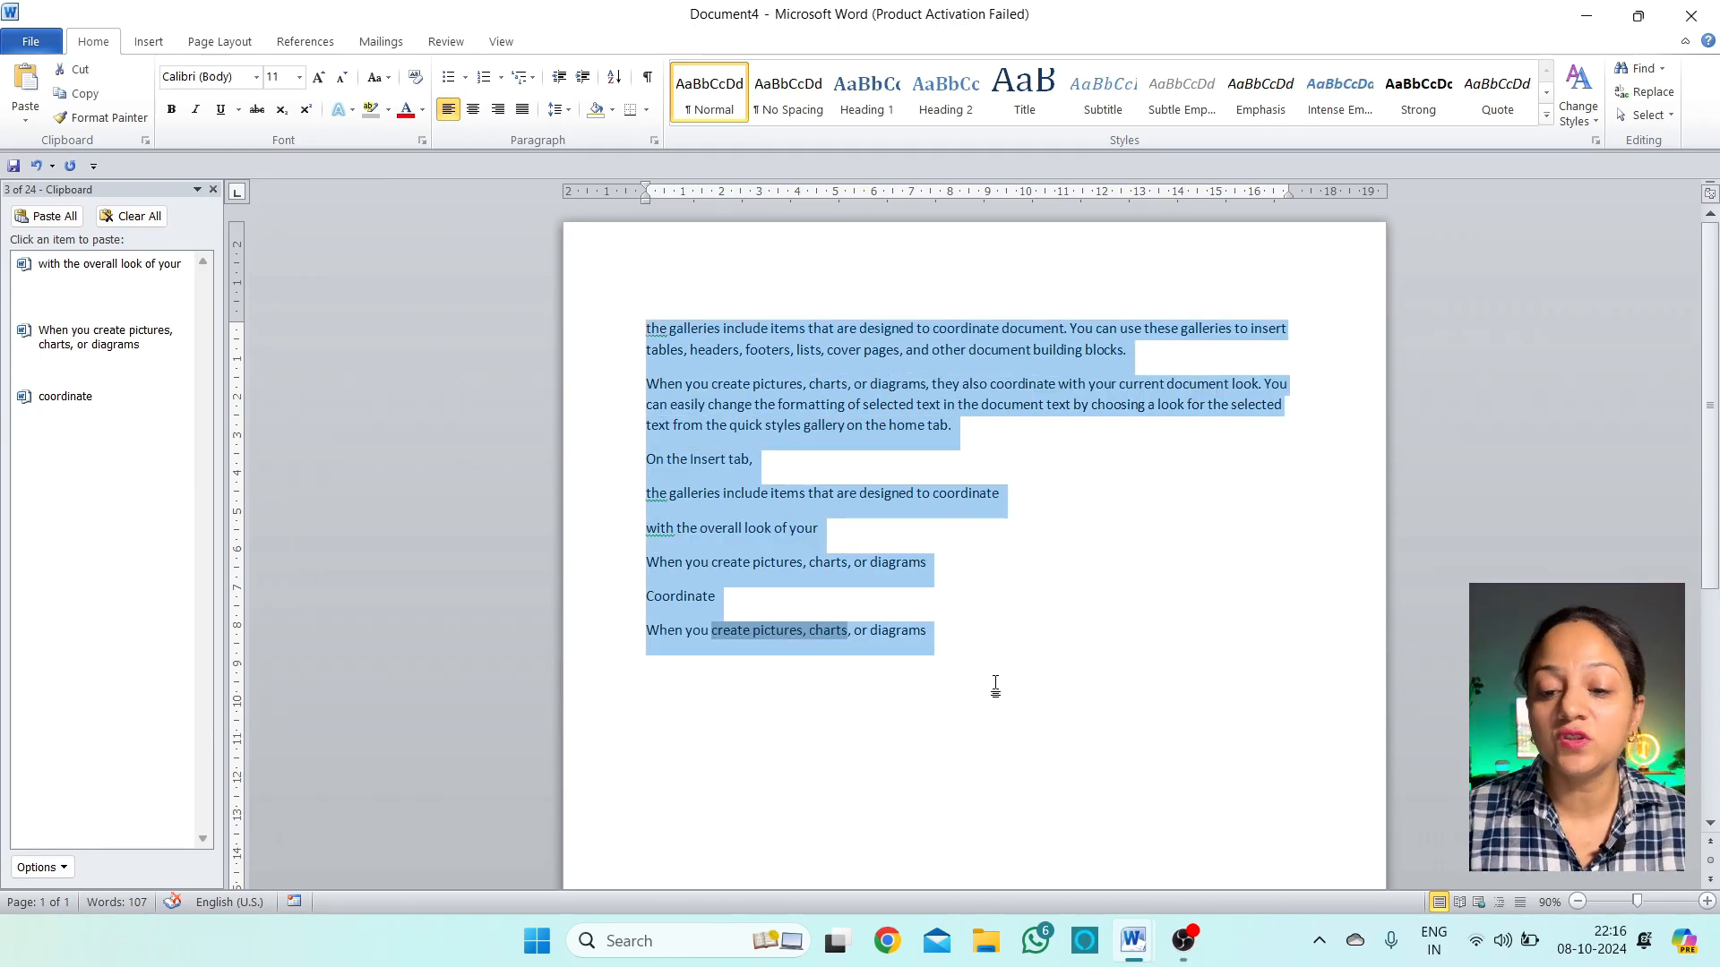
{"action": "left_click", "coordinate": [1024, 704]}
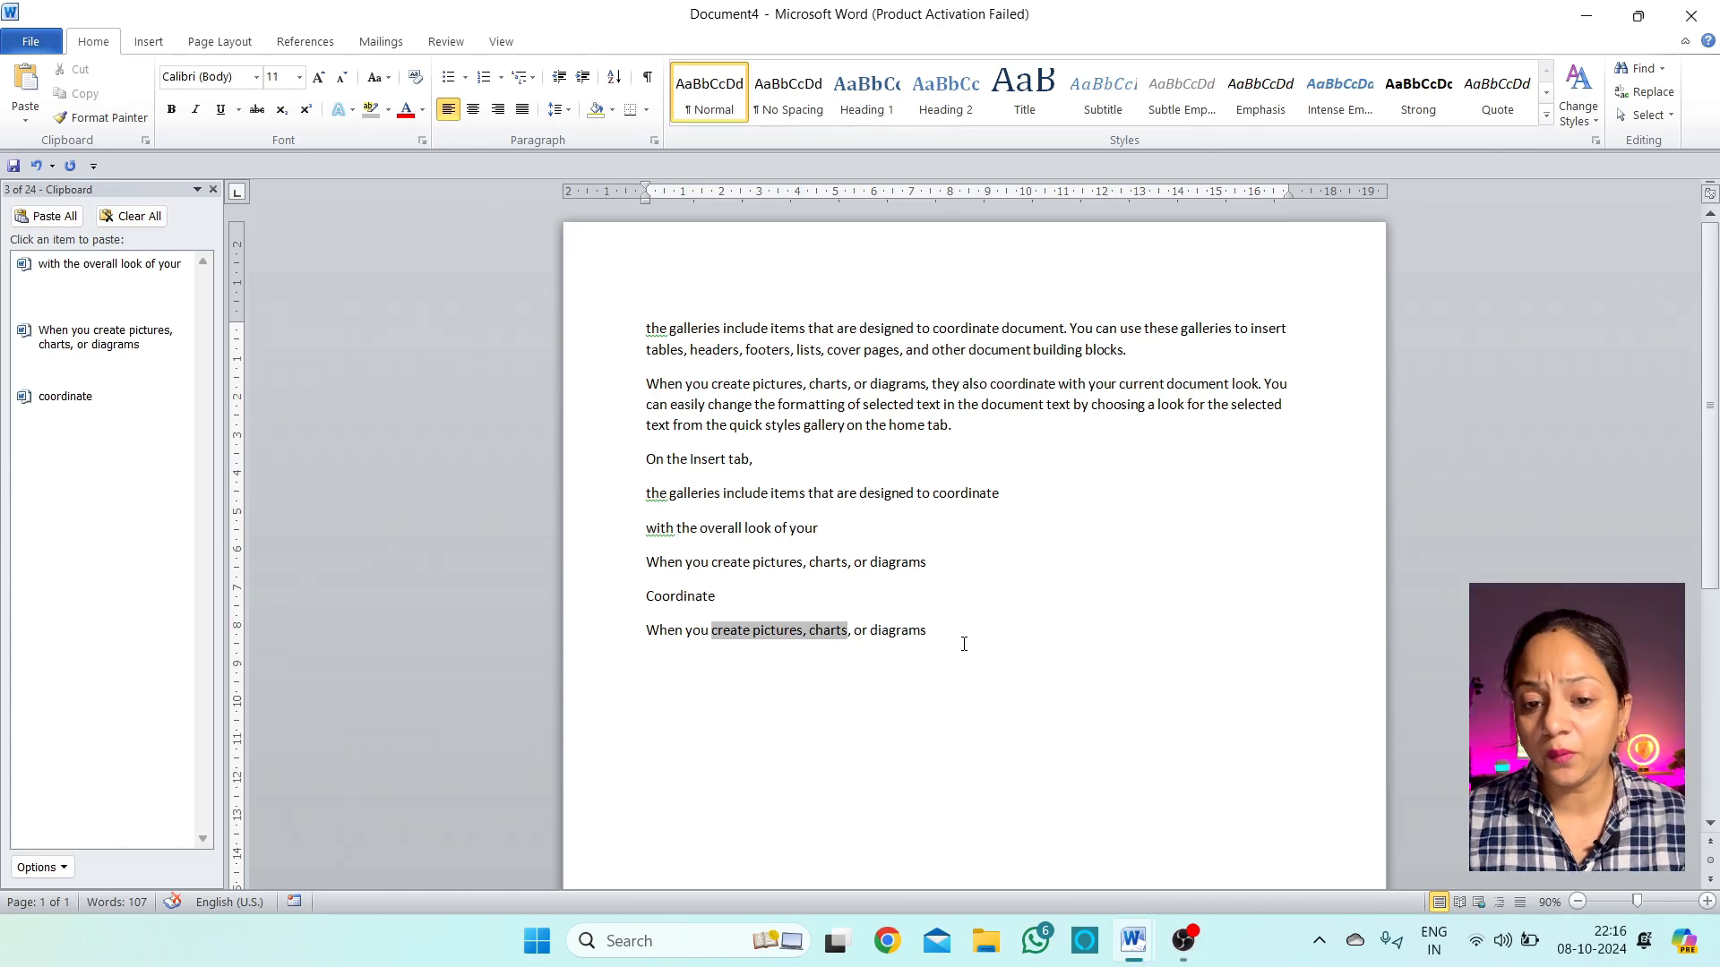
Delete all the text and generate three sample paragraphs with =rand()
{"action": "left_click_drag", "start_coordinate": [964, 641], "coordinate": [640, 314]}
{"action": "key", "text": "Delete"}
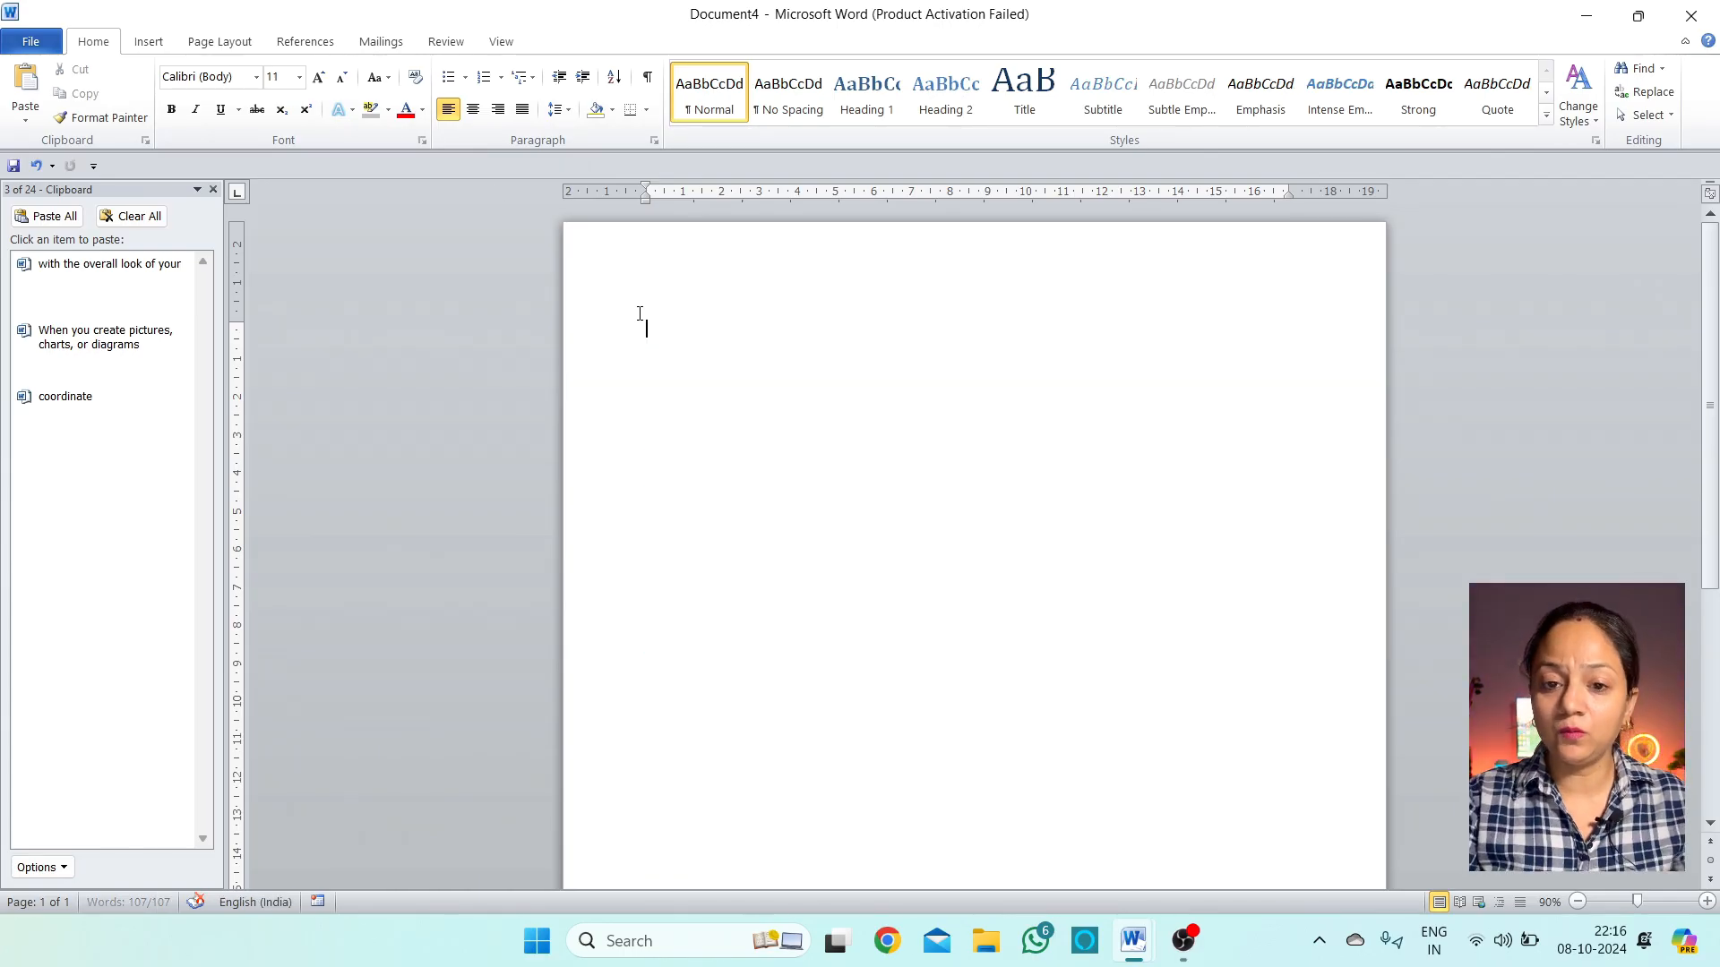
{"action": "type", "text": "=rand()"}
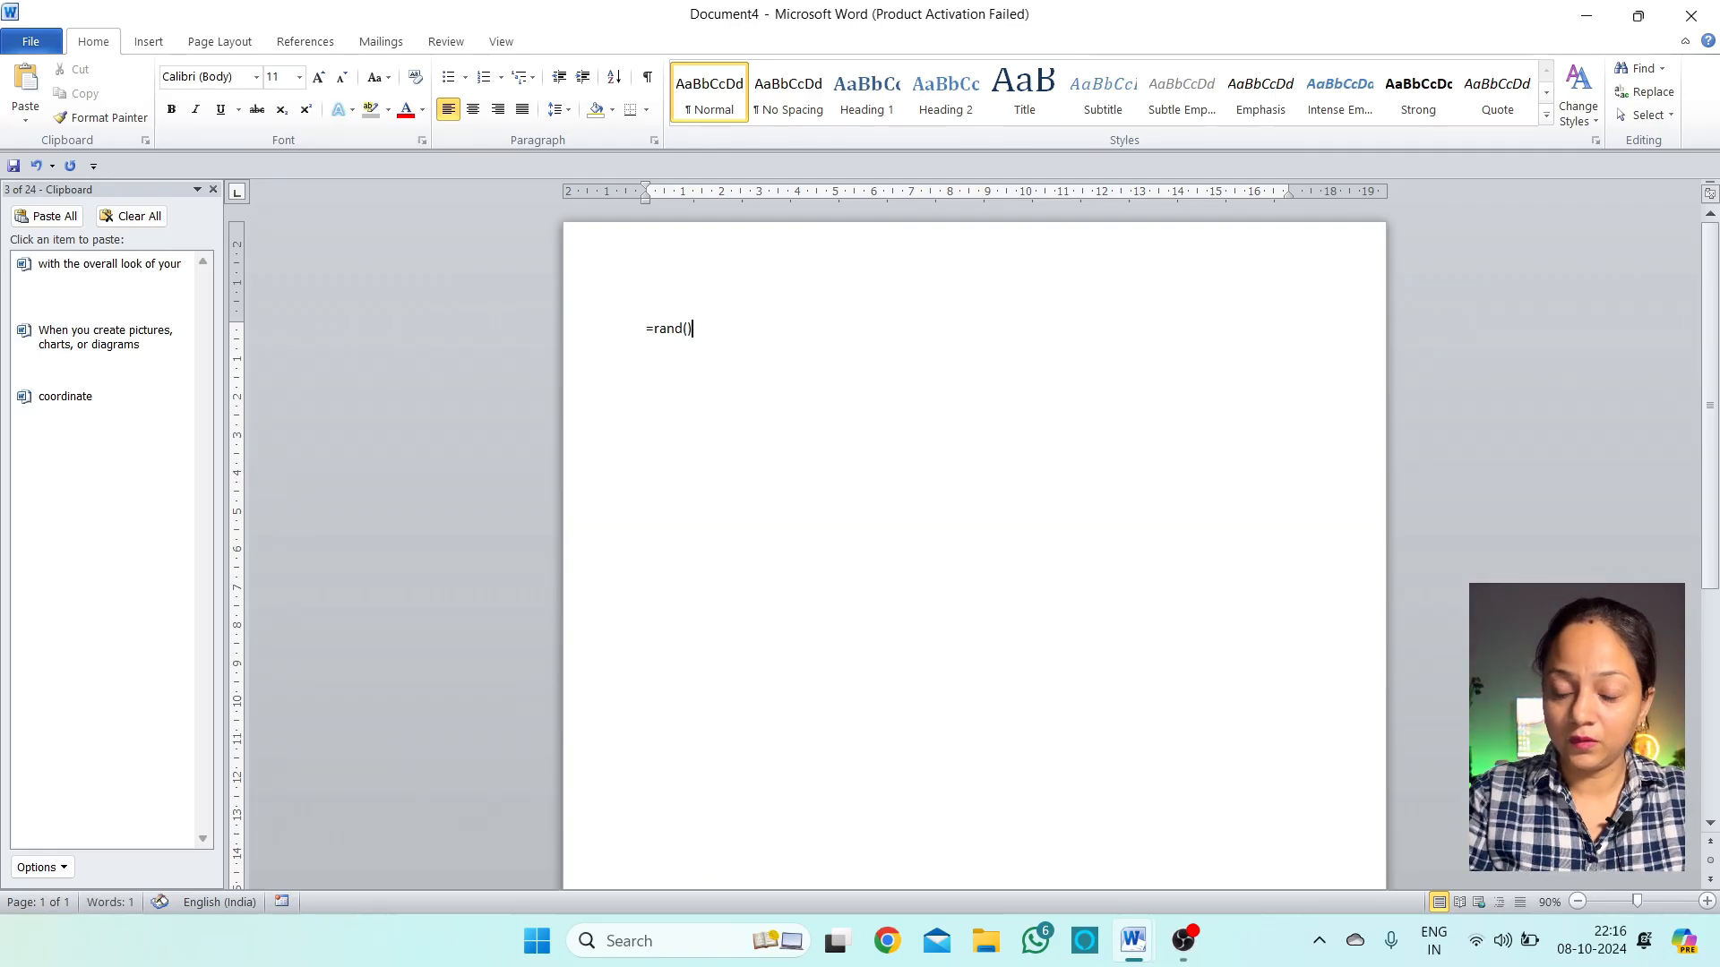
{"action": "key", "text": "Return"}
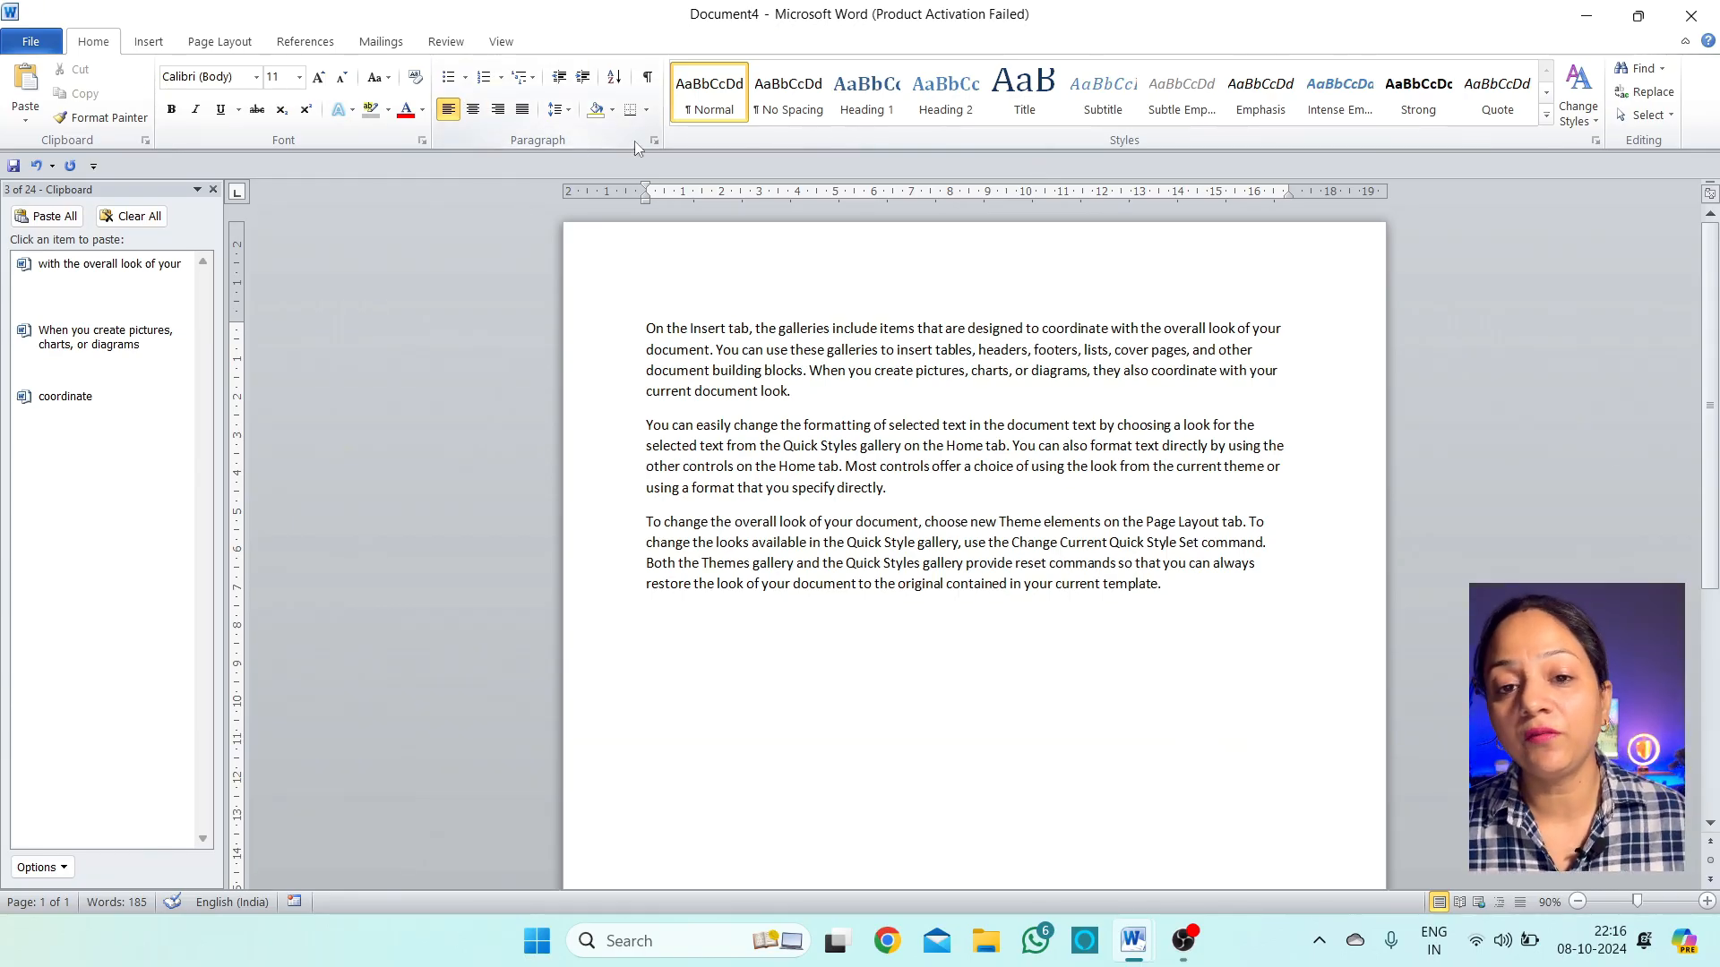
Format the three sample paragraphs as a list with arrowhead bullets
{"action": "left_click", "coordinate": [465, 78]}
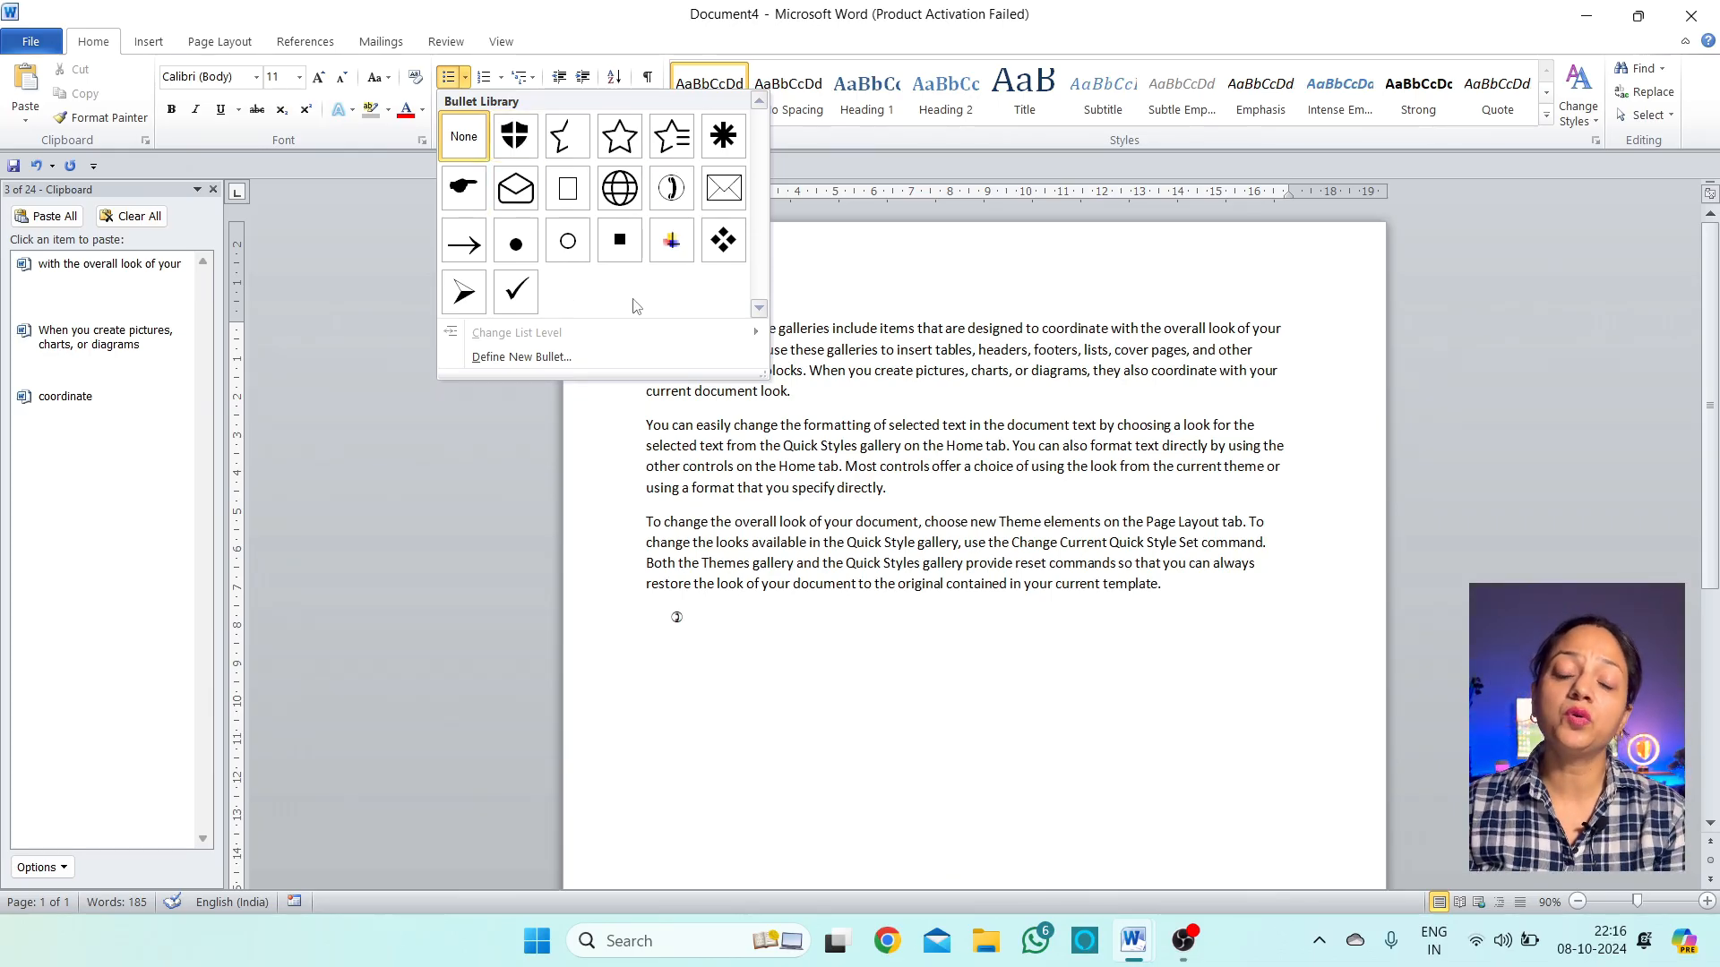
{"action": "left_click", "coordinate": [1177, 605]}
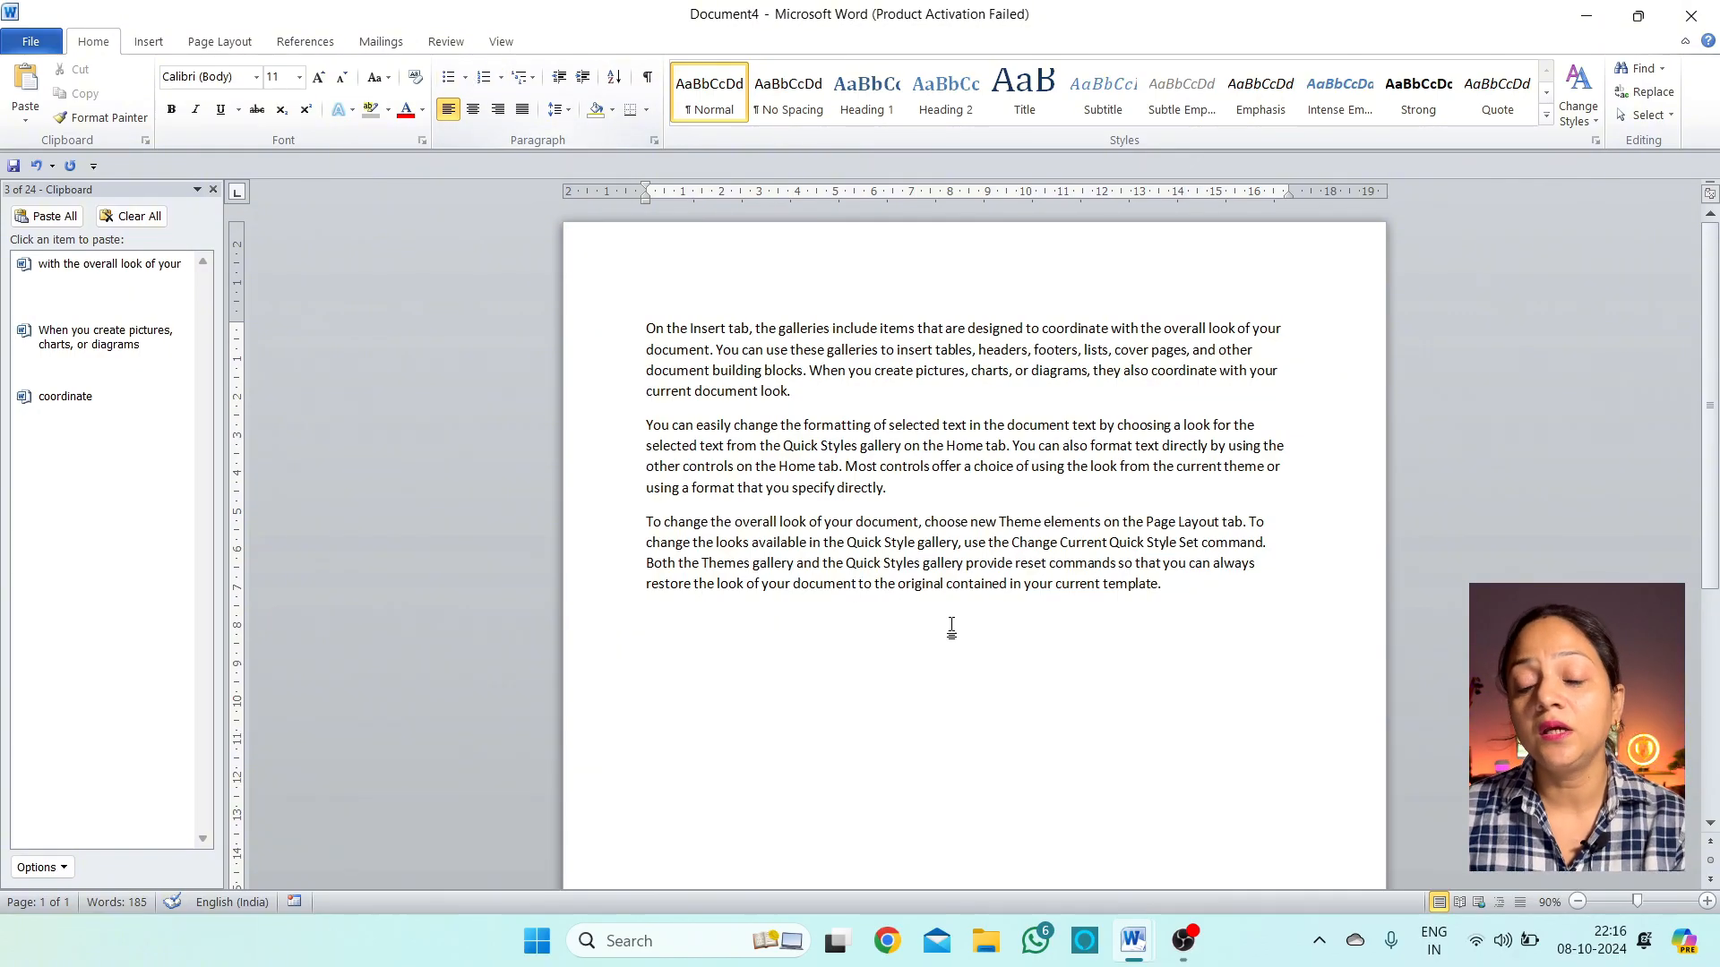
{"action": "left_click_drag", "start_coordinate": [1192, 593], "coordinate": [618, 300]}
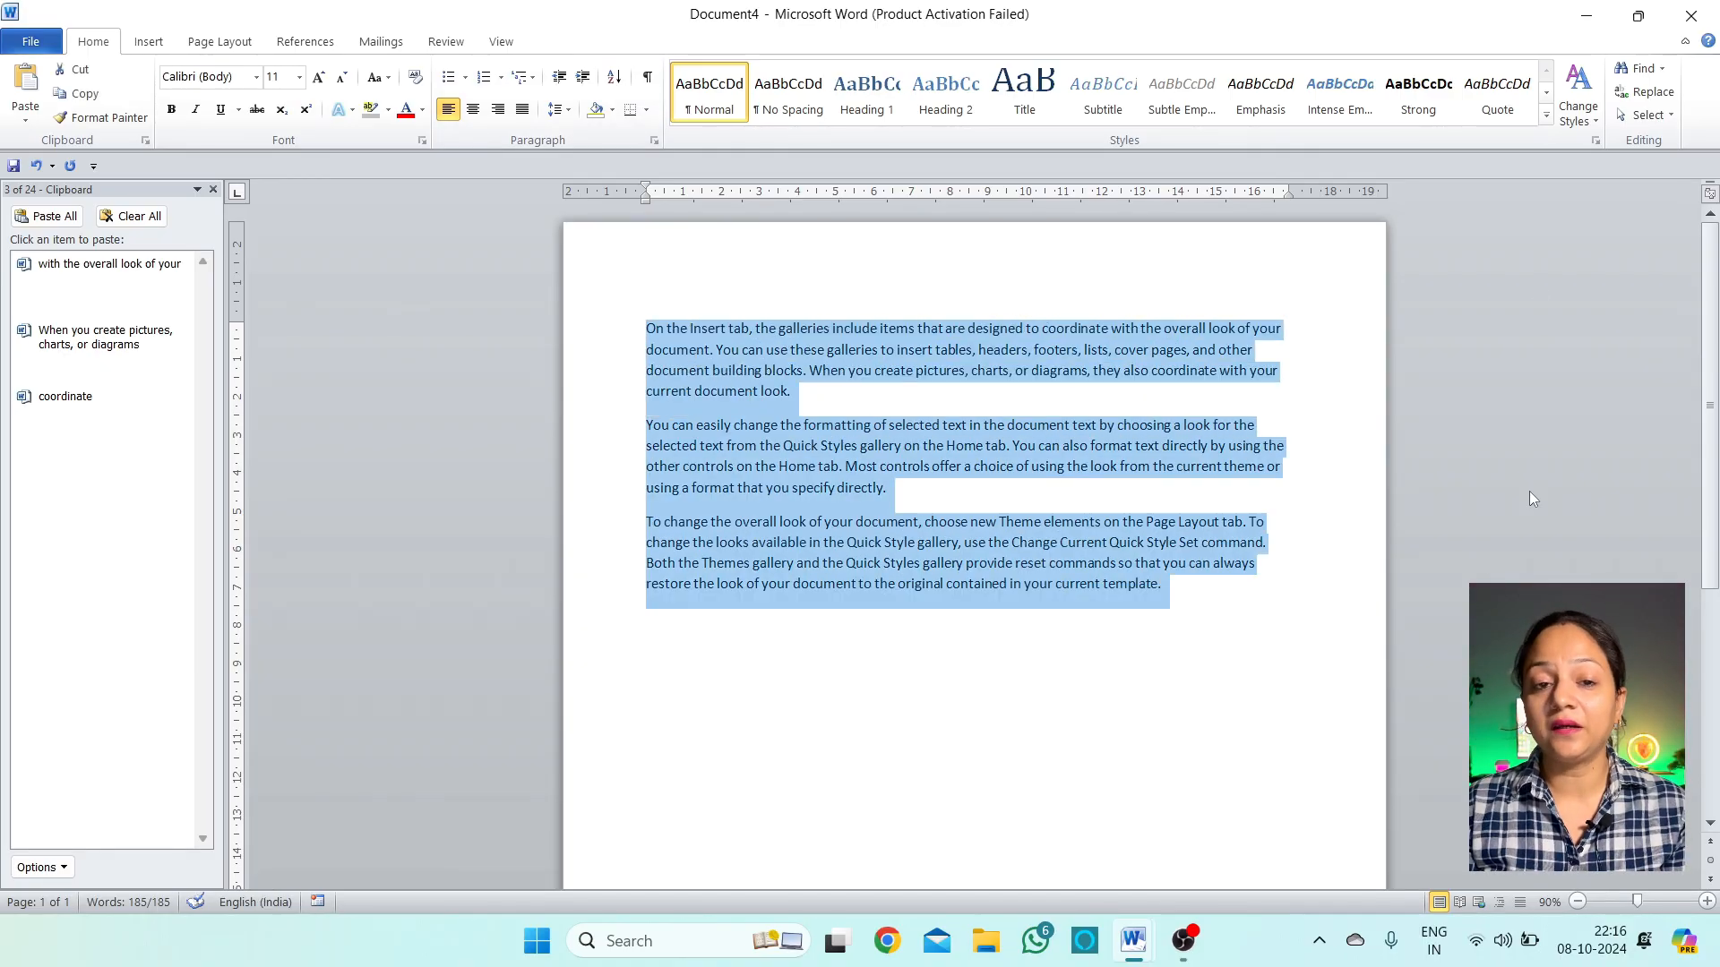
{"action": "left_click", "coordinate": [465, 77]}
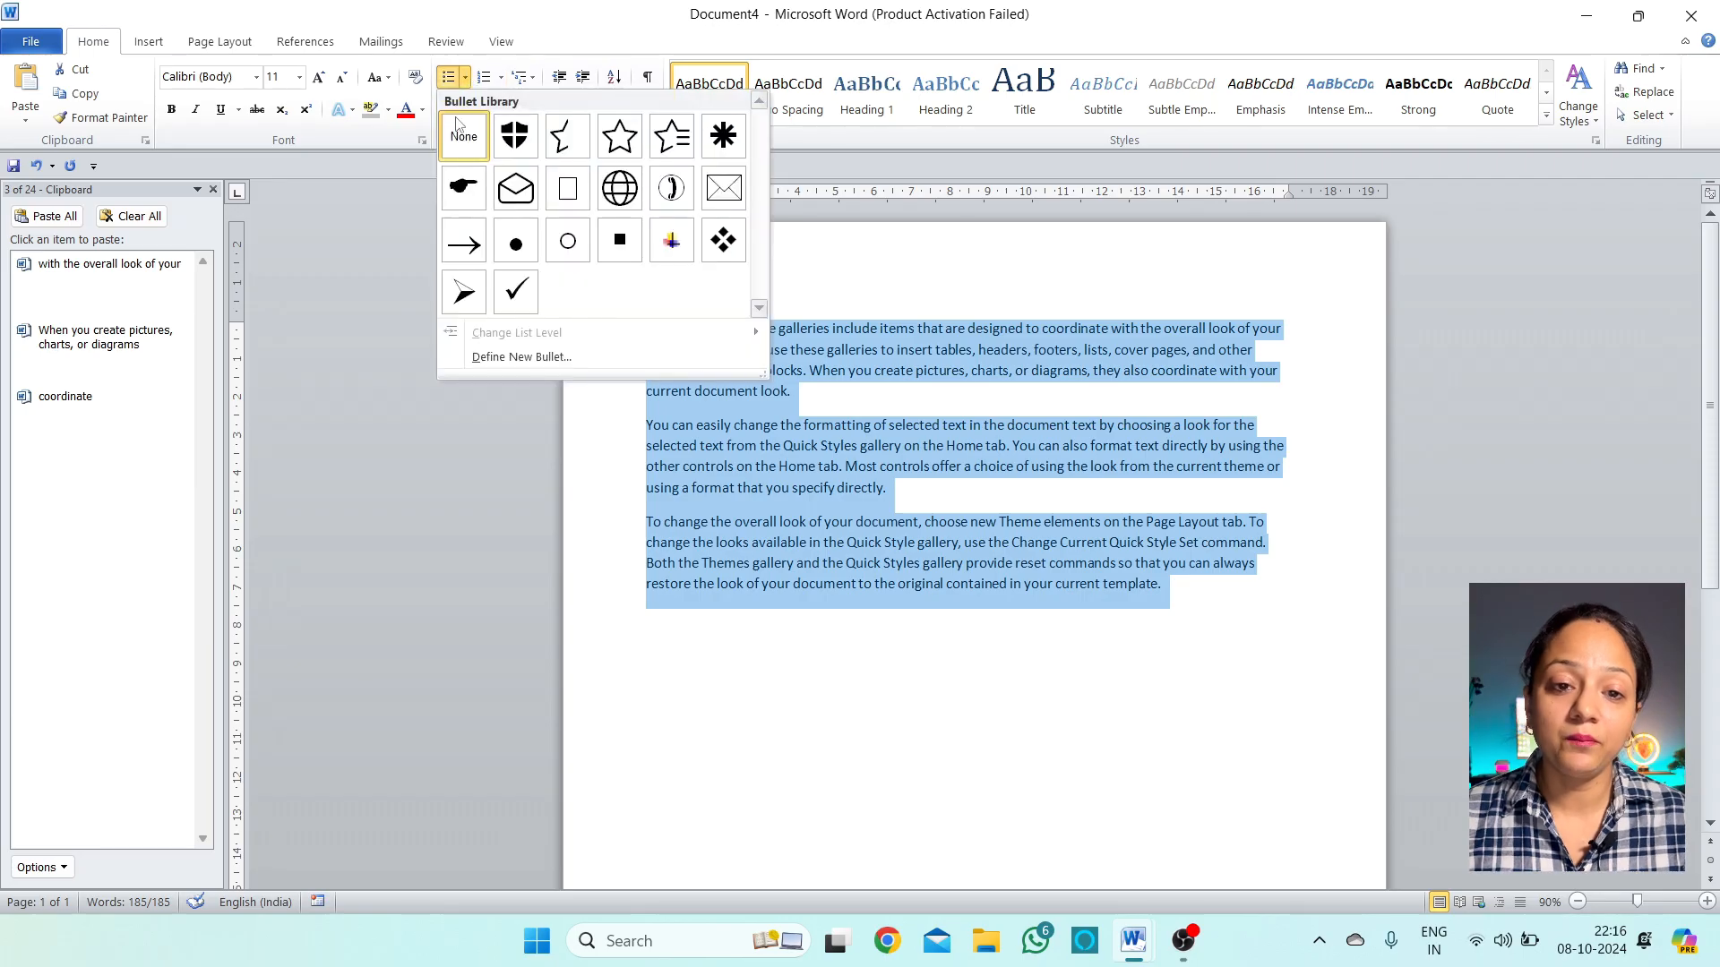
{"action": "left_click", "coordinate": [454, 293]}
Add a new arrowhead bullet below the list filled with placeholder filler letters
{"action": "left_click", "coordinate": [818, 608]}
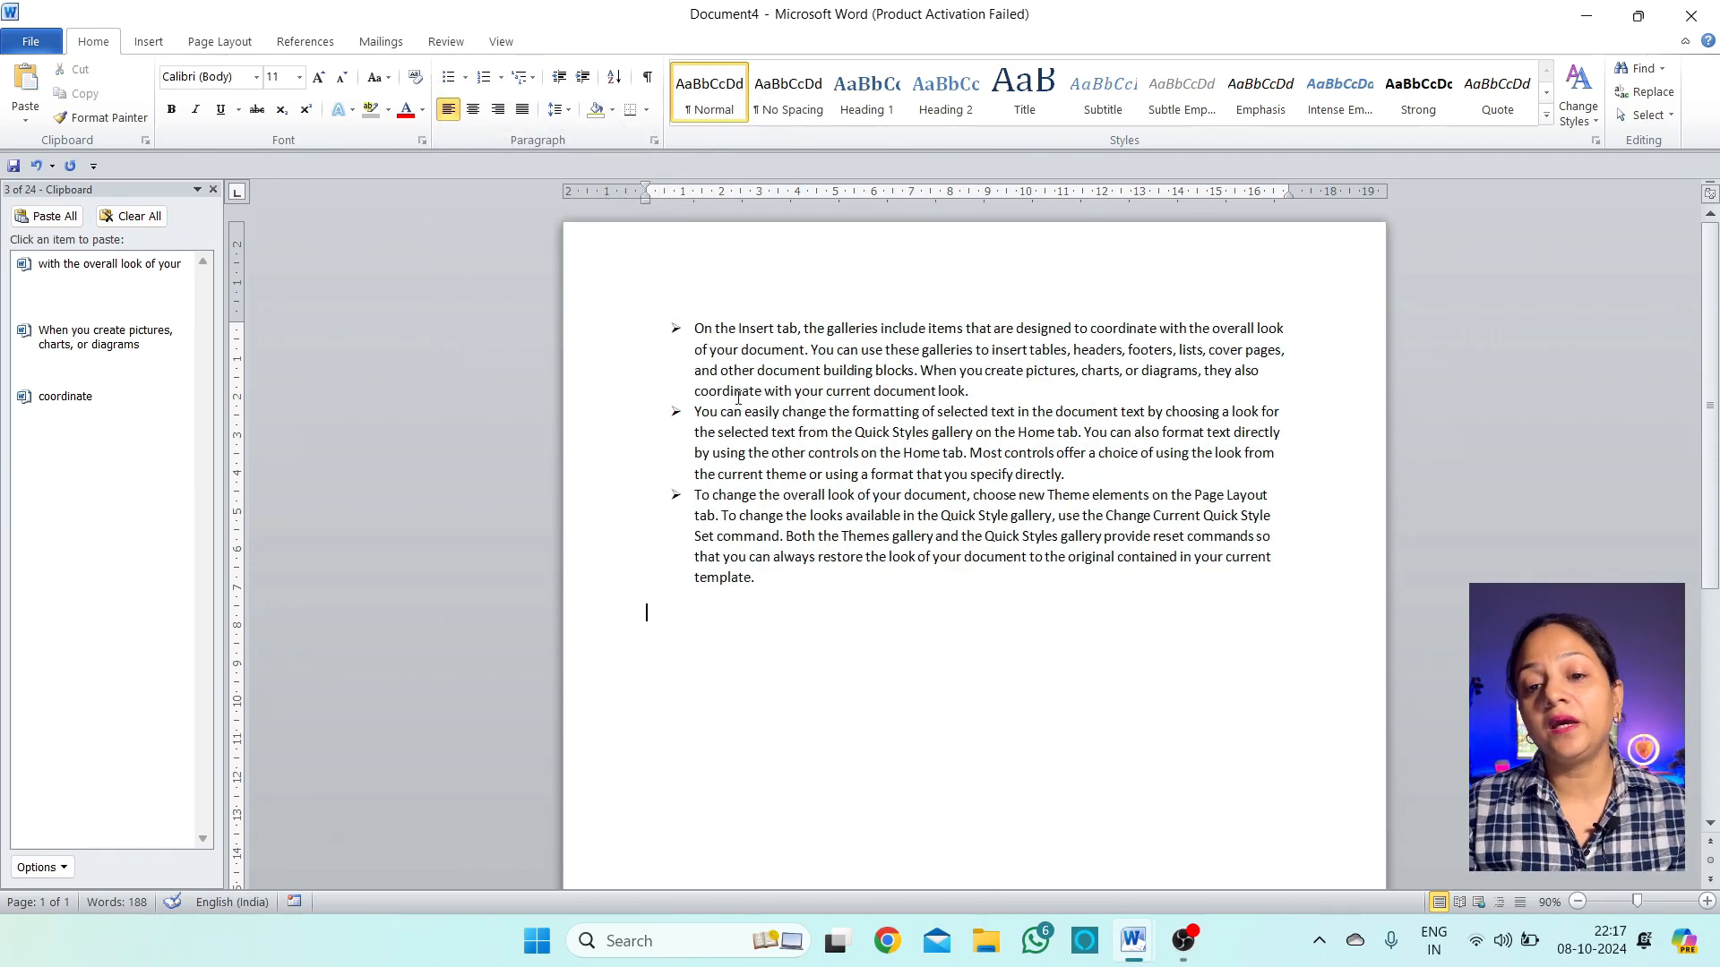
{"action": "left_click", "coordinate": [696, 326]}
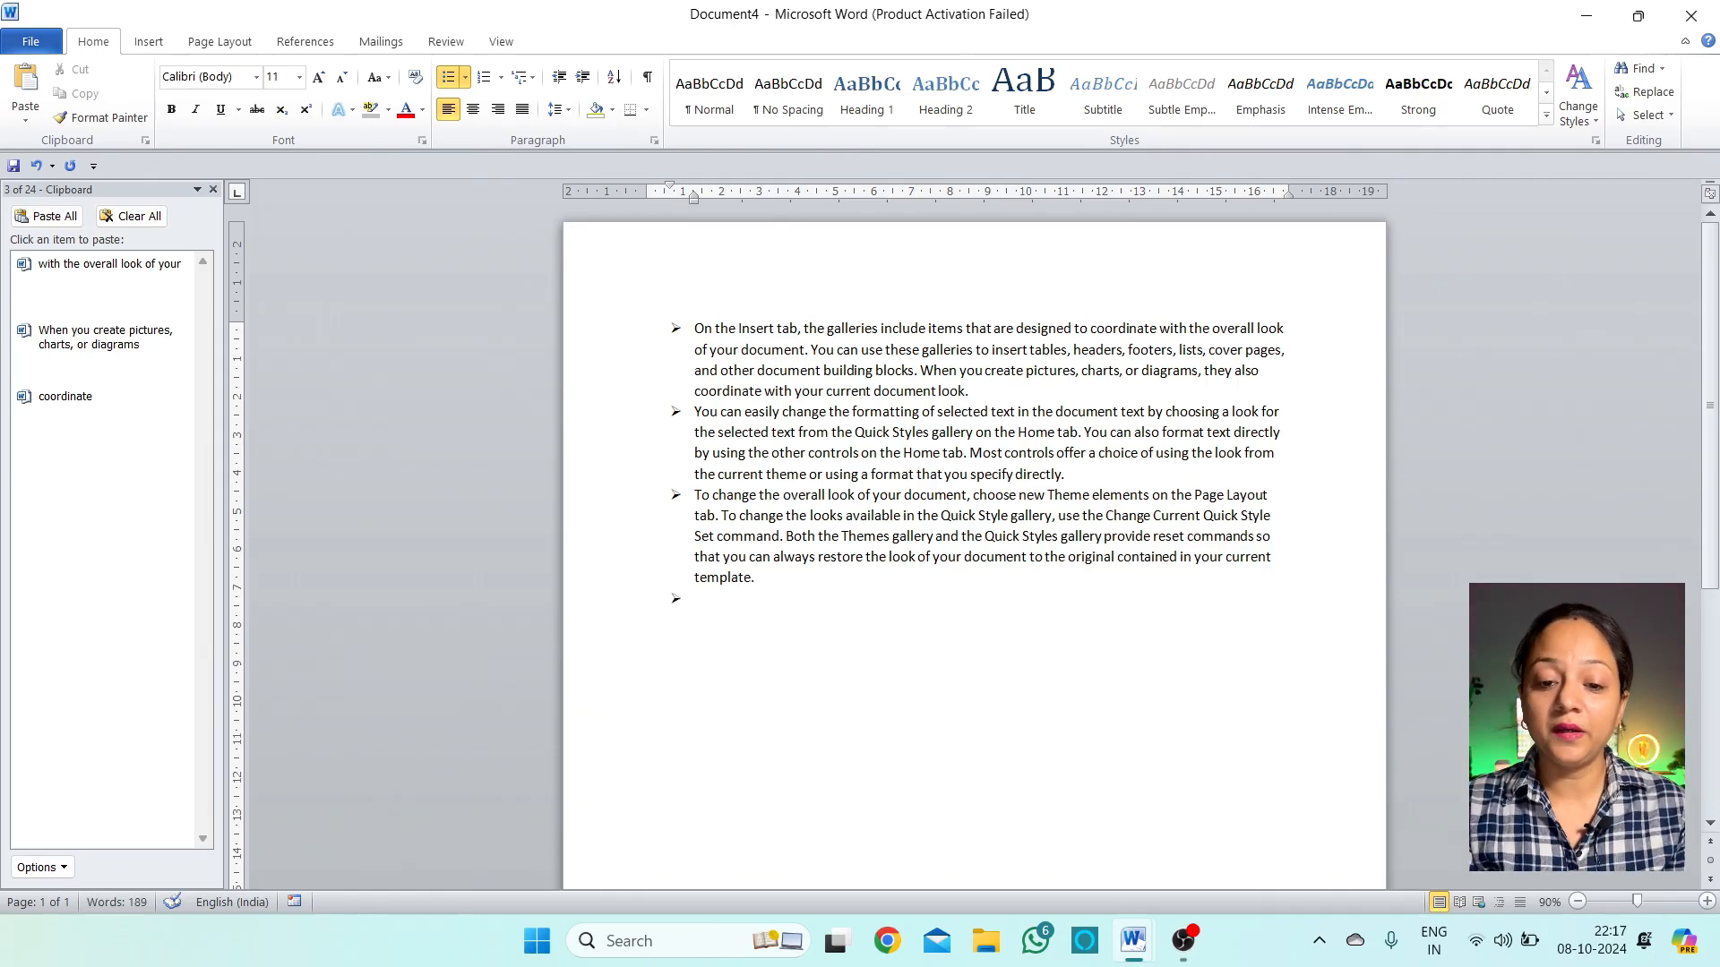
{"action": "type", "text": "Jfhjsdhfjdsf sdfsdjkfsdm fsdjkfbsd fsdkjf sdjkf sdjf jksd fsdjkfsdjfh sdjfjsdf"}
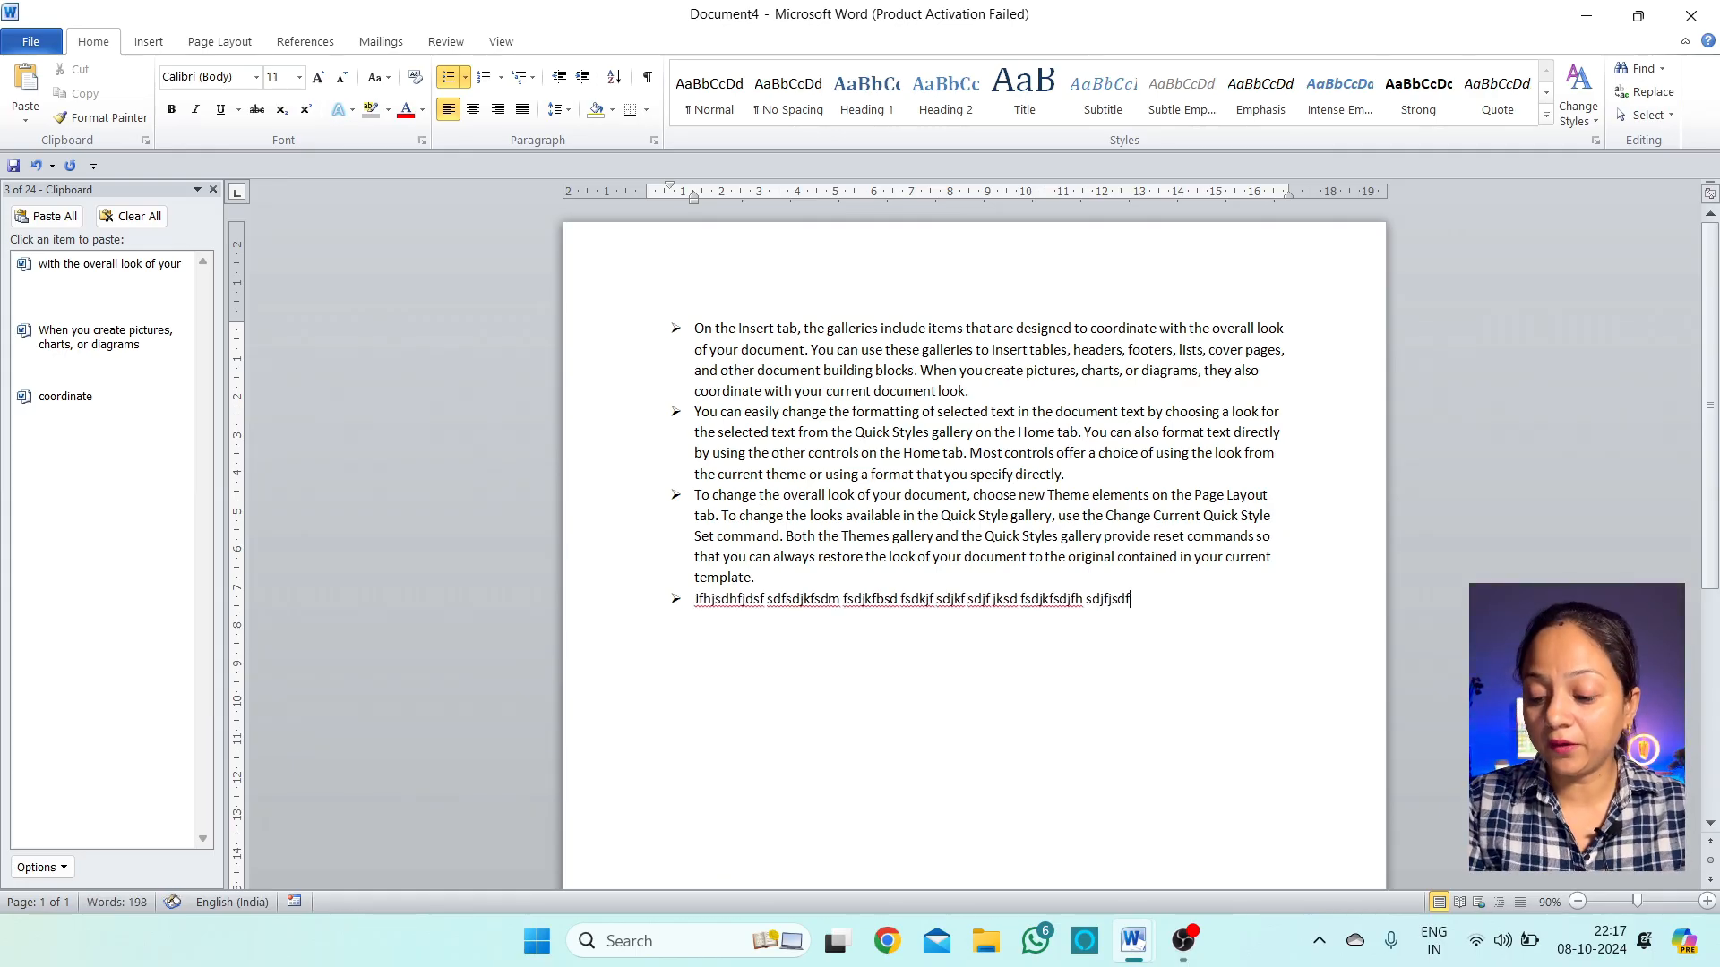
{"action": "type", "text": "klsdjf sdkf dskl fjksdljf"}
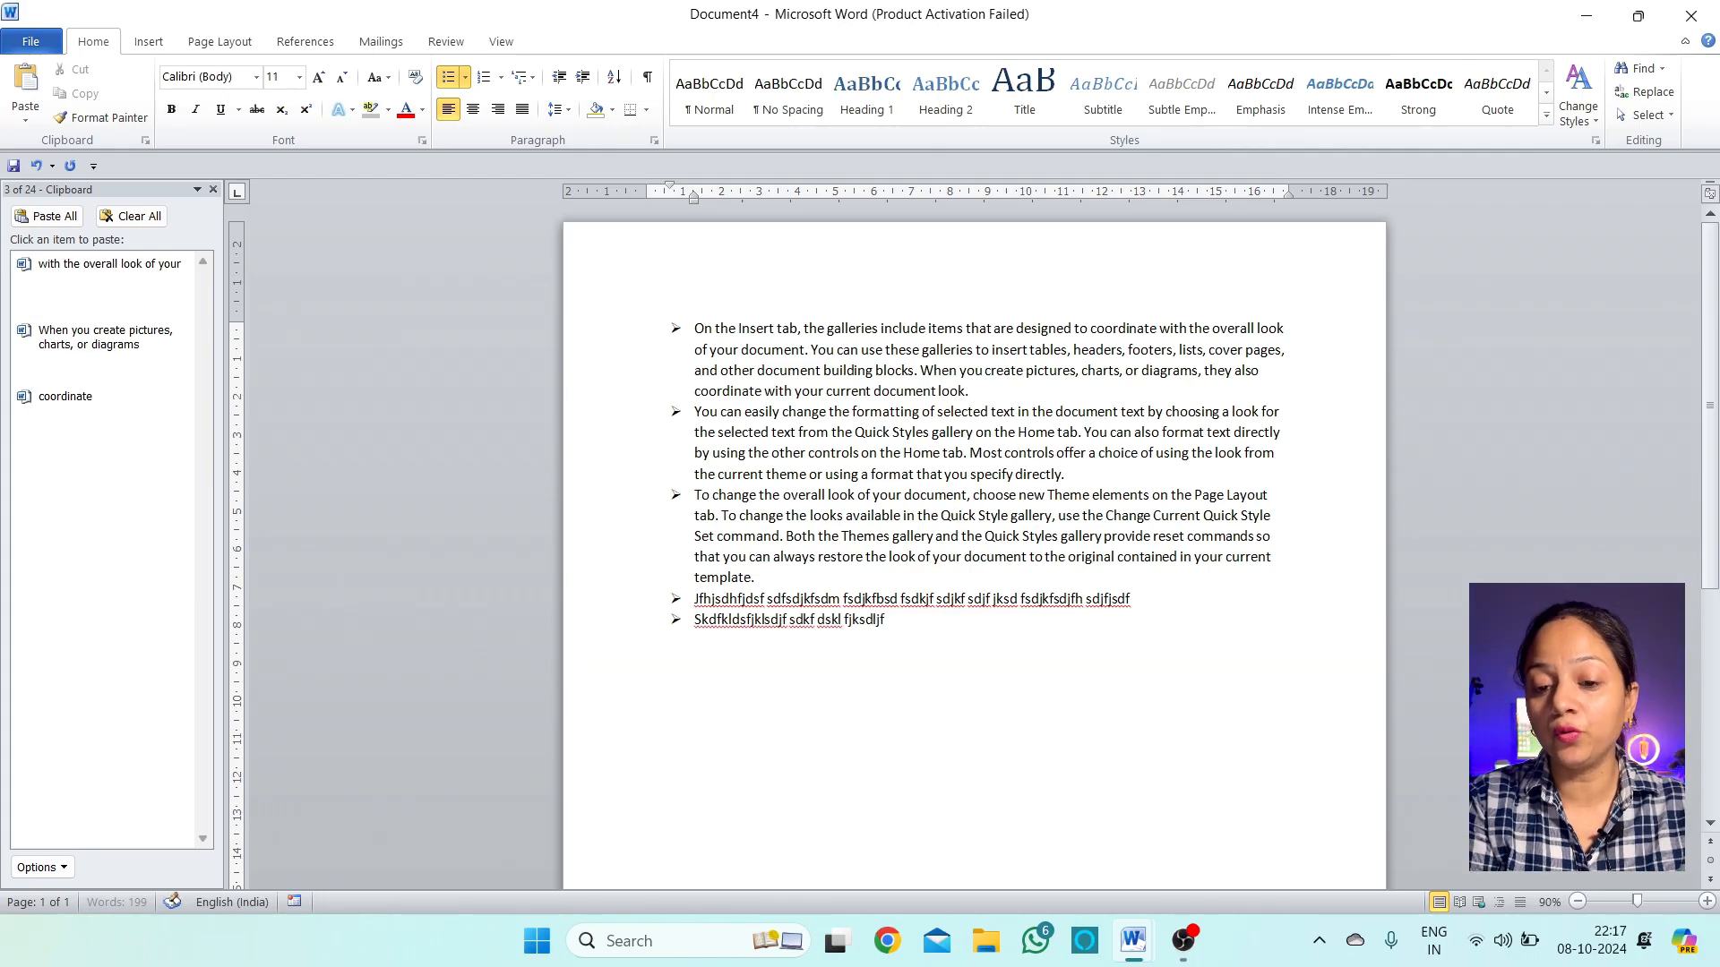
{"action": "type", "text": "ksldj fksdjf ksdjfksdjfklsd jkkldsfjkdsfkds f lsdfk sdklf jsdkfjdskljf ksdlf dsi"}
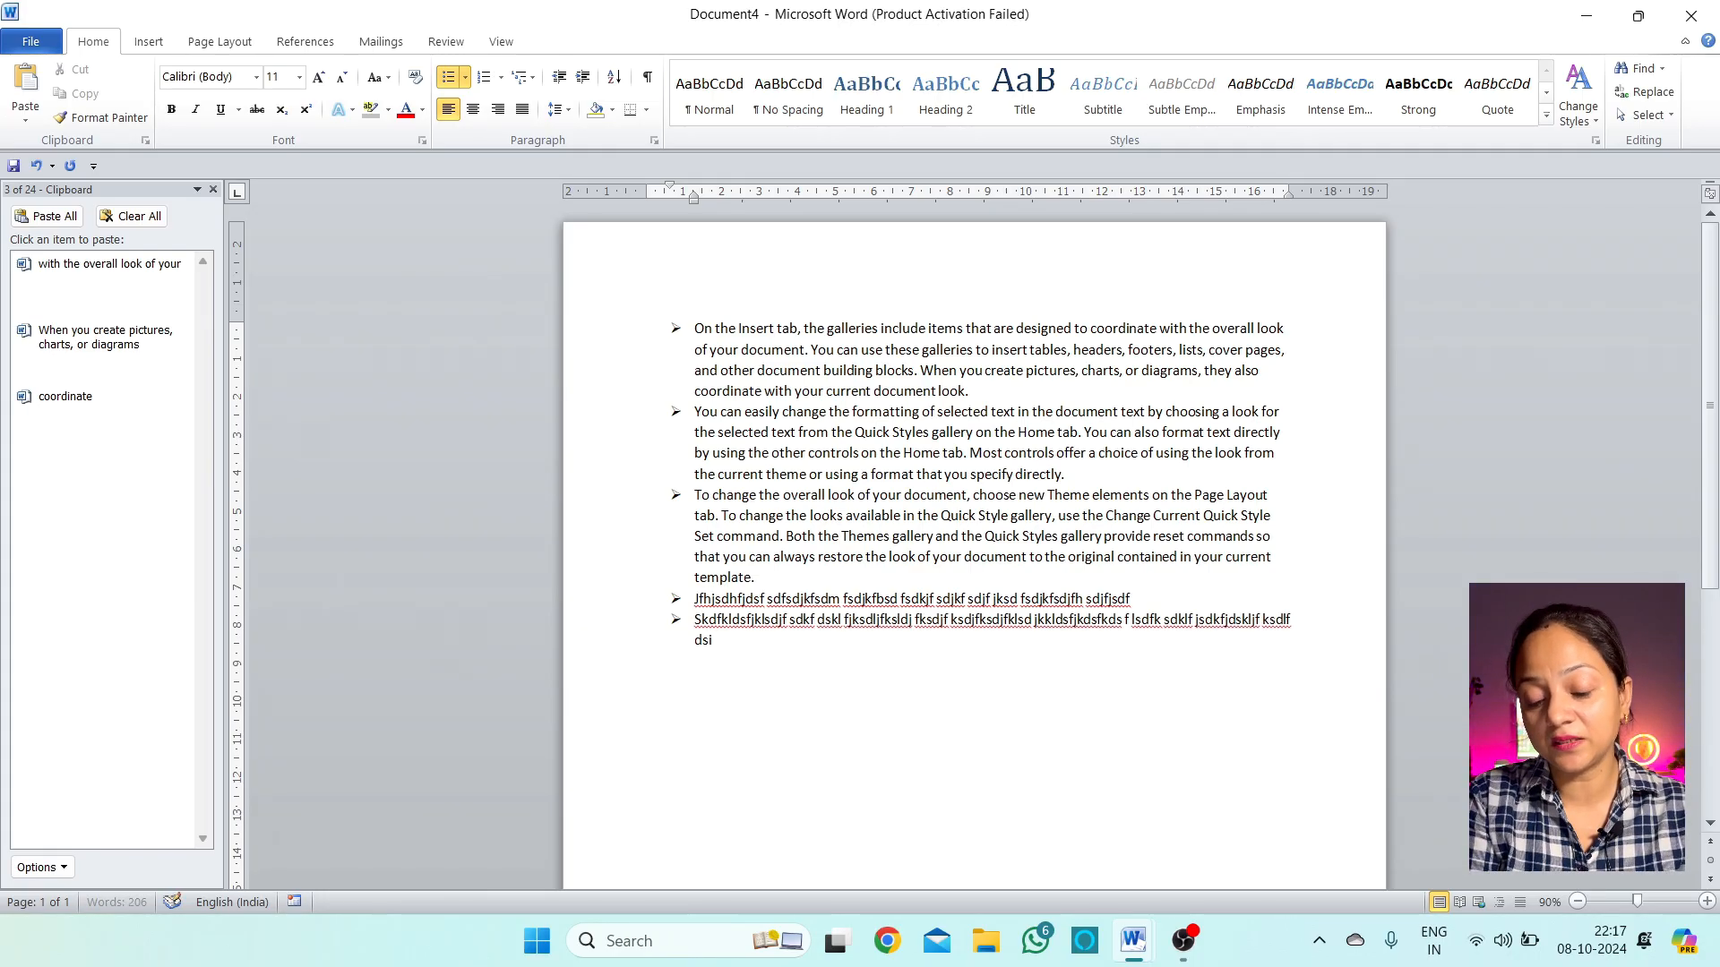
{"action": "type", "text": "f isduf iodsu fiosdu fiosd ufiods fisdo ufids f dsfu sdiof d"}
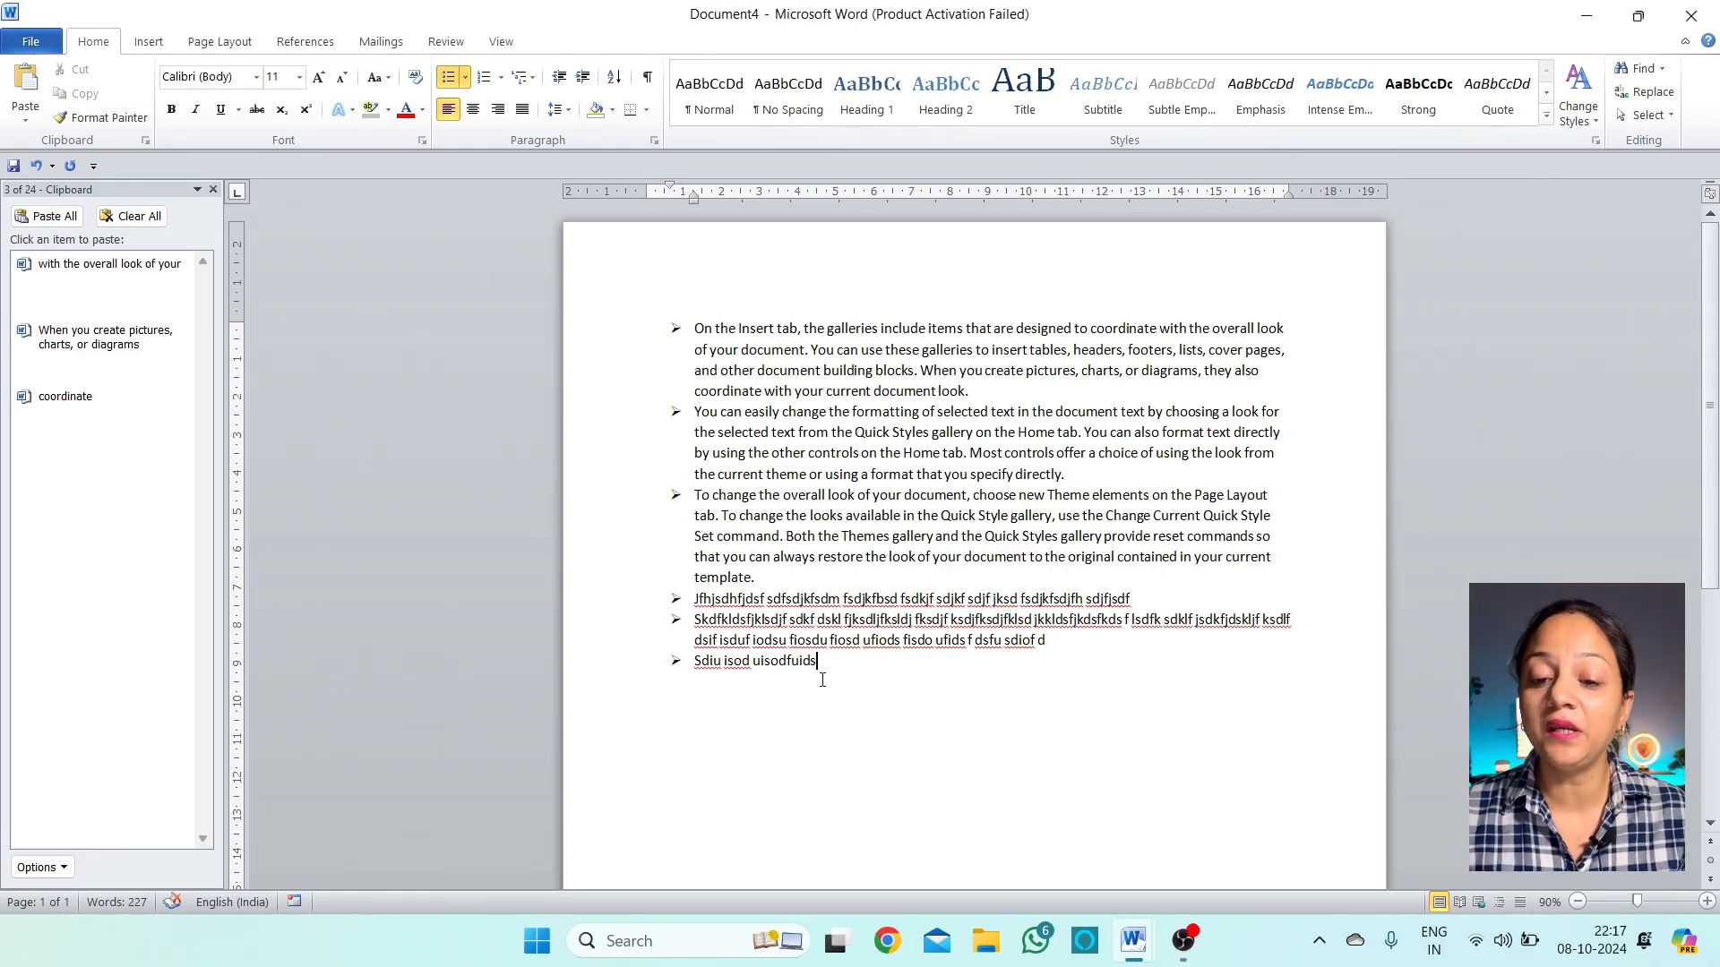
Switch the list to the plain 1. 2. 3. format from the Numbering Library
{"action": "left_click", "coordinate": [466, 81]}
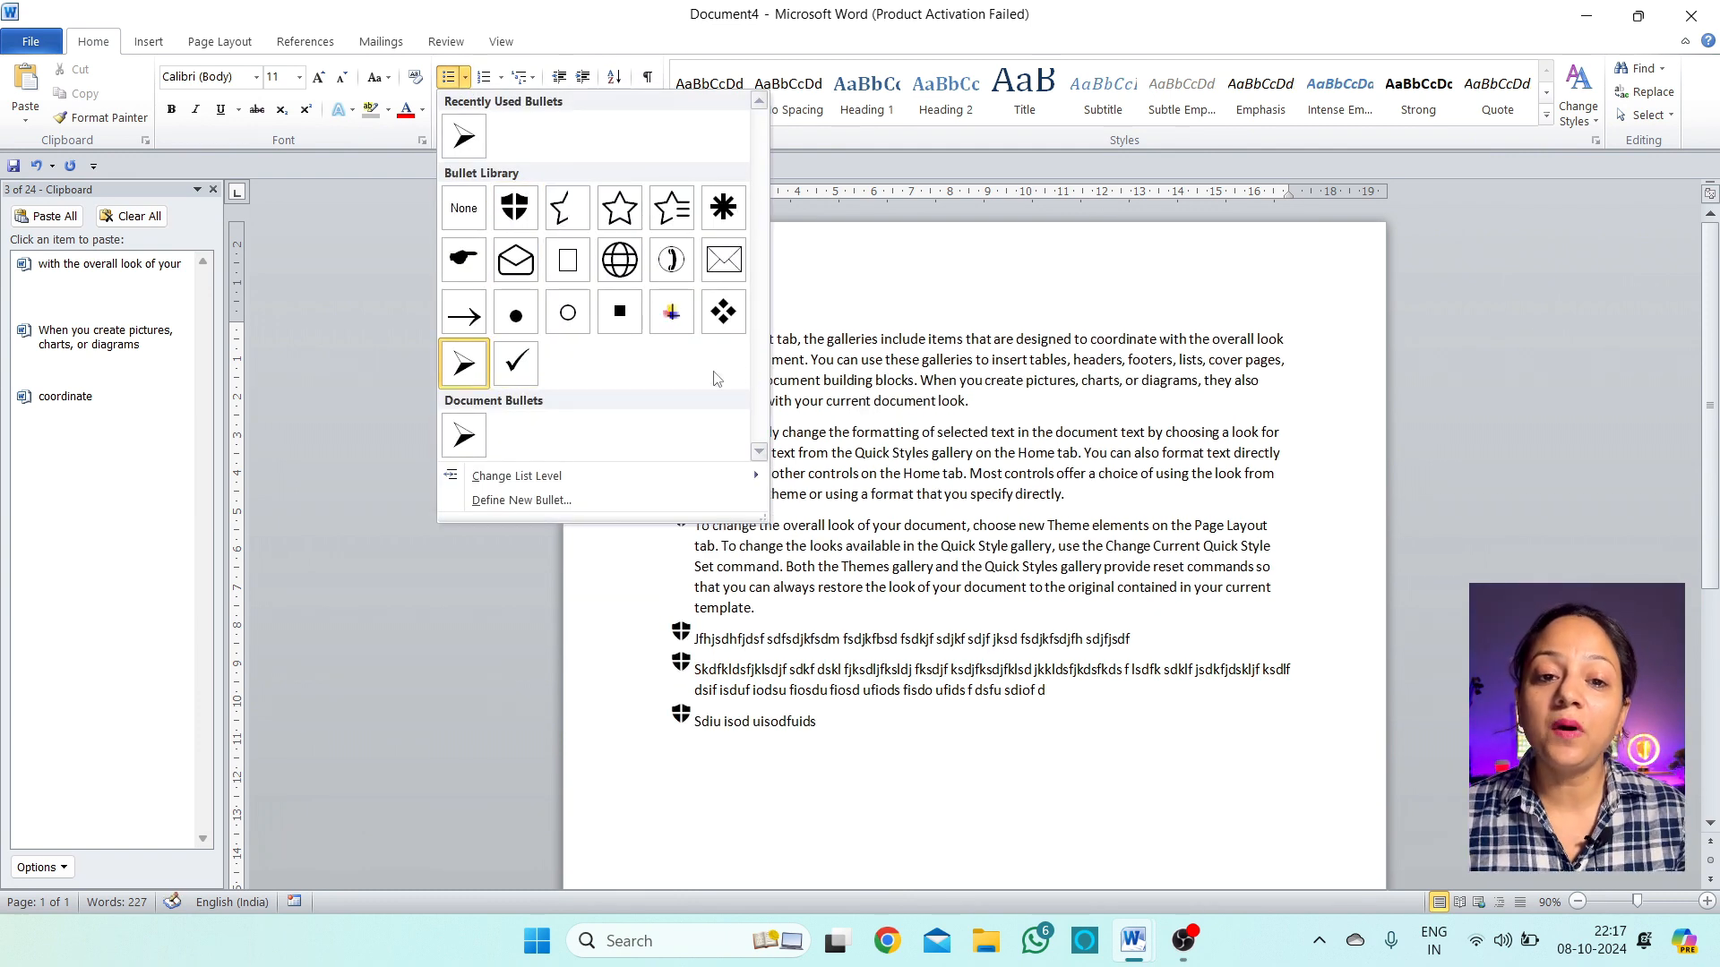
{"action": "left_click", "coordinate": [502, 79]}
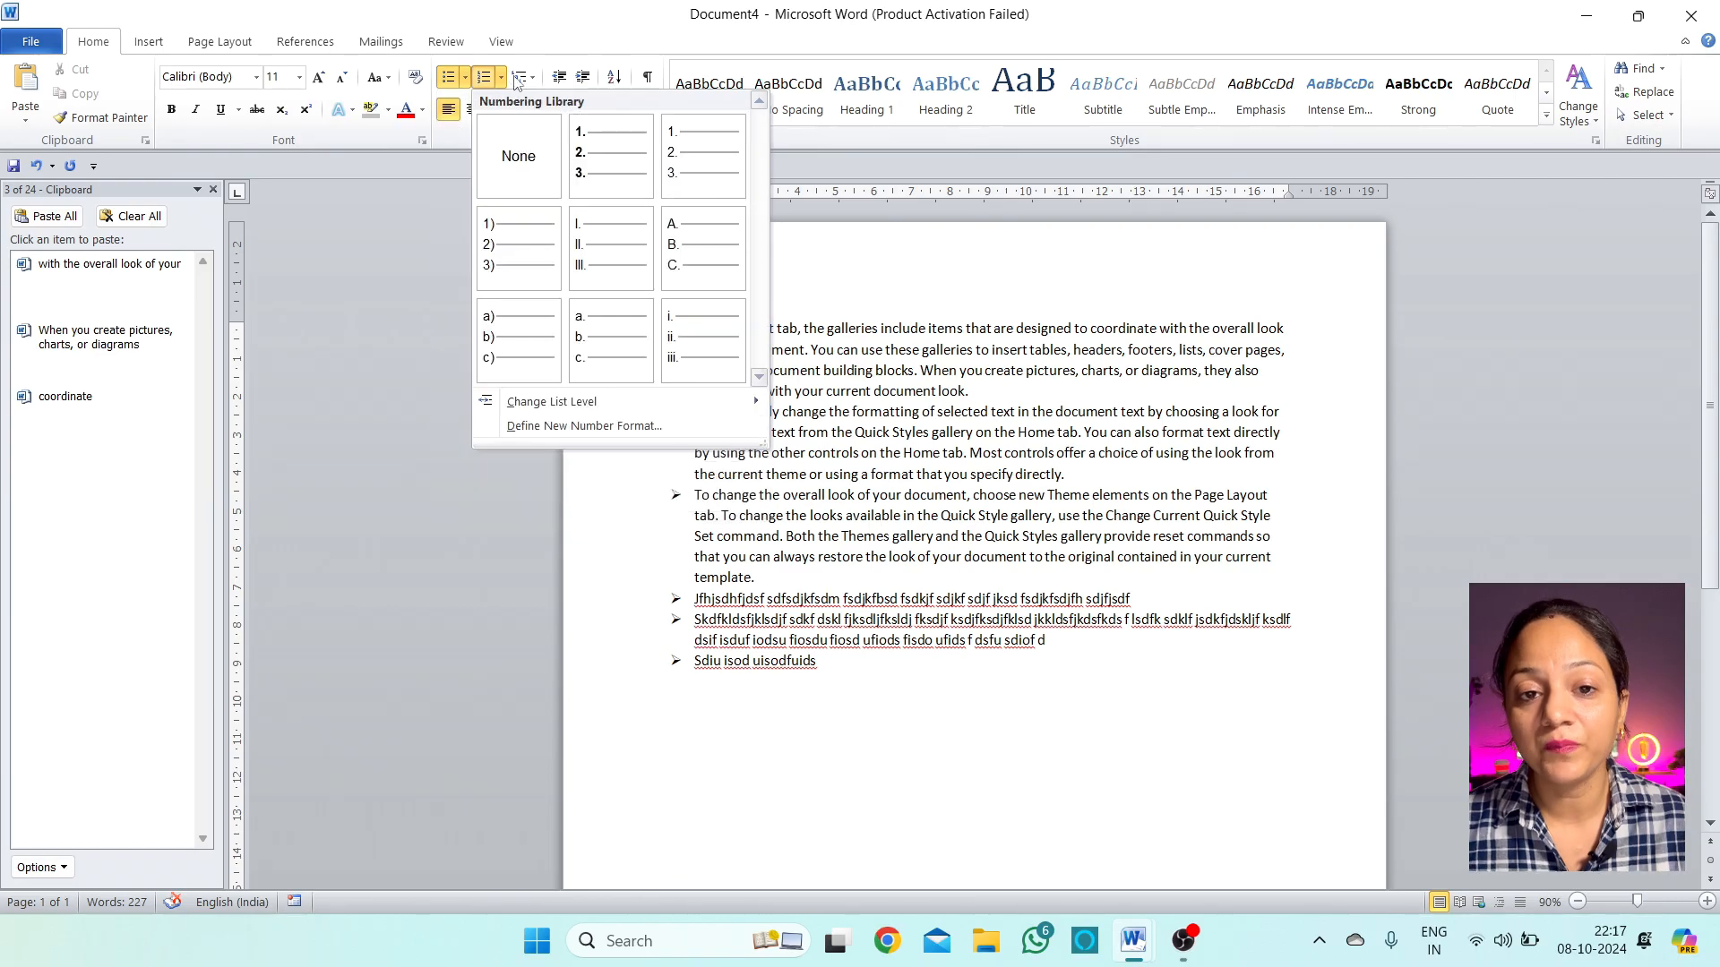
{"action": "left_click", "coordinate": [464, 78]}
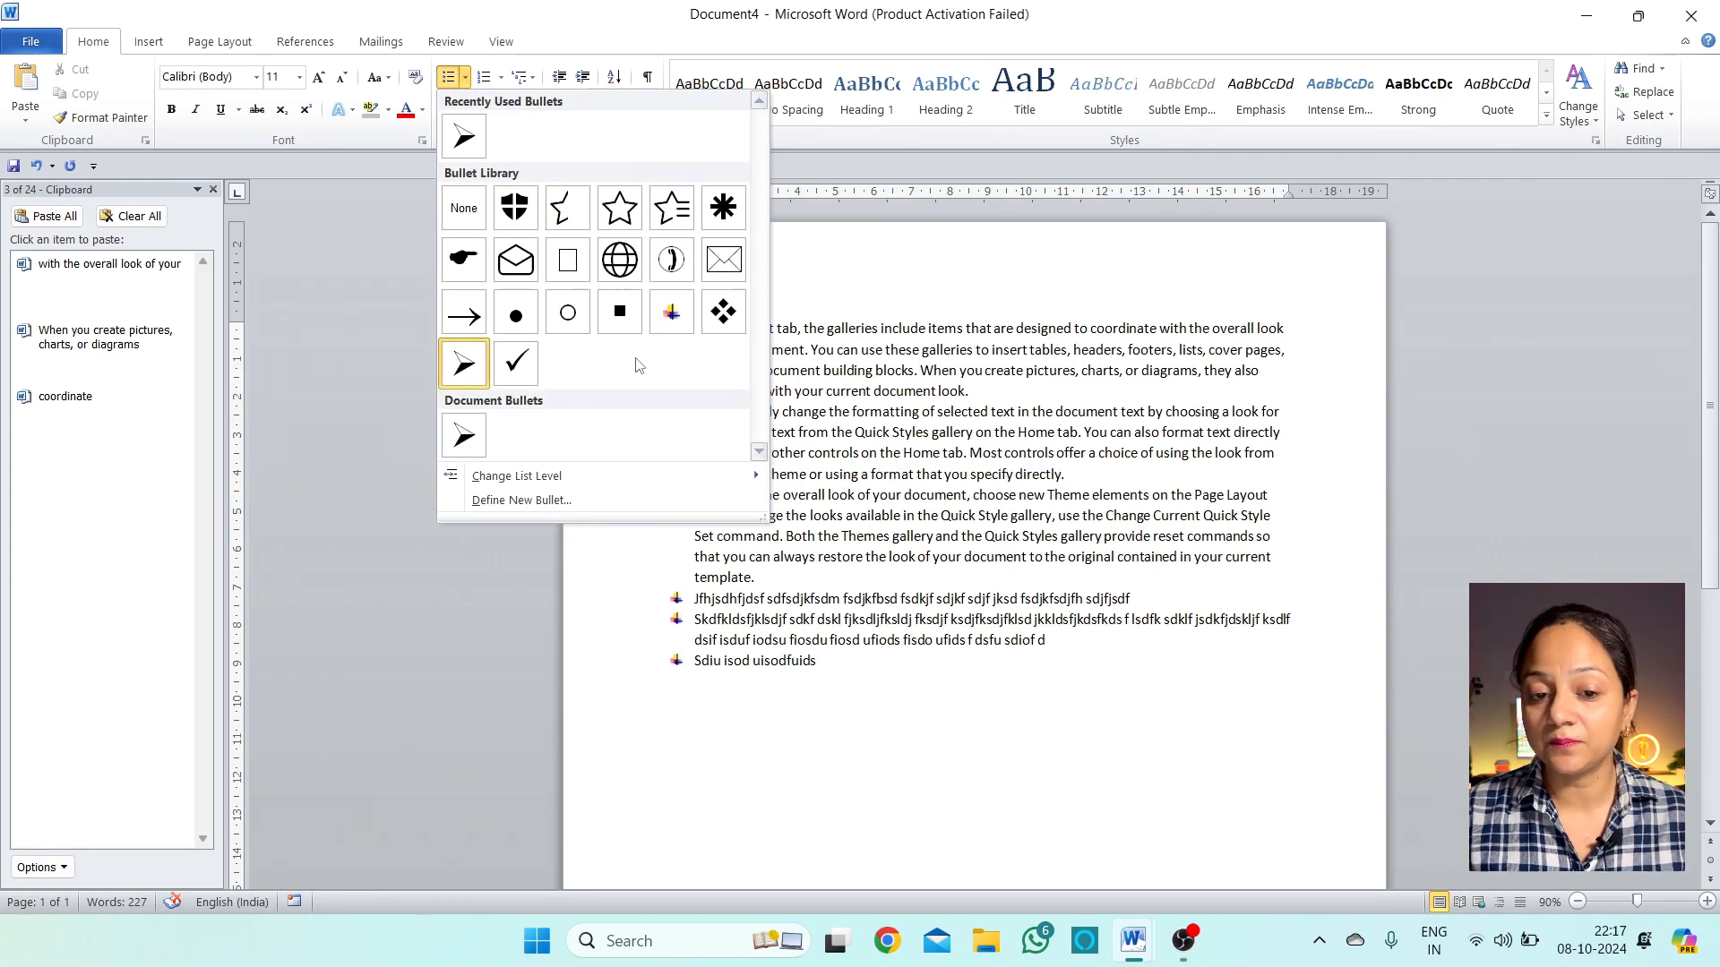
{"action": "left_click", "coordinate": [502, 78]}
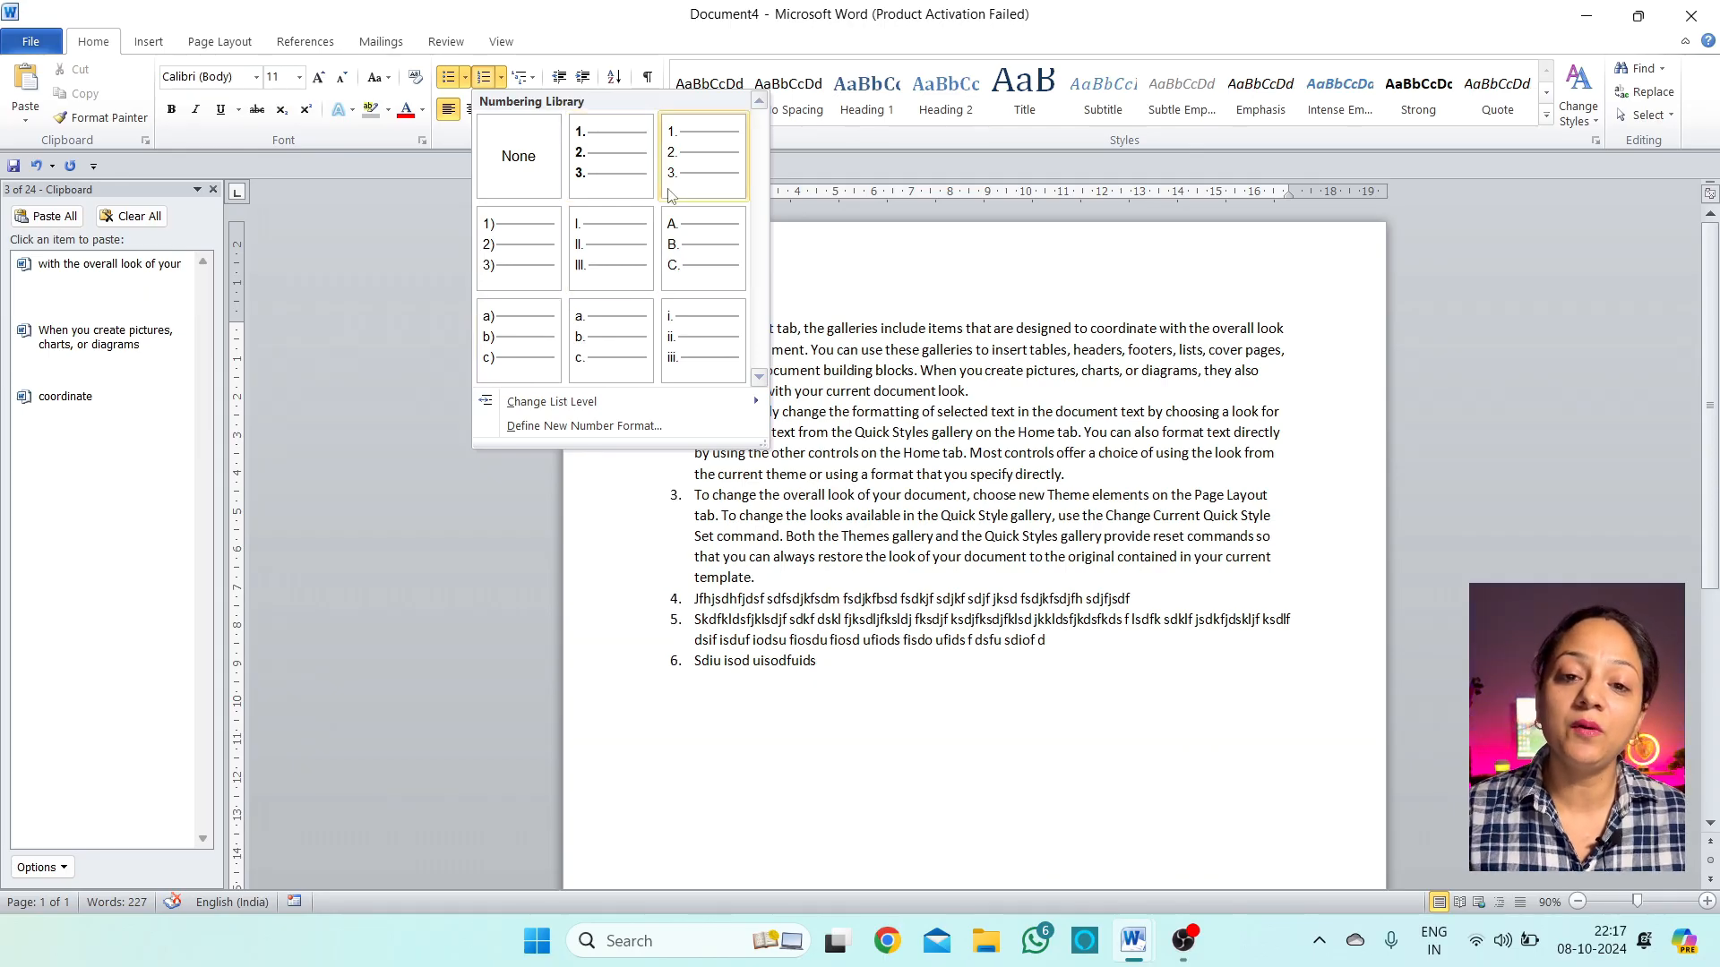
{"action": "left_click", "coordinate": [701, 140]}
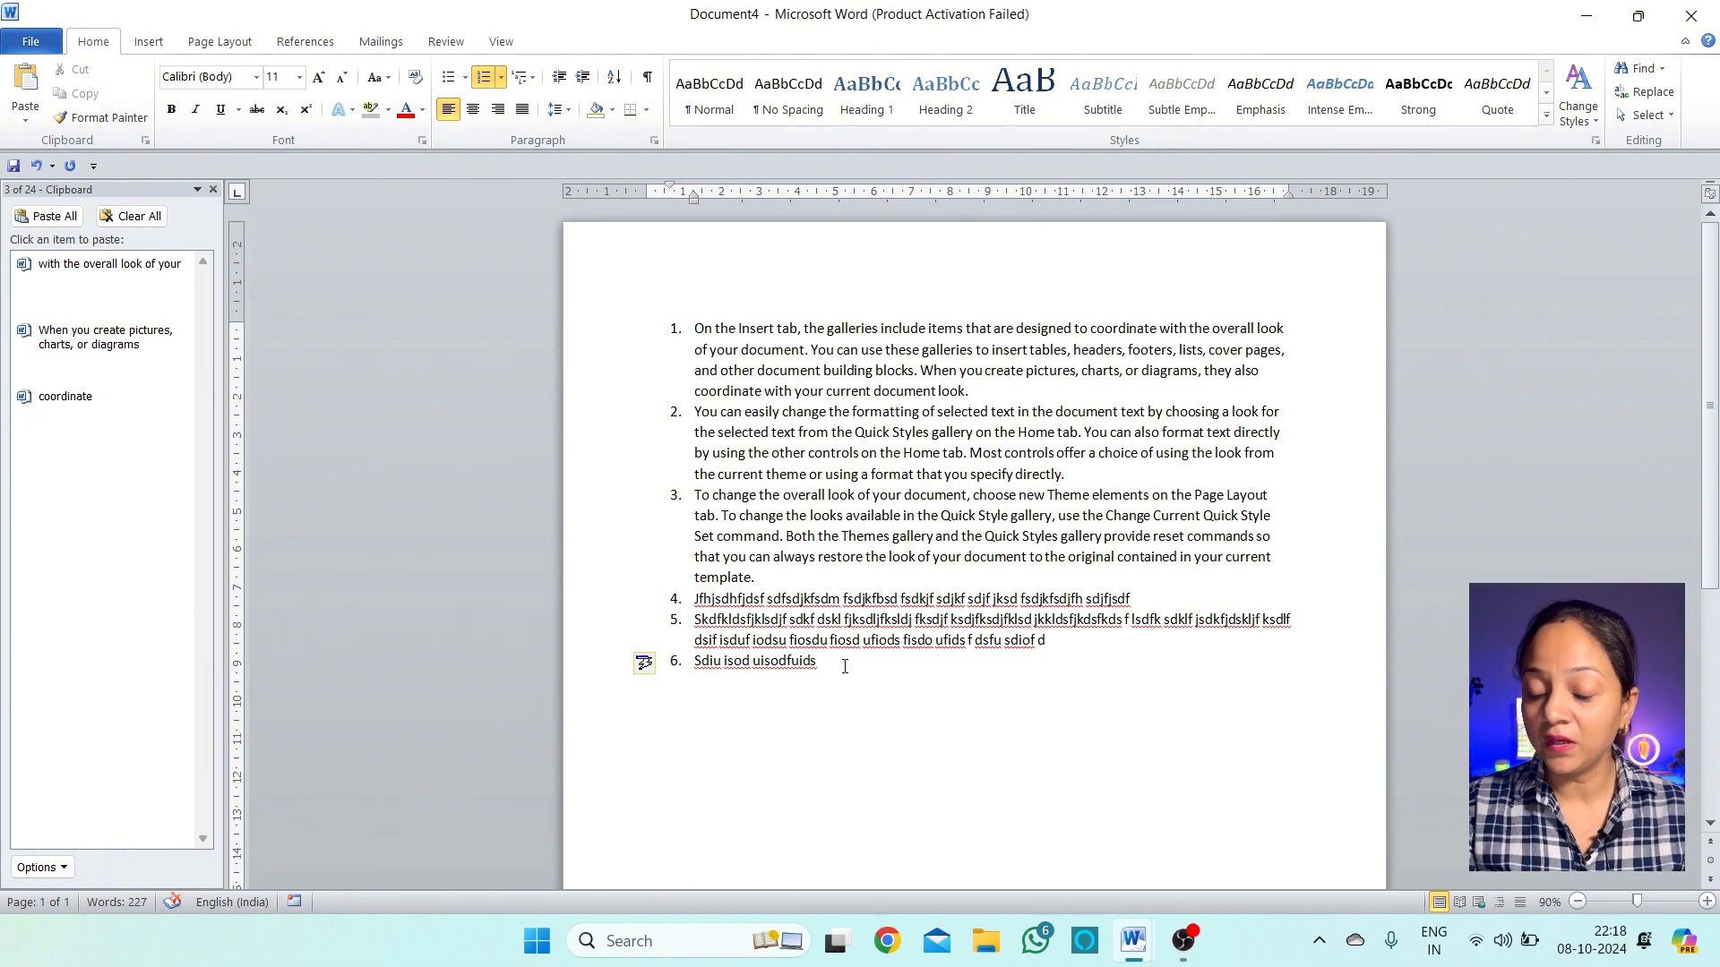
Add the seventh list item 'Khsdk sklf j', browsing the Numbering and Multilevel List galleries without choosing
{"action": "type", "text": "Khsdk sklf j"}
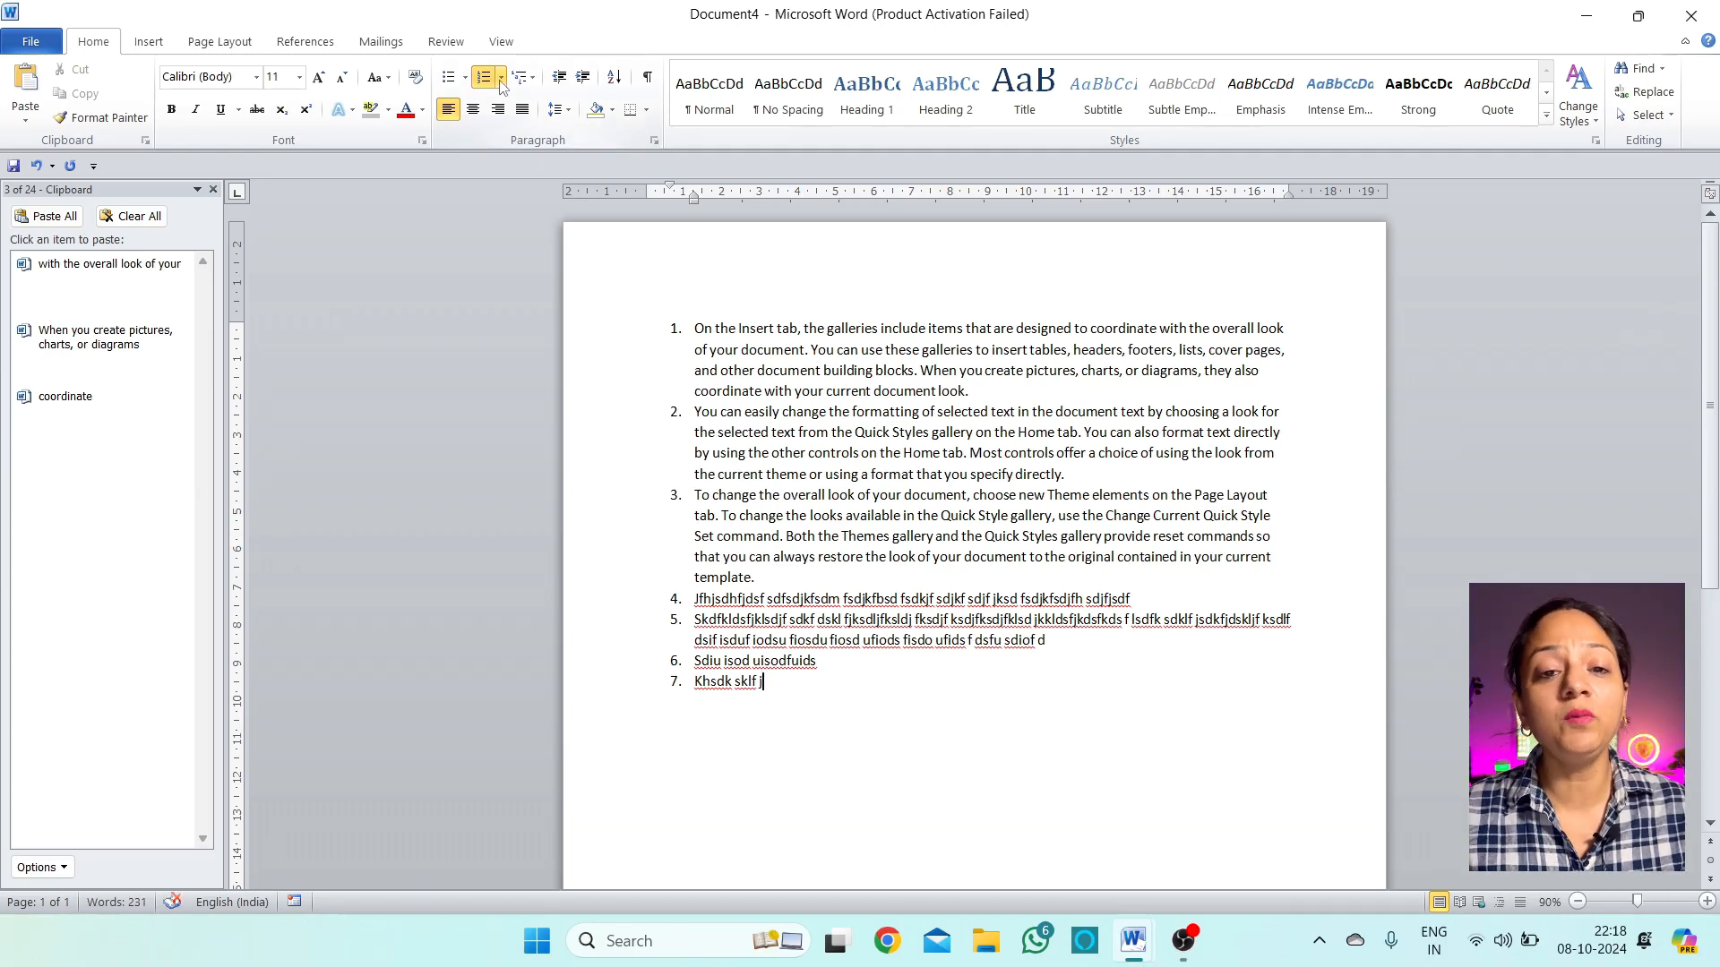
{"action": "left_click", "coordinate": [465, 79]}
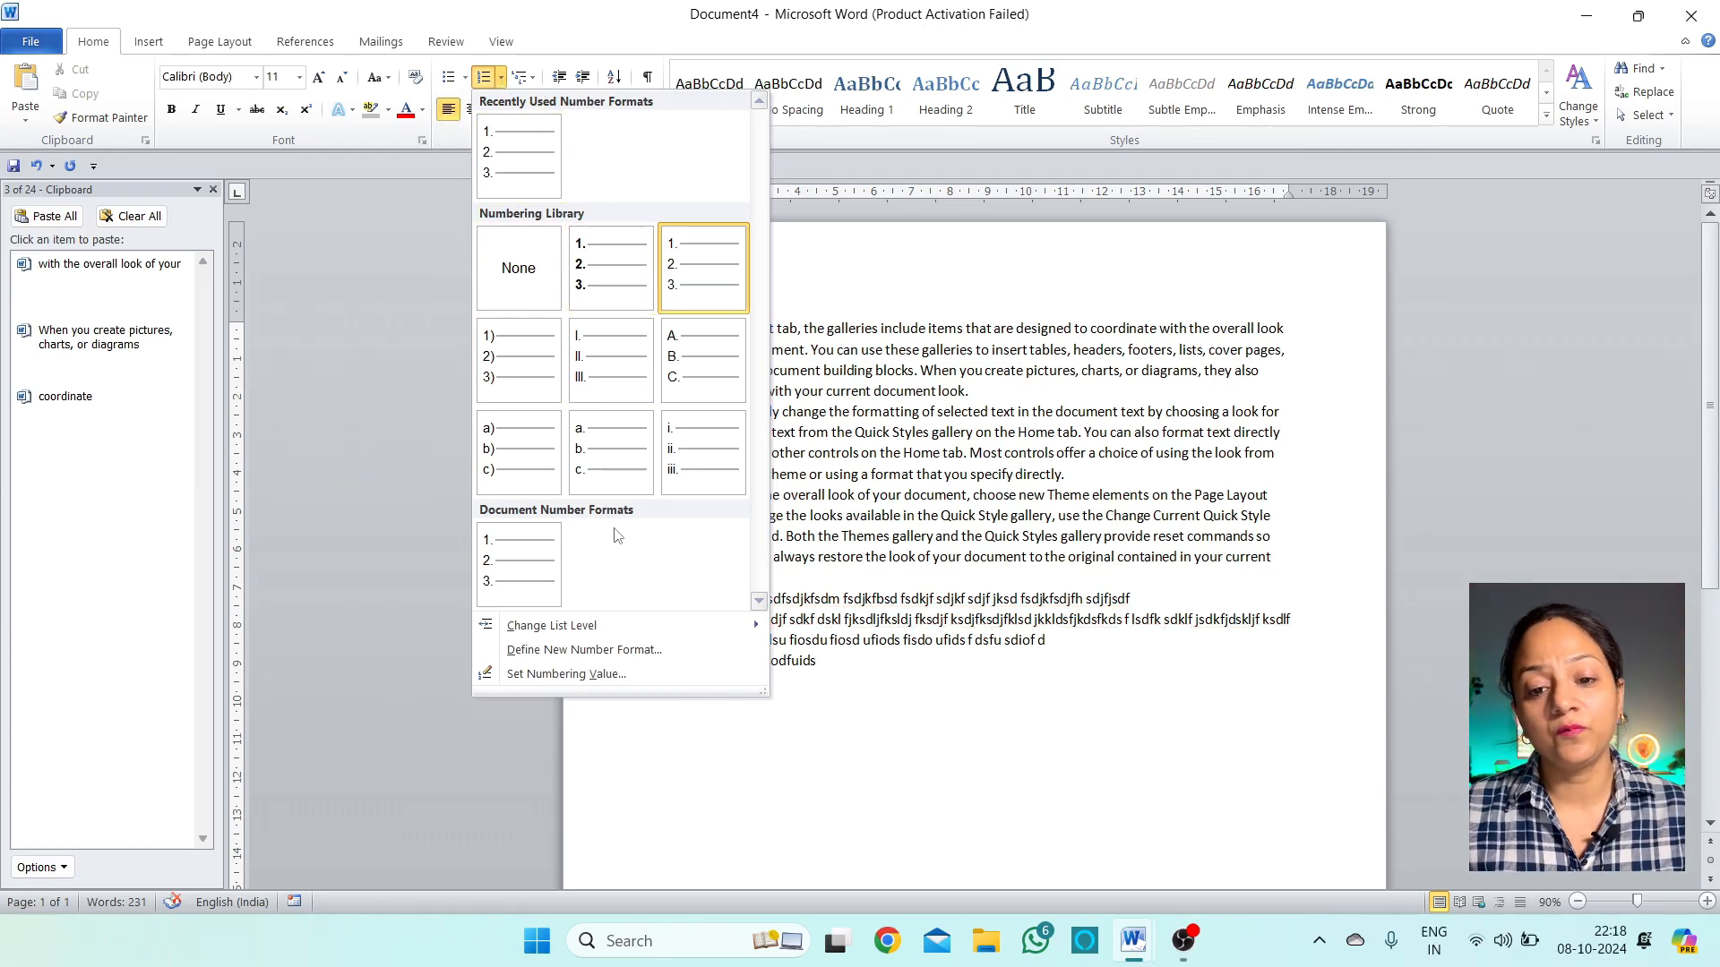
{"action": "left_click", "coordinate": [934, 753]}
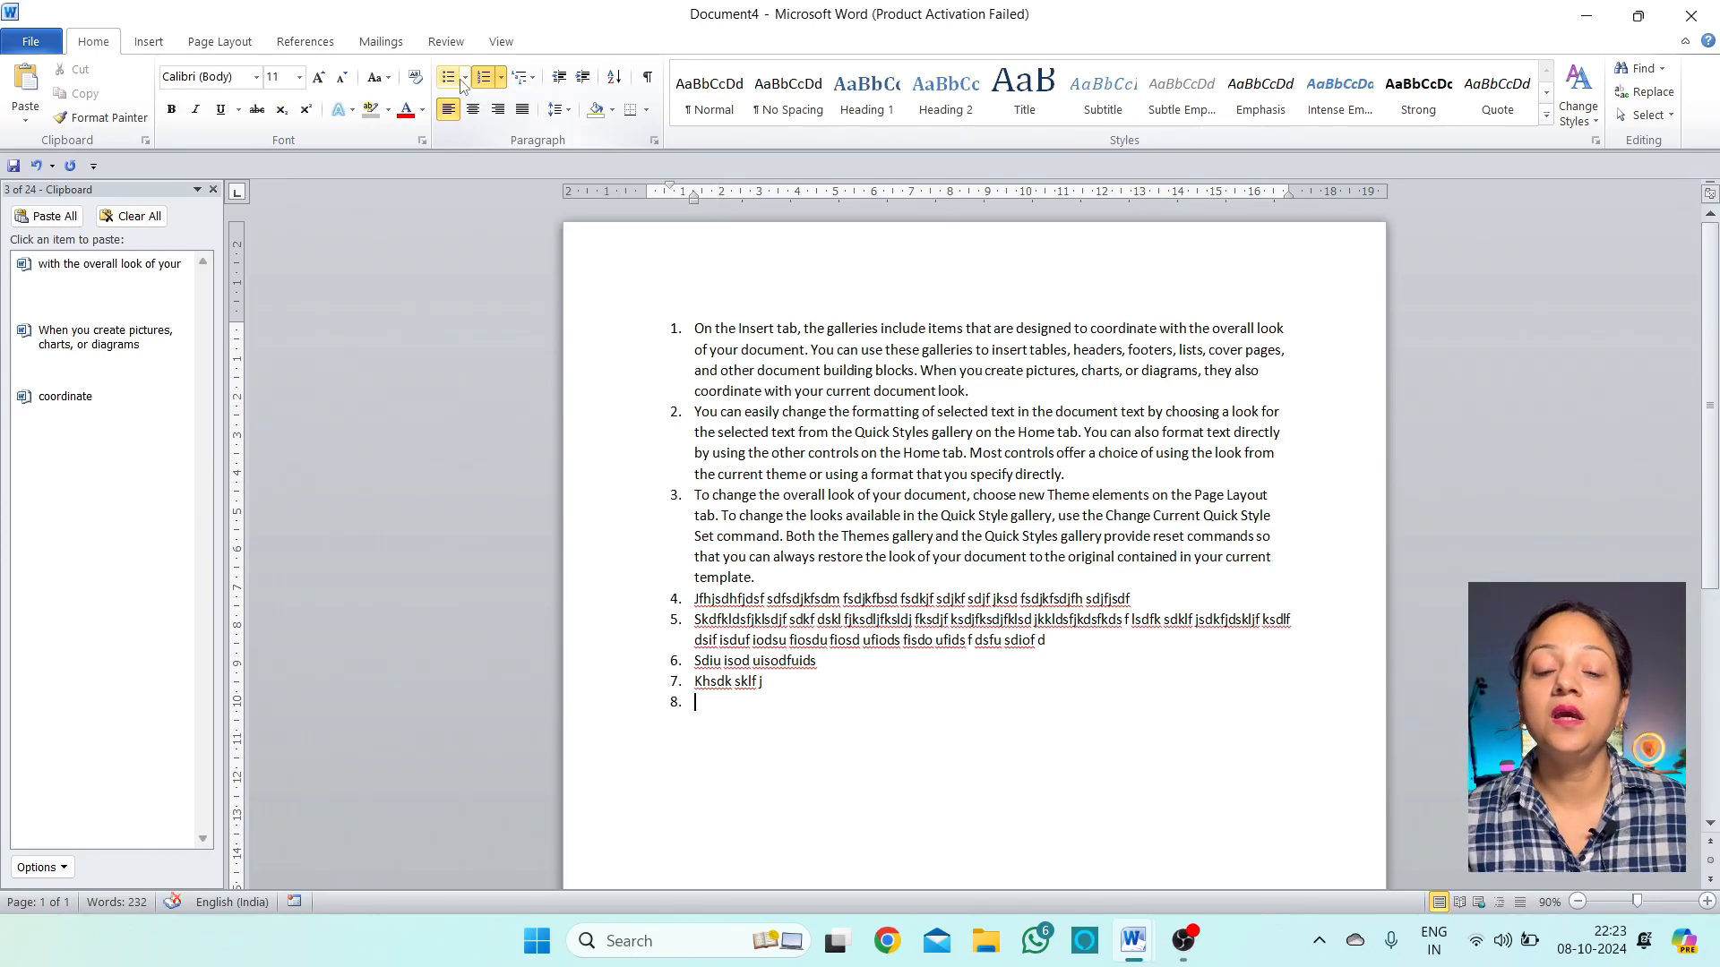
{"action": "left_click", "coordinate": [530, 79]}
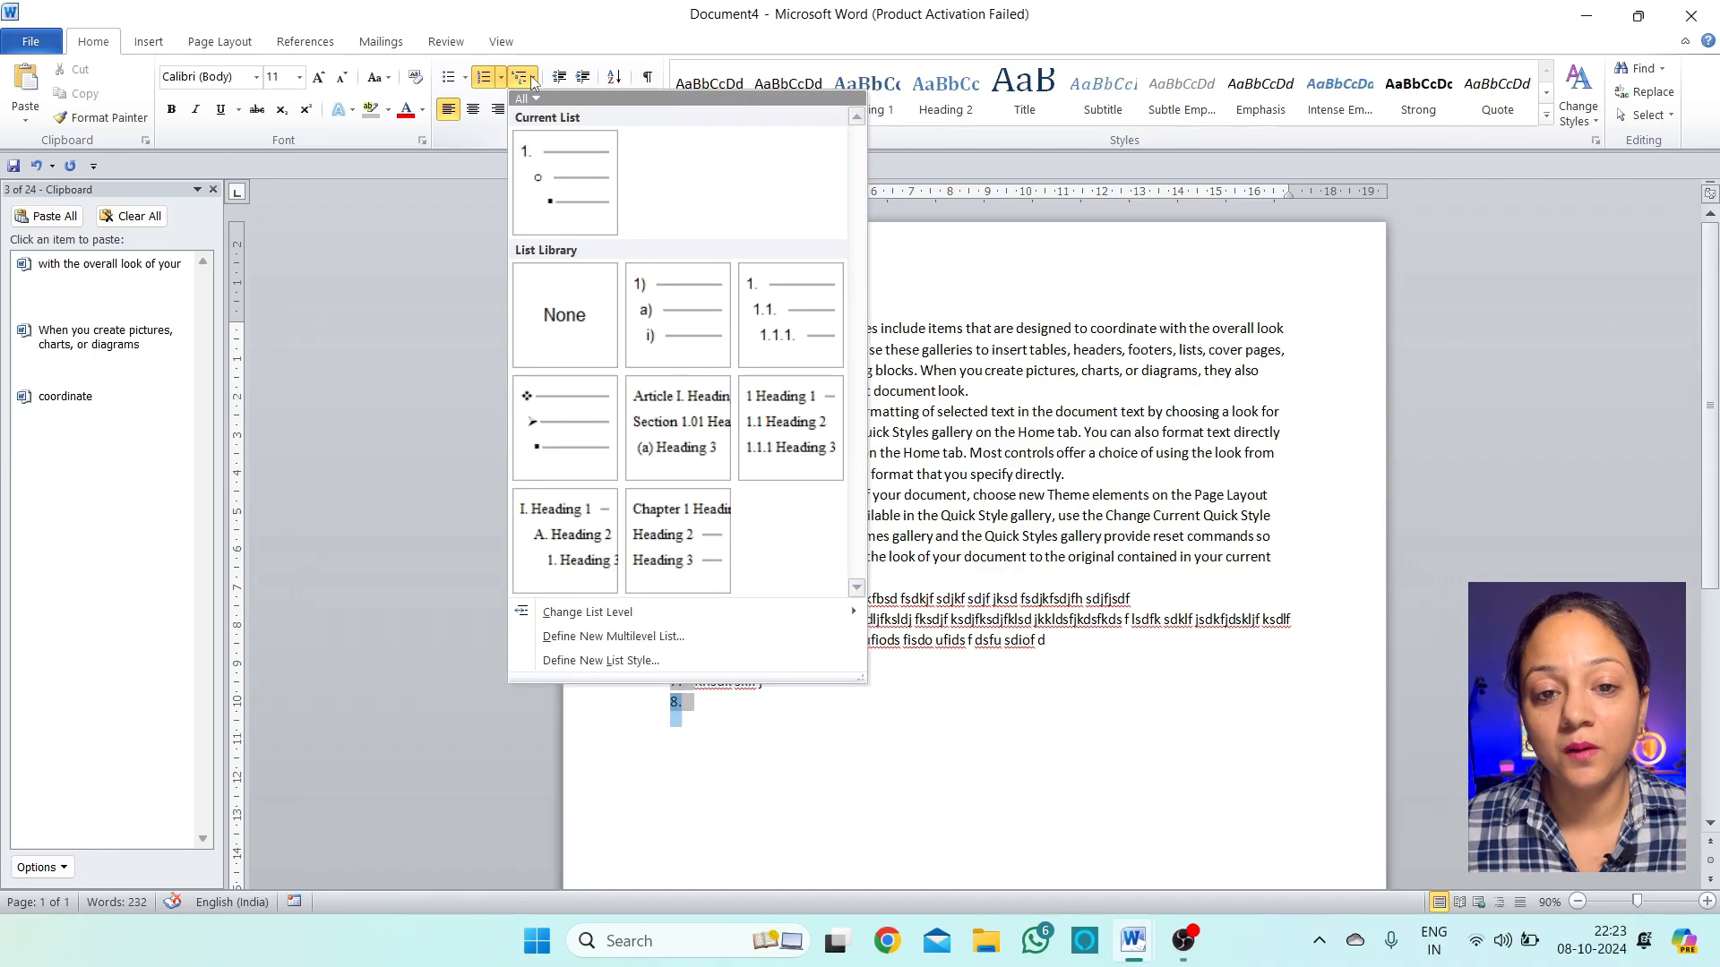
{"action": "left_click", "coordinate": [588, 35]}
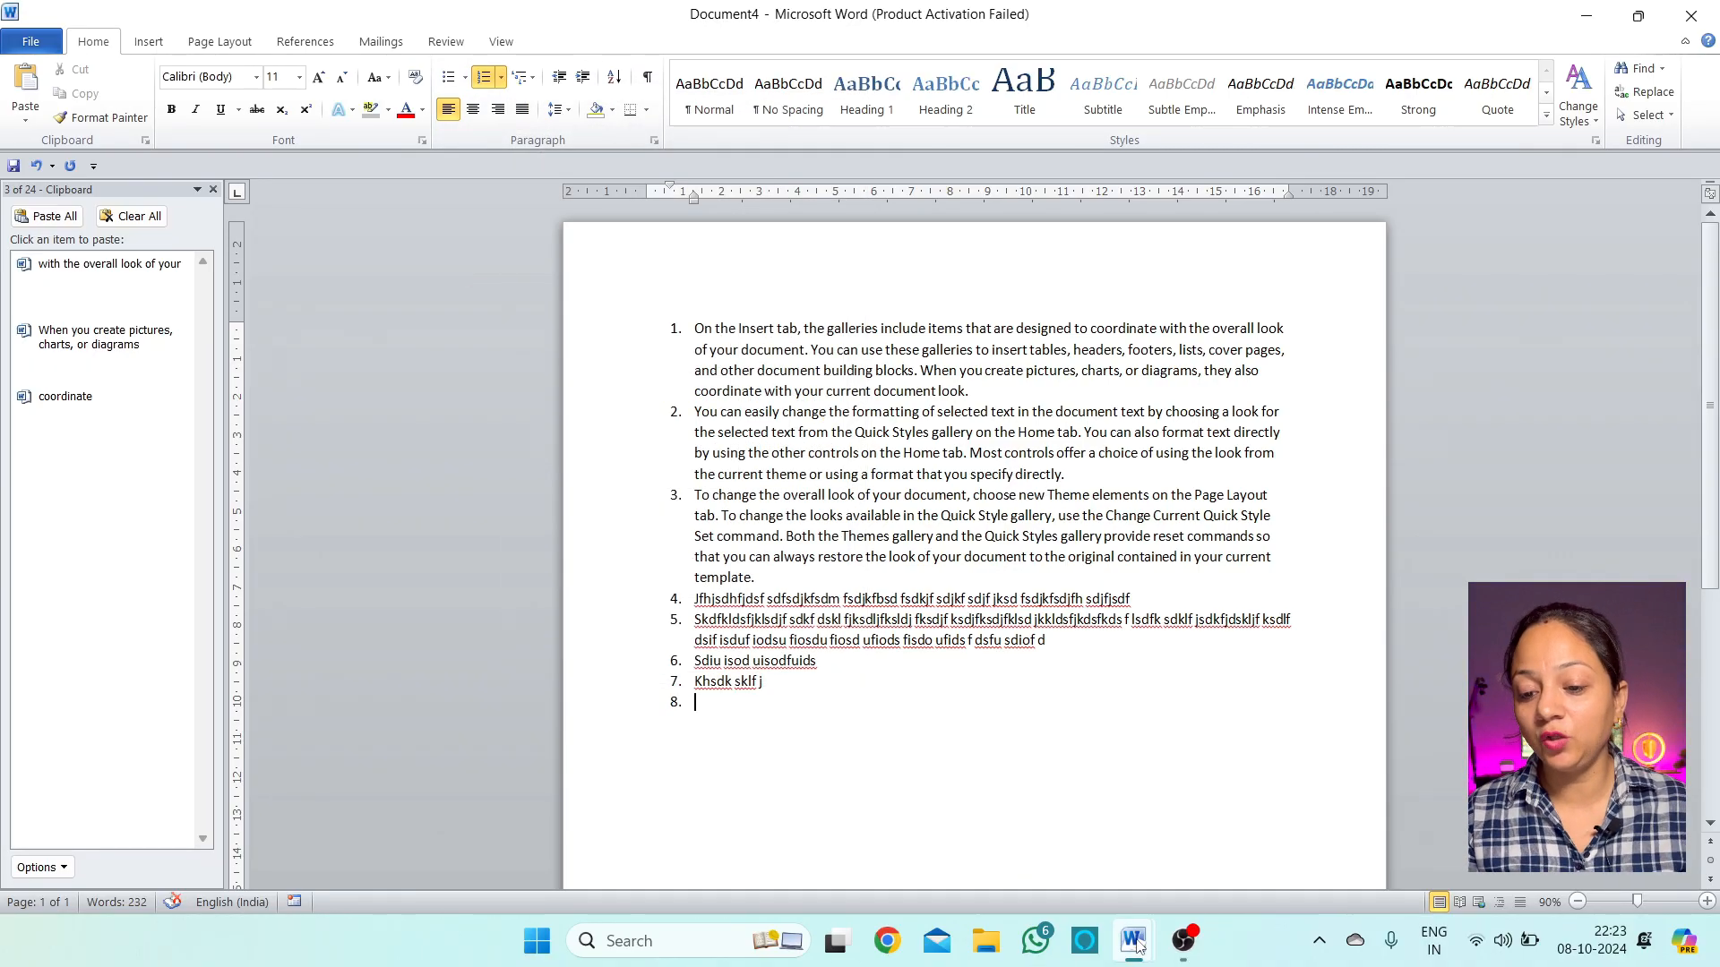
Switch to the Document1 window containing the plain School list
{"action": "mouse_move", "coordinate": [1136, 945]}
{"action": "left_click", "coordinate": [1179, 841]}
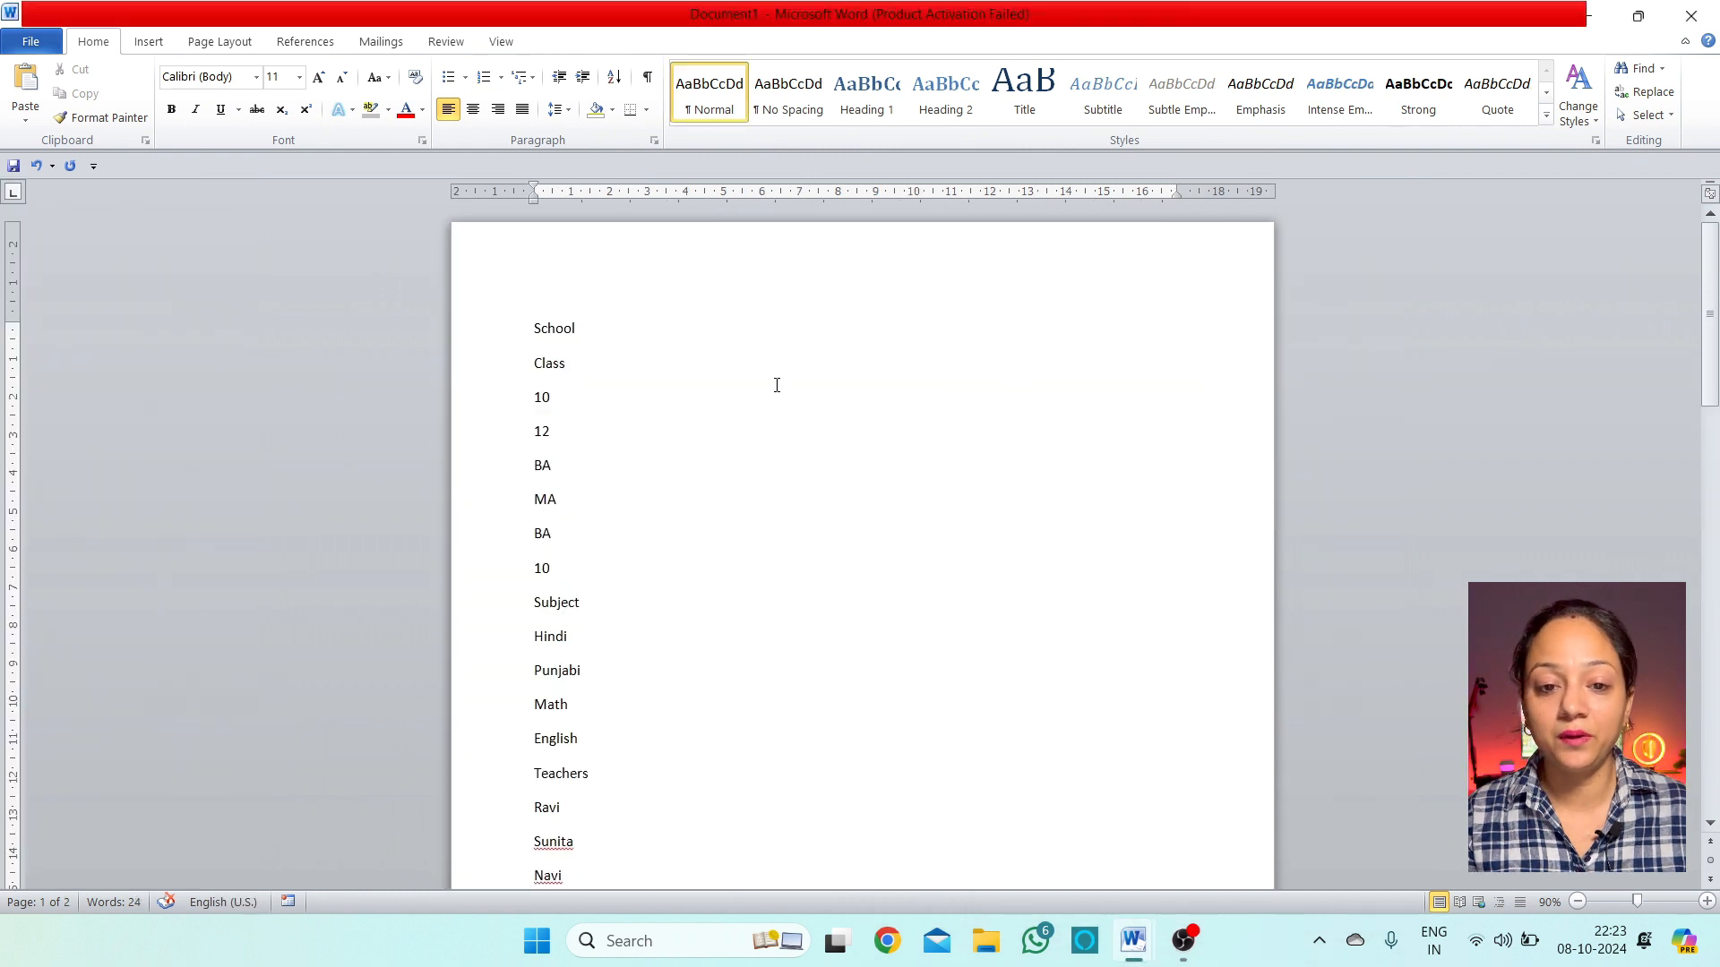
{"action": "scroll", "coordinate": [777, 385], "scroll_direction": "down", "scroll_amount": 2}
{"action": "scroll", "coordinate": [615, 453], "scroll_direction": "up", "scroll_amount": 2}
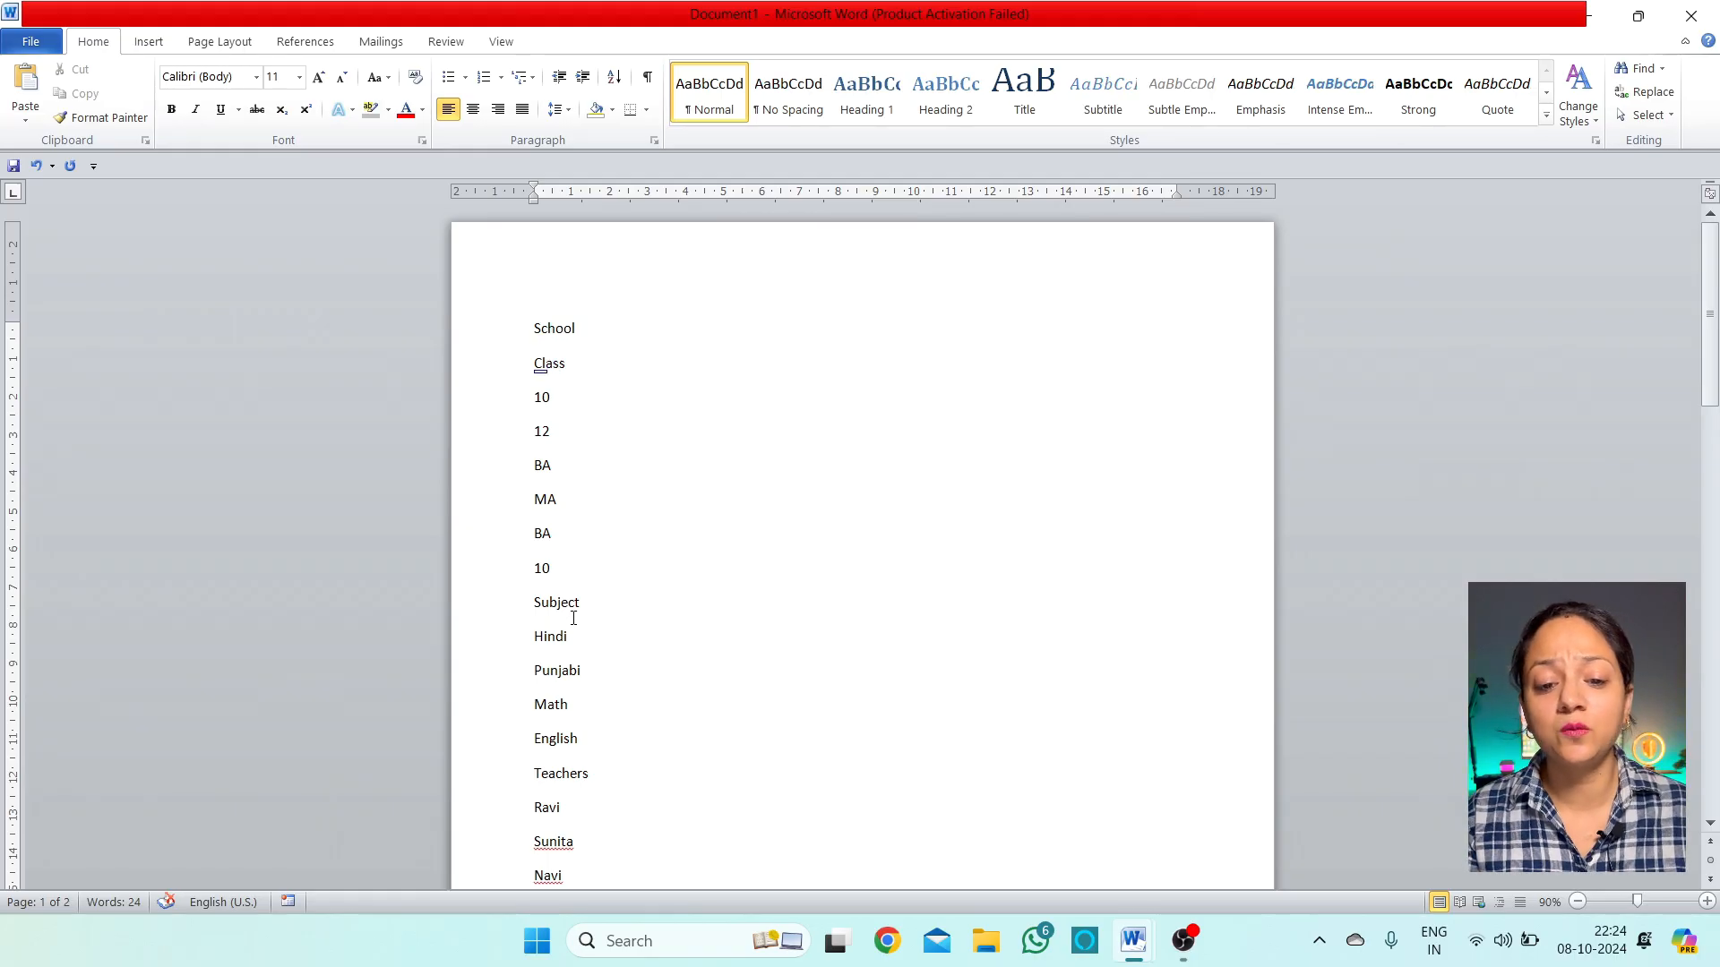
{"action": "scroll", "coordinate": [573, 609], "scroll_direction": "down", "scroll_amount": 1}
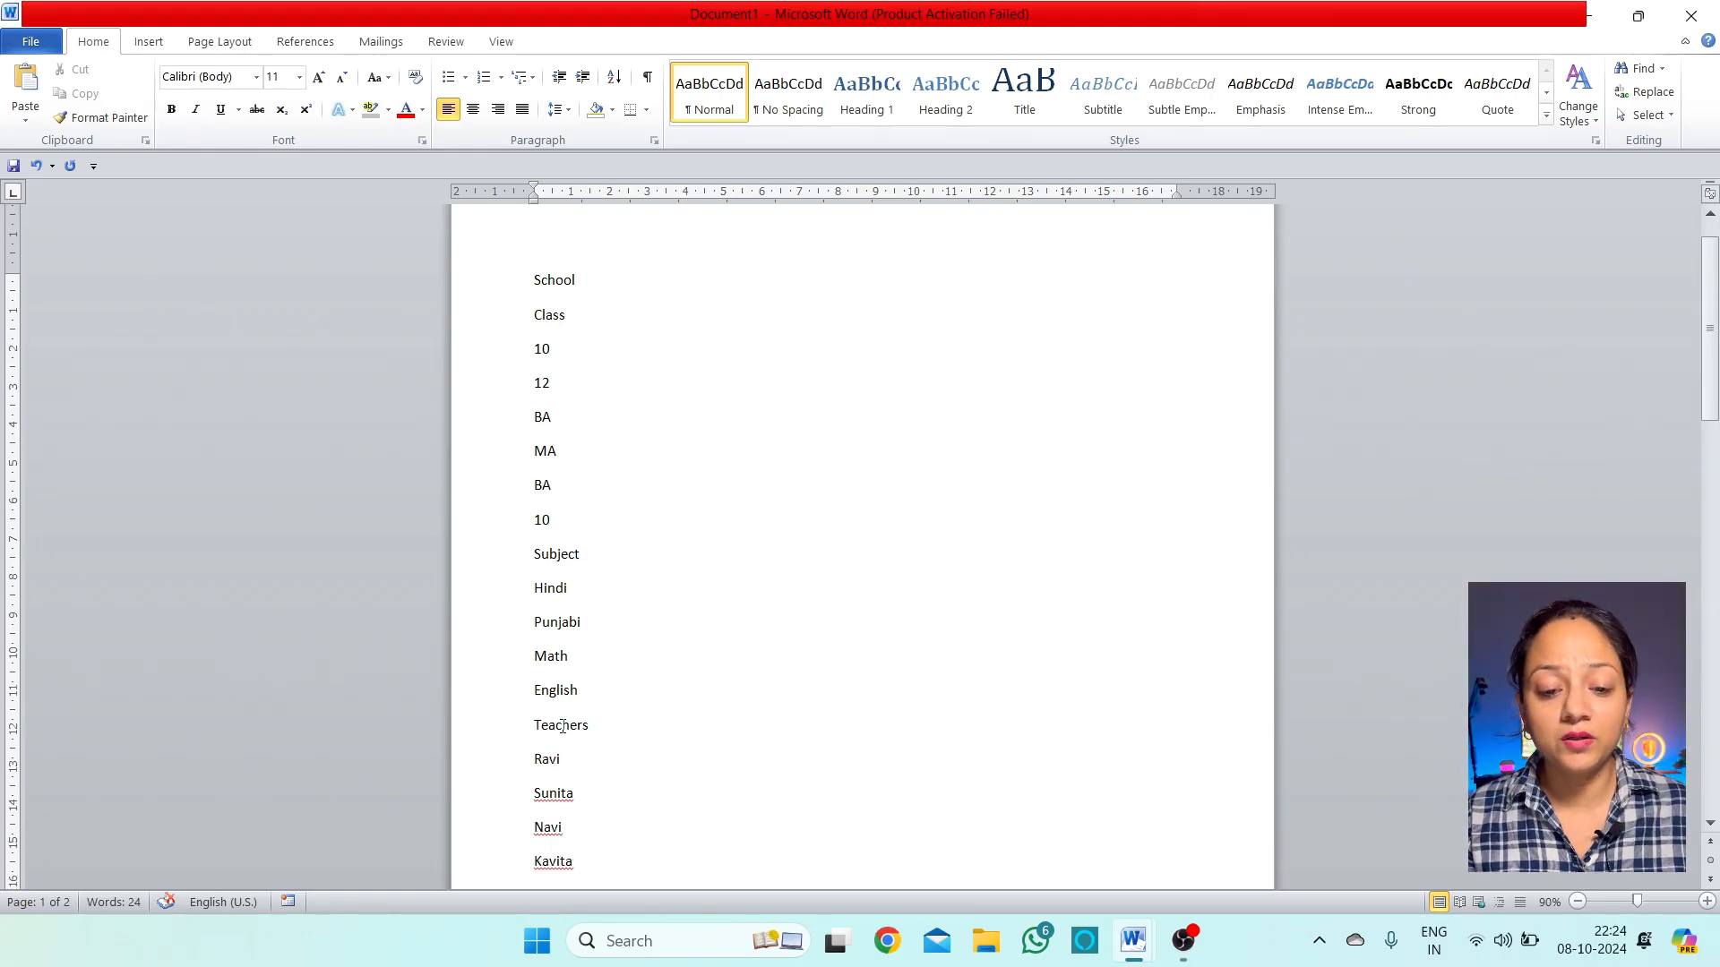
{"action": "scroll", "coordinate": [562, 727], "scroll_direction": "down", "scroll_amount": 2}
Select all the lines from School down to Sachin
{"action": "left_click", "coordinate": [583, 833]}
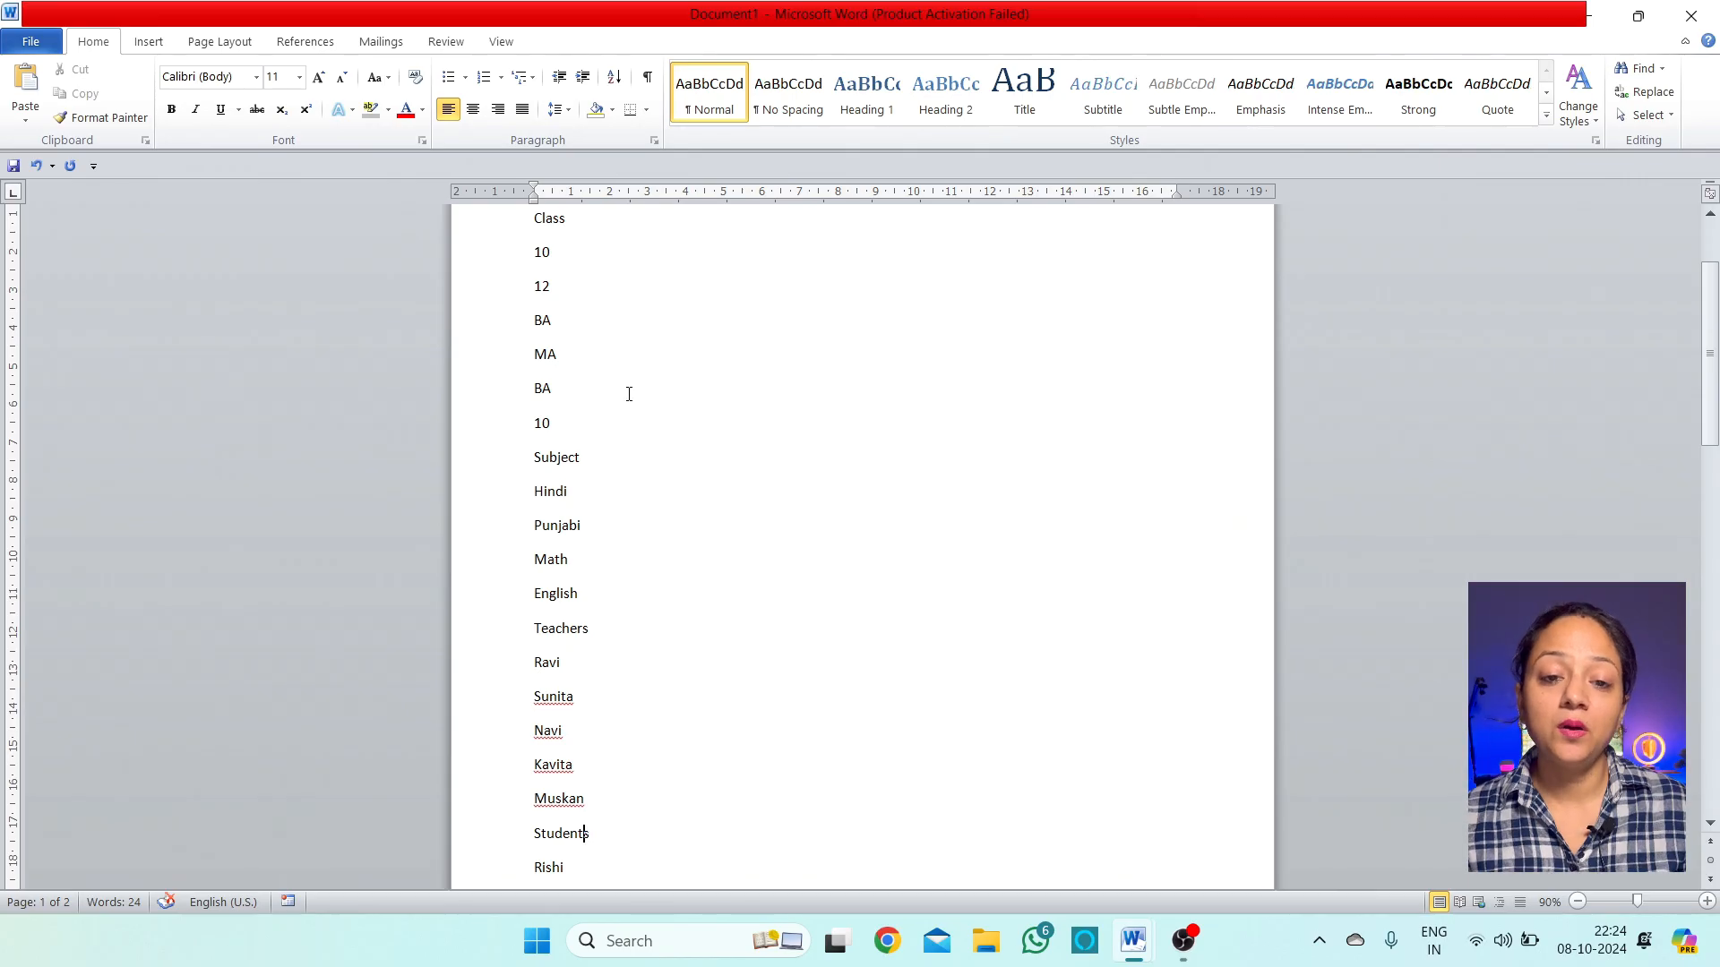
{"action": "scroll", "coordinate": [609, 385], "scroll_direction": "up", "scroll_amount": 3}
{"action": "left_click_drag", "start_coordinate": [532, 324], "coordinate": [663, 717]}
{"action": "scroll", "coordinate": [702, 641], "scroll_direction": "up", "scroll_amount": 4}
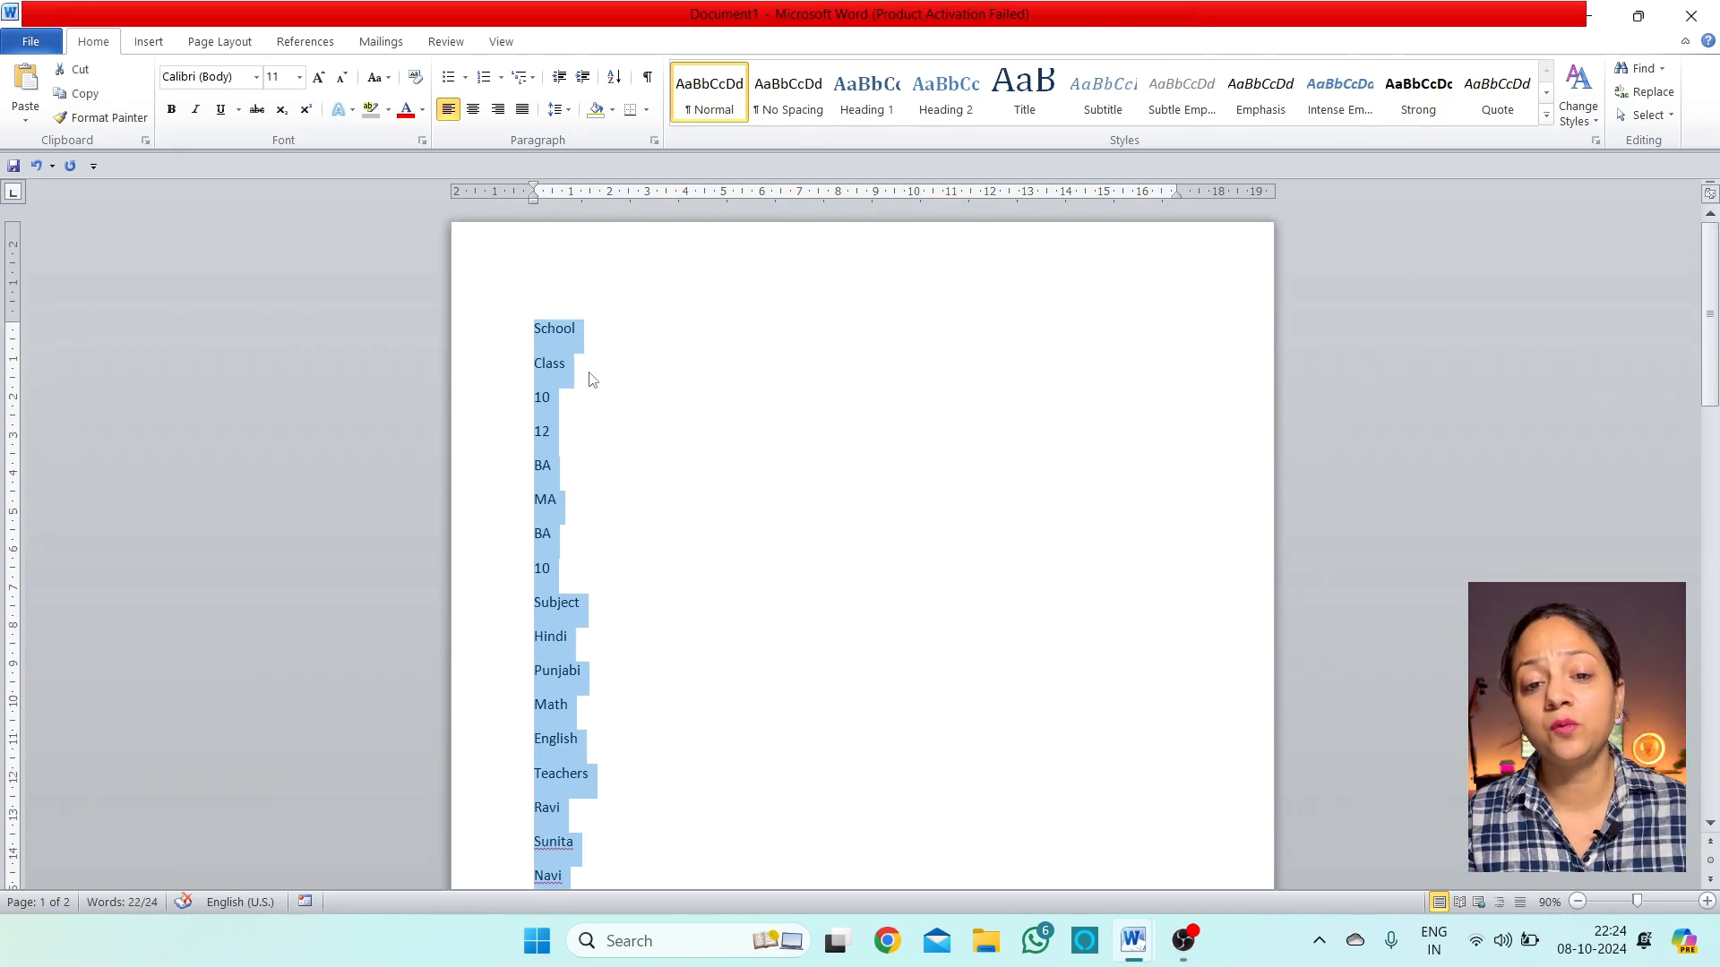
{"action": "left_click", "coordinate": [552, 364]}
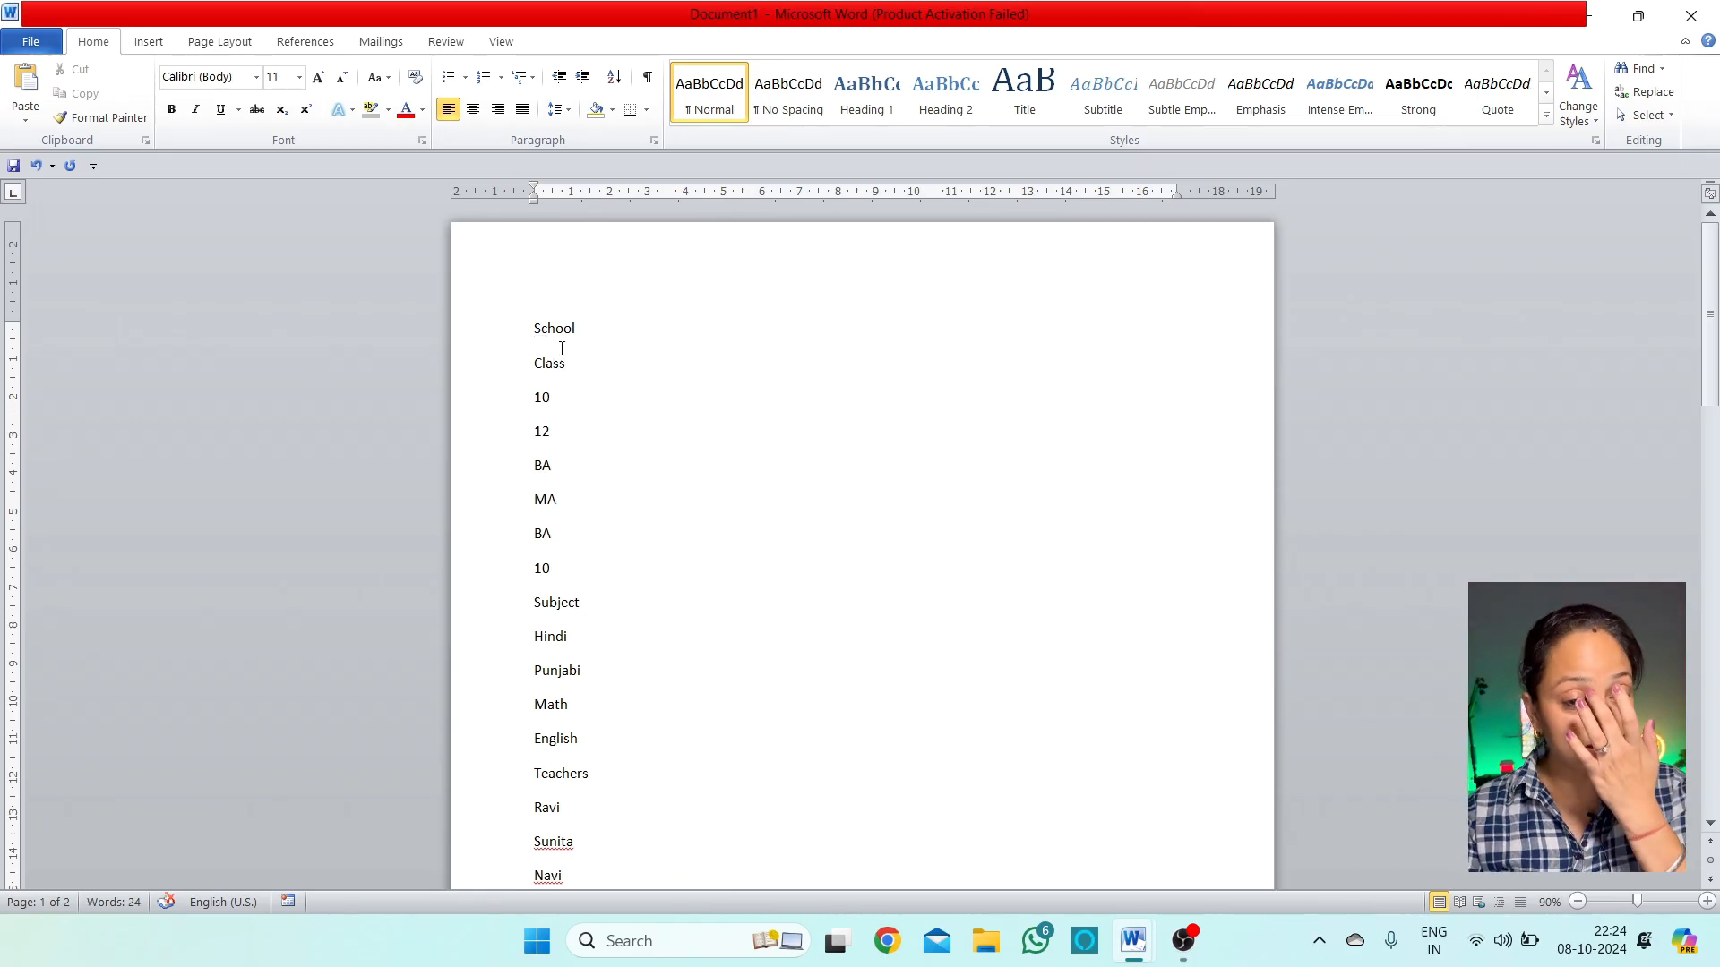
{"action": "scroll", "coordinate": [537, 324], "scroll_direction": "down", "scroll_amount": 2}
{"action": "scroll", "coordinate": [553, 376], "scroll_direction": "up", "scroll_amount": 2}
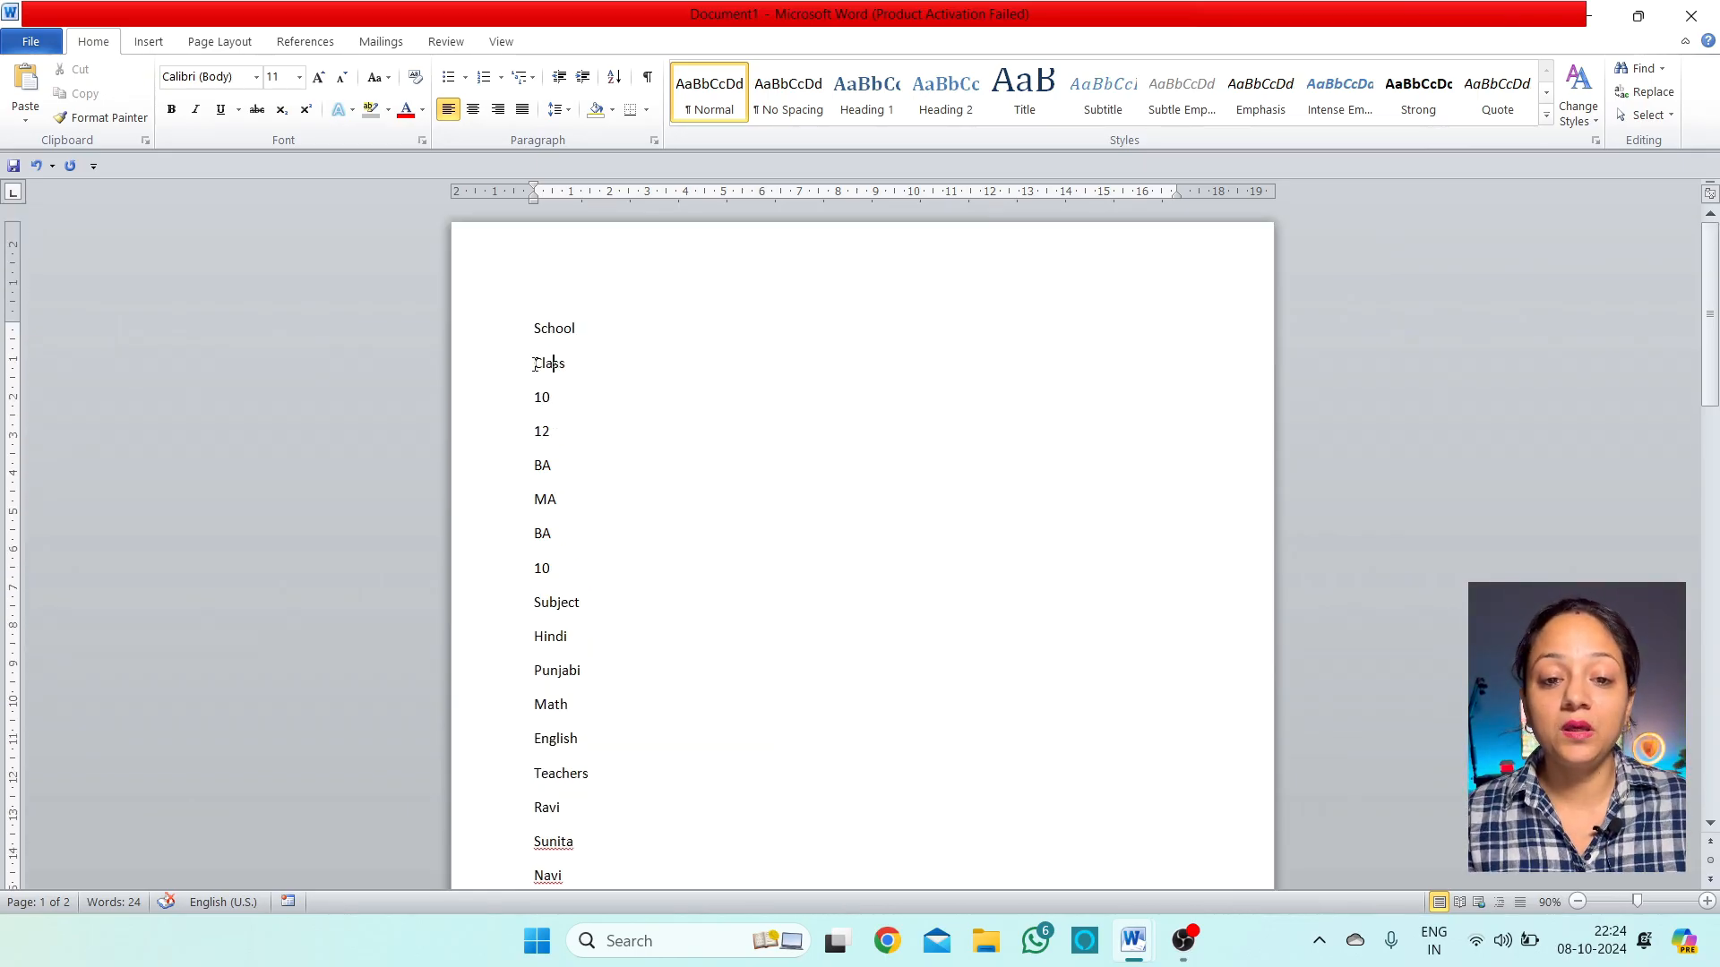
{"action": "left_click_drag", "start_coordinate": [534, 326], "coordinate": [584, 786]}
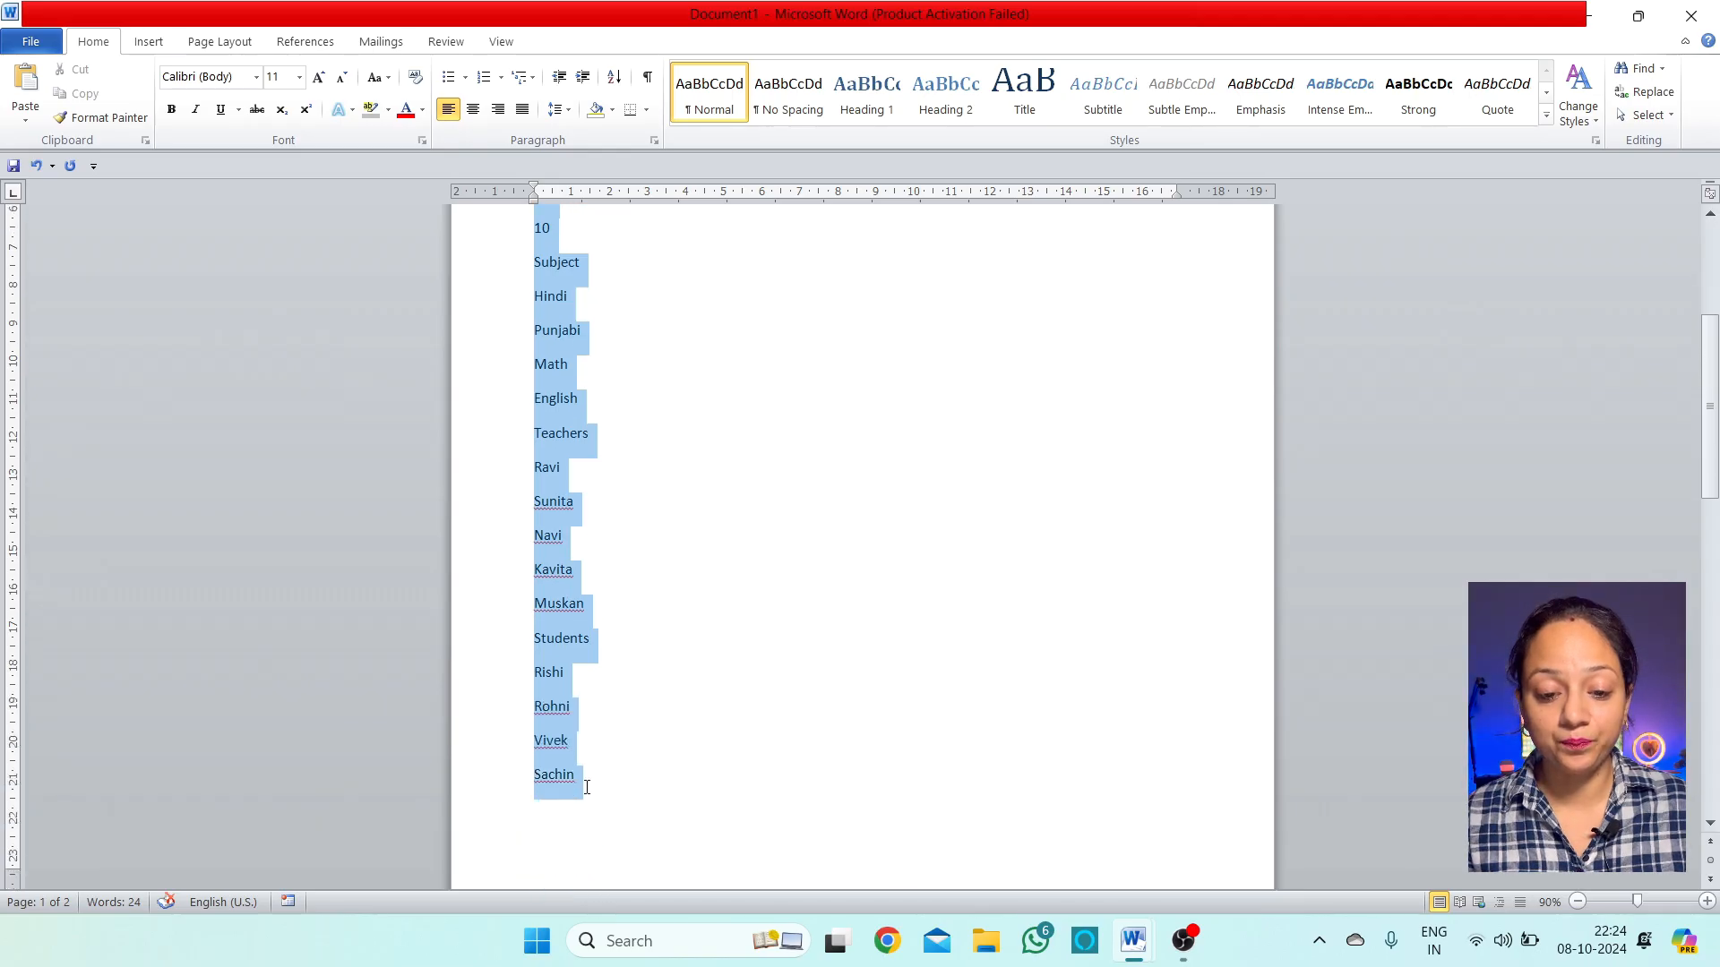
Apply the 1. a. i. multilevel numbering to the selected lines
{"action": "left_click", "coordinate": [529, 77]}
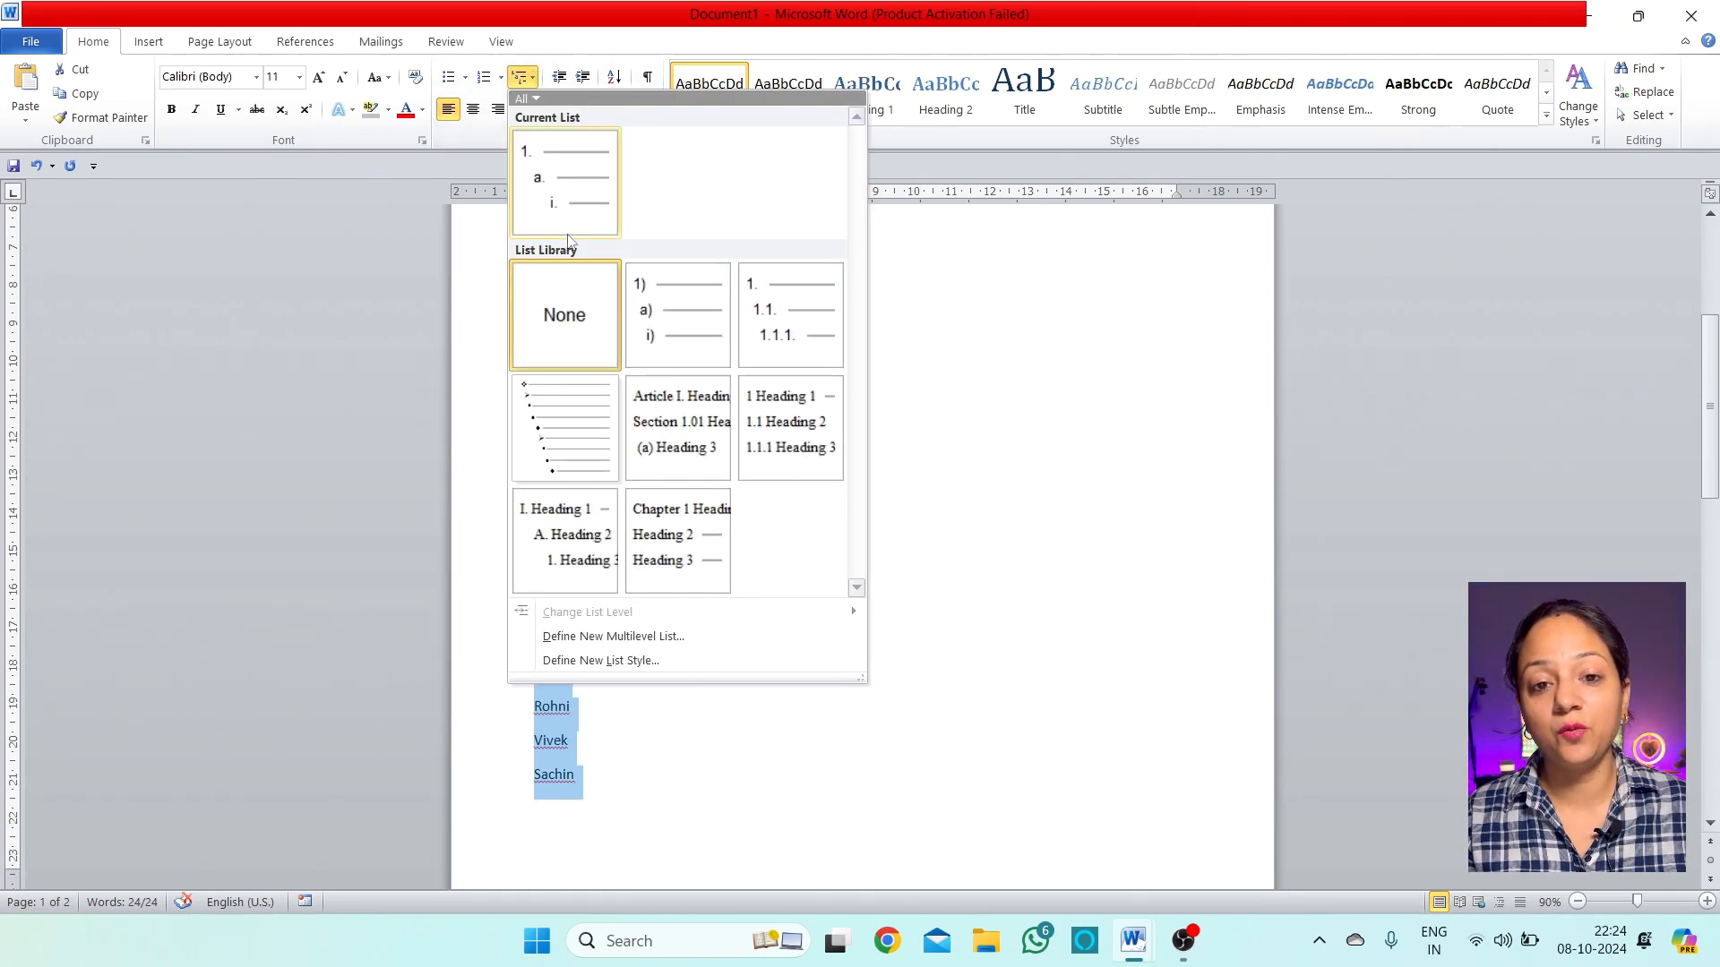
{"action": "left_click", "coordinate": [564, 183]}
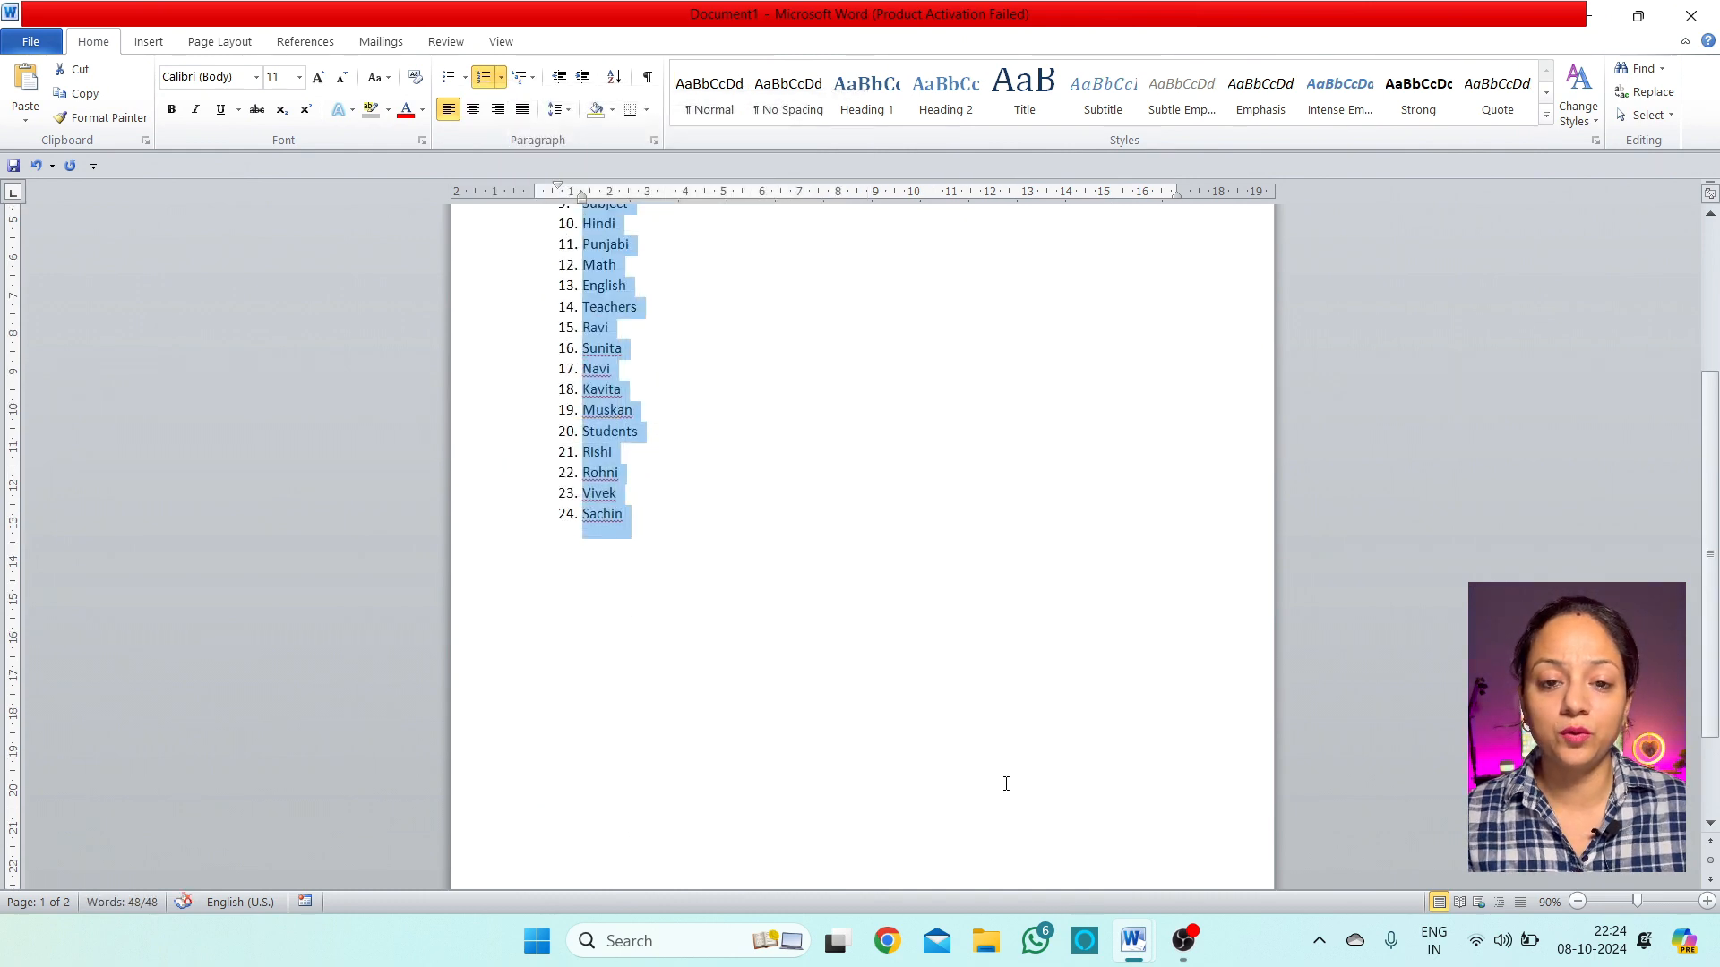
{"action": "scroll", "coordinate": [1006, 784], "scroll_direction": "up", "scroll_amount": 5}
{"action": "left_click", "coordinate": [831, 703]}
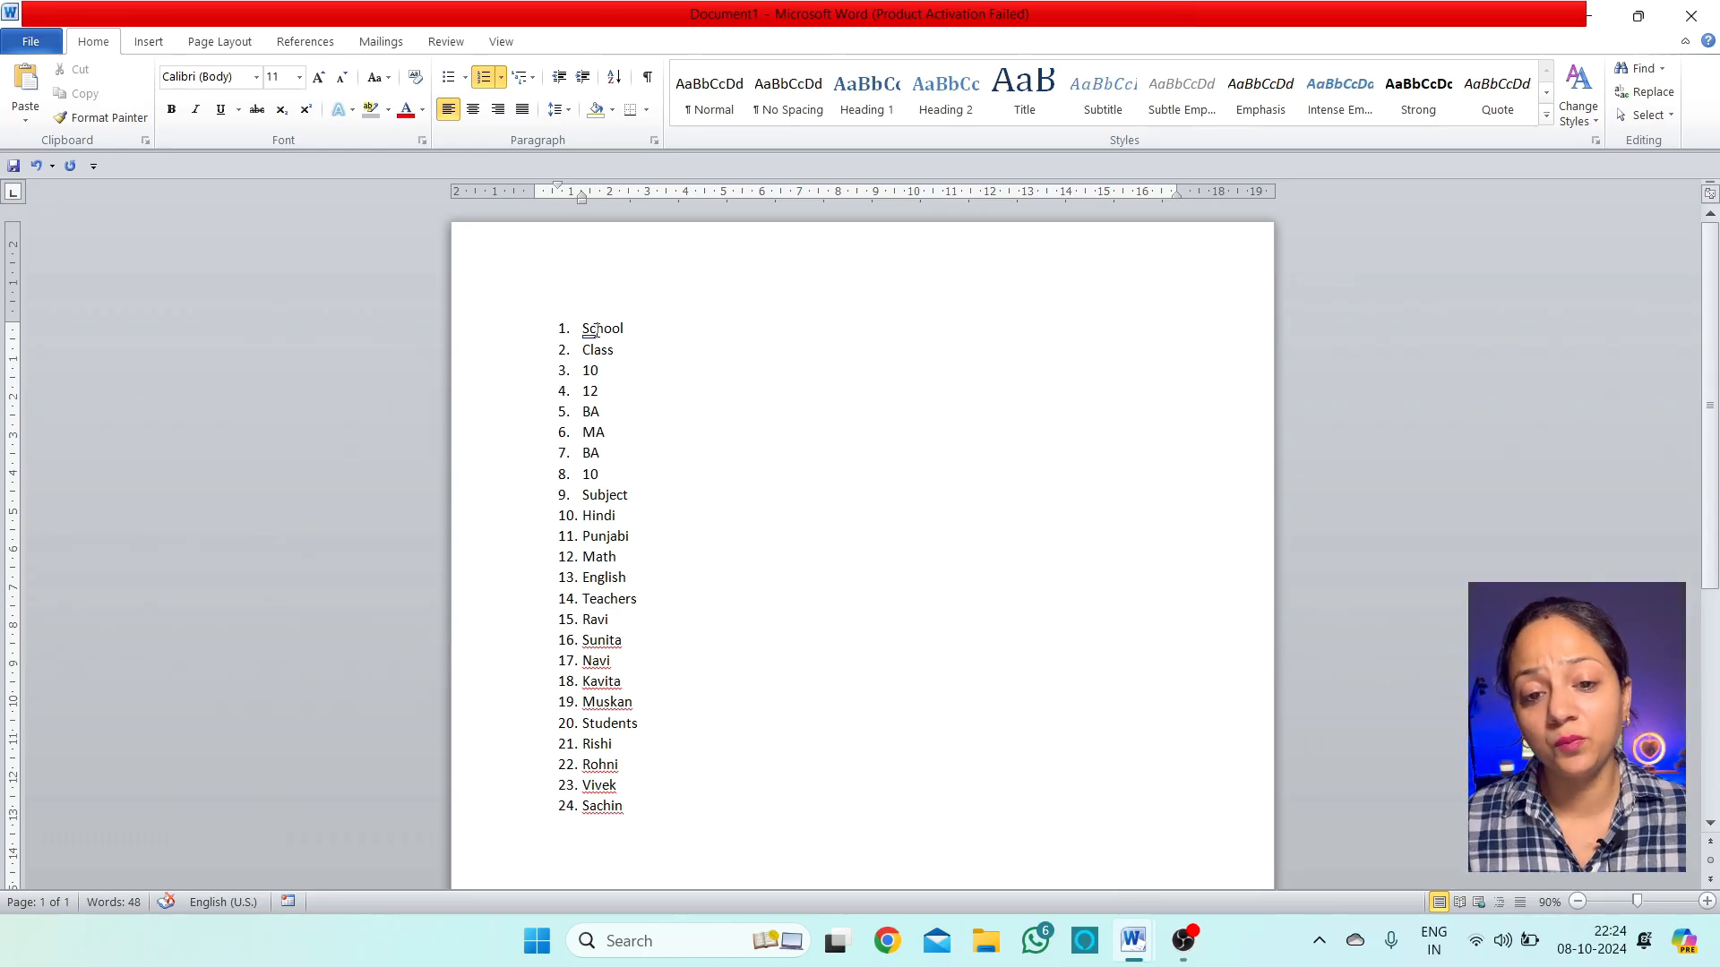
Make the School heading bold and enlarge it to 16 pt
{"action": "left_click_drag", "start_coordinate": [632, 329], "coordinate": [579, 329]}
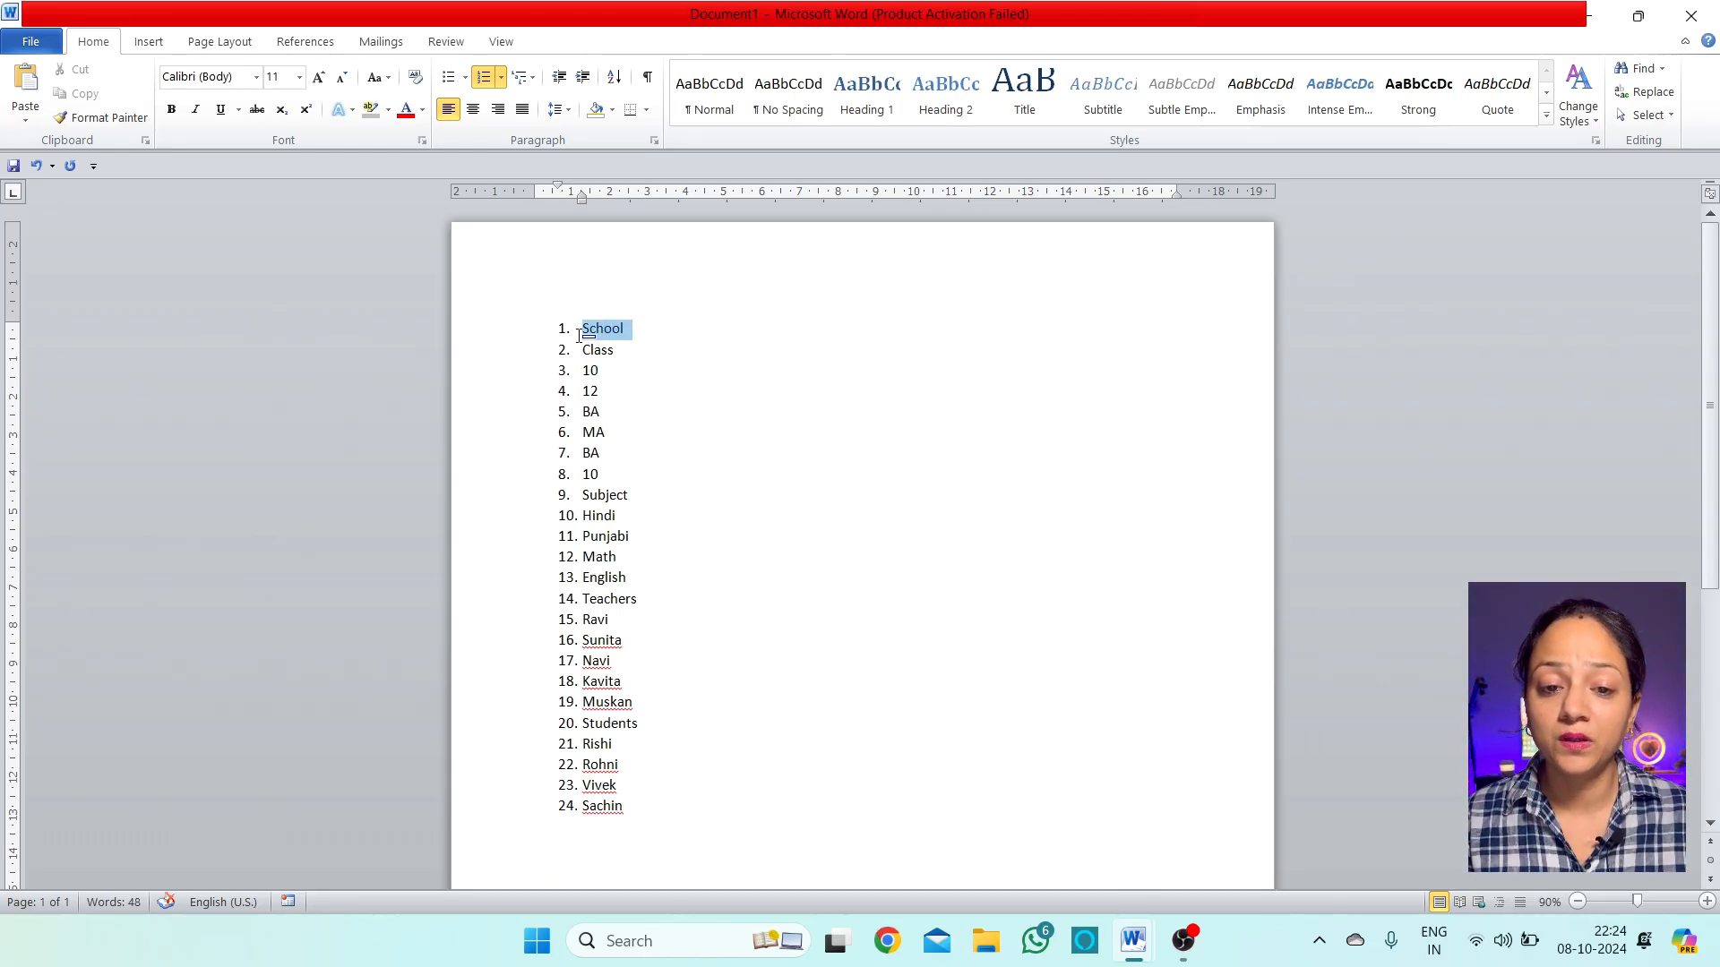
{"action": "left_click", "coordinate": [171, 109]}
{"action": "left_click", "coordinate": [317, 78]}
{"action": "left_click", "coordinate": [317, 77]}
{"action": "left_click", "coordinate": [317, 77]}
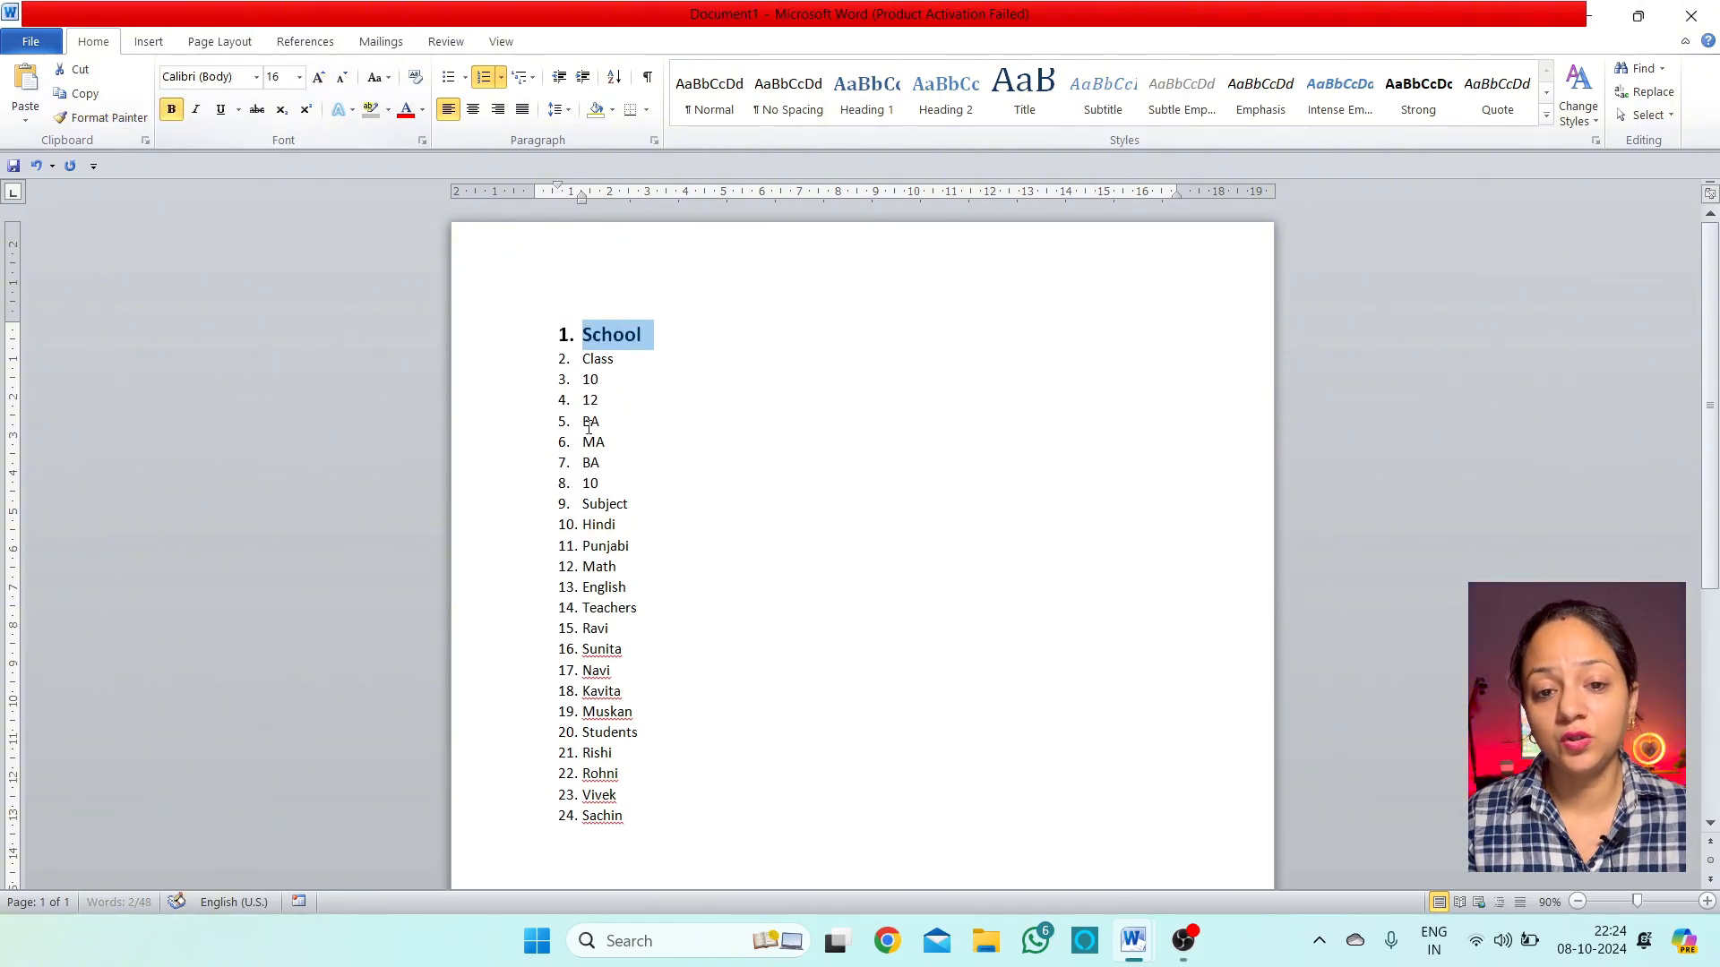
{"action": "left_click", "coordinate": [529, 354]}
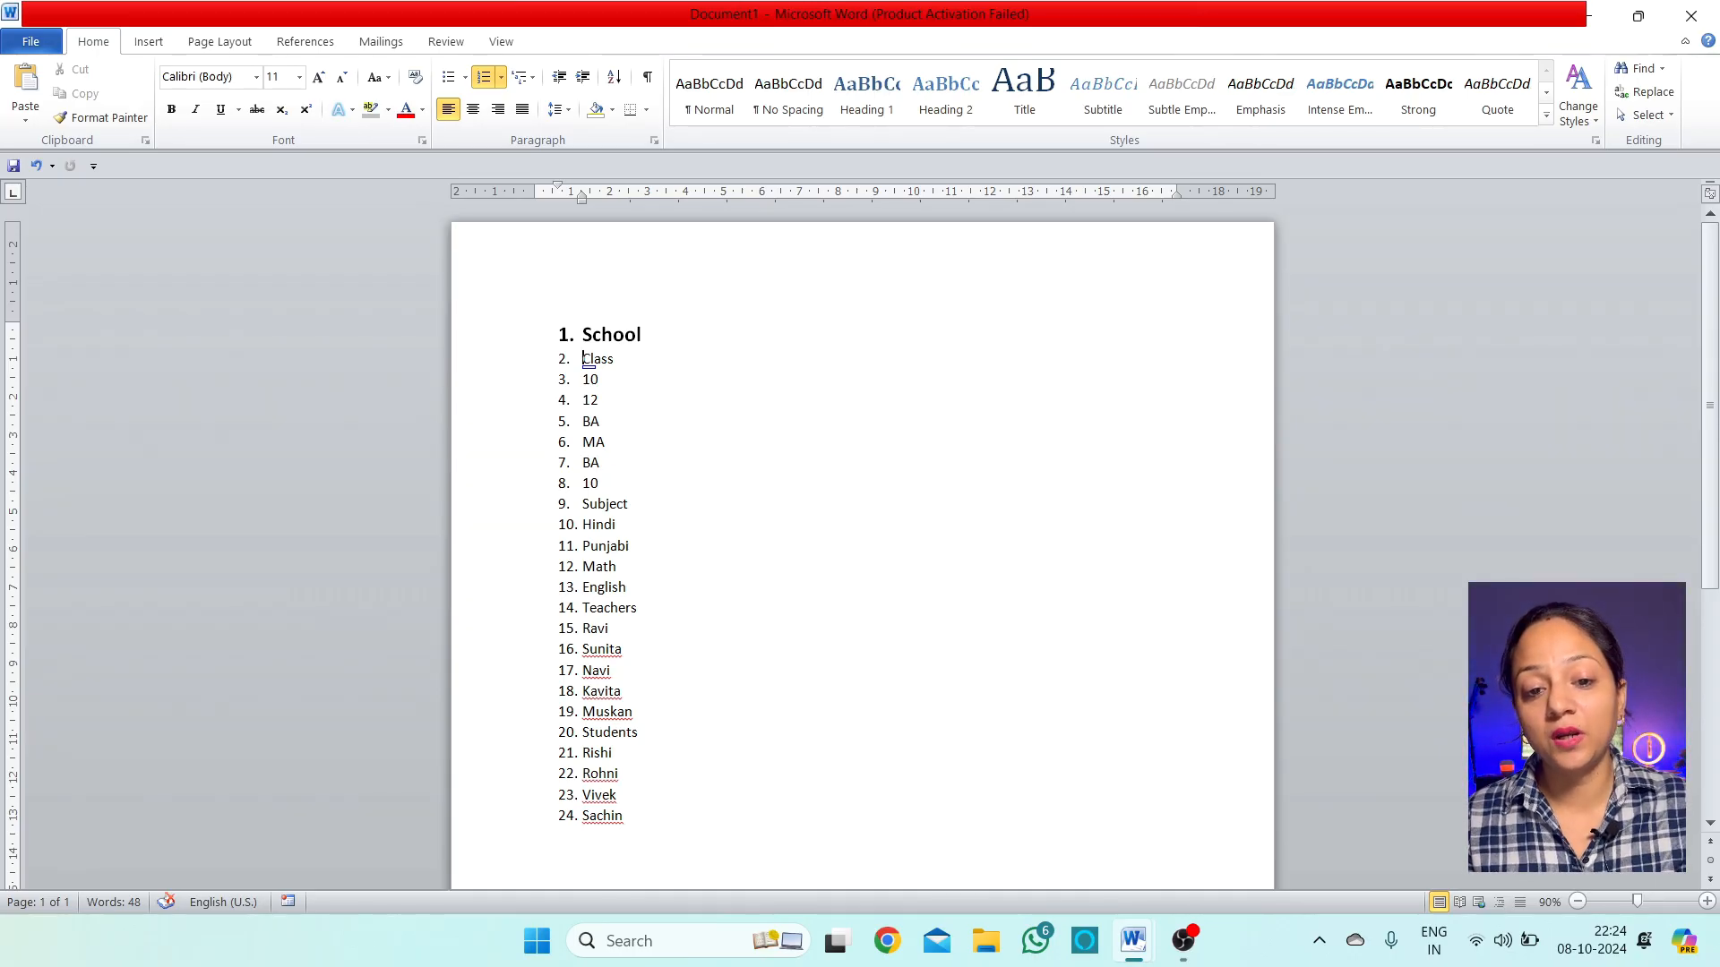
Demote Class under School and nest its values 10, 12, BA, MA beneath it
{"action": "key", "text": "Tab"}
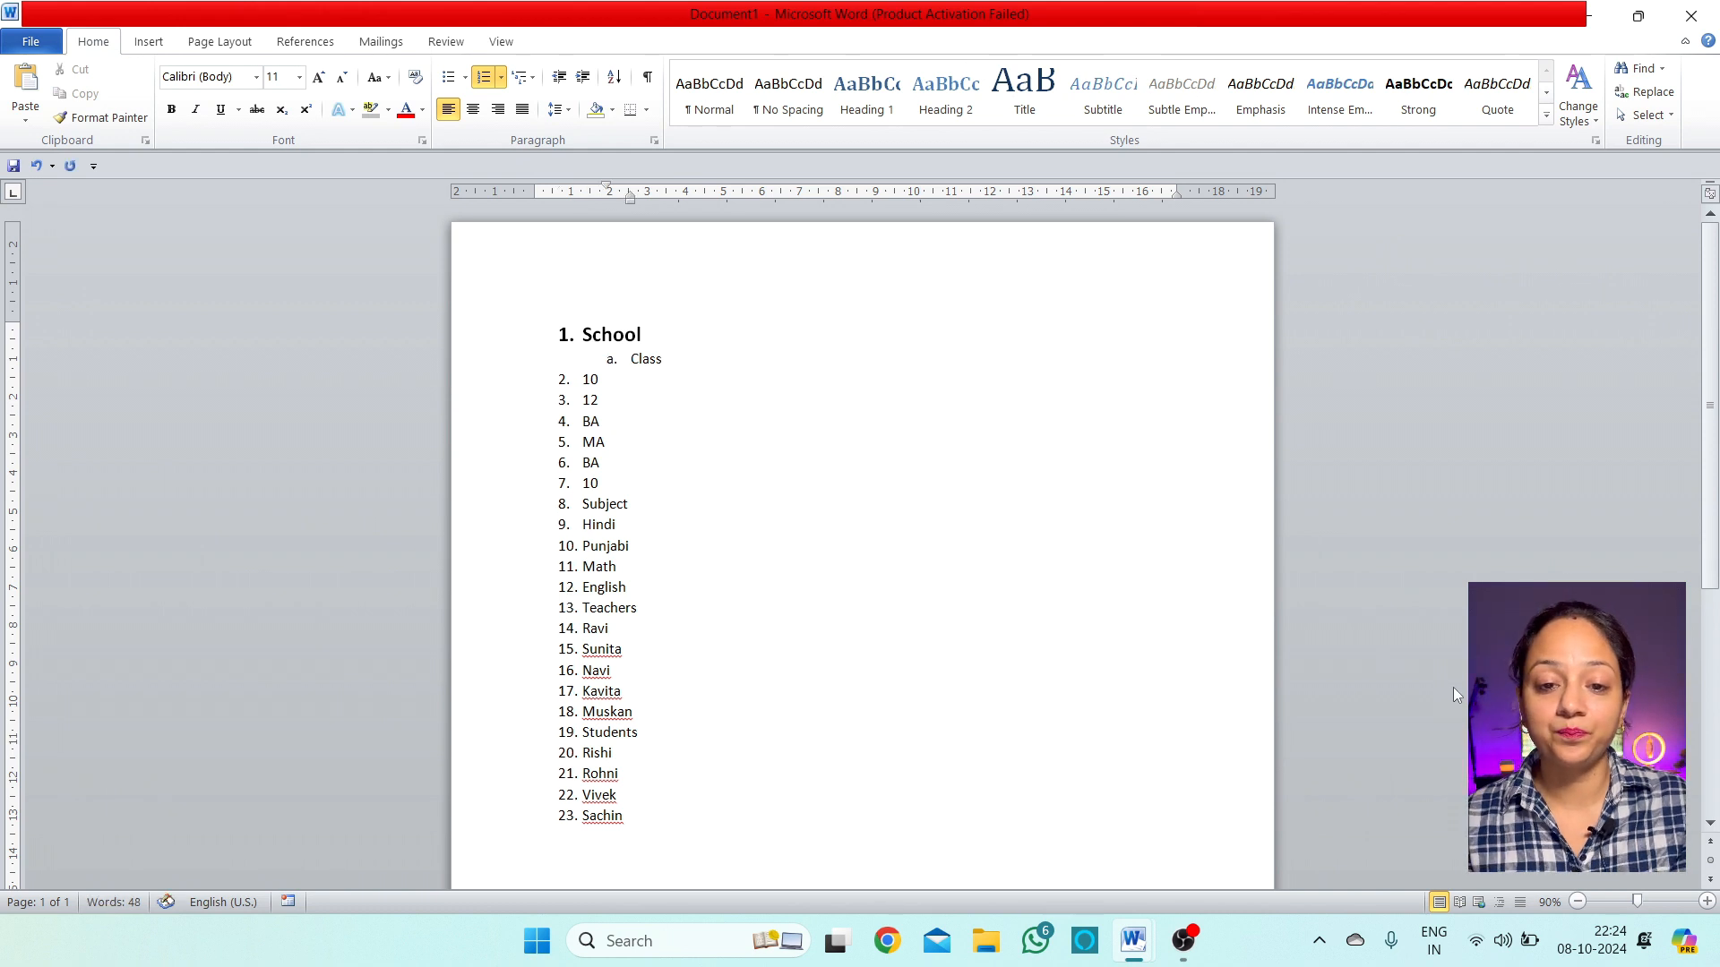
{"action": "key", "text": "Down"}
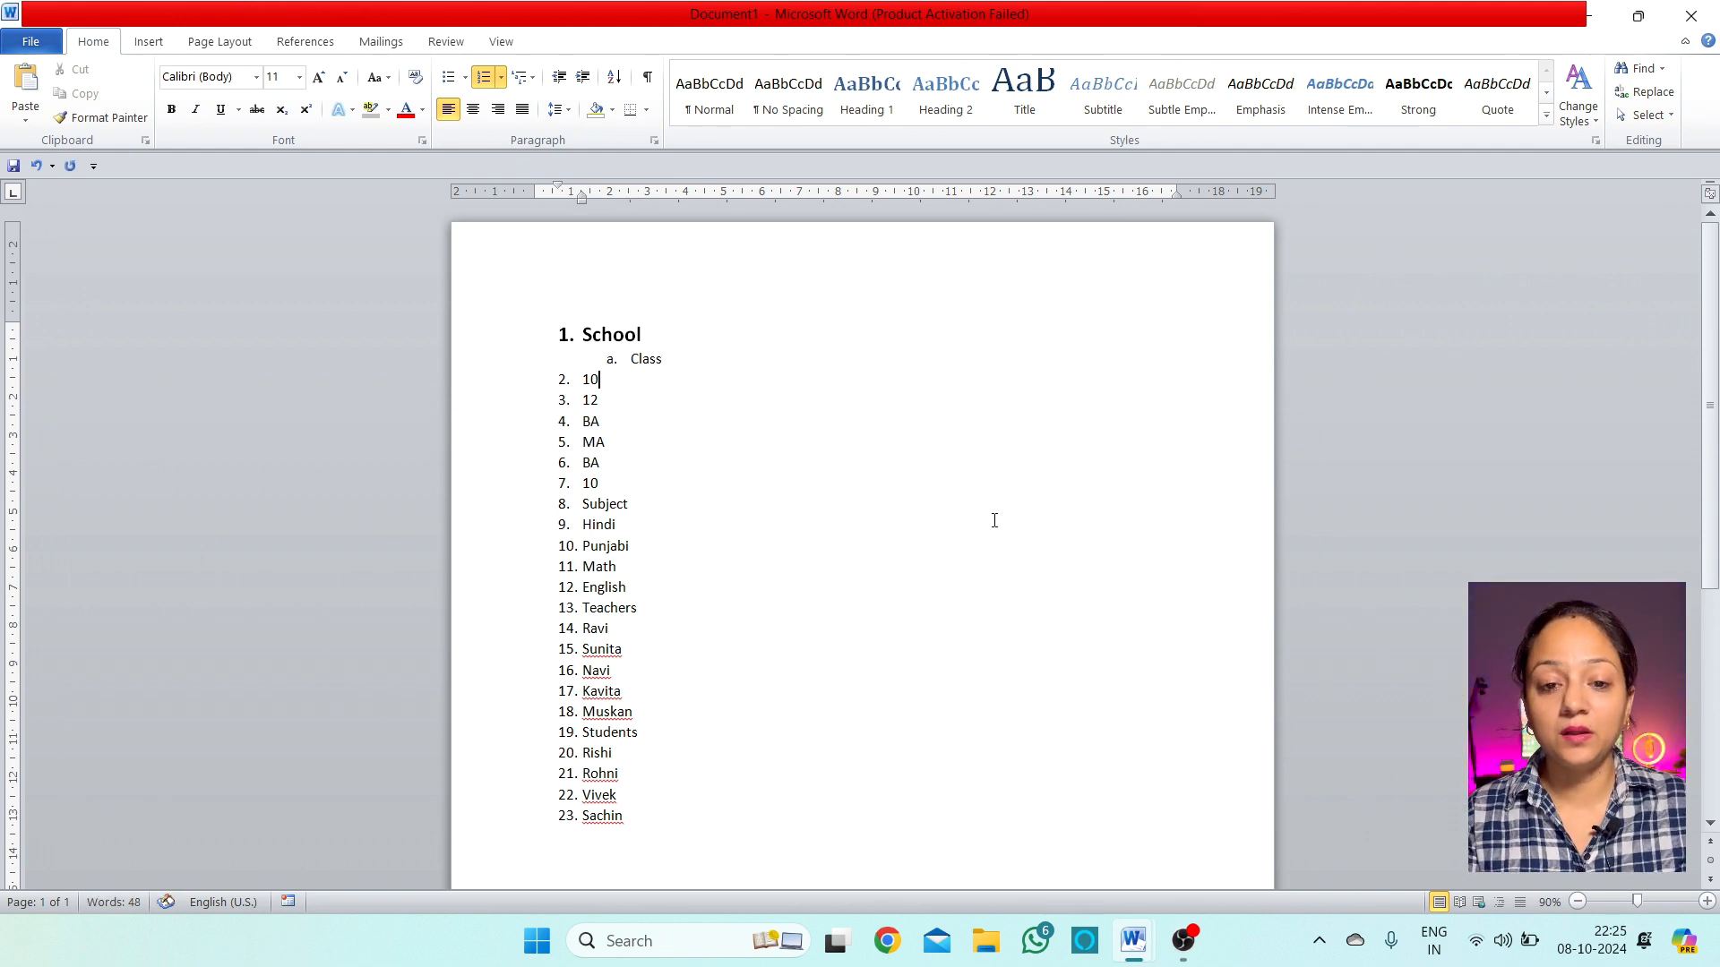
{"action": "key", "text": "Left"}
{"action": "key", "text": "Left"}
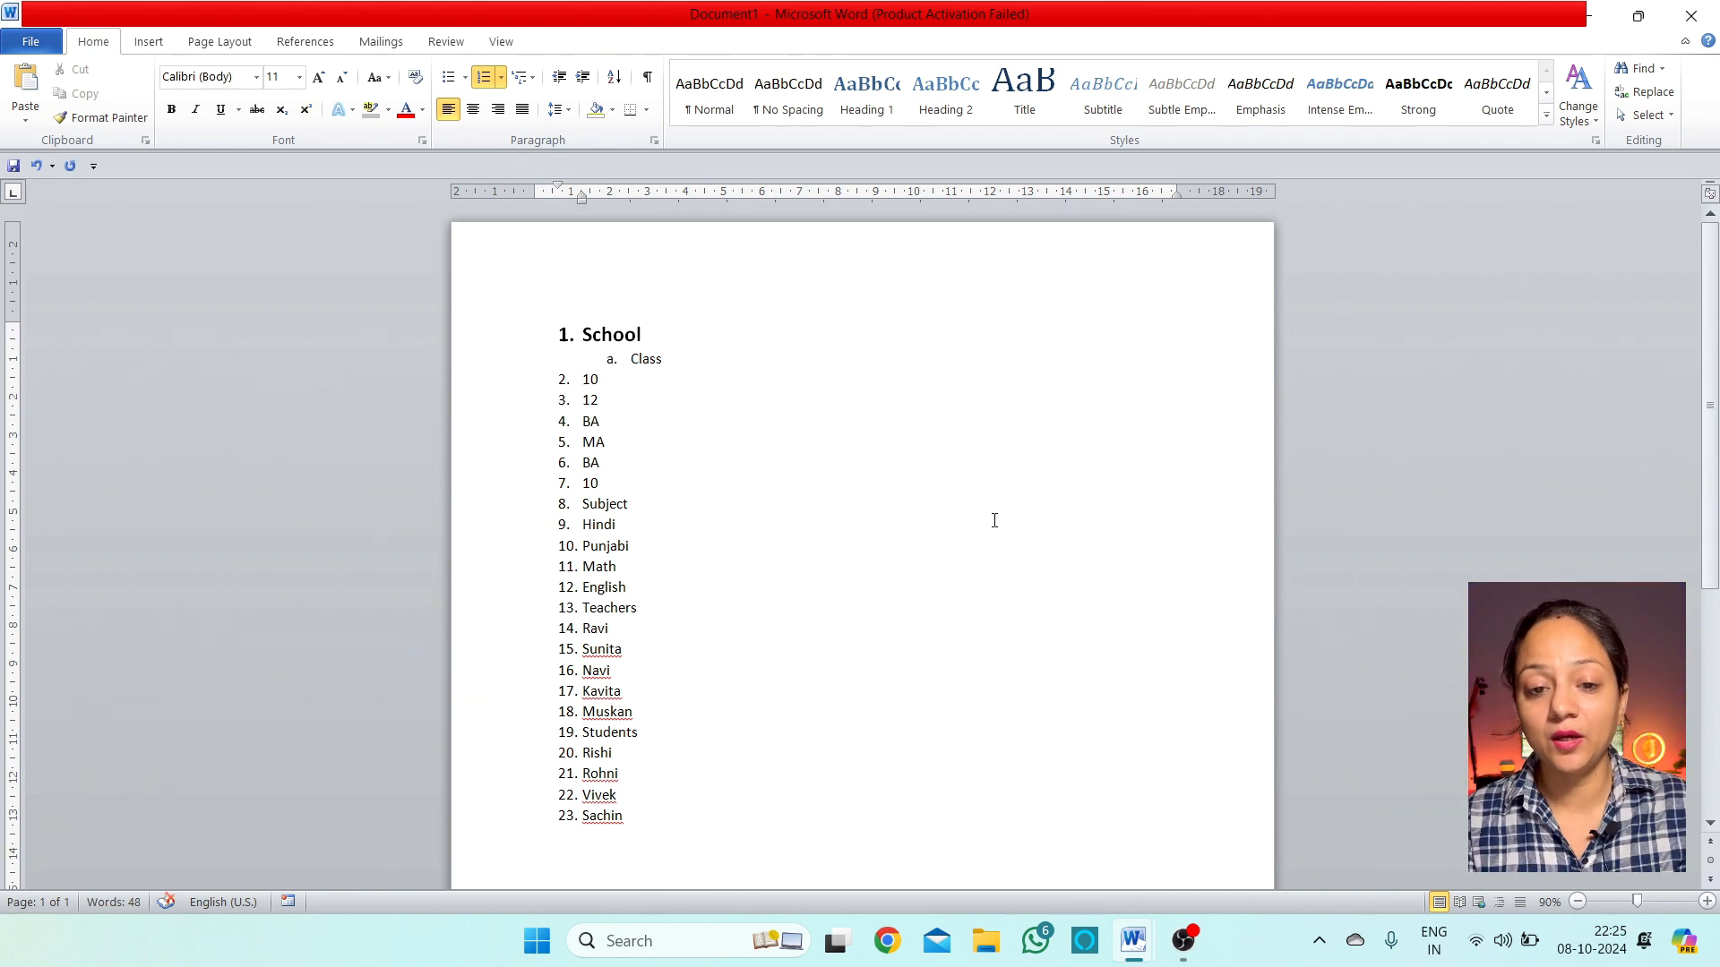
{"action": "key", "text": "Tab"}
{"action": "key", "text": "Tab"}
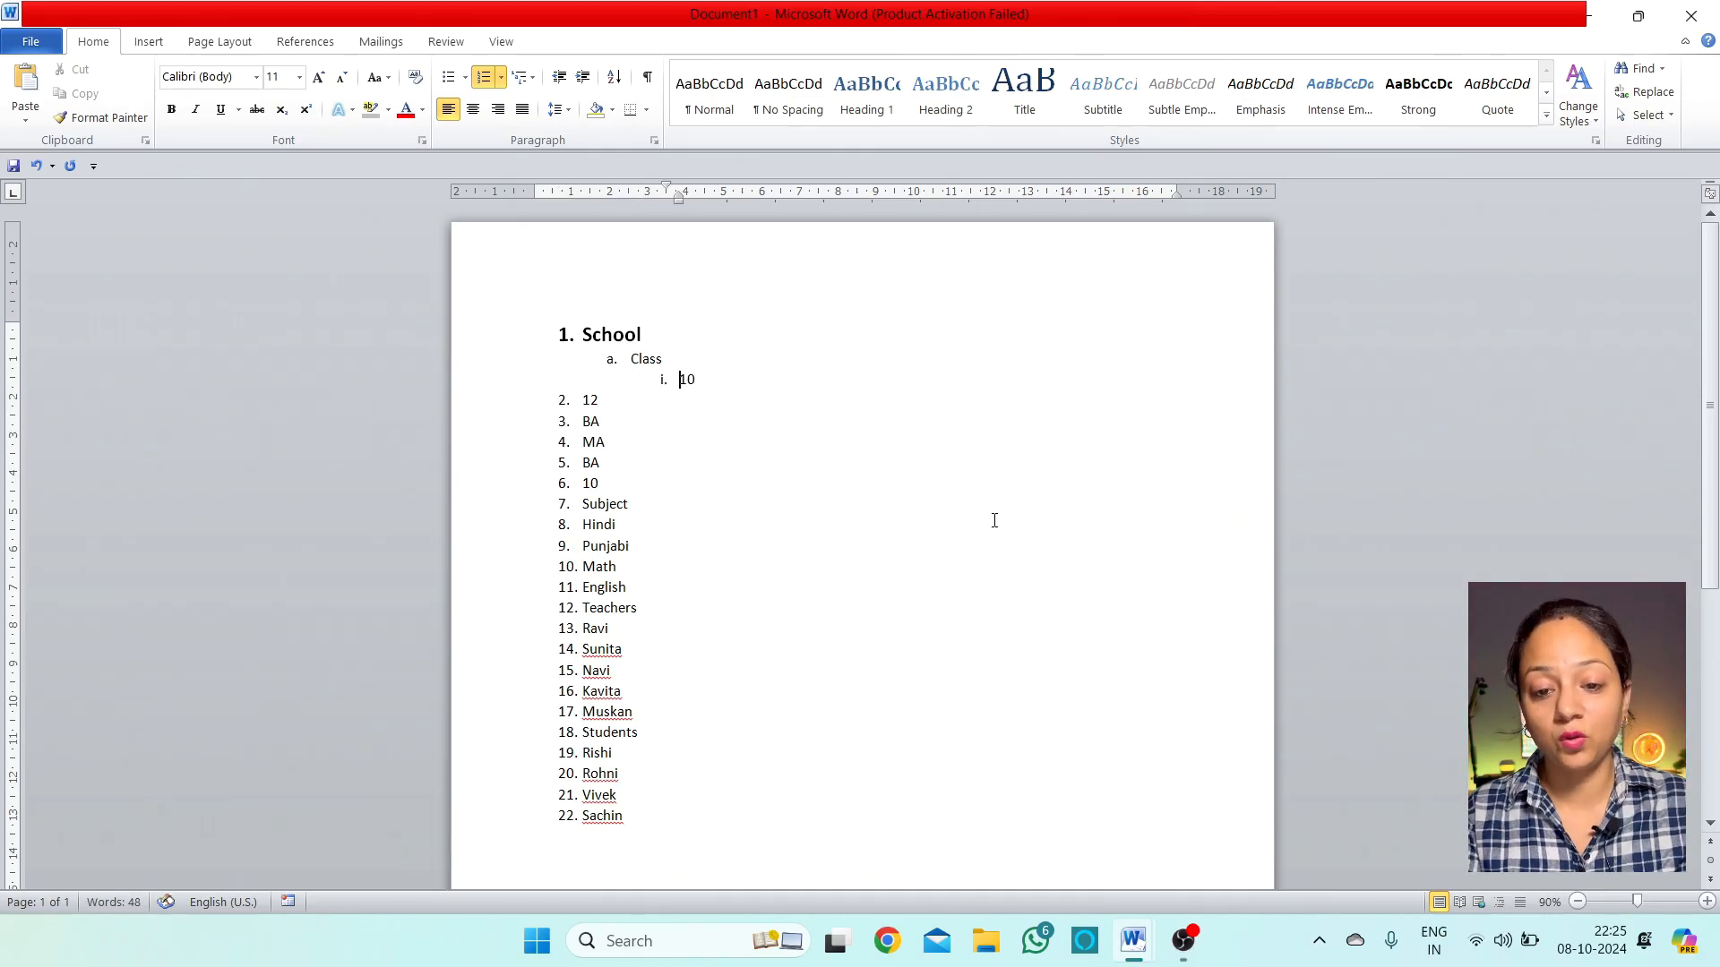
{"action": "key", "text": "Down"}
{"action": "key", "text": "Left"}
{"action": "key", "text": "Left"}
{"action": "key", "text": "Tab"}
{"action": "key", "text": "Tab"}
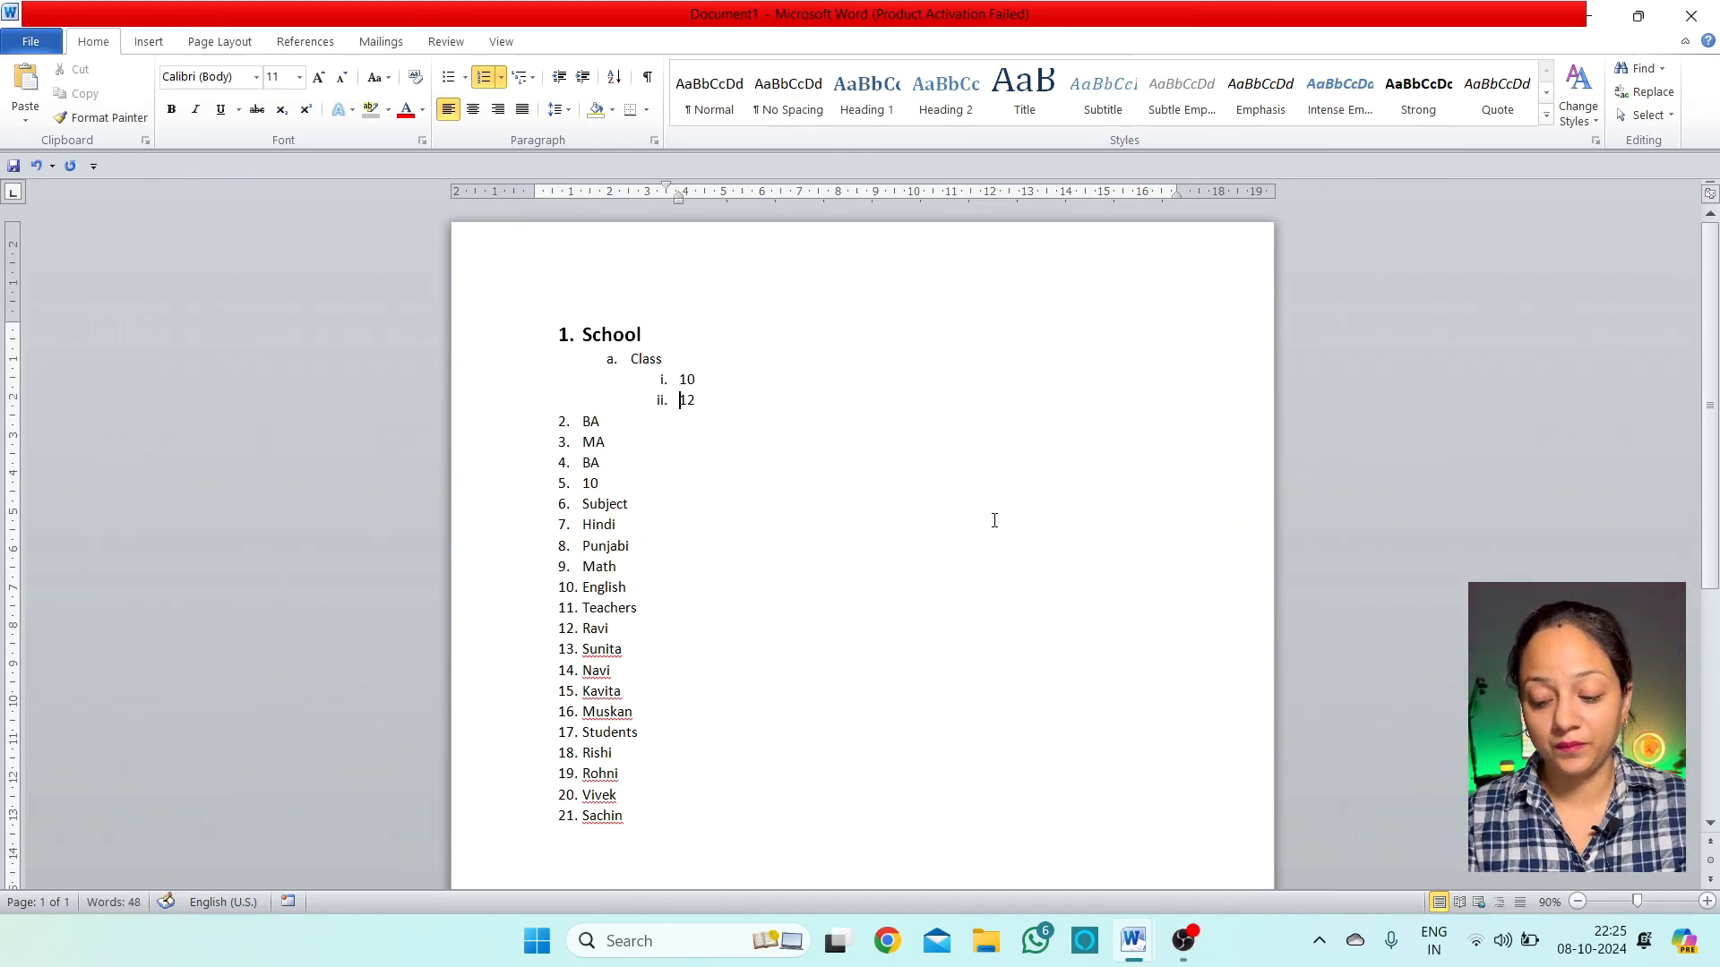
{"action": "key", "text": "Down"}
{"action": "key", "text": "Tab"}
{"action": "key", "text": "Tab"}
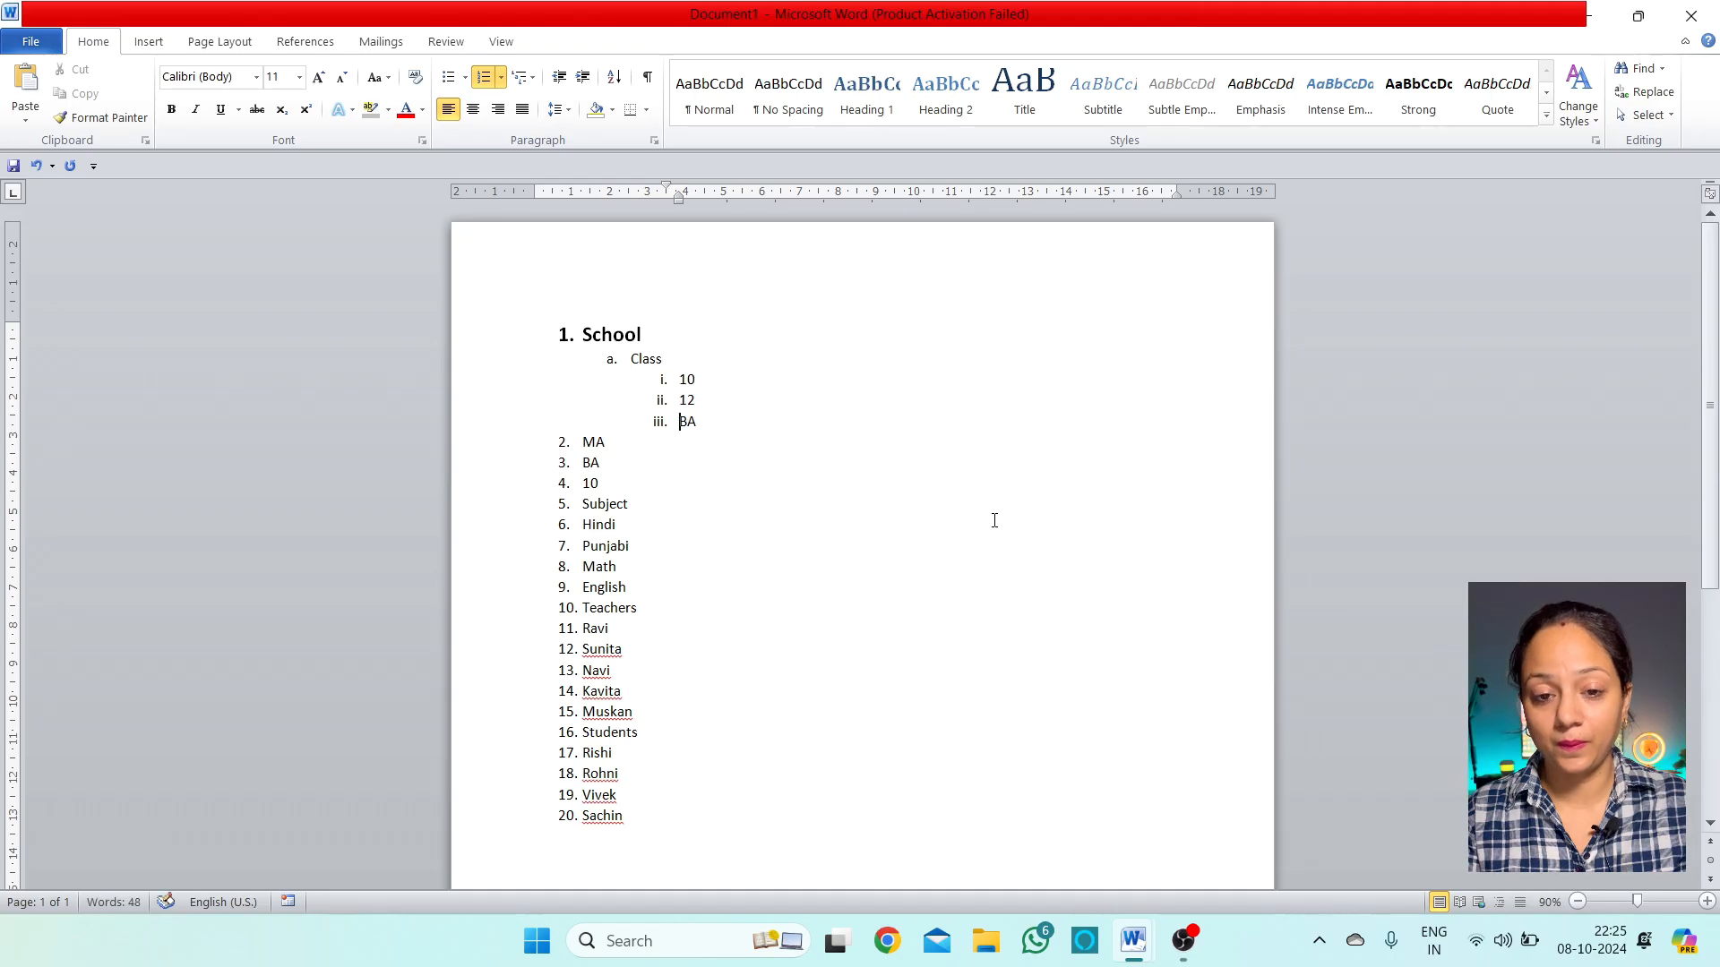
{"action": "key", "text": "Down"}
{"action": "key", "text": "Tab"}
{"action": "key", "text": "Tab"}
{"action": "key", "text": "Down"}
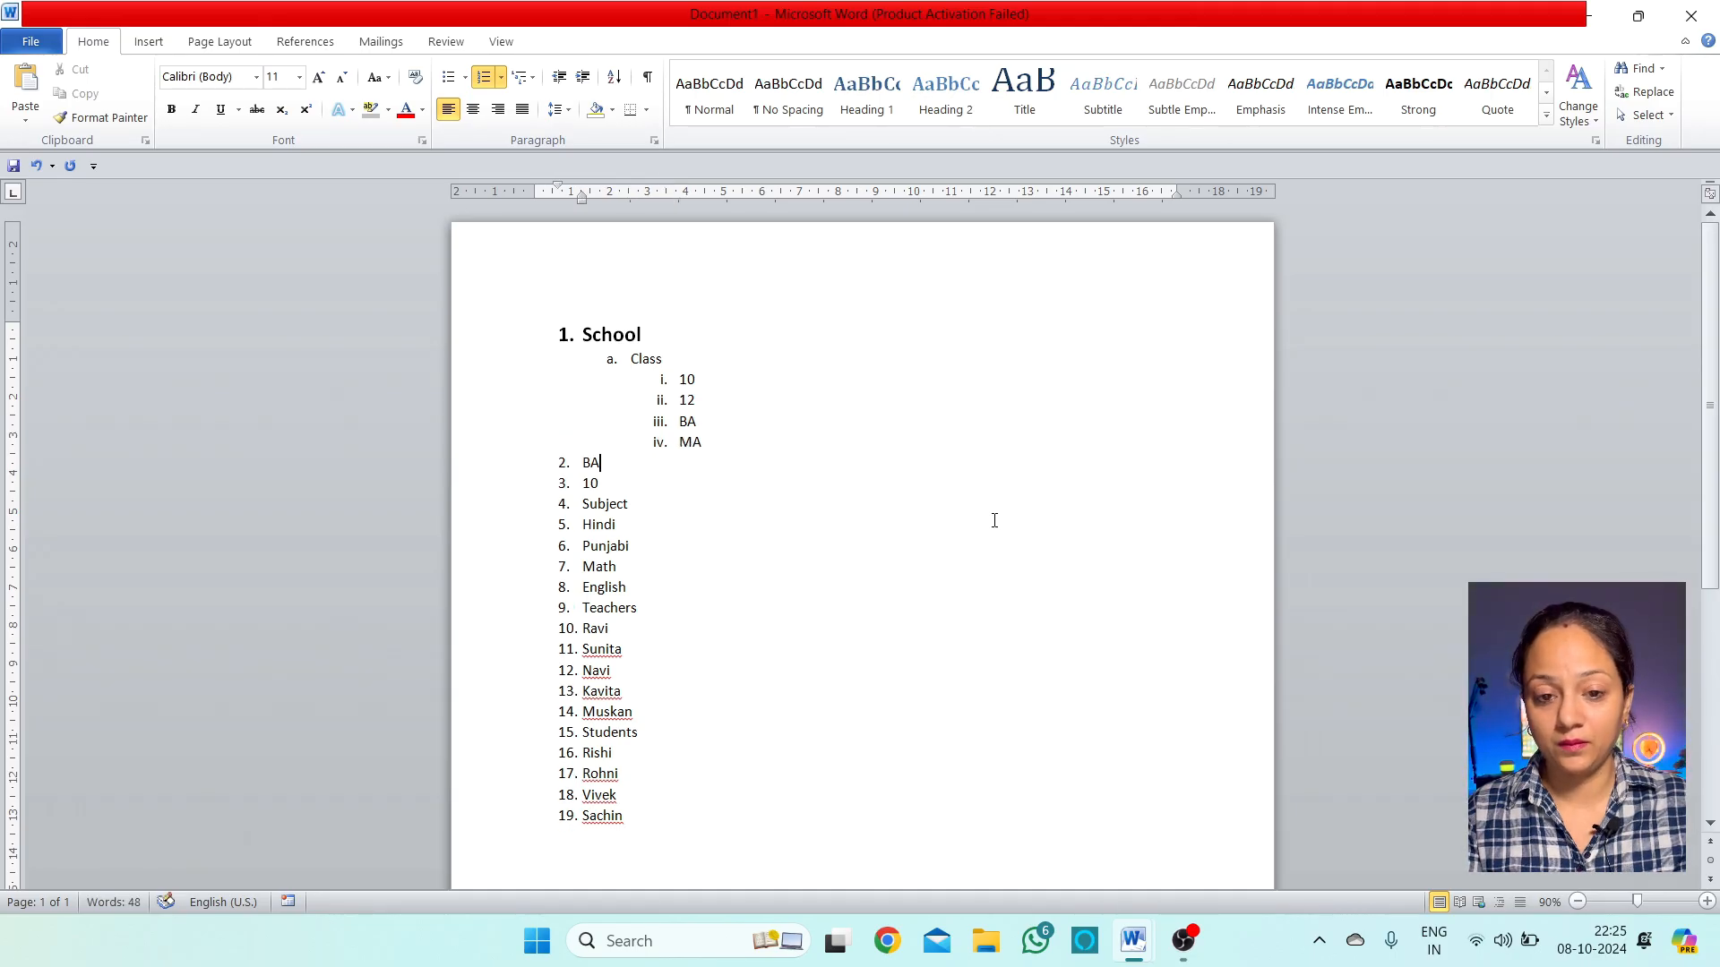
{"action": "key", "text": "Tab"}
{"action": "key", "text": "Tab"}
{"action": "key", "text": "Down"}
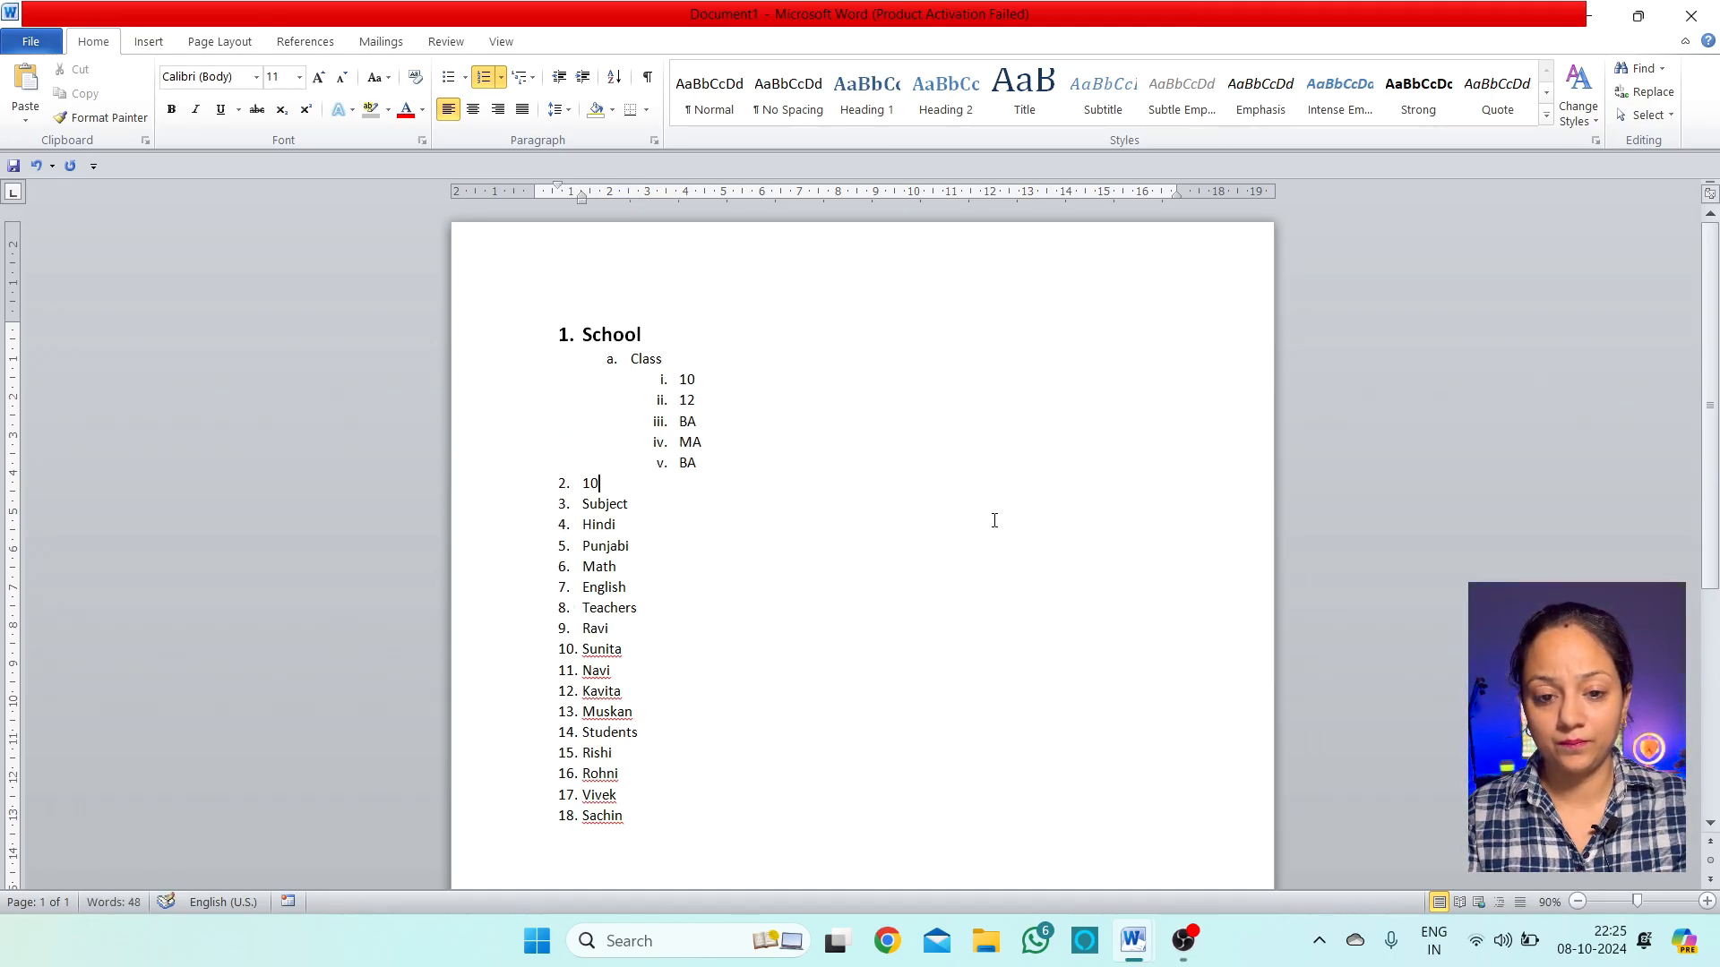
{"action": "key", "text": "Tab"}
{"action": "key", "text": "Tab"}
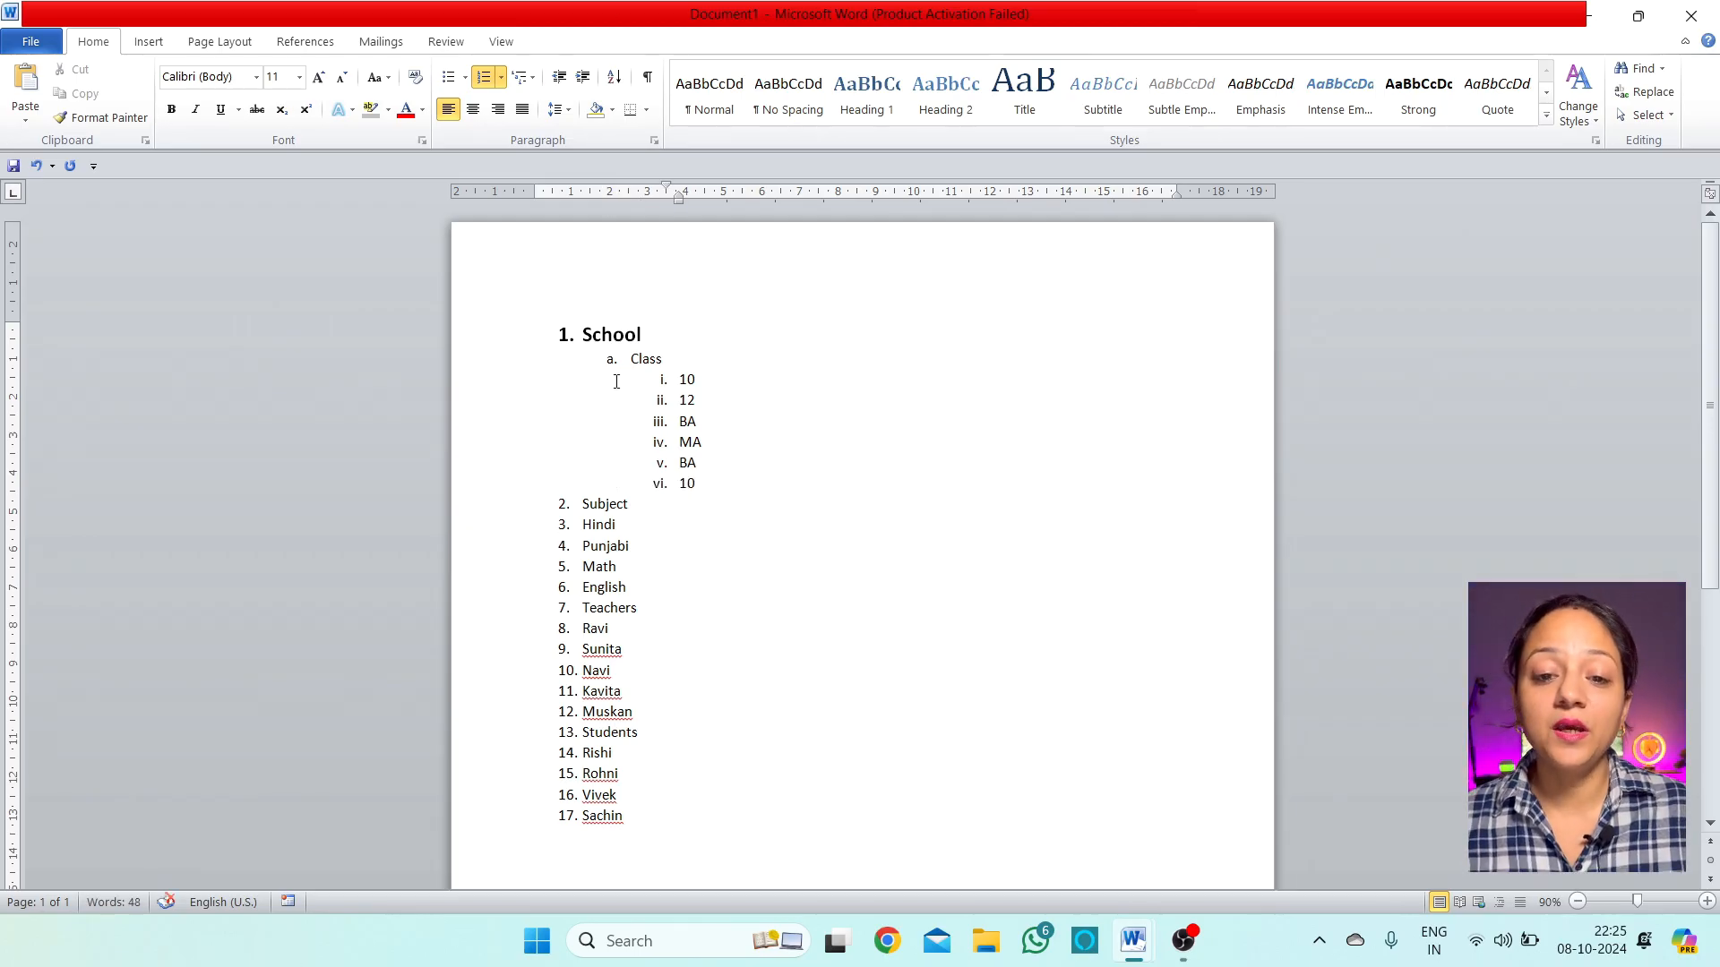
{"action": "left_click", "coordinate": [613, 334]}
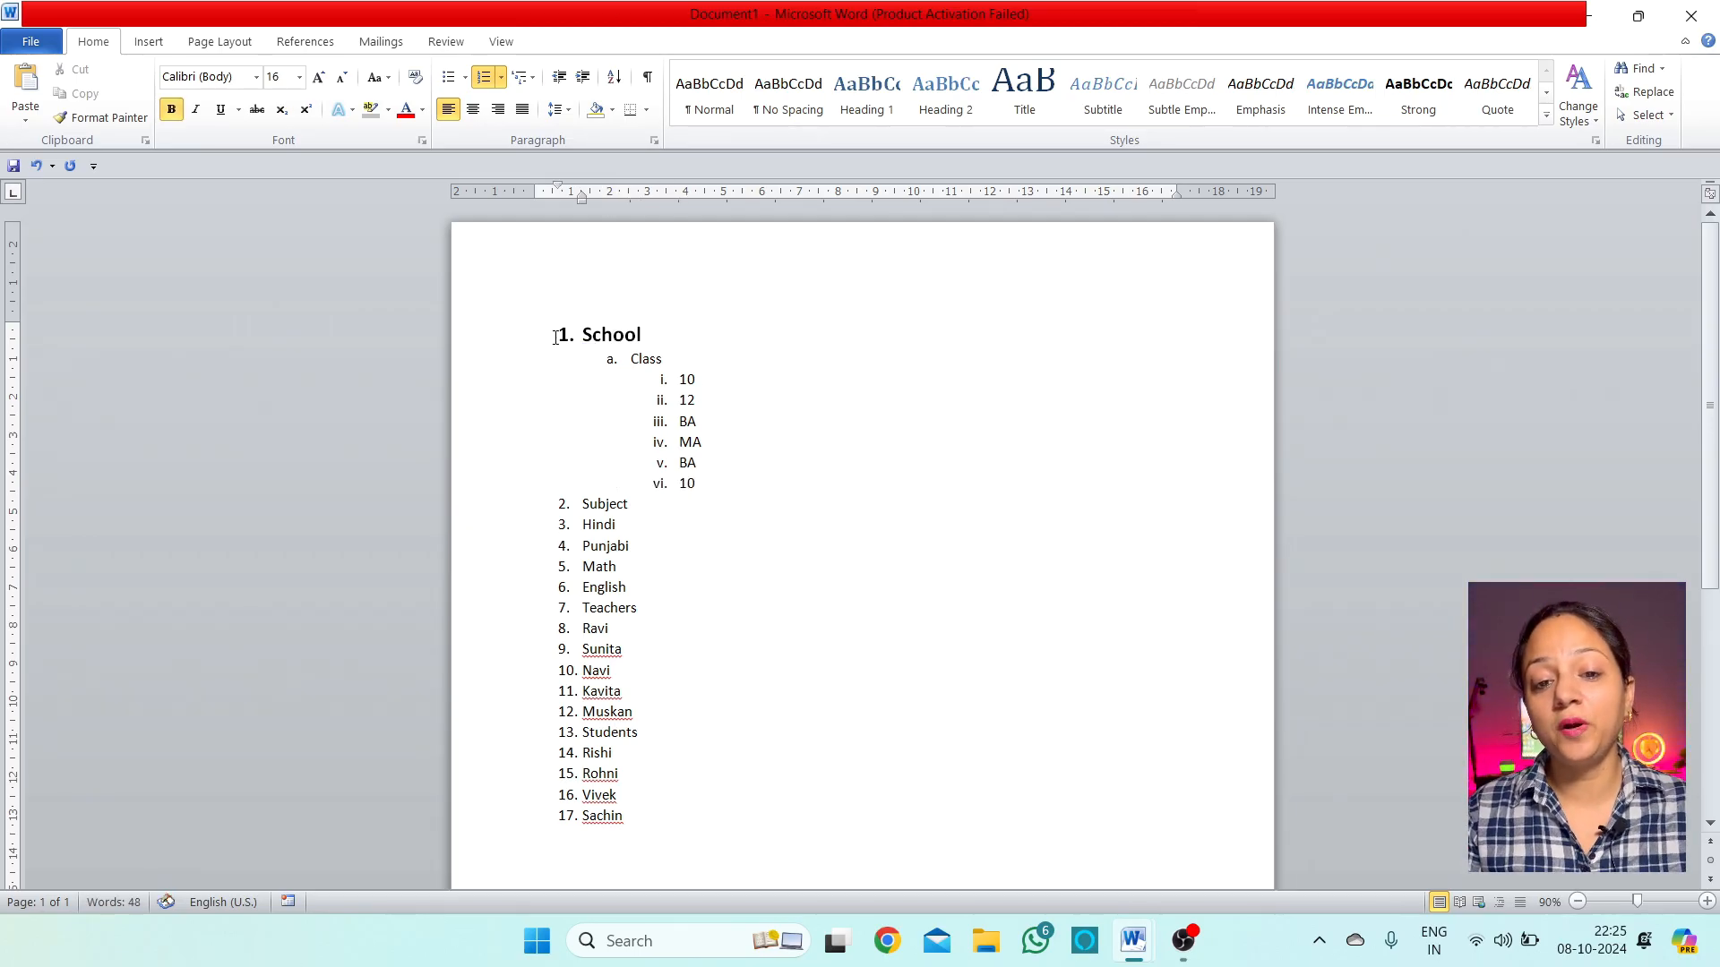
{"action": "left_click", "coordinate": [651, 360]}
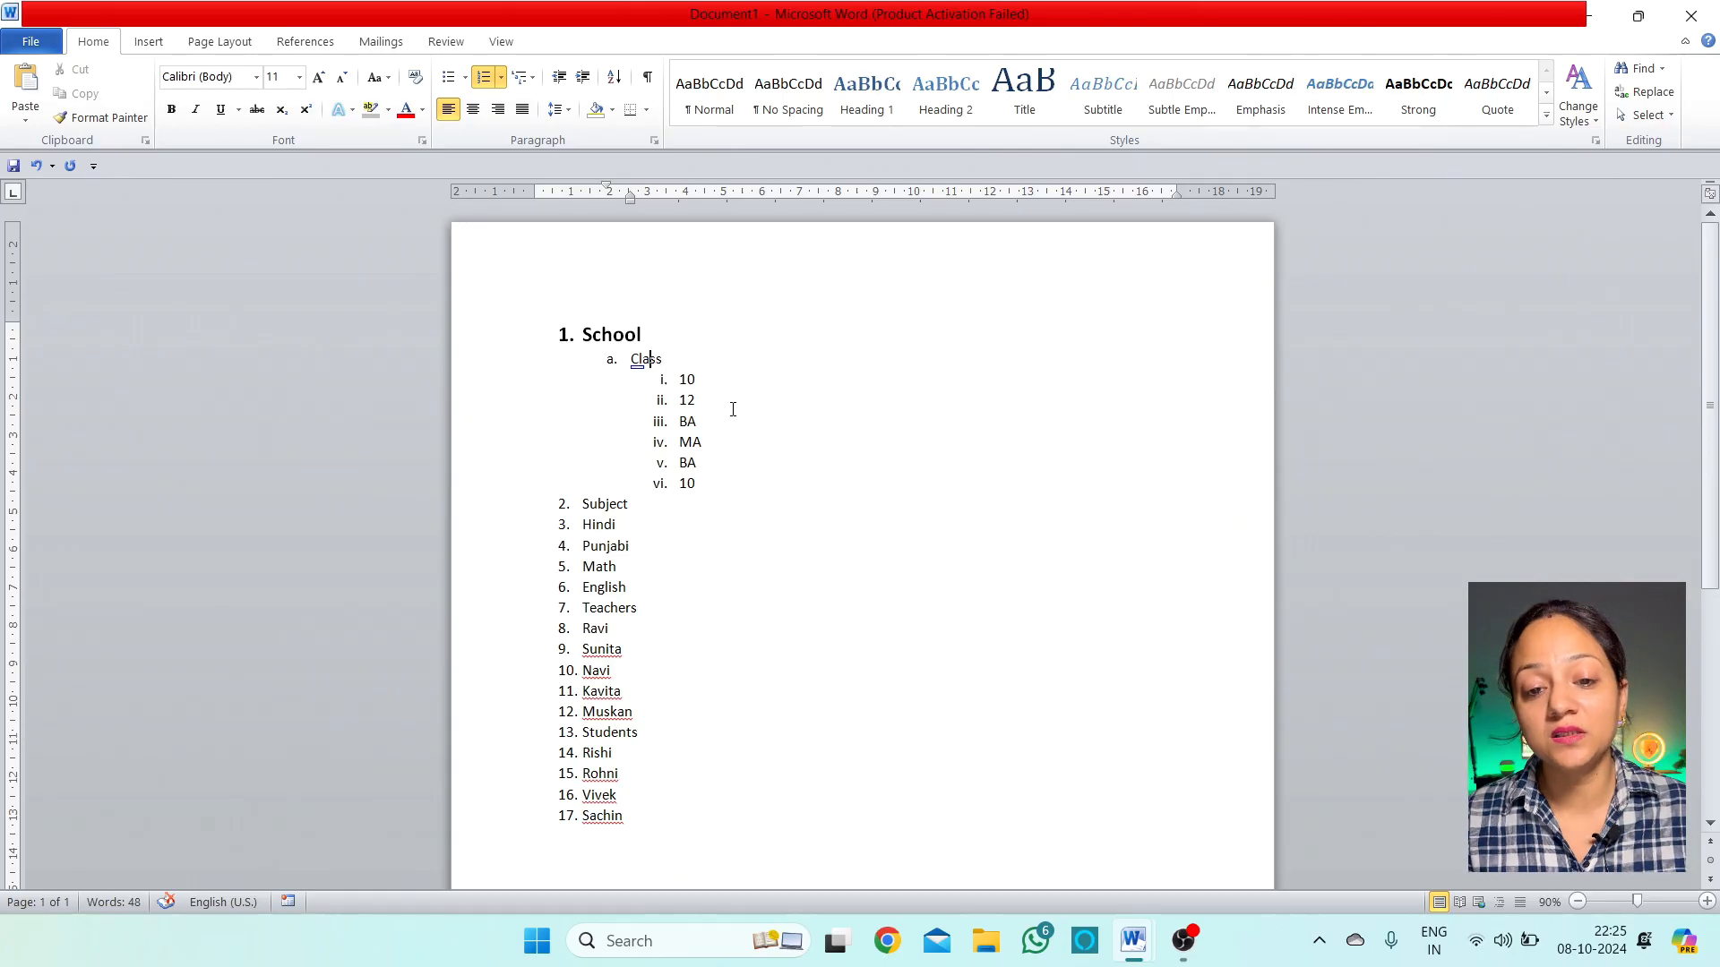
{"action": "left_click_drag", "start_coordinate": [697, 386], "coordinate": [704, 484]}
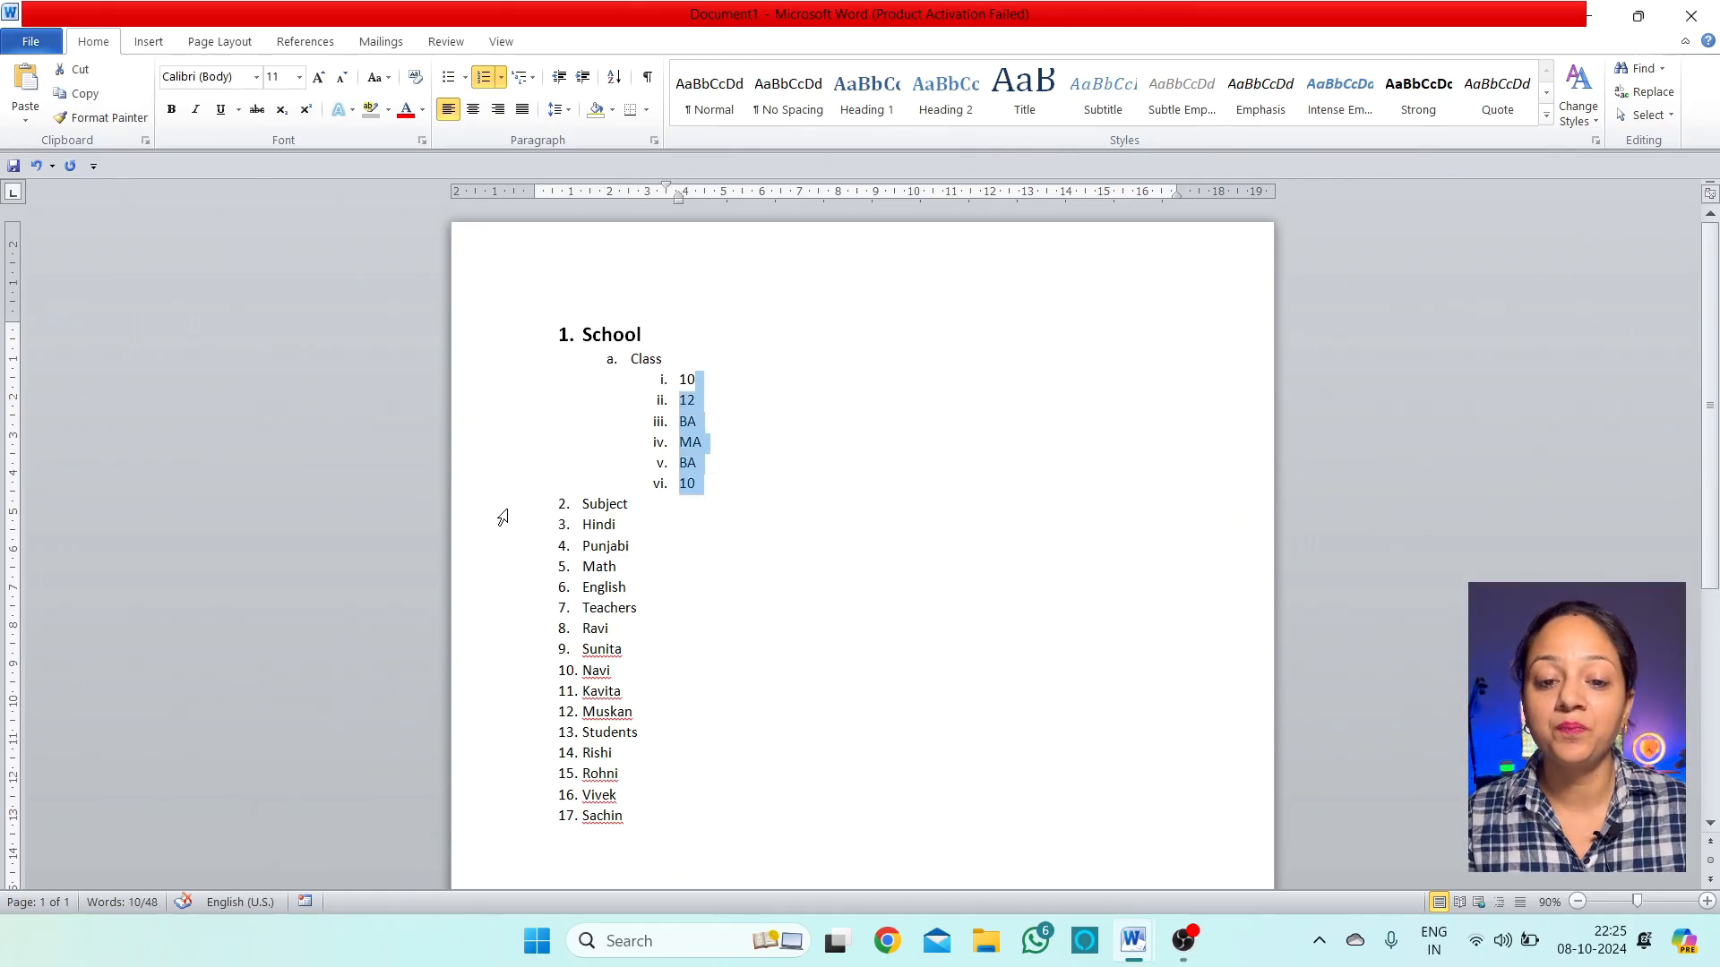
Demote Subject under School with Hindi, Punjabi, Math and English nested beneath it
{"action": "left_click", "coordinate": [583, 502]}
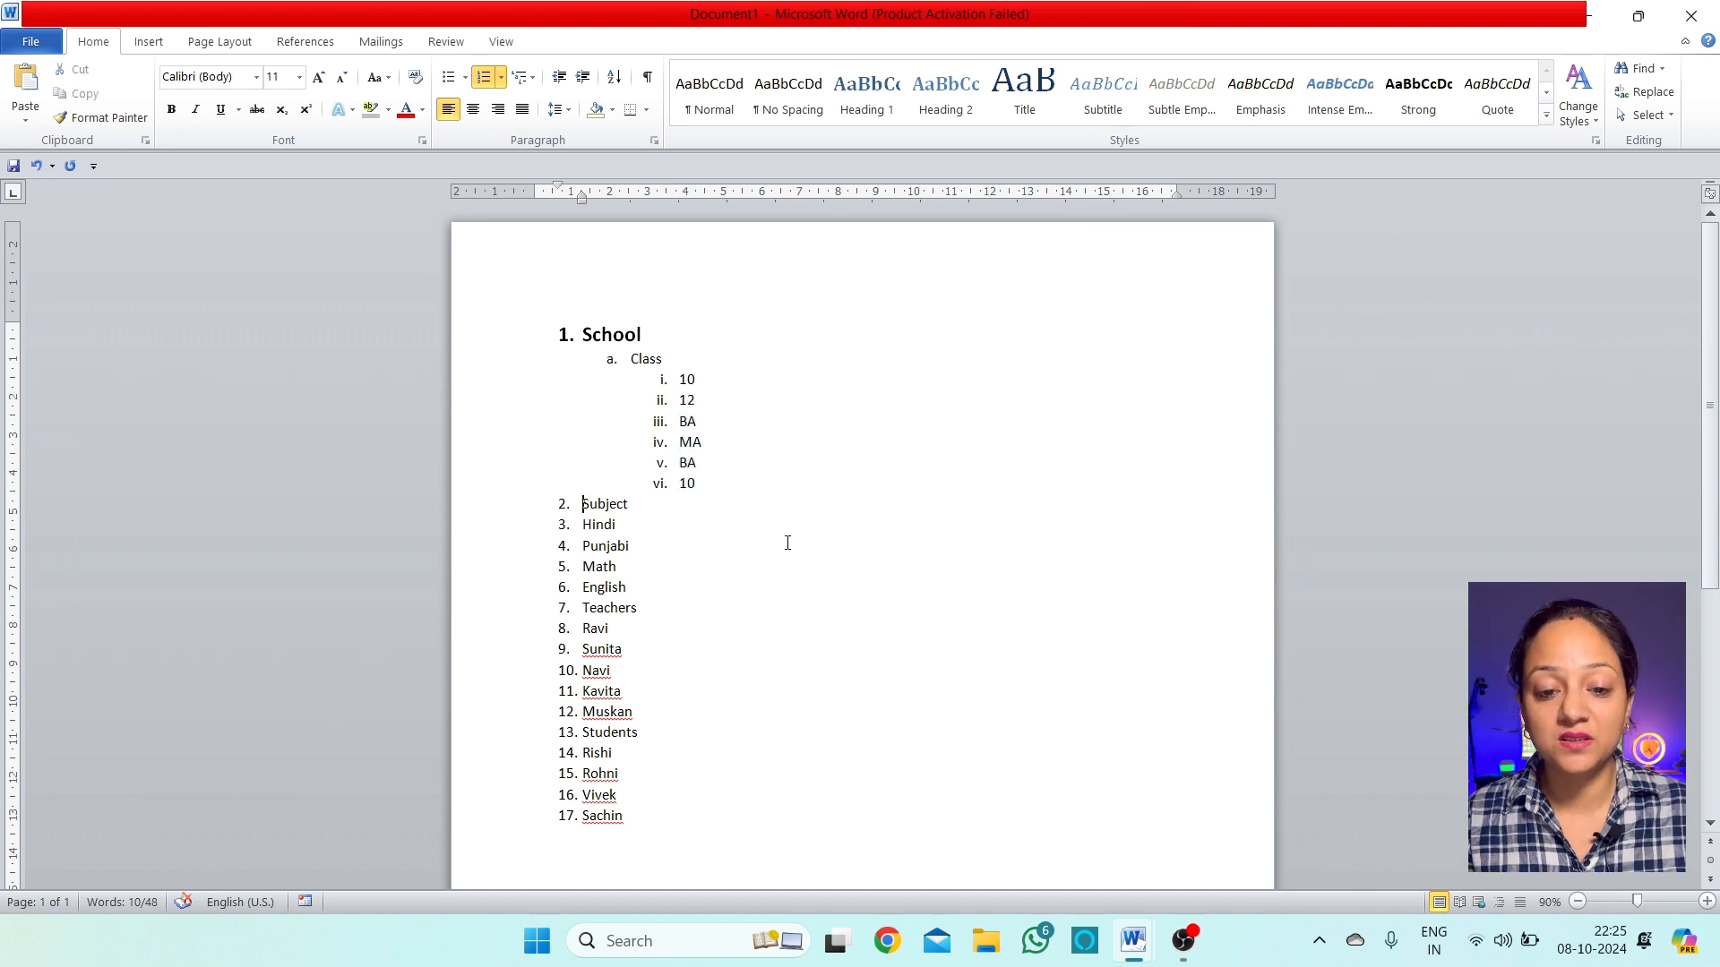
{"action": "key", "text": "Tab"}
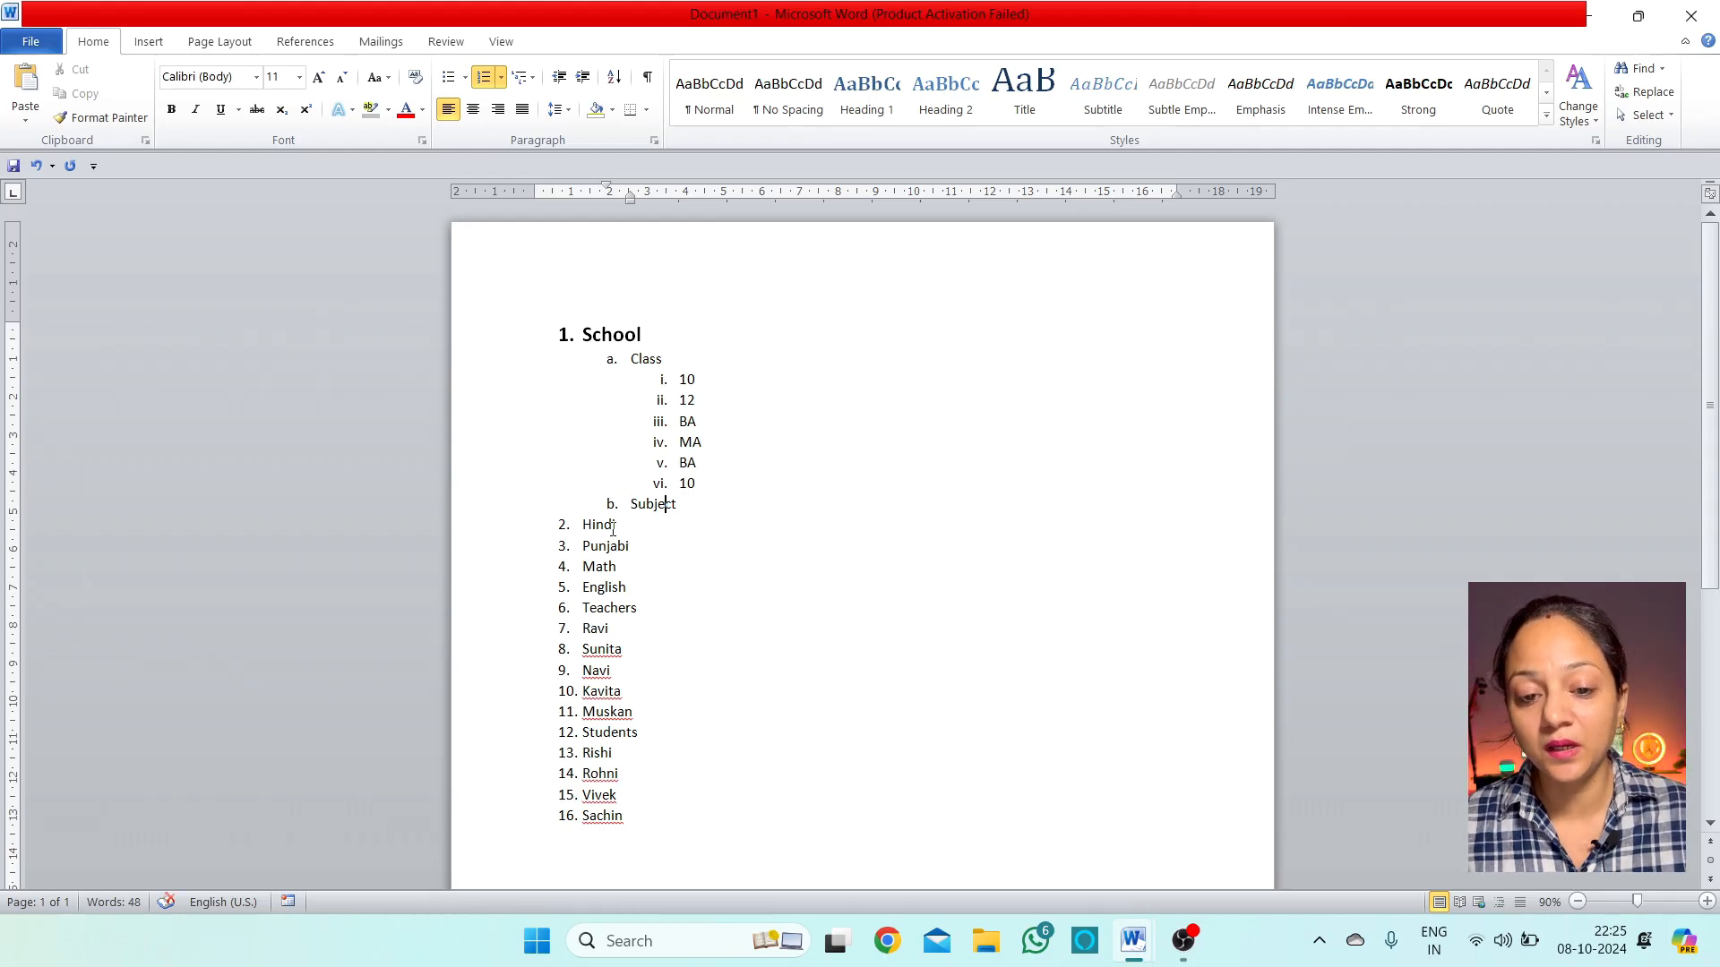
{"action": "left_click", "coordinate": [584, 526]}
{"action": "key", "text": "Tab"}
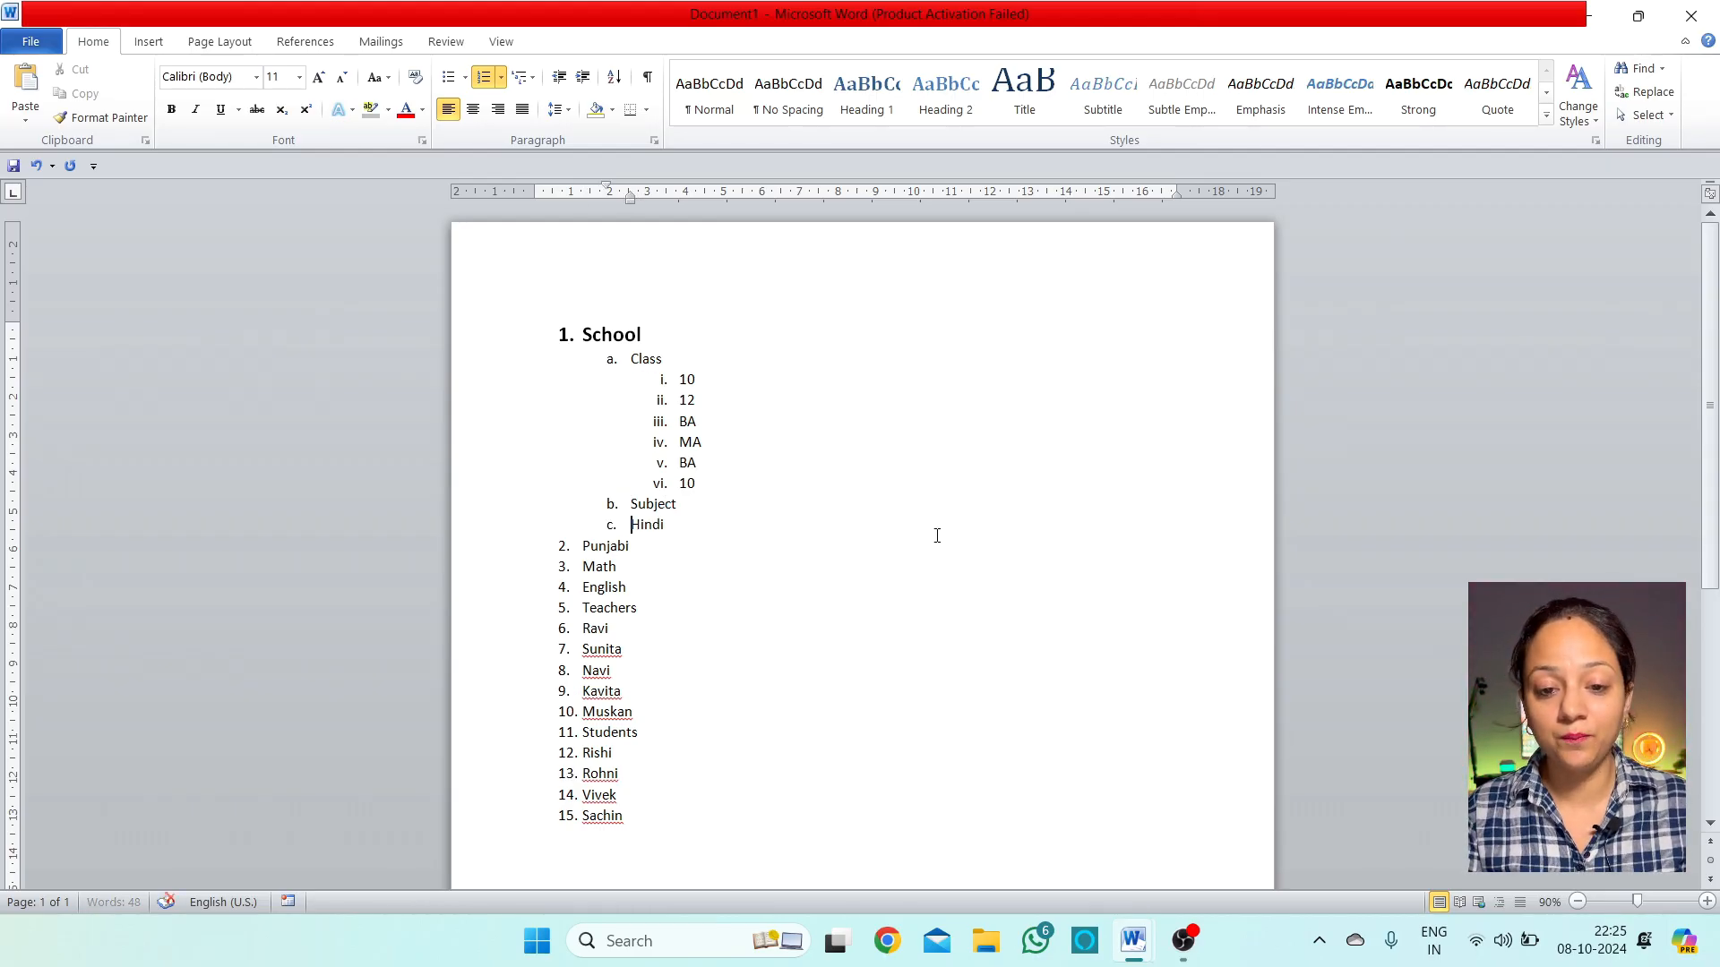
{"action": "key", "text": "Tab"}
{"action": "key", "text": "Down"}
{"action": "key", "text": "Left"}
{"action": "key", "text": "Left"}
{"action": "key", "text": "Left"}
{"action": "key", "text": "Left"}
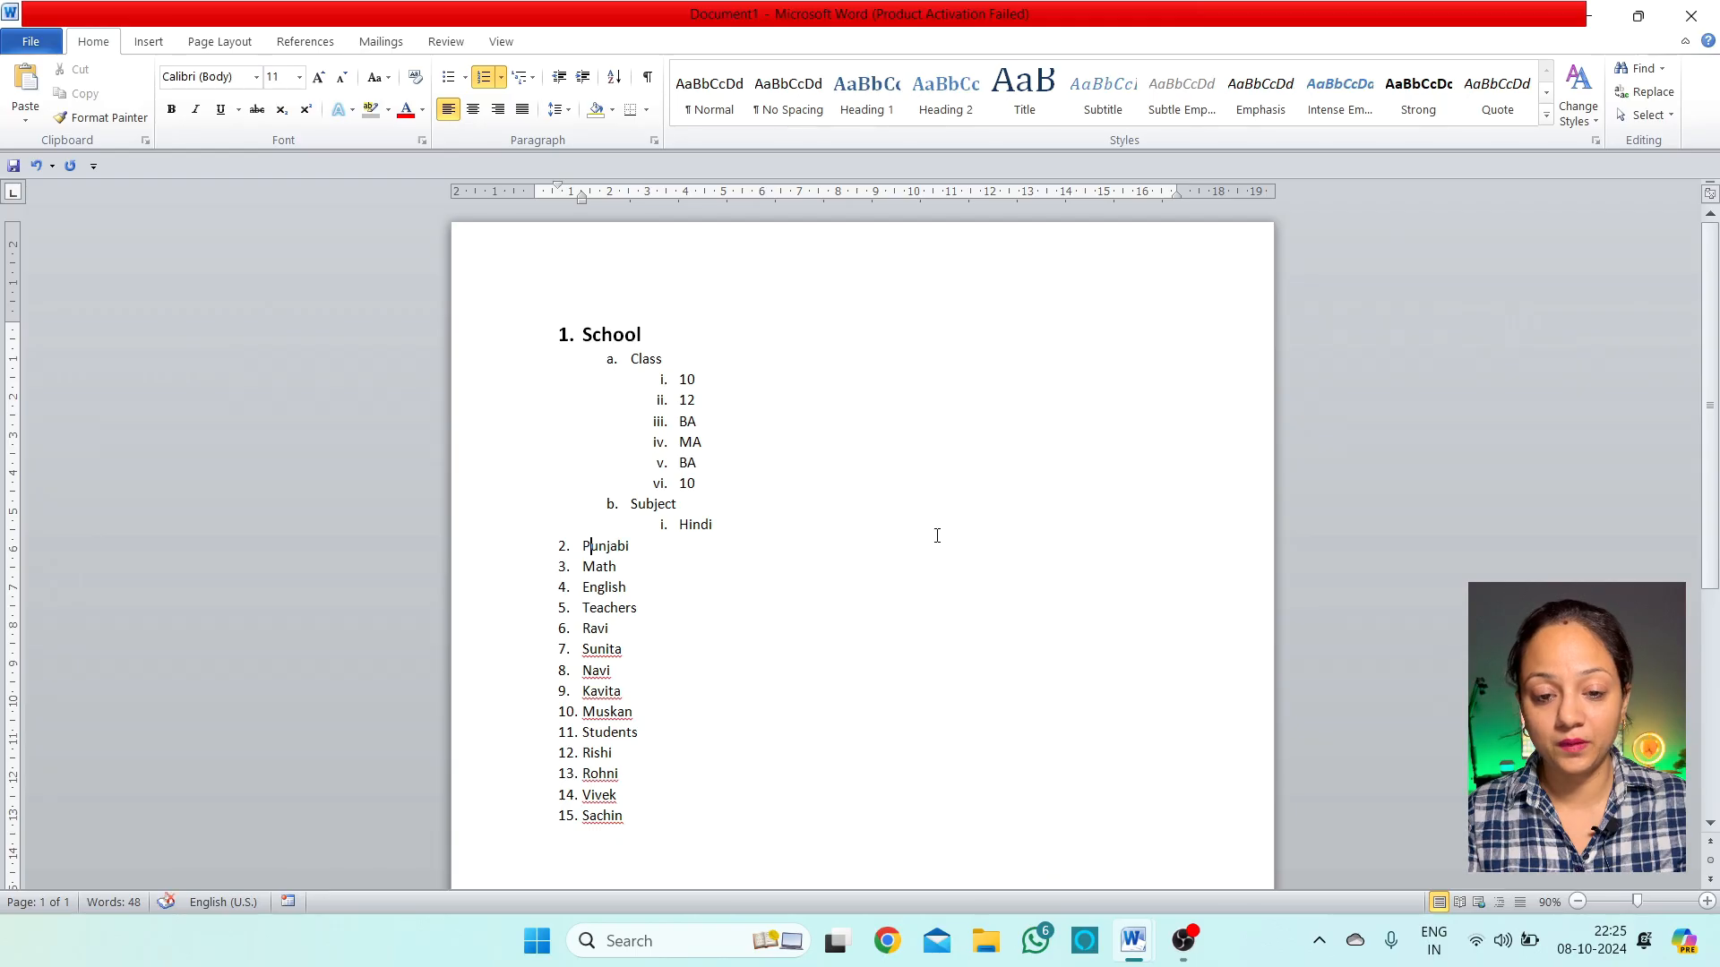
{"action": "key", "text": "Tab"}
{"action": "key", "text": "Tab"}
{"action": "key", "text": "Down"}
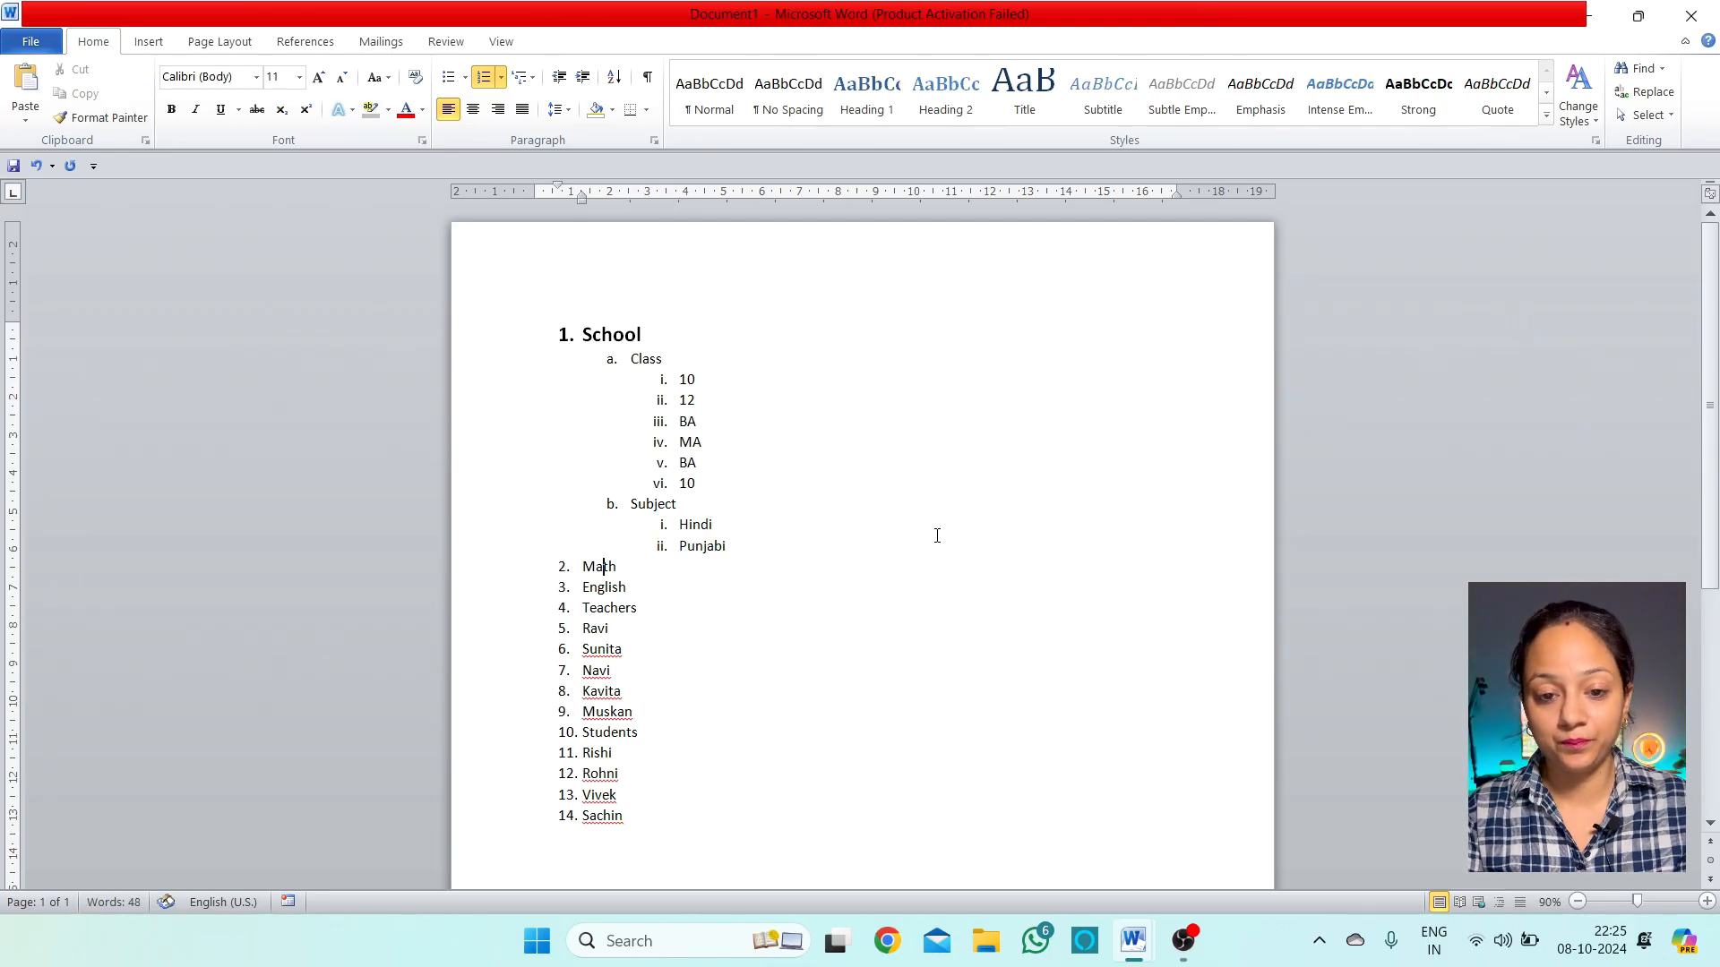
{"action": "key", "text": "Tab"}
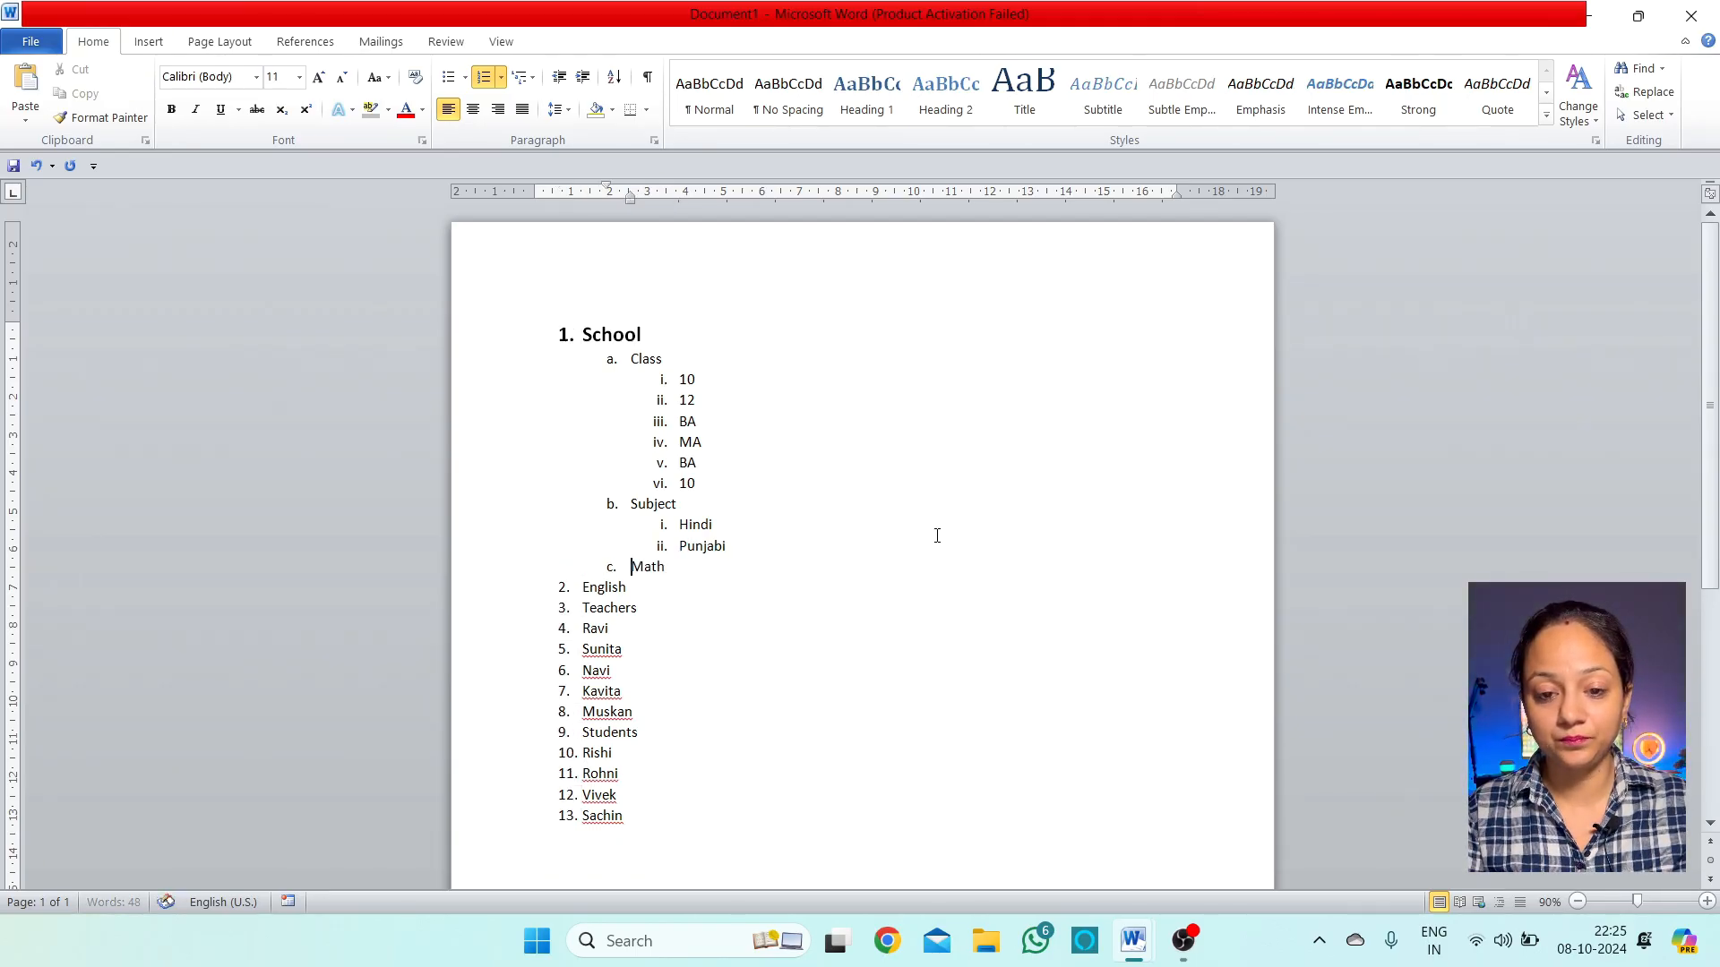
{"action": "key", "text": "Tab"}
{"action": "key", "text": "Down"}
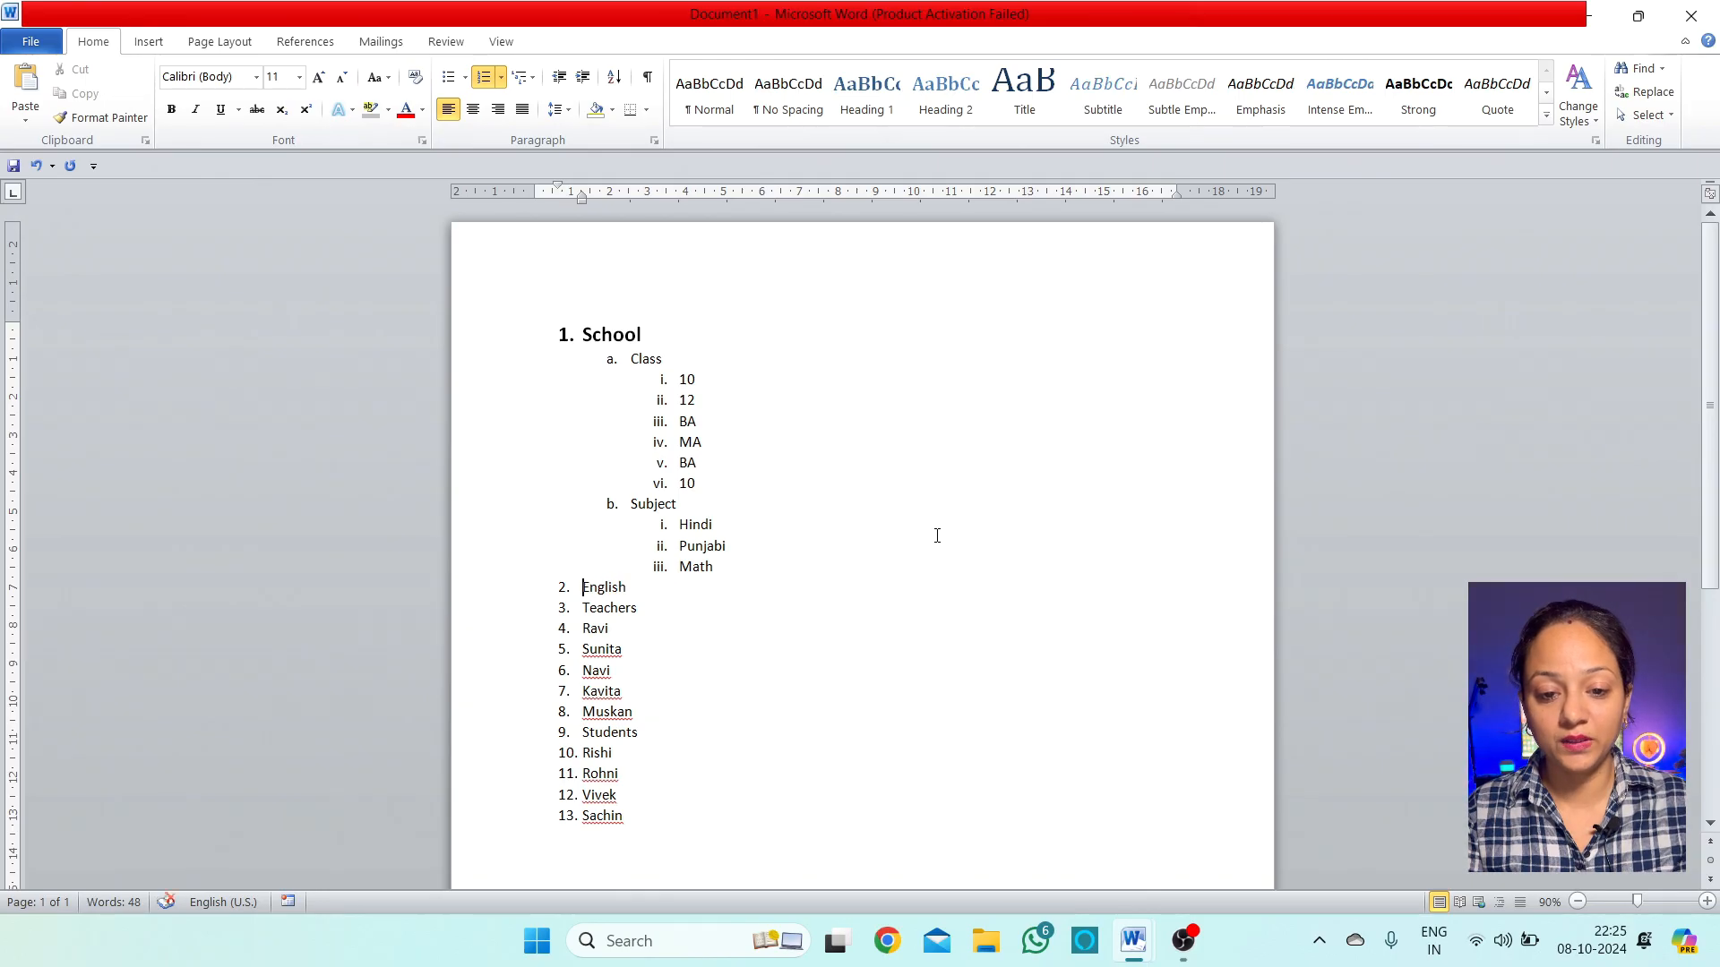
{"action": "key", "text": "Tab"}
{"action": "key", "text": "Tab"}
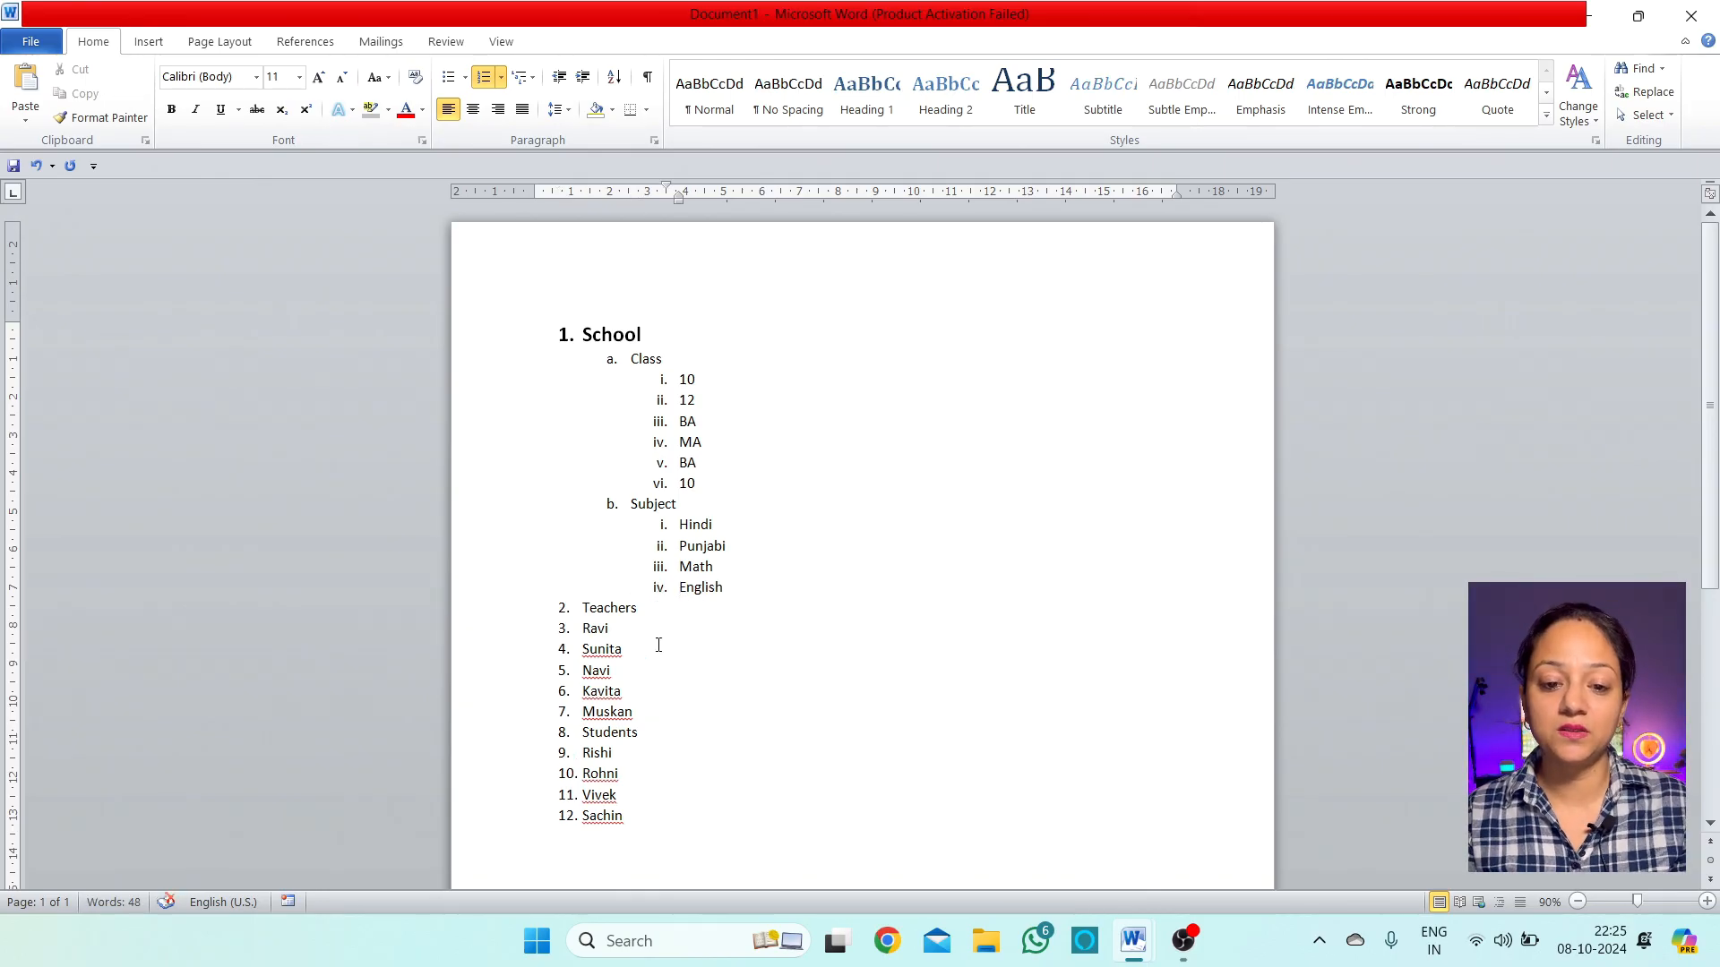
Demote Teachers under School with Ravi, Sunita, Navi, Kavita and Muskan nested beneath it
{"action": "left_click", "coordinate": [583, 609]}
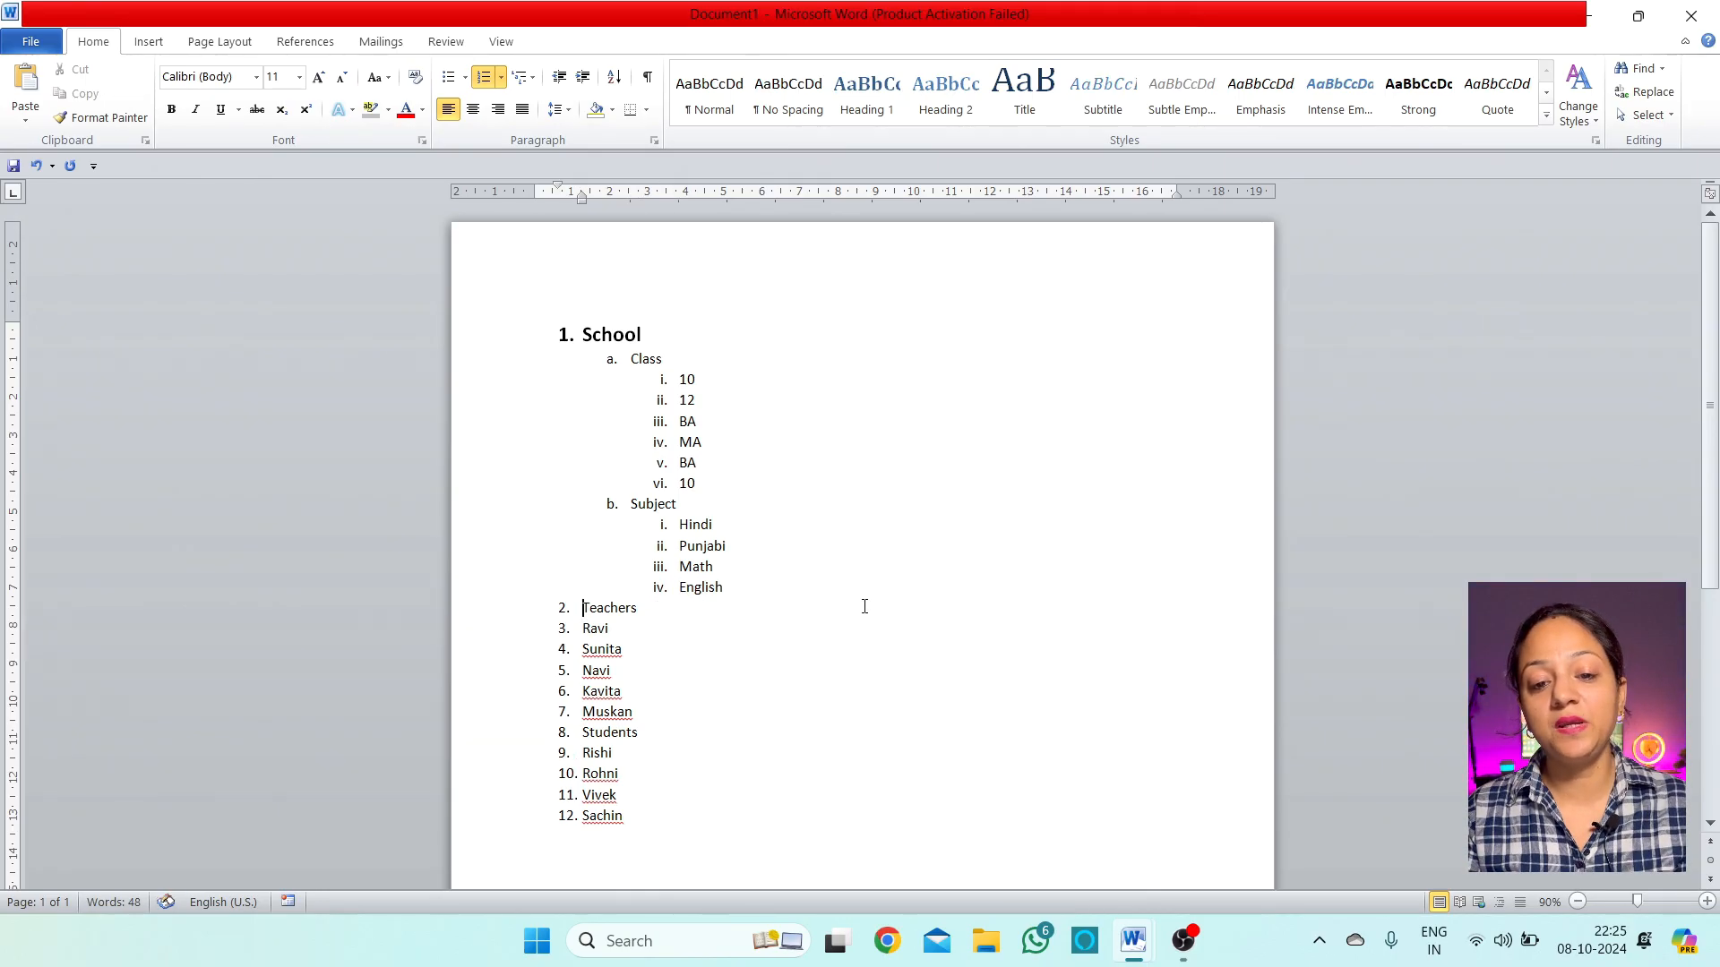
{"action": "key", "text": "Tab"}
{"action": "key", "text": "Down"}
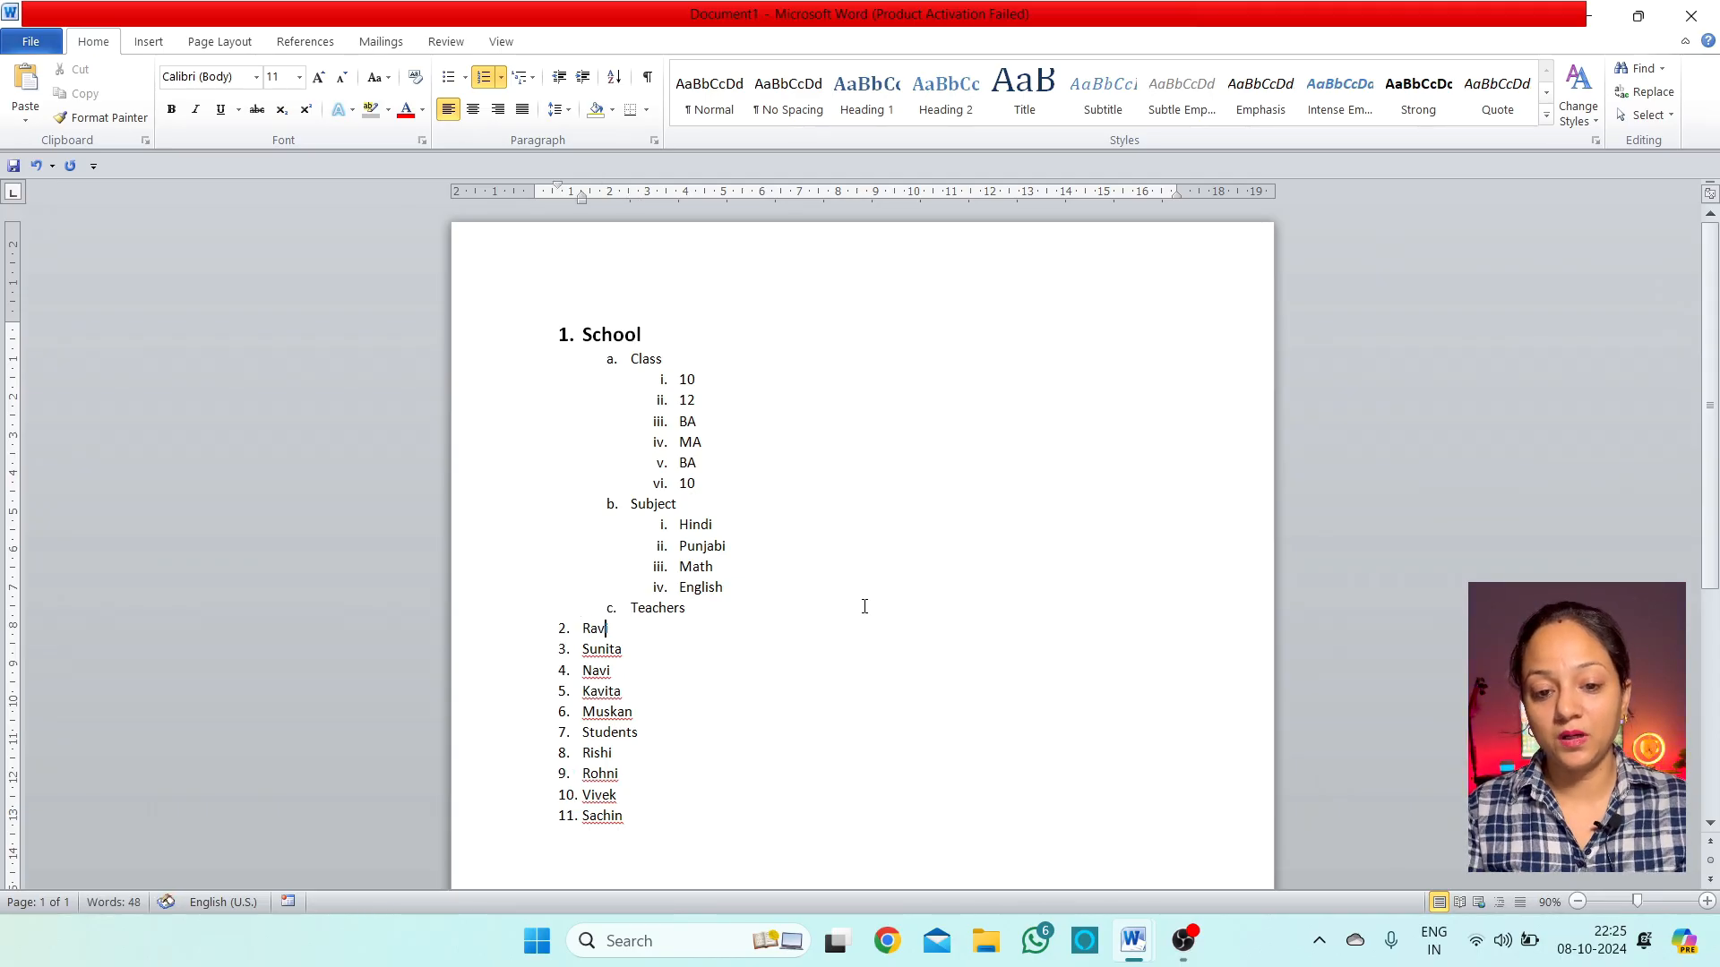
{"action": "key", "text": "Tab"}
{"action": "key", "text": "Tab"}
{"action": "key", "text": "Down"}
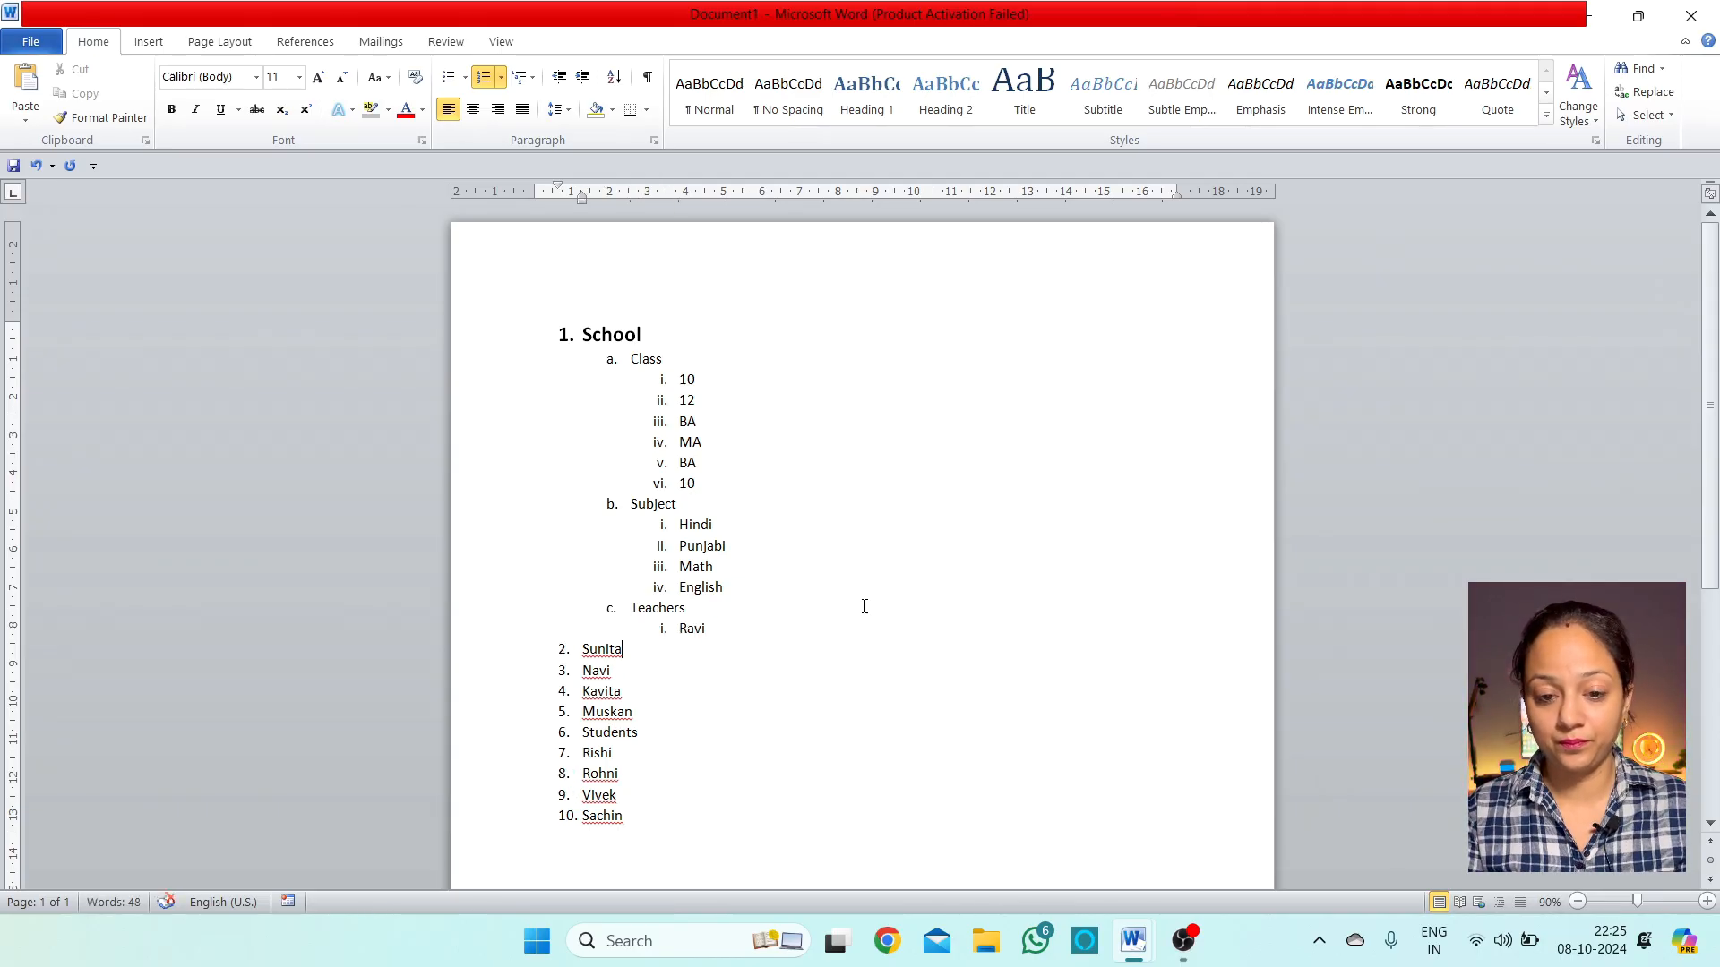
{"action": "key", "text": "Tab"}
{"action": "key", "text": "Tab"}
{"action": "key", "text": "Down"}
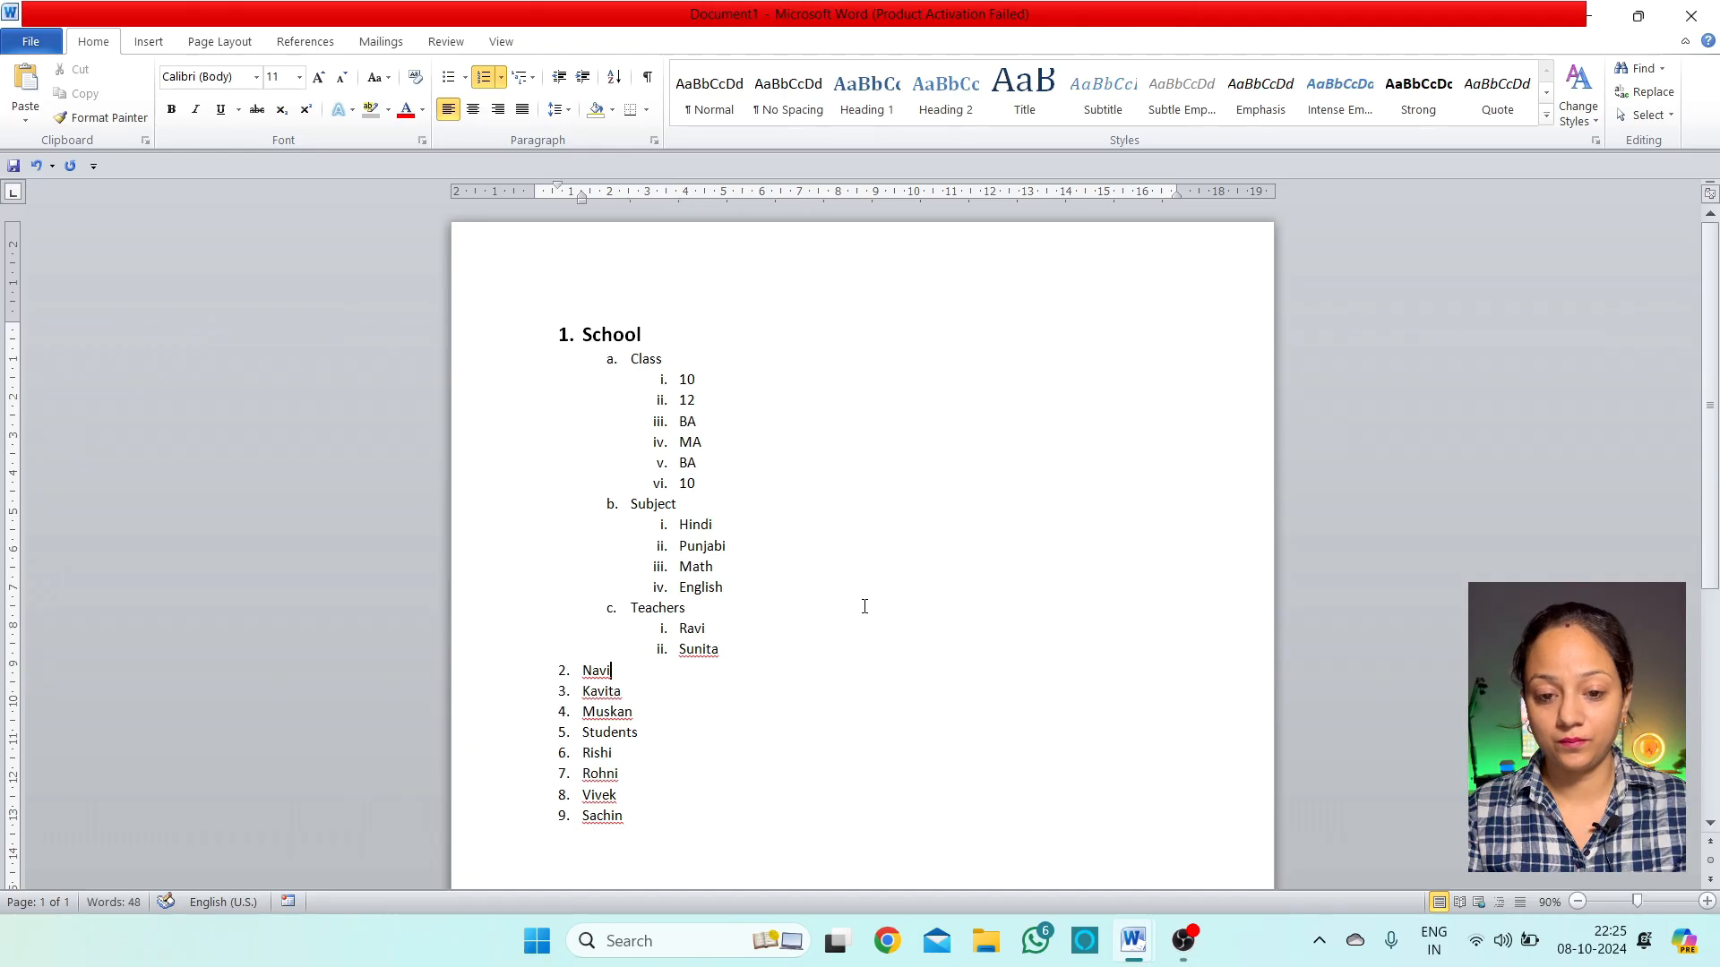
{"action": "key", "text": "Tab"}
{"action": "key", "text": "Tab"}
{"action": "key", "text": "Down"}
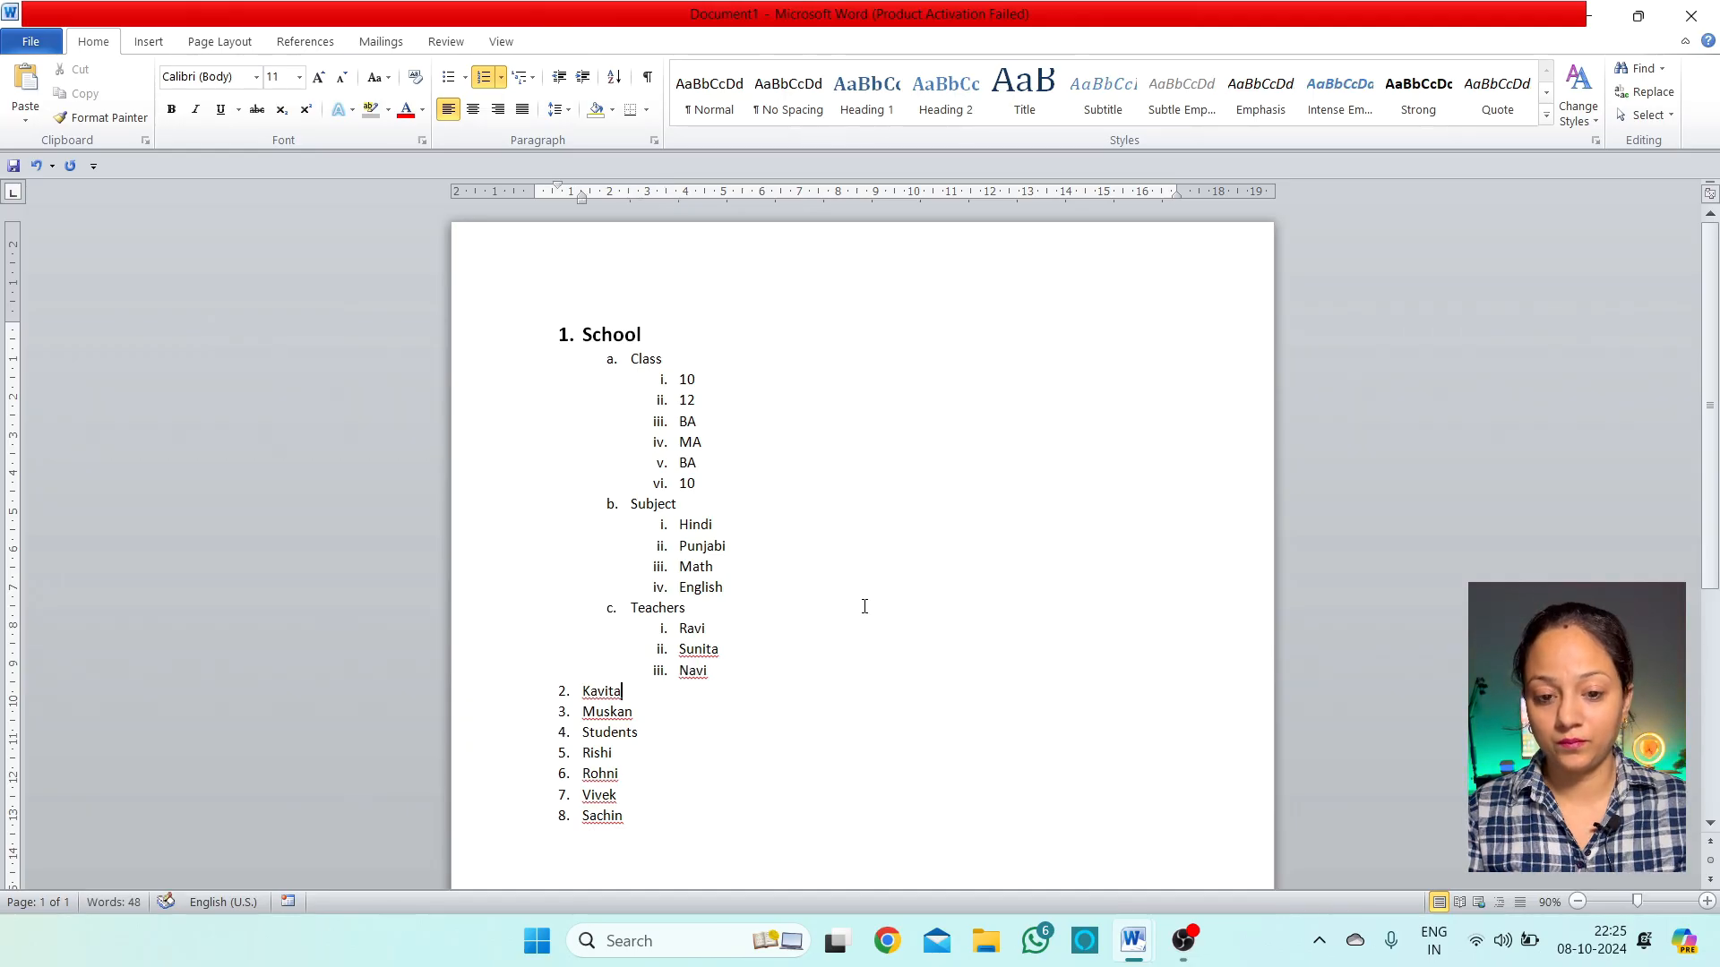
{"action": "key", "text": "Tab"}
{"action": "key", "text": "Tab"}
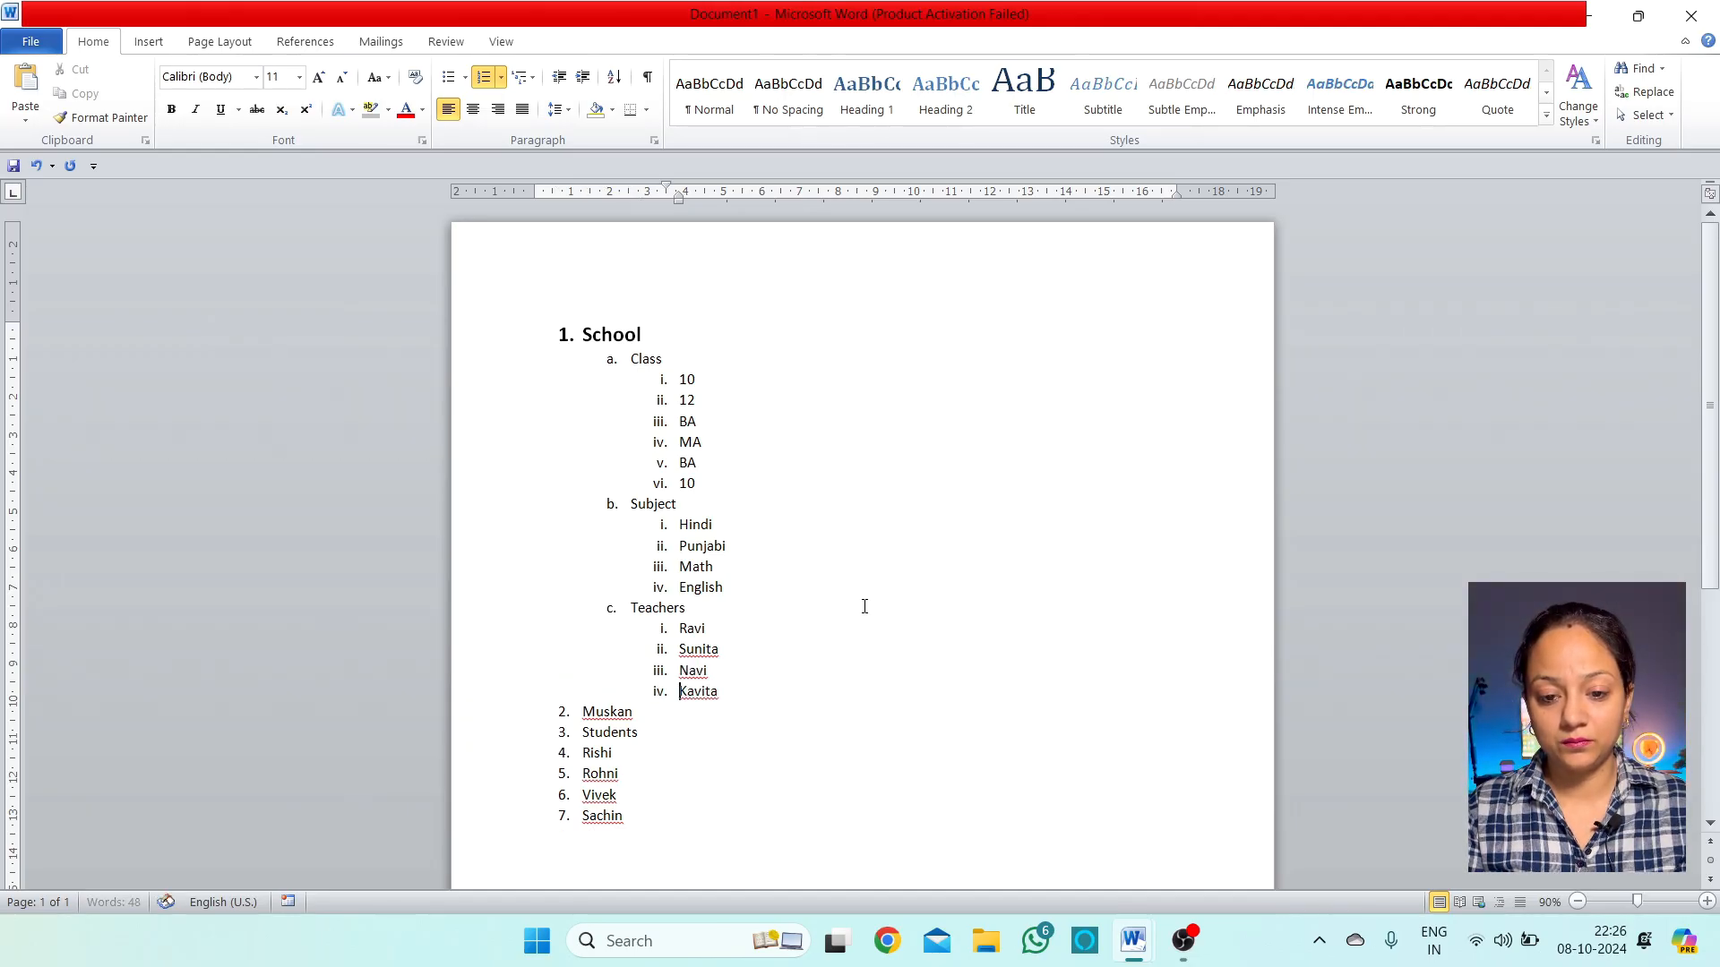
{"action": "key", "text": "Down"}
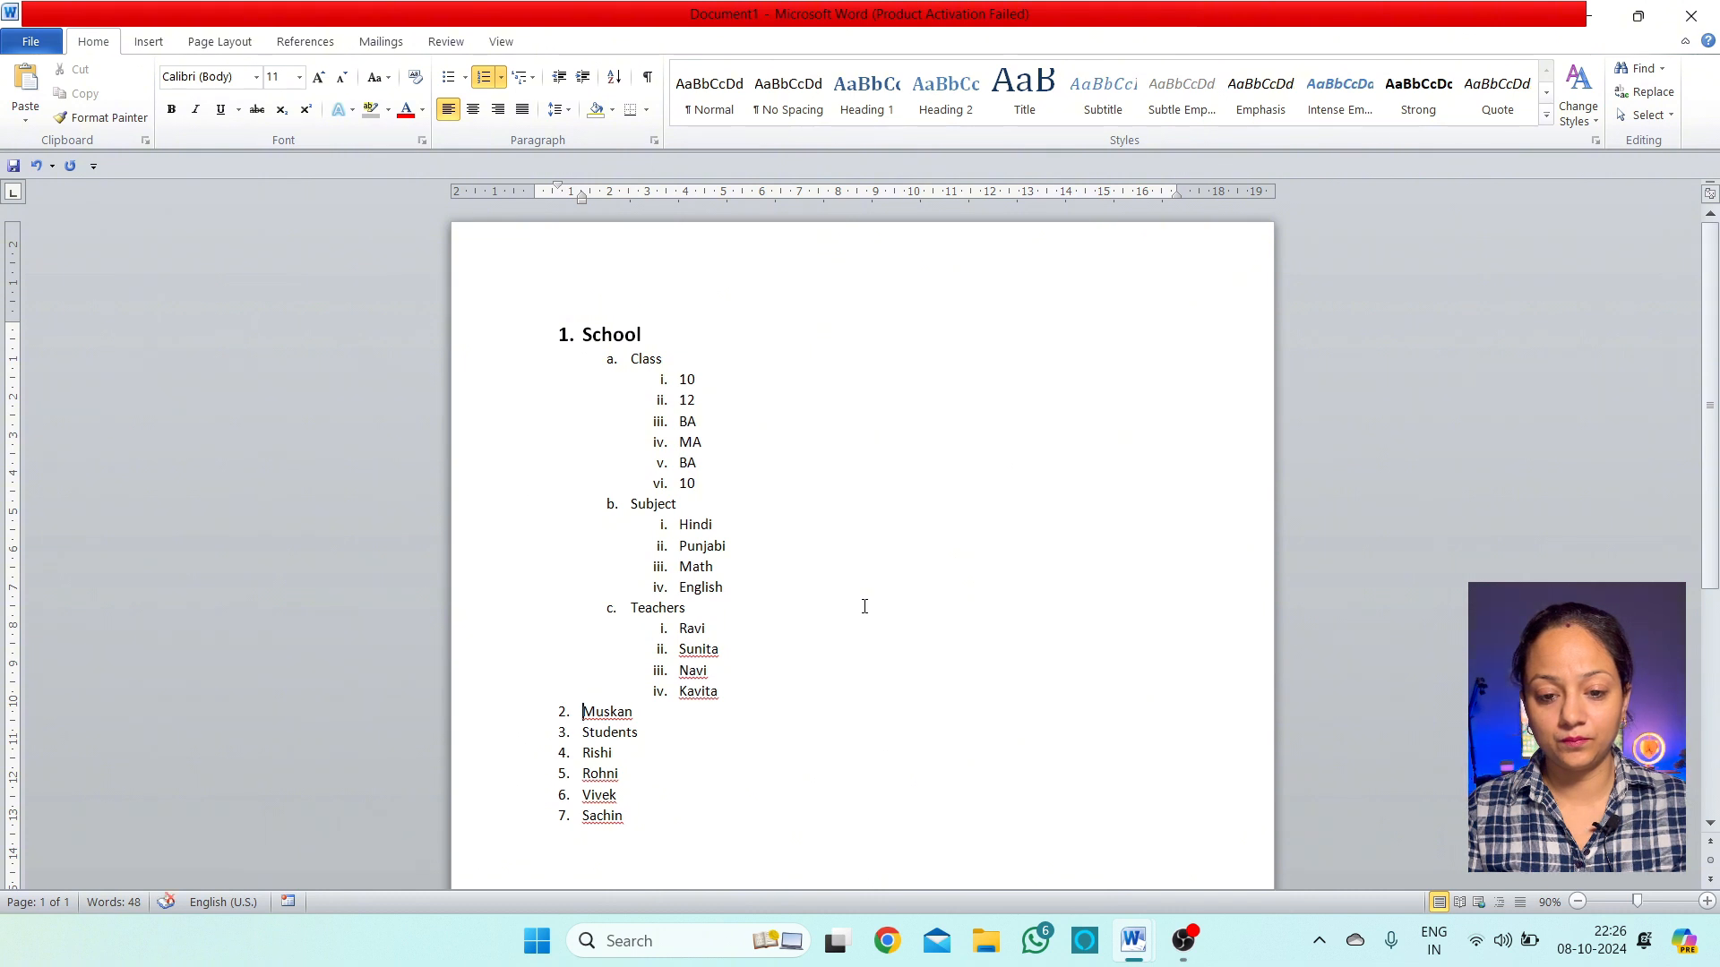
{"action": "key", "text": "Tab"}
{"action": "key", "text": "Tab"}
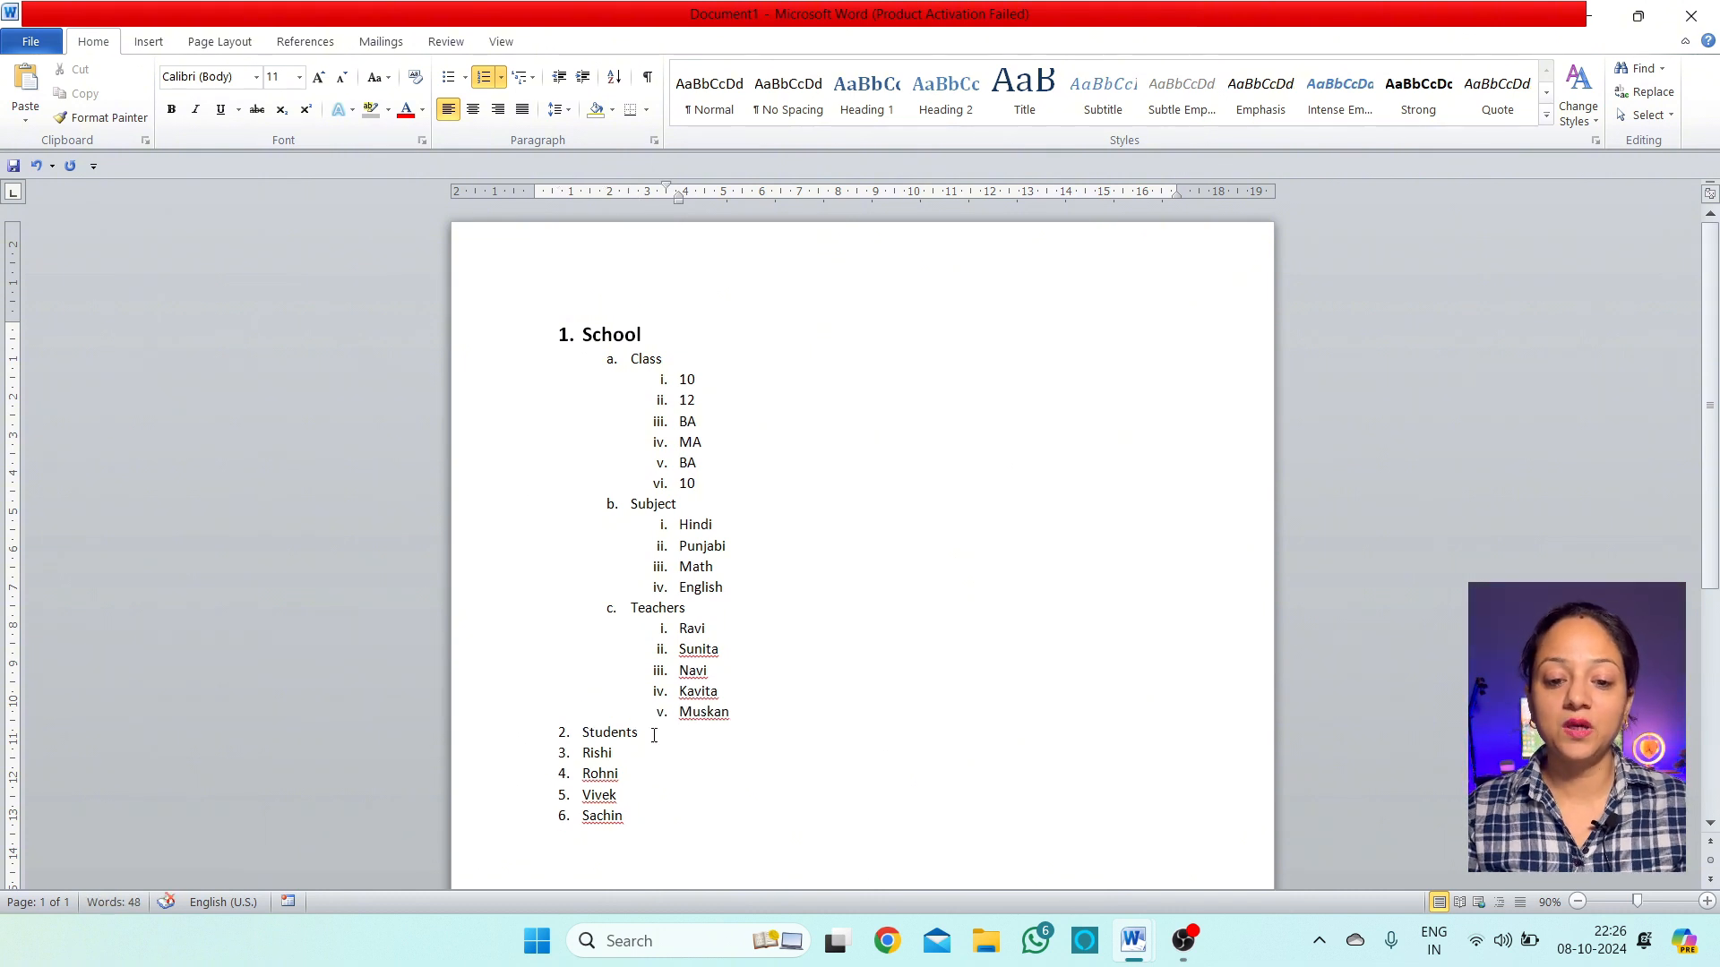
Demote Students under School with Rishi, Rohni, Vivek and Sachin nested beneath it
{"action": "left_click", "coordinate": [614, 735]}
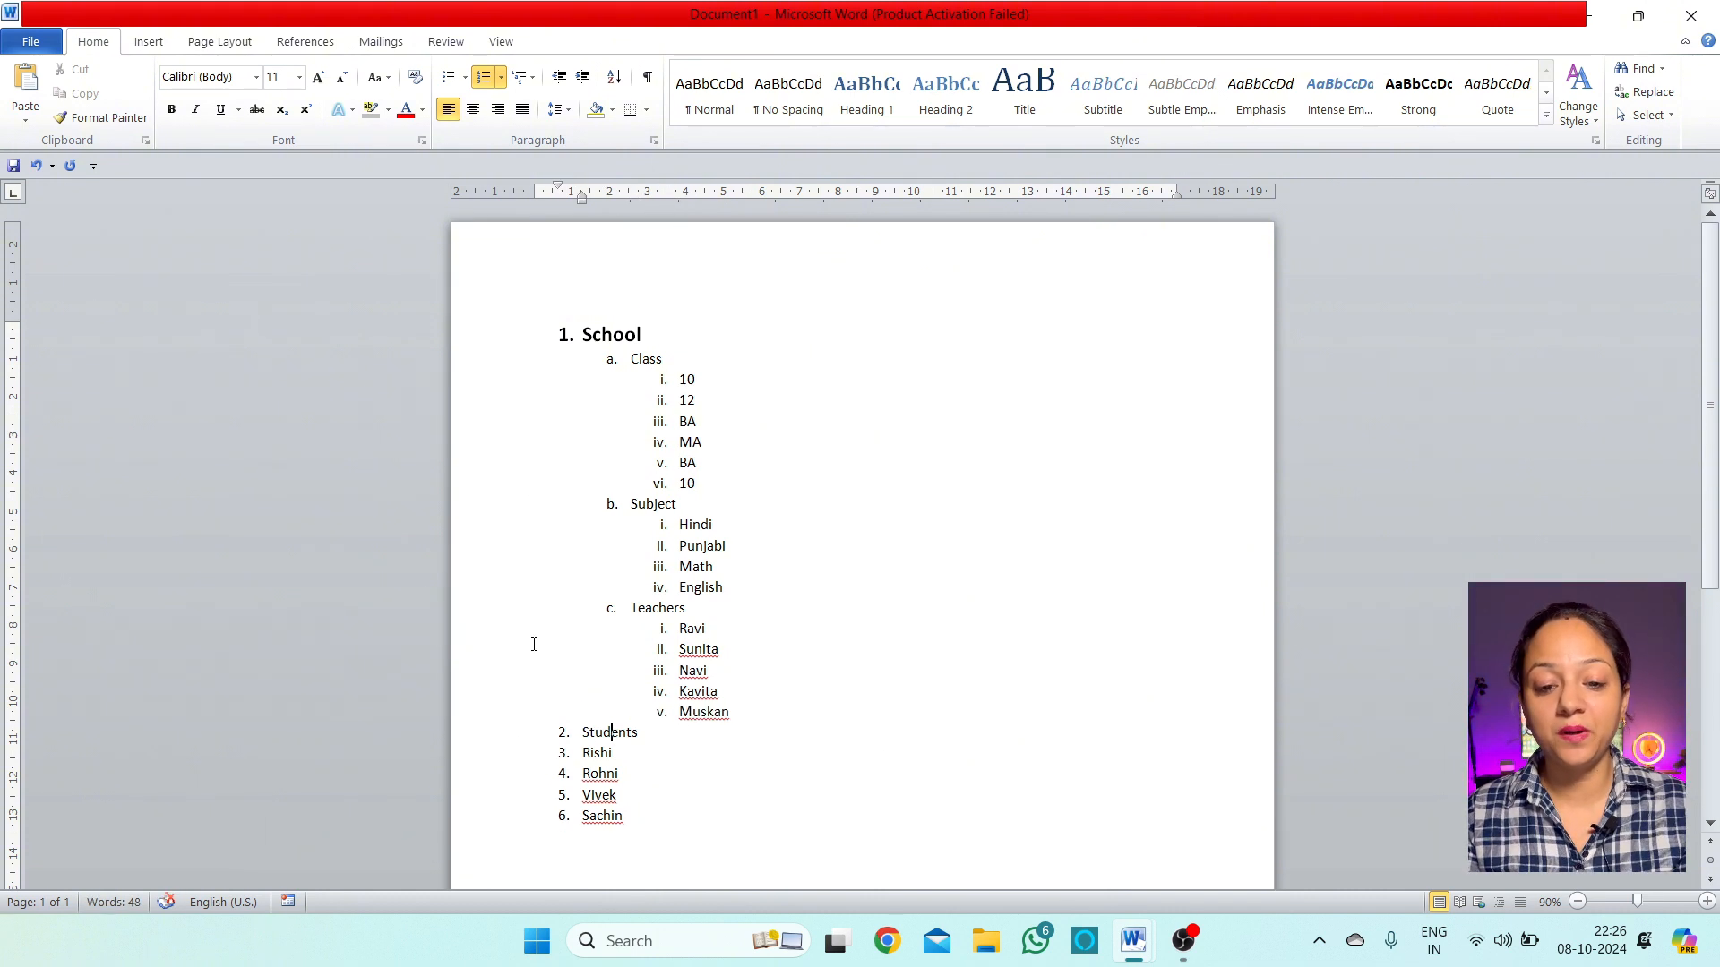
{"action": "key", "text": "Tab"}
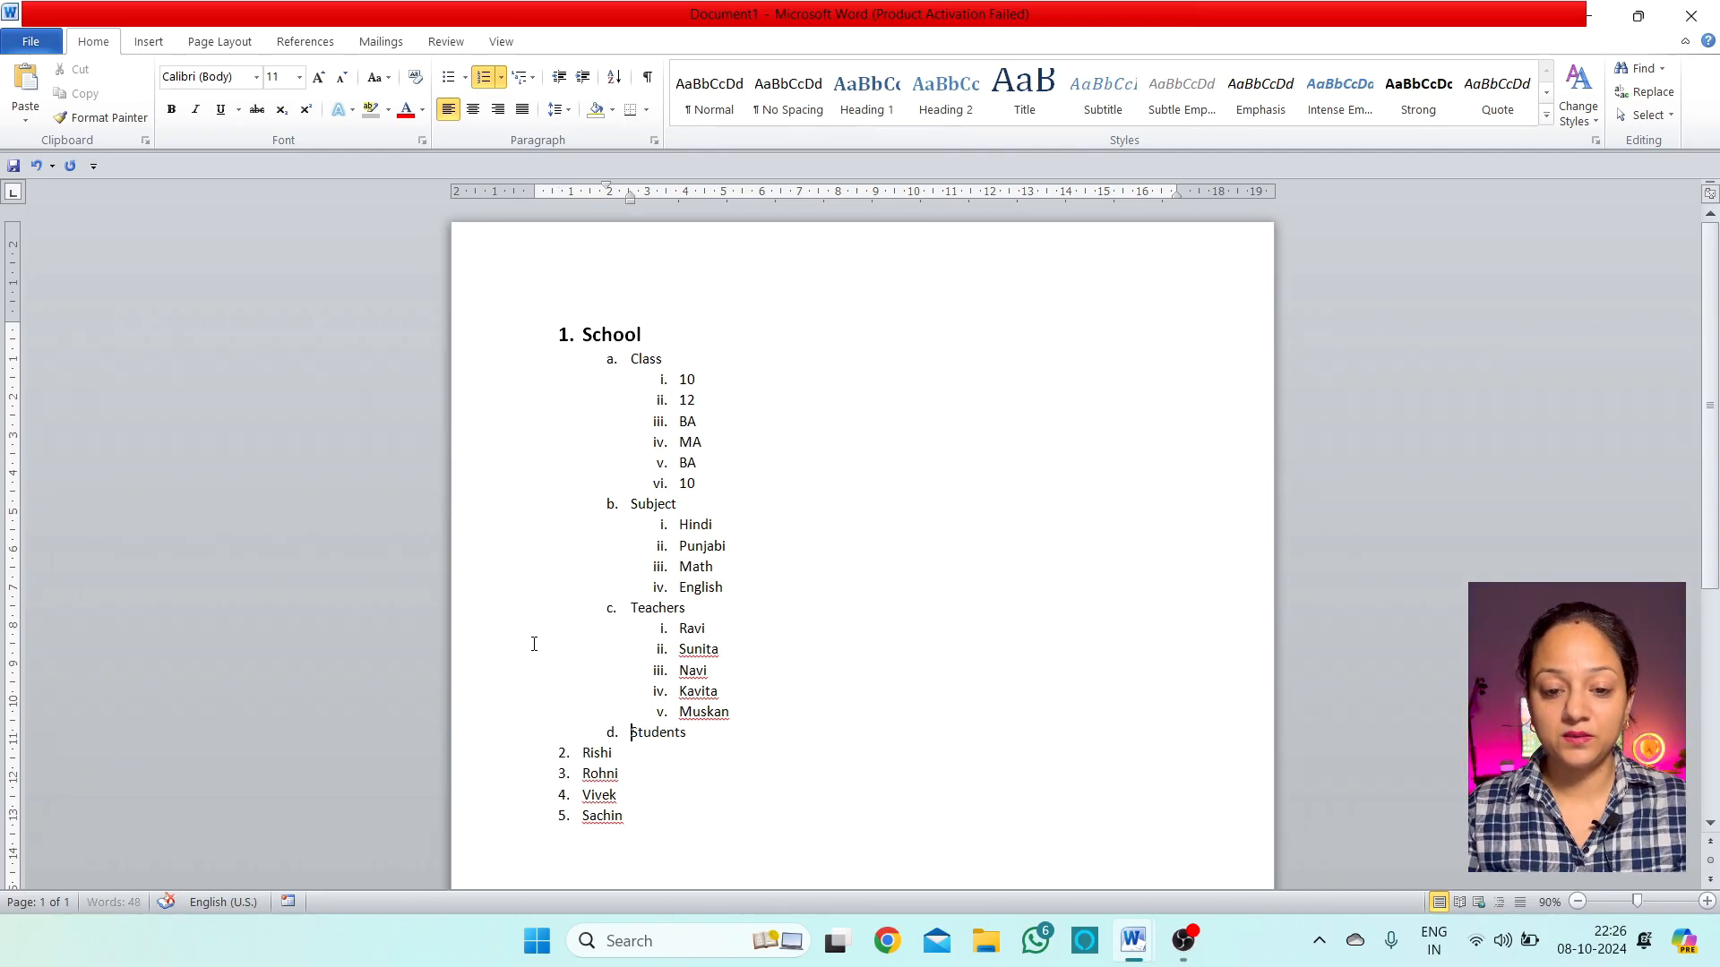
{"action": "scroll", "coordinate": [667, 701], "scroll_direction": "down", "scroll_amount": 3}
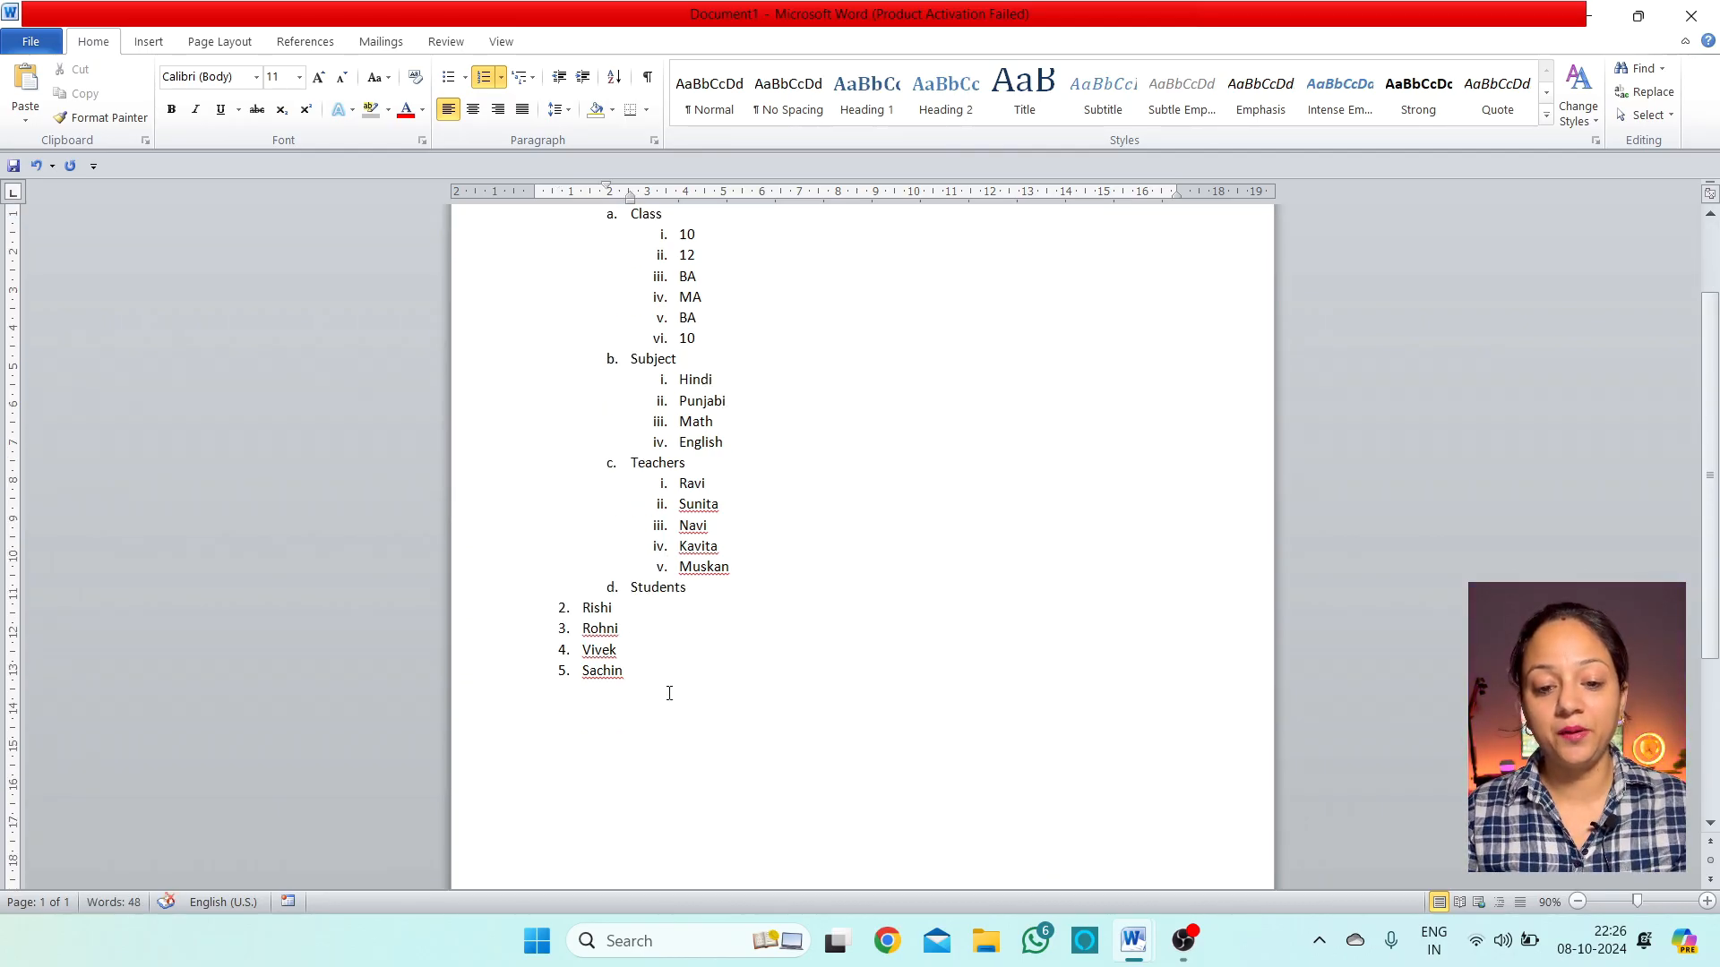
{"action": "left_click", "coordinate": [579, 609]}
{"action": "key", "text": "Tab"}
{"action": "key", "text": "Tab"}
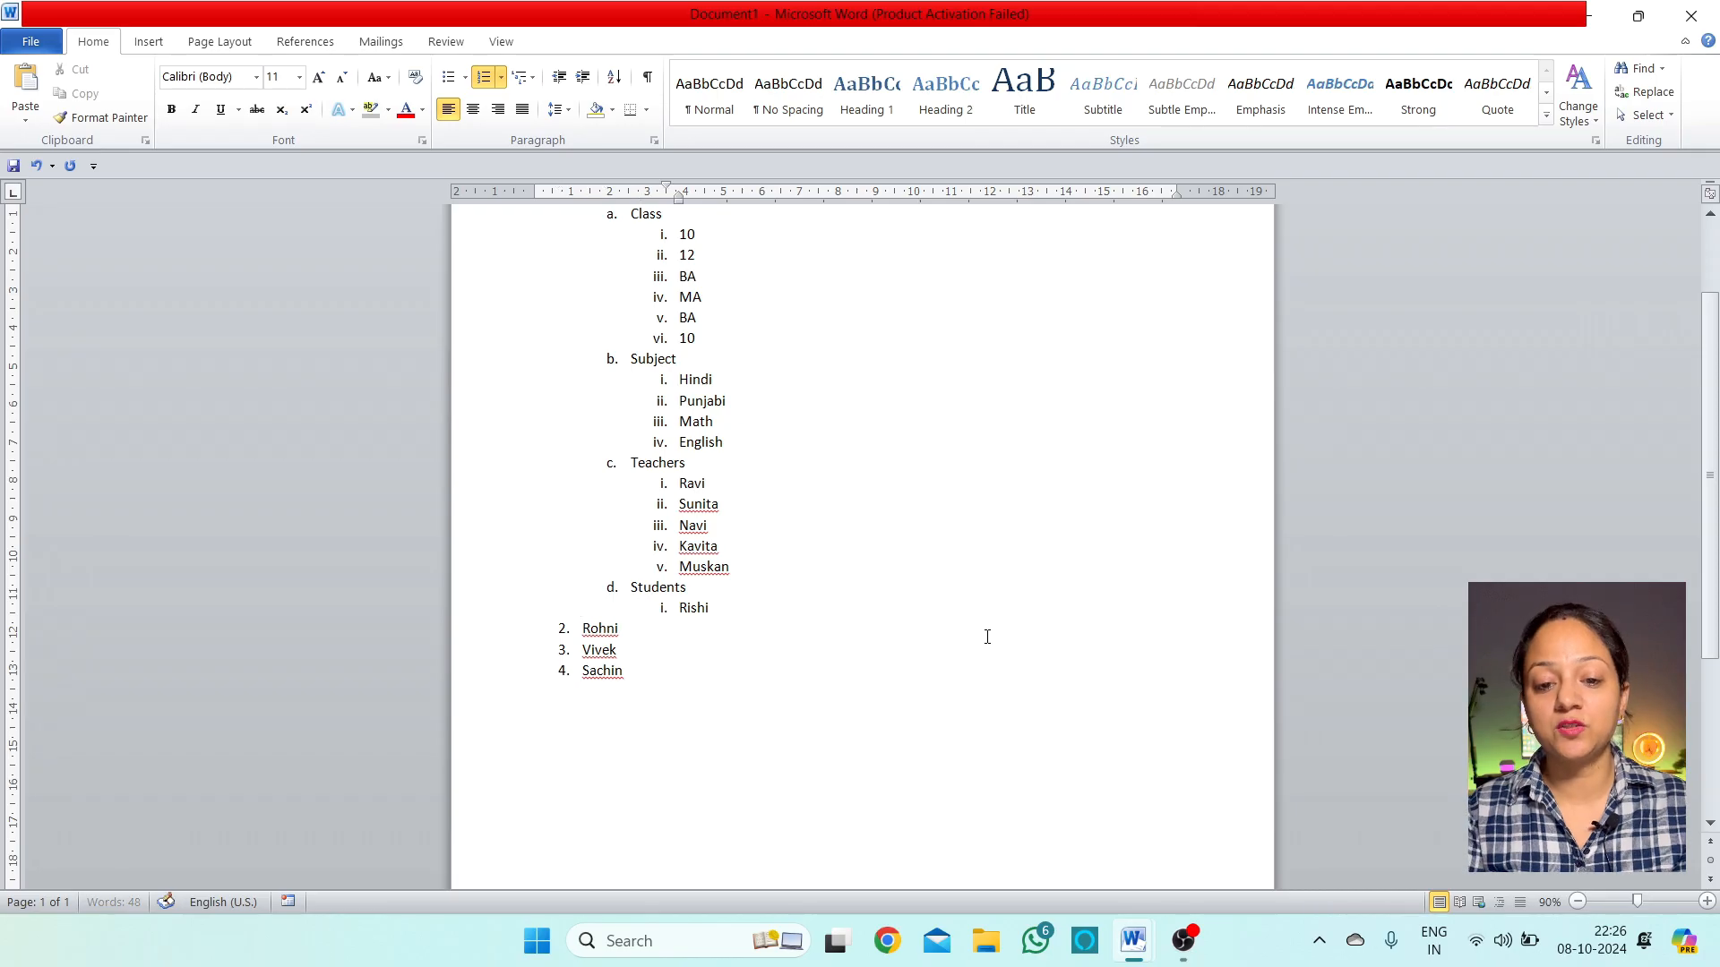
{"action": "key", "text": "Down"}
{"action": "key", "text": "Left"}
{"action": "key", "text": "Left"}
{"action": "key", "text": "Tab"}
{"action": "key", "text": "Tab"}
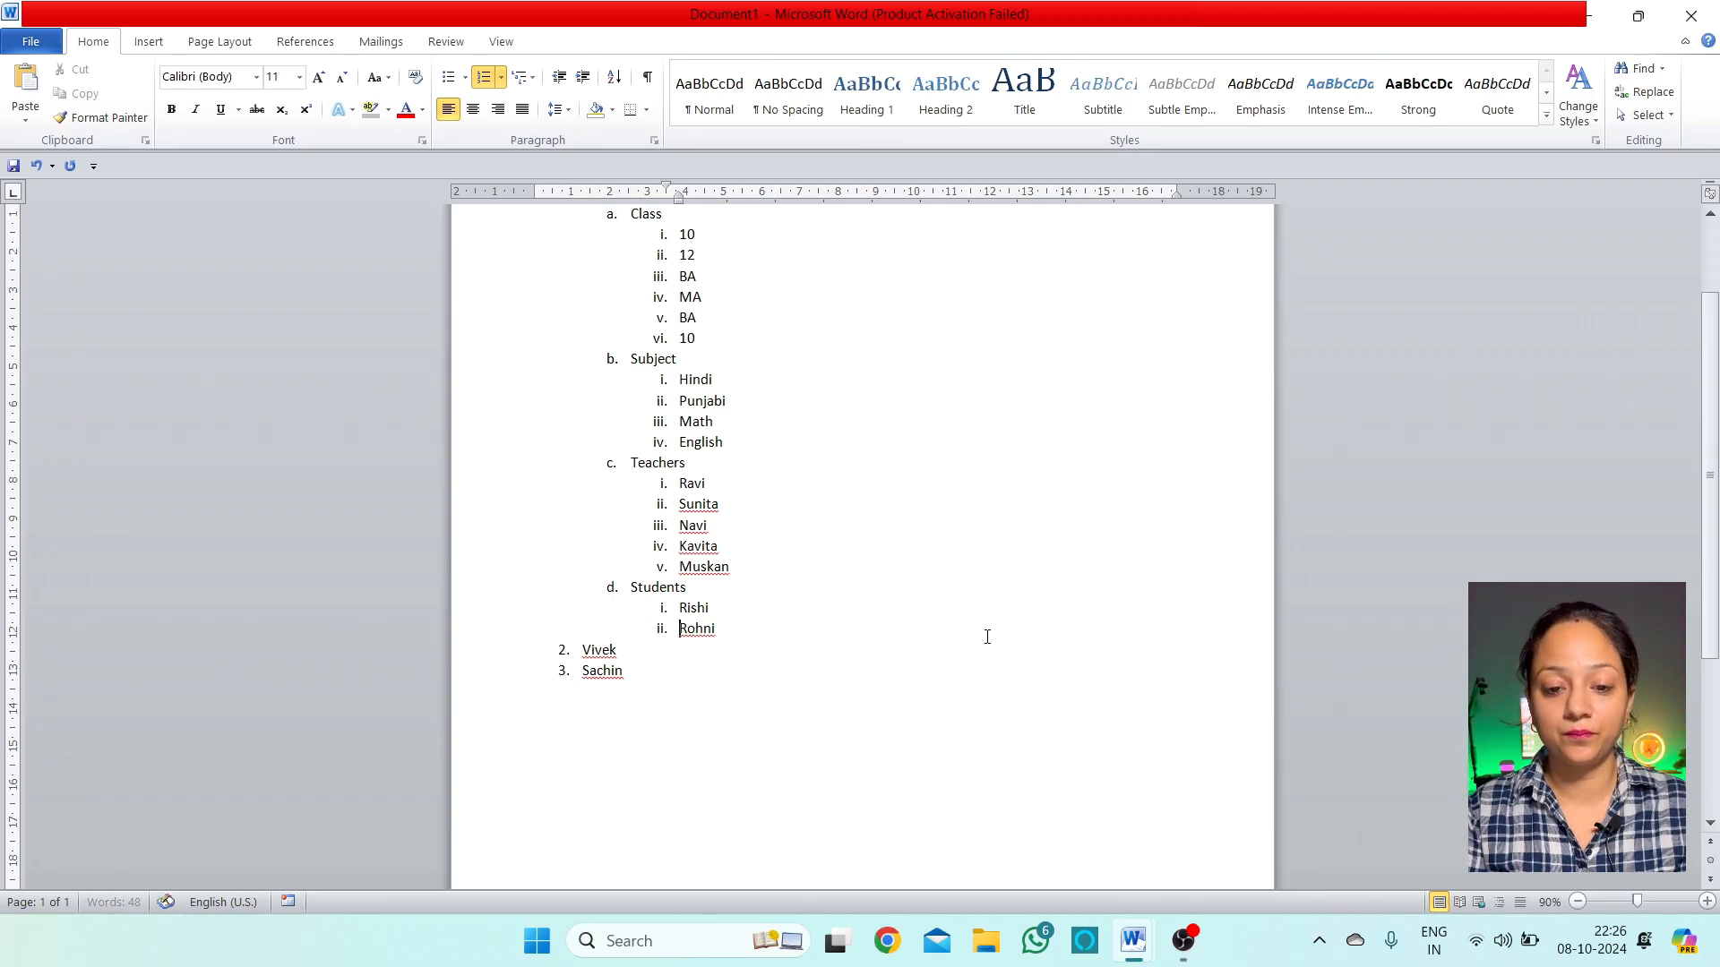
{"action": "key", "text": "Down"}
{"action": "key", "text": "Left"}
{"action": "key", "text": "Left"}
{"action": "key", "text": "Tab"}
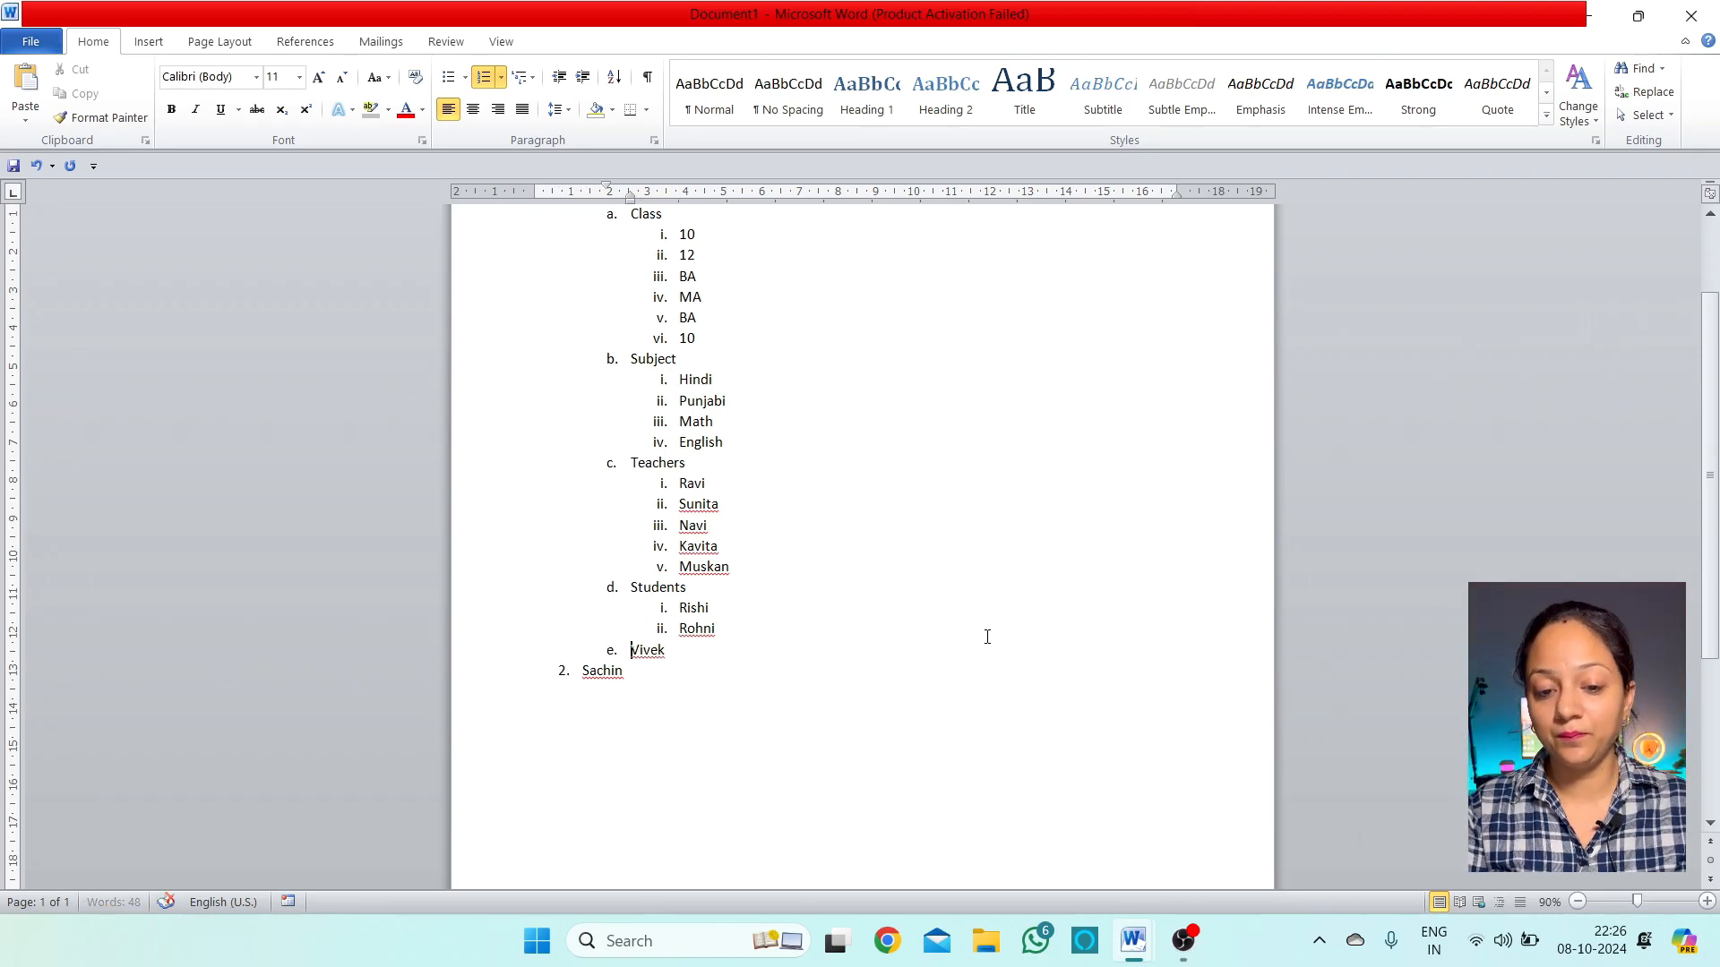
{"action": "key", "text": "Down"}
{"action": "key", "text": "Left"}
{"action": "key", "text": "Tab"}
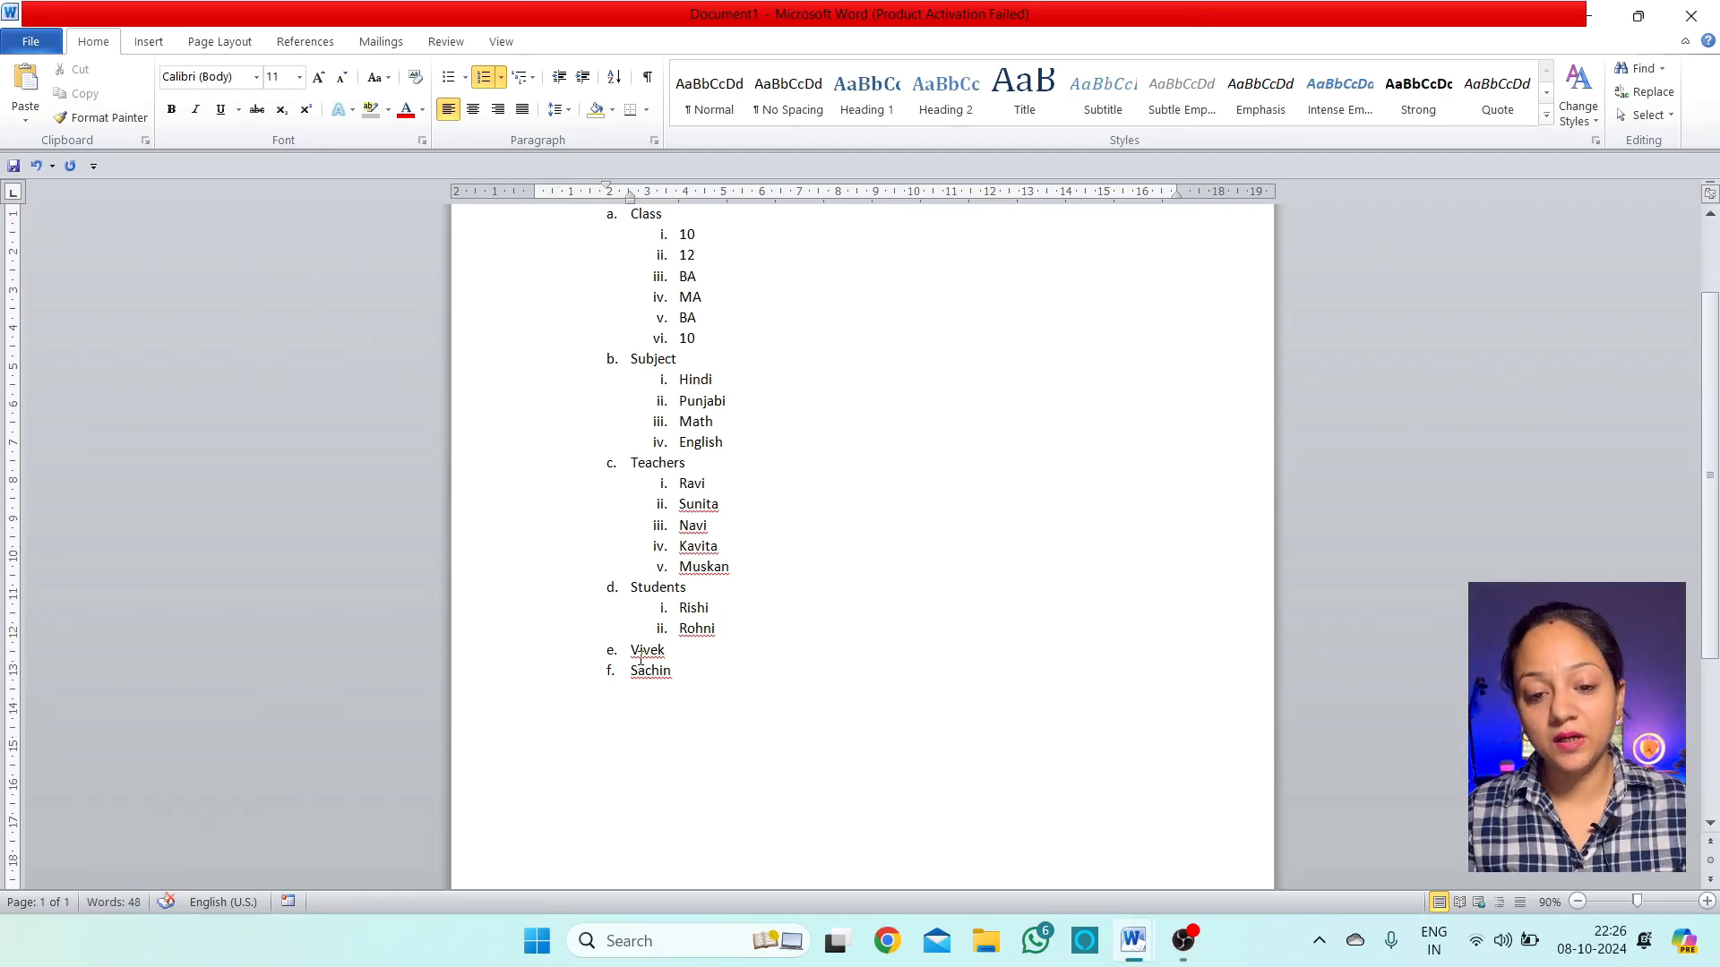
{"action": "key", "text": "Up"}
{"action": "key", "text": "Tab"}
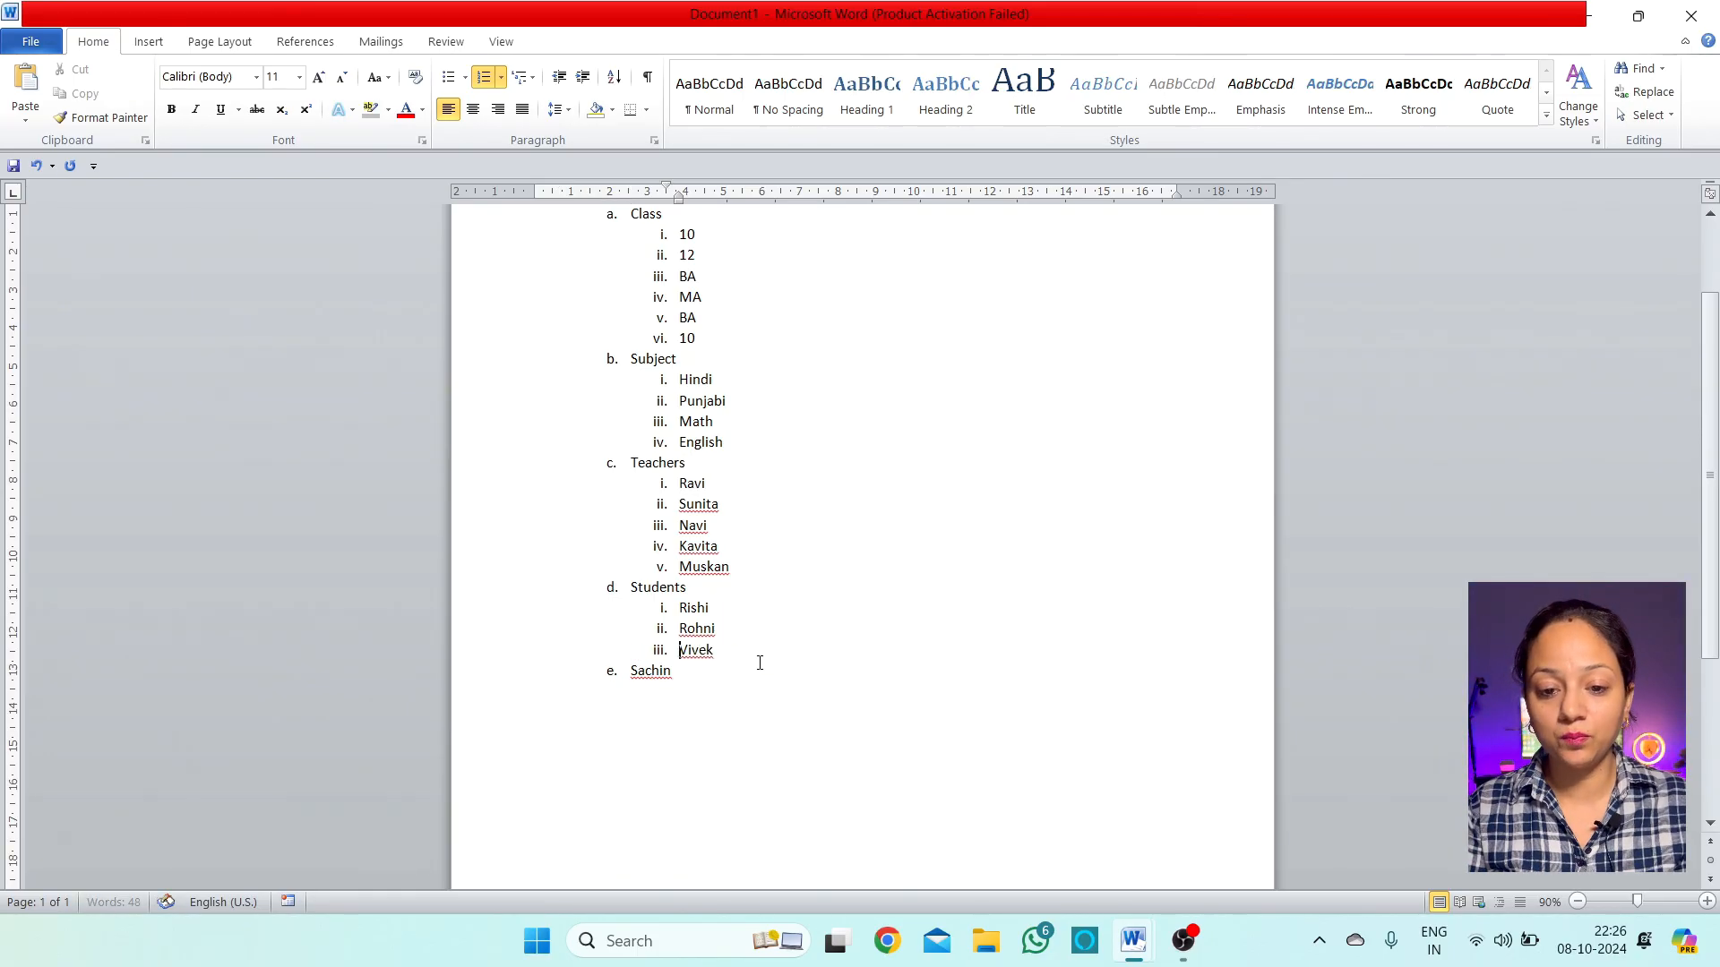
{"action": "key", "text": "Down"}
{"action": "key", "text": "Tab"}
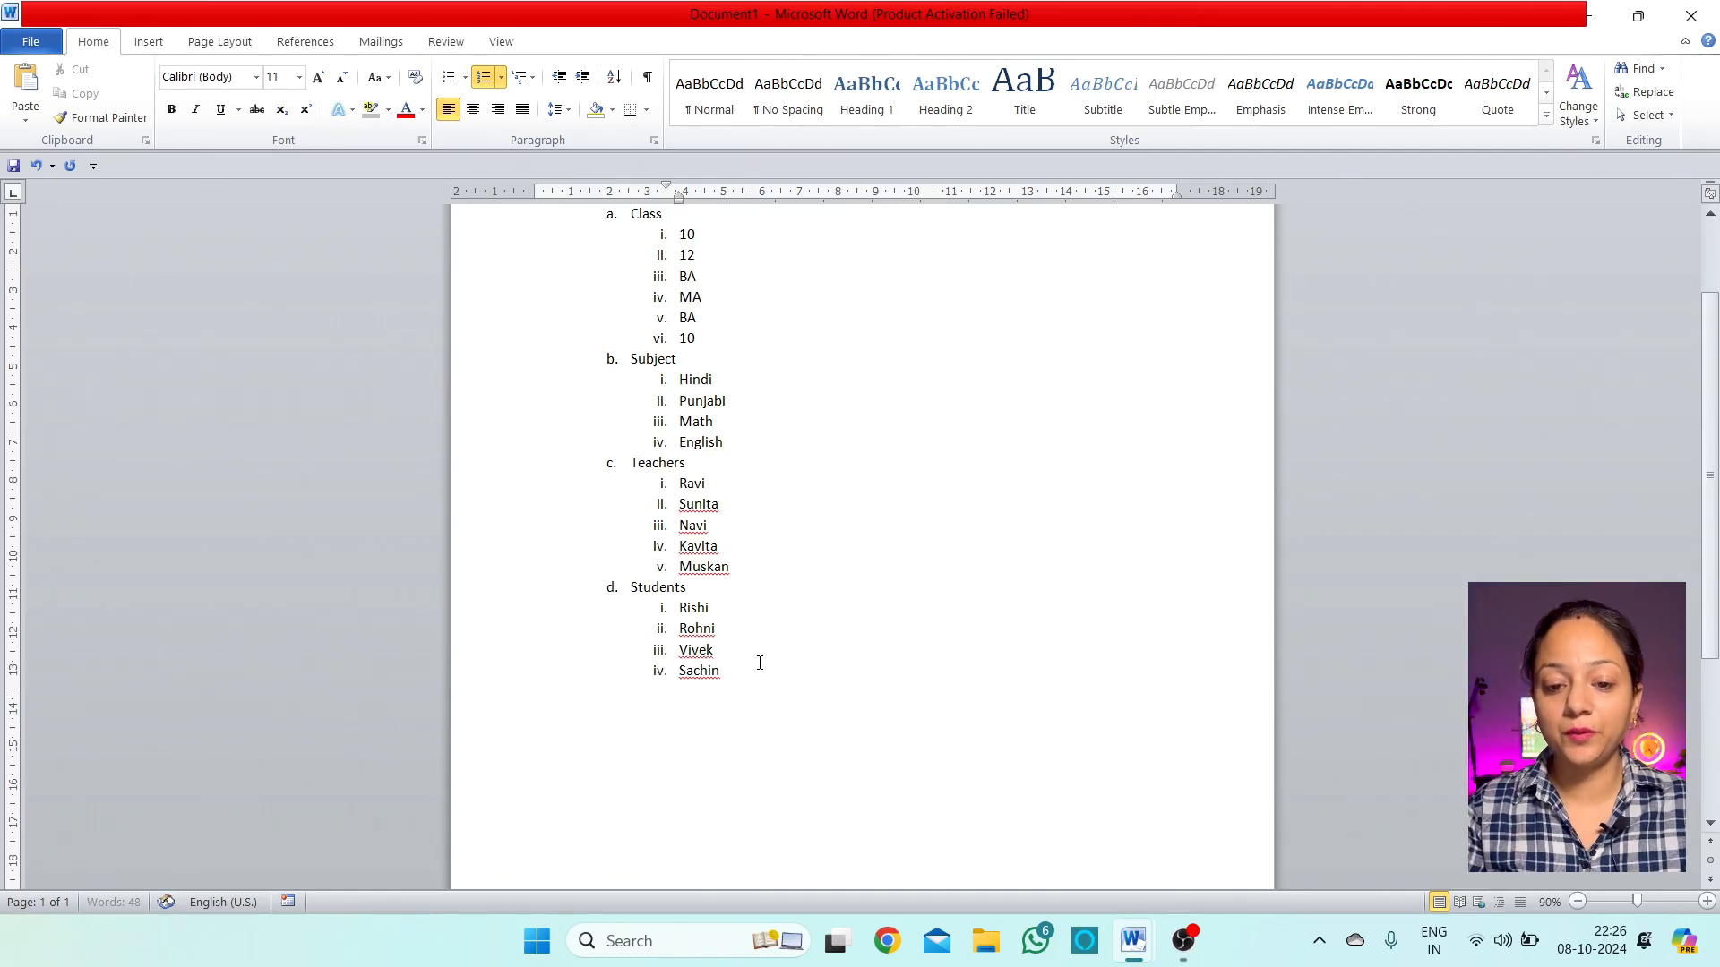
{"action": "scroll", "coordinate": [760, 658], "scroll_direction": "up", "scroll_amount": 3}
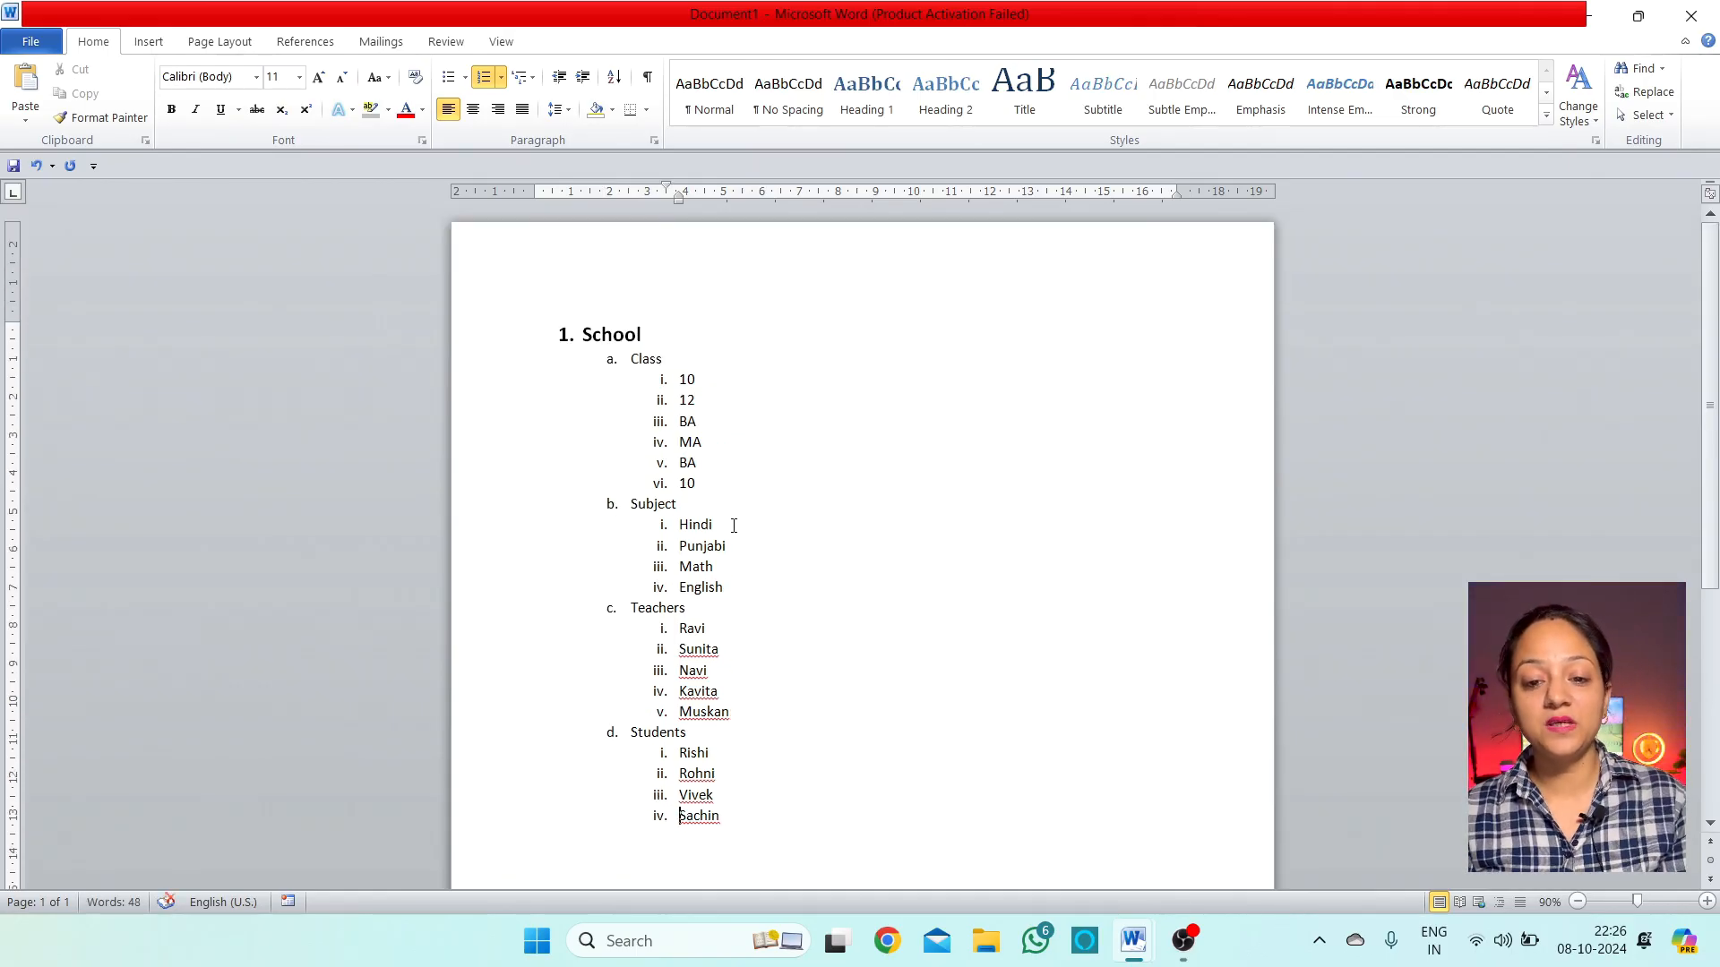
Nest teacher Kavita under Hindi and Sunita under Punjabi as fourth-level items
{"action": "left_click", "coordinate": [845, 529]}
{"action": "key", "text": "Return"}
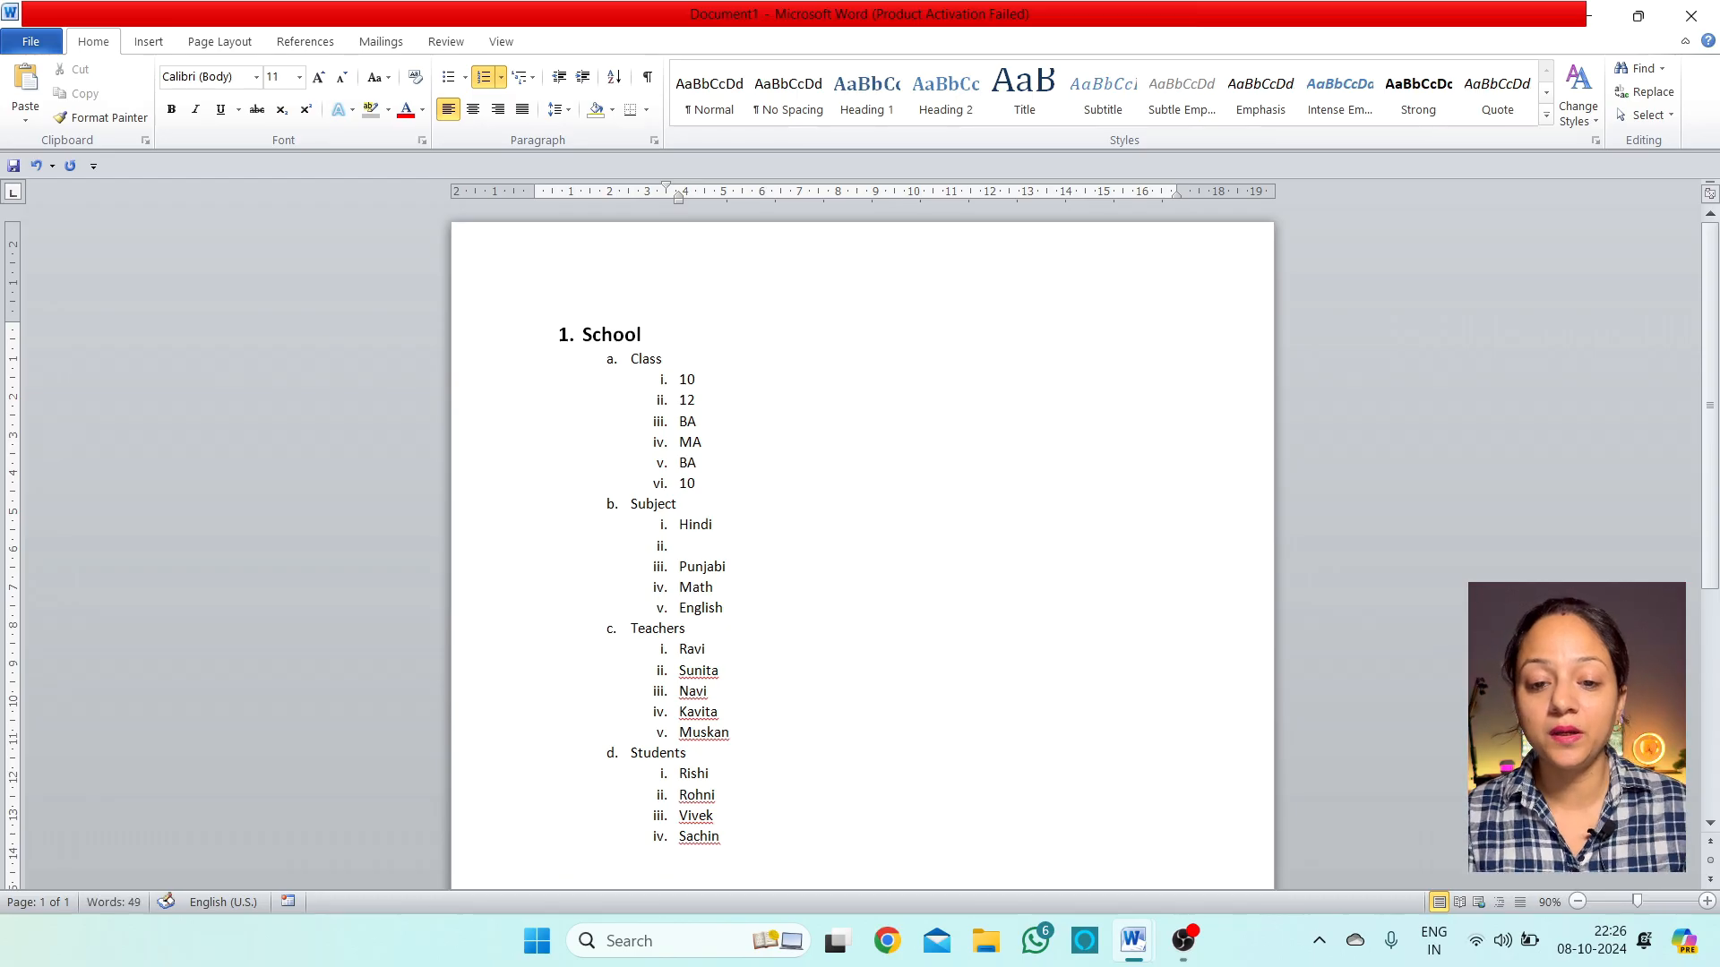
{"action": "key", "text": "BackSpace"}
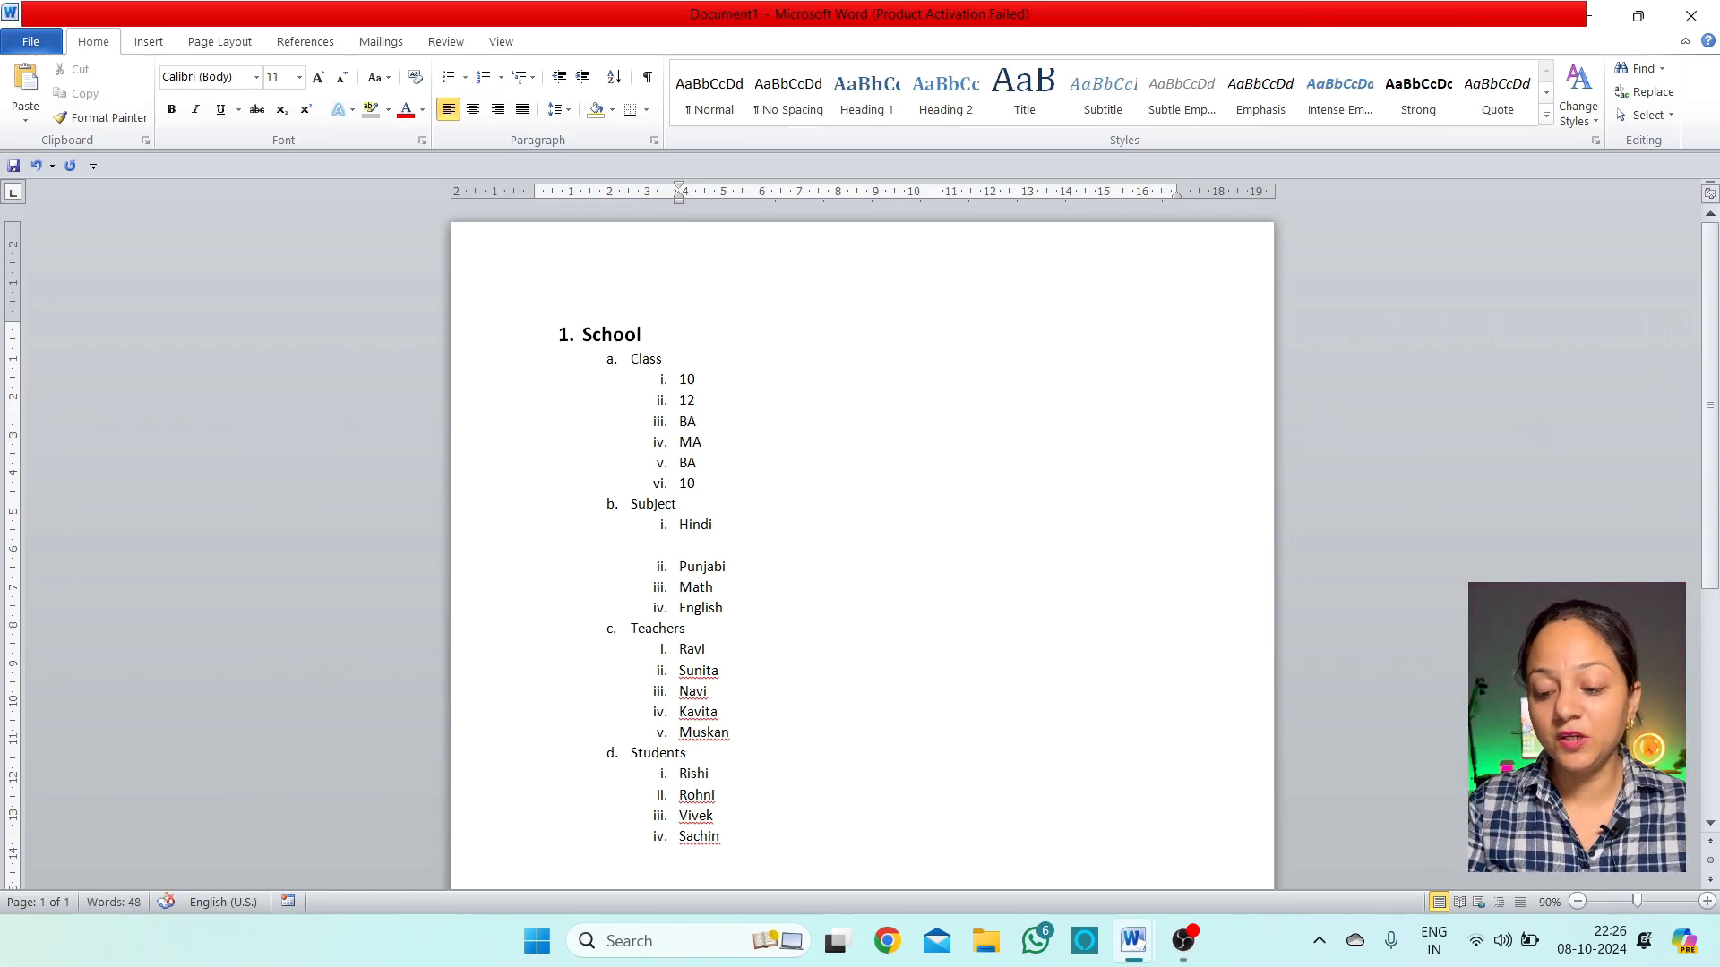
{"action": "key", "text": "BackSpace"}
{"action": "key", "text": "BackSpace"}
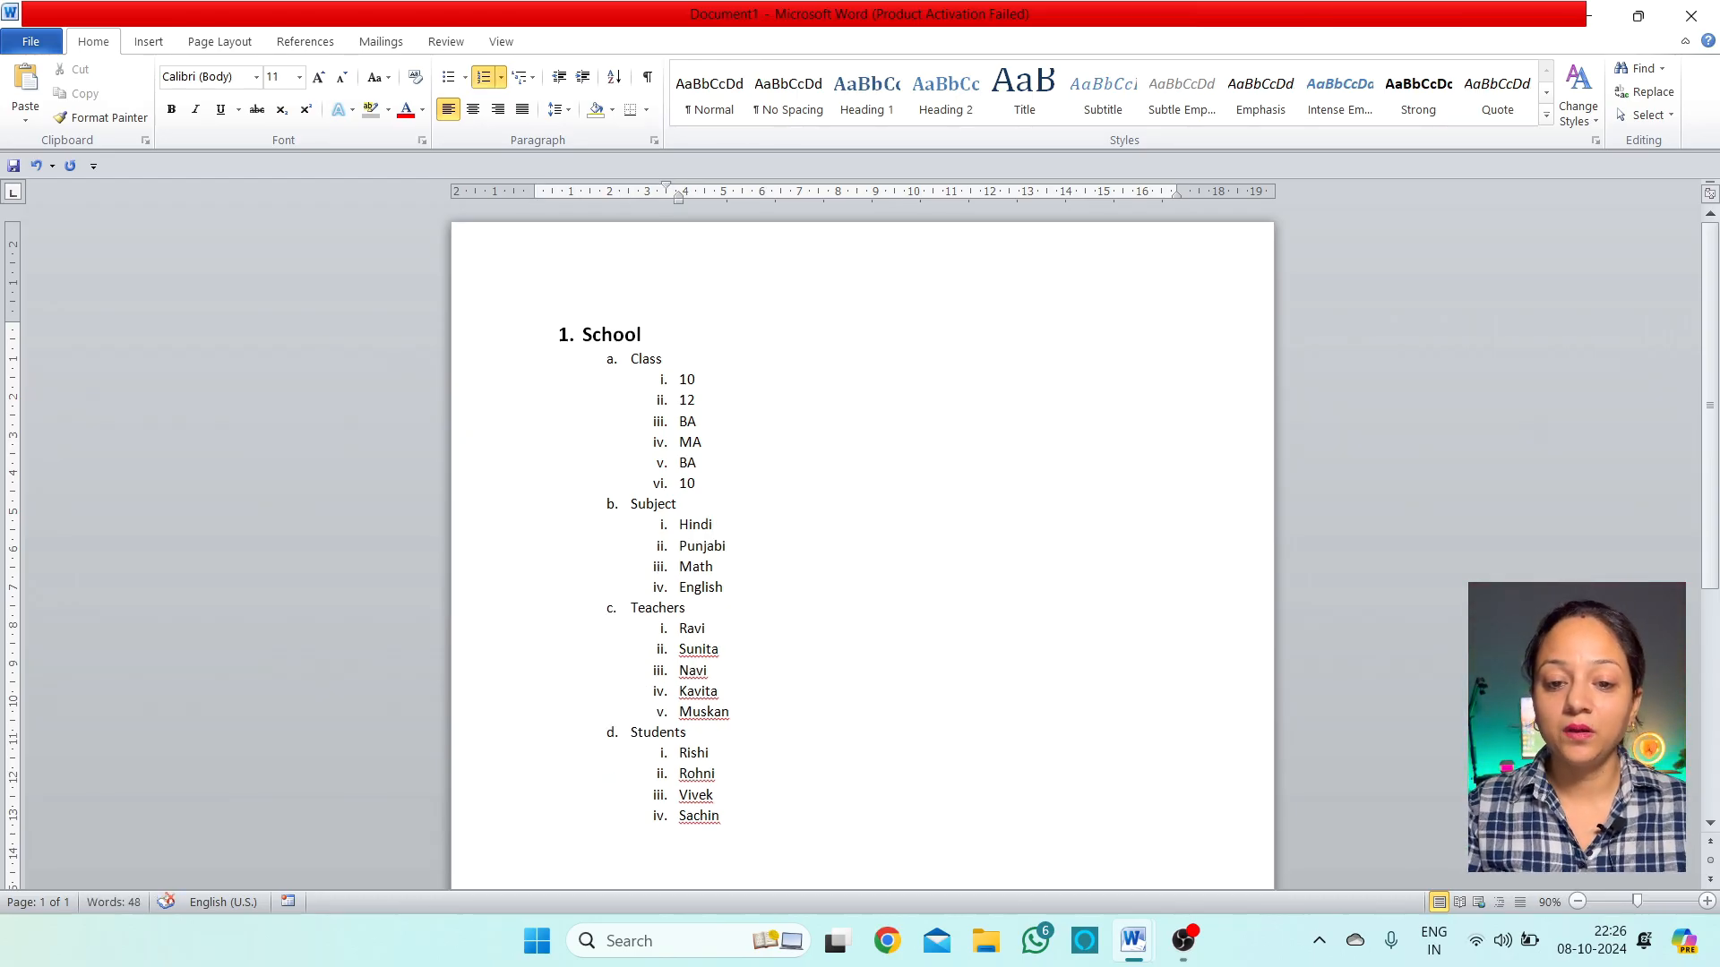
{"action": "left_click", "coordinate": [679, 503]}
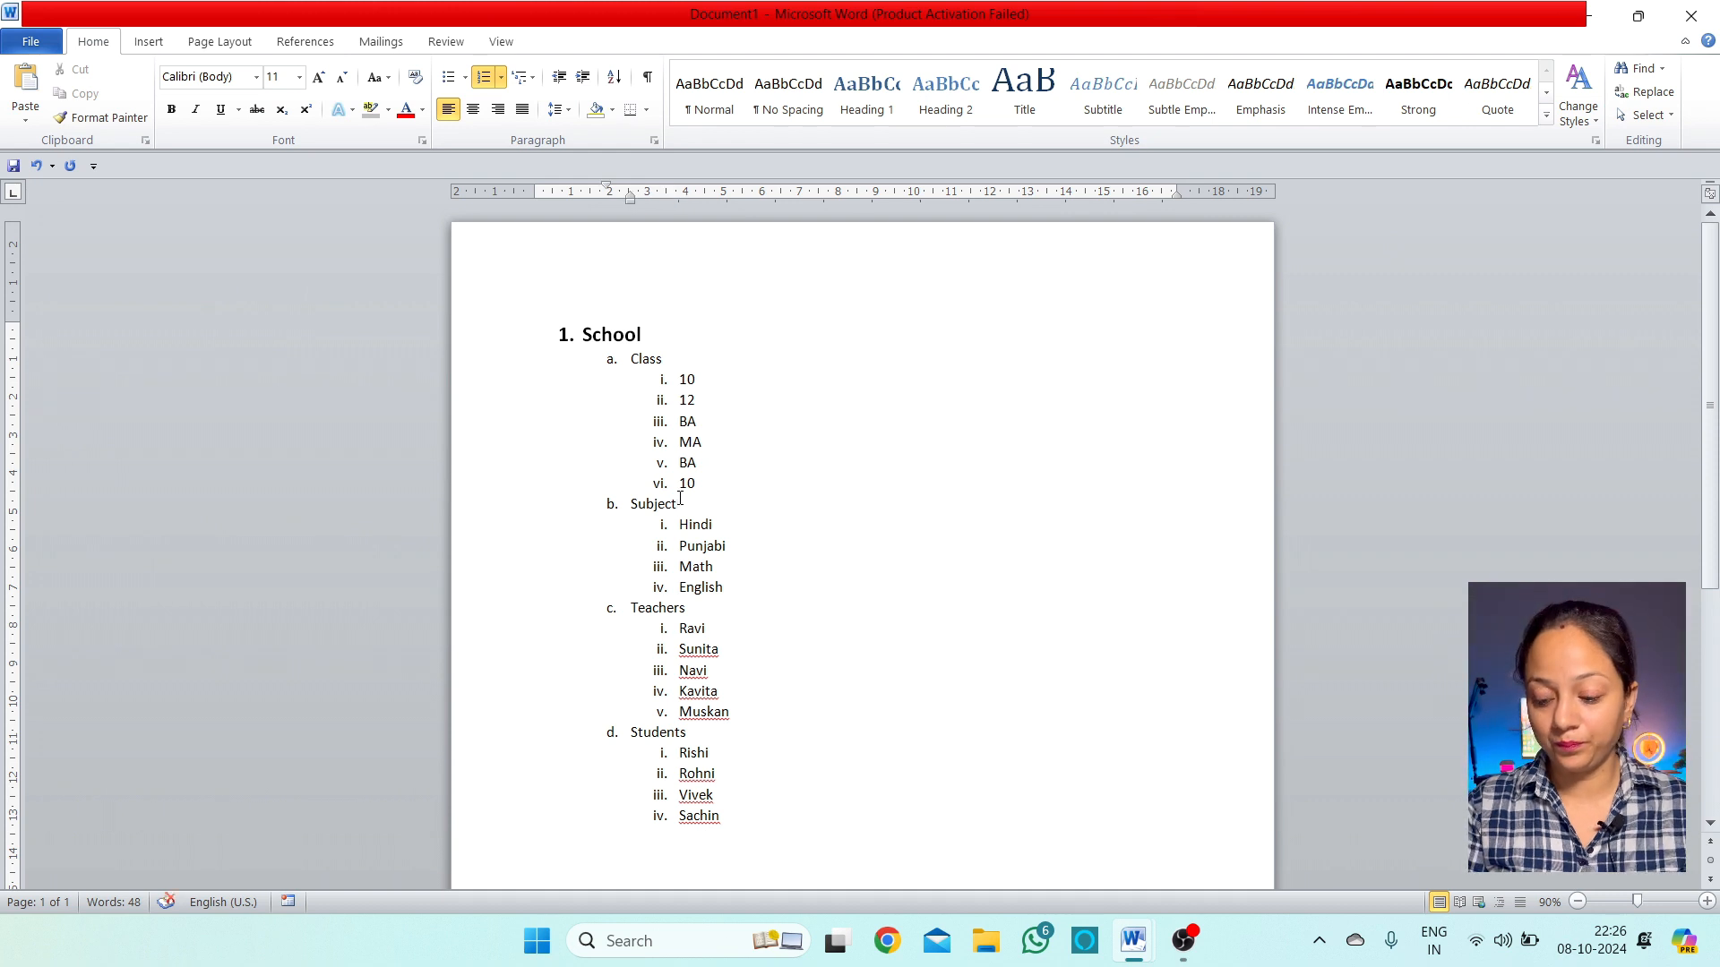
{"action": "key", "text": "Right"}
{"action": "key", "text": "Return"}
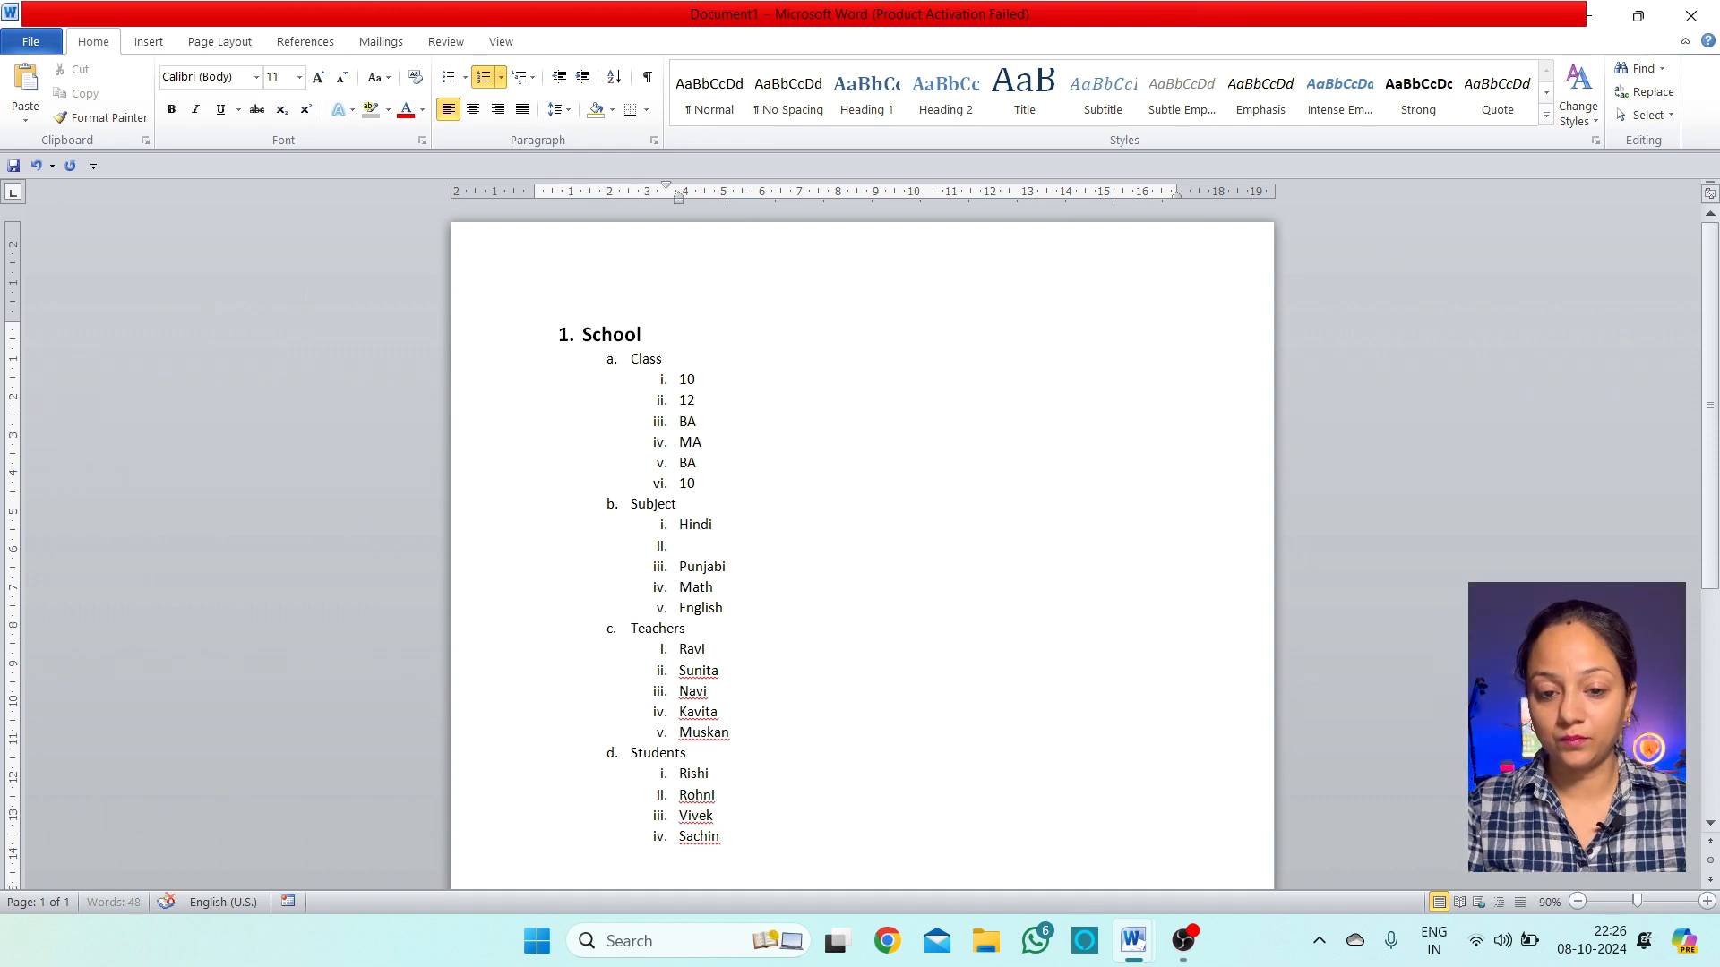
{"action": "type", "text": "Kavita"}
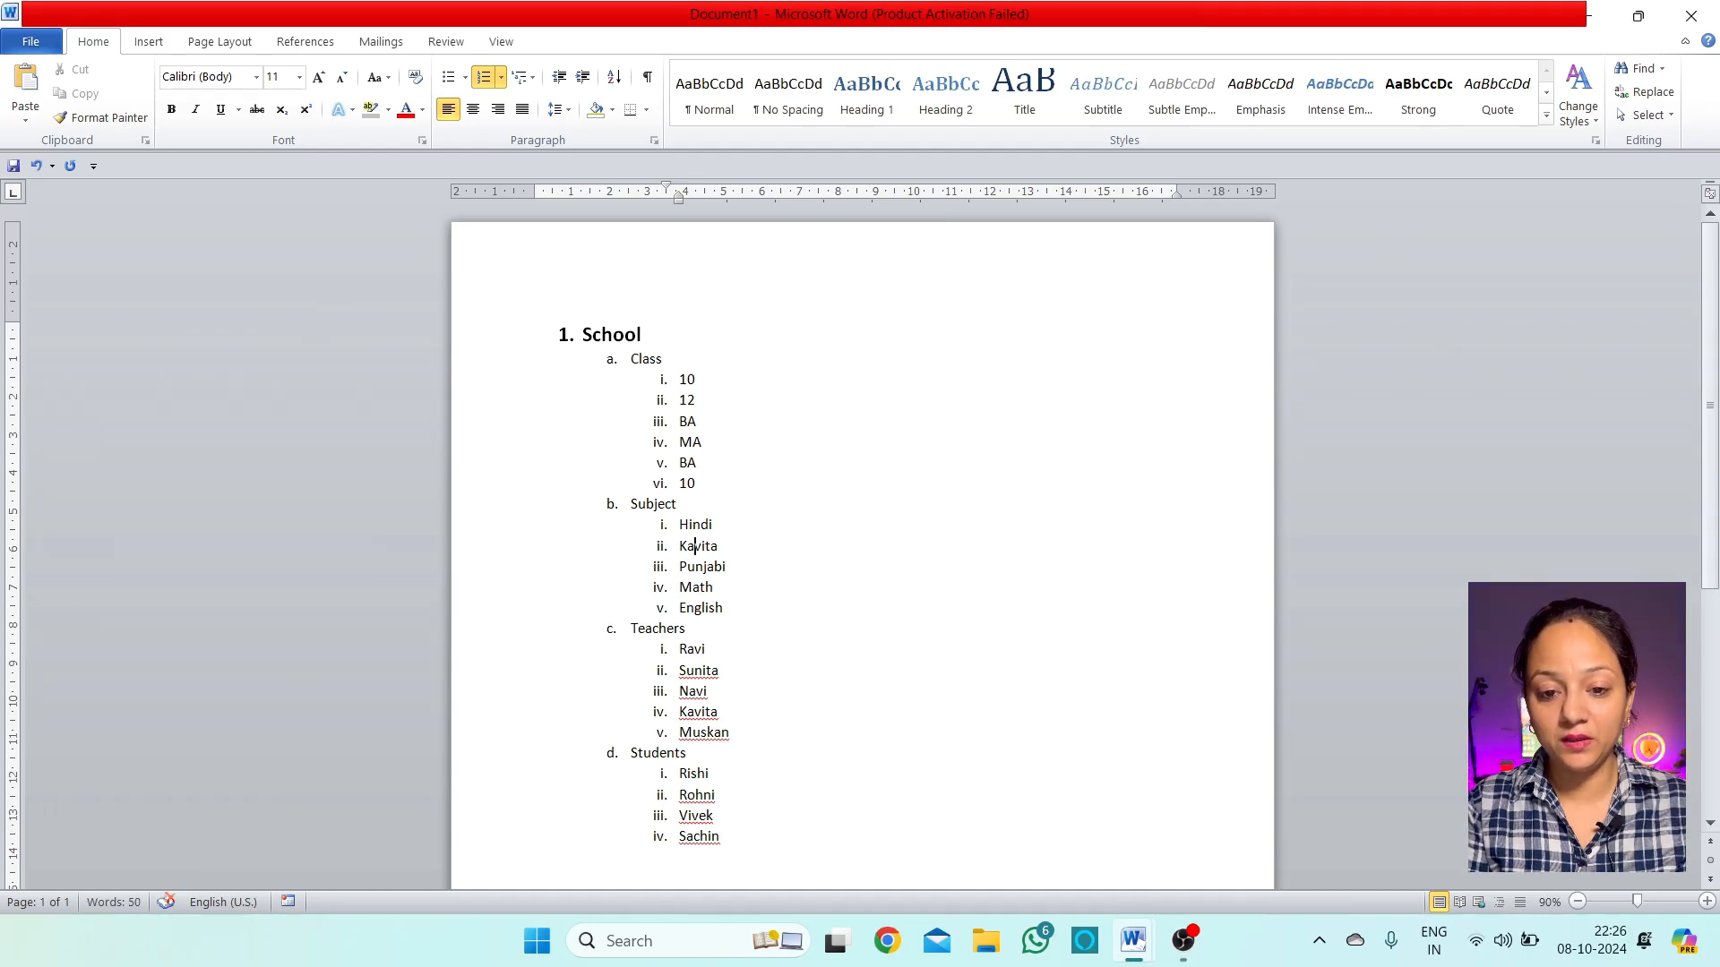
{"action": "key", "text": "Tab"}
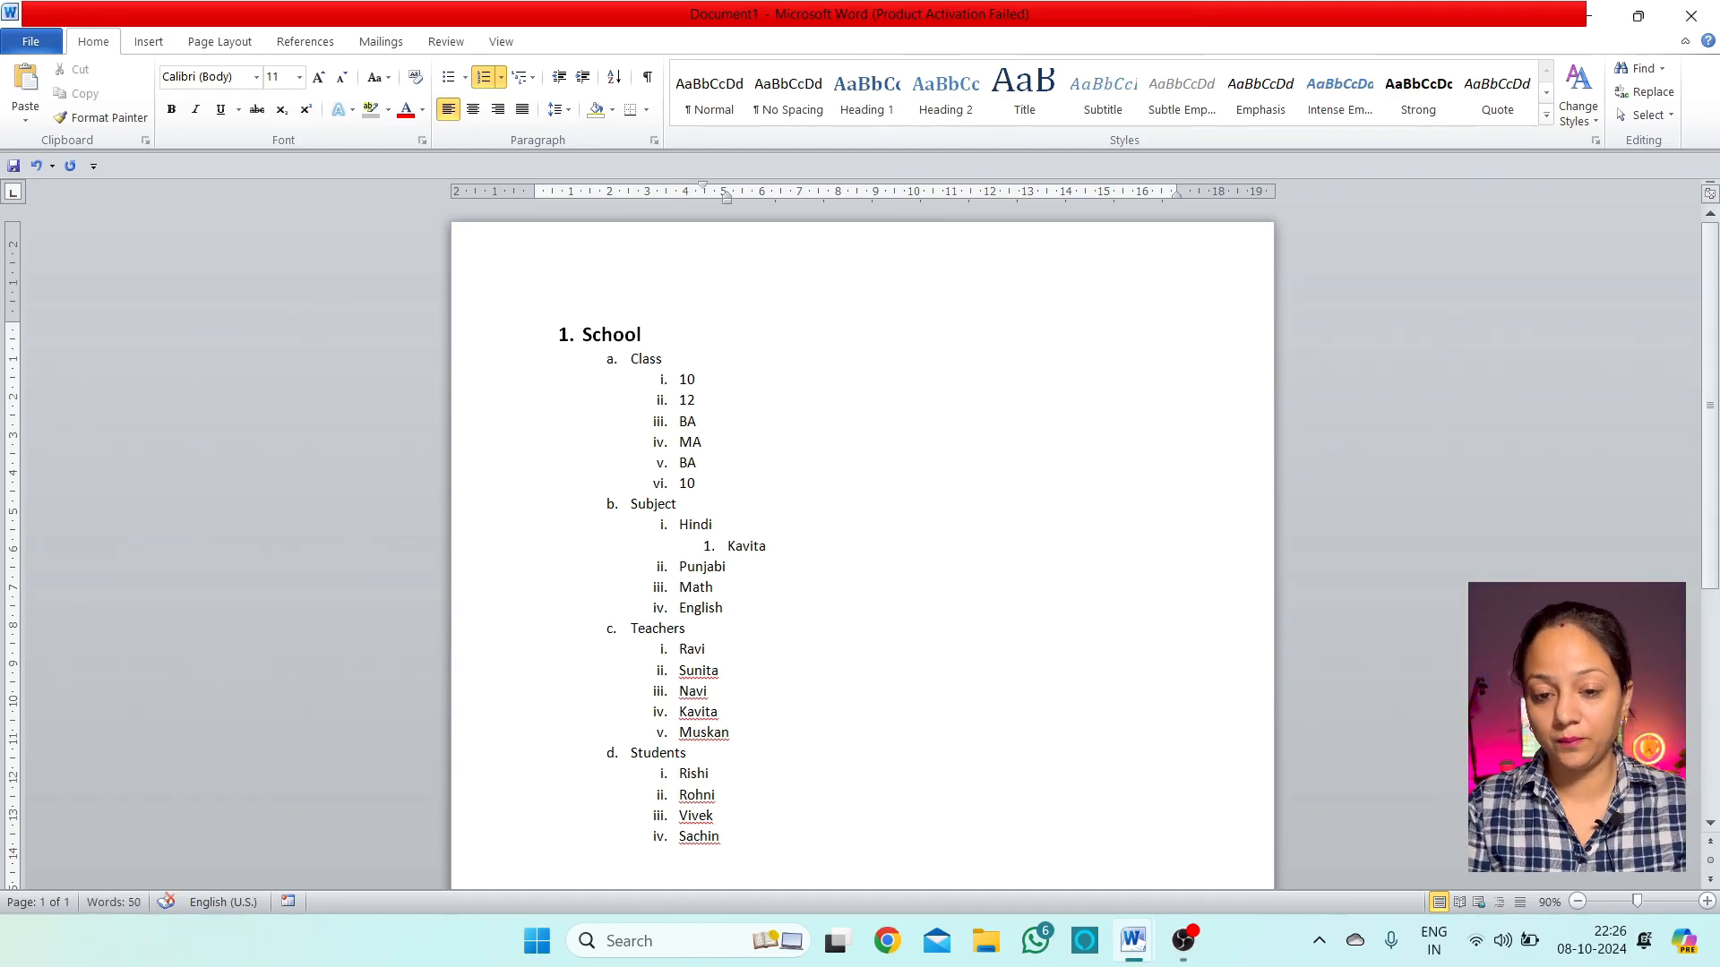
{"action": "key", "text": "Down"}
{"action": "key", "text": "Return"}
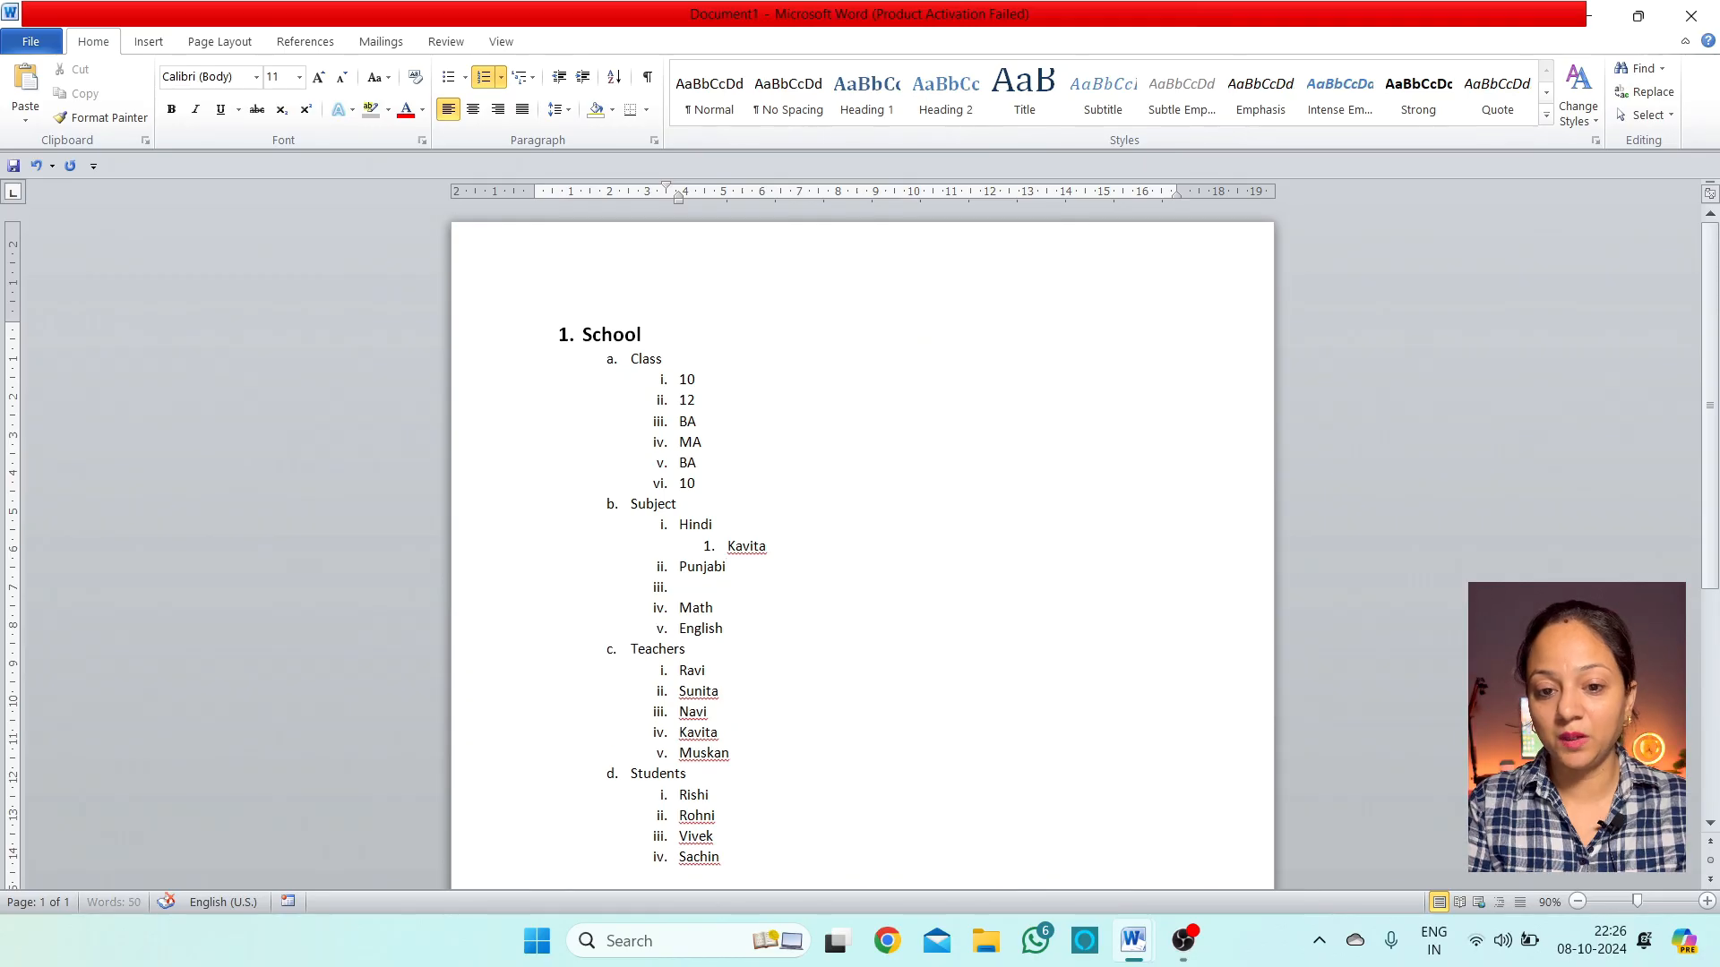
{"action": "key", "text": "Tab"}
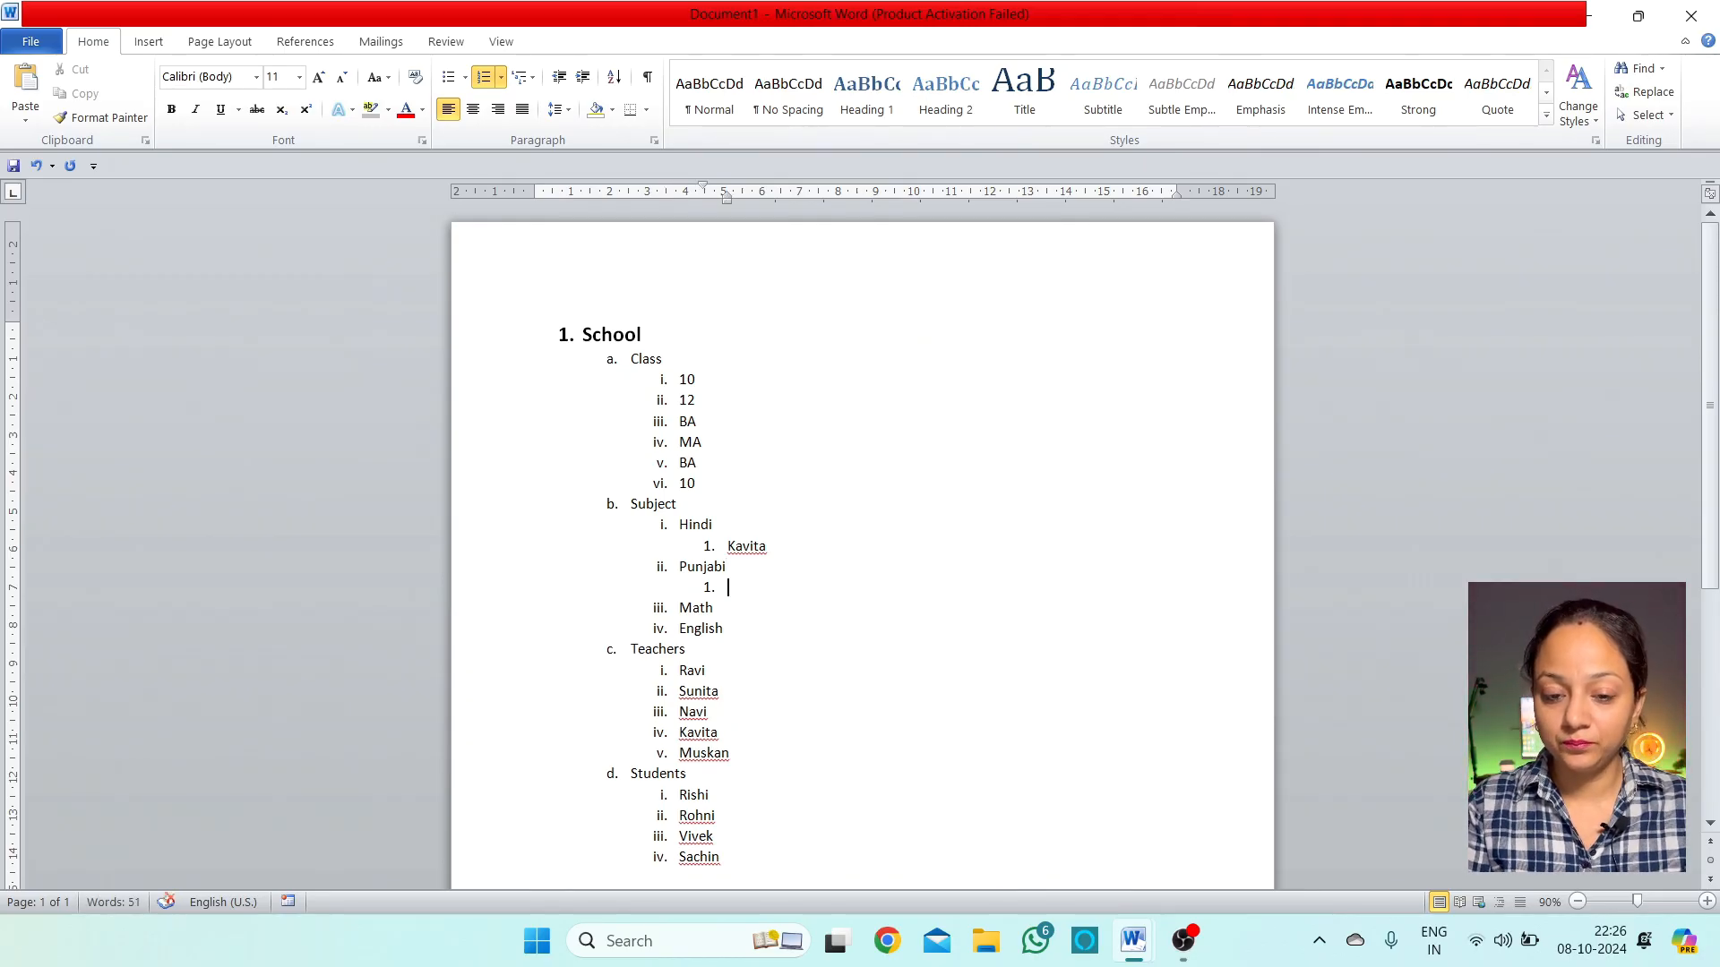
{"action": "type", "text": "Sunita"}
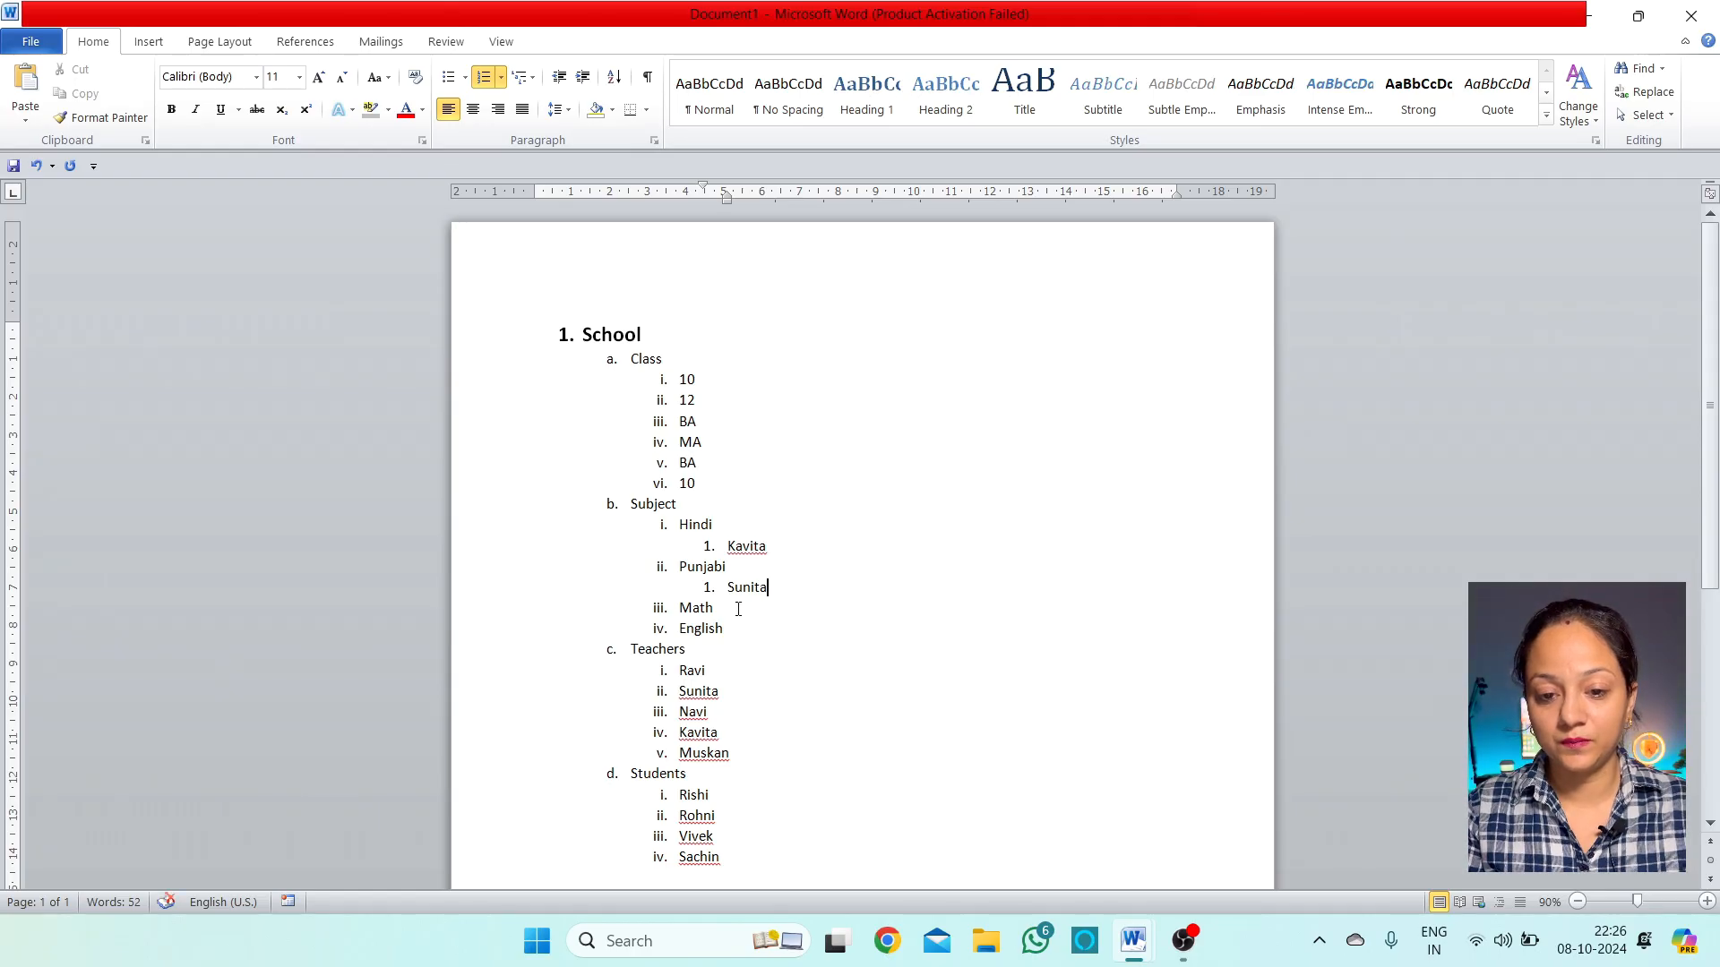
Nest teacher Ravi under Math and Sabi under English as fourth-level items
{"action": "left_click", "coordinate": [717, 612]}
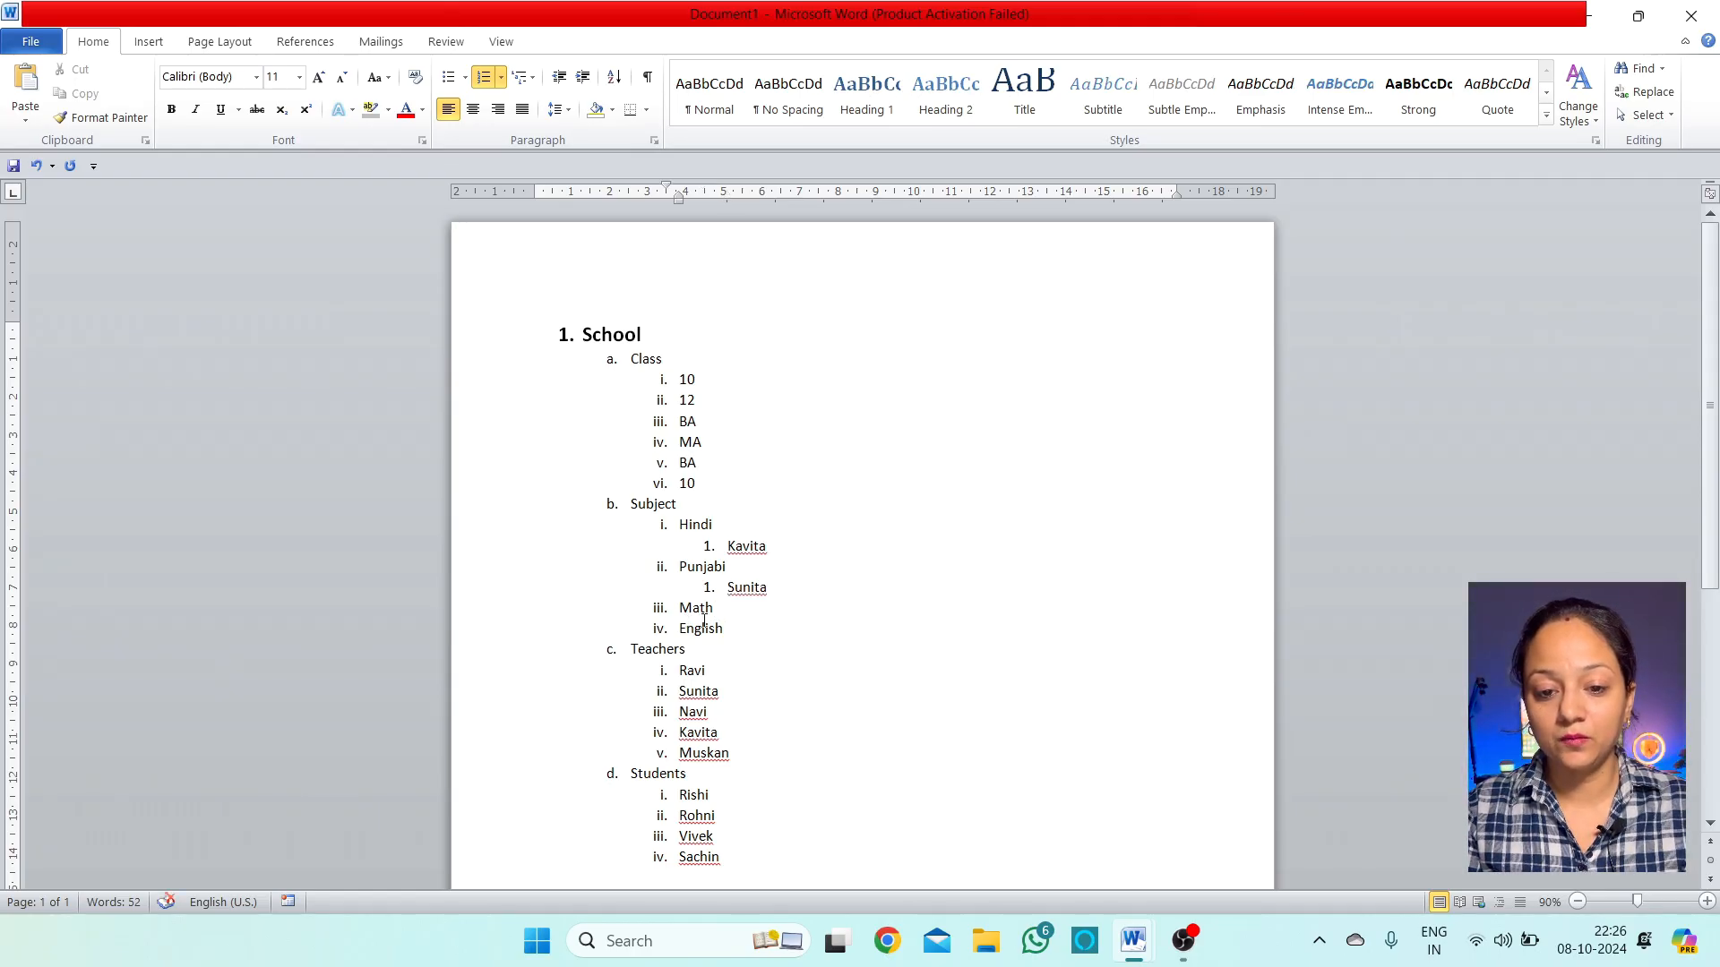
{"action": "key", "text": "Return"}
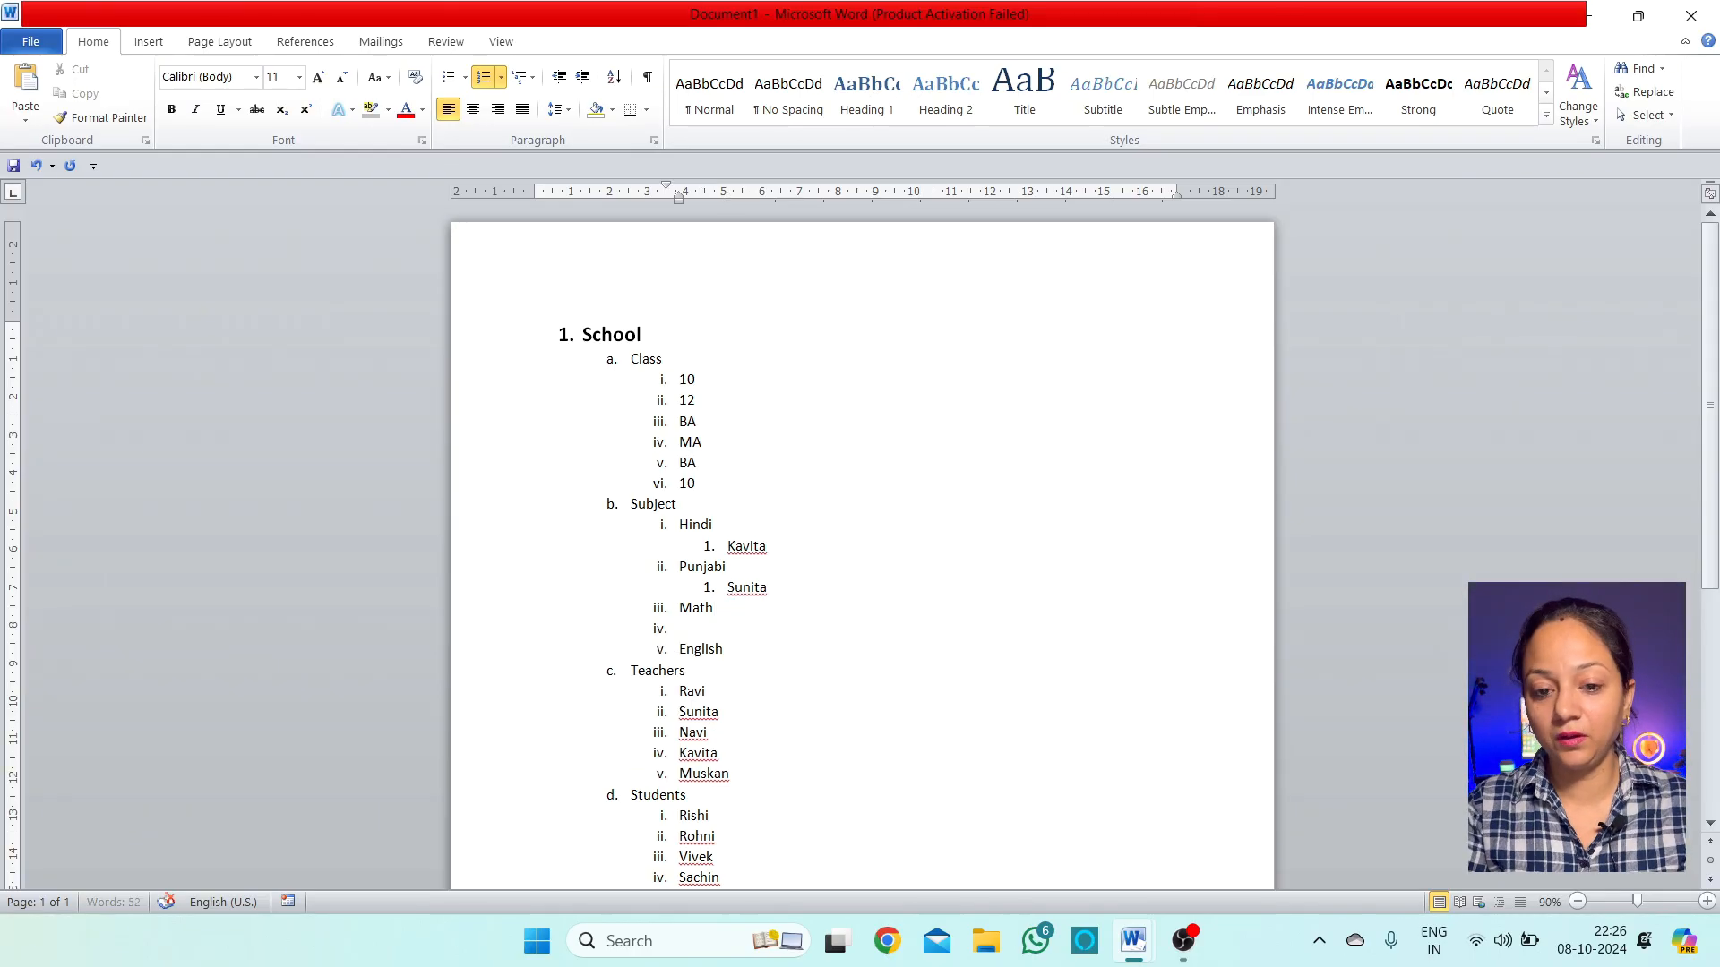
{"action": "key", "text": "Tab"}
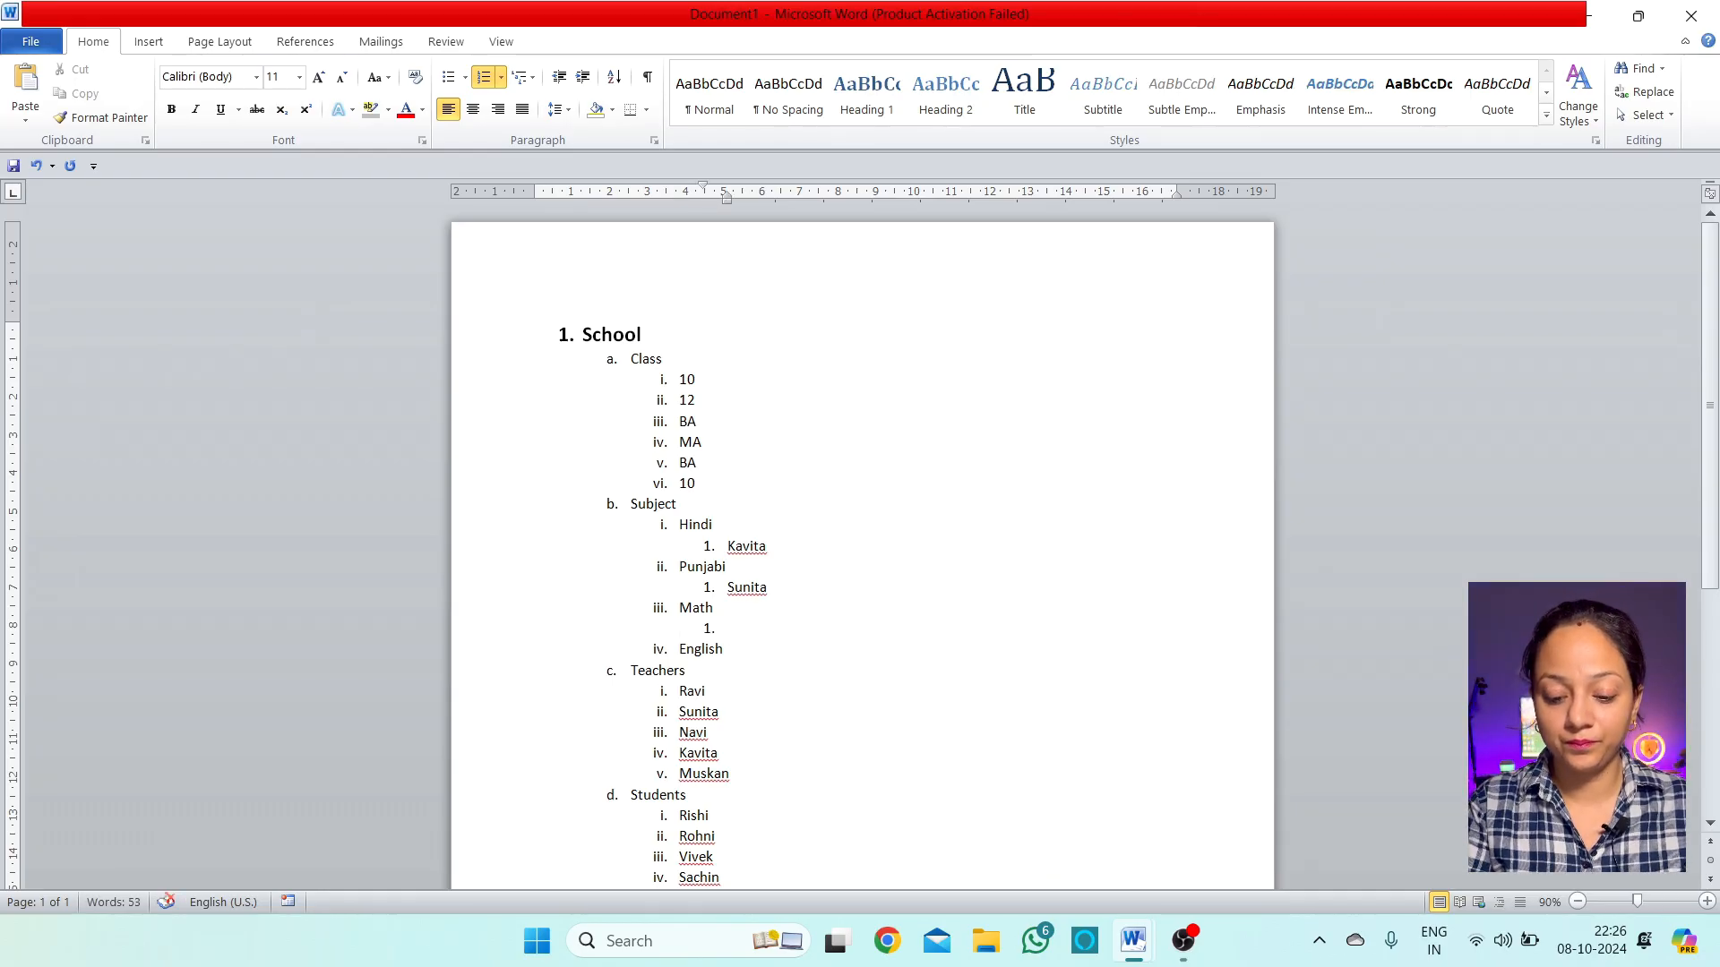
{"action": "type", "text": "Ravi"}
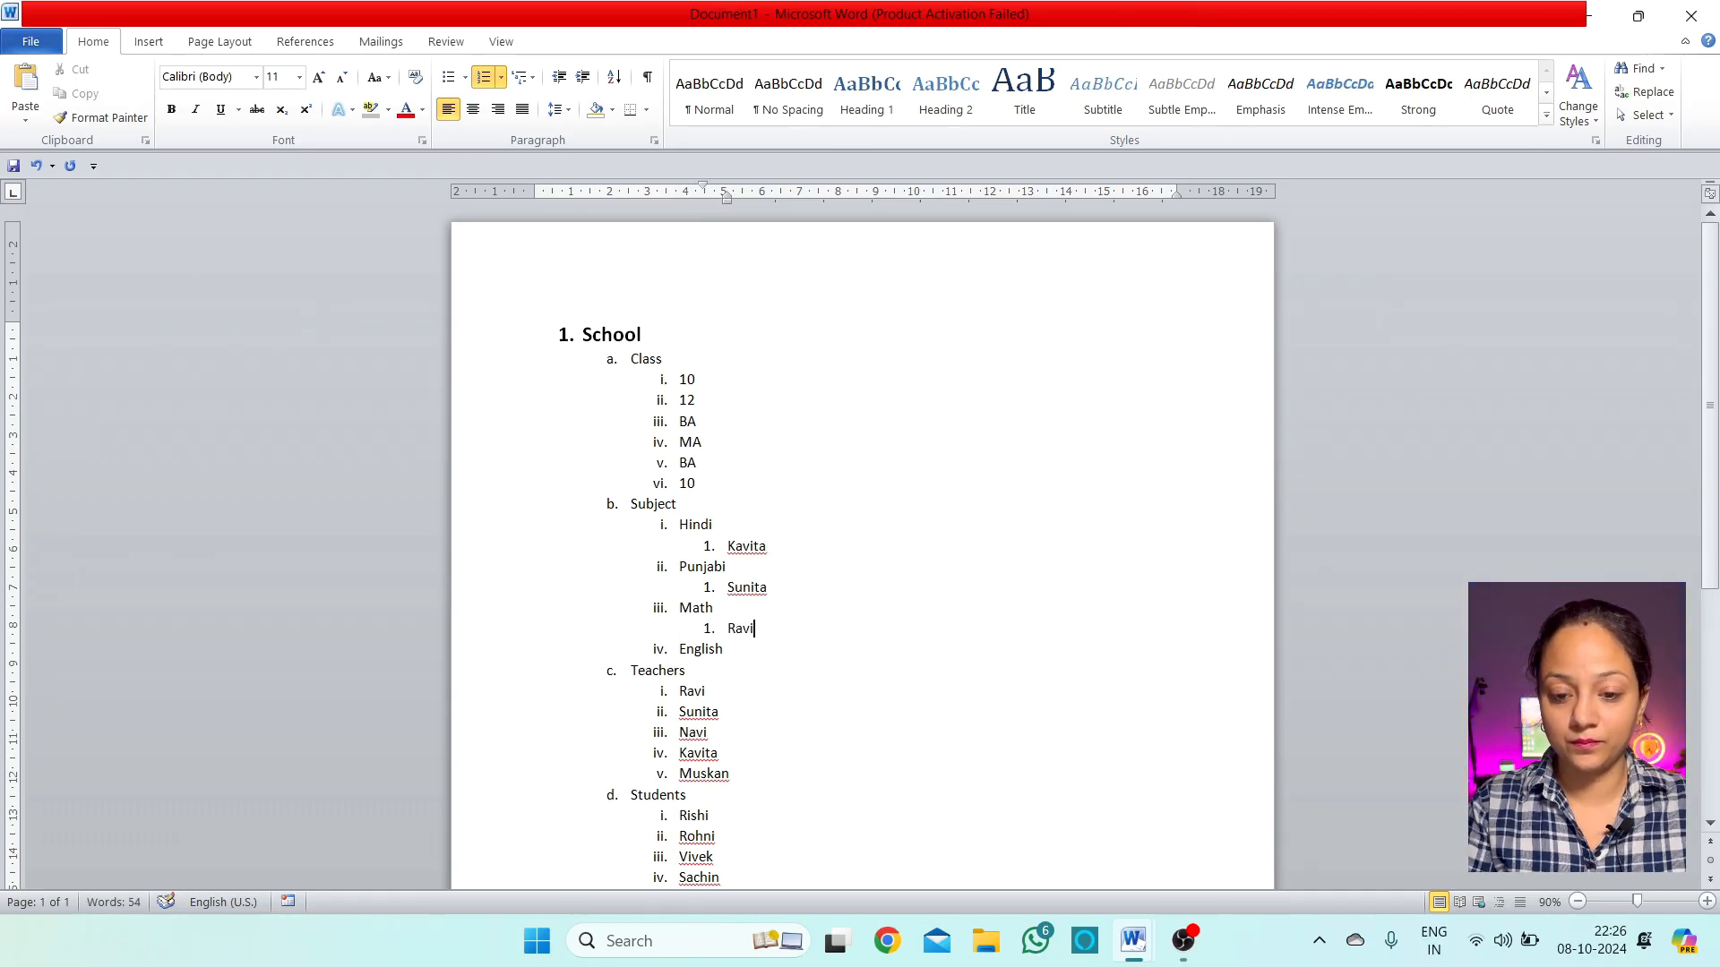
{"action": "left_click", "coordinate": [724, 650]}
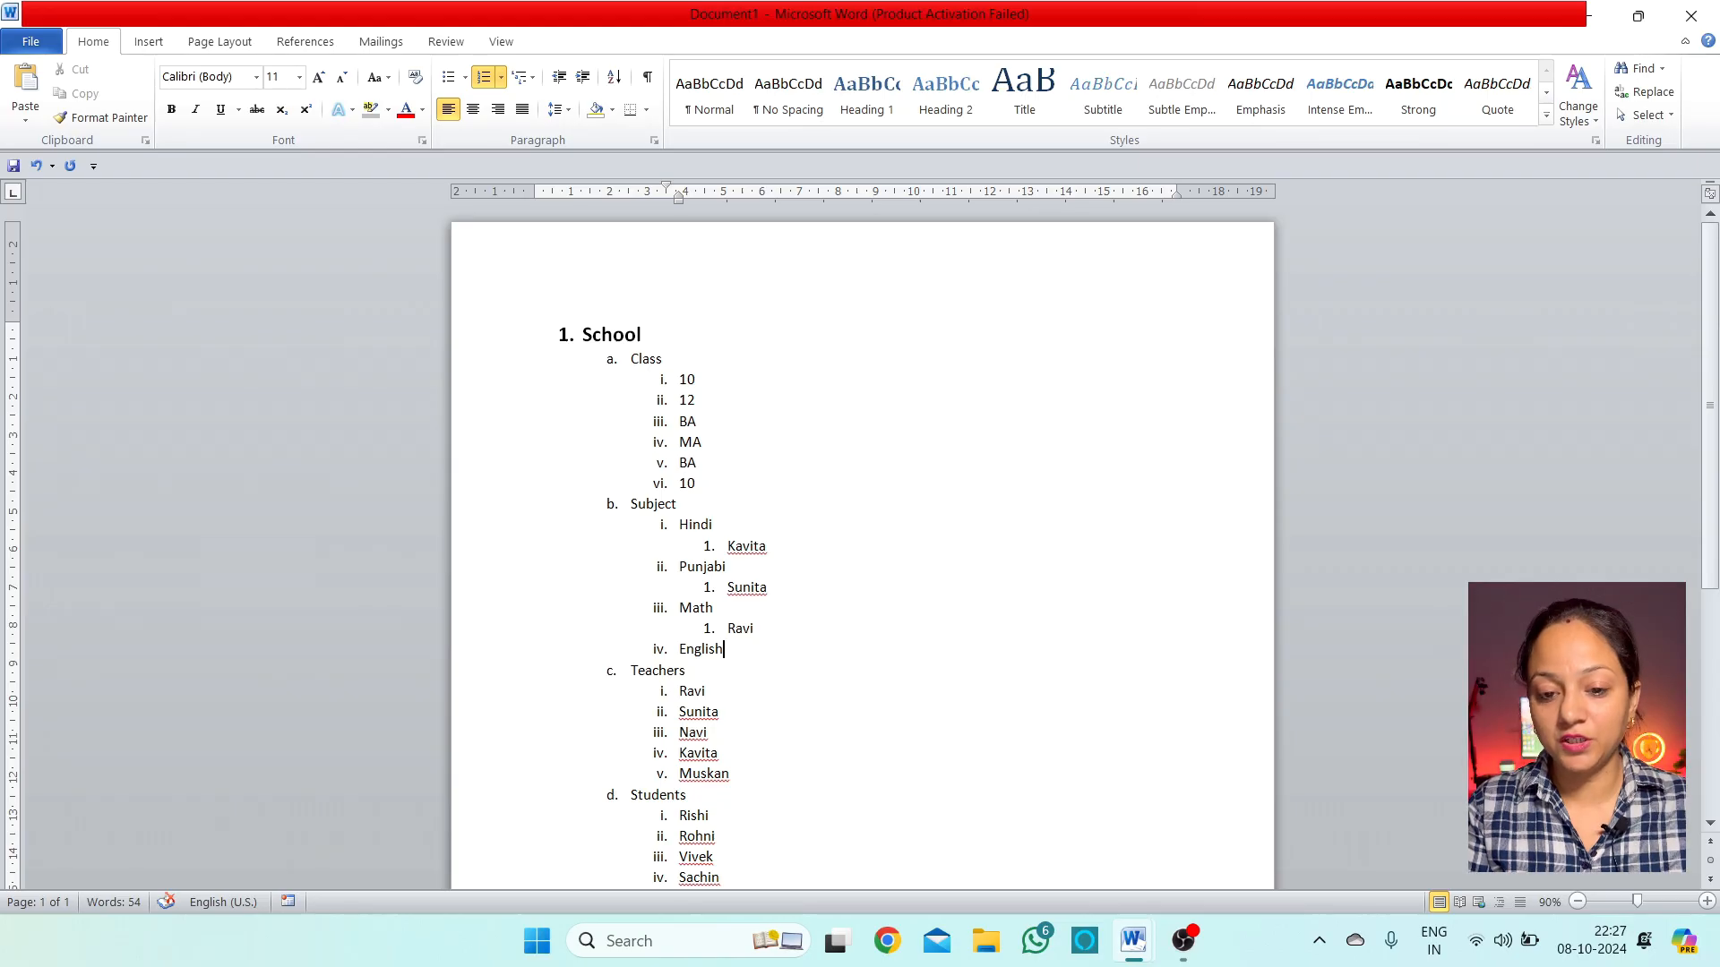
{"action": "key", "text": "Return"}
{"action": "key", "text": "Tab"}
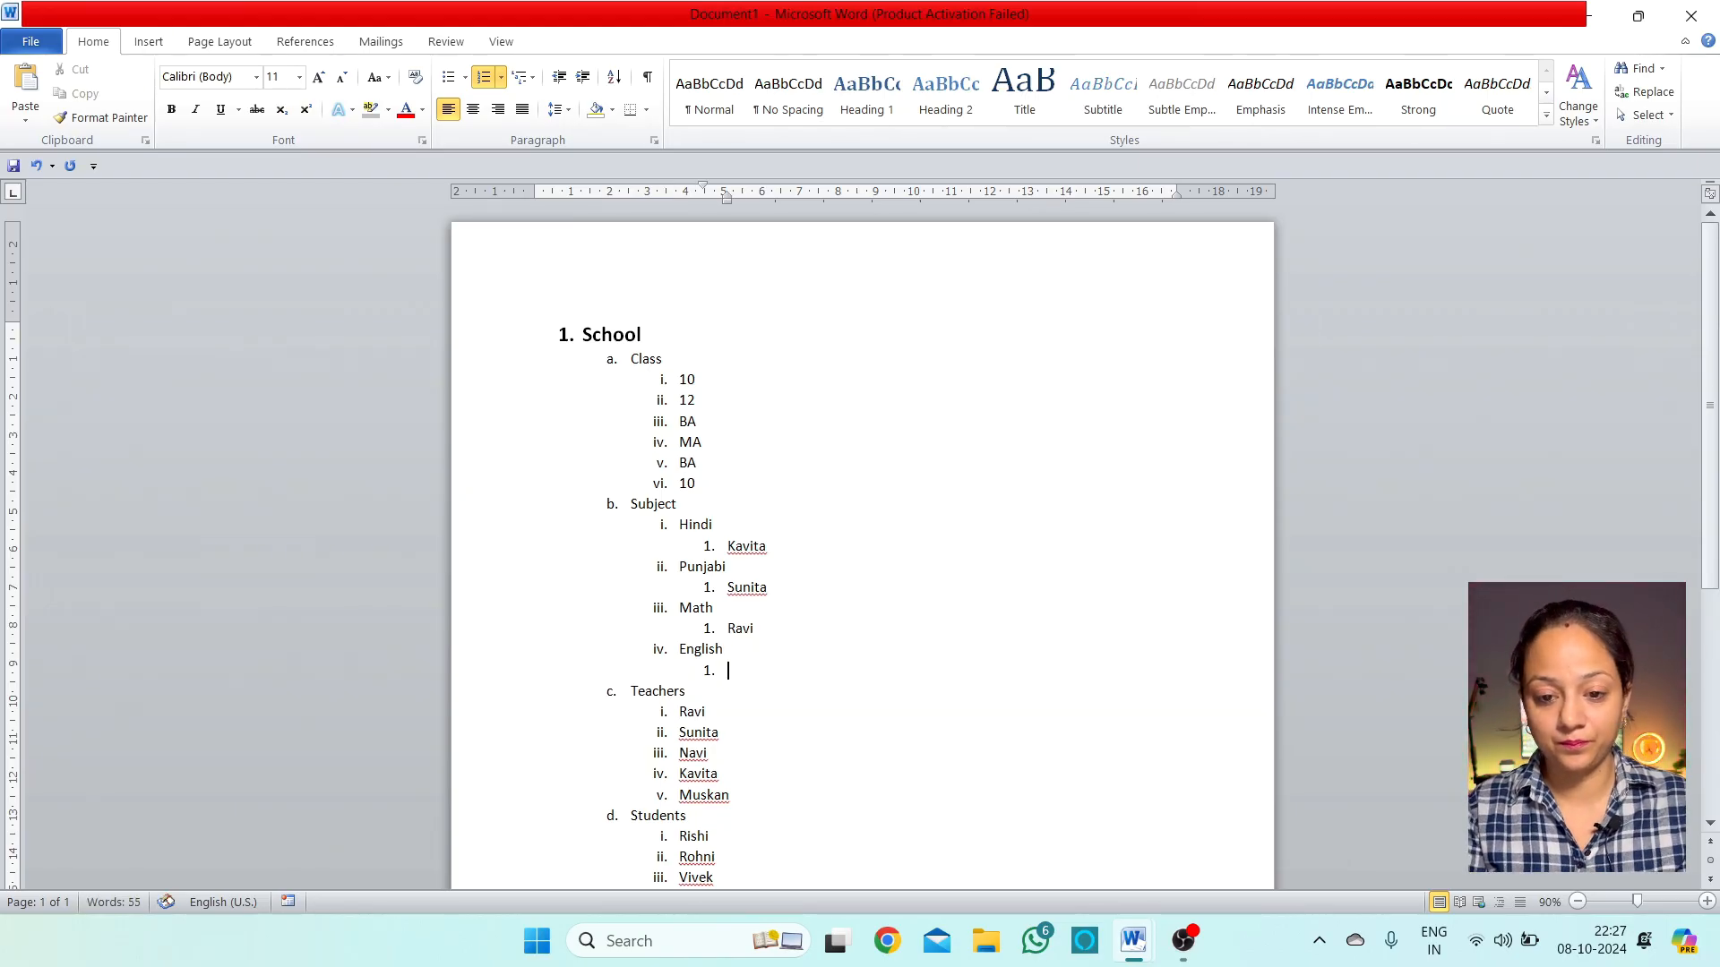
{"action": "type", "text": "Sabi"}
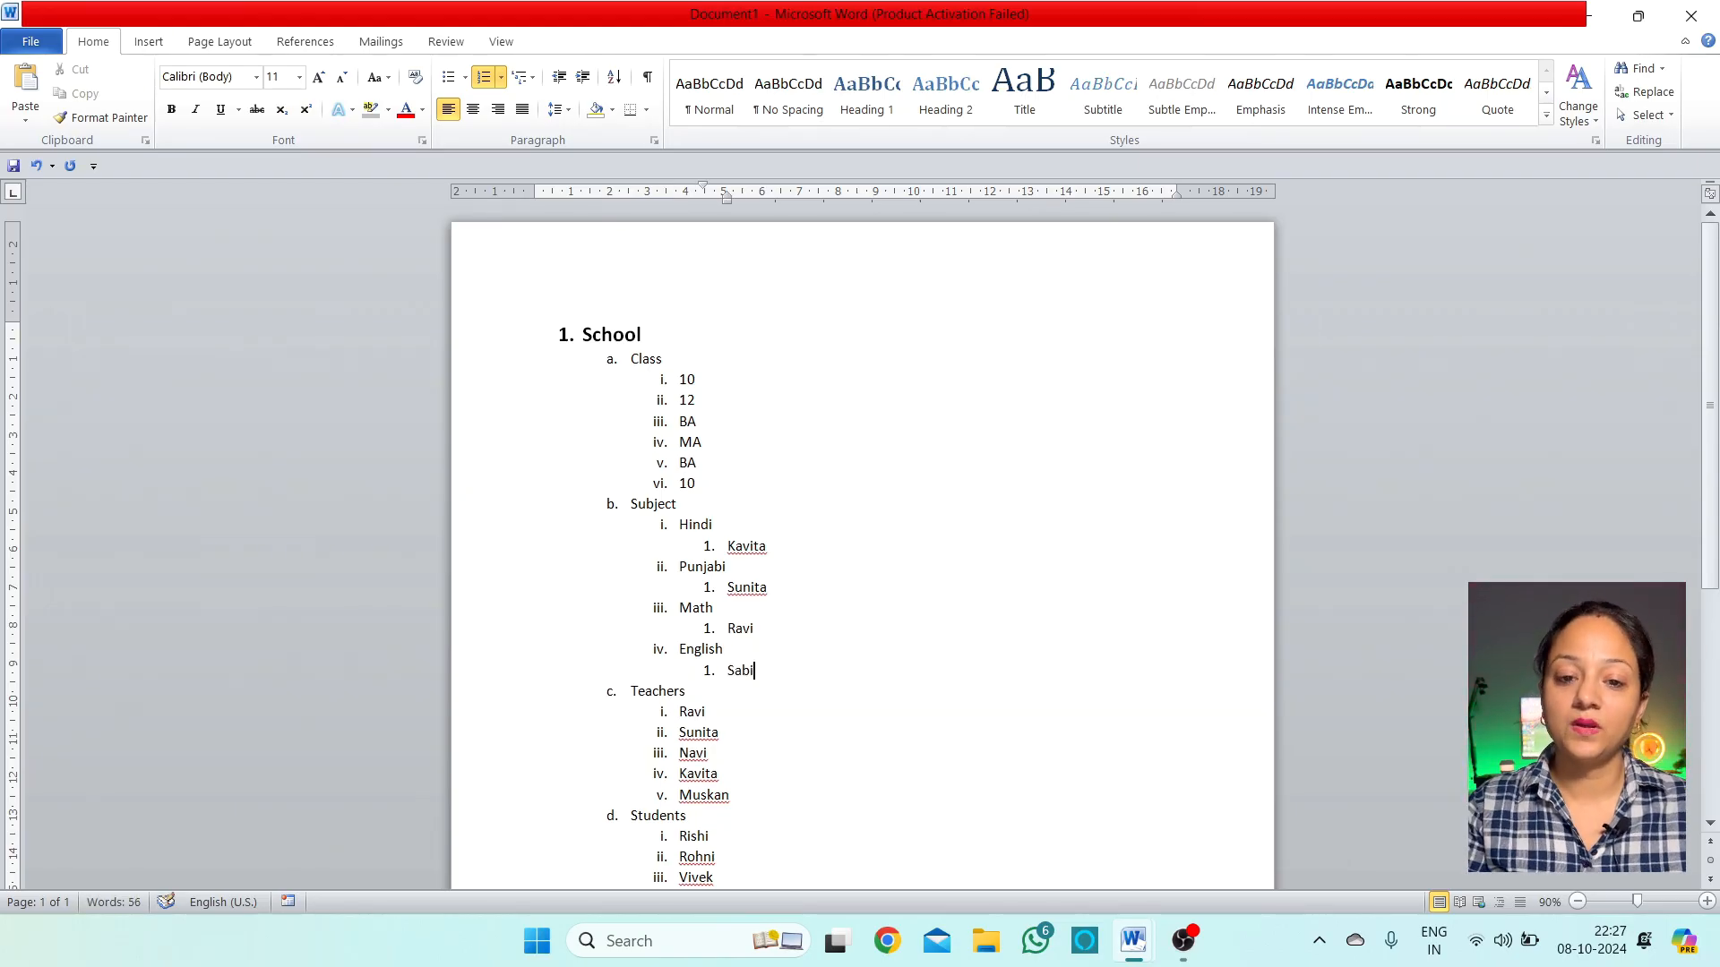
{"action": "scroll", "coordinate": [714, 514], "scroll_direction": "down", "scroll_amount": 2}
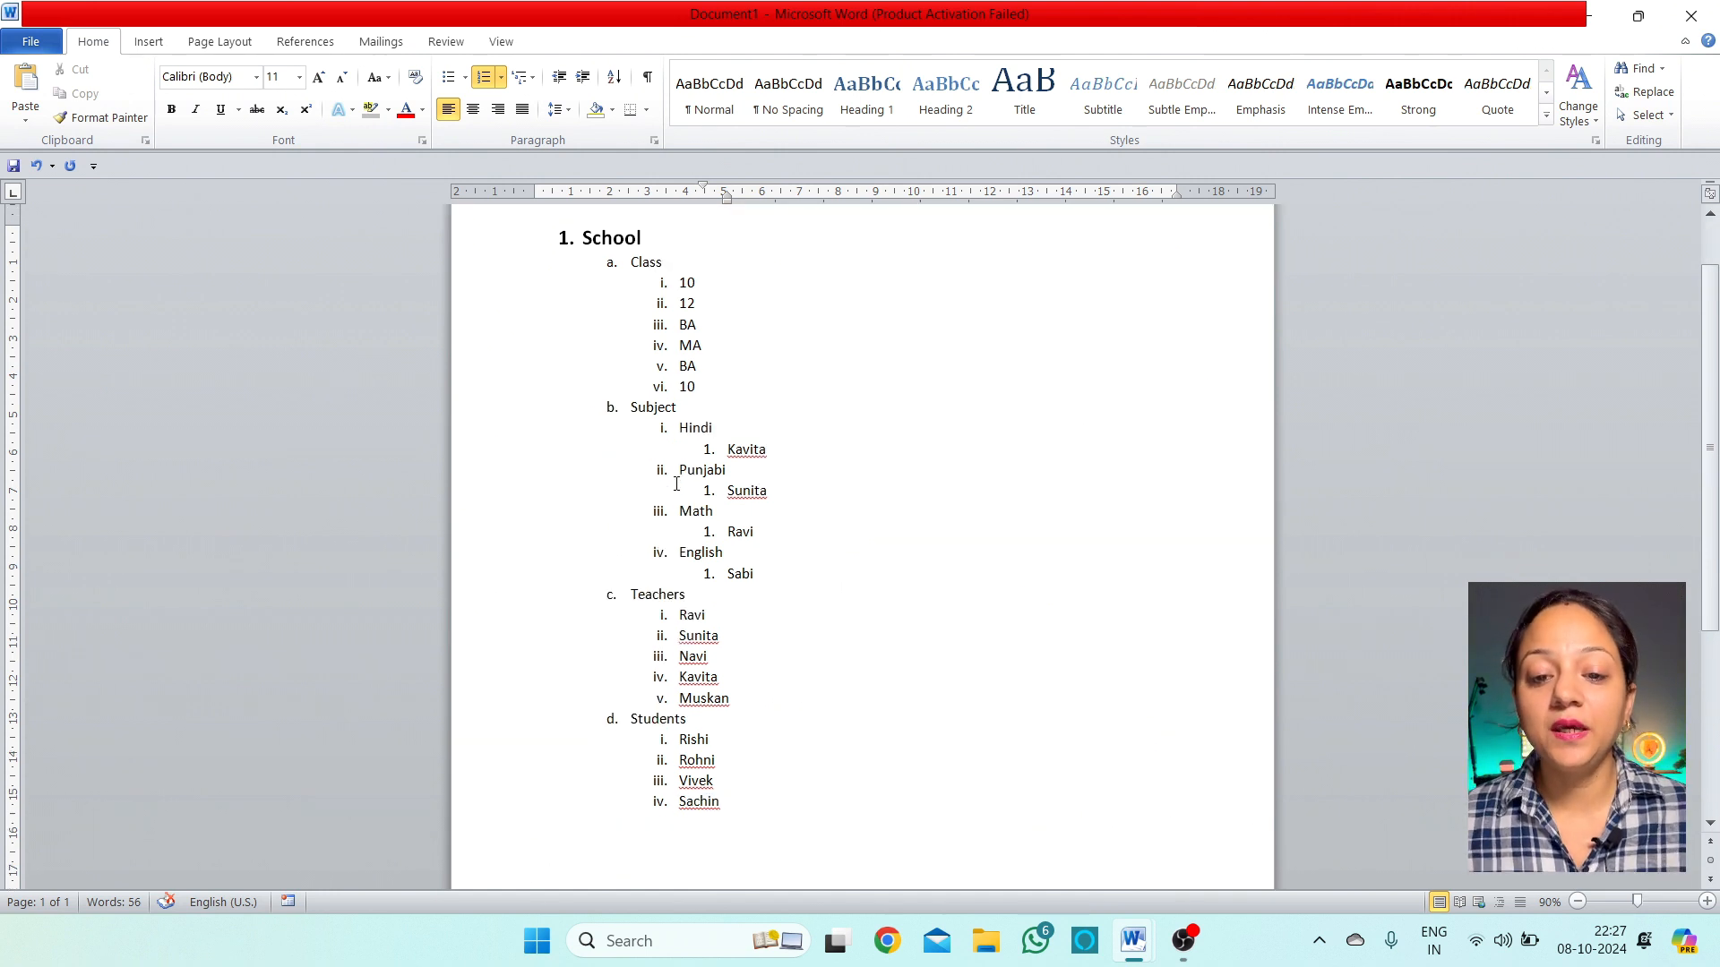
{"action": "left_click_drag", "start_coordinate": [738, 800], "coordinate": [635, 274]}
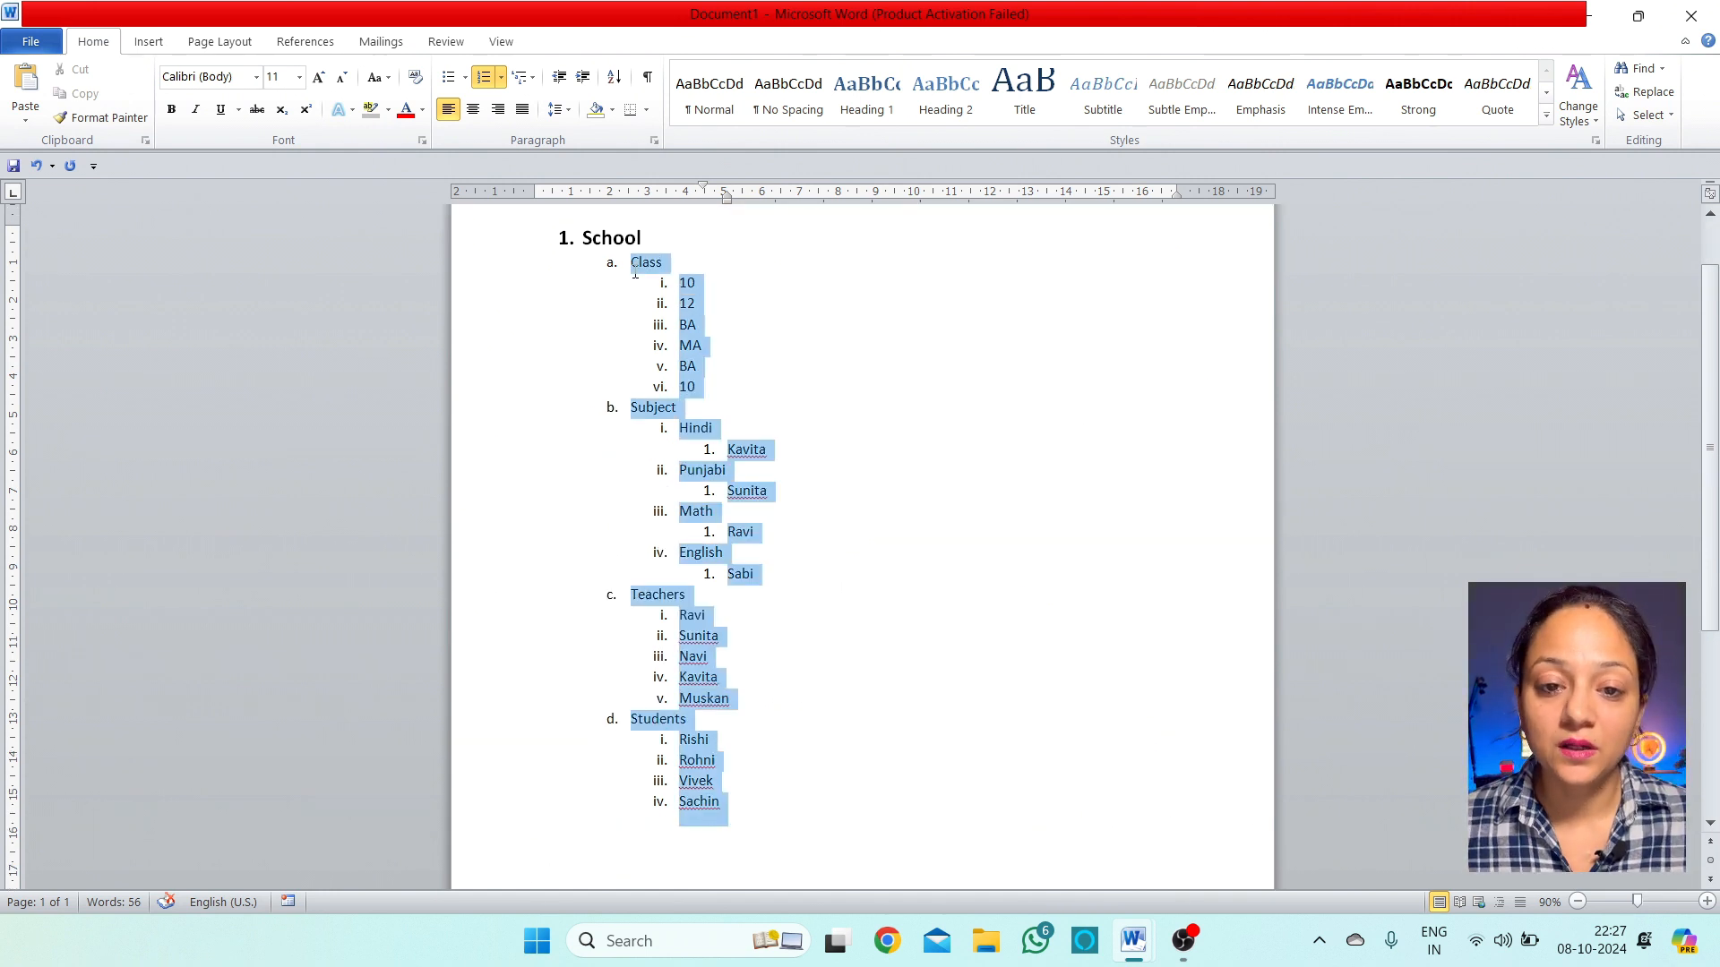
{"action": "left_click", "coordinate": [894, 451]}
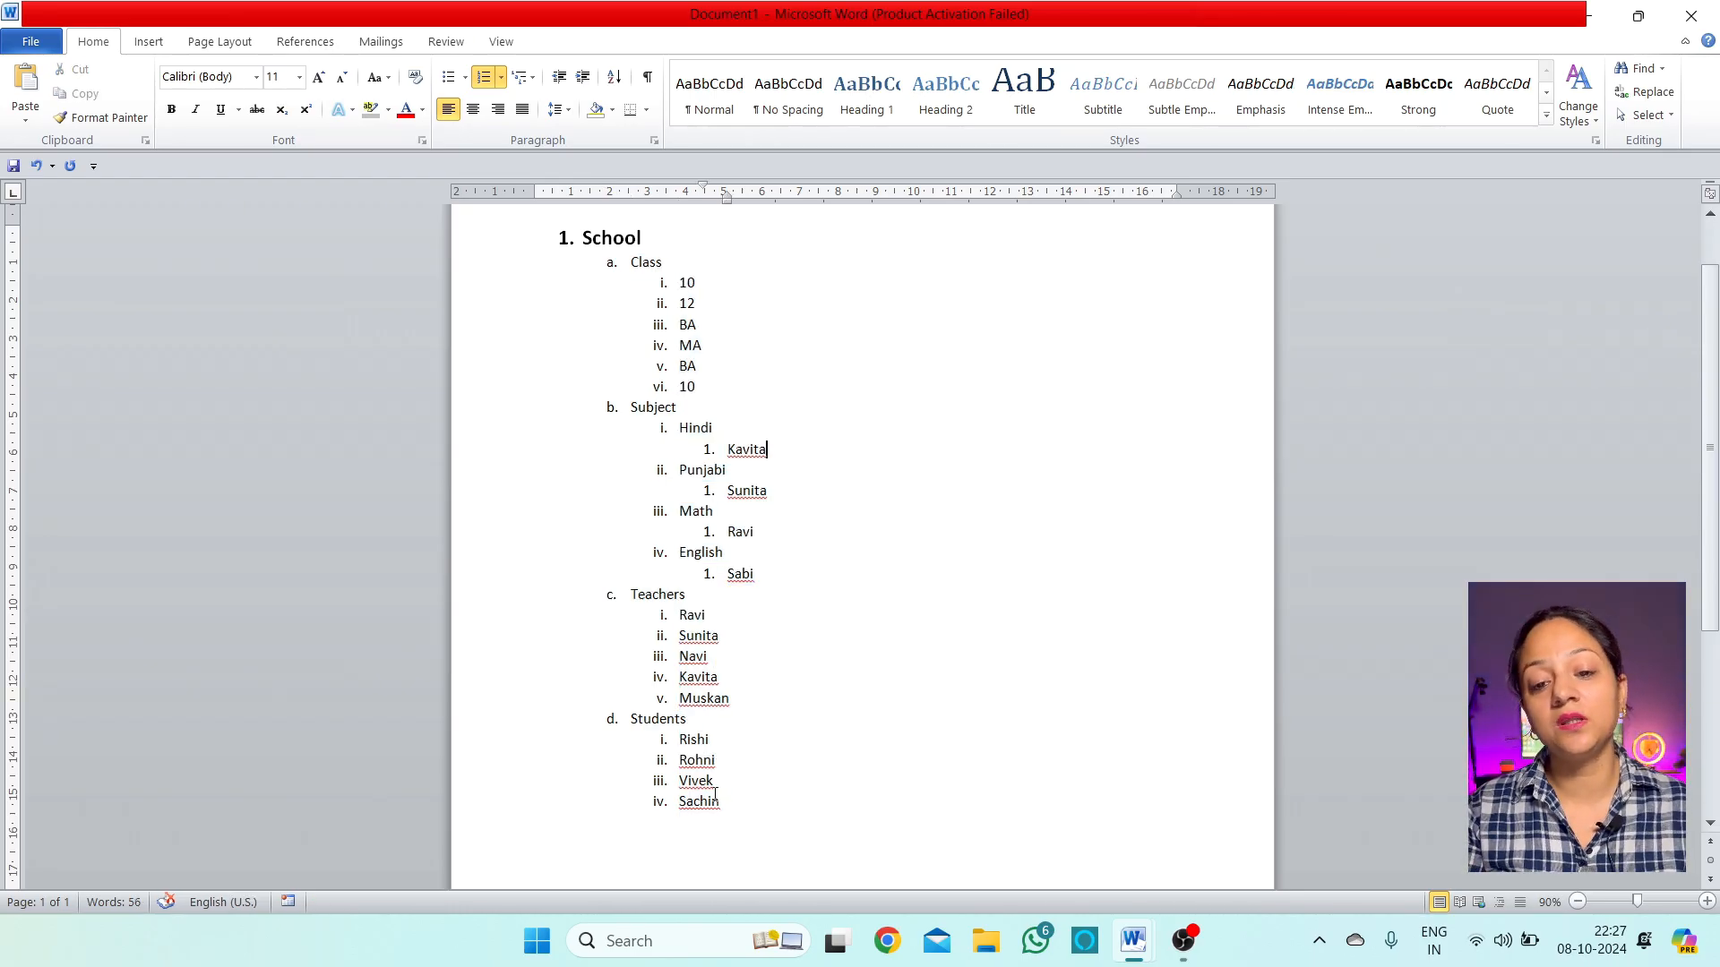
{"action": "left_click", "coordinate": [535, 83]}
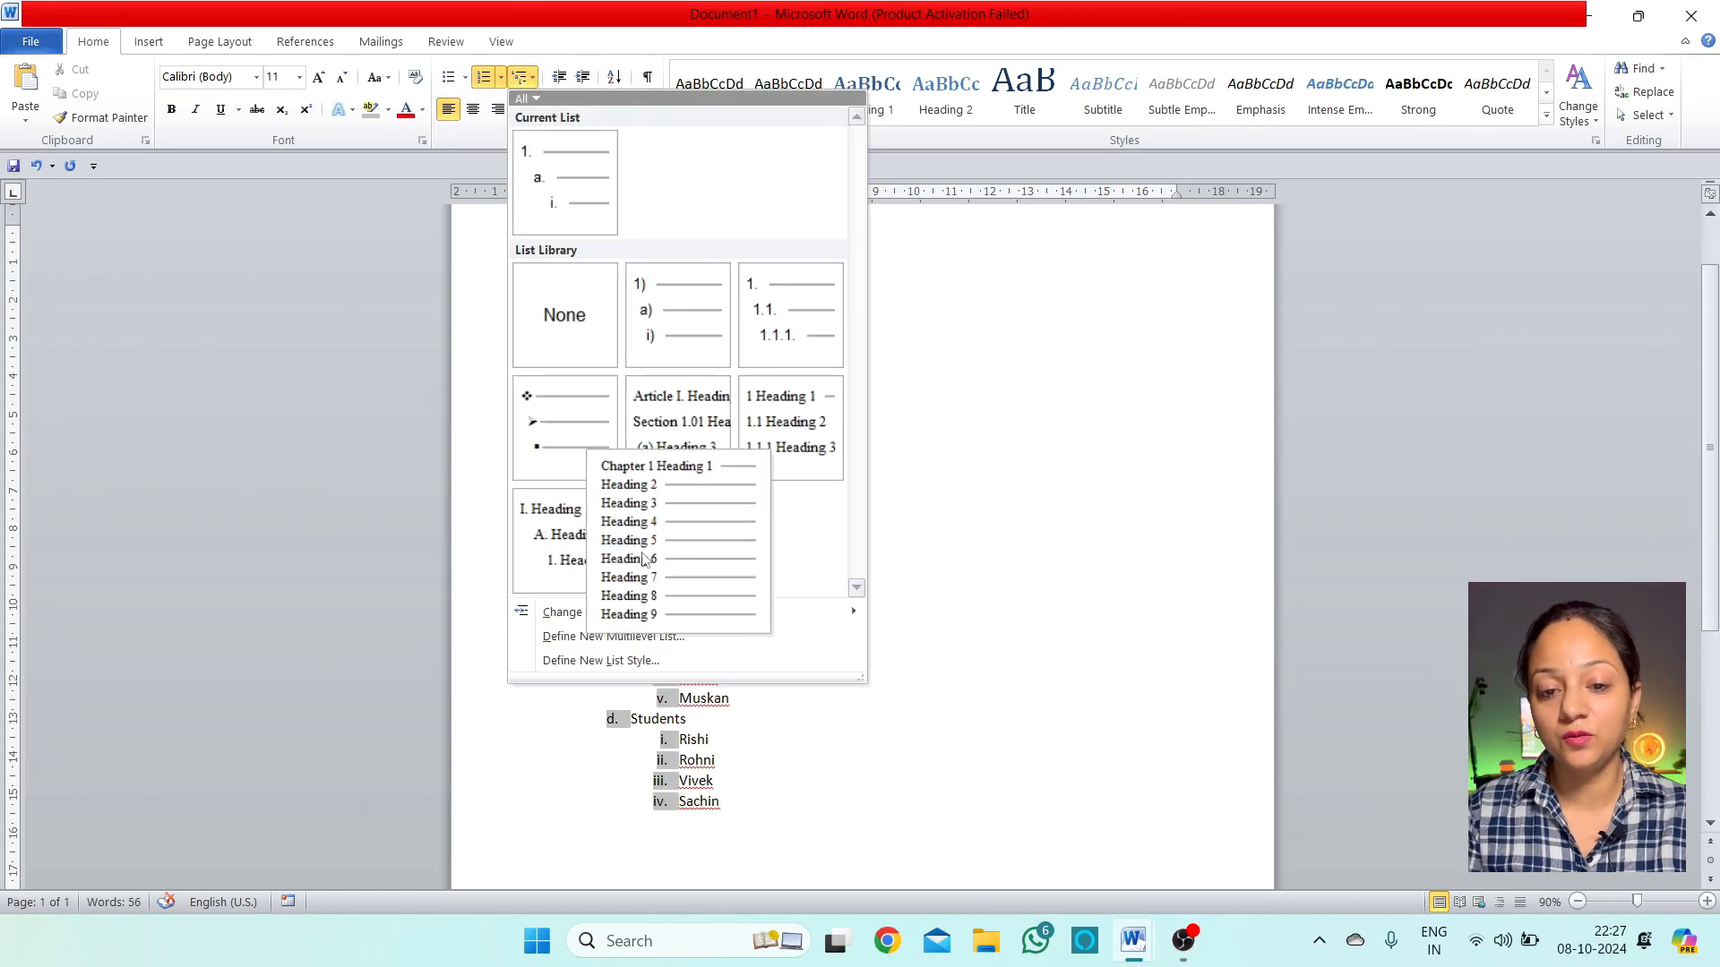
{"action": "left_click", "coordinate": [685, 697]}
{"action": "left_click", "coordinate": [757, 807]}
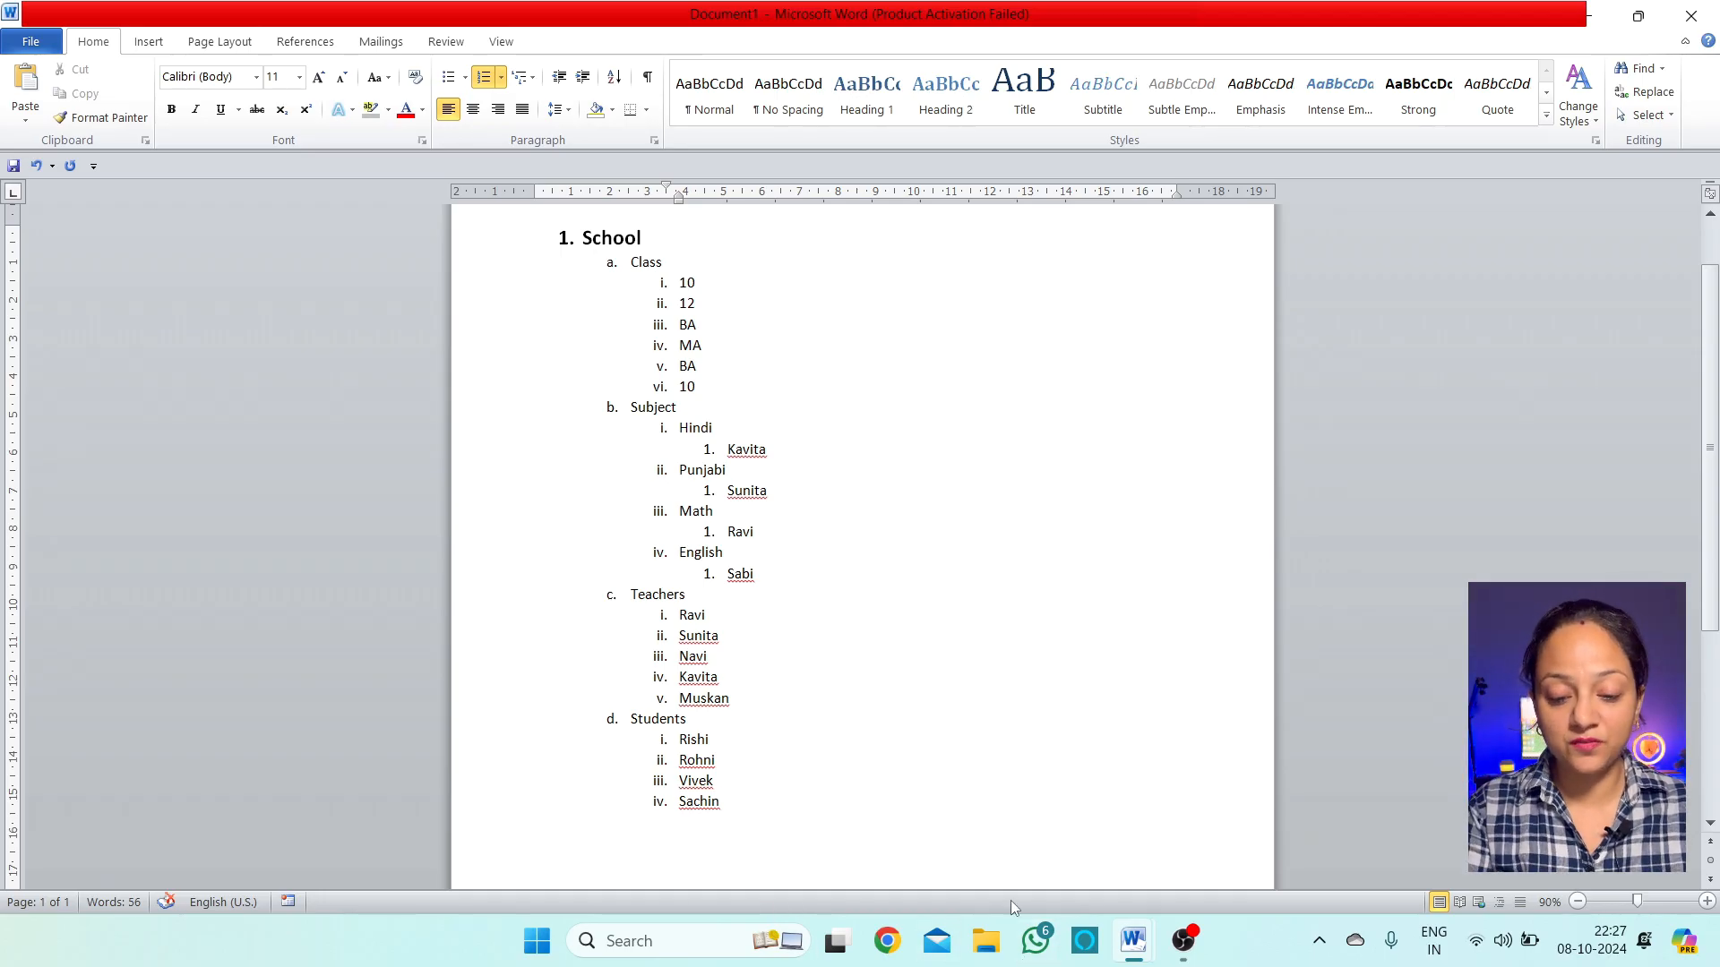
Create a new blank document and generate three sample paragraphs with =rand()
{"action": "key", "text": "ctrl+n"}
{"action": "type", "text": "="}
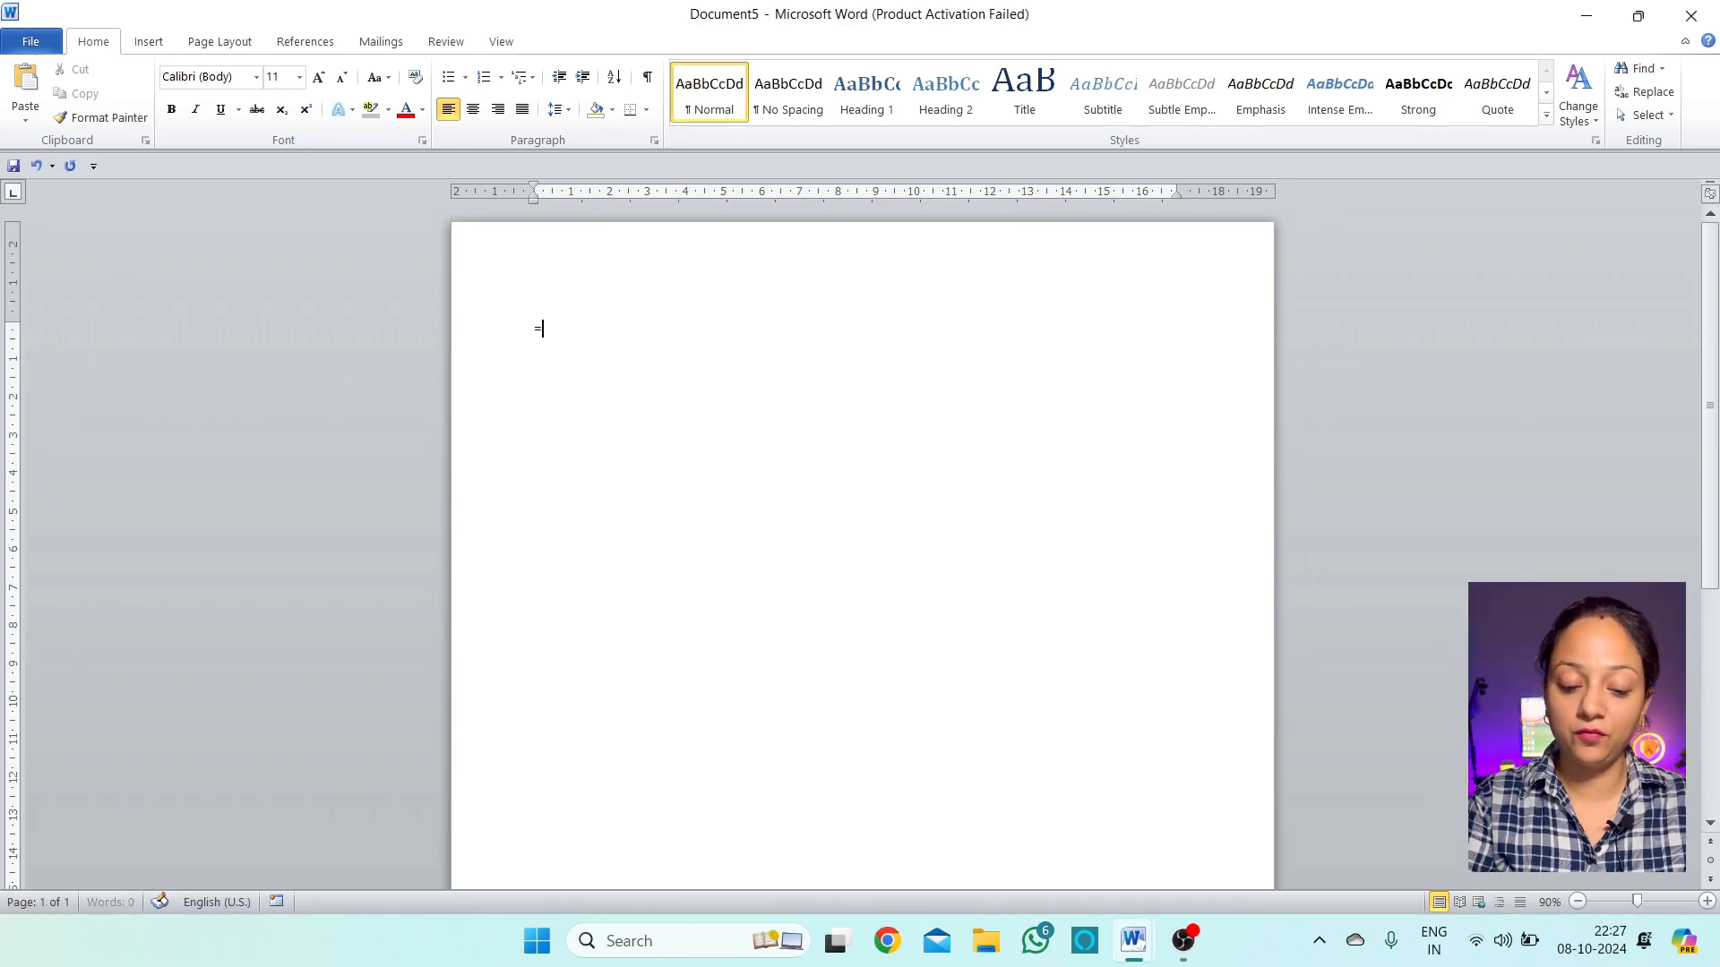
{"action": "type", "text": "rand"}
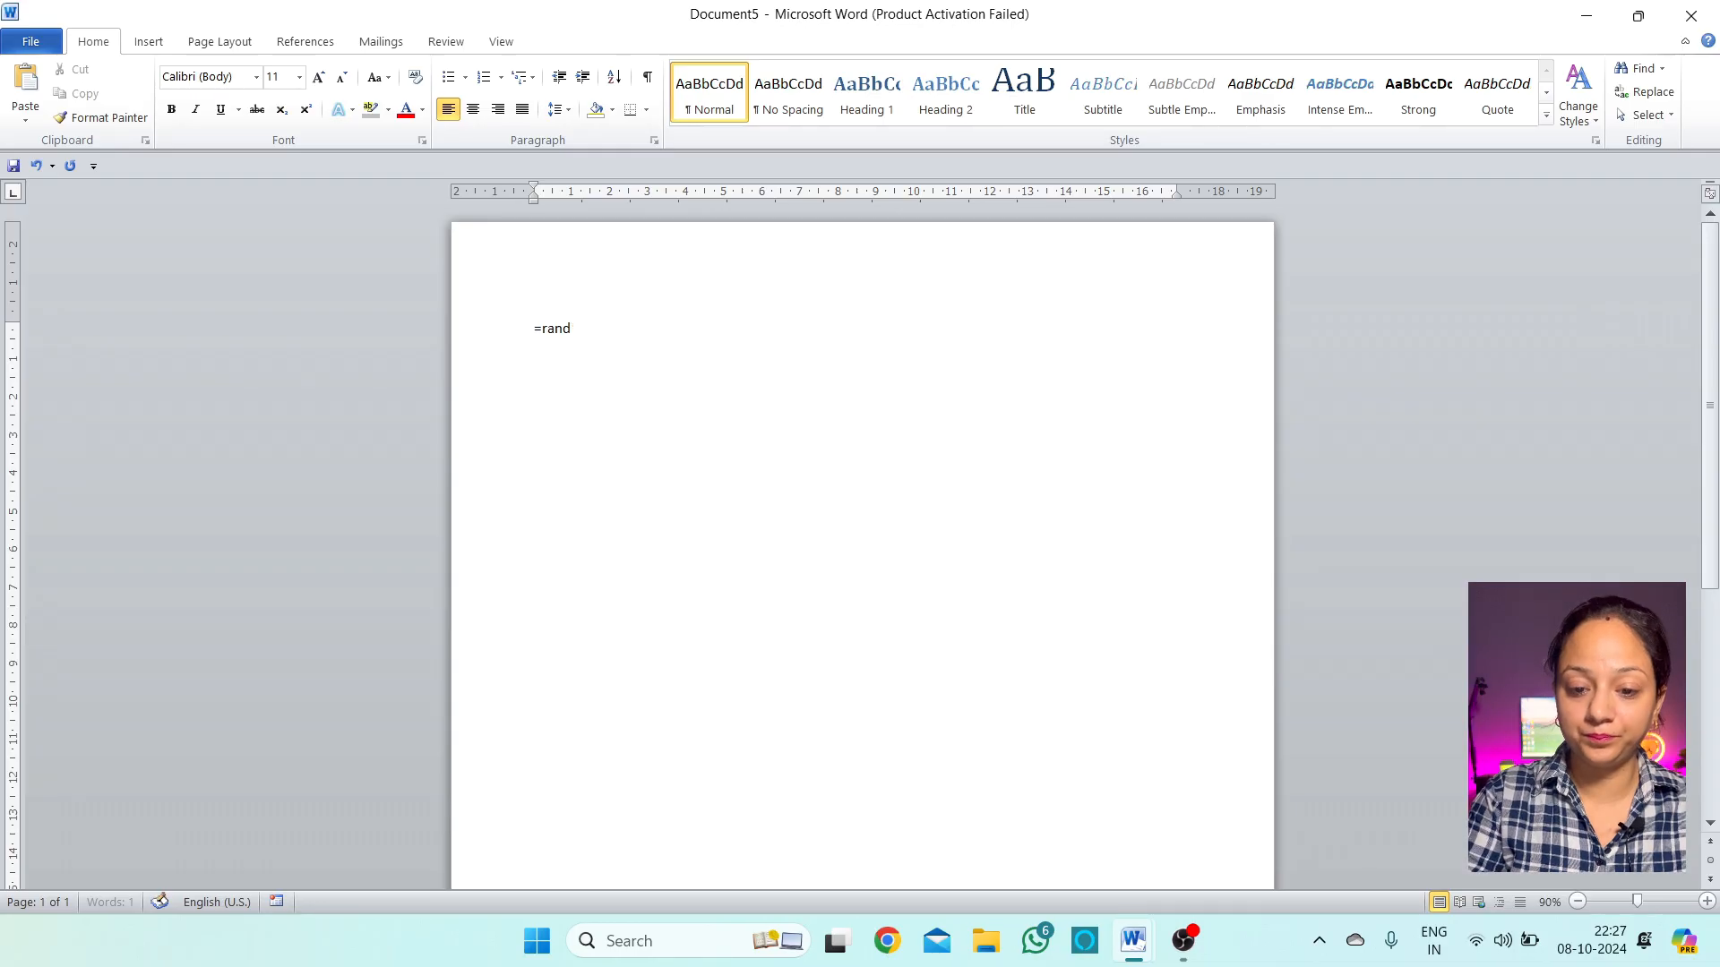
{"action": "type", "text": "()"}
{"action": "key", "text": "Return"}
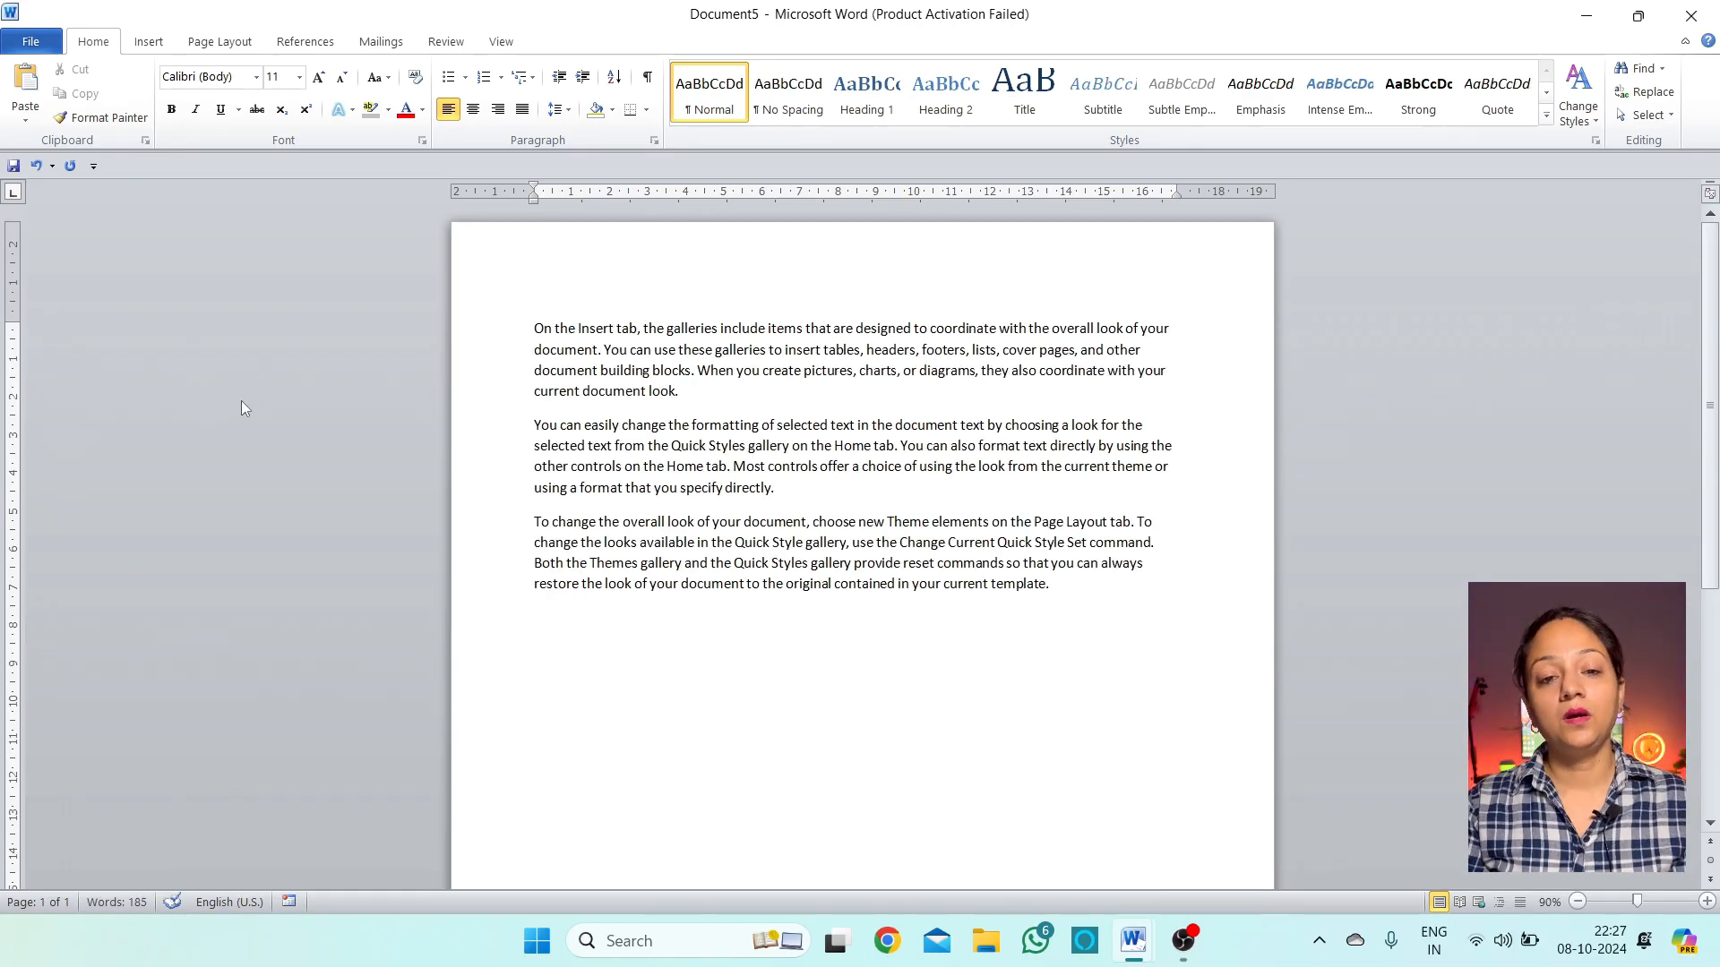
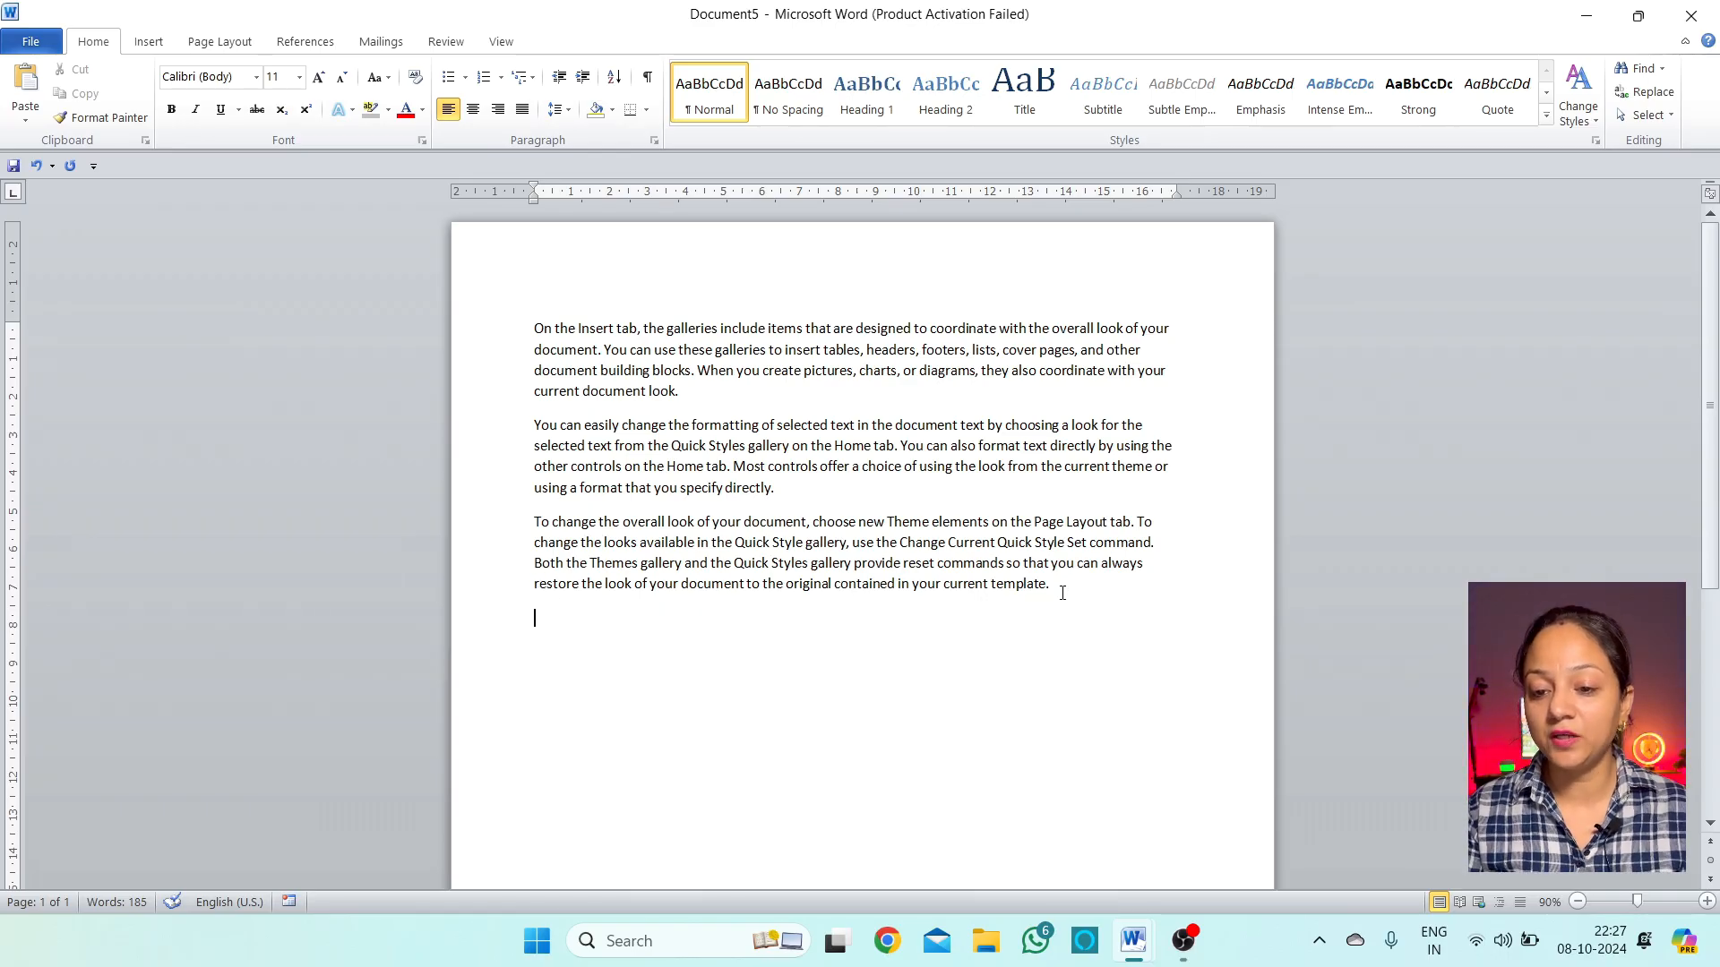
Type a line of stray letters, trim its end, and centre all the document's text
{"action": "type", "text": "kdsfklsdjfk"}
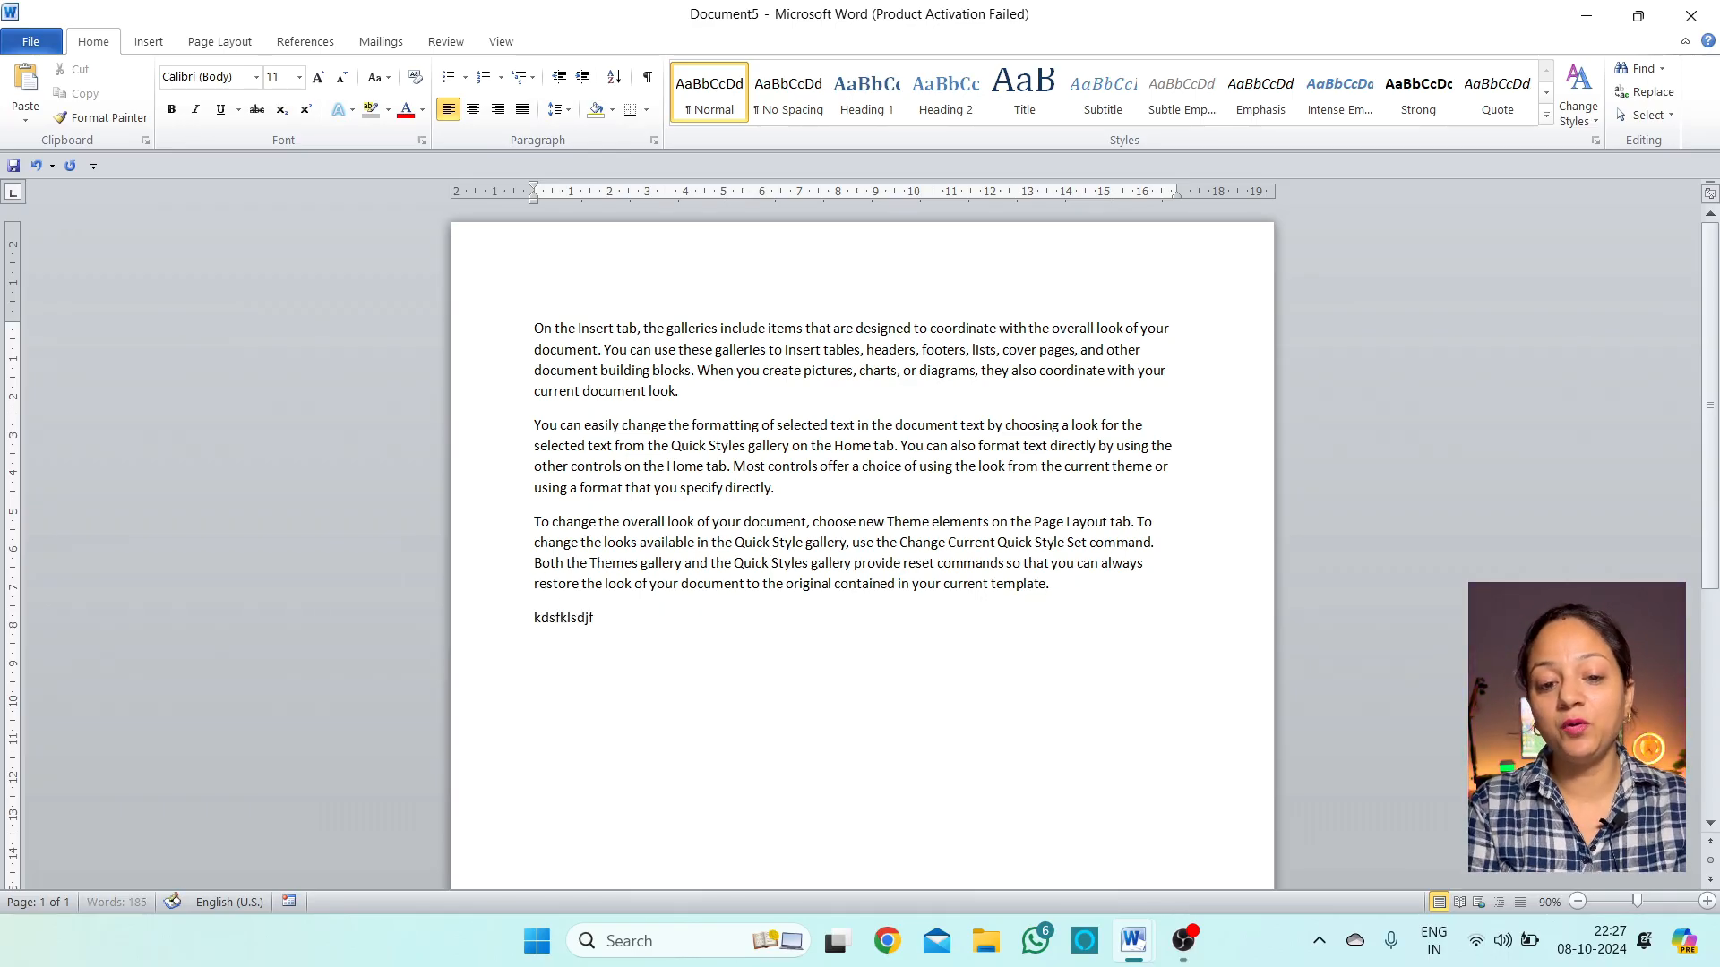
{"action": "key", "text": "BackSpace"}
{"action": "key", "text": "BackSpace"}
{"action": "key", "text": "BackSpace"}
{"action": "key", "text": "BackSpace"}
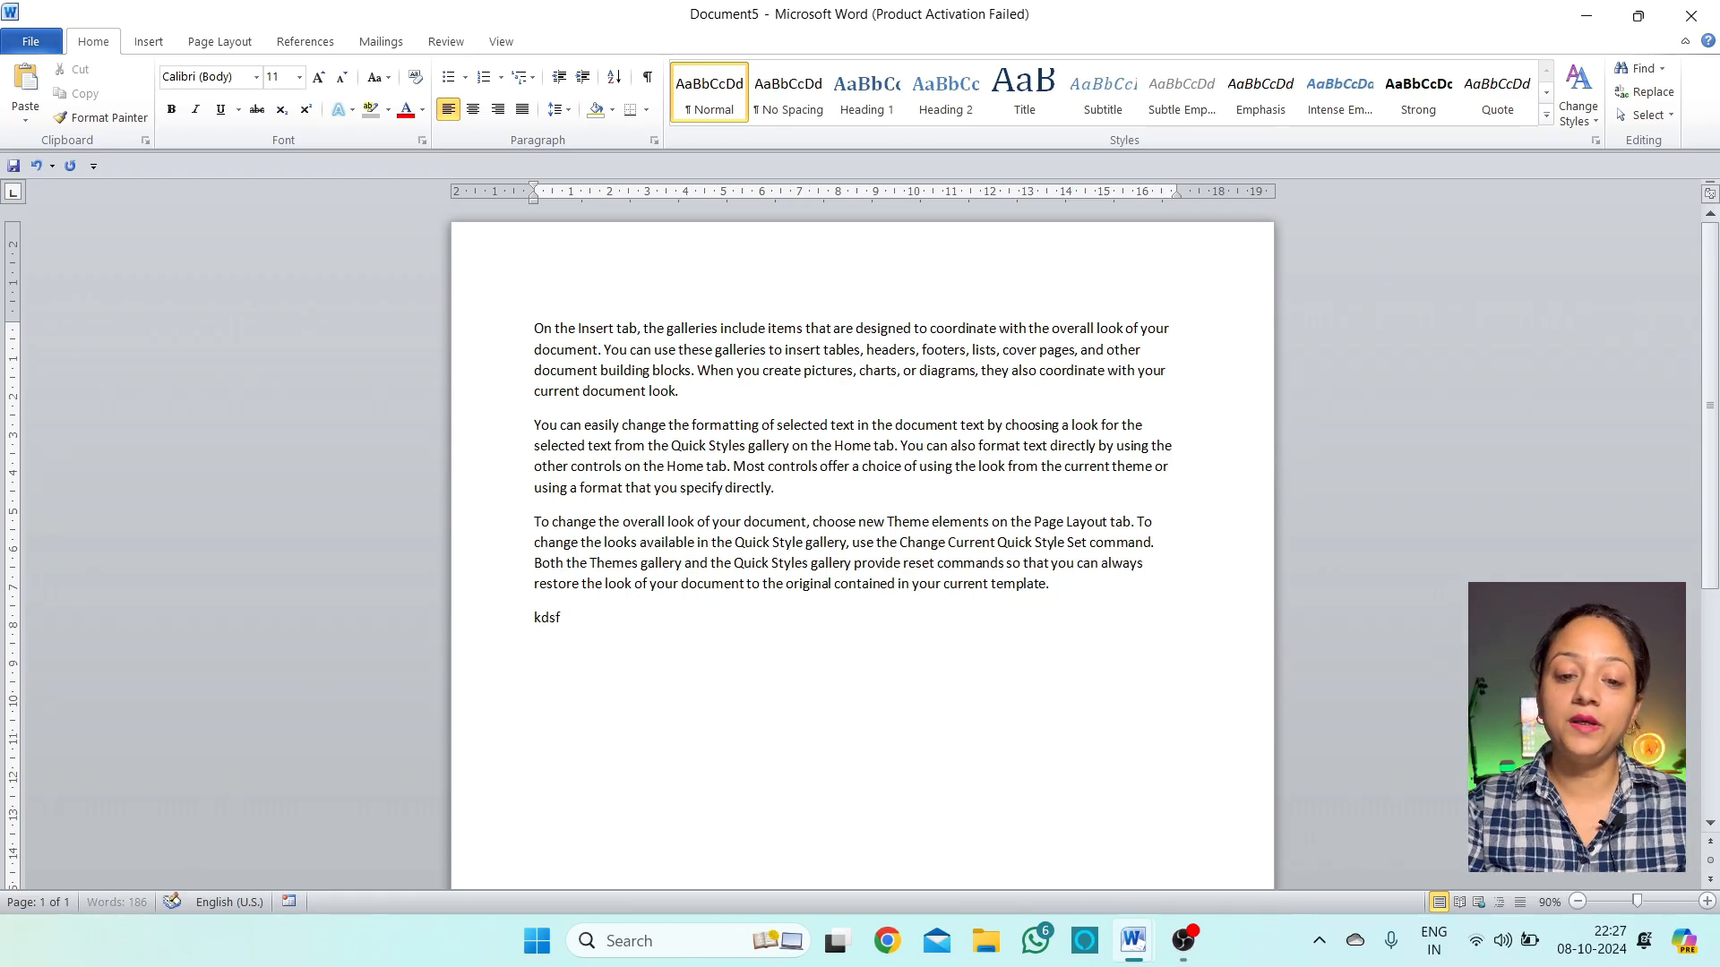
{"action": "key", "text": "BackSpace"}
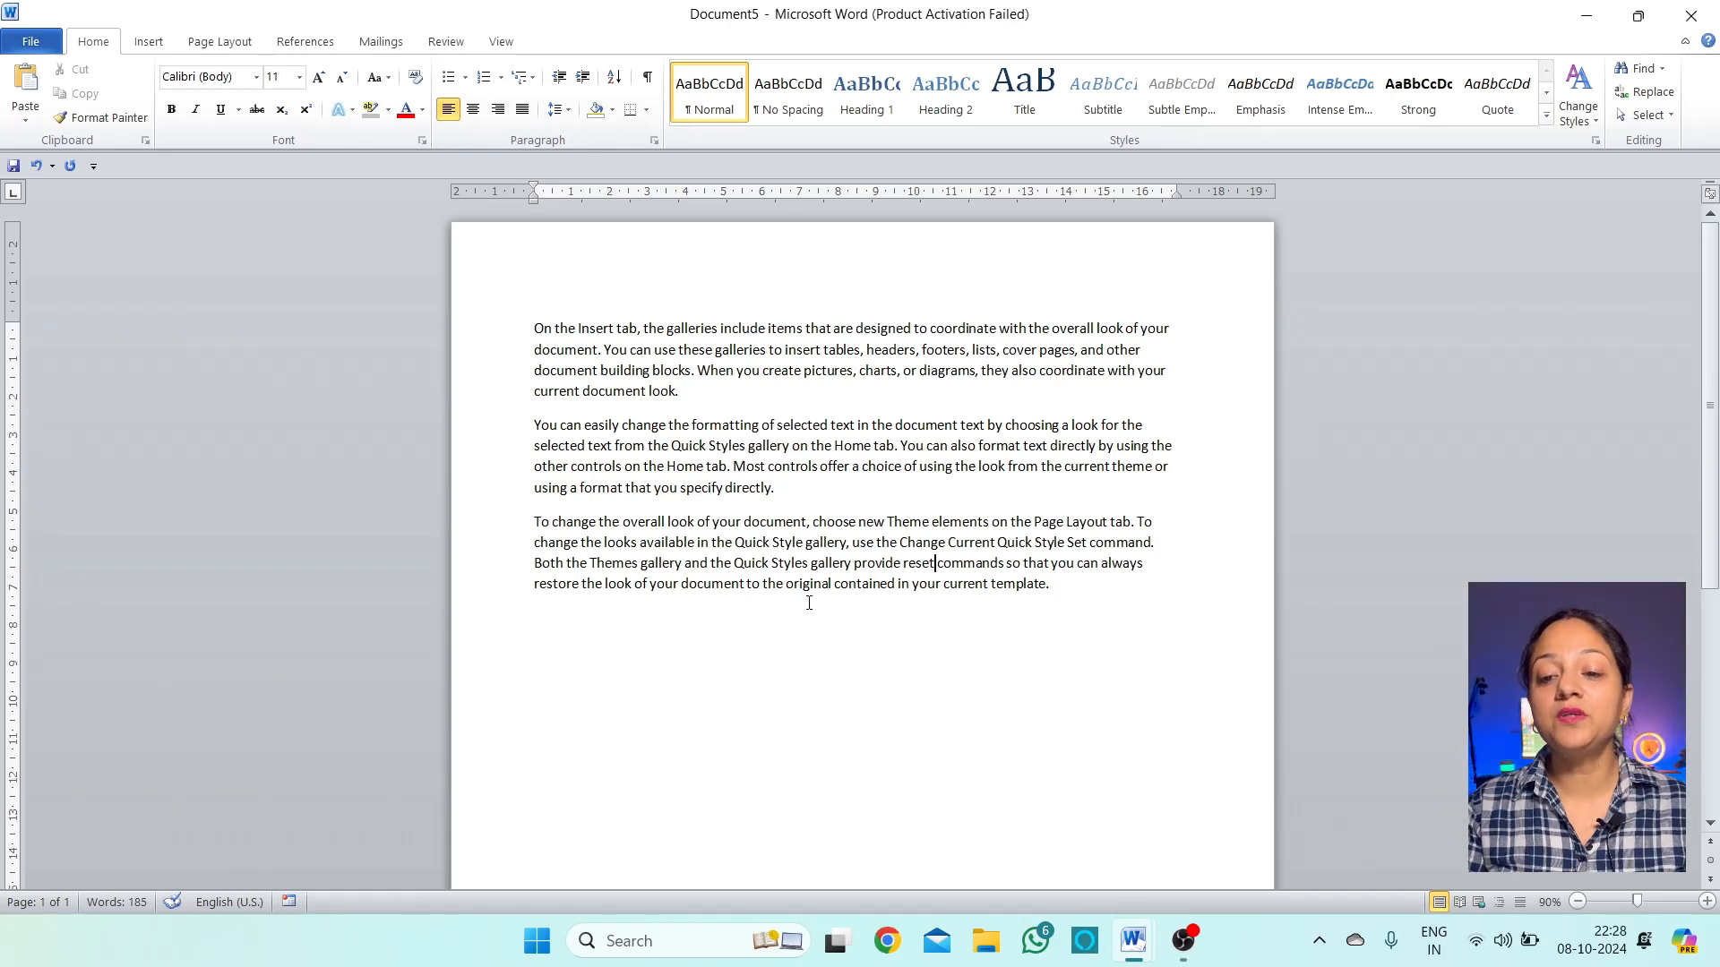
{"action": "left_click_drag", "start_coordinate": [1062, 591], "coordinate": [538, 329]}
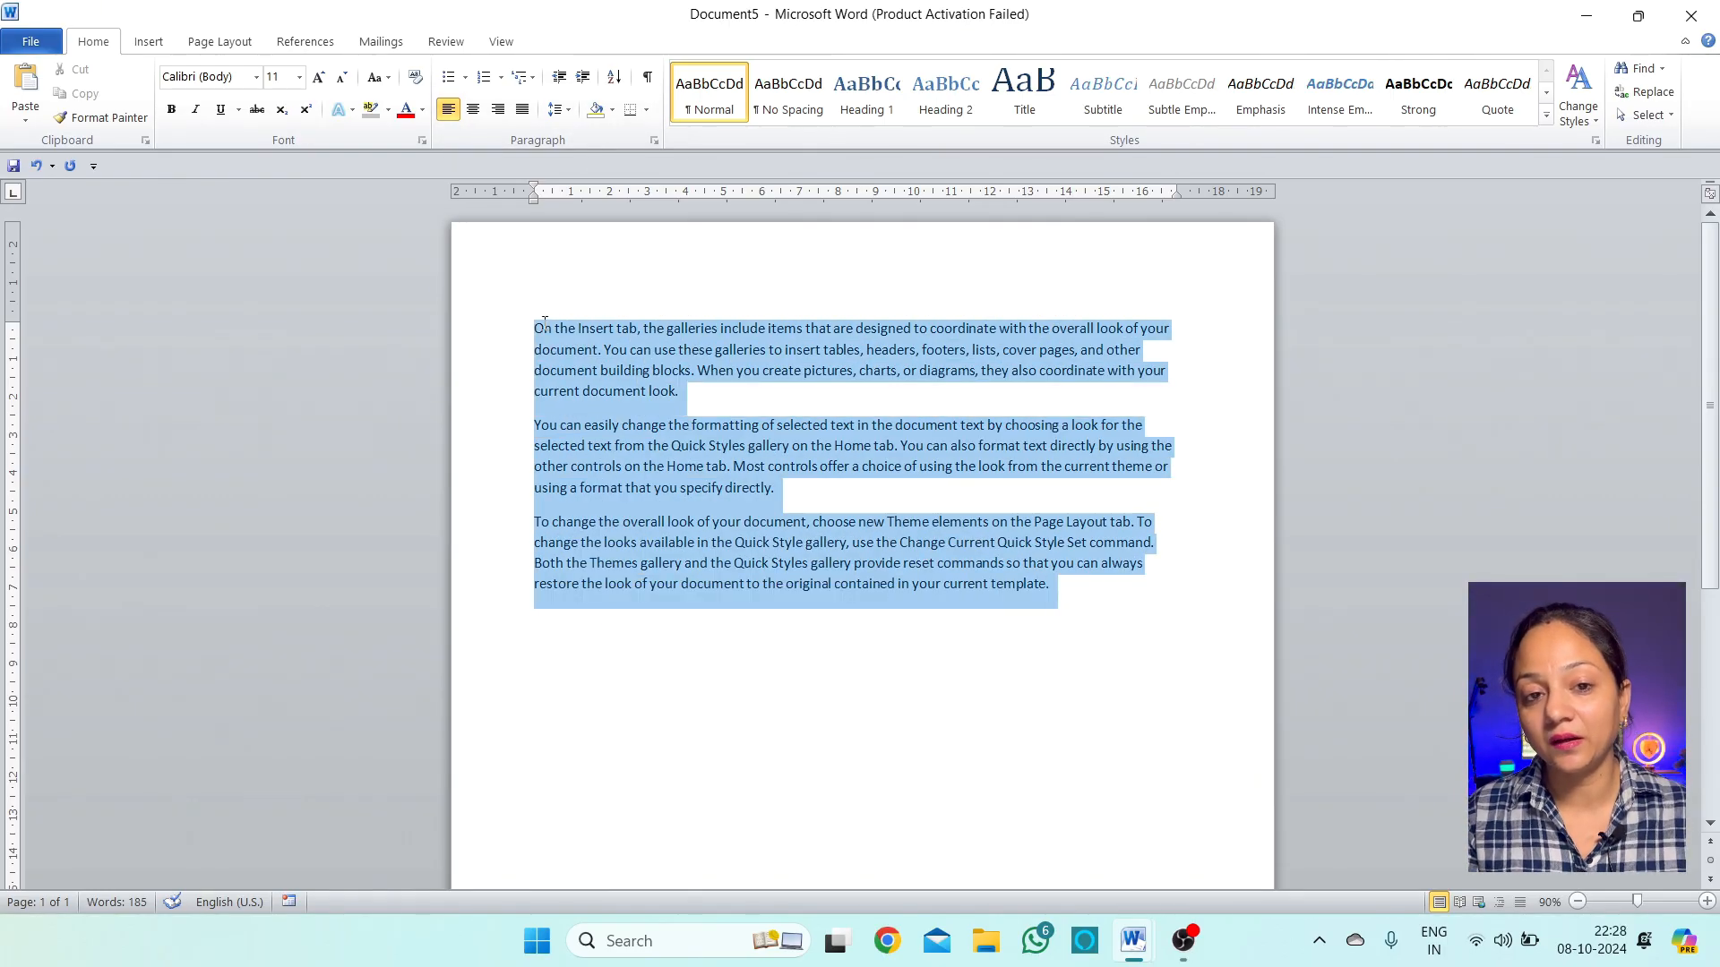
{"action": "left_click", "coordinate": [473, 108]}
Add the filler line 'Fddkjfkldjfkdsljfds fkldsfjklsdf…' and right-align all the paragraphs
{"action": "left_click", "coordinate": [1137, 632]}
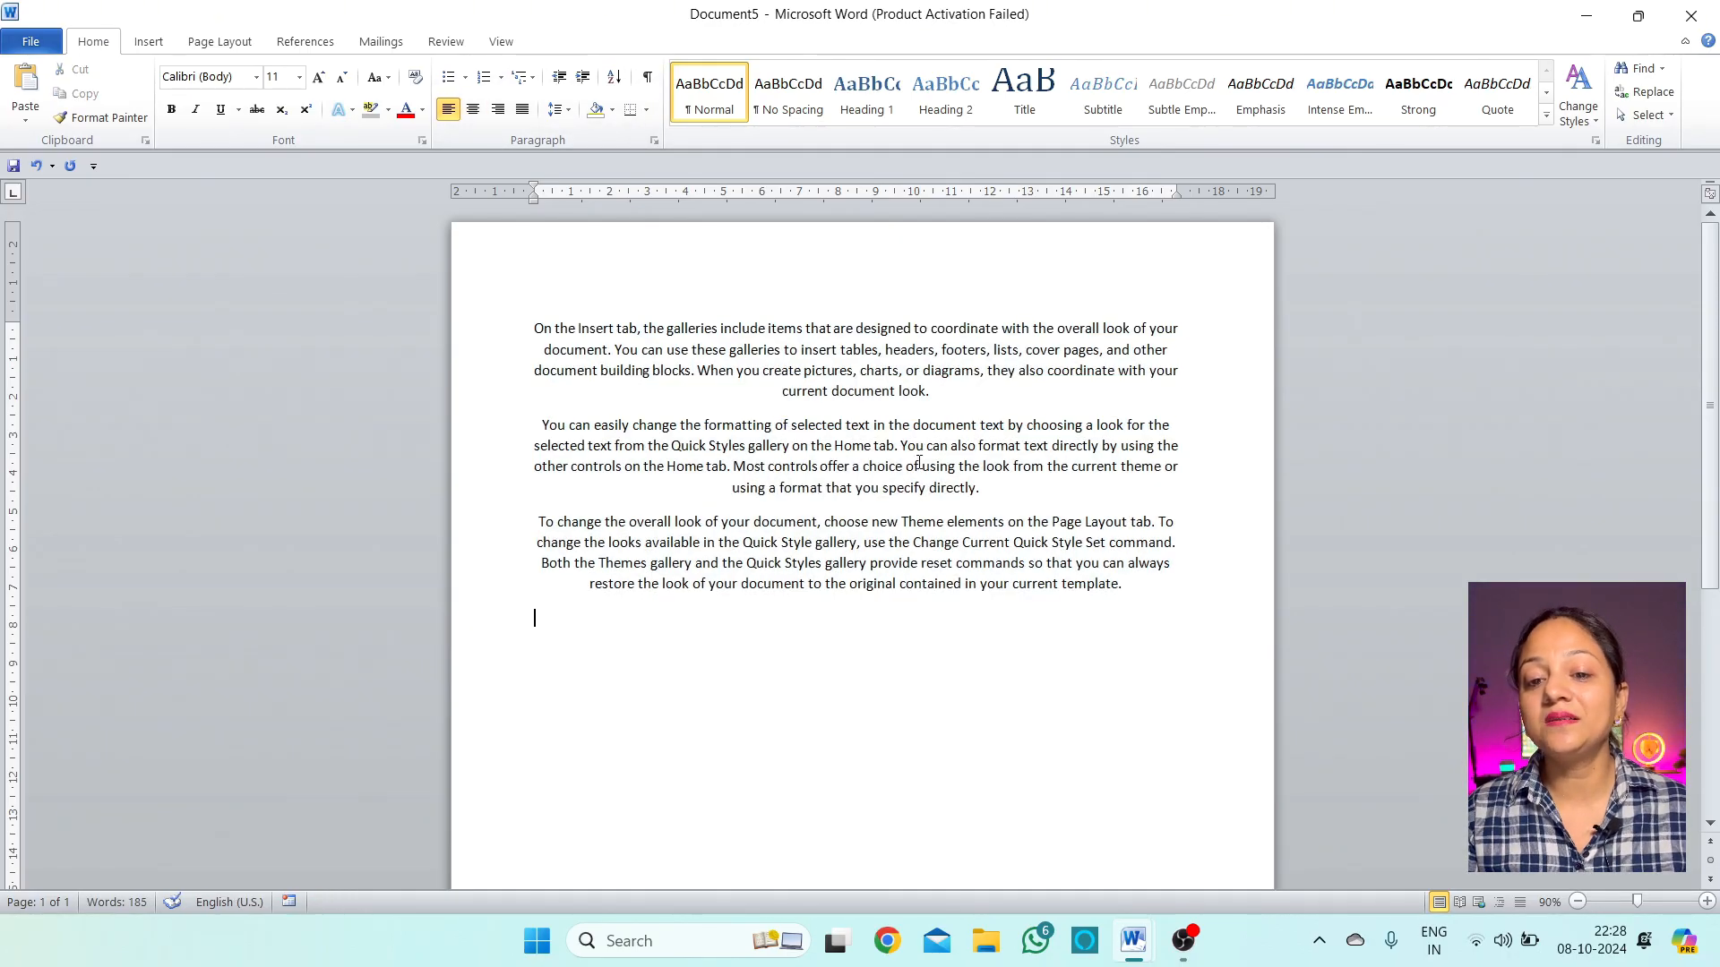
{"action": "left_click", "coordinate": [1143, 596]}
{"action": "key", "text": "Return"}
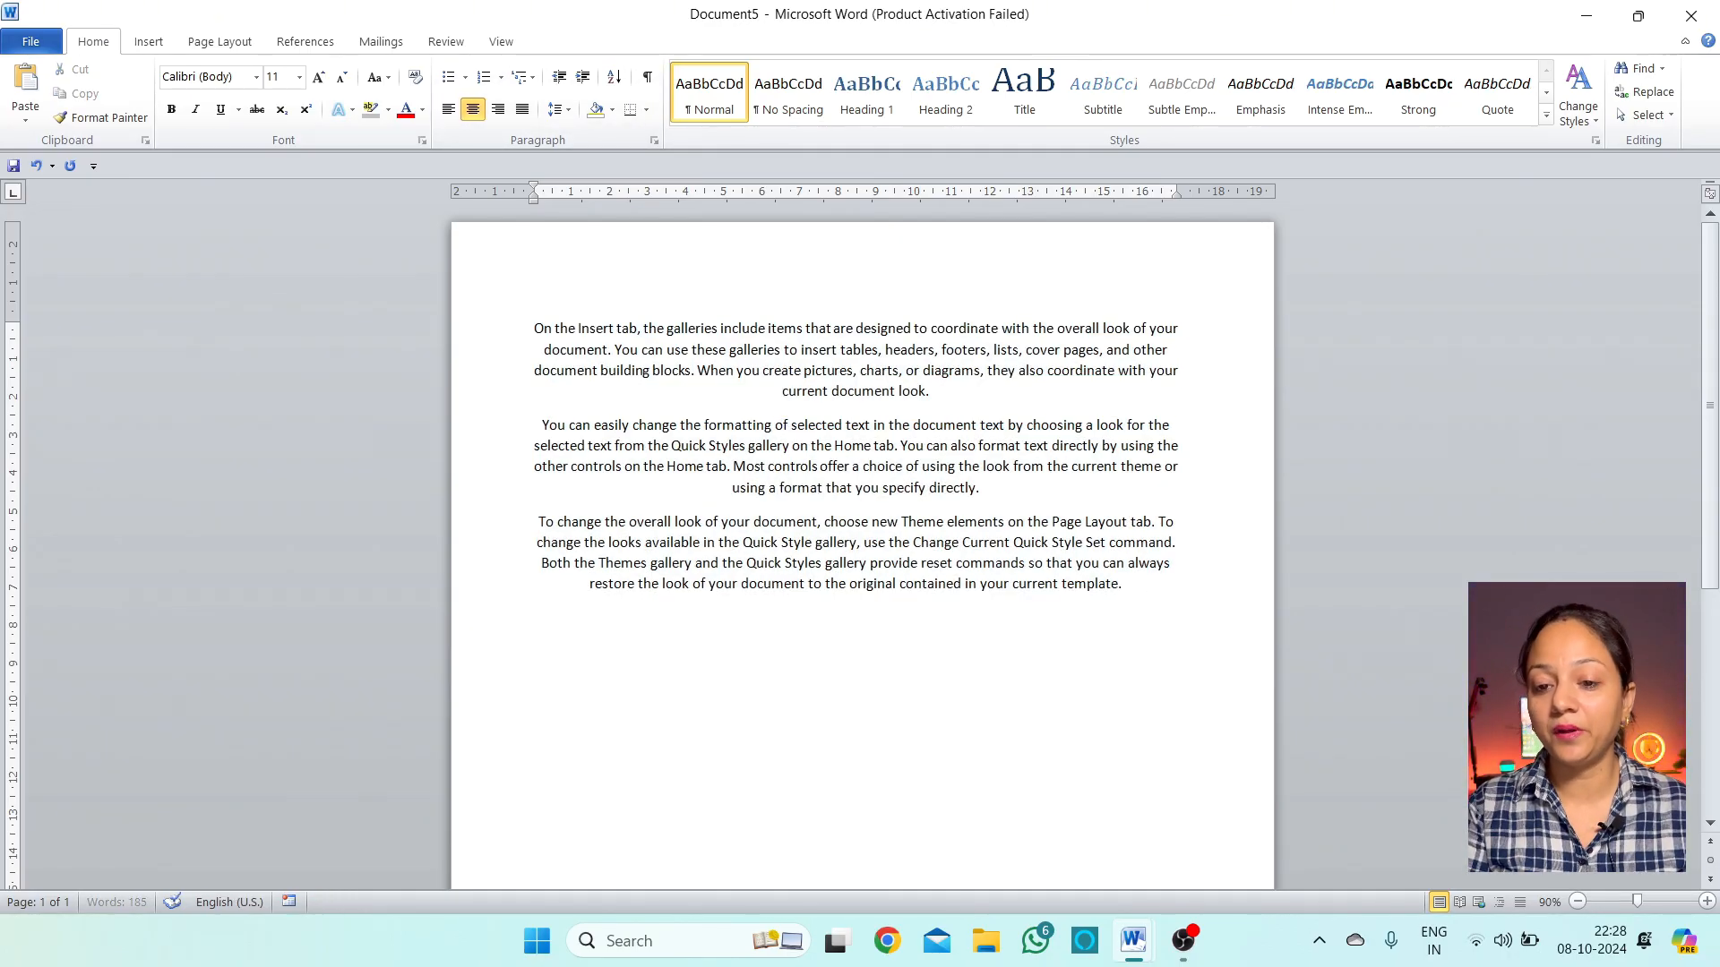
{"action": "type", "text": "Fddkjfkldjfkdsljfds fkldsfjklsdf k"}
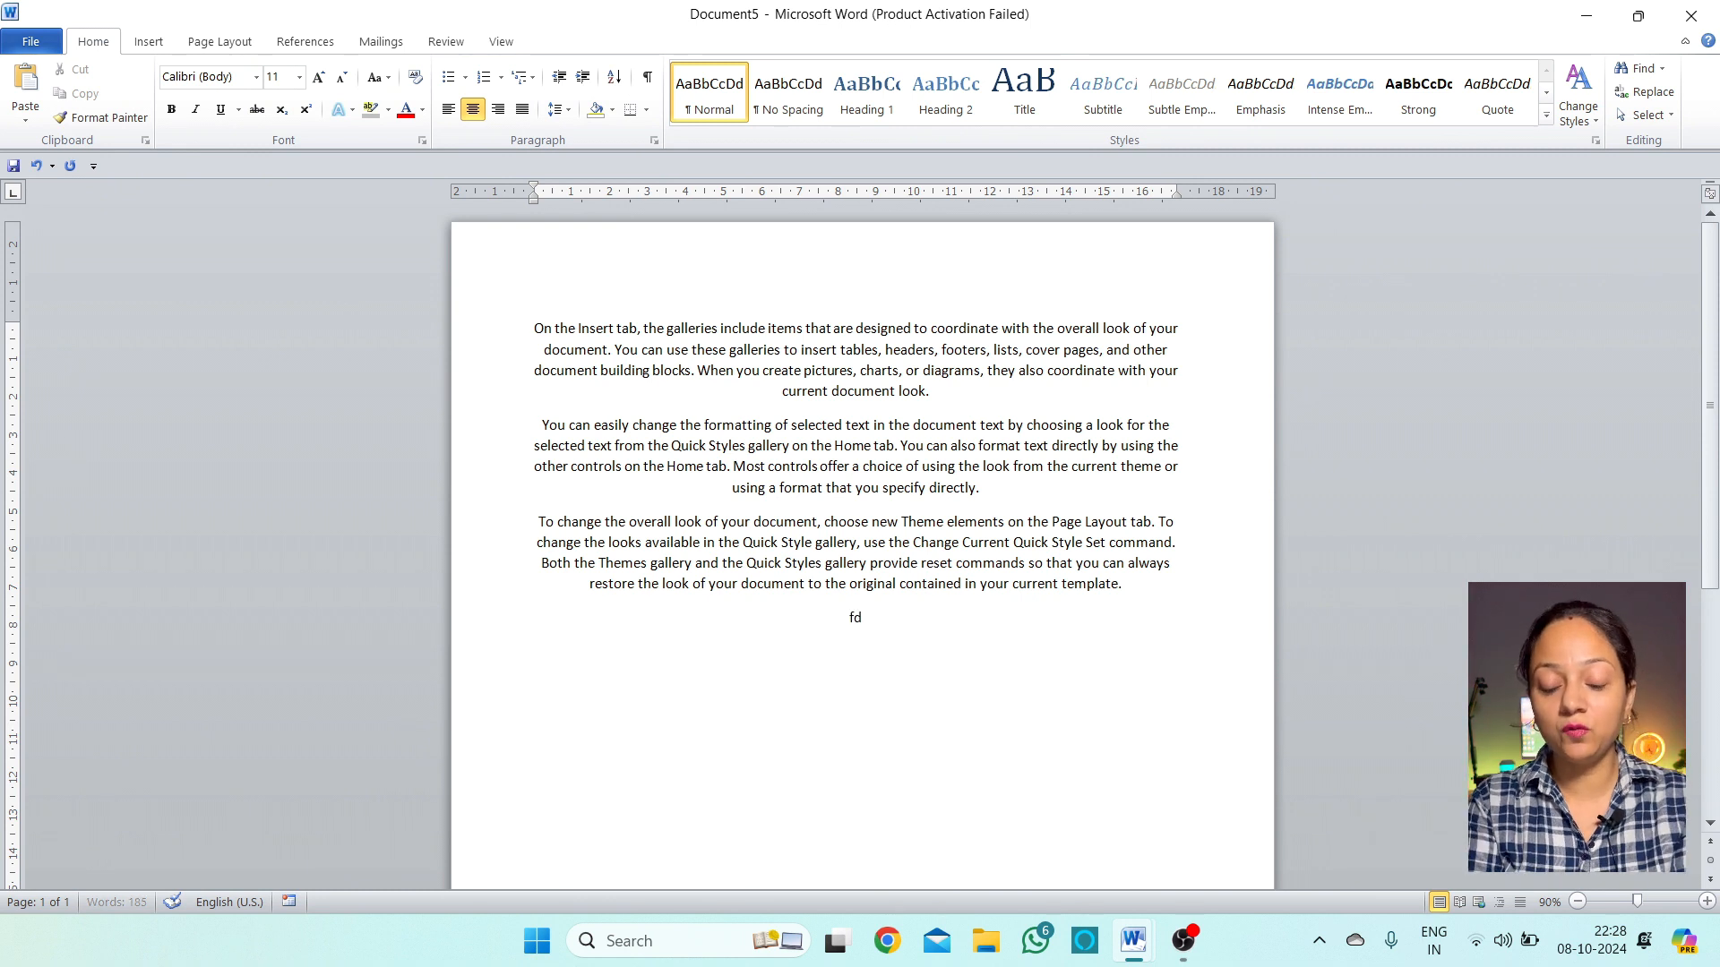
{"action": "type", "text": "lsdufsdl fksldf dsjk"}
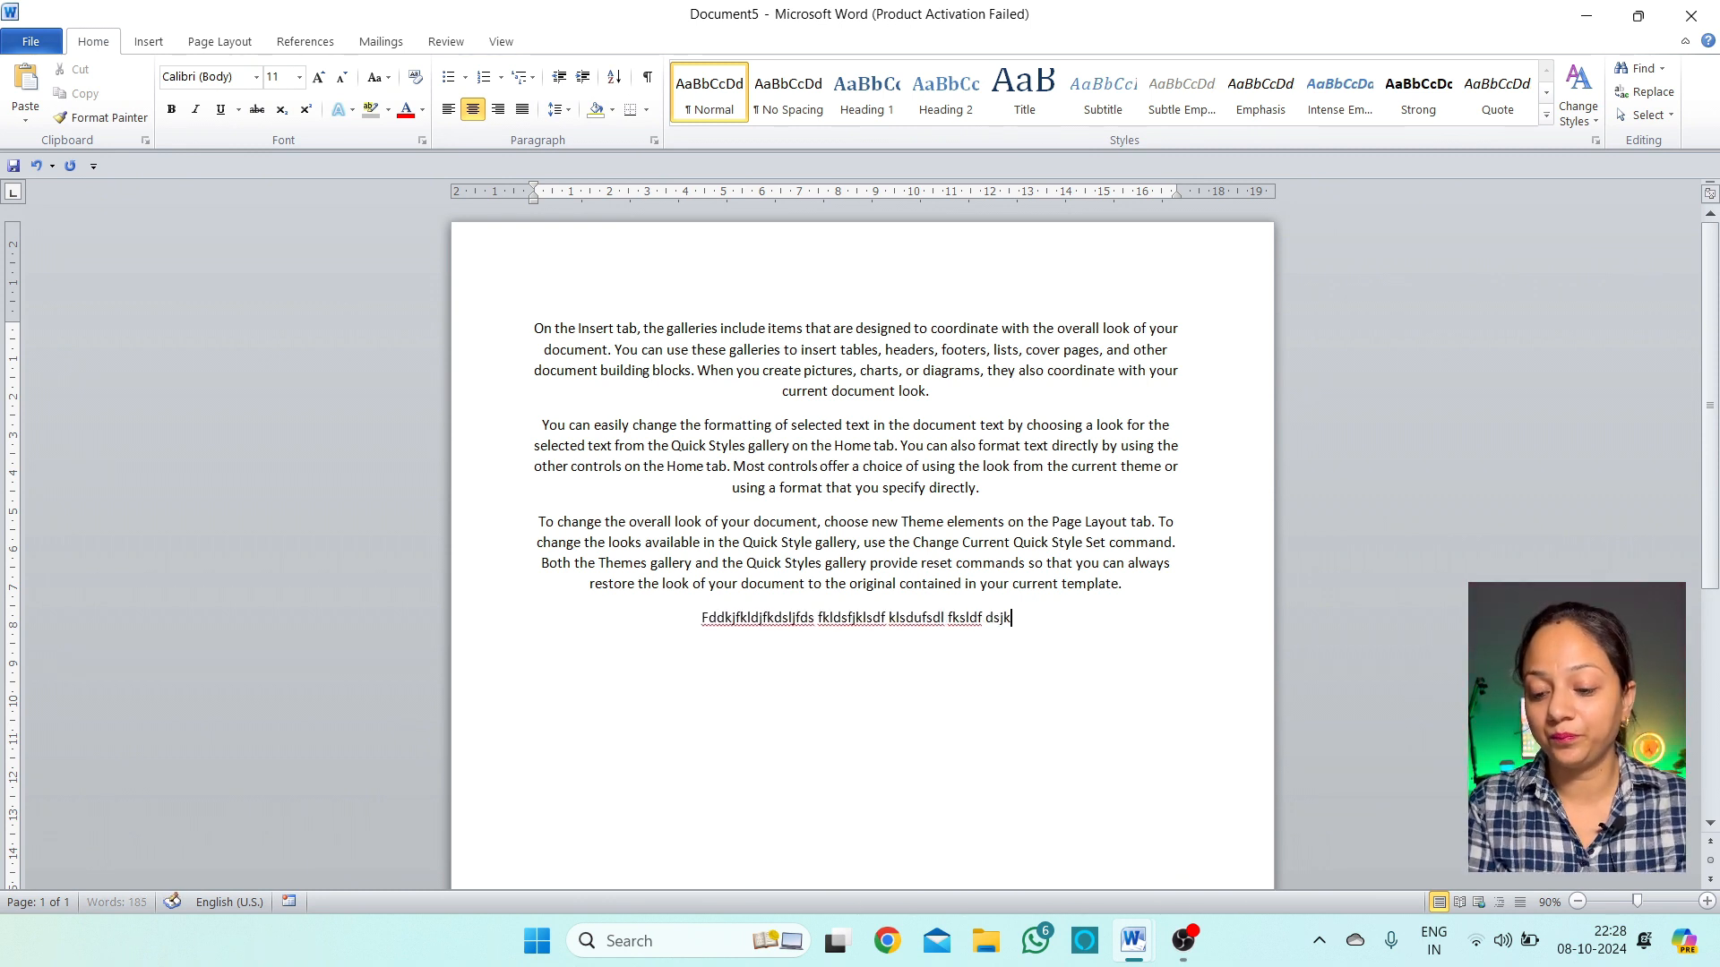
{"action": "key", "text": "Return"}
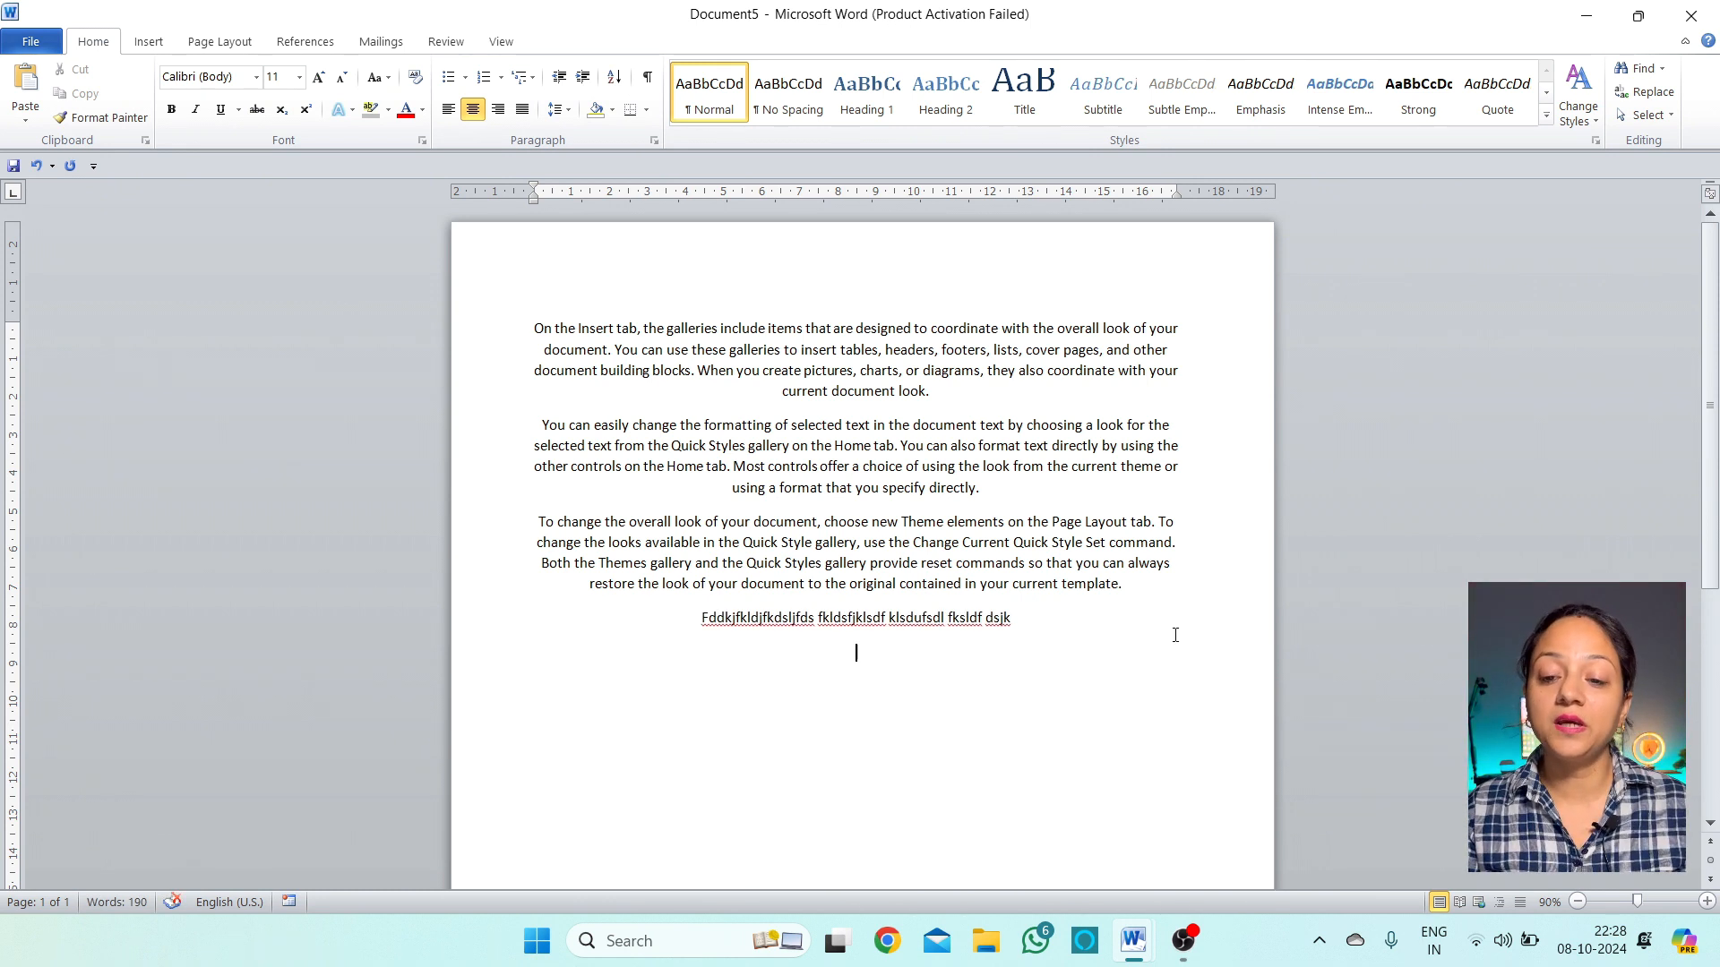
{"action": "left_click_drag", "start_coordinate": [1060, 650], "coordinate": [535, 327]}
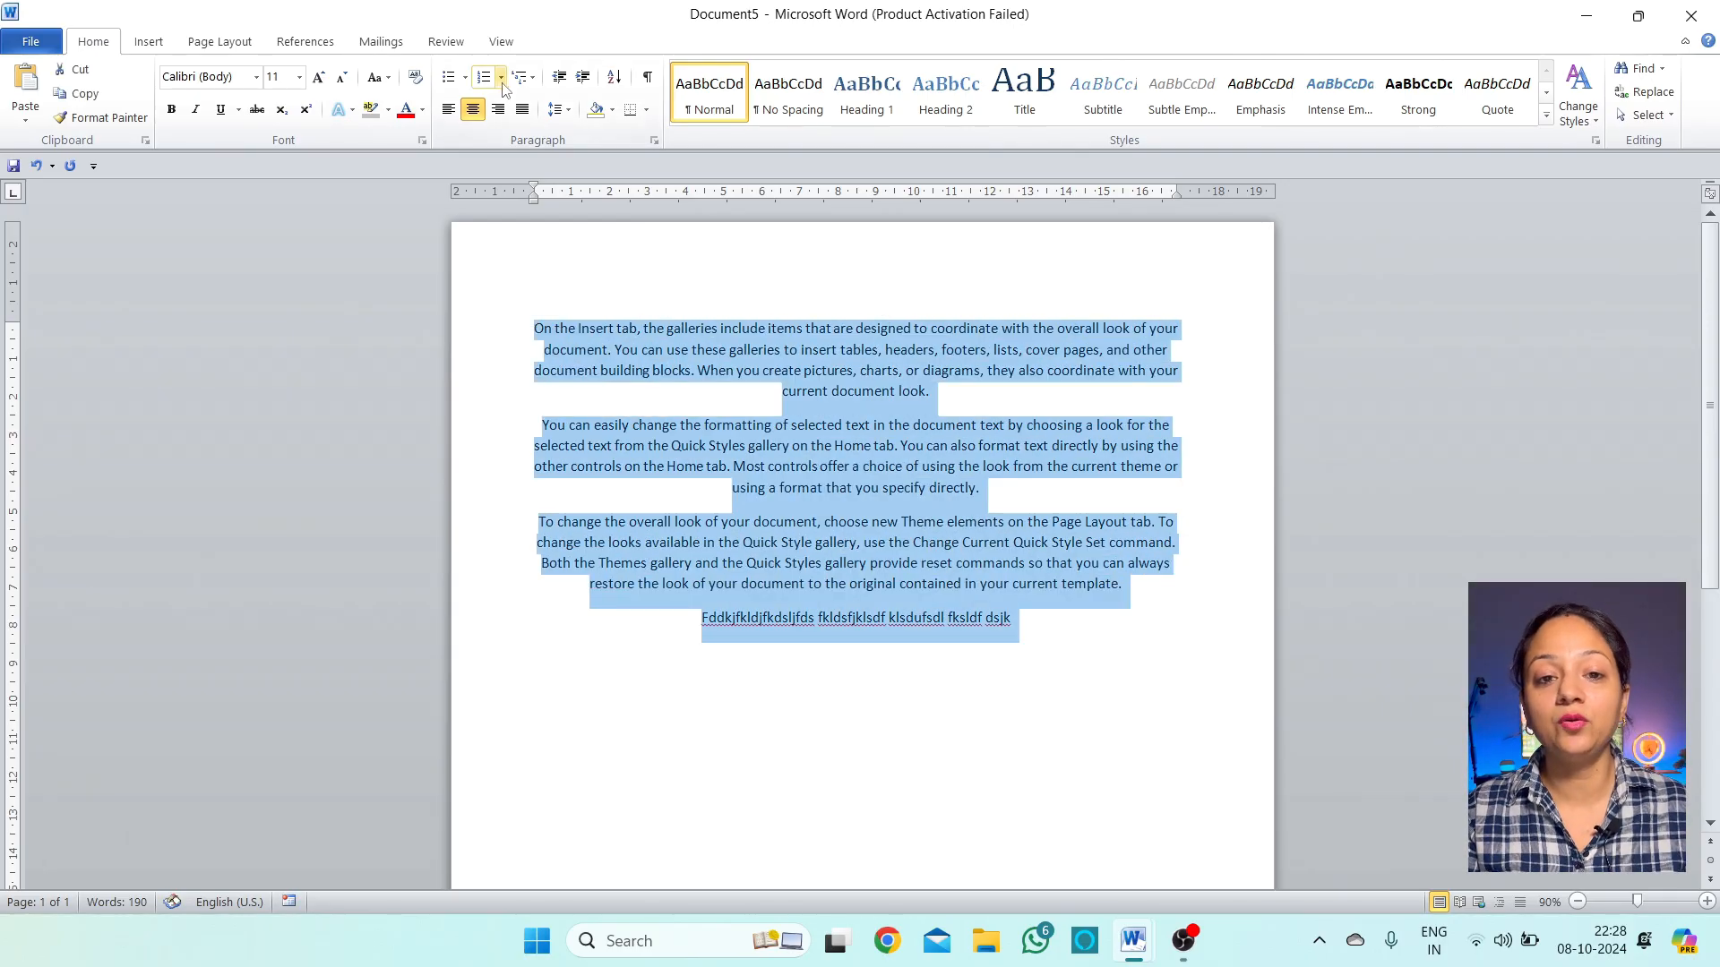
{"action": "left_click", "coordinate": [504, 111]}
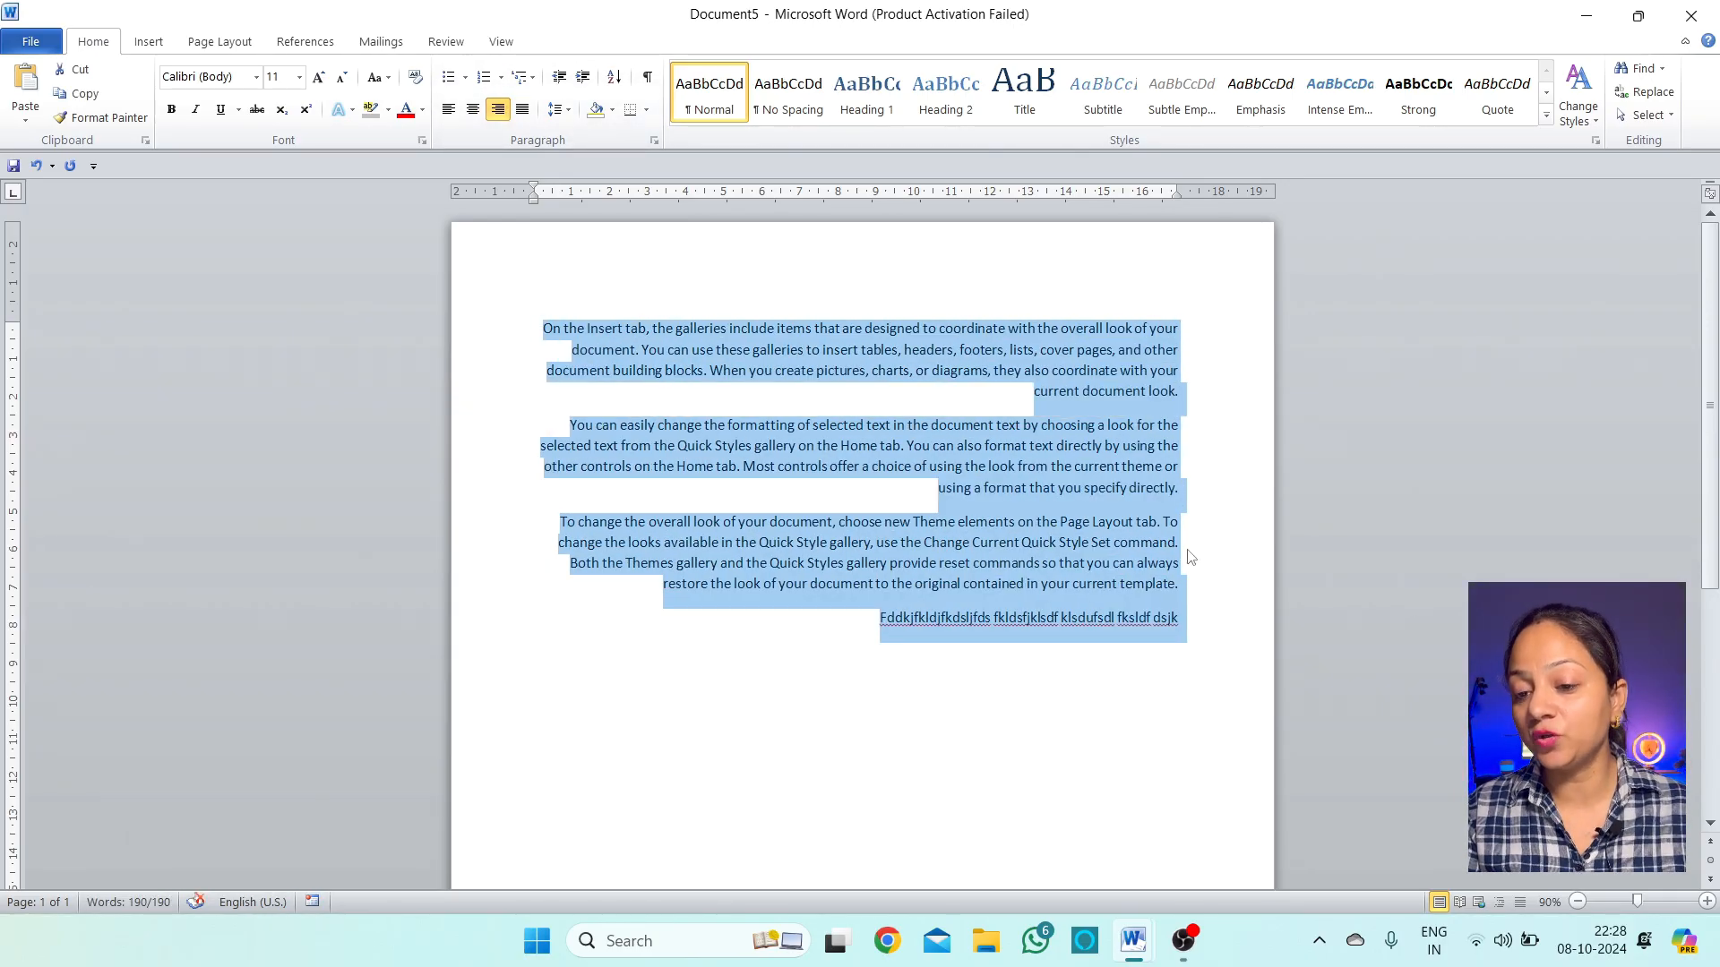
Add two more filler lines, 'Dskjfkdsjkfljdsfkd' and 'dsfkldsfjdsklfjkds'
{"action": "left_click", "coordinate": [1191, 631]}
{"action": "key", "text": "Return"}
{"action": "type", "text": "Dskjfkdsjkfljdsfkd"}
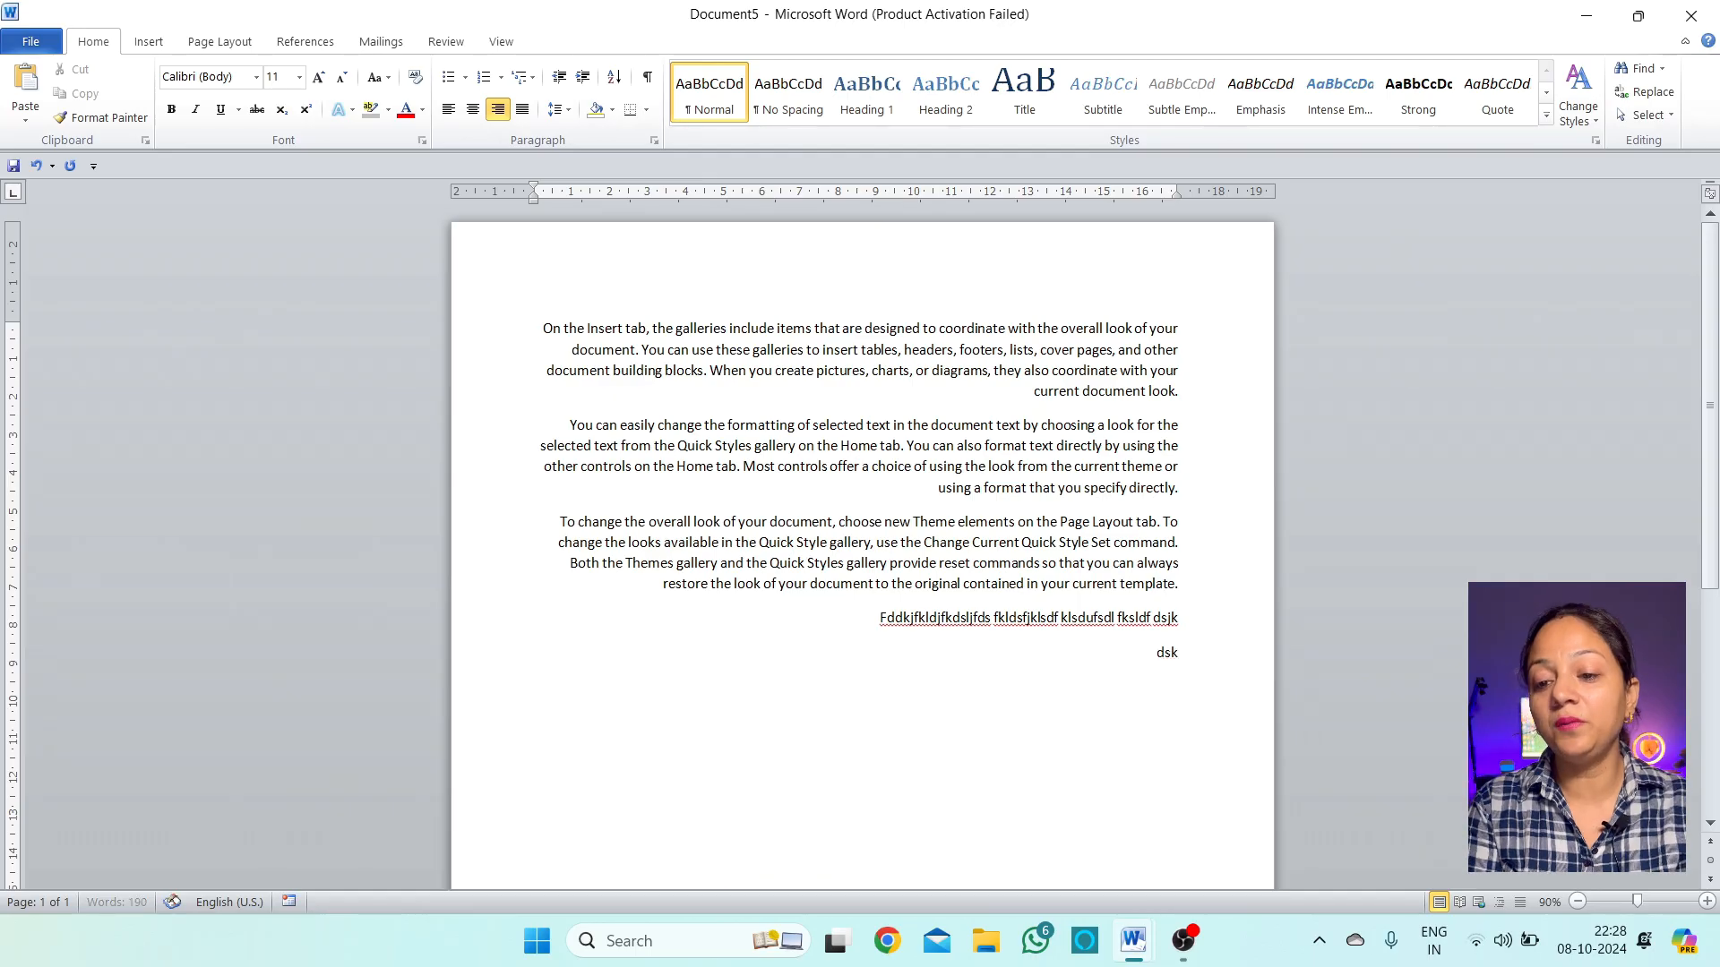
{"action": "key", "text": "Return"}
{"action": "type", "text": "dsfkldsfjdsklfjkds"}
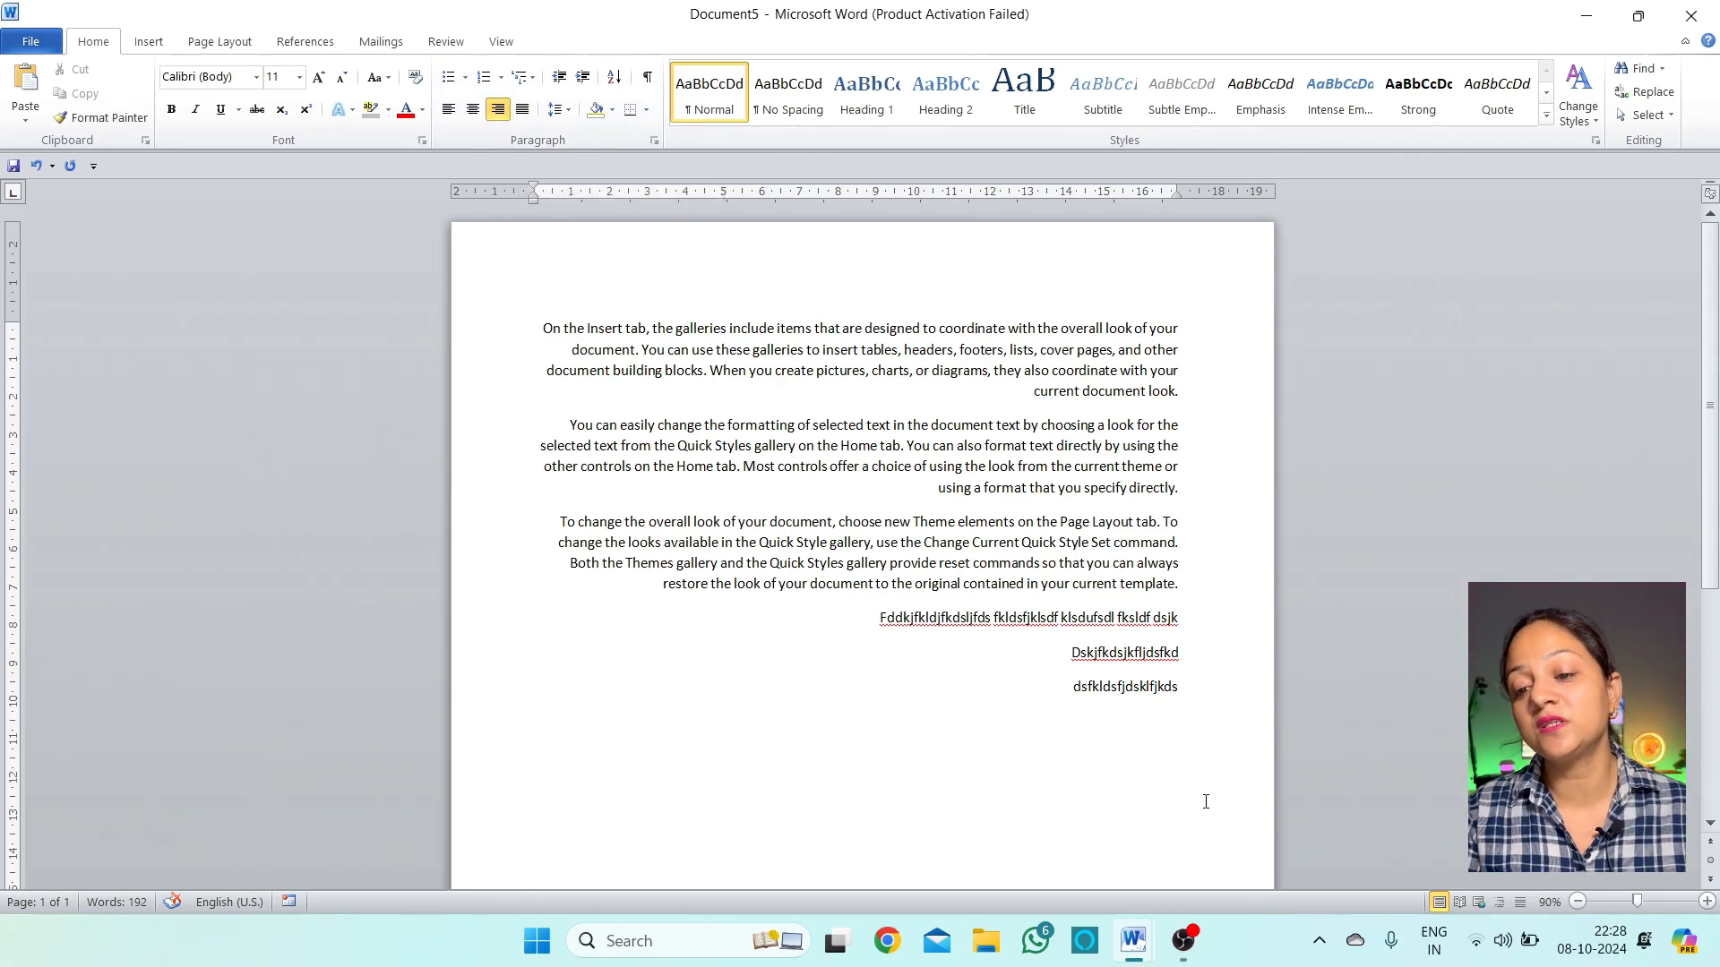
Justify all six paragraphs, then left-align and re-justify the first three
{"action": "left_click_drag", "start_coordinate": [1205, 802], "coordinate": [1165, 269]}
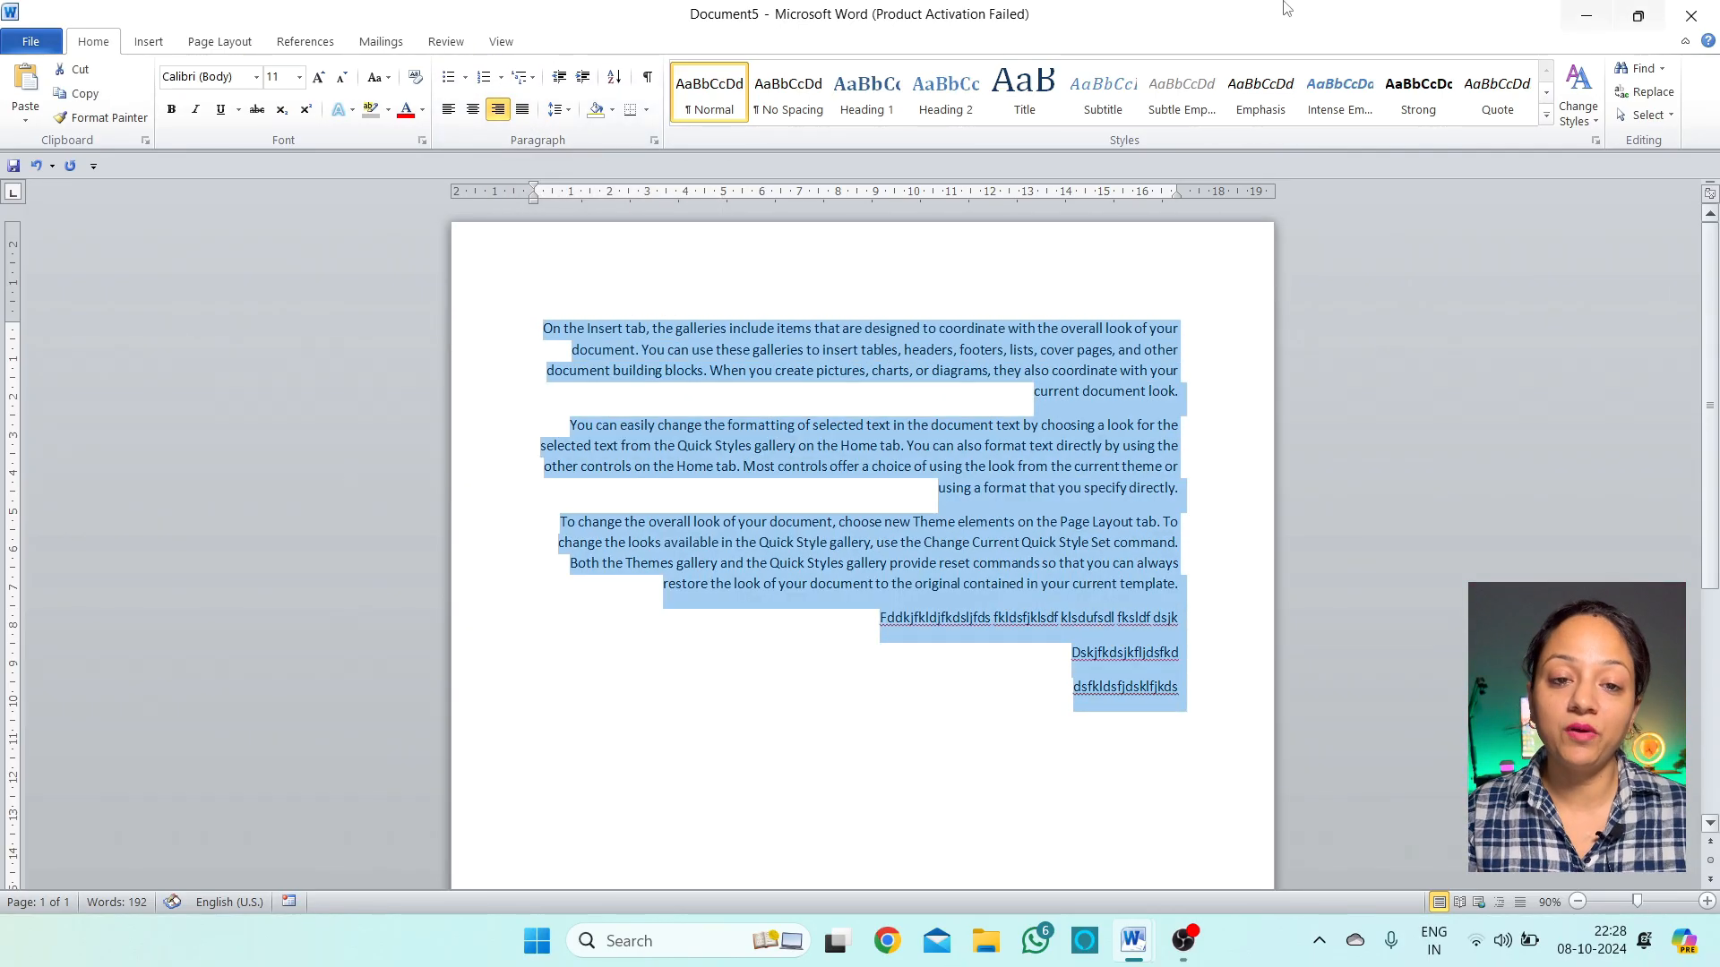
{"action": "left_click", "coordinate": [524, 109]}
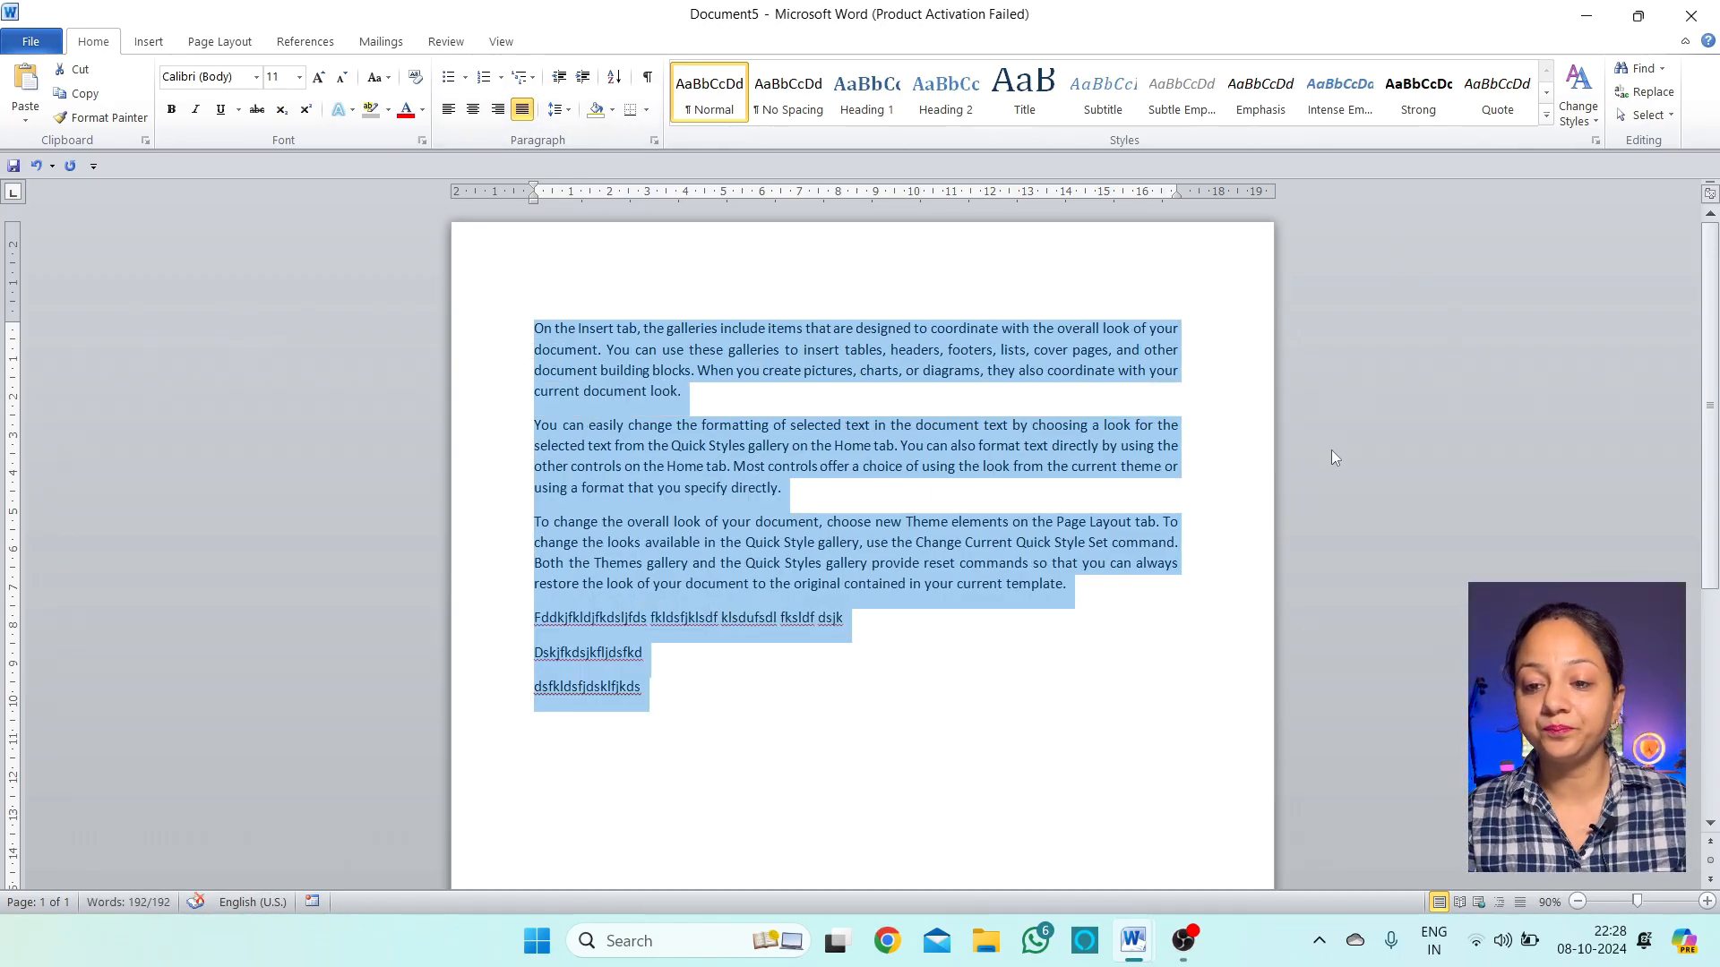
{"action": "left_click", "coordinate": [1002, 571]}
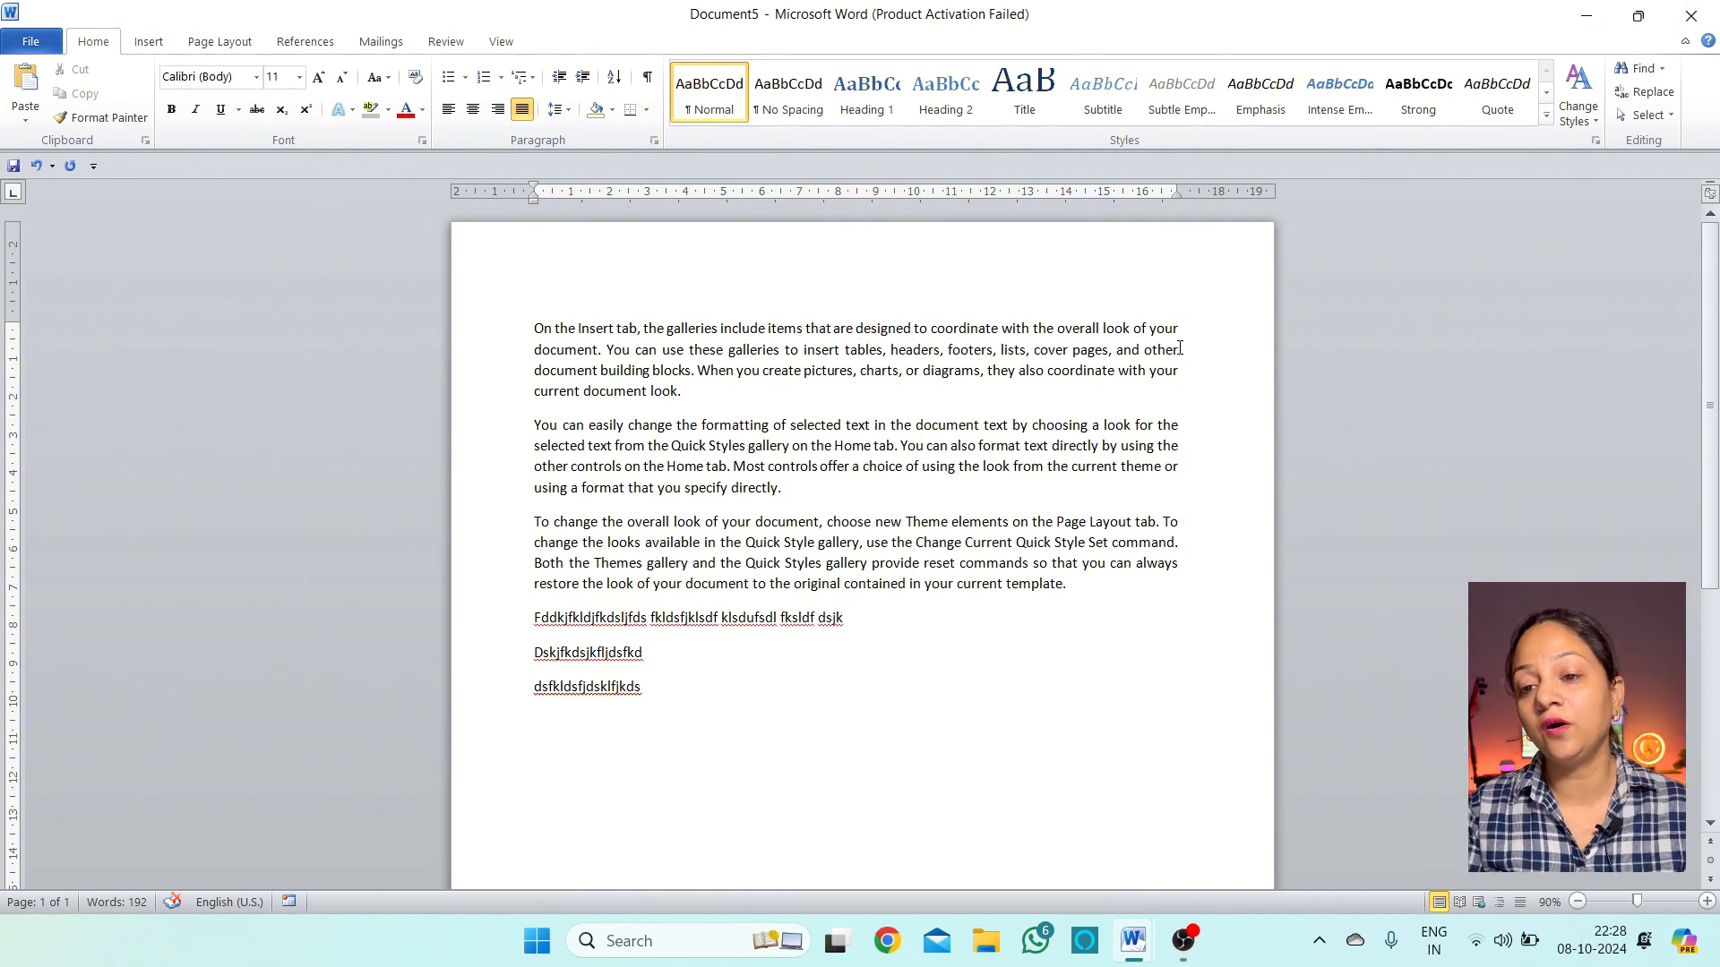
{"action": "left_click_drag", "start_coordinate": [1077, 593], "coordinate": [480, 321]}
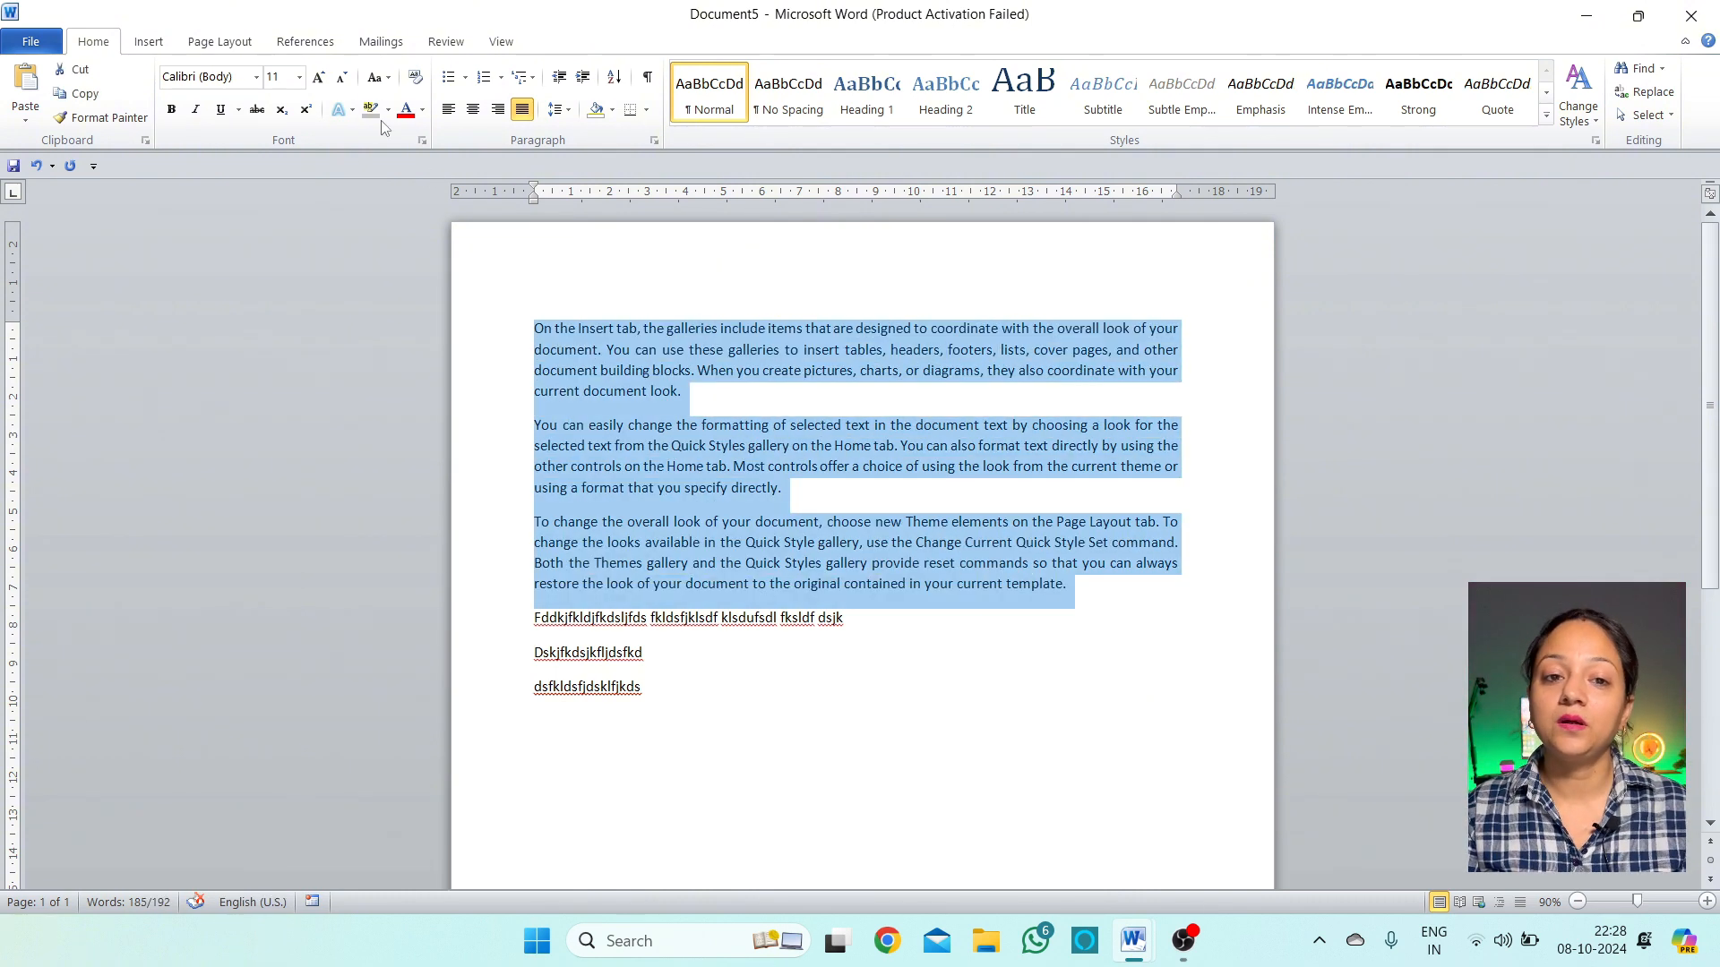
{"action": "left_click", "coordinate": [448, 108]}
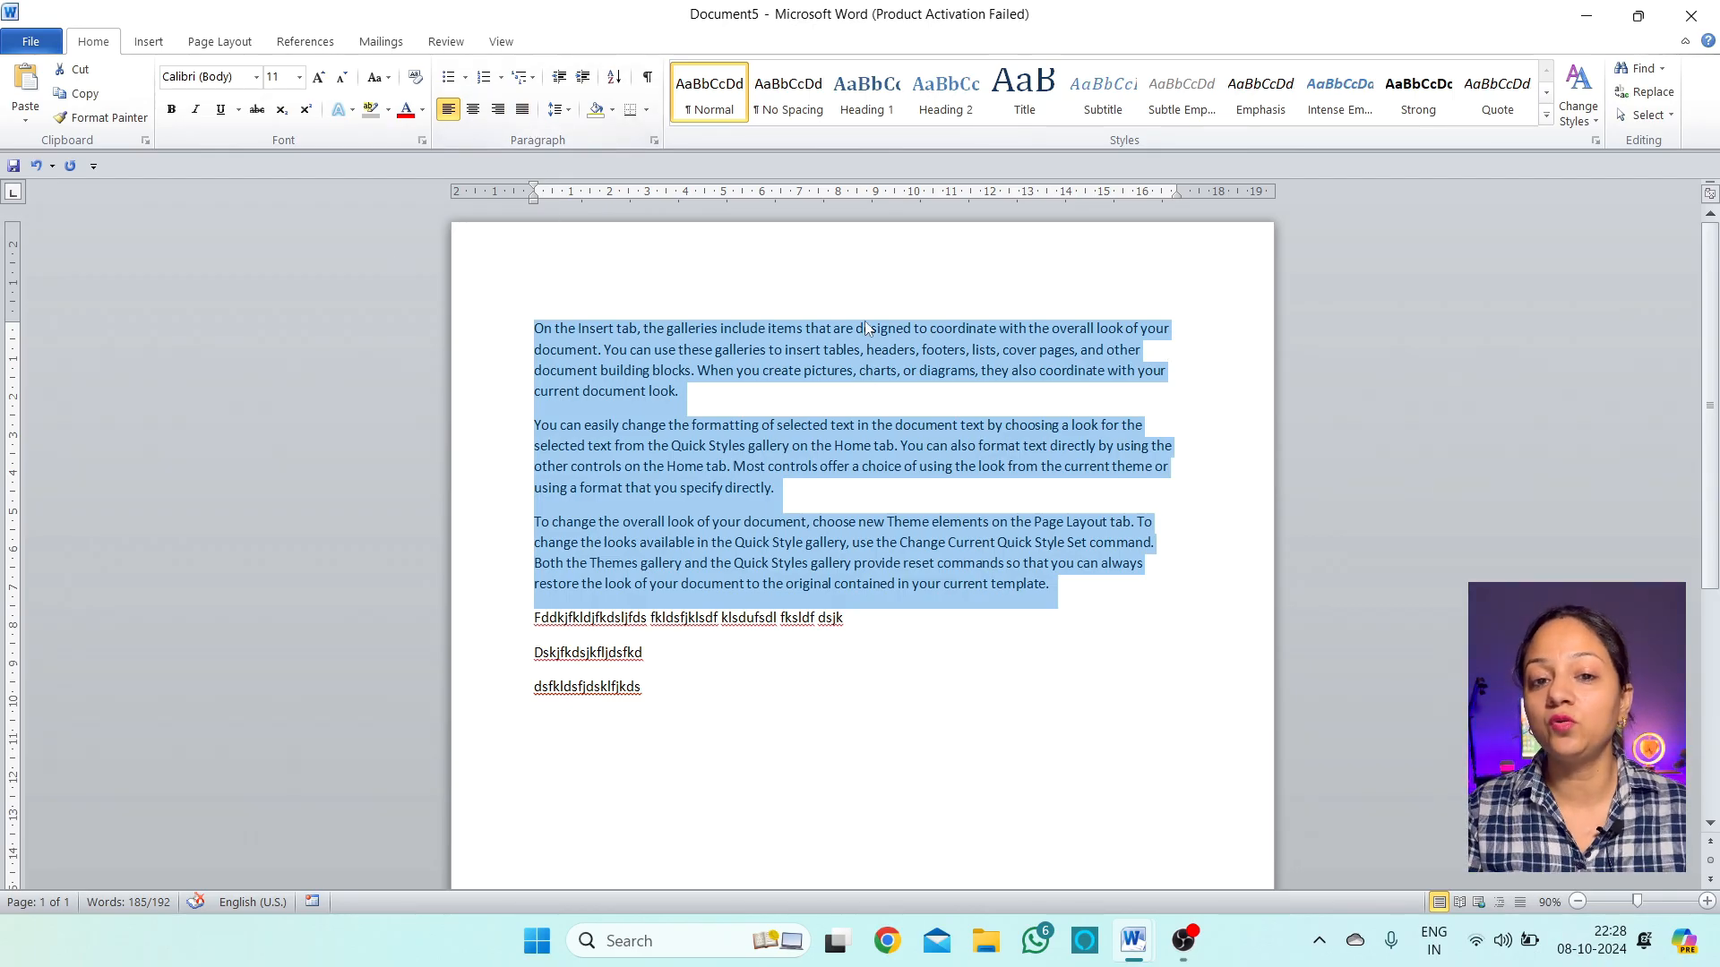
{"action": "left_click", "coordinate": [522, 109]}
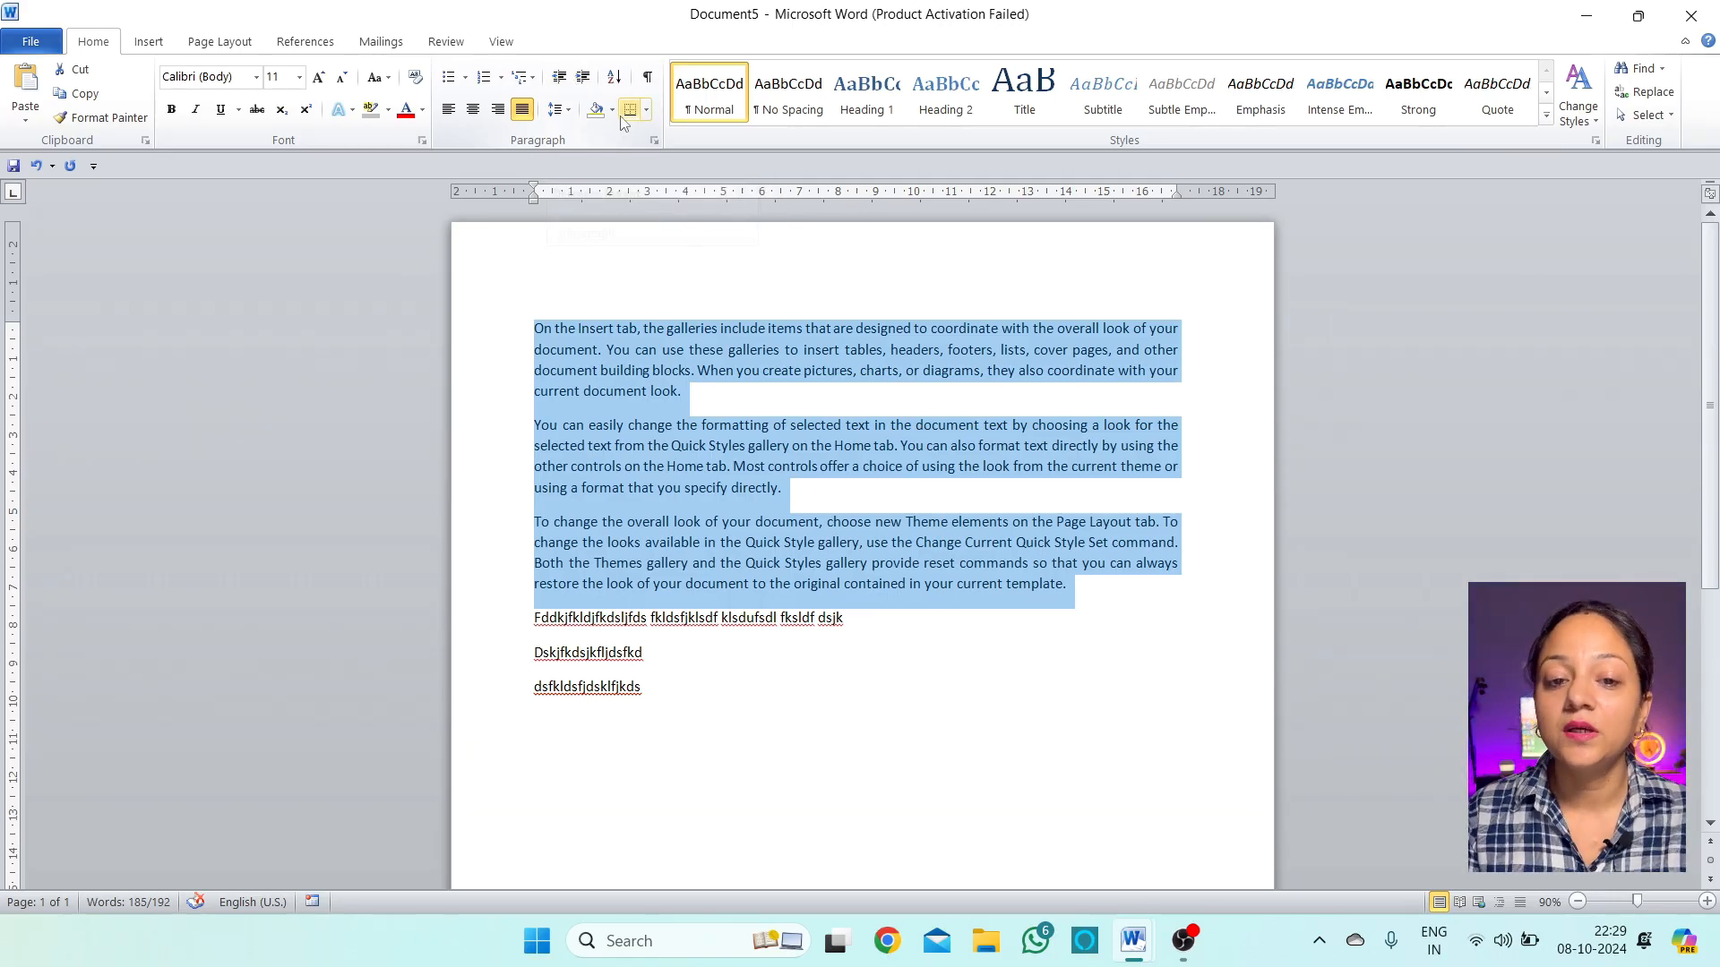
{"action": "left_click", "coordinate": [642, 350]}
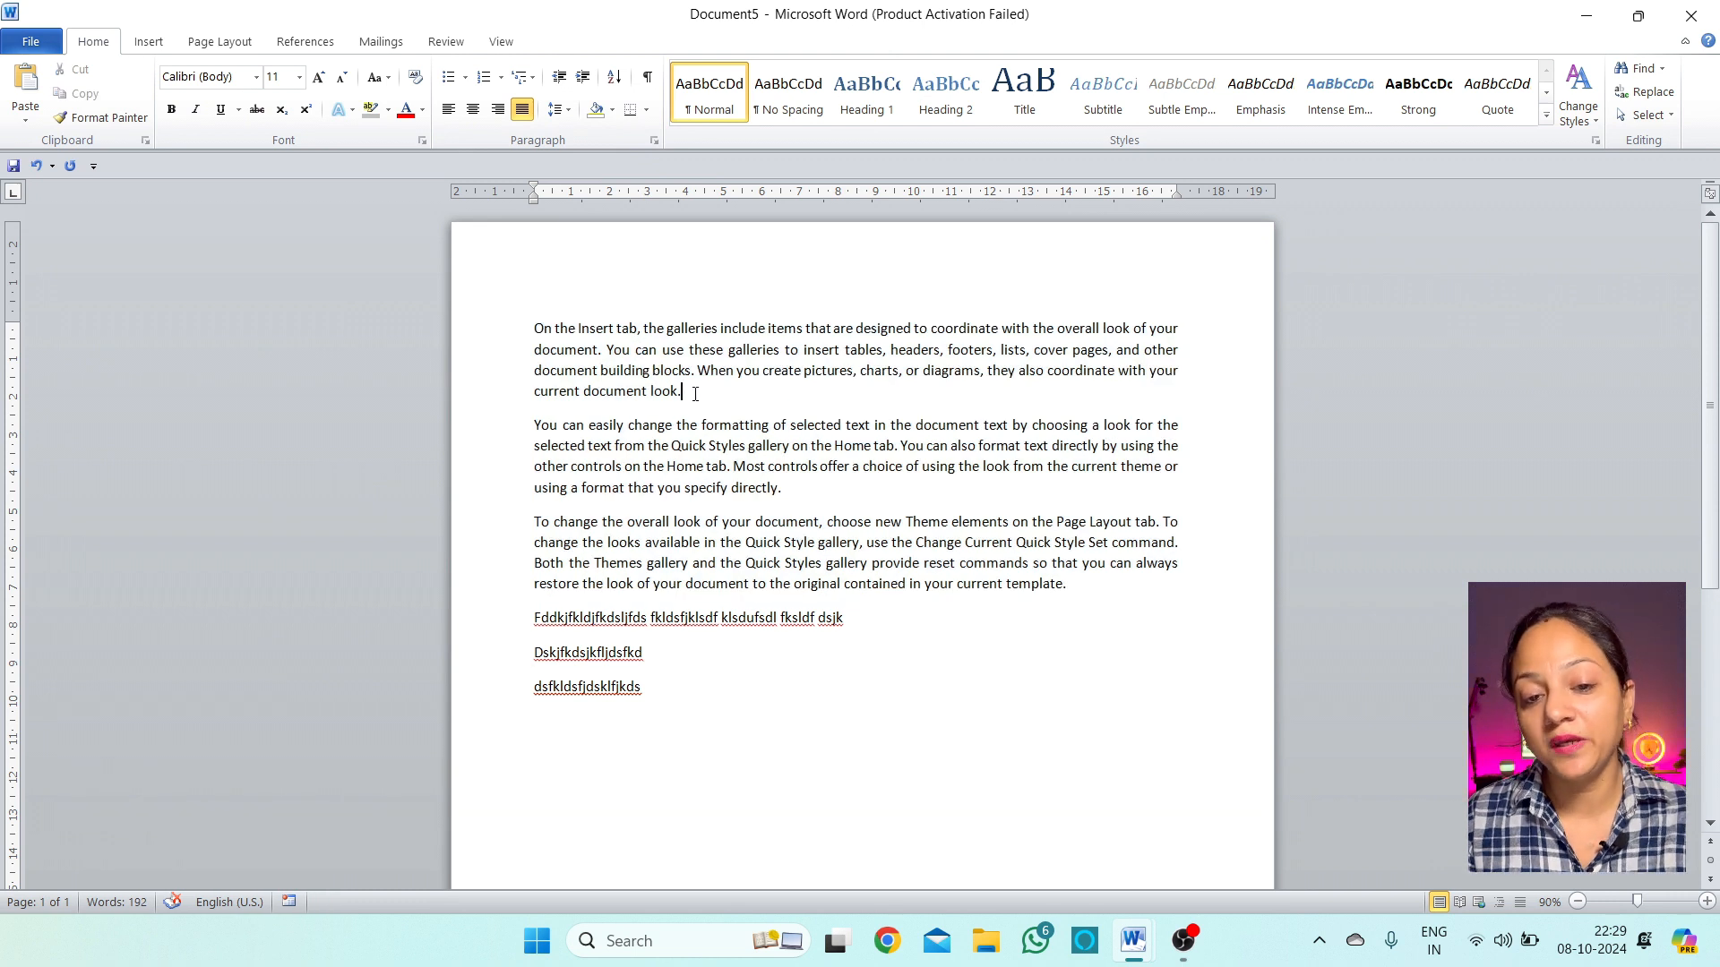
Indent the first paragraph one step and the second paragraph two steps
{"action": "left_click_drag", "start_coordinate": [695, 394], "coordinate": [526, 321]}
{"action": "left_click", "coordinate": [716, 400]}
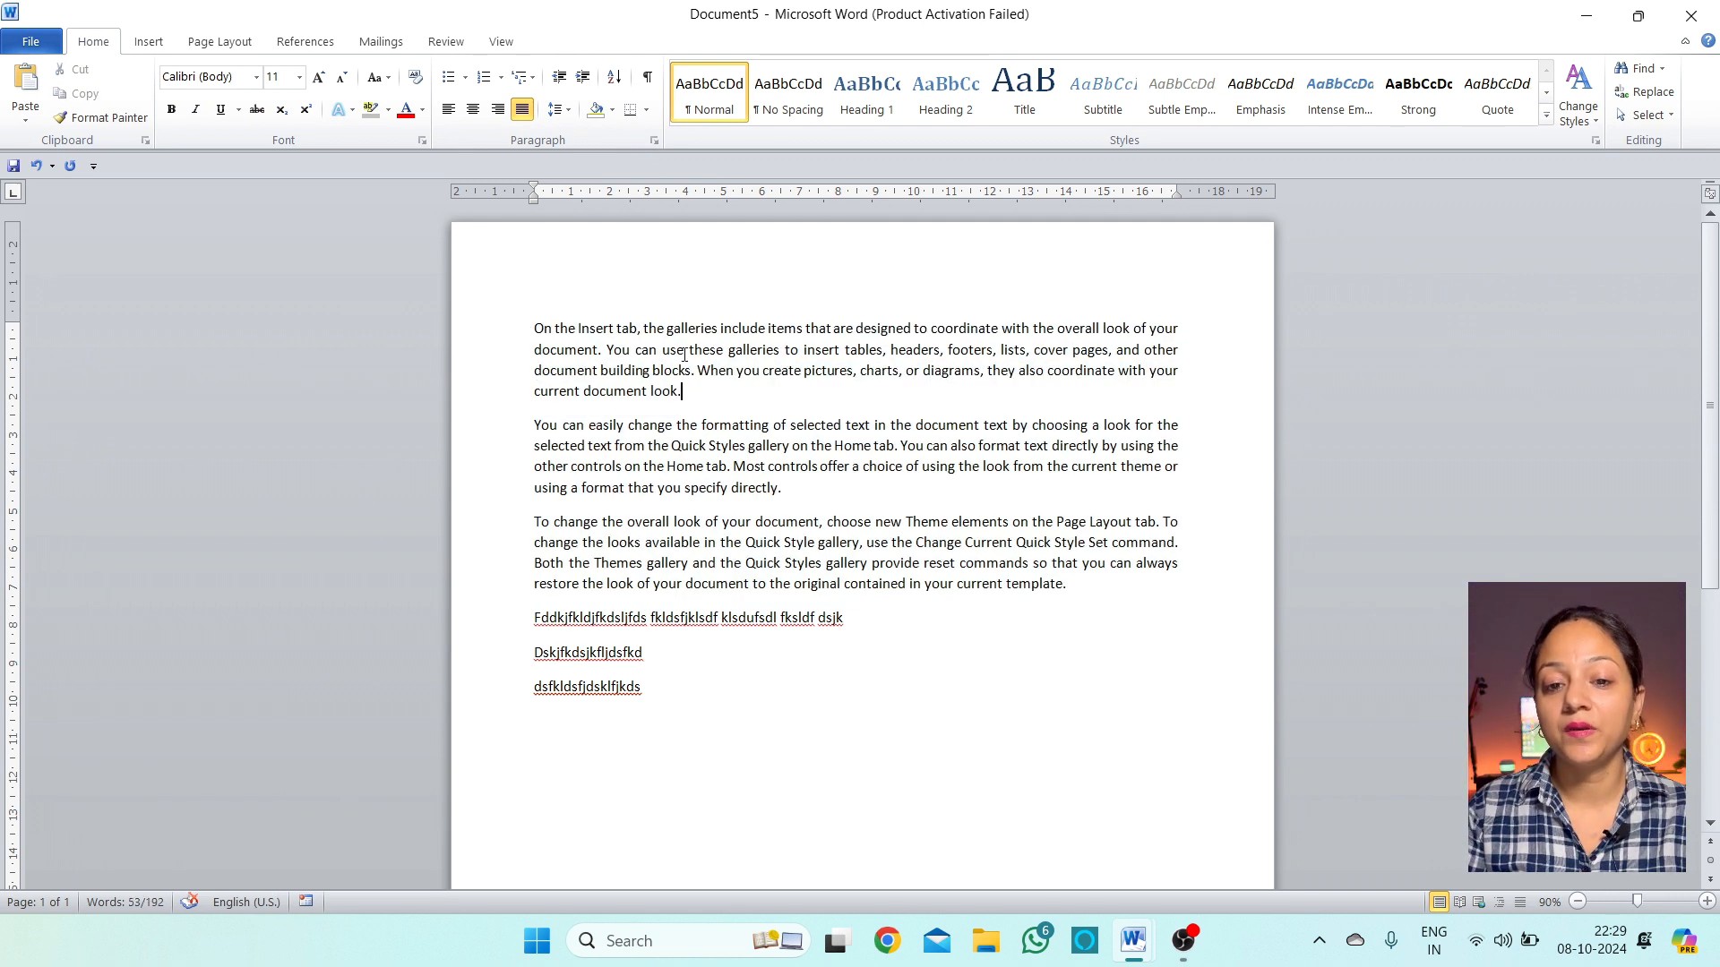
{"action": "left_click", "coordinate": [684, 351]}
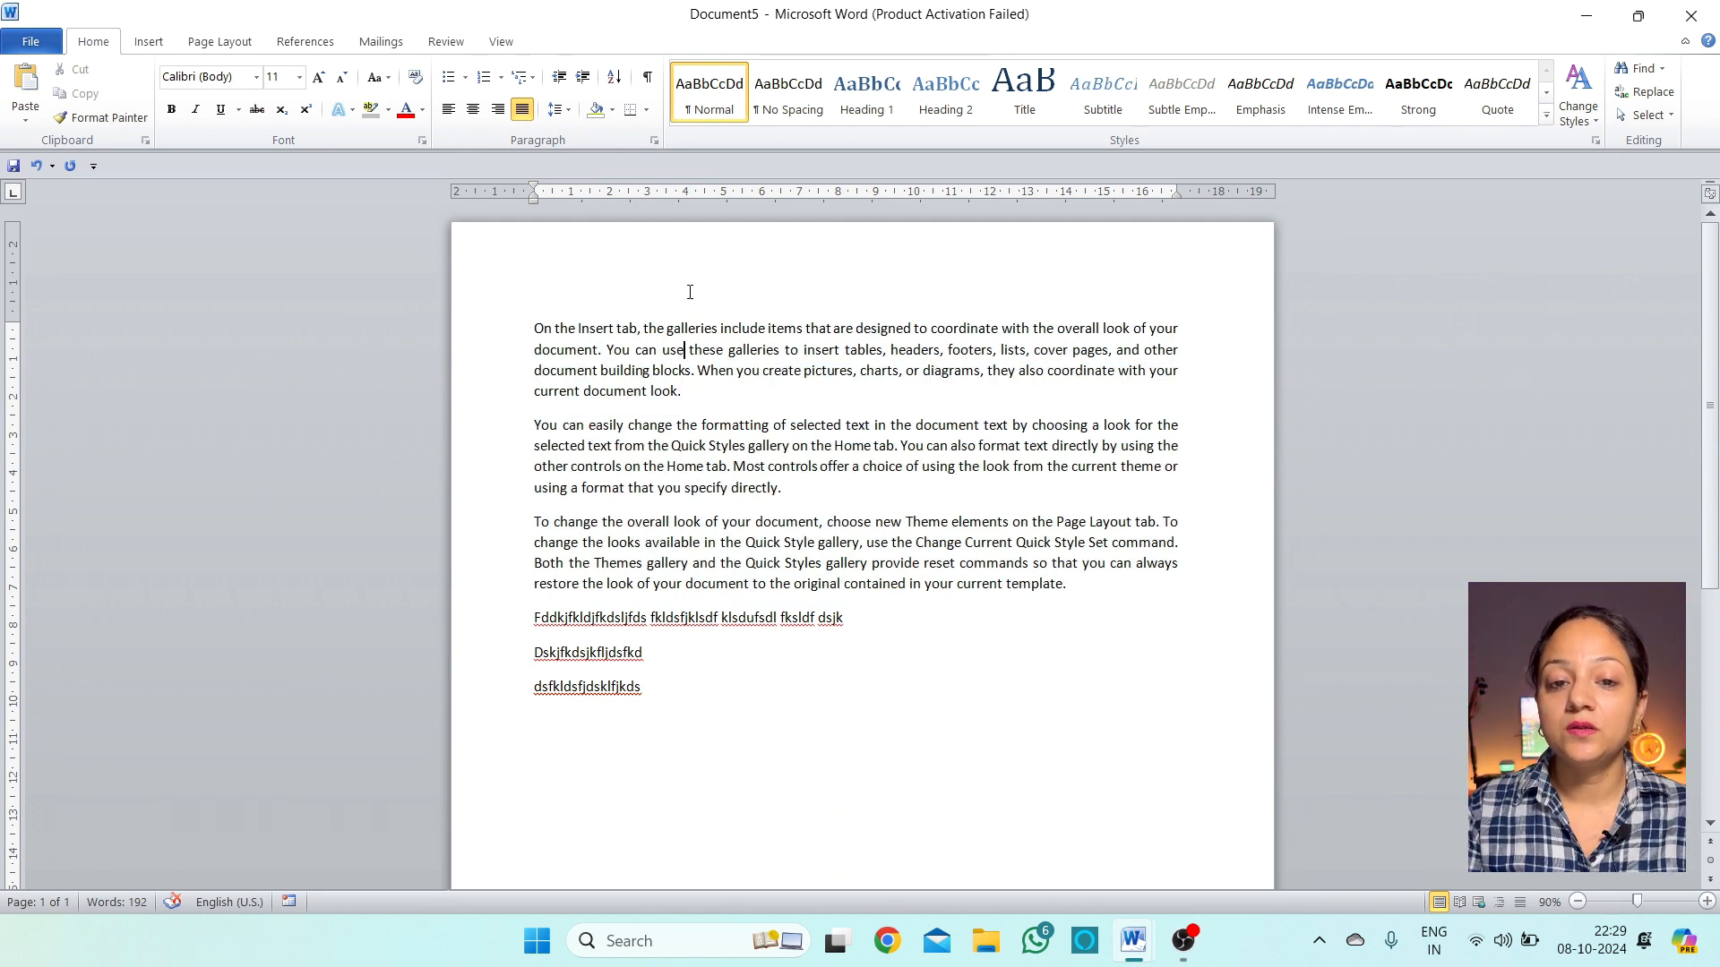
{"action": "left_click", "coordinate": [581, 79]}
{"action": "left_click", "coordinate": [581, 79]}
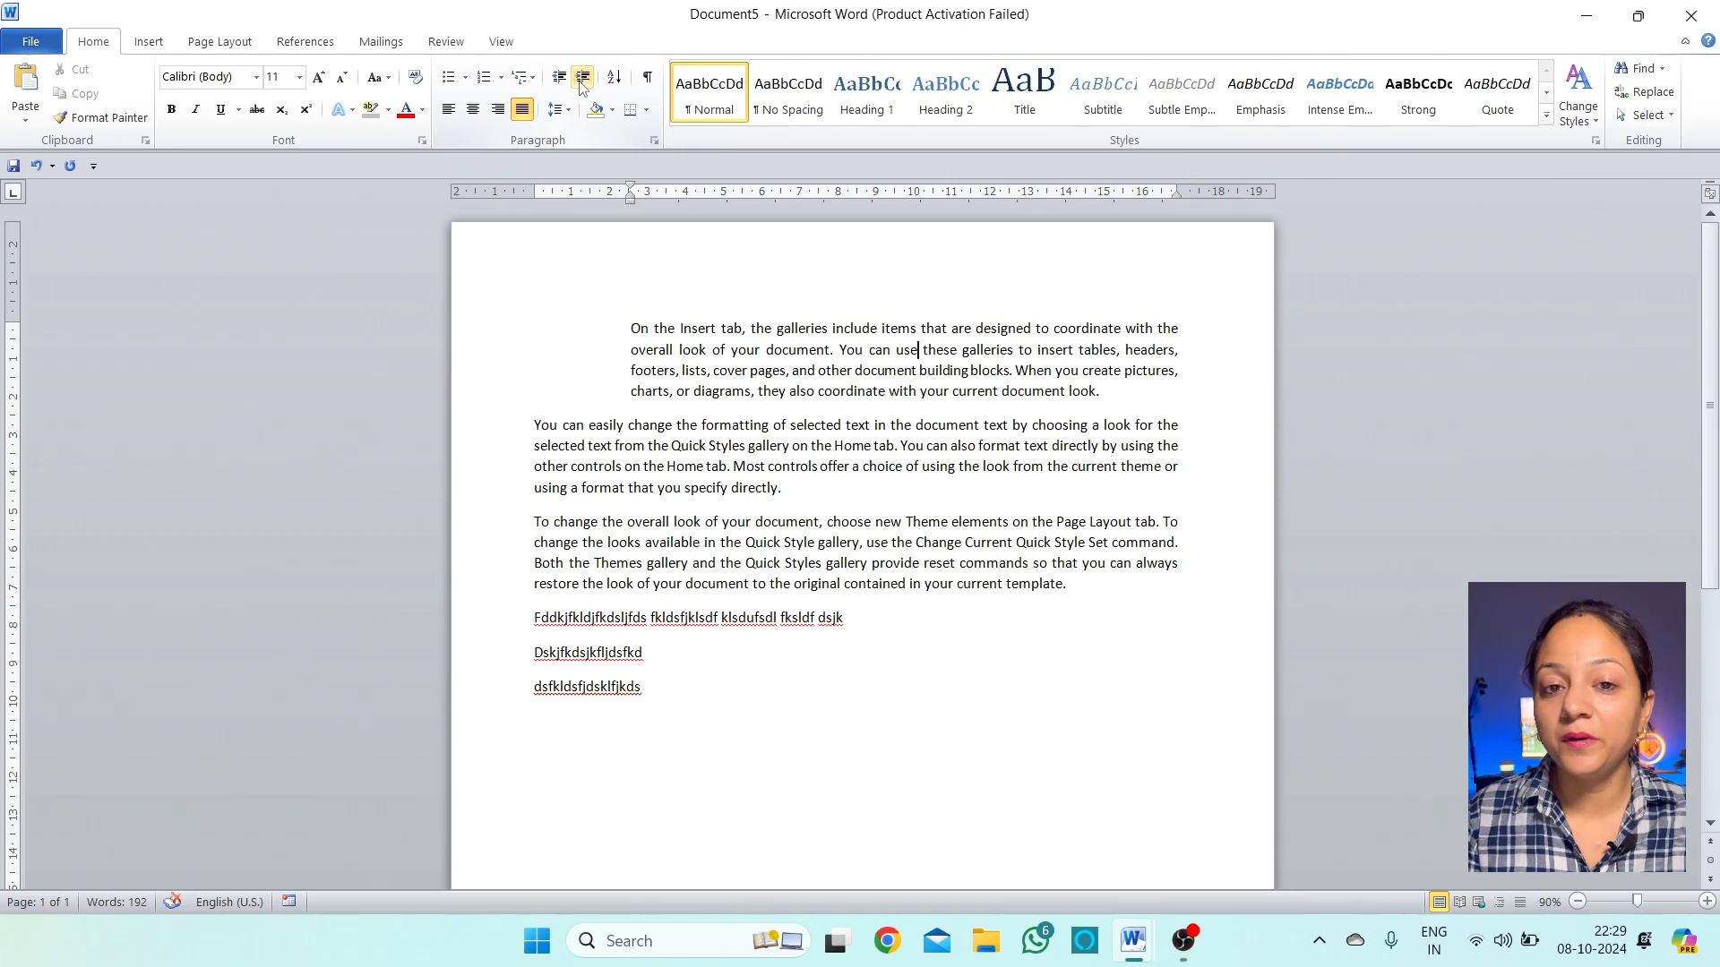
{"action": "left_click", "coordinate": [559, 79]}
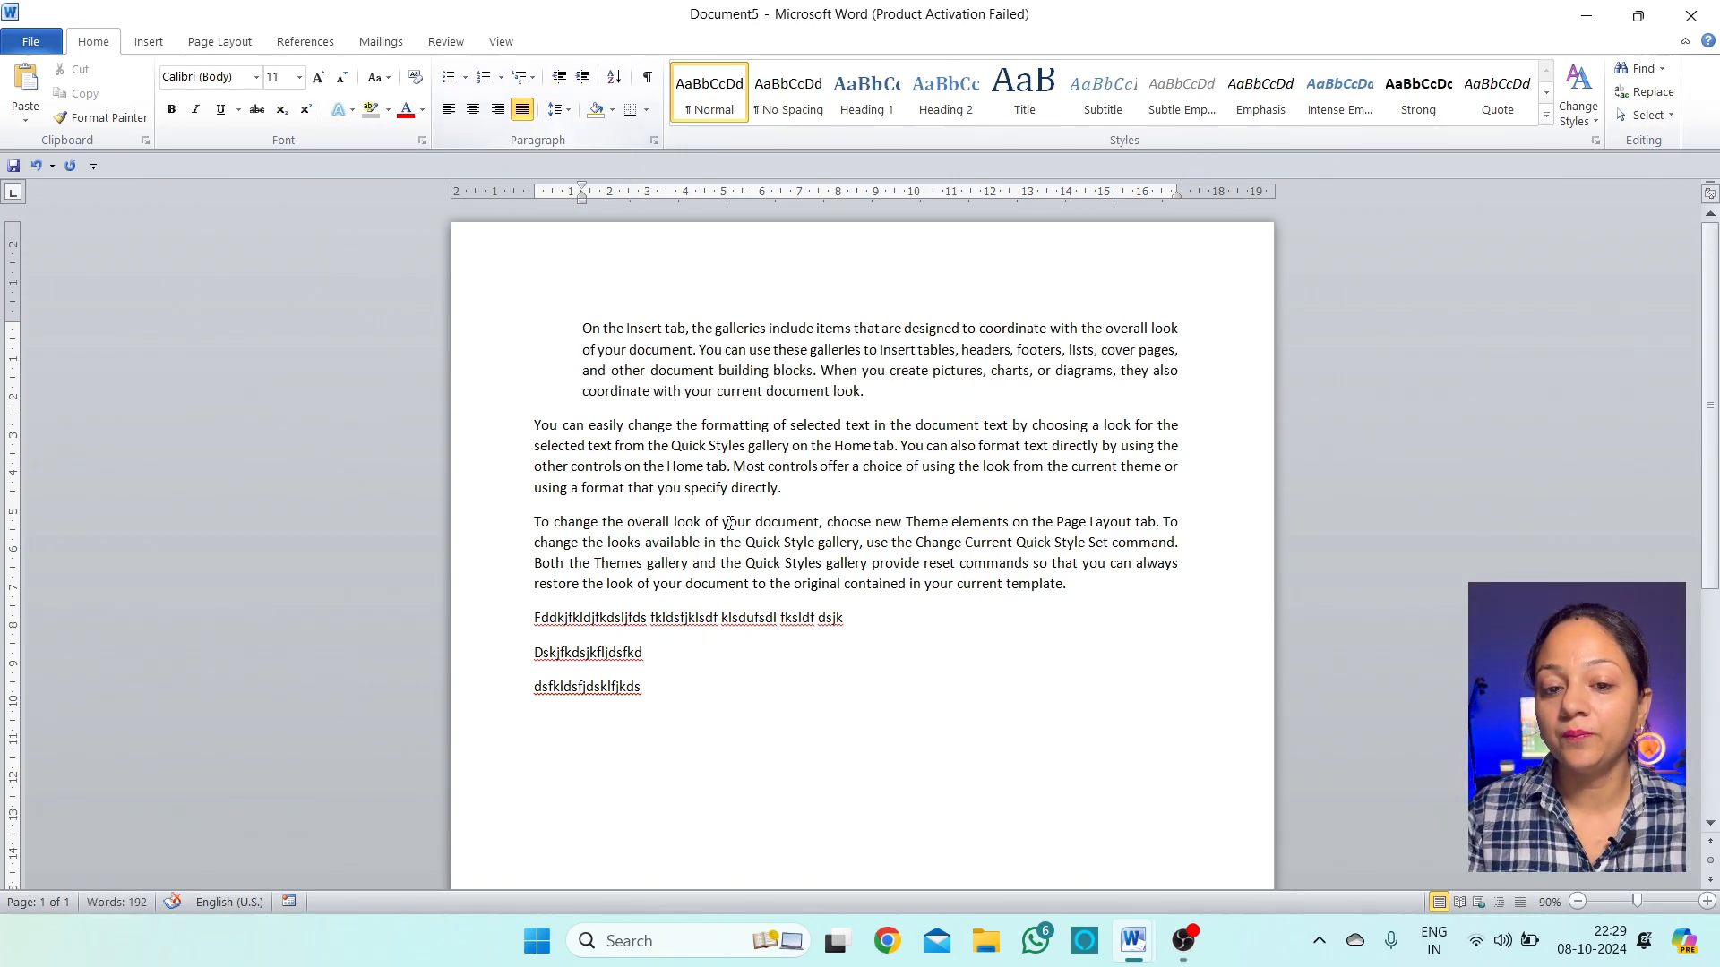
{"action": "left_click_drag", "start_coordinate": [727, 488], "coordinate": [720, 487]}
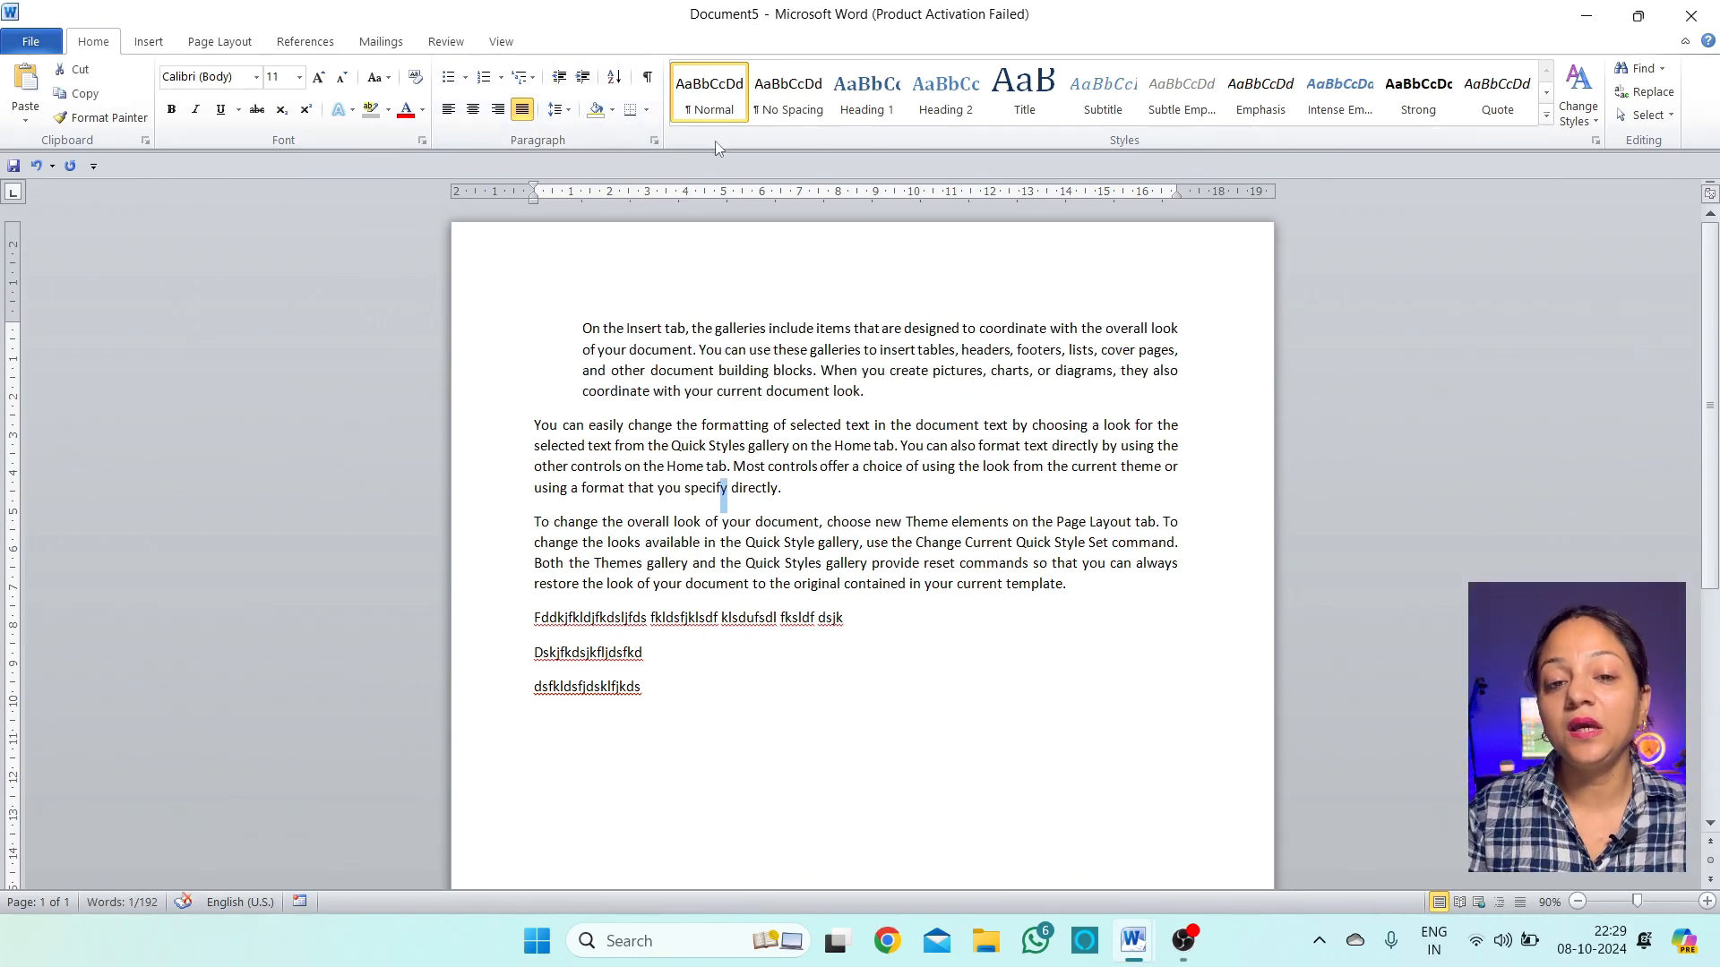
{"action": "left_click", "coordinate": [839, 442]}
{"action": "left_click", "coordinate": [583, 78]}
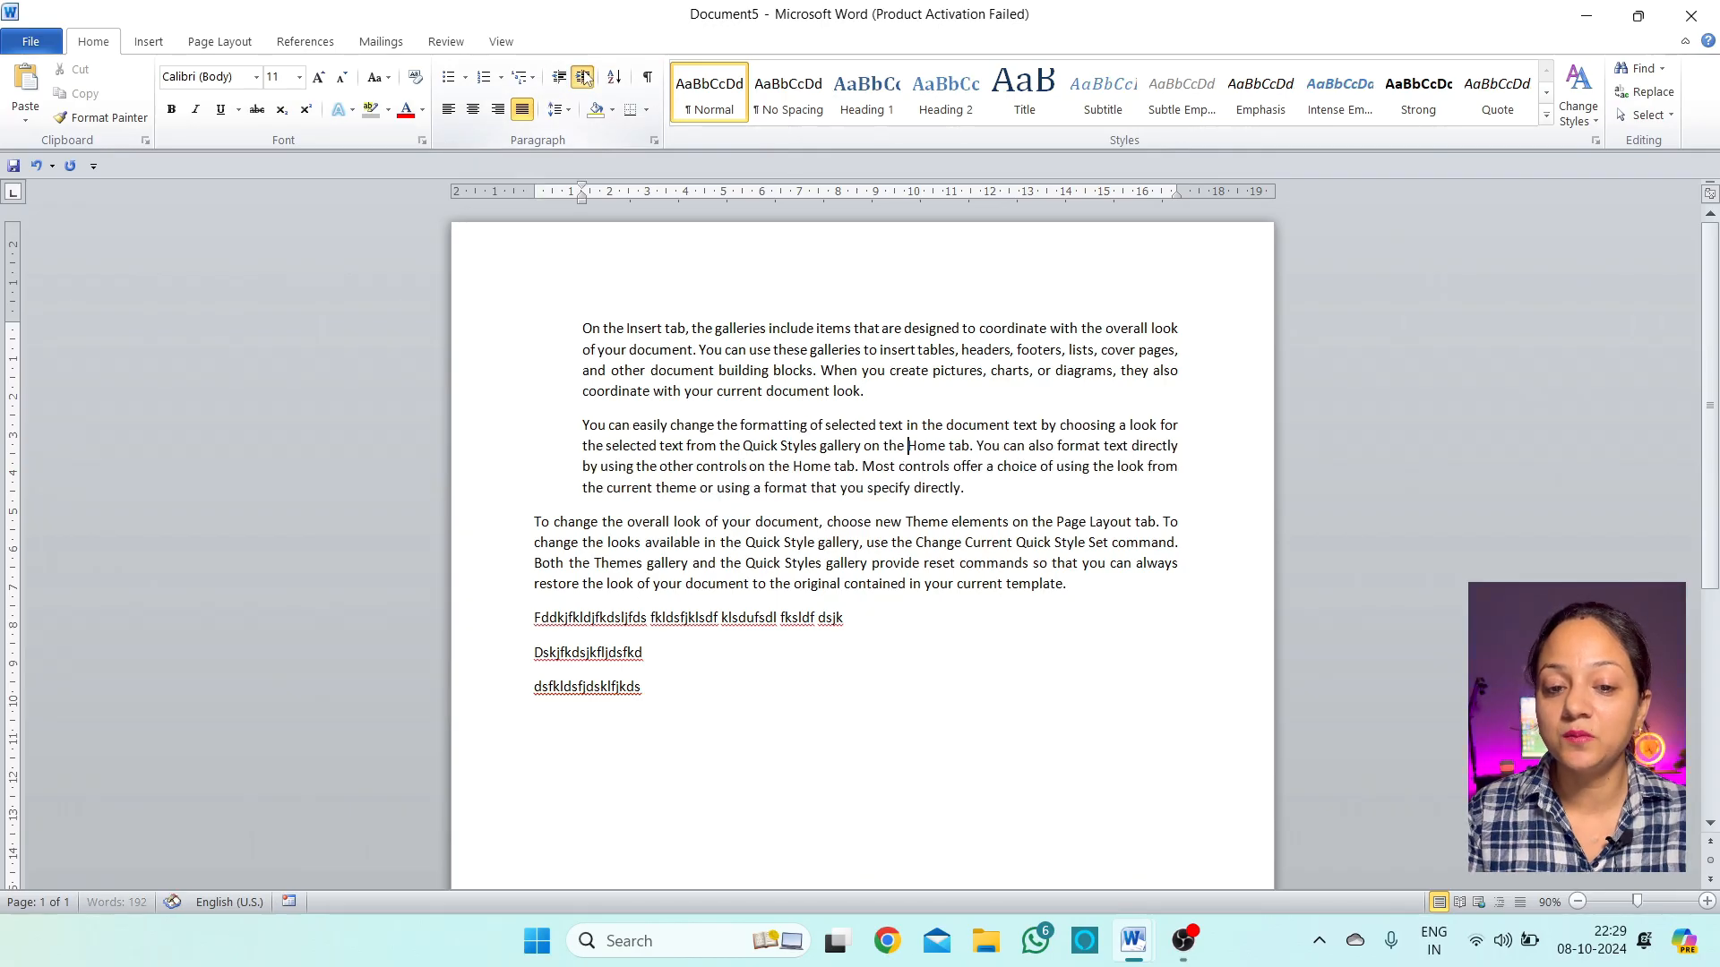
{"action": "left_click", "coordinate": [583, 78]}
Add three gibberish lines after the second paragraph ending 'directly.'
{"action": "left_click", "coordinate": [1181, 488]}
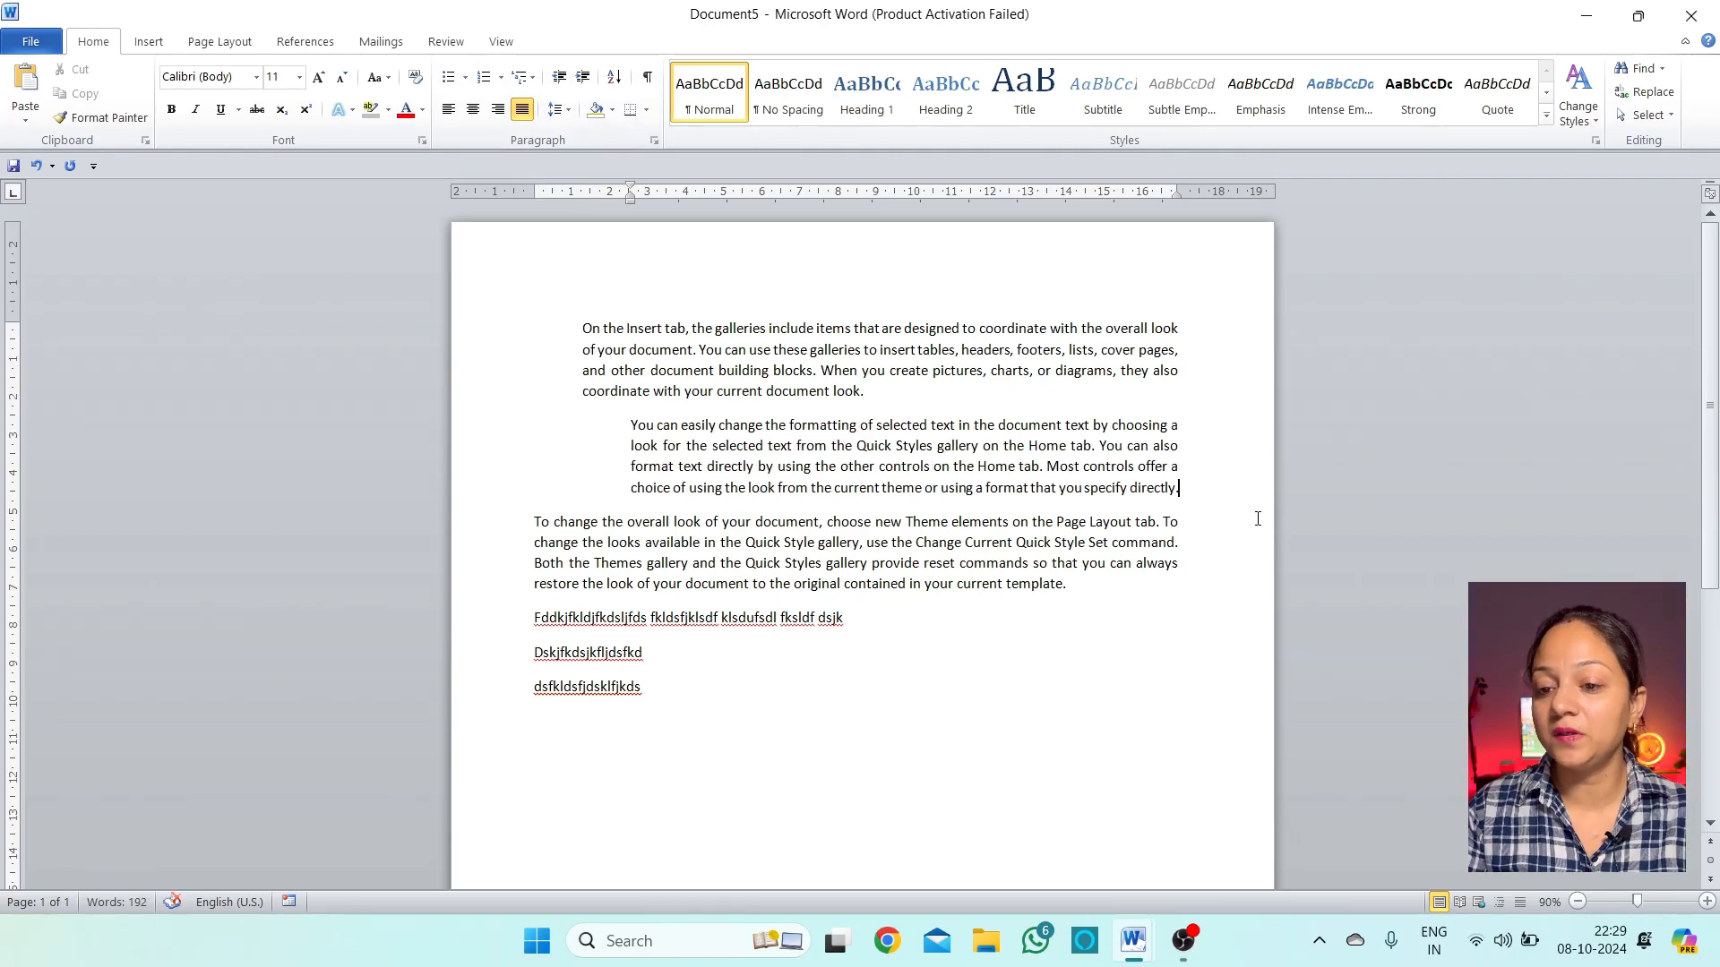
{"action": "key", "text": "Return"}
{"action": "type", "text": "sckzxjcklzxjcklzxjck"}
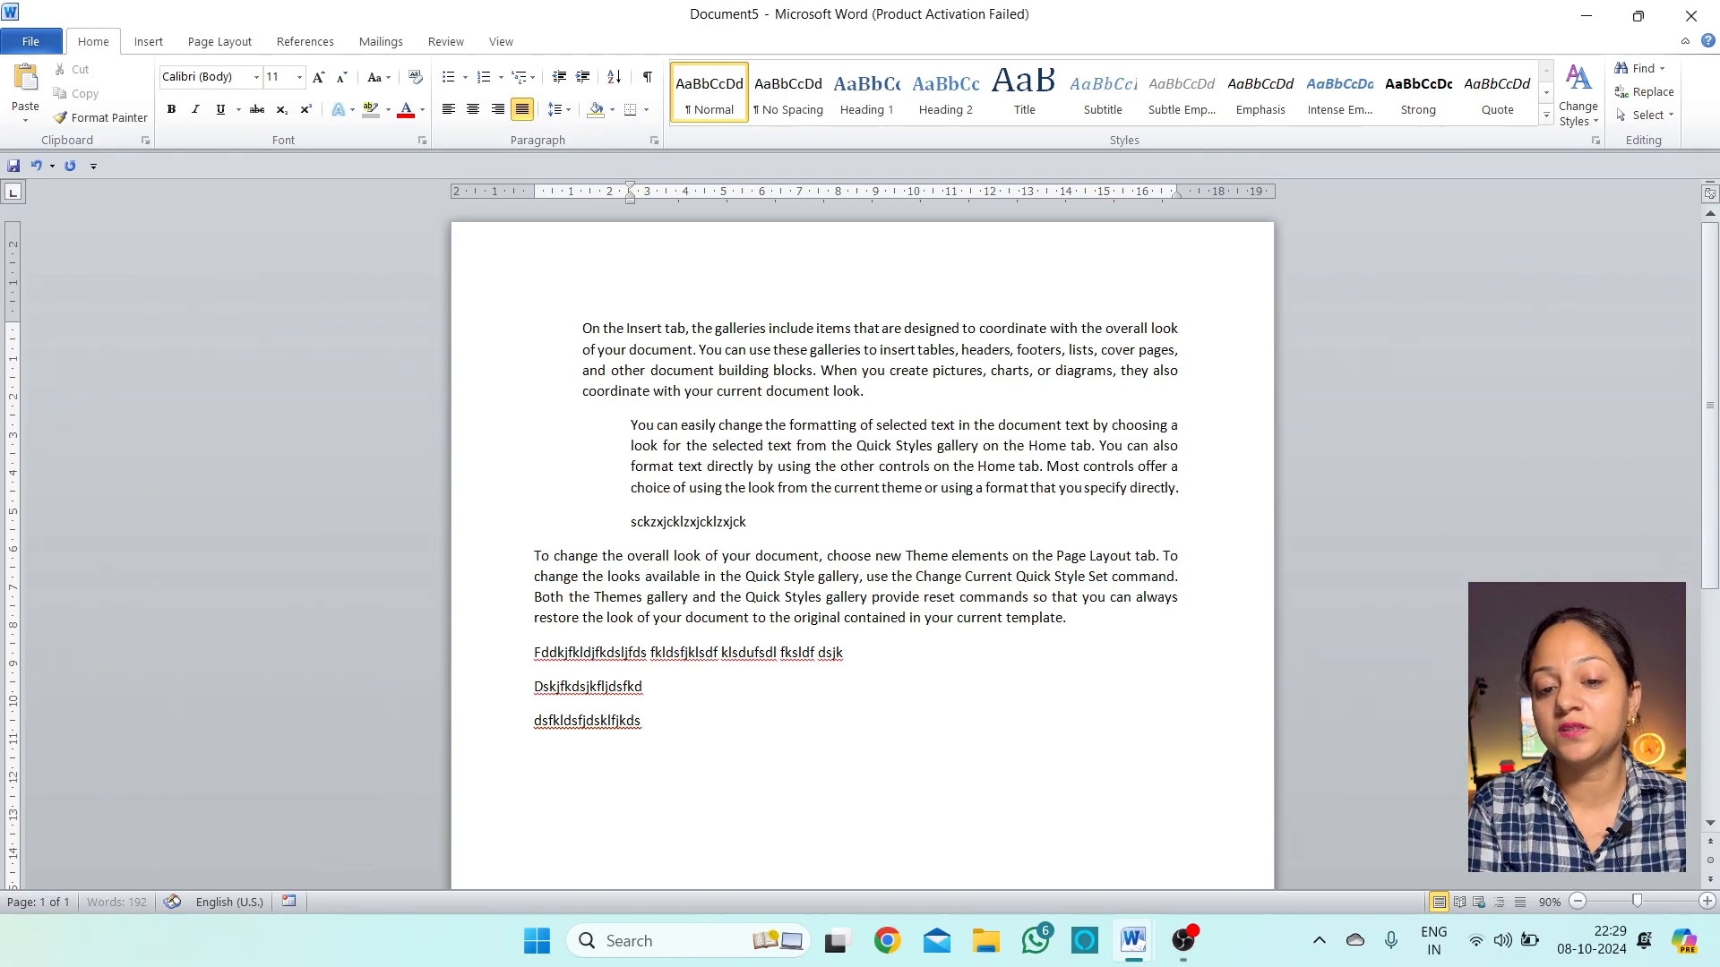
{"action": "type", "text": "xjkzcjxzklcjk"}
{"action": "key", "text": "Return"}
{"action": "type", "text": "klzdfjkldjfvklxcjvkx"}
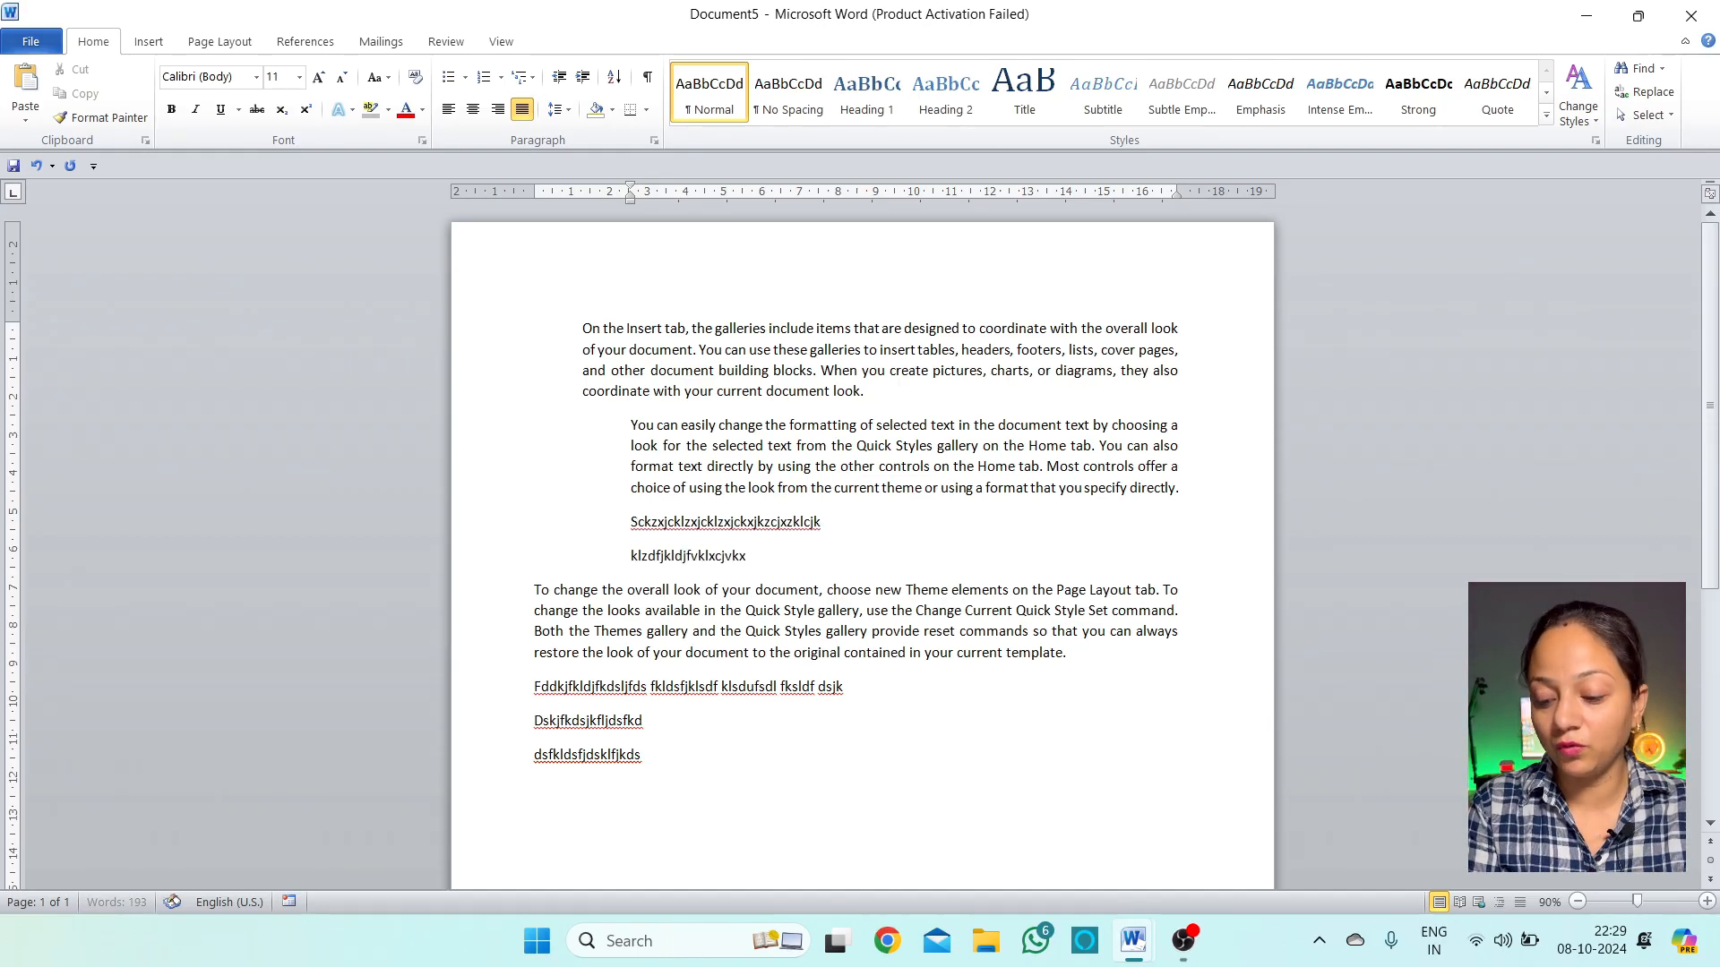
{"action": "type", "text": "c"}
{"action": "key", "text": "Return"}
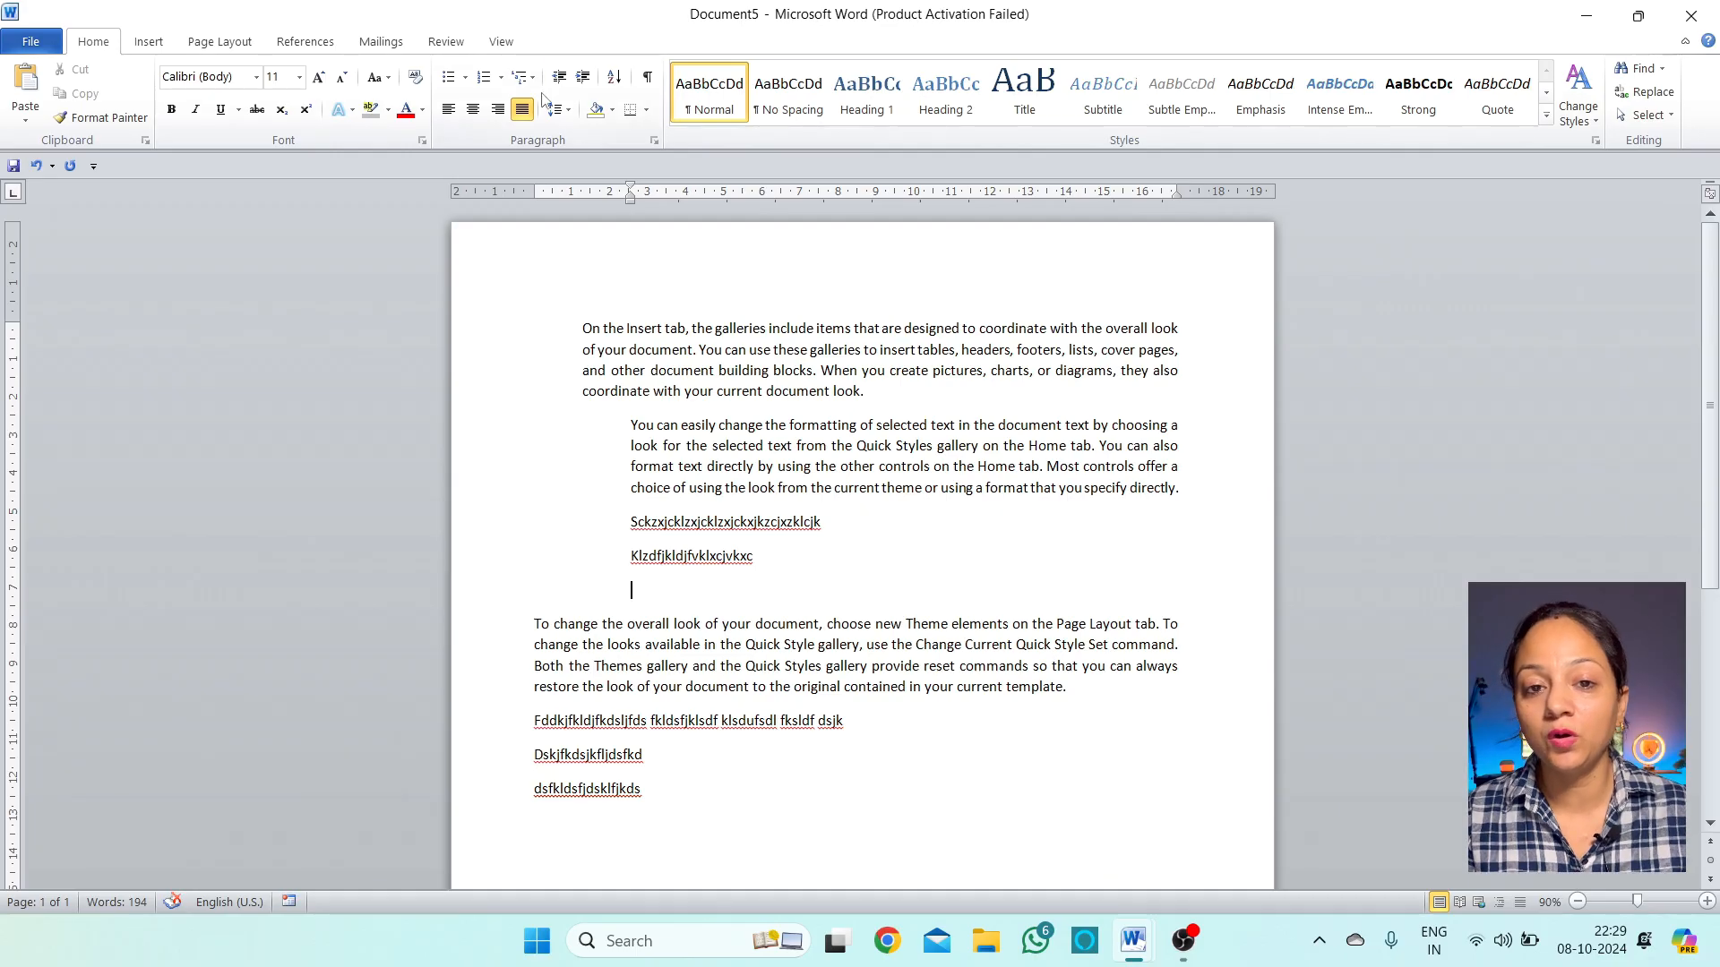
{"action": "type", "text": "dsfjsdklfjsdklj"}
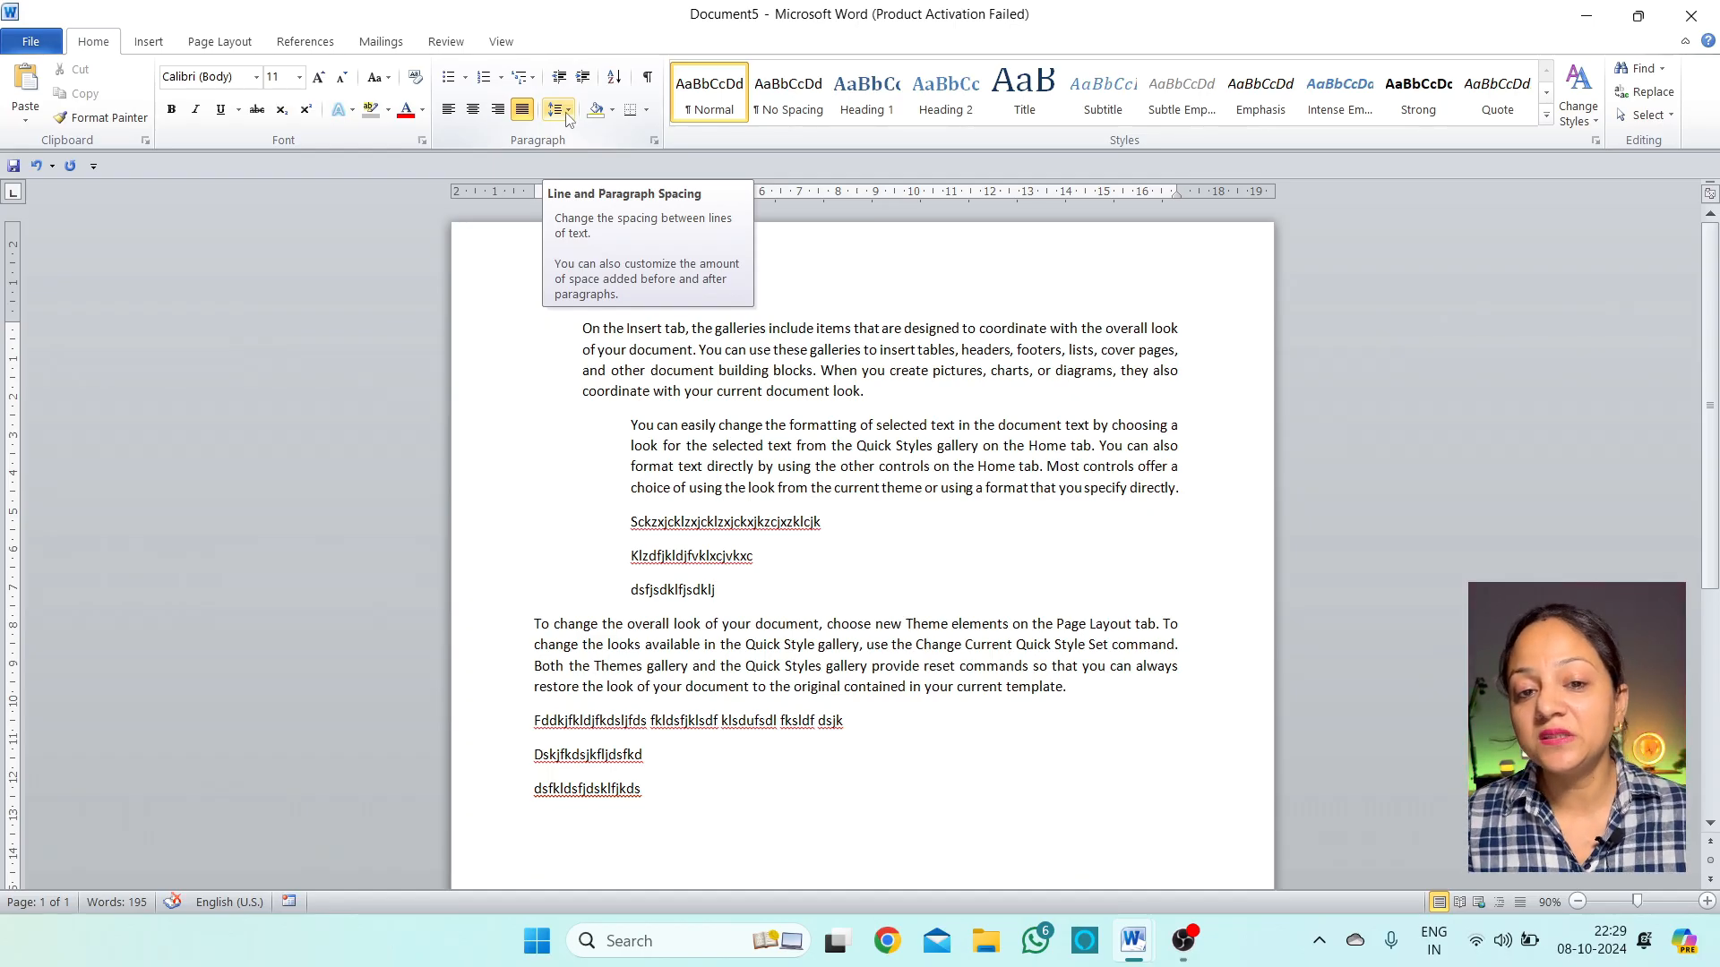
Undo the typed gibberish lines and paragraph indents with Ctrl+Z
{"action": "left_click", "coordinate": [784, 579]}
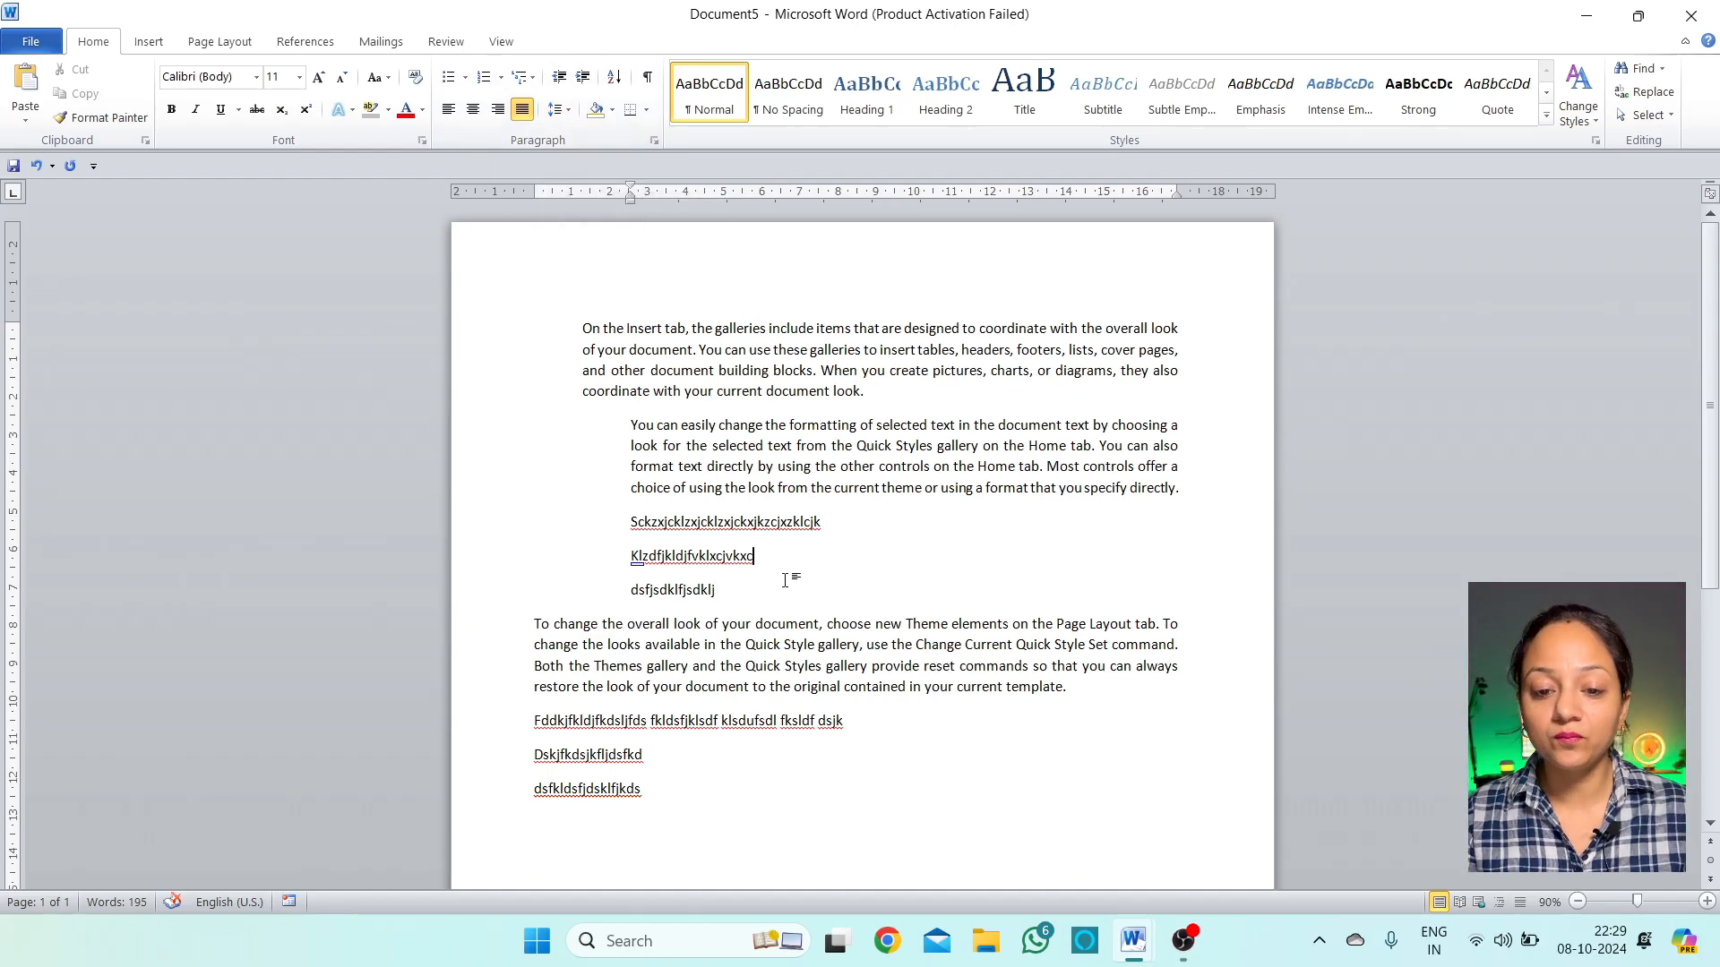
{"action": "key", "text": "ctrl+z"}
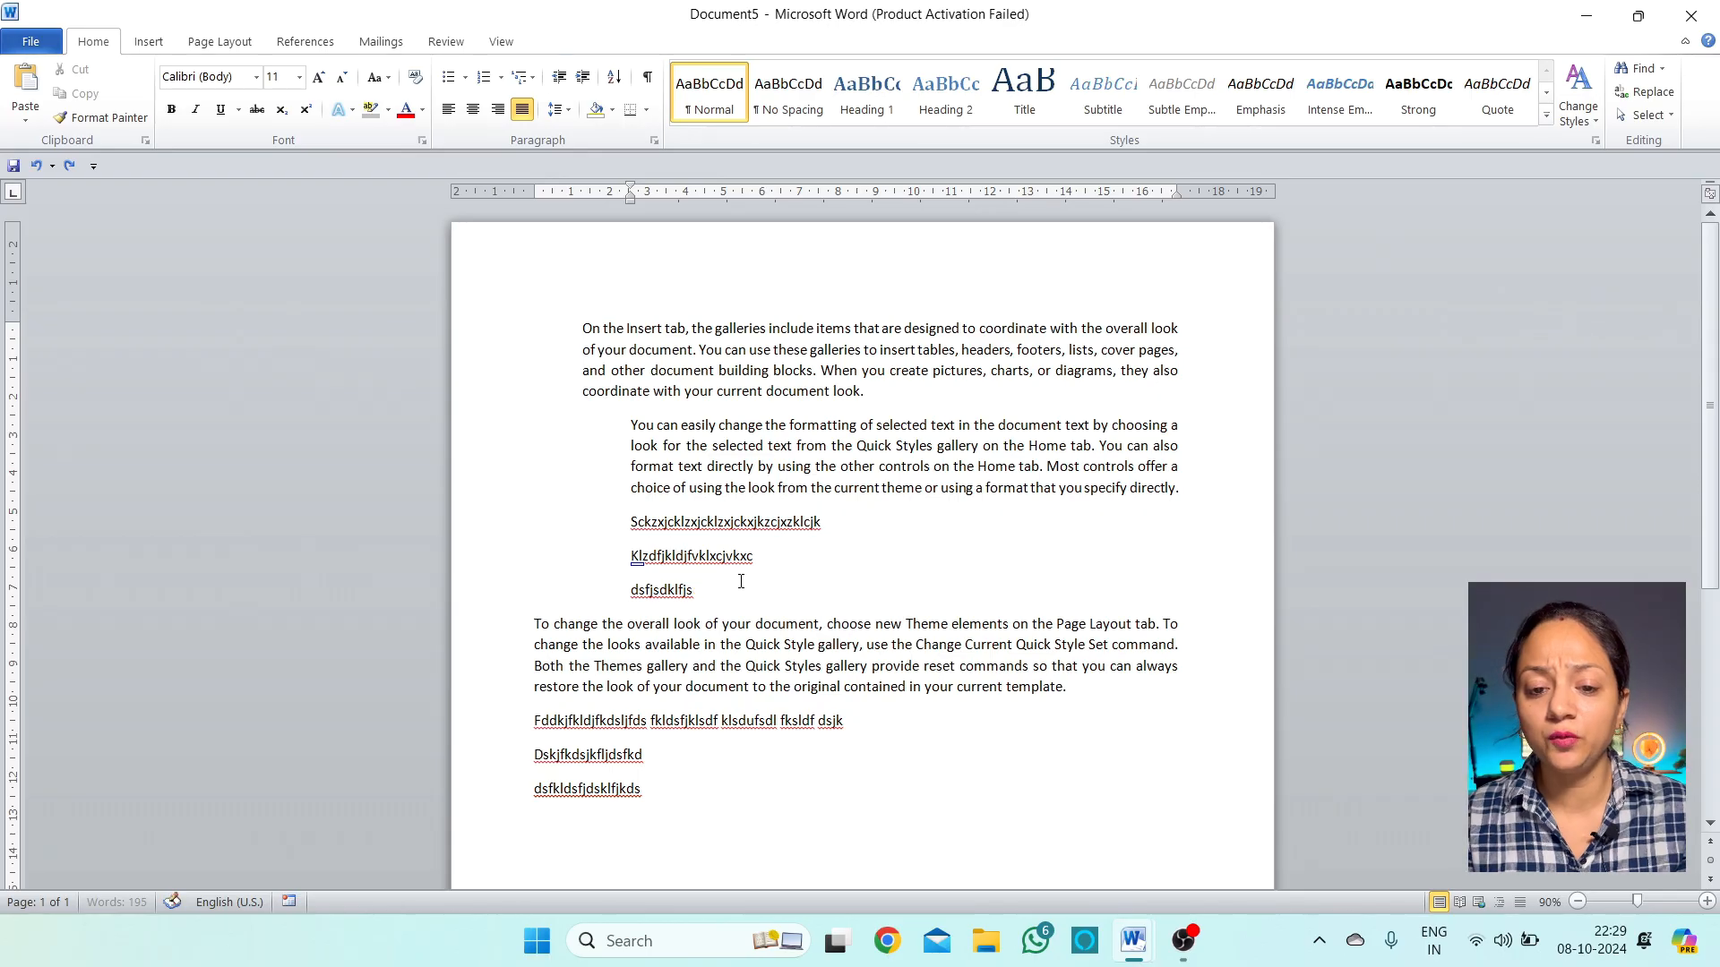
{"action": "key", "text": "ctrl+z"}
{"action": "key", "text": "ctrl+z"}
{"action": "key", "text": "ctrl+z"}
{"action": "key", "text": "ctrl+z"}
{"action": "key", "text": "ctrl+z"}
{"action": "key", "text": "ctrl+z"}
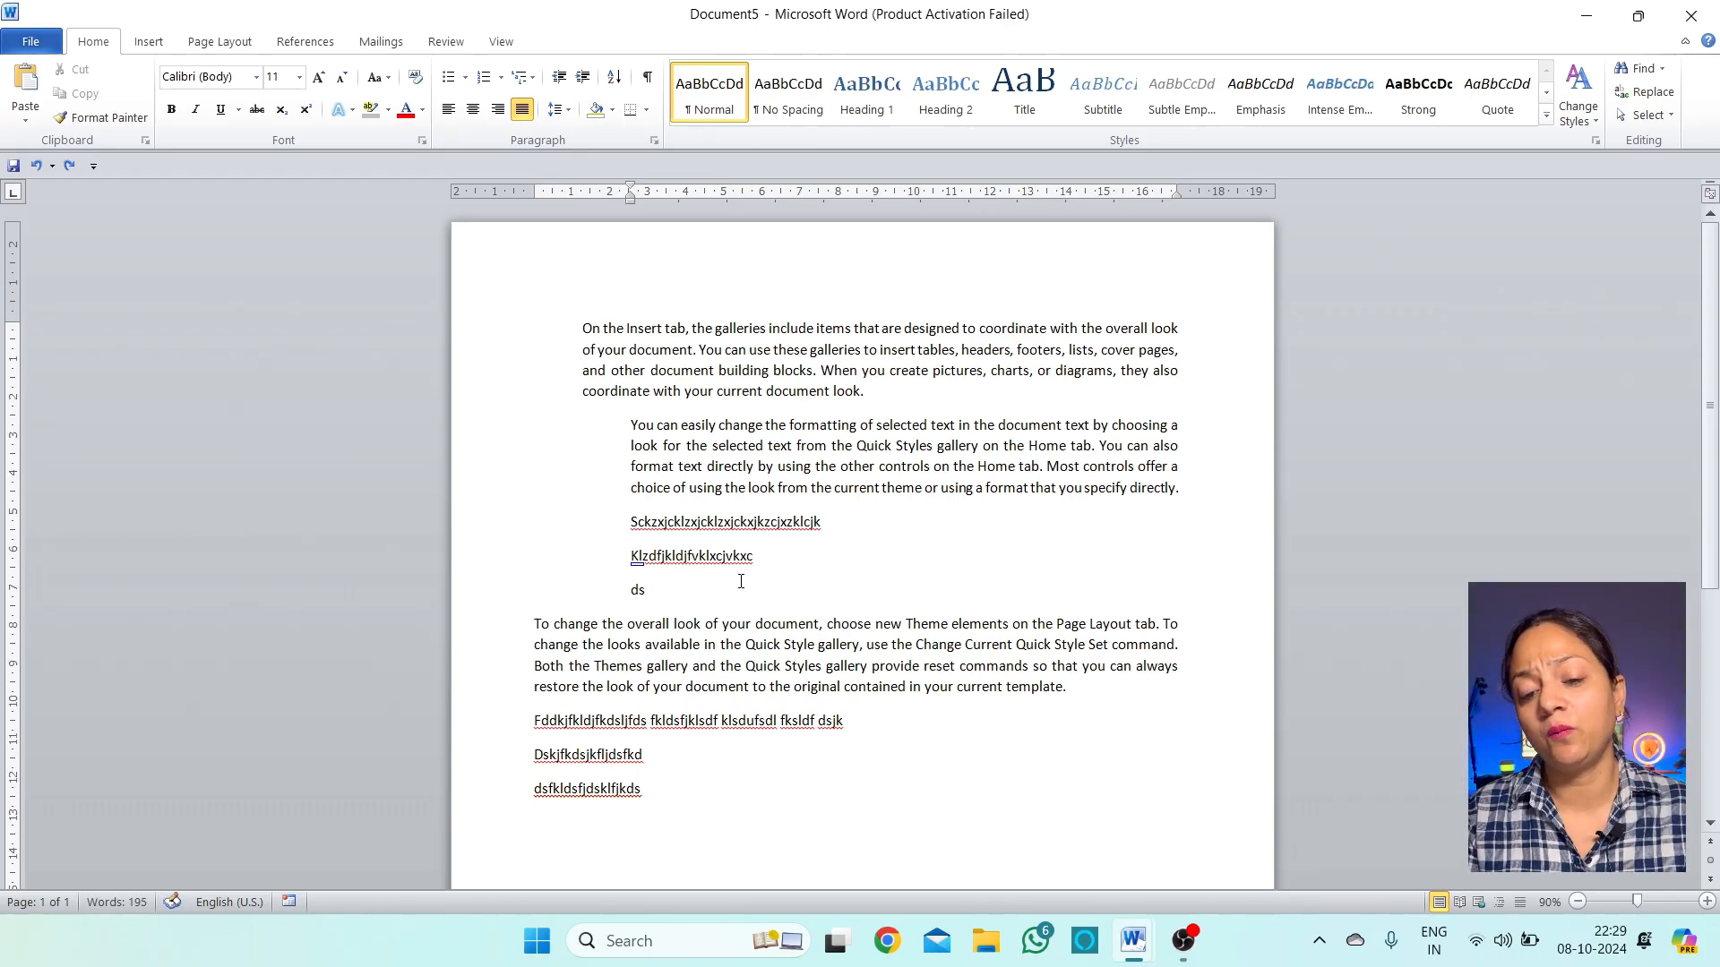
{"action": "key", "text": "ctrl+z"}
{"action": "key", "text": "ctrl+z"}
{"action": "key", "text": "ctrl+z"}
{"action": "key", "text": "ctrl+z"}
{"action": "key", "text": "ctrl+z"}
{"action": "key", "text": "ctrl+z"}
{"action": "key", "text": "ctrl+z"}
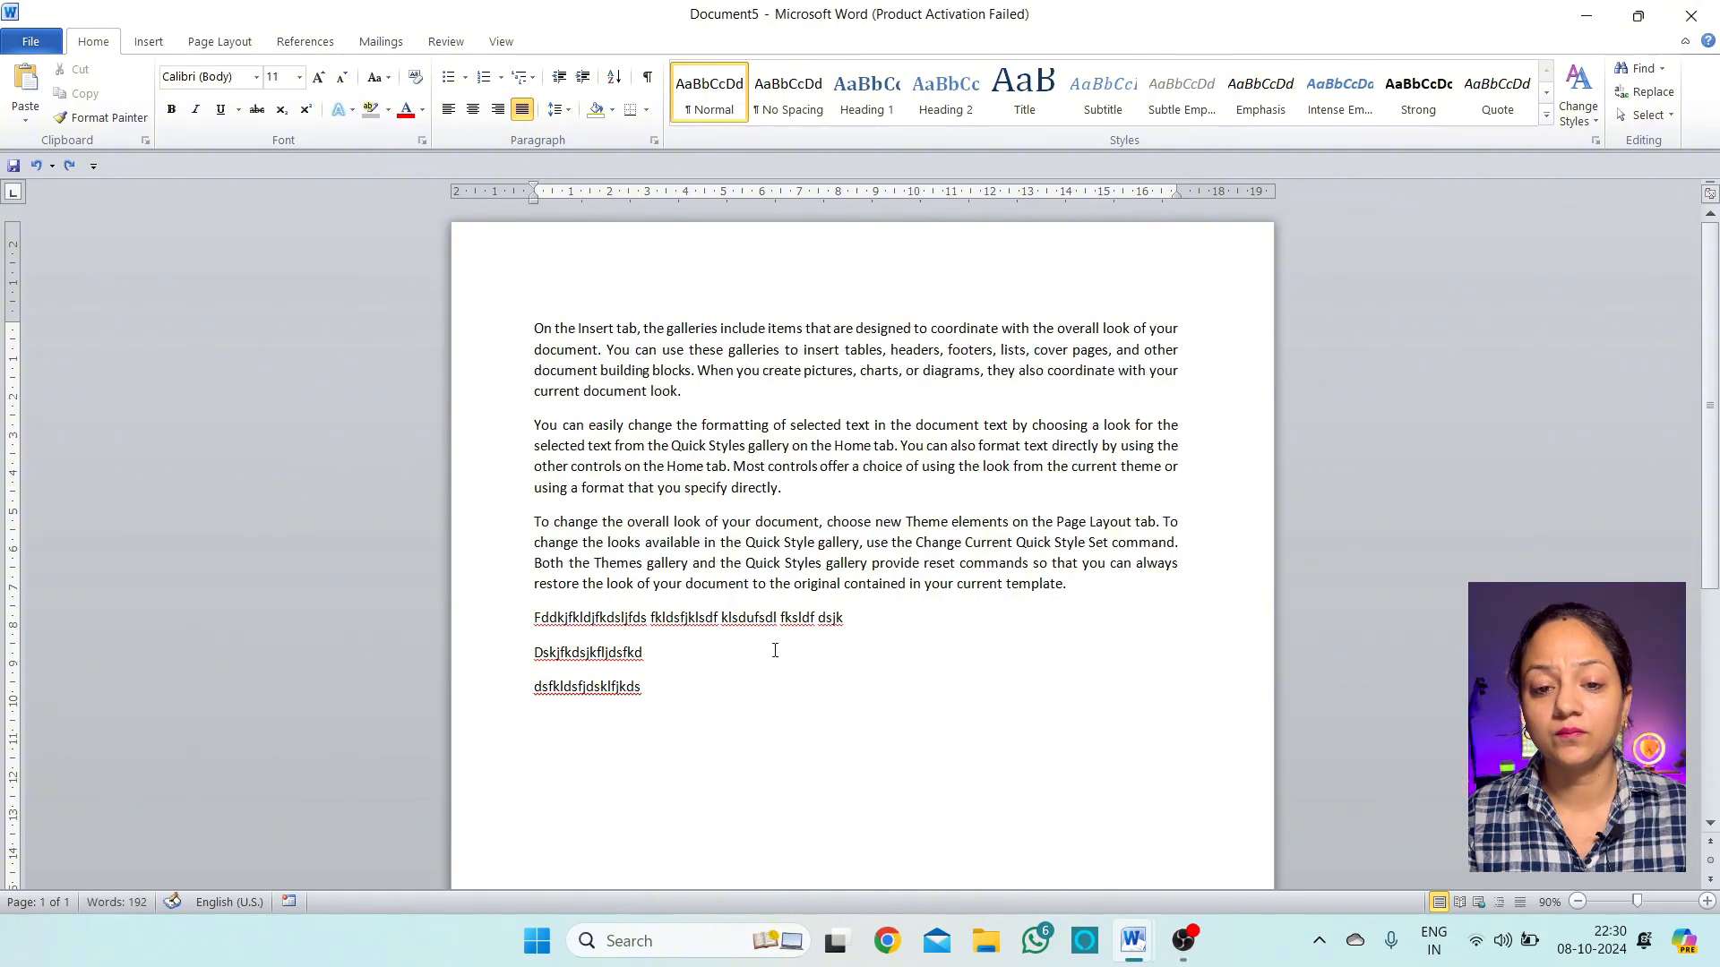
Delete the three leftover gibberish lines at the end of the document
{"action": "left_click_drag", "start_coordinate": [721, 750], "coordinate": [533, 618]}
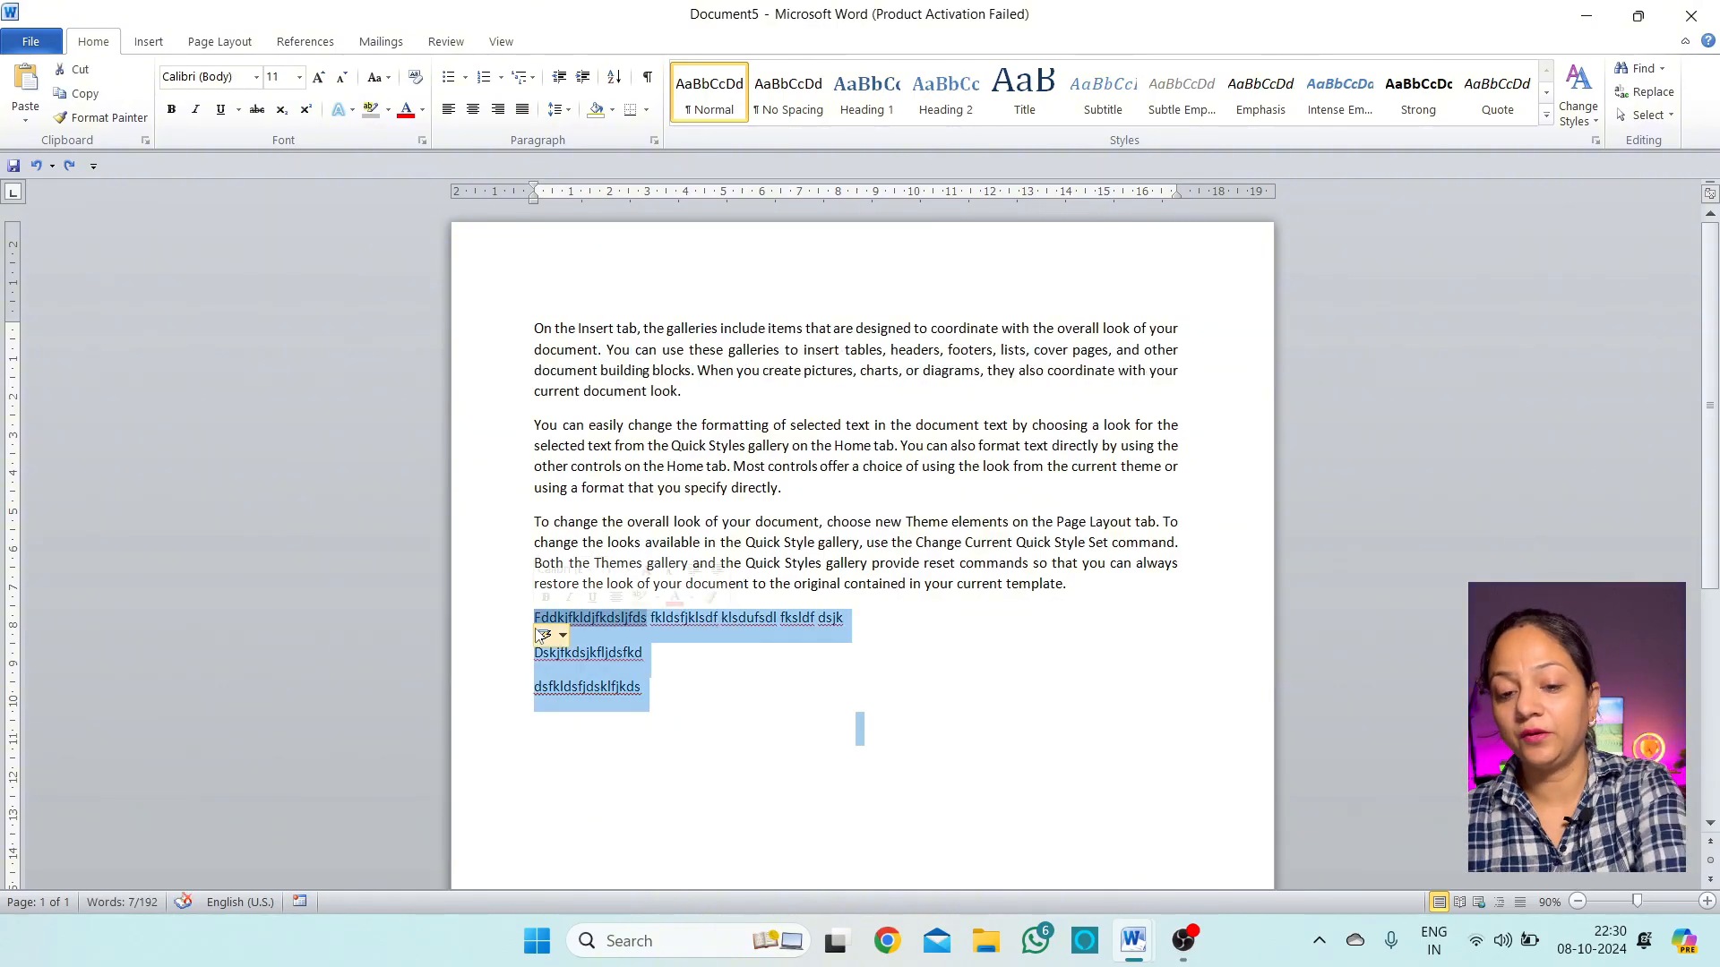
{"action": "key", "text": "Delete"}
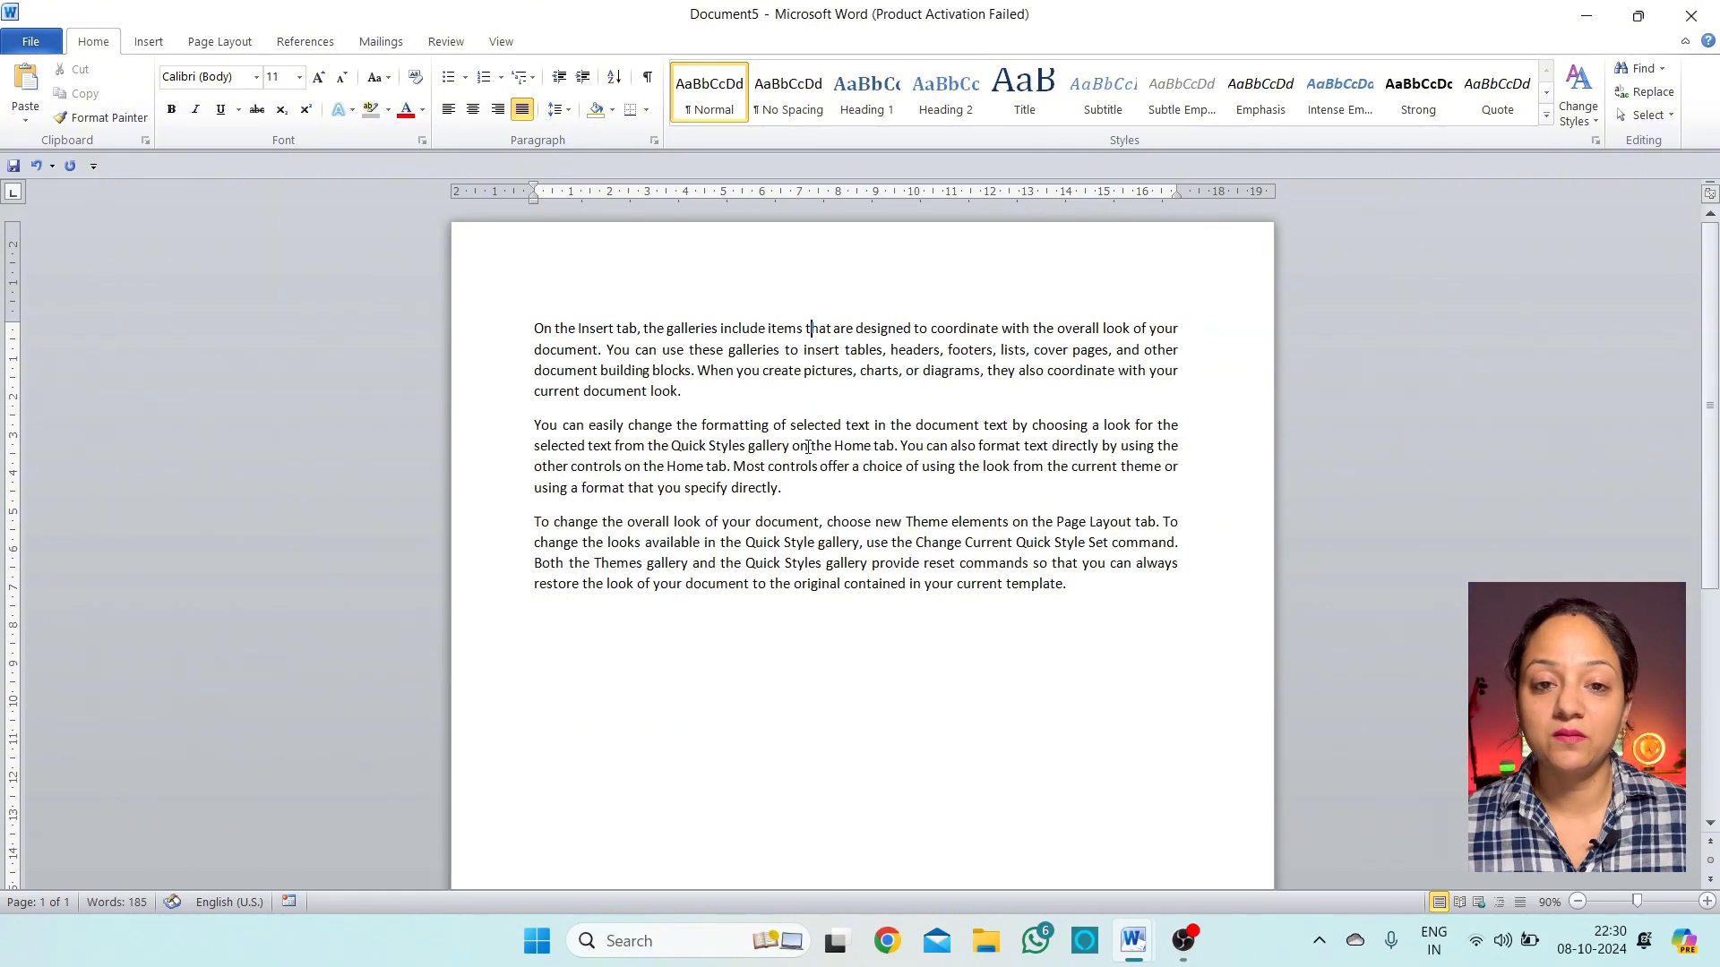
{"action": "left_click_drag", "start_coordinate": [775, 542], "coordinate": [782, 563]}
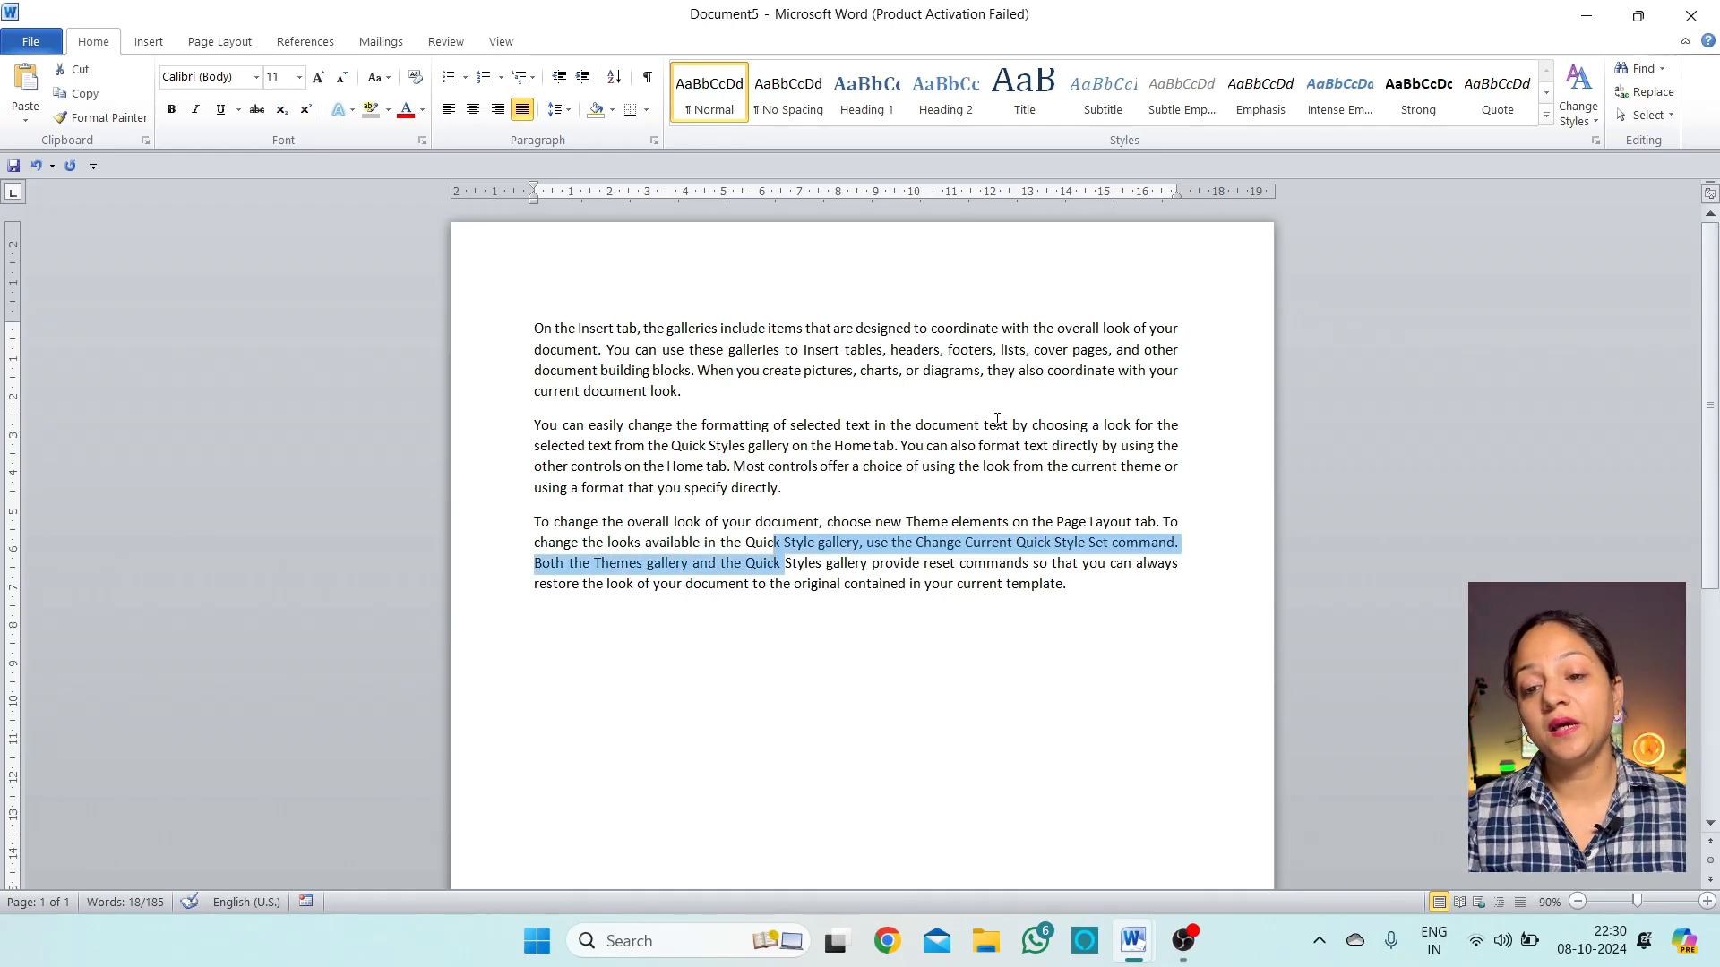
{"action": "left_click", "coordinate": [694, 385]}
Apply 1.5 line spacing to the first paragraph, then select text in the second paragraph
{"action": "left_click_drag", "start_coordinate": [690, 395], "coordinate": [534, 328]}
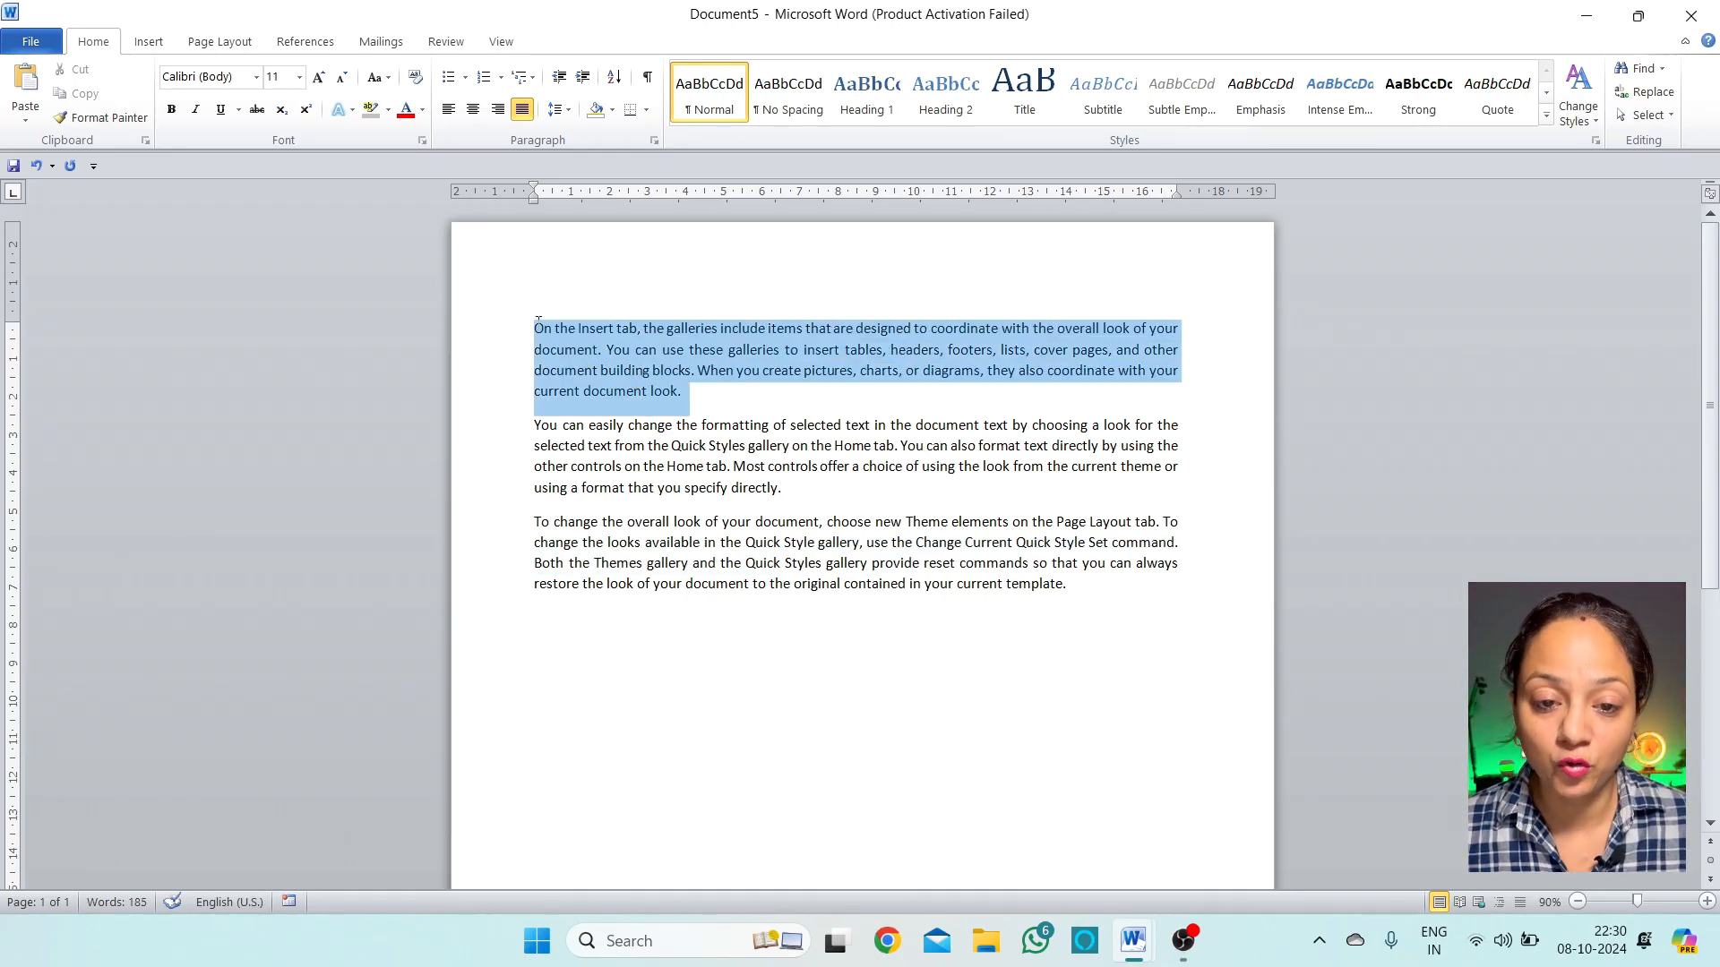
{"action": "left_click", "coordinate": [567, 111]}
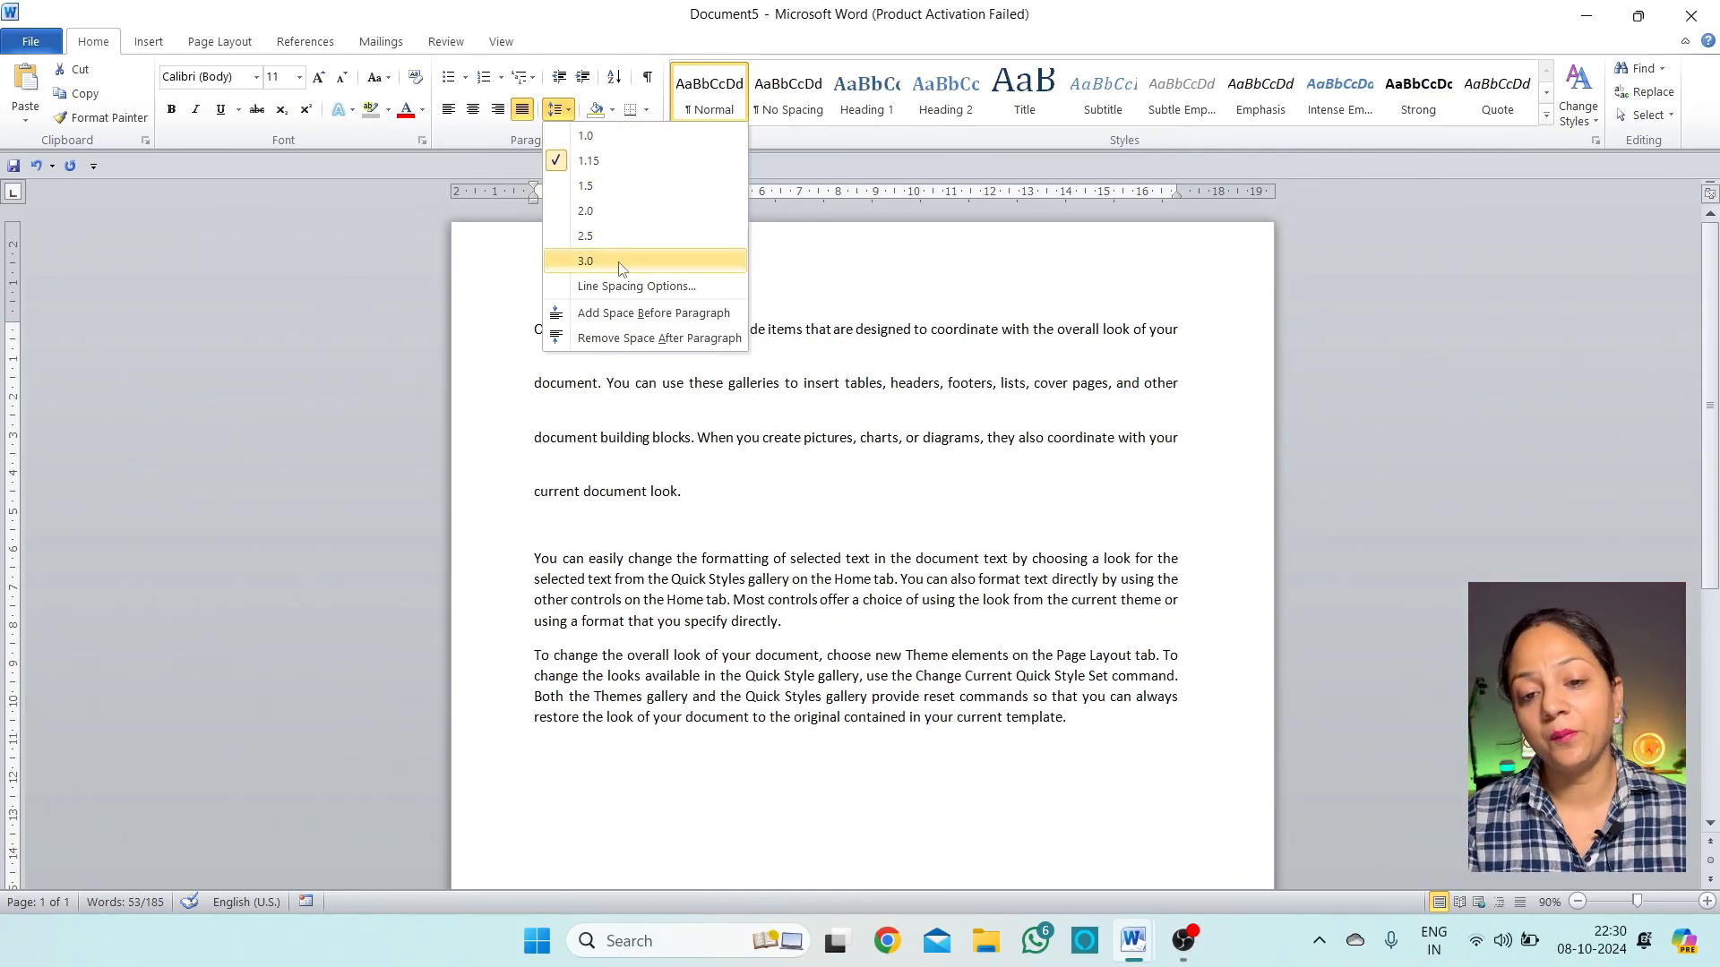
{"action": "left_click", "coordinate": [630, 188]}
{"action": "left_click", "coordinate": [714, 437]}
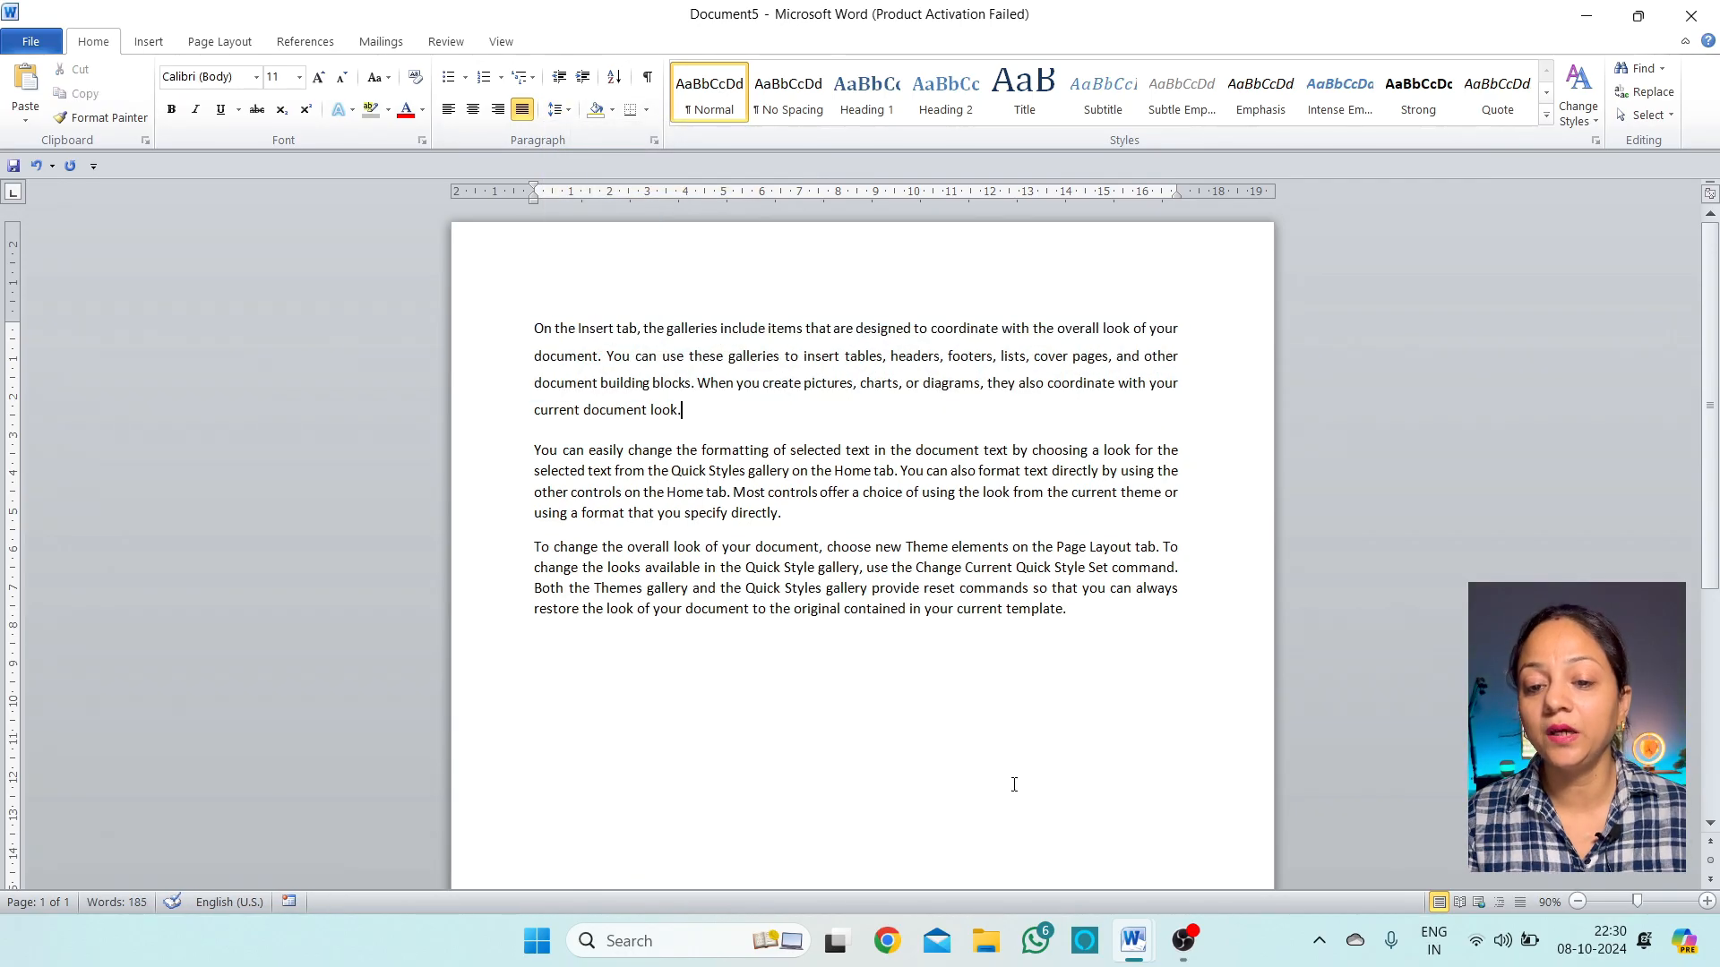
{"action": "left_click", "coordinate": [1142, 643]}
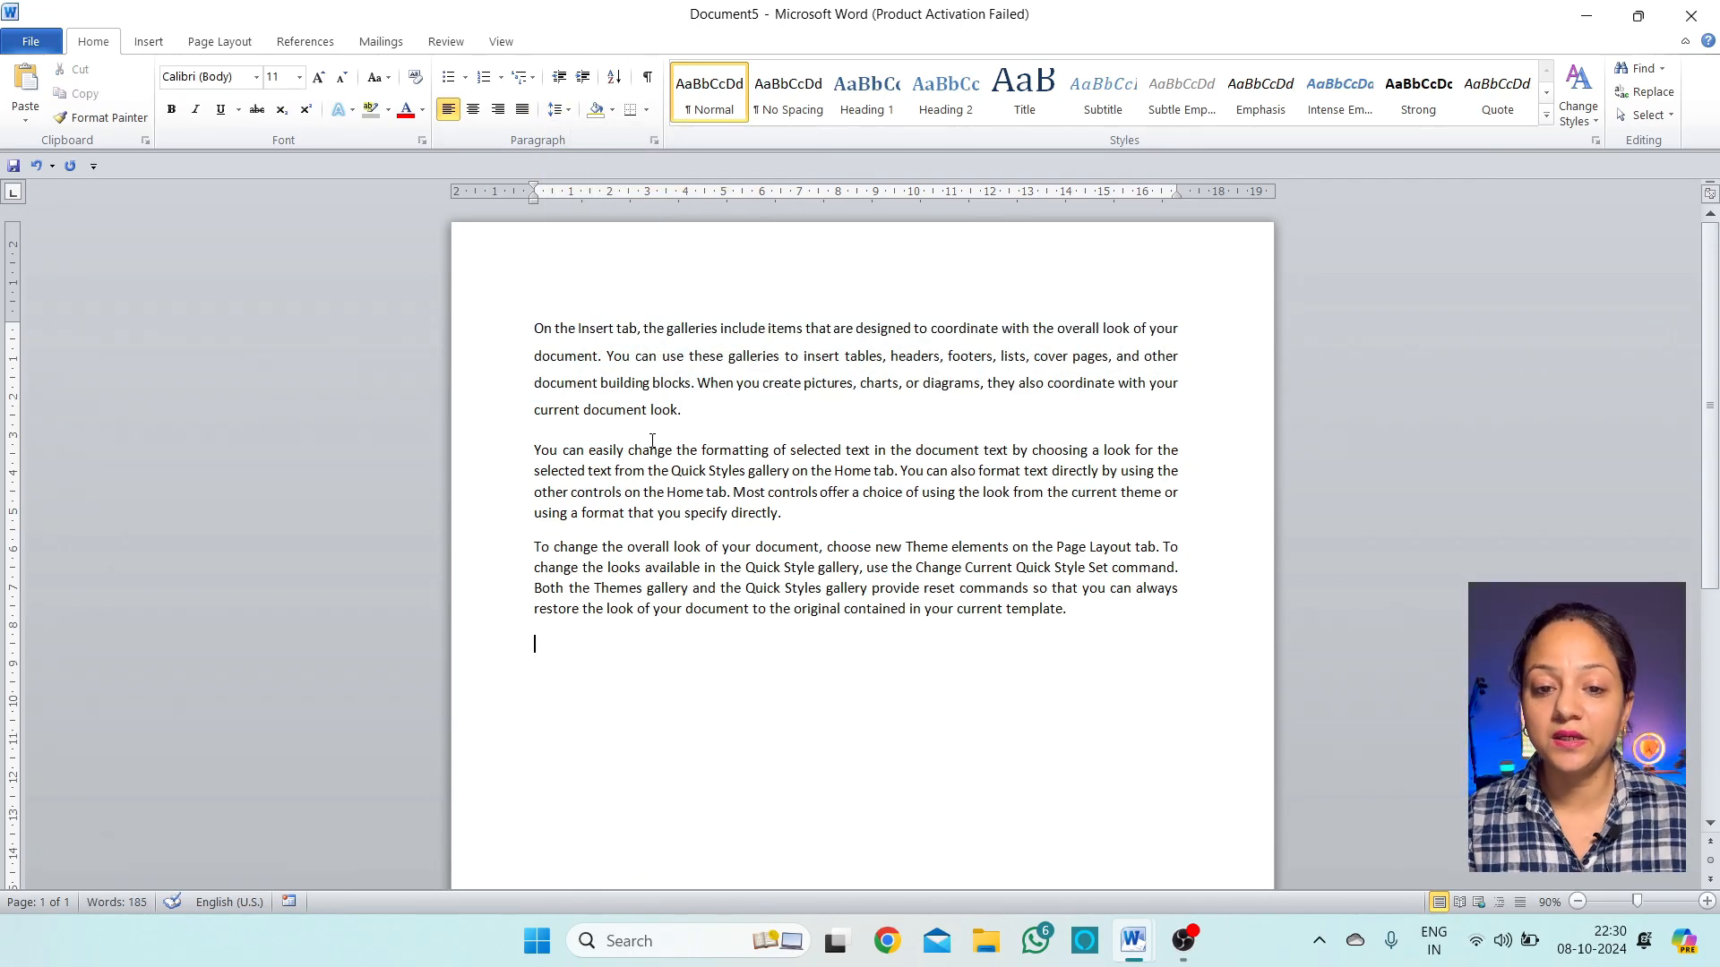
{"action": "left_click", "coordinate": [687, 491]}
{"action": "left_click_drag", "start_coordinate": [690, 488], "coordinate": [681, 472]}
{"action": "left_click", "coordinate": [569, 117]}
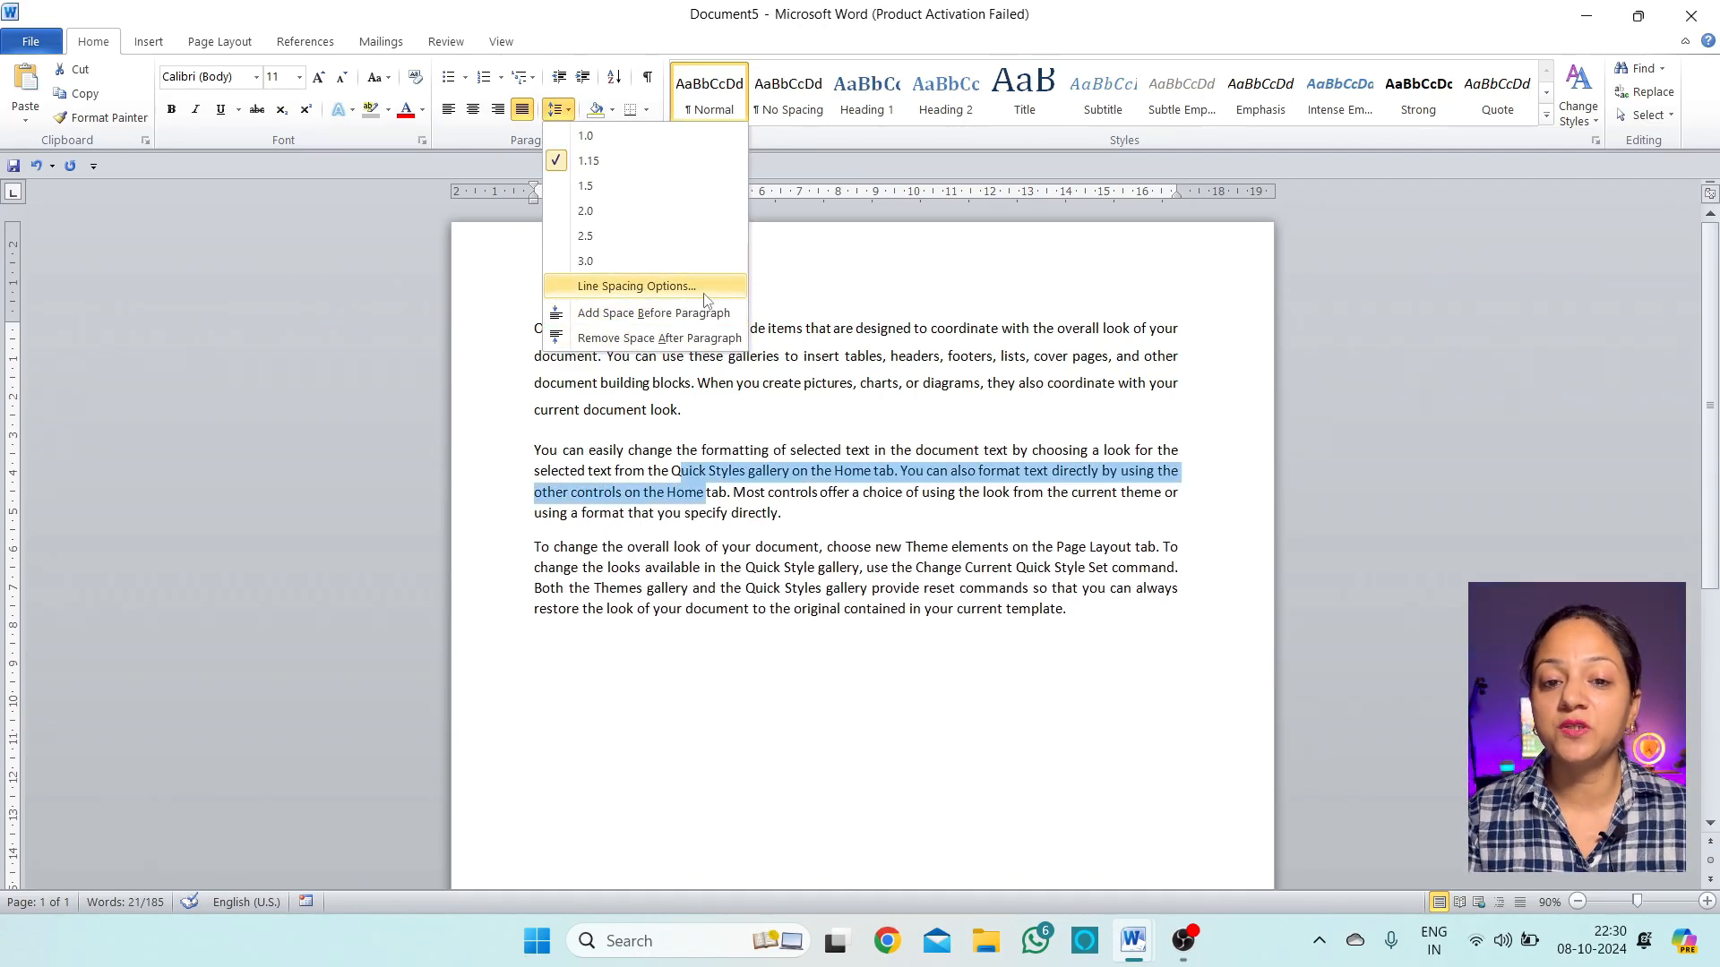
Open the Paragraph dialog from Line Spacing Options and close it without changes
{"action": "left_click", "coordinate": [704, 292]}
{"action": "left_click_drag", "start_coordinate": [1225, 114], "coordinate": [1045, 95]}
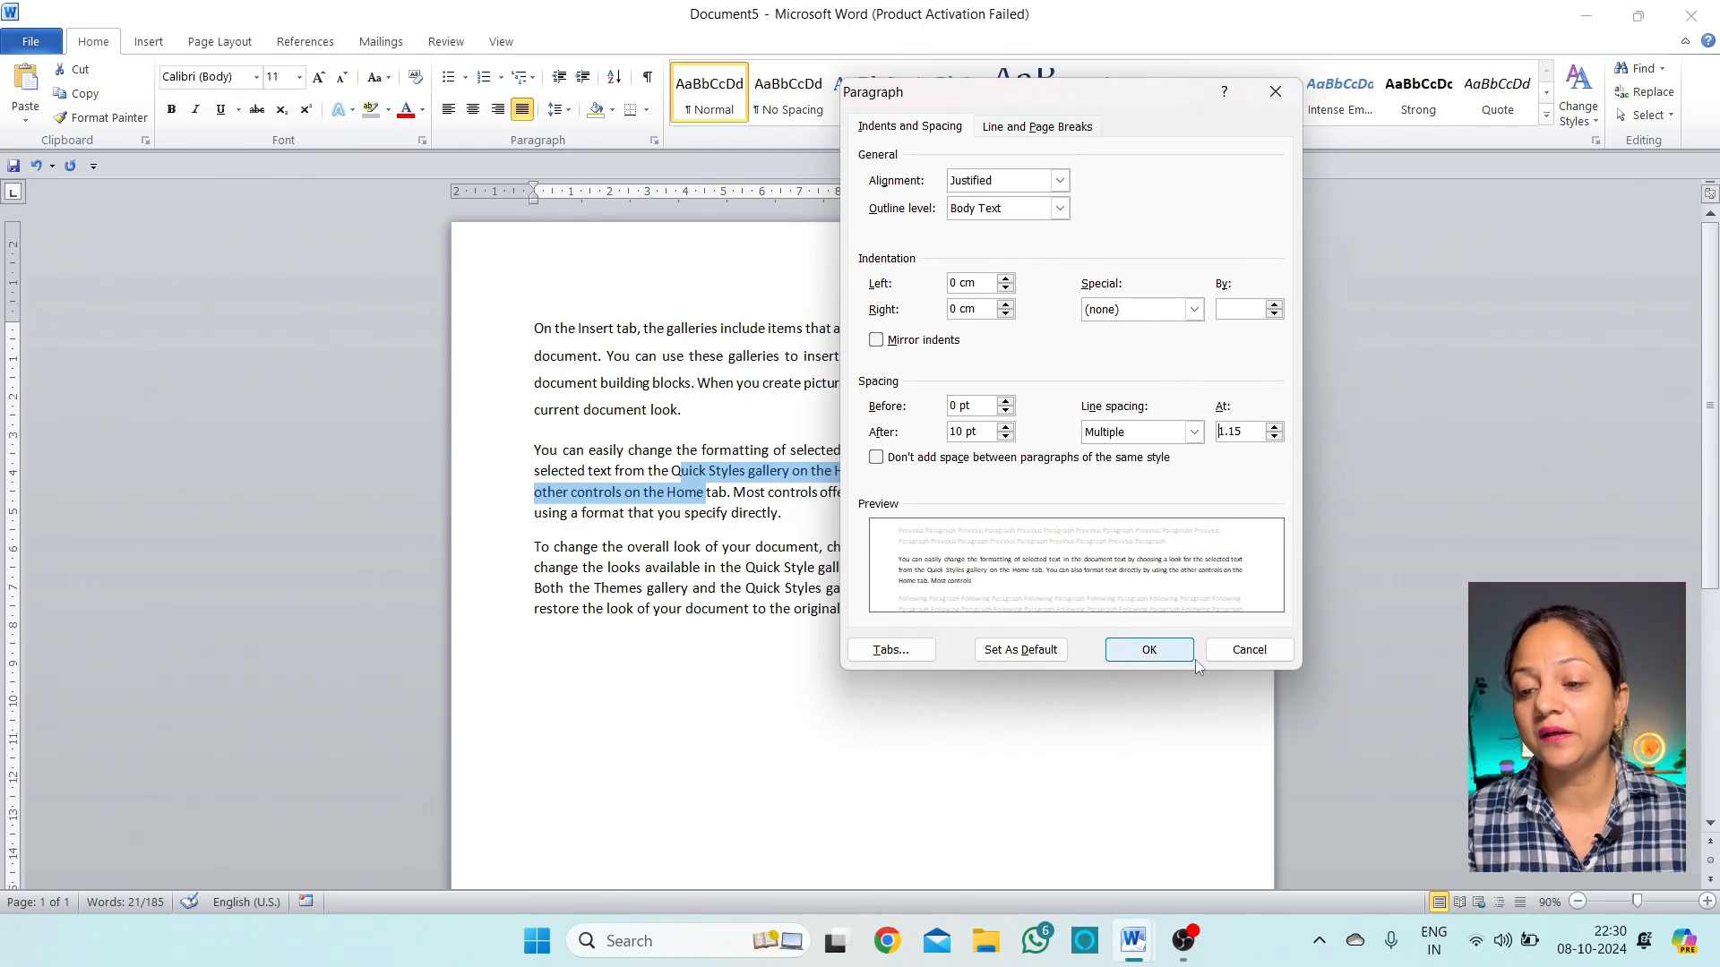
{"action": "left_click", "coordinate": [1248, 649]}
{"action": "key", "text": "Right"}
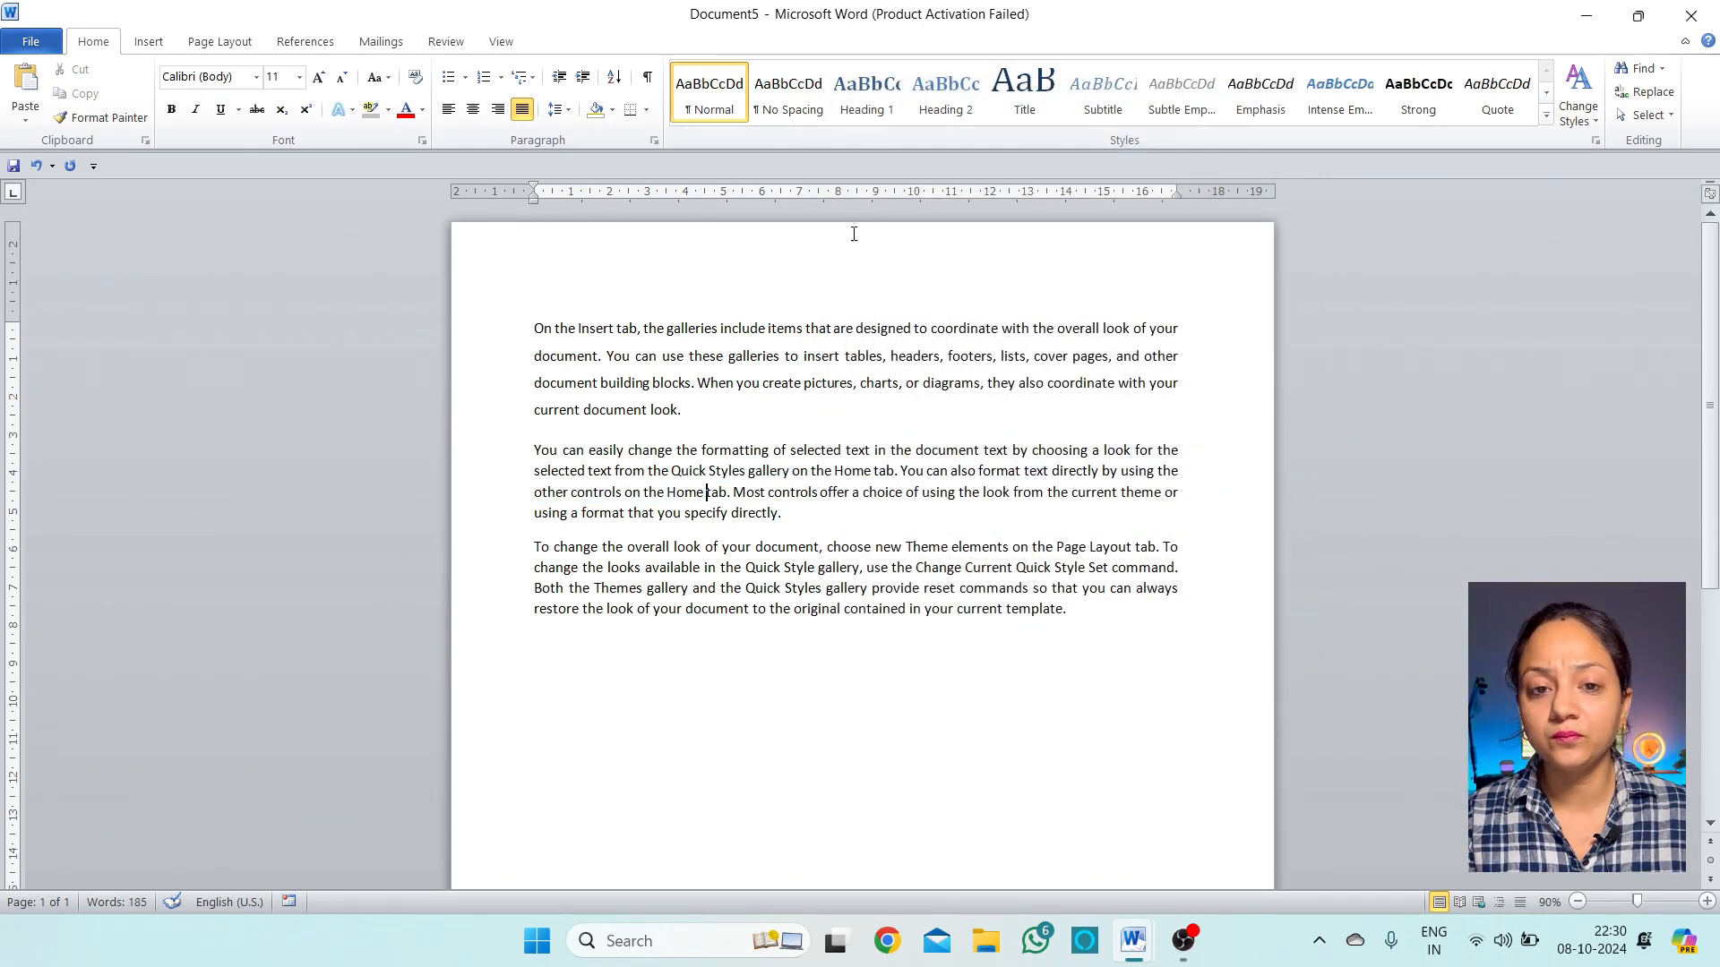
Set the second paragraph's left indentation to 1.2 cm in the Paragraph dialog
{"action": "left_click", "coordinate": [559, 108]}
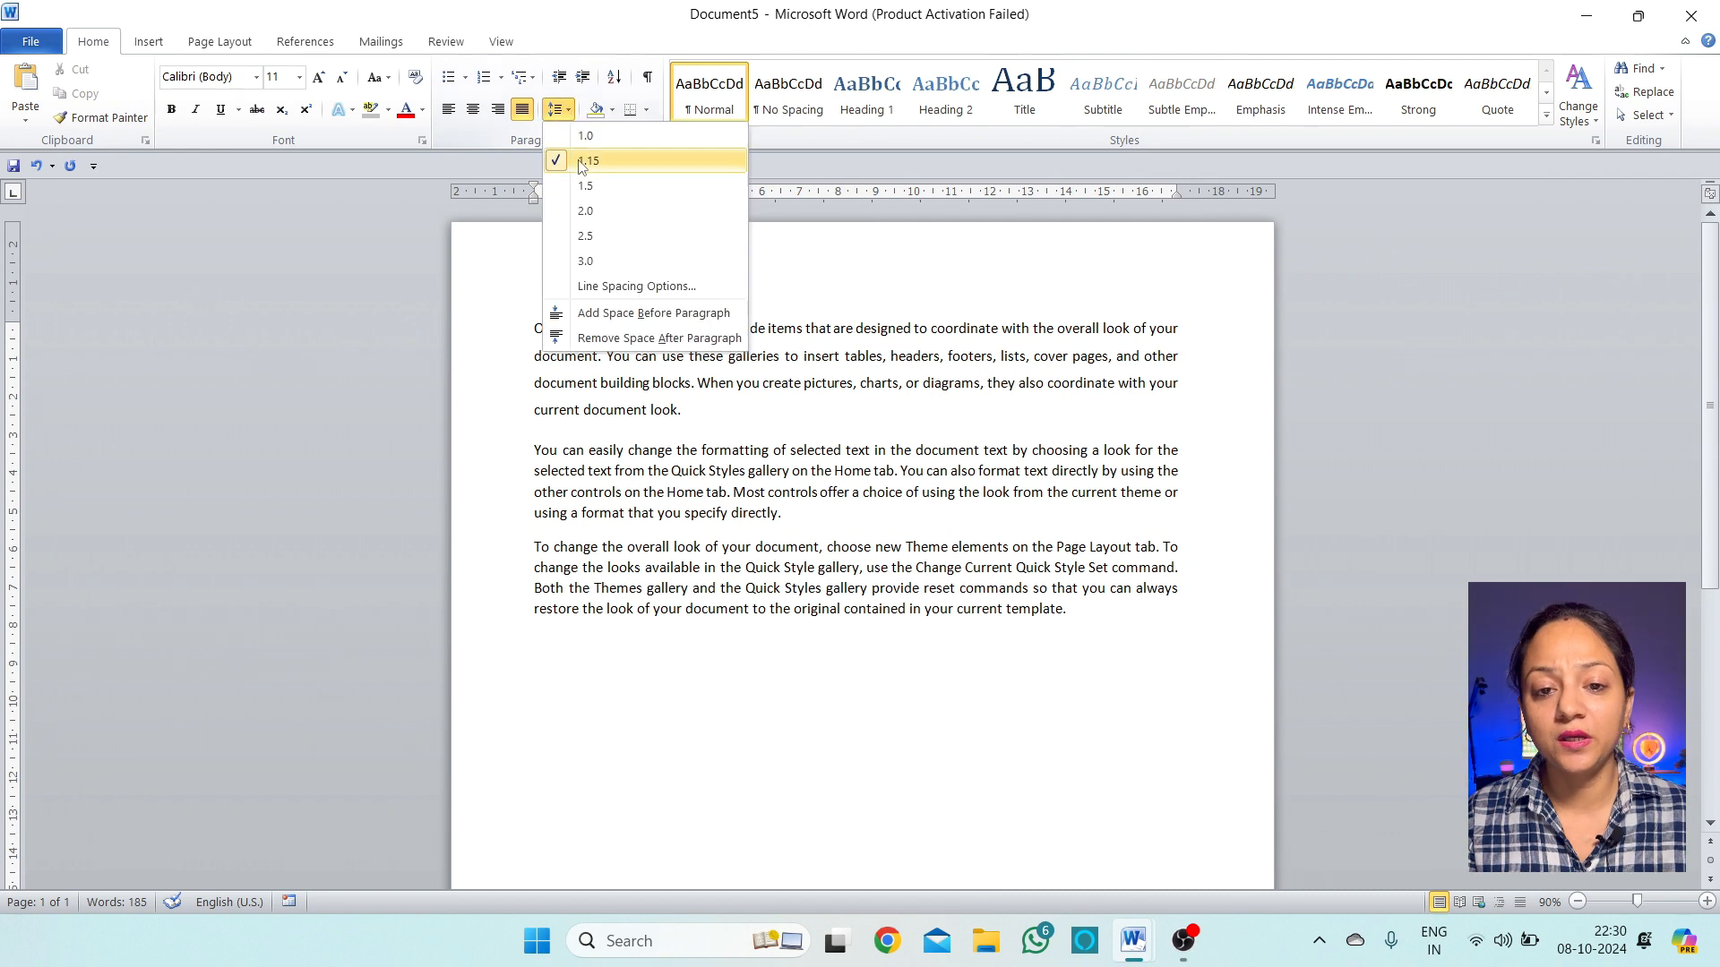
{"action": "left_click", "coordinate": [627, 286]}
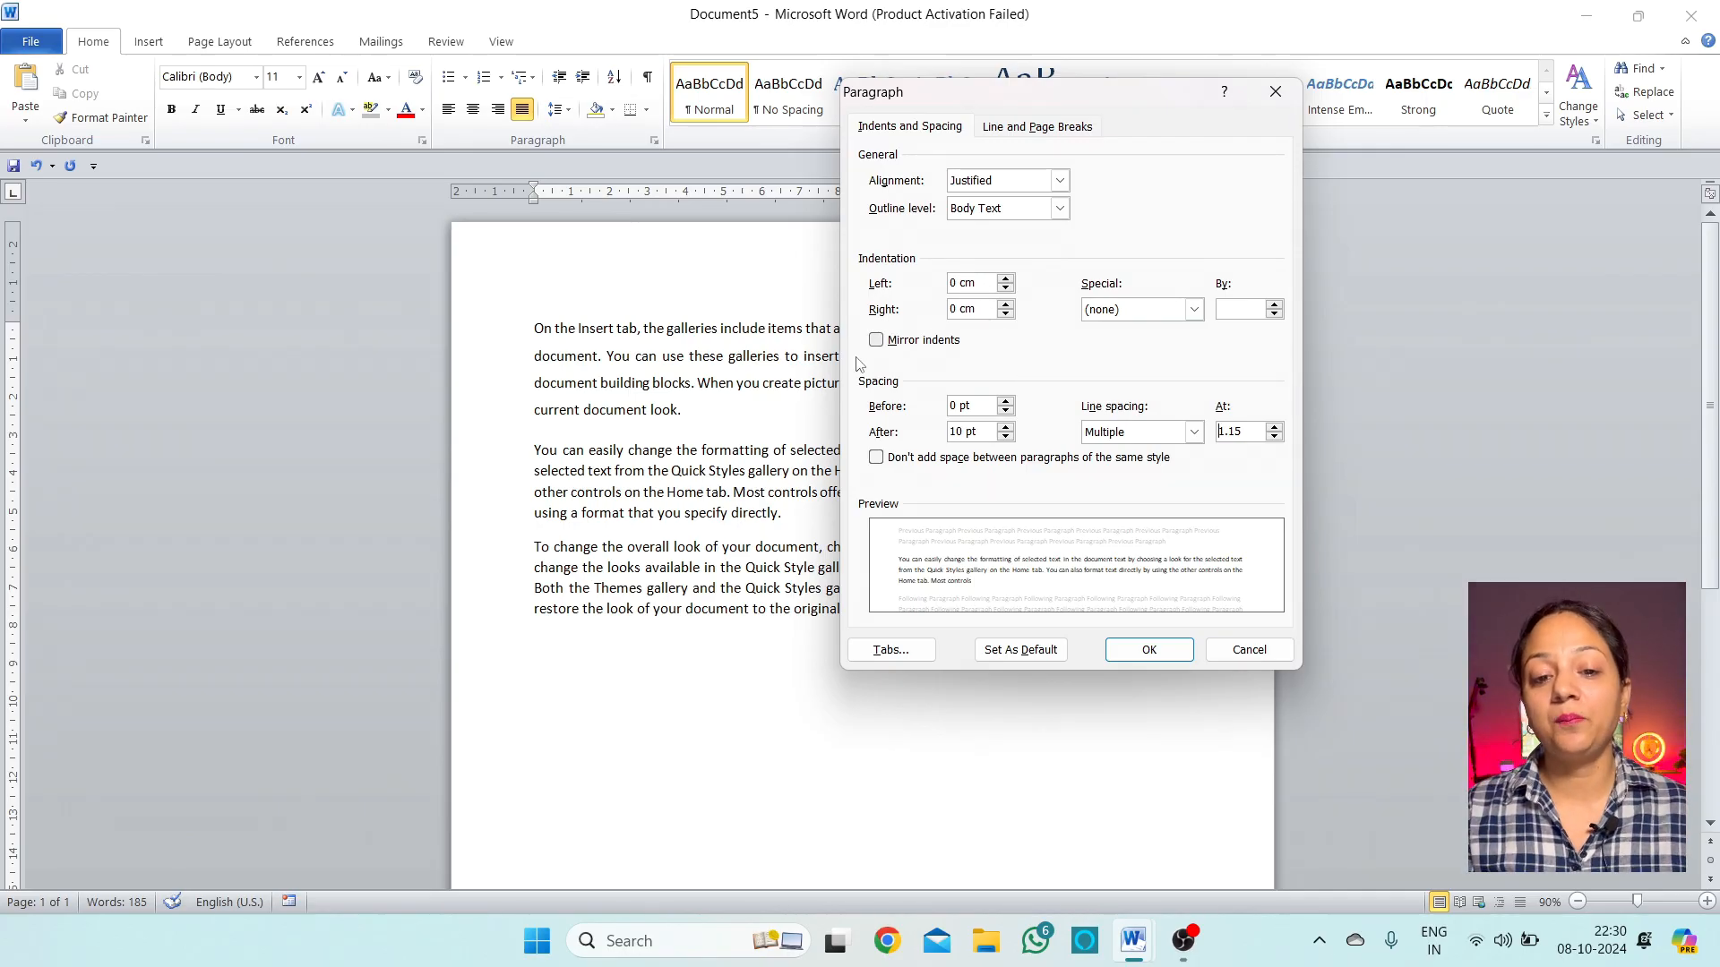
{"action": "left_click", "coordinate": [1004, 278]}
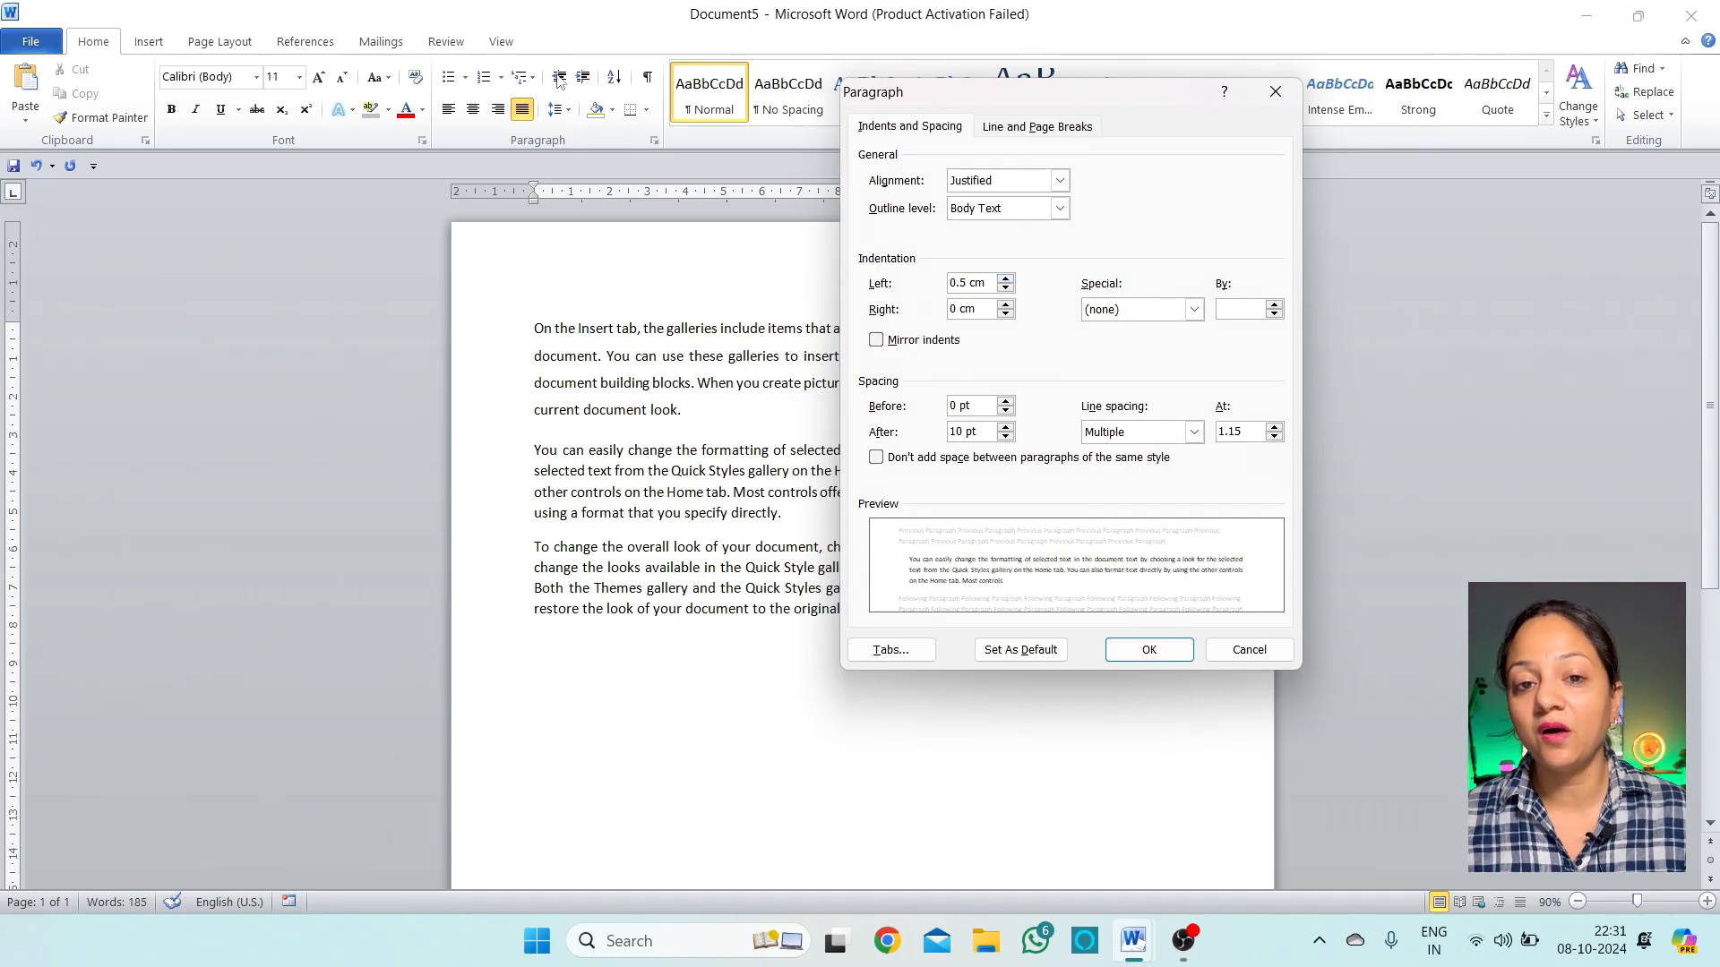
{"action": "left_click", "coordinate": [1006, 279]}
{"action": "left_click", "coordinate": [1006, 278]}
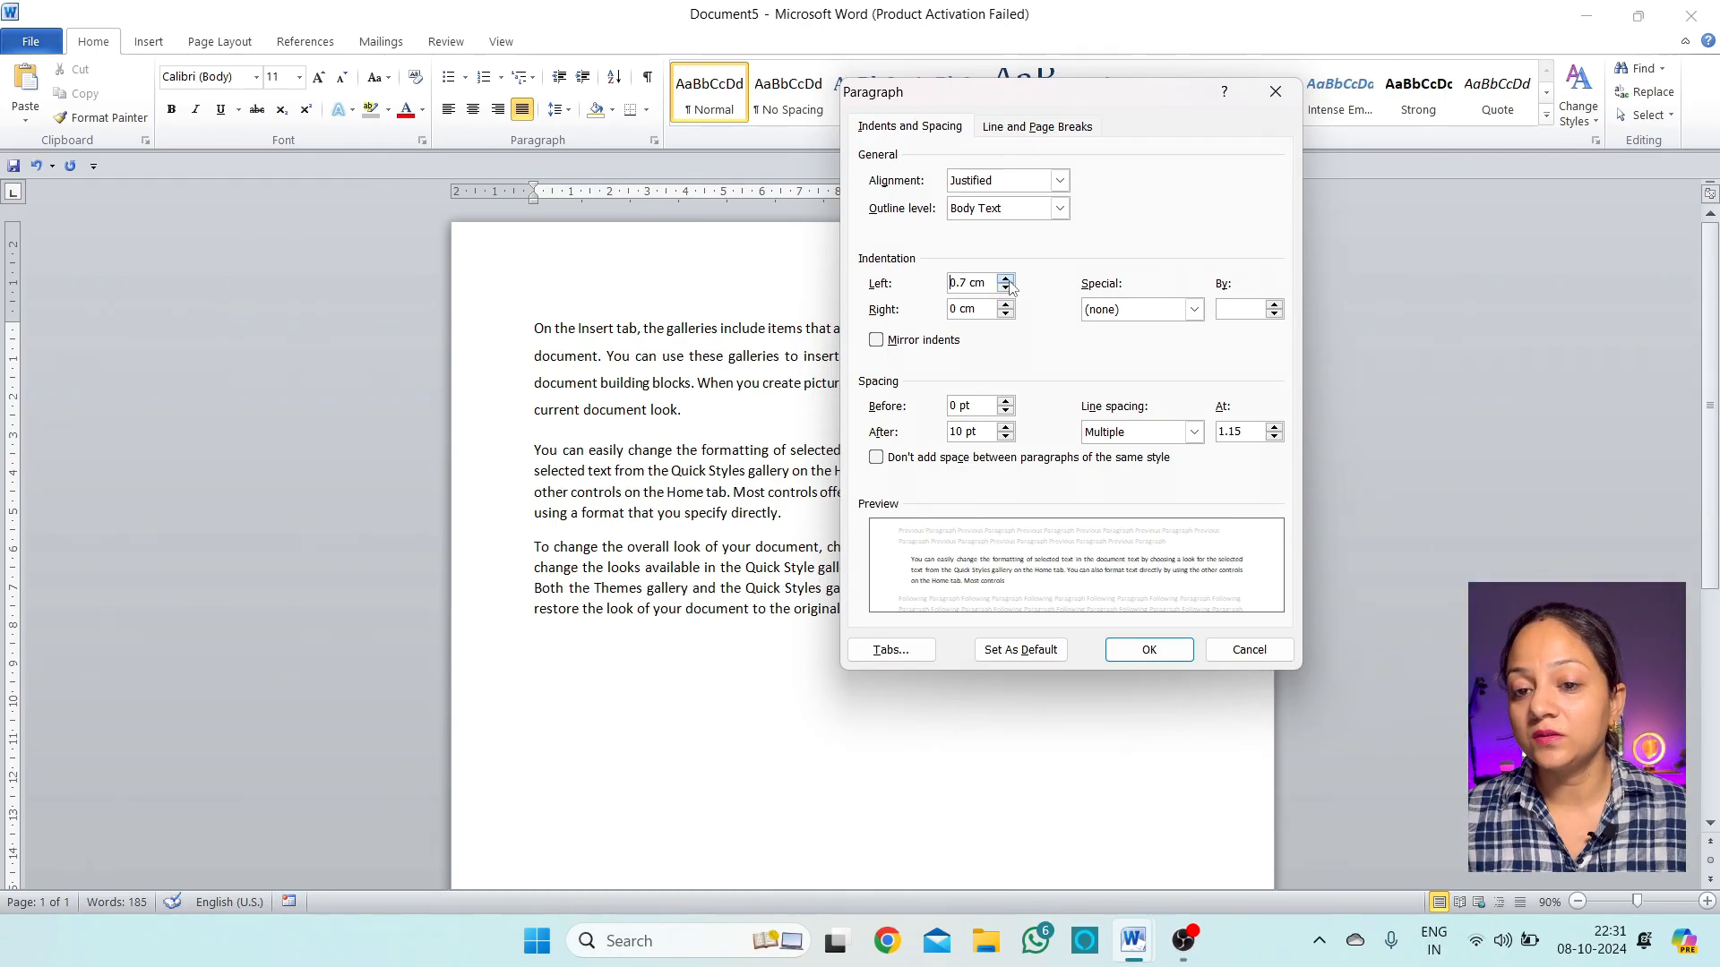
{"action": "left_click", "coordinate": [1005, 278]}
{"action": "left_click", "coordinate": [1006, 278]}
{"action": "left_click", "coordinate": [1006, 278]}
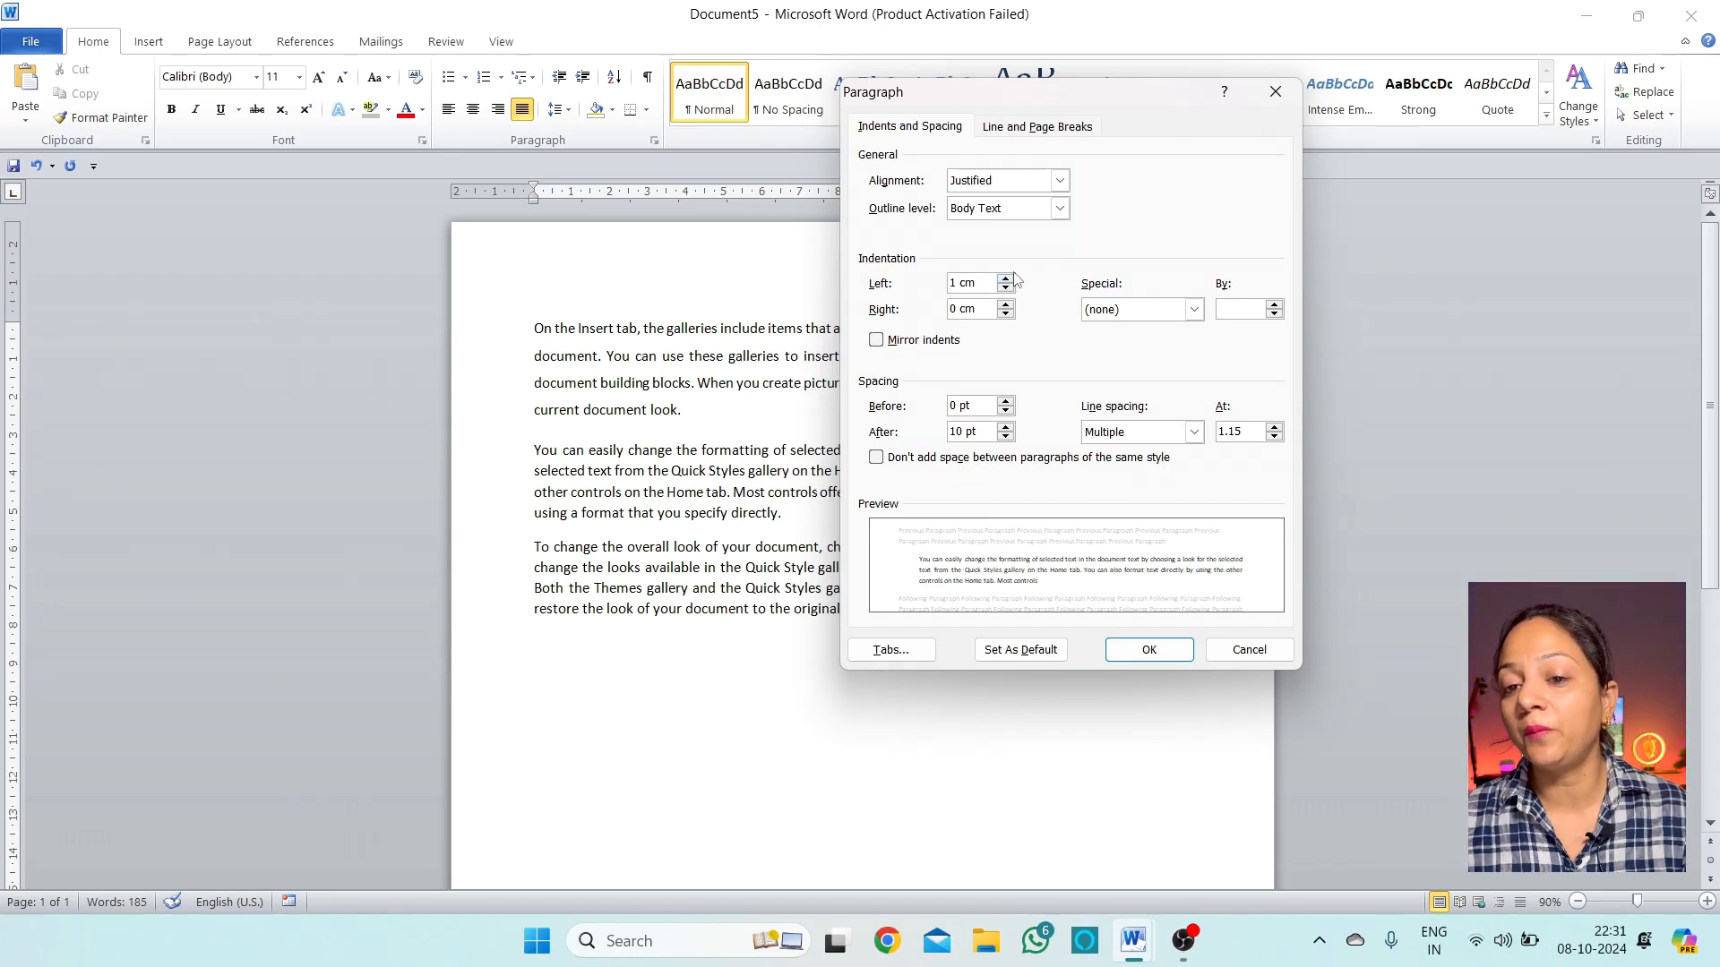
{"action": "left_click", "coordinate": [1006, 279]}
{"action": "left_click", "coordinate": [1006, 279]}
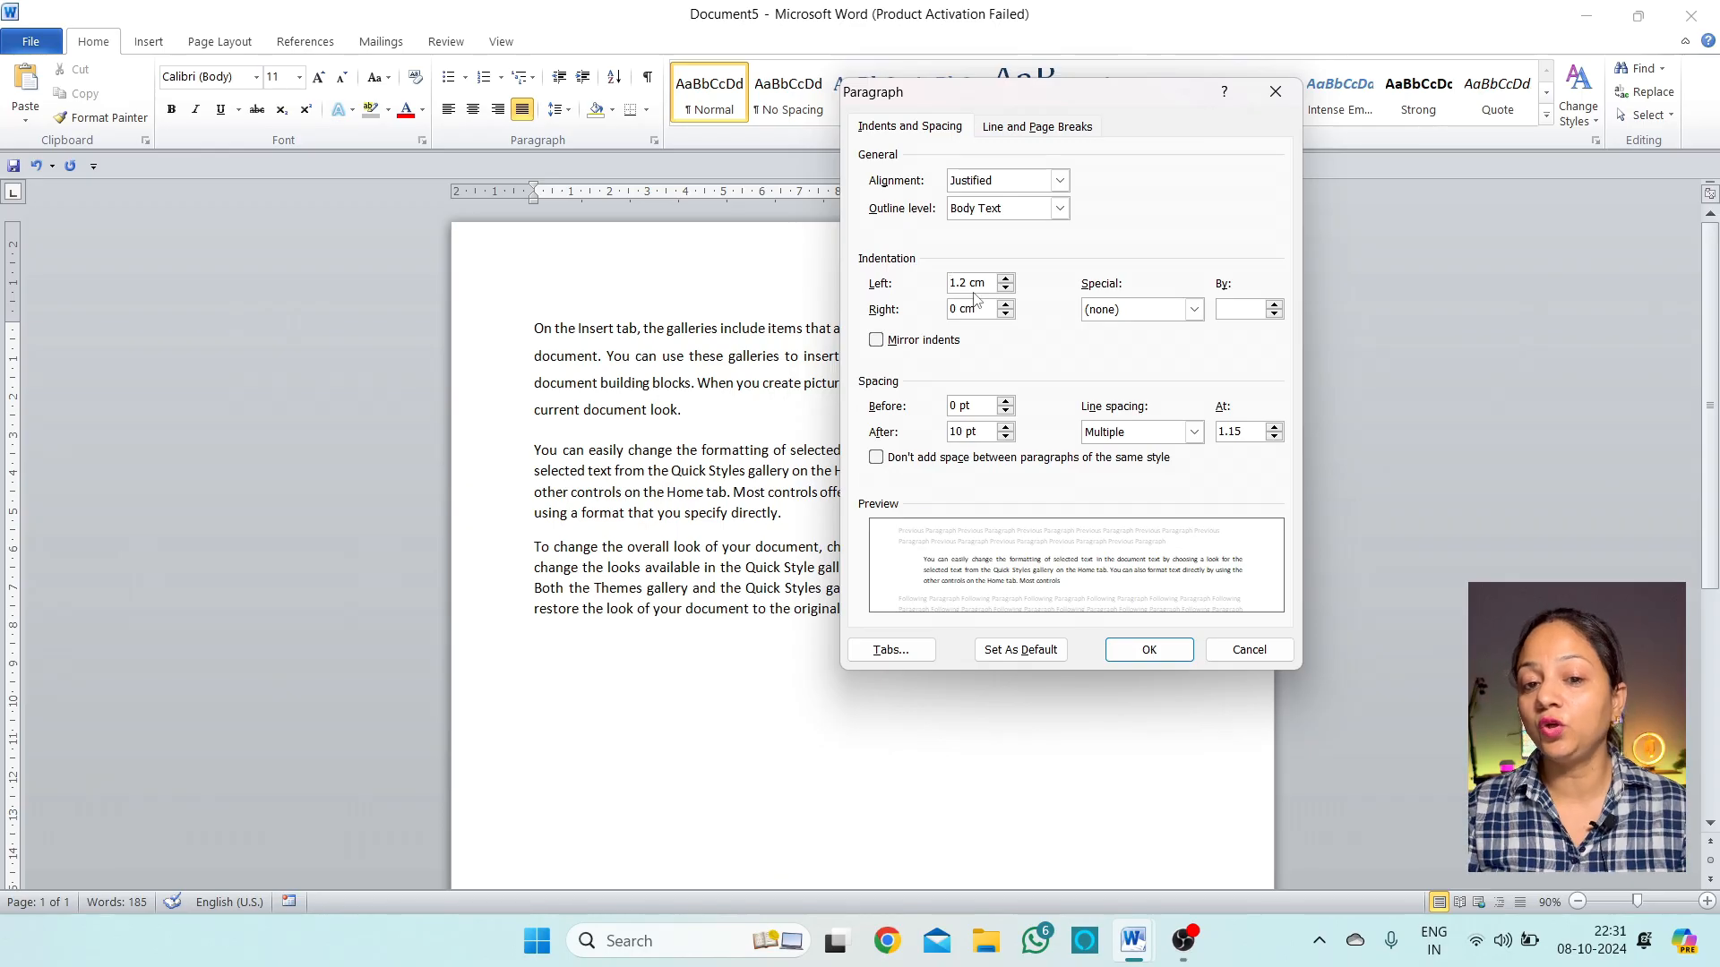
{"action": "left_click", "coordinate": [1148, 650]}
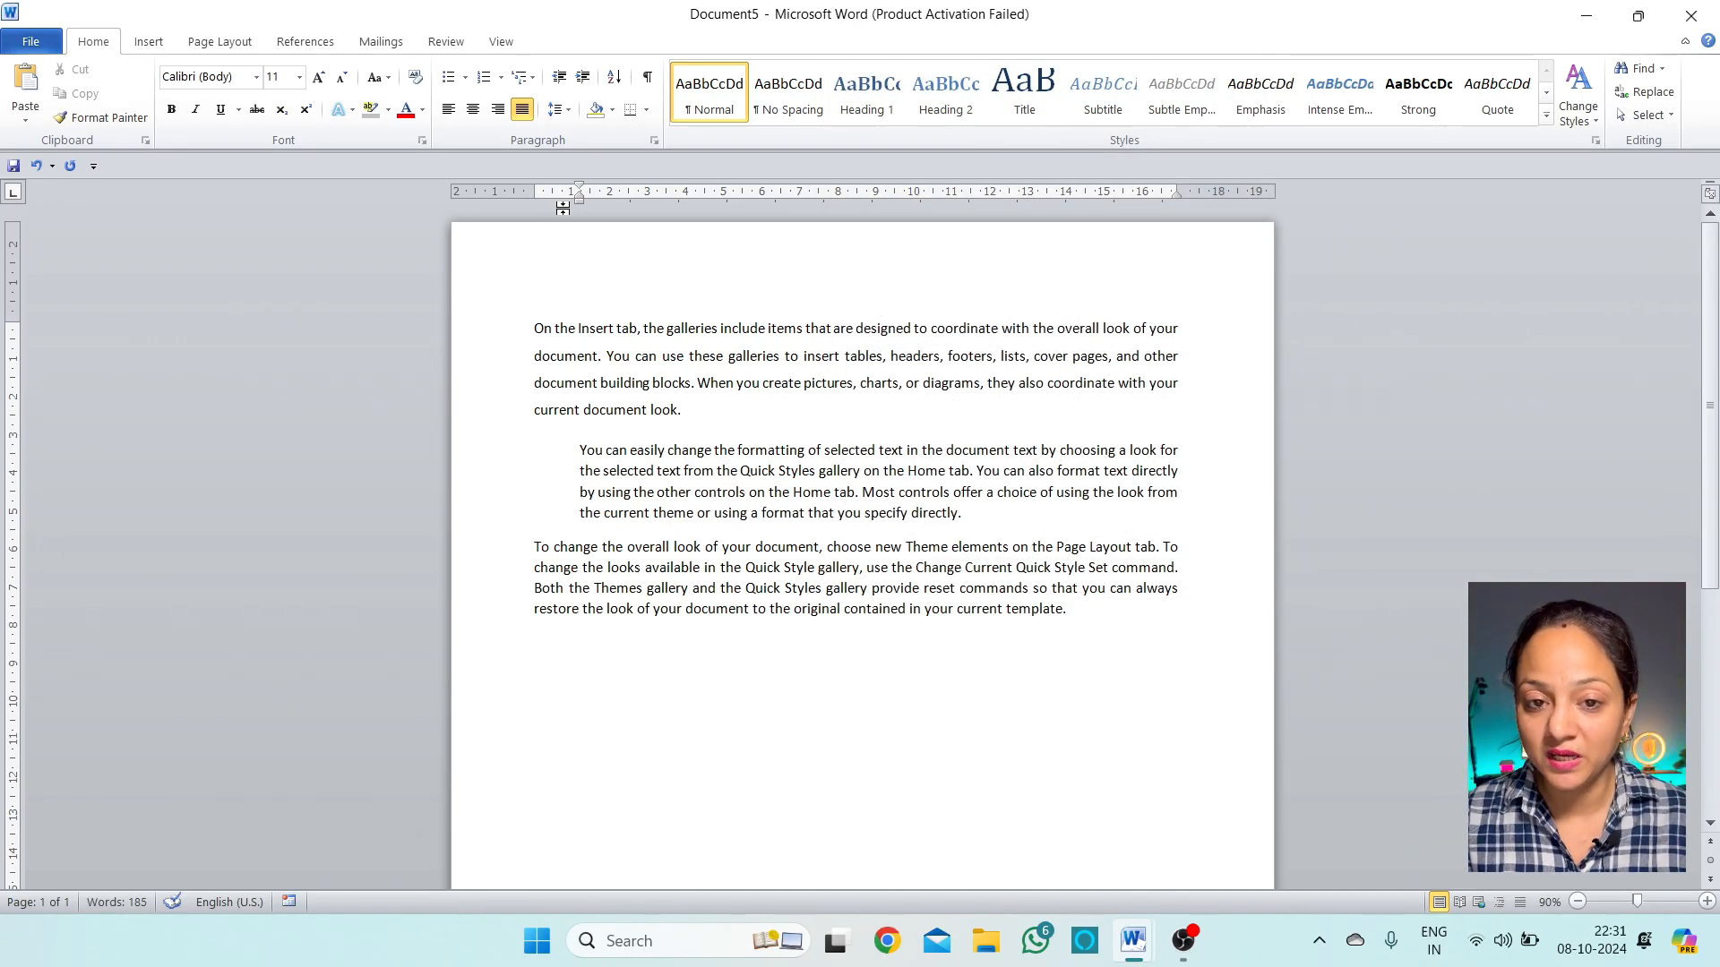
{"action": "left_click", "coordinate": [562, 109]}
Raise the second paragraph's right indentation to 1.5 cm in the Paragraph dialog
{"action": "left_click", "coordinate": [631, 287]}
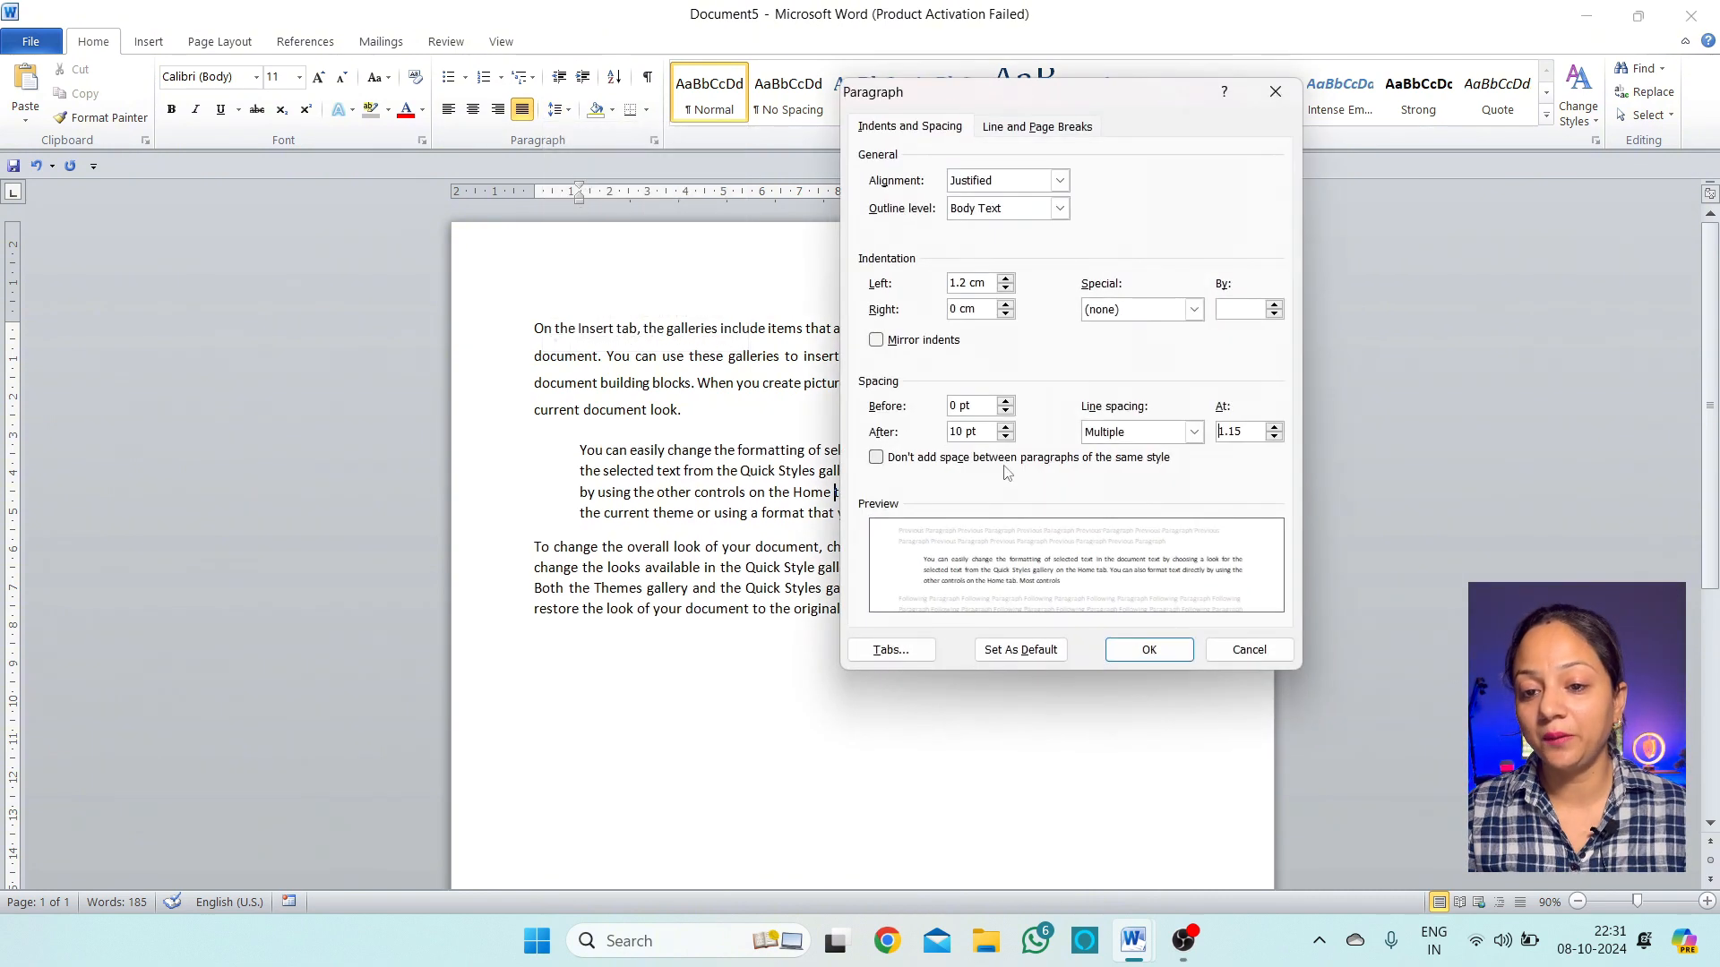
{"action": "left_click_drag", "start_coordinate": [1057, 93], "coordinate": [852, 238]}
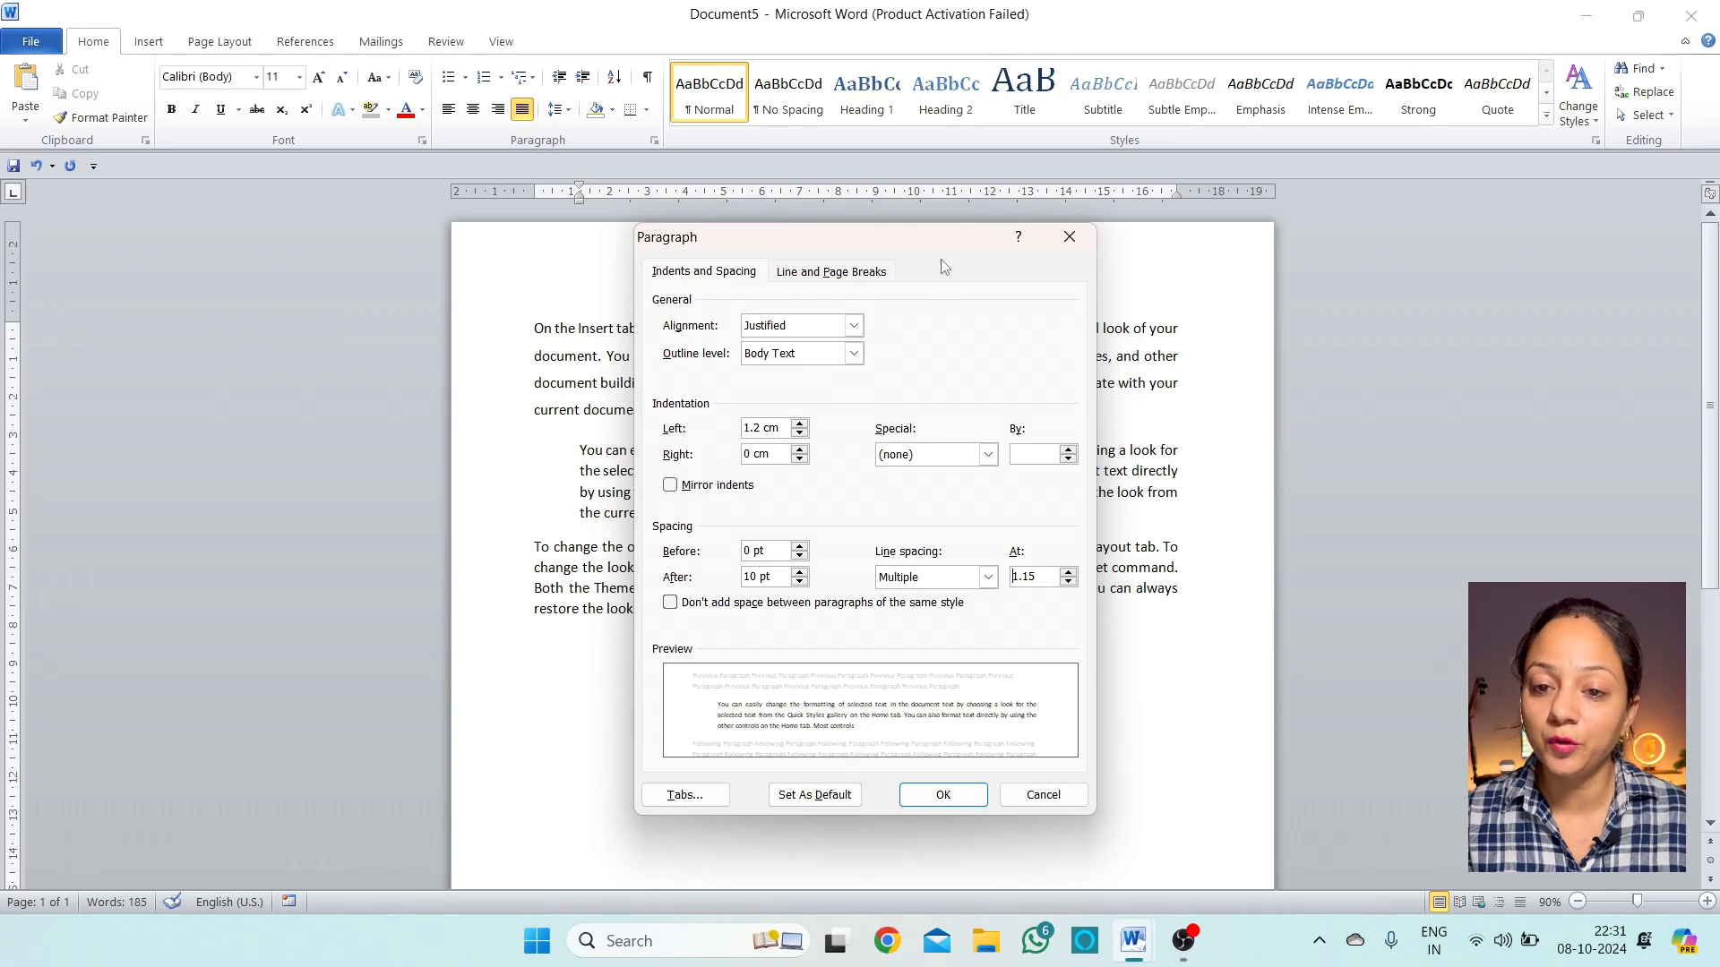
{"action": "left_click", "coordinate": [800, 451]}
{"action": "left_click", "coordinate": [800, 451]}
{"action": "left_click", "coordinate": [800, 451]}
{"action": "left_click", "coordinate": [800, 450]}
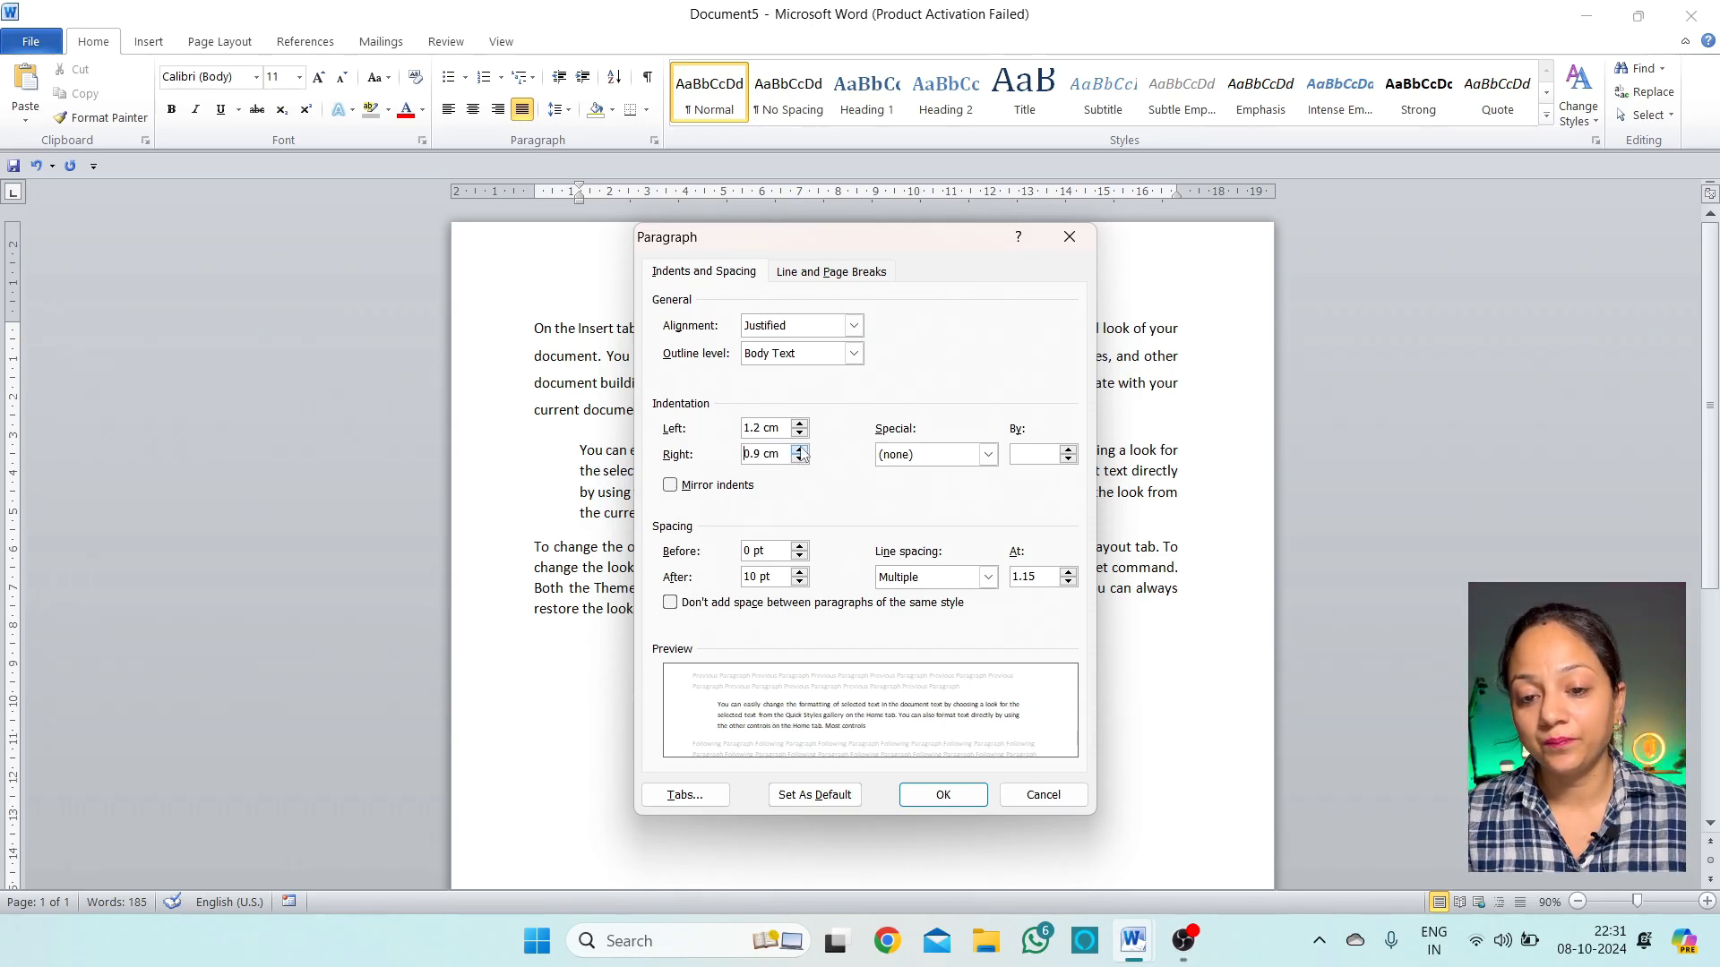
{"action": "left_click", "coordinate": [800, 450]}
{"action": "left_click", "coordinate": [800, 450]}
{"action": "left_click", "coordinate": [800, 450]}
{"action": "left_click", "coordinate": [800, 450]}
{"action": "left_click", "coordinate": [800, 450]}
{"action": "left_click", "coordinate": [799, 449]}
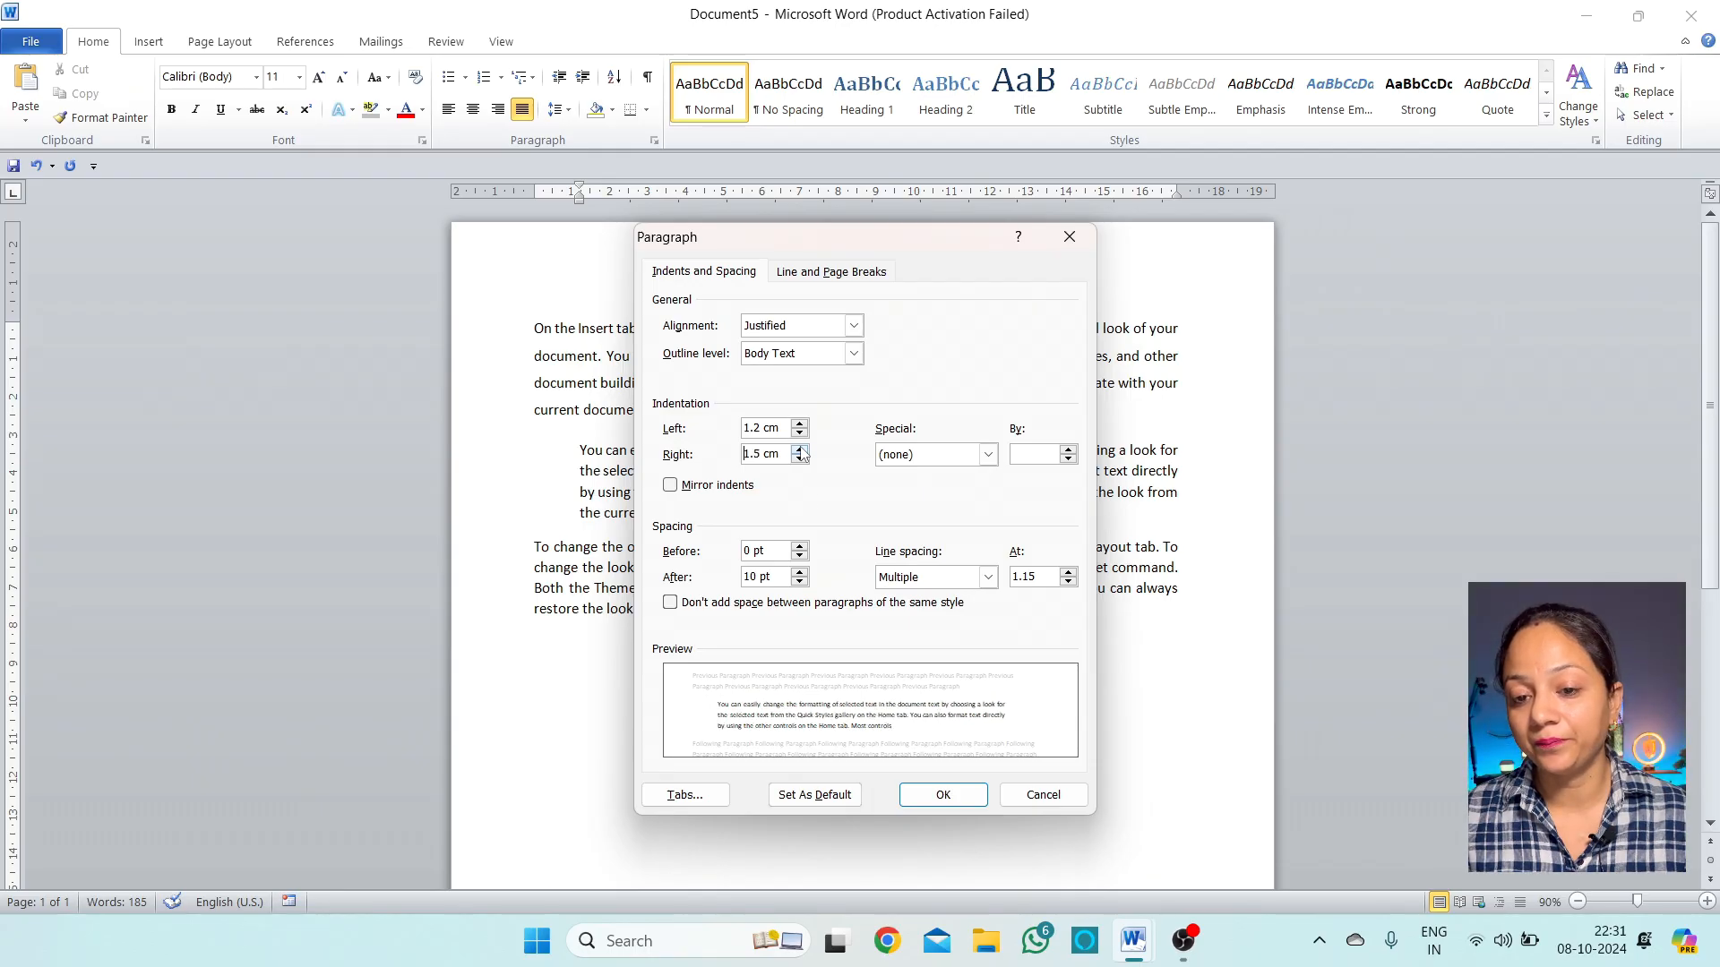
{"action": "left_click", "coordinate": [927, 799]}
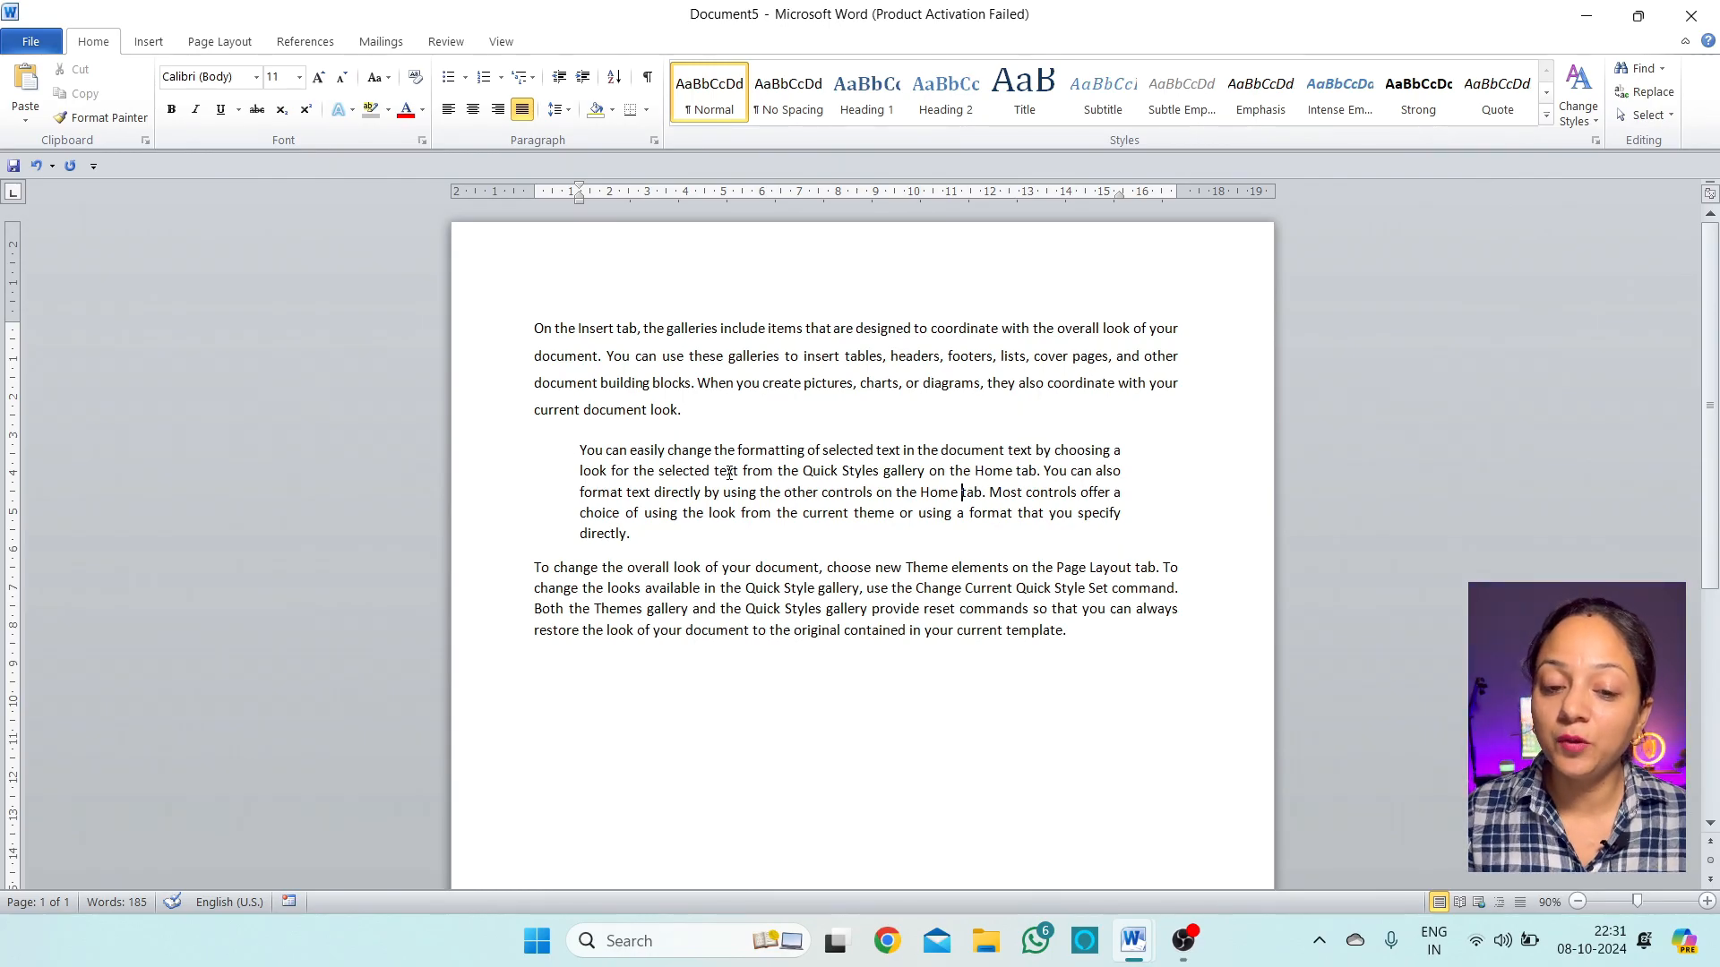
Set the second paragraph to 3.0 line spacing and review the Special indent list
{"action": "left_click", "coordinate": [557, 108]}
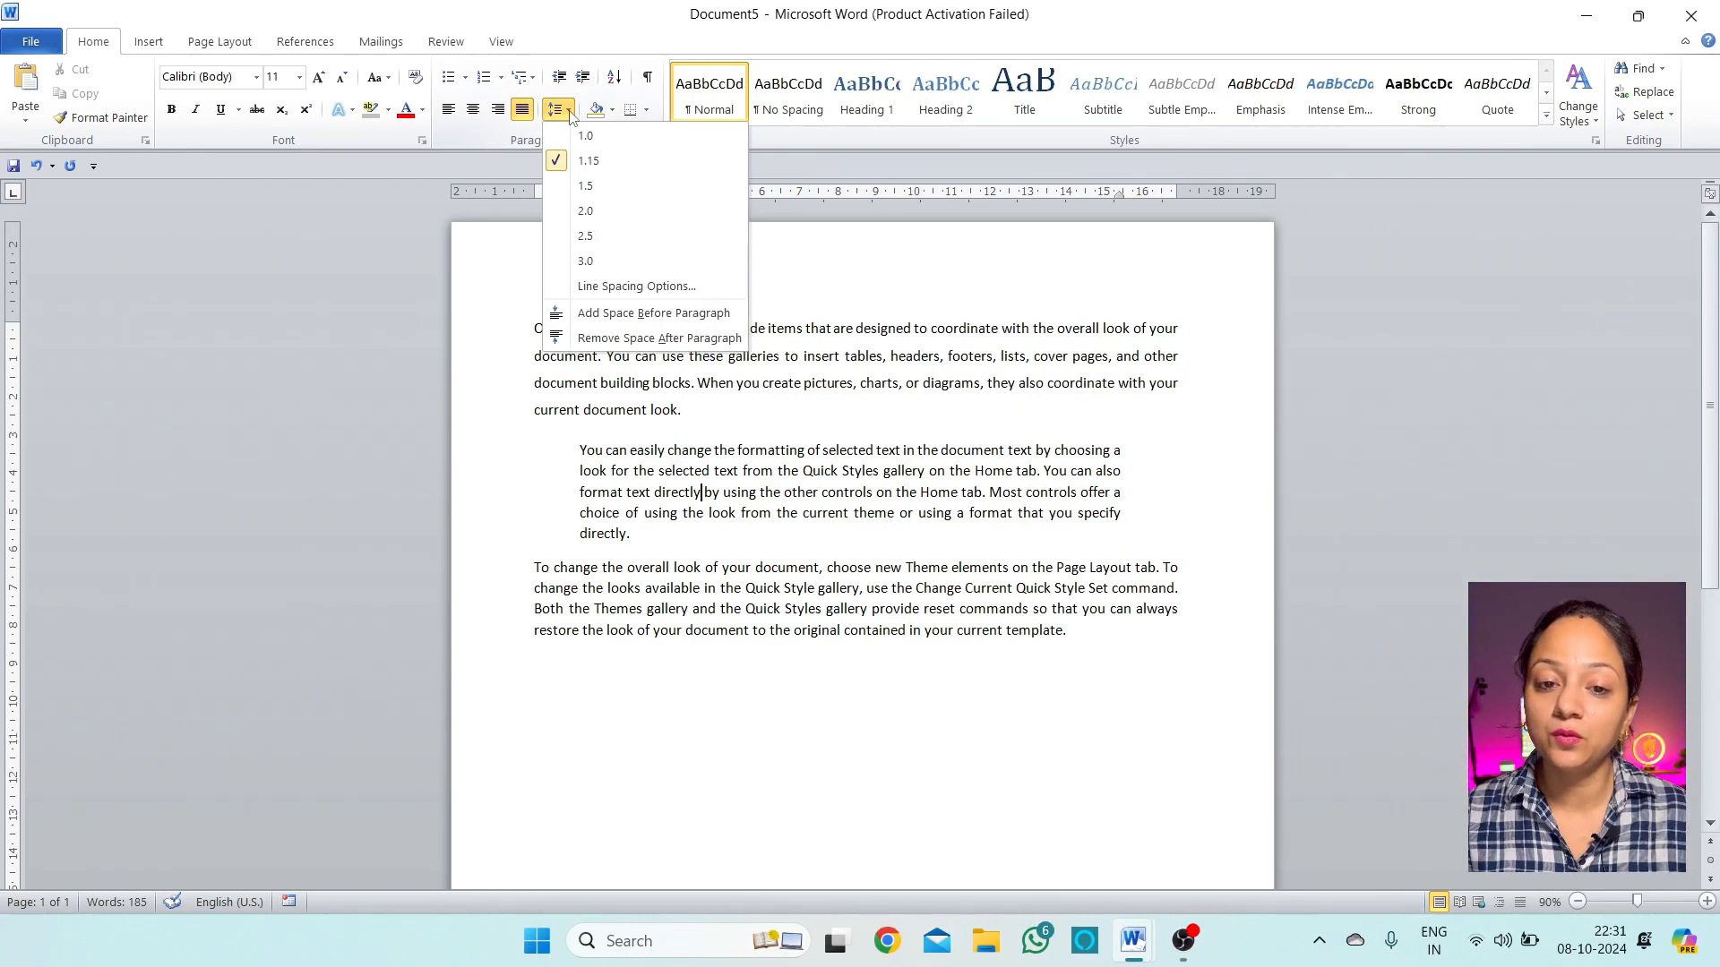
{"action": "left_click", "coordinate": [618, 260]}
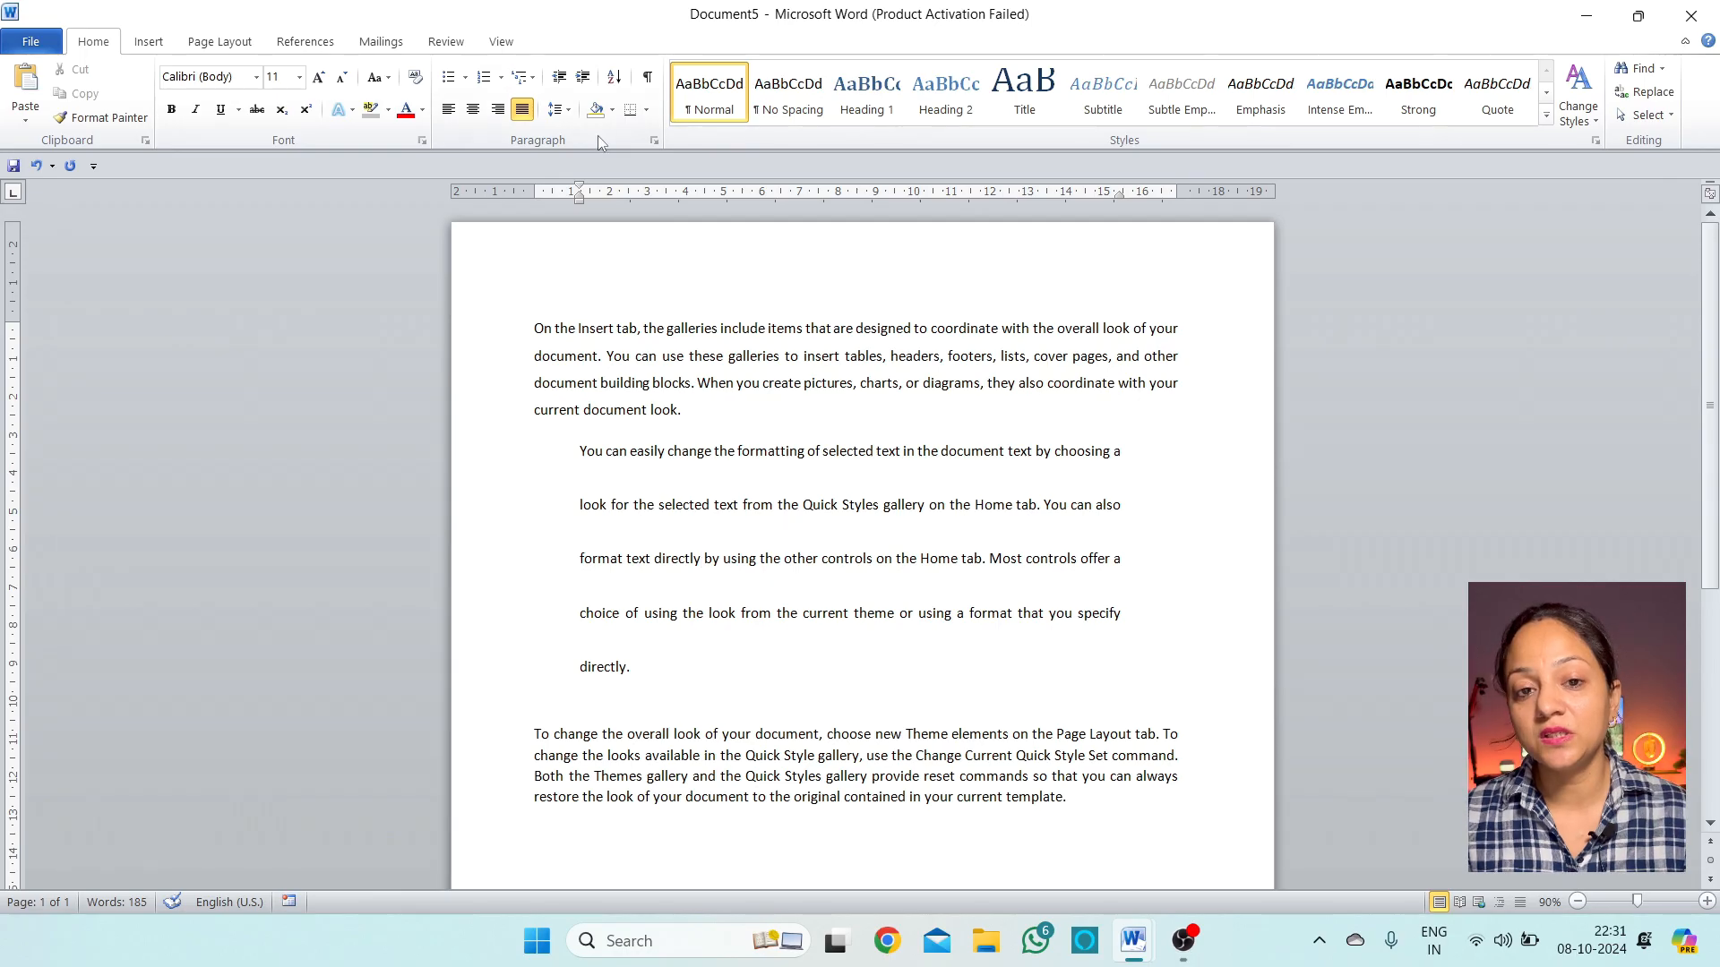
{"action": "left_click", "coordinate": [557, 109]}
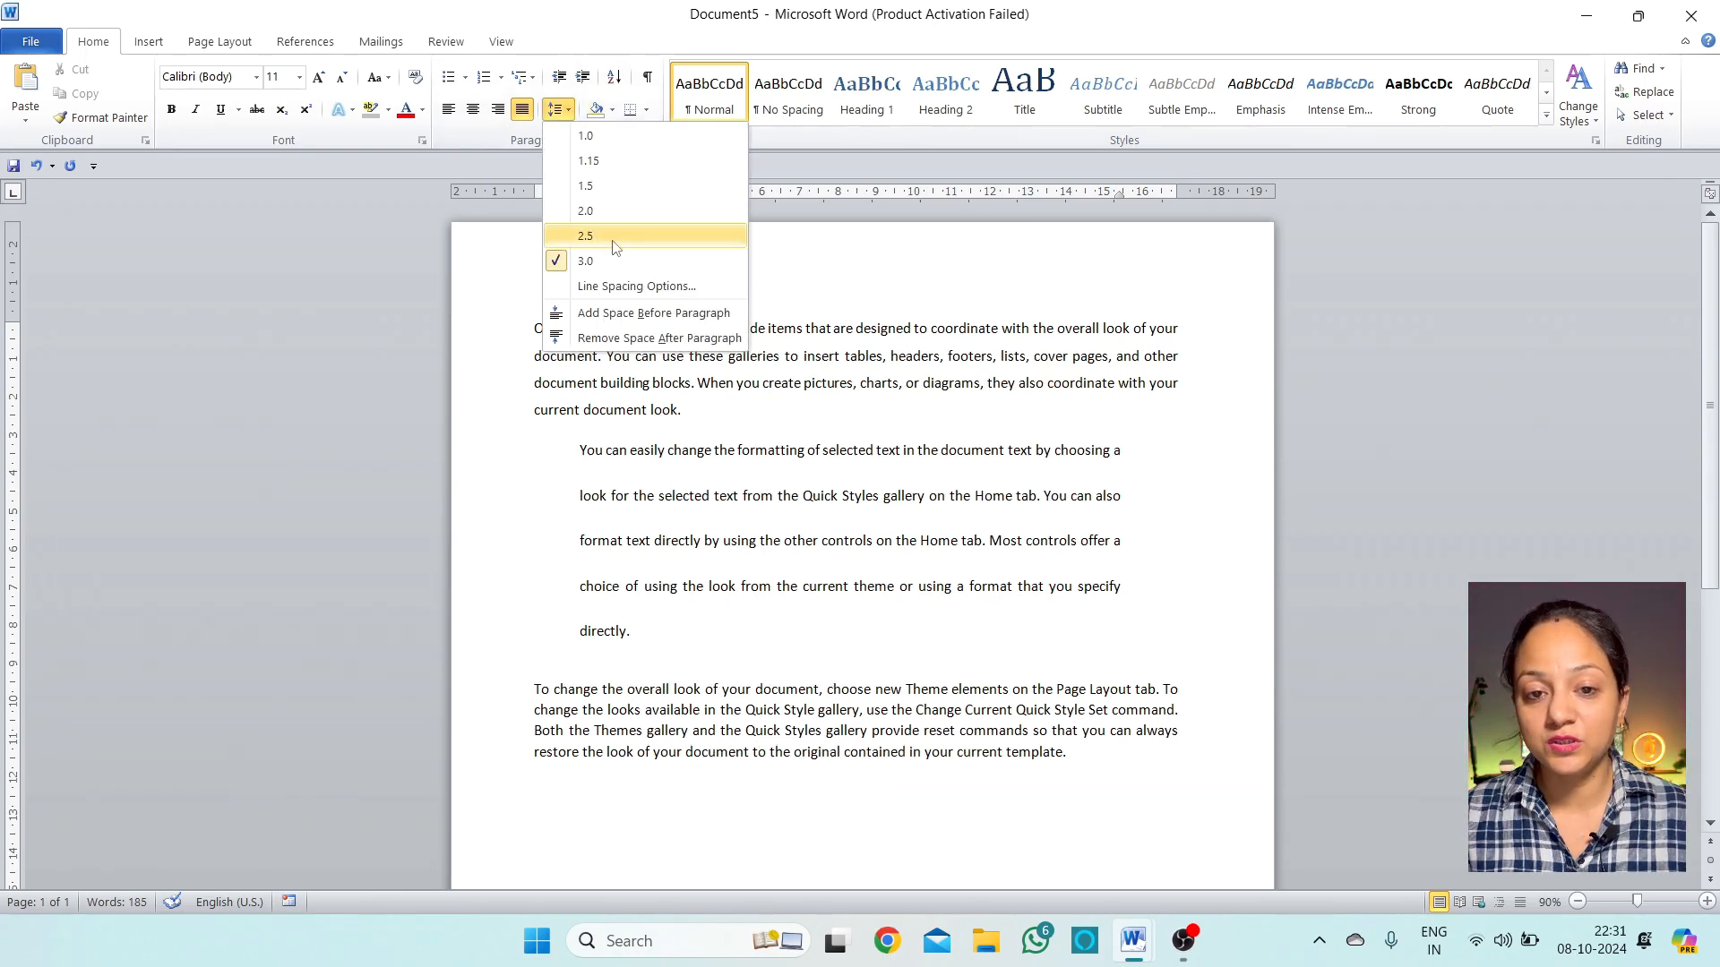
{"action": "left_click", "coordinate": [627, 286]}
{"action": "left_click_drag", "start_coordinate": [822, 249], "coordinate": [941, 182]}
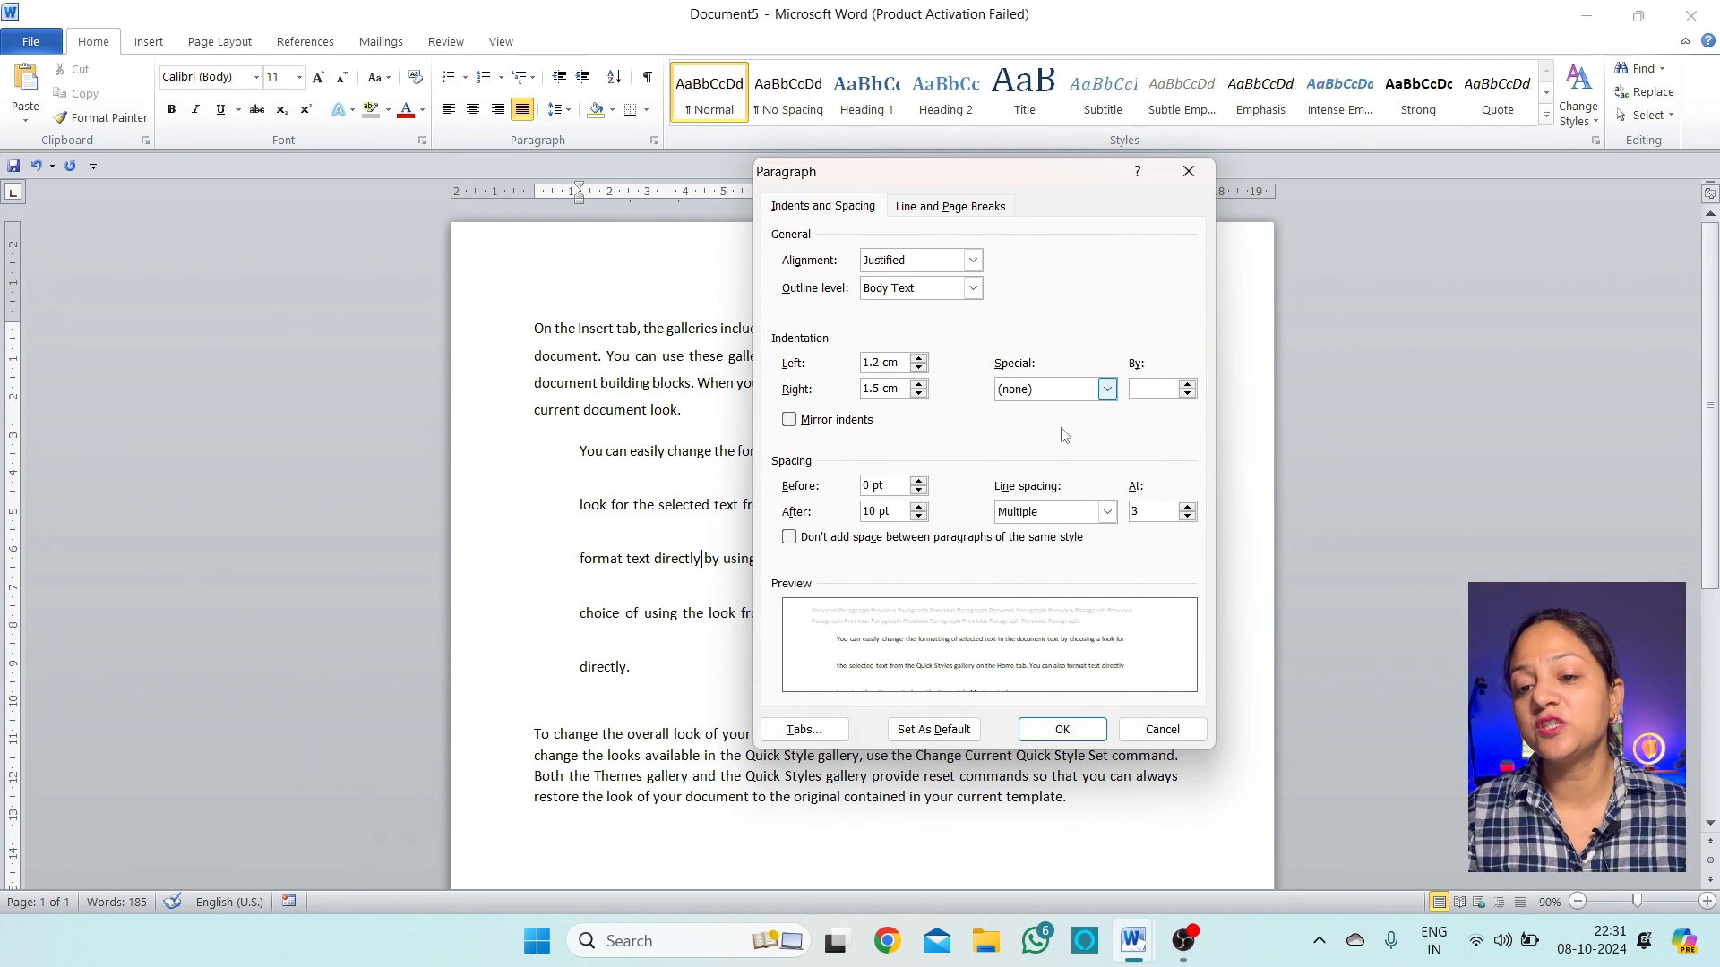
{"action": "left_click", "coordinate": [1107, 388]}
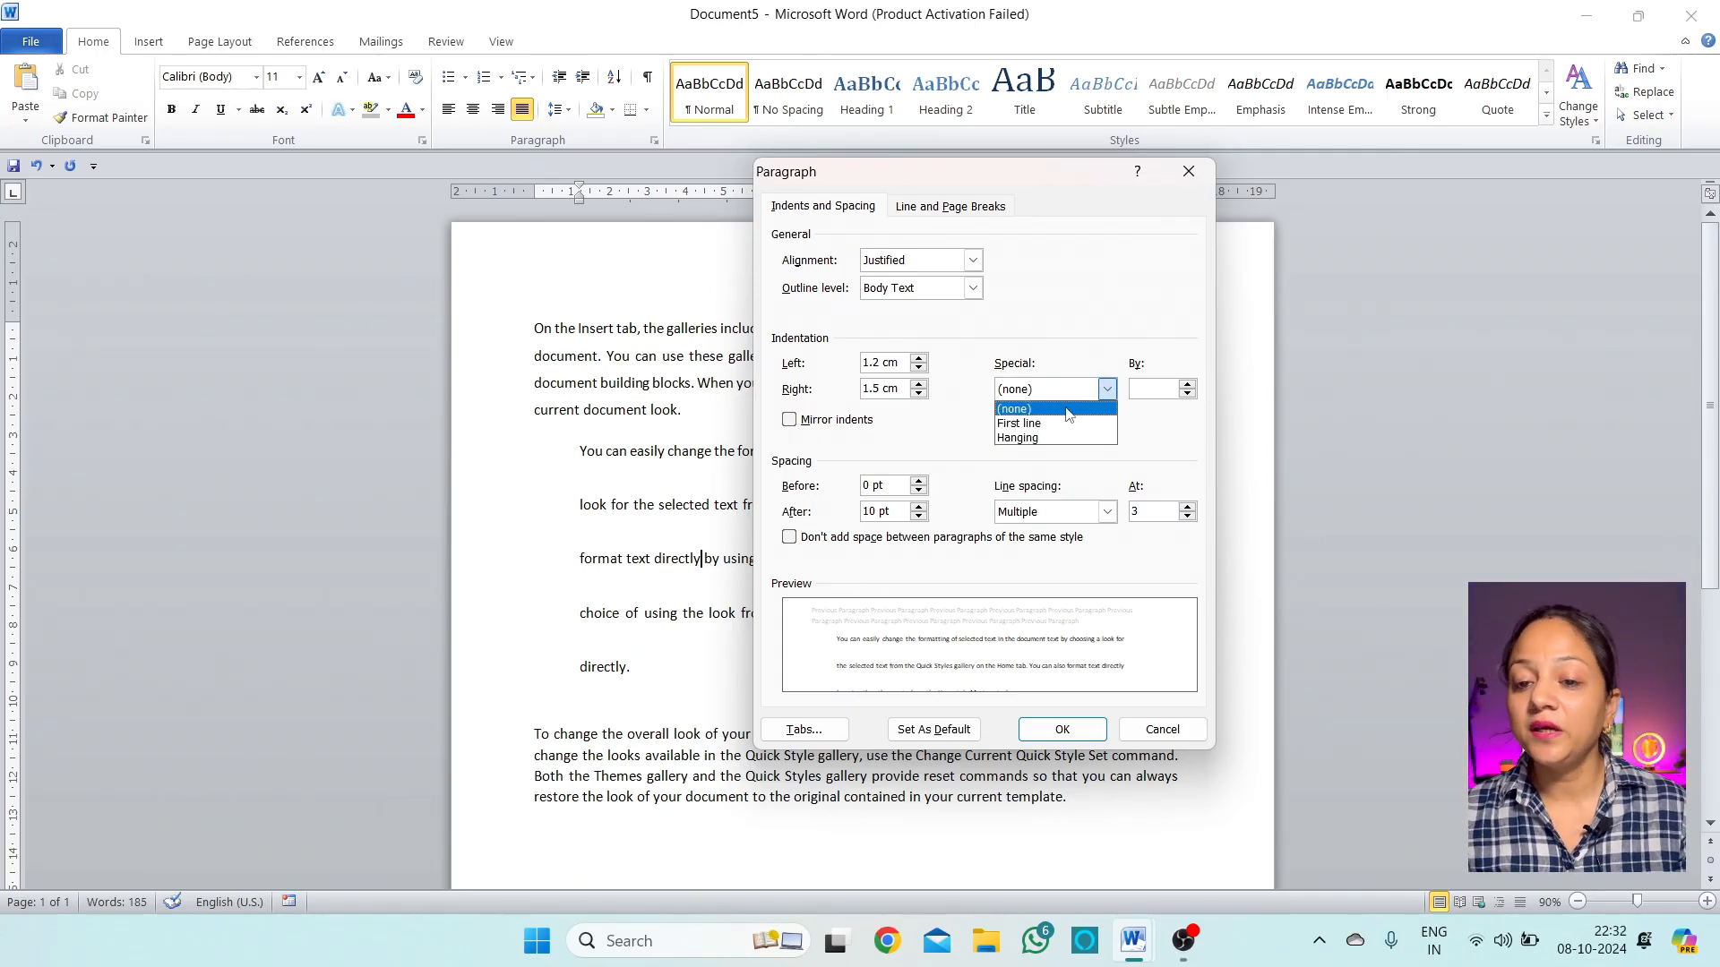
{"action": "left_click", "coordinate": [1155, 727]}
{"action": "left_click", "coordinate": [1156, 727]}
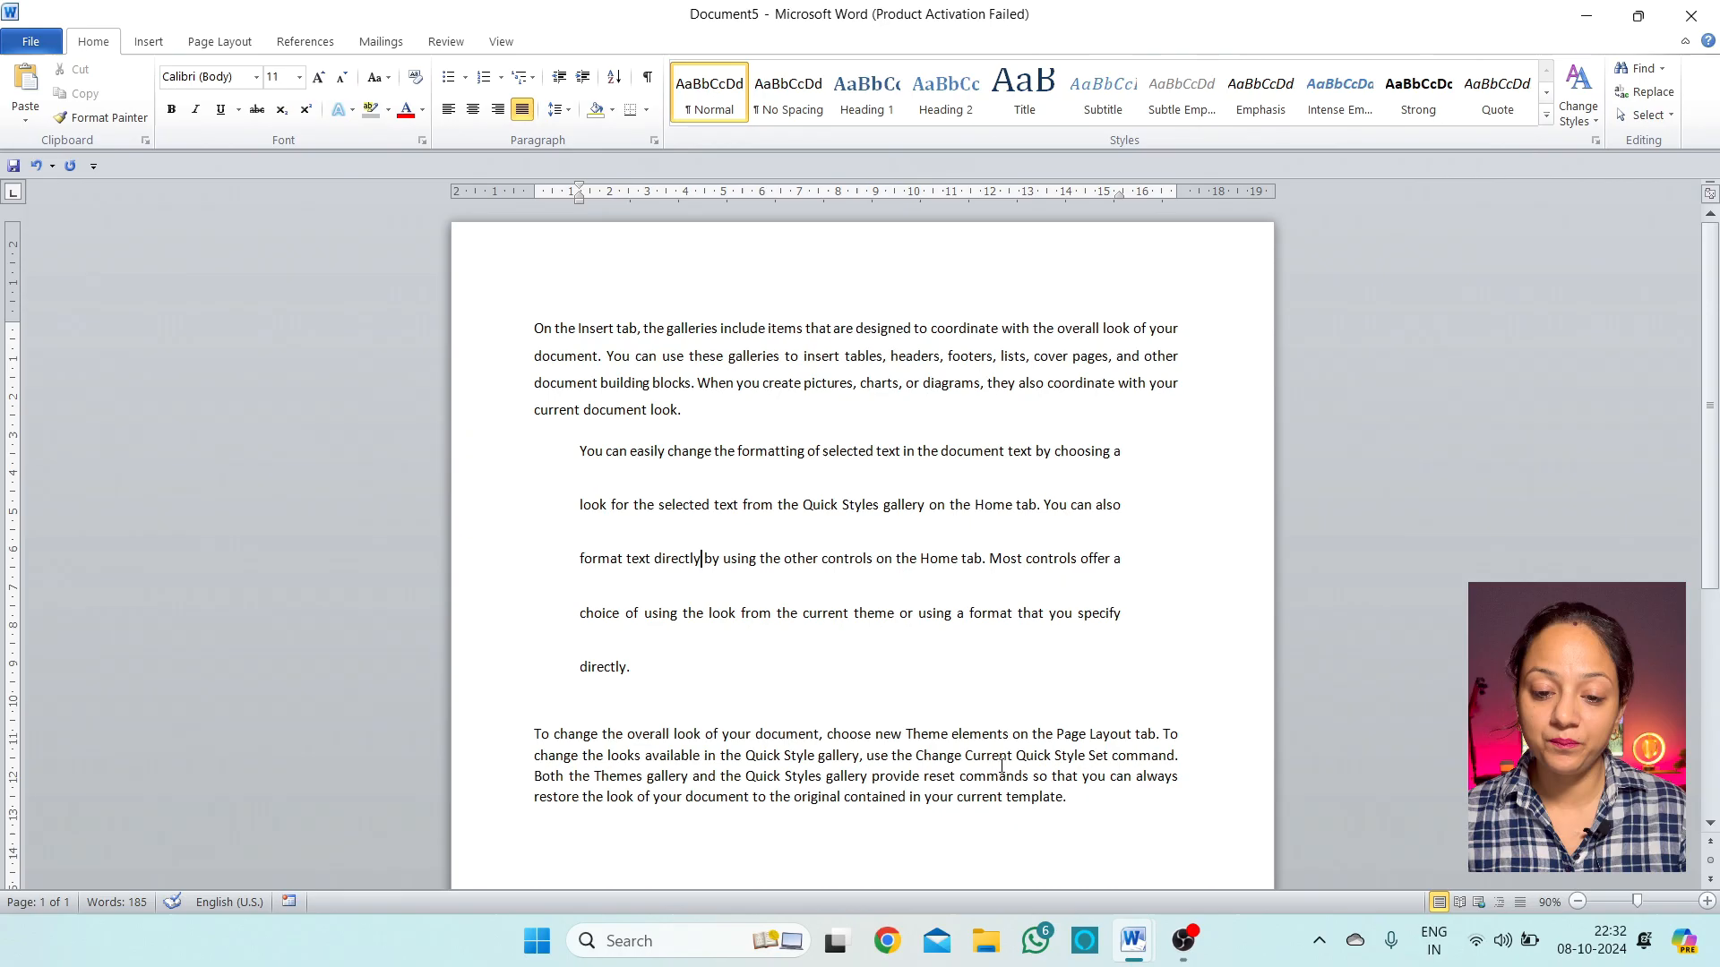
{"action": "left_click", "coordinate": [859, 757]}
{"action": "scroll", "coordinate": [709, 707], "scroll_direction": "down", "scroll_amount": 2}
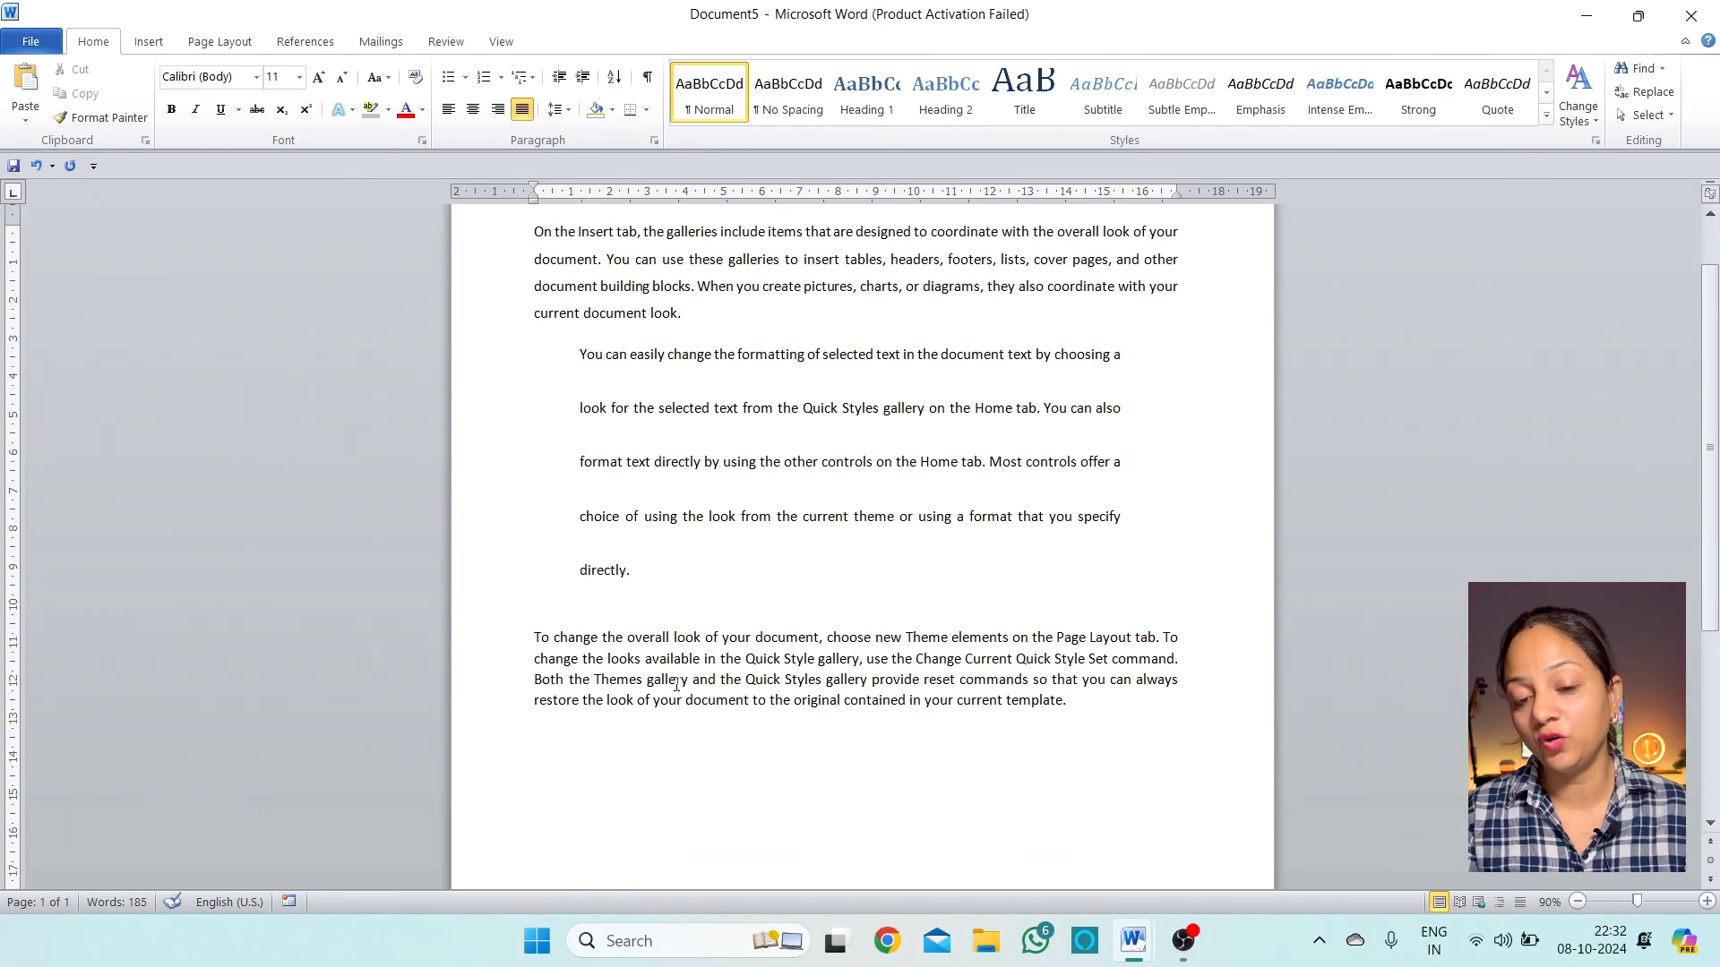
Give the third paragraph a First line special indent of 1.5 cm
{"action": "left_click", "coordinate": [559, 108]}
{"action": "left_click", "coordinate": [627, 285]}
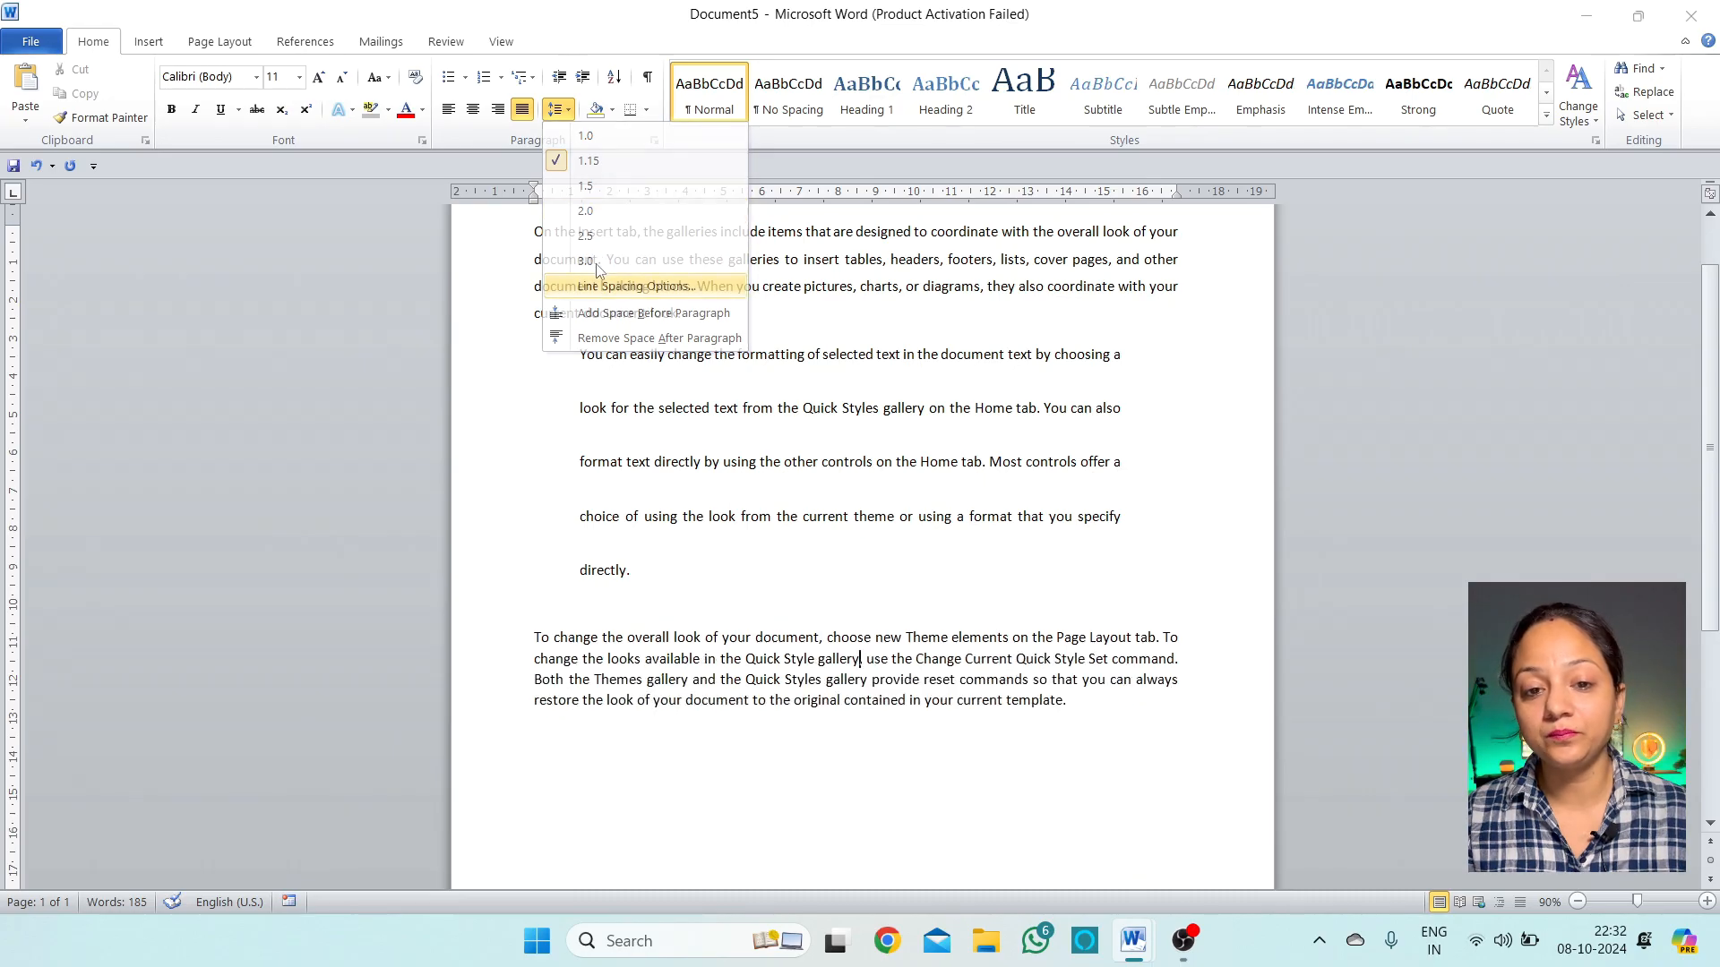
{"action": "left_click", "coordinate": [1080, 392]}
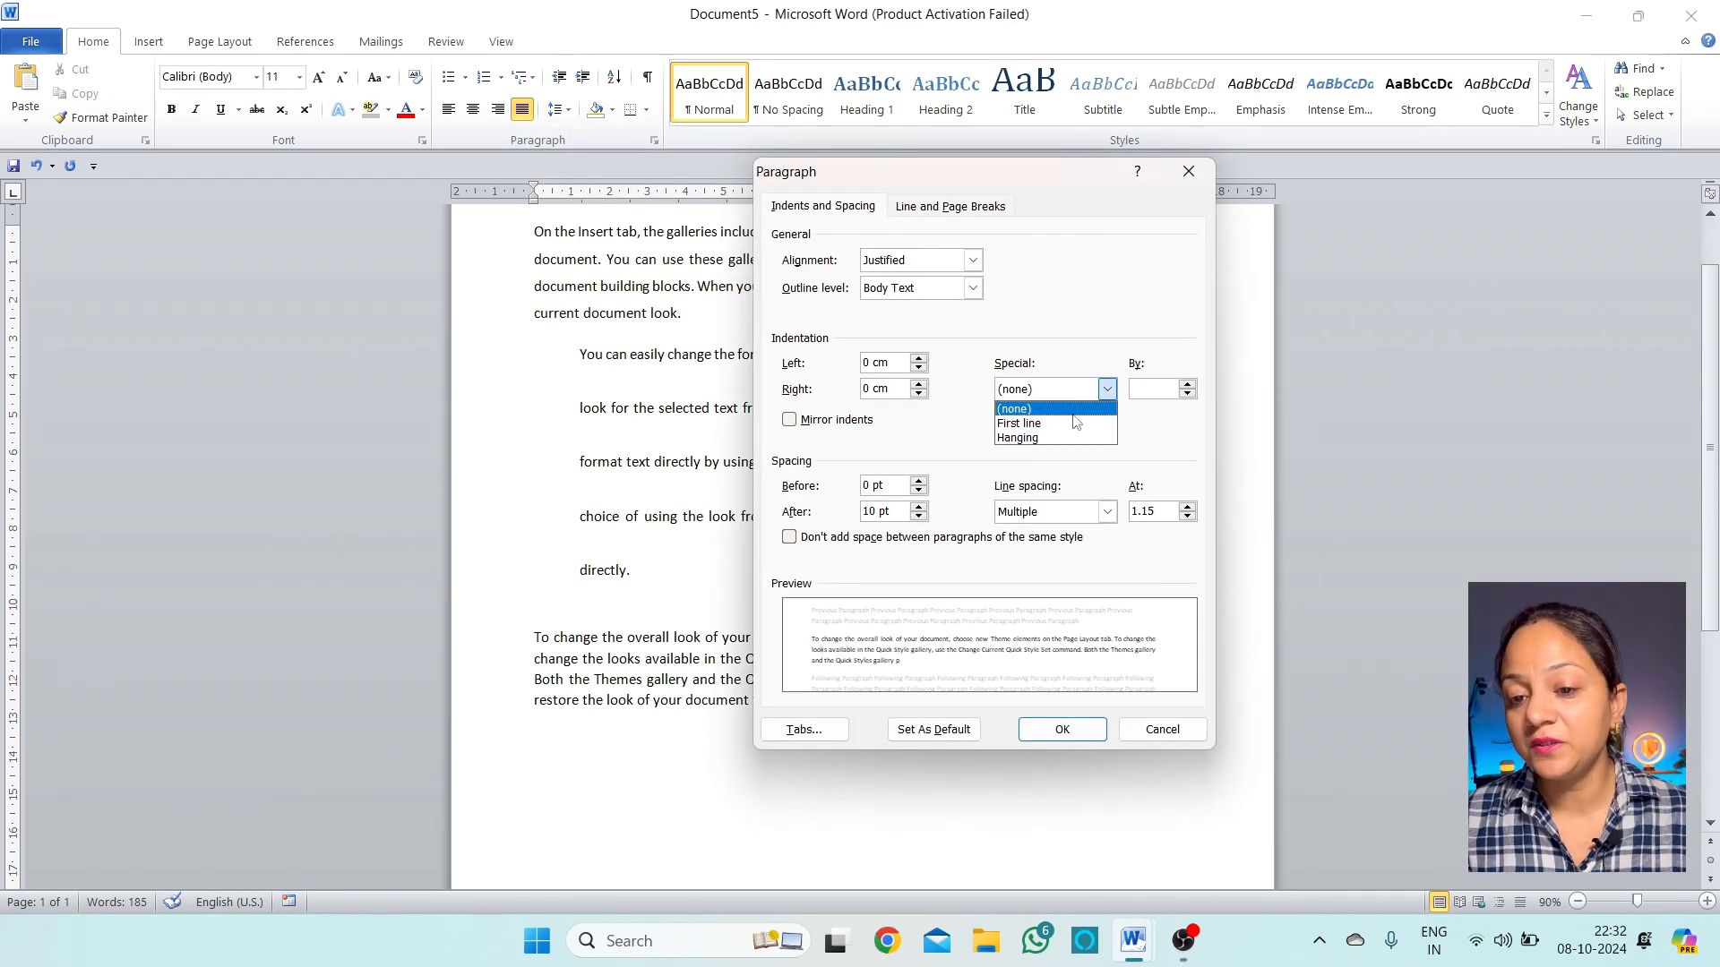
{"action": "left_click", "coordinate": [1053, 423]}
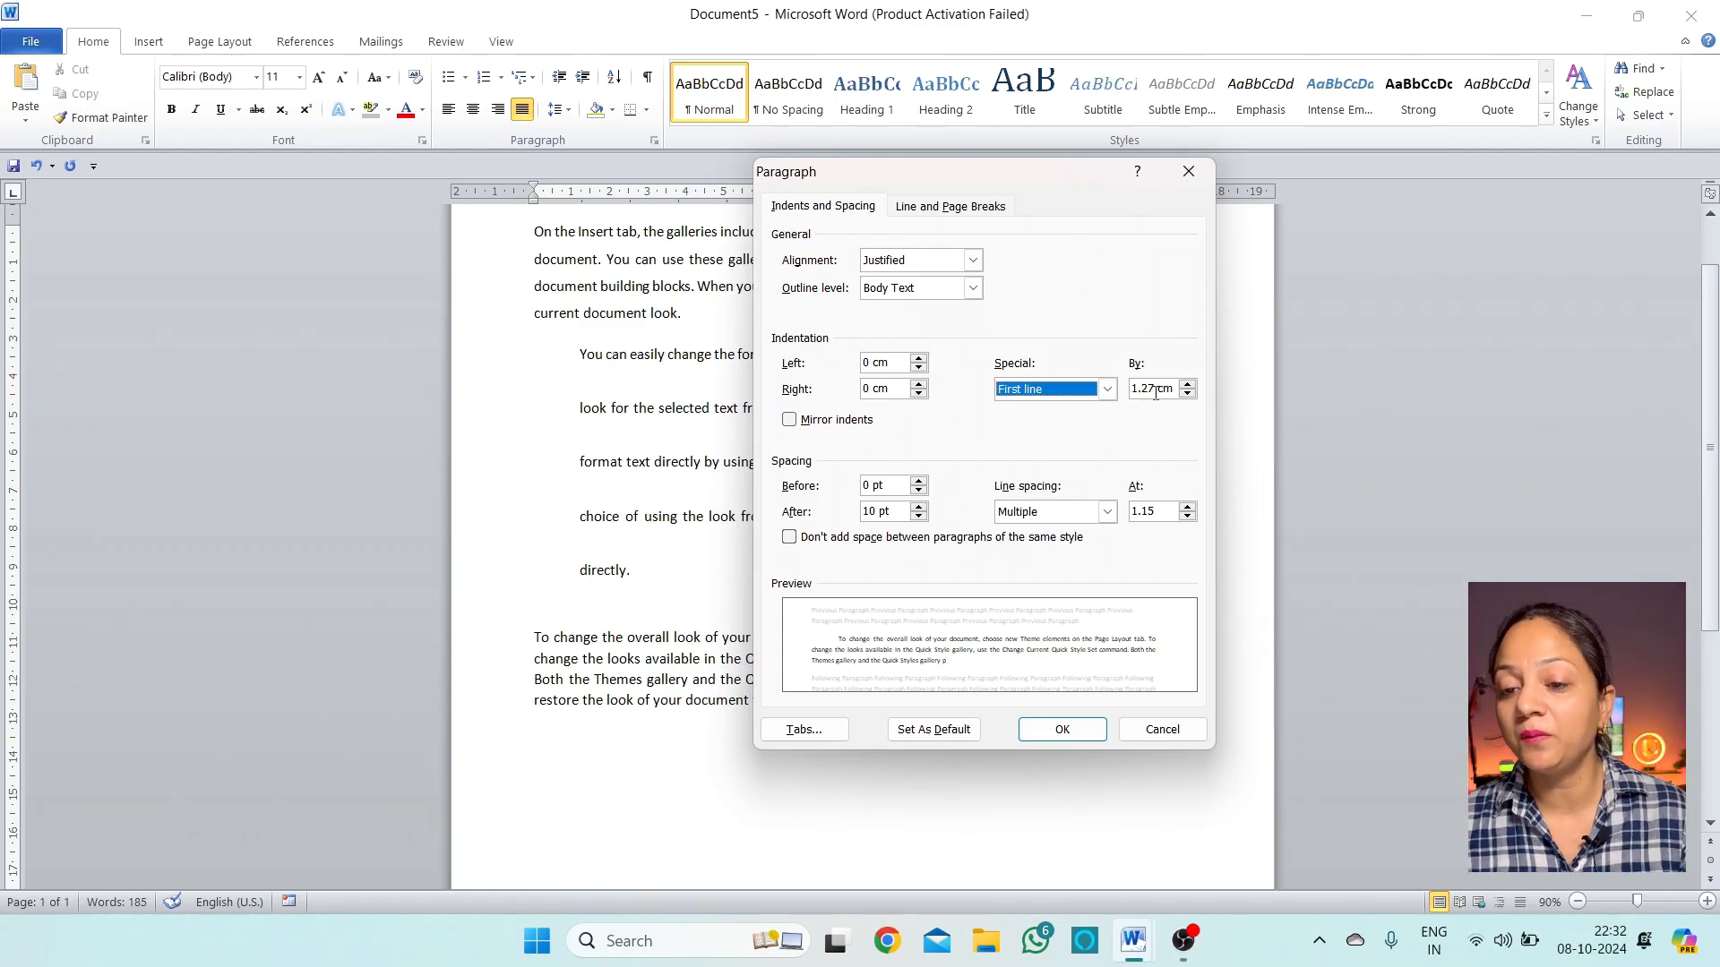
{"action": "left_click", "coordinate": [1187, 384]}
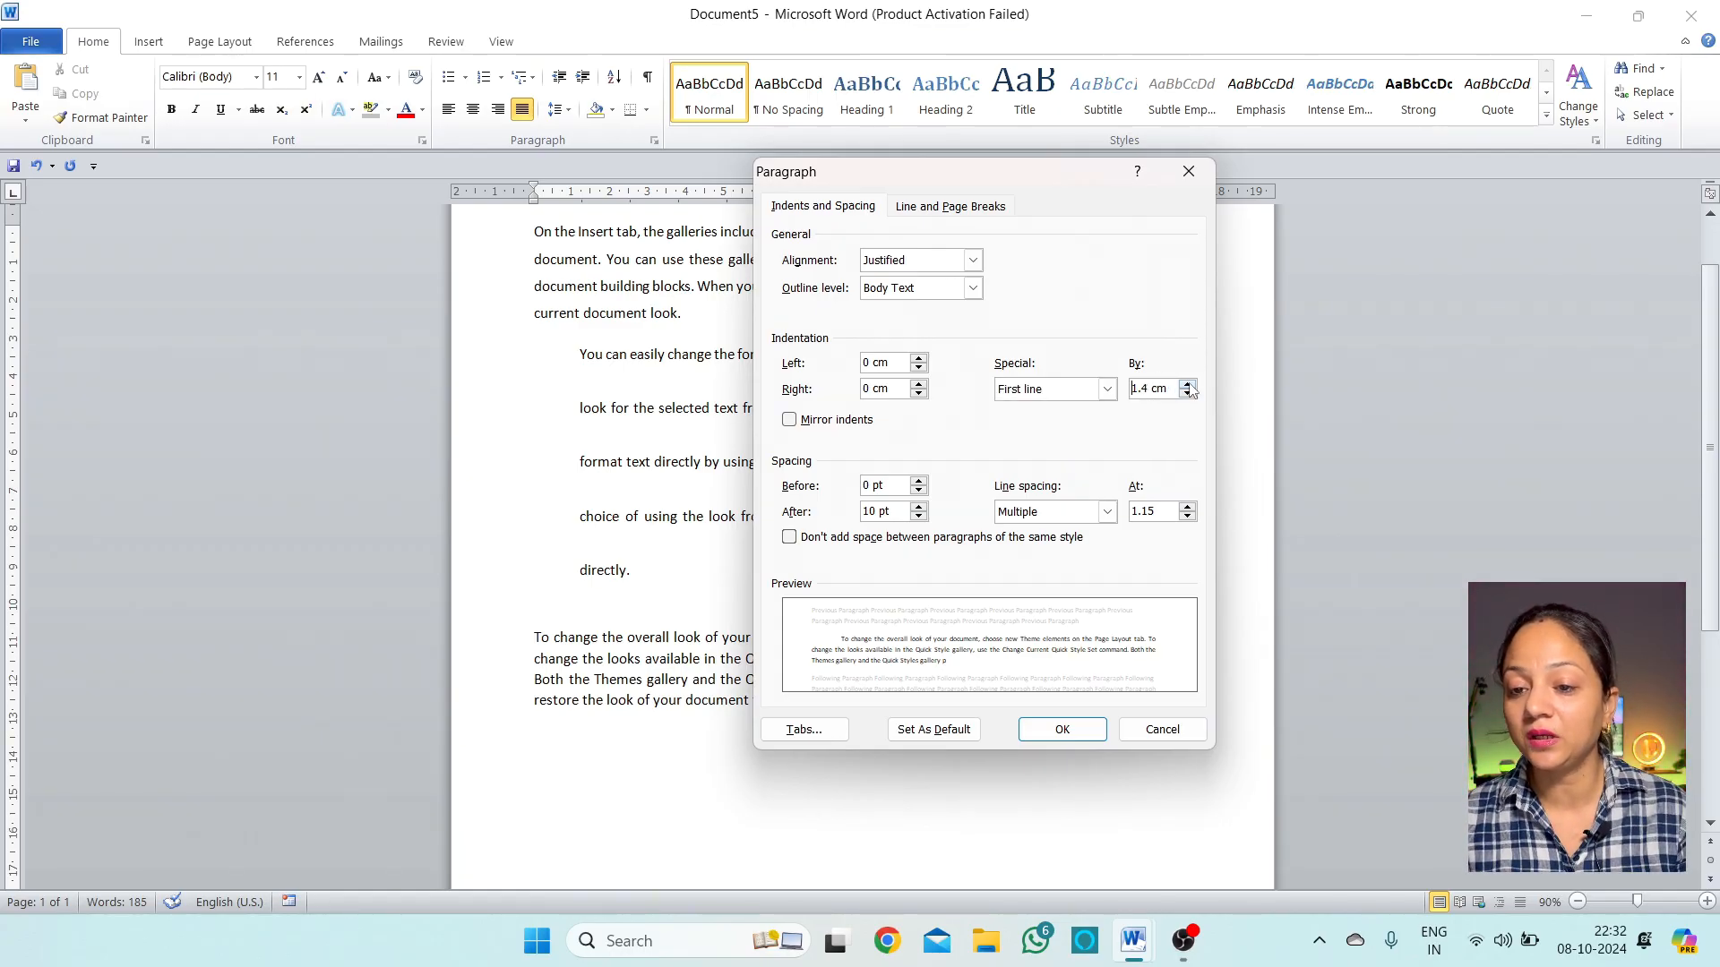
{"action": "left_click", "coordinate": [1187, 383]}
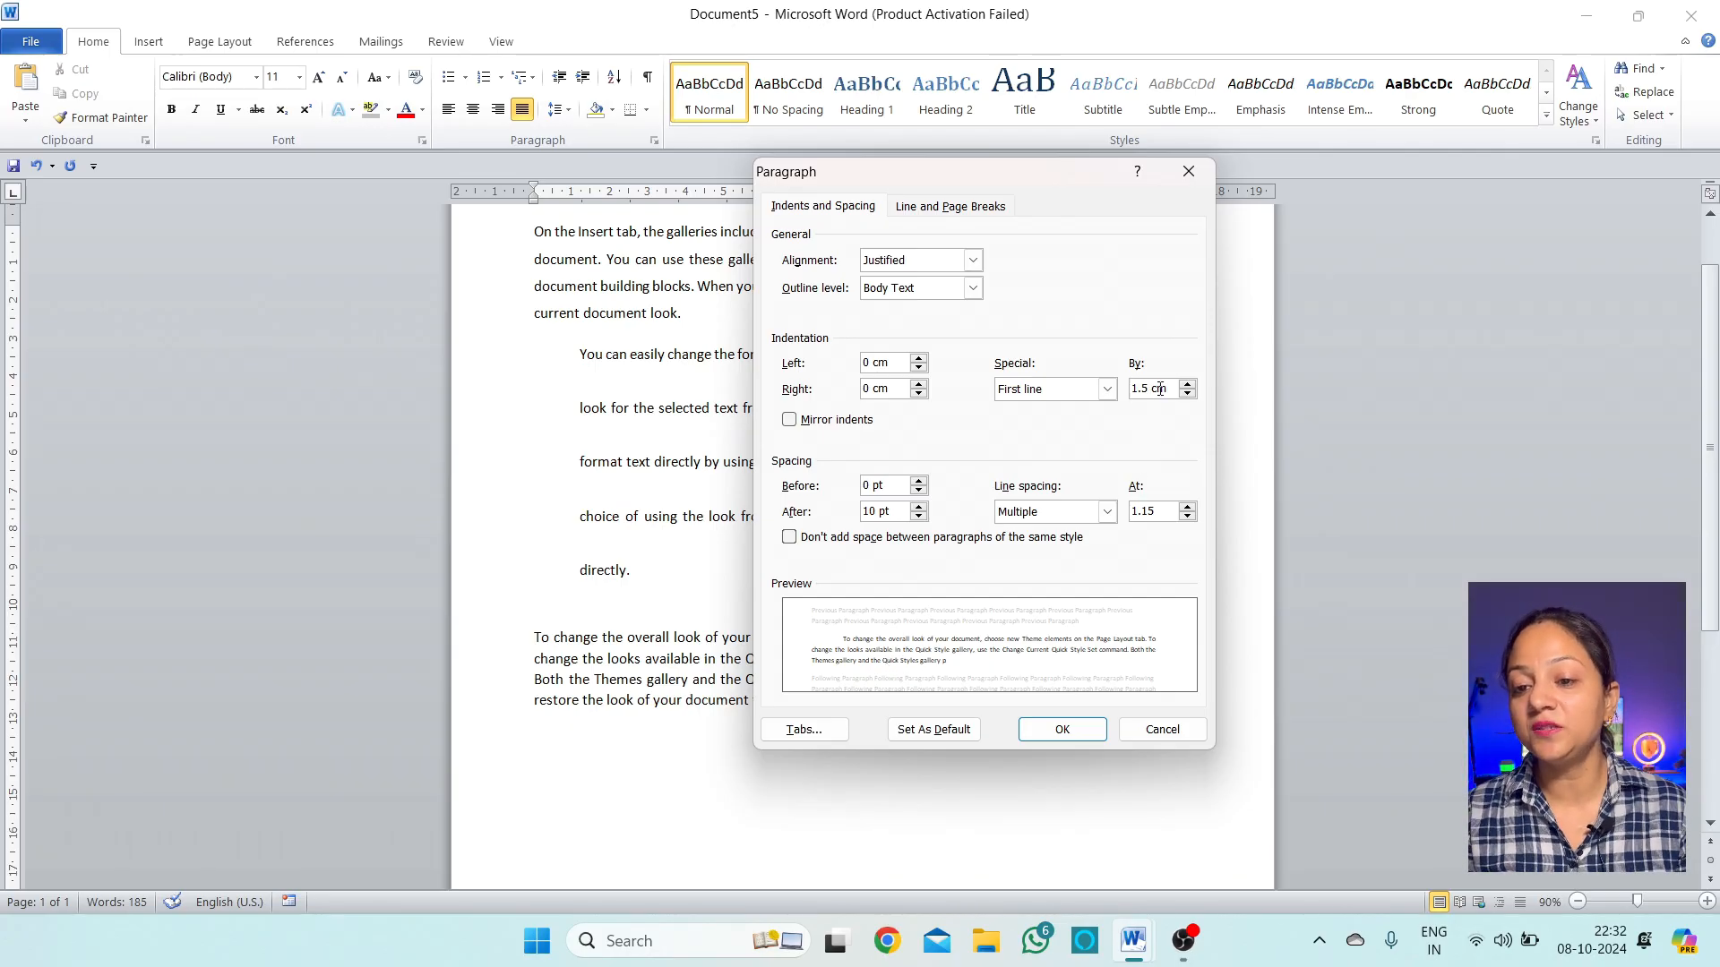
{"action": "left_click", "coordinate": [1083, 739]}
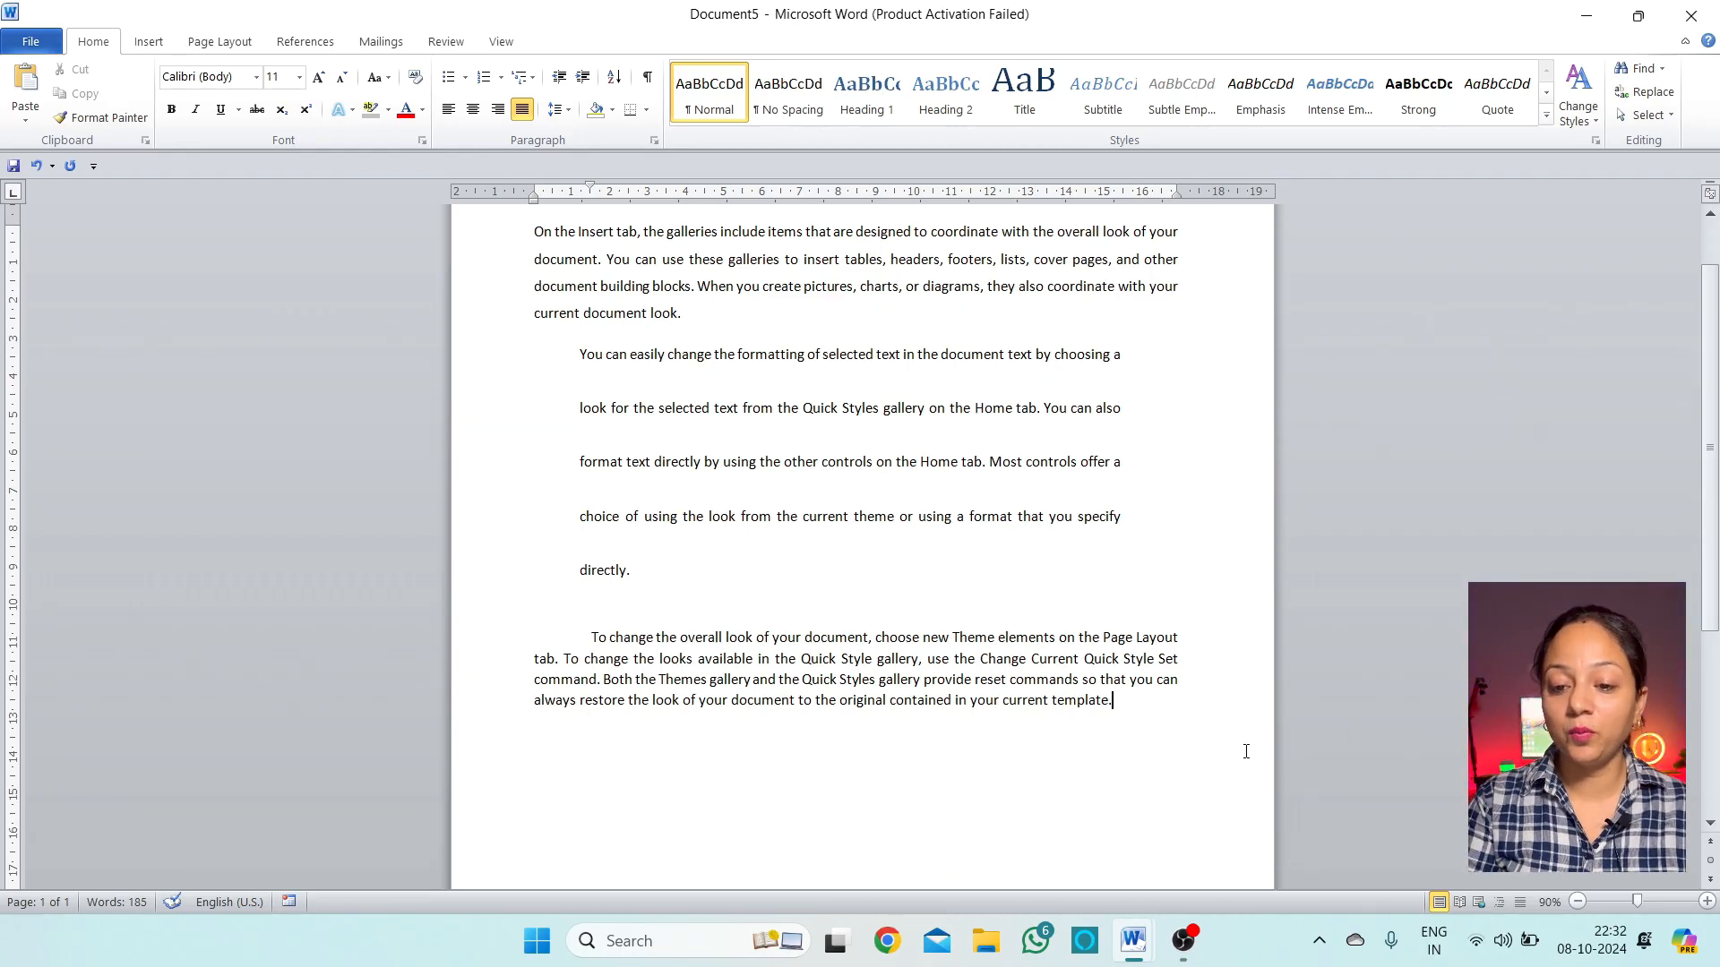
Add two filler paragraphs of random letters, 'Lkdjfkldsjflkdsjfkldsj…' and 'Lsdf dsfu osiduf…', below 'template.'
{"action": "key", "text": "Return"}
{"action": "type", "text": "Lkdjfkldsjflkdsjfkldsj fdskjf klds"}
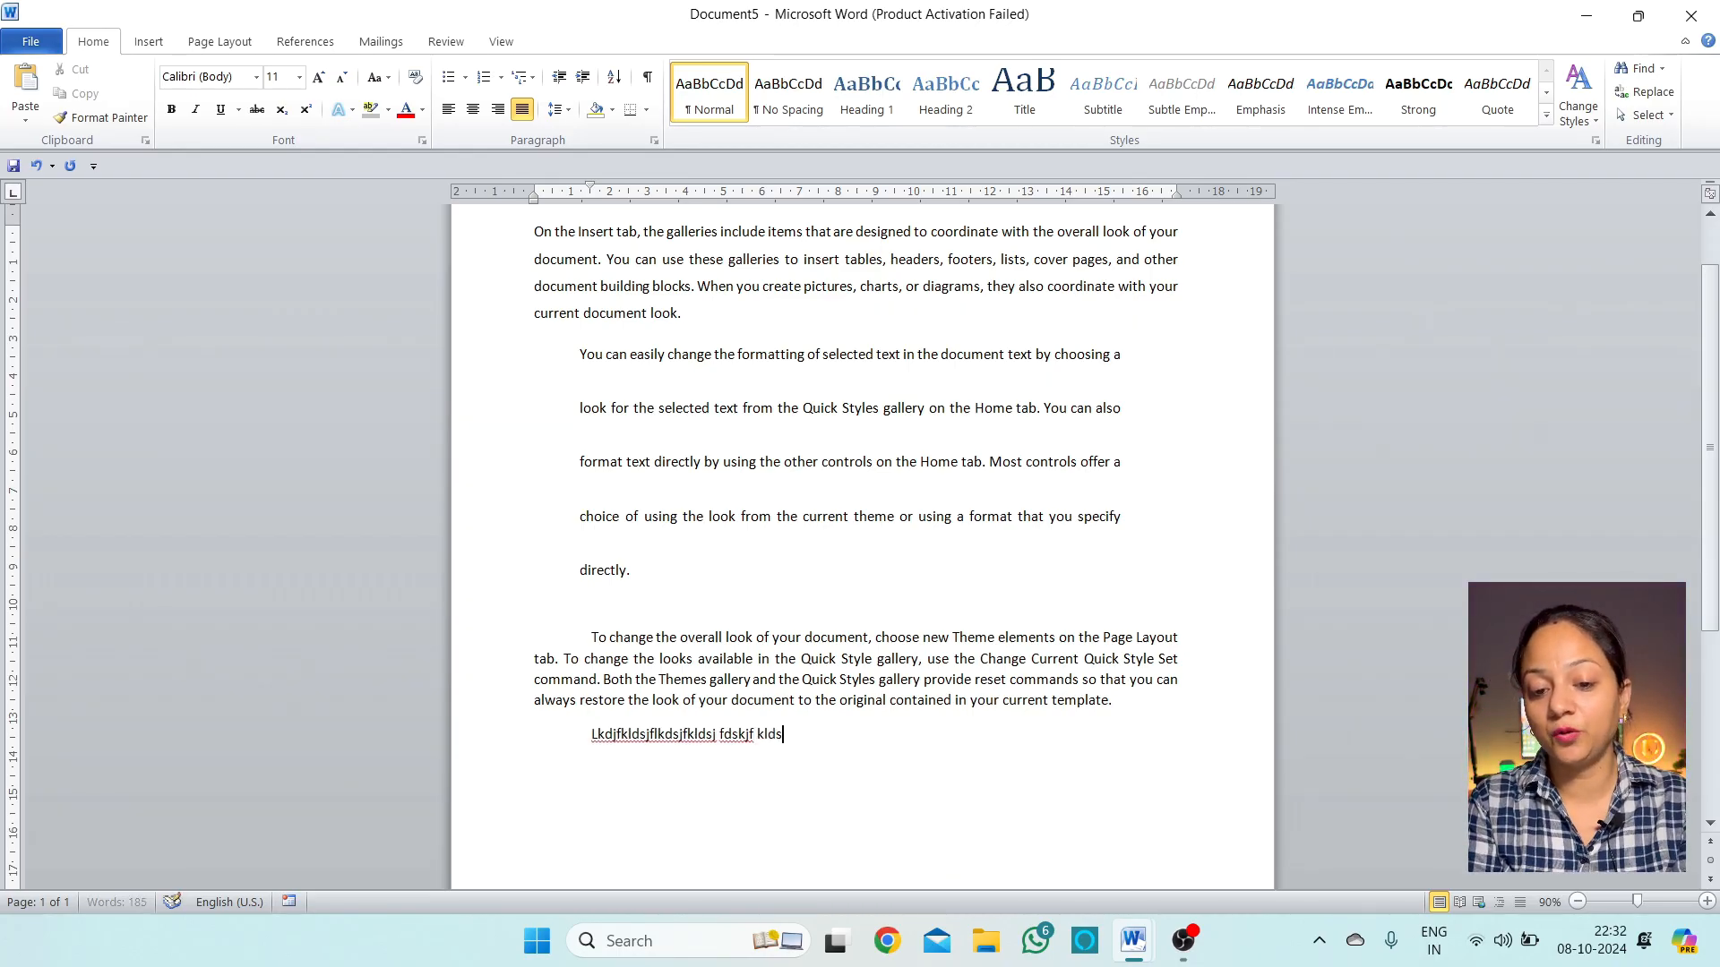
{"action": "type", "text": "f jksdlj fkdsl jfksdl fksld fjksld fjklsdjfl sdjkfl jdsklf jsdkl"}
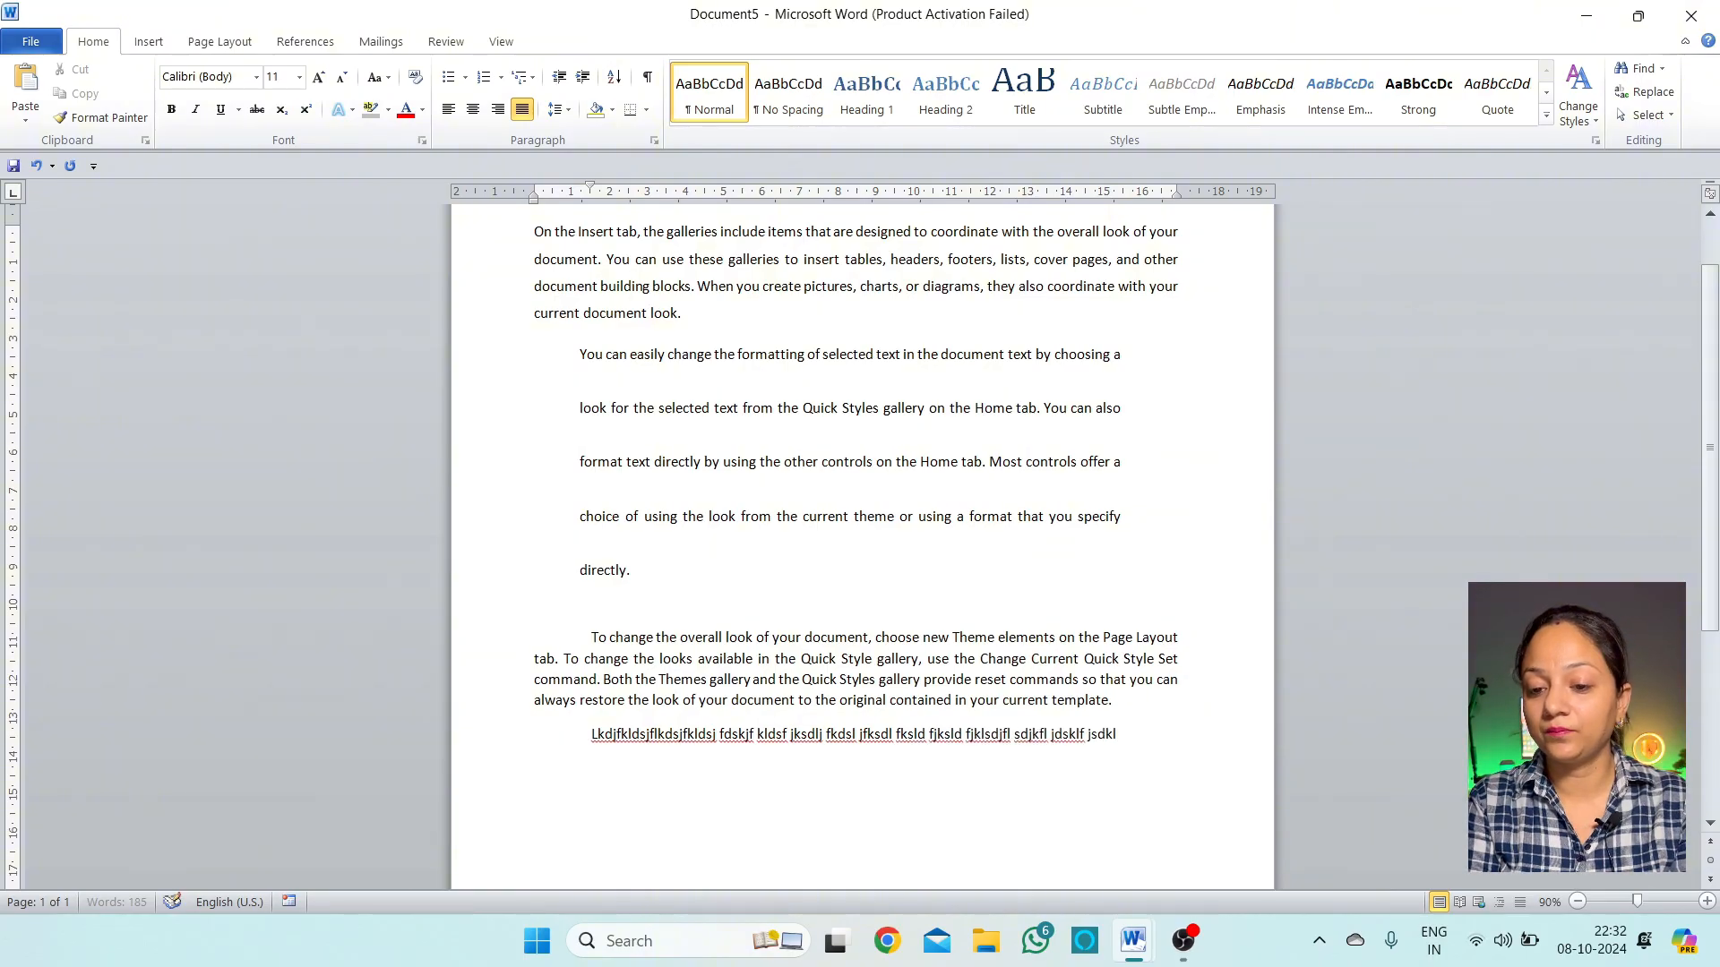
{"action": "type", "text": "j flksd fklsd ufisduf iosdu fiosd ufiosd fuid"}
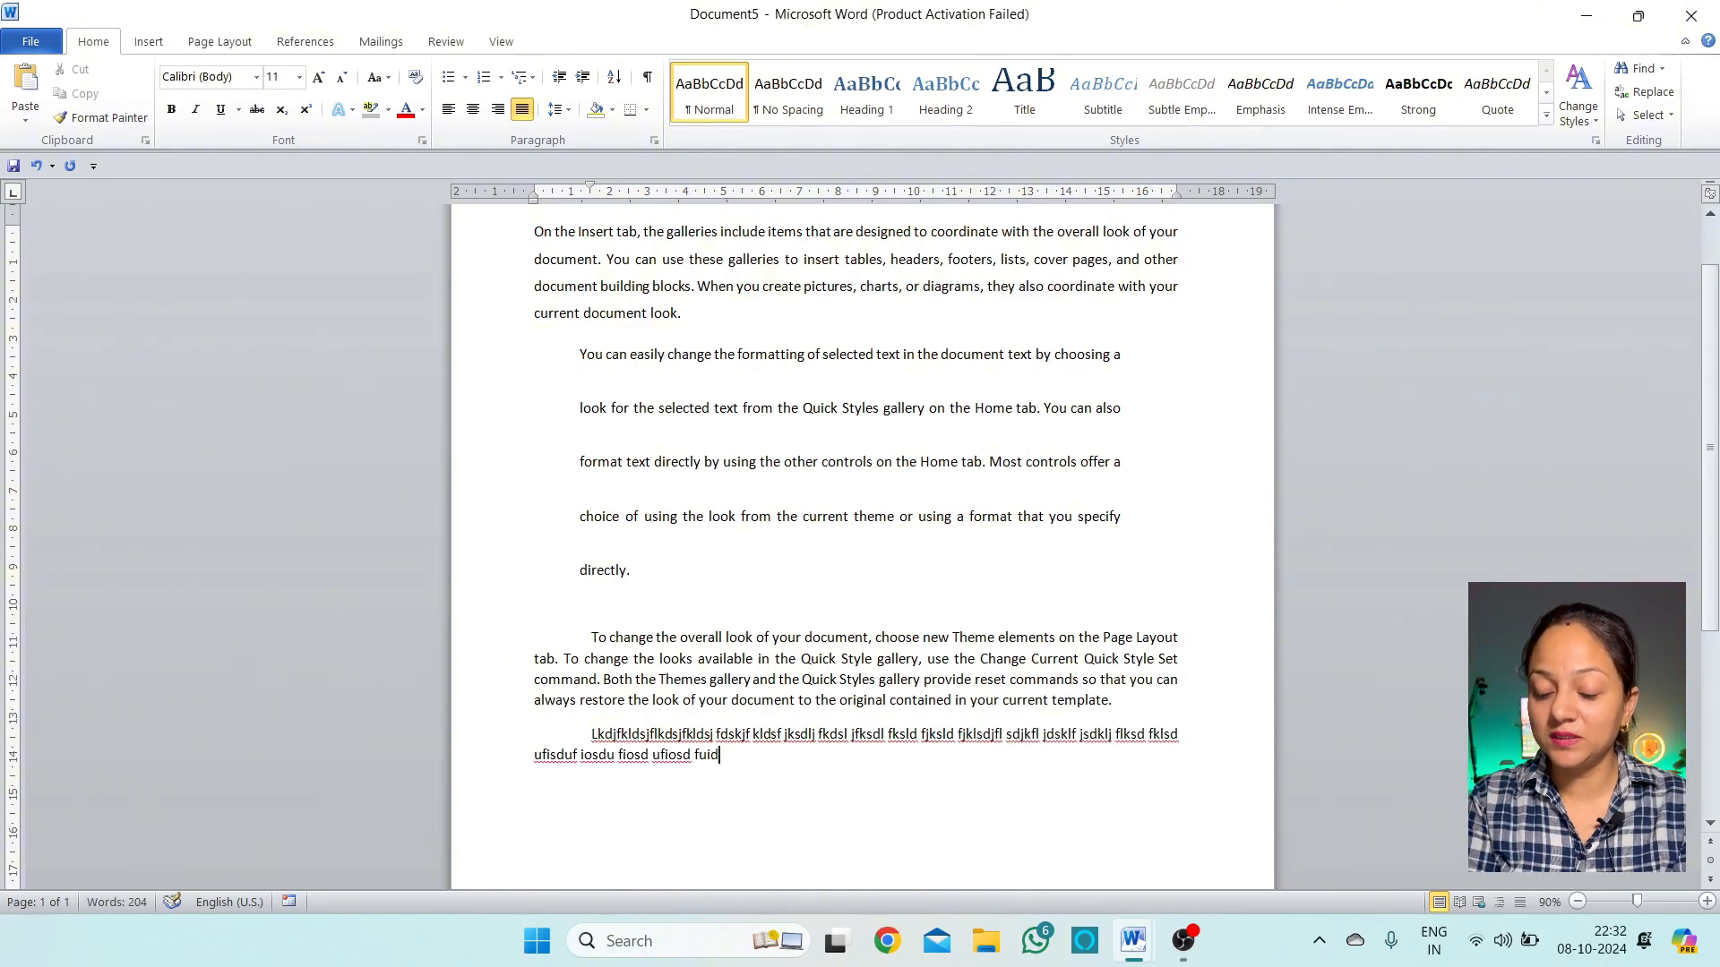
{"action": "type", "text": "klds fklsd fklsd fklsd fsdifu sodiu fopsdfi op"}
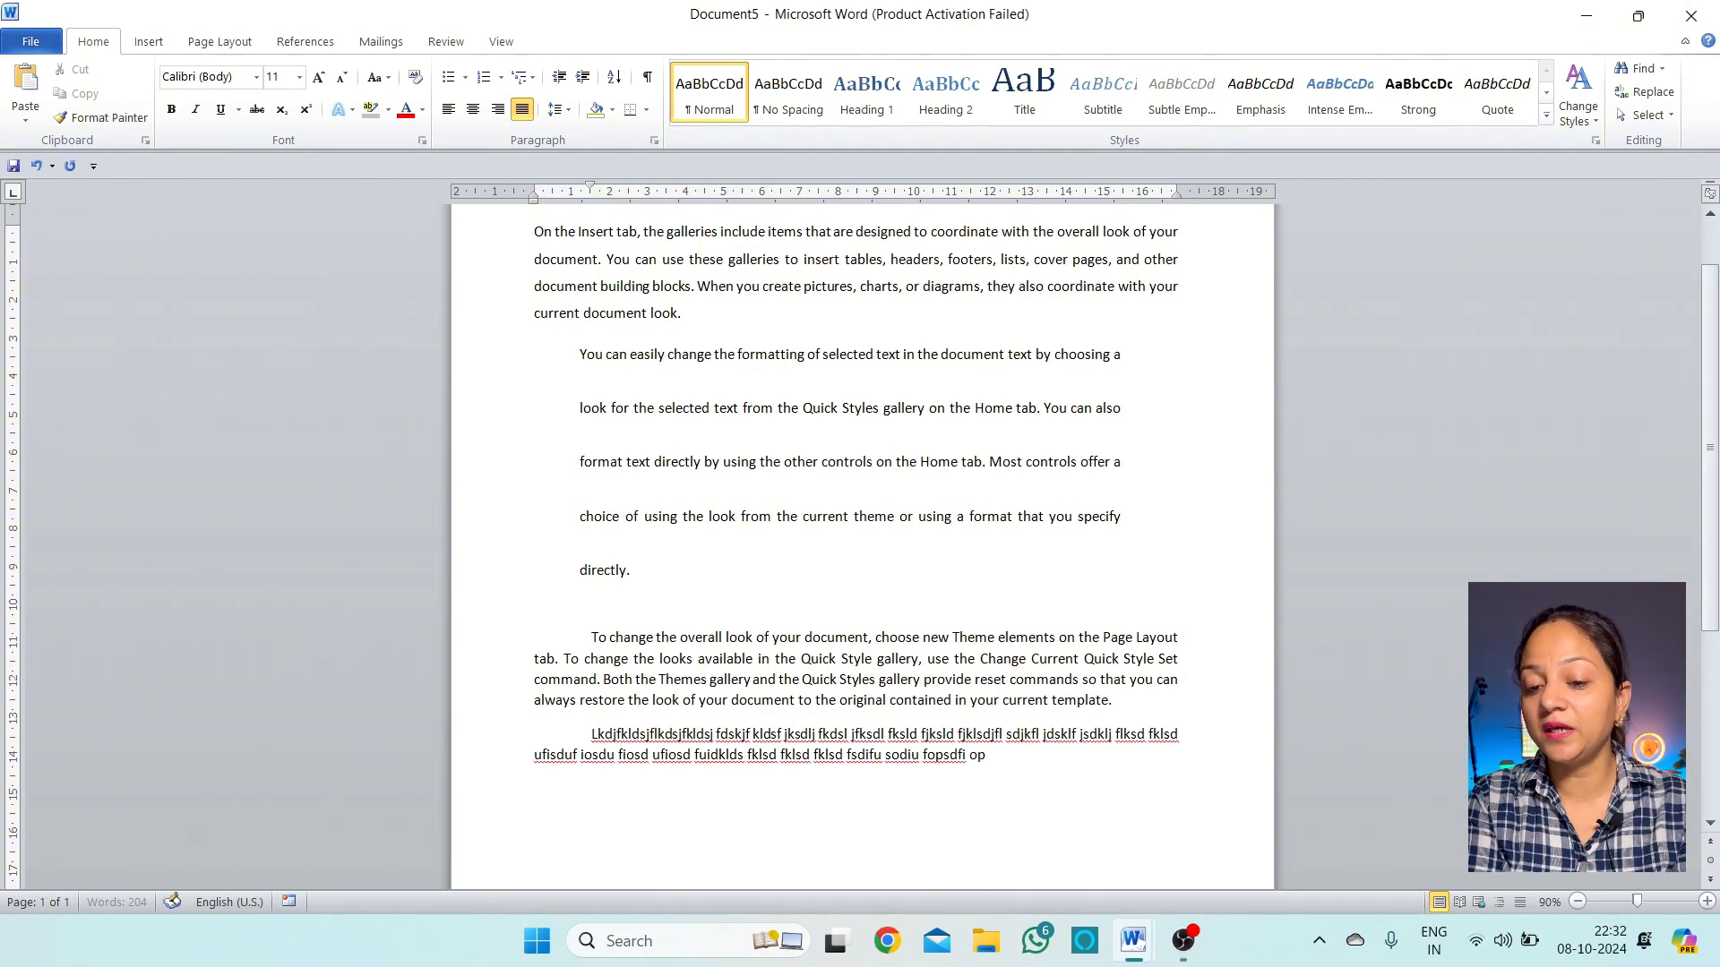
{"action": "type", "text": "sdif opsdi fosdpfi opsdfi dsopfi sdpof isdopf sdopf"}
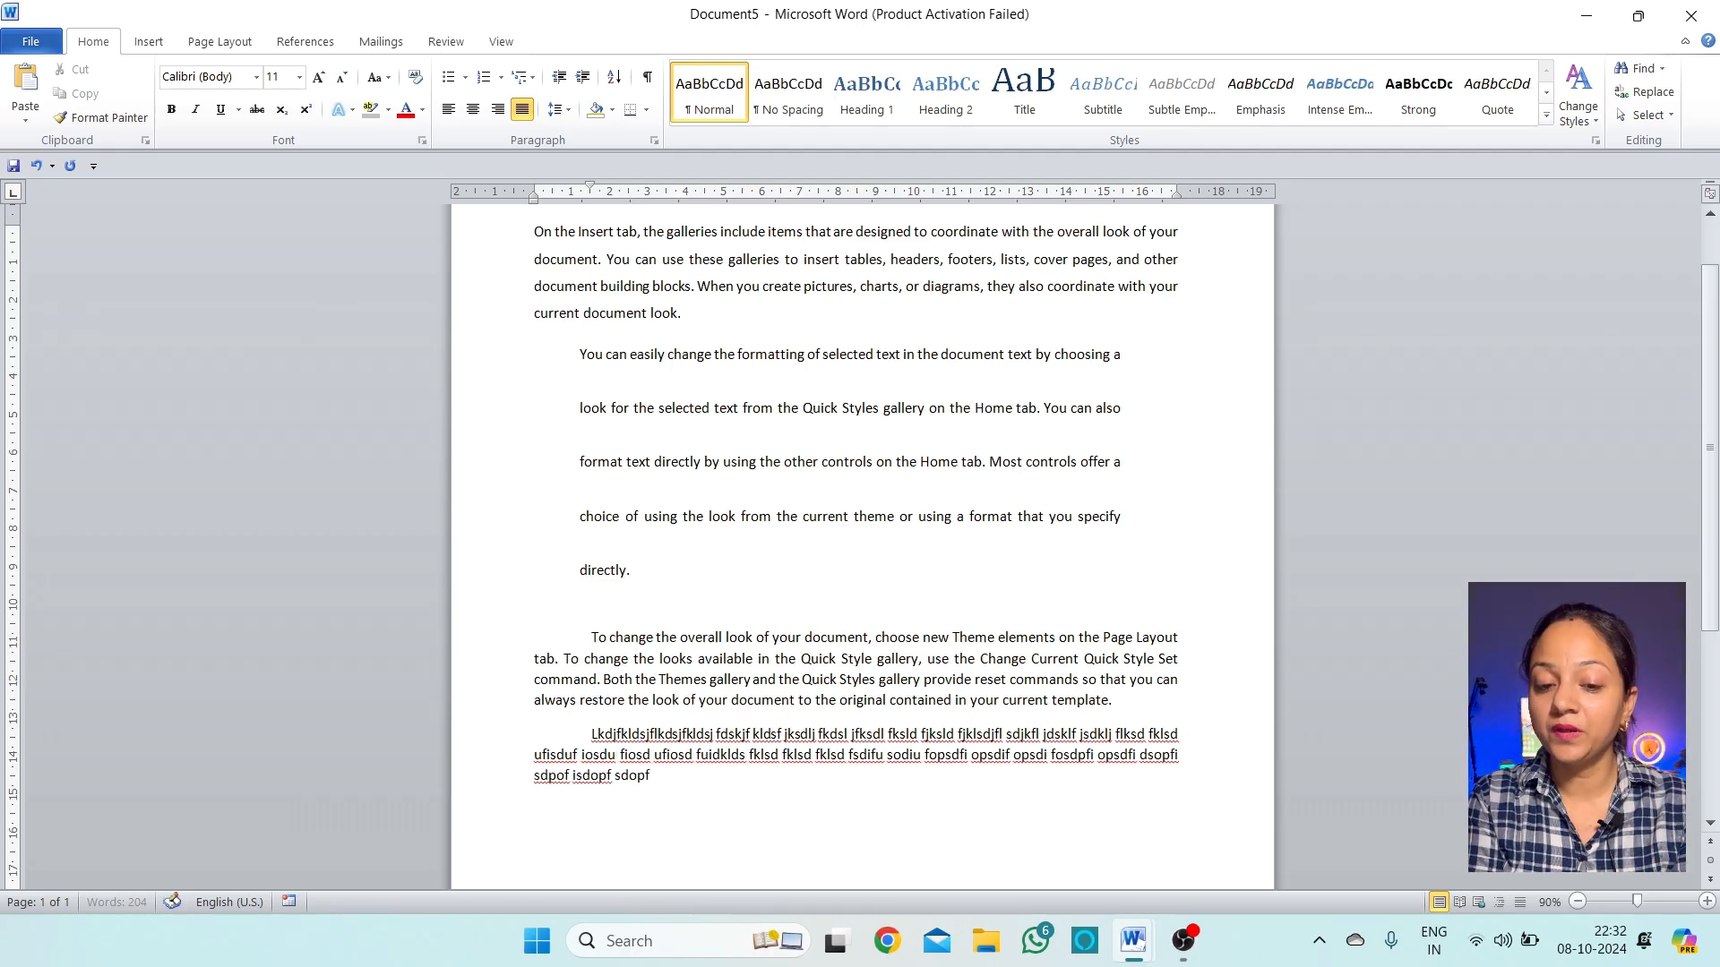
{"action": "type", "text": "osdp fisdopfsdopf sdop fsdop"}
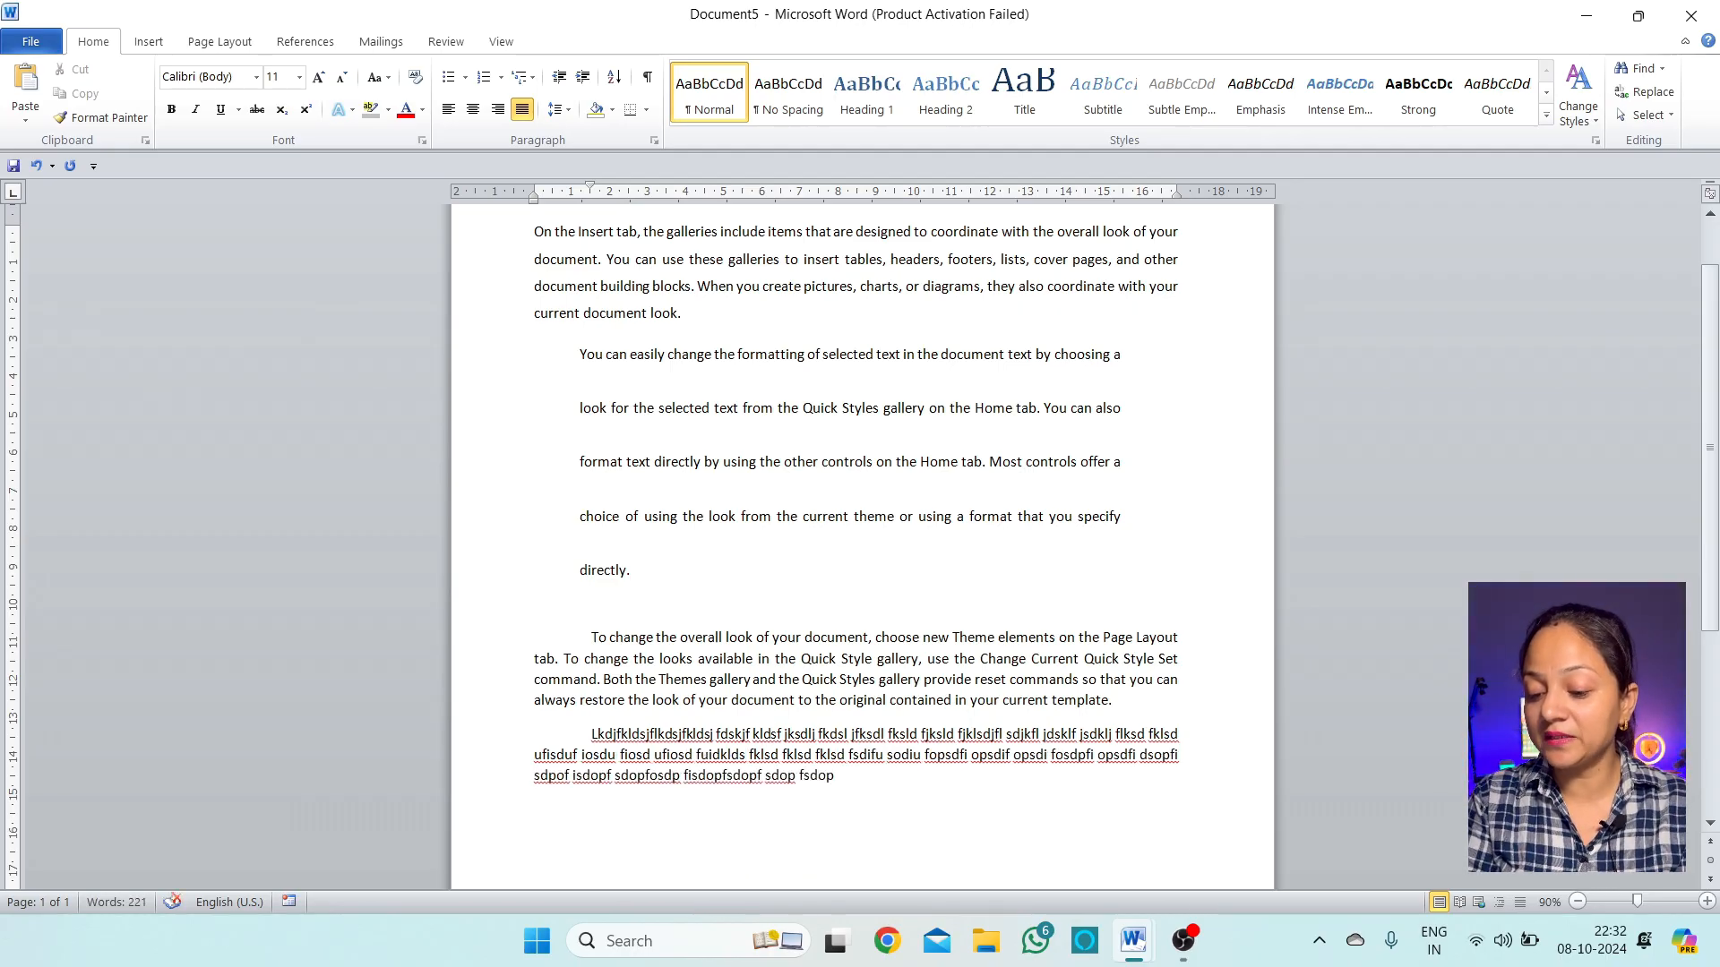
{"action": "key", "text": "Return"}
{"action": "type", "text": "Lsdf dsfu osiduf oidsuf"}
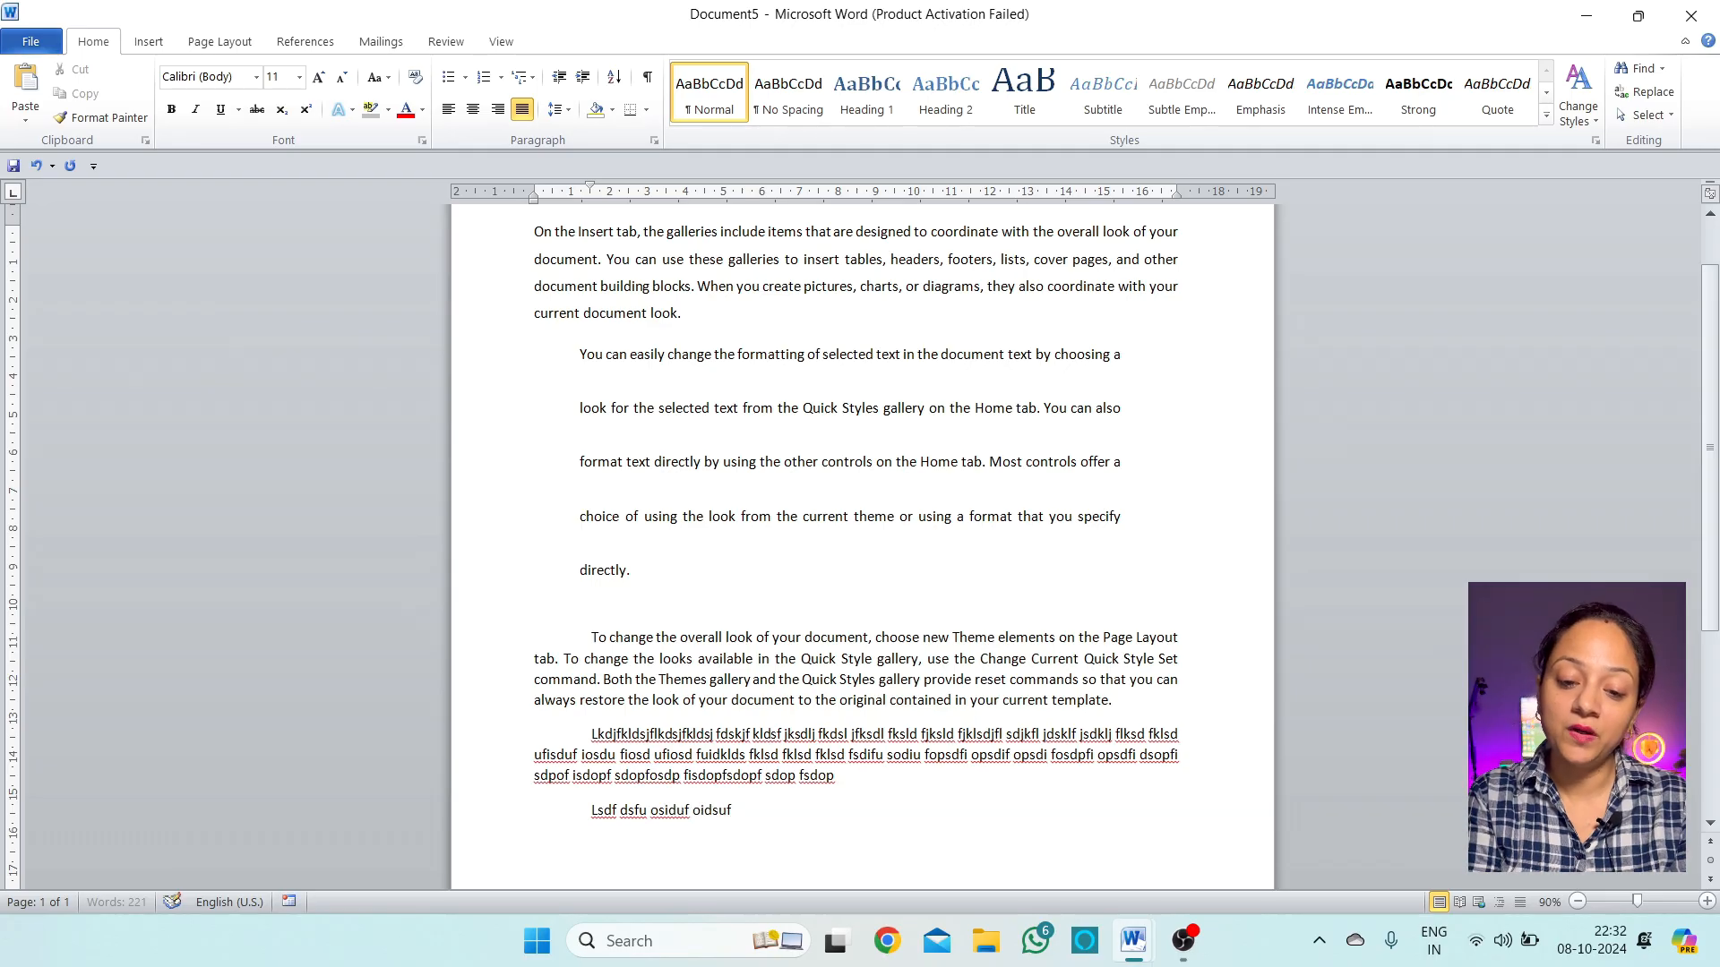
{"action": "type", "text": " odspifopdsif opdsi fosdpi fodspfi osdpfi osdpfi odspf"}
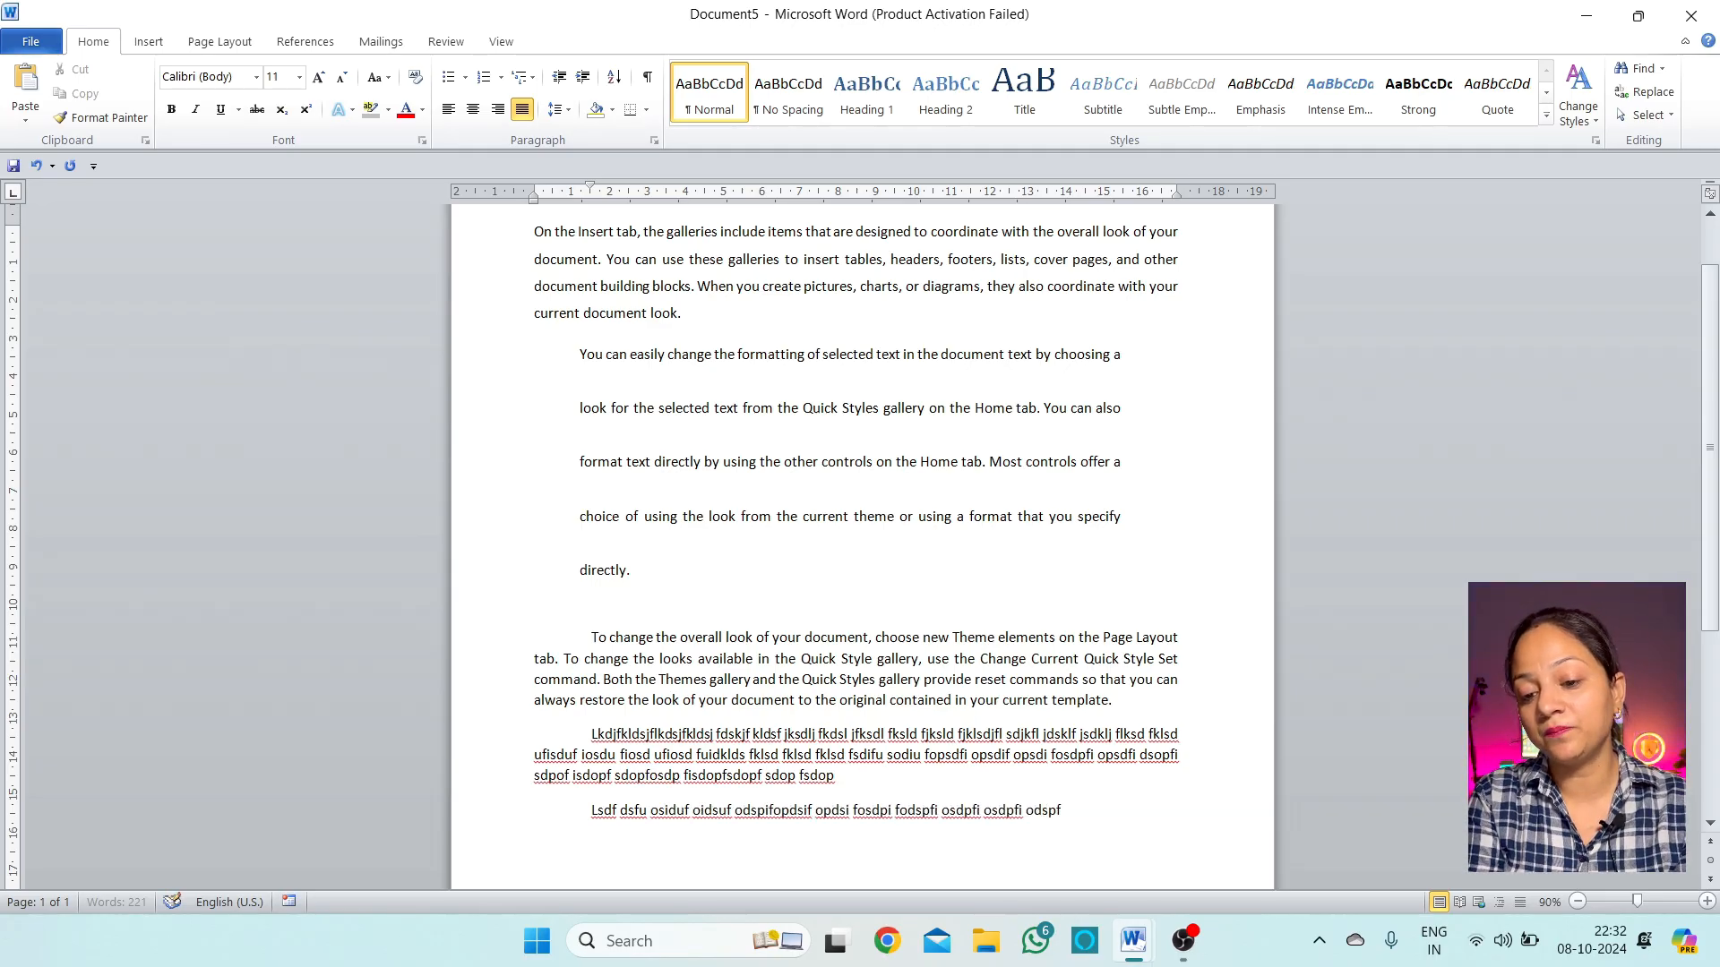
{"action": "type", "text": " iodspfi opdsf isopdi fopds ifopds fopsd ifdsop"}
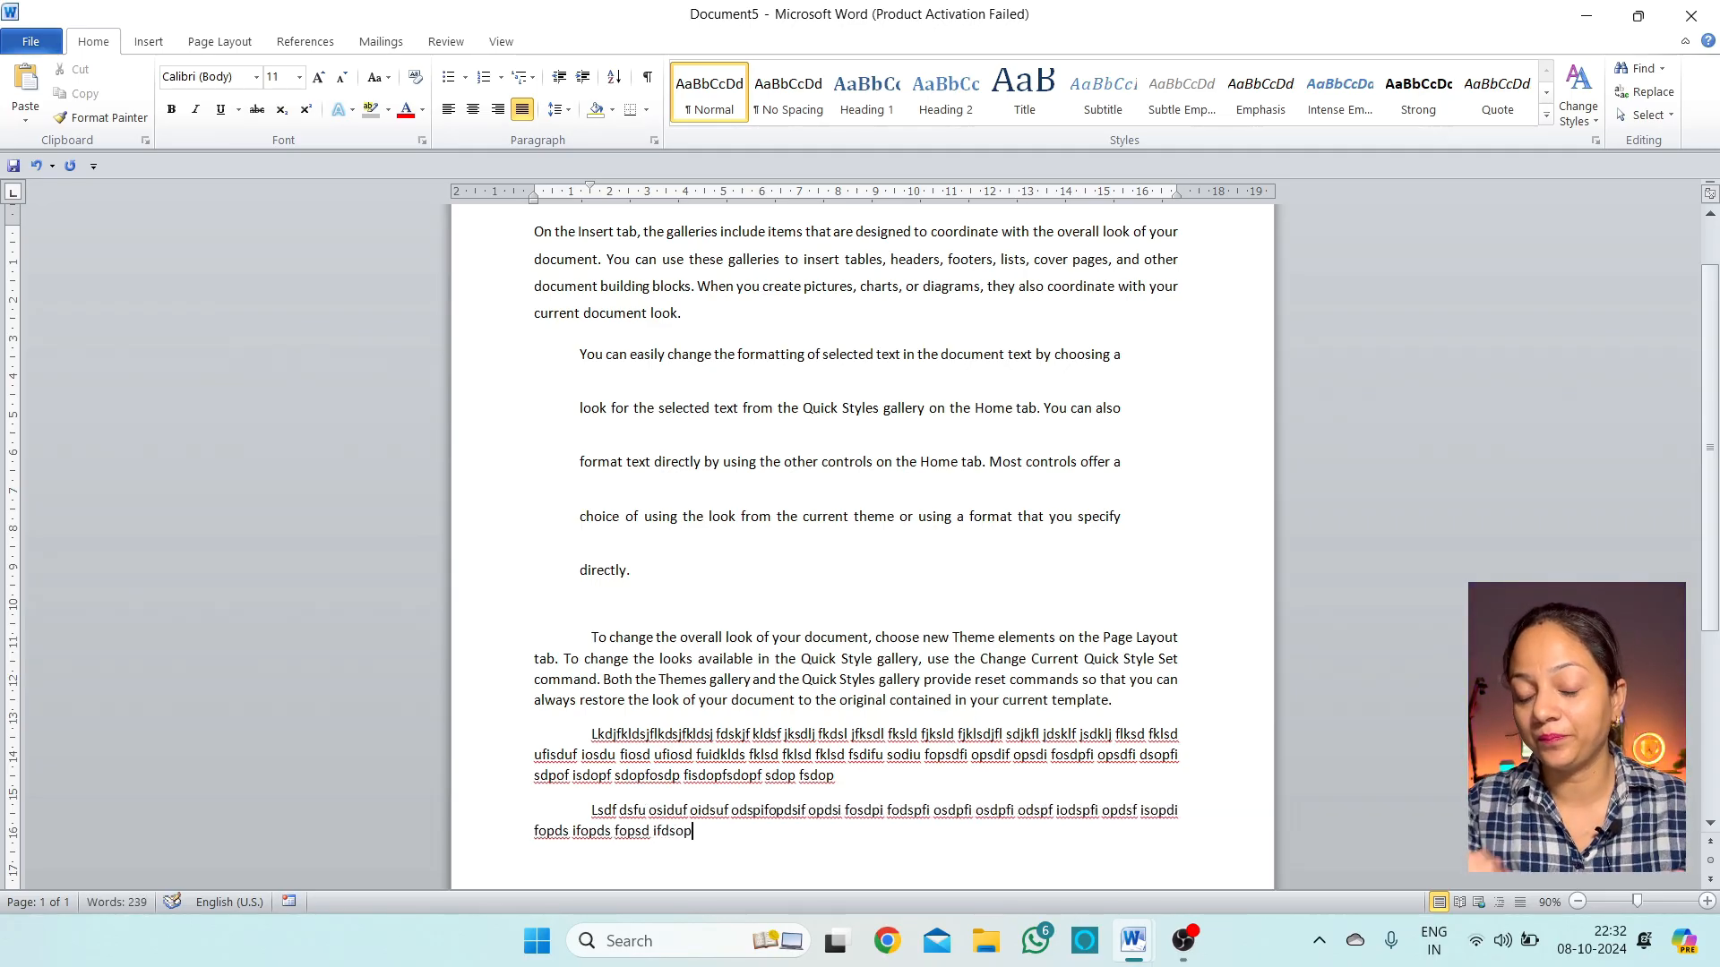
Give the last filler paragraph a Hanging special indent of 1.5 cm
{"action": "left_click", "coordinate": [560, 109]}
{"action": "left_click", "coordinate": [636, 286]}
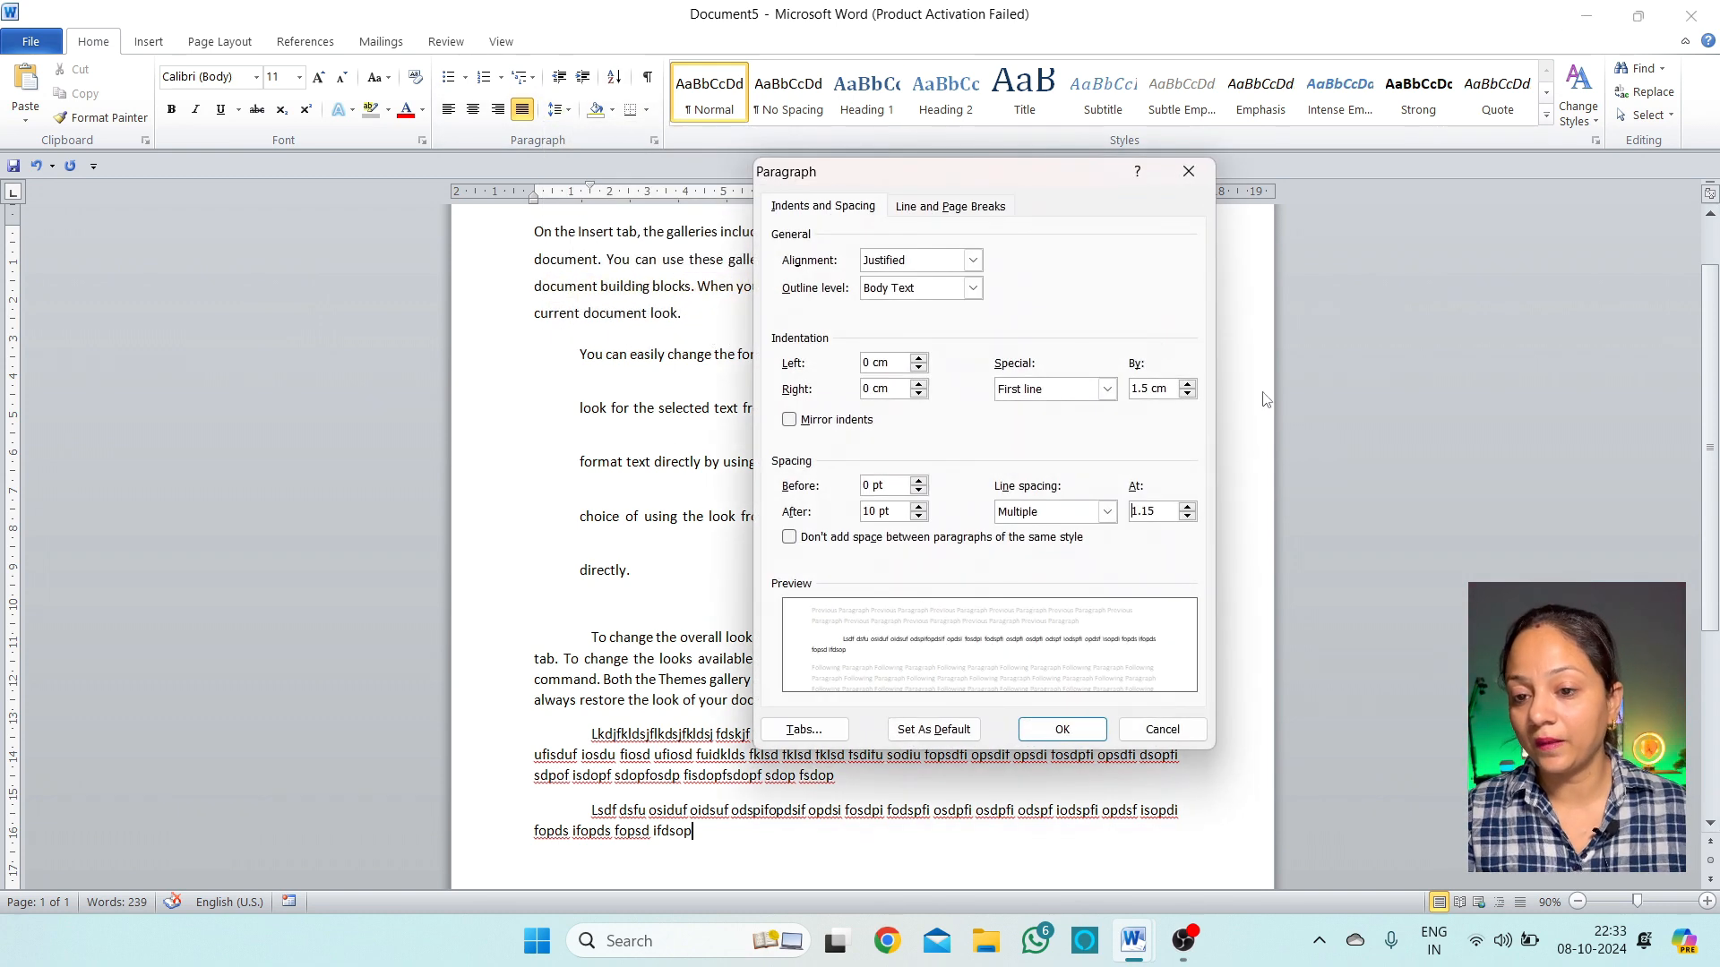
{"action": "left_click", "coordinate": [1108, 393]}
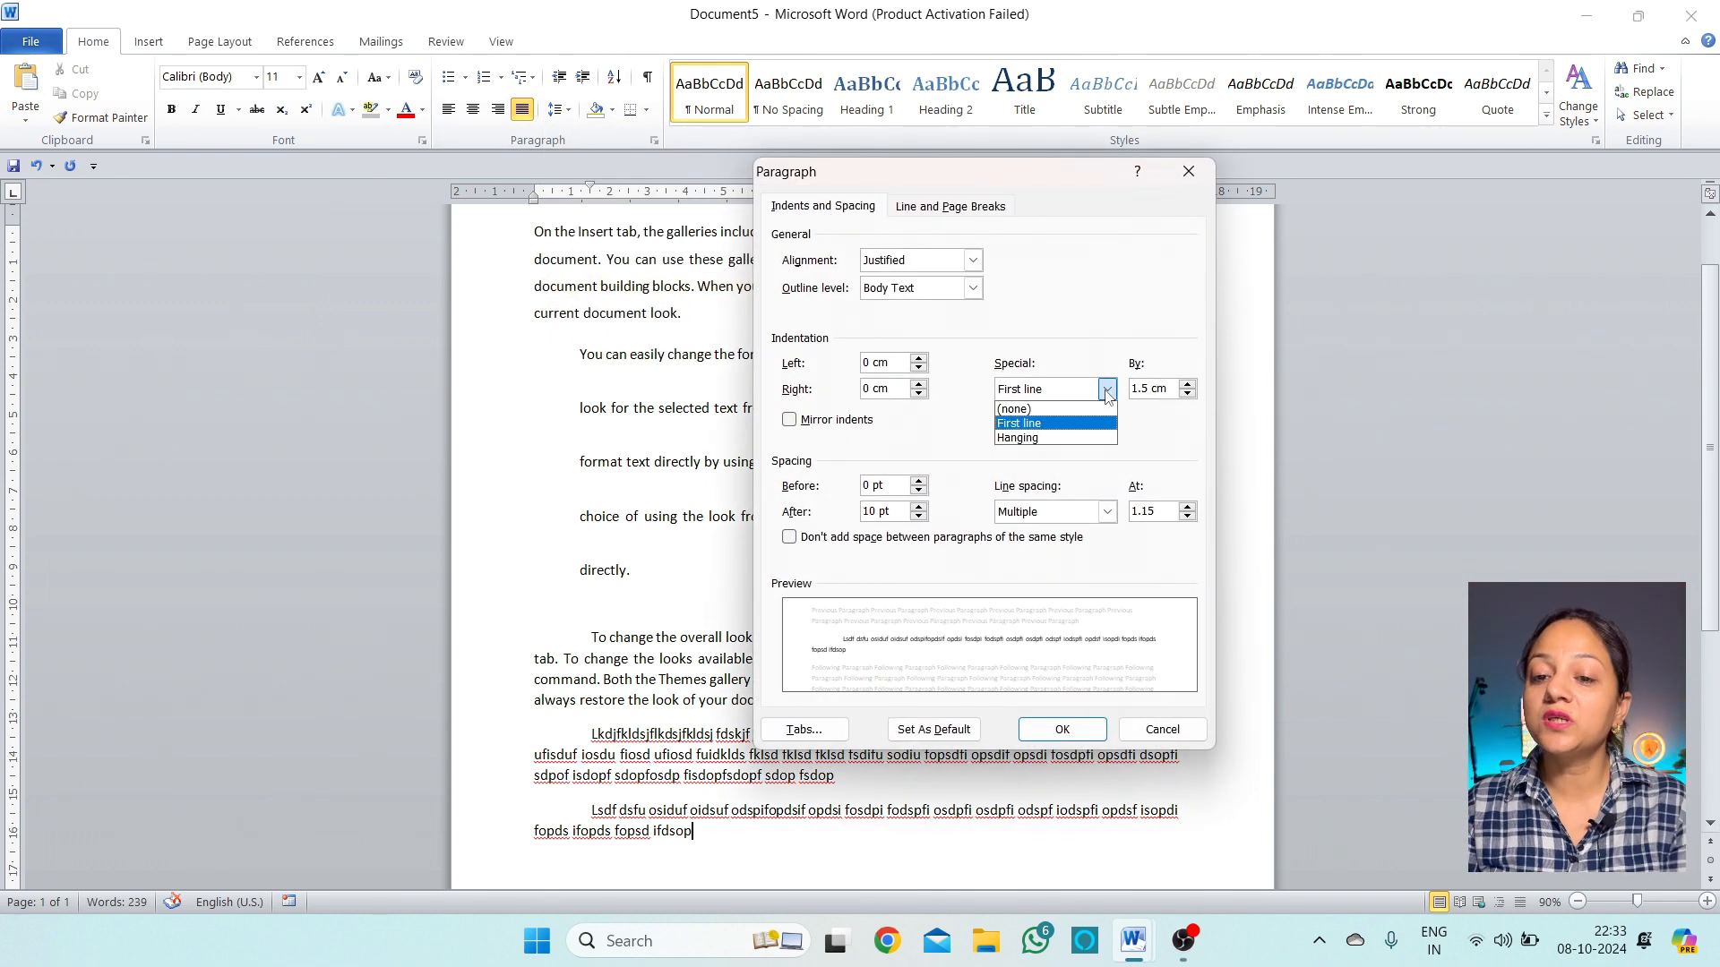
{"action": "left_click", "coordinate": [1068, 439]}
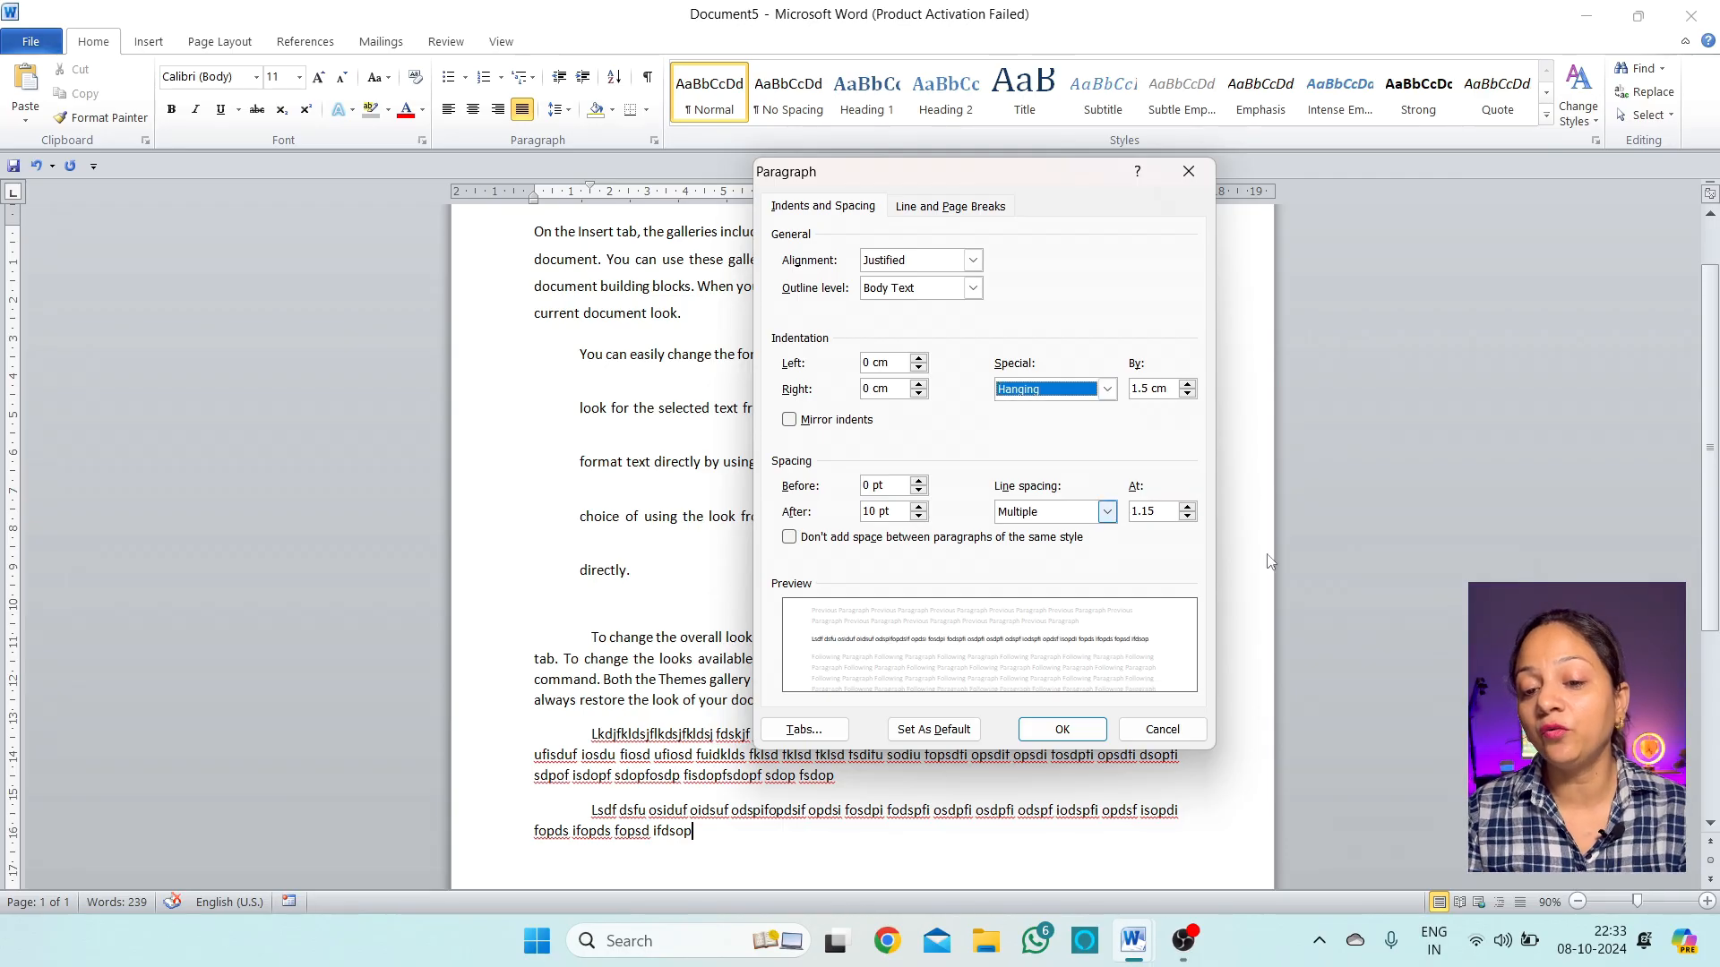
{"action": "left_click", "coordinate": [1169, 389]}
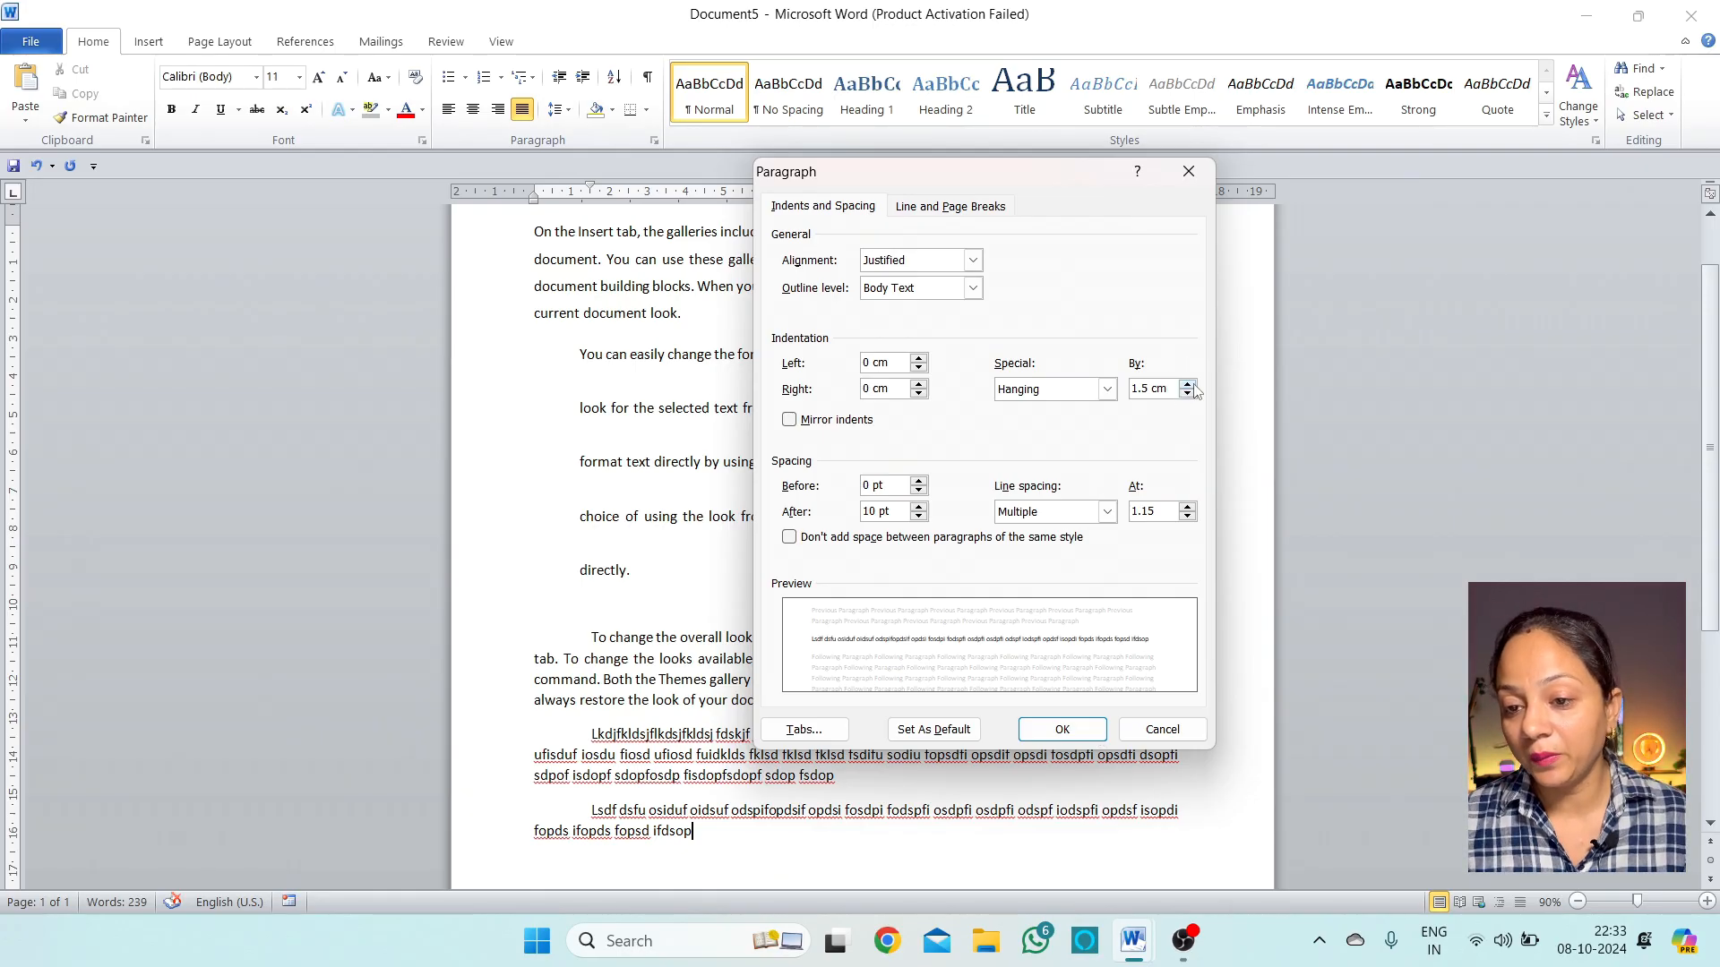
{"action": "left_click", "coordinate": [1085, 739]}
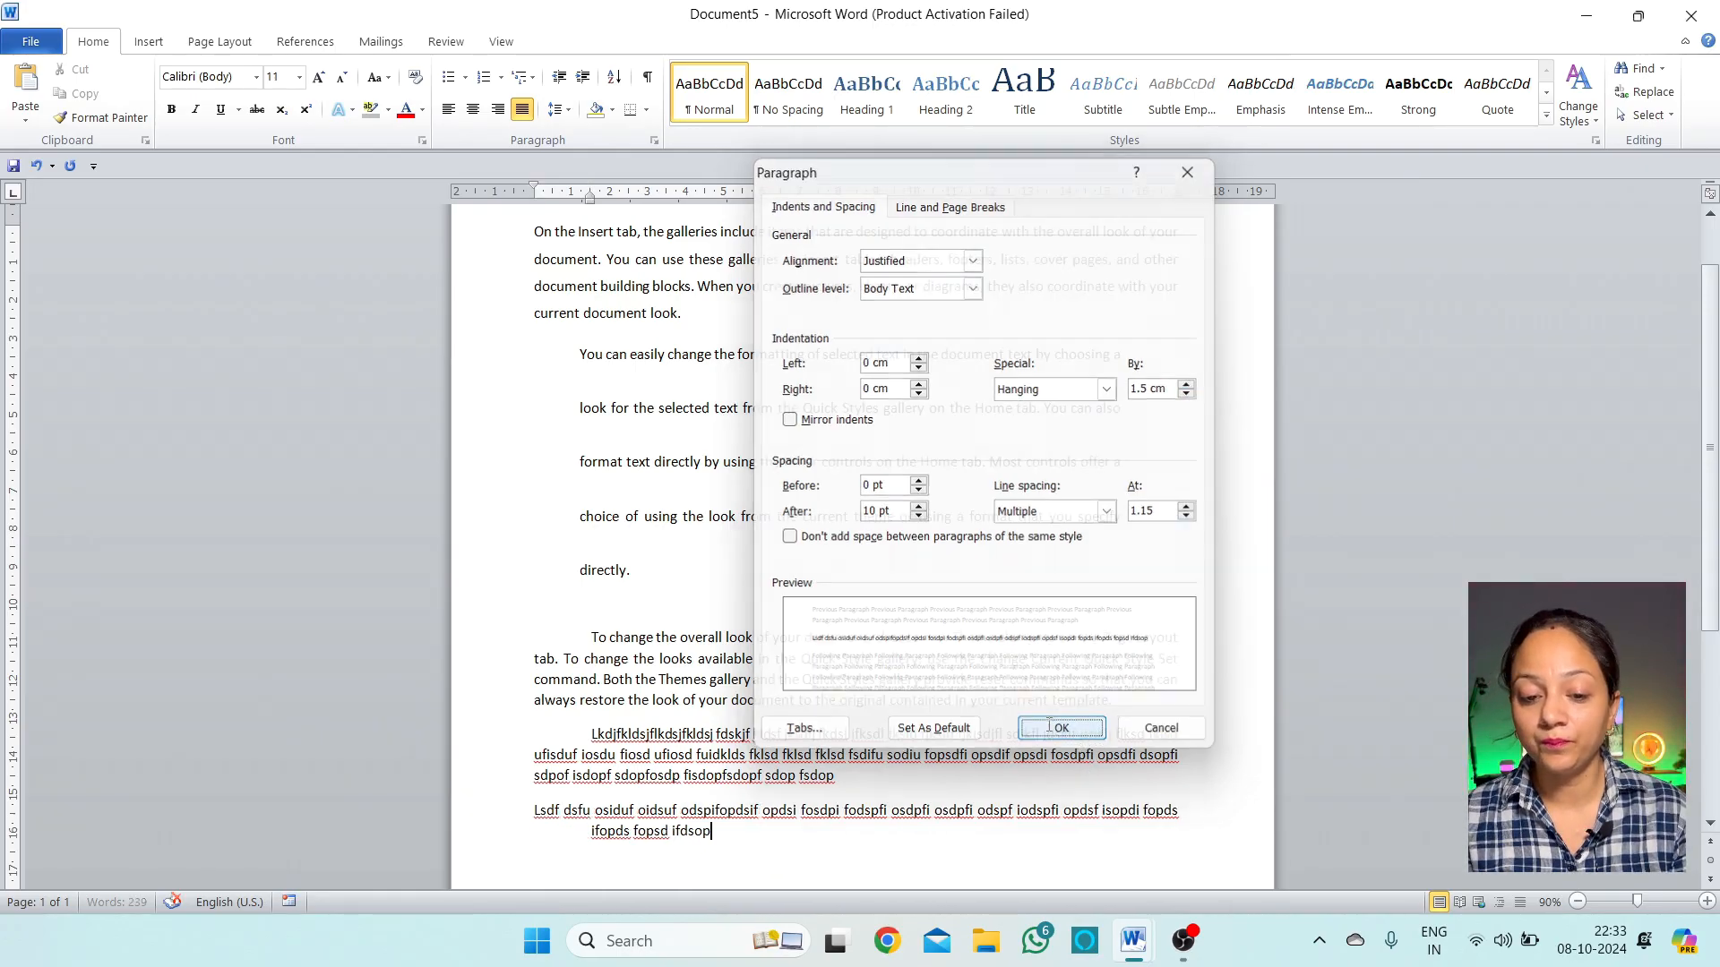
Extend that paragraph with more filler letters and start a new empty paragraph
{"action": "scroll", "coordinate": [729, 842], "scroll_direction": "down", "scroll_amount": 3}
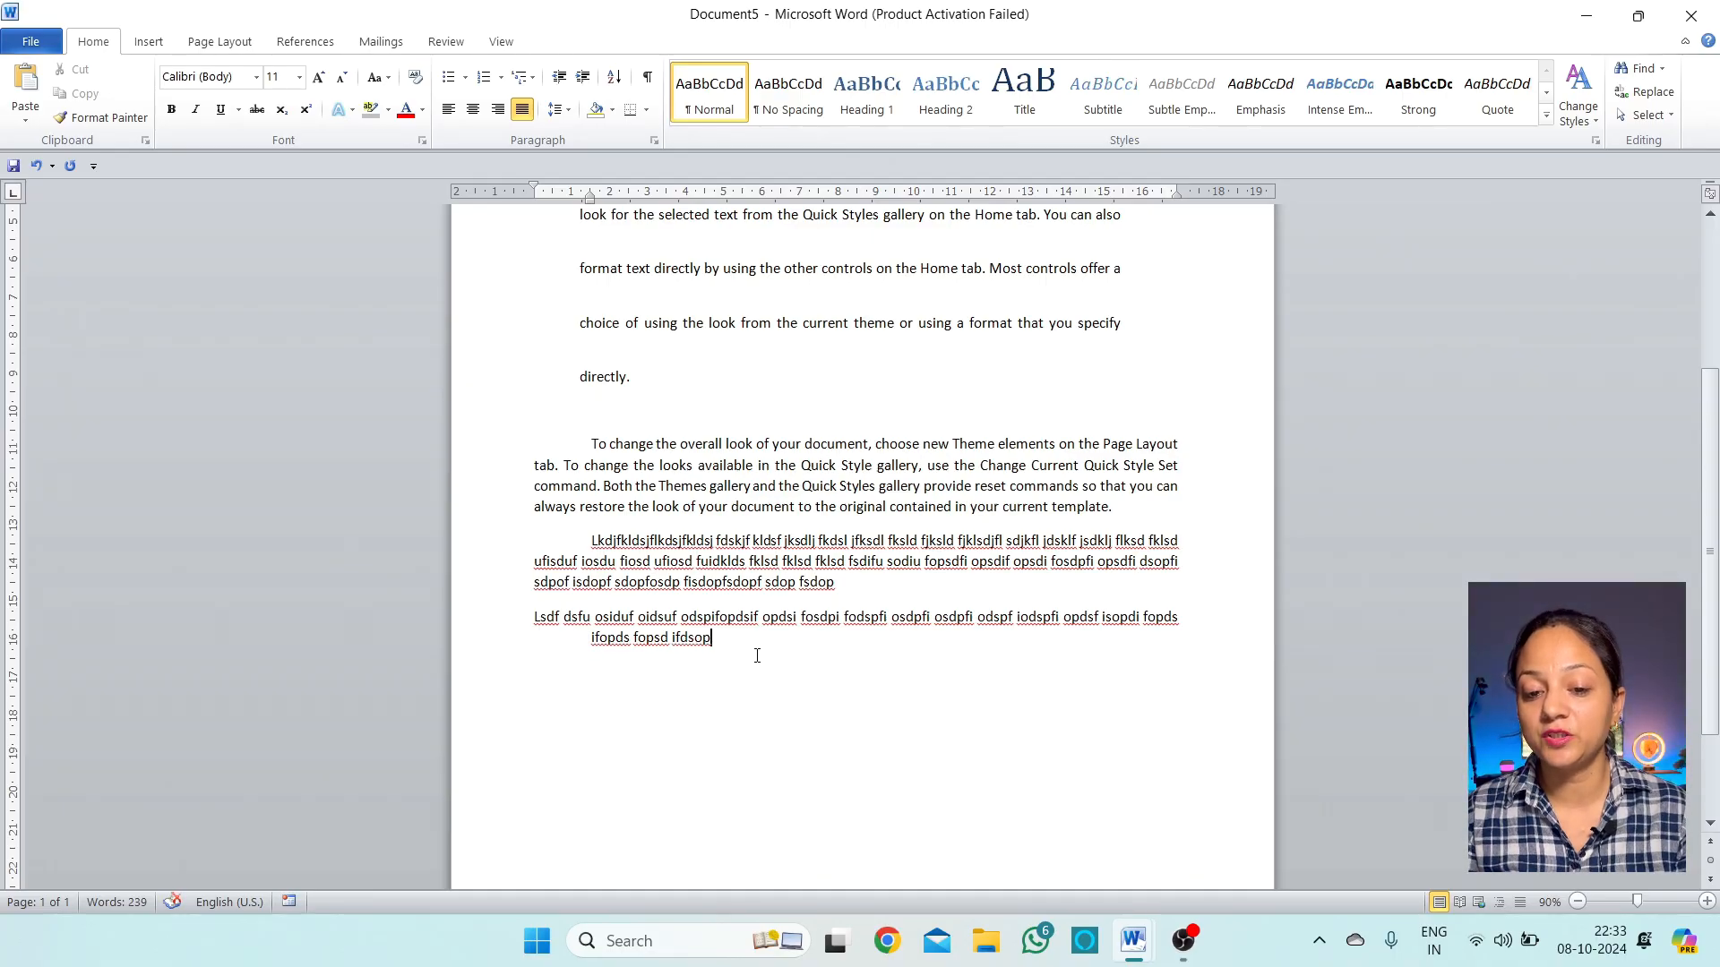
{"action": "type", "text": "klfgjkldfj gkldfjkdfj gkldfj gkldfj klgdfklg j"}
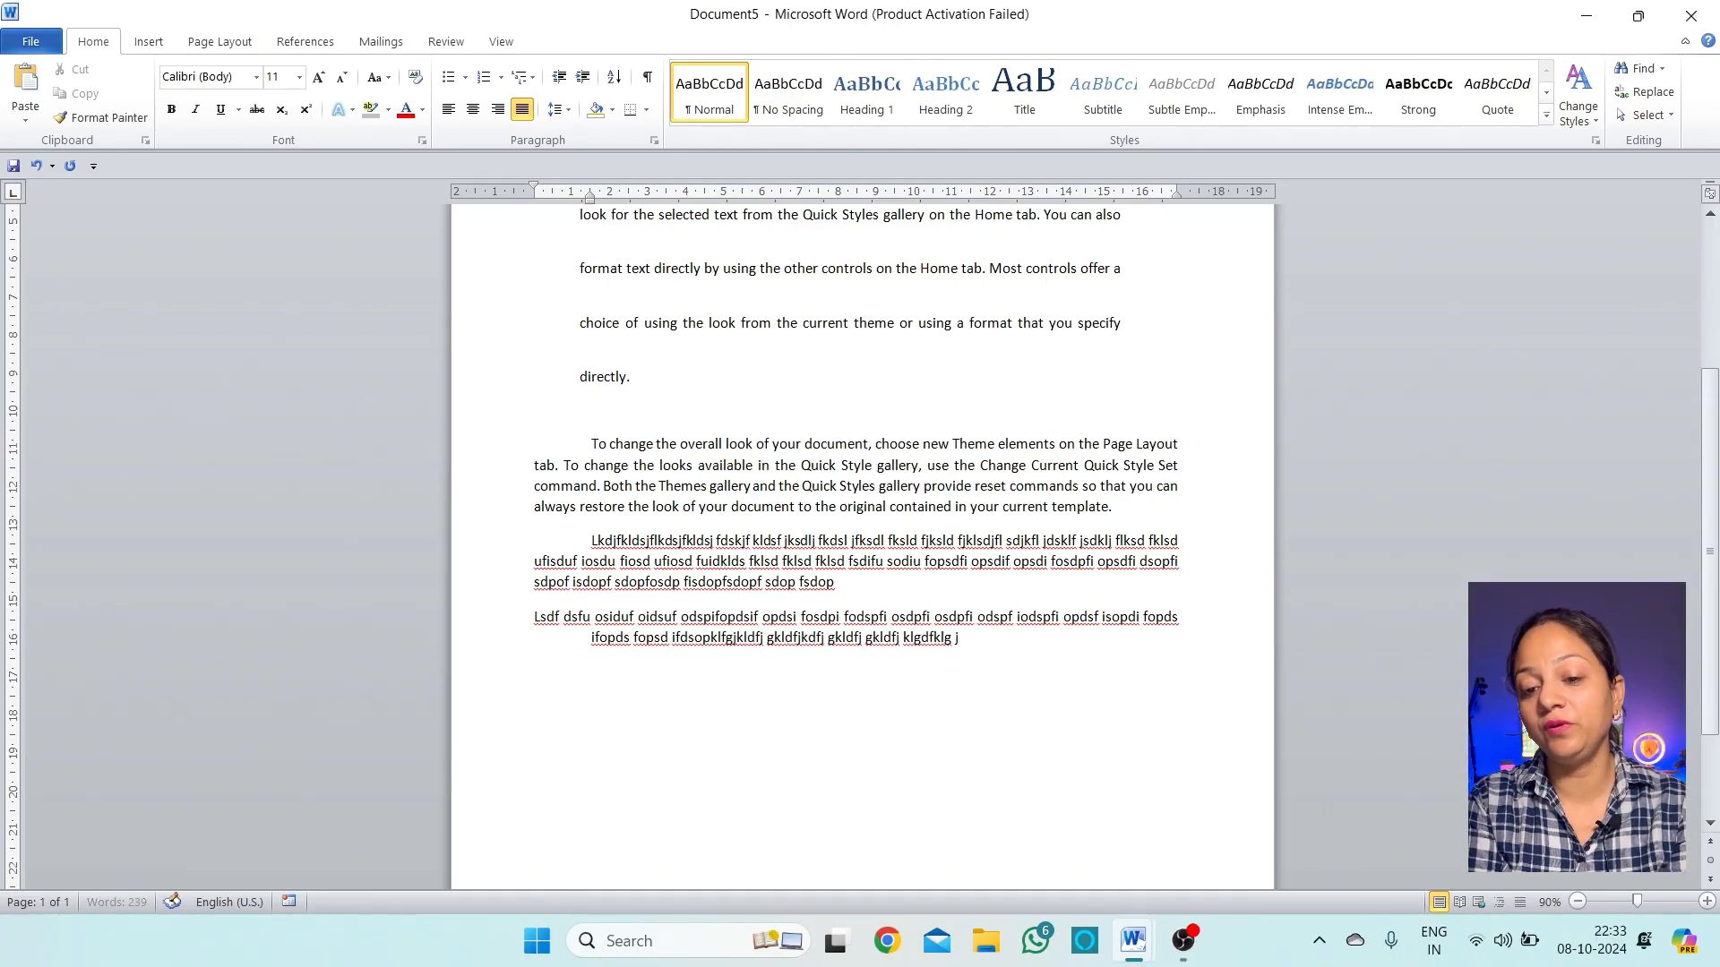
{"action": "type", "text": "dfklgj kdfljgkdfljgkldfugidfu giodfu giodfu giofdug"}
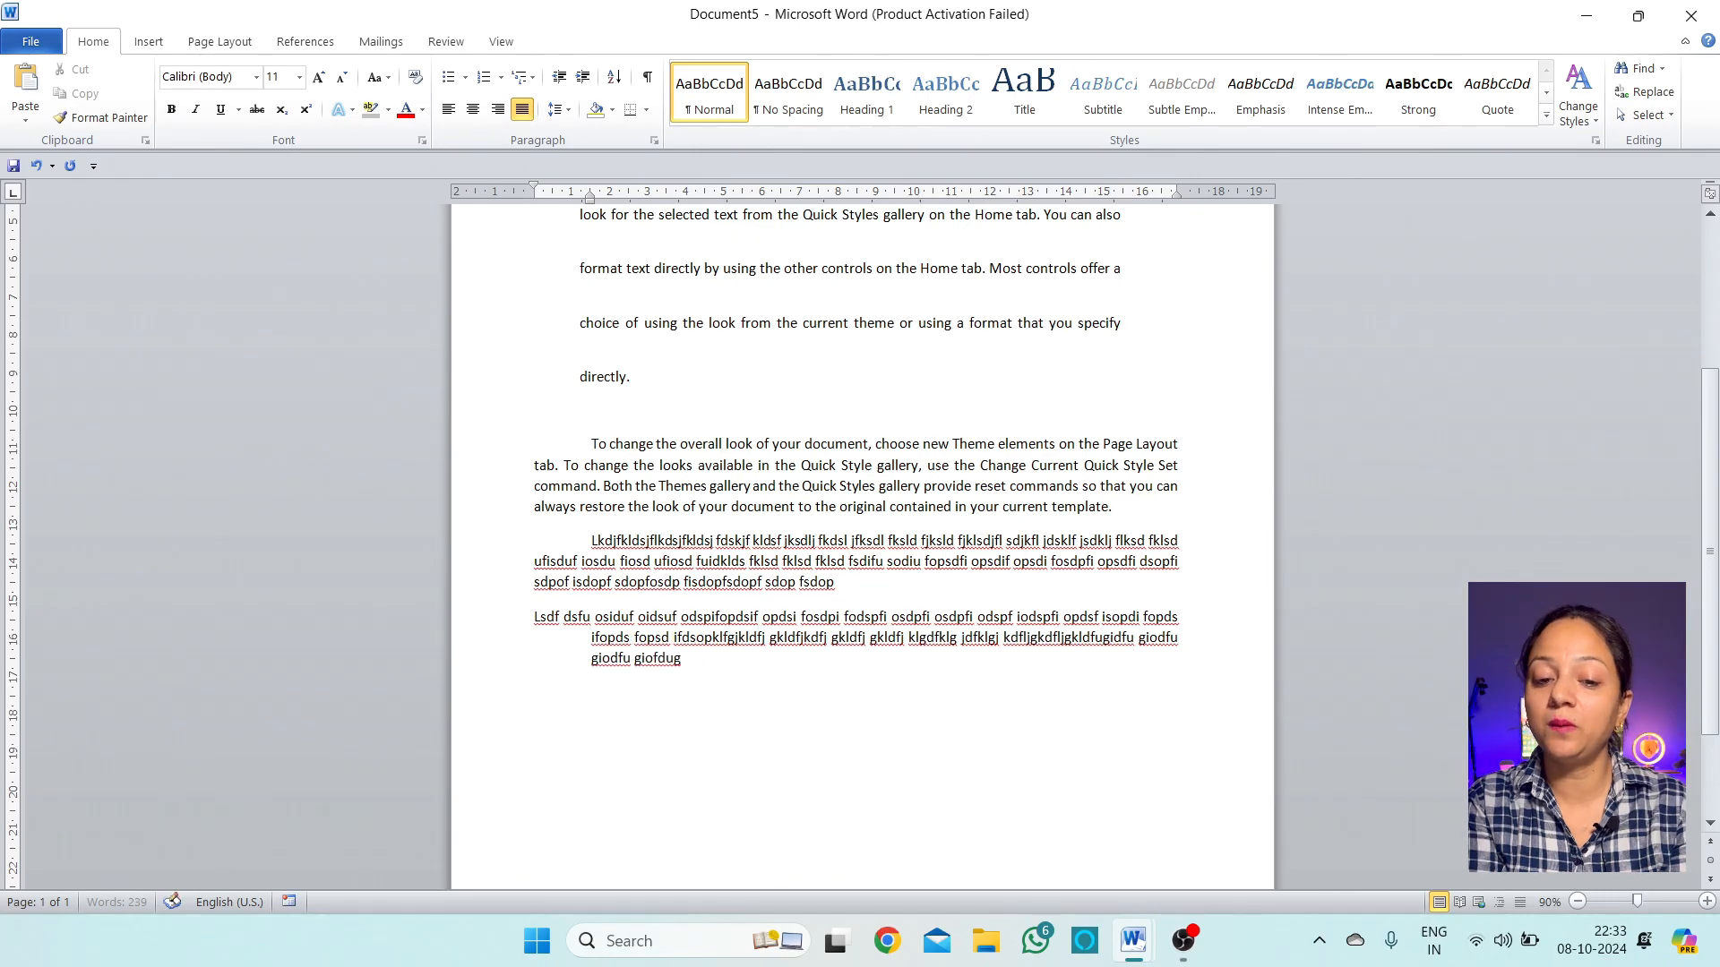
{"action": "type", "text": " iodfu gidfoguif"}
{"action": "key", "text": "Return"}
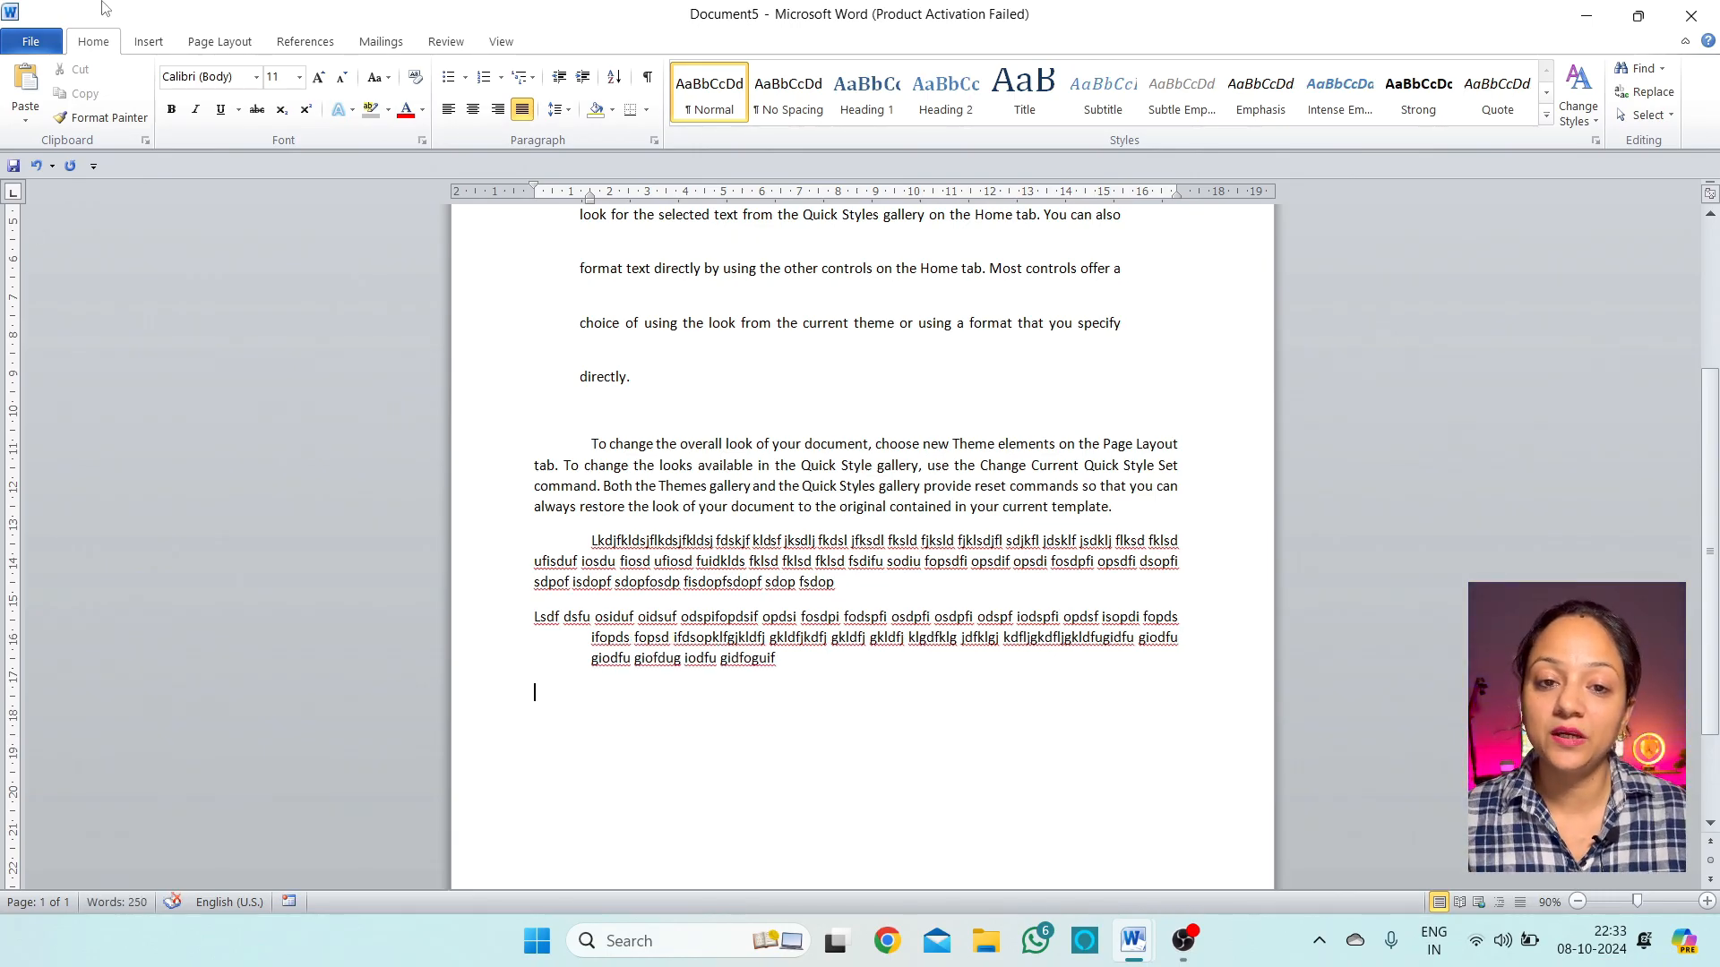
{"action": "left_click", "coordinate": [561, 109]}
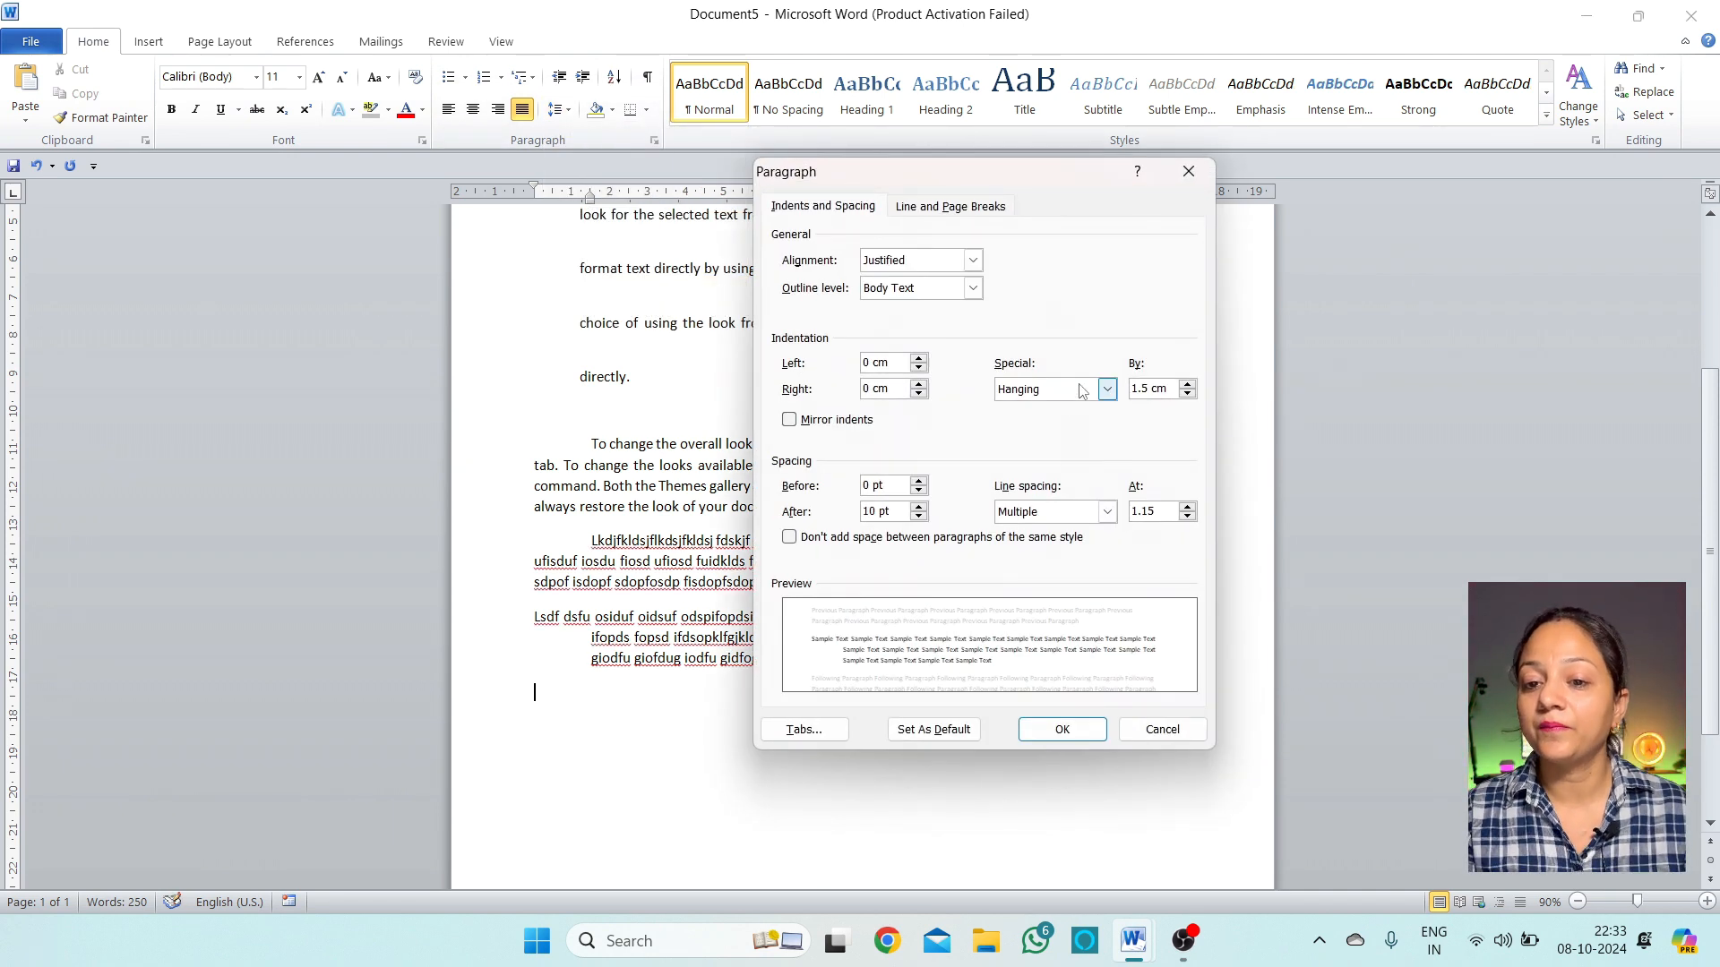
{"action": "left_click", "coordinate": [1107, 389]}
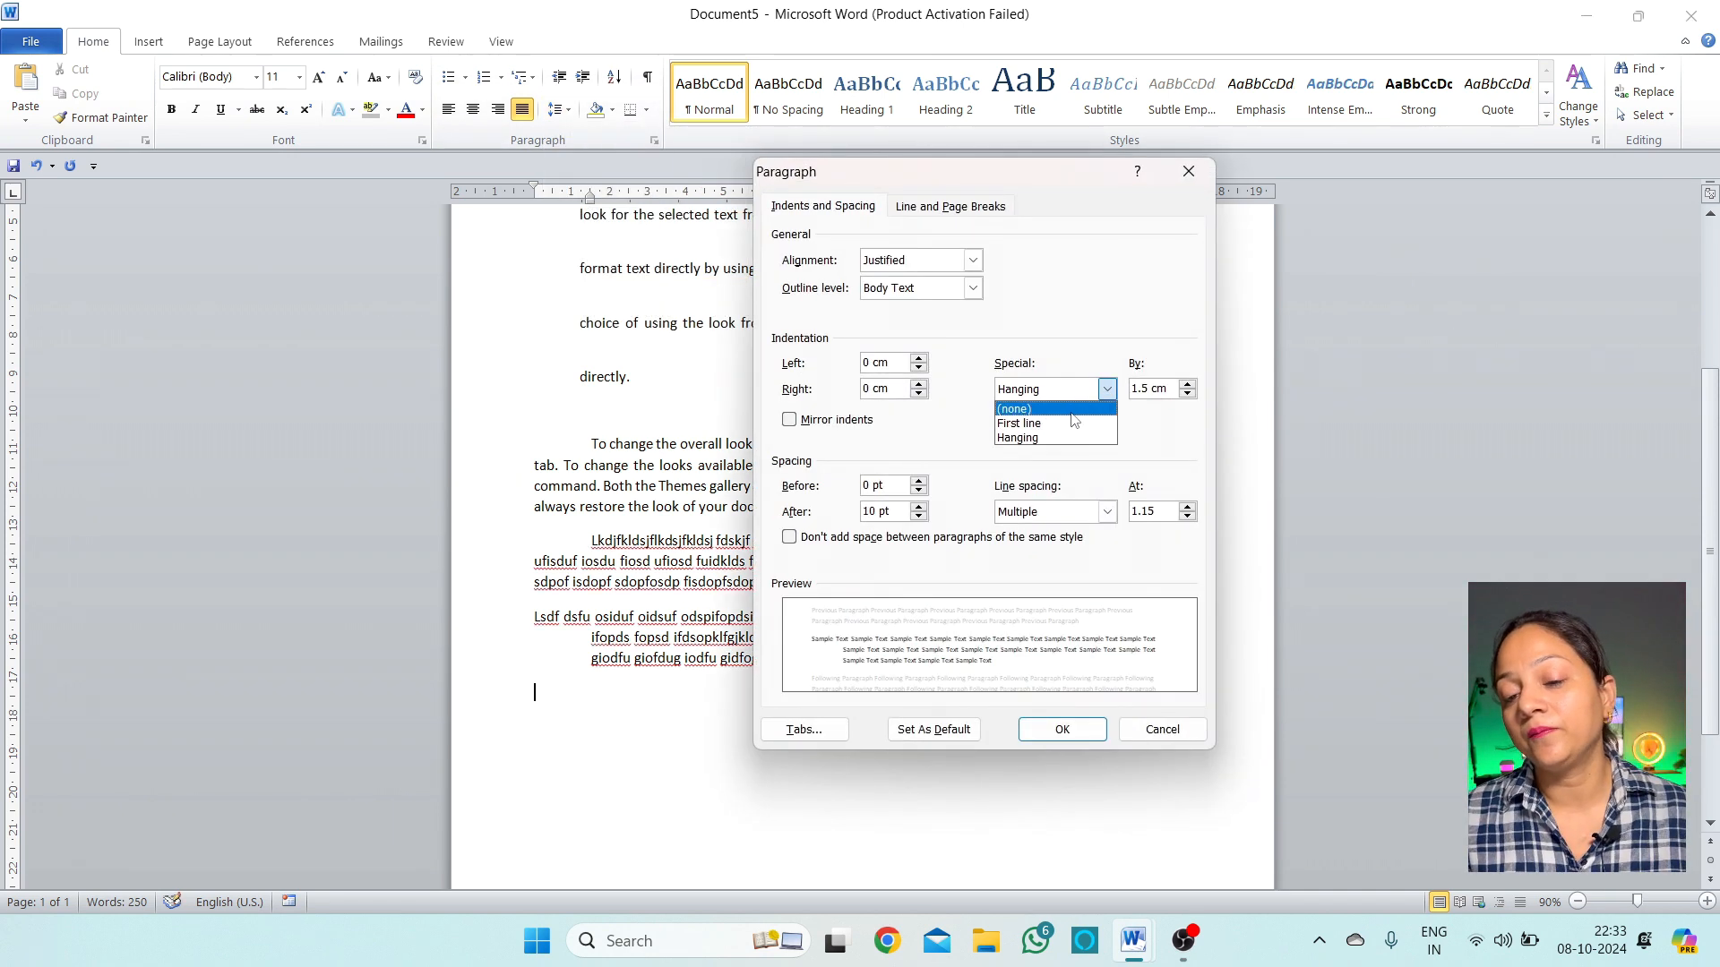
{"action": "left_click", "coordinate": [1062, 491]}
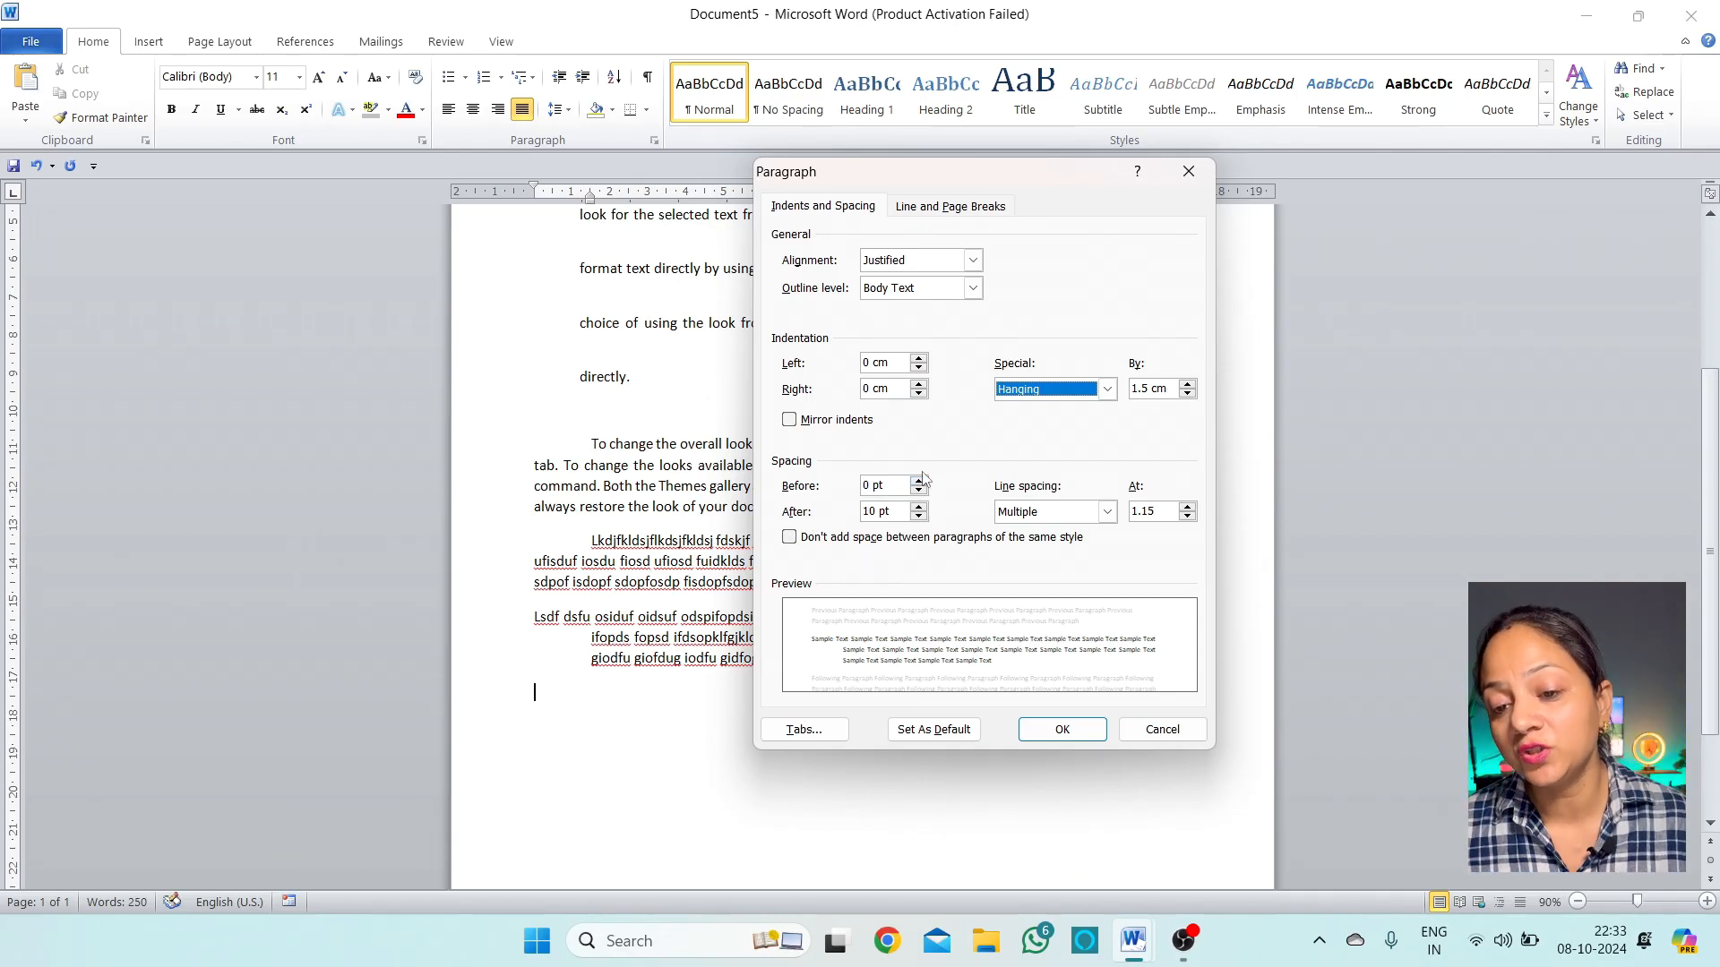
{"action": "left_click", "coordinate": [1127, 741]}
{"action": "left_click_drag", "start_coordinate": [812, 695], "coordinate": [697, 515]}
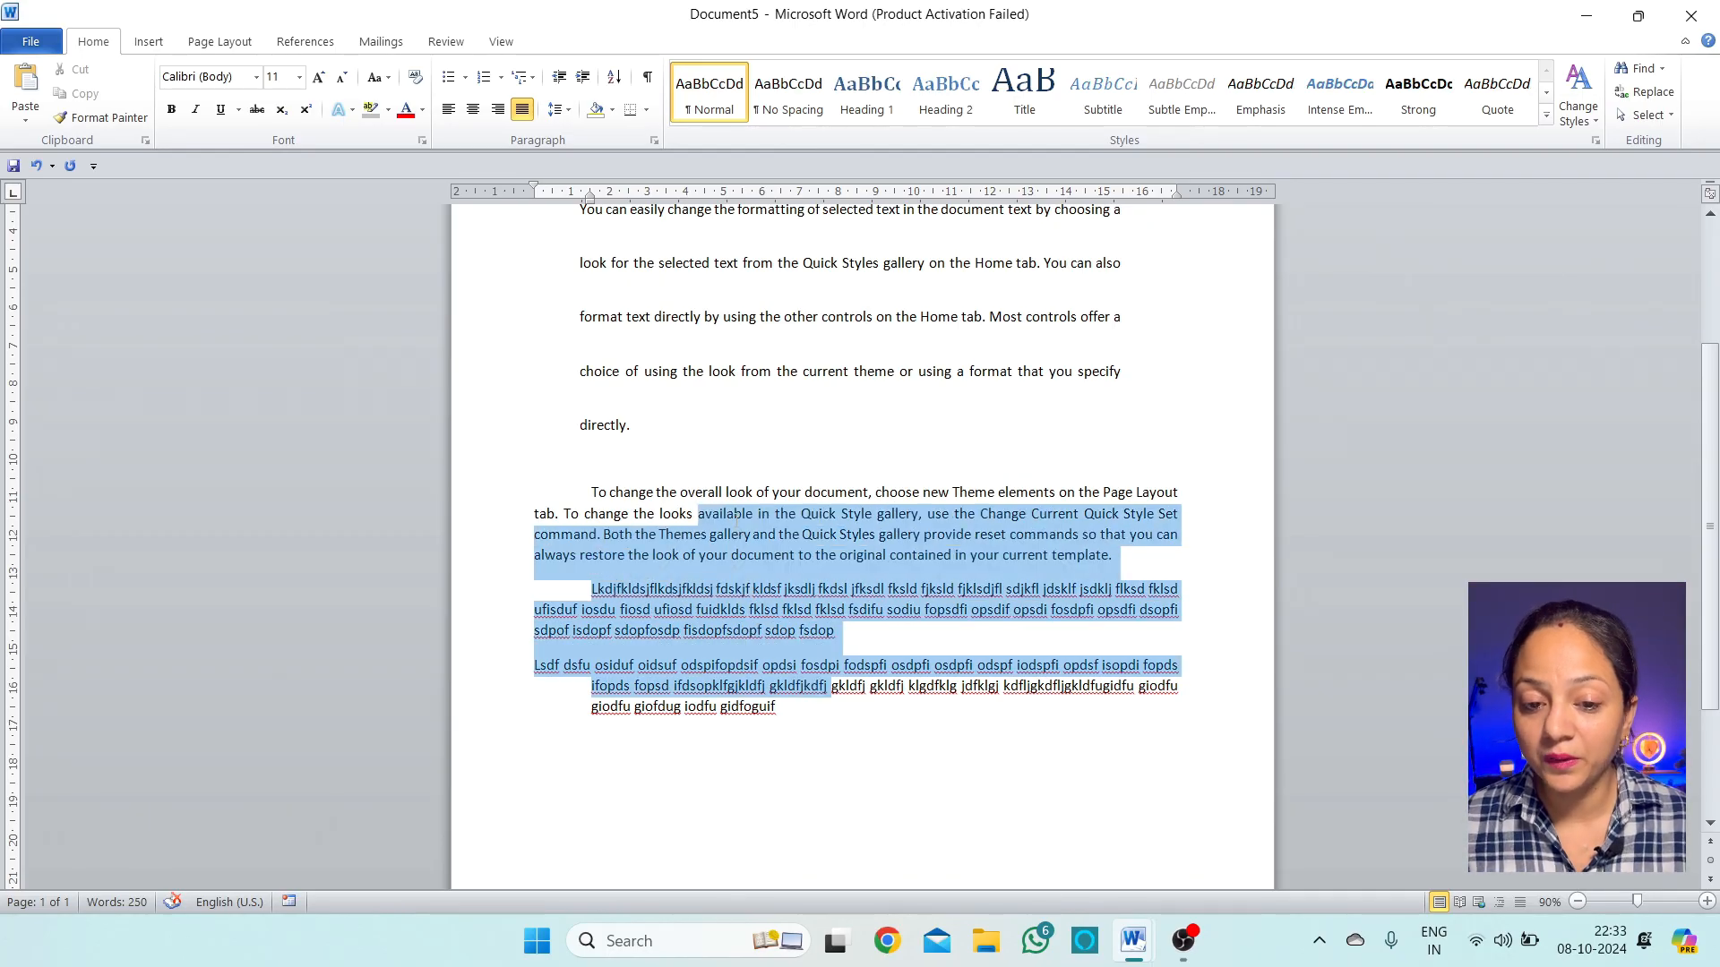
Set Spacing Before to 24 pt for the selected last three paragraphs
{"action": "left_click", "coordinate": [560, 109]}
{"action": "left_click", "coordinate": [638, 287]}
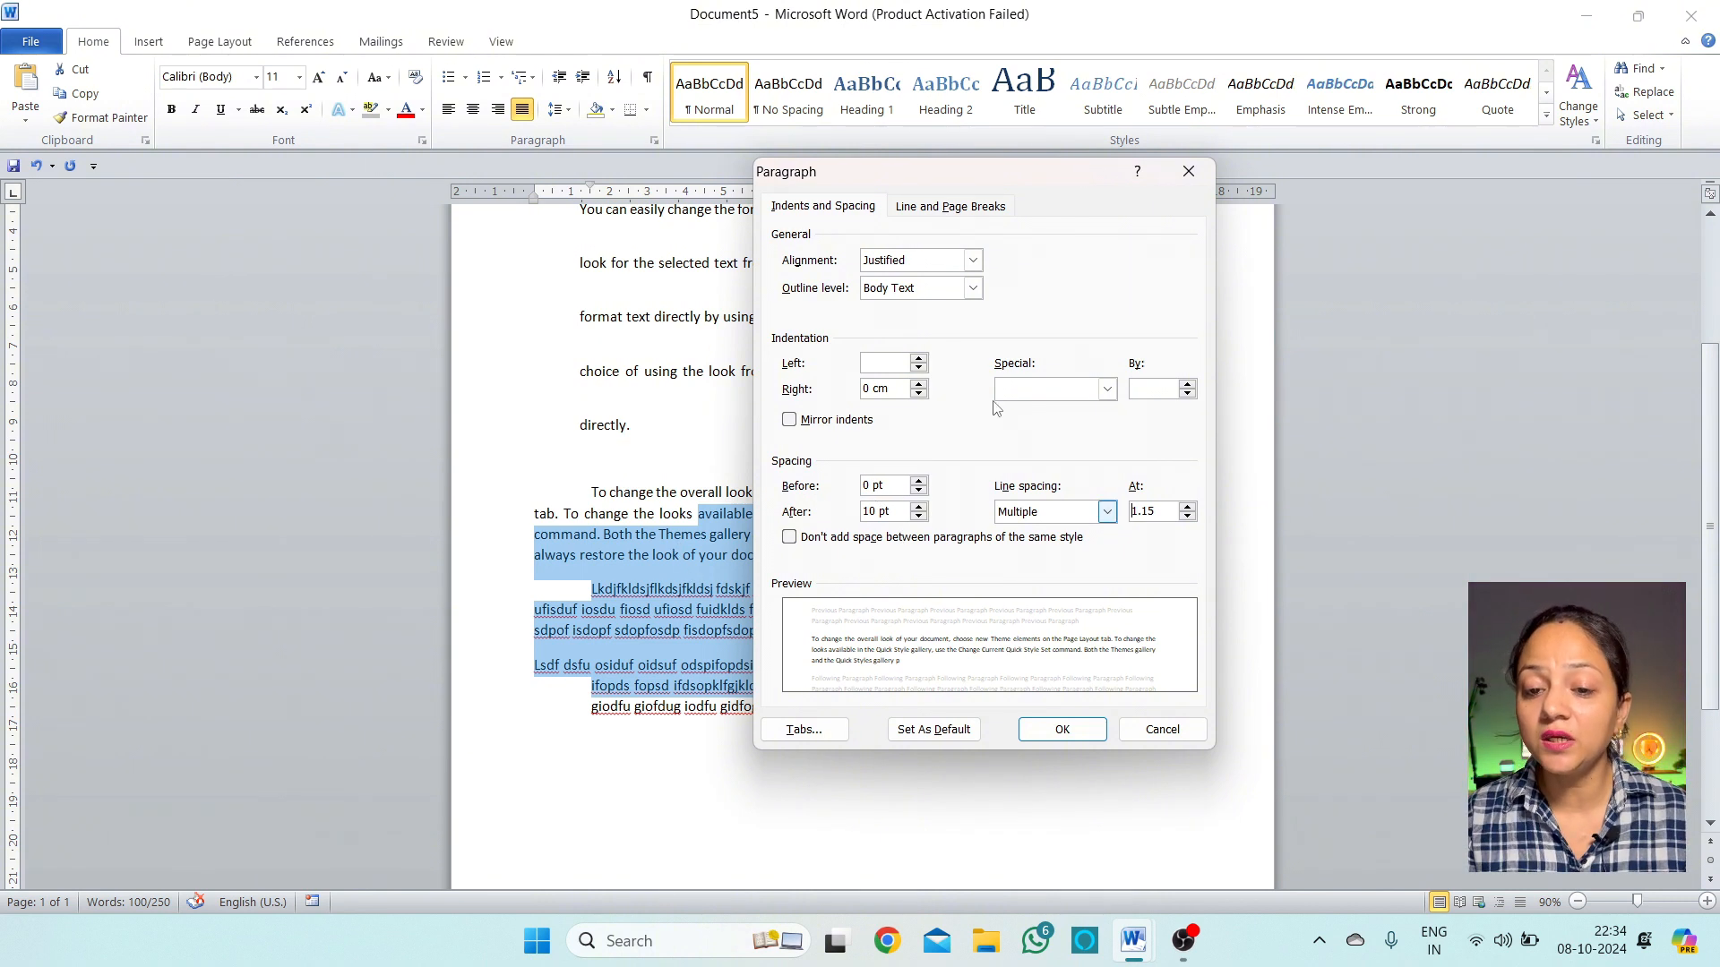
{"action": "left_click", "coordinate": [918, 481]}
{"action": "left_click", "coordinate": [918, 481]}
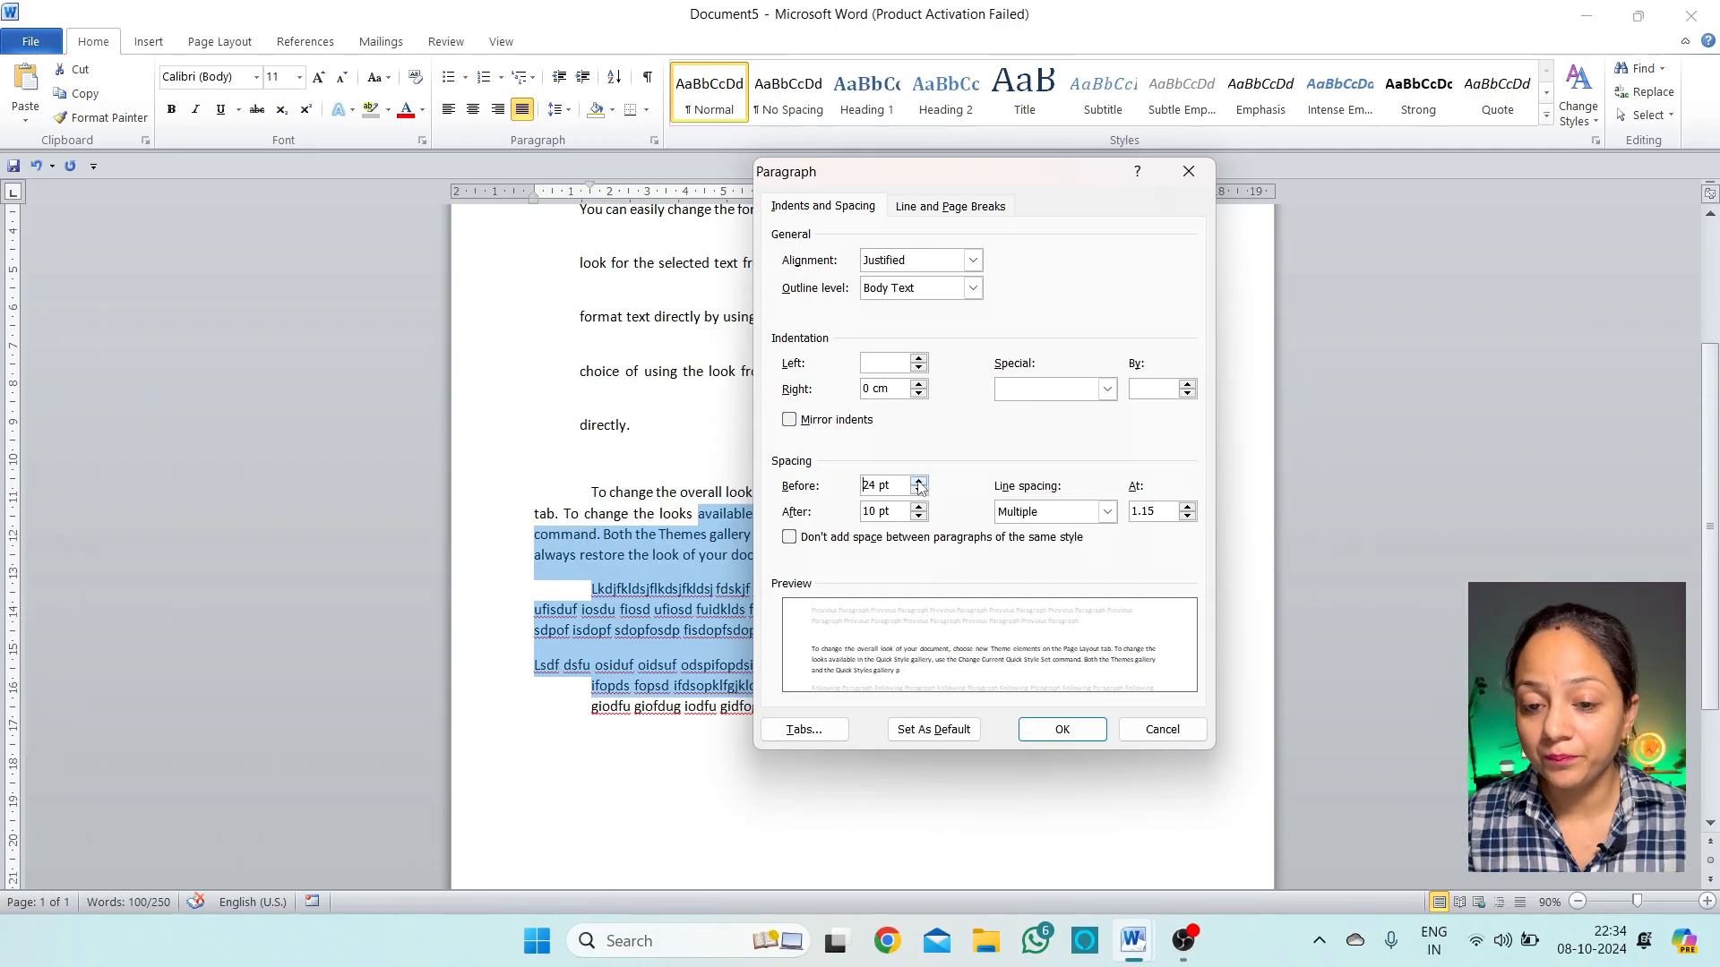
{"action": "left_click", "coordinate": [1061, 730]}
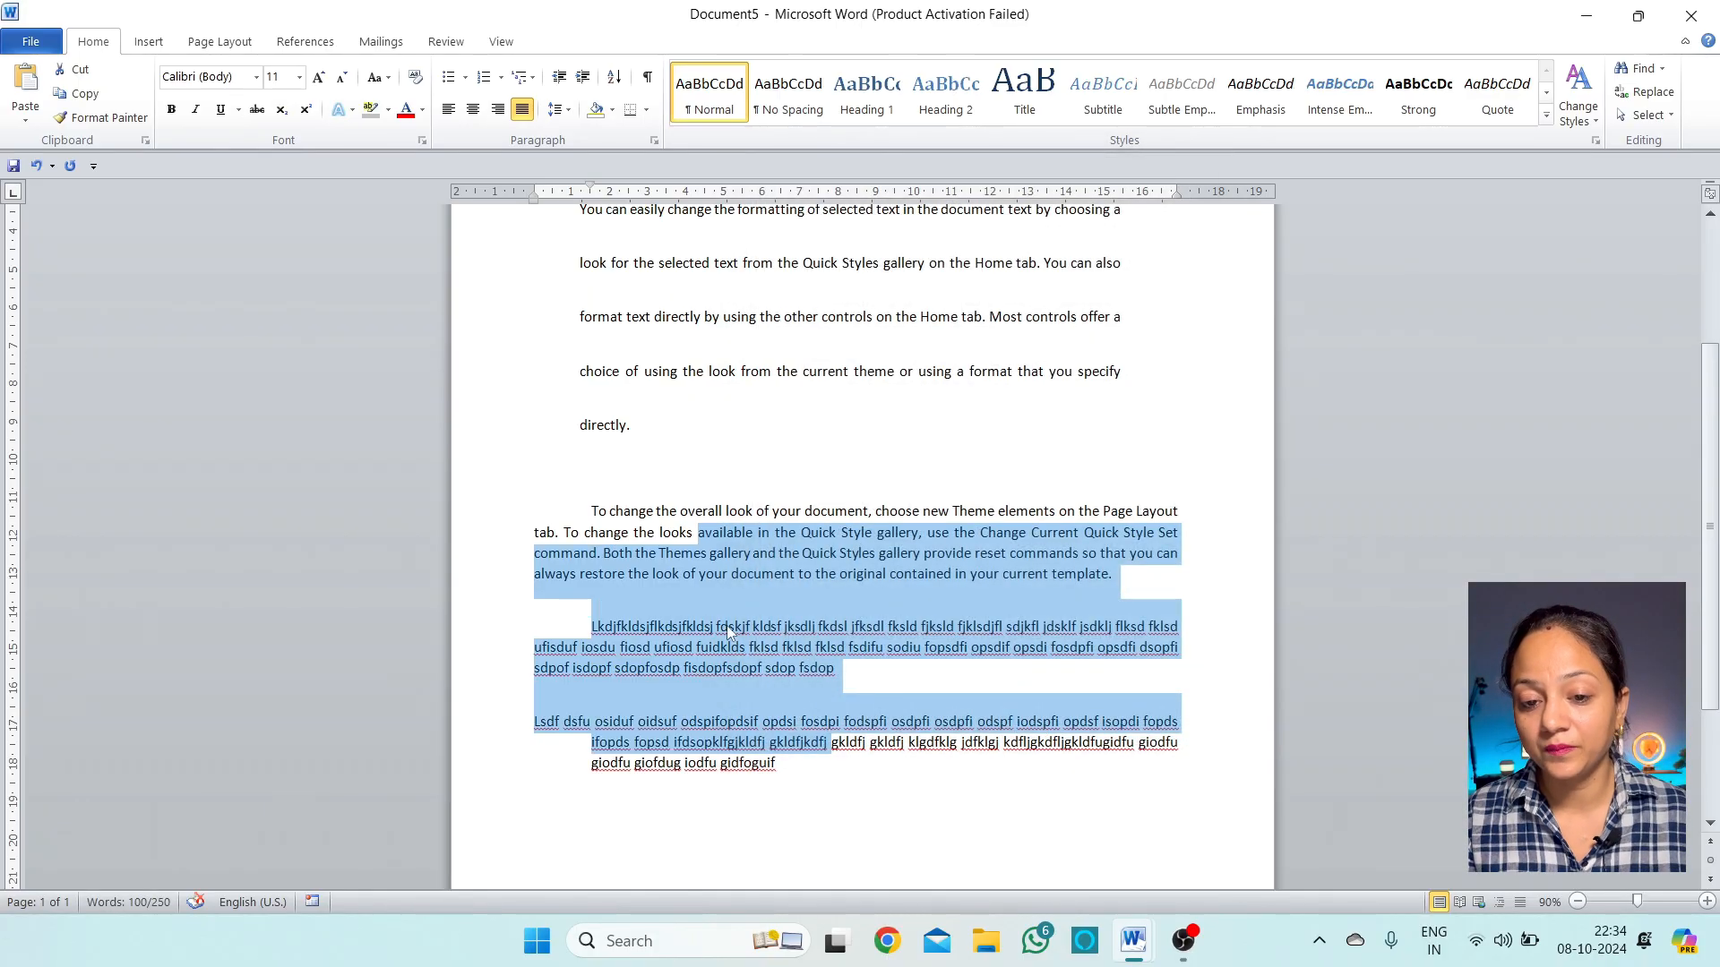
Select the last three paragraphs and set their spacing to 0 pt before and 24 pt after
{"action": "left_click", "coordinate": [765, 667]}
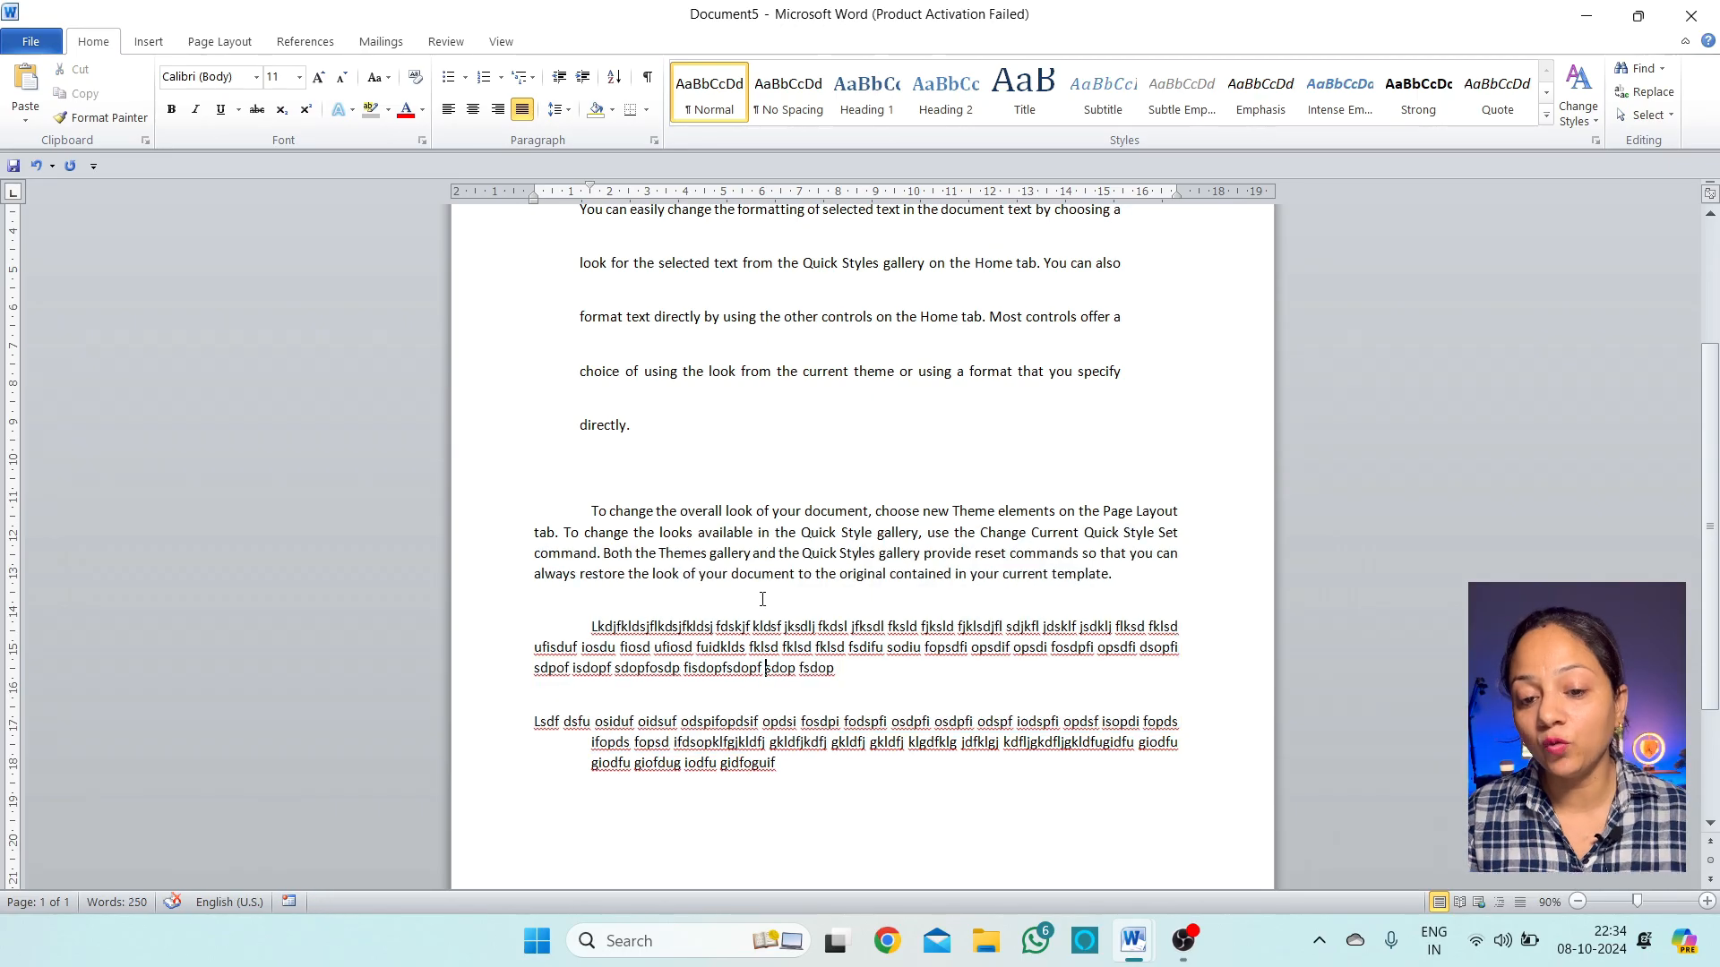
{"action": "left_click_drag", "start_coordinate": [797, 777], "coordinate": [568, 524]}
{"action": "left_click", "coordinate": [559, 109]}
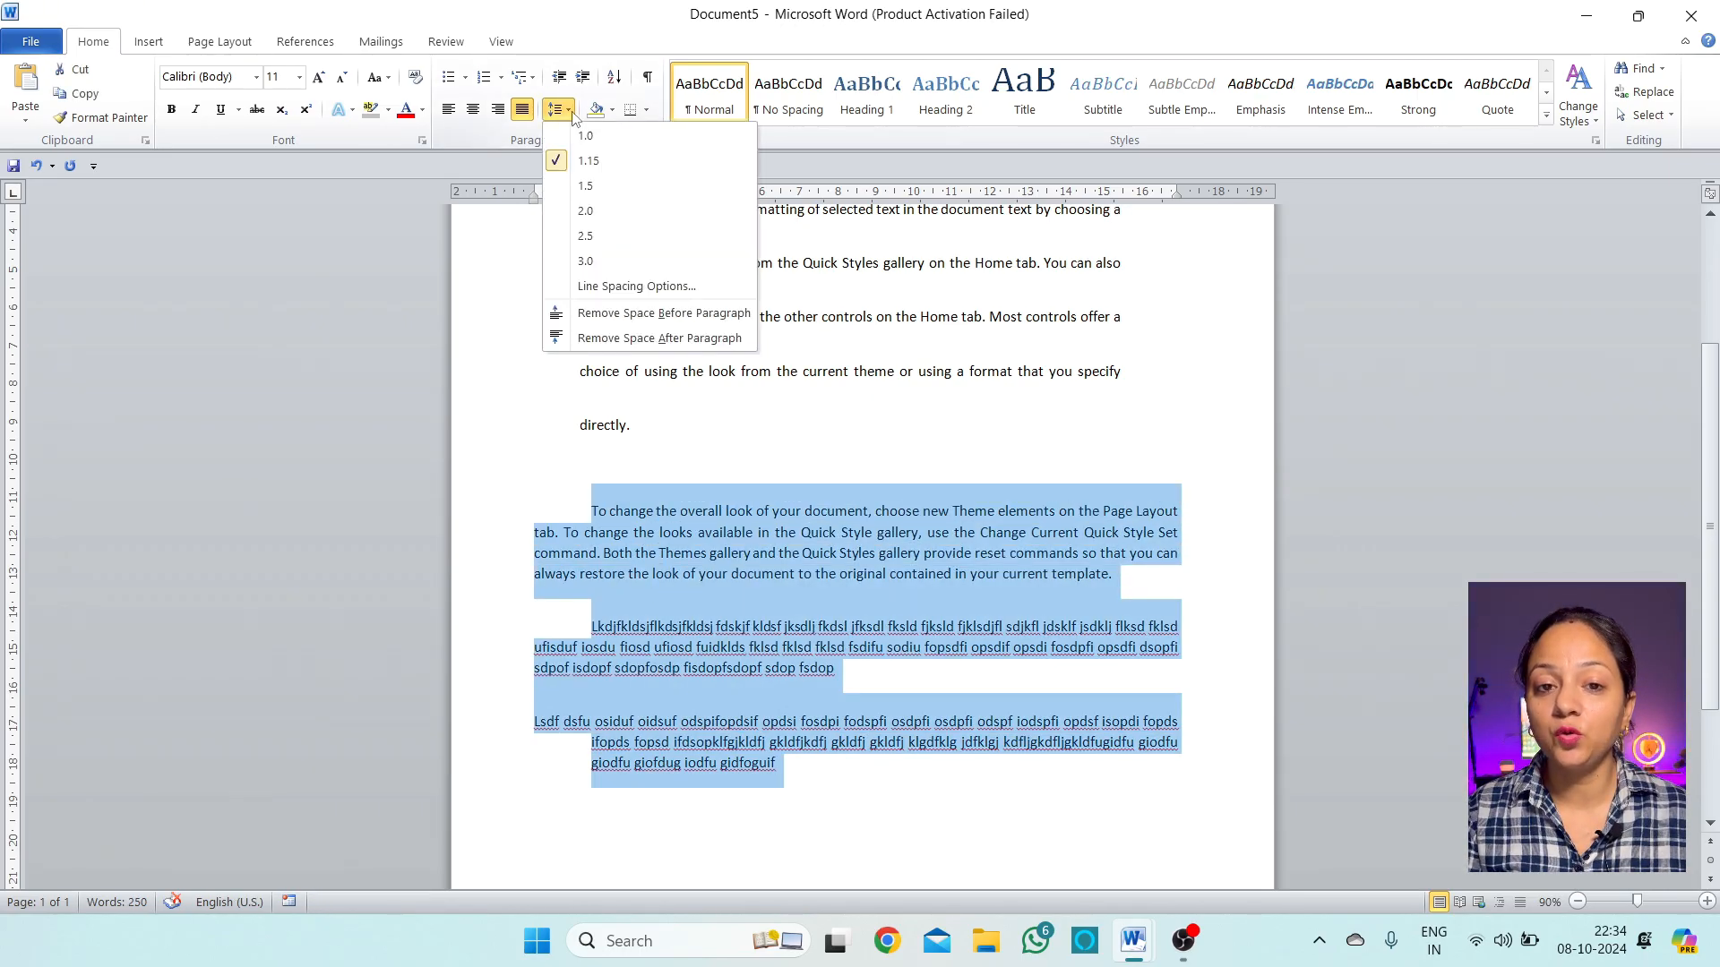
{"action": "left_click", "coordinate": [627, 285]}
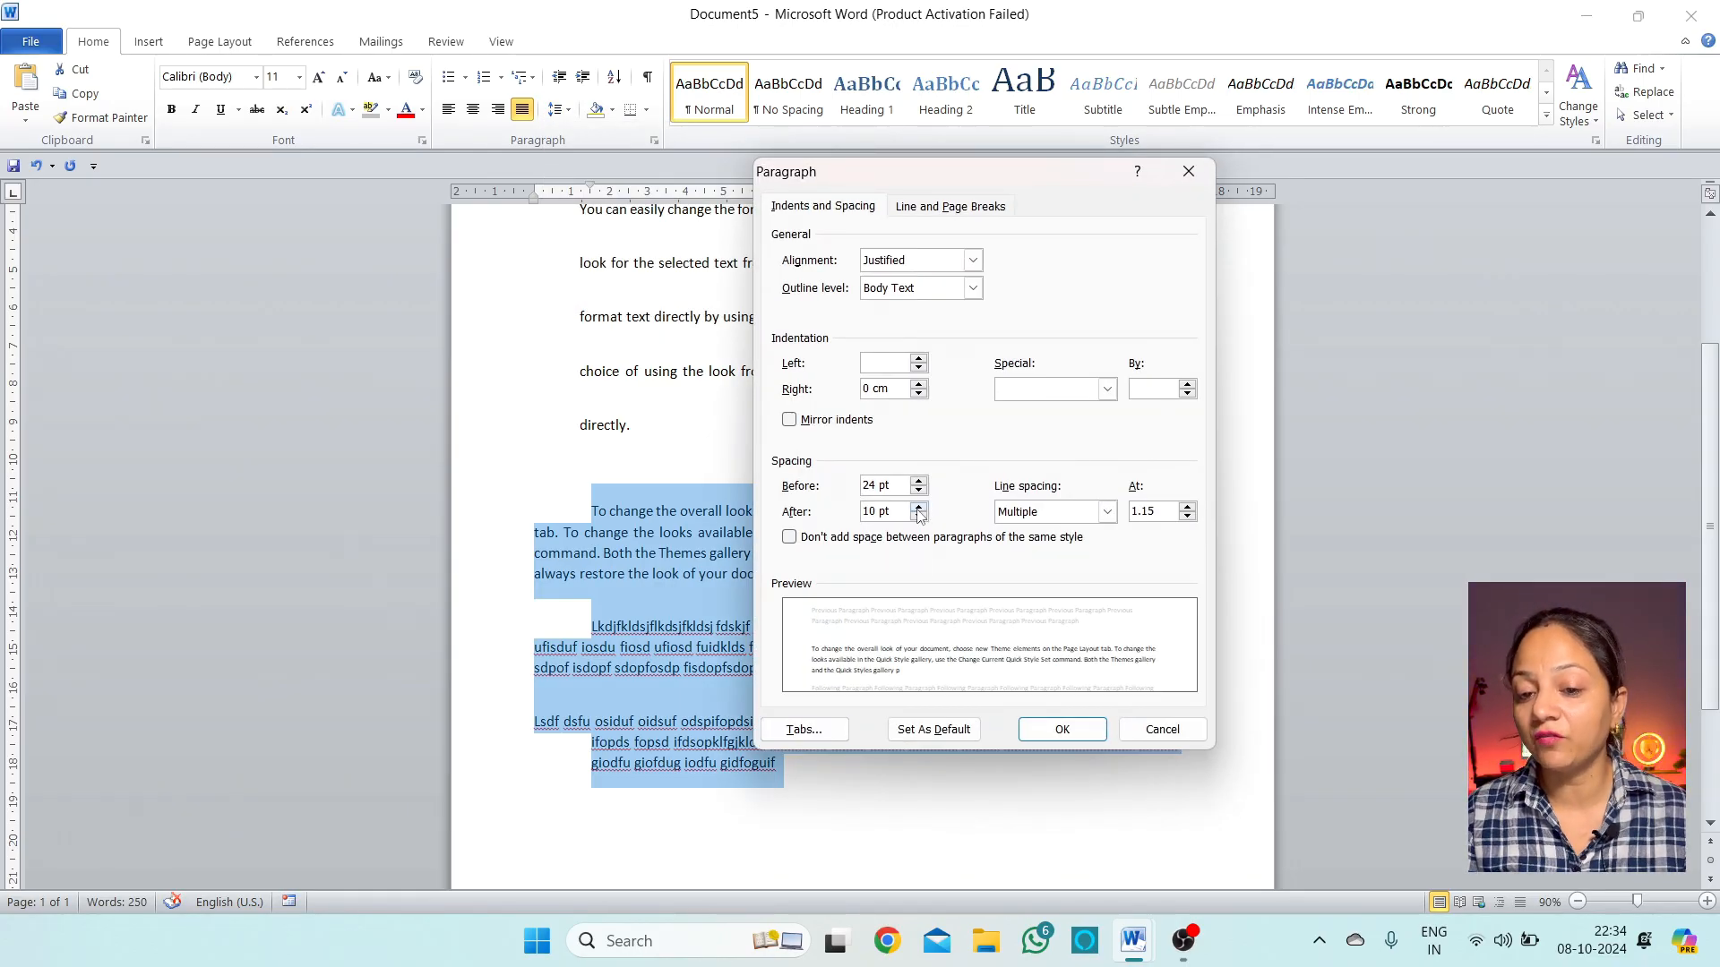
{"action": "left_click", "coordinate": [918, 491]}
{"action": "left_click", "coordinate": [918, 491]}
{"action": "left_click", "coordinate": [919, 491]}
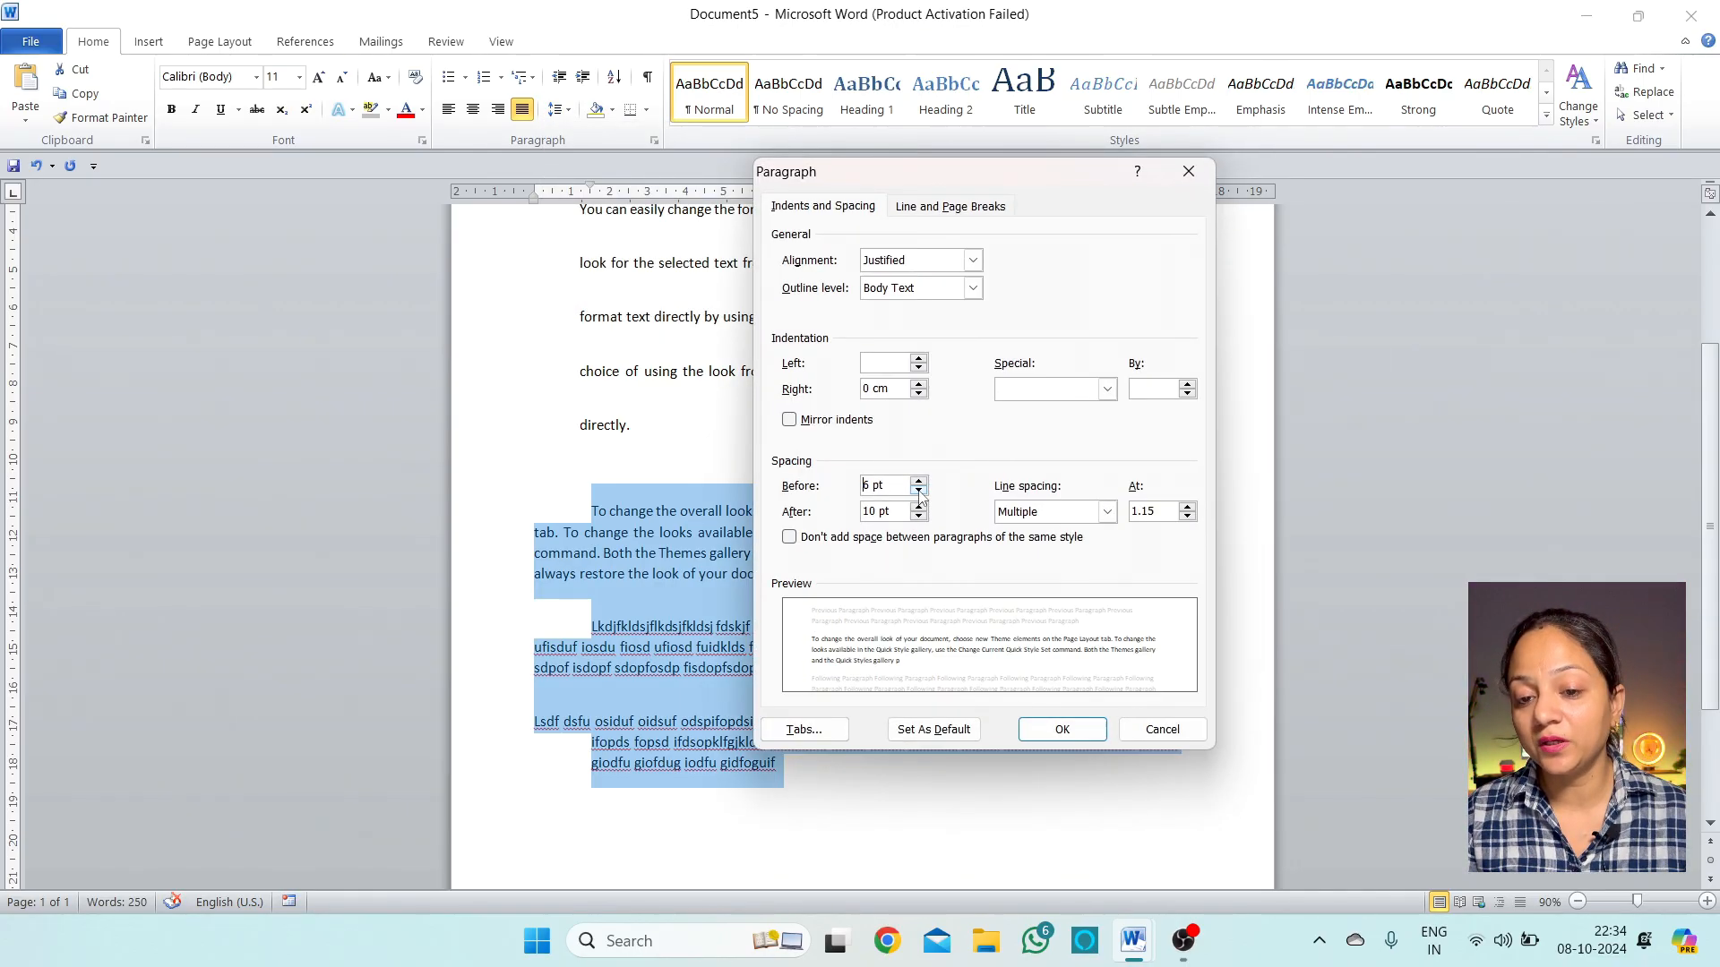
{"action": "left_click", "coordinate": [918, 491]}
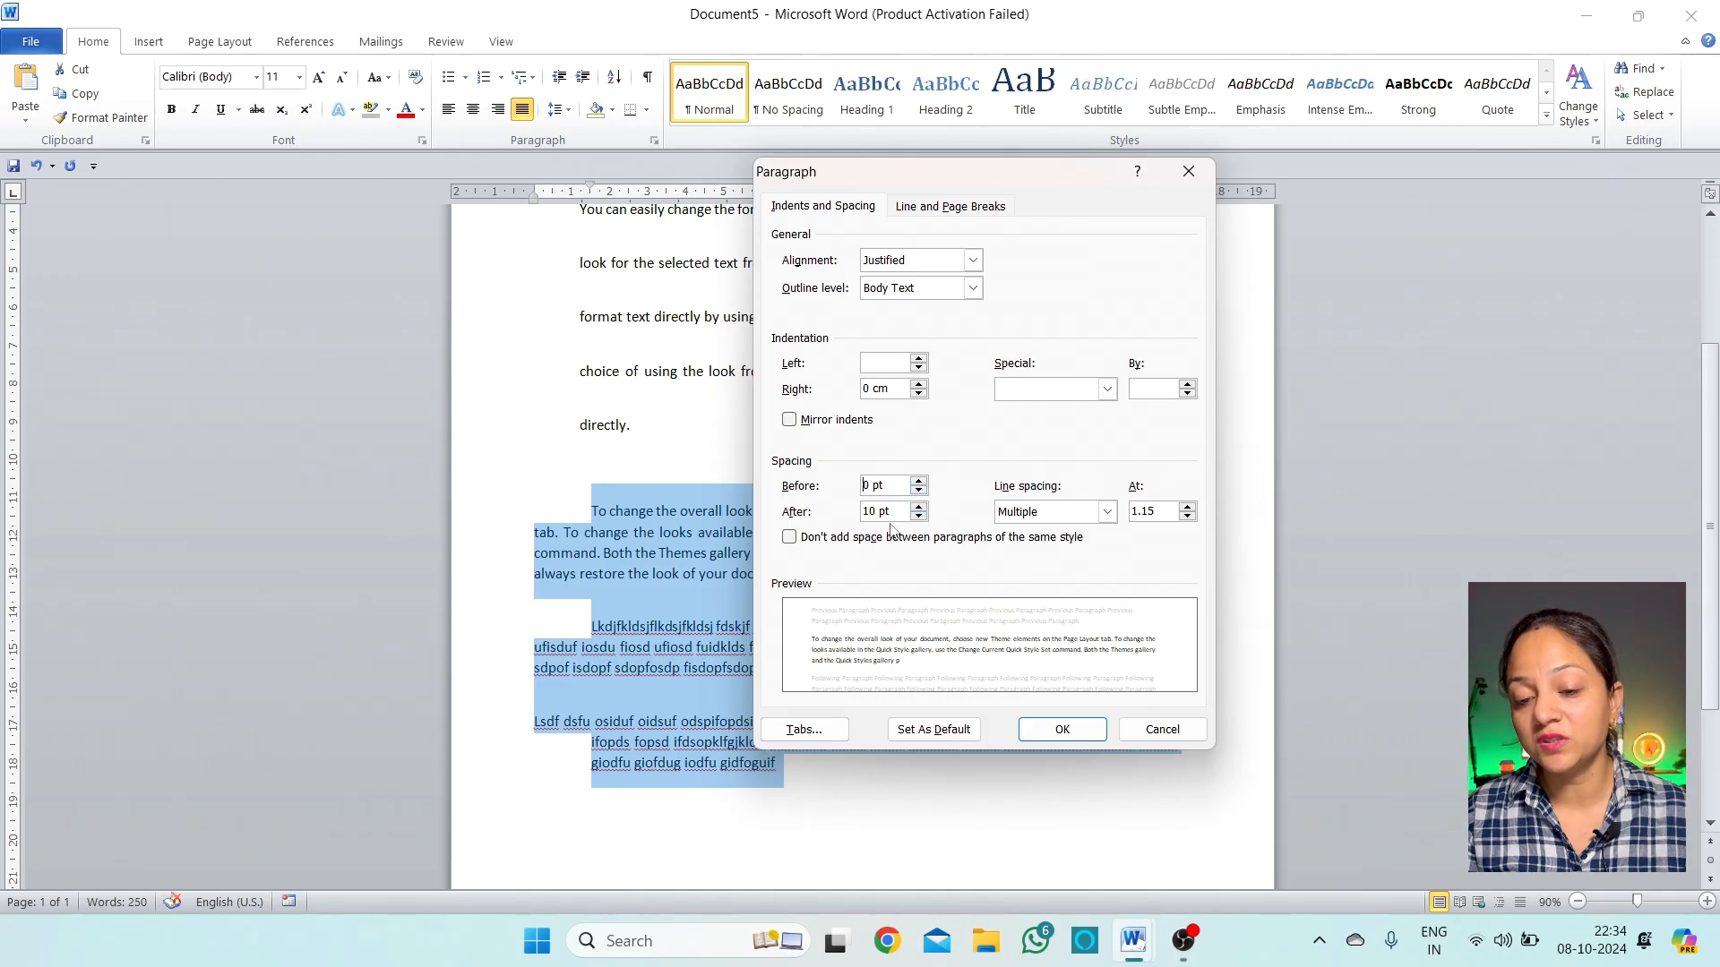
{"action": "left_click", "coordinate": [918, 506]}
{"action": "left_click", "coordinate": [918, 506]}
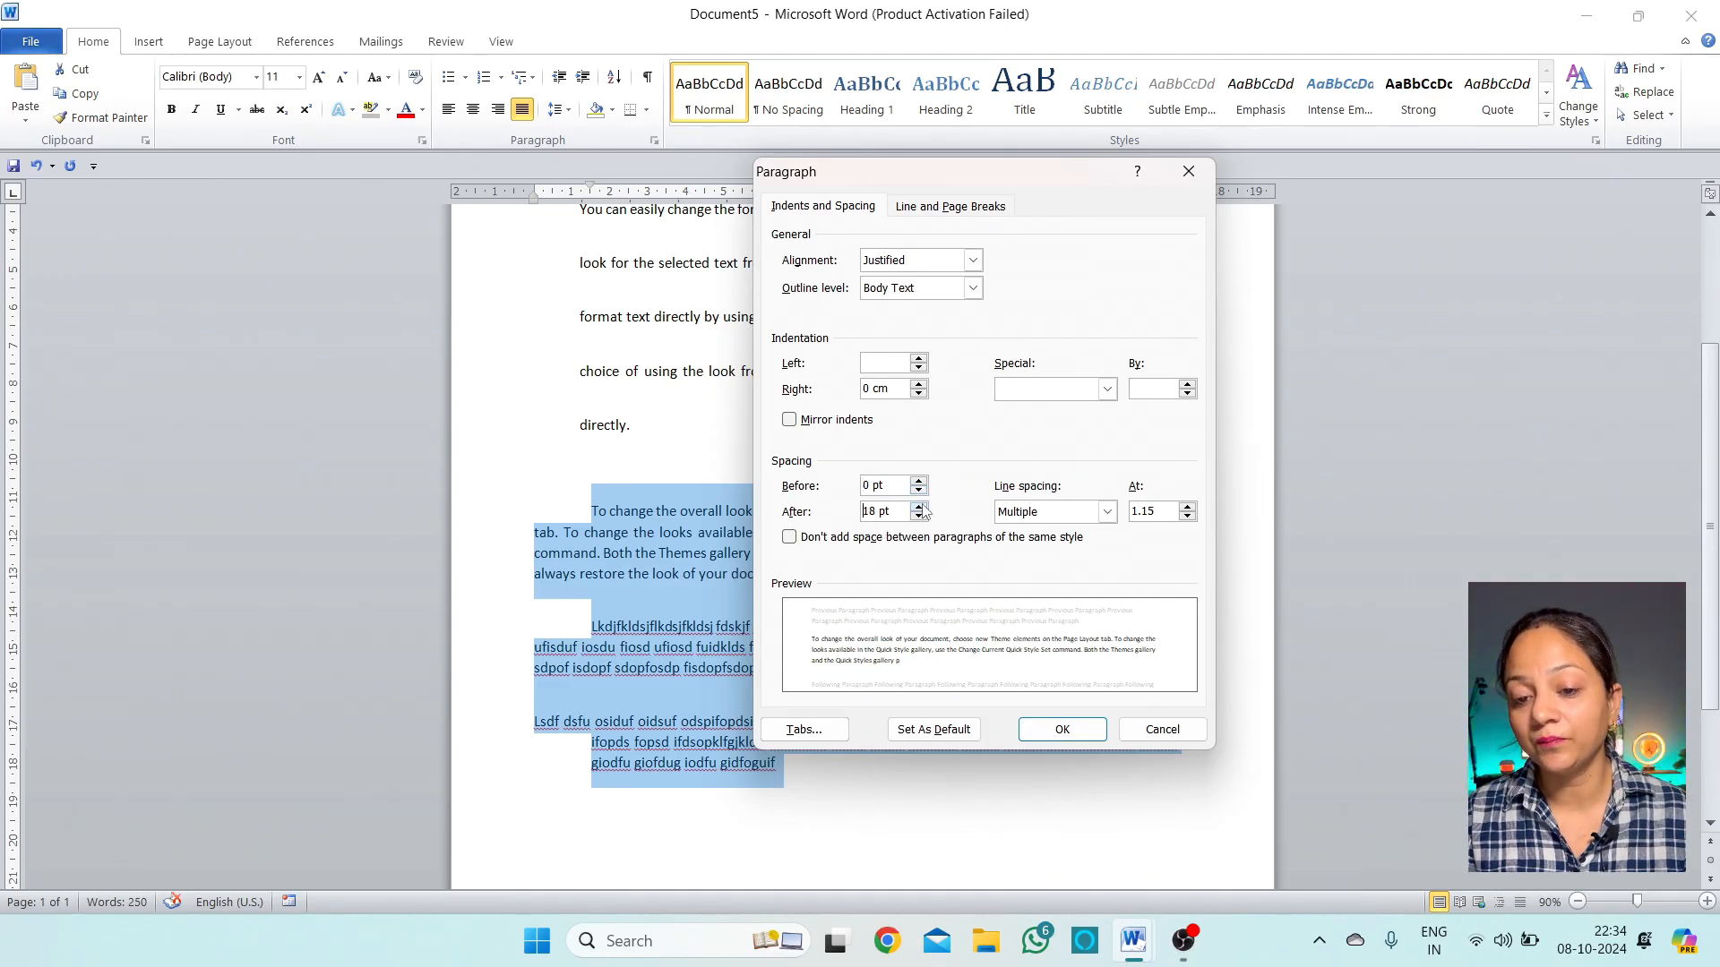
{"action": "left_click", "coordinate": [918, 506]}
{"action": "left_click", "coordinate": [1060, 729]}
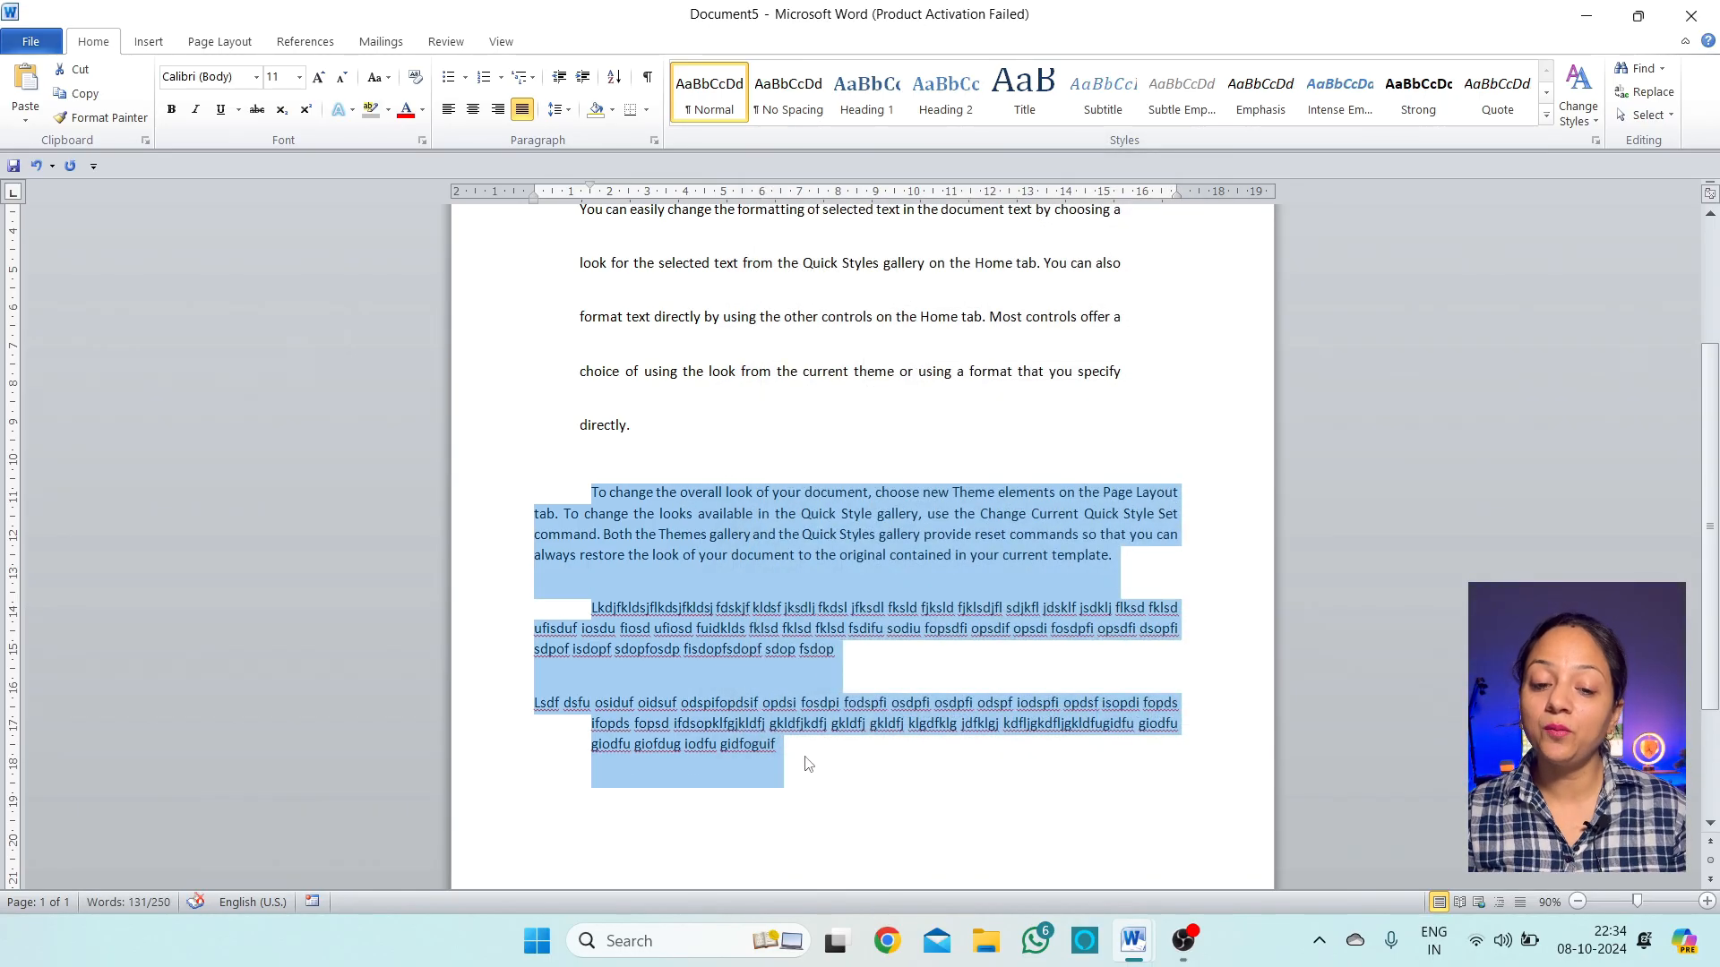
{"action": "left_click", "coordinate": [815, 782]}
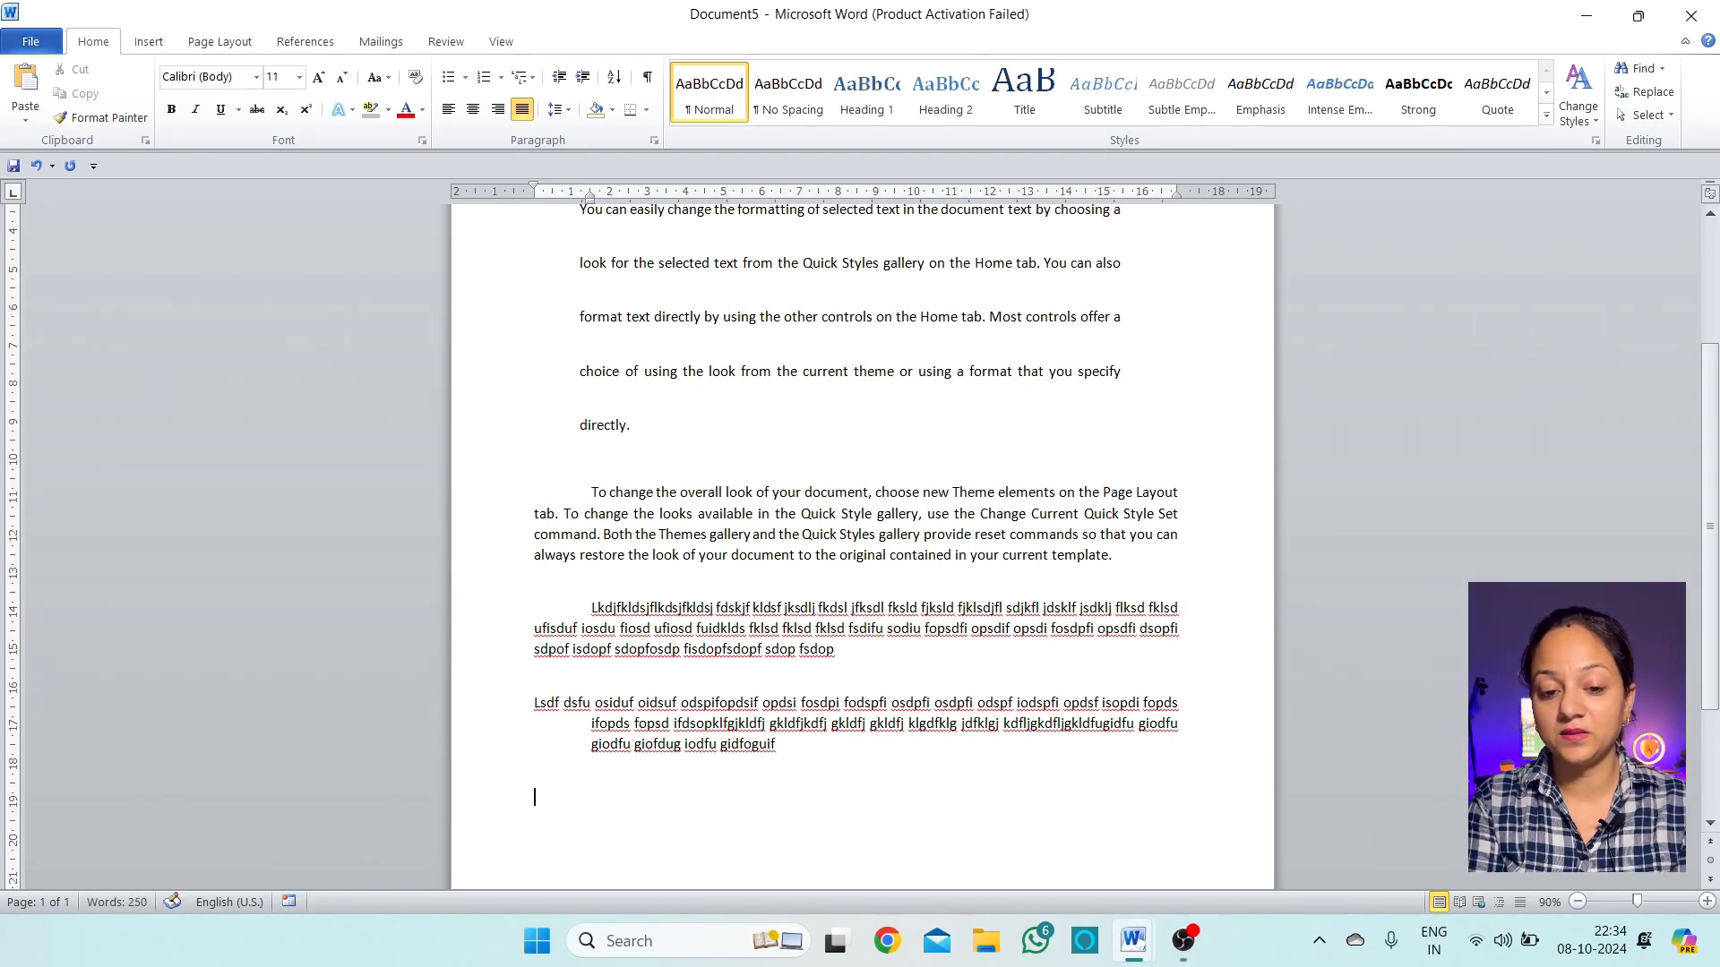
Type a filler line starting 'Bckjsdhf ksdjh', then a new paragraph 'Sdkf dsu fsdu fiodsu fdsflsd flkds ufsdu fsd'
{"action": "type", "text": "Bckjsdhf ksdjh fdsjkh fjkdshfds fids uiofusdoiu fidsou"}
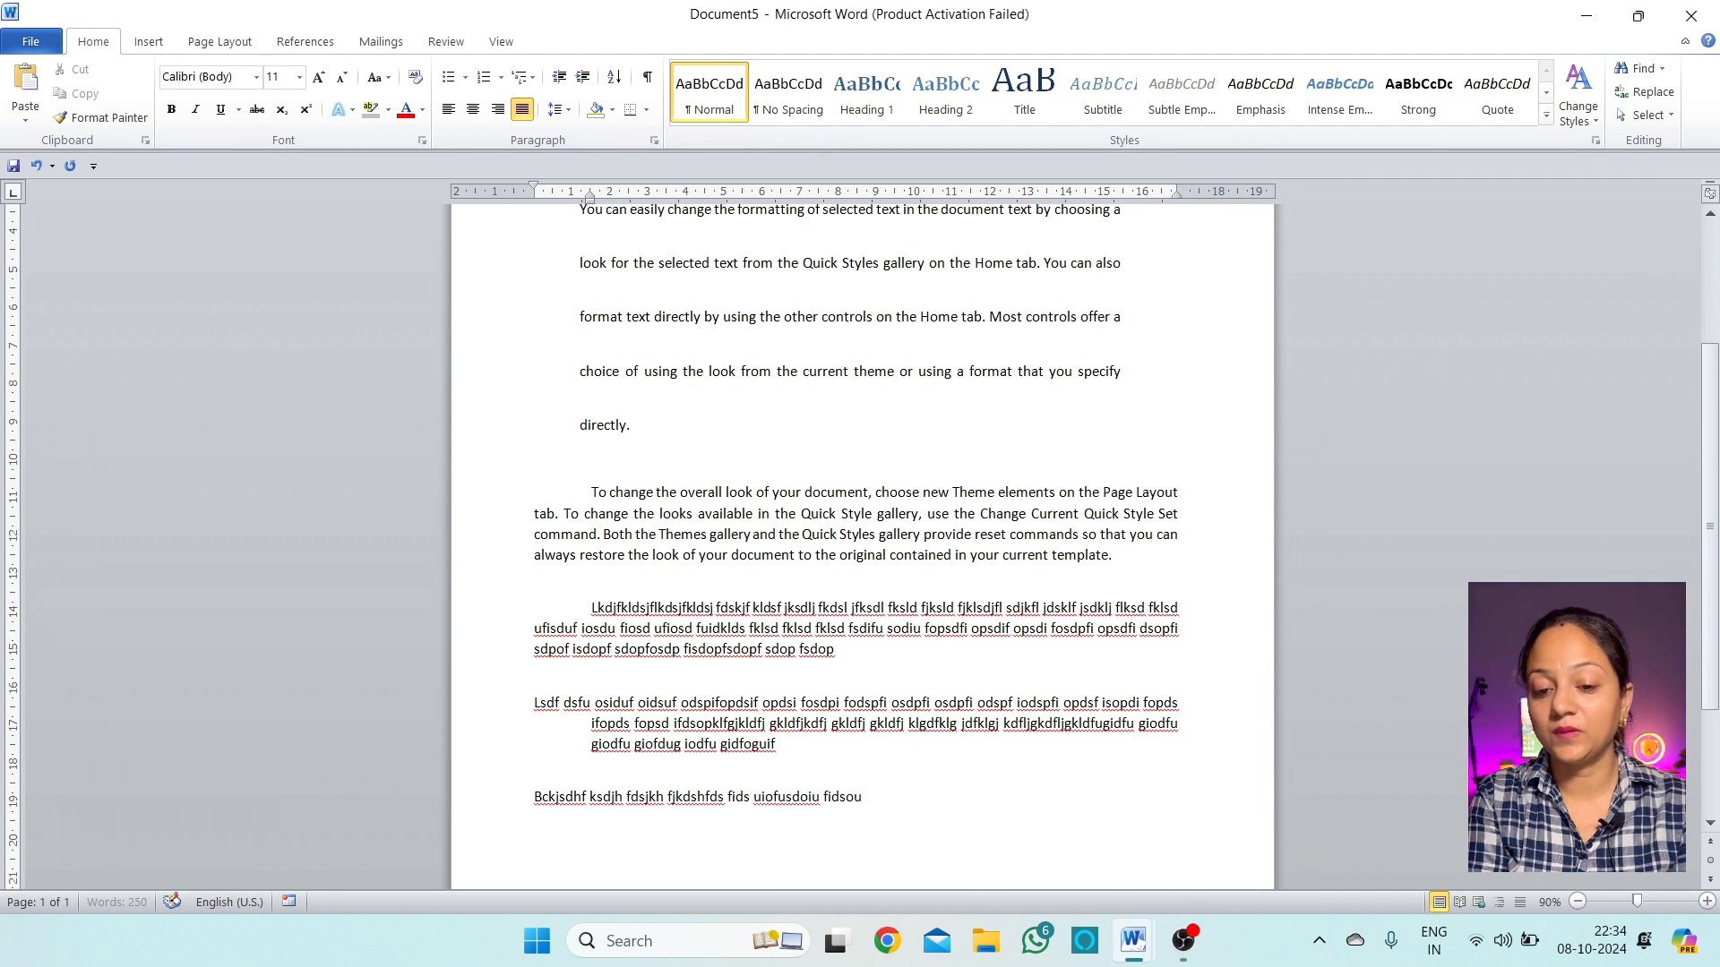
{"action": "type", "text": " fisd fiodsu fiosdu fiosdu fiosd ufiosd ufiosd ufio sdu"}
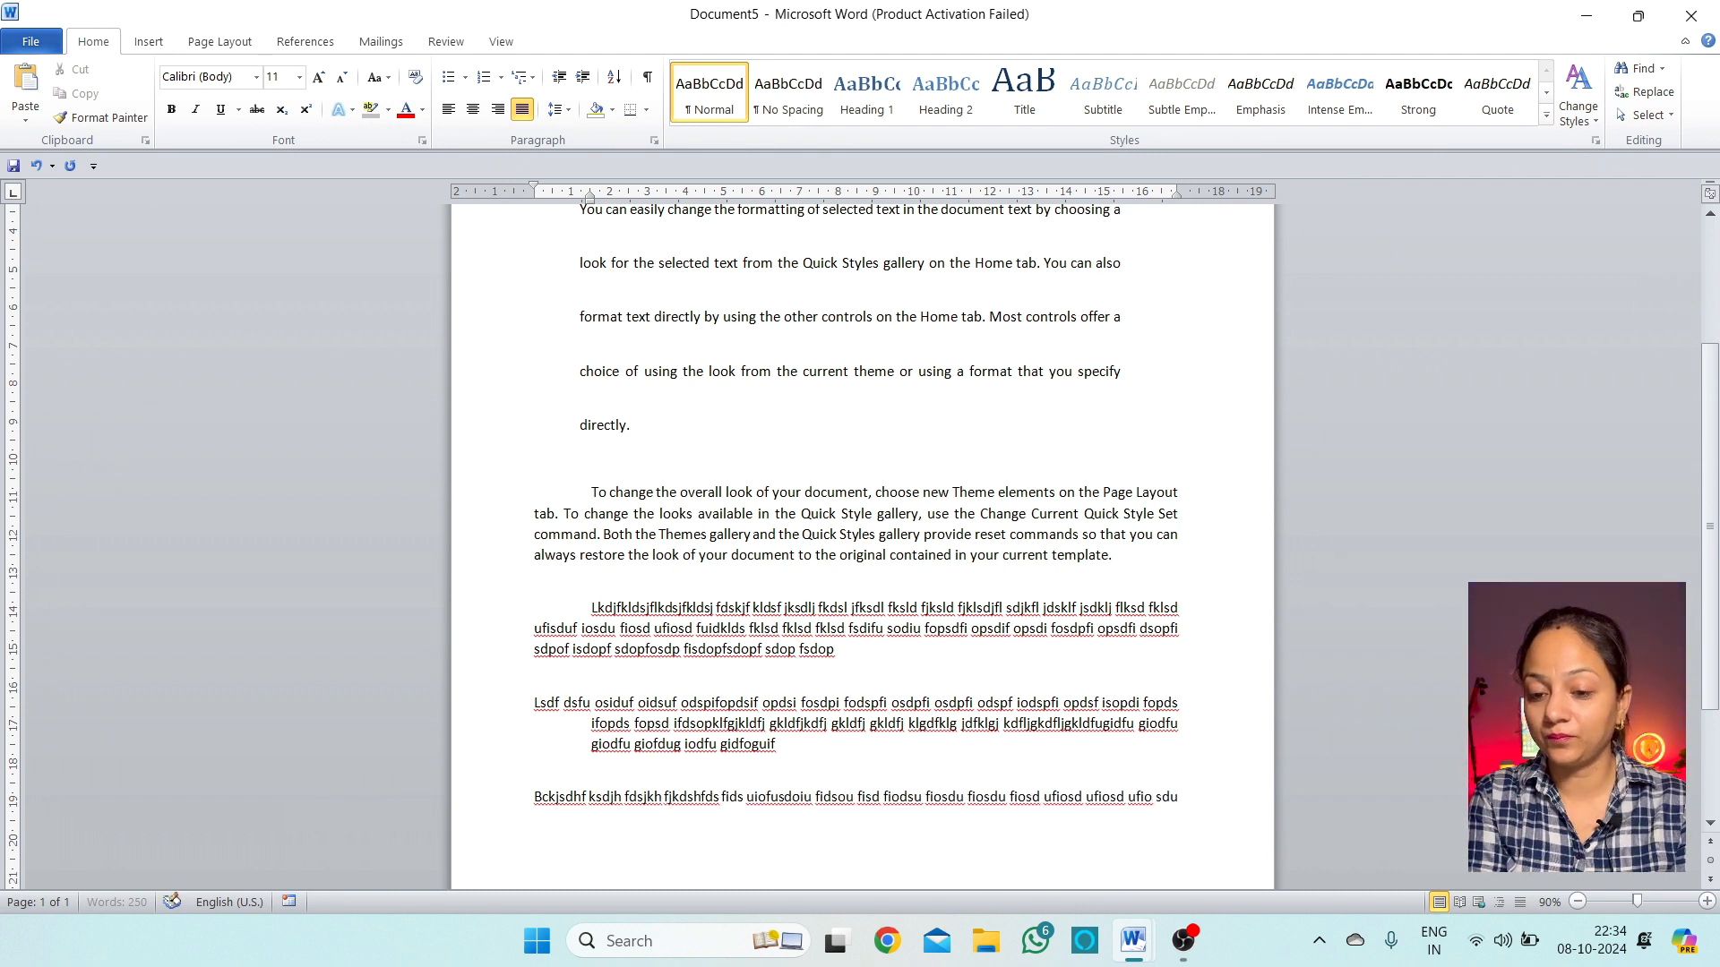
{"action": "type", "text": "fio sdufiosdufios dfio sdfiosd f"}
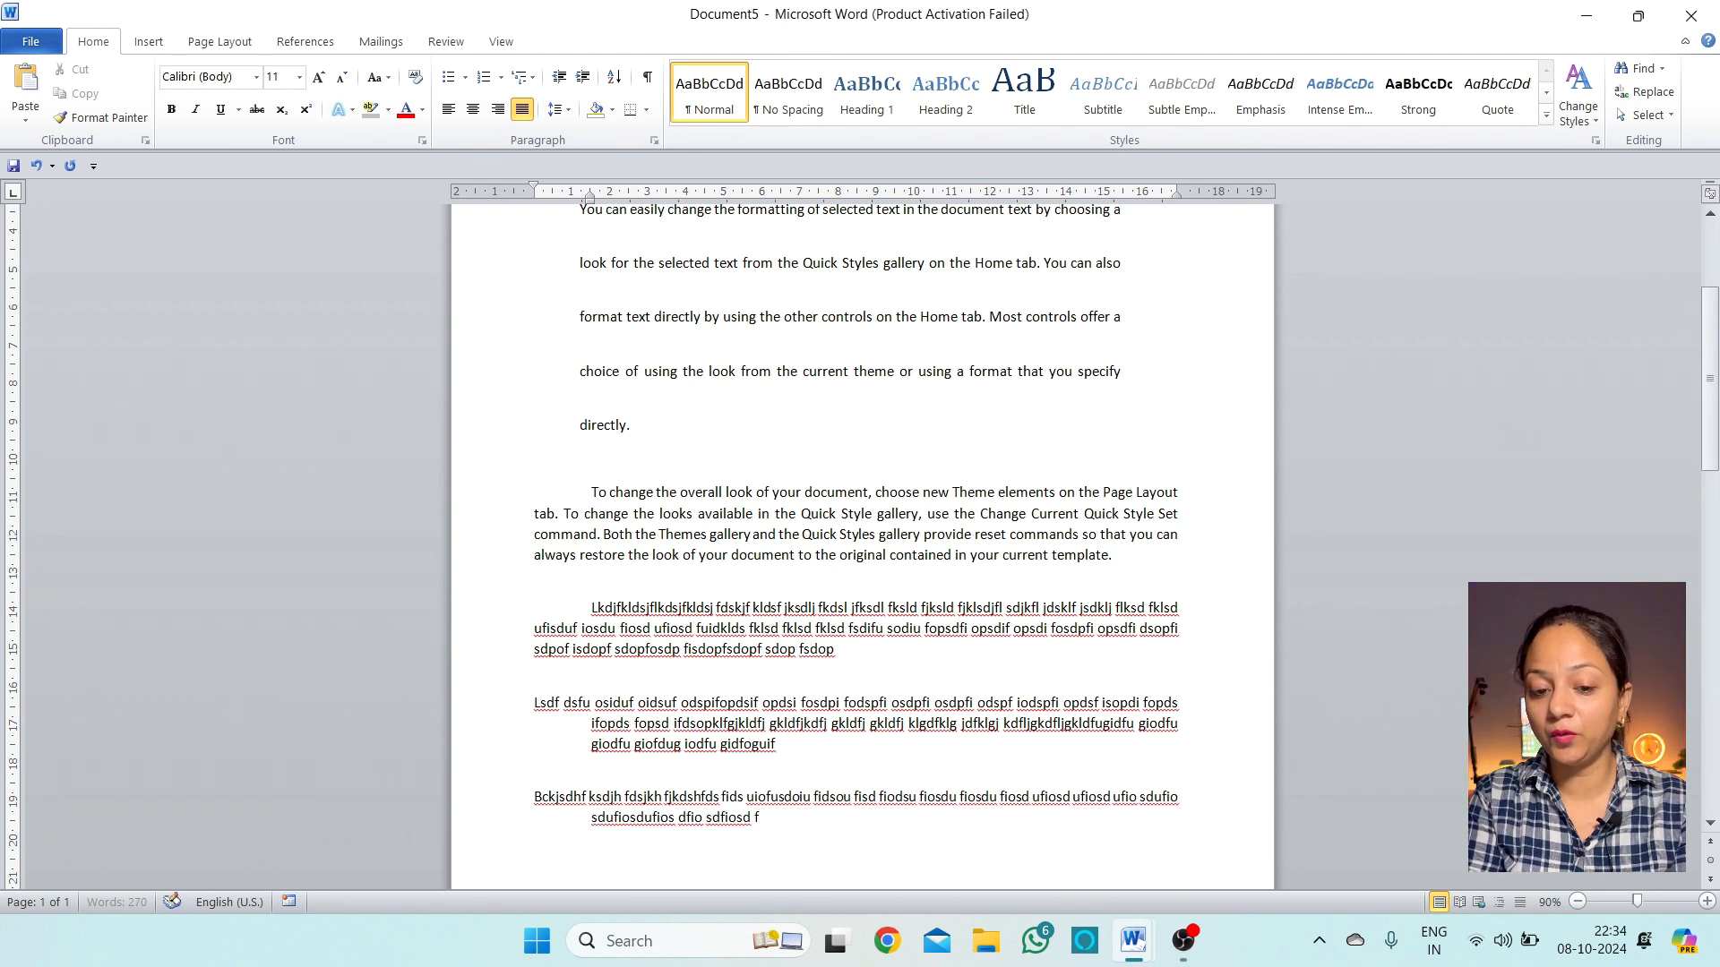
{"action": "key", "text": "Return"}
{"action": "type", "text": "Sdkf dsu fsdu fiodsu f"}
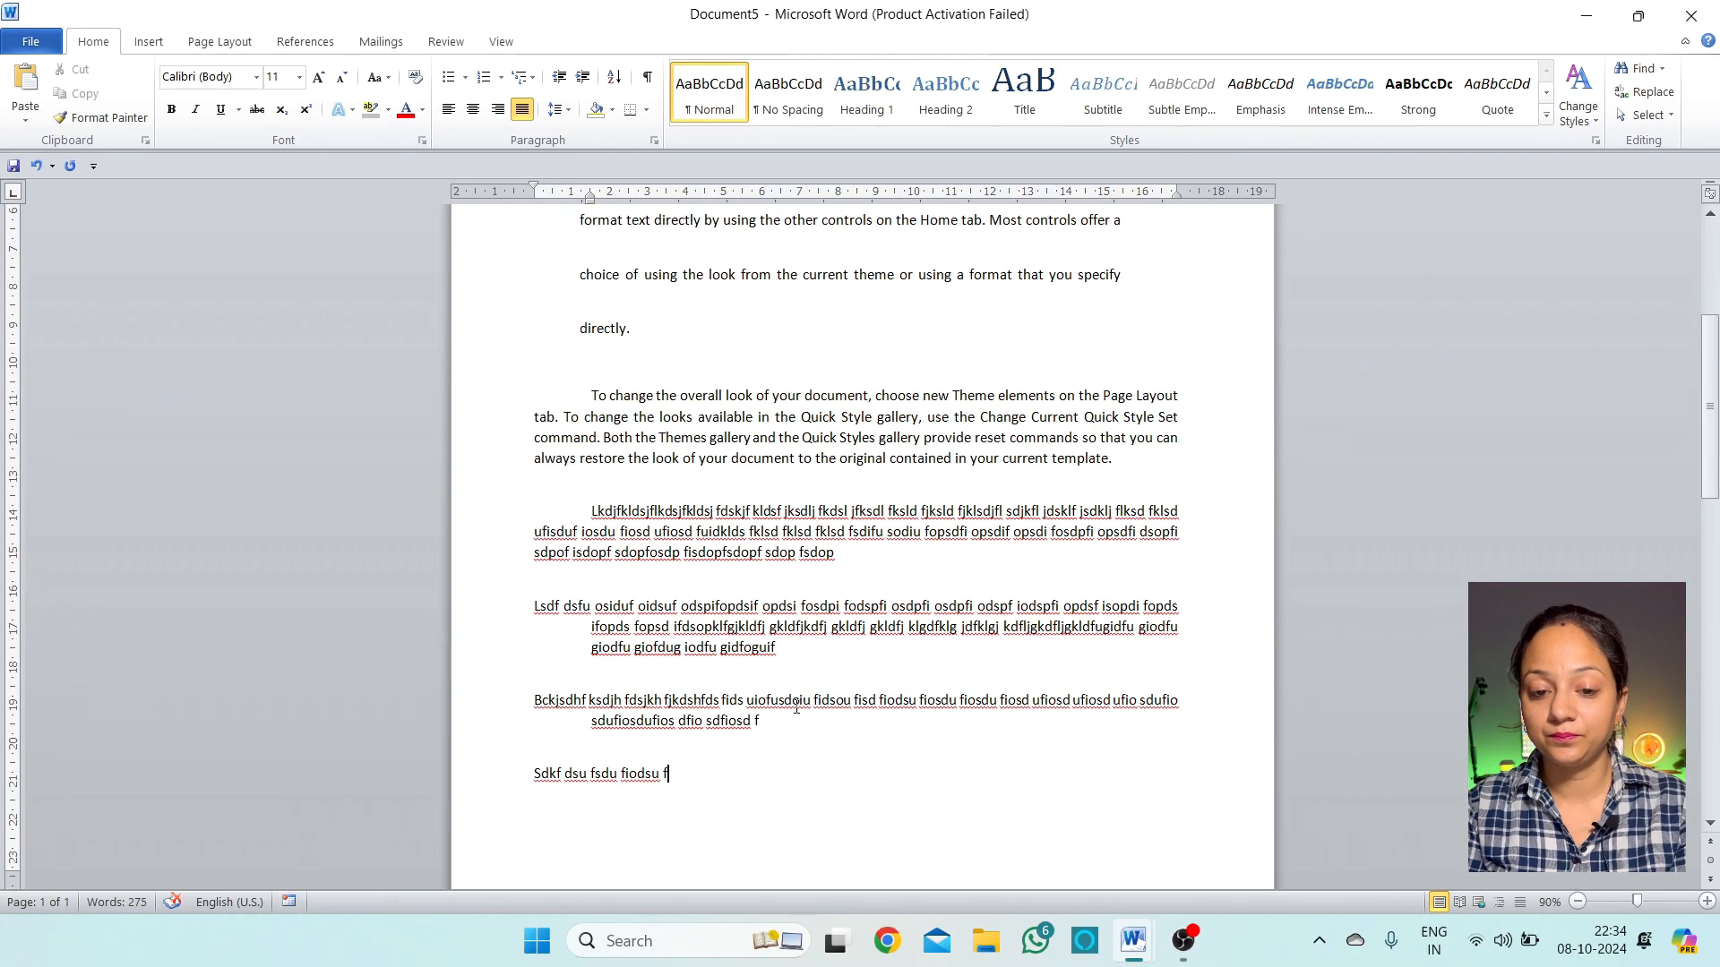
{"action": "type", "text": "dsflsd flkds ufsdu fsd"}
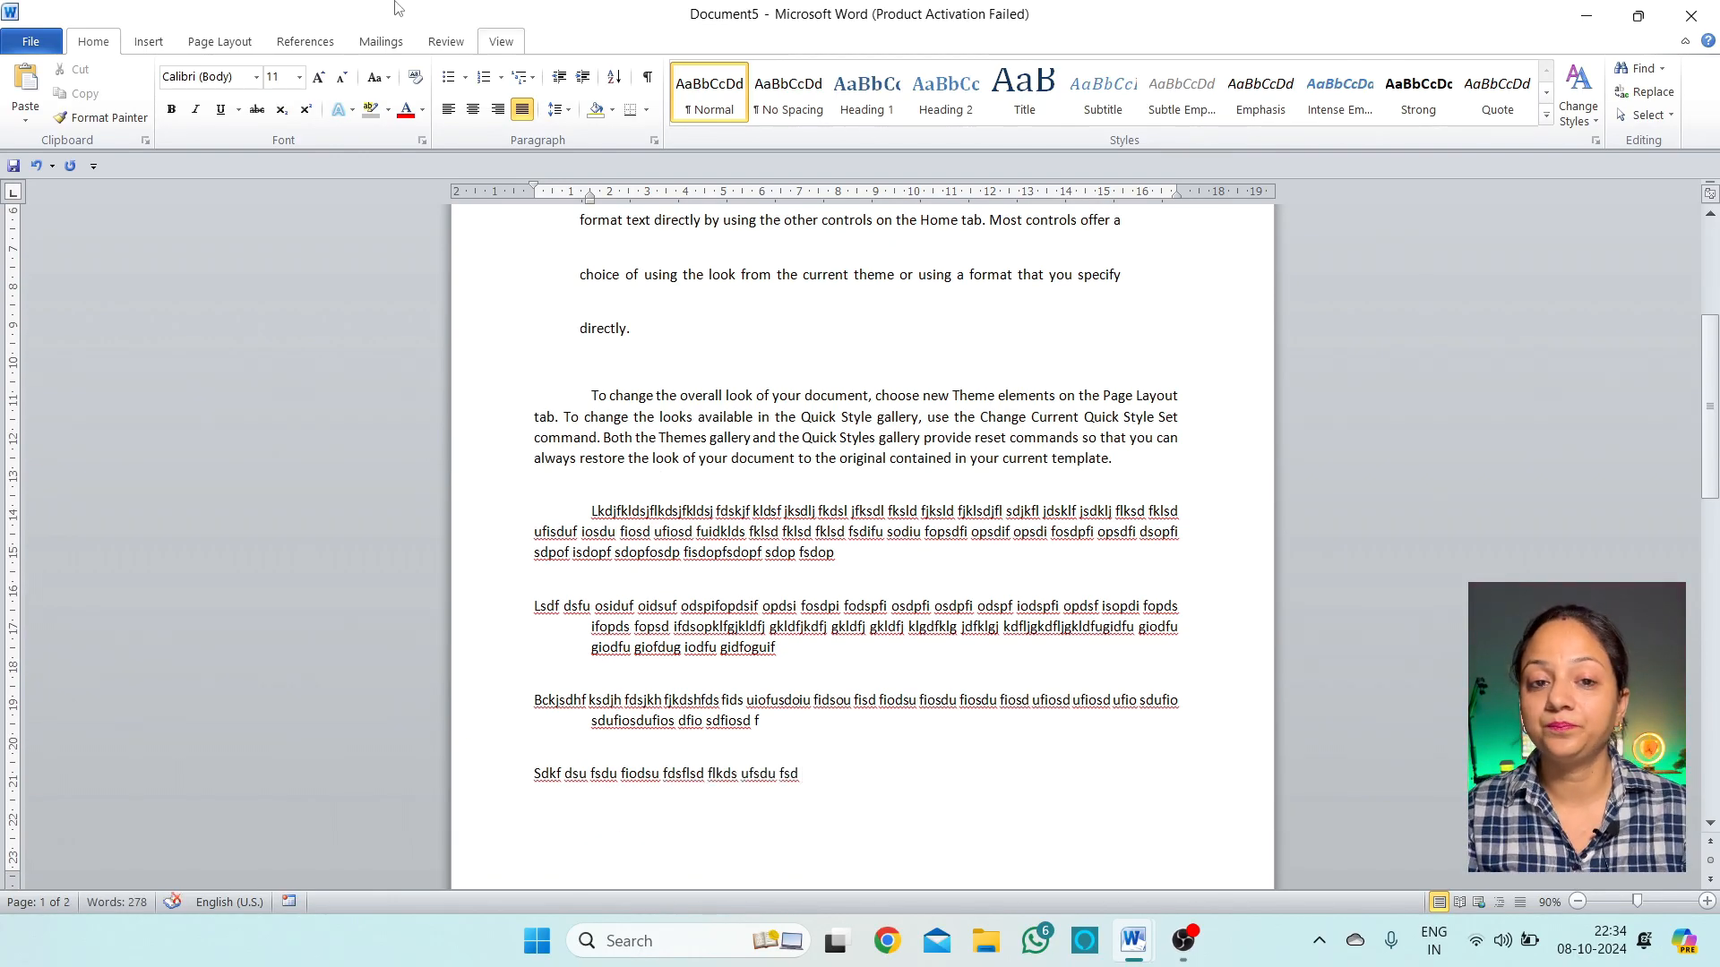
{"action": "left_click", "coordinate": [555, 108]}
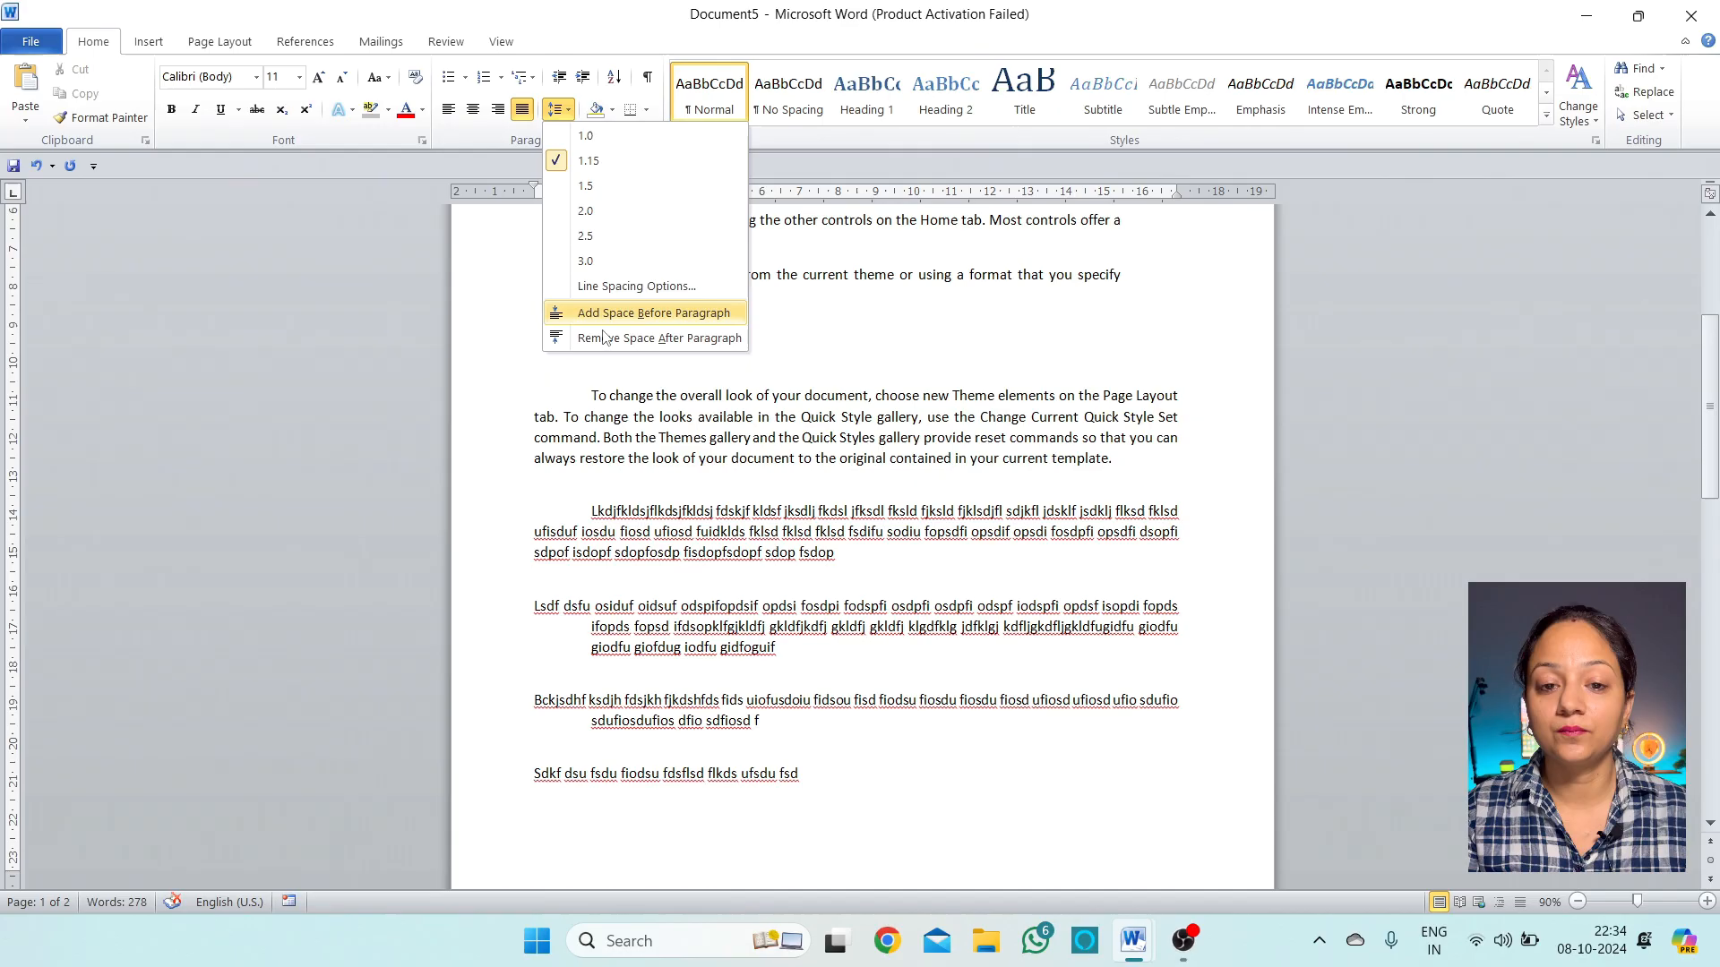
{"action": "left_click", "coordinate": [637, 288]}
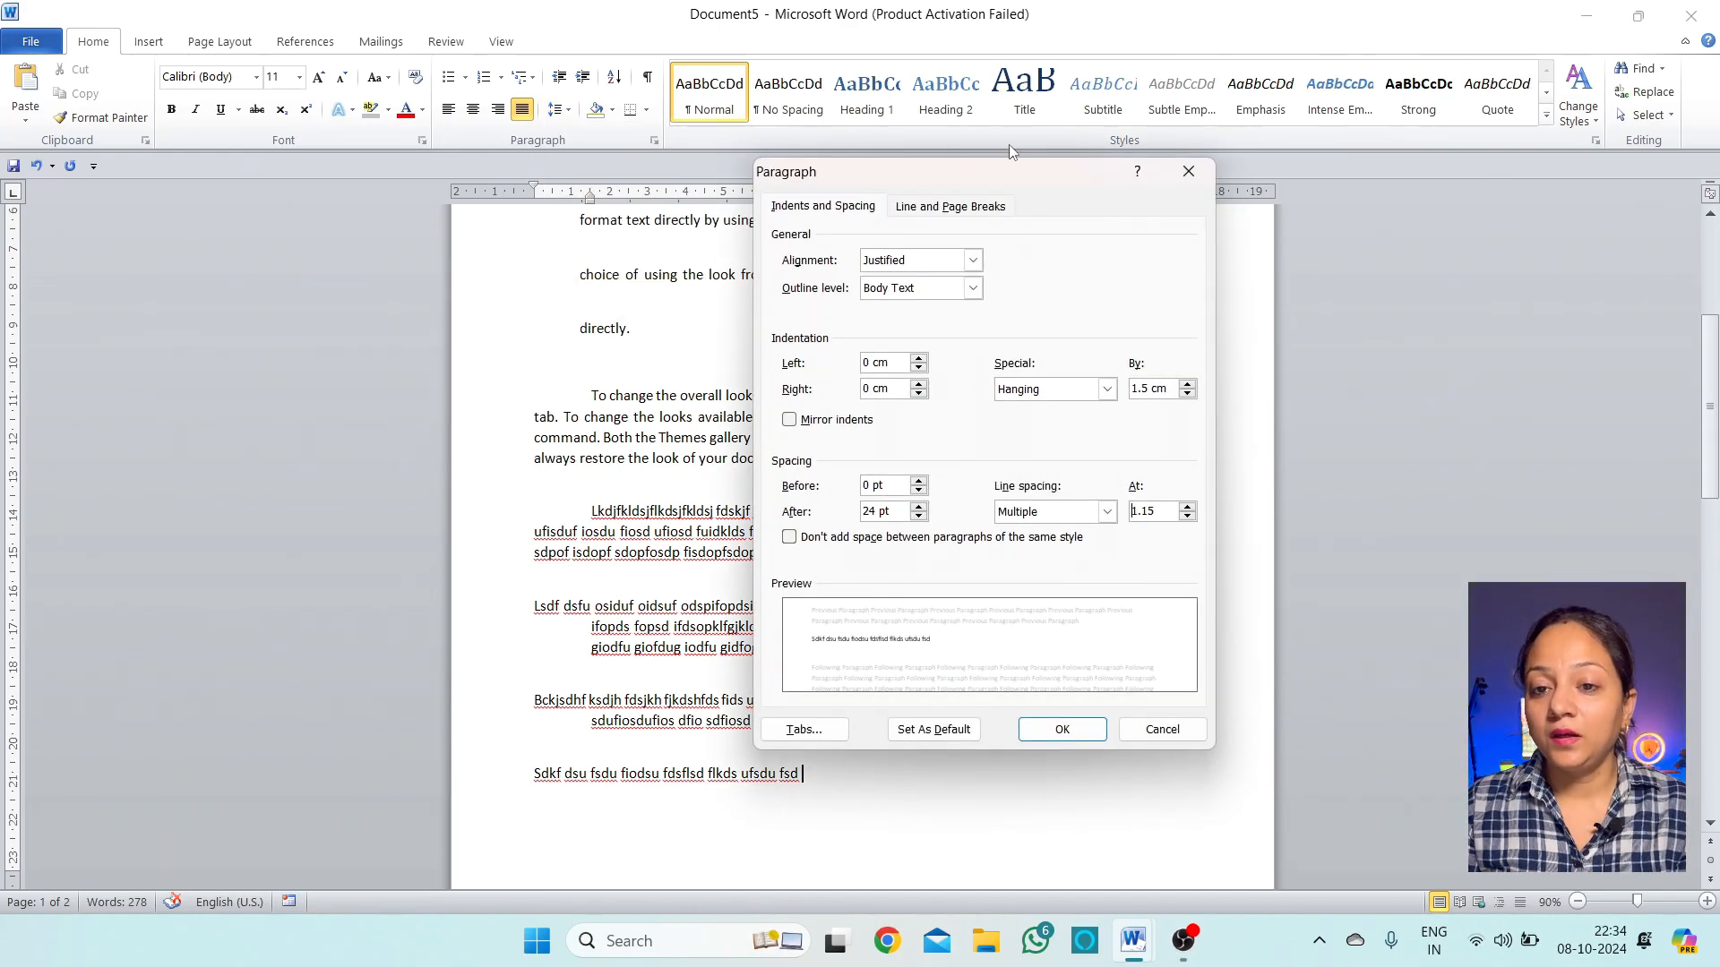
{"action": "left_click_drag", "start_coordinate": [995, 182], "coordinate": [969, 163]}
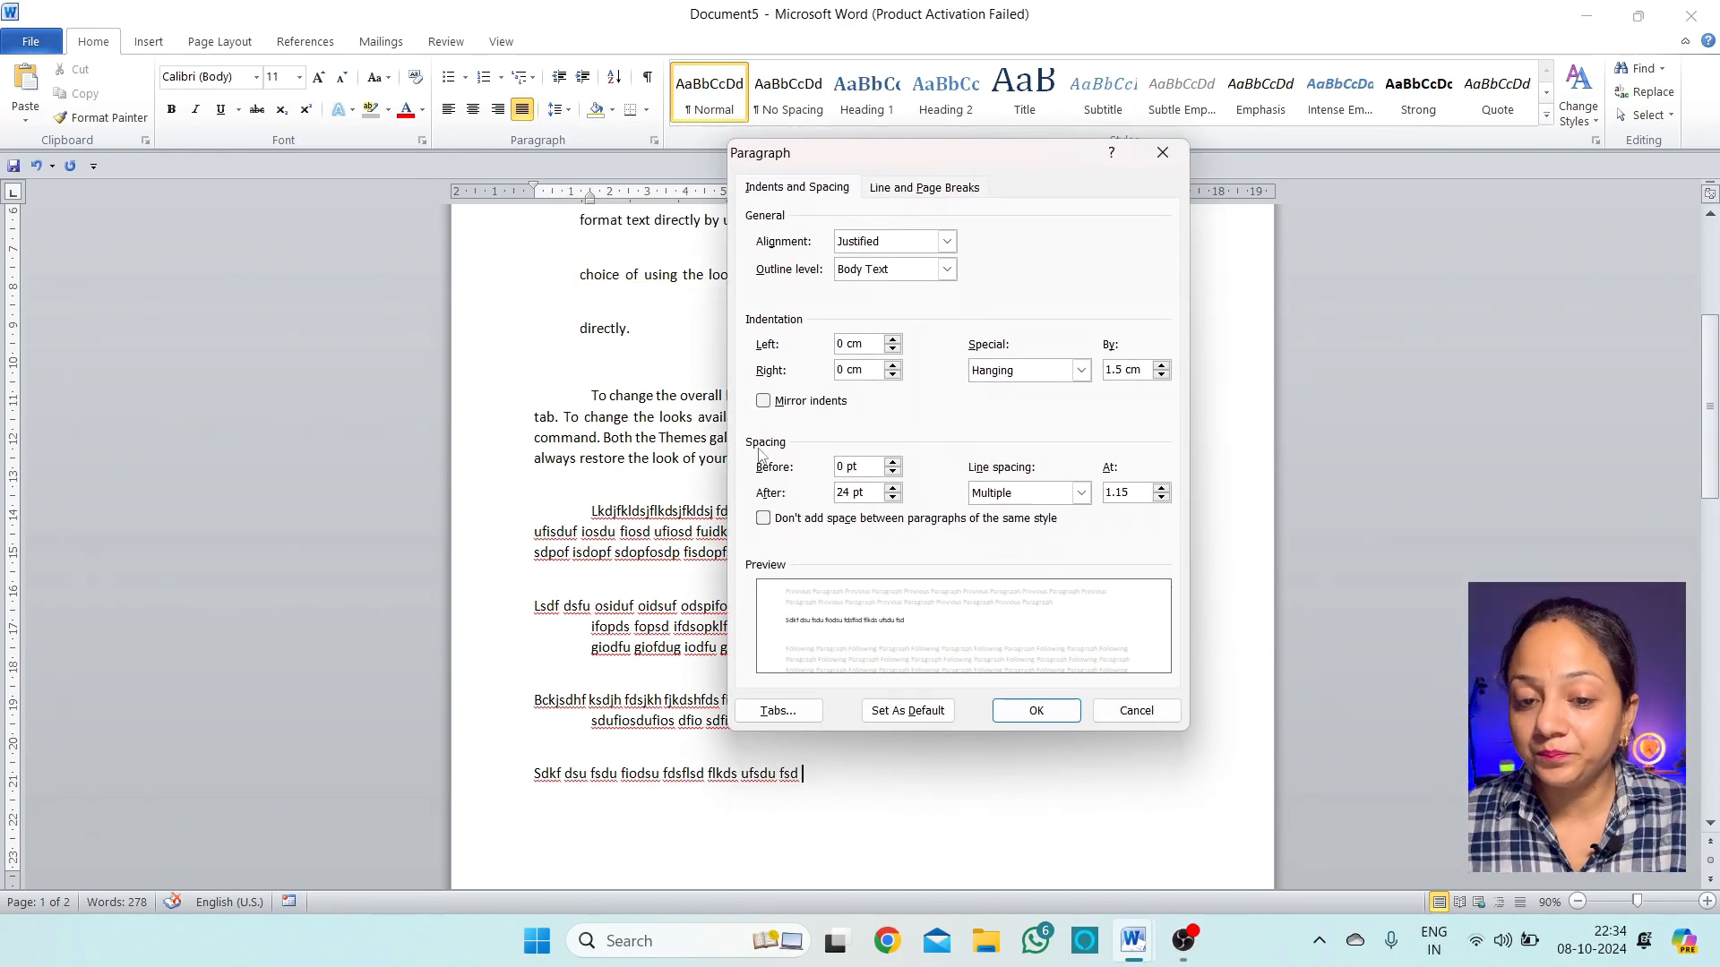
{"action": "left_click", "coordinate": [1081, 495]}
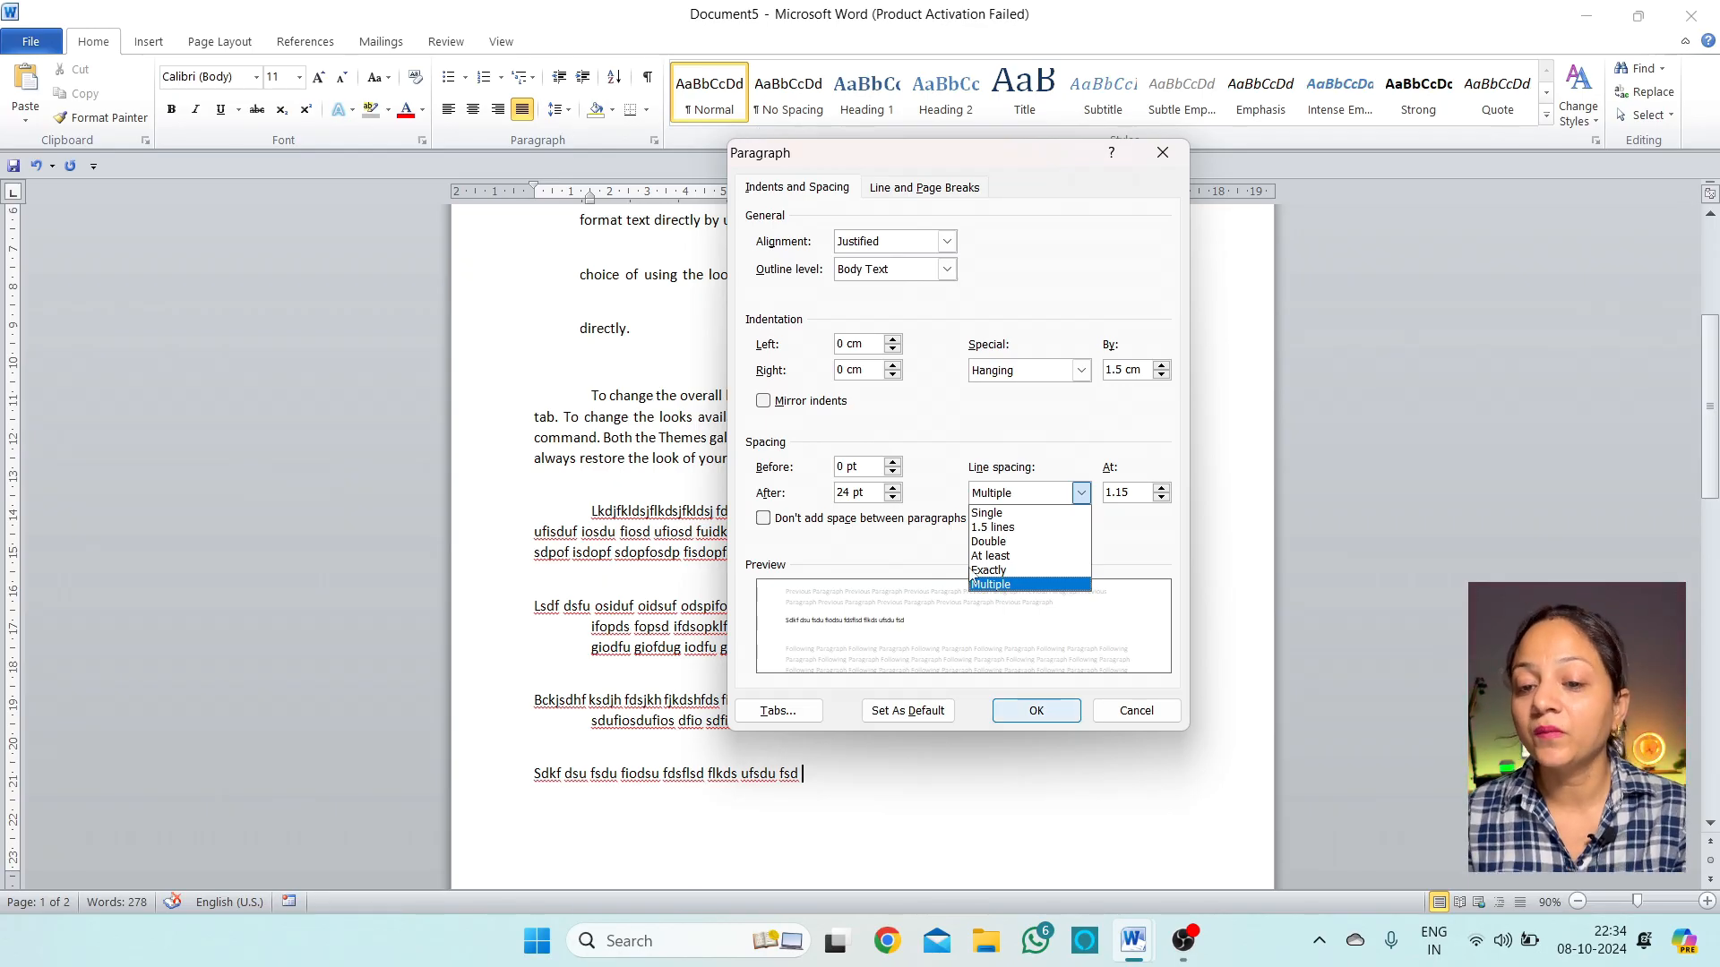
{"action": "left_click", "coordinate": [1001, 516]}
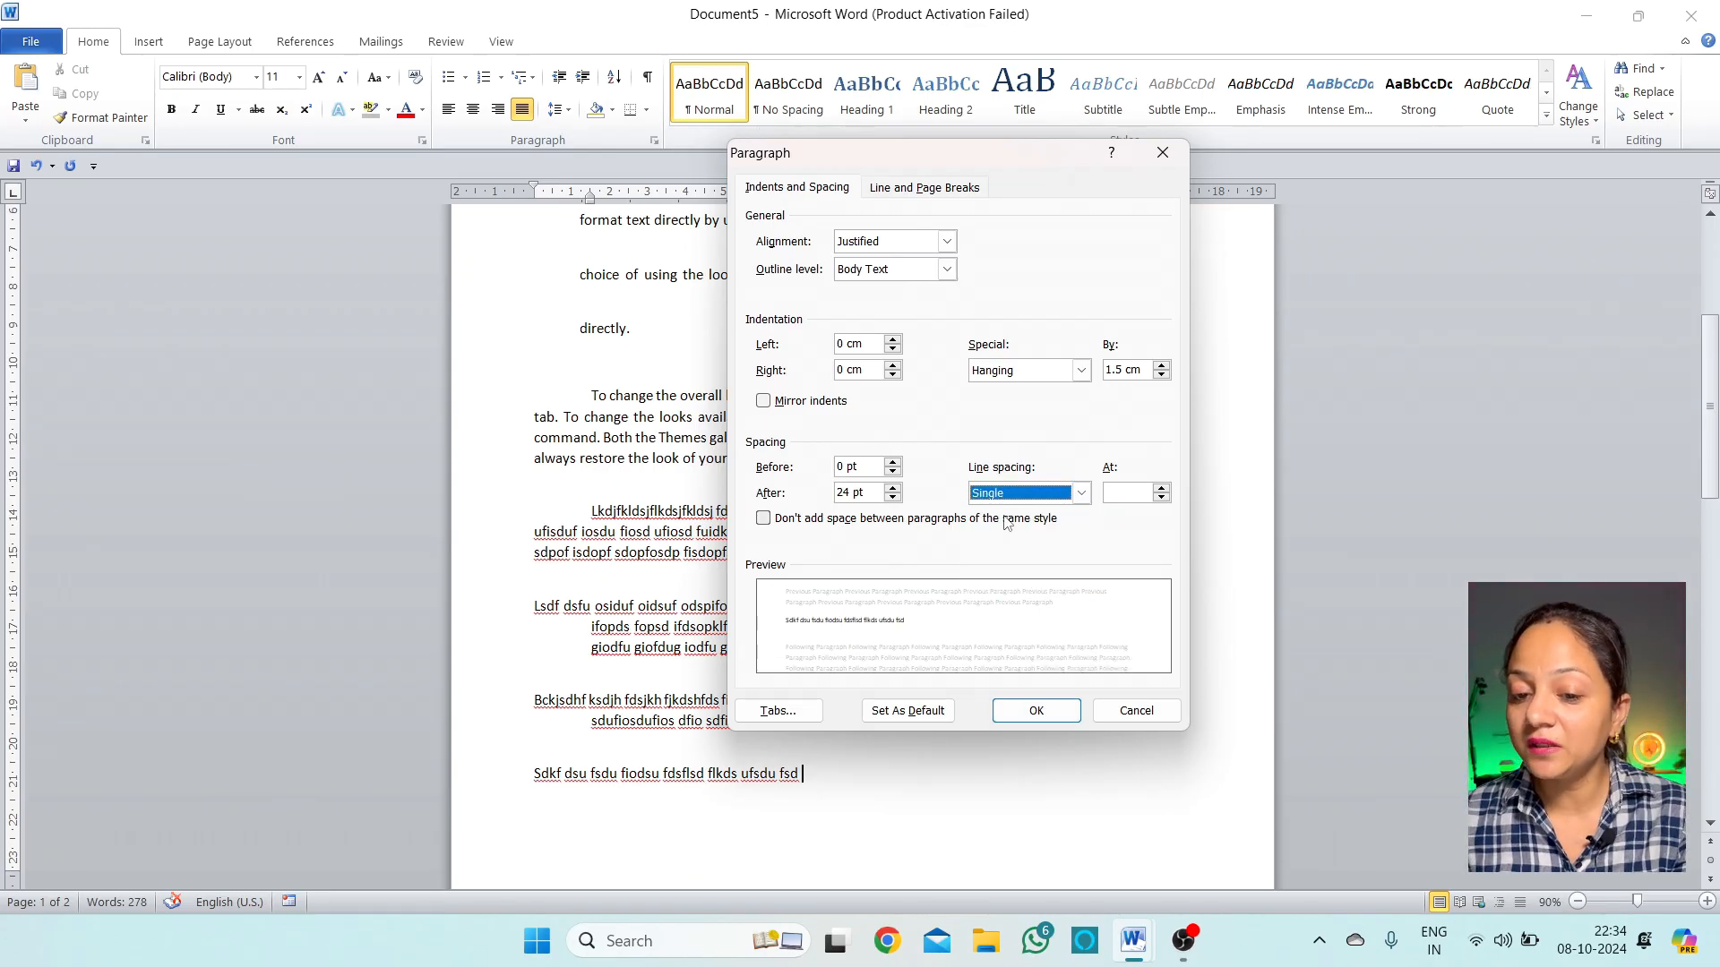
{"action": "left_click", "coordinate": [1039, 498]}
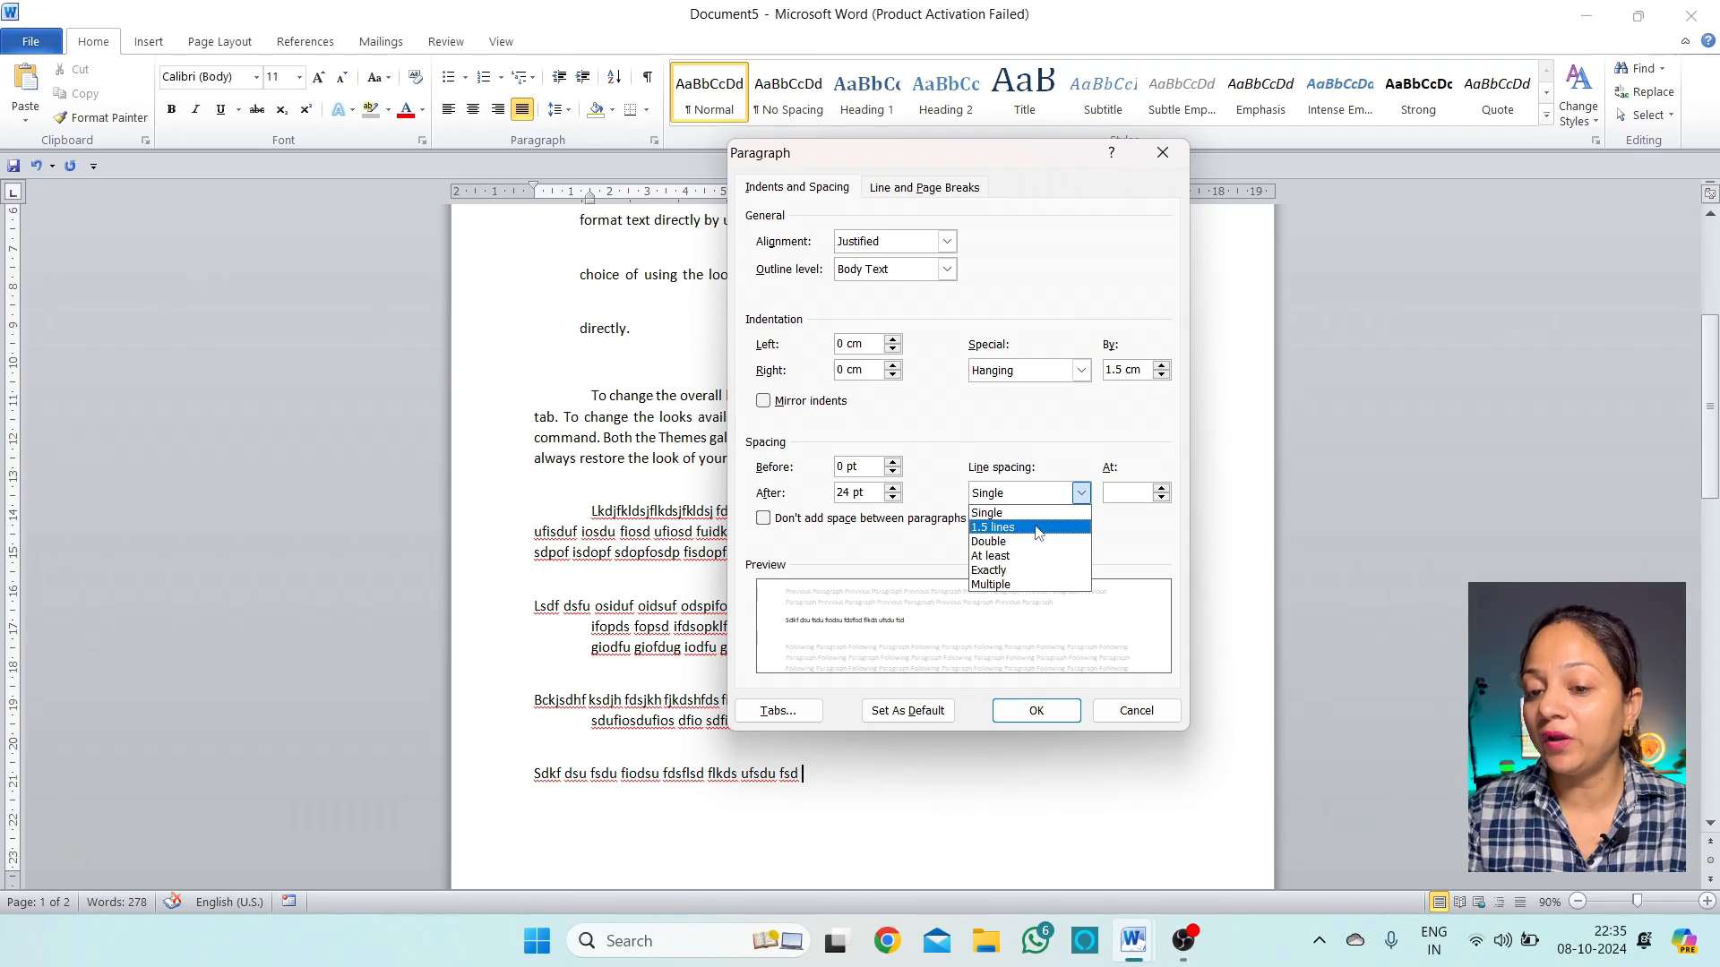
{"action": "left_click", "coordinate": [1037, 528]}
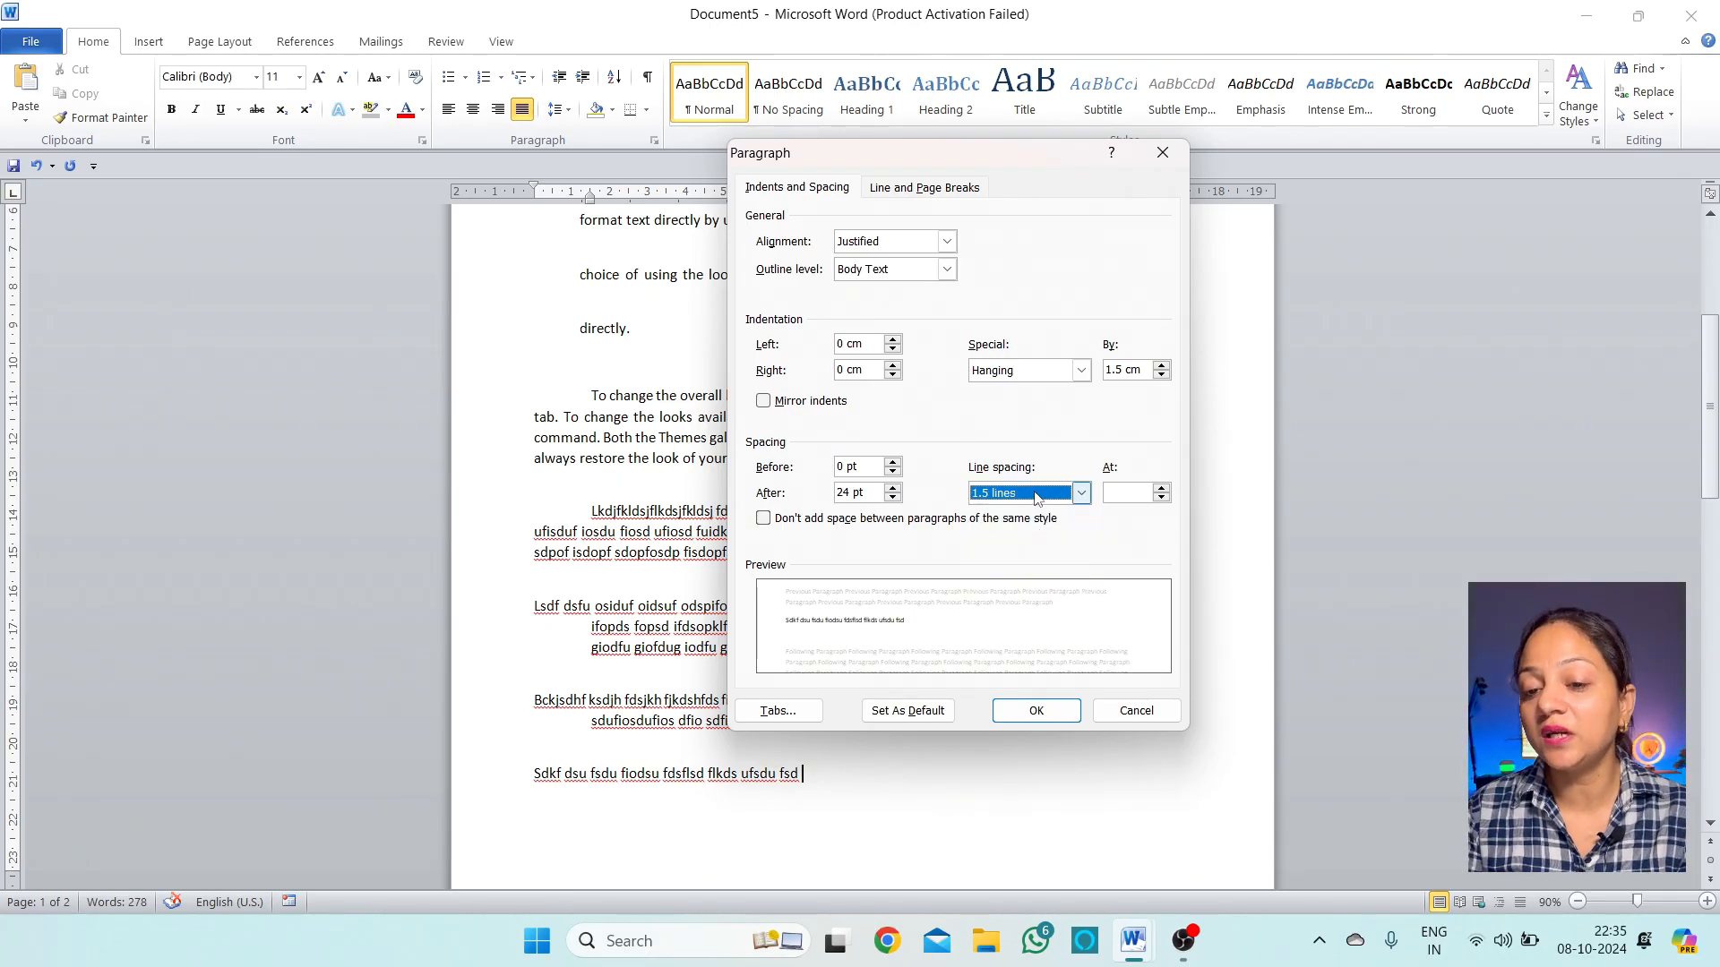
{"action": "left_click", "coordinate": [1039, 498]}
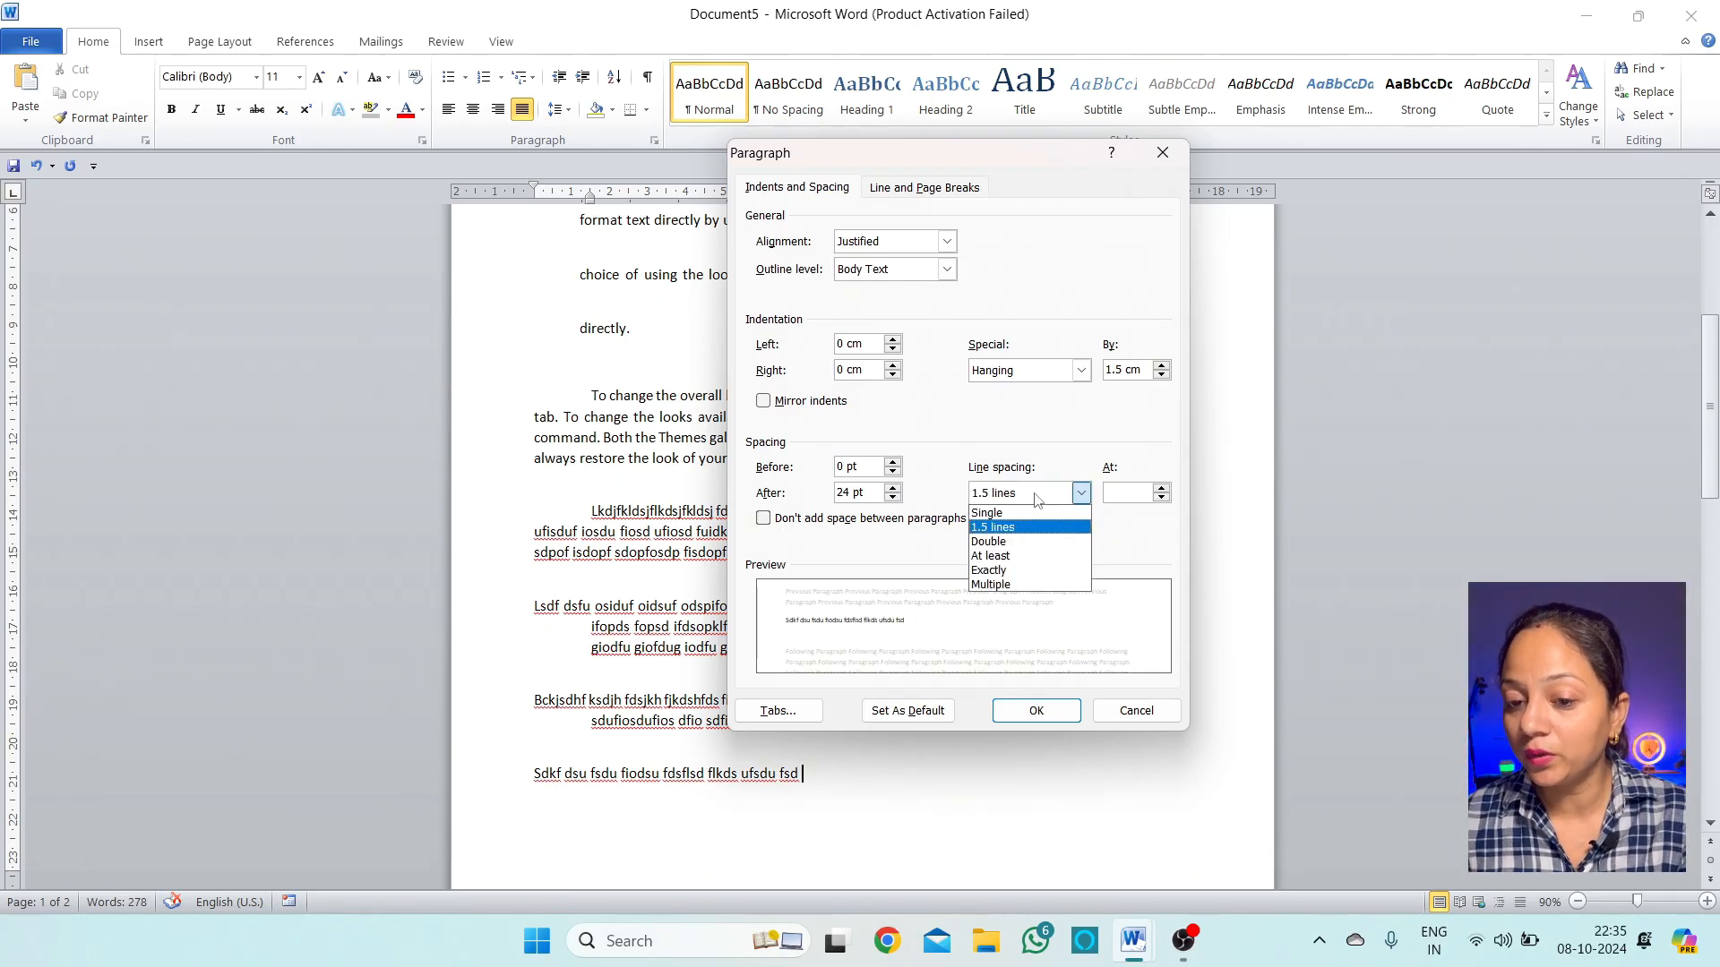
{"action": "left_click", "coordinate": [1024, 542]}
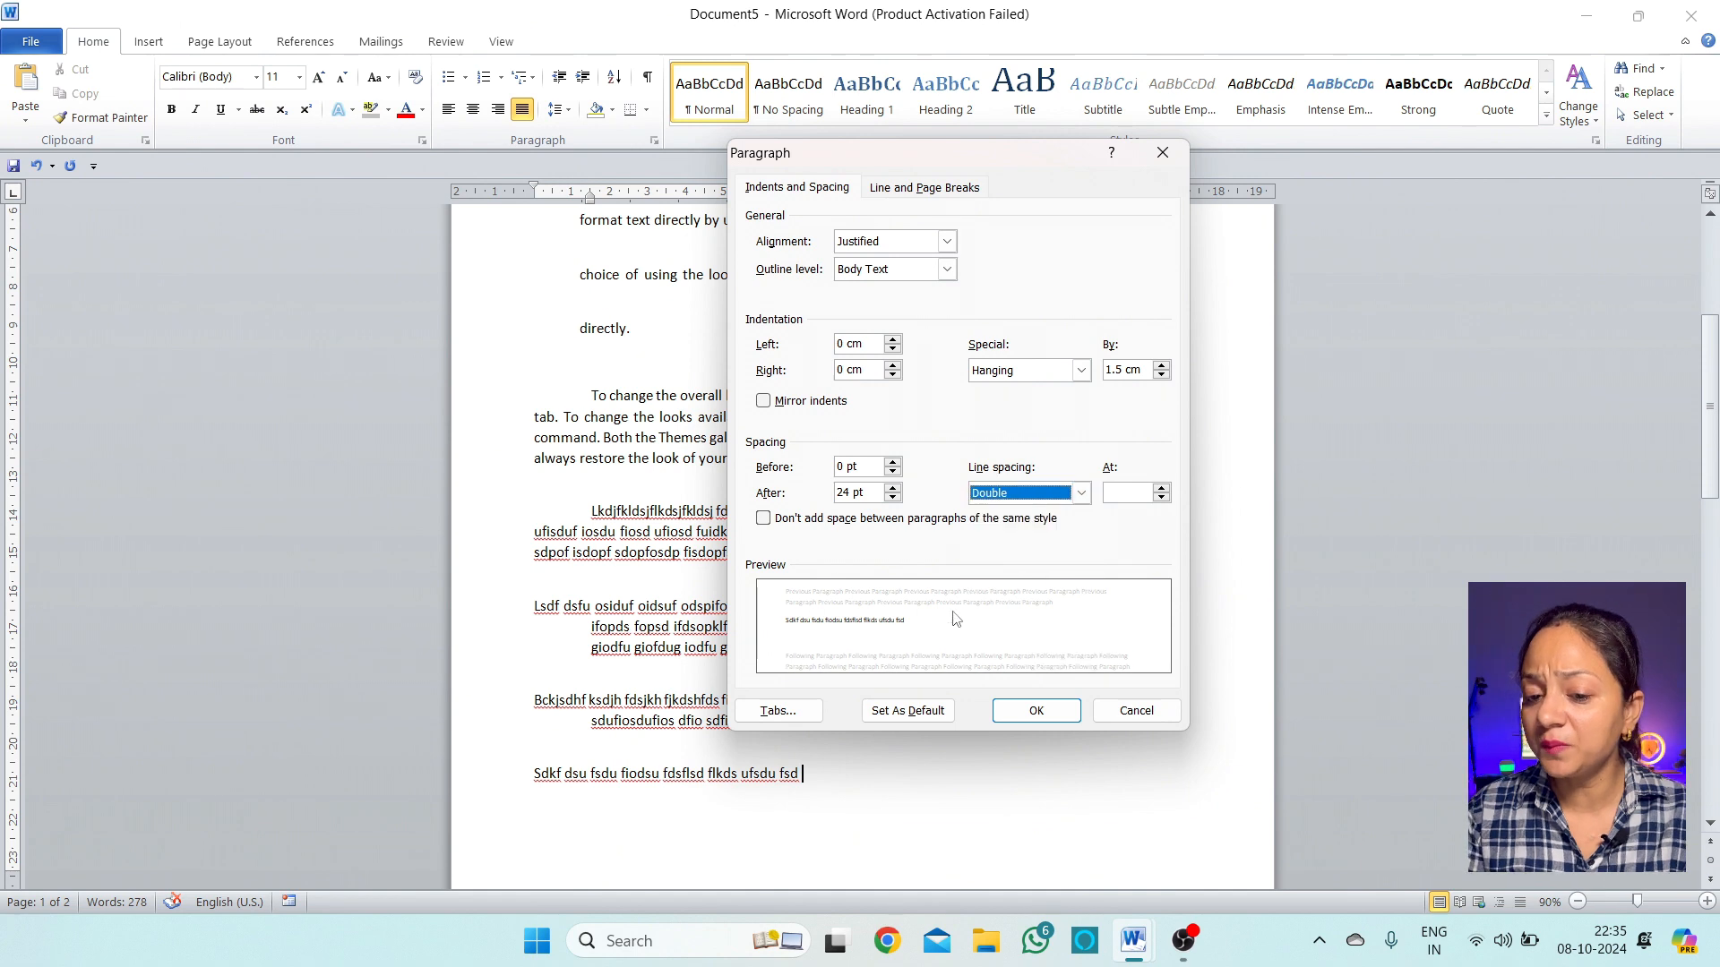
{"action": "left_click", "coordinate": [1017, 495]}
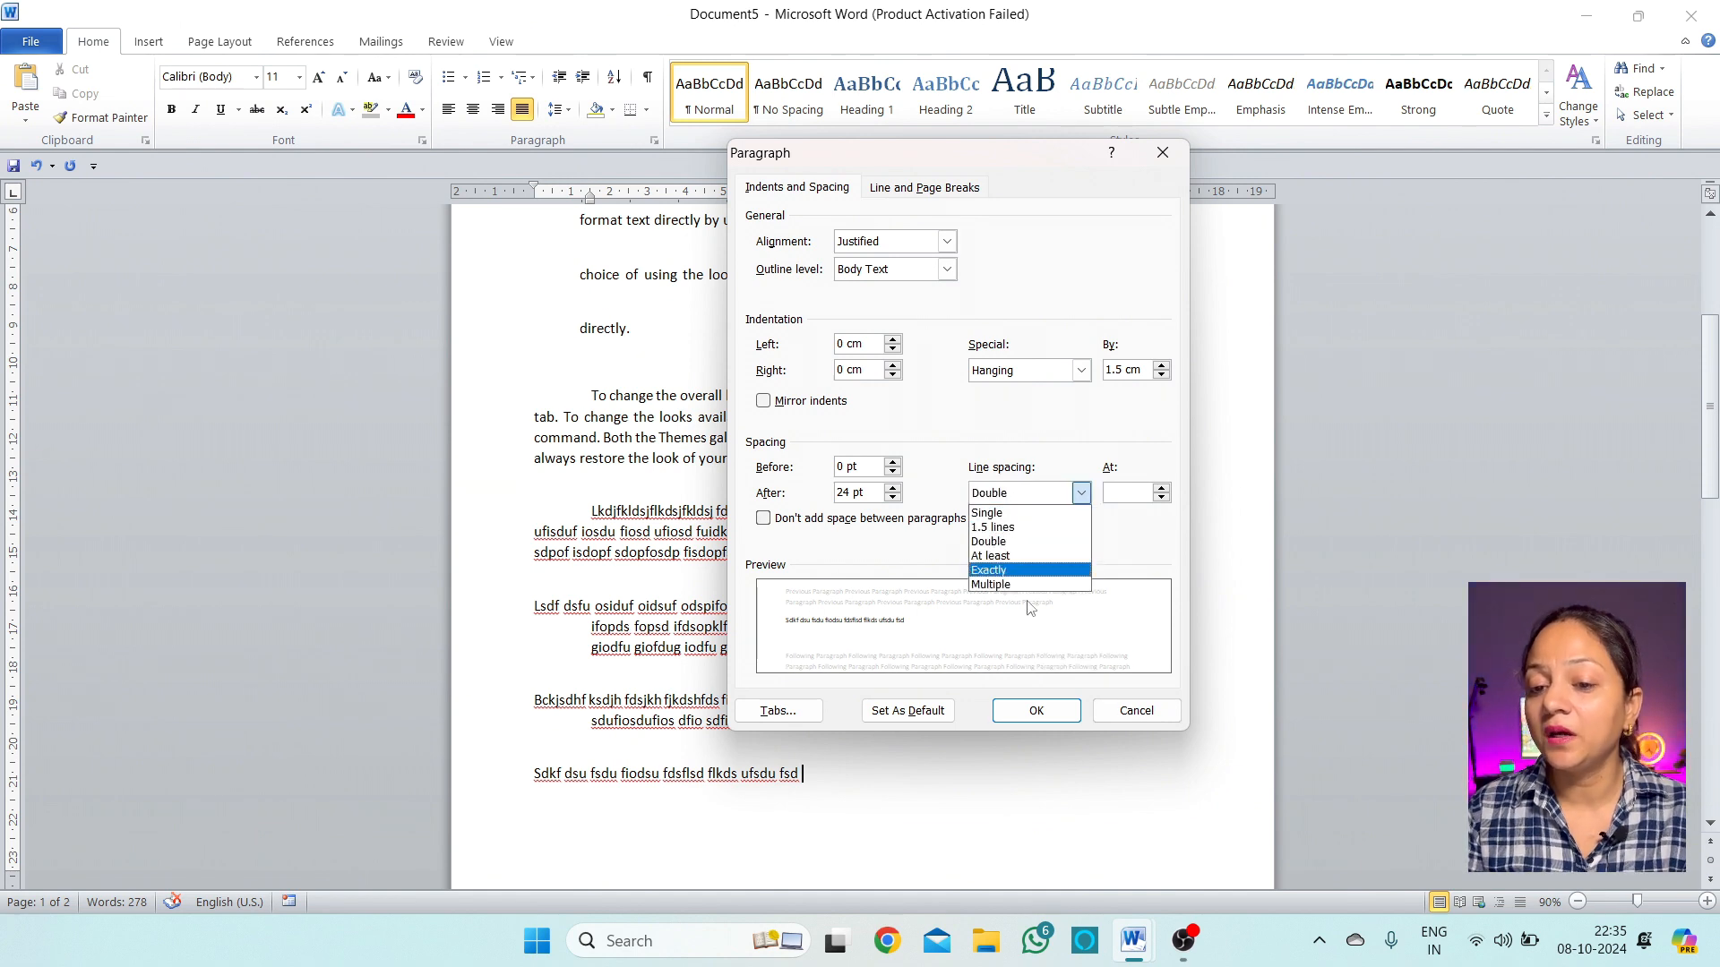
{"action": "left_click", "coordinate": [1159, 721]}
{"action": "scroll", "coordinate": [910, 565], "scroll_direction": "up", "scroll_amount": 5}
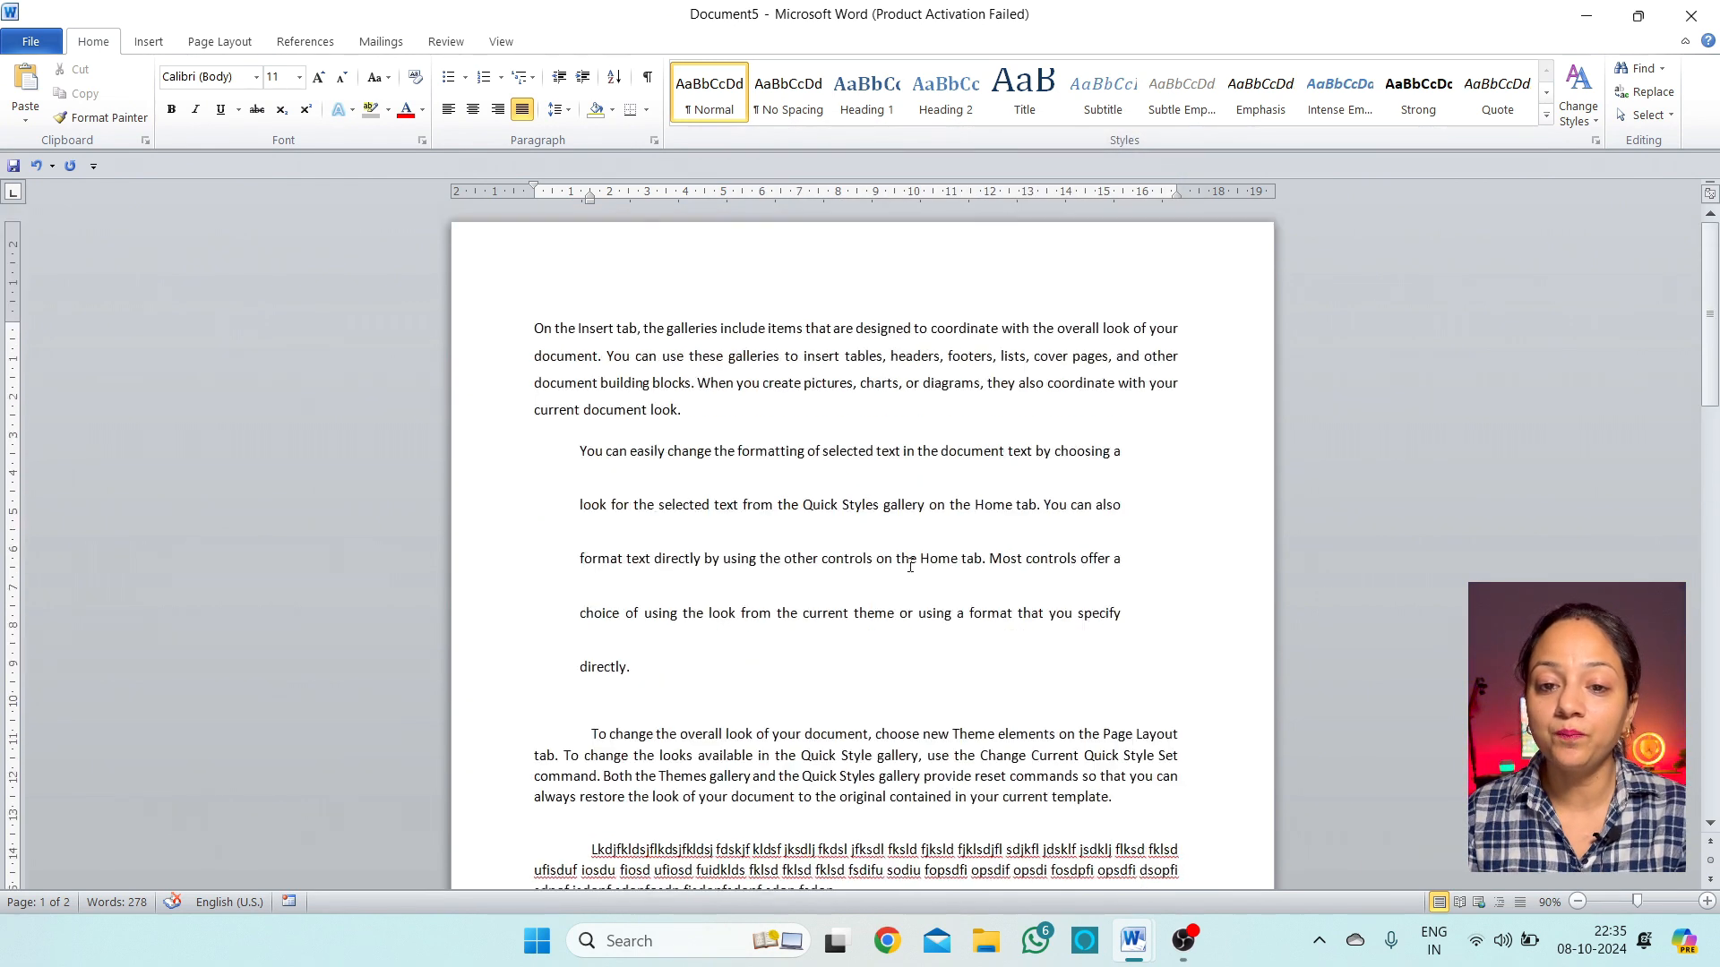
Select the first paragraph and give it double line spacing (multiple at 2)
{"action": "left_click_drag", "start_coordinate": [691, 414], "coordinate": [522, 341]}
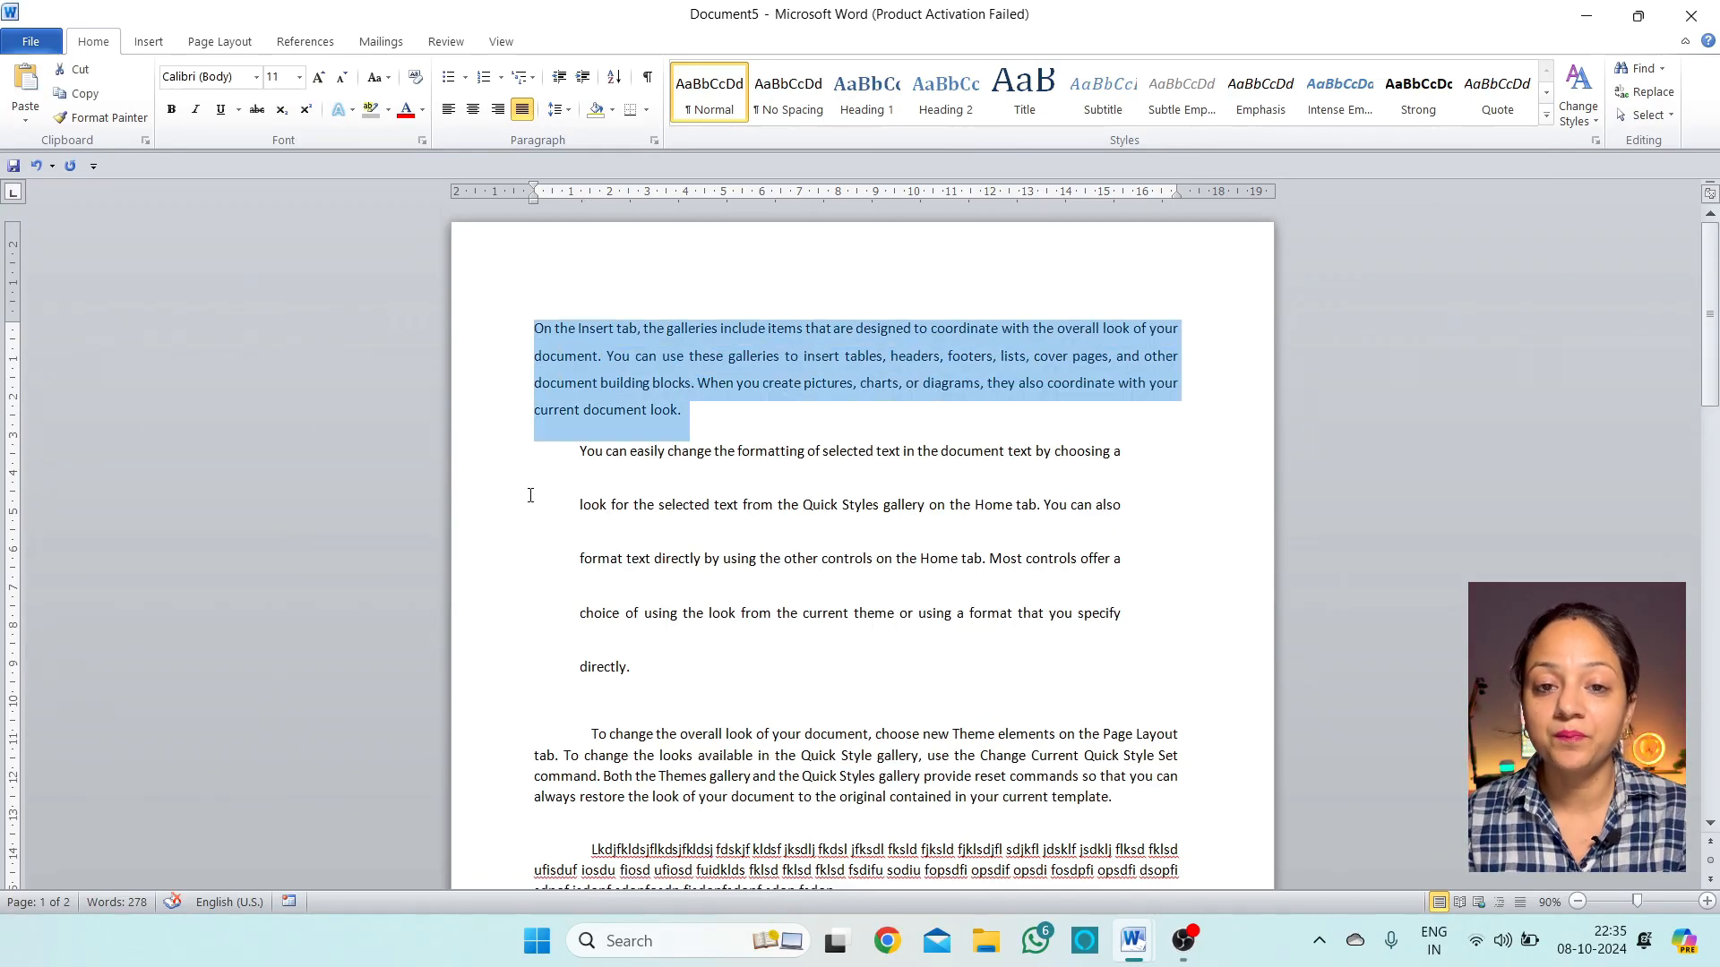
{"action": "left_click", "coordinate": [559, 116]}
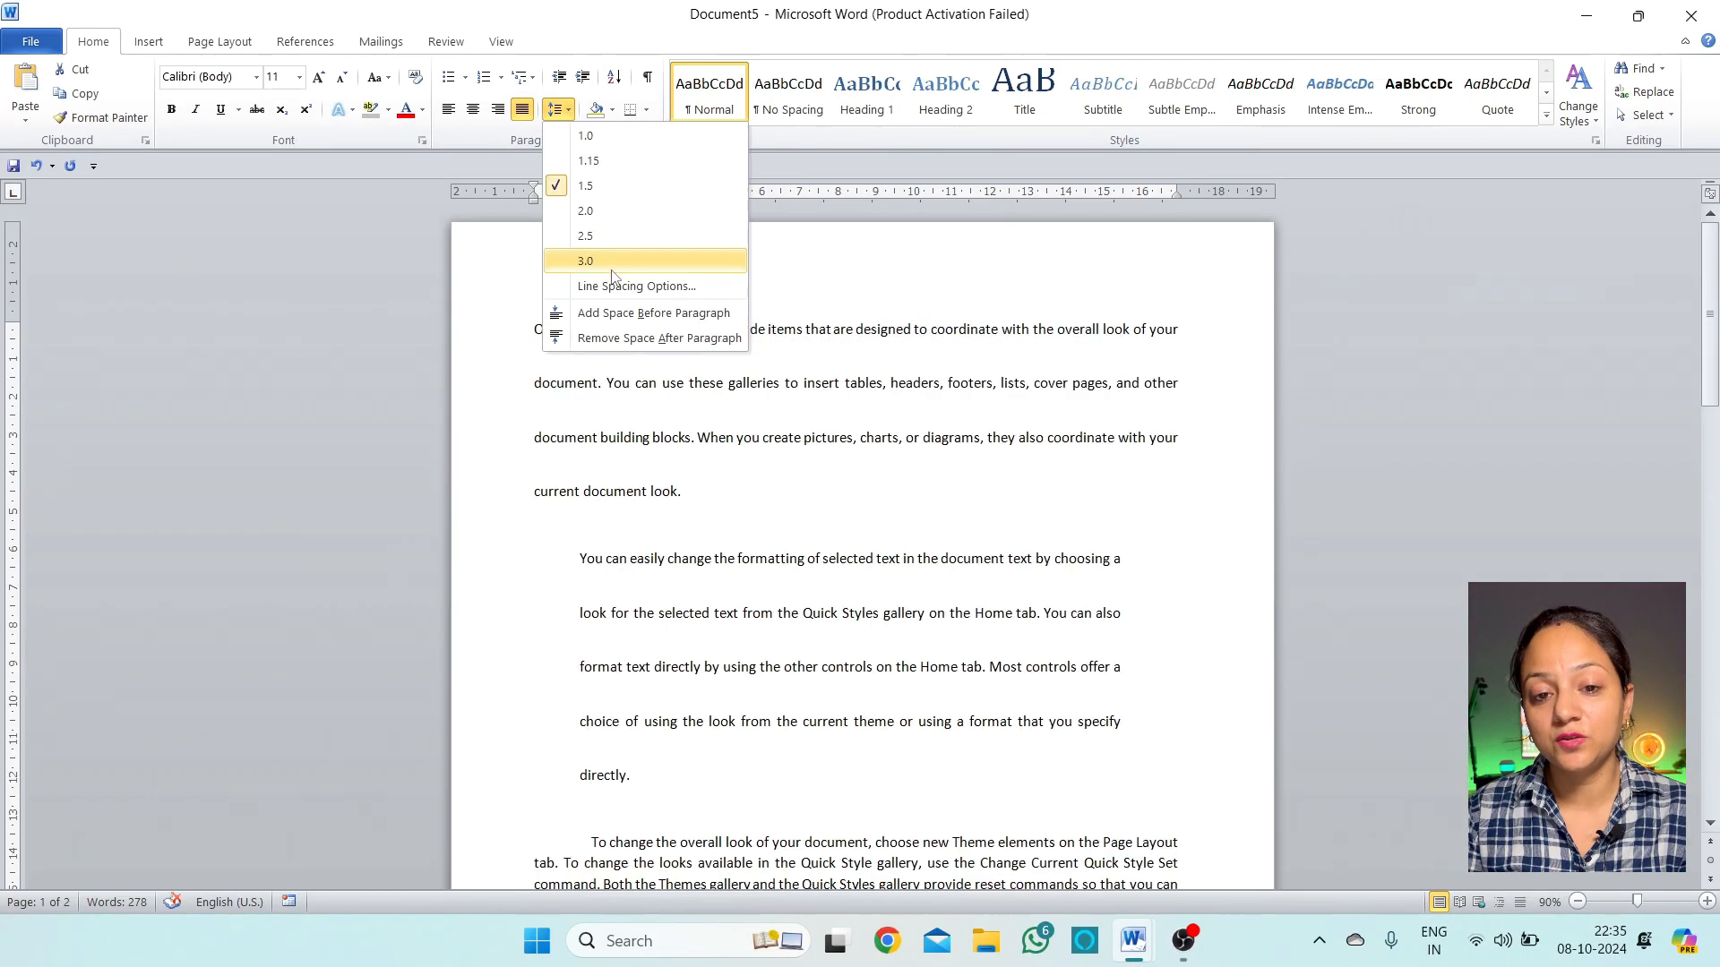
{"action": "left_click", "coordinate": [615, 283]}
{"action": "left_click_drag", "start_coordinate": [1052, 152], "coordinate": [1331, 39]}
{"action": "left_click", "coordinate": [1348, 379]}
{"action": "left_click", "coordinate": [1346, 399]}
{"action": "left_click", "coordinate": [1361, 379]}
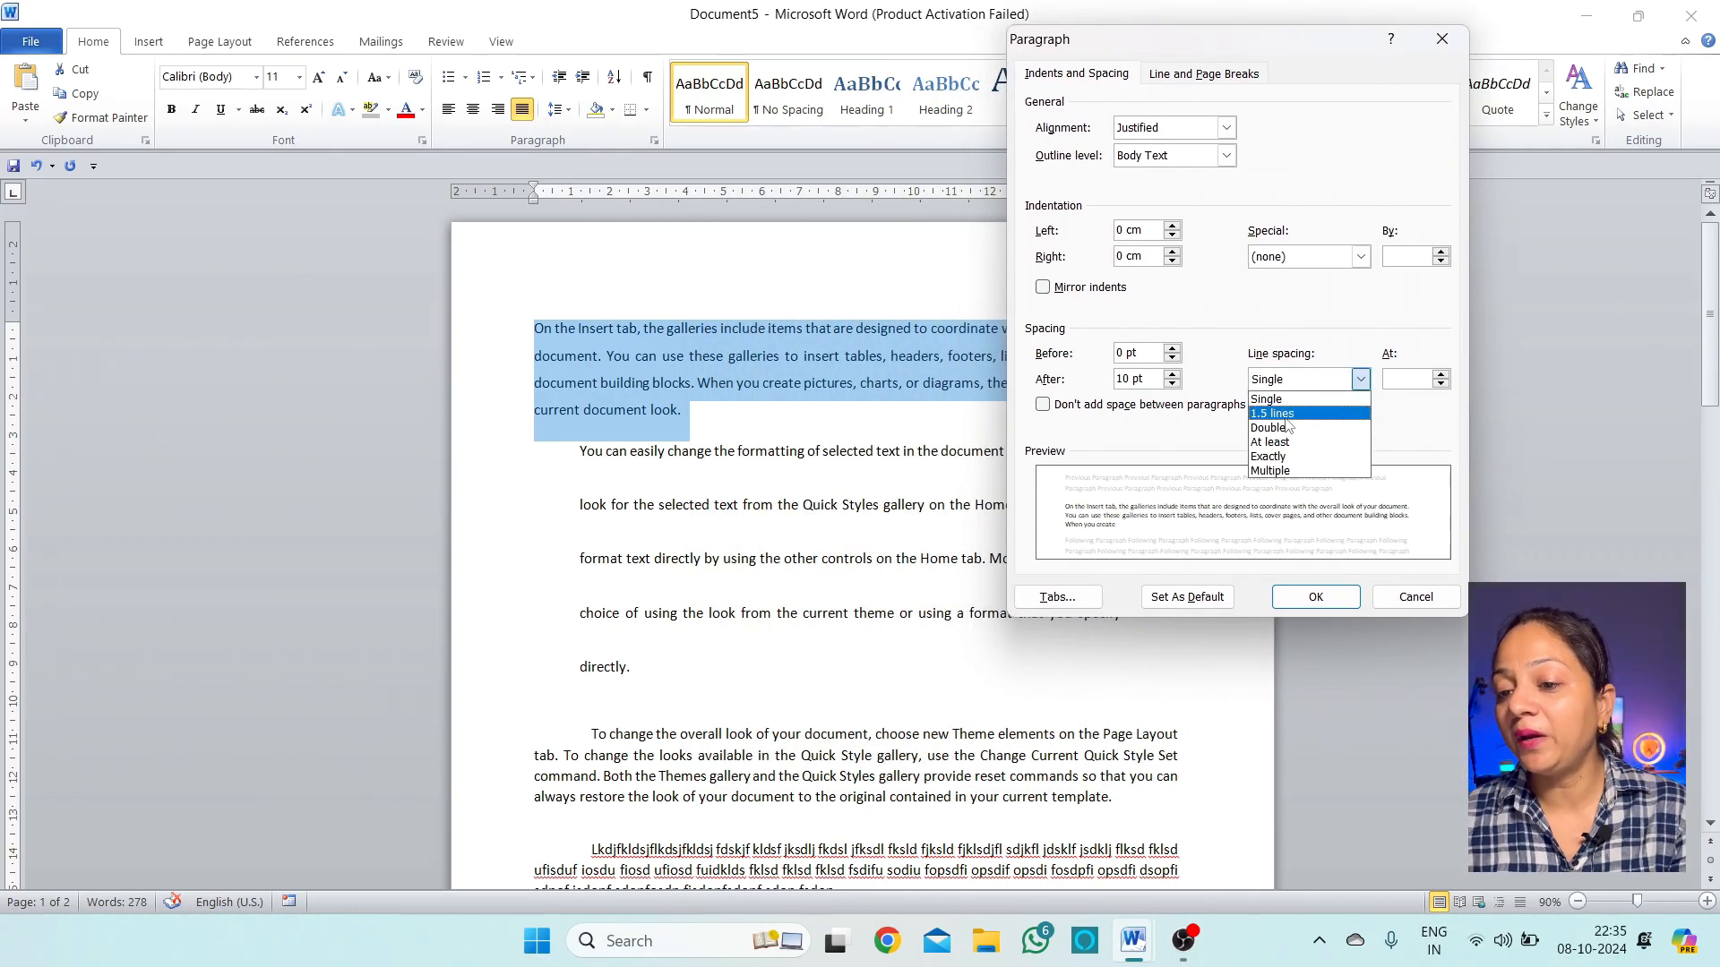
{"action": "left_click", "coordinate": [1272, 414]}
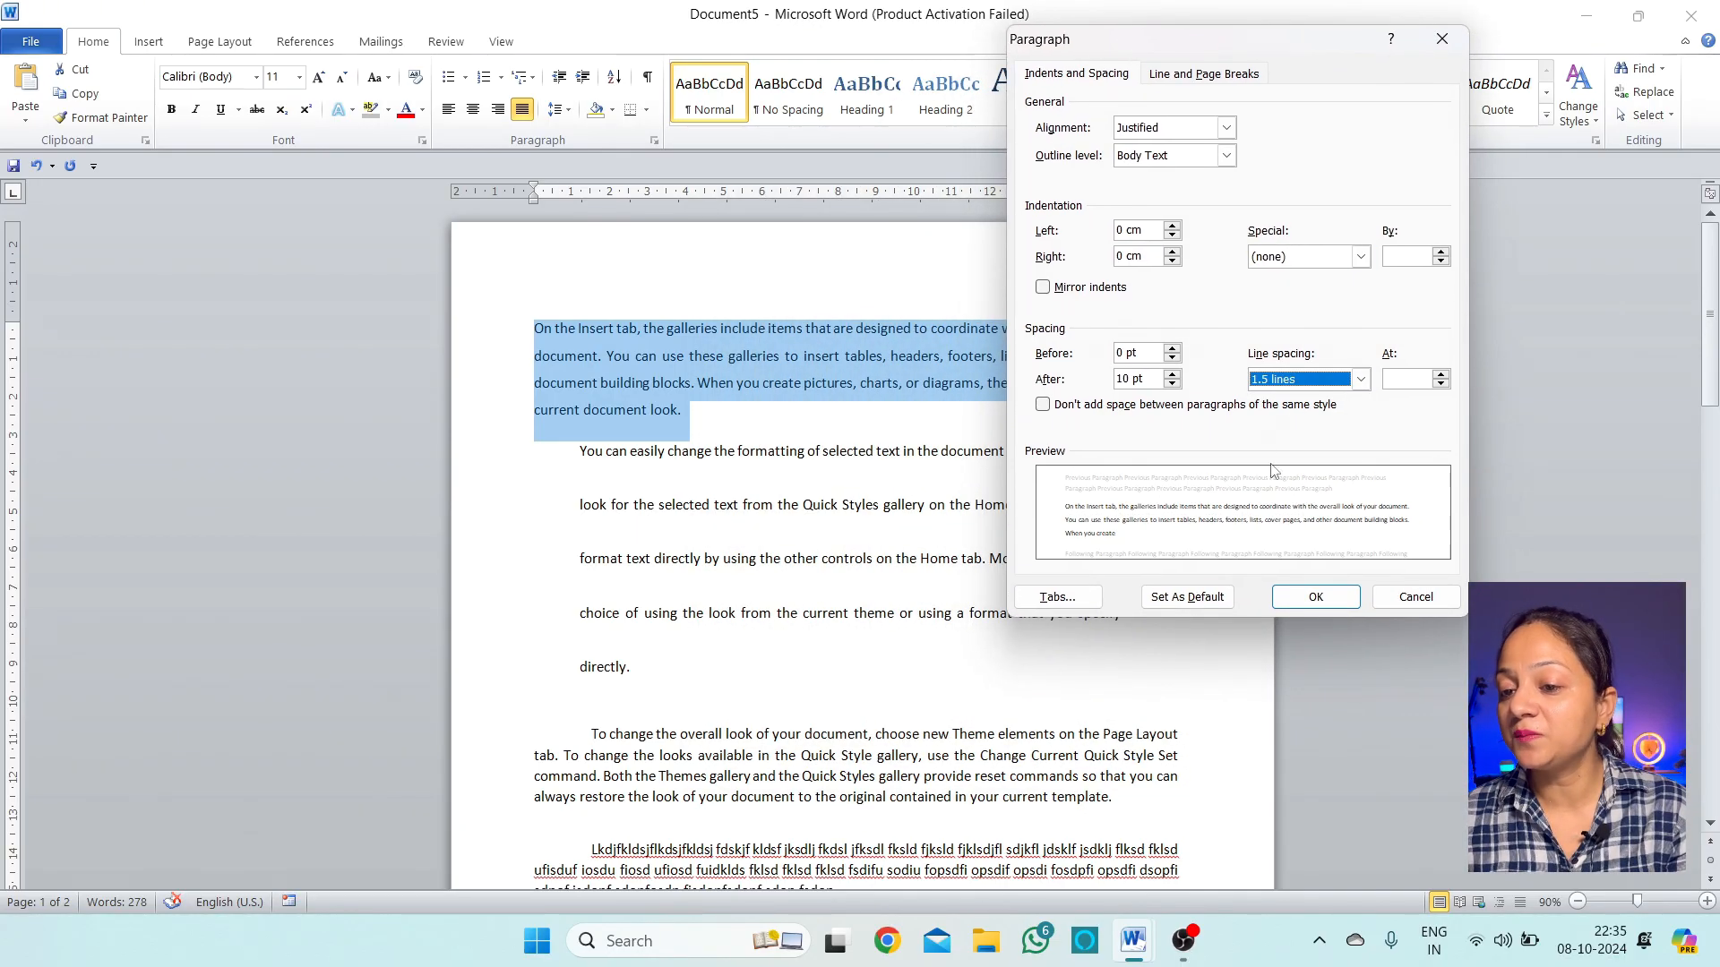
{"action": "left_click", "coordinate": [1442, 383]}
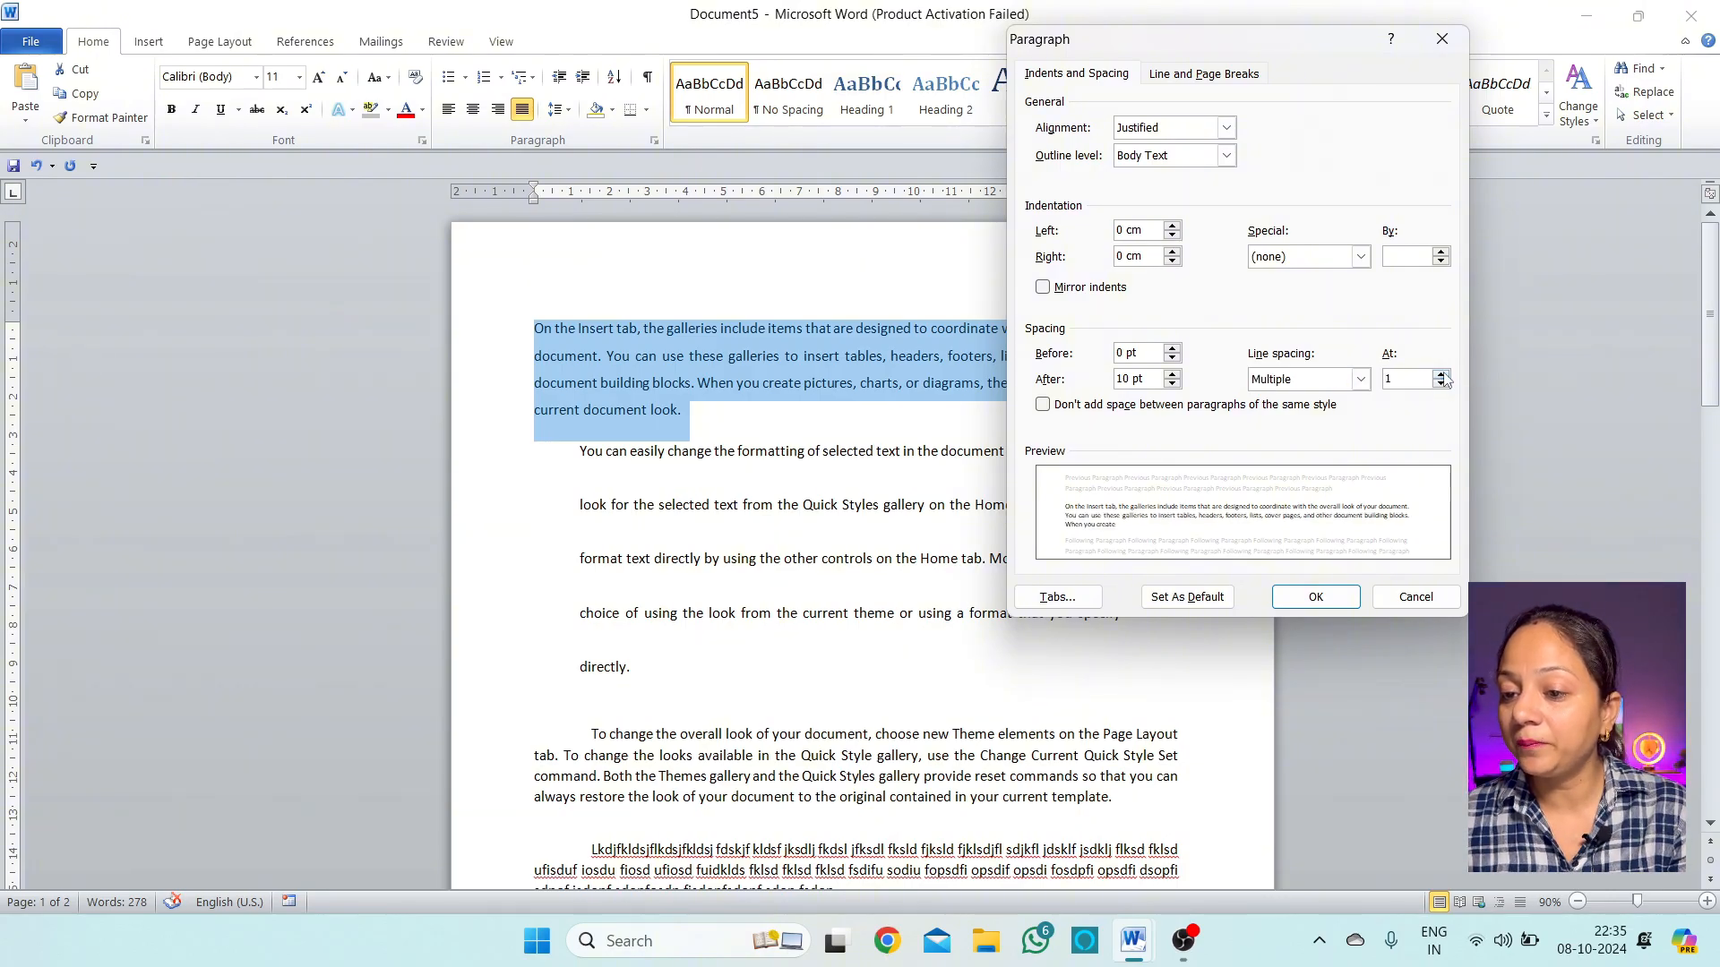
{"action": "left_click", "coordinate": [1441, 376]}
{"action": "left_click", "coordinate": [1442, 376]}
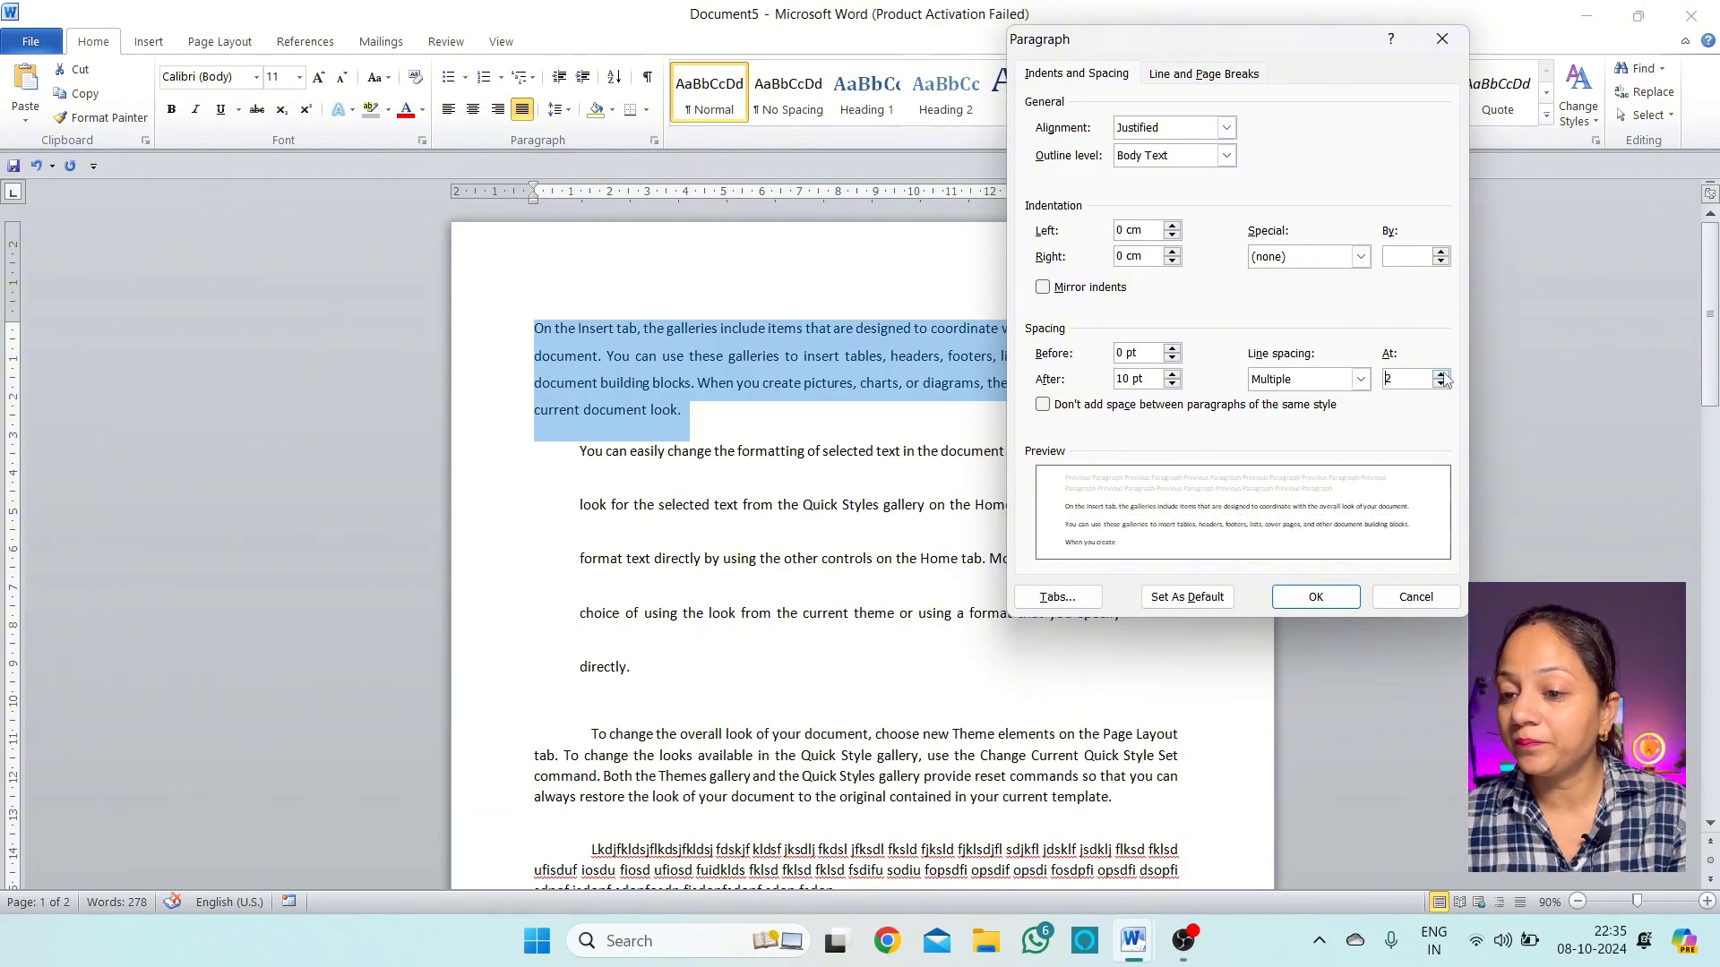
{"action": "left_click", "coordinate": [1354, 601]}
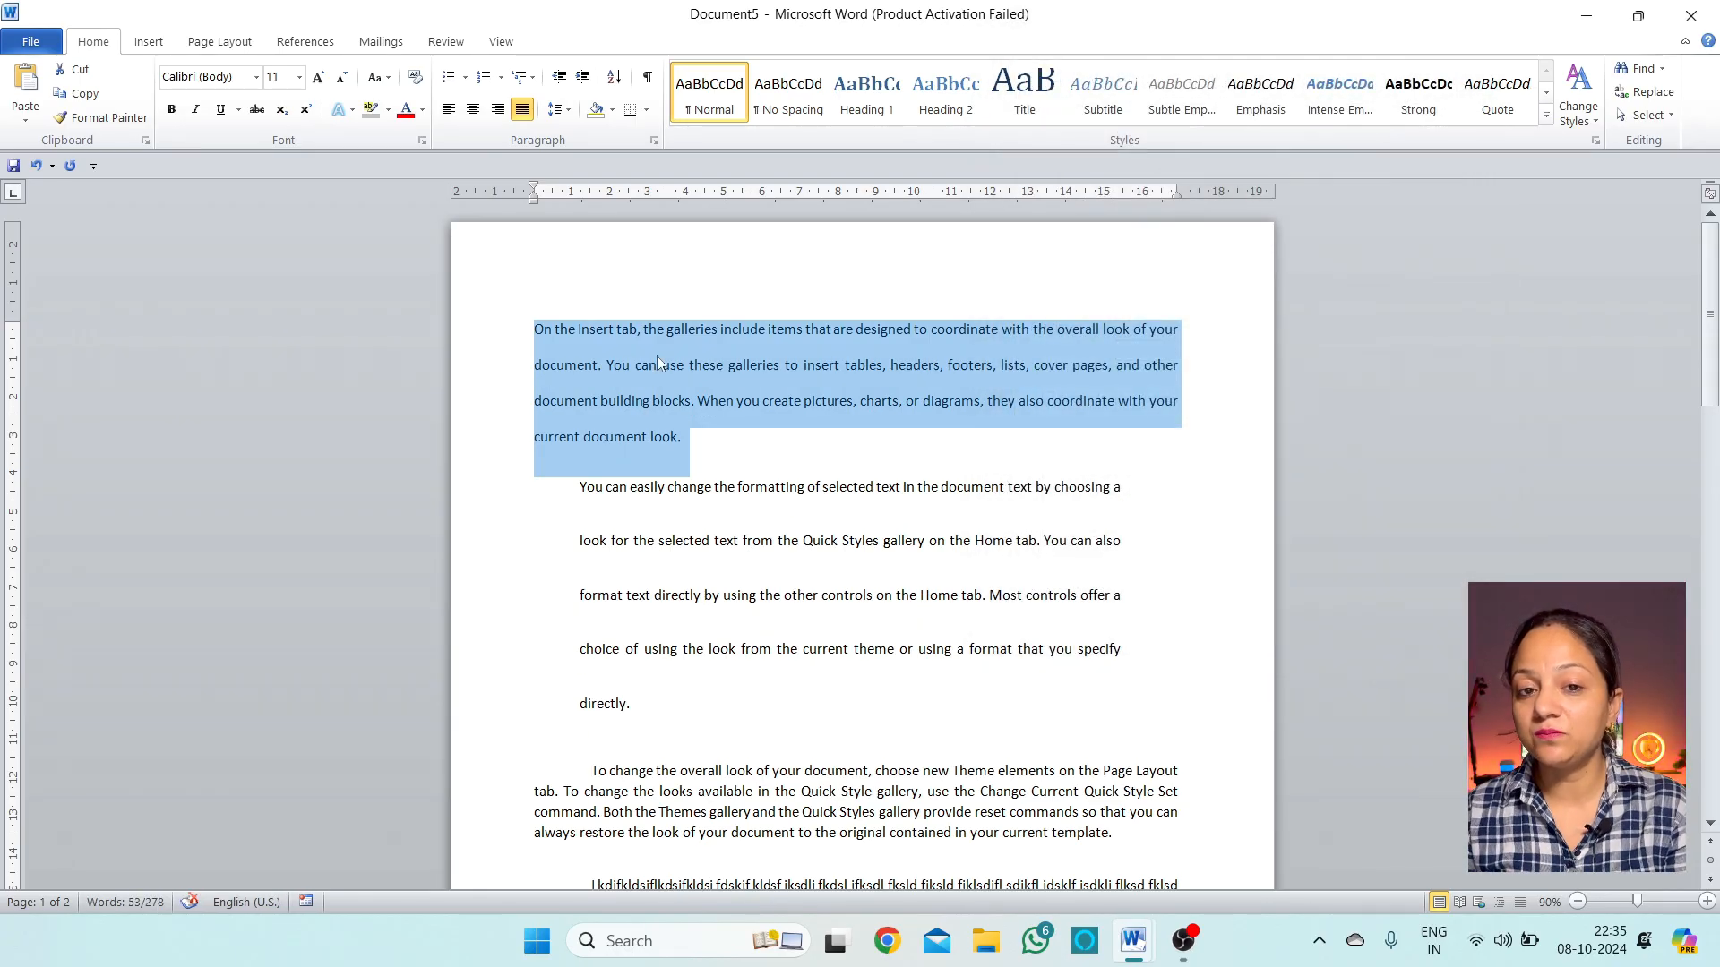
Change the first paragraph's line spacing to multiple at 3, then deselect it
{"action": "left_click", "coordinate": [557, 108]}
{"action": "left_click", "coordinate": [637, 284]}
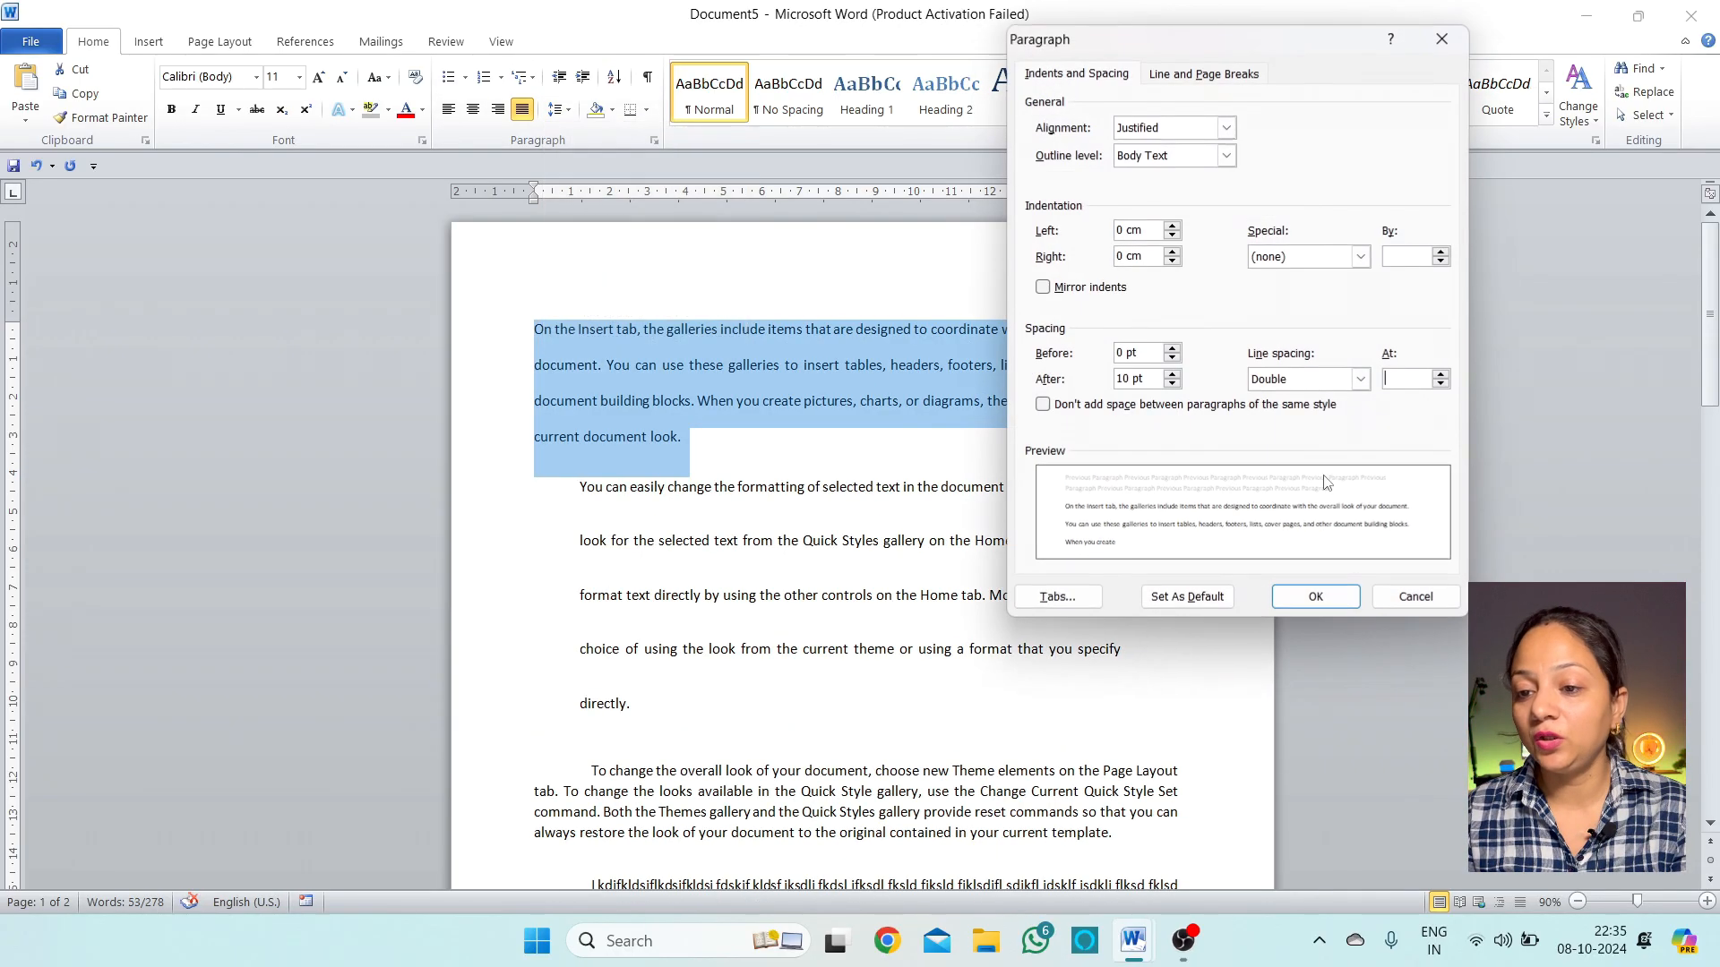
{"action": "left_click", "coordinate": [1360, 379]}
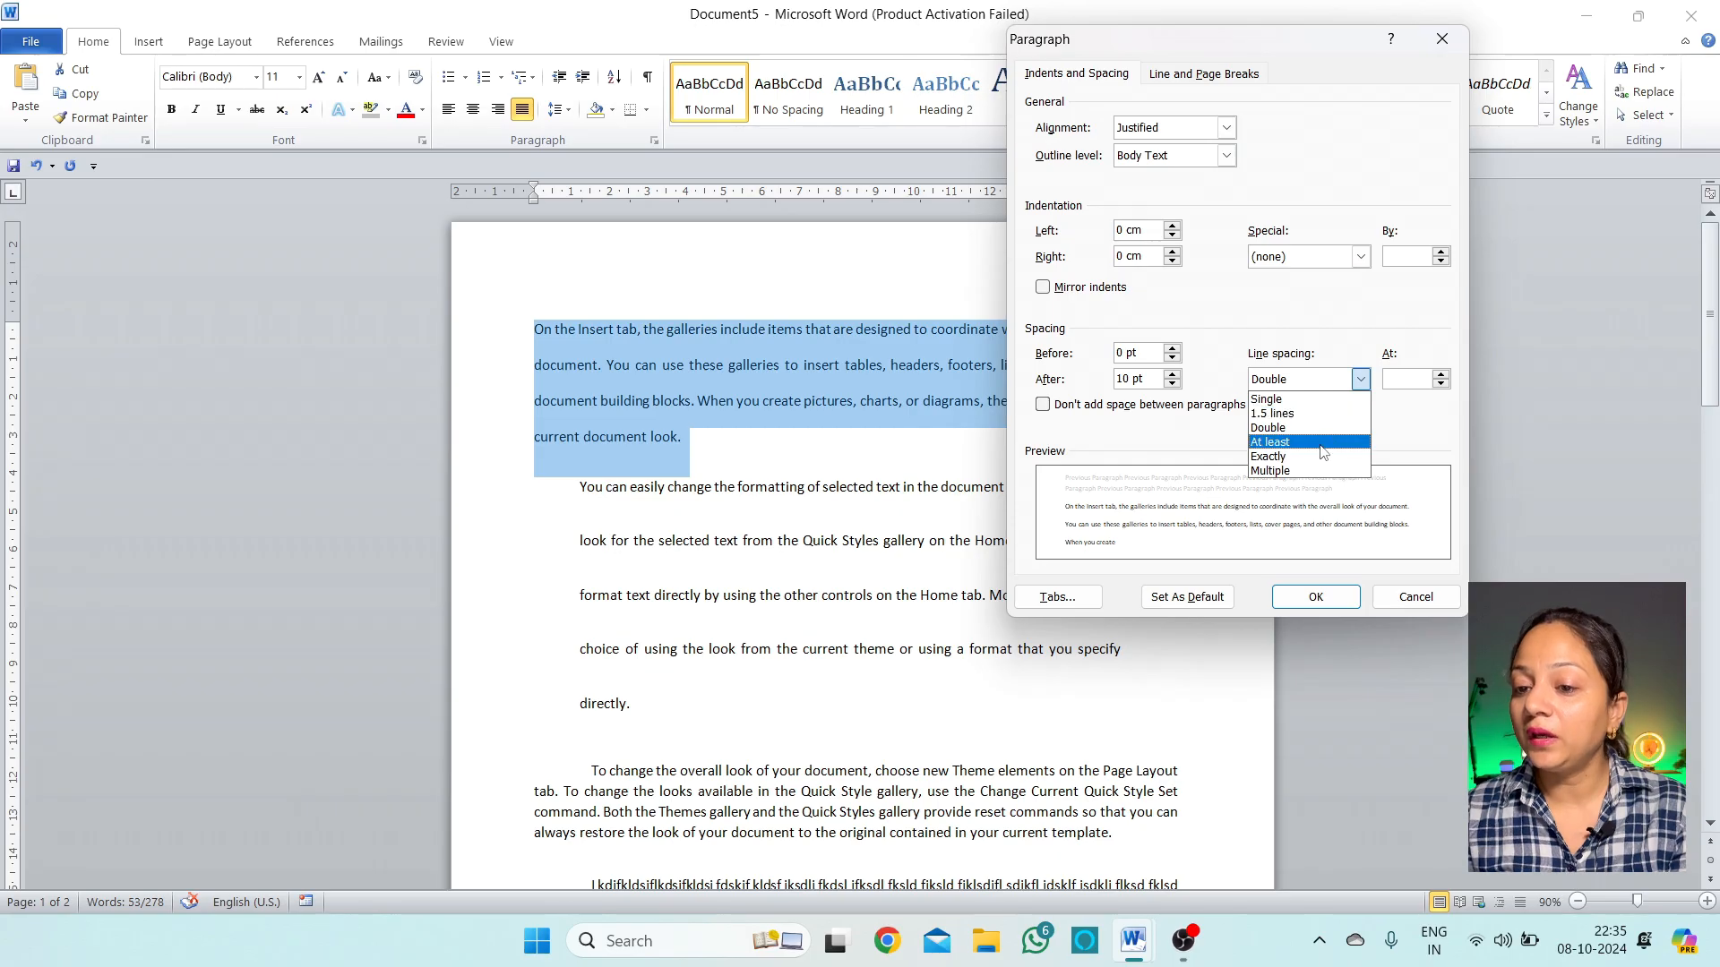
{"action": "left_click", "coordinate": [1323, 444]}
{"action": "left_click", "coordinate": [1361, 379]}
{"action": "left_click", "coordinate": [1320, 467]}
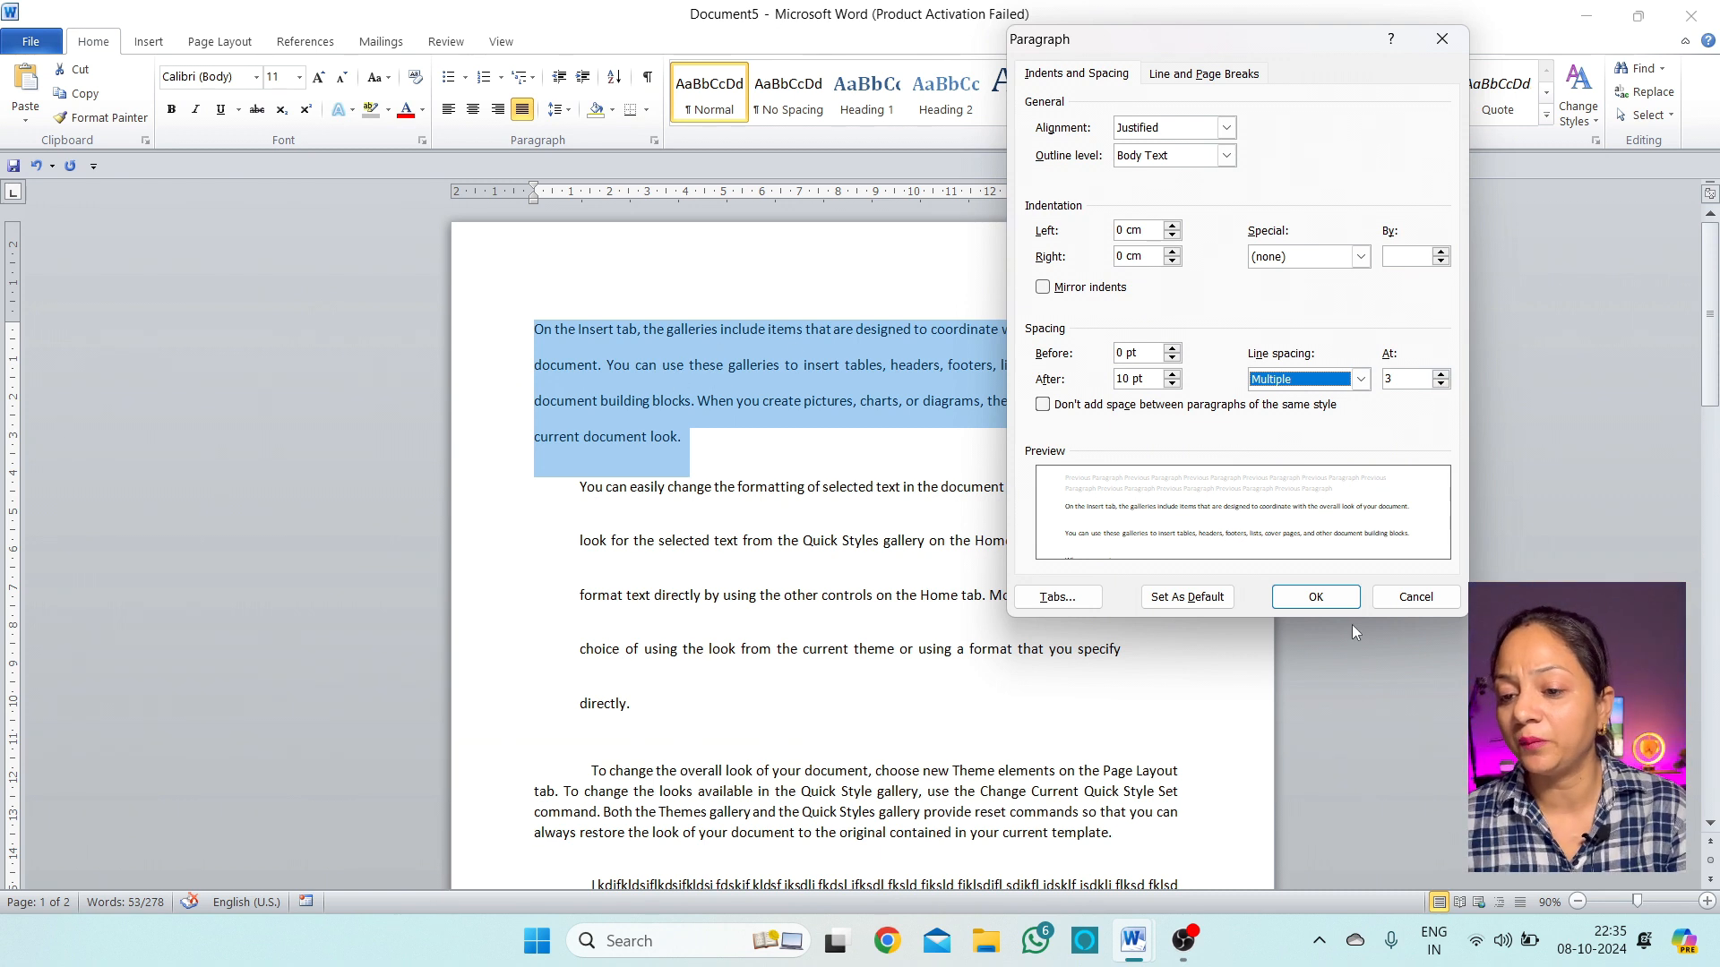
{"action": "left_click", "coordinate": [1315, 597]}
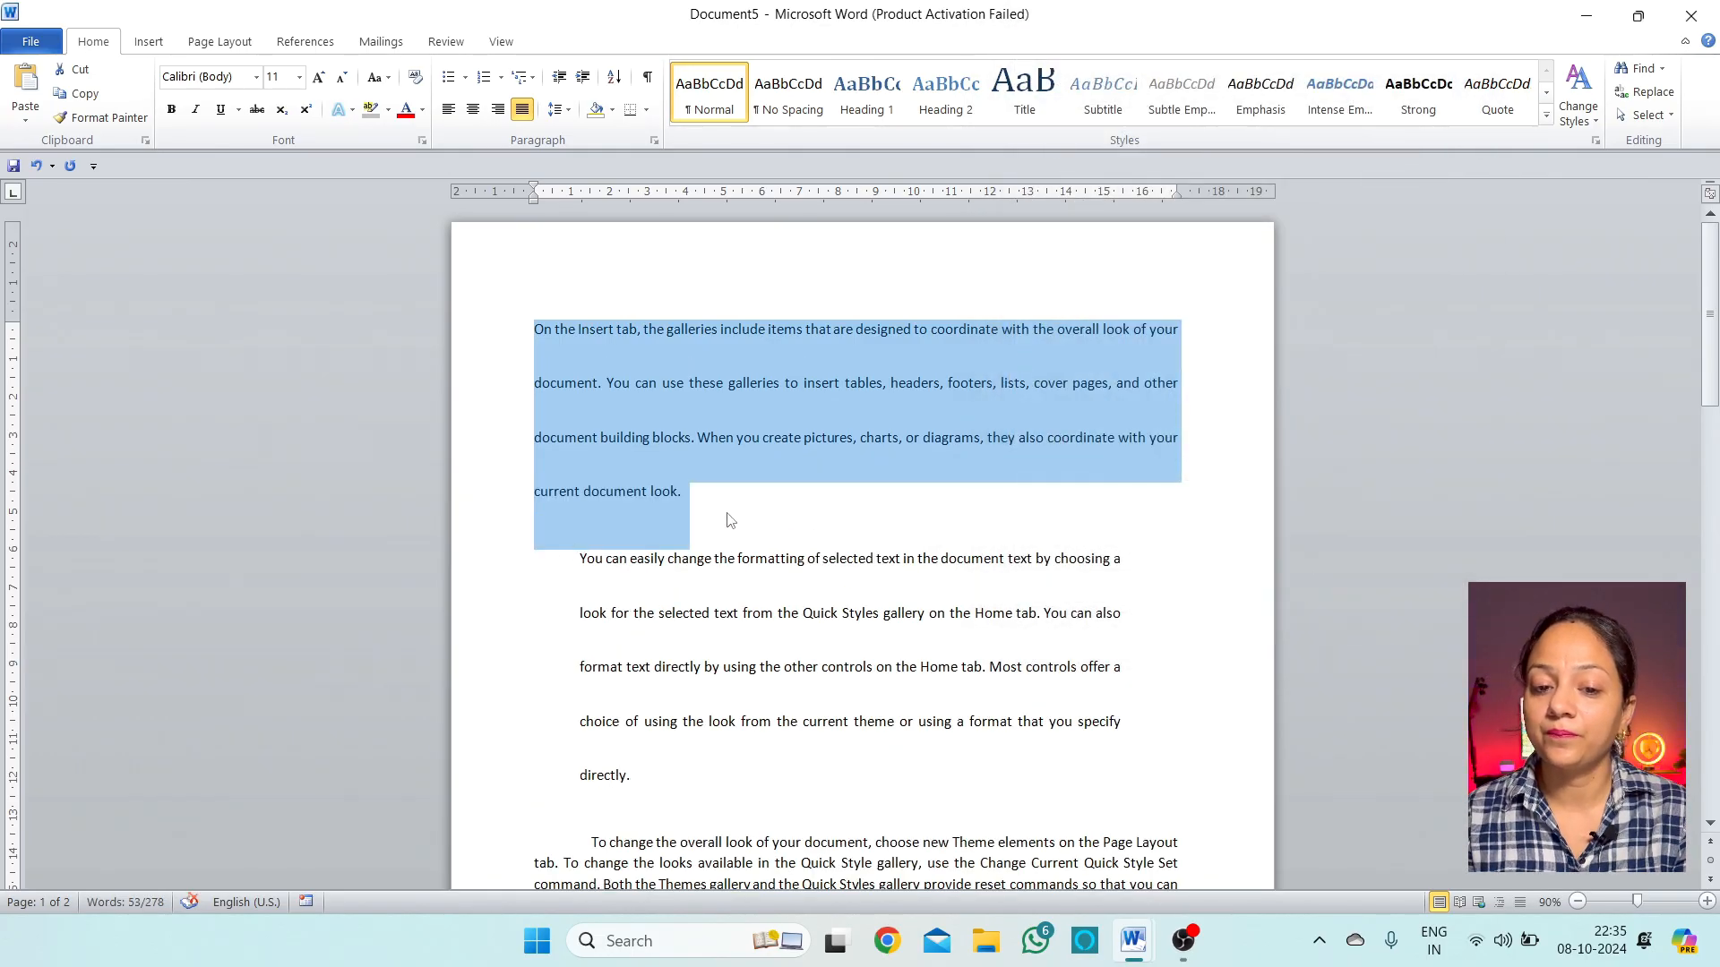
{"action": "left_click", "coordinate": [730, 520]}
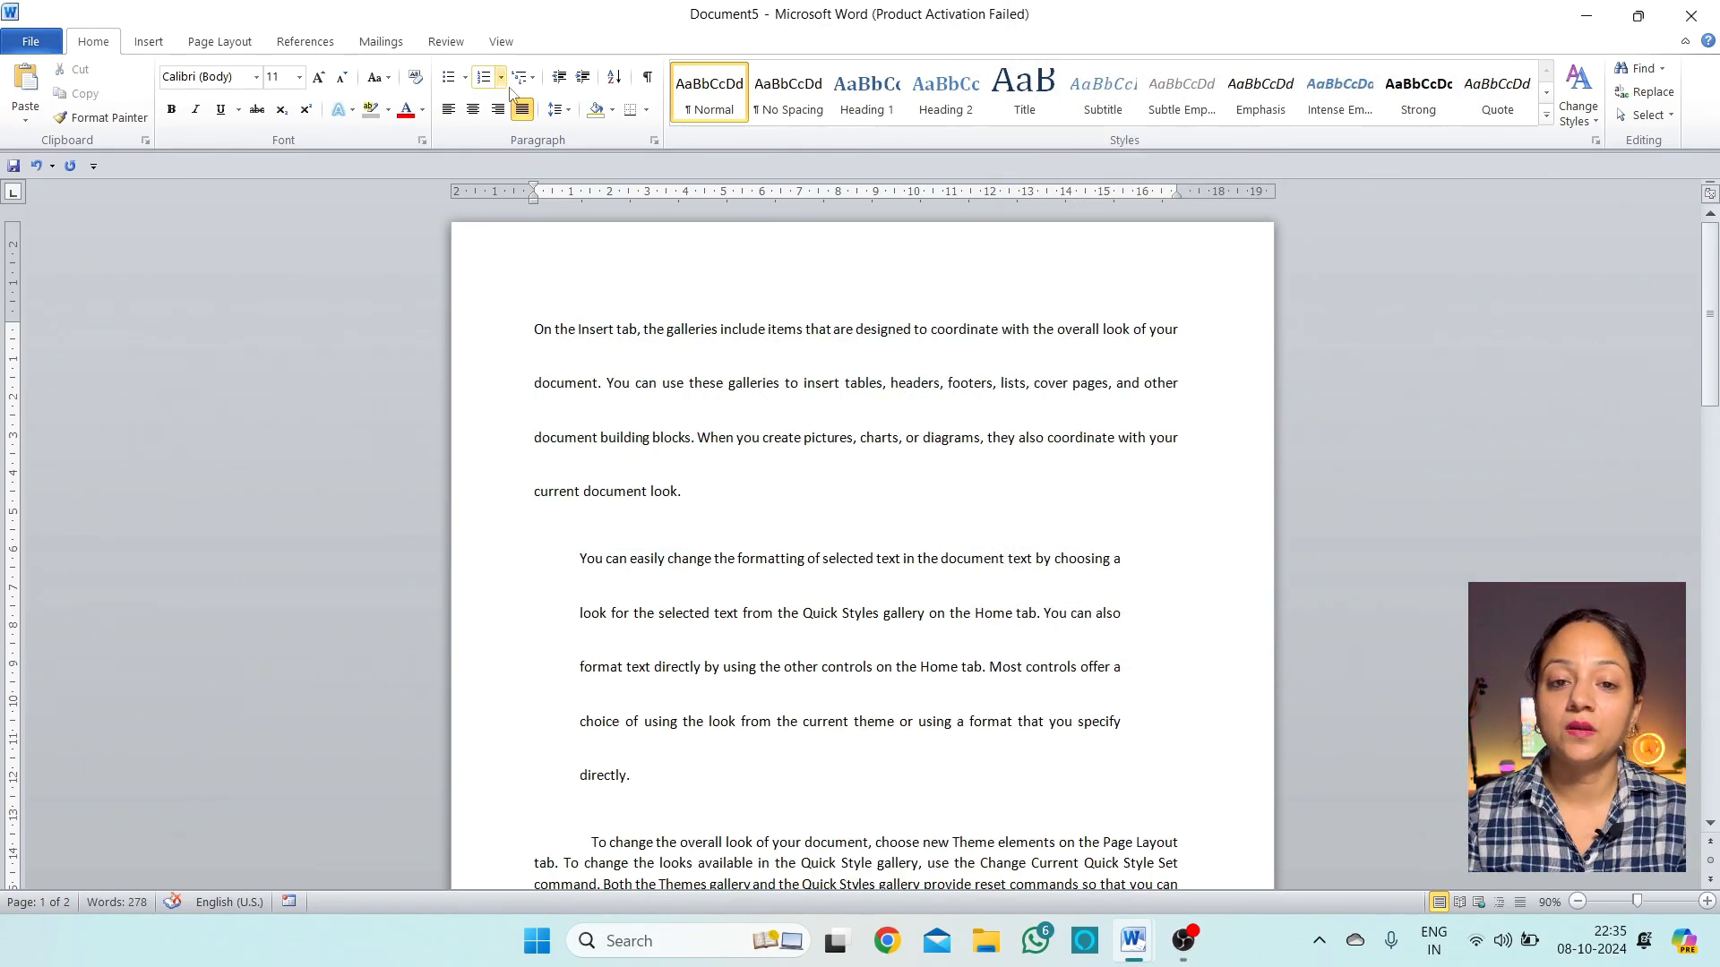
{"action": "left_click", "coordinate": [559, 108]}
{"action": "left_click", "coordinate": [618, 286]}
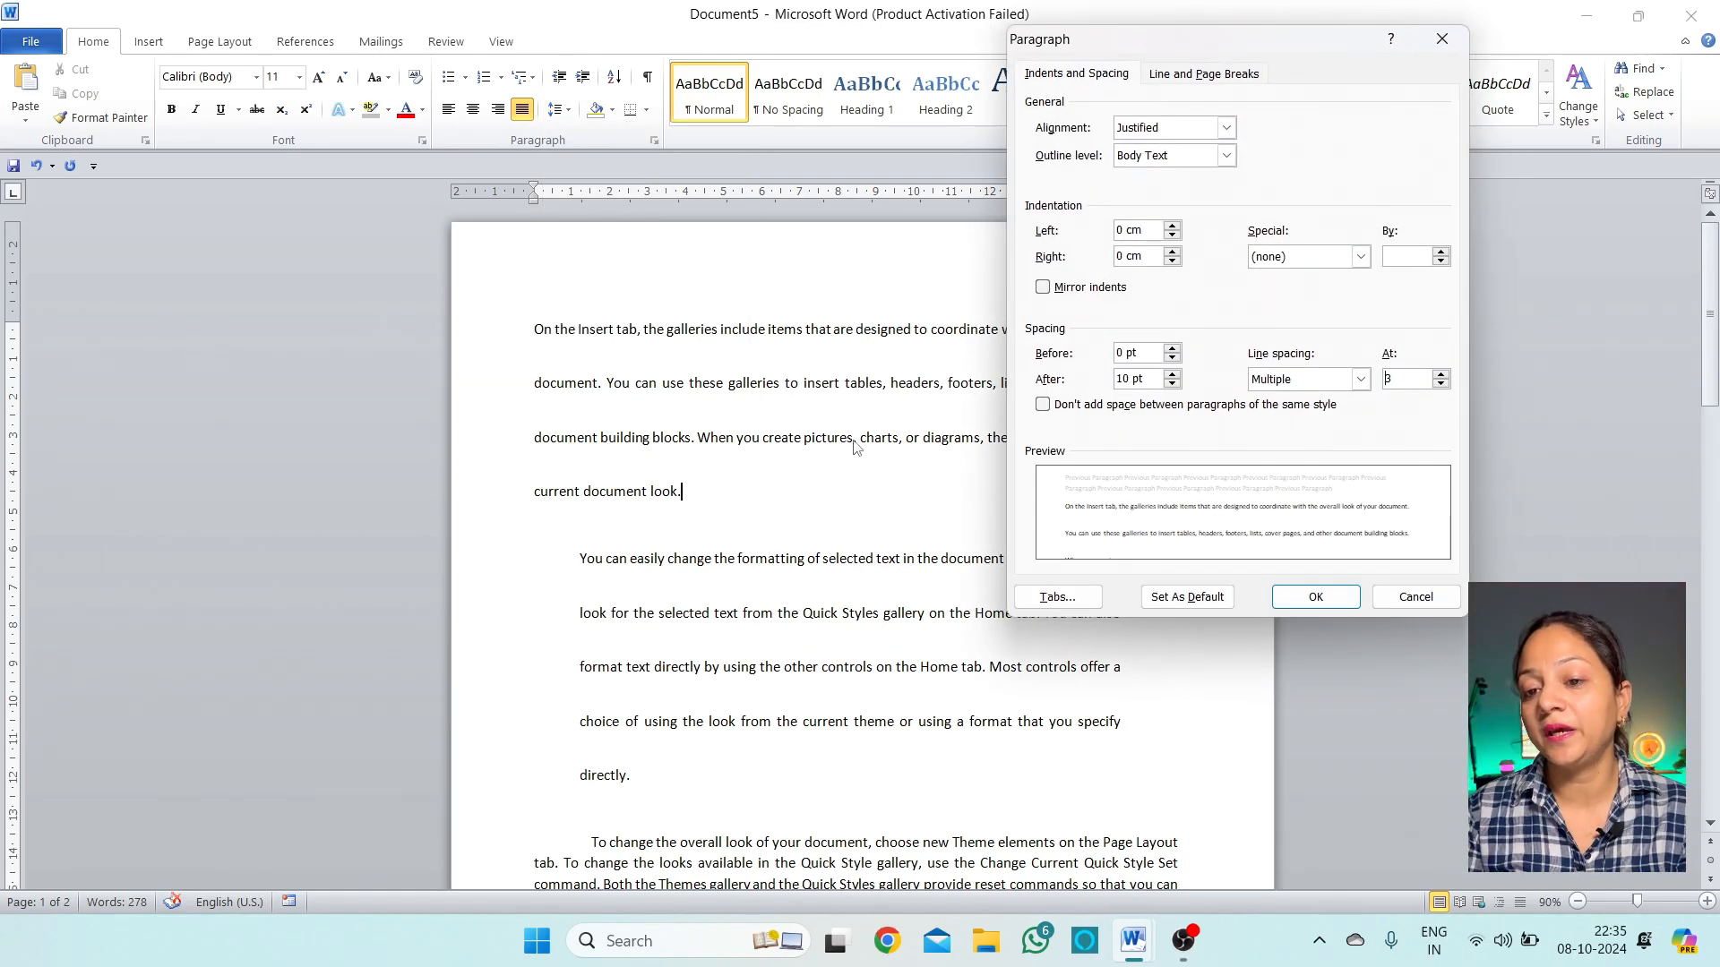
{"action": "left_click", "coordinate": [1079, 608]}
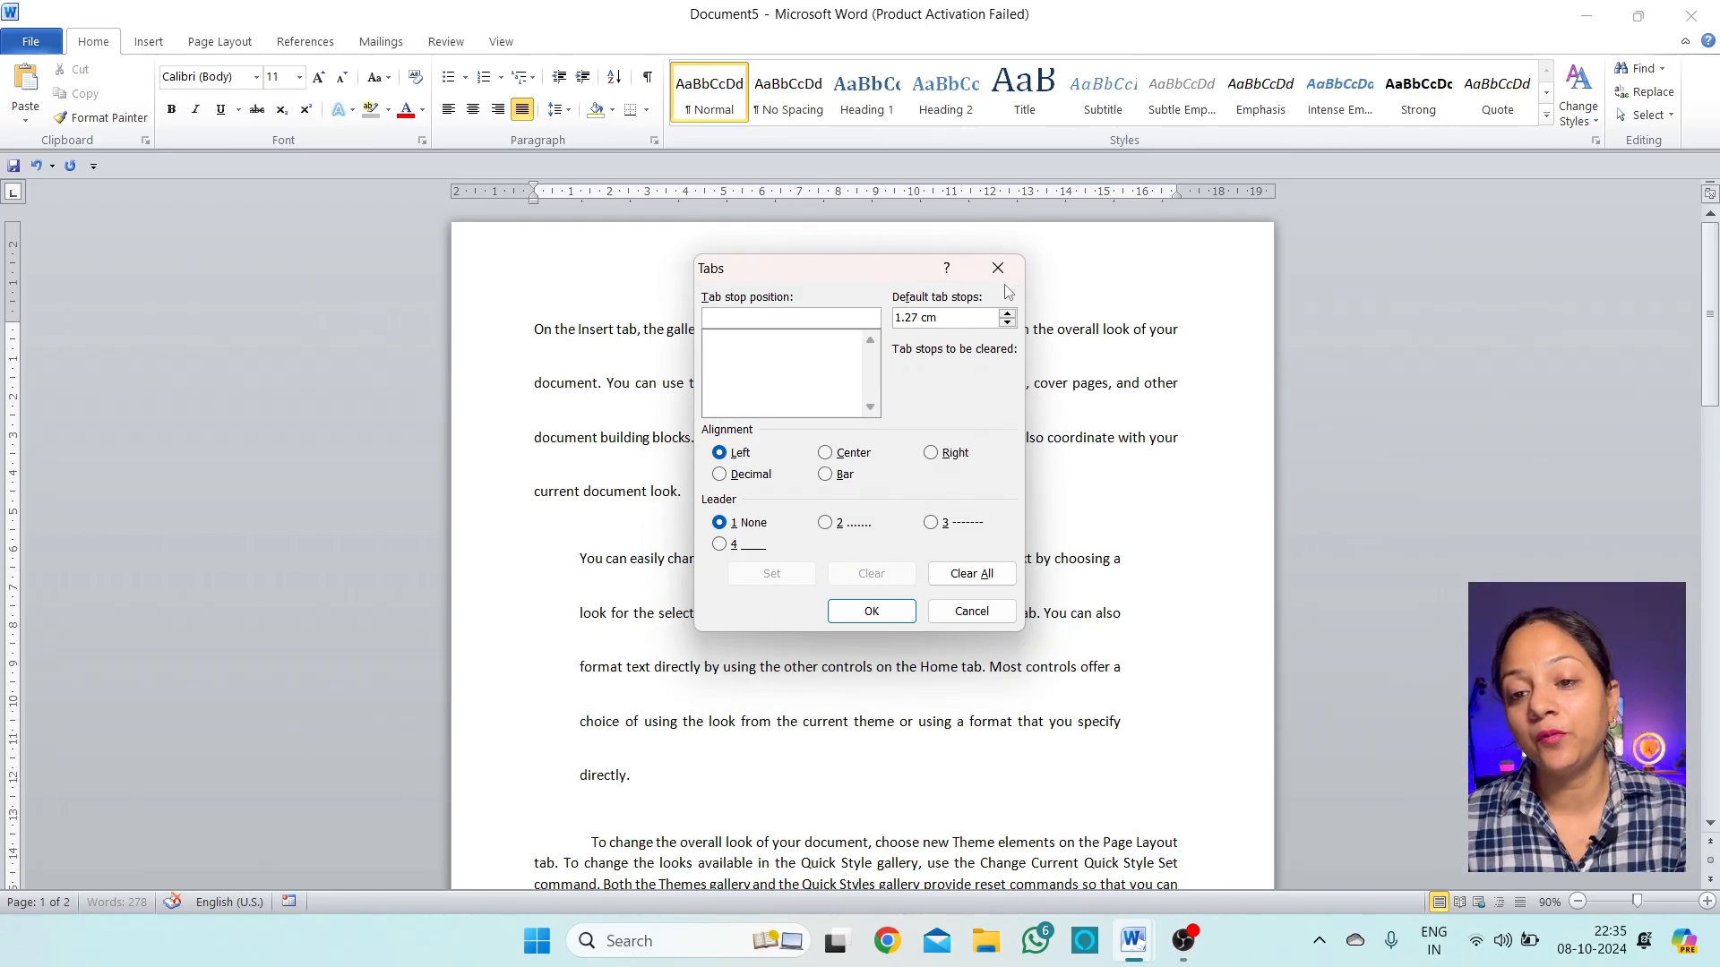
{"action": "left_click", "coordinate": [992, 615]}
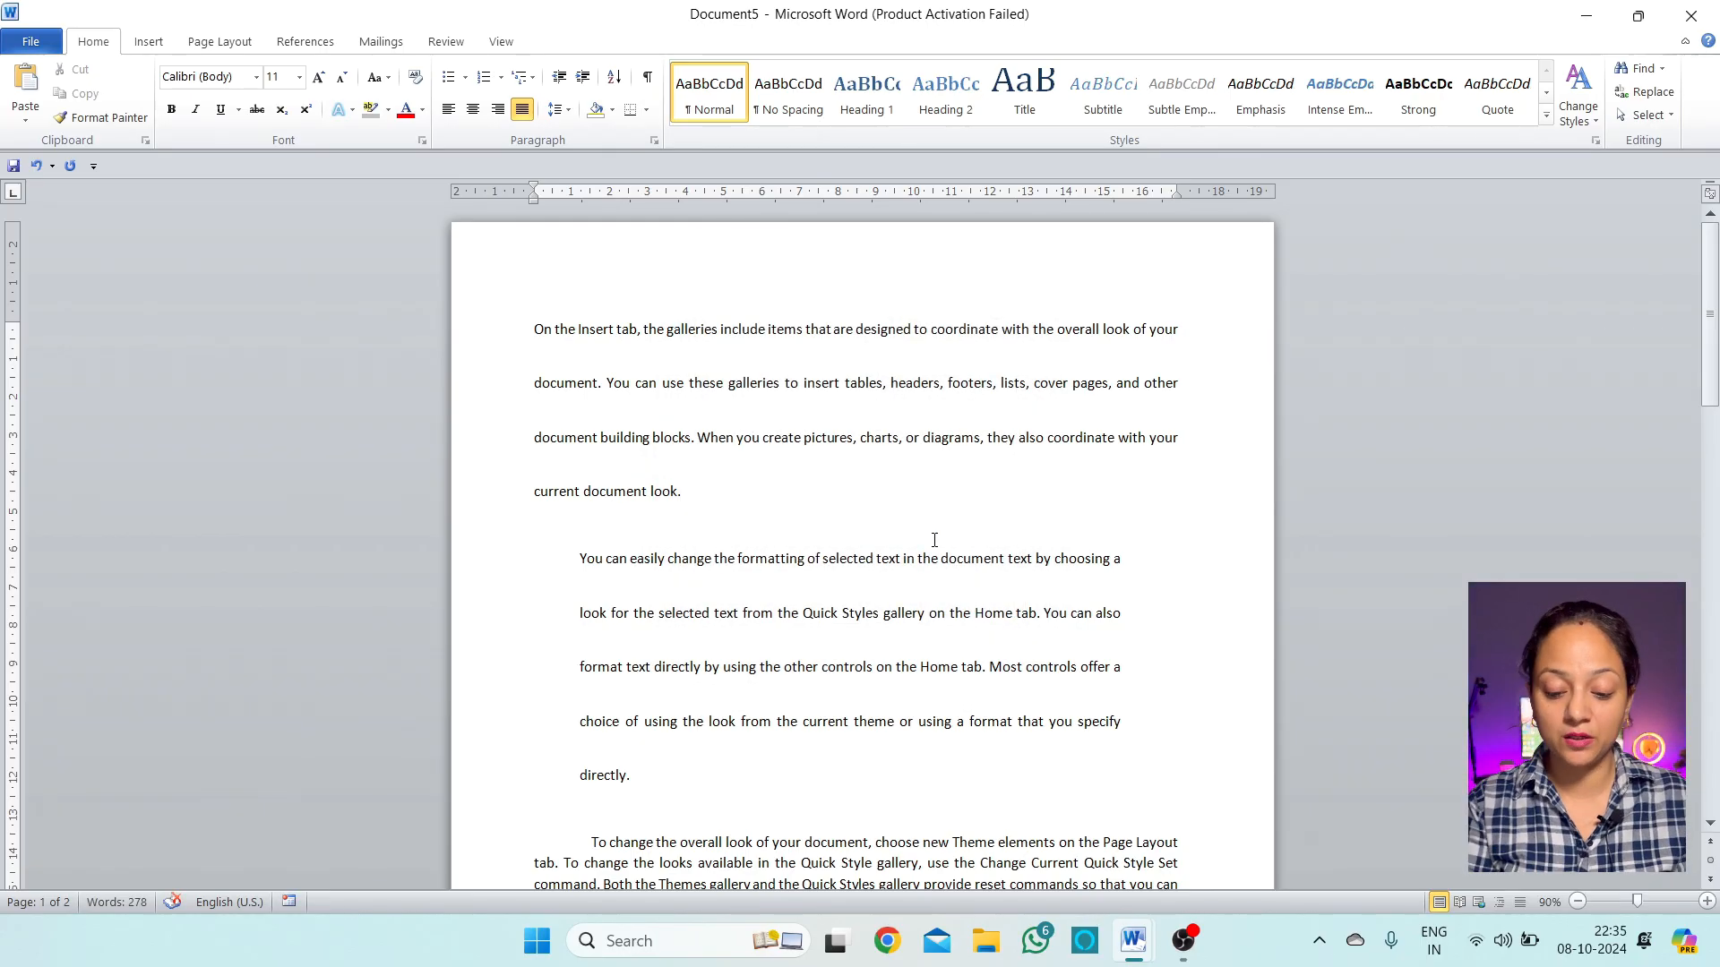
{"action": "key", "text": "ctrl+n"}
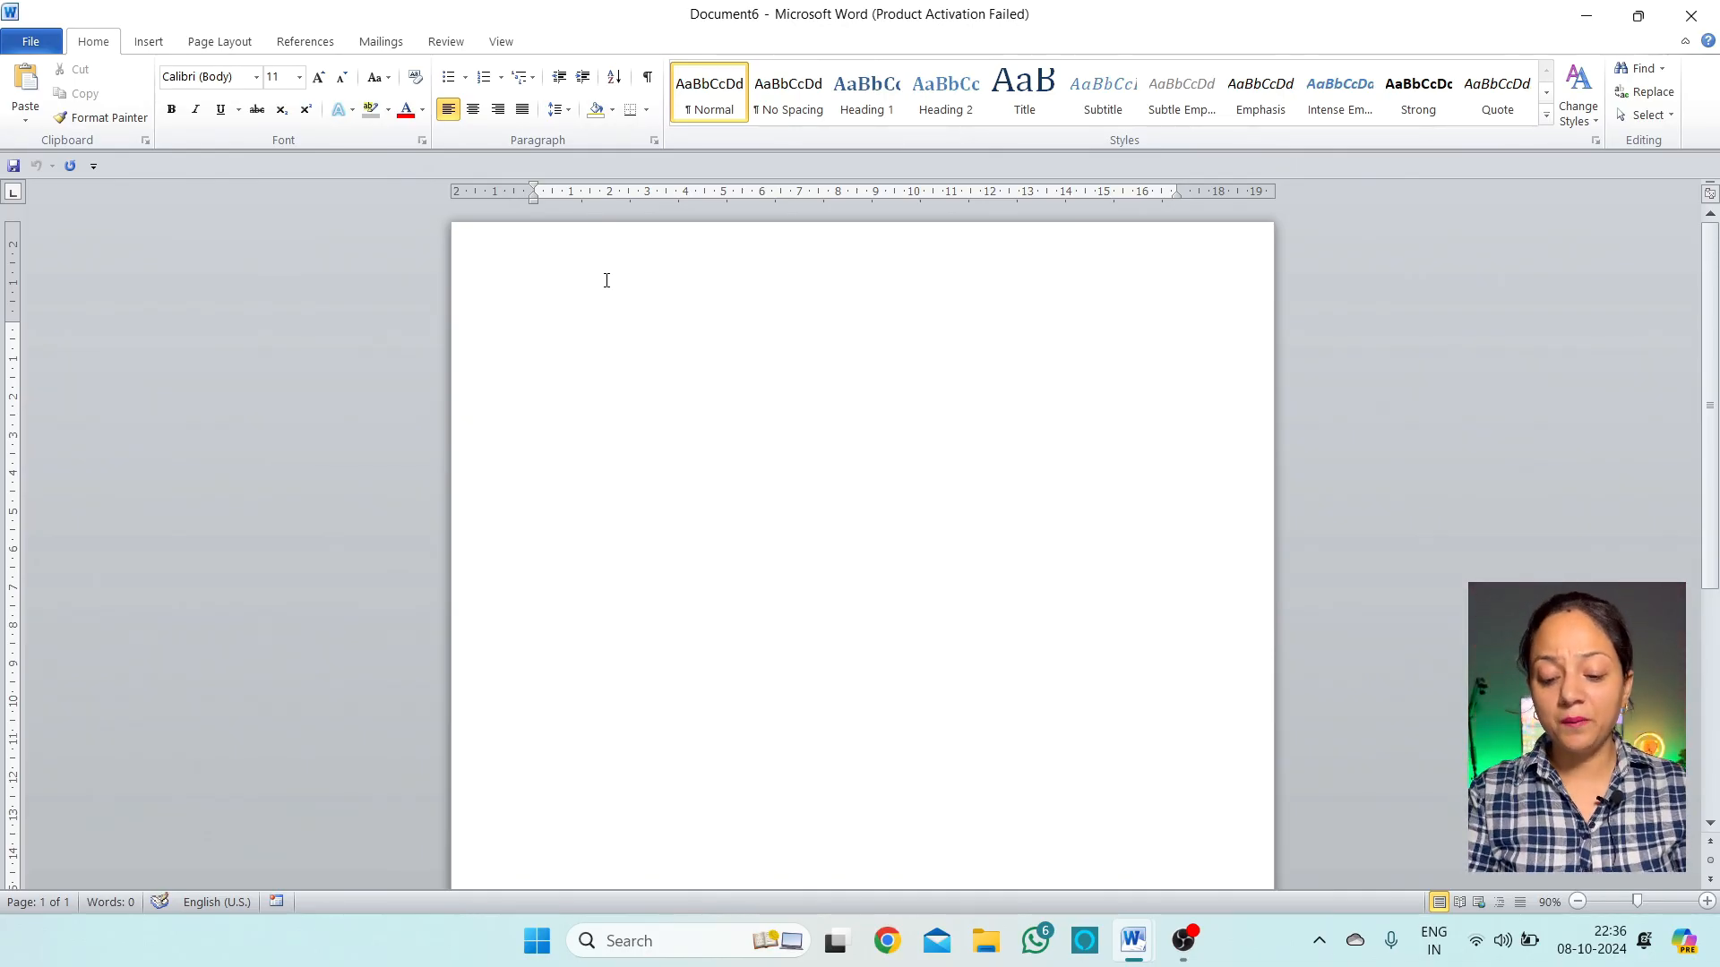
In a new document, enter a Name entry with the student's name and a Class entry of 12, separated by tabs
{"action": "type", "text": "NAme"}
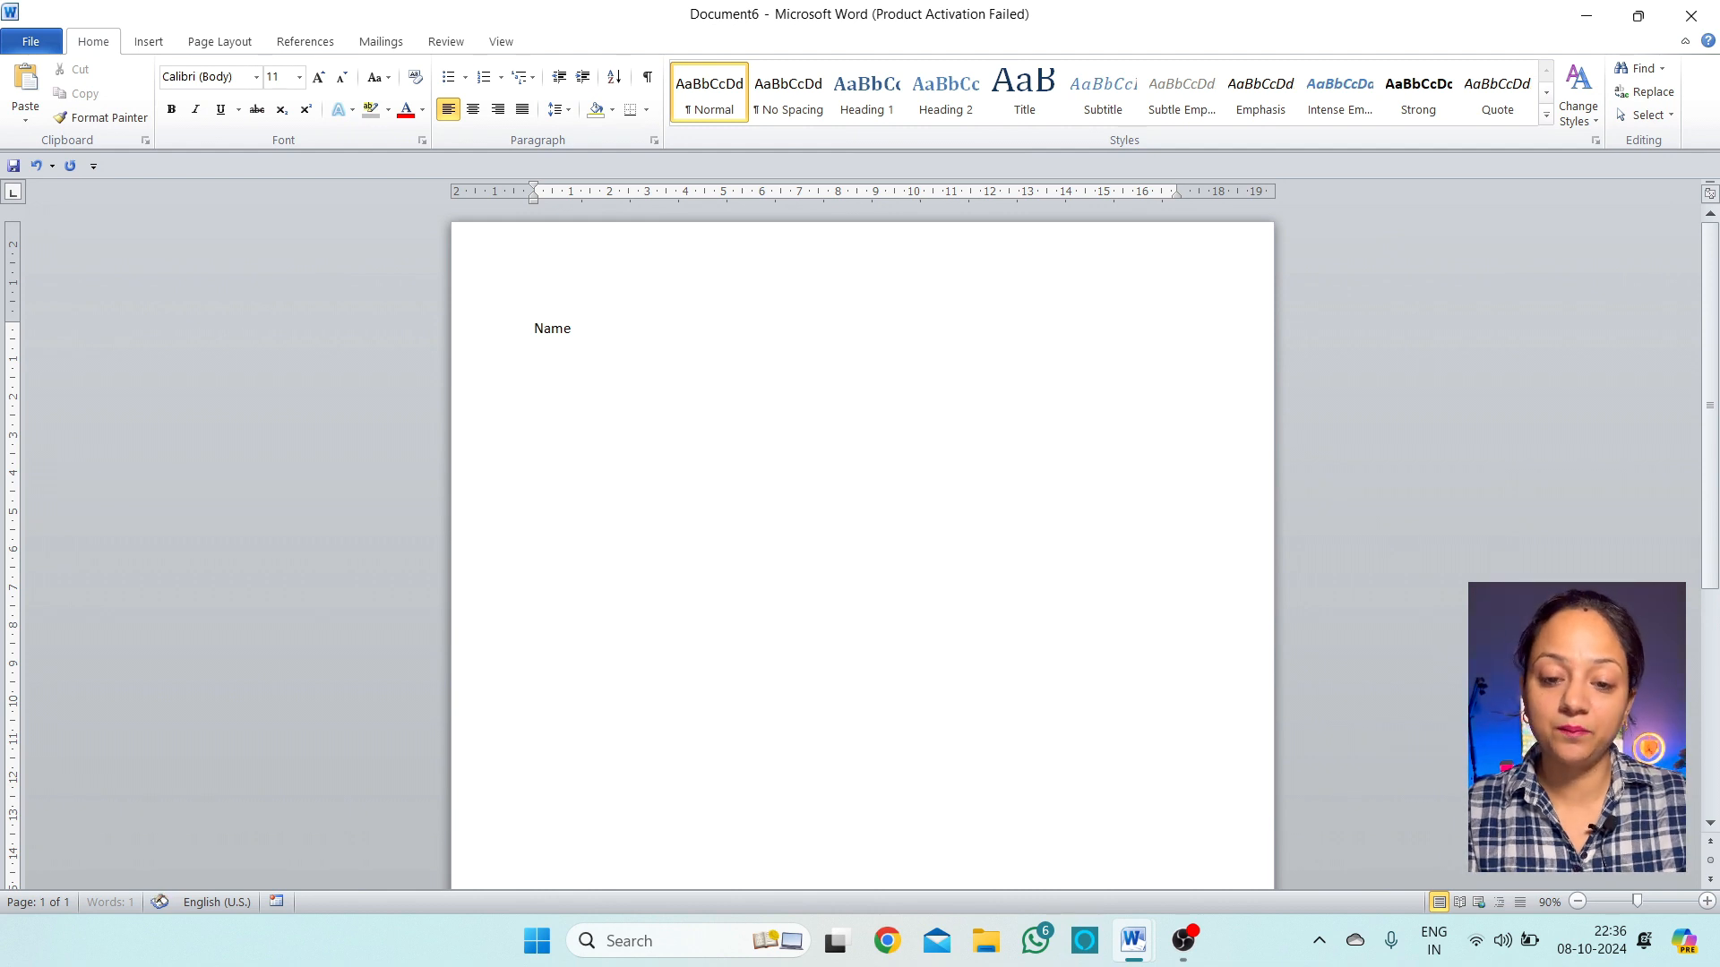
{"action": "key", "text": "Tab"}
{"action": "type", "text": ":\t"}
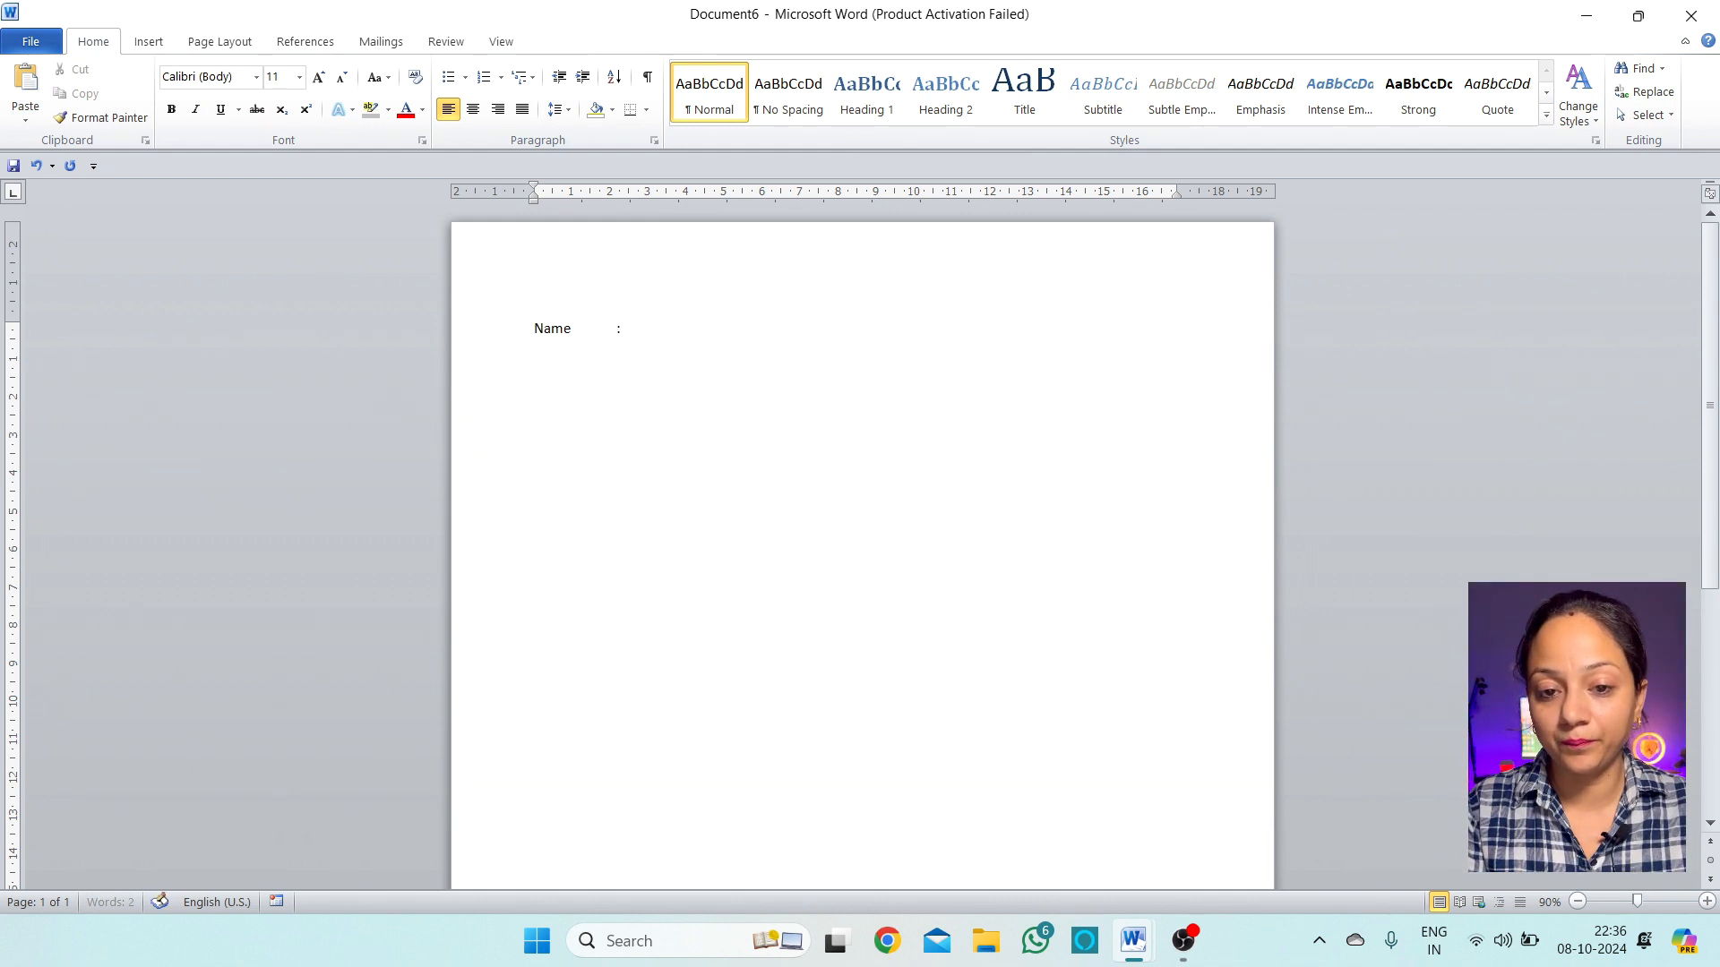
{"action": "type", "text": "Monika "}
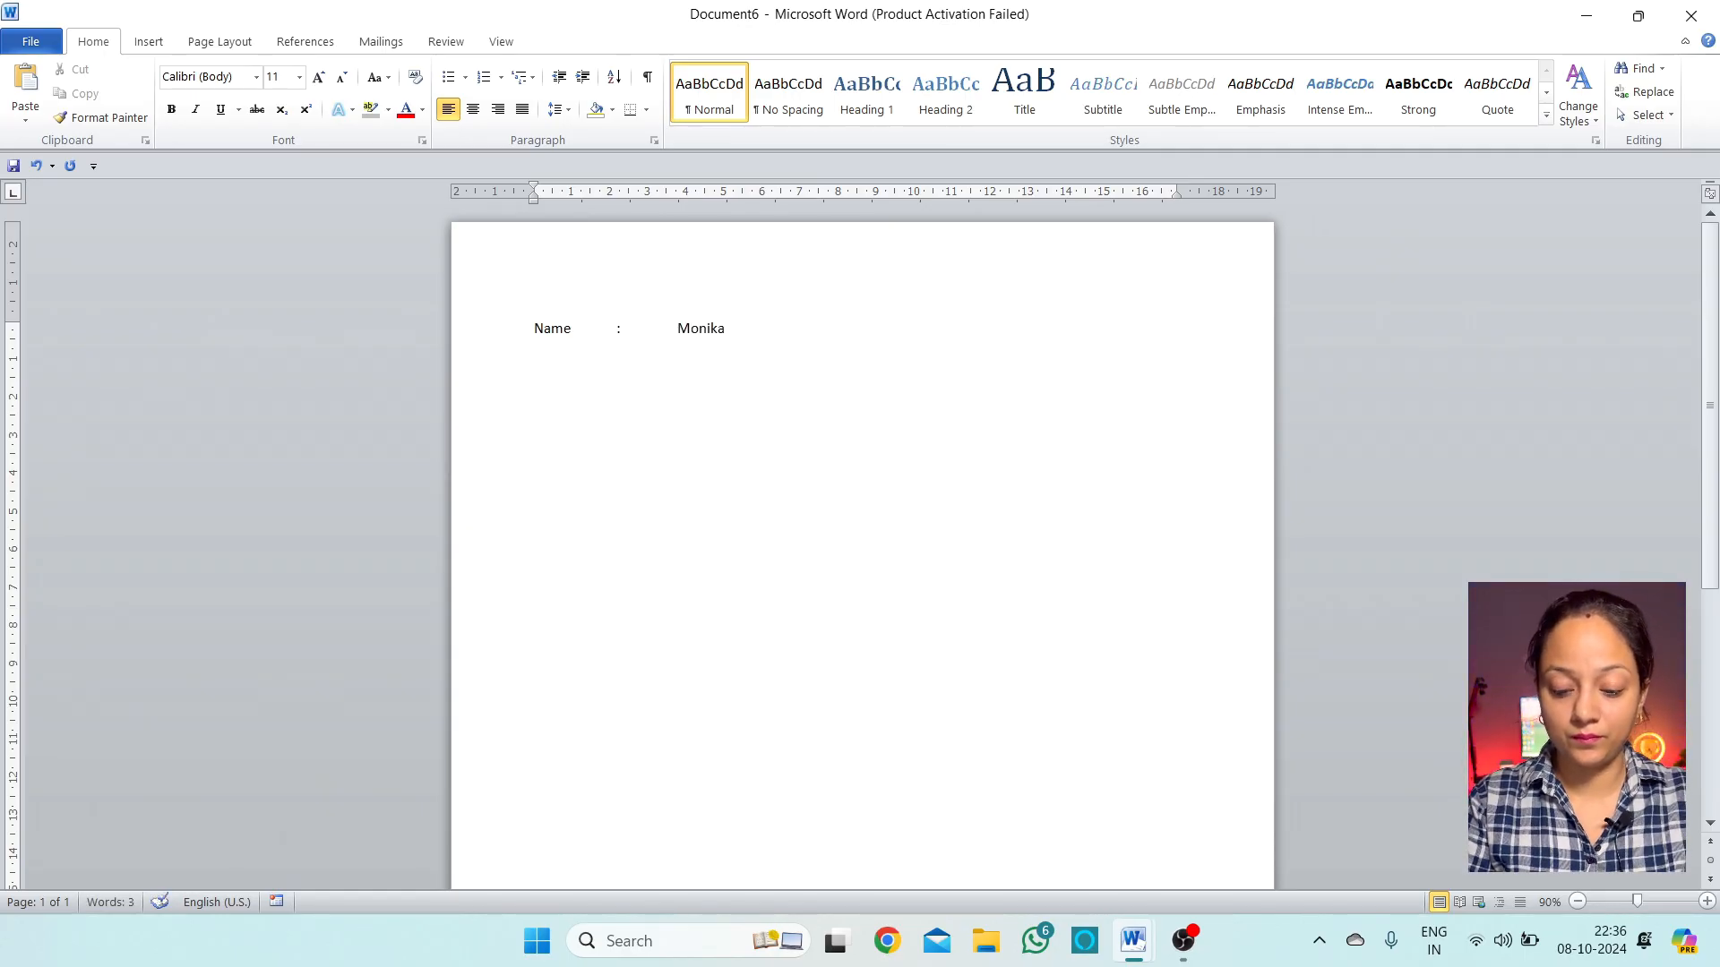
{"action": "type", "text": "Cla"}
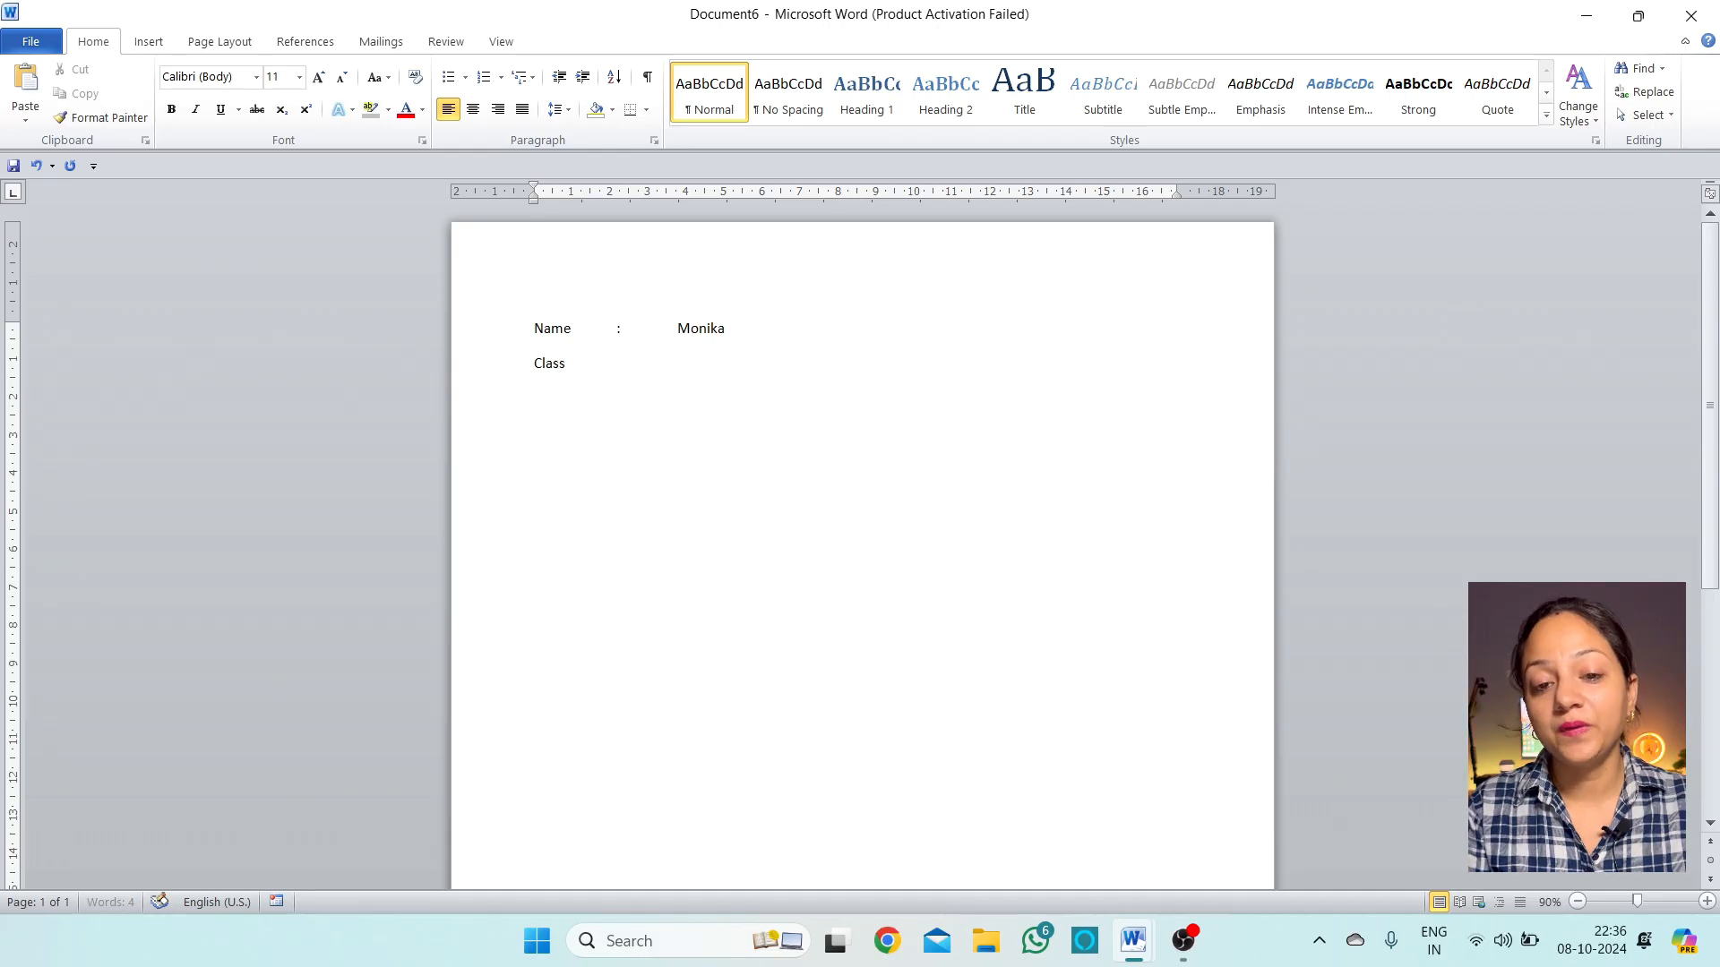
{"action": "type", "text": "ss"}
{"action": "key", "text": "Tab"}
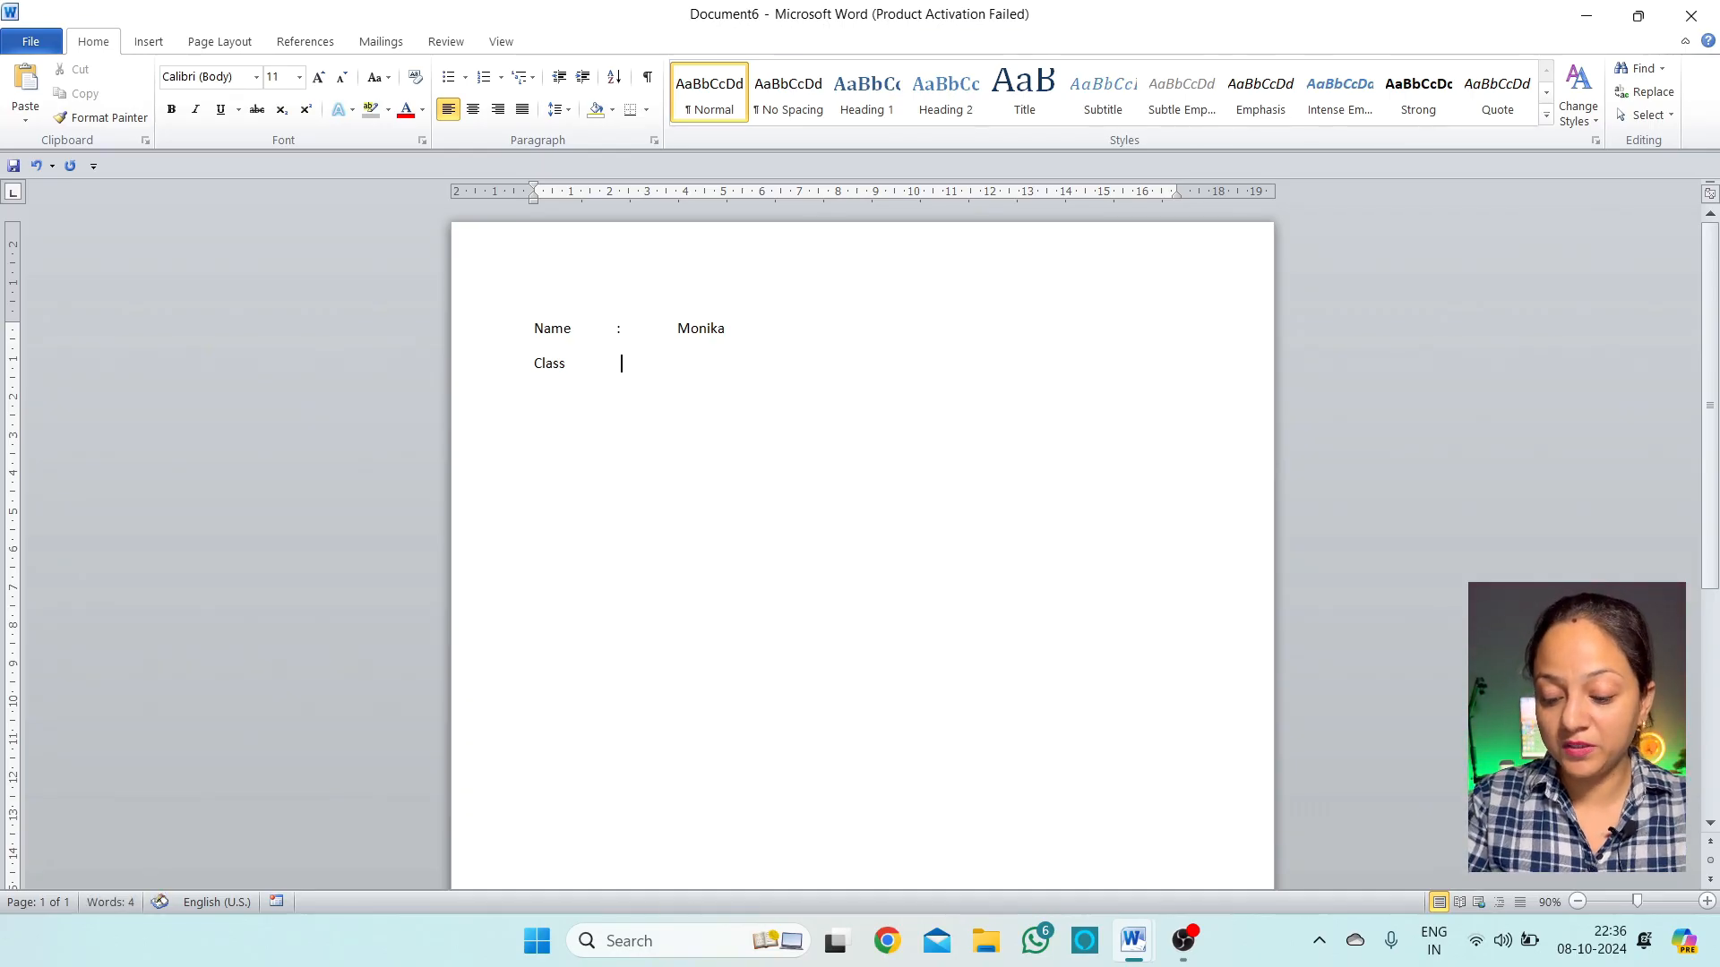
{"action": "type", "text": ":"}
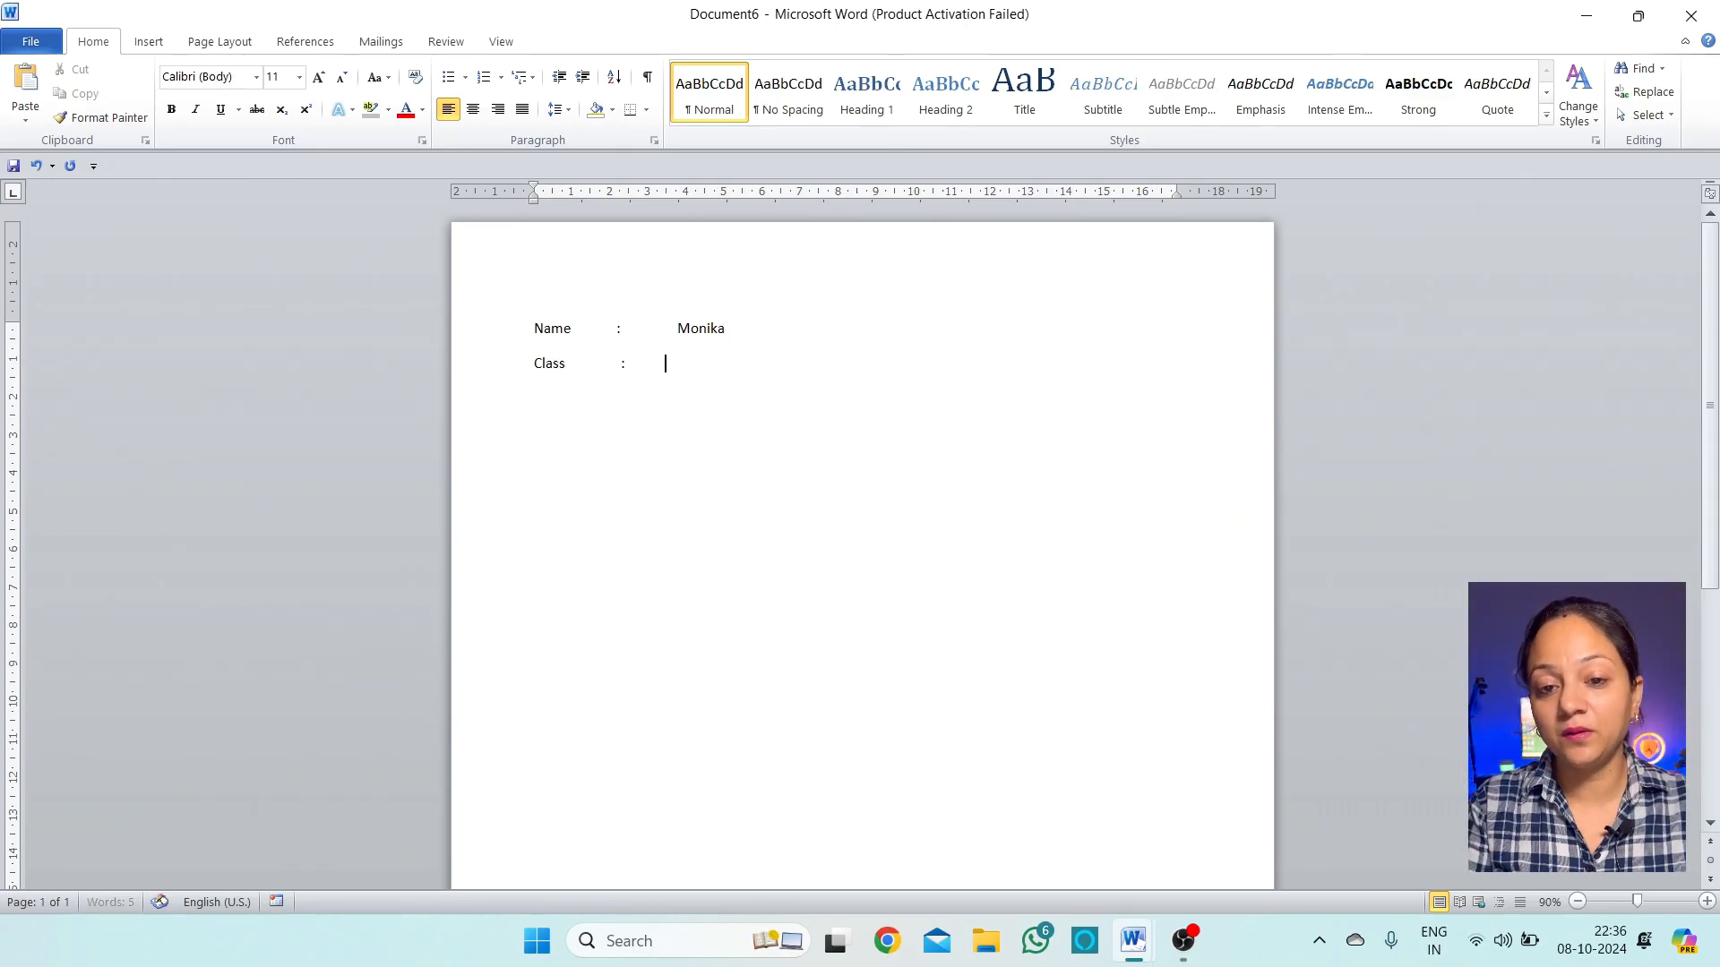
{"action": "type", "text": "    12"}
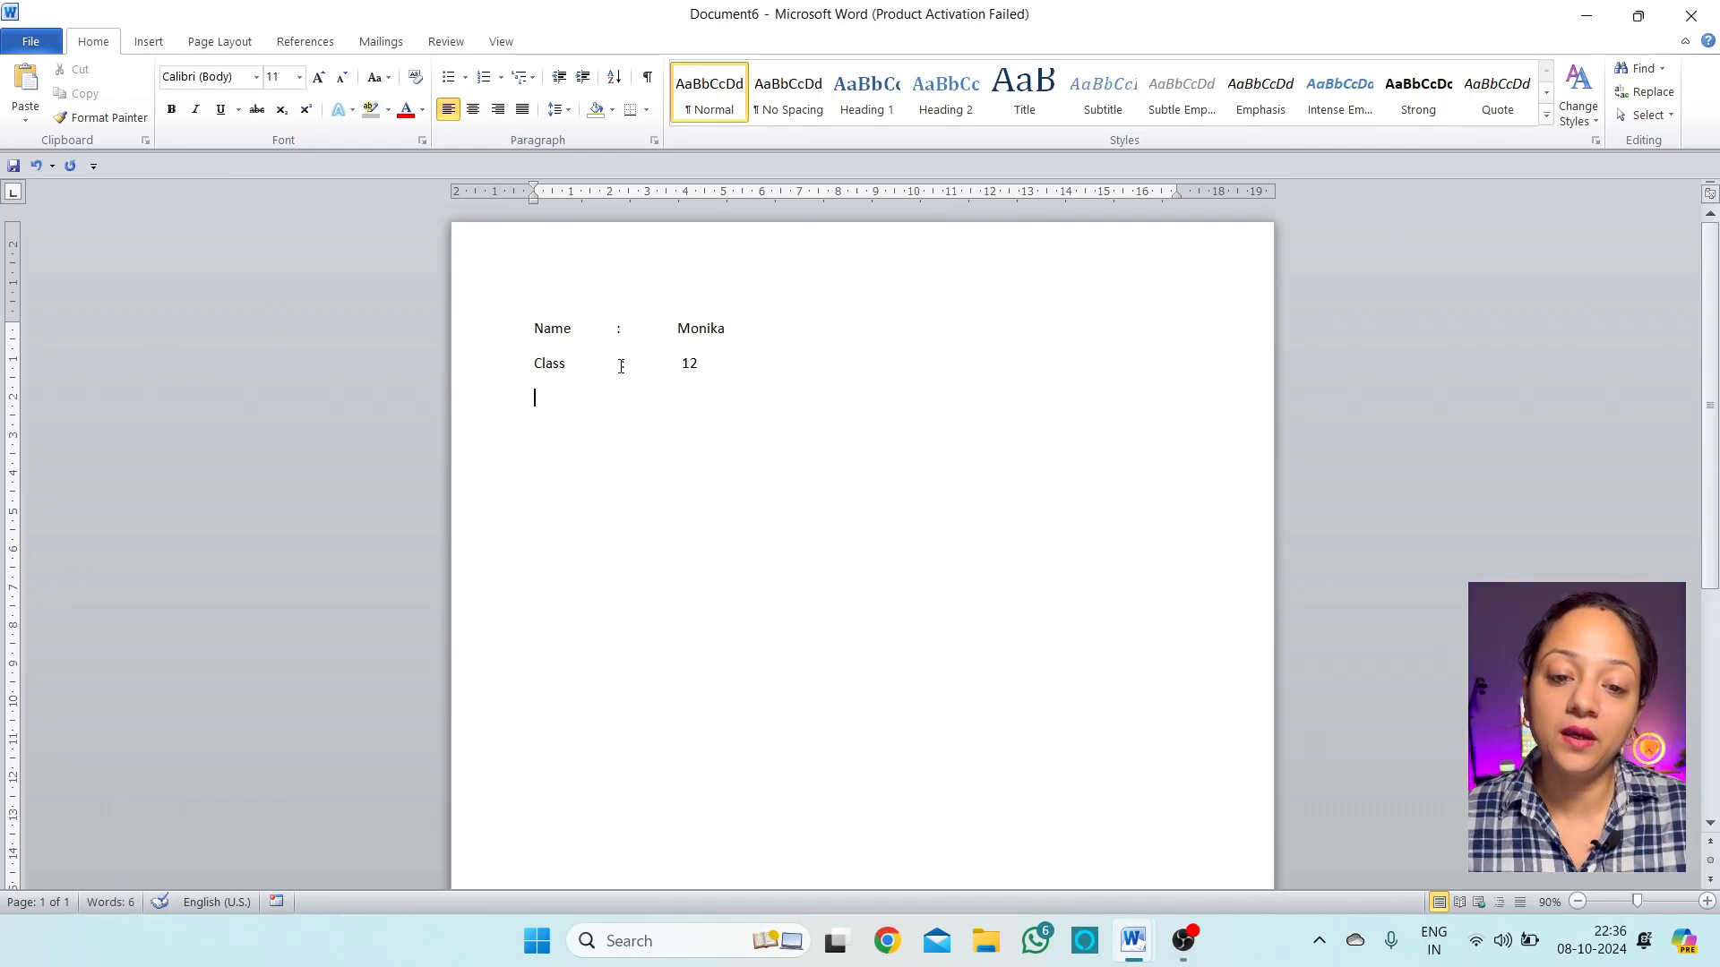
{"action": "key", "text": "BackSpace"}
{"action": "key", "text": "BackSpace"}
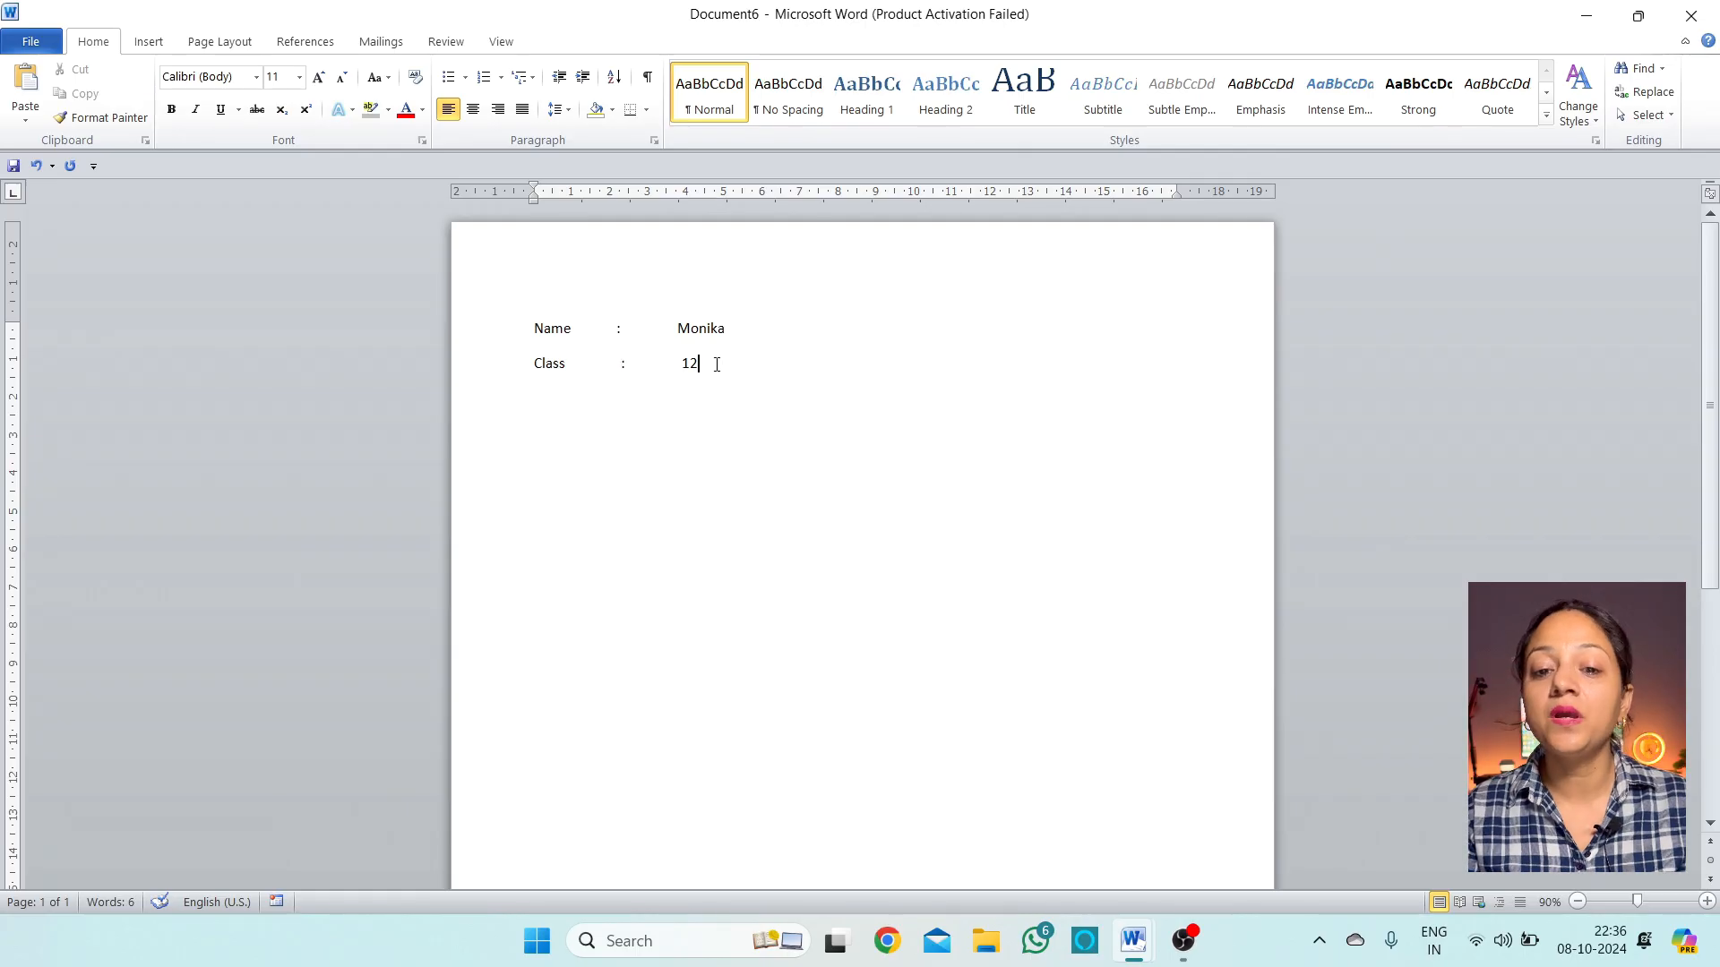
{"action": "key", "text": "Return"}
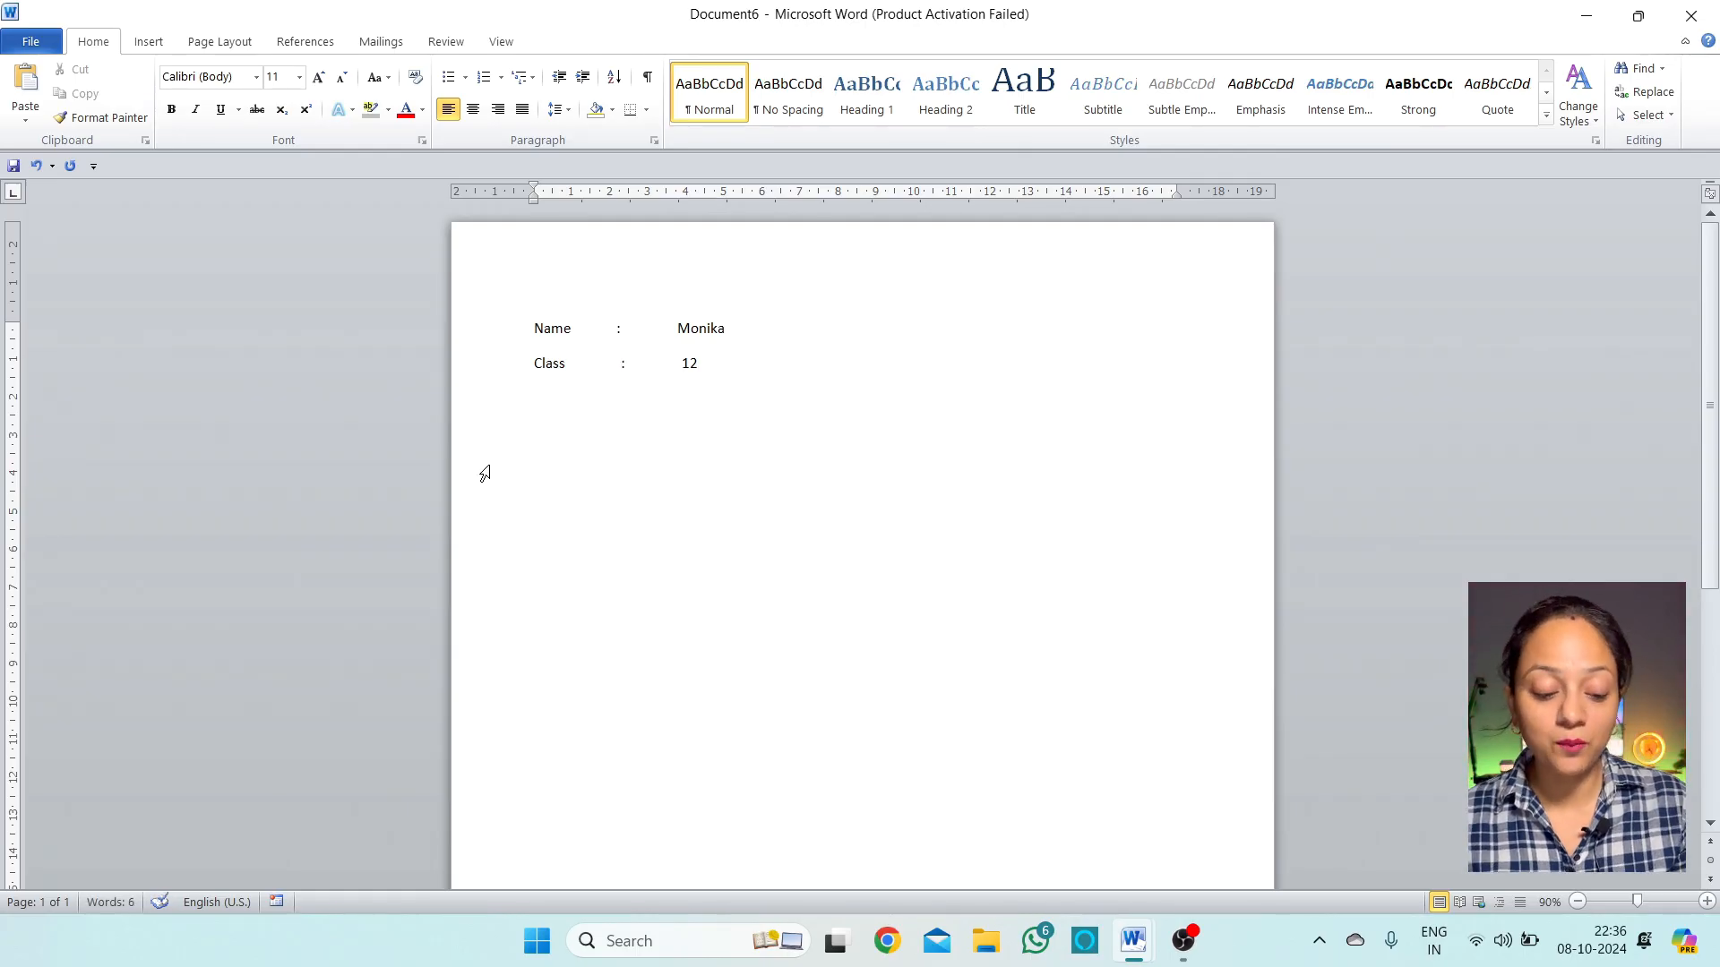
Add a second tab-aligned Name line with a partial name and a 'Class : 12' line
{"action": "type", "text": "N"}
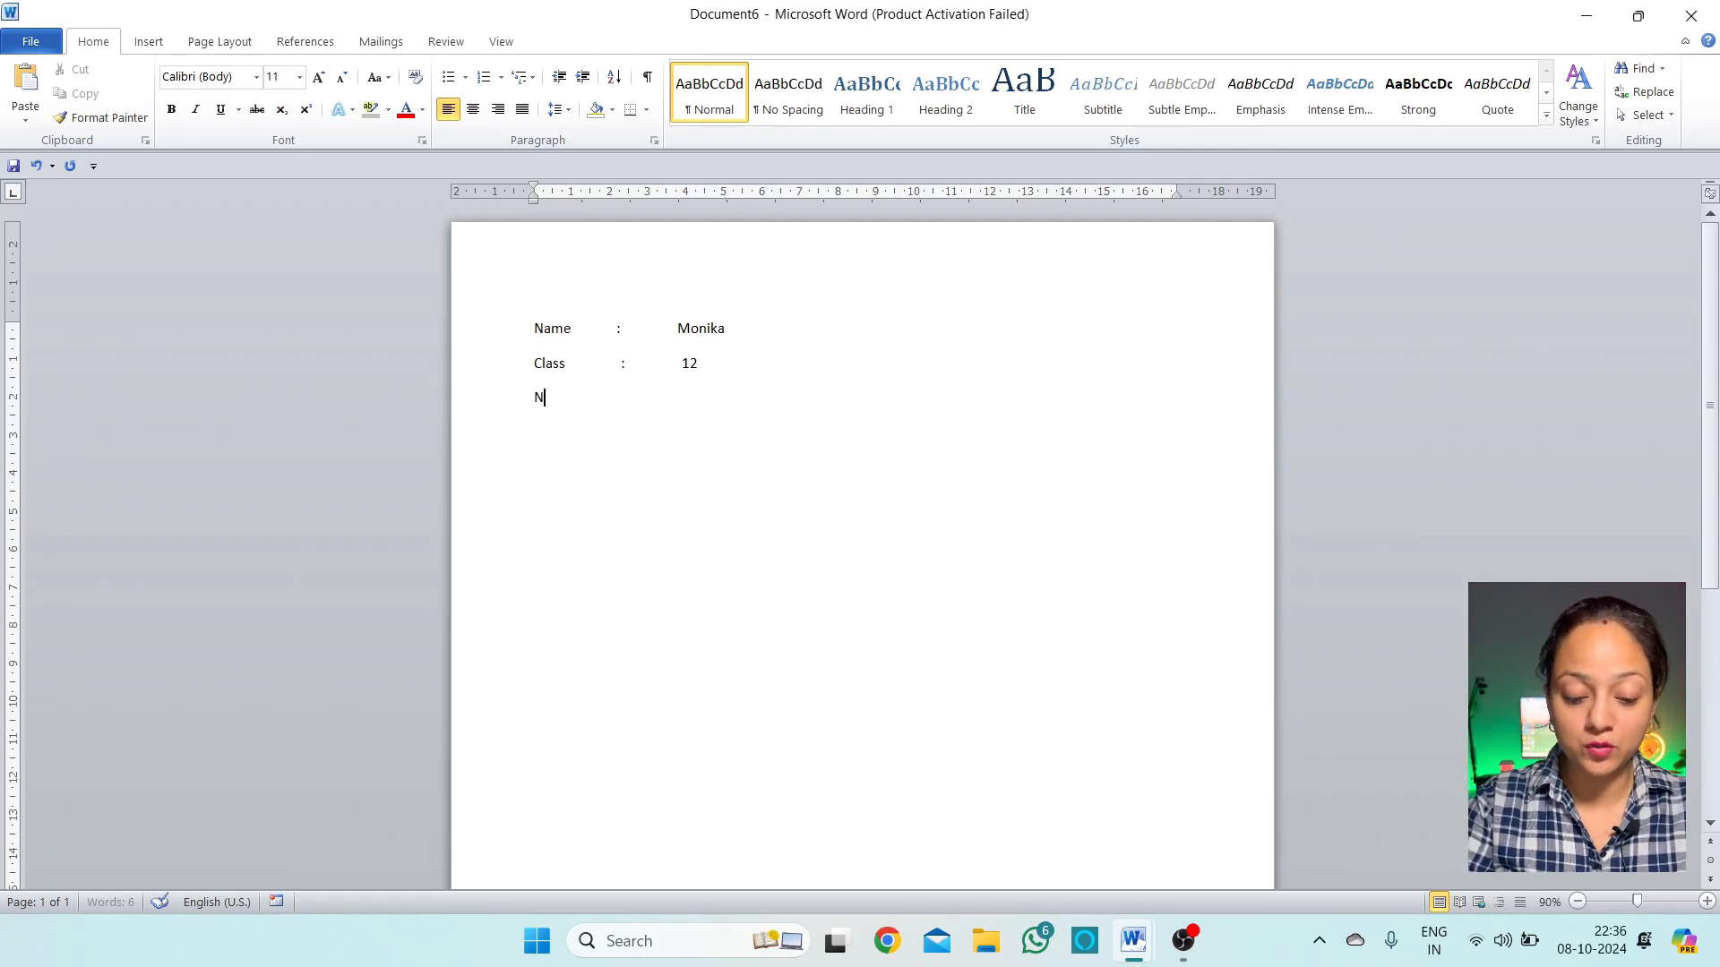
{"action": "type", "text": "ame"}
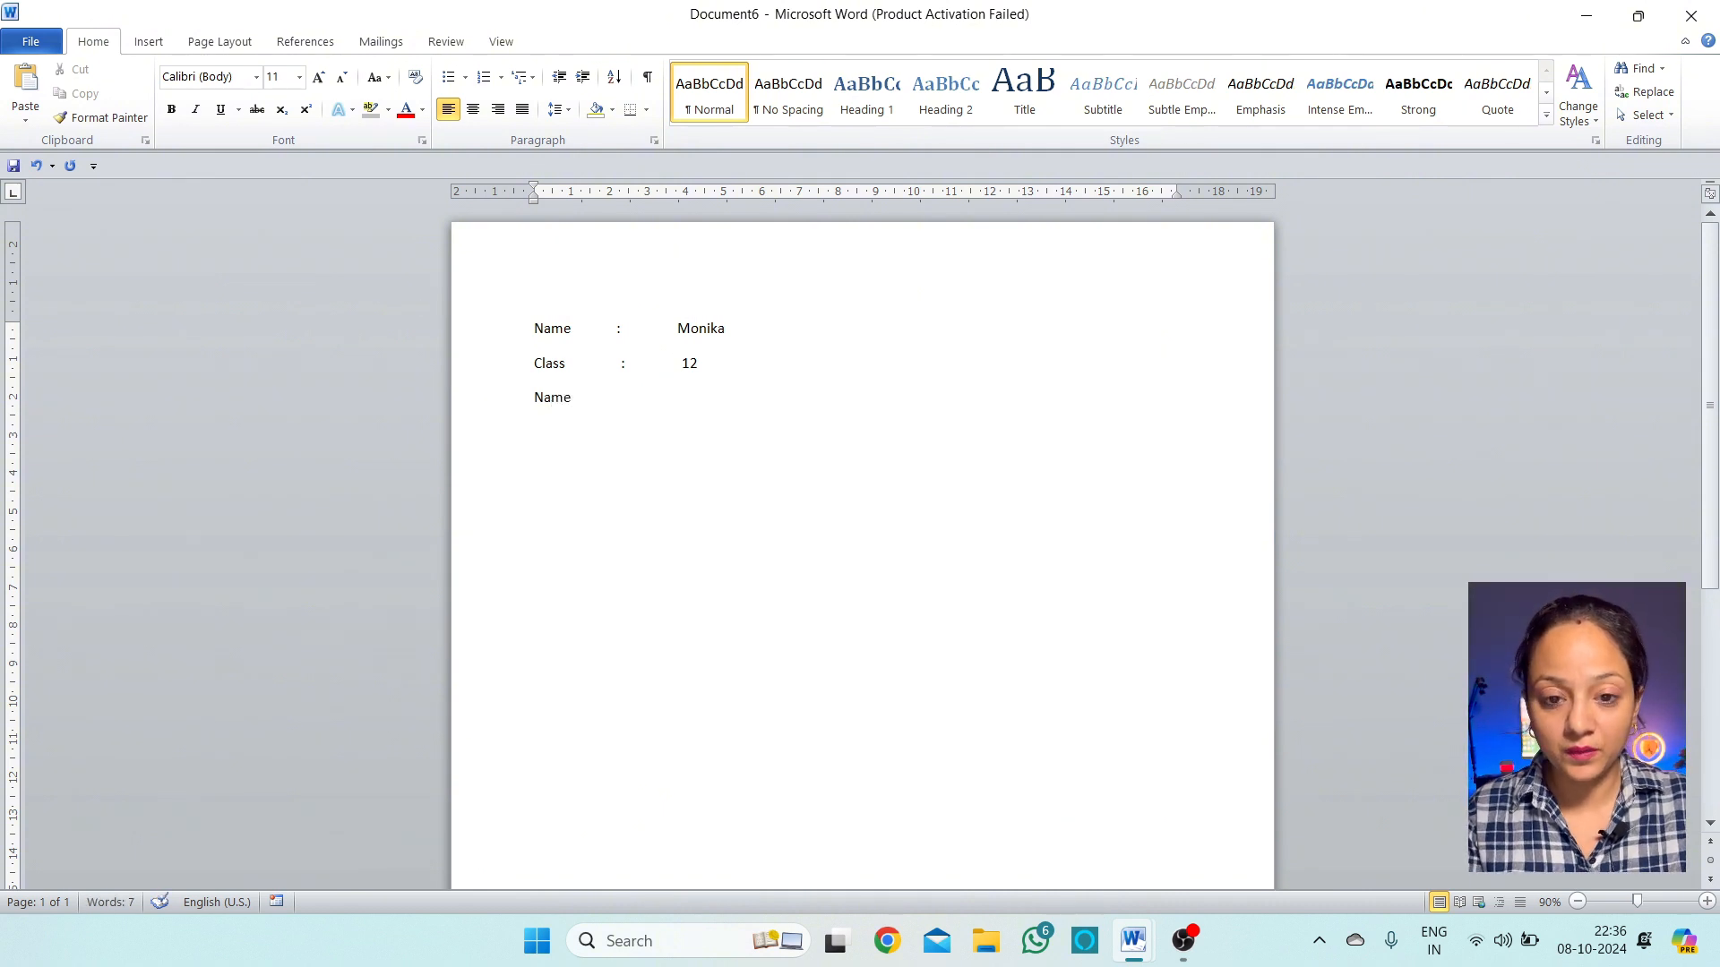
{"action": "key", "text": "Tab"}
{"action": "type", "text": ":"}
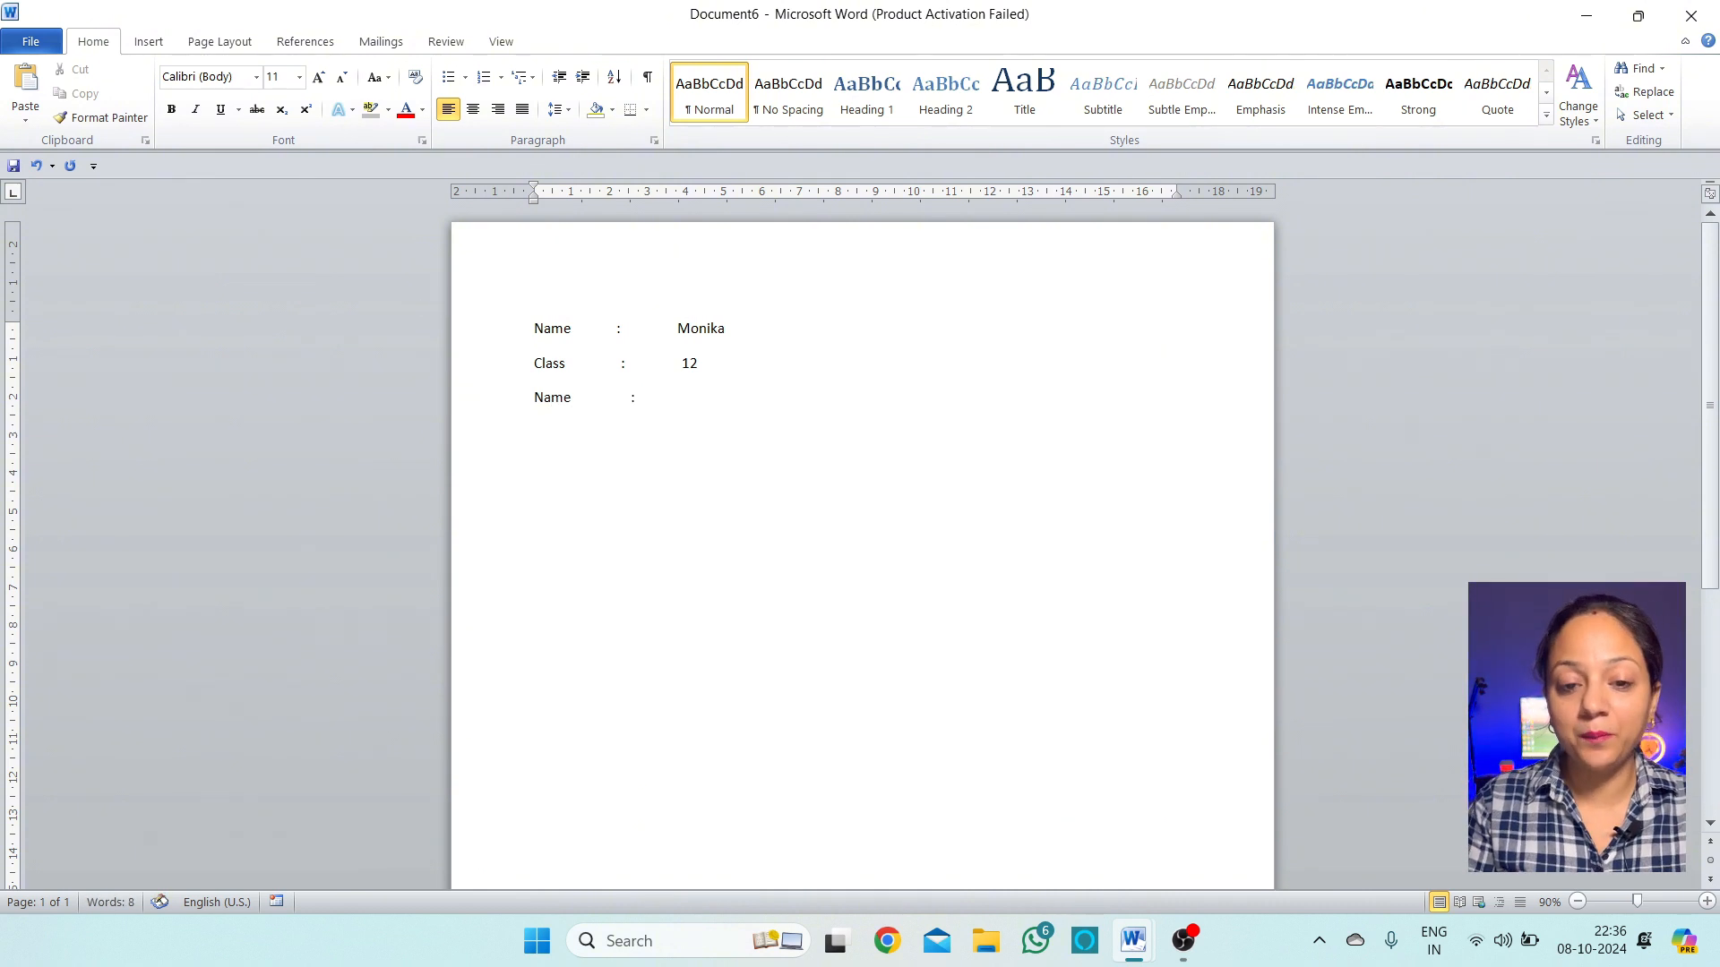
{"action": "key", "text": "Tab"}
{"action": "key", "text": "Tab"}
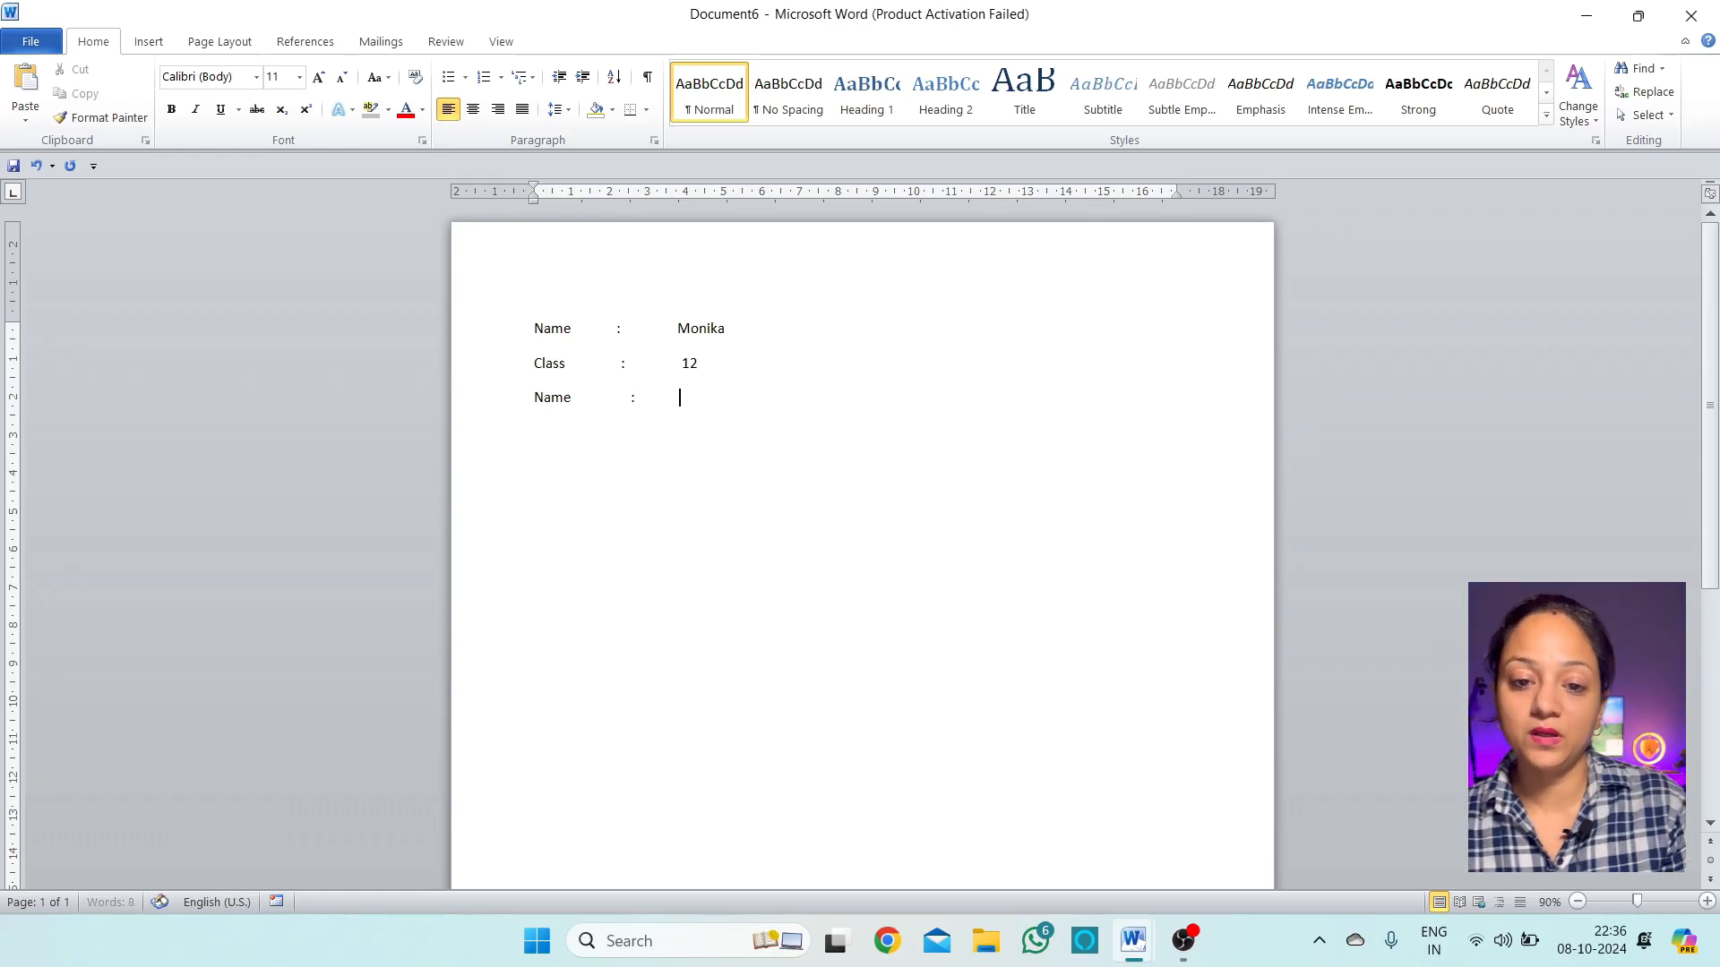
{"action": "type", "text": "Monika"}
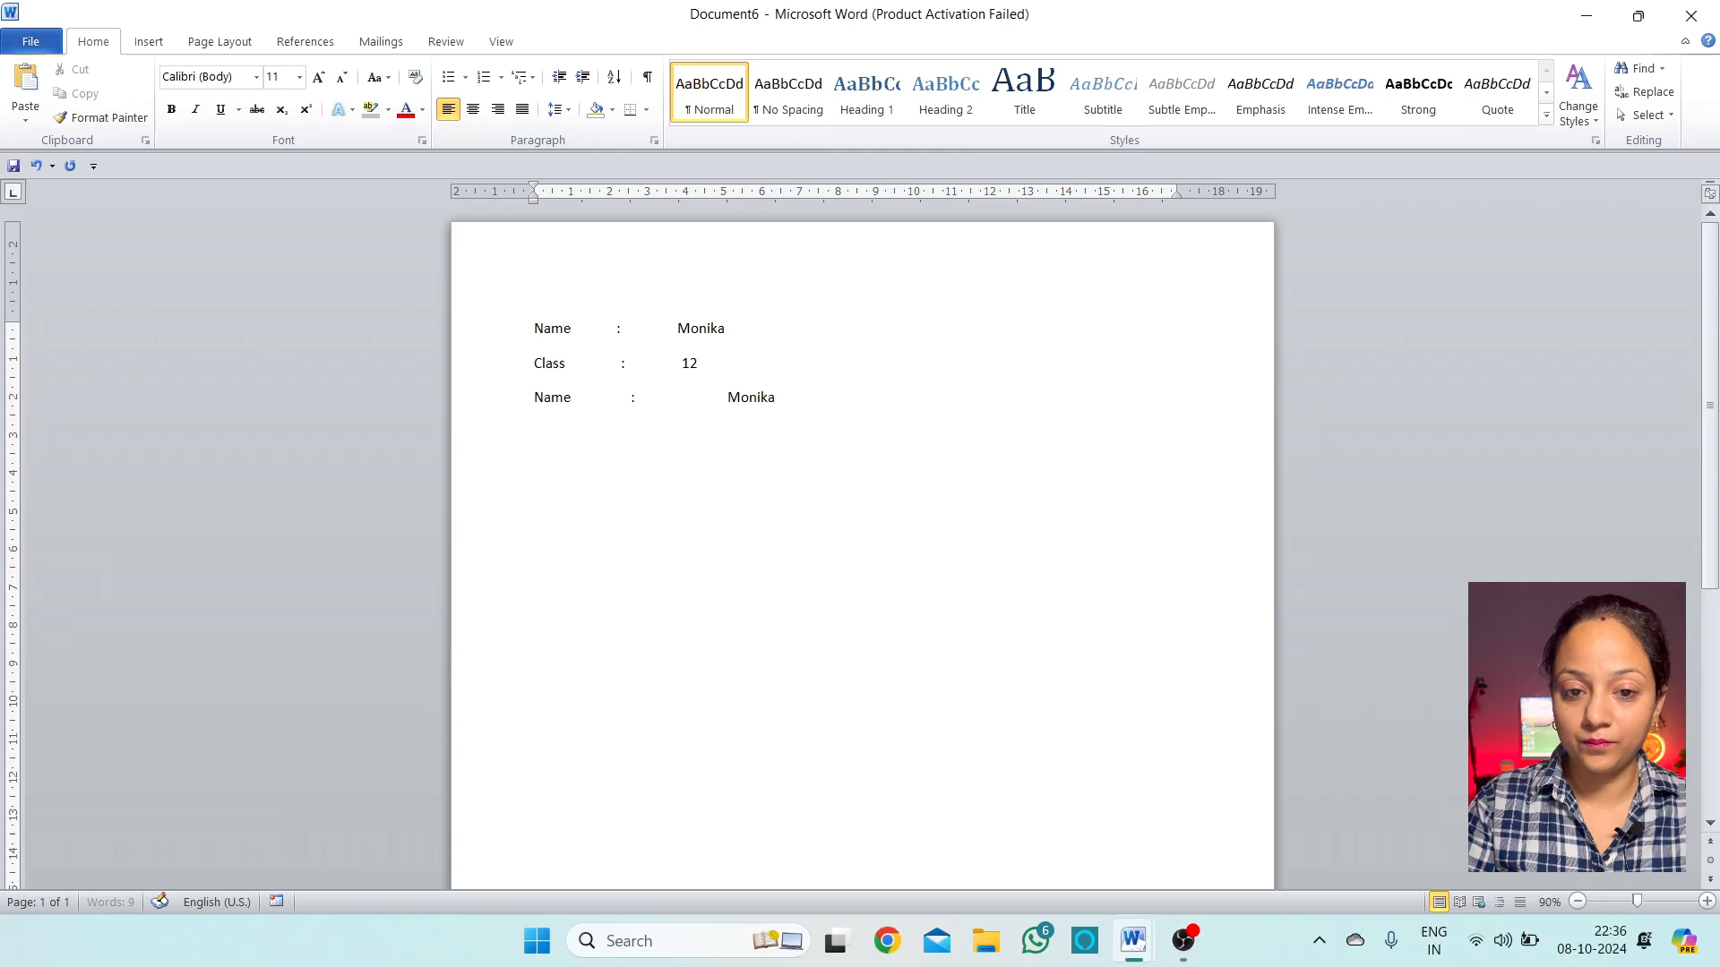
{"action": "key", "text": "Return"}
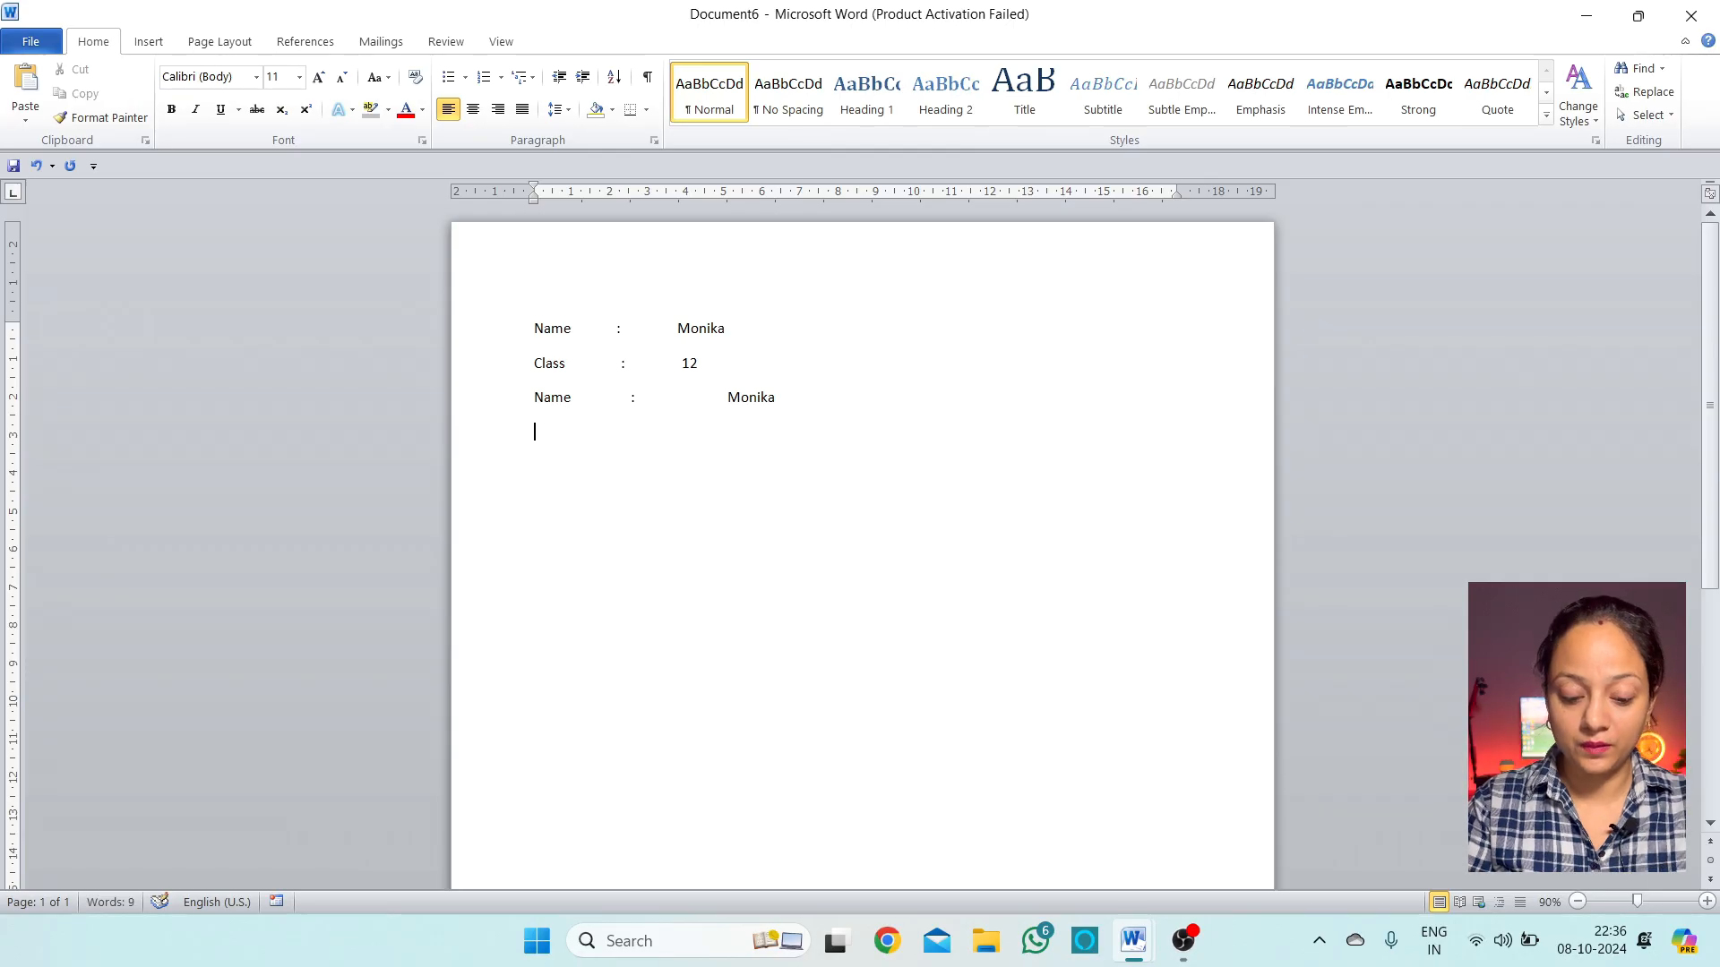
{"action": "type", "text": "Class"}
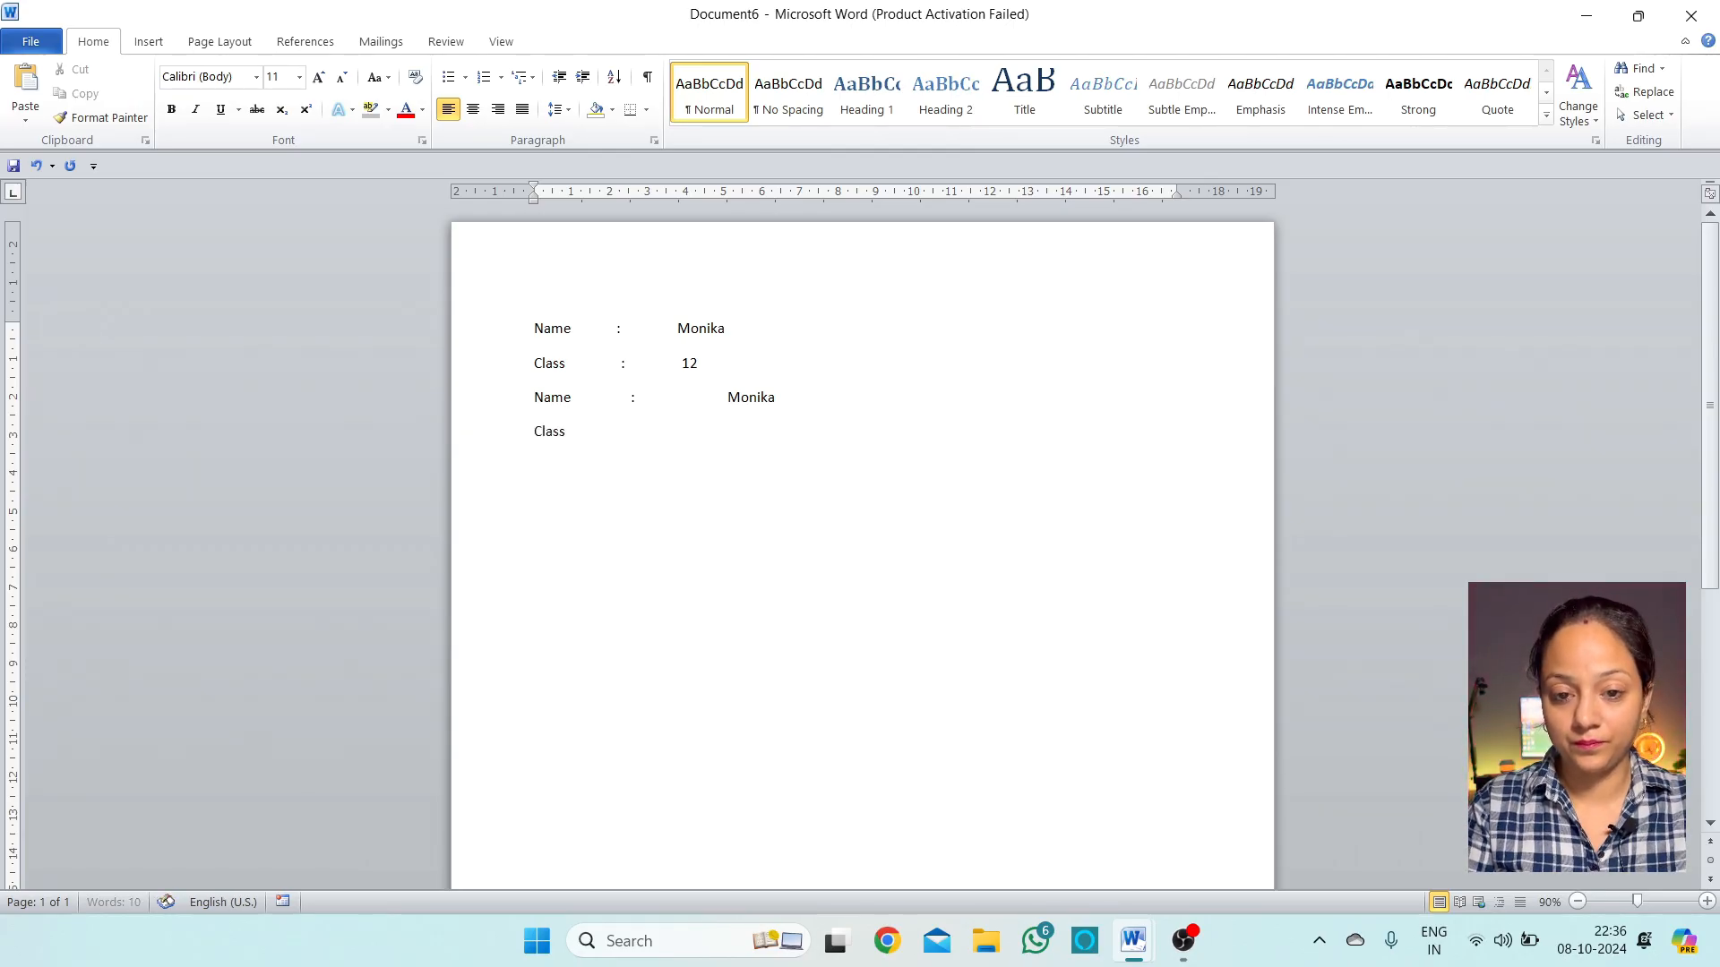
{"action": "key", "text": "Tab"}
{"action": "type", "text": ": "}
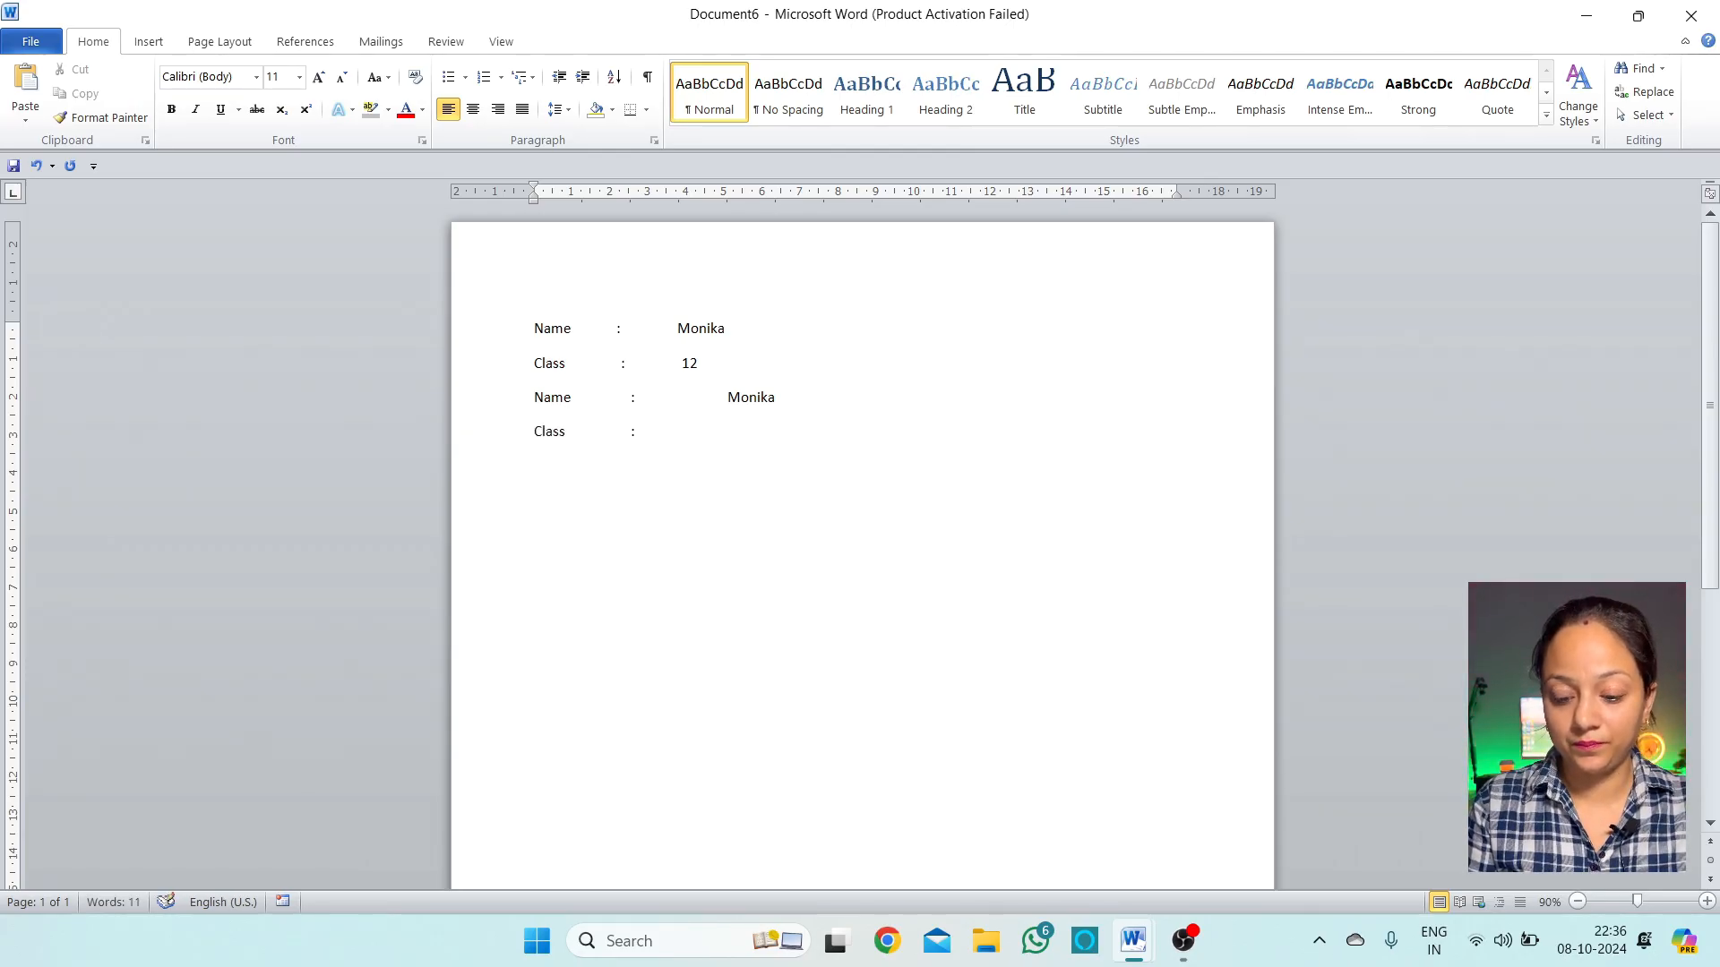
{"action": "type", "text": "12"}
Add a Roll no line with its colon and value 12 lined up on the tab stops
{"action": "key", "text": "Return"}
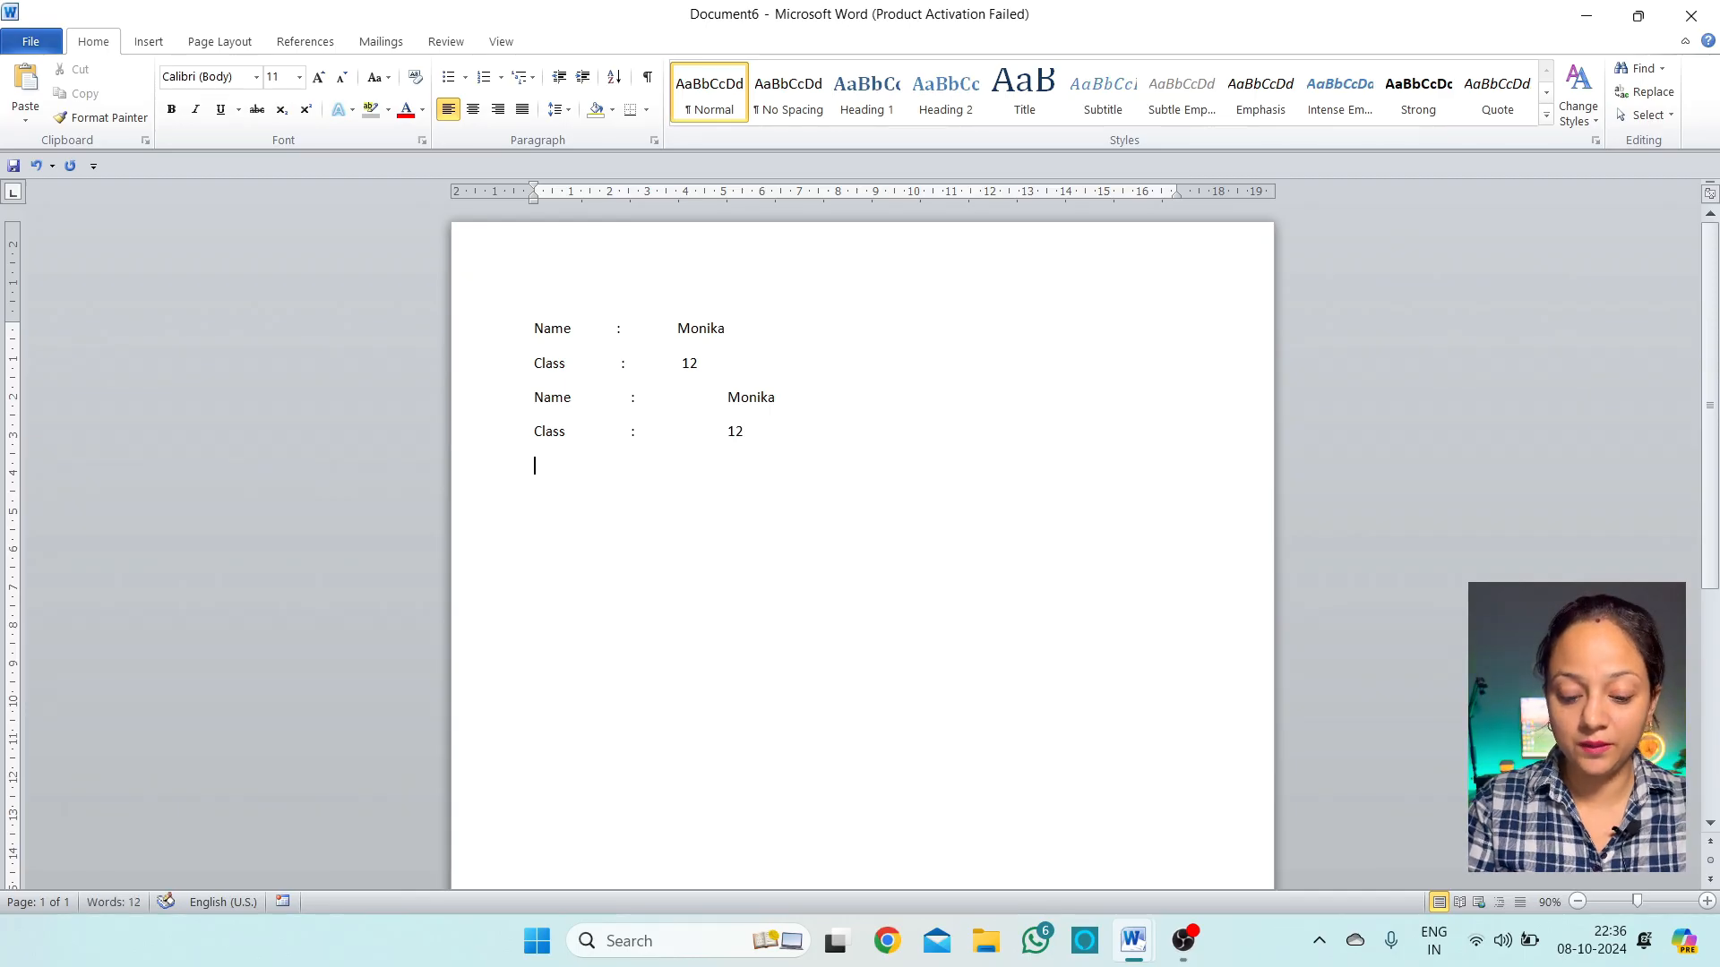
{"action": "type", "text": "Rool"}
{"action": "key", "text": "BackSpace"}
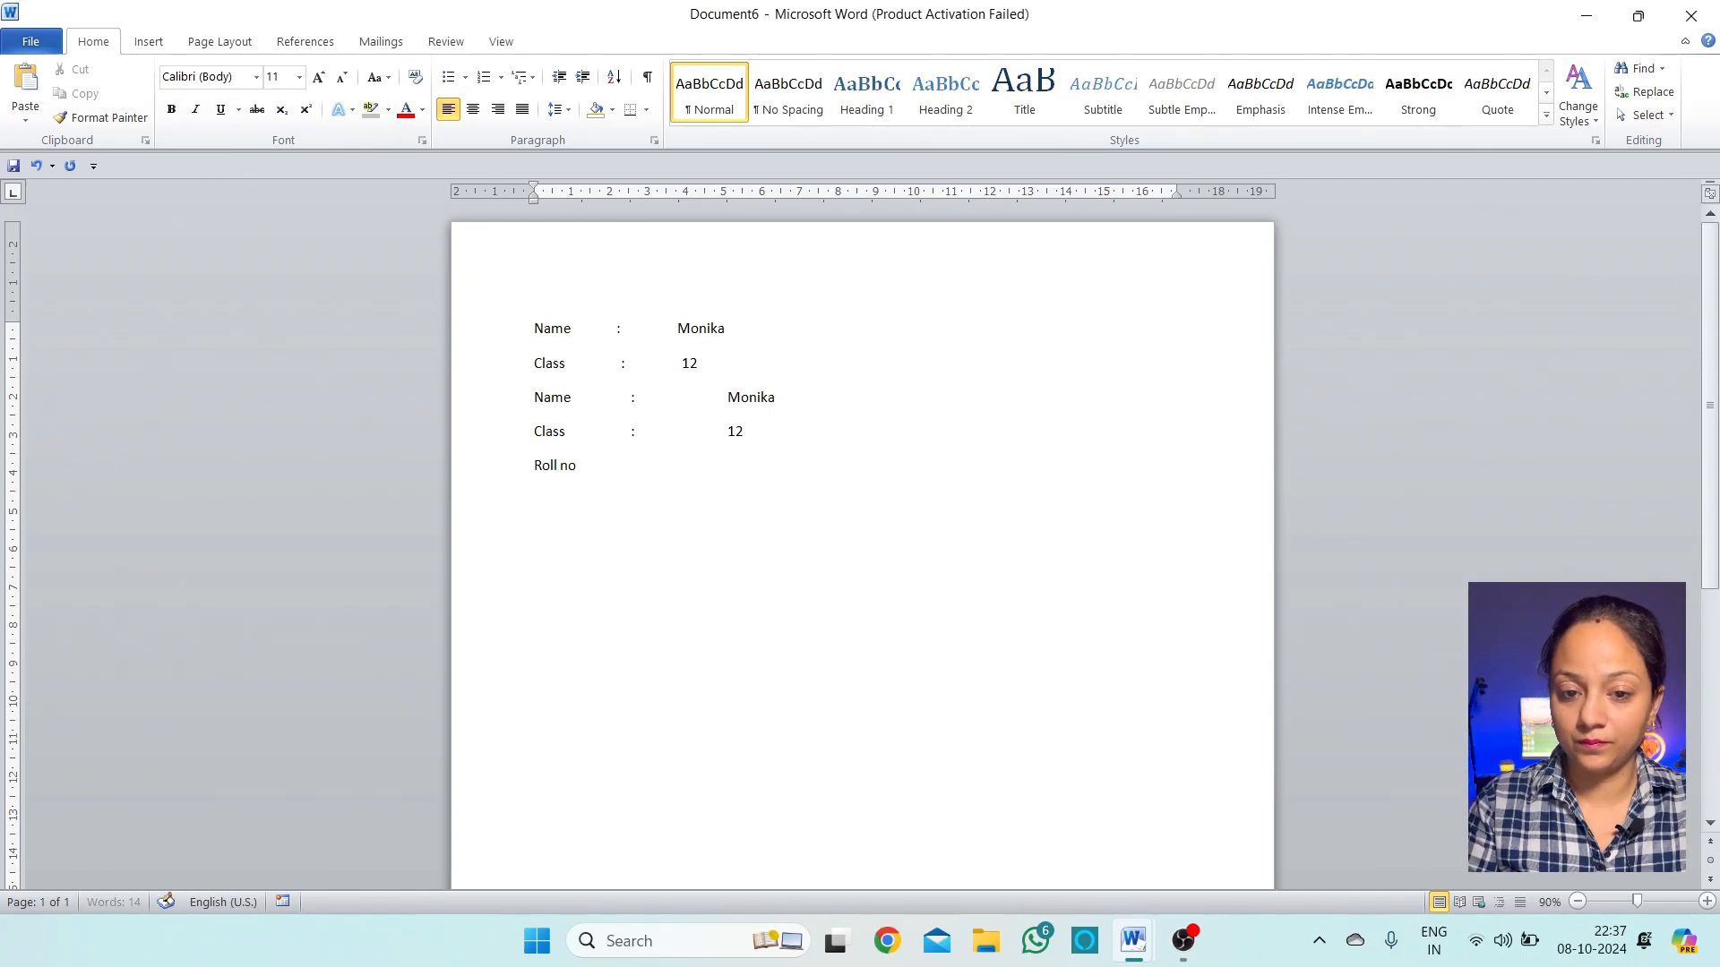
{"action": "key", "text": "Tab"}
{"action": "type", "text": ":"}
{"action": "key", "text": "Tab"}
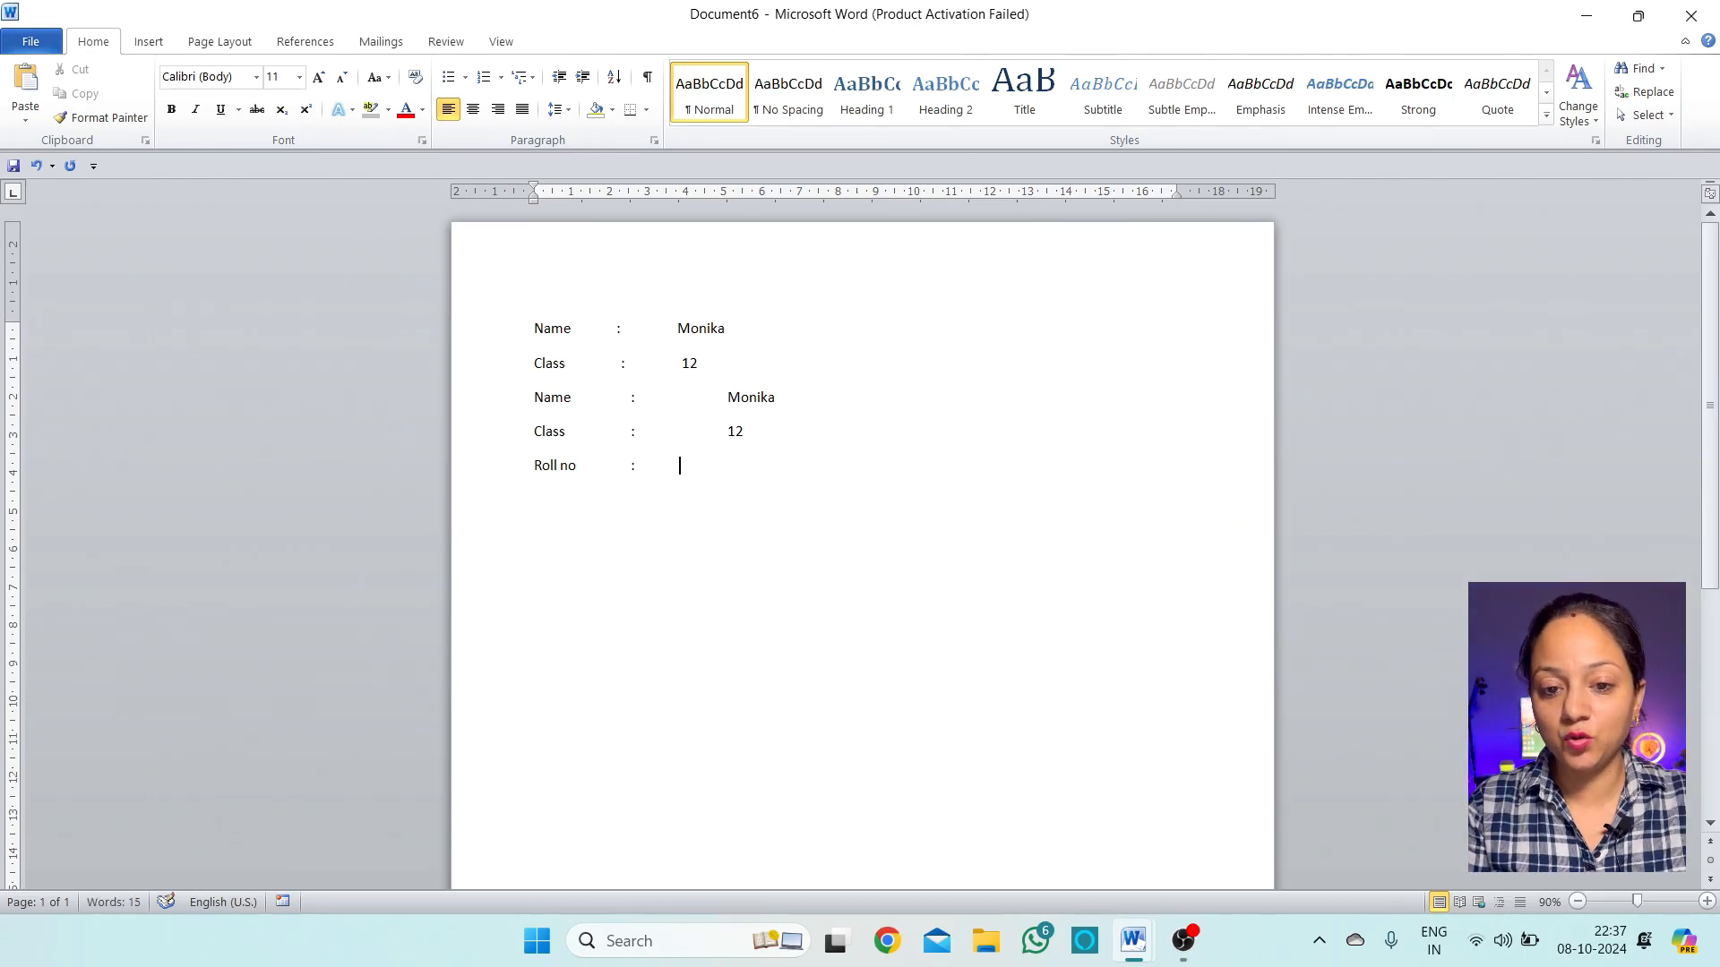
{"action": "key", "text": "Tab"}
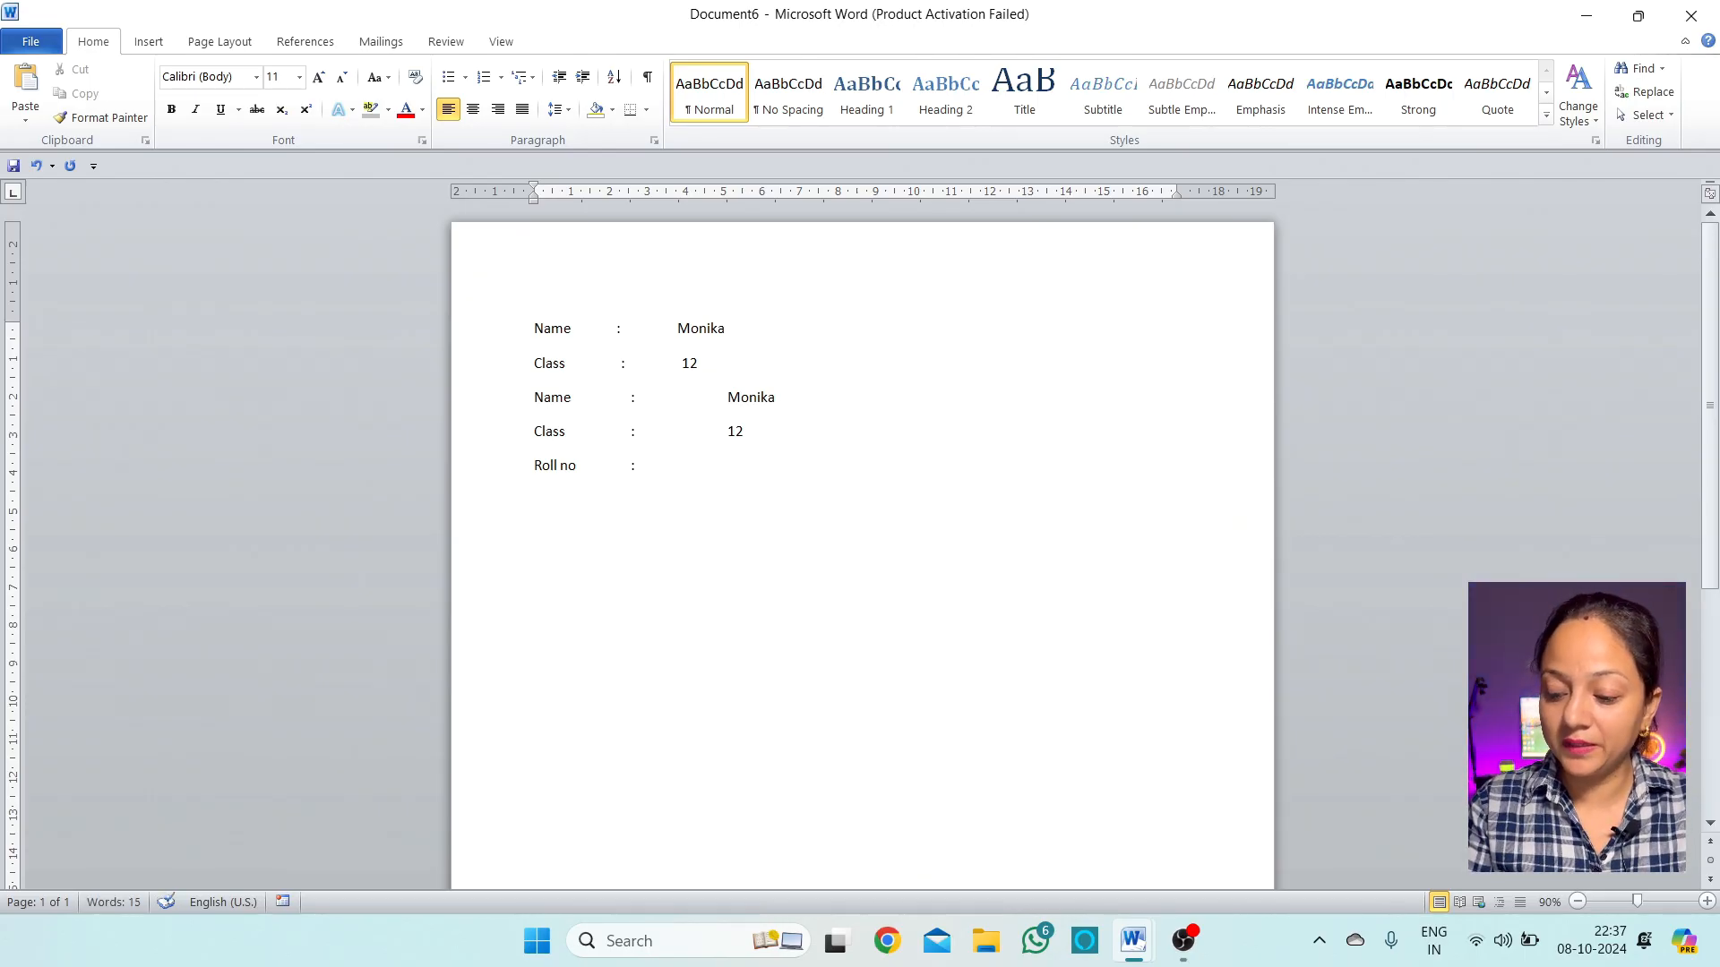
{"action": "type", "text": "12"}
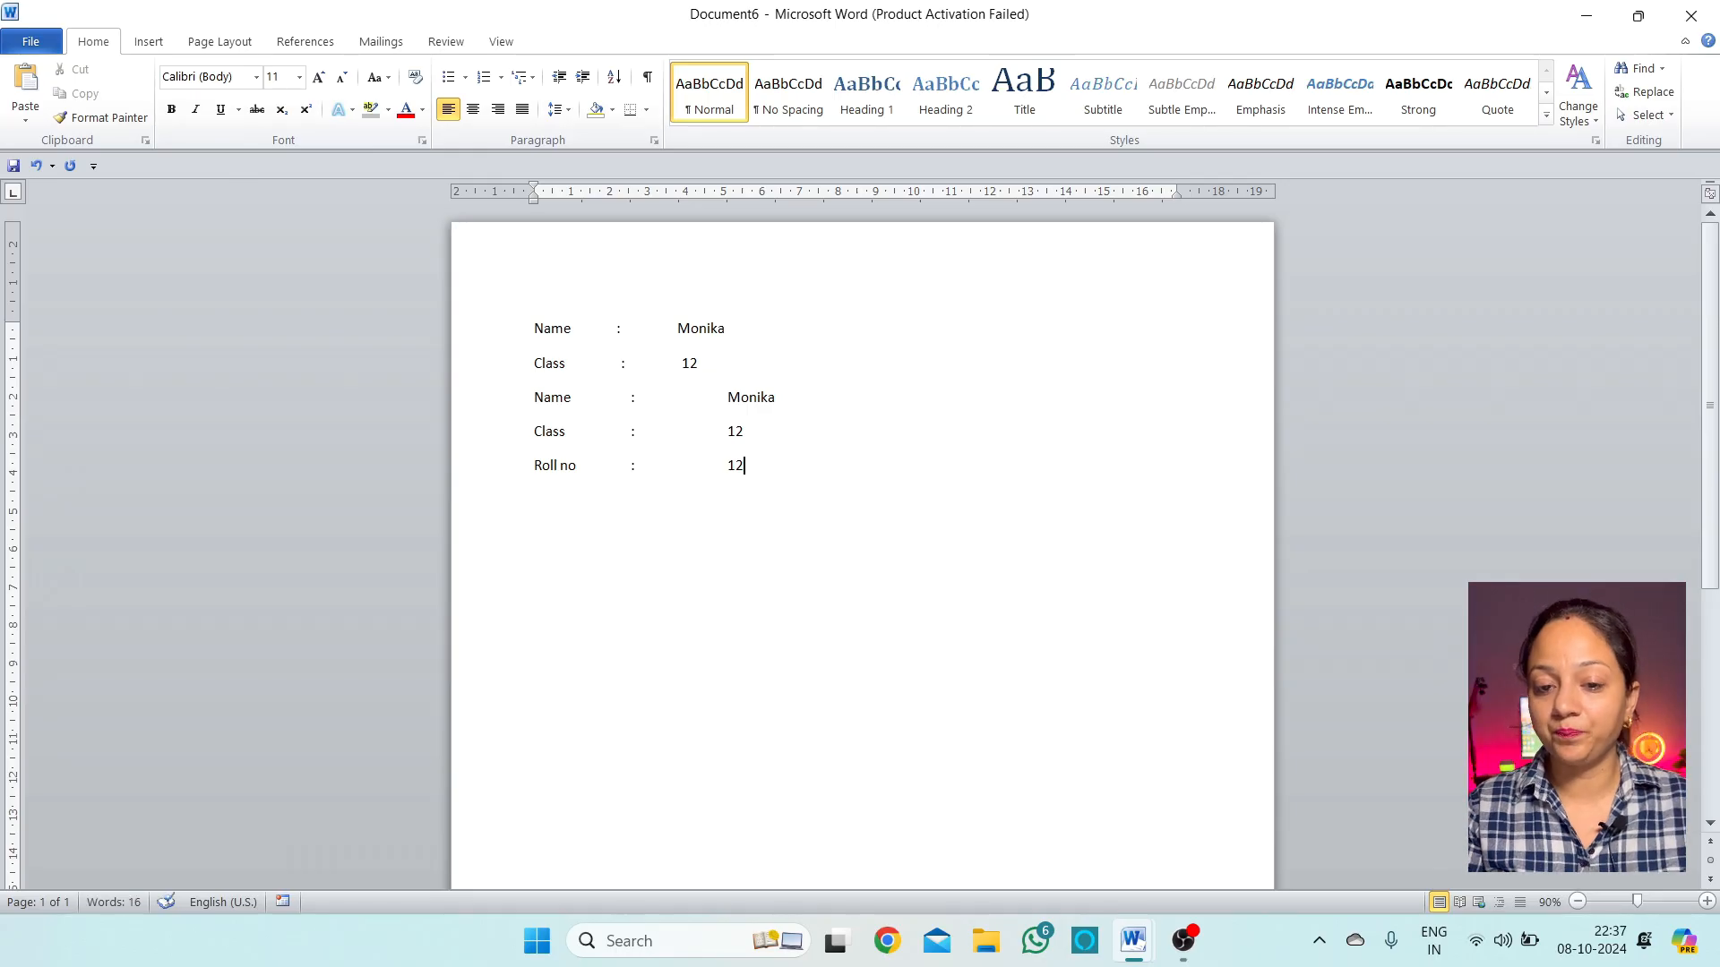
{"action": "key", "text": "Return"}
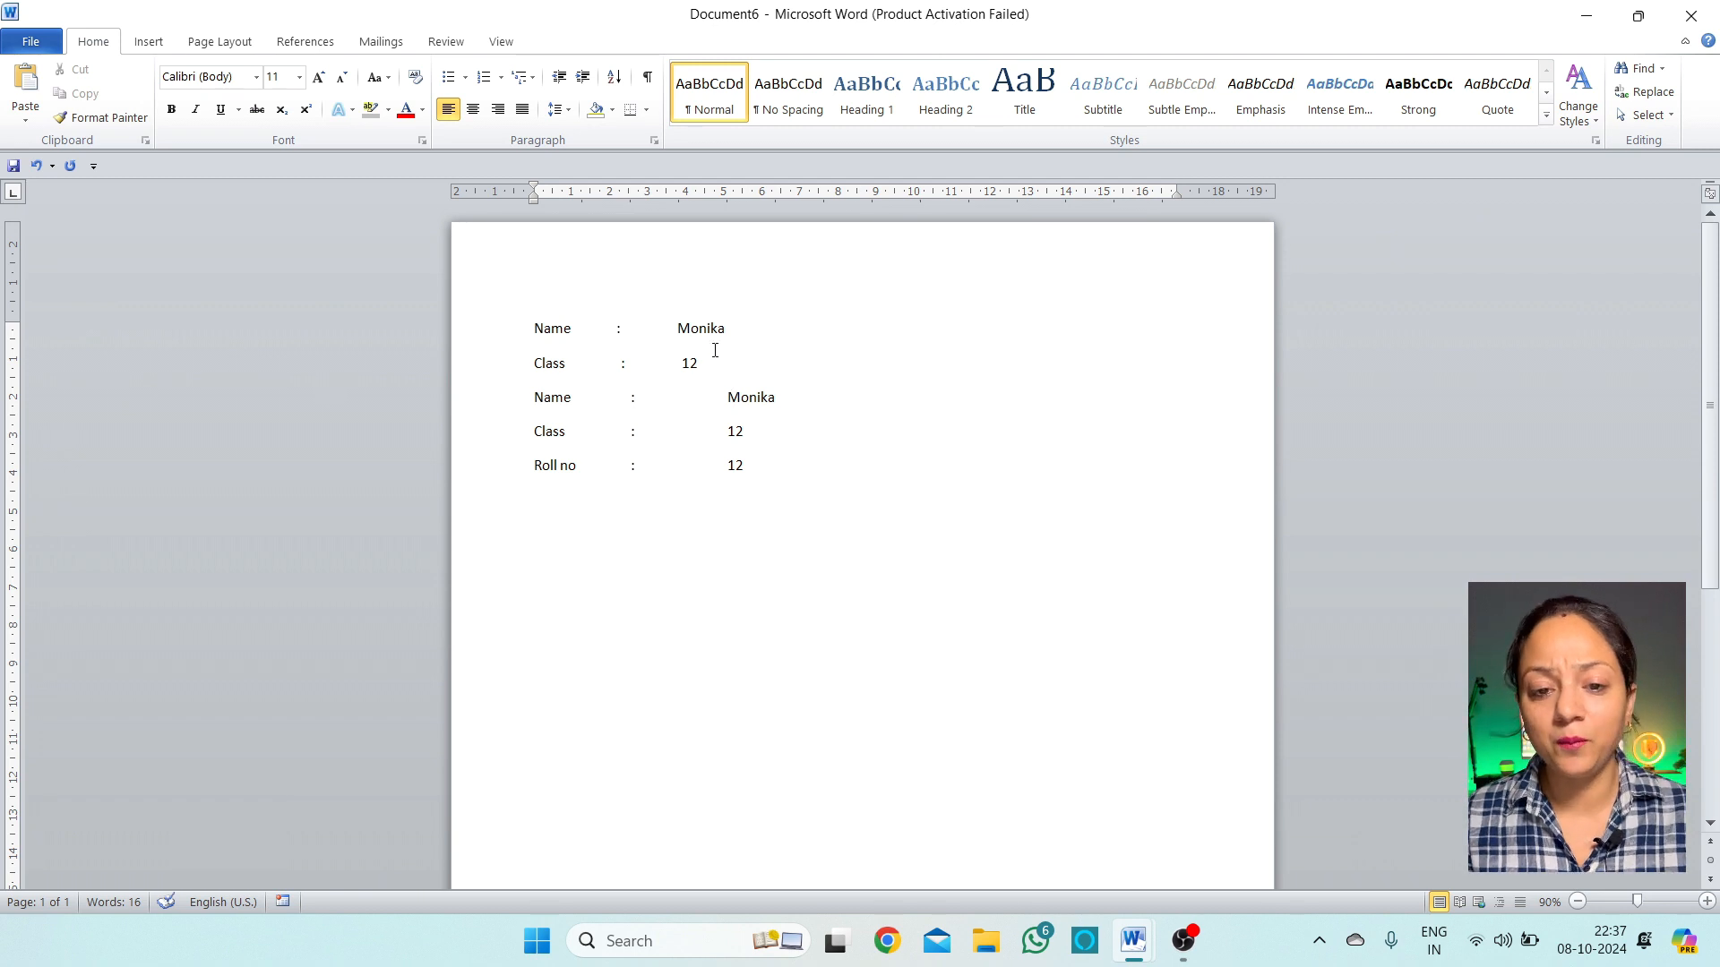
Select the Name, Class and Roll no lines, then deselect and start an empty line below Roll no
{"action": "left_click_drag", "start_coordinate": [704, 364], "coordinate": [536, 328]}
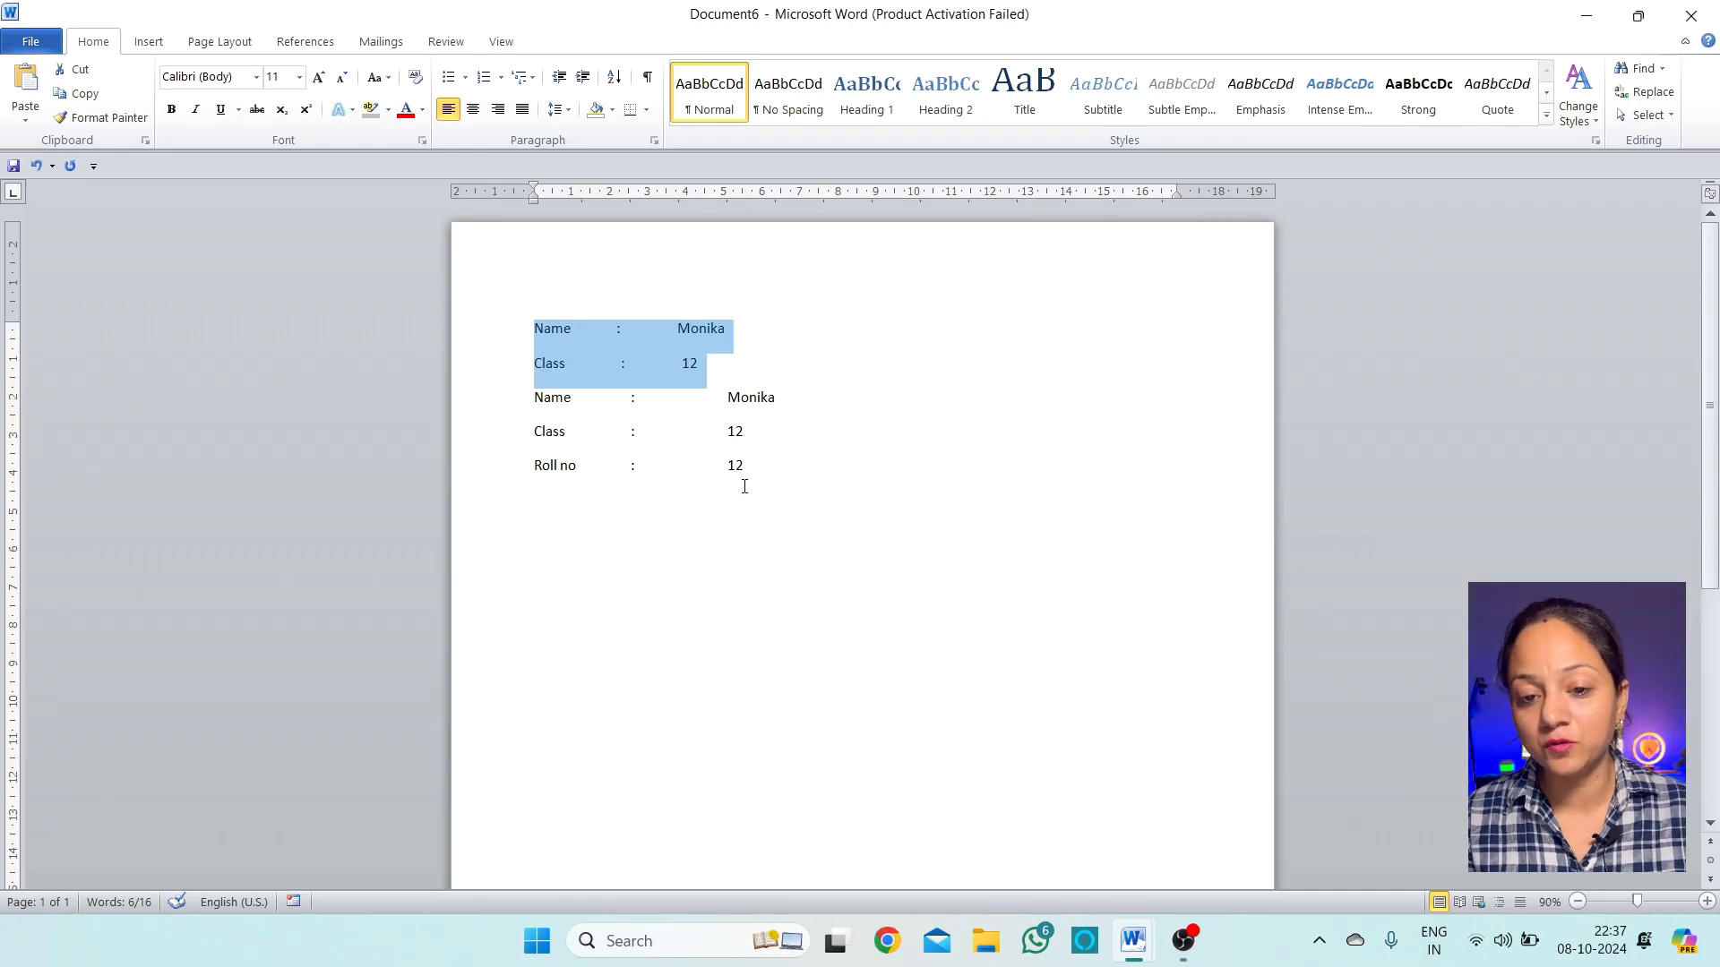
{"action": "left_click_drag", "start_coordinate": [744, 486], "coordinate": [535, 397]}
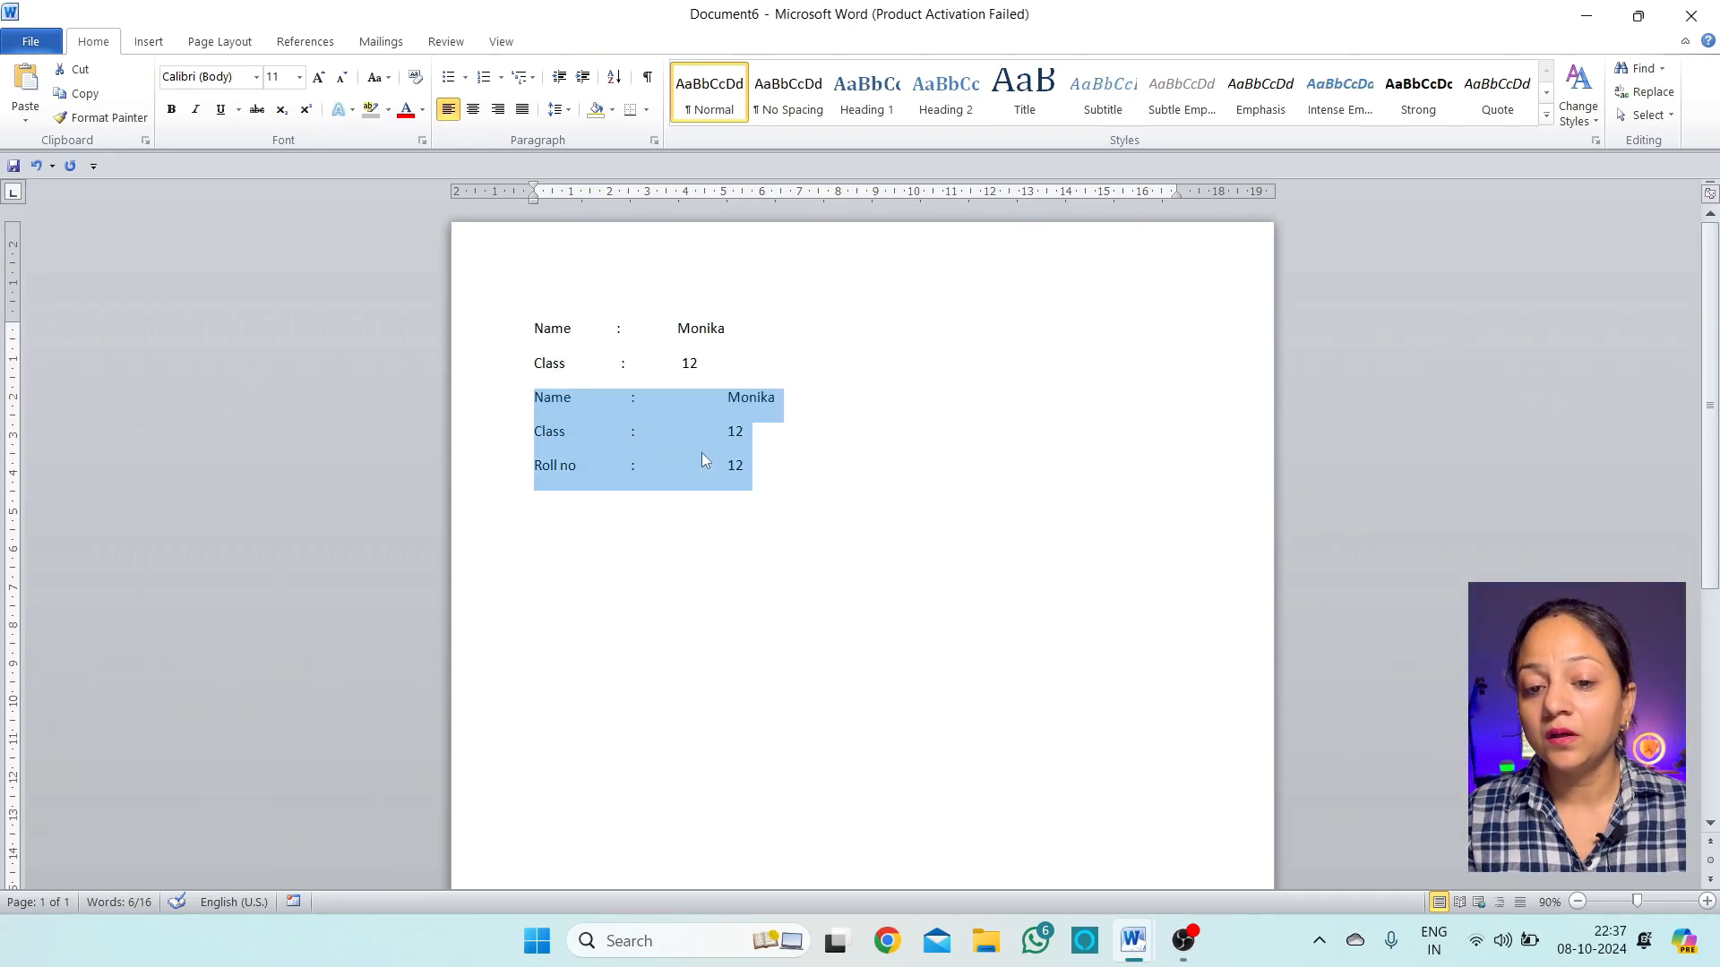
{"action": "left_click", "coordinate": [763, 475]}
{"action": "key", "text": "Return"}
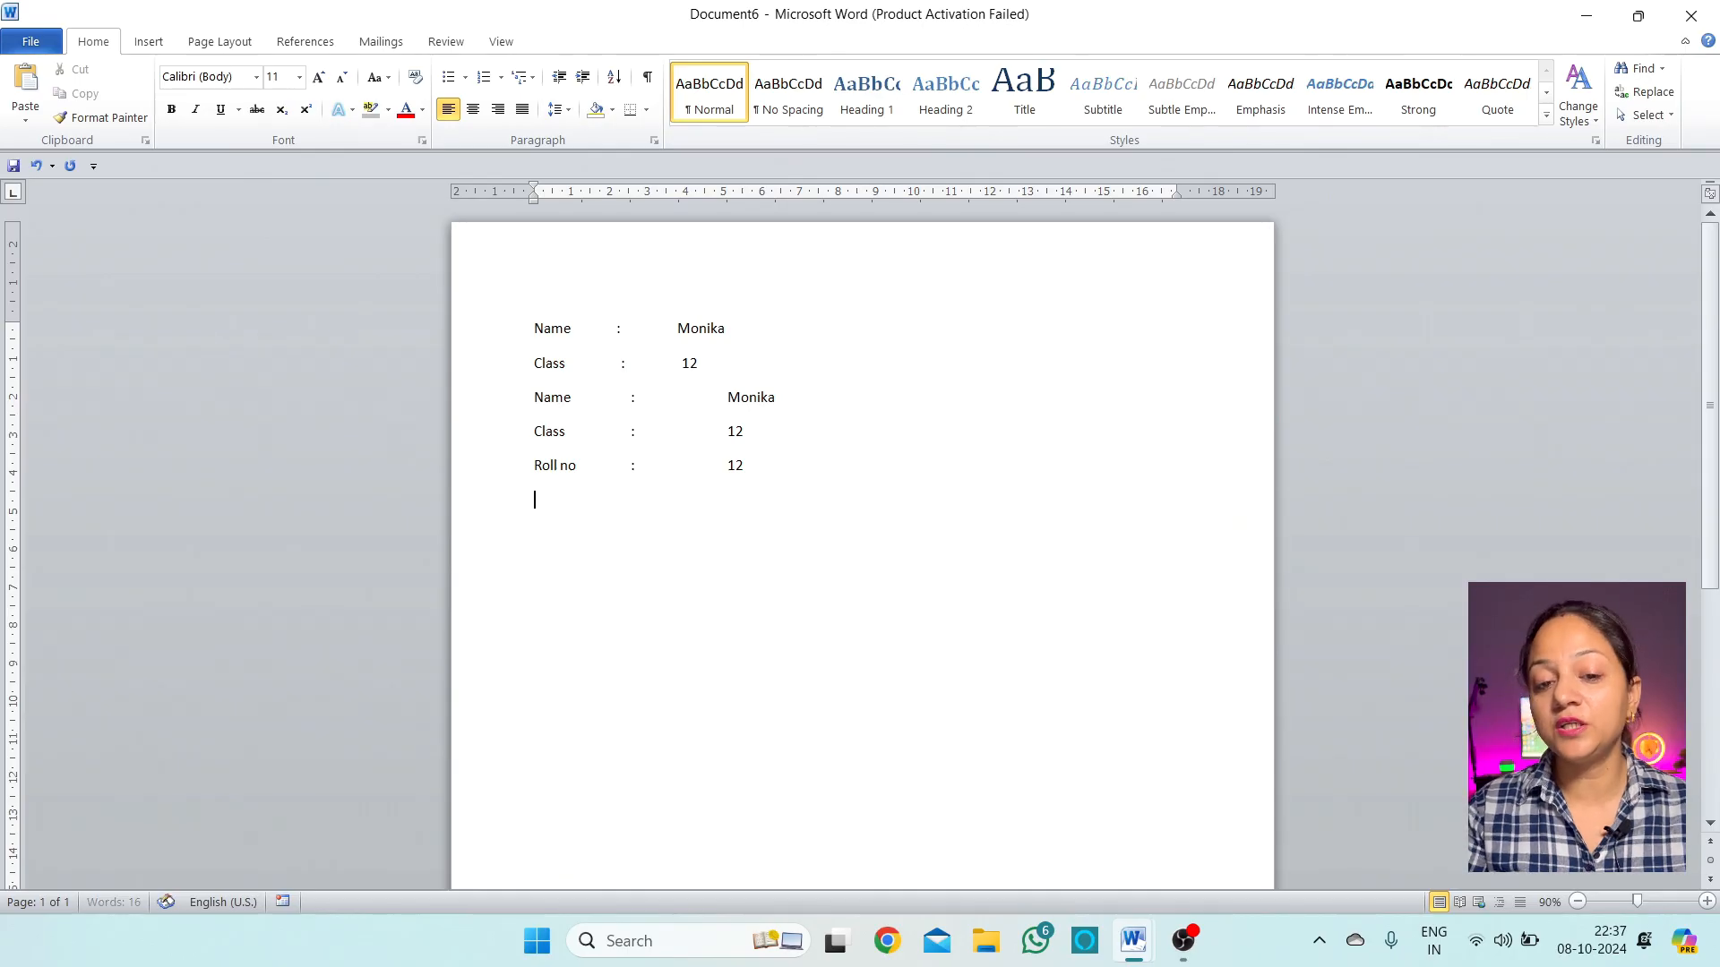
Open the Tabs dialog from the Paragraph settings and move it off the document text
{"action": "left_click", "coordinate": [556, 109]}
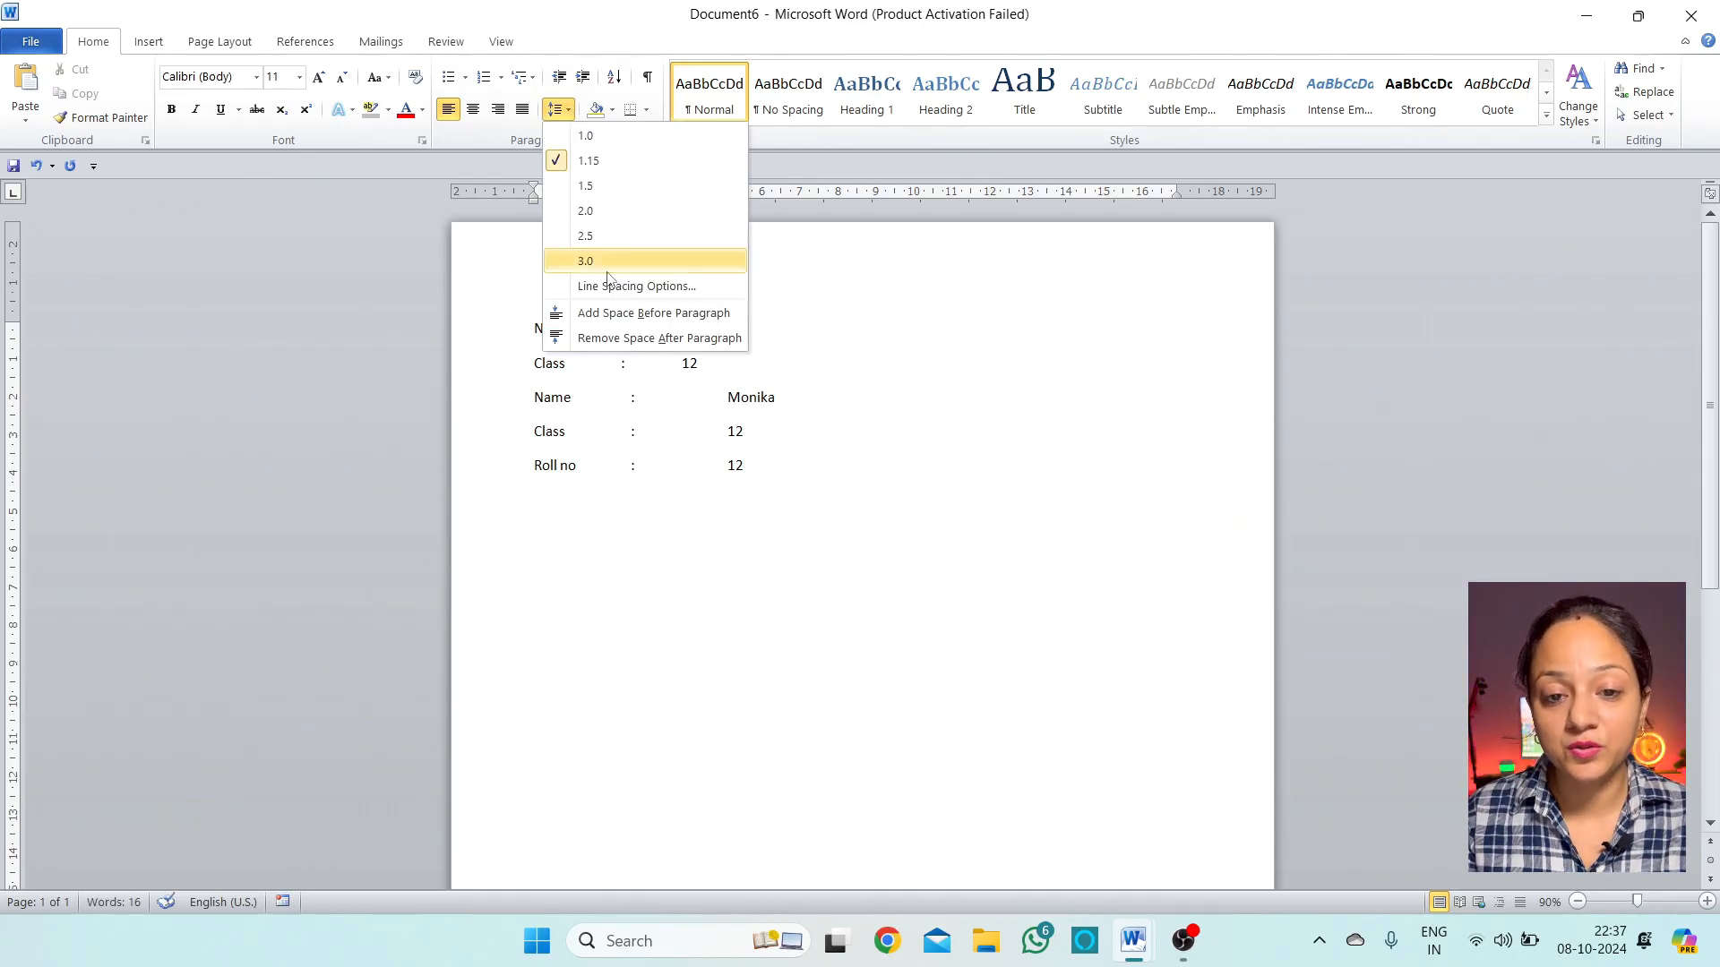
{"action": "left_click", "coordinate": [616, 285]}
{"action": "left_click", "coordinate": [1039, 594]}
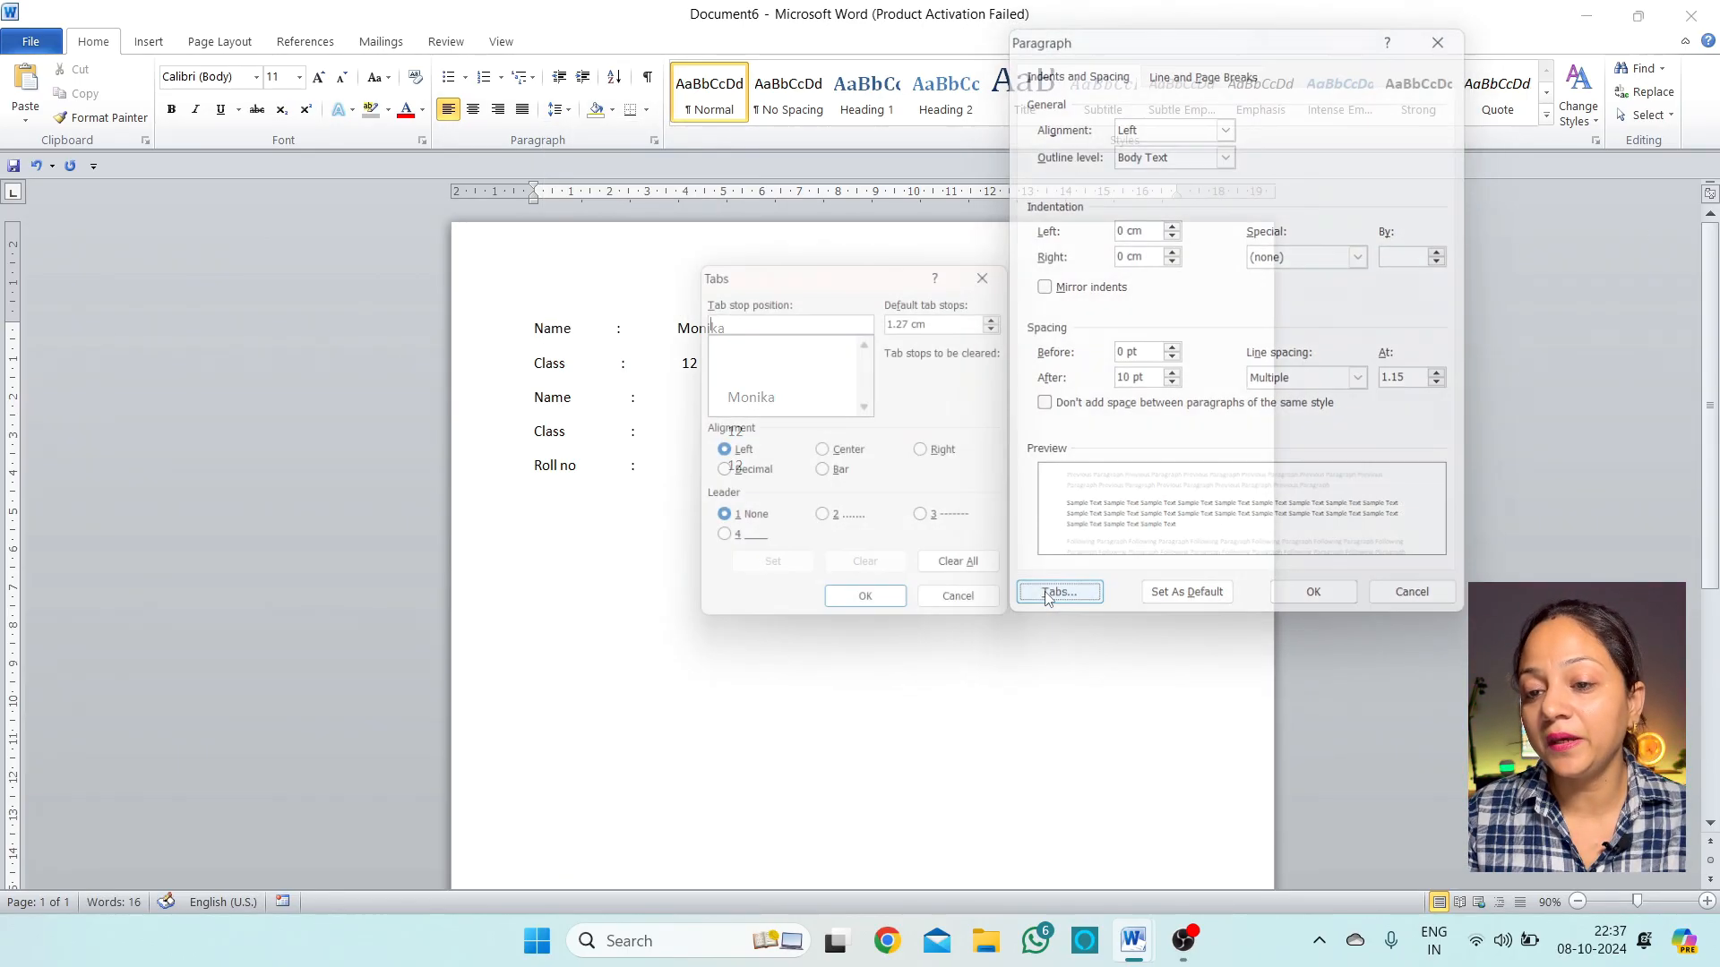
{"action": "left_click_drag", "start_coordinate": [873, 269], "coordinate": [1052, 197]}
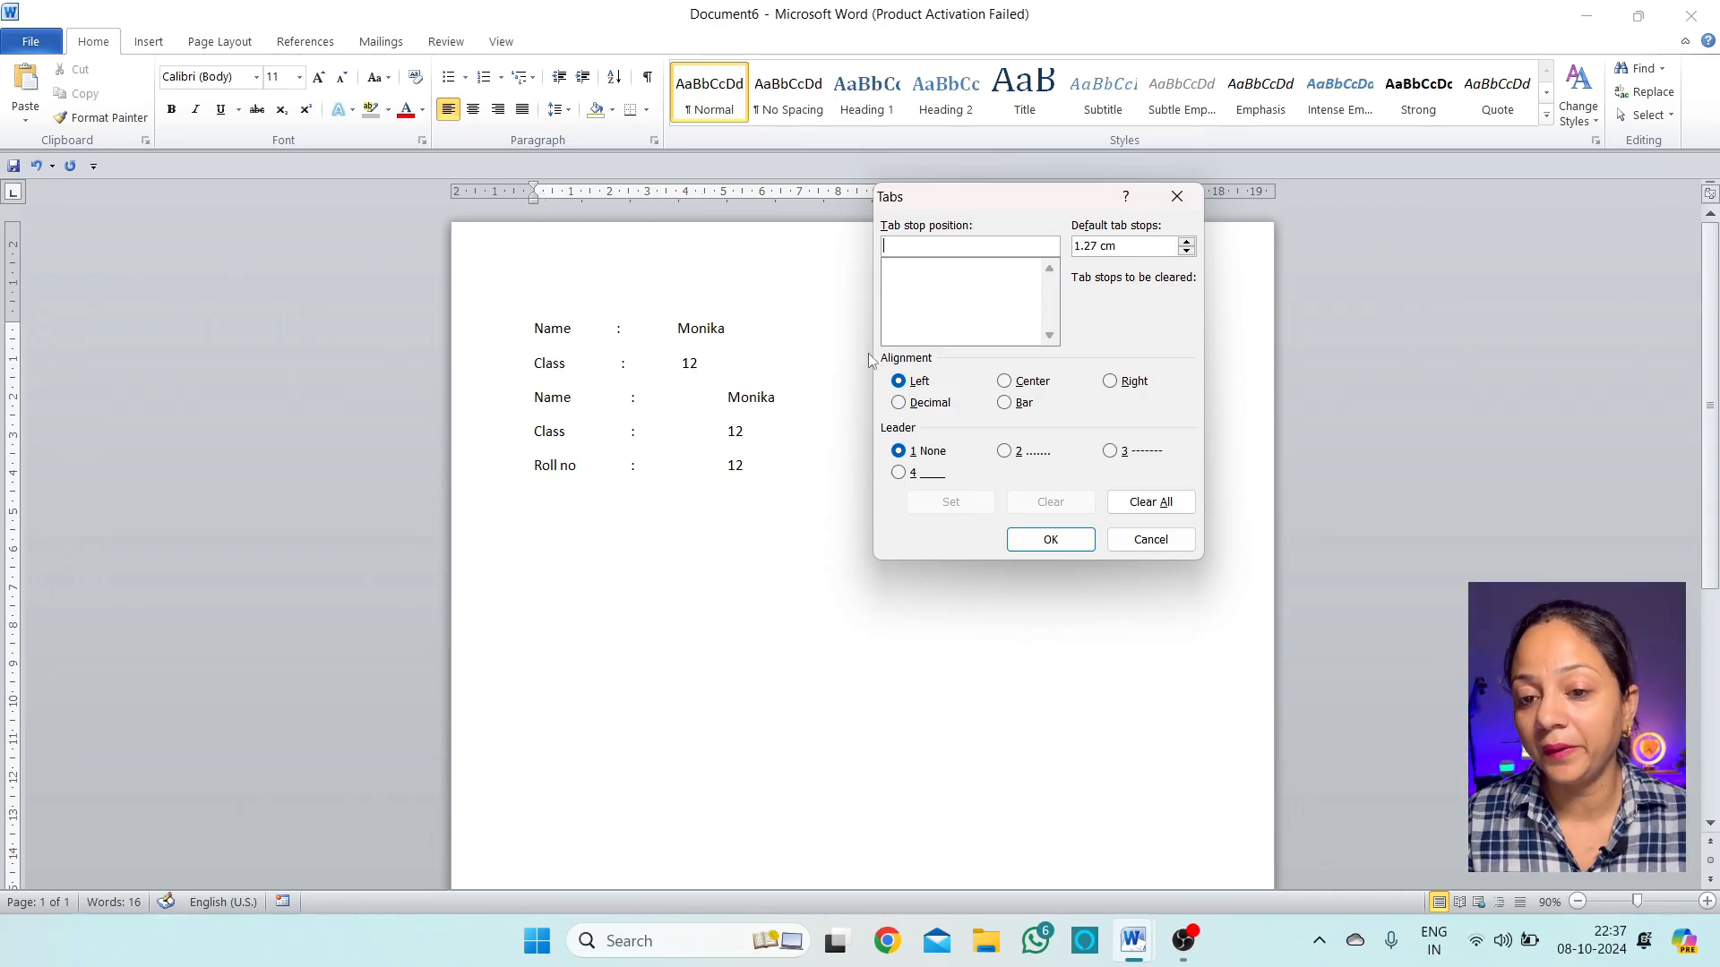
Add a 4 cm centre tab with dotted leader and an 8 cm right tab with dashed leader
{"action": "type", "text": "4"}
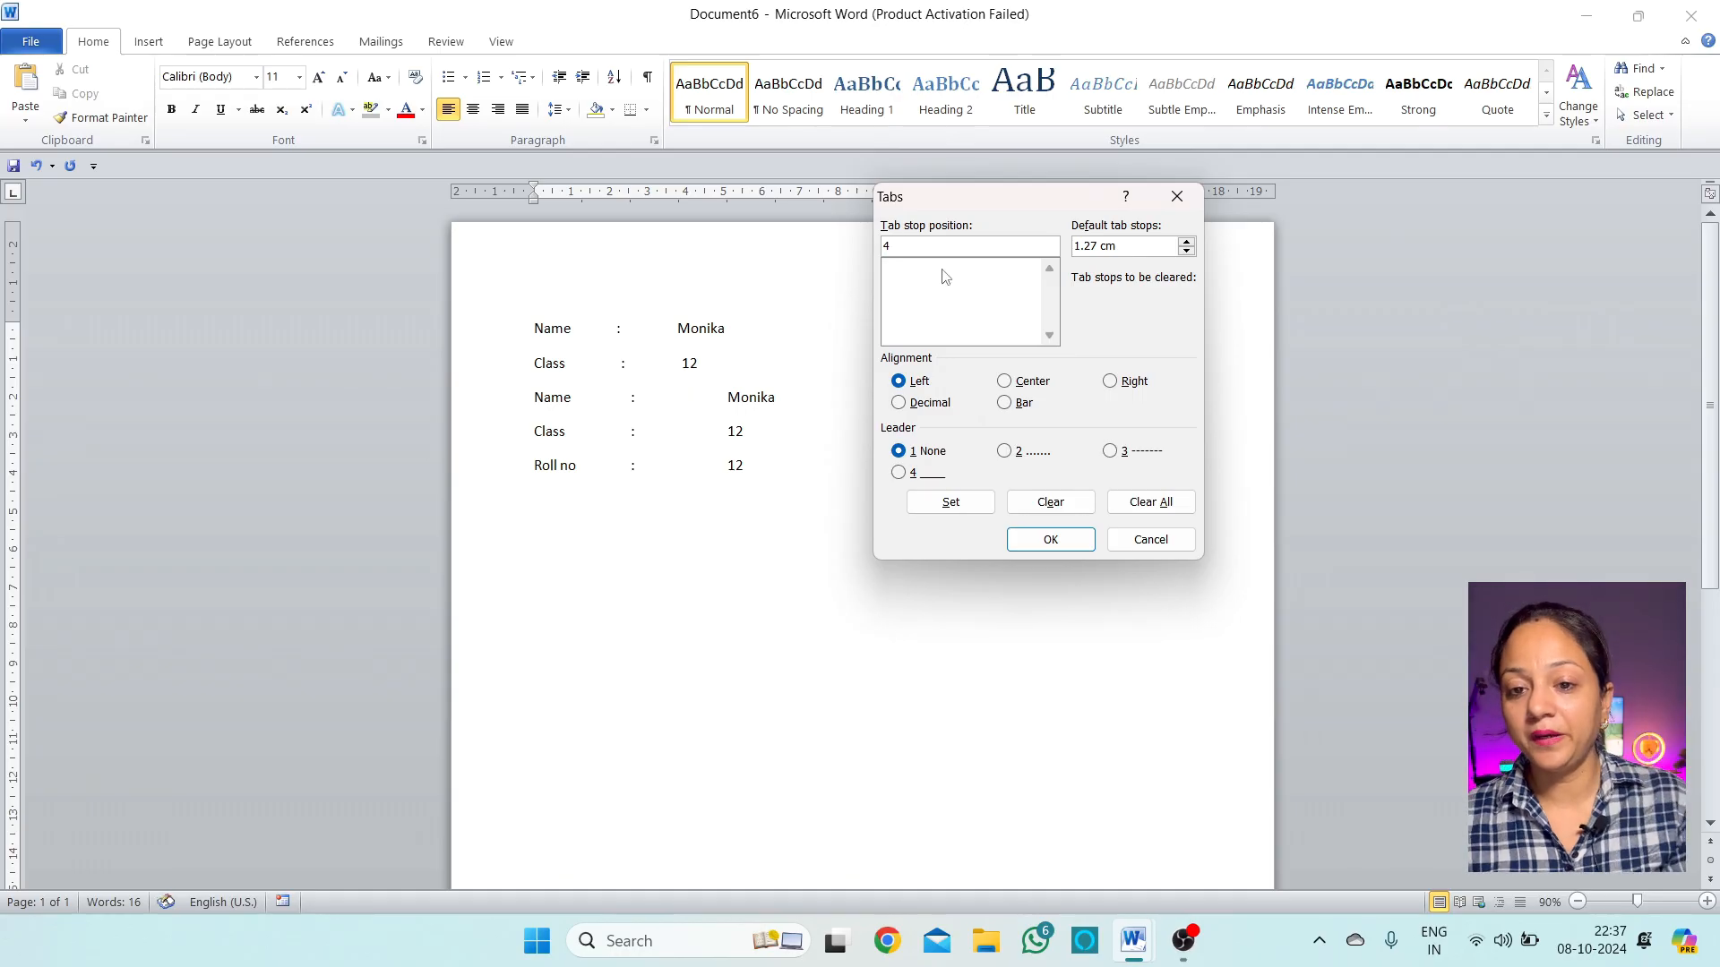
{"action": "left_click", "coordinate": [1005, 381]}
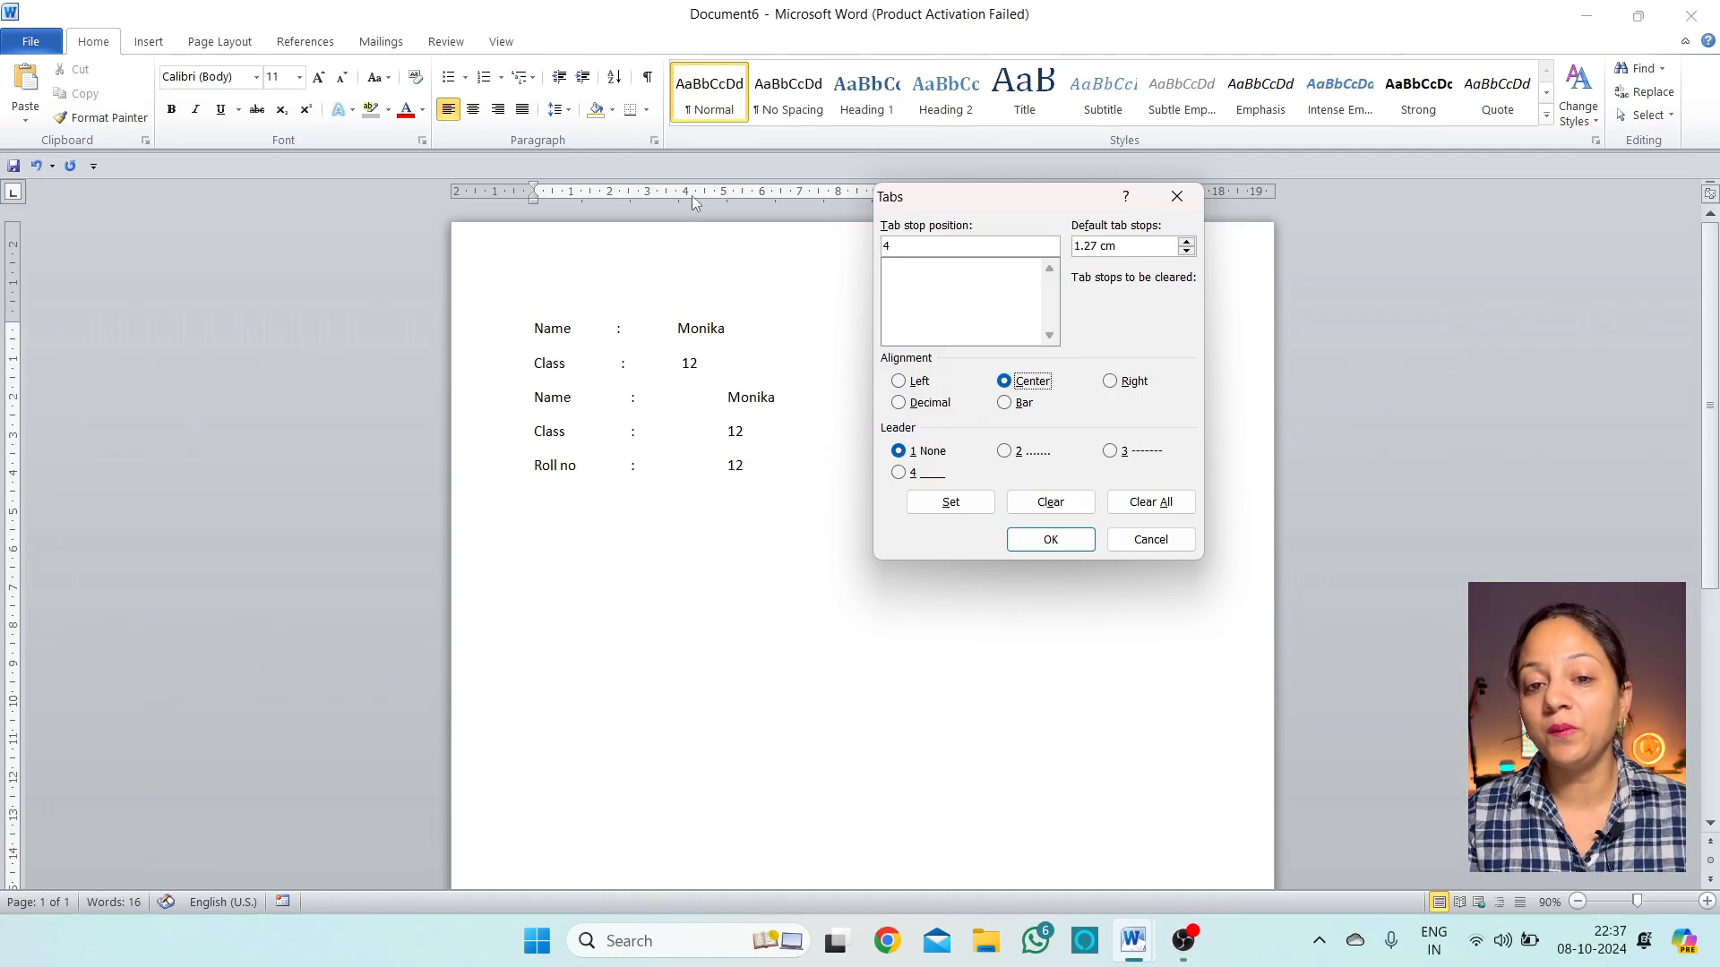
{"action": "left_click", "coordinate": [1005, 451]}
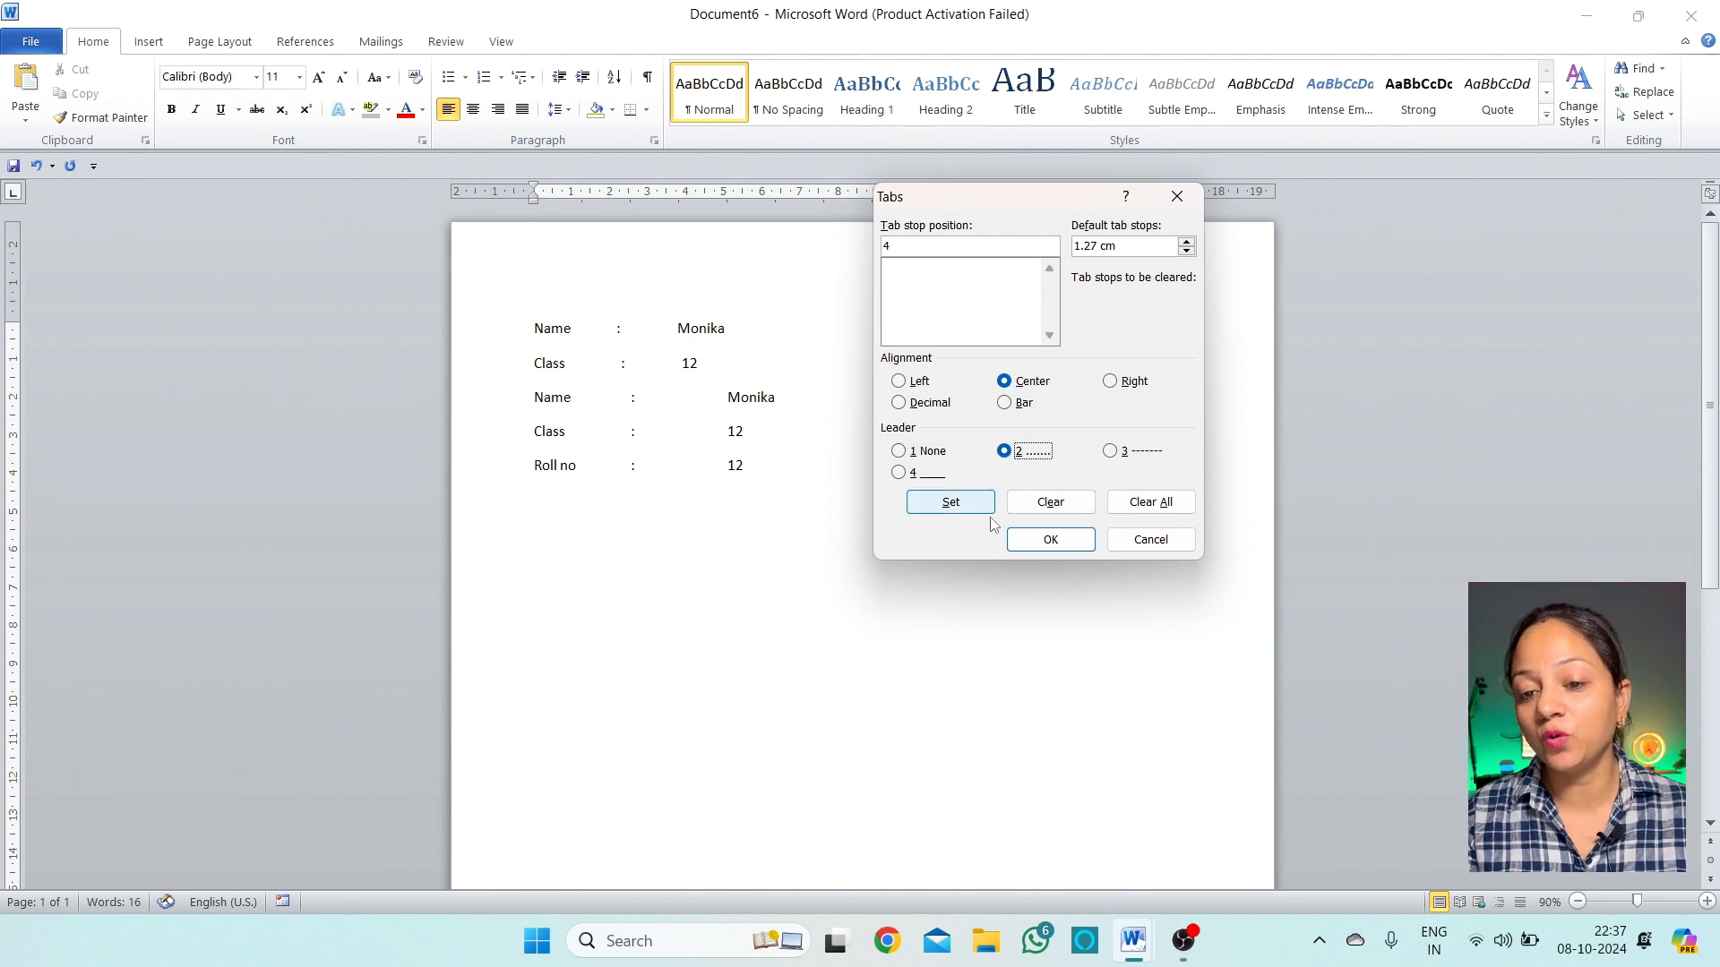
{"action": "left_click", "coordinate": [939, 503]}
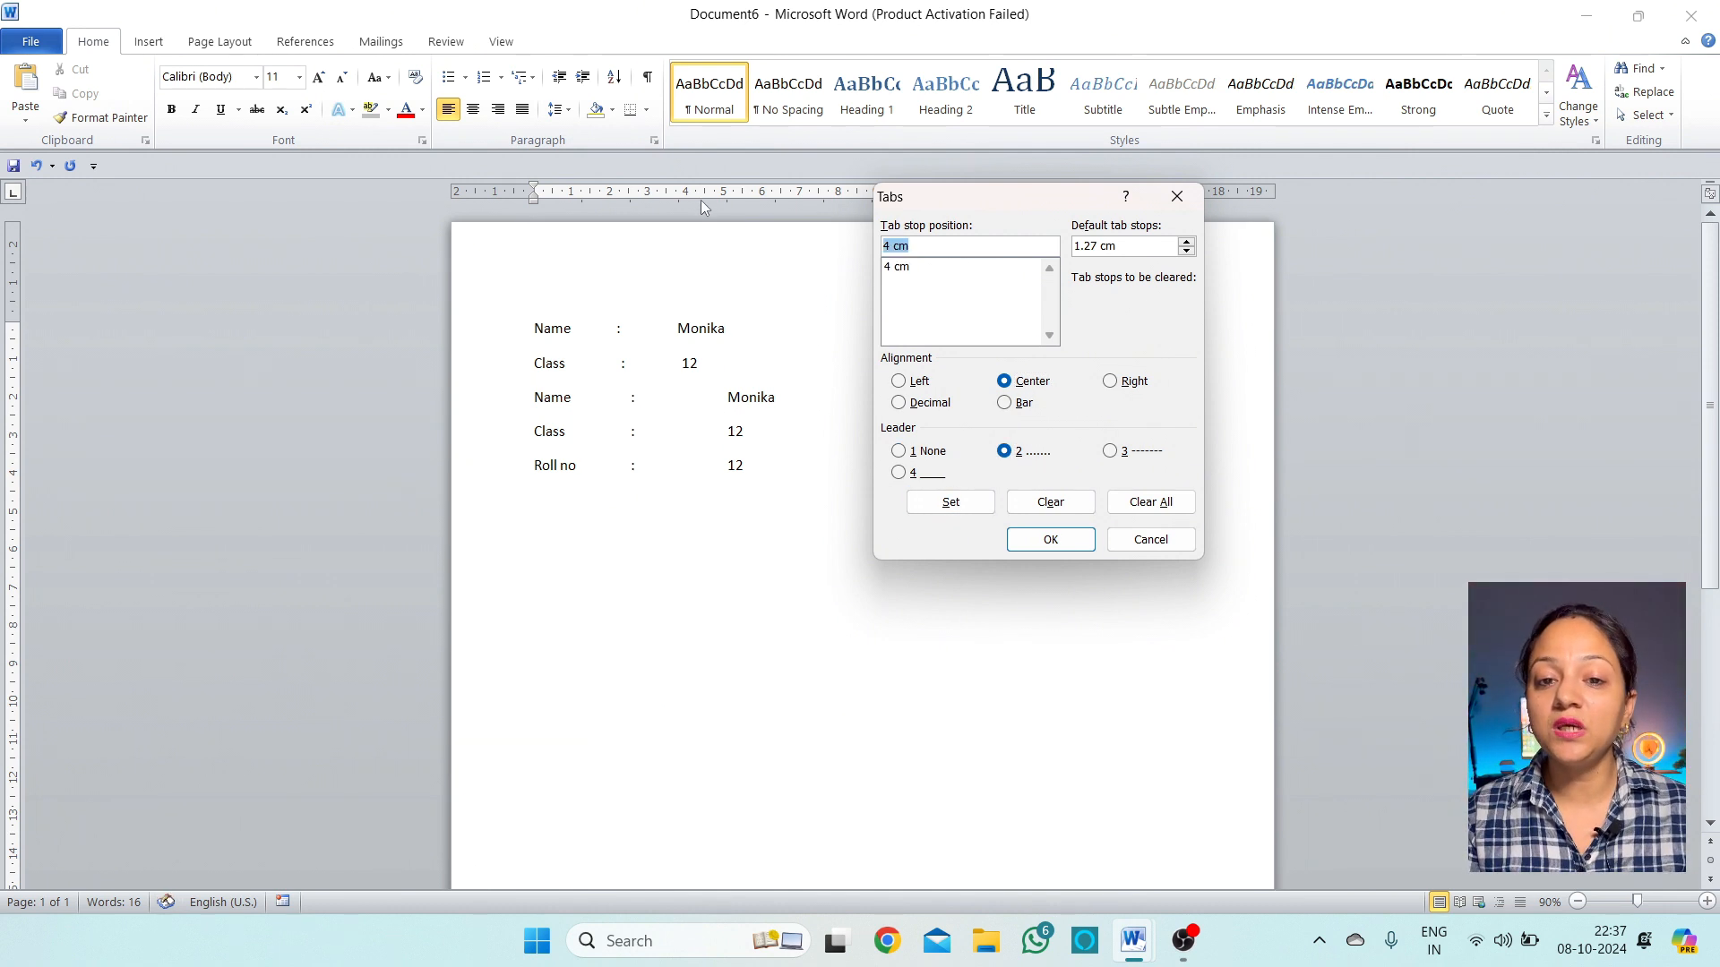
{"action": "left_click_drag", "start_coordinate": [982, 197], "coordinate": [1035, 282]}
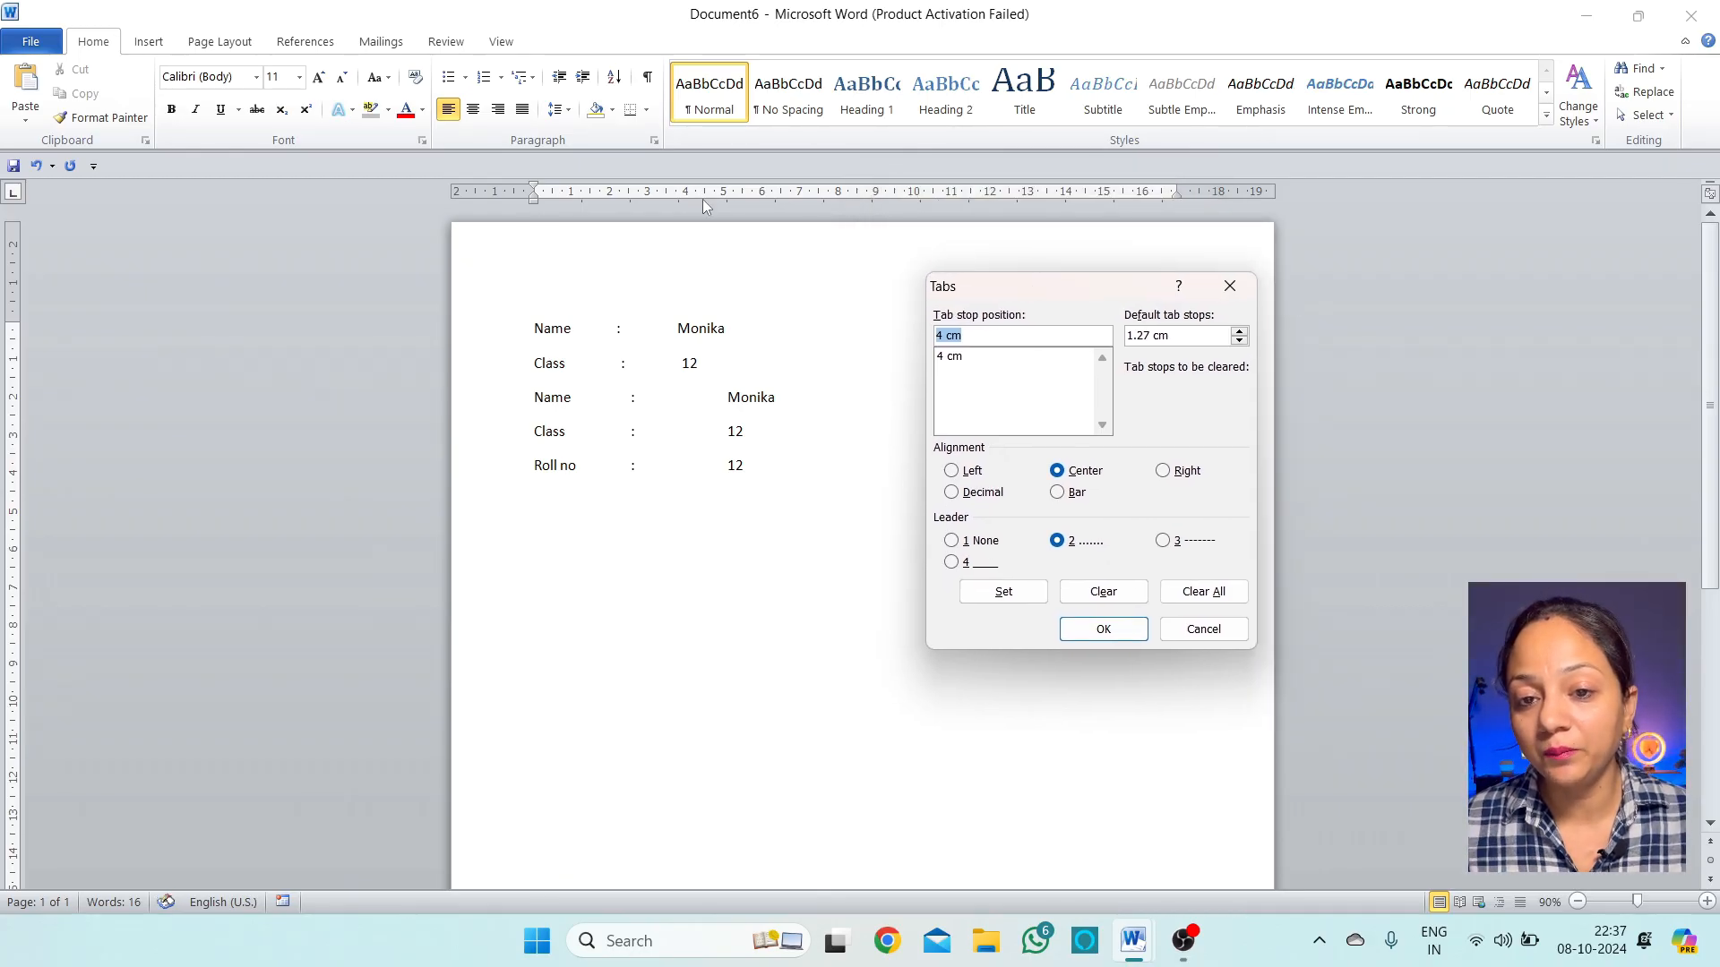
{"action": "type", "text": "8"}
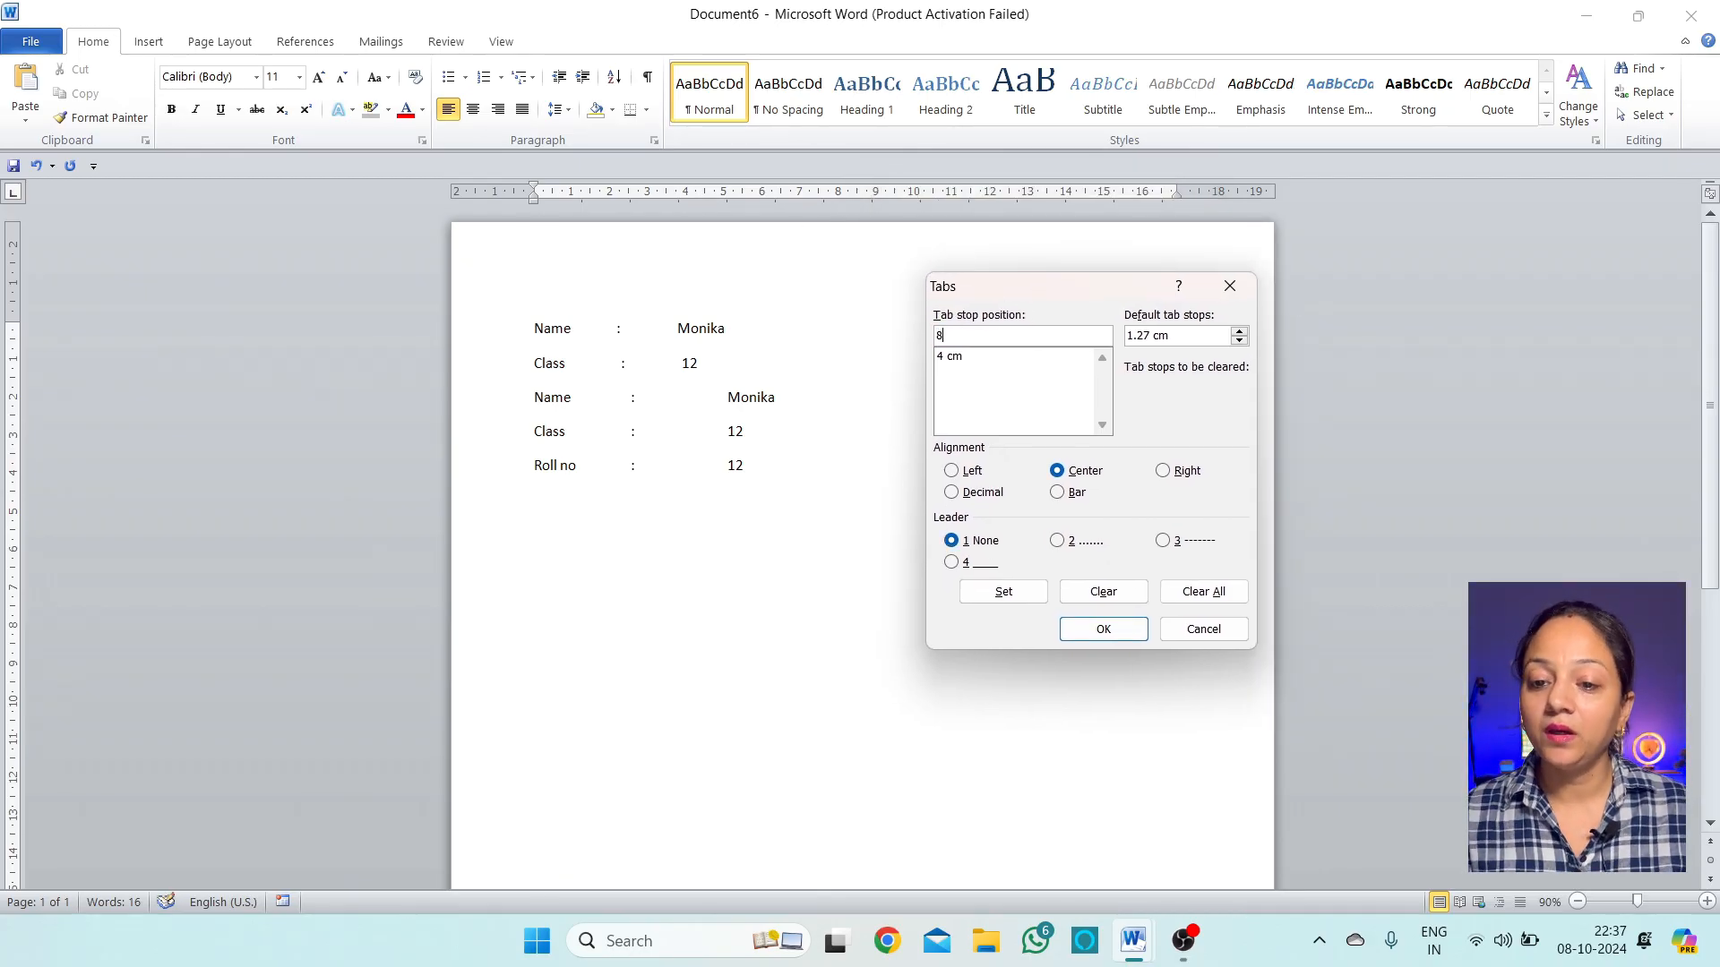
{"action": "left_click", "coordinate": [1164, 471]}
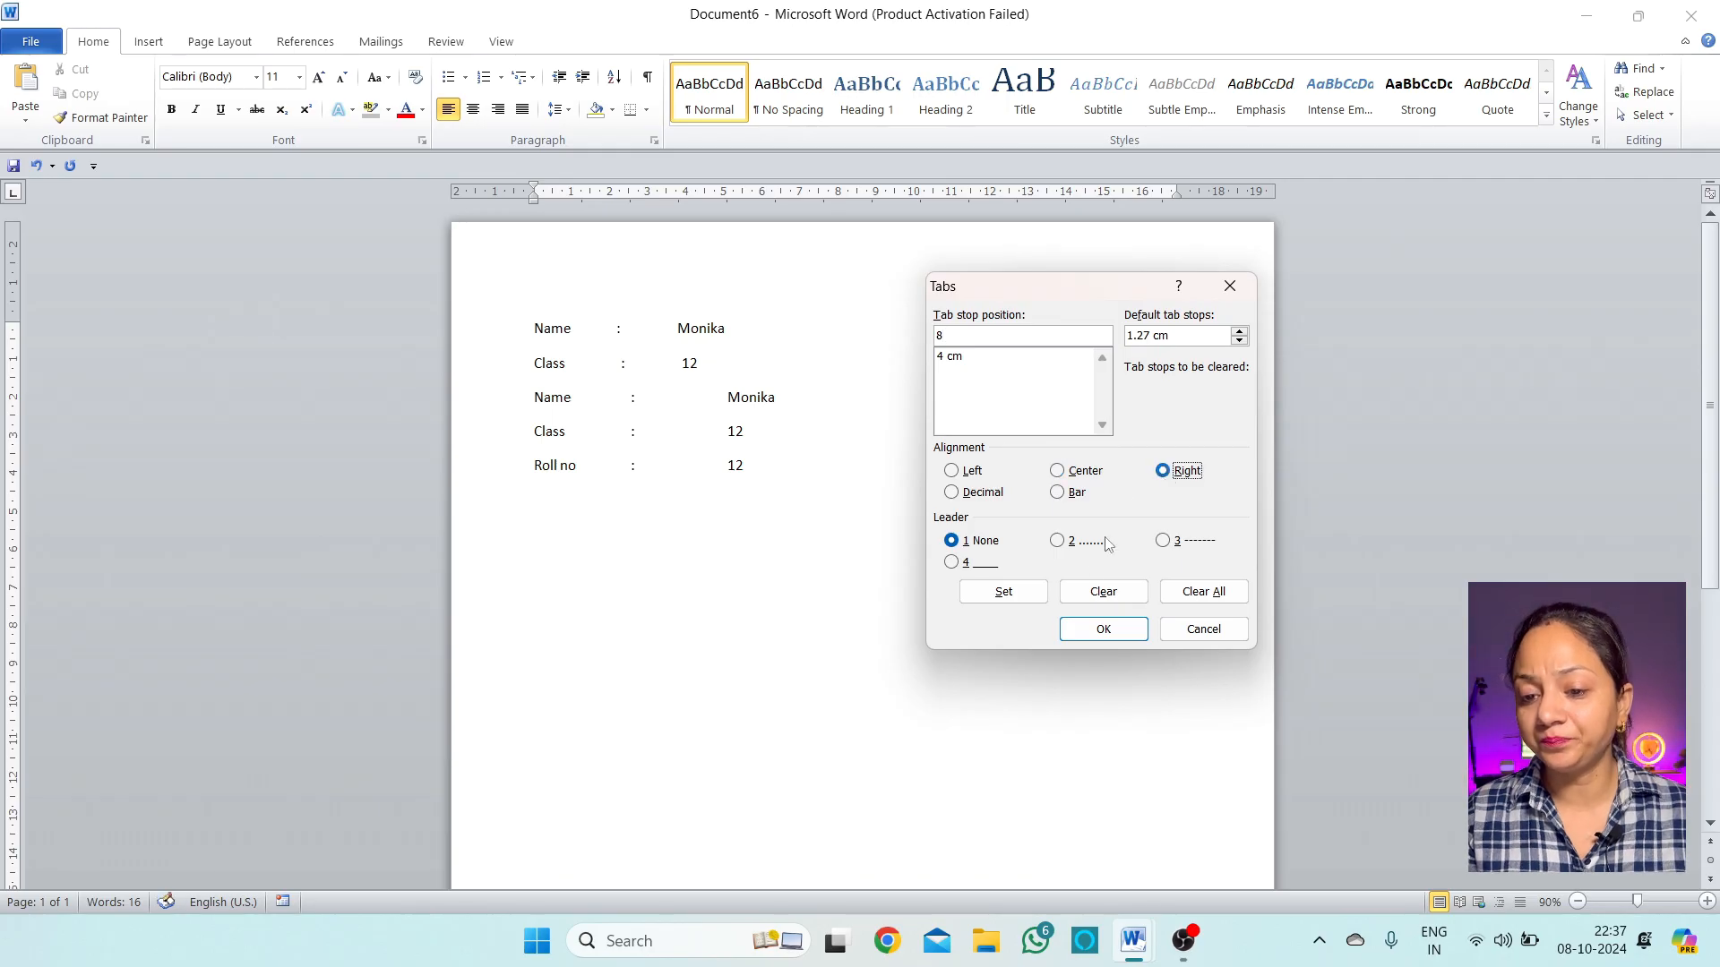
{"action": "left_click", "coordinate": [1183, 541]}
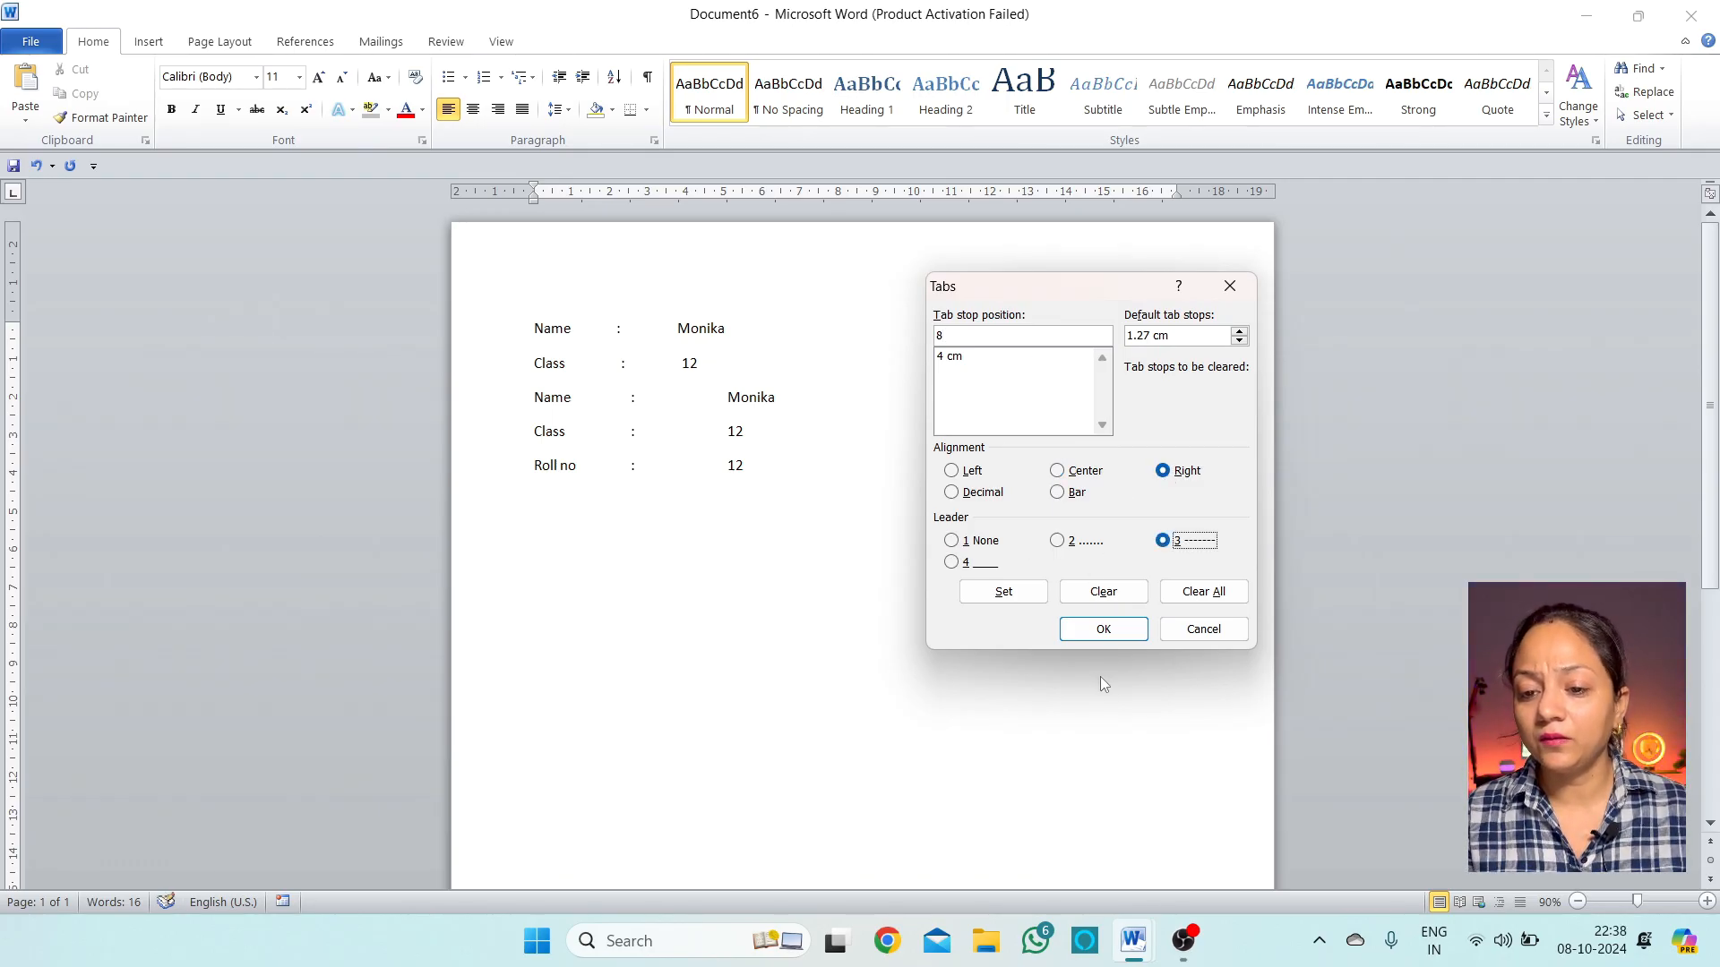
{"action": "left_click", "coordinate": [1021, 593]}
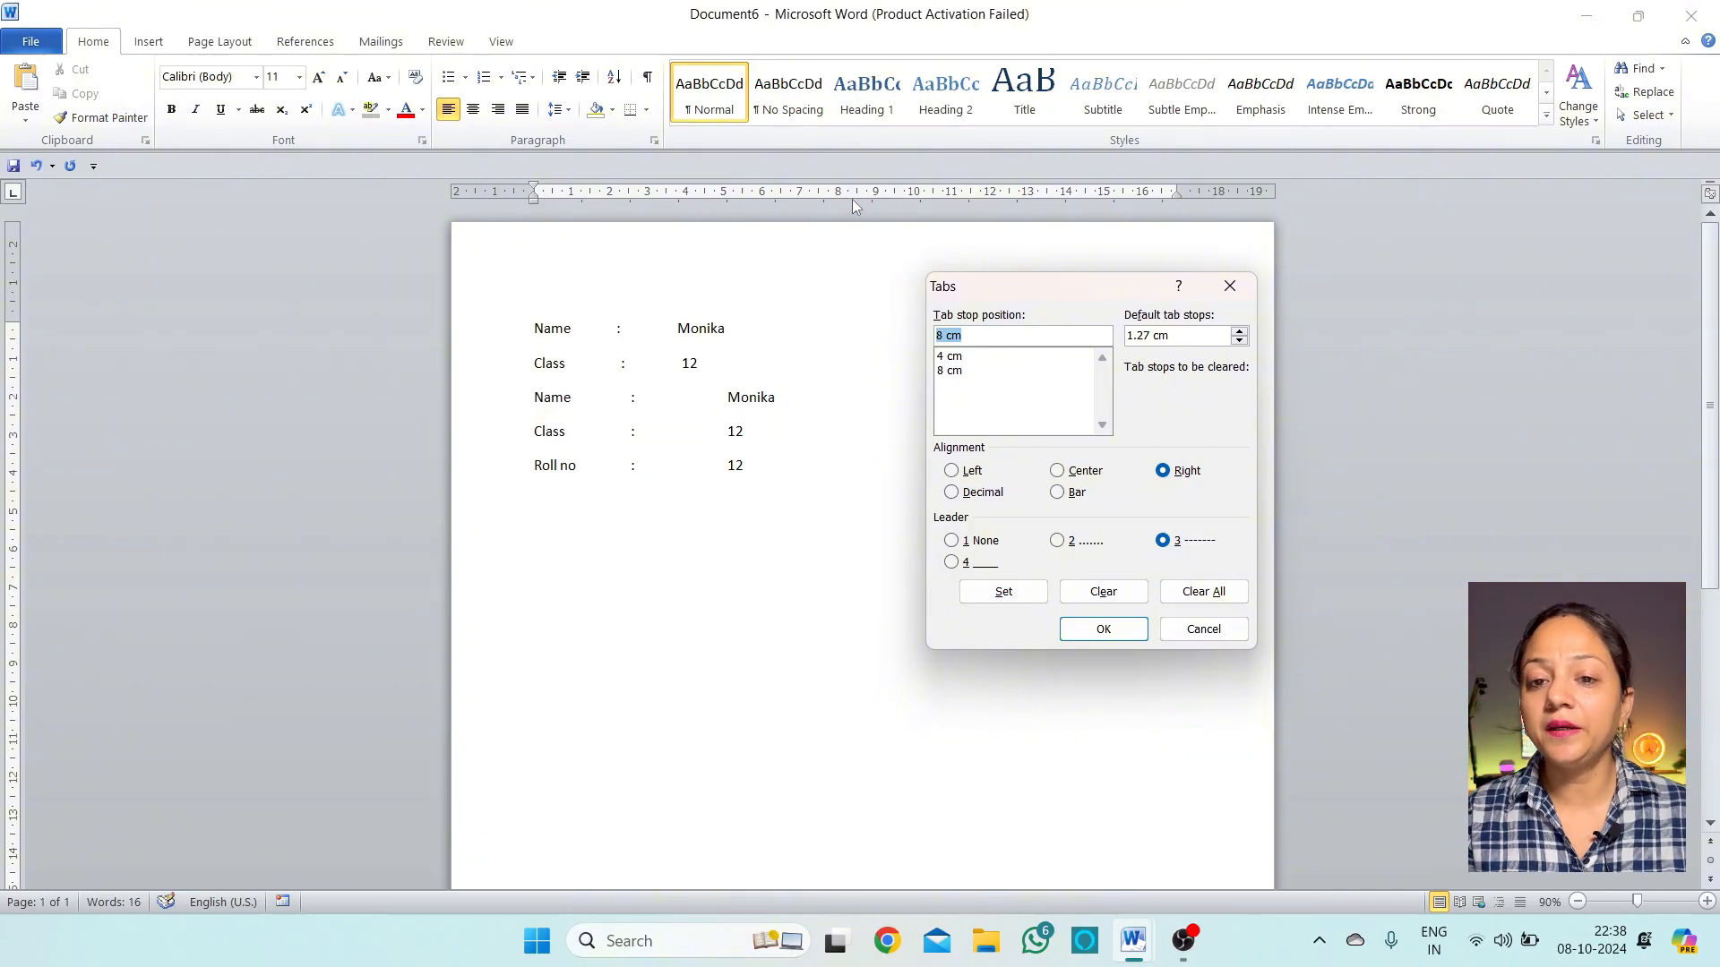
Add a 12 cm decimal tab with underline leader and a 16 cm bar tab, then apply
{"action": "type", "text": "12"}
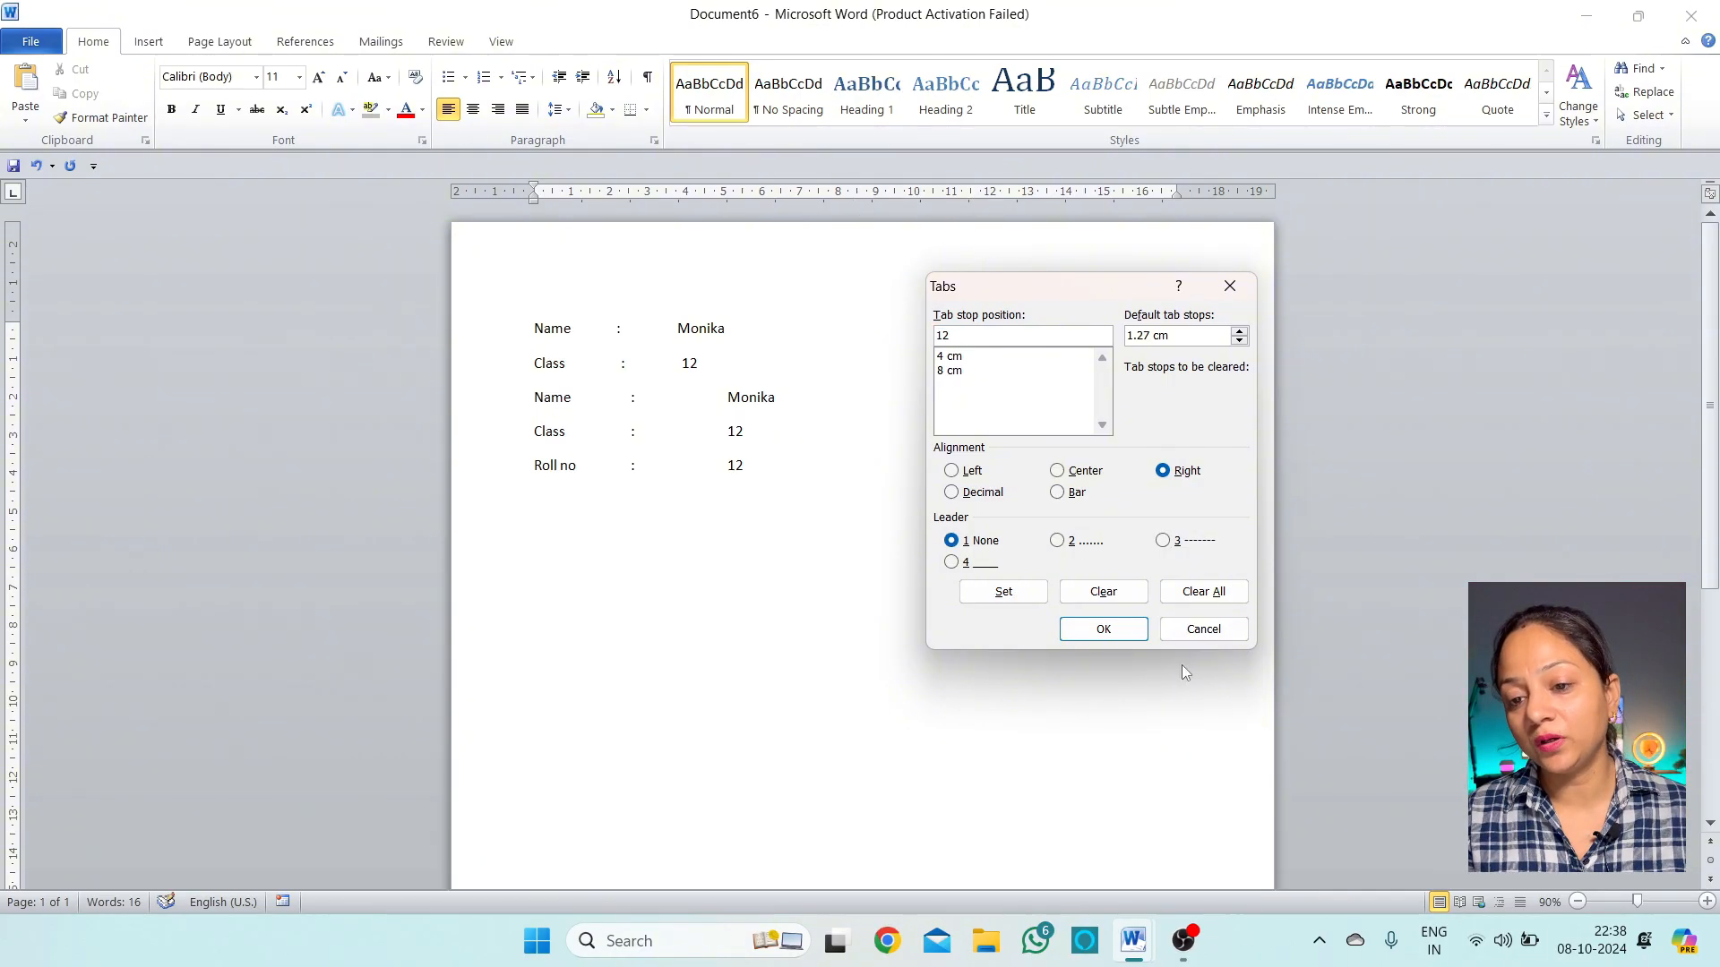
{"action": "left_click", "coordinate": [990, 495]}
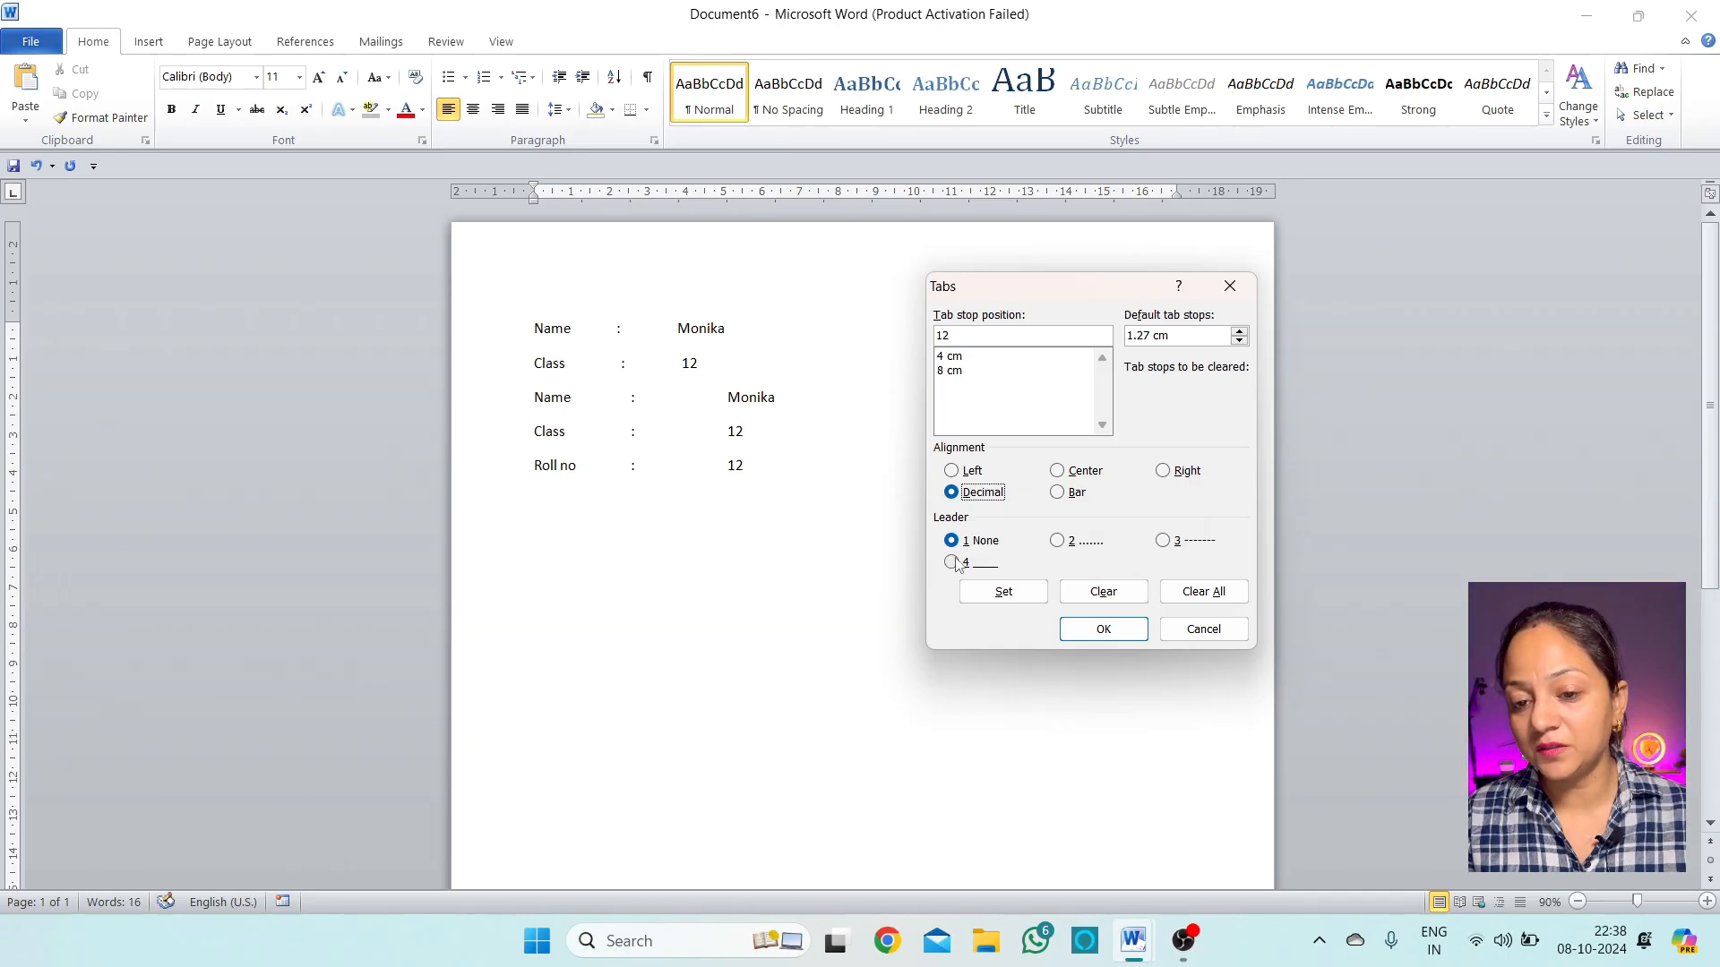
{"action": "left_click", "coordinate": [952, 563]}
{"action": "left_click", "coordinate": [1003, 592]}
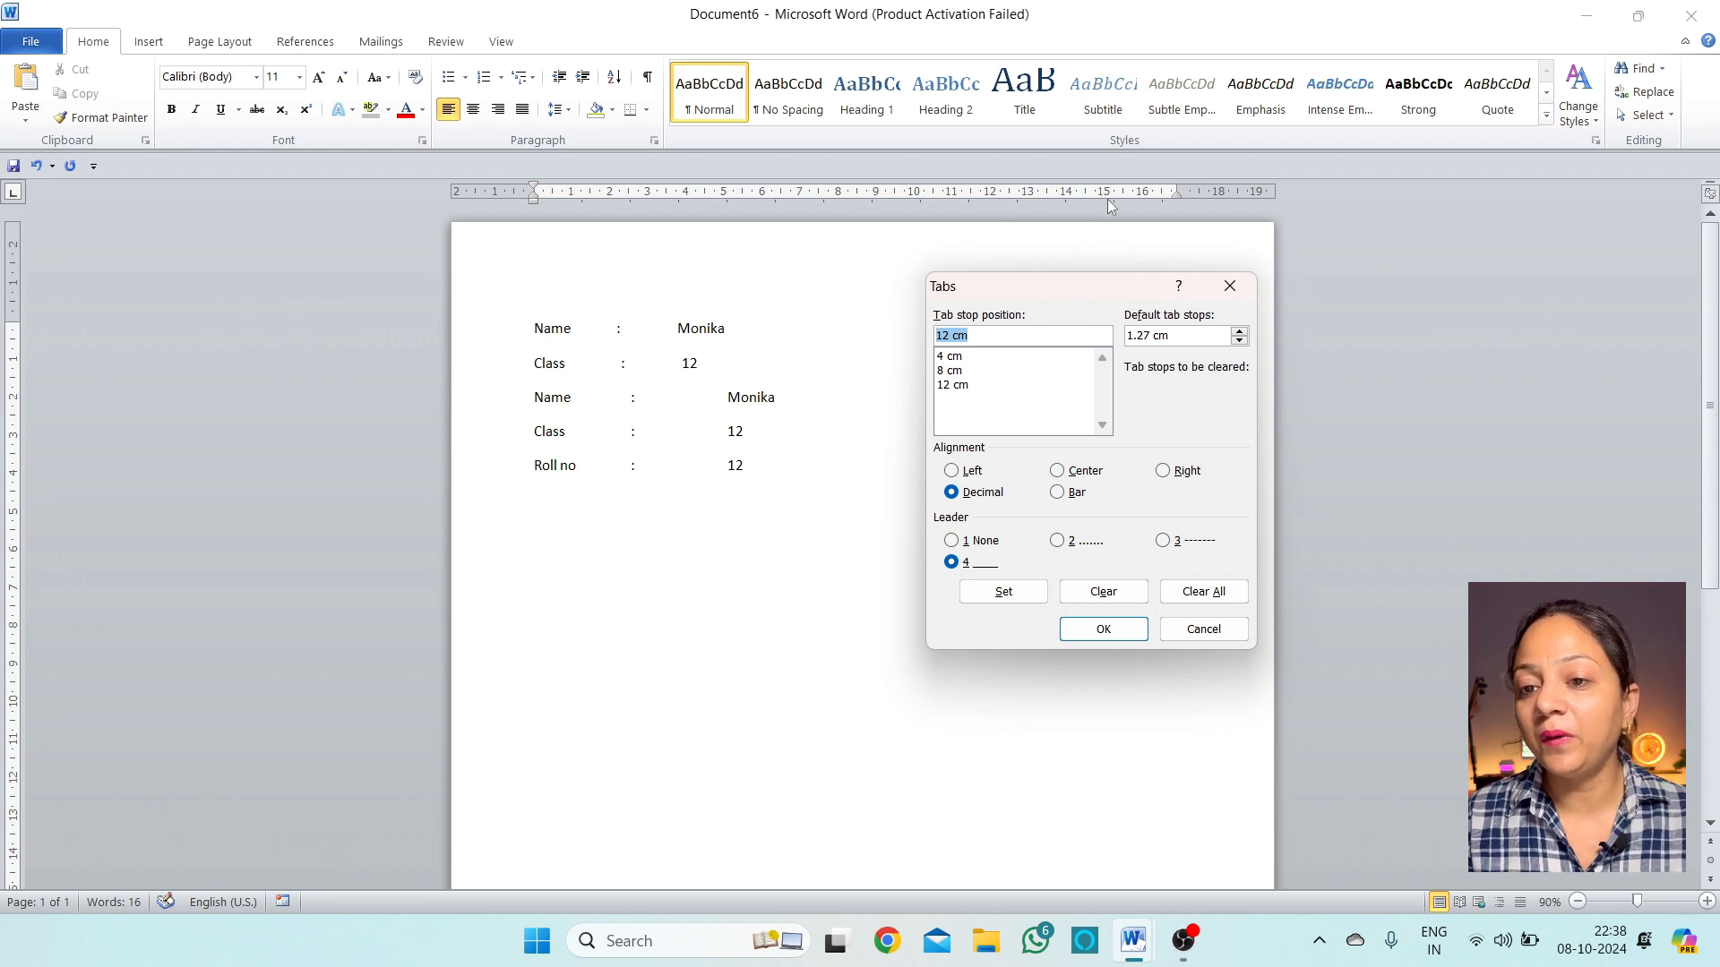
{"action": "type", "text": "16"}
{"action": "left_click", "coordinate": [951, 541]}
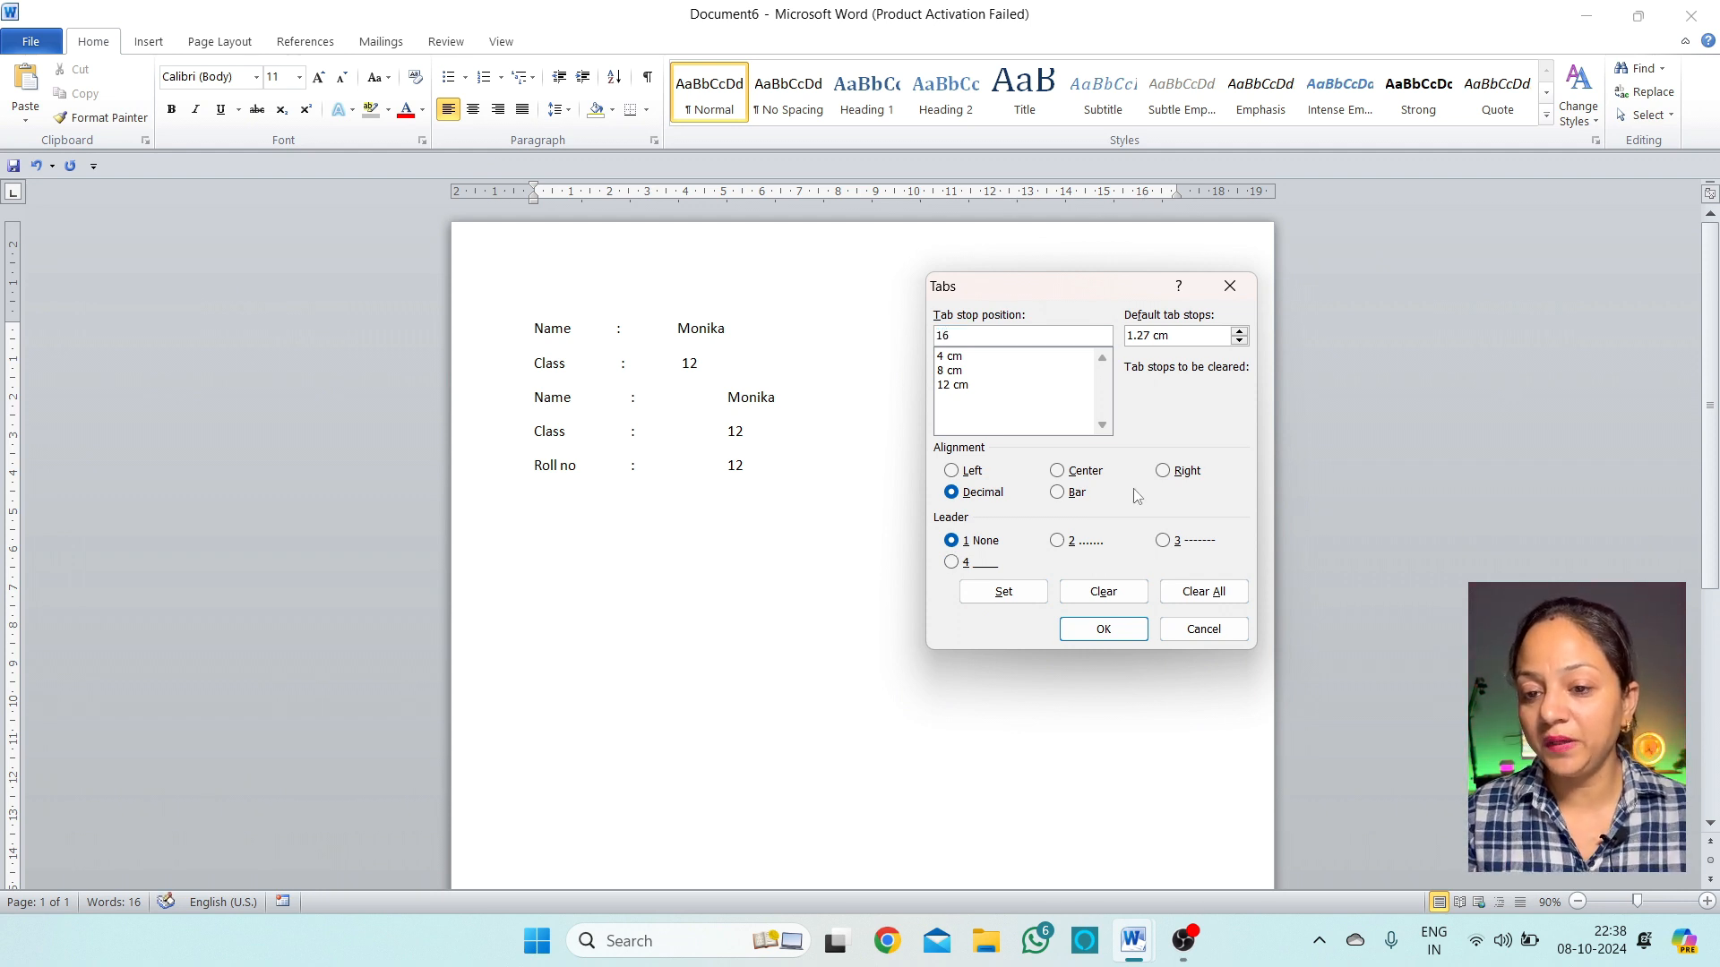
{"action": "left_click", "coordinate": [1057, 493]}
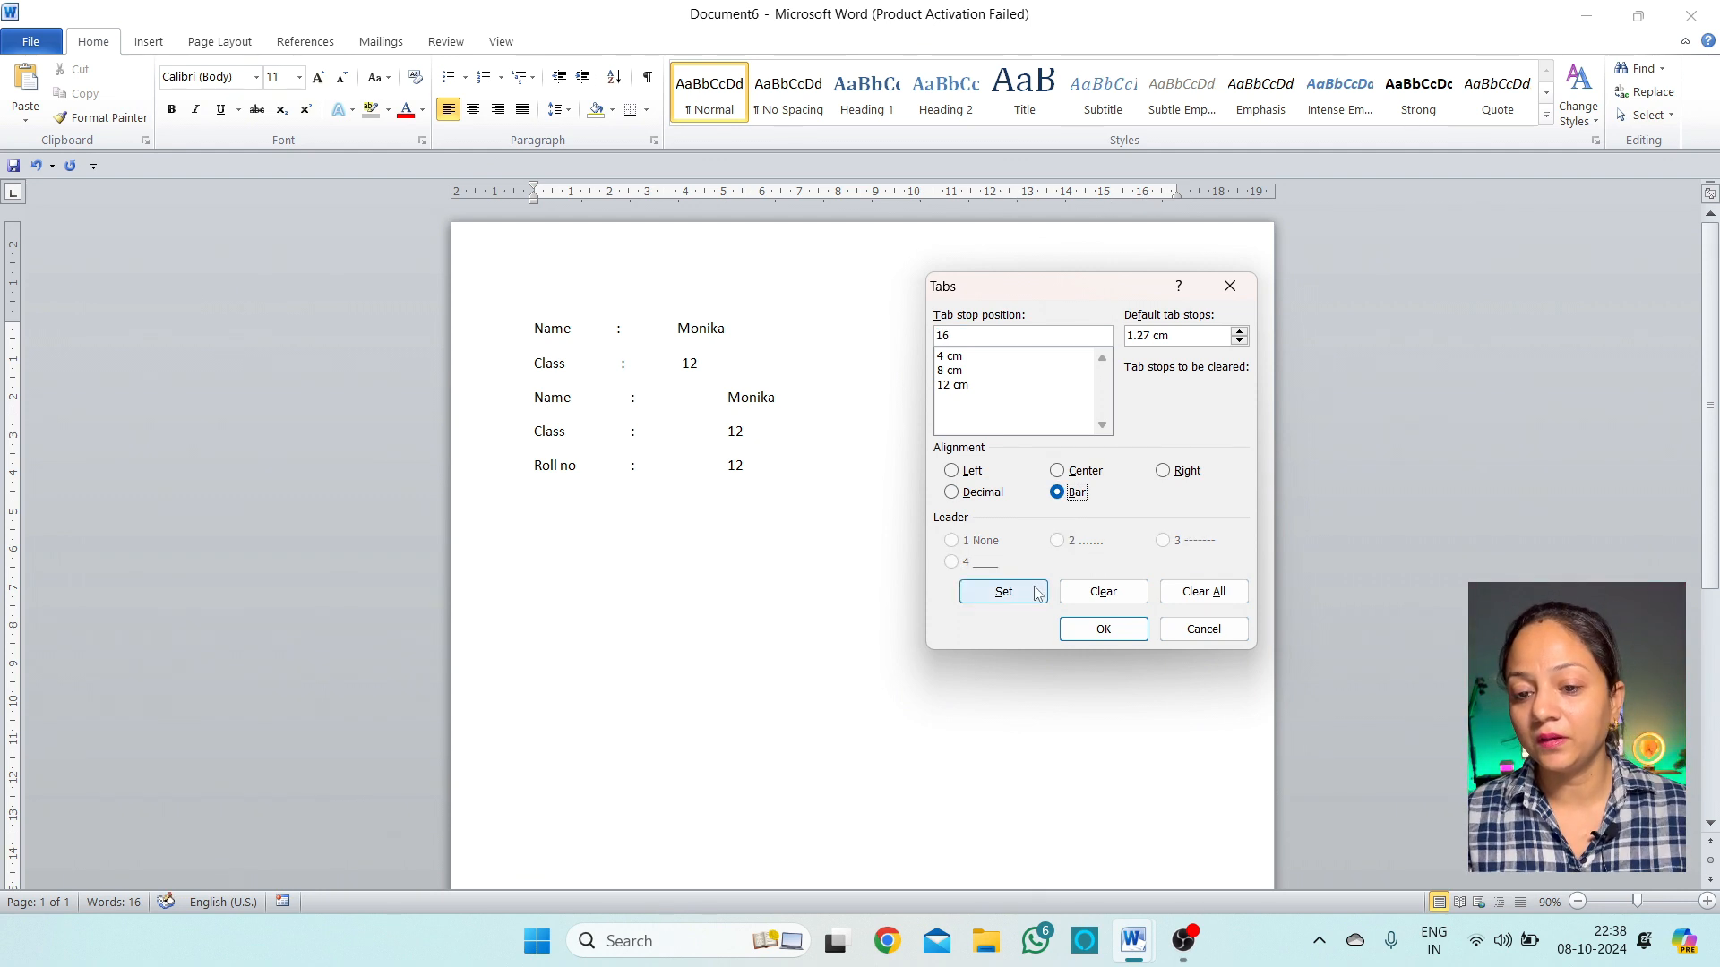
{"action": "left_click", "coordinate": [1003, 592]}
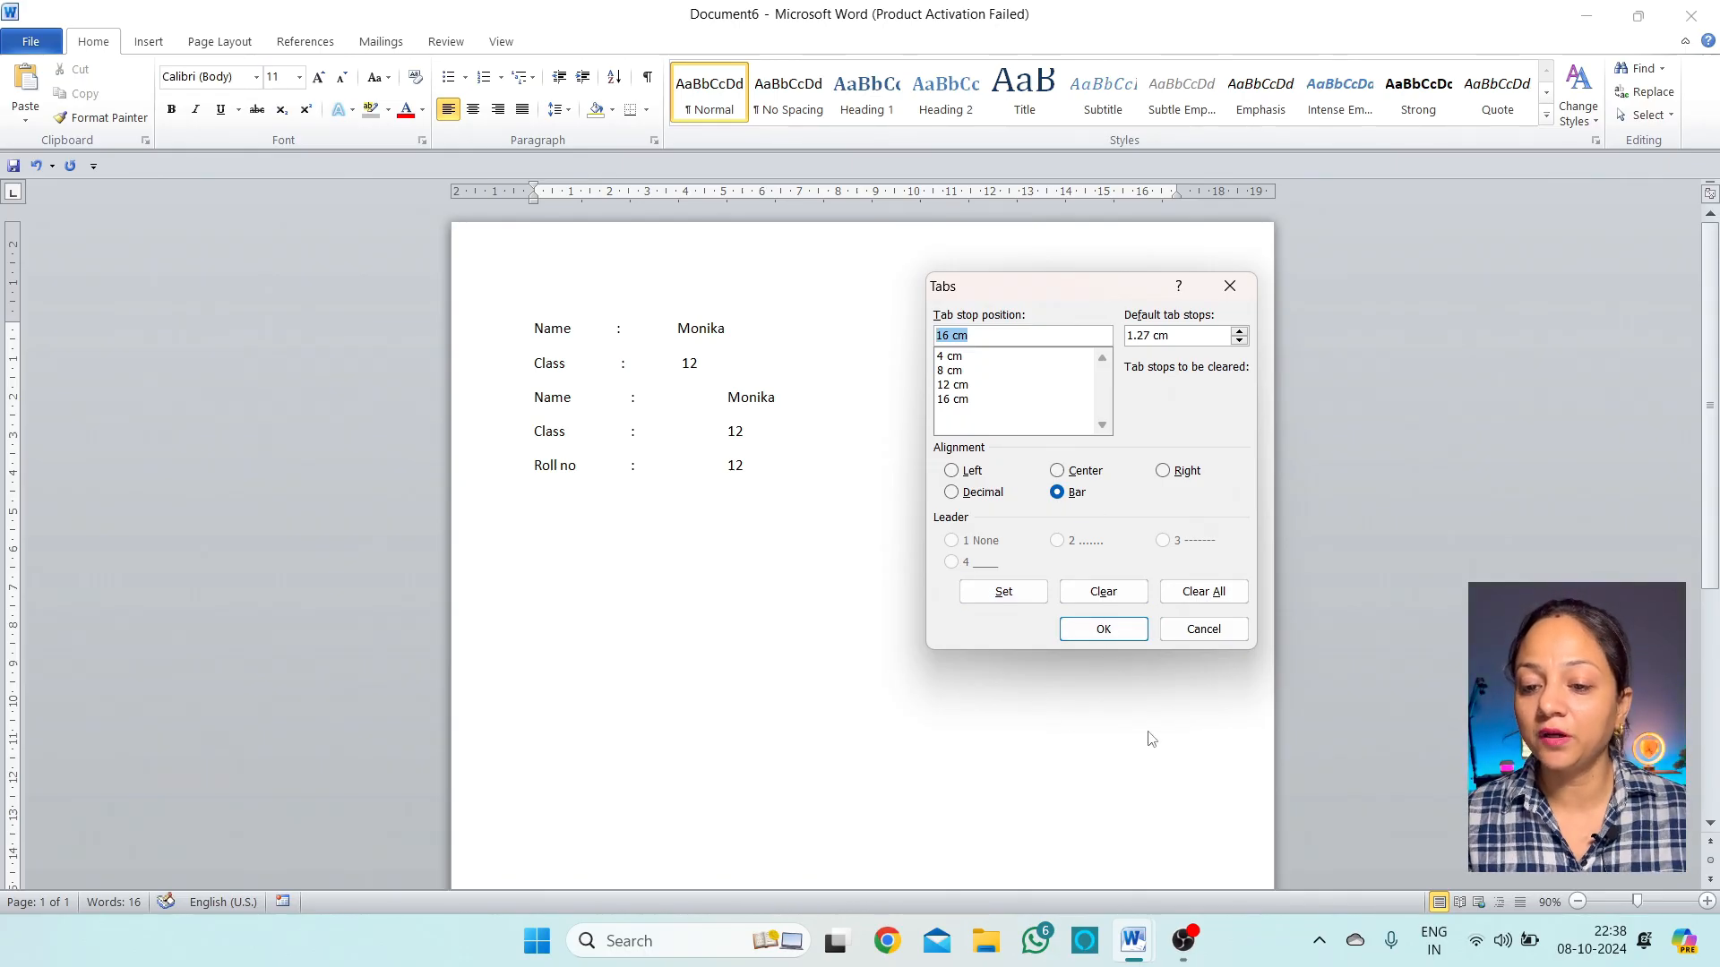
{"action": "left_click", "coordinate": [1103, 630]}
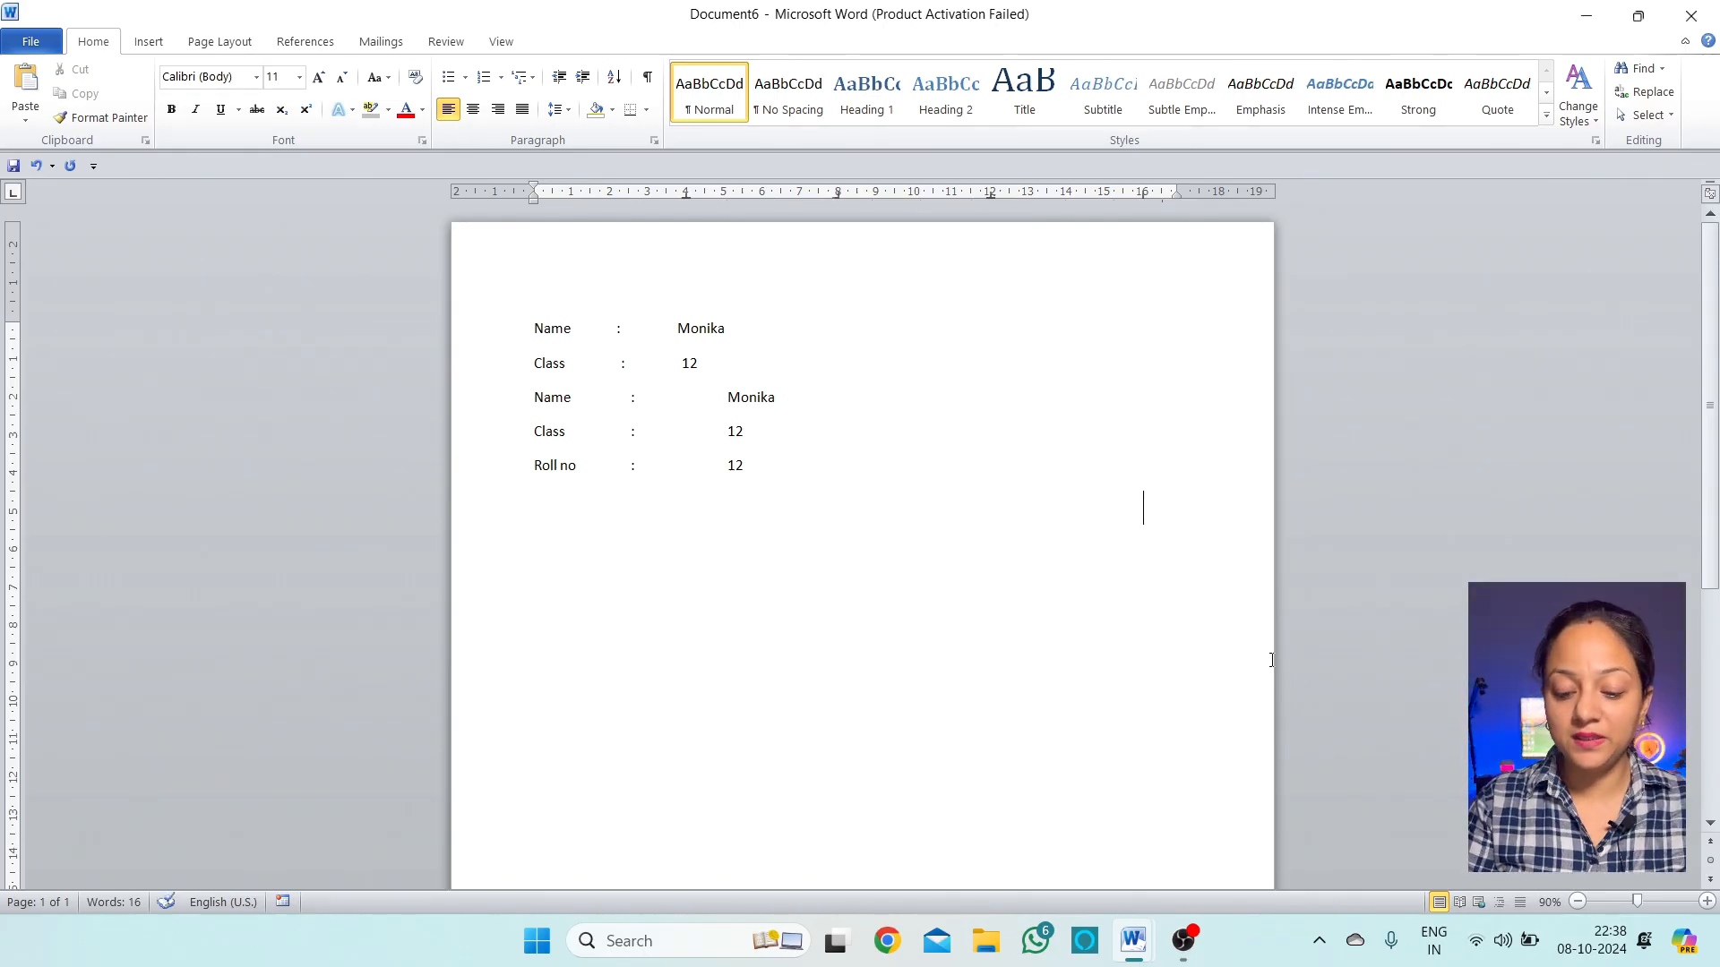
Fill the Name line with the student's name, 12, a typed dash run and 'bacd abcd' across the tab stops
{"action": "type", "text": "N"}
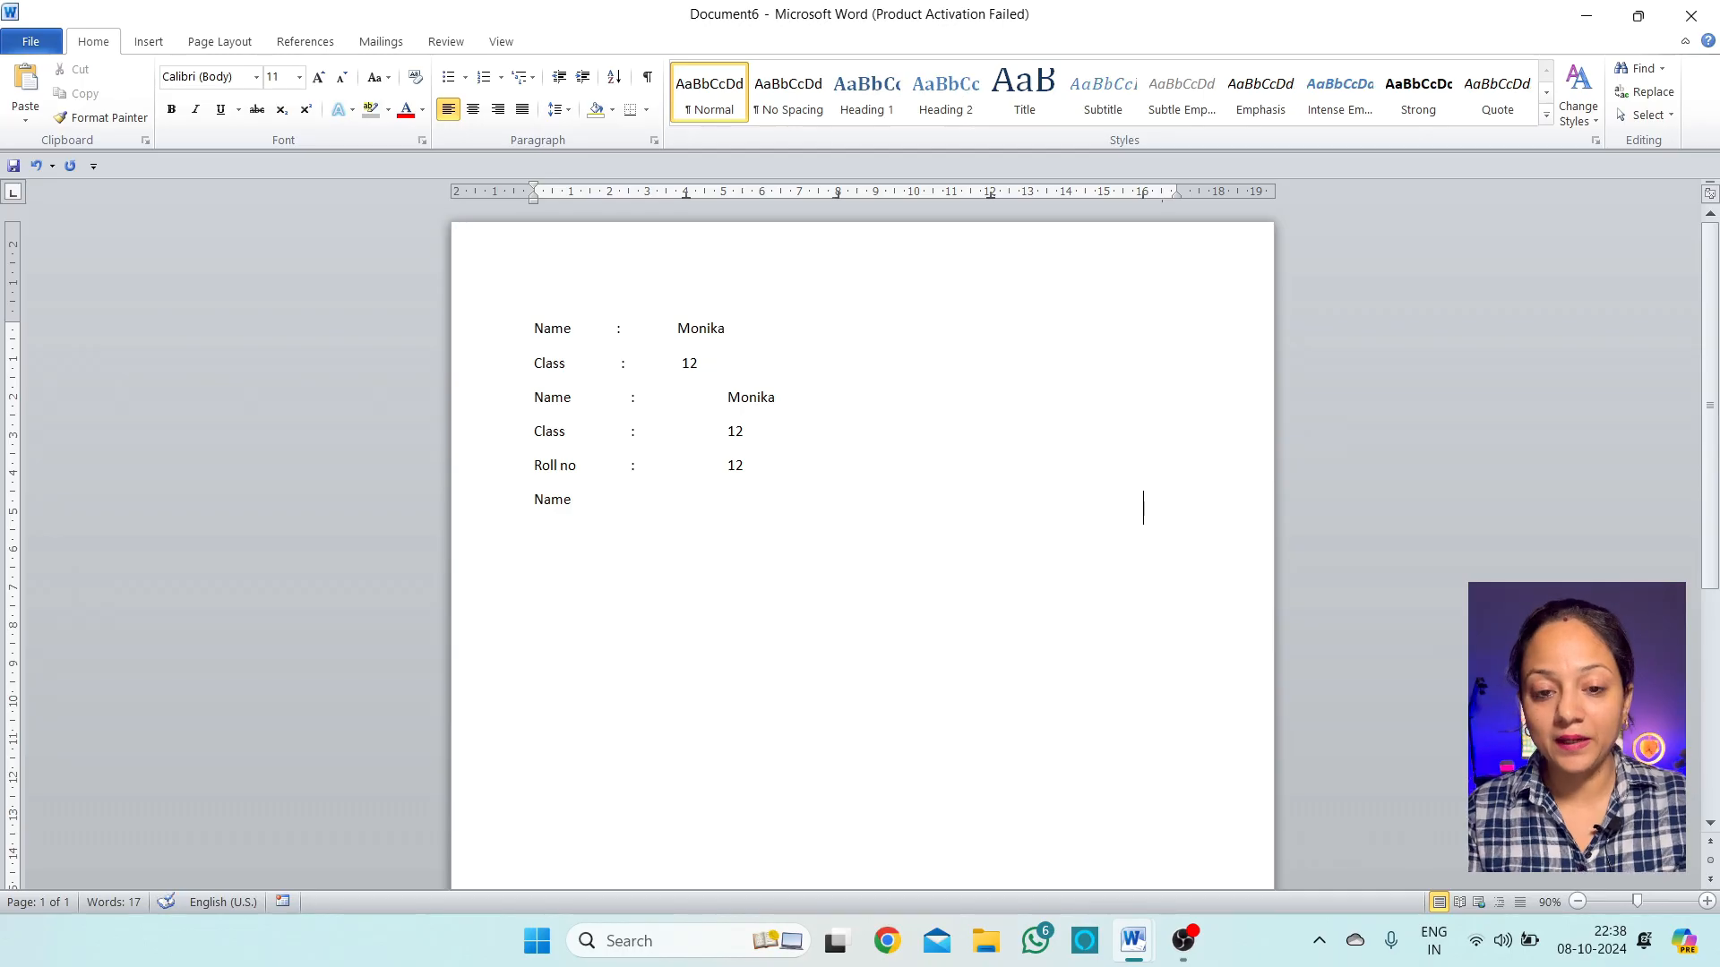
{"action": "type", "text": "ame"}
{"action": "key", "text": "Tab"}
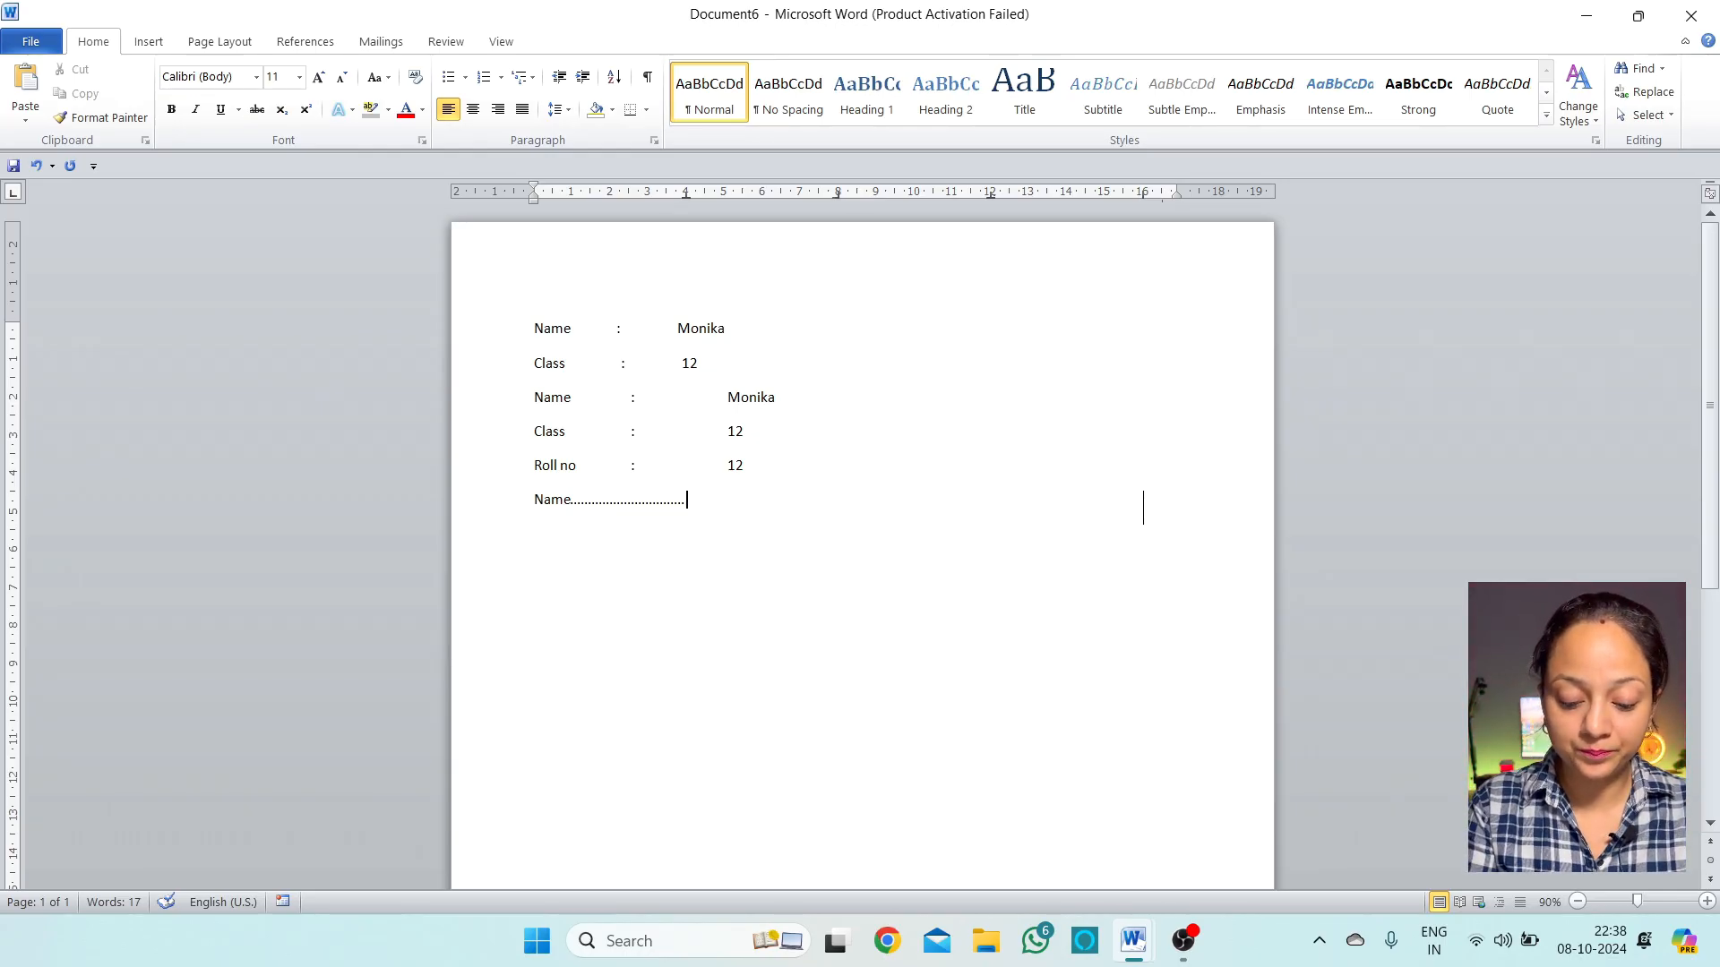
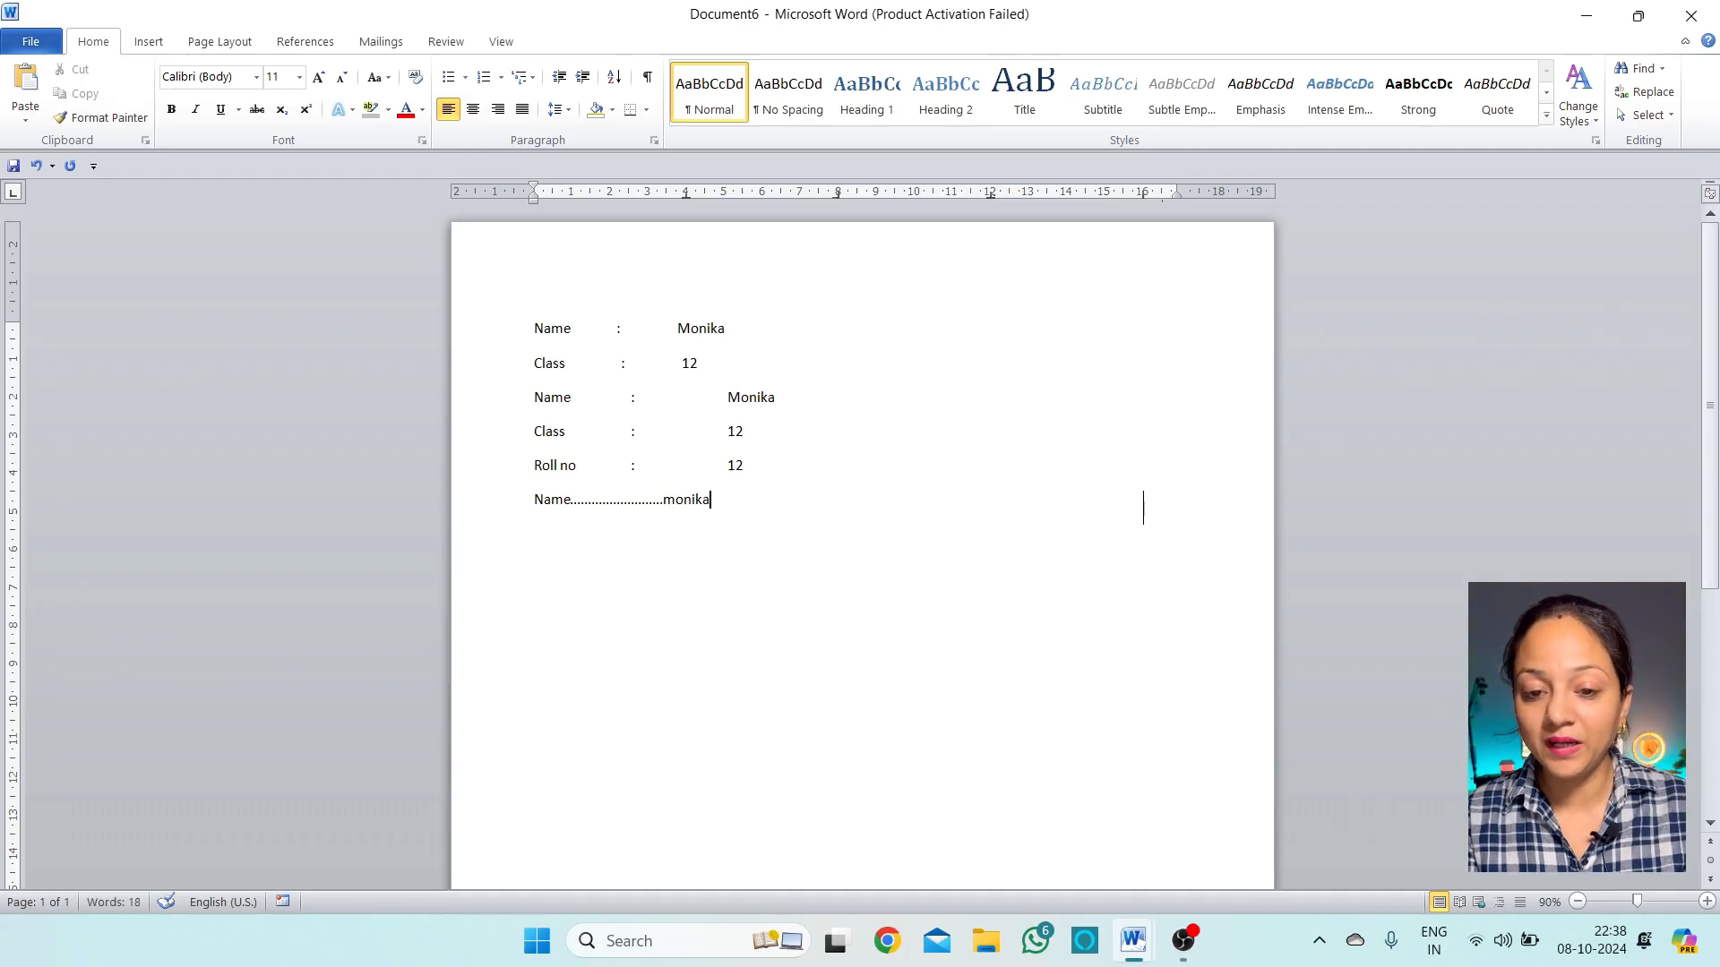
{"action": "key", "text": "Tab"}
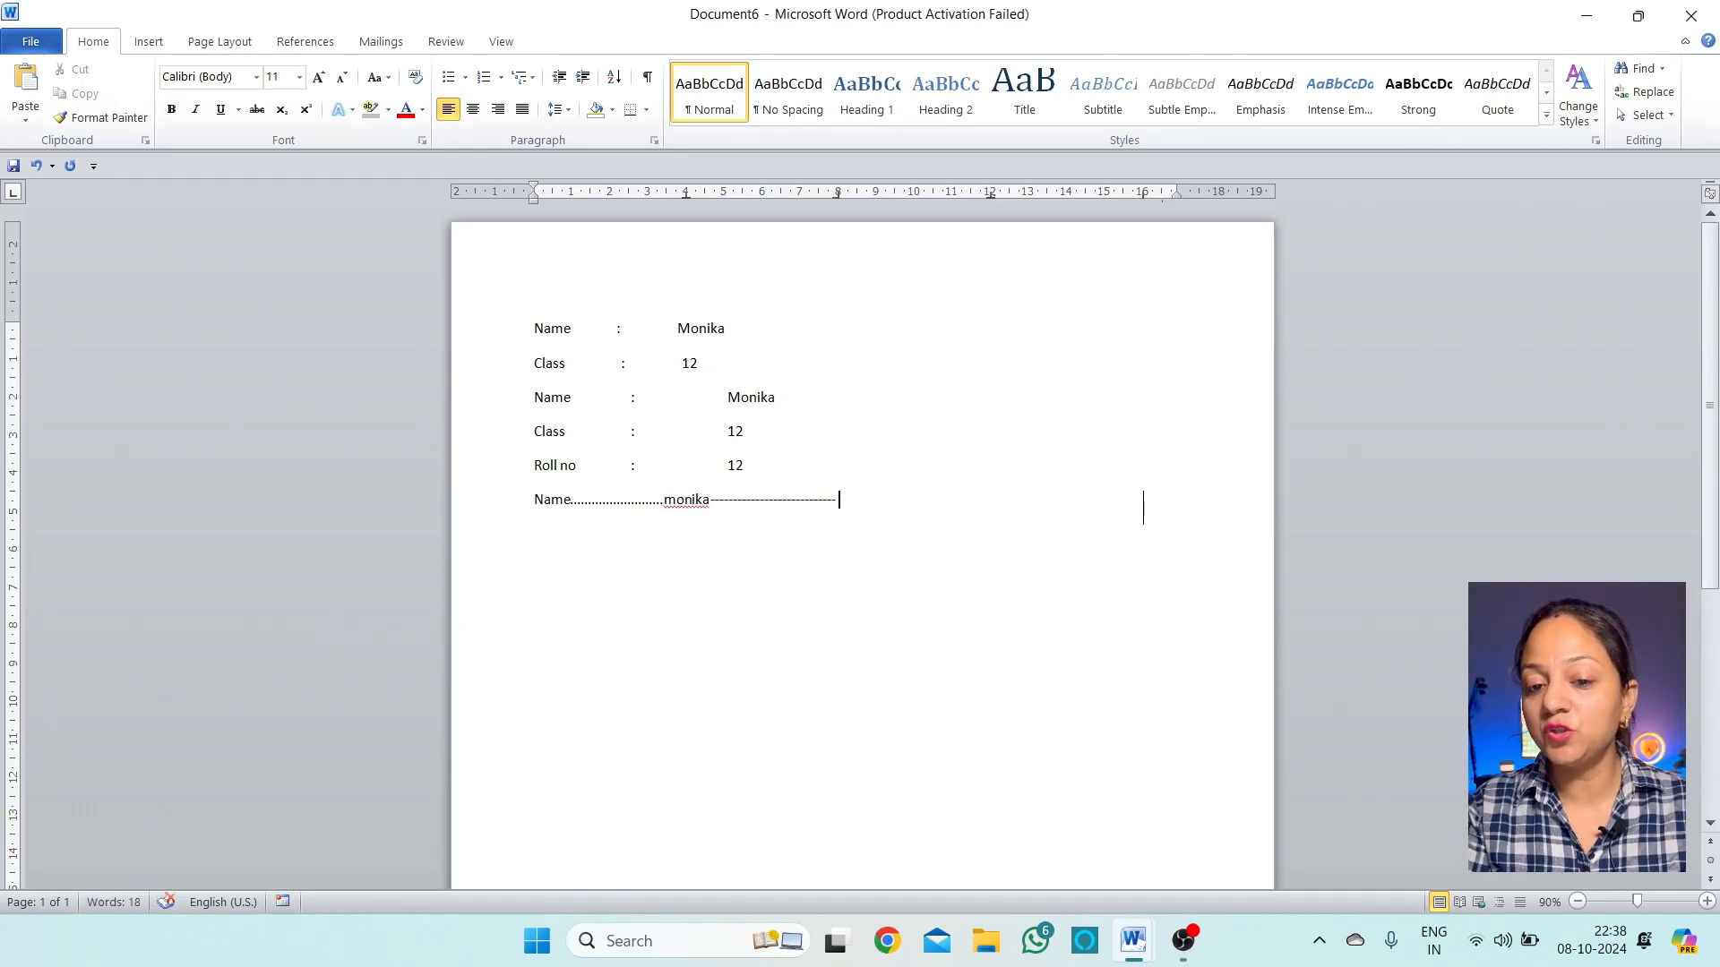
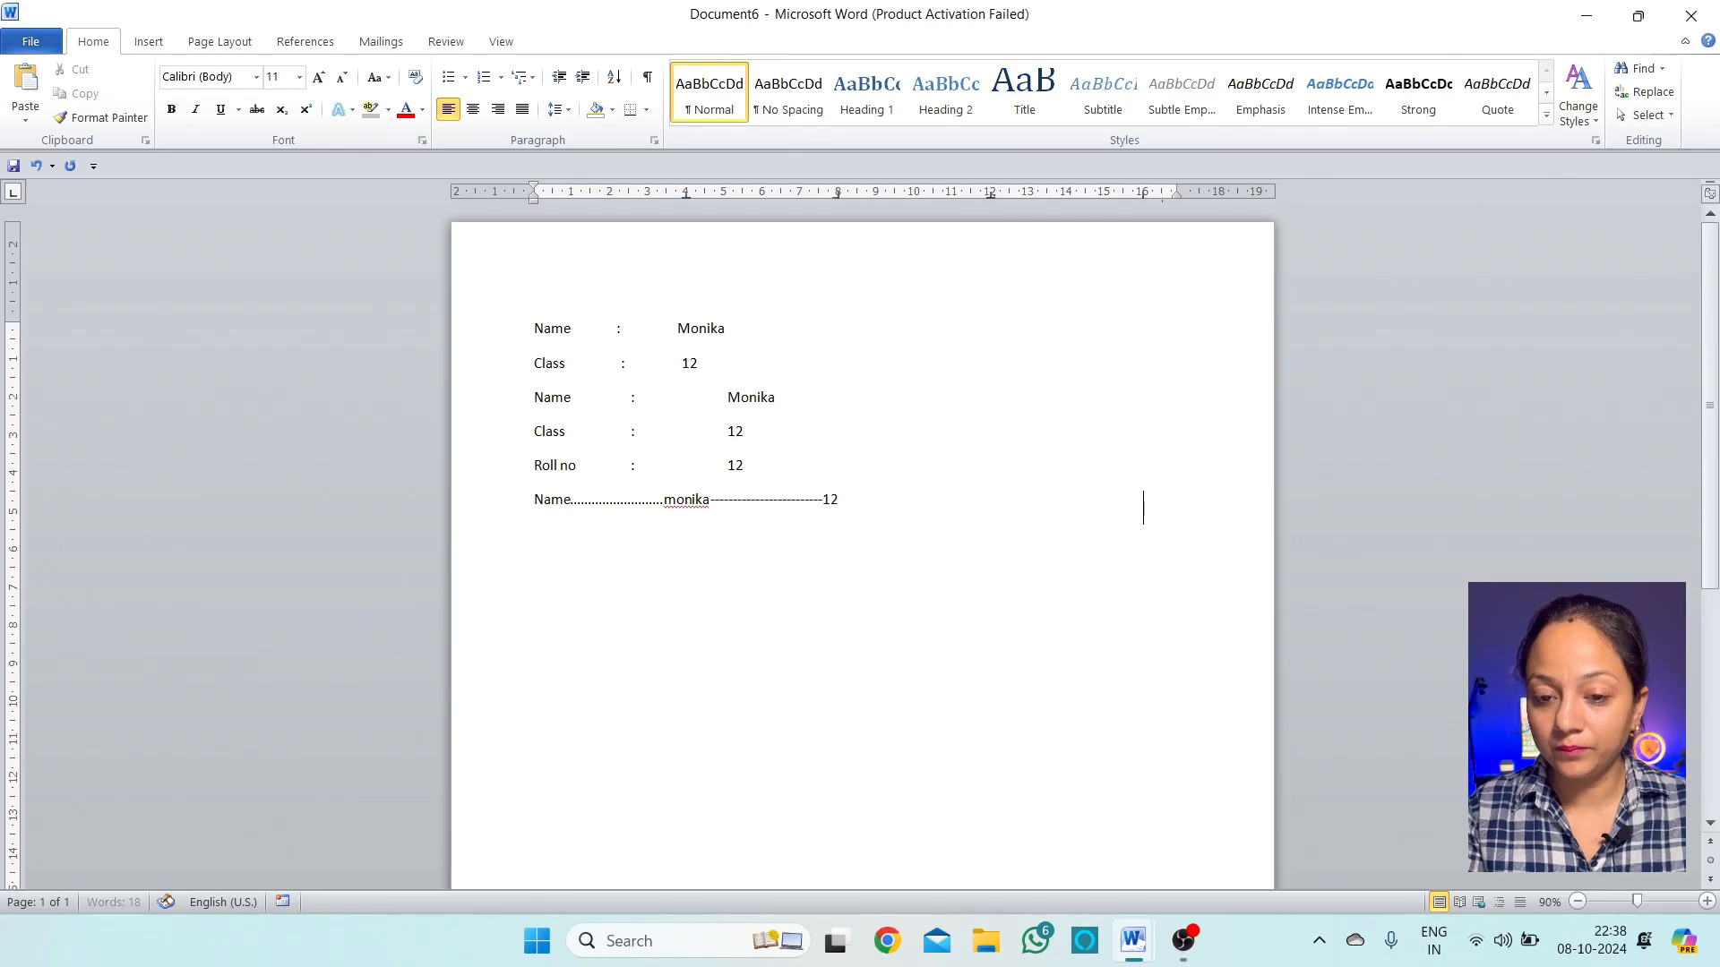
{"action": "key", "text": "Tab"}
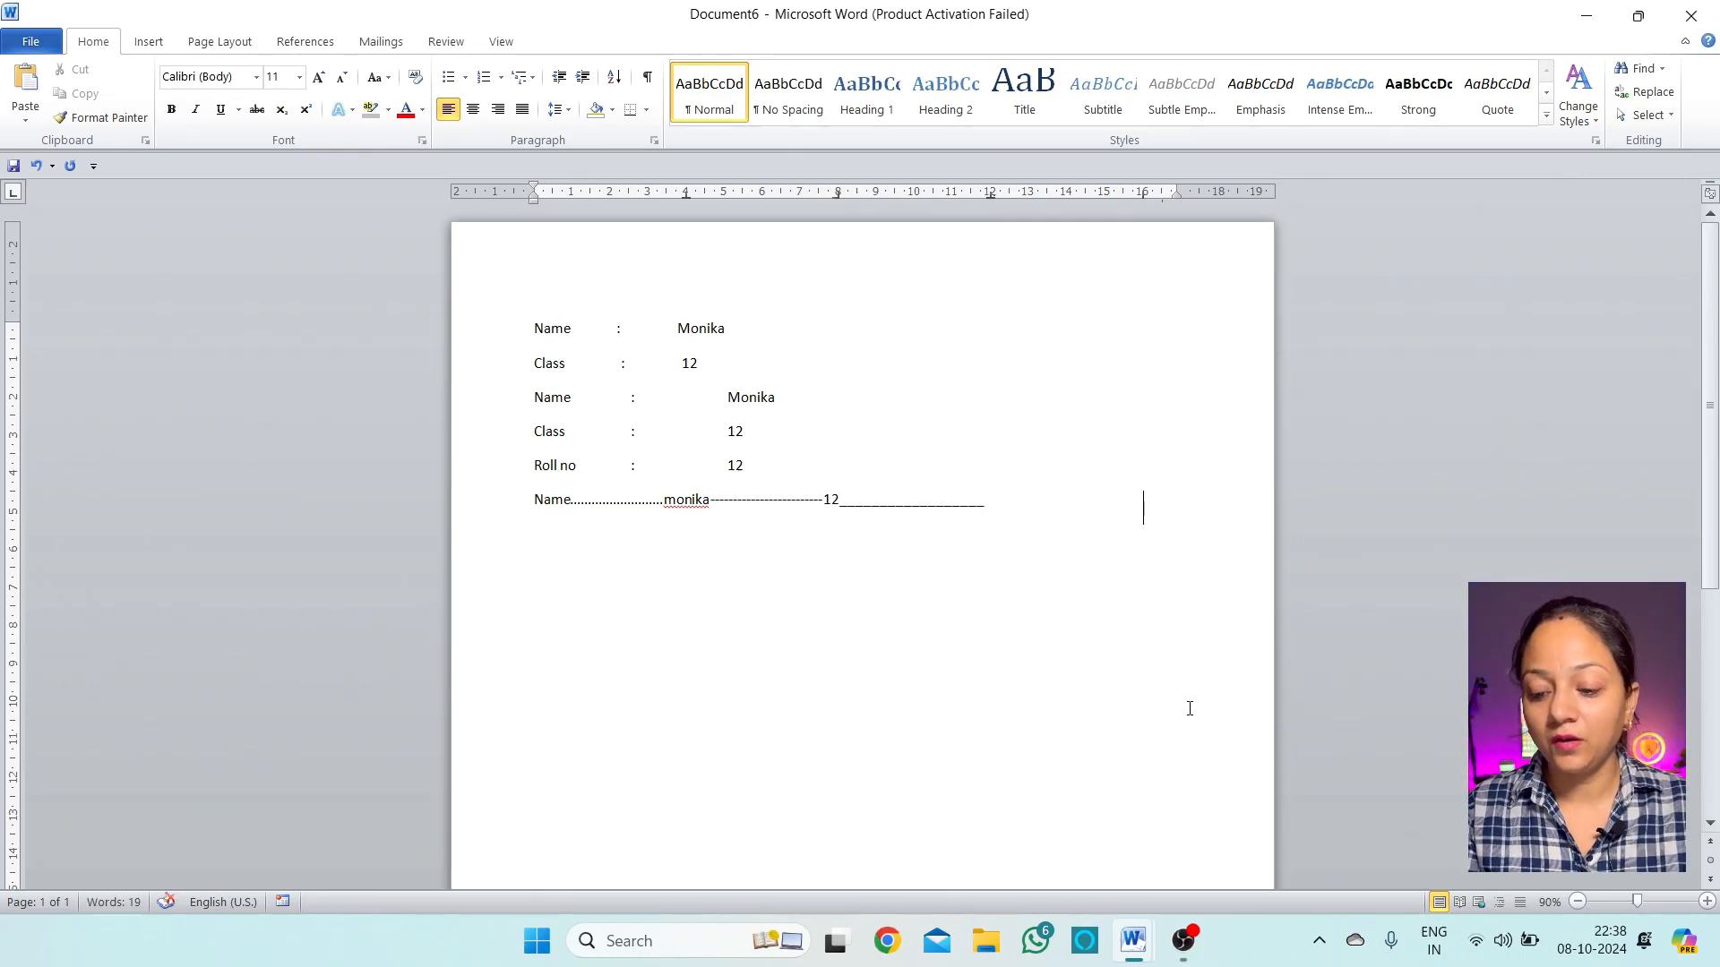
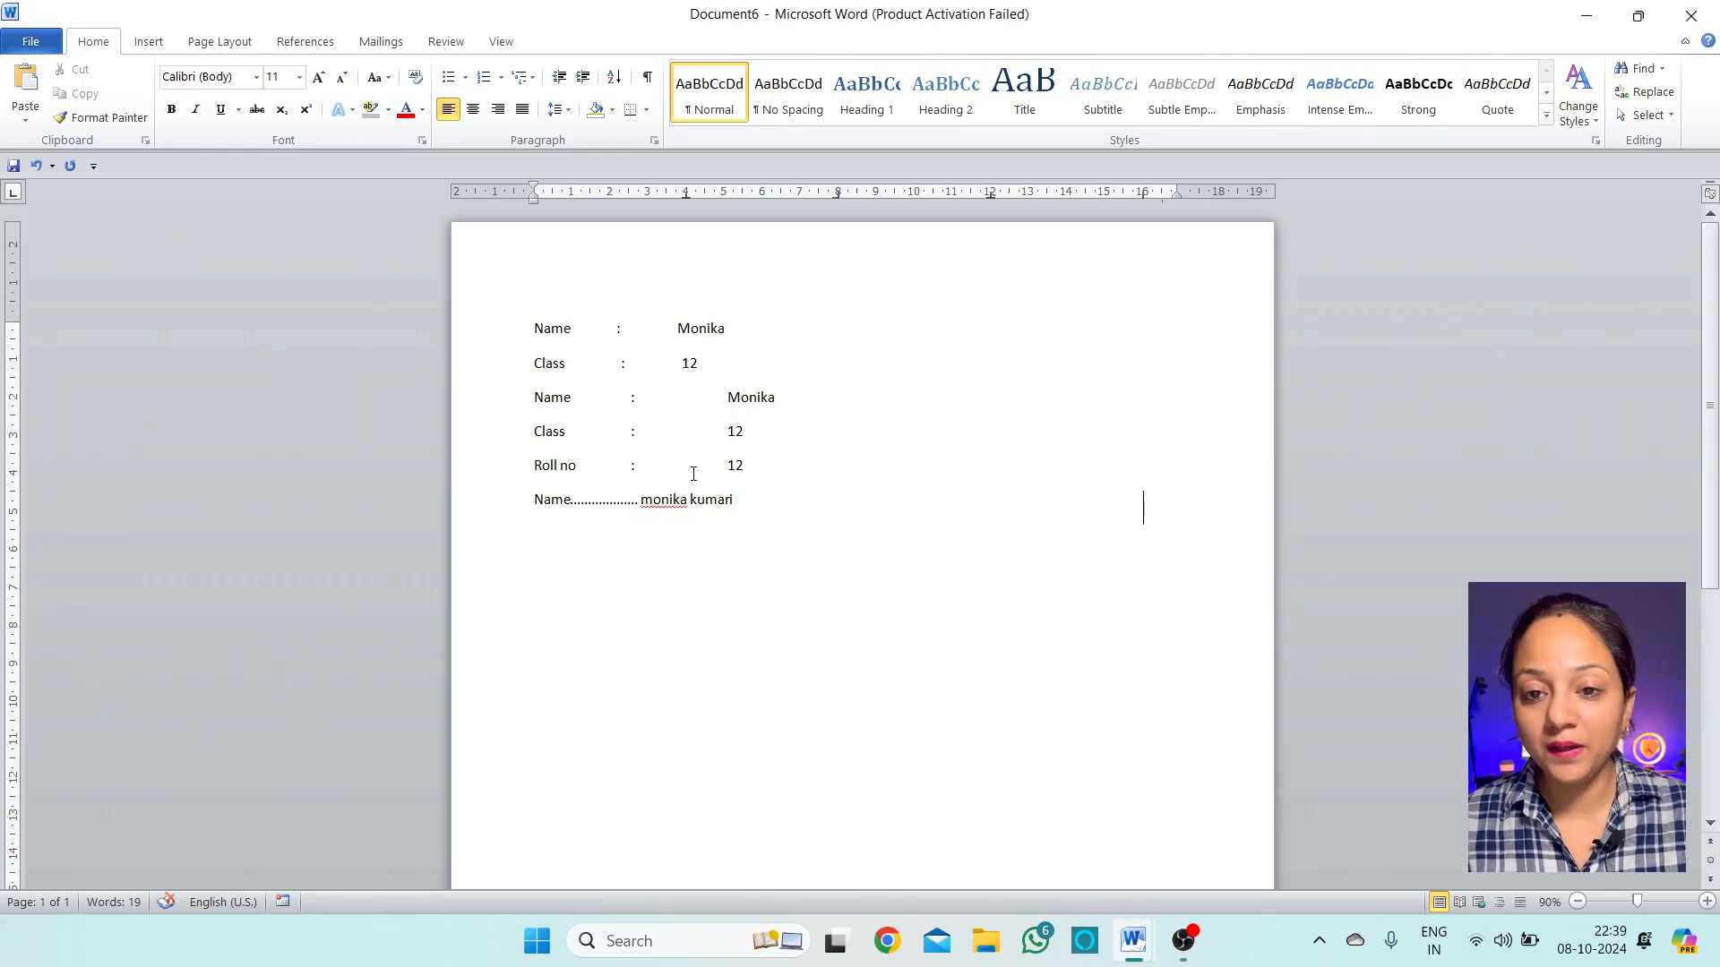
{"action": "type", "text": "a-----------------------"}
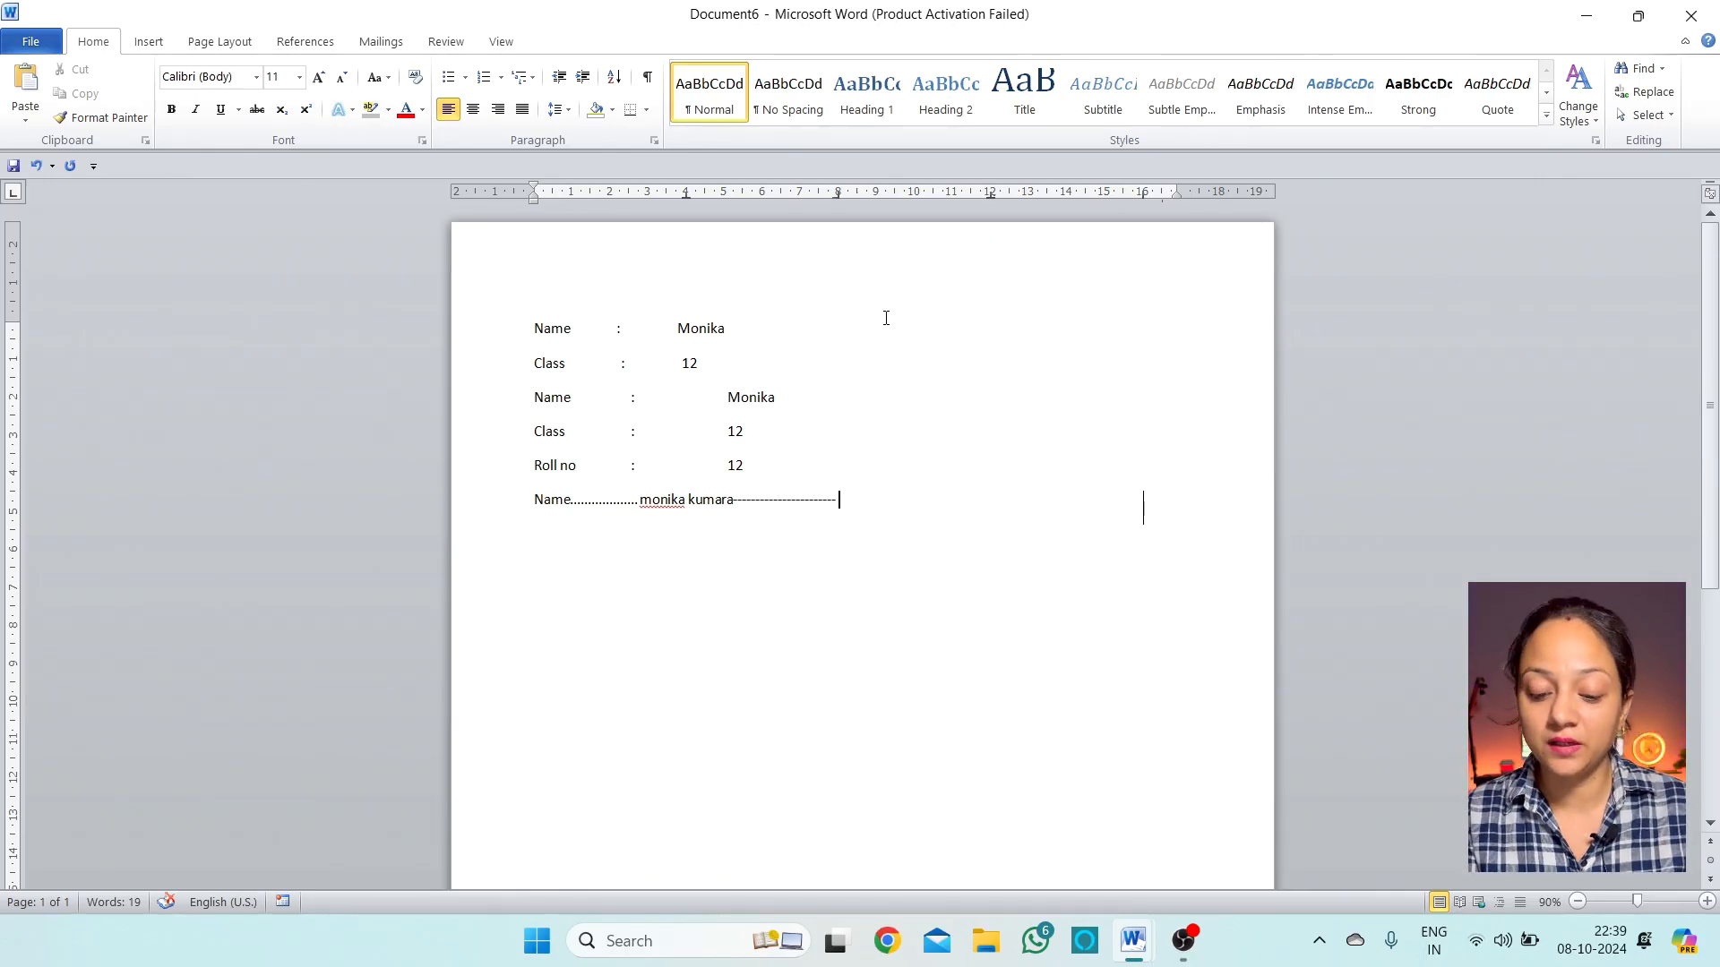
{"action": "key", "text": "BackSpace"}
{"action": "key", "text": "BackSpace"}
{"action": "key", "text": "BackSpace"}
{"action": "key", "text": "BackSpace"}
{"action": "type", "text": "mi"}
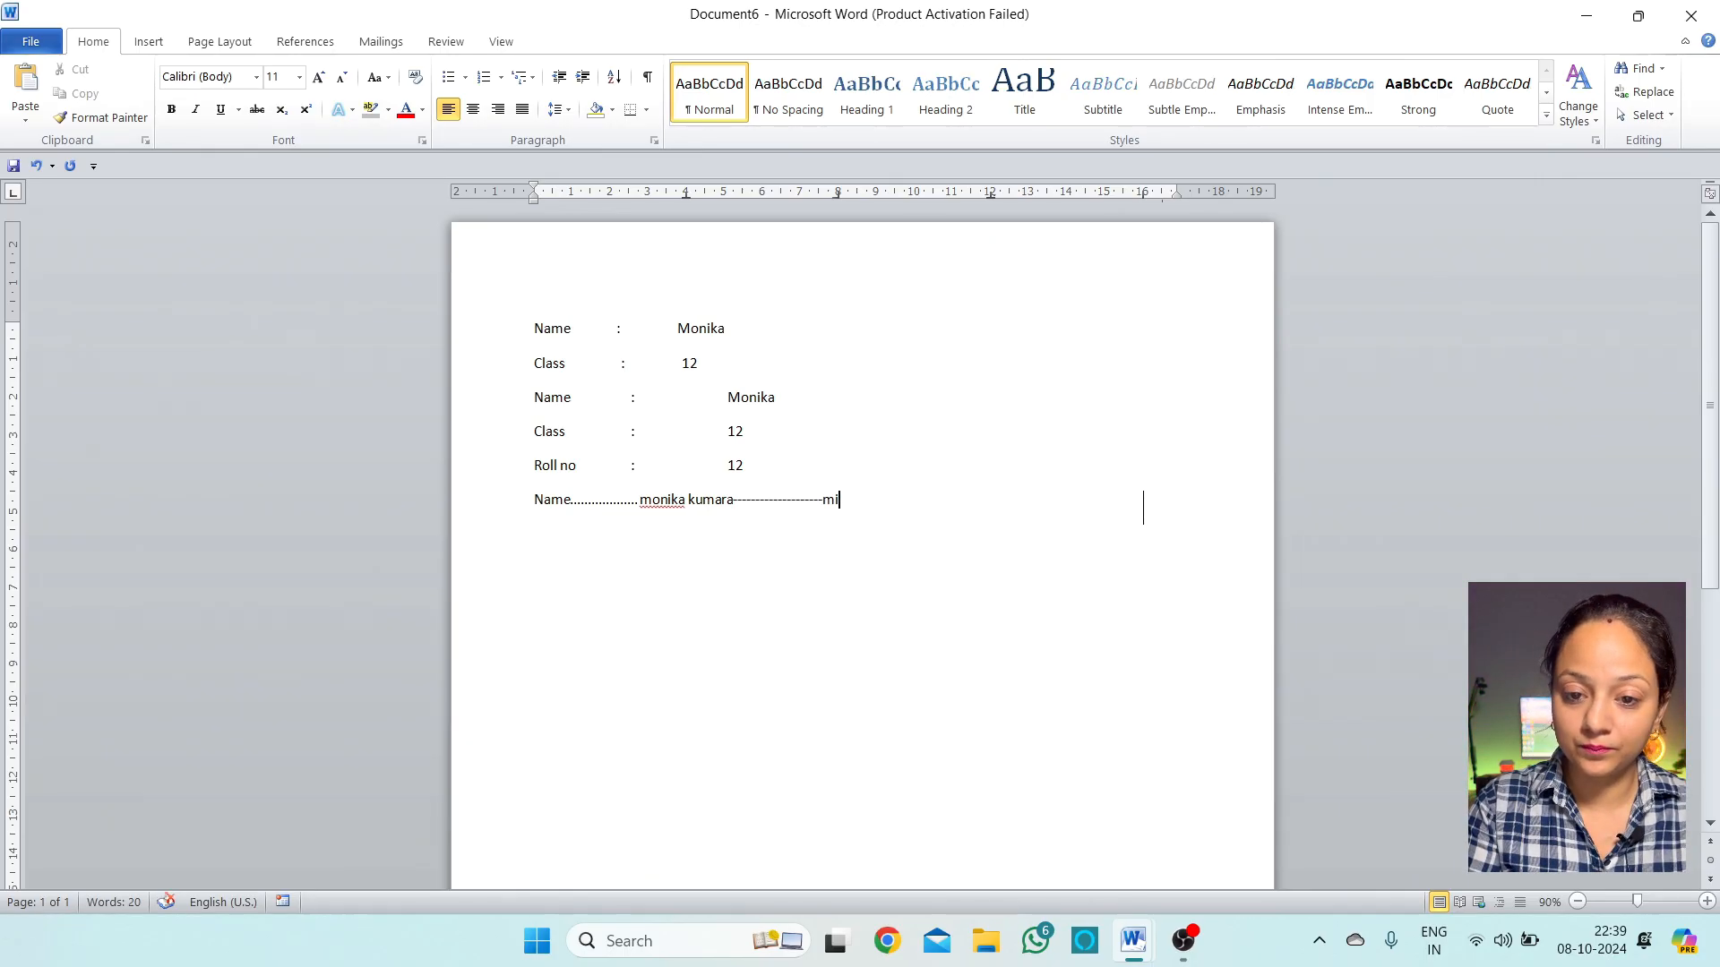
{"action": "key", "text": "BackSpace"}
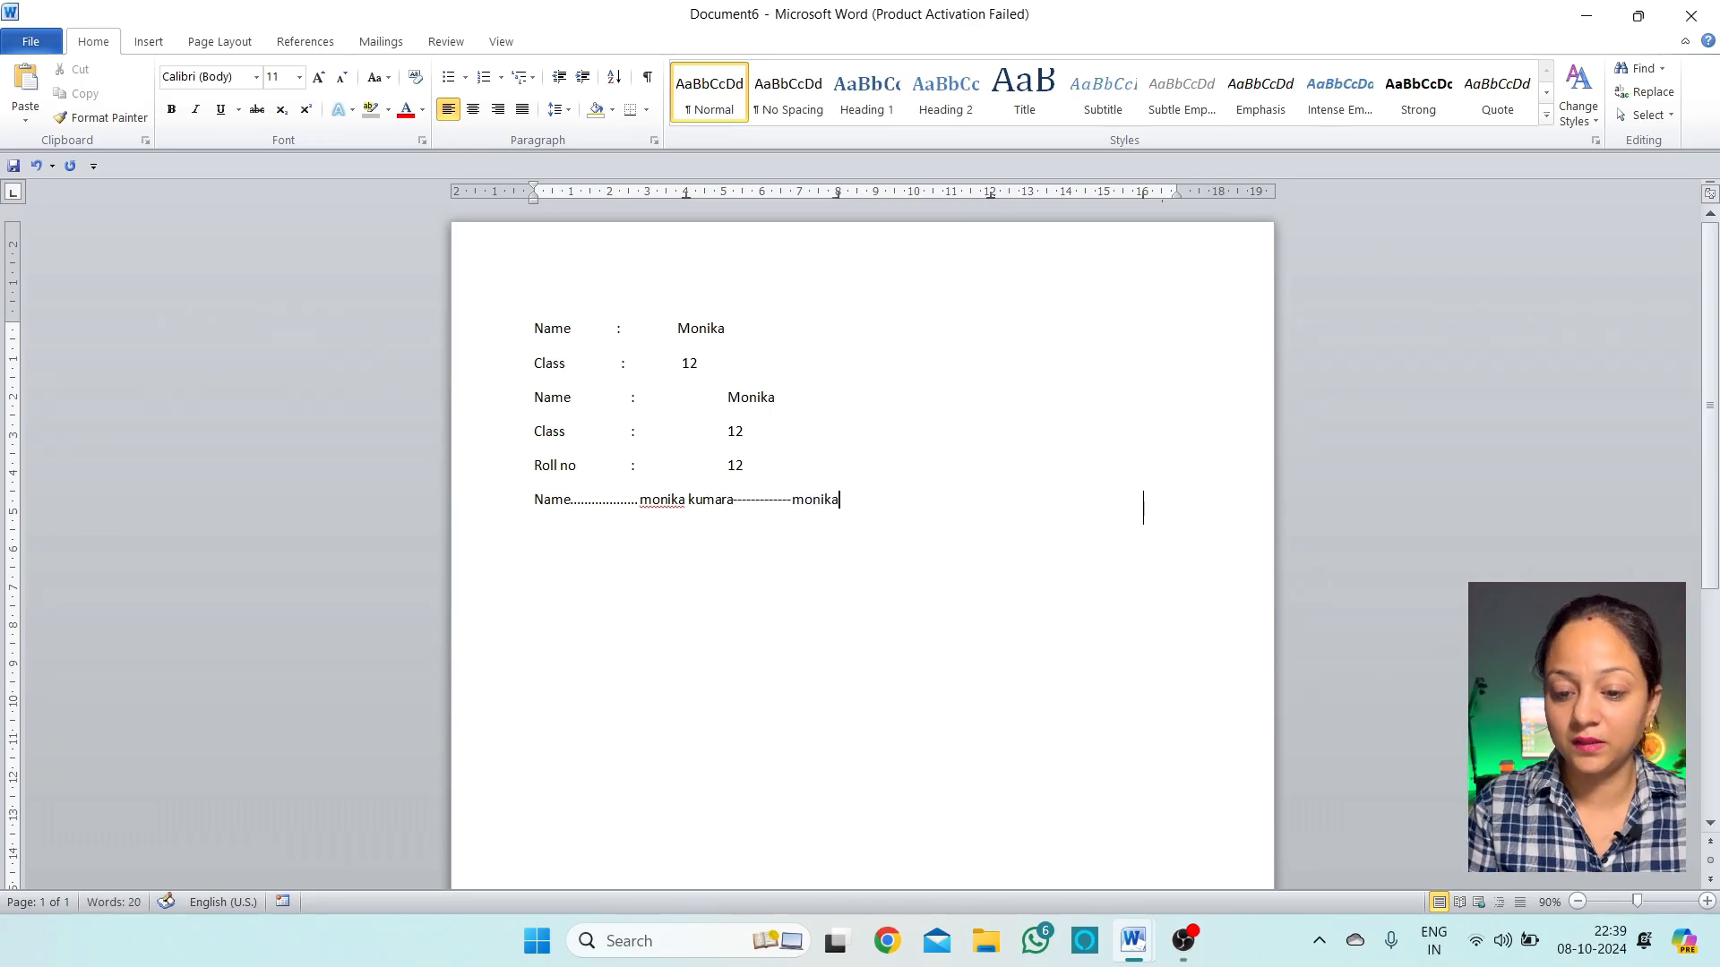
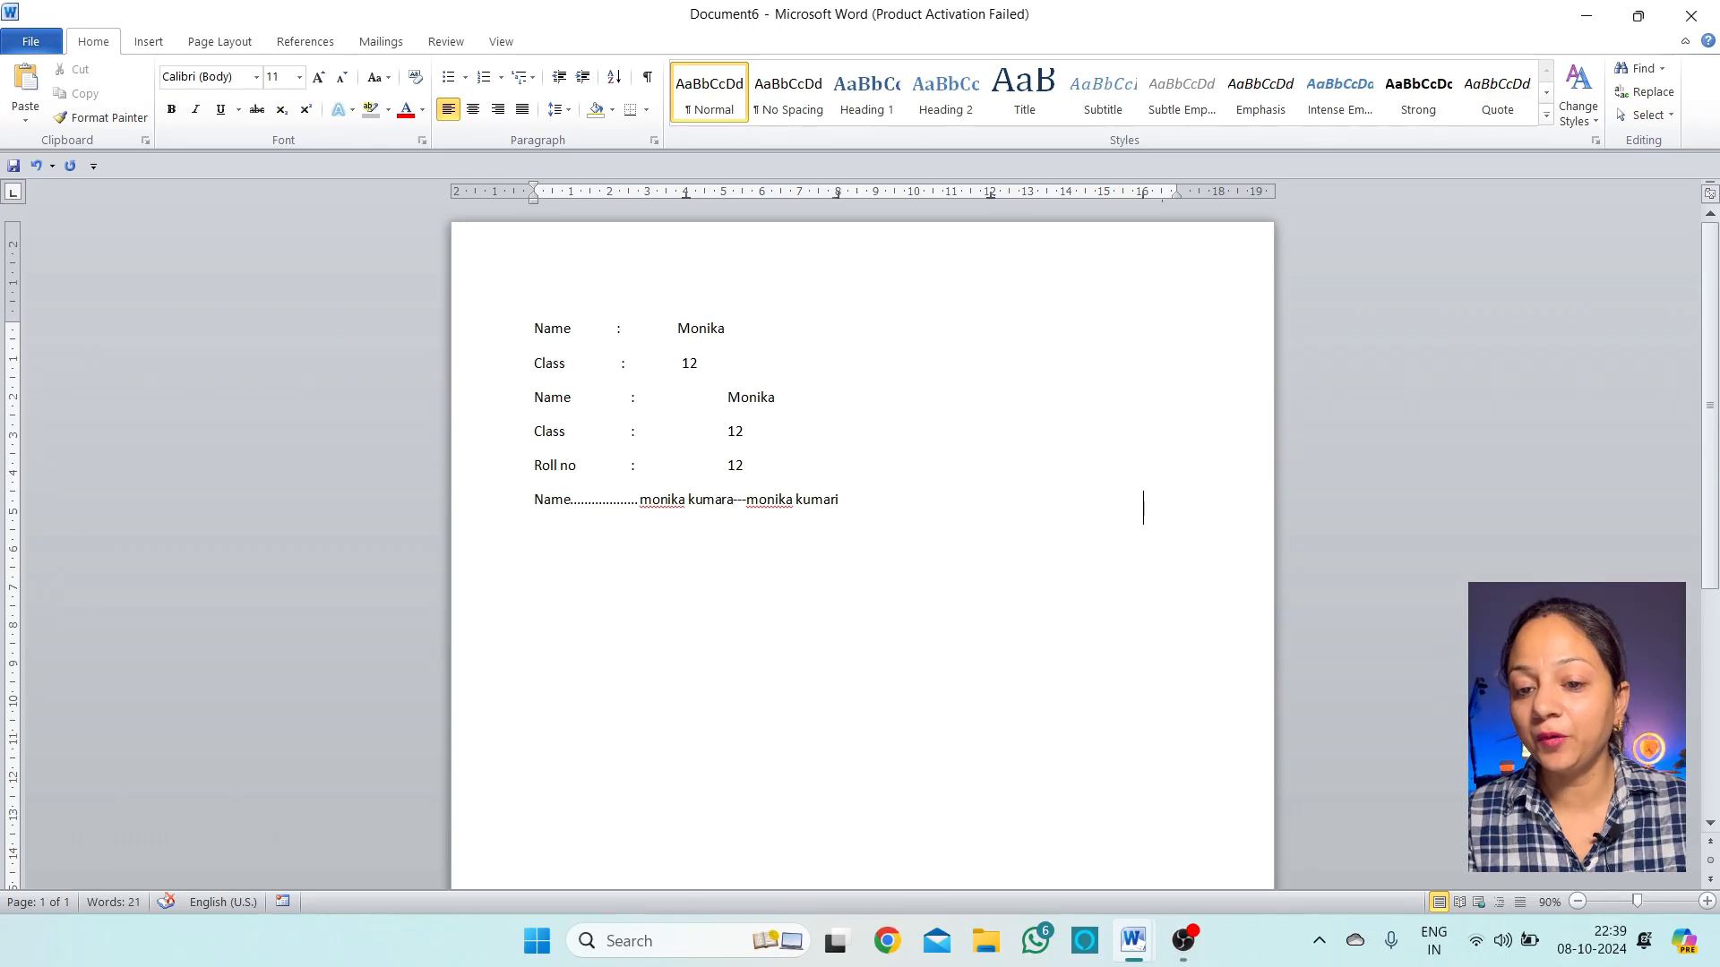
{"action": "key", "text": "Tab"}
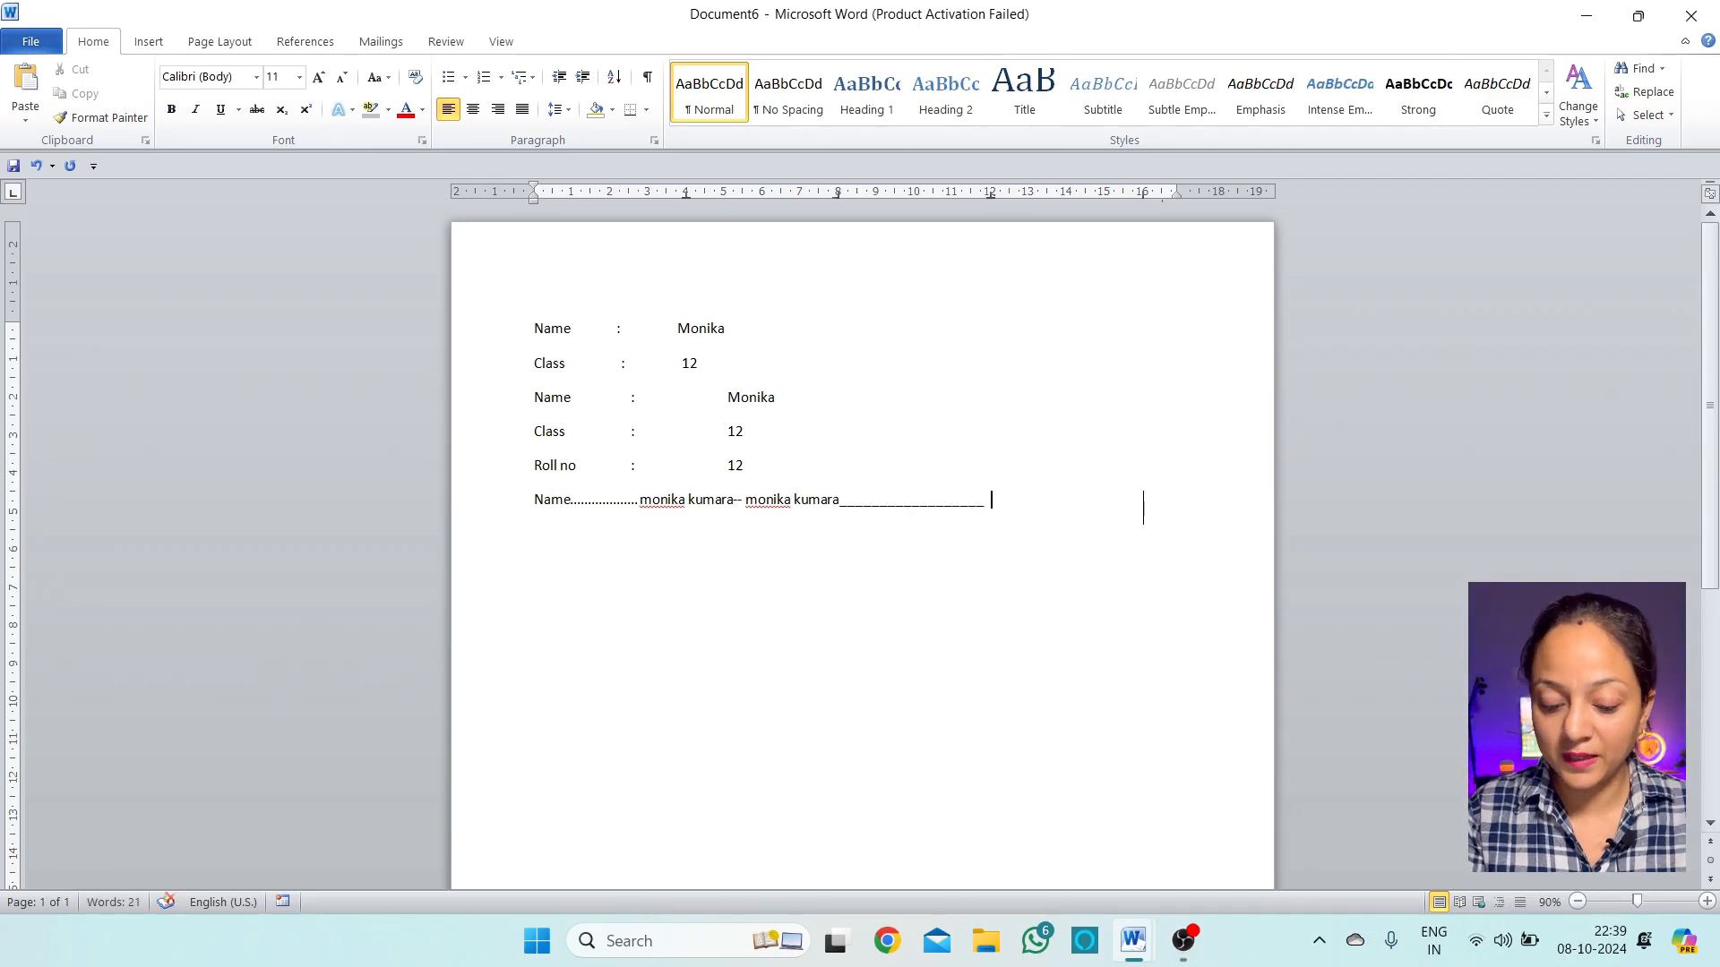
{"action": "type", "text": "bacd"}
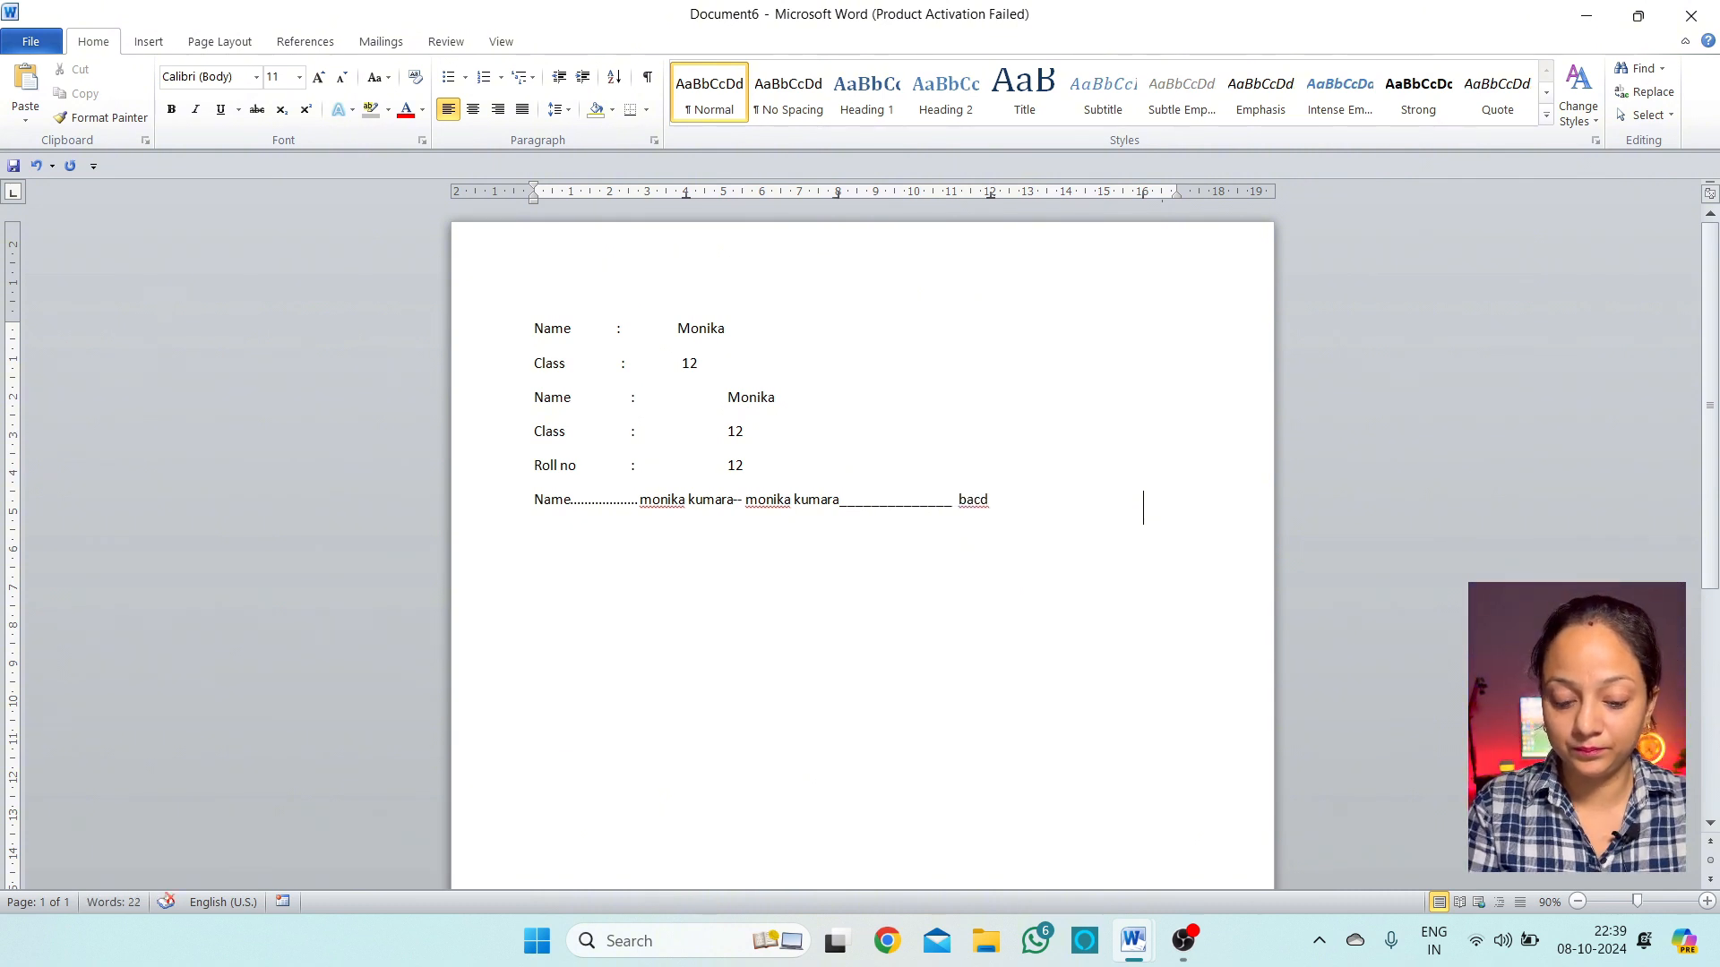
{"action": "type", "text": " abcd"}
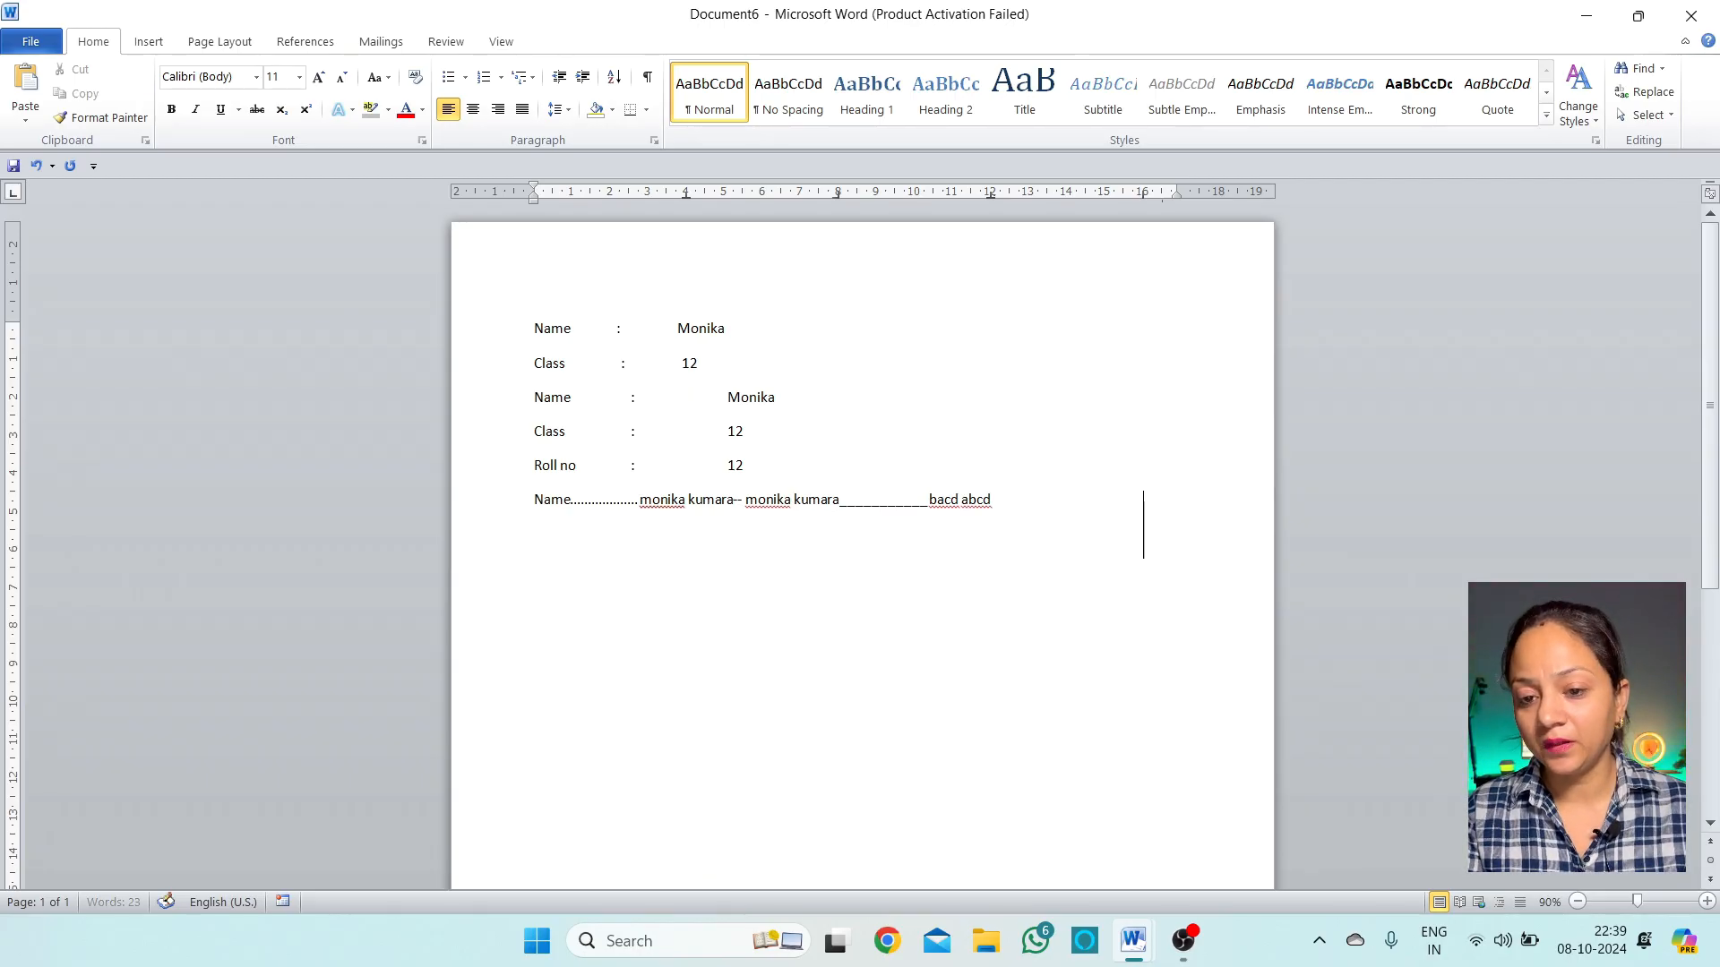
Add a line with 'kjkl', 'jk', 'kjk', 'kjk' spread across the three leadered tab stops
{"action": "key", "text": "Return"}
{"action": "type", "text": "kjkl"}
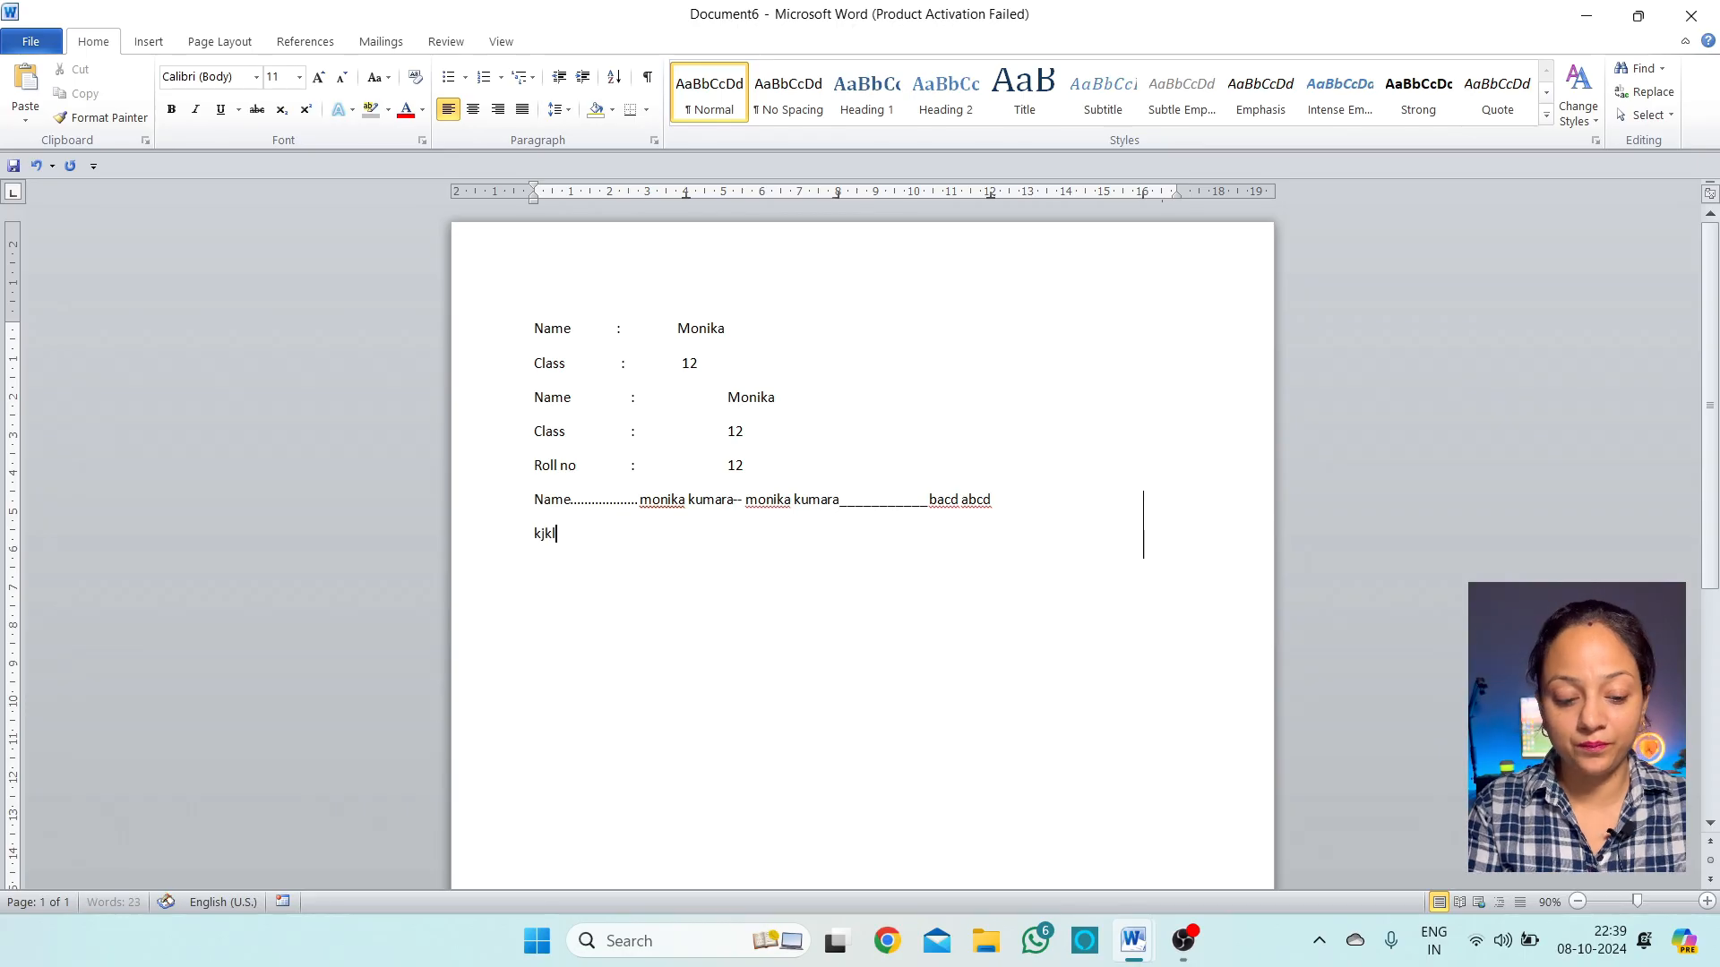
{"action": "key", "text": "Tab"}
{"action": "type", "text": "jk"}
{"action": "key", "text": "Tab"}
{"action": "type", "text": "kjk"}
{"action": "key", "text": "Tab"}
{"action": "type", "text": "kjk"}
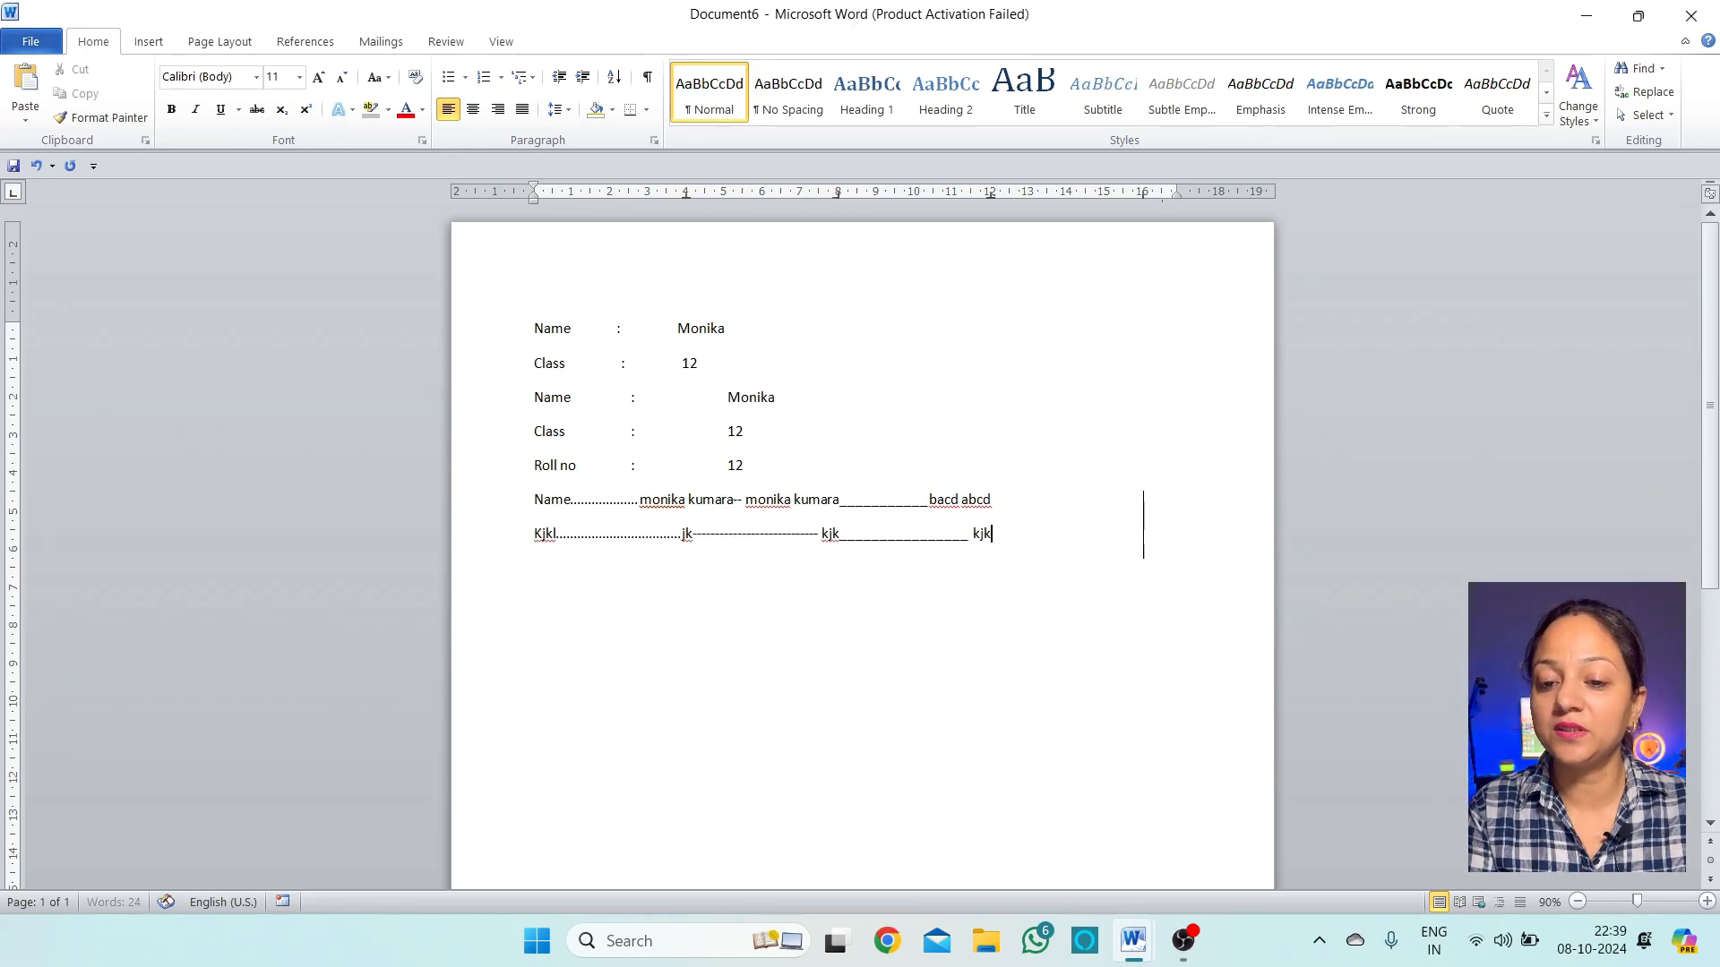
Add a final line with 'jkhjkh', 'jhjhj', 'hjhj', 'jh' across the leadered tab stops
{"action": "key", "text": "Return"}
{"action": "type", "text": "jkhjkh"}
{"action": "key", "text": "Tab"}
{"action": "type", "text": "jhjhj"}
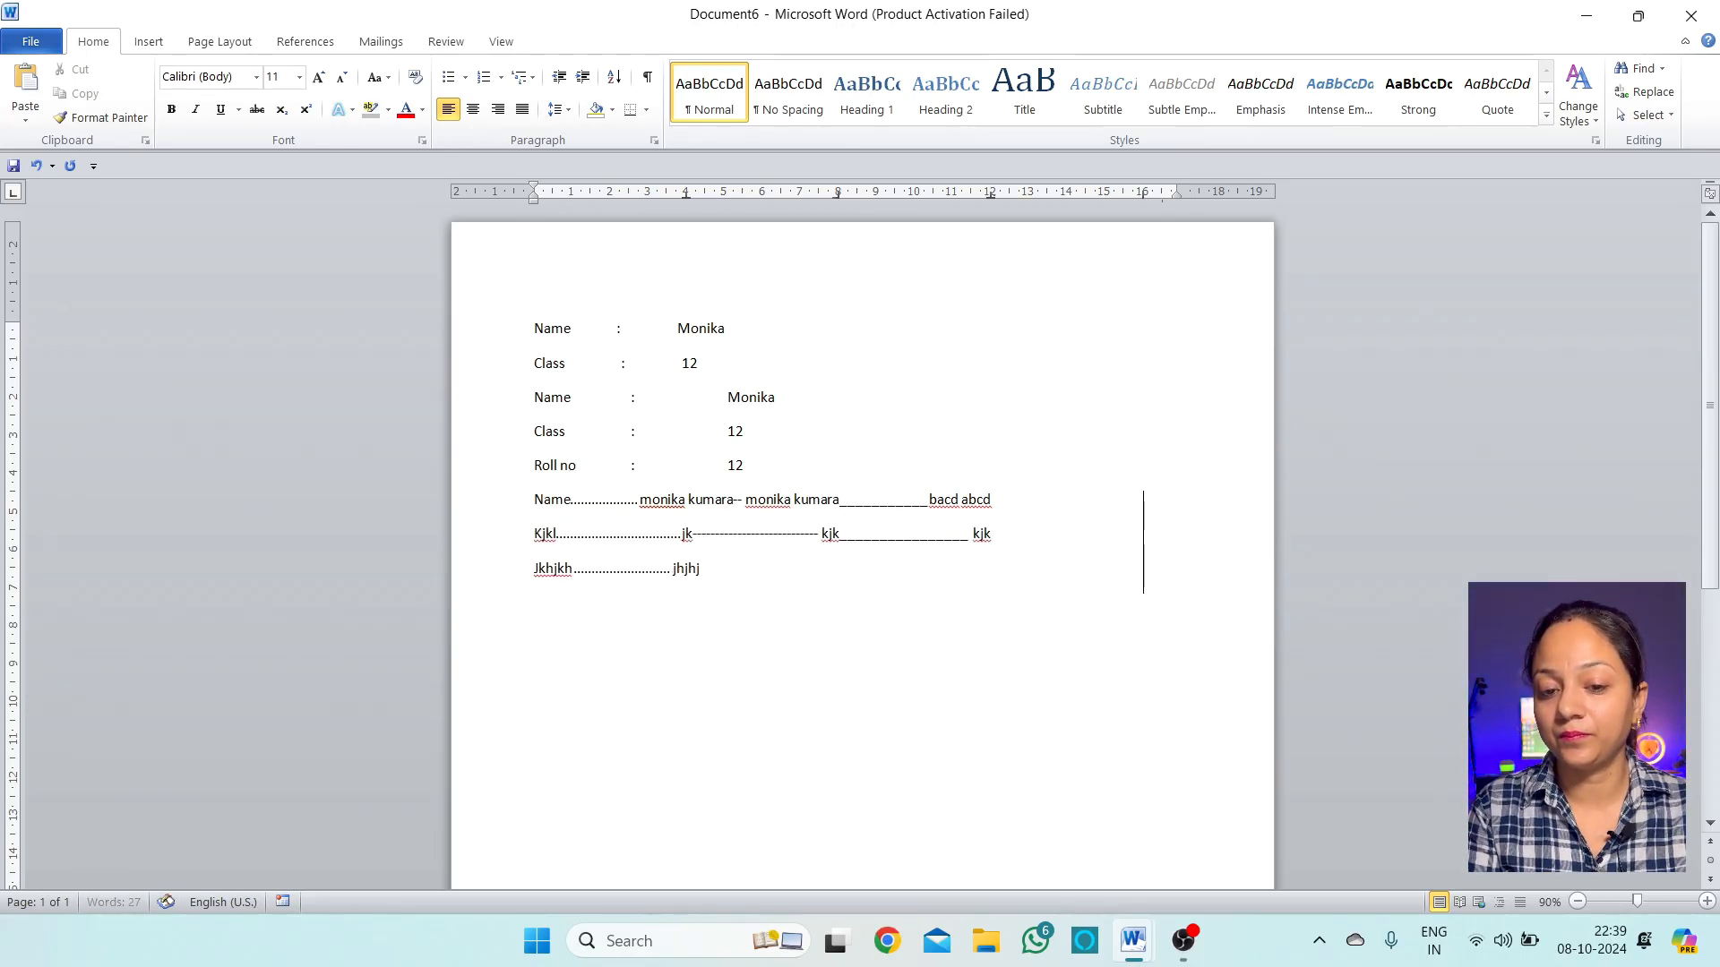
{"action": "key", "text": "Tab"}
{"action": "type", "text": "hjhj"}
{"action": "key", "text": "Tab"}
{"action": "type", "text": "jh"}
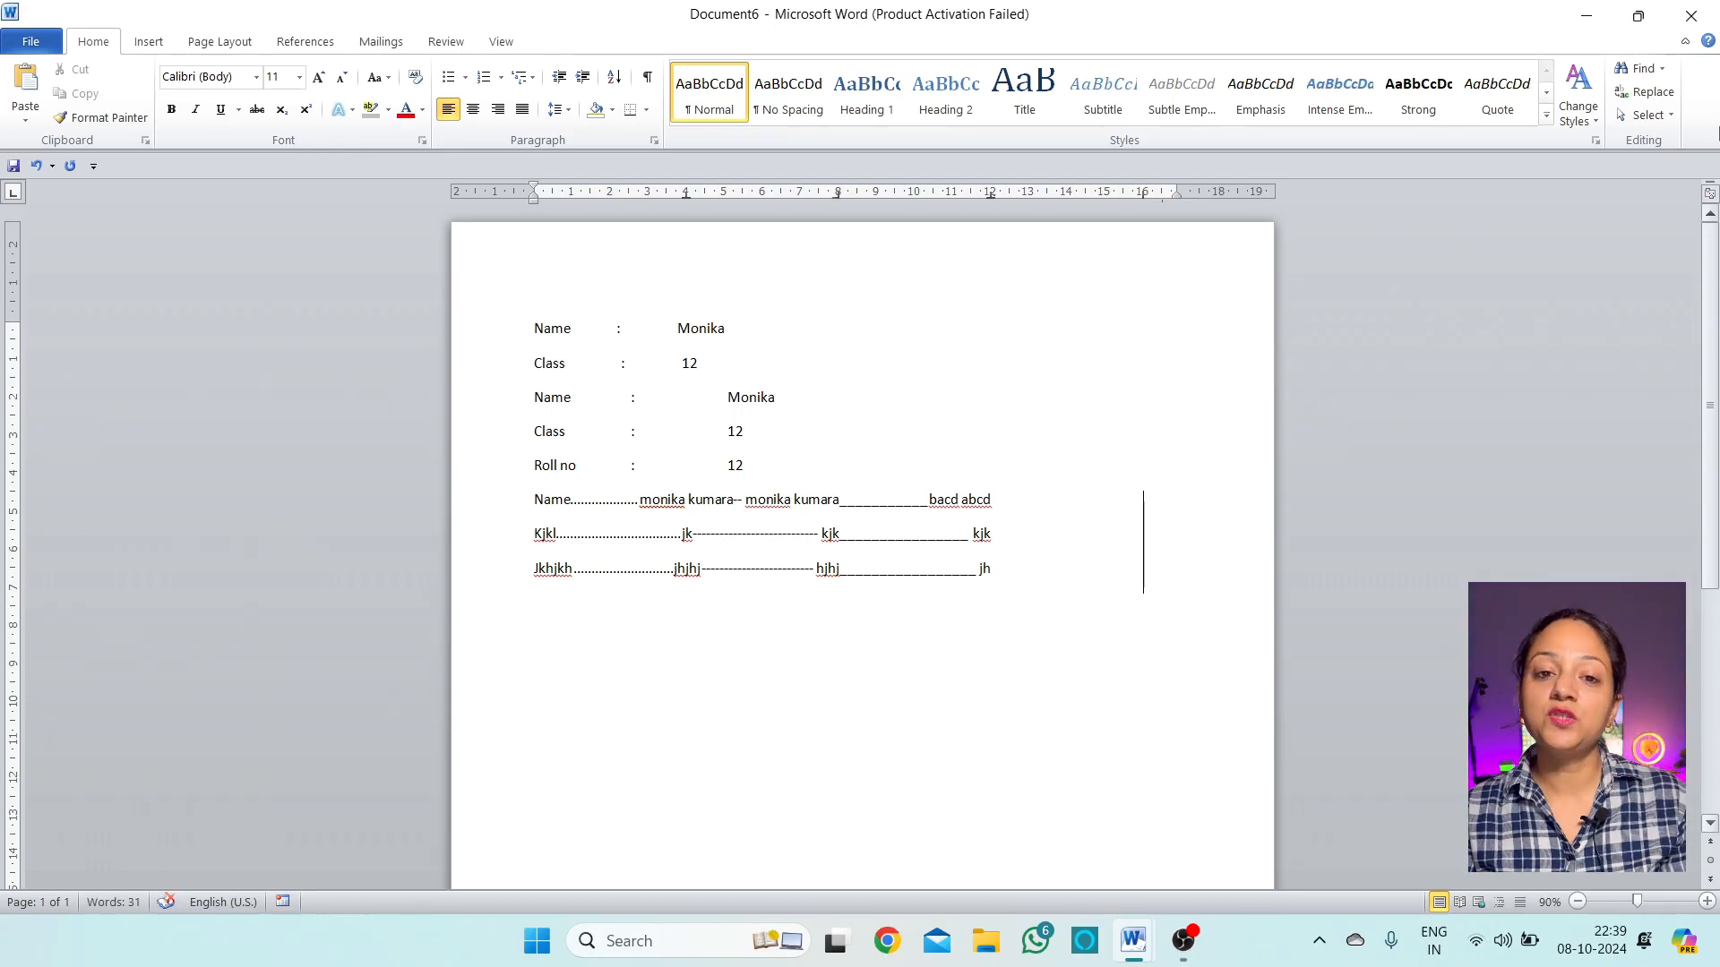
{"action": "left_click", "coordinate": [558, 108]}
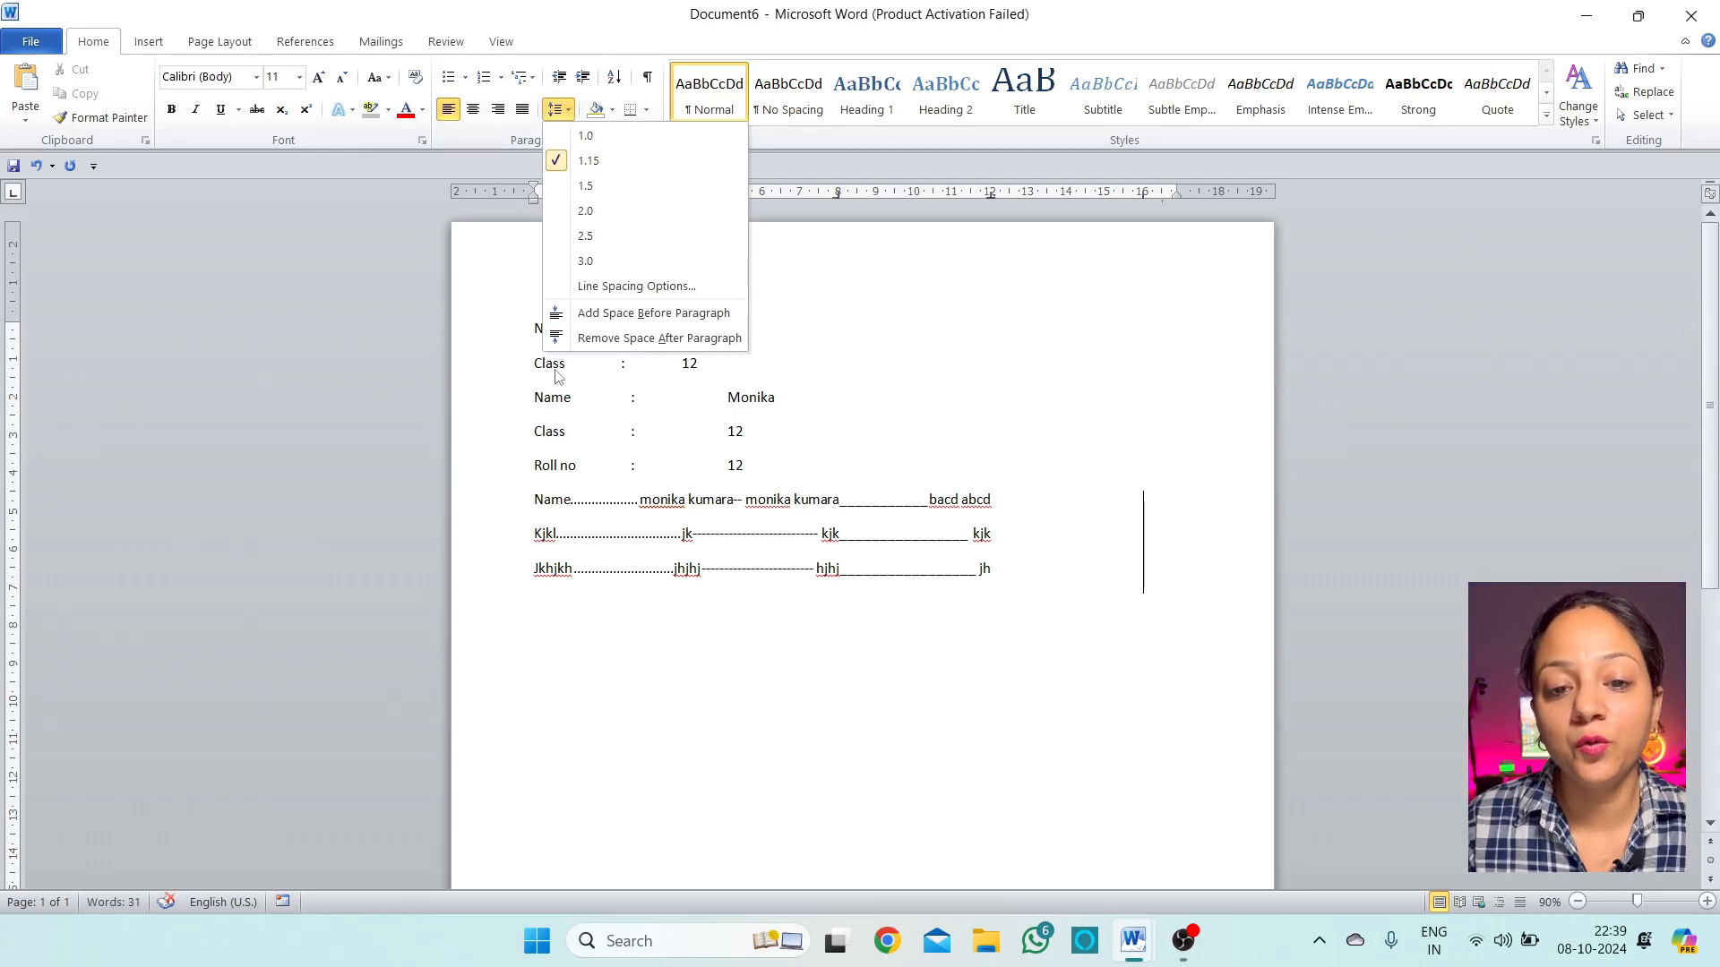
{"action": "left_click", "coordinate": [631, 288]}
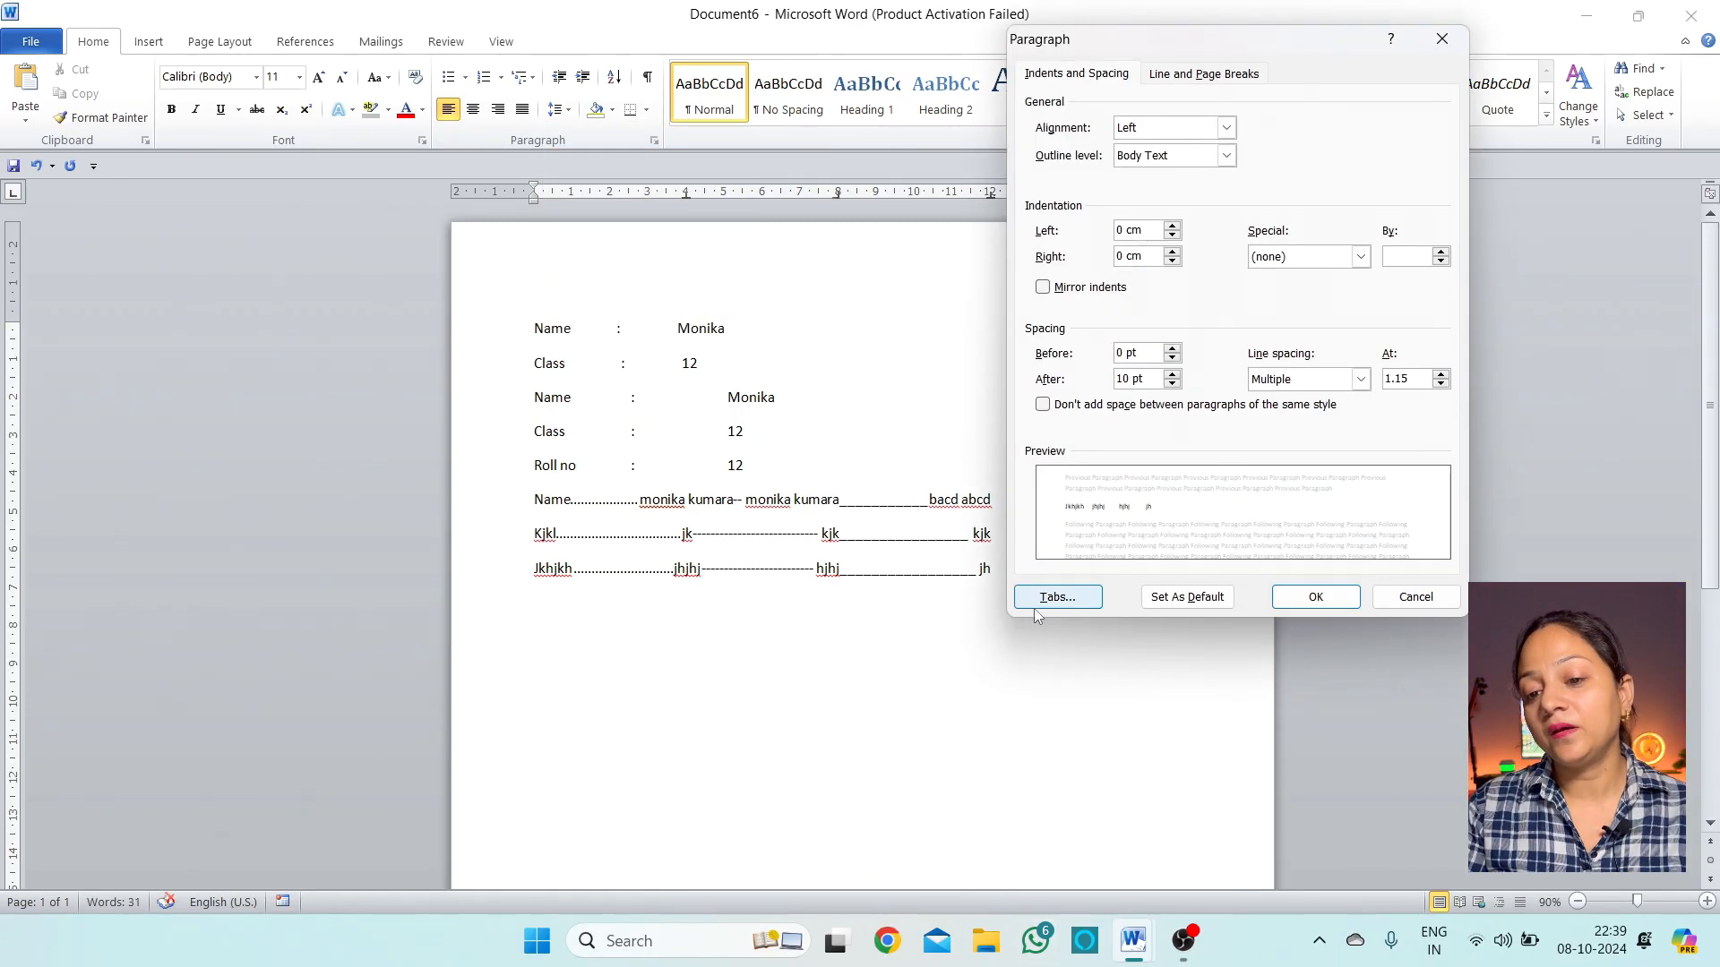
{"action": "left_click", "coordinate": [1035, 599]}
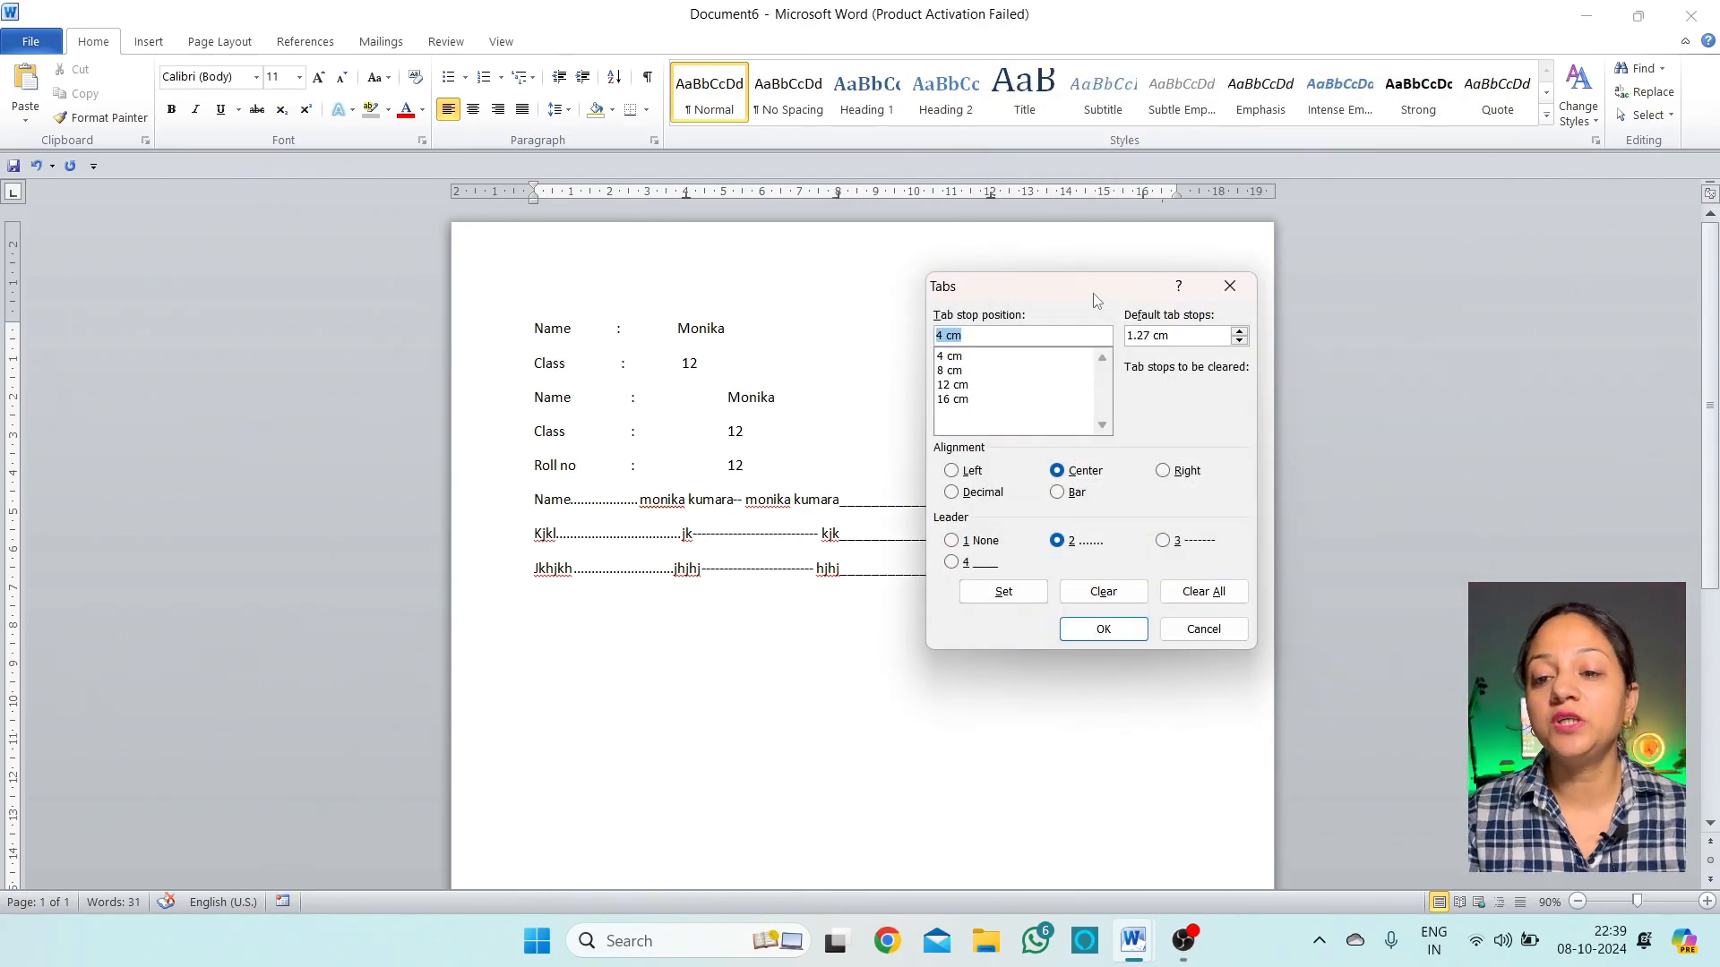
{"action": "left_click_drag", "start_coordinate": [1089, 283], "coordinate": [999, 261]}
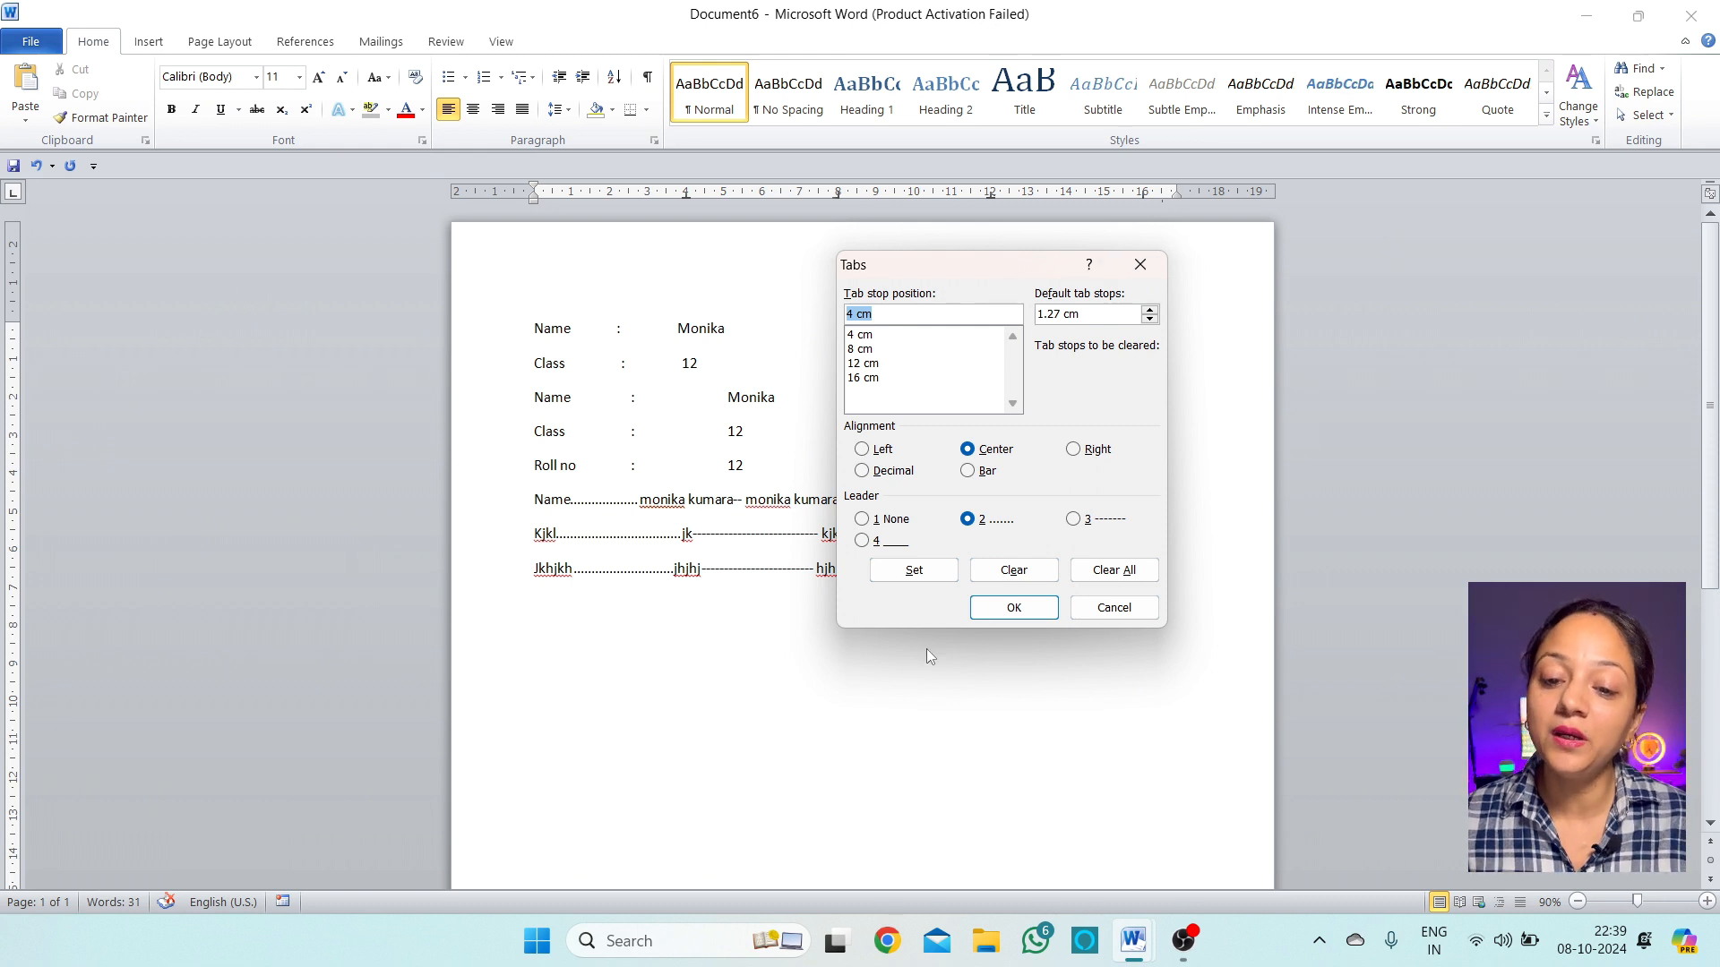
{"action": "left_click", "coordinate": [915, 569]}
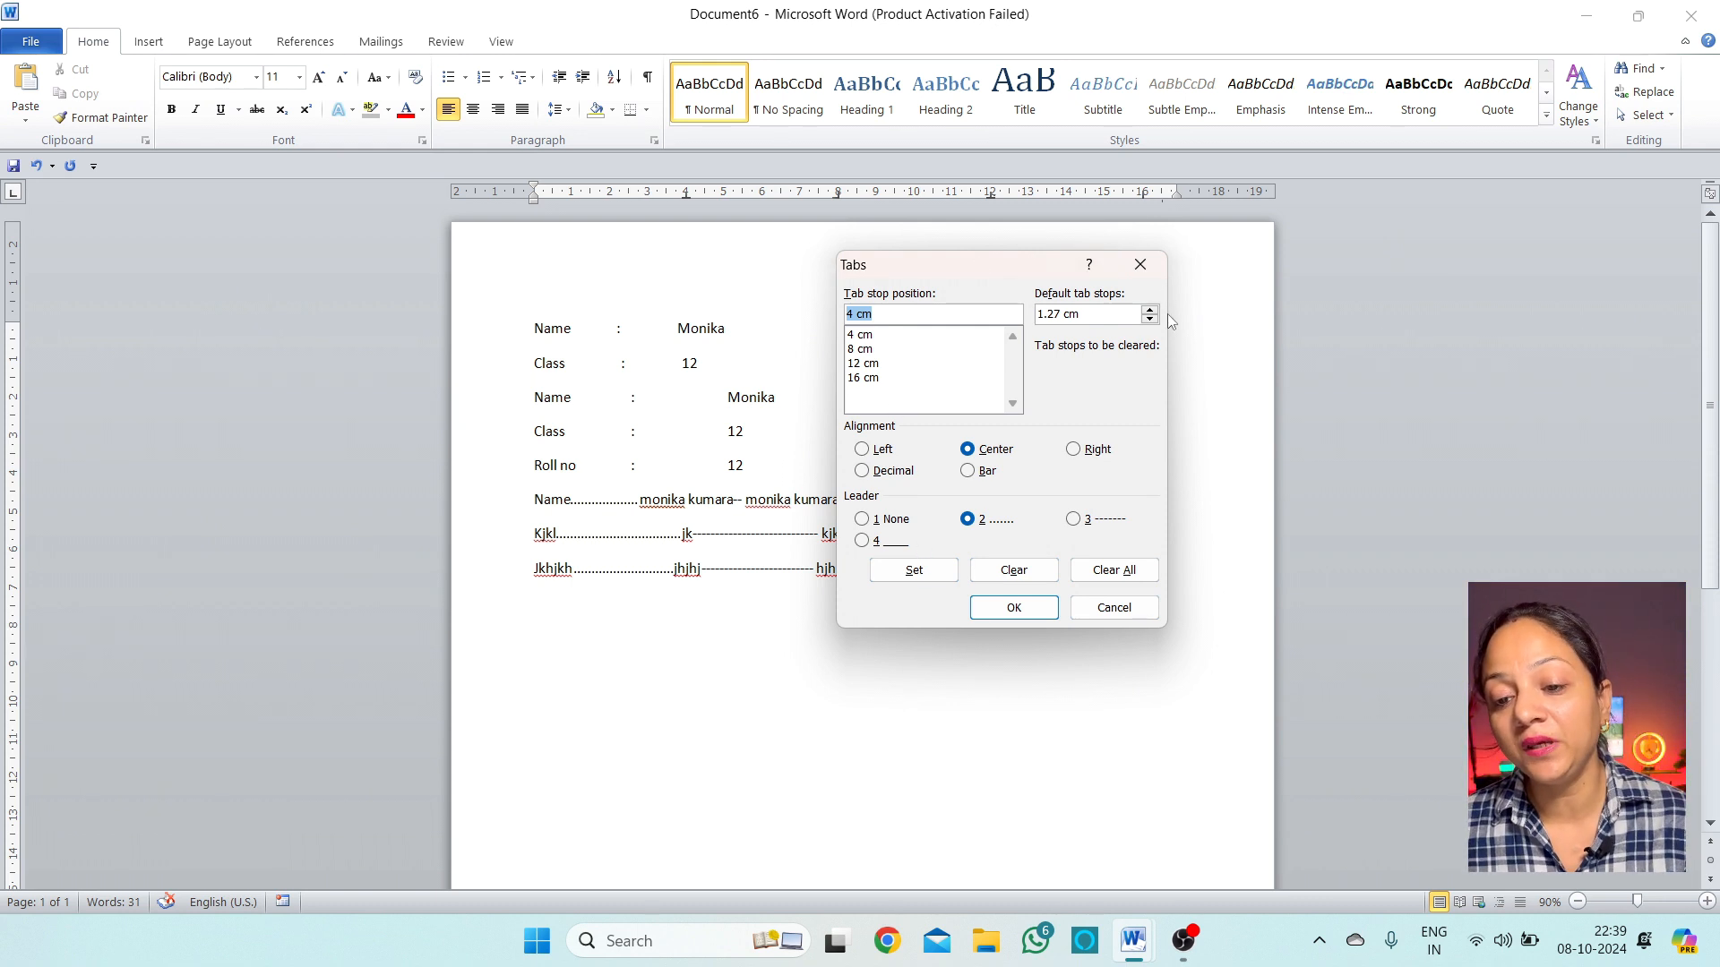
{"action": "left_click", "coordinate": [1115, 613]}
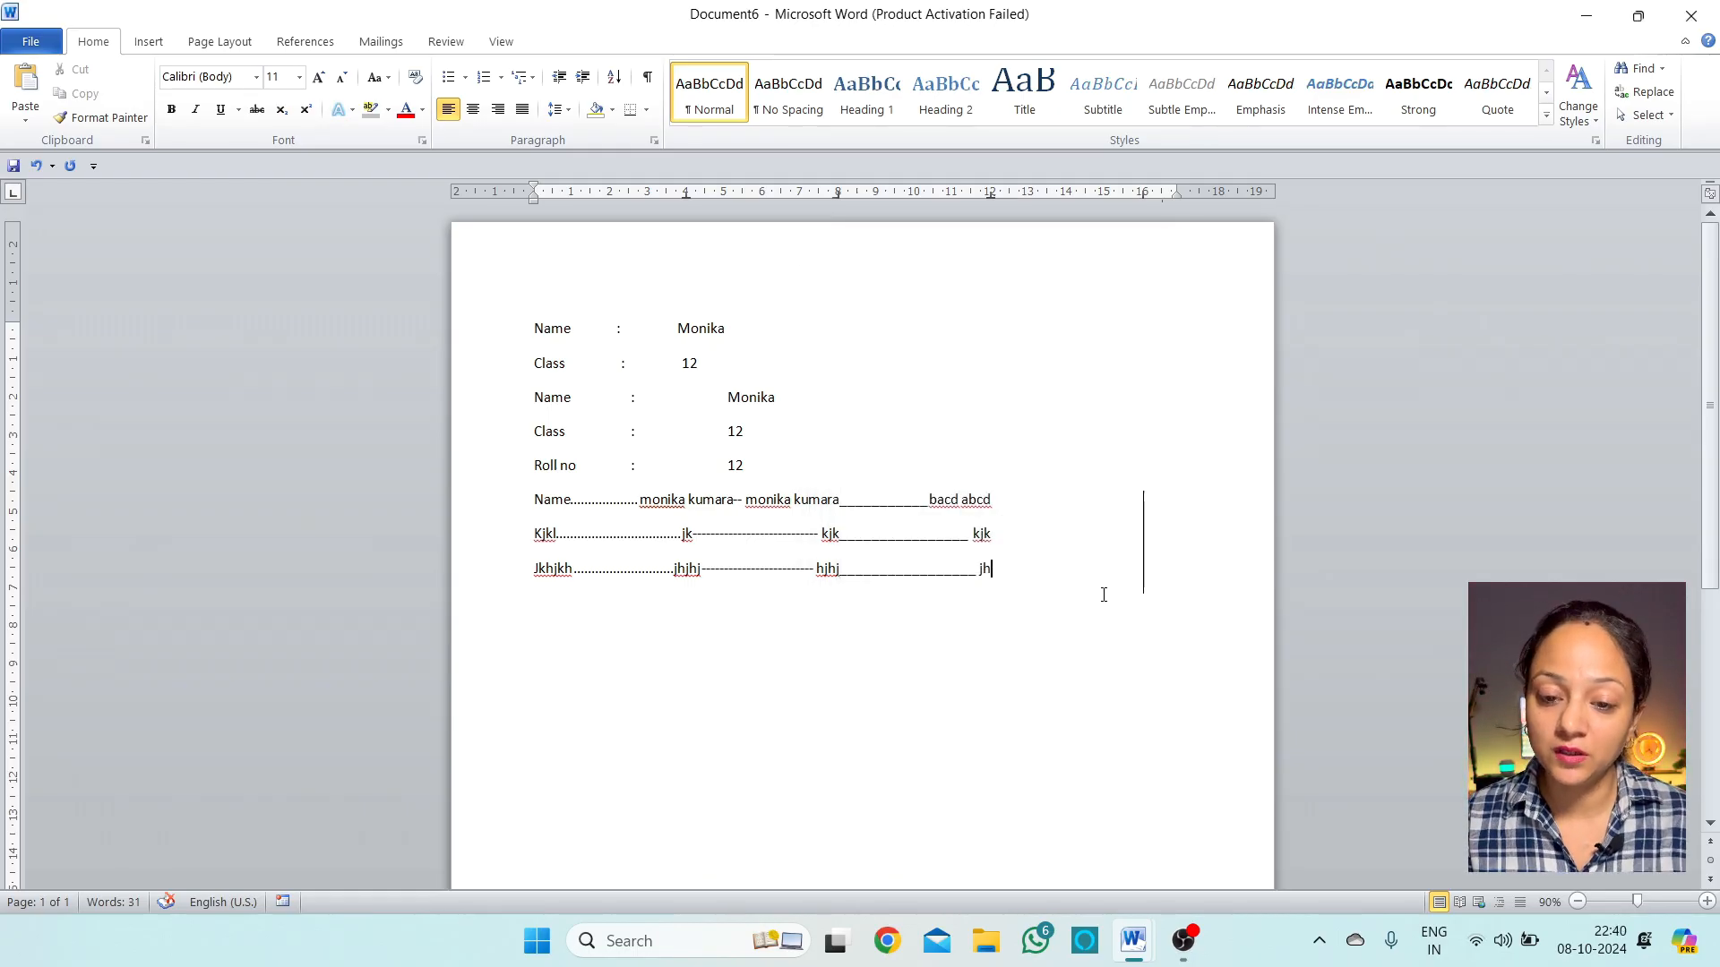
Choose Draw Table from the Borders menu and draw the large outer box of the table
{"action": "key", "text": "Return"}
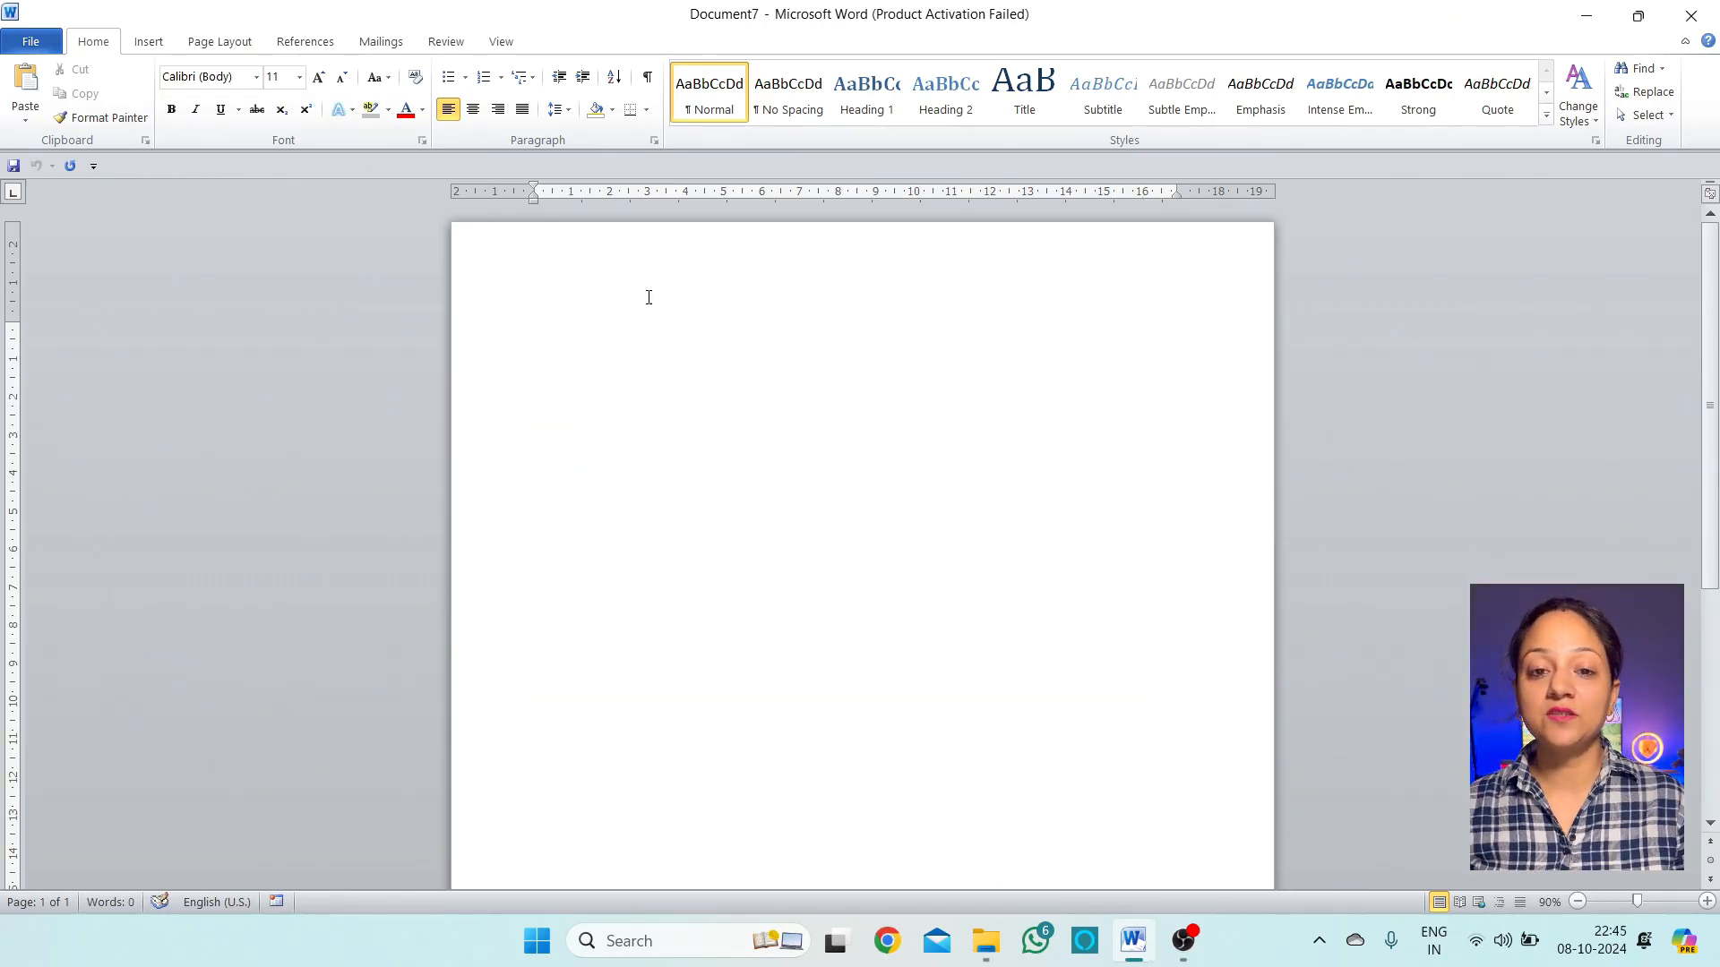
{"action": "left_click", "coordinate": [646, 111]}
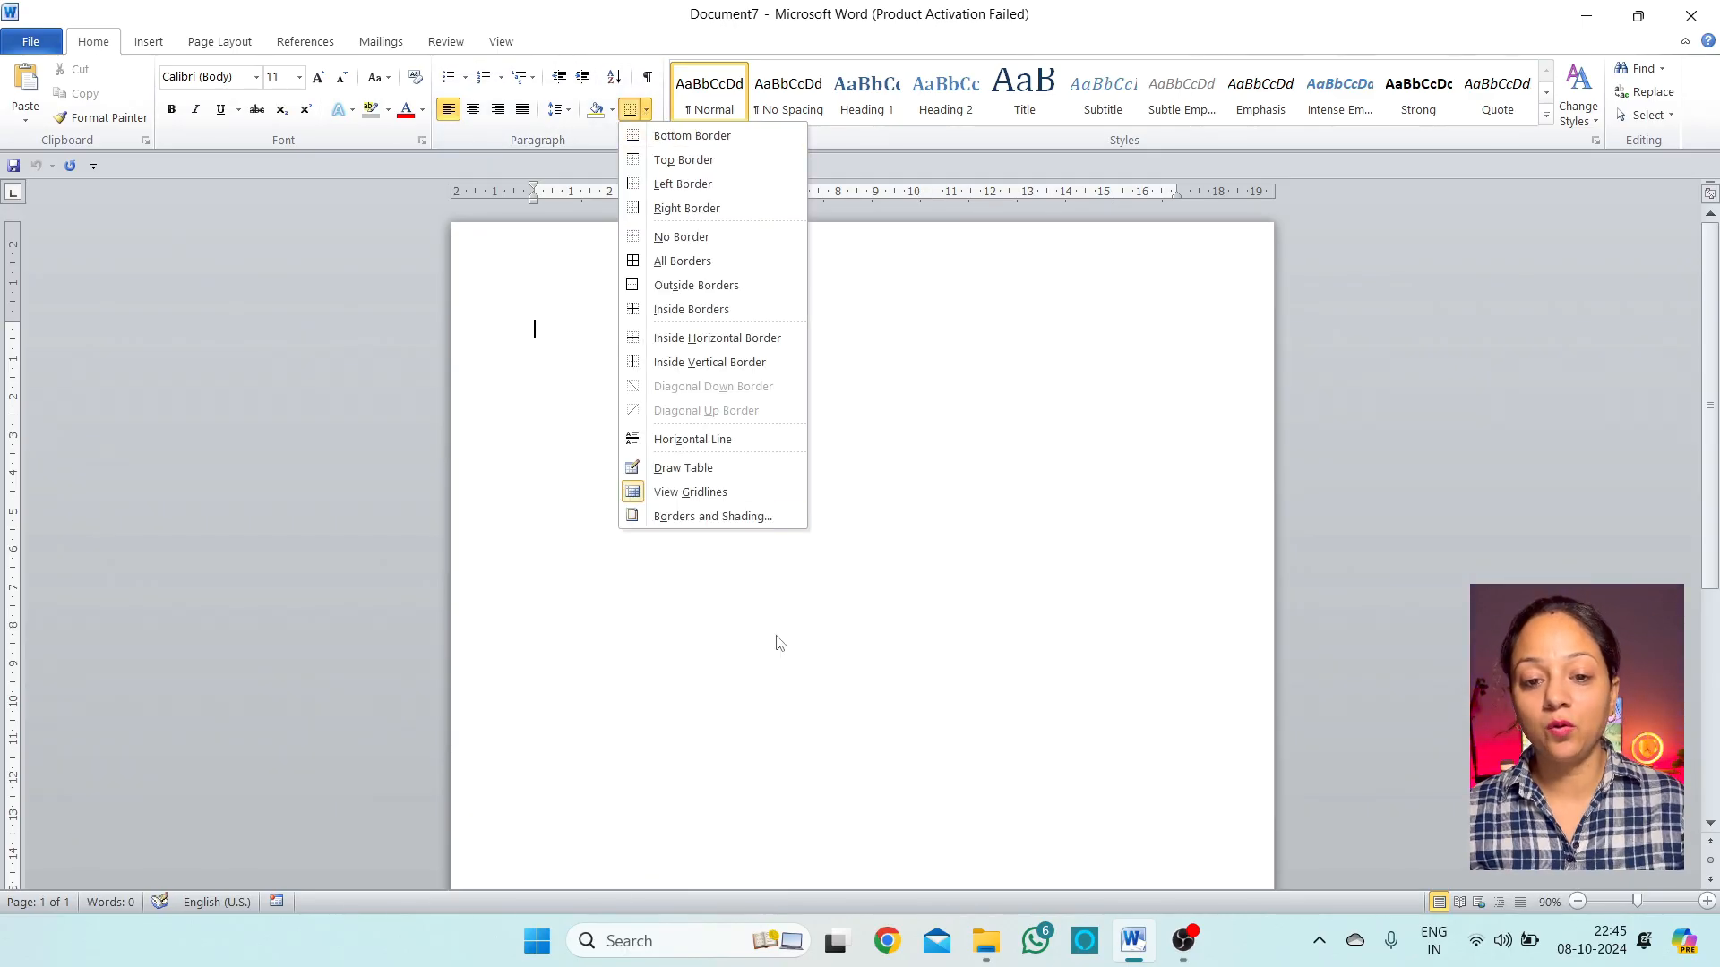
{"action": "left_click", "coordinate": [722, 472]}
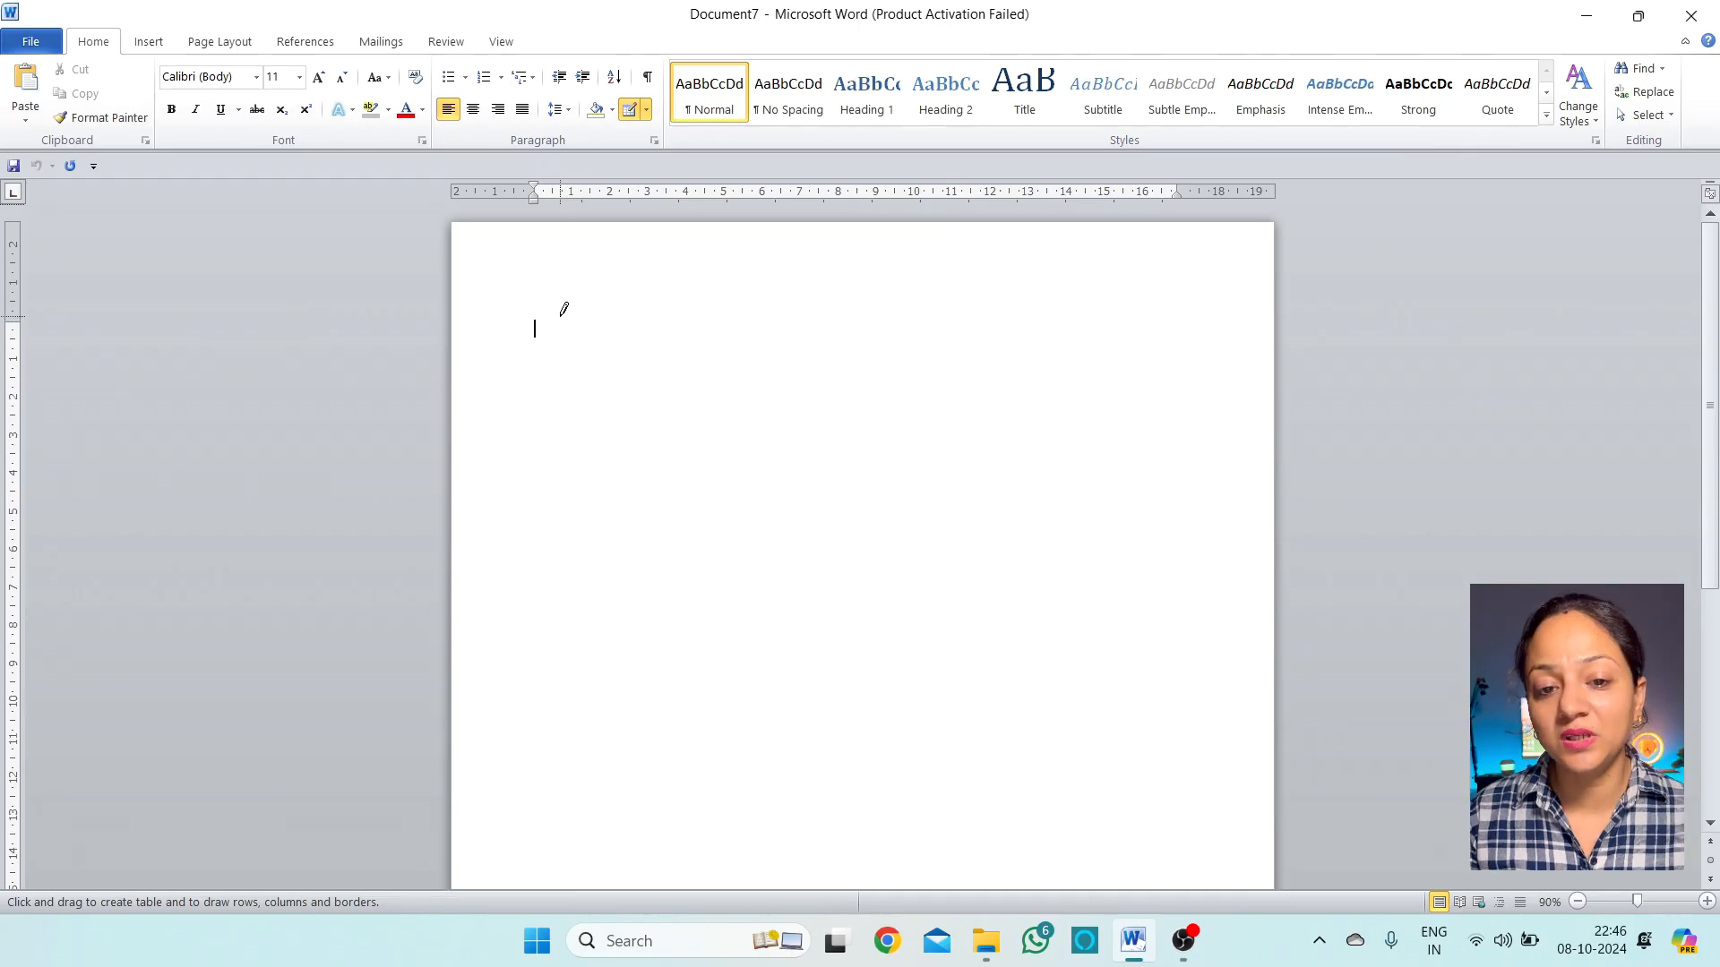
{"action": "mouse_move", "coordinate": [555, 311]}
{"action": "left_mouse_down"}
{"action": "mouse_move", "coordinate": [656, 434]}
{"action": "mouse_move", "coordinate": [957, 513]}
{"action": "mouse_move", "coordinate": [1189, 685]}
{"action": "mouse_move", "coordinate": [1194, 716]}
{"action": "left_mouse_up"}
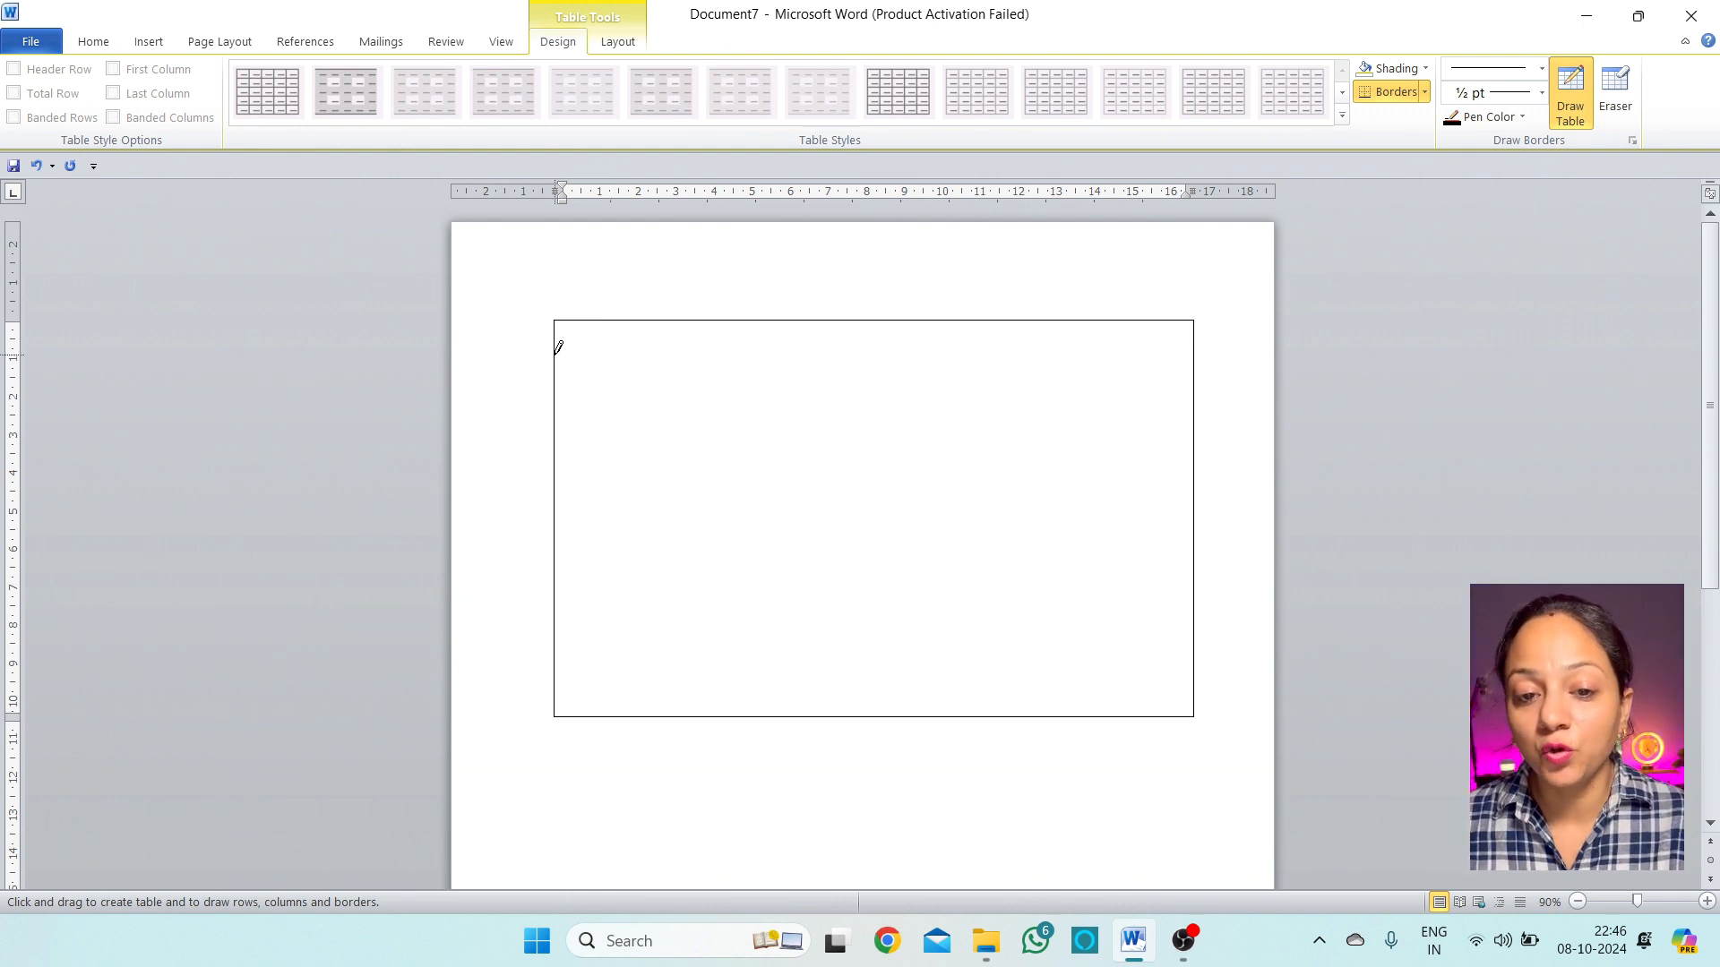
Draw nine horizontal row lines across the table box to form ten rows
{"action": "mouse_move", "coordinate": [558, 348]}
{"action": "left_mouse_down"}
{"action": "mouse_move", "coordinate": [906, 361]}
{"action": "mouse_move", "coordinate": [967, 342]}
{"action": "left_mouse_up"}
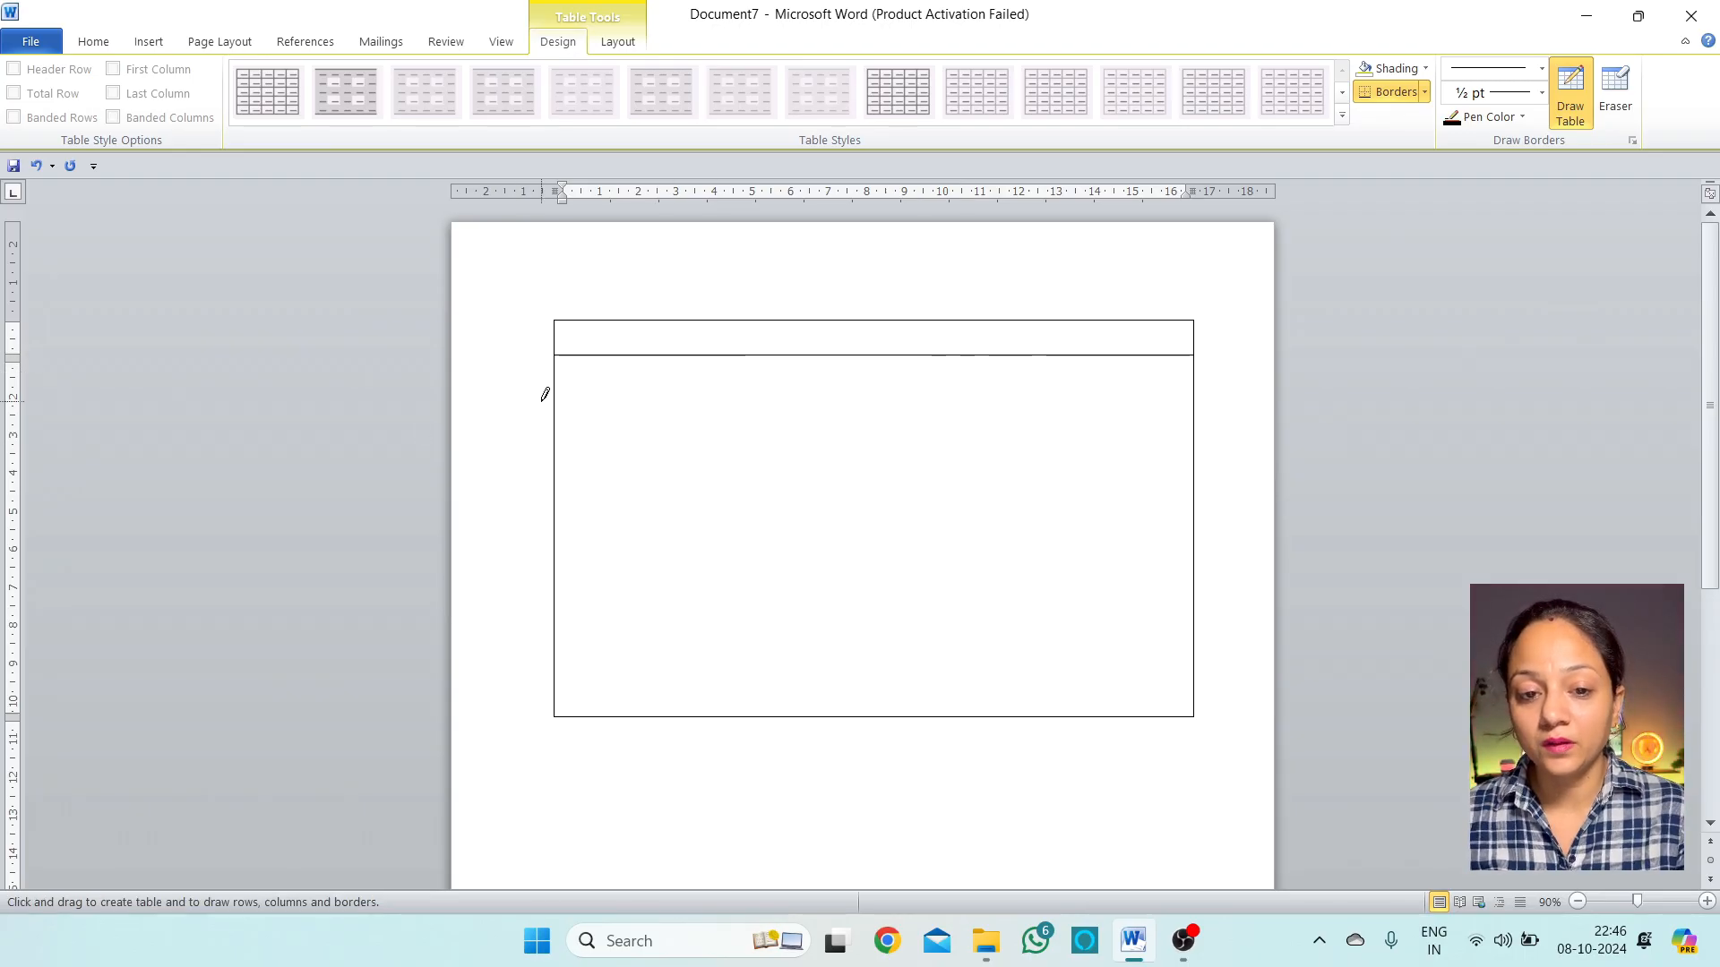
{"action": "left_click_drag", "start_coordinate": [566, 381], "coordinate": [788, 383]}
{"action": "left_click_drag", "start_coordinate": [558, 419], "coordinate": [893, 427]}
{"action": "left_click_drag", "start_coordinate": [555, 460], "coordinate": [875, 448]}
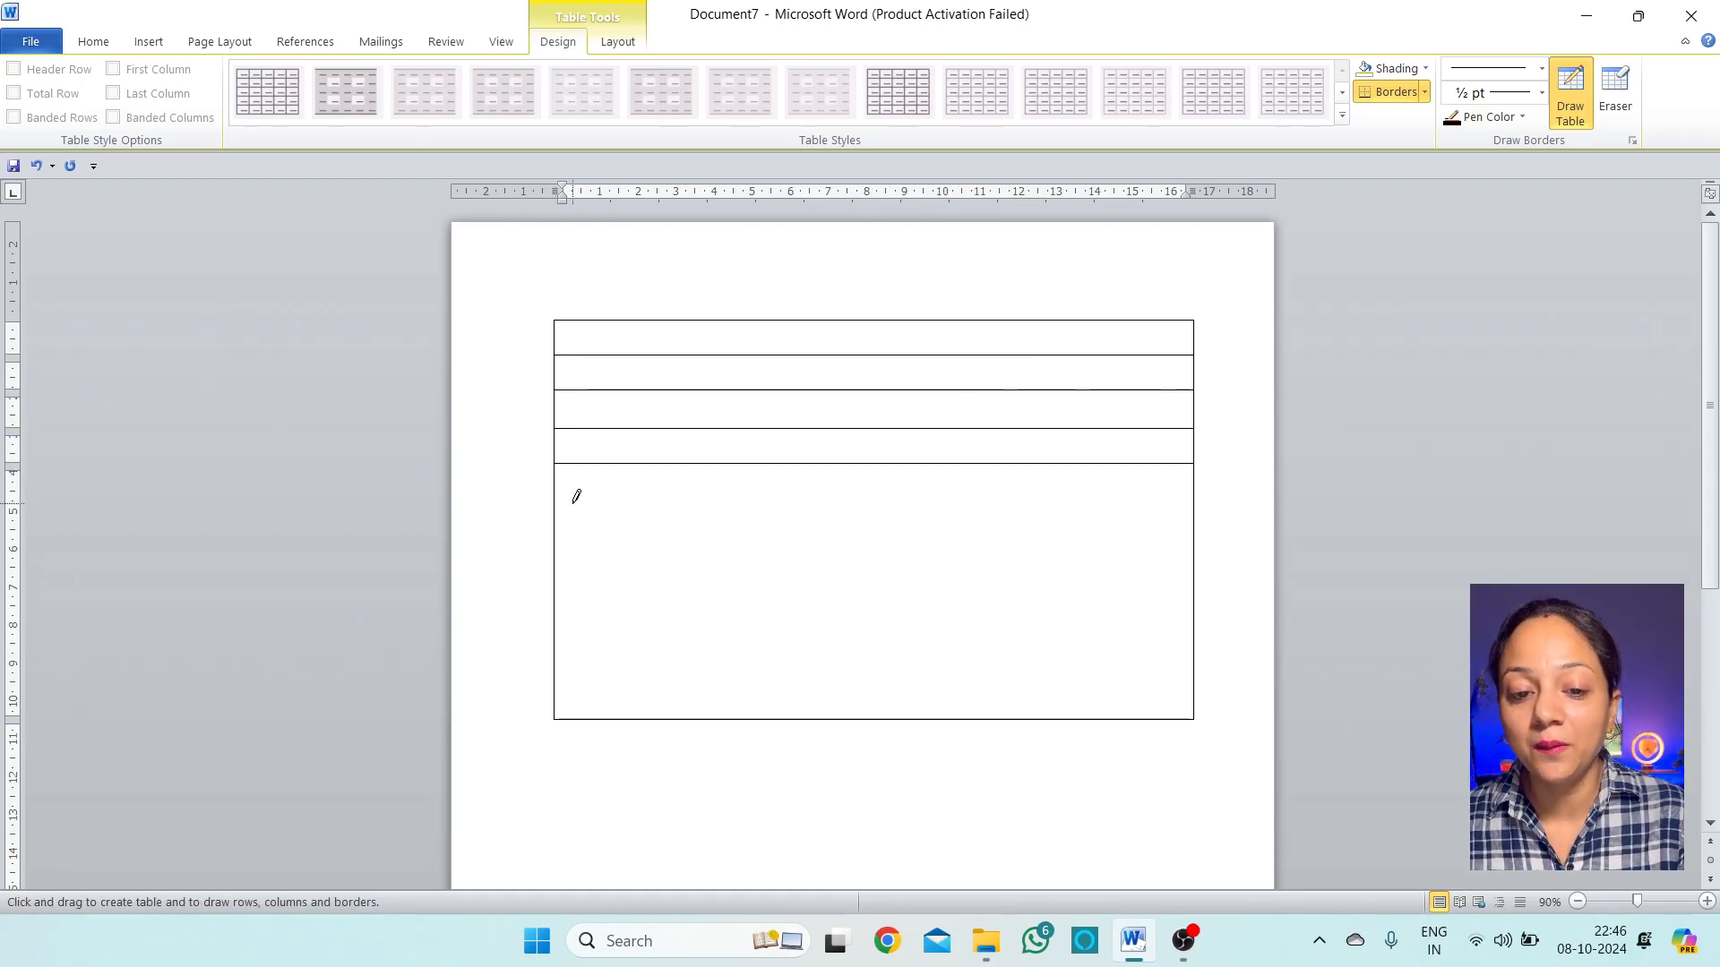
{"action": "left_click_drag", "start_coordinate": [556, 487], "coordinate": [847, 482]}
{"action": "left_click_drag", "start_coordinate": [563, 532], "coordinate": [1163, 520]}
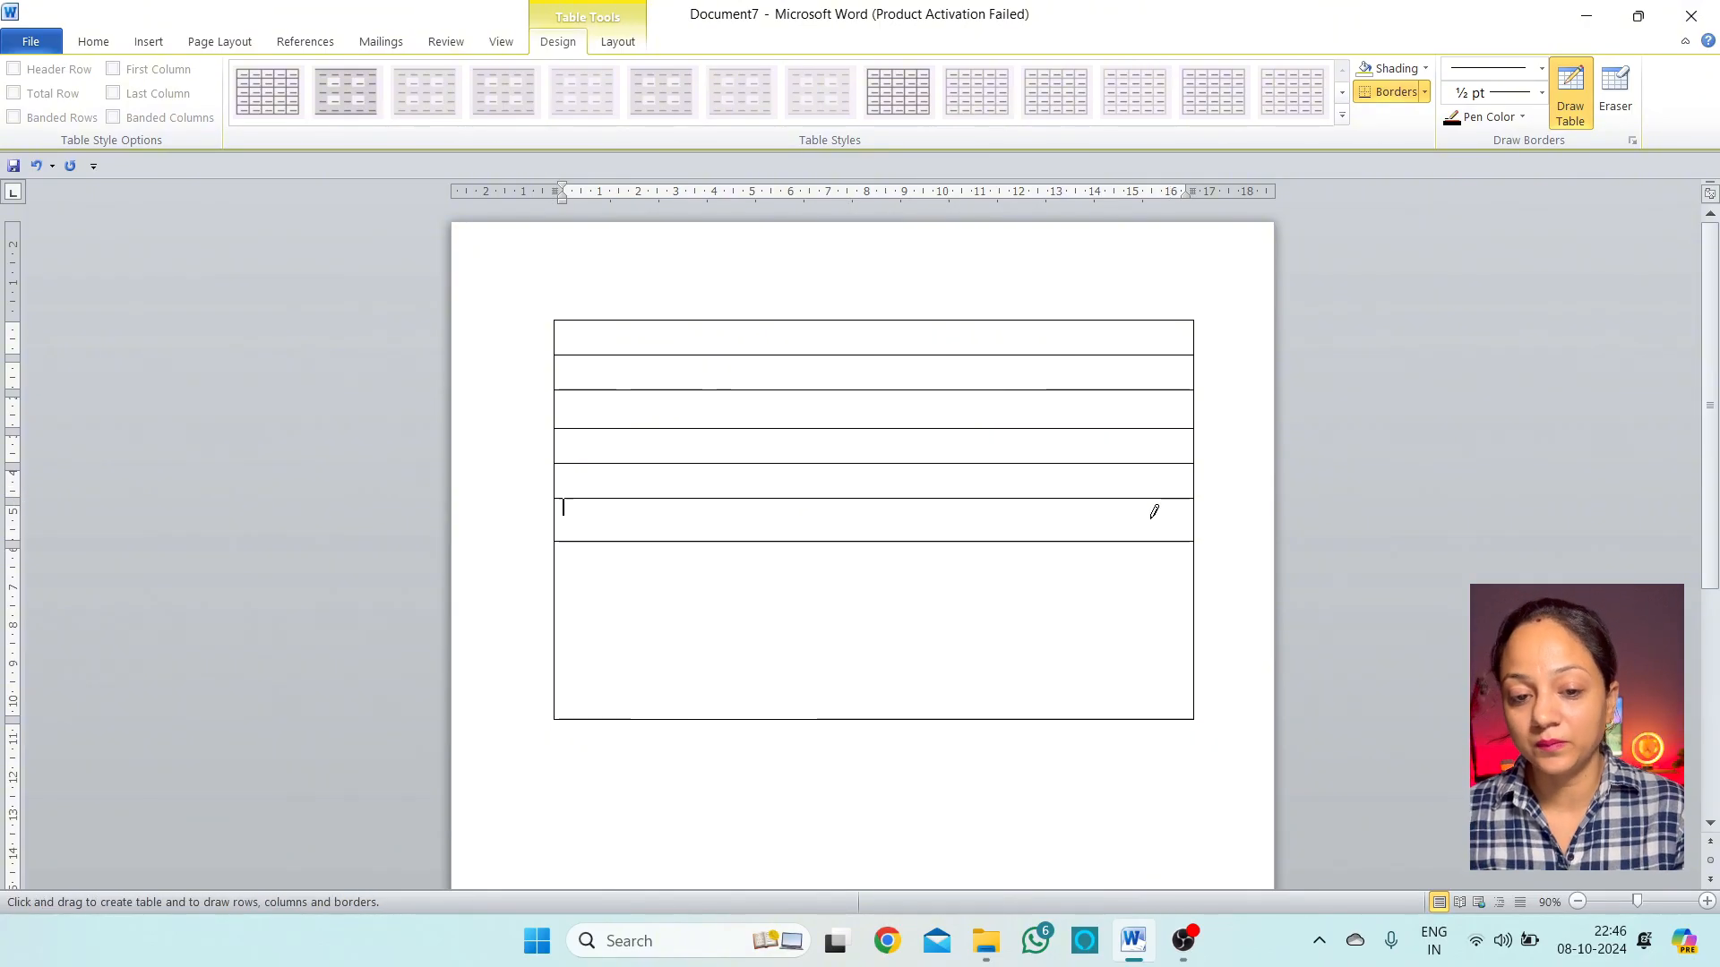
{"action": "left_click_drag", "start_coordinate": [558, 587], "coordinate": [914, 591]}
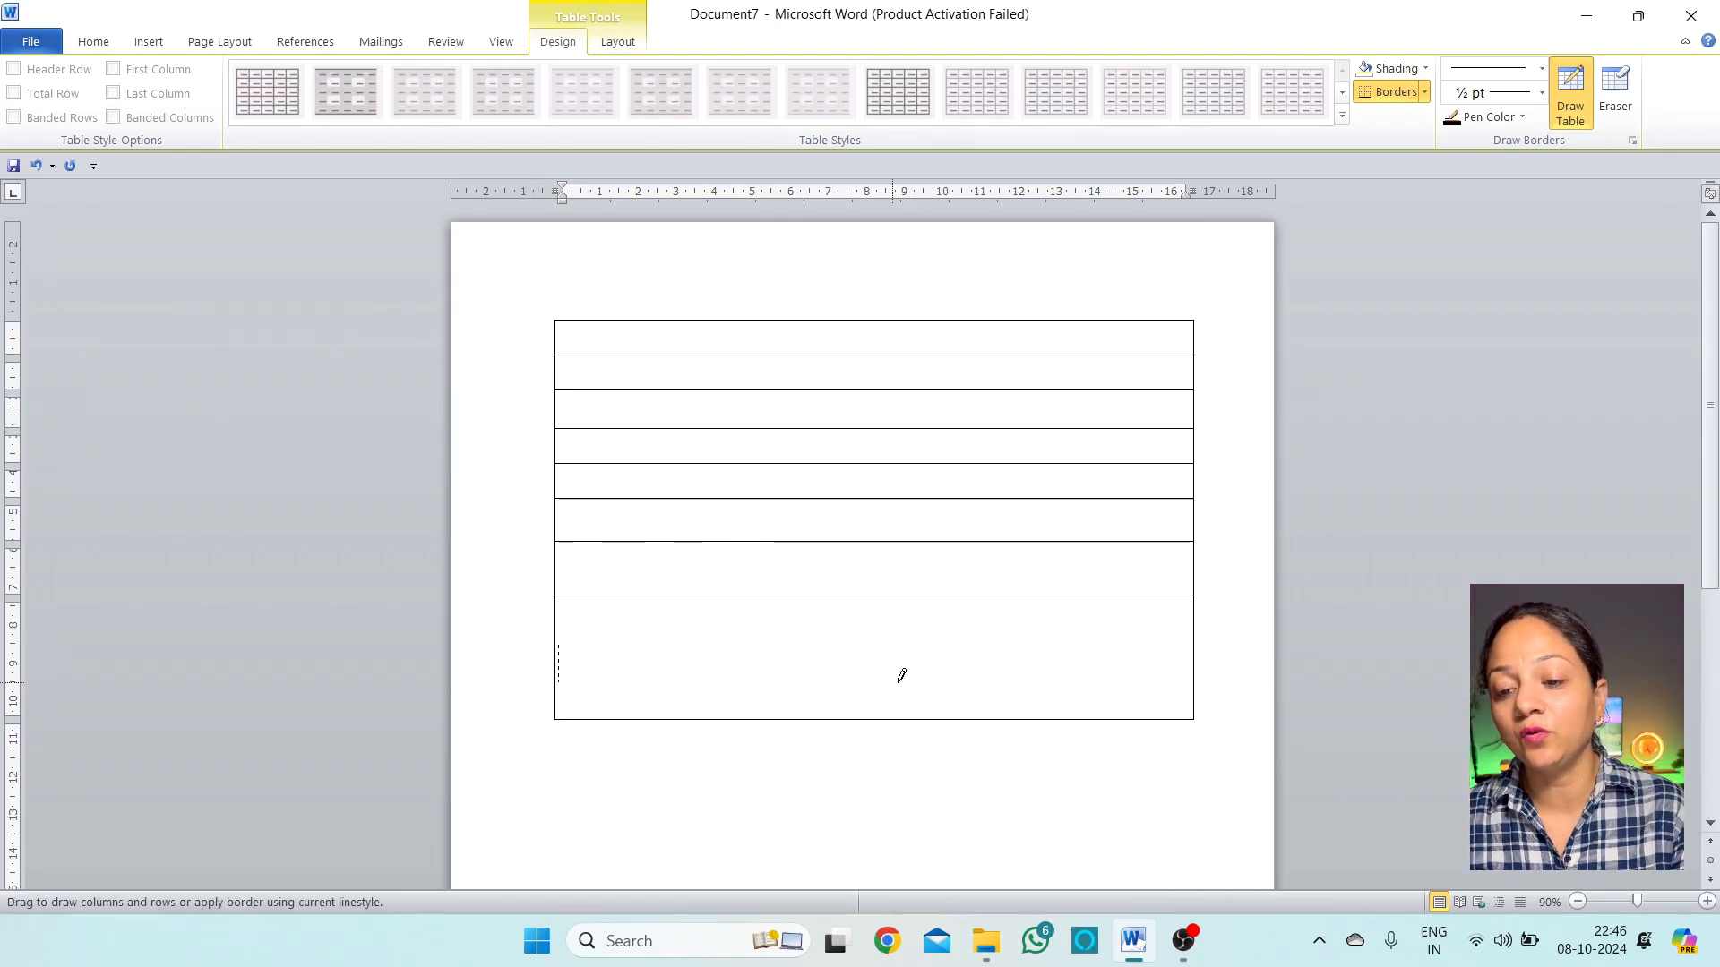
{"action": "left_click_drag", "start_coordinate": [1035, 645], "coordinate": [1164, 643]}
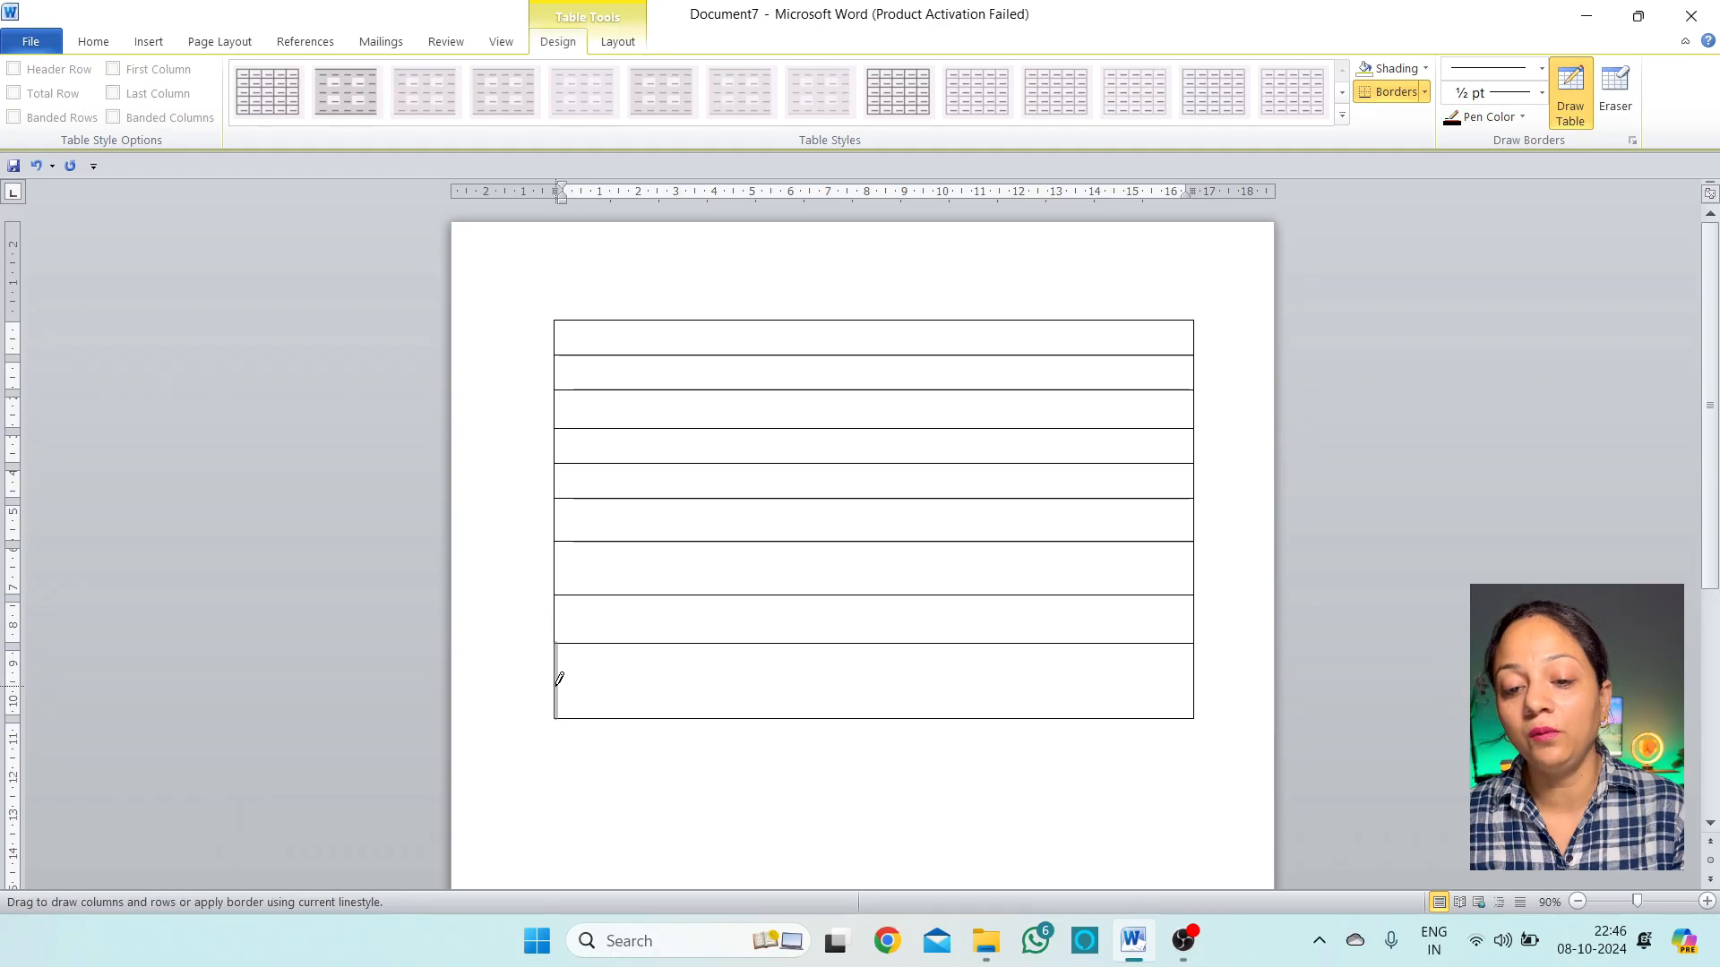
{"action": "mouse_move", "coordinate": [556, 676]}
{"action": "left_mouse_down"}
{"action": "mouse_move", "coordinate": [932, 656]}
{"action": "mouse_move", "coordinate": [1179, 710]}
{"action": "mouse_move", "coordinate": [1193, 683]}
{"action": "left_mouse_up"}
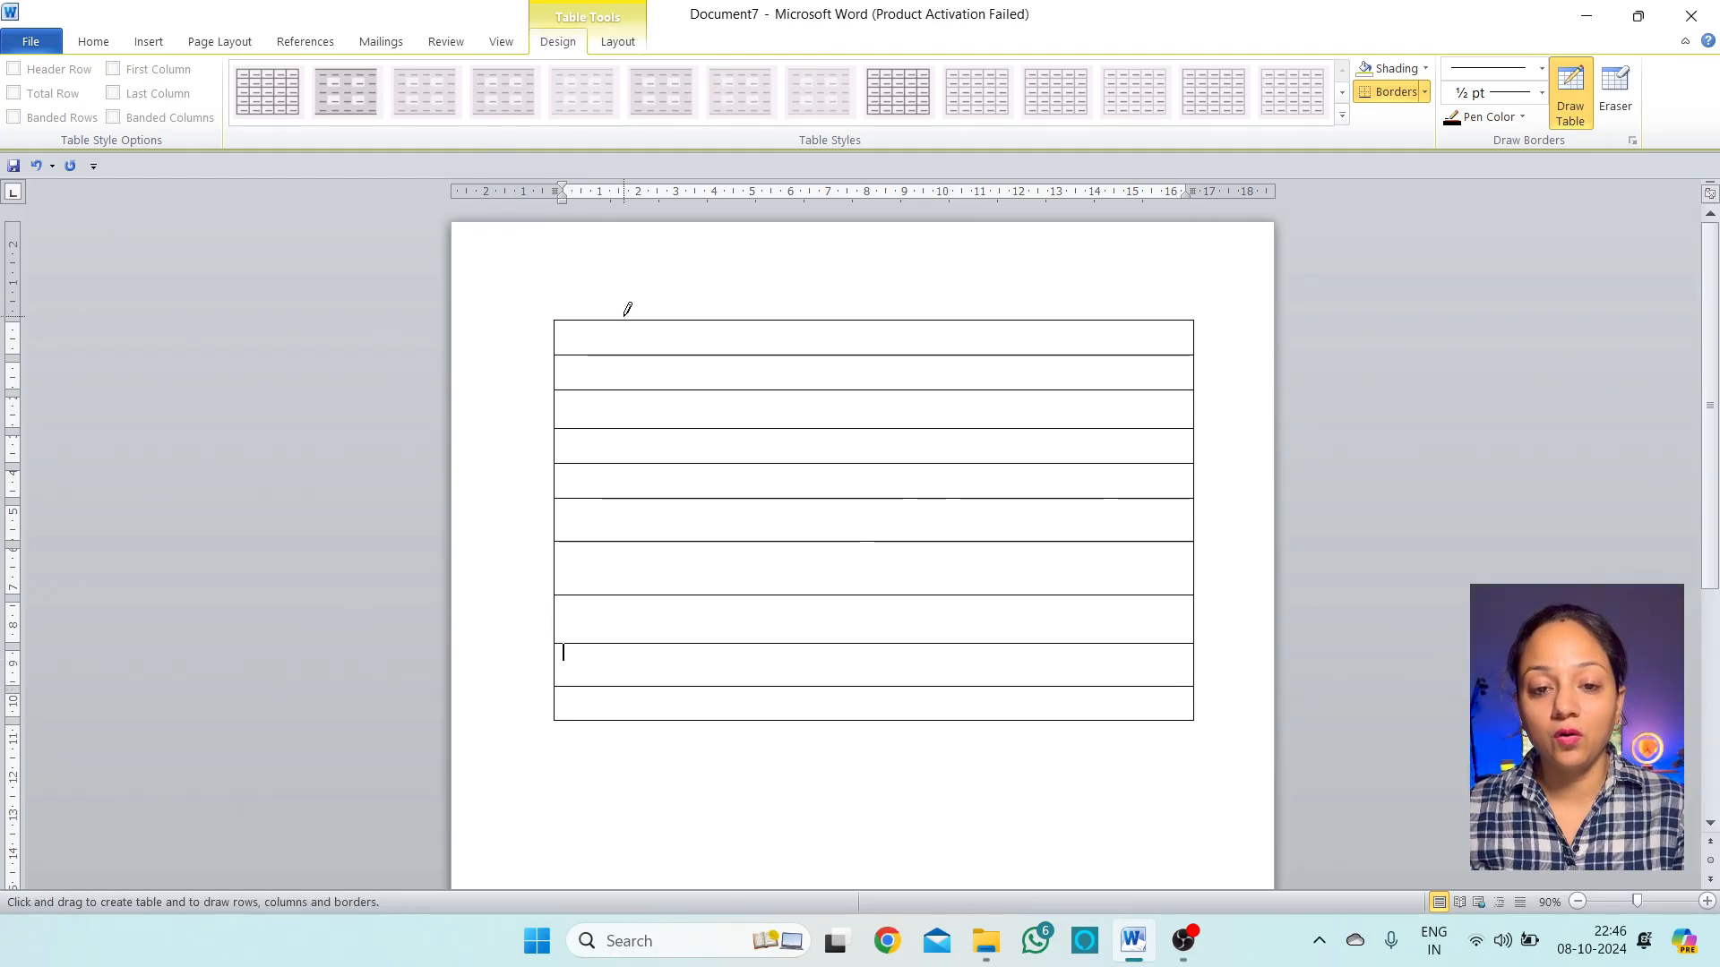
Draw three vertical column borders near the left, leaving a wide right column
{"action": "left_click_drag", "start_coordinate": [624, 321], "coordinate": [624, 716]}
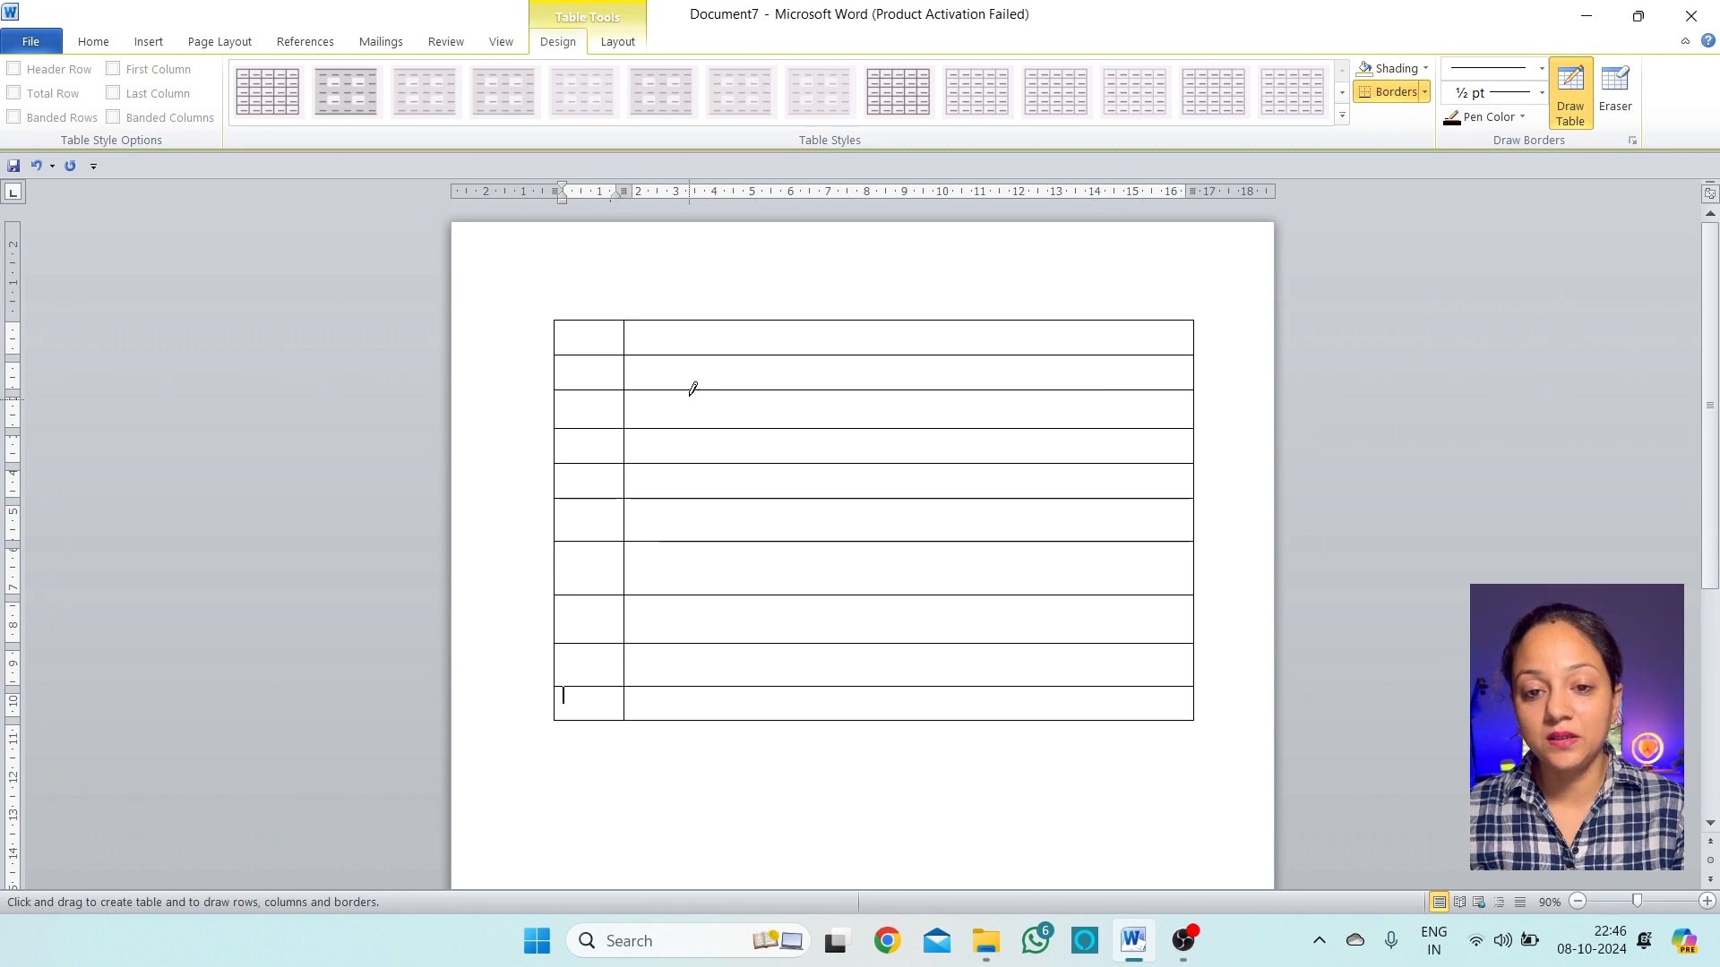
{"action": "left_click_drag", "start_coordinate": [703, 319], "coordinate": [717, 715]}
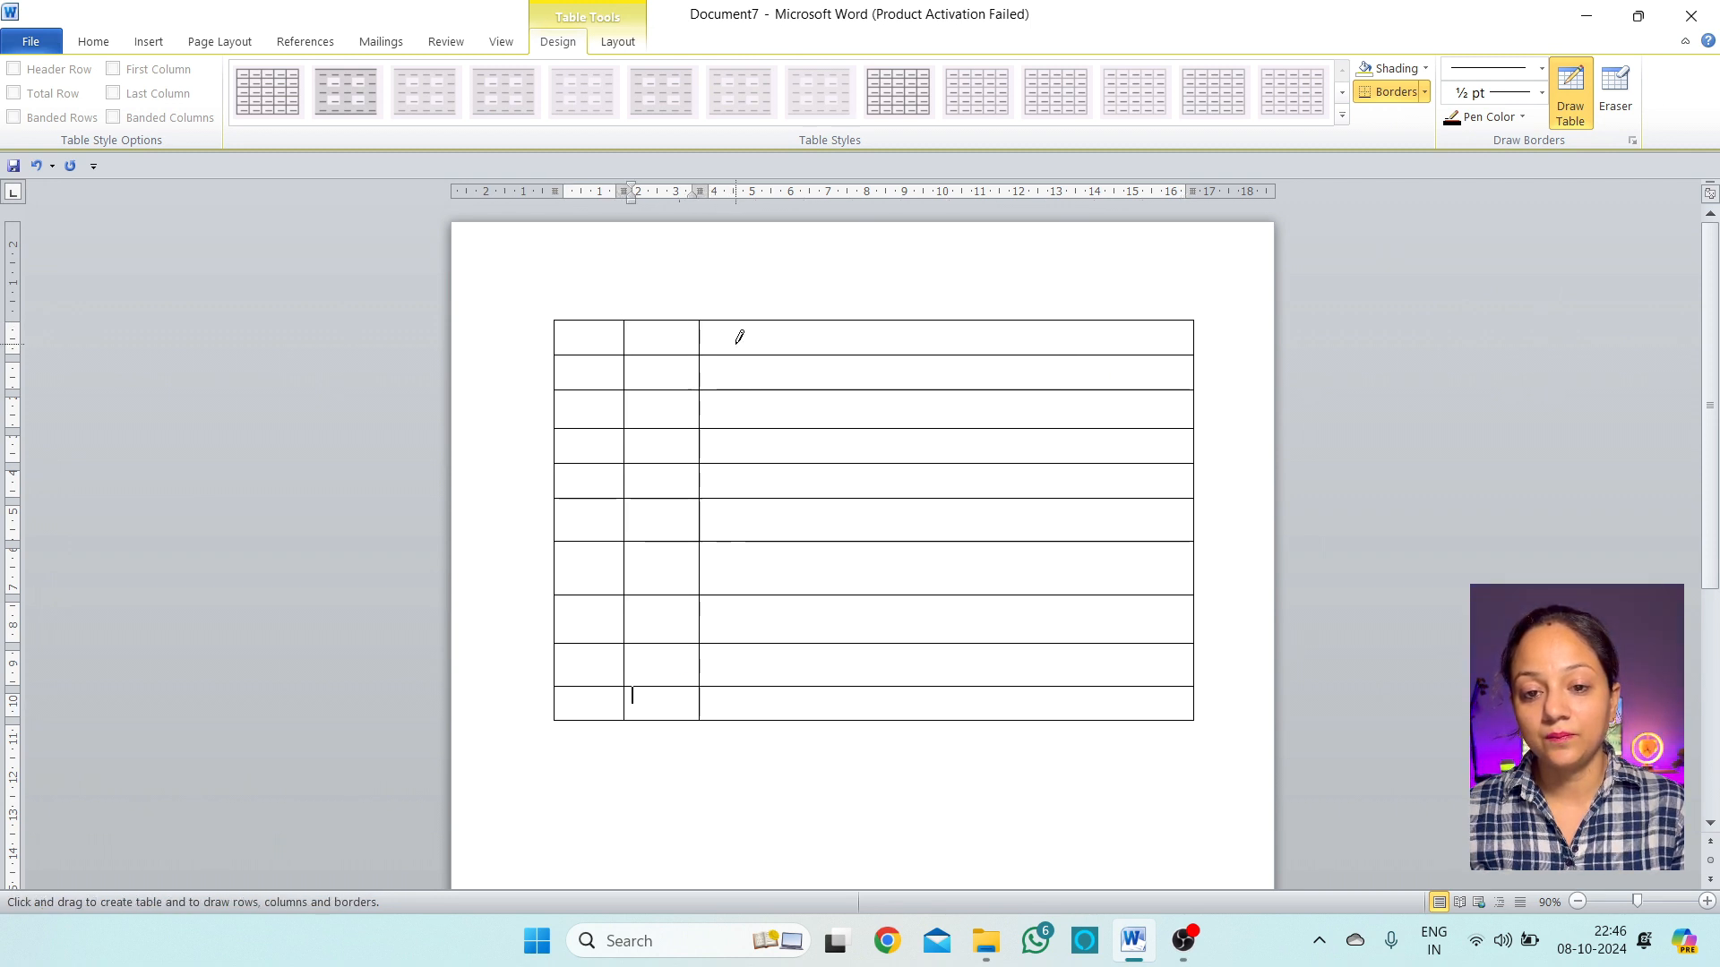
{"action": "mouse_move", "coordinate": [760, 315]}
{"action": "left_mouse_down"}
{"action": "mouse_move", "coordinate": [787, 653]}
{"action": "mouse_move", "coordinate": [758, 717]}
{"action": "left_mouse_up"}
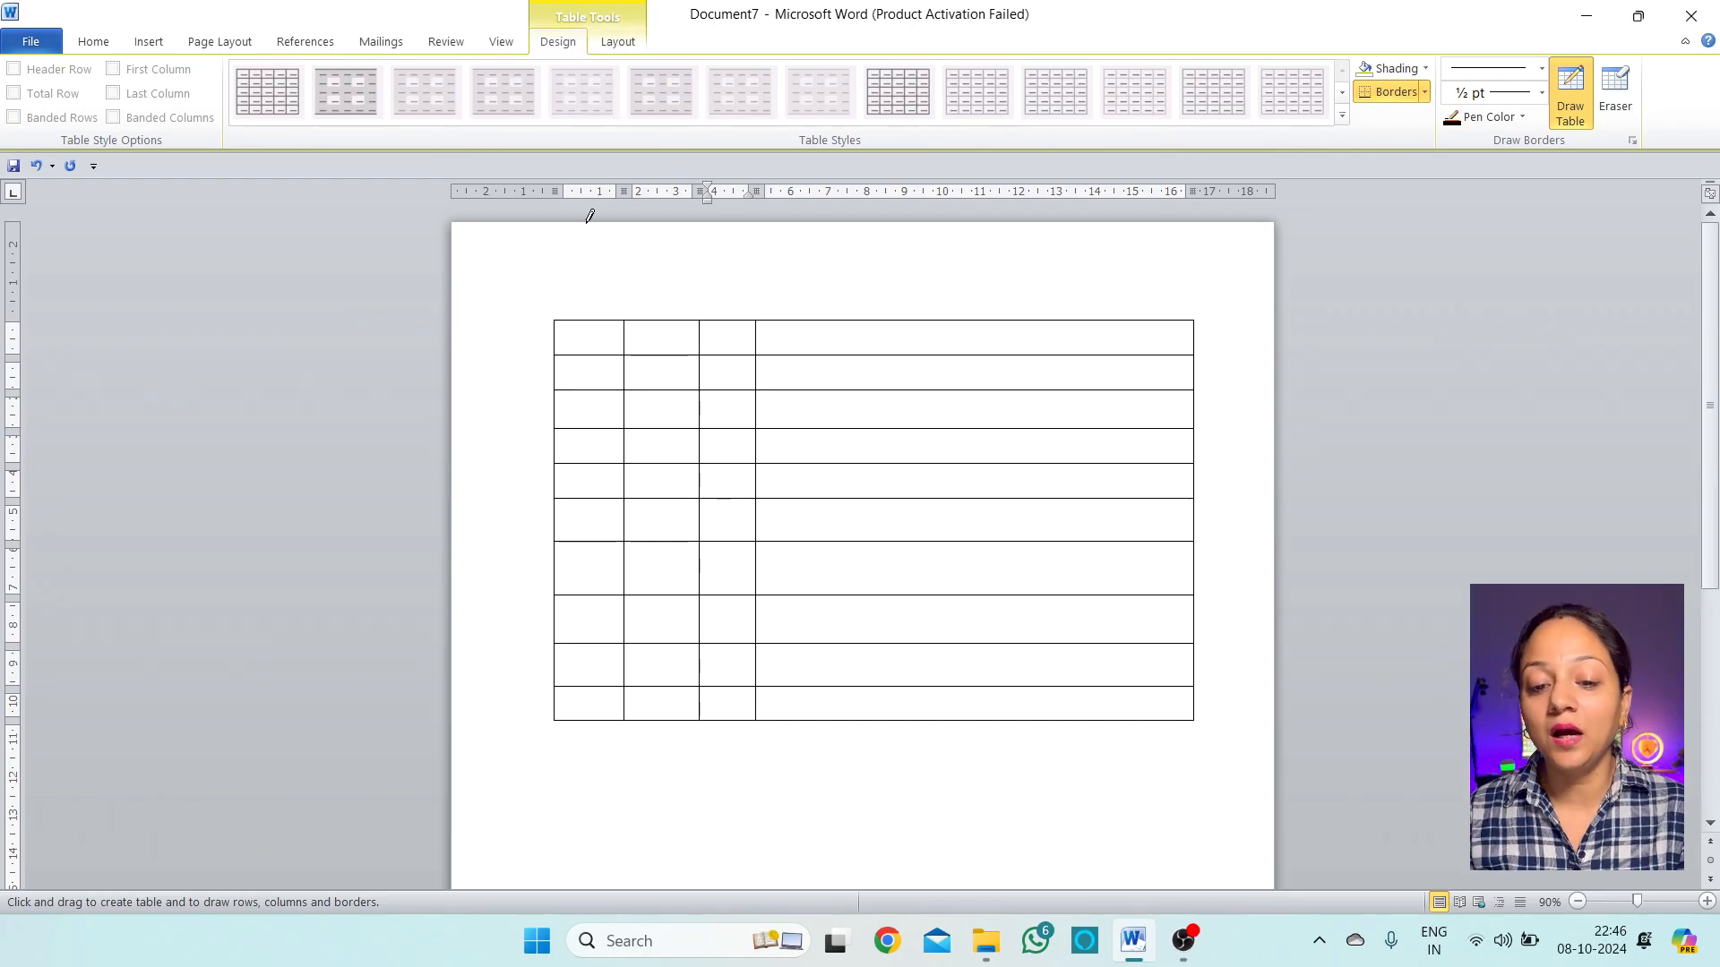
Stop drawing and put the insertion point in the table's first cell
{"action": "double_click", "coordinate": [638, 774]}
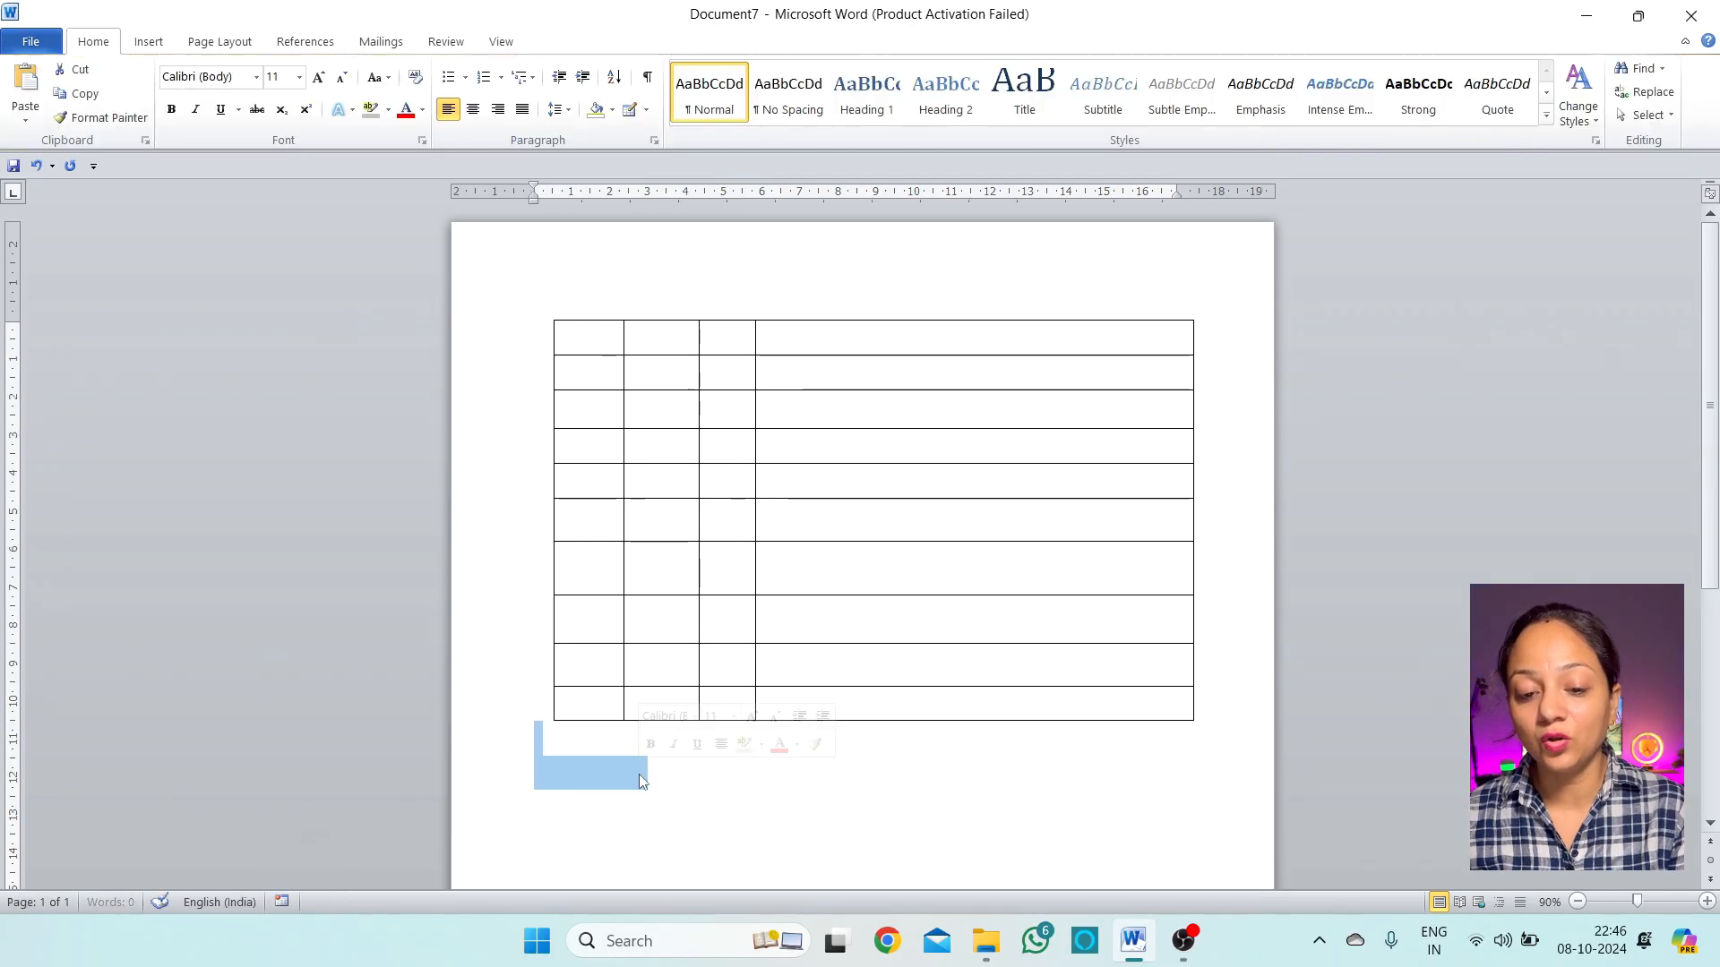
{"action": "left_click", "coordinate": [688, 789]}
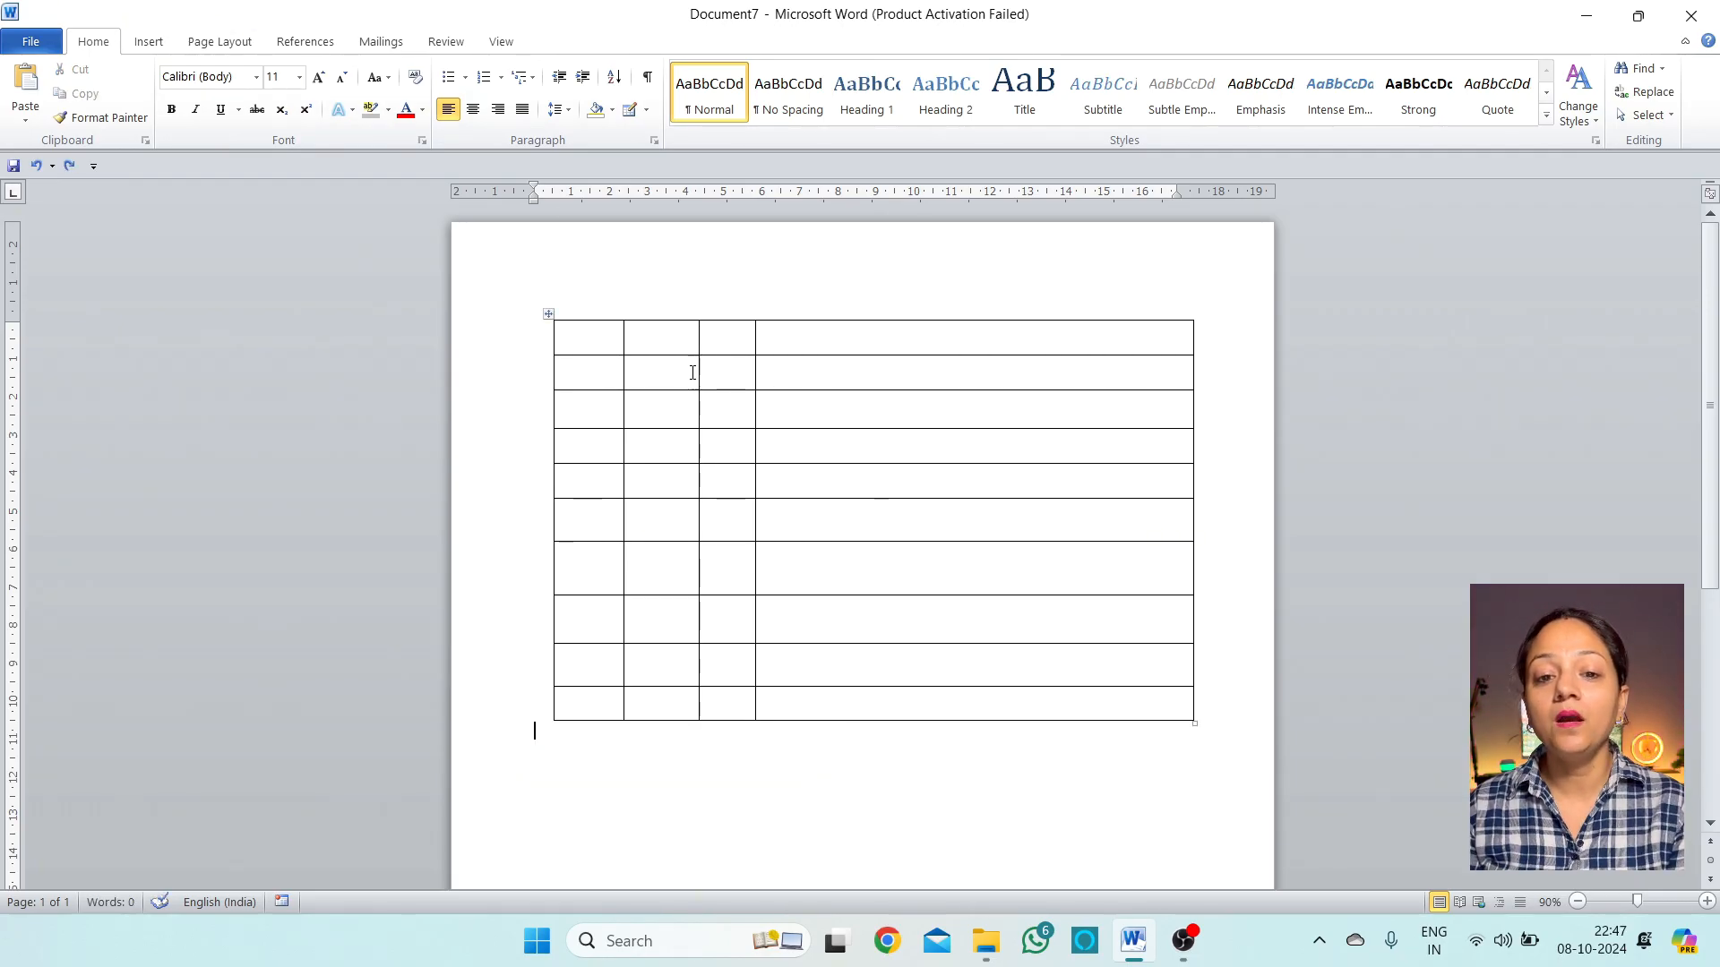
{"action": "left_click", "coordinate": [571, 336]}
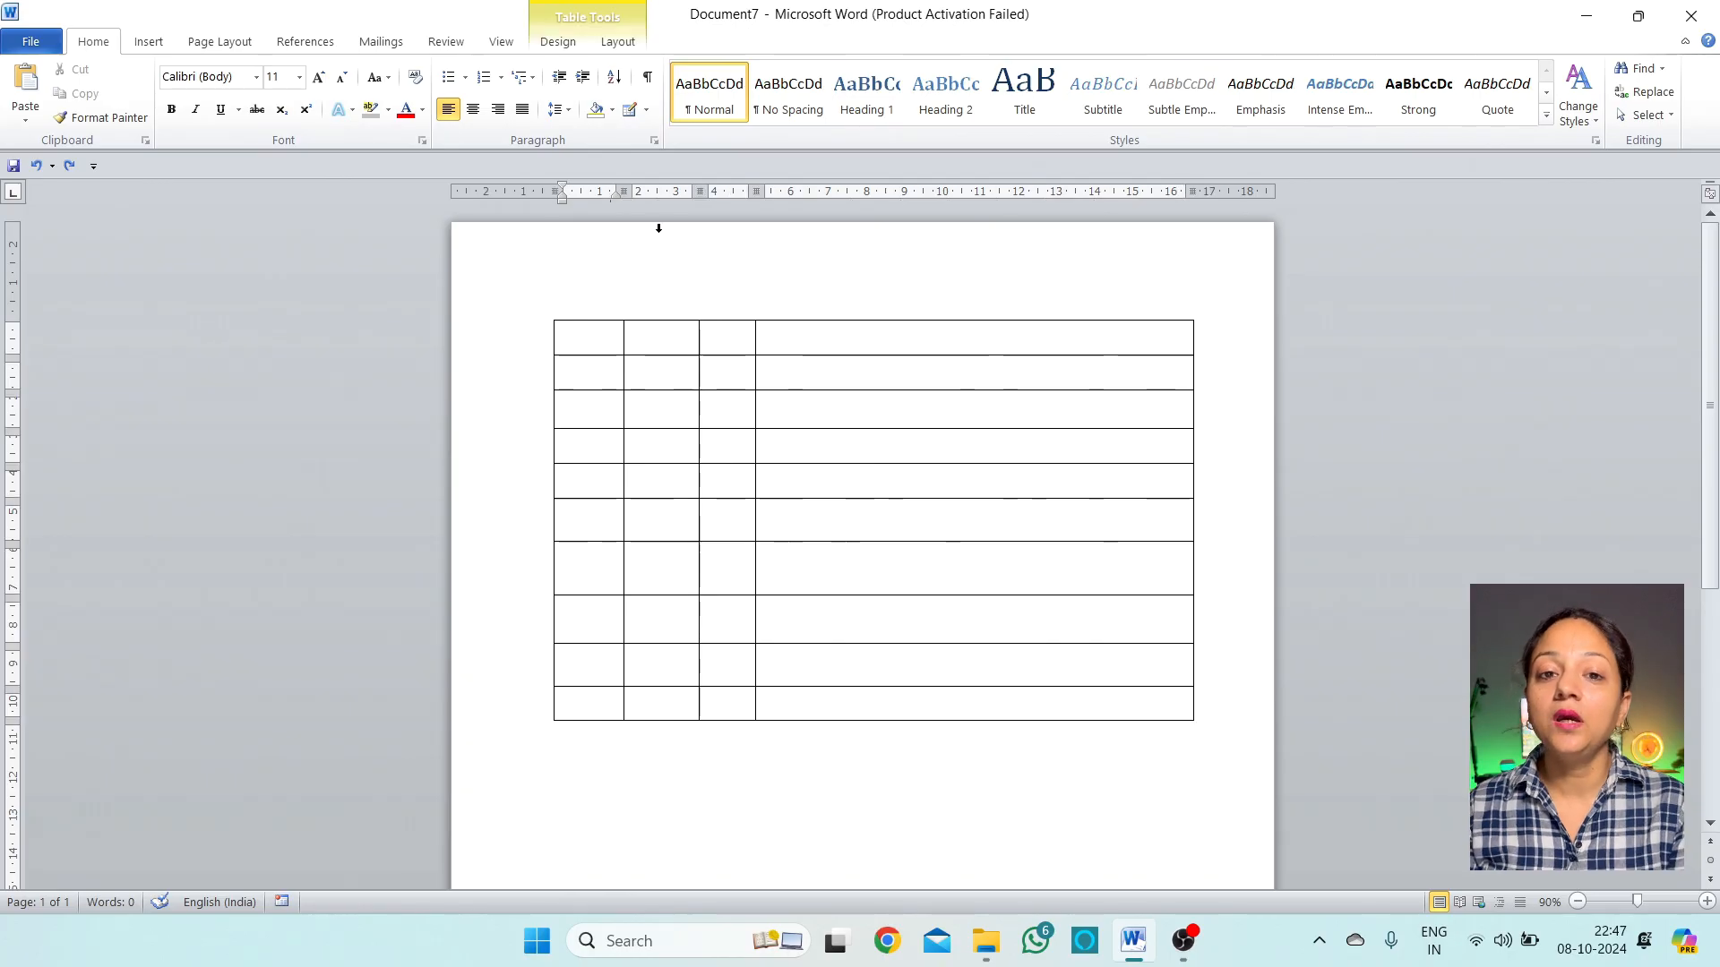
Try the purple banded, red gridline and gray banded table styles from the style gallery
{"action": "left_click", "coordinate": [557, 43]}
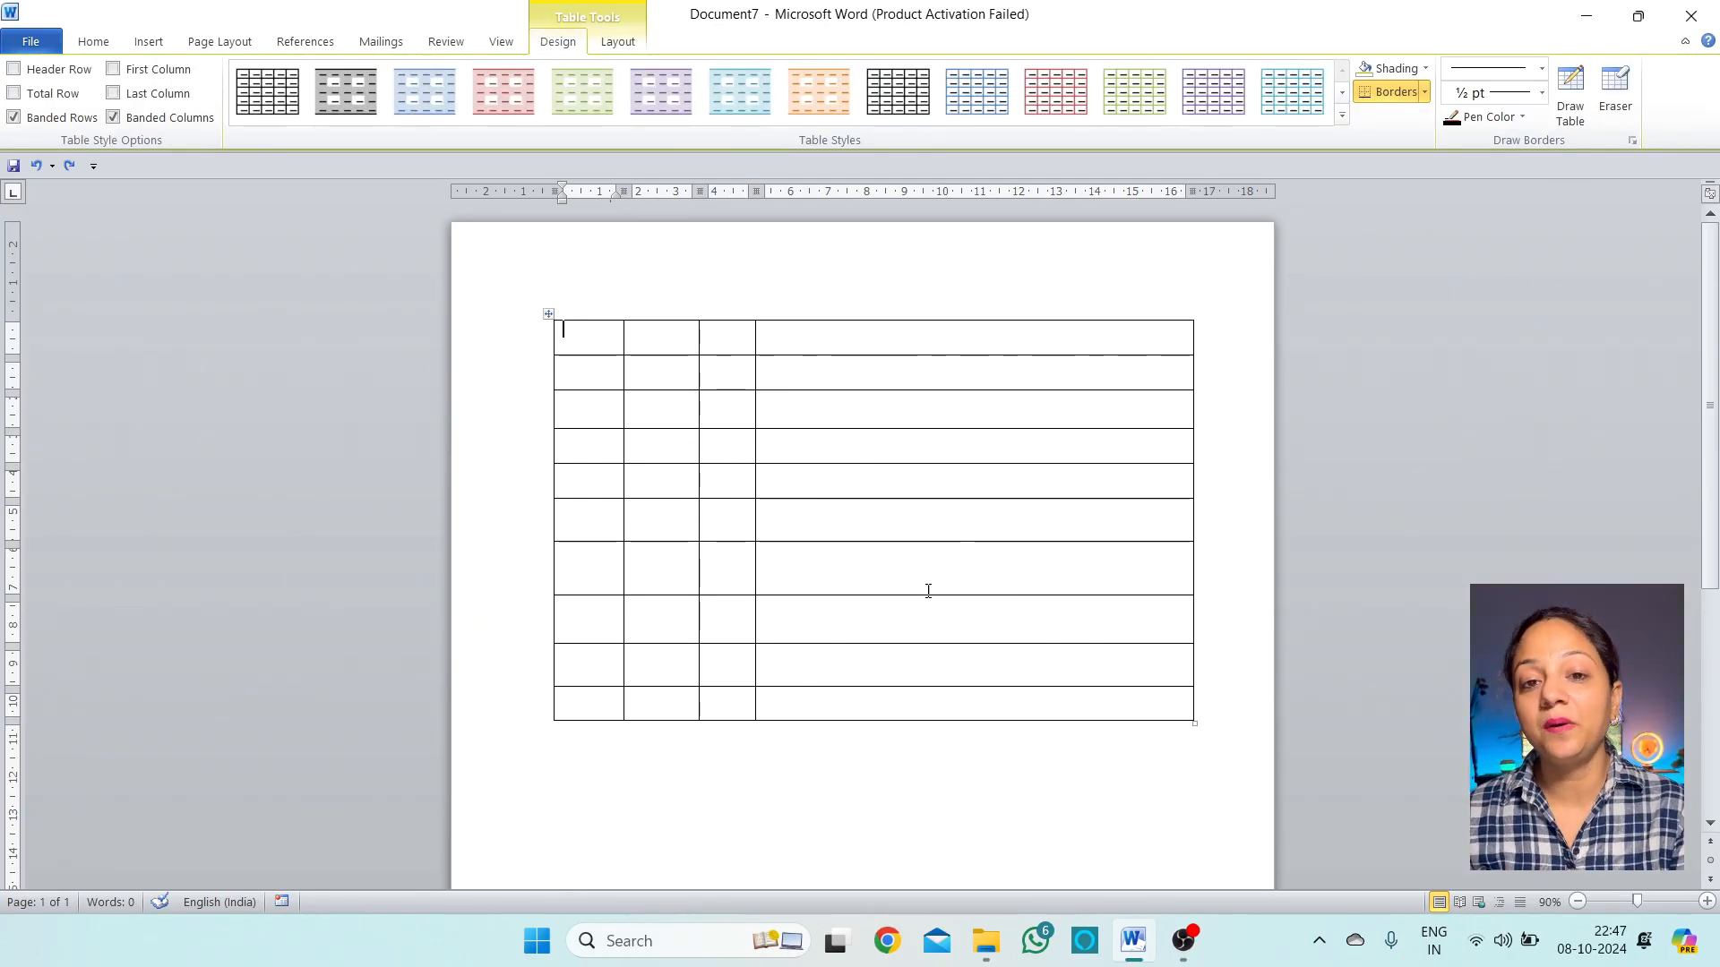
{"action": "left_click", "coordinate": [667, 101]}
{"action": "left_click", "coordinate": [1057, 94]}
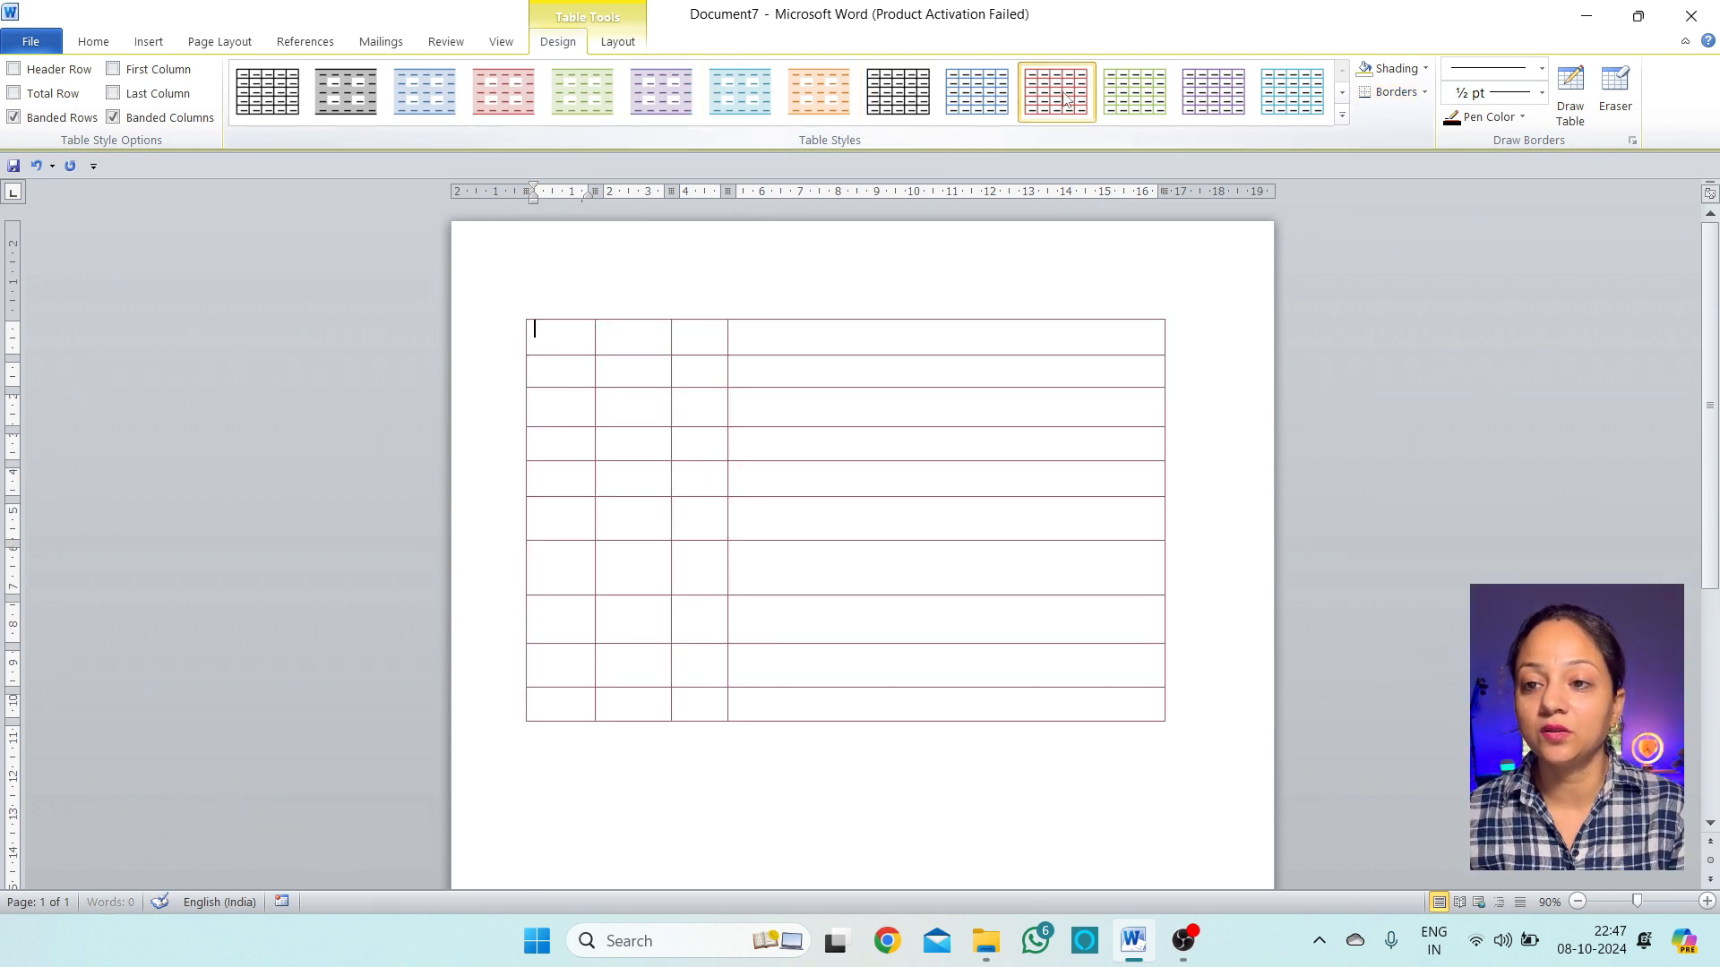
{"action": "left_click", "coordinate": [1341, 115]}
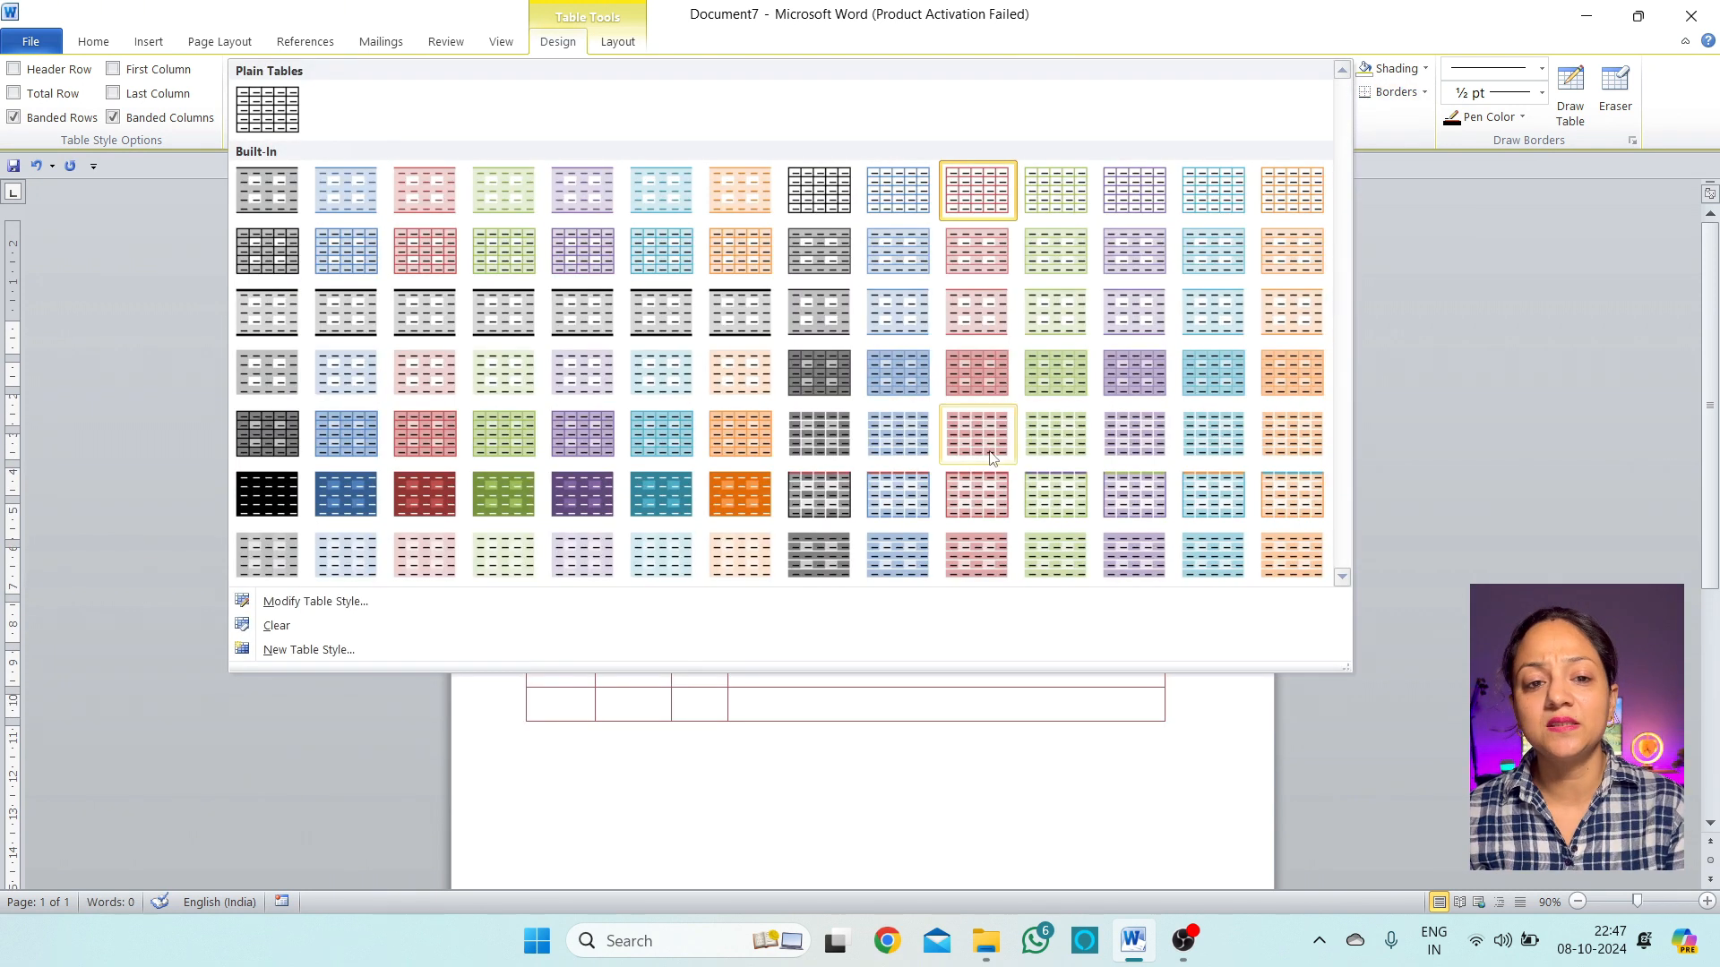
{"action": "left_click", "coordinate": [267, 251]}
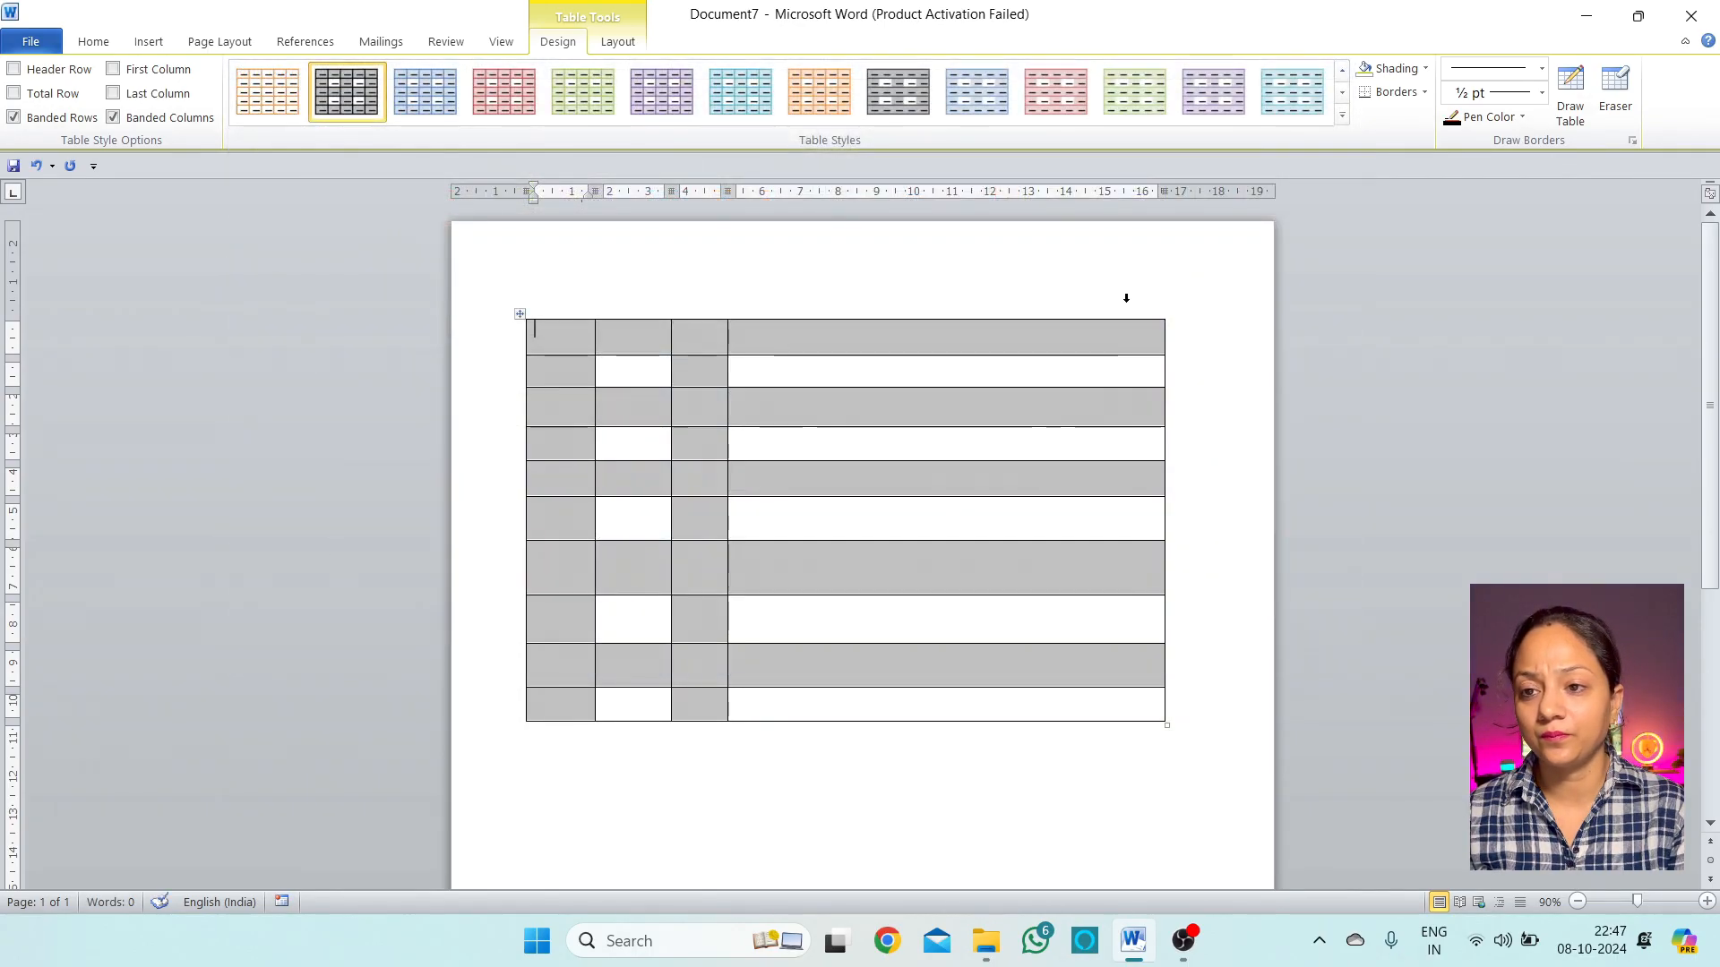
{"action": "left_click", "coordinate": [1341, 116]}
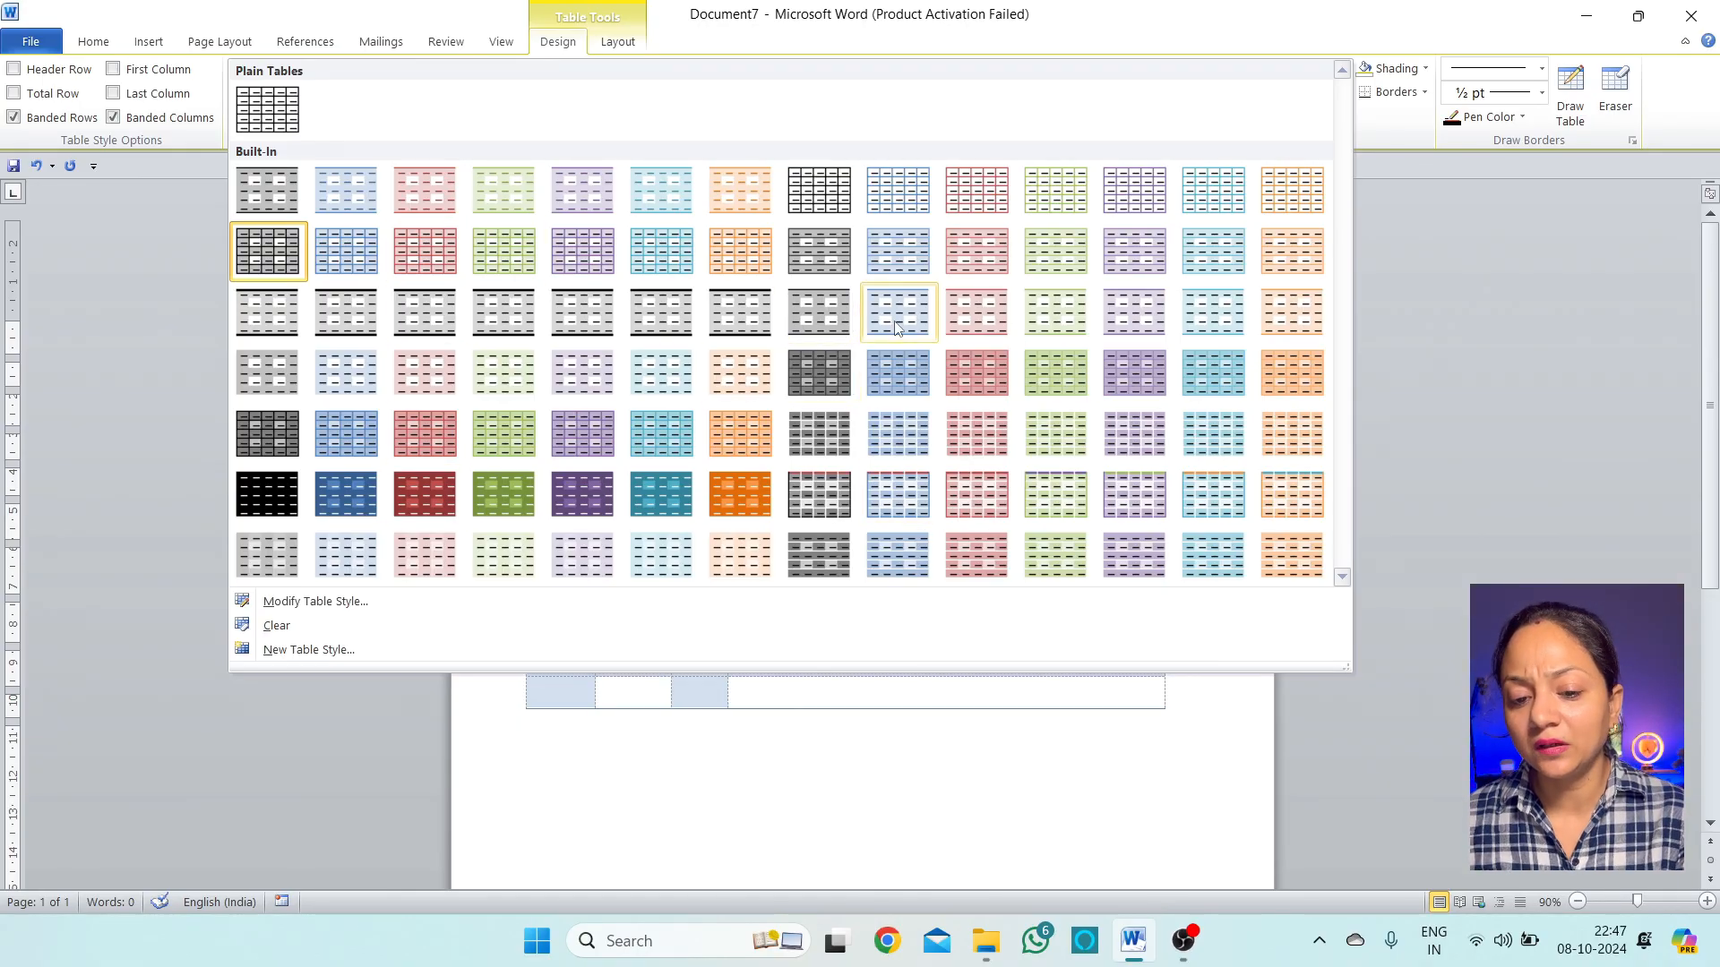
Apply the light blue banded style with Header Row ticked, then pick Draw Table
{"action": "left_click", "coordinate": [881, 300]}
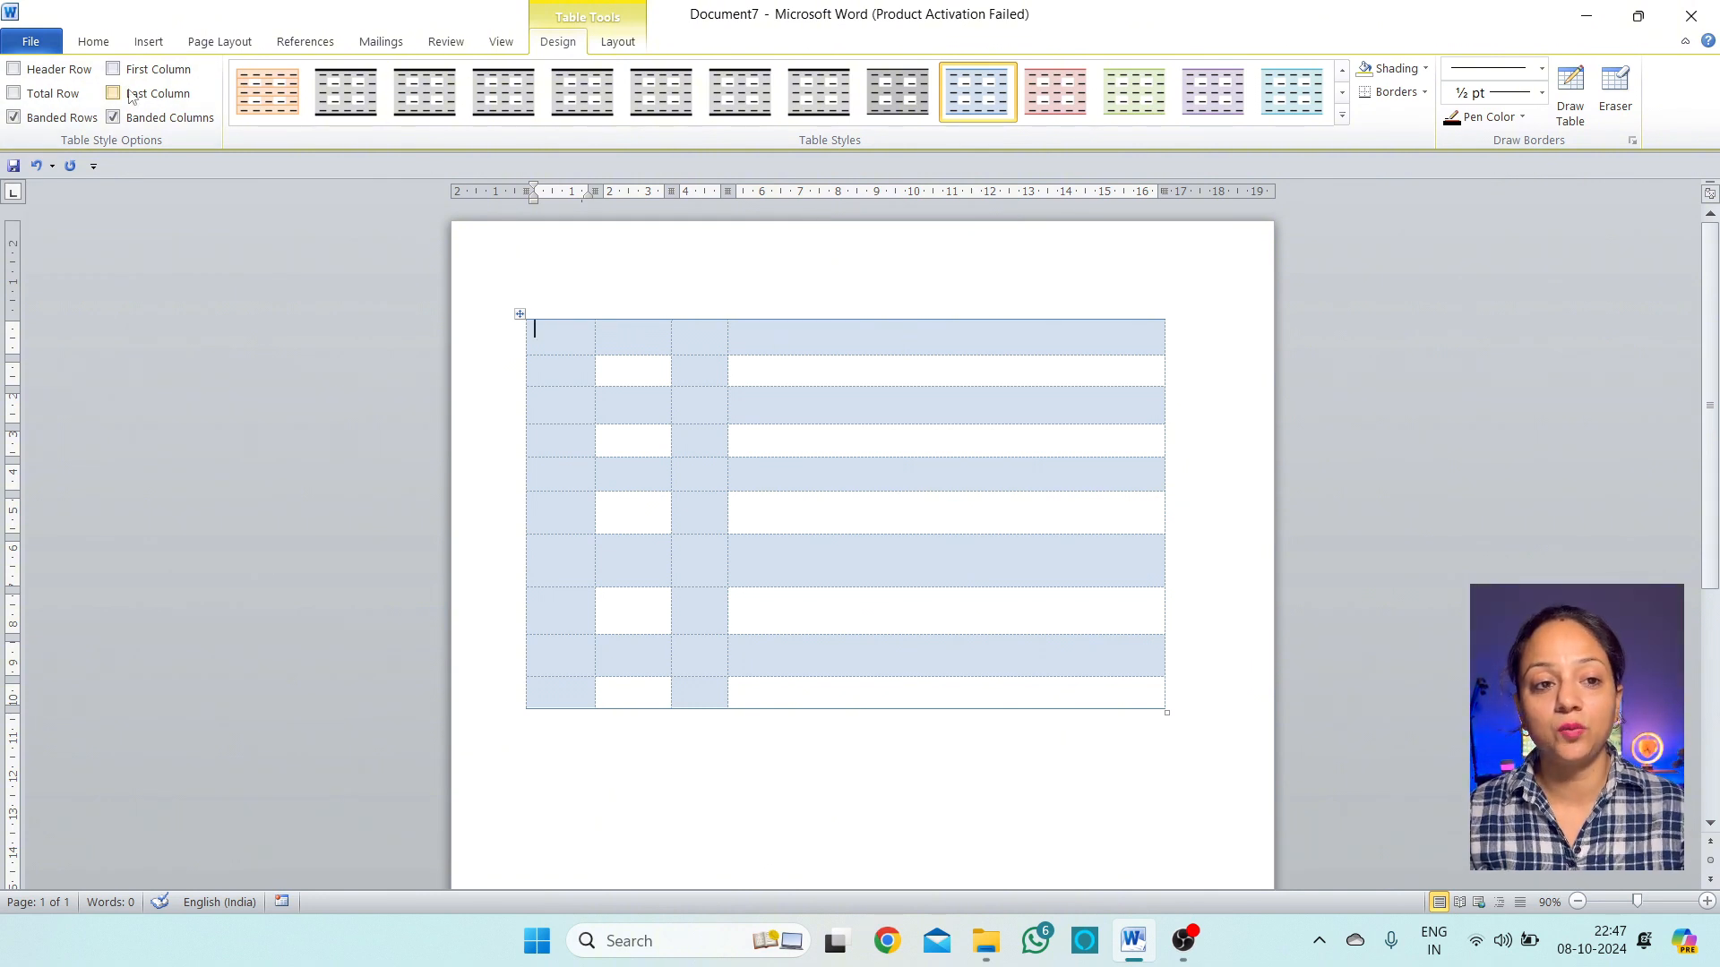
{"action": "left_click", "coordinate": [49, 75]}
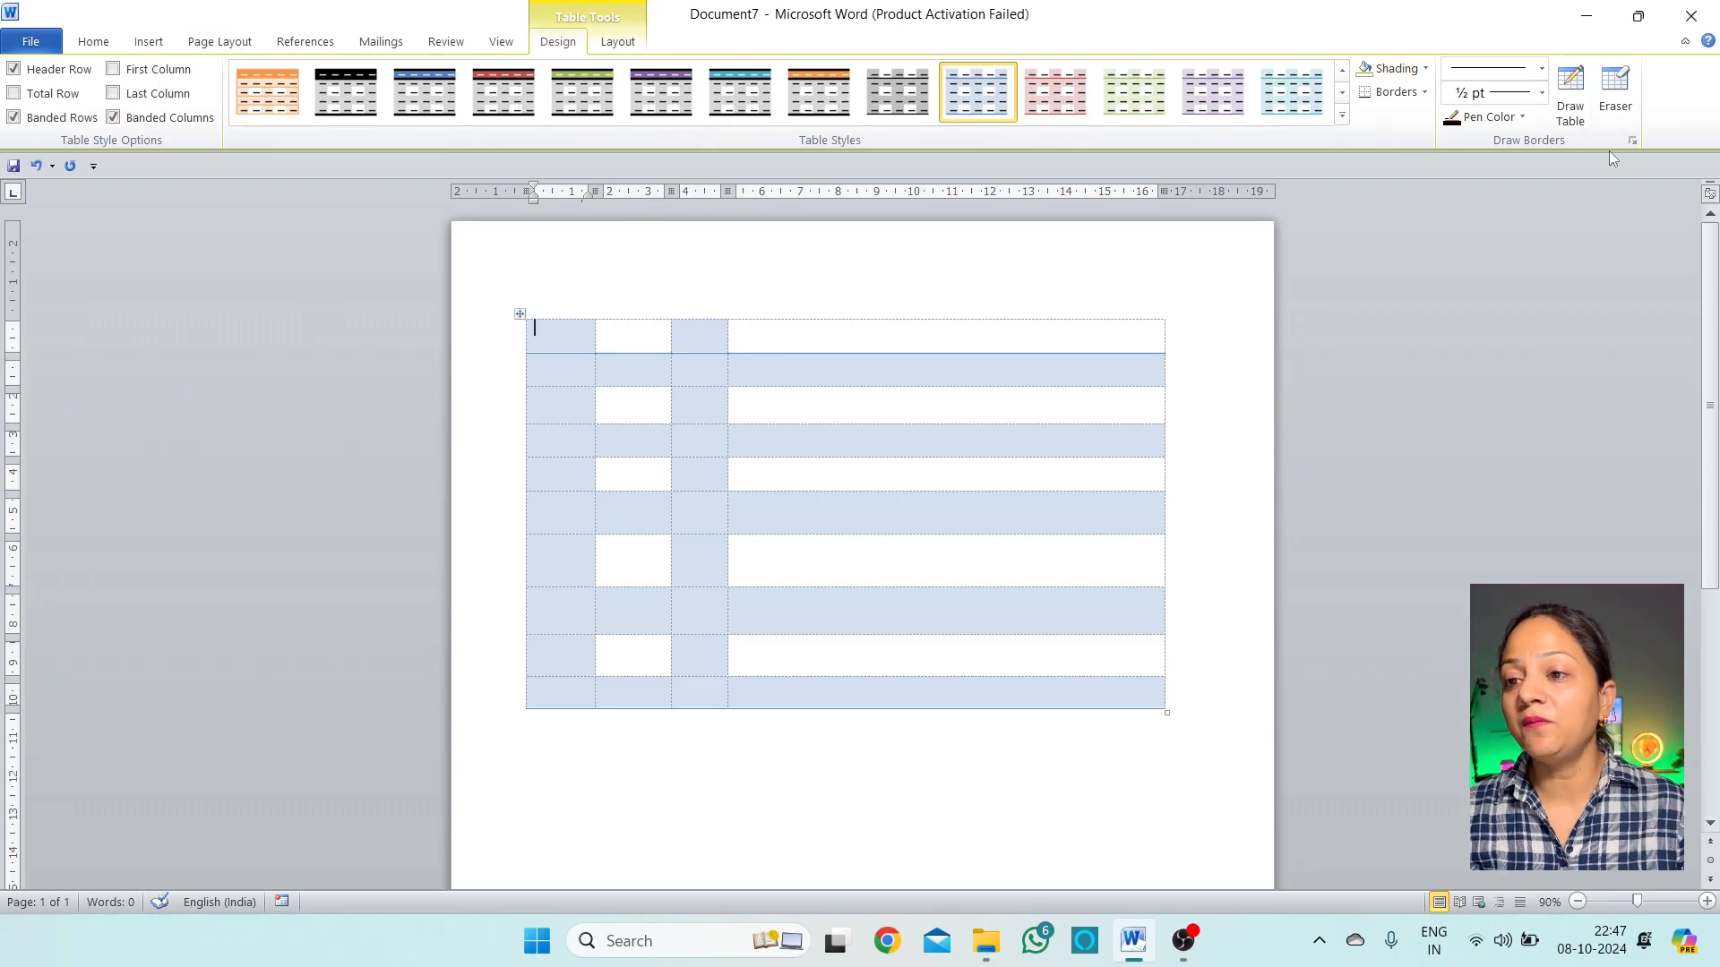
{"action": "left_click", "coordinate": [1577, 106]}
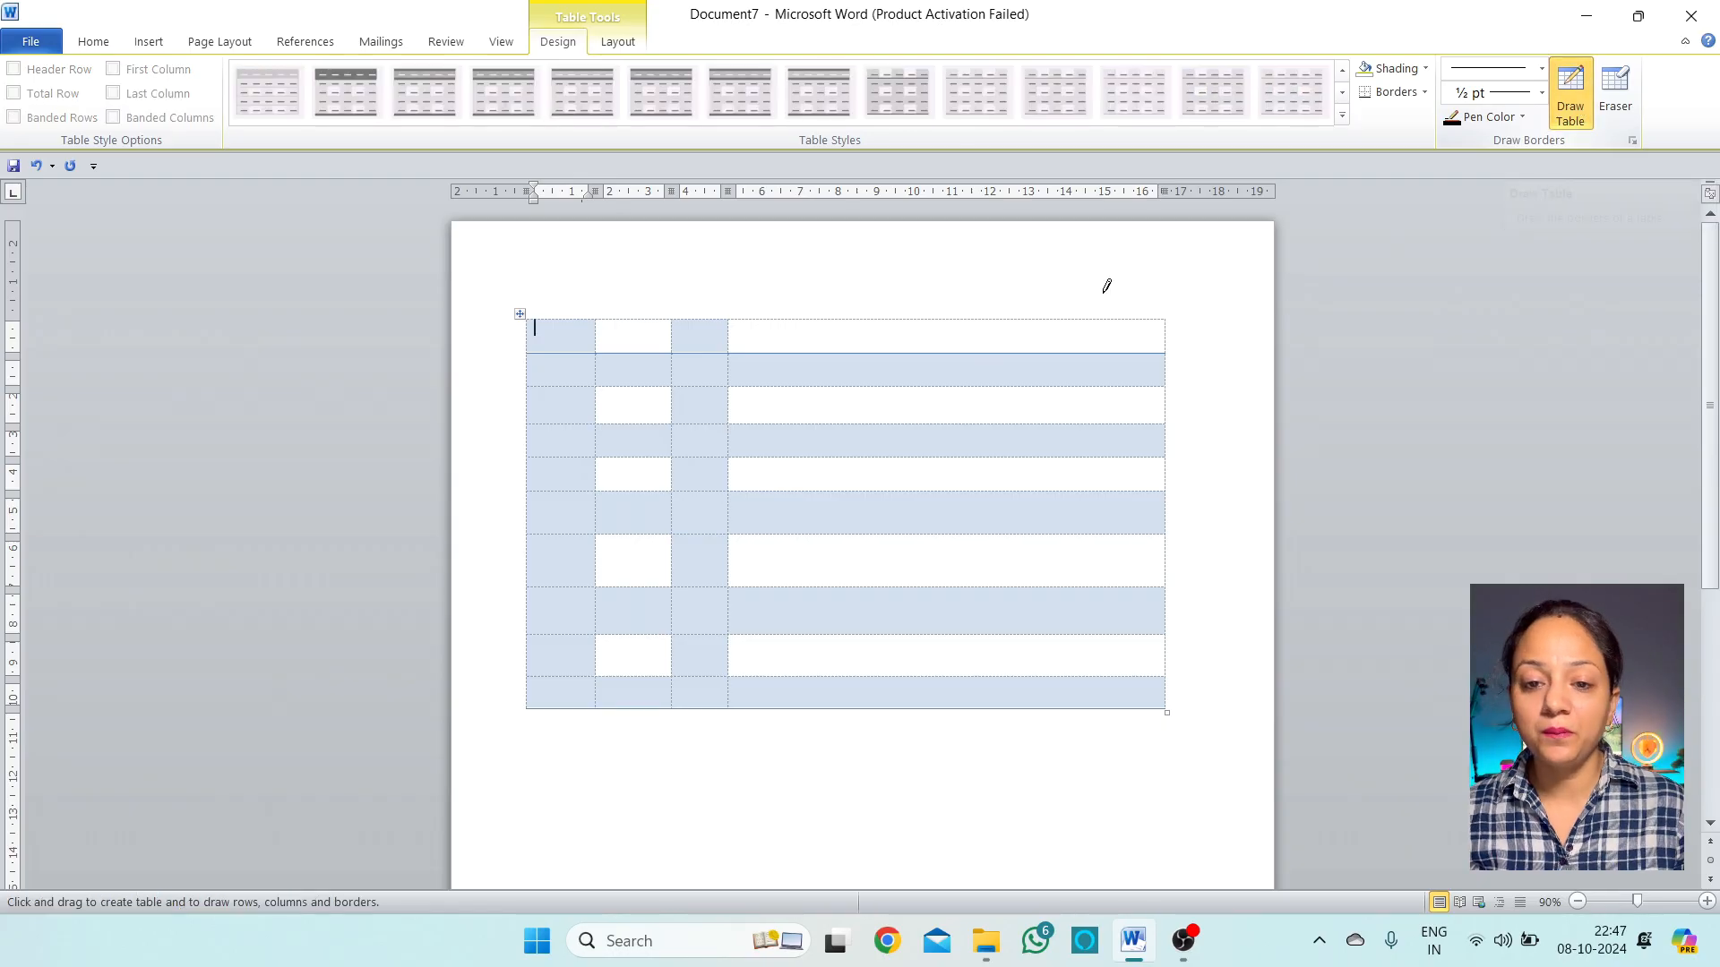
Draw five vertical borders to split the table into more columns
{"action": "mouse_move", "coordinate": [791, 315]}
{"action": "left_mouse_down"}
{"action": "mouse_move", "coordinate": [788, 708]}
{"action": "mouse_move", "coordinate": [840, 464]}
{"action": "mouse_move", "coordinate": [837, 704]}
{"action": "left_mouse_up"}
{"action": "mouse_move", "coordinate": [895, 311]}
{"action": "left_mouse_down"}
{"action": "mouse_move", "coordinate": [899, 680]}
{"action": "mouse_move", "coordinate": [956, 336]}
{"action": "mouse_move", "coordinate": [779, 484]}
{"action": "mouse_move", "coordinate": [895, 672]}
{"action": "mouse_move", "coordinate": [890, 697]}
{"action": "left_mouse_up"}
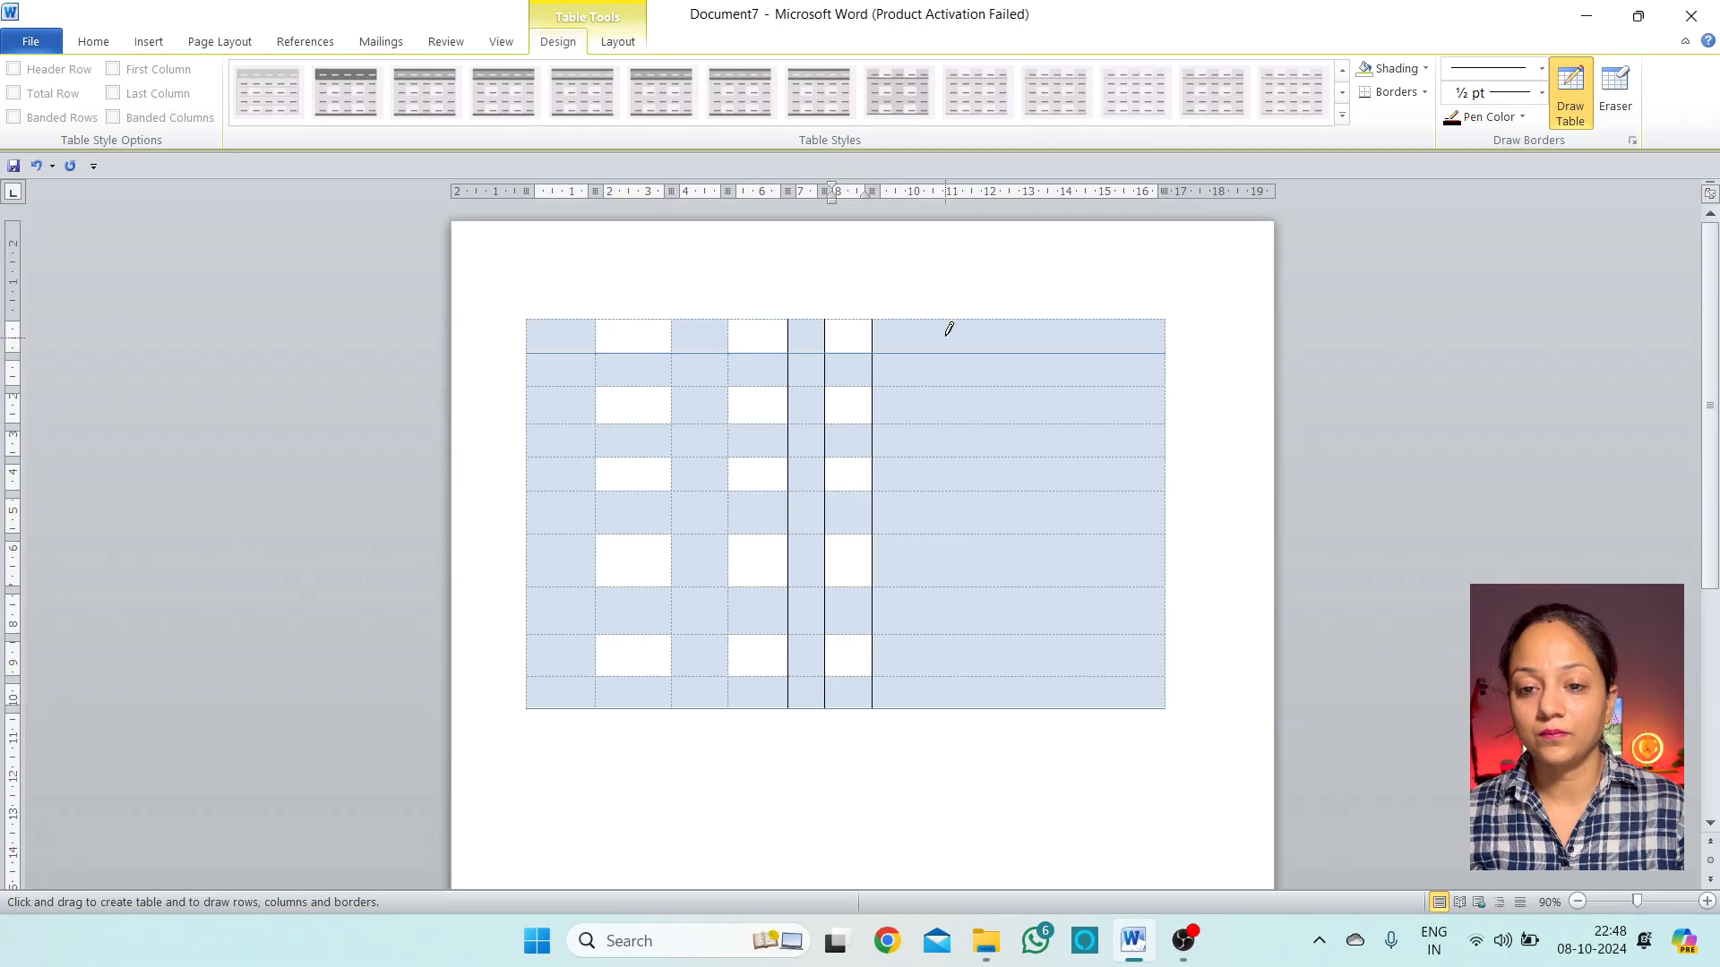
{"action": "left_click_drag", "start_coordinate": [950, 324], "coordinate": [944, 676]}
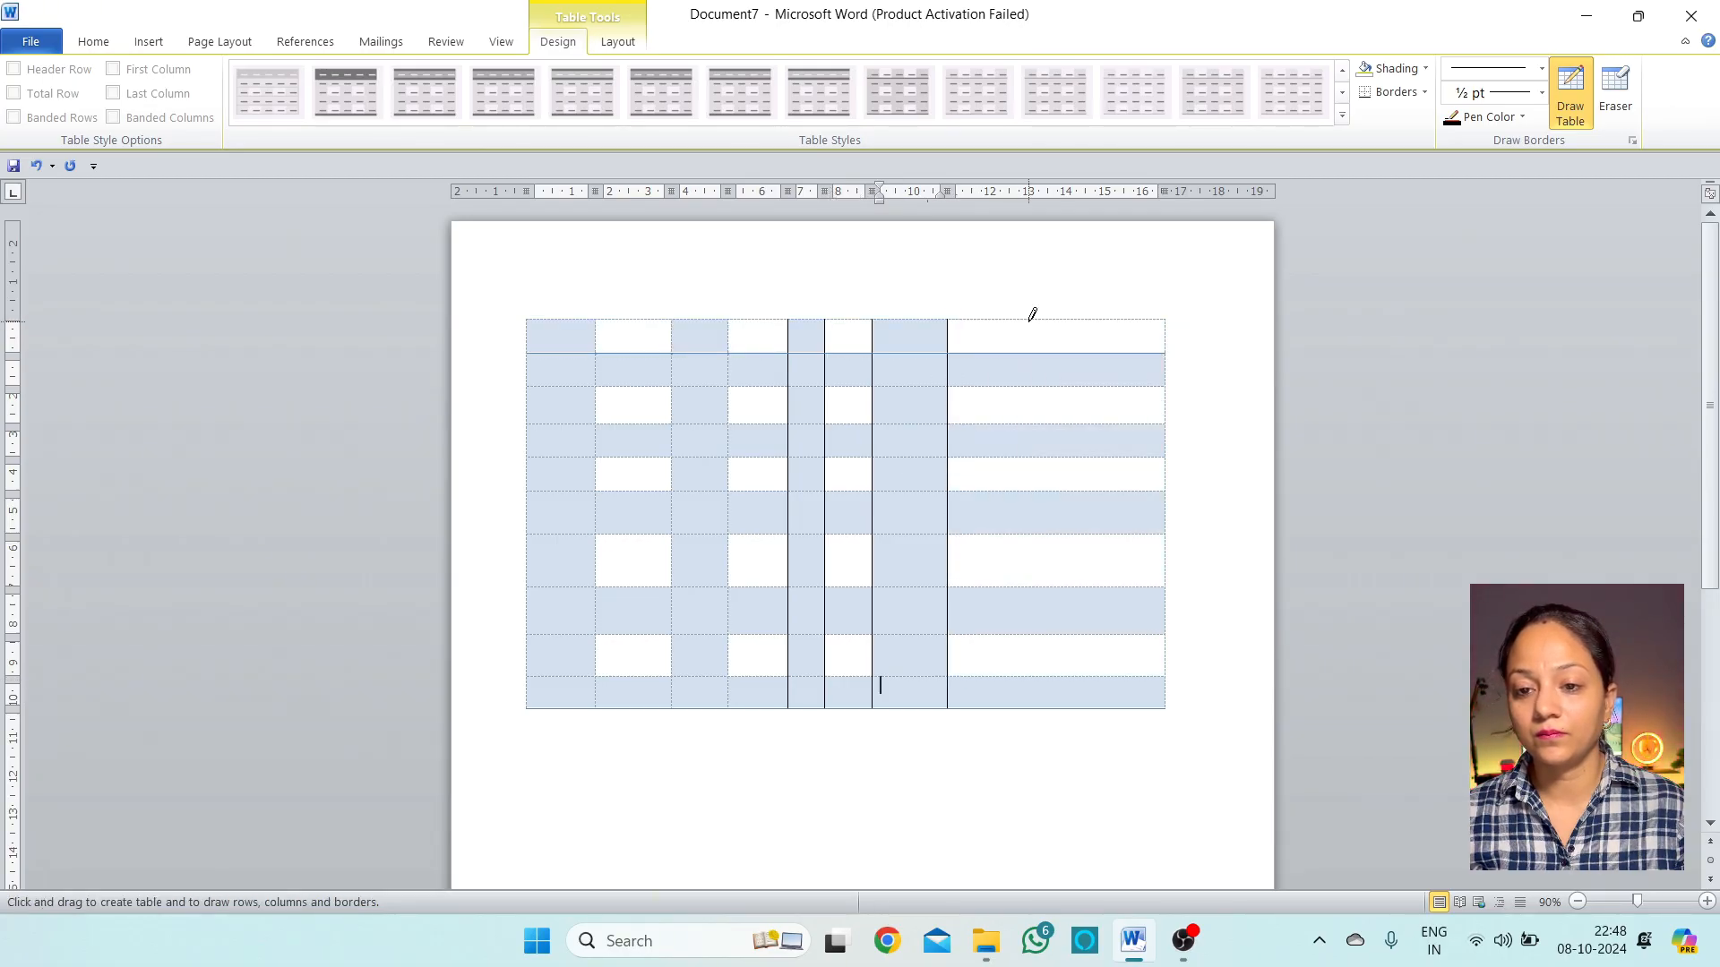
{"action": "left_click_drag", "start_coordinate": [1032, 318], "coordinate": [1026, 697]}
{"action": "left_click_drag", "start_coordinate": [1089, 320], "coordinate": [1086, 712]}
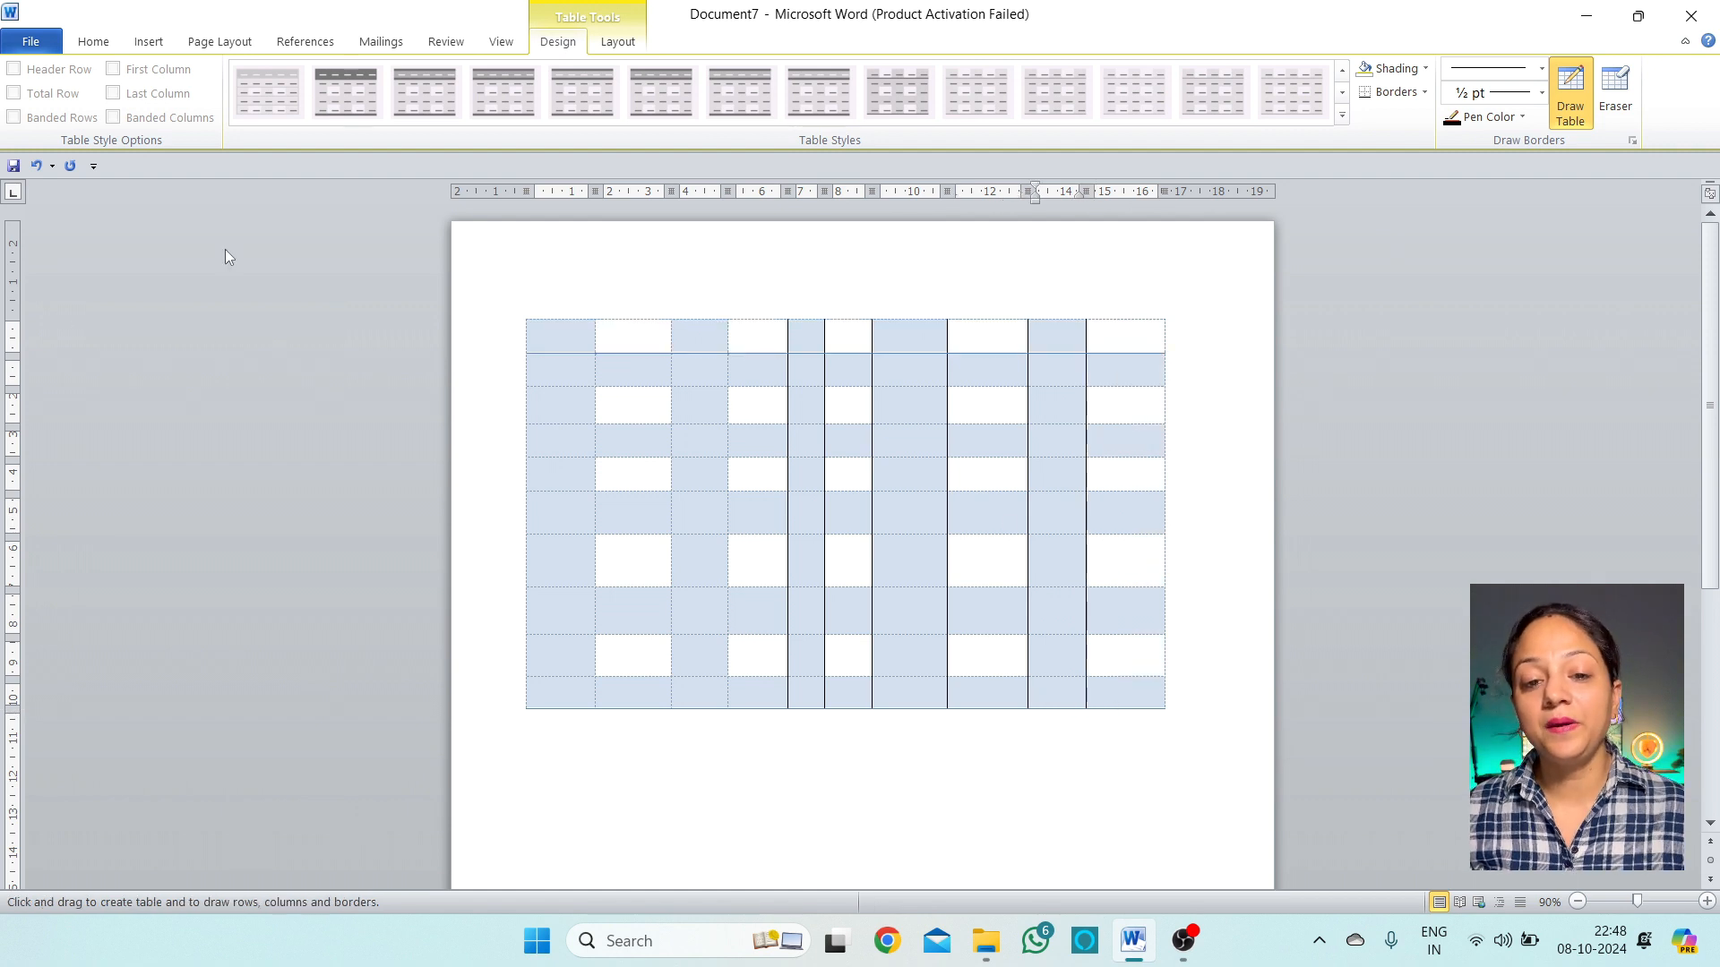
{"action": "key", "text": "Escape"}
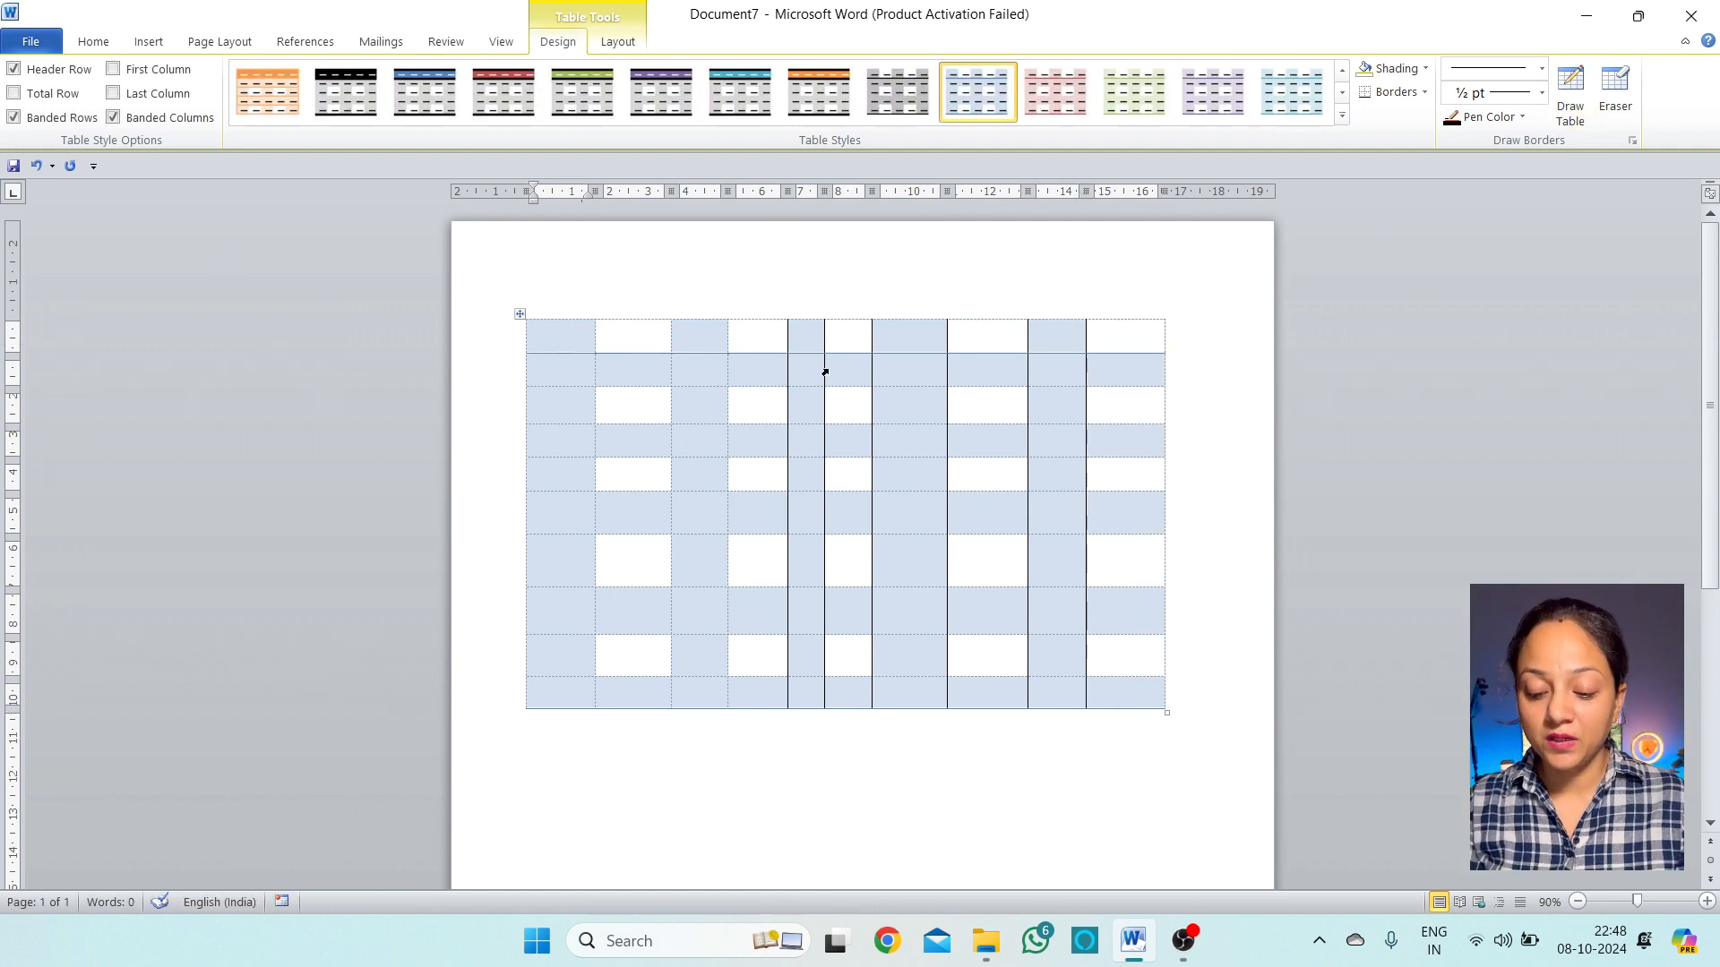
Type the headers Name, Class, Hindi, Punjabi and Maths in the first five cells
{"action": "type", "text": "NAme"}
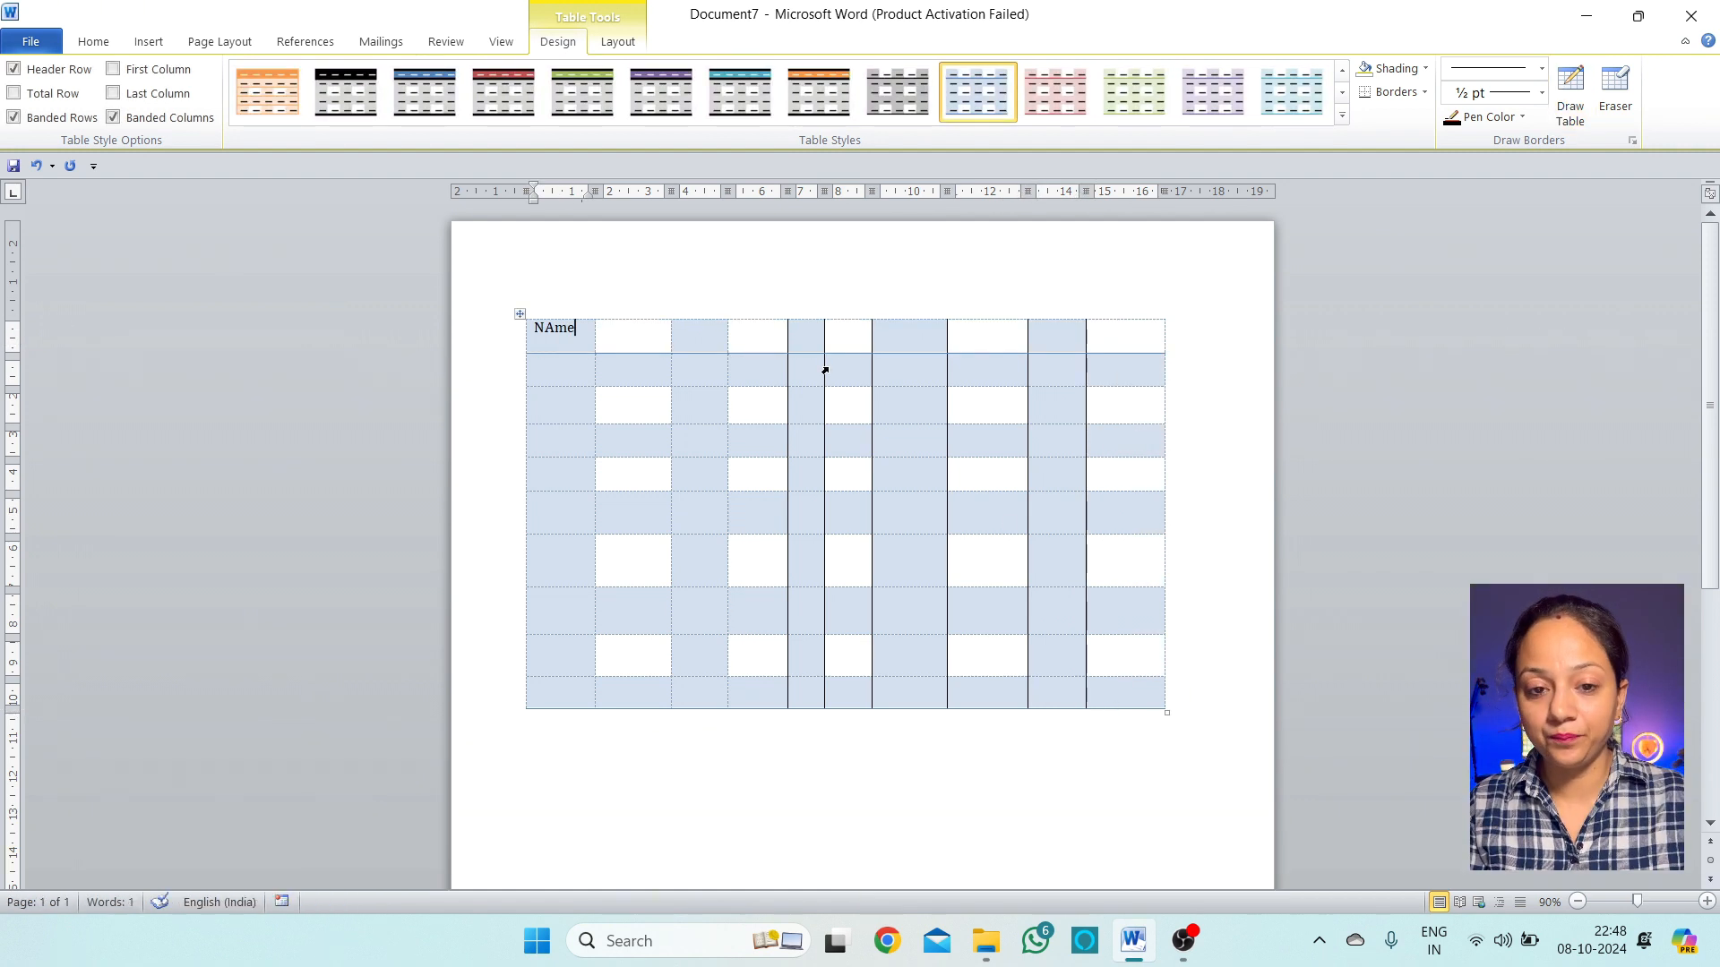
{"action": "key", "text": "Down"}
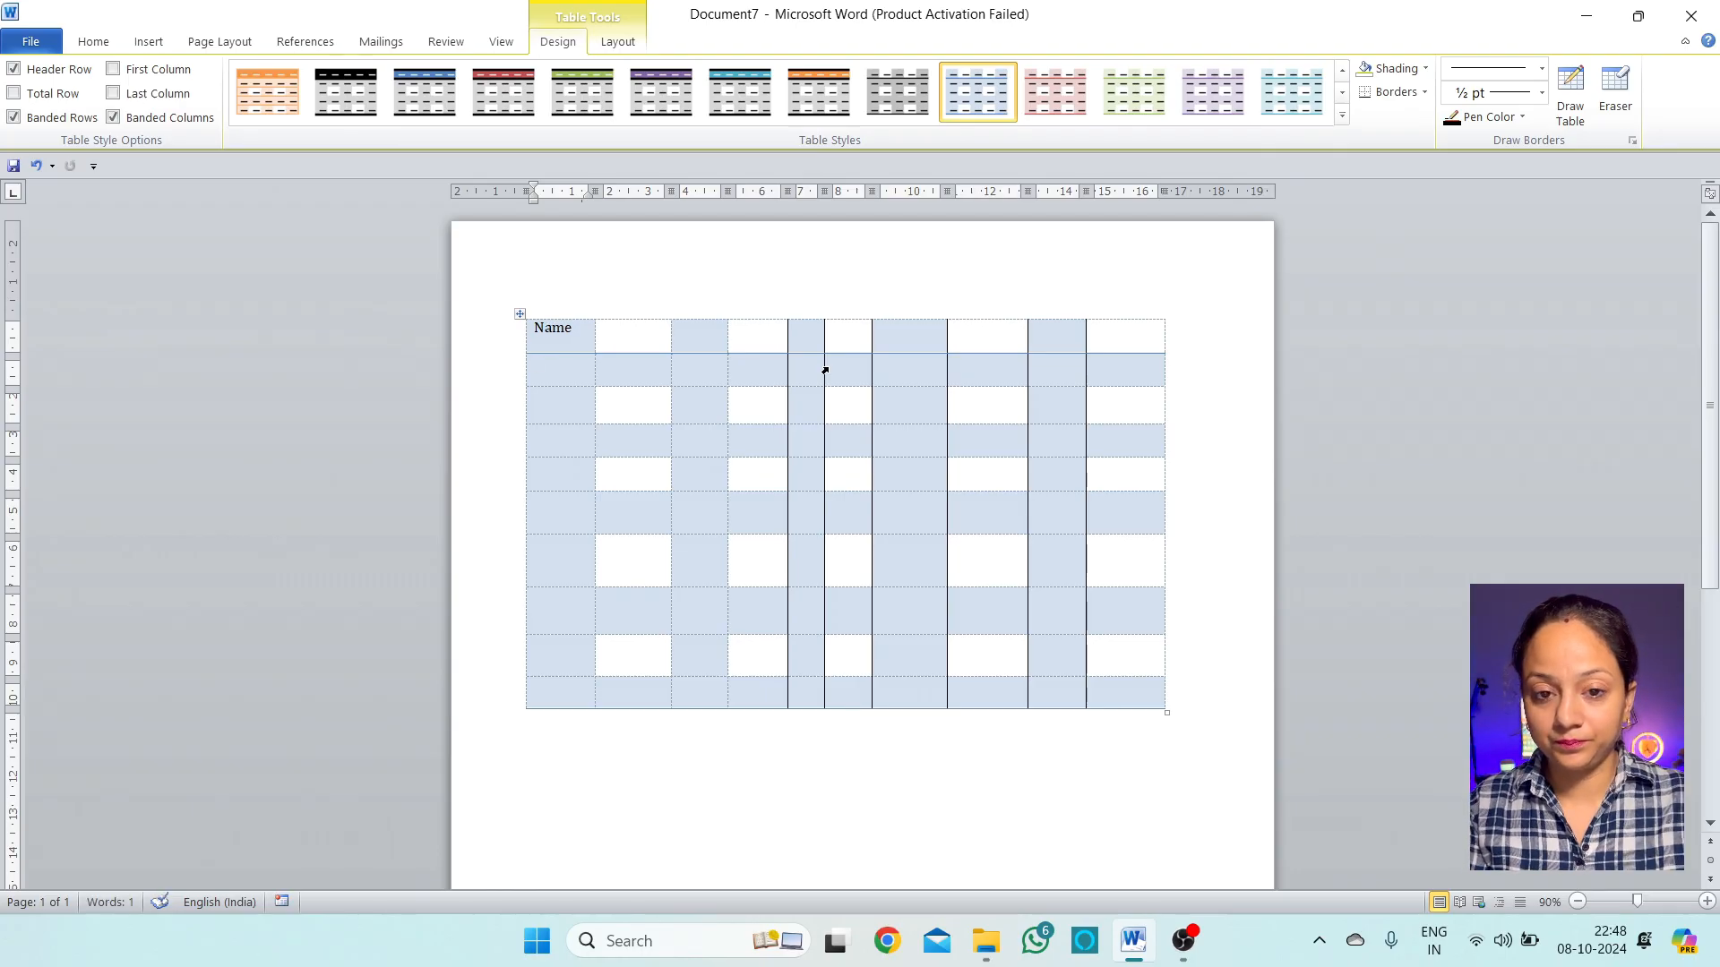
{"action": "key", "text": "Tab"}
{"action": "type", "text": "Cl"}
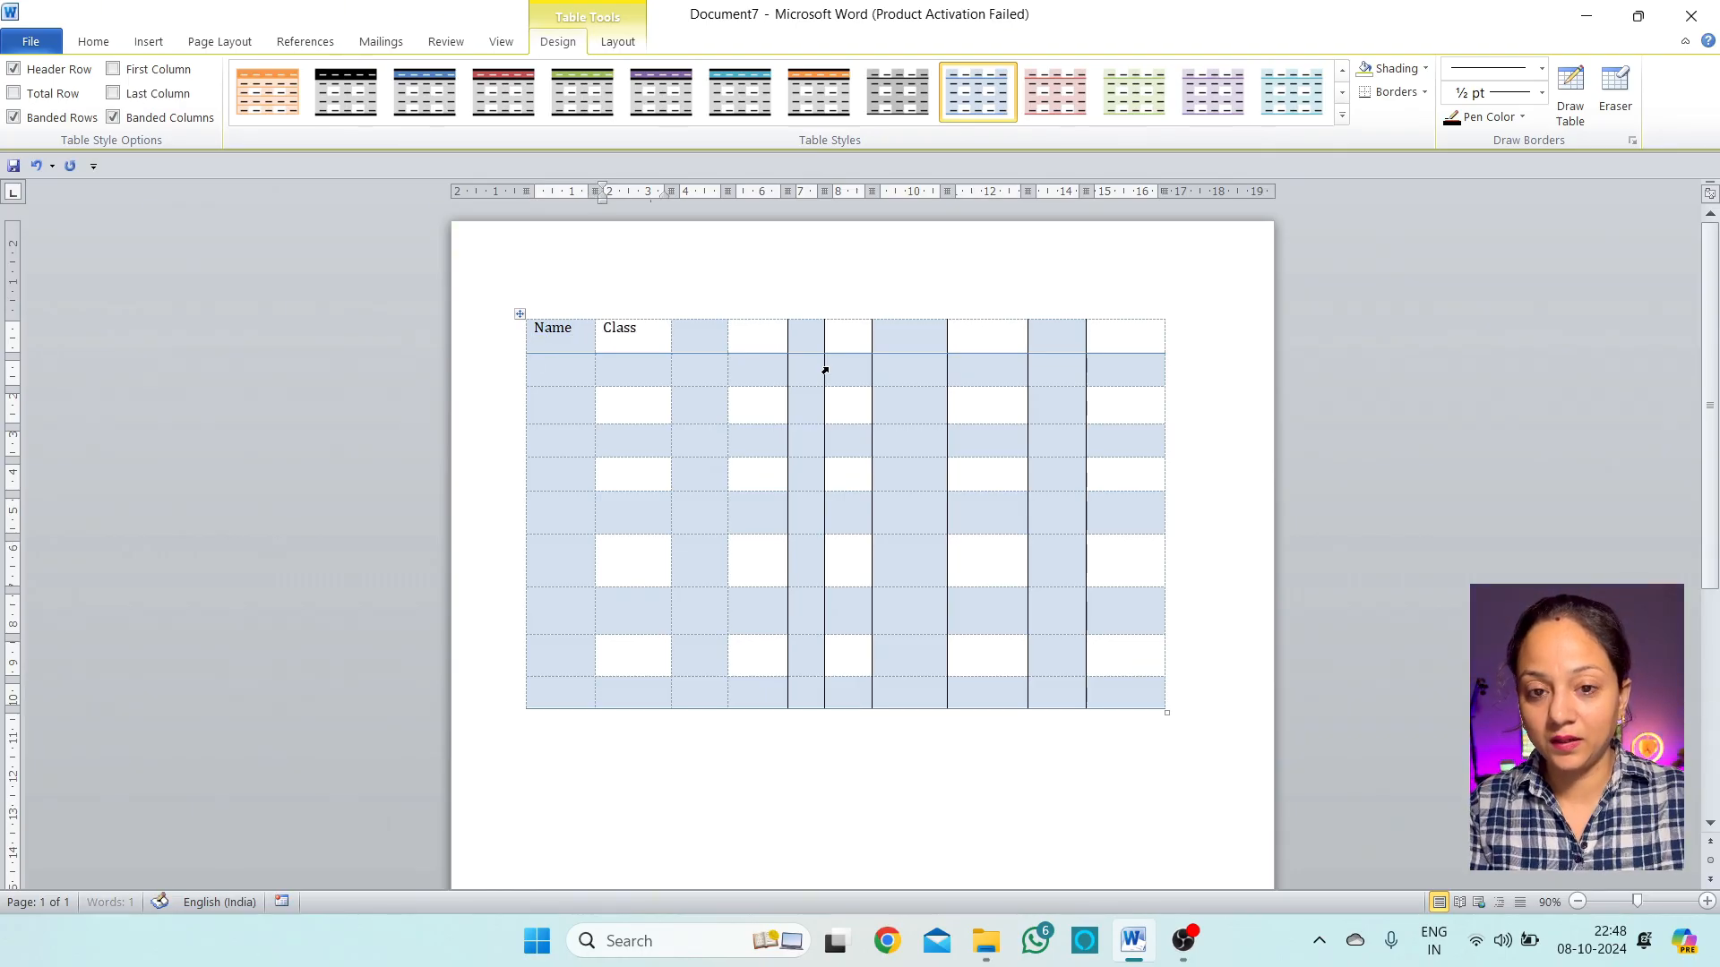
{"action": "key", "text": "Tab"}
{"action": "type", "text": "H"}
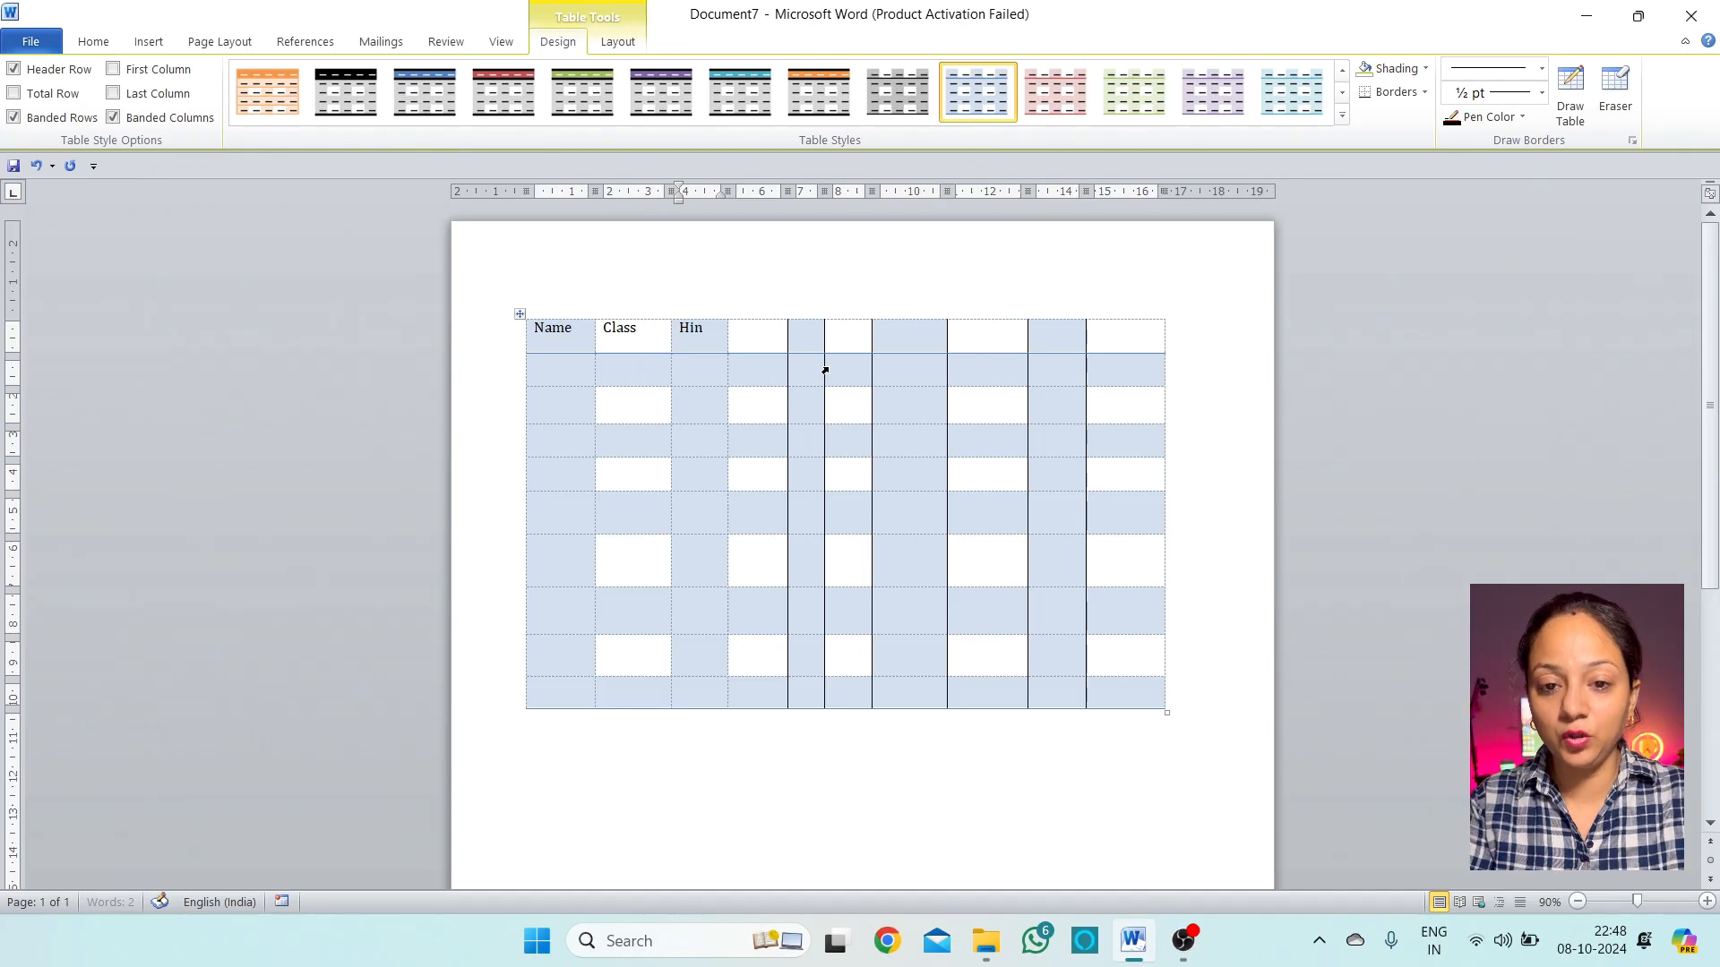
{"action": "key", "text": "Tab"}
{"action": "type", "text": "P"}
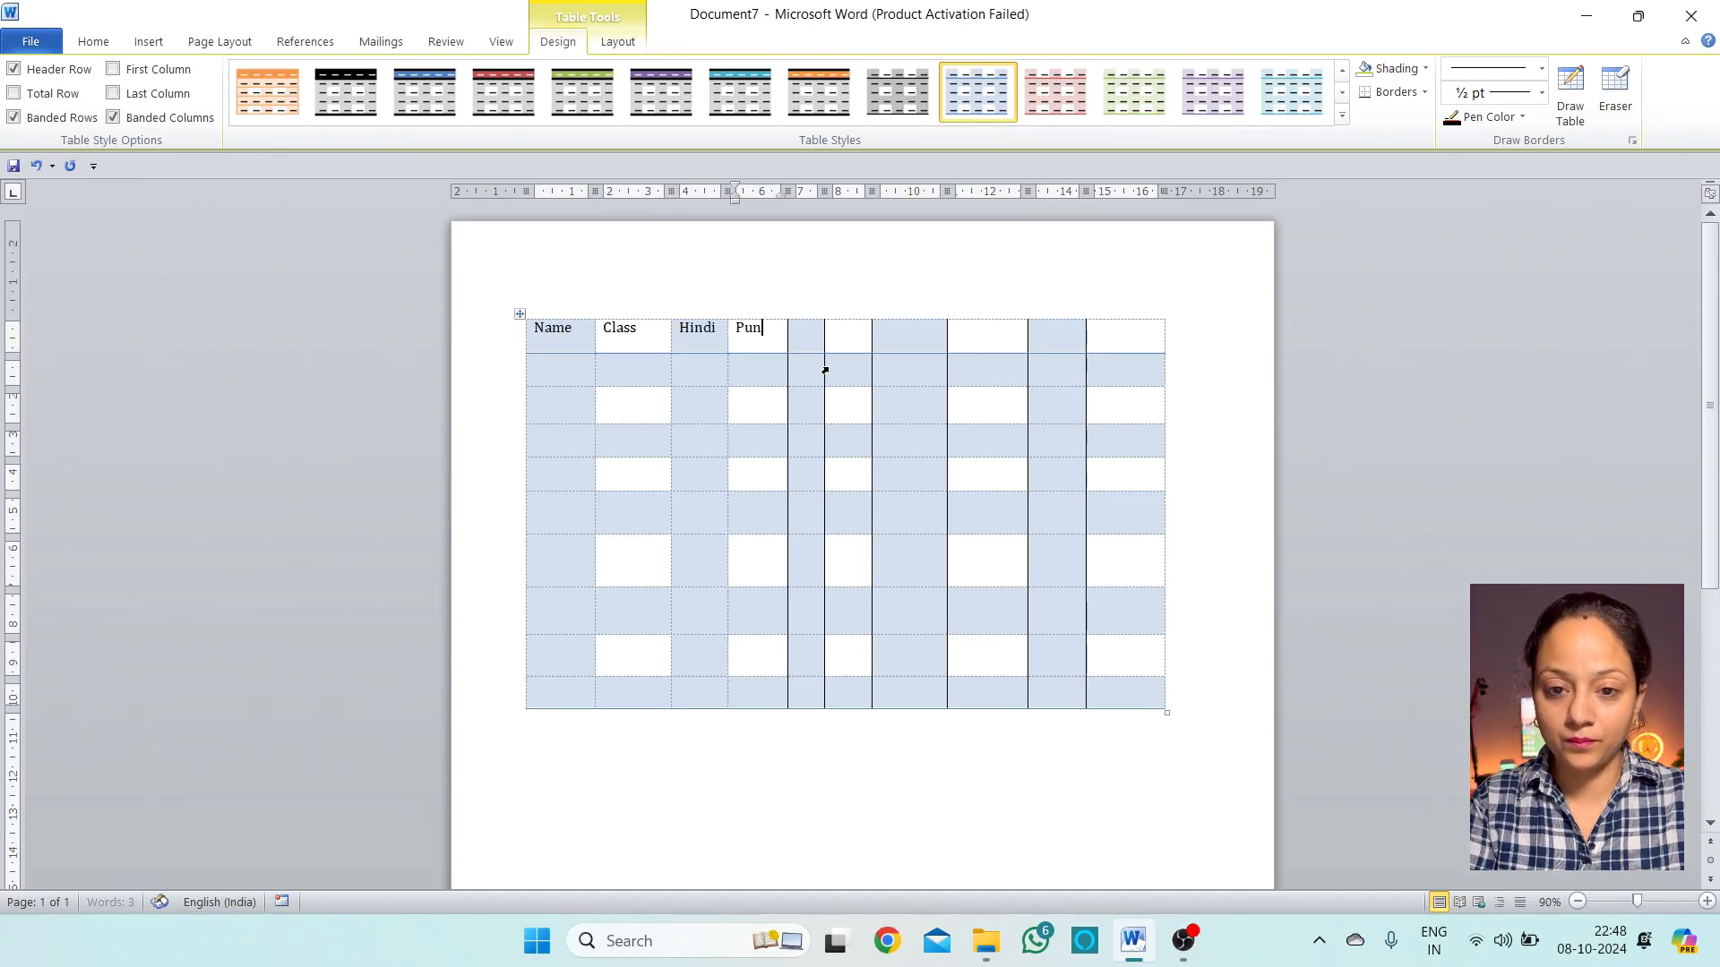
{"action": "type", "text": "unjabi"}
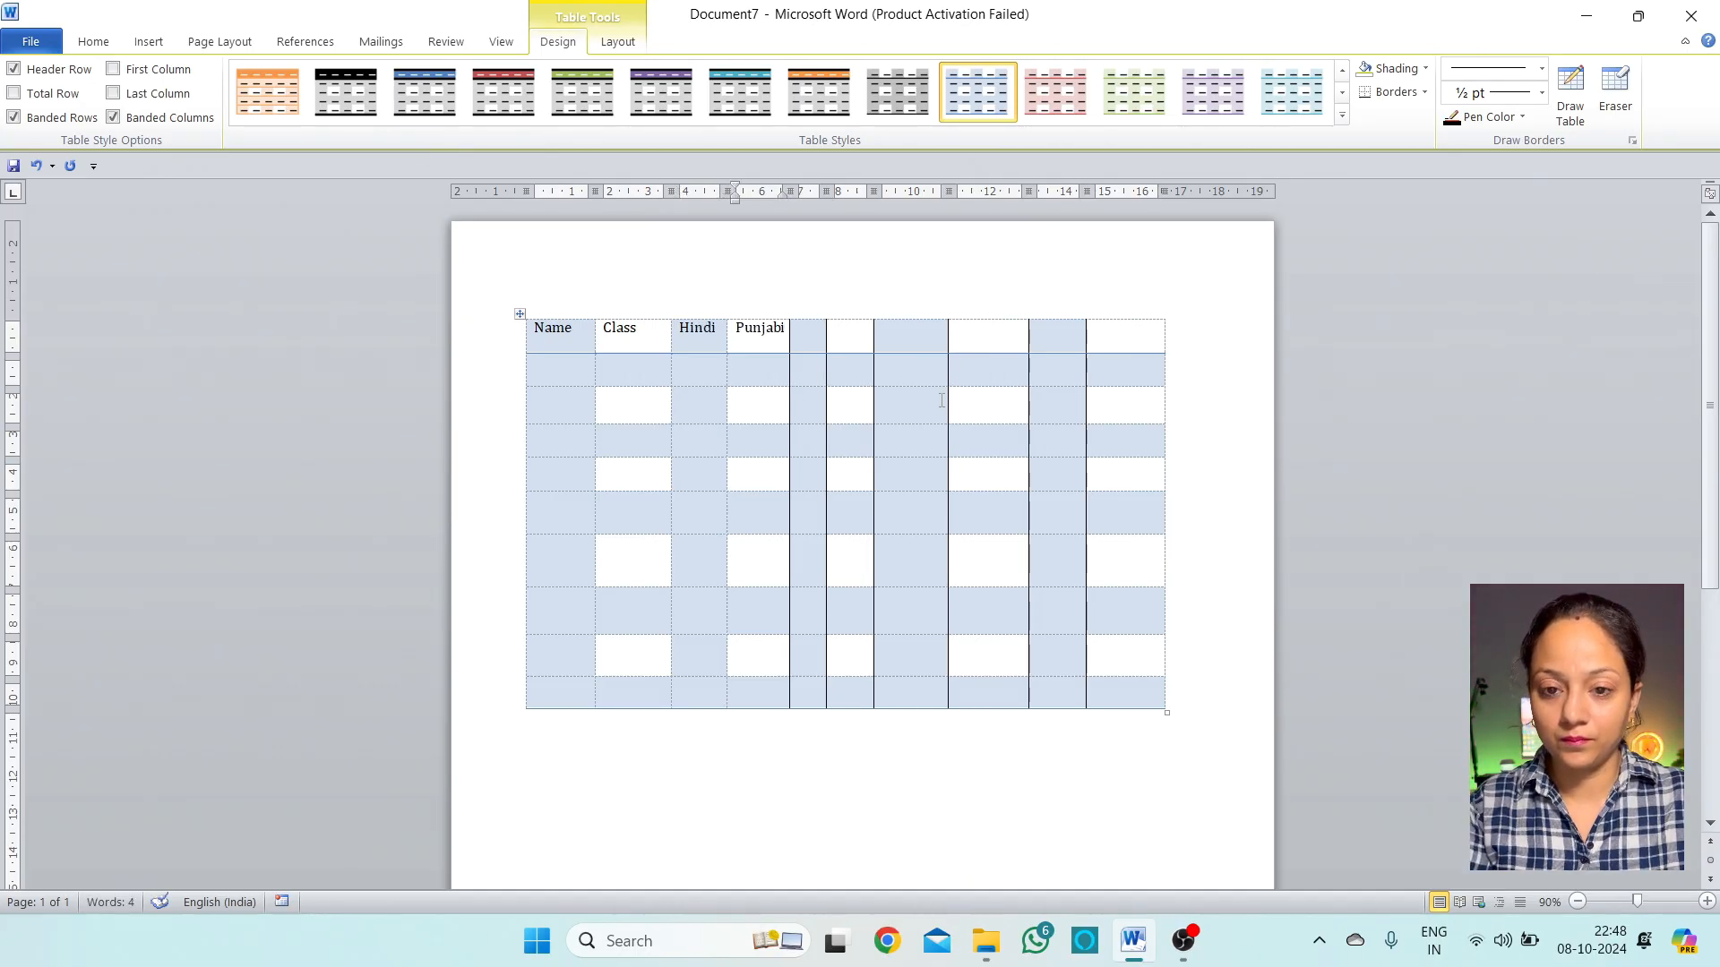
{"action": "key", "text": "Tab"}
{"action": "type", "text": "Maths"}
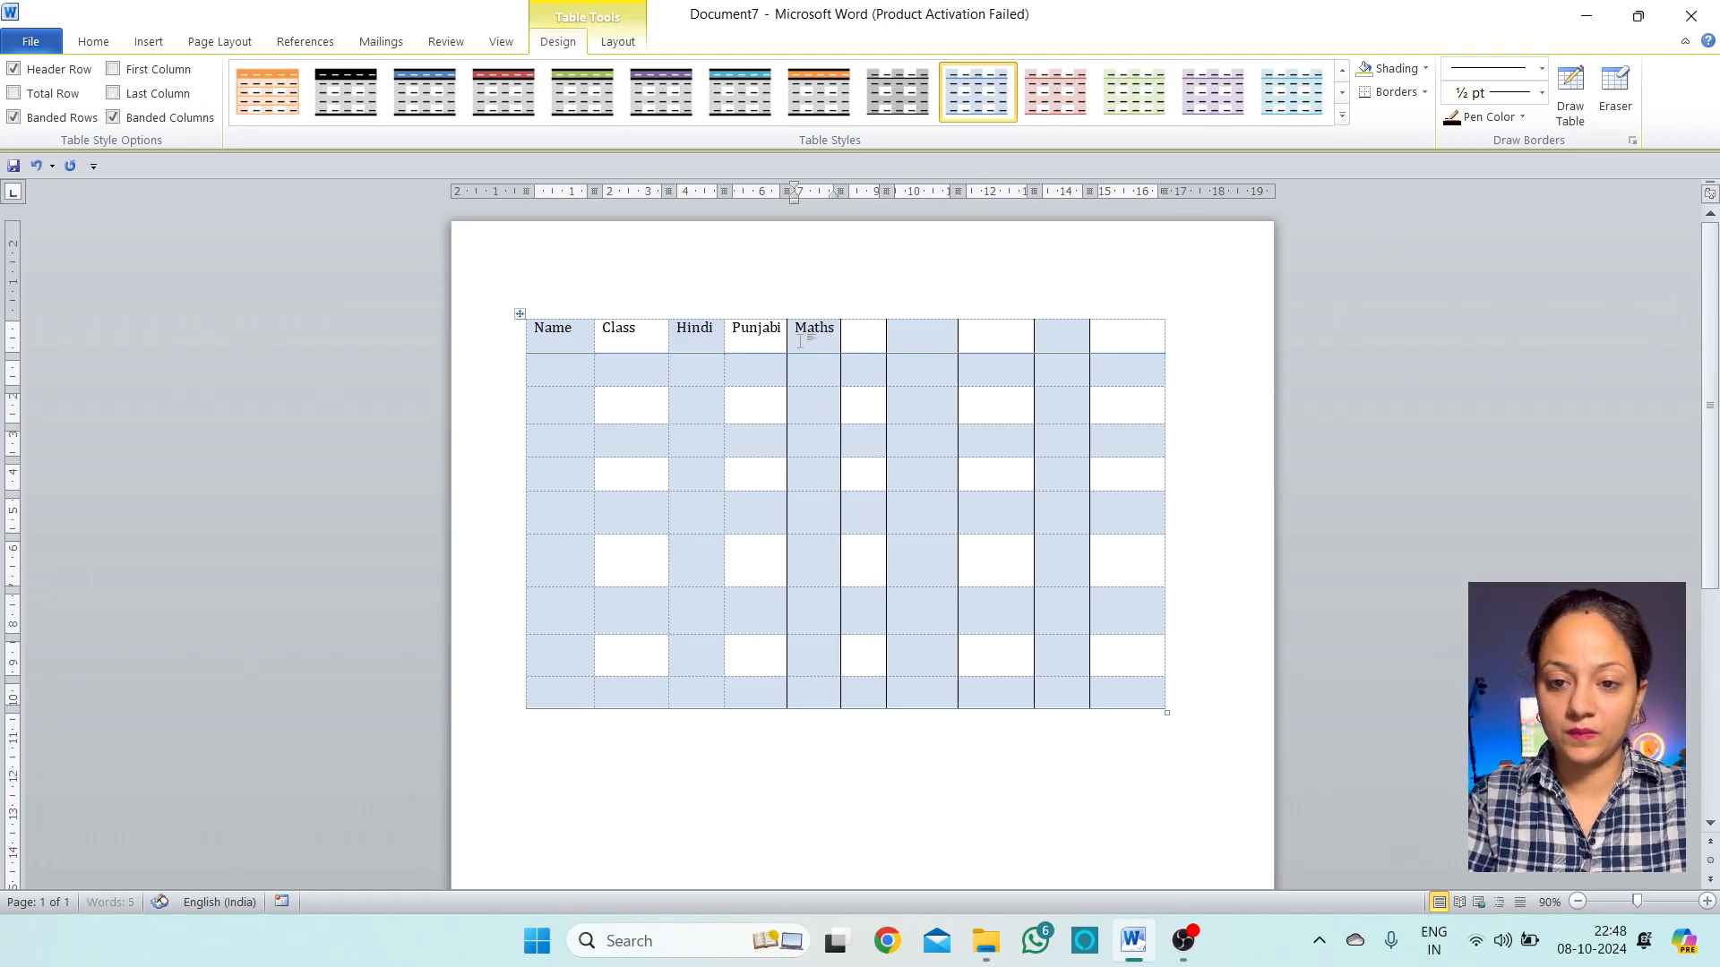
Add the headers Total, Min, Max, Count and Average, correcting the Max spelling
{"action": "key", "text": "Tab"}
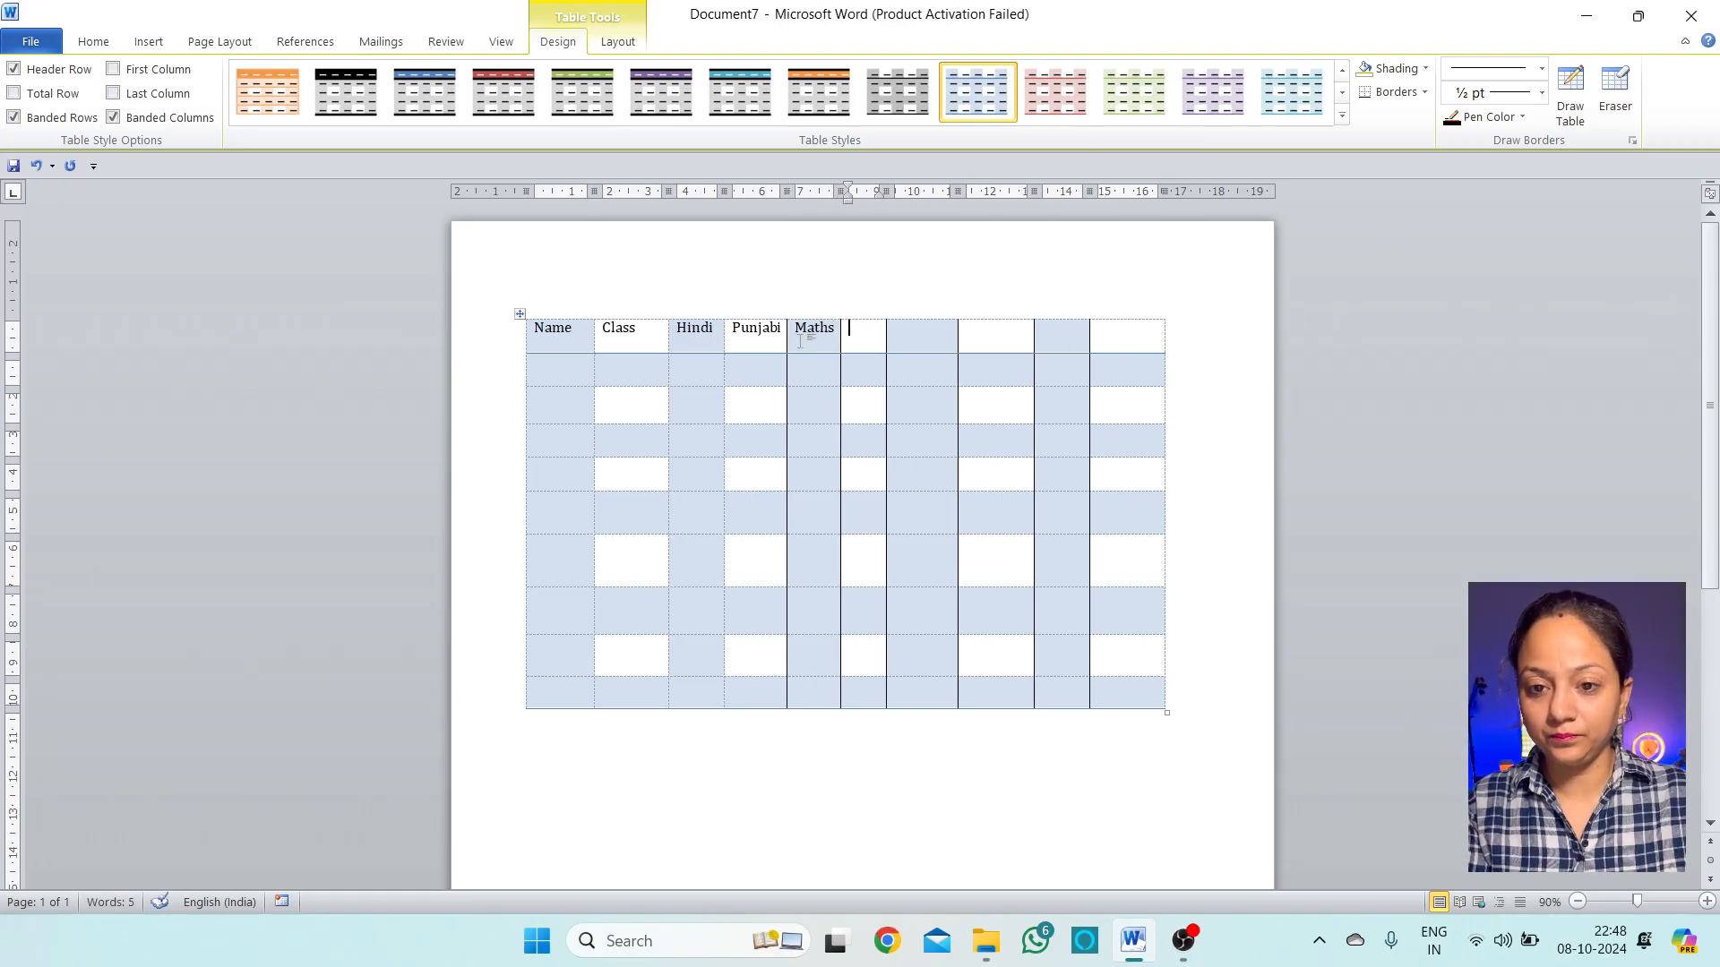
{"action": "type", "text": "Total"}
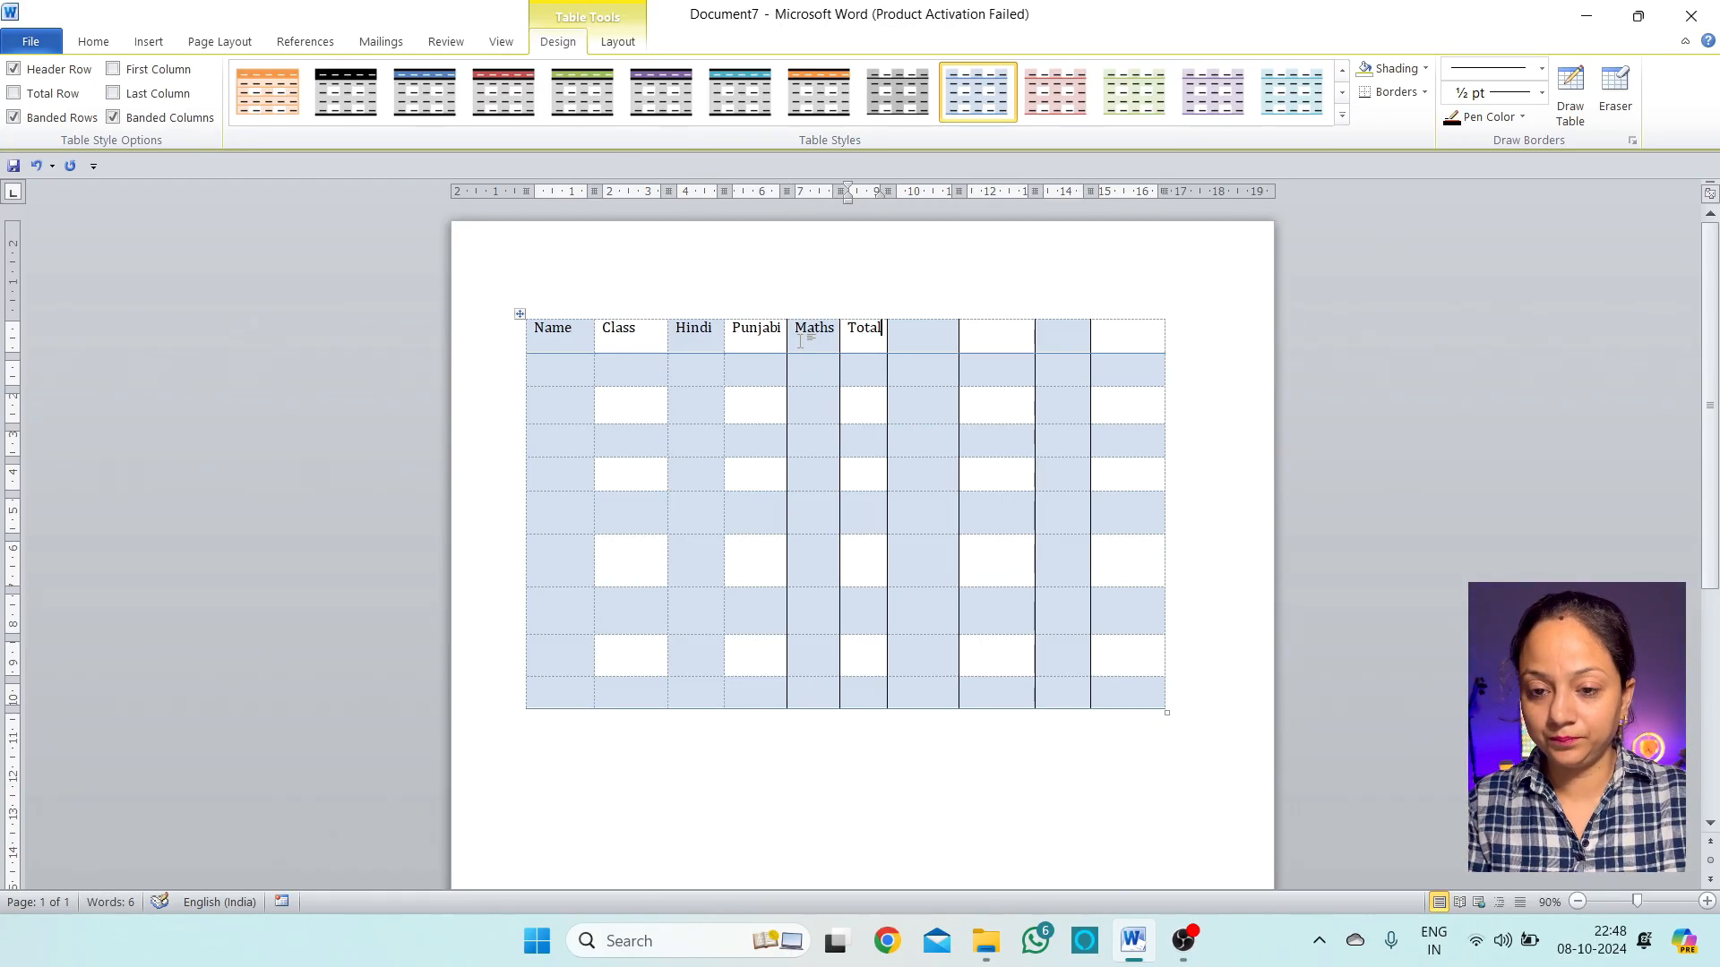
{"action": "key", "text": "Tab"}
{"action": "type", "text": "Min"}
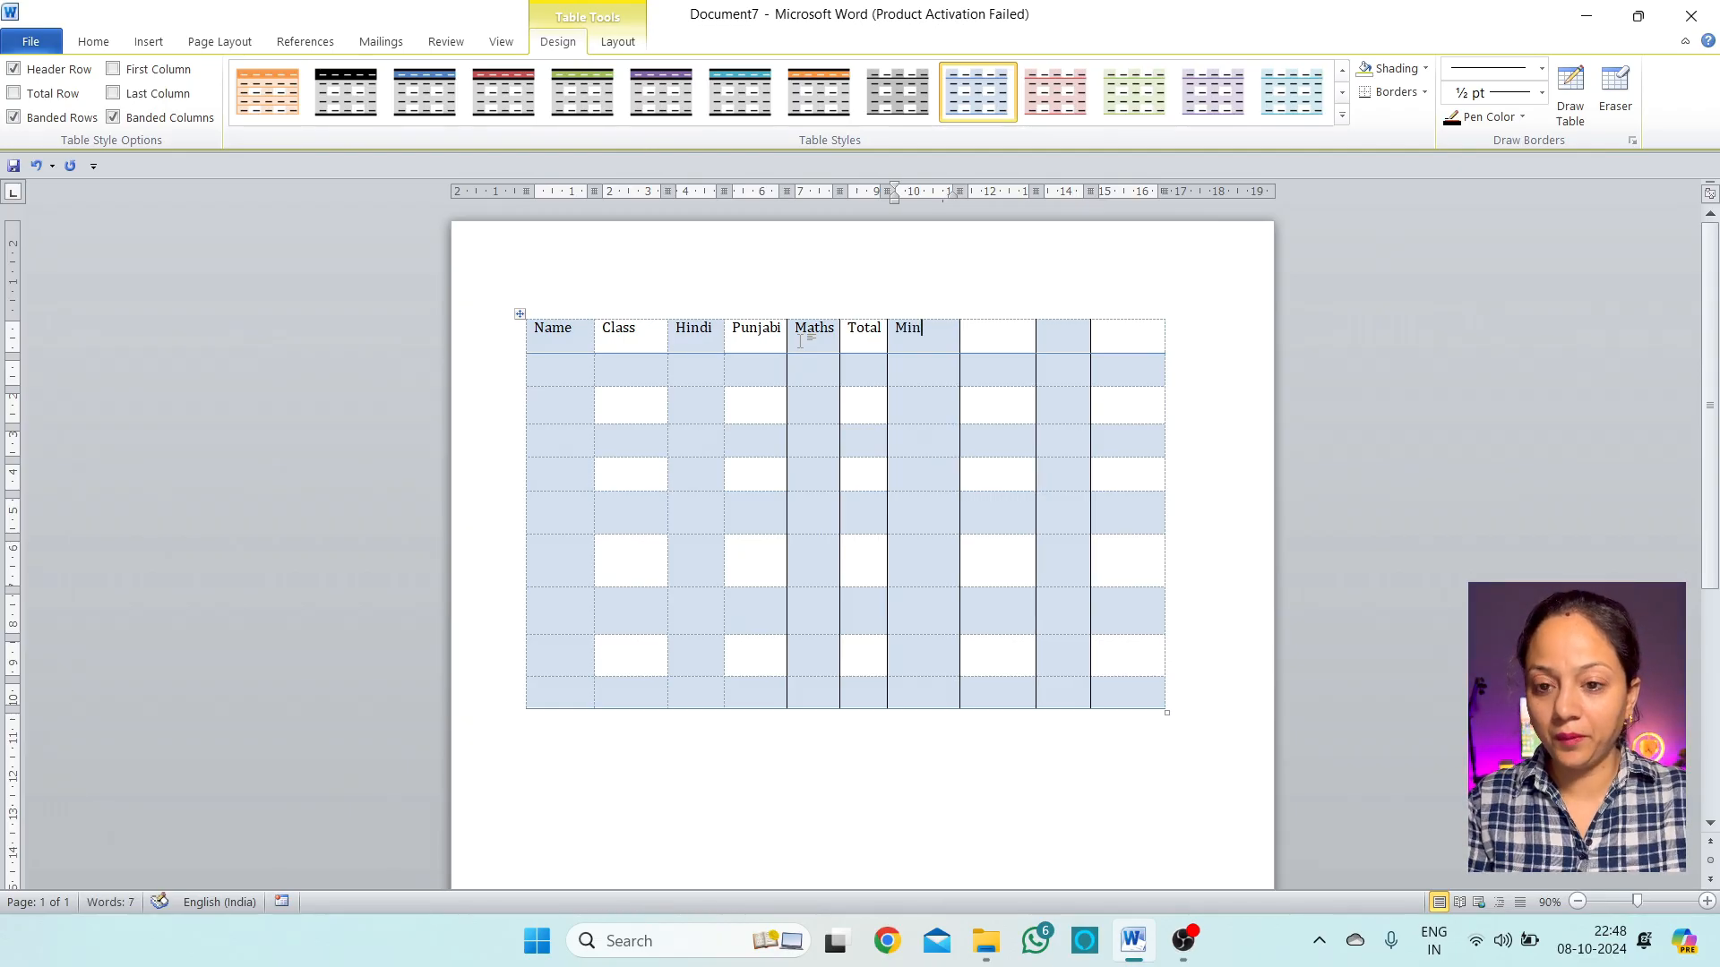
{"action": "key", "text": "Tab"}
{"action": "type", "text": "MAx"}
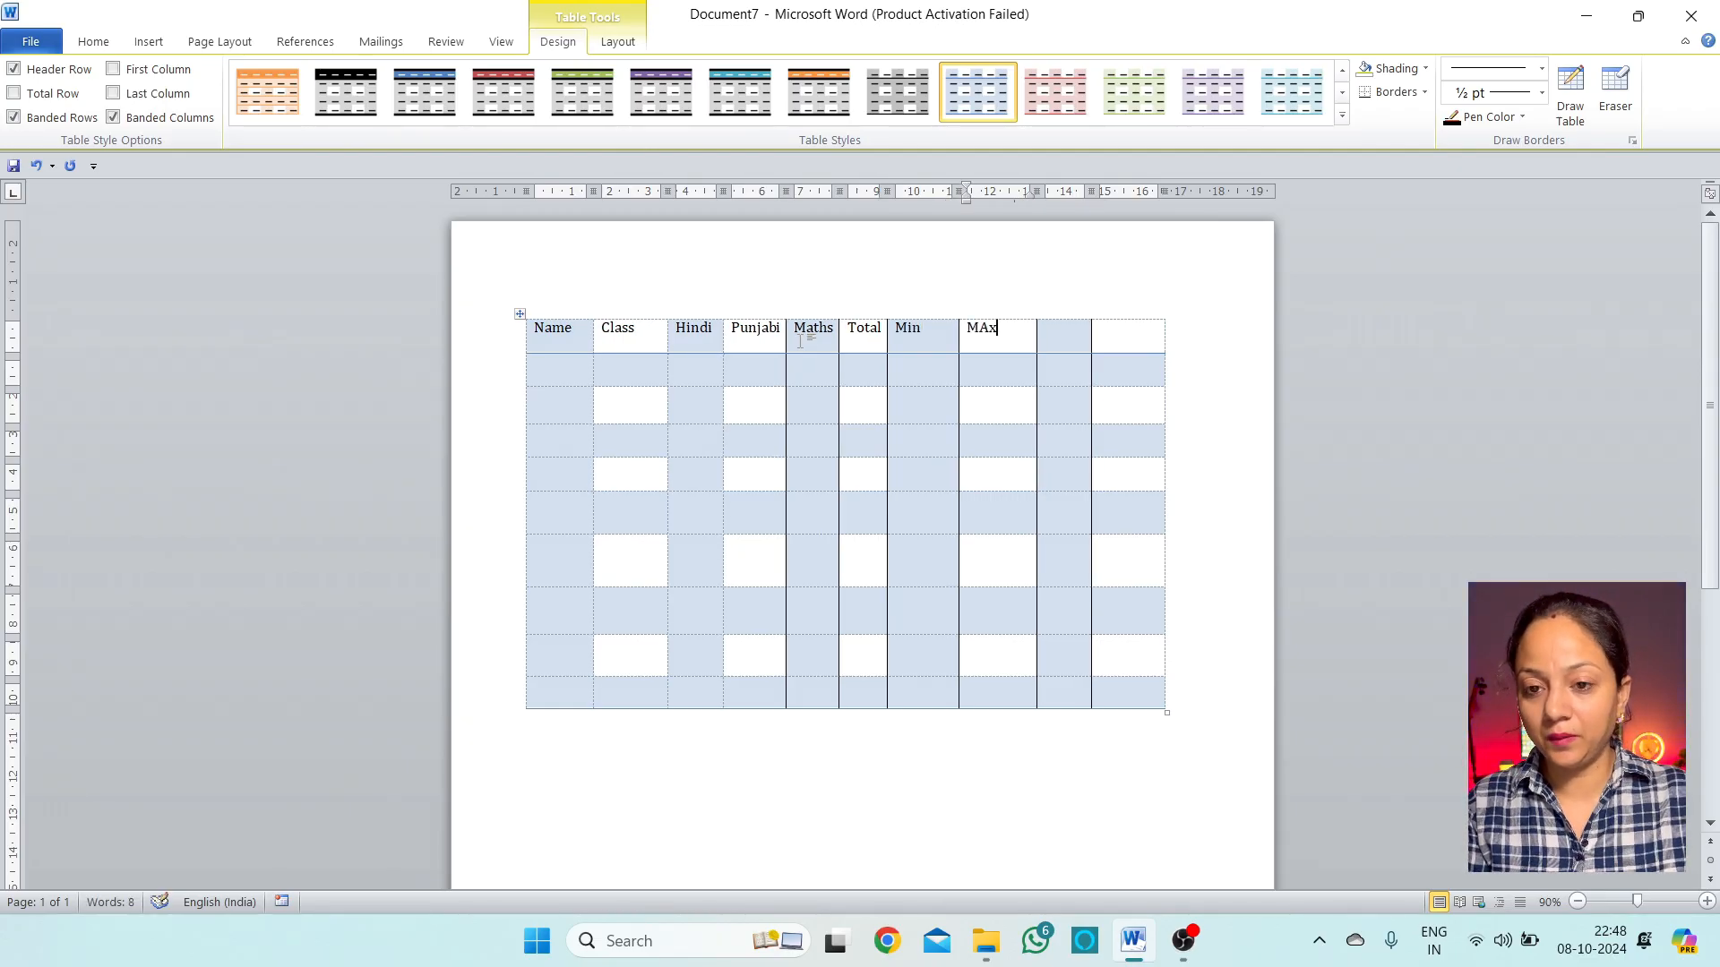
{"action": "key", "text": "Tab"}
{"action": "key", "text": "Left"}
{"action": "key", "text": "BackSpace"}
{"action": "key", "text": "BackSpace"}
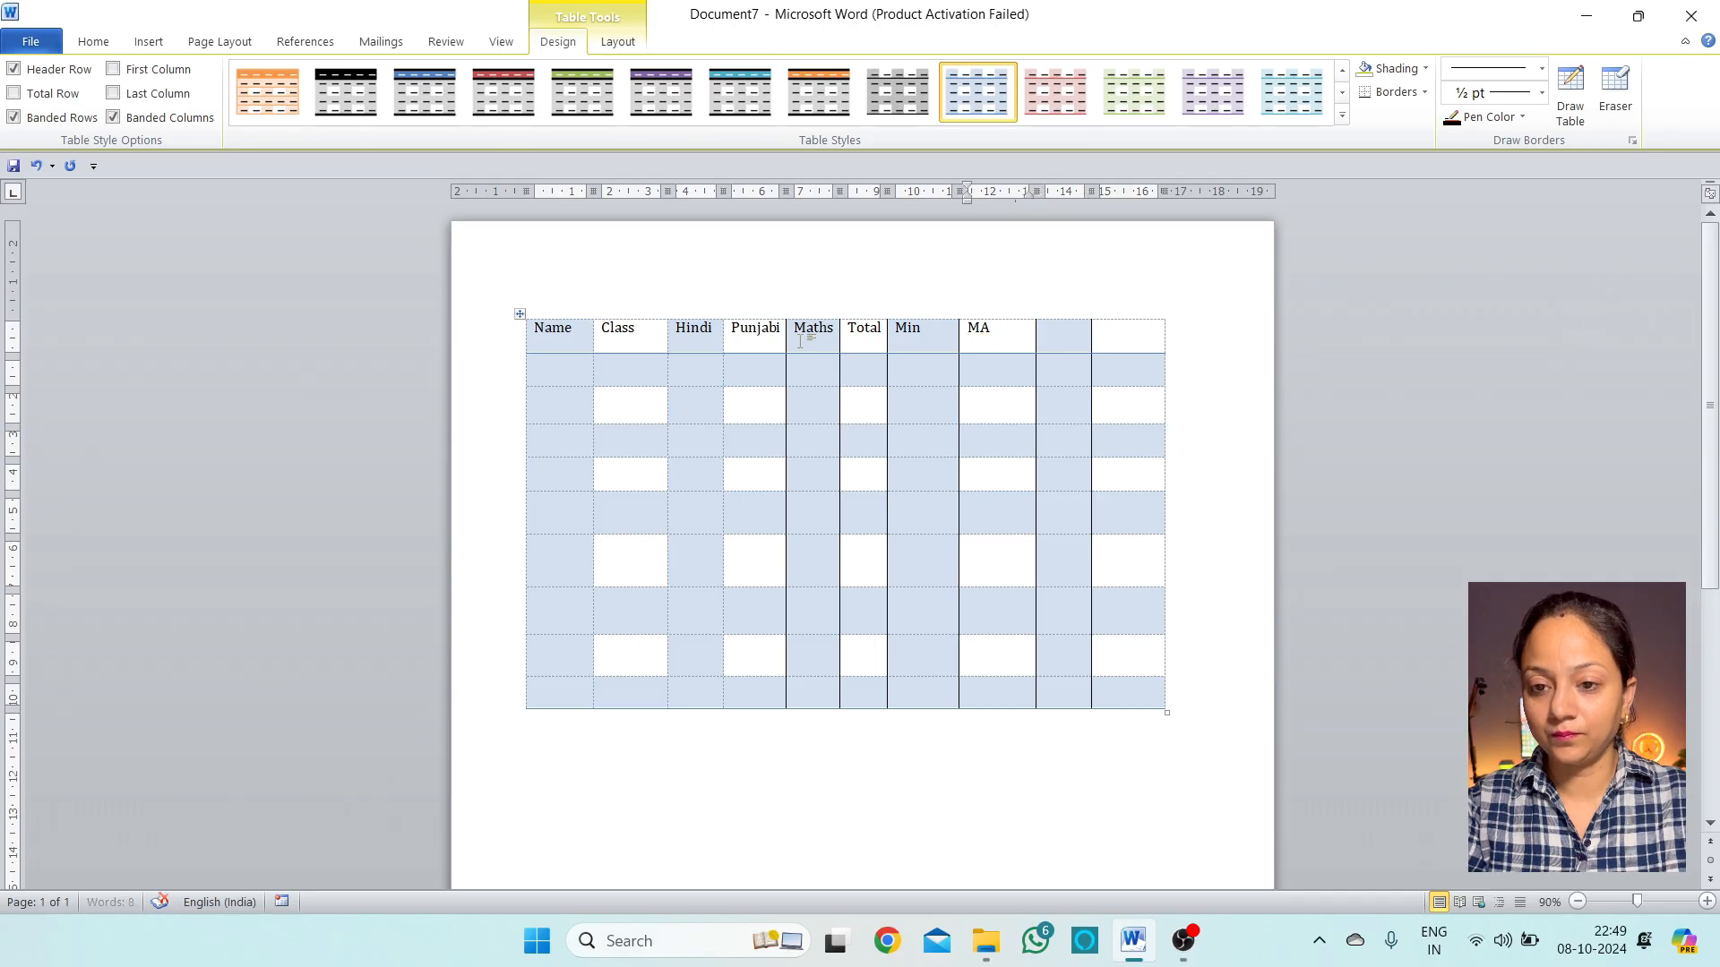
{"action": "type", "text": "a"}
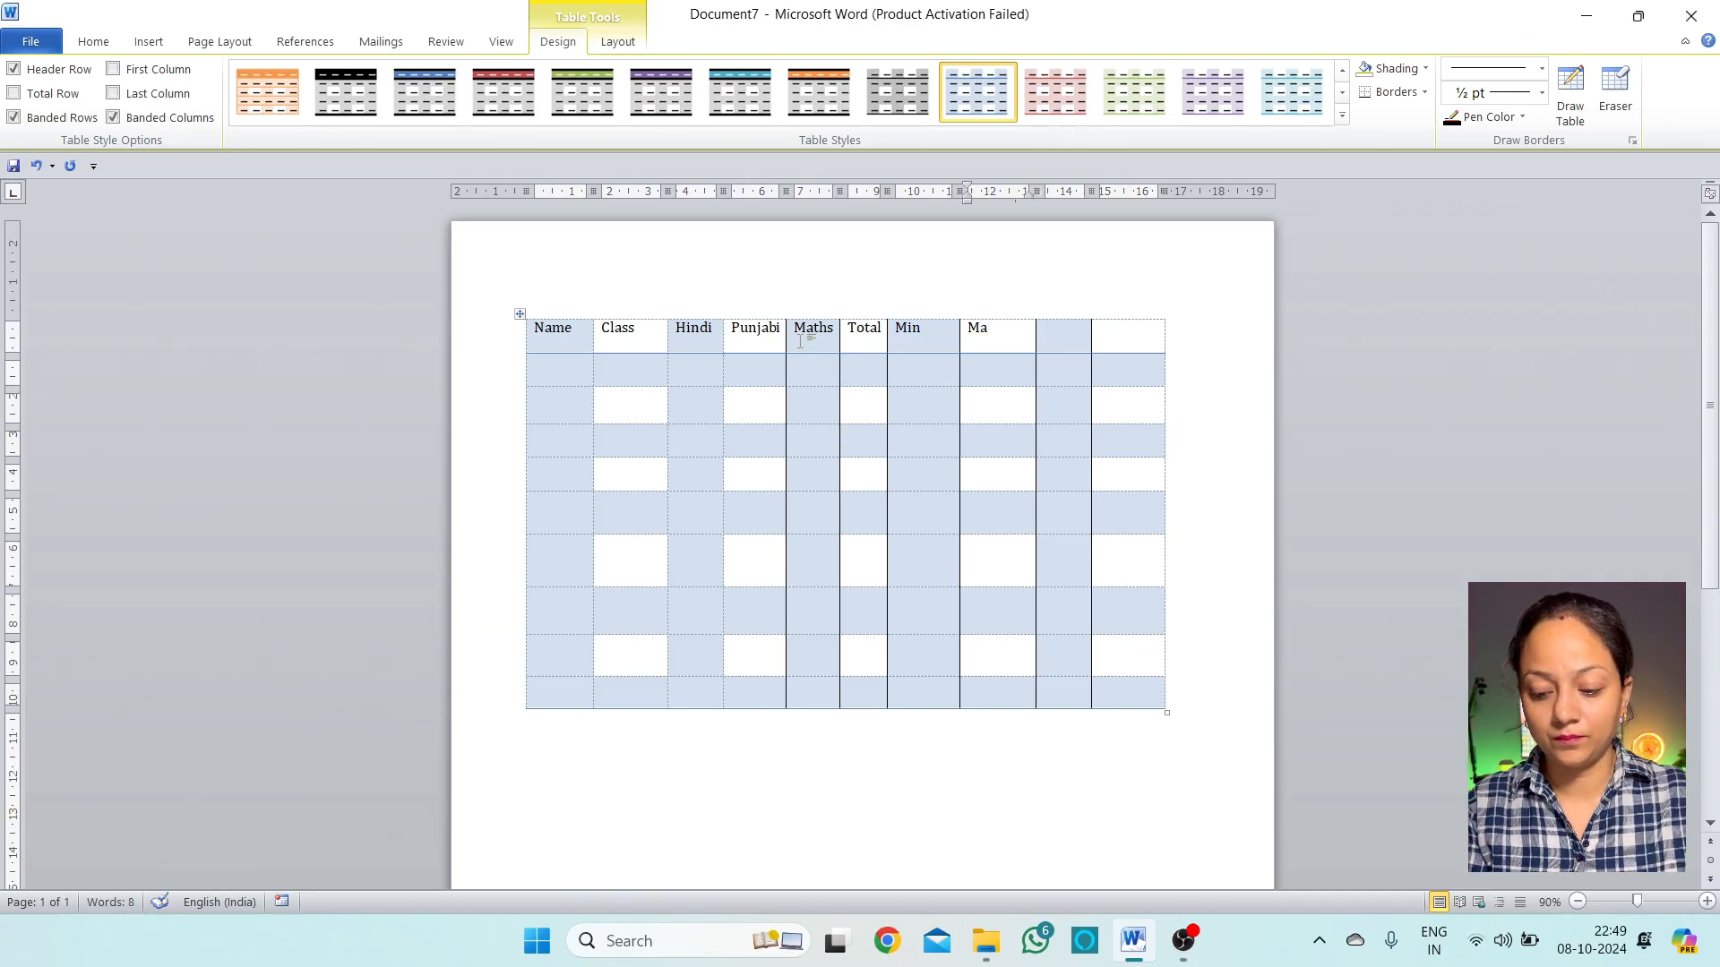
{"action": "type", "text": "x"}
{"action": "key", "text": "Tab"}
{"action": "type", "text": "Count"}
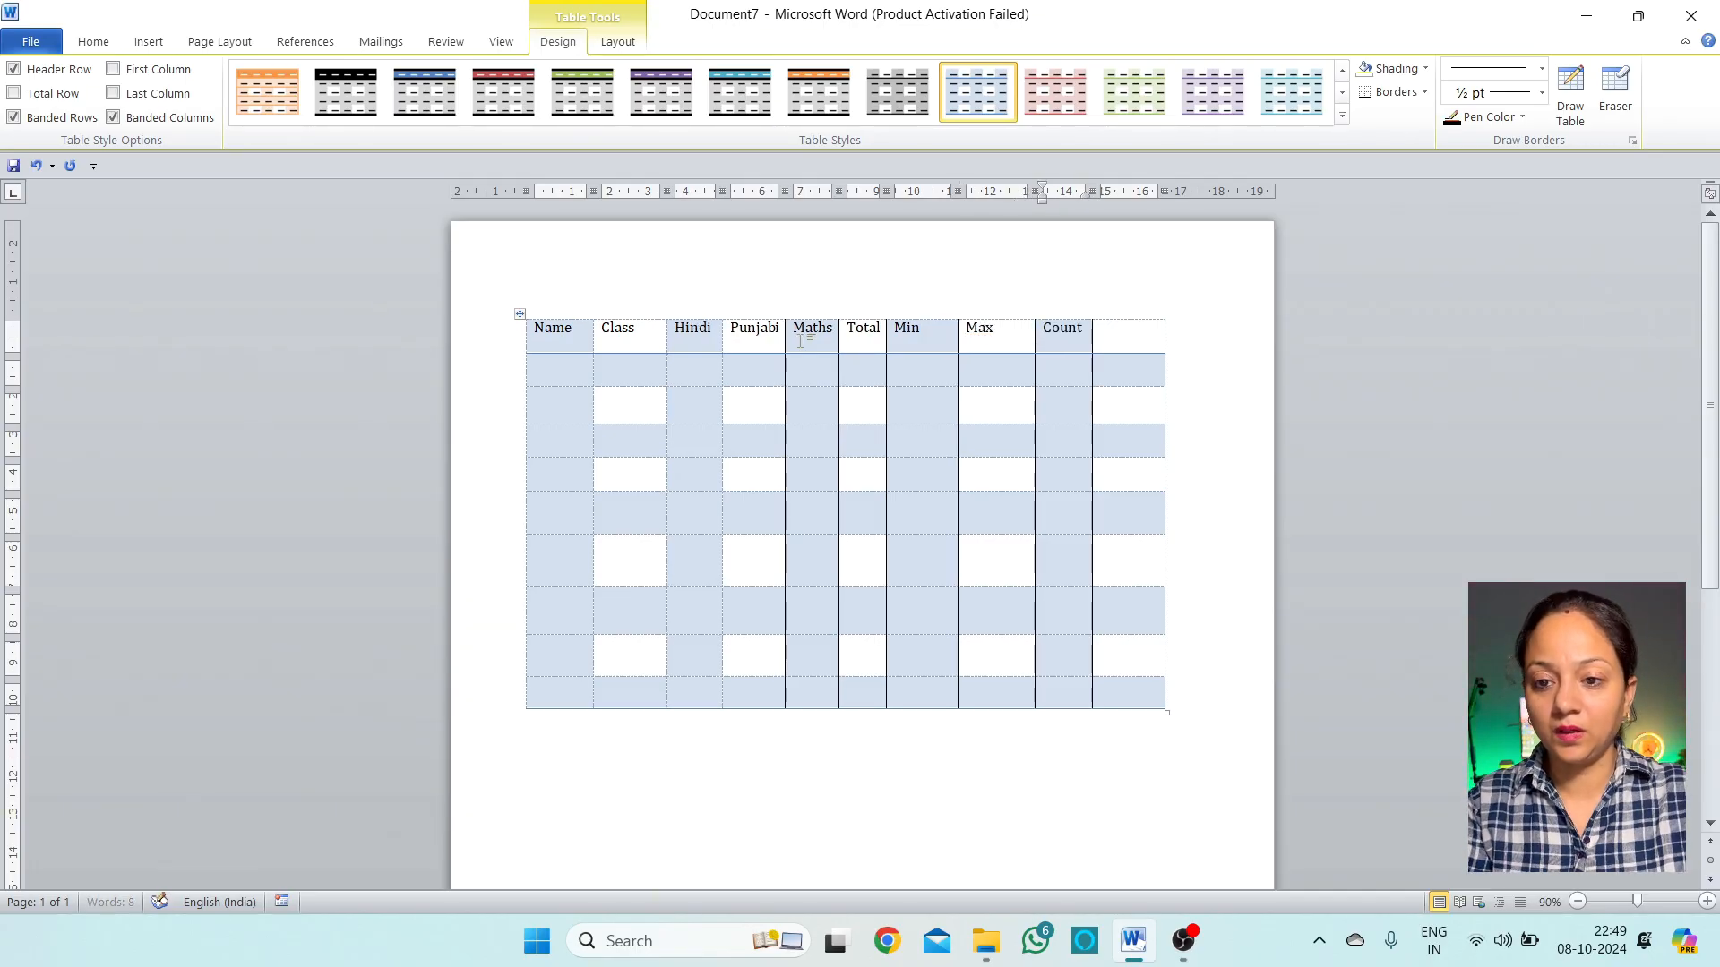
{"action": "key", "text": "Tab"}
{"action": "type", "text": "Average"}
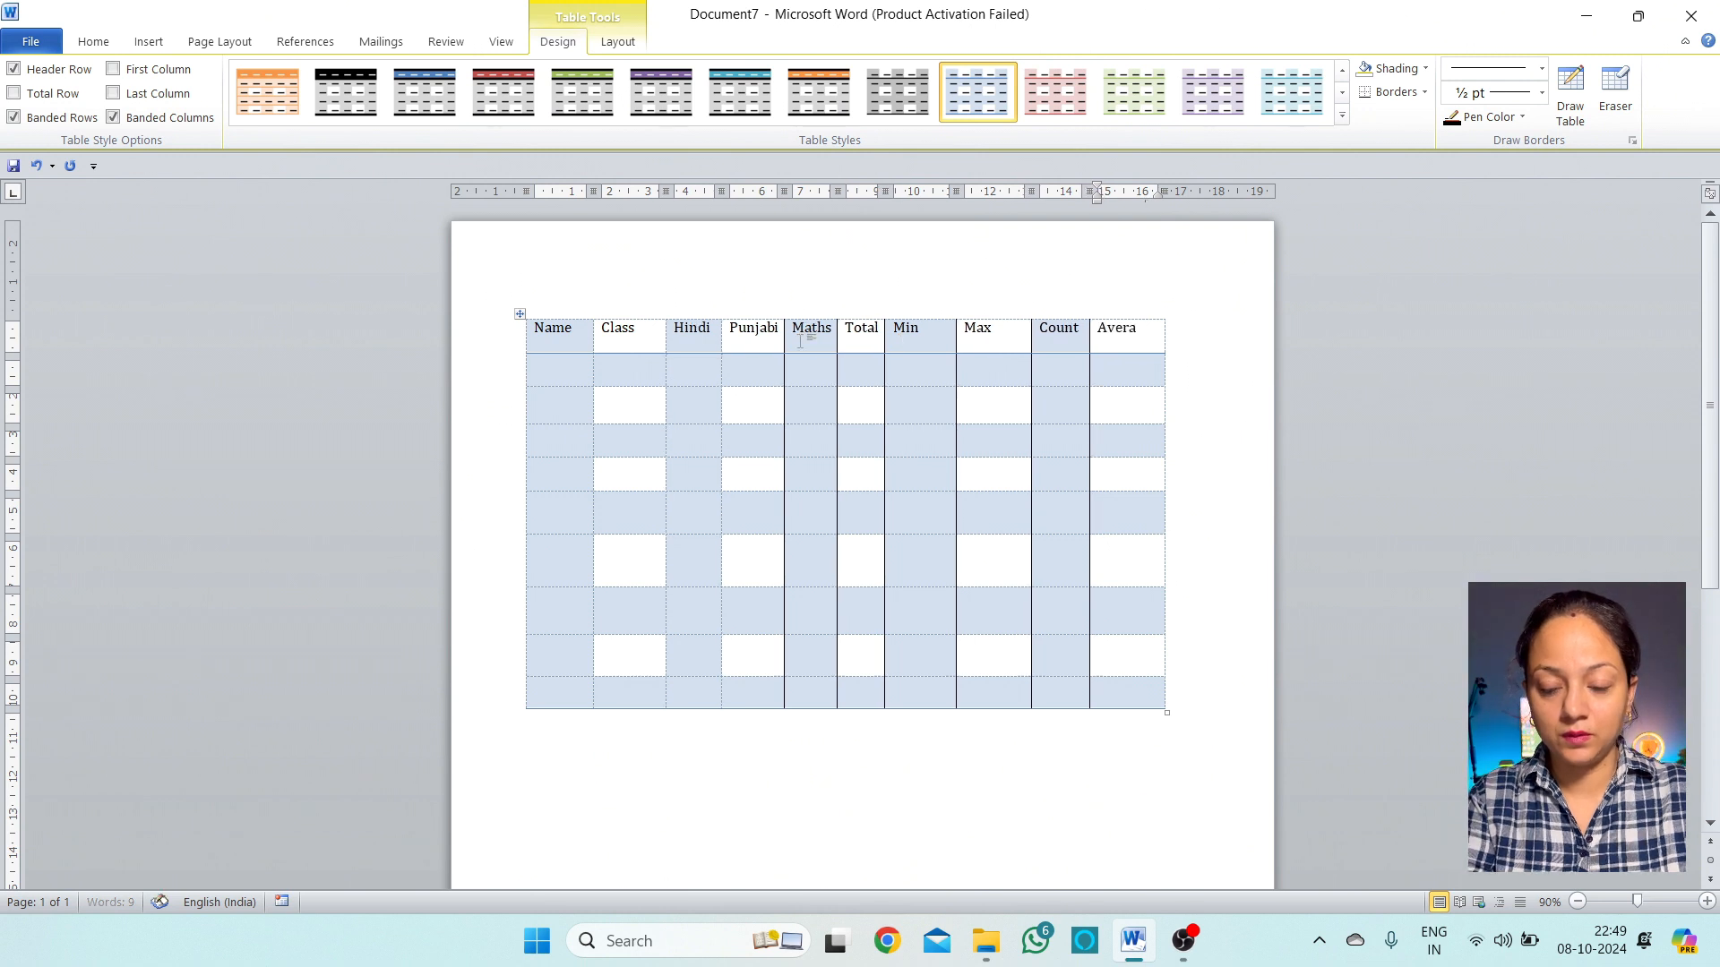
{"action": "key", "text": "Left"}
{"action": "key", "text": "Left"}
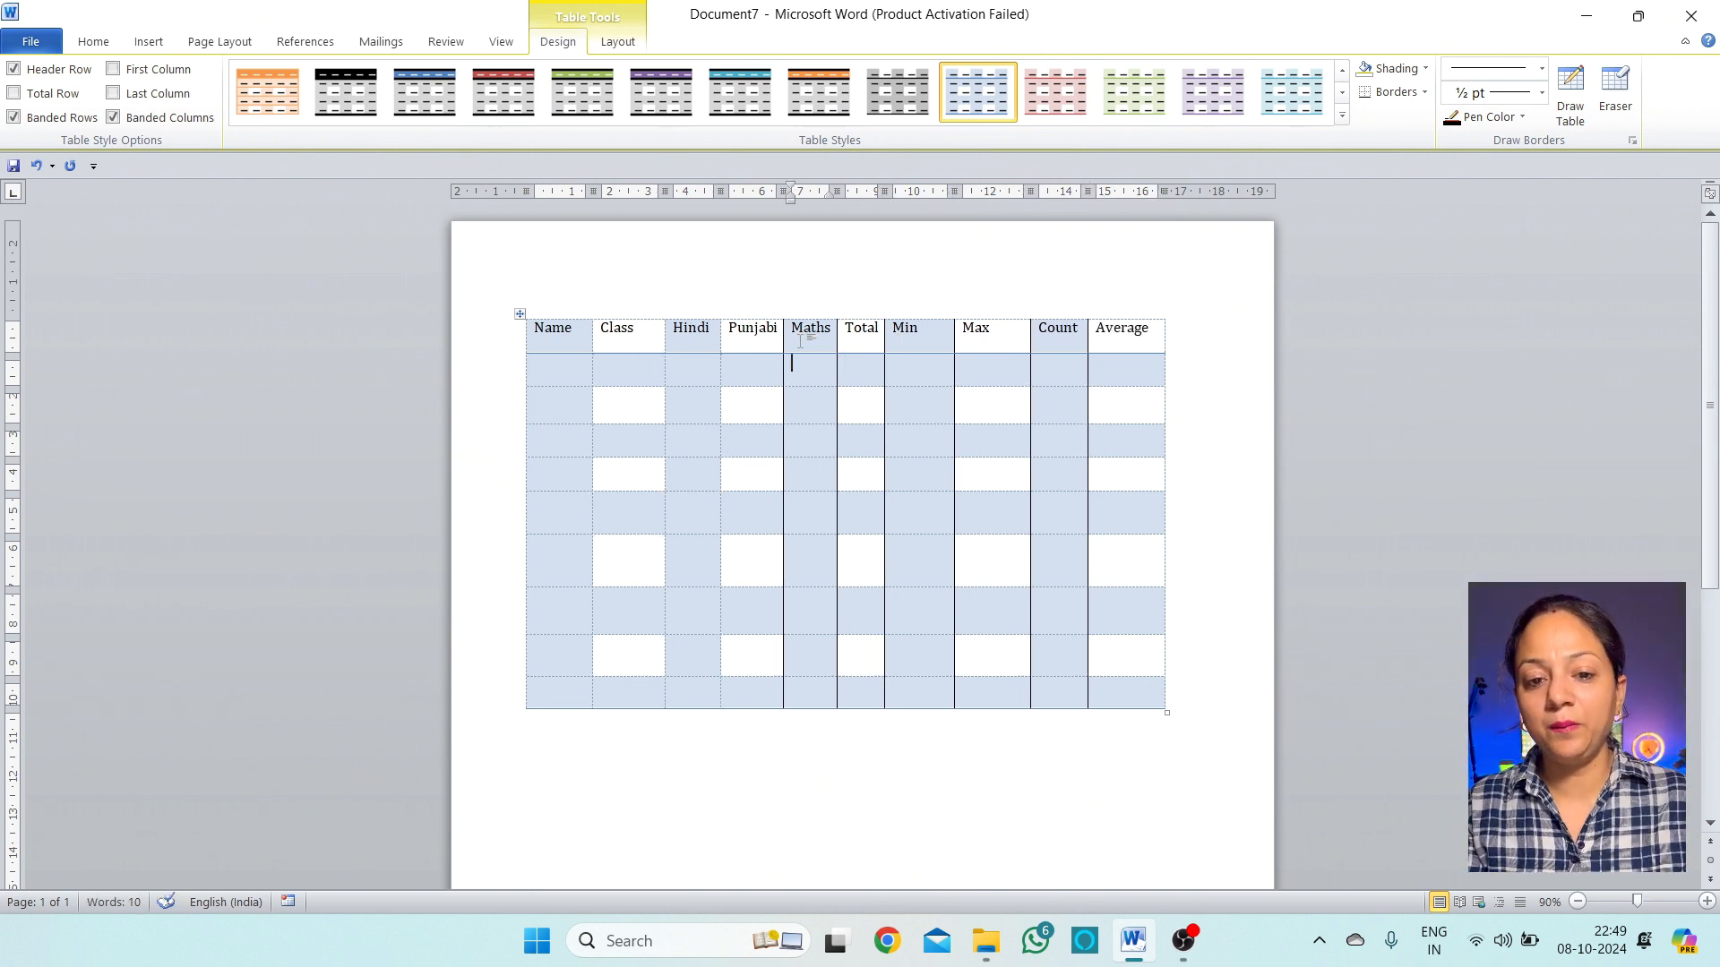
Enter 12 in the Class cells of the data rows
{"action": "key", "text": "Left"}
{"action": "key", "text": "Right"}
{"action": "type", "text": "12"}
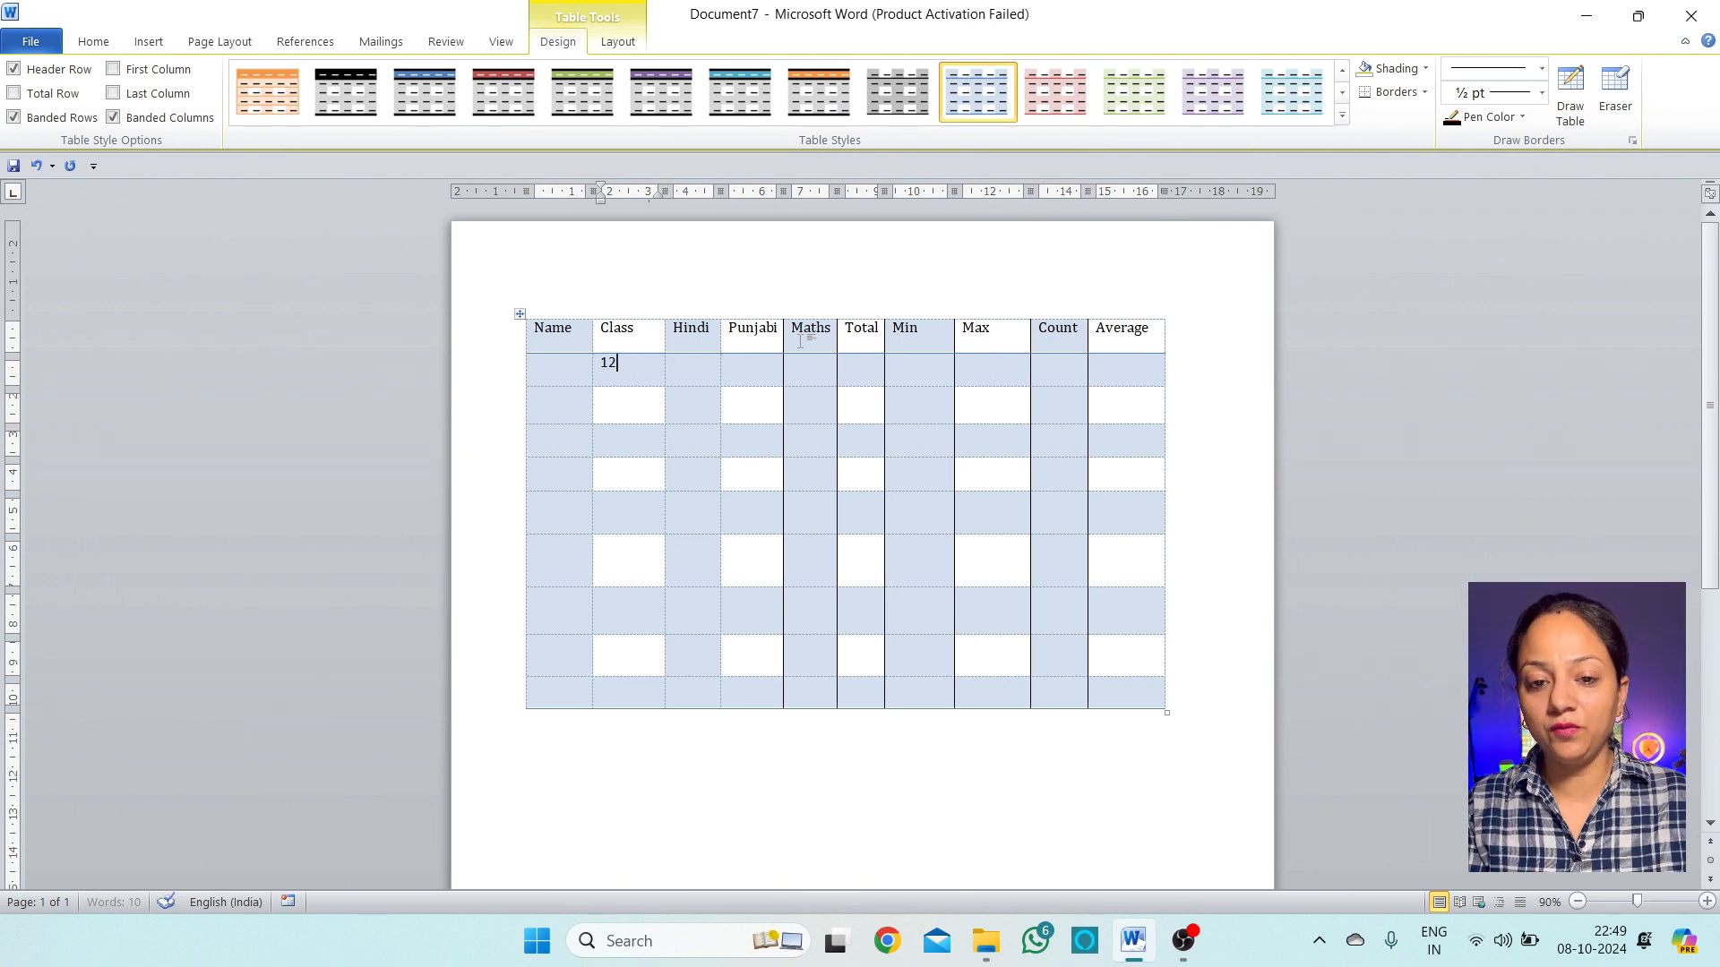
{"action": "key", "text": "Down"}
{"action": "type", "text": "12"}
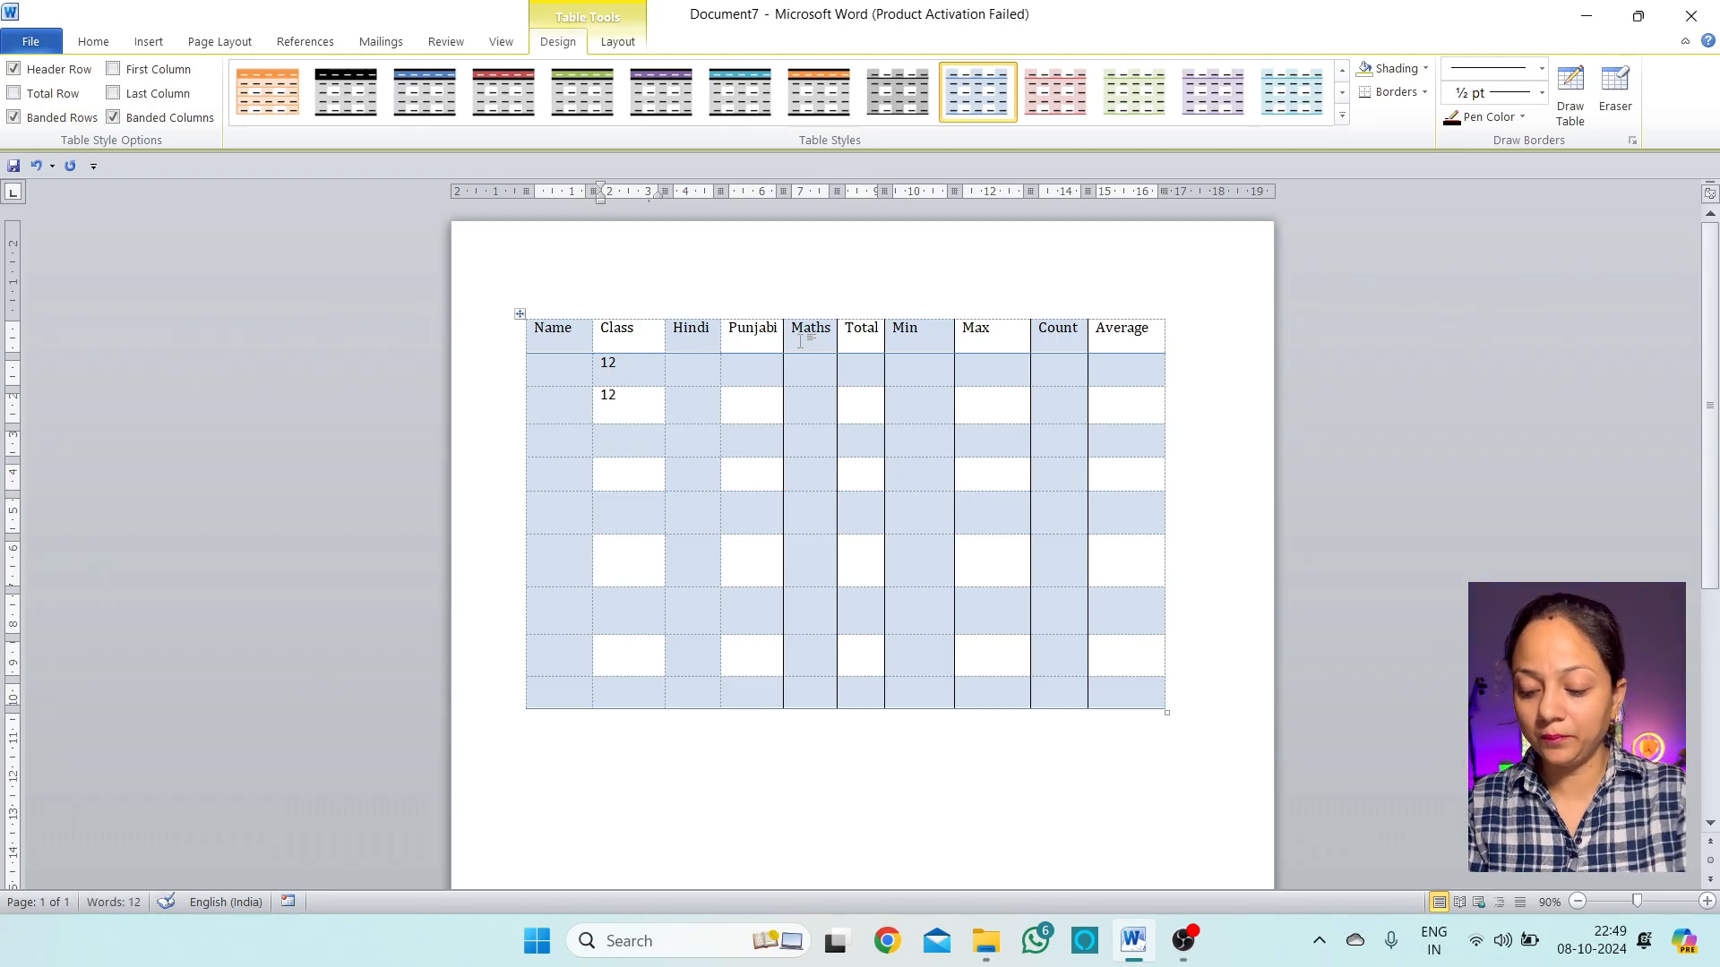
{"action": "type", "text": "12"}
Type the Hindi marks 25, 25, 85, 65, 45, 21, 65, 55, 88 down the column
{"action": "double_click", "coordinate": [801, 331]}
{"action": "type", "text": "12"}
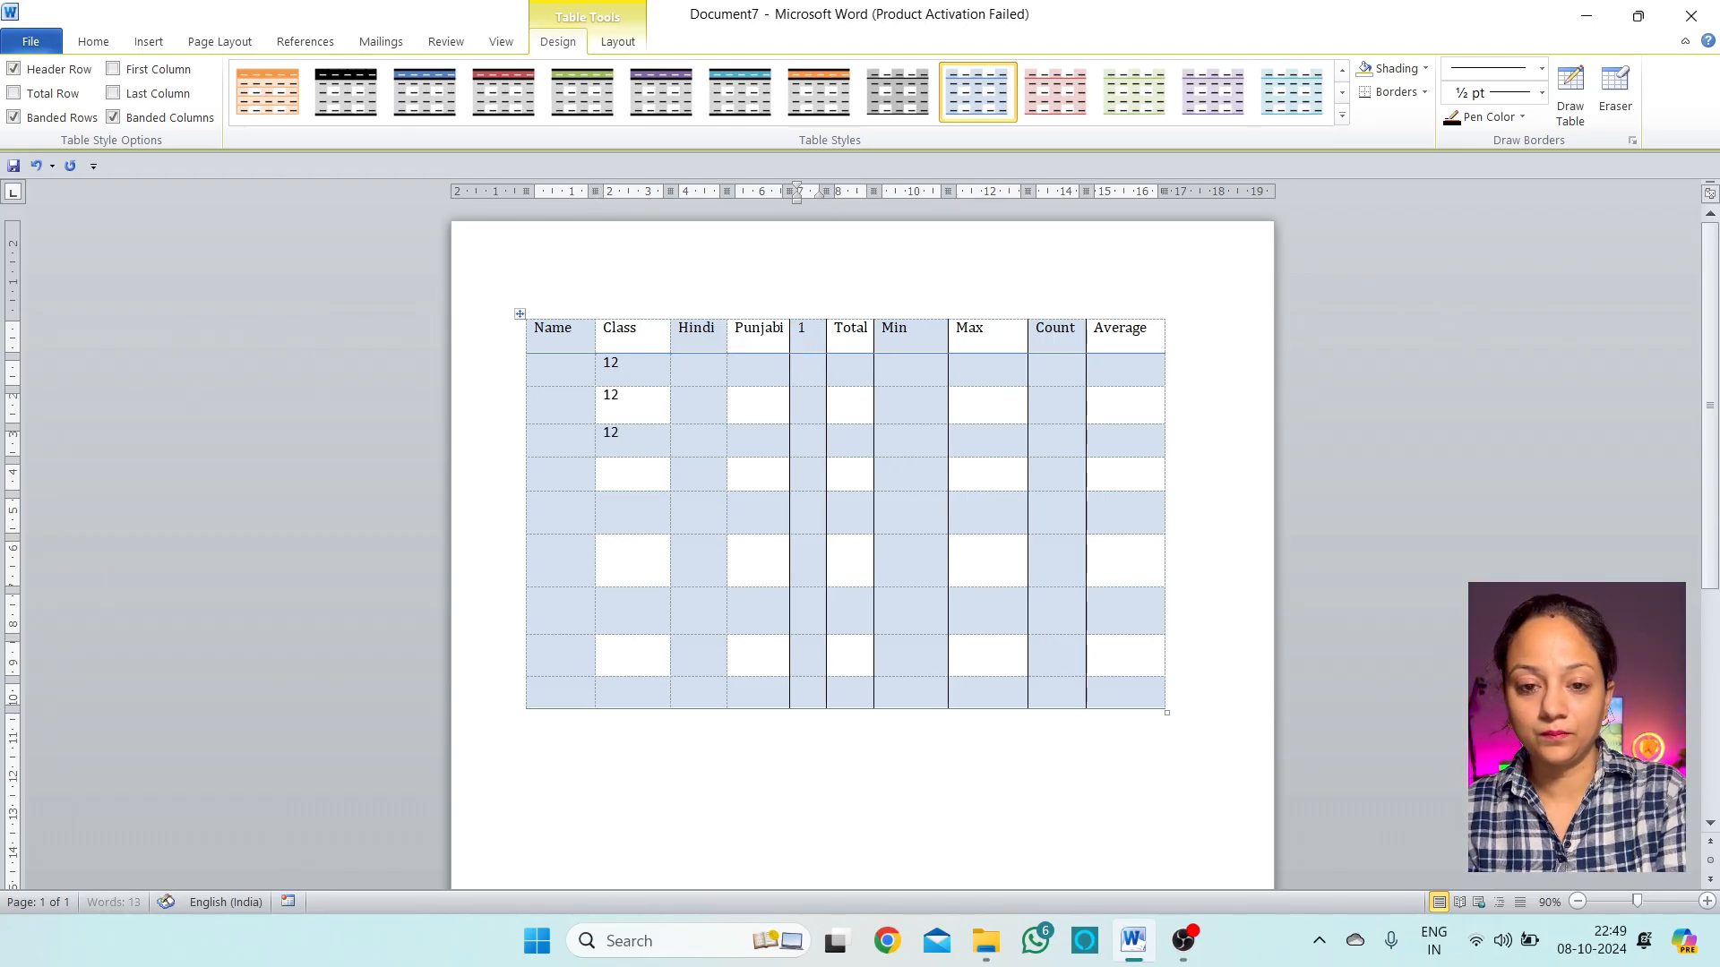
{"action": "left_click", "coordinate": [639, 473]}
{"action": "type", "text": "1"}
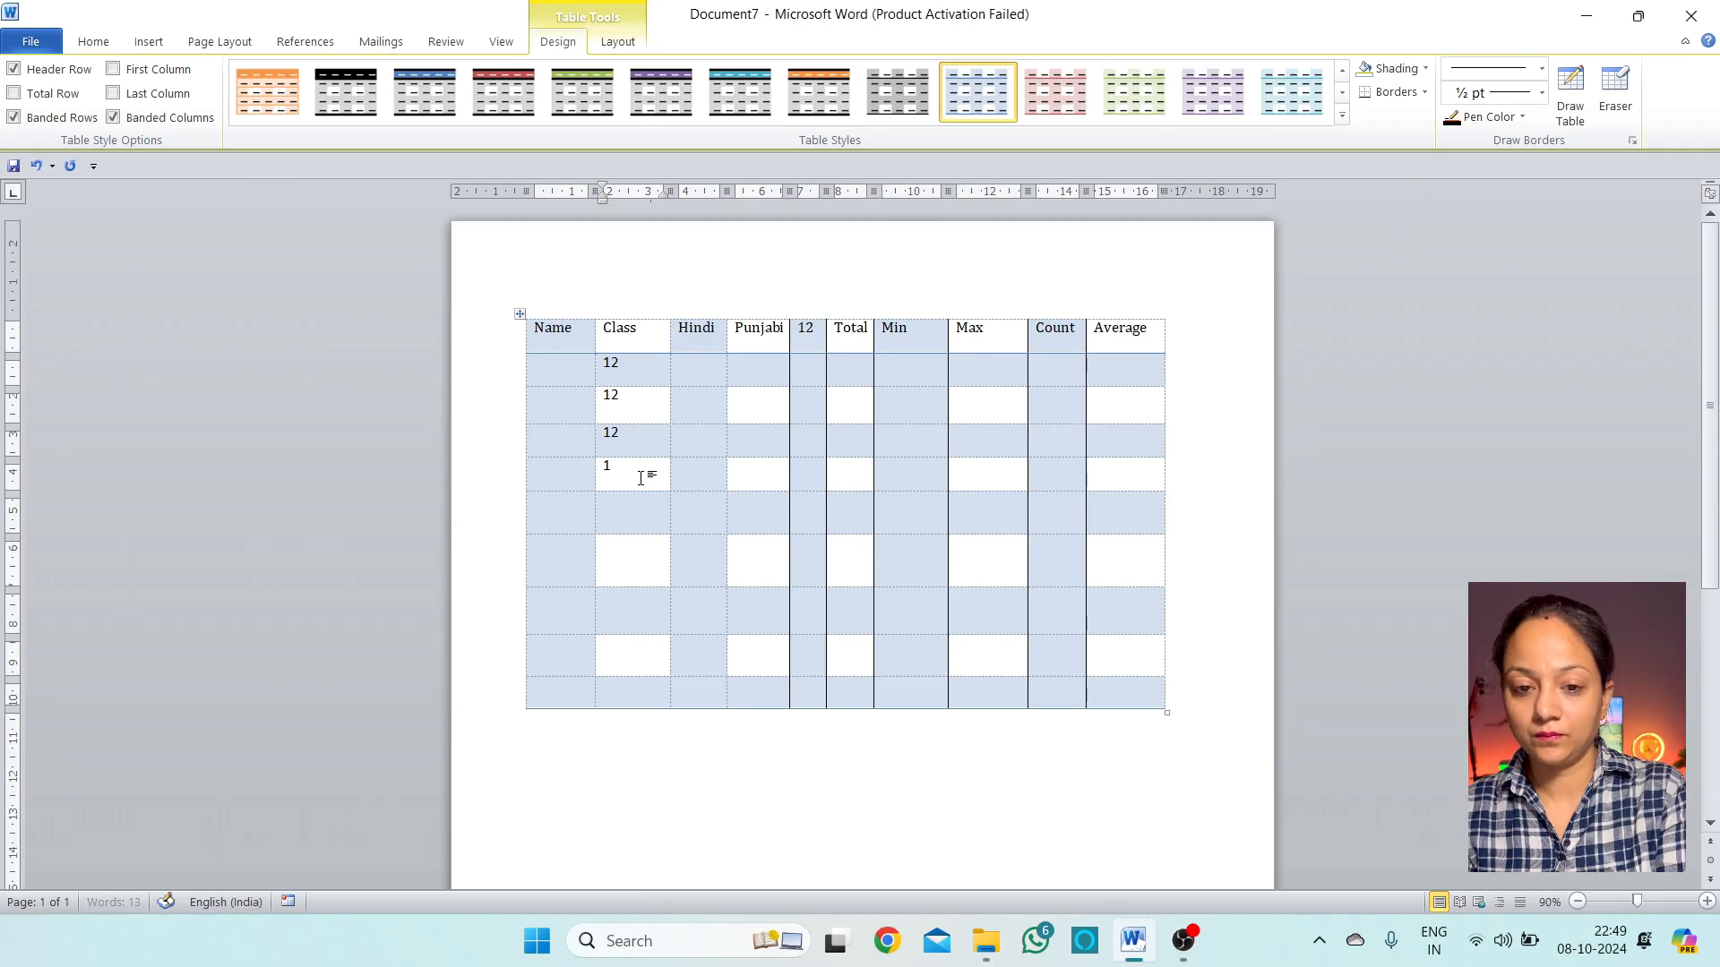
{"action": "type", "text": "12"}
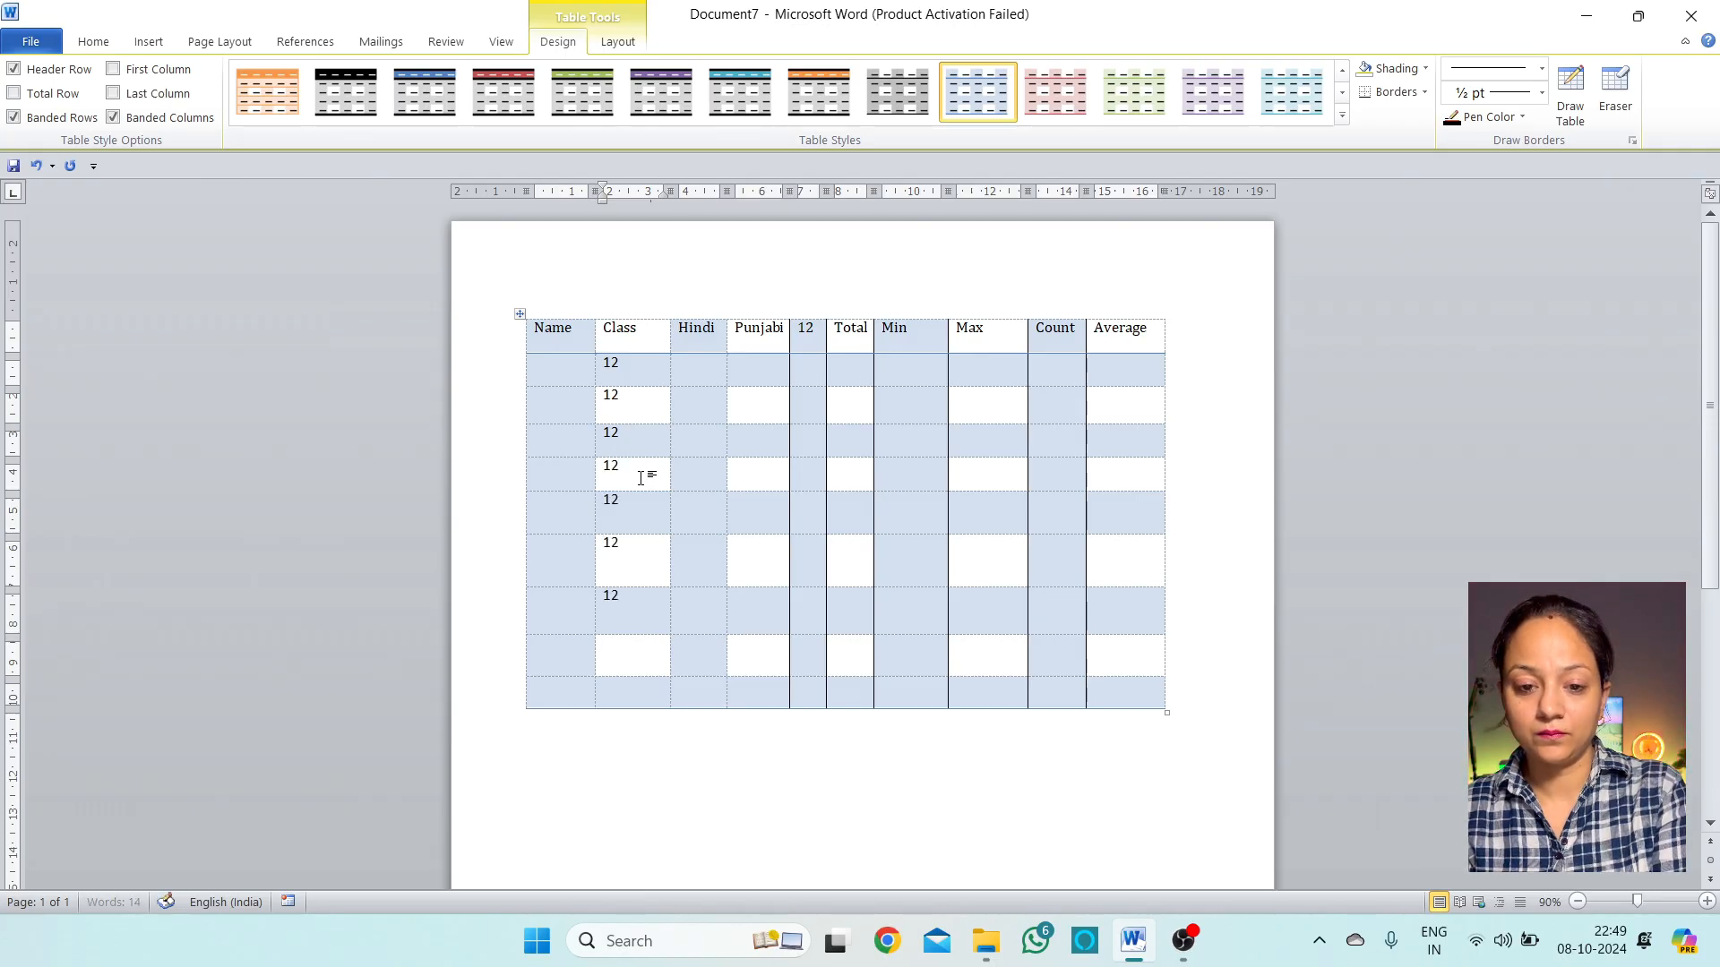
{"action": "type", "text": "12"}
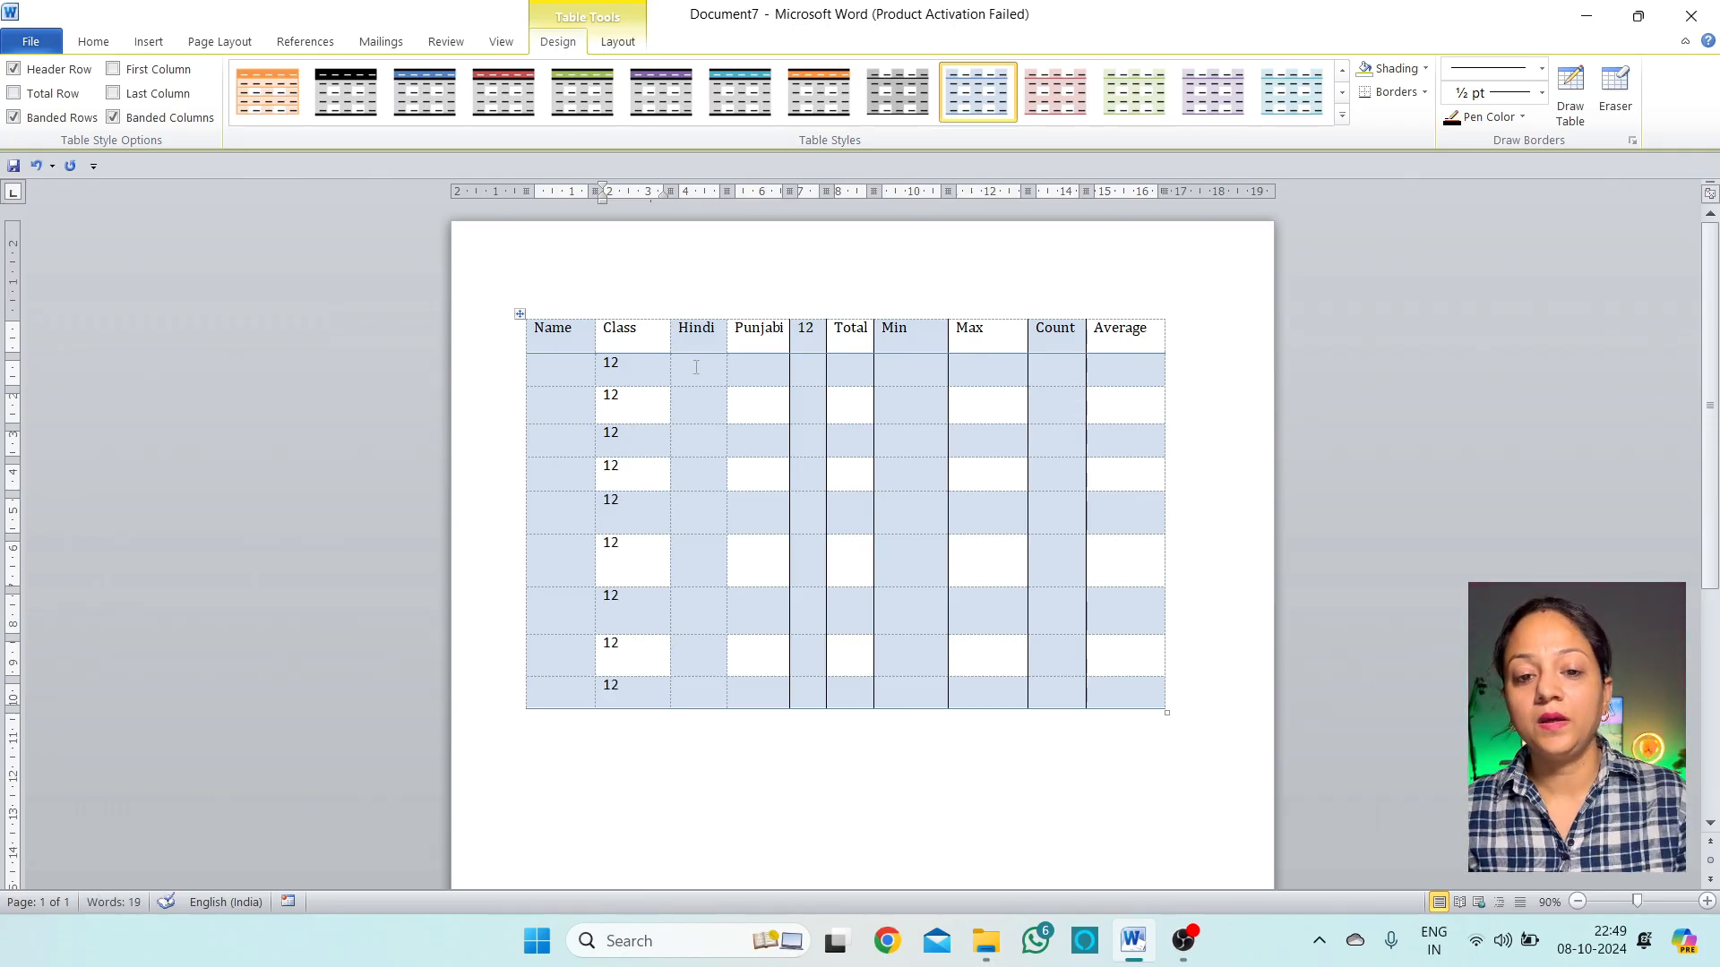
{"action": "type", "text": "25"}
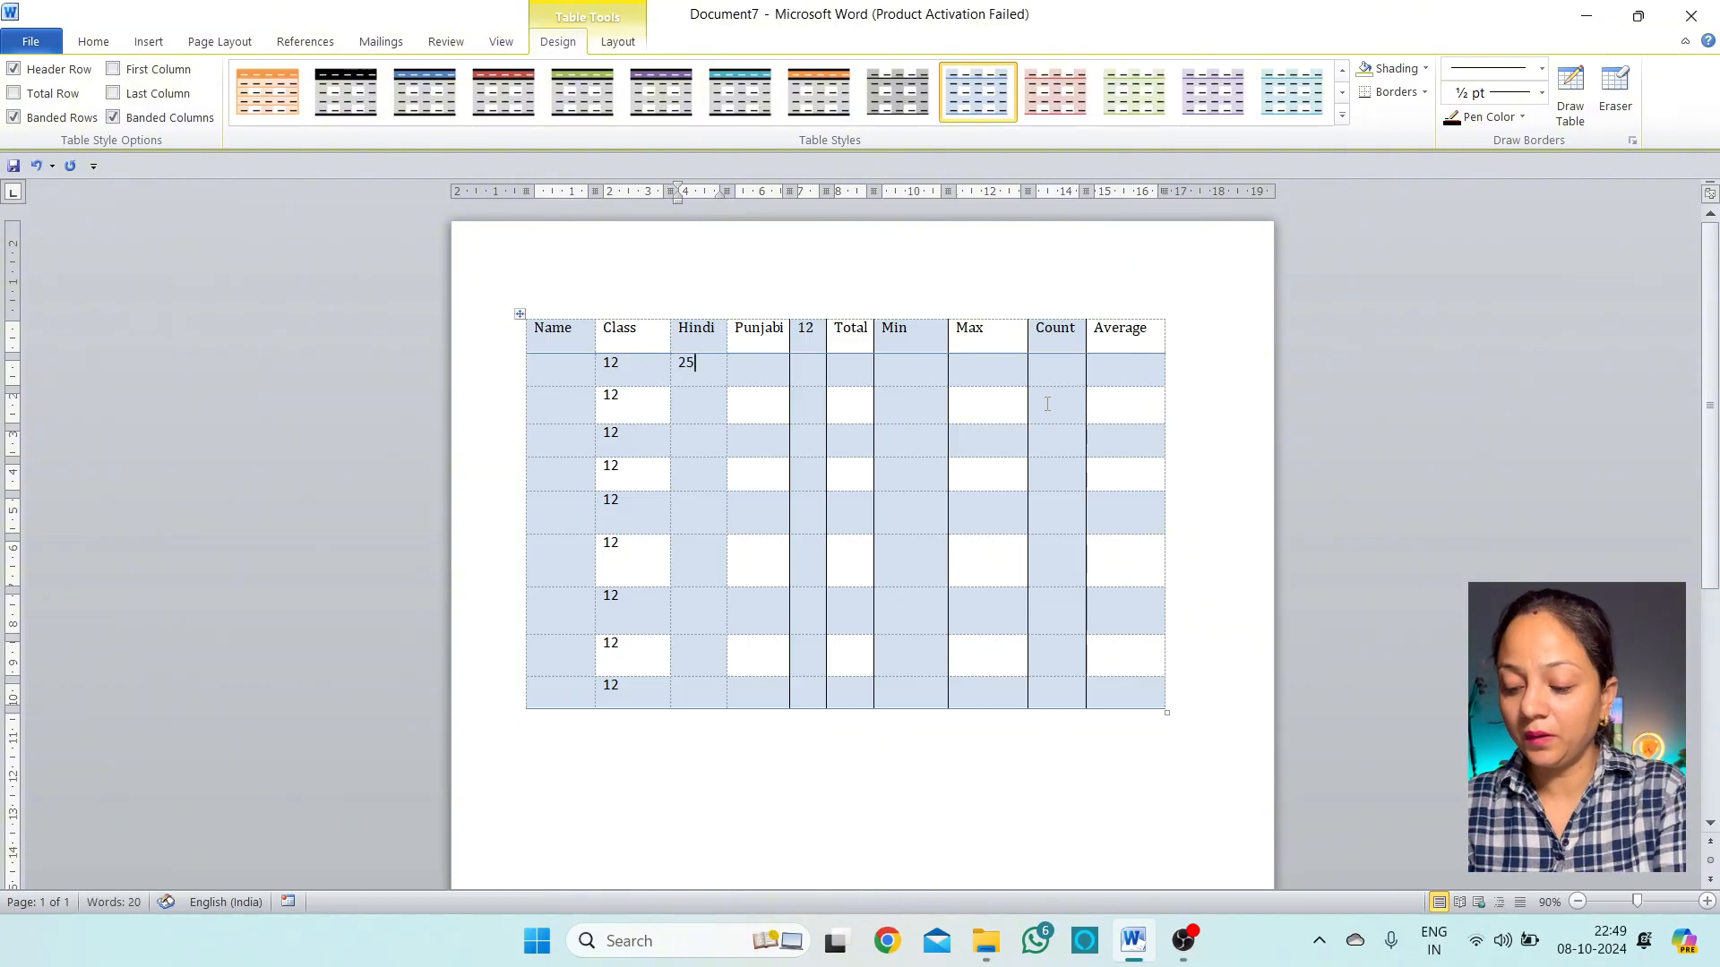
{"action": "key", "text": "Down"}
{"action": "type", "text": "8"}
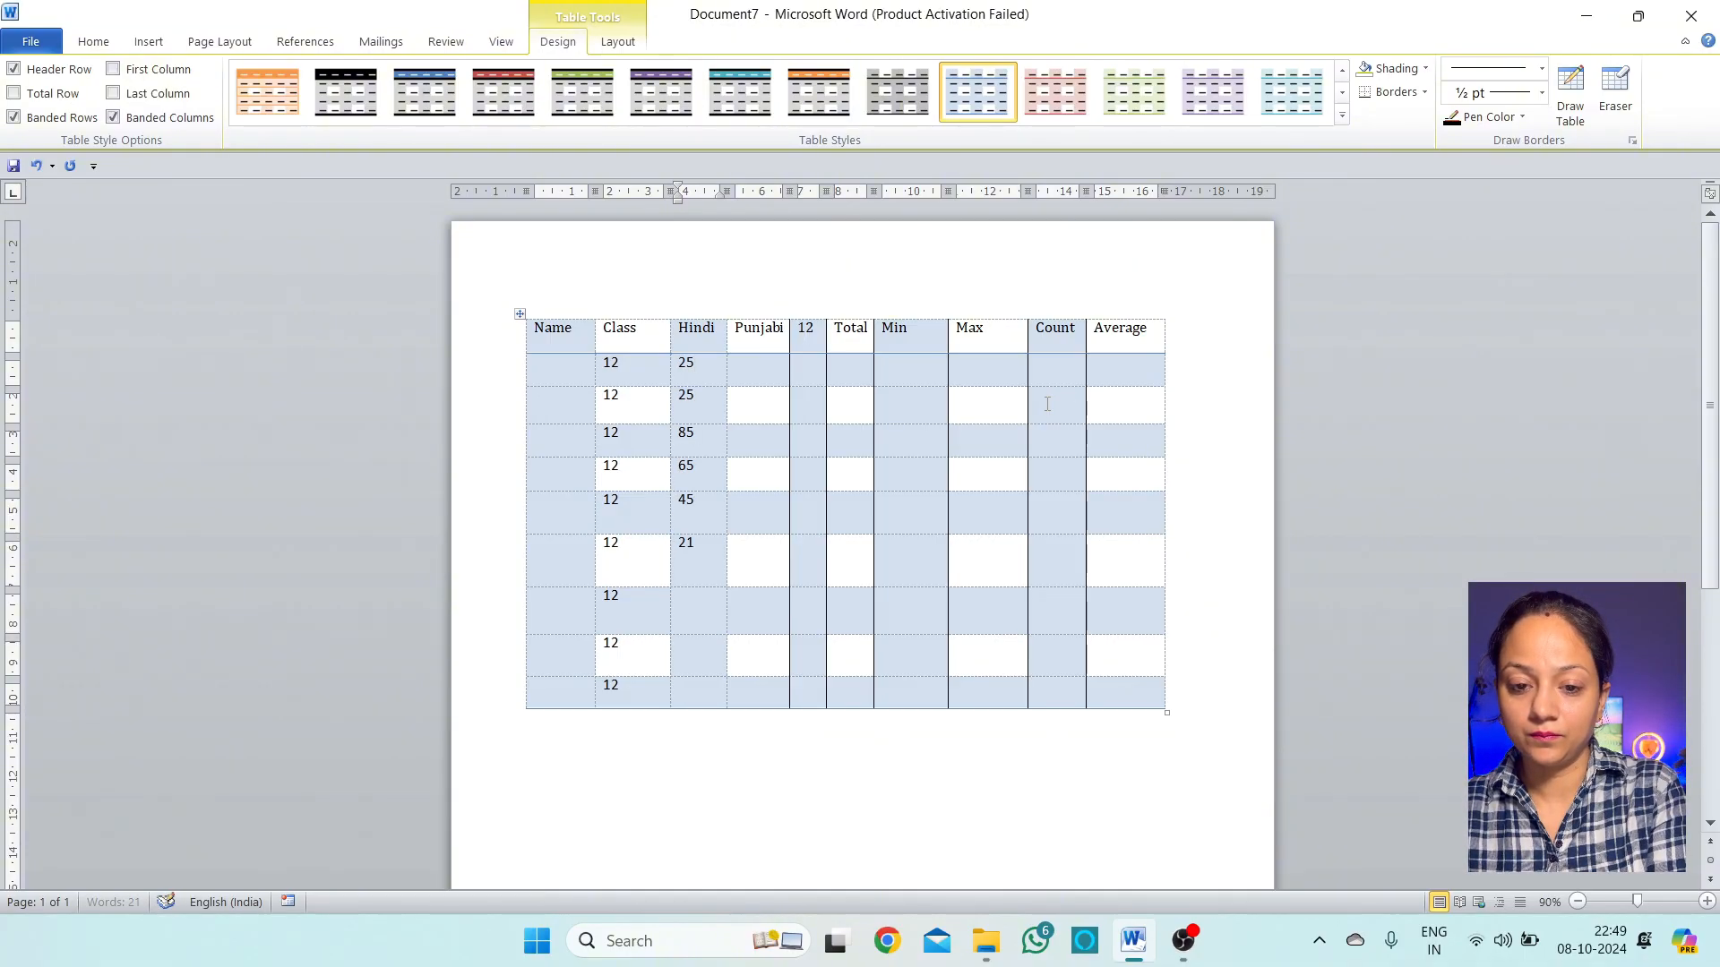
{"action": "type", "text": "65"}
{"action": "key", "text": "Down"}
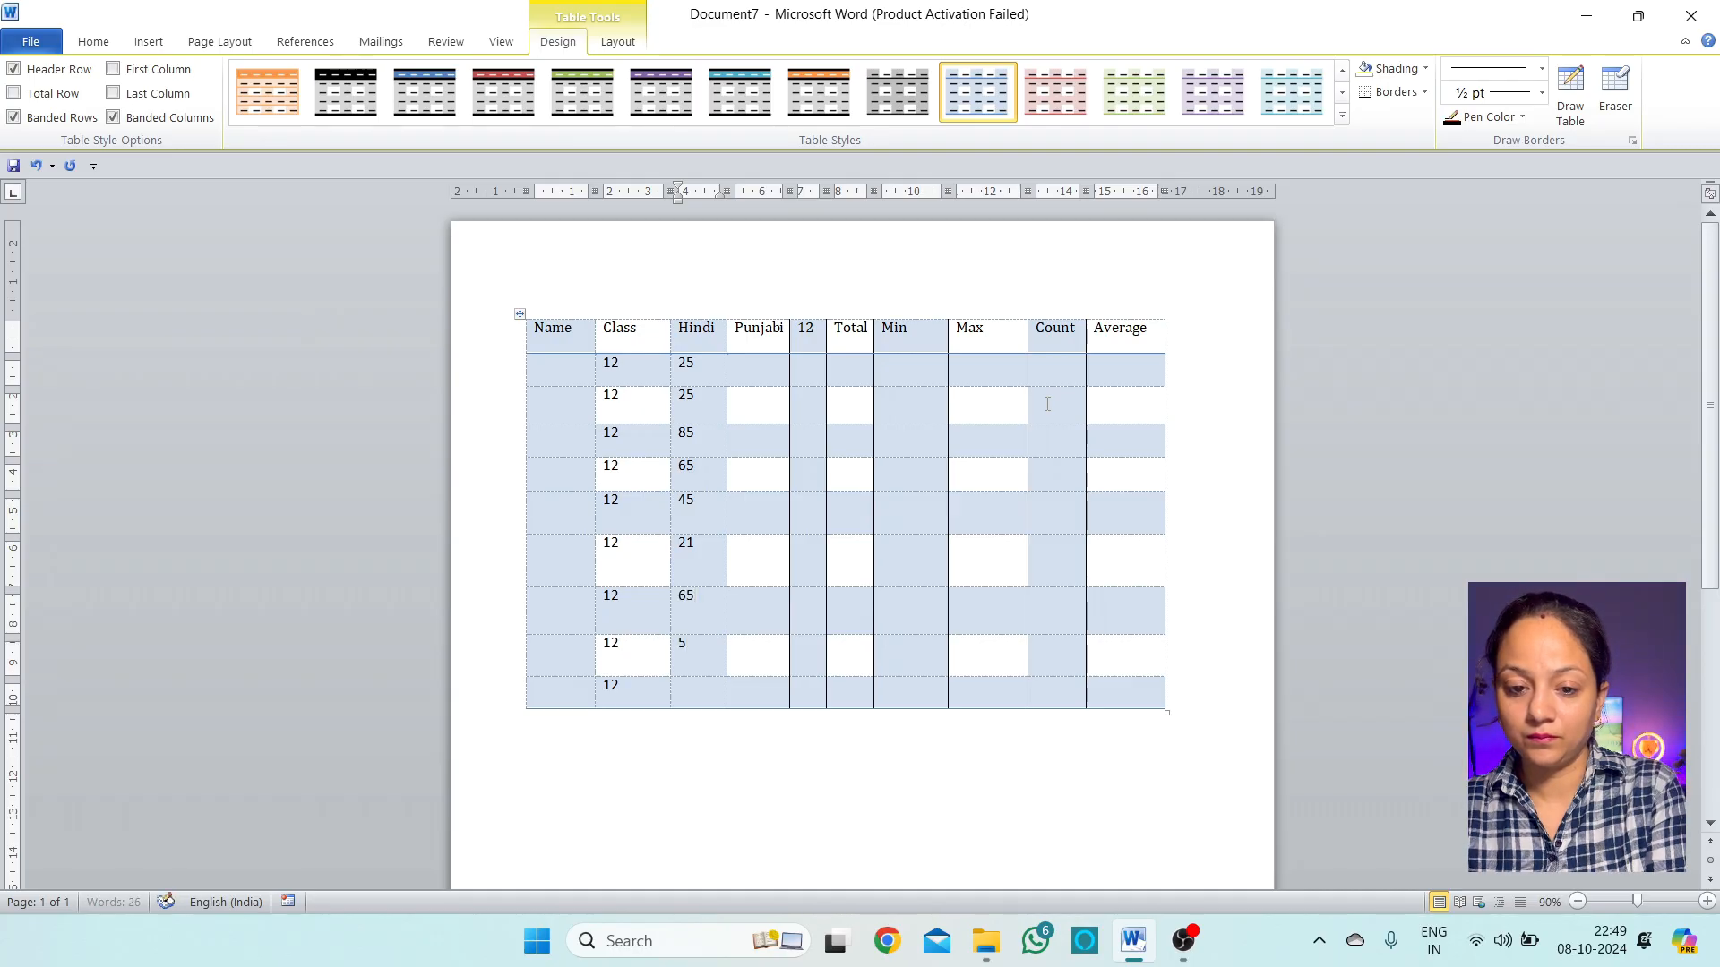
{"action": "type", "text": "88"}
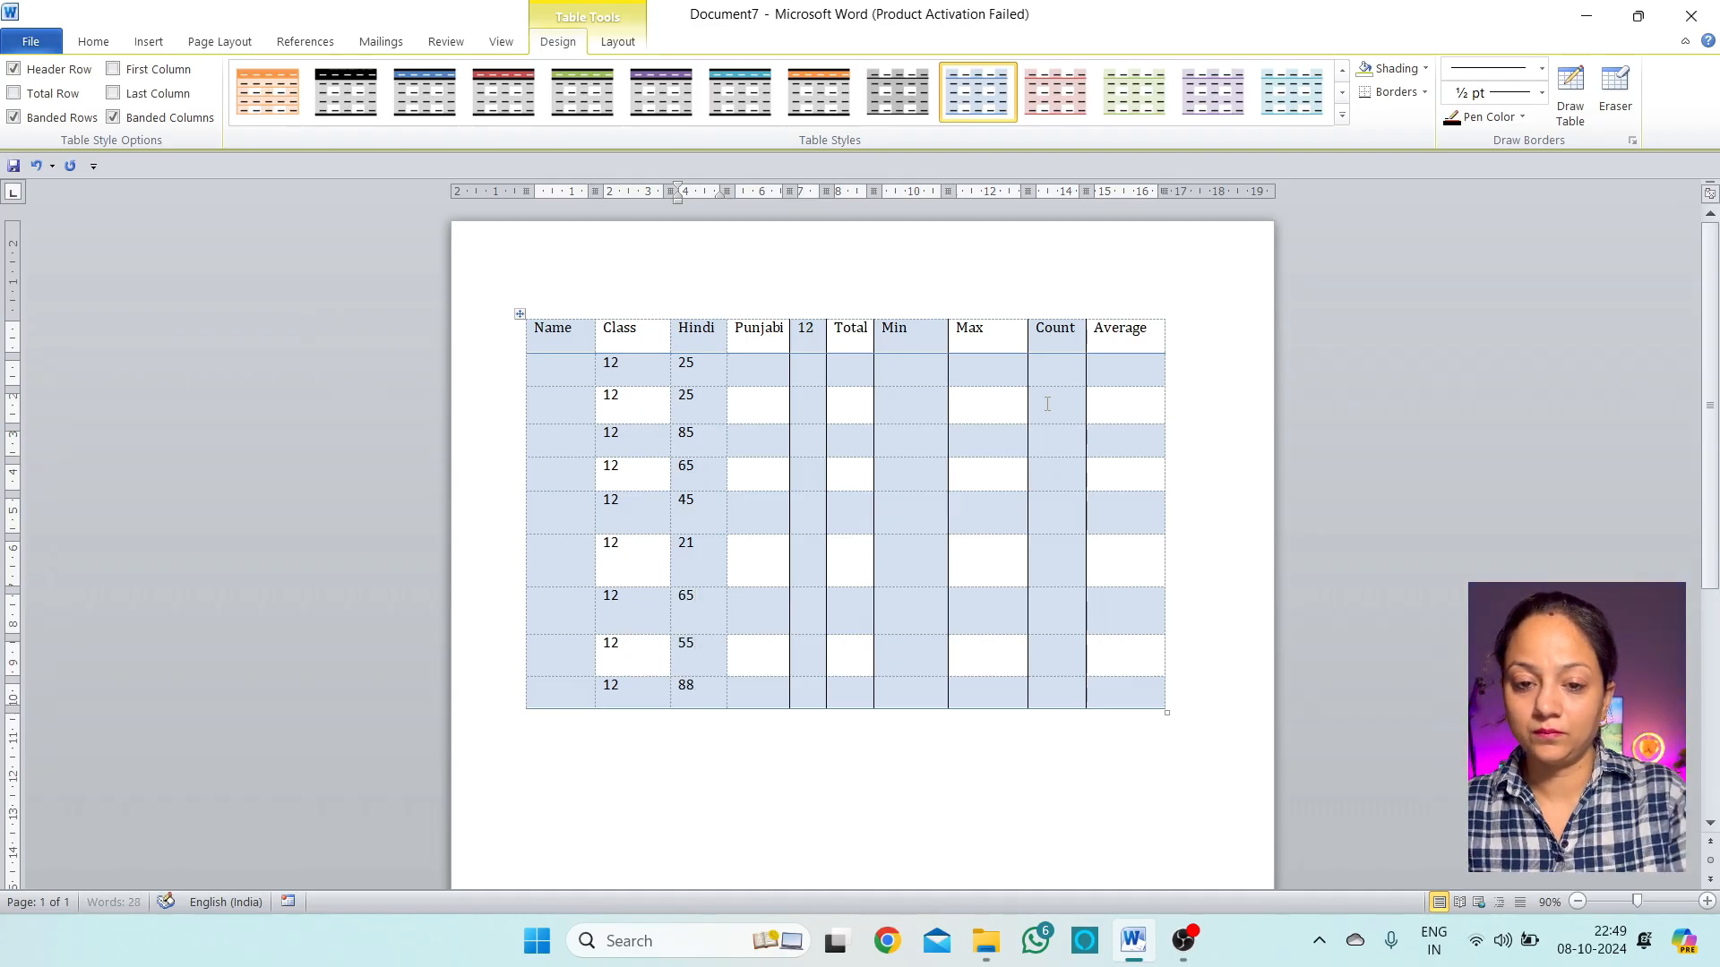
Copy the Hindi marks into the Punjabi column and the column headed 12
{"action": "left_click_drag", "start_coordinate": [696, 409], "coordinate": [706, 680]}
{"action": "key", "text": "ctrl+c"}
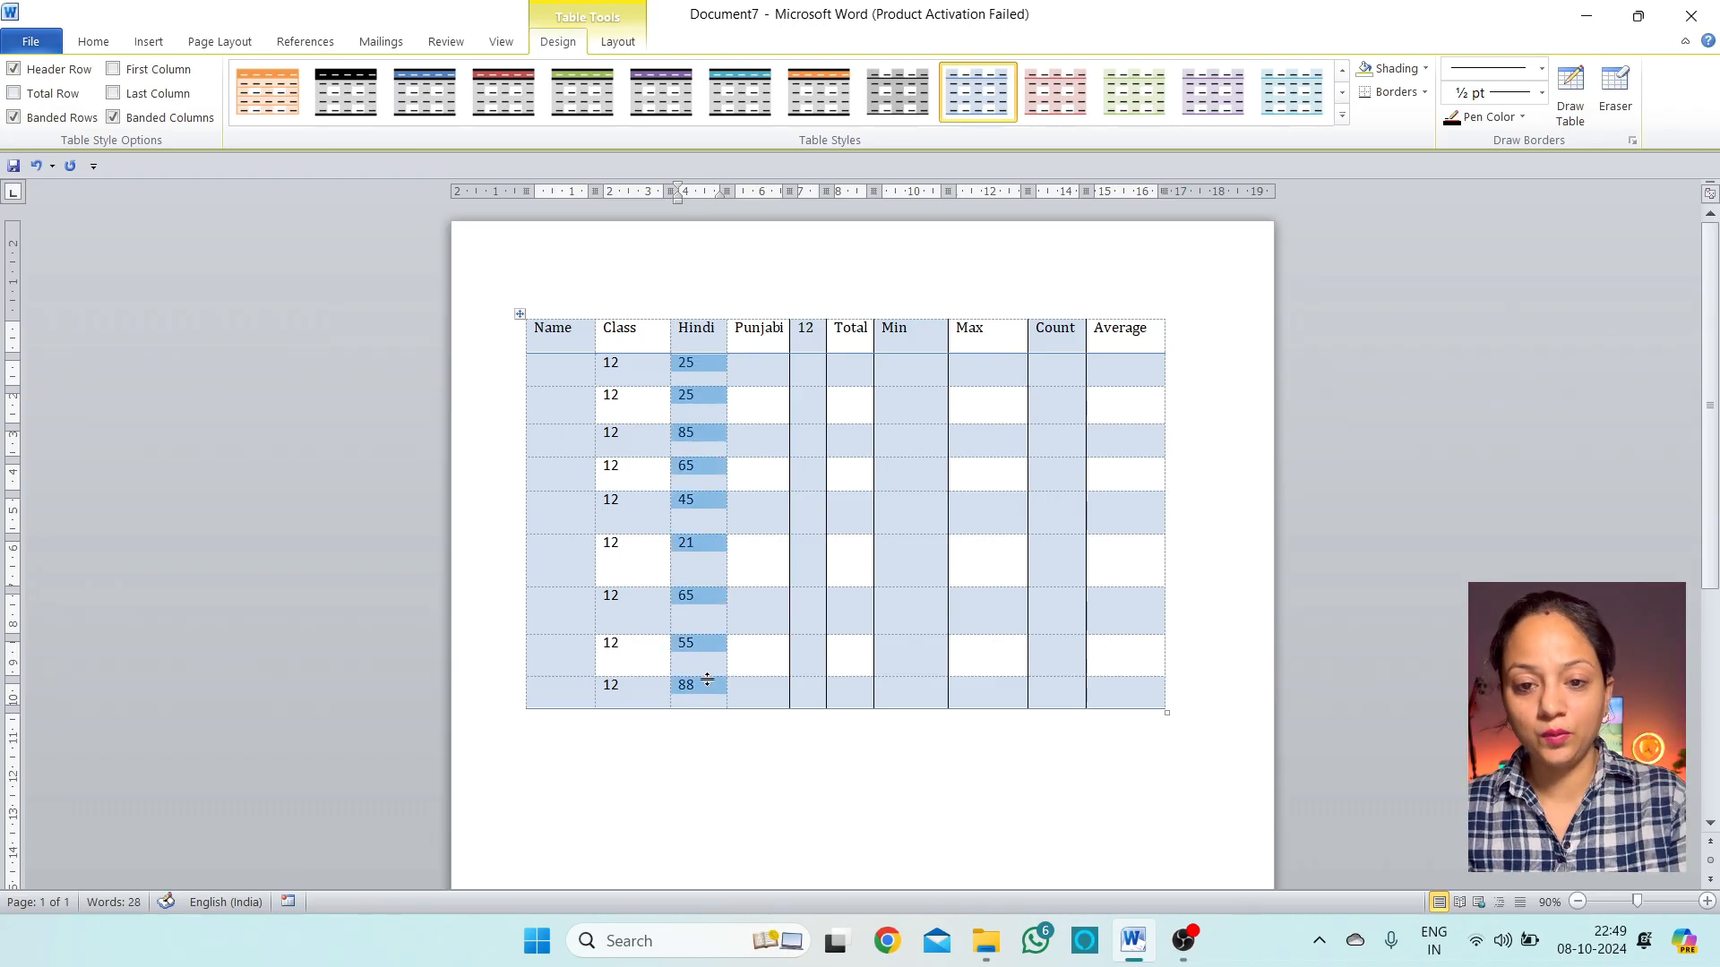
{"action": "left_click", "coordinate": [762, 370]}
{"action": "key", "text": "ctrl+v"}
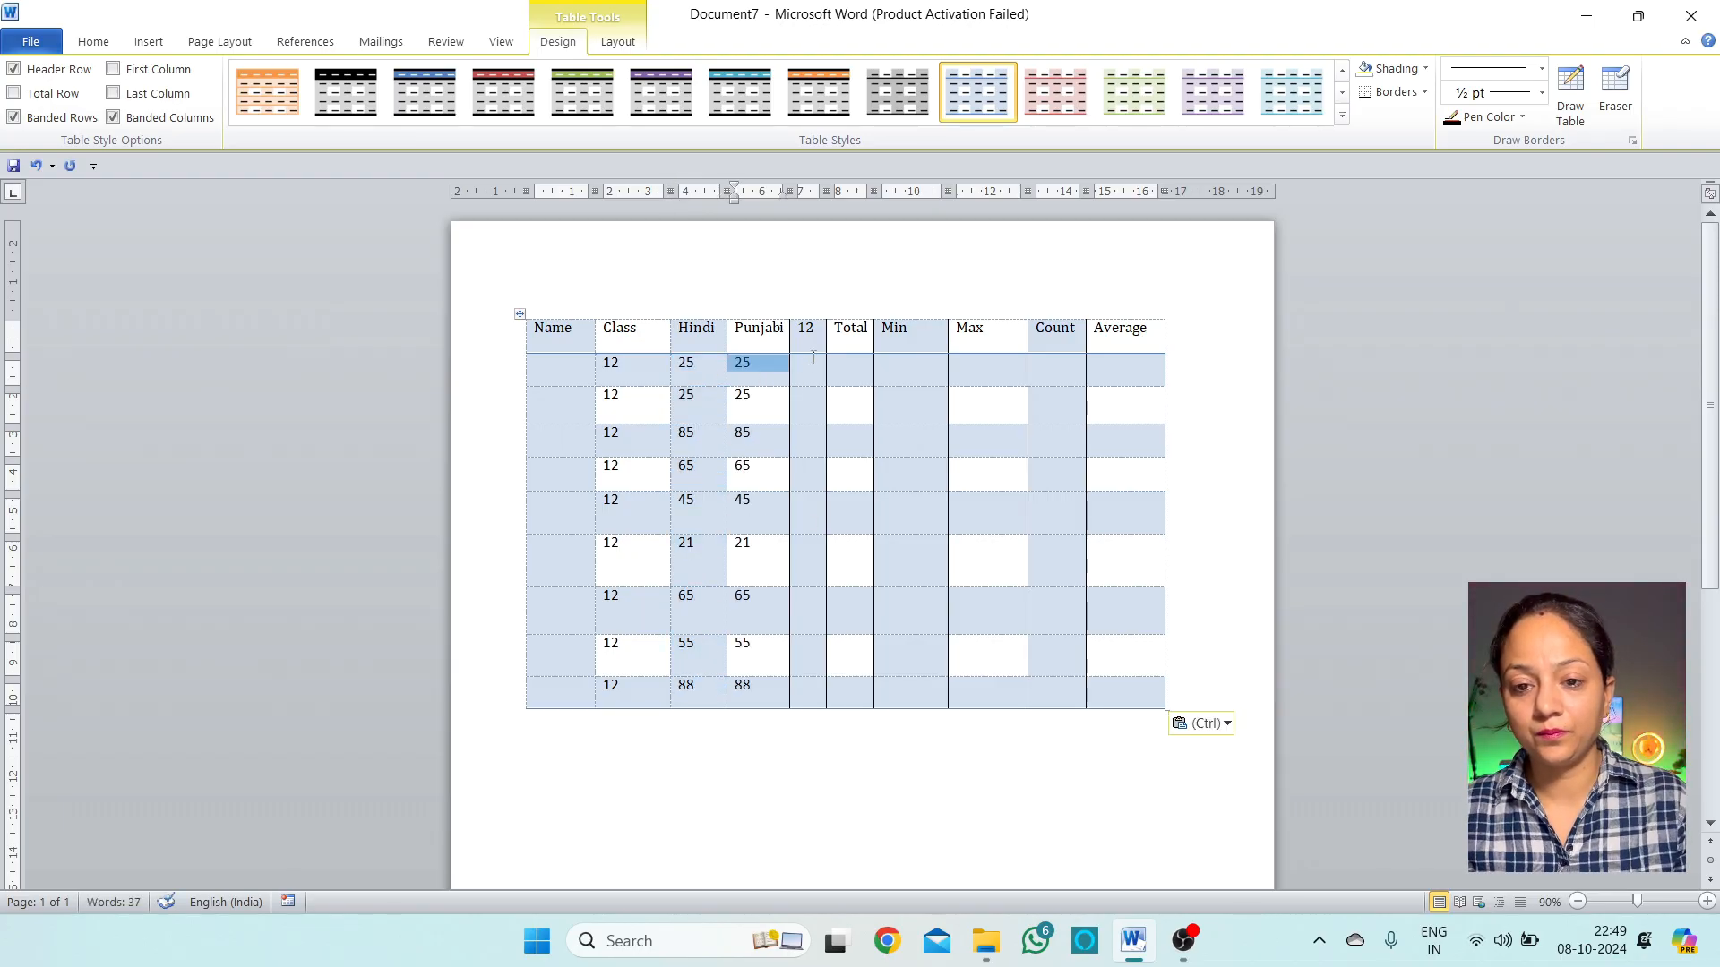
{"action": "left_click", "coordinate": [809, 369]}
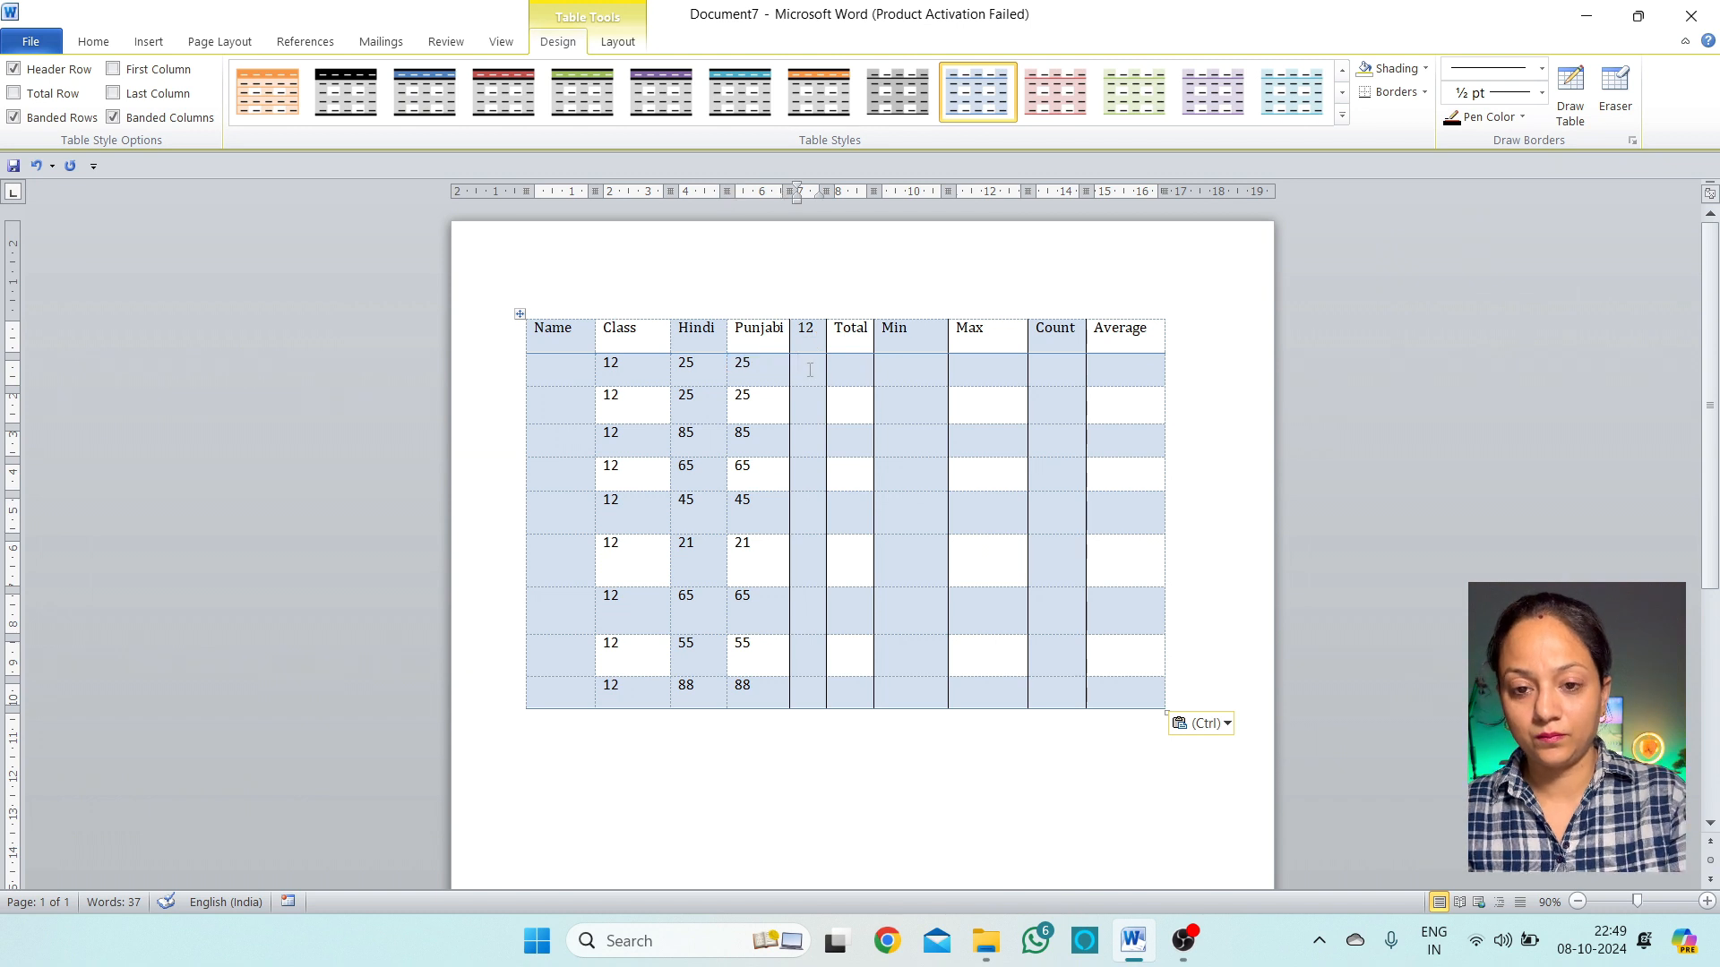
{"action": "key", "text": "ctrl+v"}
Rename the 12 column header to English
{"action": "left_click", "coordinate": [817, 333]}
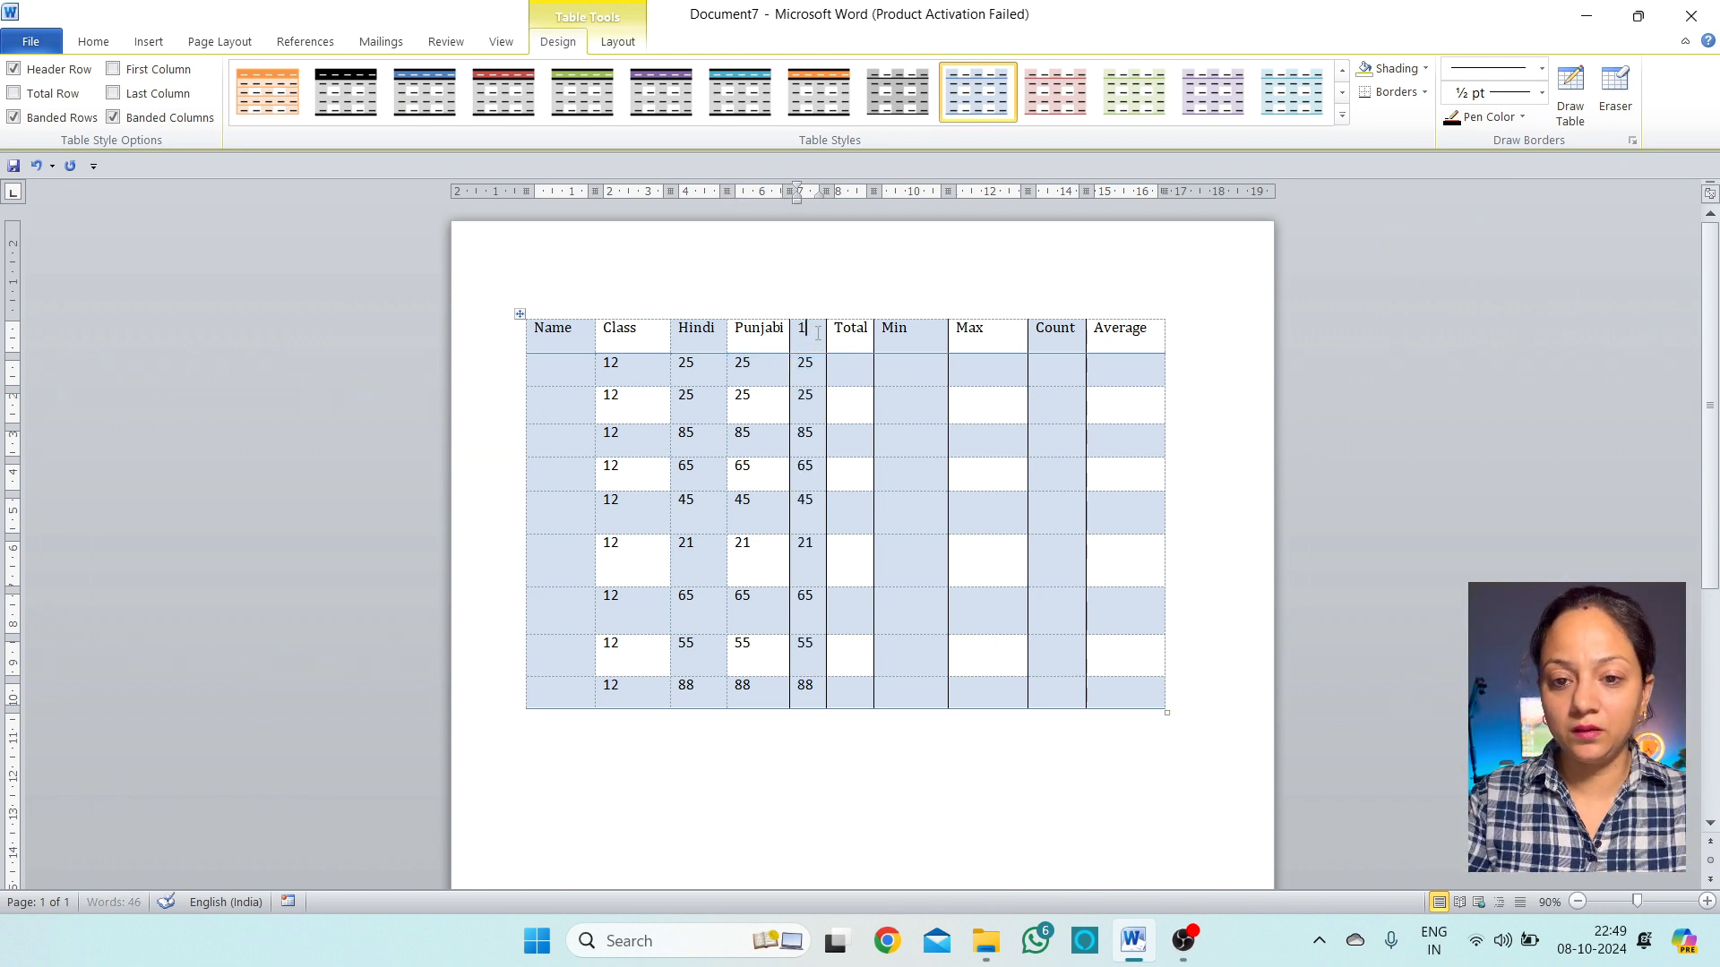
{"action": "key", "text": "BackSpace"}
{"action": "key", "text": "BackSpace"}
{"action": "type", "text": "En"}
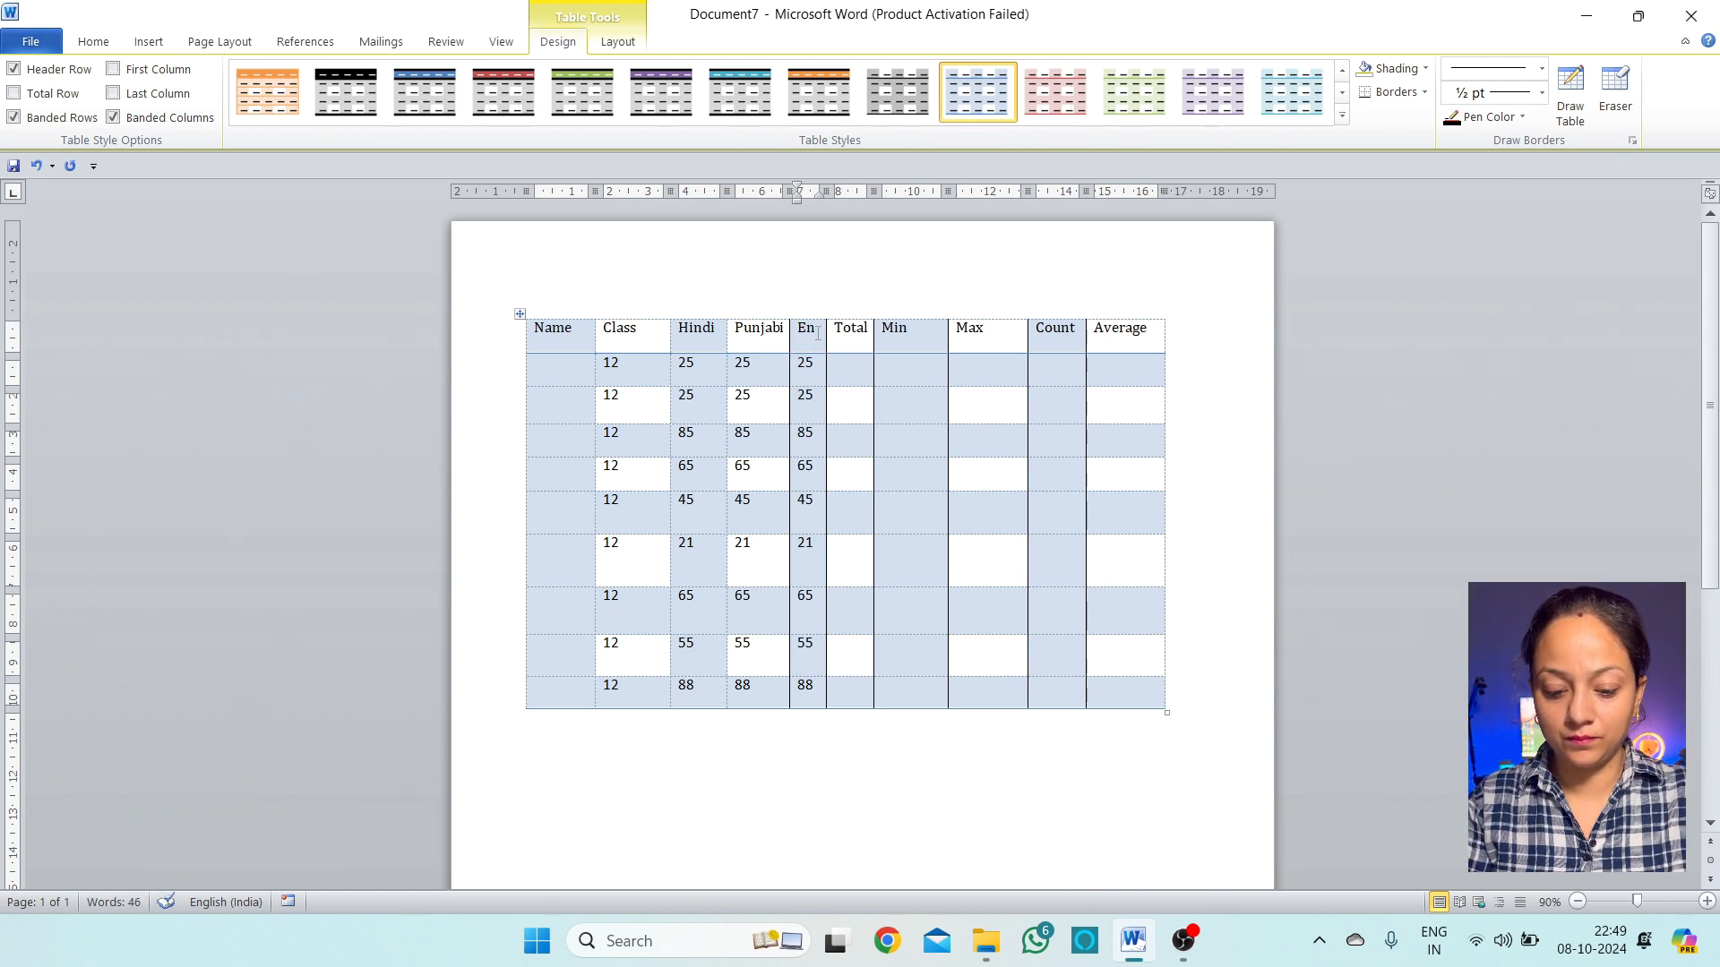
{"action": "type", "text": "glish"}
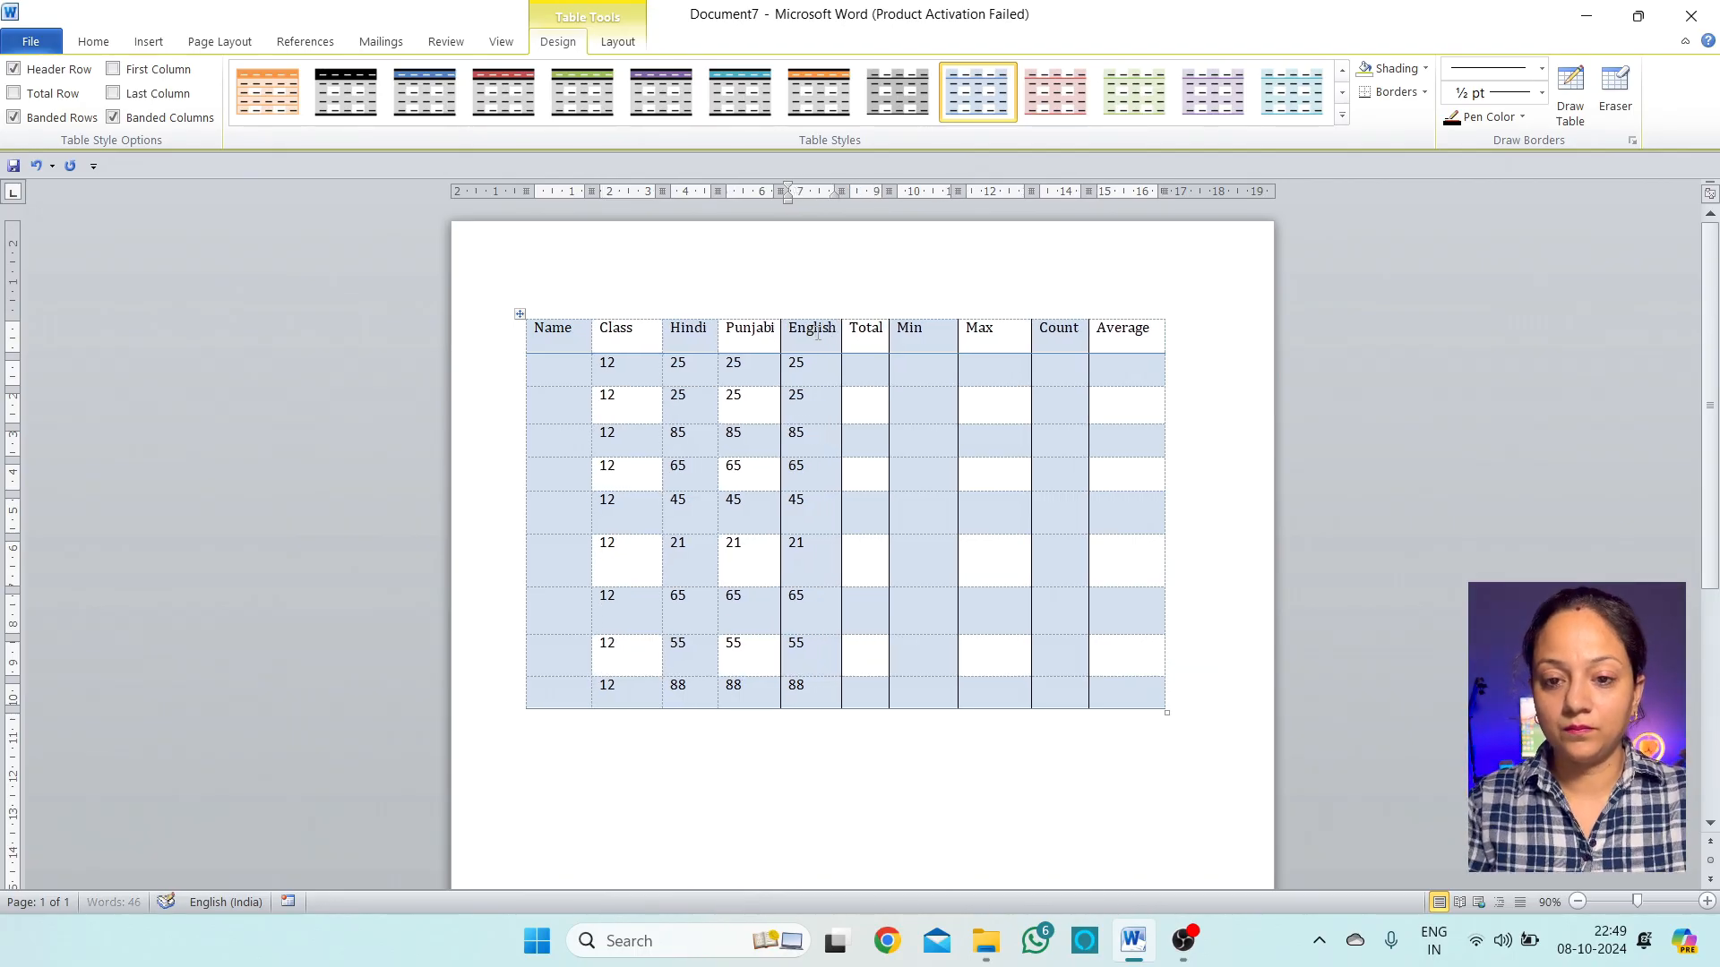
Type a student's name into each Name cell, fixing a mistyped letter along the way
{"action": "left_click", "coordinate": [560, 368]}
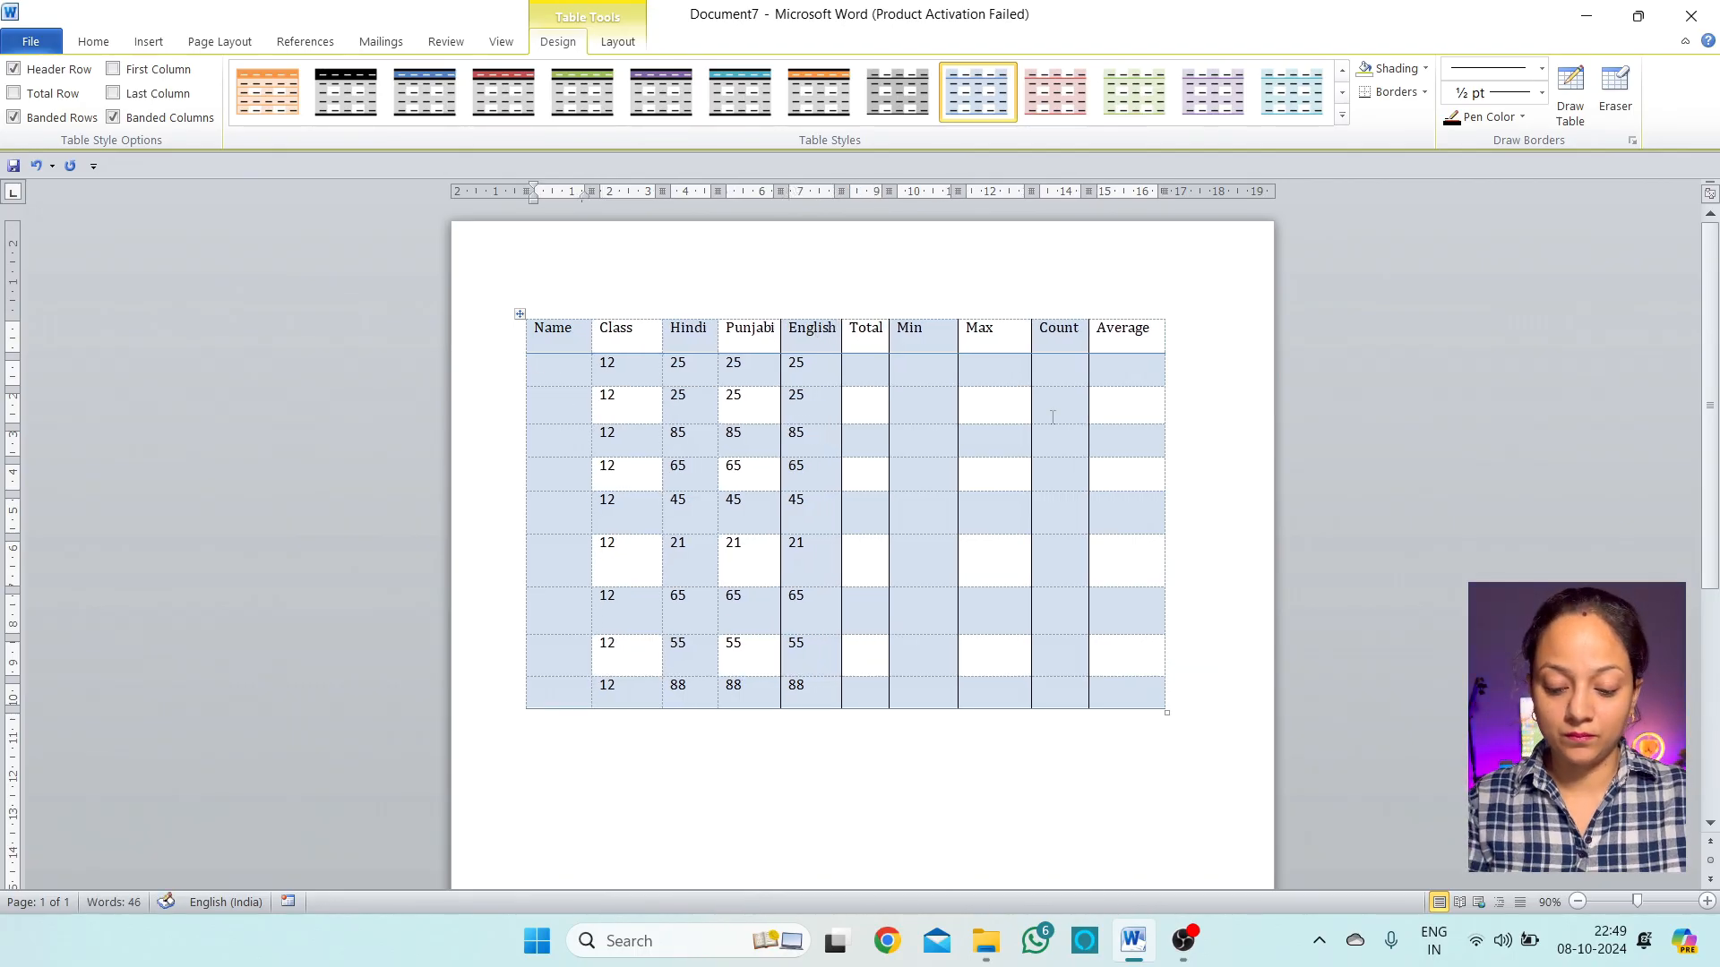
{"action": "type", "text": "Sunita"}
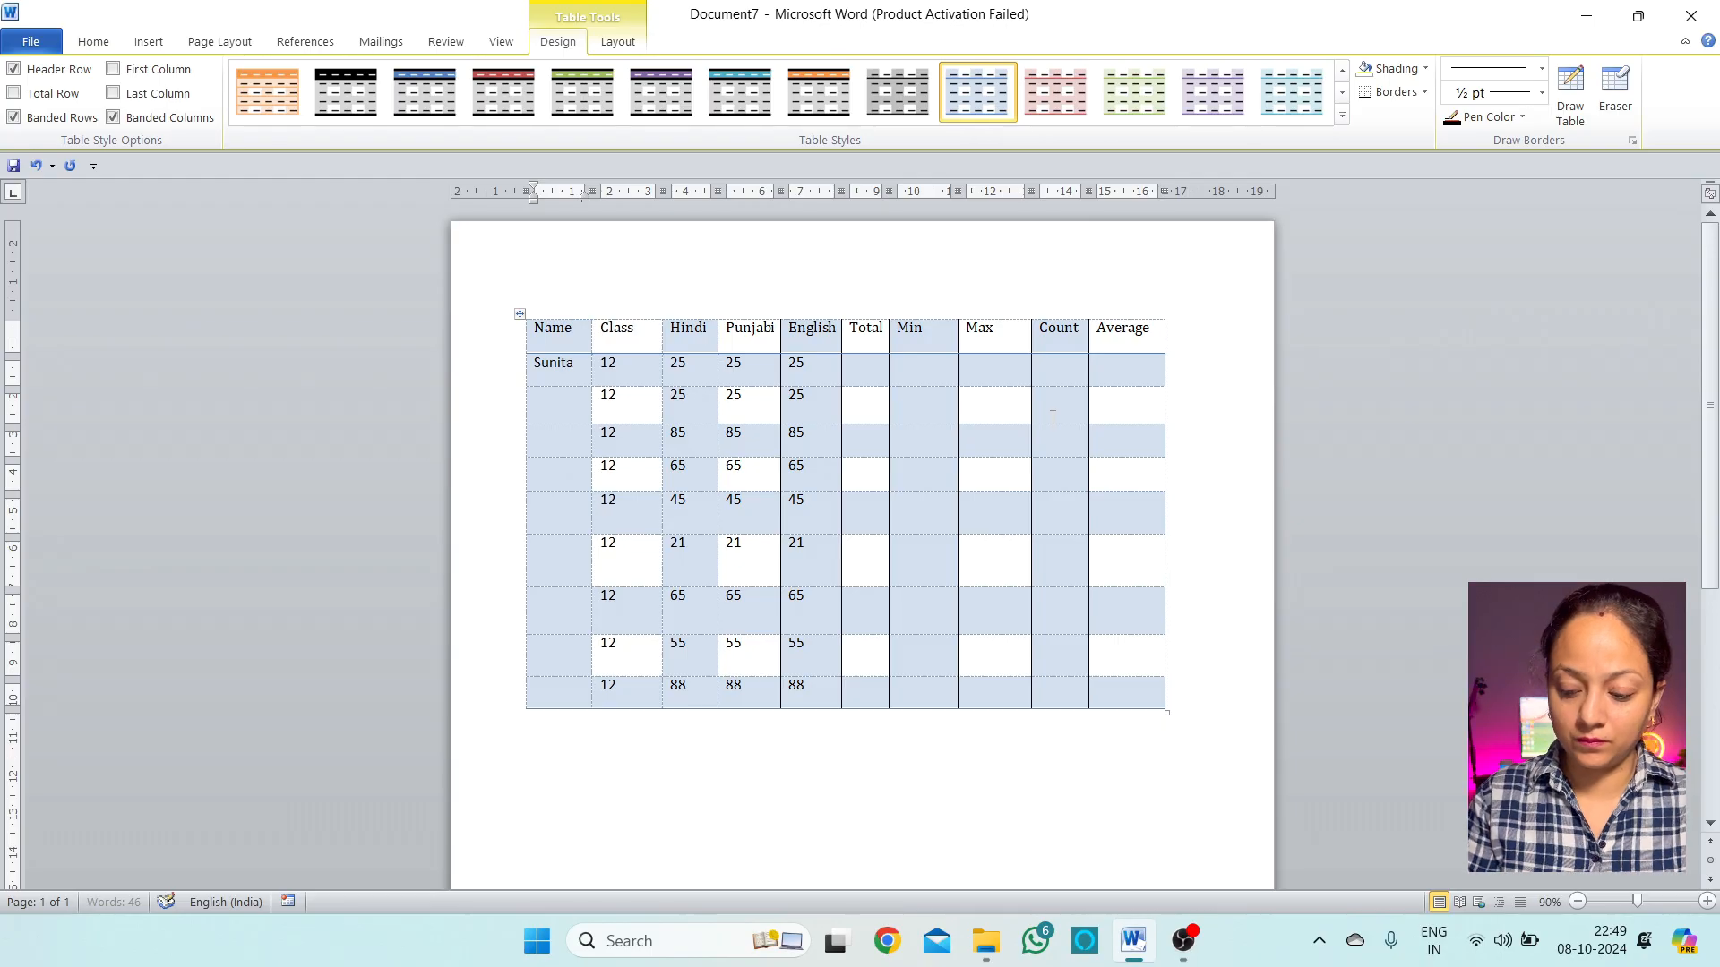
{"action": "key", "text": "Down"}
{"action": "type", "text": "A"}
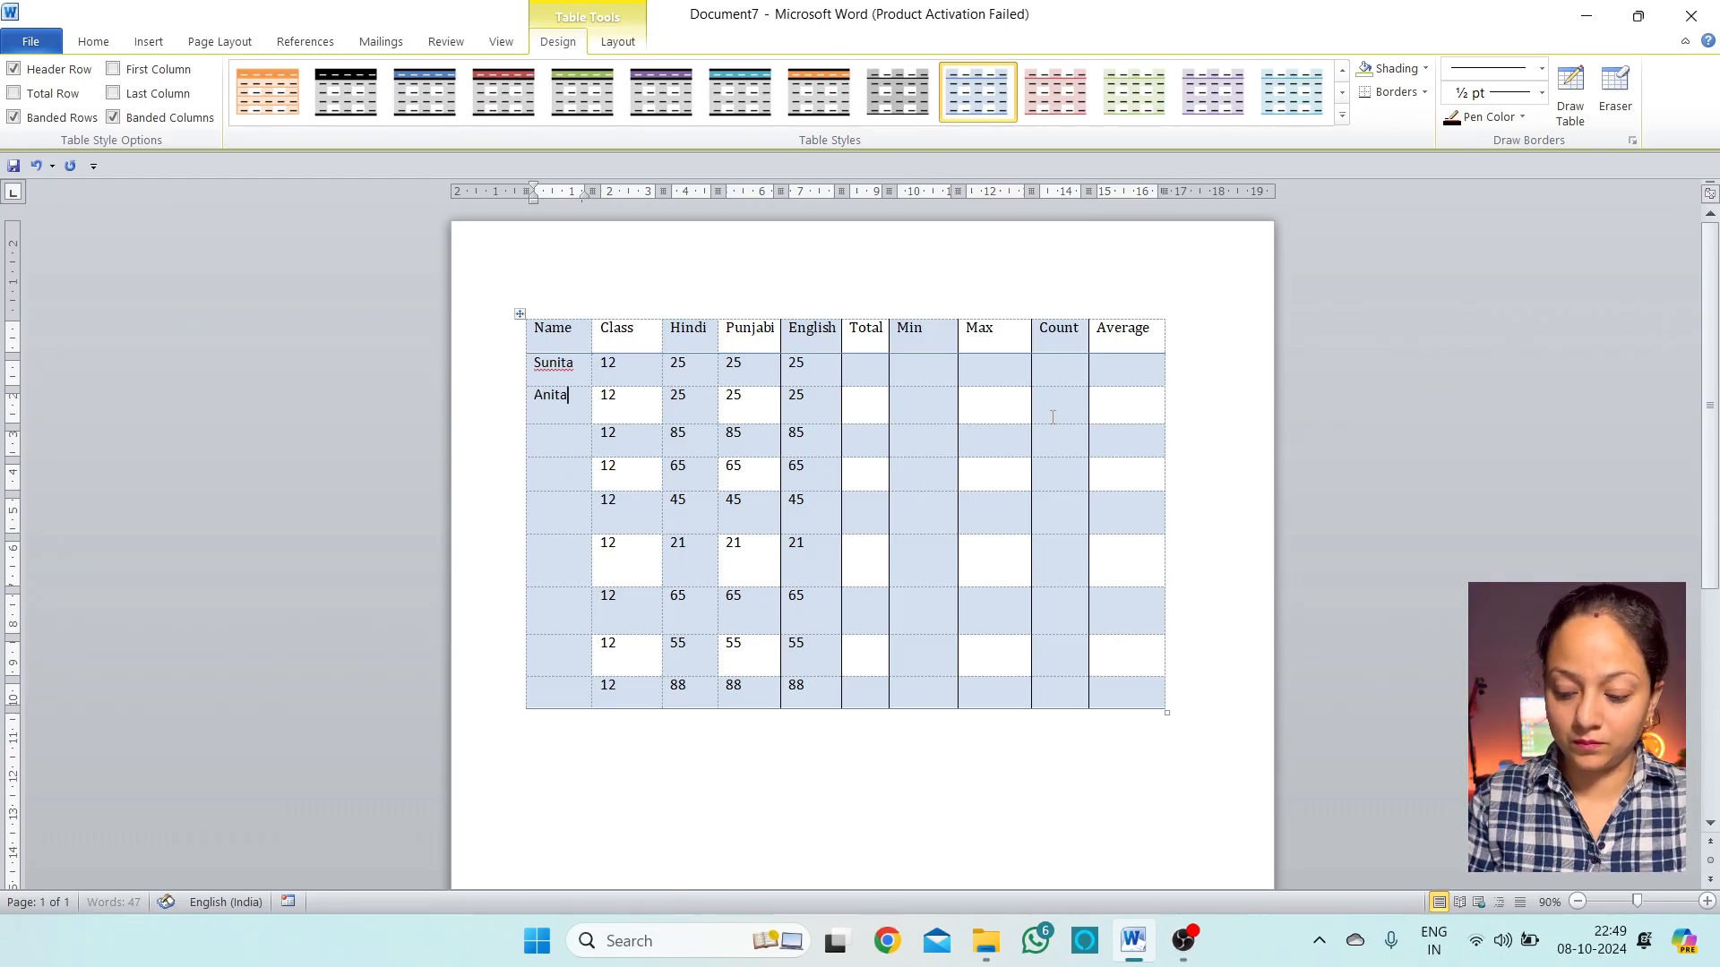
{"action": "type", "text": "nita"}
{"action": "key", "text": "Down"}
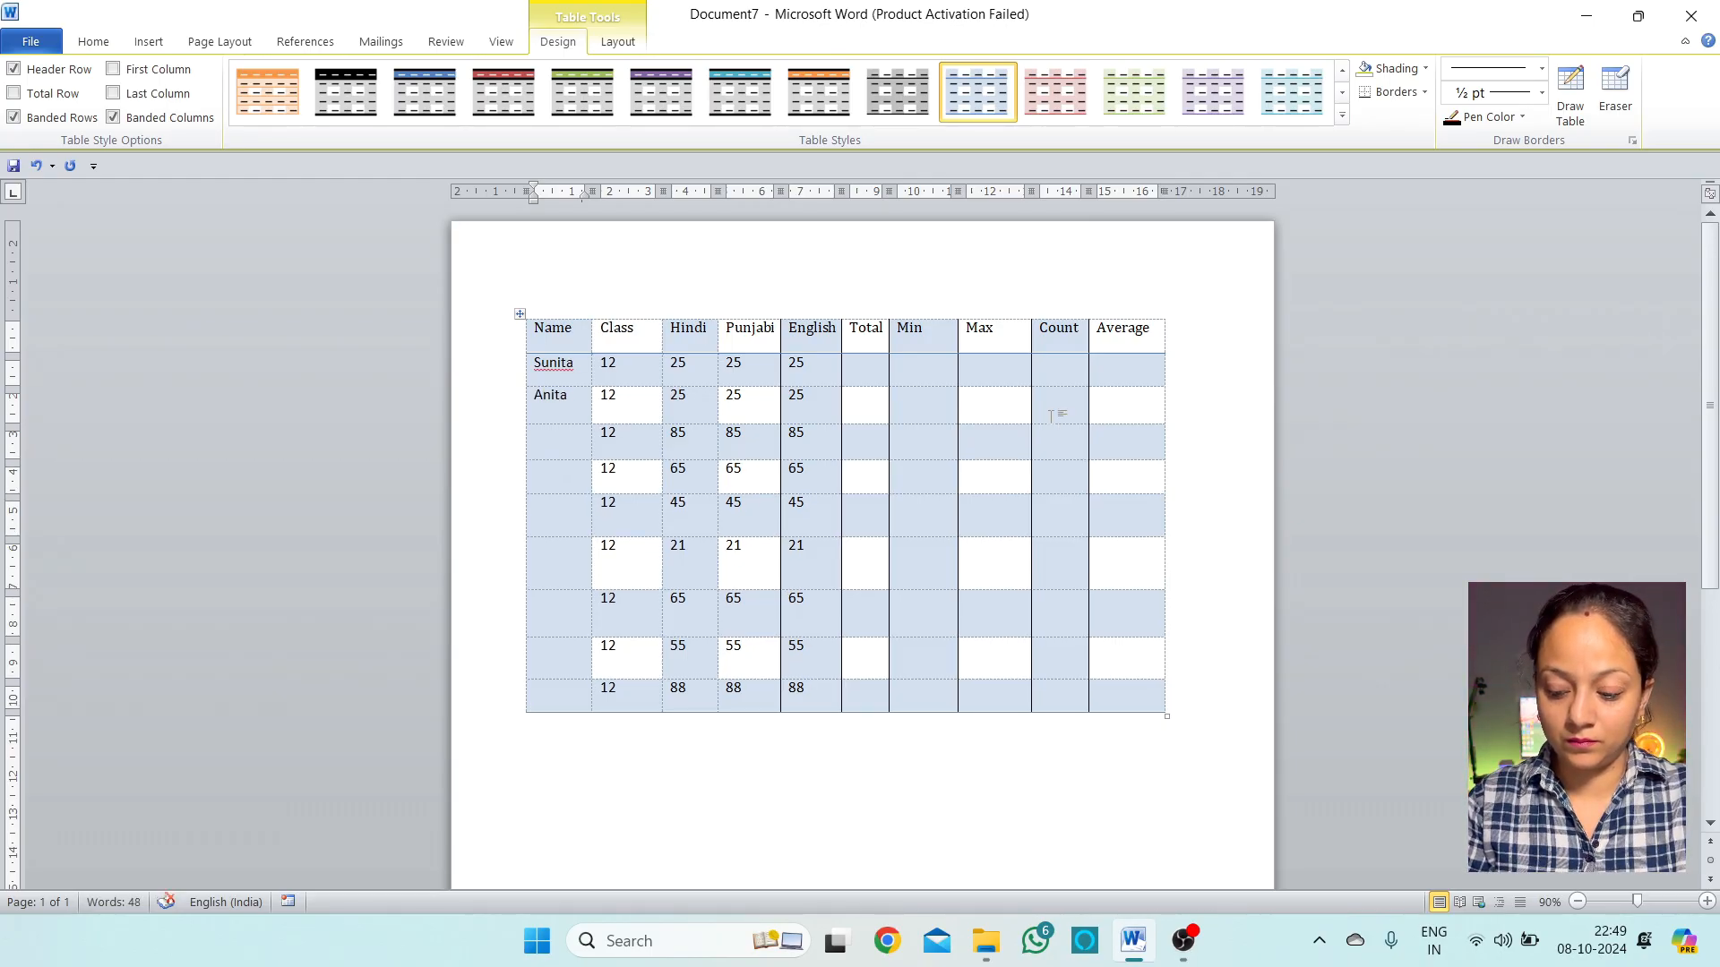
{"action": "type", "text": "Ra"}
{"action": "key", "text": "BackSpace"}
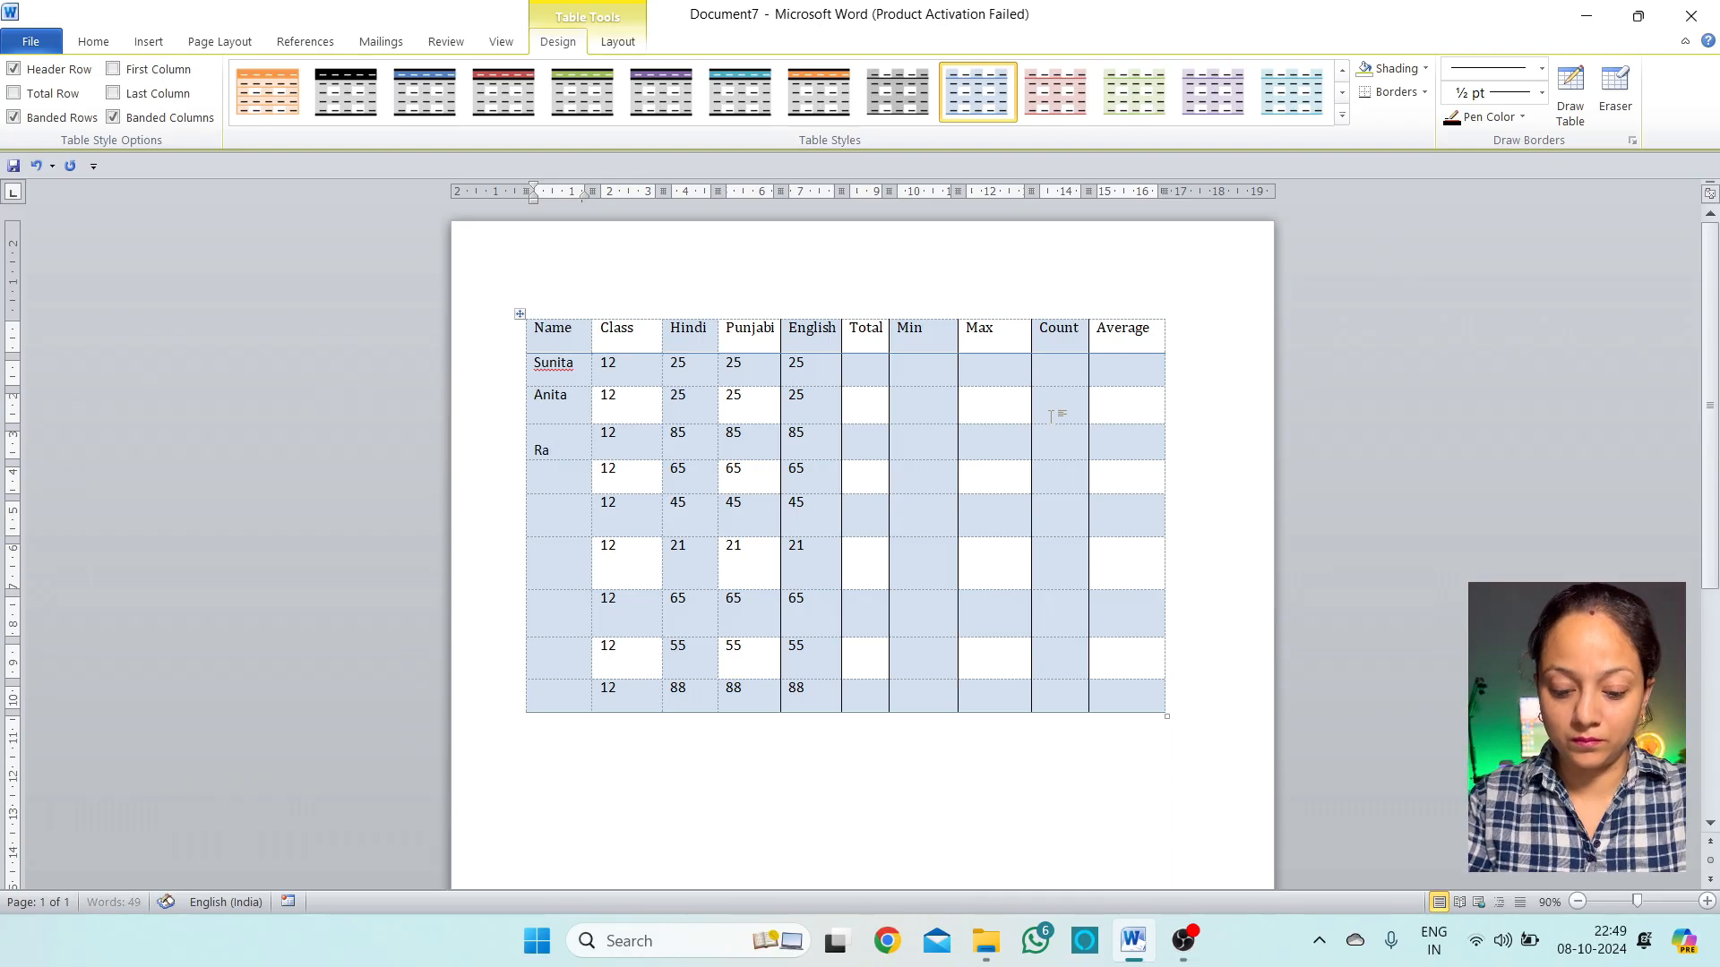
{"action": "type", "text": "Kavita"}
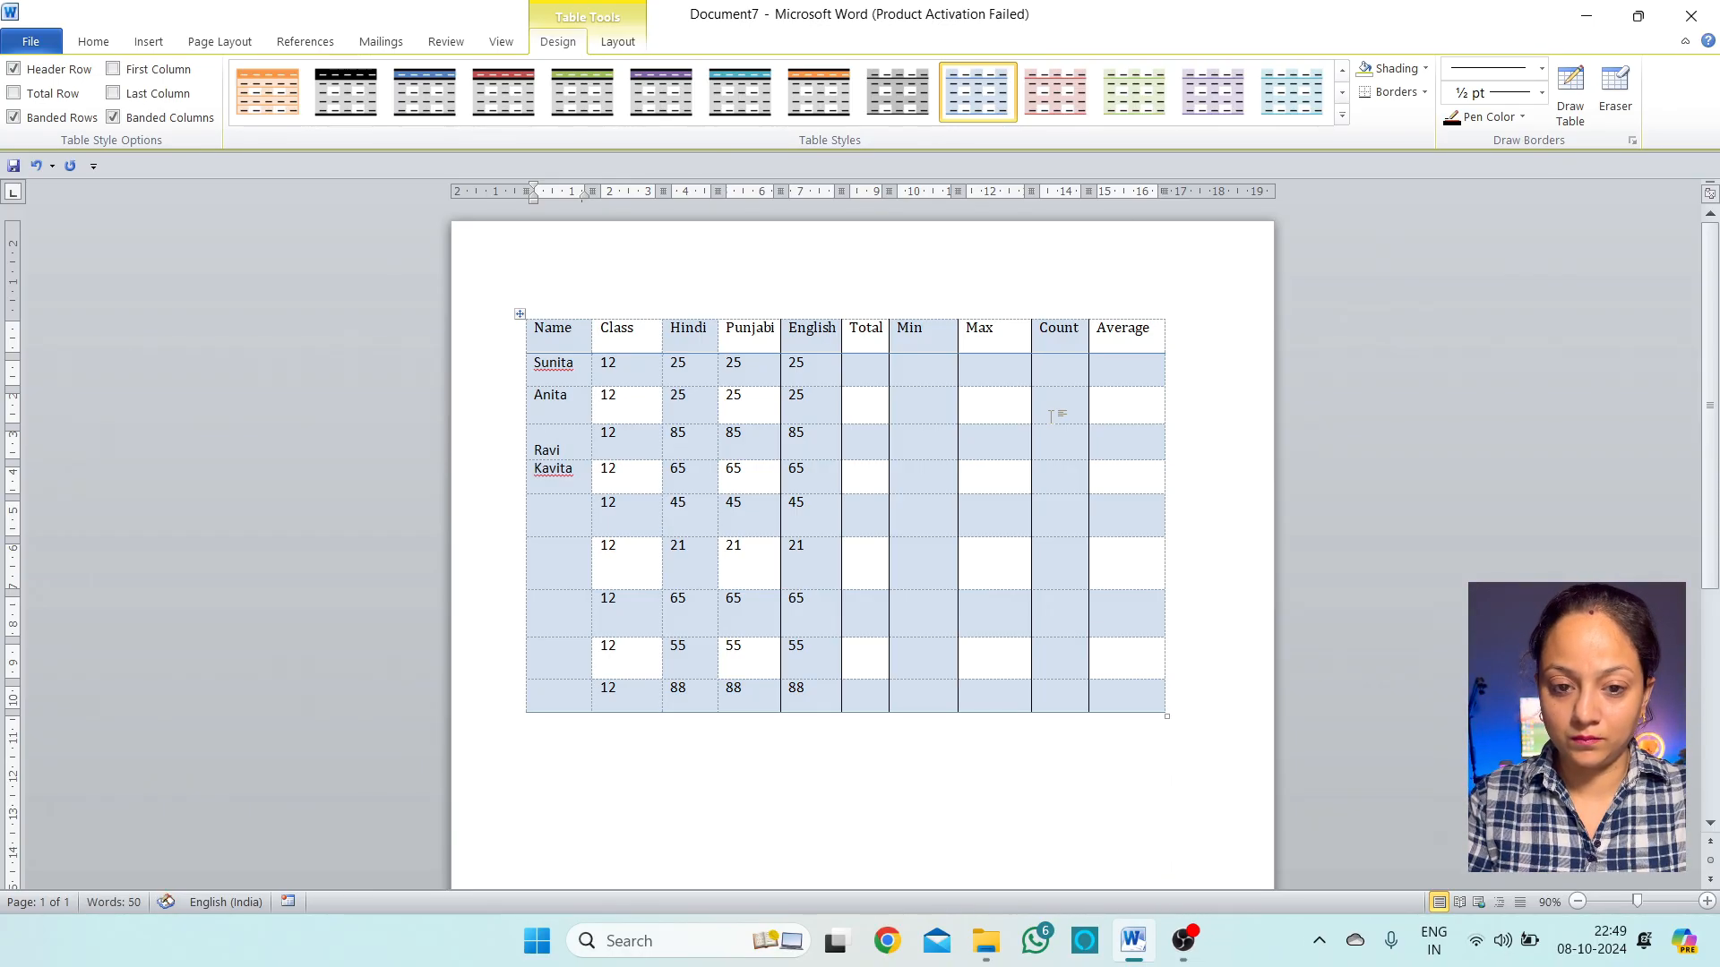
{"action": "type", "text": "Monika"}
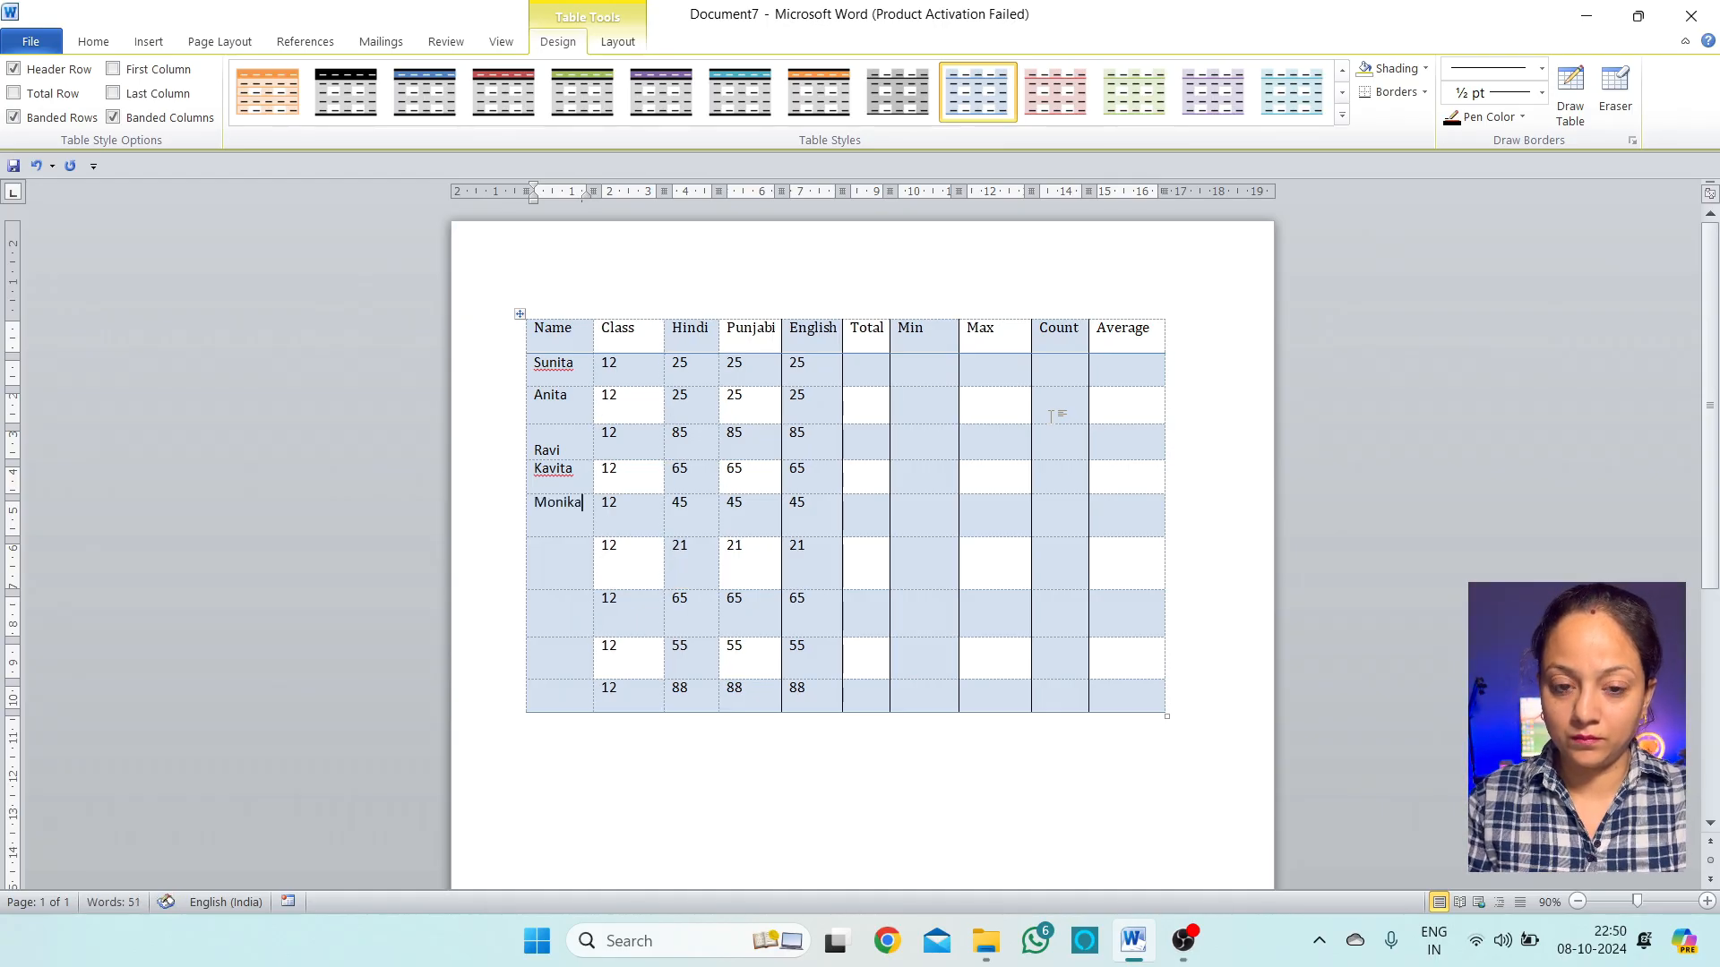
{"action": "type", "text": "Sabi"}
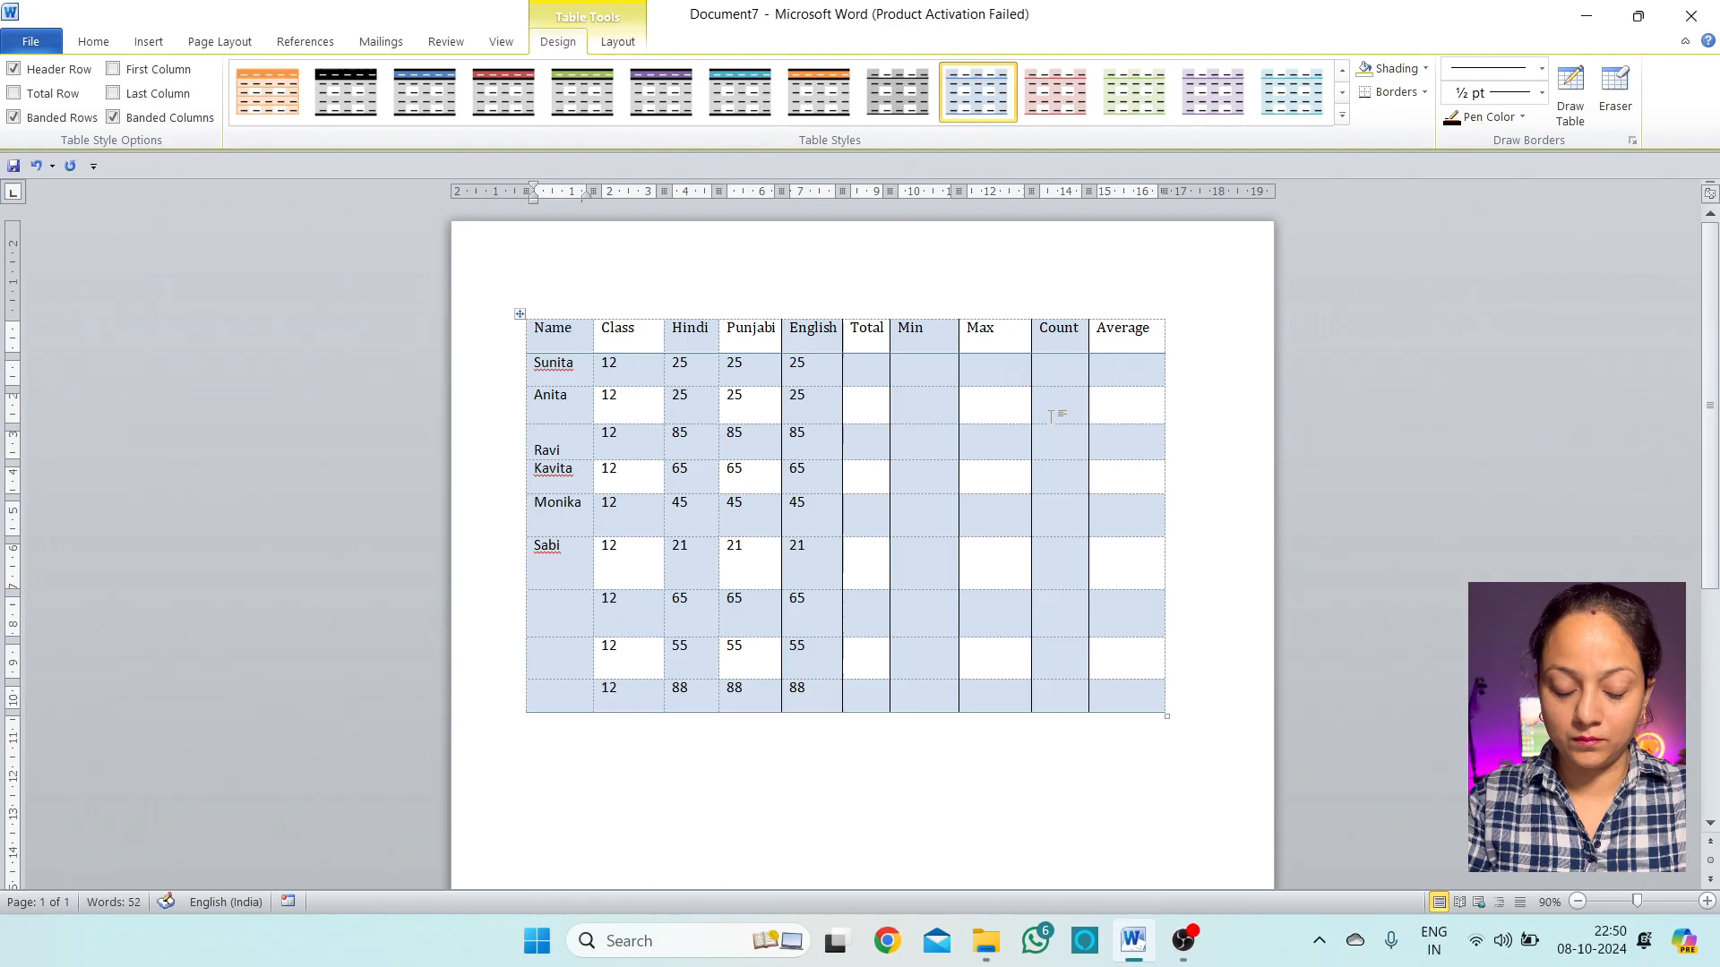
{"action": "key", "text": "Down"}
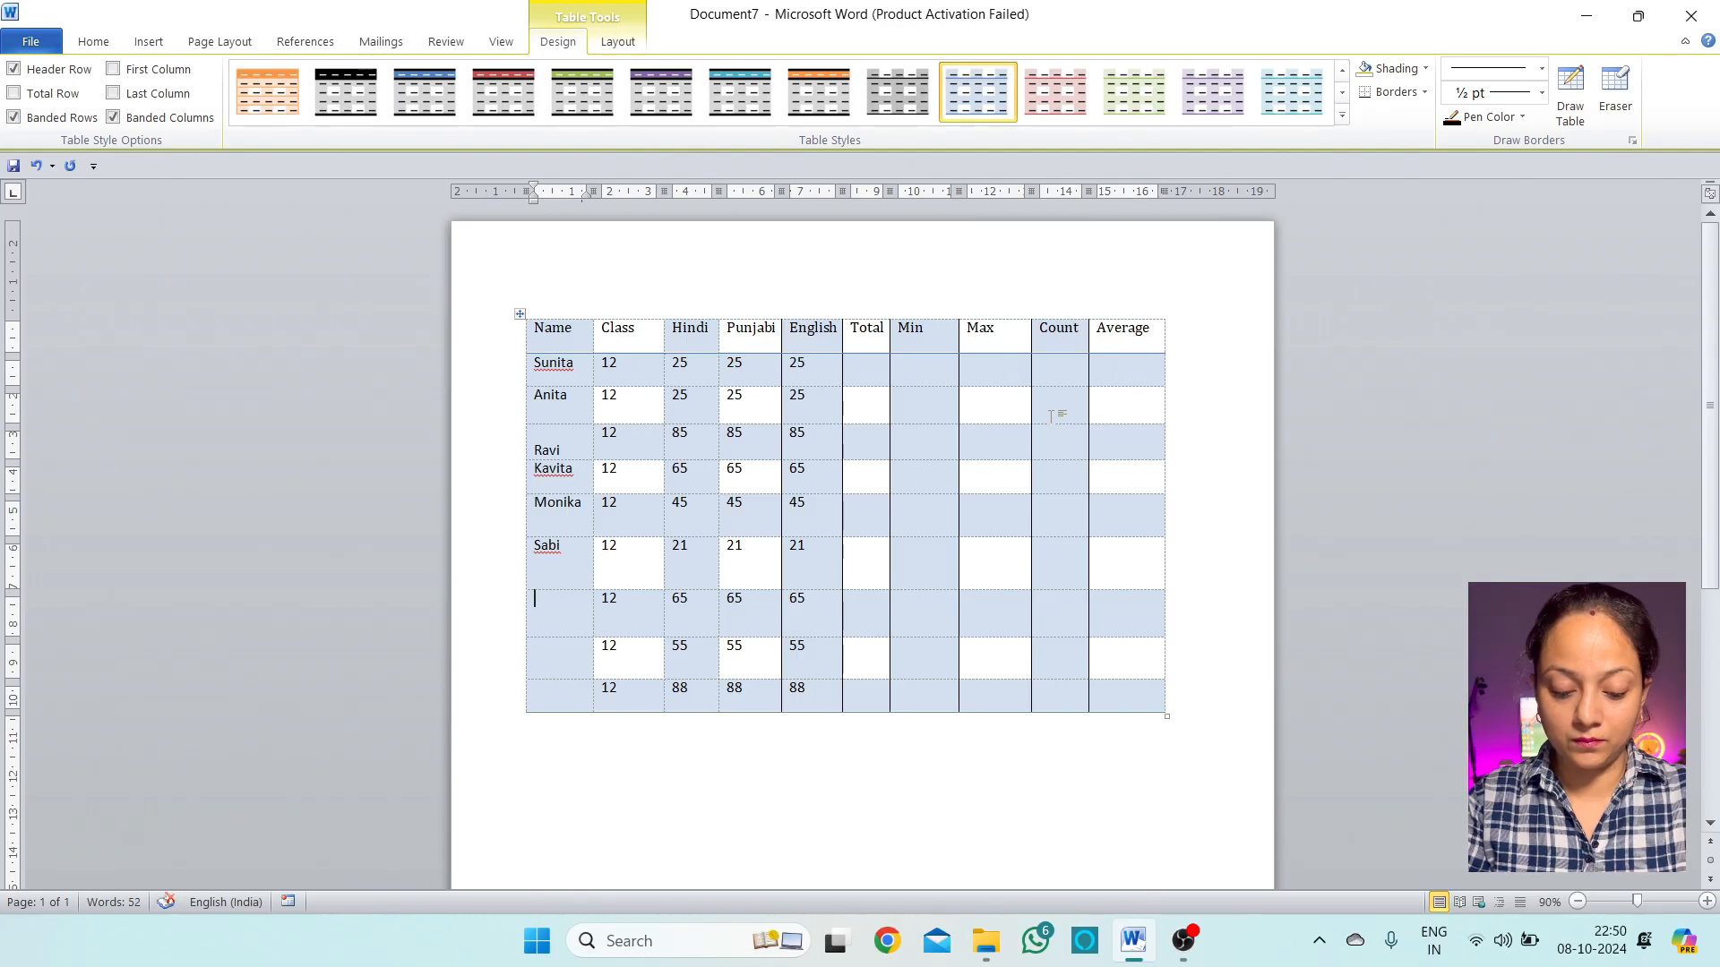
{"action": "type", "text": "Abhi"}
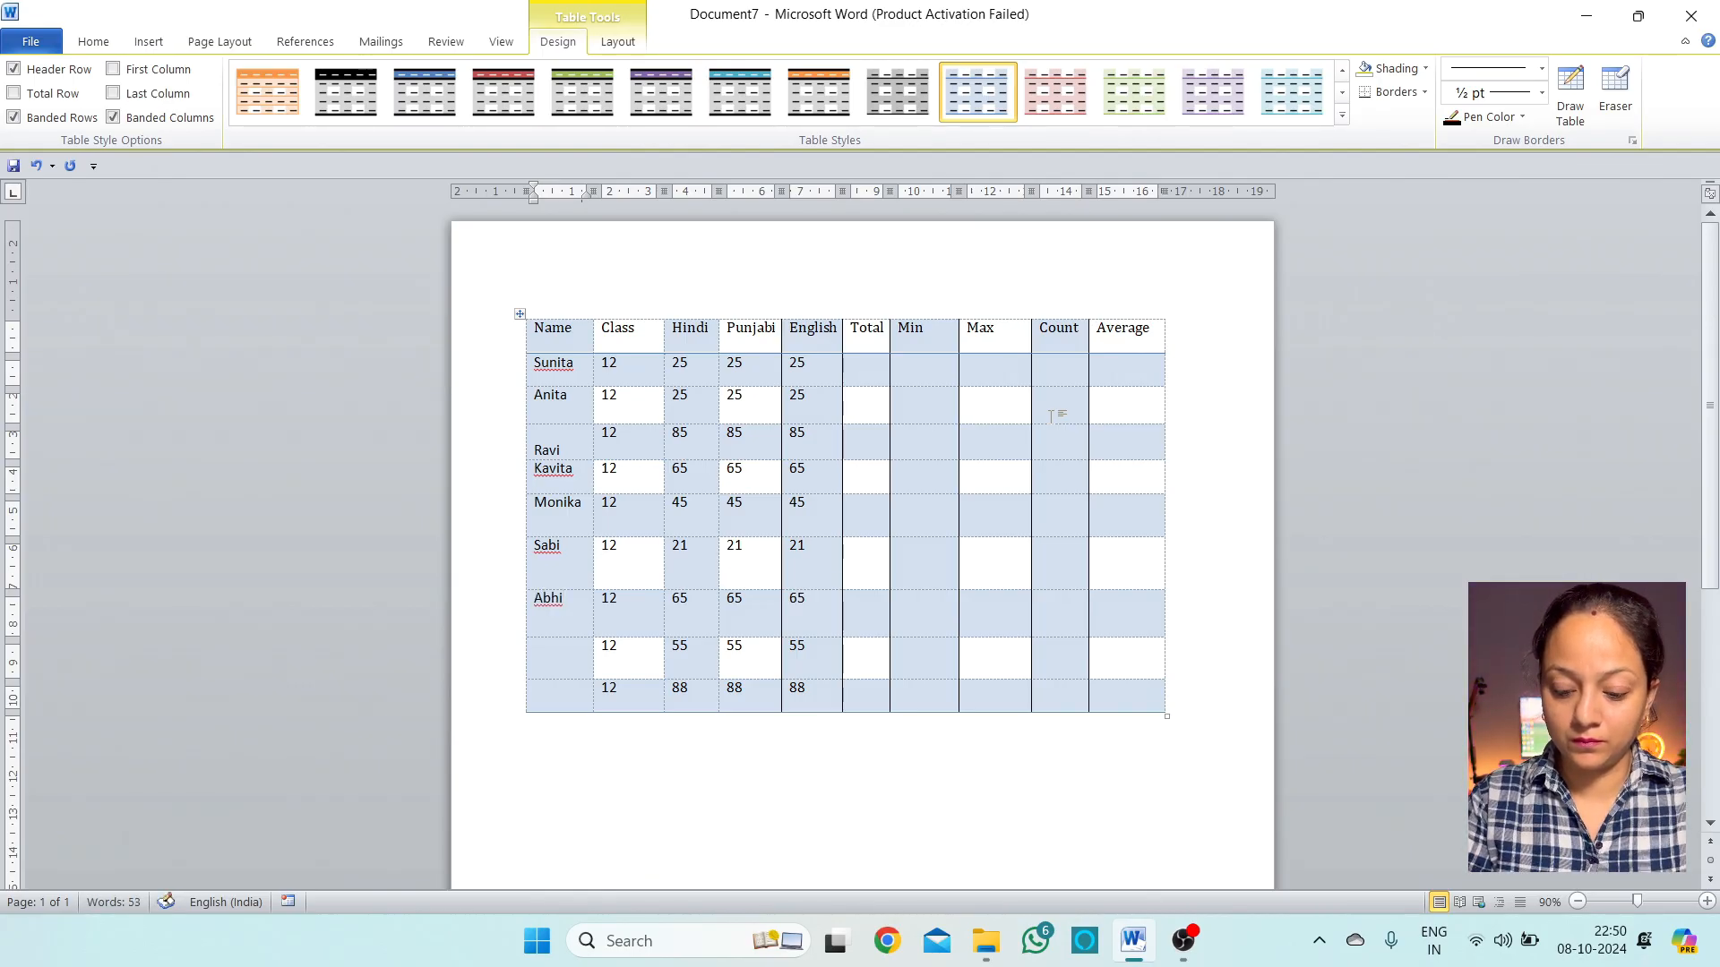
{"action": "key", "text": "Down"}
{"action": "type", "text": "Kabi"}
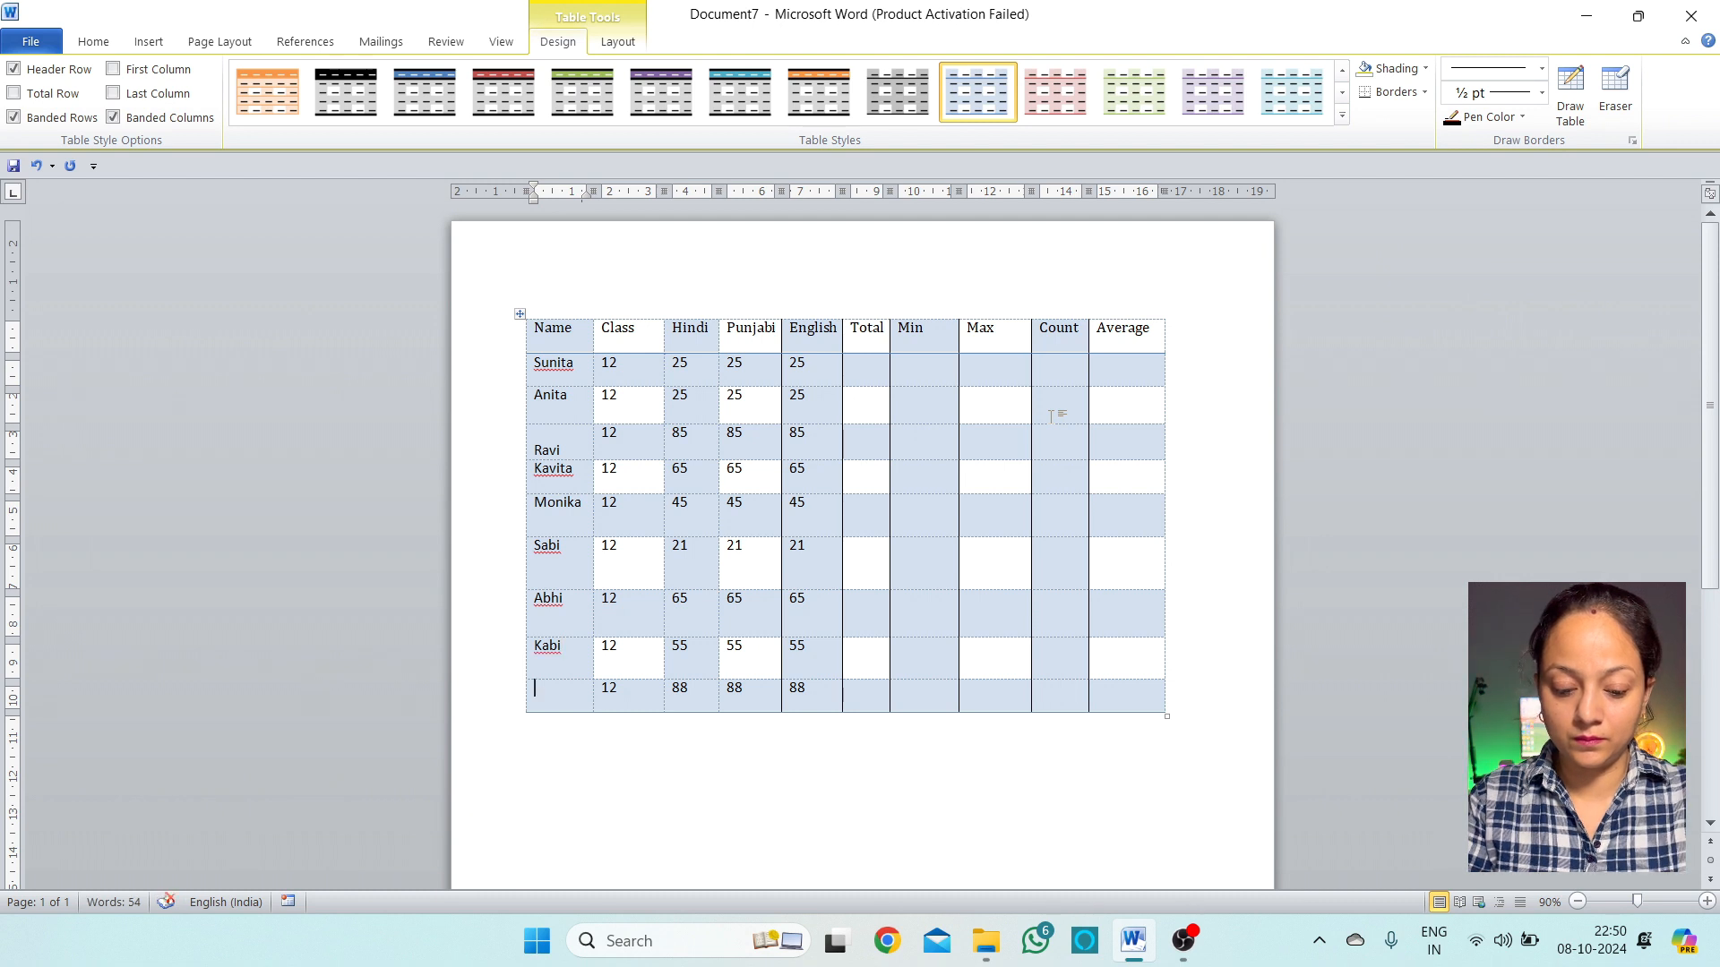
{"action": "type", "text": "Sachin"}
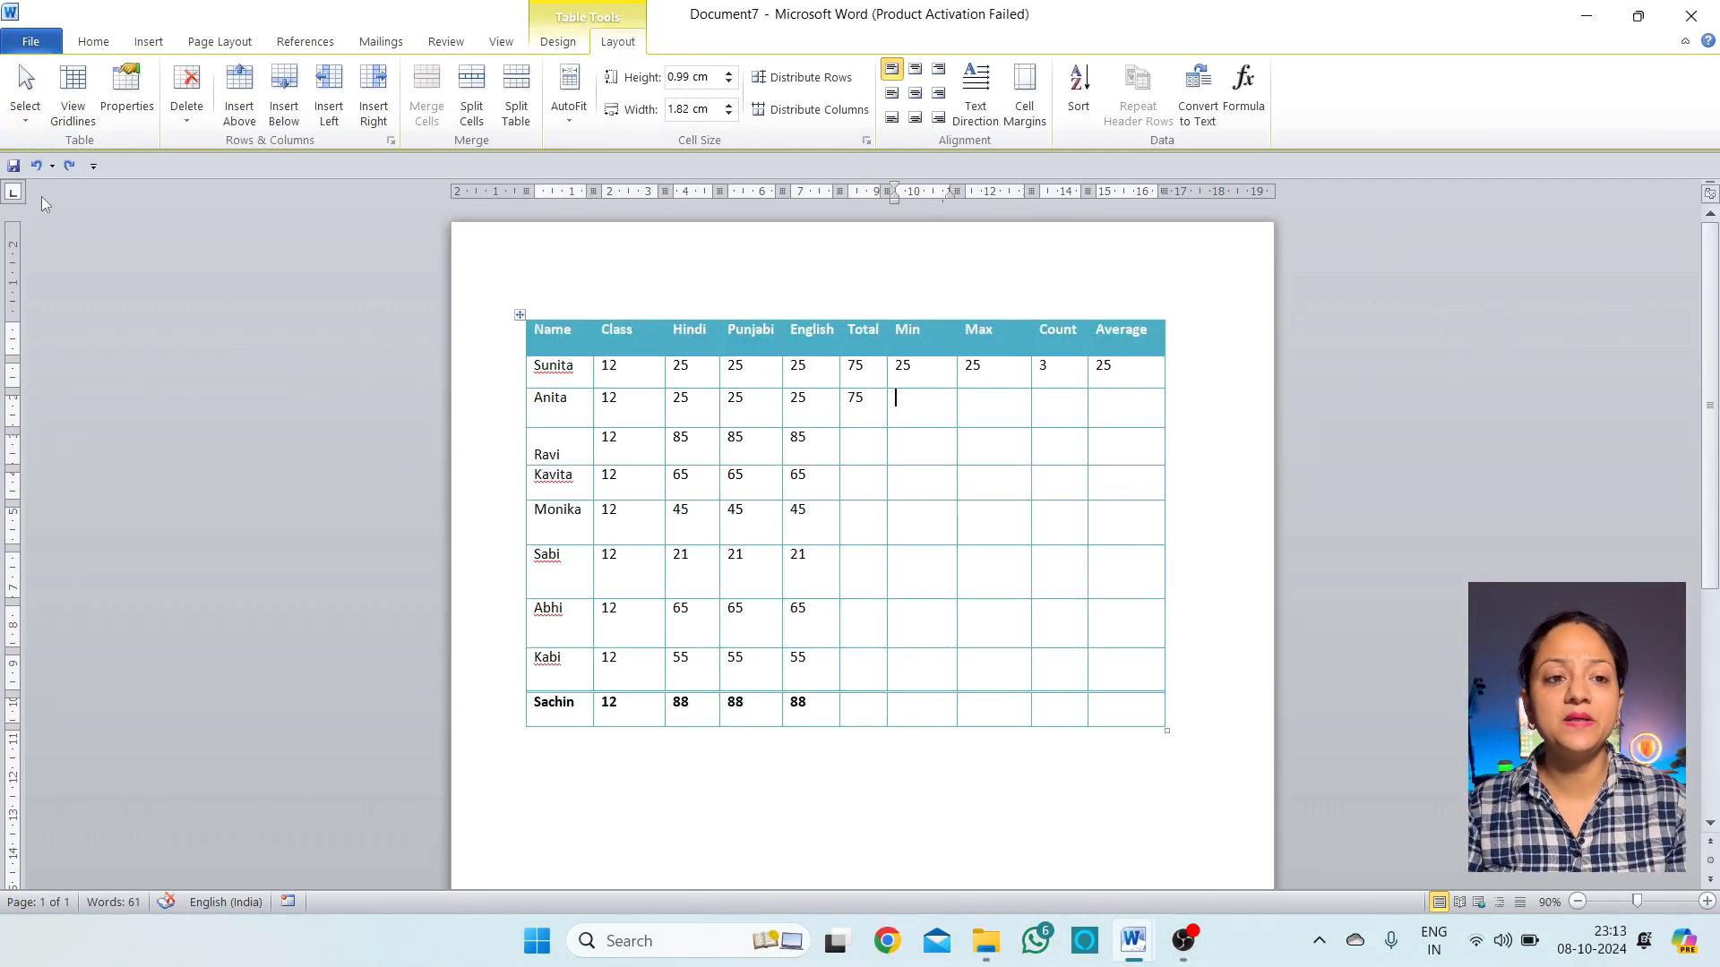
Use Layout's Select menu to select a single empty Min cell, then deselect it
{"action": "left_click", "coordinate": [26, 122]}
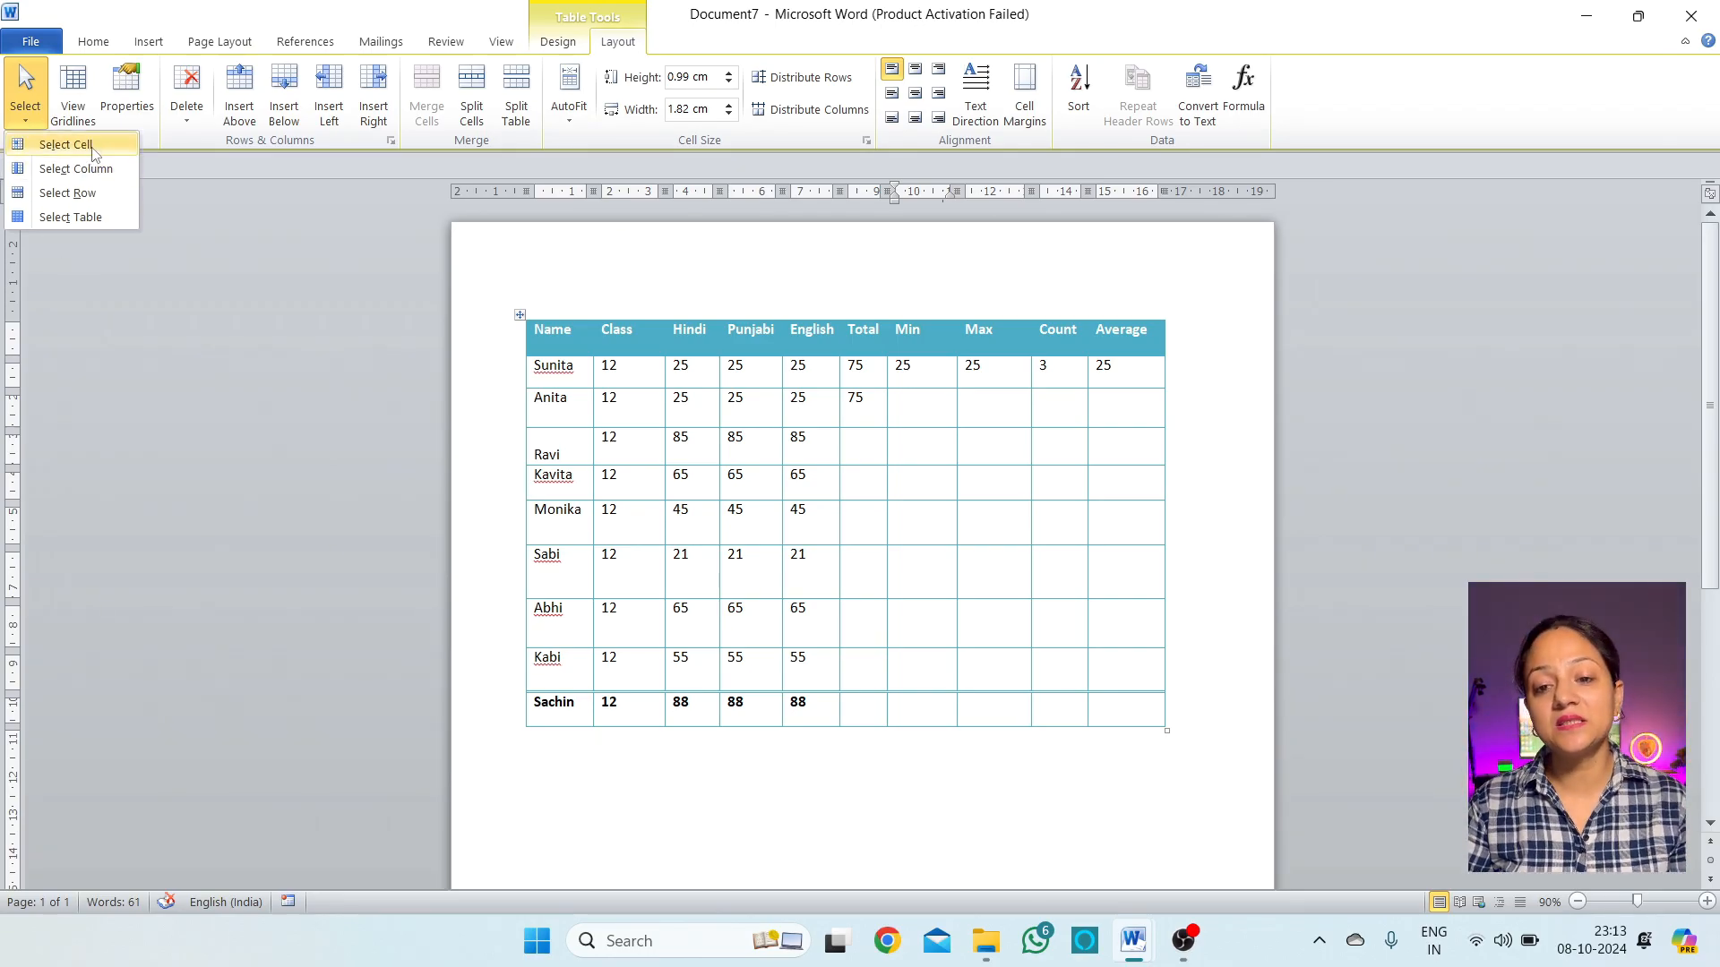
{"action": "left_click", "coordinate": [66, 145]}
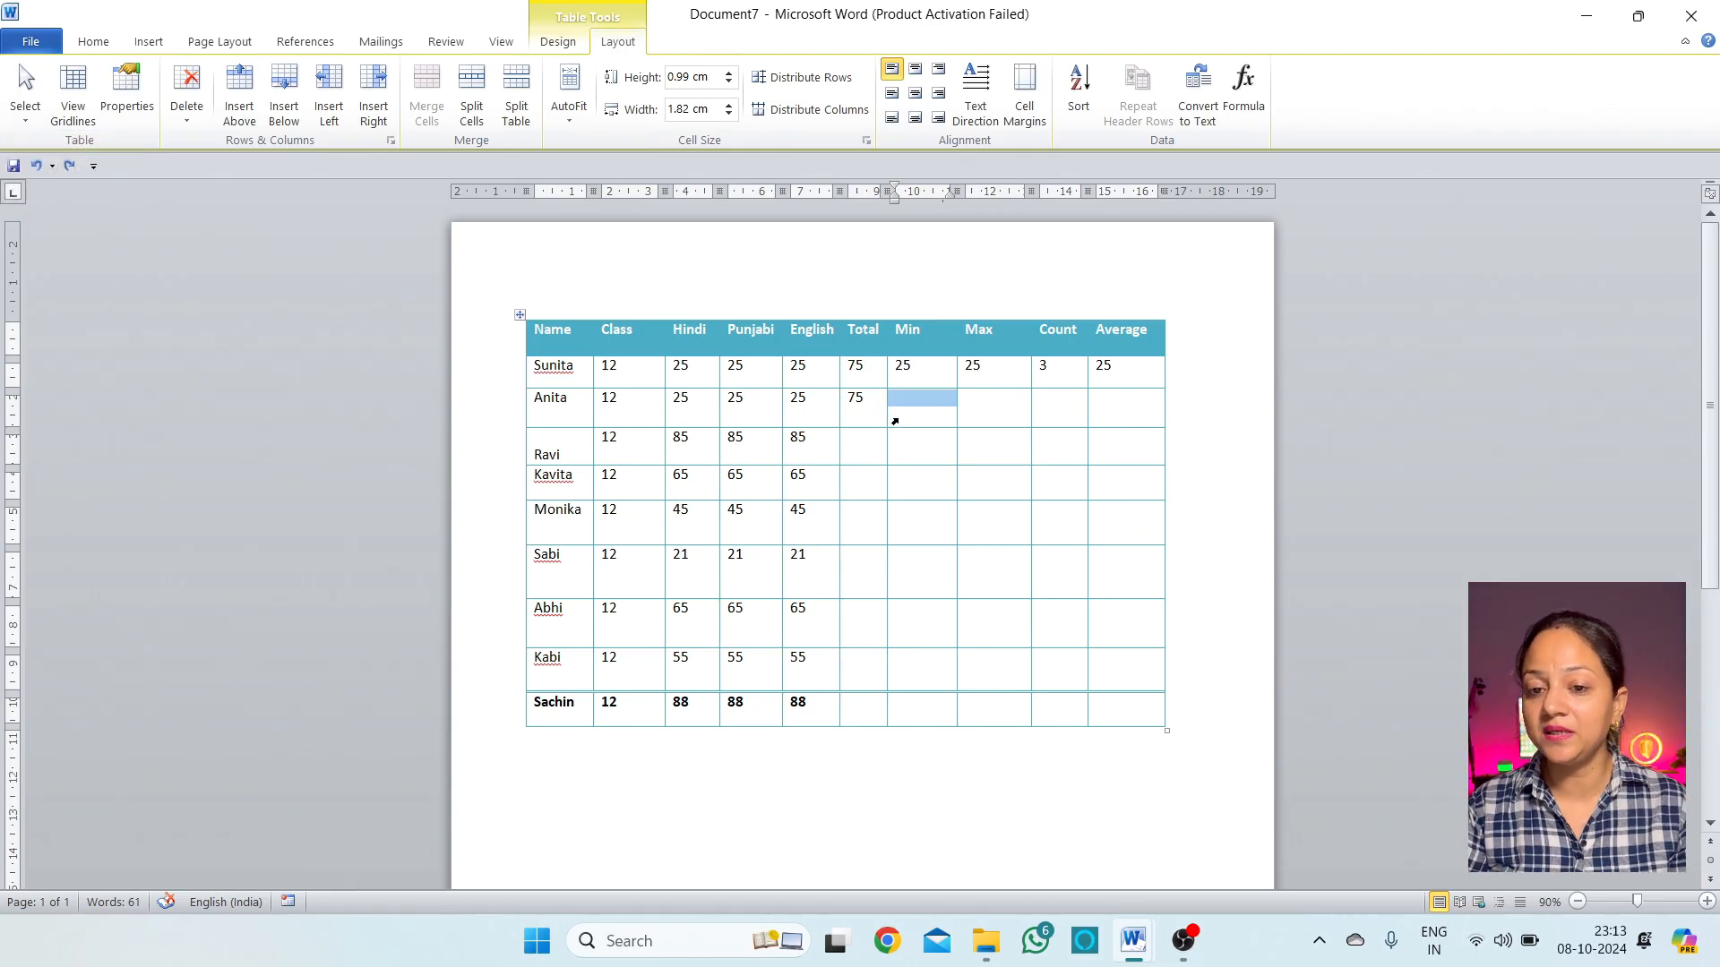
{"action": "left_click", "coordinate": [913, 419]}
Select the entire Min column through Select, deselect, then reopen and close the Select menu
{"action": "left_click", "coordinate": [25, 94]}
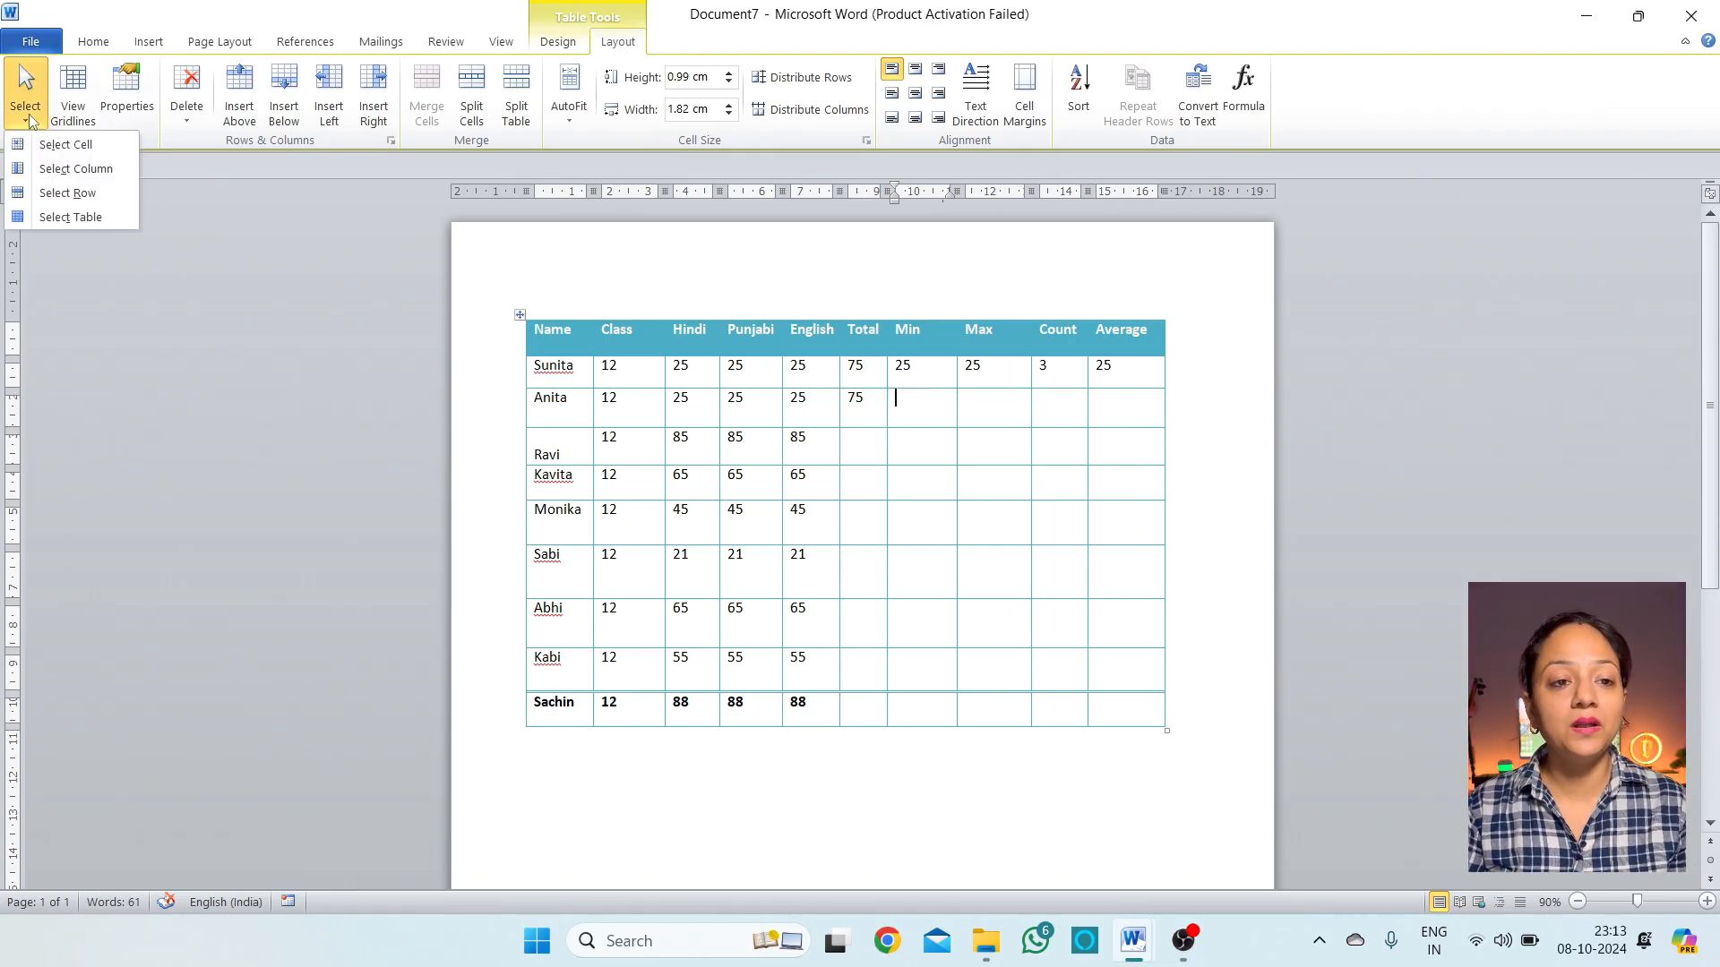
{"action": "left_click", "coordinate": [95, 170]}
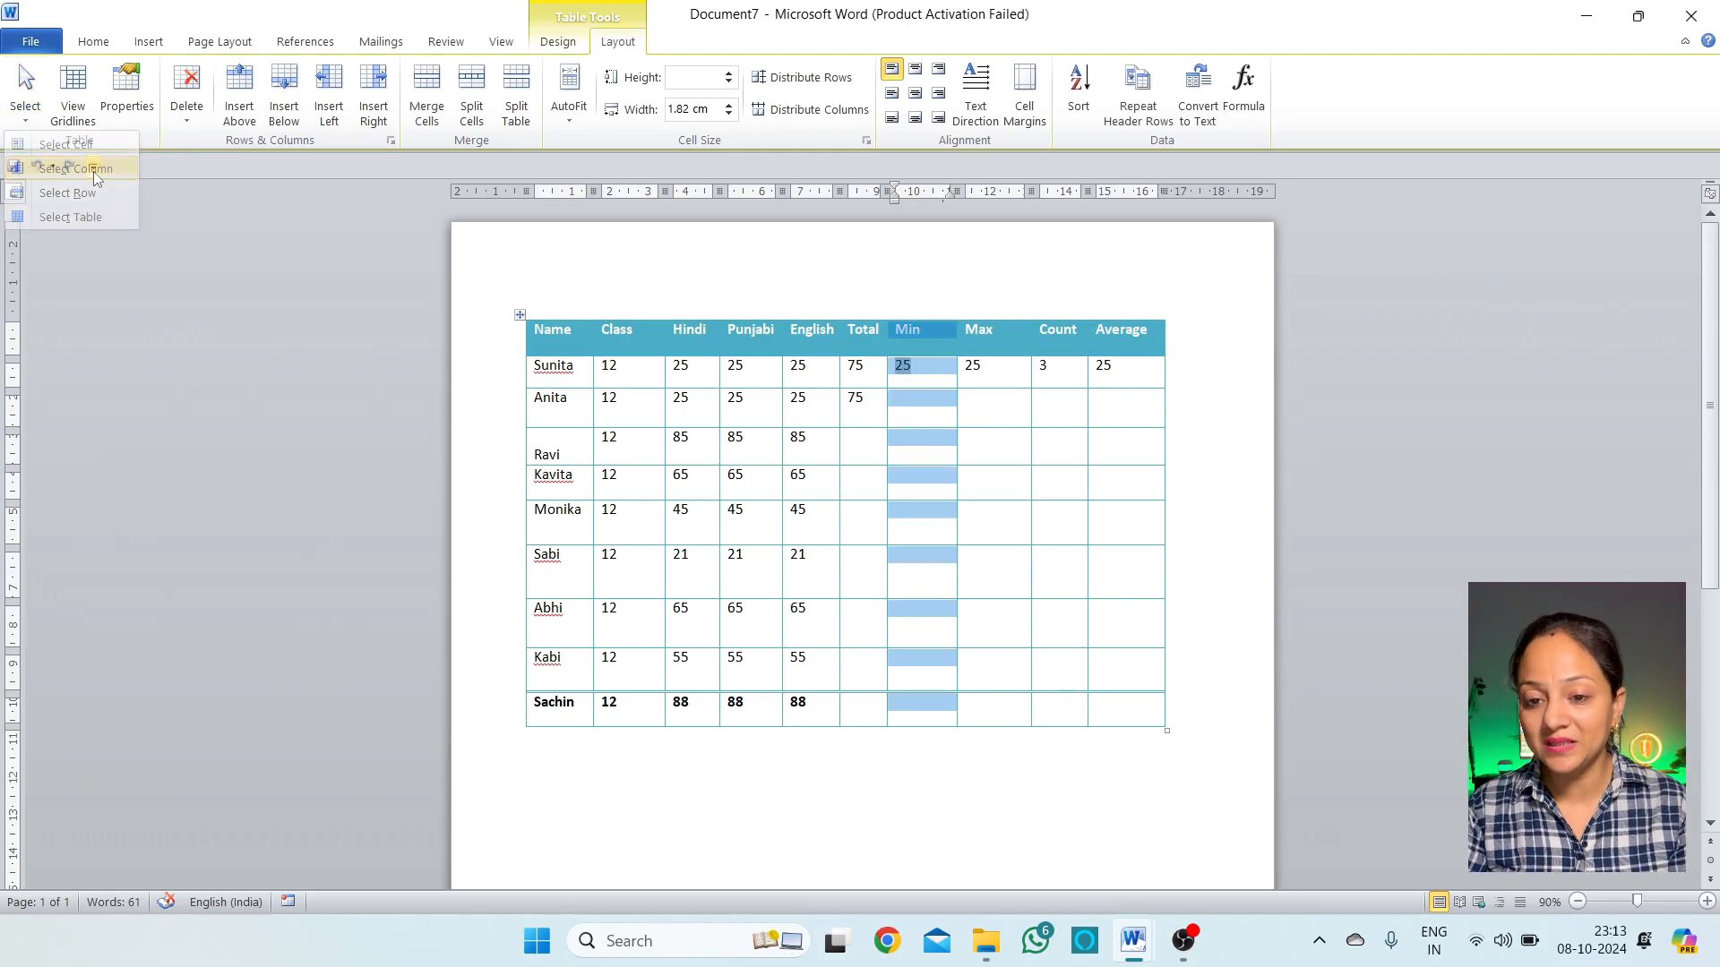
{"action": "left_click", "coordinate": [936, 414]}
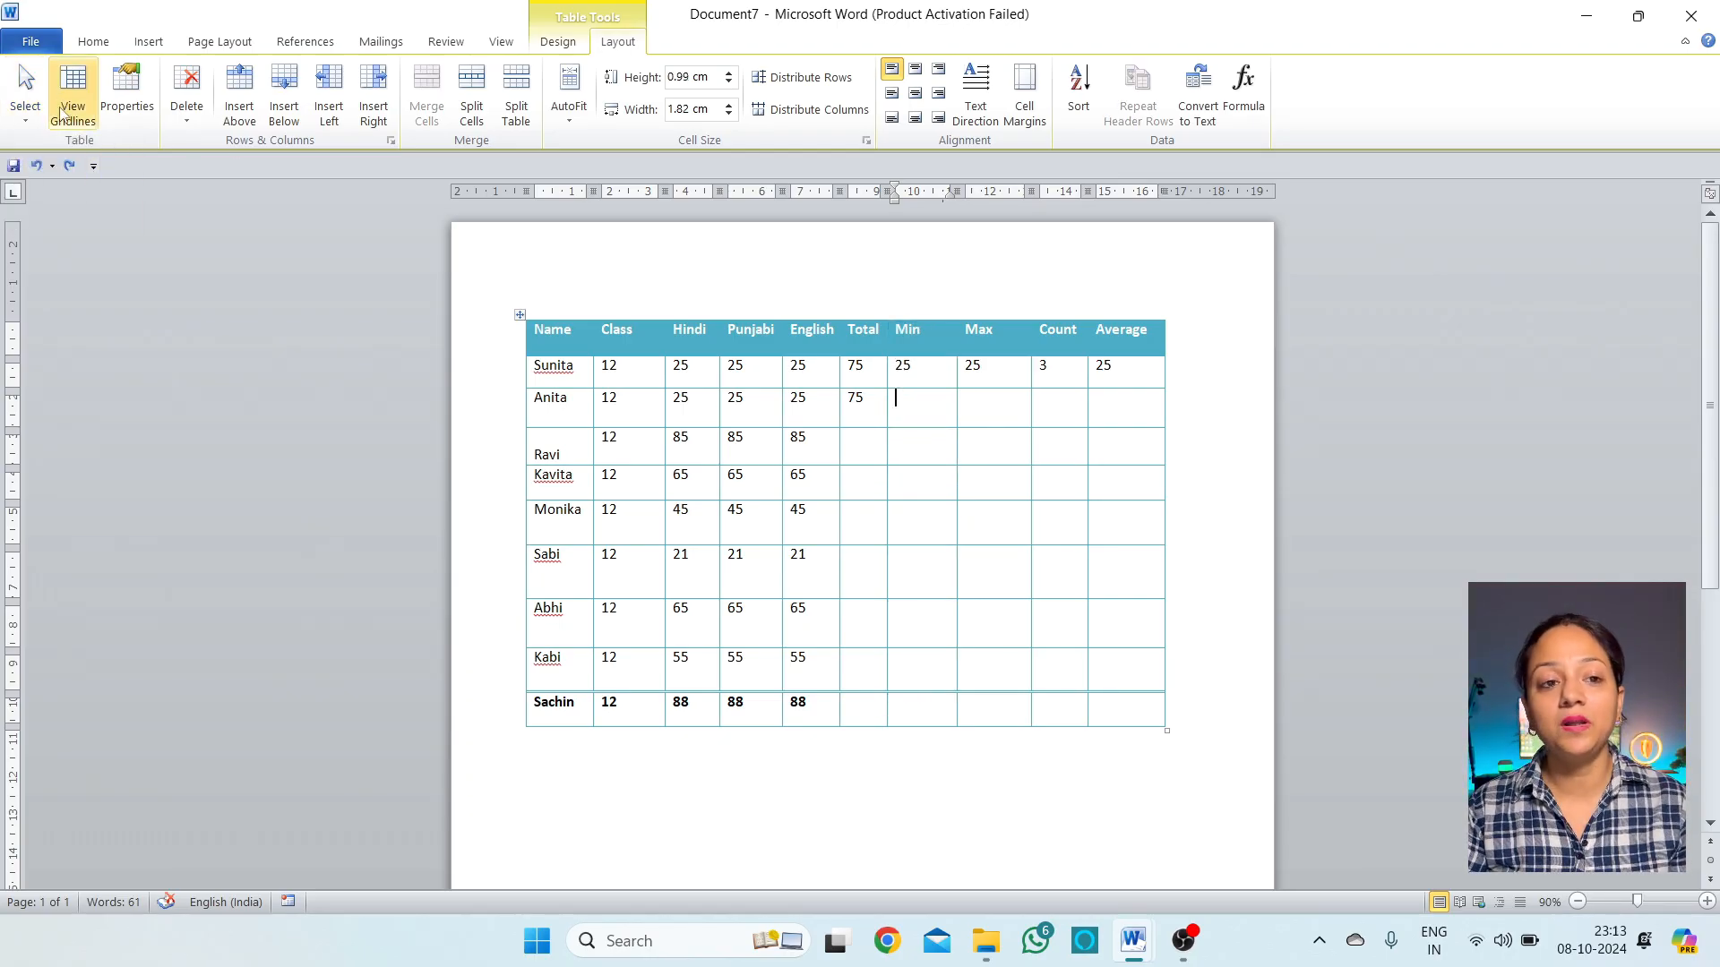
{"action": "left_click", "coordinate": [25, 108]}
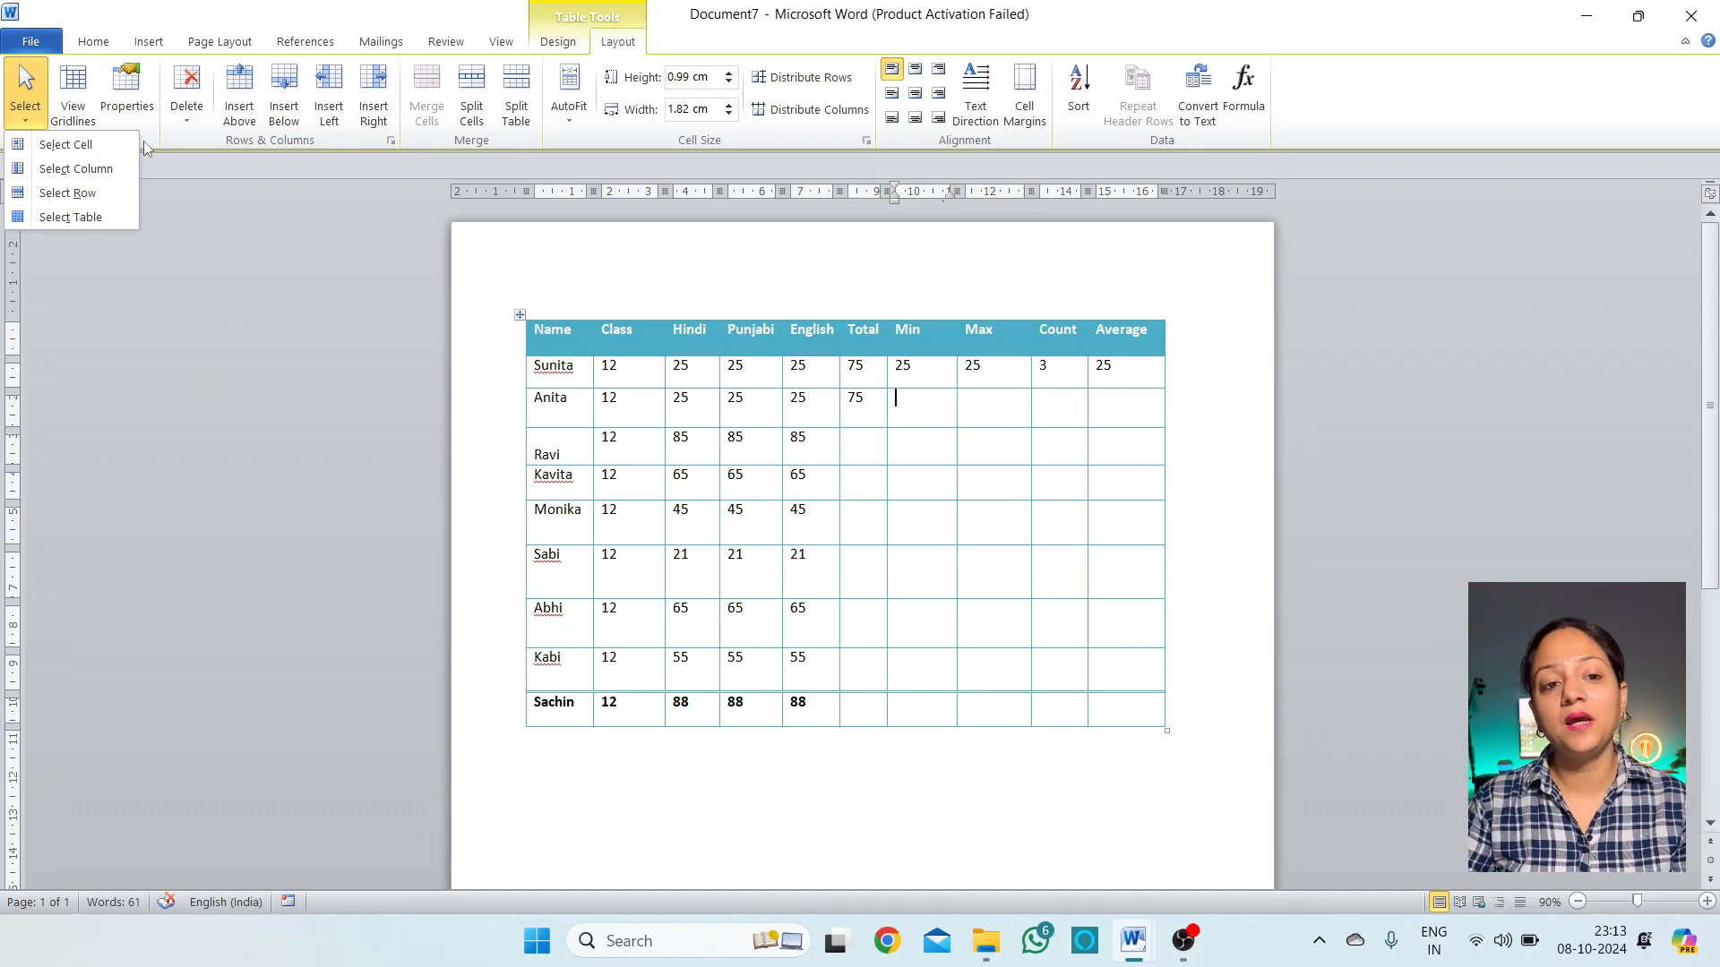
{"action": "left_click", "coordinate": [54, 104]}
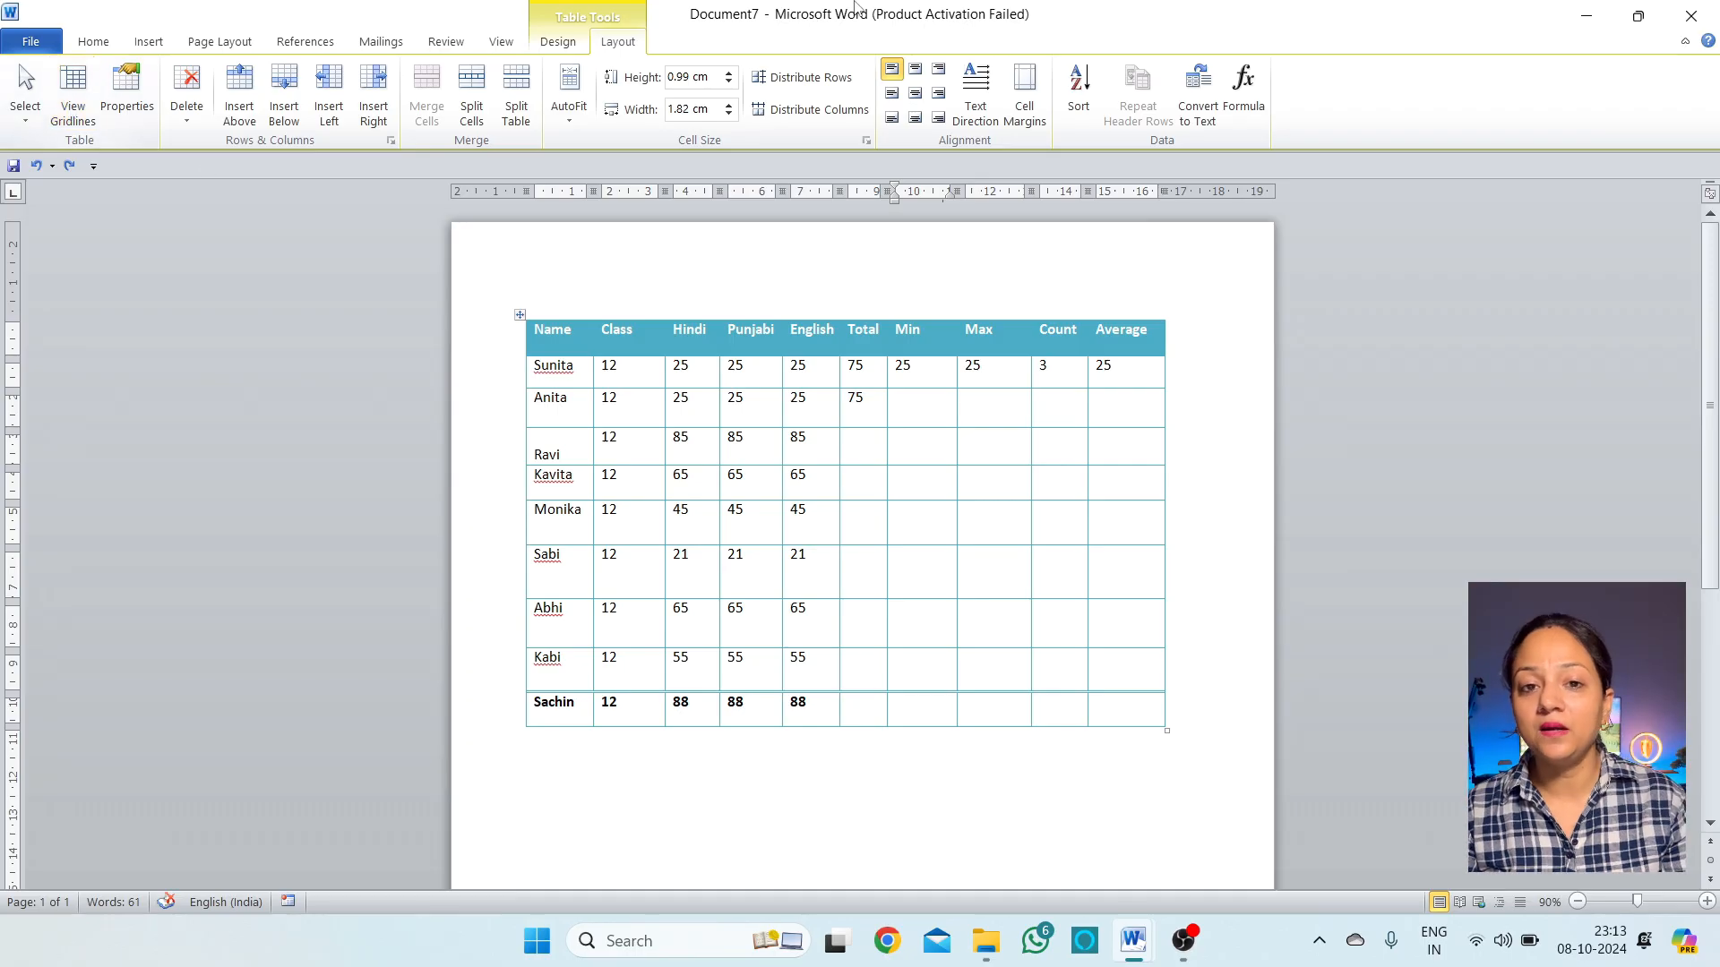
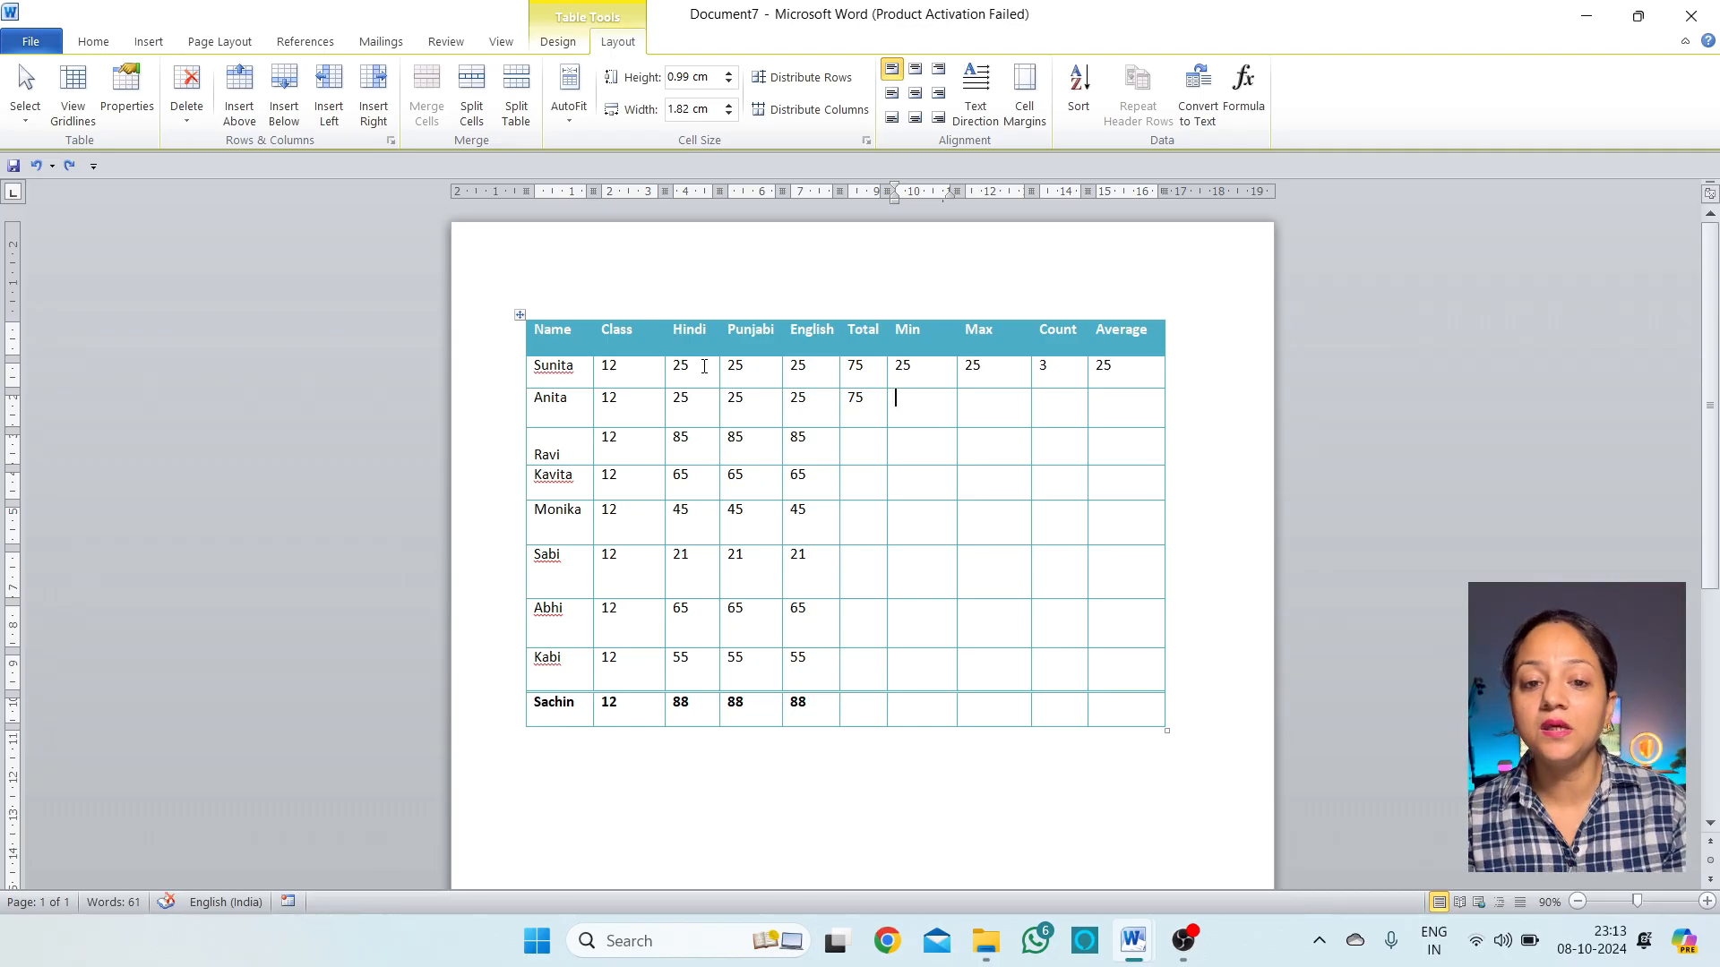
Delete Sunita's Hindi cell with Shift cells left, then undo the deletion
{"action": "left_click", "coordinate": [704, 366]}
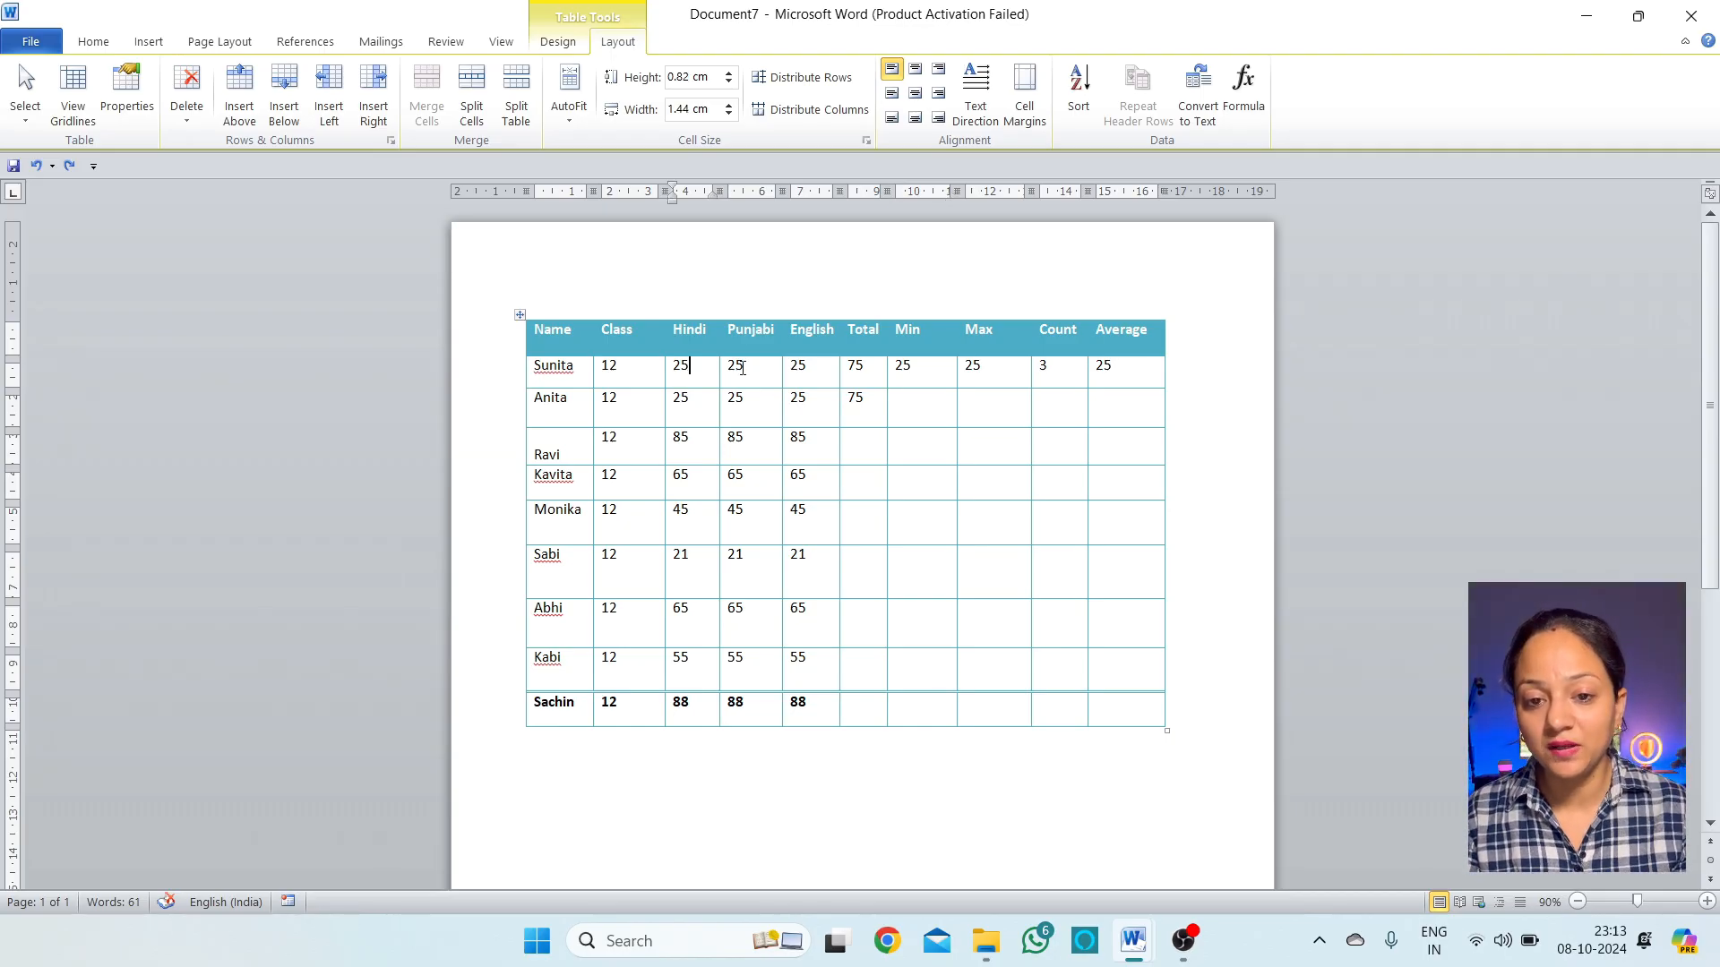
{"action": "left_click", "coordinate": [192, 119]}
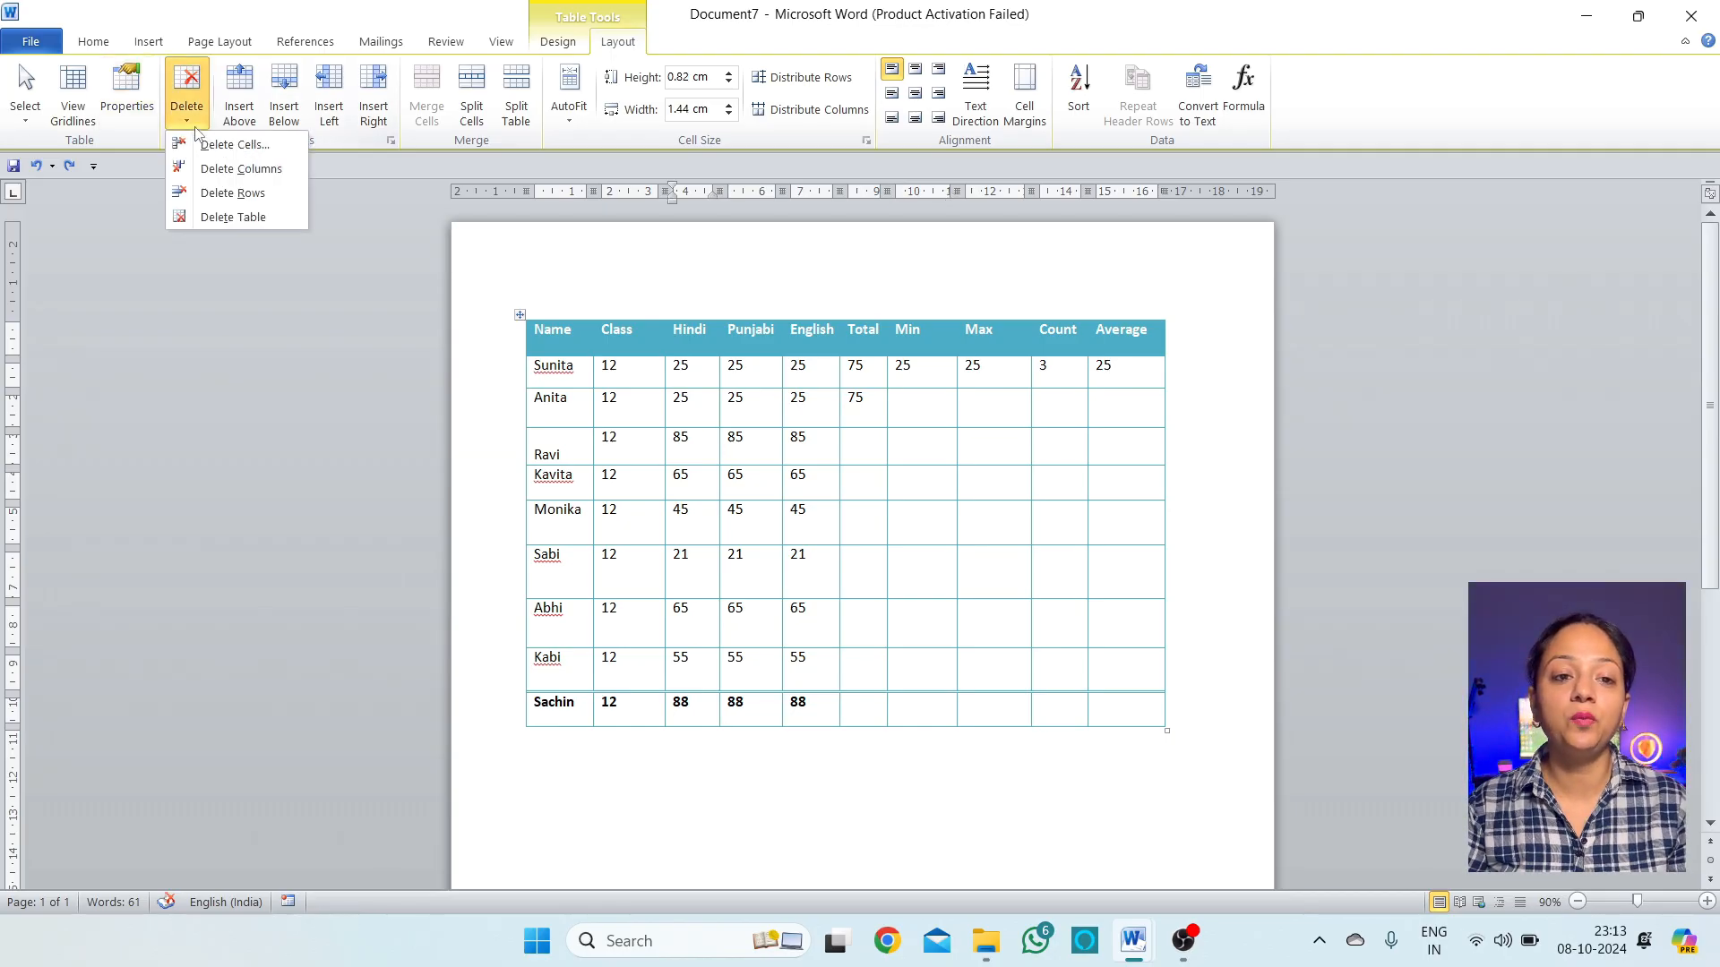
{"action": "left_click", "coordinate": [215, 152]}
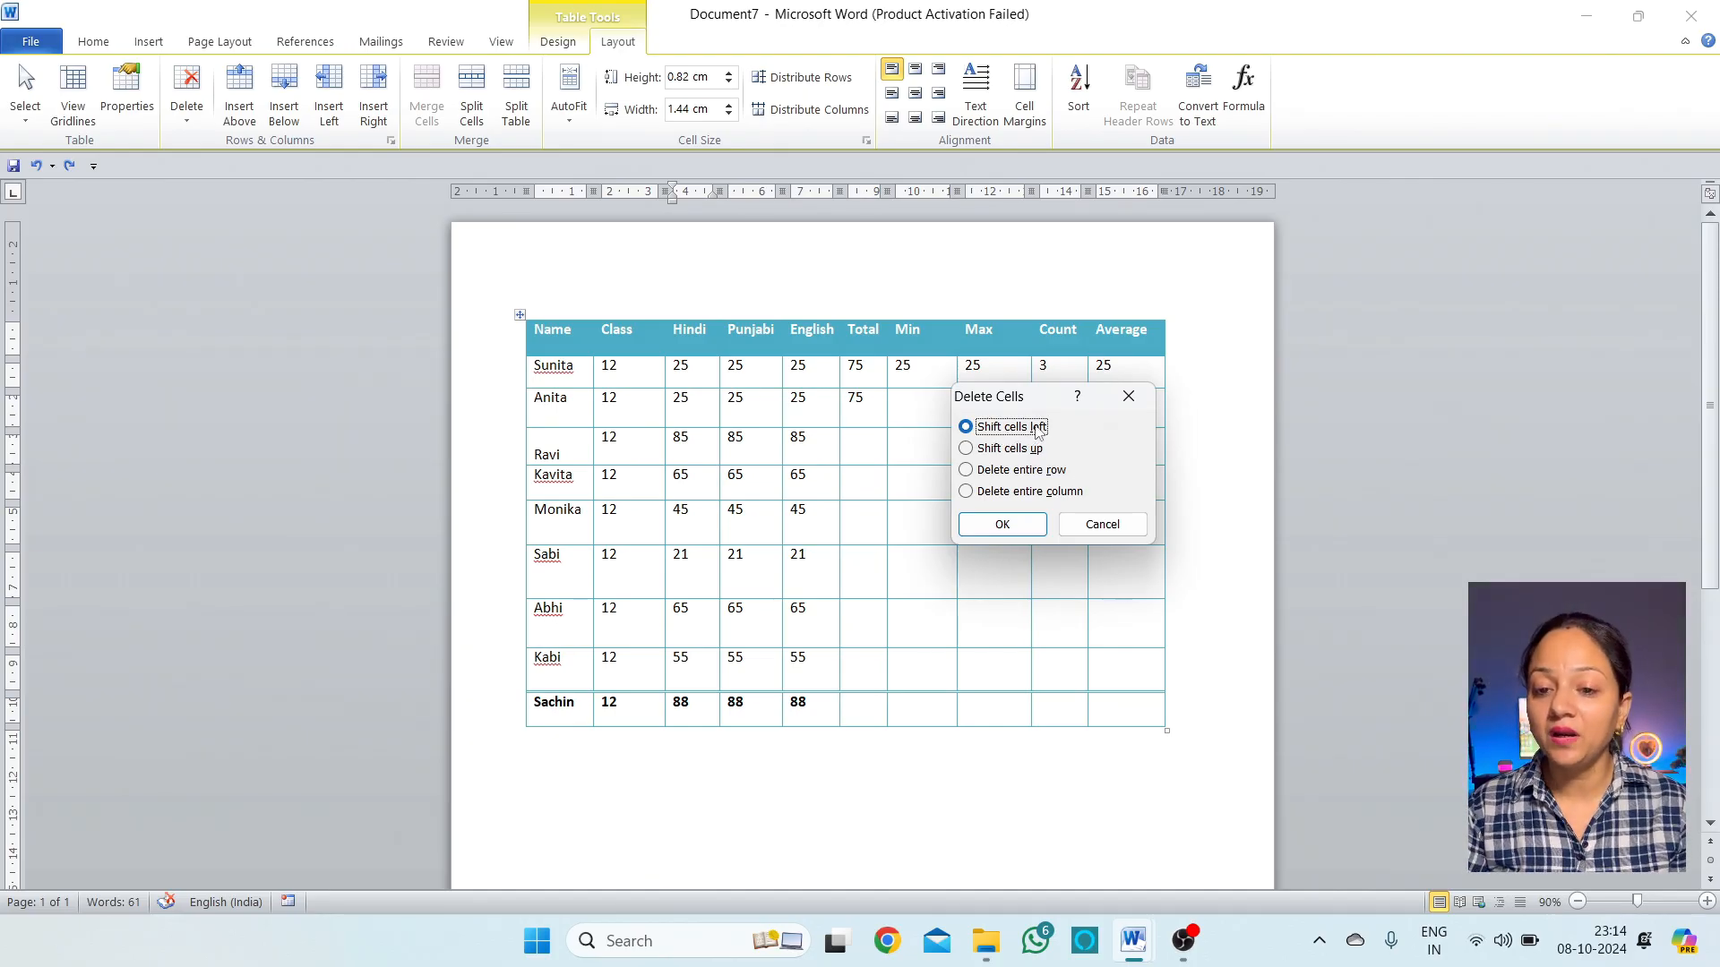
{"action": "left_click", "coordinate": [1011, 529]}
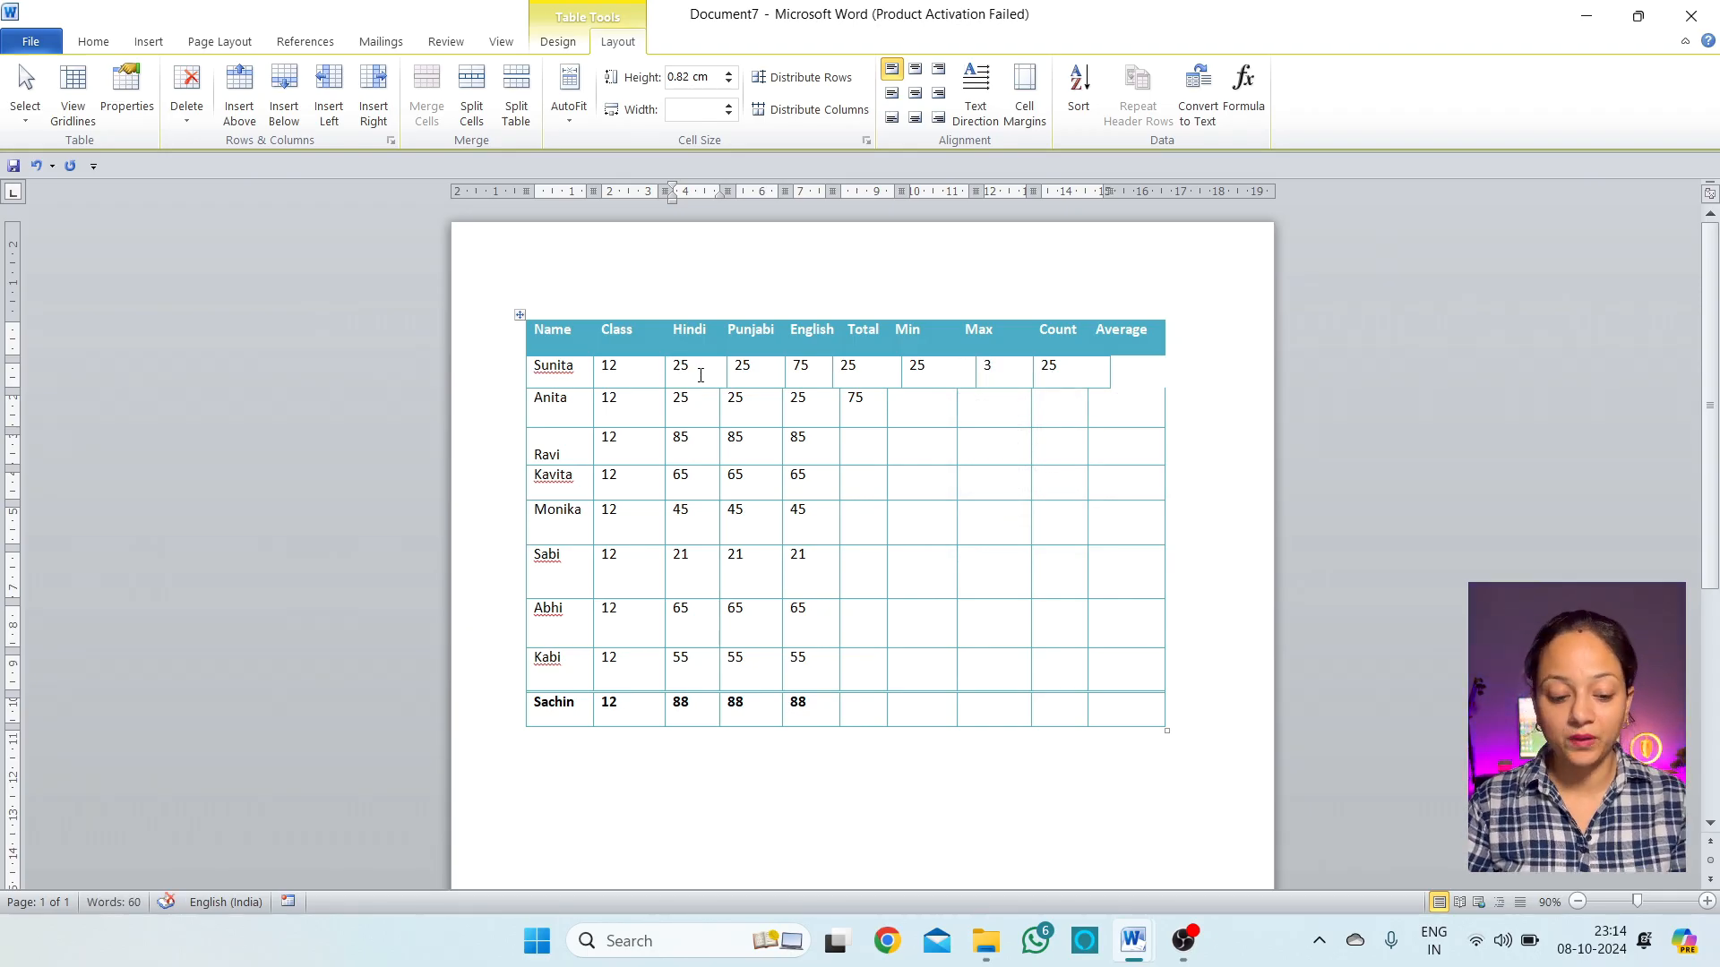
{"action": "key", "text": "ctrl+z"}
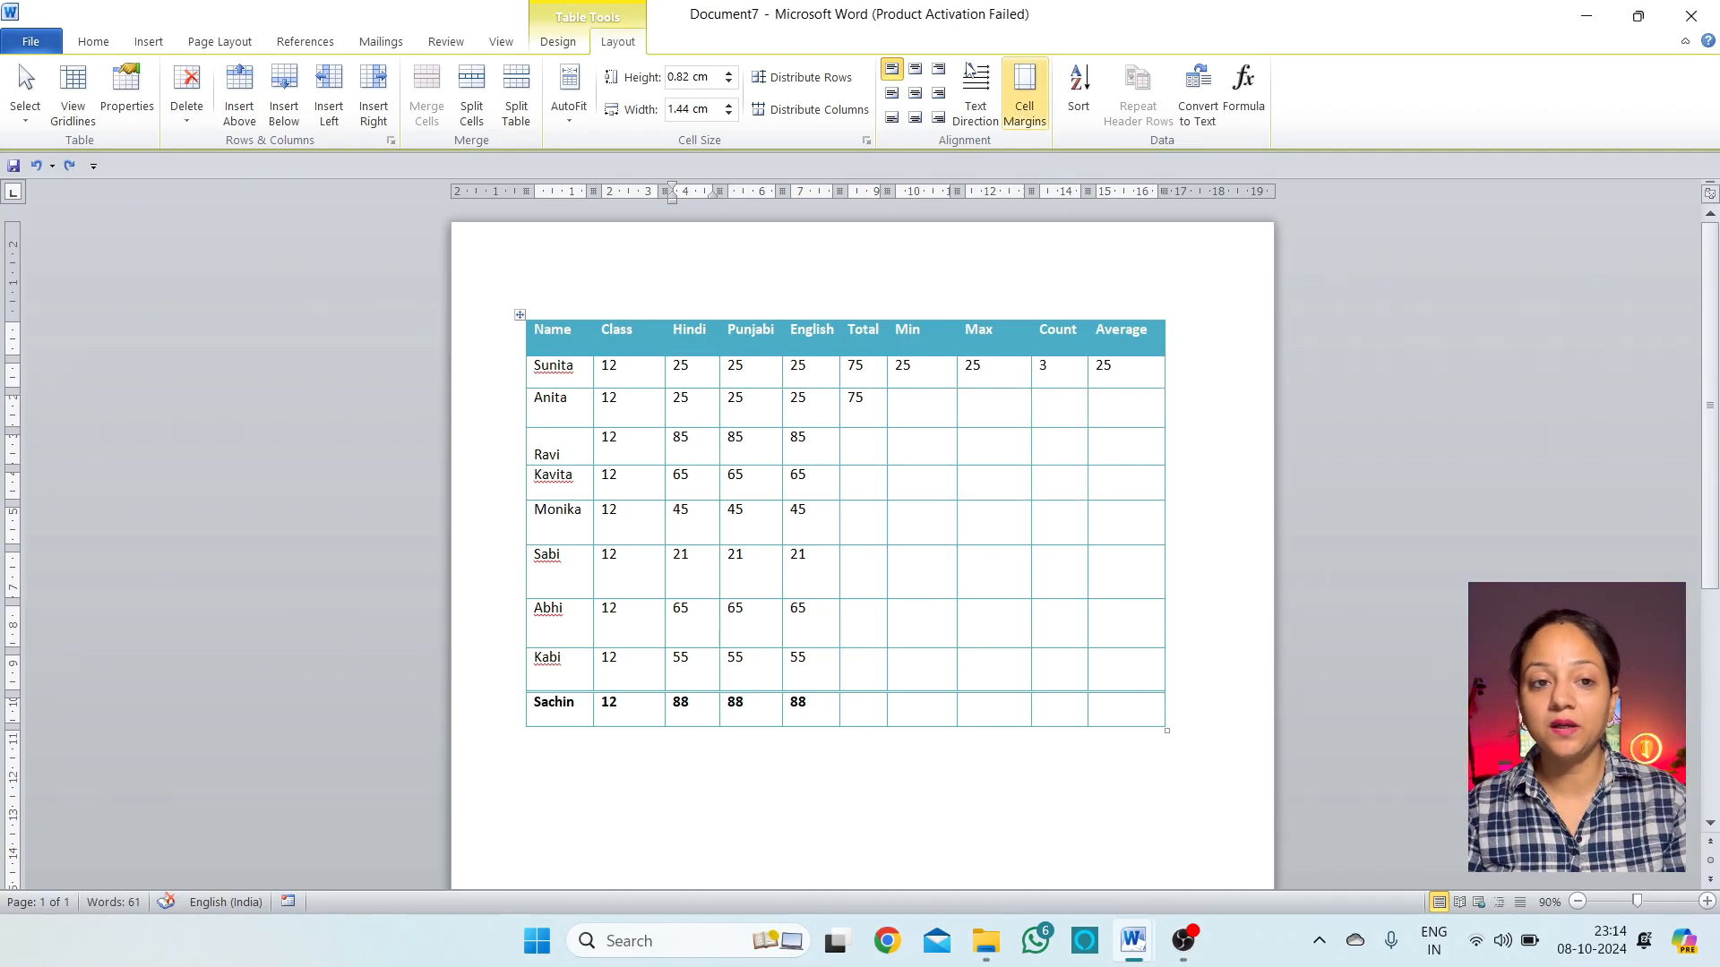
Delete the same cell with Shift cells up, undo it, and bring back the Delete options
{"action": "left_click", "coordinate": [193, 131]}
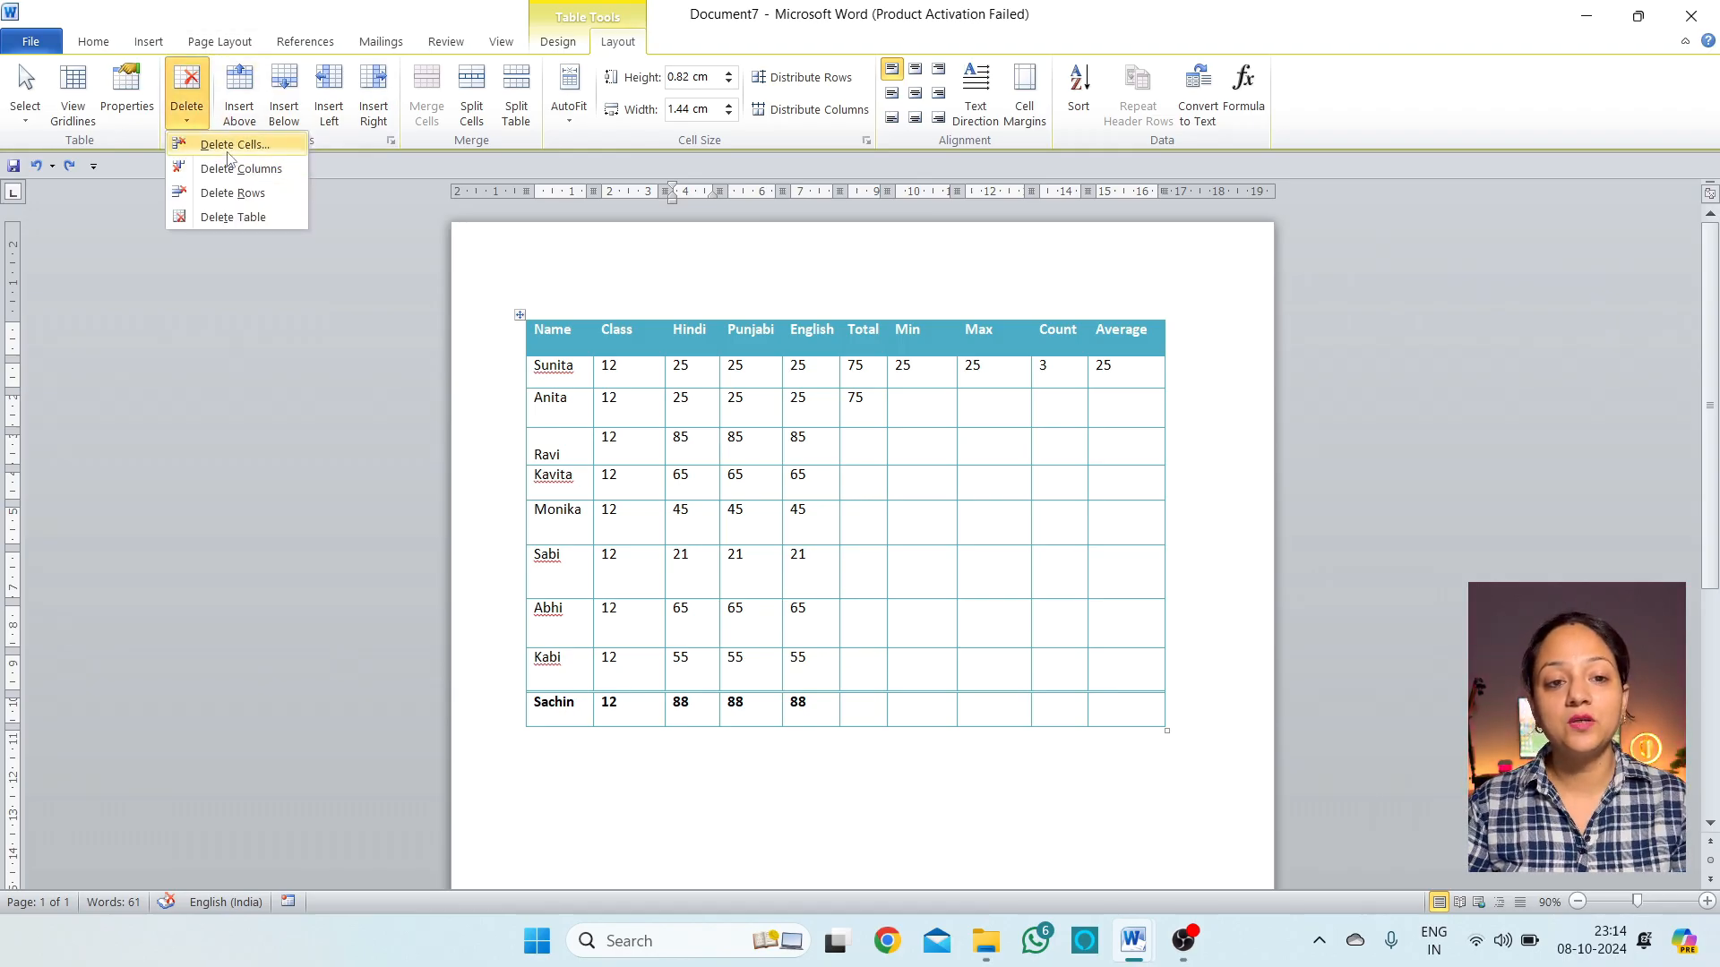
{"action": "left_click", "coordinate": [229, 154]}
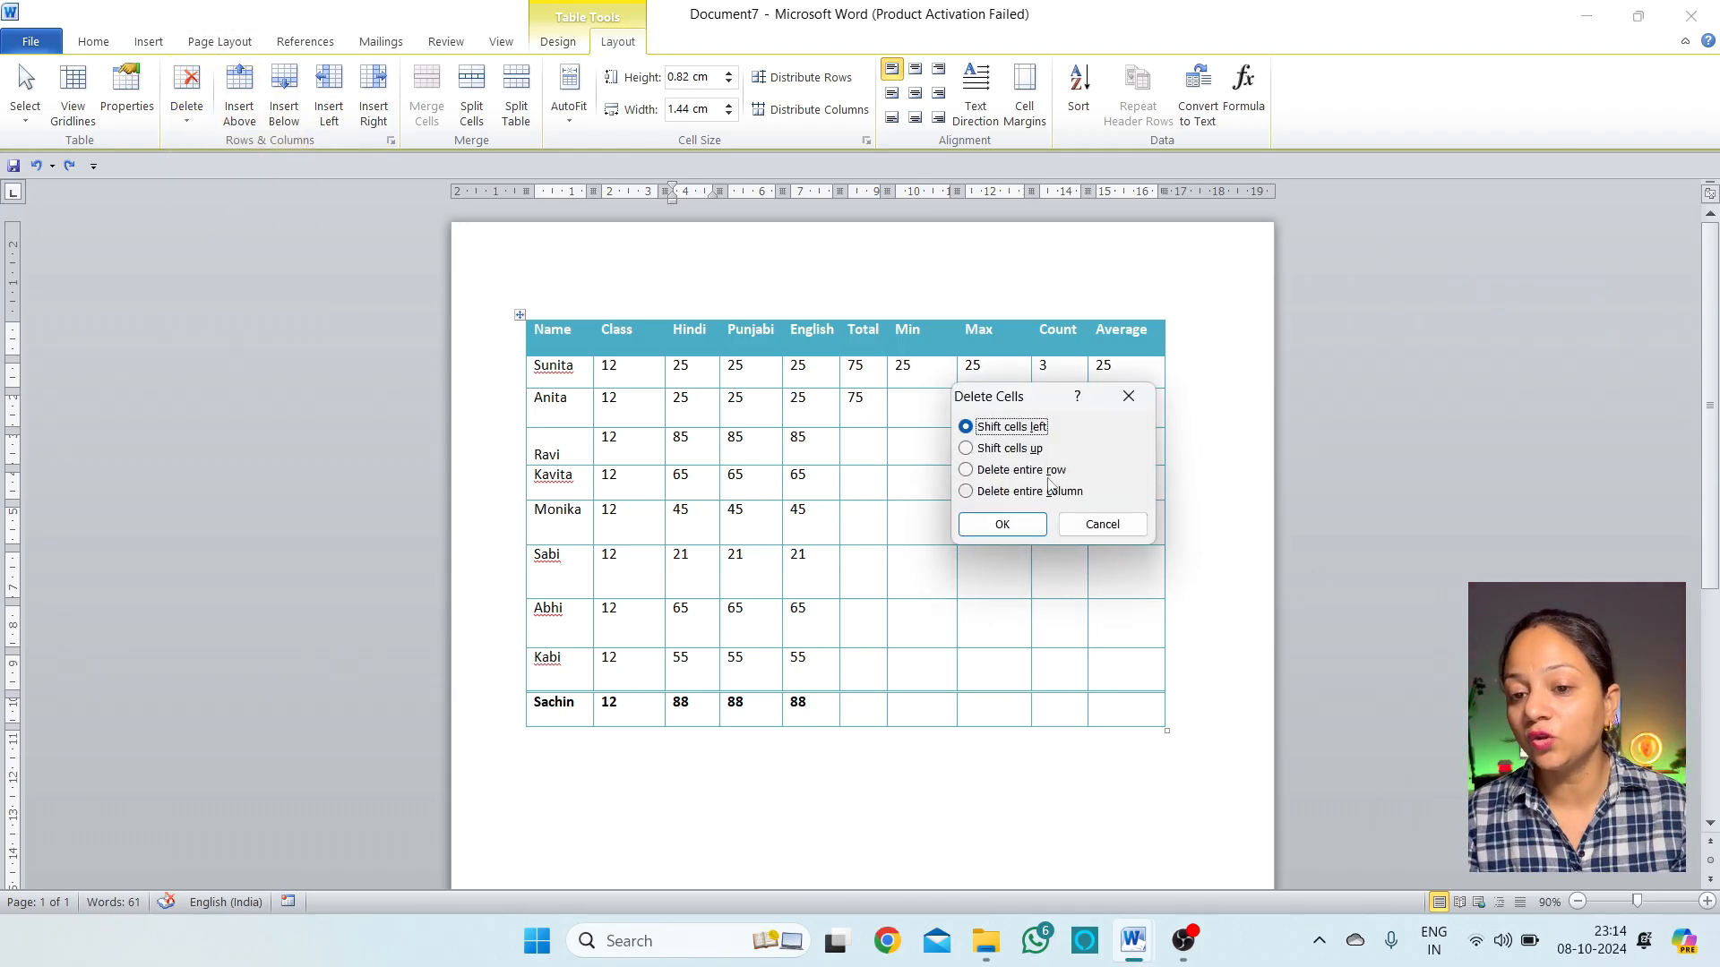
{"action": "left_click", "coordinate": [1021, 457]}
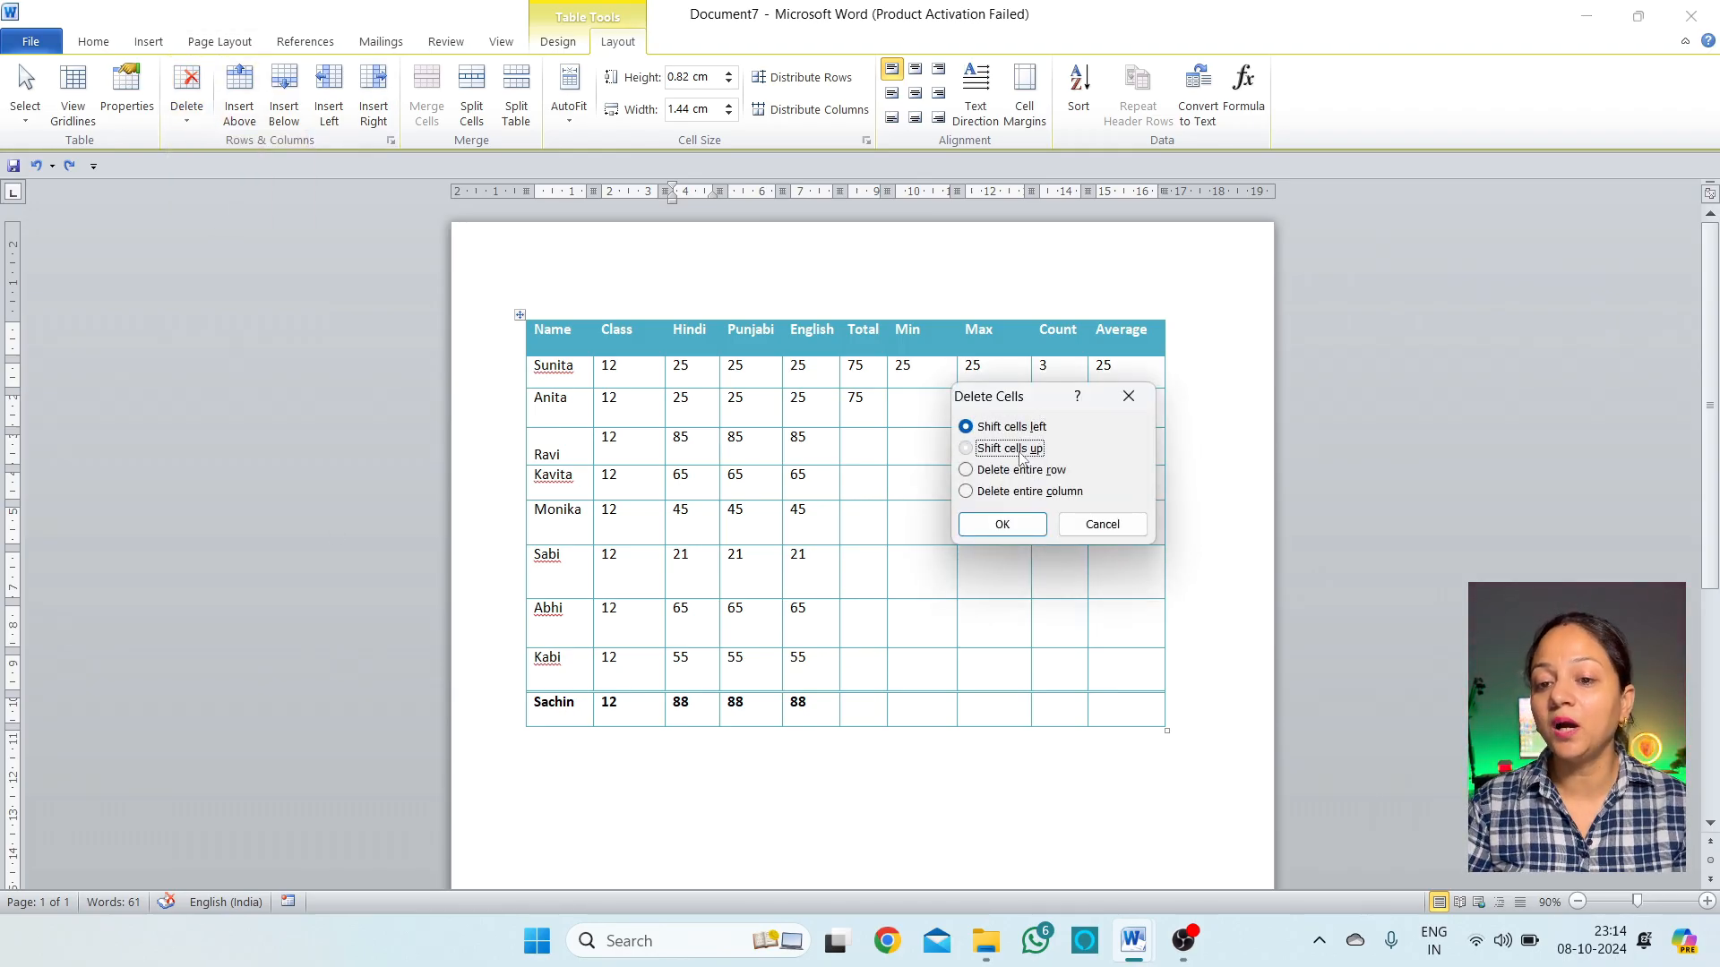
{"action": "left_click", "coordinate": [1013, 528]}
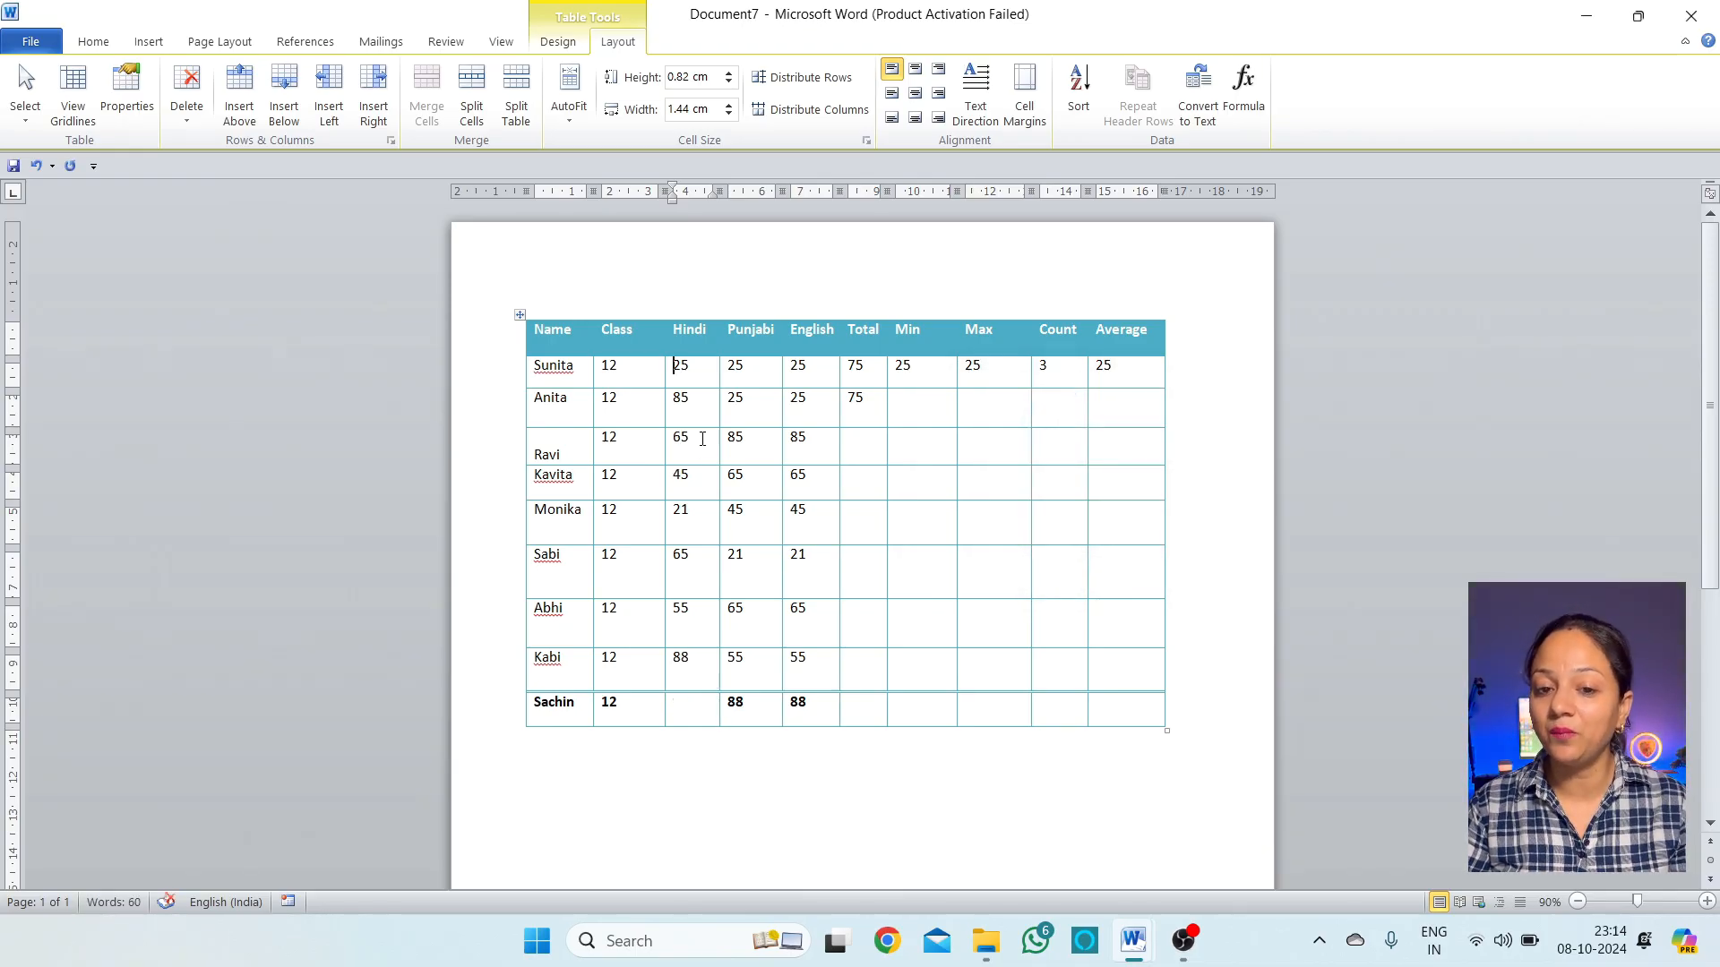
{"action": "key", "text": "ctrl+z"}
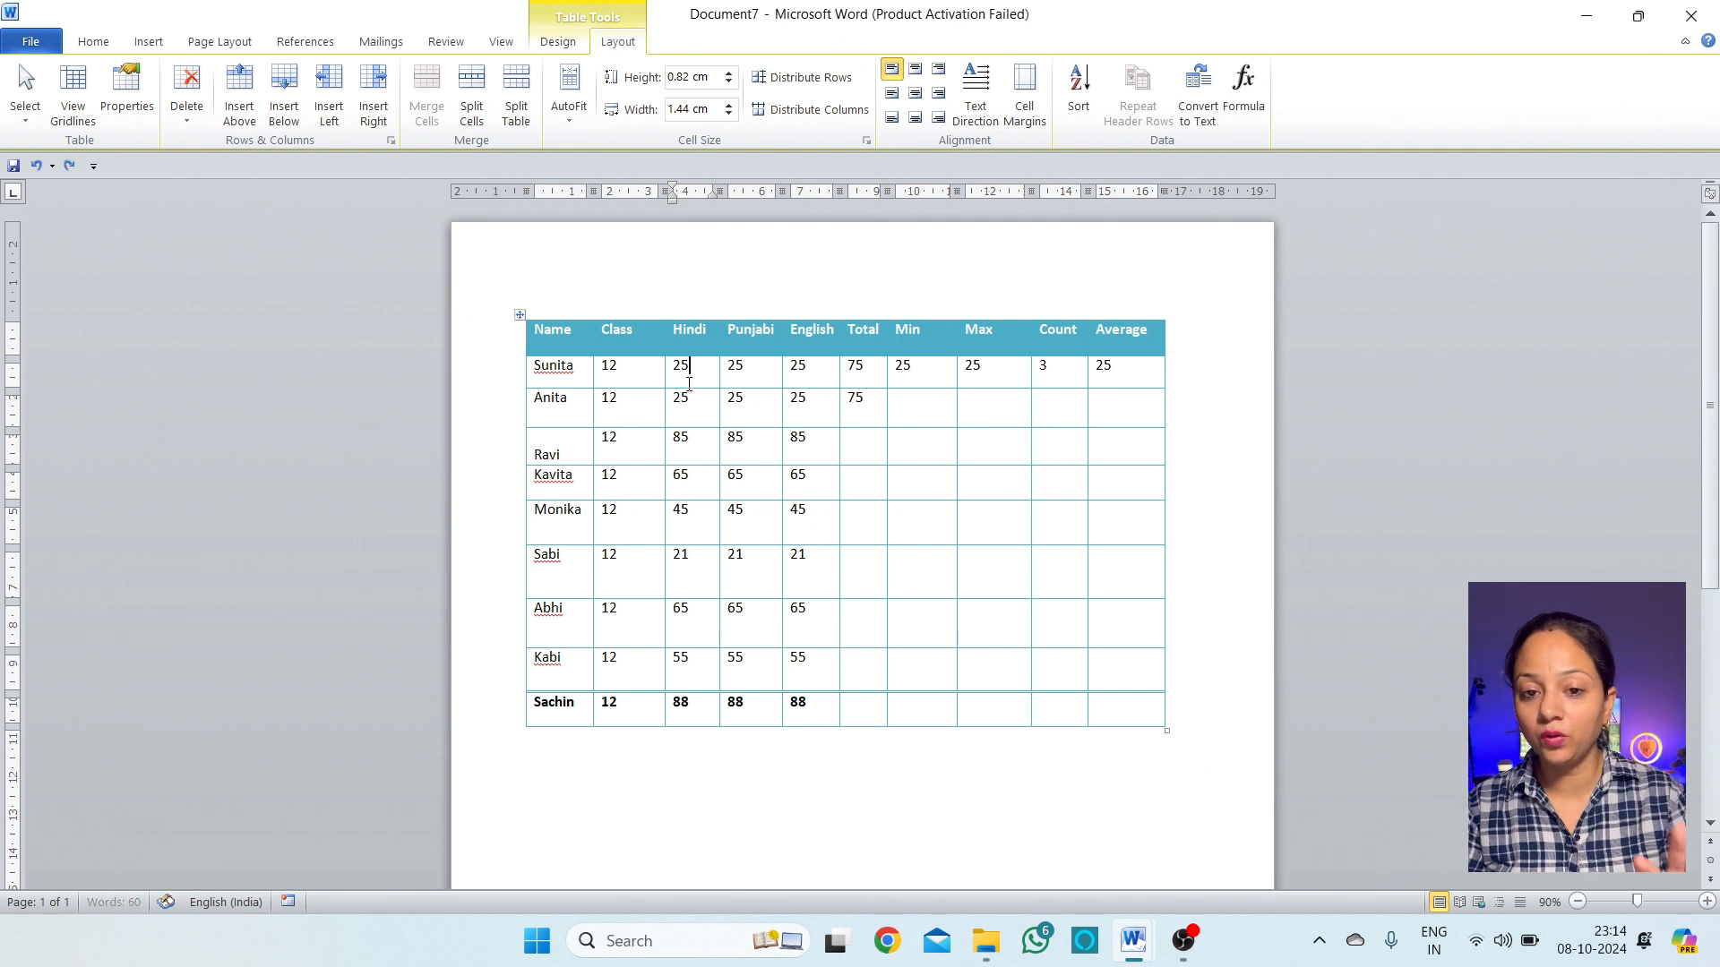
{"action": "left_click", "coordinate": [188, 109]}
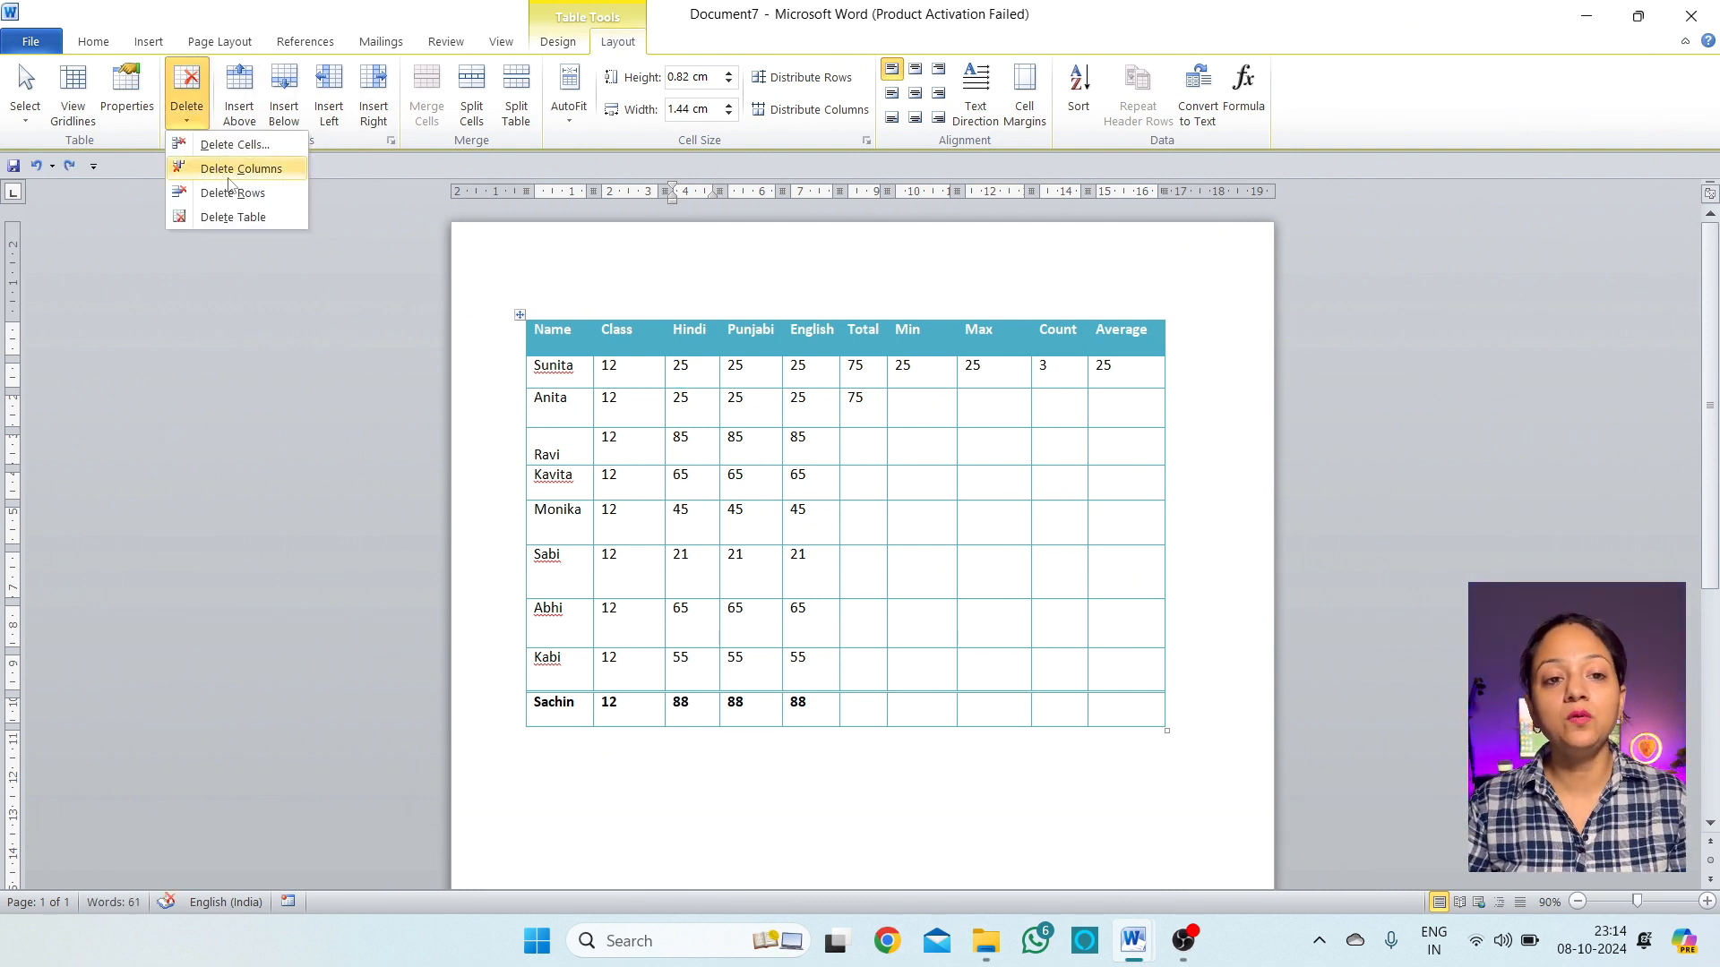
{"action": "left_click", "coordinate": [235, 146]}
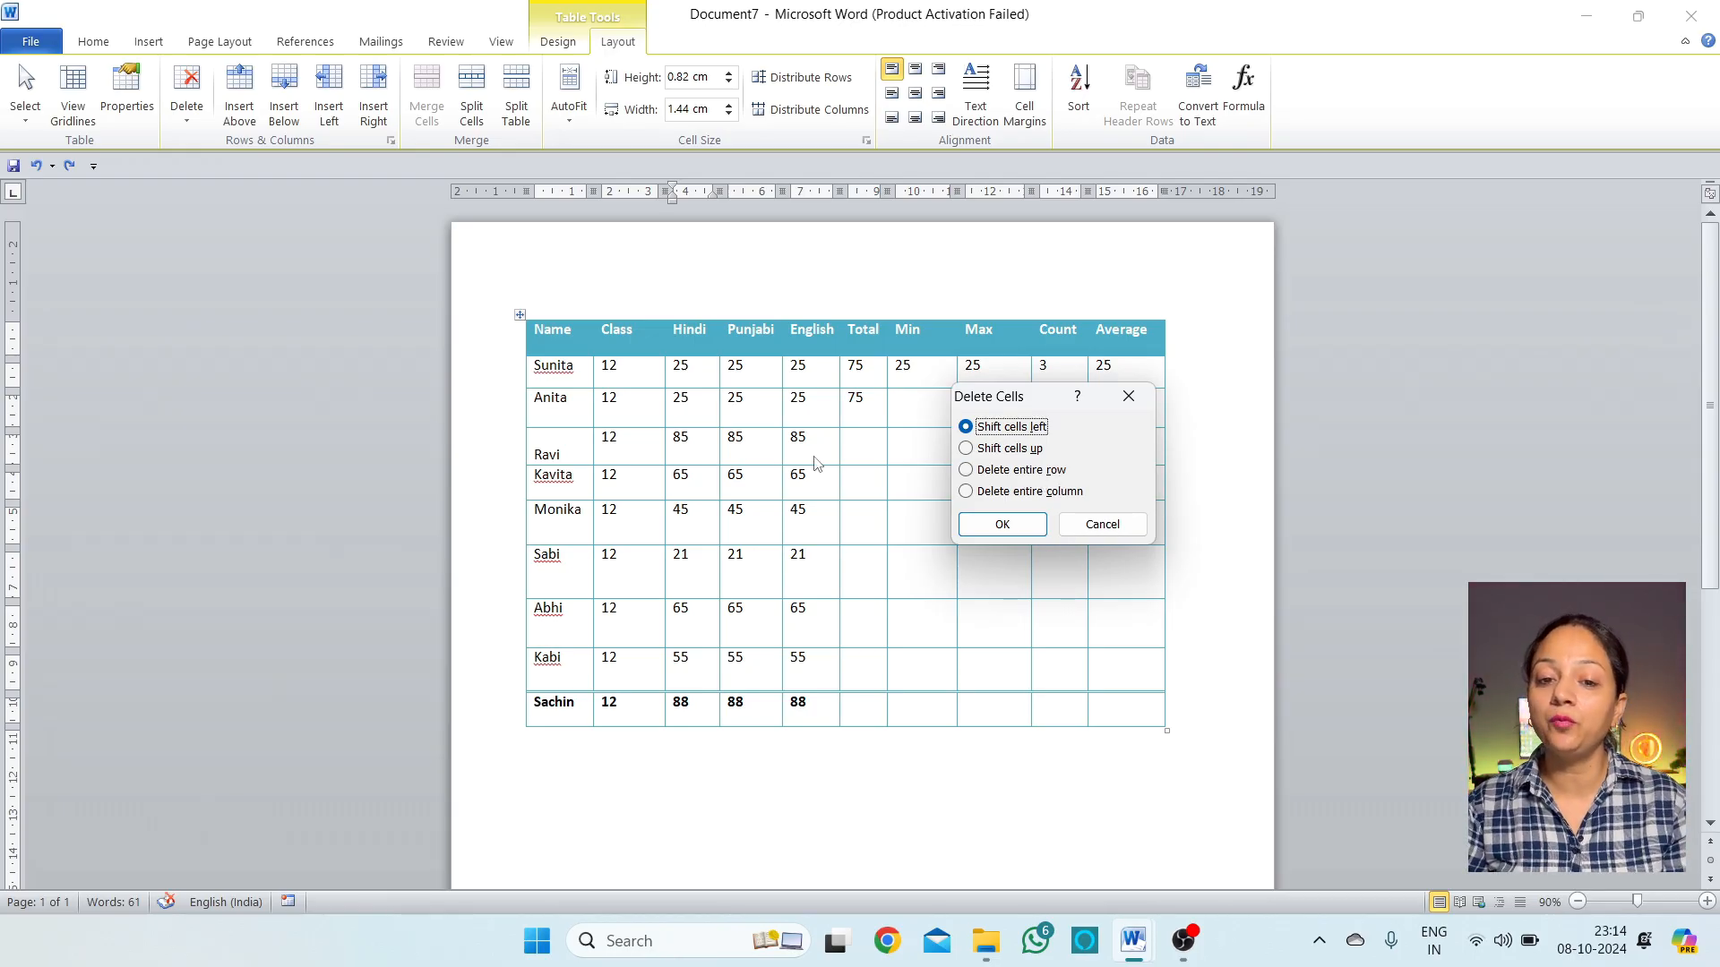
{"action": "left_click", "coordinate": [1021, 470]}
{"action": "left_click", "coordinate": [1001, 525]}
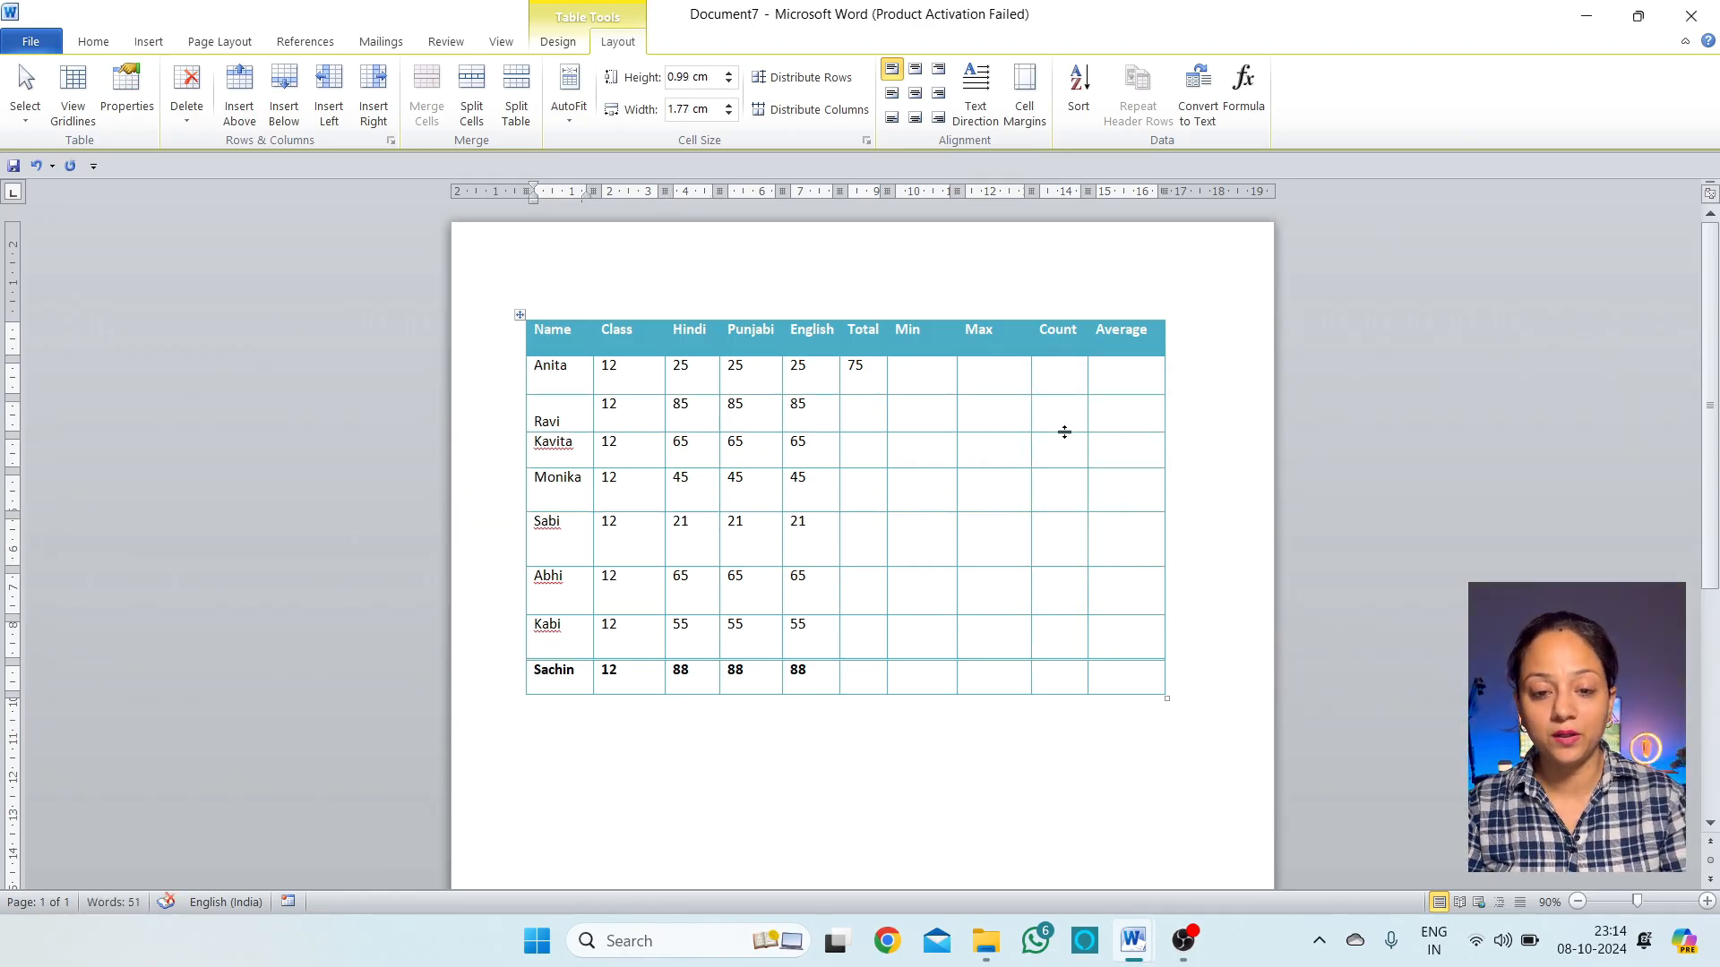
{"action": "key", "text": "ctrl+z"}
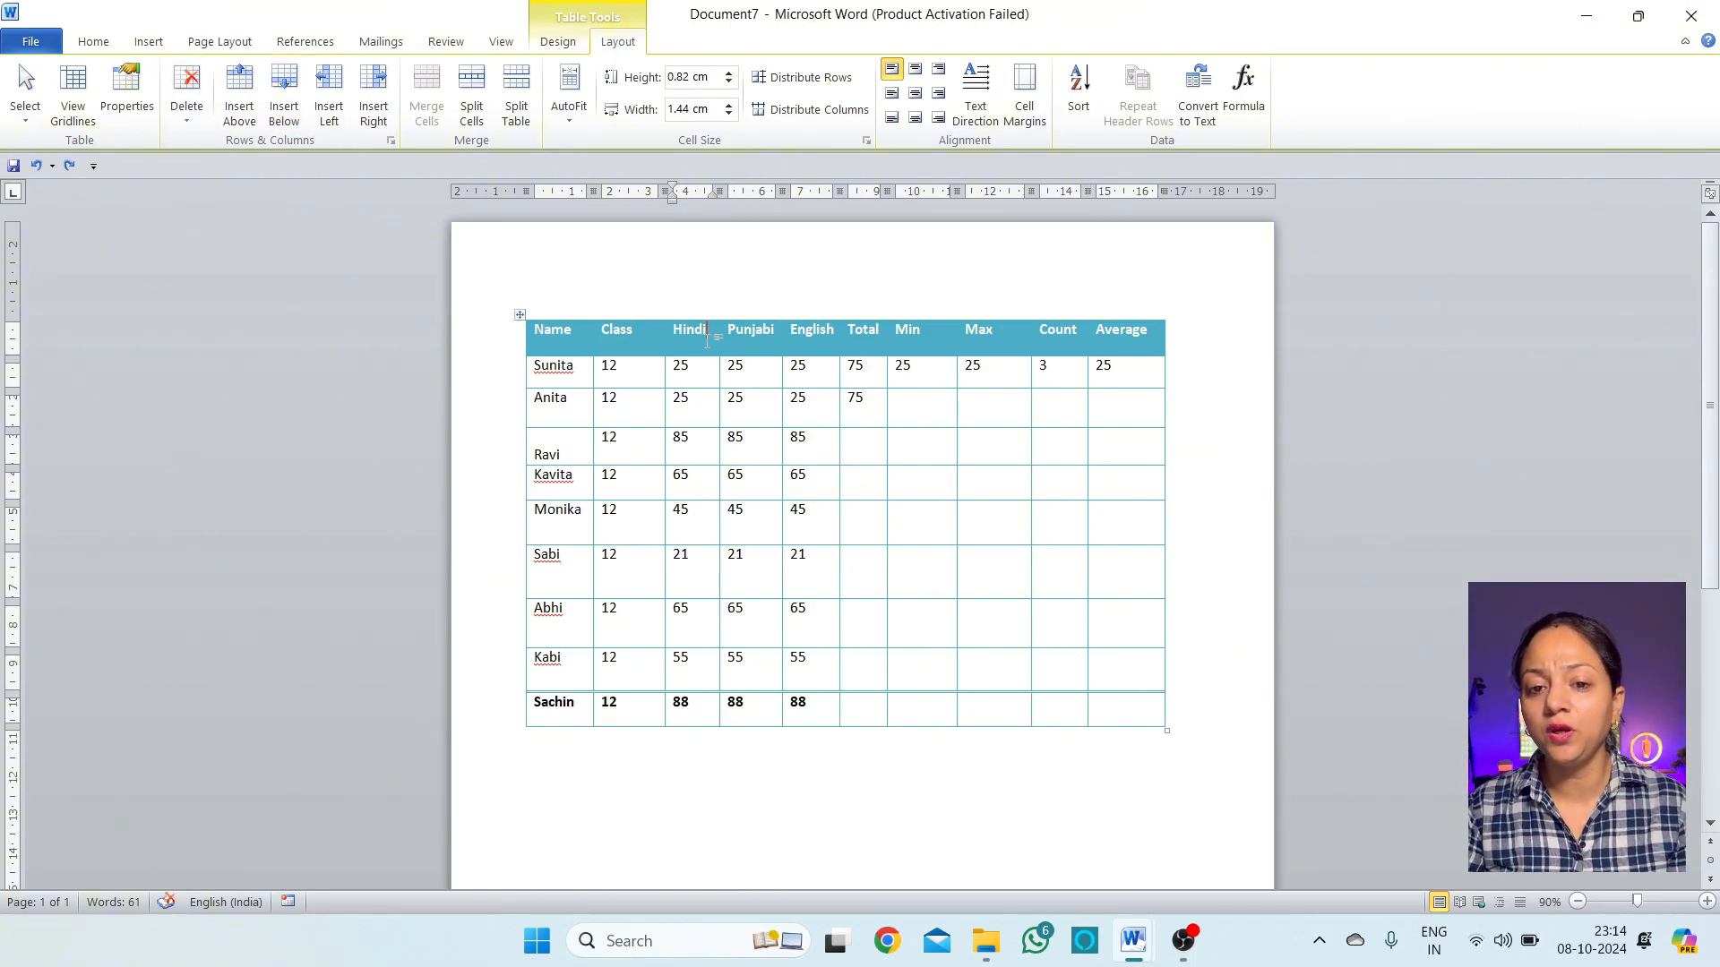
{"action": "left_click_drag", "start_coordinate": [708, 338], "coordinate": [712, 564]}
{"action": "left_click", "coordinate": [691, 555]}
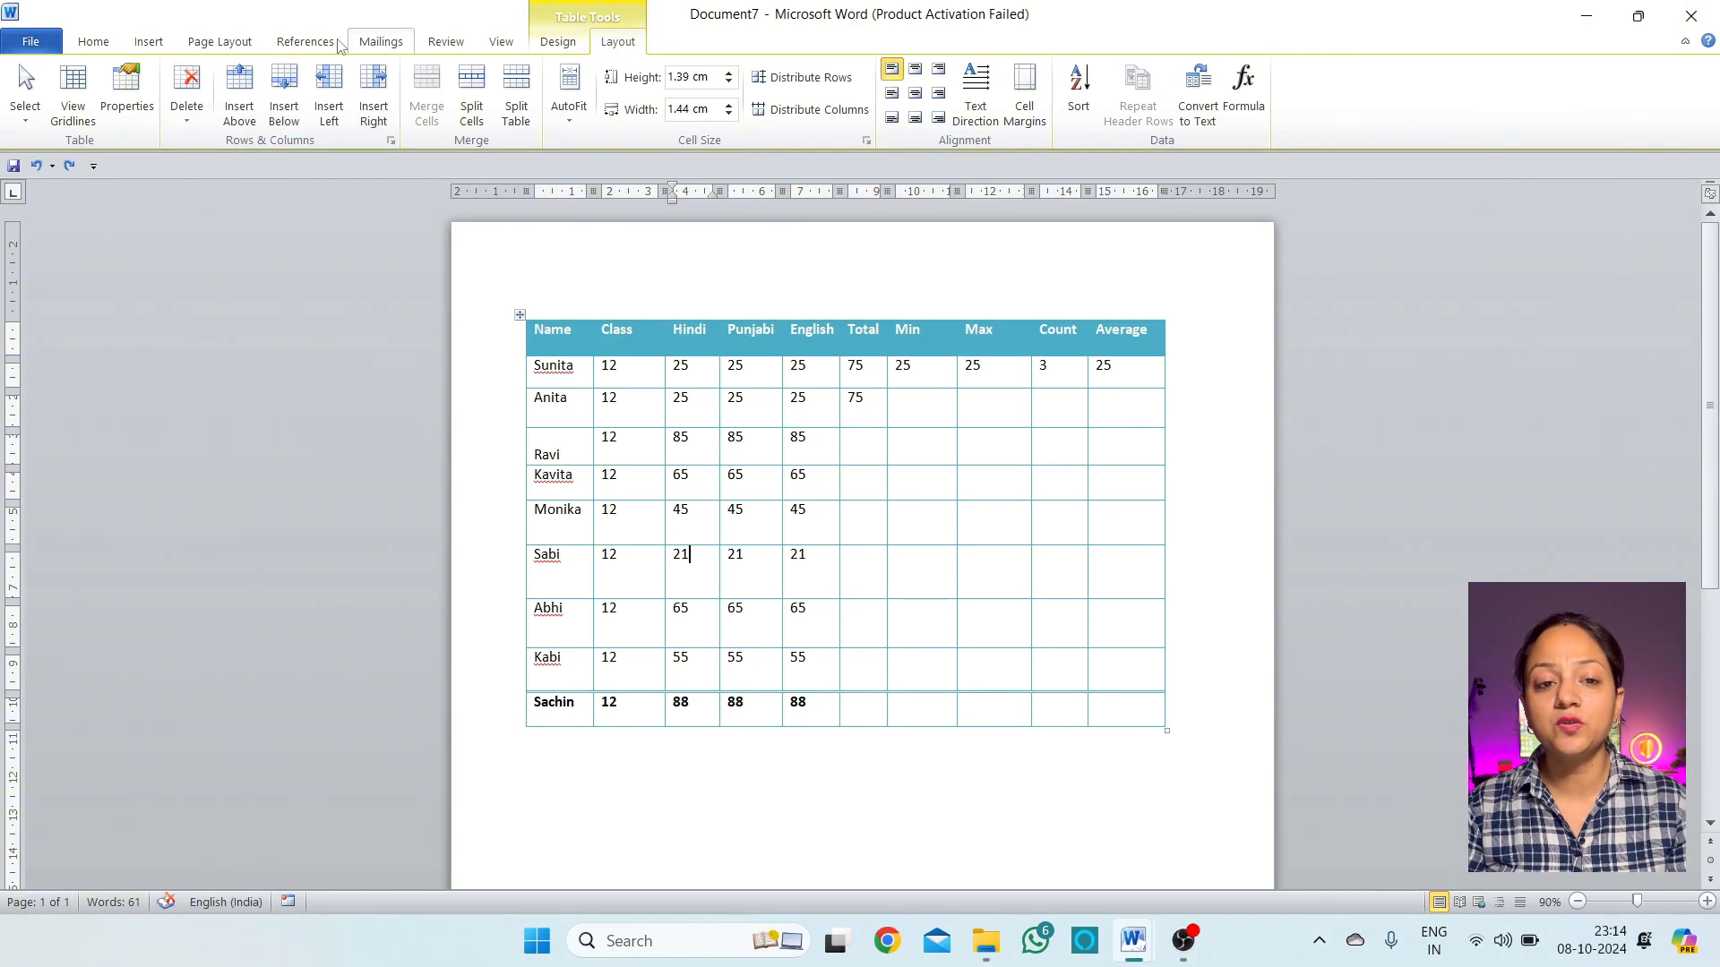
{"action": "left_click", "coordinate": [188, 106]}
{"action": "left_click", "coordinate": [216, 147]}
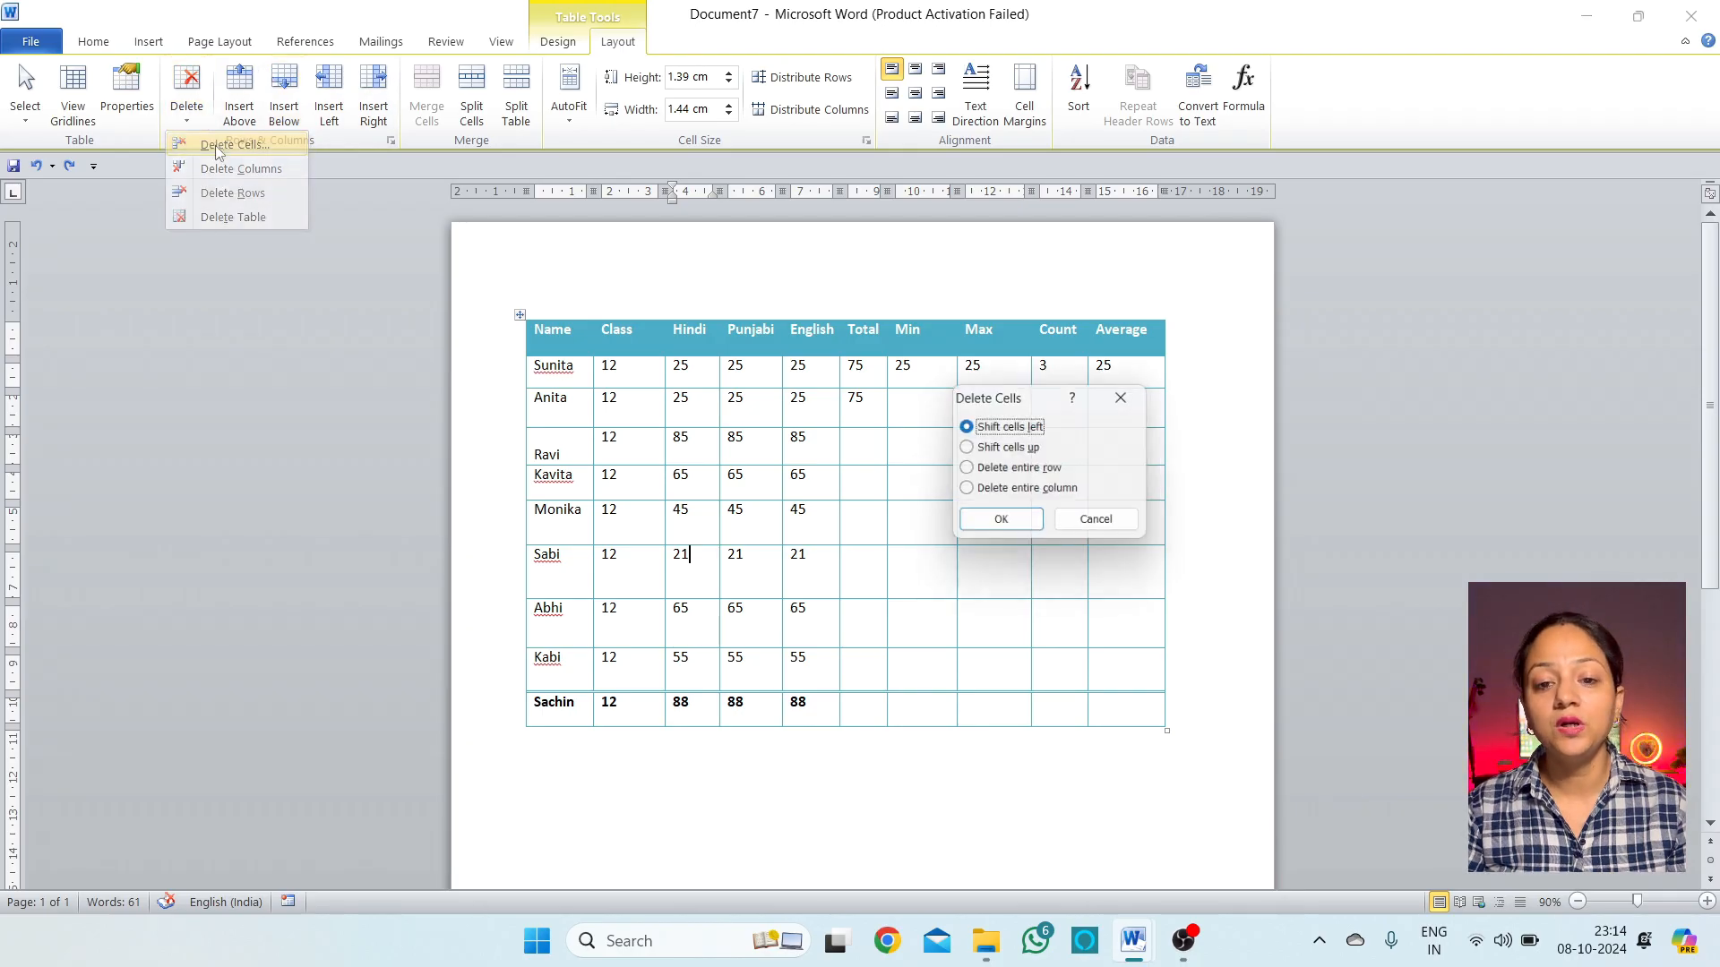
{"action": "left_click", "coordinate": [1021, 488]}
{"action": "left_click", "coordinate": [1002, 519]}
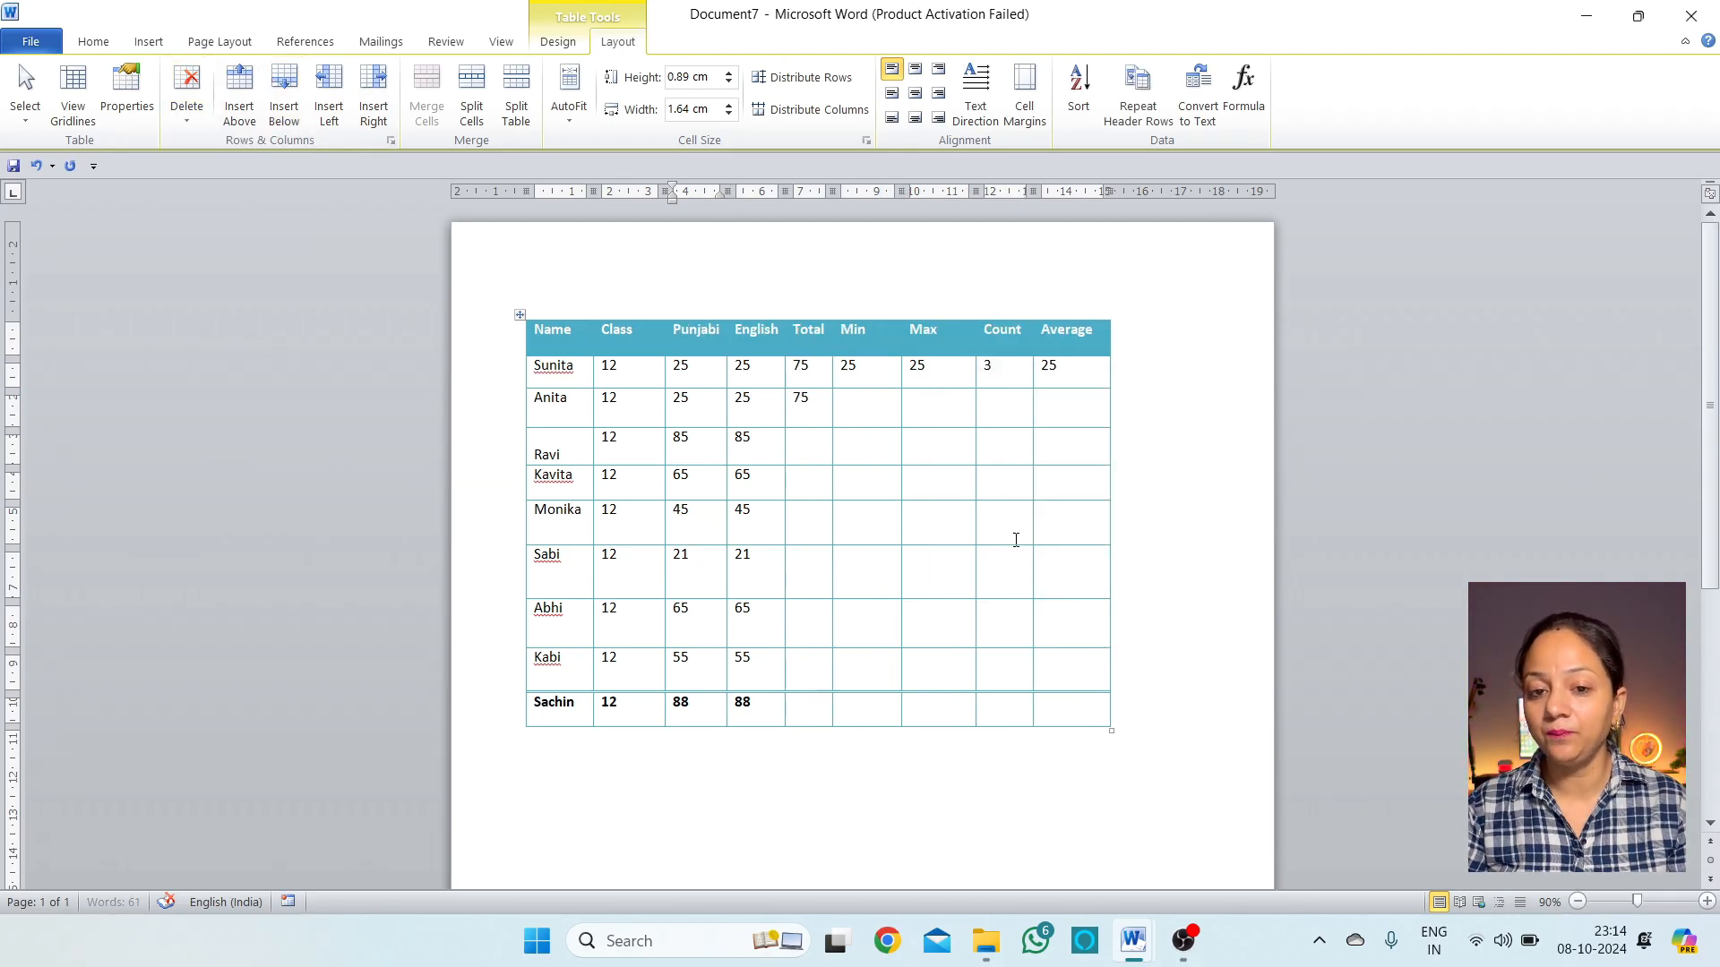
{"action": "key", "text": "ctrl+z"}
{"action": "left_click", "coordinate": [688, 554]}
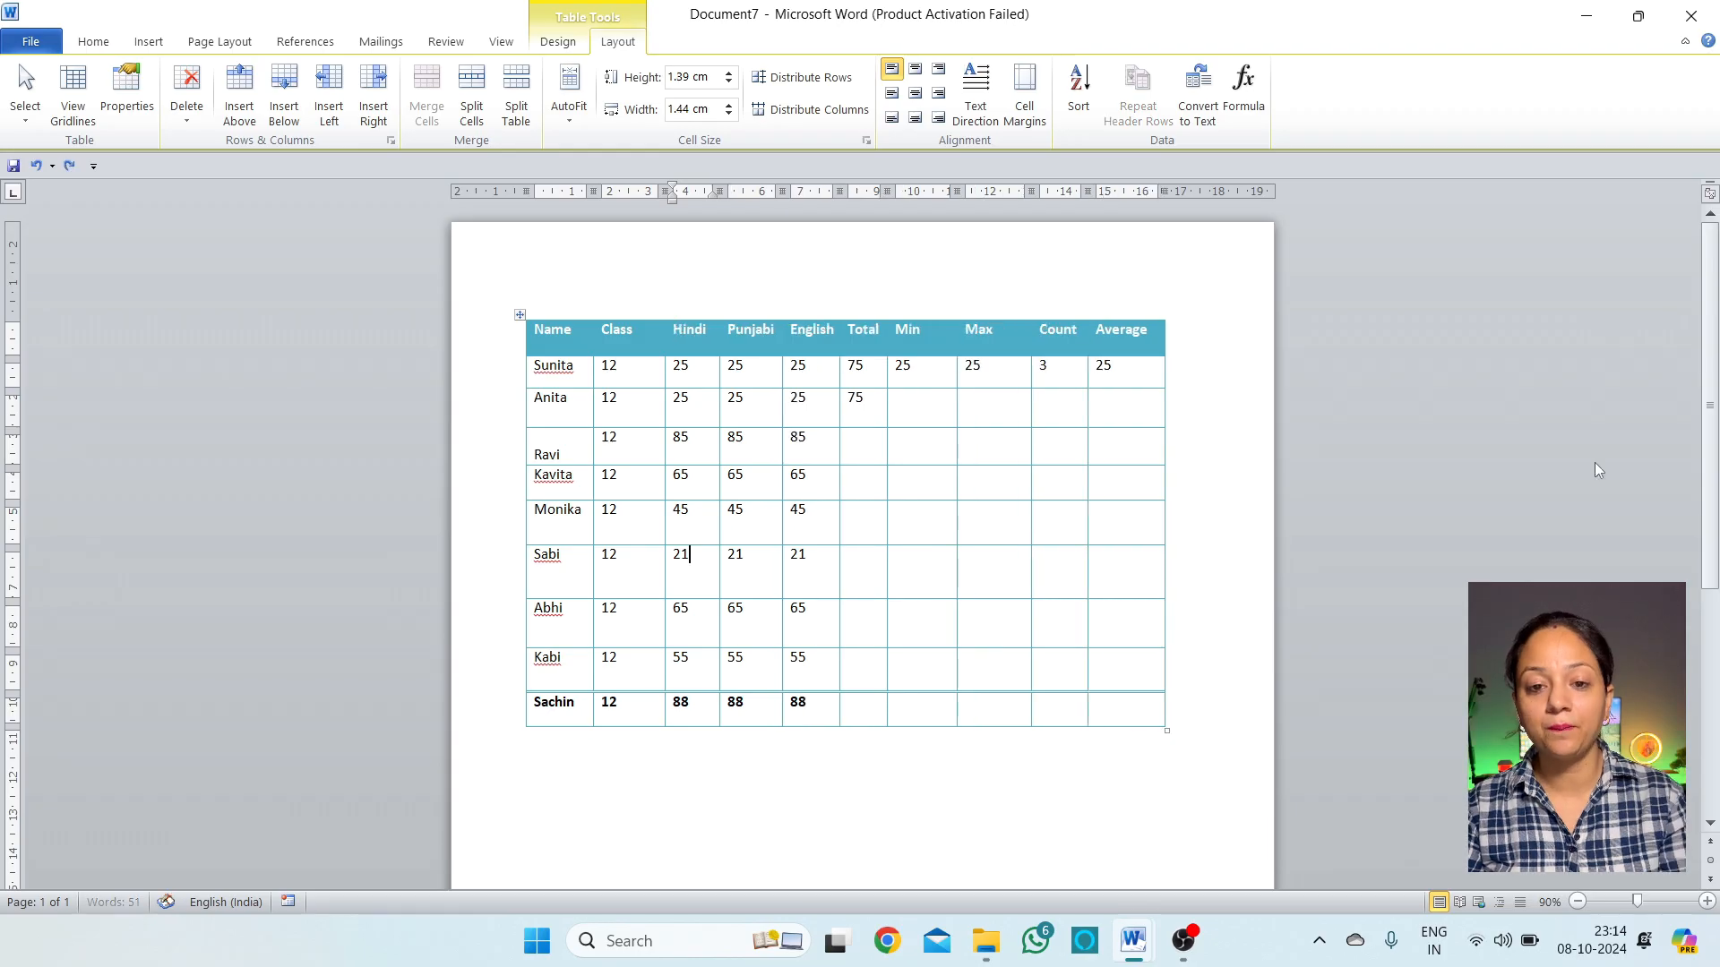
{"action": "left_click", "coordinate": [188, 121]}
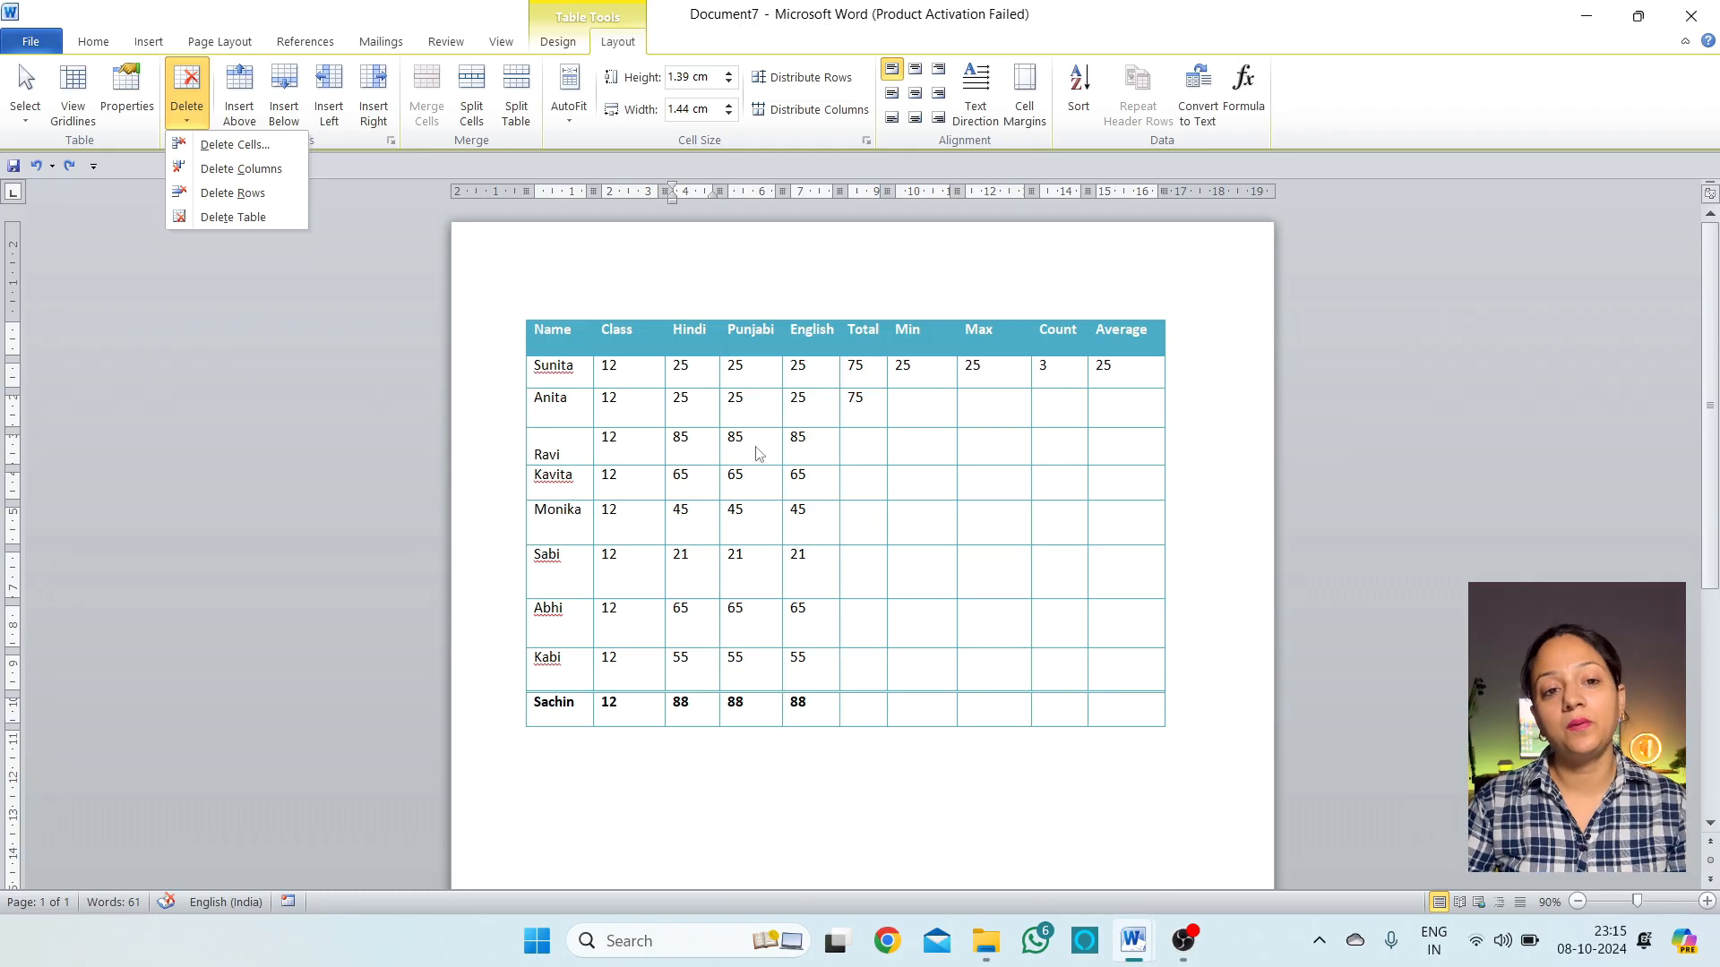
Insert trial rows above and below Ravi and columns beside Punjabi, then undo them
{"action": "key", "text": "Escape"}
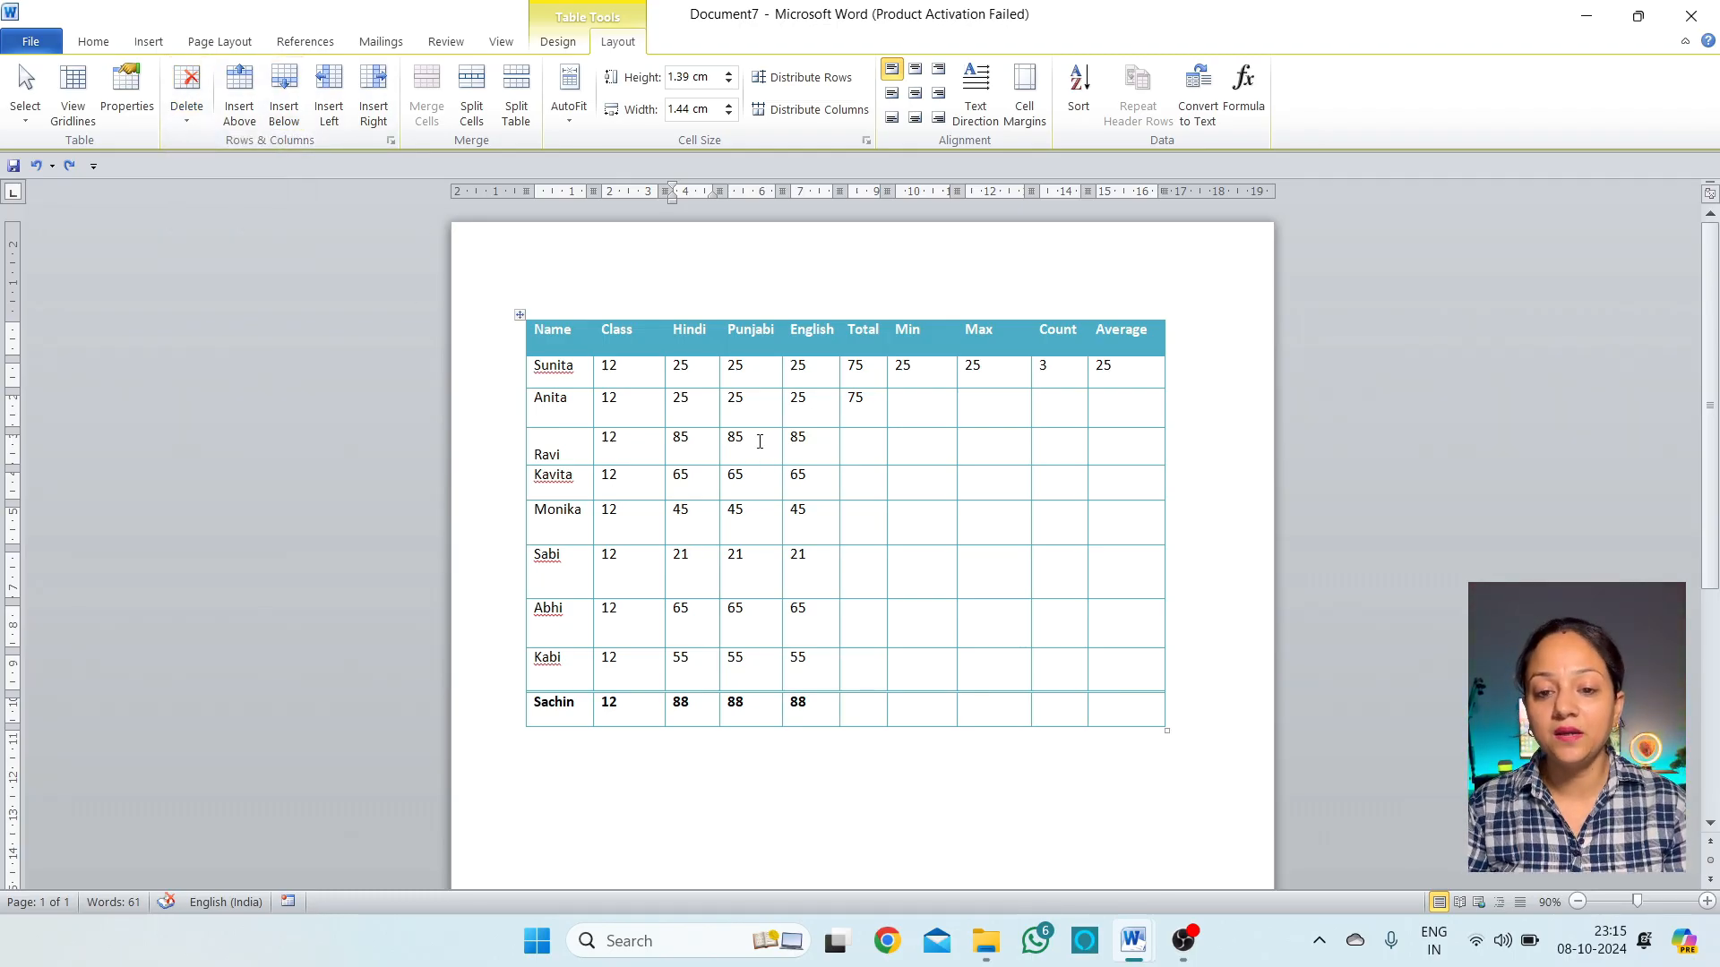
{"action": "left_click", "coordinate": [759, 441]}
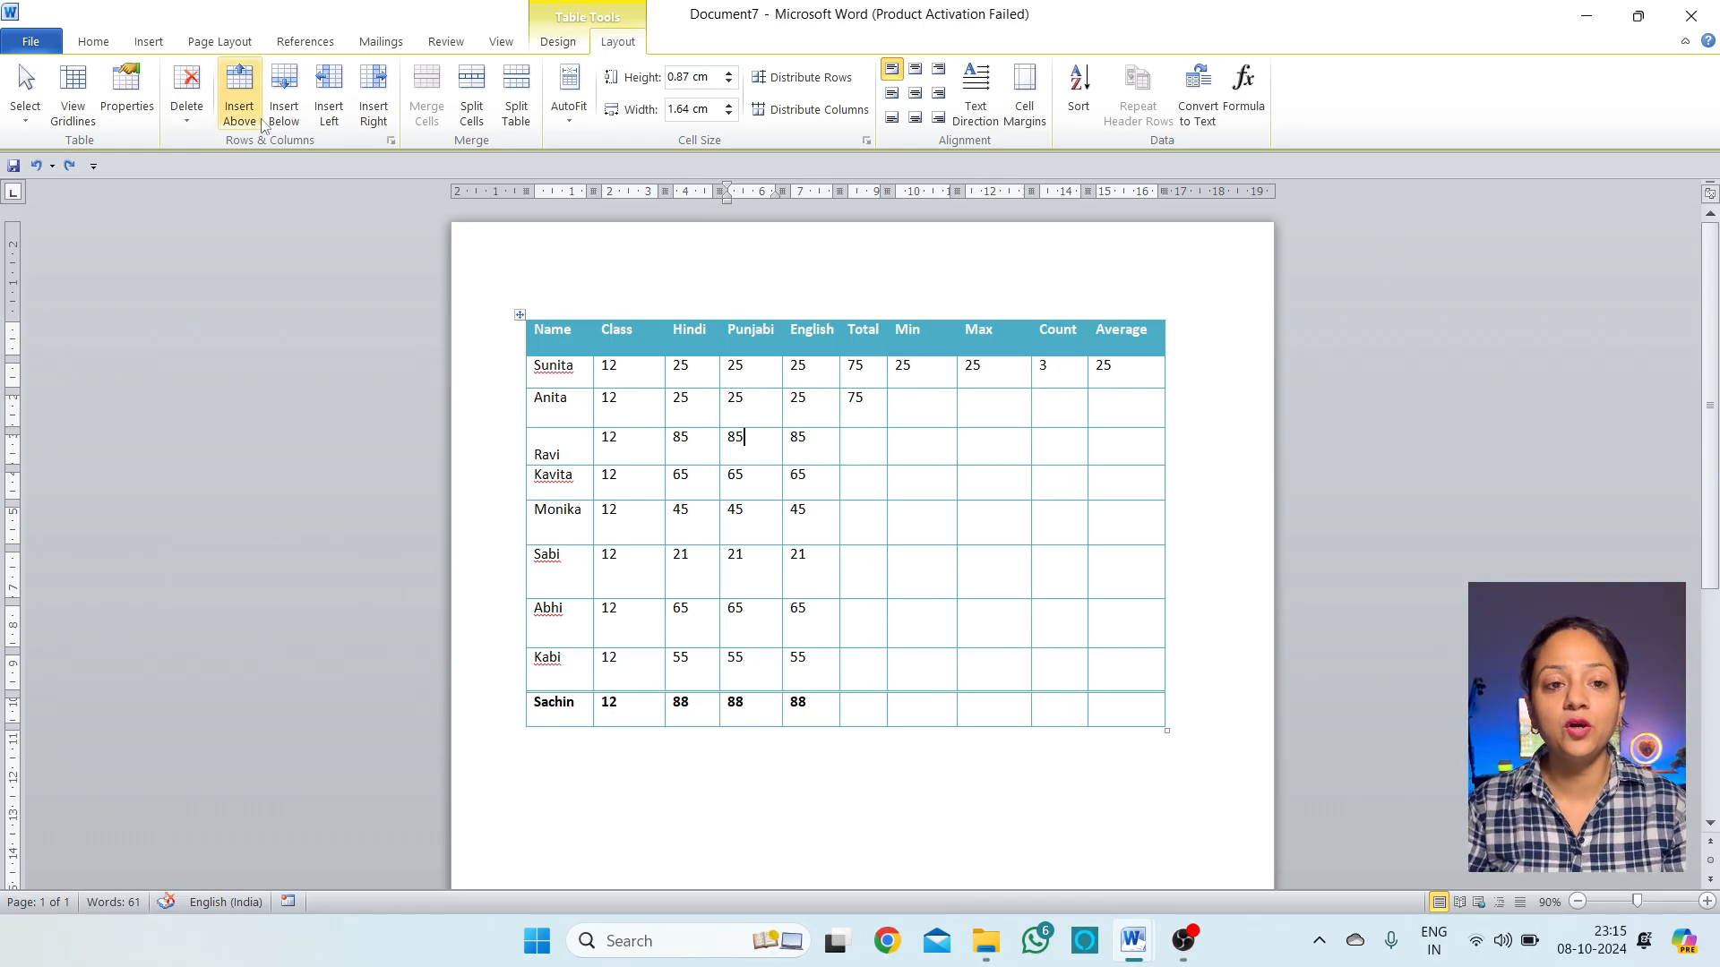
{"action": "left_click", "coordinate": [240, 99]}
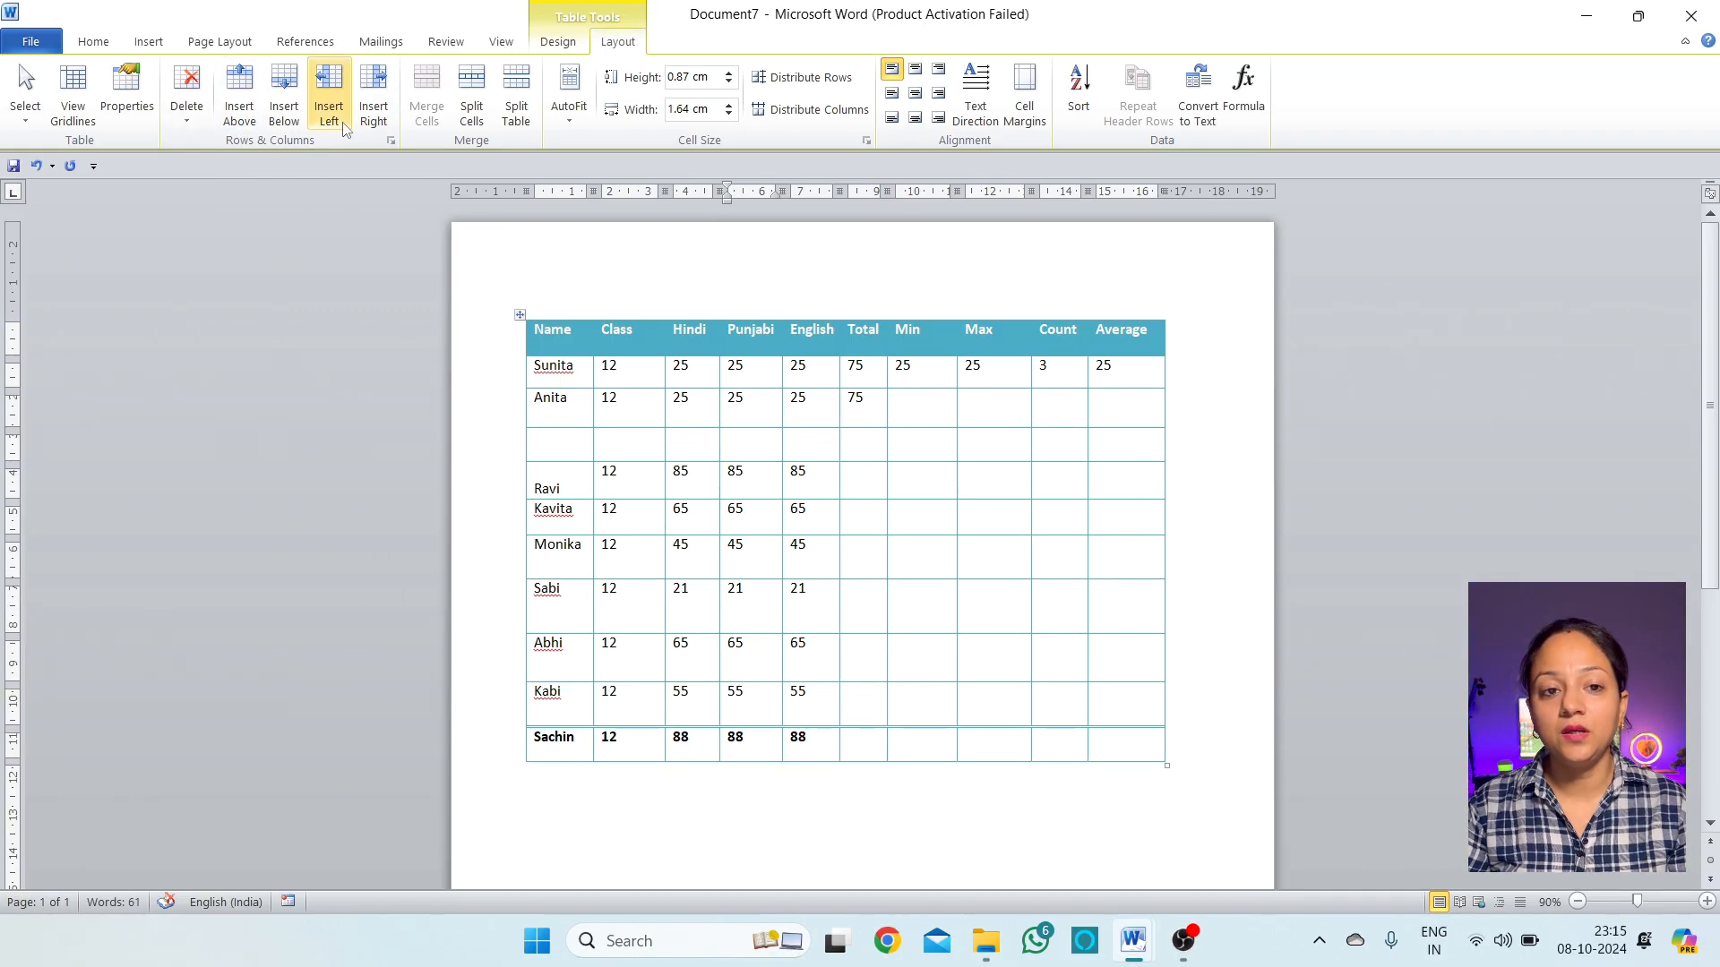
{"action": "left_click", "coordinate": [284, 99]}
{"action": "left_click", "coordinate": [764, 484]}
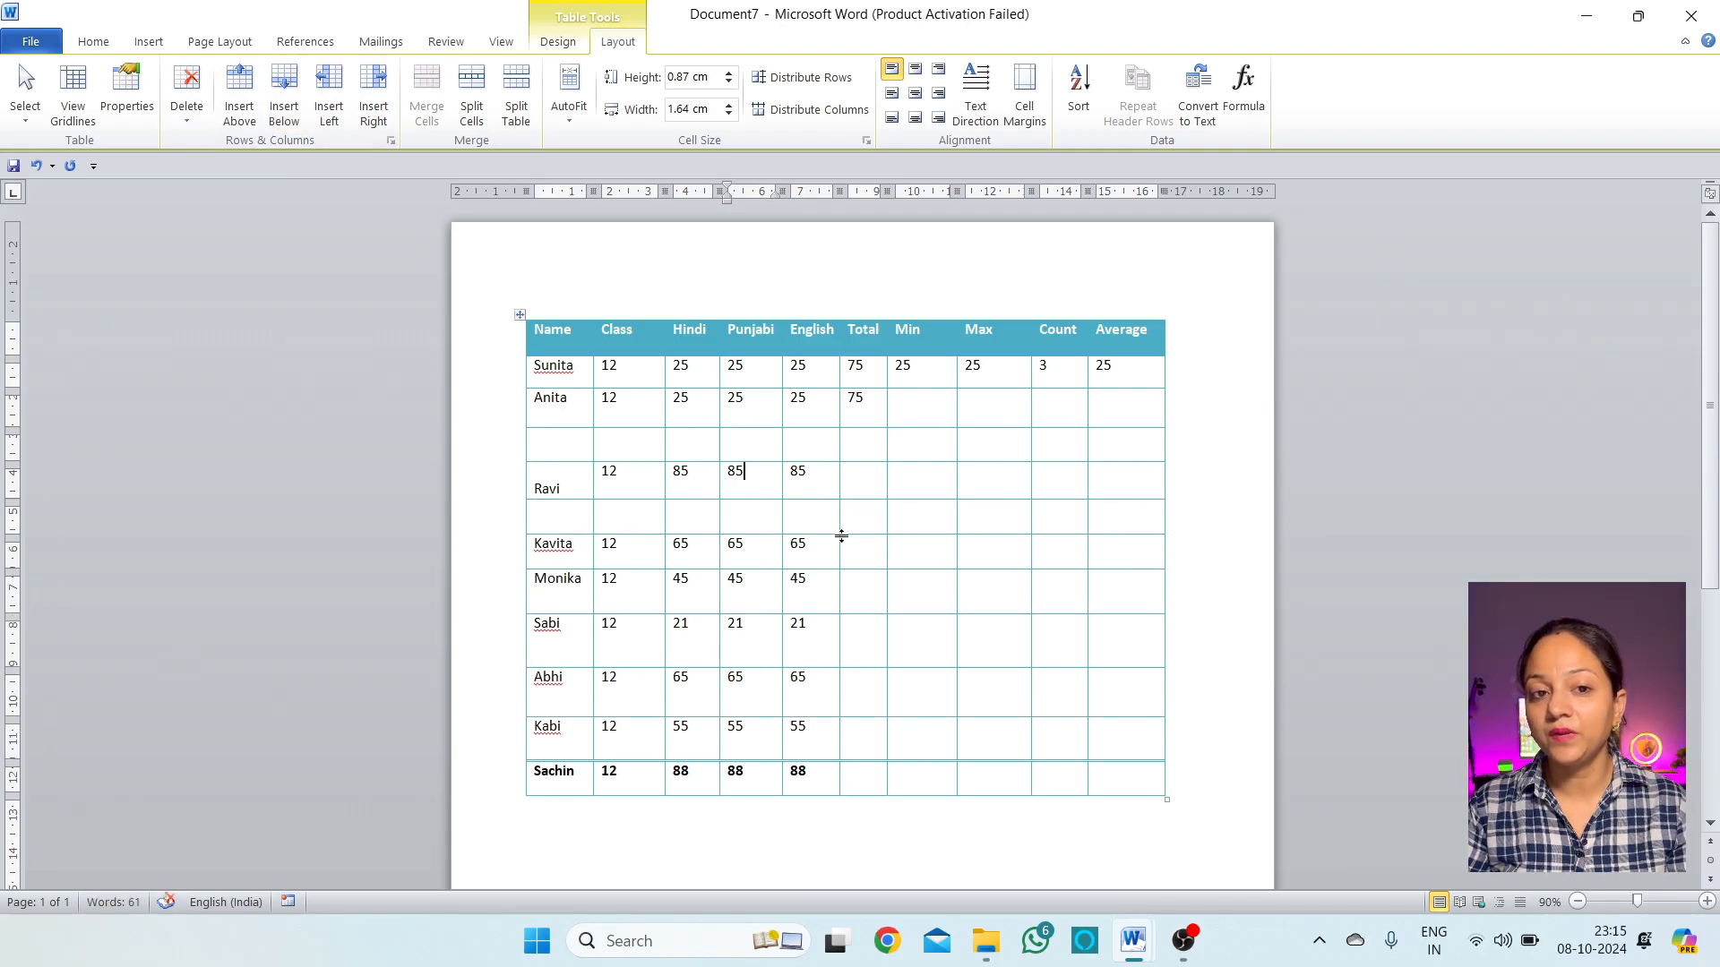
{"action": "left_click", "coordinate": [374, 98]}
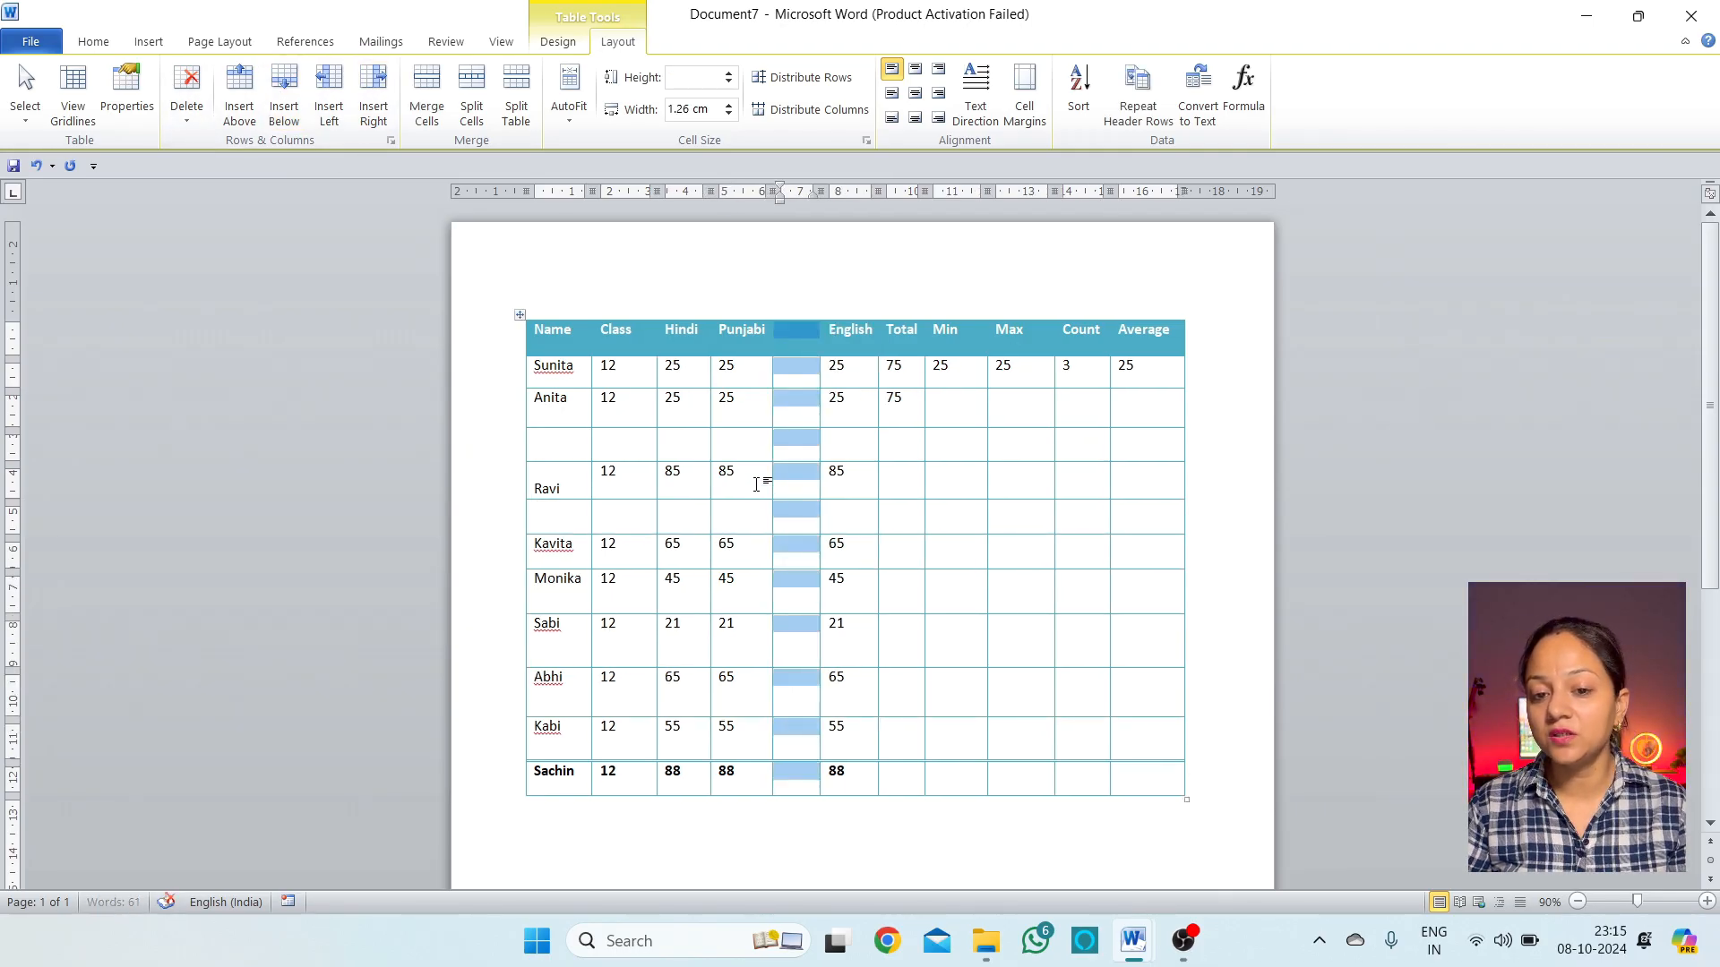
{"action": "left_click", "coordinate": [768, 479]}
{"action": "left_click", "coordinate": [330, 94]}
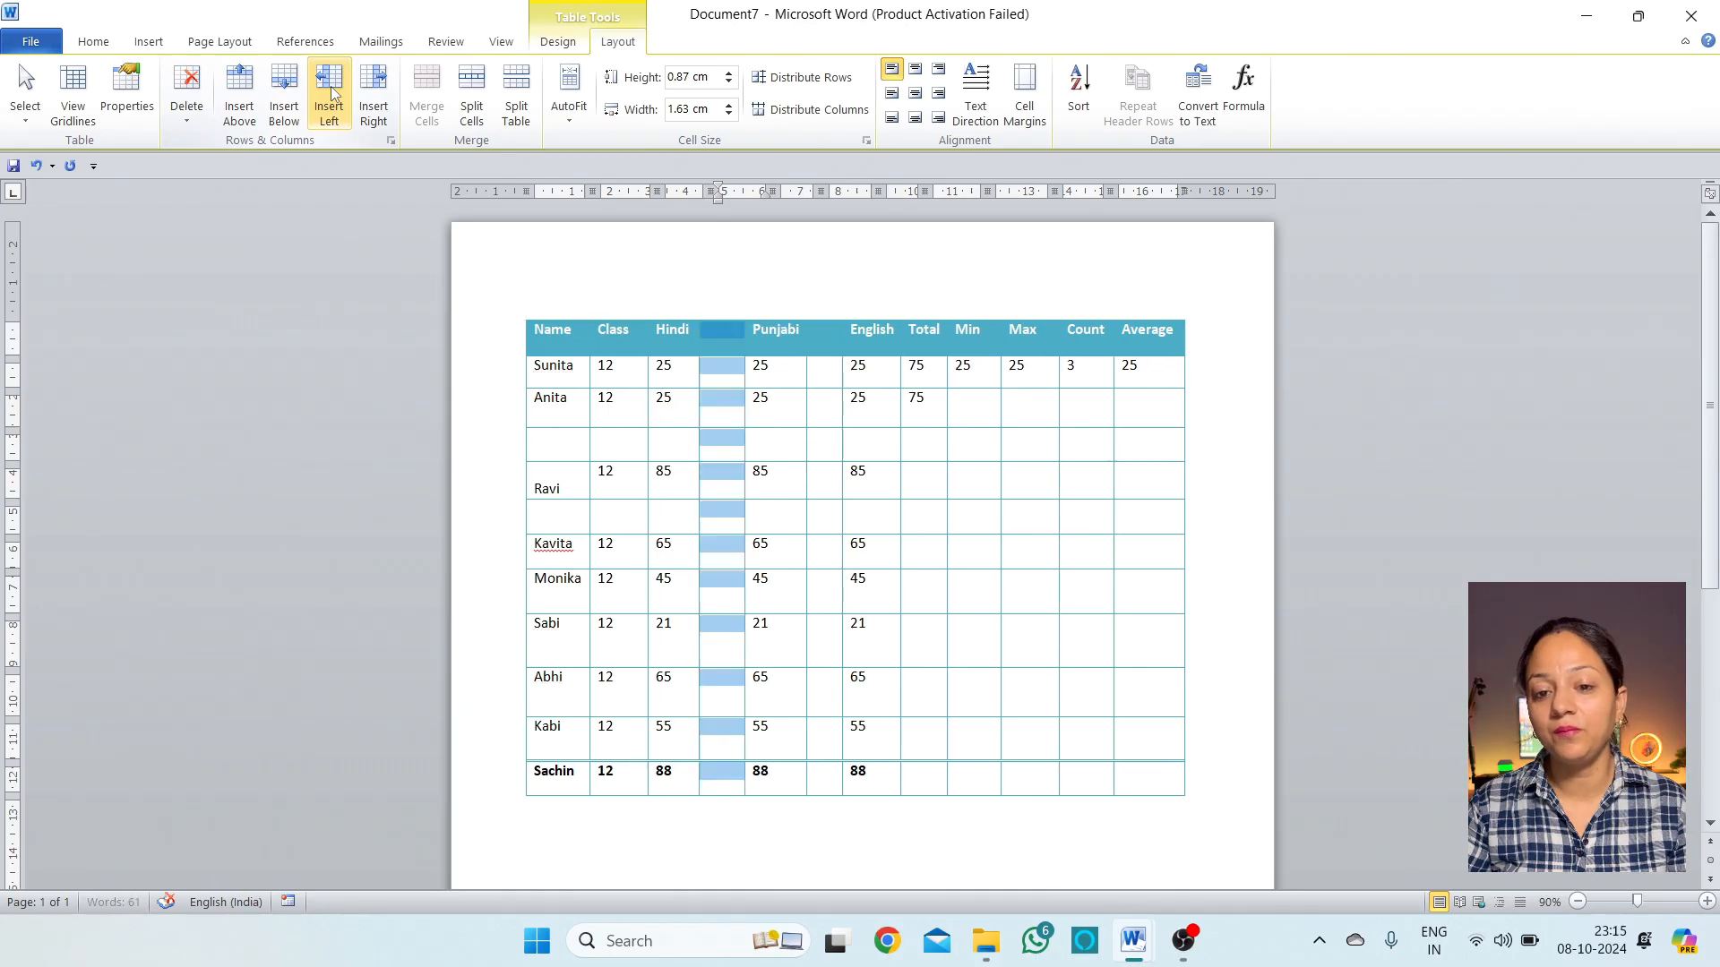
{"action": "left_click", "coordinate": [764, 471]}
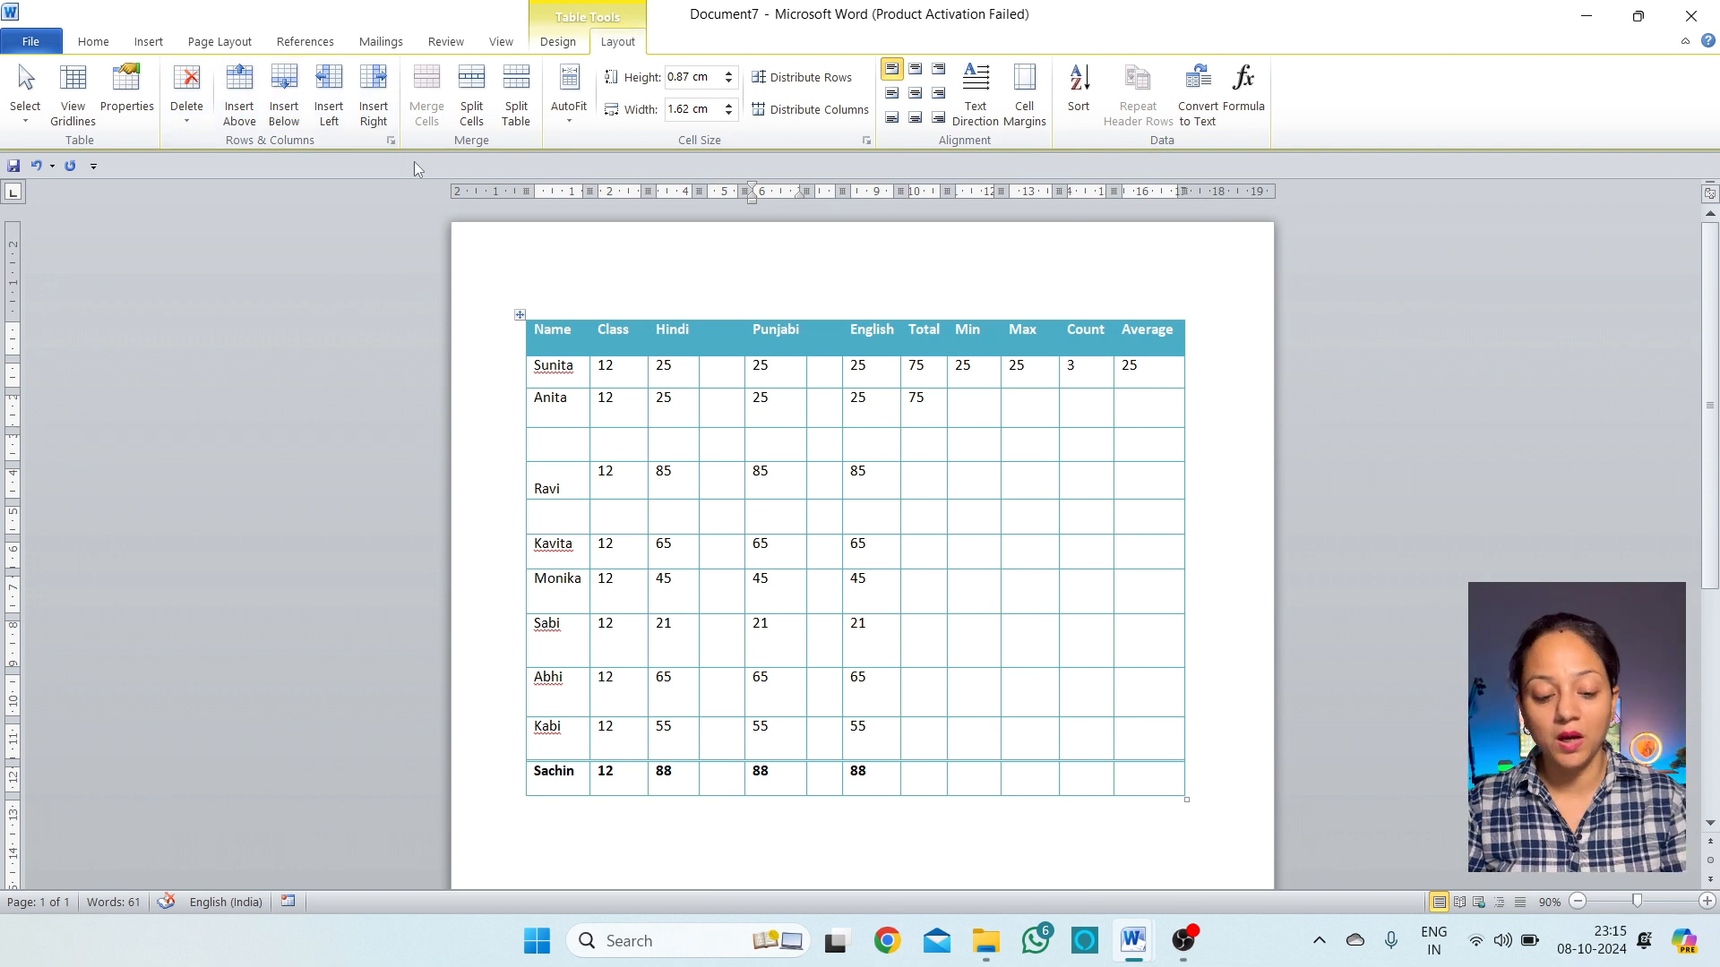
{"action": "key", "text": "ctrl+z"}
{"action": "key", "text": "ctrl+z"}
{"action": "key", "text": "ctrl+z"}
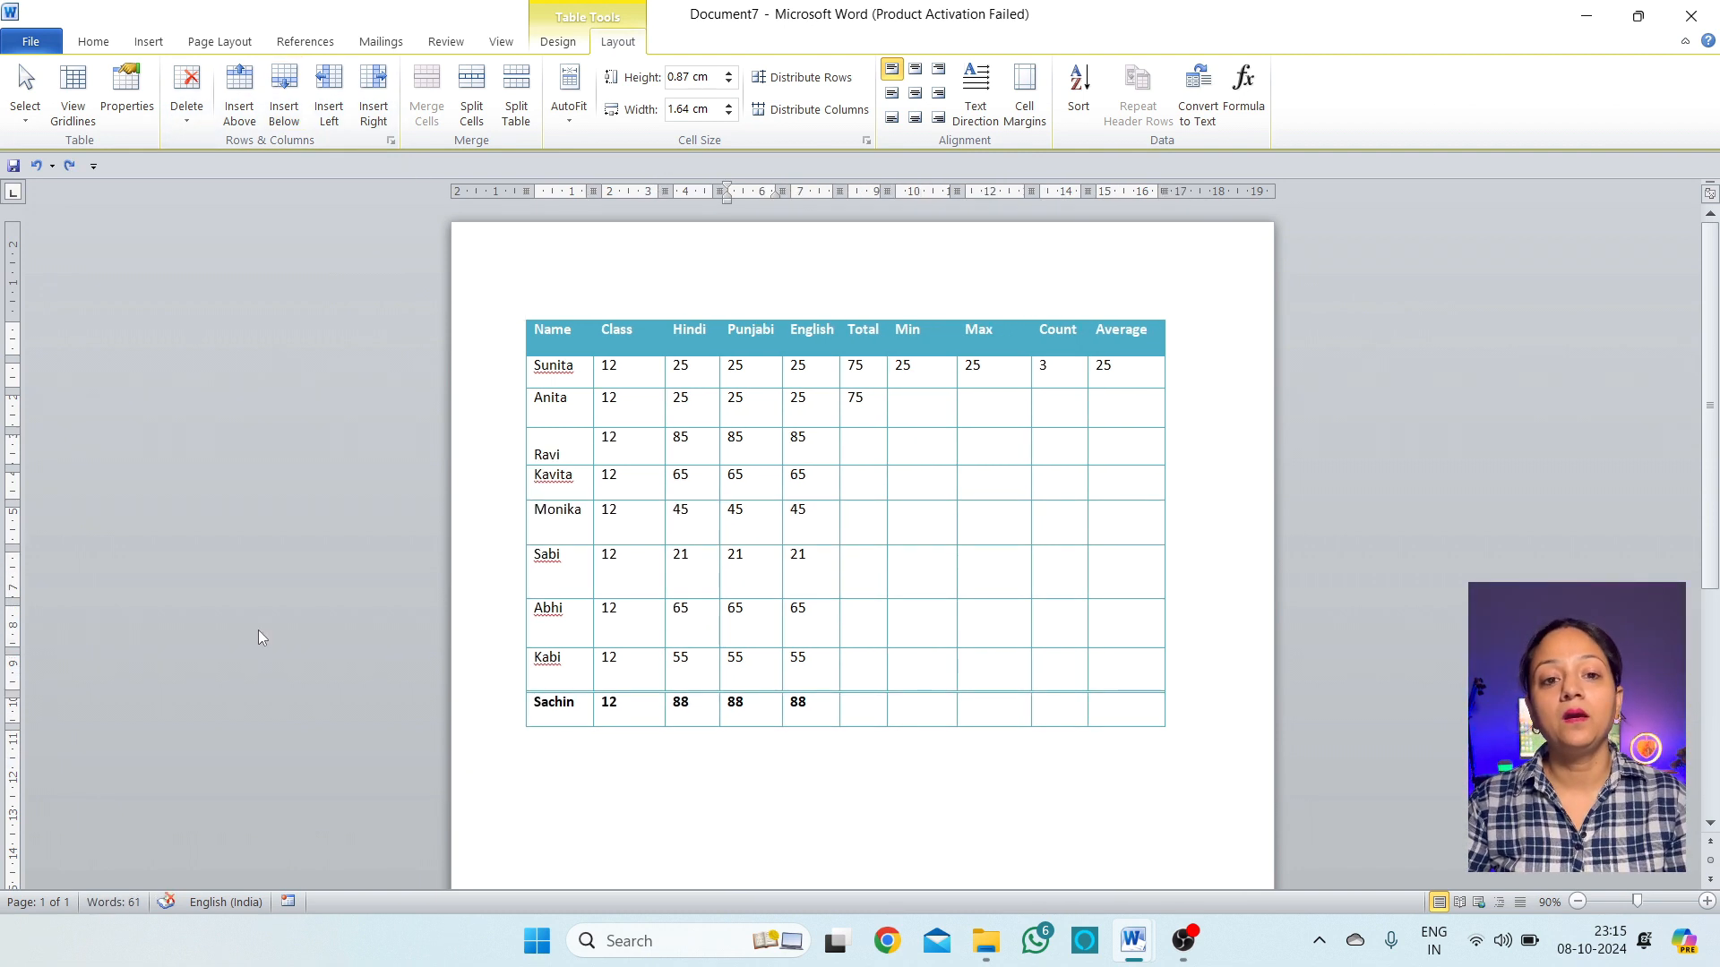
{"action": "left_click", "coordinate": [872, 457]}
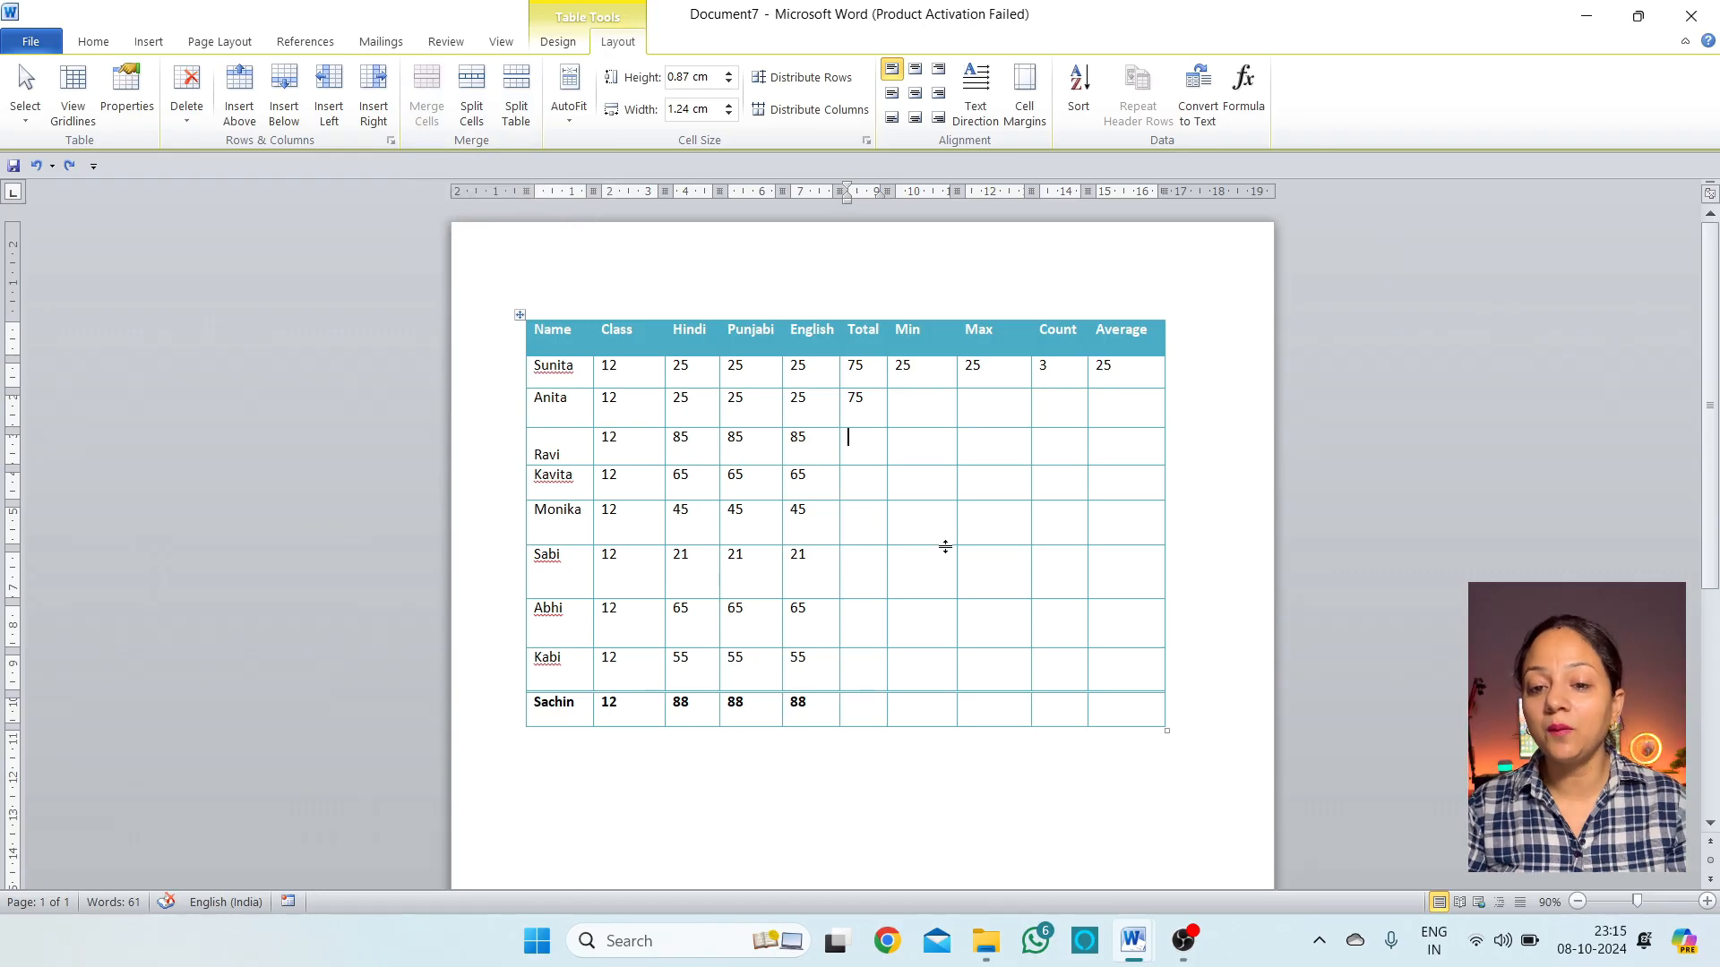
{"action": "left_click_drag", "start_coordinate": [878, 458], "coordinate": [927, 479]}
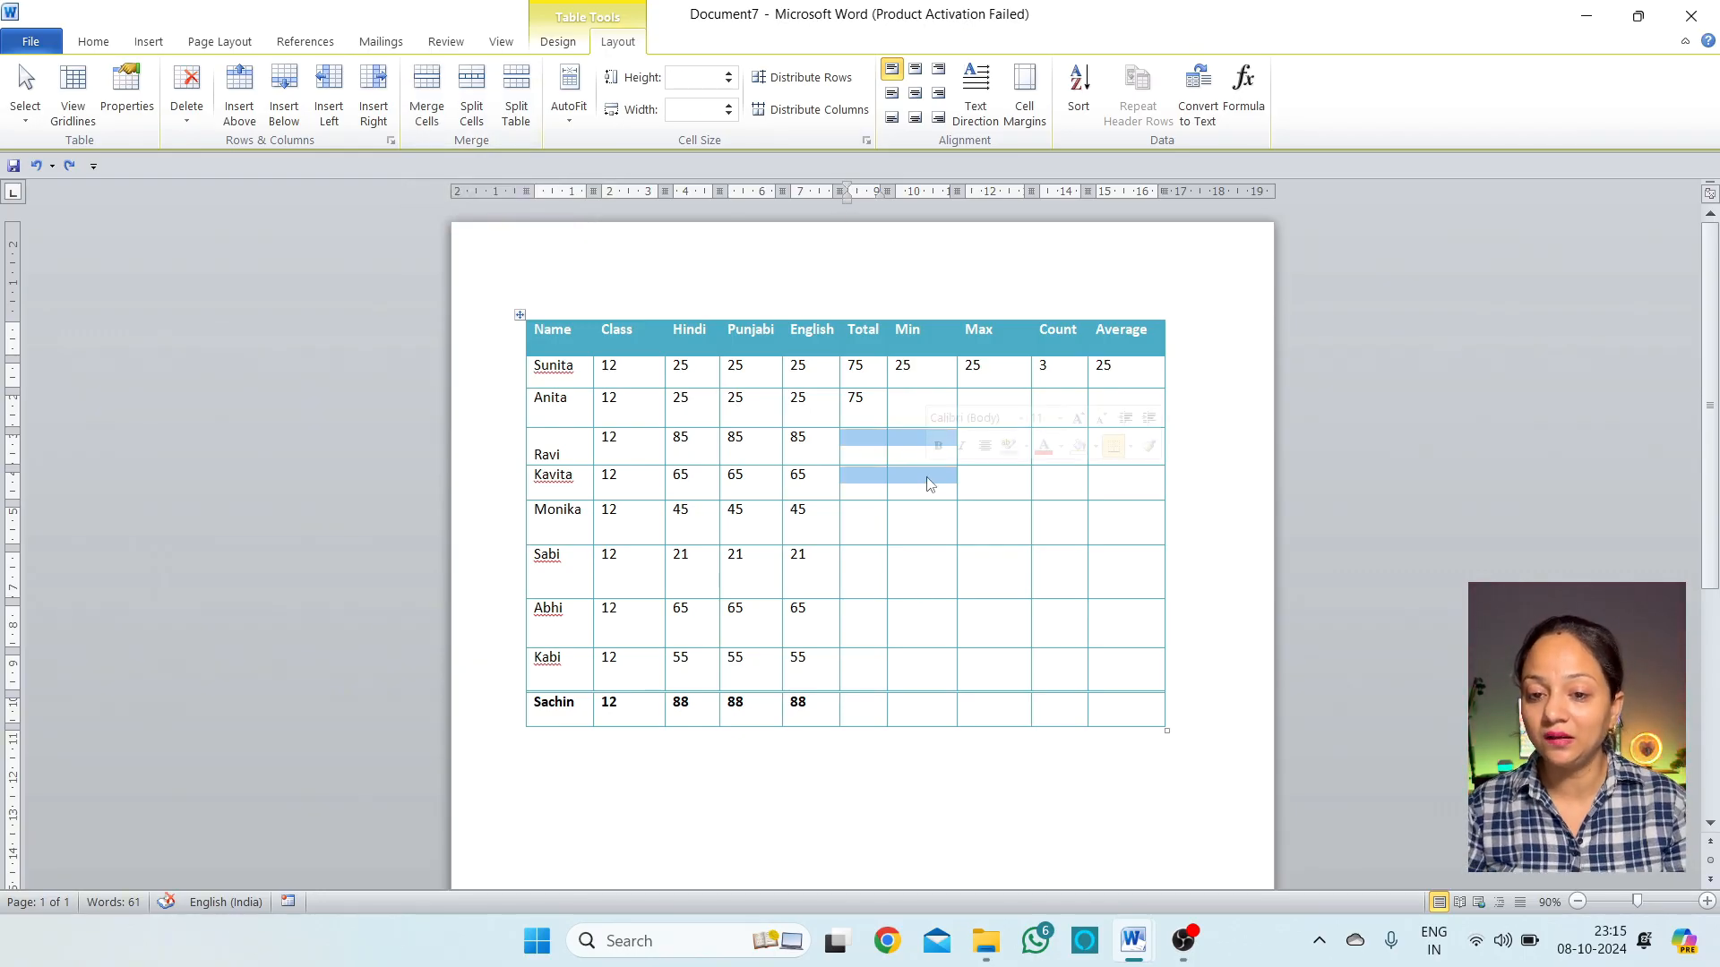
{"action": "left_click", "coordinate": [426, 94]}
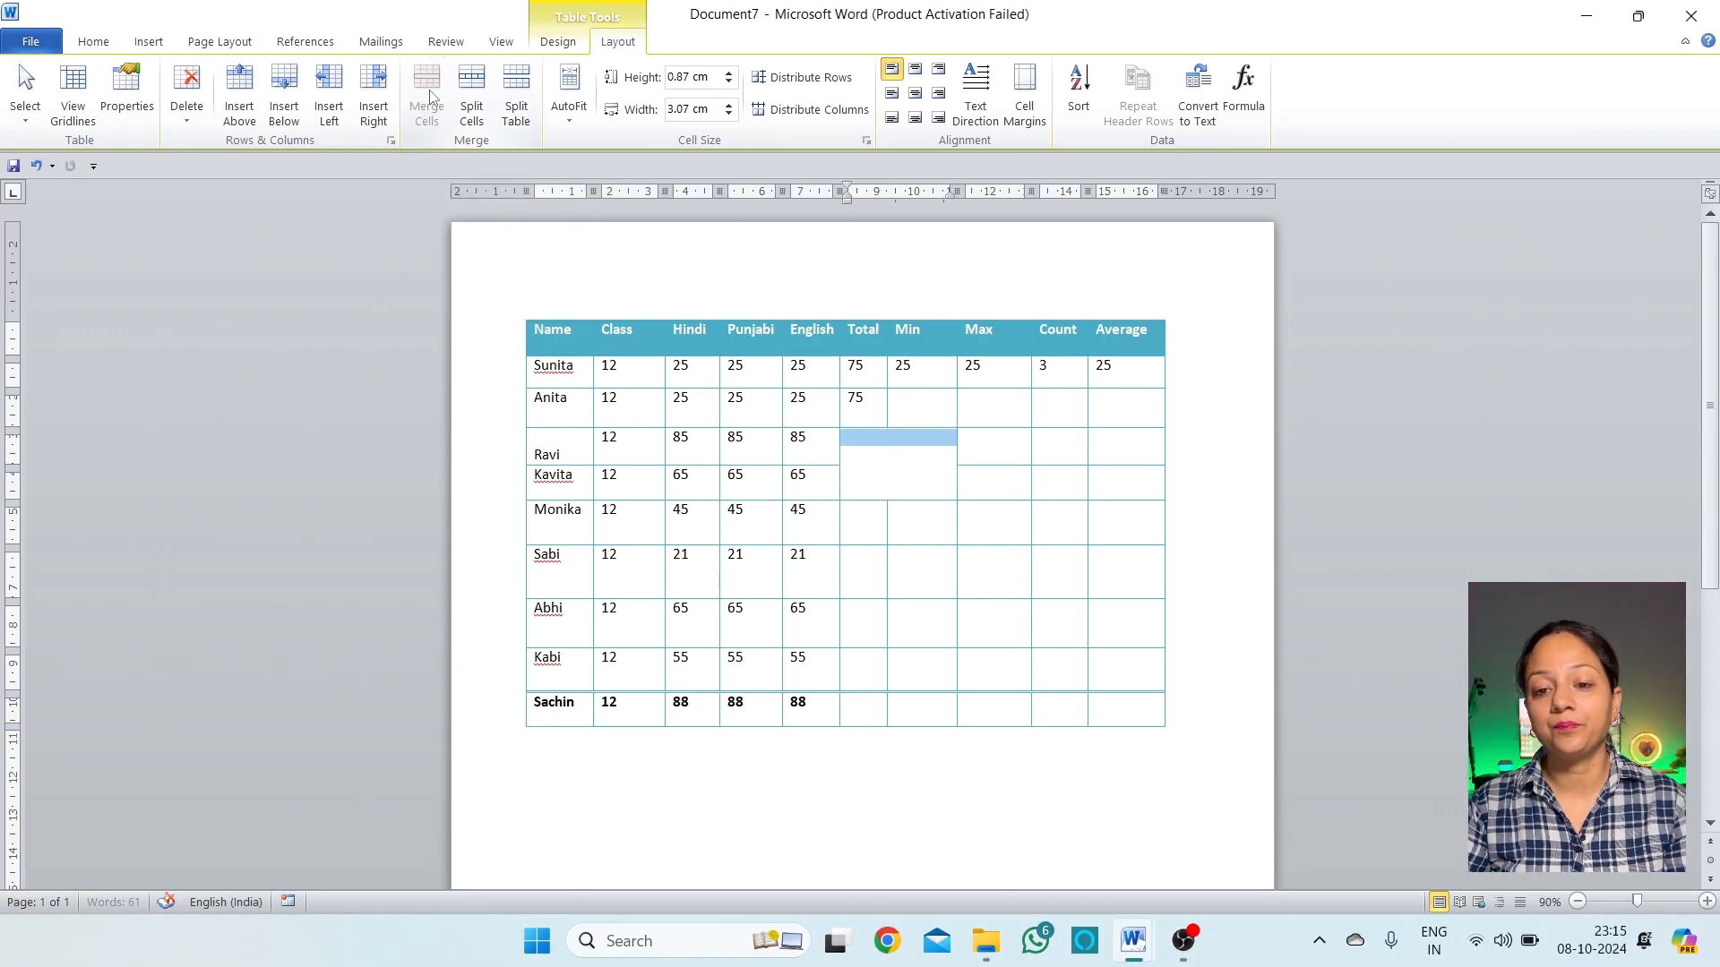
{"action": "key", "text": "Left"}
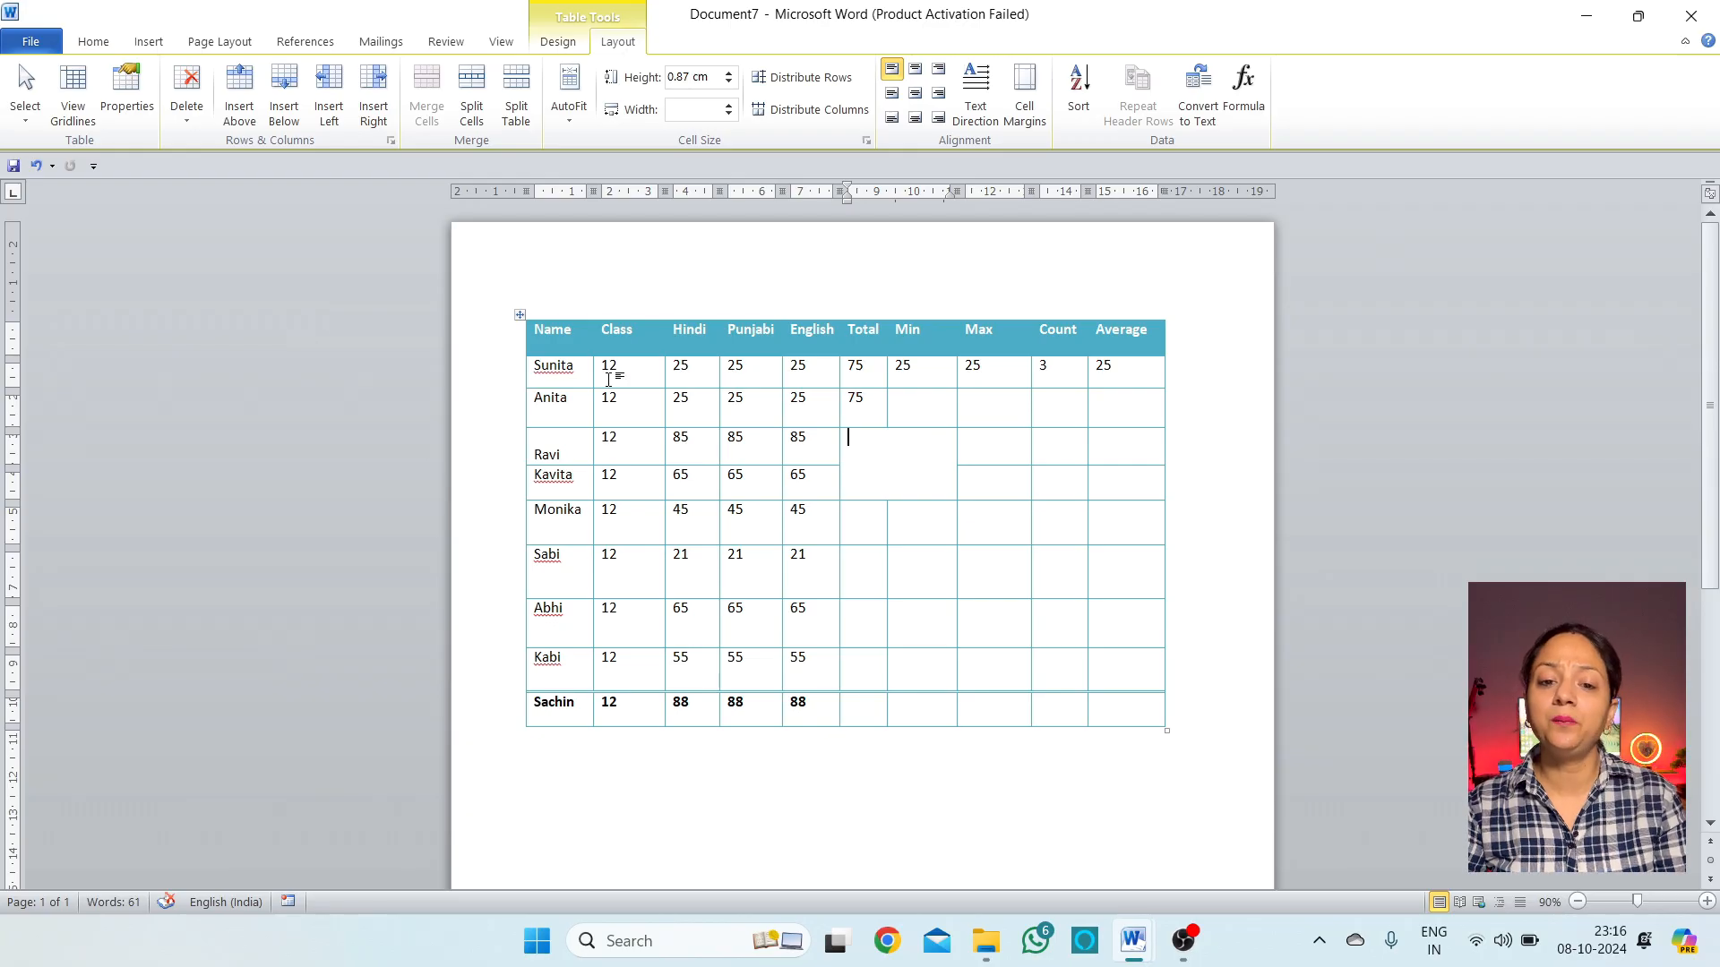
{"action": "left_click_drag", "start_coordinate": [578, 379], "coordinate": [821, 376]}
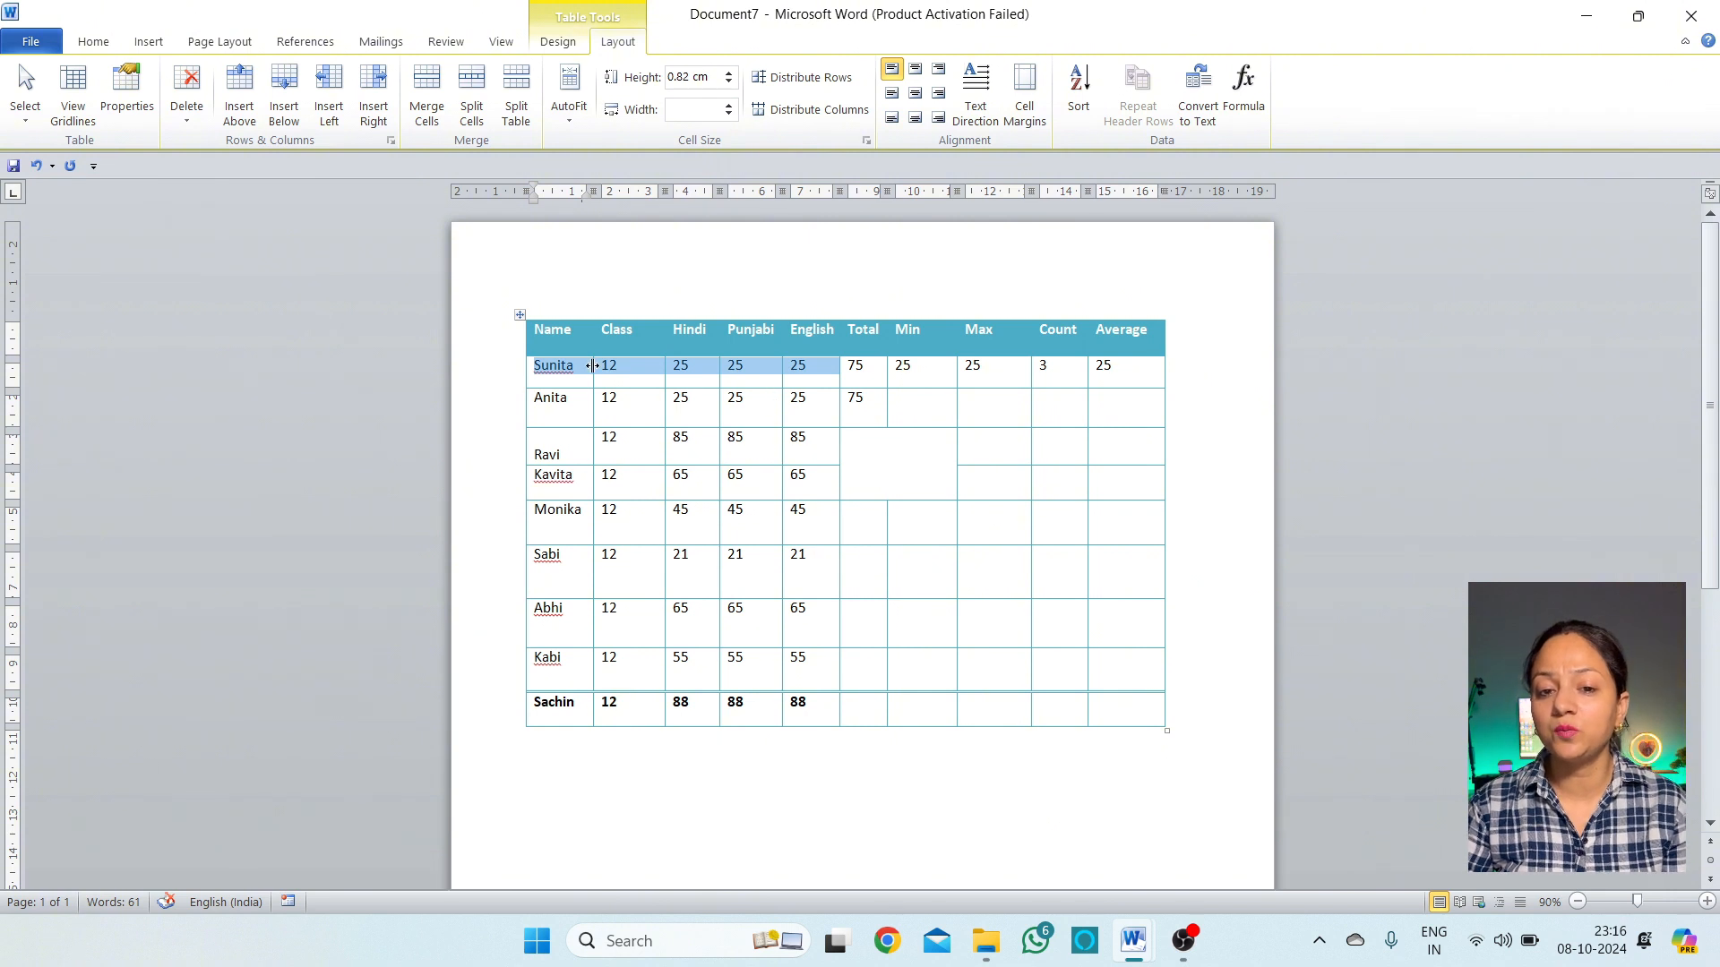
{"action": "left_click", "coordinate": [887, 472]}
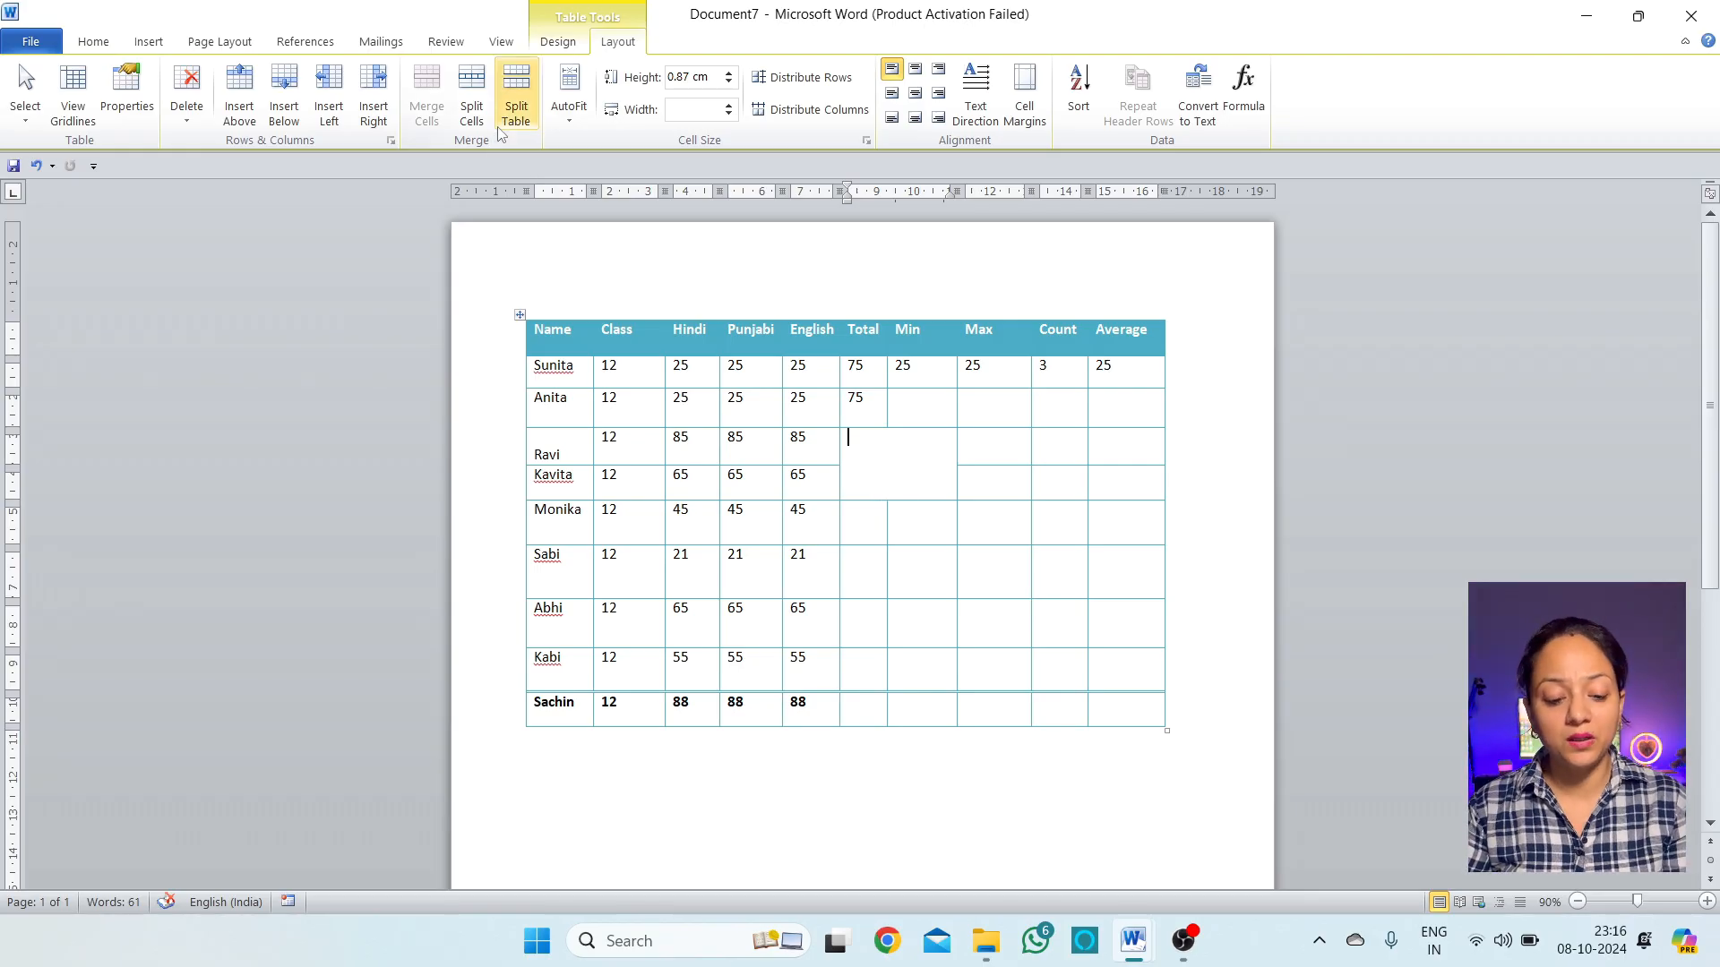
{"action": "key", "text": "ctrl+z"}
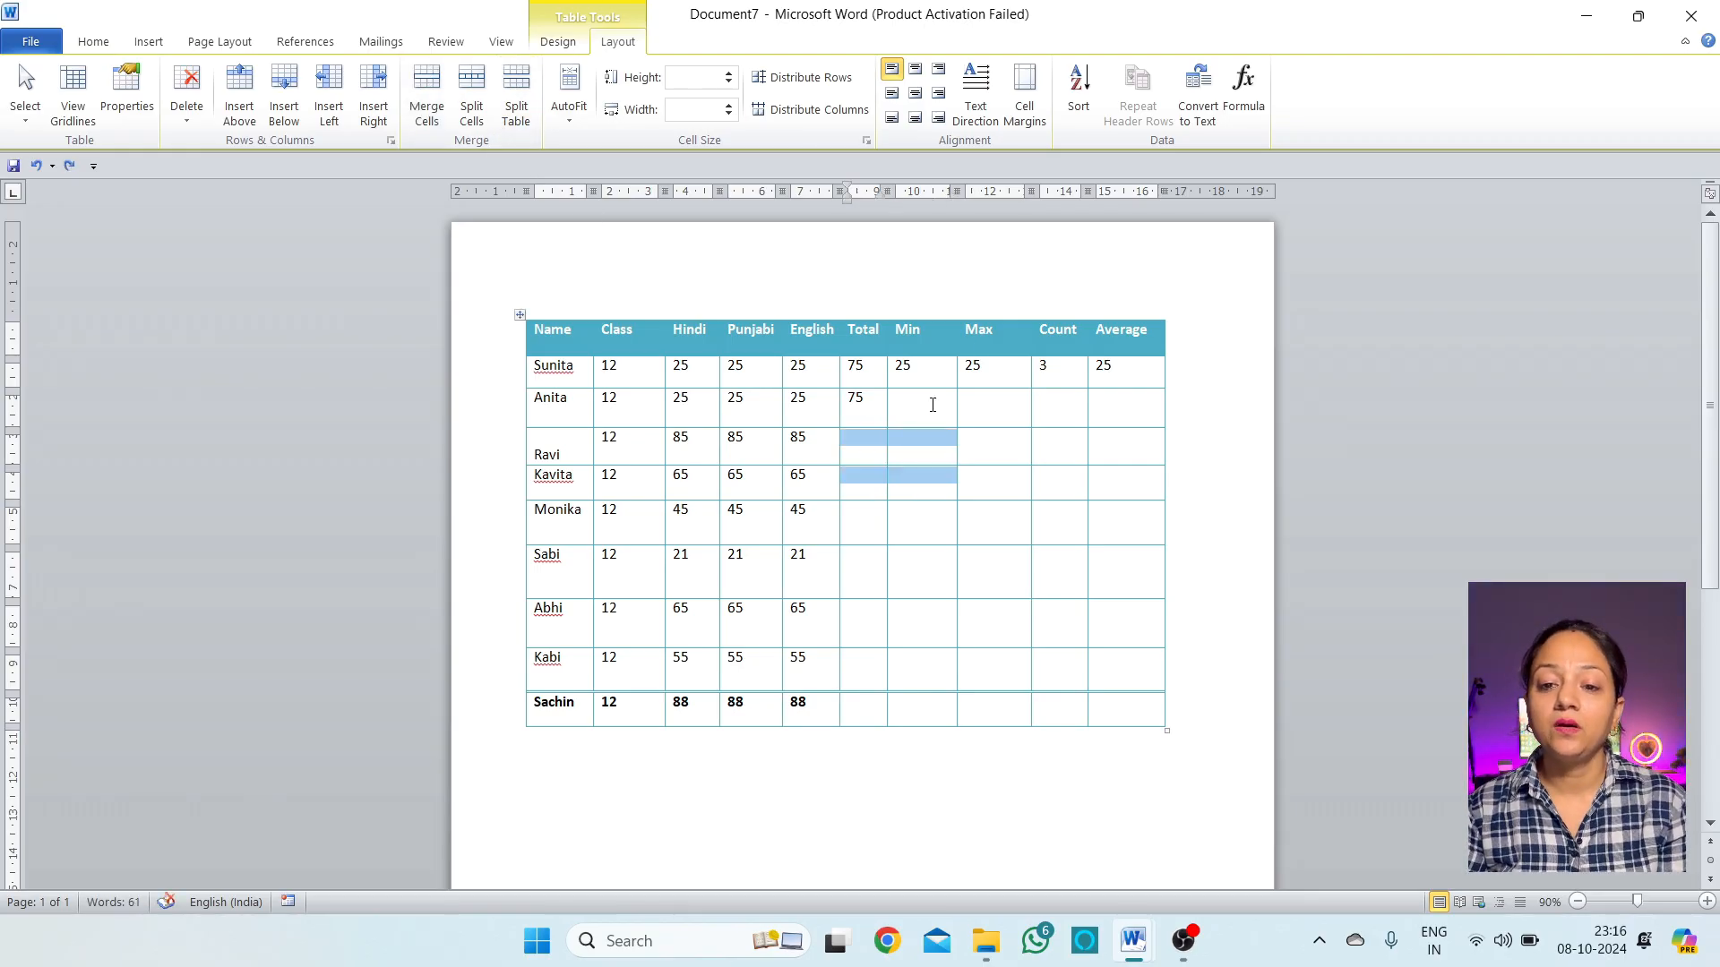
{"action": "left_click", "coordinate": [911, 385]}
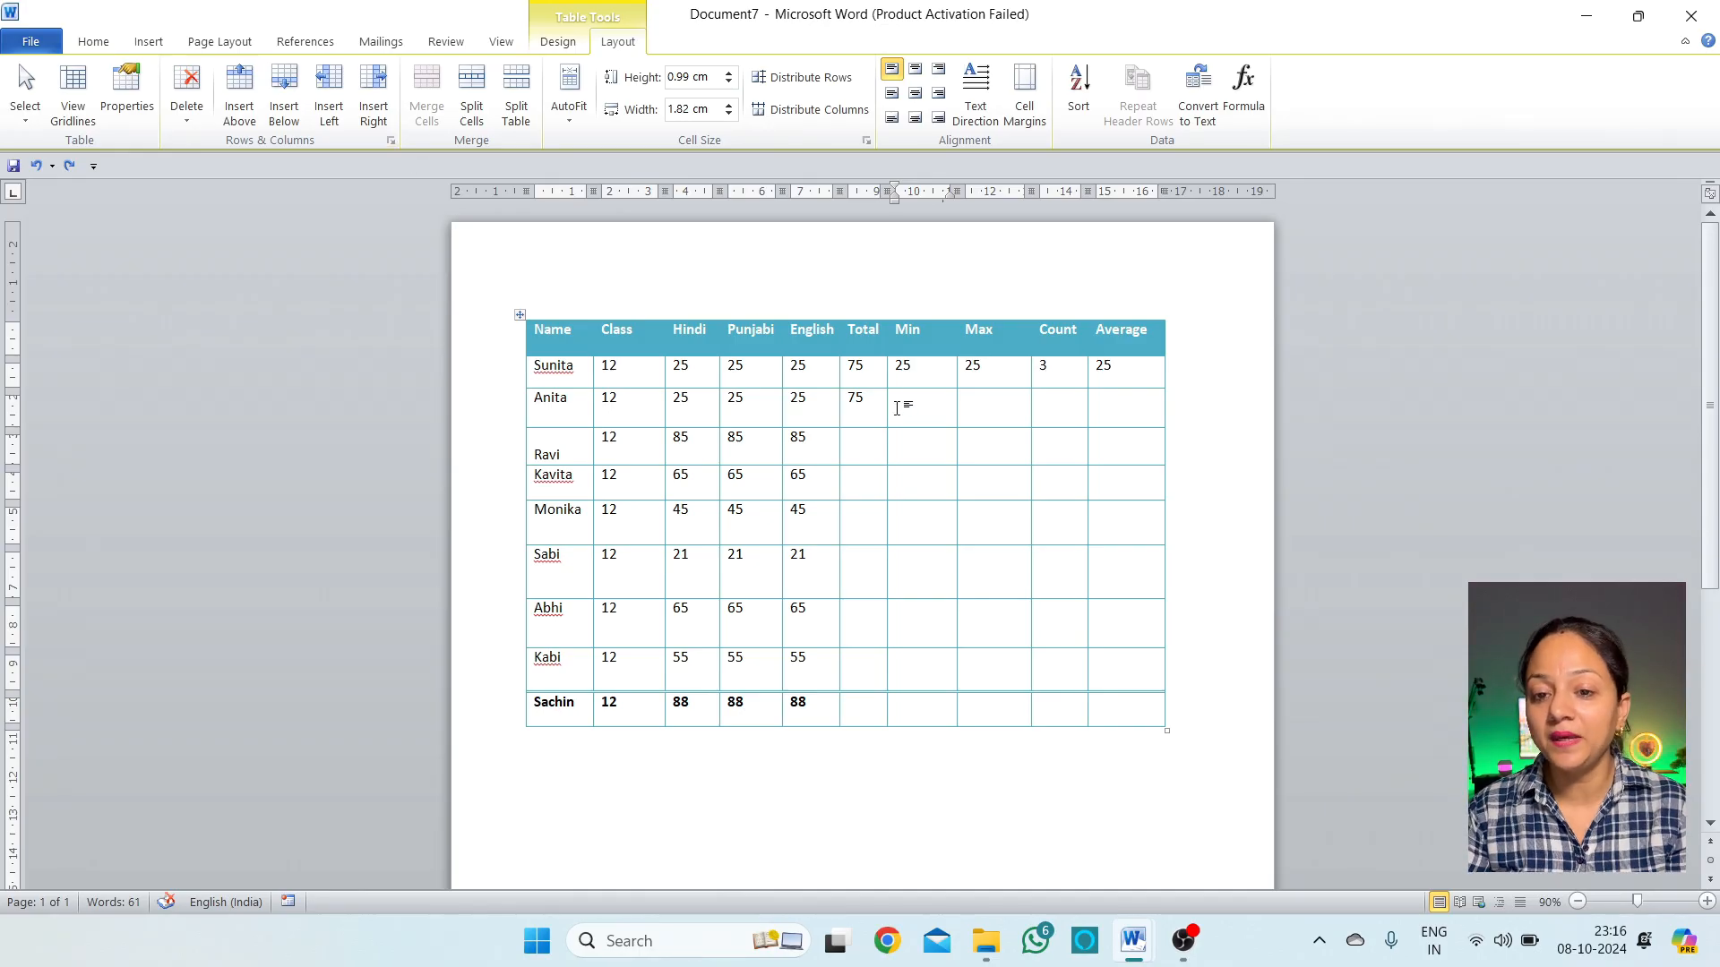
{"action": "left_click", "coordinate": [475, 108]}
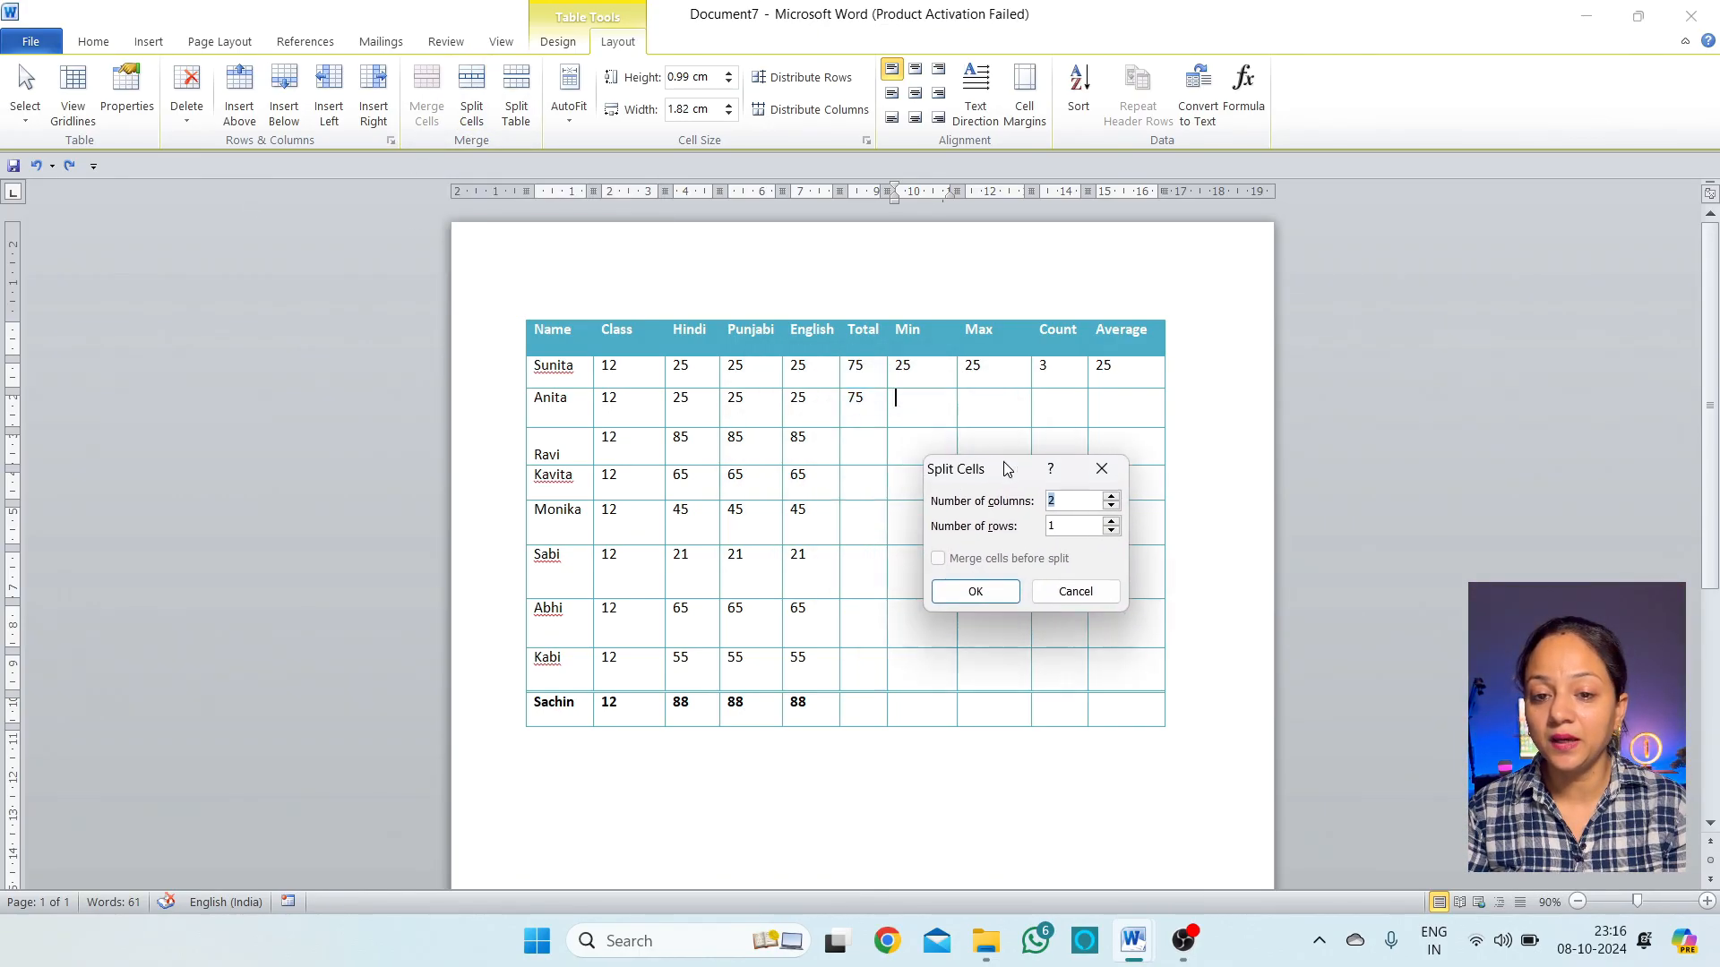
{"action": "left_click_drag", "start_coordinate": [1003, 462], "coordinate": [1080, 441]}
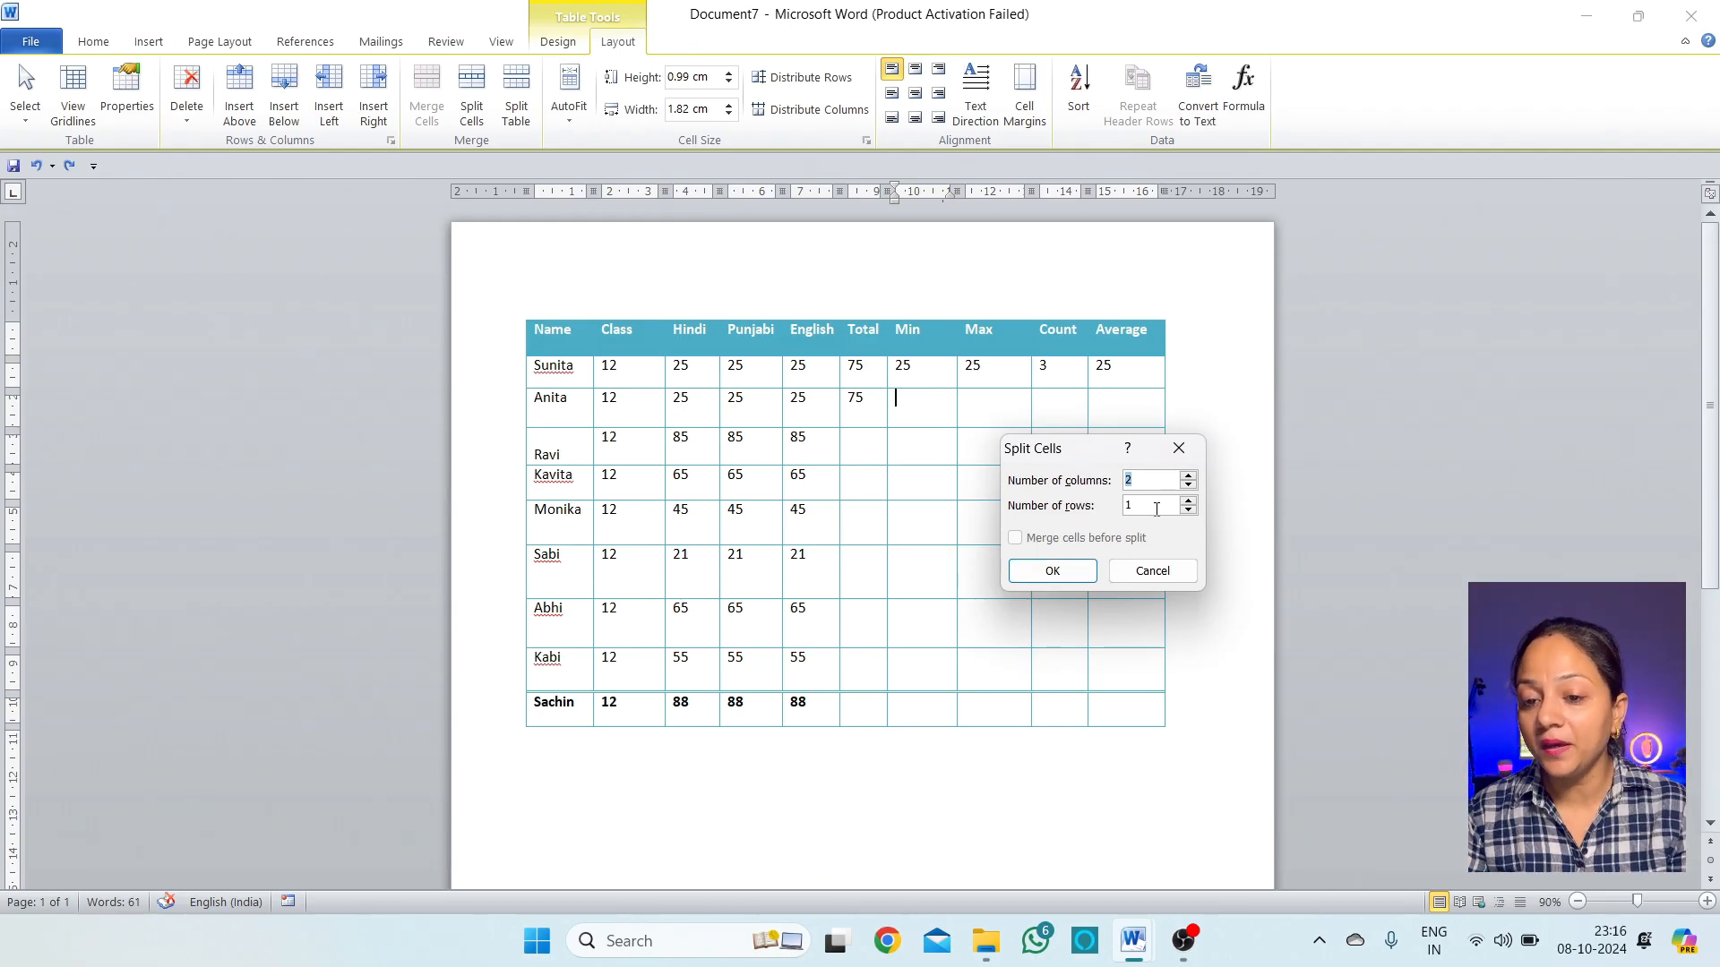
{"action": "left_click", "coordinate": [1189, 502]}
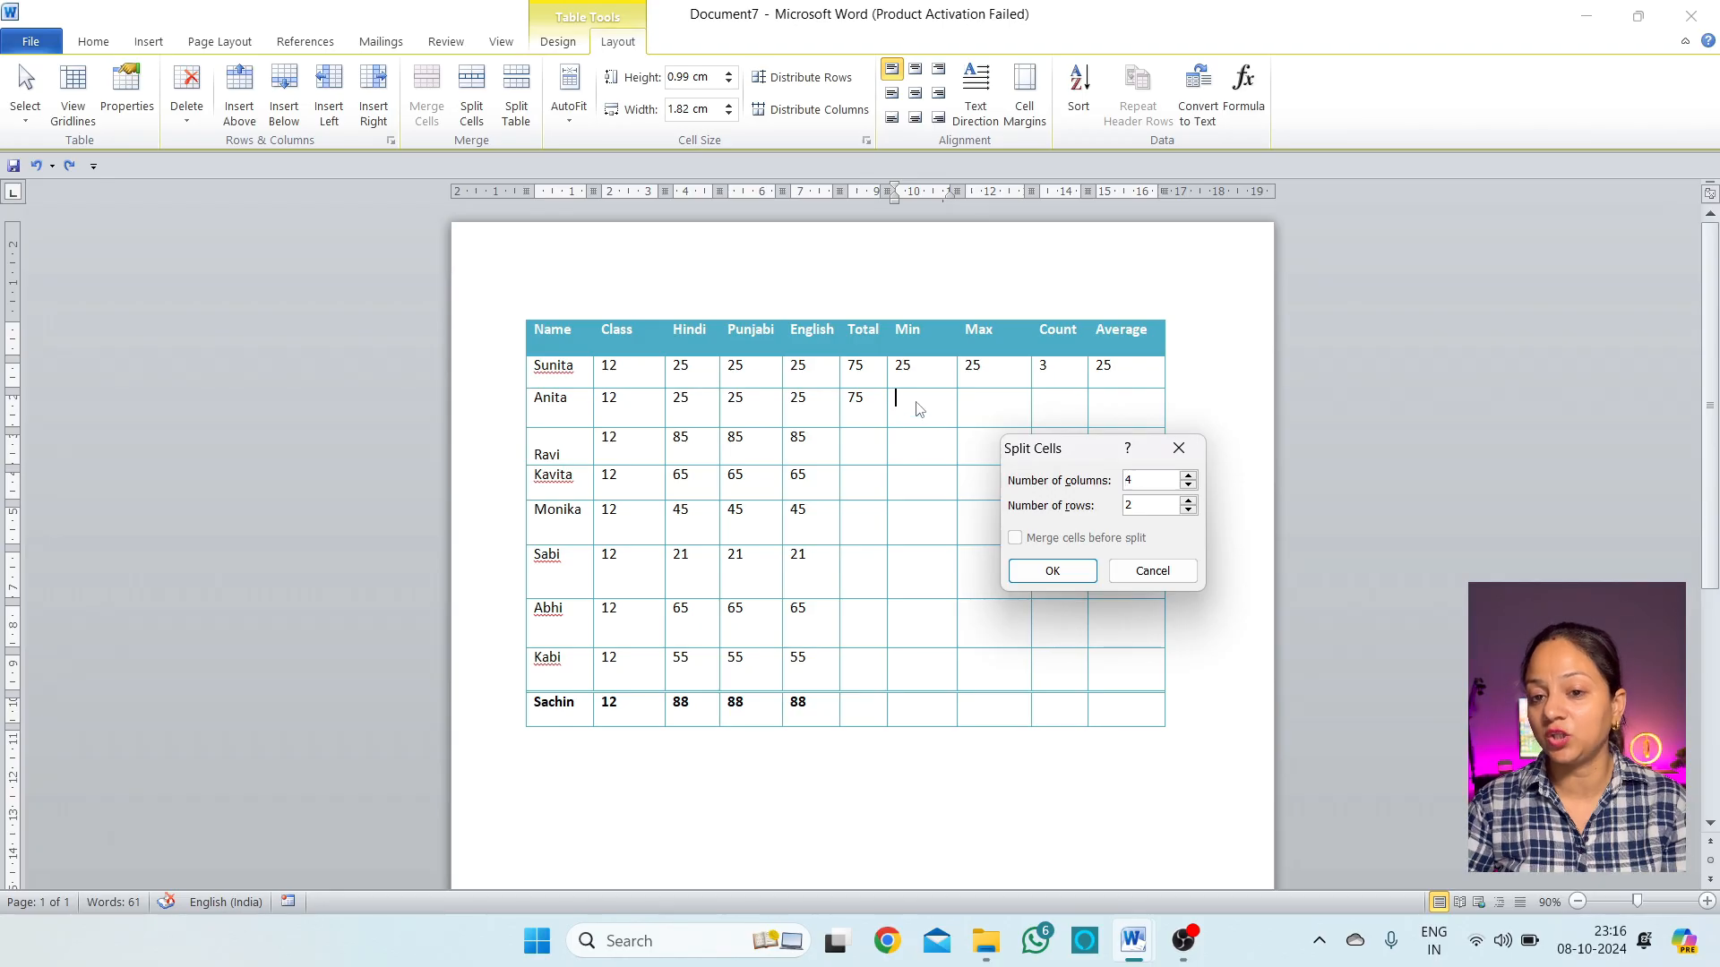
{"action": "left_click", "coordinate": [1074, 574]}
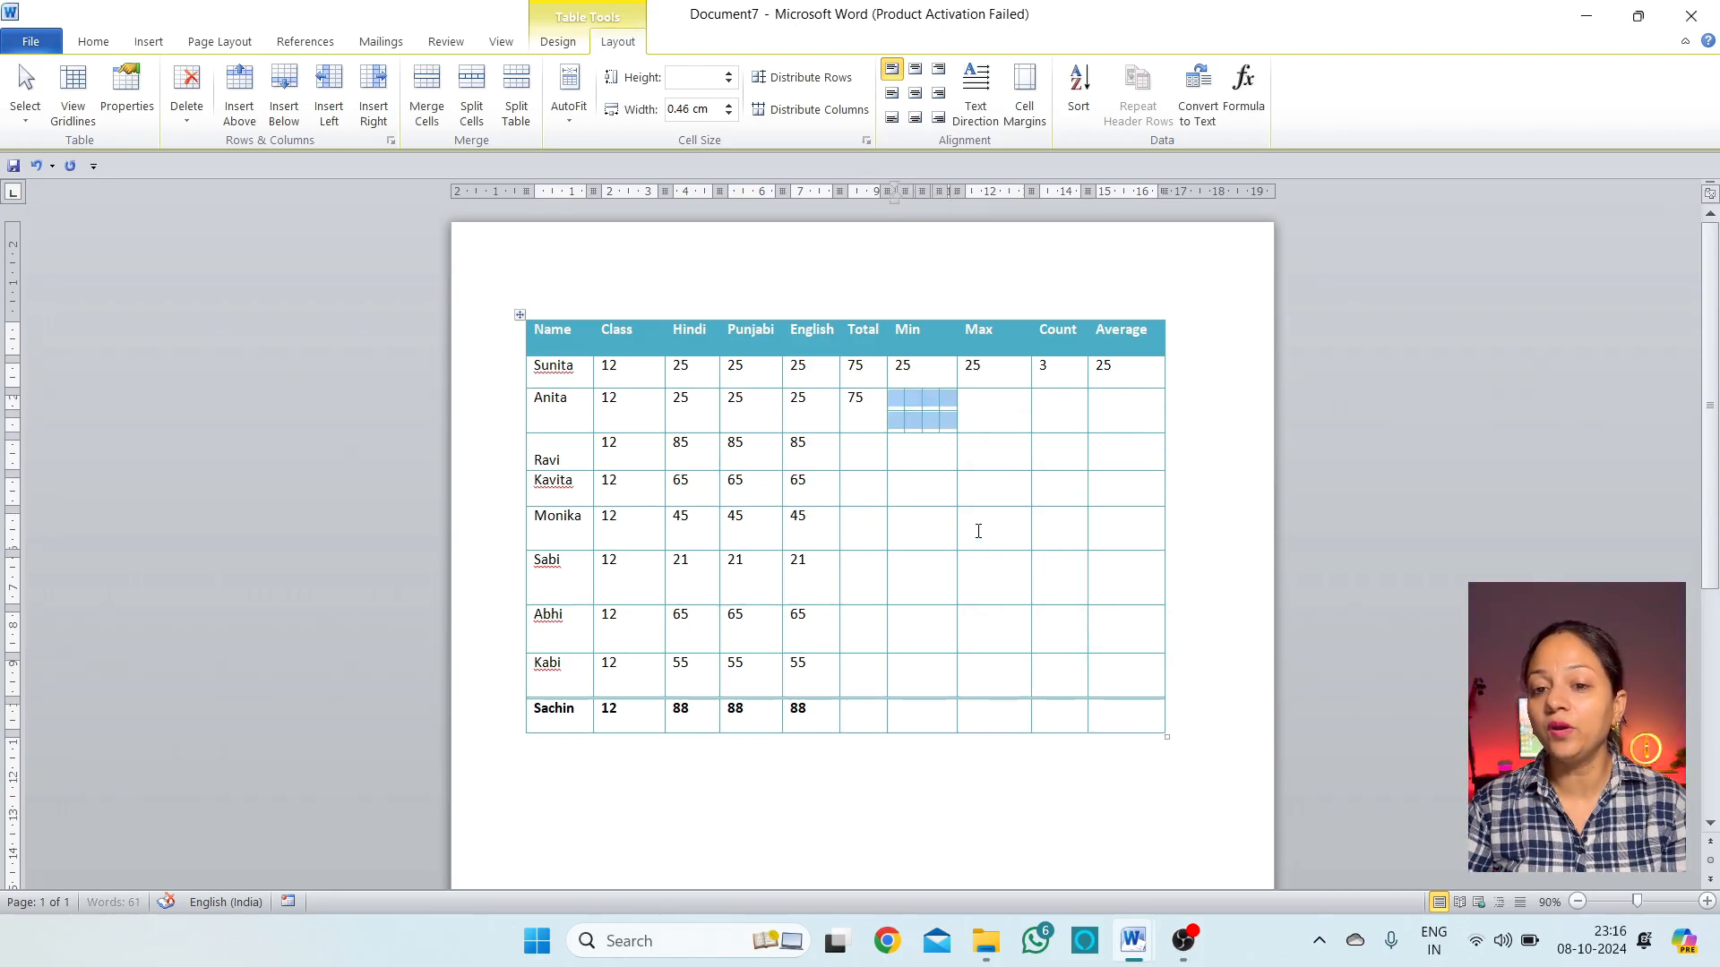
{"action": "left_click", "coordinate": [923, 452]}
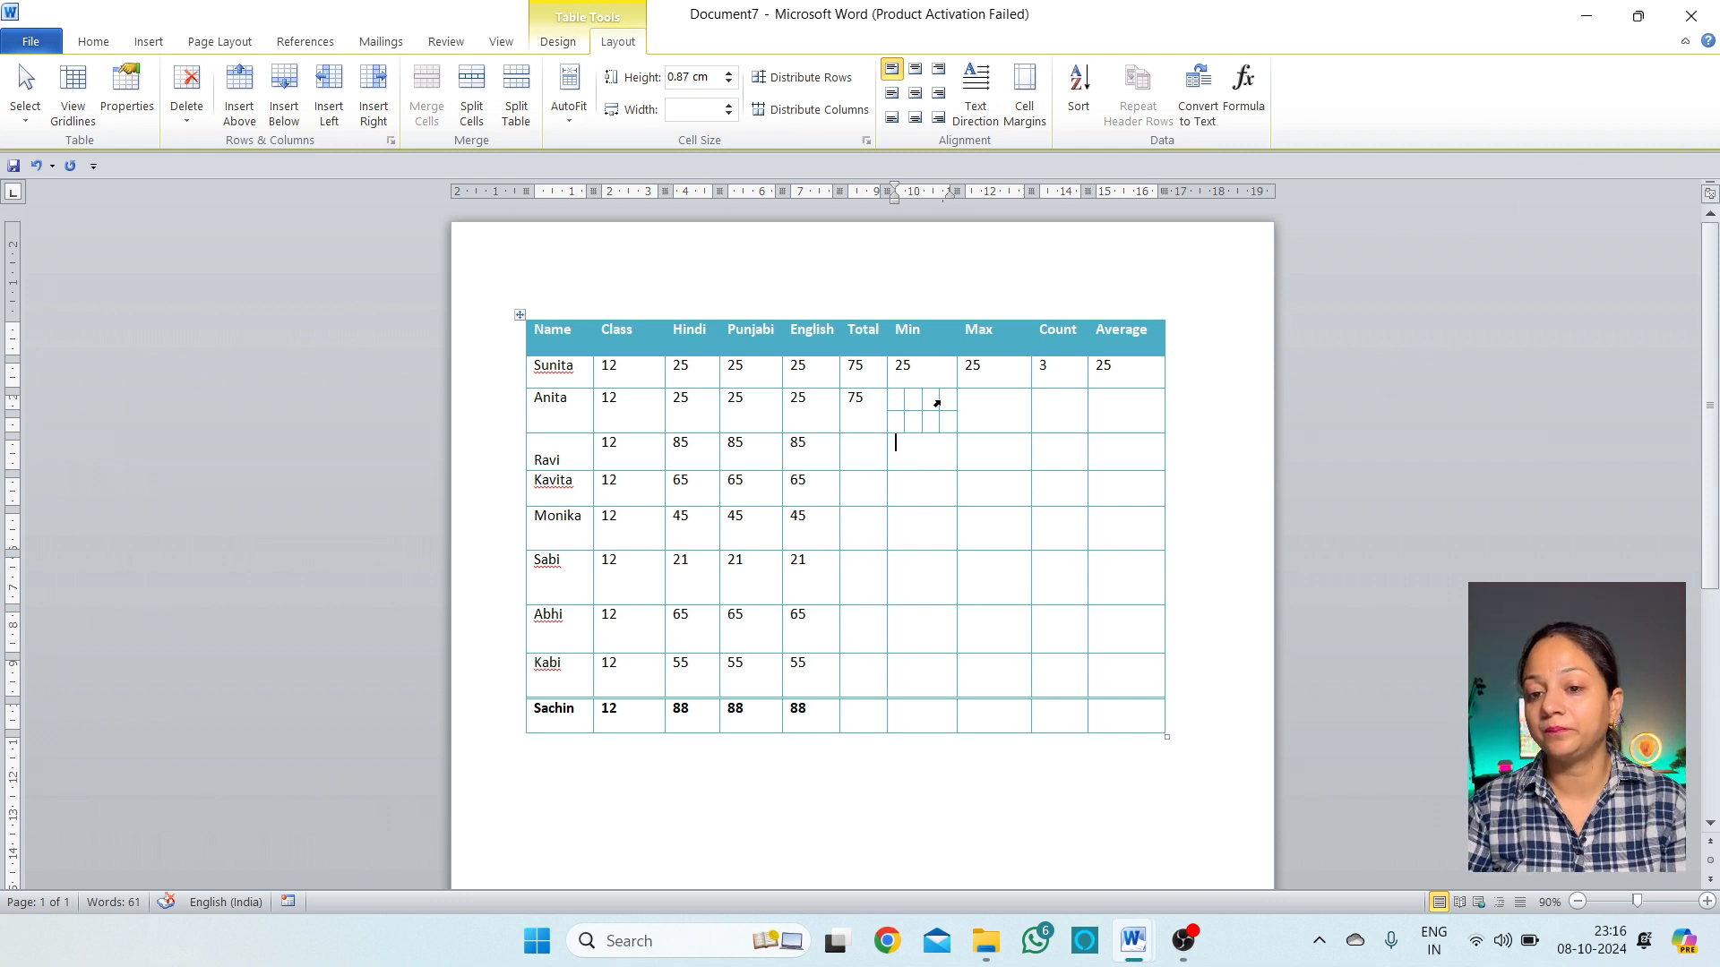
{"action": "left_click", "coordinate": [940, 400]}
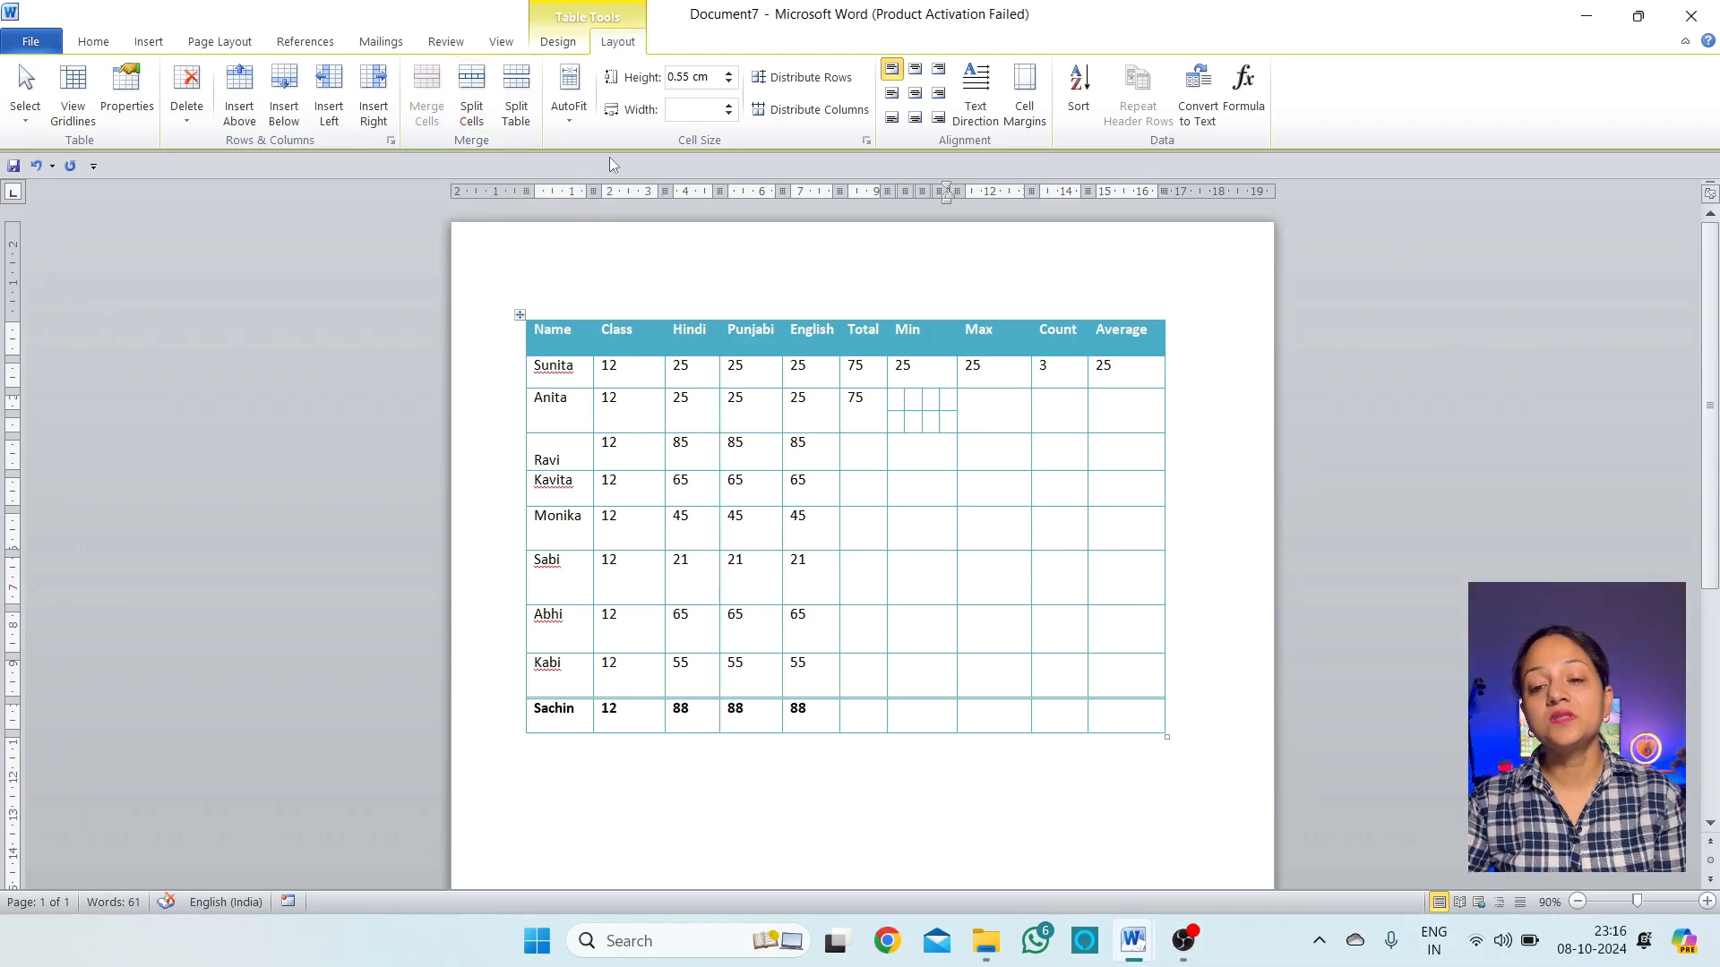
{"action": "key", "text": "ctrl+z"}
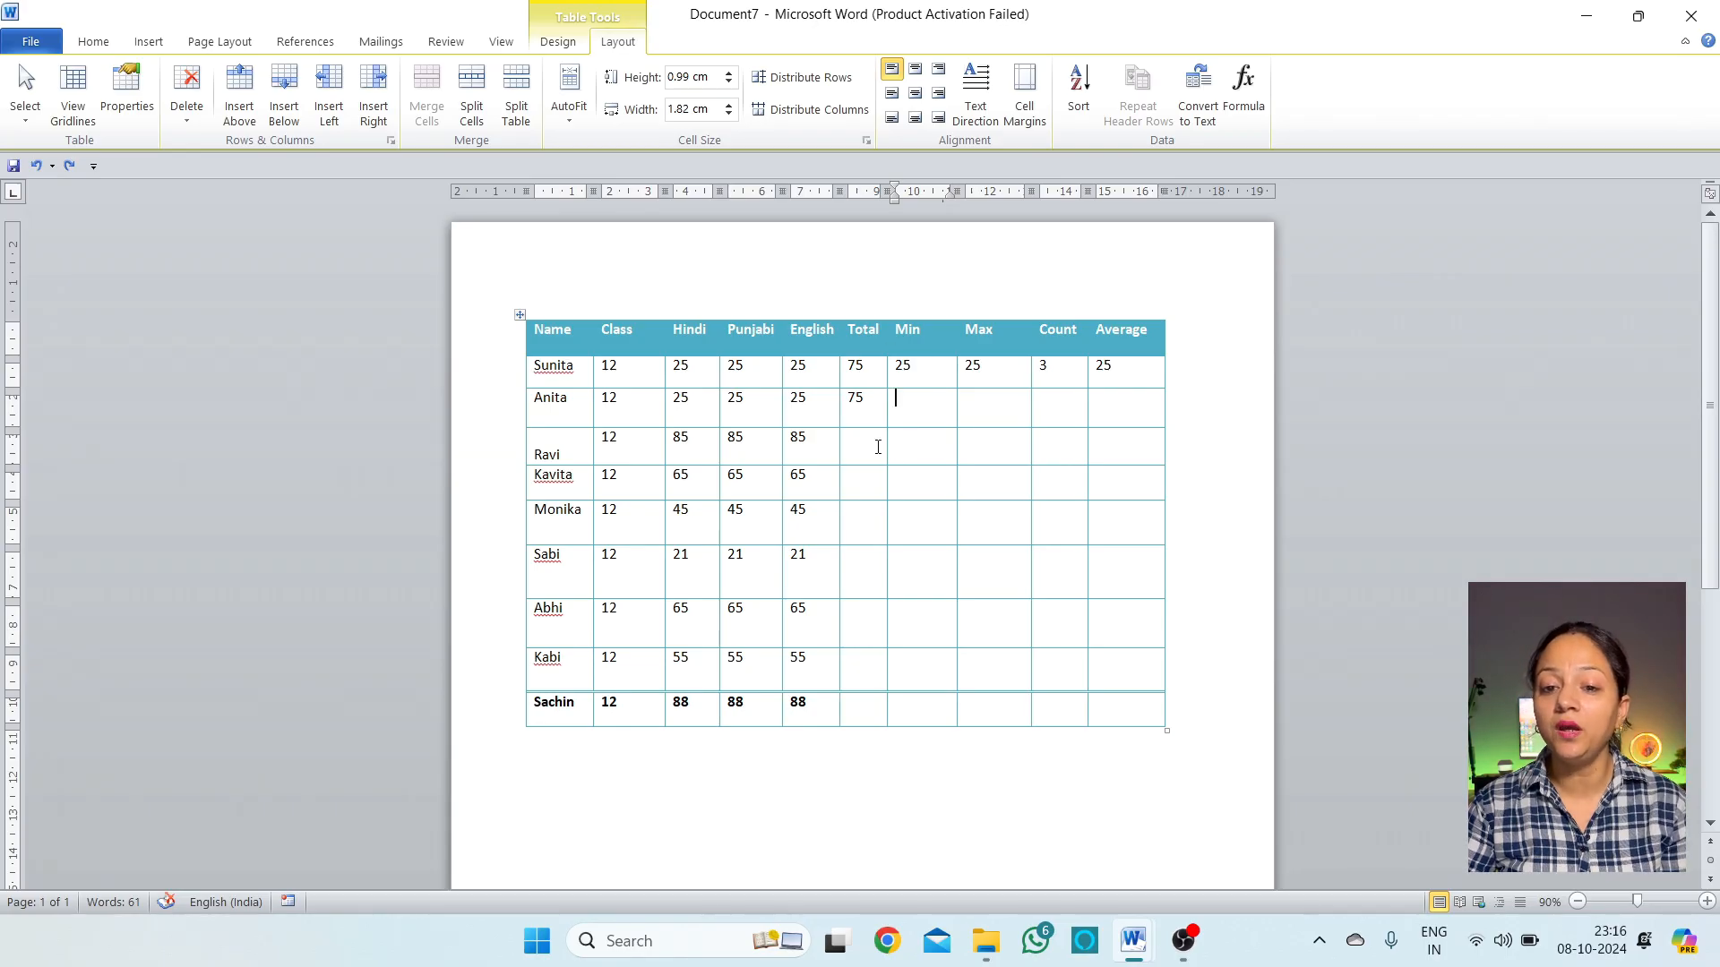
{"action": "left_click", "coordinate": [858, 524]}
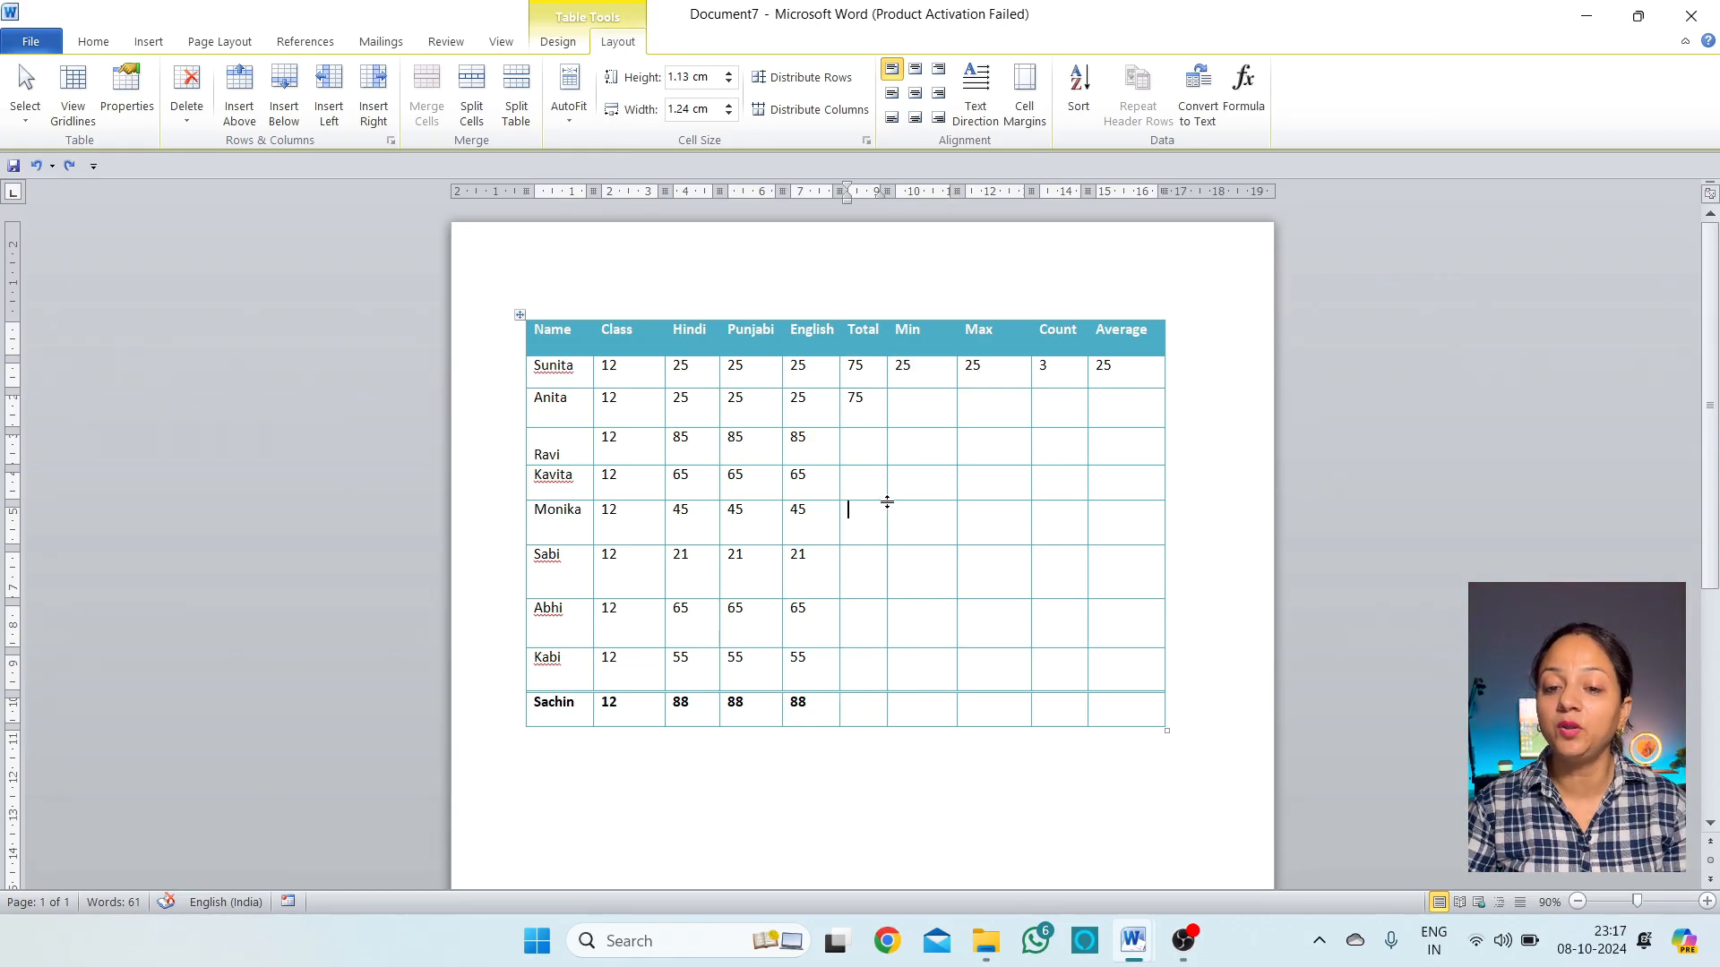
{"action": "left_click", "coordinate": [527, 121]}
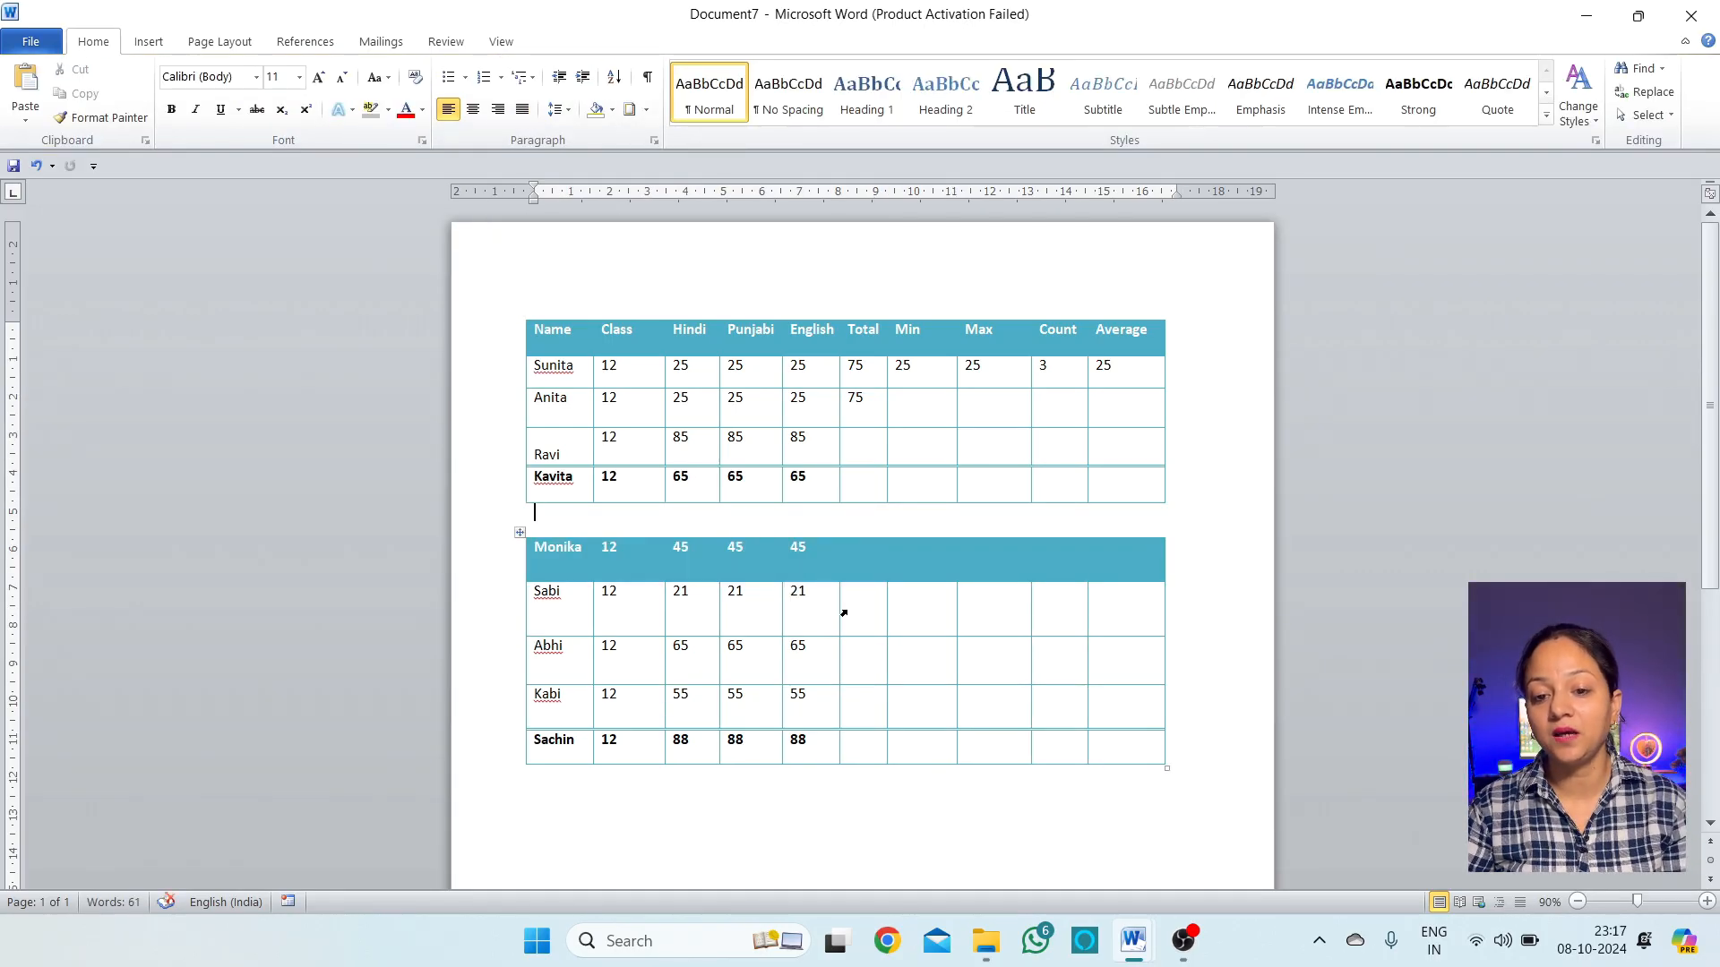
{"action": "left_click", "coordinate": [694, 324]}
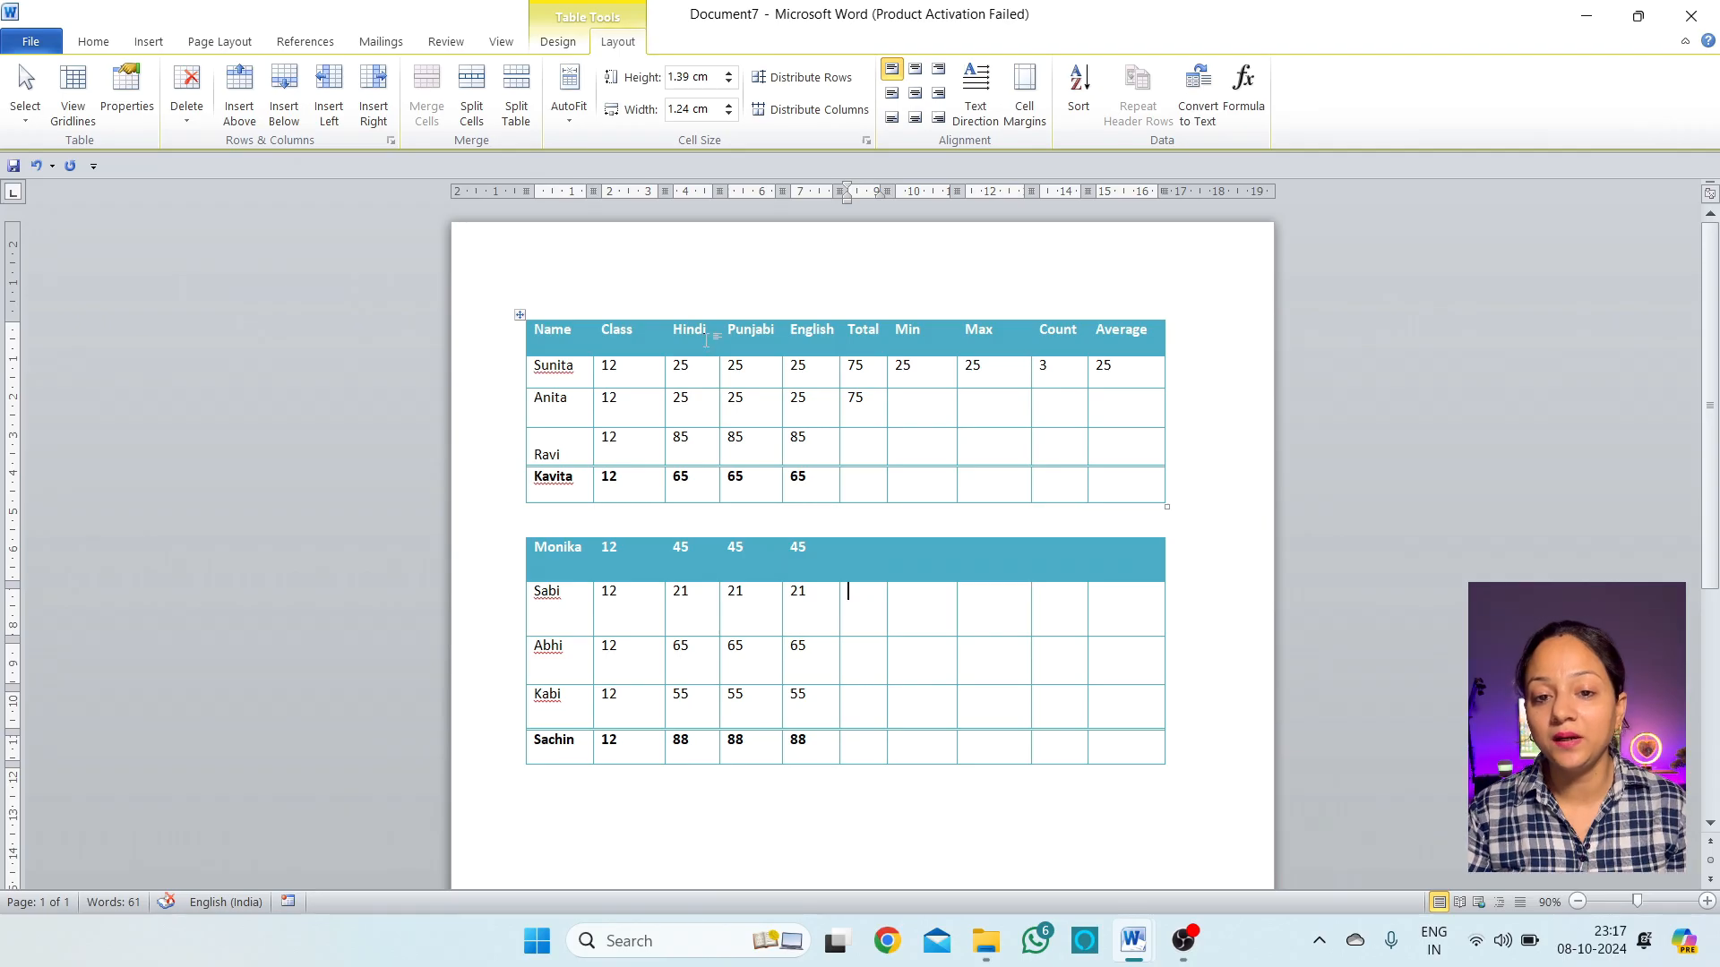
{"action": "left_click", "coordinate": [746, 548]}
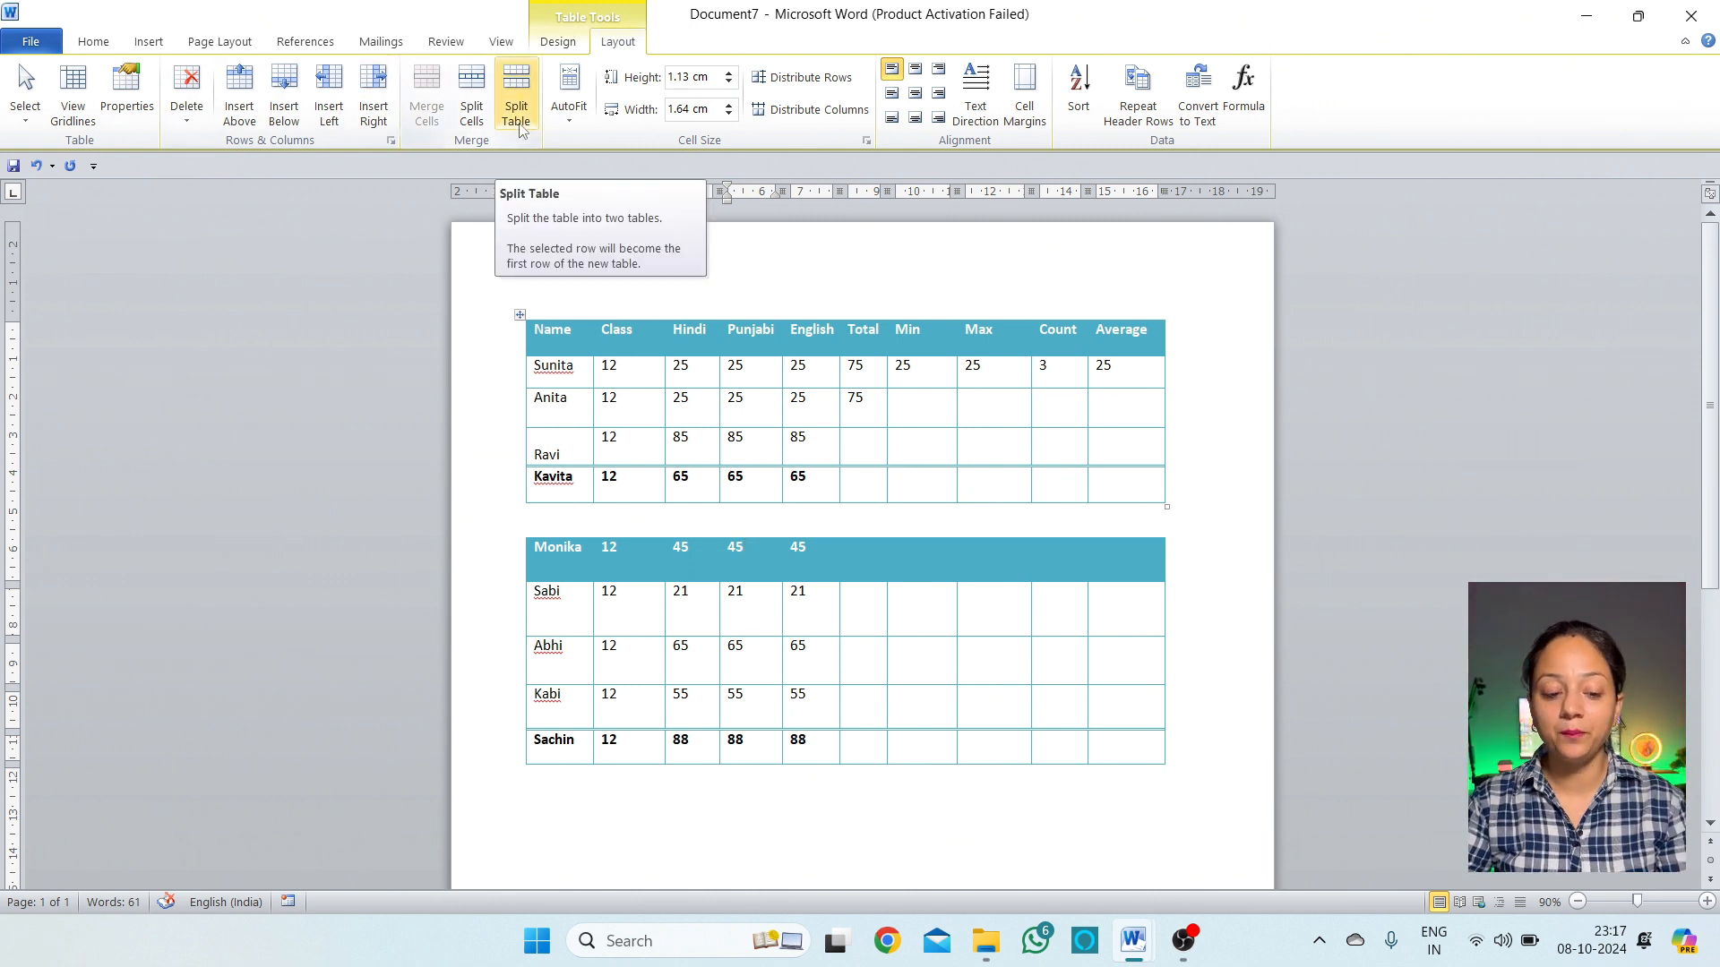
{"action": "key", "text": "ctrl+z"}
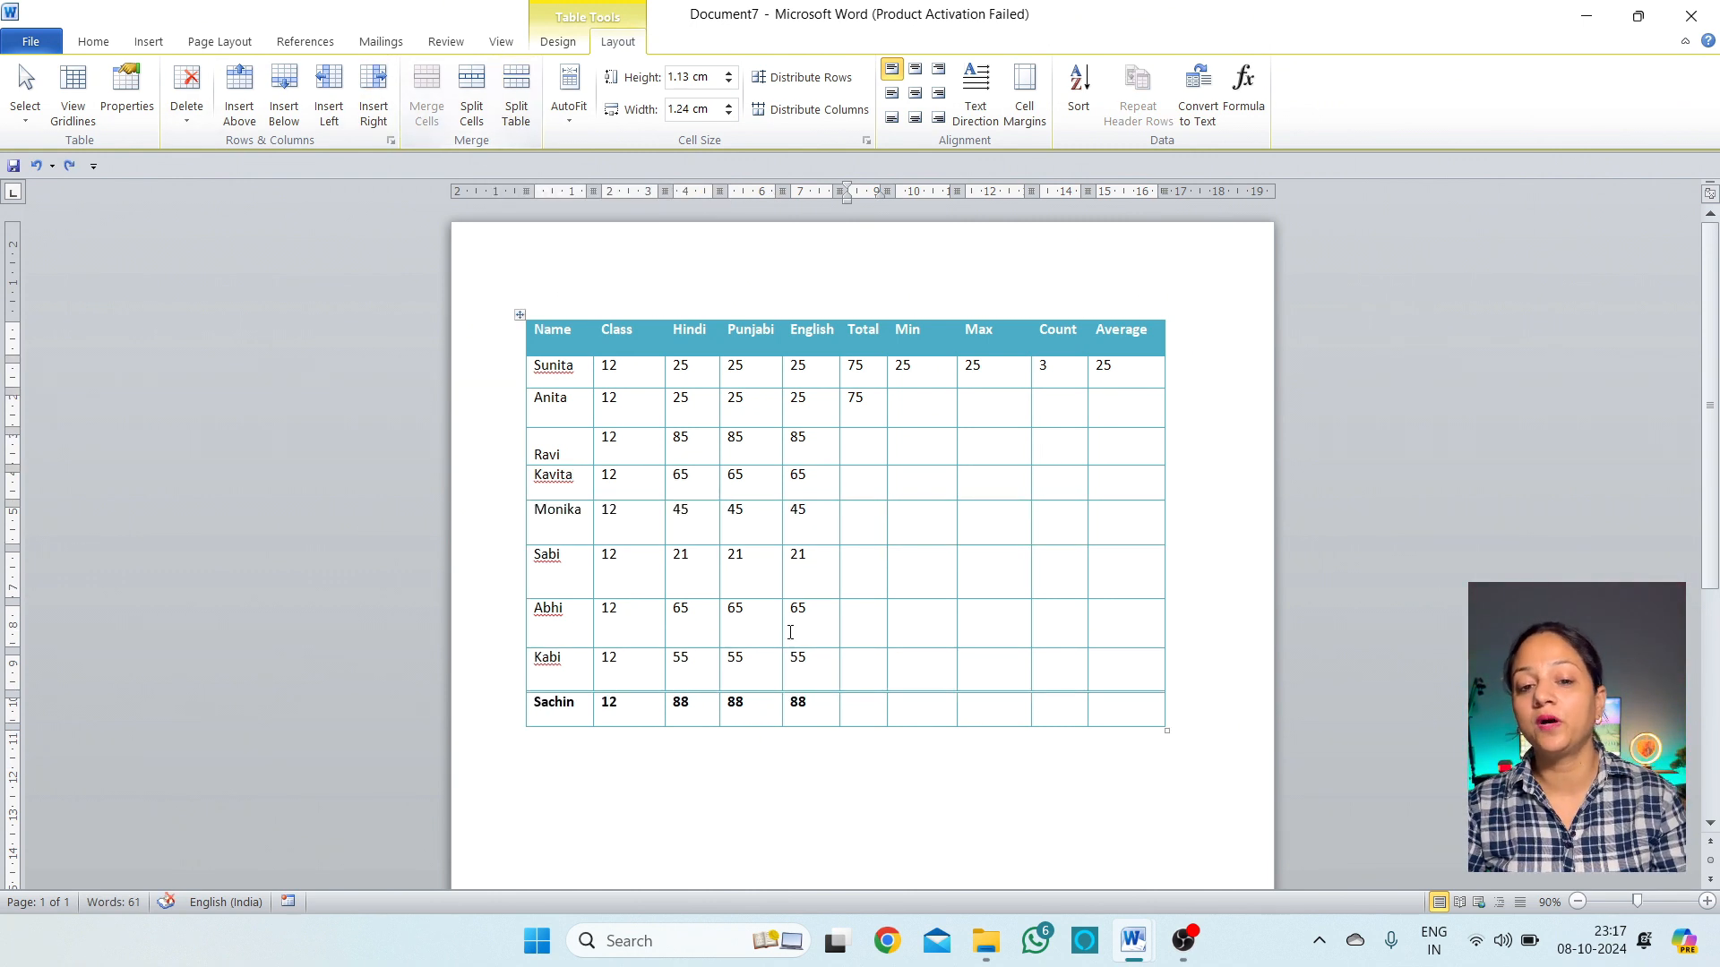
{"action": "left_click", "coordinate": [848, 511]}
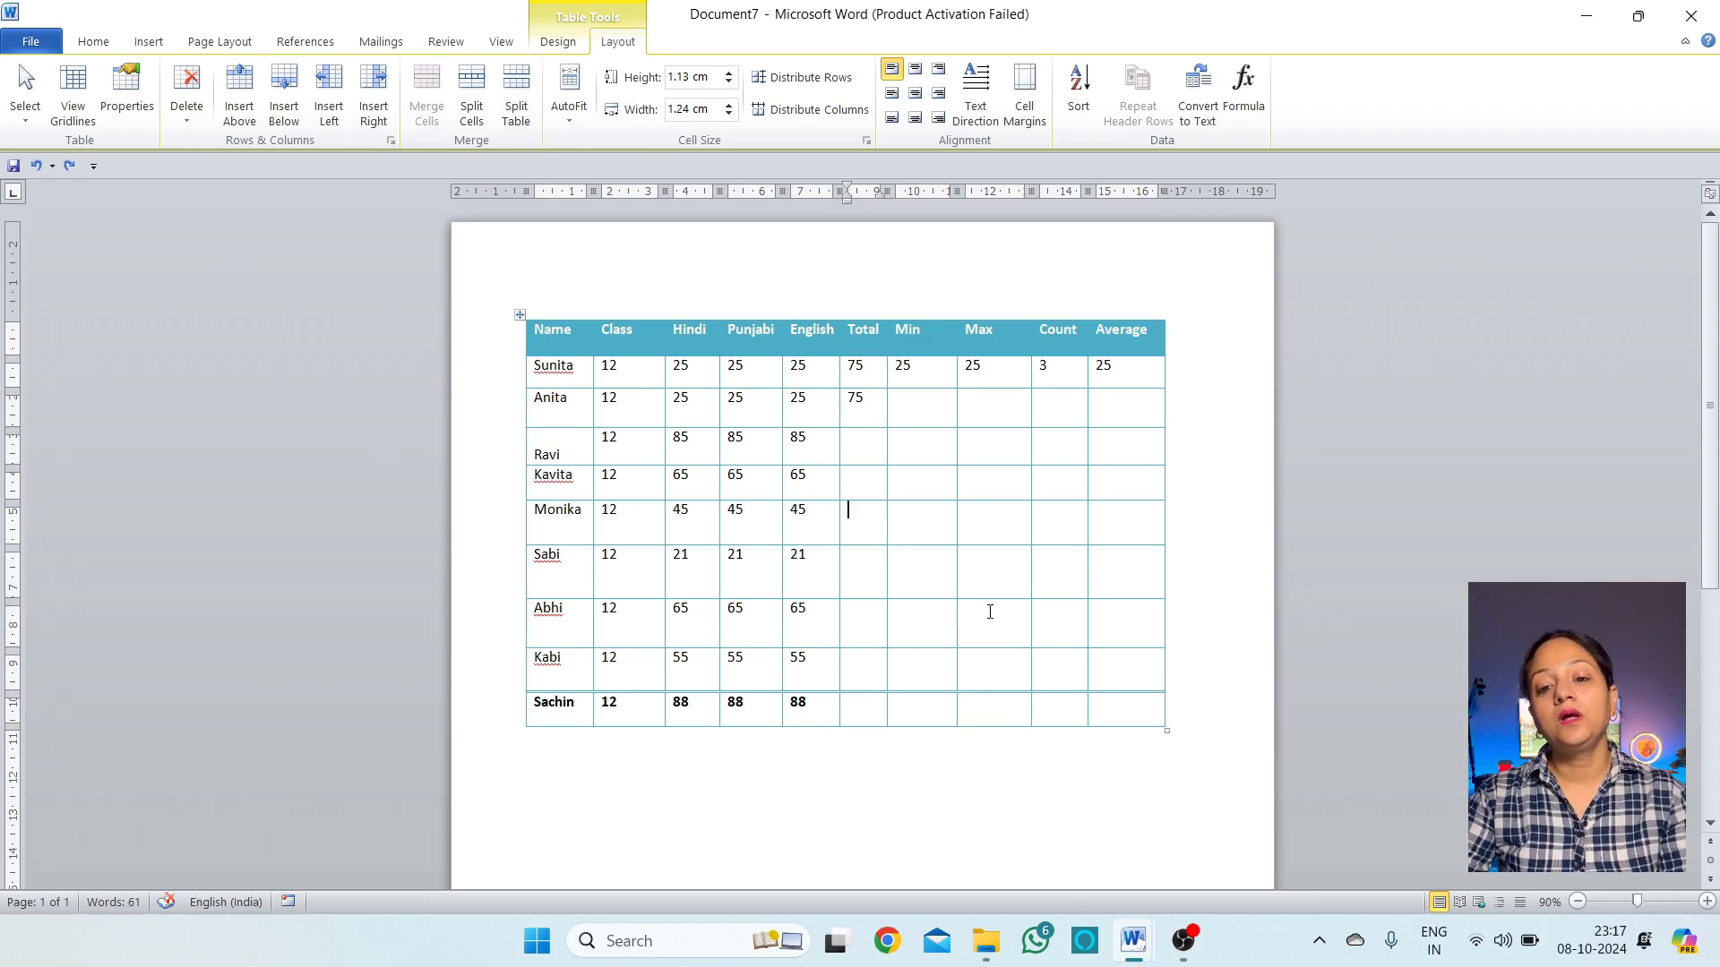
{"action": "left_click", "coordinate": [871, 484]}
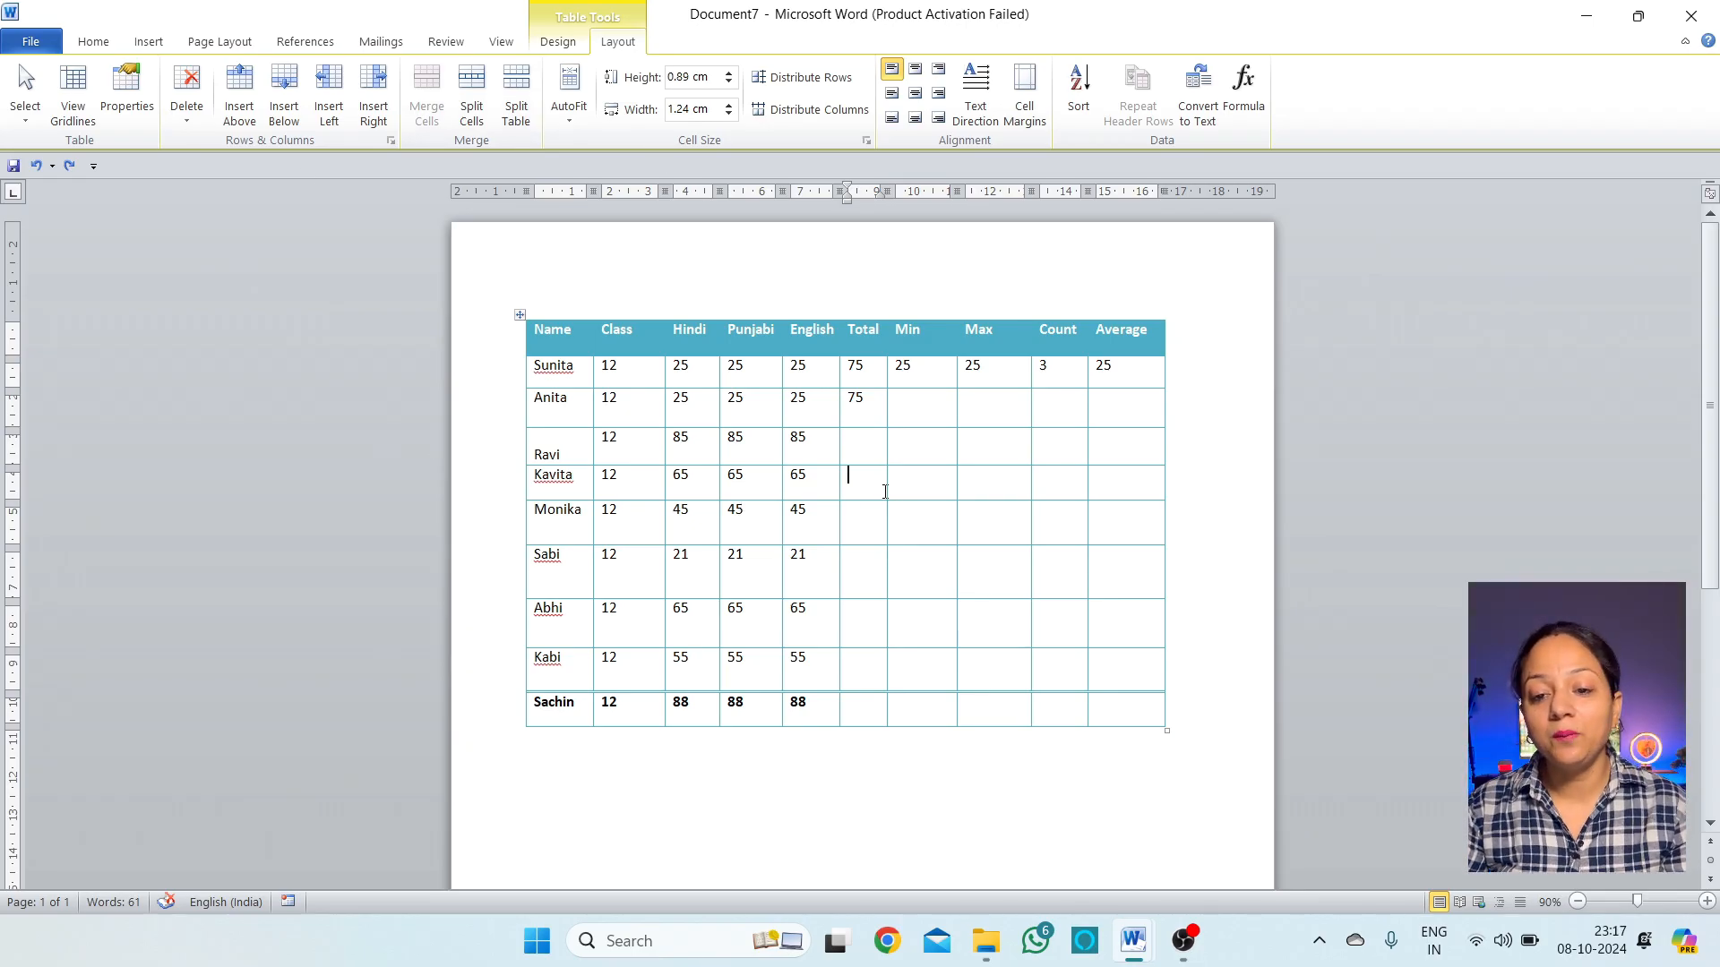
Shrink the table's columns to fit their contents with AutoFit Contents
{"action": "left_click", "coordinate": [570, 124]}
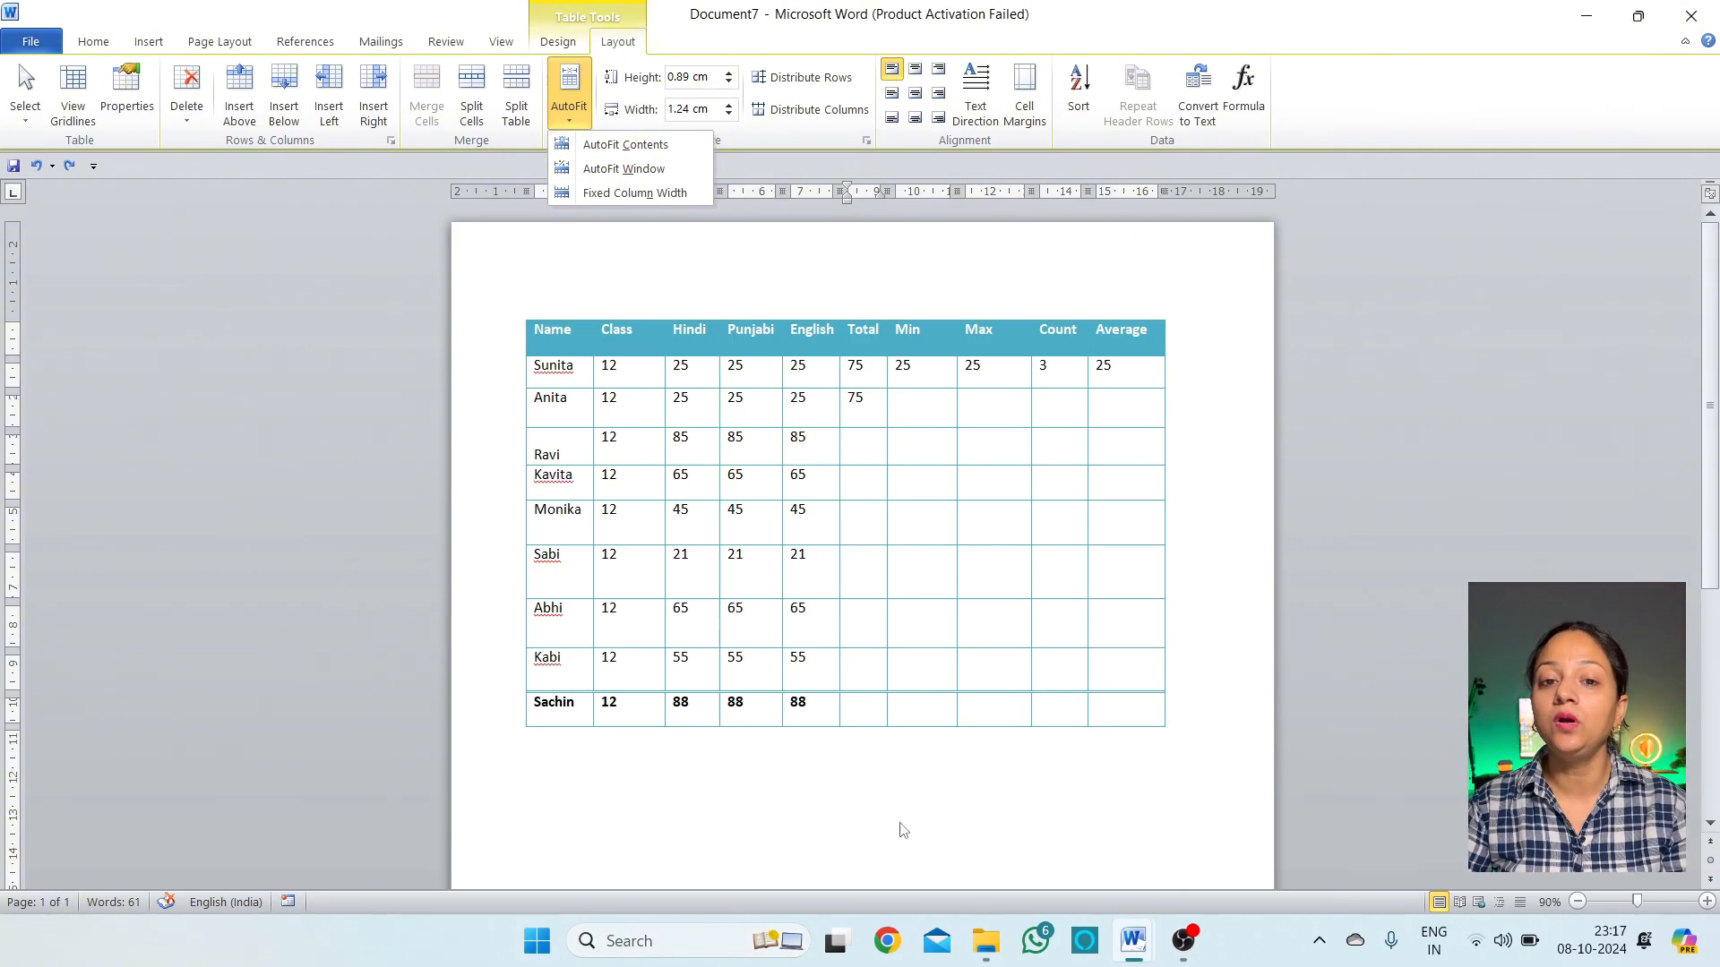
{"action": "left_click", "coordinate": [652, 152]}
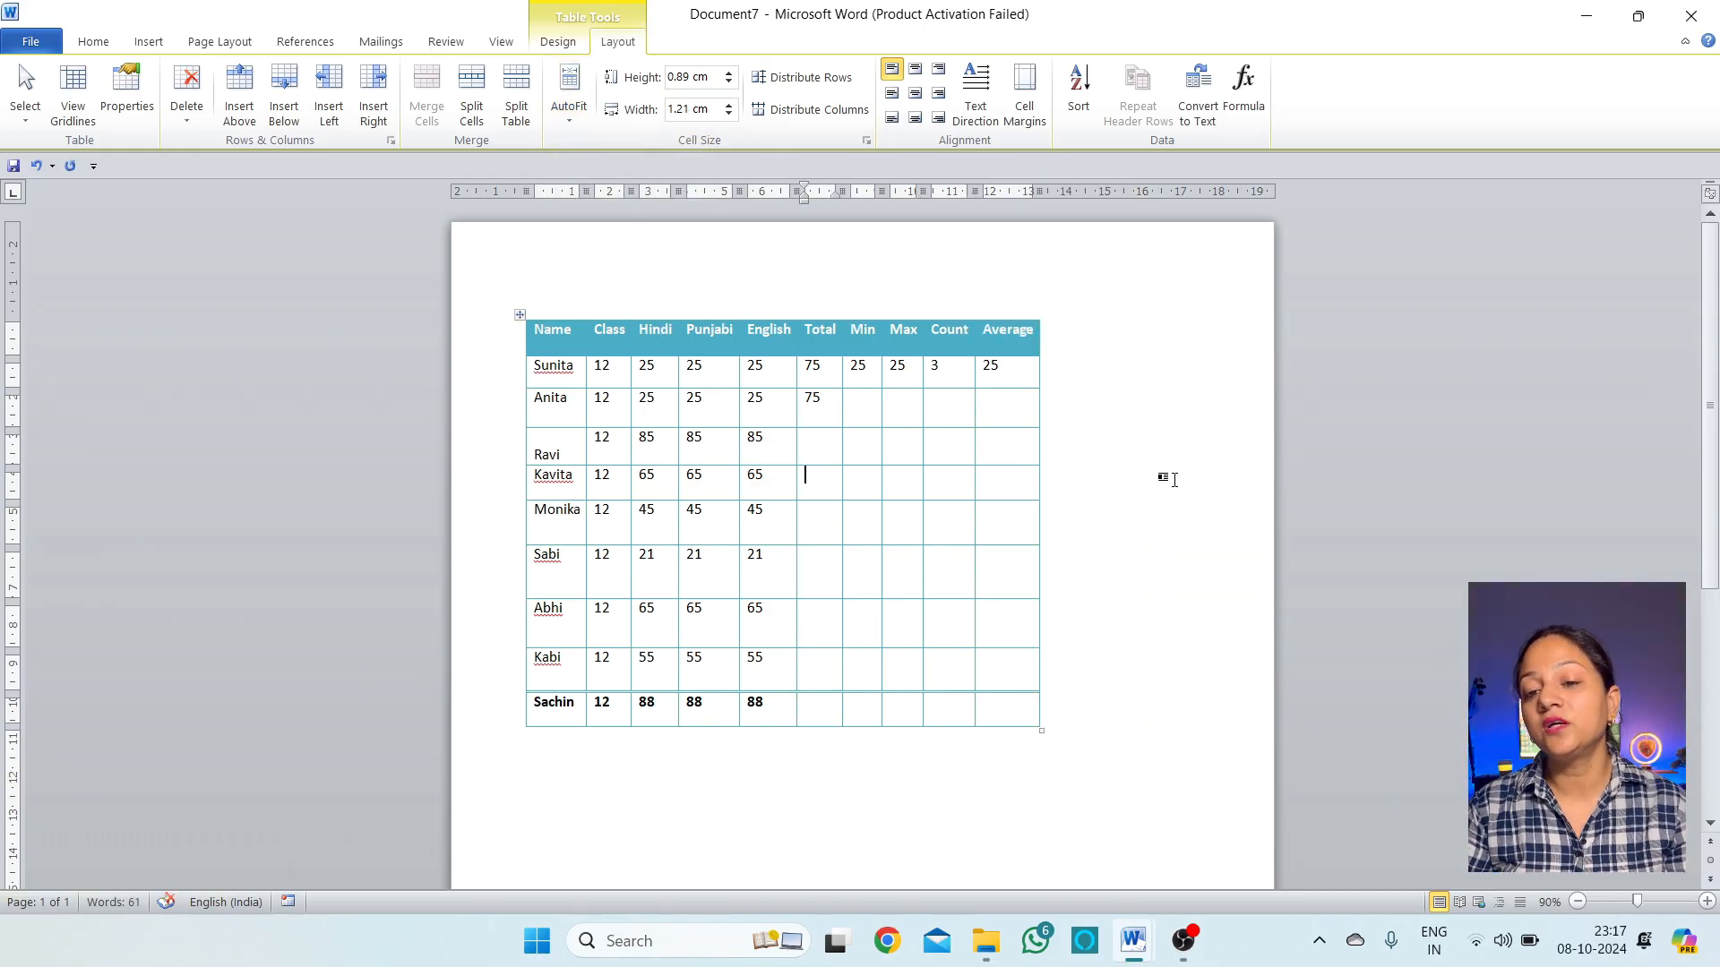
{"action": "left_click", "coordinate": [1182, 557]}
{"action": "left_click", "coordinate": [1054, 729]}
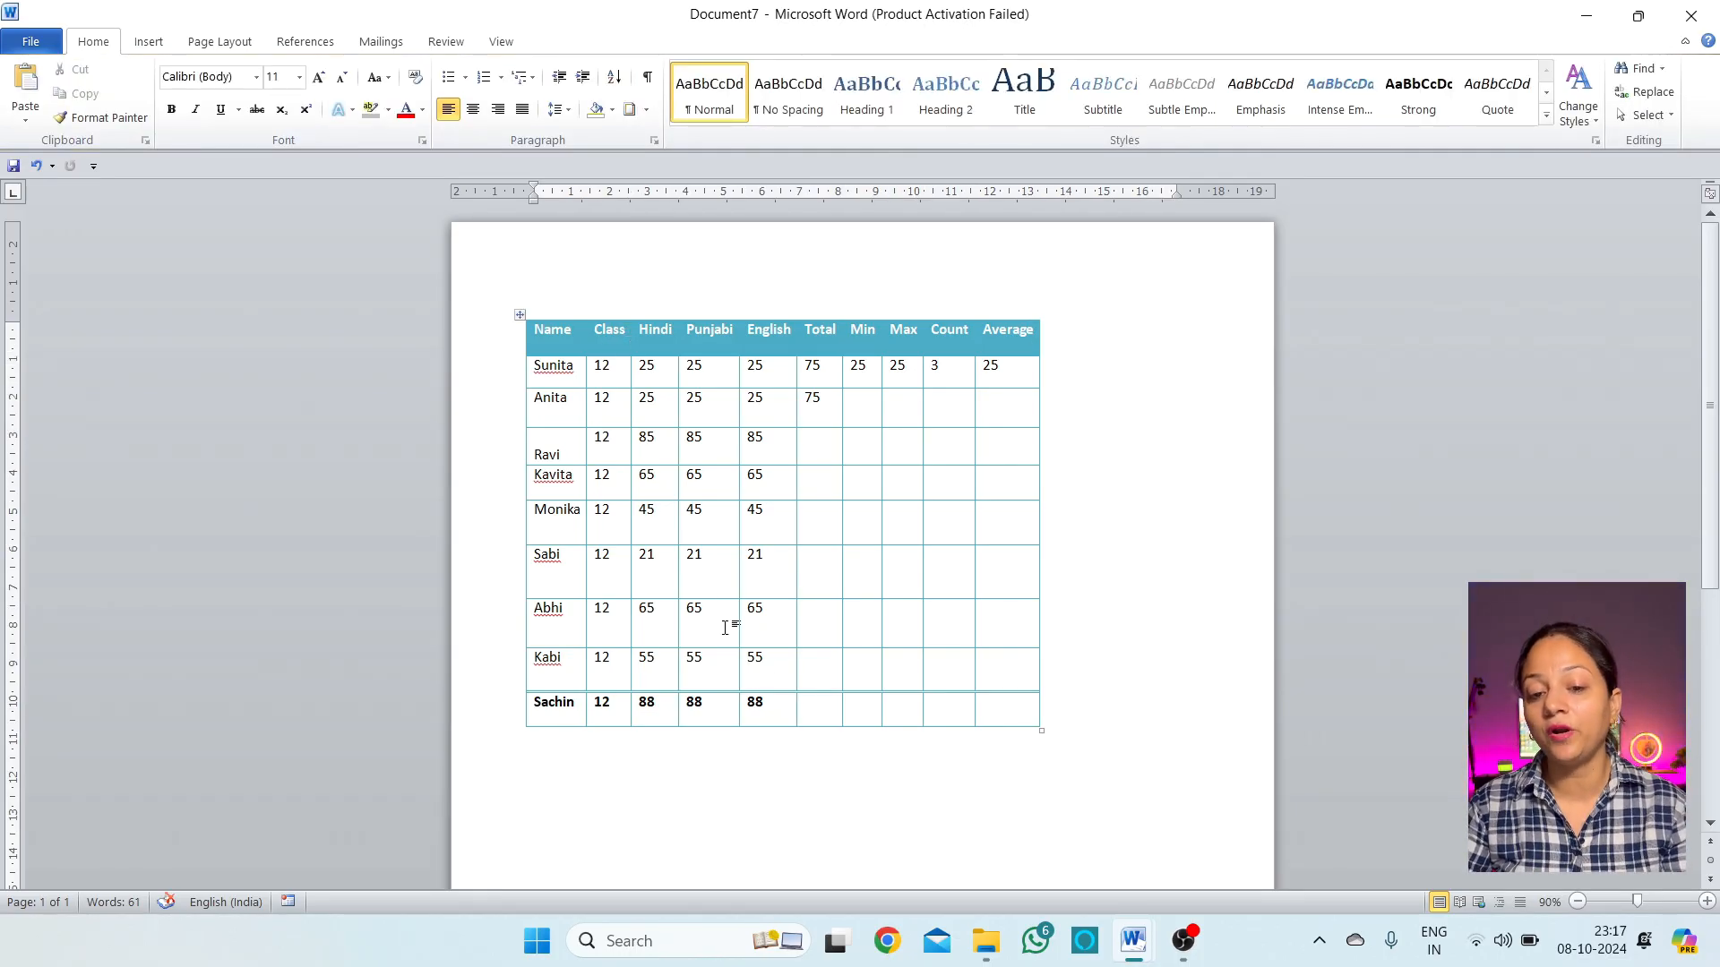
Stretch the table across the page width with AutoFit Window
{"action": "left_click", "coordinate": [778, 630]}
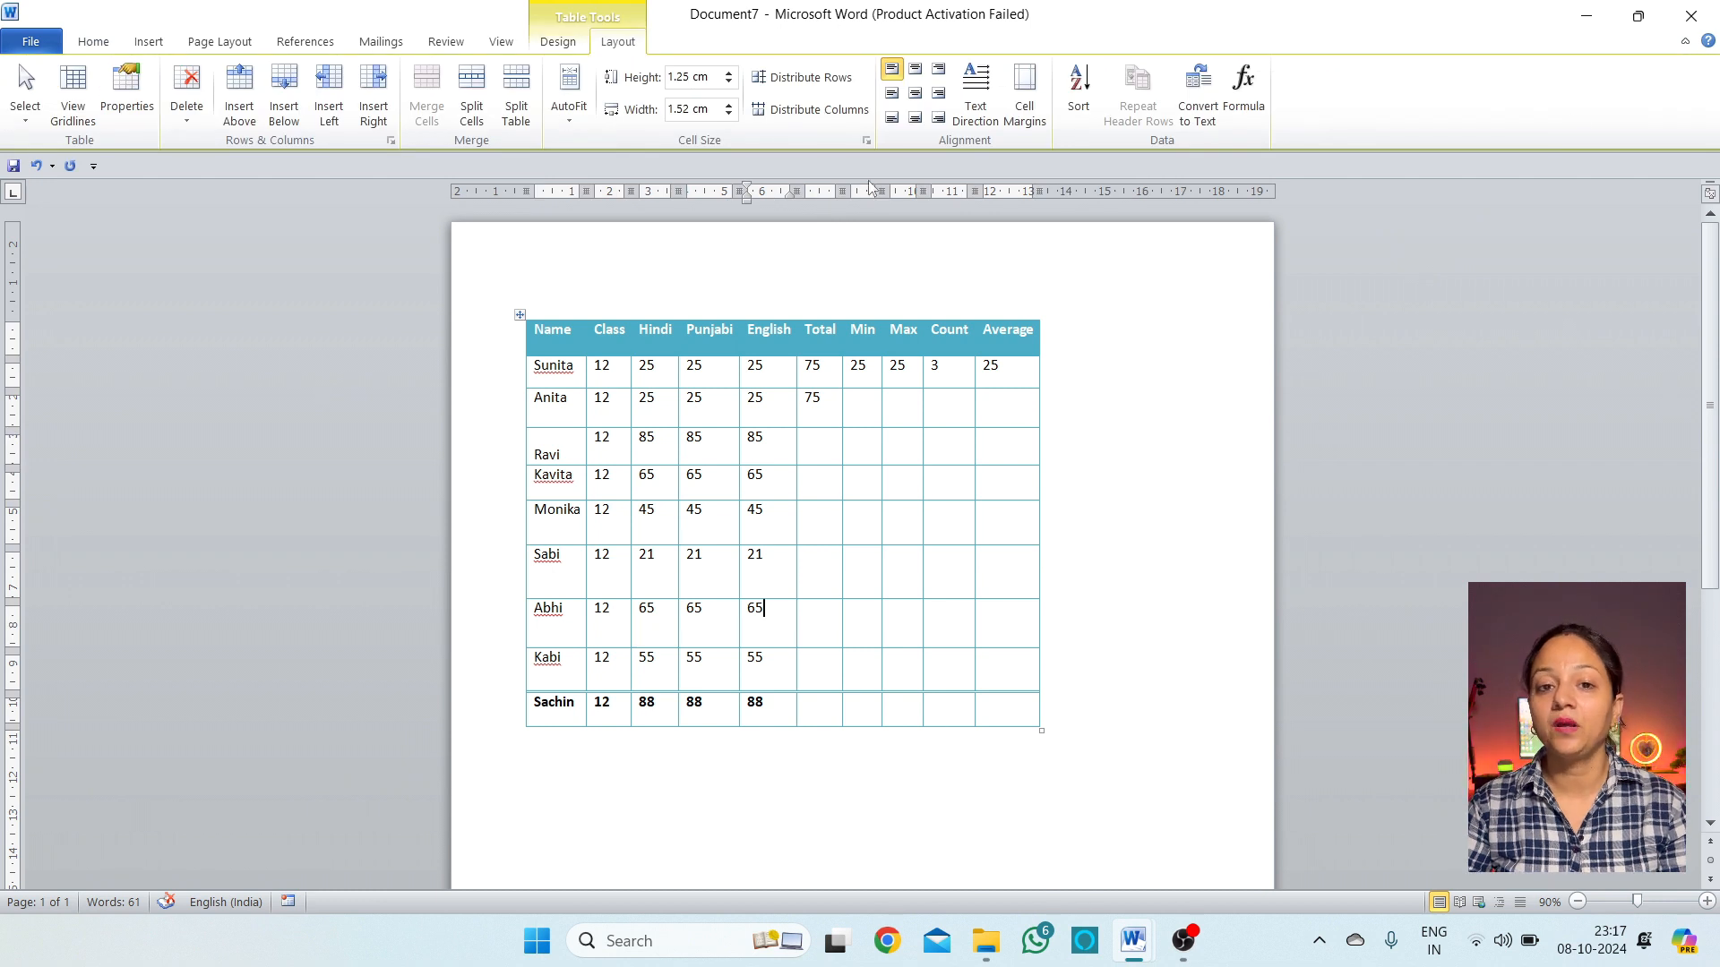
{"action": "left_click", "coordinate": [570, 112]}
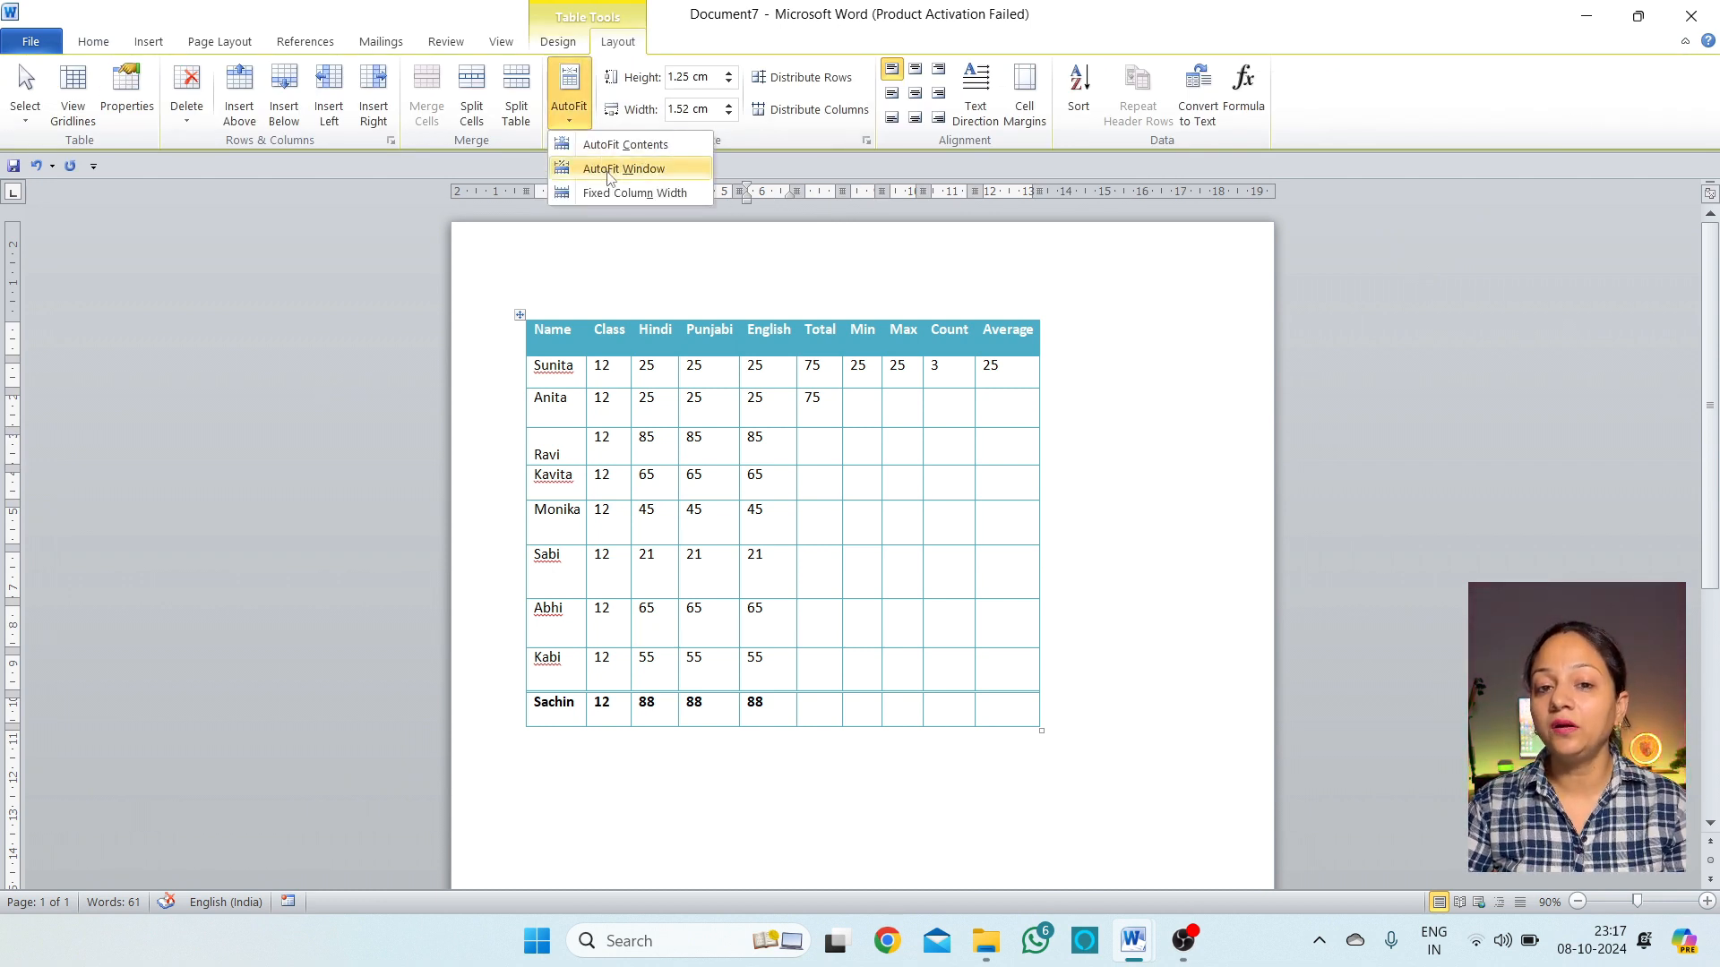
{"action": "left_click", "coordinate": [665, 172]}
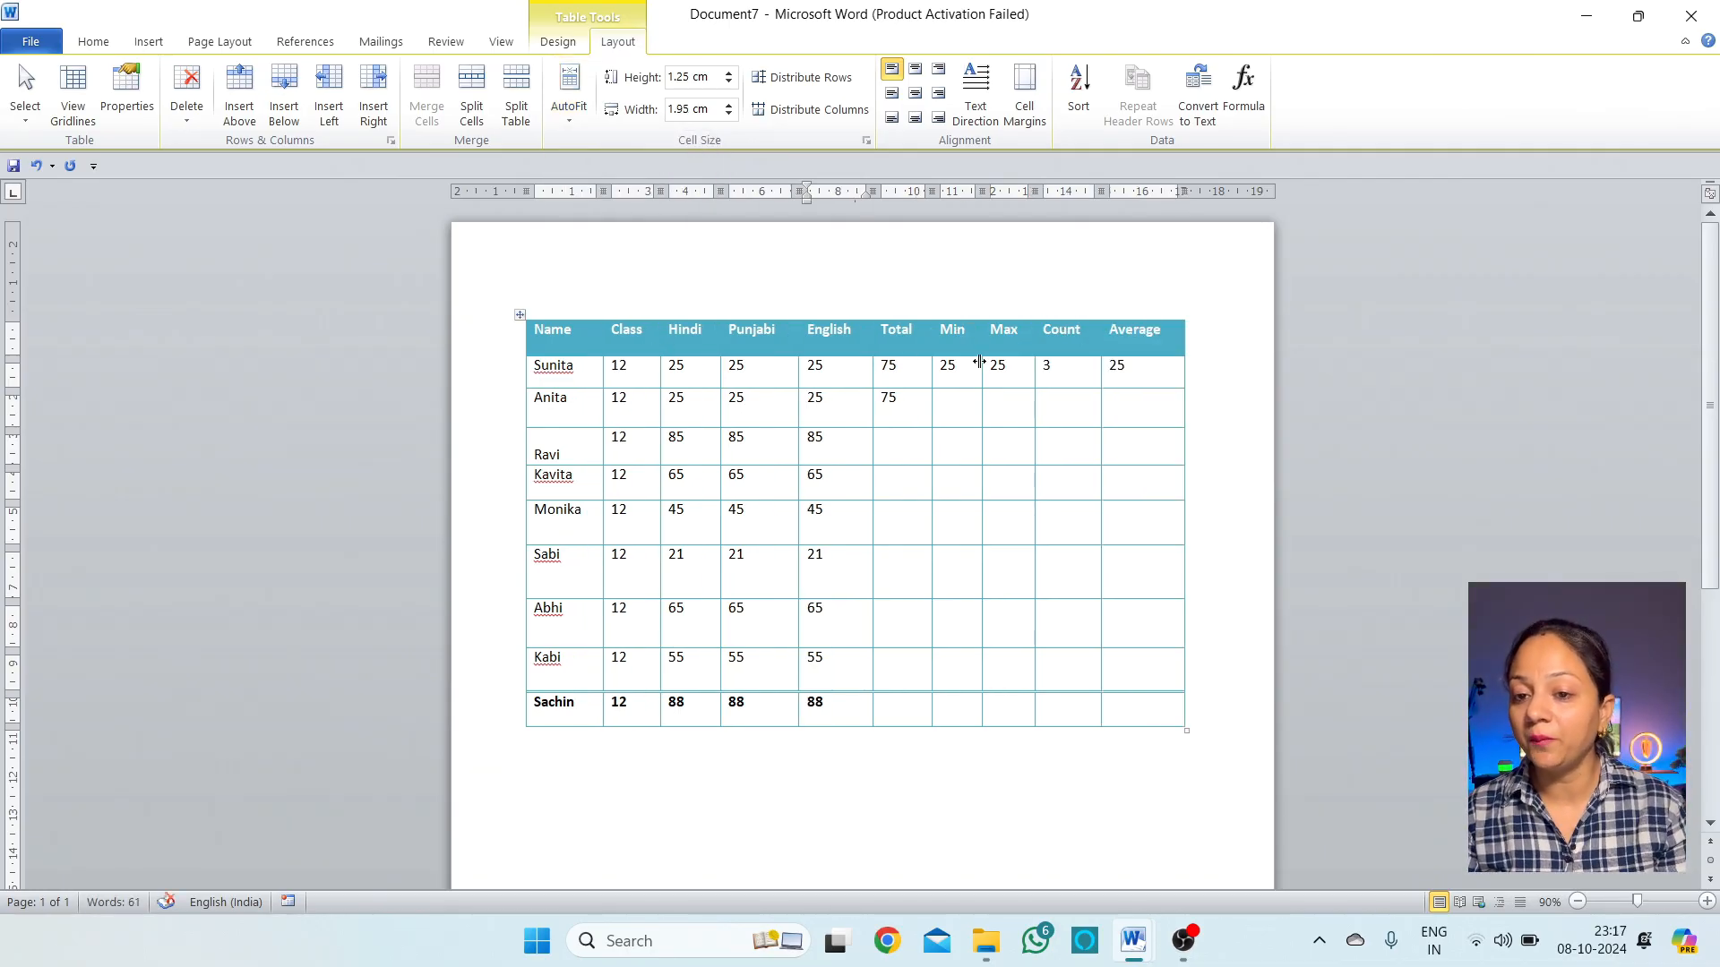
{"action": "left_click", "coordinate": [573, 126]}
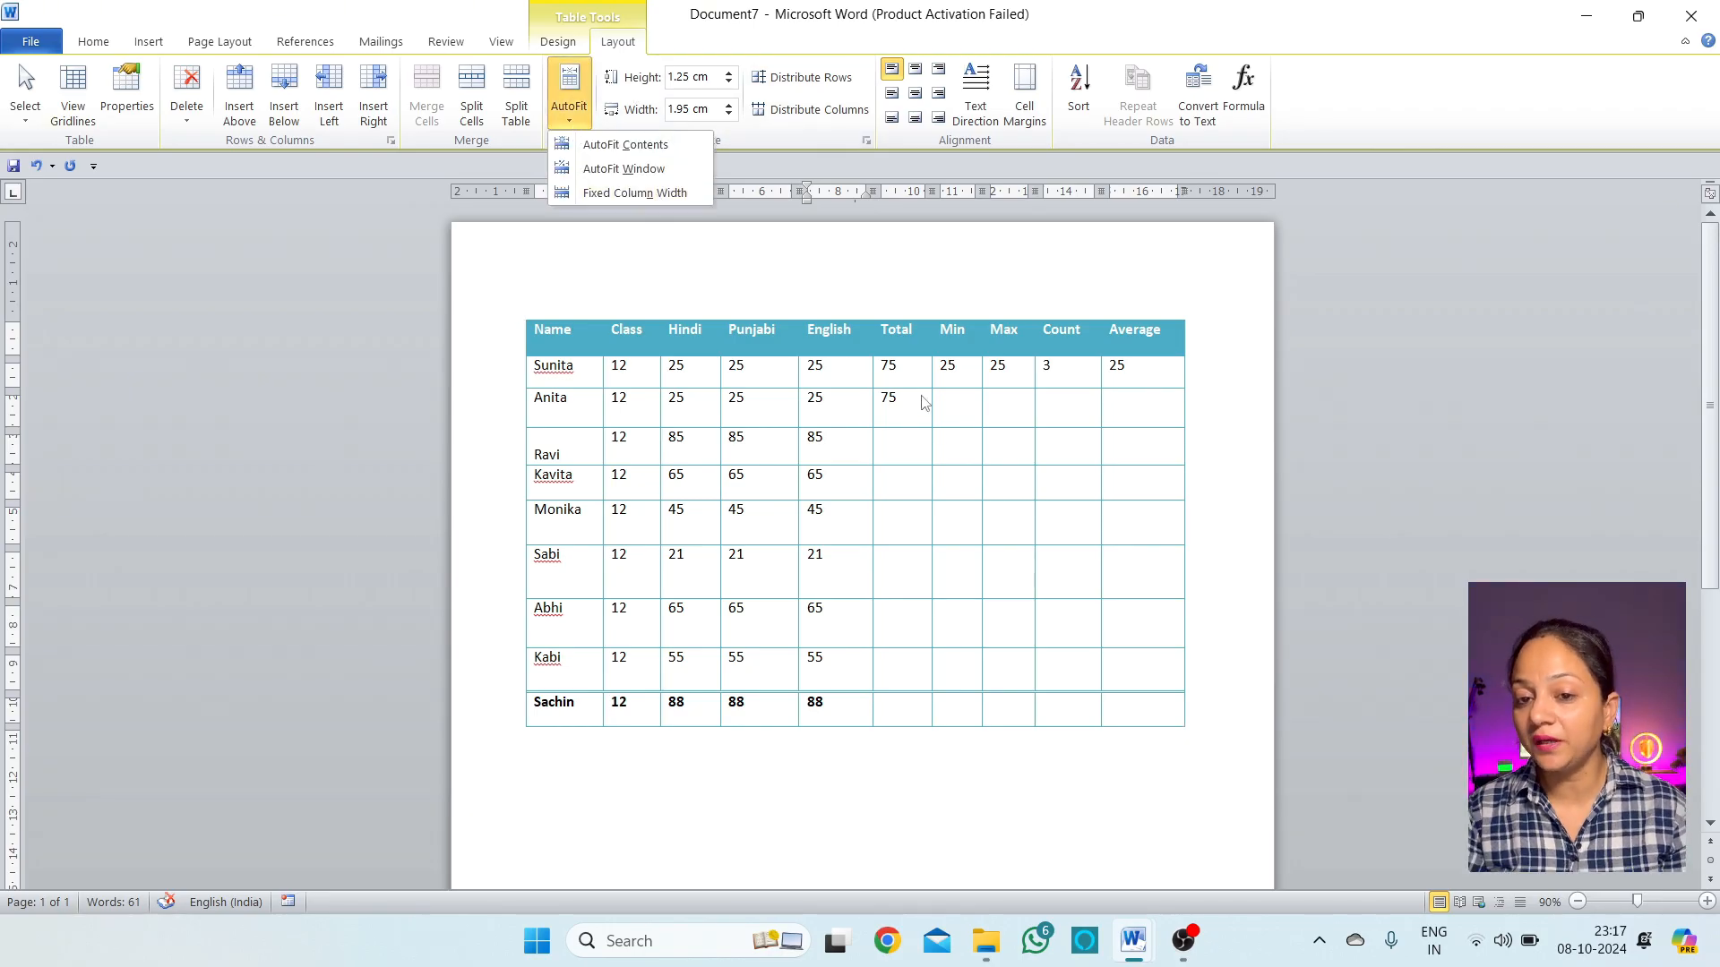
{"action": "left_click", "coordinate": [862, 452]}
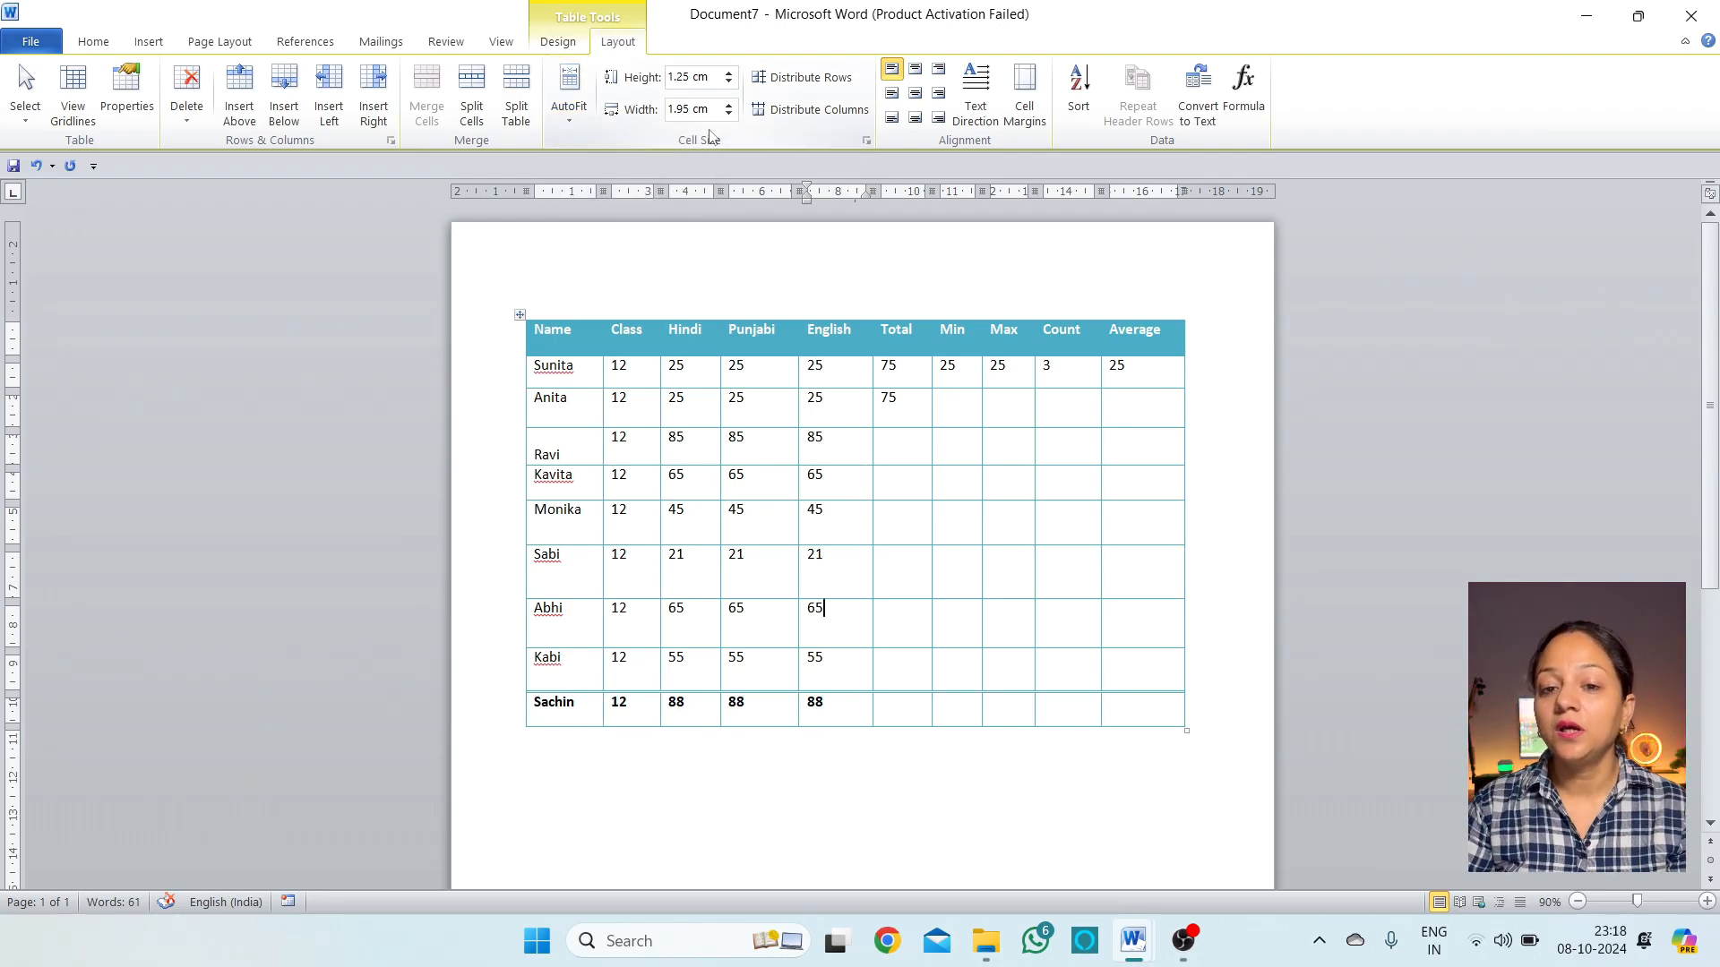
Set Anita's row height to 1.4 cm
{"action": "left_click", "coordinate": [847, 398]}
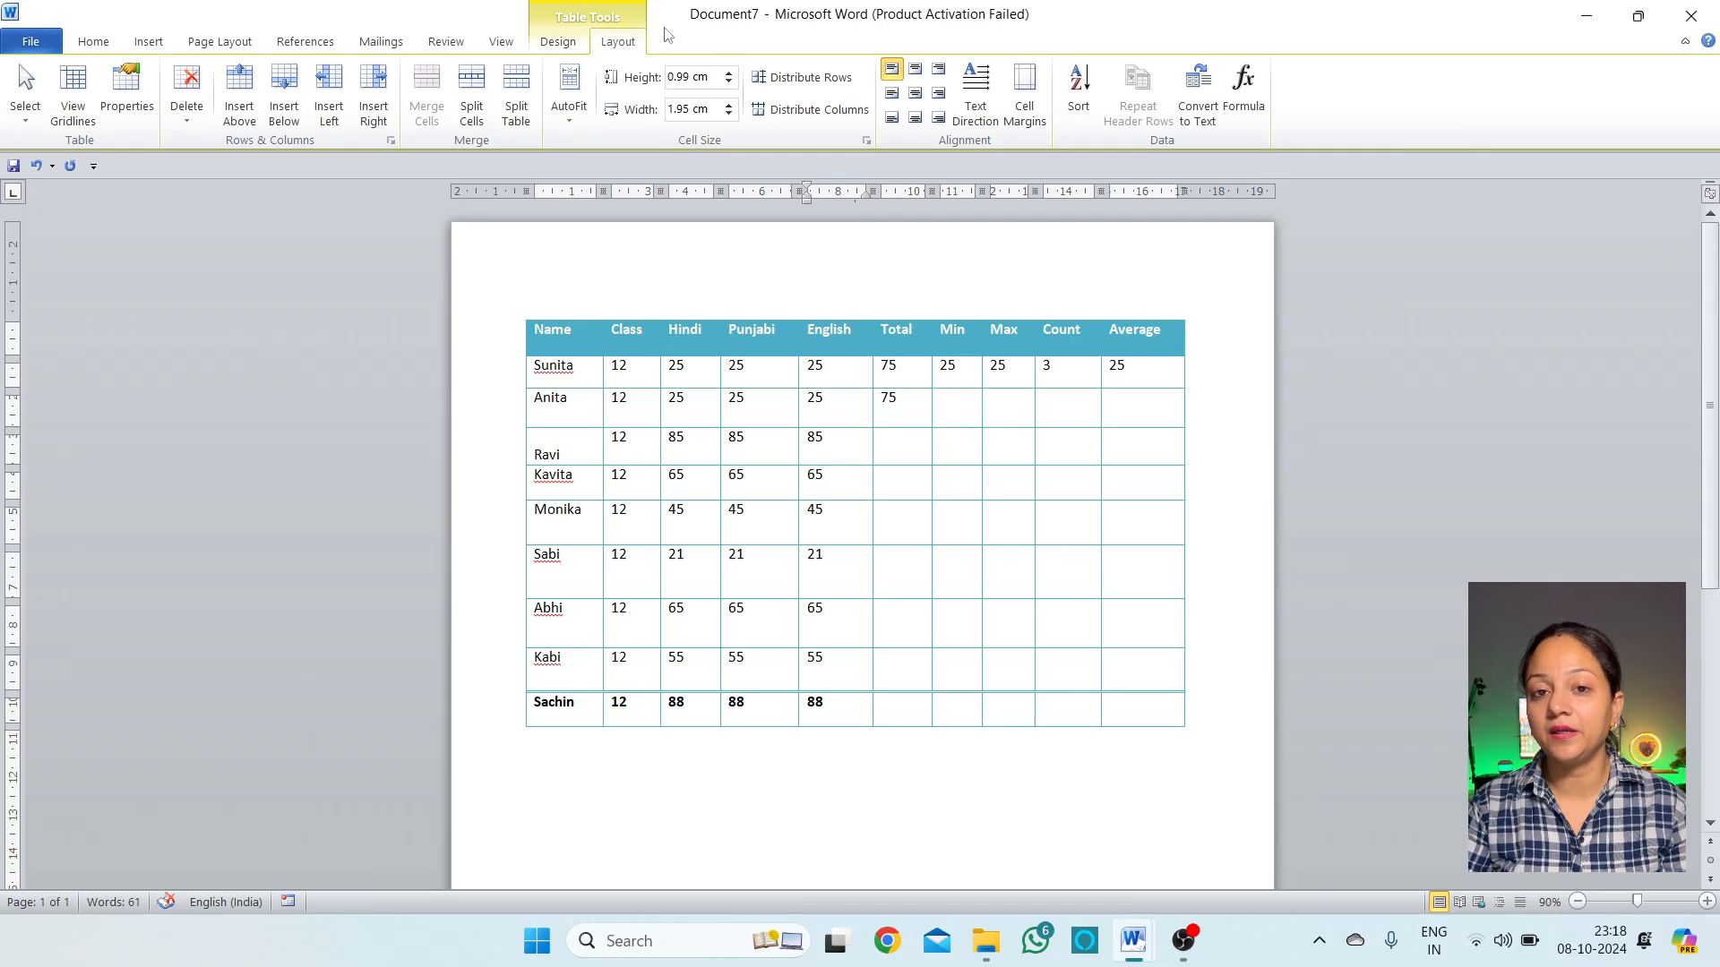
{"action": "left_click", "coordinate": [730, 76]}
{"action": "left_click", "coordinate": [730, 76]}
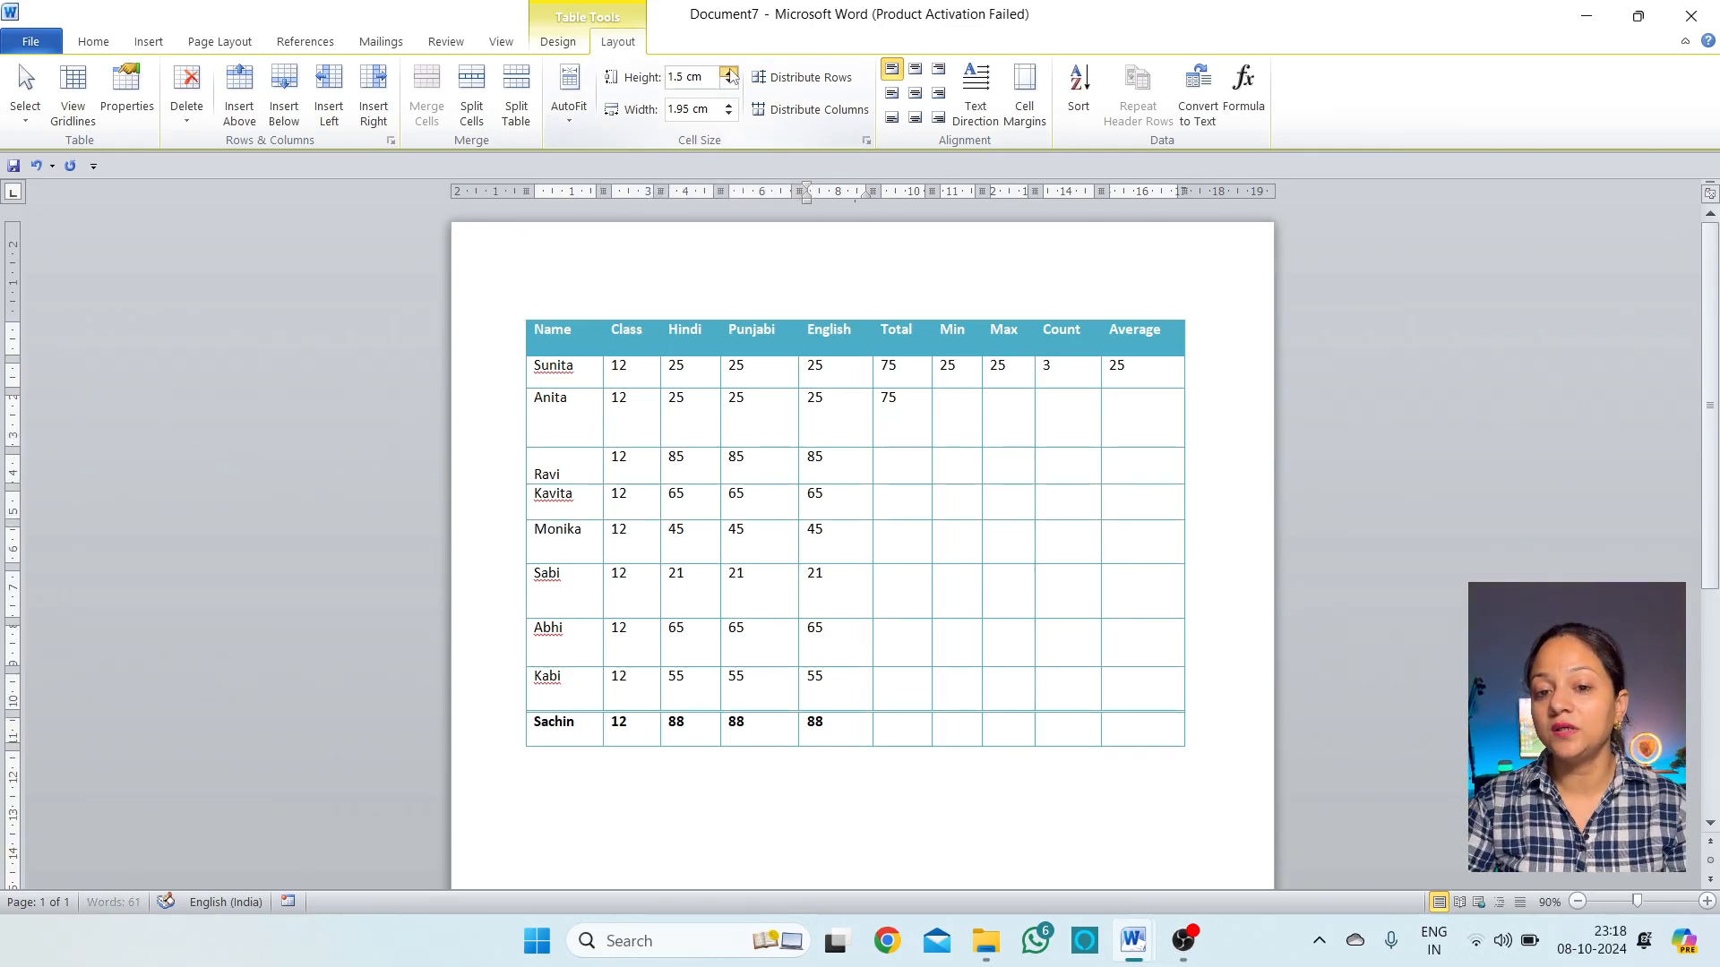
{"action": "left_click", "coordinate": [729, 83]}
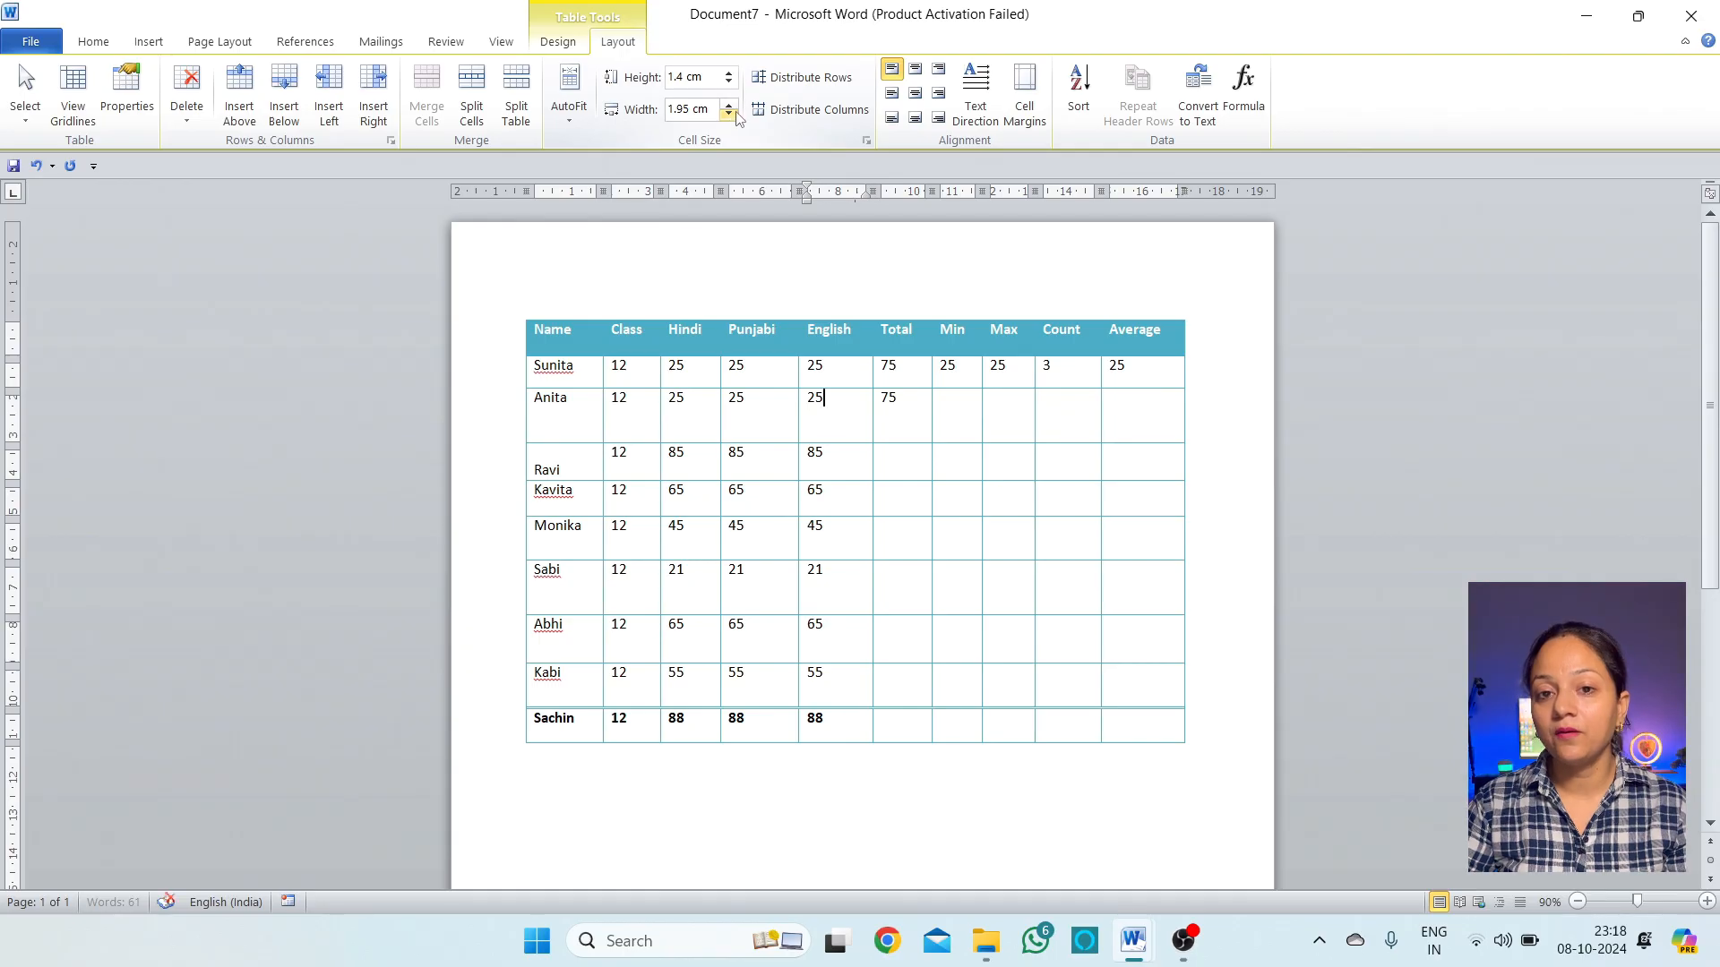
Set the English column width to 2.2 cm and check the other rows' heights
{"action": "left_click", "coordinate": [730, 105]}
{"action": "left_click", "coordinate": [730, 105]}
{"action": "left_click", "coordinate": [730, 105]}
{"action": "left_click", "coordinate": [730, 105]}
{"action": "left_click", "coordinate": [730, 104]}
{"action": "left_click", "coordinate": [732, 116]}
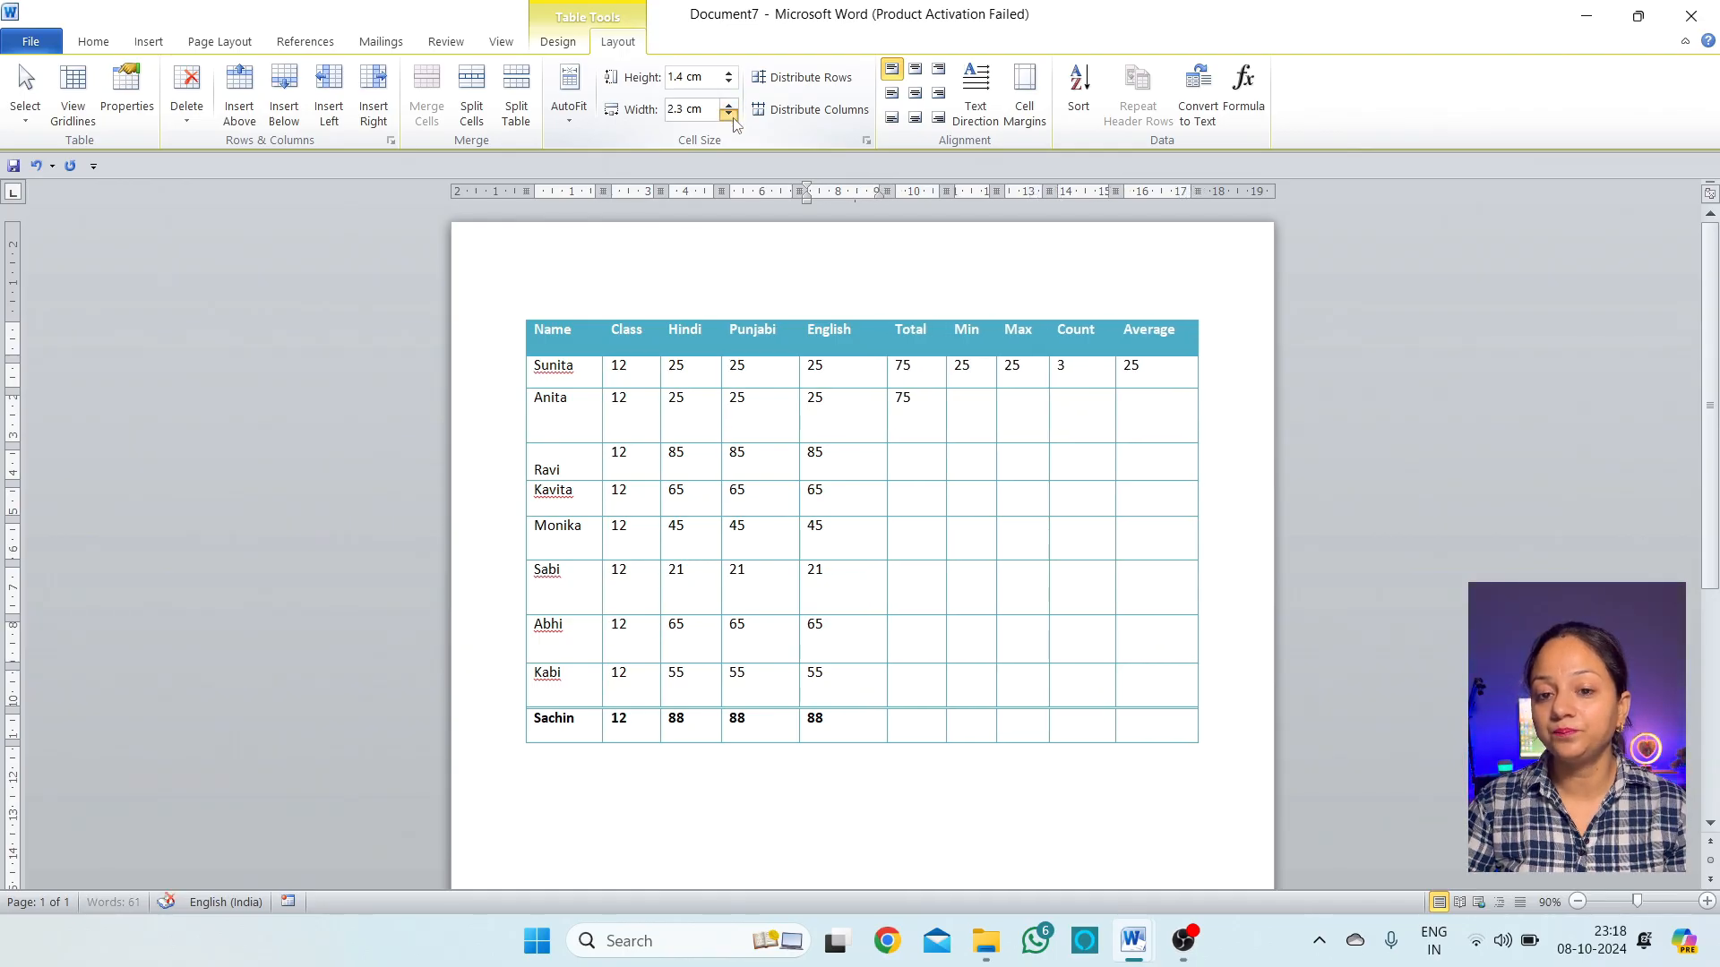
{"action": "left_click", "coordinate": [730, 115]}
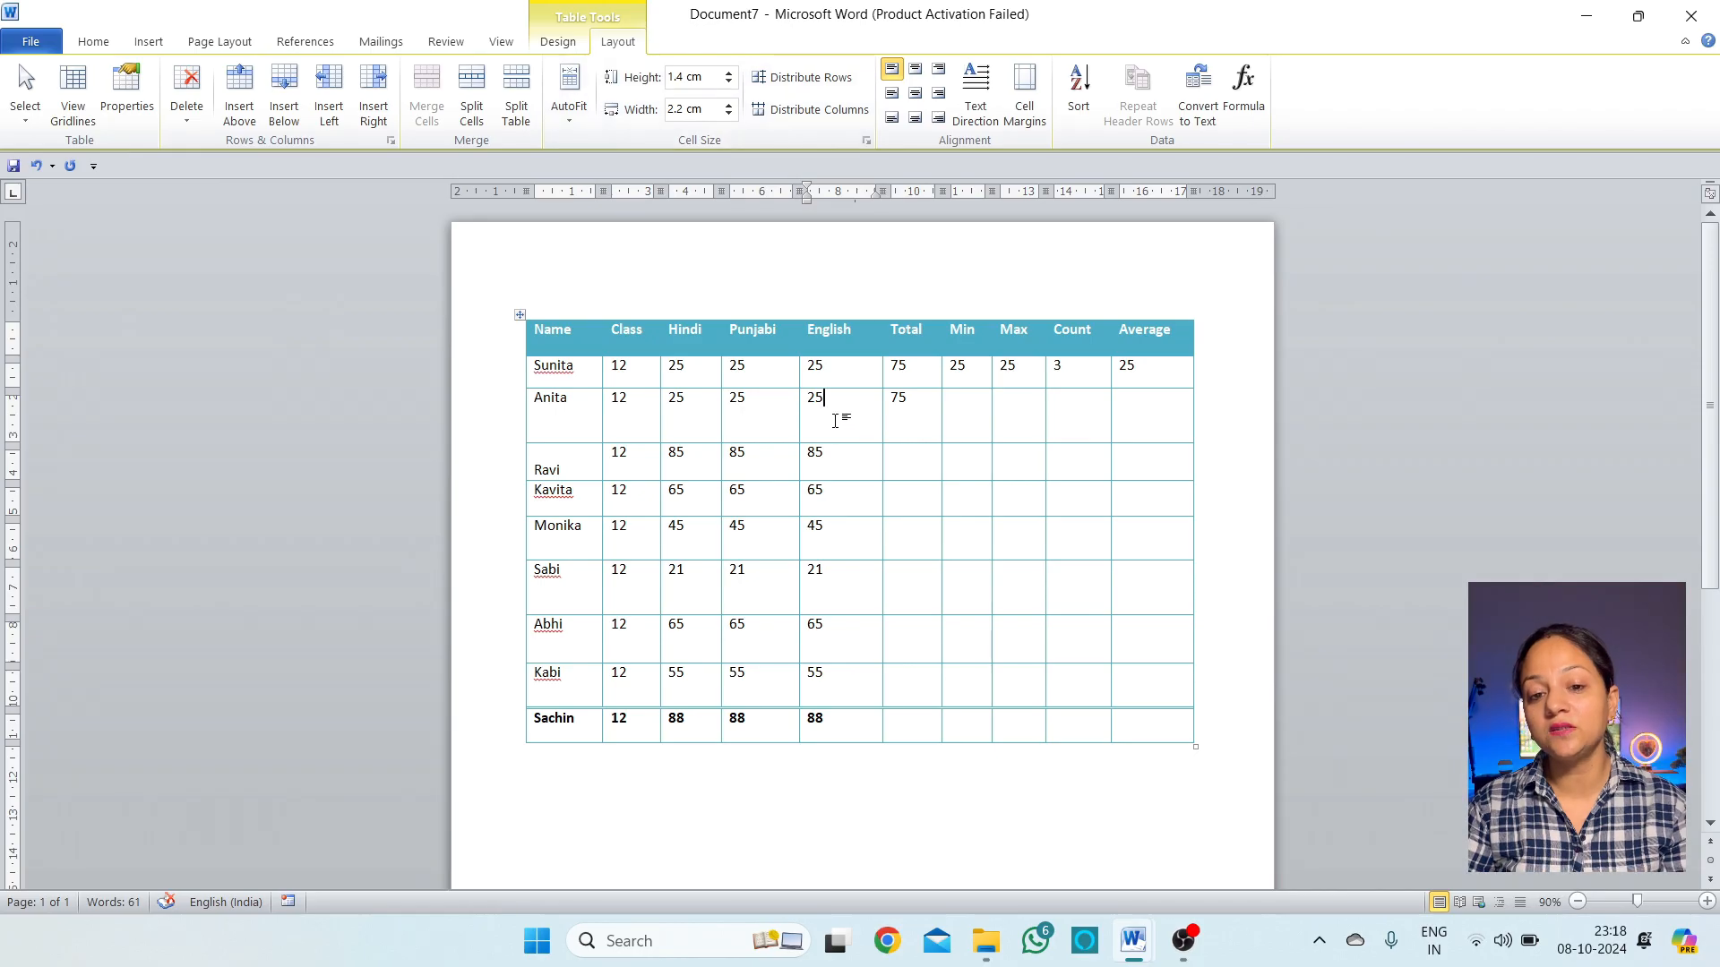
{"action": "left_click", "coordinate": [865, 462]}
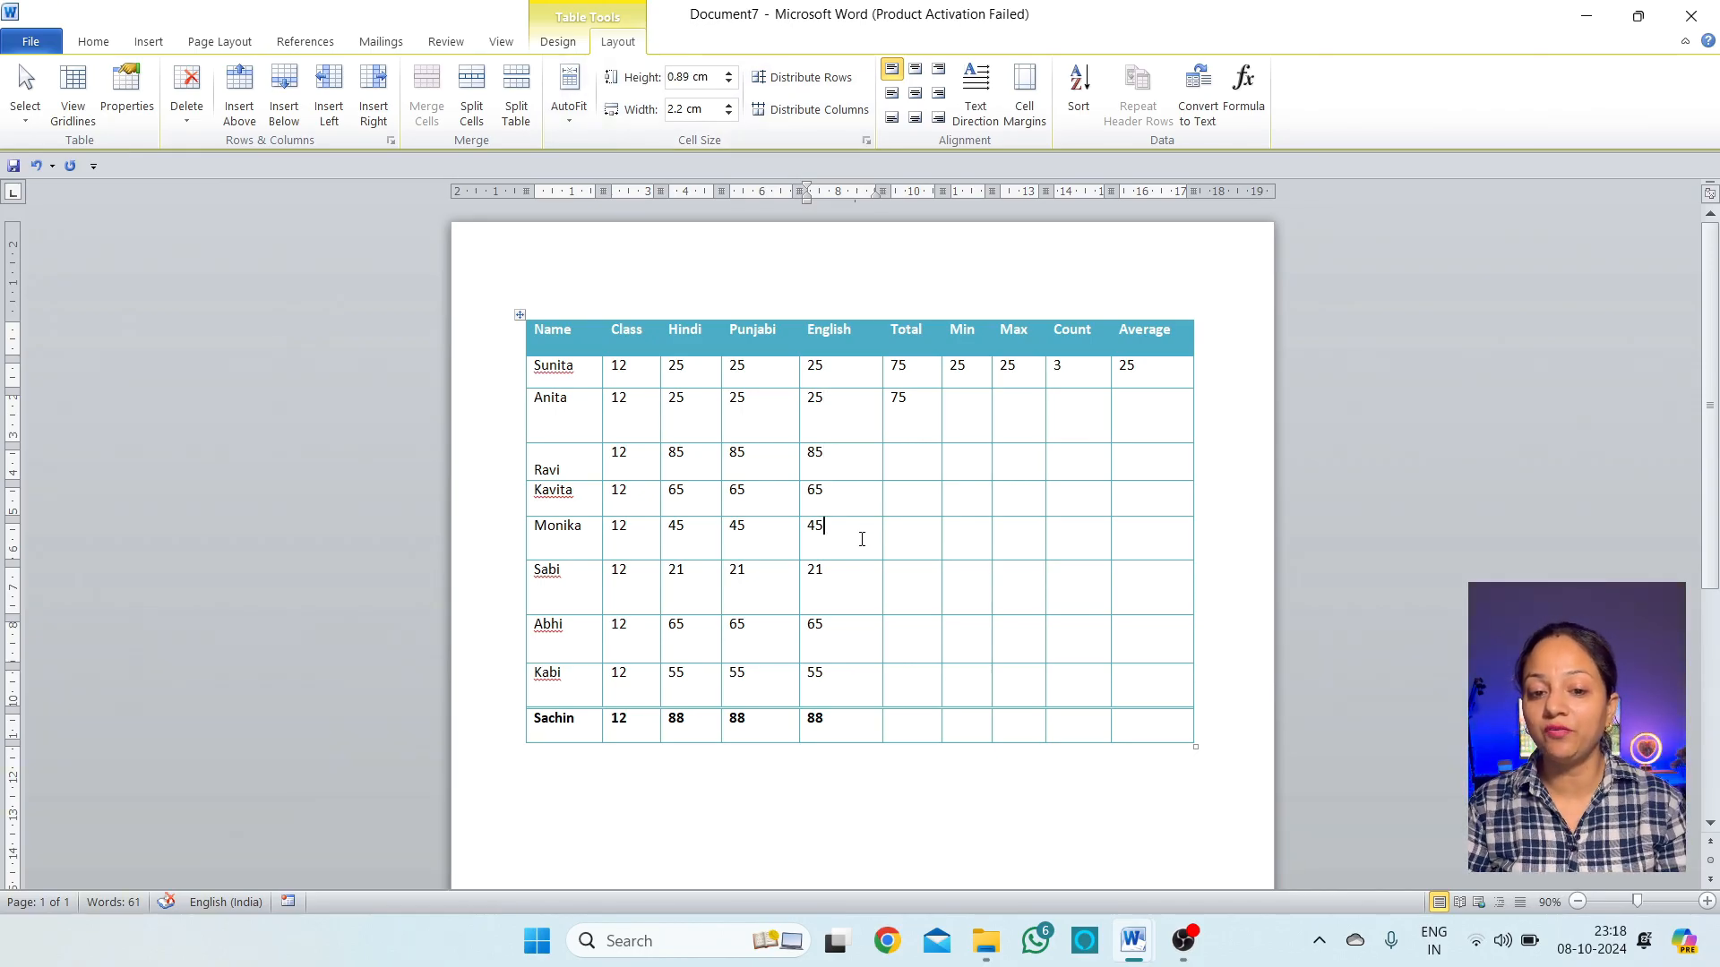
{"action": "left_click", "coordinate": [864, 575]}
{"action": "left_click", "coordinate": [864, 392]}
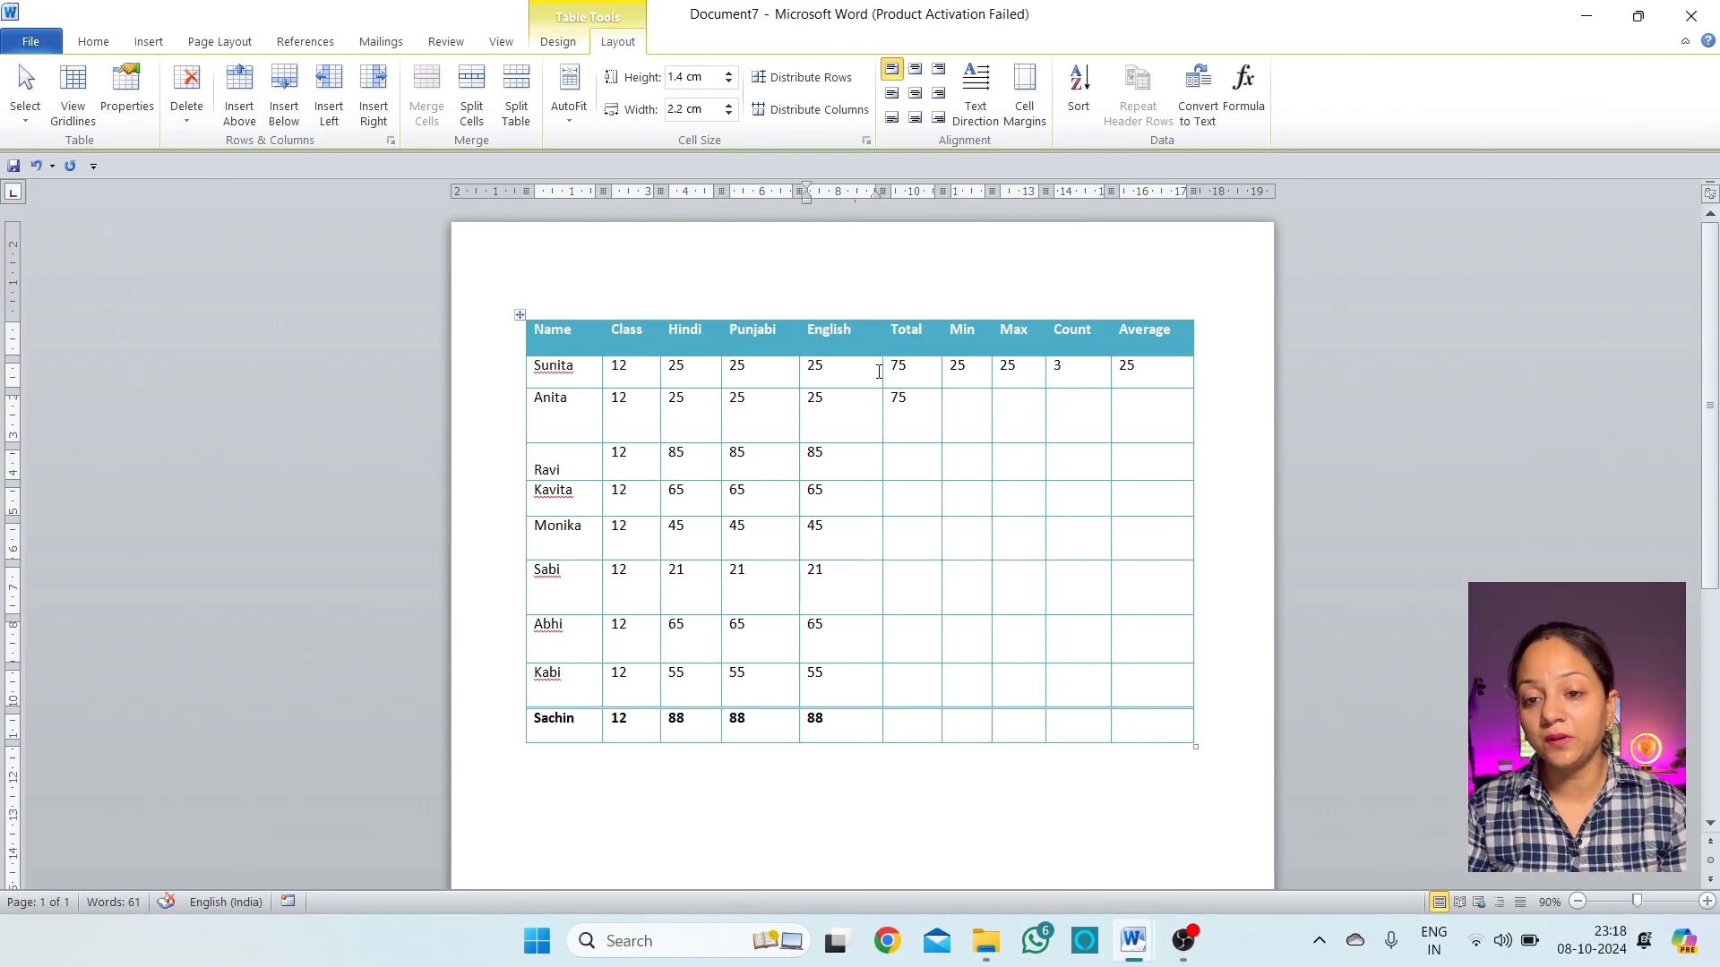
Equalize all row heights and column widths with Distribute Rows and Distribute Columns
{"action": "left_click", "coordinate": [812, 80]}
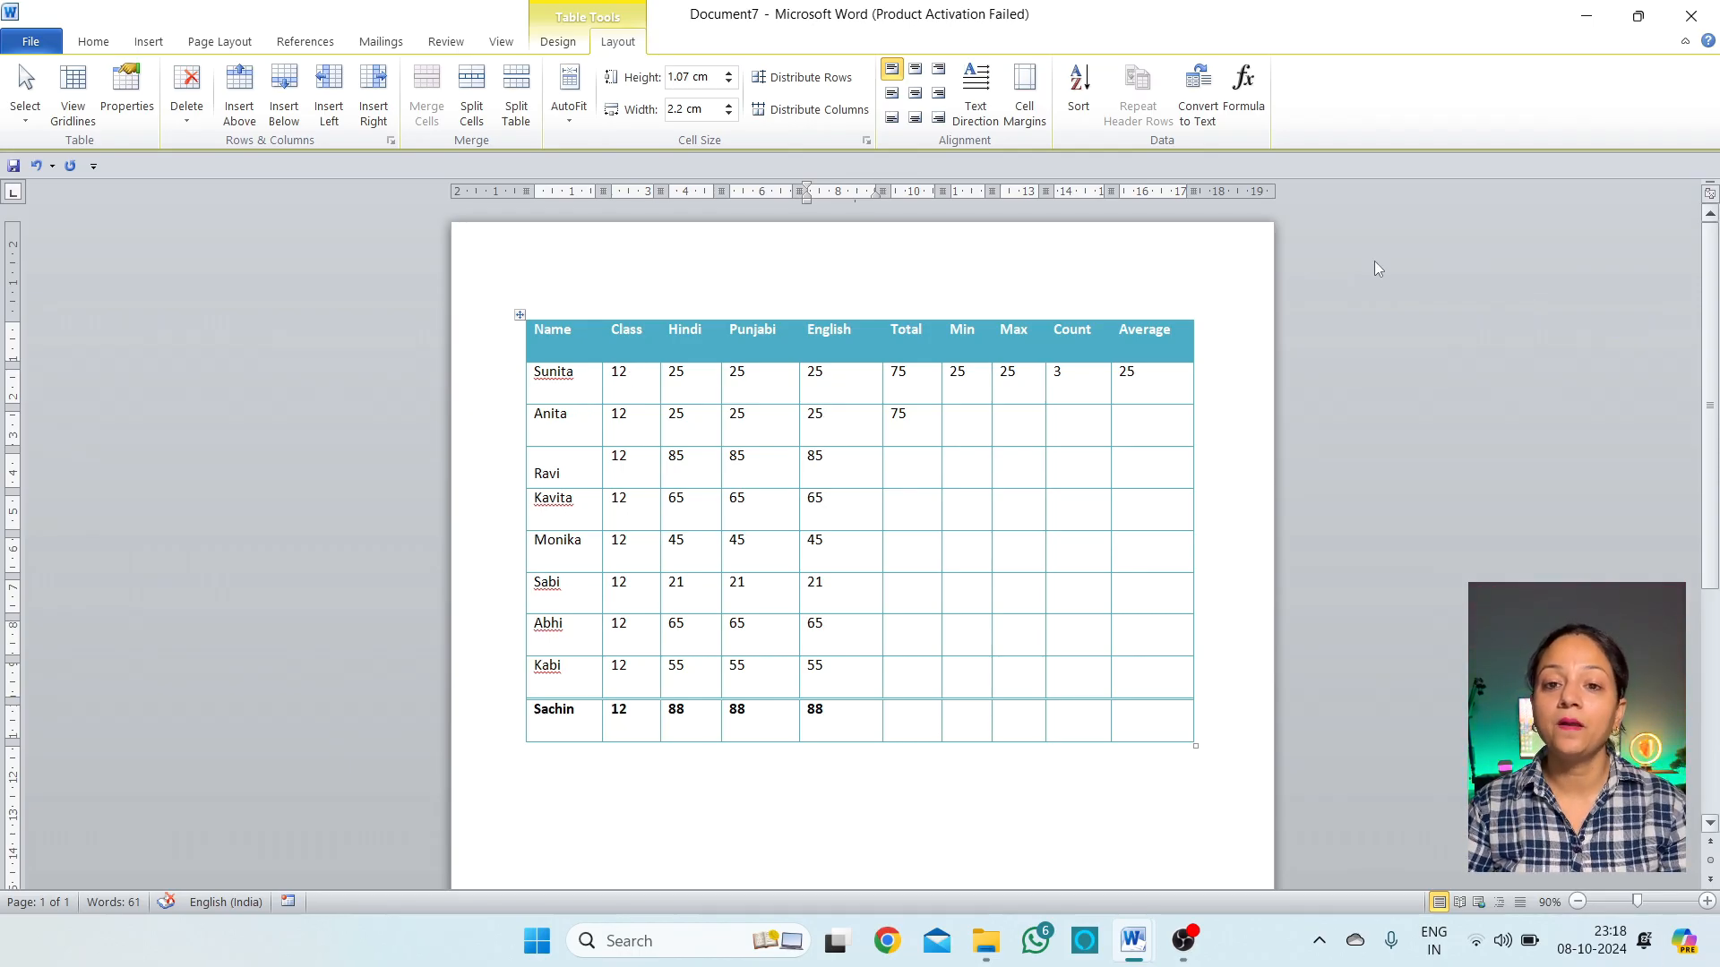
{"action": "left_click", "coordinate": [828, 112]}
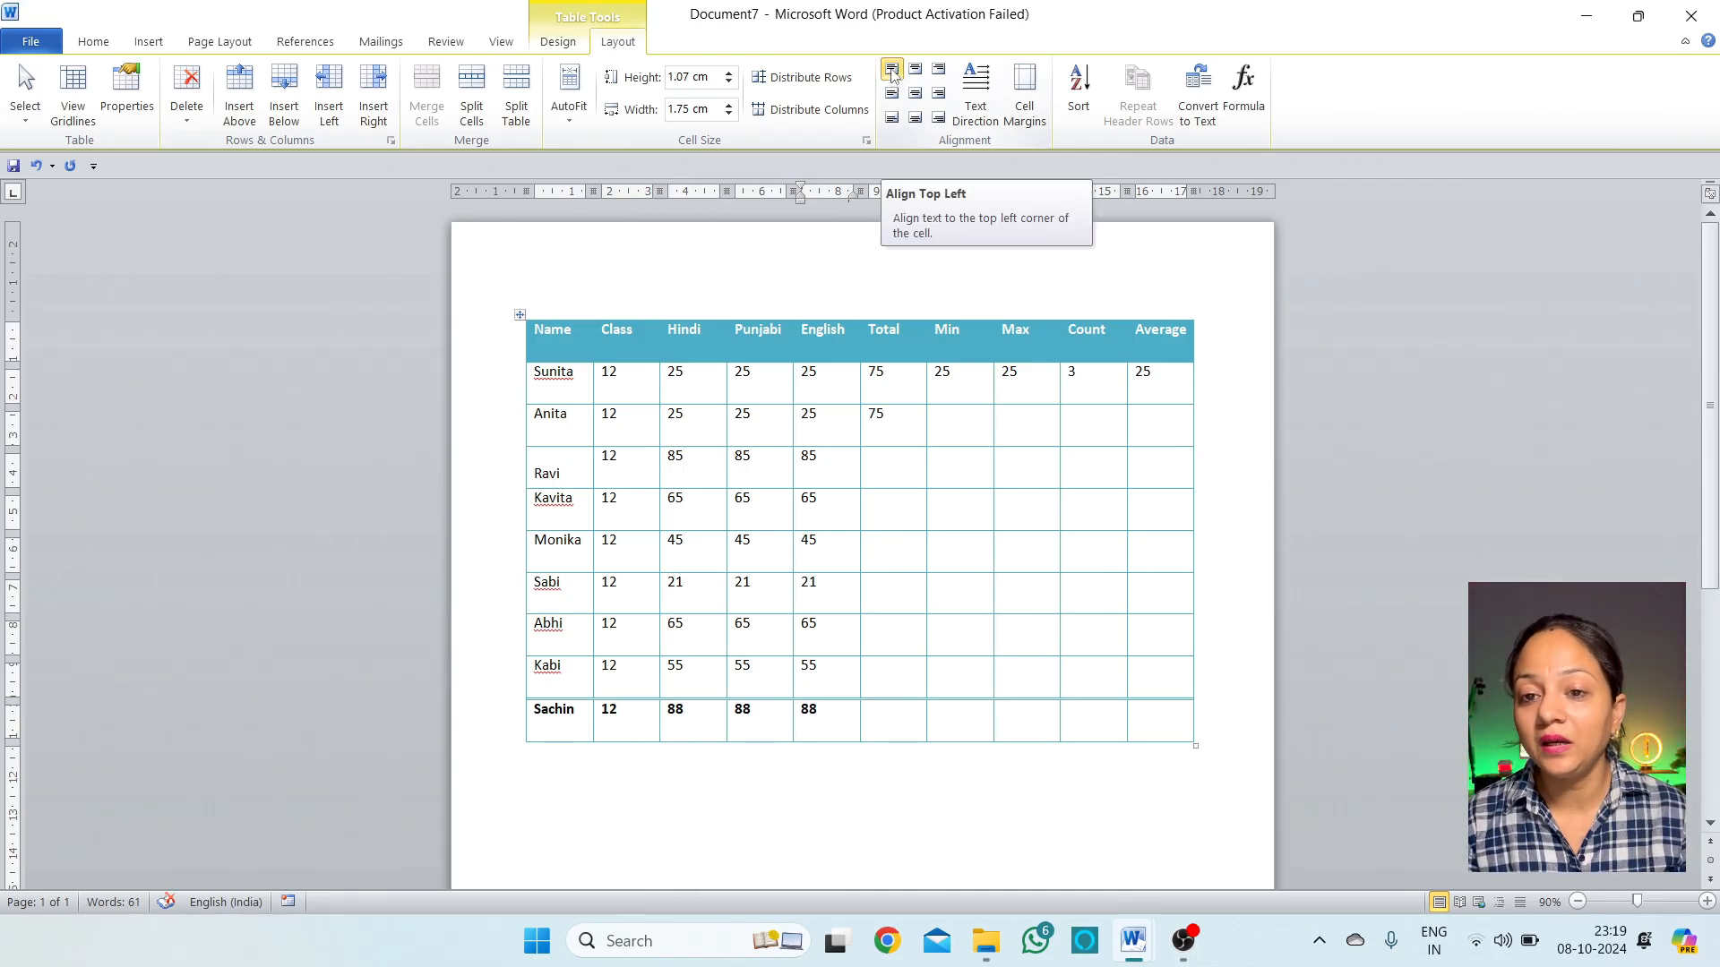
Top-center Sunita's English mark 25 in its cell
{"action": "left_click_drag", "start_coordinate": [545, 358], "coordinate": [564, 468]}
{"action": "left_click", "coordinate": [545, 330]}
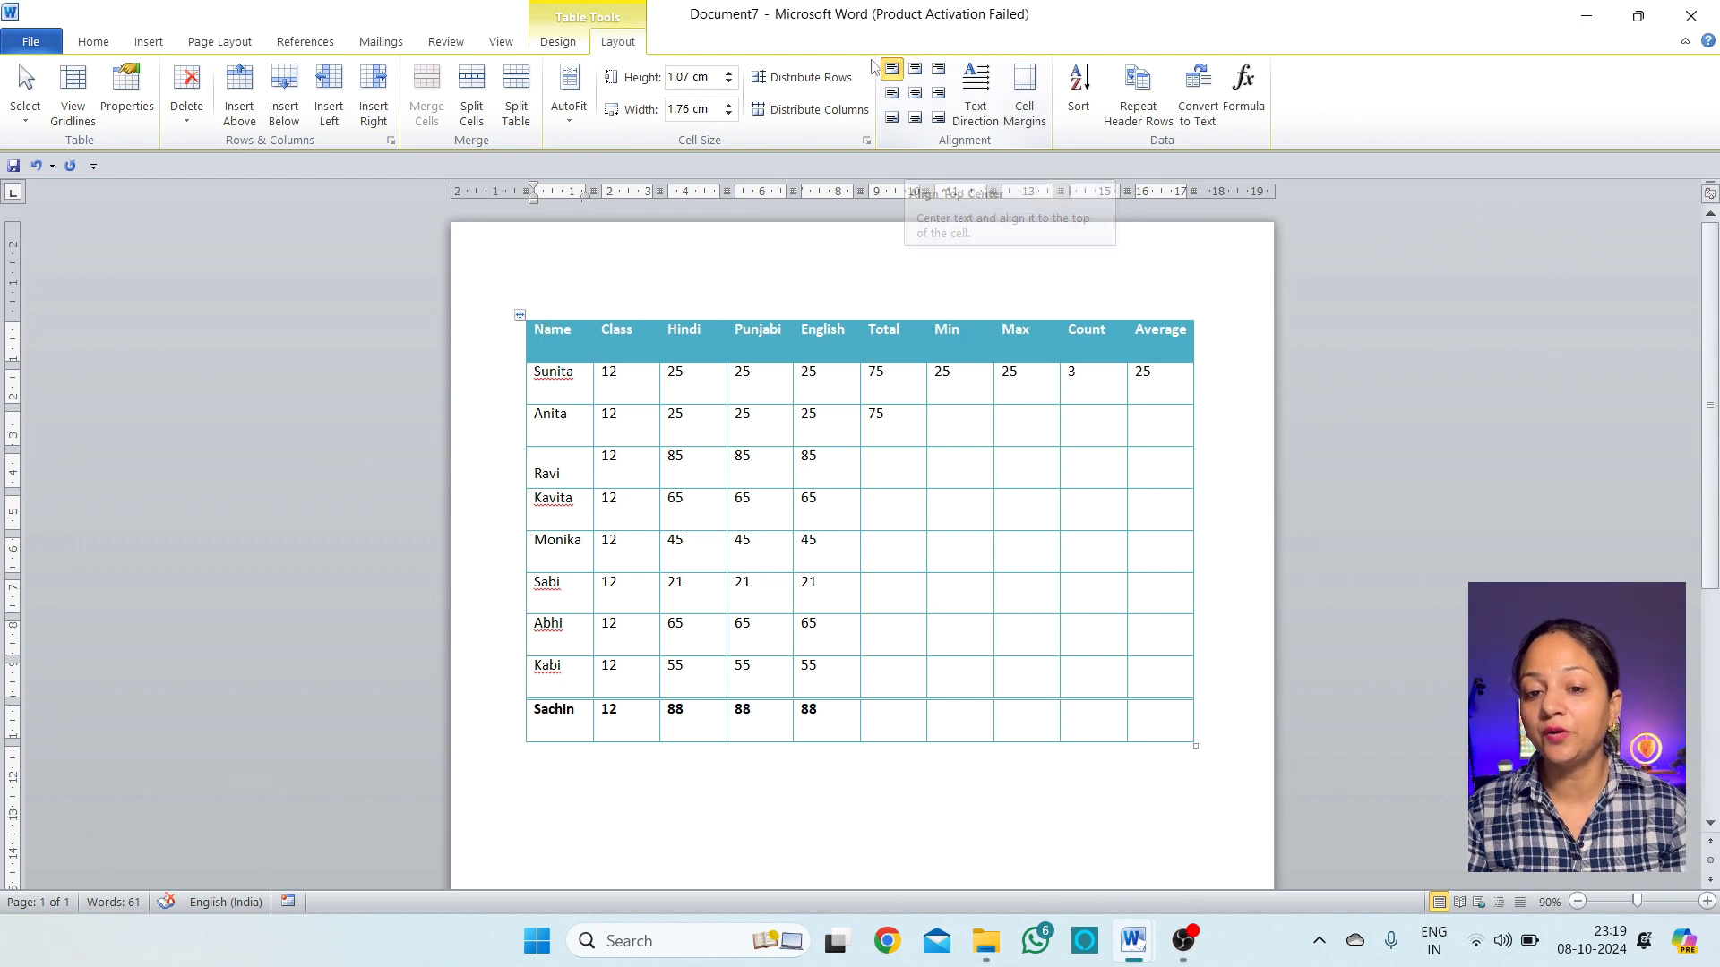
{"action": "left_click", "coordinate": [577, 380]}
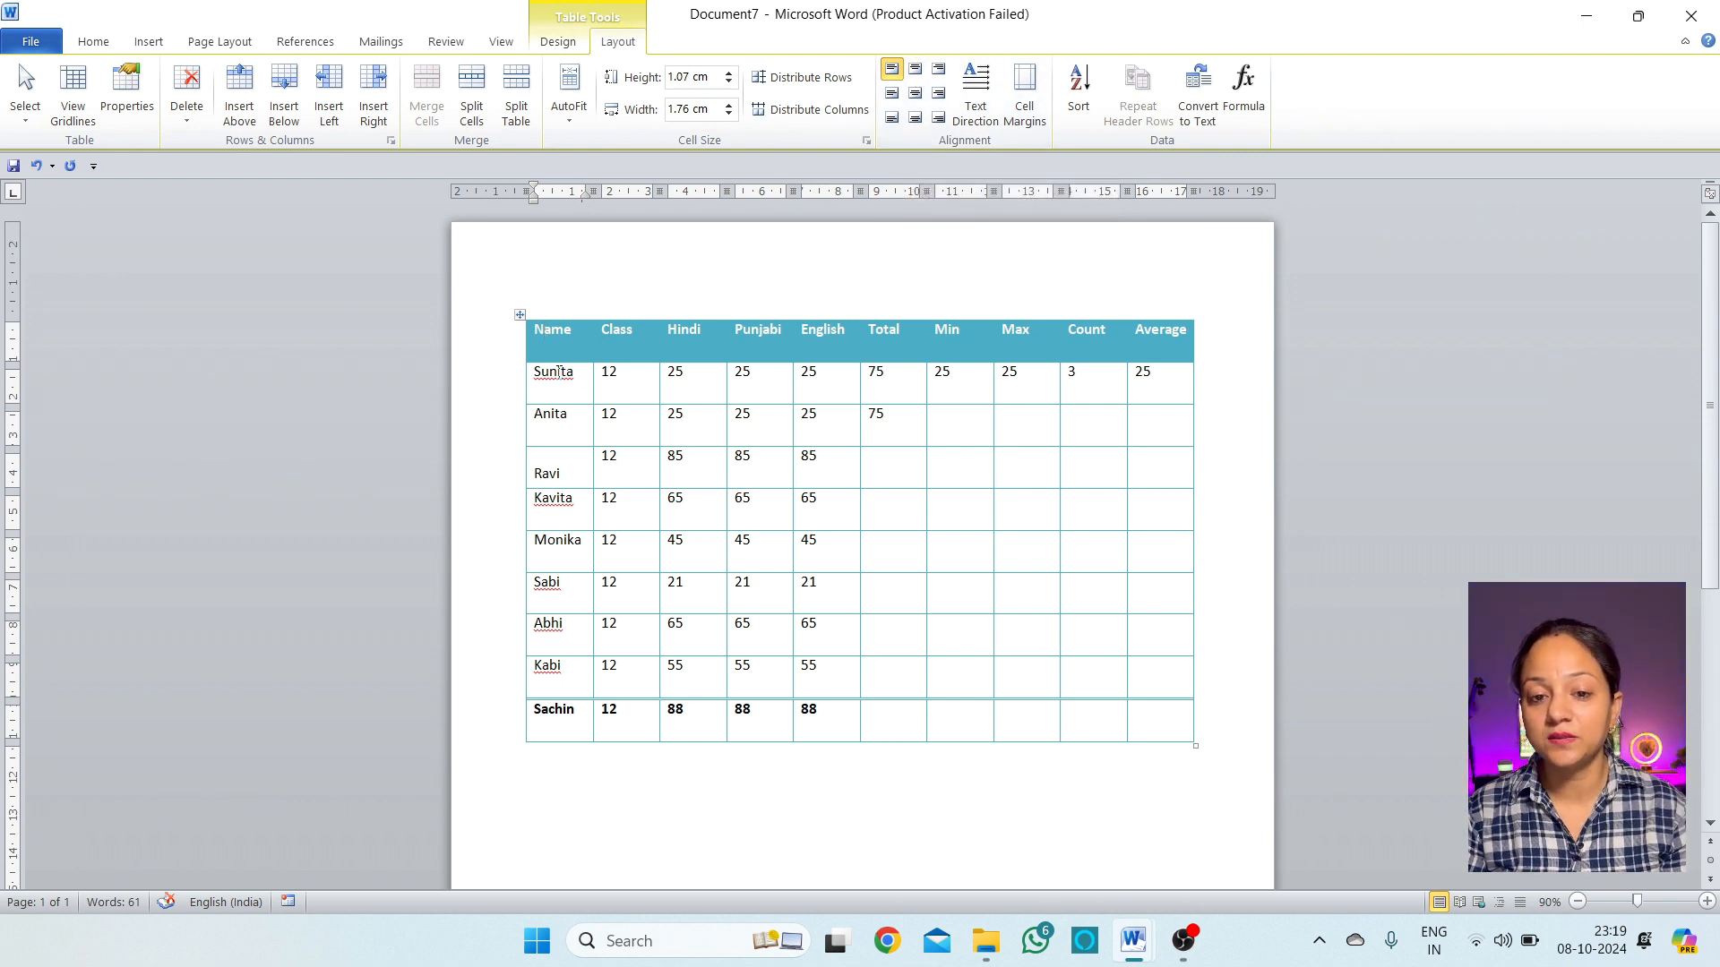
{"action": "left_click", "coordinate": [833, 400]}
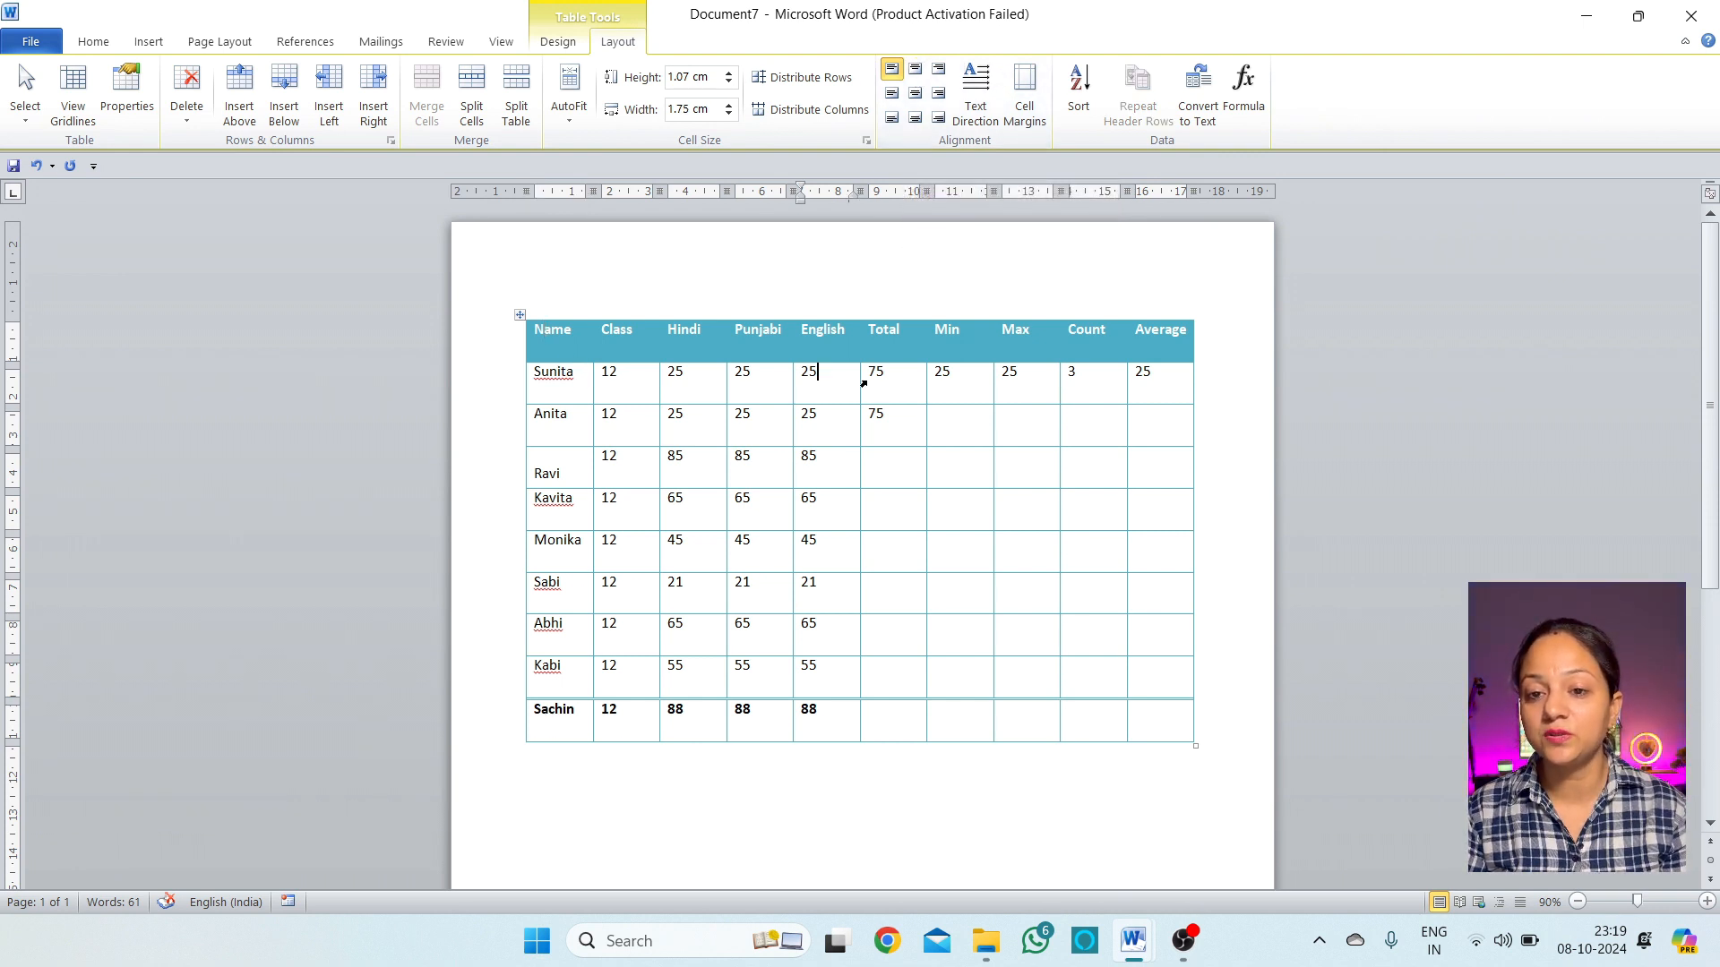
{"action": "left_click", "coordinate": [917, 74]}
{"action": "left_click", "coordinate": [840, 383]}
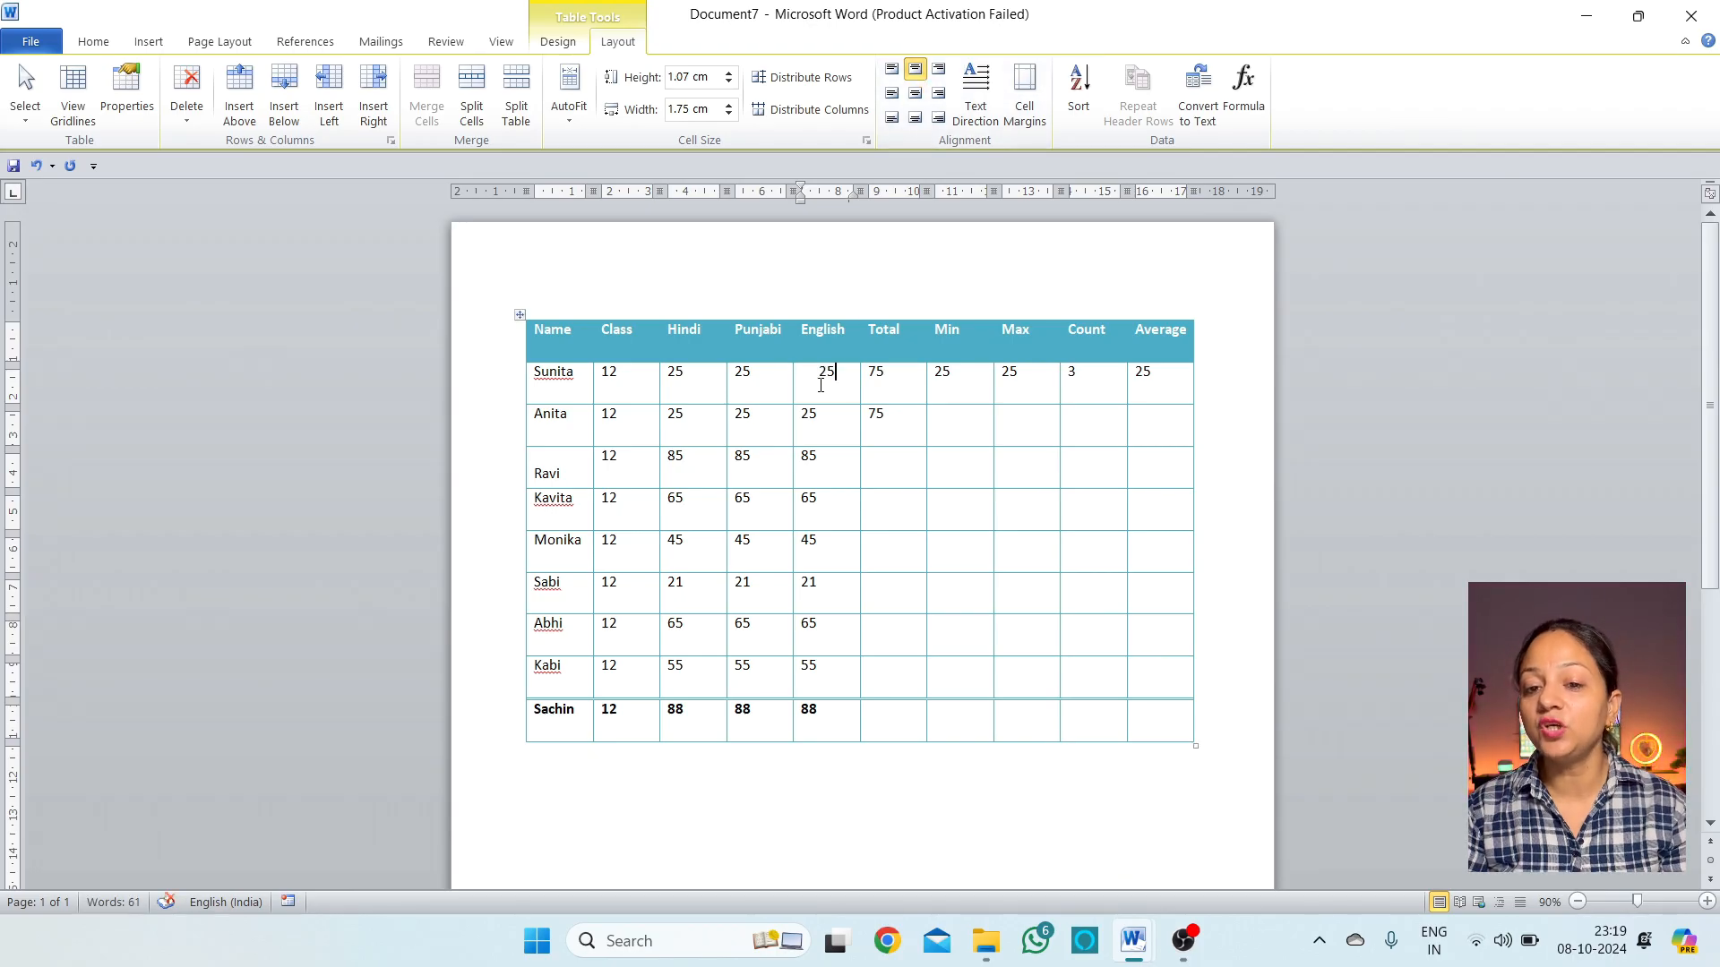
Try the top-right, middle and bottom alignment options on the 25
{"action": "left_click", "coordinate": [940, 71]}
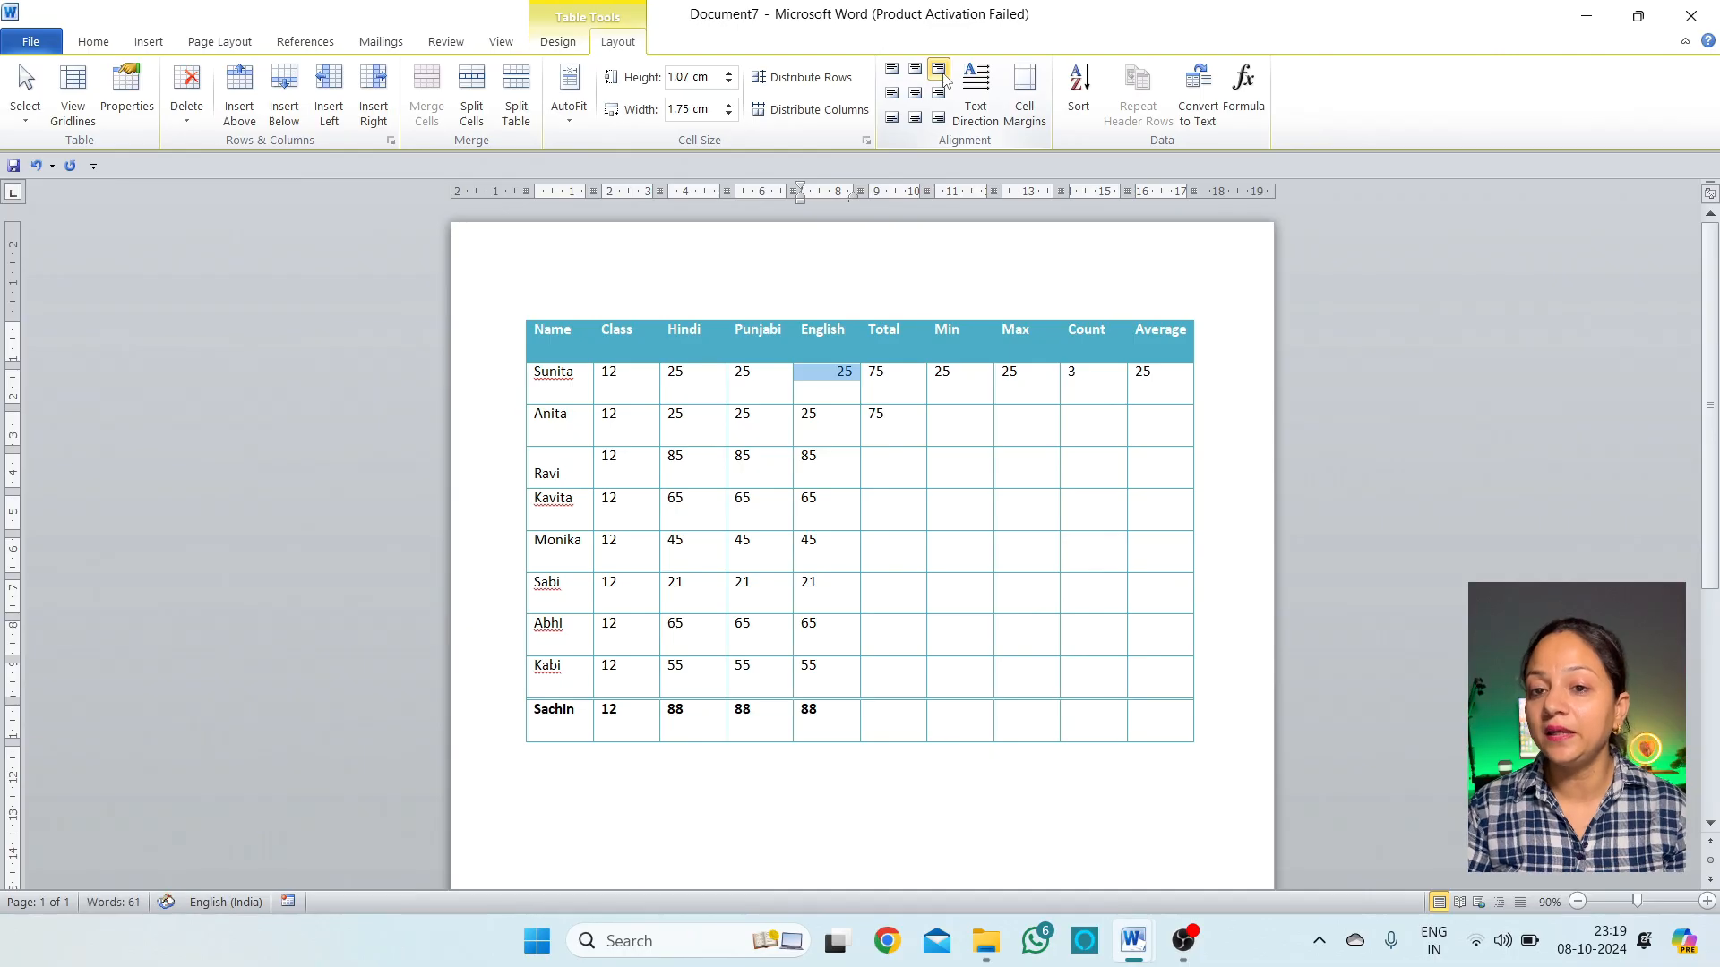
{"action": "left_click", "coordinate": [892, 95]}
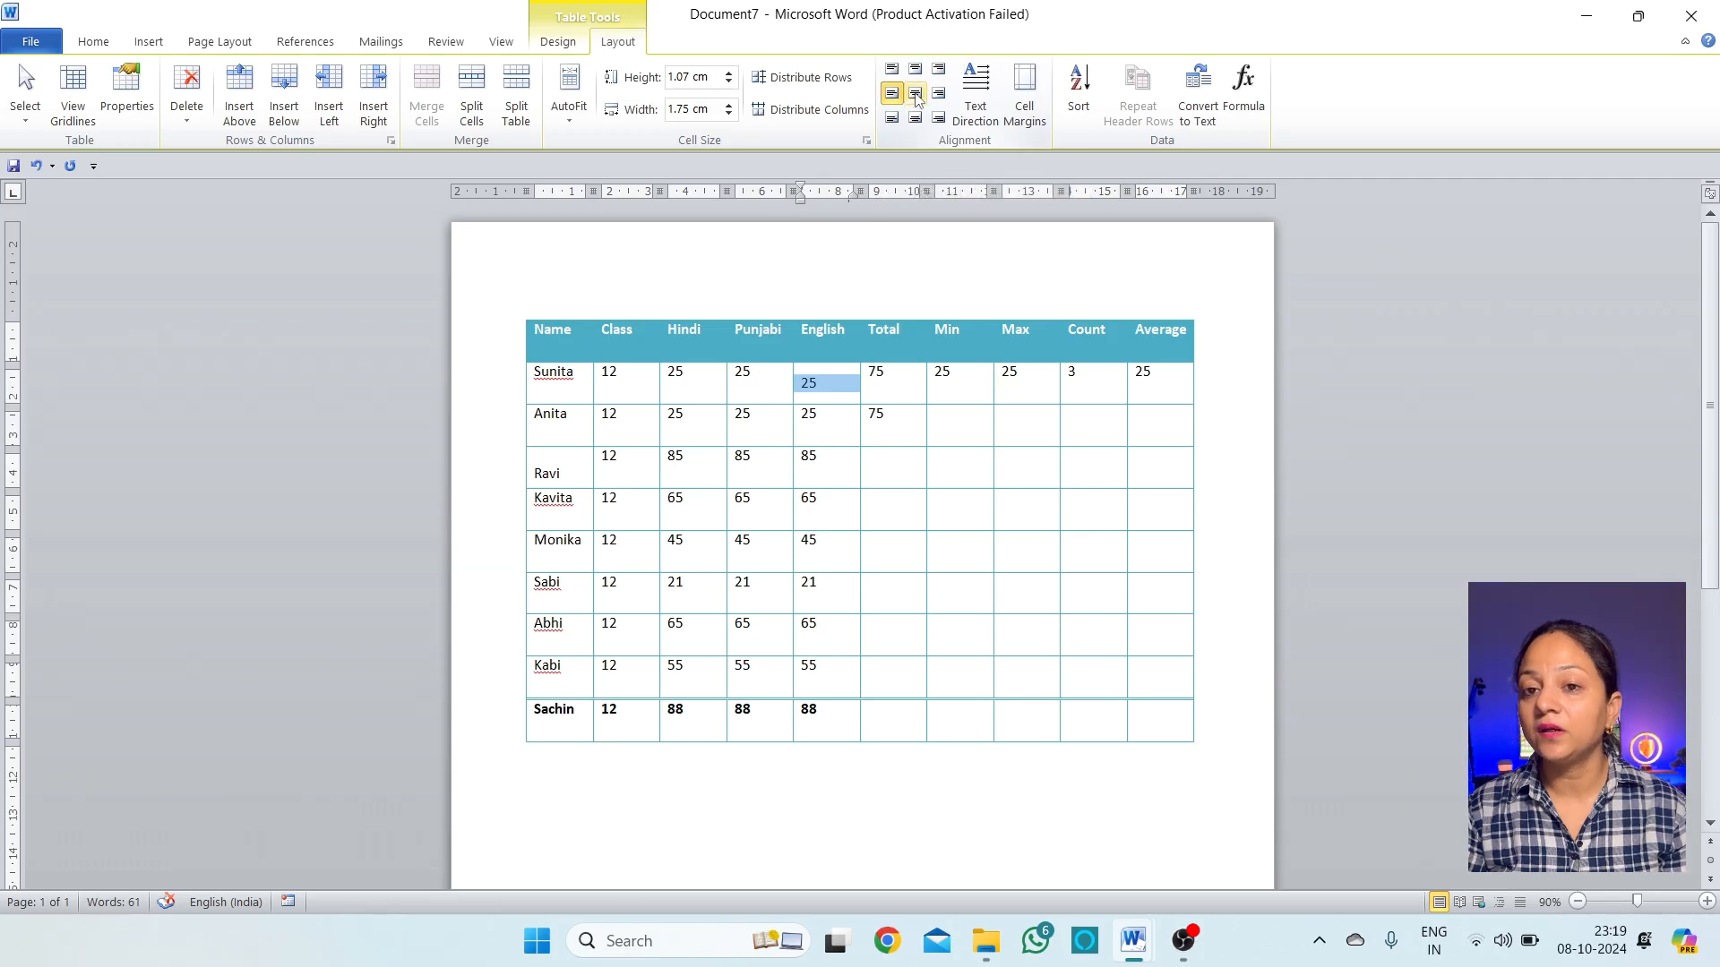
{"action": "left_click", "coordinate": [915, 95]}
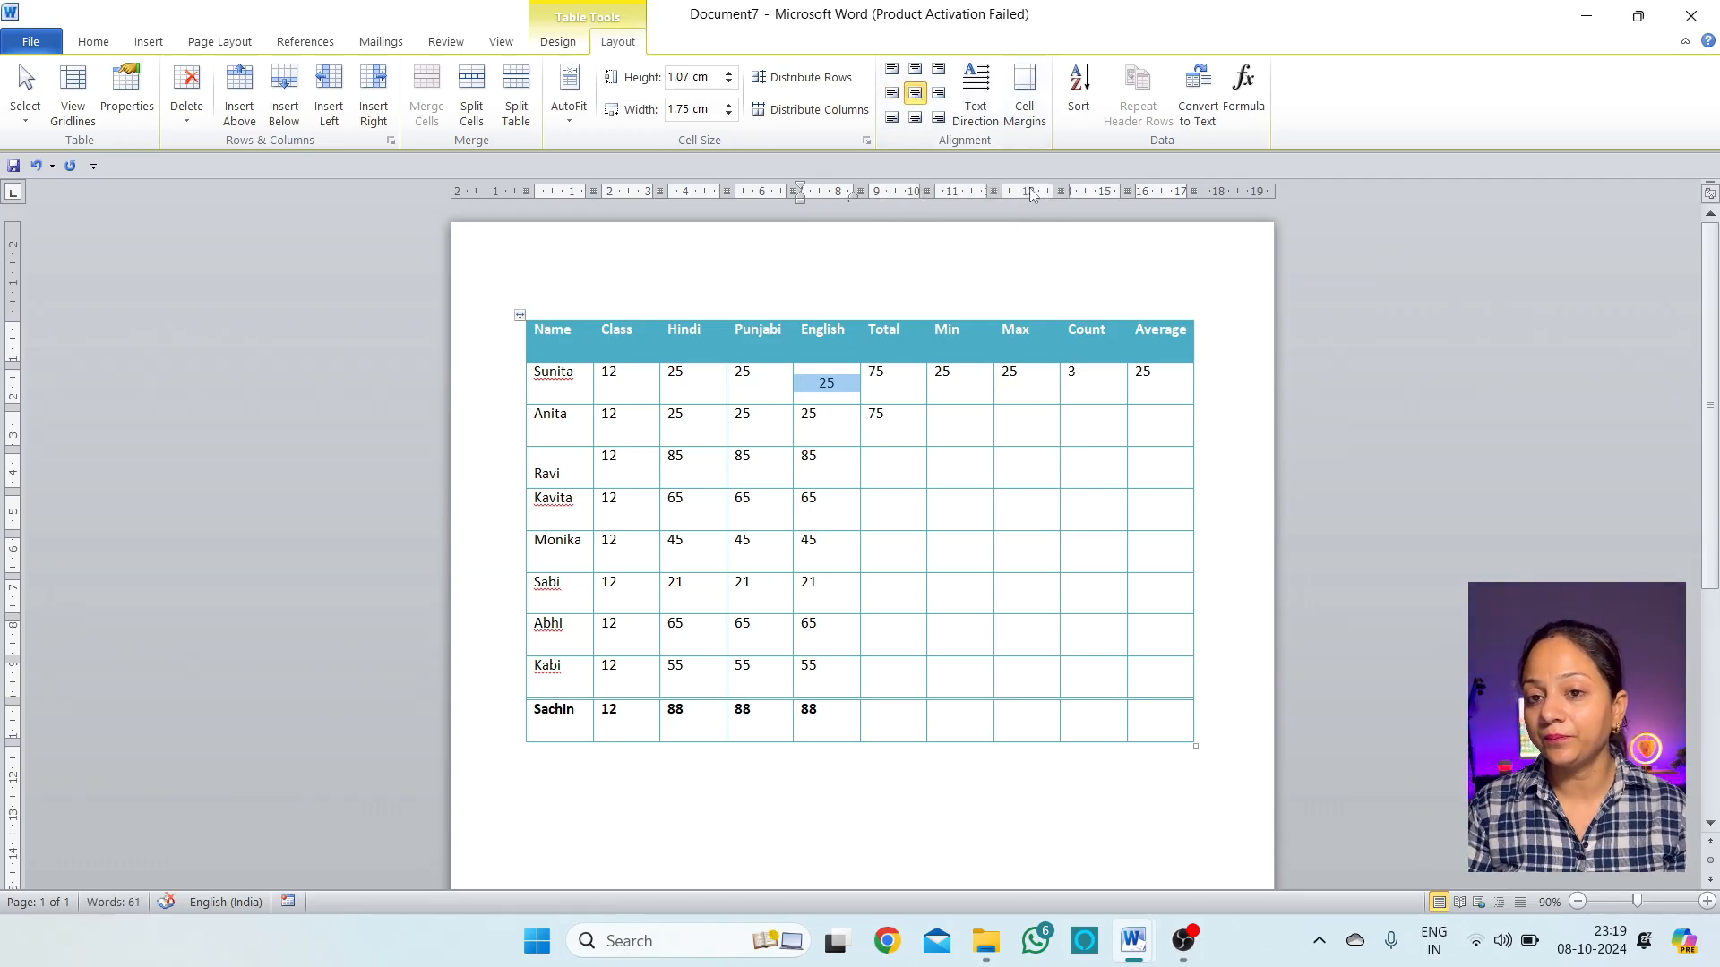
{"action": "left_click", "coordinate": [939, 96]}
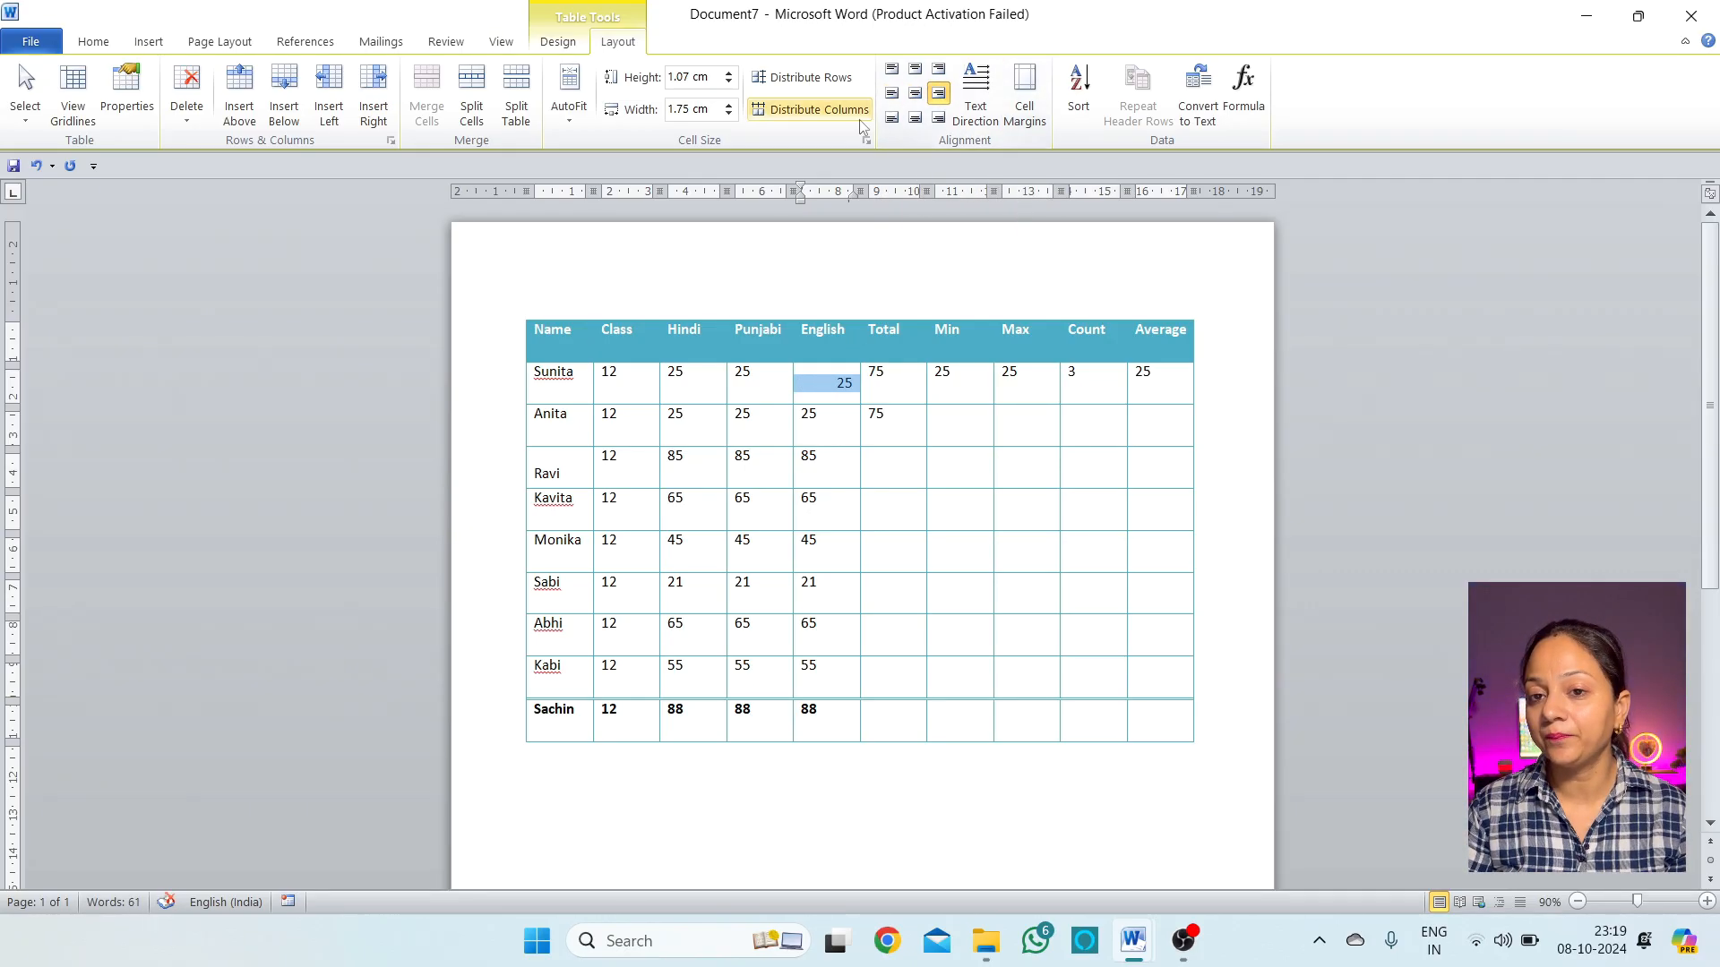
{"action": "left_click", "coordinate": [893, 125]}
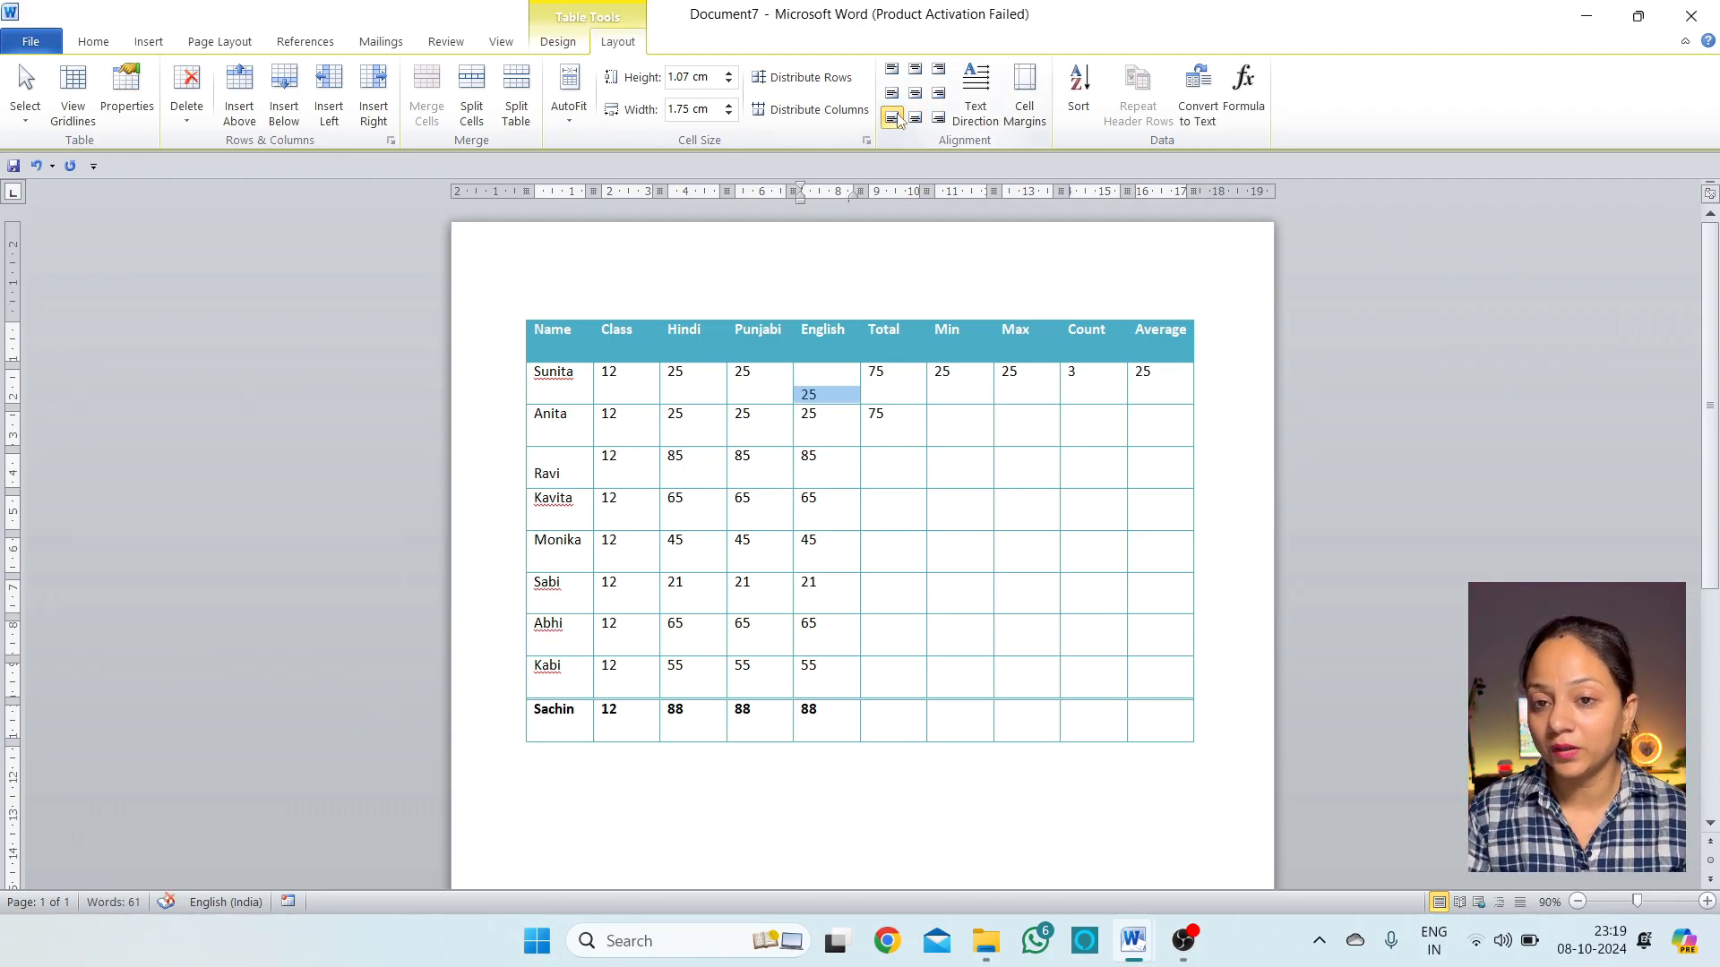
{"action": "left_click", "coordinate": [917, 124]}
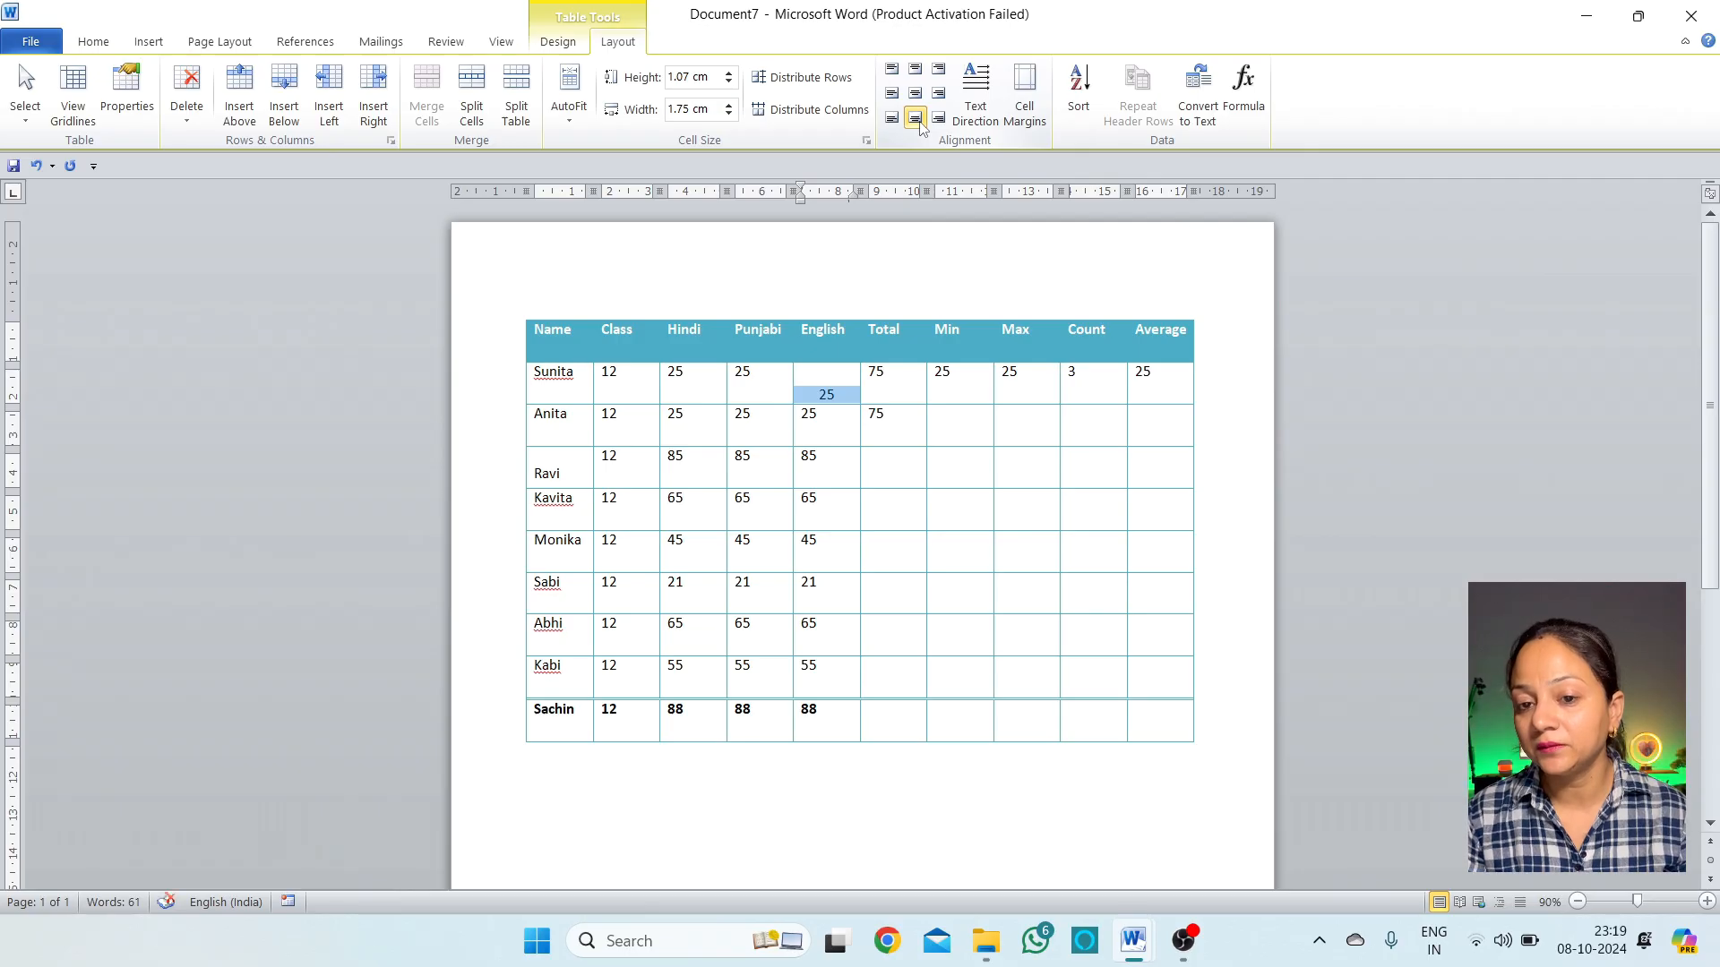
{"action": "left_click", "coordinate": [937, 117]}
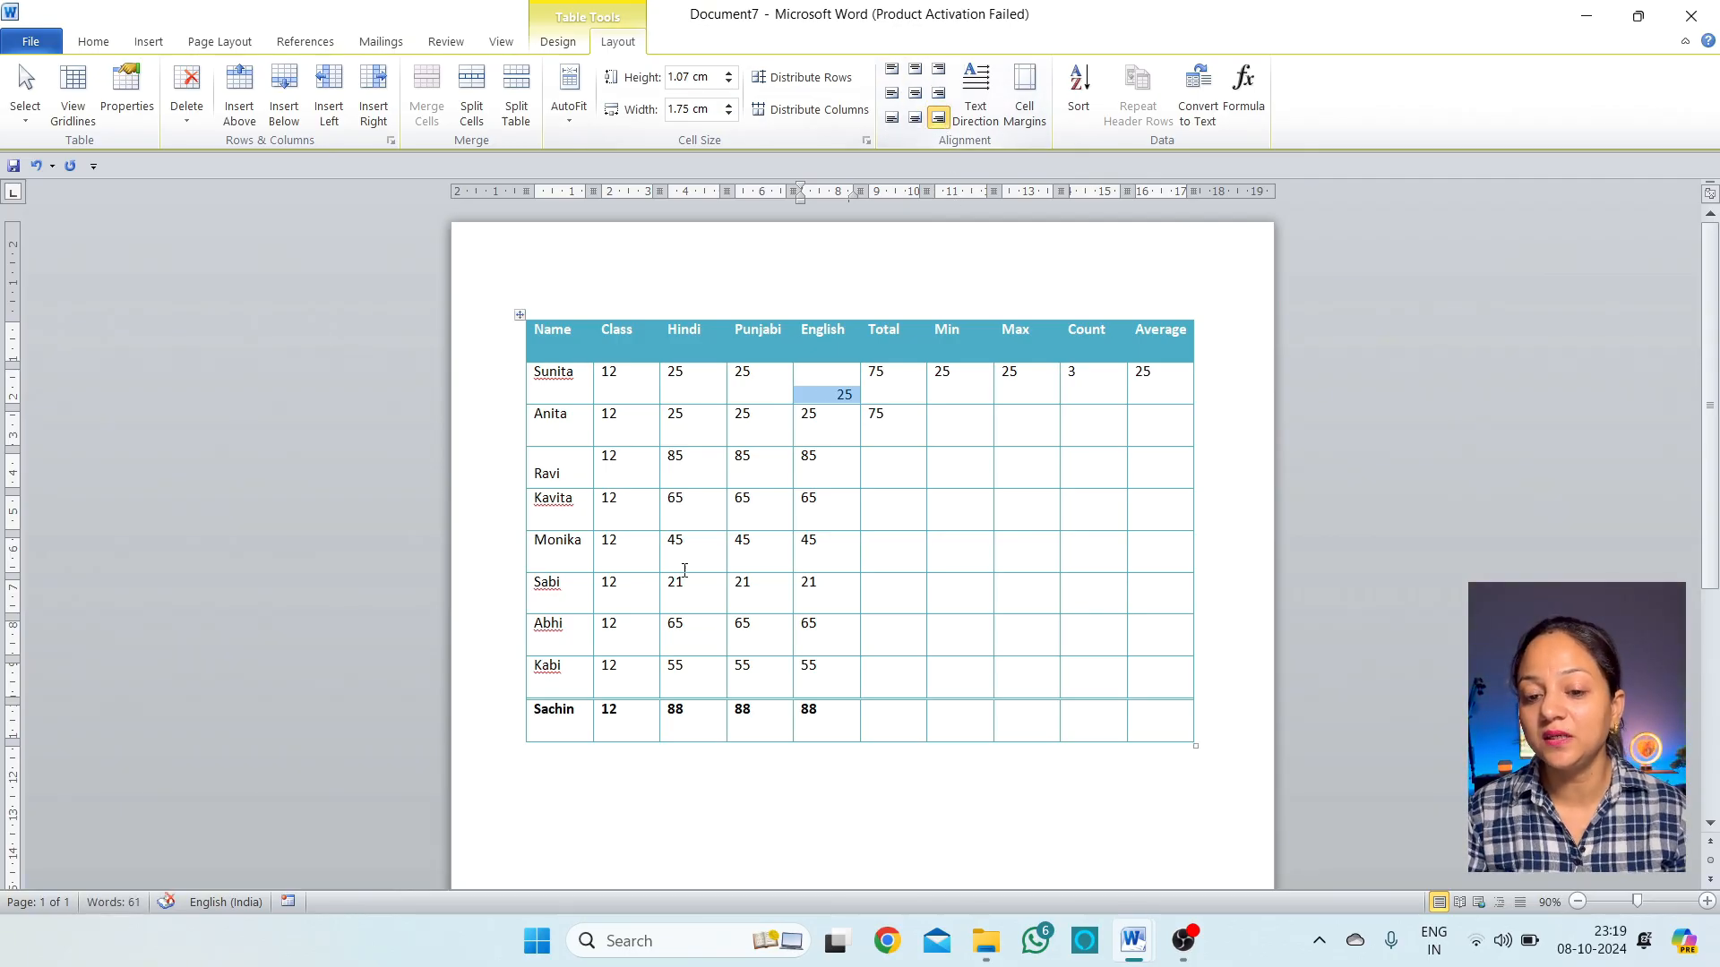
Center all name and mark cells, then undo the bulk centering
{"action": "left_click_drag", "start_coordinate": [837, 719], "coordinate": [557, 381]}
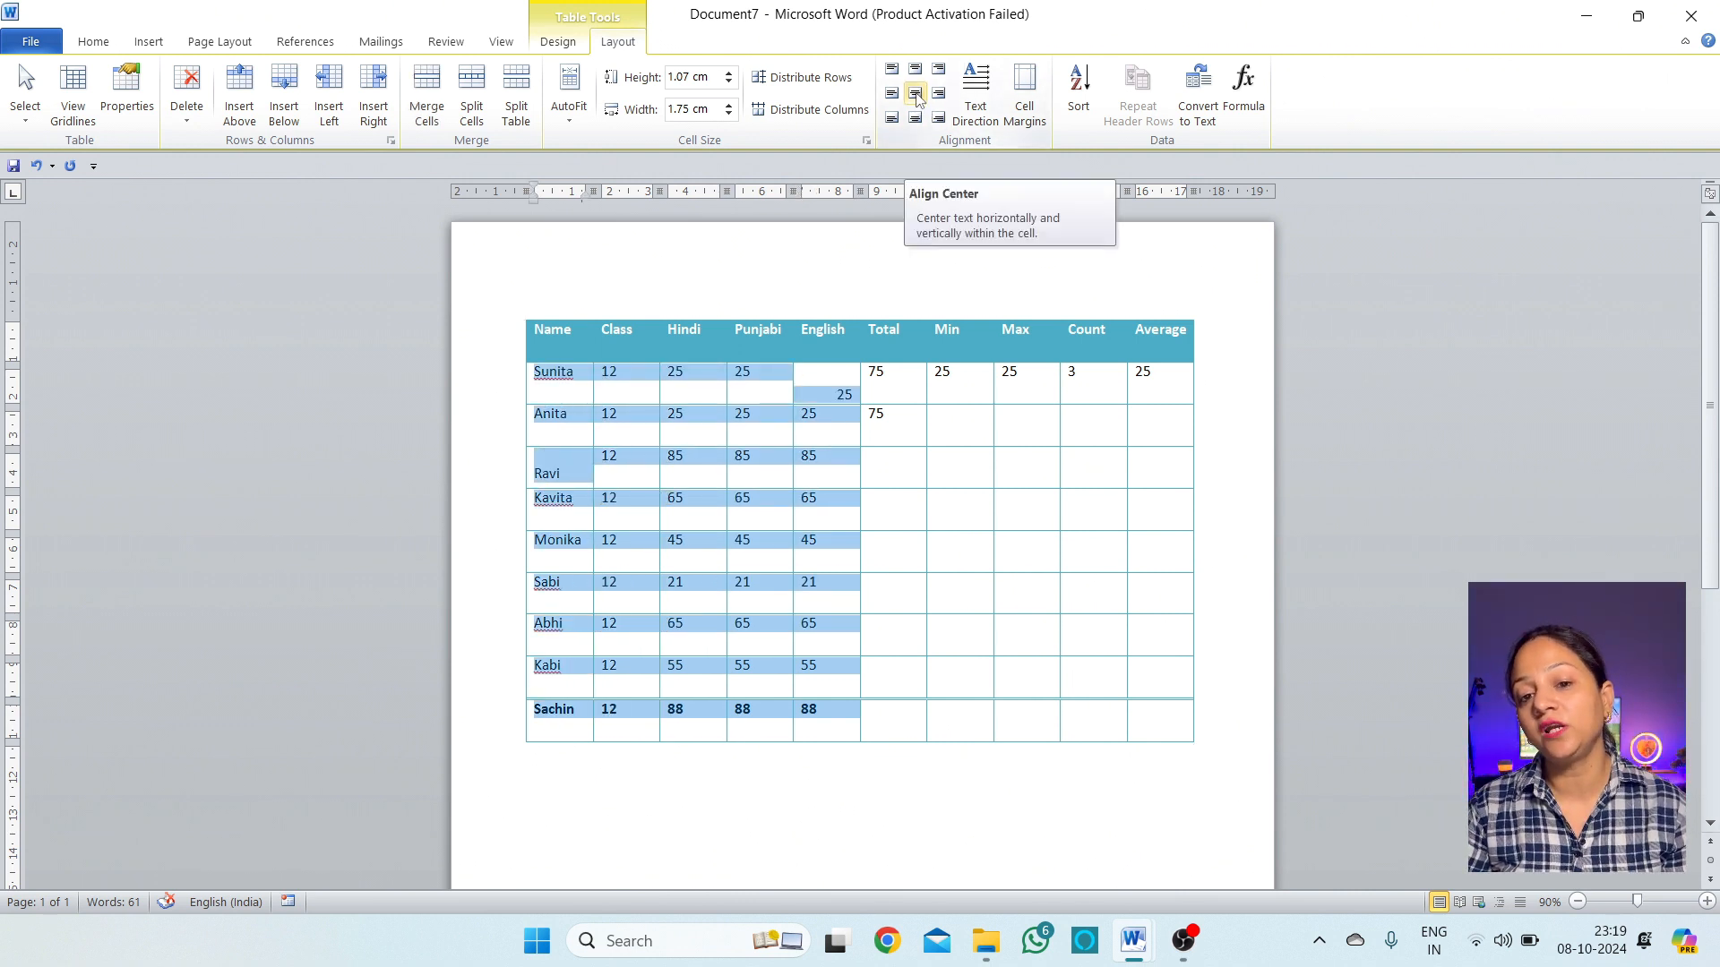
{"action": "left_click", "coordinate": [920, 97]}
{"action": "left_click", "coordinate": [915, 484]}
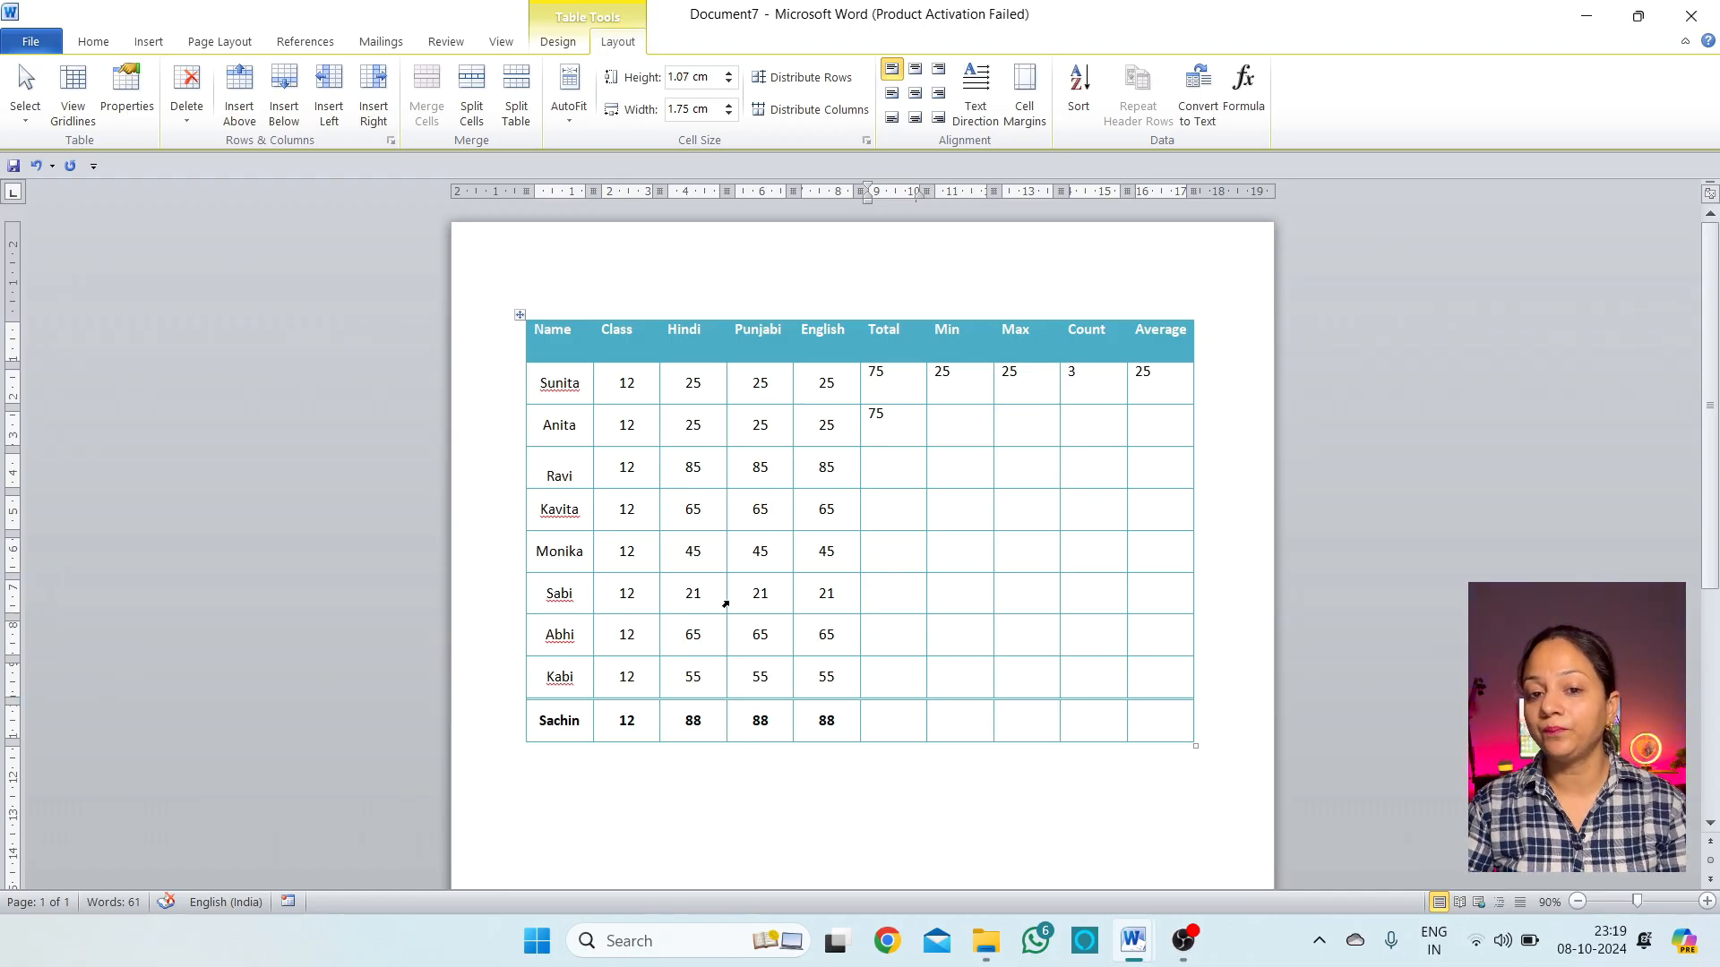
{"action": "key", "text": "ctrl+z"}
{"action": "key", "text": "ctrl+z"}
{"action": "key", "text": "ctrl+z"}
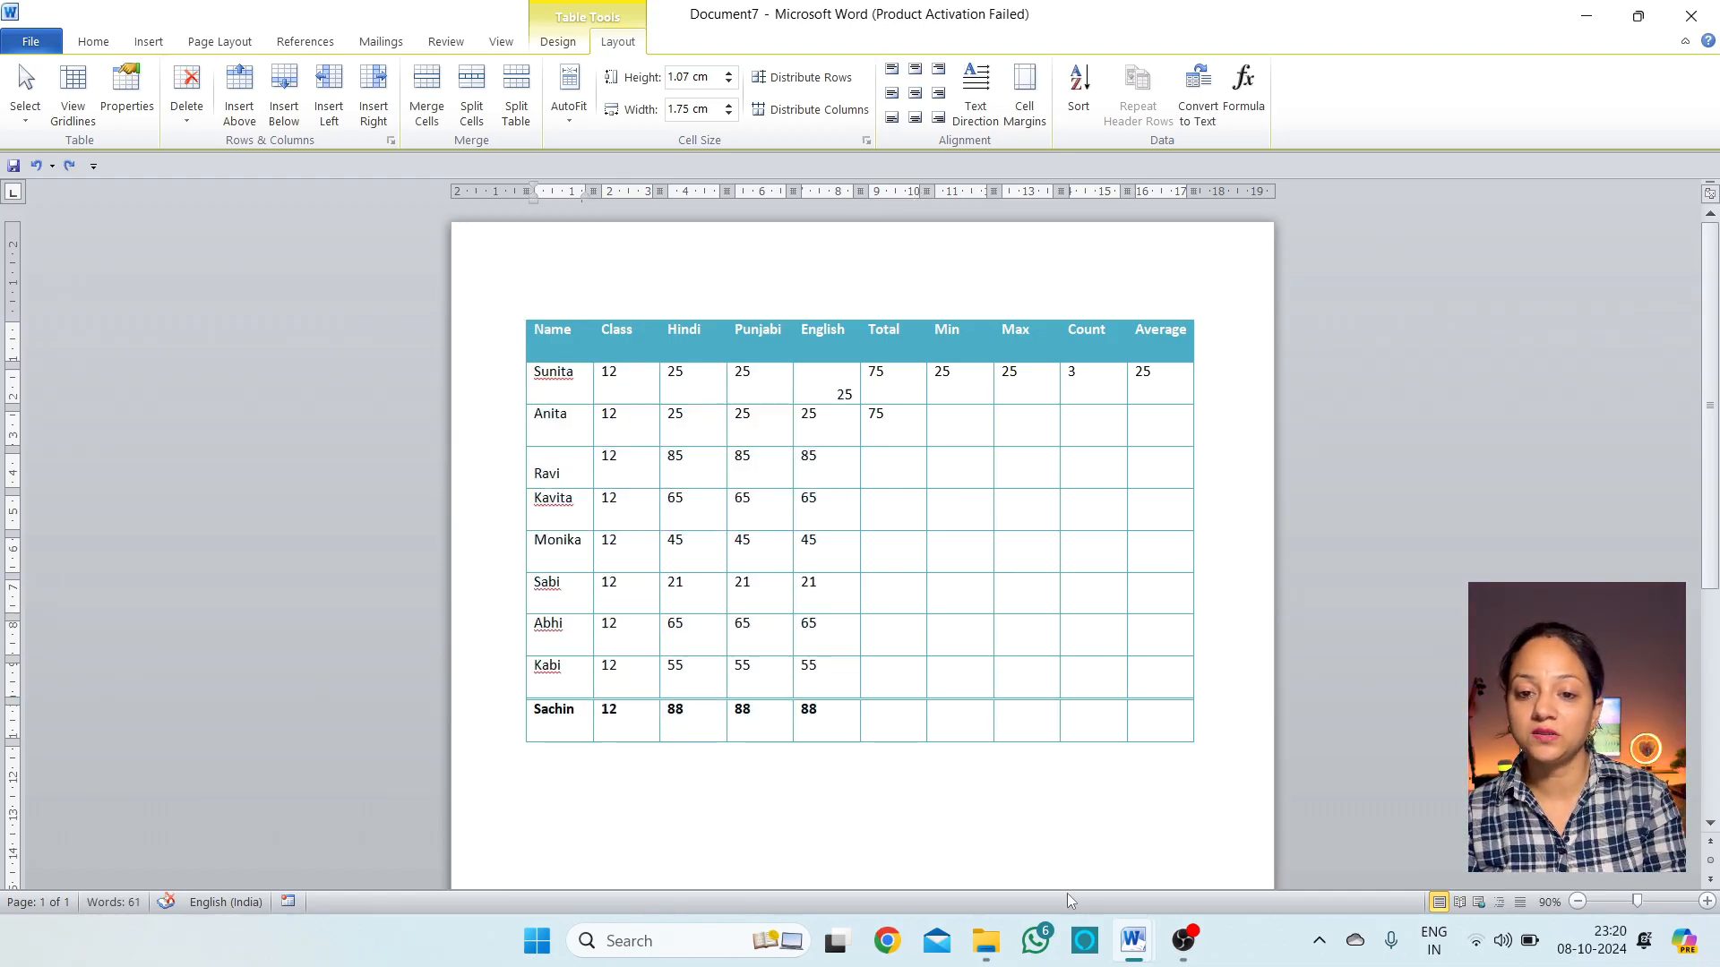
{"action": "key", "text": "ctrl+z"}
{"action": "key", "text": "ctrl+z"}
{"action": "key", "text": "ctrl+z"}
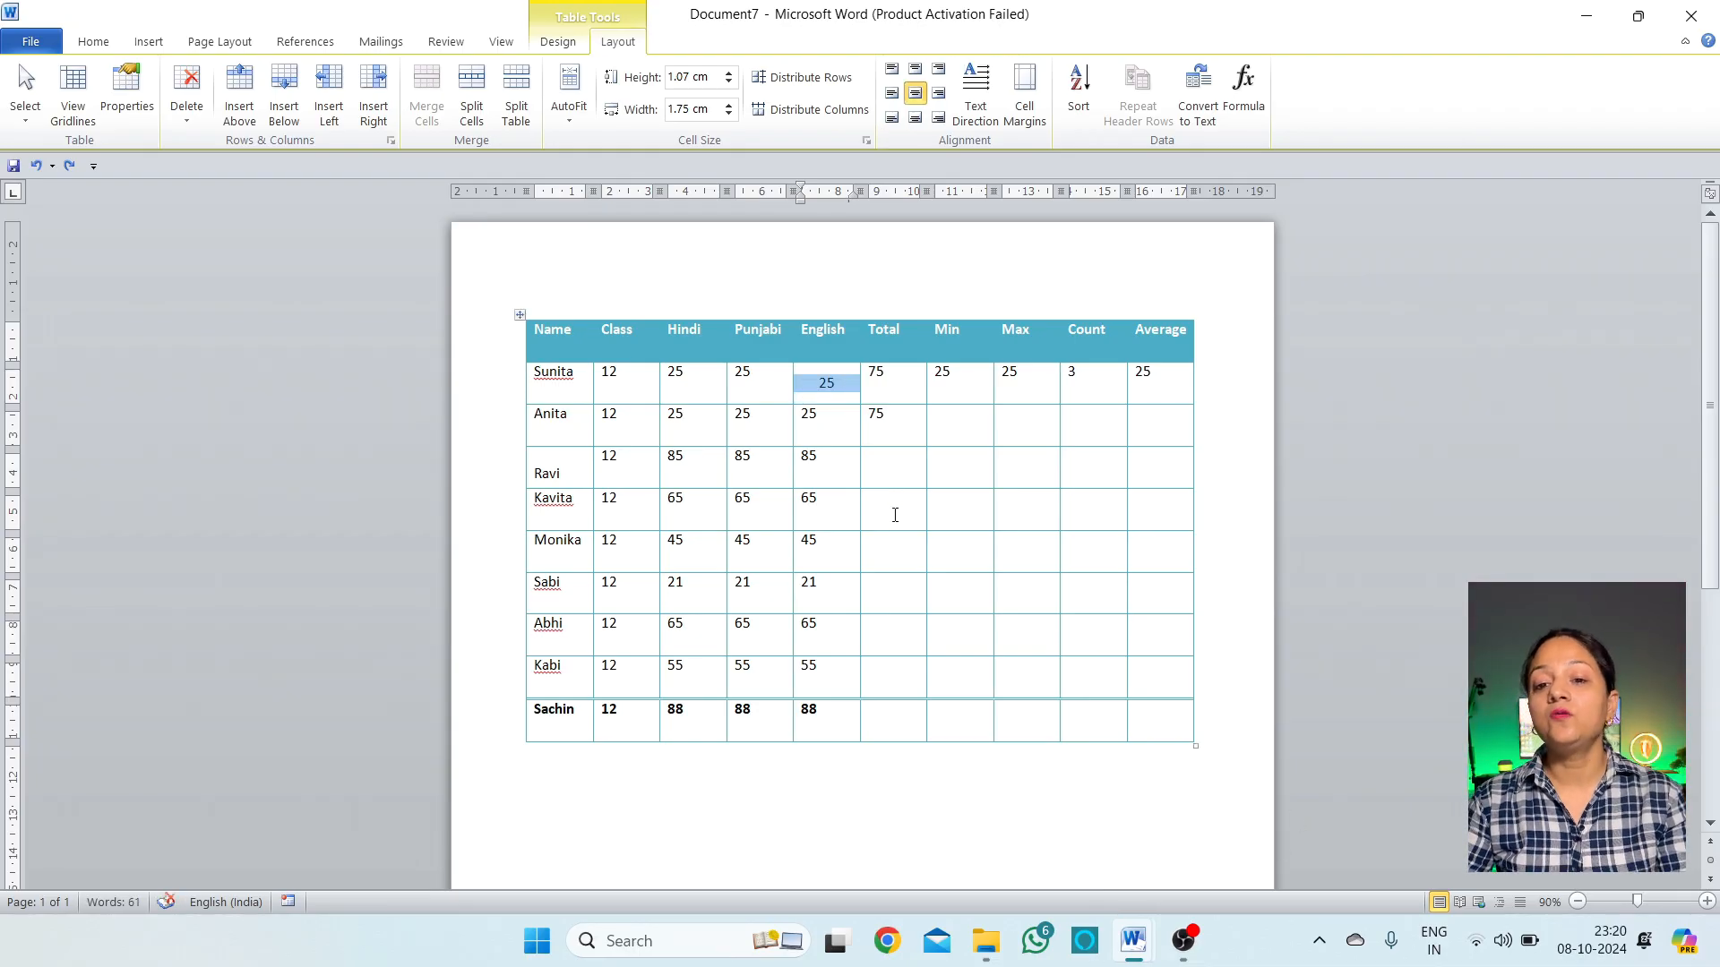
{"action": "left_click", "coordinate": [894, 421]}
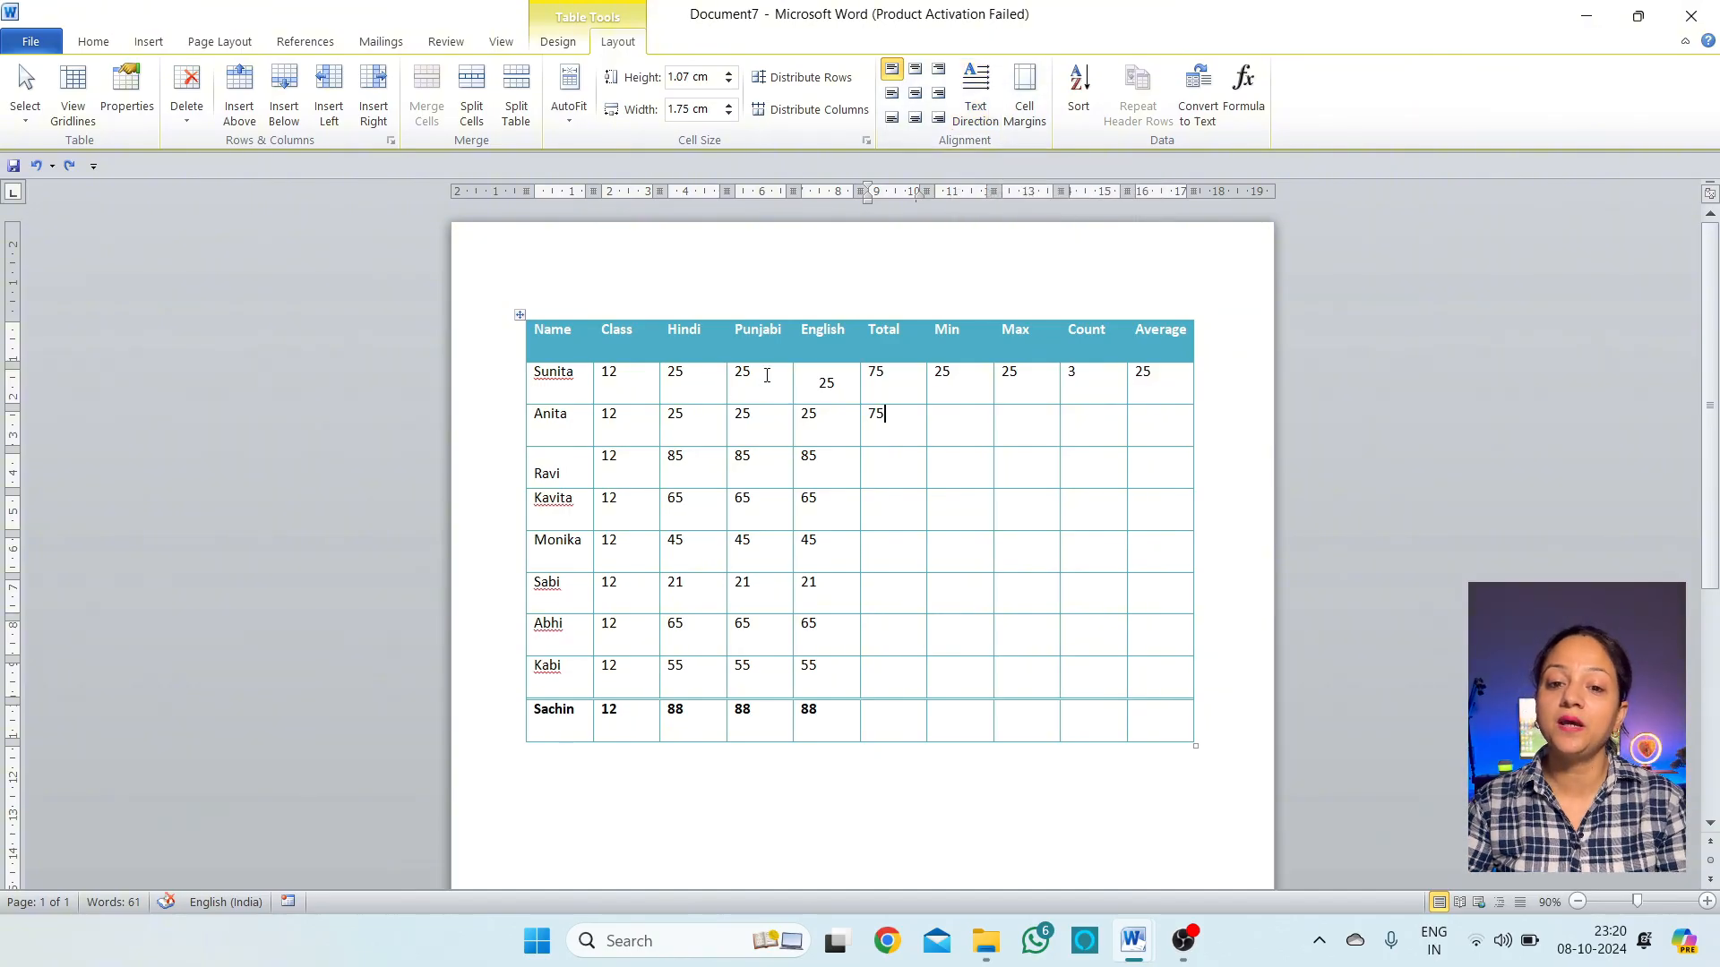
{"action": "left_click", "coordinate": [762, 341]}
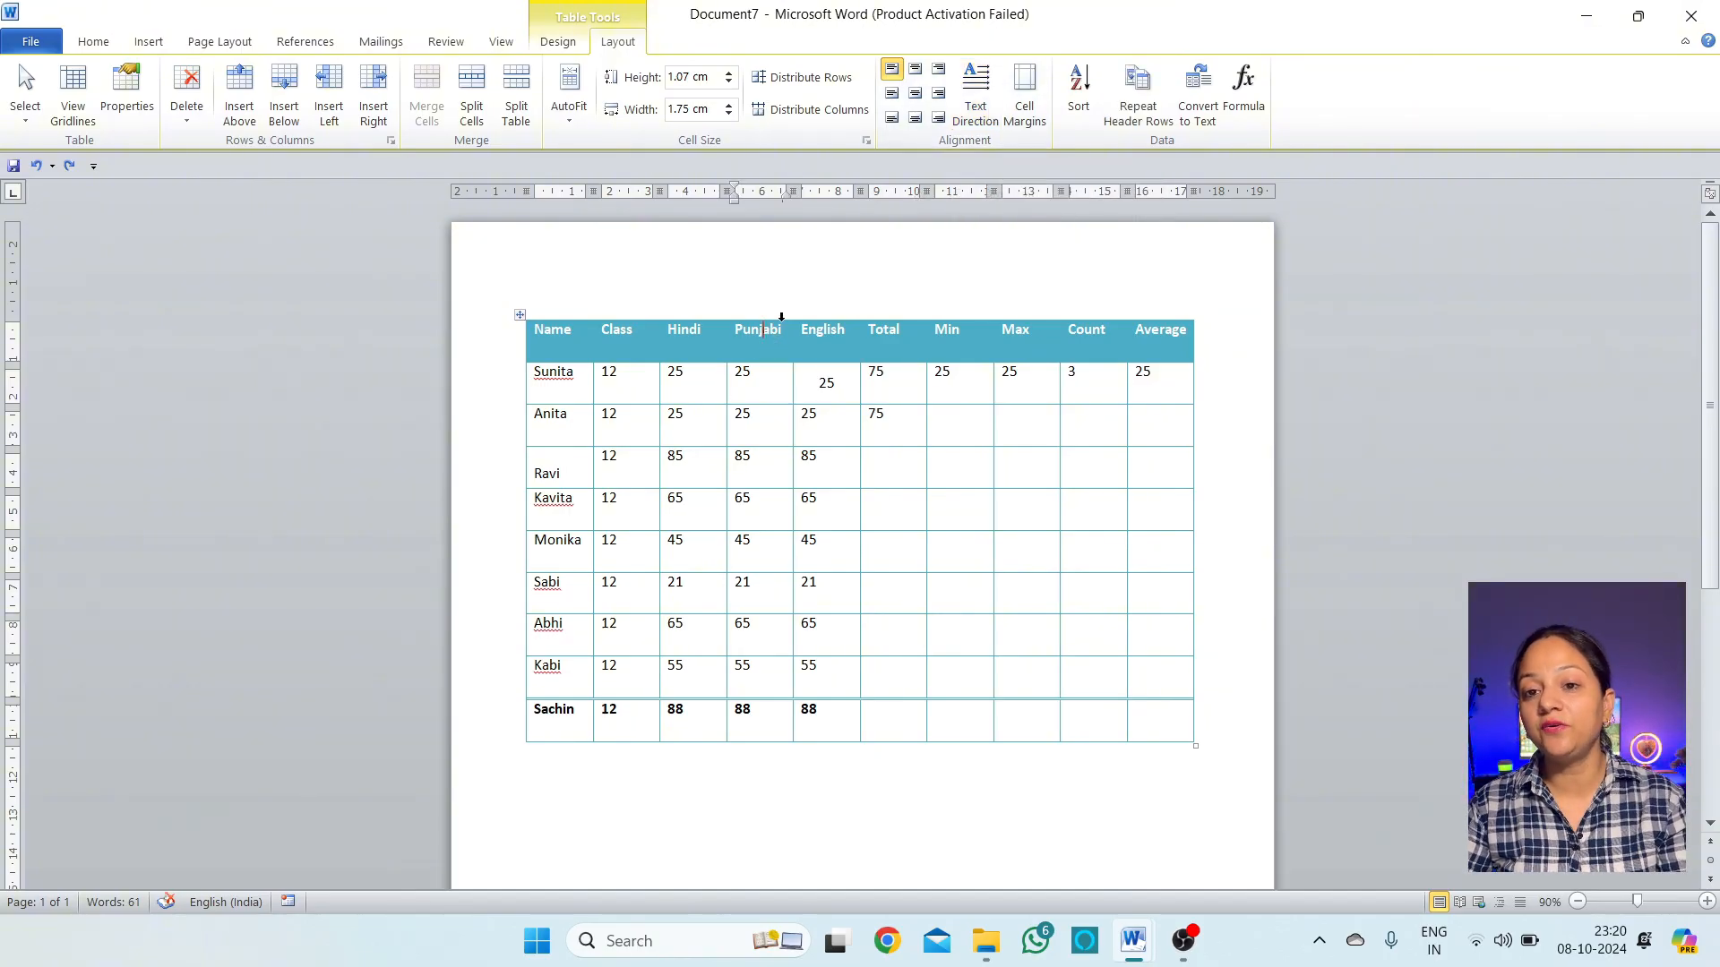
{"action": "left_click", "coordinate": [979, 100]}
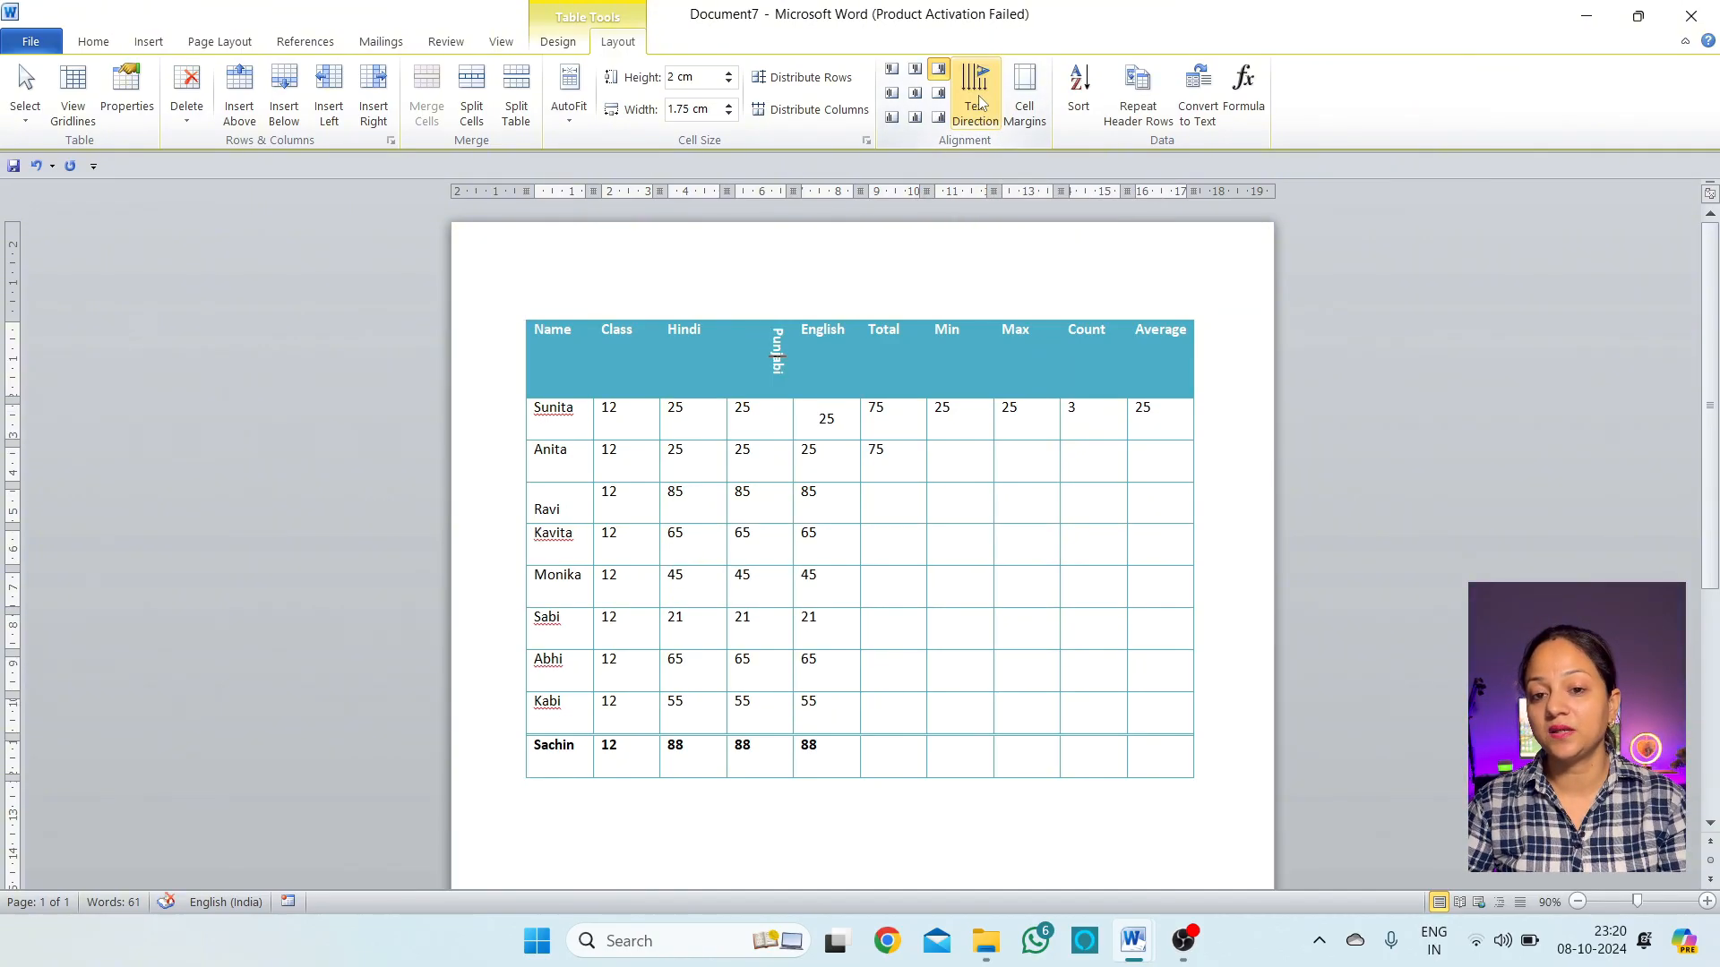
{"action": "left_click", "coordinate": [979, 100]}
{"action": "left_click", "coordinate": [982, 110]}
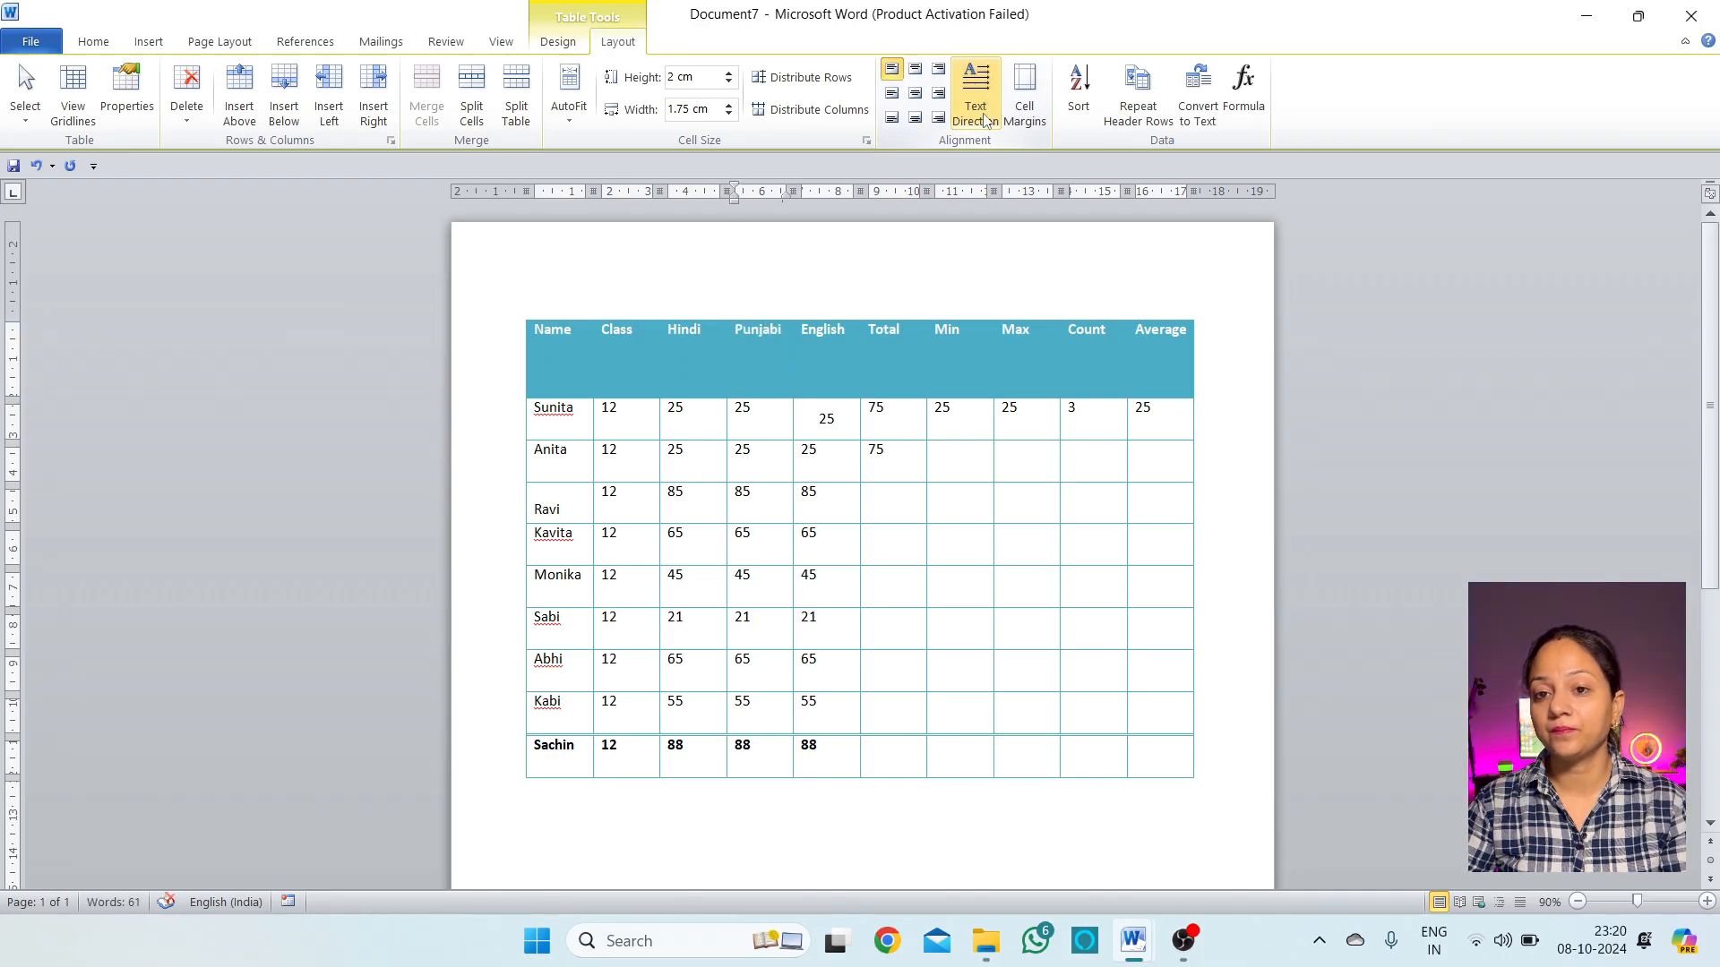
{"action": "left_click", "coordinate": [986, 114]}
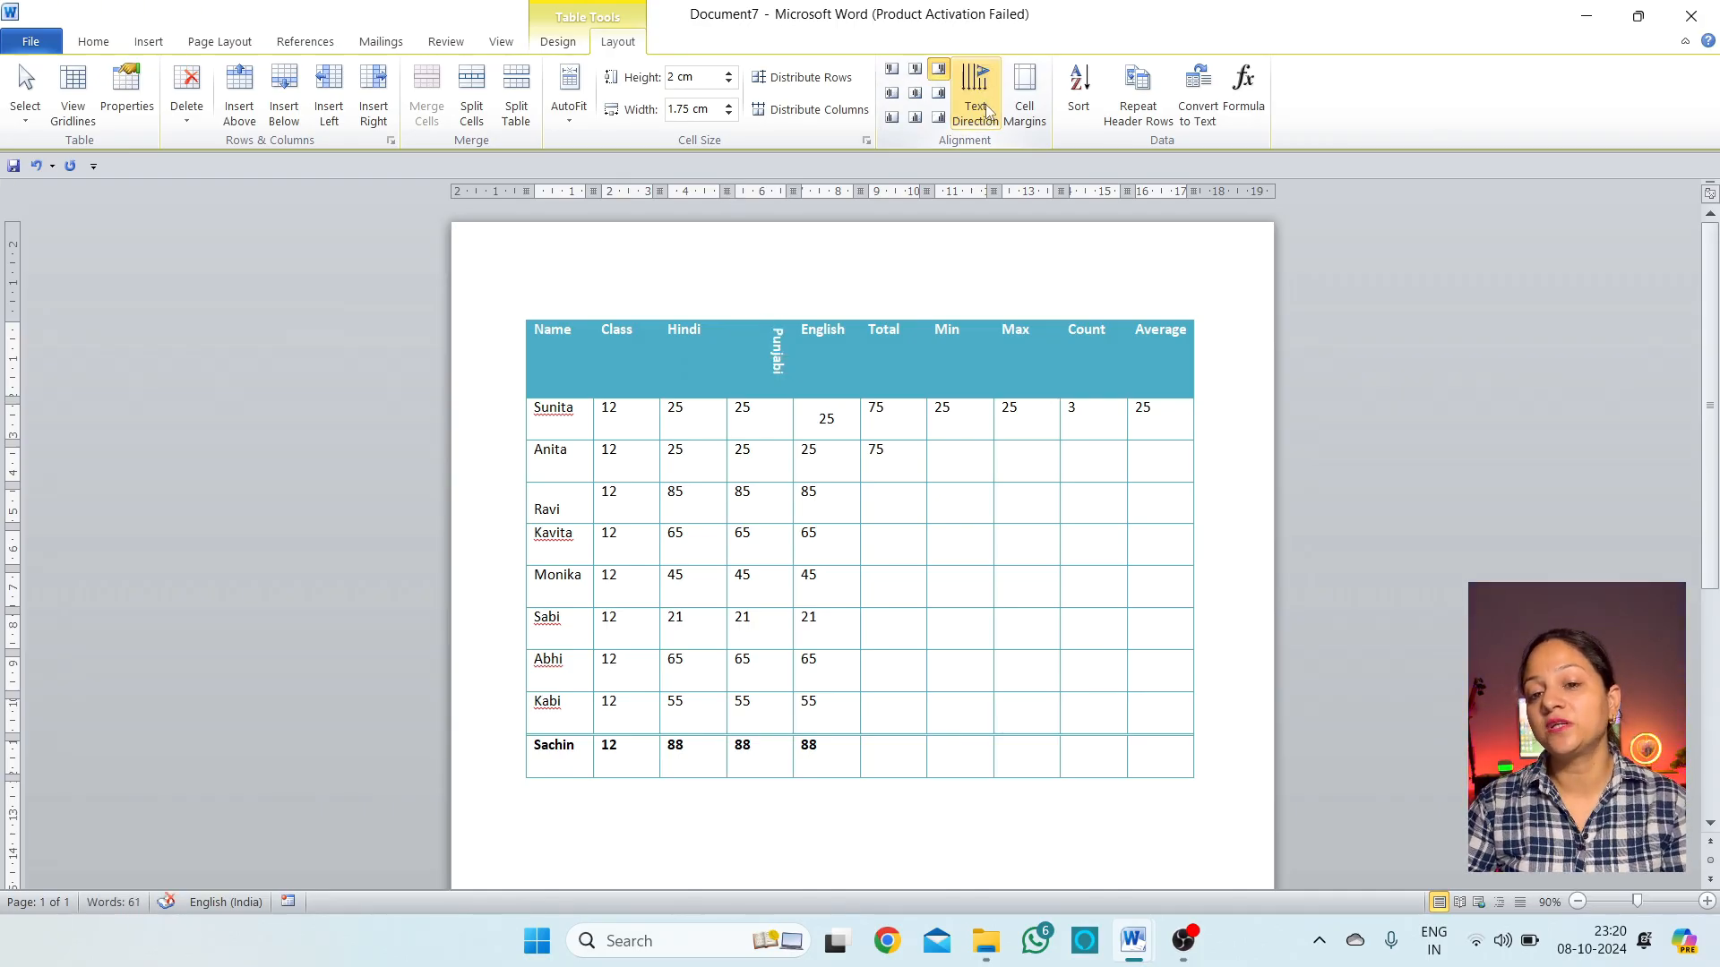
{"action": "left_click", "coordinate": [986, 112]}
{"action": "left_click", "coordinate": [986, 112]}
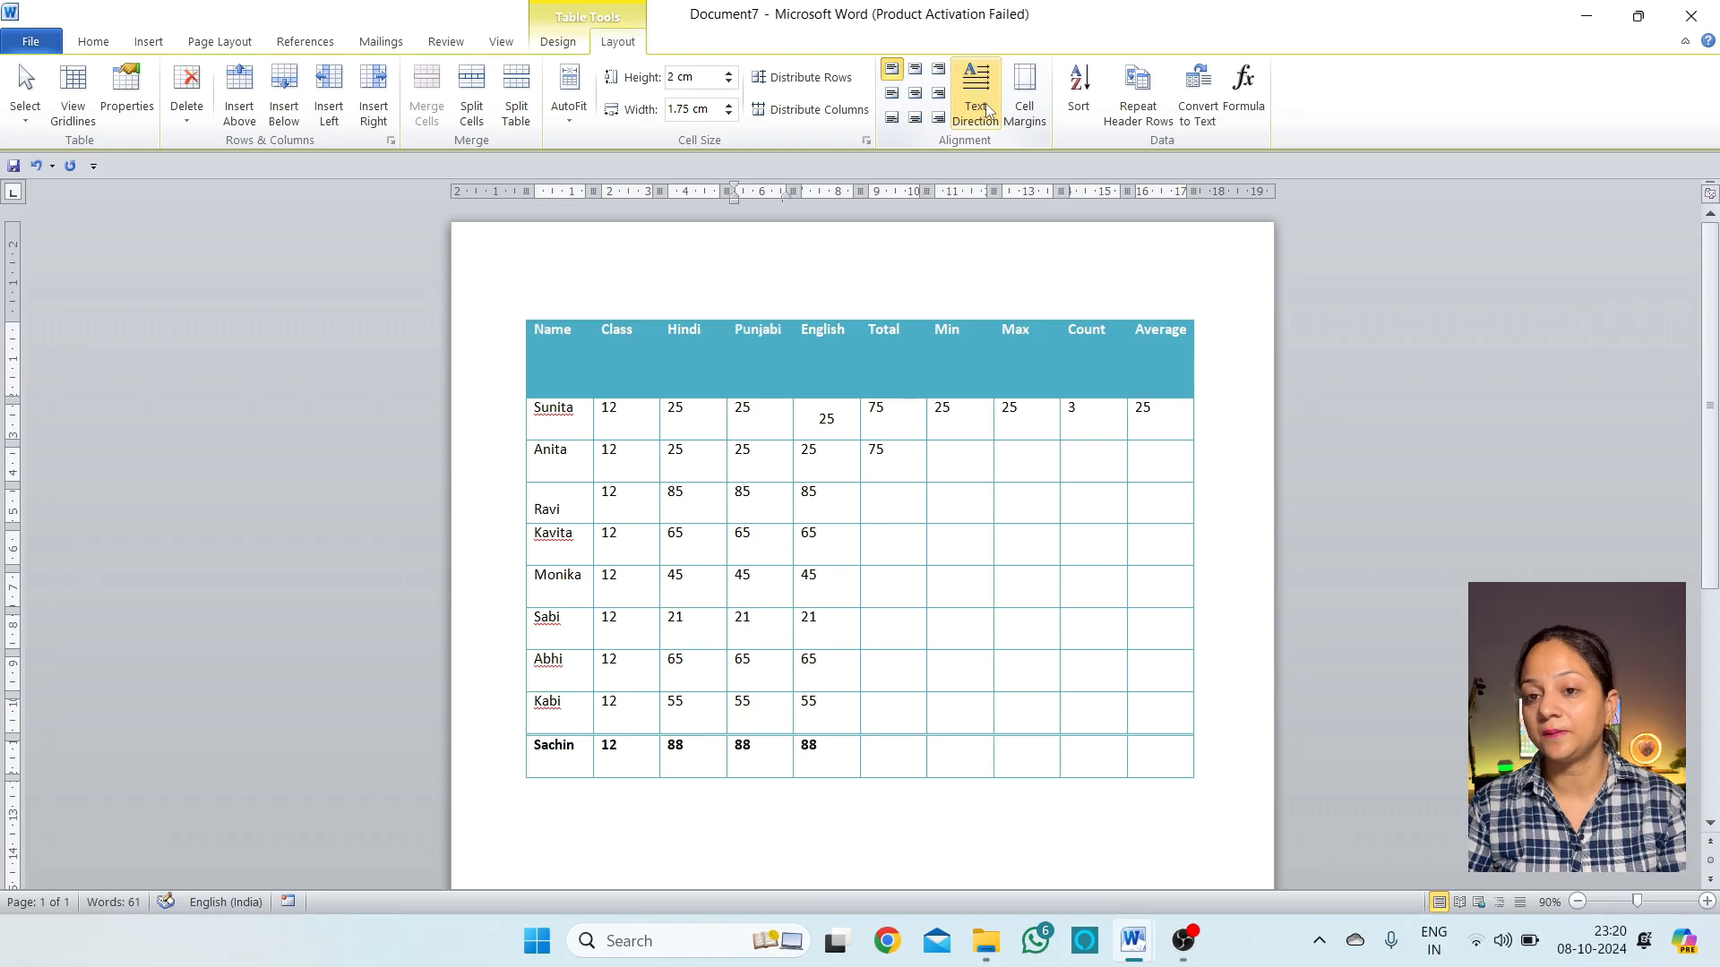
{"action": "left_click", "coordinate": [862, 433]}
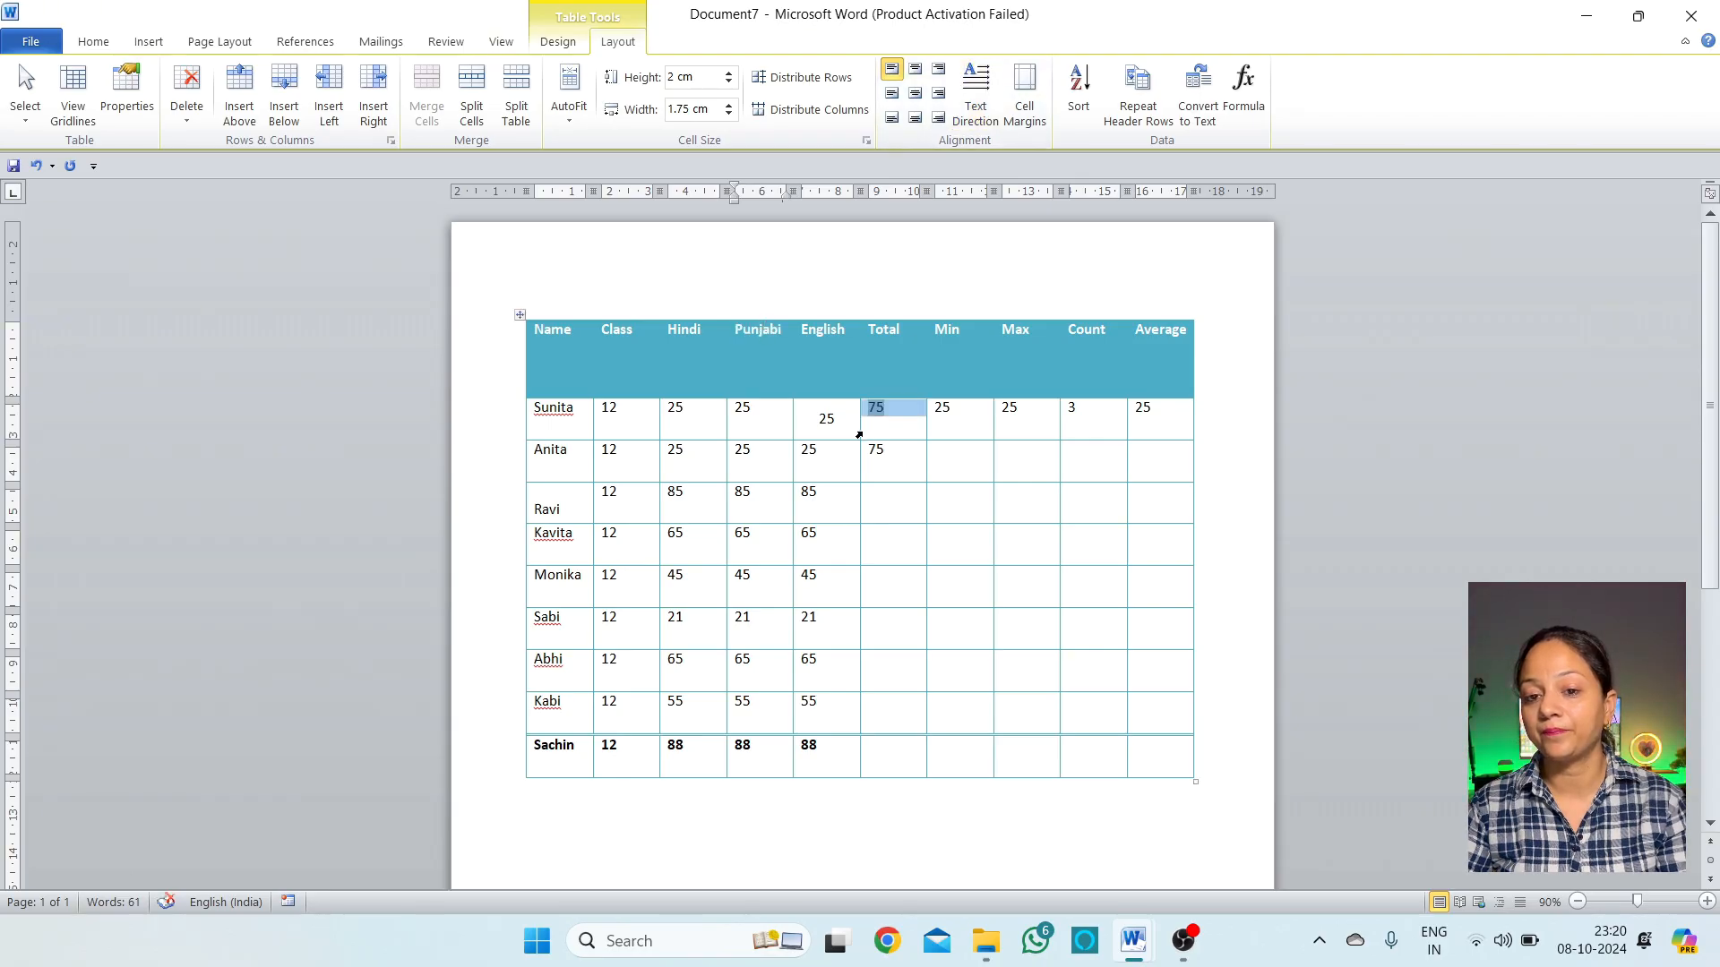
{"action": "key", "text": "ctrl+z"}
{"action": "key", "text": "ctrl+z"}
{"action": "key", "text": "ctrl+z"}
{"action": "key", "text": "ctrl+z"}
{"action": "key", "text": "ctrl+z"}
{"action": "key", "text": "ctrl+z"}
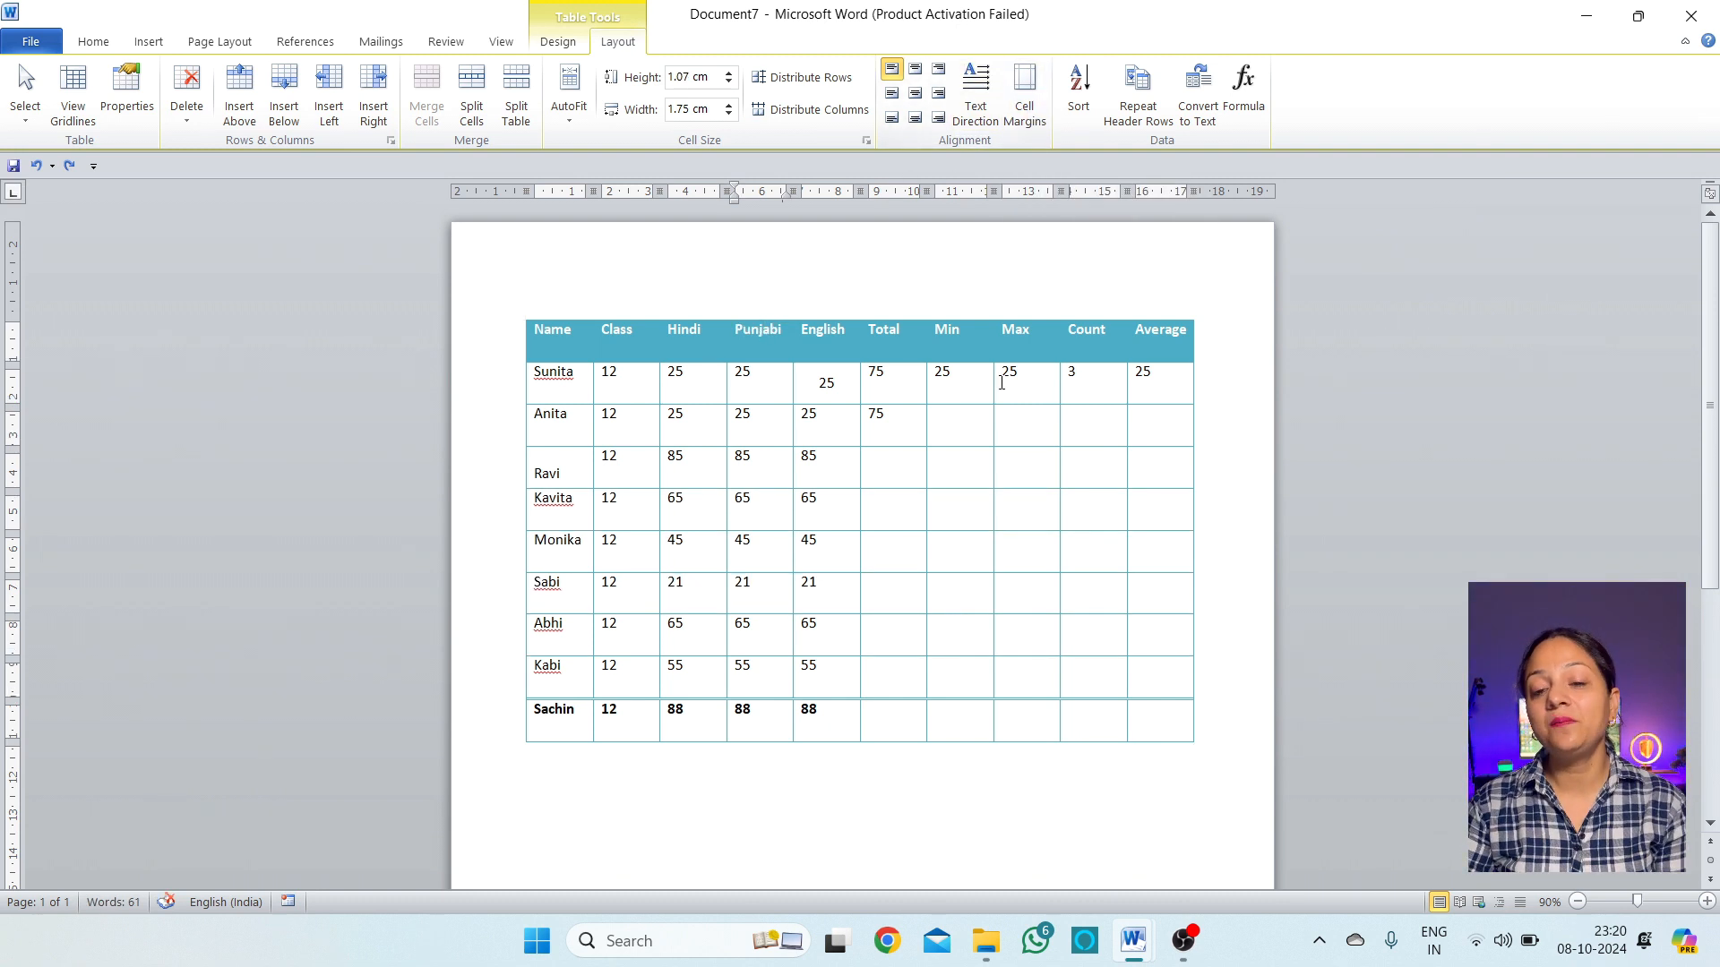
Set the table's top cell margin to 0.2 cm
{"action": "left_click", "coordinate": [563, 376]}
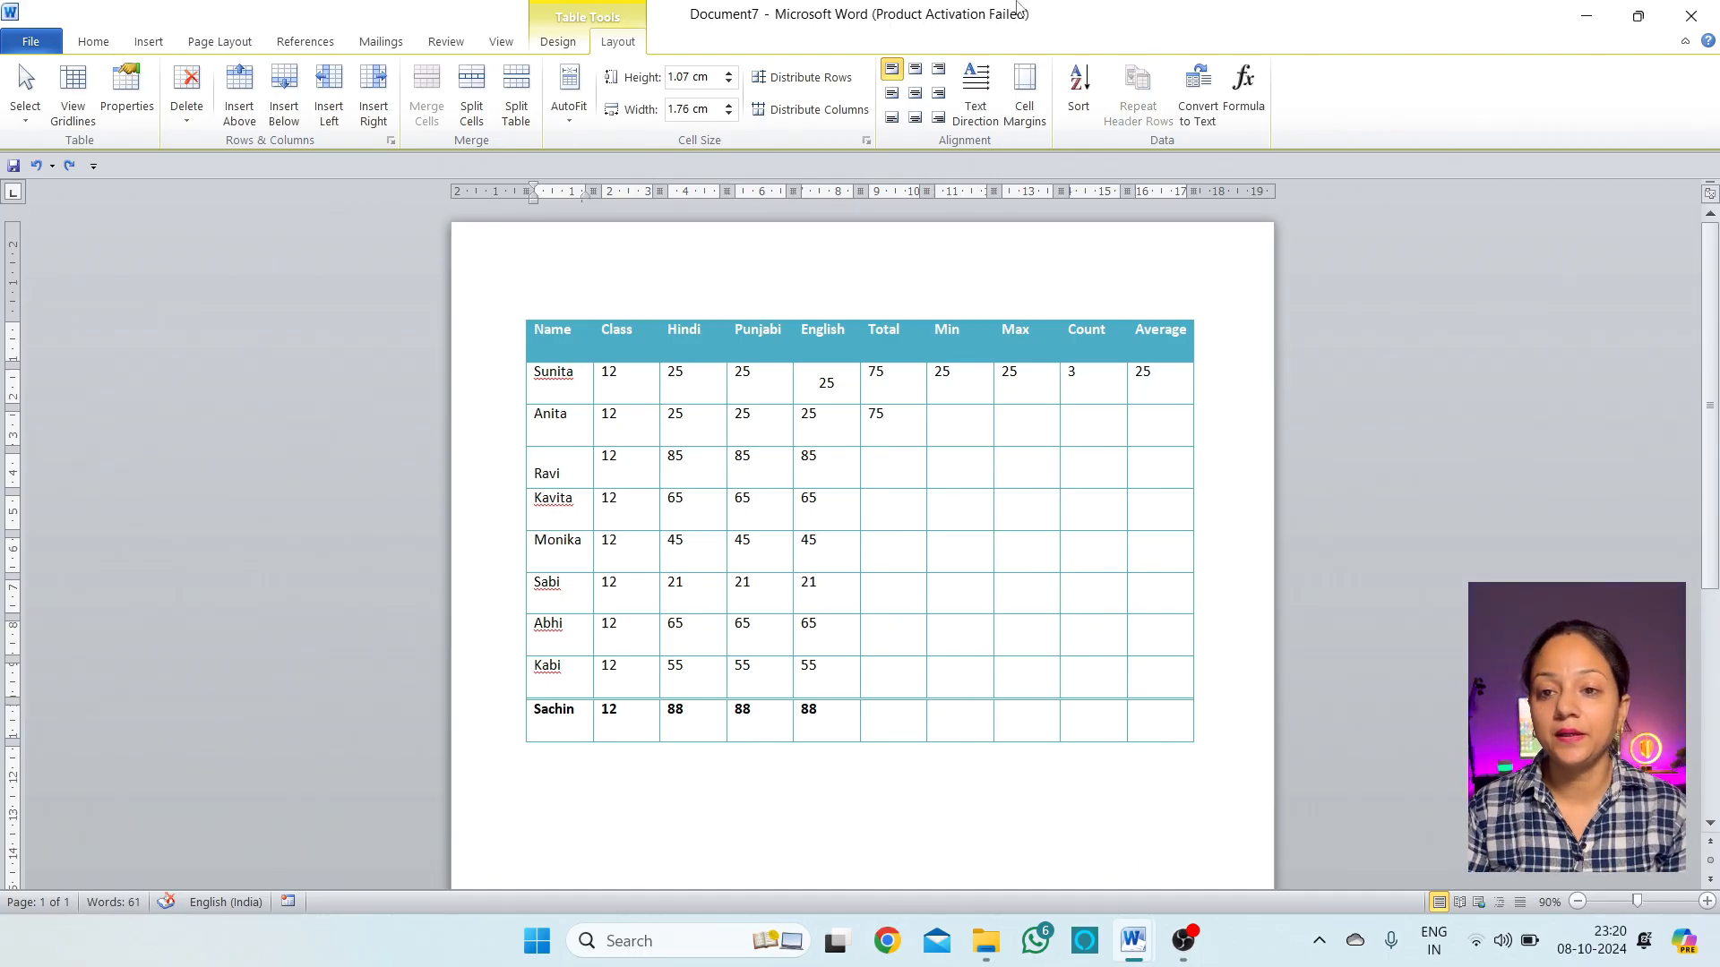
{"action": "left_click", "coordinate": [1023, 94]}
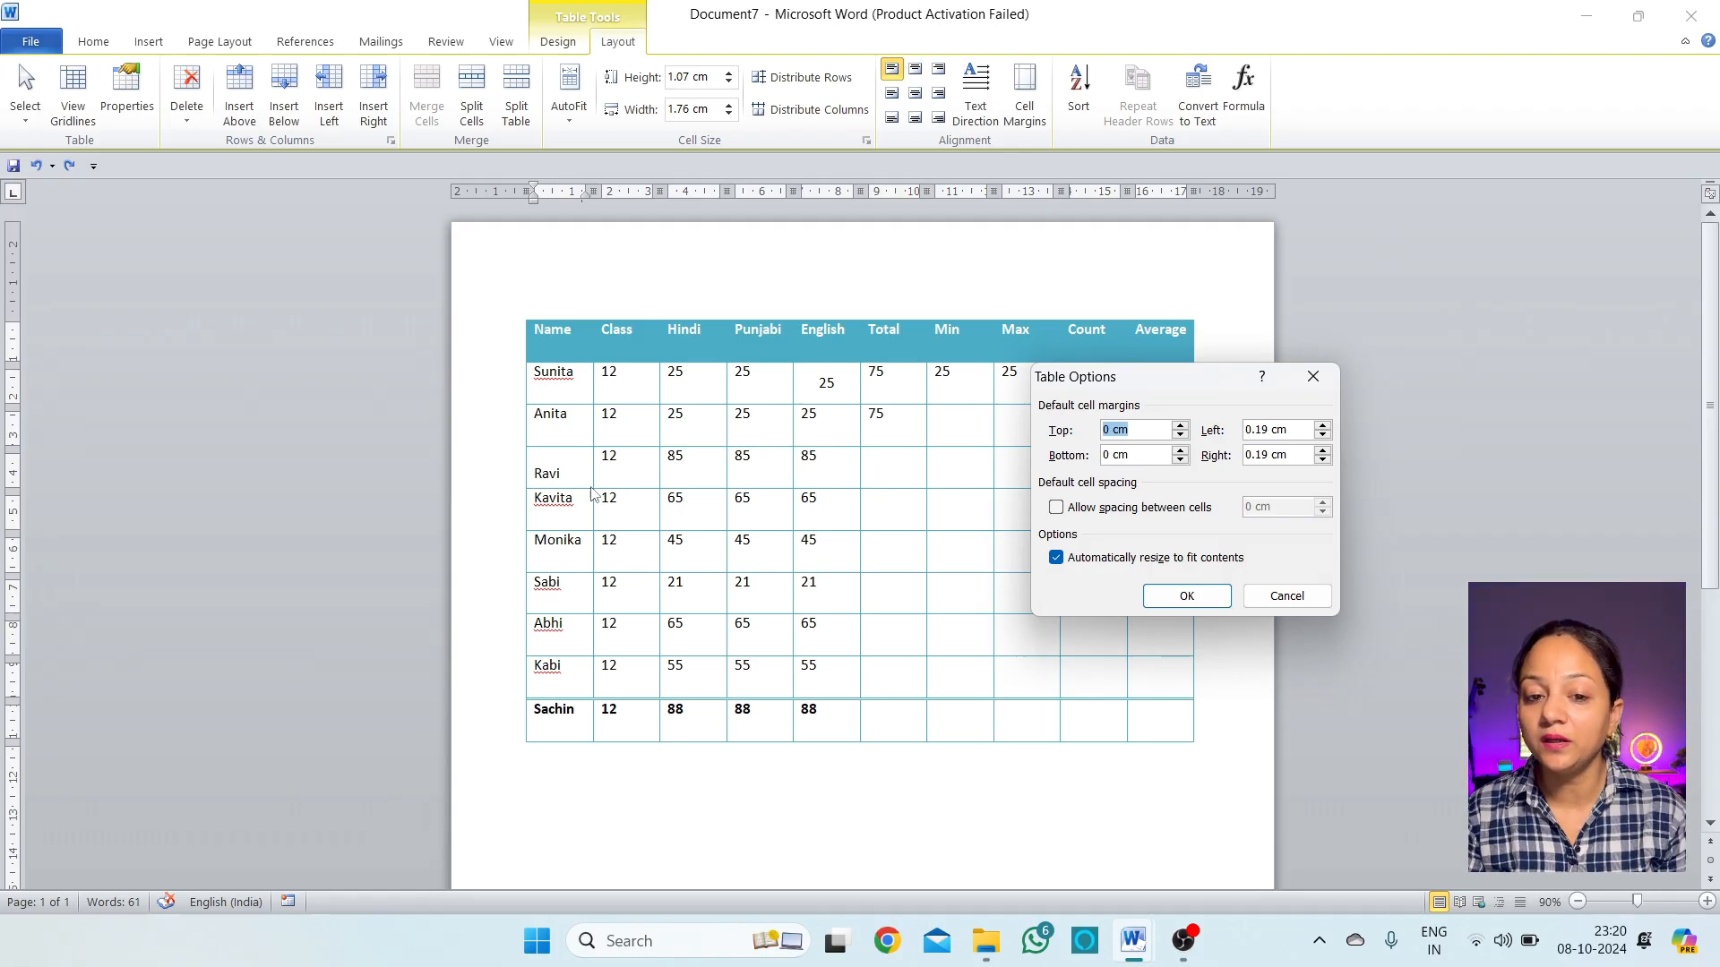
{"action": "left_click", "coordinate": [1180, 426]}
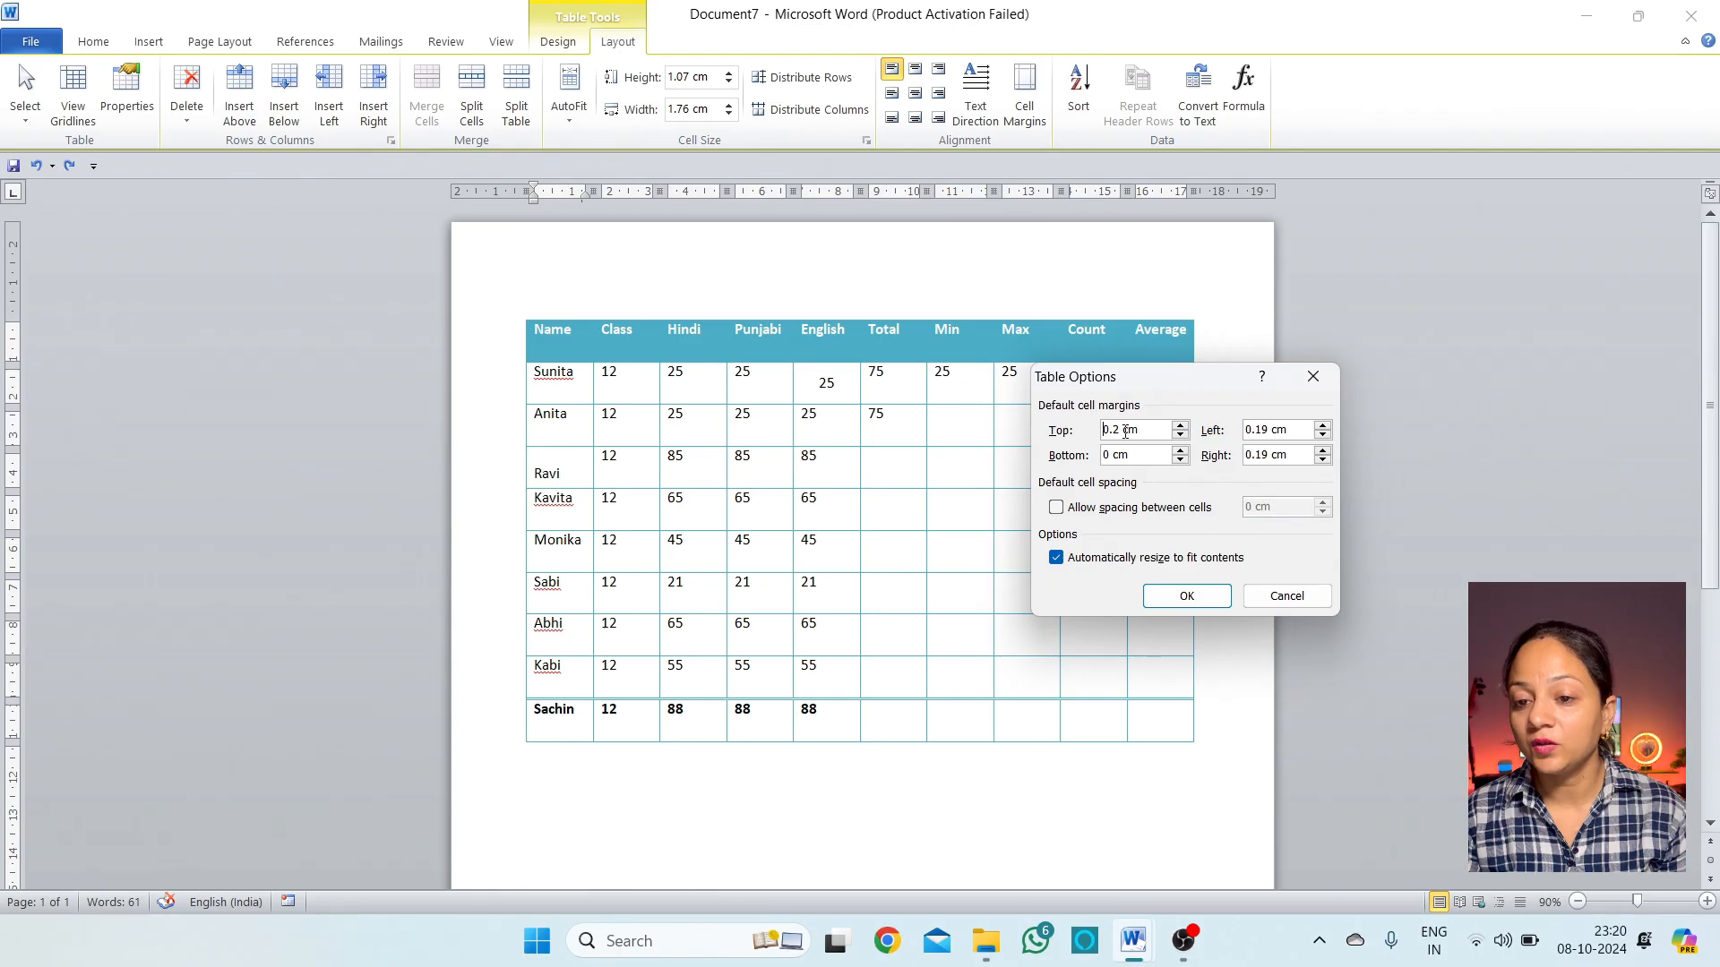
{"action": "left_click", "coordinate": [1181, 600]}
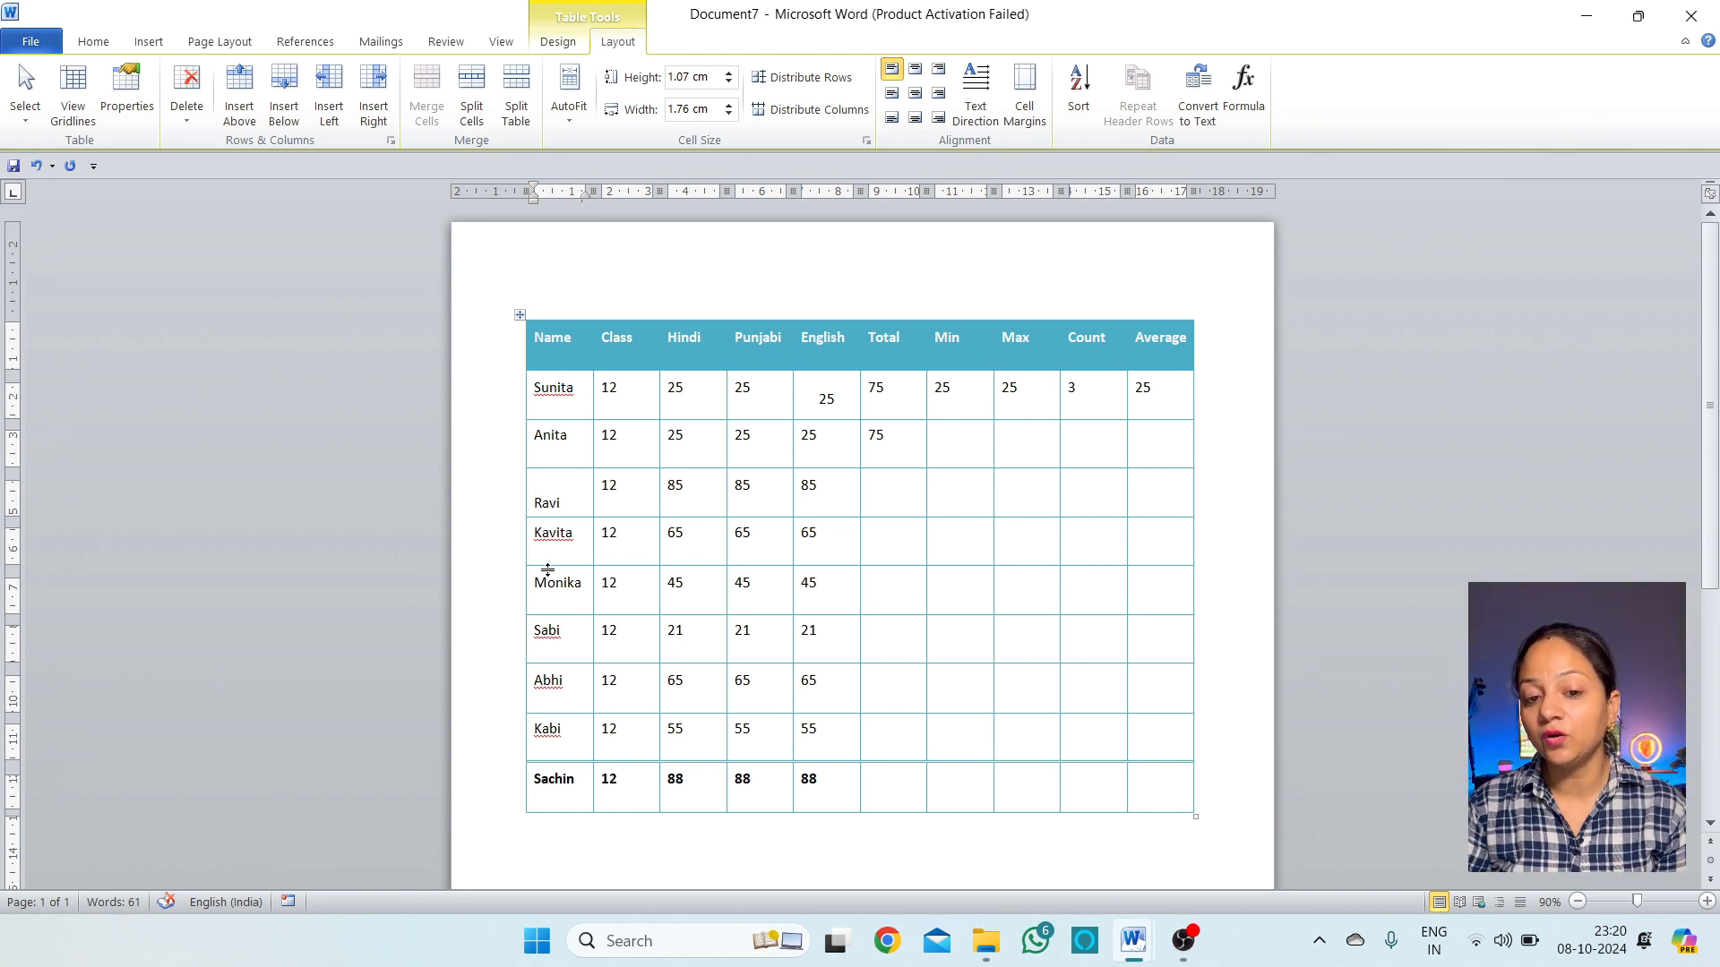
Set the left cell margin to 0.3 cm and review the margin settings
{"action": "left_click", "coordinate": [1024, 99]}
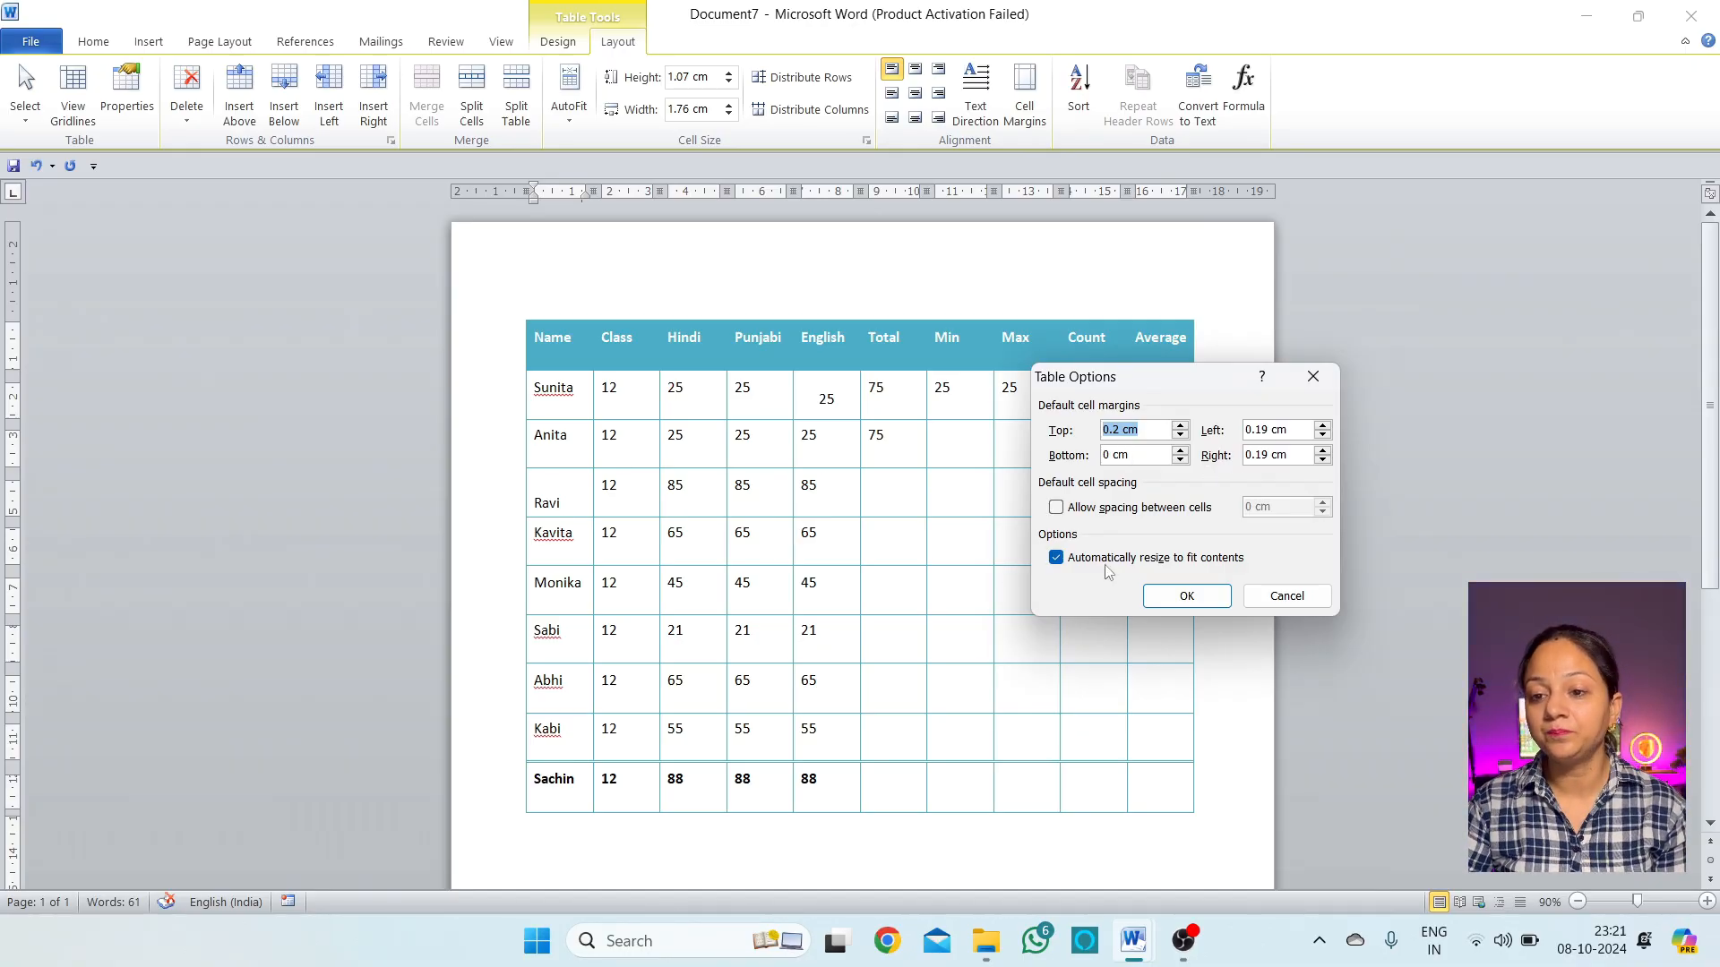
{"action": "left_click", "coordinate": [1322, 426]}
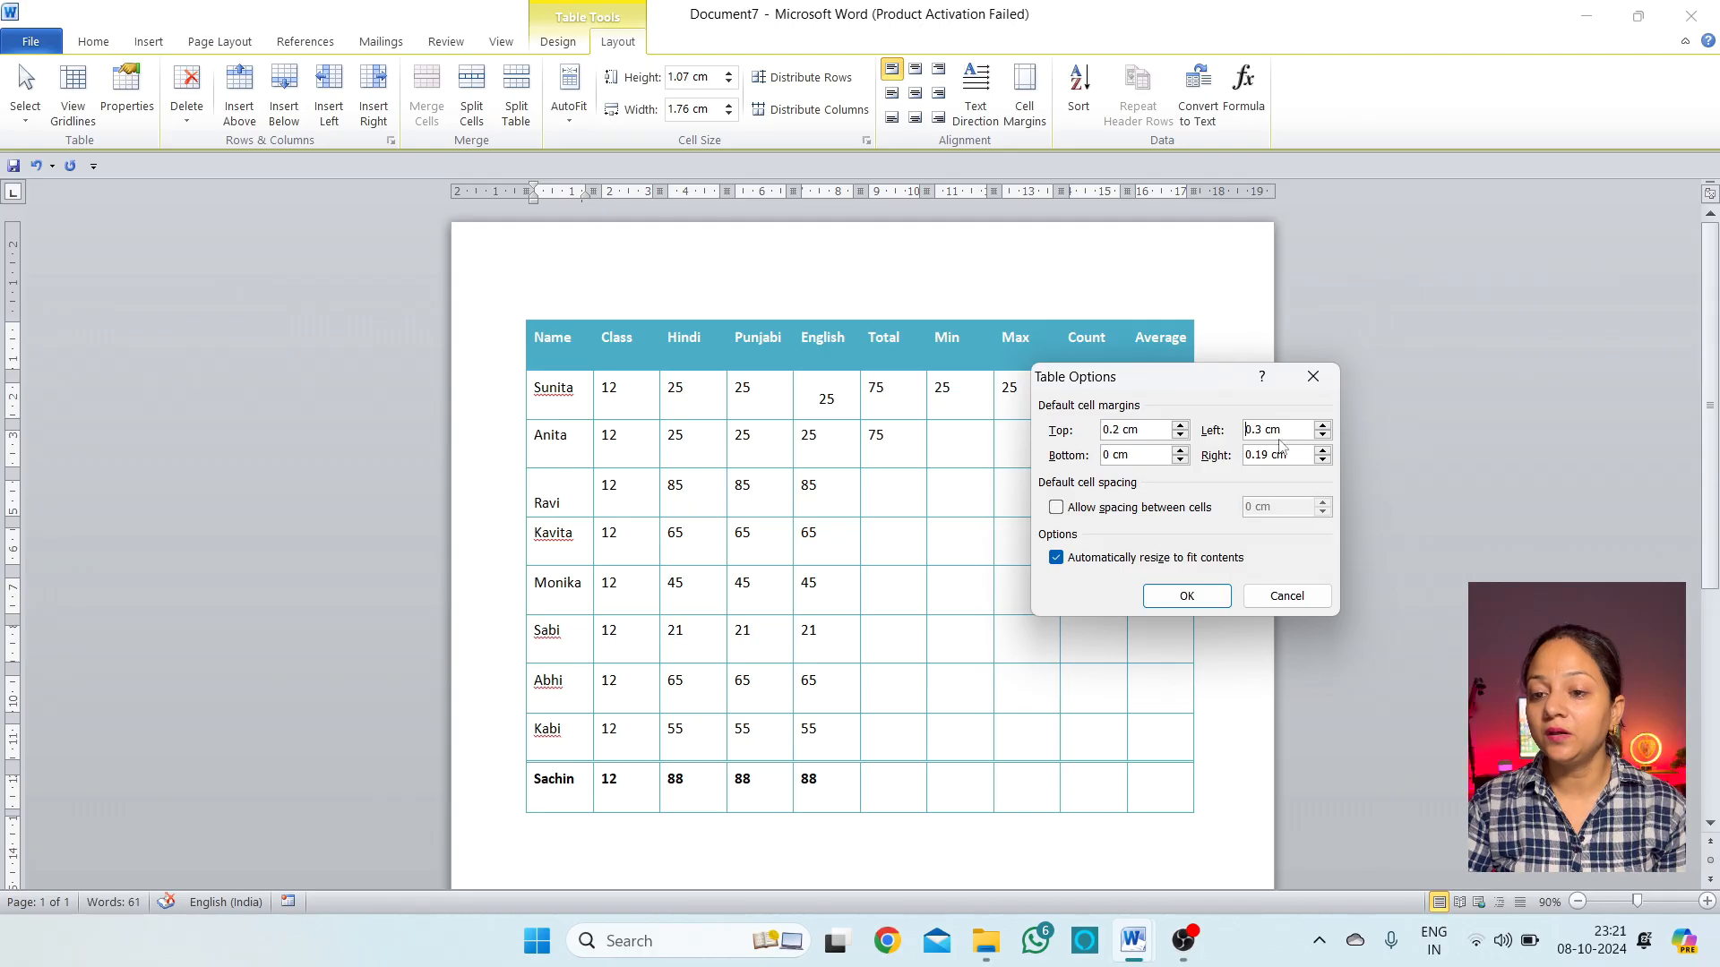
{"action": "left_click", "coordinate": [1186, 596]}
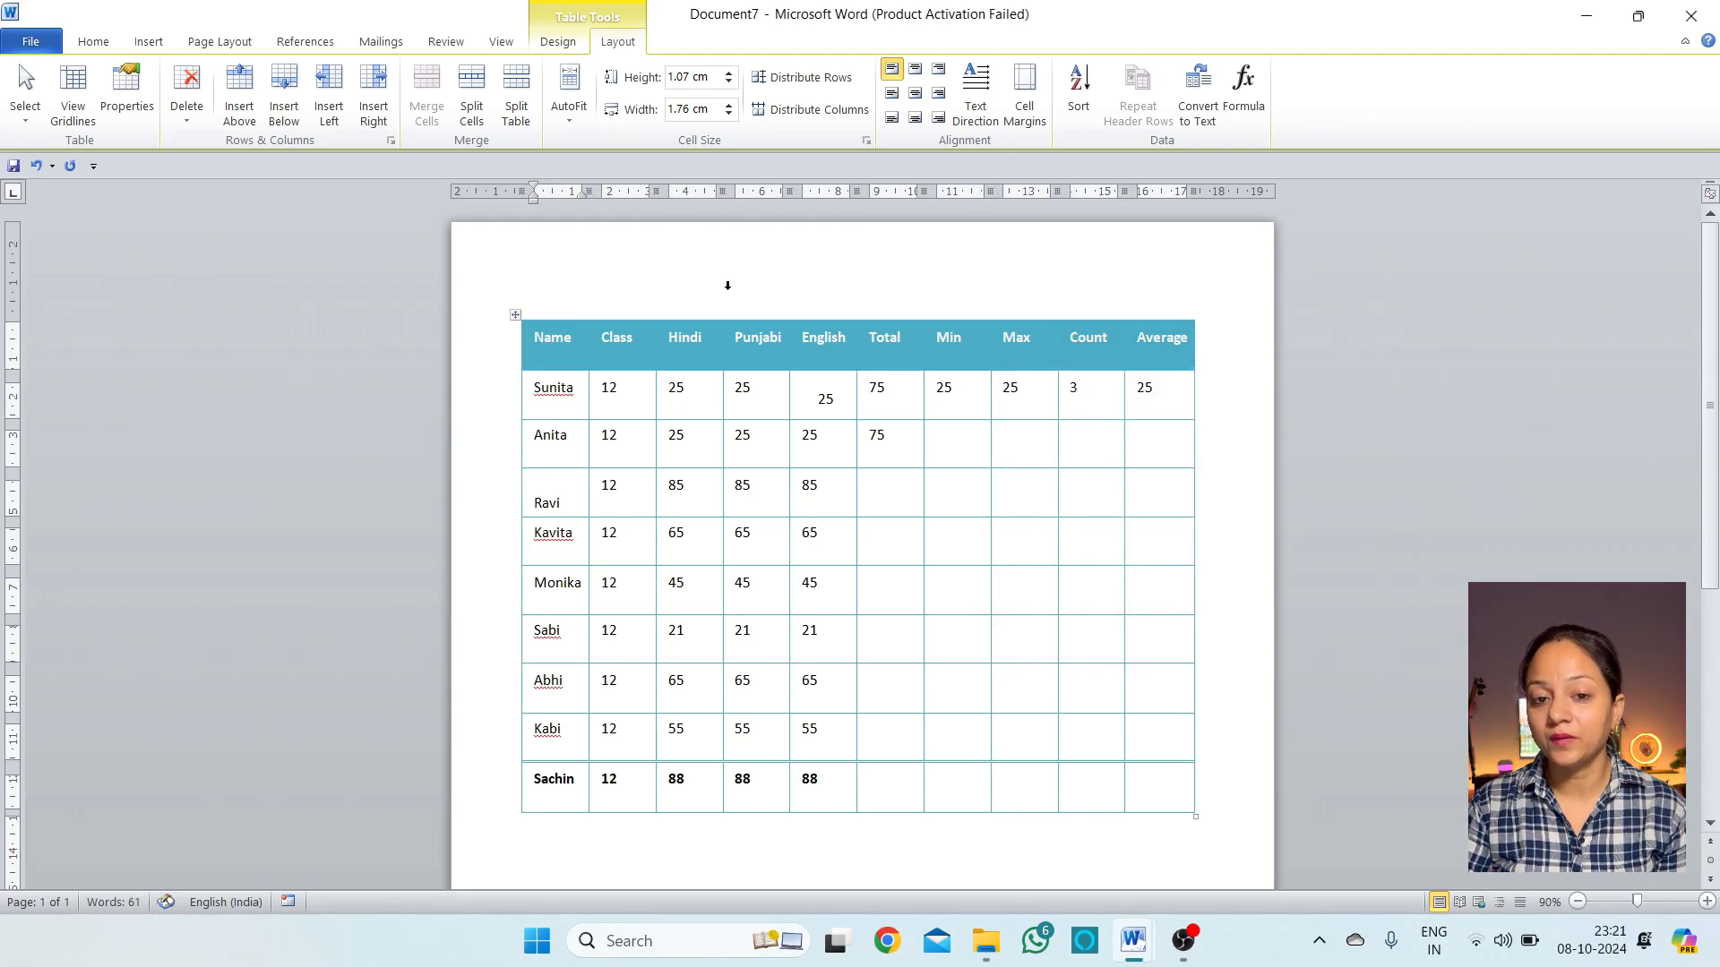
{"action": "left_click", "coordinate": [538, 383]}
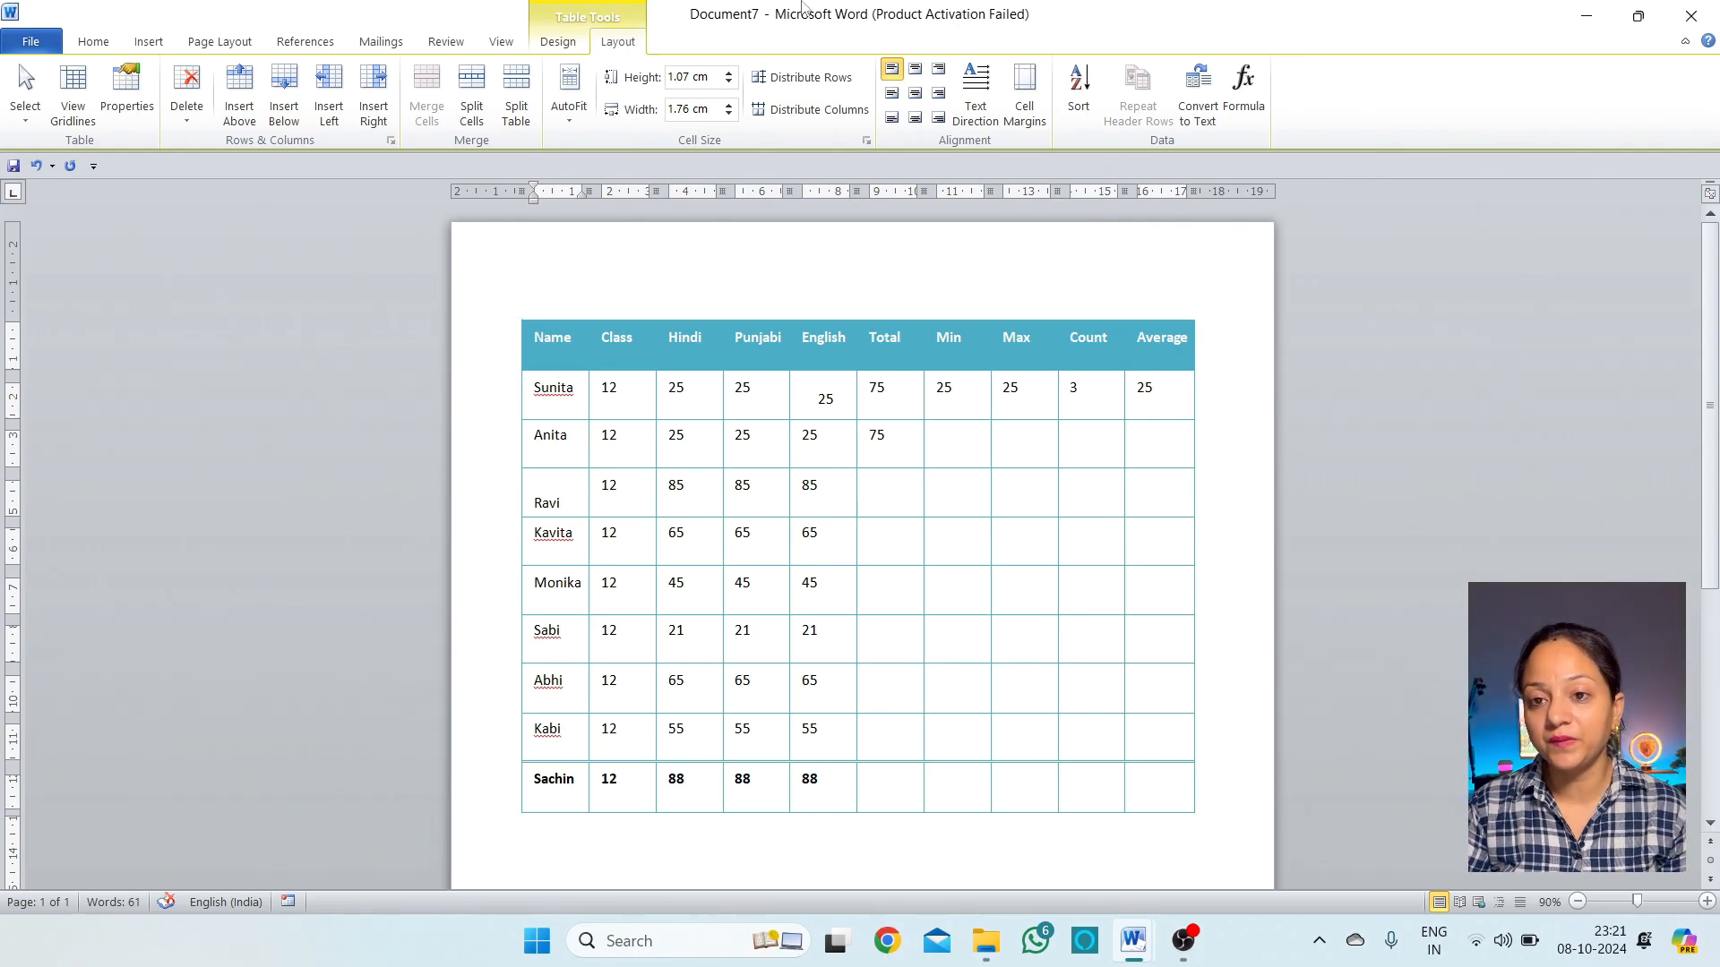
{"action": "left_click", "coordinate": [1024, 94]}
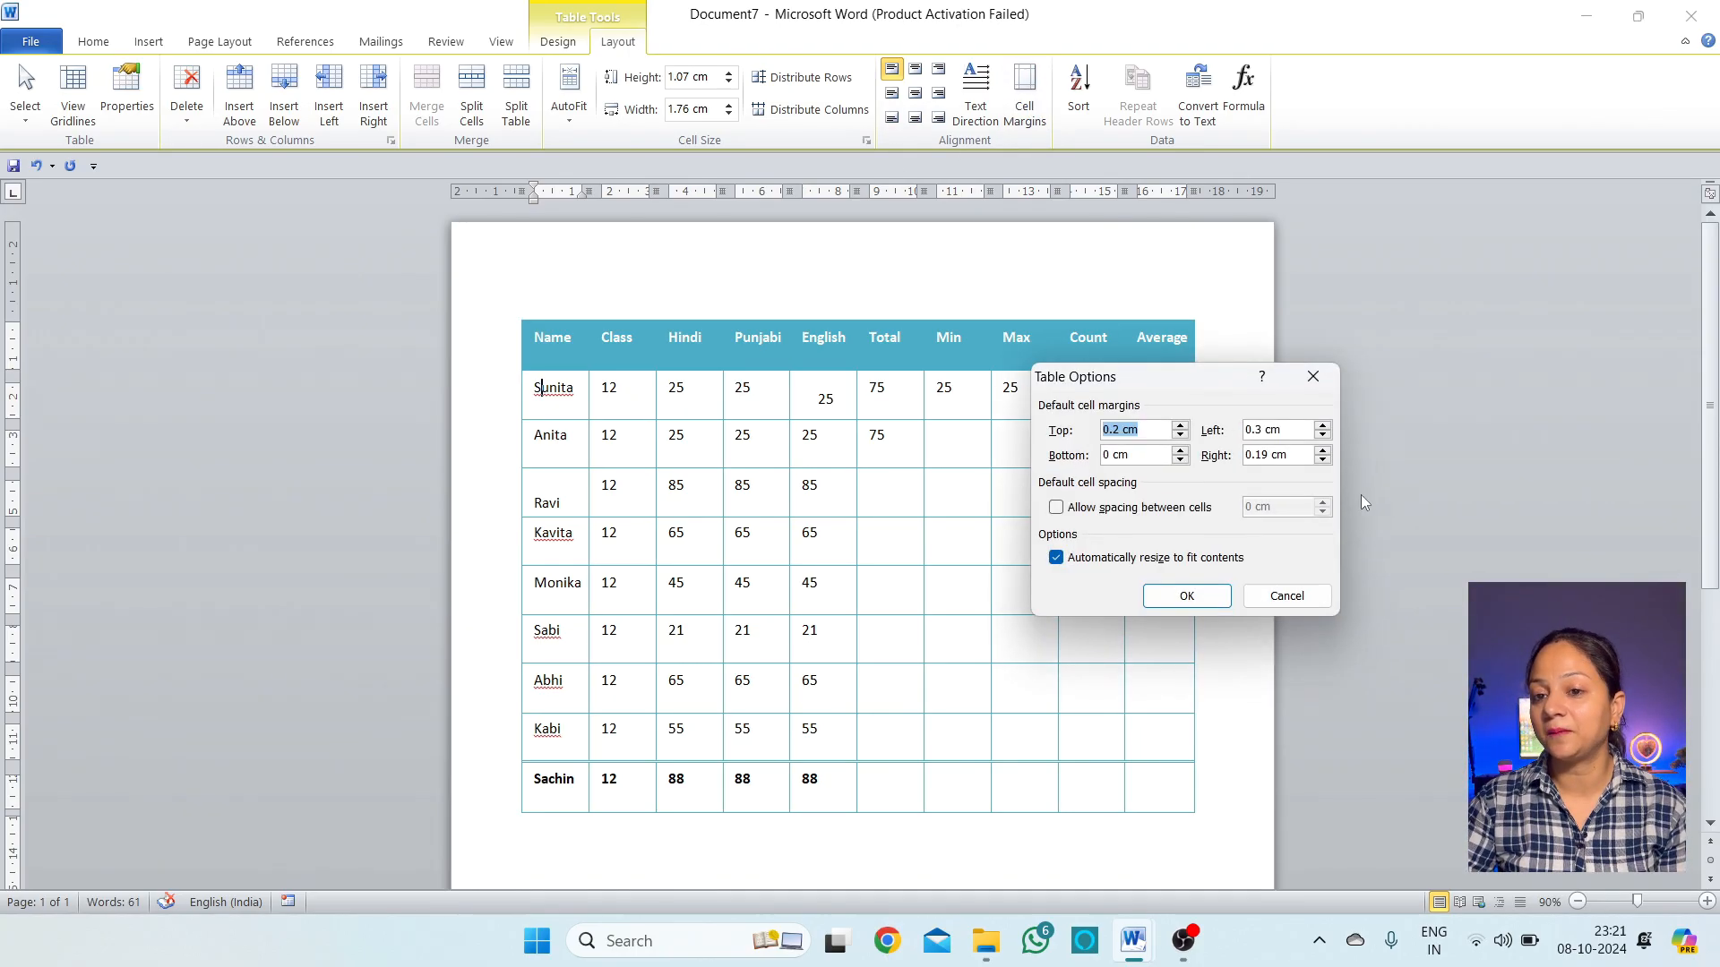
{"action": "left_click", "coordinate": [1317, 601]}
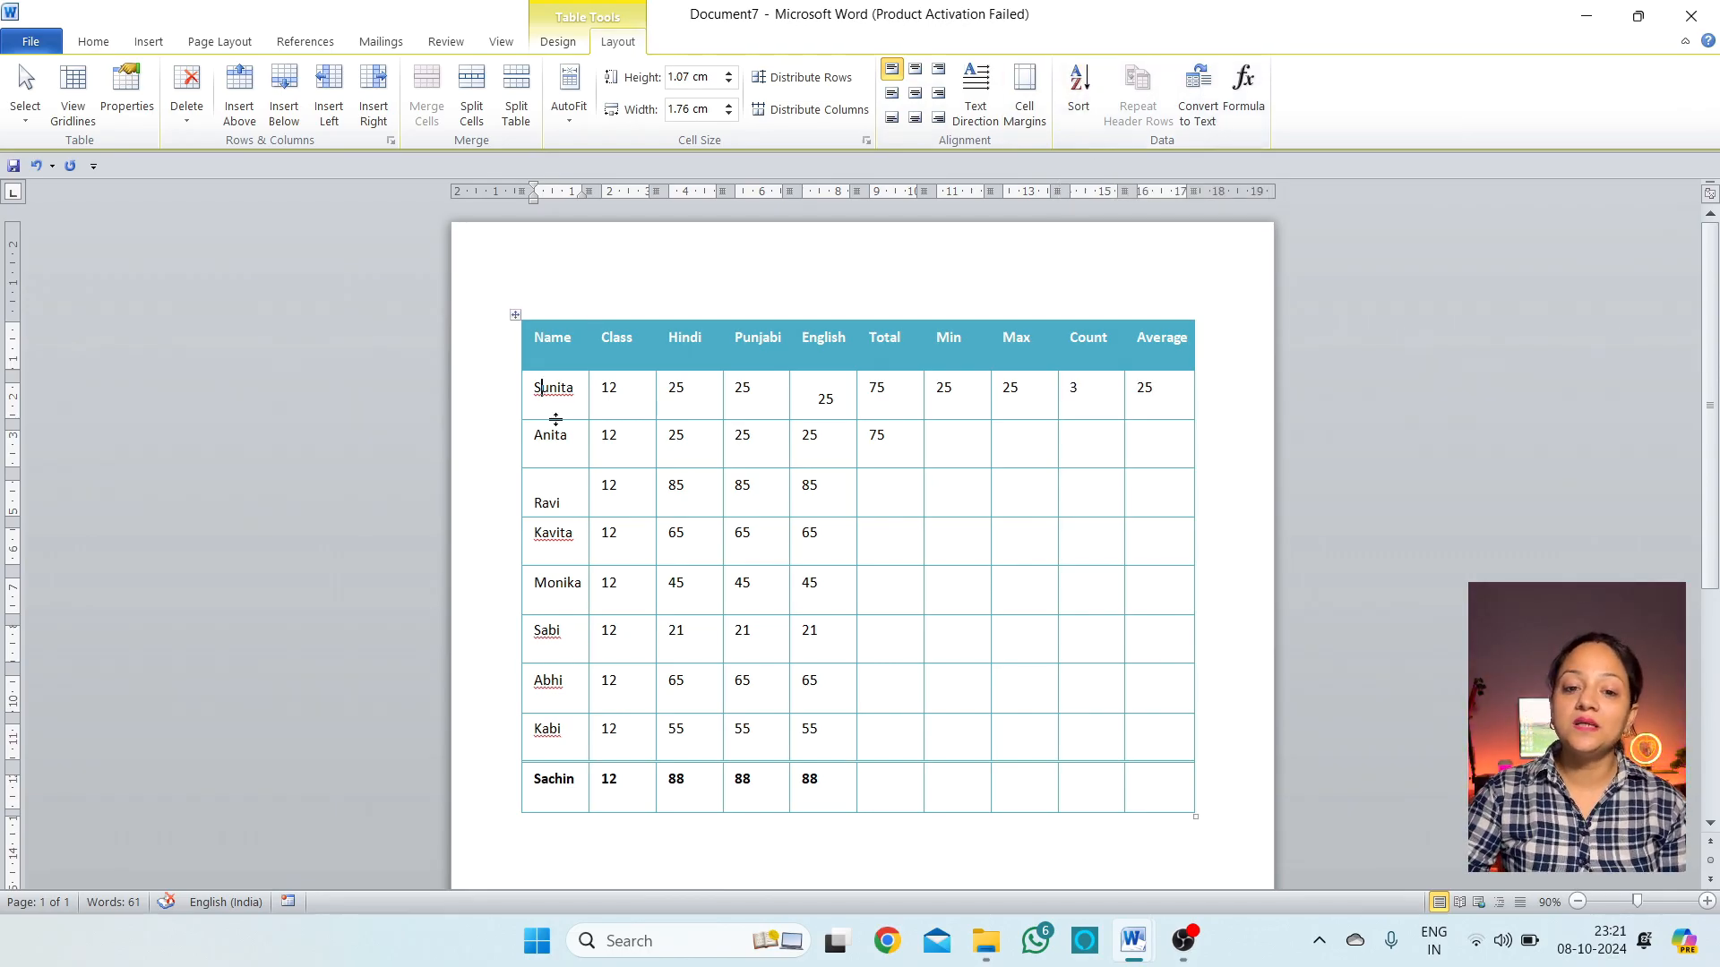
Sort the whole table by Name in ascending order
{"action": "left_click", "coordinate": [1079, 89]}
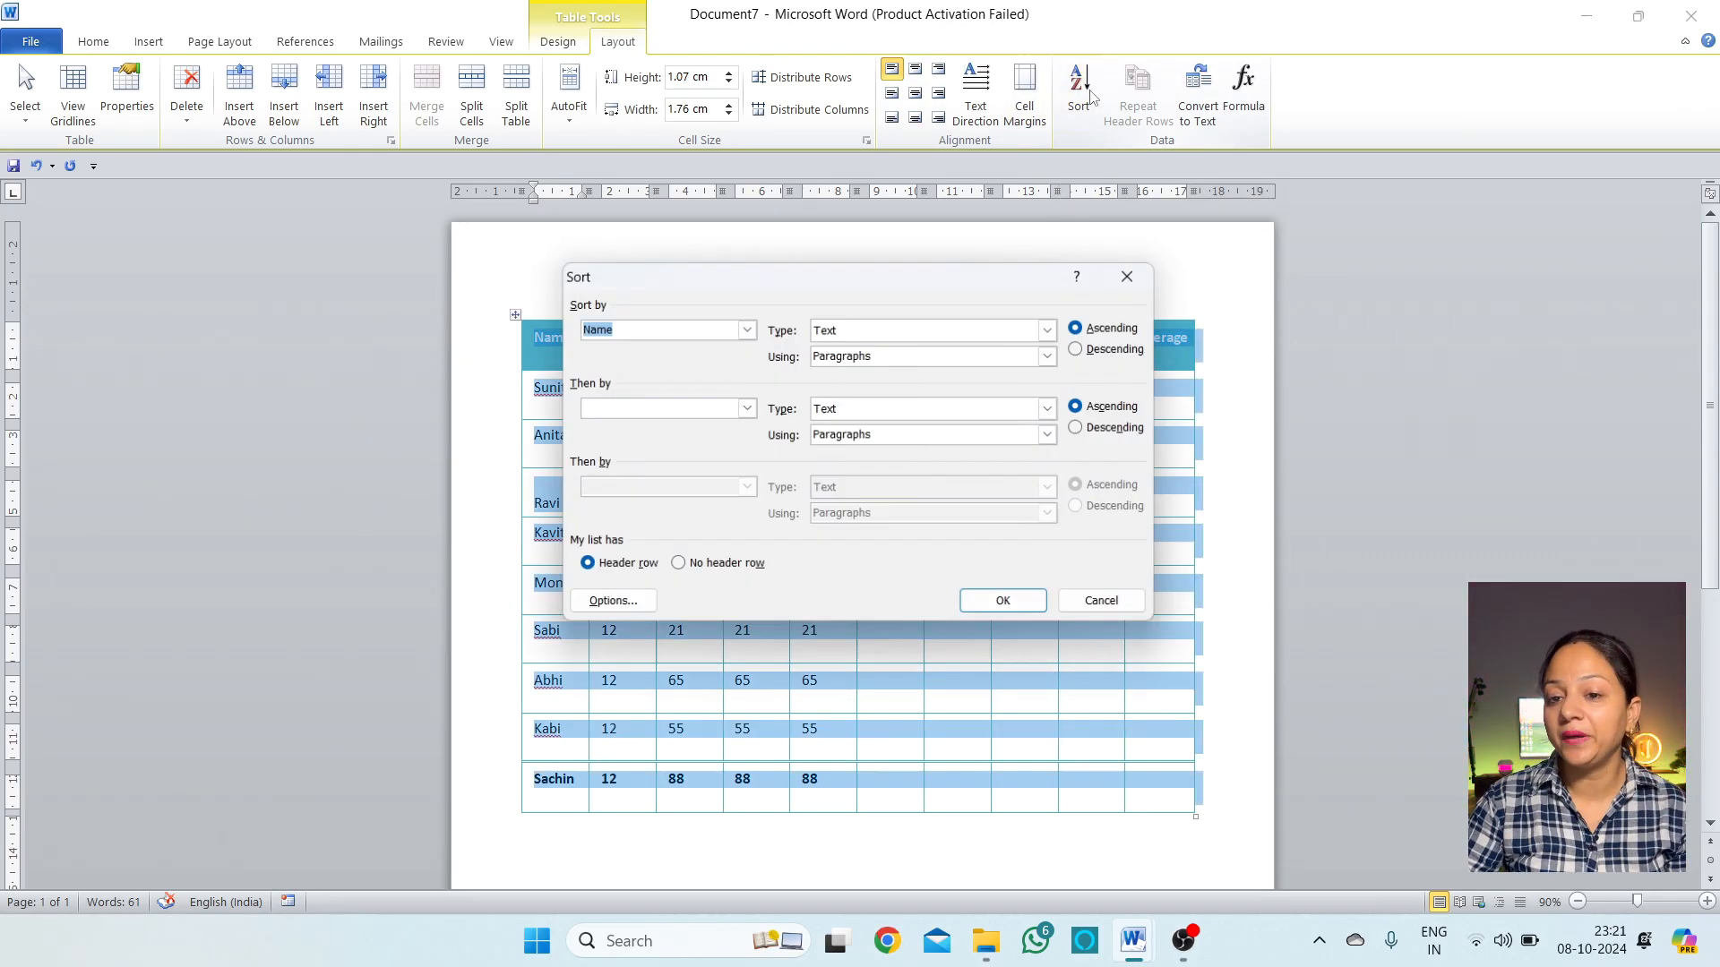
{"action": "left_click_drag", "start_coordinate": [860, 280], "coordinate": [1179, 240]}
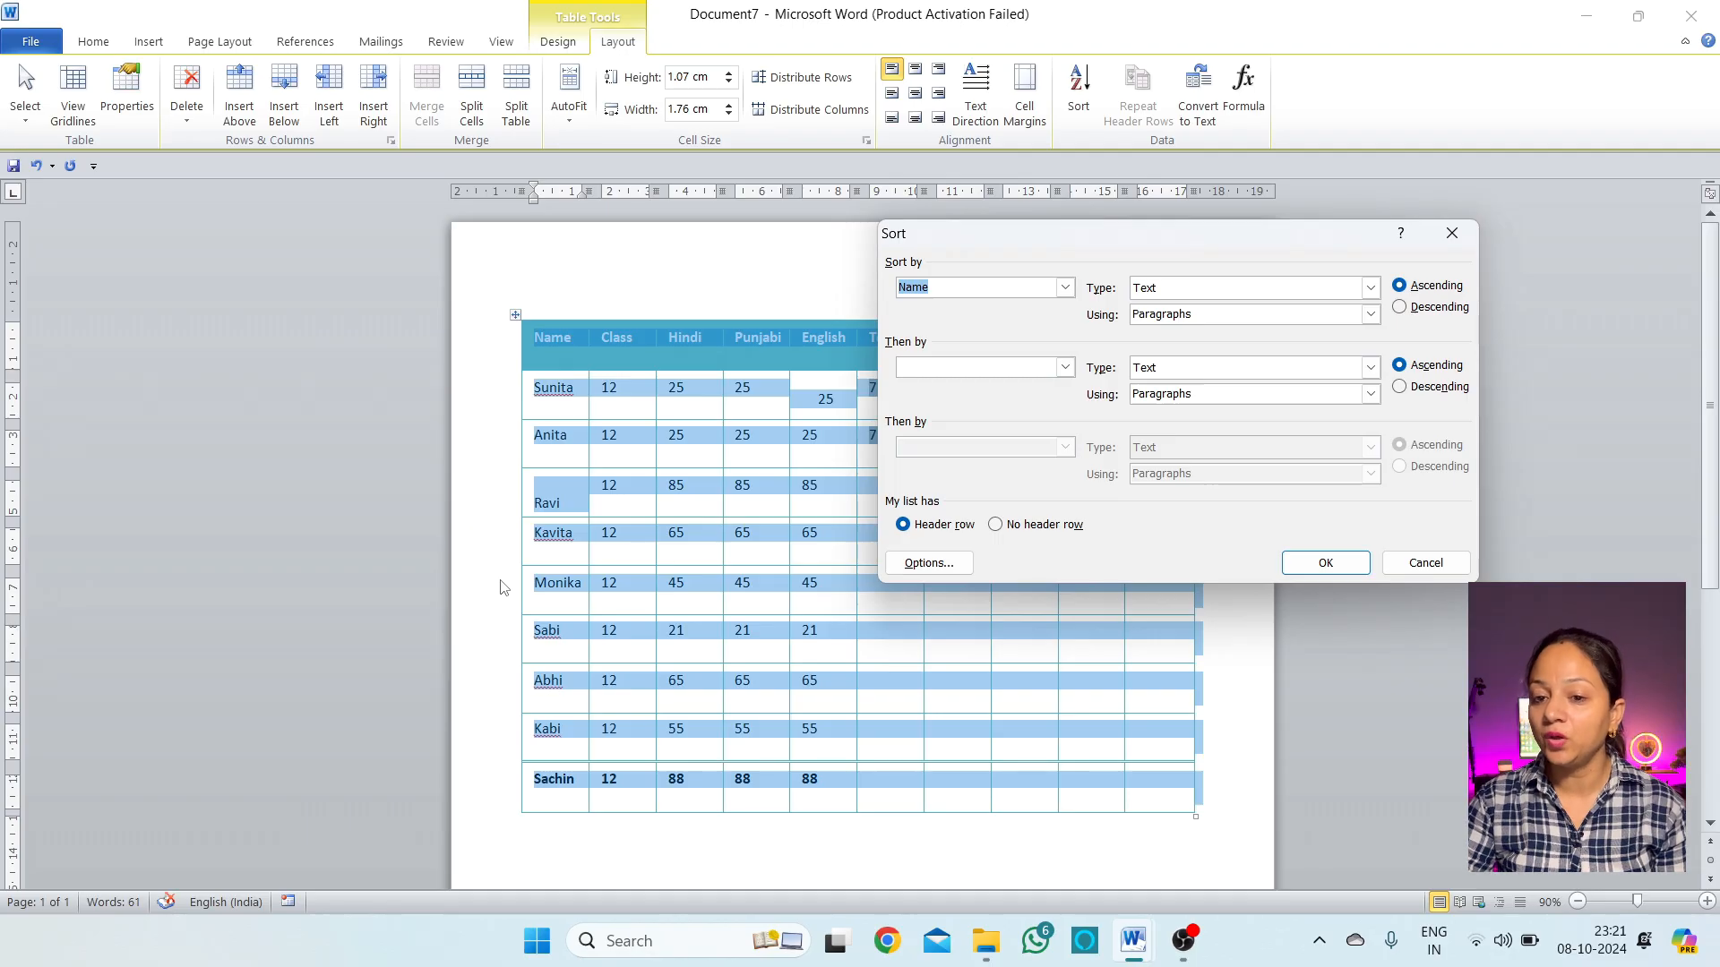
{"action": "left_click", "coordinate": [1412, 285]}
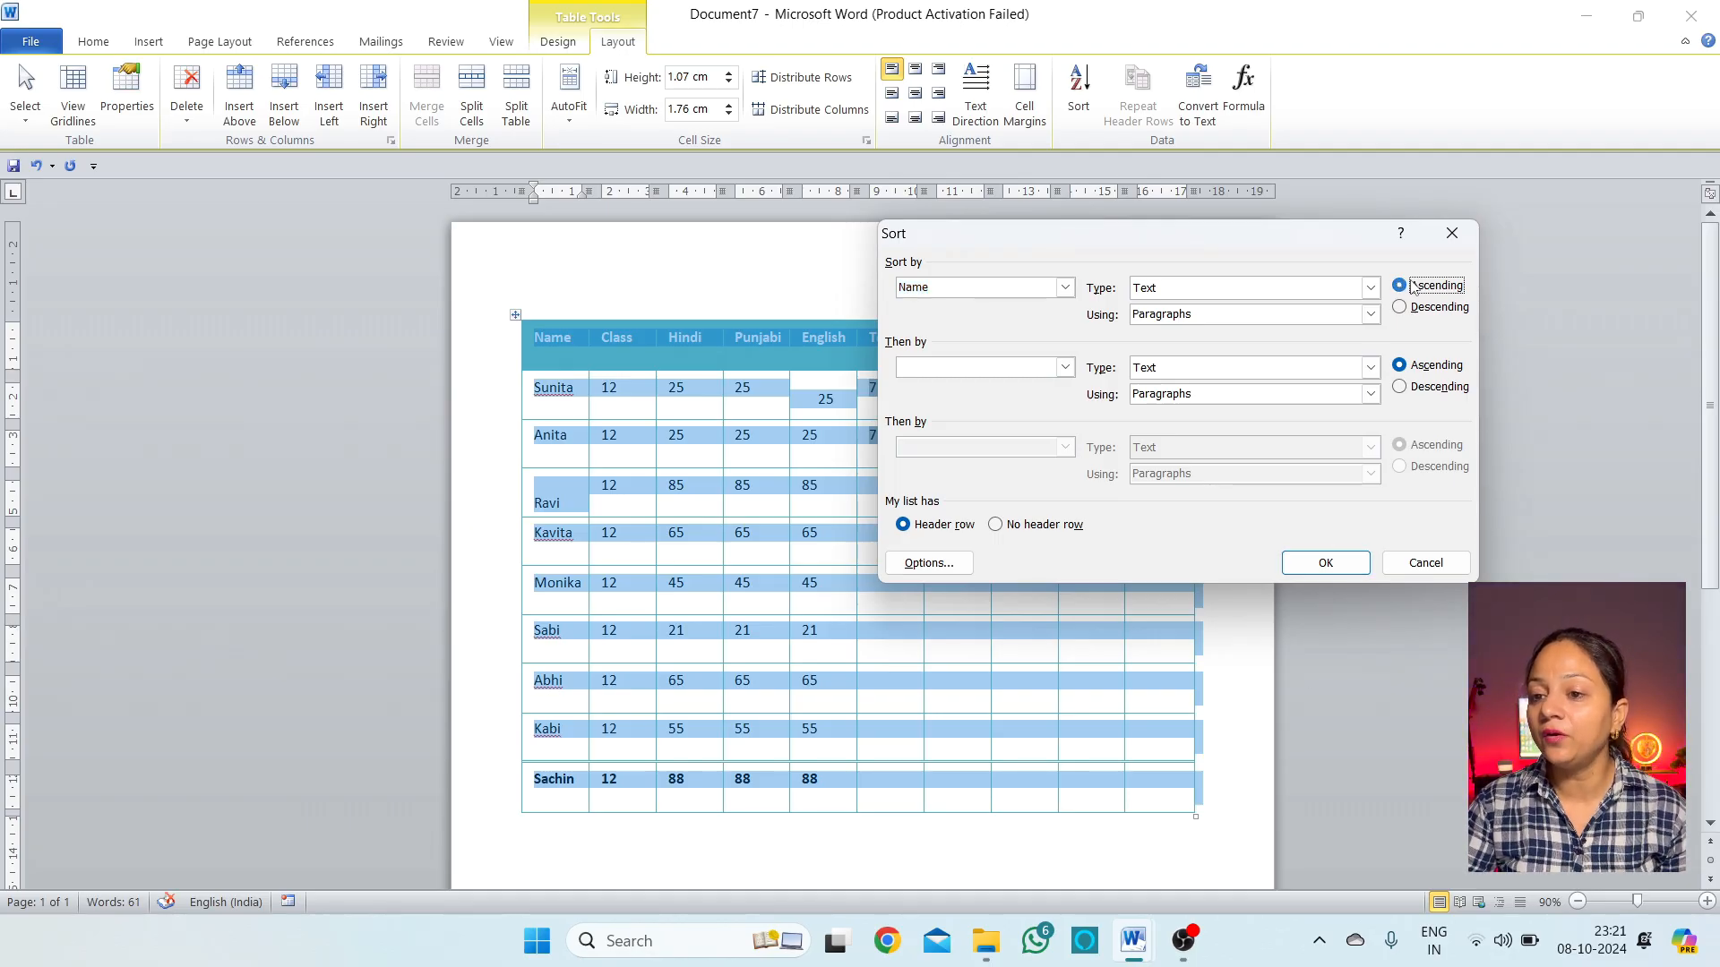
{"action": "left_click", "coordinate": [1344, 564]}
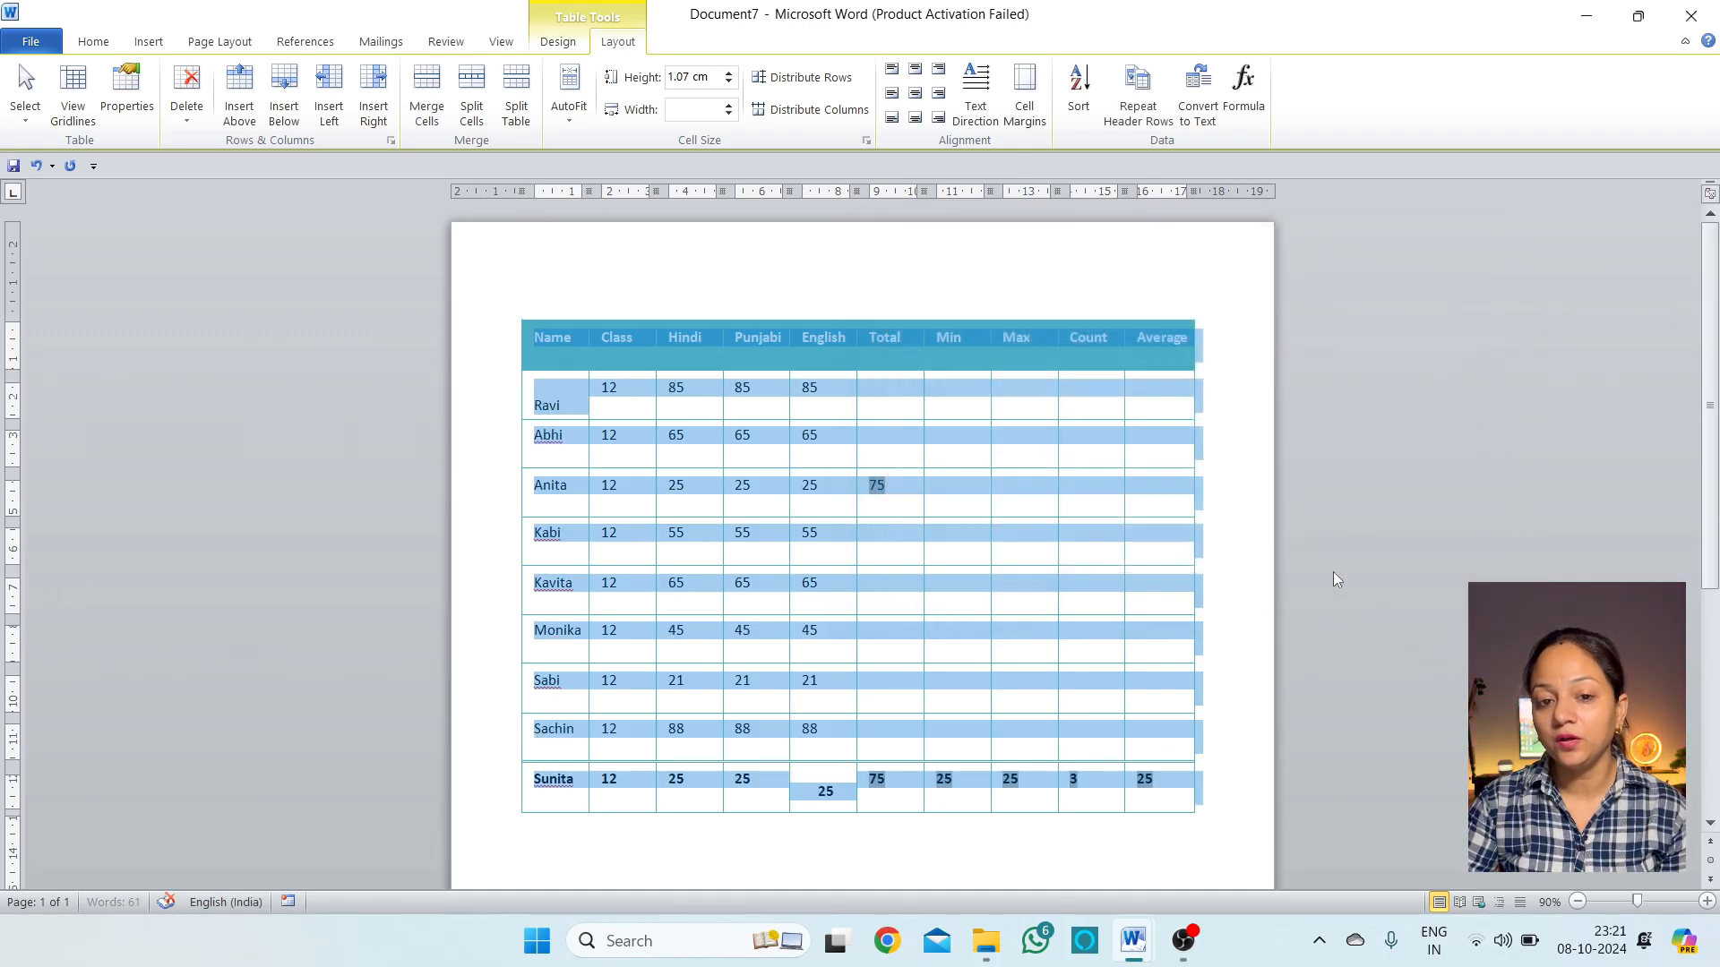
{"action": "left_click", "coordinate": [566, 403]}
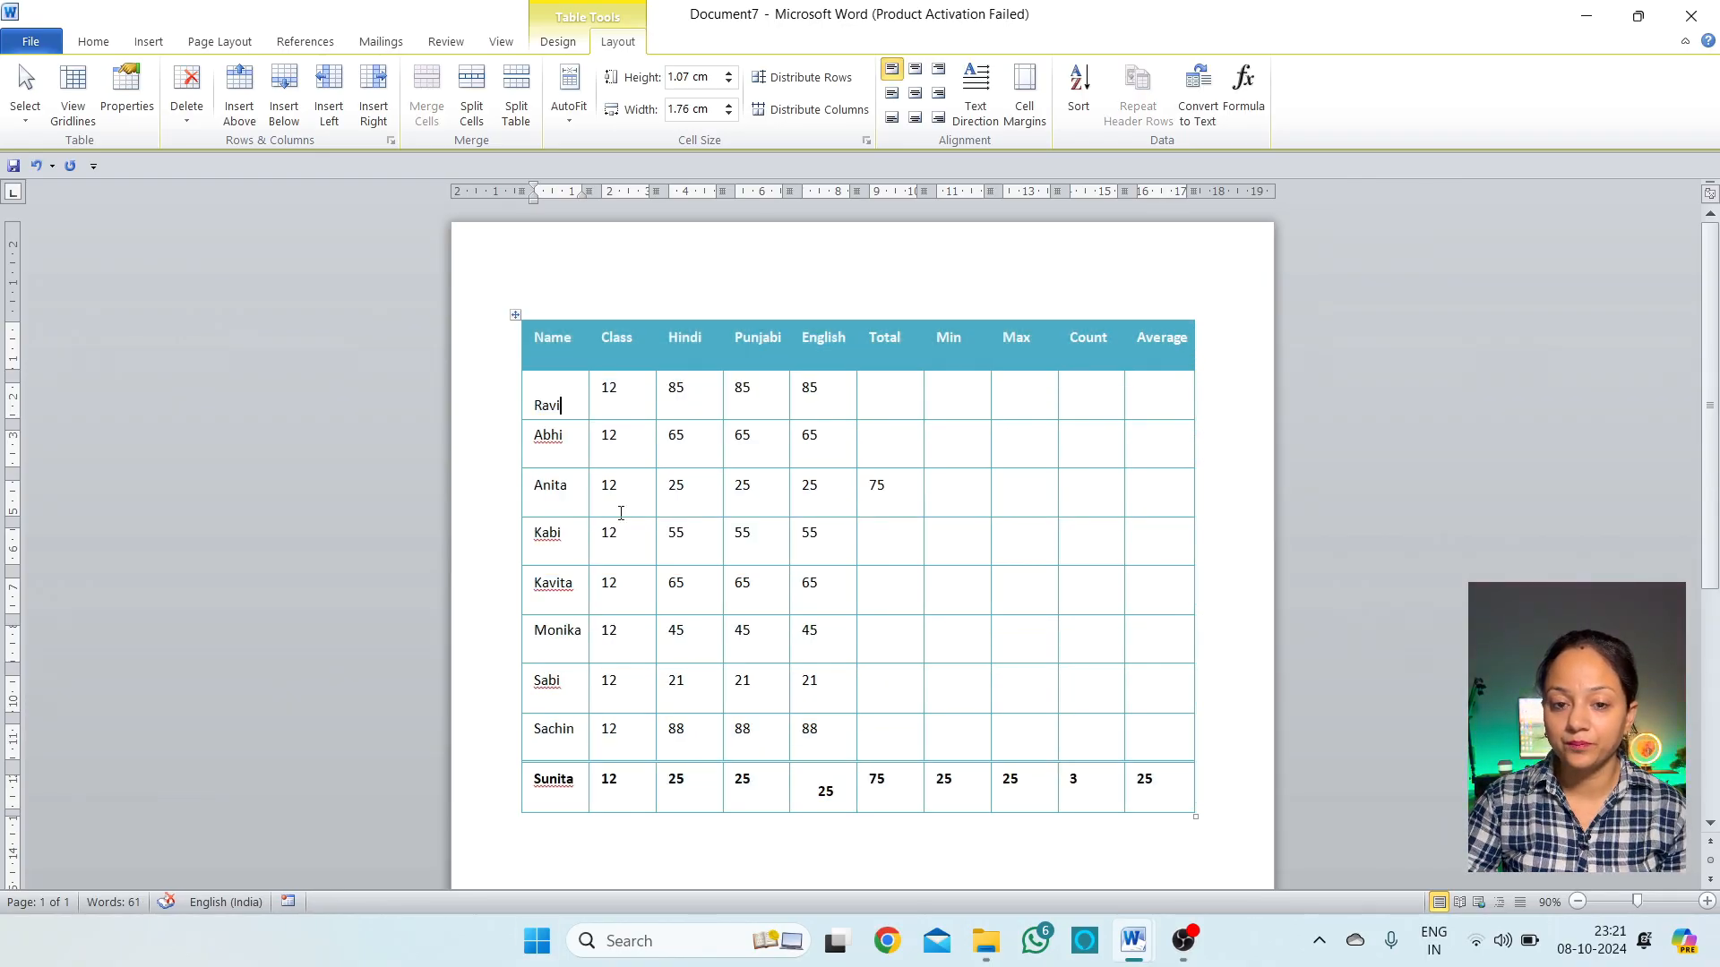
Sort the Name through English columns by Name, ascending, again
{"action": "left_click", "coordinate": [568, 388]}
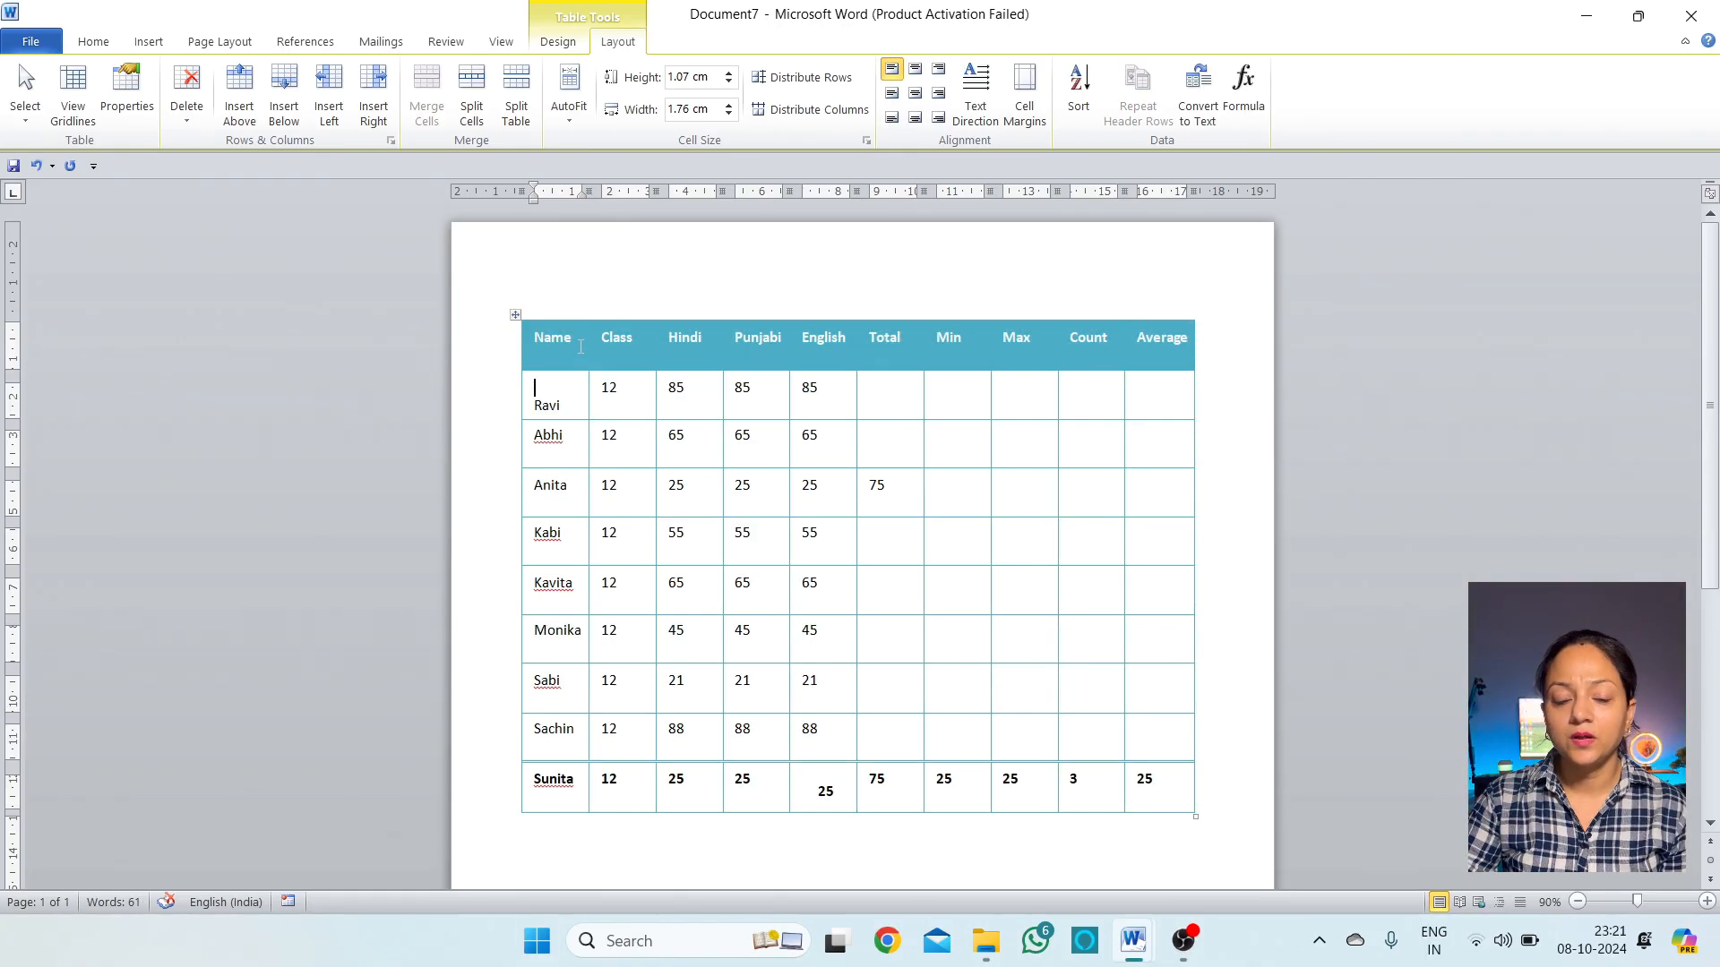
{"action": "left_click_drag", "start_coordinate": [573, 351], "coordinate": [1152, 798]}
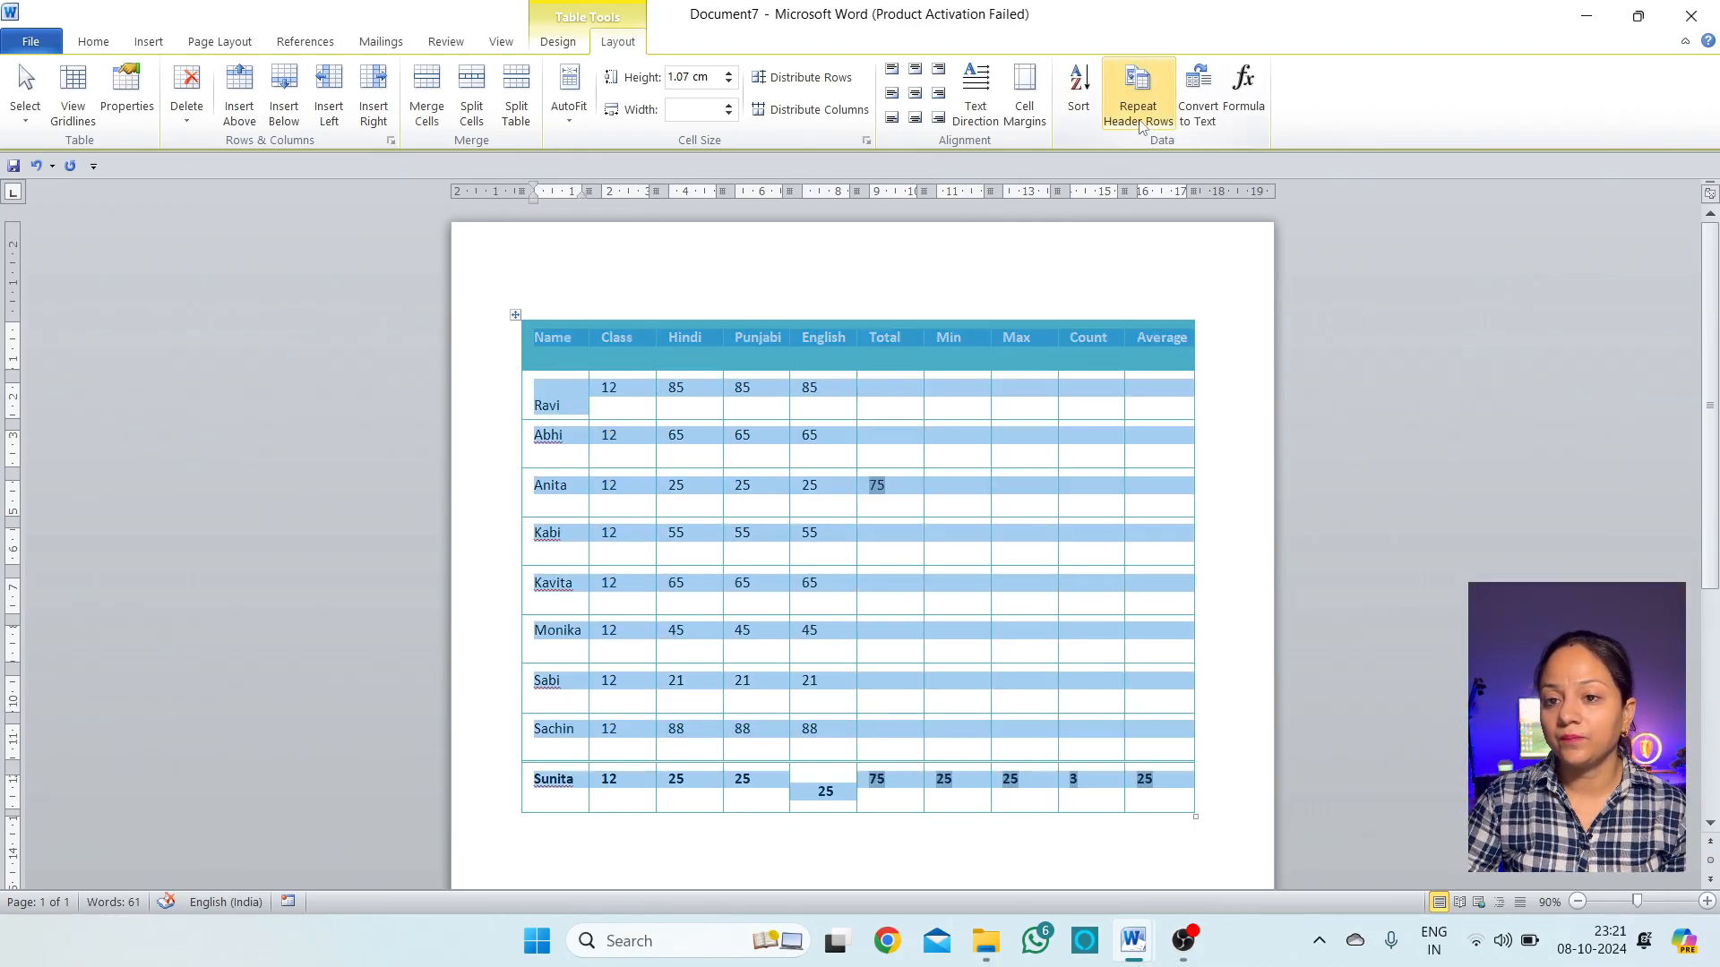
{"action": "left_click", "coordinate": [1079, 89]}
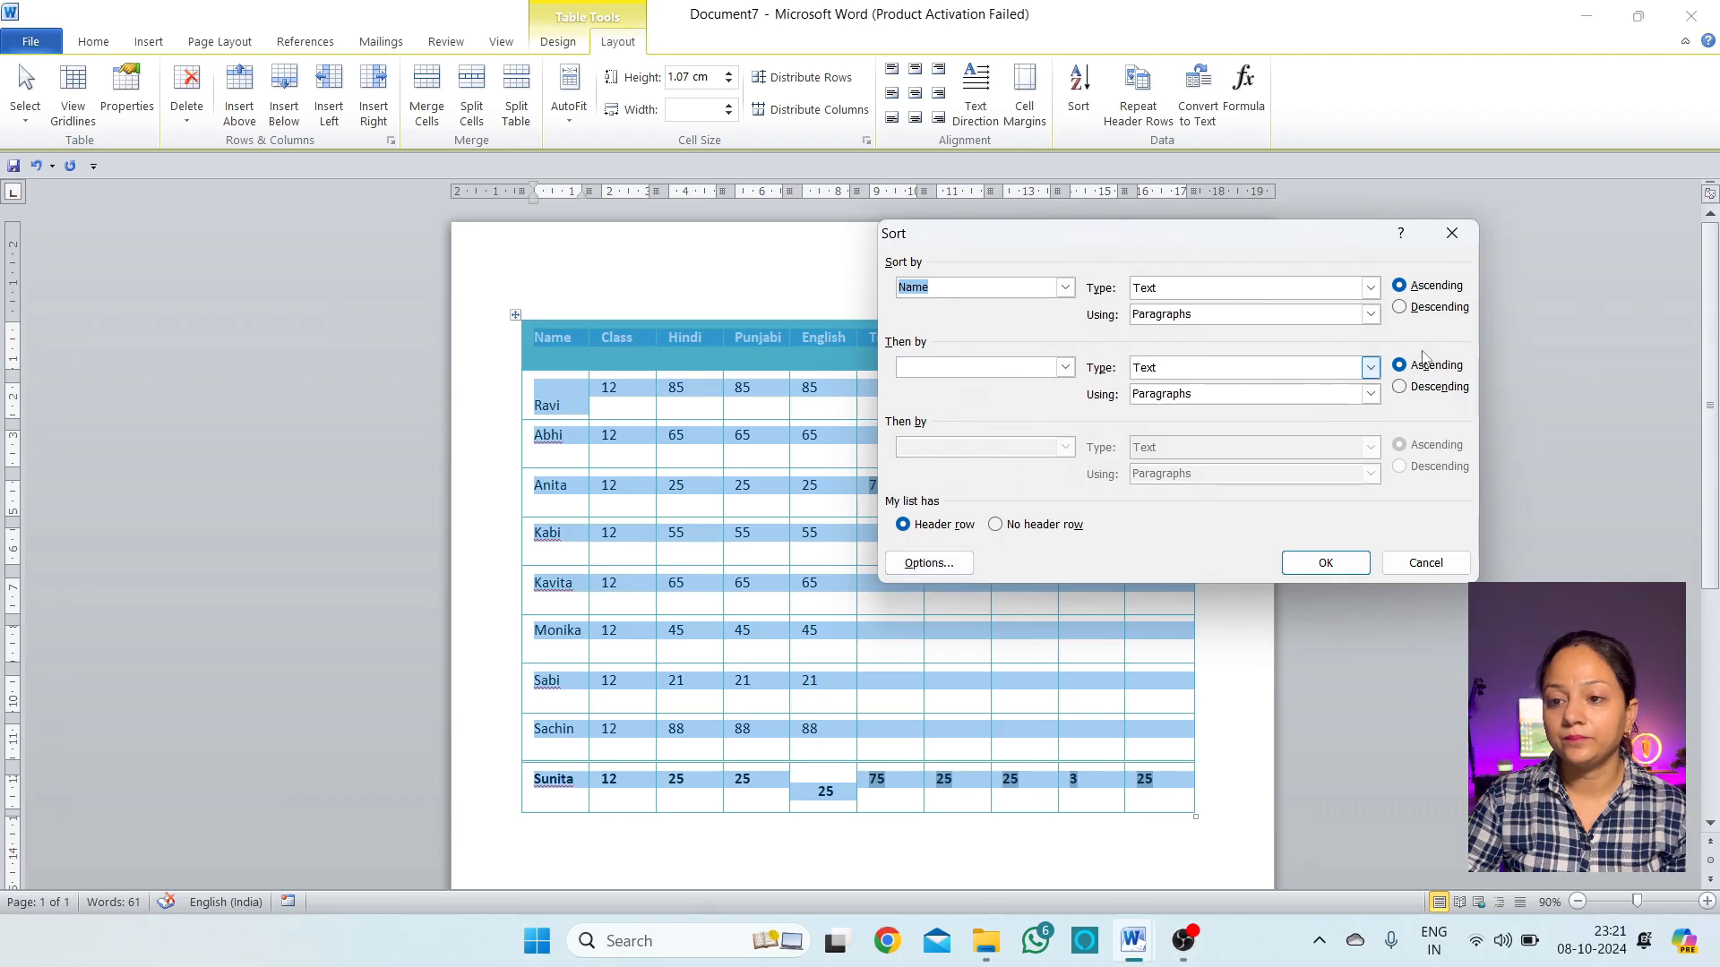
{"action": "left_click", "coordinate": [1431, 286]}
{"action": "left_click", "coordinate": [1343, 566]}
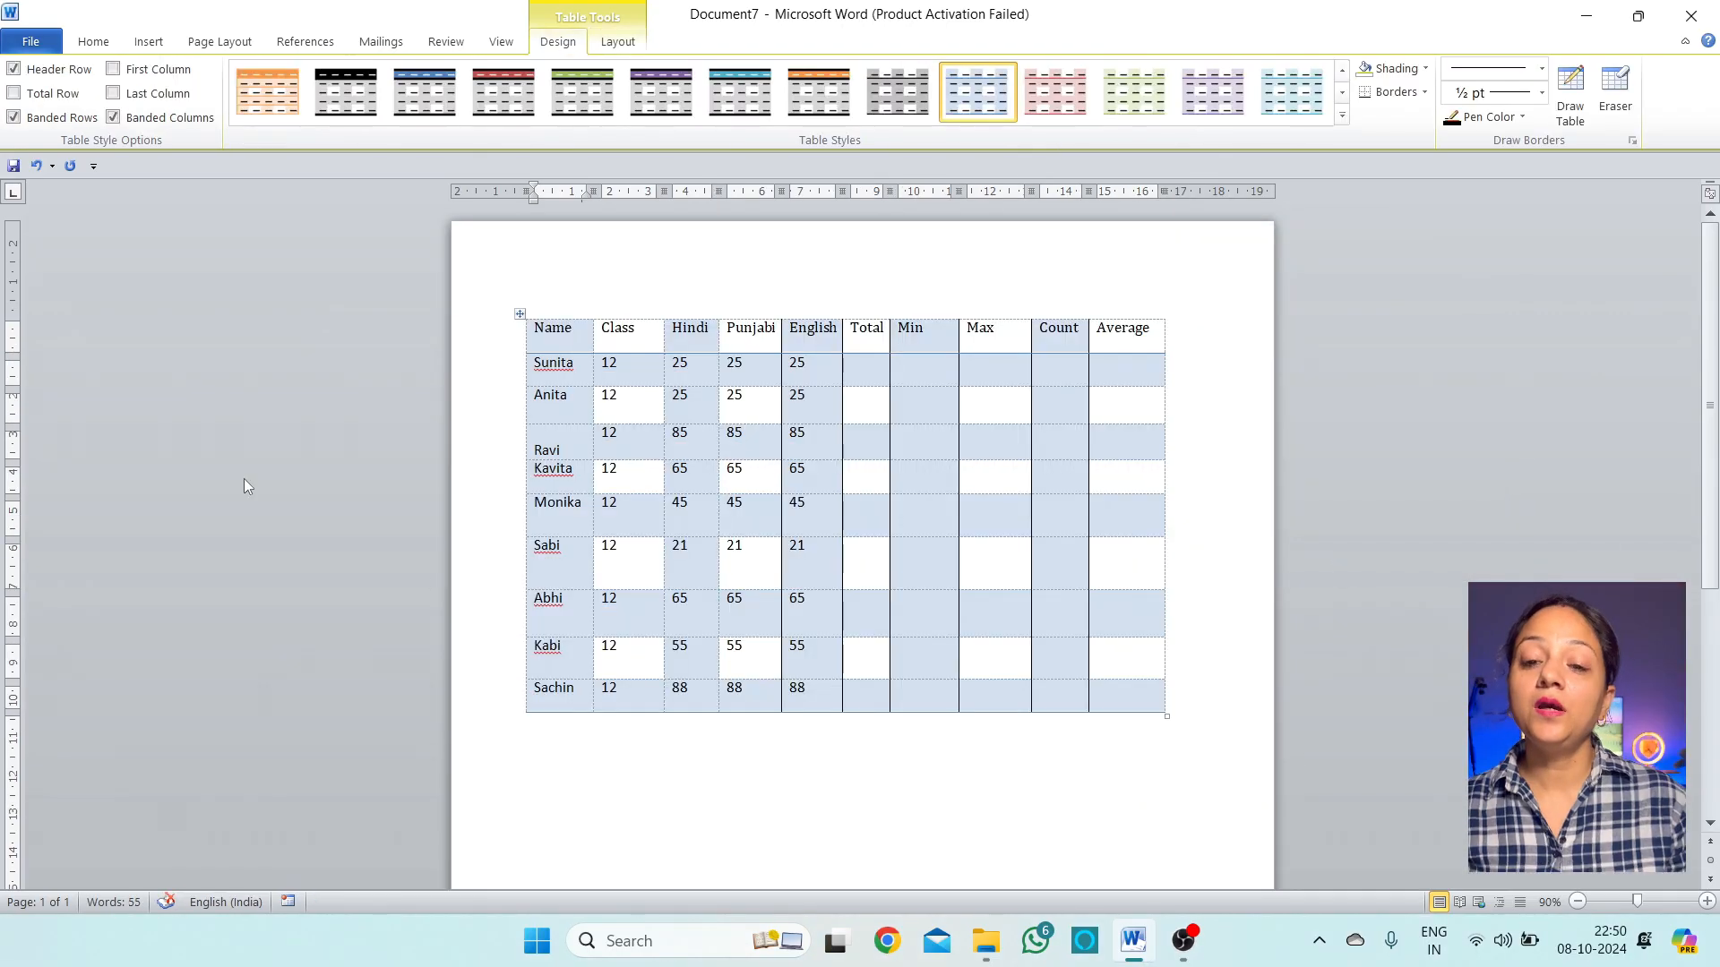
Select the Name, Class, Hindi, Punjabi, English columns and headers, then return to Sunita's Total cell
{"action": "left_click", "coordinate": [863, 363]}
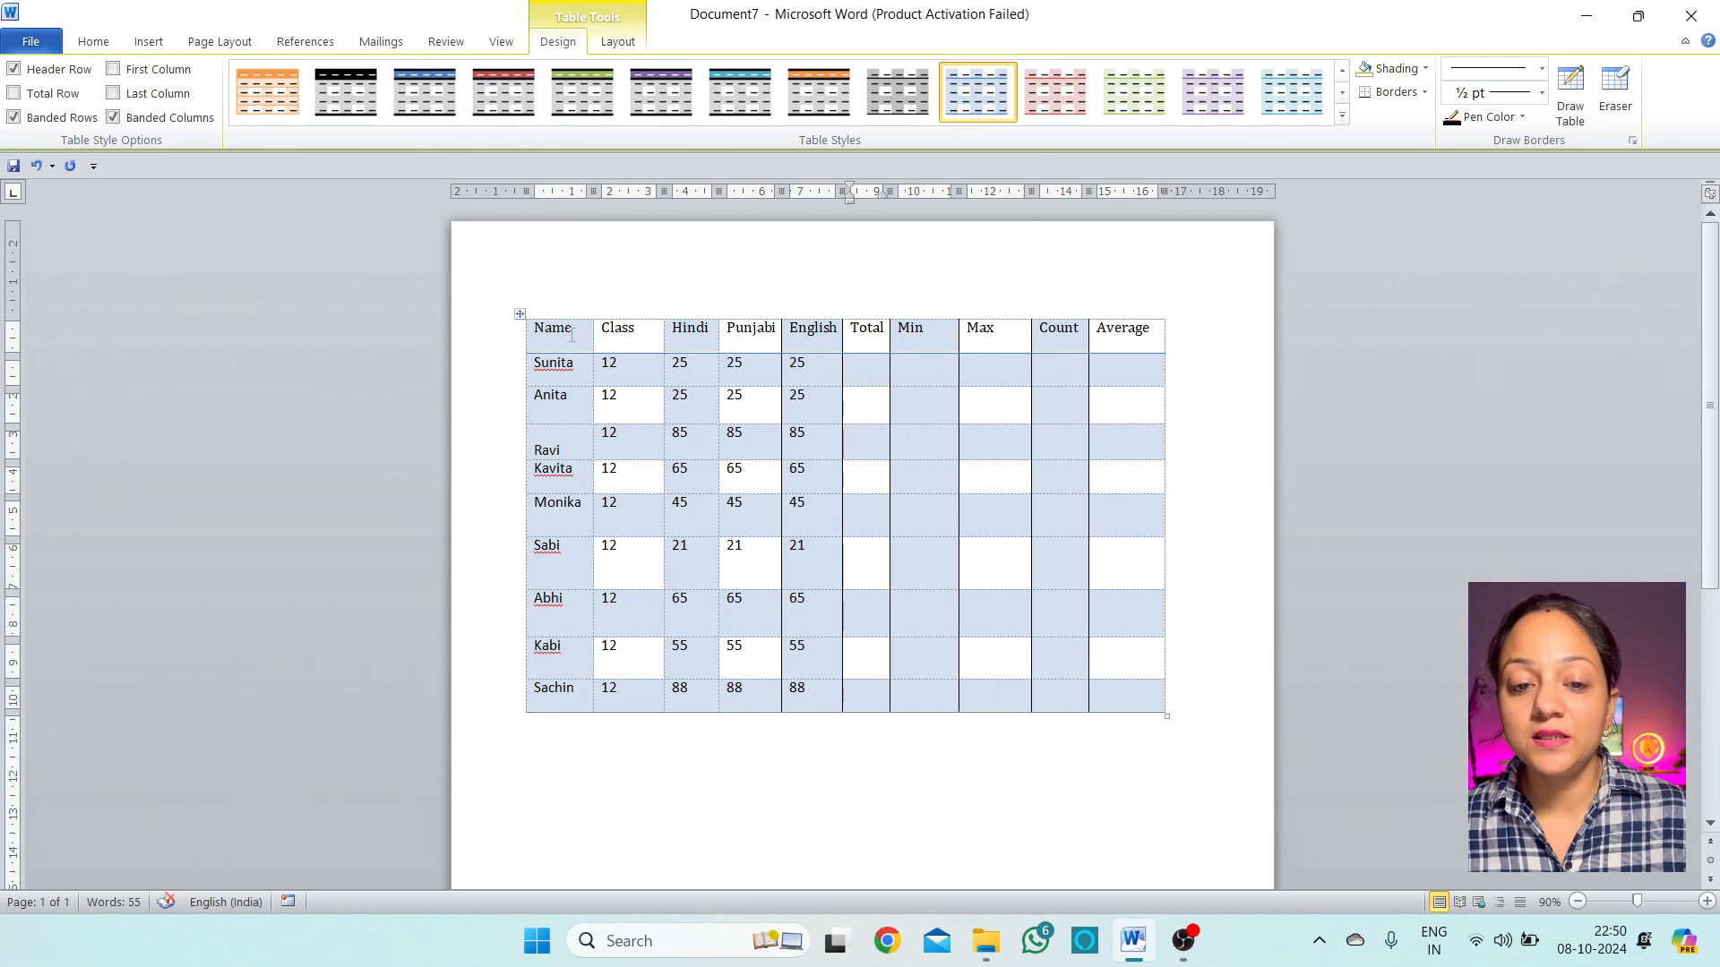
{"action": "left_click_drag", "start_coordinate": [571, 328], "coordinate": [555, 695]}
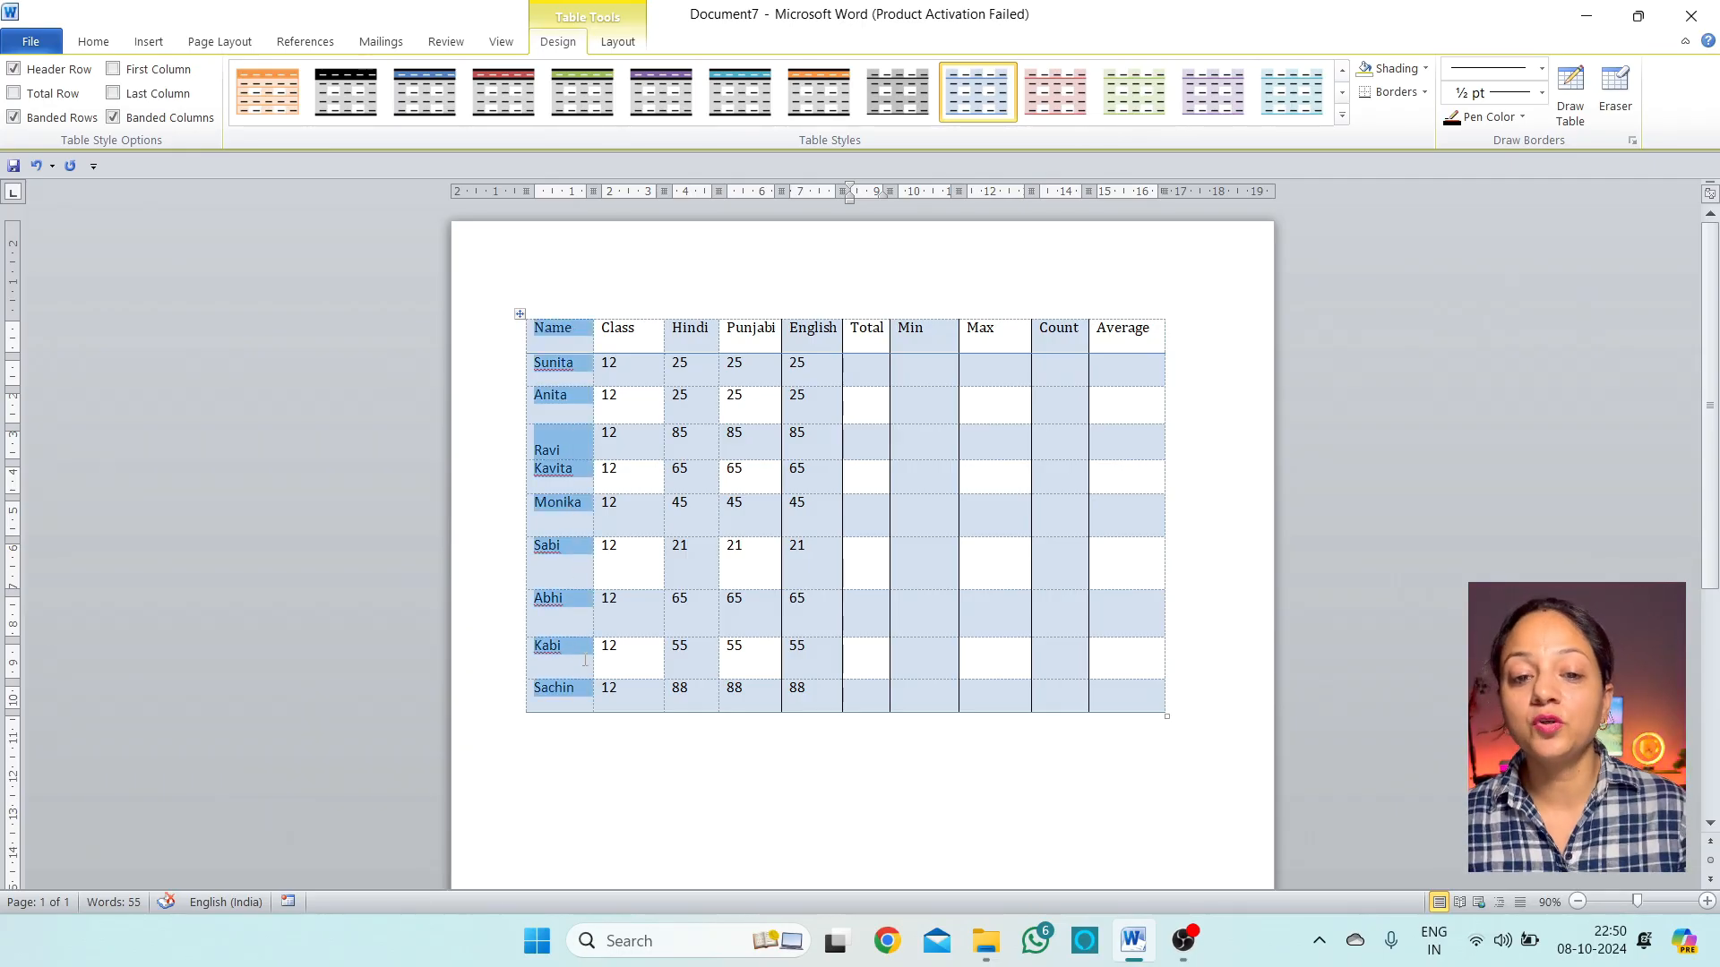
{"action": "left_click_drag", "start_coordinate": [639, 331], "coordinate": [692, 600]}
{"action": "left_click", "coordinate": [694, 546]}
{"action": "left_click_drag", "start_coordinate": [757, 328], "coordinate": [762, 698]}
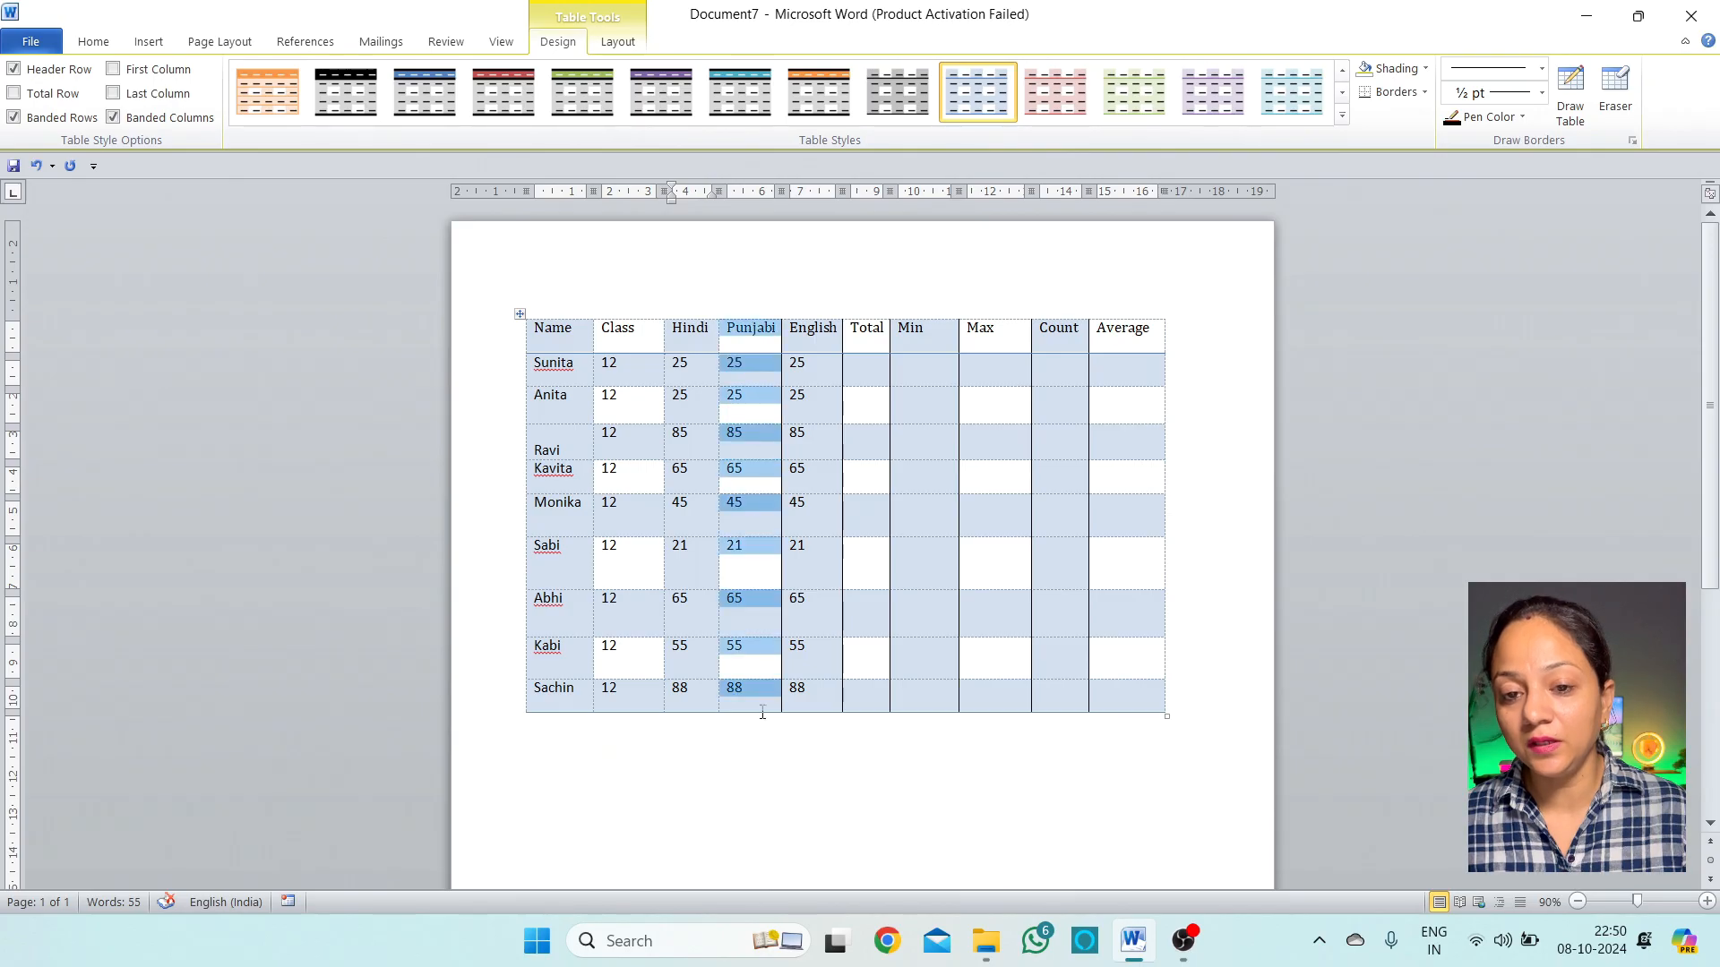
{"action": "left_click_drag", "start_coordinate": [811, 328], "coordinate": [815, 694]}
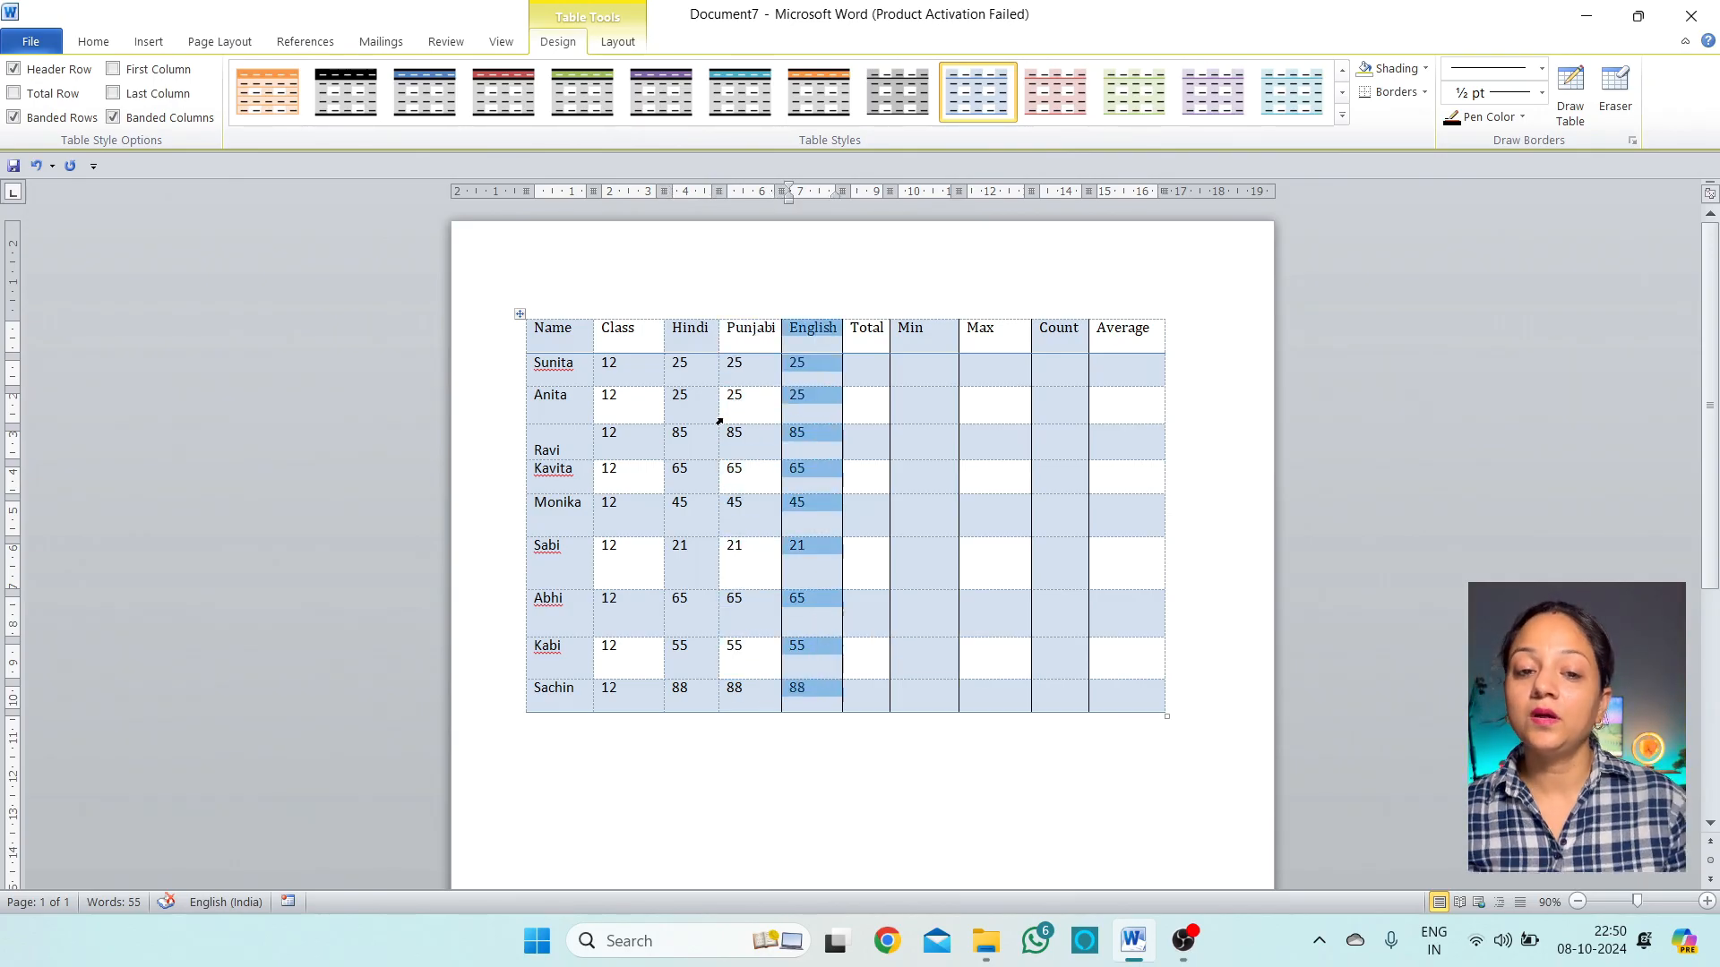
{"action": "left_click_drag", "start_coordinate": [567, 335], "coordinate": [753, 333]}
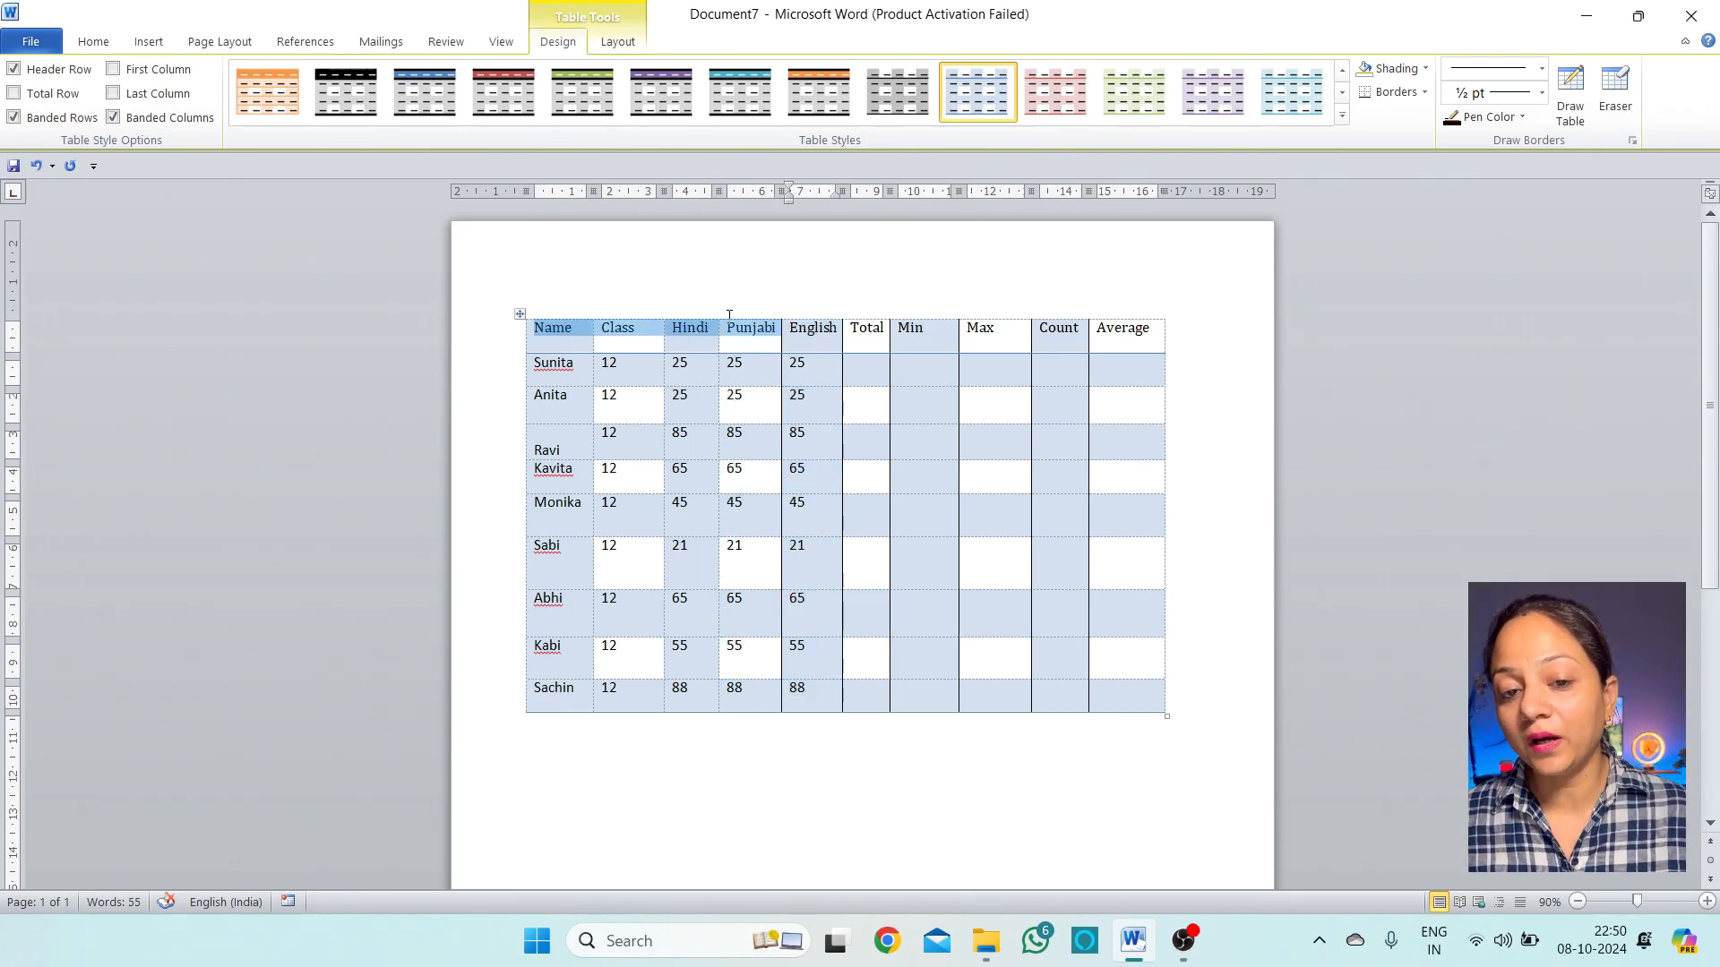
{"action": "left_click", "coordinate": [579, 371]}
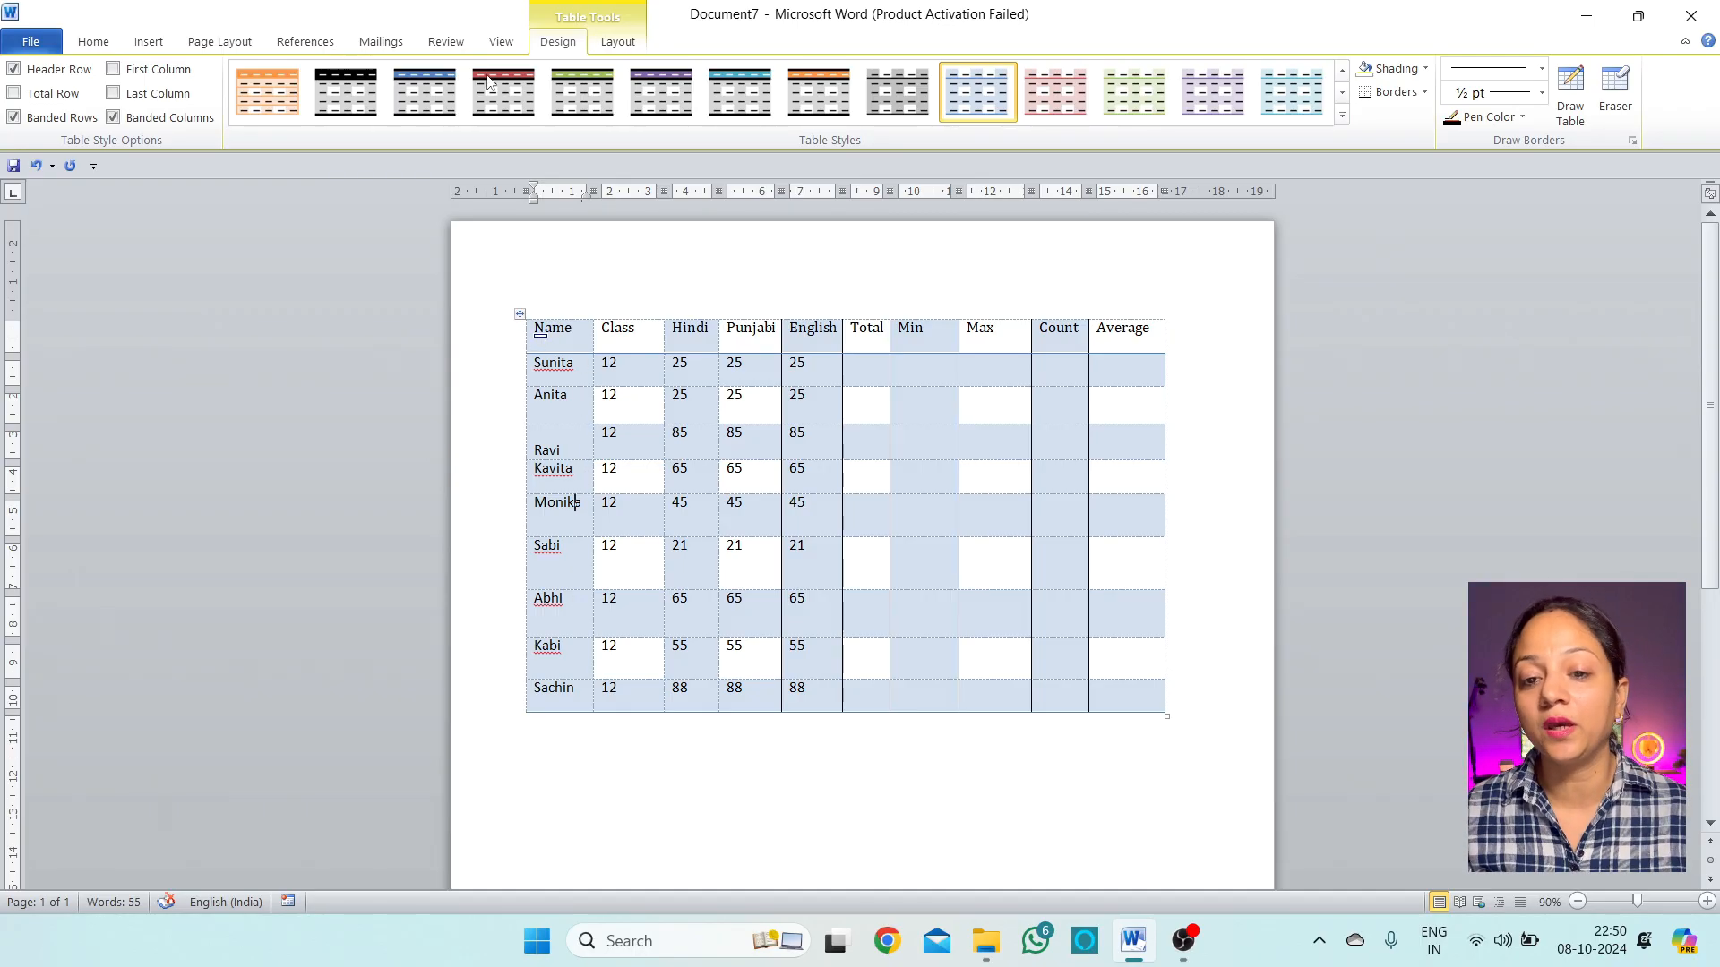
{"action": "left_click", "coordinate": [860, 382]}
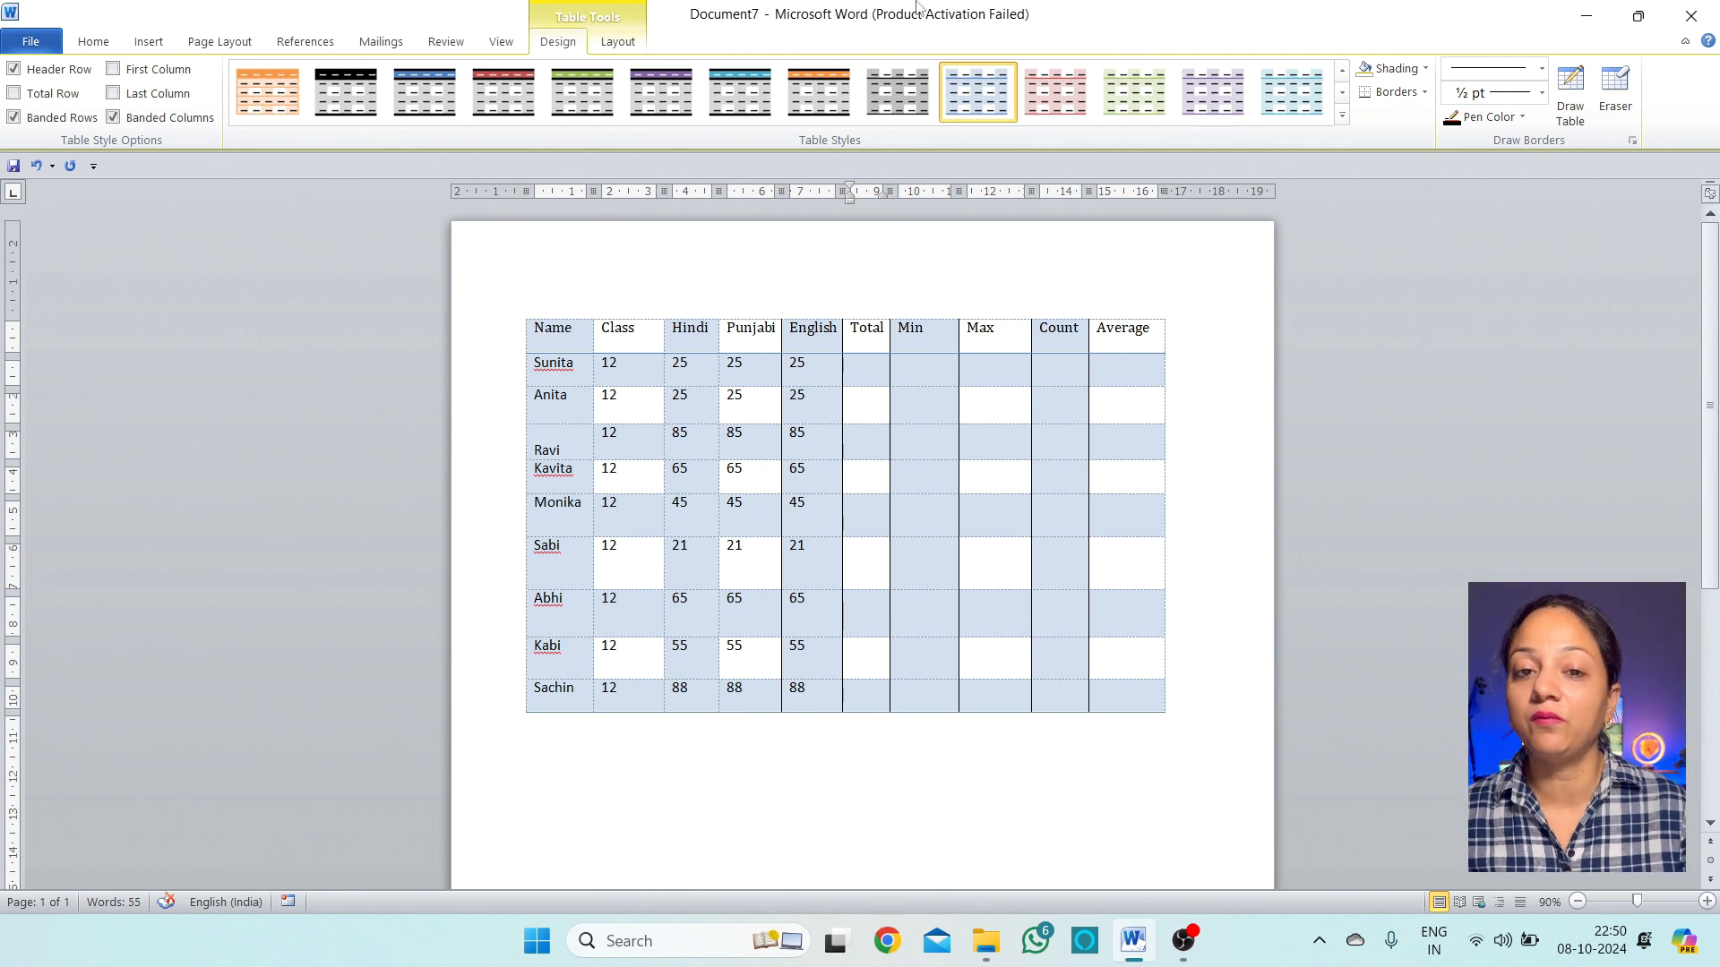
{"action": "left_click", "coordinate": [618, 42]}
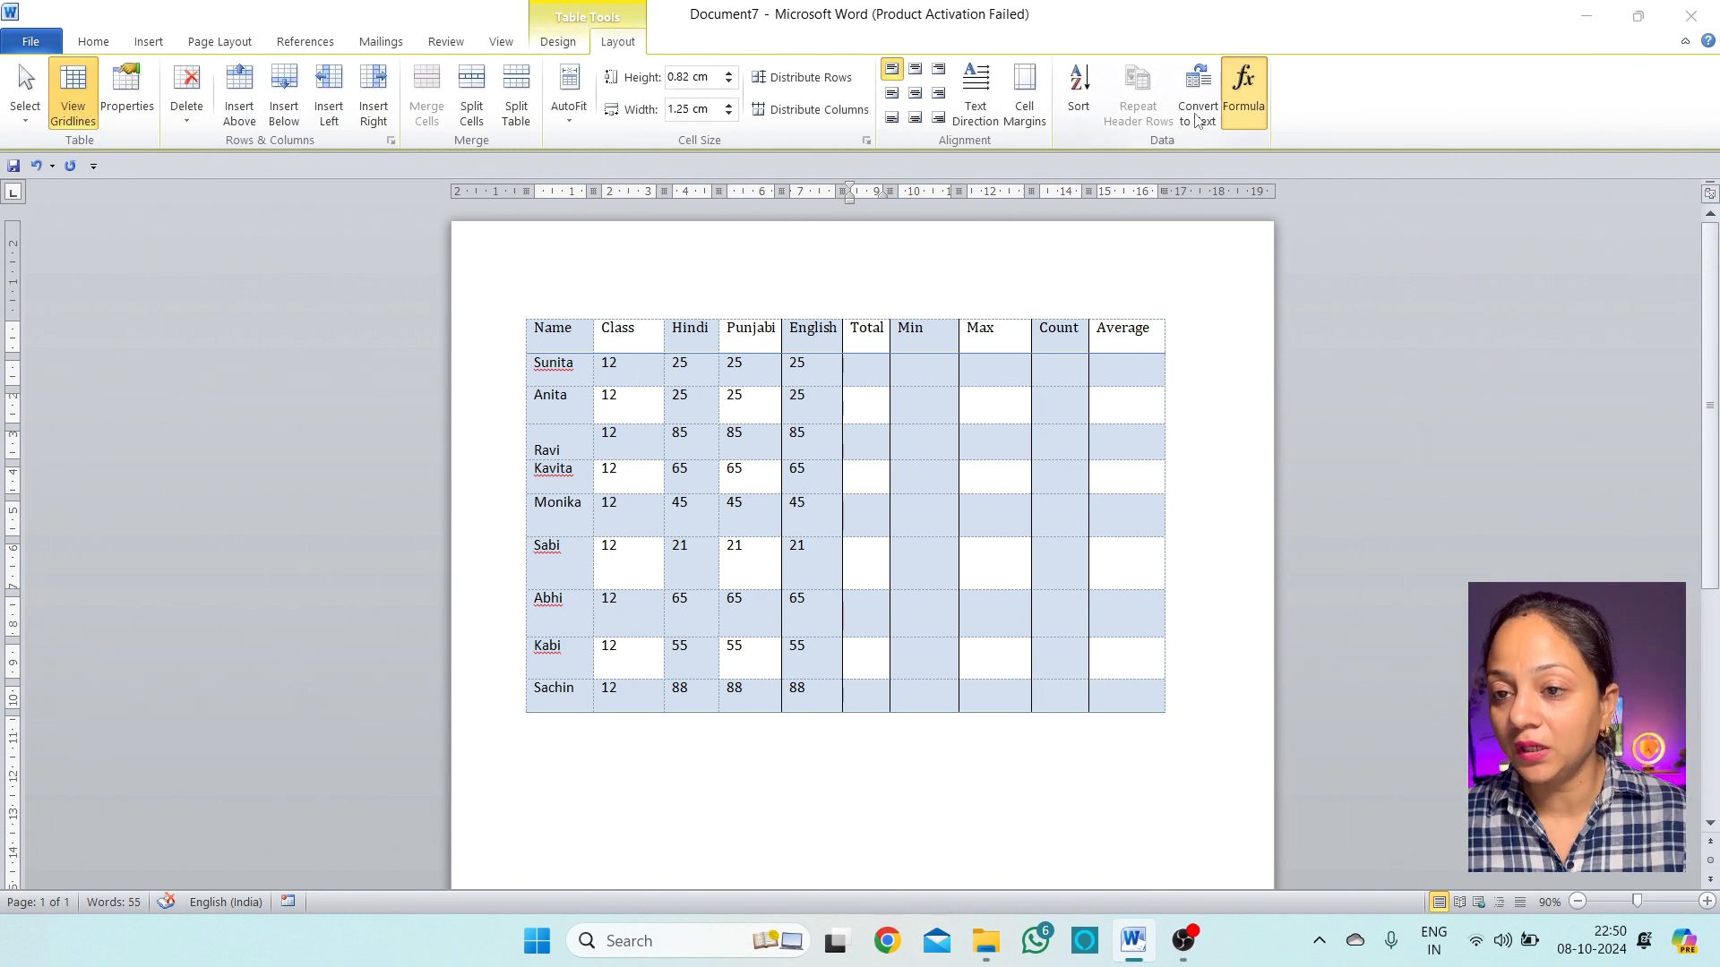
Enter =SUM(c2:e2) in Sunita's Total cell to get 75
{"action": "left_click", "coordinate": [1243, 89]}
{"action": "left_click_drag", "start_coordinate": [849, 358], "coordinate": [1088, 462]}
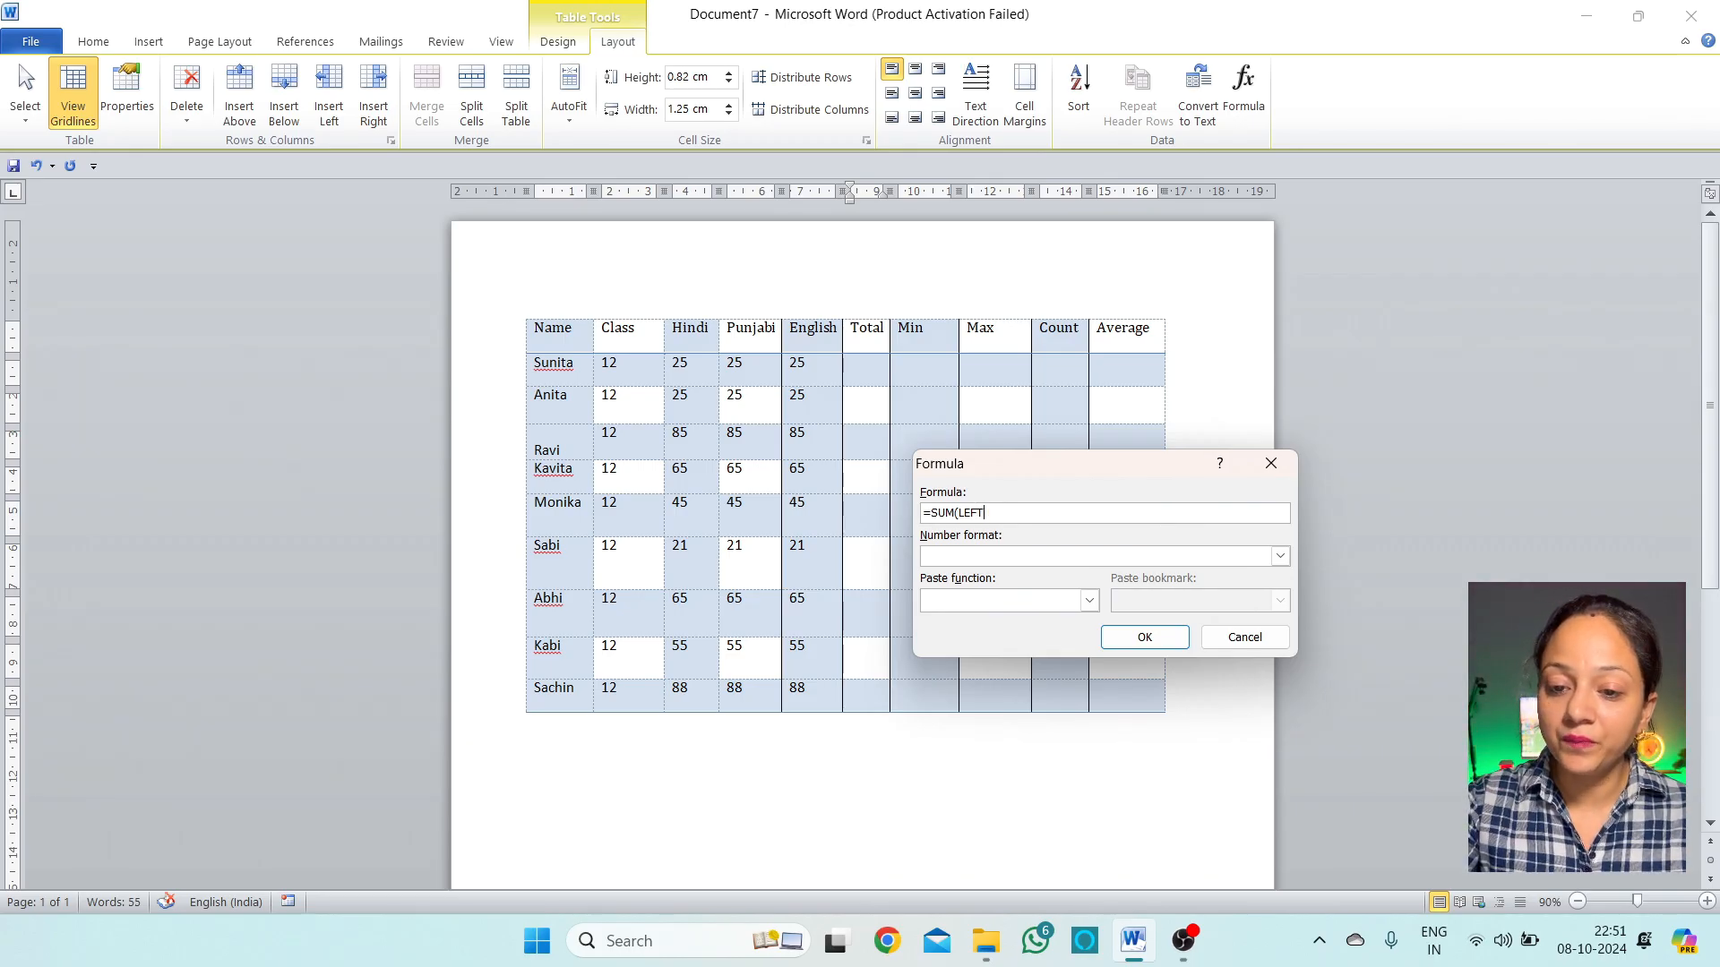
{"action": "key", "text": "BackSpace"}
{"action": "key", "text": "BackSpace"}
{"action": "key", "text": "BackSpace"}
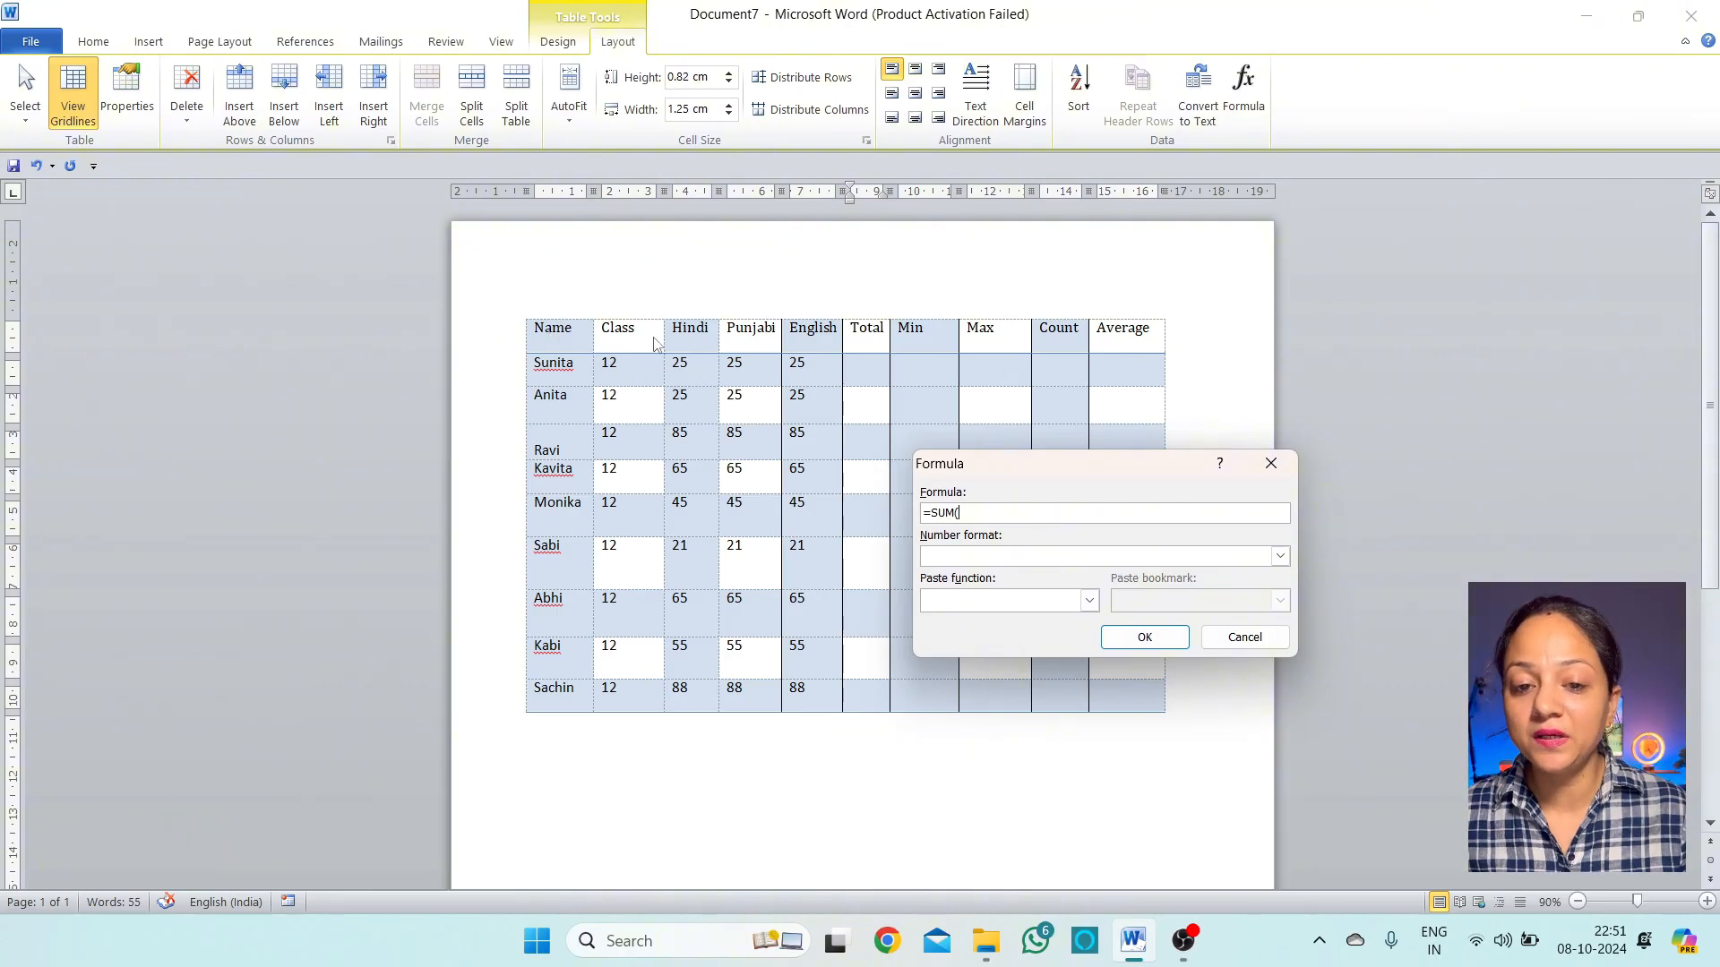
{"action": "left_click", "coordinate": [692, 349]}
{"action": "left_click", "coordinate": [983, 515]}
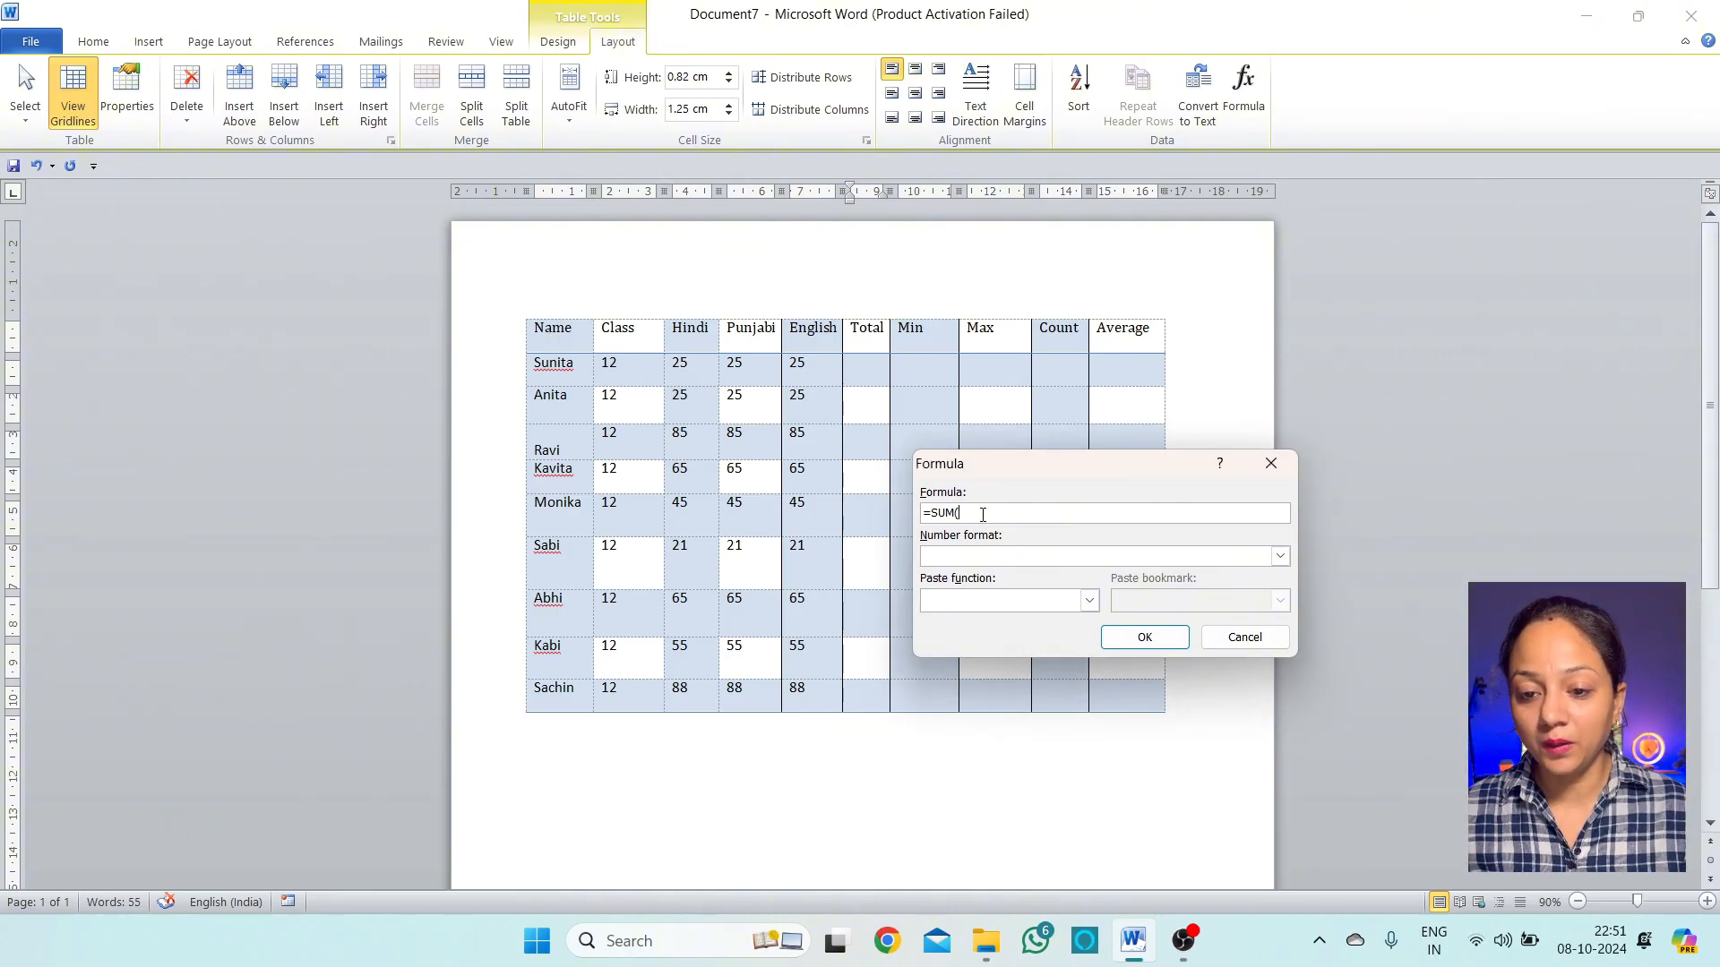
{"action": "type", "text": "c2"}
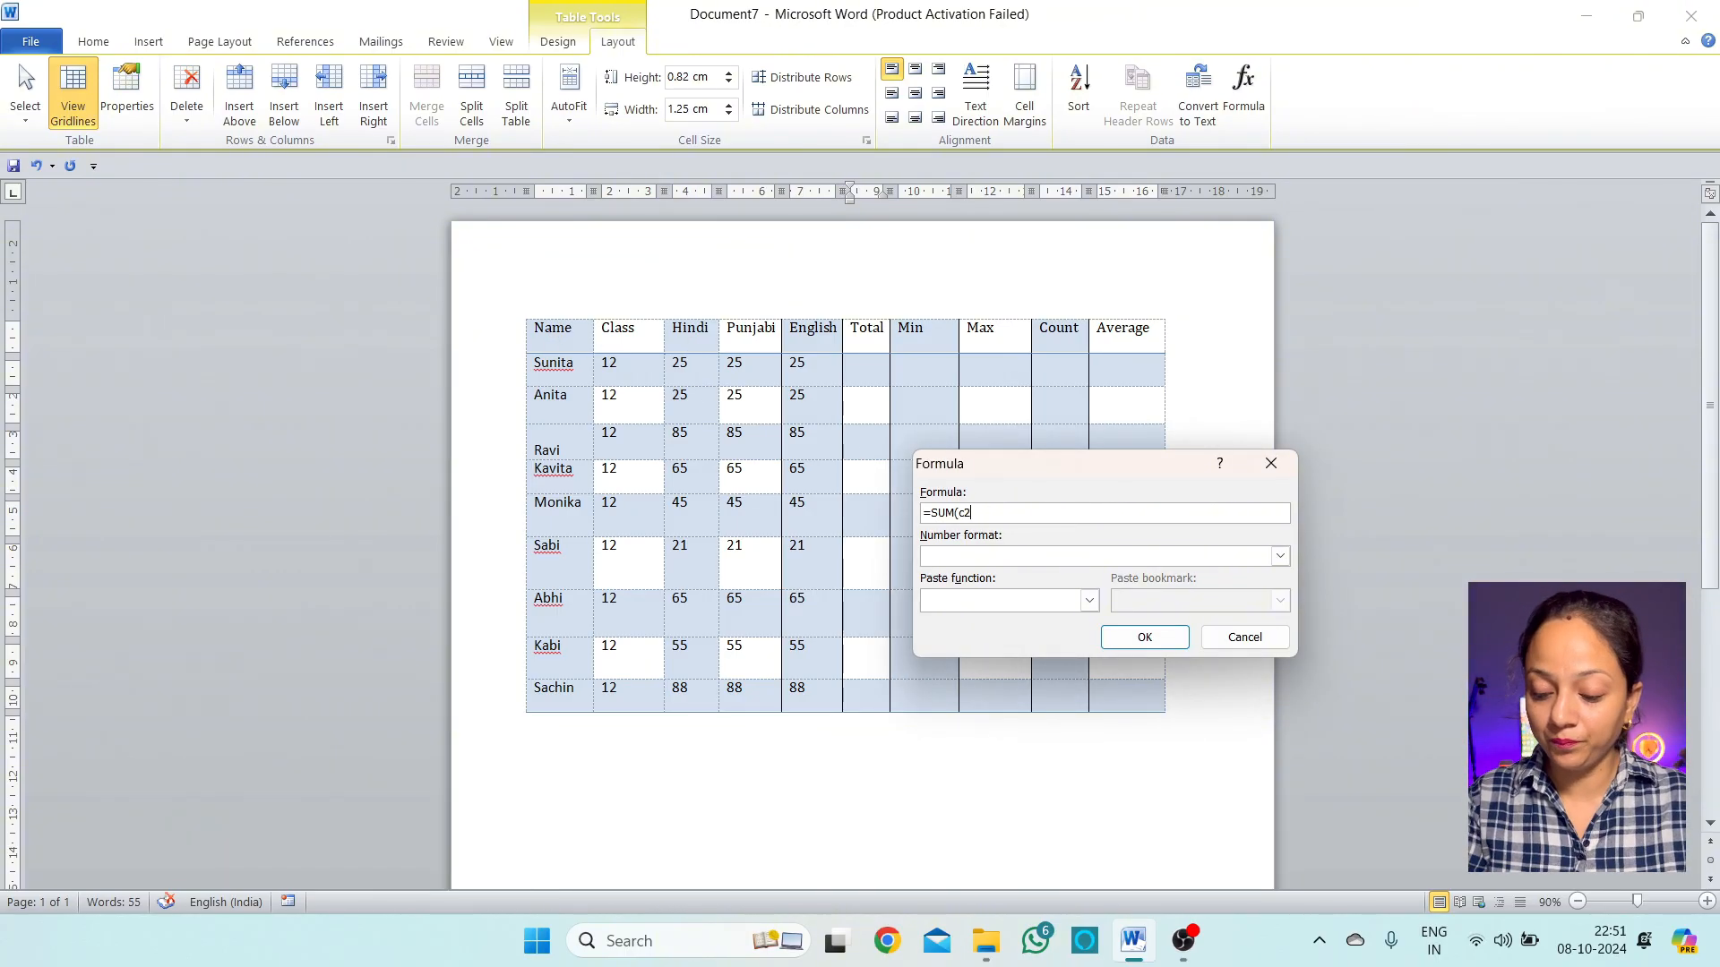
{"action": "type", "text": ":e2"}
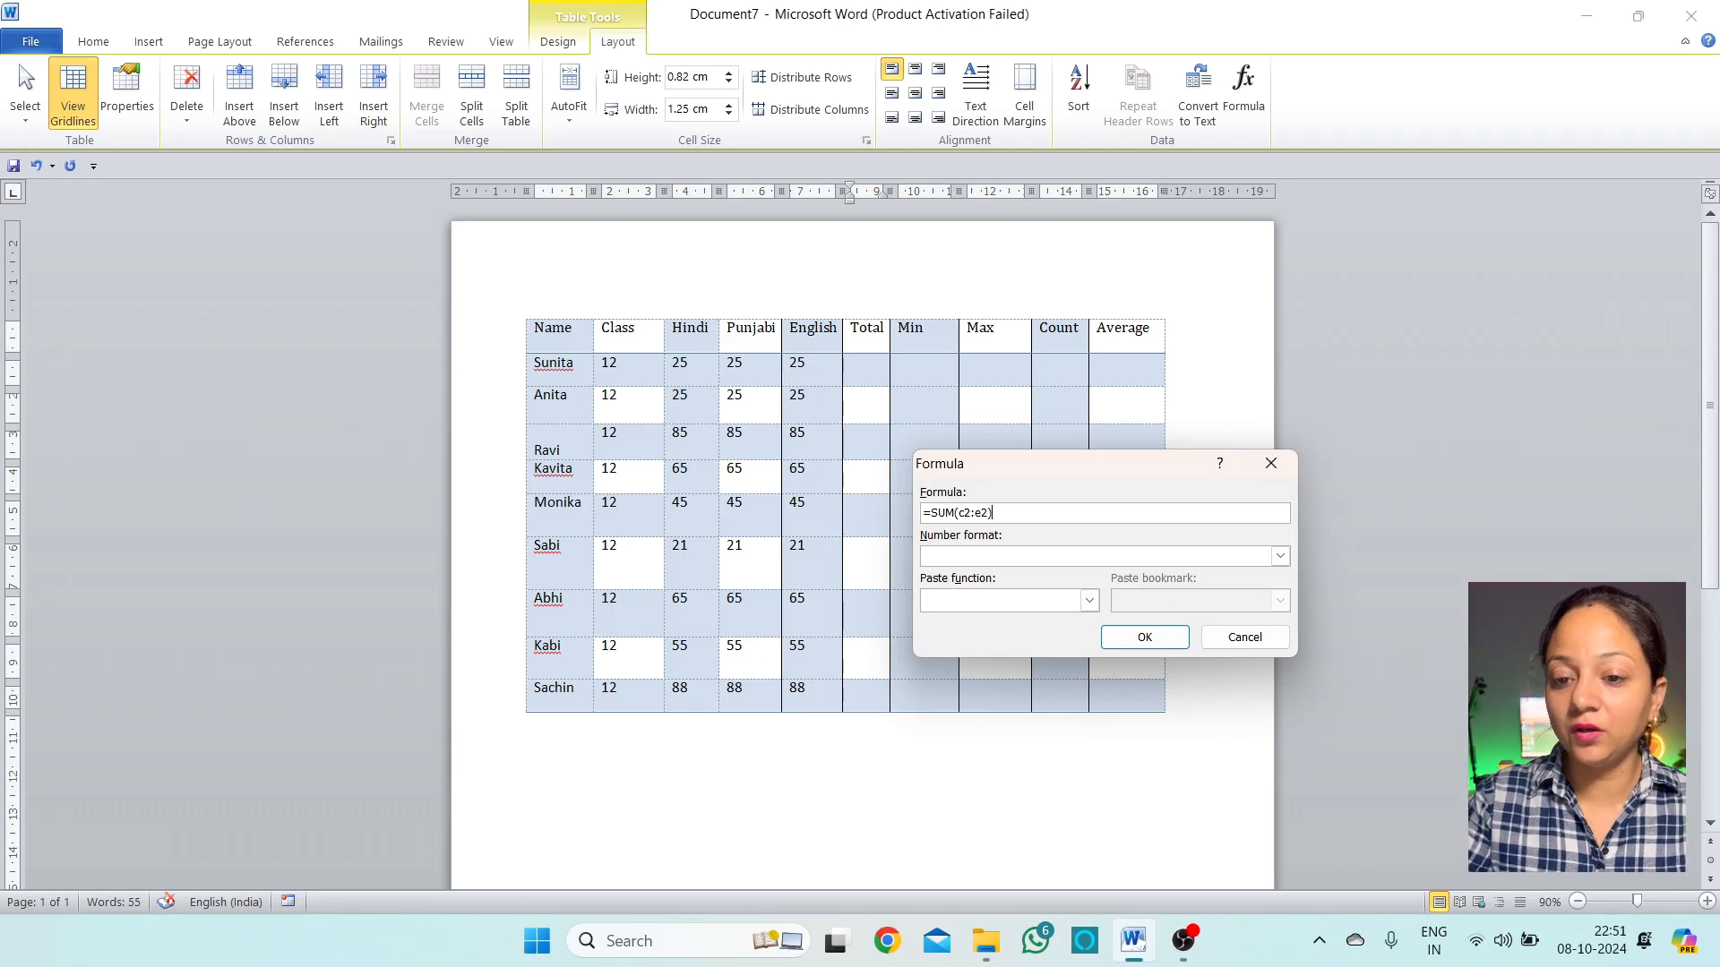
{"action": "left_click", "coordinate": [1164, 638]}
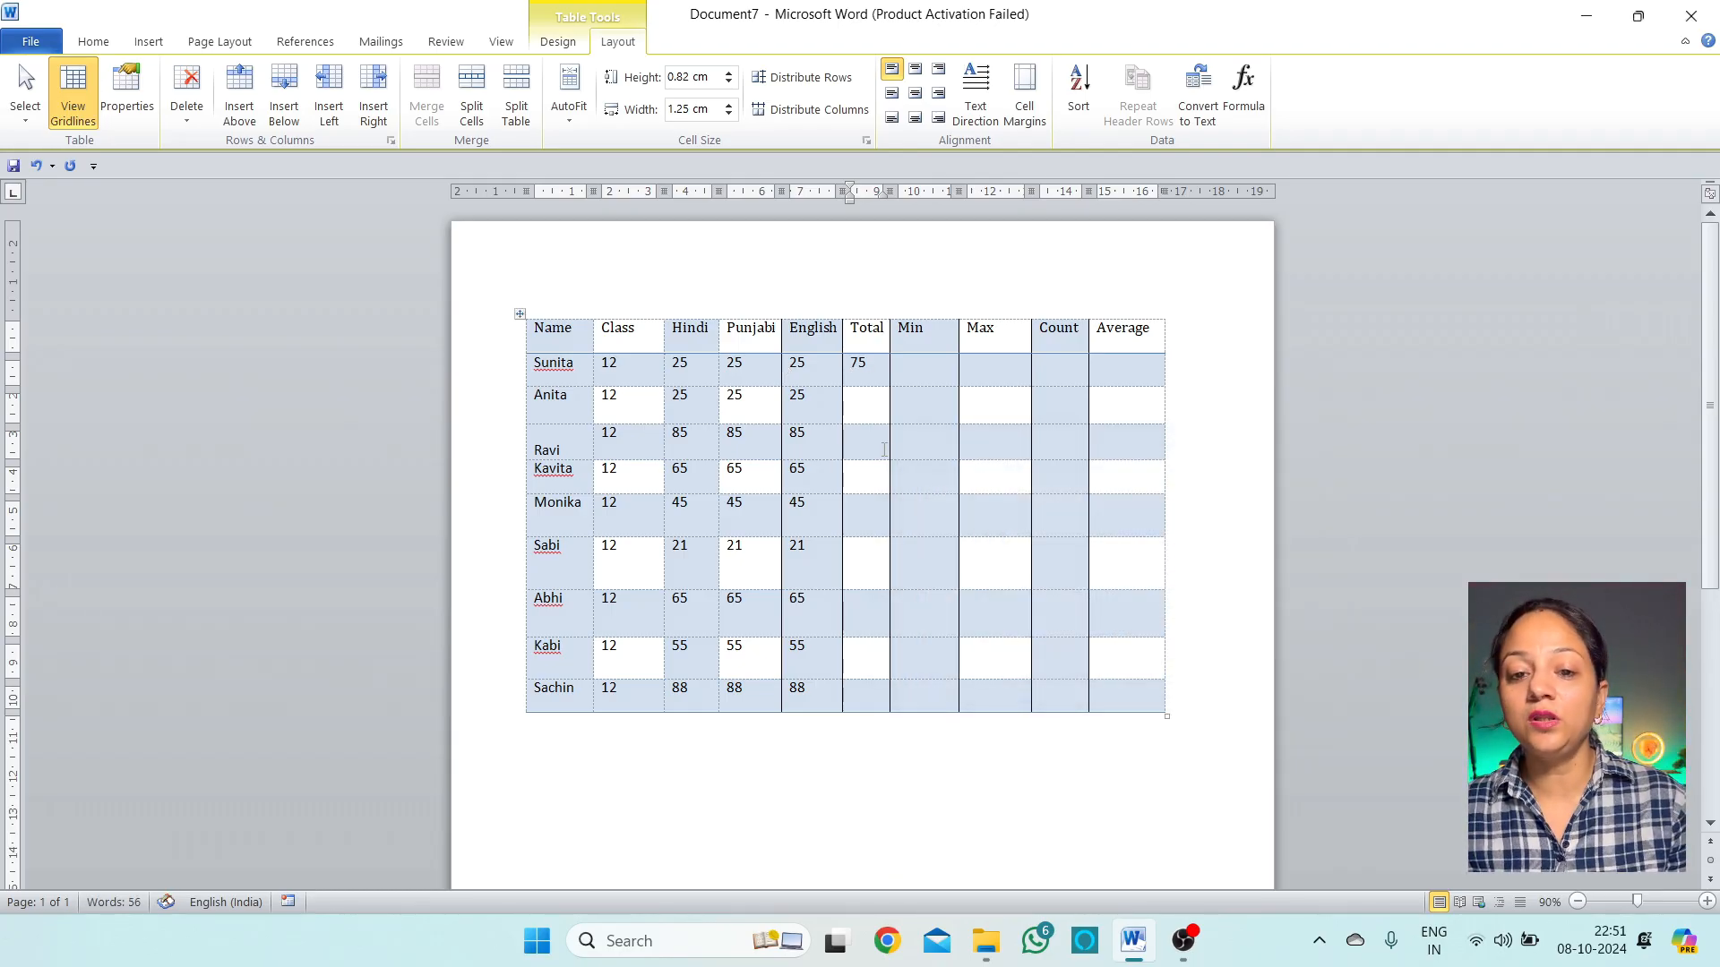
Enter =SUM(c3:e3) in Anita's Total cell to get 75
{"action": "left_click_drag", "start_coordinate": [704, 371], "coordinate": [833, 367]}
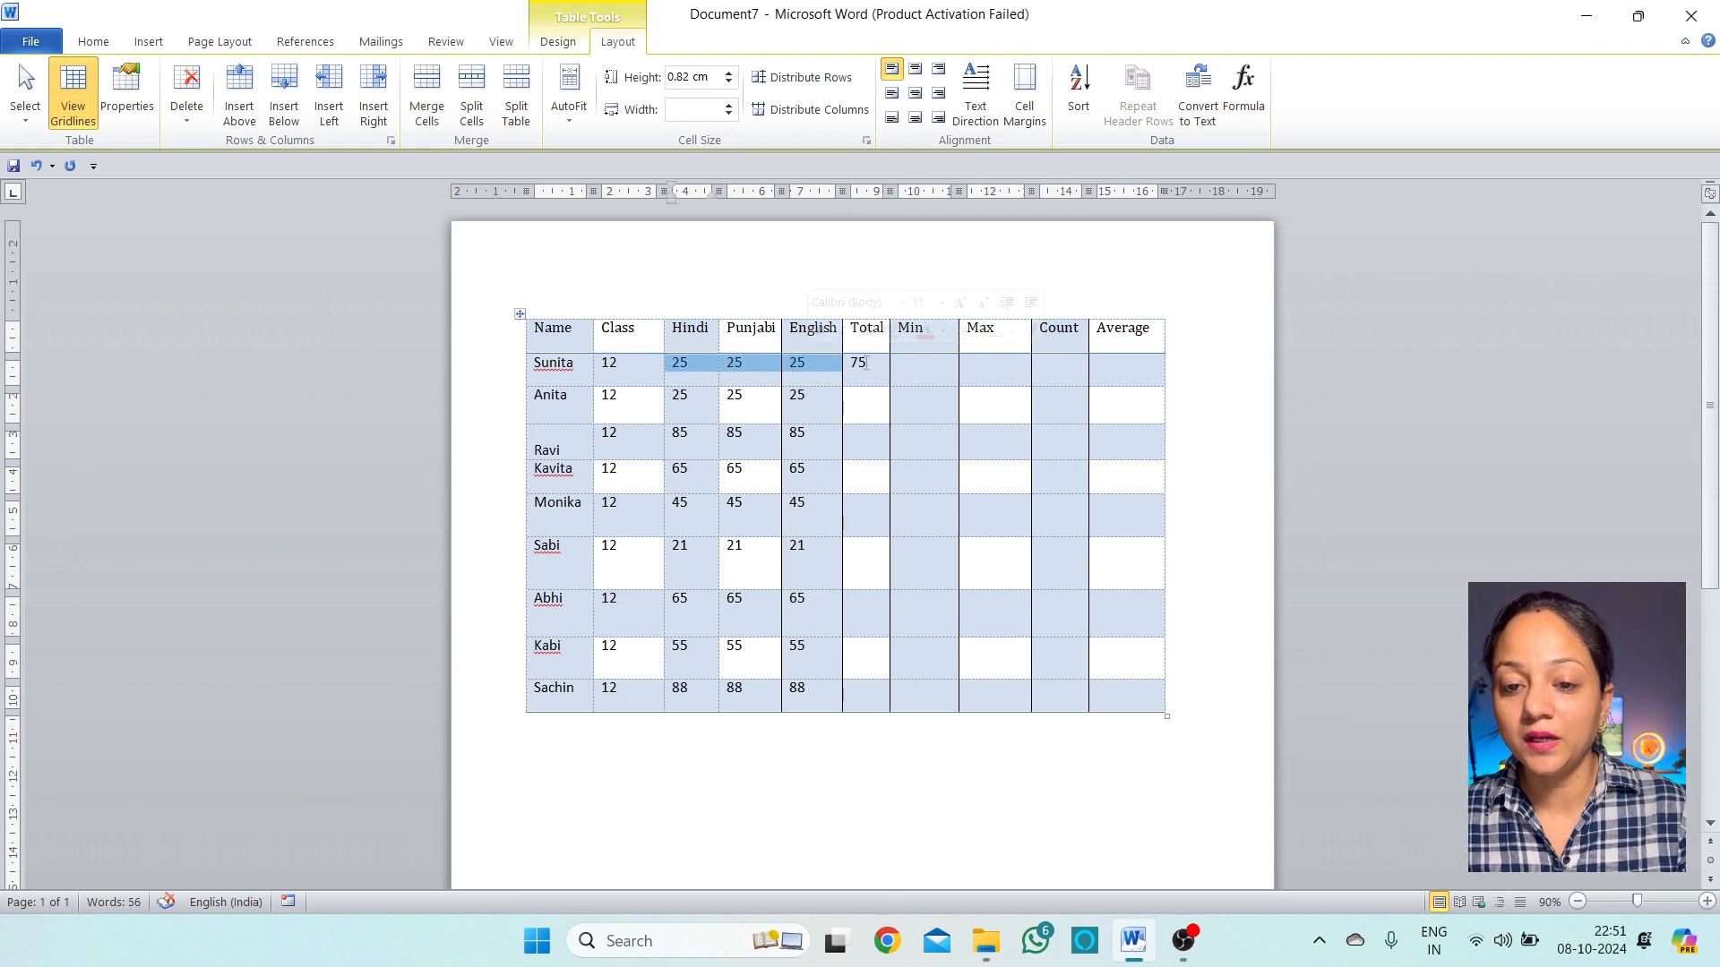
{"action": "left_click", "coordinate": [881, 363]}
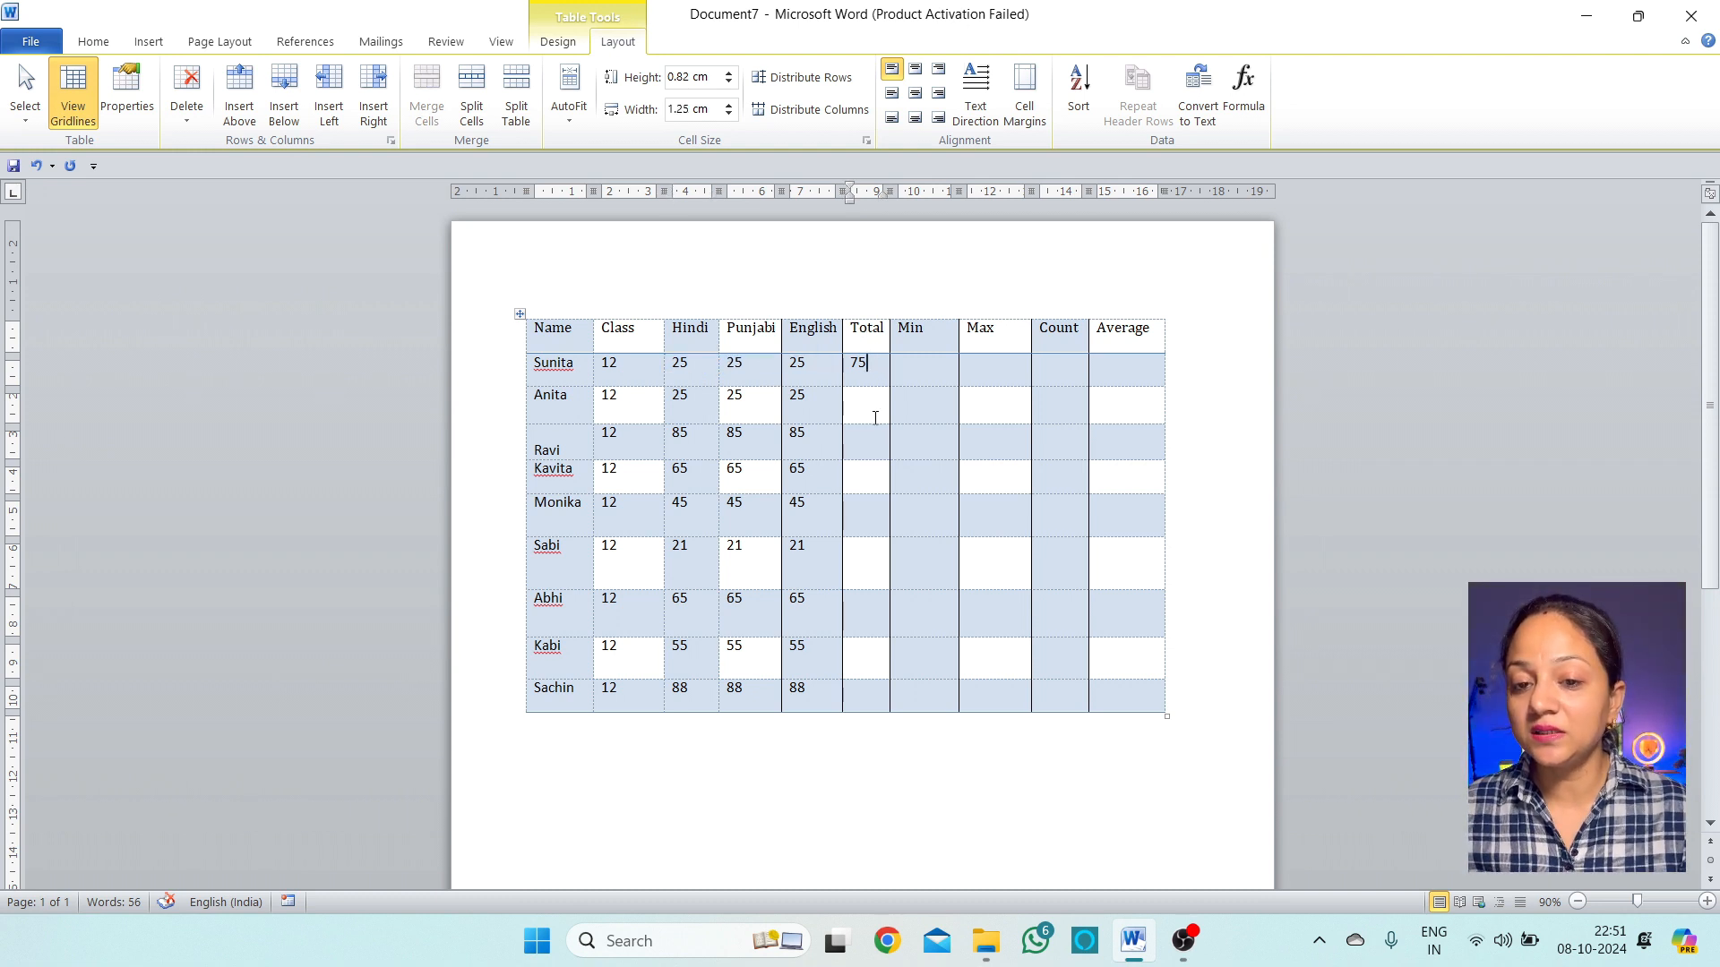
{"action": "left_click", "coordinate": [1243, 88]}
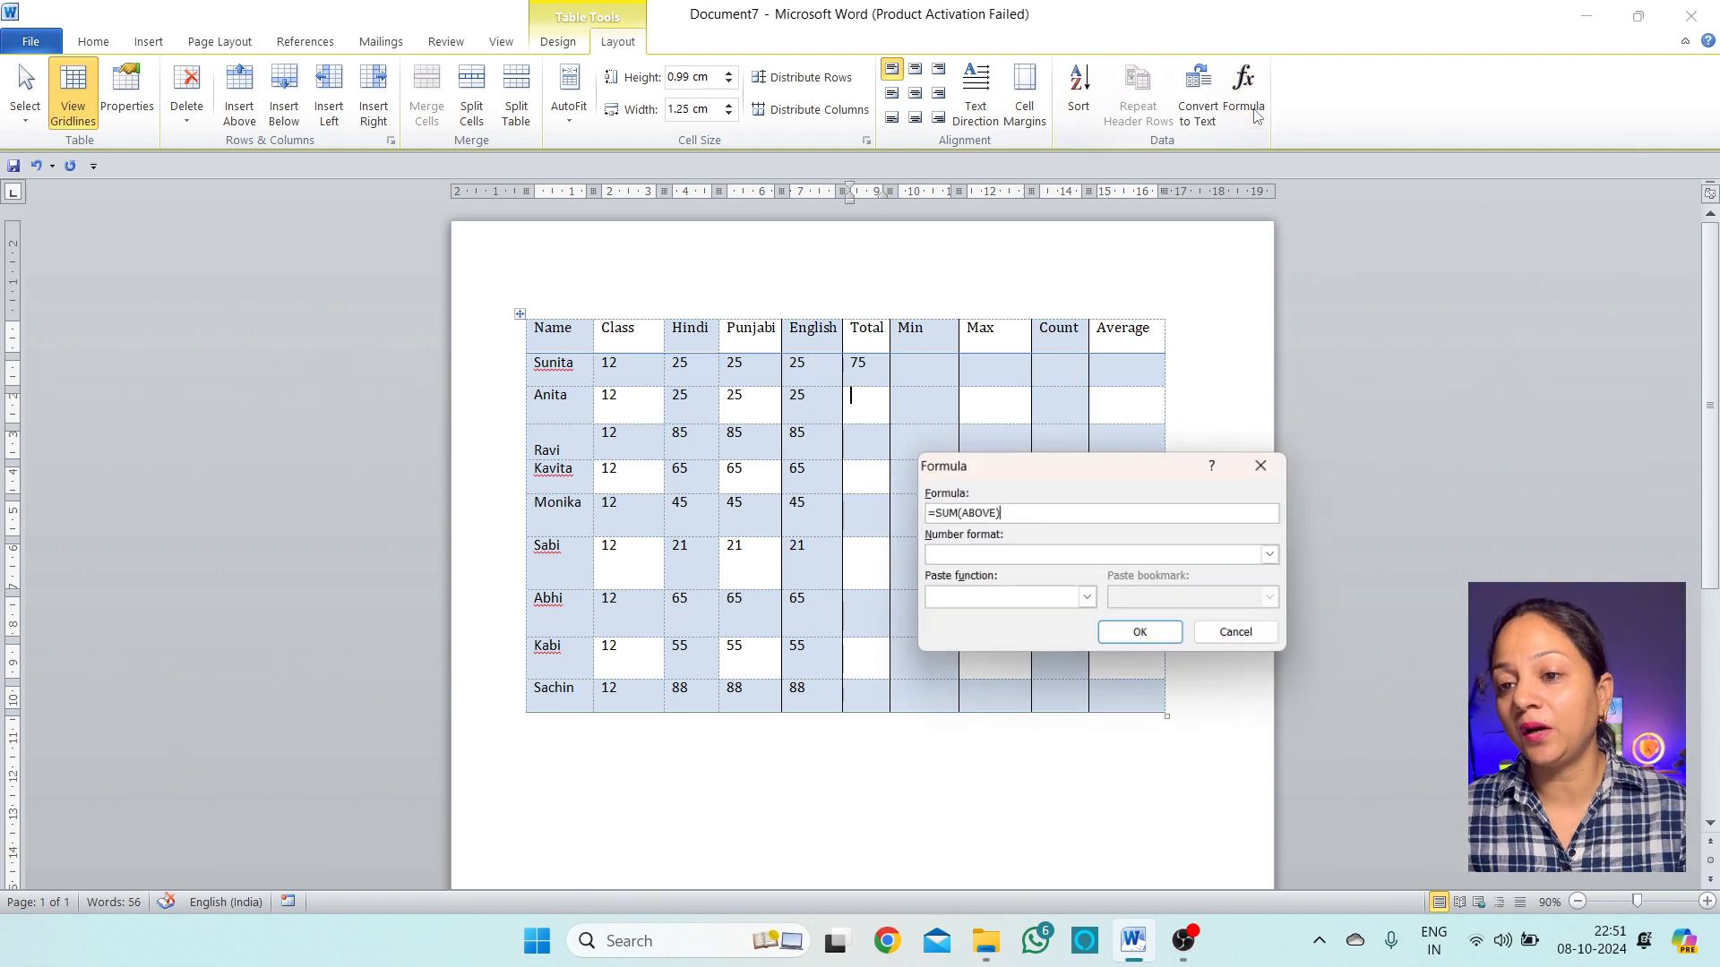
{"action": "key", "text": "BackSpace"}
{"action": "key", "text": "BackSpace"}
{"action": "key", "text": "BackSpace"}
{"action": "key", "text": "BackSpace"}
{"action": "key", "text": "BackSpace"}
{"action": "key", "text": "BackSpace"}
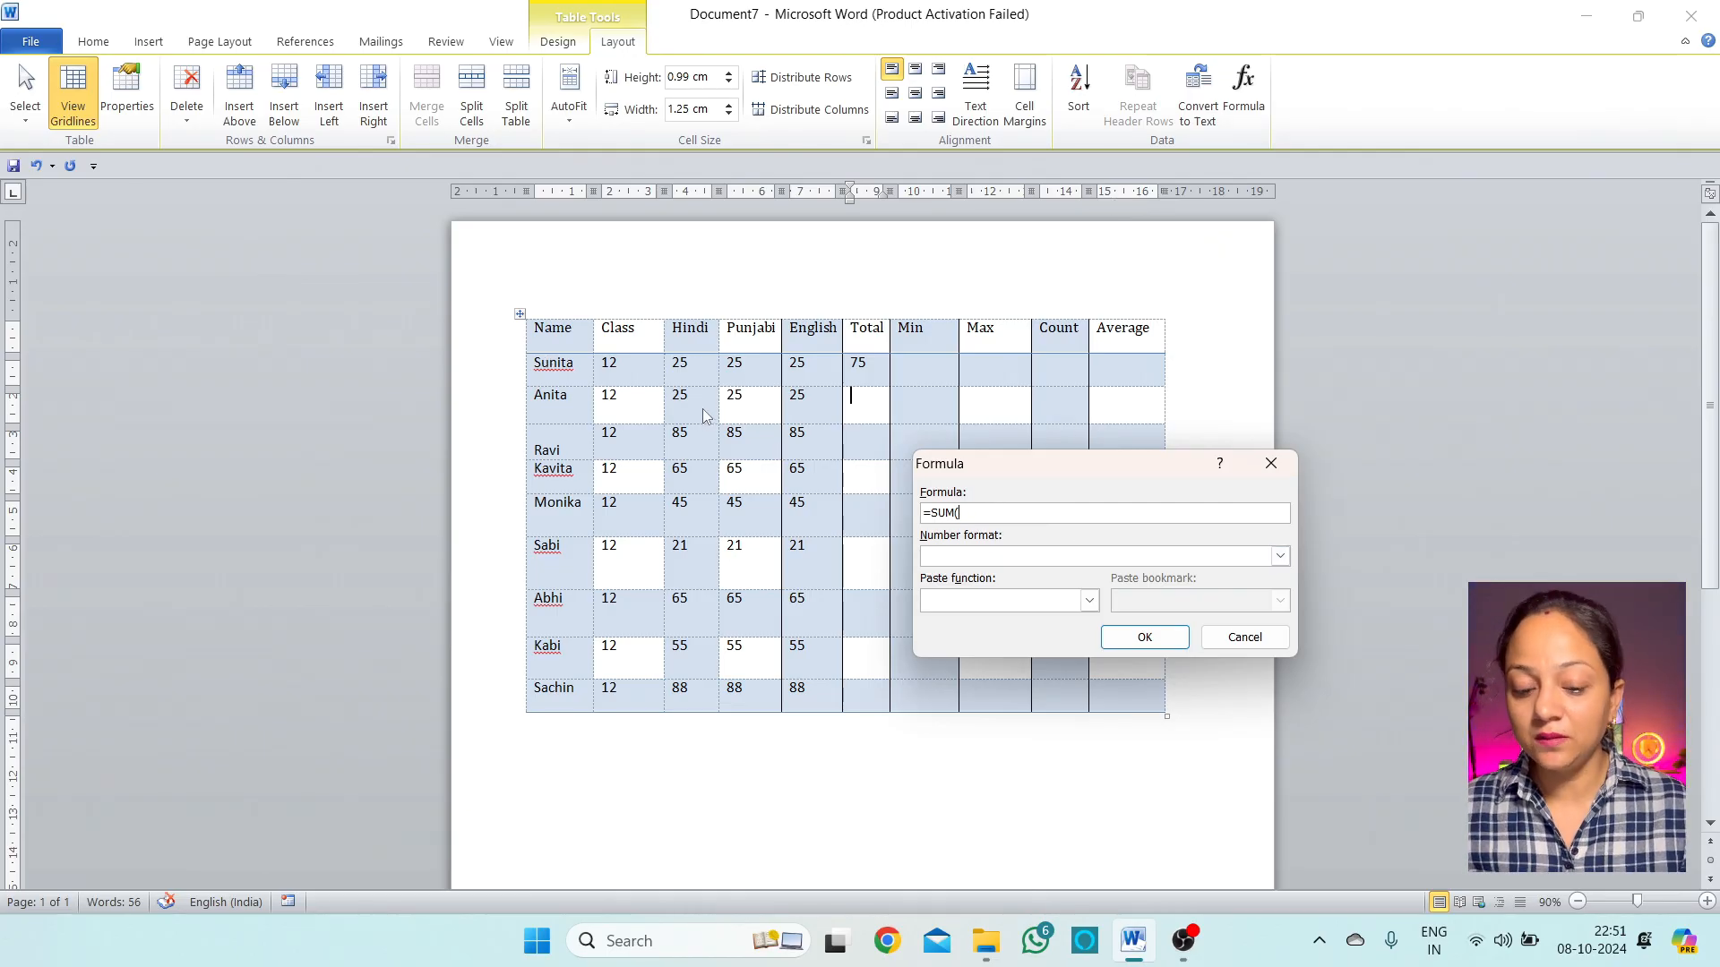
{"action": "type", "text": "c3:e3"}
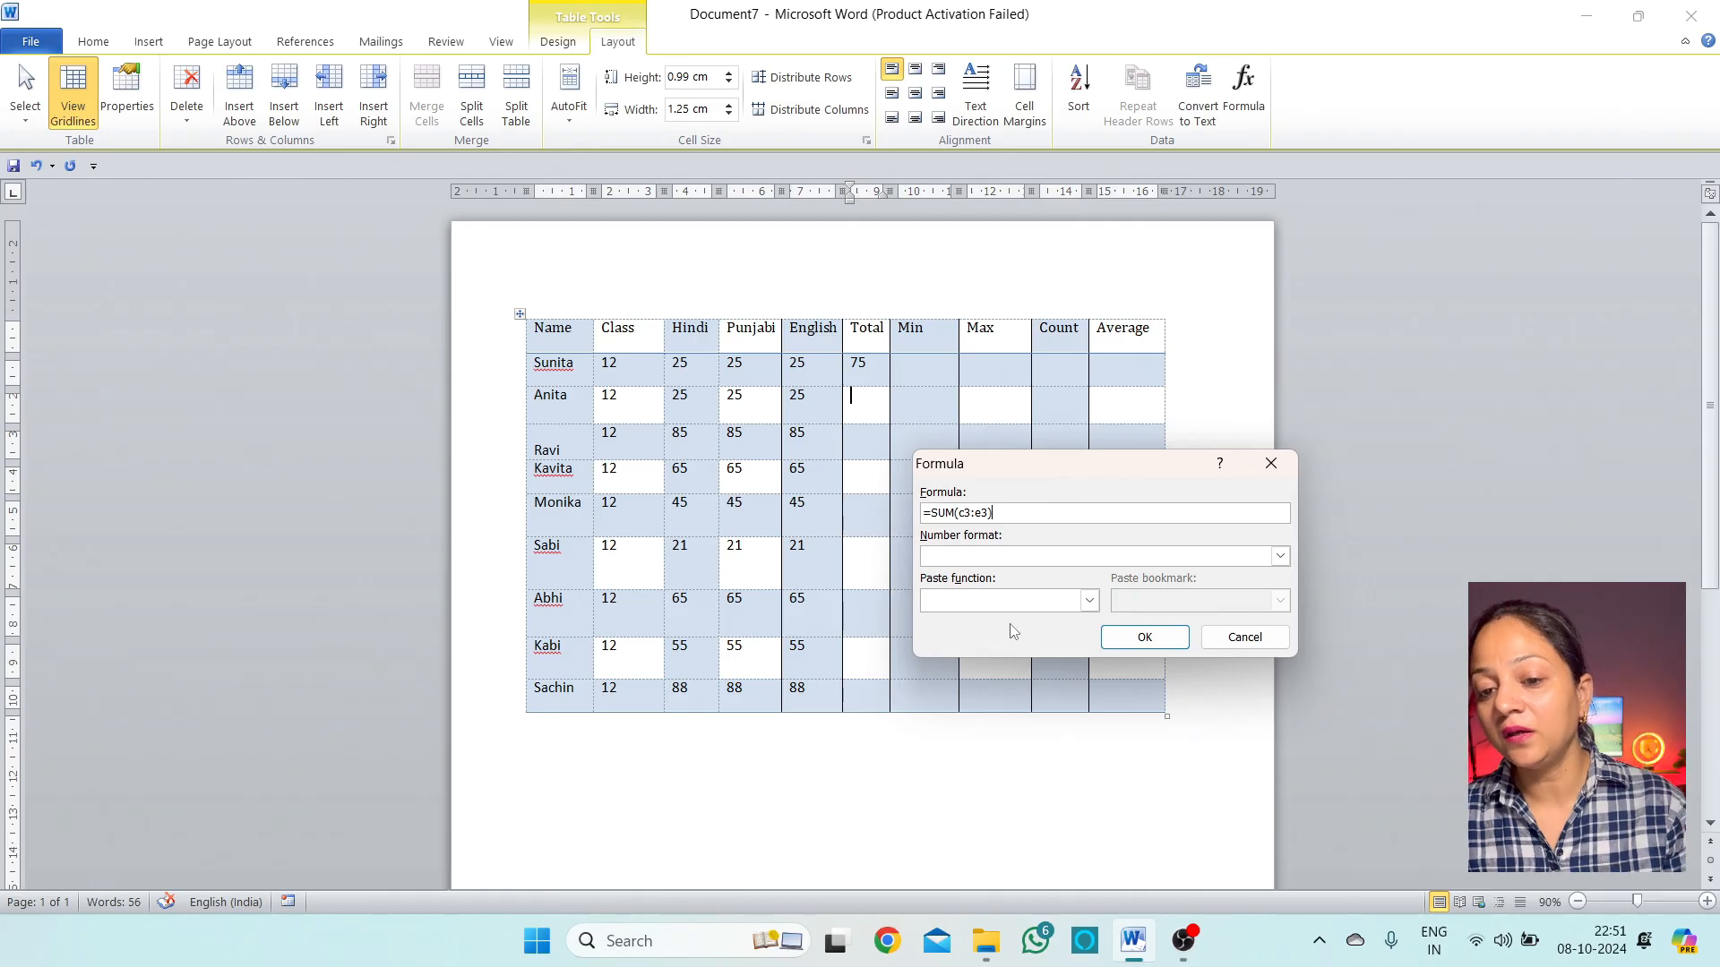
{"action": "left_click", "coordinate": [1164, 644]}
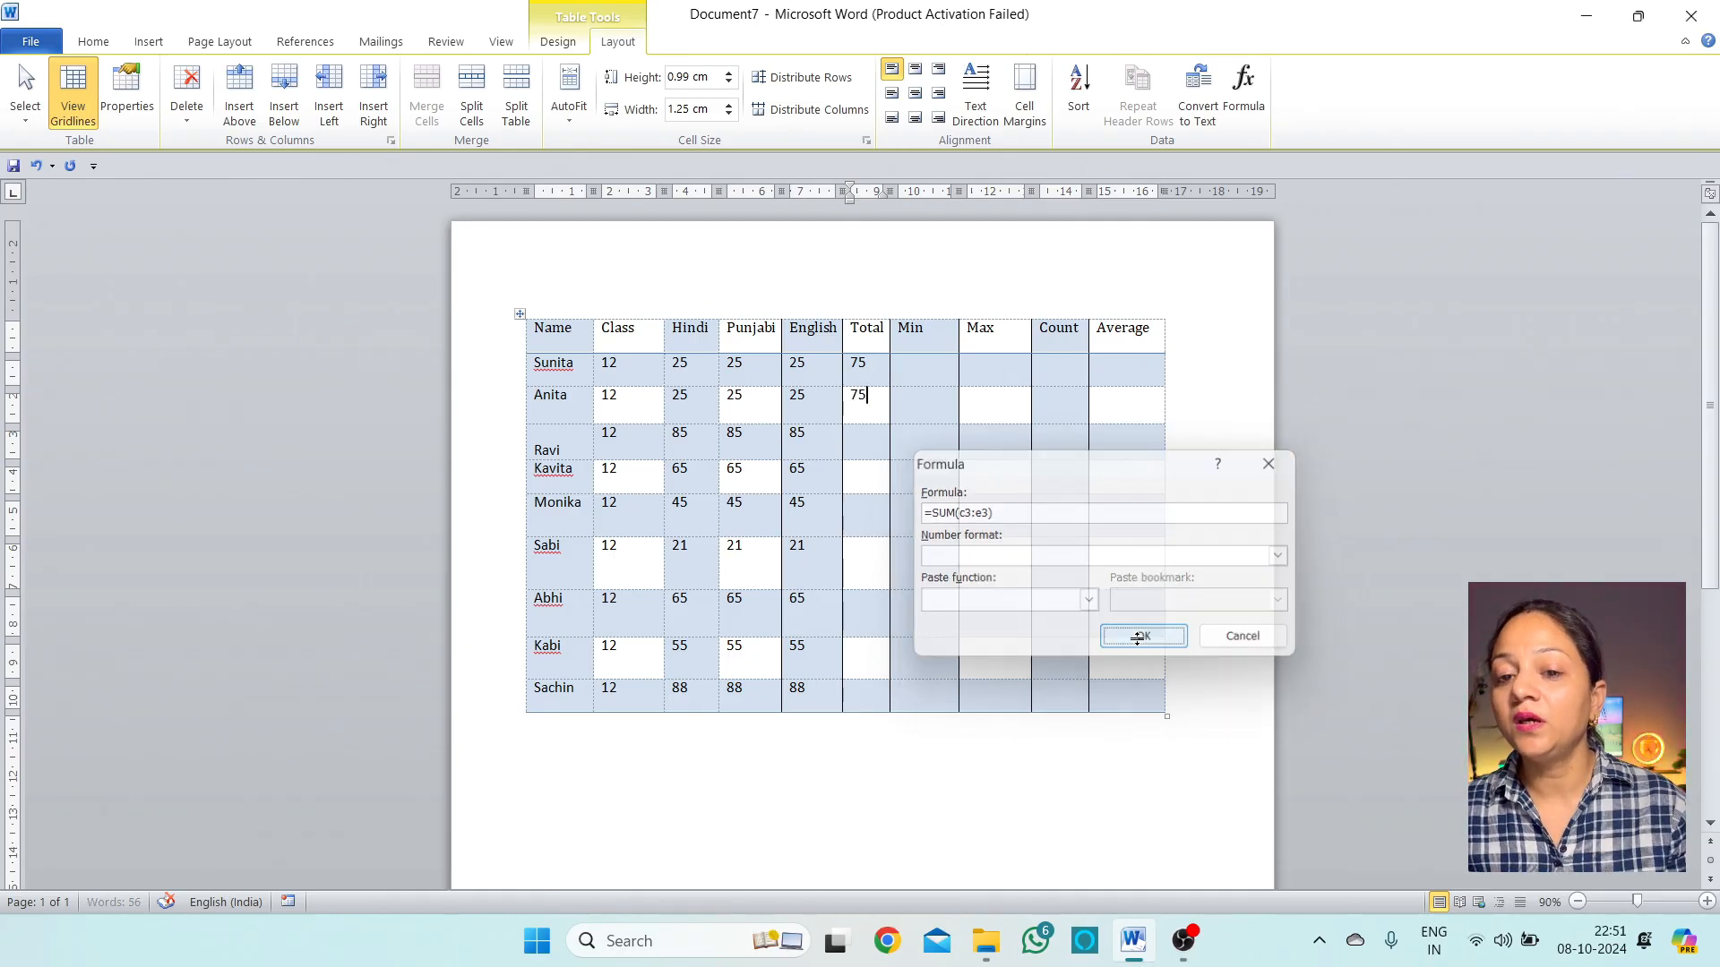
Enter =min(c2:e2) in Sunita's Min cell to show 25
{"action": "left_click_drag", "start_coordinate": [881, 454], "coordinate": [857, 727]}
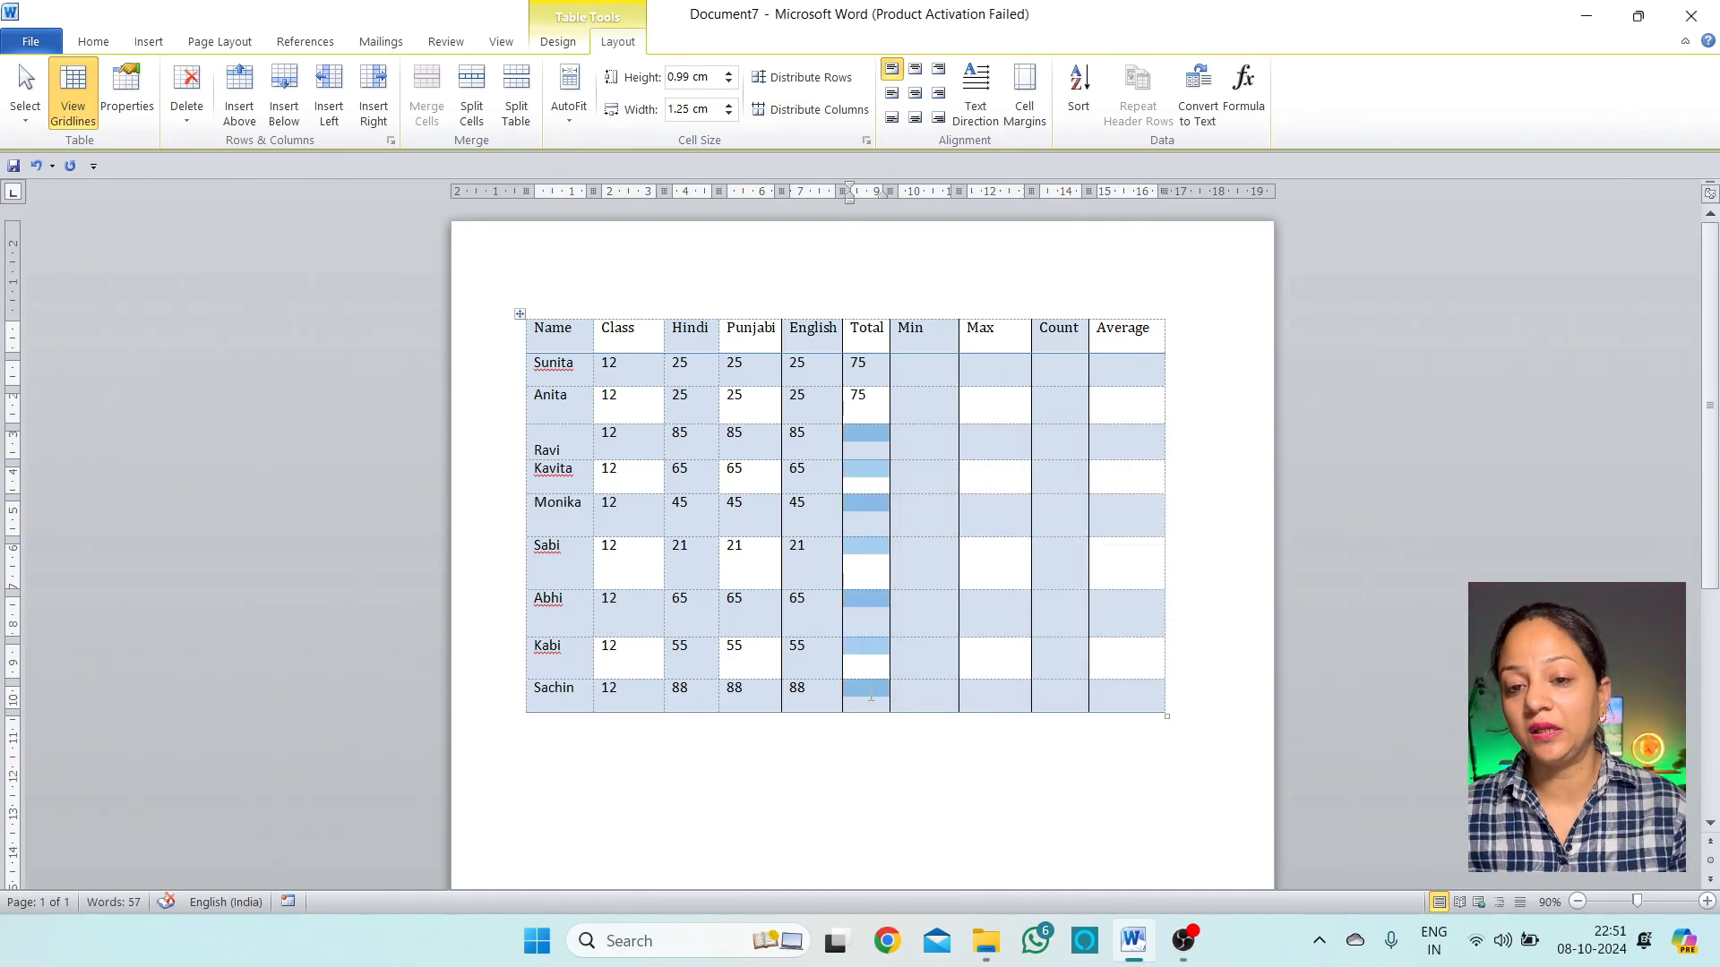
{"action": "left_click", "coordinate": [906, 364]}
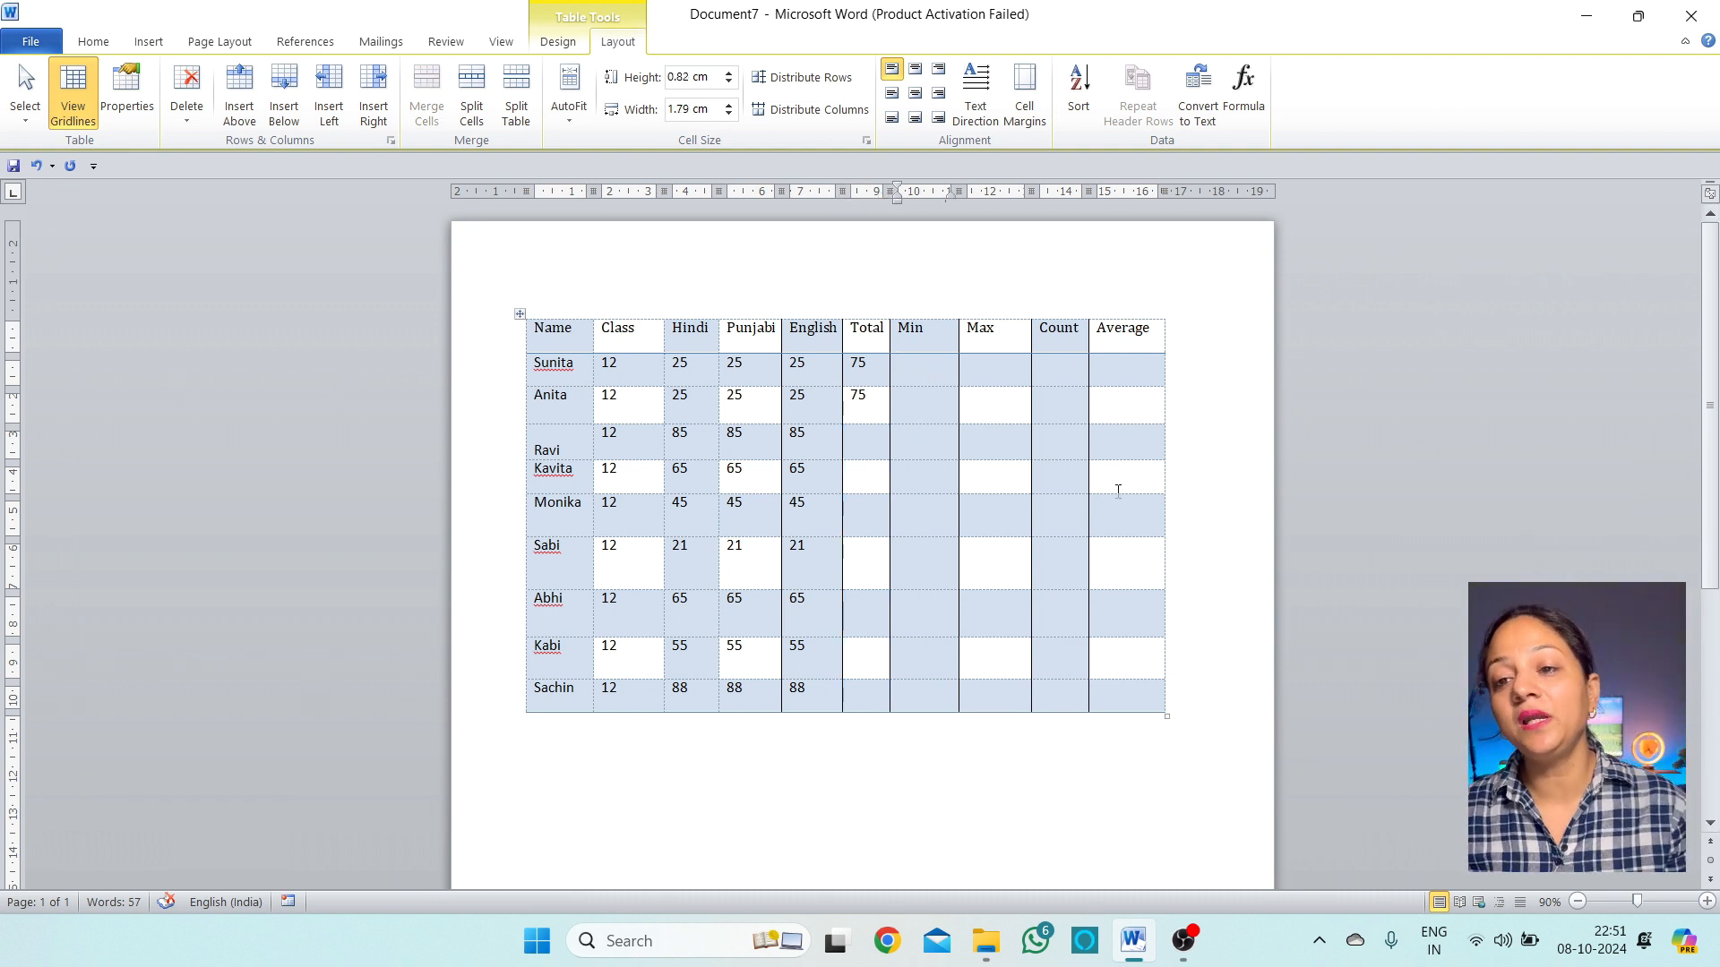
{"action": "left_click", "coordinate": [1241, 108]}
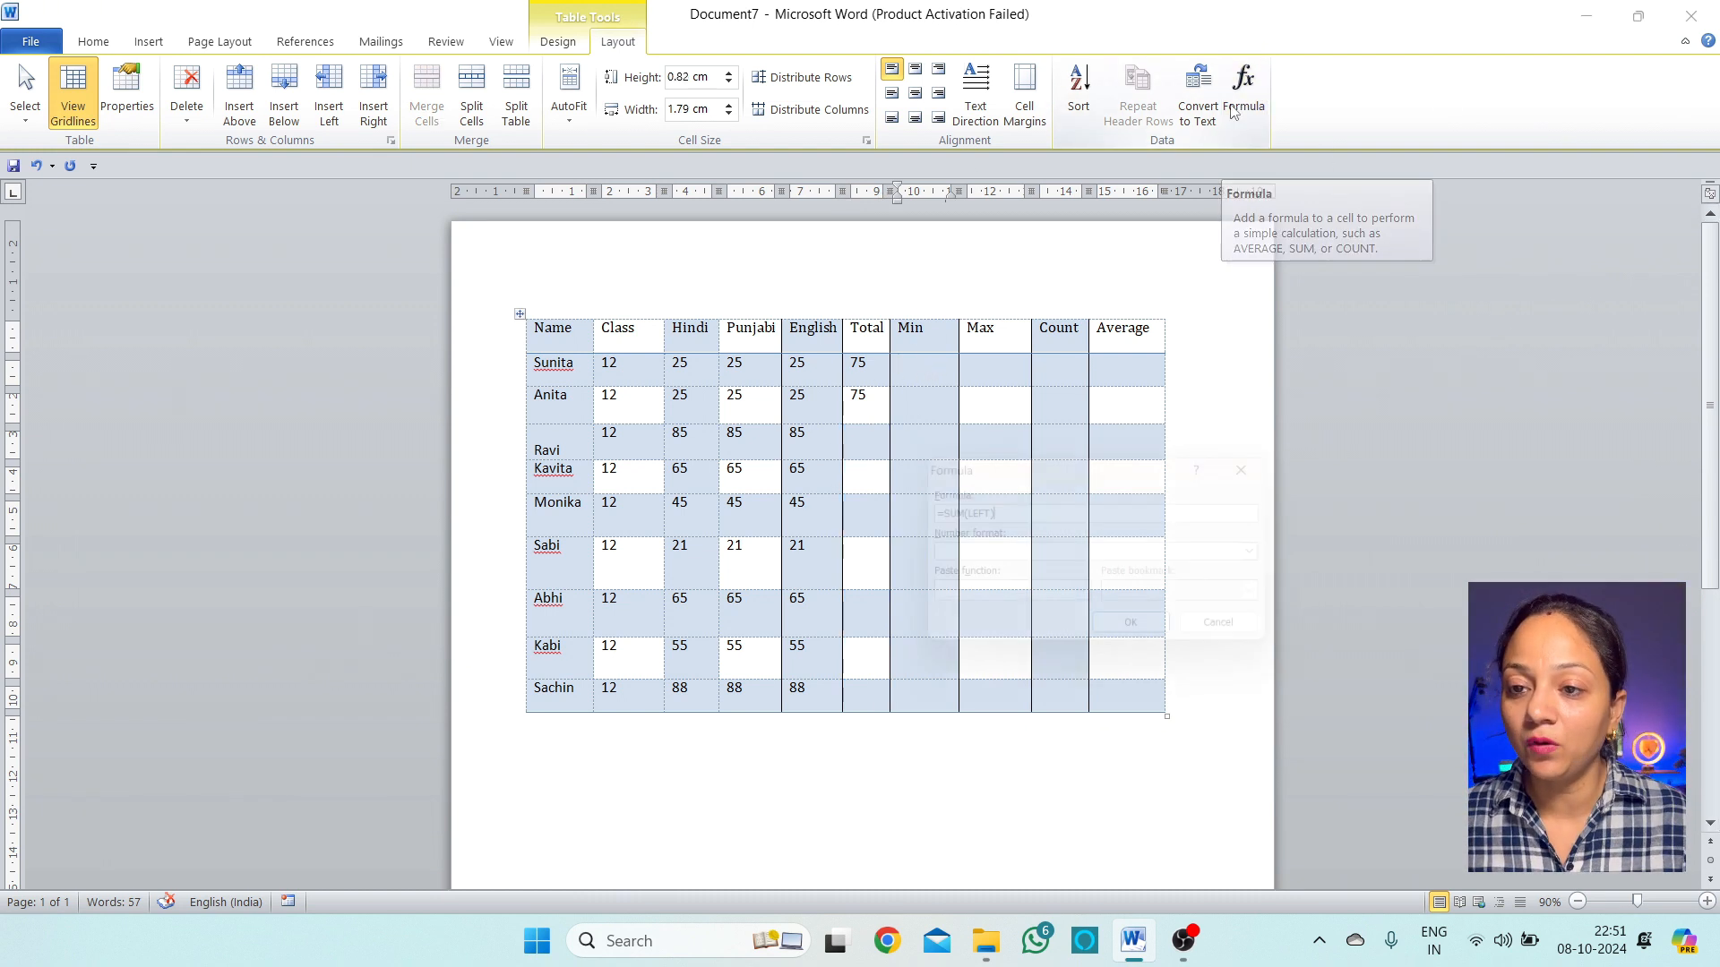
{"action": "key", "text": "BackSpace"}
{"action": "key", "text": "BackSpace"}
{"action": "key", "text": "BackSpace"}
{"action": "key", "text": "BackSpace"}
{"action": "key", "text": "BackSpace"}
{"action": "key", "text": "BackSpace"}
{"action": "key", "text": "BackSpace"}
{"action": "key", "text": "BackSpace"}
{"action": "key", "text": "BackSpace"}
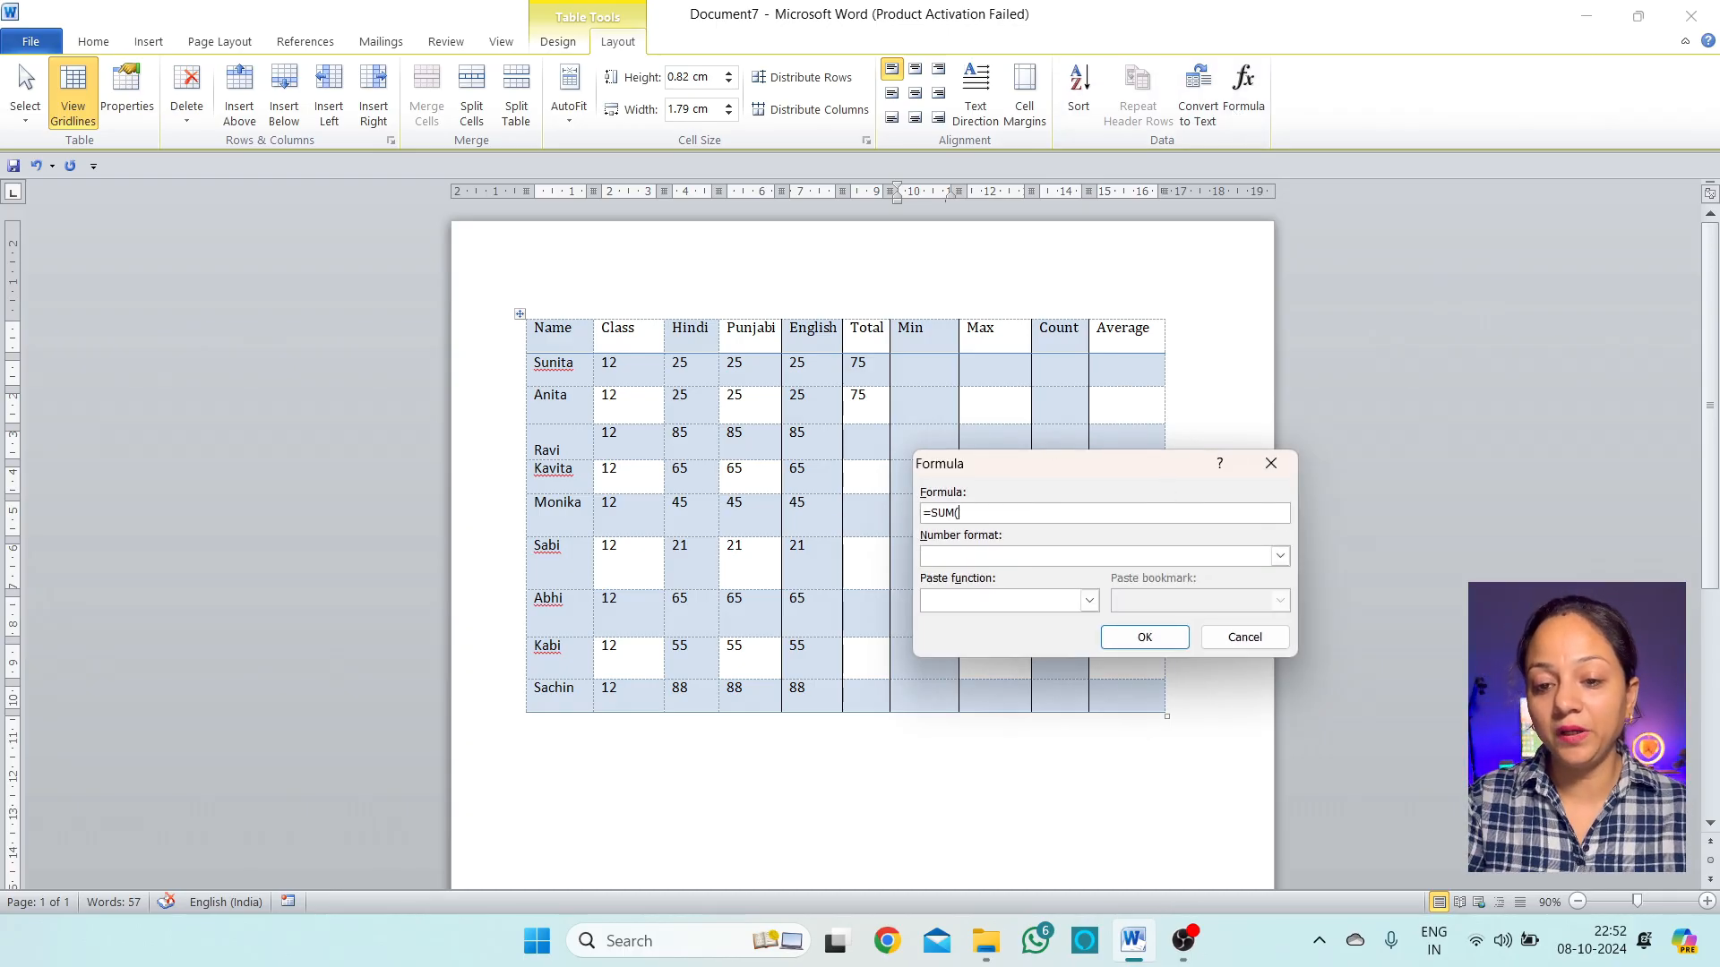
{"action": "type", "text": "min("}
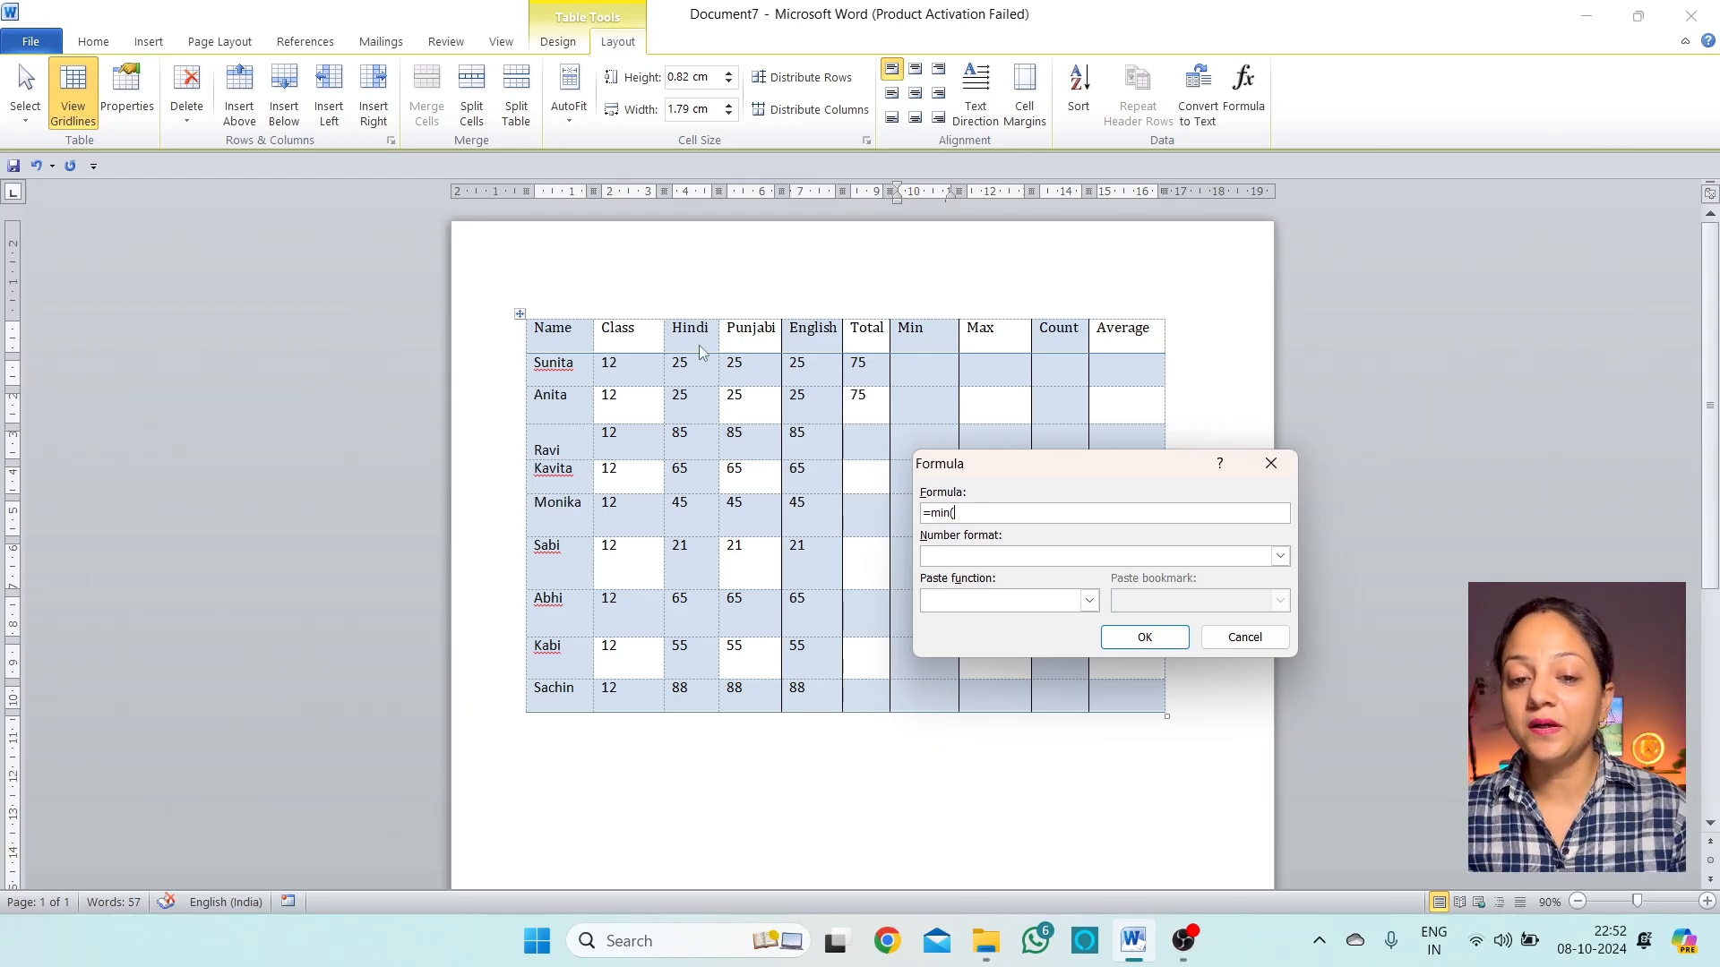
{"action": "type", "text": "c2:e2"}
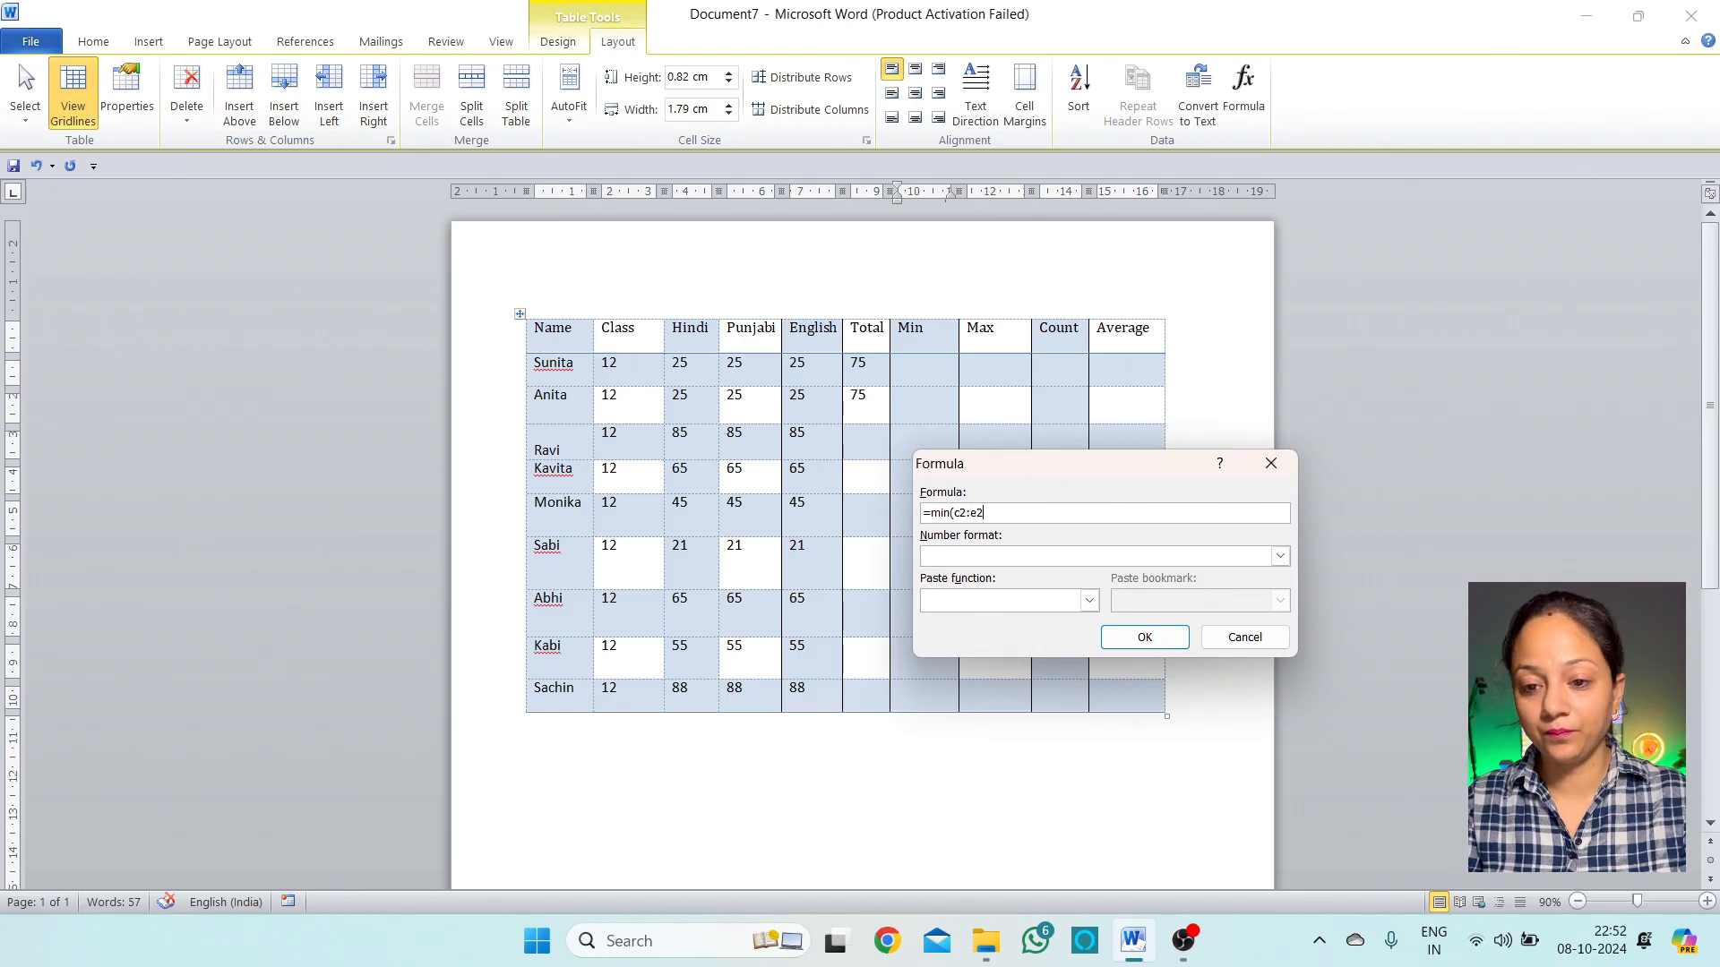
{"action": "left_click", "coordinate": [1144, 637]}
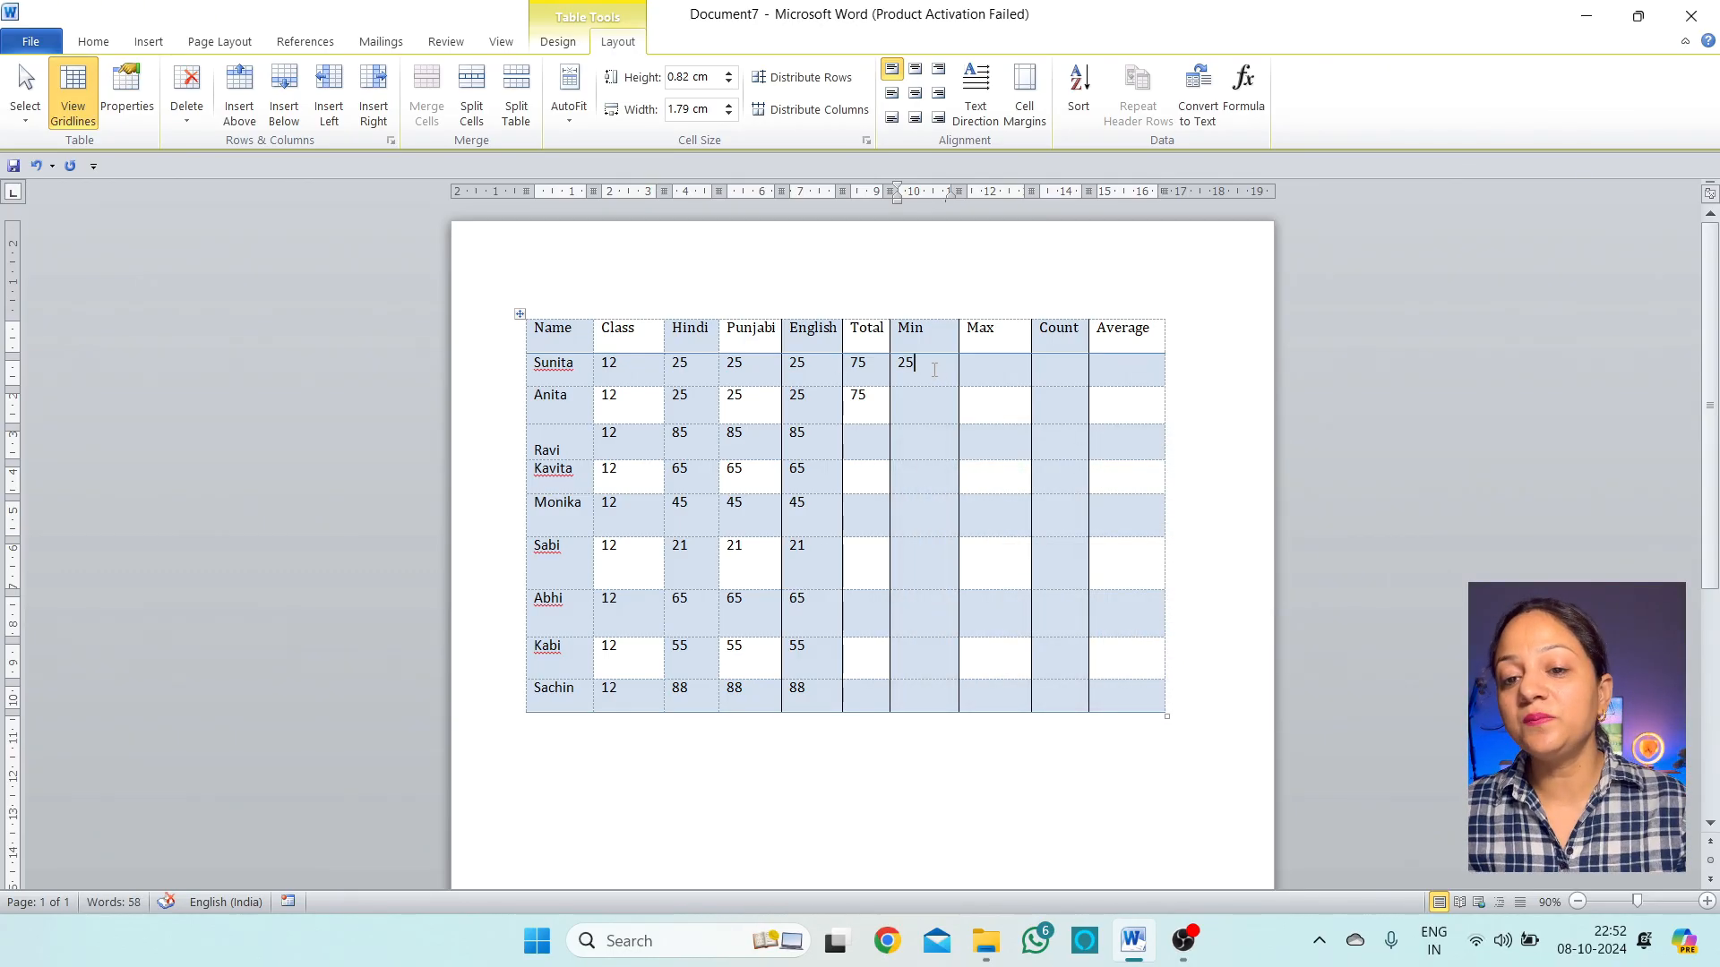
Enter =max(c2:e2) in Sunita's Max cell so it shows her highest mark, 25
{"action": "left_click_drag", "start_coordinate": [840, 367], "coordinate": [711, 378]}
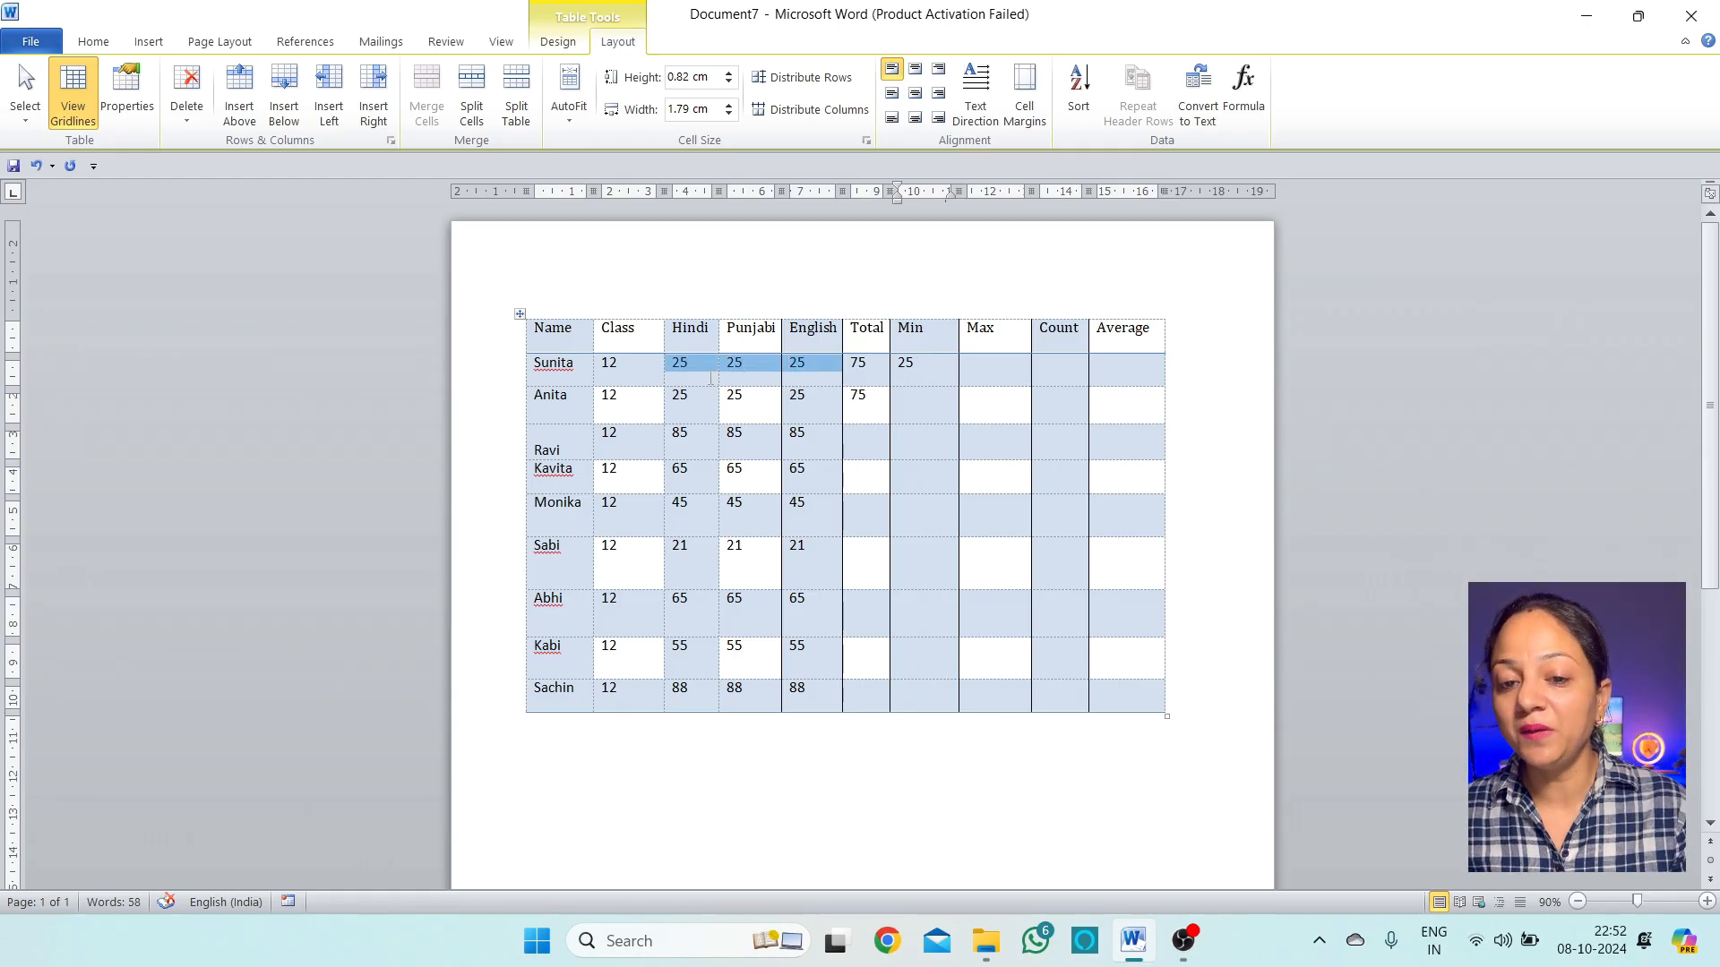
{"action": "left_click", "coordinate": [926, 372]}
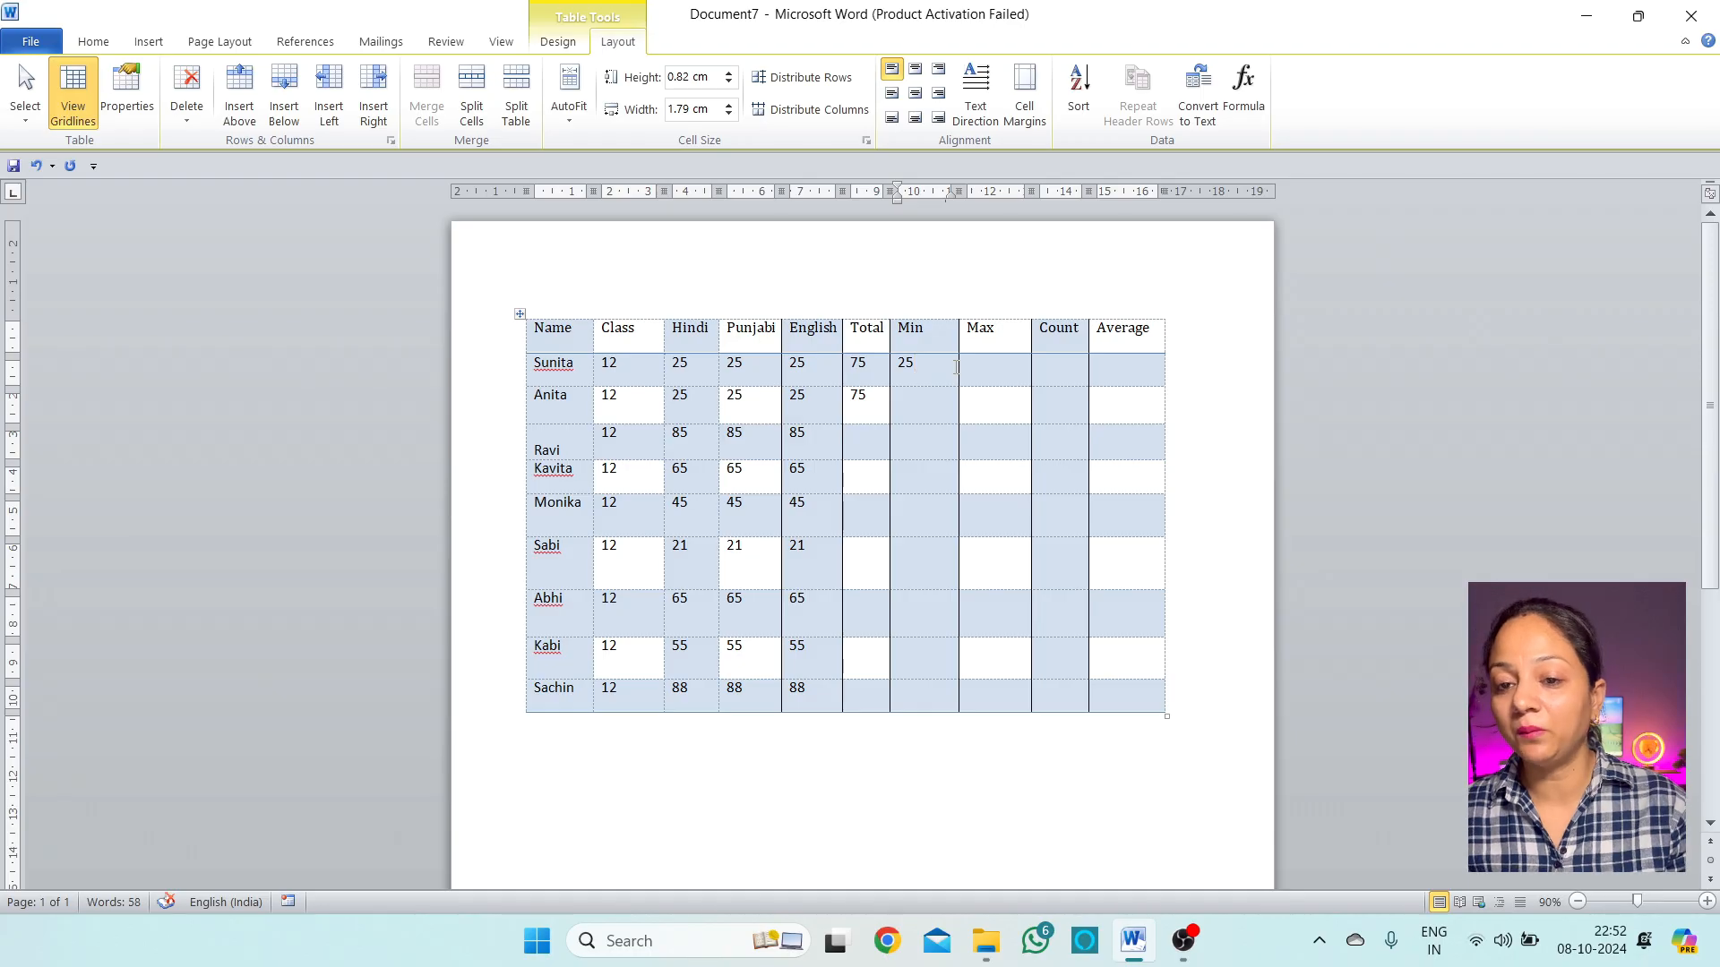
{"action": "left_click", "coordinate": [1005, 366]}
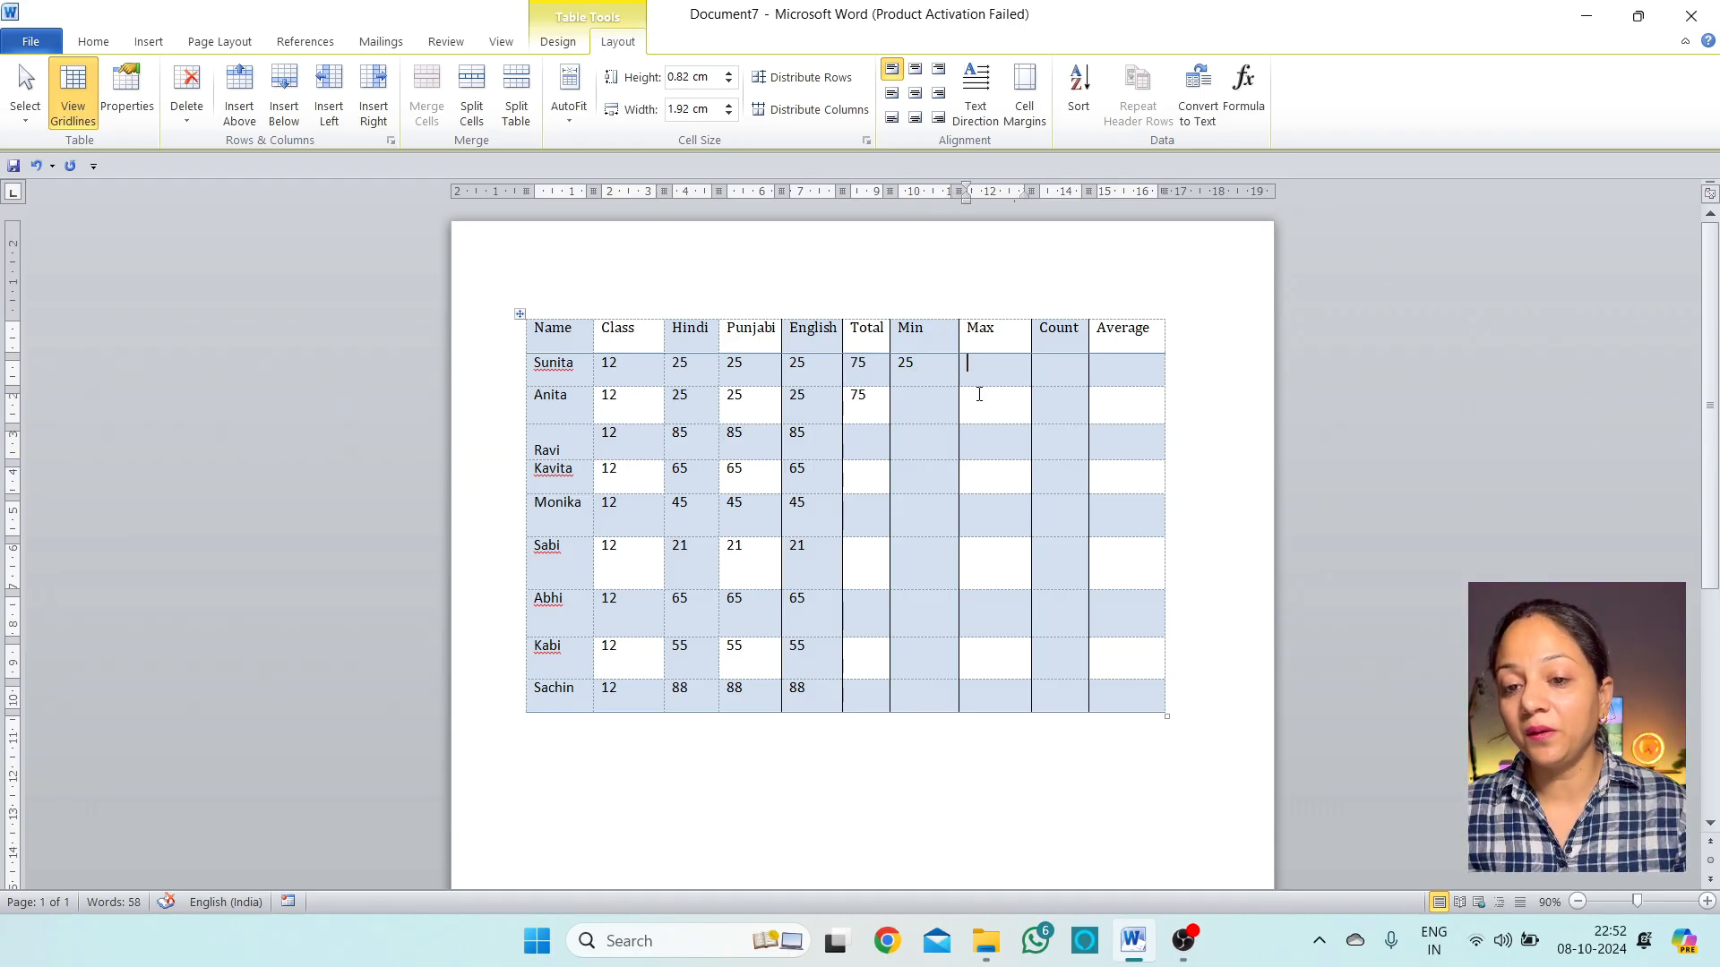
{"action": "left_click", "coordinate": [1244, 89]}
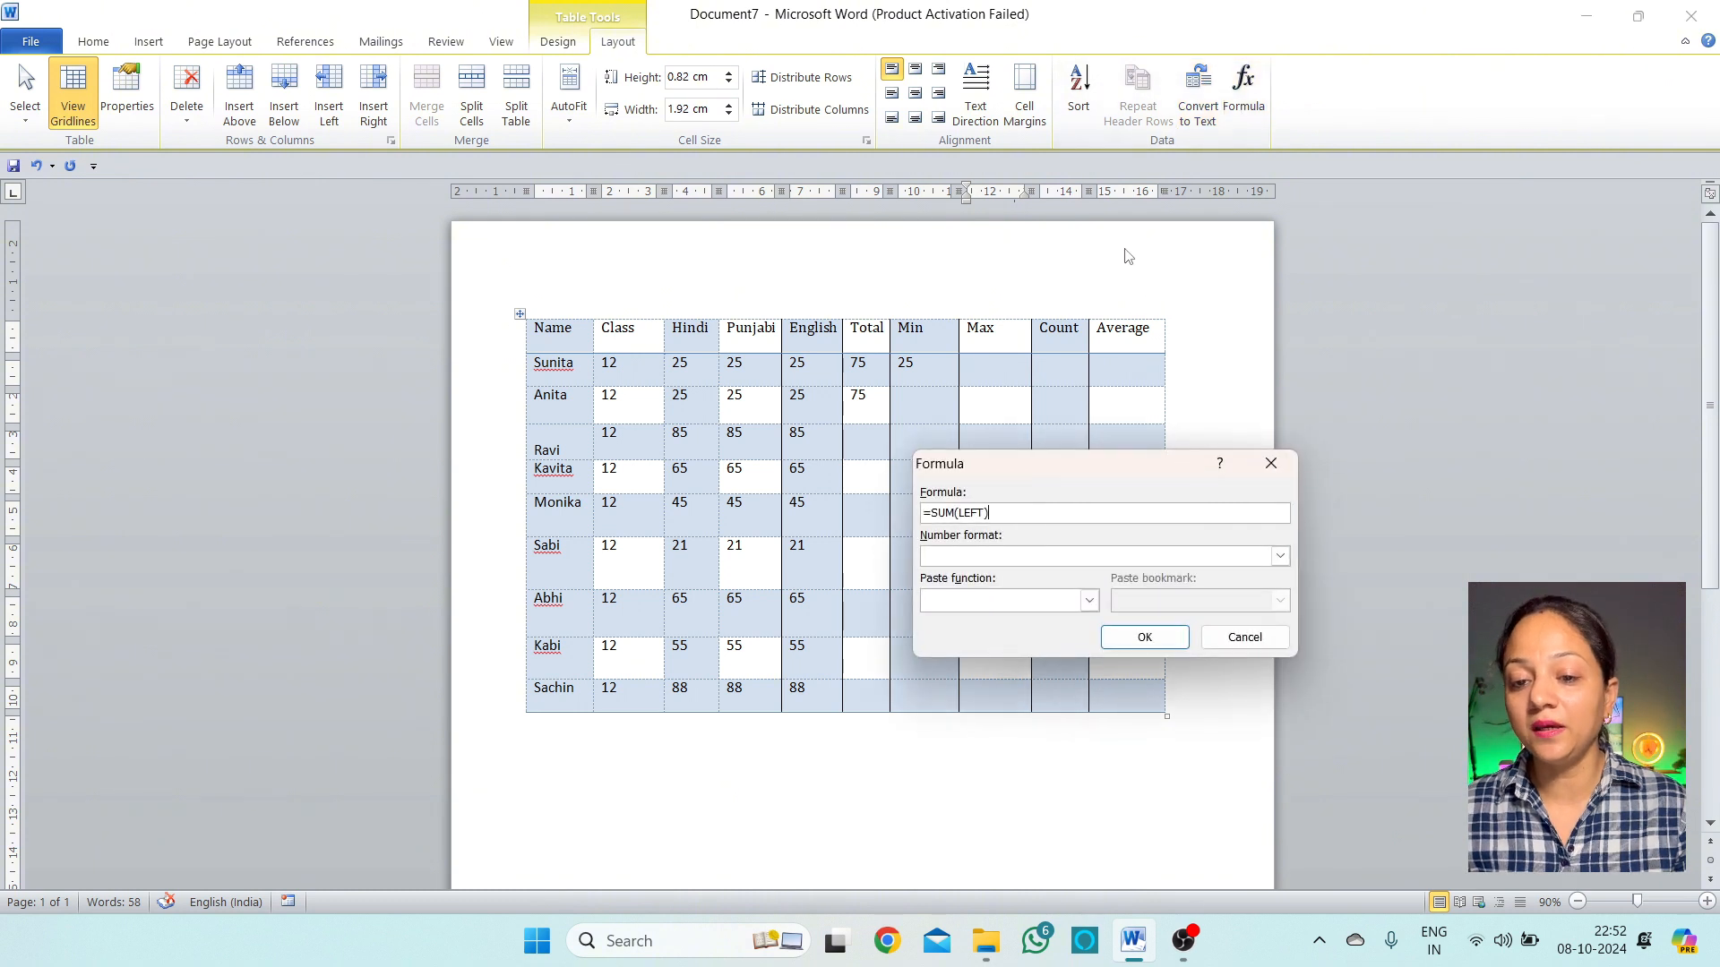
{"action": "key", "text": "BackSpace"}
{"action": "key", "text": "BackSpace"}
{"action": "key", "text": "BackSpace"}
{"action": "key", "text": "BackSpace"}
{"action": "key", "text": "BackSpace"}
{"action": "key", "text": "BackSpace"}
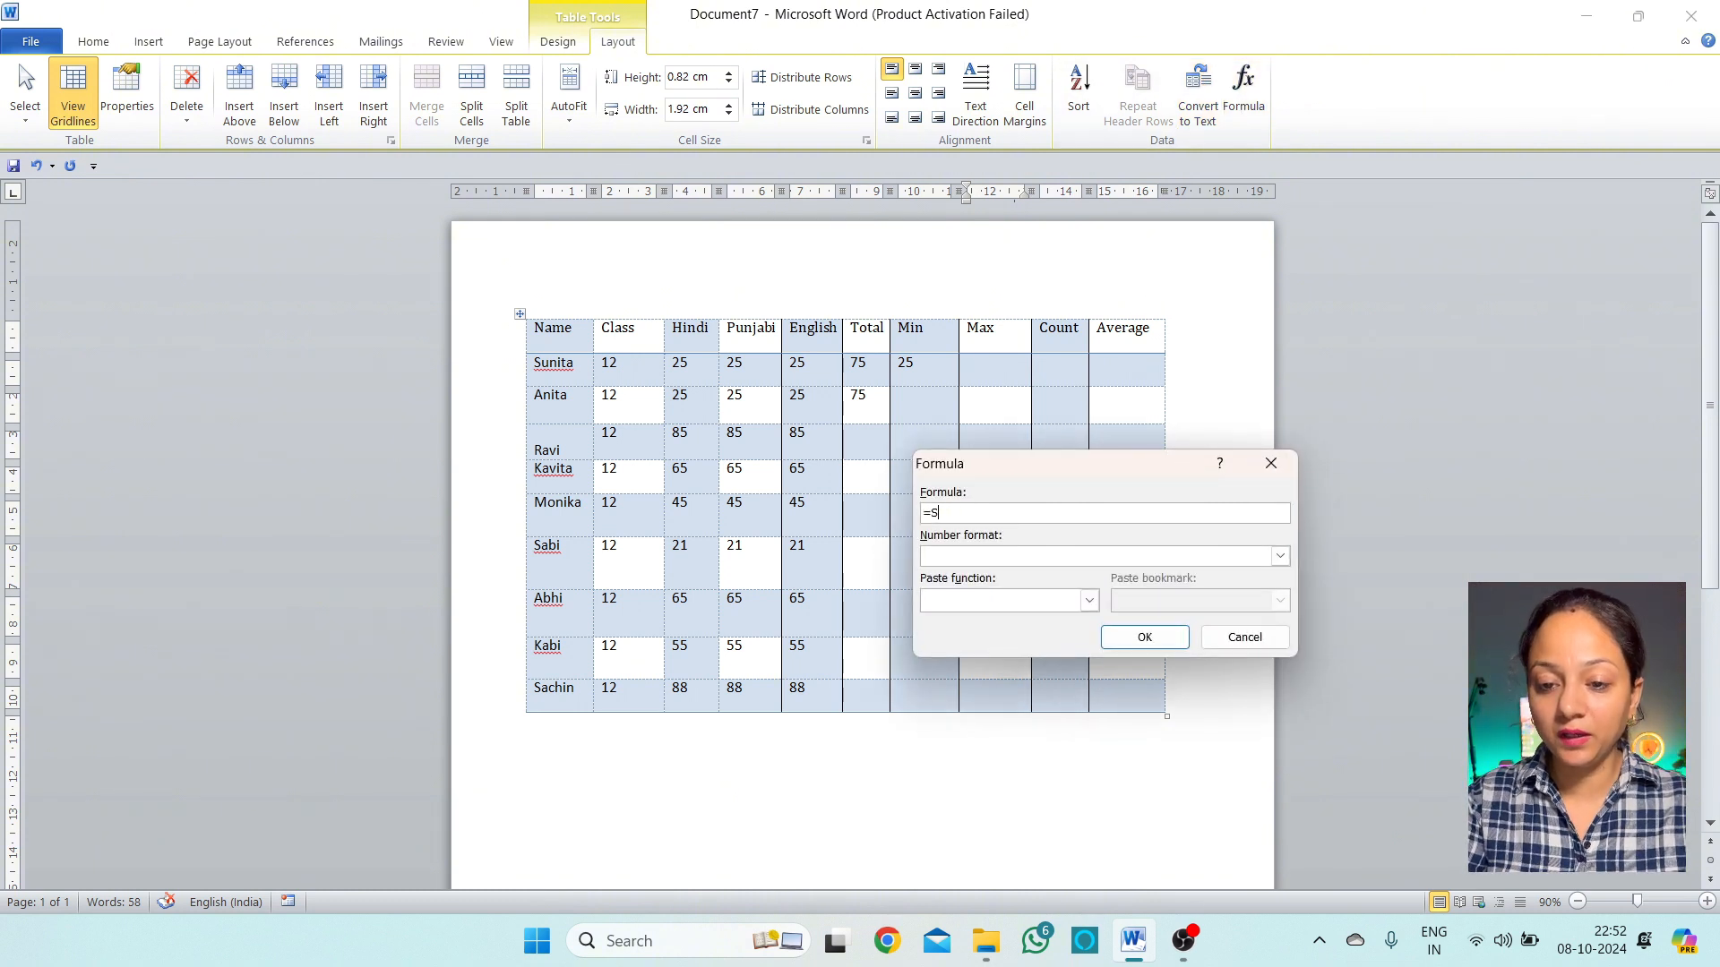
{"action": "key", "text": "BackSpace"}
{"action": "type", "text": "ma"}
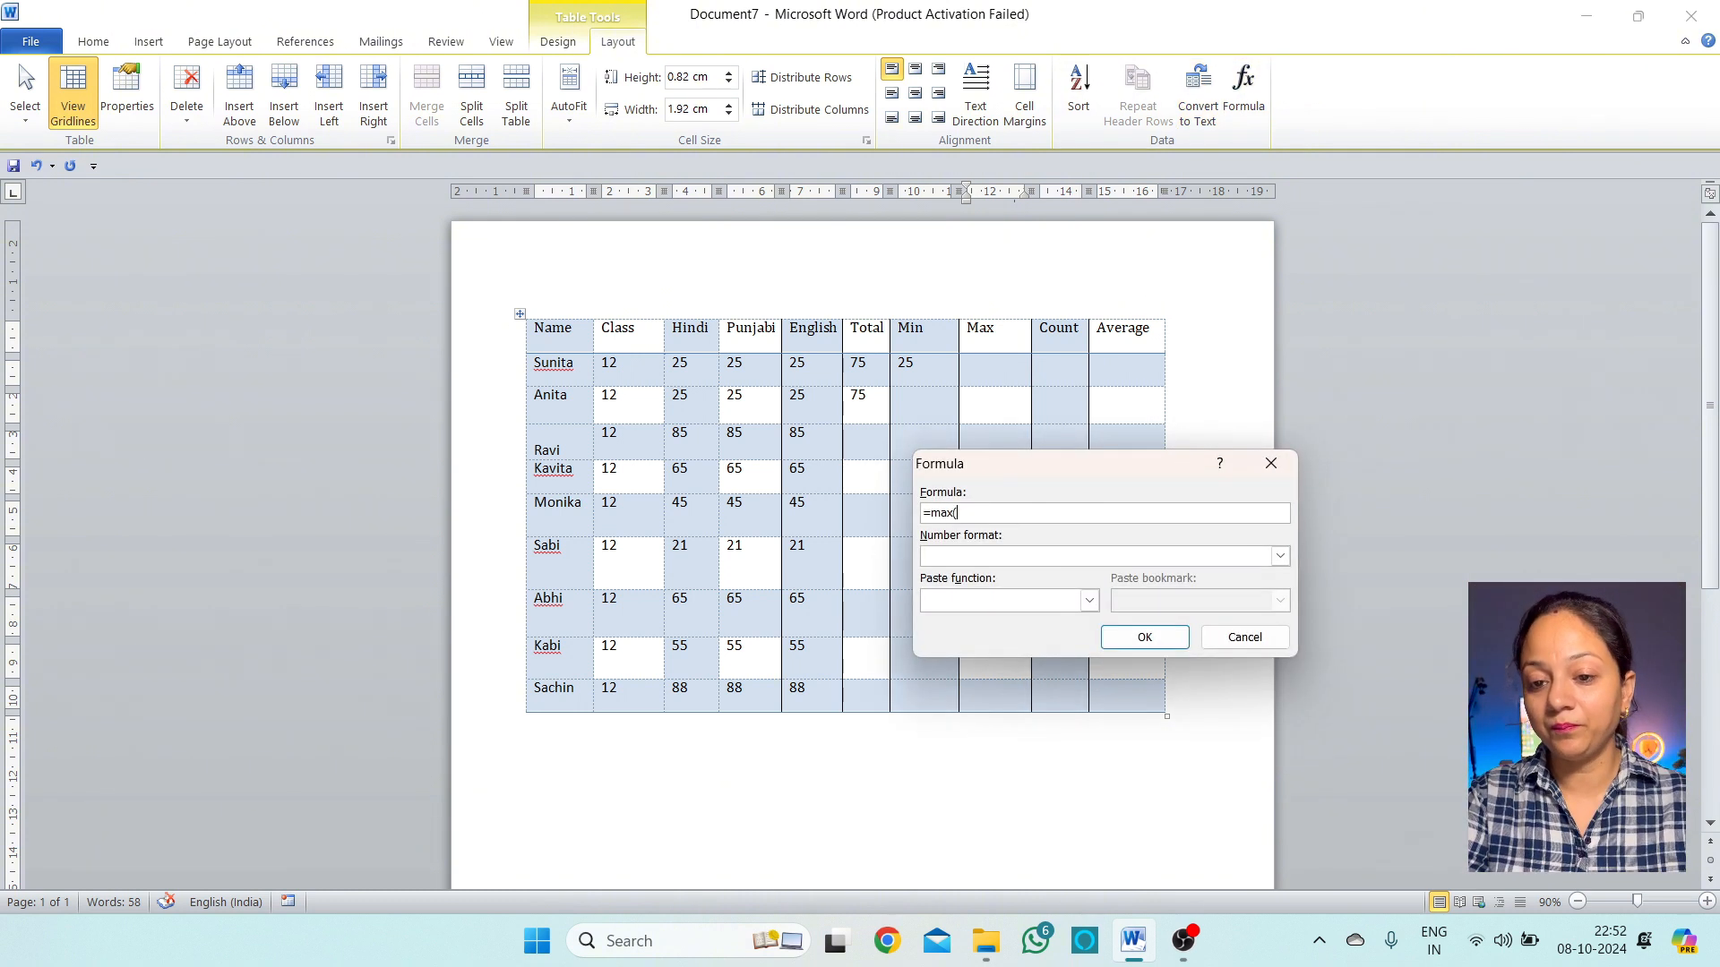
{"action": "type", "text": "x(c2:e2"}
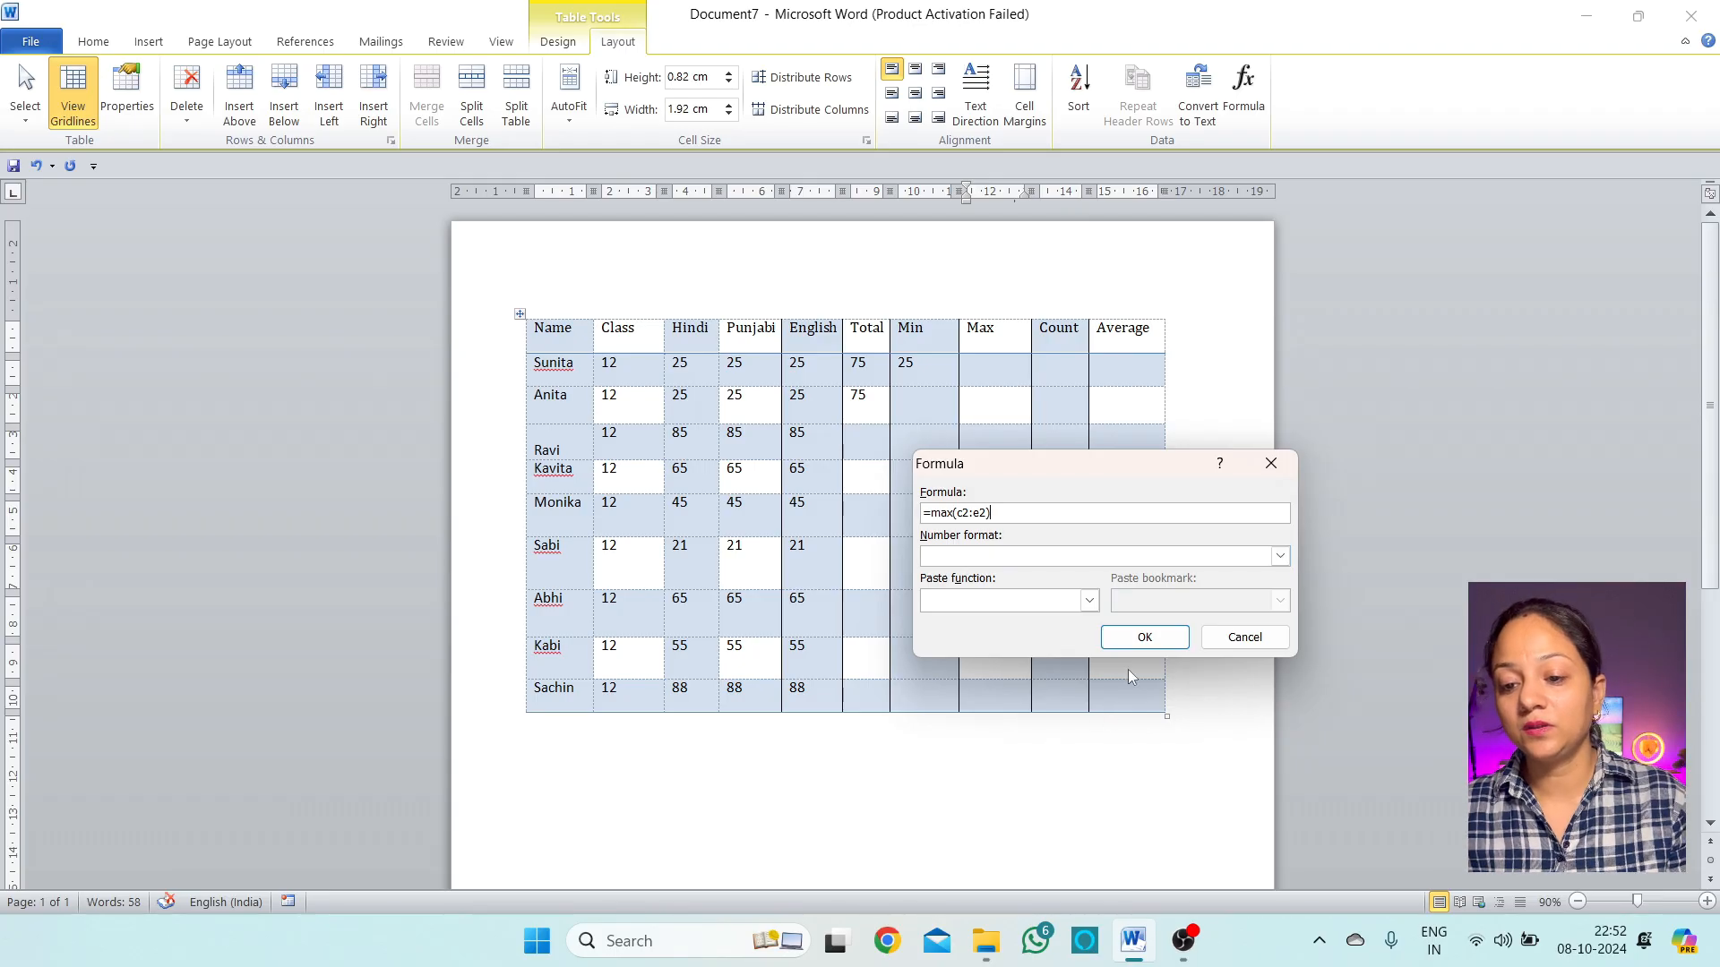
{"action": "left_click", "coordinate": [1145, 637]}
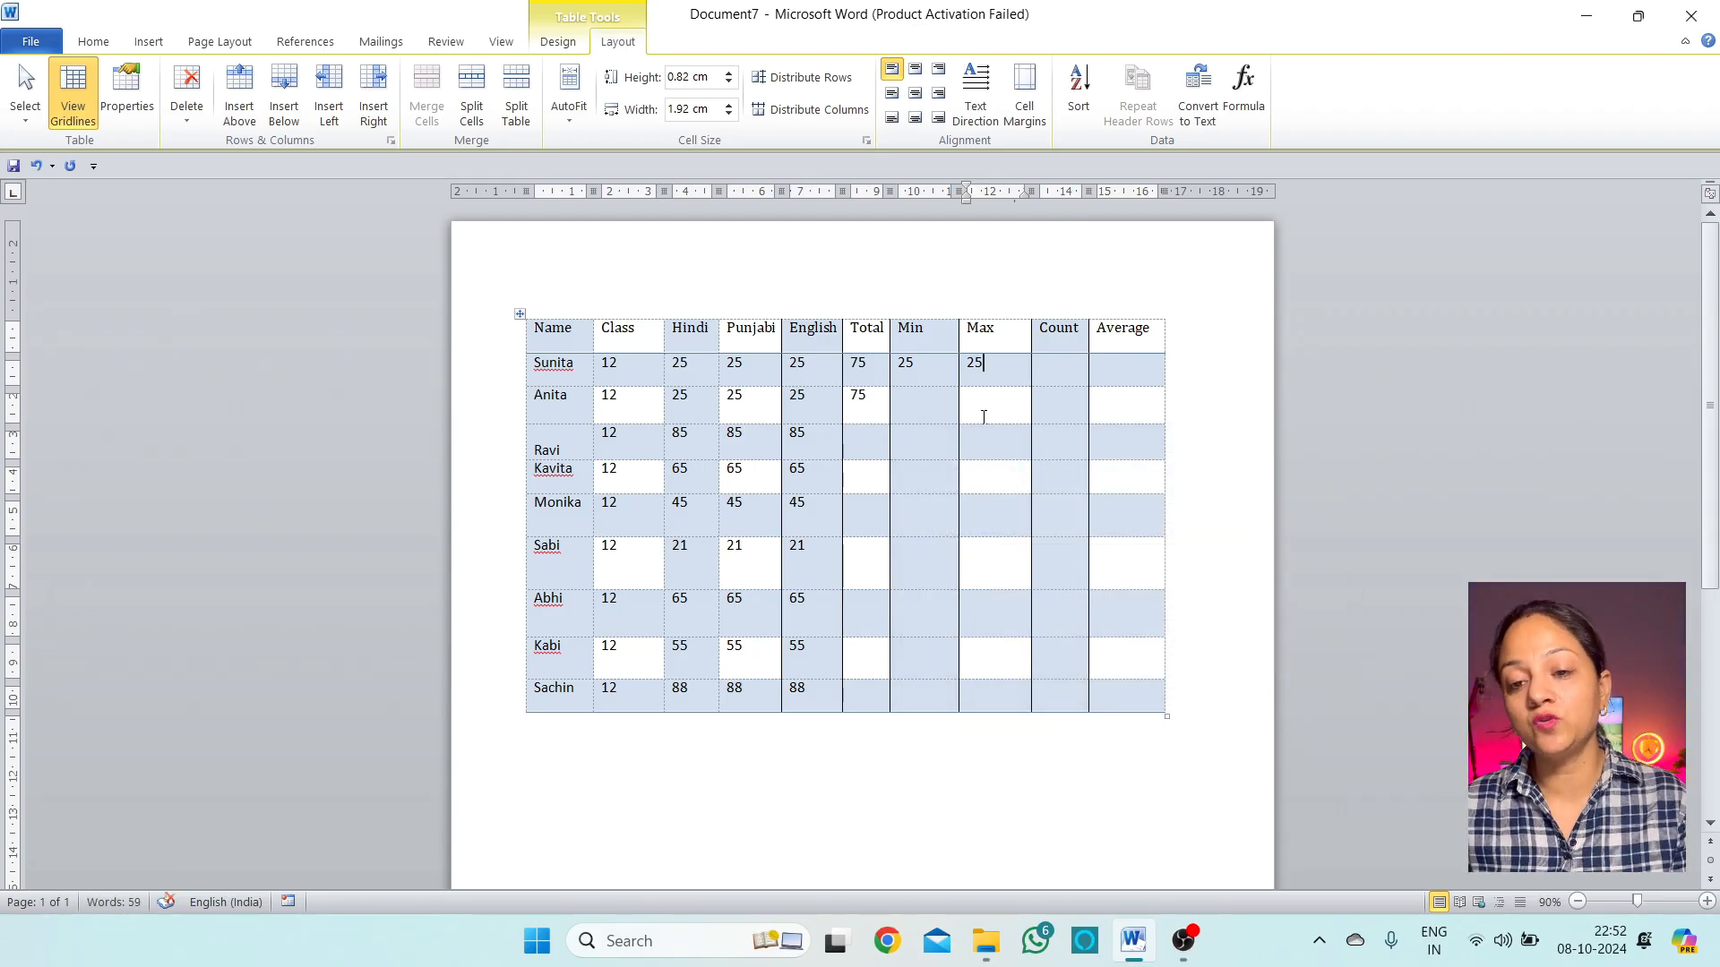
{"action": "left_click", "coordinate": [697, 361]}
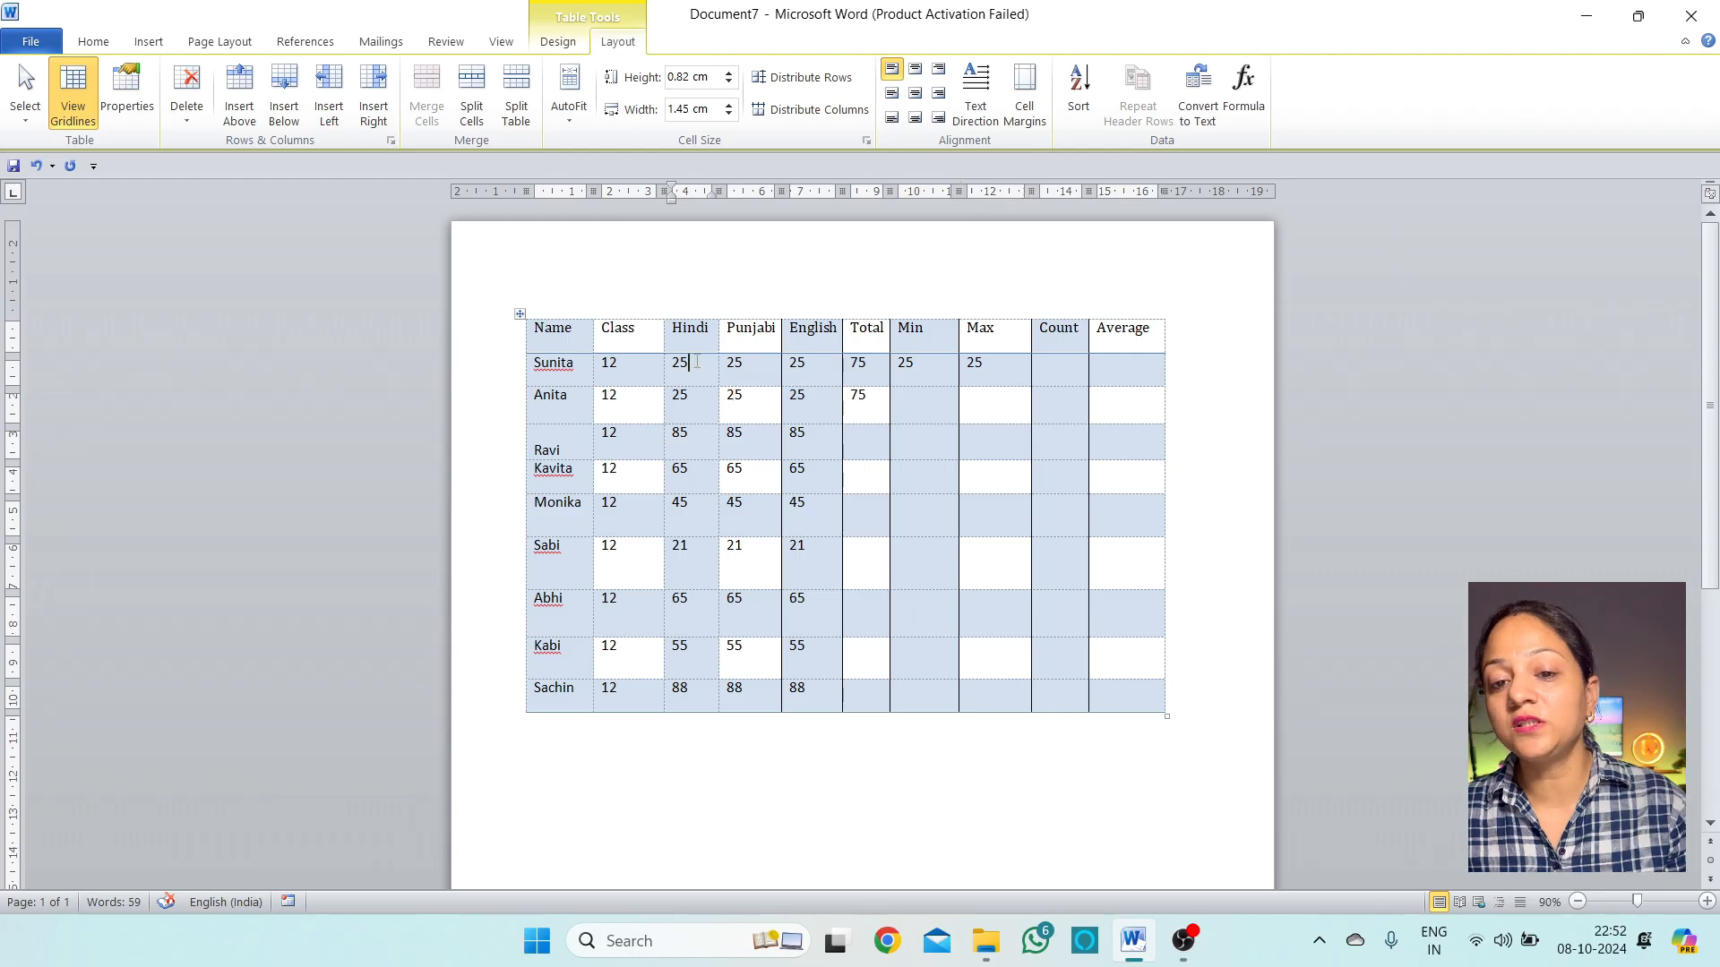
{"action": "left_click", "coordinate": [822, 364]}
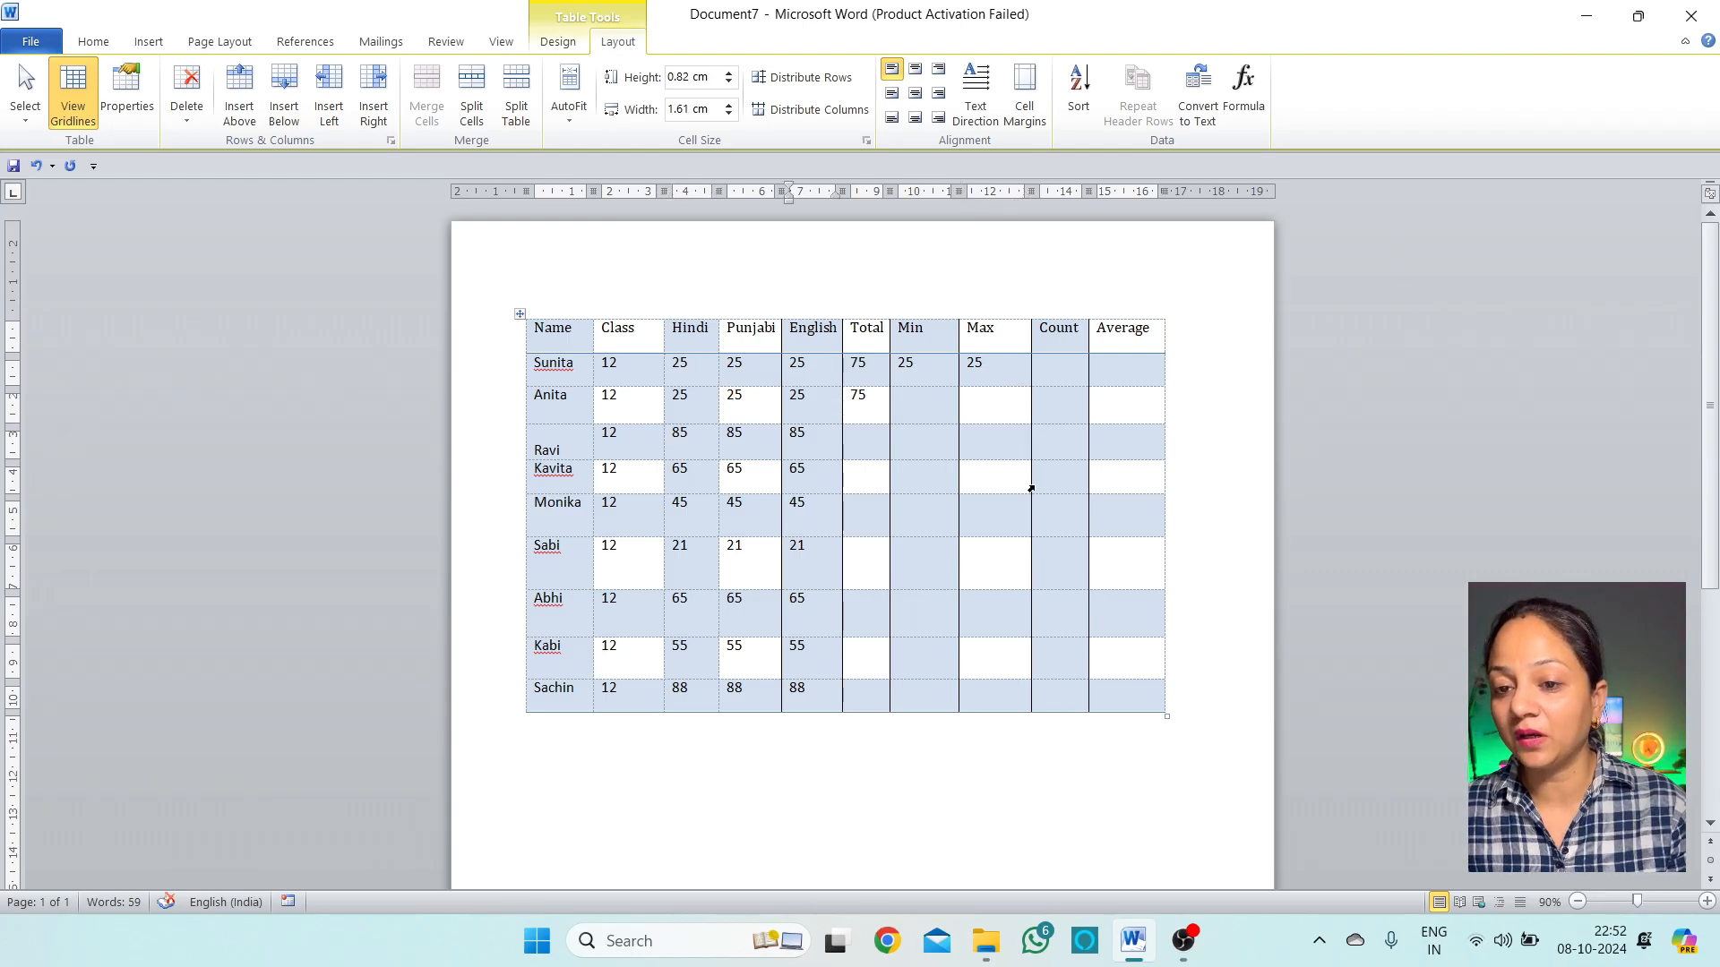
{"action": "left_click", "coordinate": [1053, 371]}
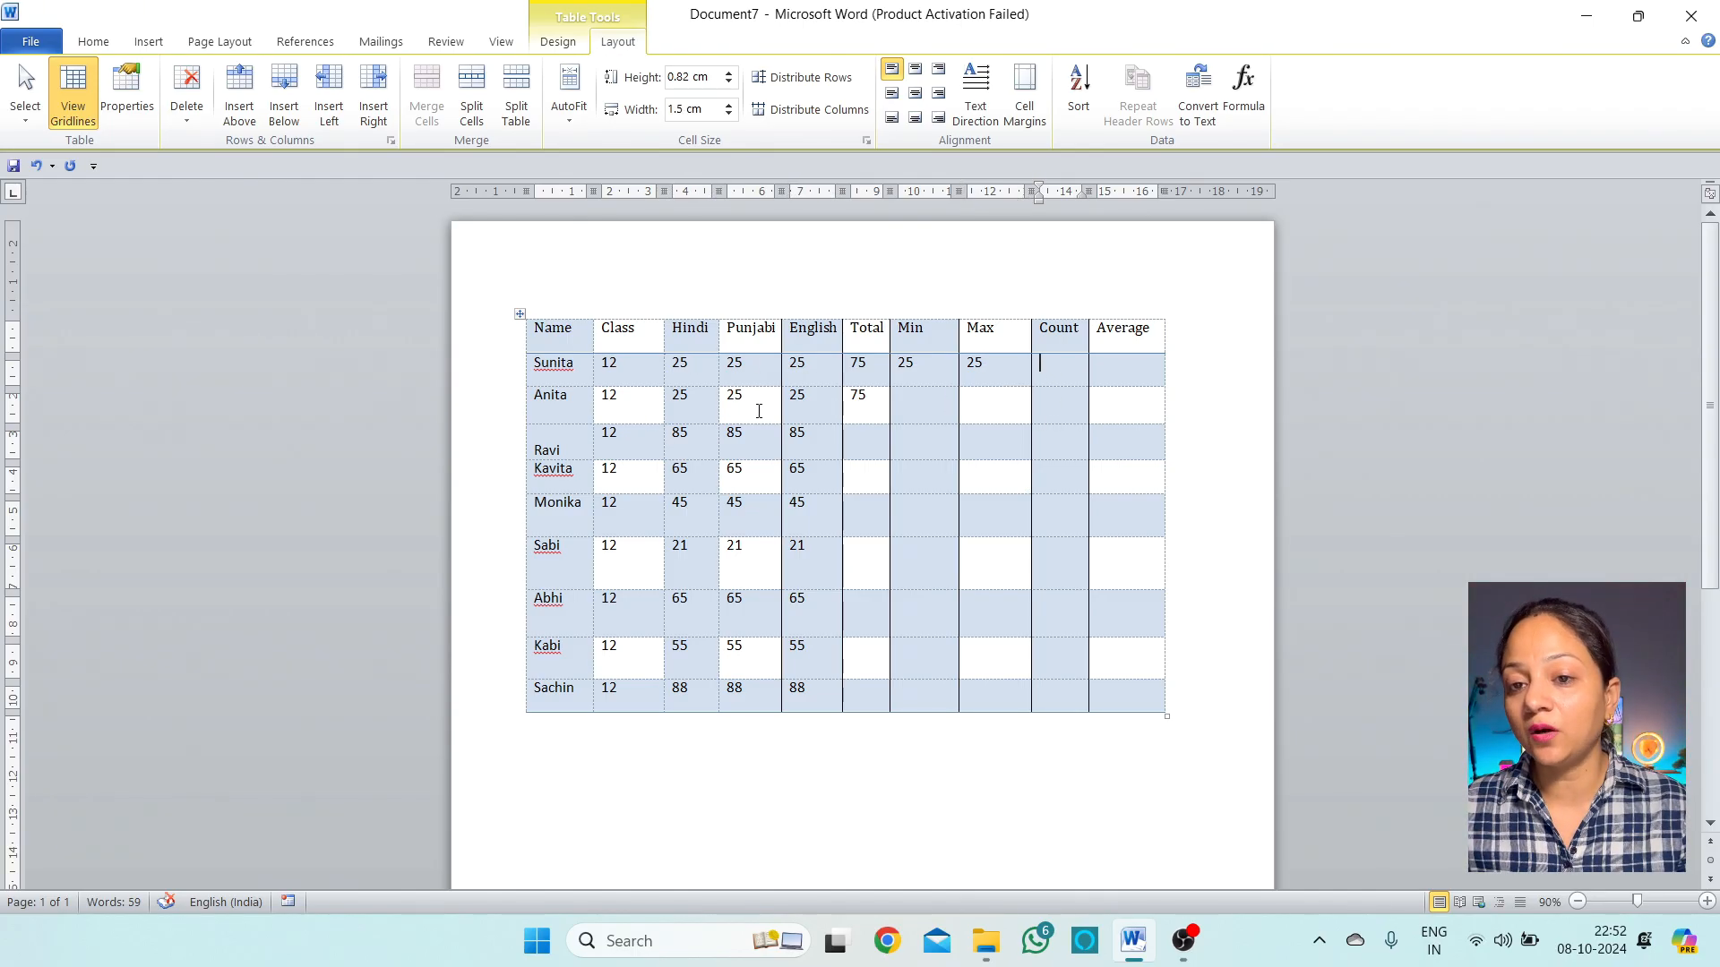
Enter =count(c2:e2) in Sunita's Count cell so it shows 3
{"action": "left_click", "coordinate": [1244, 90]}
{"action": "key", "text": "BackSpace"}
{"action": "key", "text": "BackSpace"}
{"action": "key", "text": "BackSpace"}
{"action": "key", "text": "BackSpace"}
{"action": "key", "text": "BackSpace"}
{"action": "key", "text": "BackSpace"}
{"action": "key", "text": "BackSpace"}
{"action": "key", "text": "BackSpace"}
{"action": "key", "text": "BackSpace"}
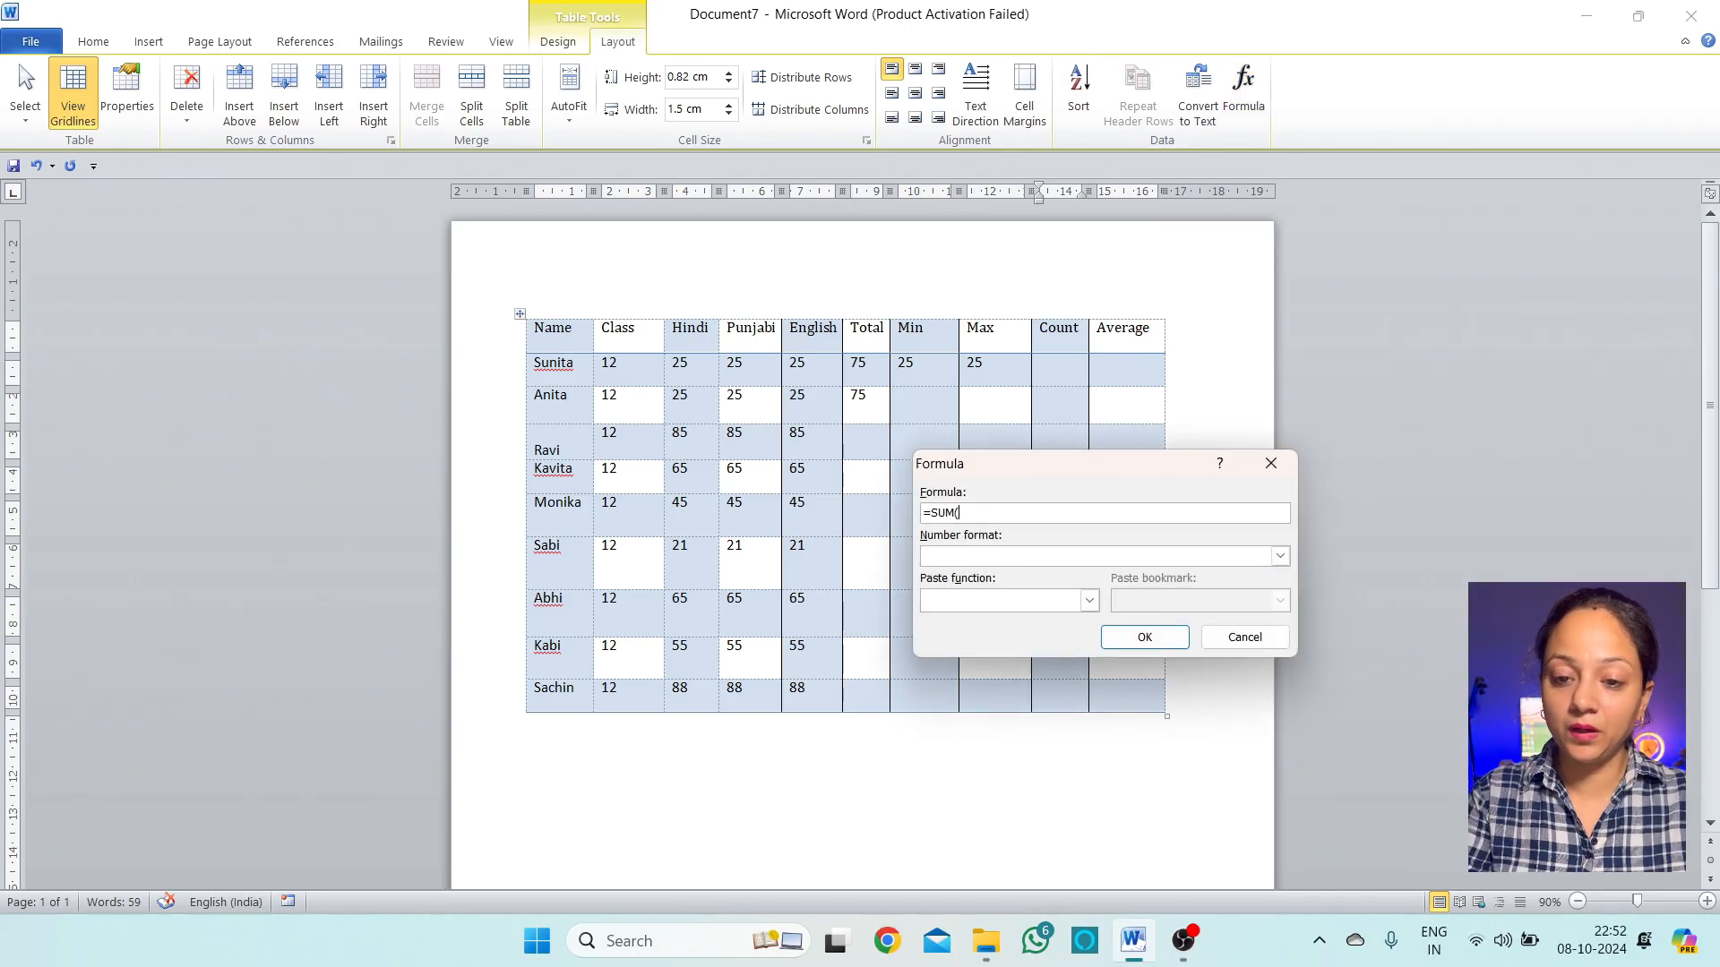
{"action": "type", "text": "count(c2"}
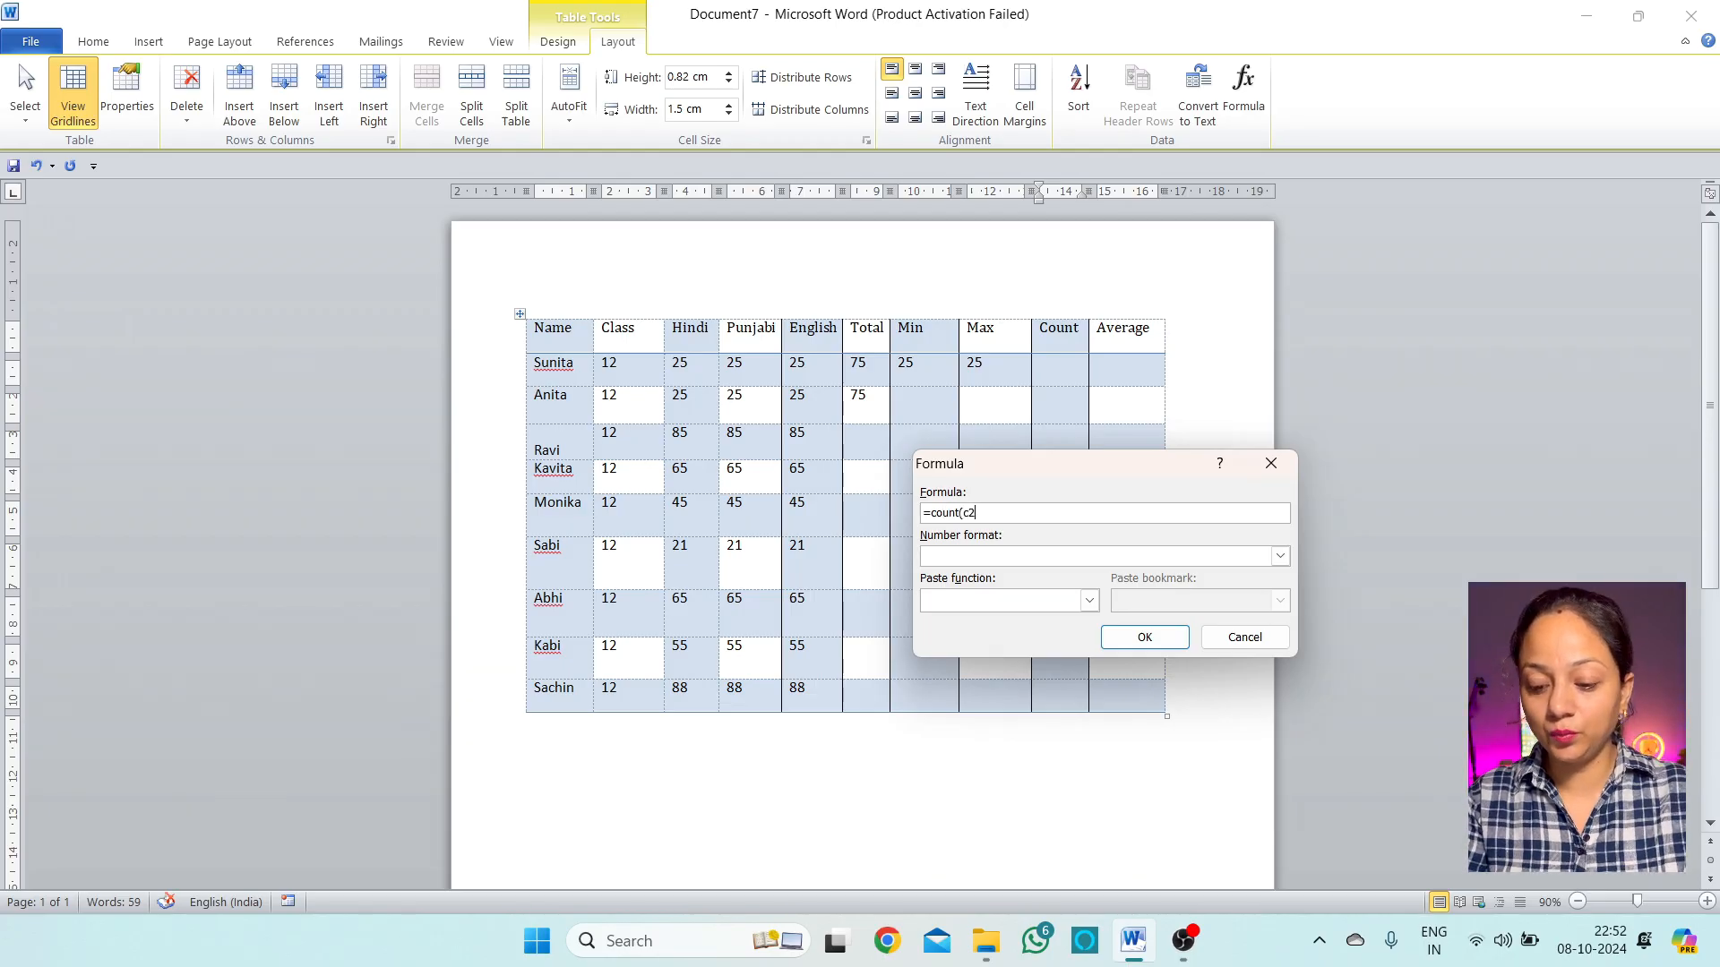
{"action": "type", "text": ":e2"}
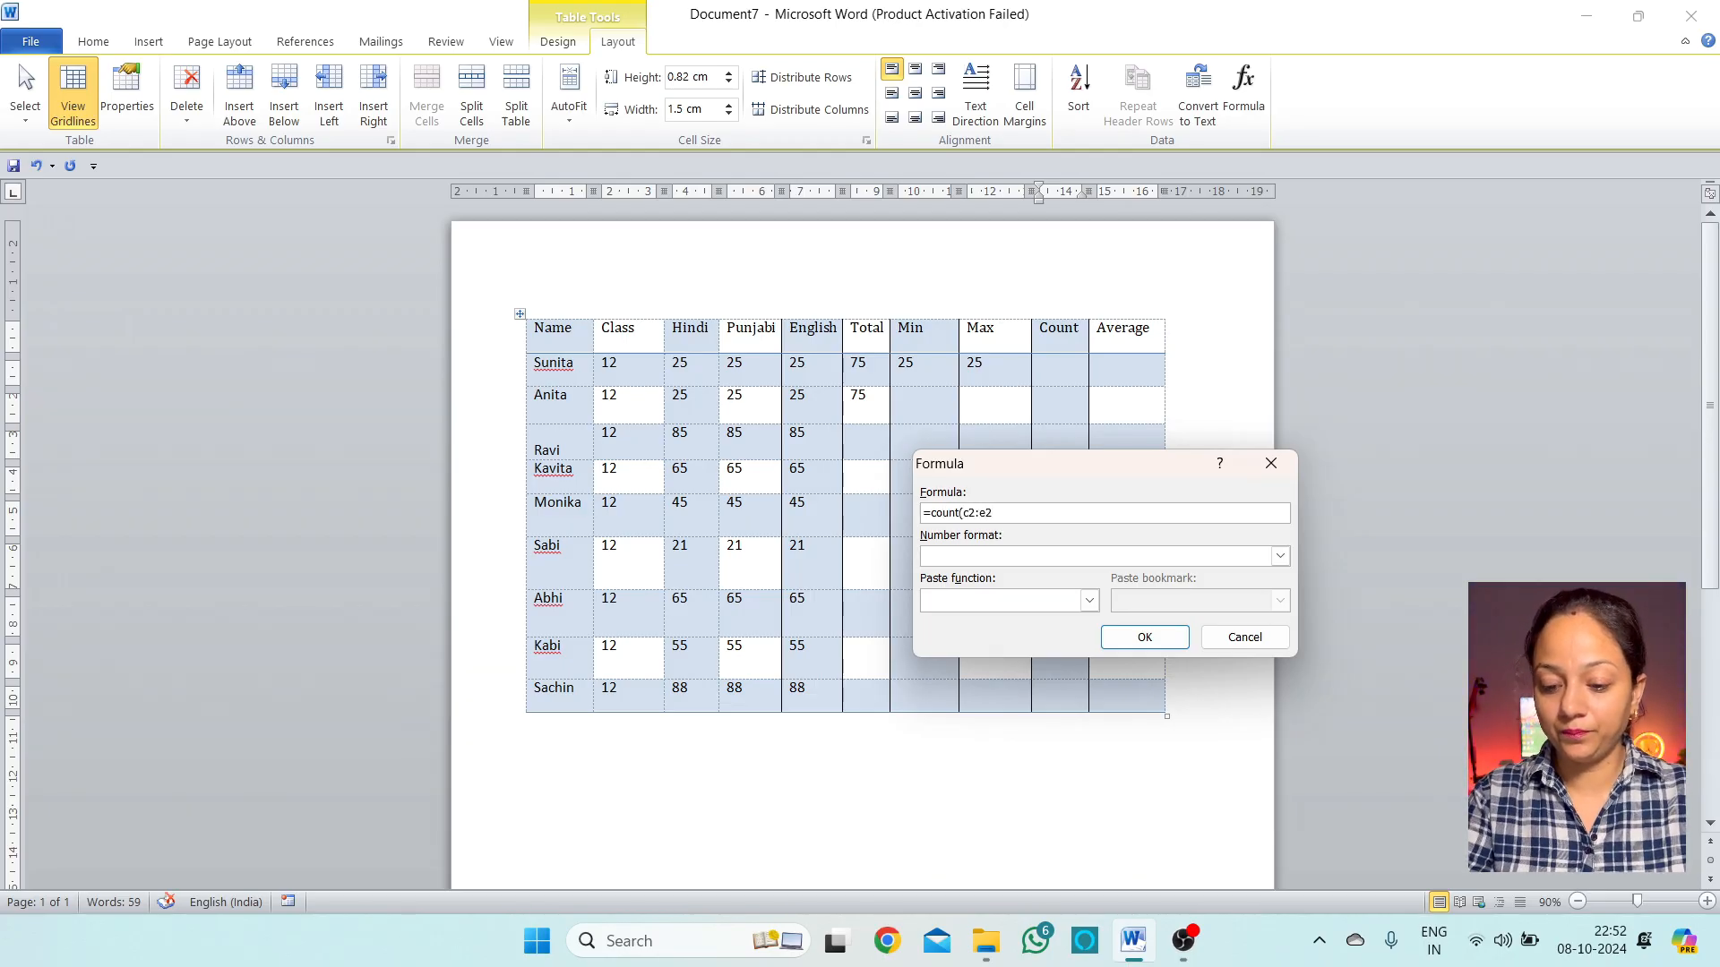
{"action": "left_click", "coordinate": [1145, 637]}
Check the three counted marks and place the caret in Sunita's empty Average cell
{"action": "left_click_drag", "start_coordinate": [679, 368], "coordinate": [825, 377]}
{"action": "left_click", "coordinate": [1061, 373]}
{"action": "left_click", "coordinate": [1155, 367]}
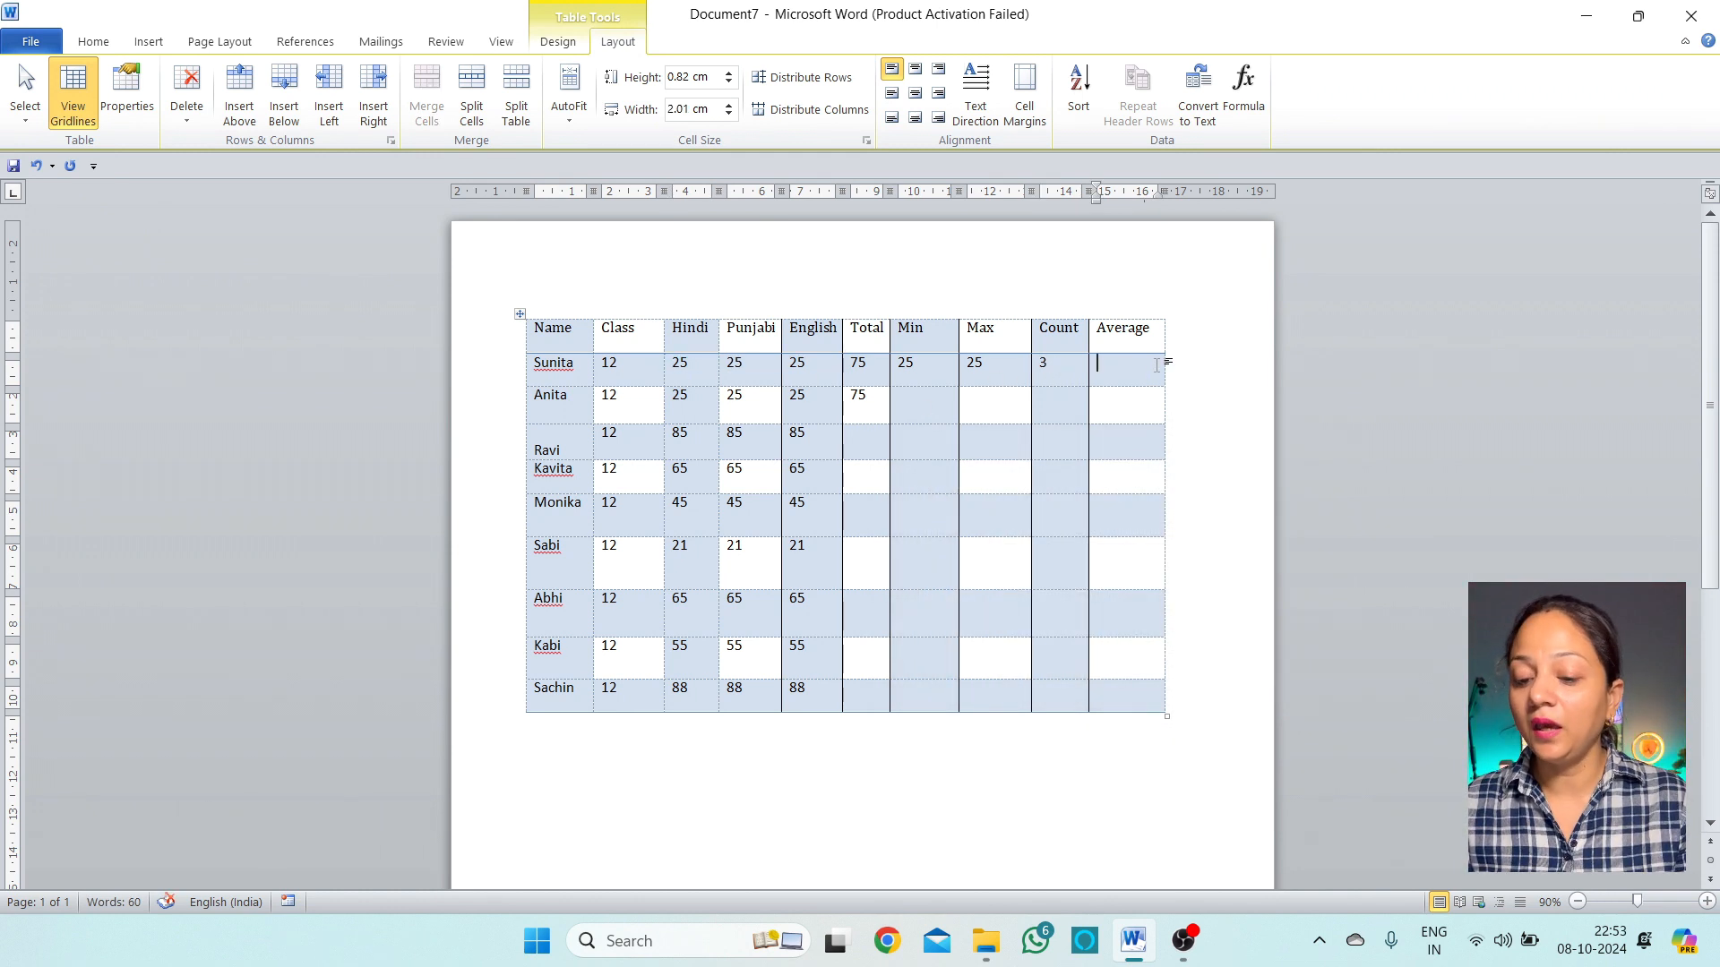
{"action": "type", "text": "="}
{"action": "key", "text": "BackSpace"}
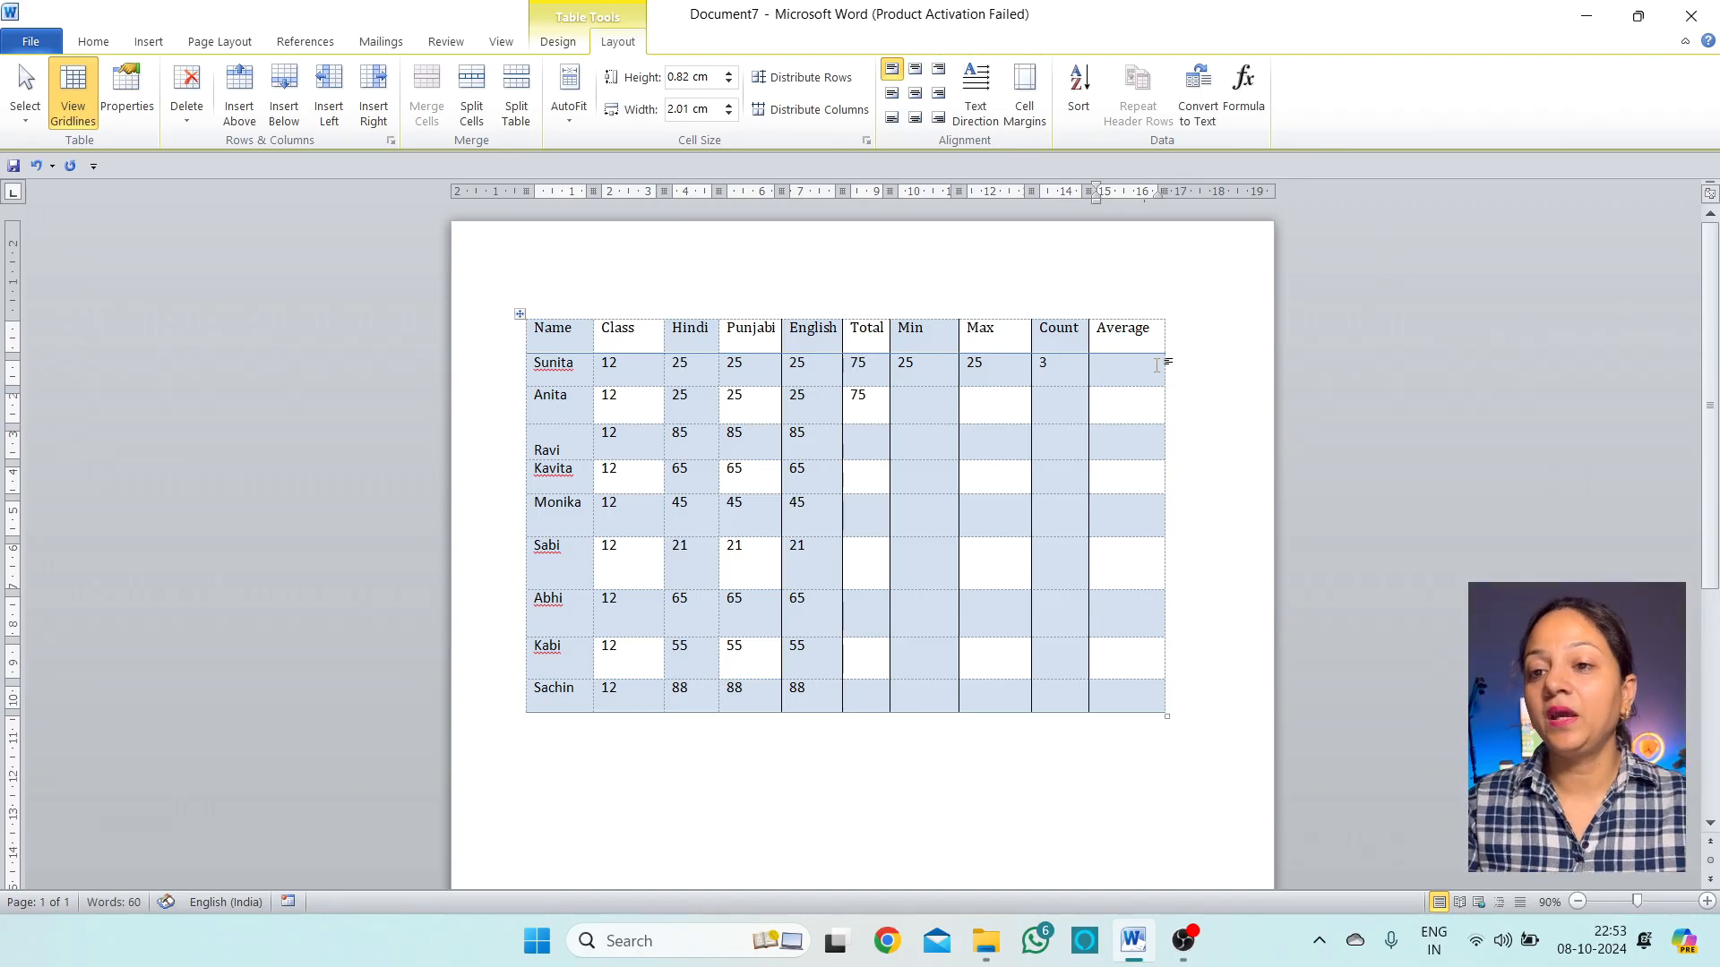
Replace =SUM(LEFT) with =average(c2:e2) in Sunita's Average cell, showing 25
{"action": "left_click", "coordinate": [1243, 89]}
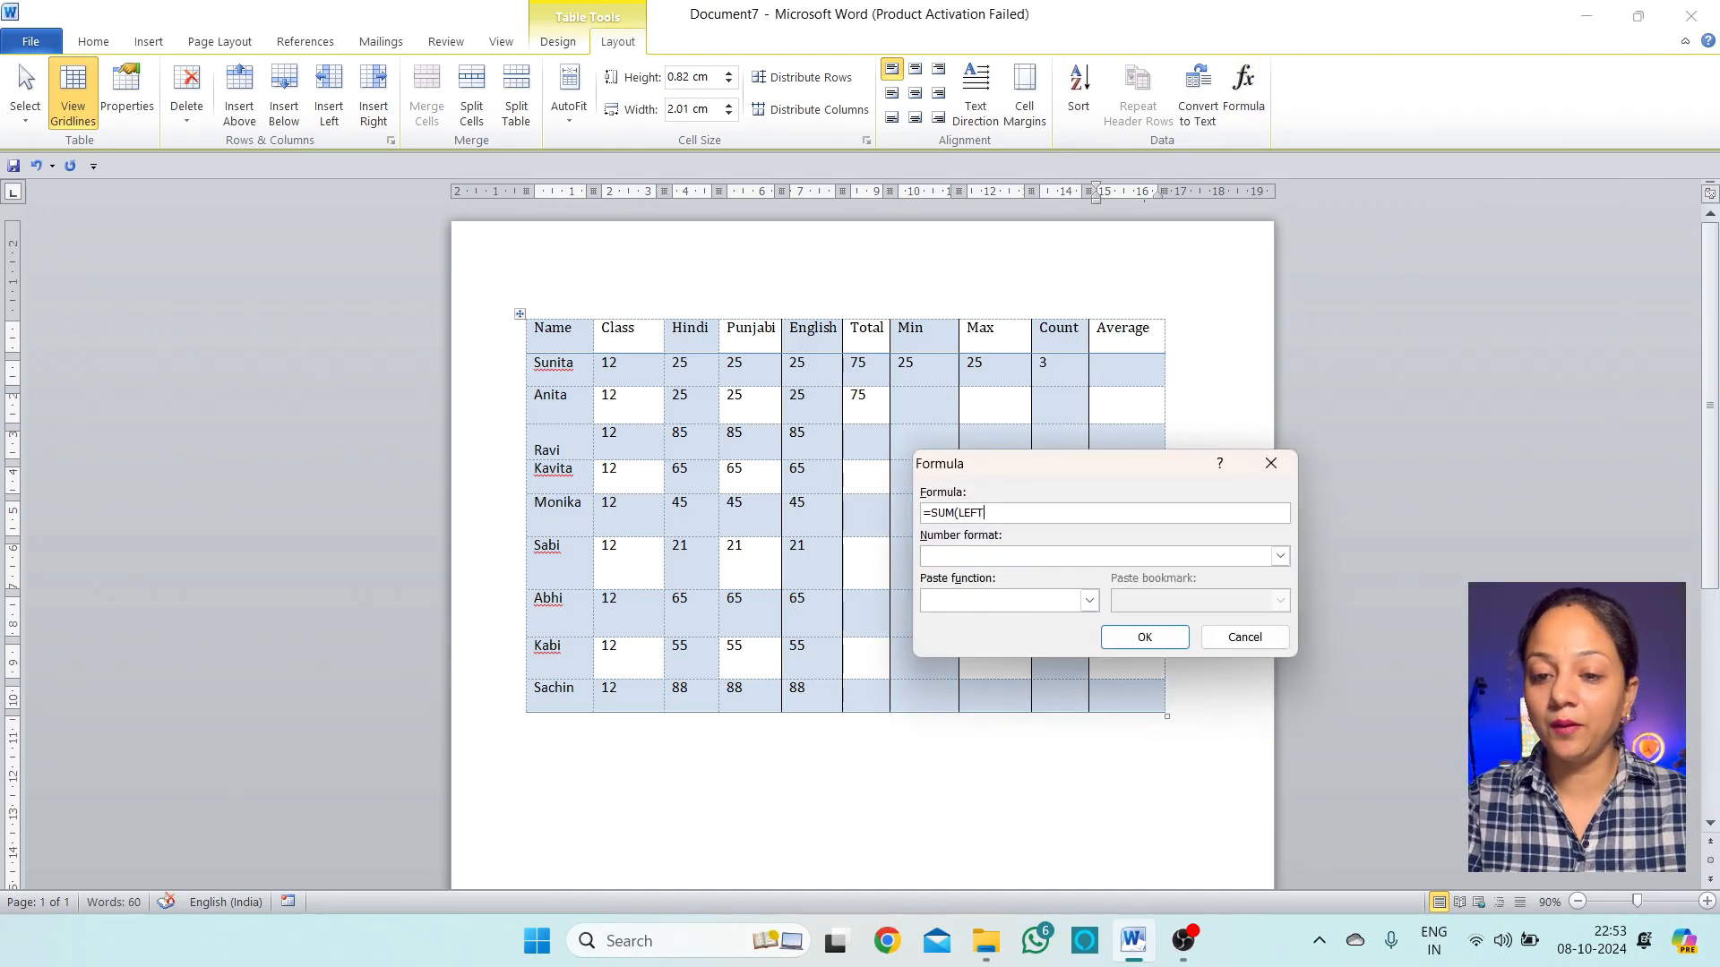
{"action": "key", "text": "BackSpace"}
{"action": "key", "text": "BackSpace"}
{"action": "key", "text": "BackSpace"}
{"action": "key", "text": "BackSpace"}
{"action": "key", "text": "BackSpace"}
{"action": "key", "text": "BackSpace"}
{"action": "key", "text": "BackSpace"}
{"action": "key", "text": "BackSpace"}
{"action": "key", "text": "BackSpace"}
{"action": "type", "text": "=av"}
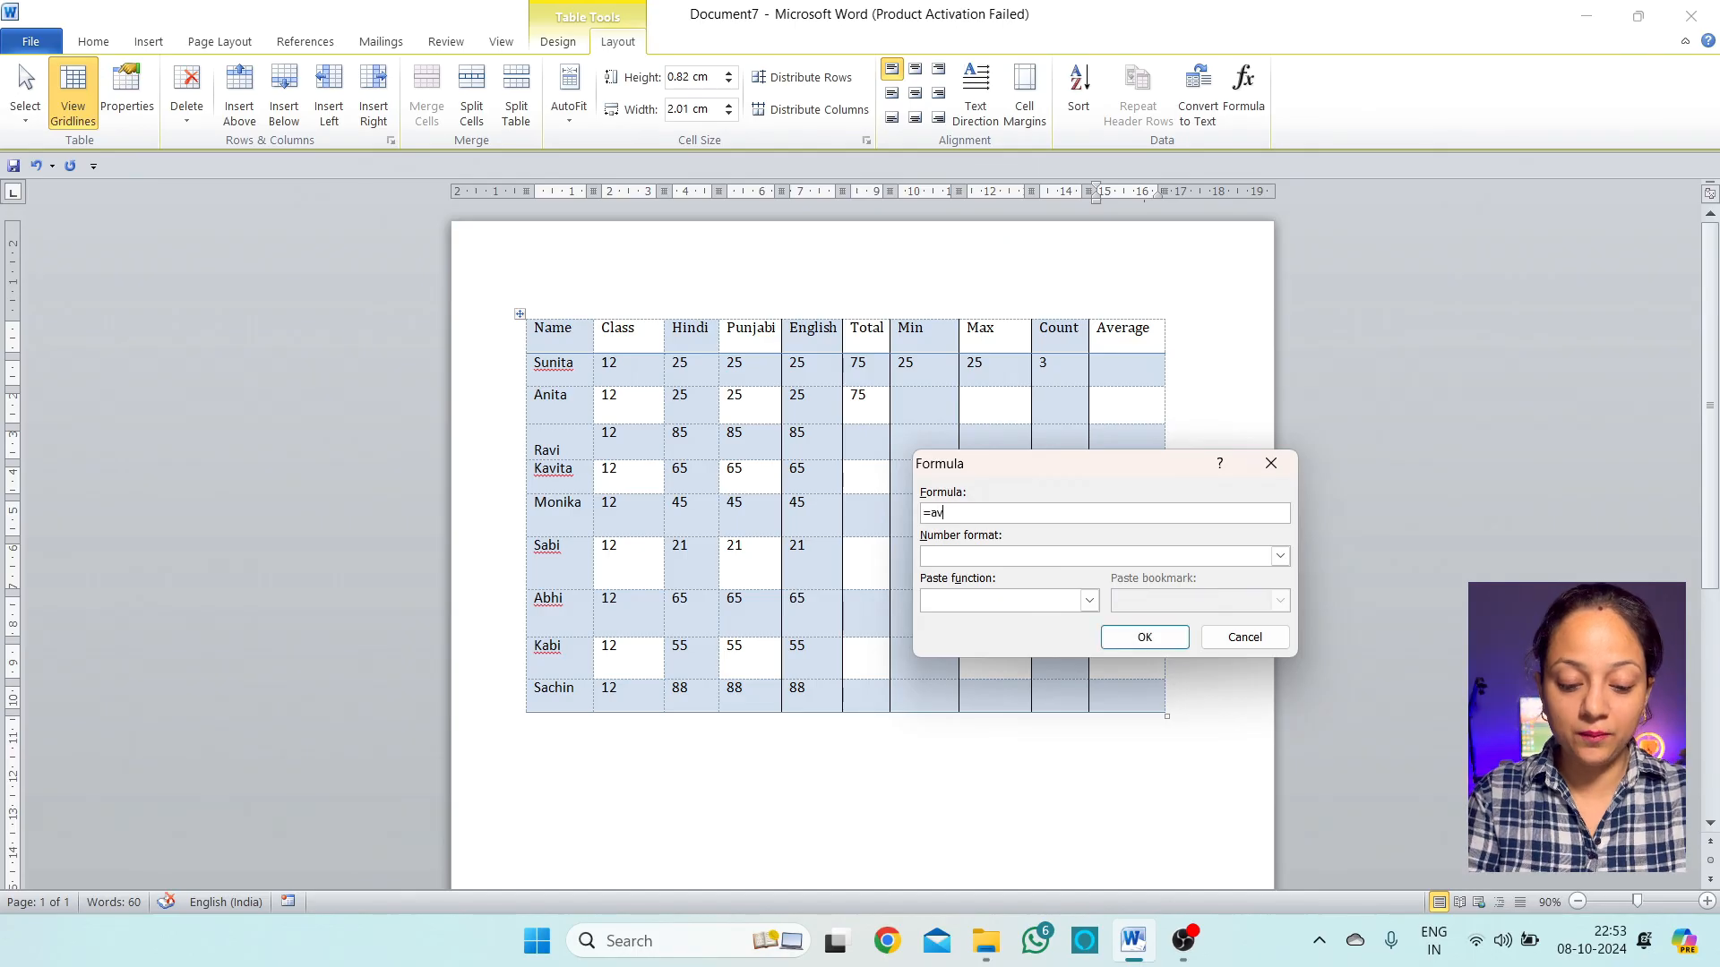
{"action": "type", "text": "erage"}
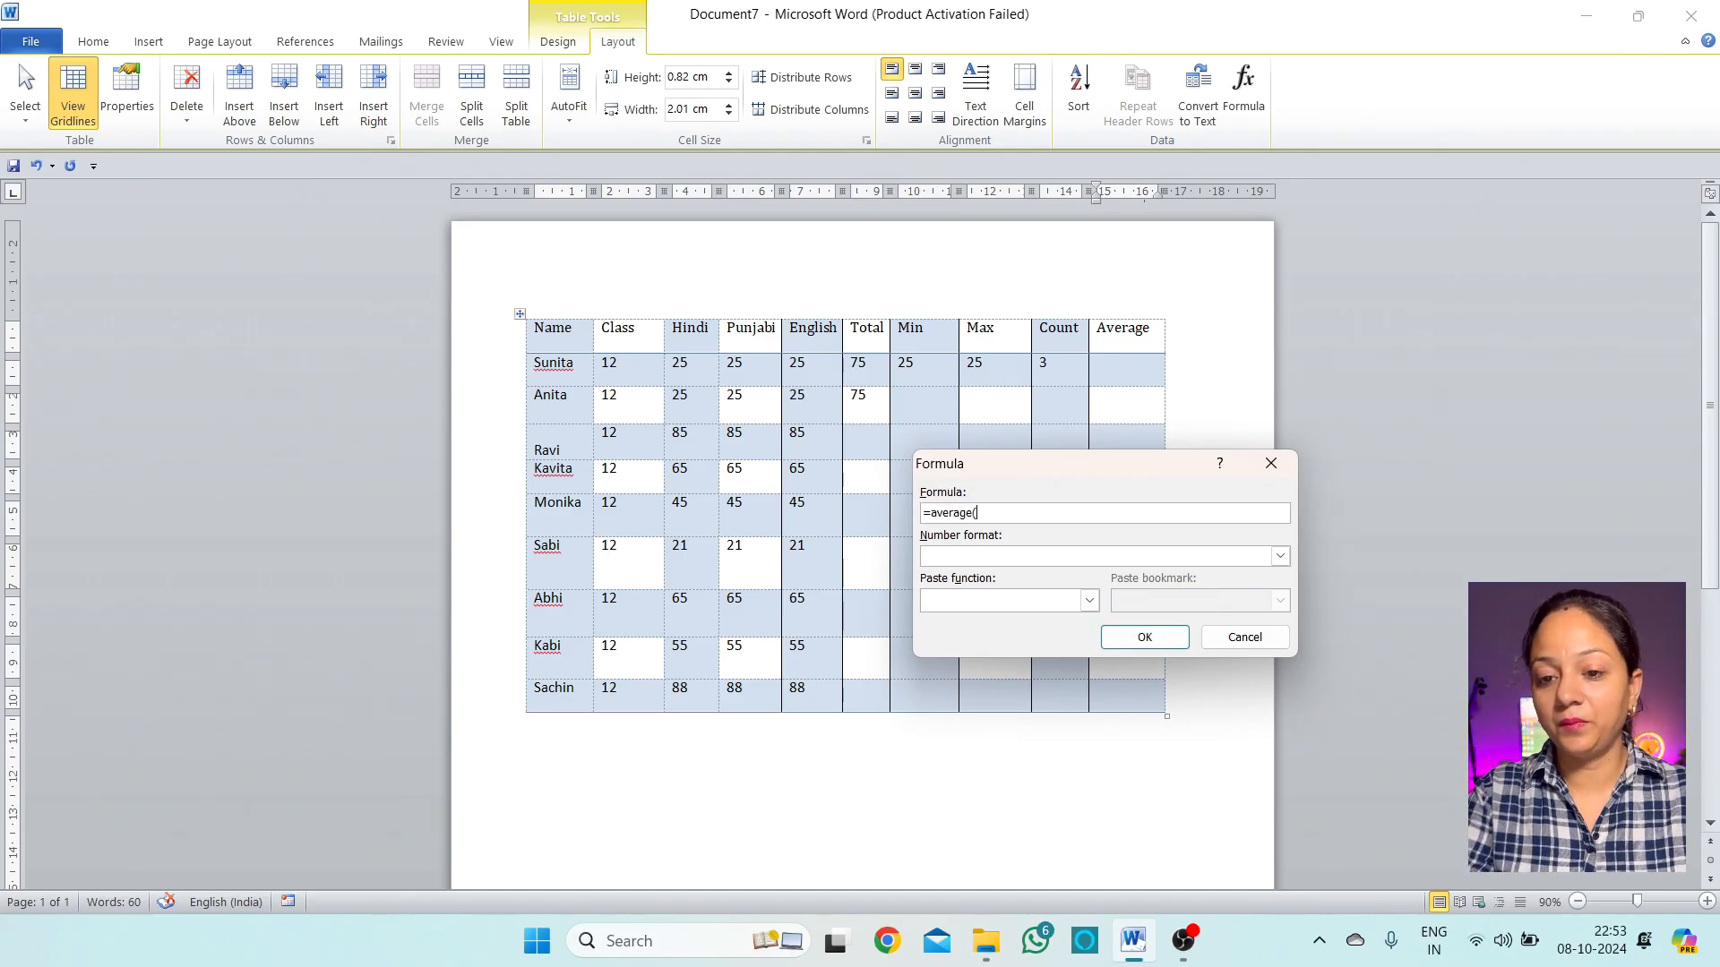
{"action": "type", "text": "(c2"}
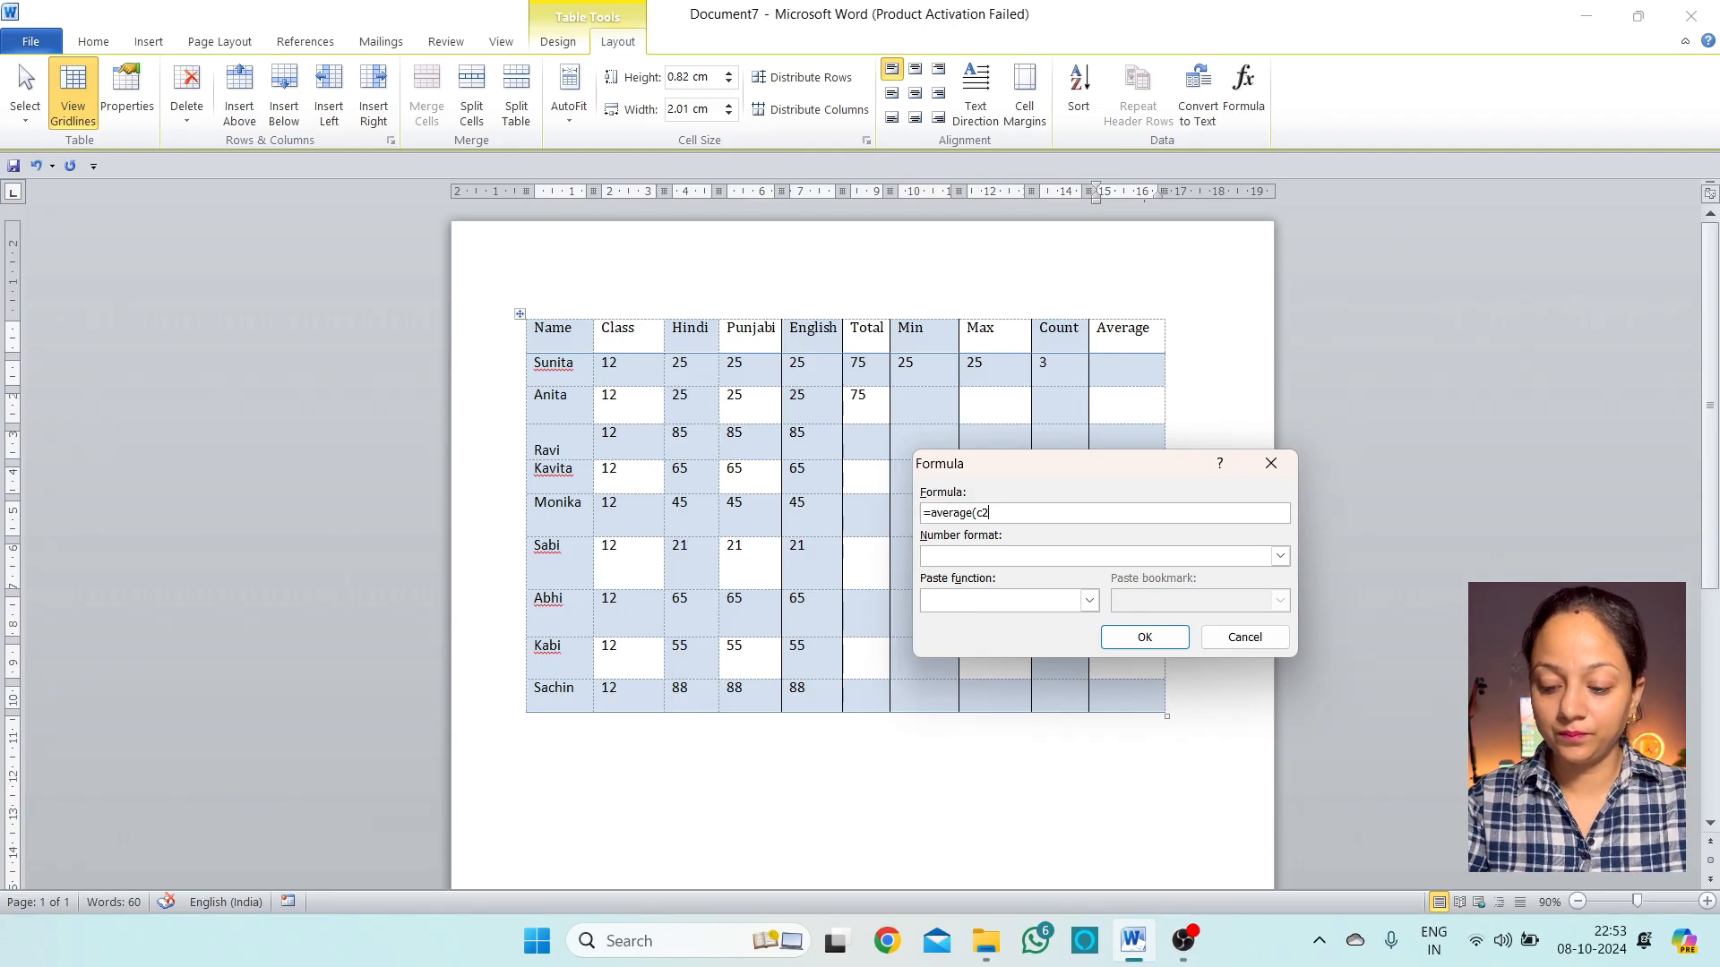
{"action": "type", "text": ":e2"}
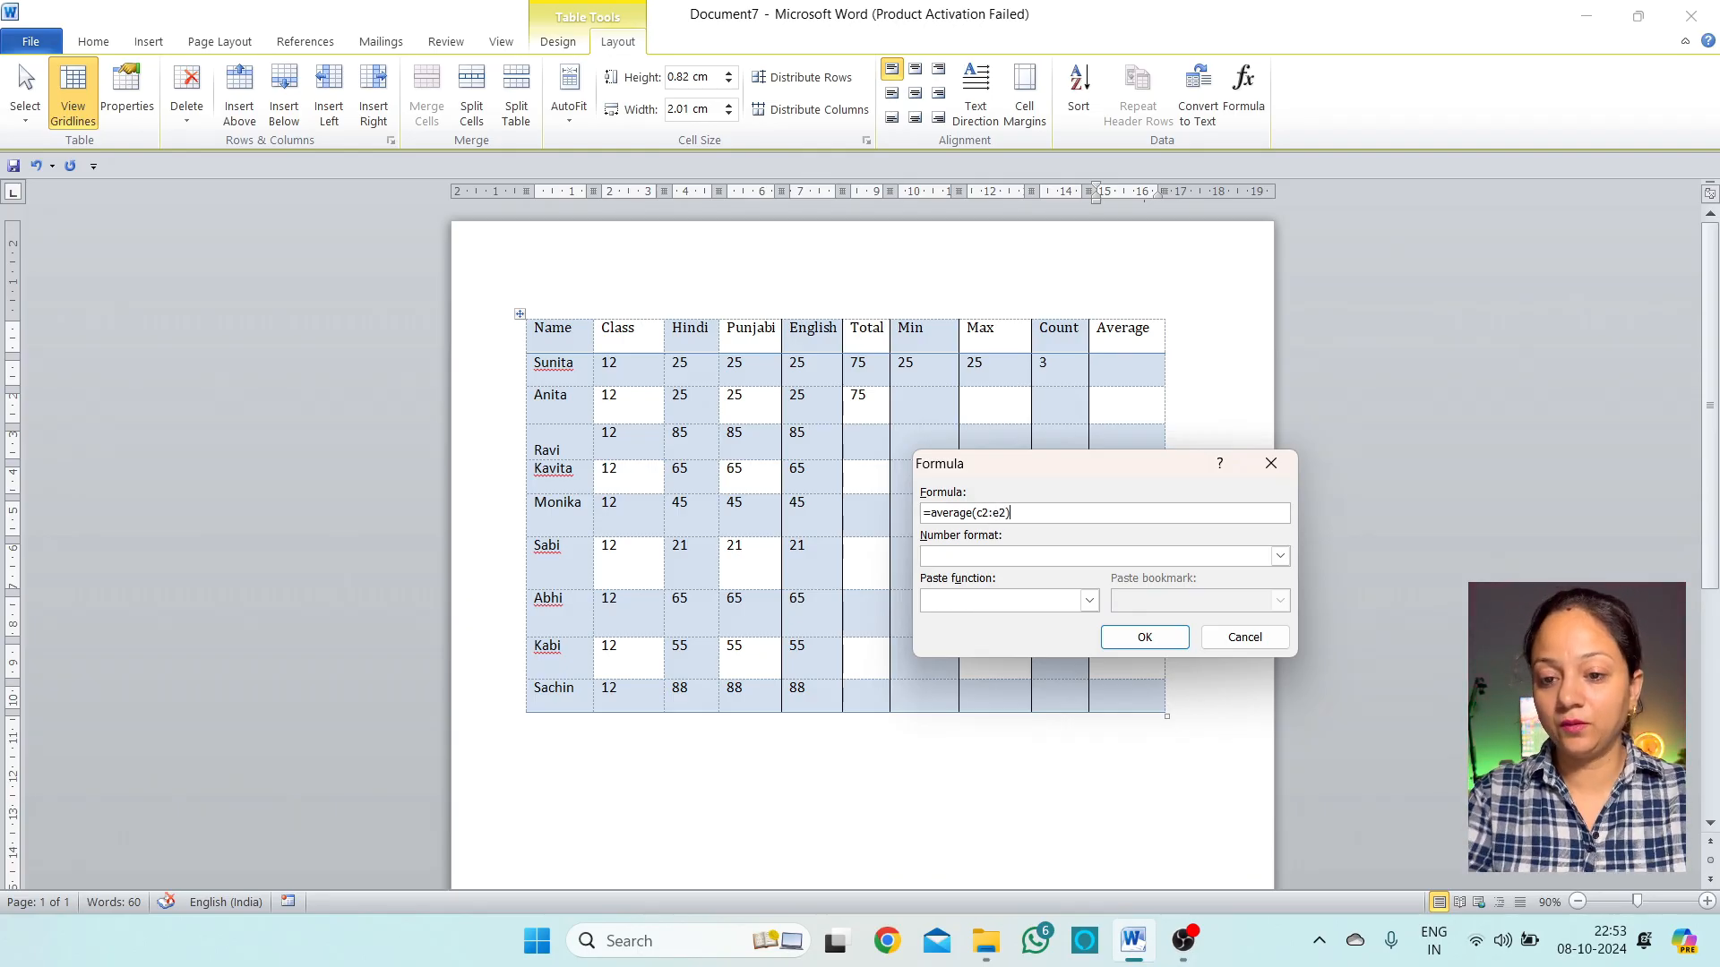
{"action": "left_click", "coordinate": [1151, 638]}
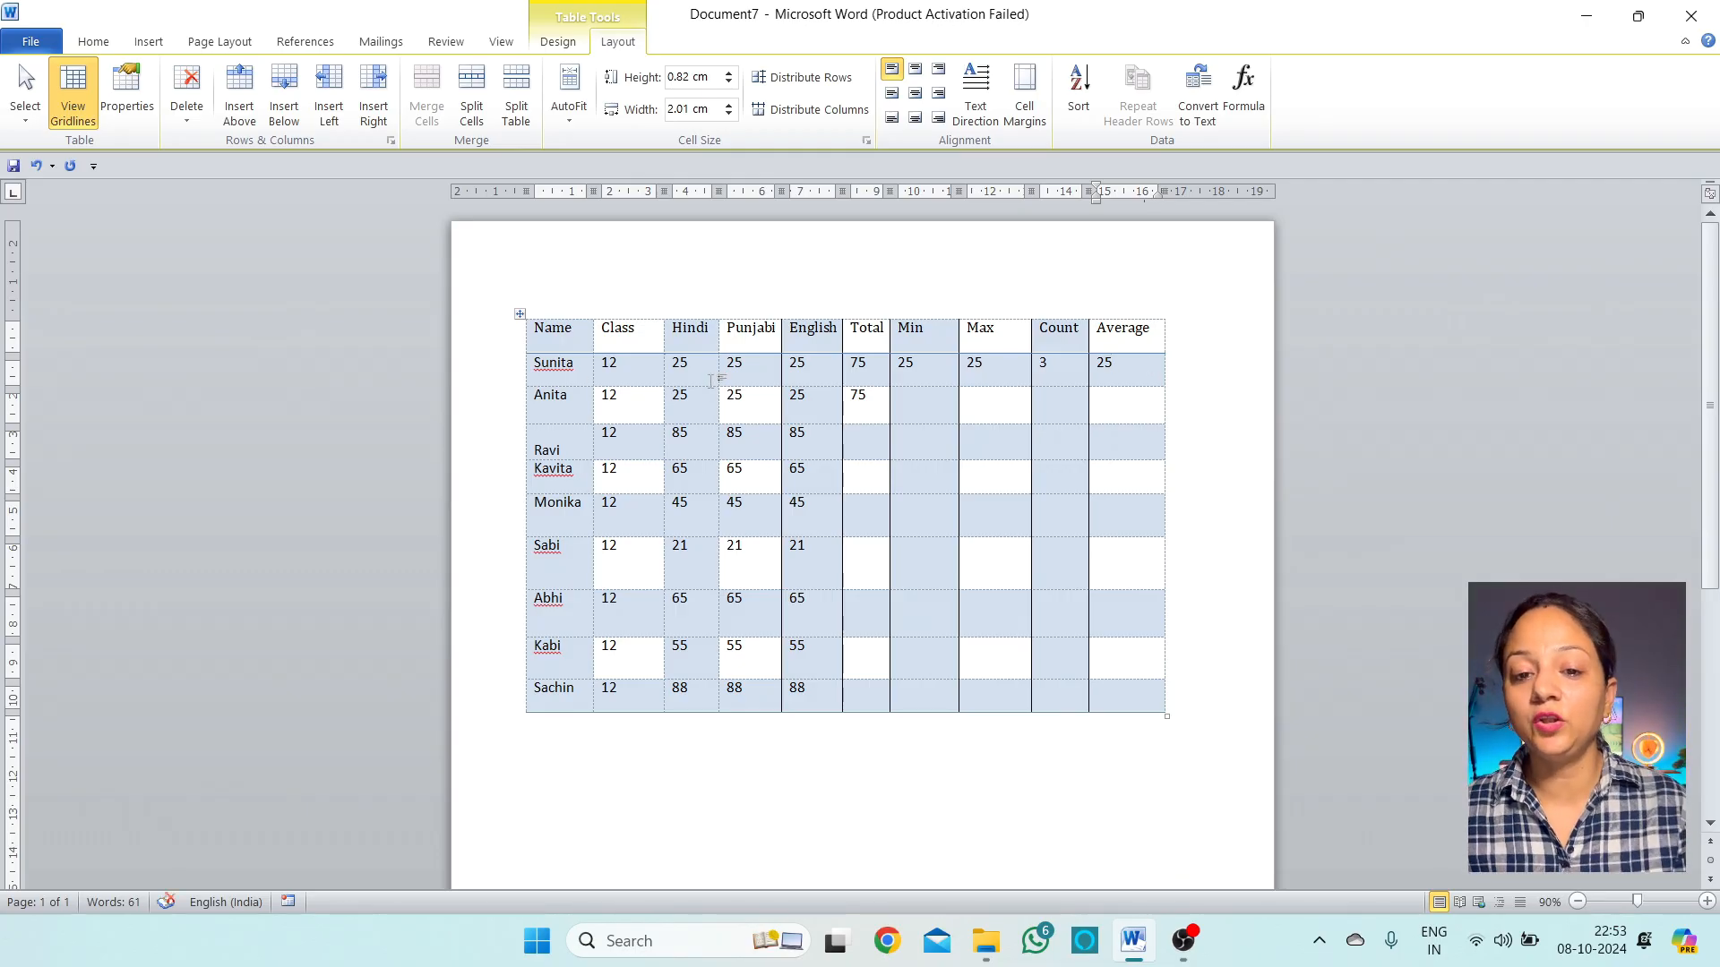
Review Sunita's Hindi, Punjabi and English marks and the Total column from Anita to Sachin
{"action": "left_click_drag", "start_coordinate": [694, 368], "coordinate": [811, 366]}
{"action": "left_click", "coordinate": [1135, 366]}
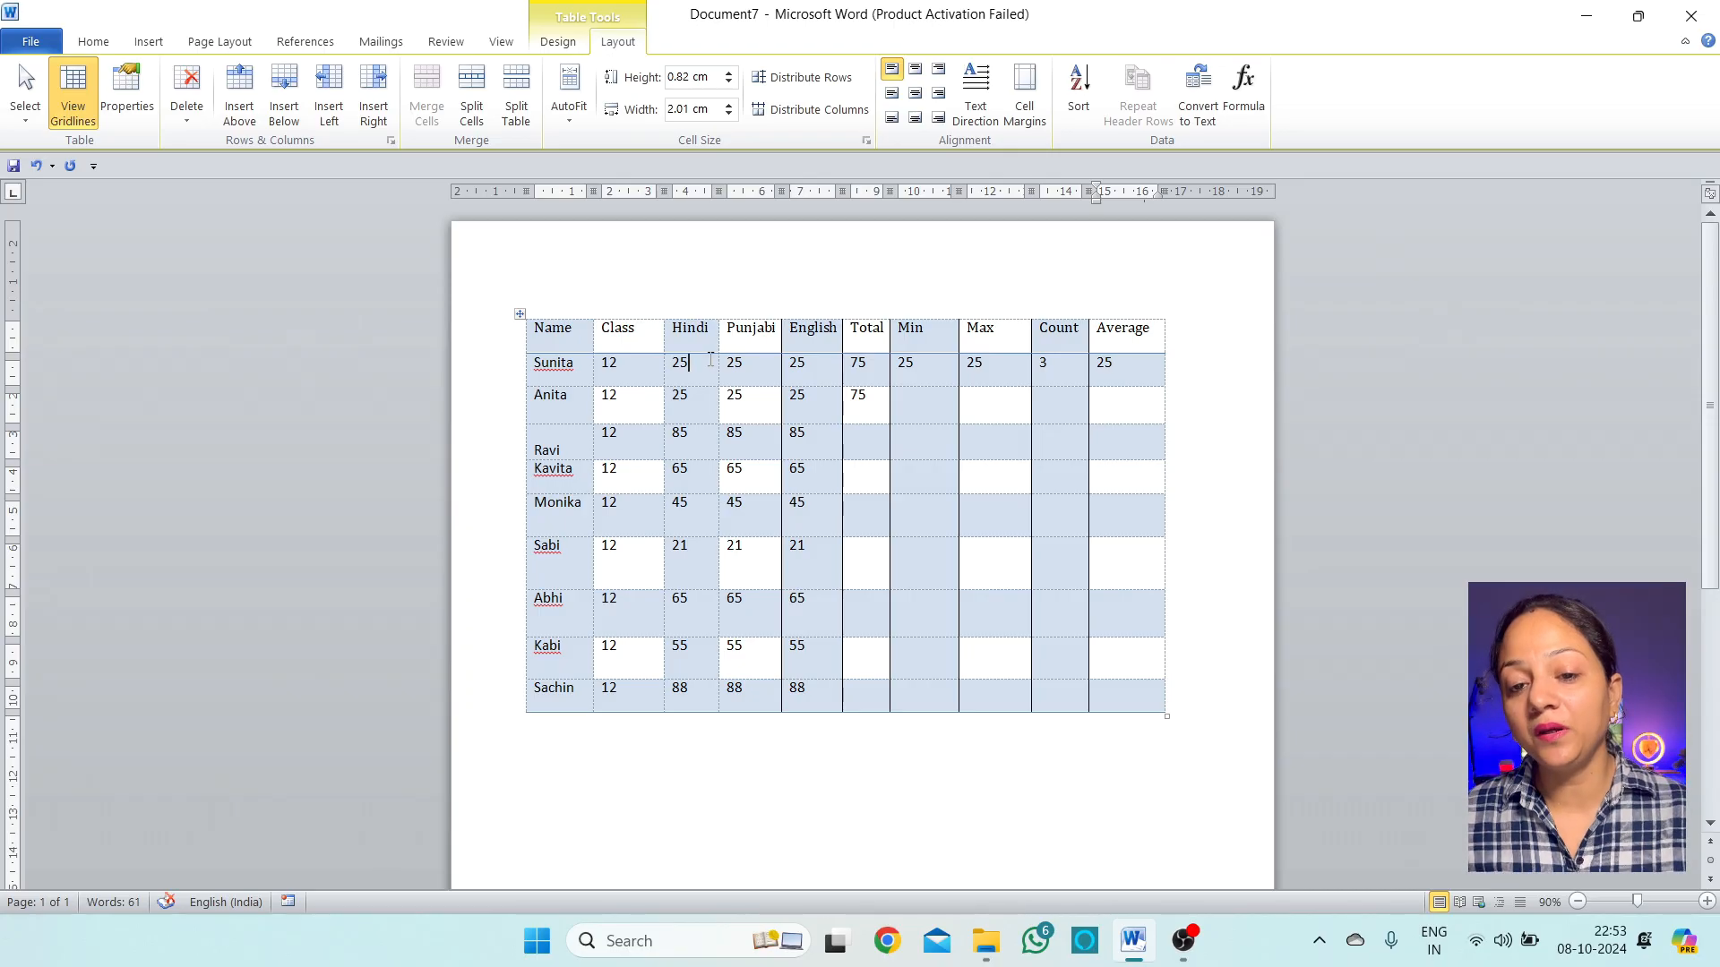
{"action": "left_click", "coordinate": [765, 361]}
{"action": "left_click", "coordinate": [758, 368]}
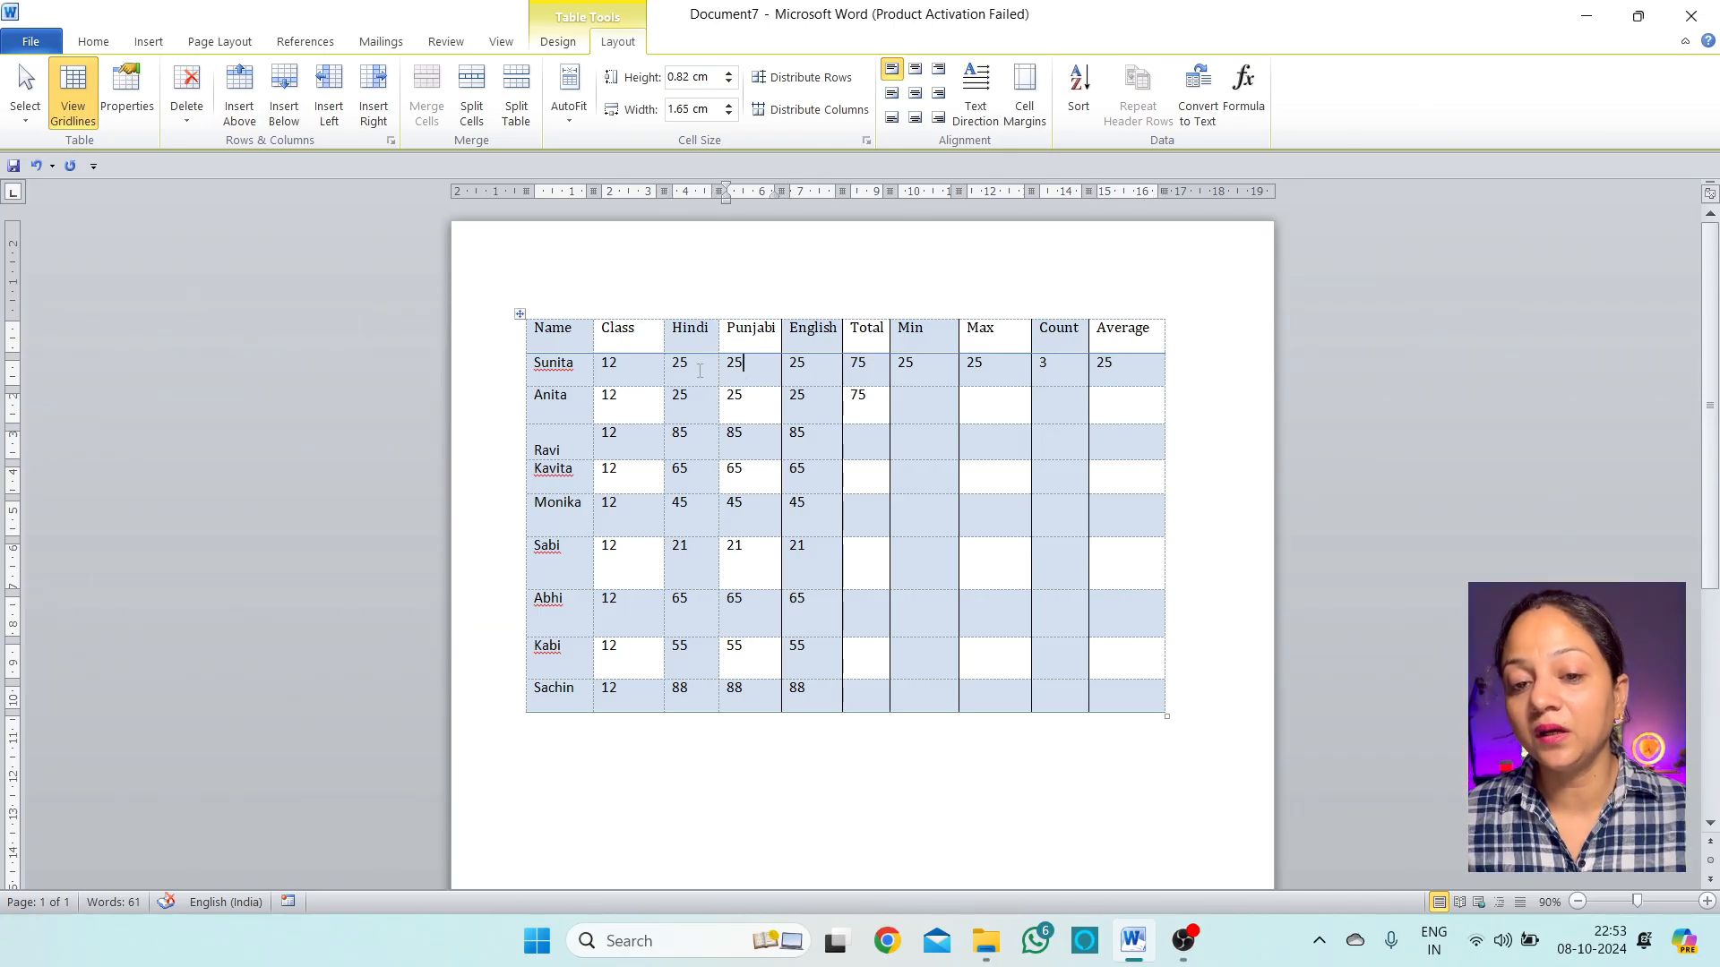
{"action": "left_click", "coordinate": [700, 370]}
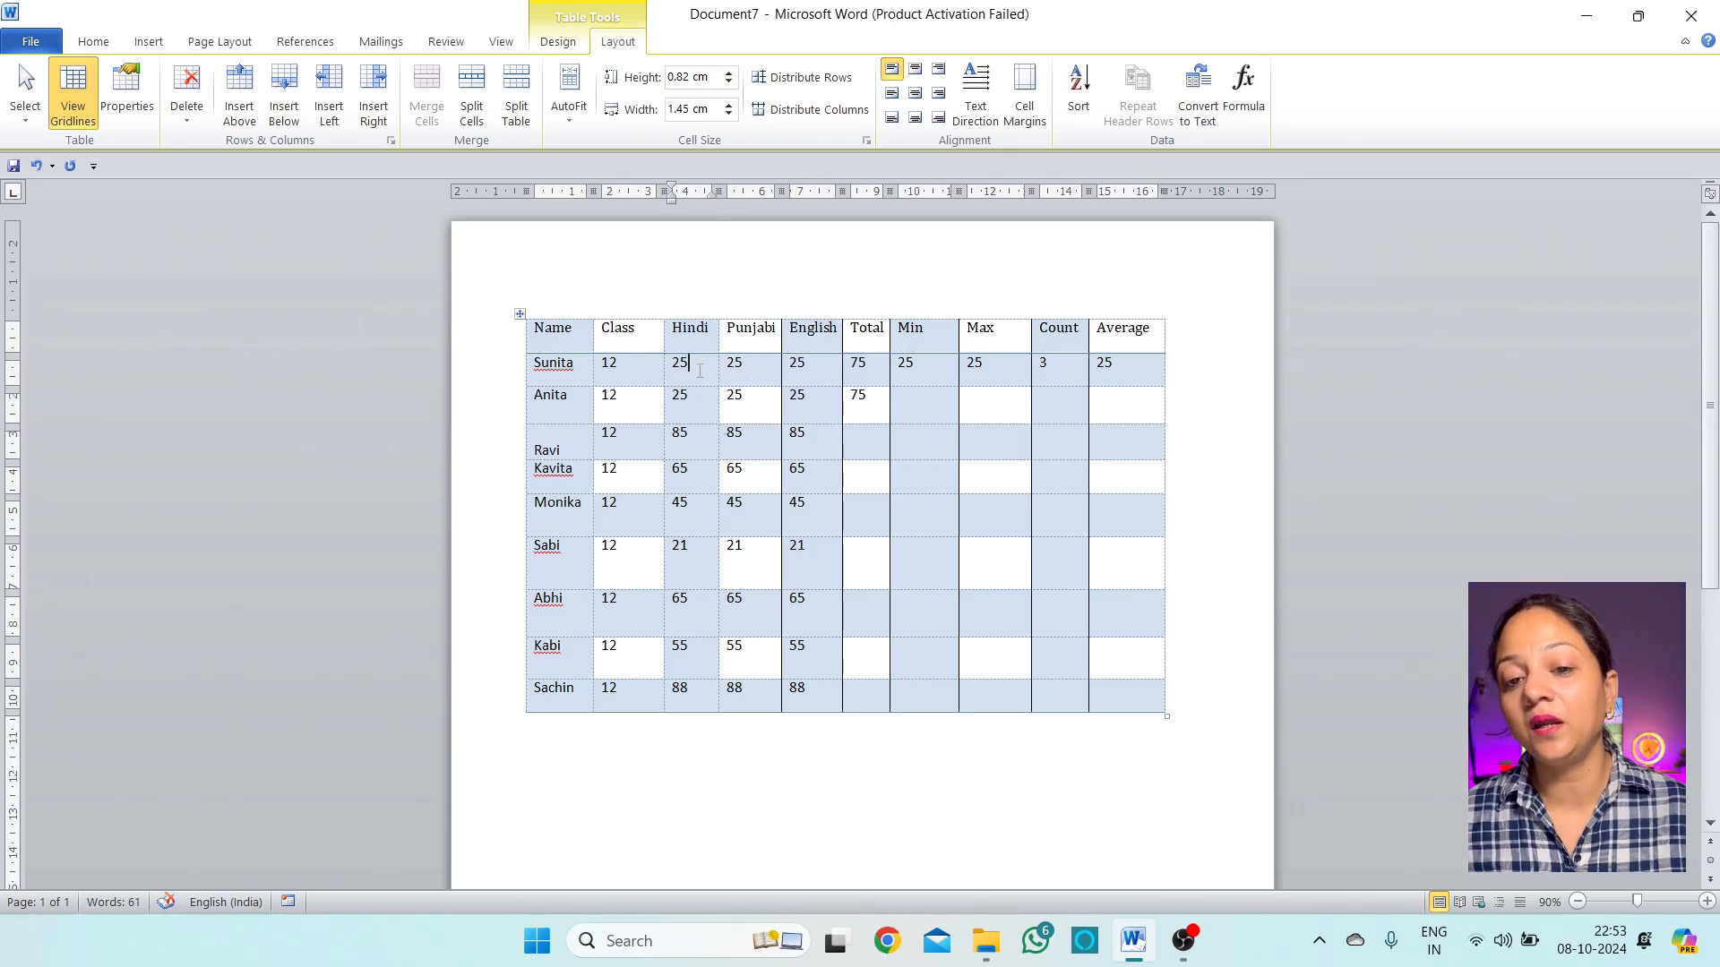
{"action": "left_click", "coordinate": [764, 365]}
{"action": "left_click", "coordinate": [785, 366]}
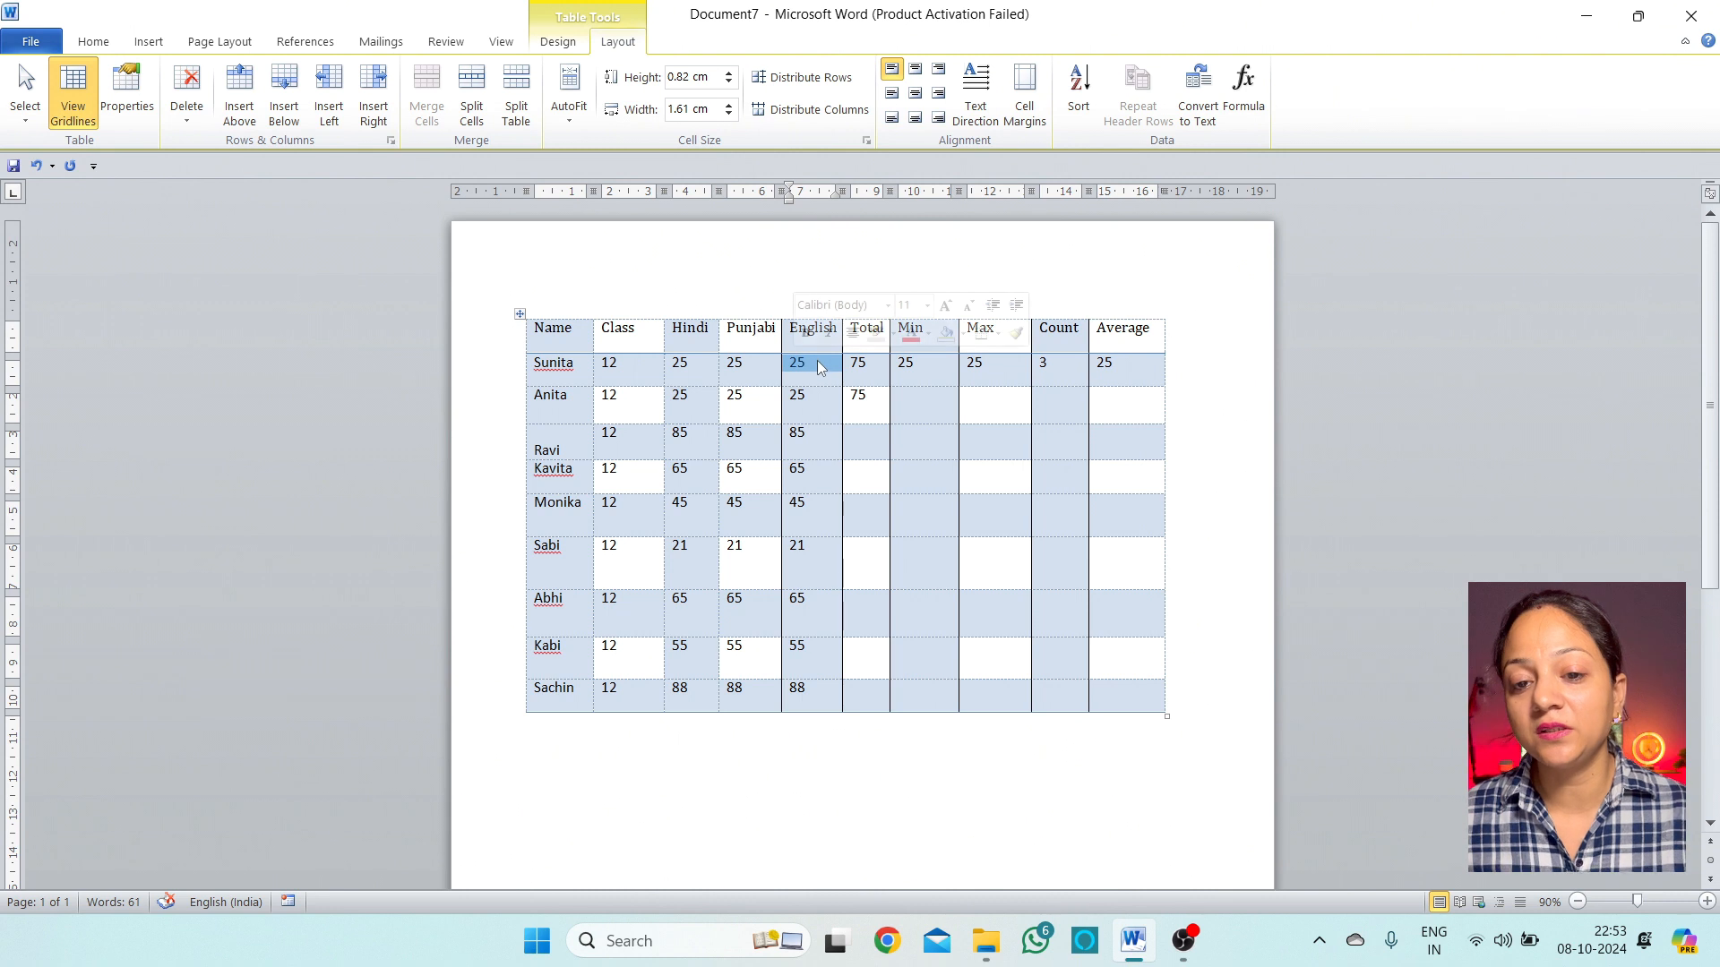
{"action": "left_click", "coordinate": [827, 407]}
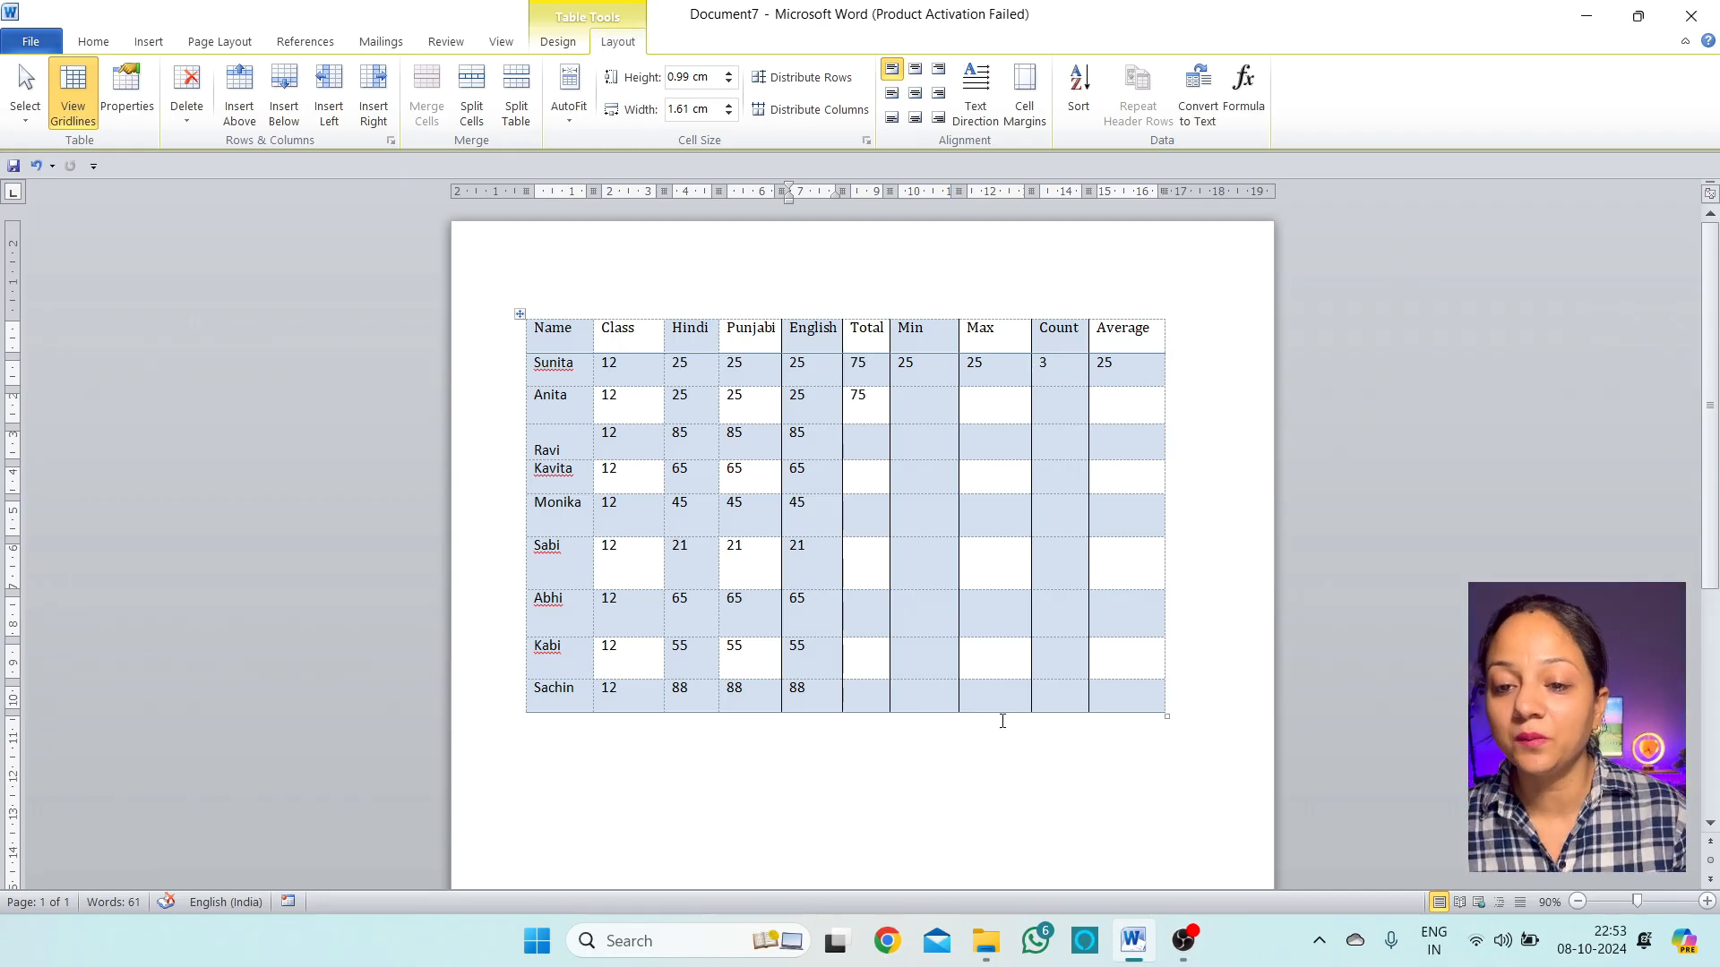
{"action": "left_click_drag", "start_coordinate": [872, 408], "coordinate": [875, 690]}
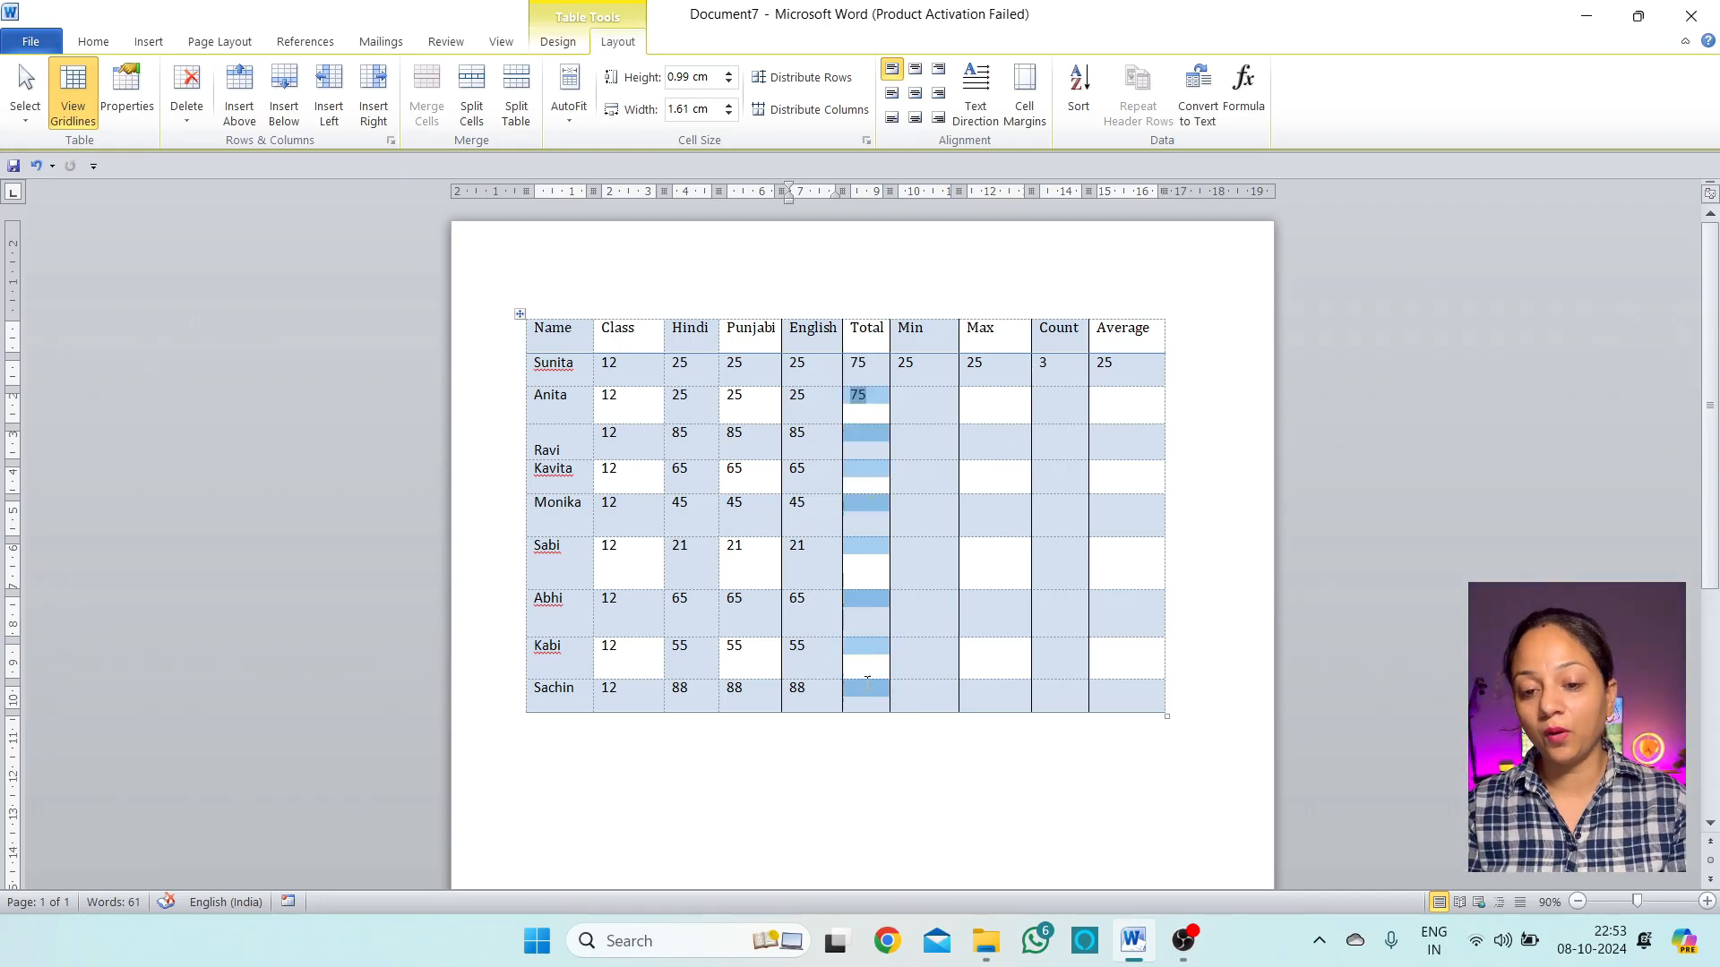
{"action": "left_click", "coordinate": [932, 429]}
Apply the teal Light List Accent 5 style from the Table Styles gallery
{"action": "left_click_drag", "start_coordinate": [932, 429], "coordinate": [955, 714]}
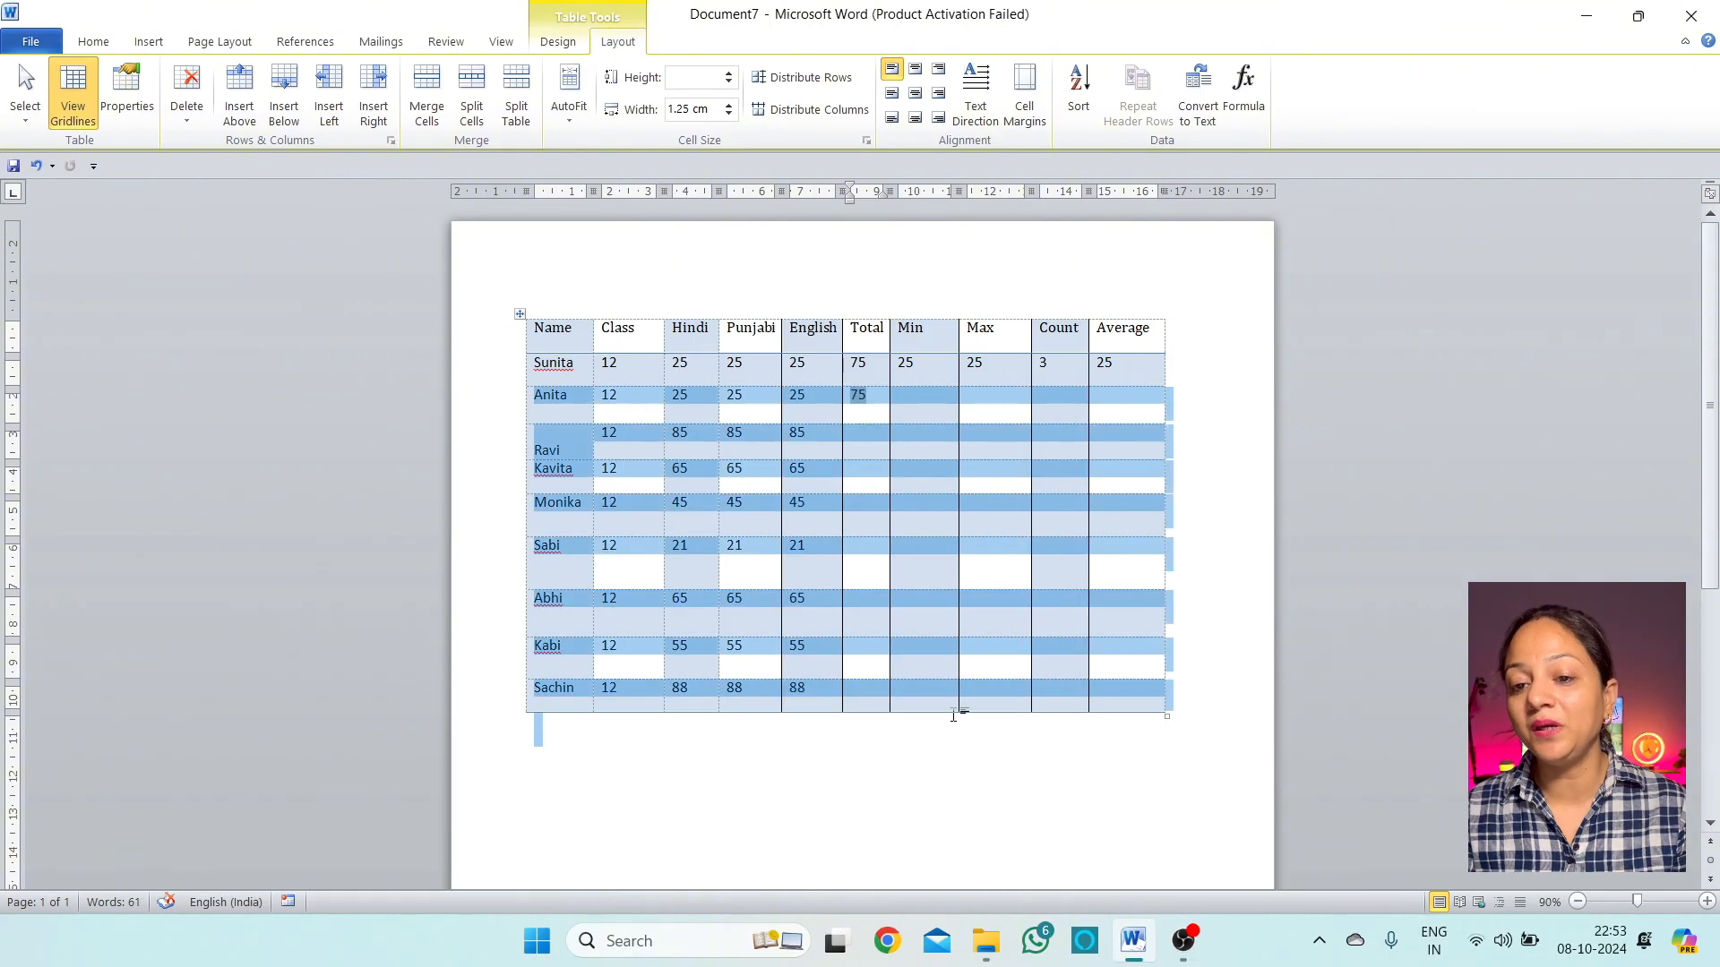
{"action": "left_click", "coordinate": [1016, 414]}
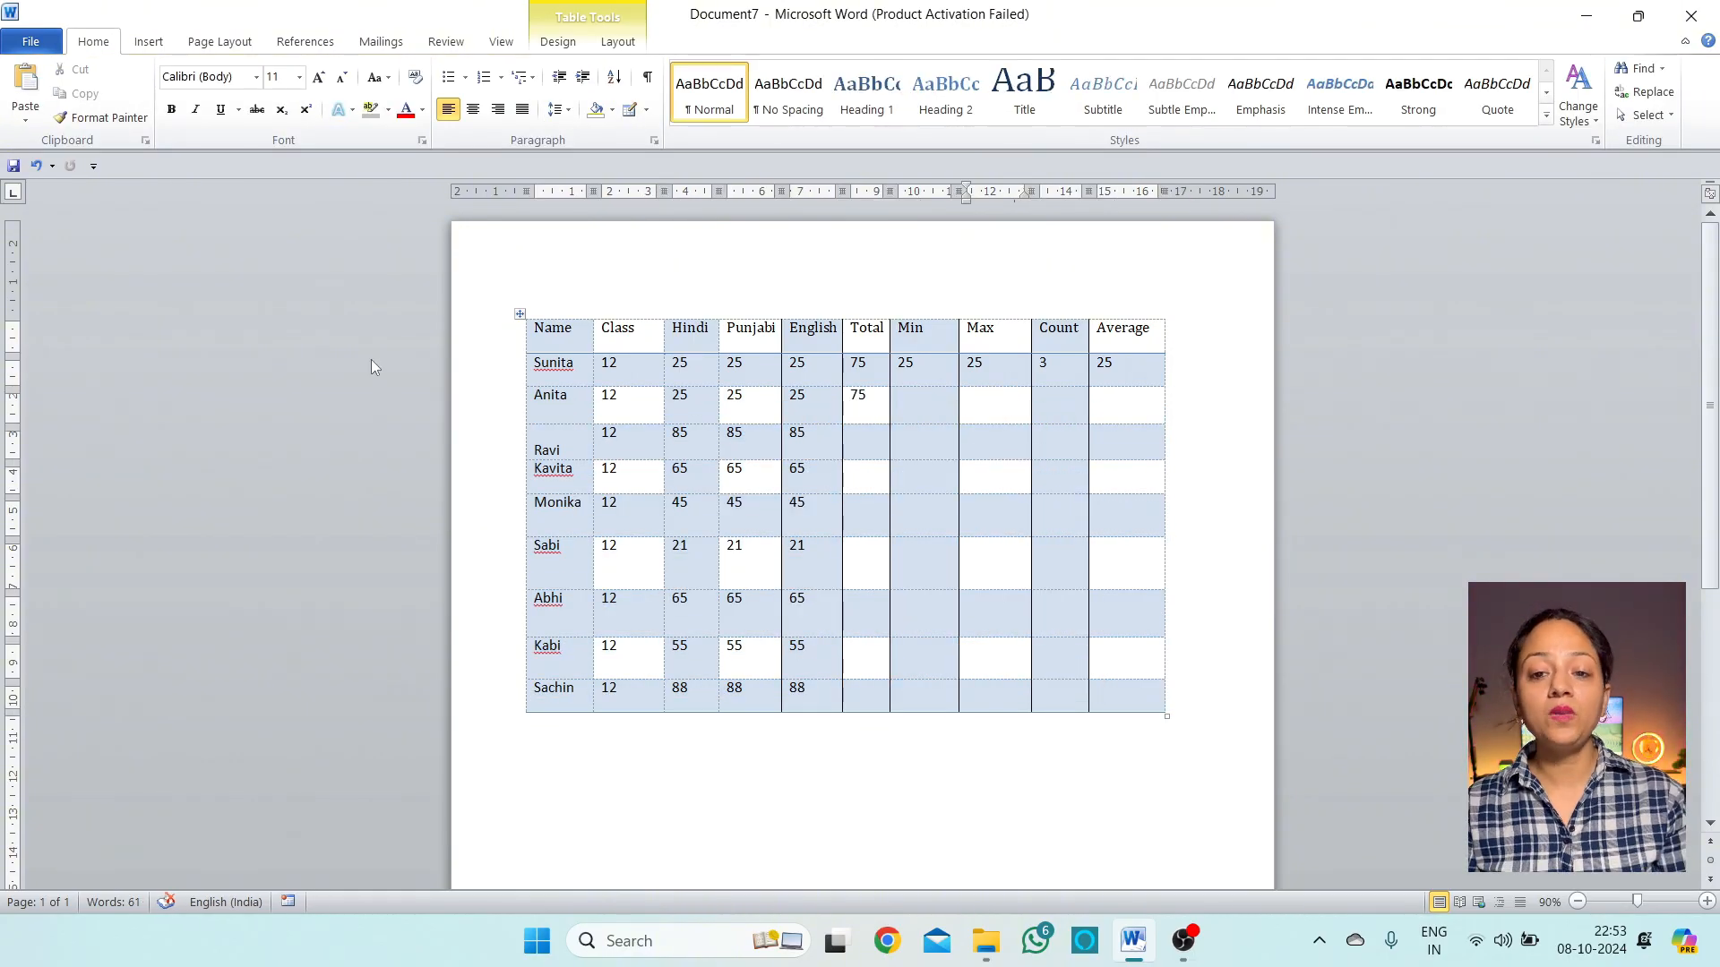
{"action": "left_click", "coordinate": [552, 42]}
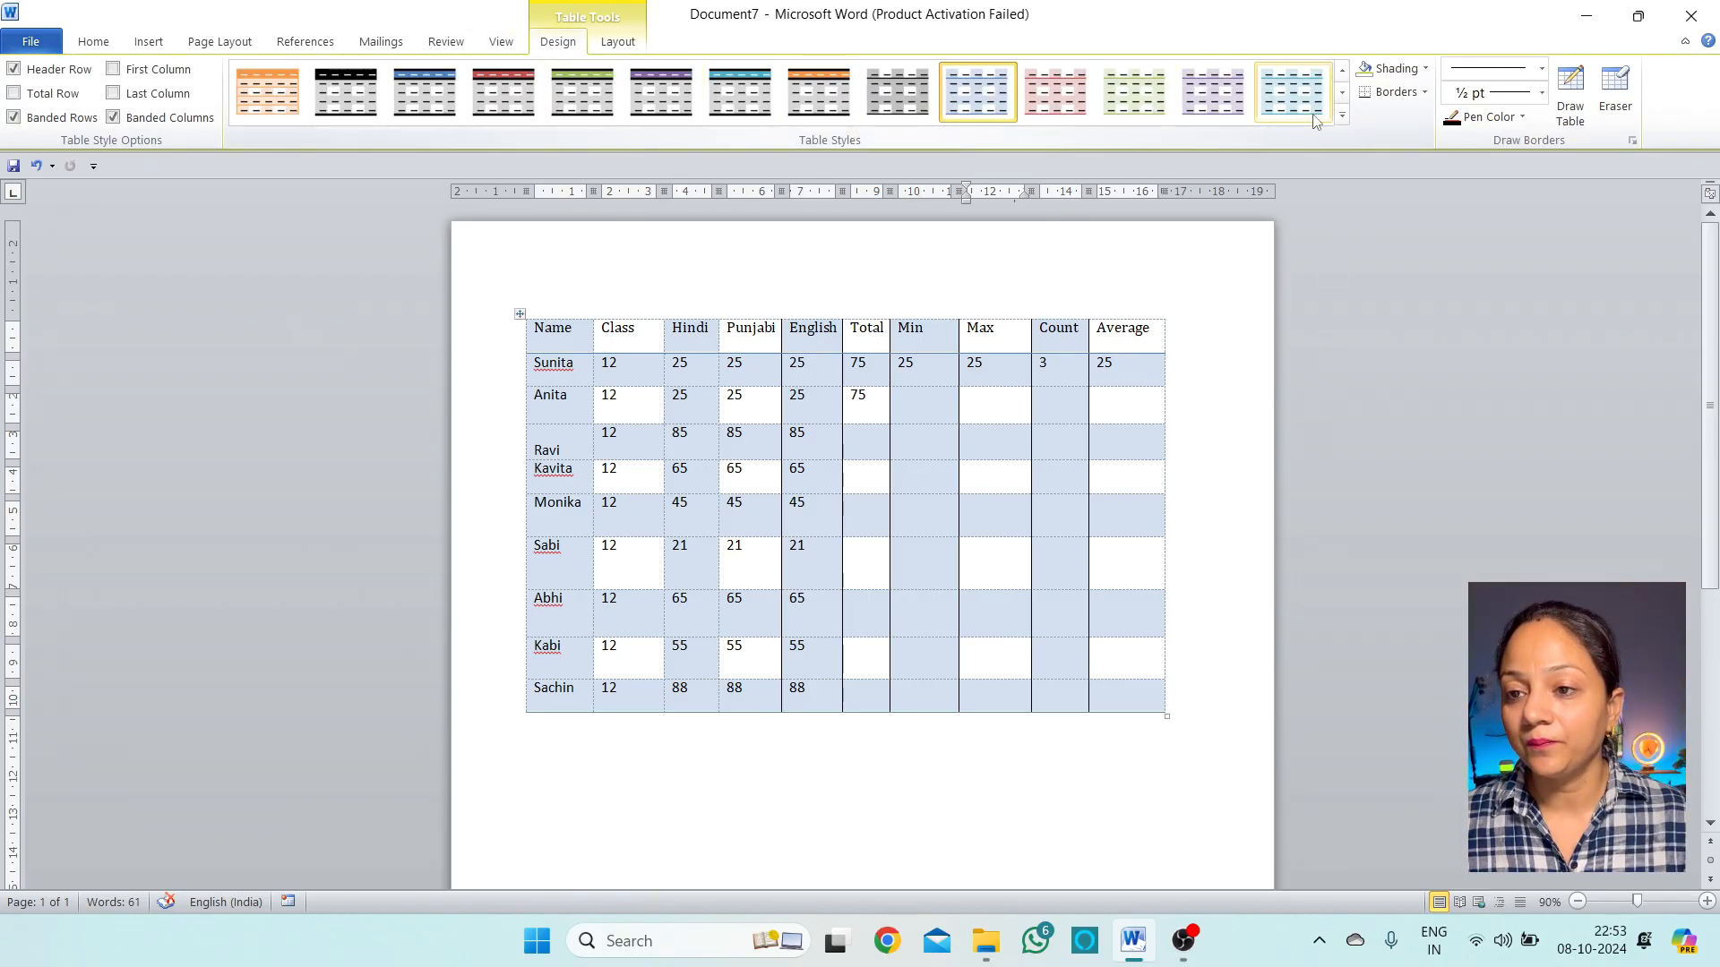
{"action": "left_click", "coordinate": [1341, 115]}
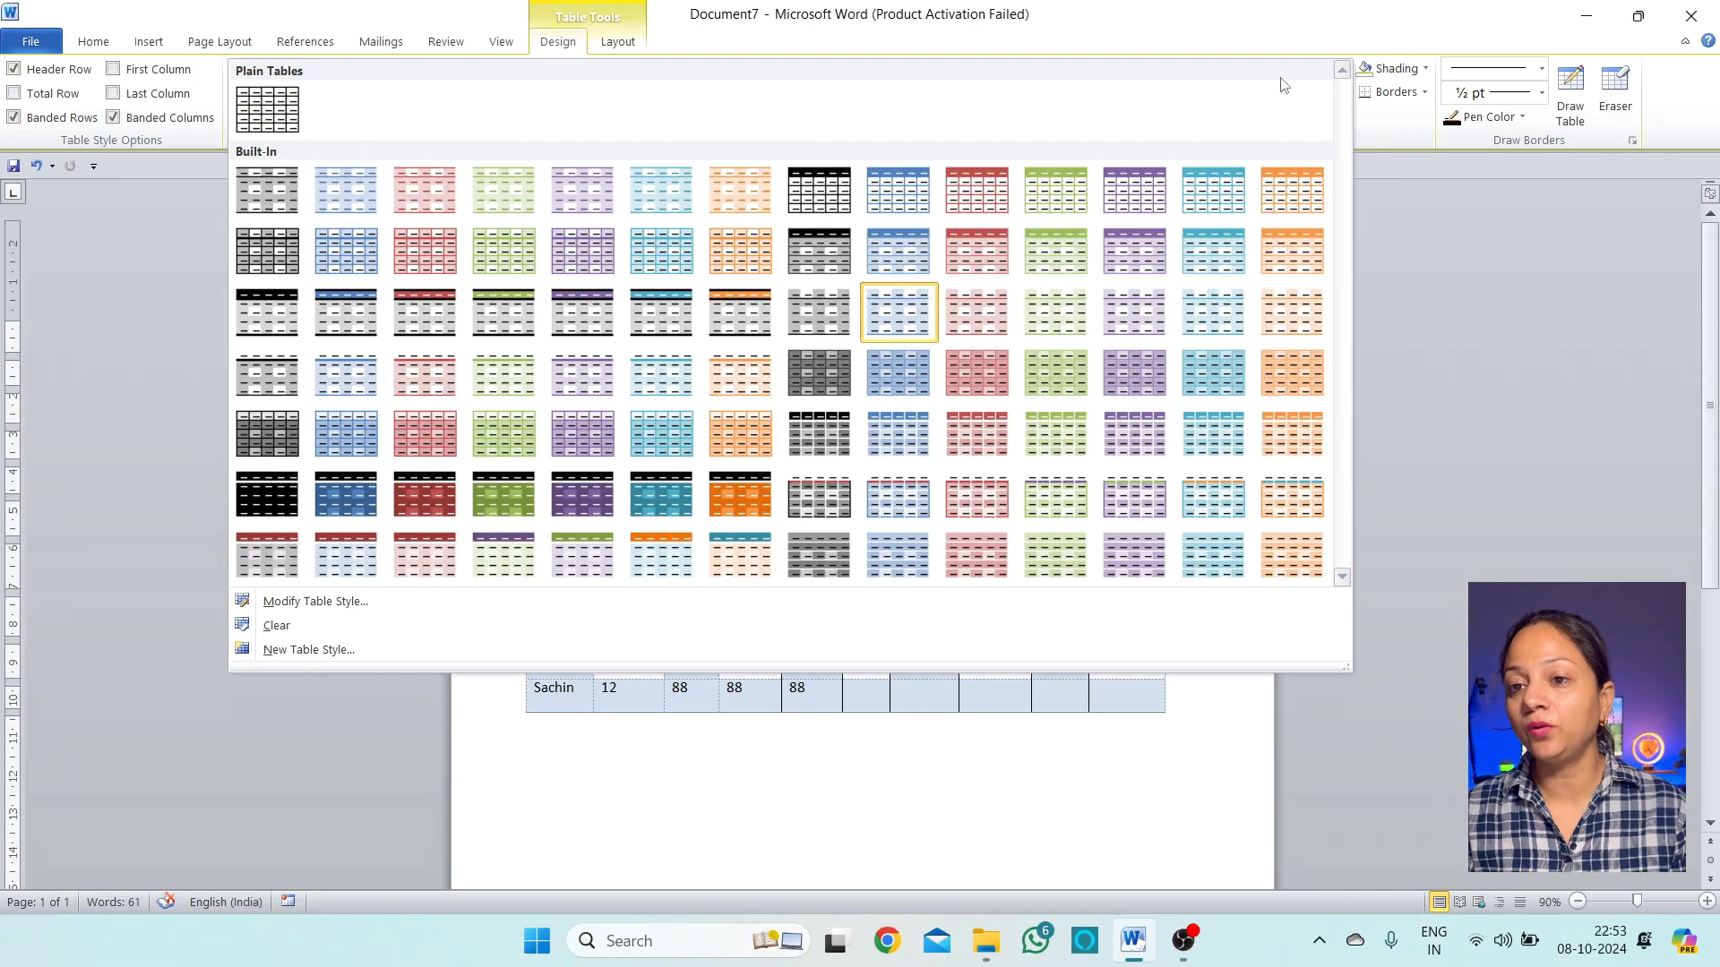
{"action": "left_click", "coordinate": [1213, 190]}
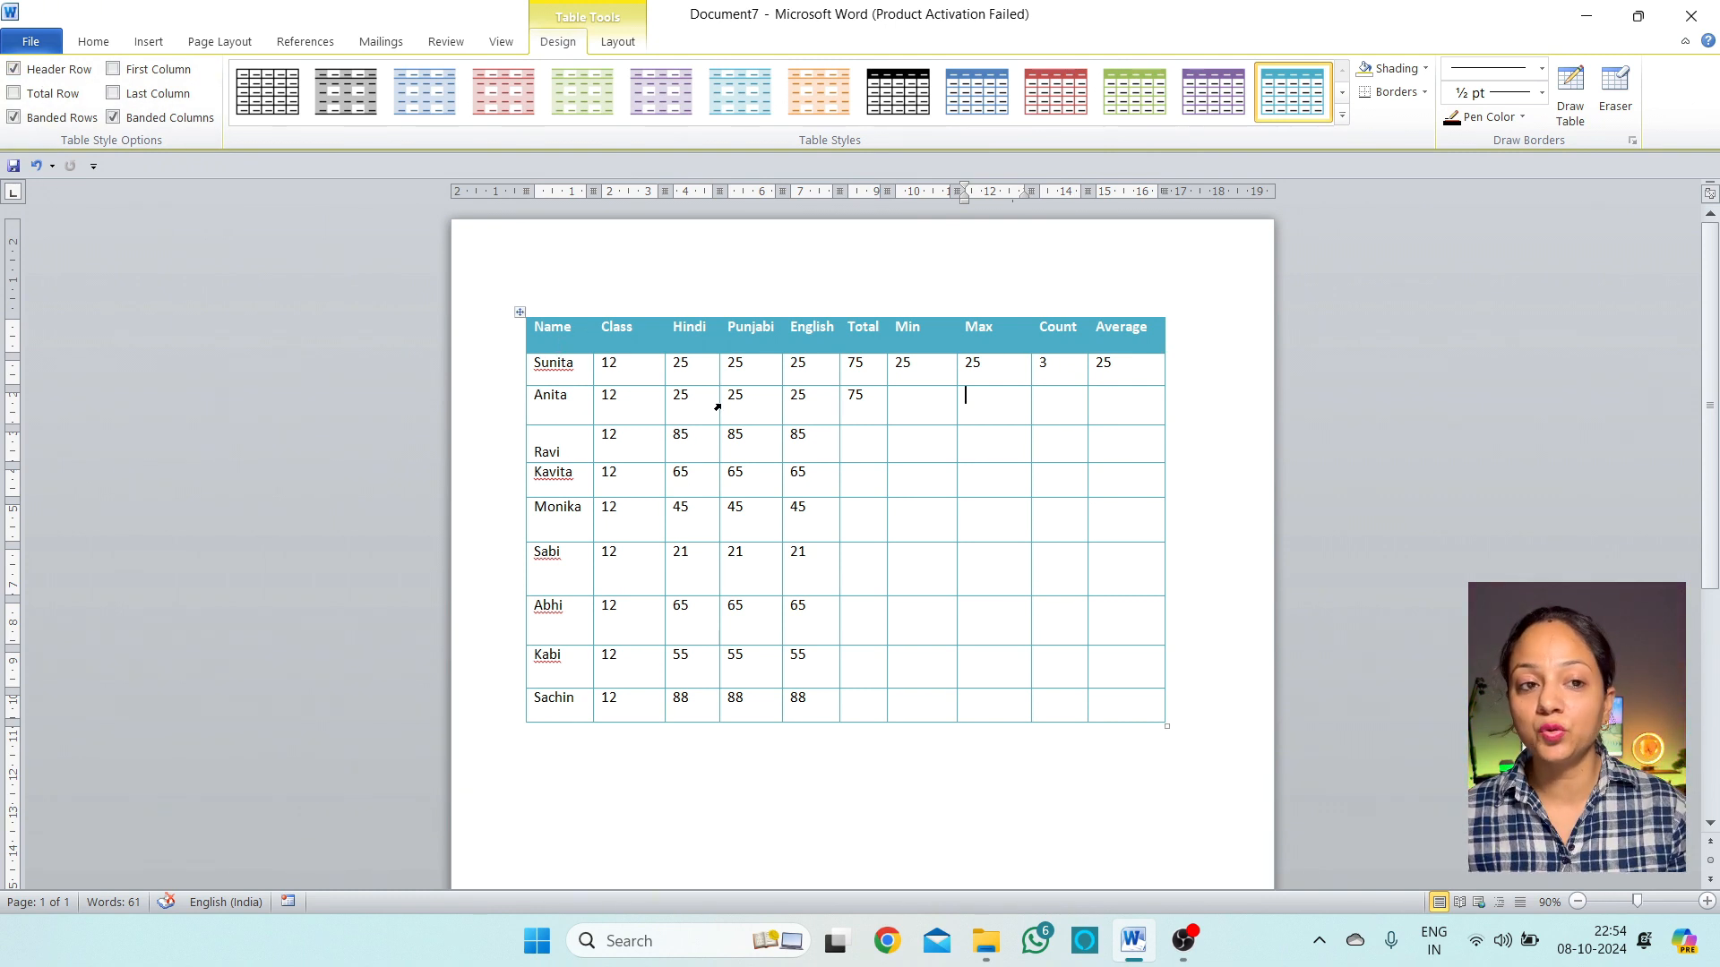
Keep Header Row on and turn off Total Row and Banded Rows in Table Style Options
{"action": "left_click", "coordinate": [65, 71]}
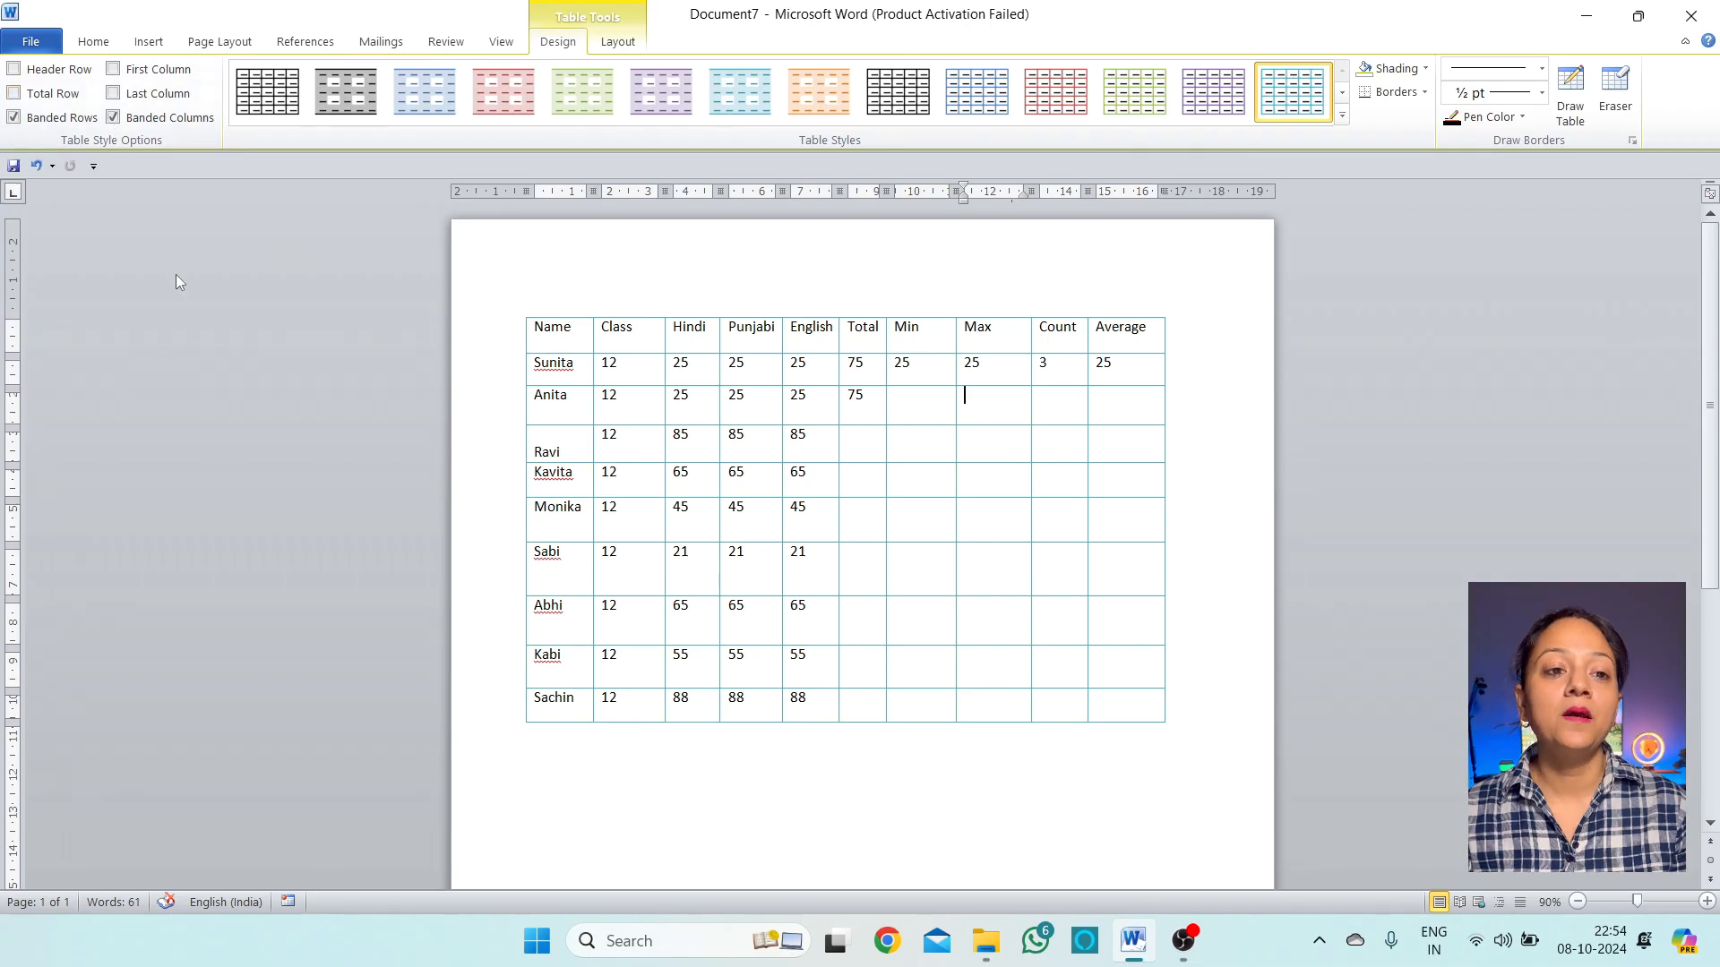
{"action": "left_click", "coordinate": [57, 72]}
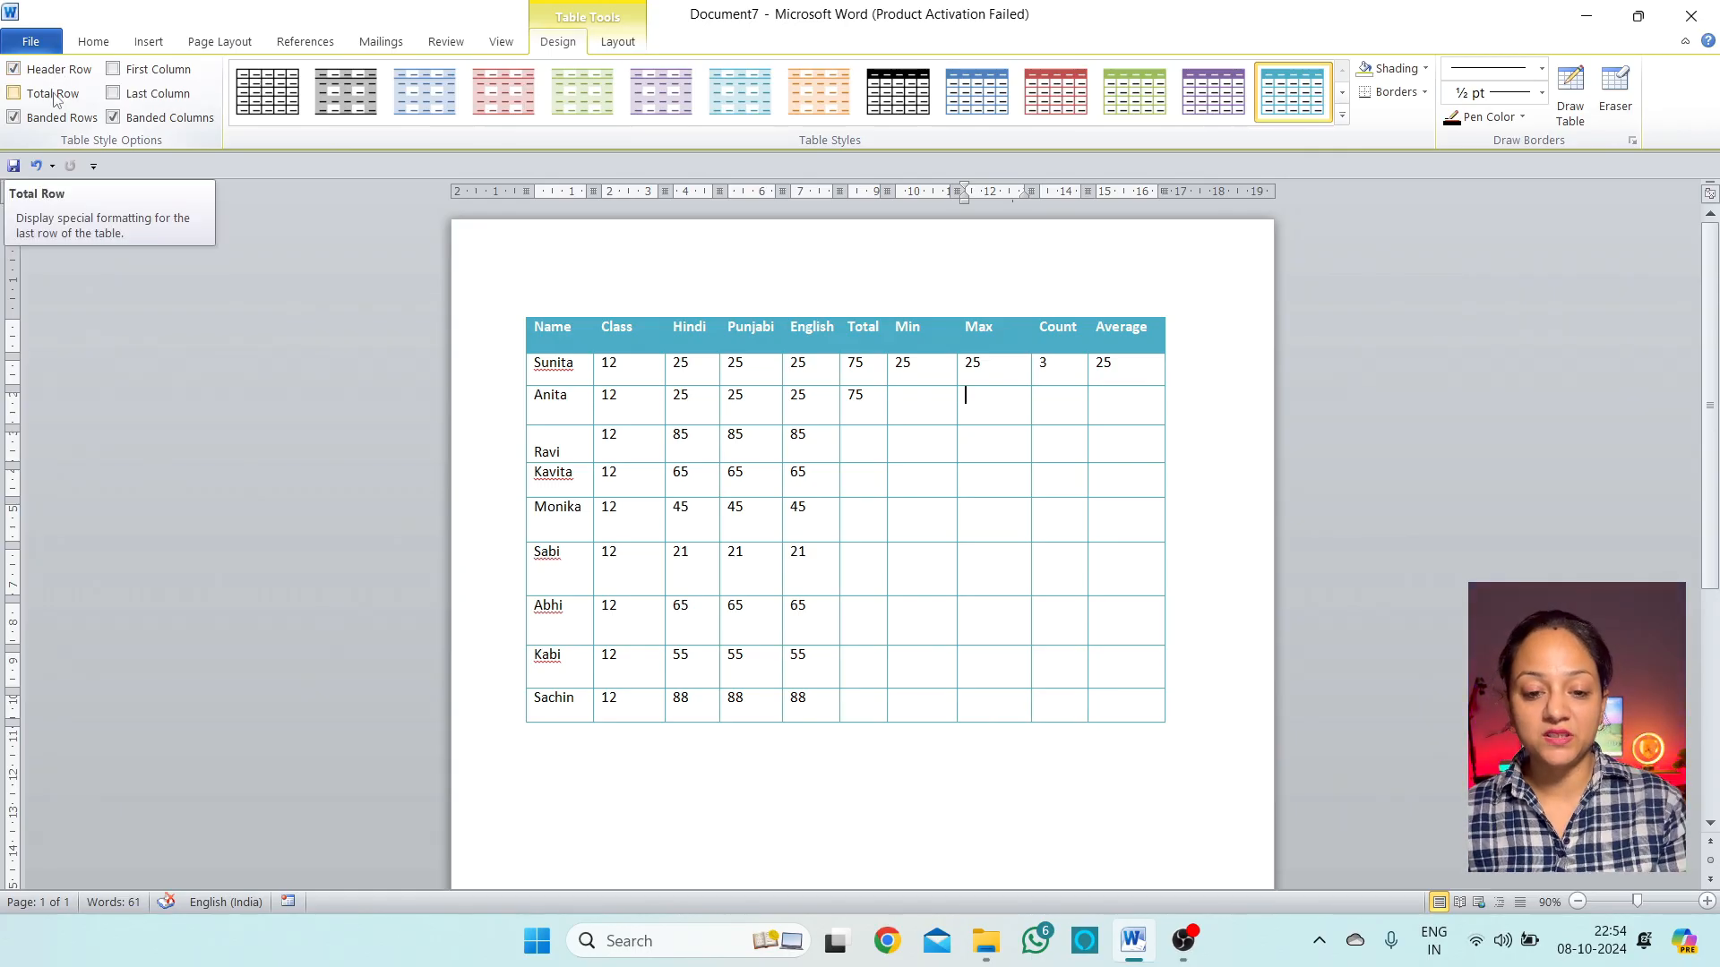
{"action": "left_click", "coordinate": [51, 97]}
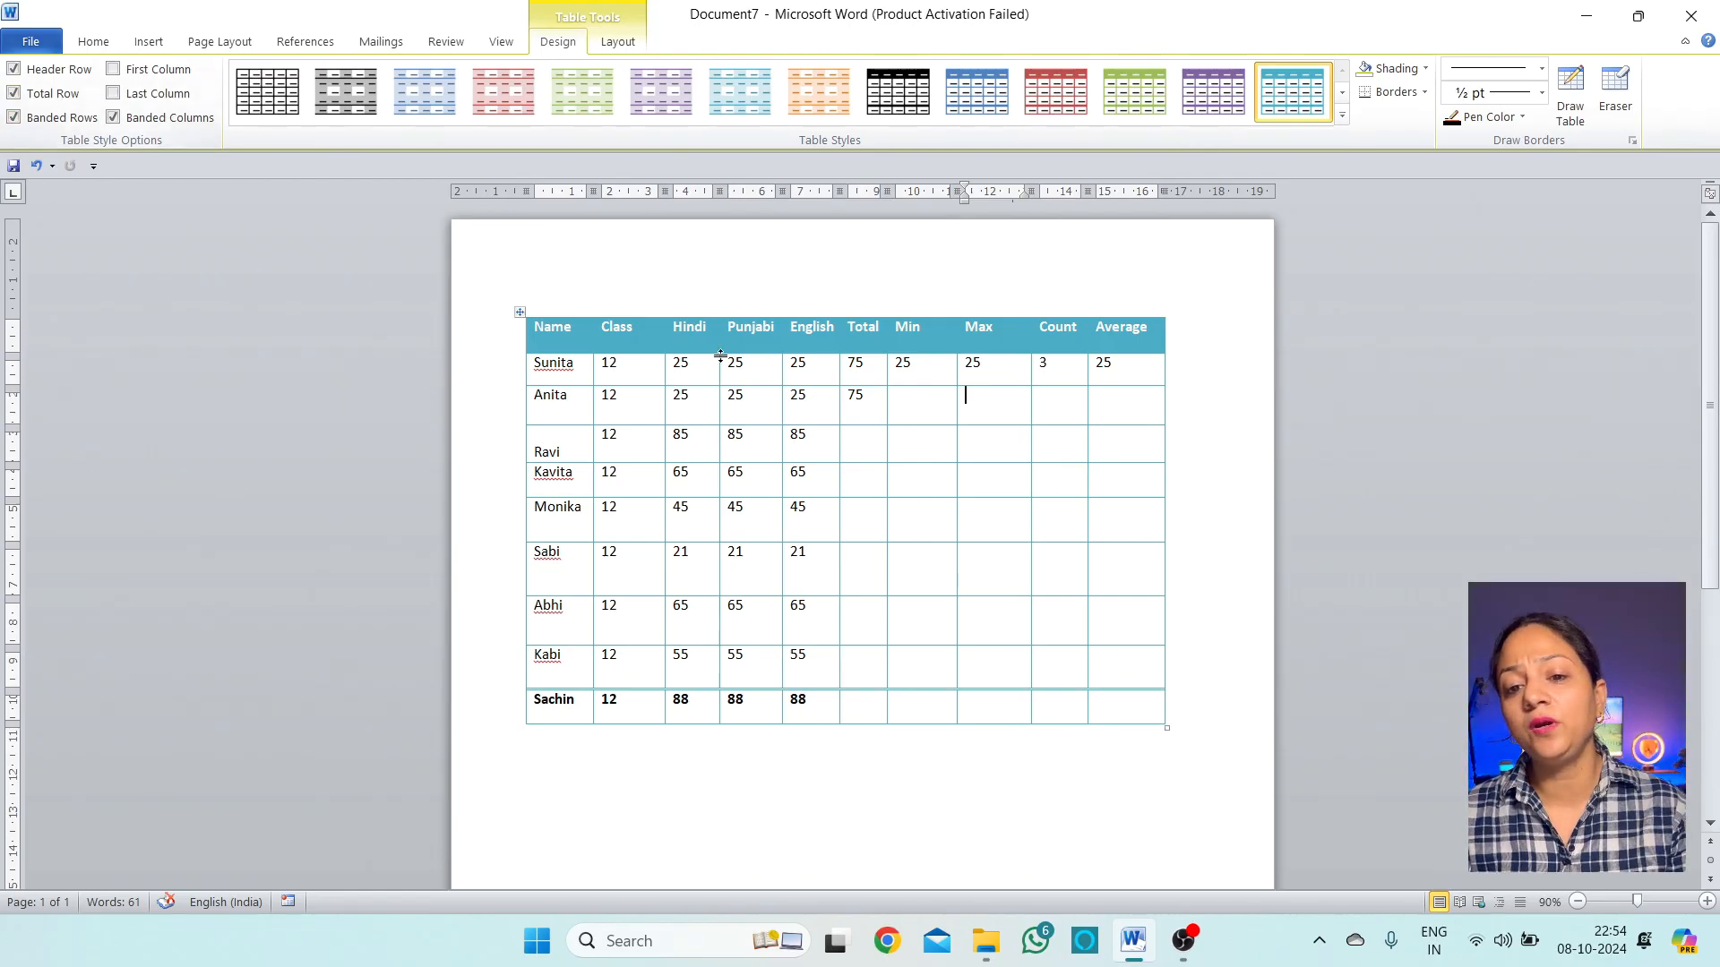
{"action": "left_click_drag", "start_coordinate": [877, 371], "coordinate": [889, 687]}
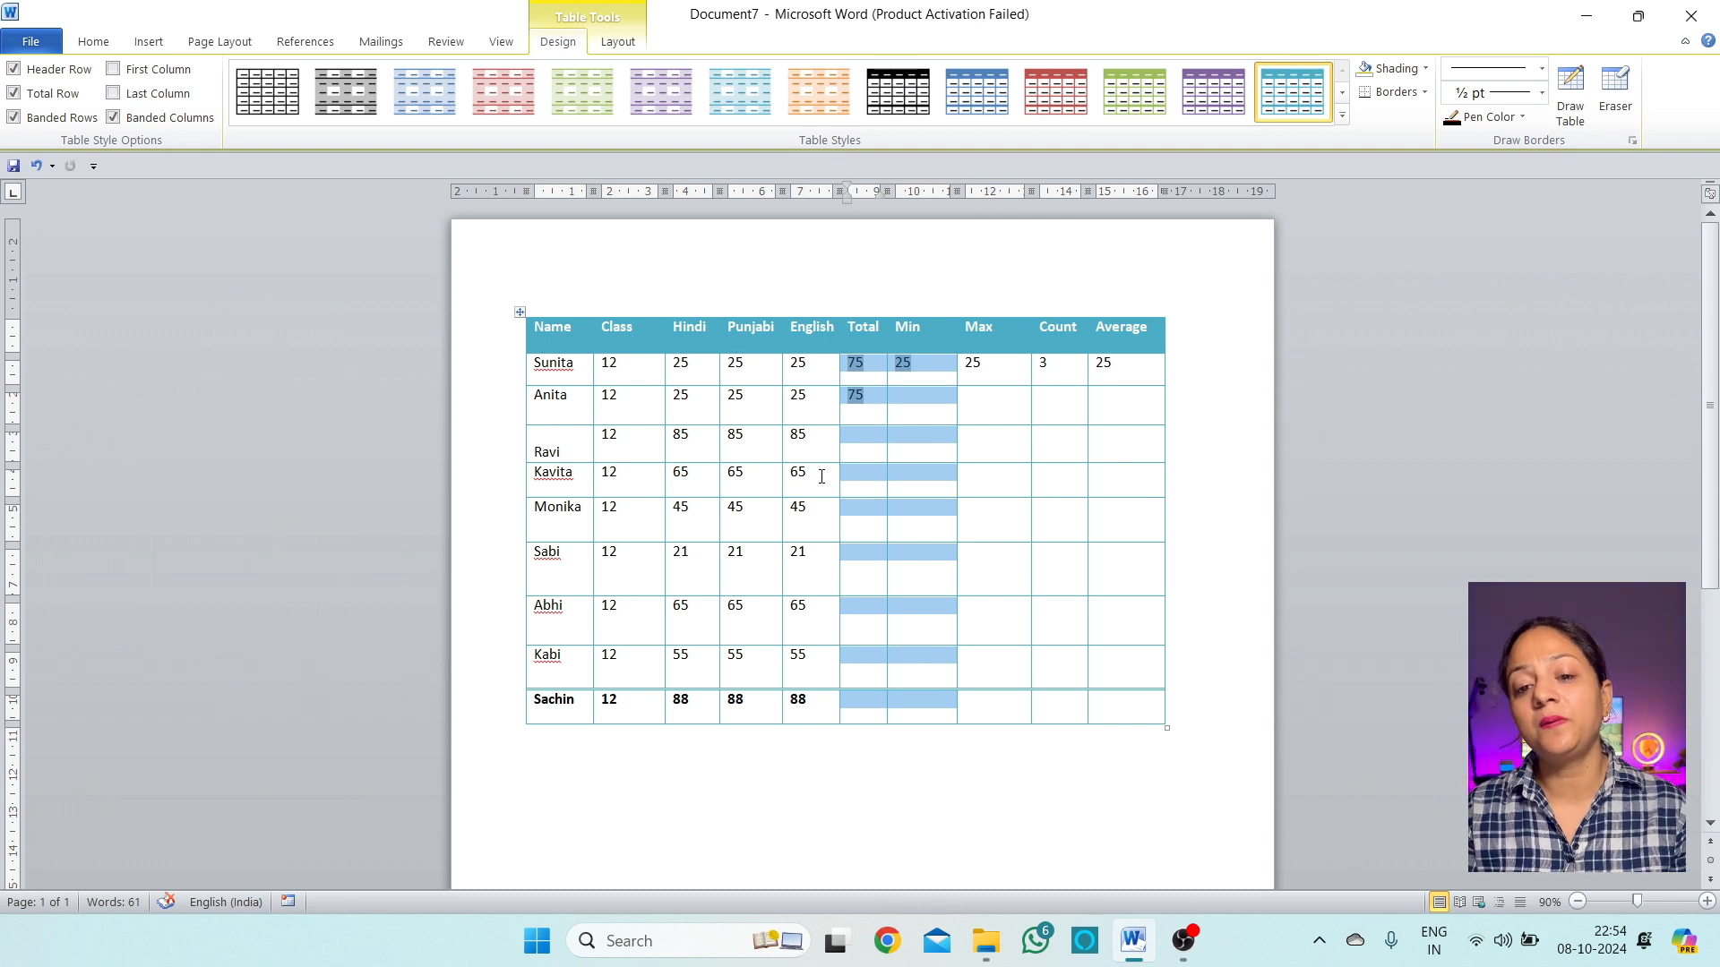
{"action": "left_click", "coordinate": [809, 475]}
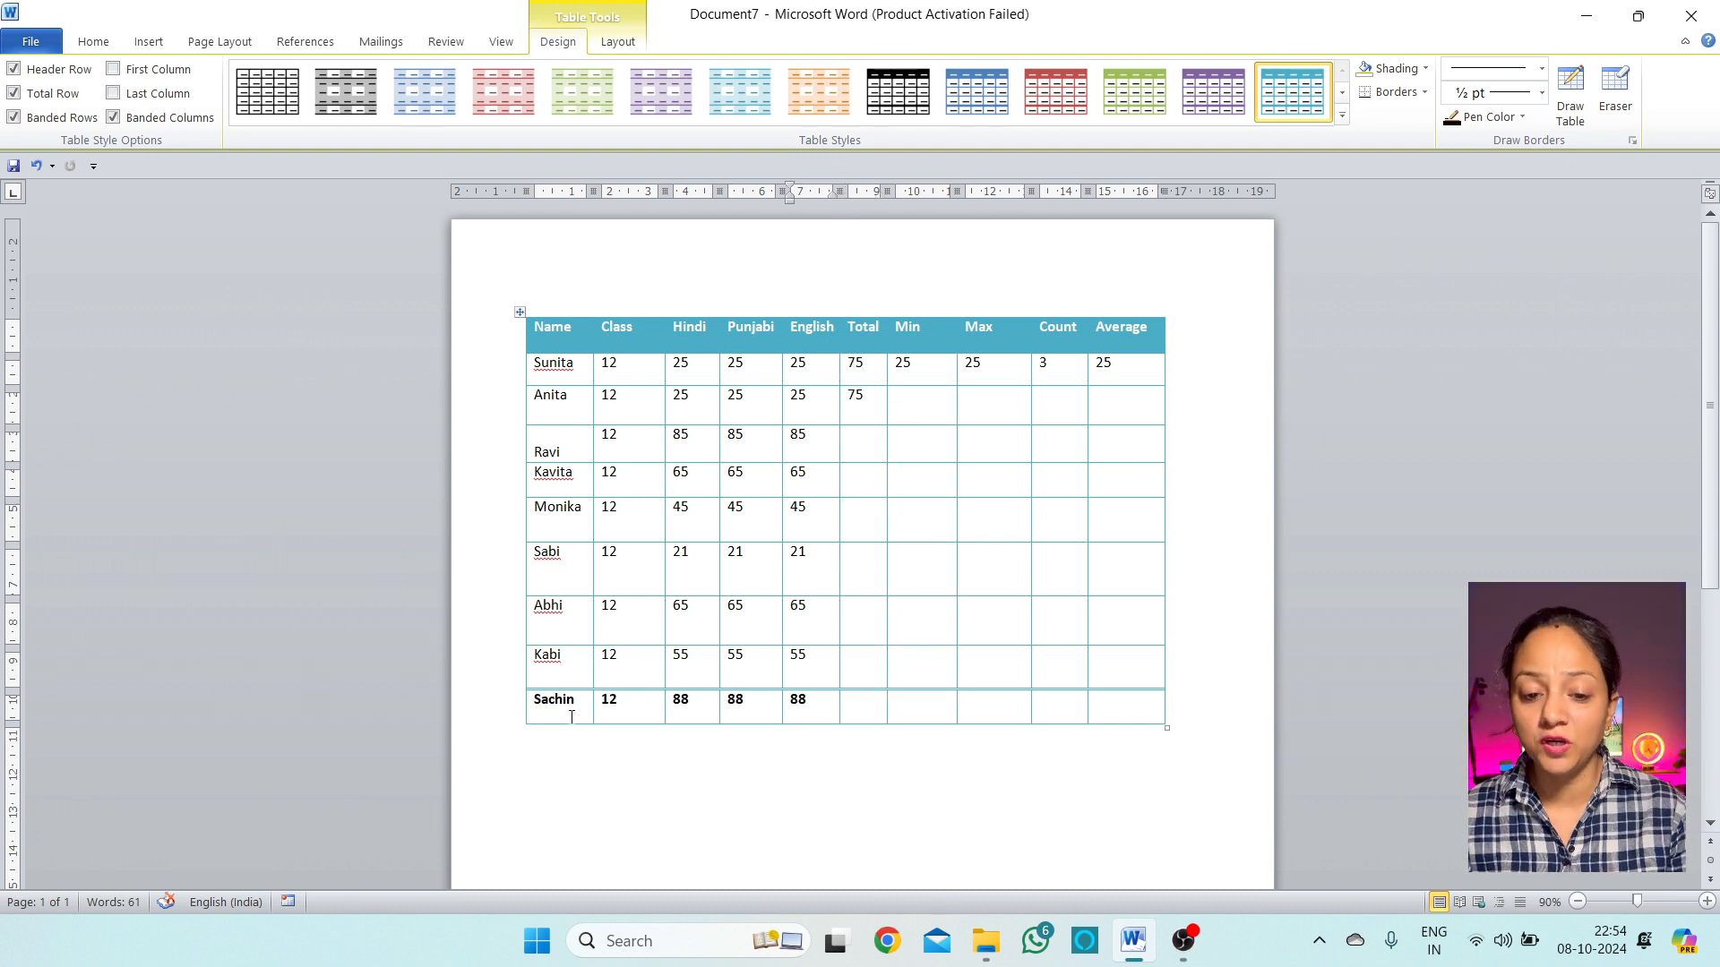
{"action": "left_click_drag", "start_coordinate": [534, 703], "coordinate": [1160, 703]}
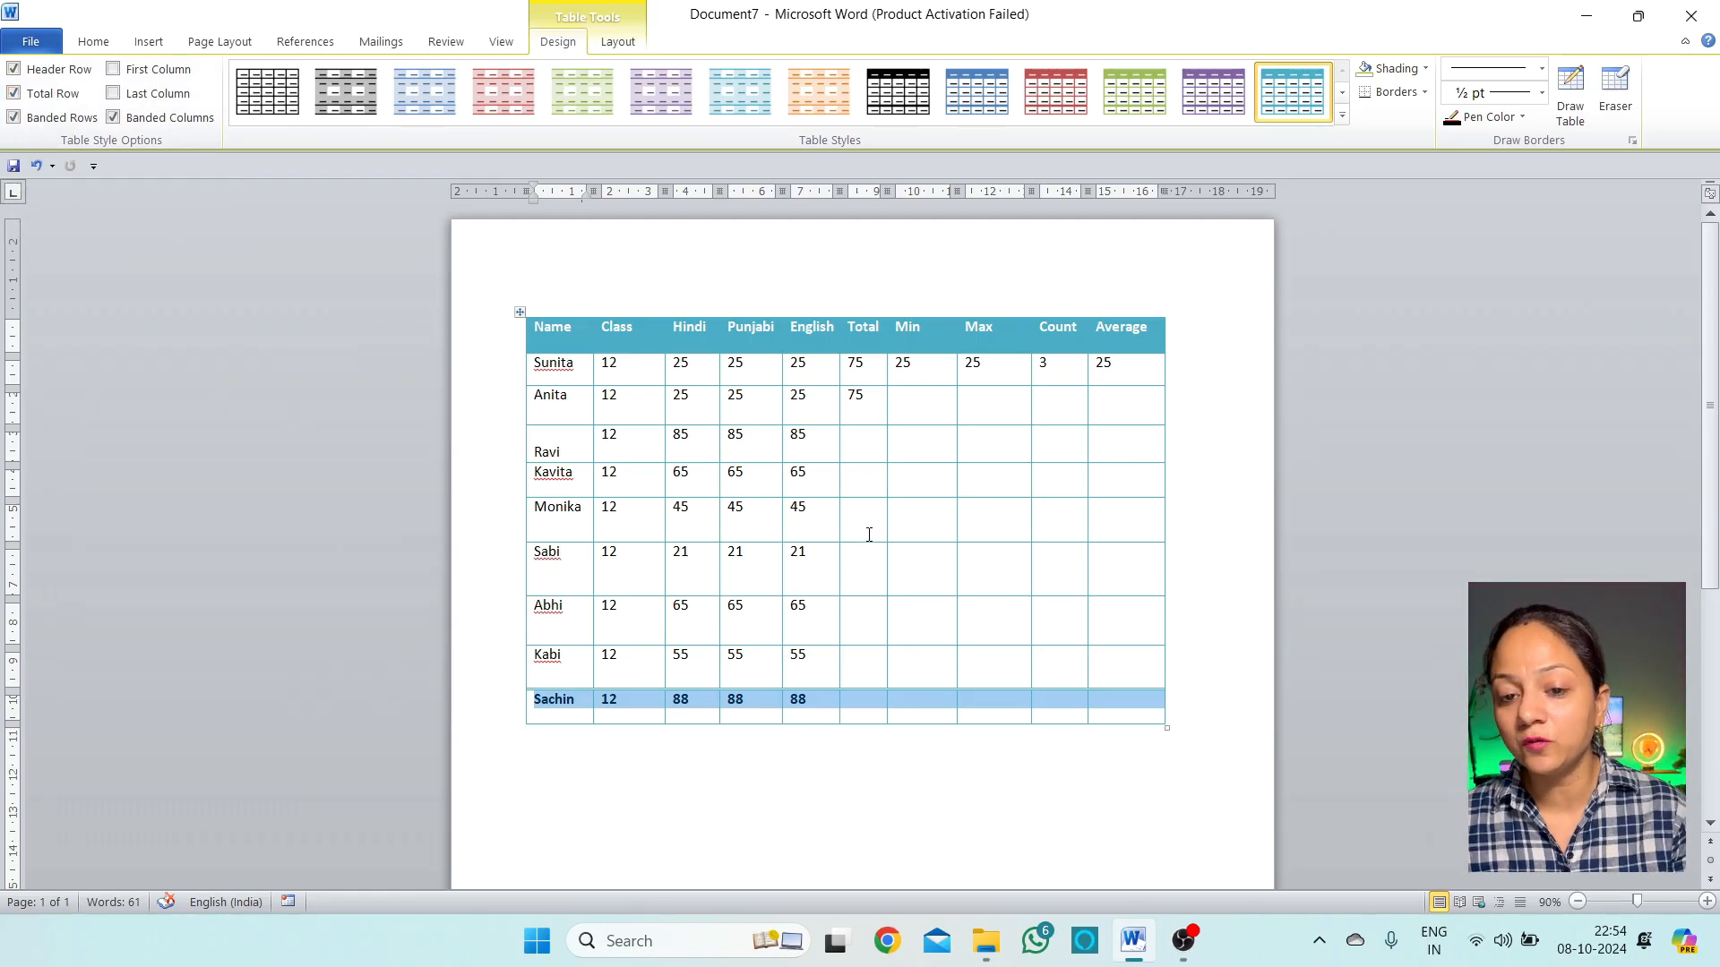
{"action": "left_click", "coordinate": [825, 487]}
{"action": "left_click", "coordinate": [50, 97]}
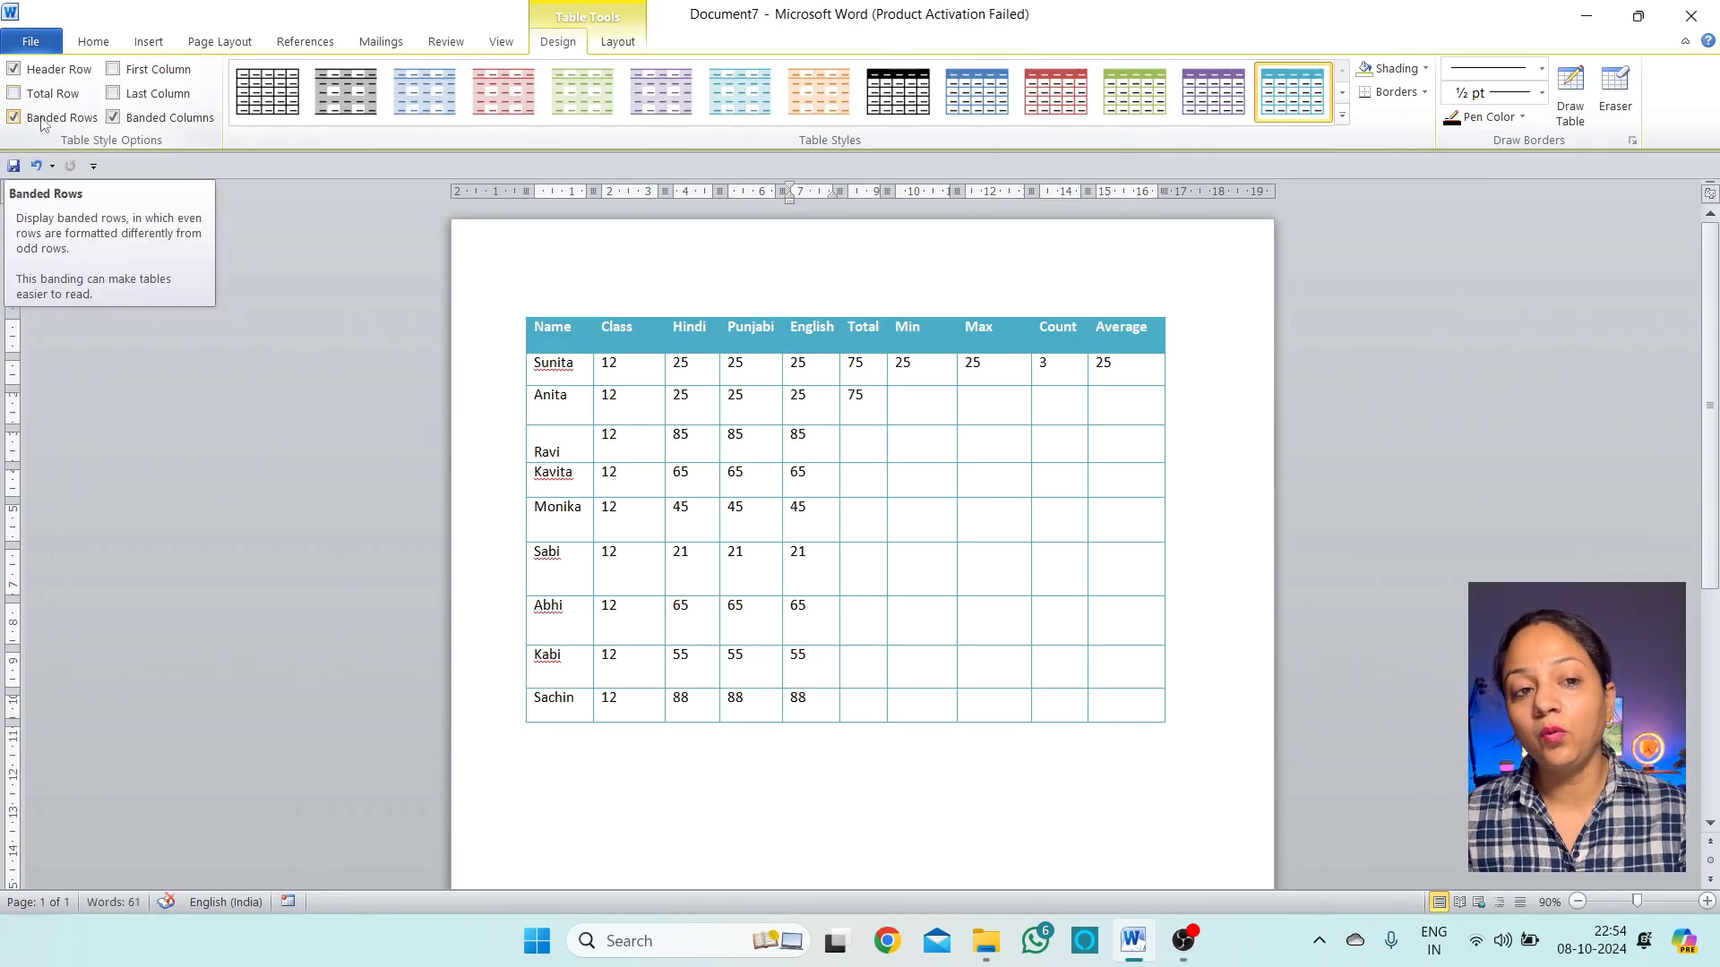
{"action": "left_click", "coordinate": [41, 119]}
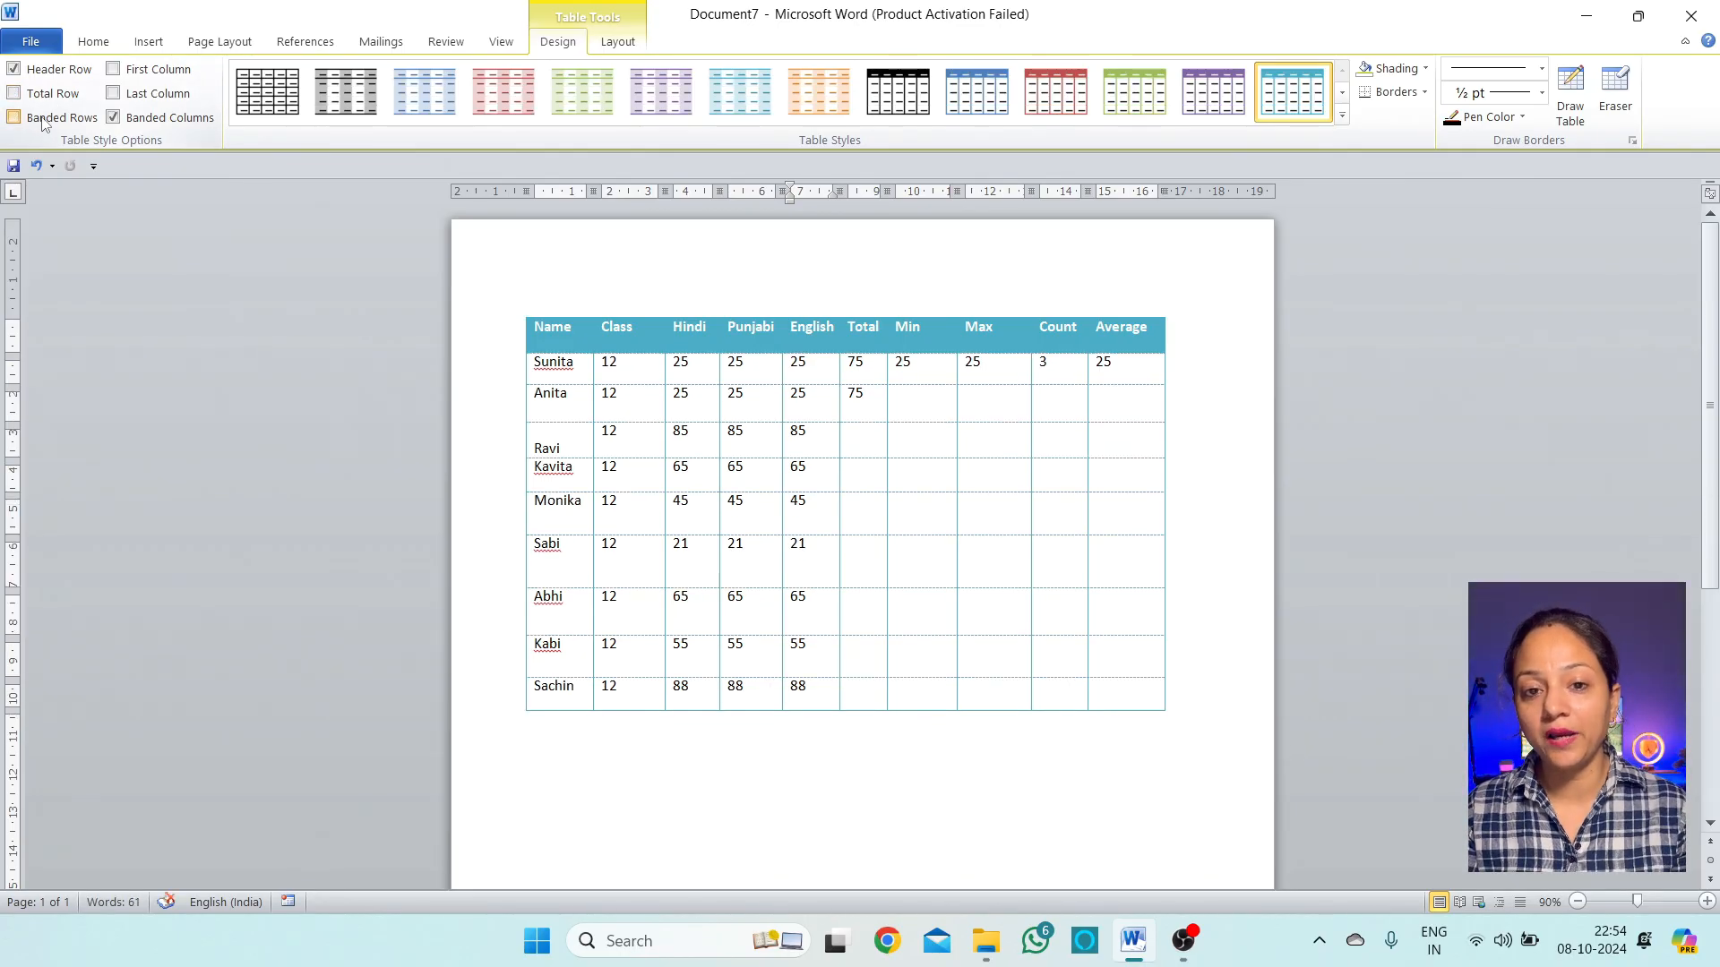
Apply the light-blue table style, keeping banded rows on
{"action": "left_click", "coordinate": [41, 119]}
{"action": "left_click", "coordinate": [744, 94]}
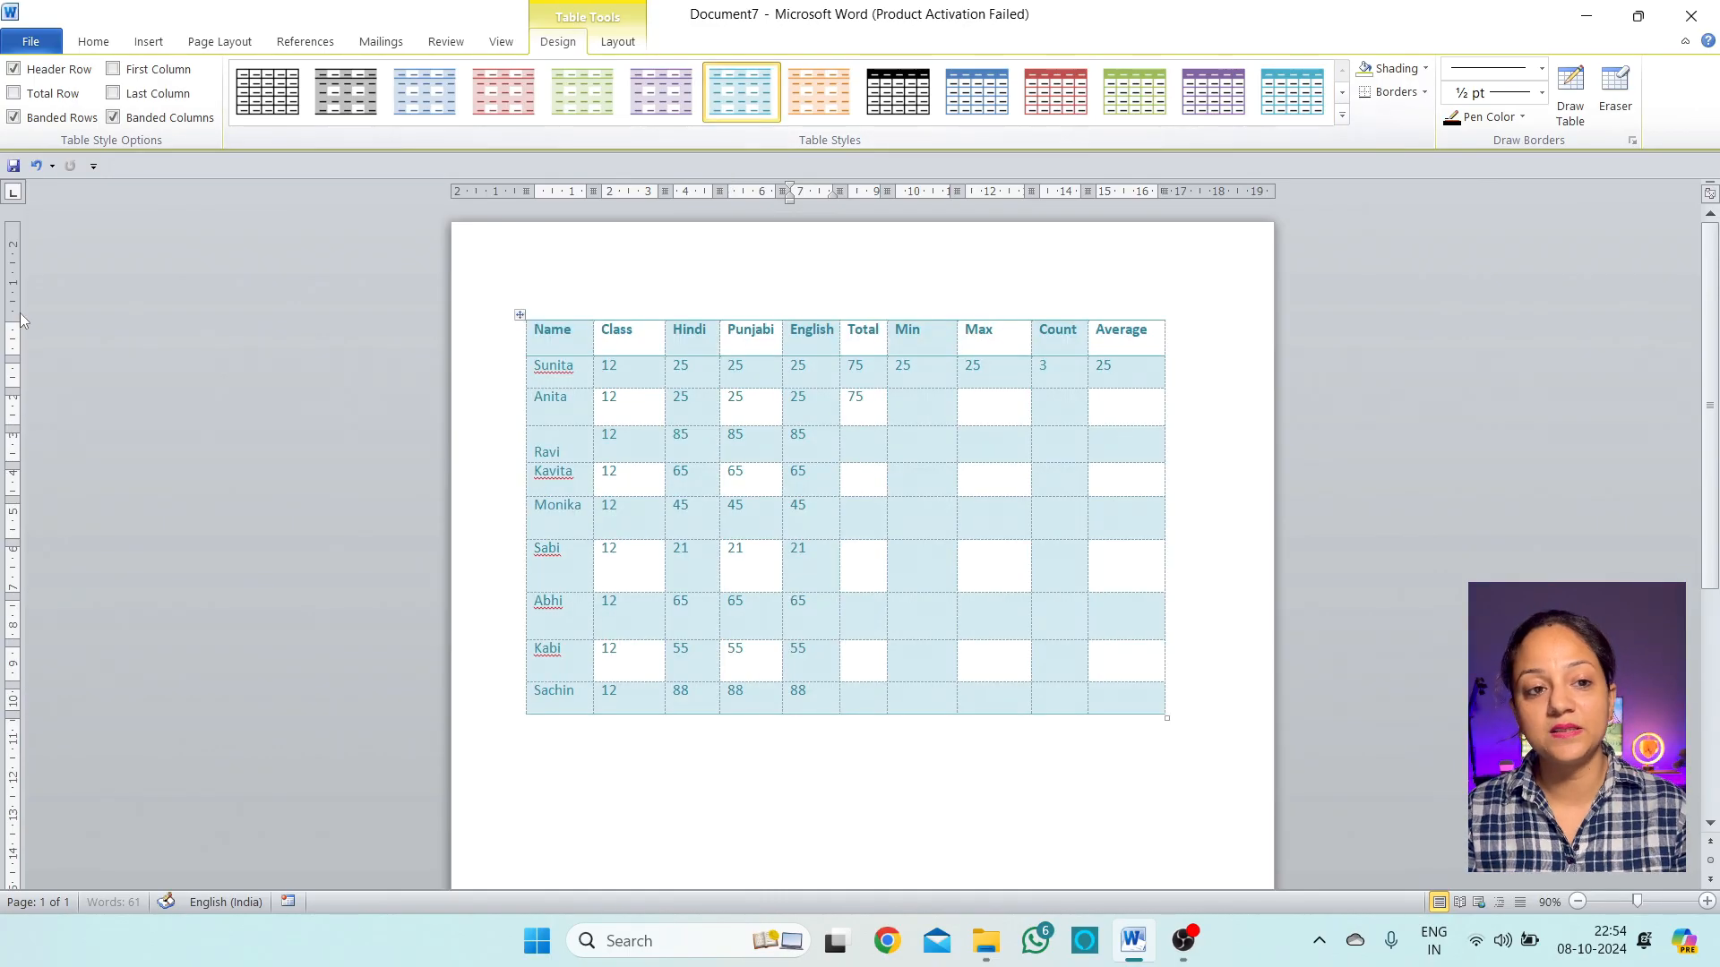
{"action": "left_click", "coordinate": [70, 123]}
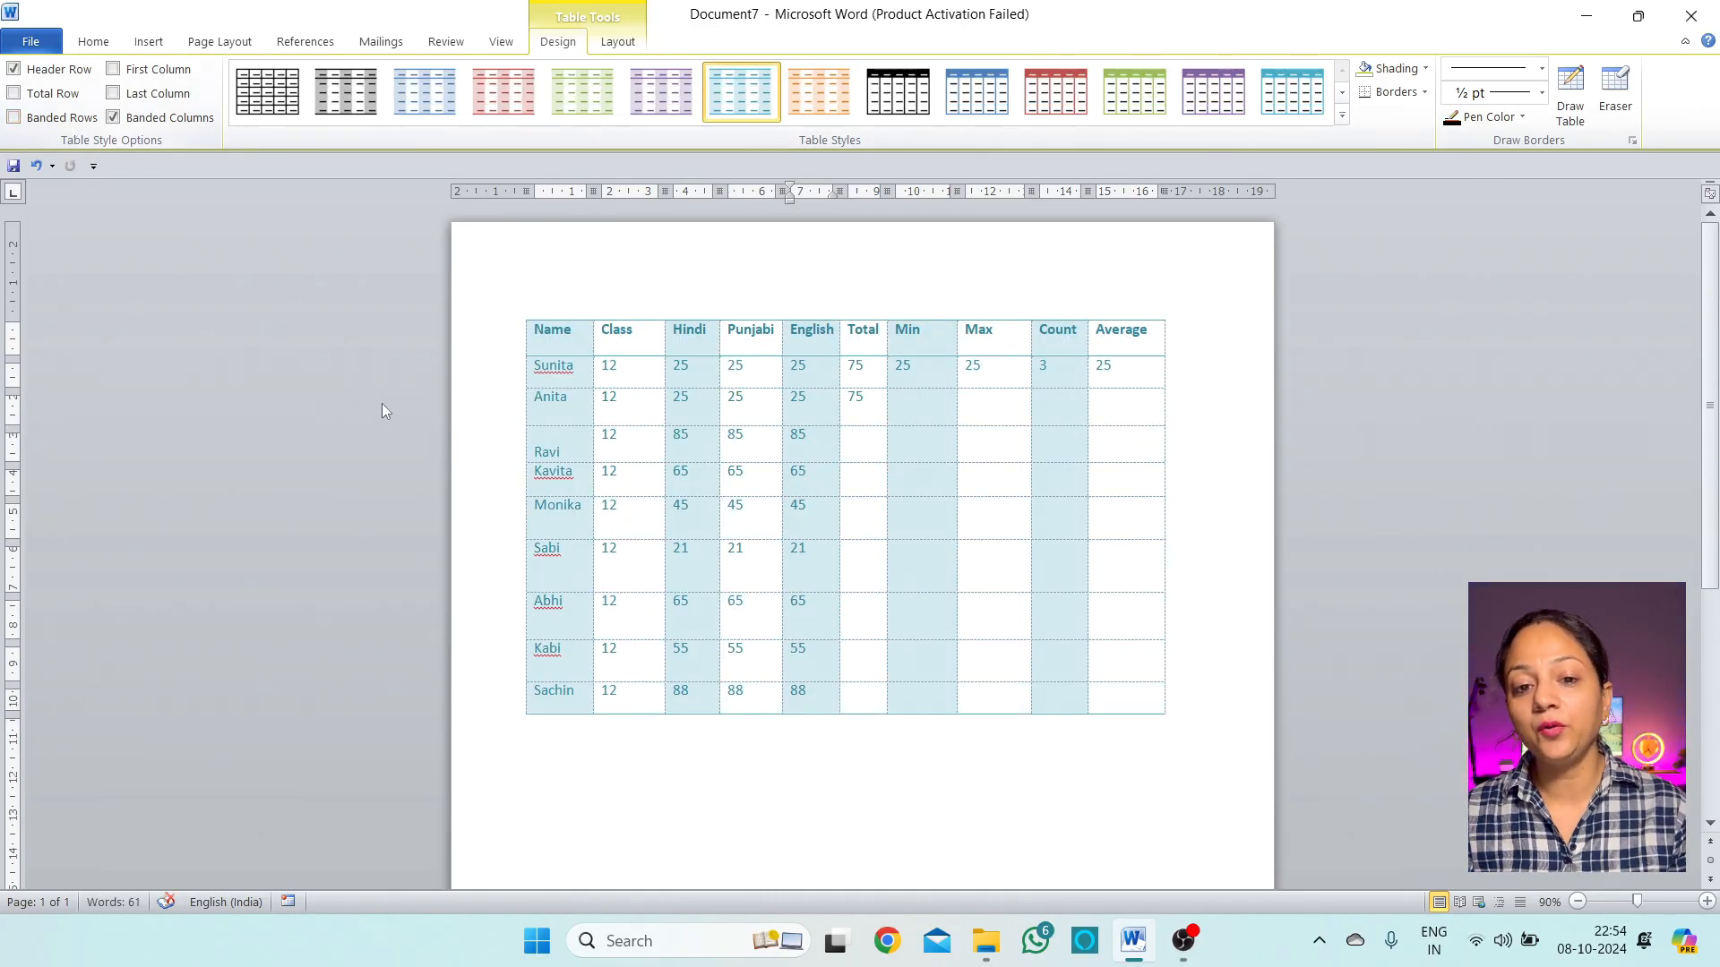
{"action": "left_click", "coordinate": [75, 123]}
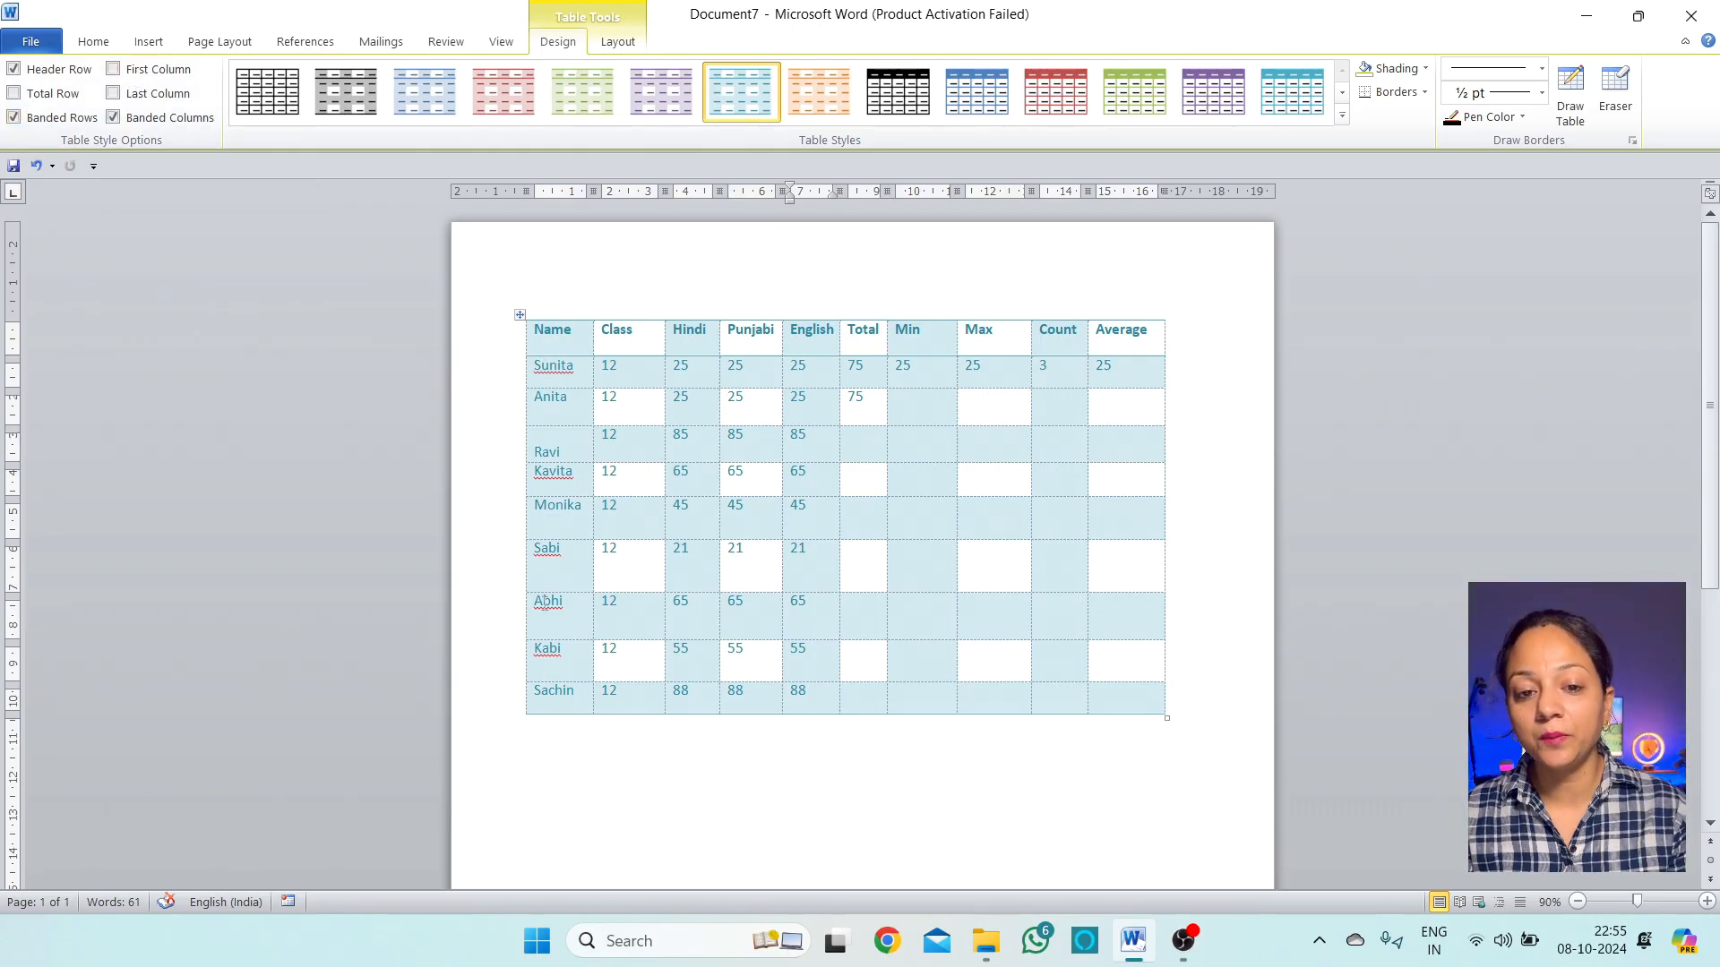
Leave First Column and Last Column unchecked and Banded Columns checked
{"action": "left_click", "coordinate": [179, 79]}
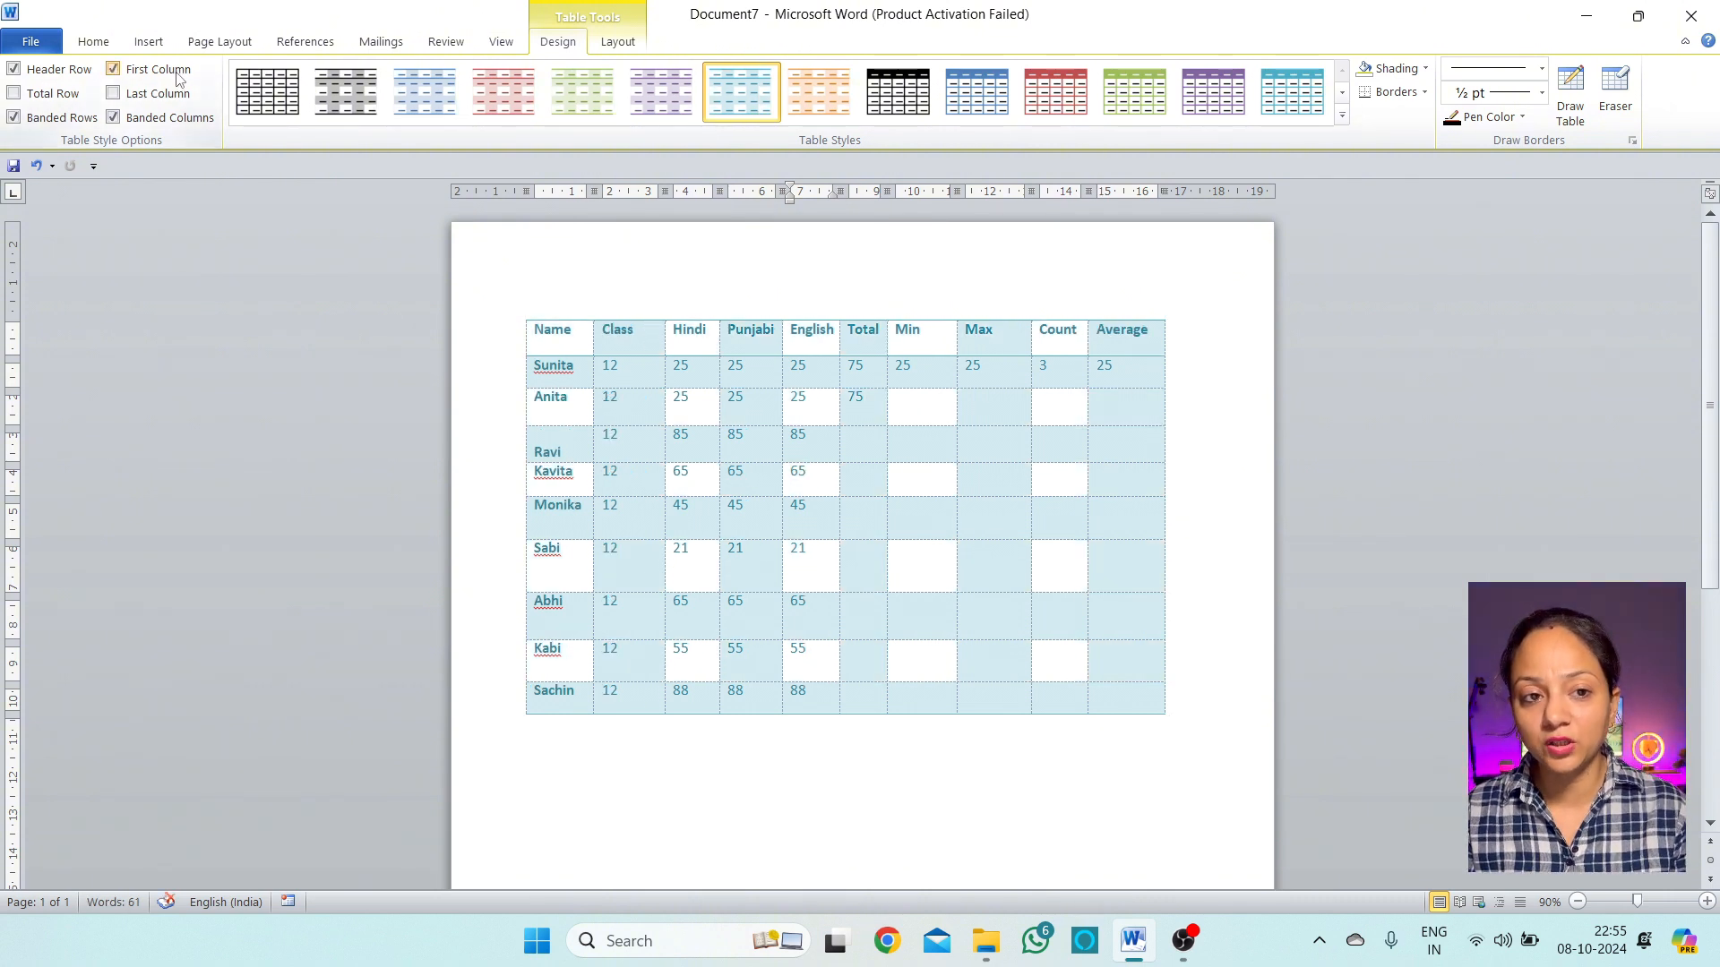
{"action": "left_click", "coordinate": [179, 79]}
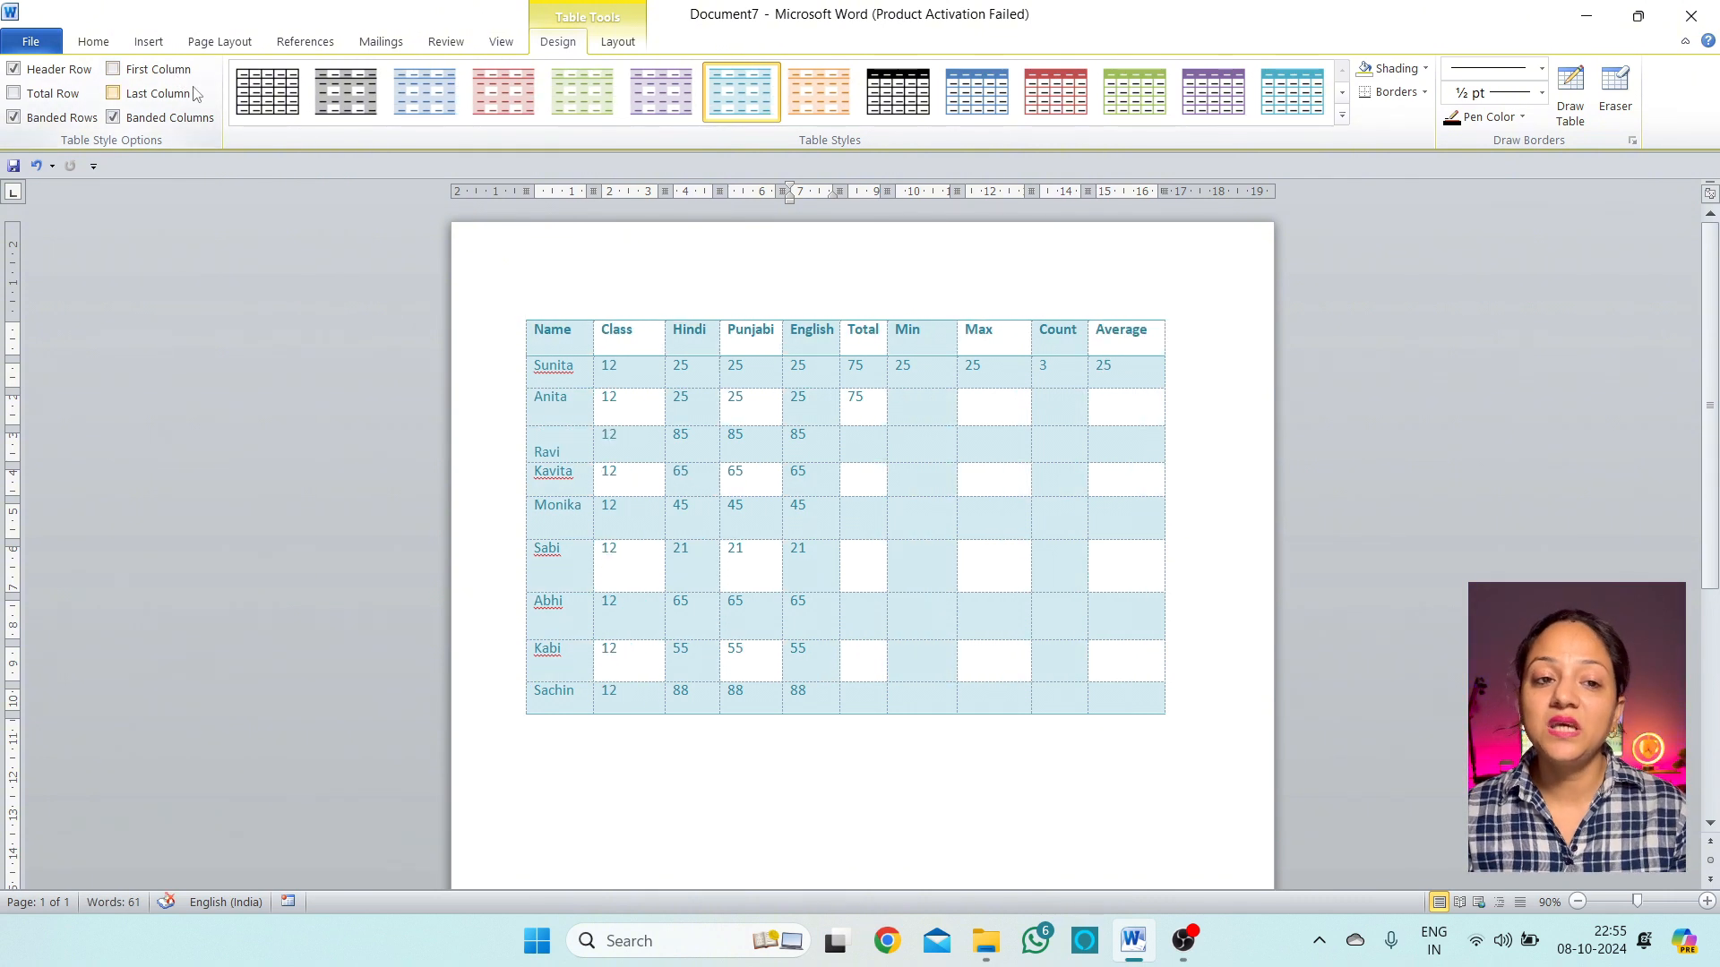
{"action": "left_click", "coordinate": [178, 95]}
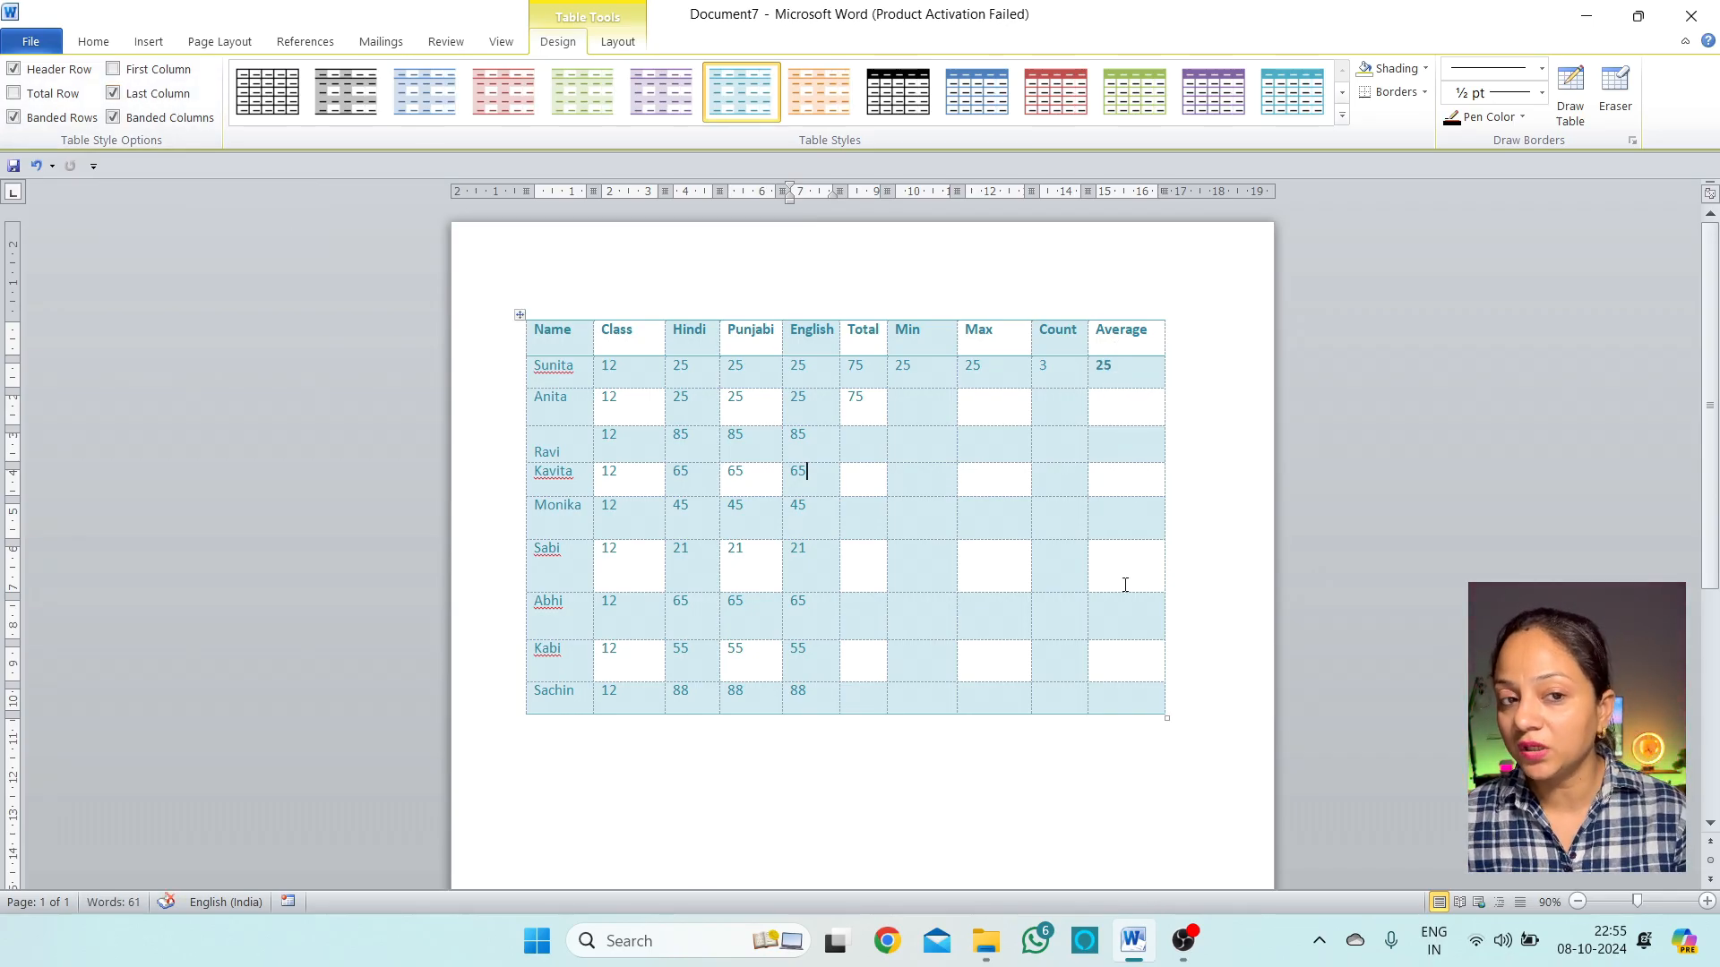
{"action": "left_click", "coordinate": [147, 95]}
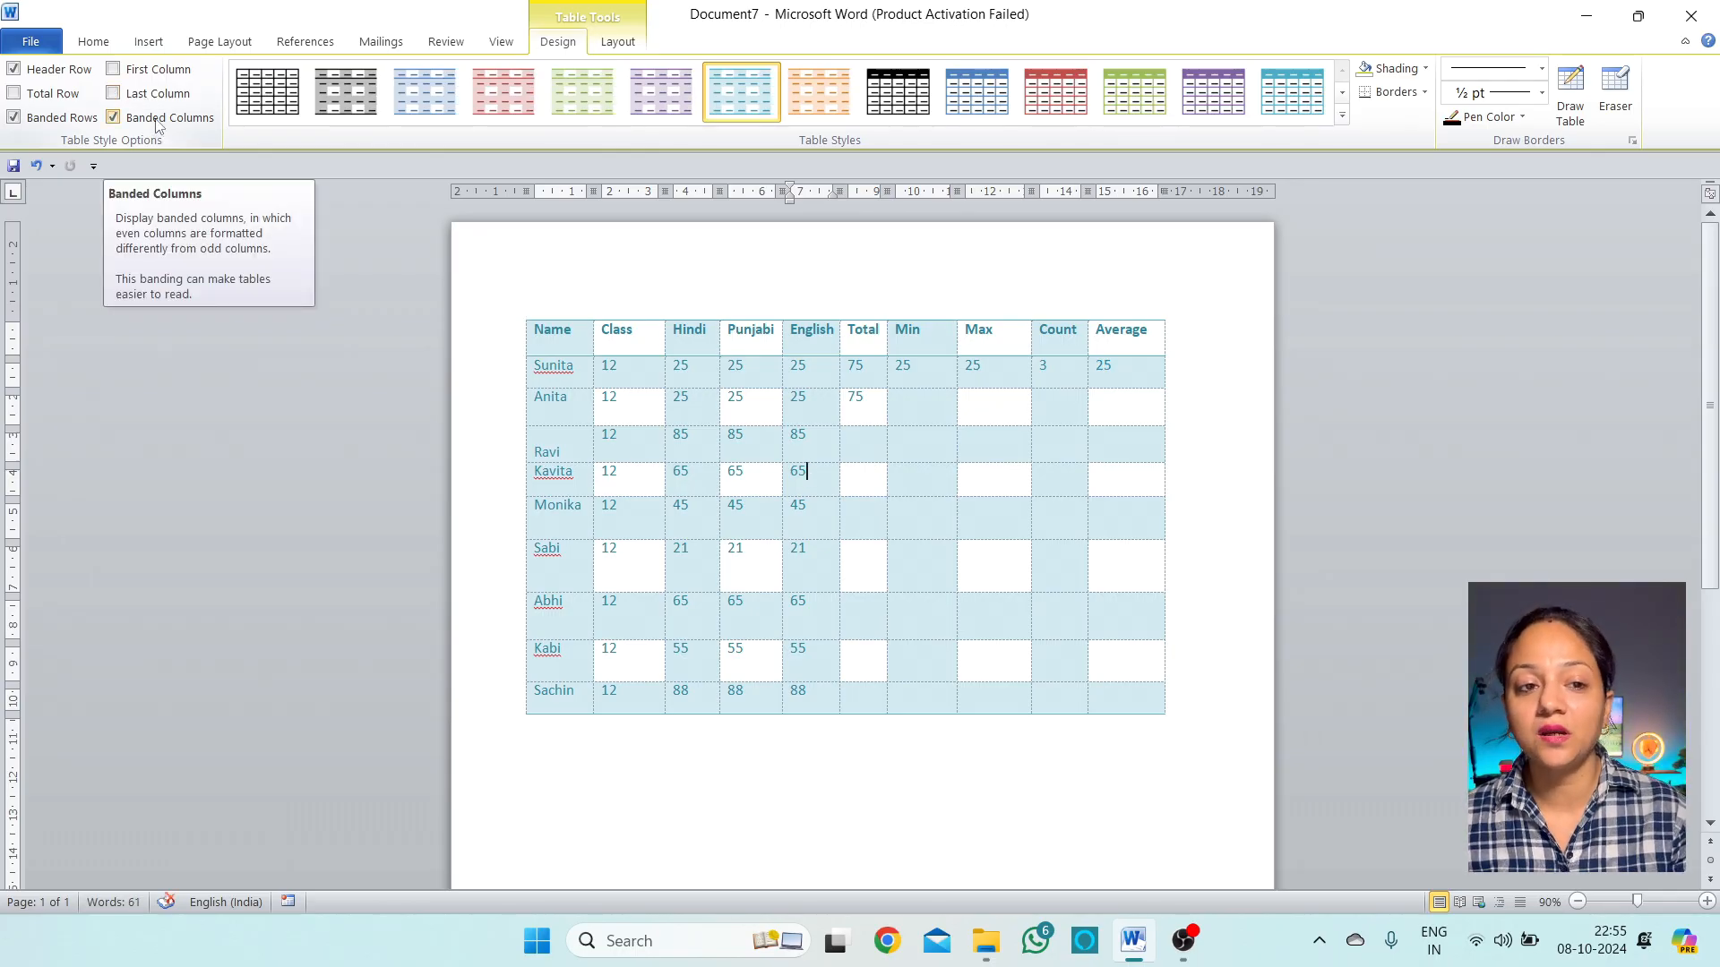
{"action": "left_click", "coordinate": [158, 121]}
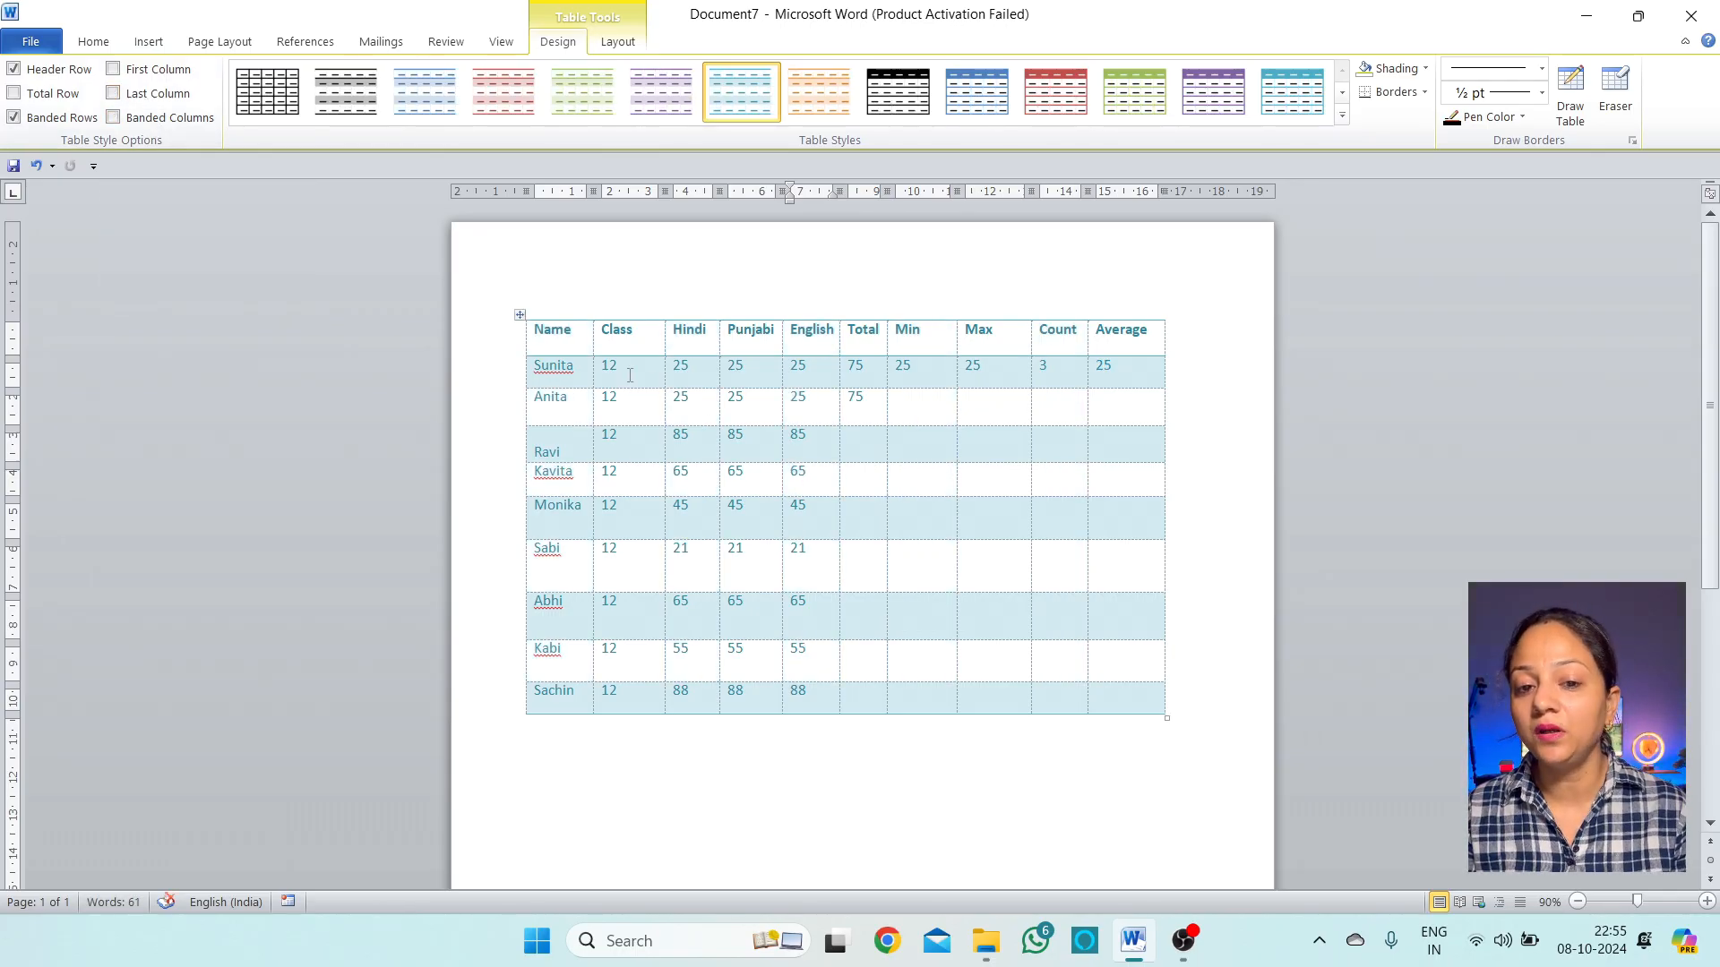
{"action": "left_click", "coordinate": [186, 127]}
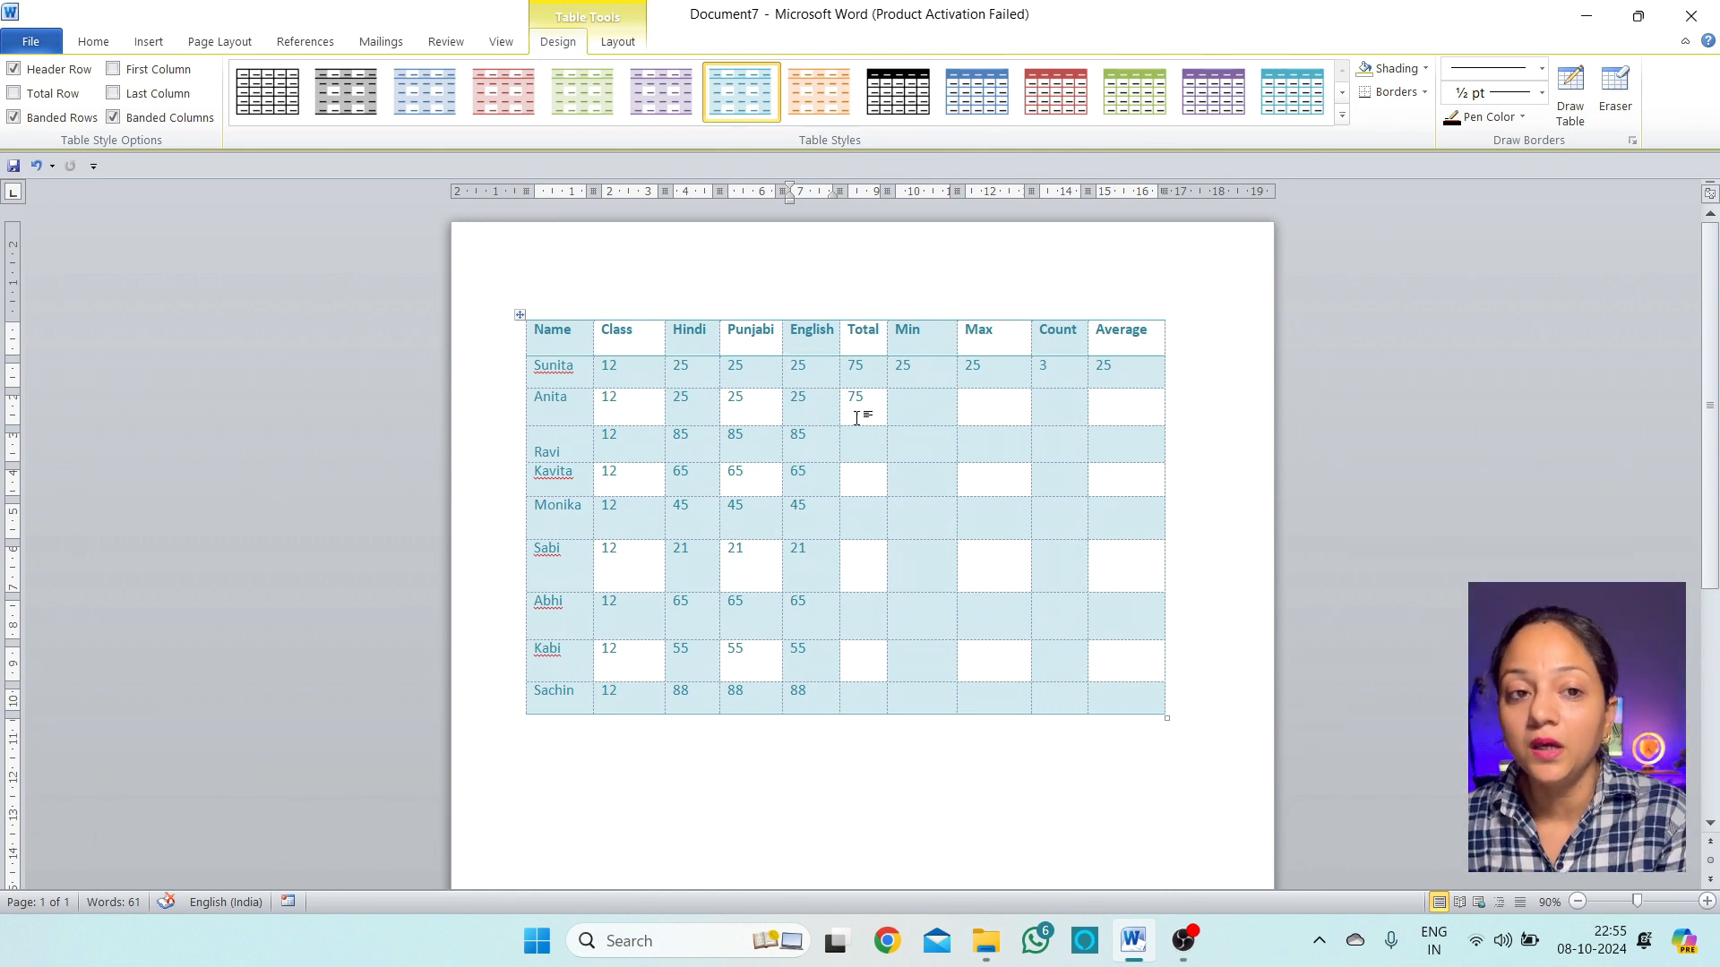
Turn off View Gridlines to hide the table's dashed cell lines
{"action": "left_click", "coordinate": [618, 43]}
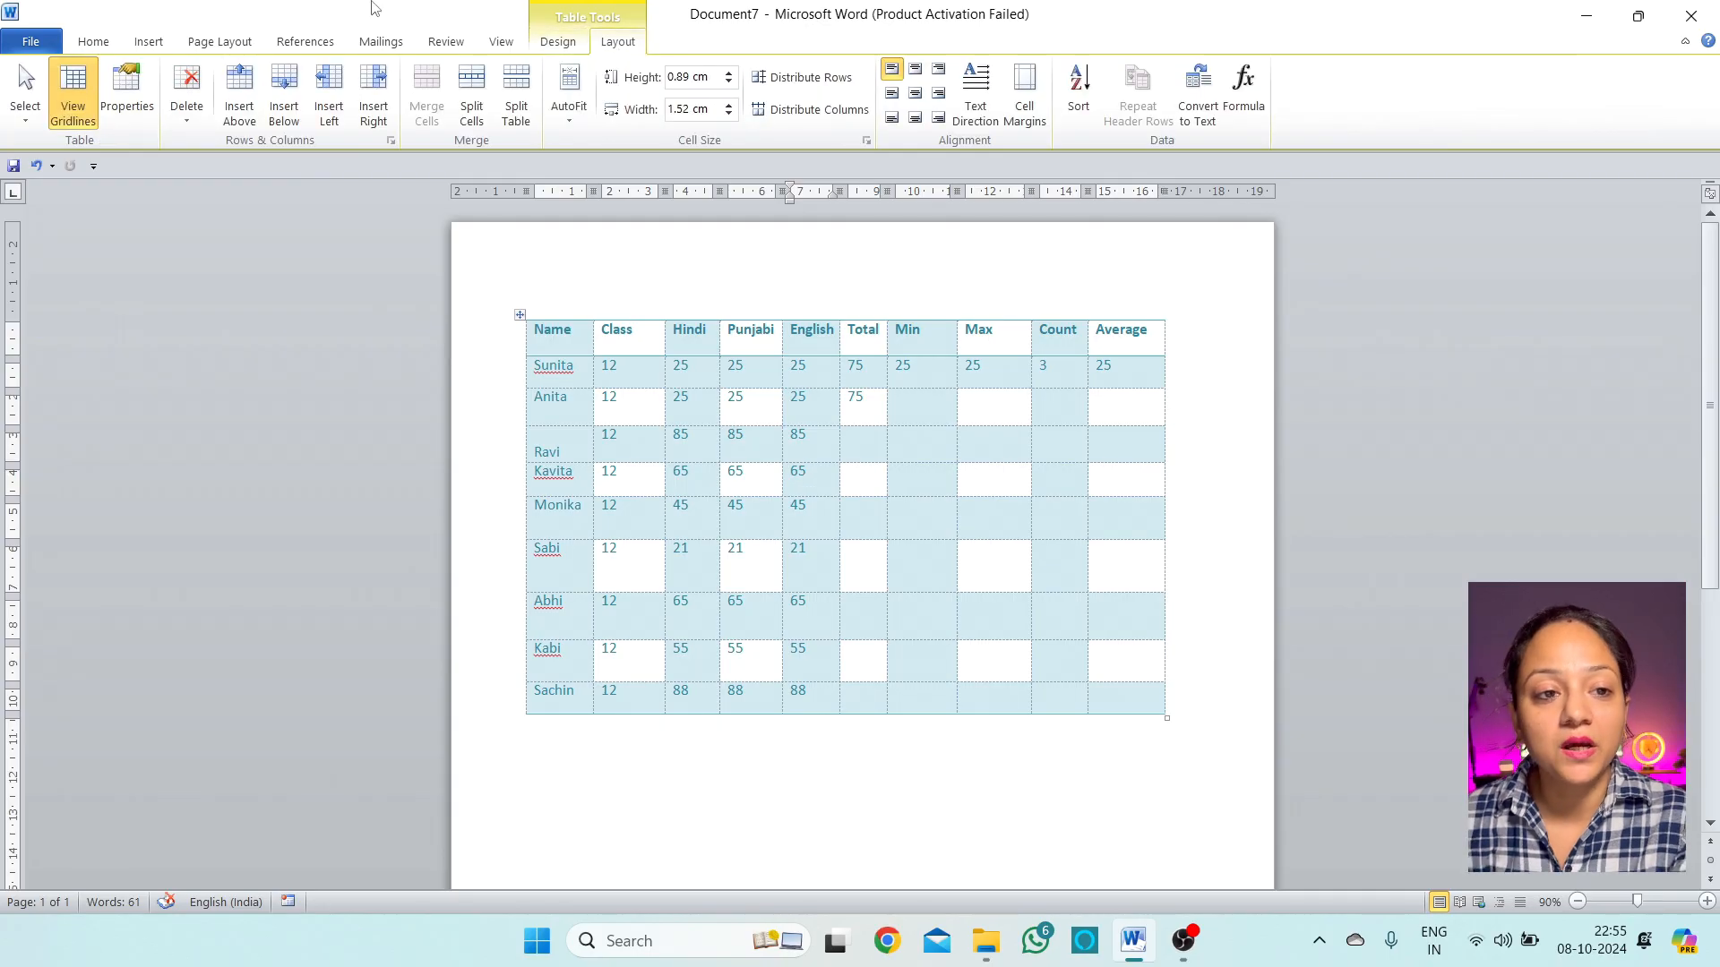
{"action": "left_click", "coordinate": [76, 98]}
{"action": "left_click", "coordinate": [1003, 483]}
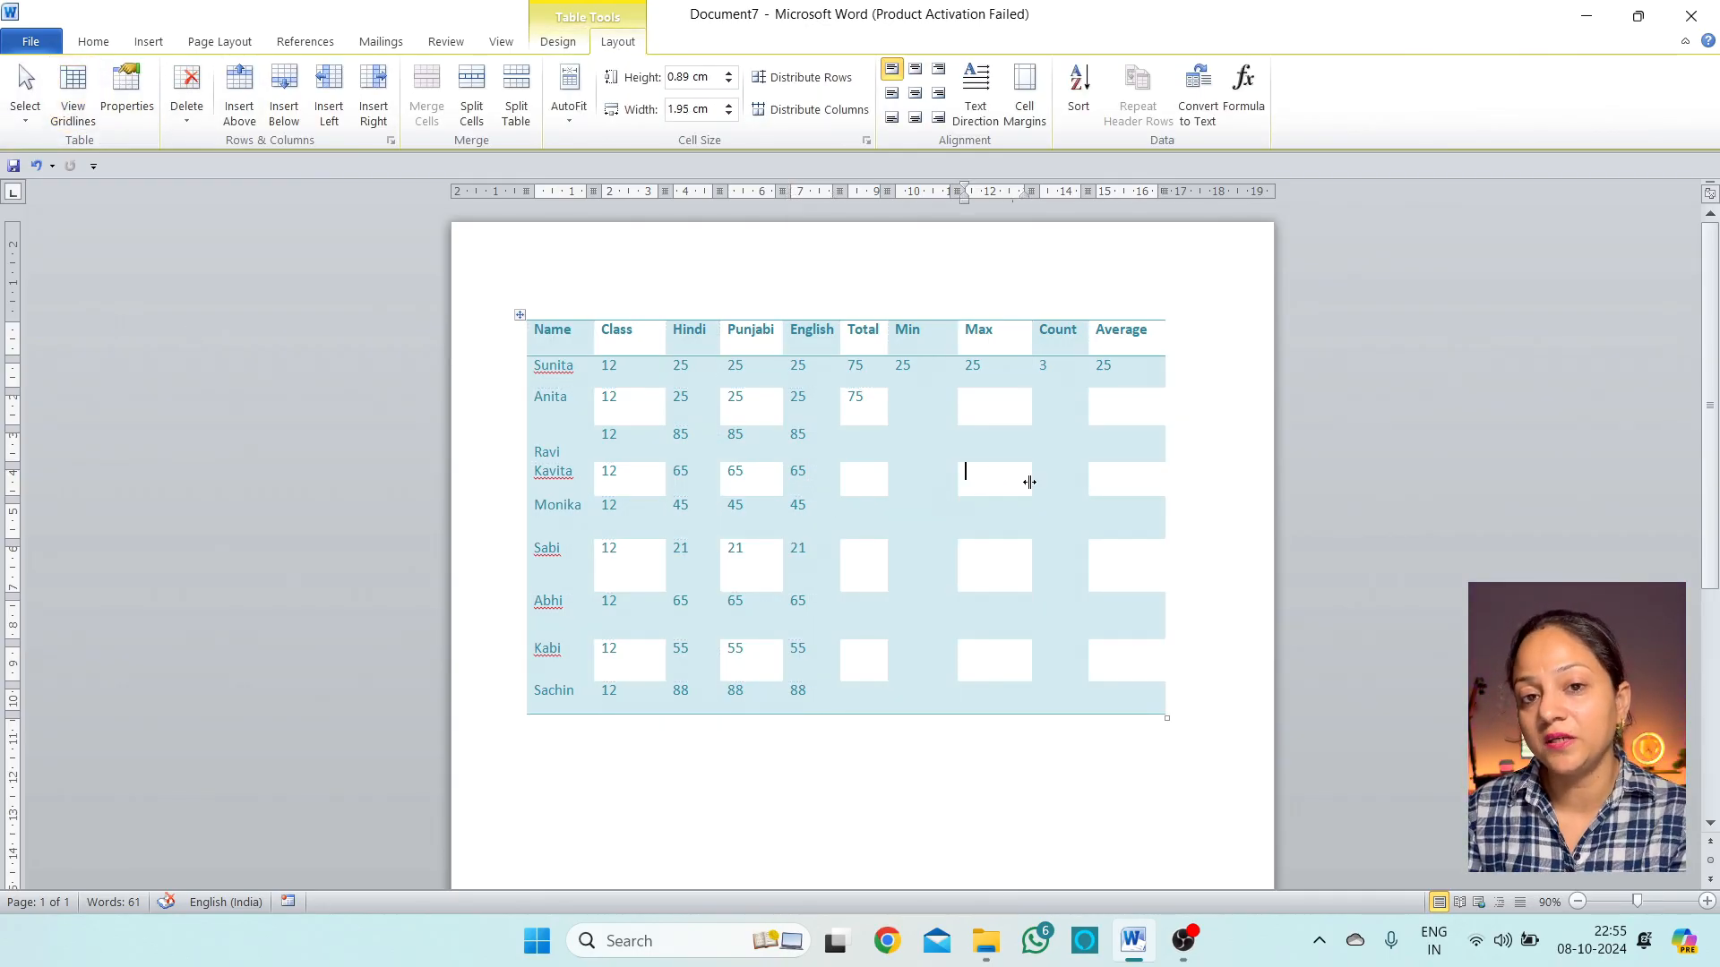
Try green and red table styles, then restore the light-blue style
{"action": "left_click", "coordinate": [558, 42]}
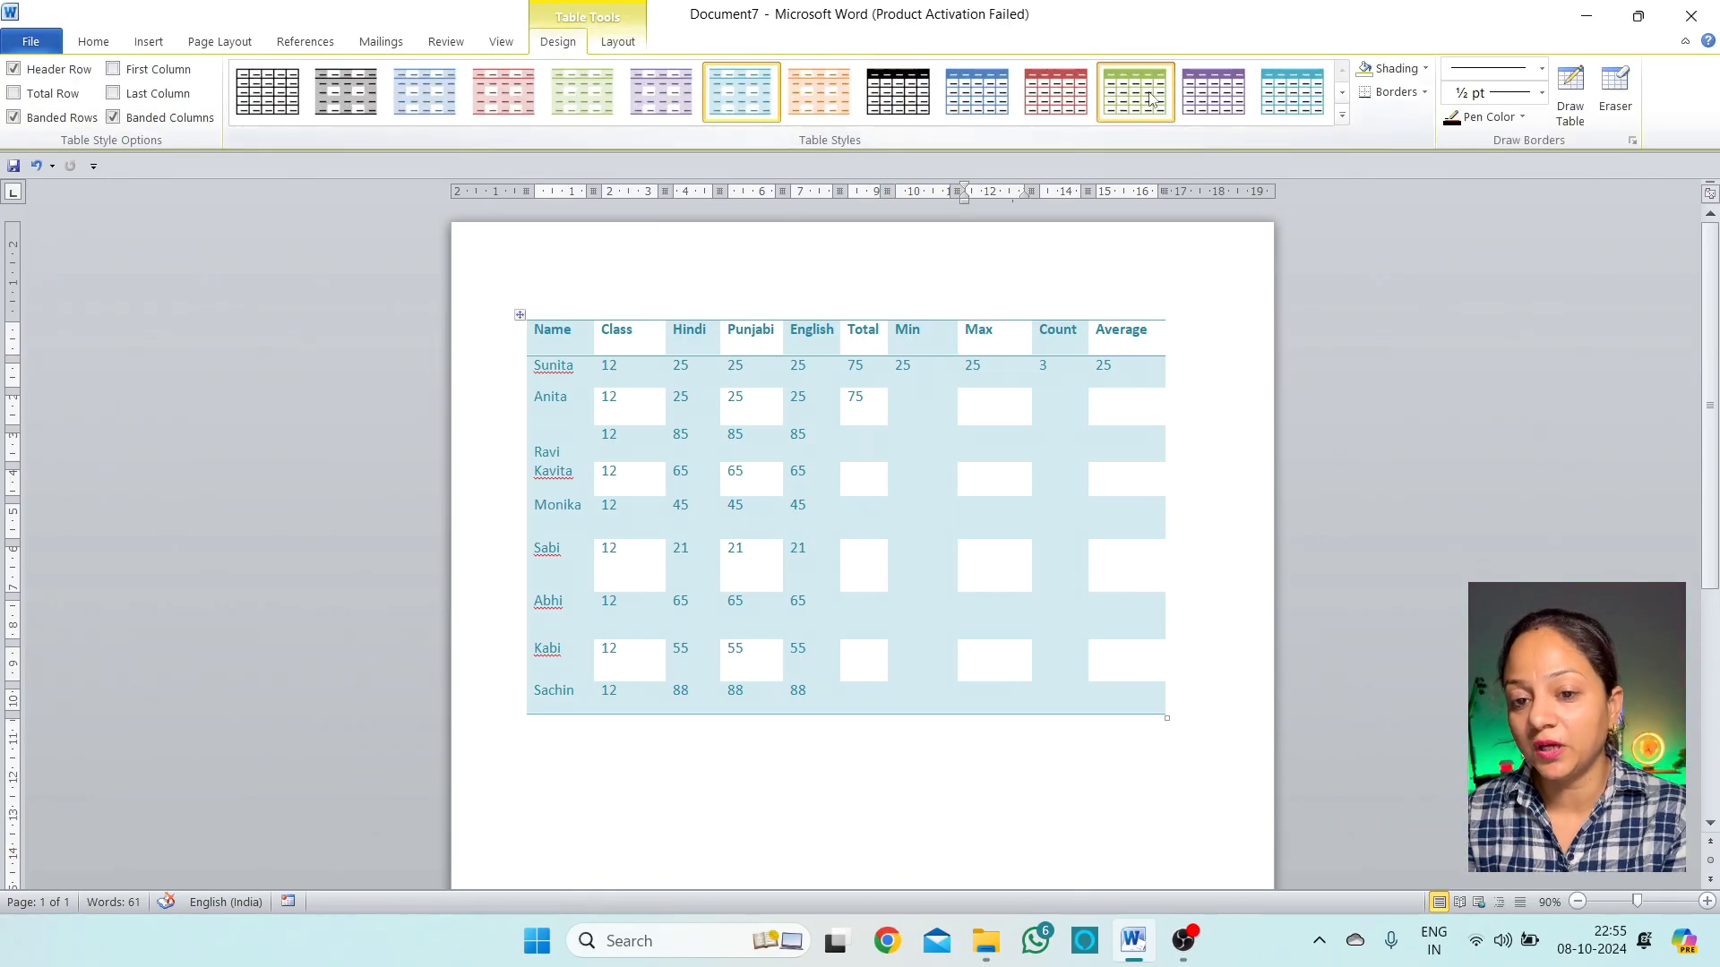
{"action": "left_click", "coordinate": [1151, 96]}
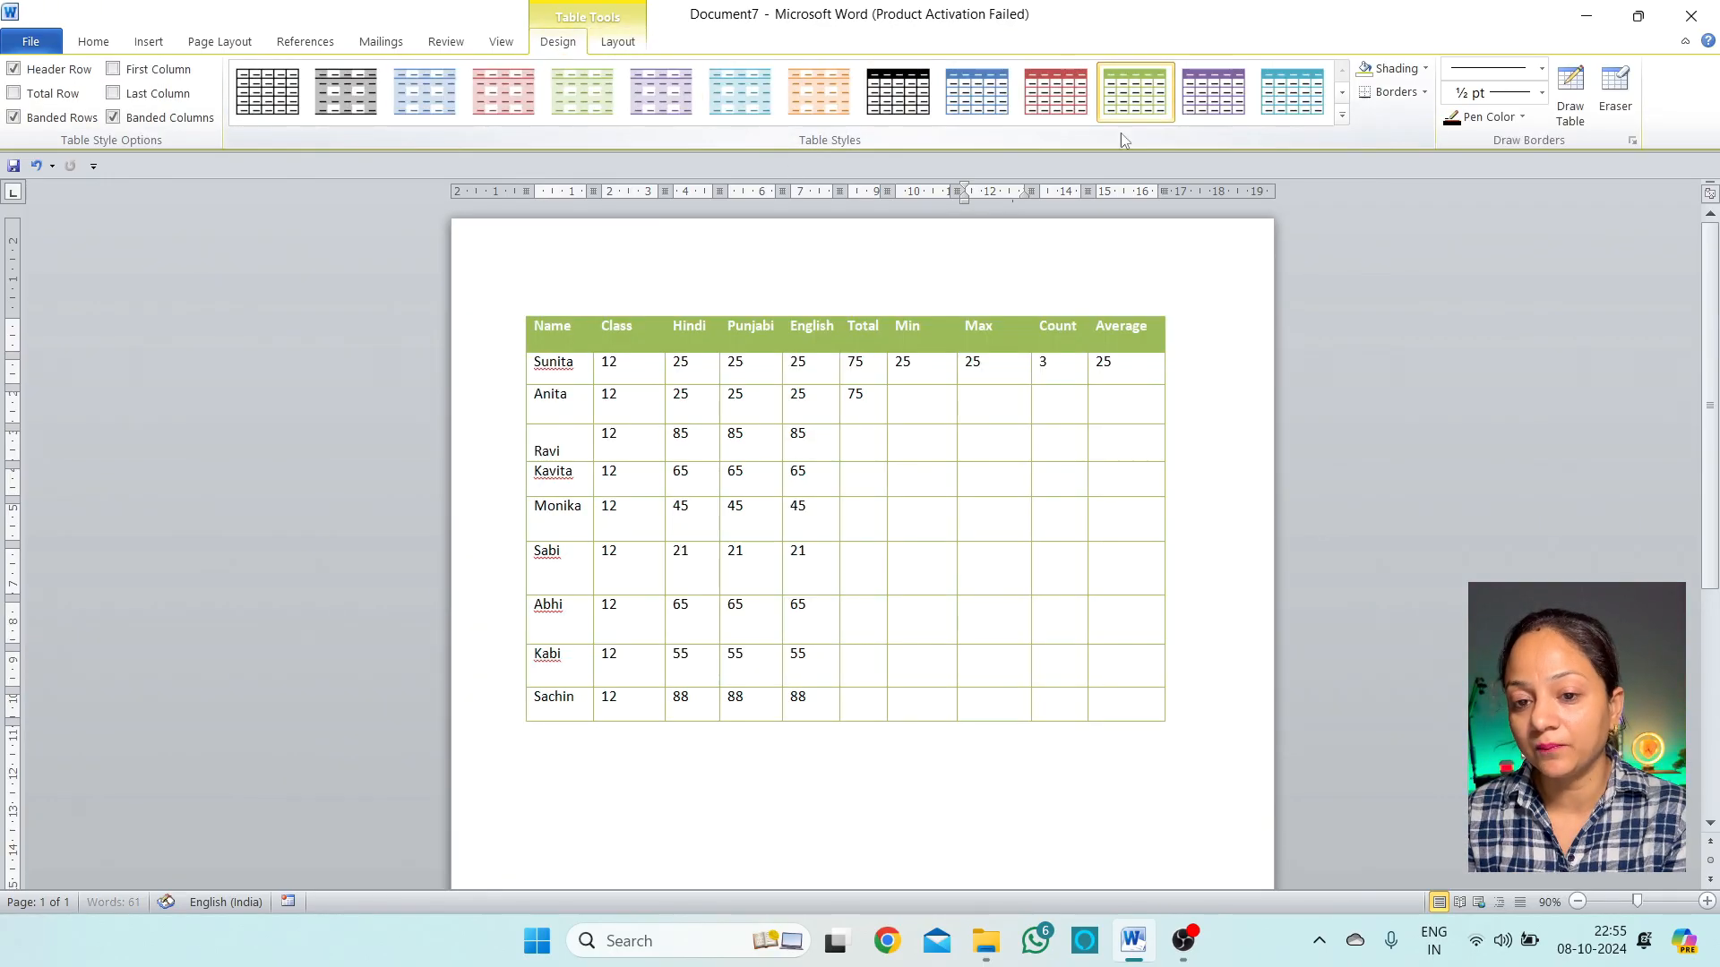
{"action": "left_click", "coordinate": [1290, 99]}
{"action": "left_click", "coordinate": [1342, 114]}
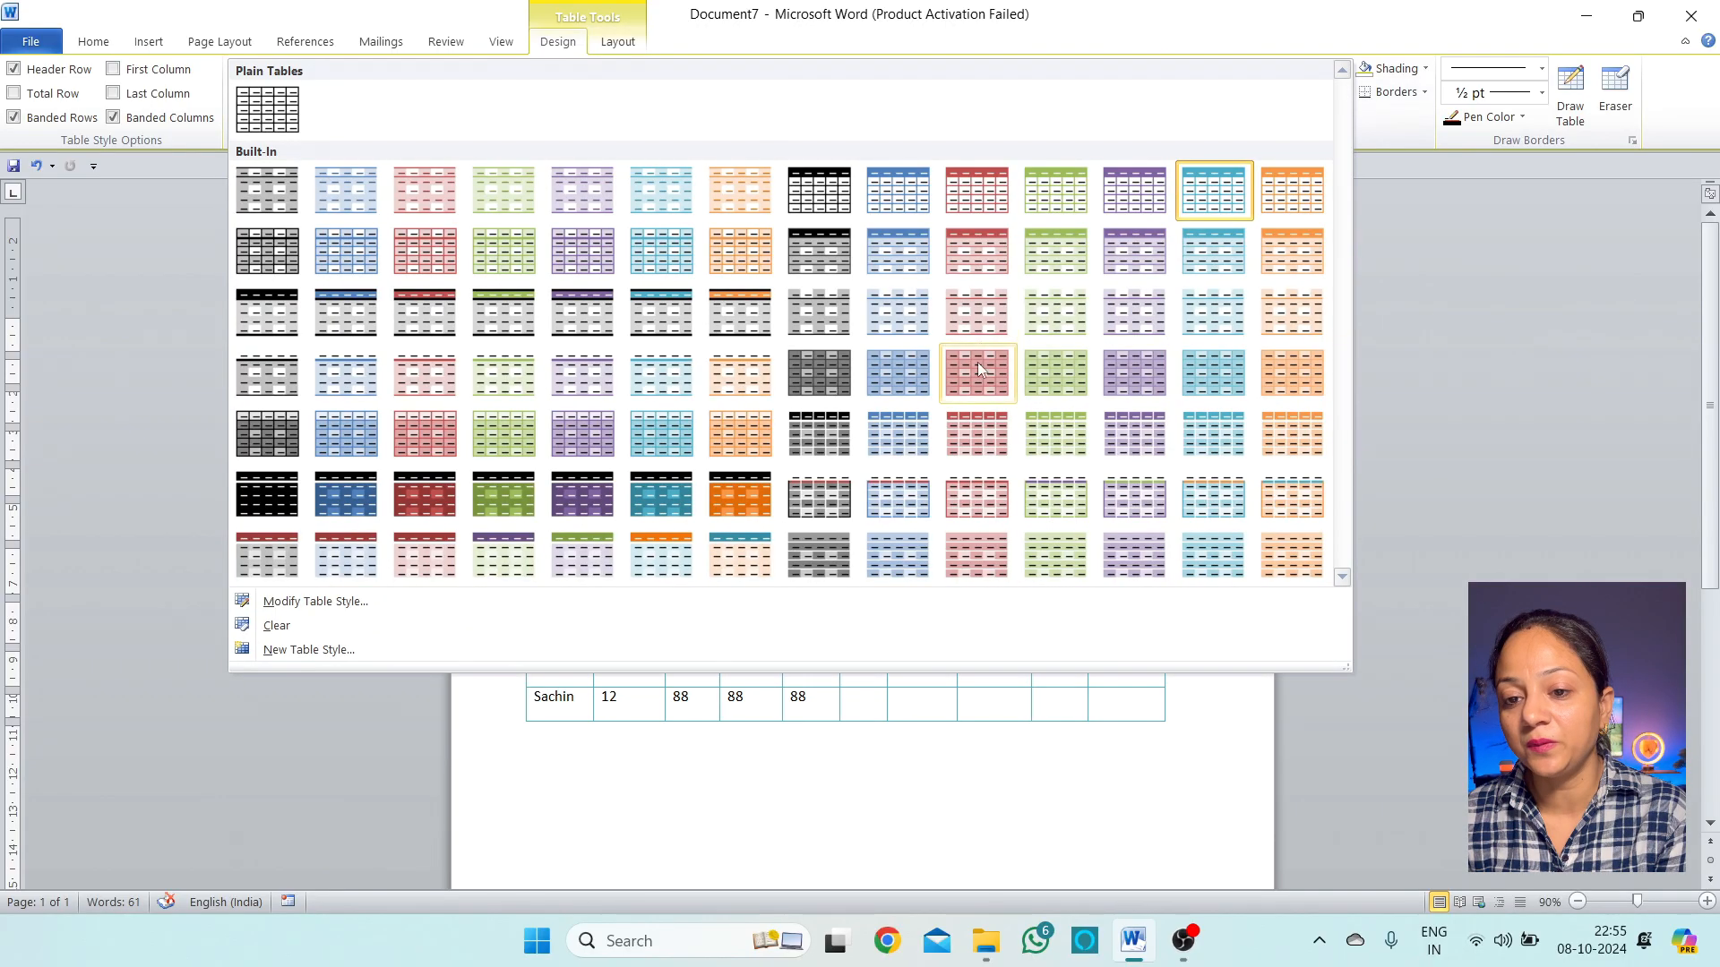
{"action": "left_click", "coordinate": [985, 444]}
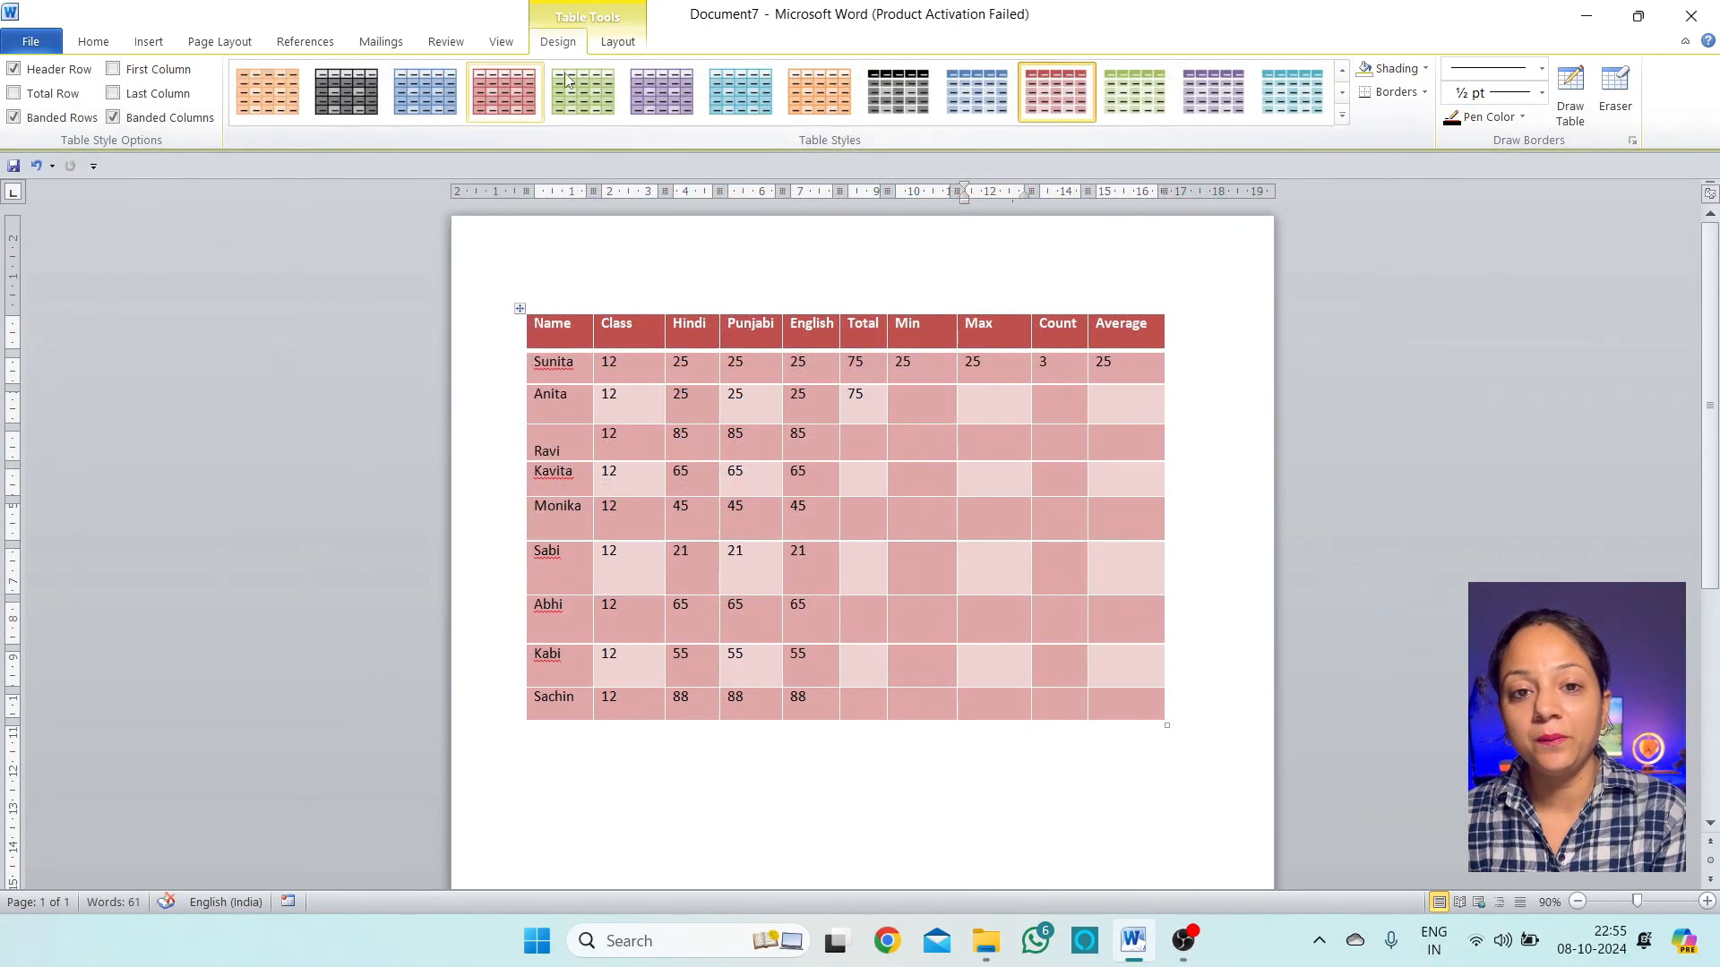
{"action": "left_click", "coordinate": [617, 43]}
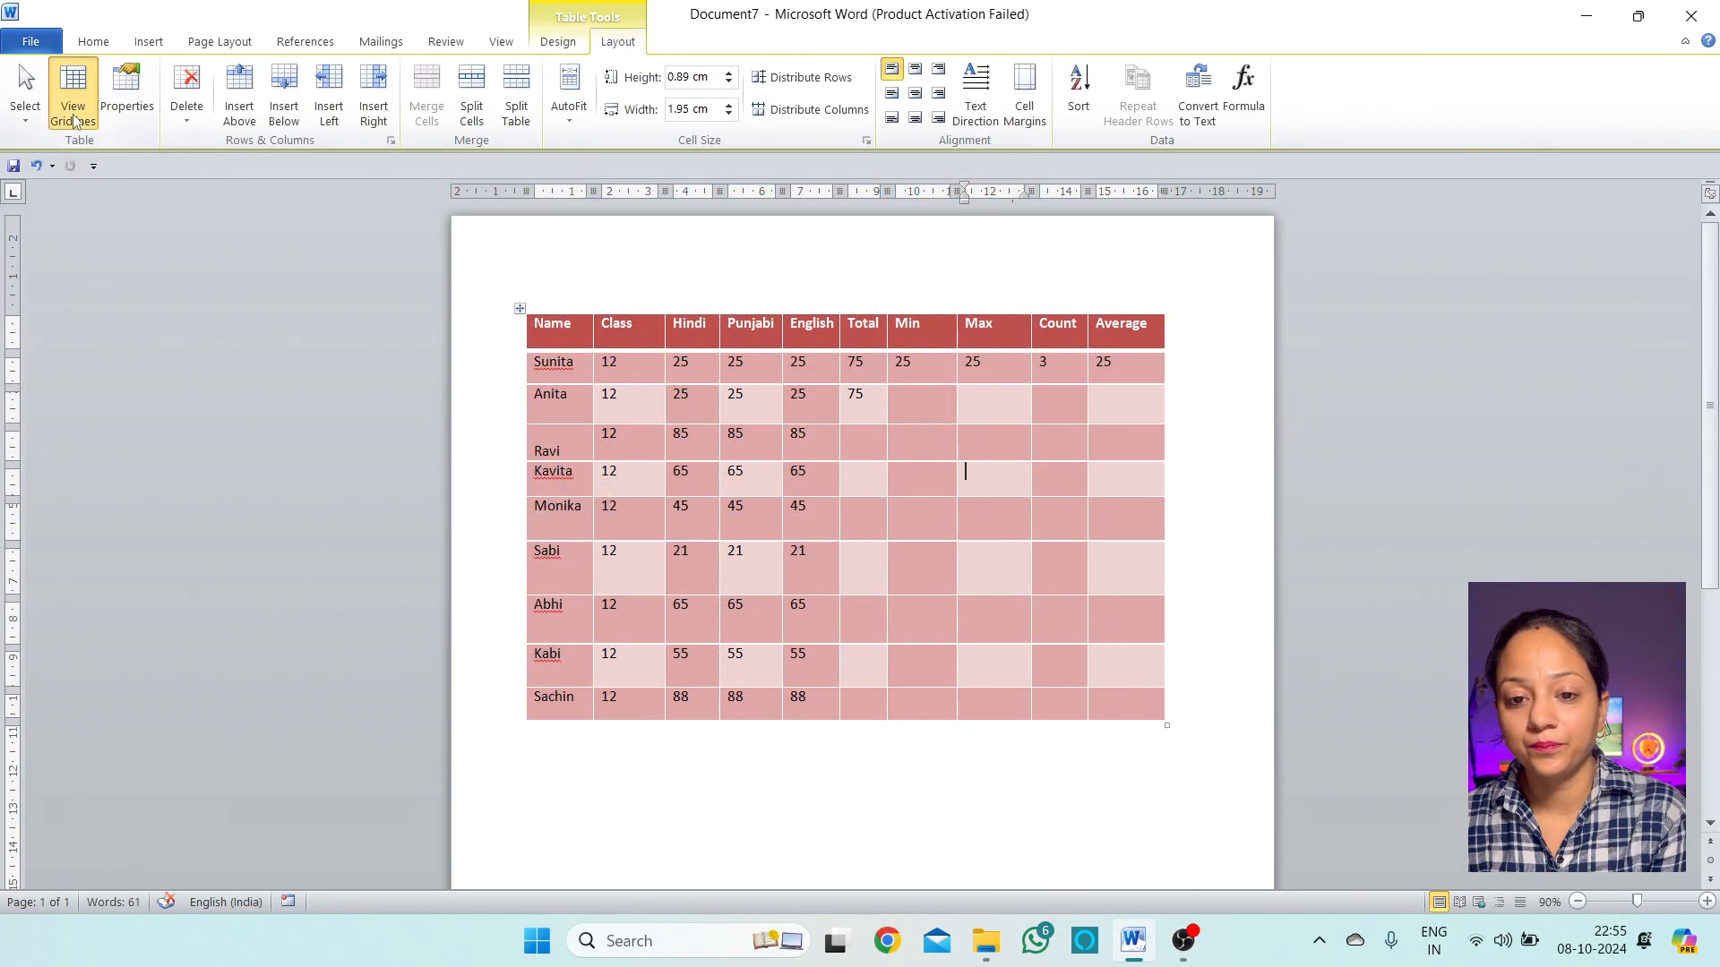
{"action": "left_click", "coordinate": [558, 43]}
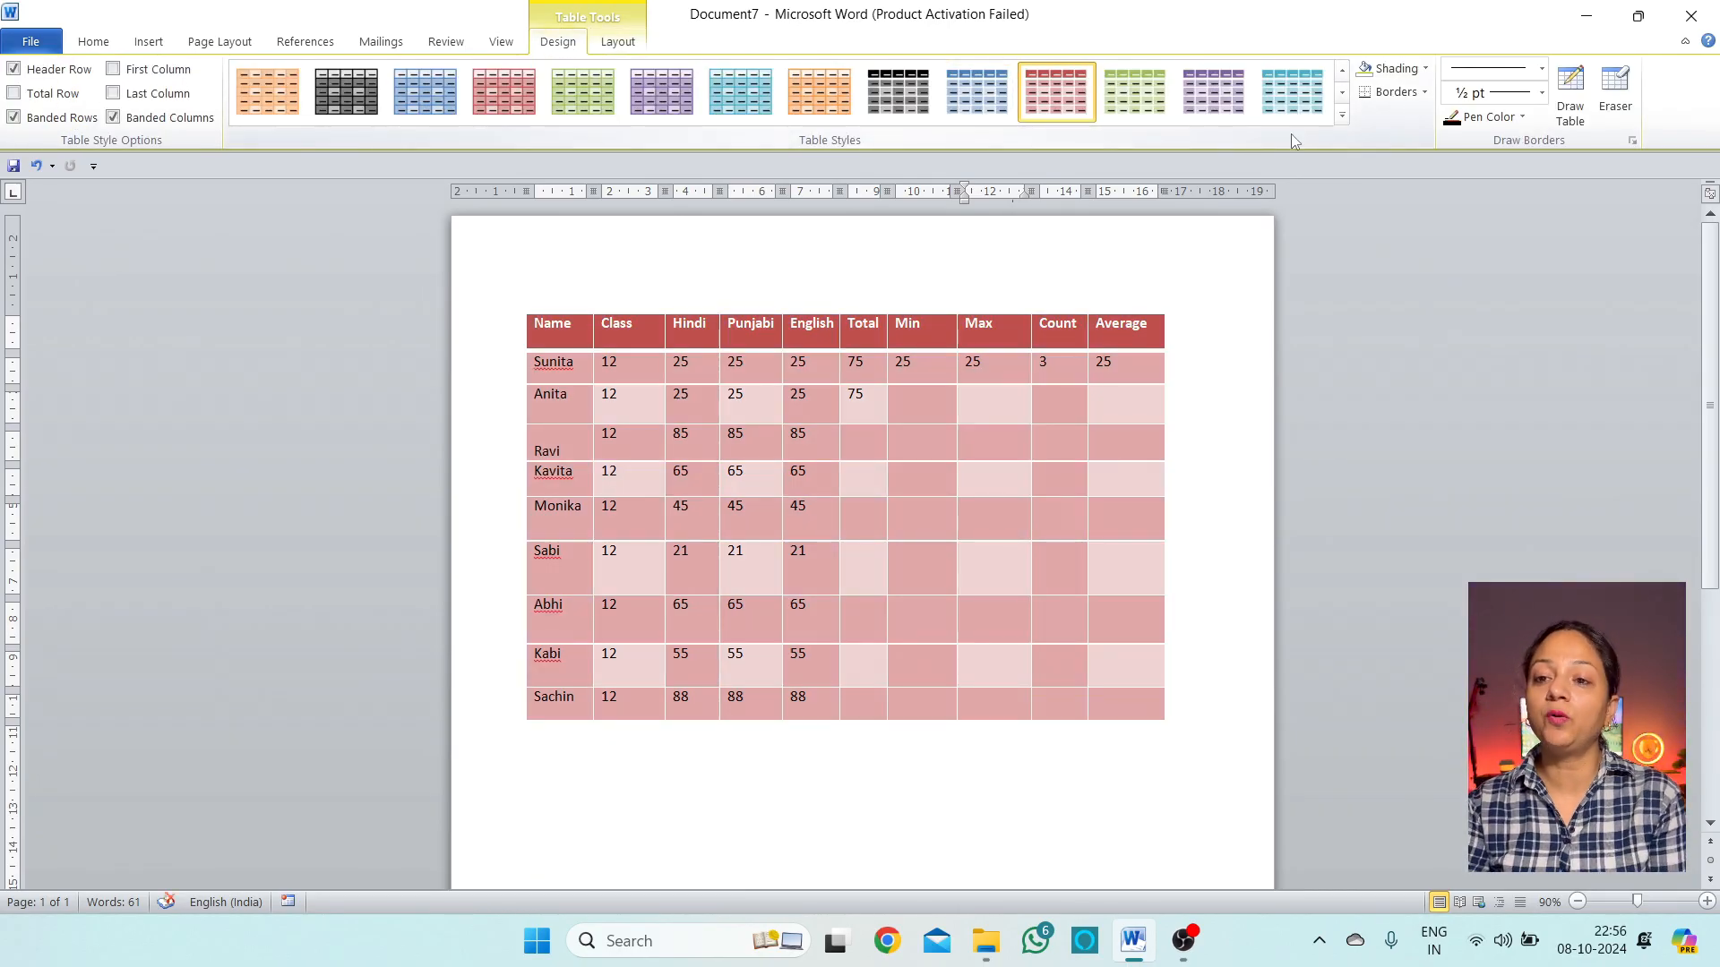
{"action": "left_click", "coordinate": [1342, 115]}
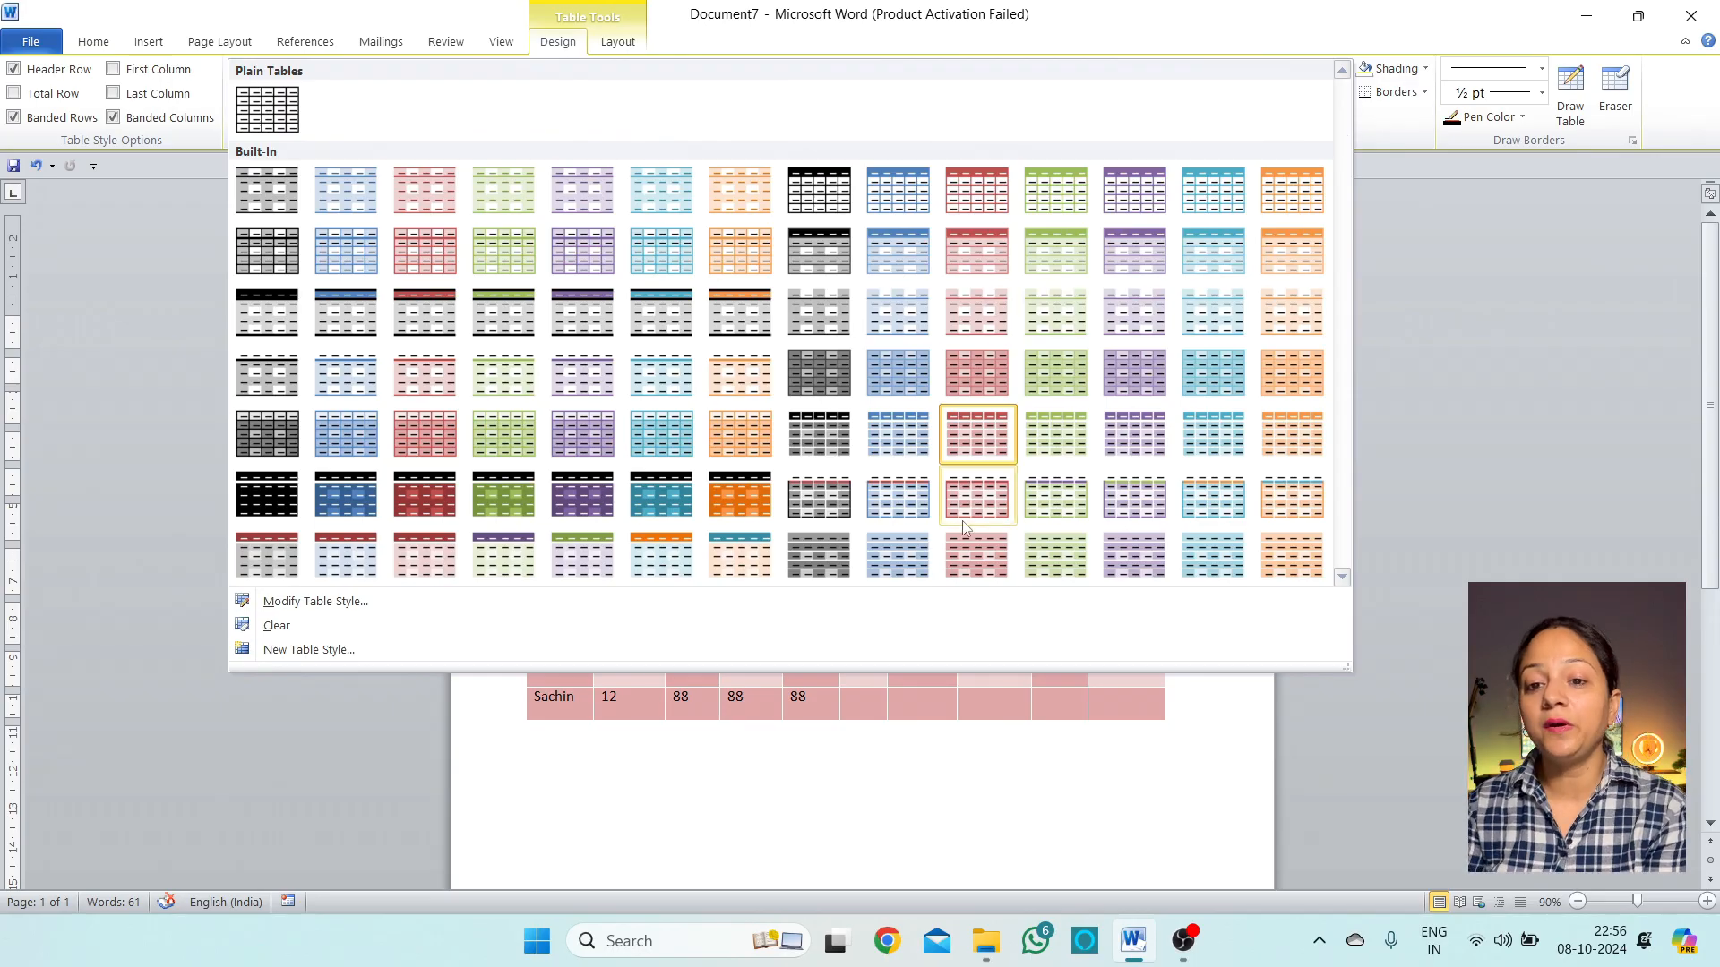
{"action": "left_click", "coordinate": [674, 184]}
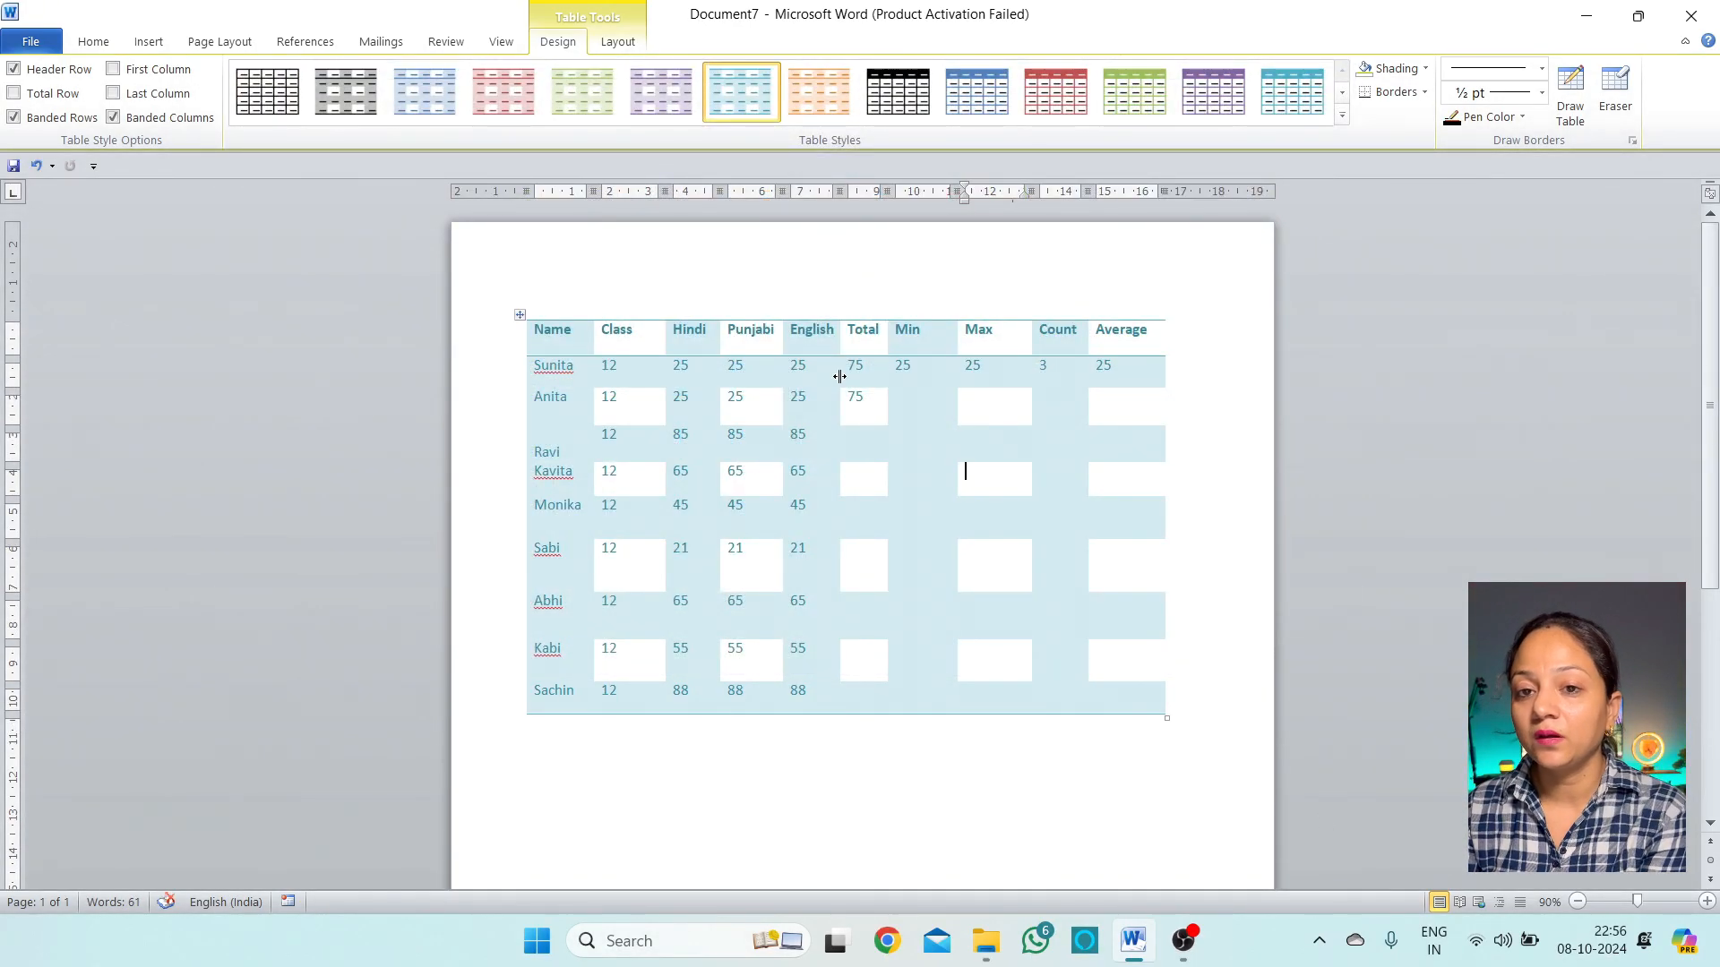
{"action": "left_click", "coordinate": [1341, 115]}
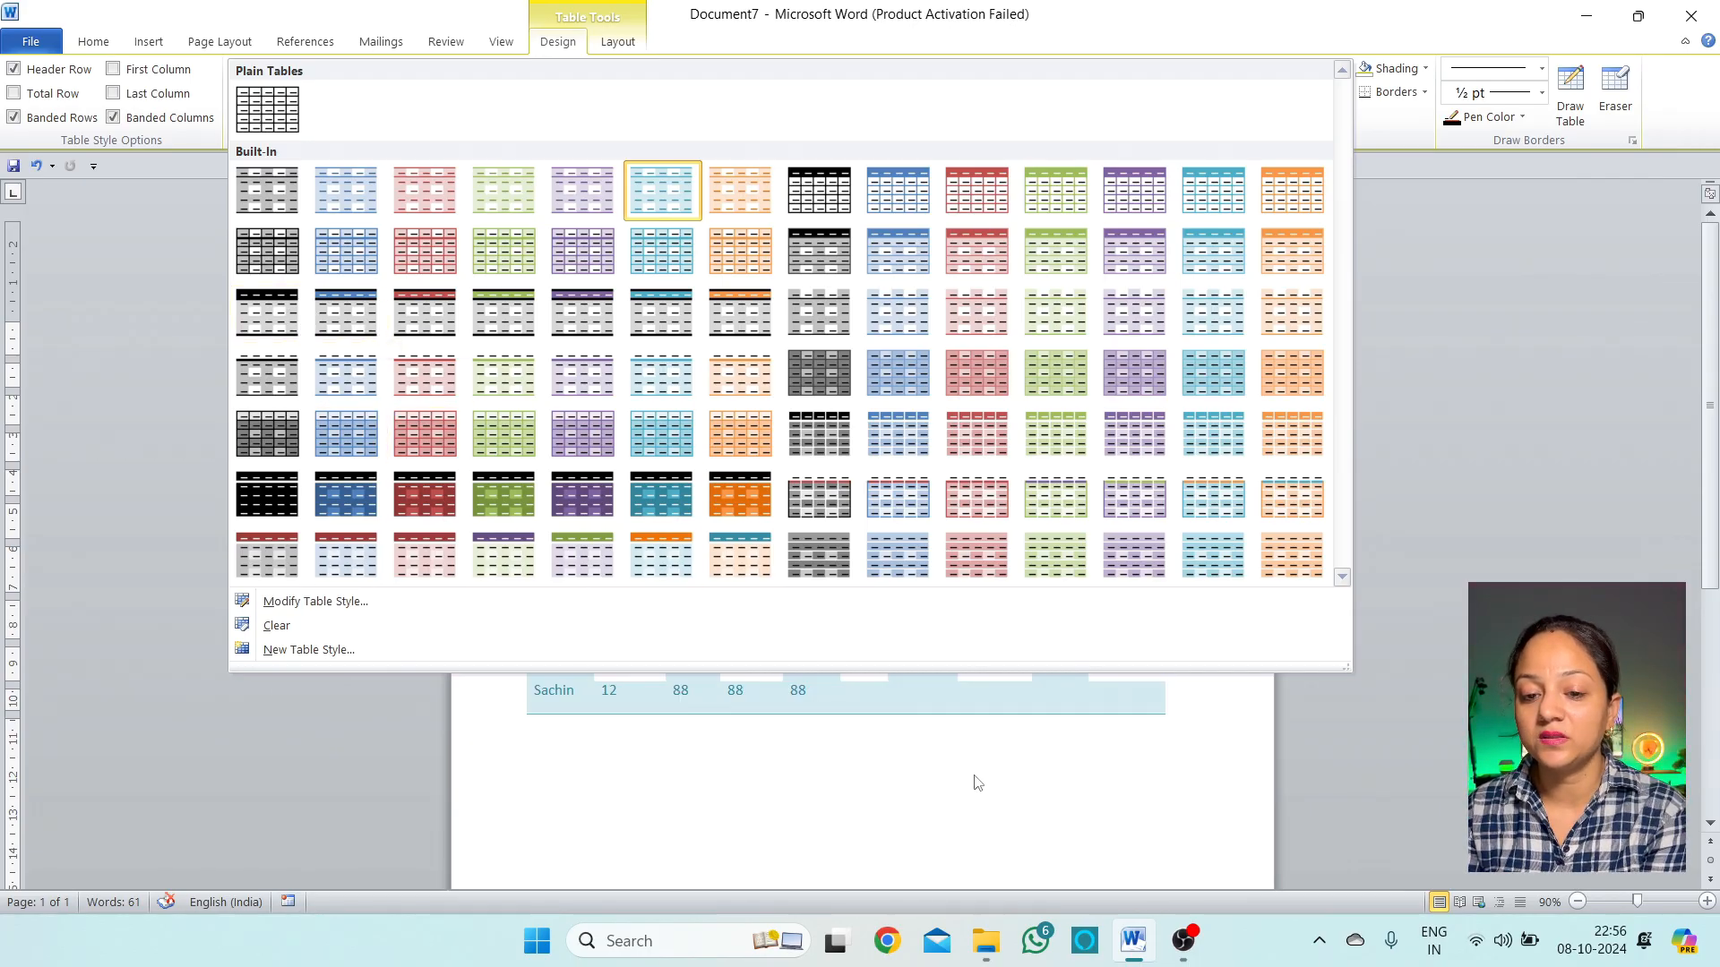
{"action": "left_click", "coordinate": [936, 699]}
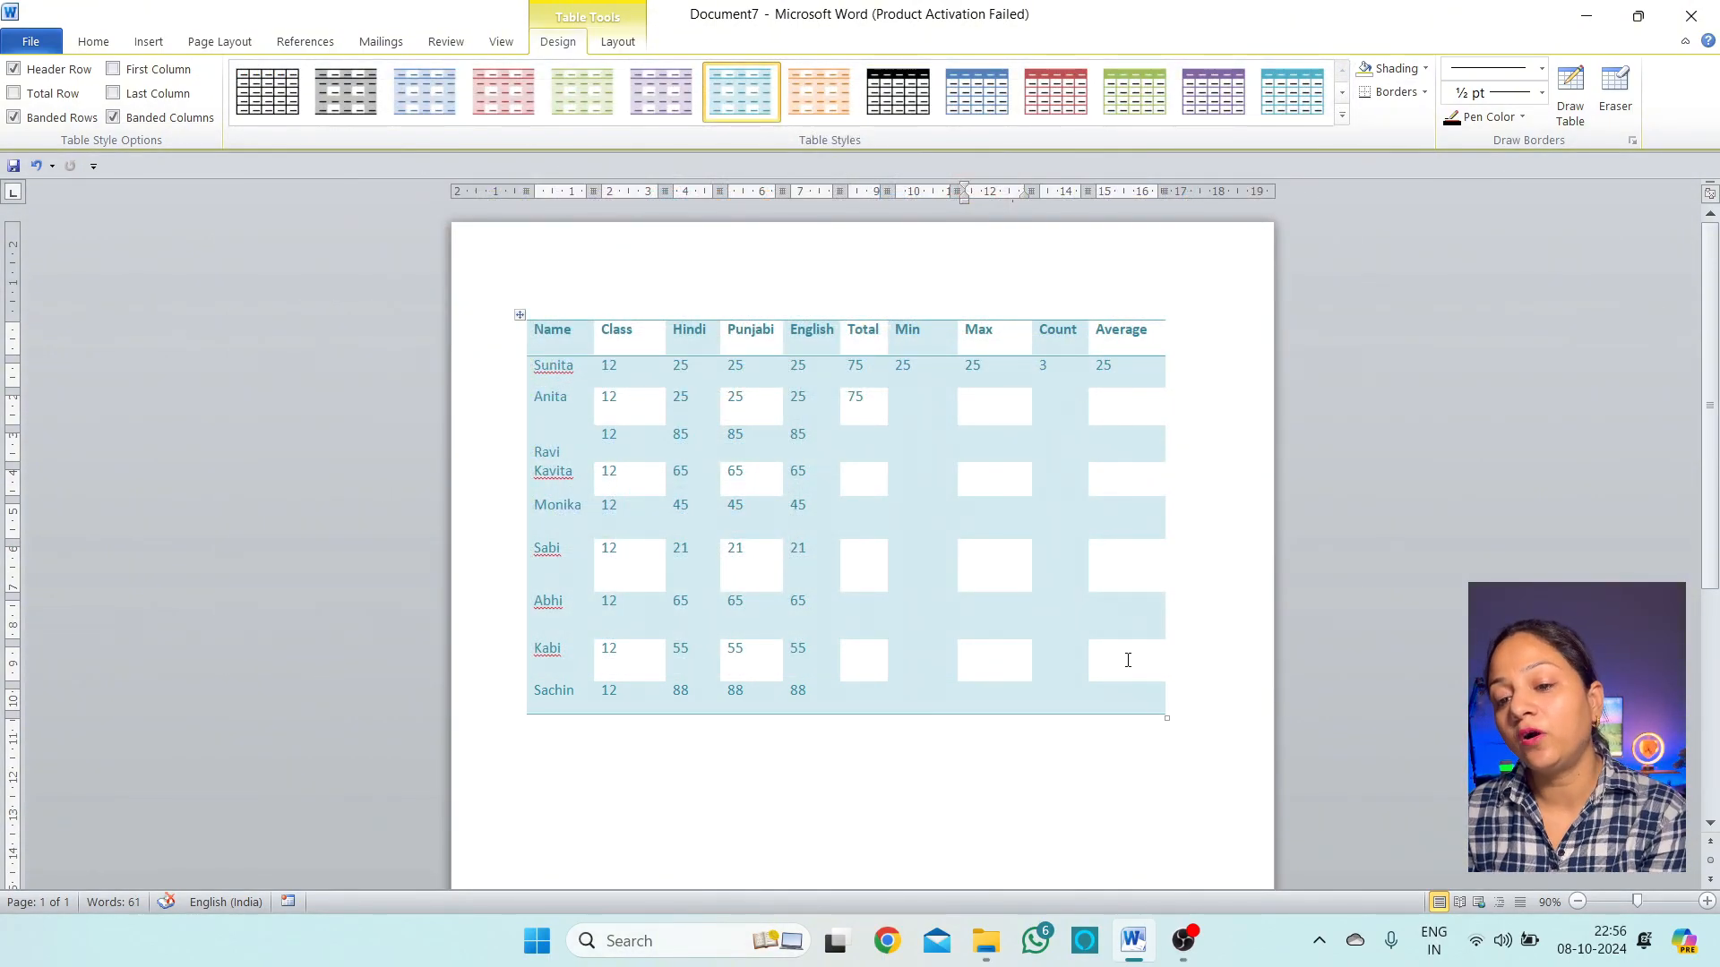
Show and then hide the table gridlines again, returning to the Design tab
{"action": "left_click", "coordinate": [623, 43]}
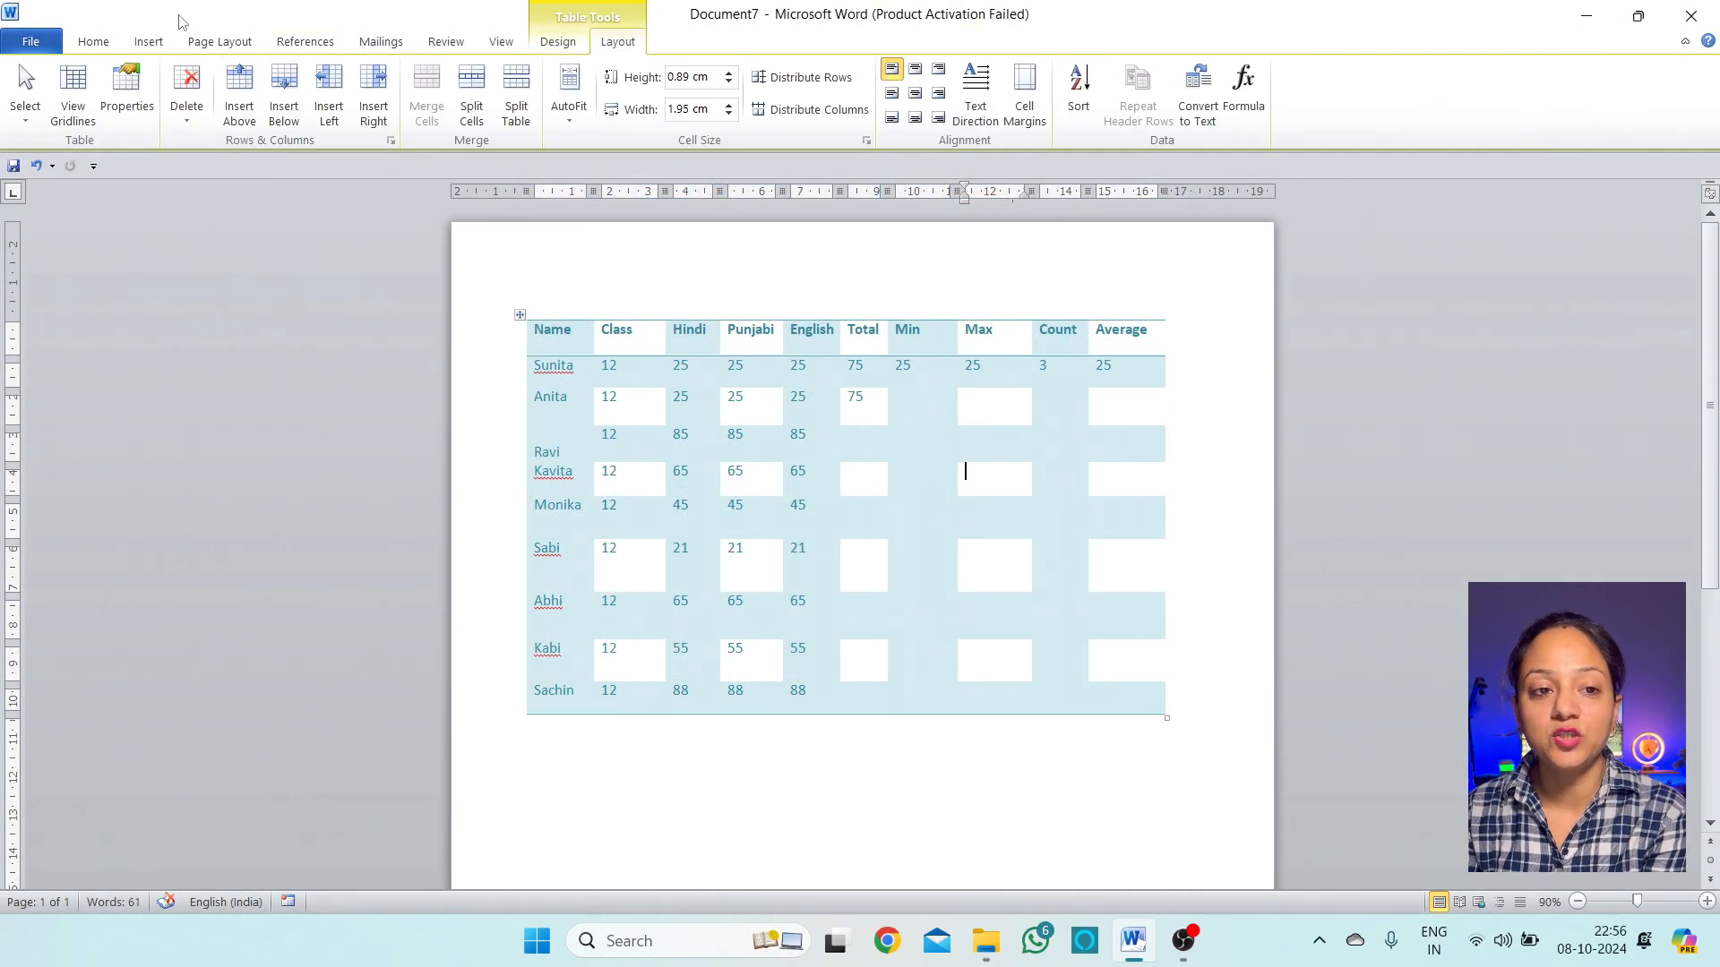
{"action": "left_click", "coordinate": [72, 94]}
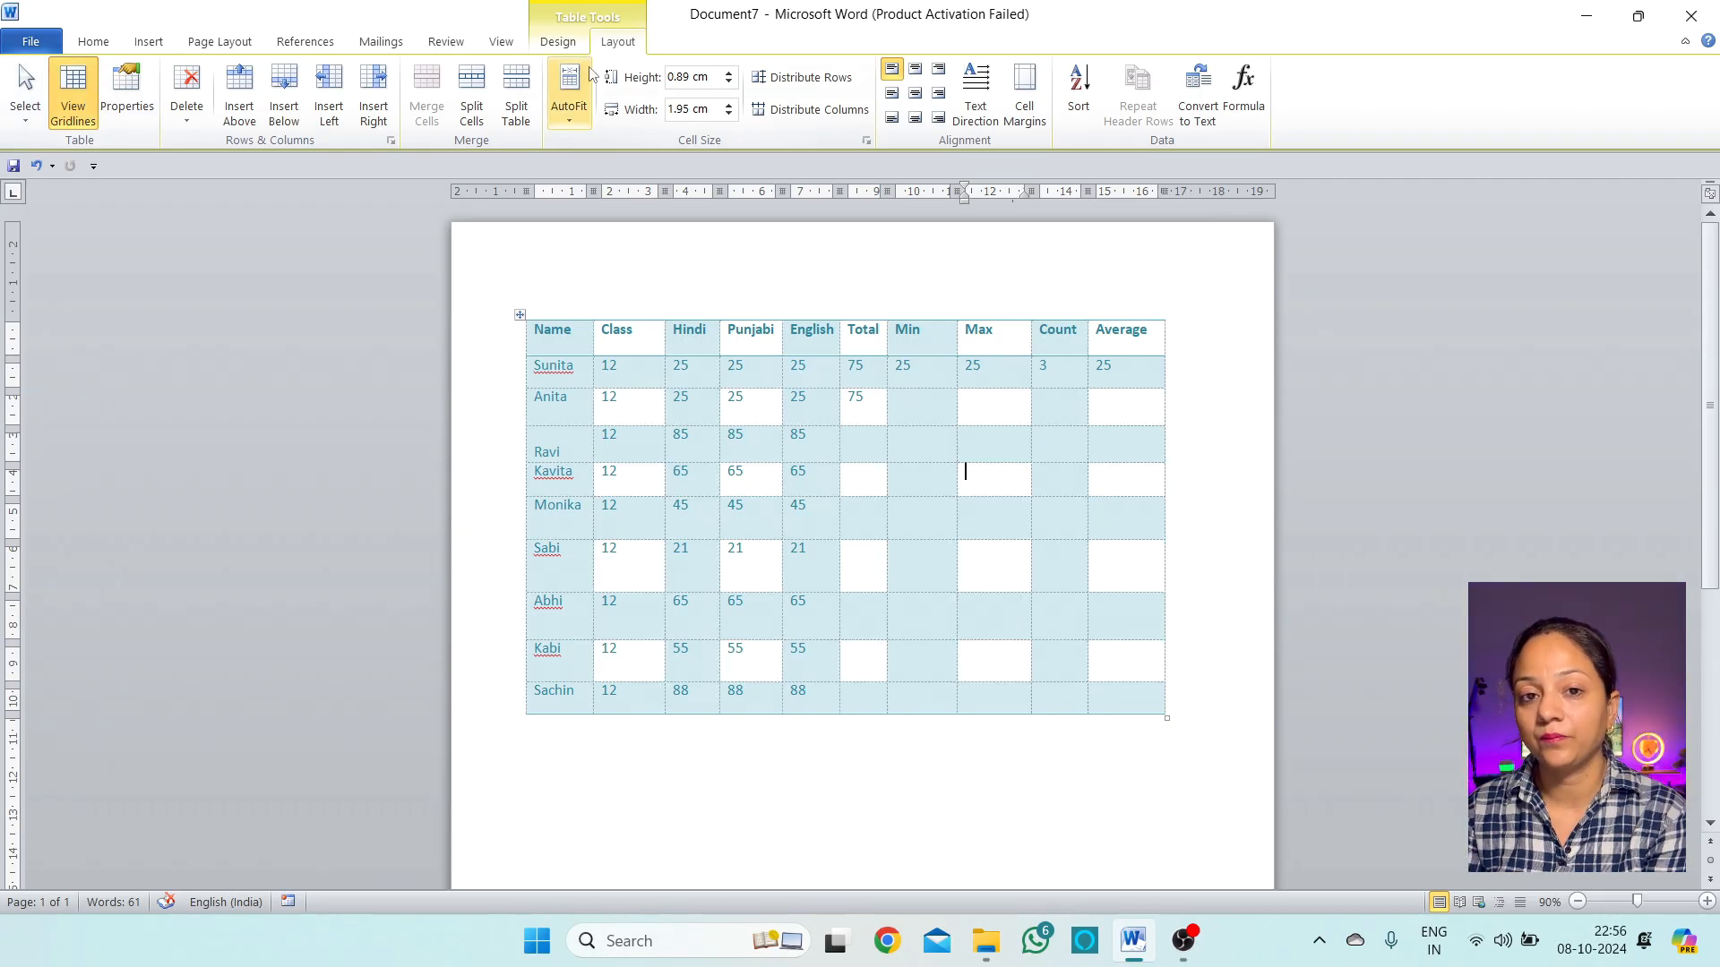
{"action": "left_click", "coordinate": [540, 40]}
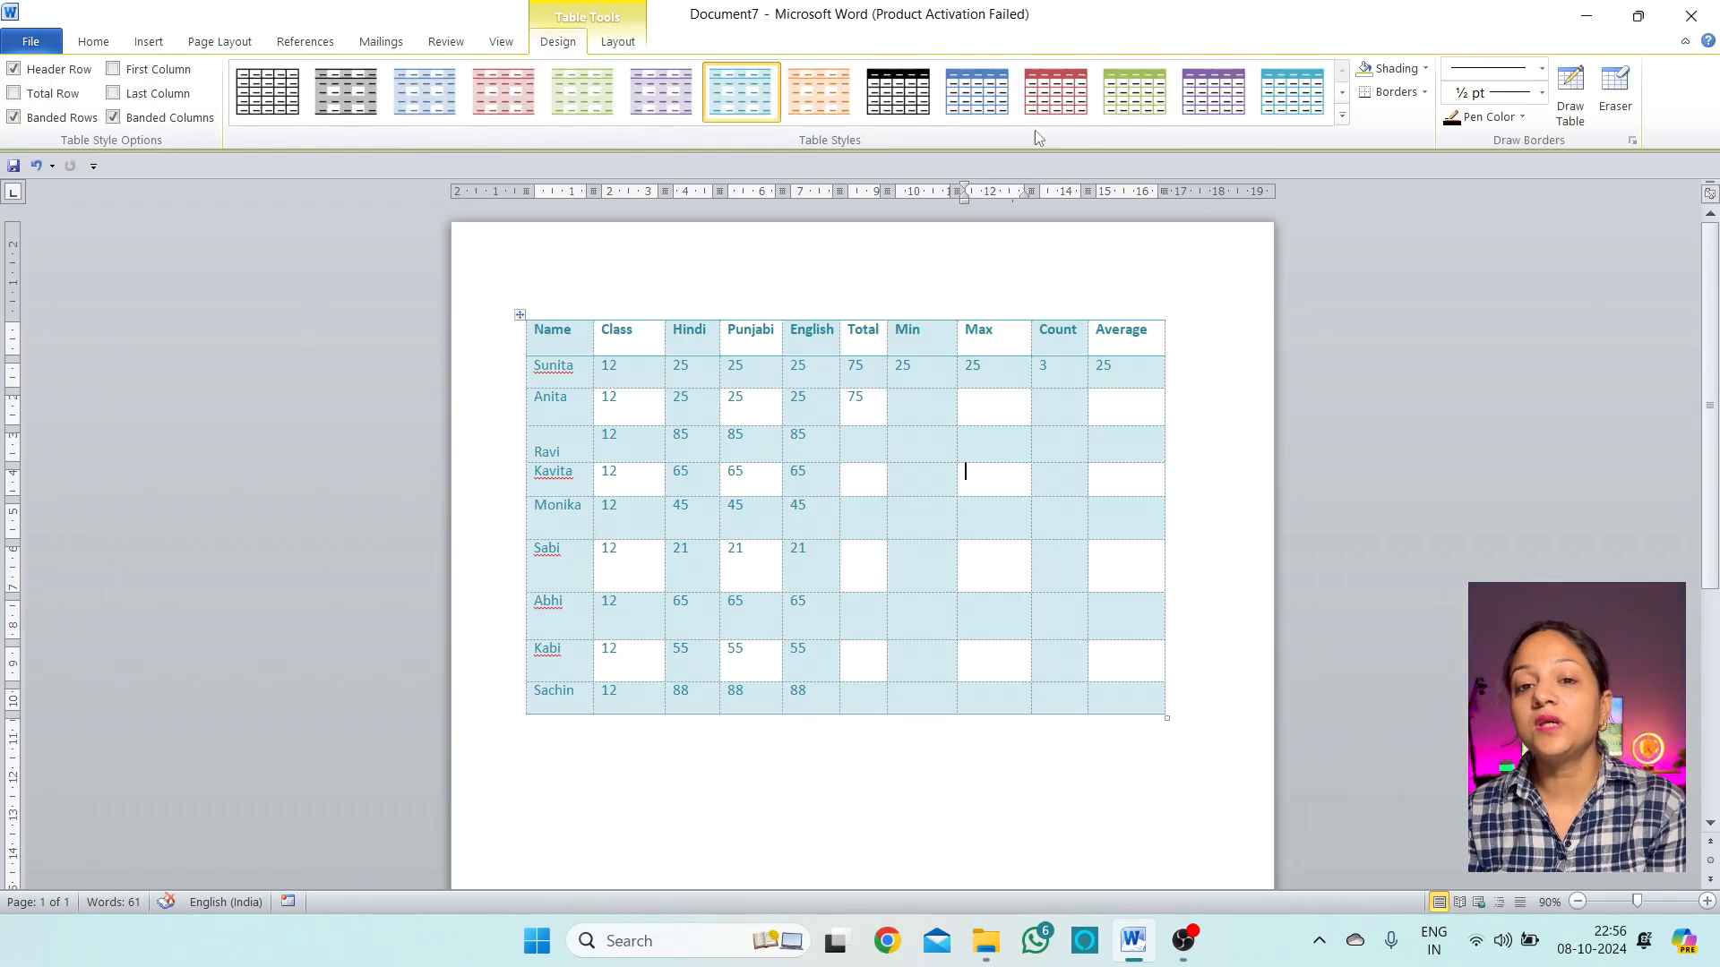
{"action": "left_click", "coordinate": [618, 42]}
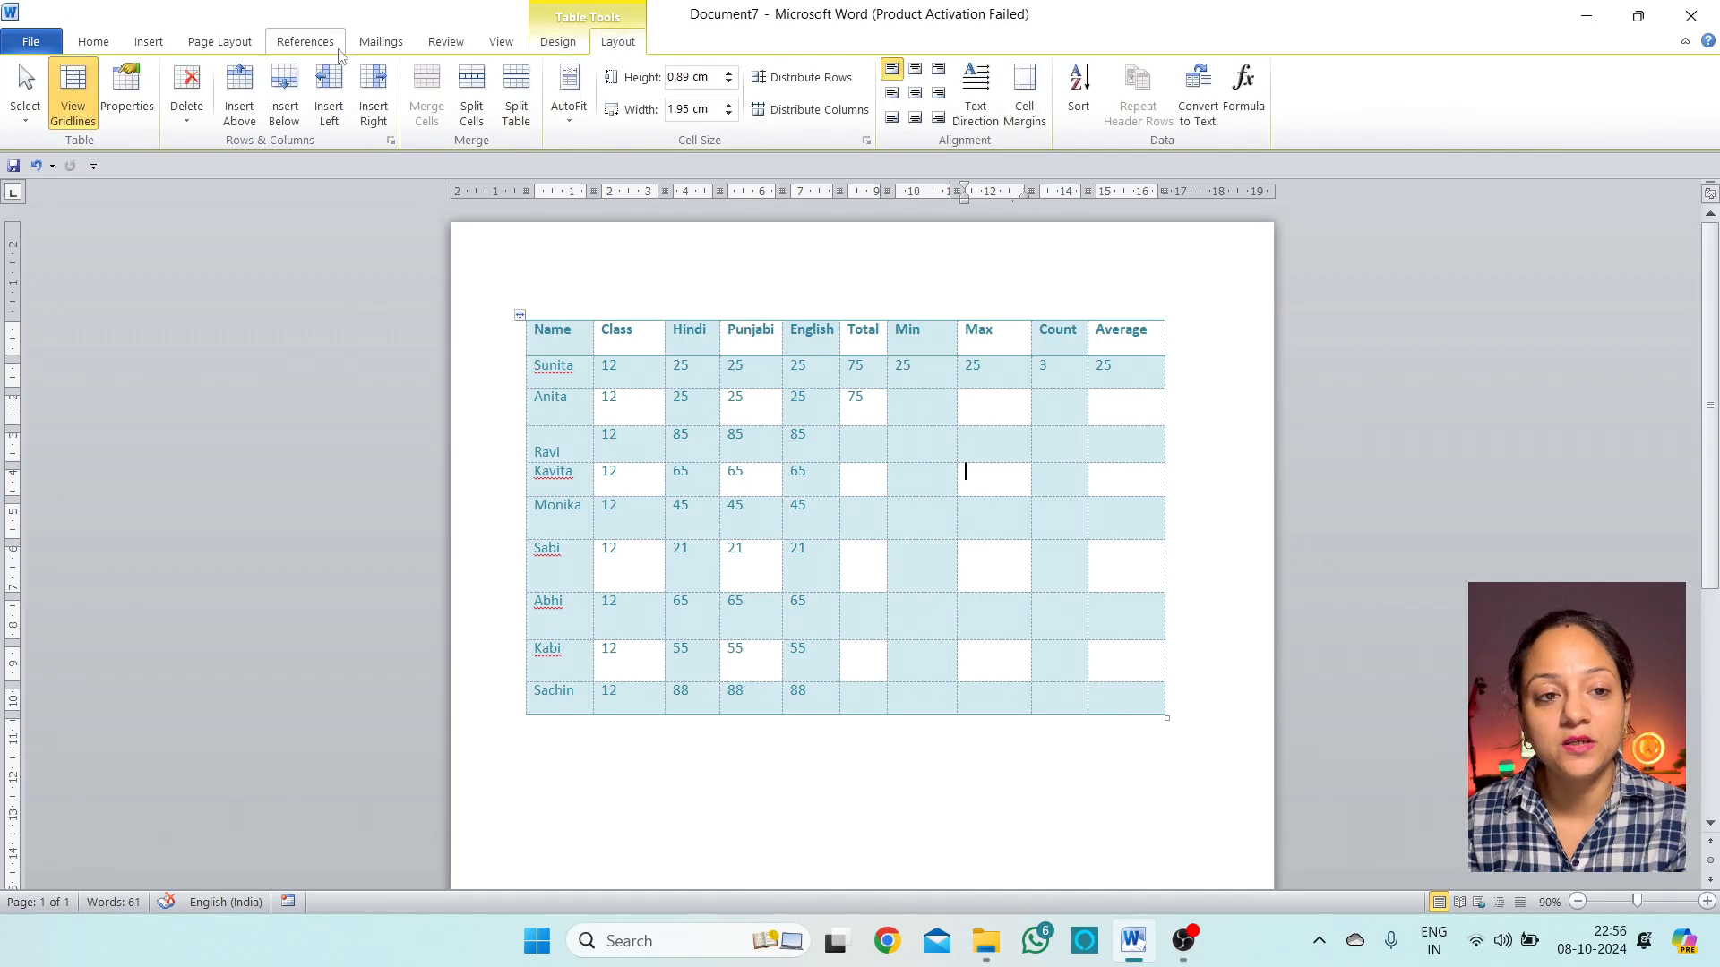
{"action": "left_click", "coordinate": [72, 94]}
{"action": "left_click", "coordinate": [555, 42]}
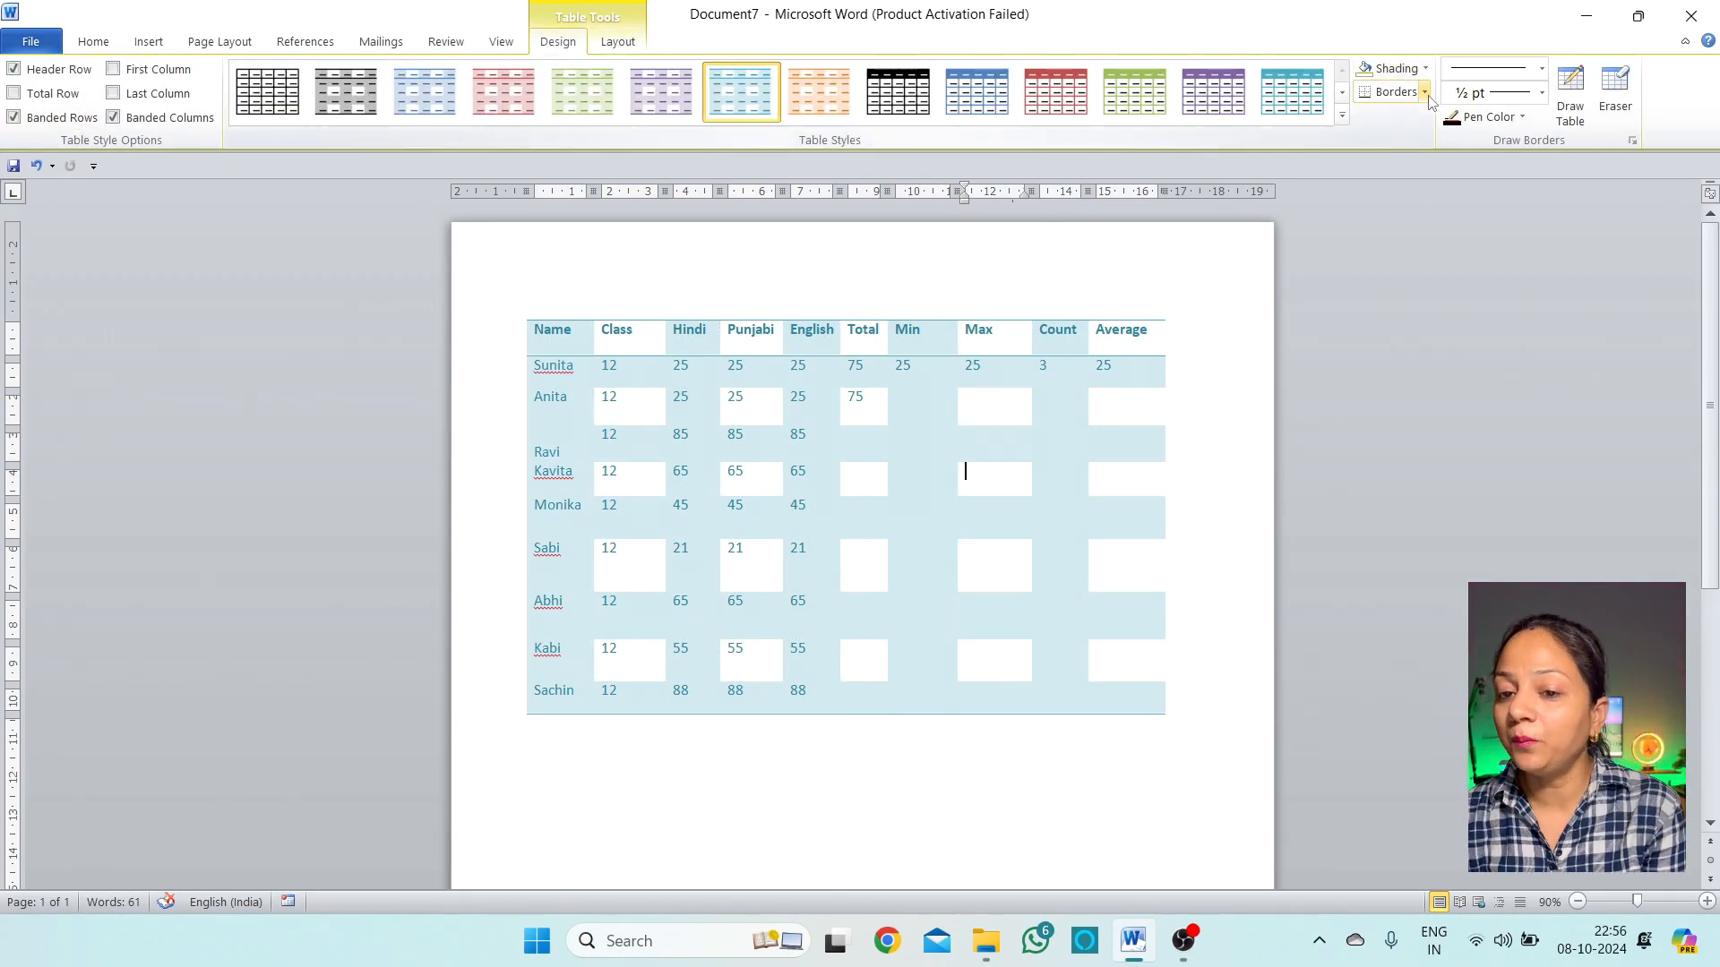
Undo an accidental Abhi row resize and select the Sabi-to-Sachin rows
{"action": "left_click_drag", "start_coordinate": [1091, 639], "coordinate": [1104, 681]}
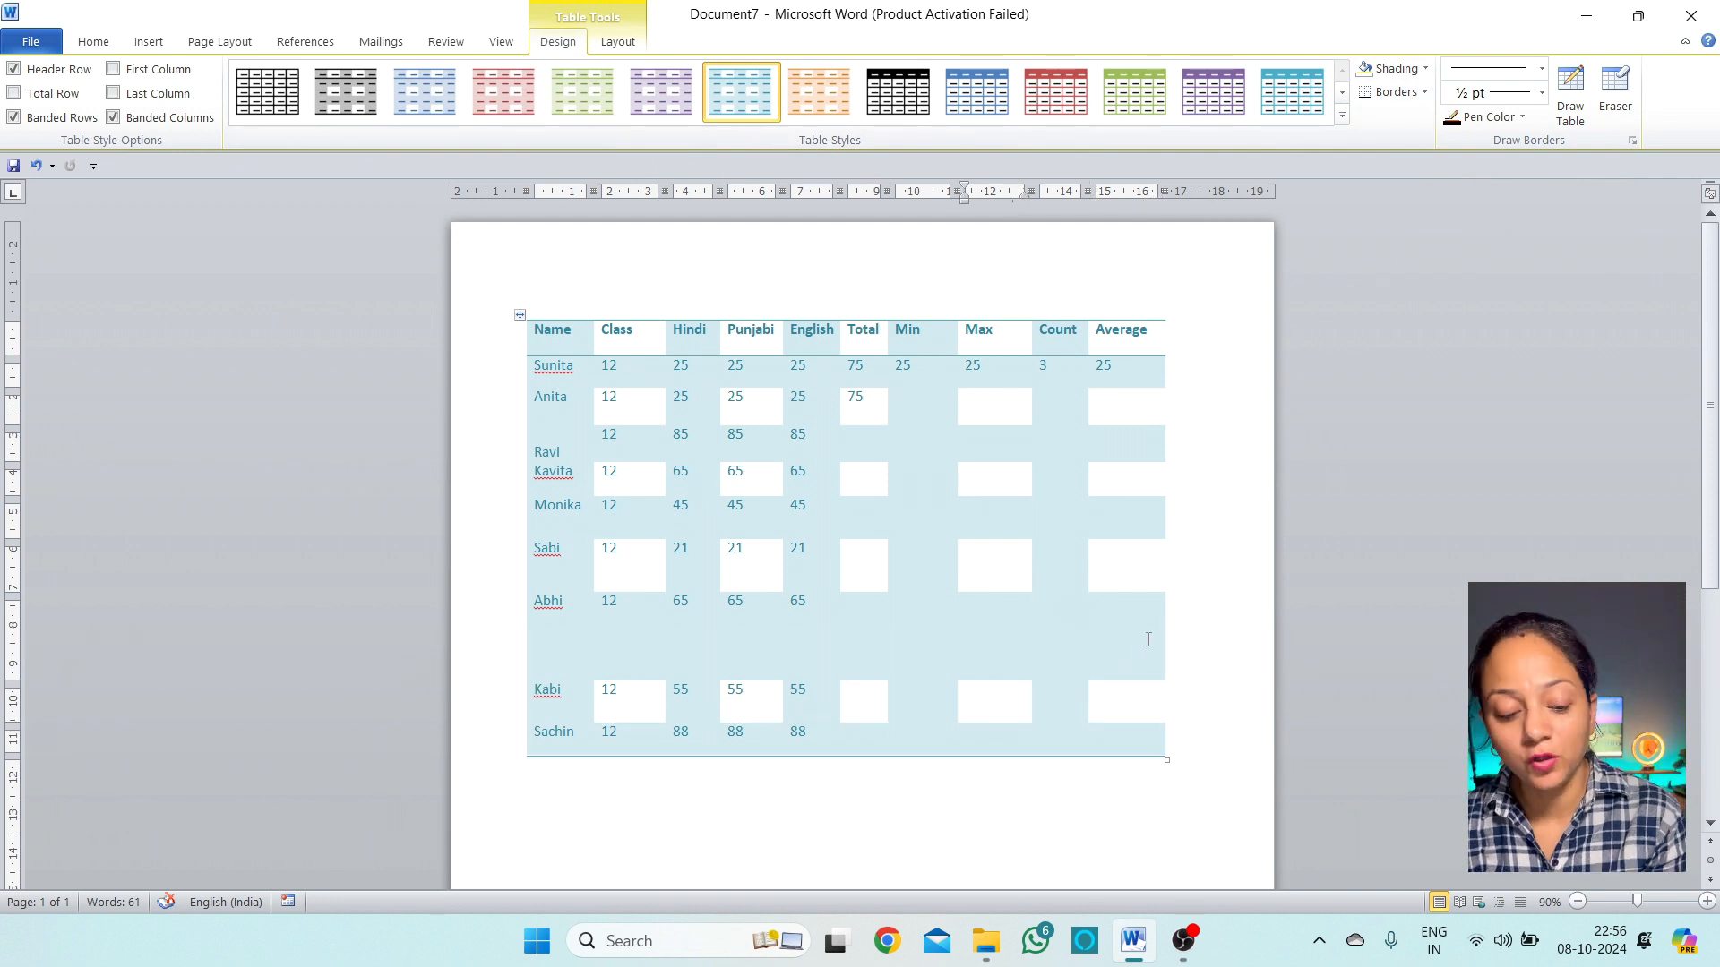
{"action": "key", "text": "ctrl+z"}
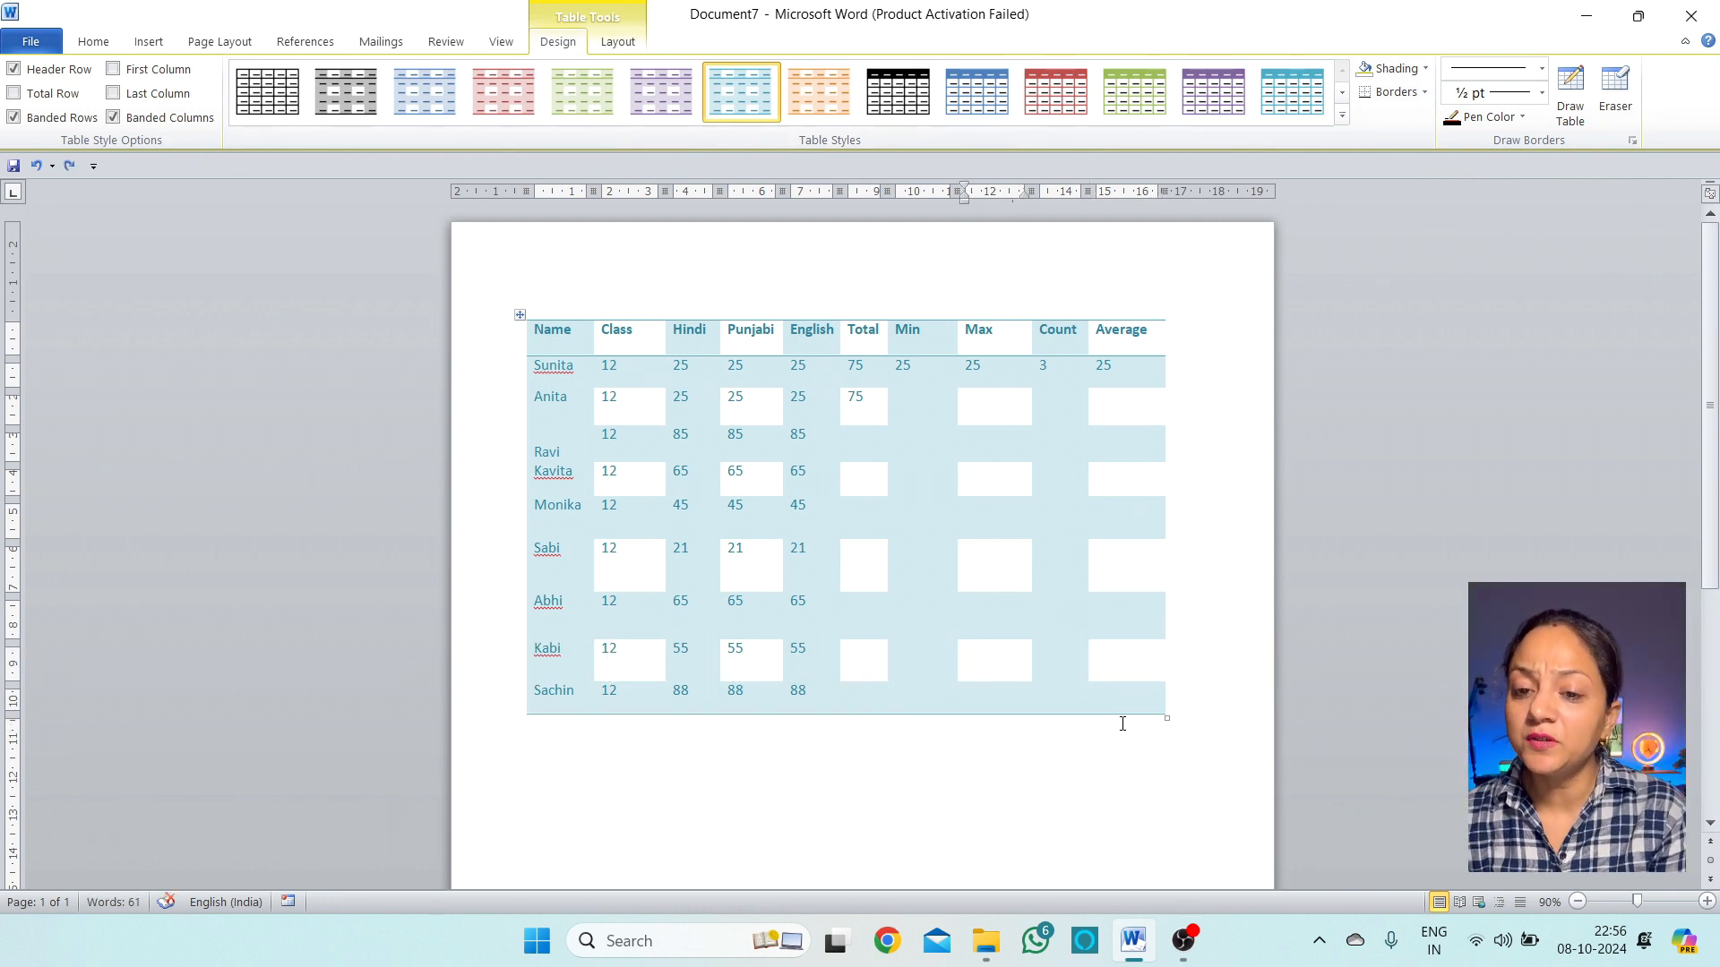
{"action": "left_click_drag", "start_coordinate": [1140, 701], "coordinate": [573, 577]}
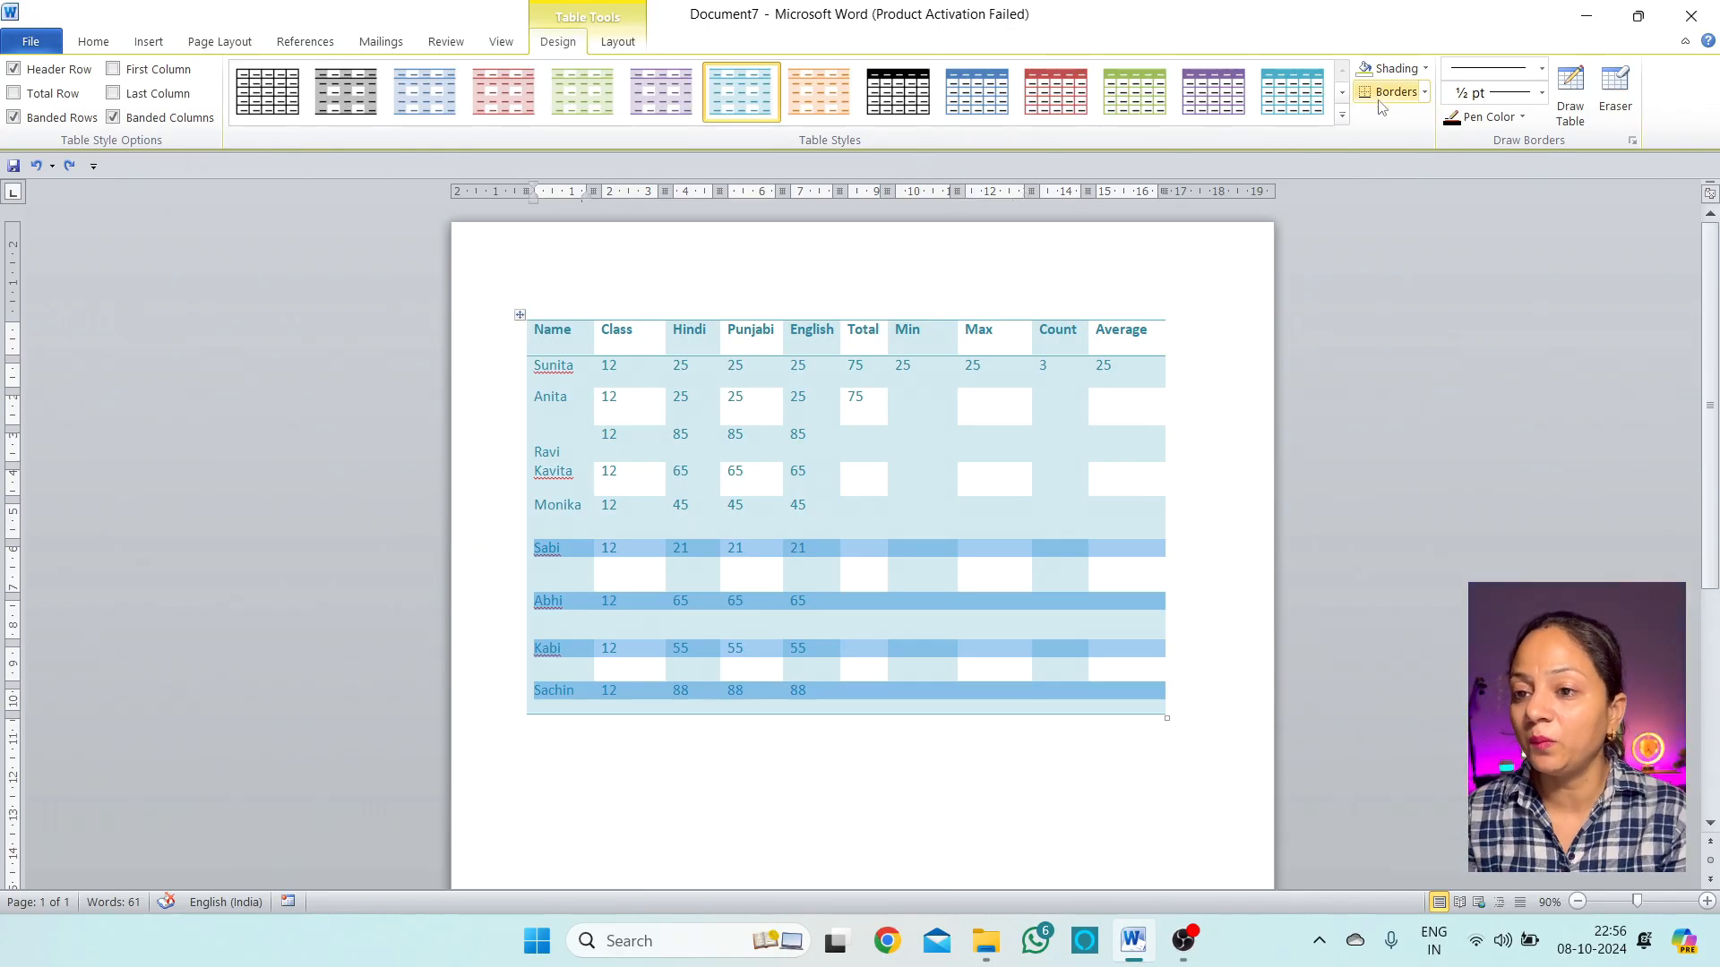
Apply a Box border to the selected Sabi–Sachin rows through Borders and Shading
{"action": "left_click", "coordinate": [1424, 93]}
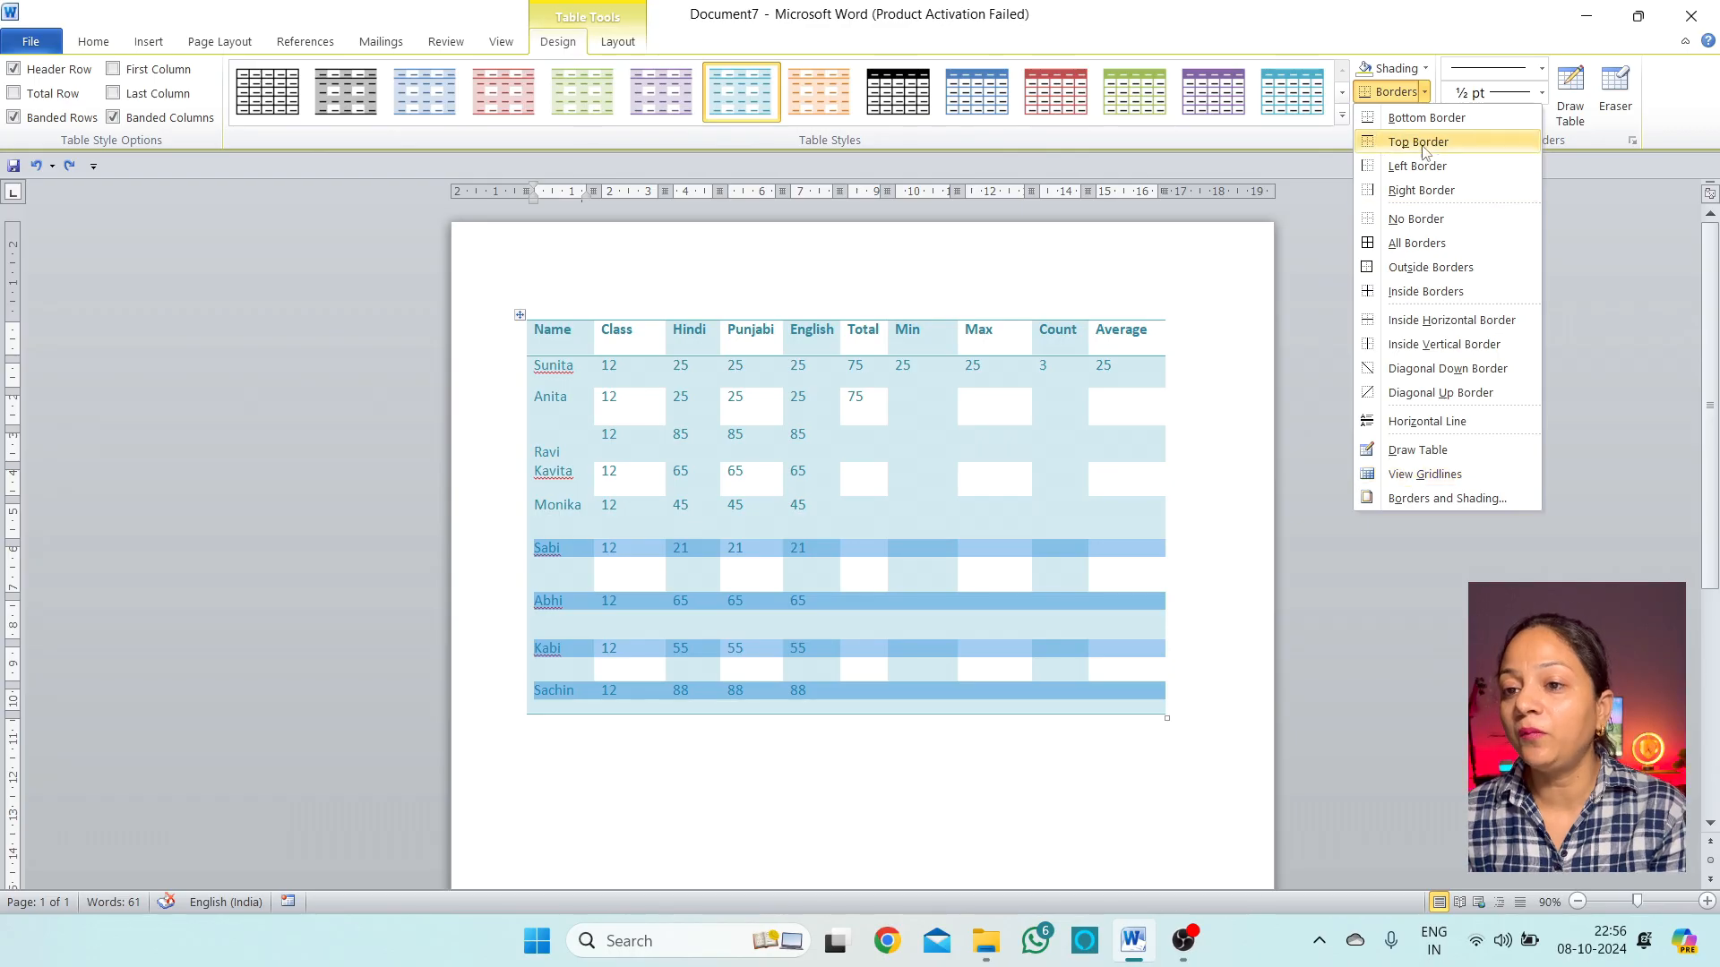
{"action": "left_click", "coordinate": [1433, 501]}
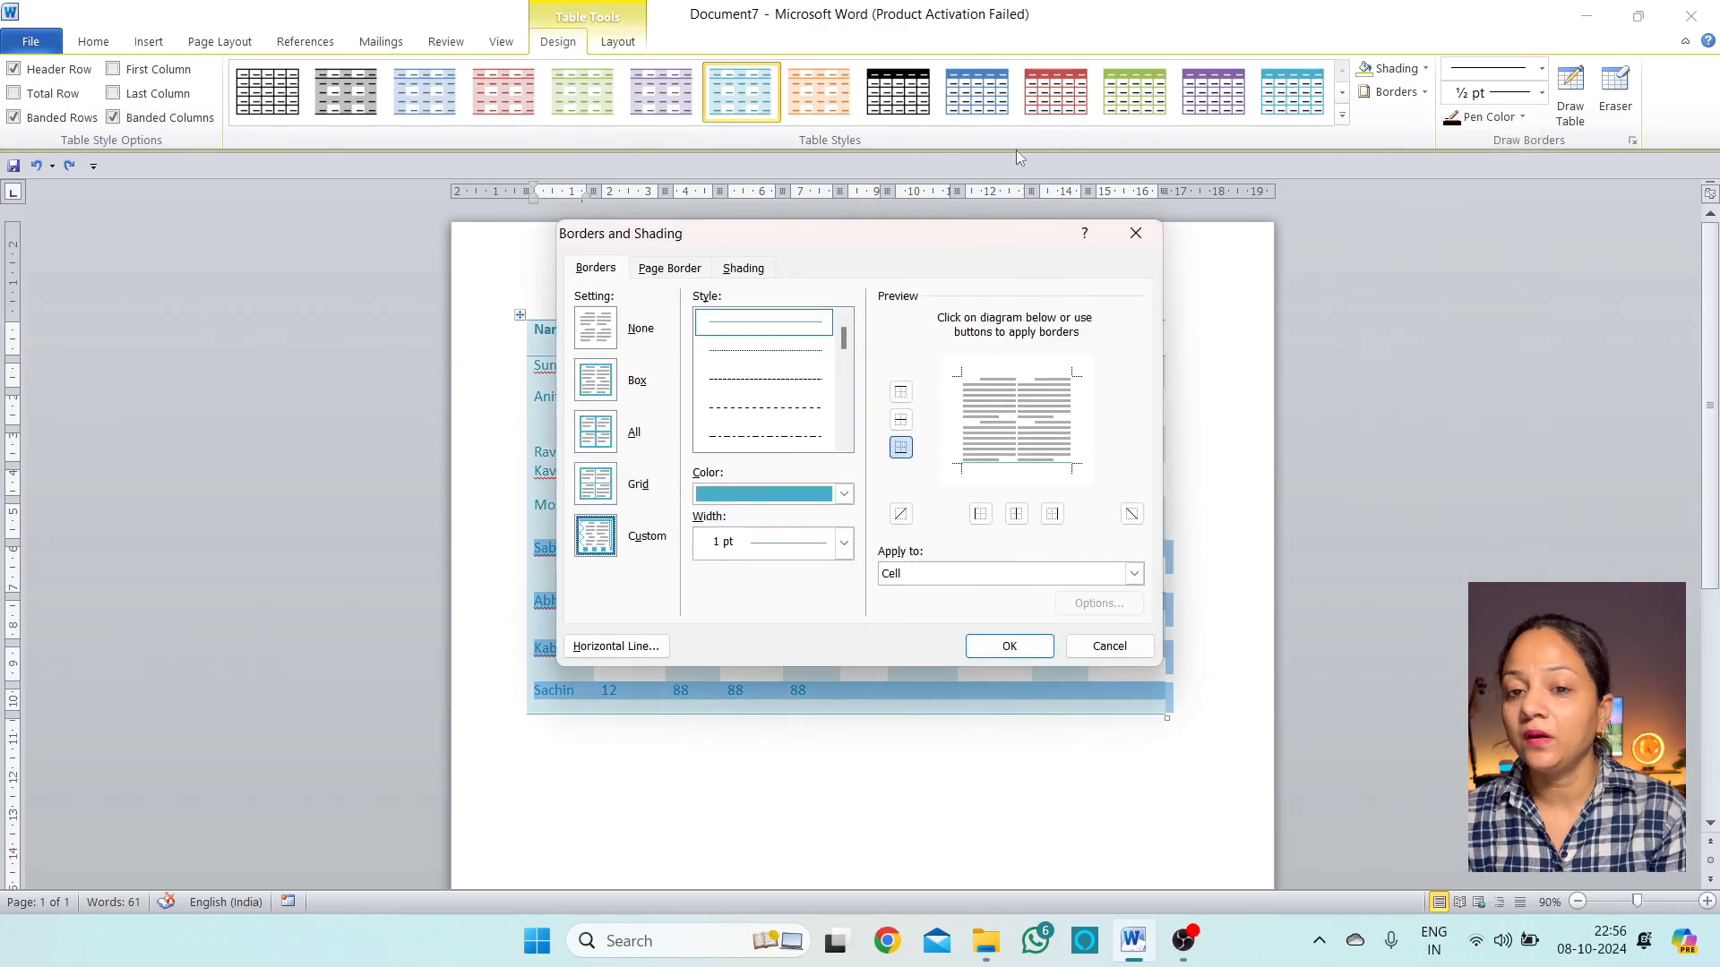
{"action": "mouse_move", "coordinate": [995, 234]}
{"action": "left_mouse_down"}
{"action": "mouse_move", "coordinate": [1434, 220]}
{"action": "mouse_move", "coordinate": [1499, 147]}
{"action": "left_mouse_up"}
{"action": "left_click", "coordinate": [1109, 304]}
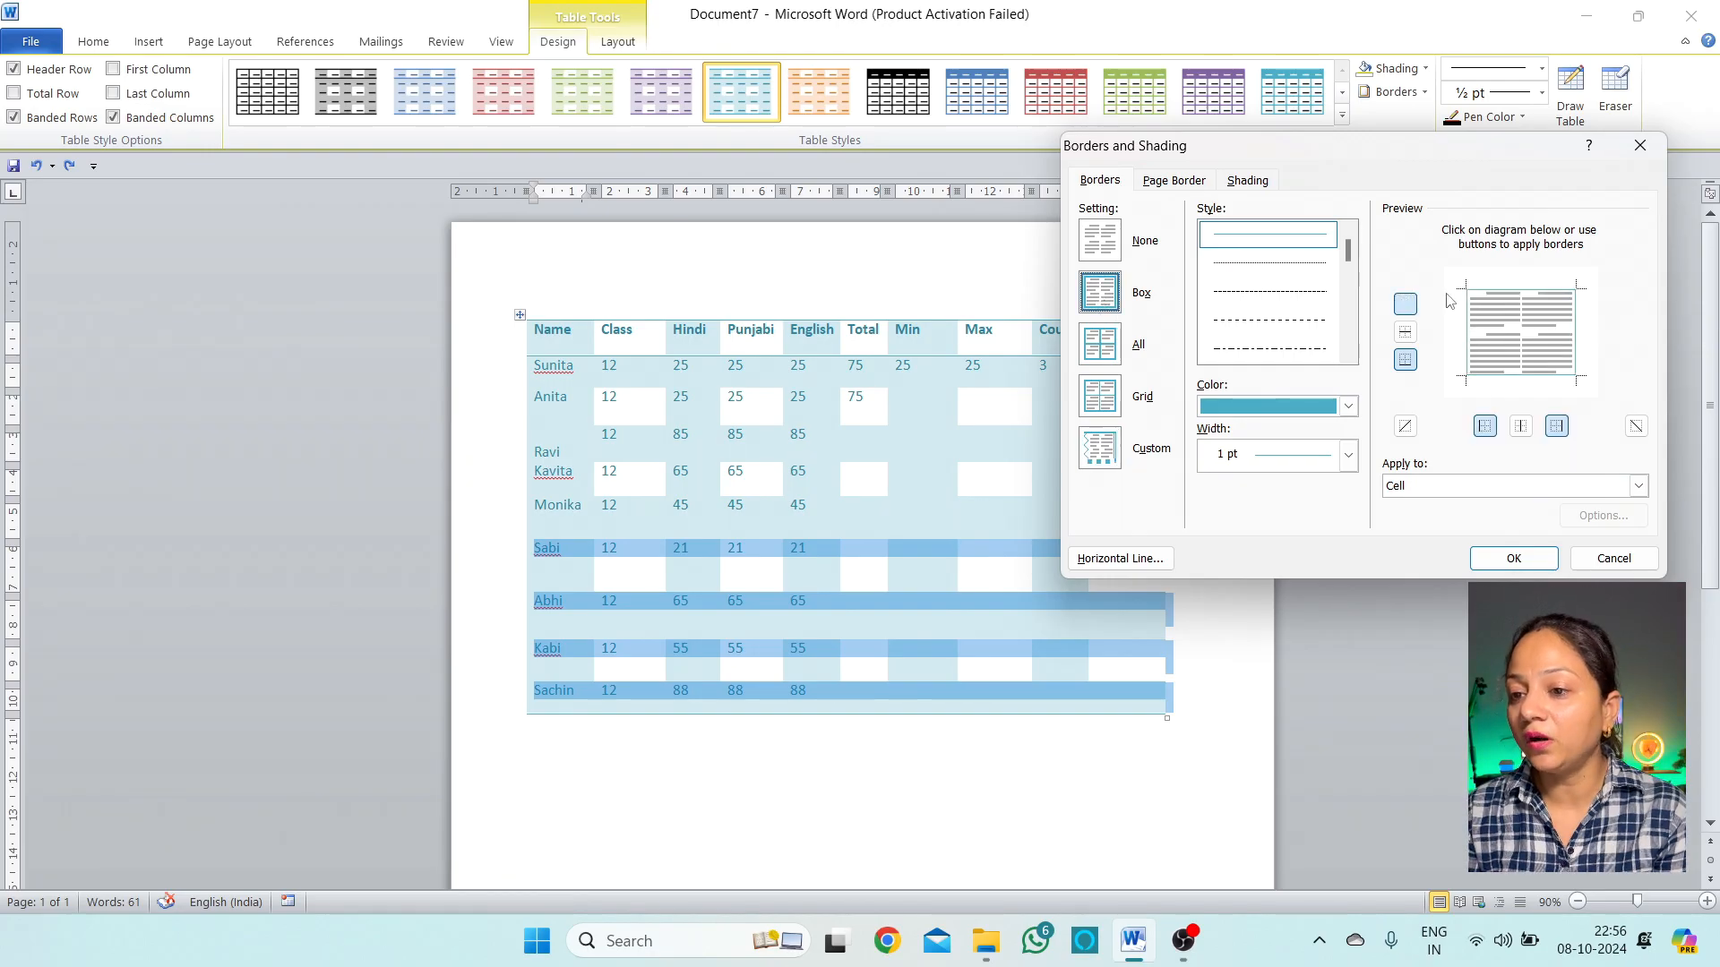
{"action": "left_click", "coordinate": [1514, 558]}
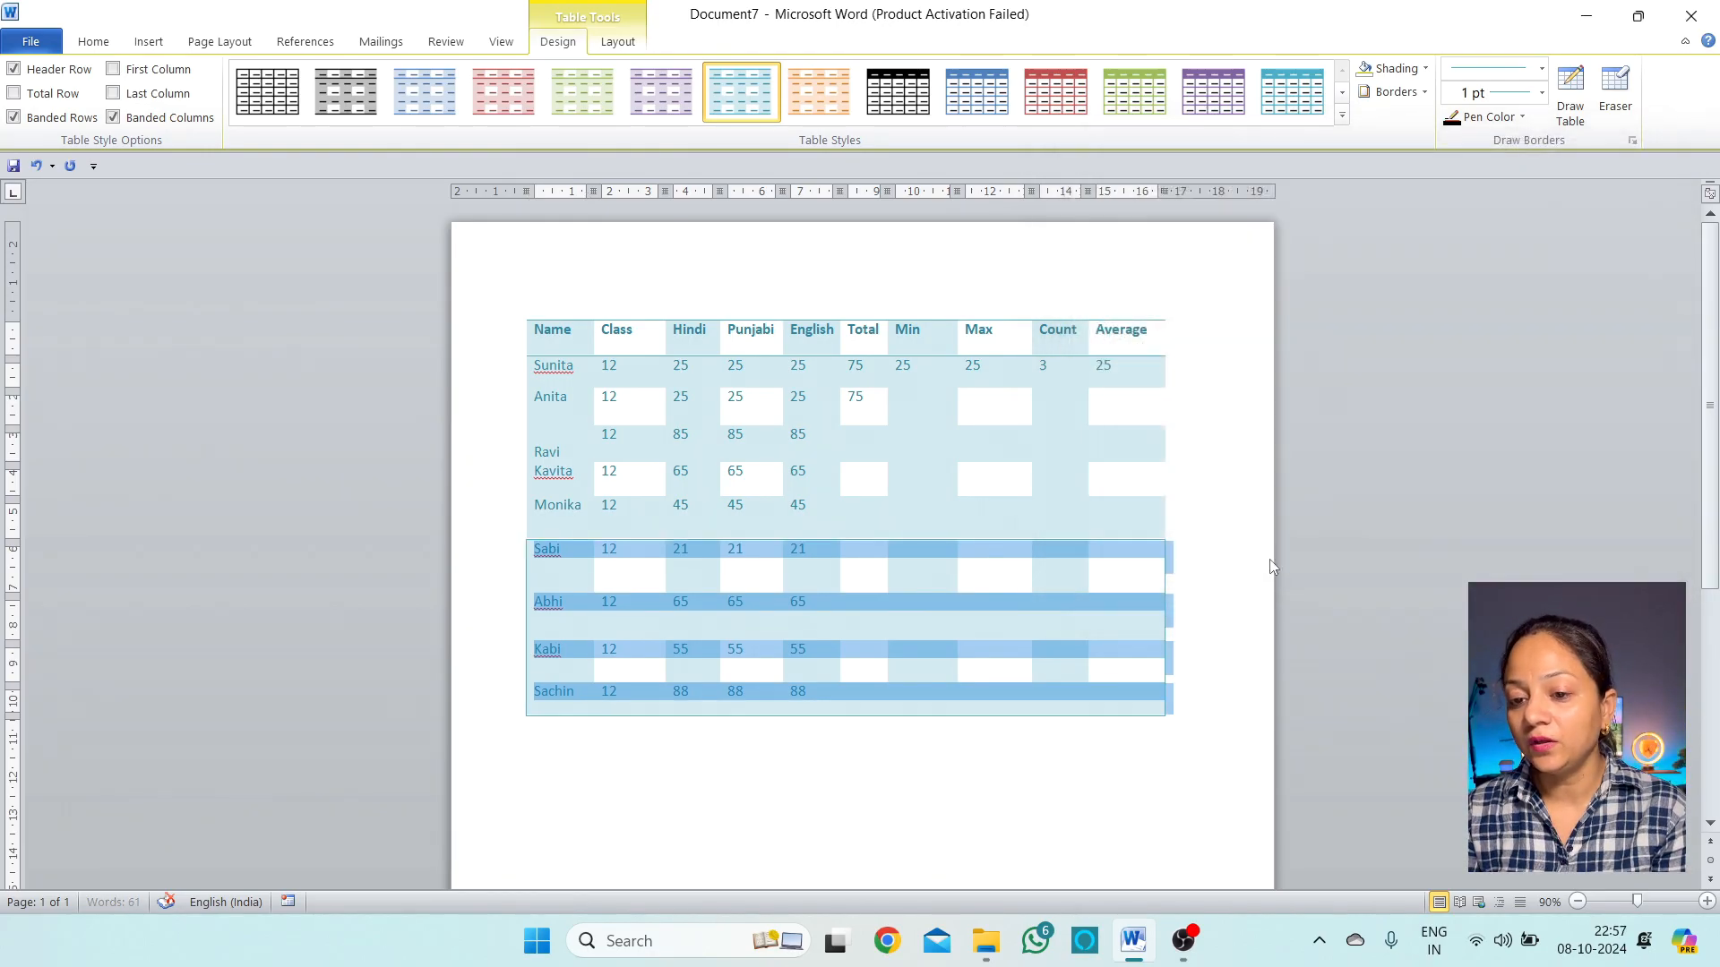
Reselect the Sabi–Sachin rows and choose the All setting in Borders and Shading
{"action": "left_click", "coordinate": [1101, 761]}
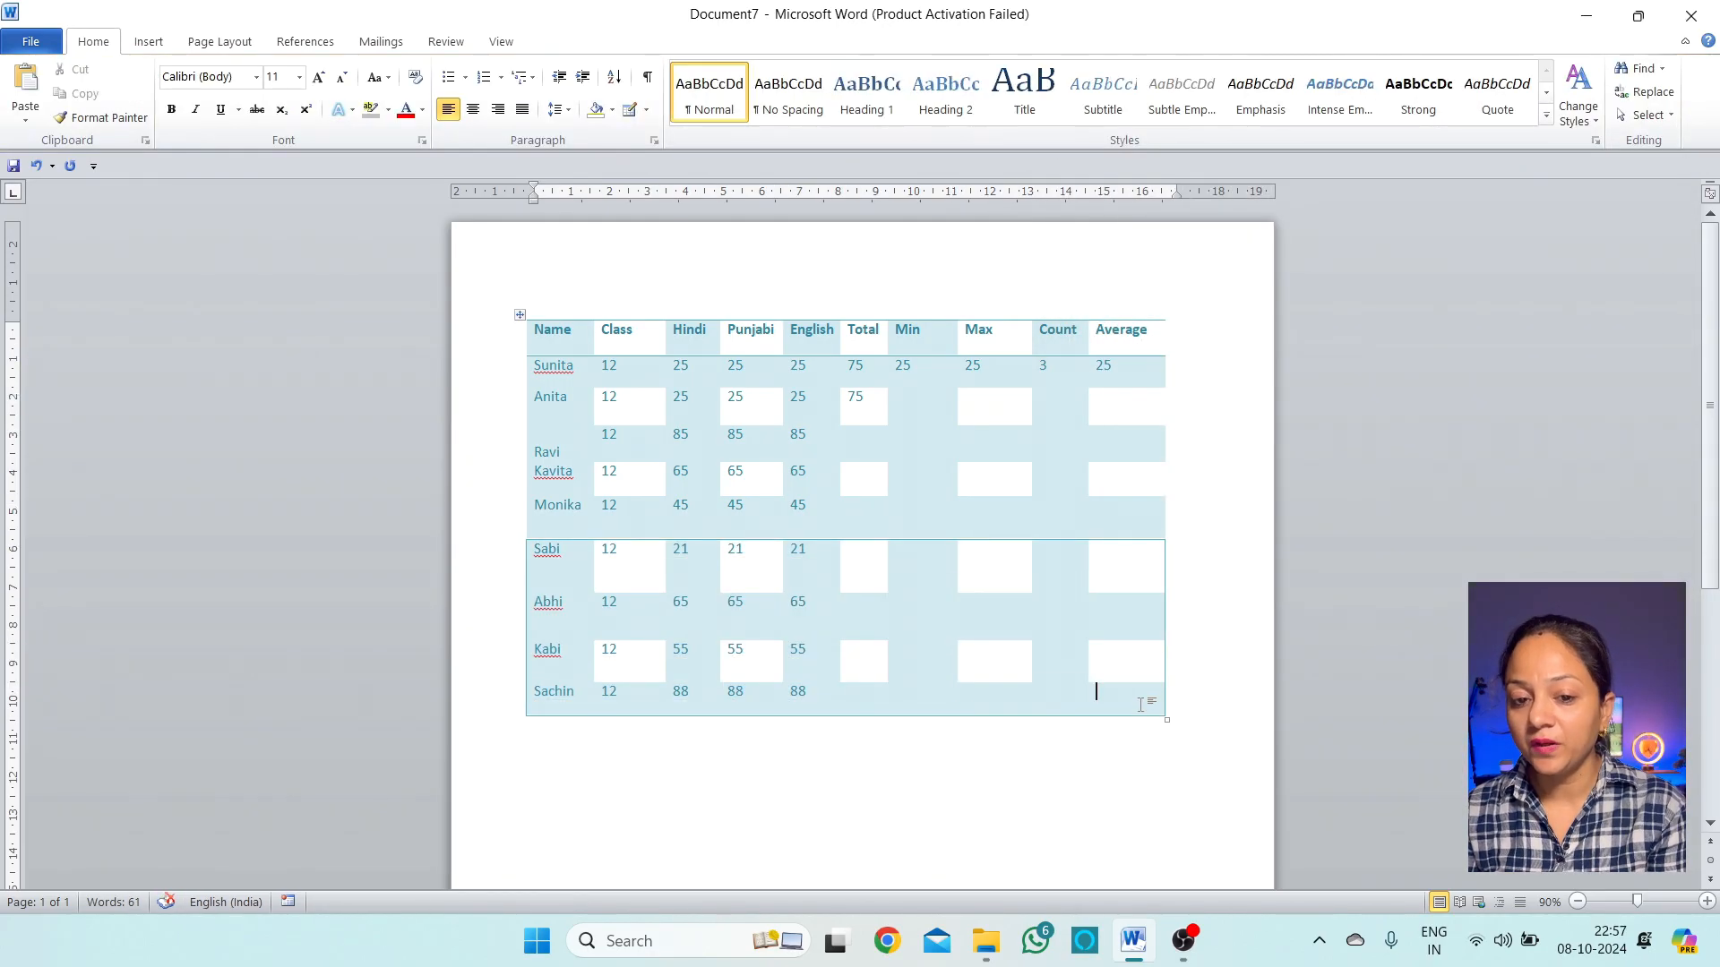
{"action": "left_click_drag", "start_coordinate": [1098, 693], "coordinate": [542, 553]}
{"action": "left_click", "coordinate": [557, 41]}
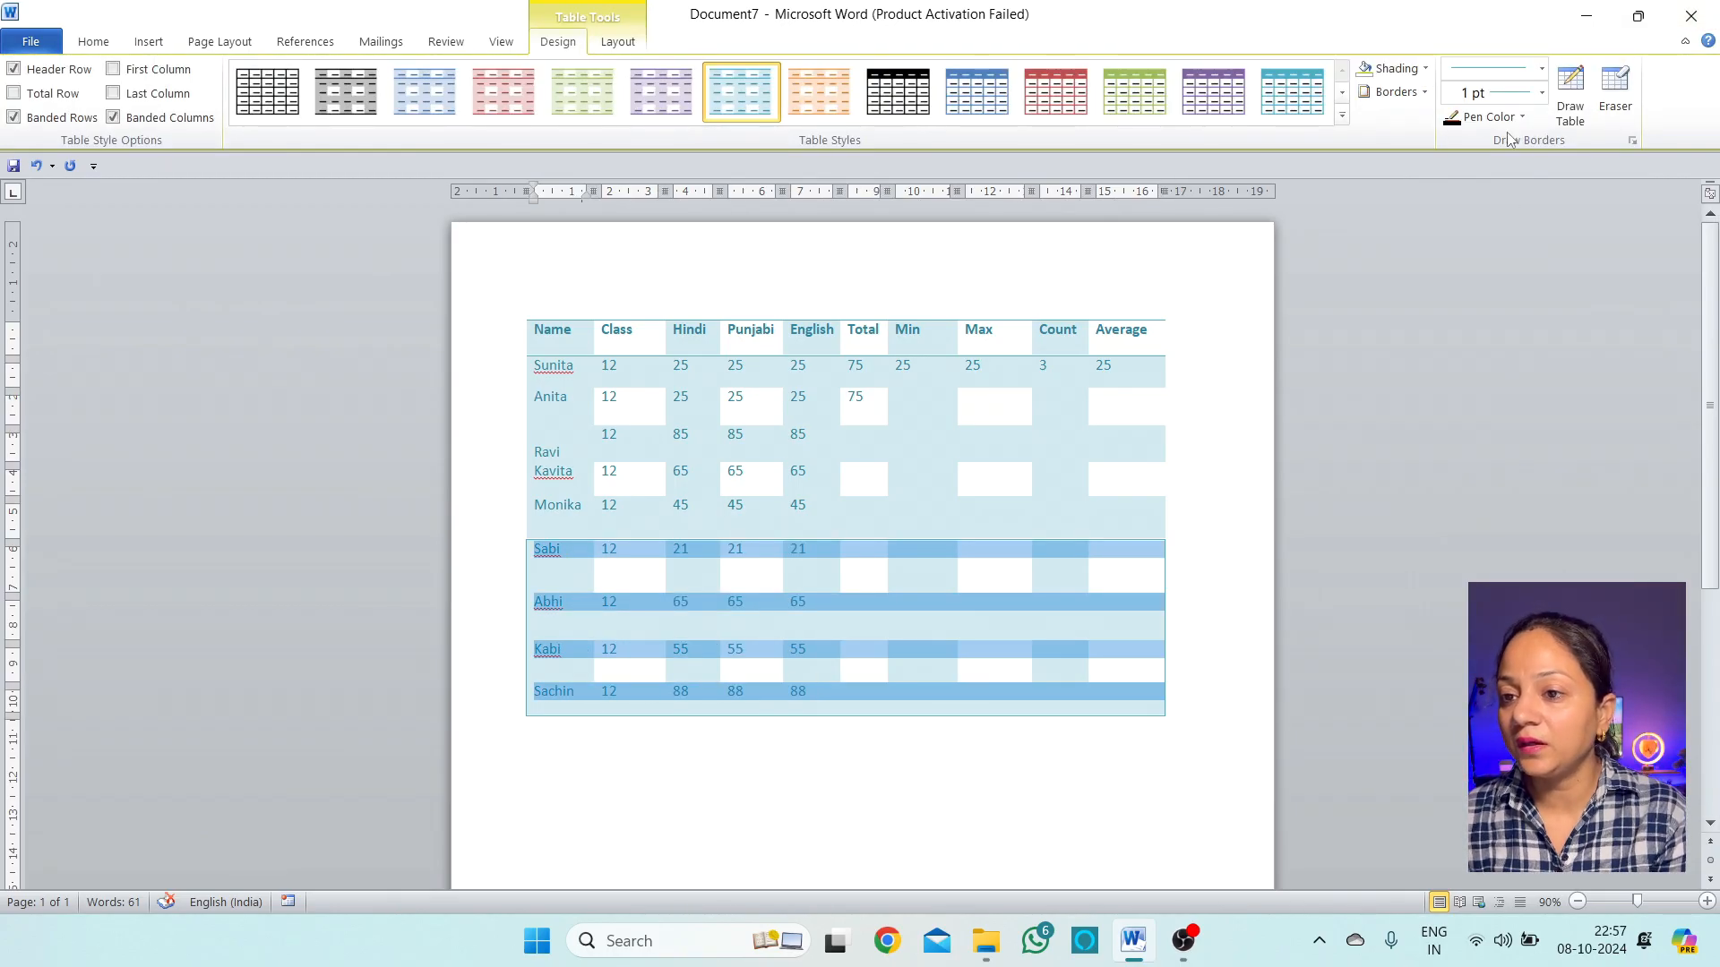
{"action": "left_click", "coordinate": [1424, 92]}
{"action": "left_click", "coordinate": [1460, 500]}
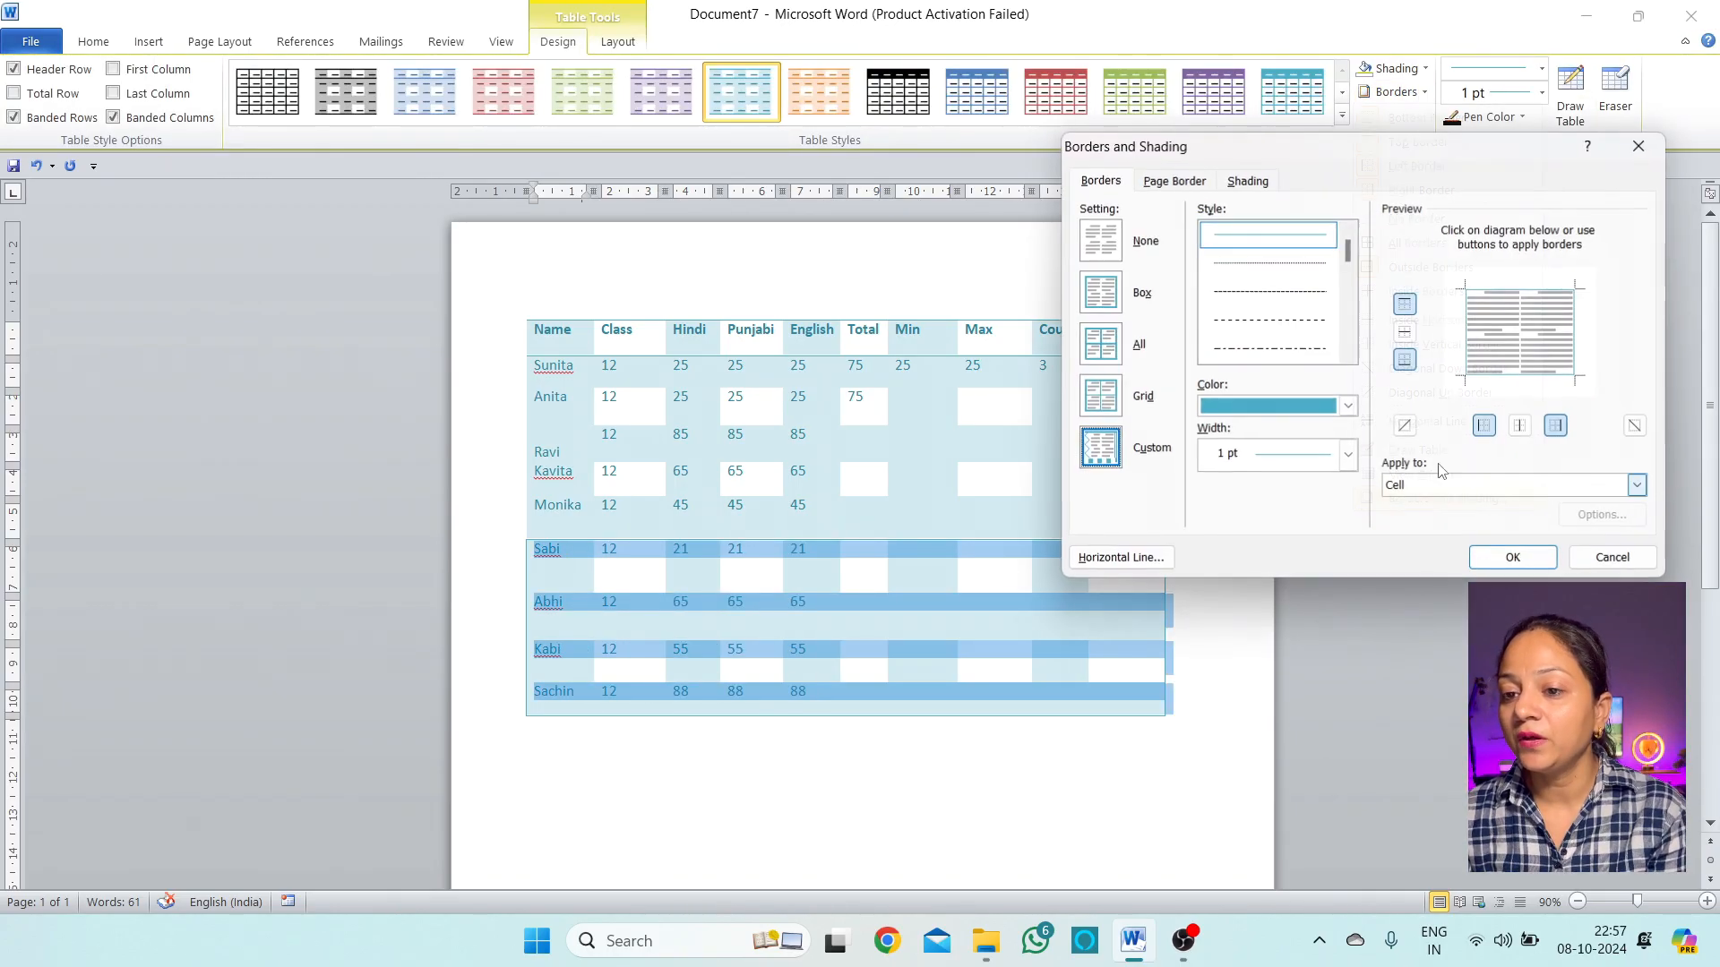
{"action": "left_click", "coordinate": [1100, 344]}
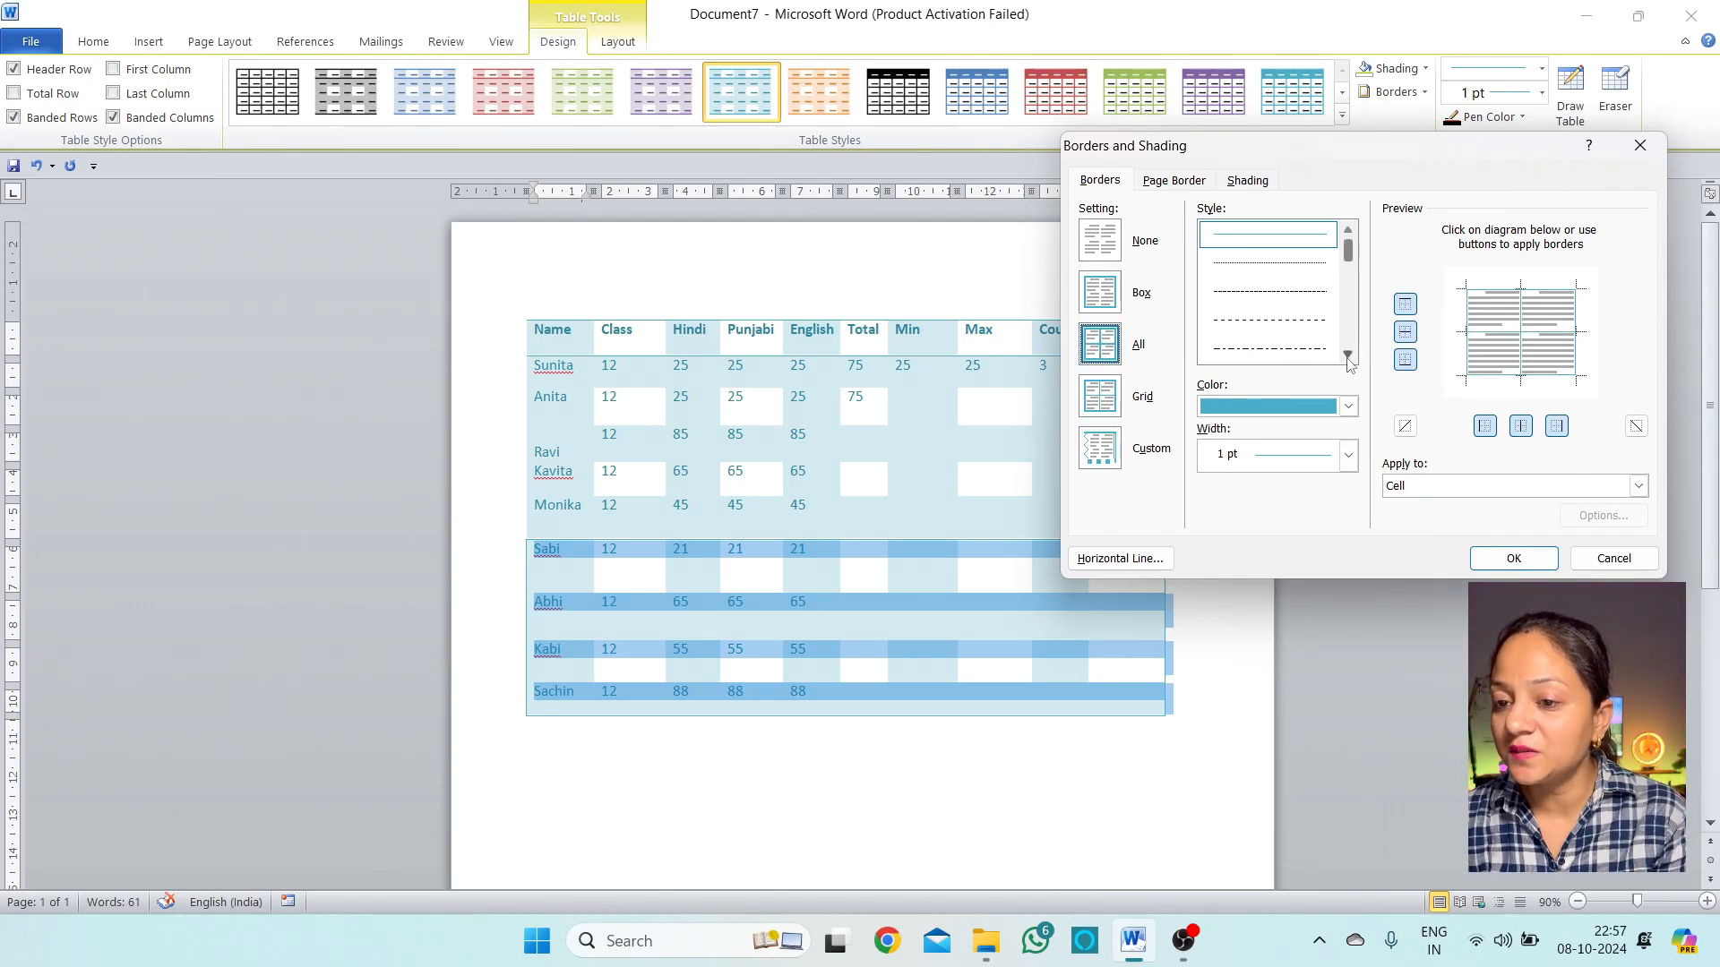
{"action": "scroll", "coordinate": [1316, 323], "scroll_direction": "down", "scroll_amount": 2}
{"action": "left_click", "coordinate": [1317, 351]}
{"action": "scroll", "coordinate": [1304, 310], "scroll_direction": "up", "scroll_amount": 2}
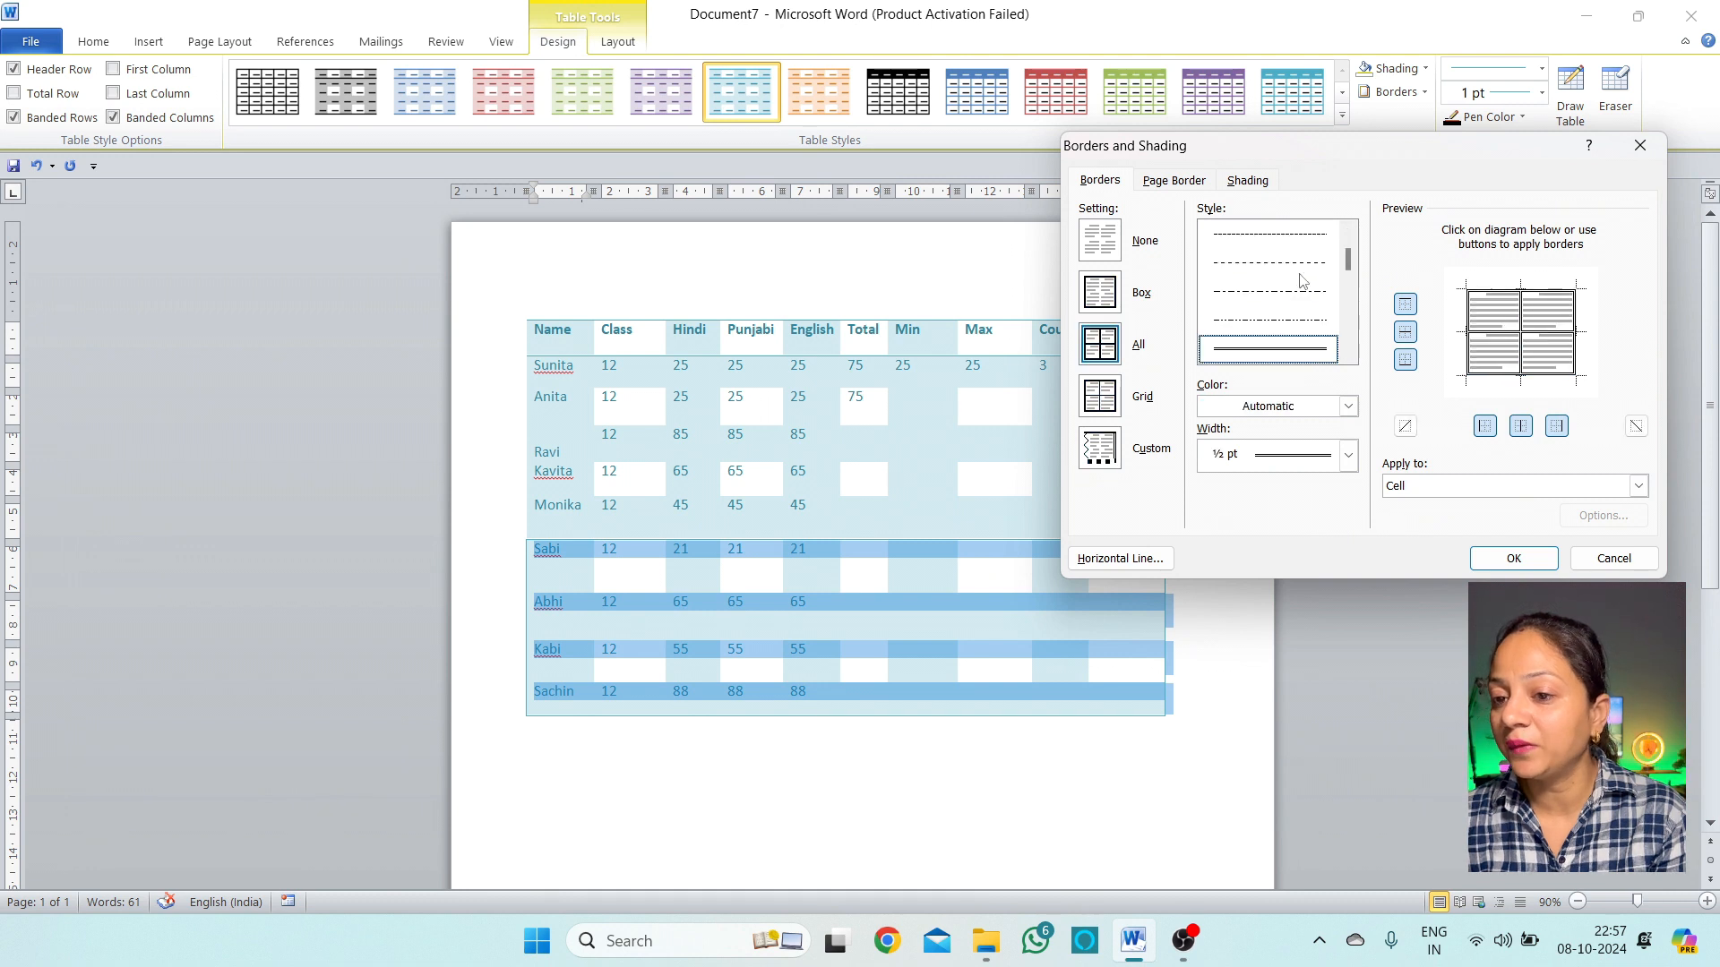
{"action": "left_click", "coordinate": [1301, 266]}
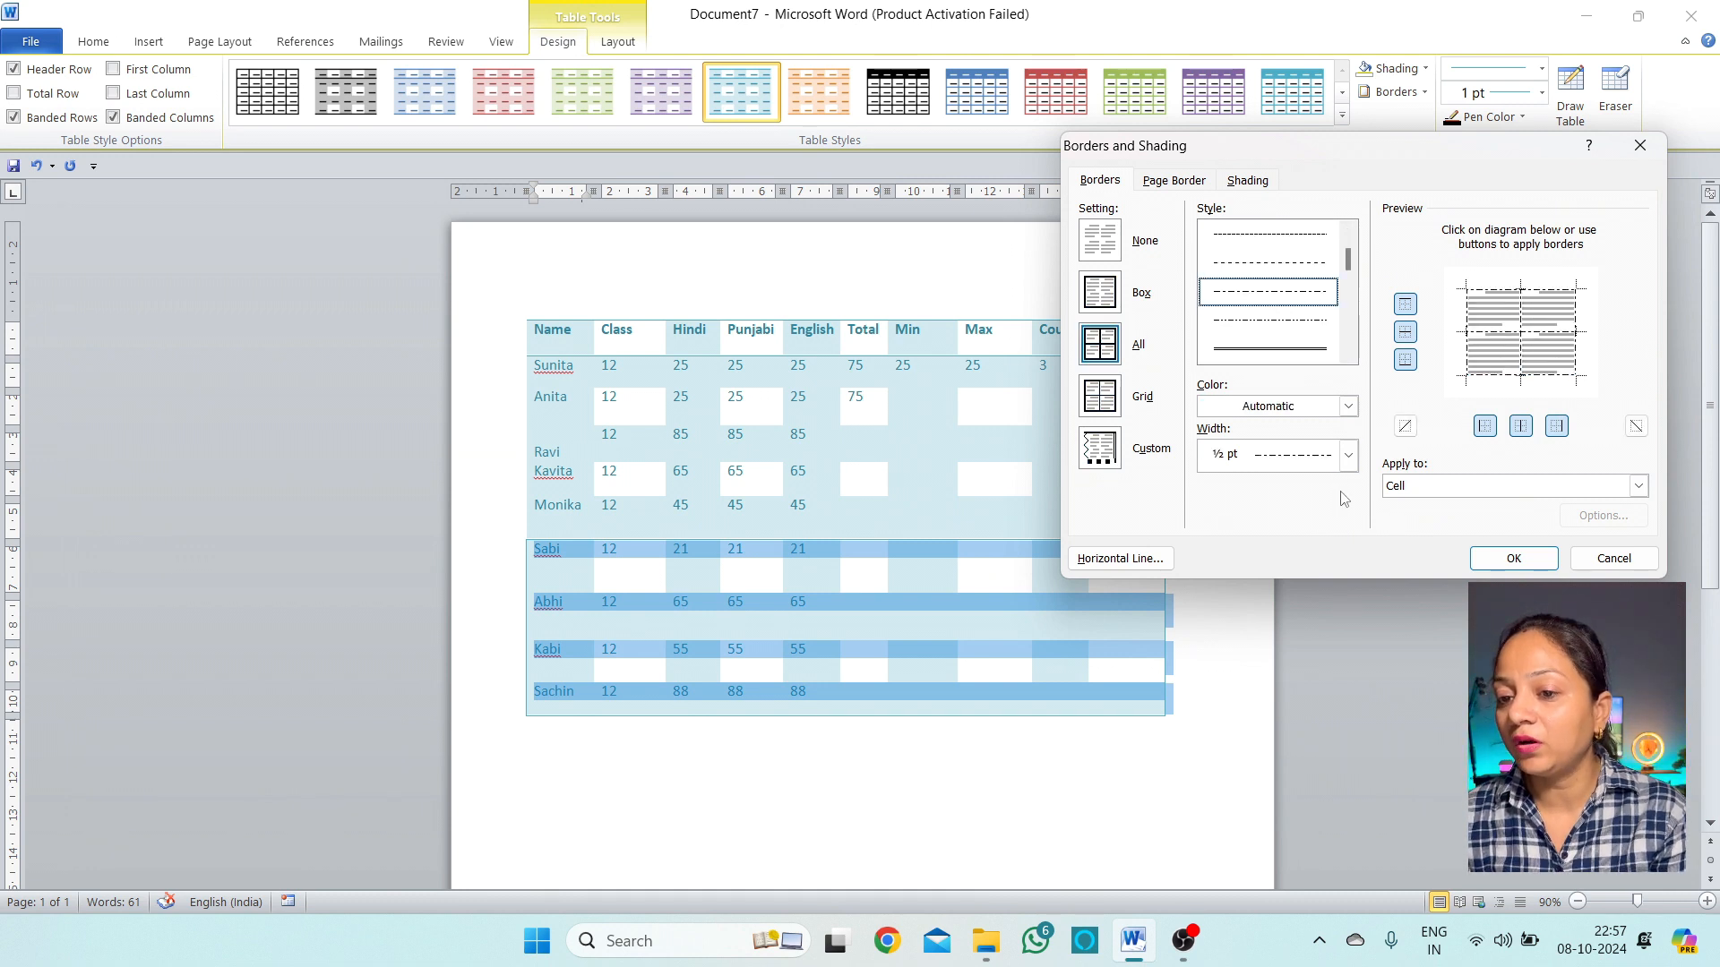
Set the borders to red double lines, 2 ¼ pt wide, and apply them
{"action": "left_click", "coordinate": [1346, 408]}
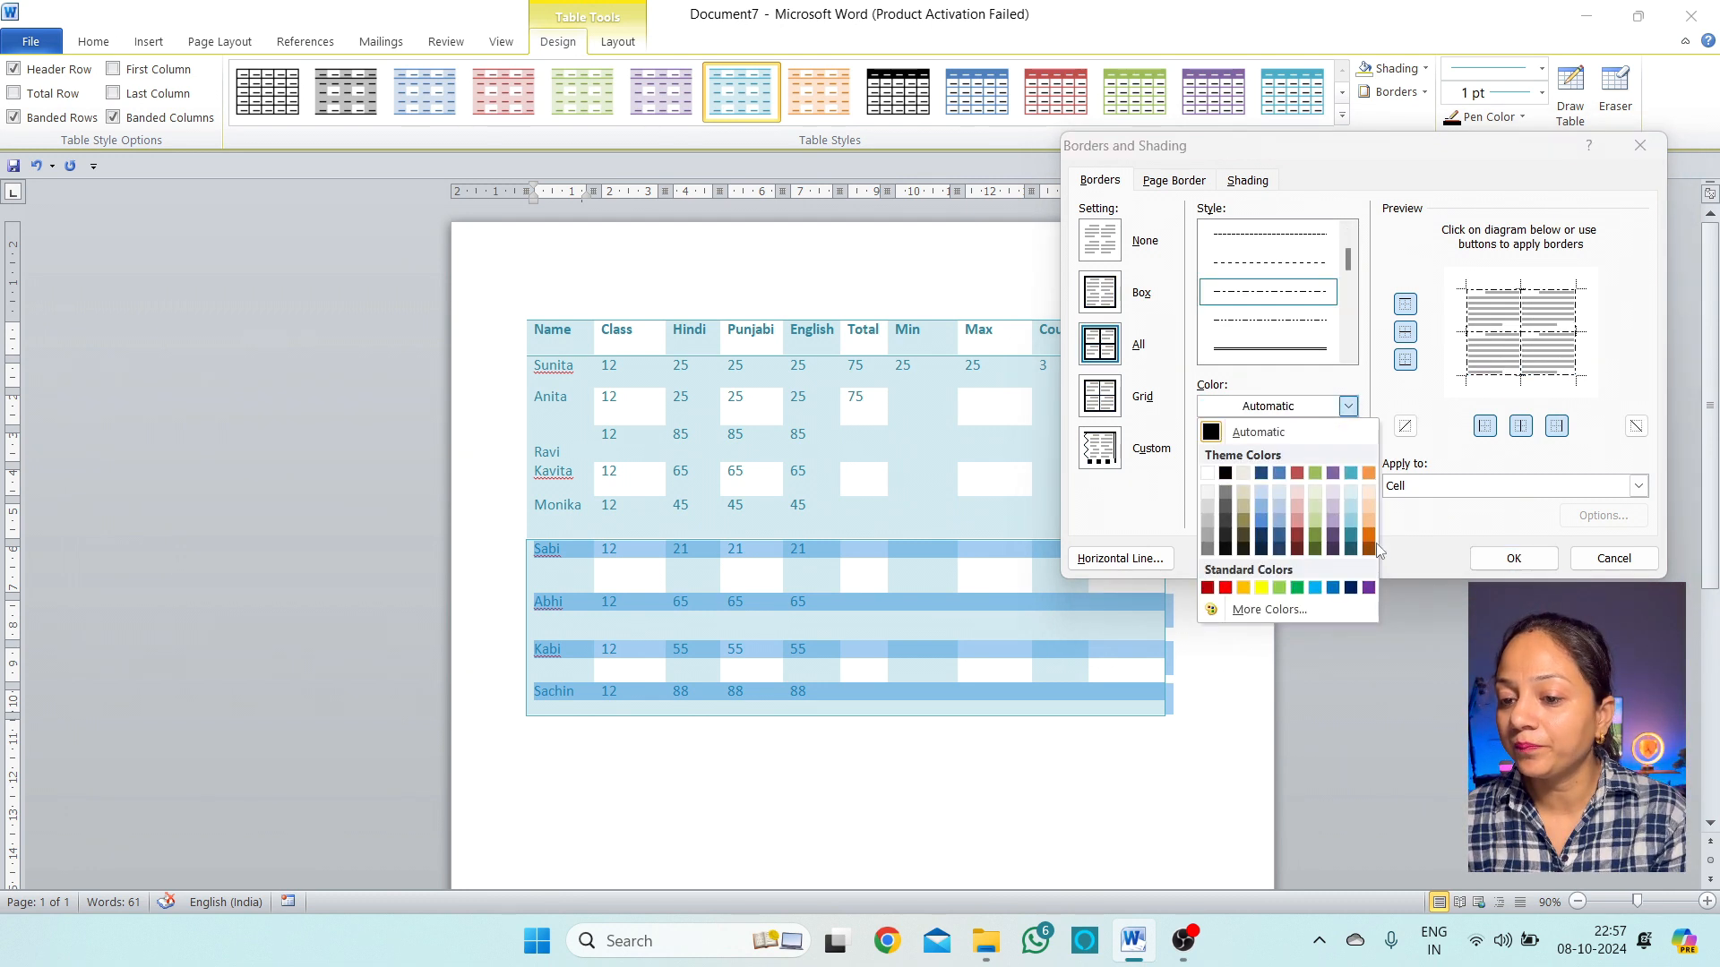
{"action": "left_click", "coordinate": [1298, 540]}
{"action": "left_click", "coordinate": [1327, 352]}
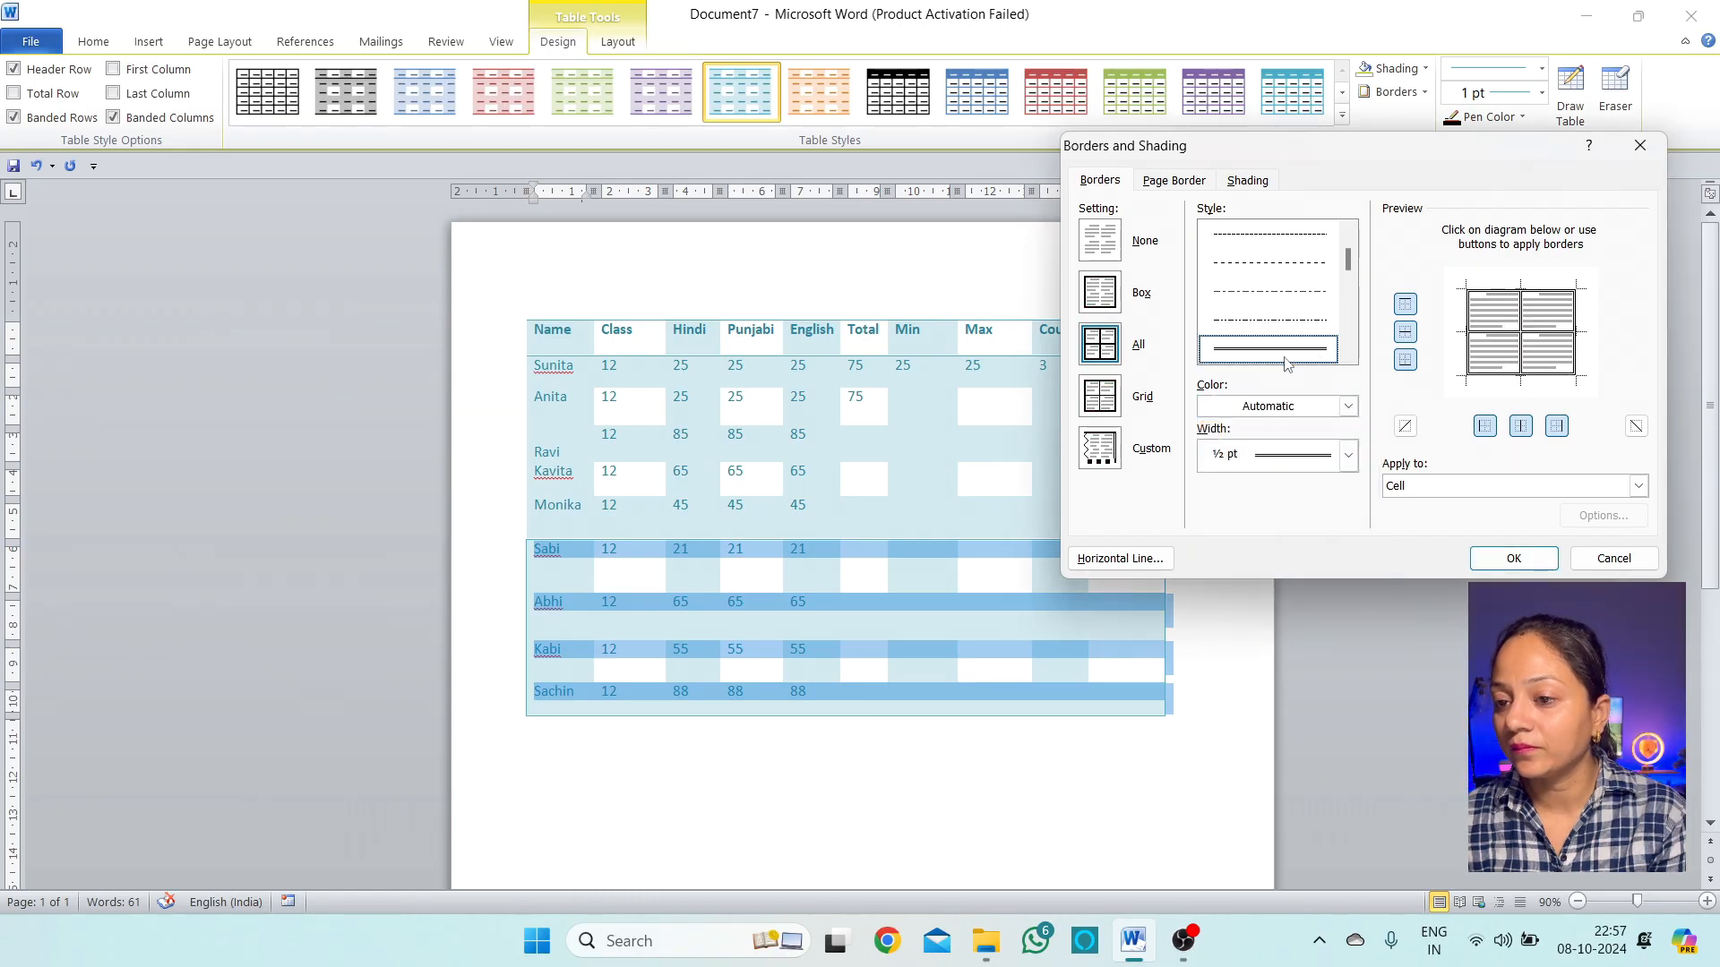
{"action": "left_click", "coordinate": [1348, 407]}
{"action": "left_click", "coordinate": [1354, 432]}
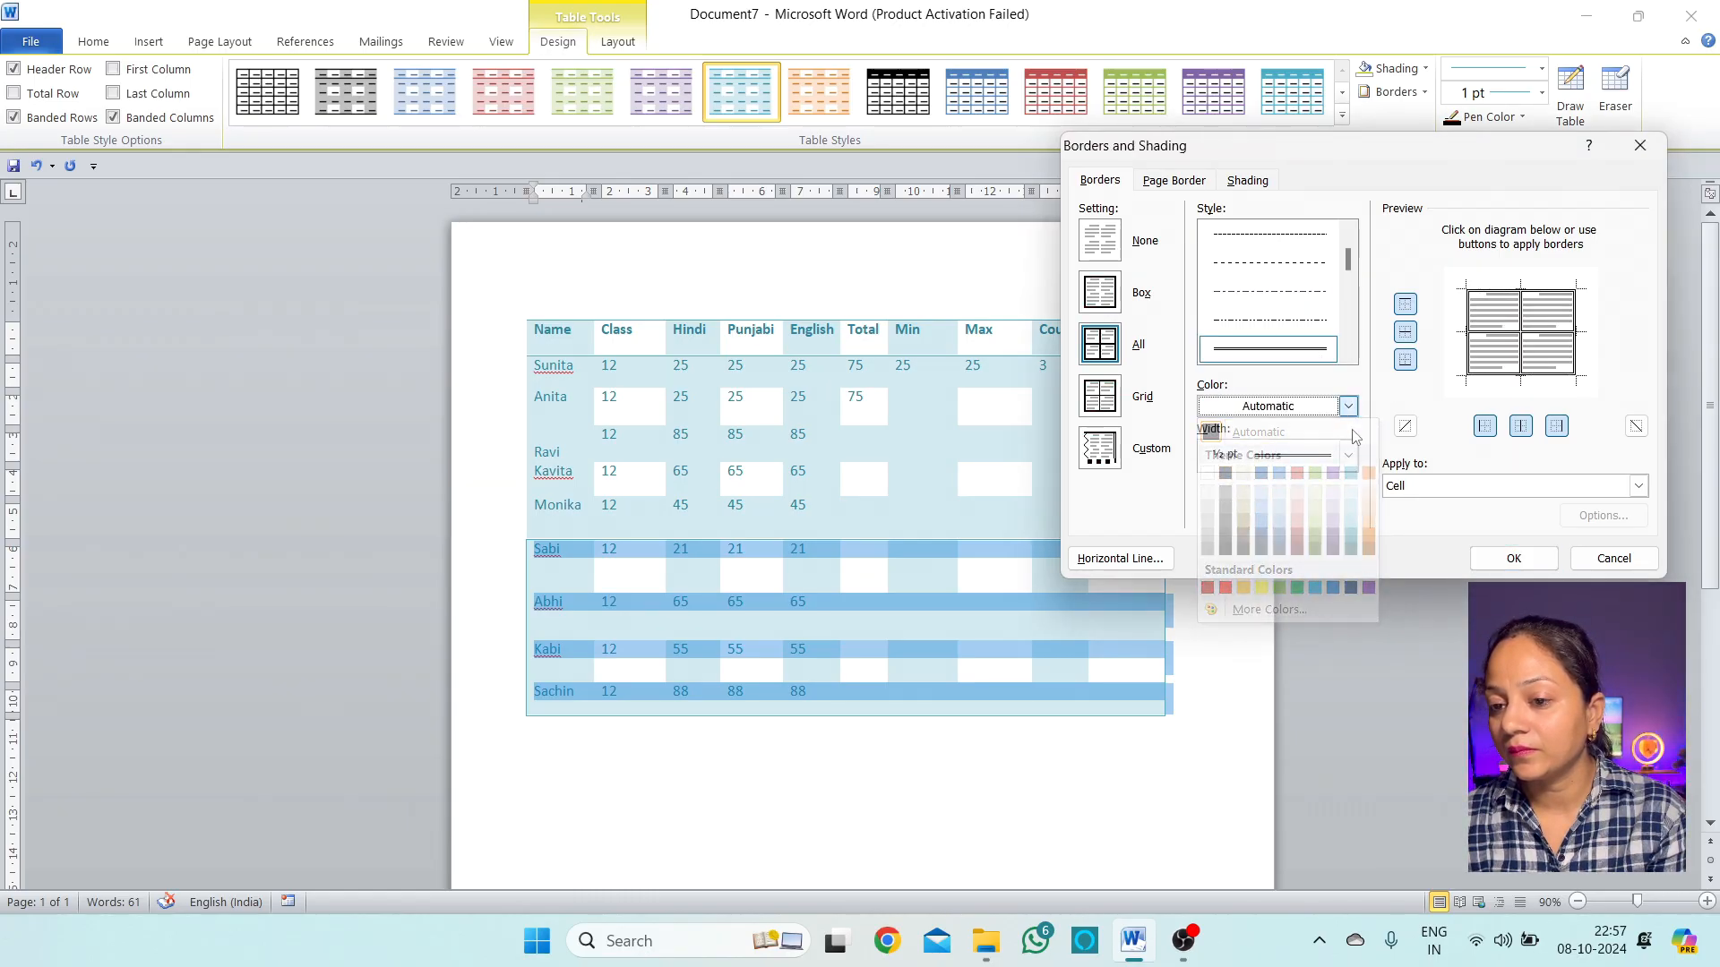
{"action": "left_click", "coordinate": [1347, 455]}
{"action": "left_click", "coordinate": [1300, 573]}
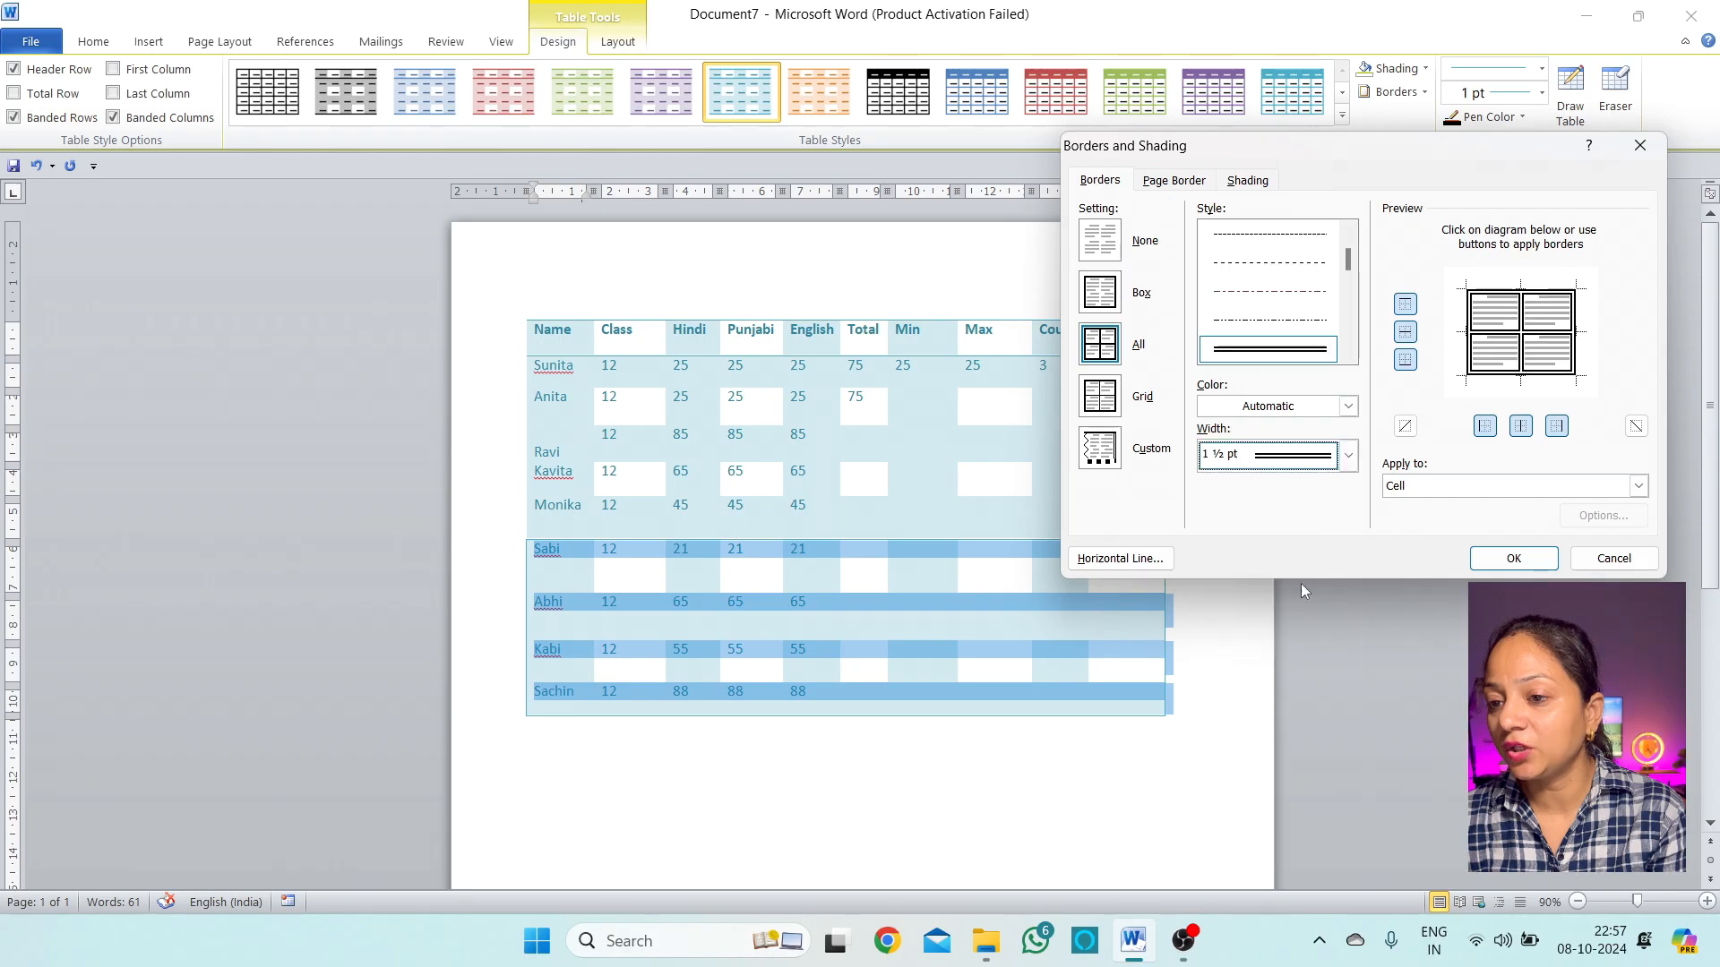
{"action": "left_click", "coordinate": [1325, 457]}
{"action": "left_click", "coordinate": [1321, 600]}
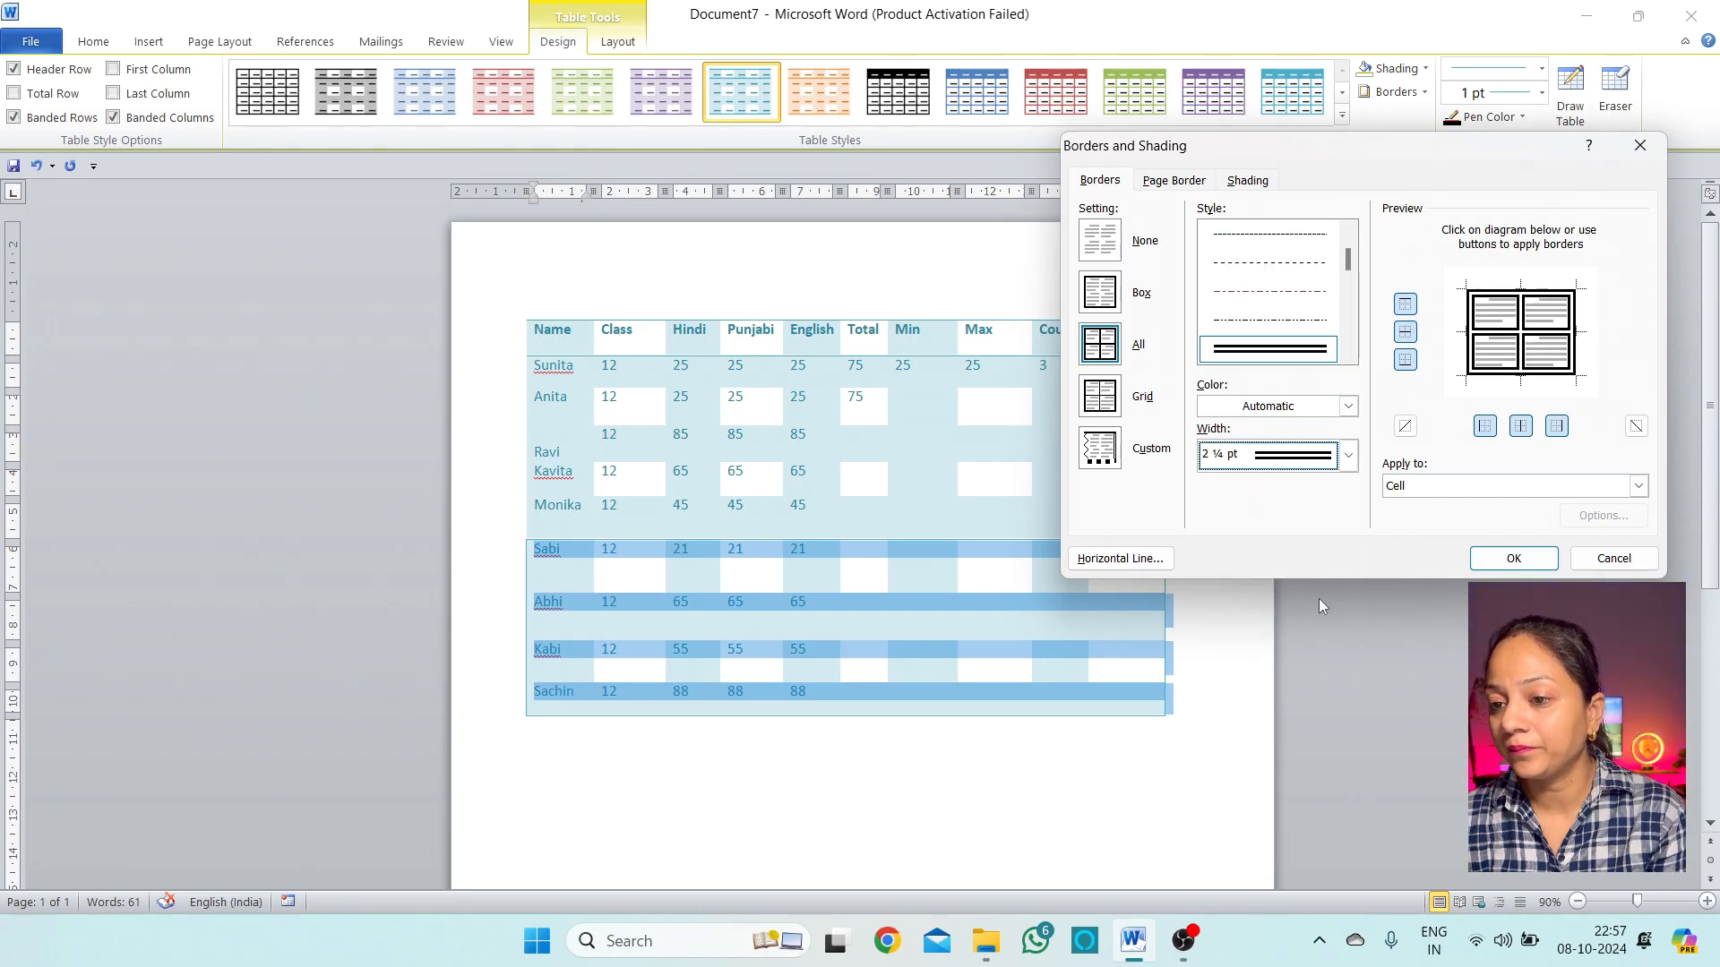
{"action": "left_click", "coordinate": [1346, 406]}
{"action": "left_click", "coordinate": [1297, 474]}
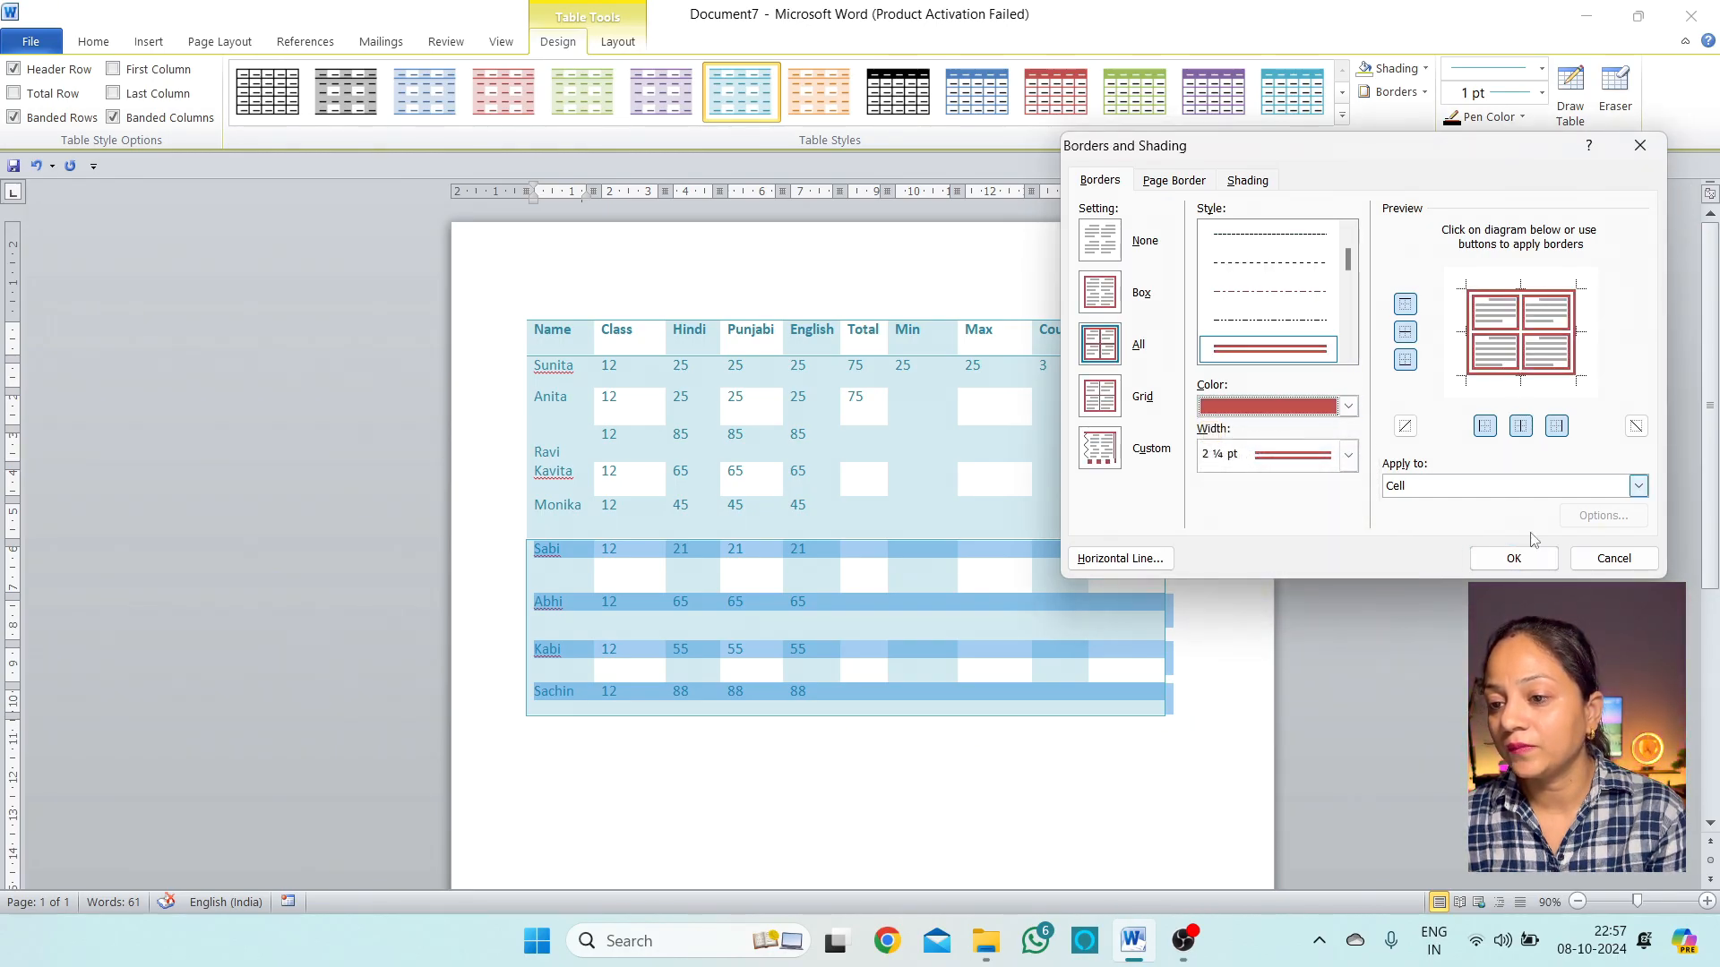
{"action": "left_click", "coordinate": [1513, 558]}
Check the new borders and reselect the Sabi–Sachin rows
{"action": "left_click", "coordinate": [952, 816]}
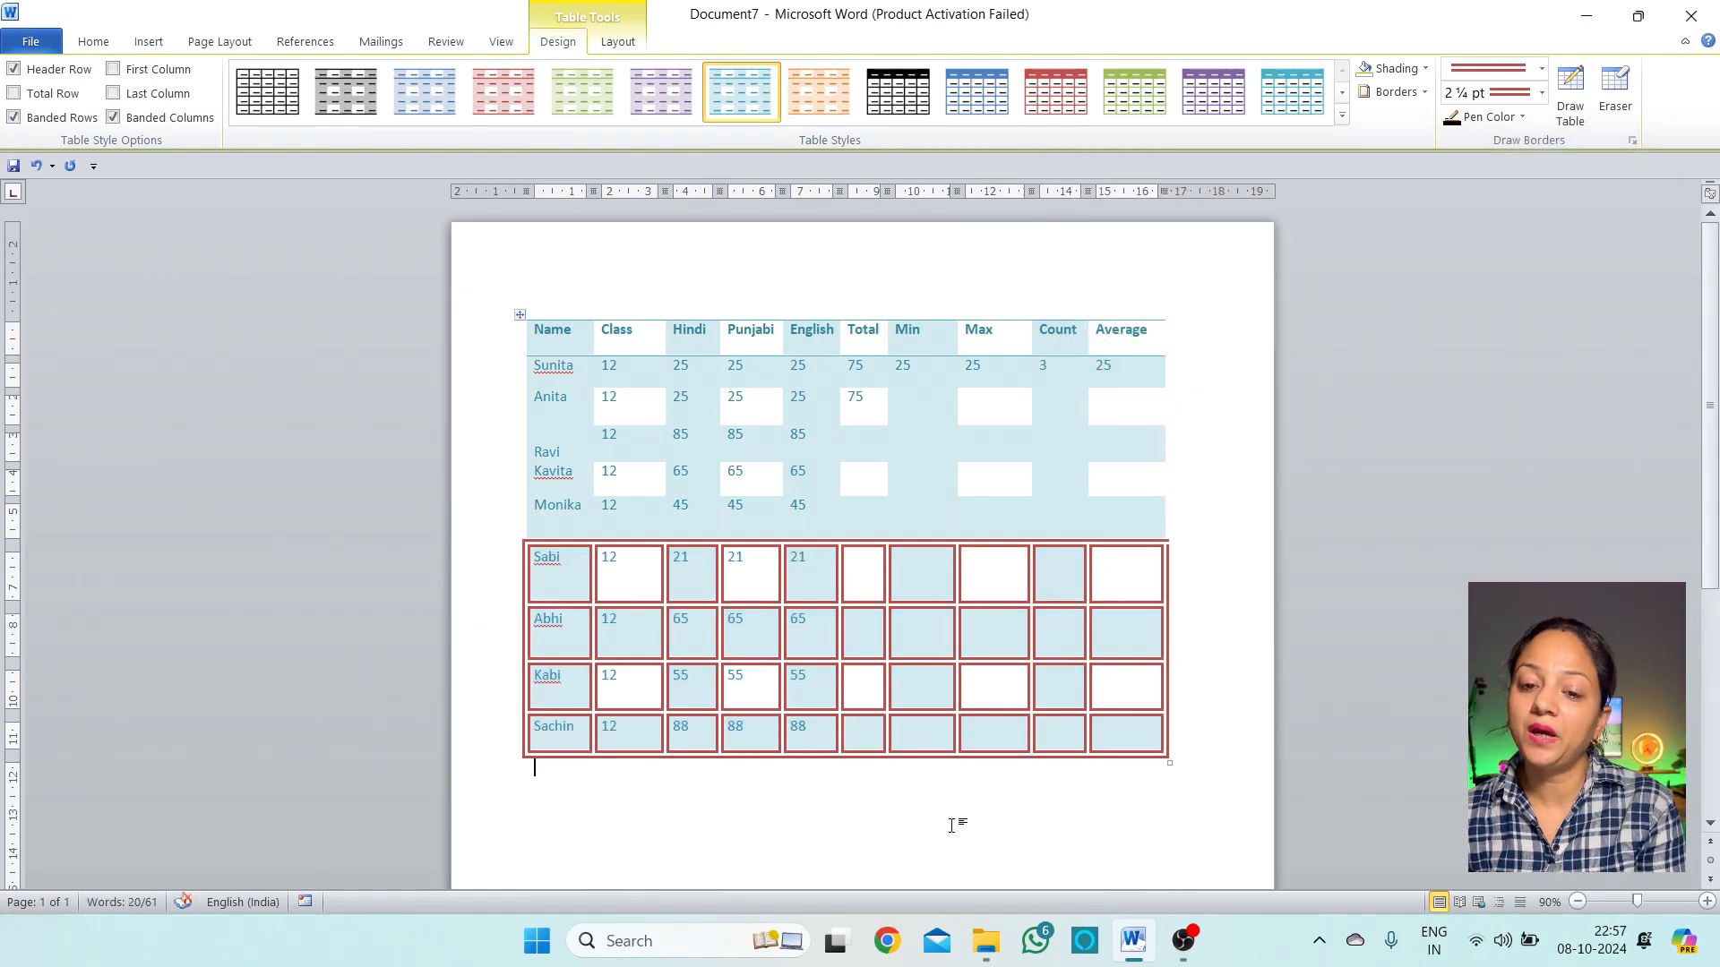
{"action": "left_click_drag", "start_coordinate": [1088, 733], "coordinate": [584, 571]}
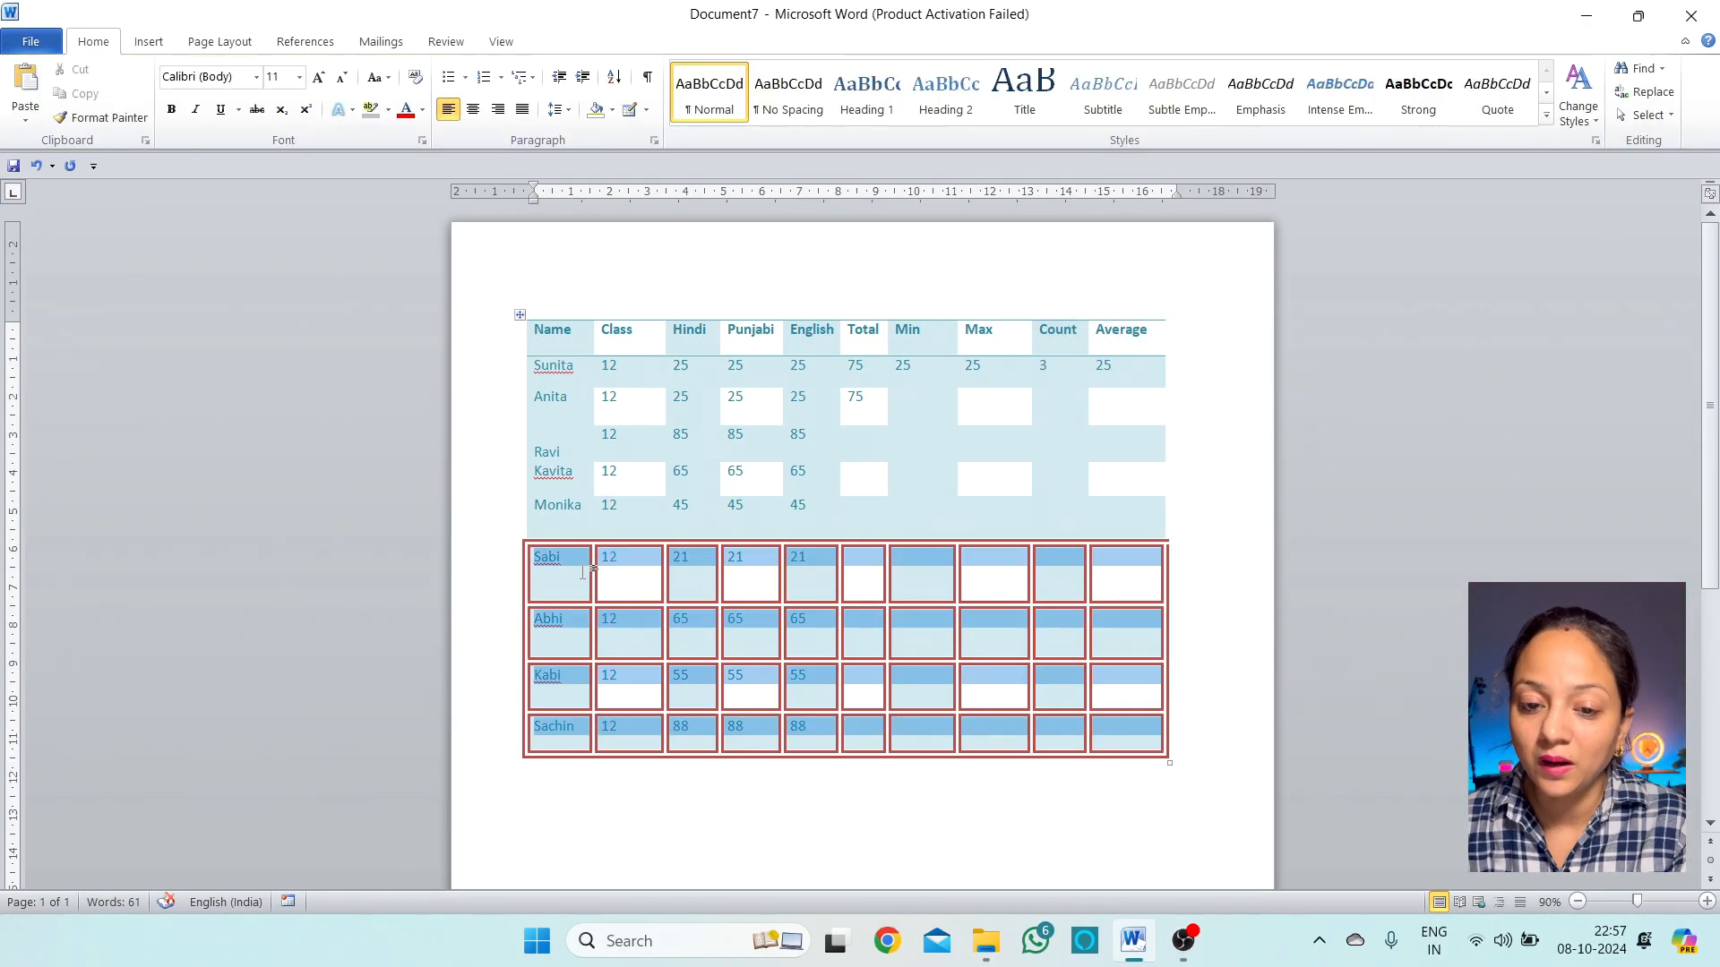
{"action": "left_click", "coordinate": [914, 397]}
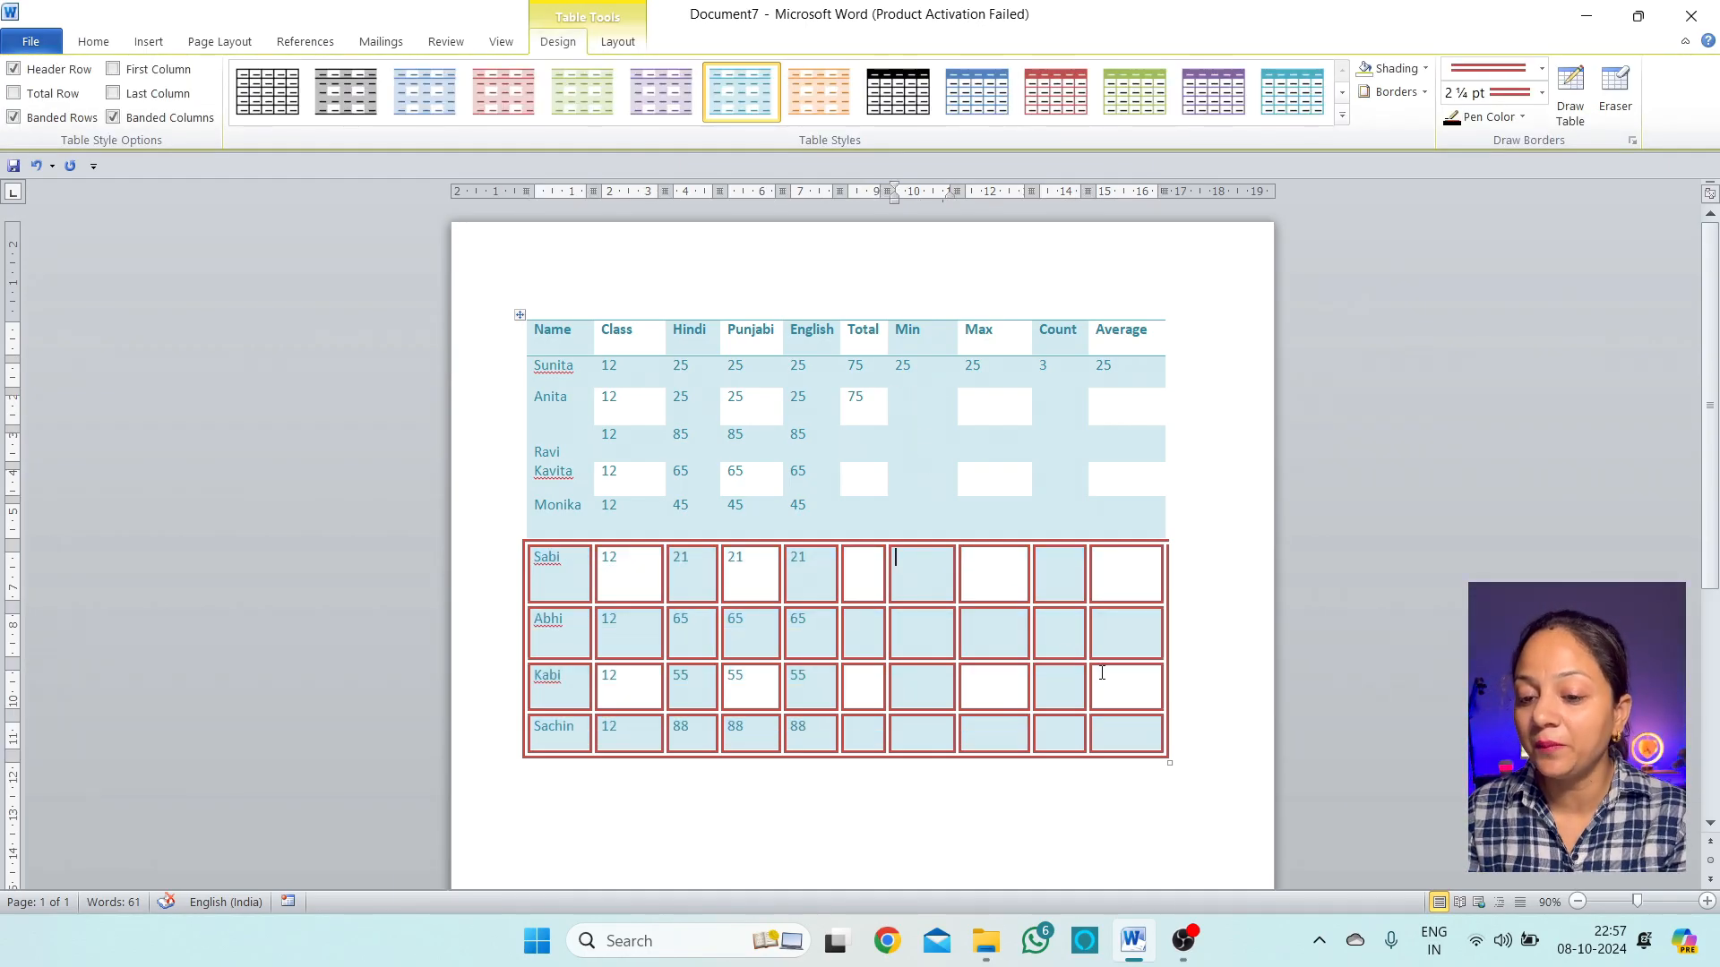
{"action": "left_click_drag", "start_coordinate": [1138, 734], "coordinate": [544, 595]}
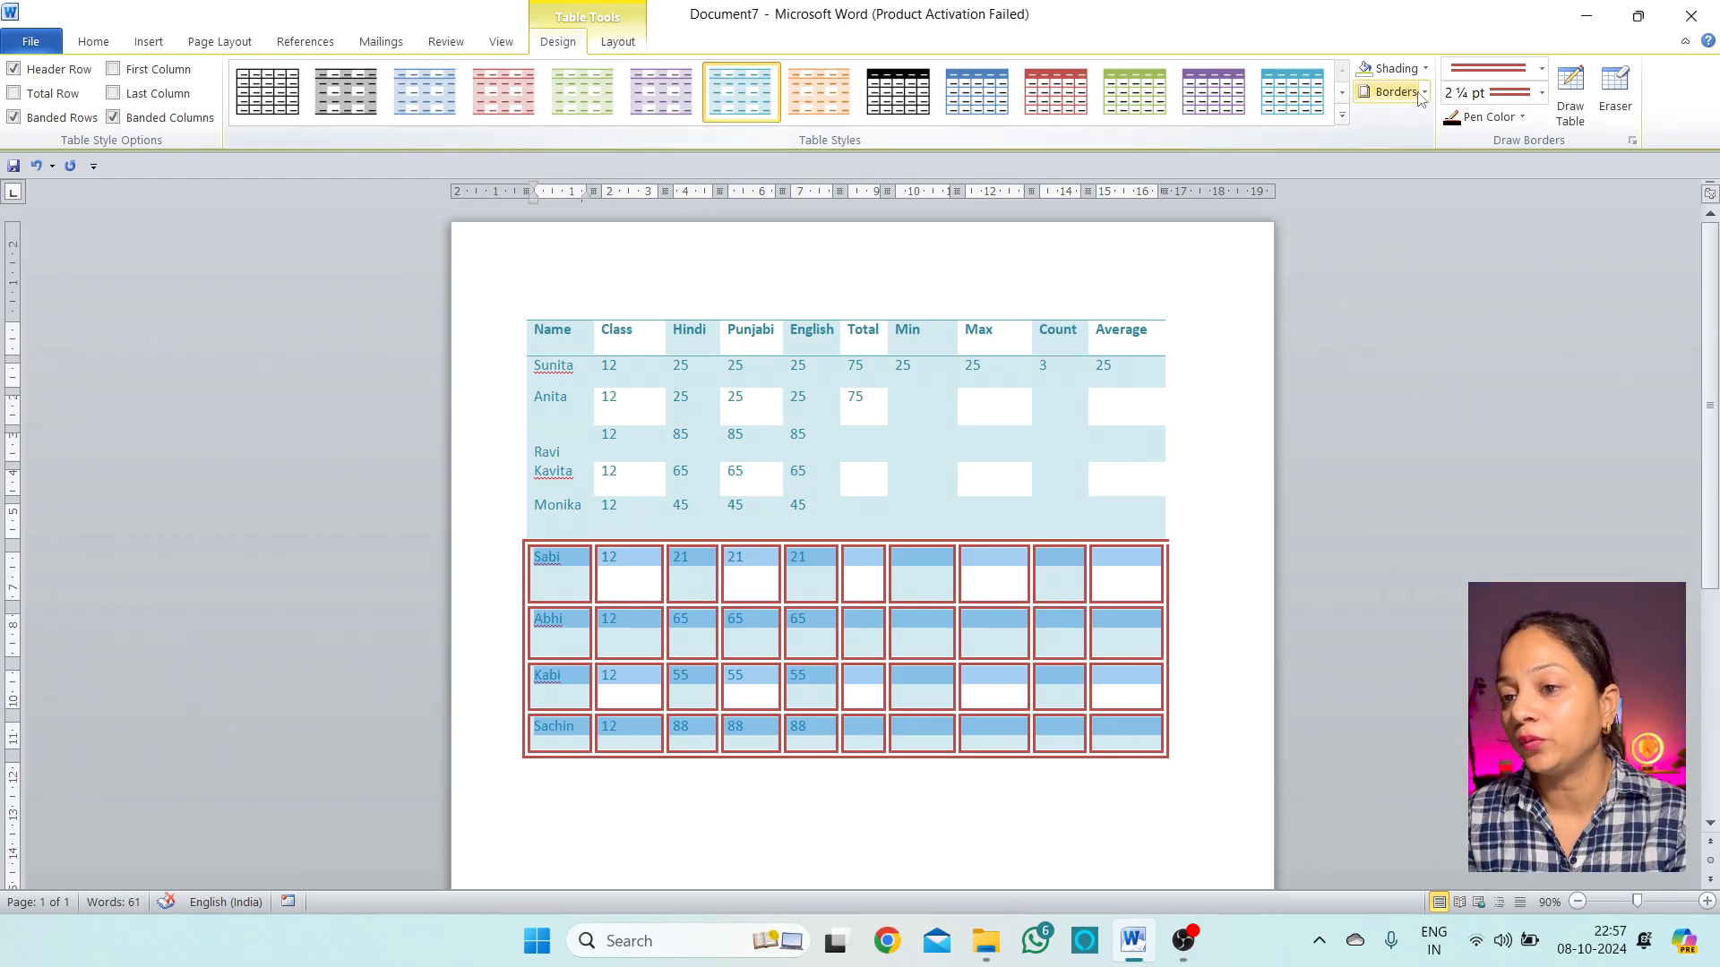
{"action": "left_click", "coordinate": [1423, 91]}
{"action": "left_click", "coordinate": [1433, 498]}
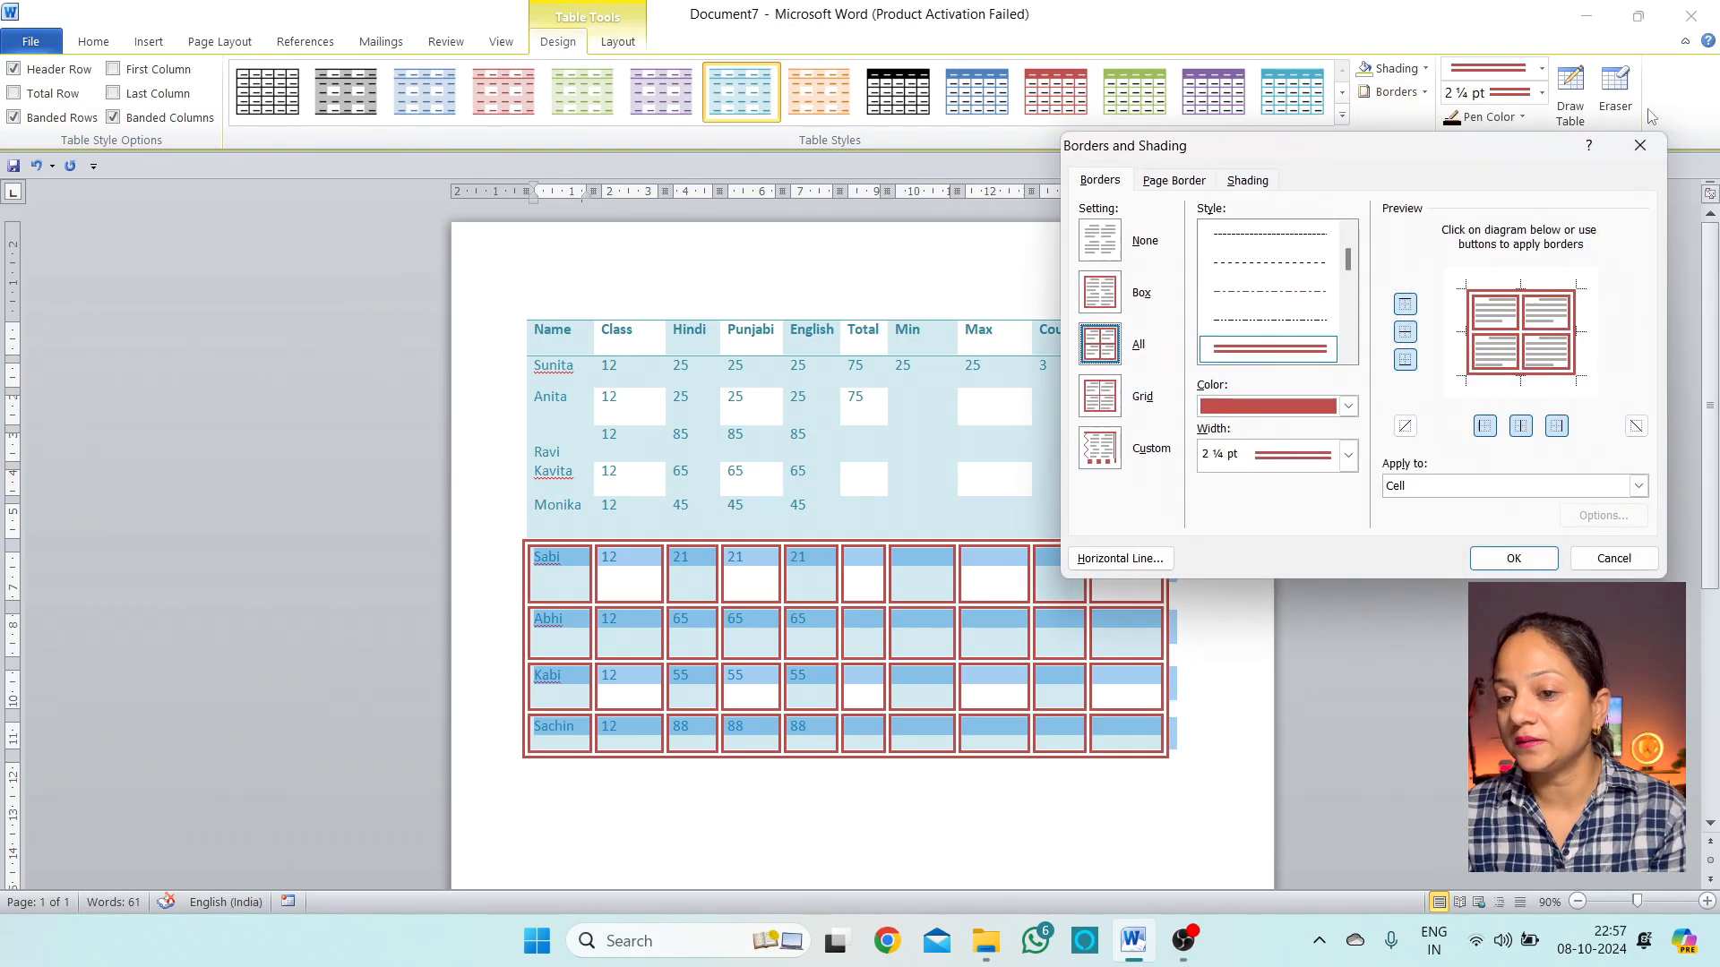
{"action": "left_click", "coordinate": [1109, 410]}
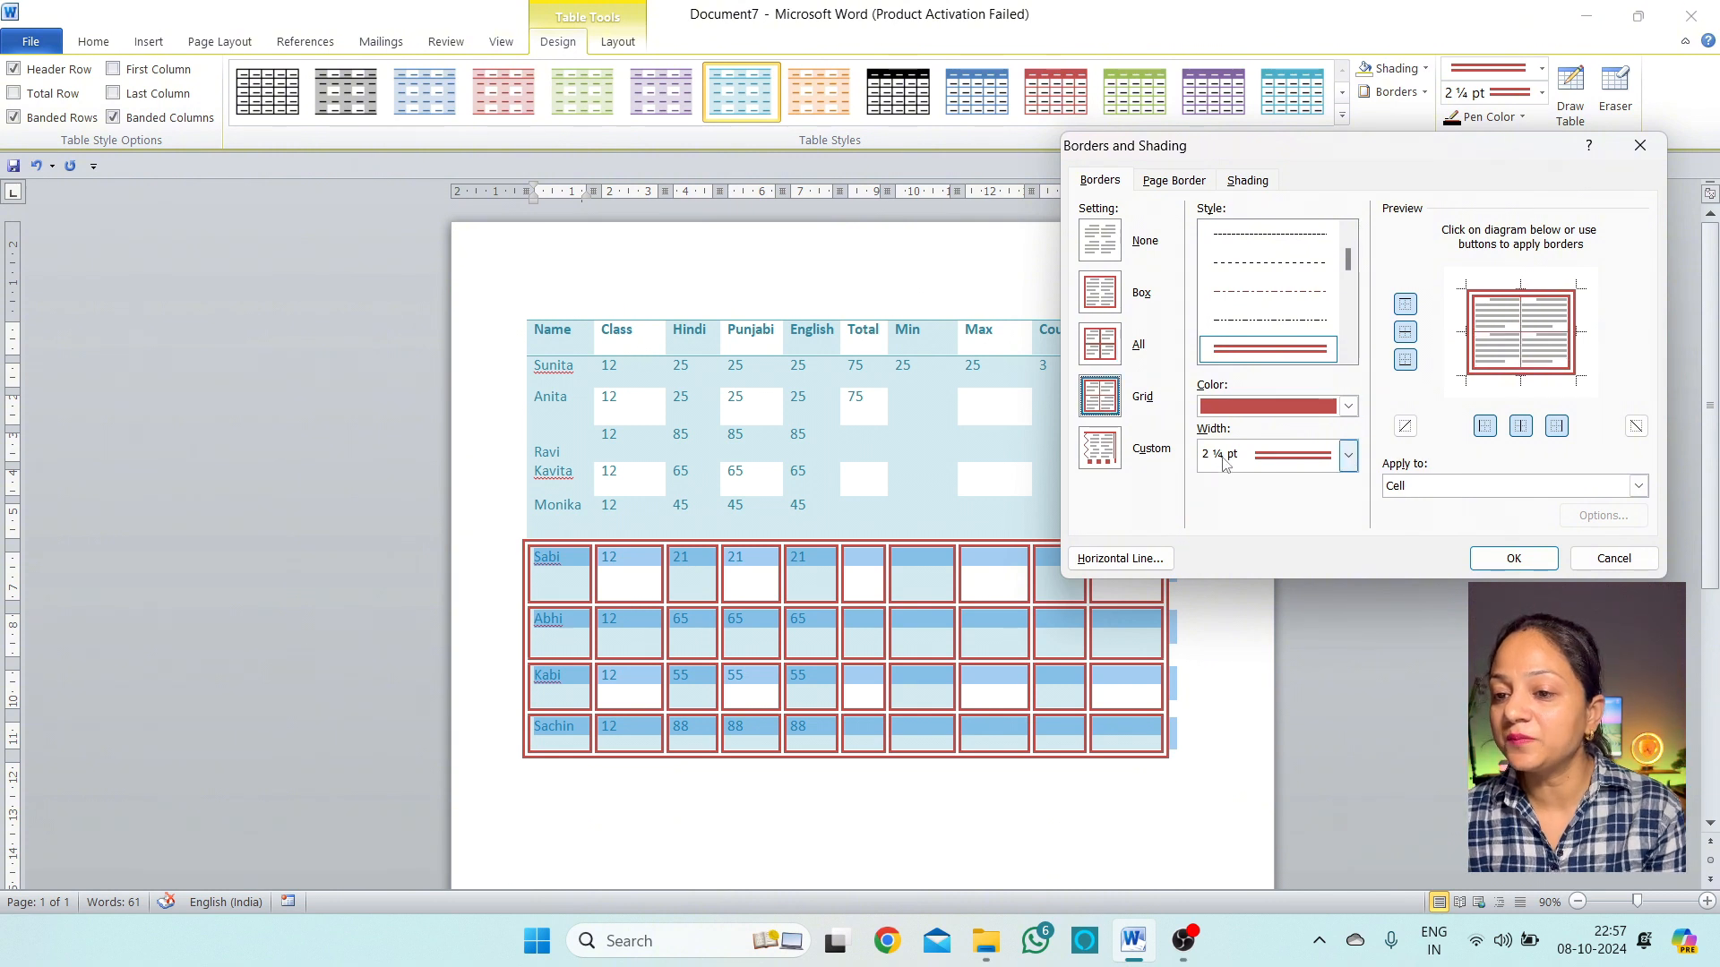
{"action": "left_click", "coordinate": [1100, 448]}
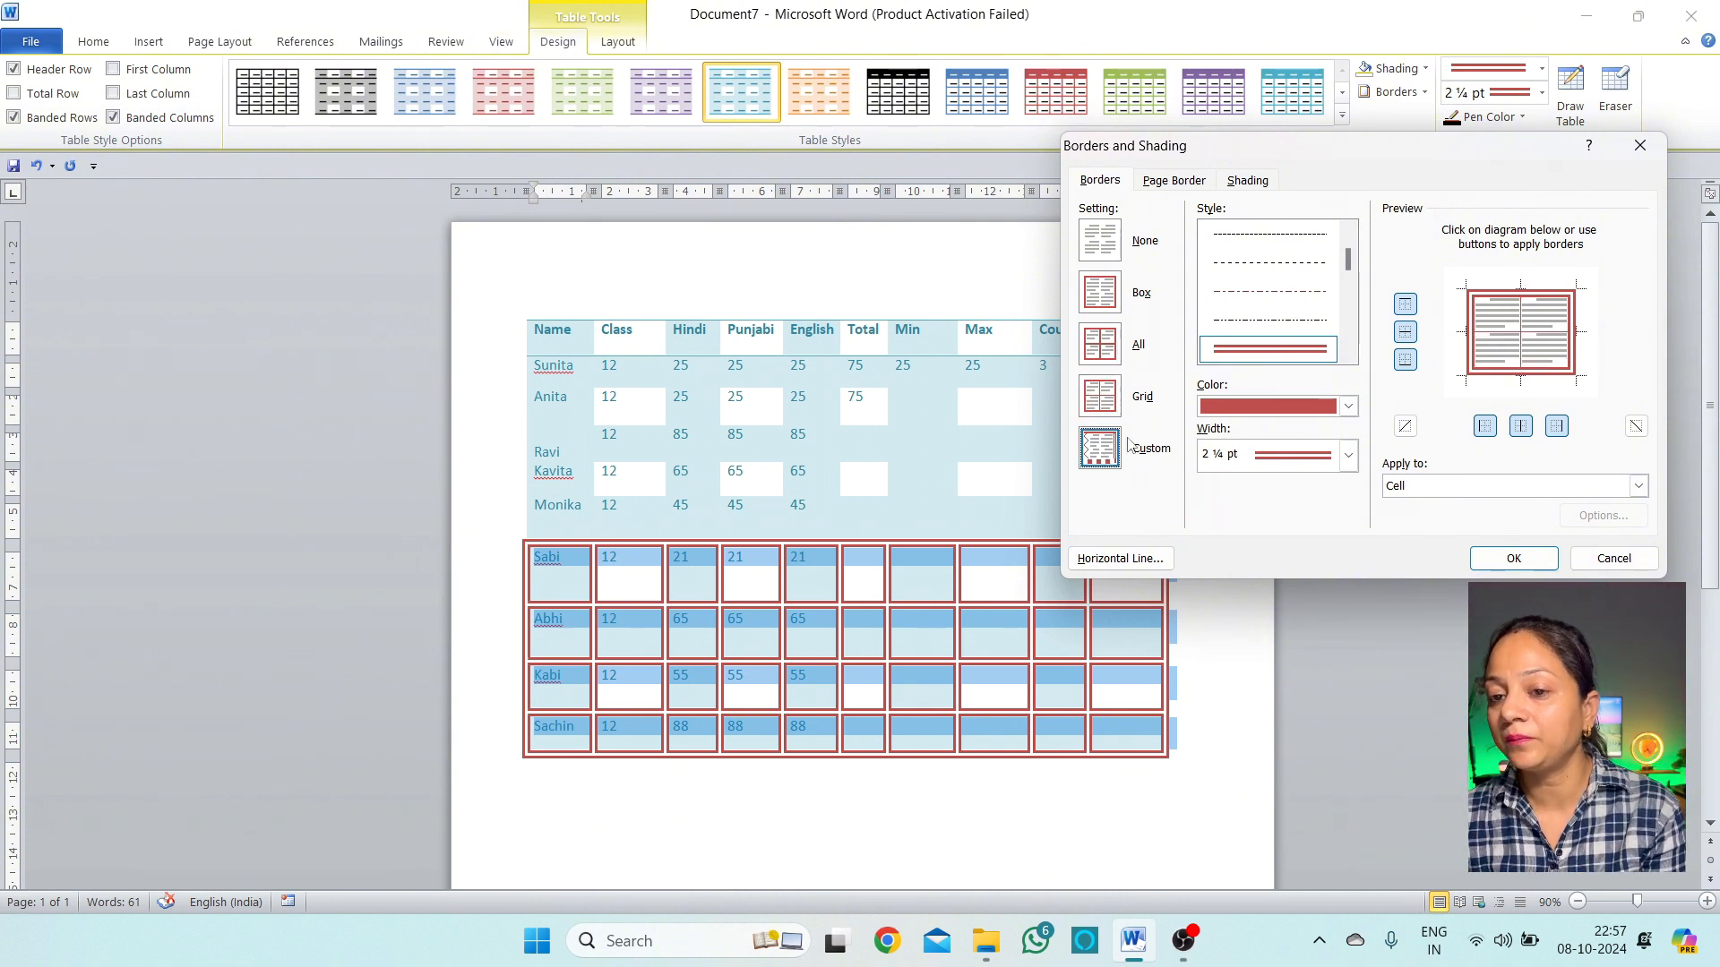
{"action": "left_click", "coordinate": [1102, 249]}
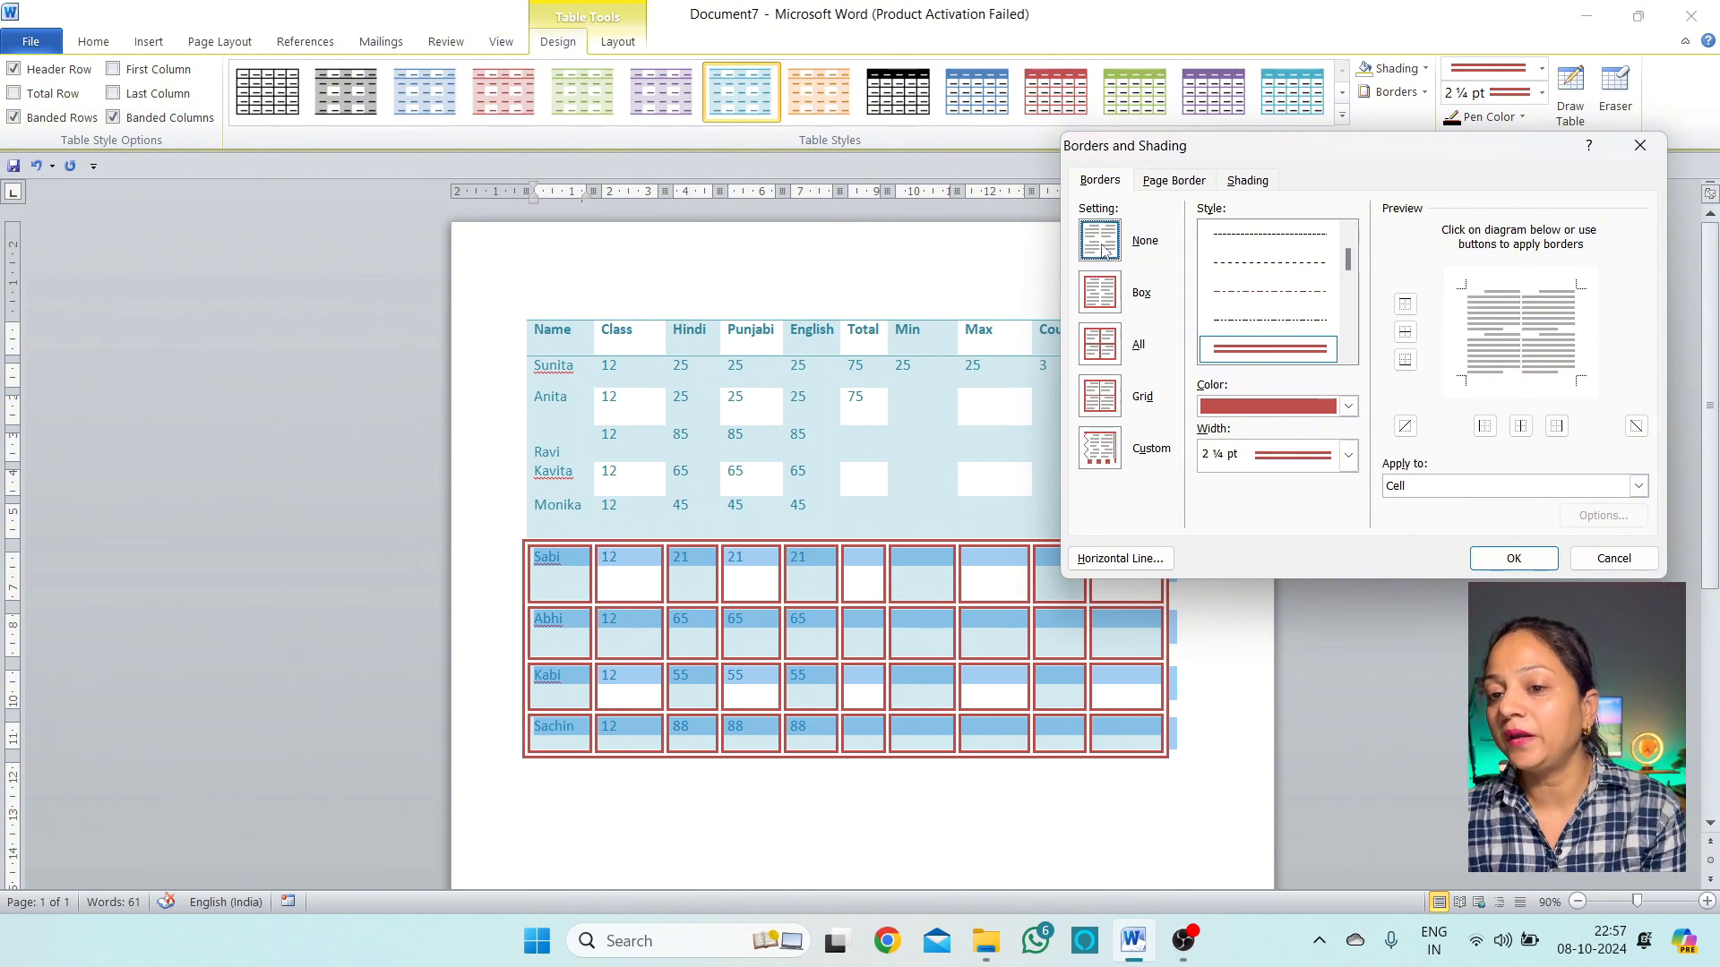
{"action": "left_click", "coordinate": [1120, 293]}
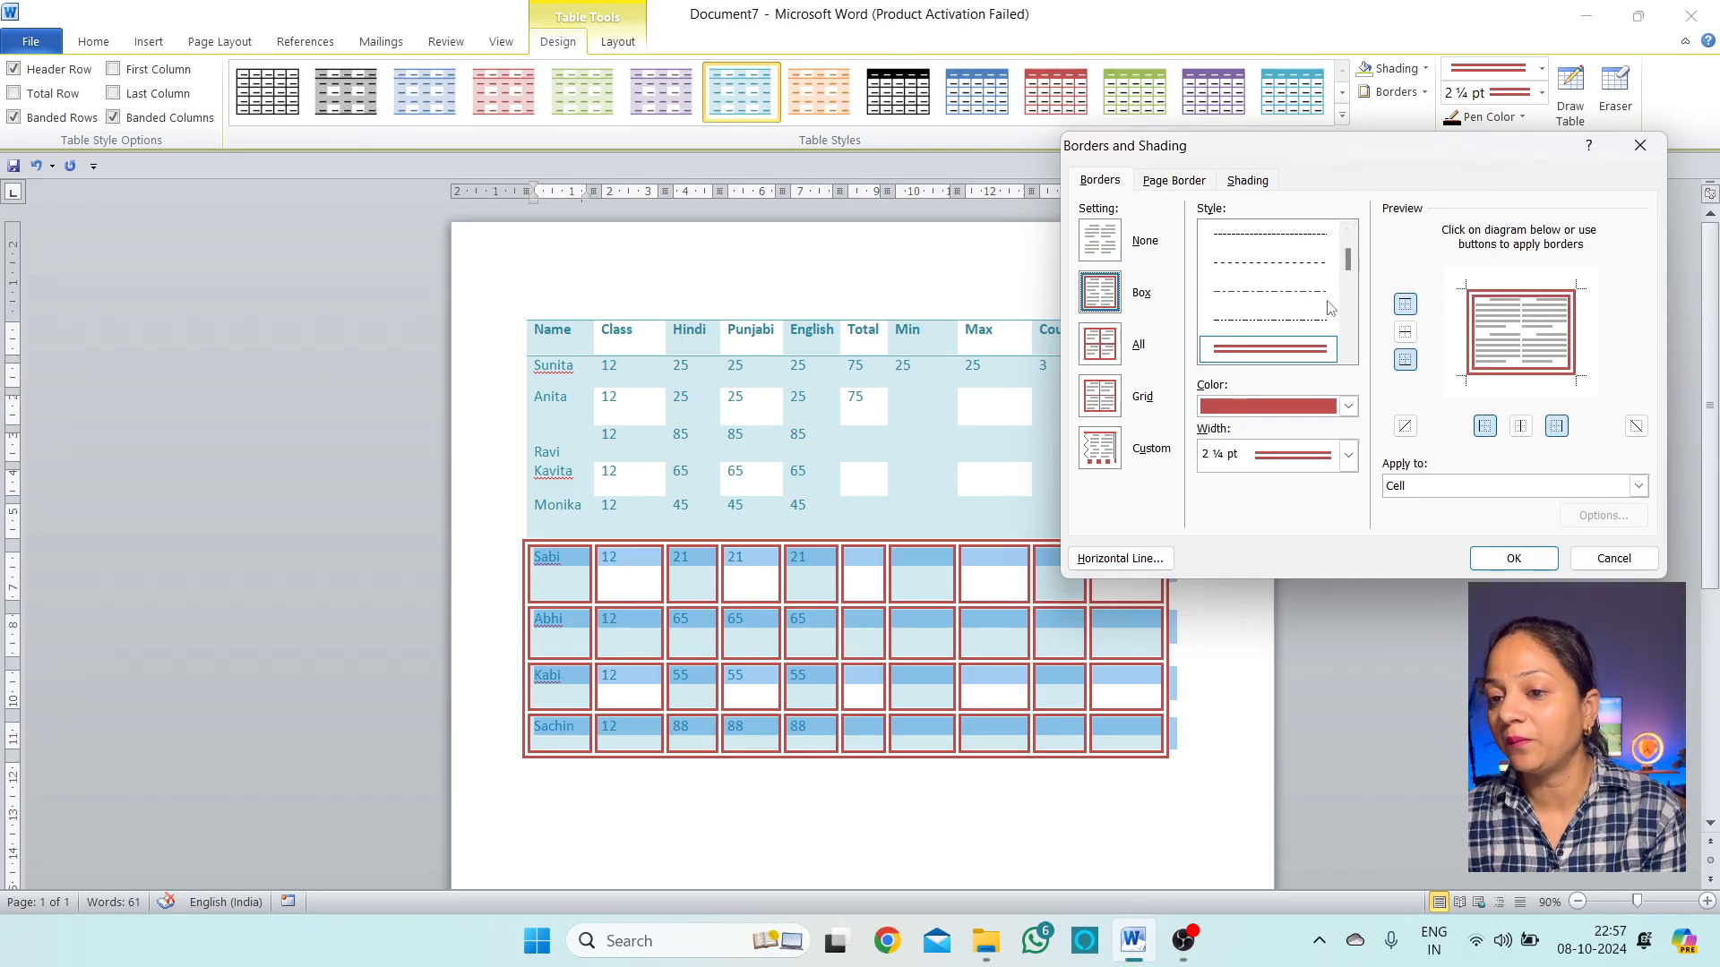
{"action": "mouse_move", "coordinate": [1348, 259]}
{"action": "left_mouse_down"}
{"action": "mouse_move", "coordinate": [1368, 345]}
{"action": "mouse_move", "coordinate": [1346, 250]}
{"action": "left_mouse_up"}
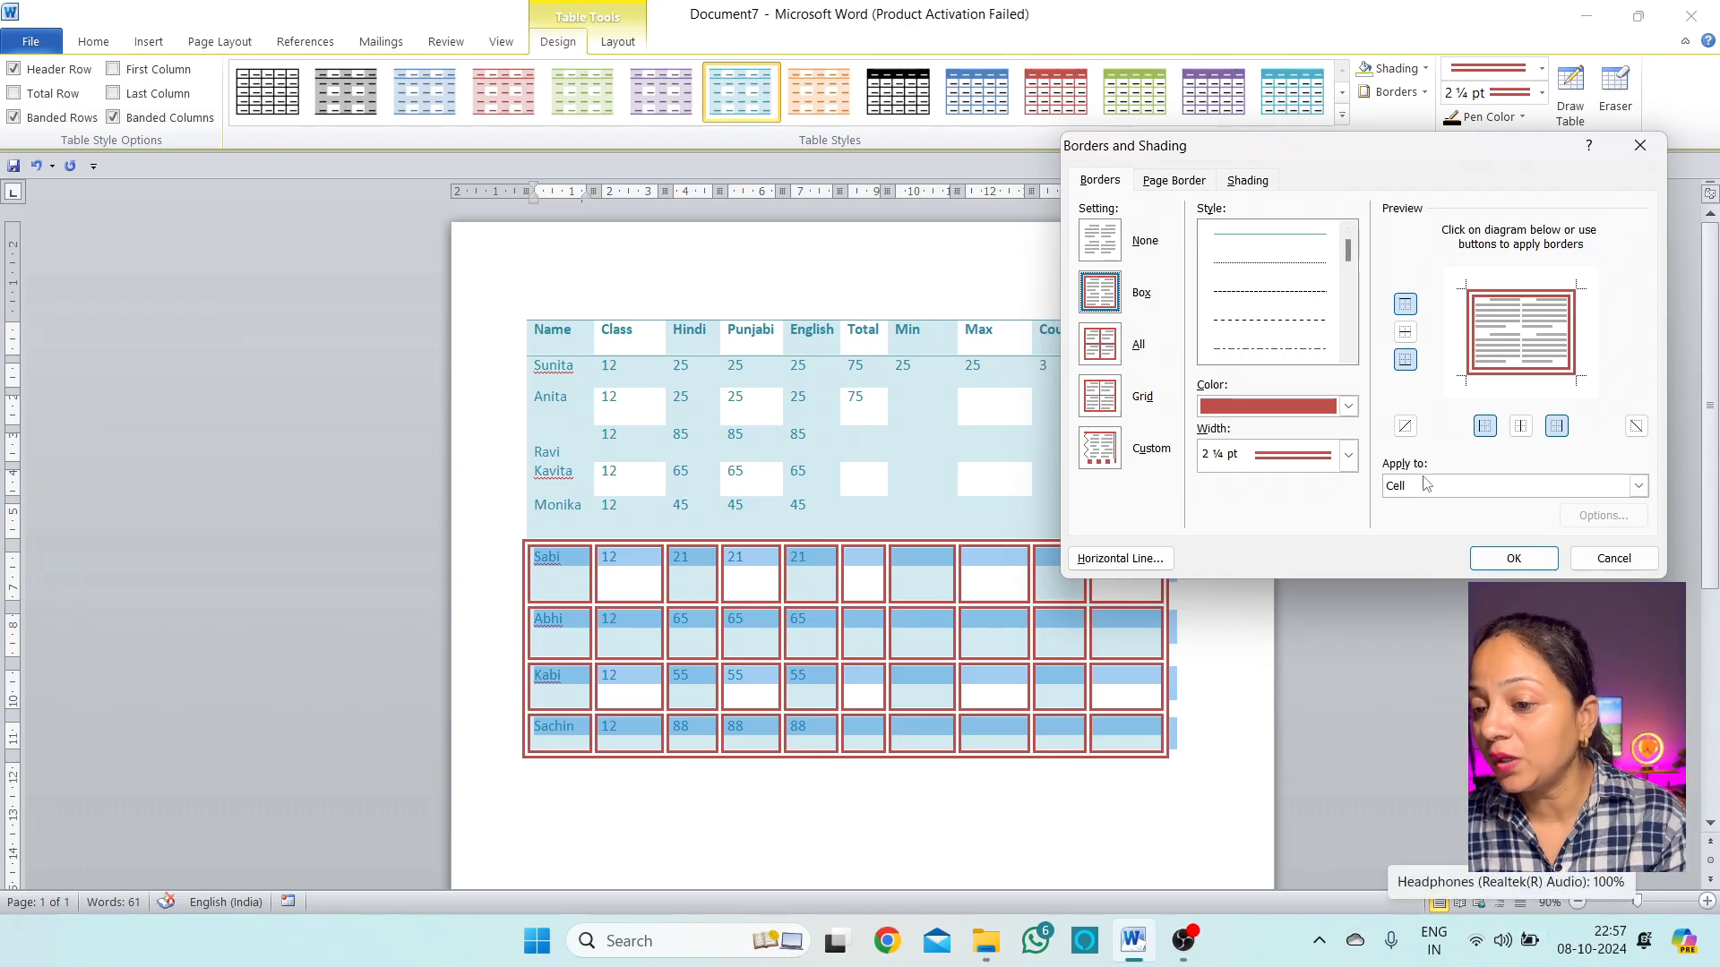
{"action": "left_click", "coordinate": [1552, 487]}
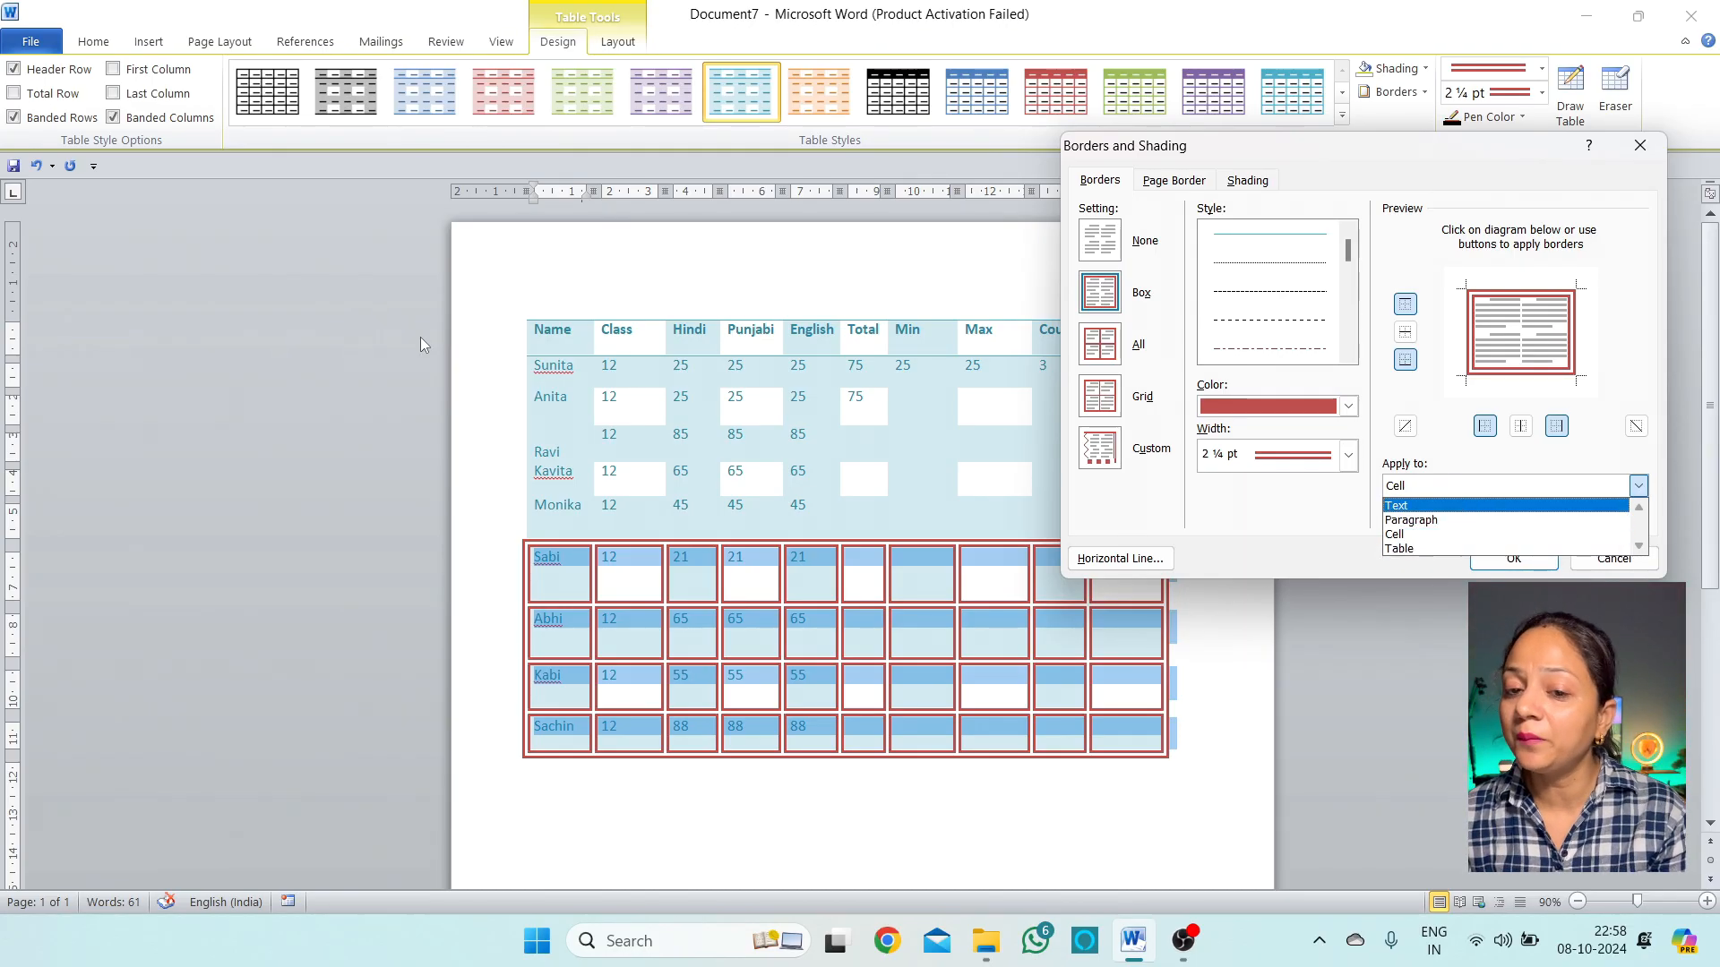
{"action": "left_click", "coordinate": [1408, 488]}
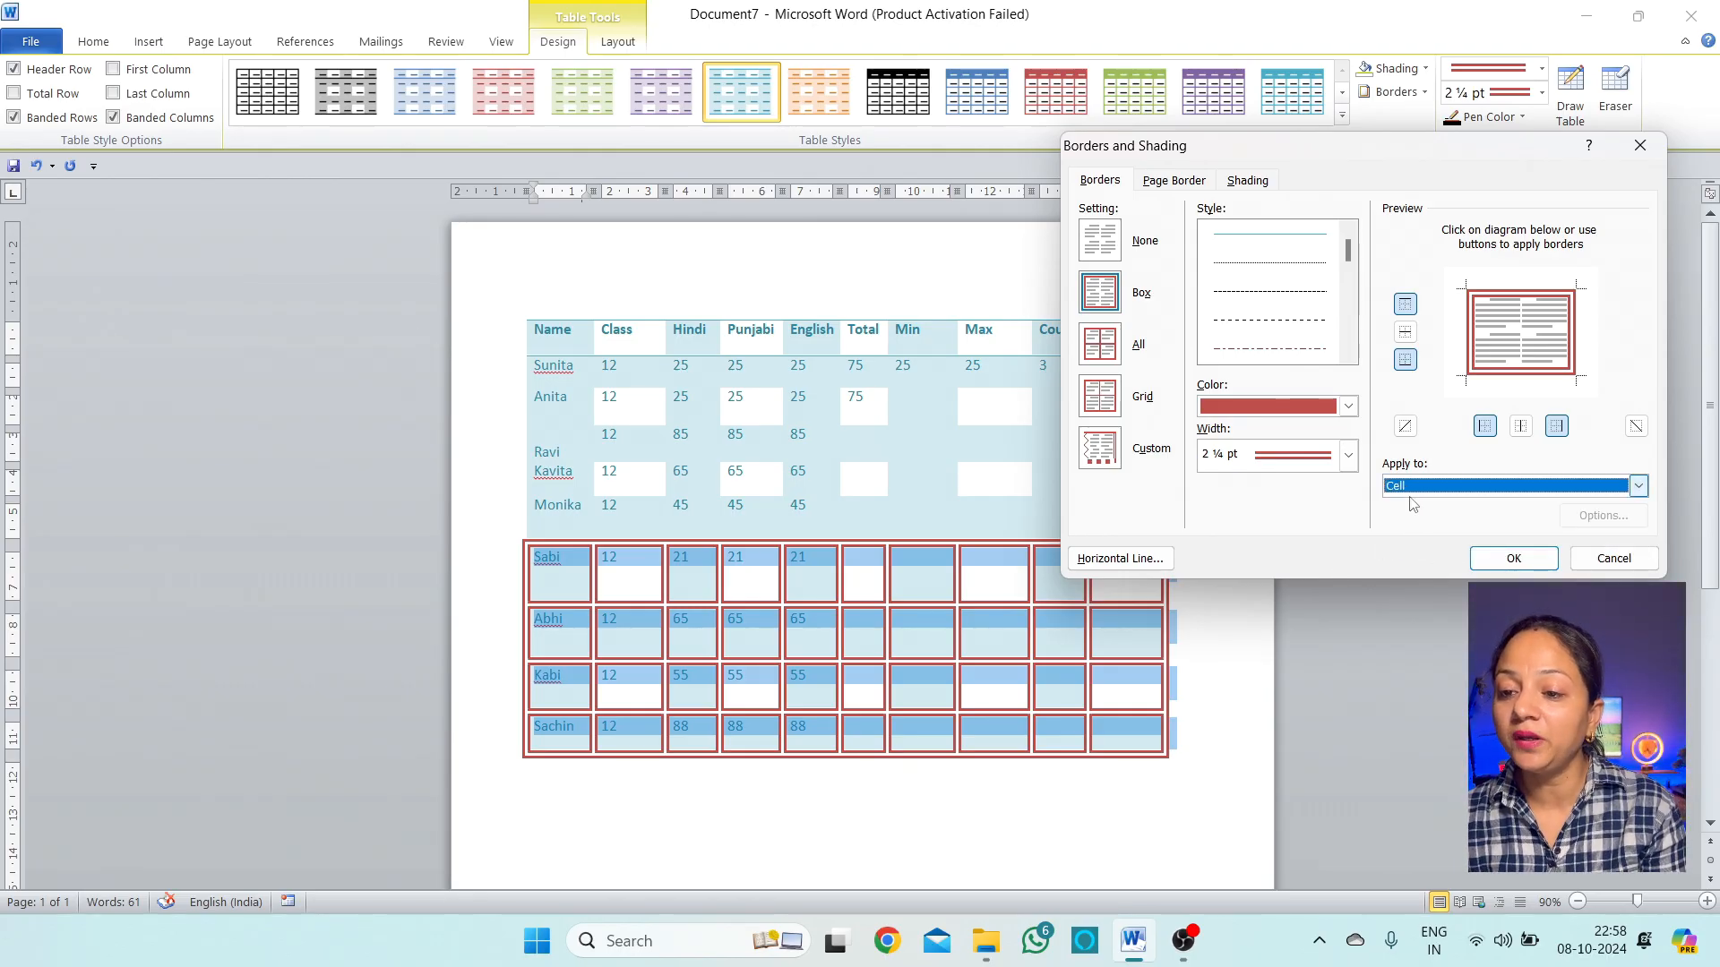
{"action": "left_click", "coordinate": [1624, 563]}
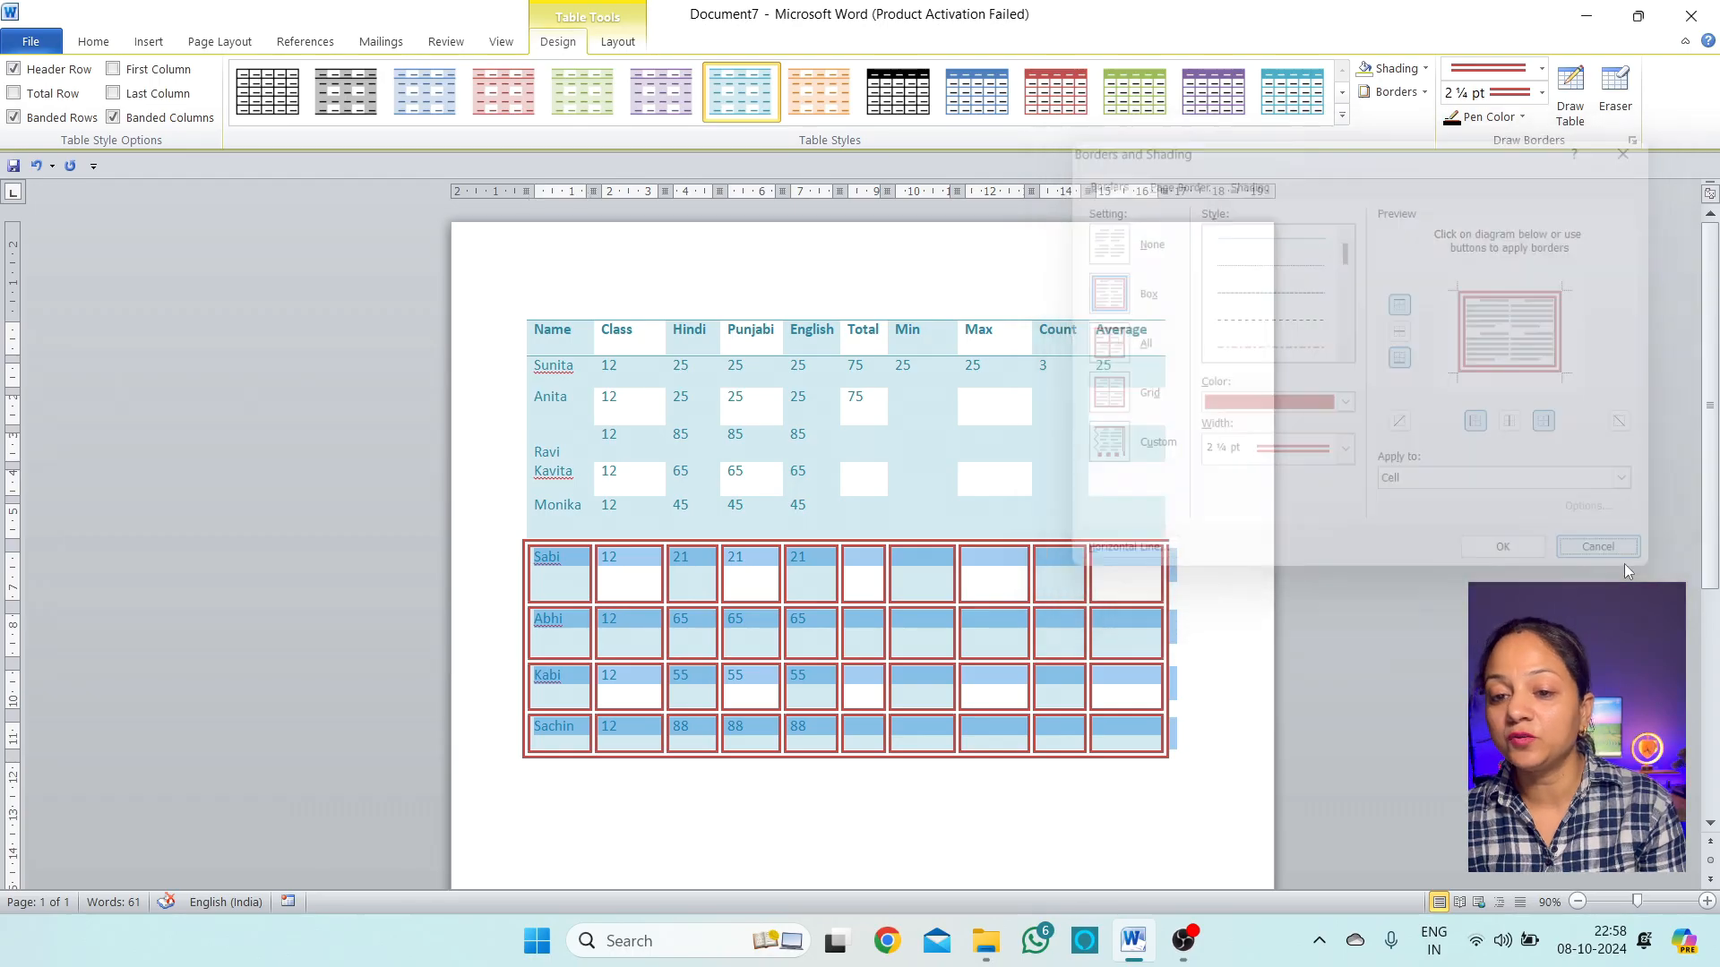
Give Anita's Class cell a 1 pt Box border applied to the cell only
{"action": "left_click", "coordinate": [621, 398]}
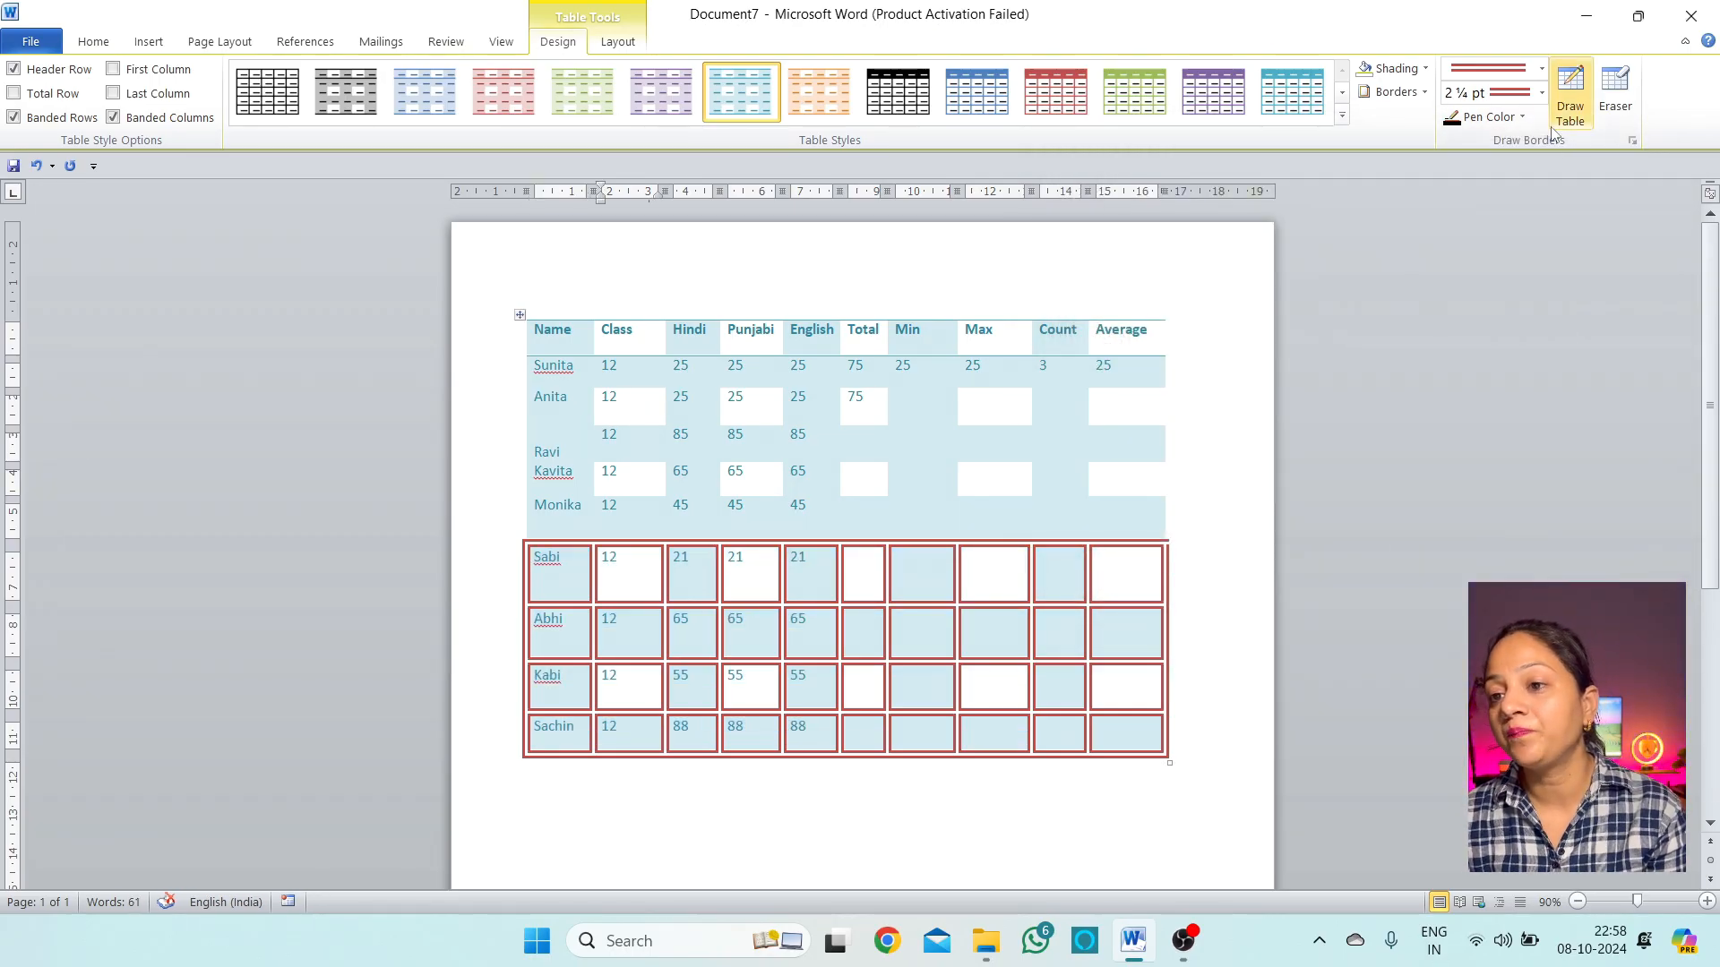
{"action": "left_click", "coordinate": [1424, 92]}
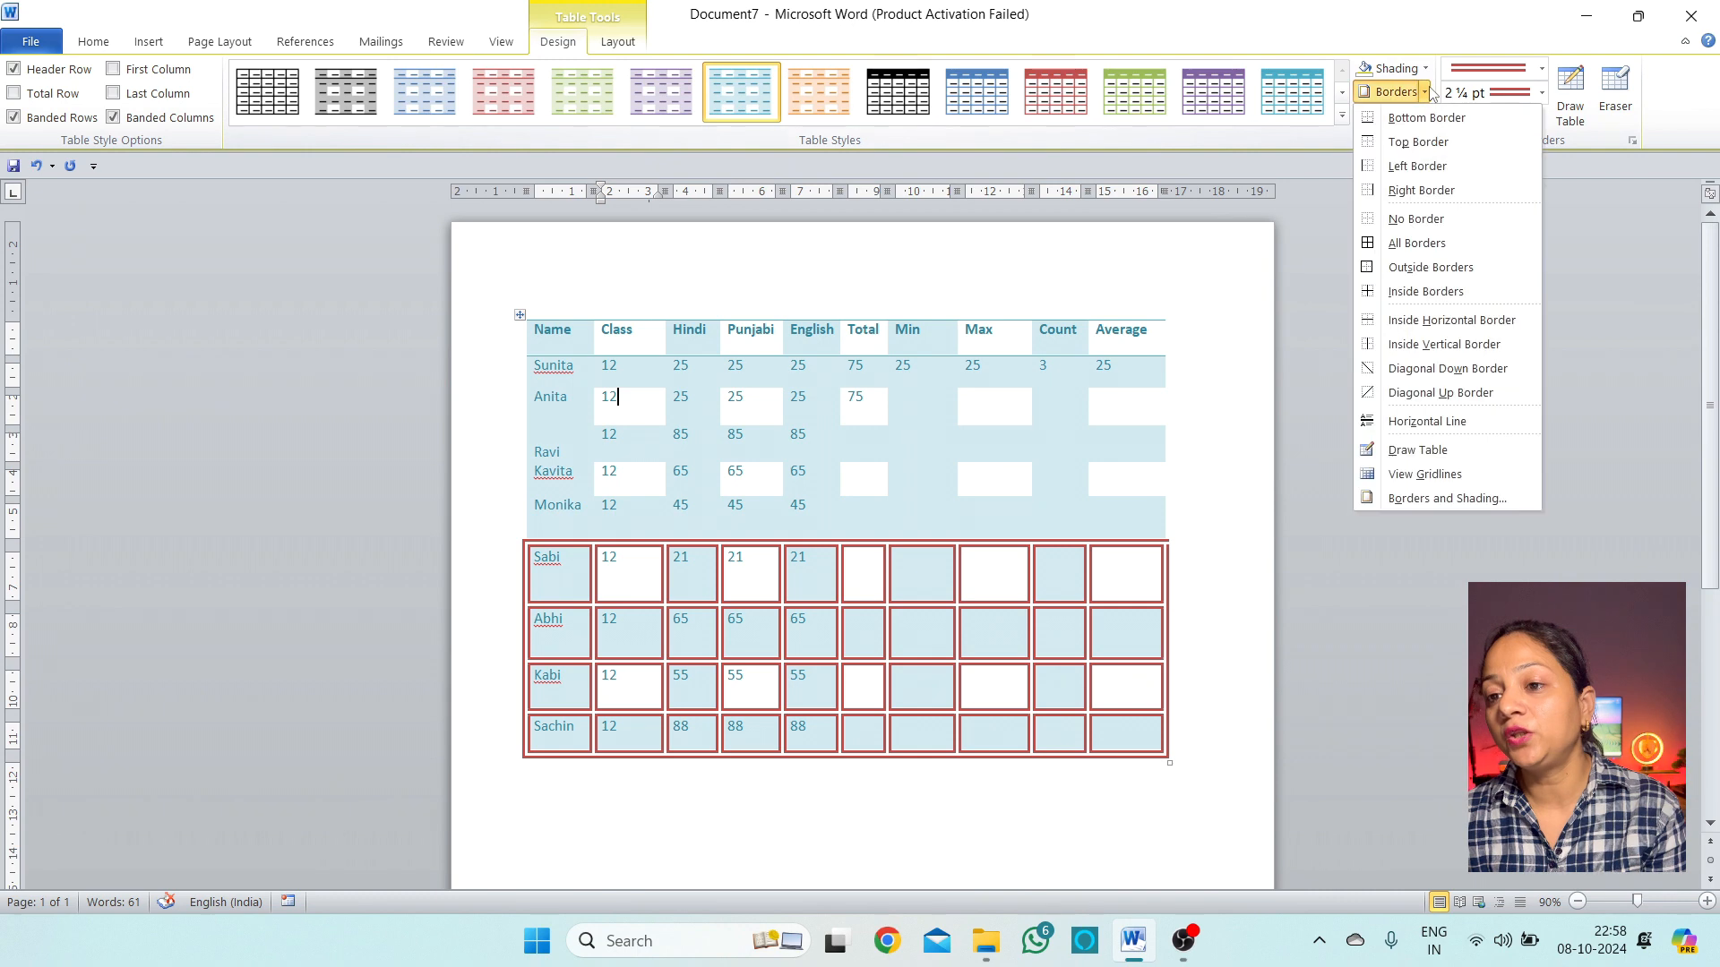
{"action": "left_click", "coordinate": [1431, 499]}
{"action": "left_click", "coordinate": [1392, 488]}
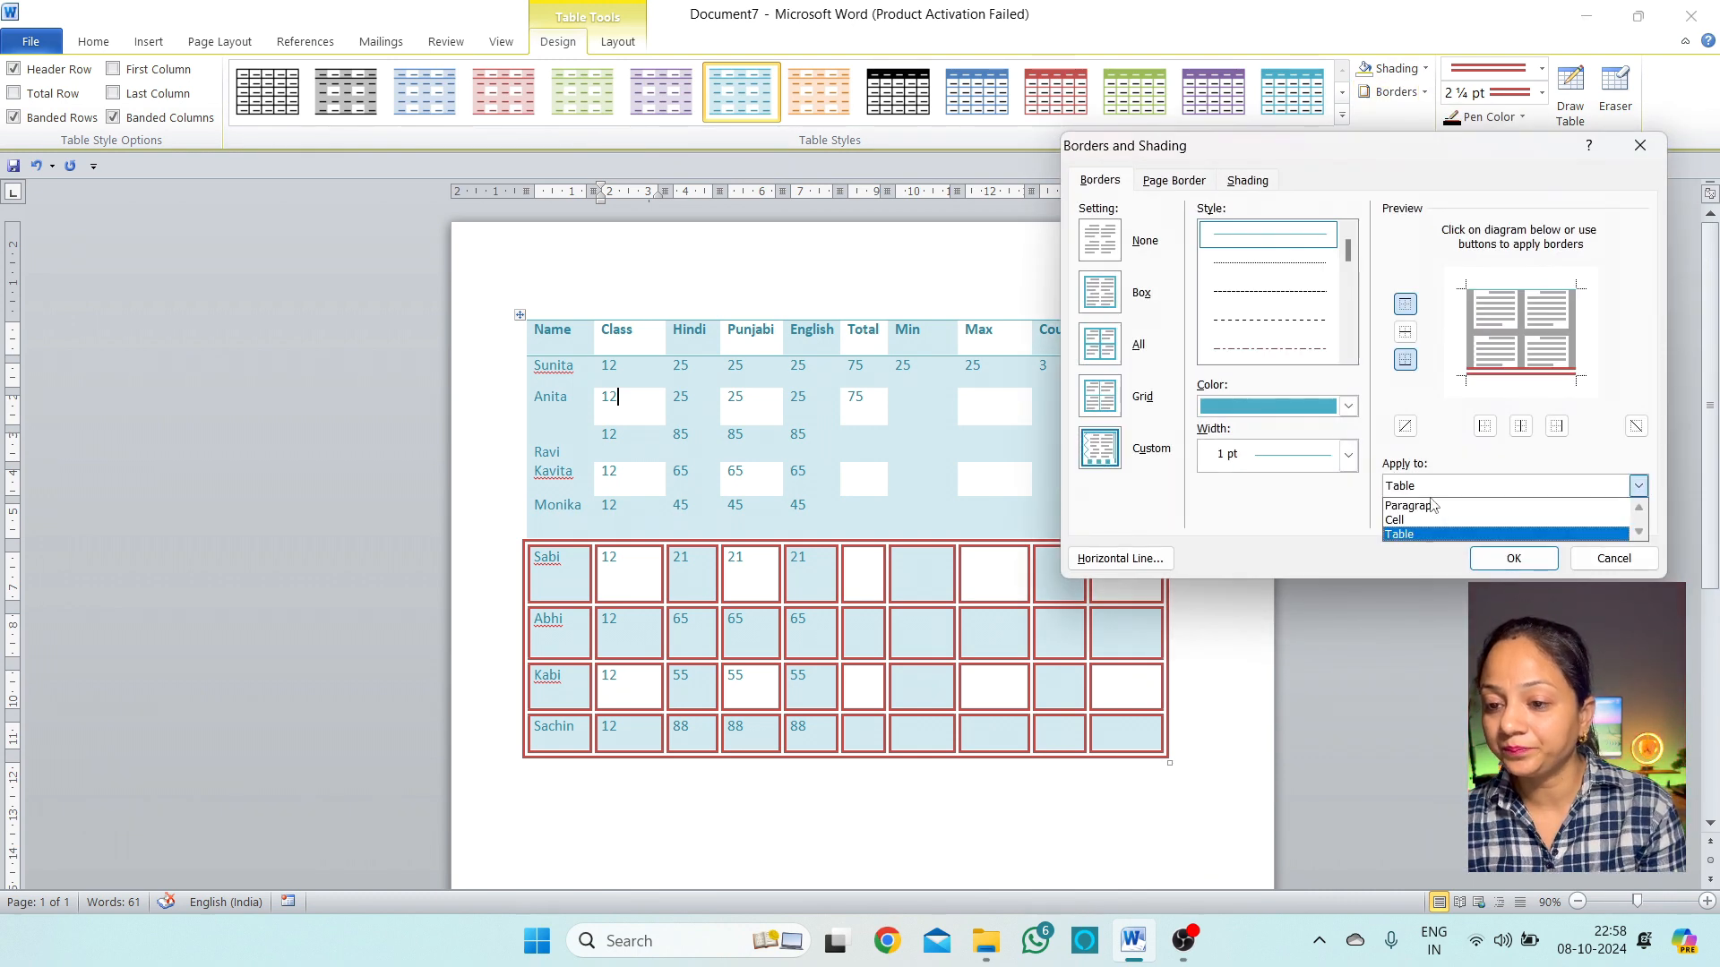
{"action": "left_click", "coordinate": [1424, 514]}
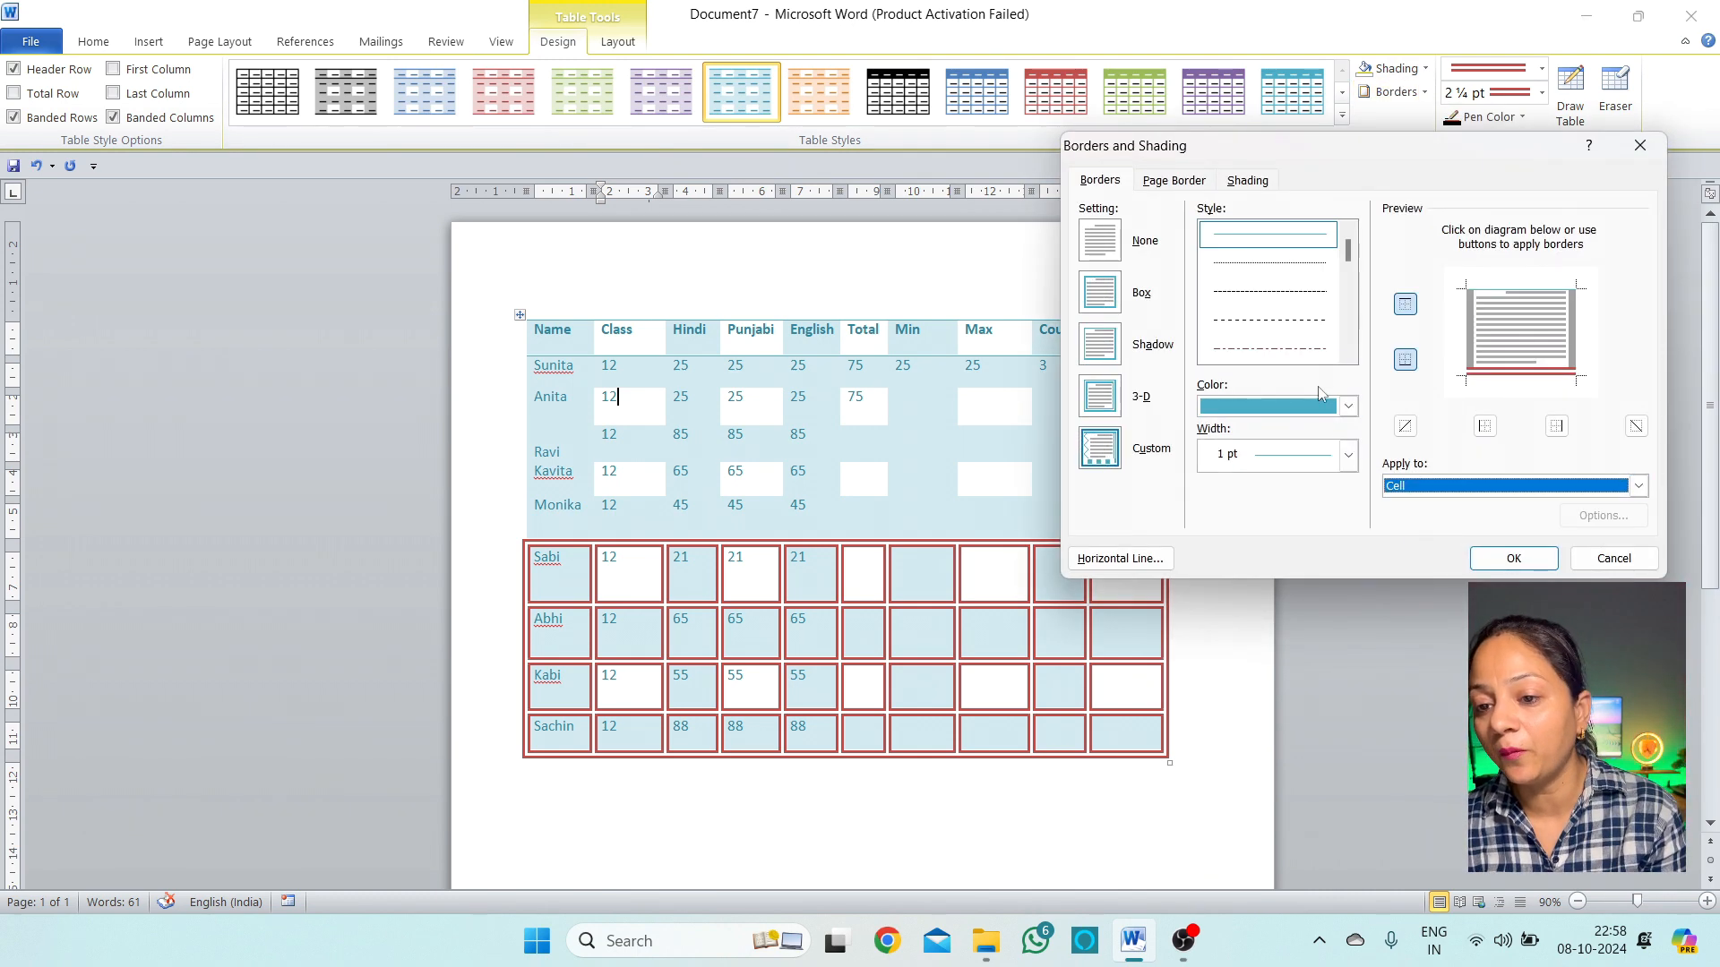
{"action": "left_click", "coordinate": [1283, 457]}
{"action": "left_click", "coordinate": [1289, 573]}
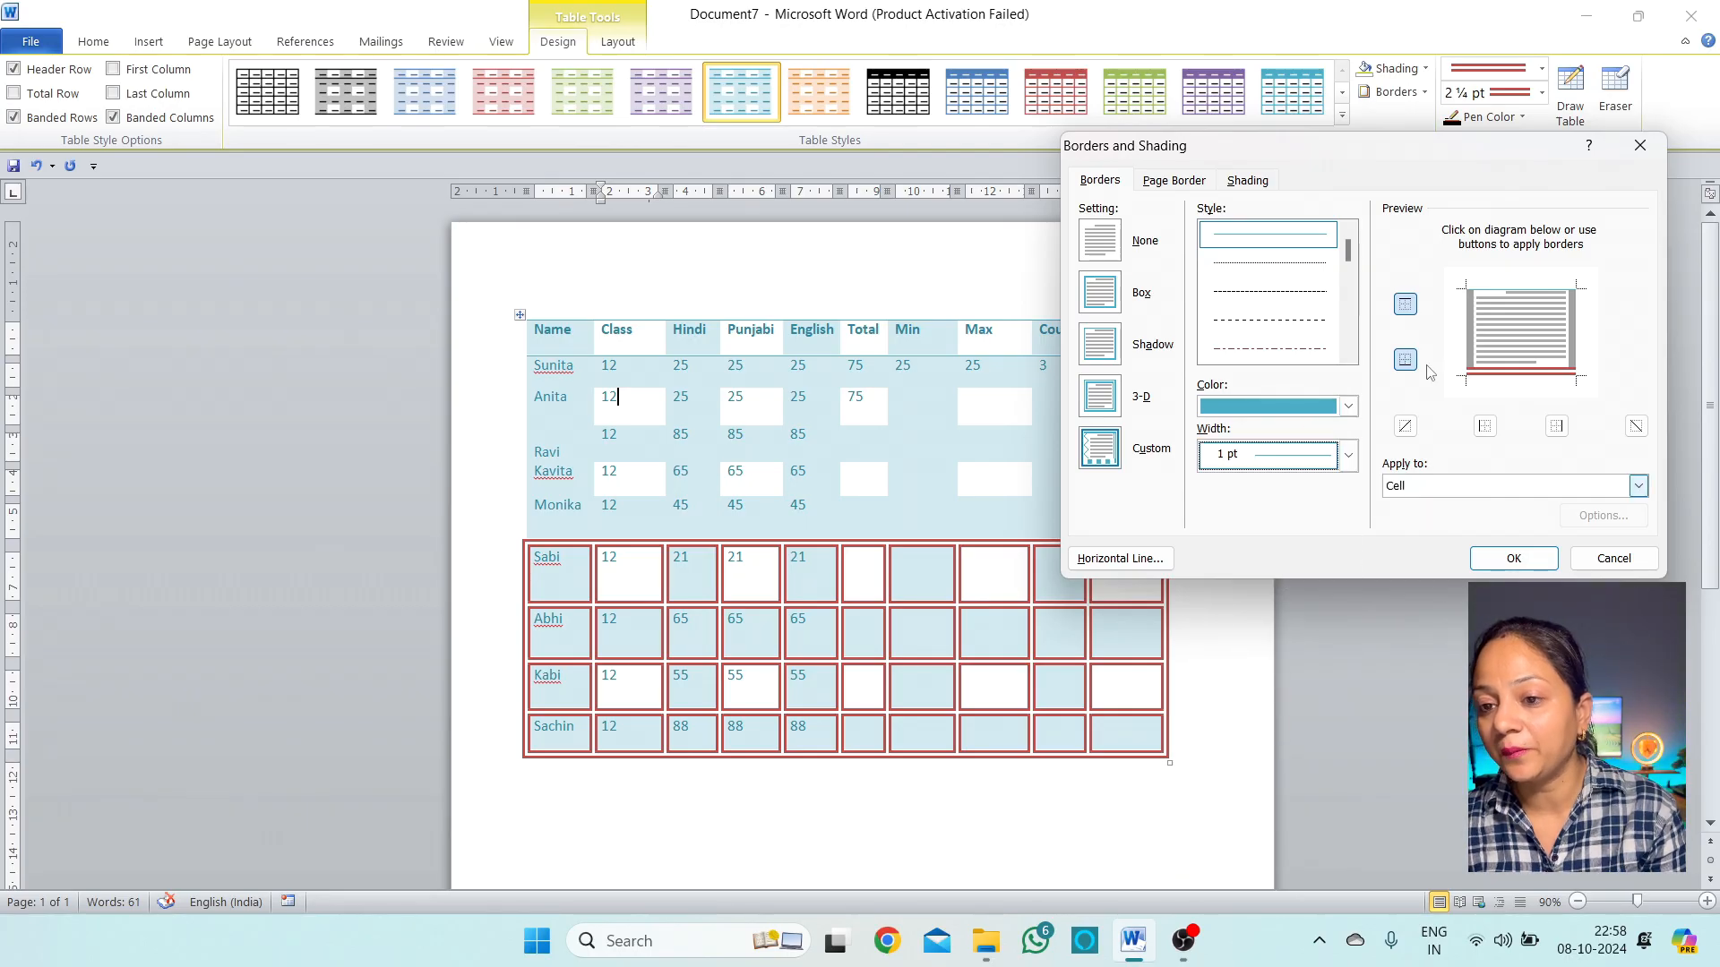
{"action": "left_click", "coordinate": [1107, 309]}
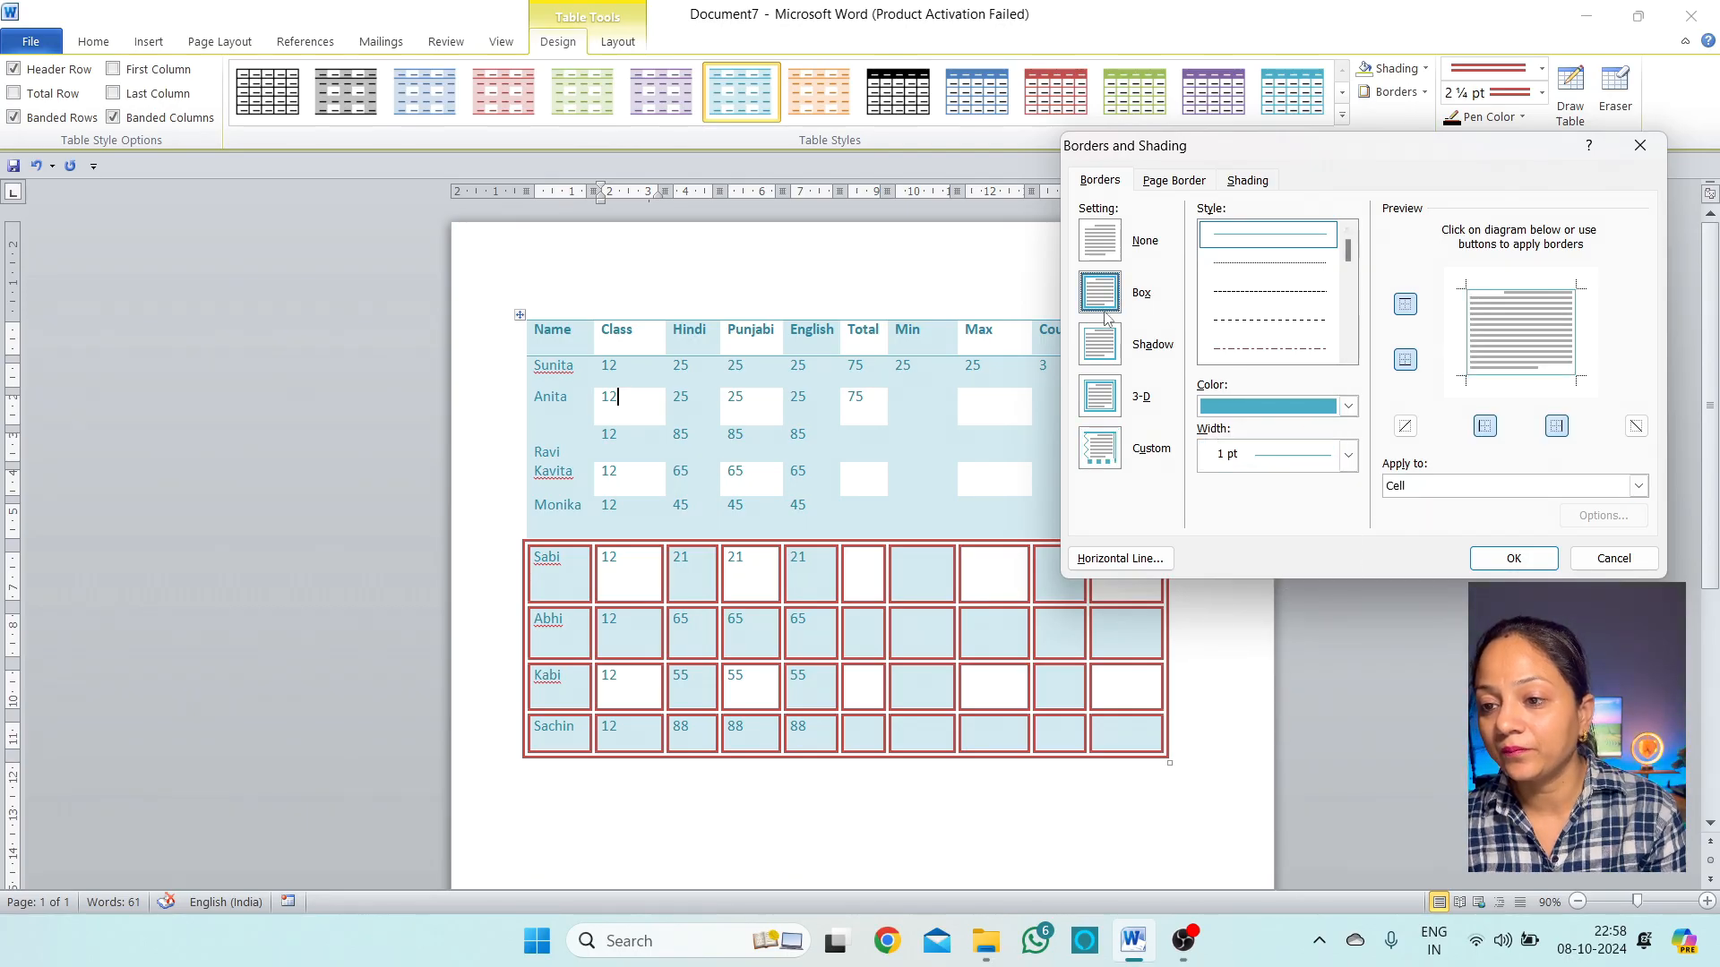
{"action": "left_click", "coordinate": [1514, 558]}
Return to Anita's Class cell and reopen Borders and Shading
{"action": "left_click", "coordinate": [756, 403]}
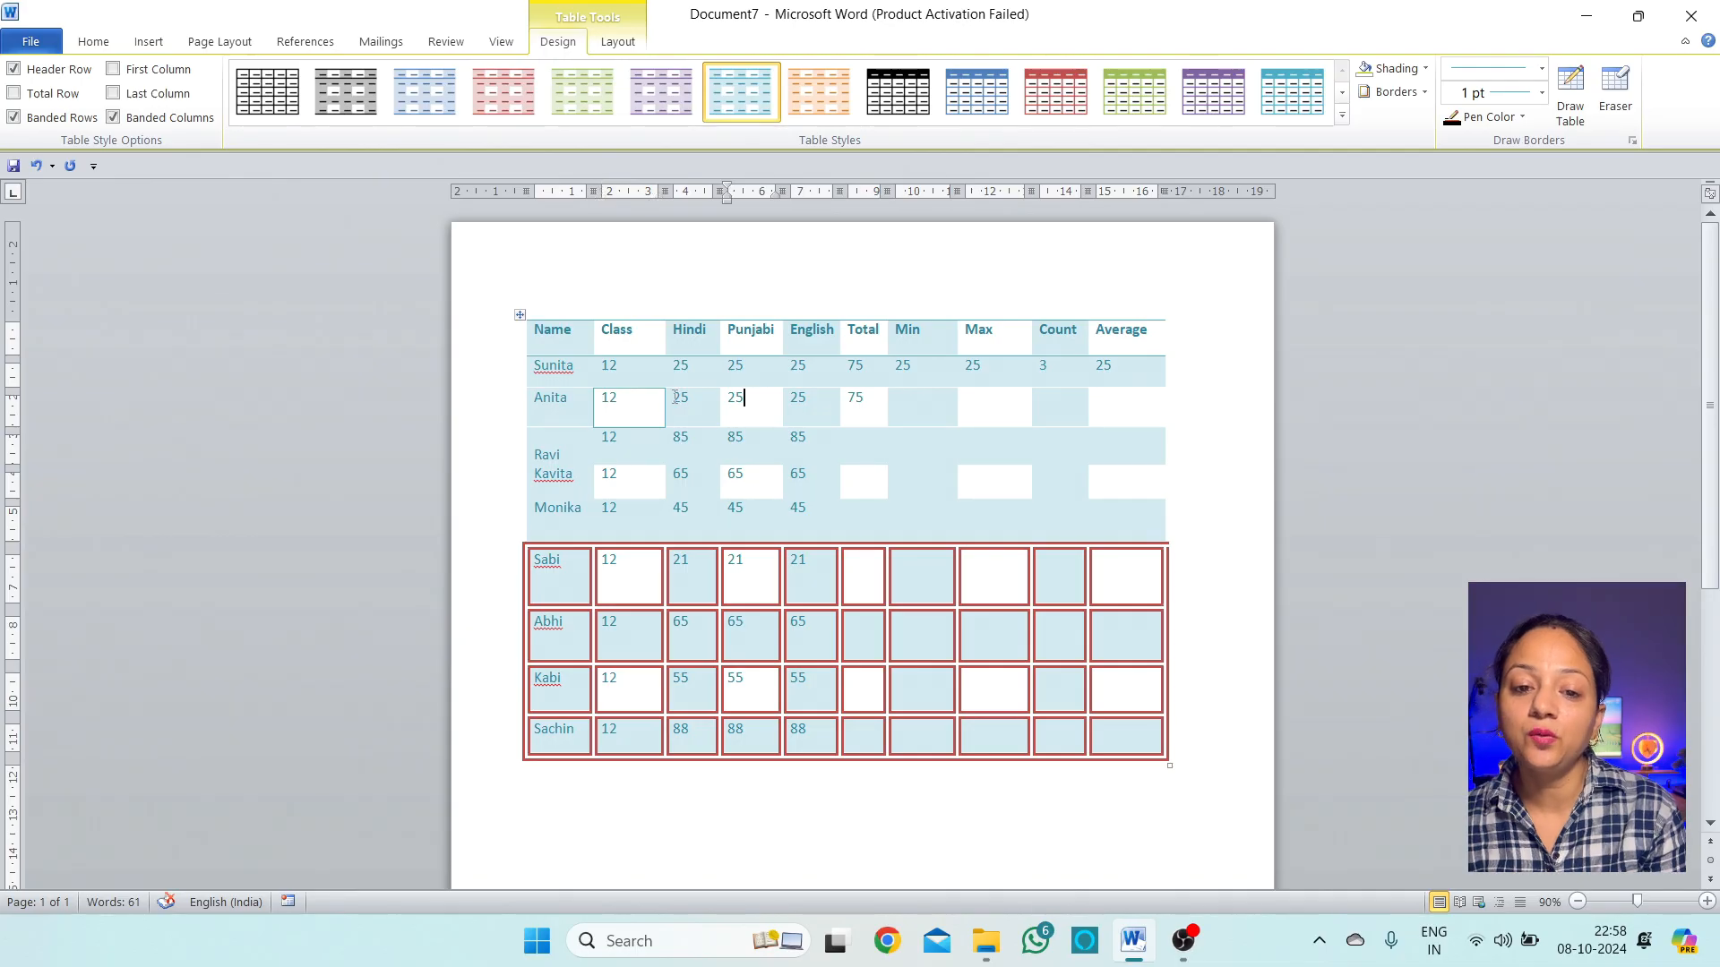
{"action": "left_click", "coordinate": [622, 405]}
{"action": "left_click_drag", "start_coordinate": [588, 404], "coordinate": [687, 414]}
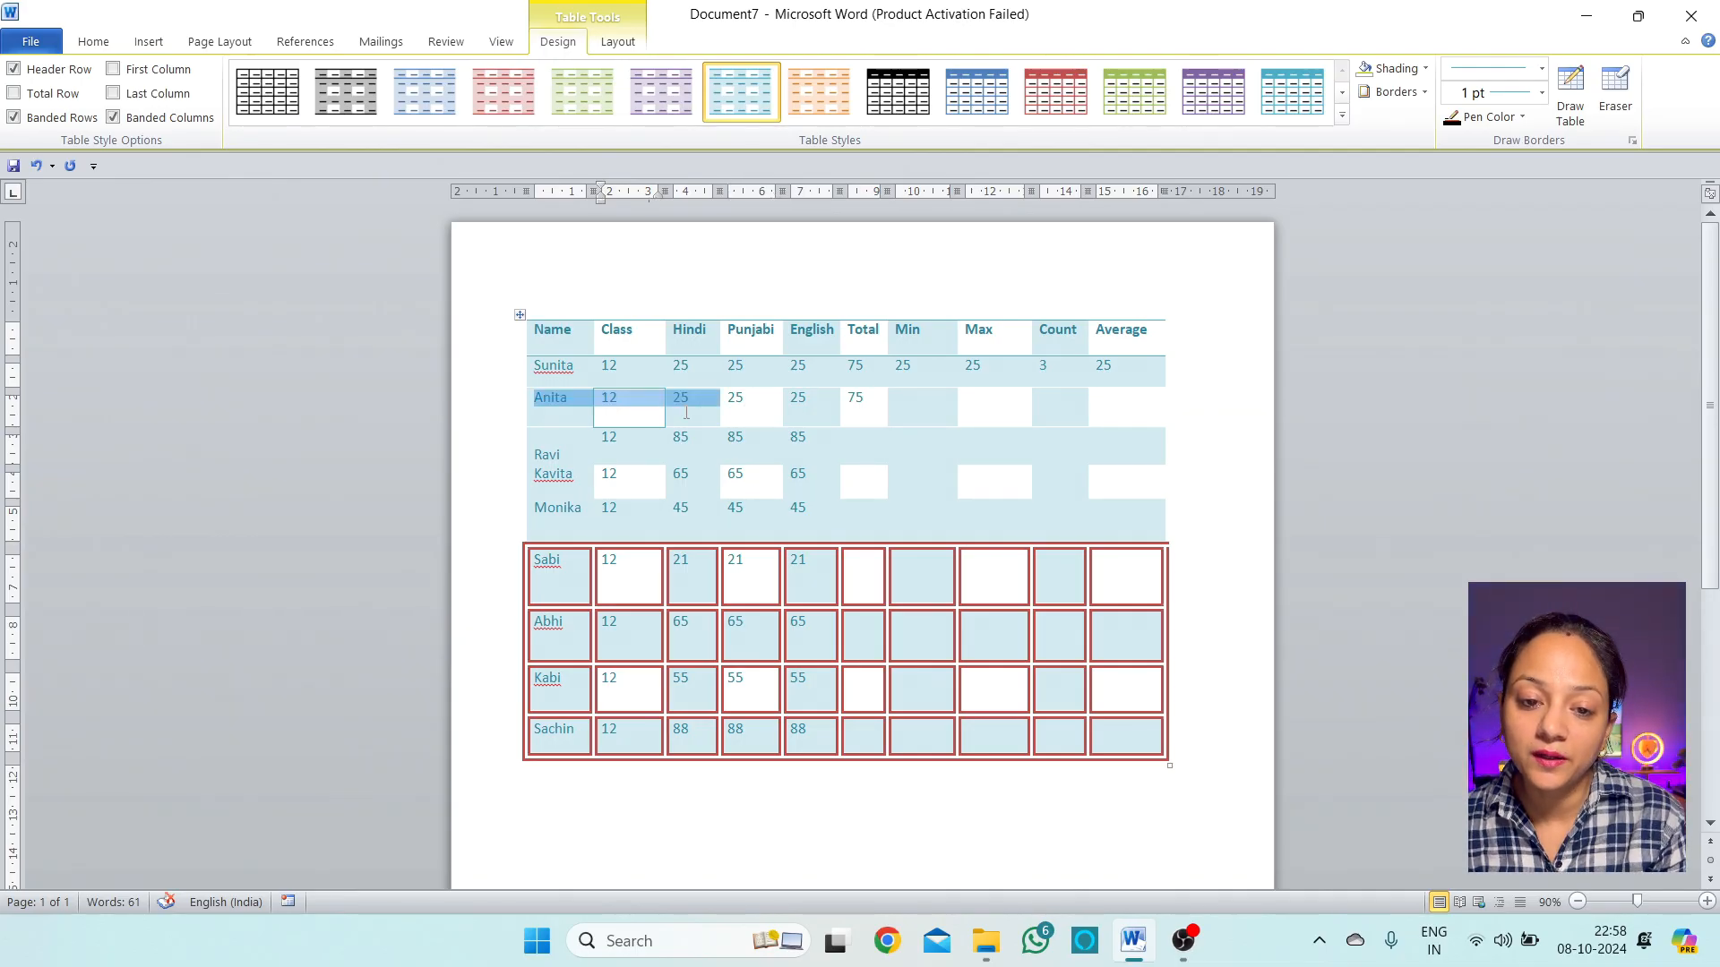
{"action": "left_click", "coordinate": [645, 413]}
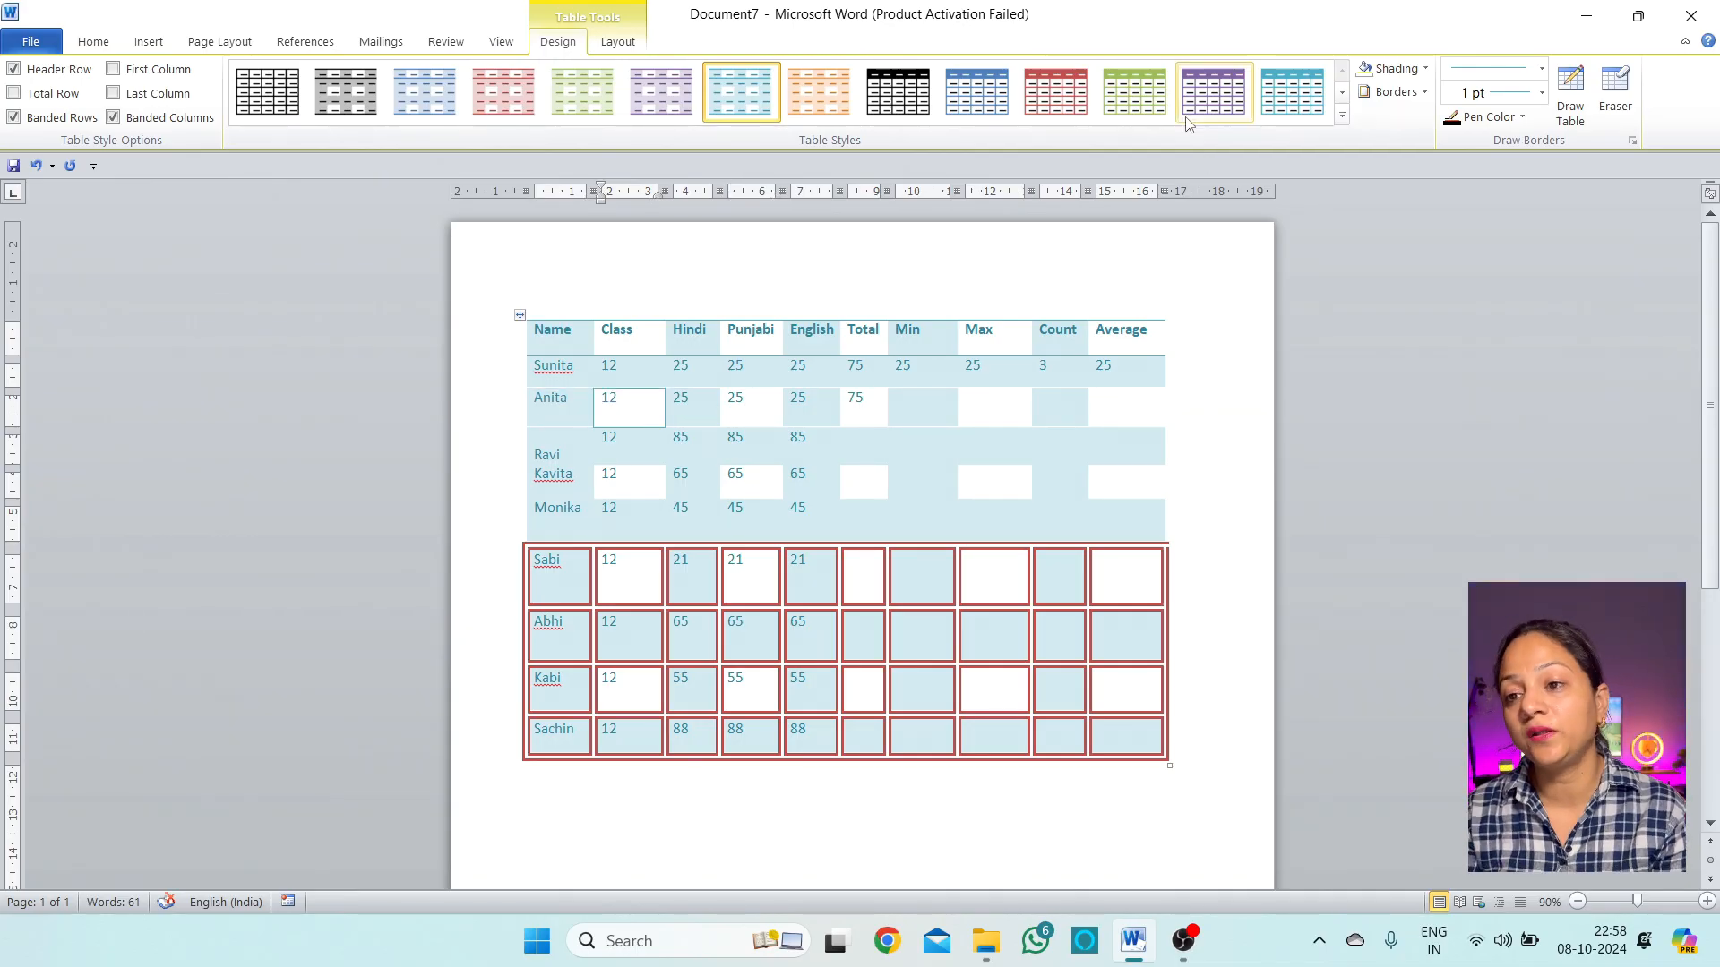
{"action": "left_click", "coordinate": [1424, 92]}
{"action": "left_click", "coordinate": [1451, 504]}
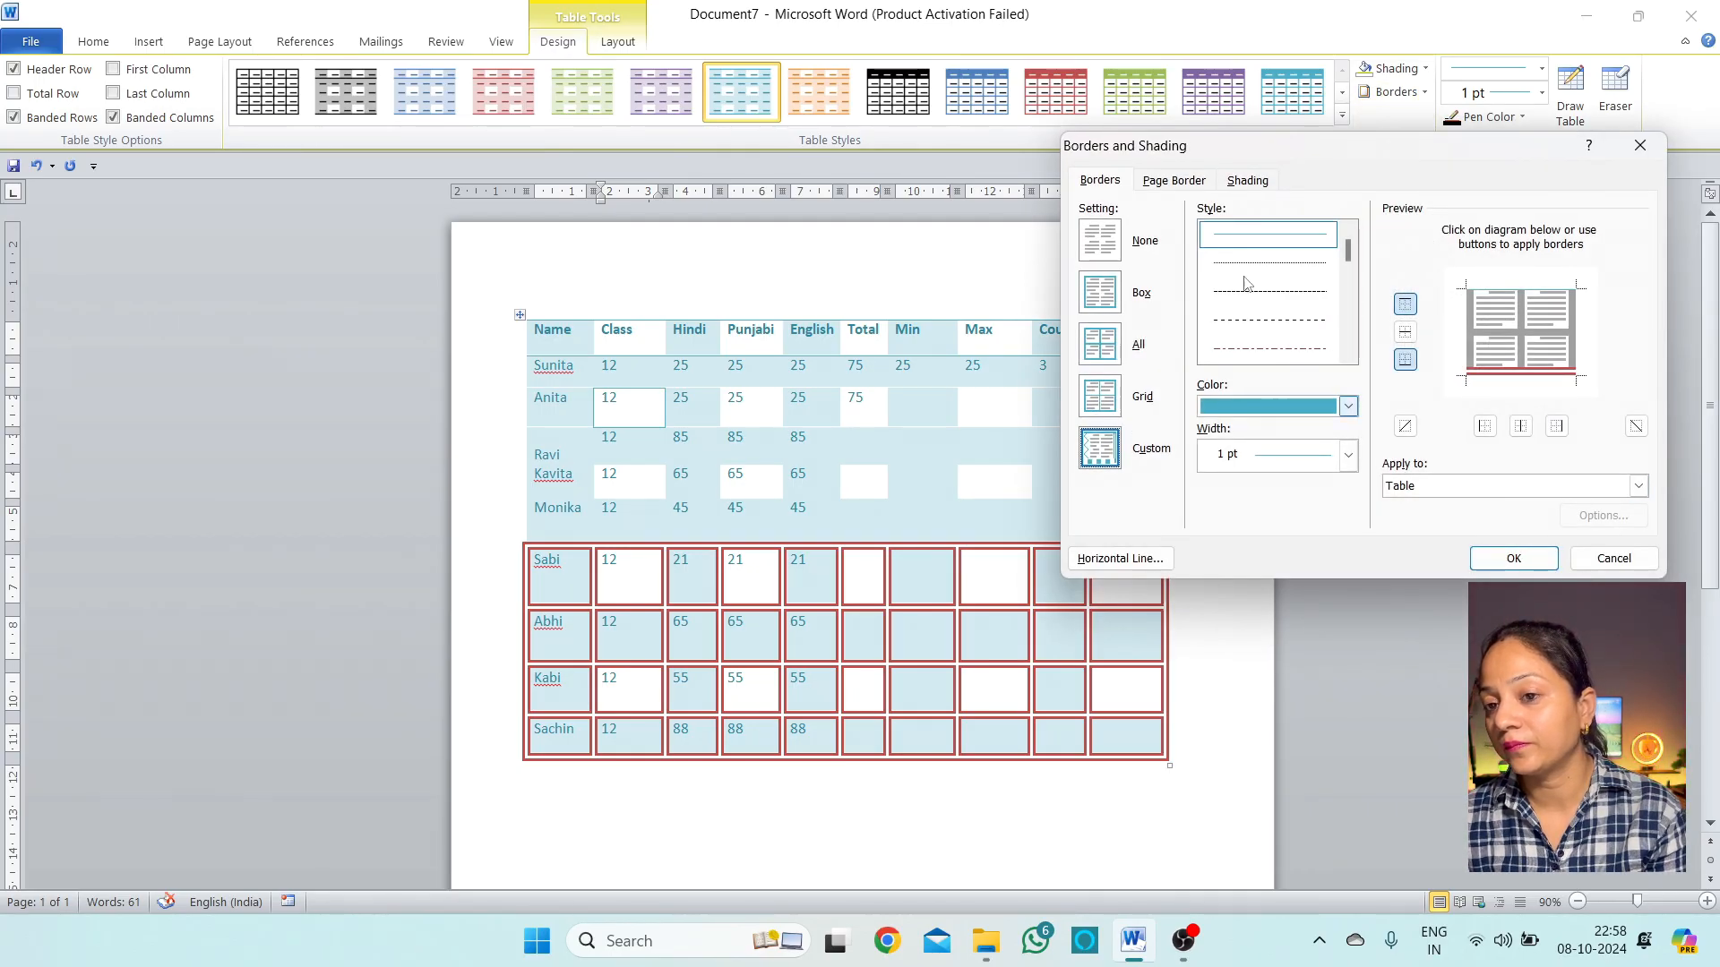
Pick the double wavy line style for the page border
{"action": "left_click", "coordinate": [1187, 183]}
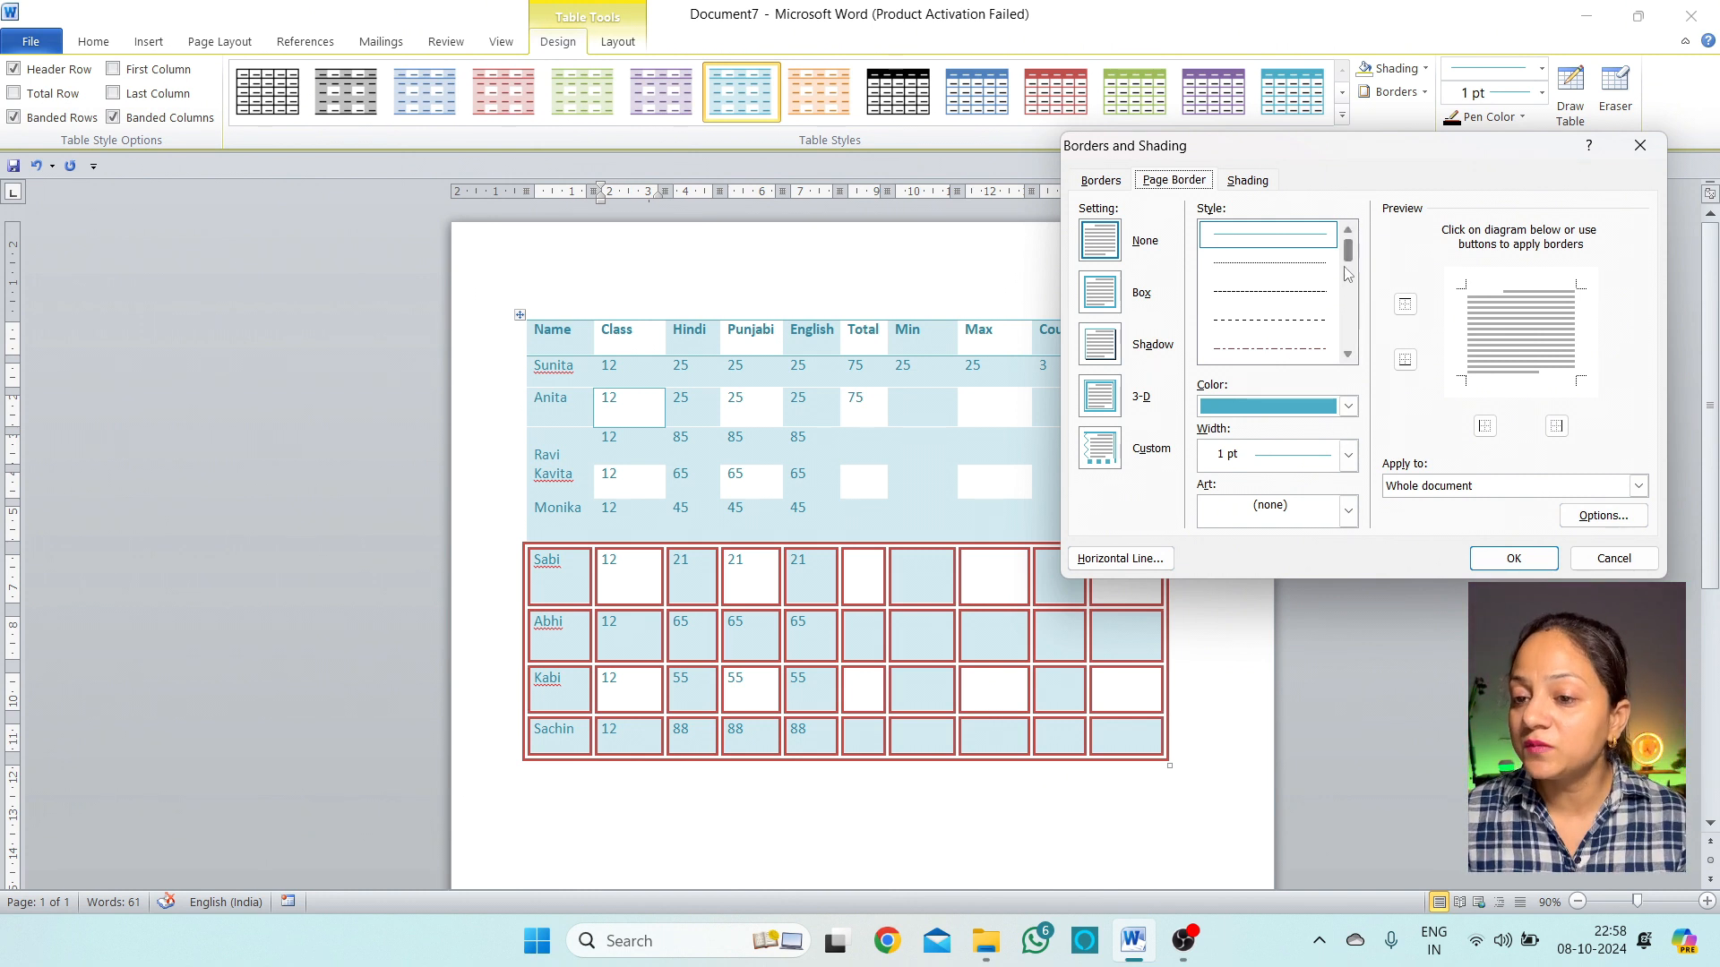
{"action": "mouse_move", "coordinate": [1346, 259]}
{"action": "left_mouse_down"}
{"action": "mouse_move", "coordinate": [1356, 354]}
{"action": "mouse_move", "coordinate": [1355, 313]}
{"action": "mouse_move", "coordinate": [1355, 328]}
{"action": "left_mouse_up"}
{"action": "scroll", "coordinate": [1326, 286], "scroll_direction": "up", "scroll_amount": 2}
{"action": "left_click", "coordinate": [1307, 284]}
{"action": "scroll", "coordinate": [1268, 305], "scroll_direction": "up", "scroll_amount": 1}
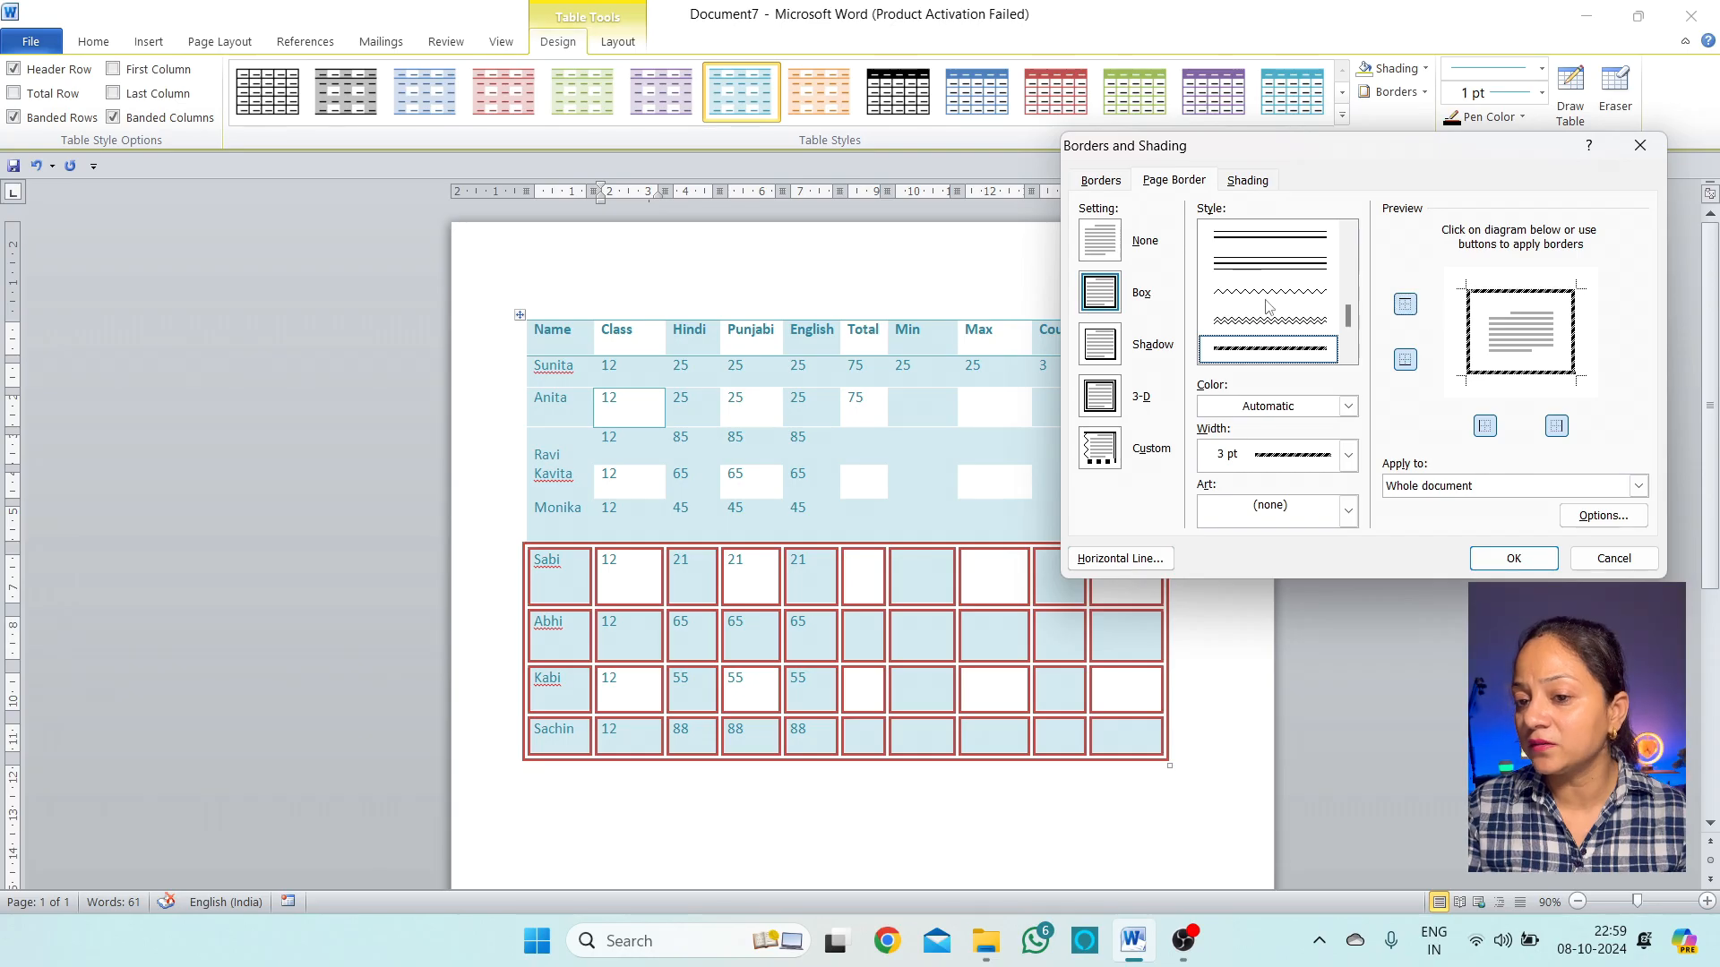
{"action": "left_click", "coordinate": [1292, 323]}
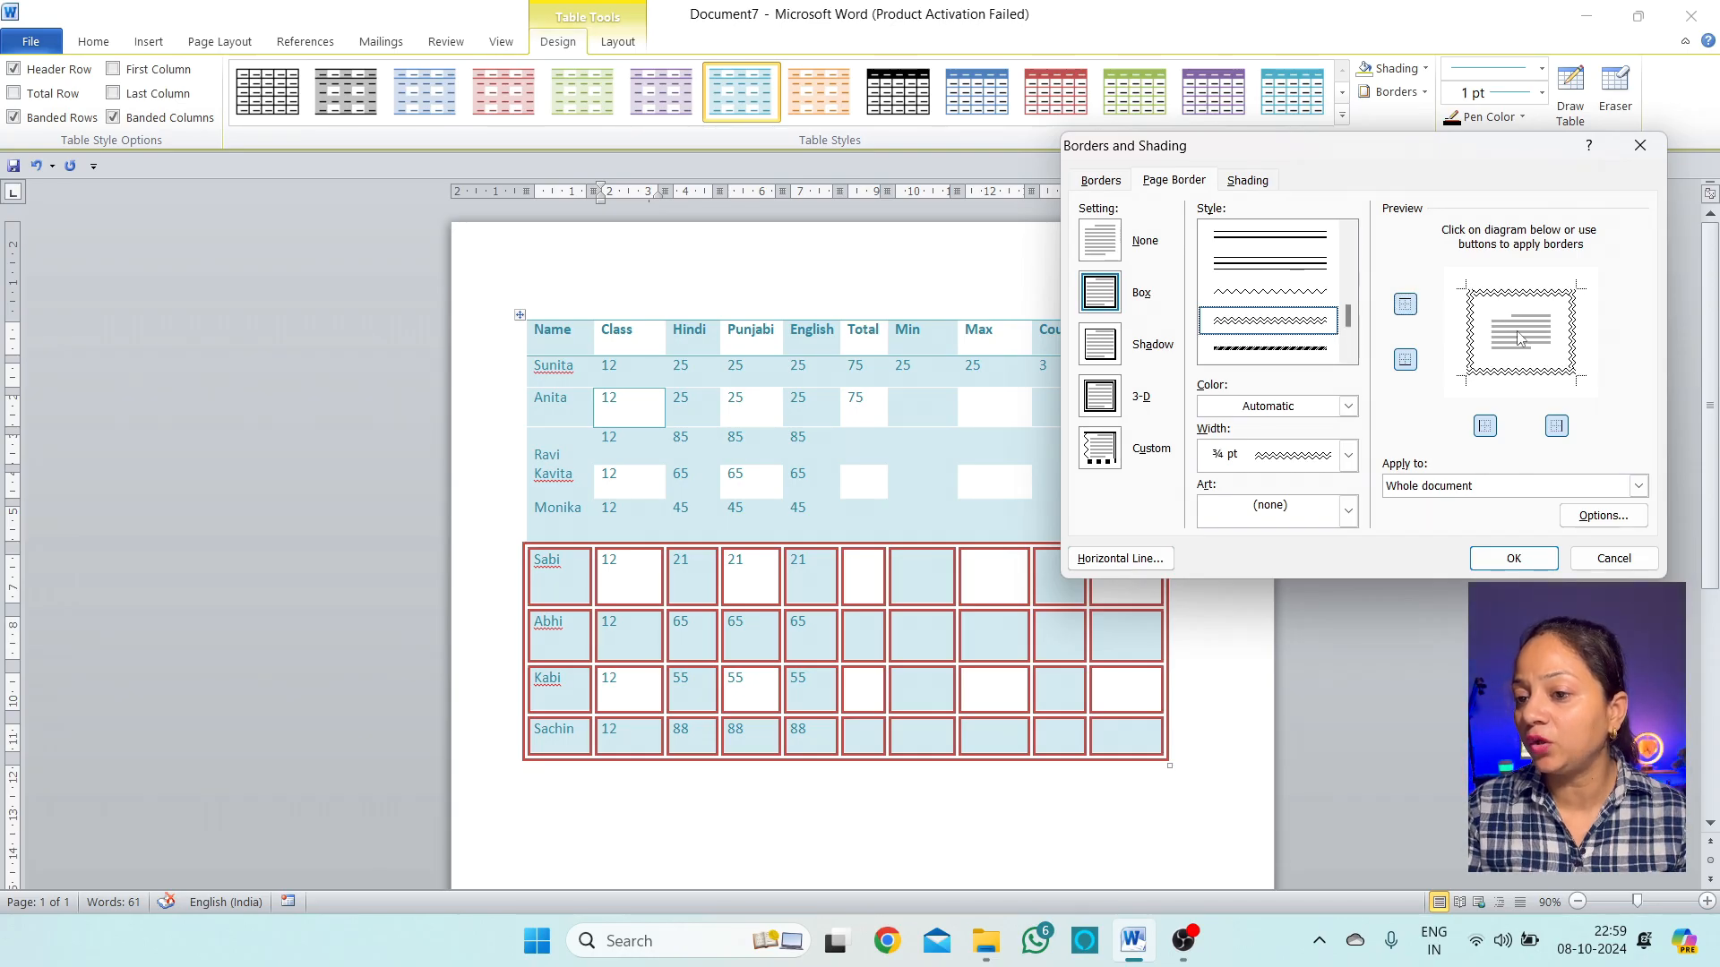
Set the wavy page border colour to dark teal
{"action": "left_click", "coordinate": [1537, 299]}
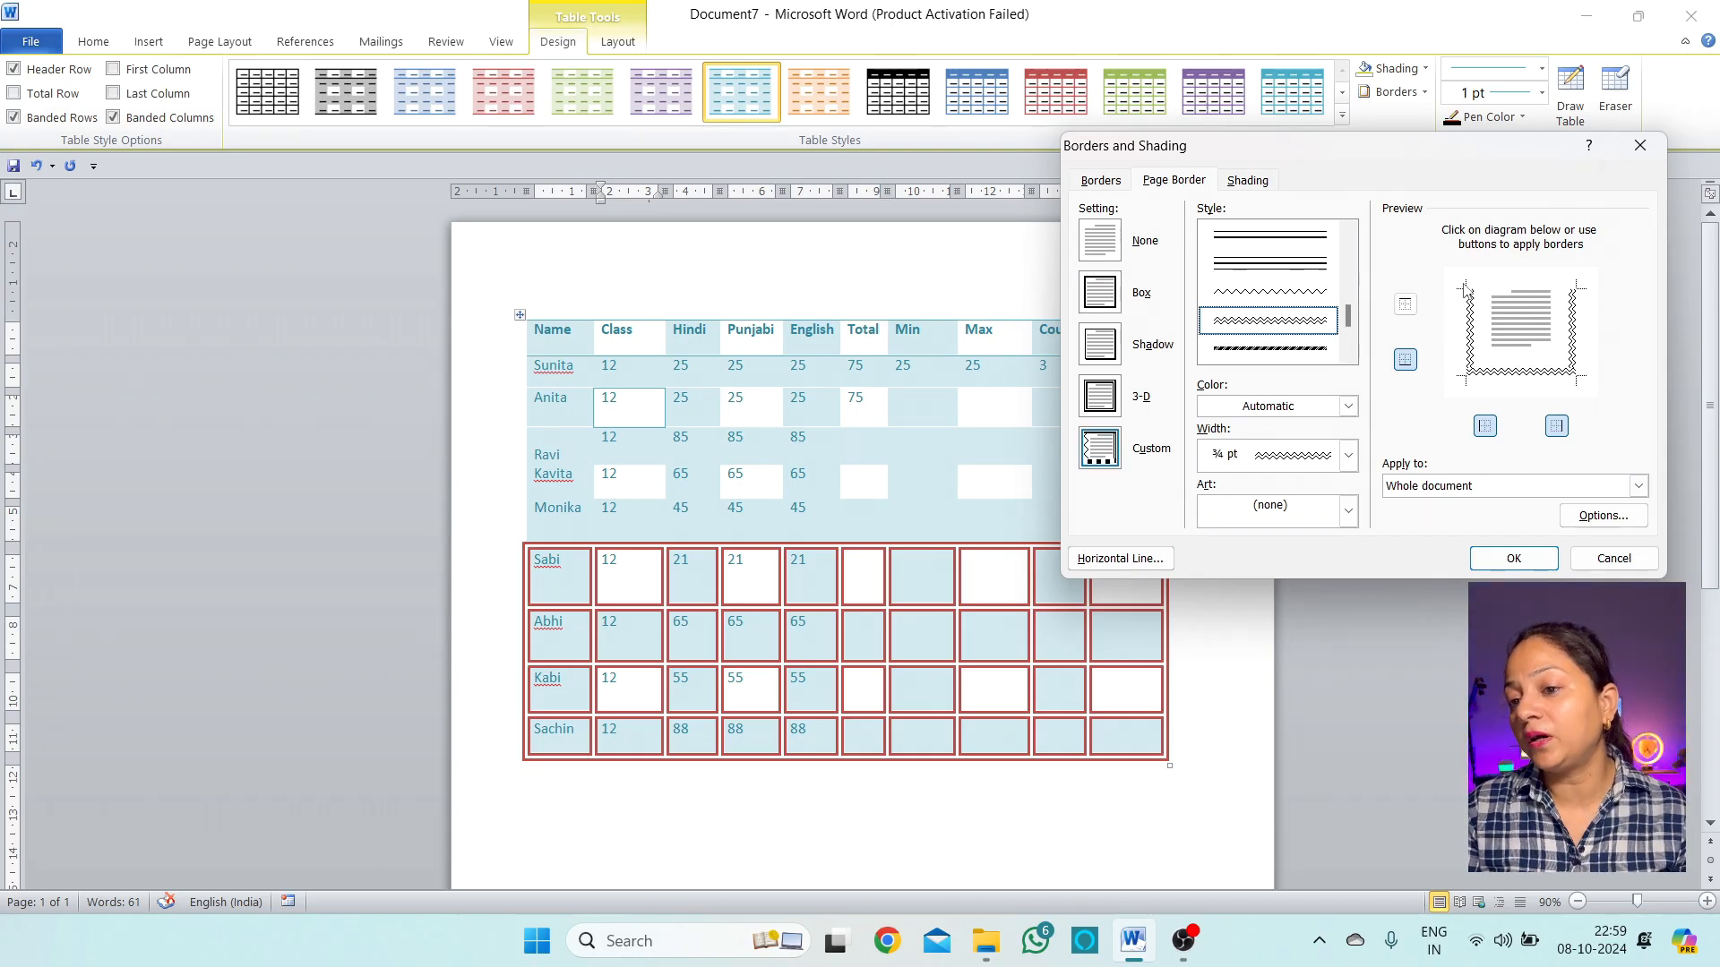
{"action": "left_click", "coordinate": [1541, 380]}
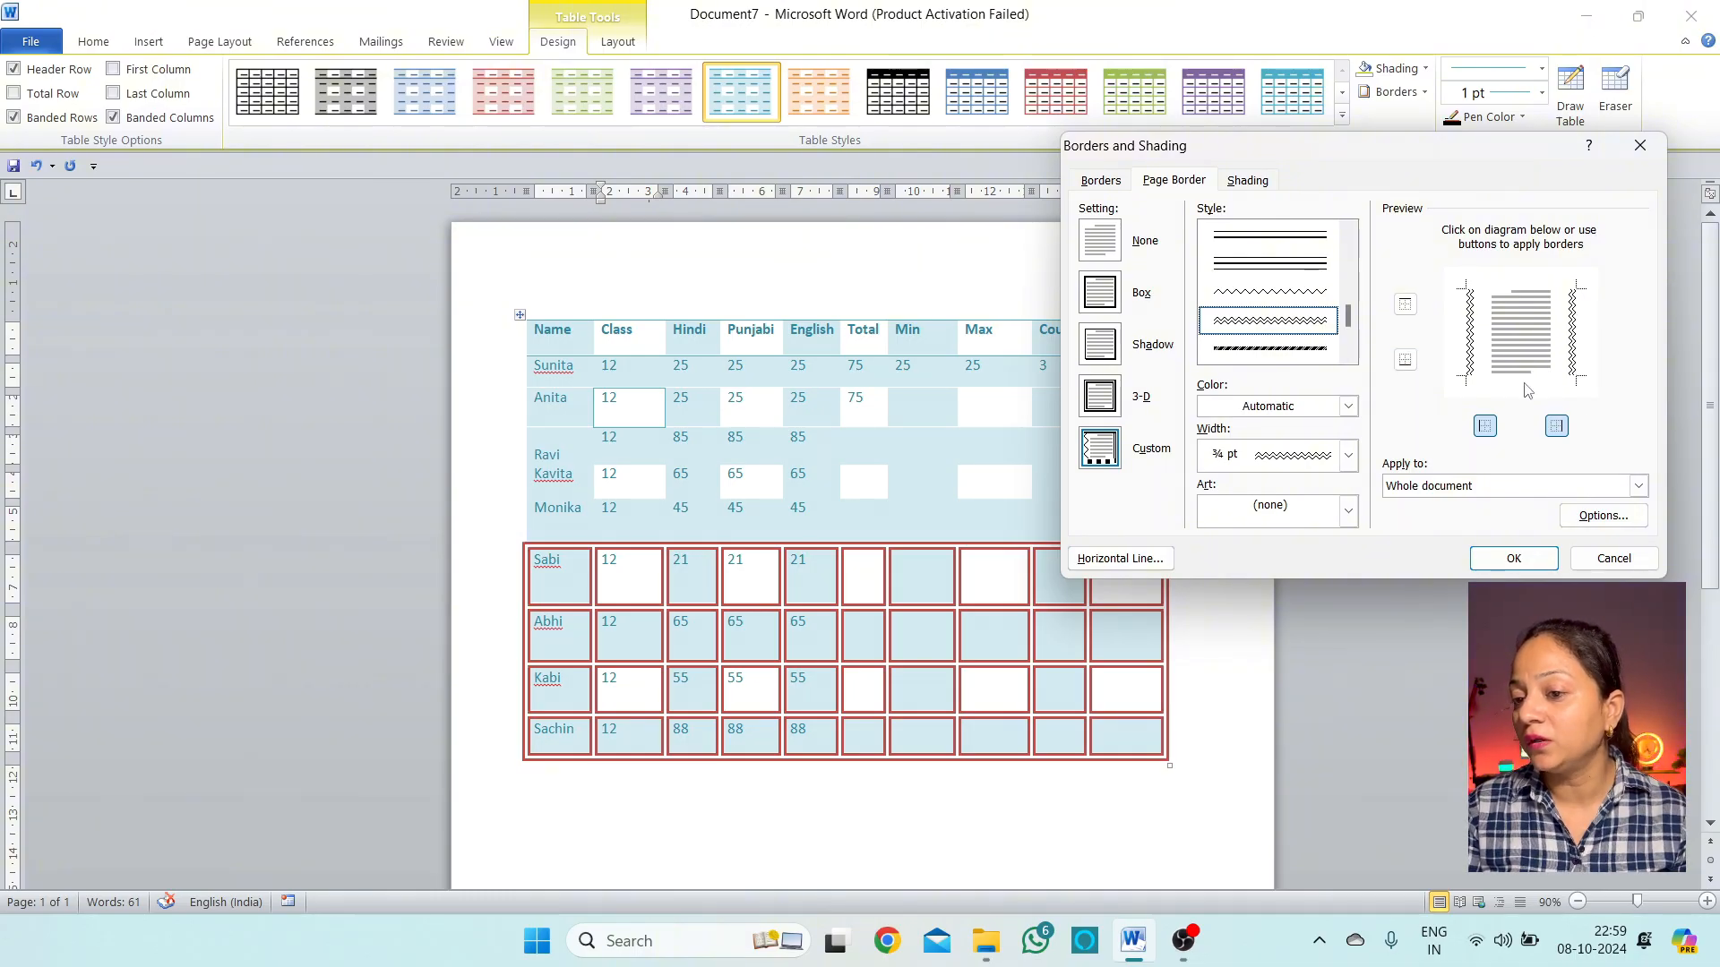
{"action": "left_click", "coordinate": [1527, 374]}
{"action": "left_click", "coordinate": [1512, 296]}
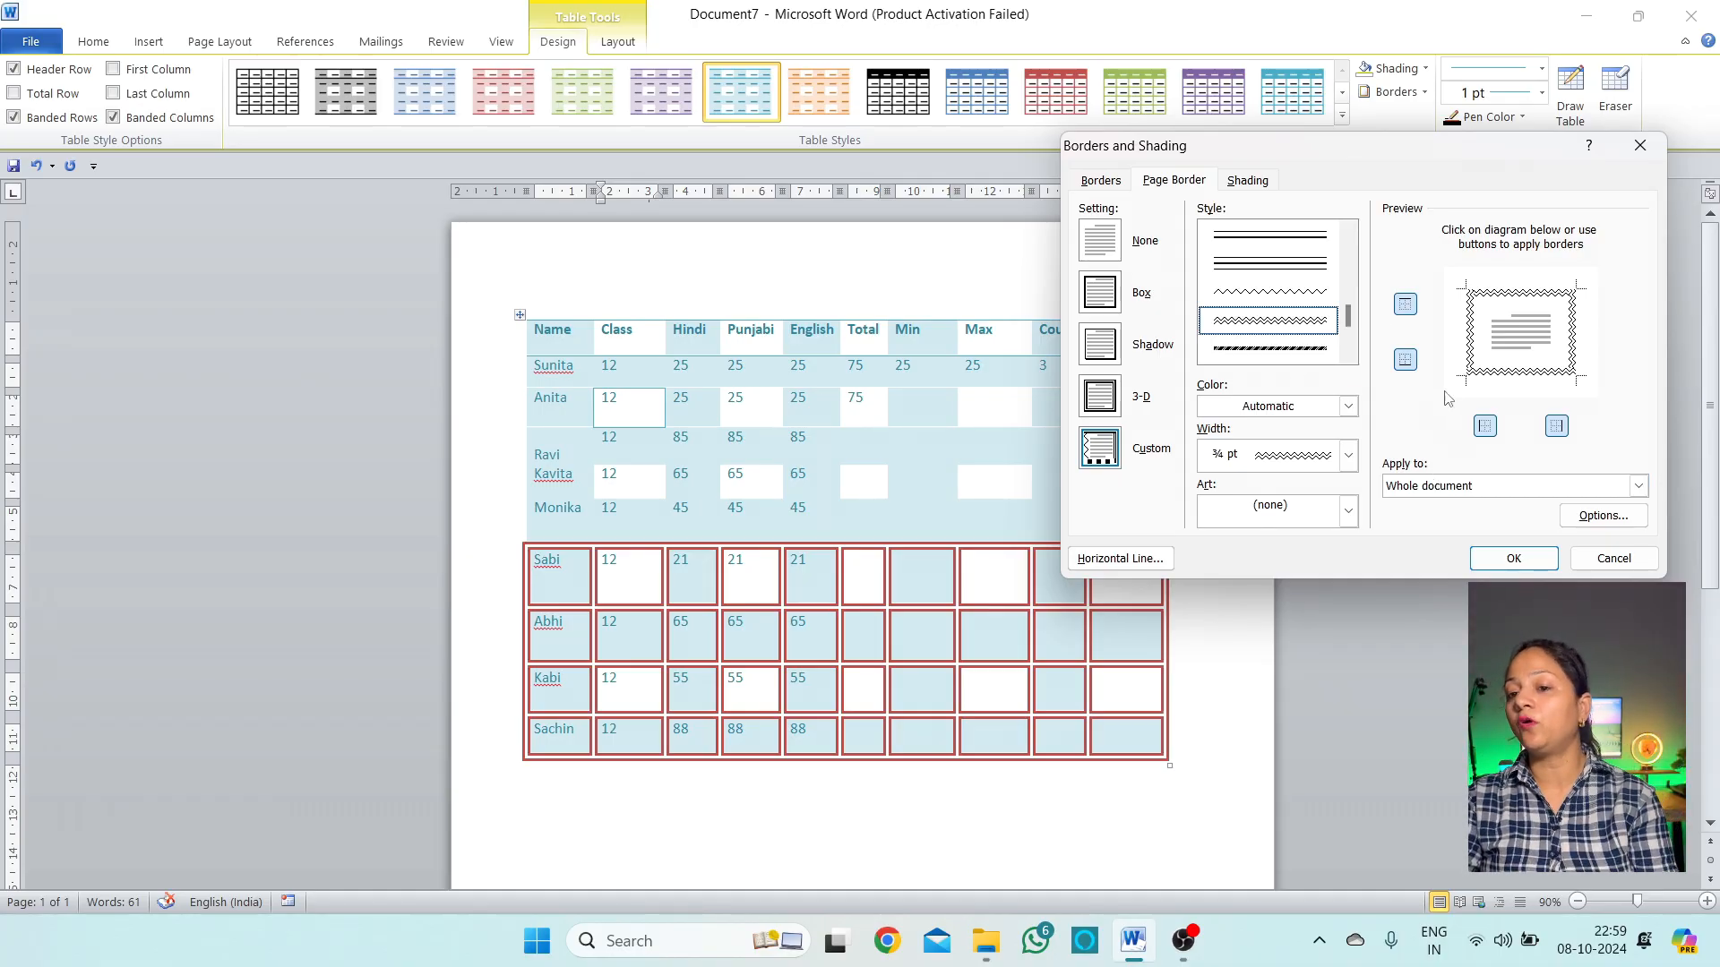
{"action": "left_click", "coordinate": [1348, 407]}
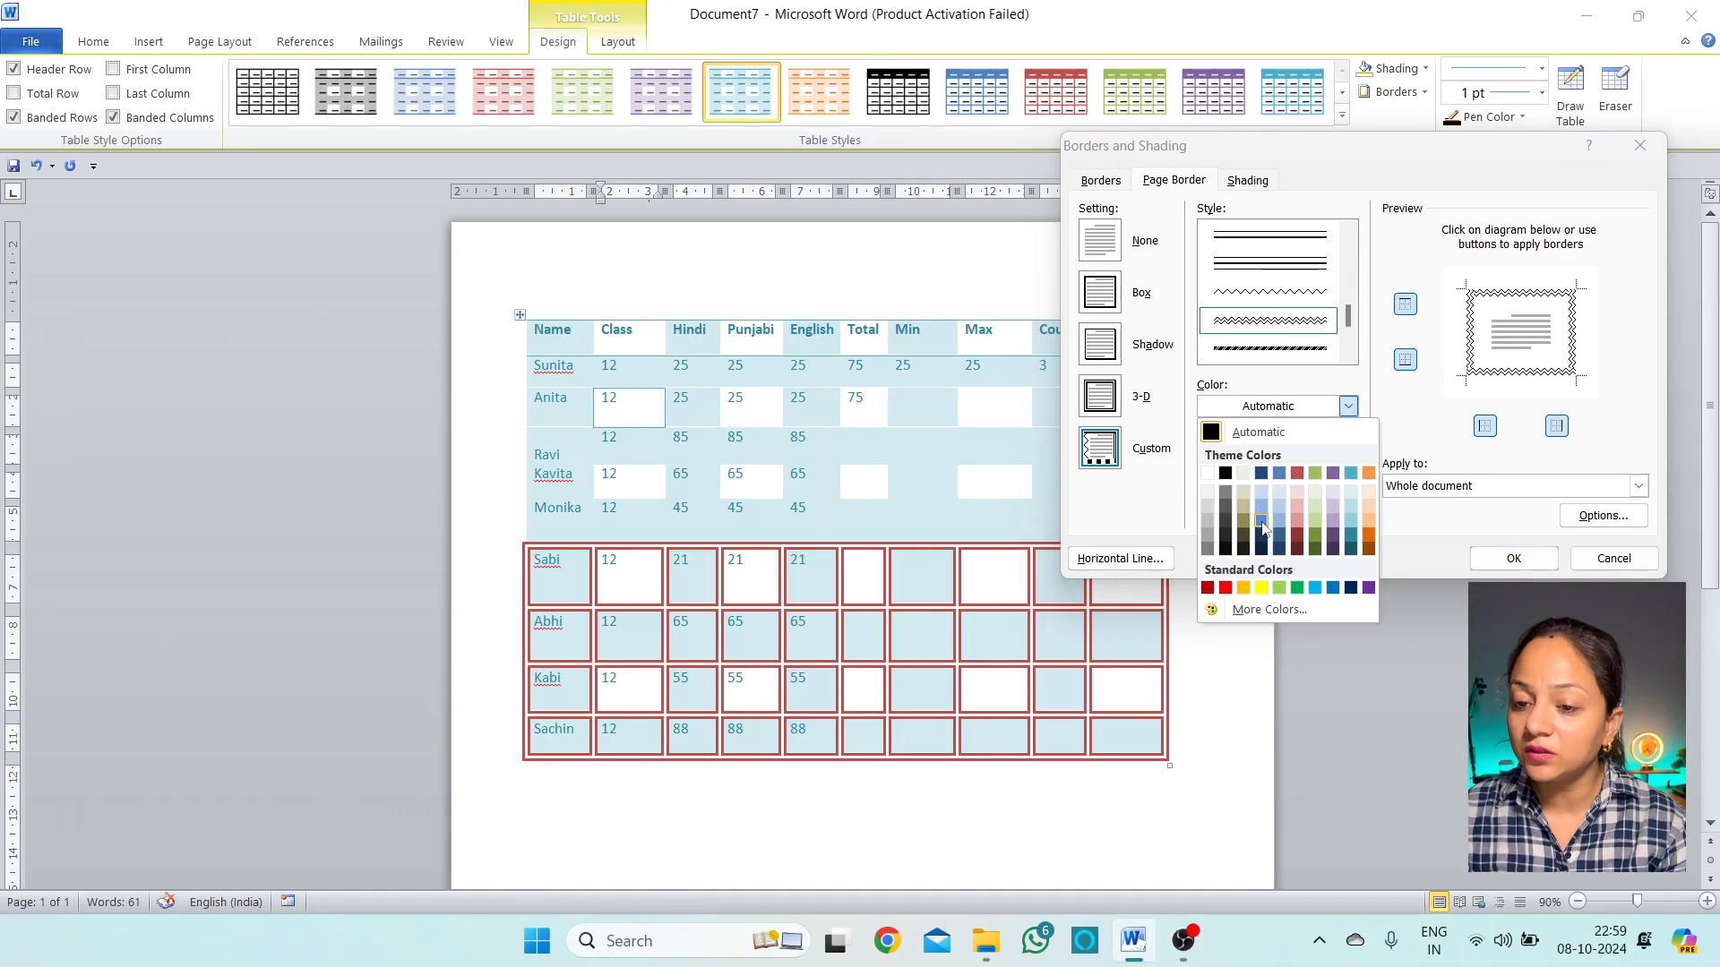
{"action": "left_click", "coordinate": [1351, 535]}
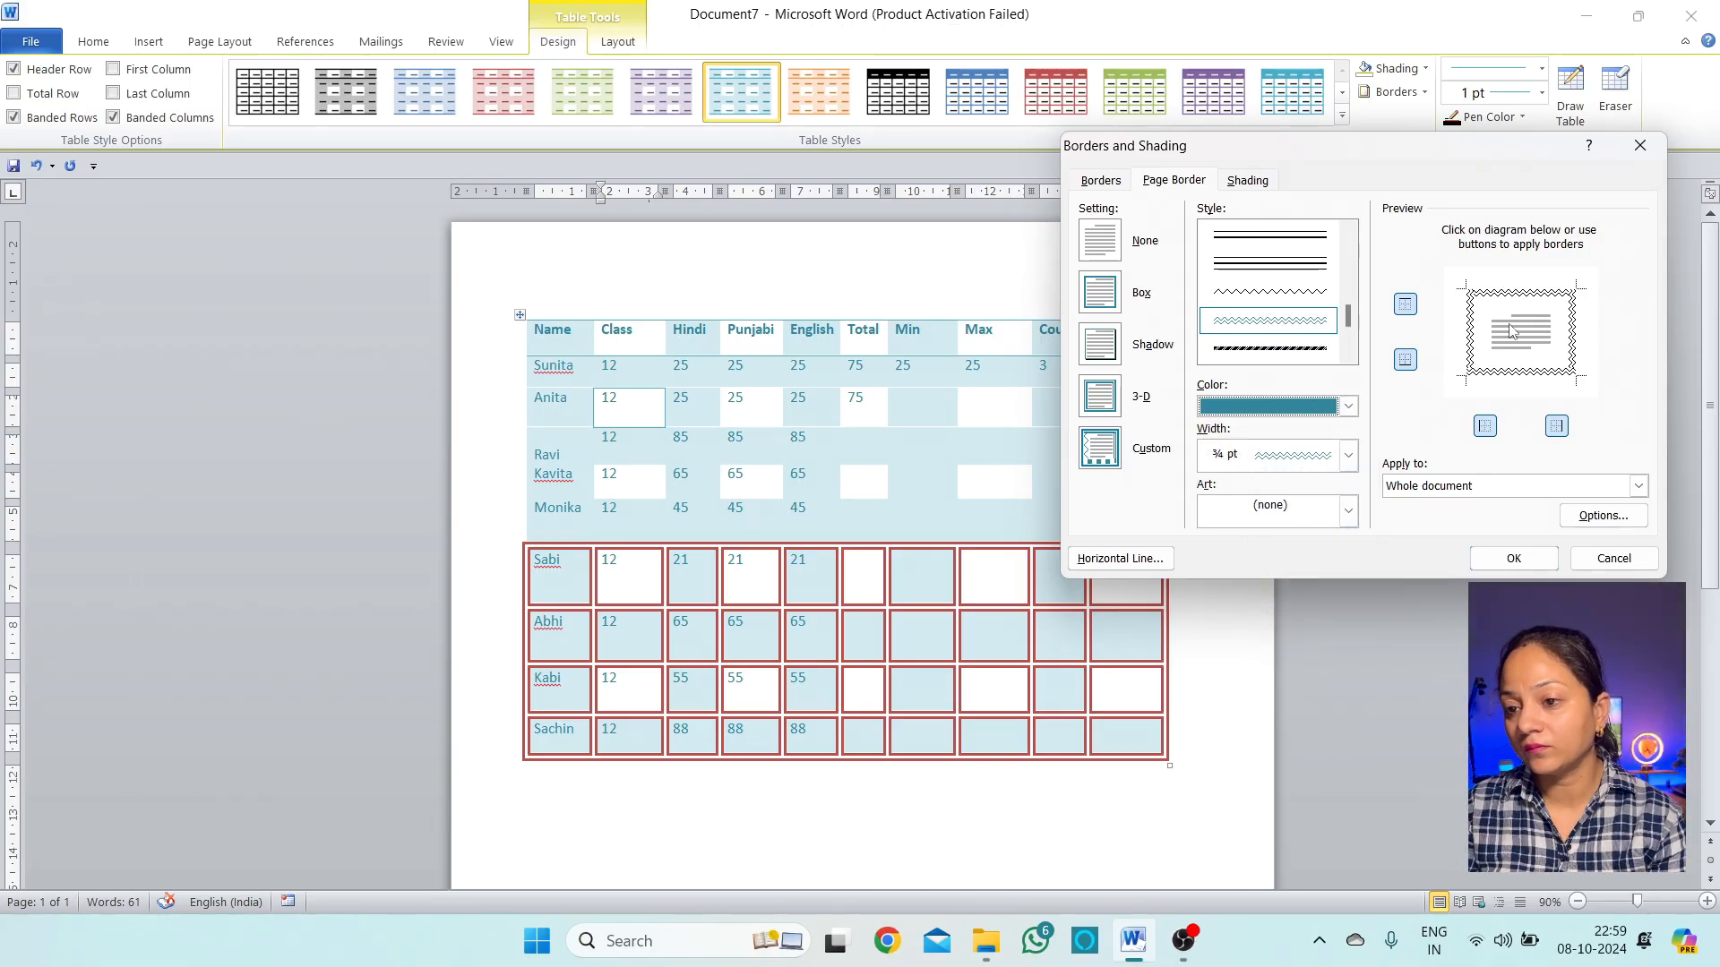
Adjust the Preview edges, keep no art, and apply the ¾ pt teal wavy border to the whole document
{"action": "left_click", "coordinate": [1516, 292]}
{"action": "left_click", "coordinate": [1535, 372]}
{"action": "left_click", "coordinate": [1473, 351]}
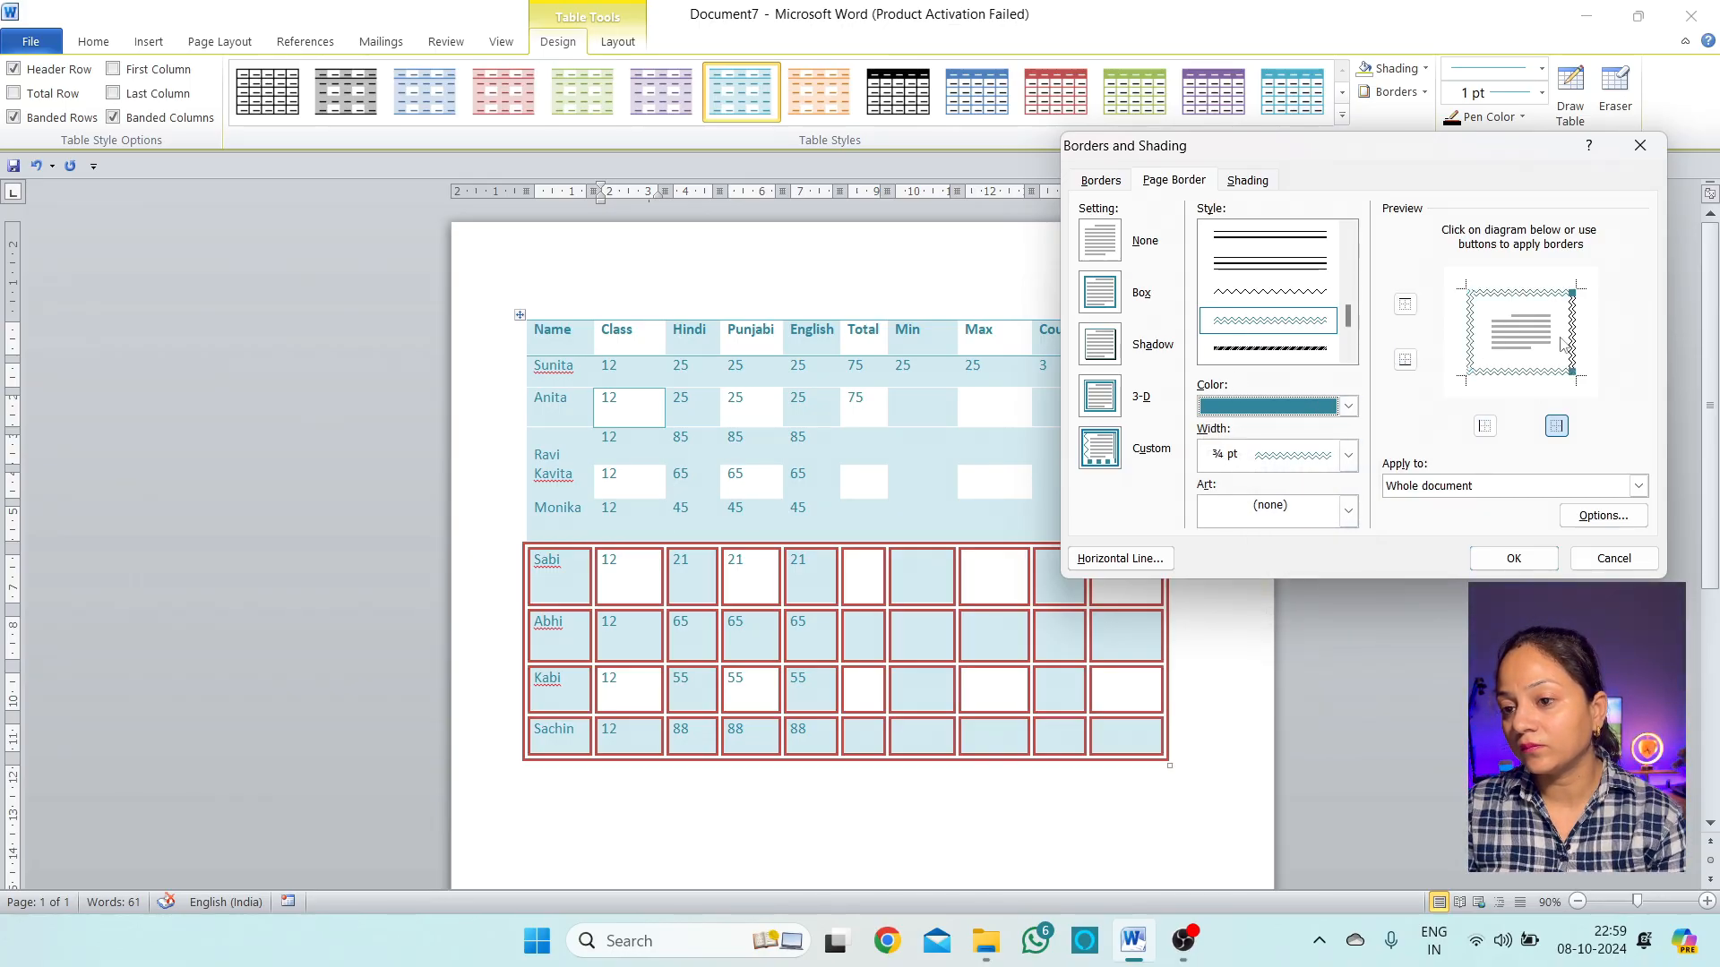
{"action": "left_click", "coordinate": [1473, 338]}
{"action": "left_click", "coordinate": [1474, 343]}
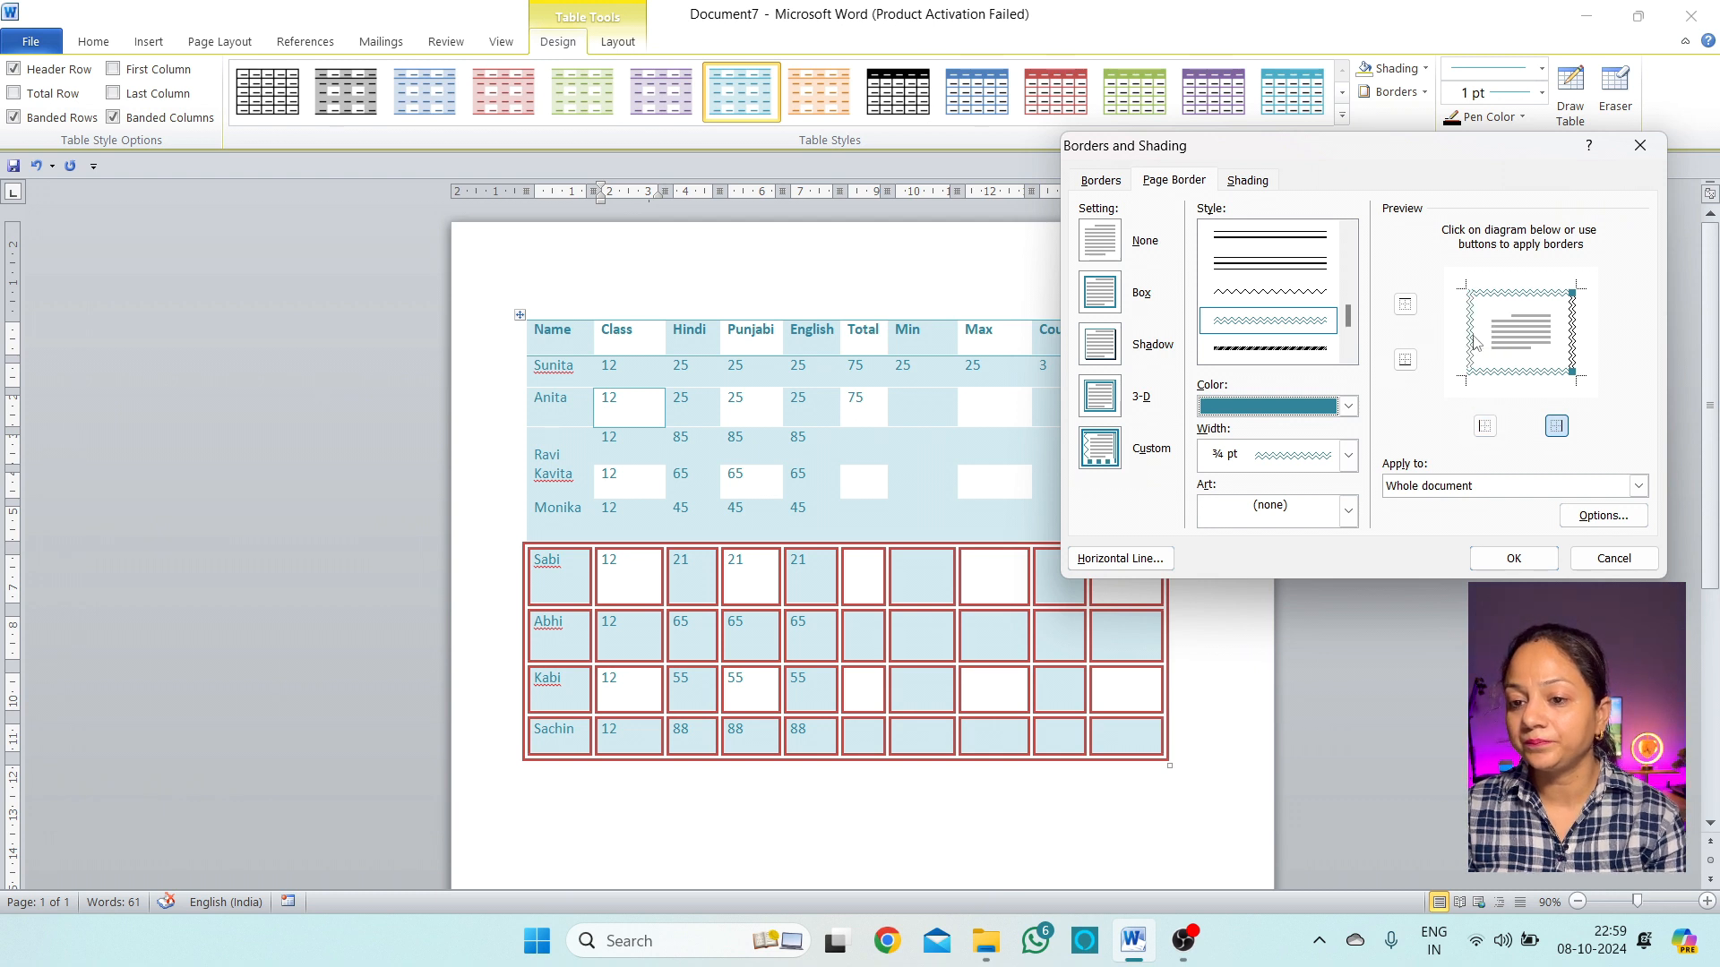
{"action": "left_click", "coordinate": [1348, 511]}
{"action": "left_click", "coordinate": [1308, 515]}
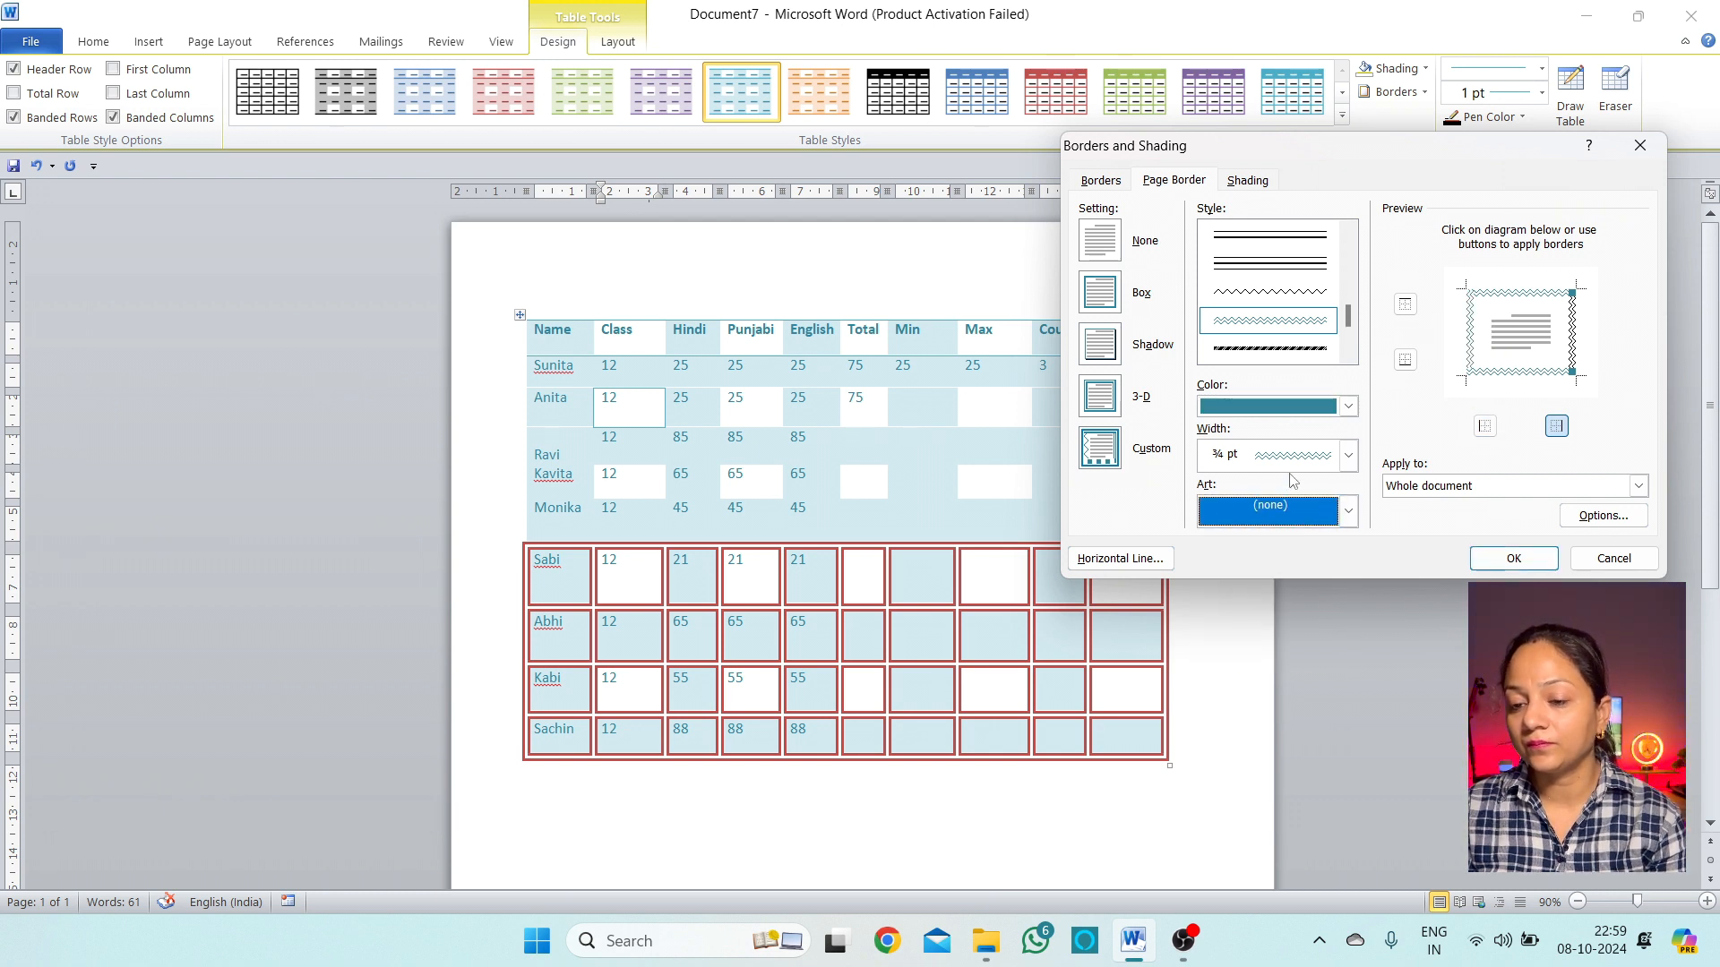
{"action": "left_click", "coordinate": [1514, 558]}
{"action": "scroll", "coordinate": [761, 531], "scroll_direction": "down", "scroll_amount": 3}
{"action": "scroll", "coordinate": [762, 531], "scroll_direction": "down", "scroll_amount": 3}
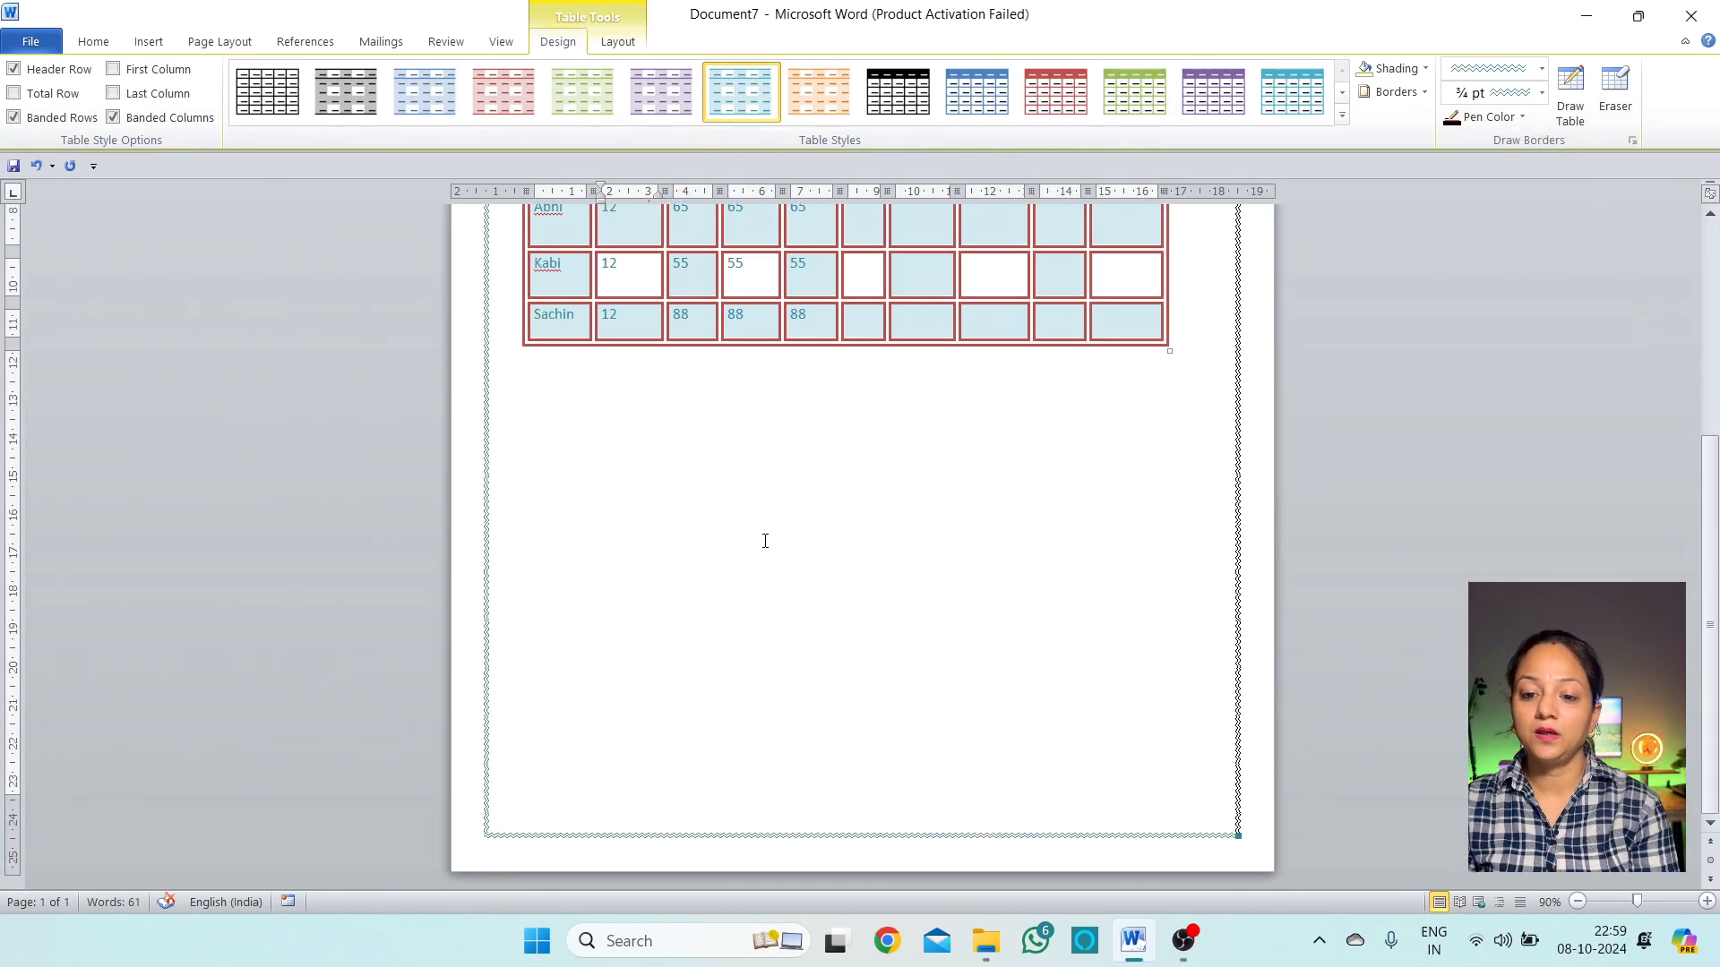
Reopen the Page Border settings and browse the Art border designs
{"action": "scroll", "coordinate": [765, 541], "scroll_direction": "up", "scroll_amount": 5}
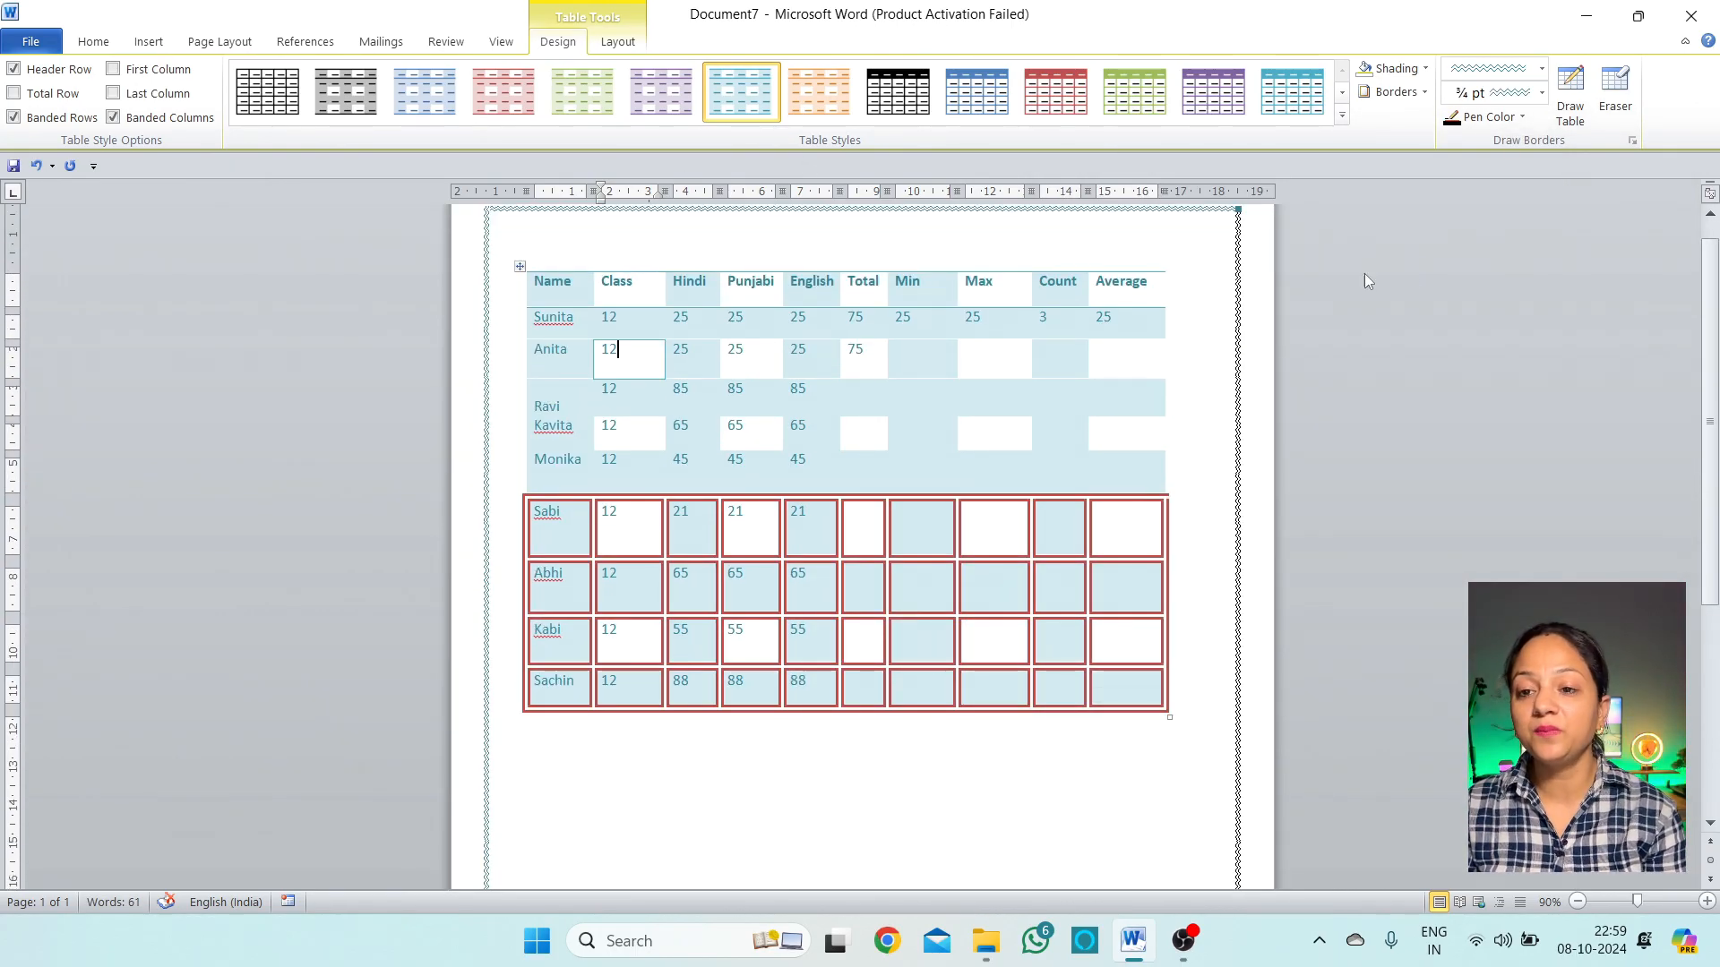
{"action": "scroll", "coordinate": [1339, 878], "scroll_direction": "down", "scroll_amount": 3}
{"action": "scroll", "coordinate": [1339, 878], "scroll_direction": "up", "scroll_amount": 4}
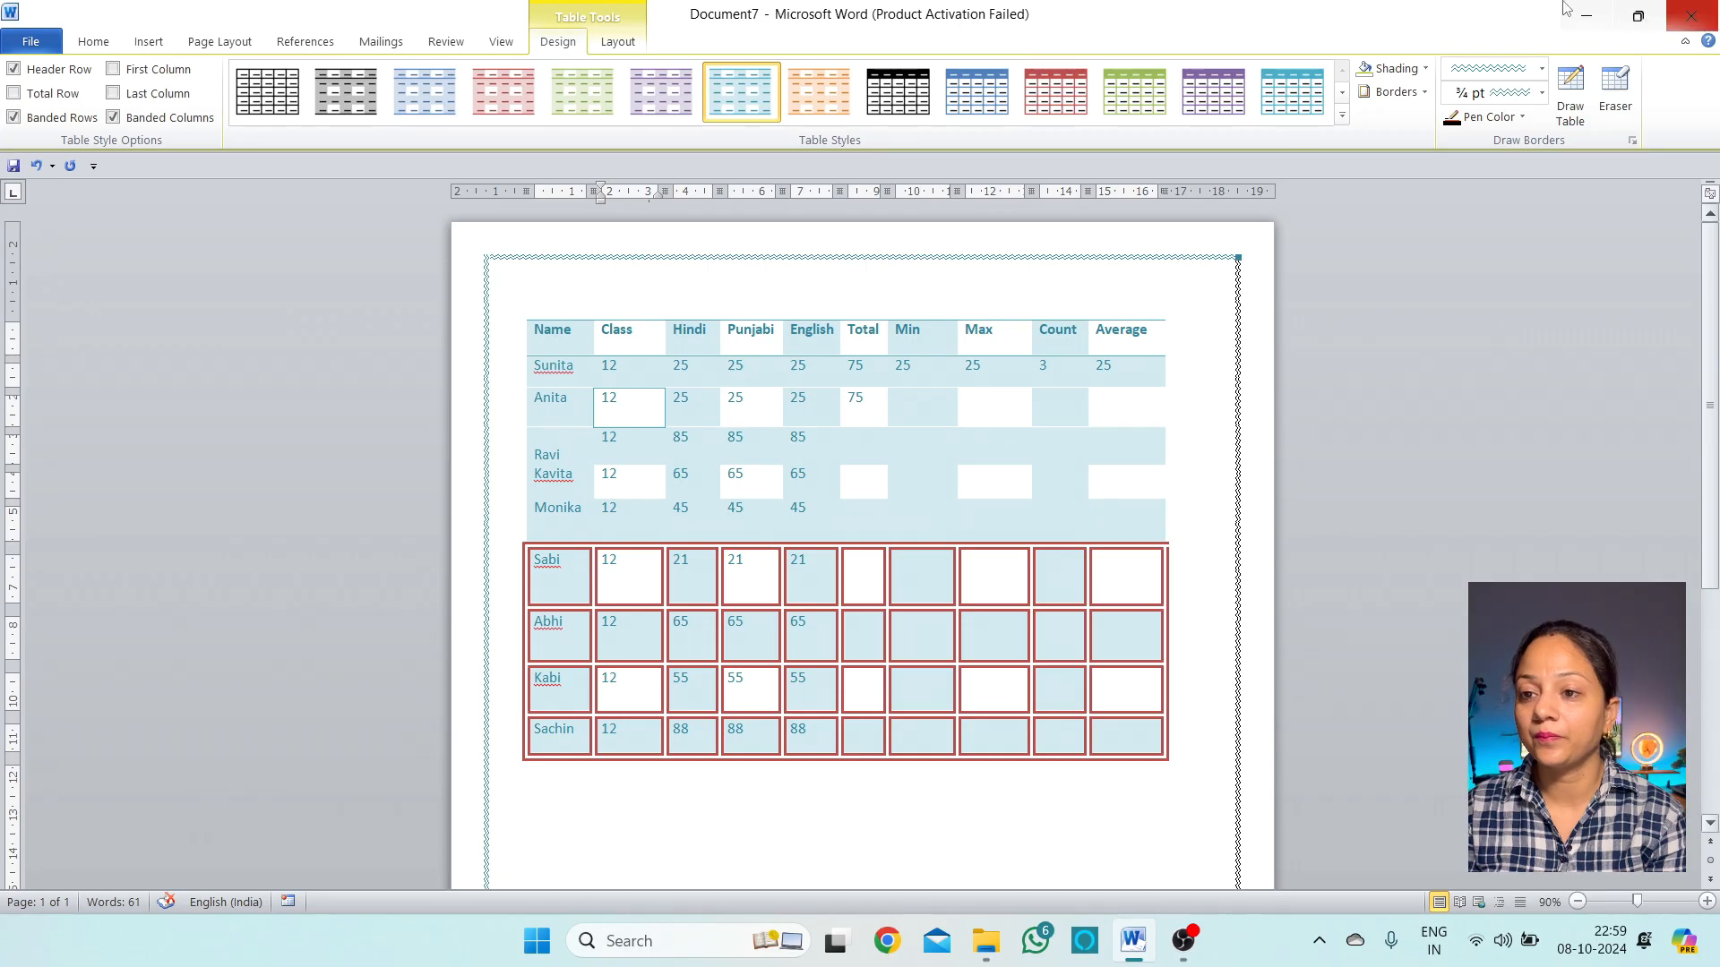
{"action": "left_click", "coordinate": [1424, 91]}
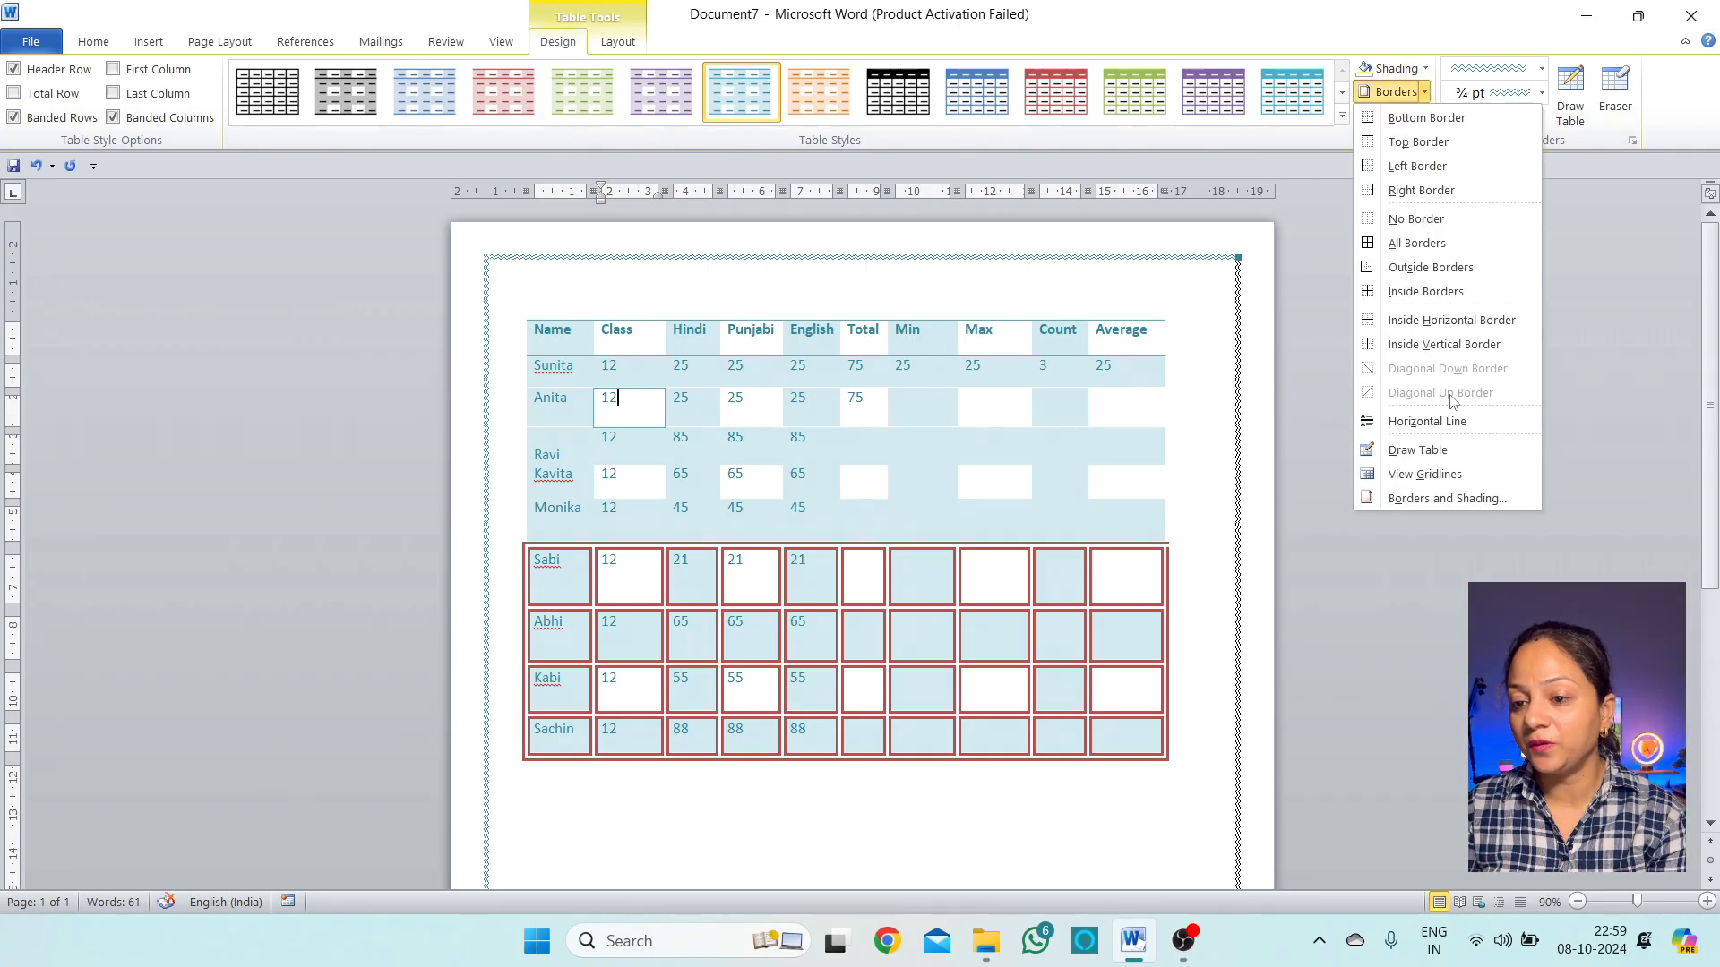
{"action": "left_click", "coordinate": [1460, 499]}
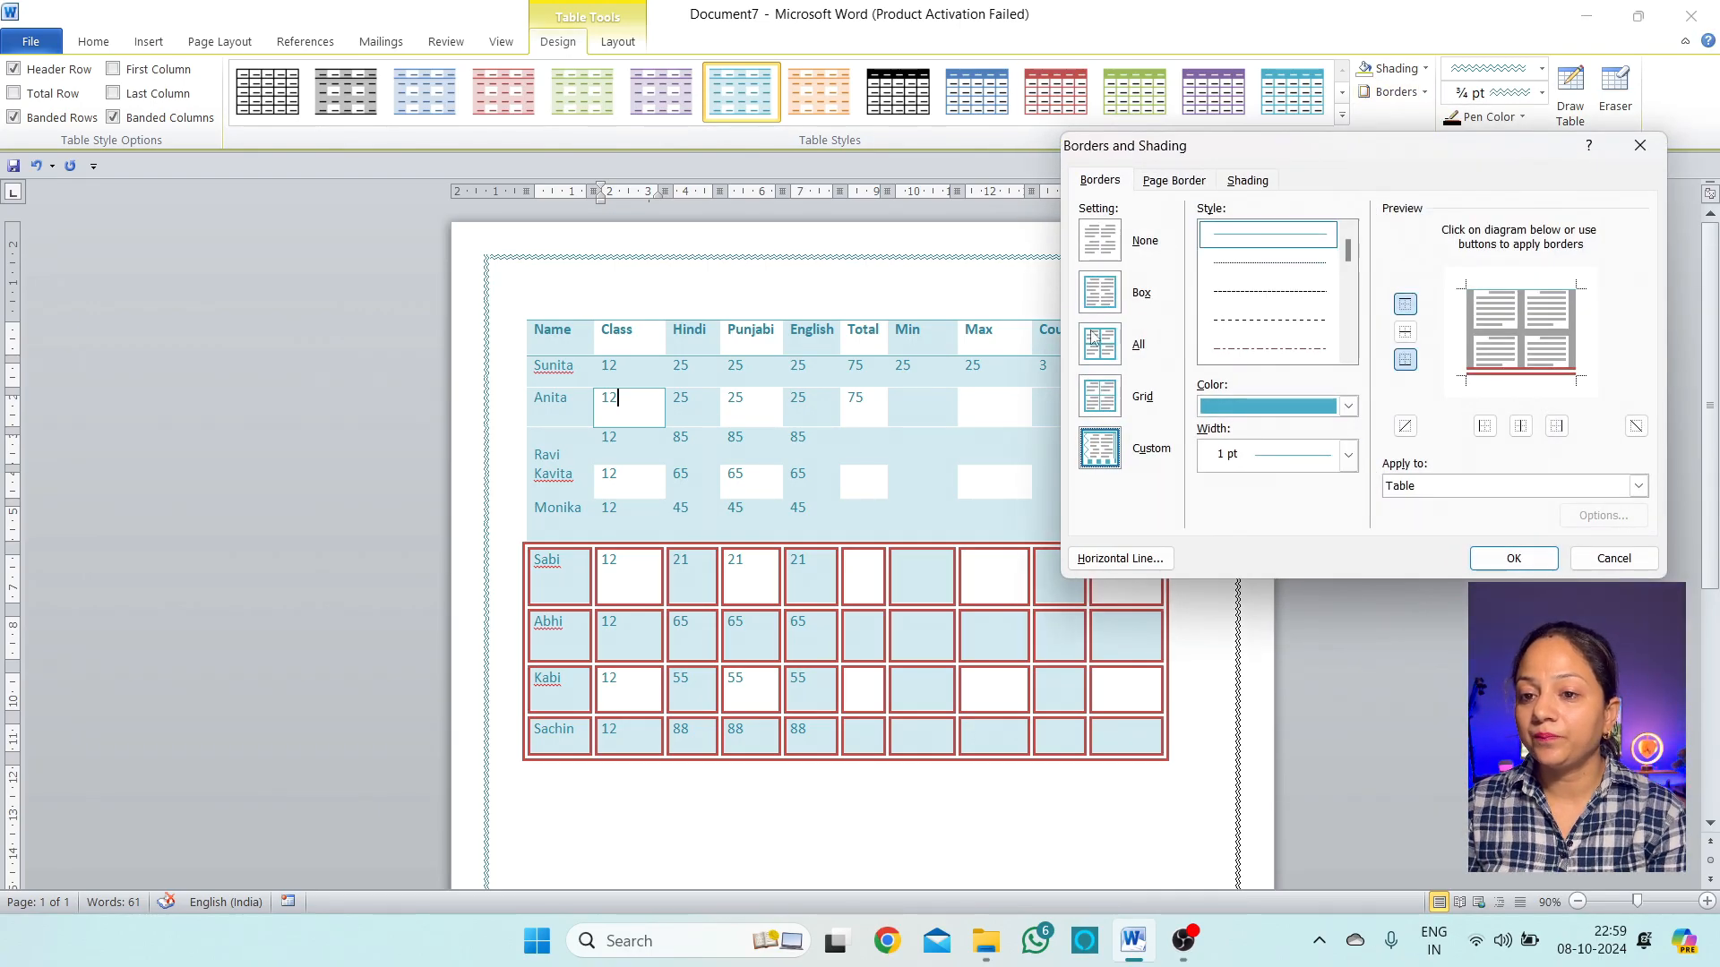
{"action": "left_click", "coordinate": [1173, 181]}
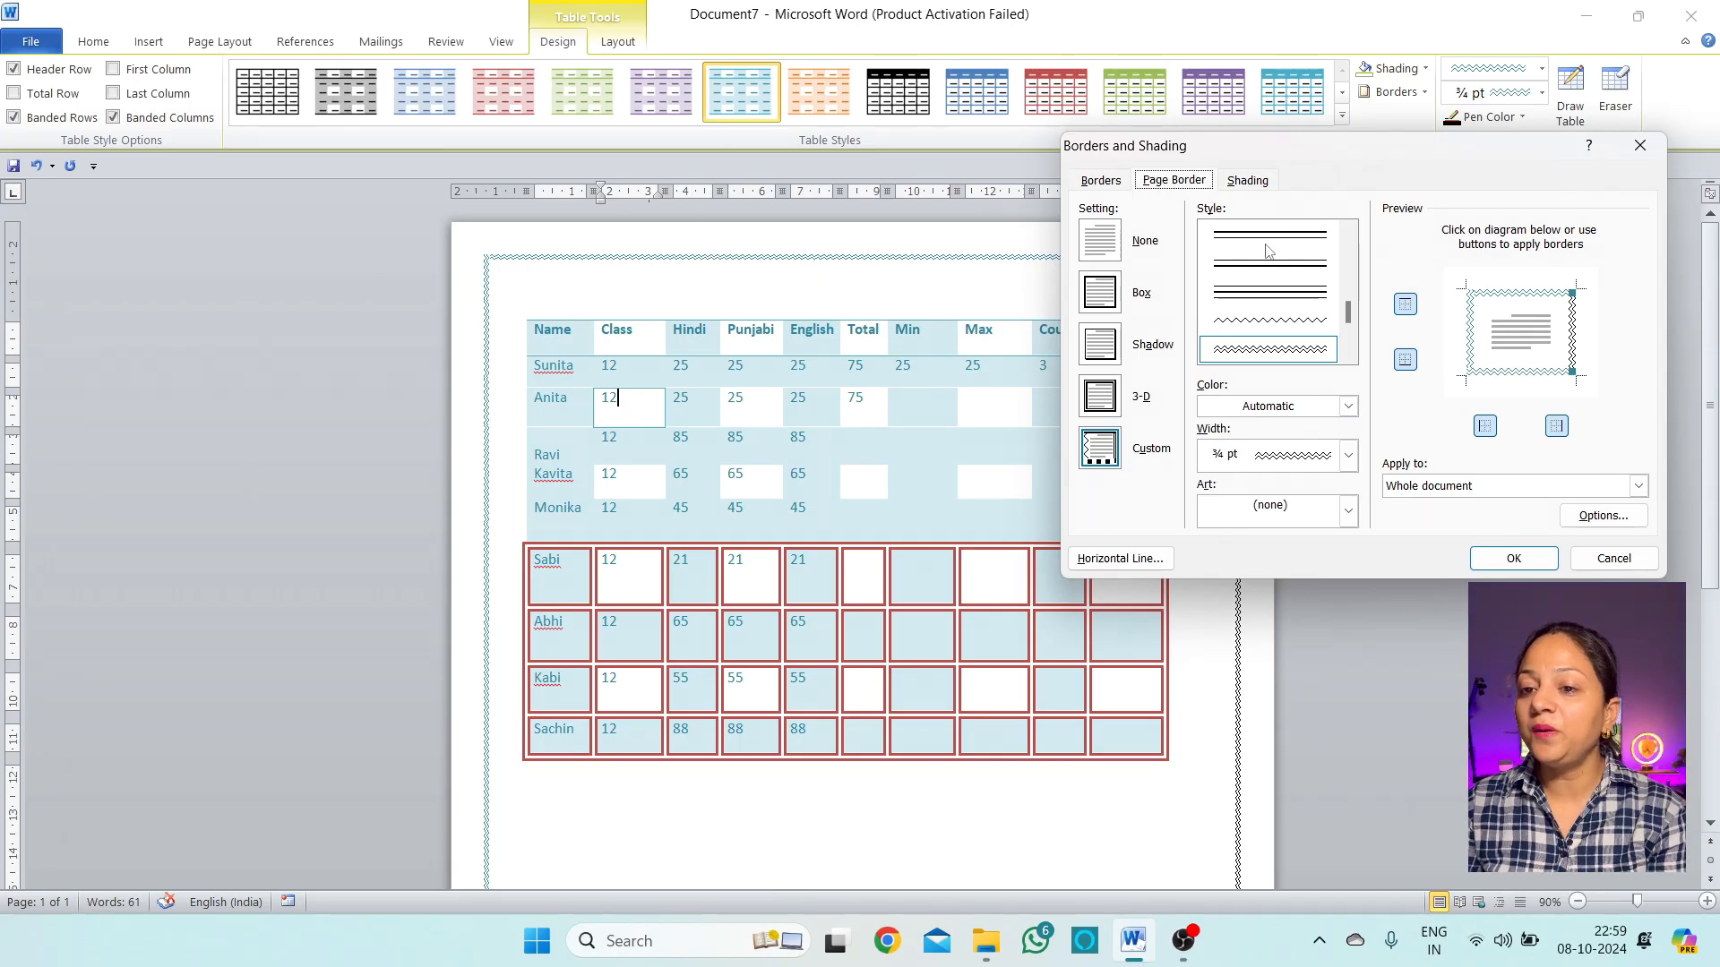
{"action": "left_click", "coordinate": [1348, 512]}
{"action": "scroll", "coordinate": [1326, 596], "scroll_direction": "down", "scroll_amount": 3}
{"action": "scroll", "coordinate": [1316, 627], "scroll_direction": "up", "scroll_amount": 3}
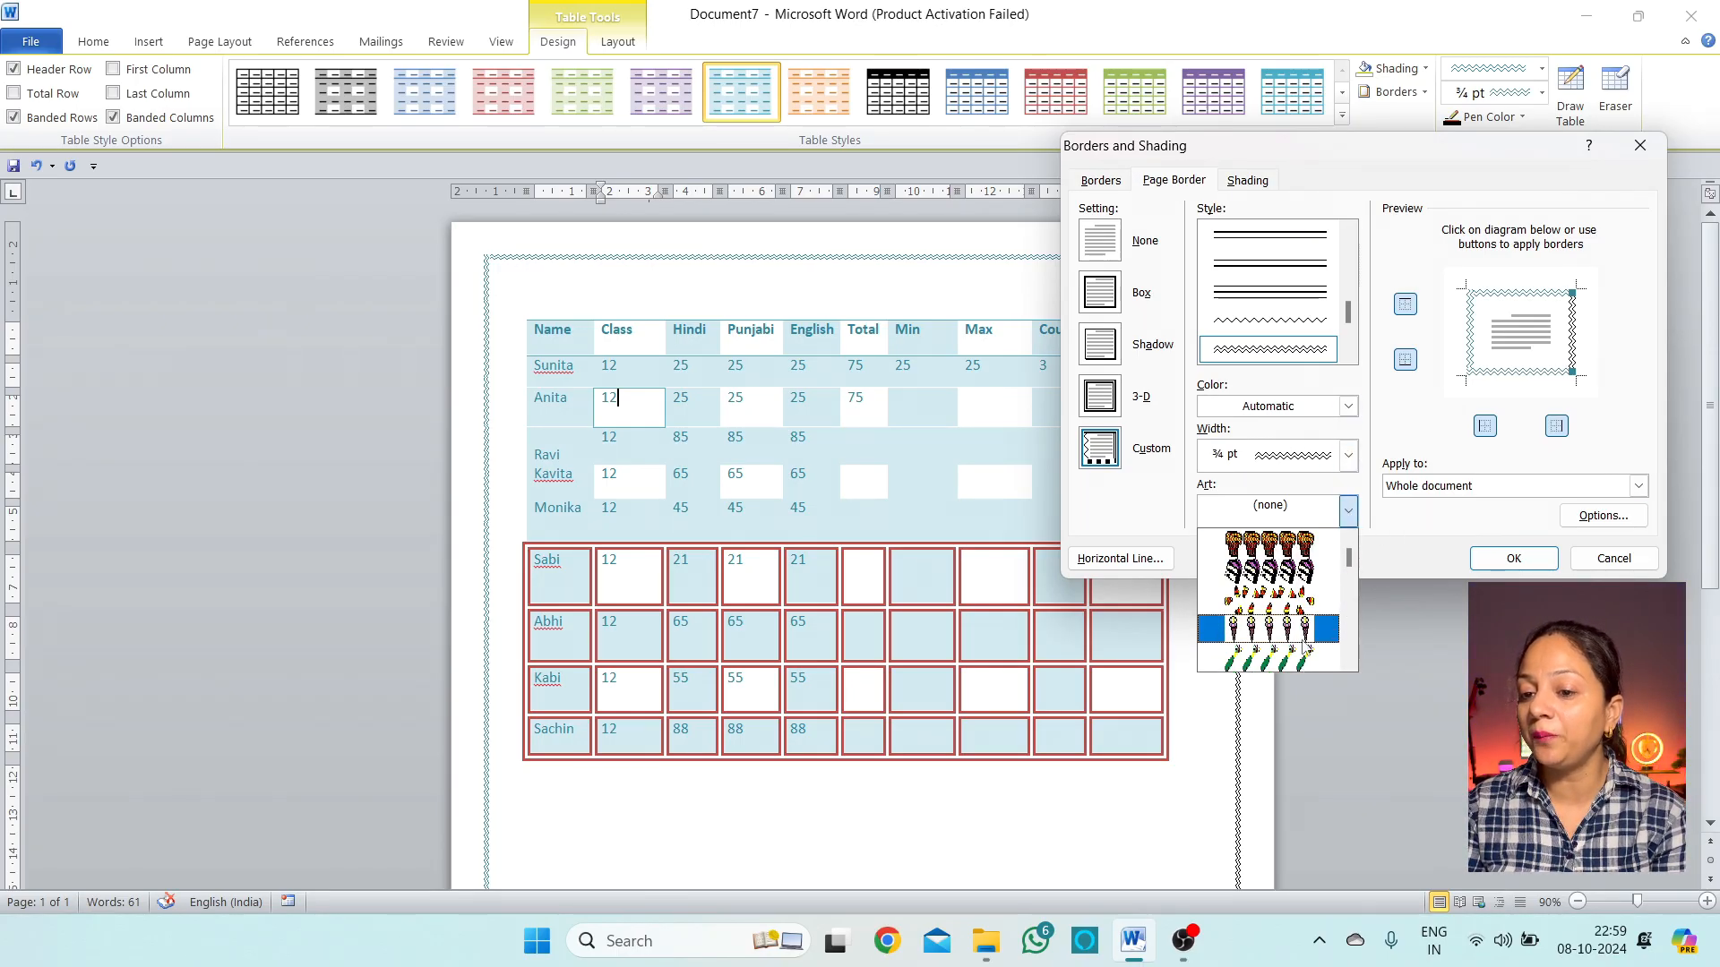
Choose the red apples art, narrow its width to 27 pt, and apply it
{"action": "left_click", "coordinate": [1301, 574]}
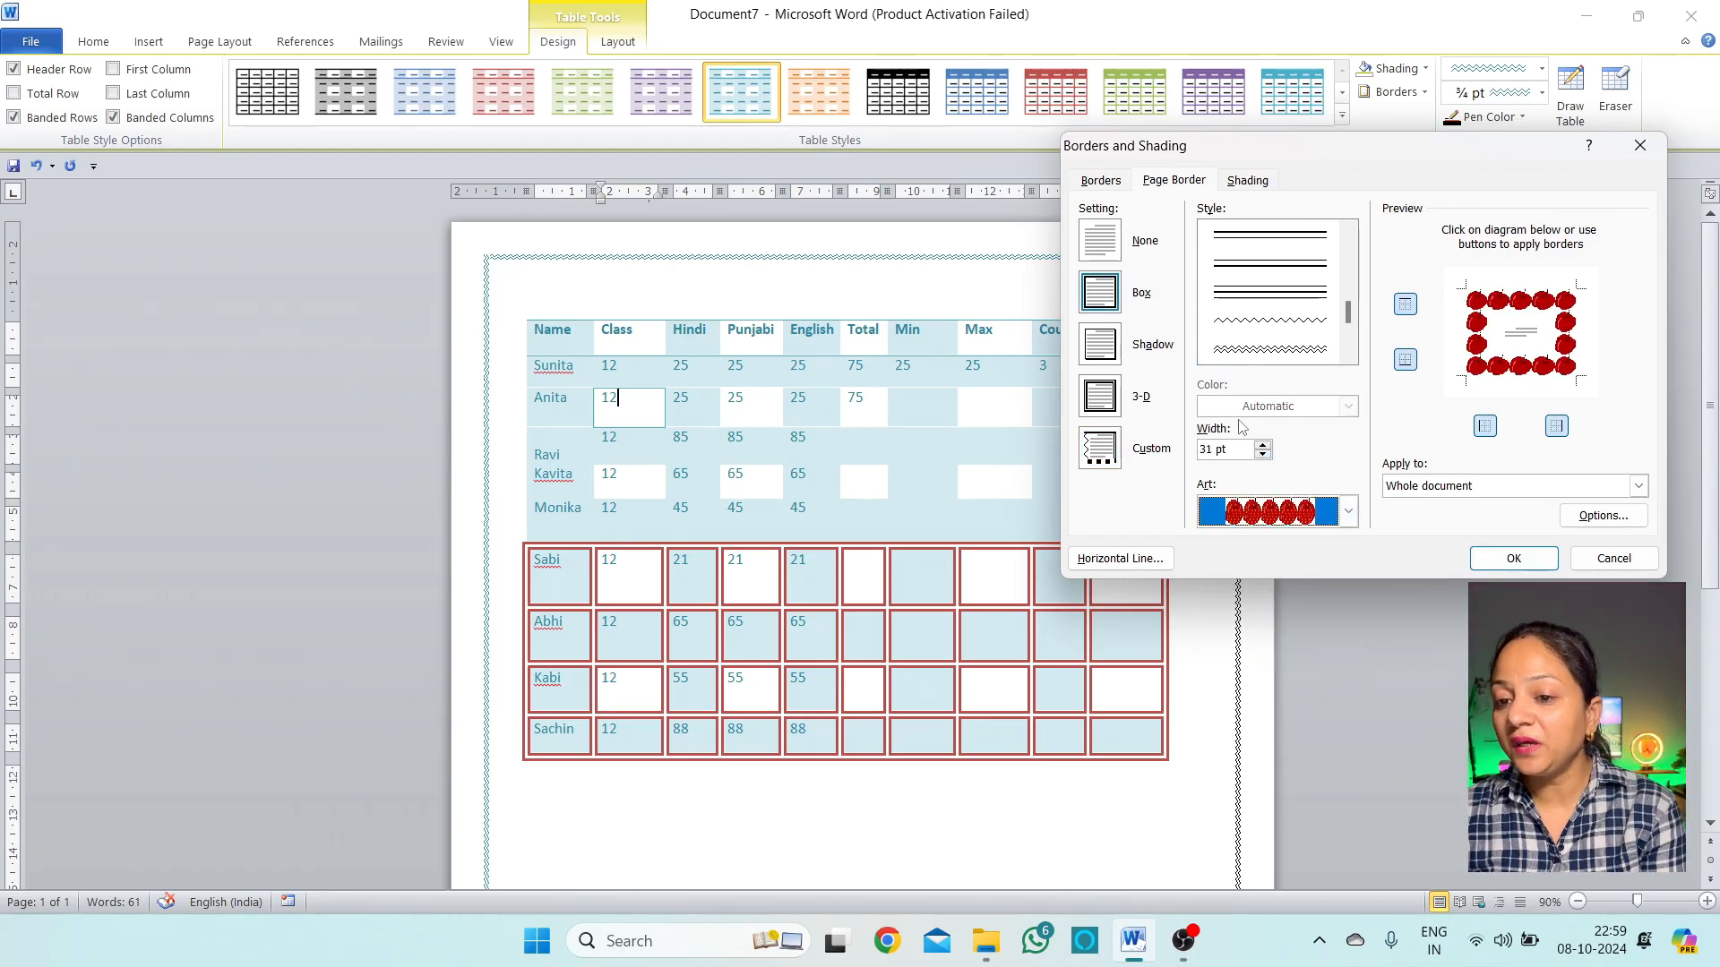
{"action": "left_click", "coordinate": [1262, 454]}
{"action": "left_click", "coordinate": [1263, 454]}
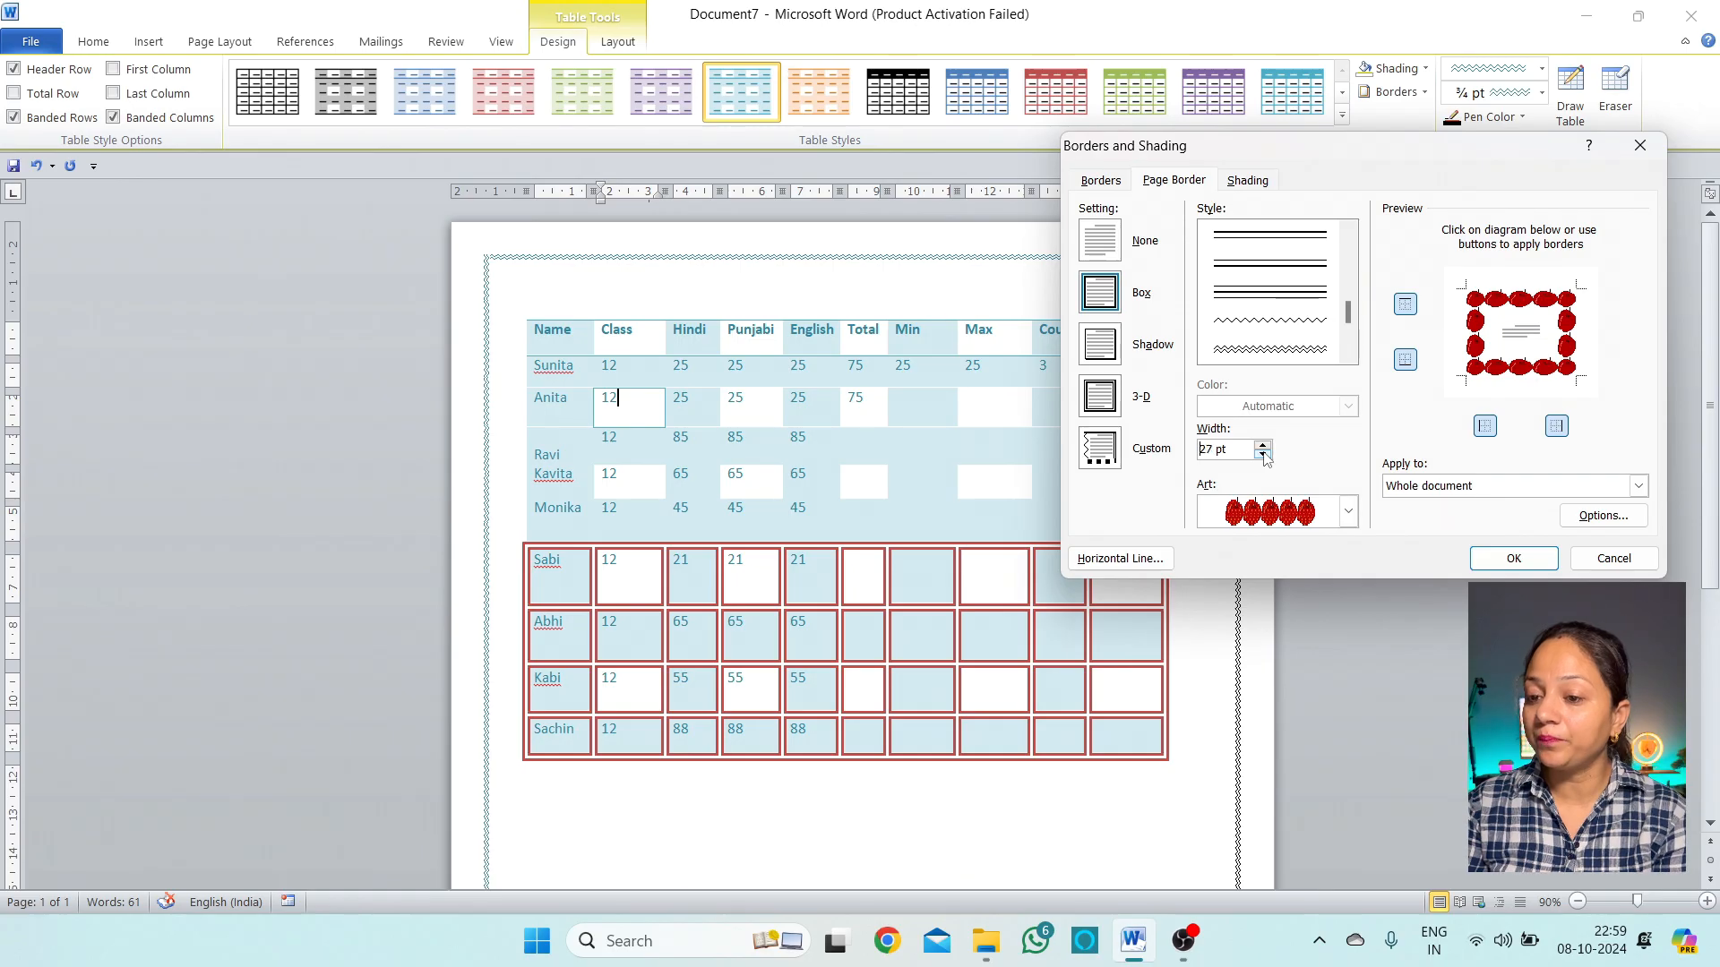
{"action": "left_click", "coordinate": [1505, 564]}
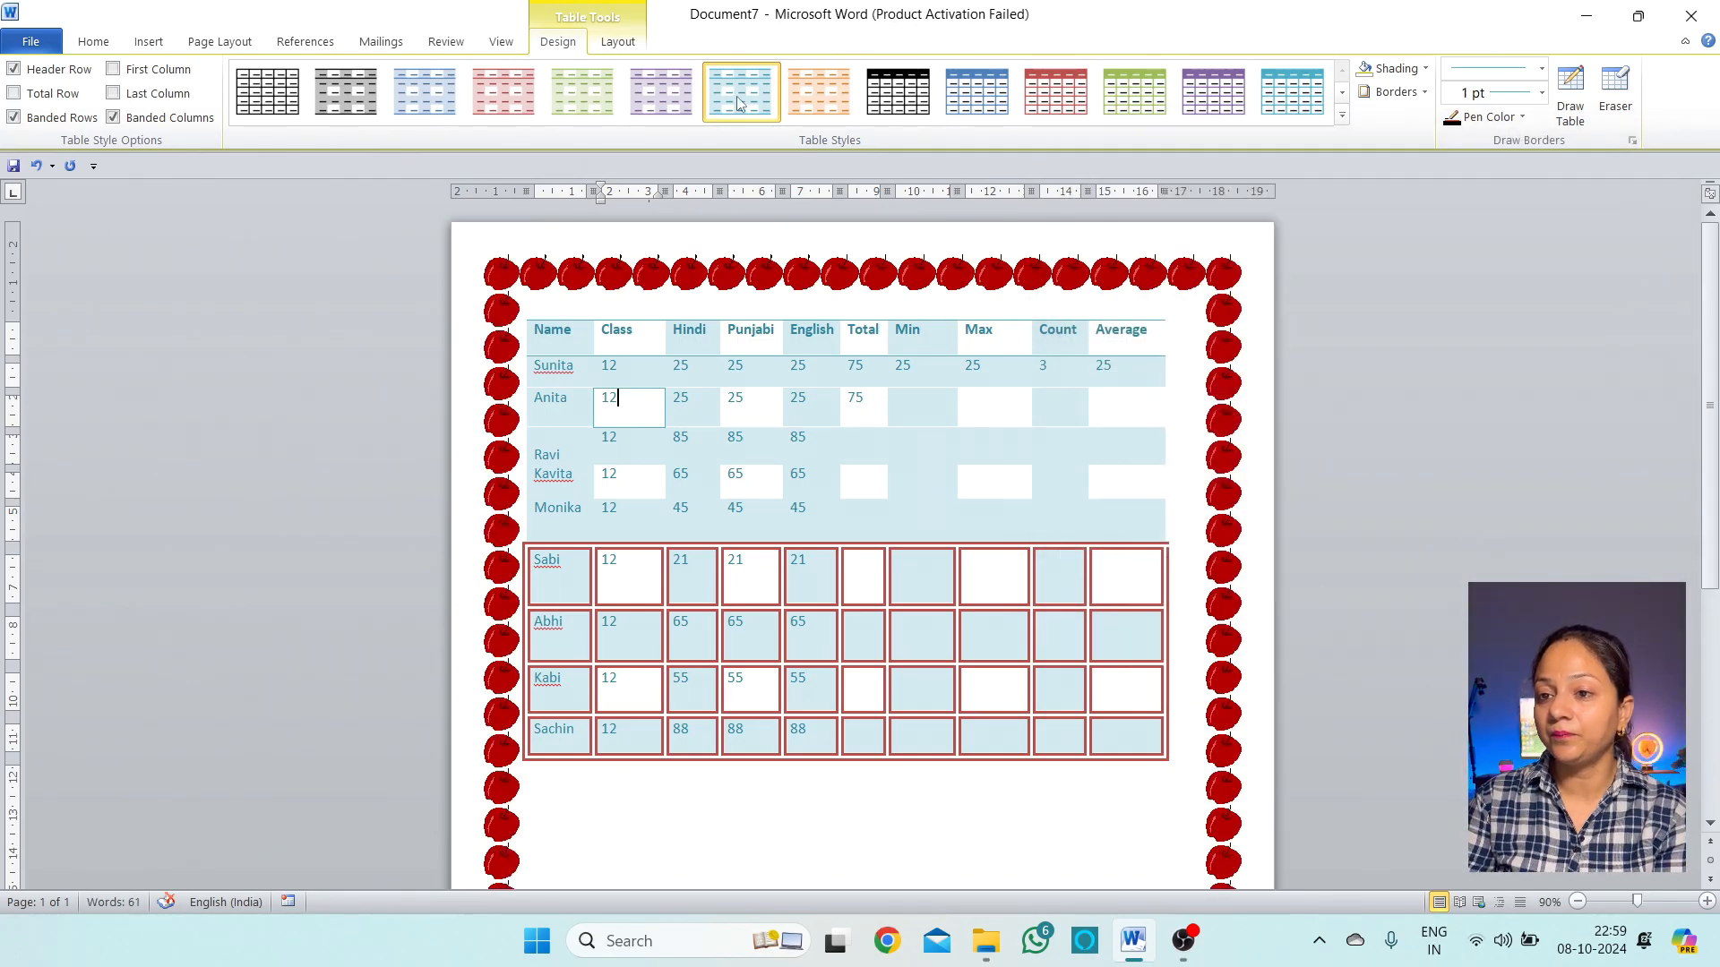
Reopen the Page Border settings and view the Apply to choices for the apple border
{"action": "left_click", "coordinate": [1424, 92]}
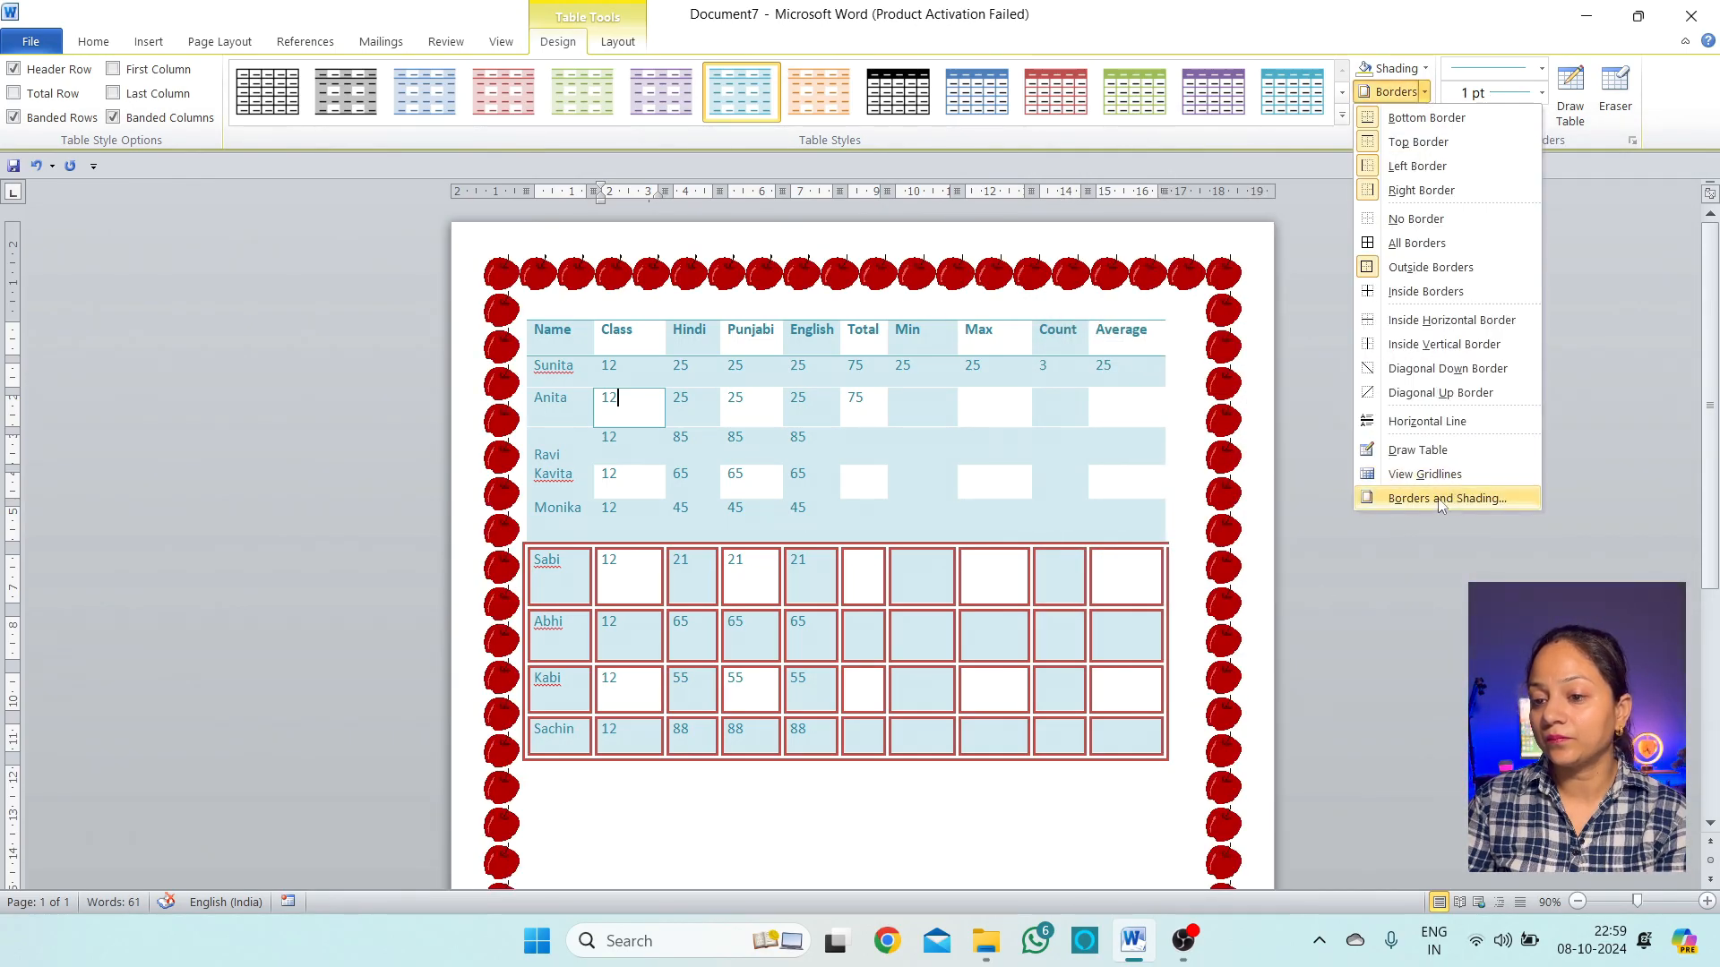
{"action": "left_click", "coordinate": [1451, 497]}
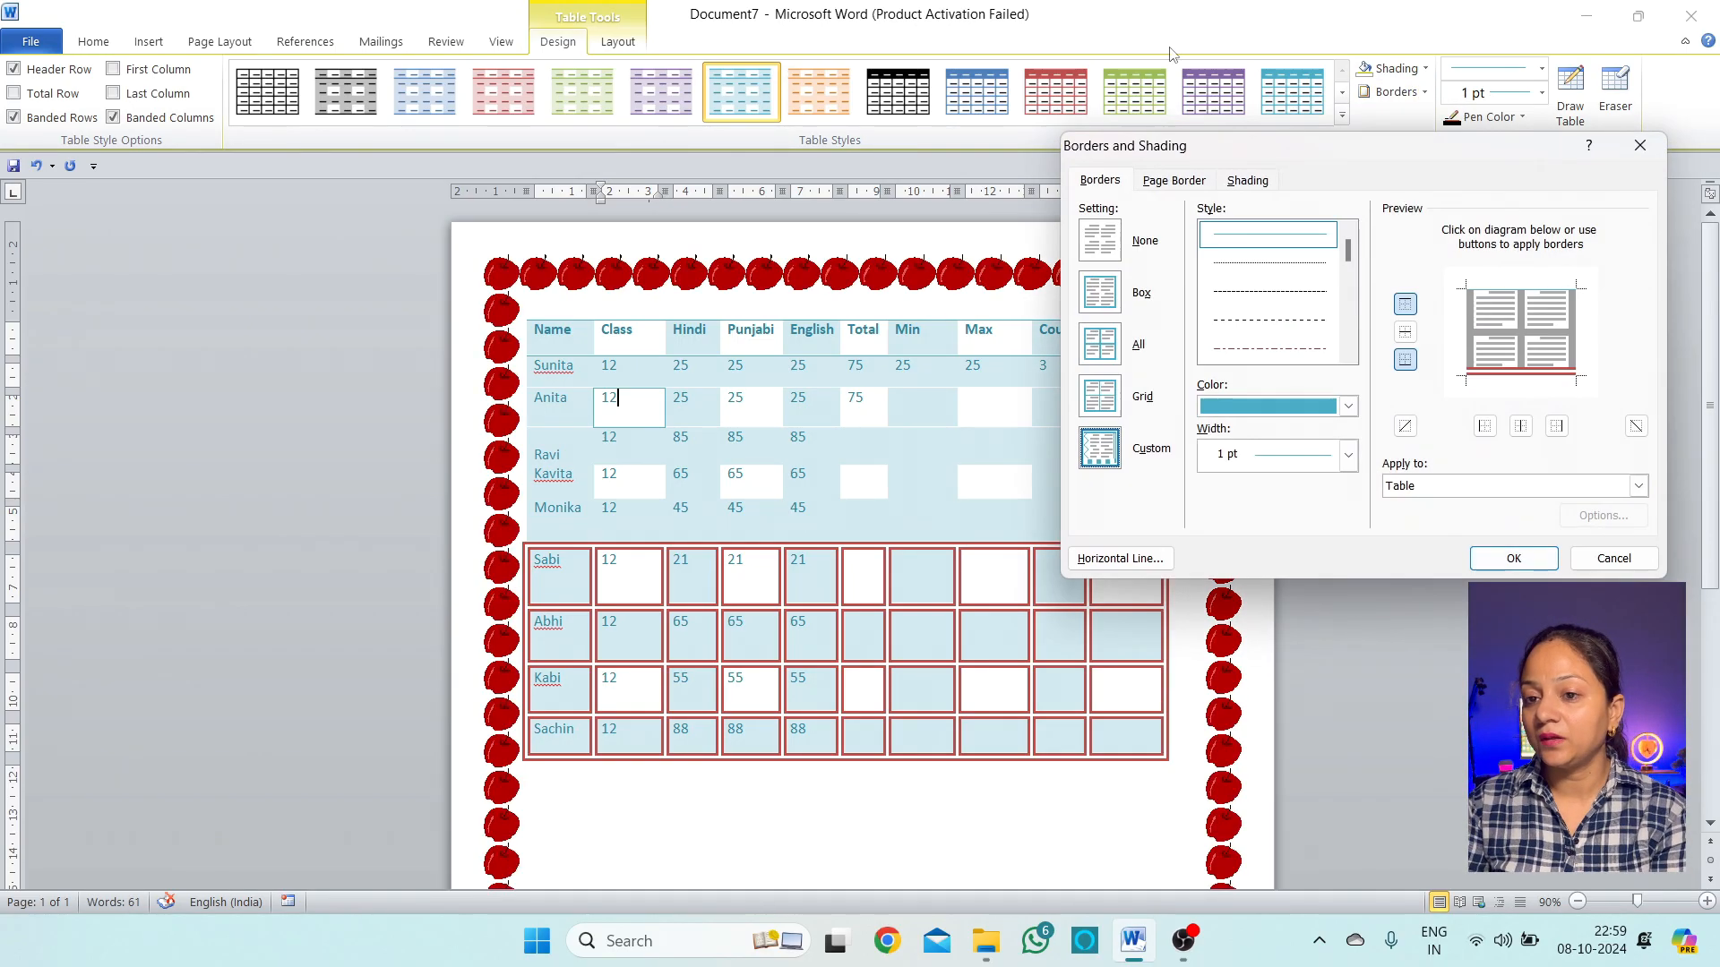
{"action": "left_click", "coordinate": [1173, 180]}
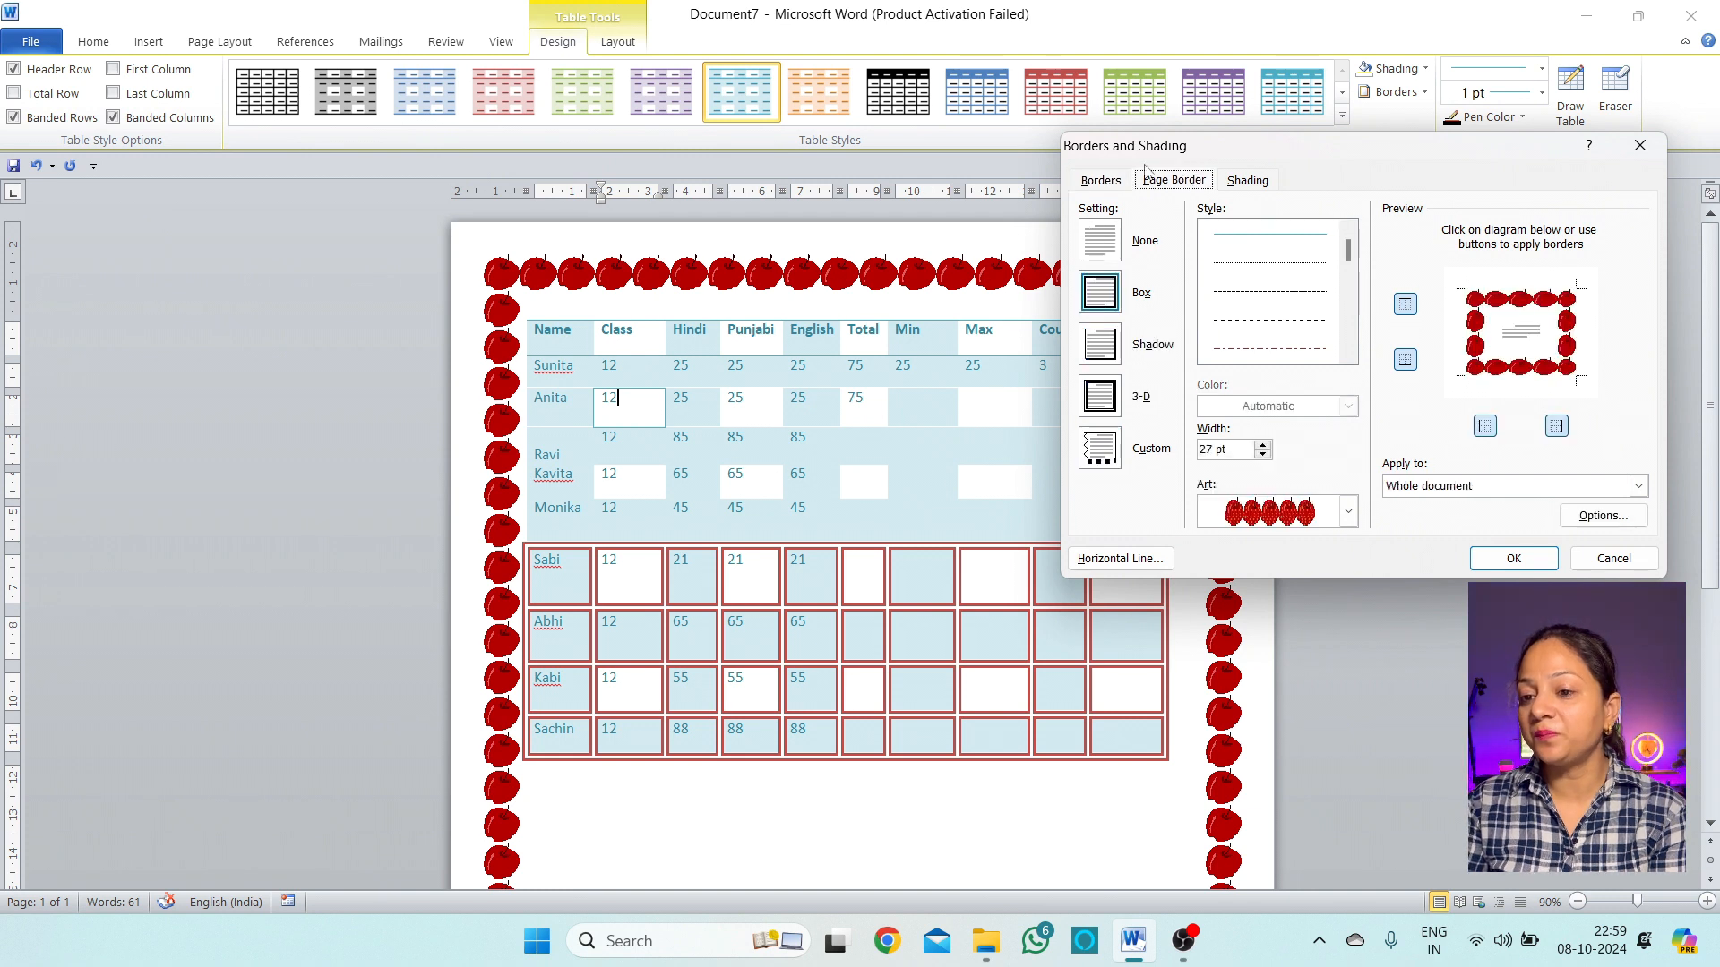
{"action": "left_click", "coordinate": [1446, 489]}
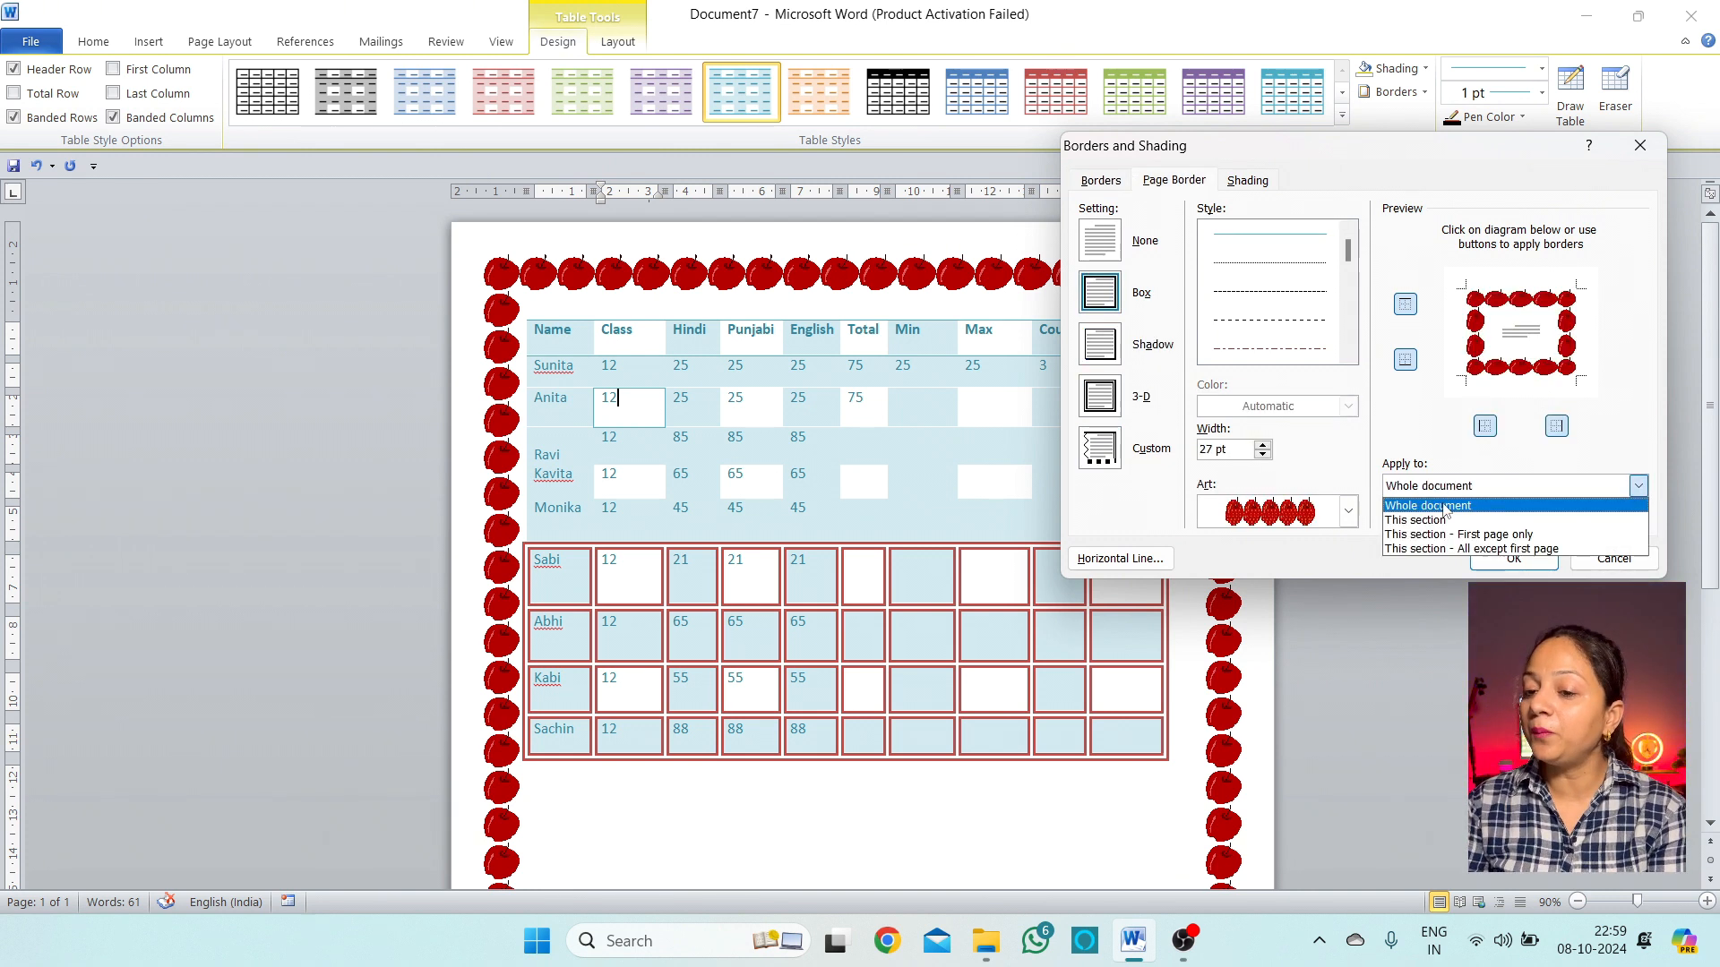
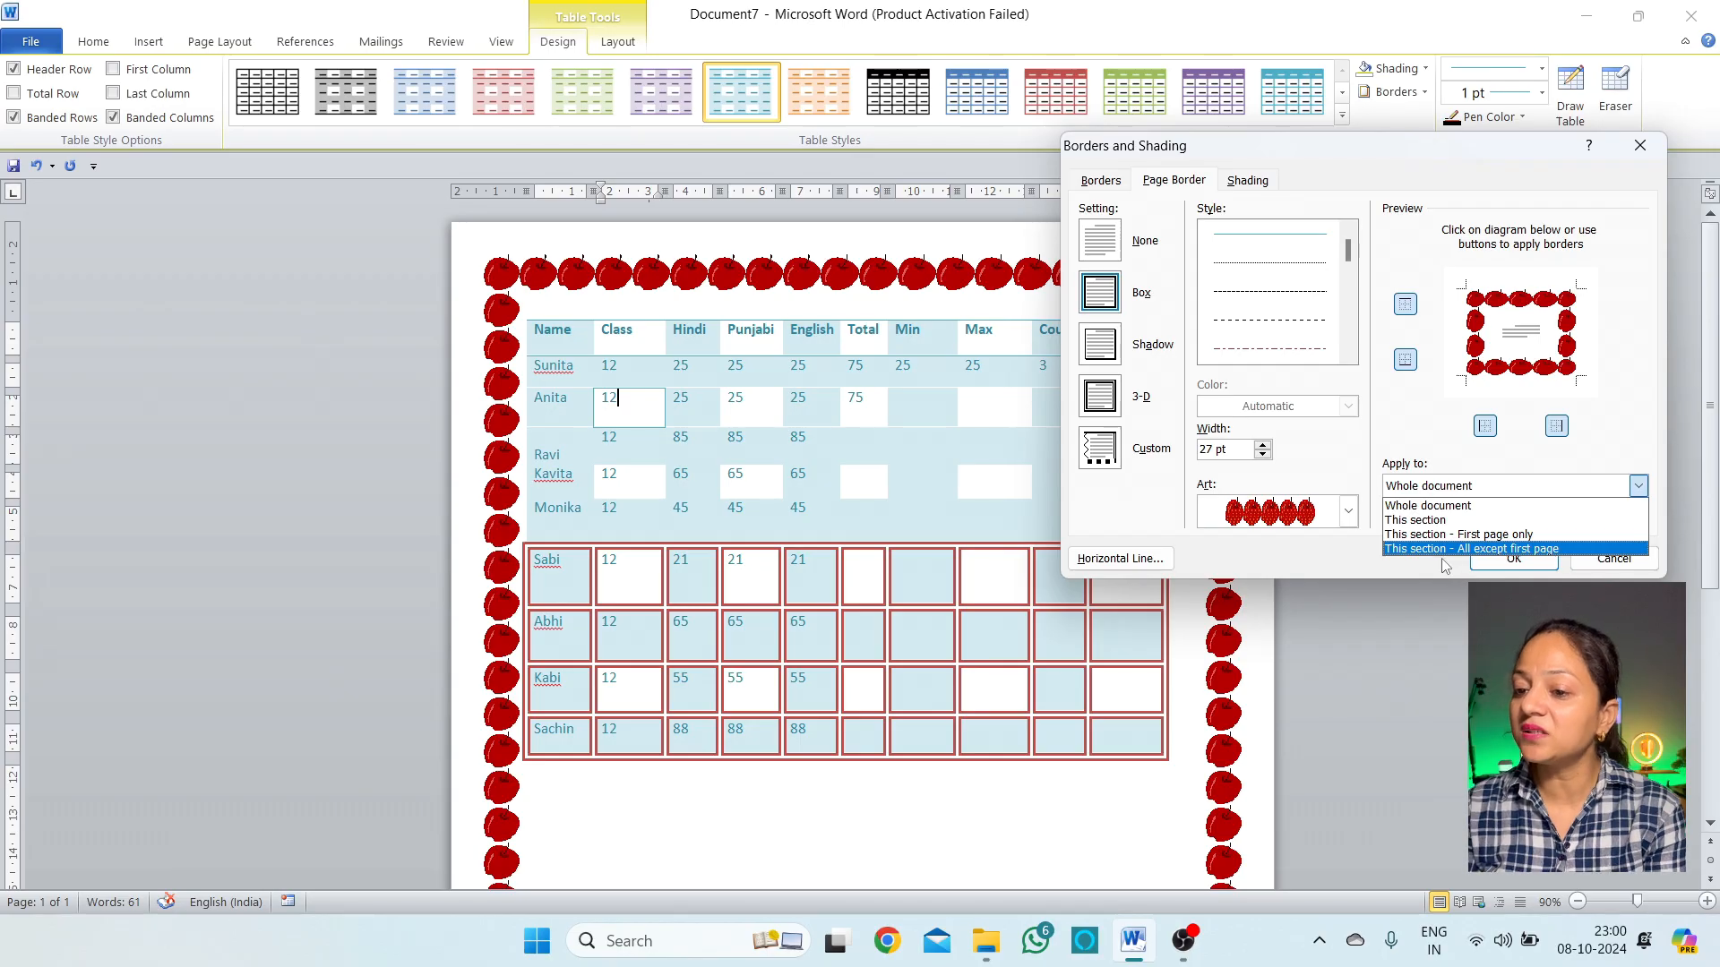
Set the apple border's Apply to option to Whole document, then go to the Shading settings
{"action": "left_click", "coordinate": [1470, 549]}
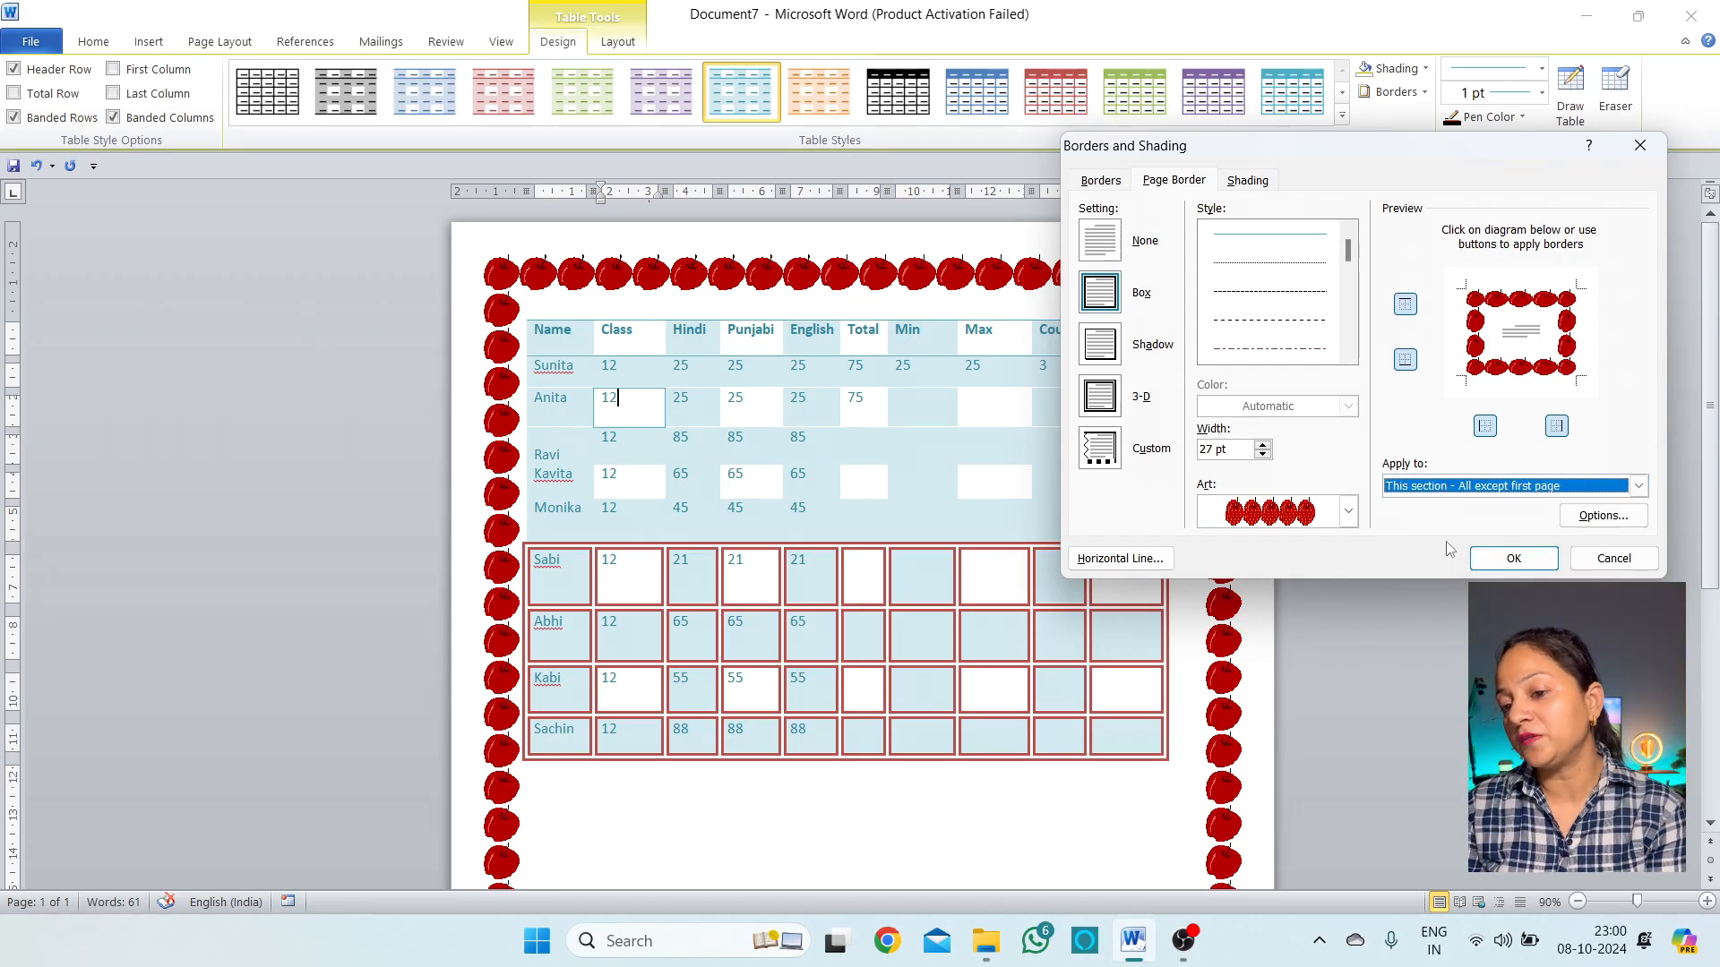
{"action": "left_click", "coordinate": [1470, 490]}
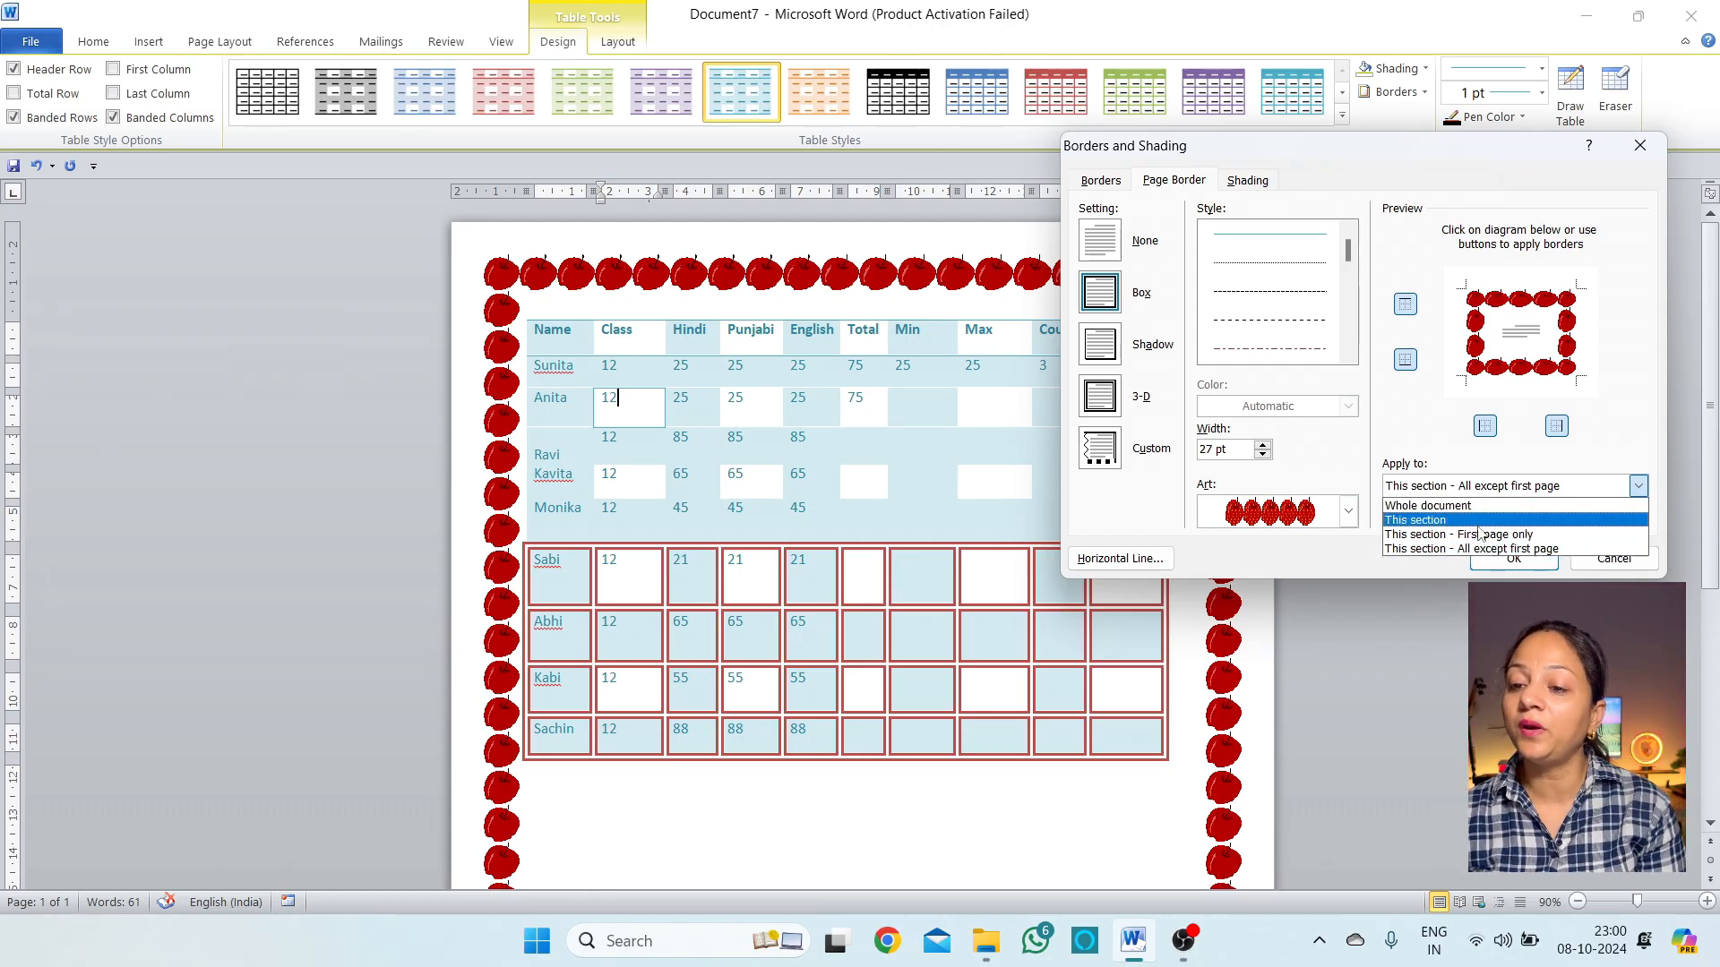
{"action": "left_click", "coordinate": [1476, 483]}
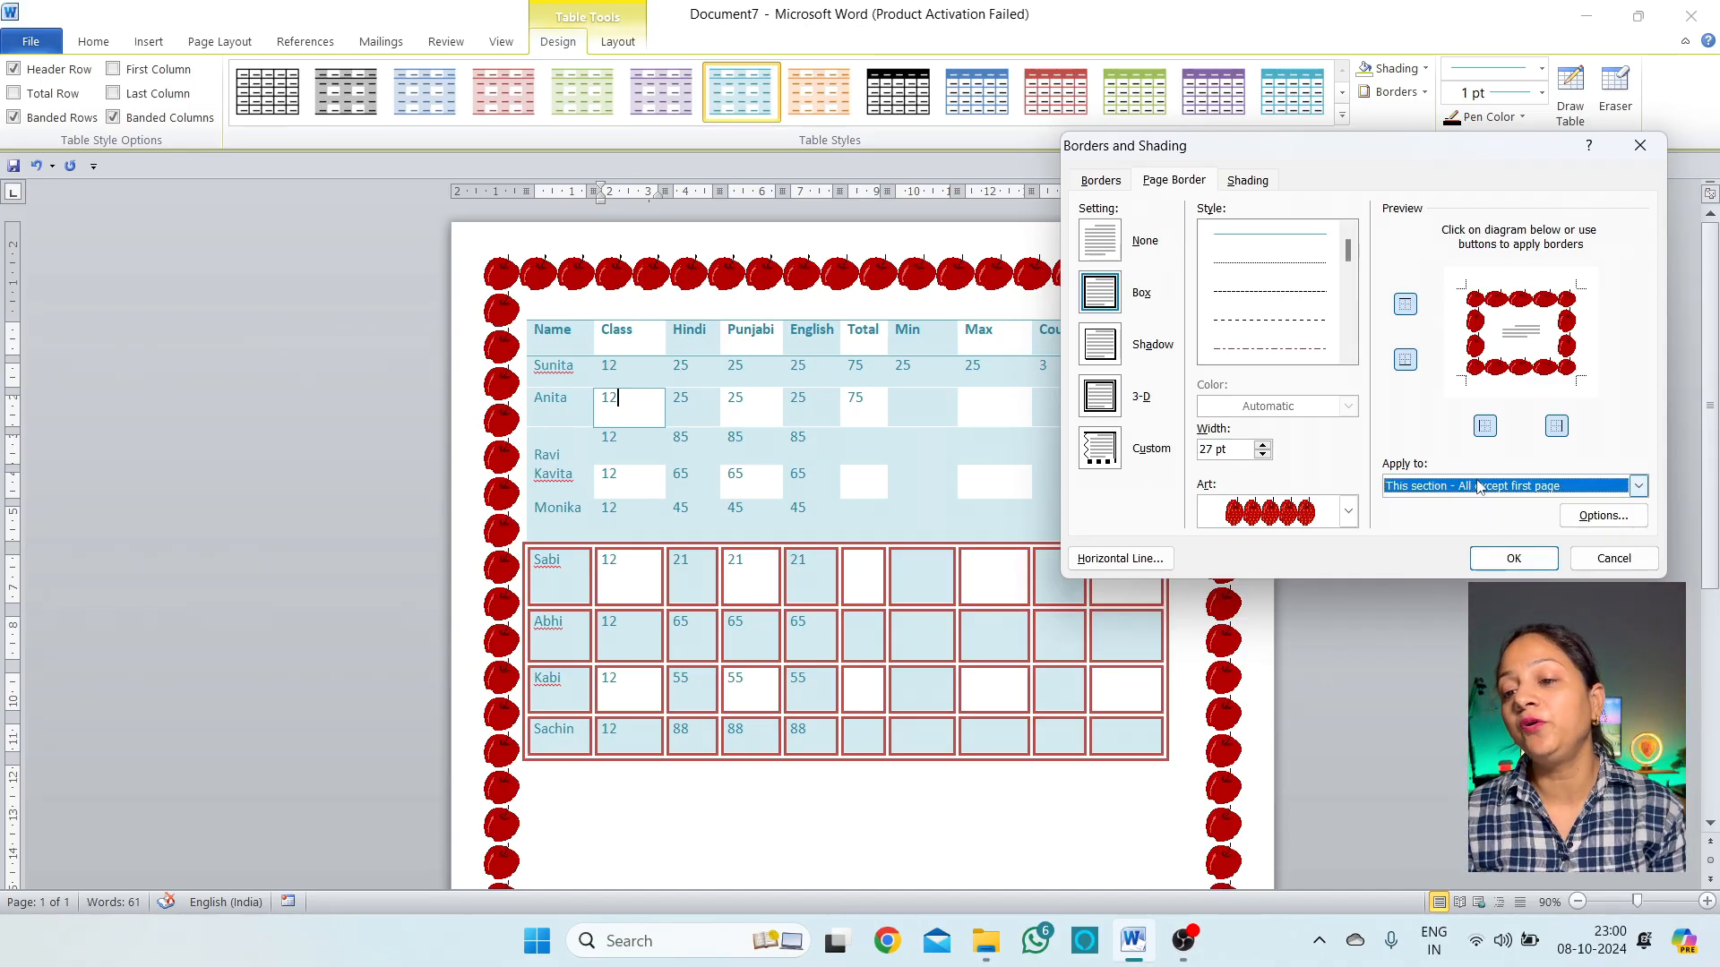
{"action": "left_click", "coordinate": [1476, 485]}
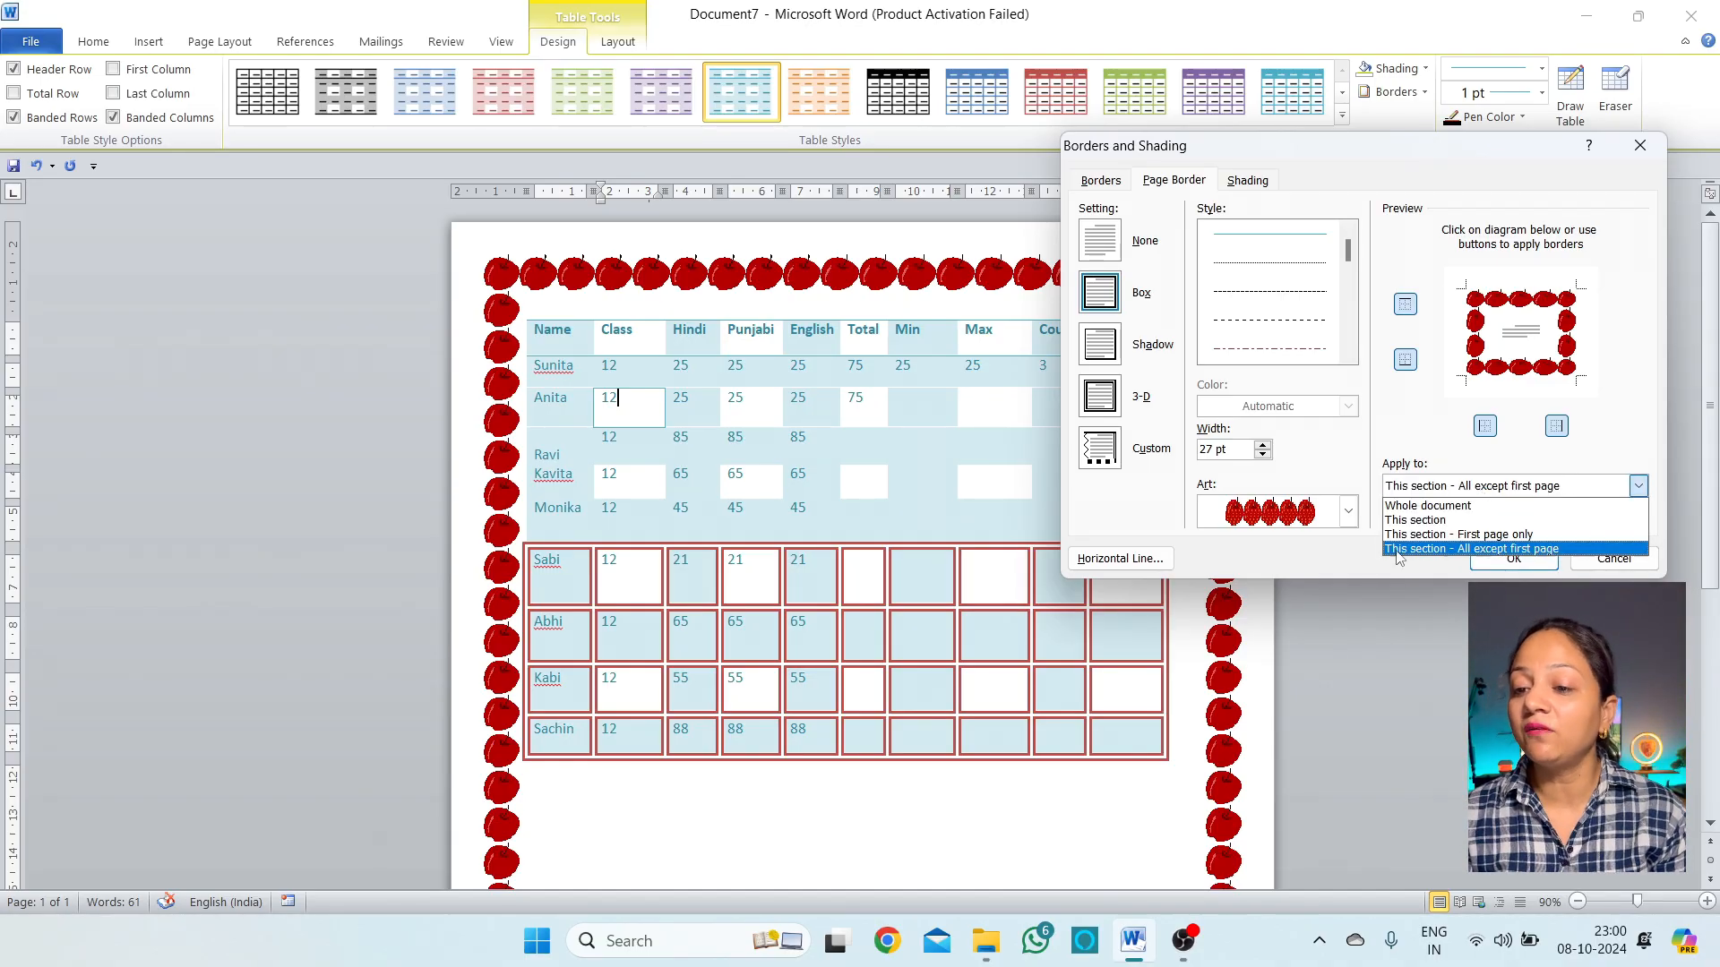
{"action": "left_click", "coordinate": [1453, 506]}
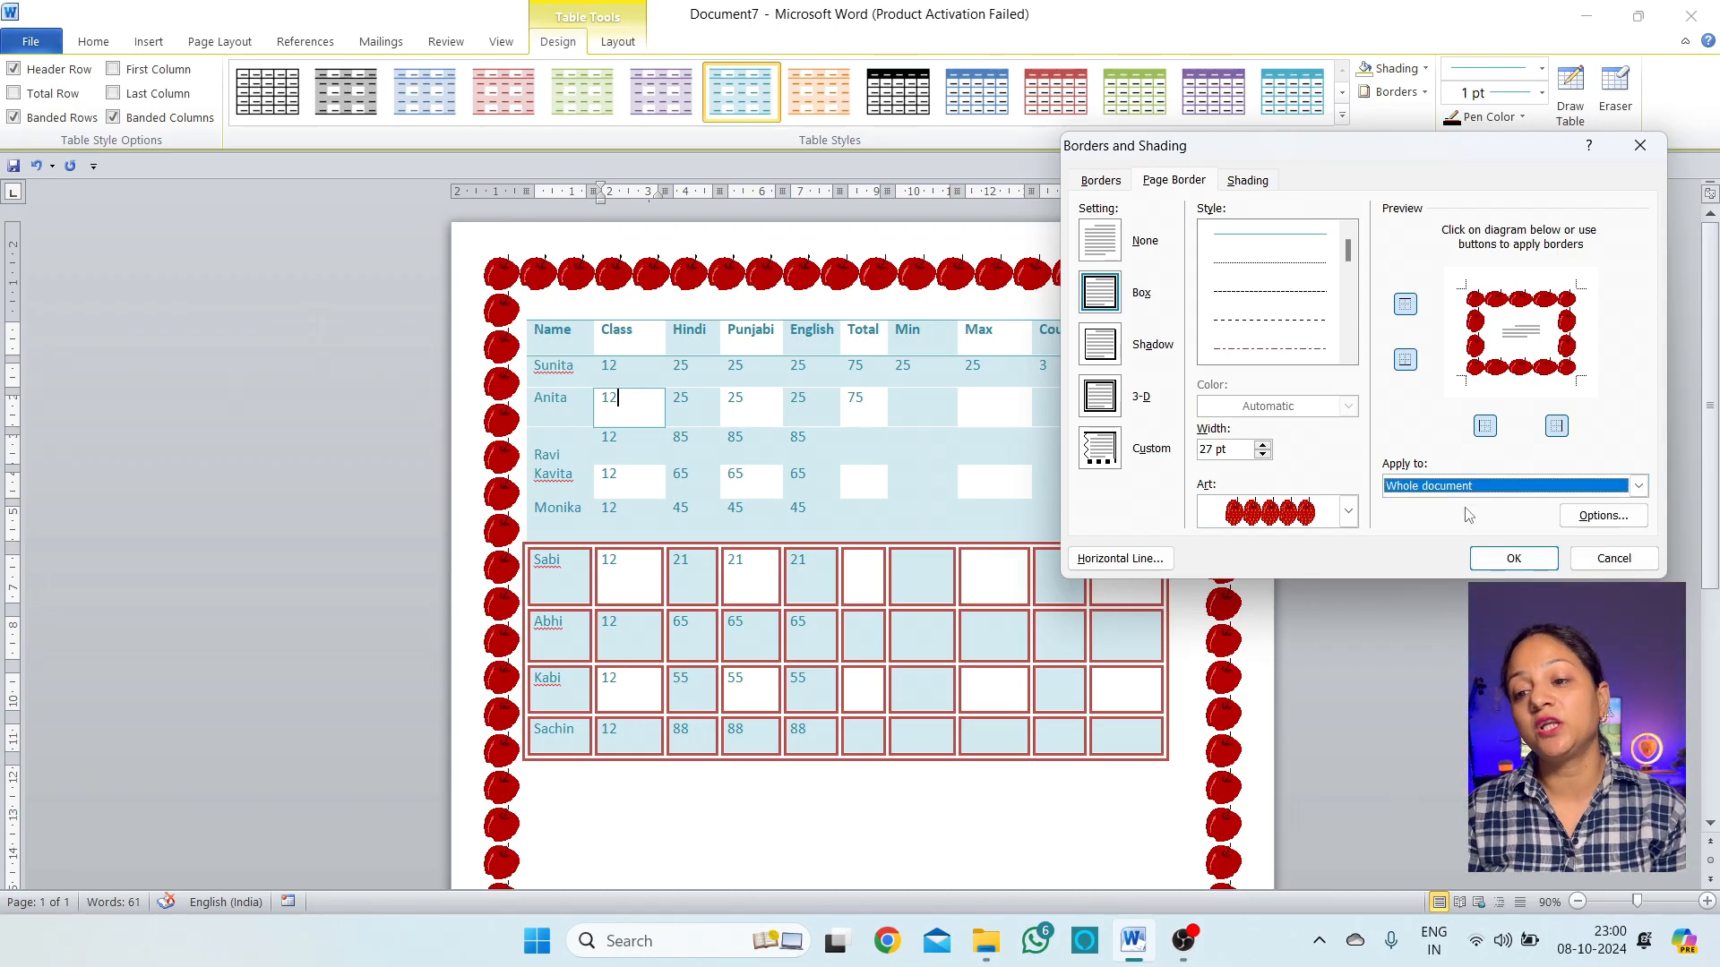
{"action": "left_click", "coordinate": [1472, 490]}
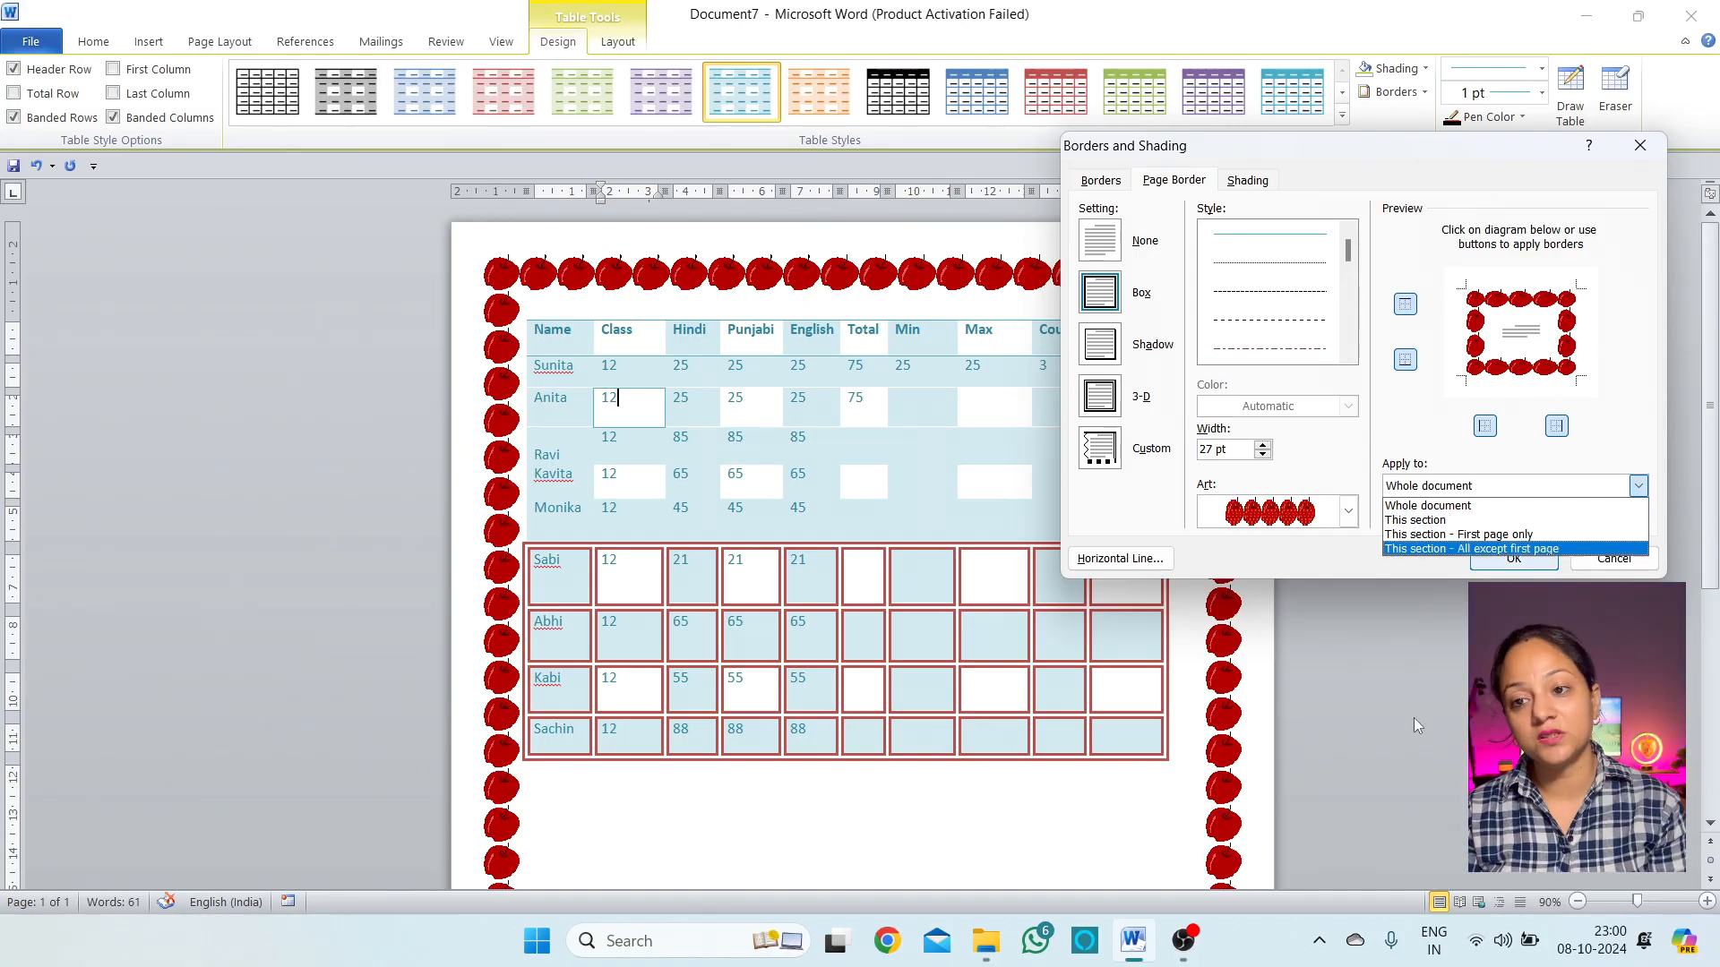
{"action": "left_click", "coordinate": [1139, 511]}
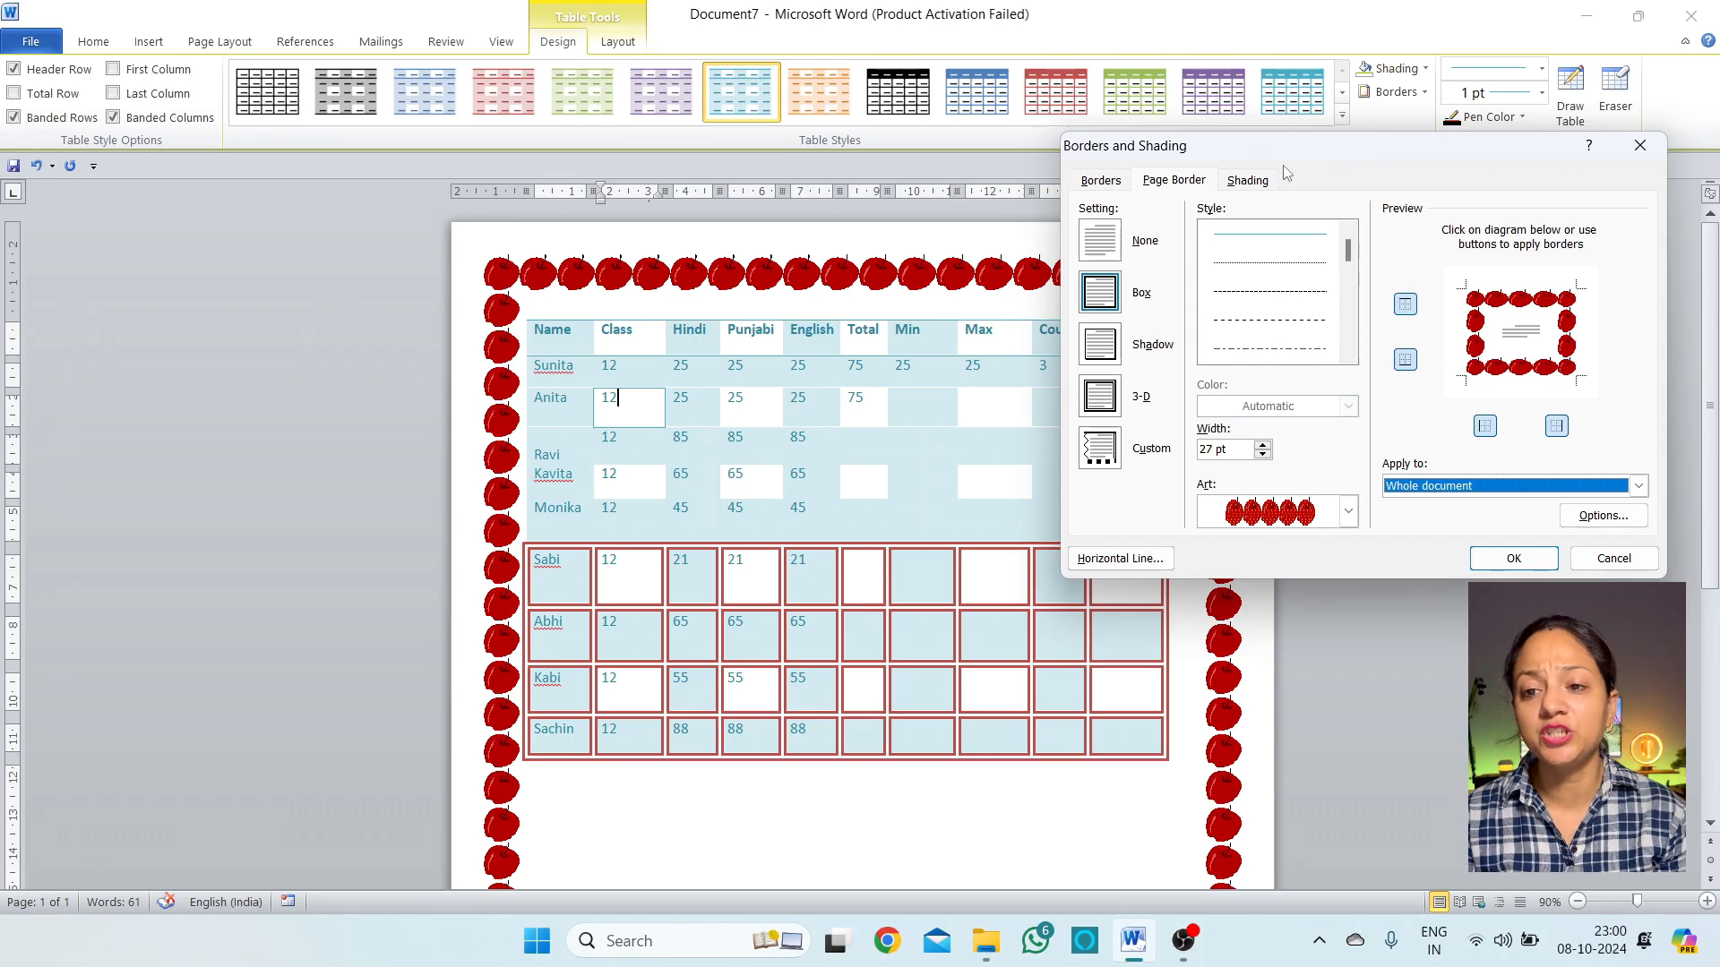
{"action": "left_click", "coordinate": [1248, 180]}
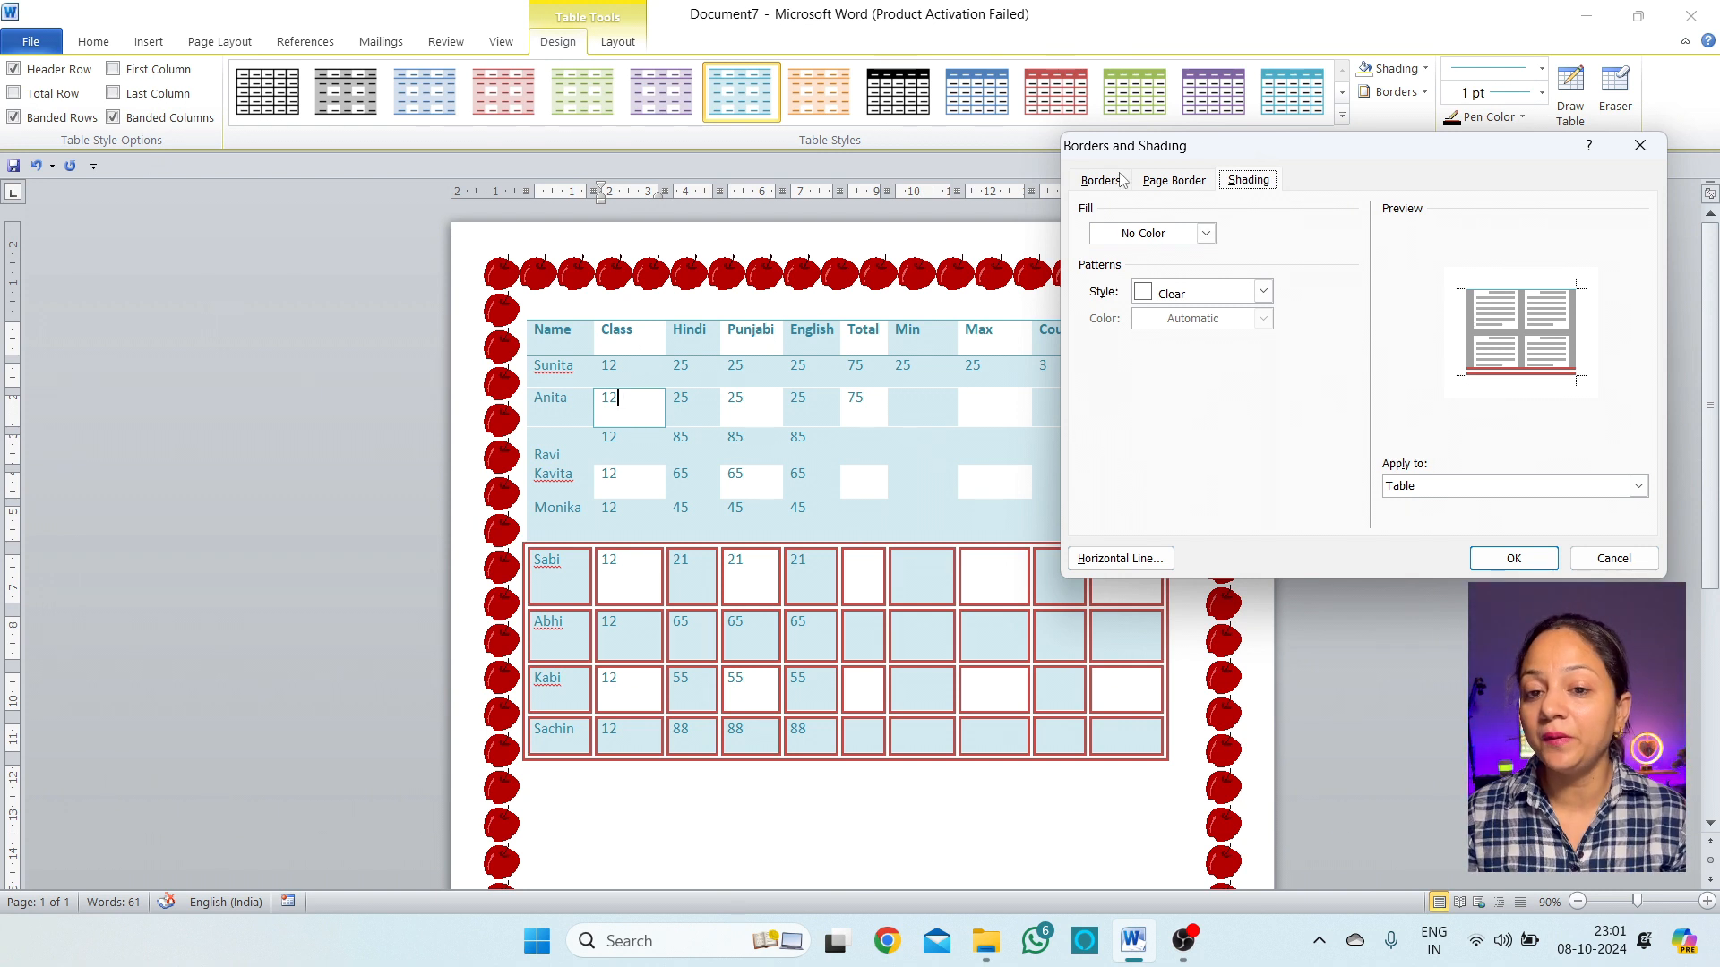
Try an olive-green fill with a yellow 12.5% pattern in the Shading settings
{"action": "left_click", "coordinate": [1206, 234]}
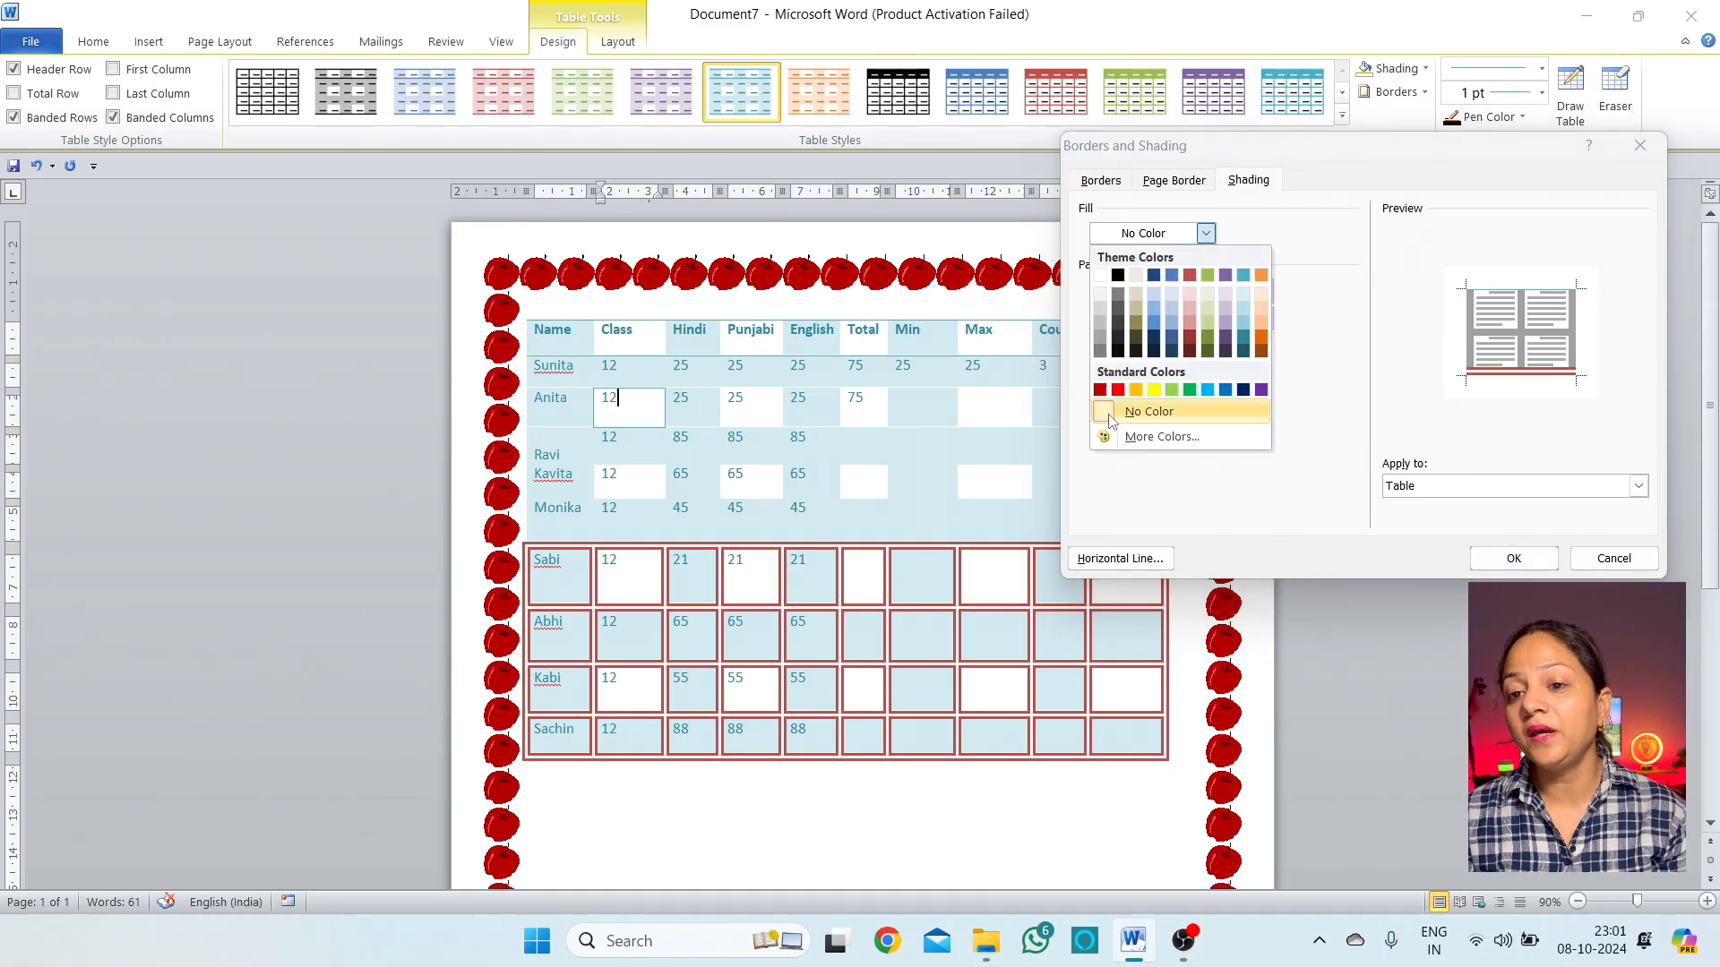
{"action": "left_click", "coordinate": [1208, 343]}
{"action": "left_click", "coordinate": [1262, 291]}
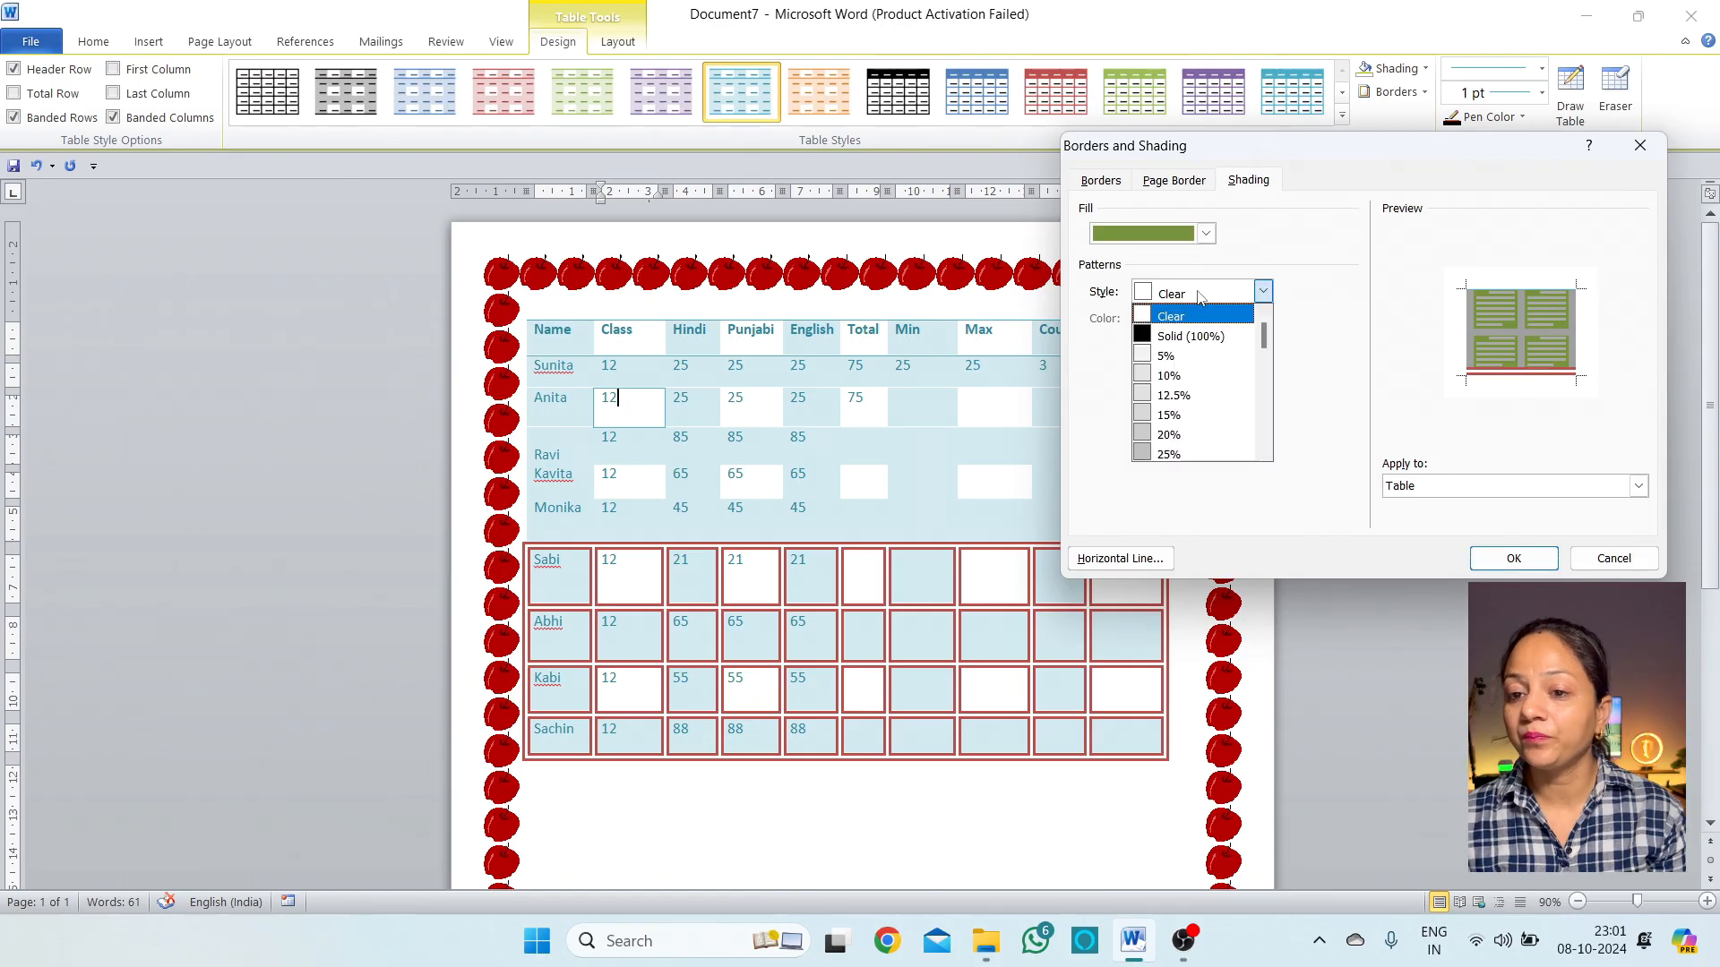
{"action": "left_click", "coordinate": [1195, 404]}
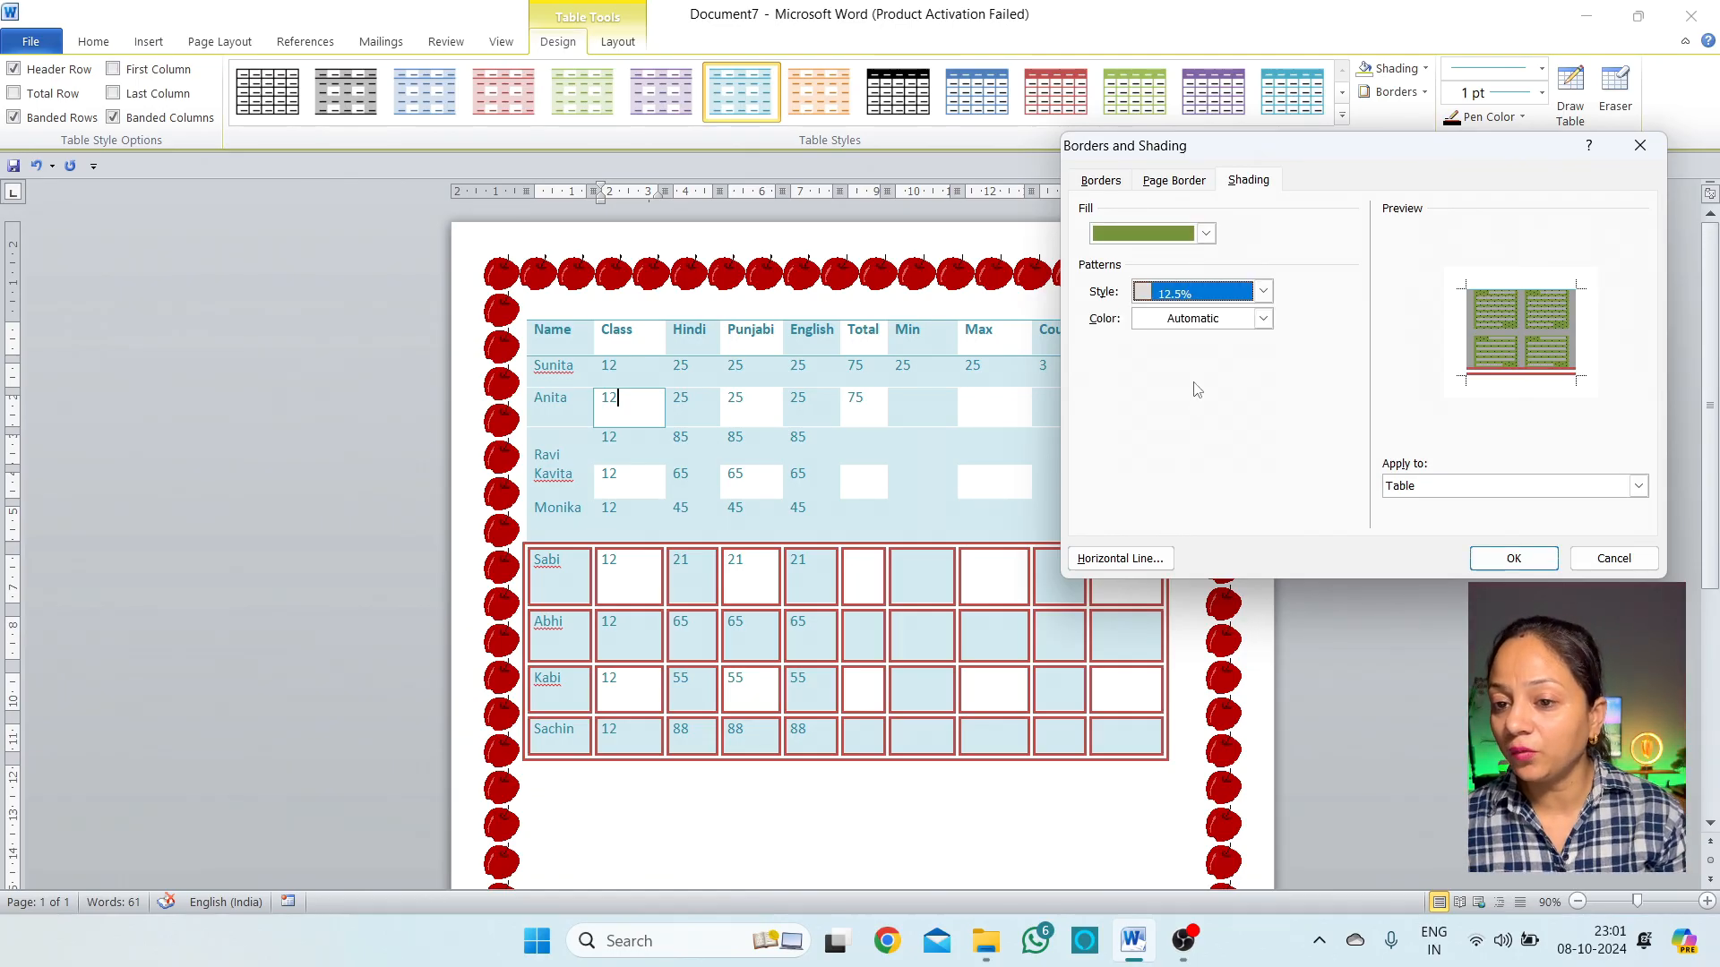
{"action": "left_click", "coordinate": [1262, 318]}
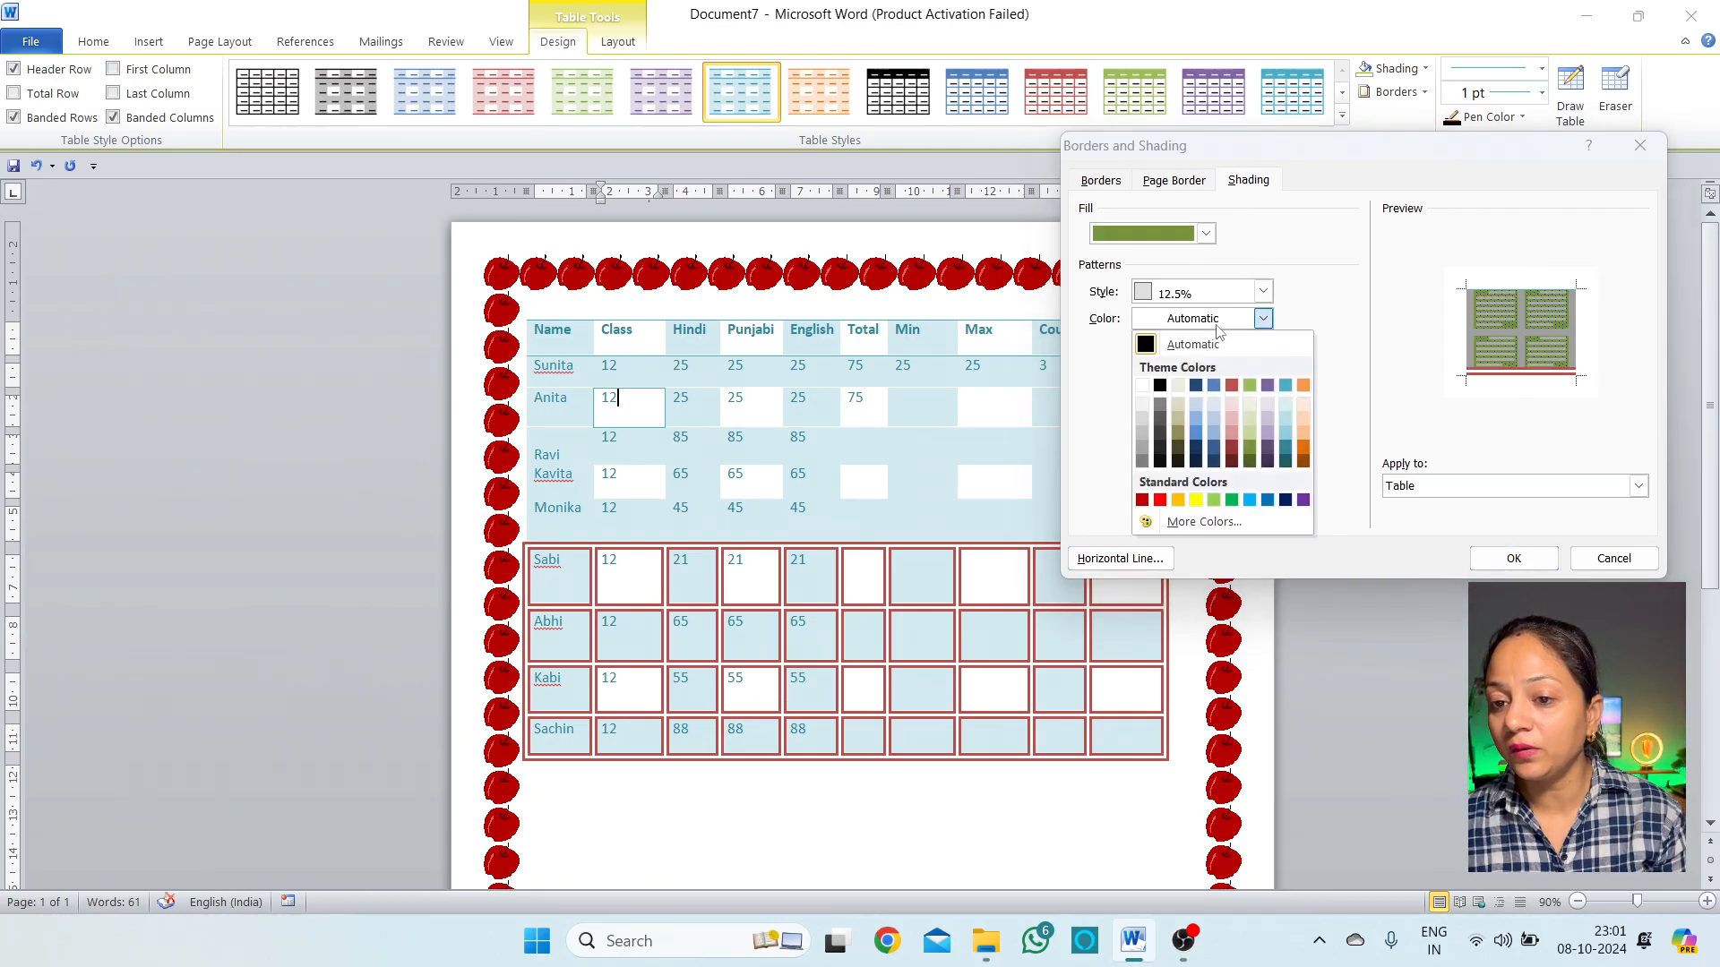
{"action": "left_click", "coordinate": [1195, 500]}
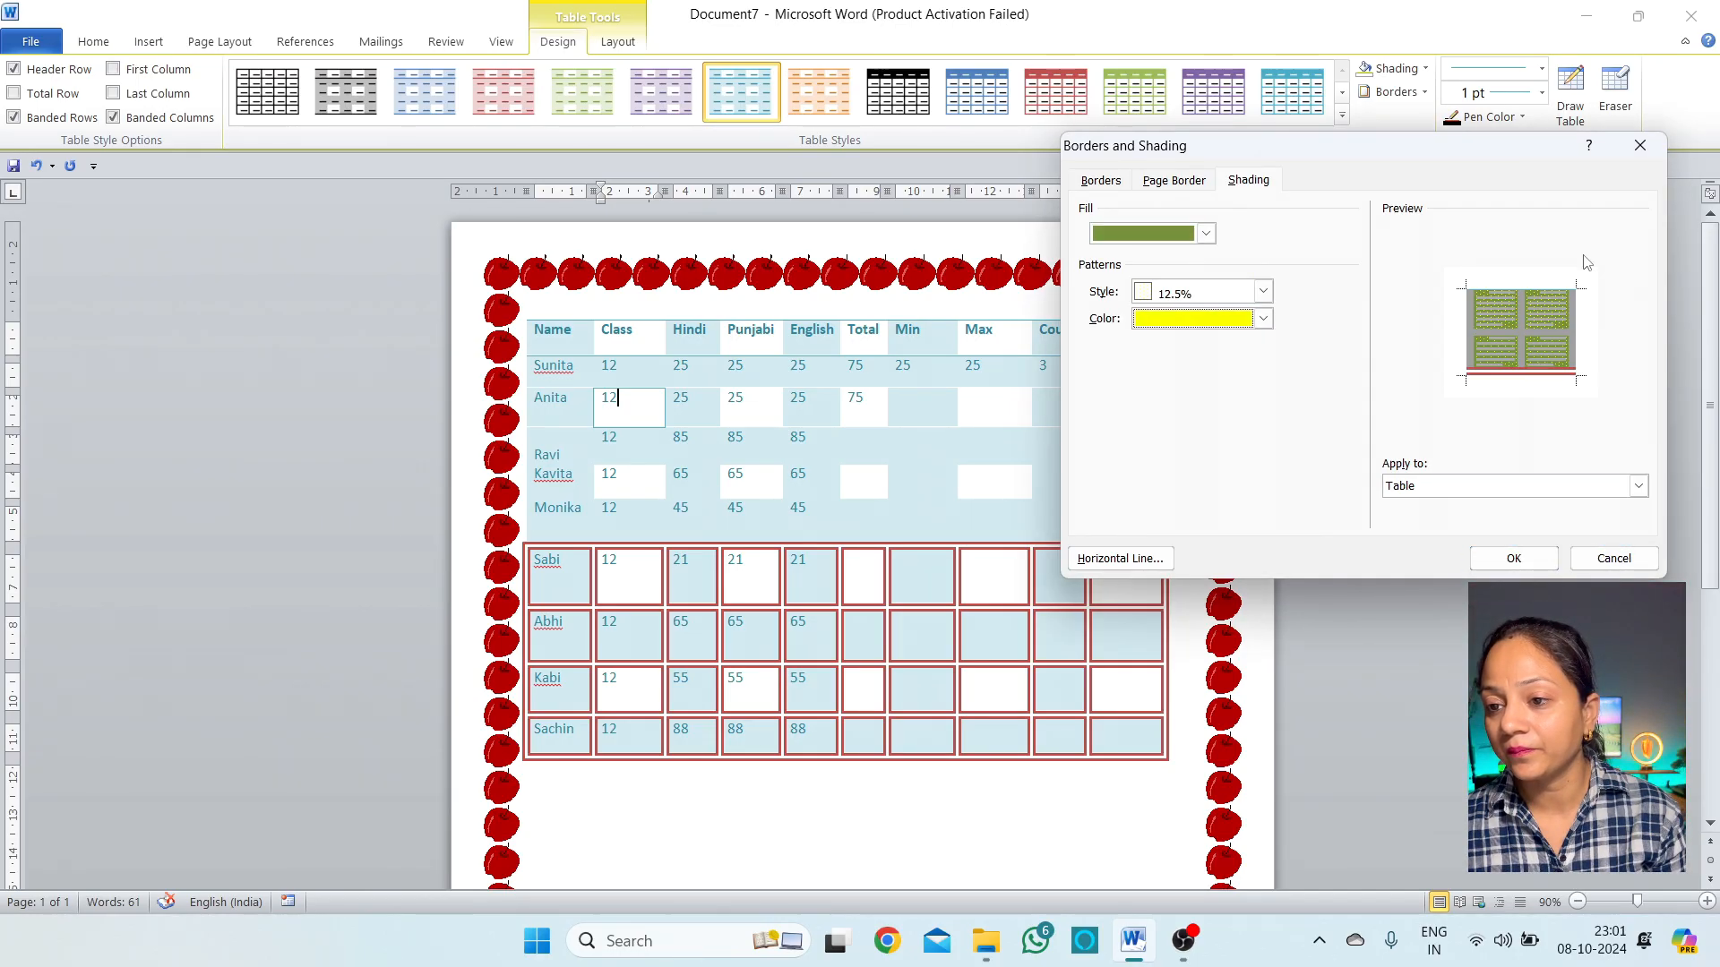
Change to a yellow fill with a red 20% pattern and apply it to the table
{"action": "left_click", "coordinate": [1205, 235]}
{"action": "left_click", "coordinate": [1153, 392]}
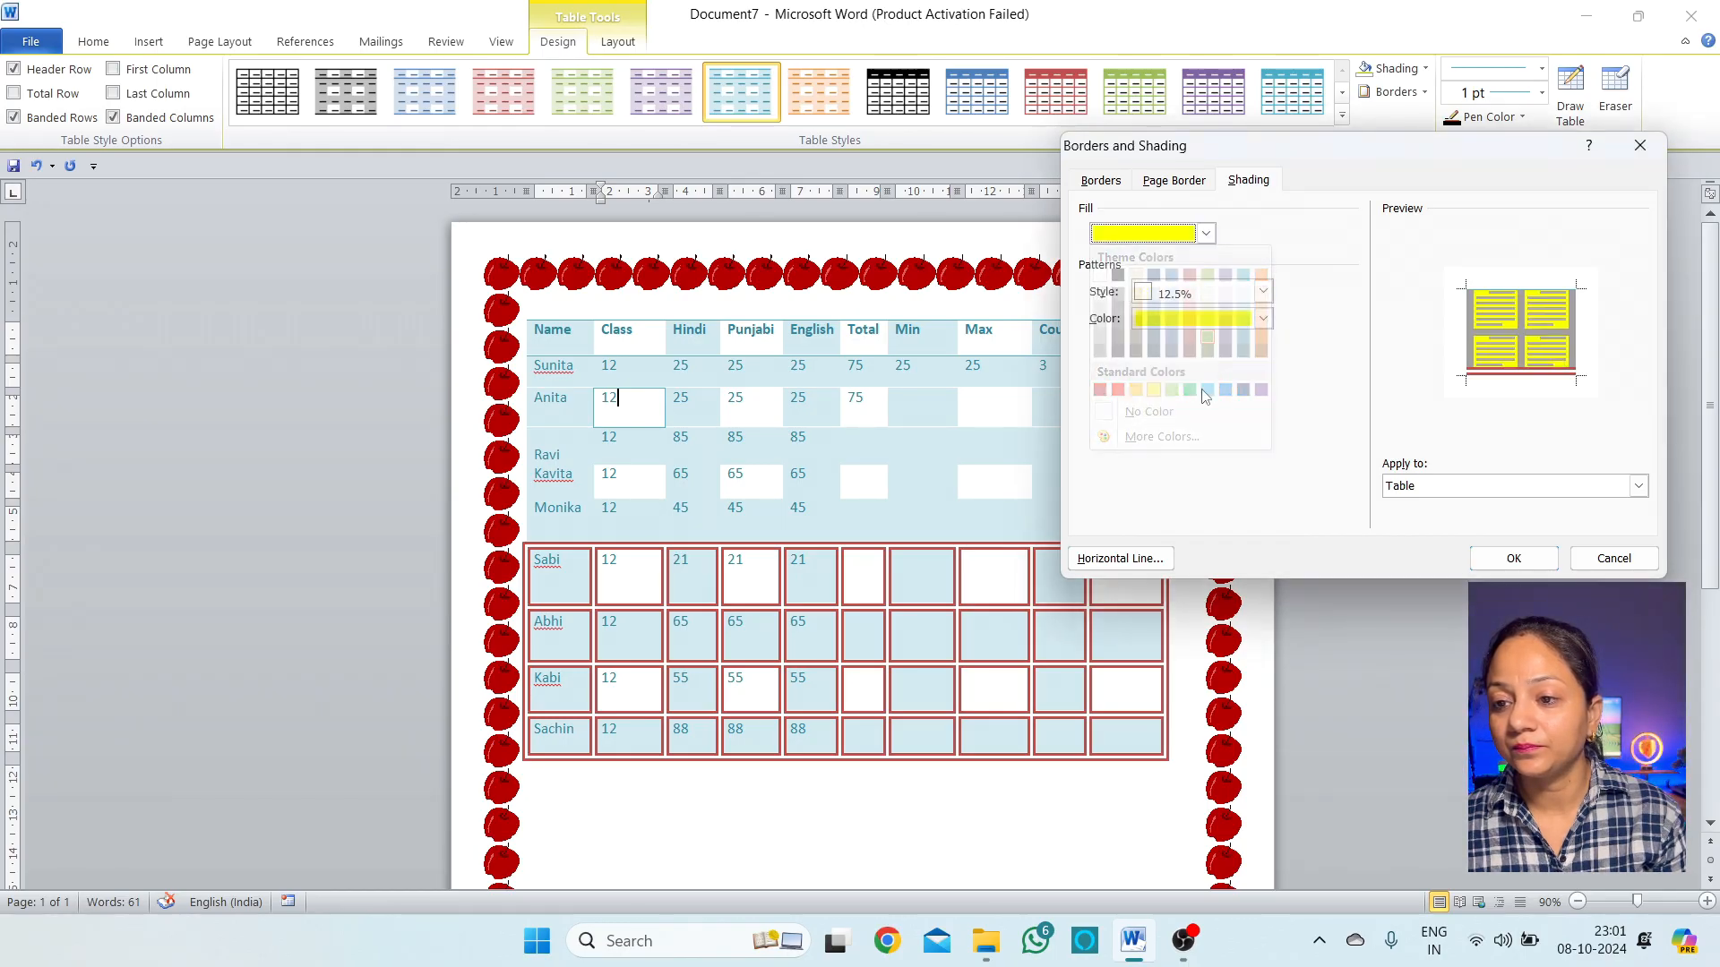
{"action": "left_click", "coordinate": [1262, 318]}
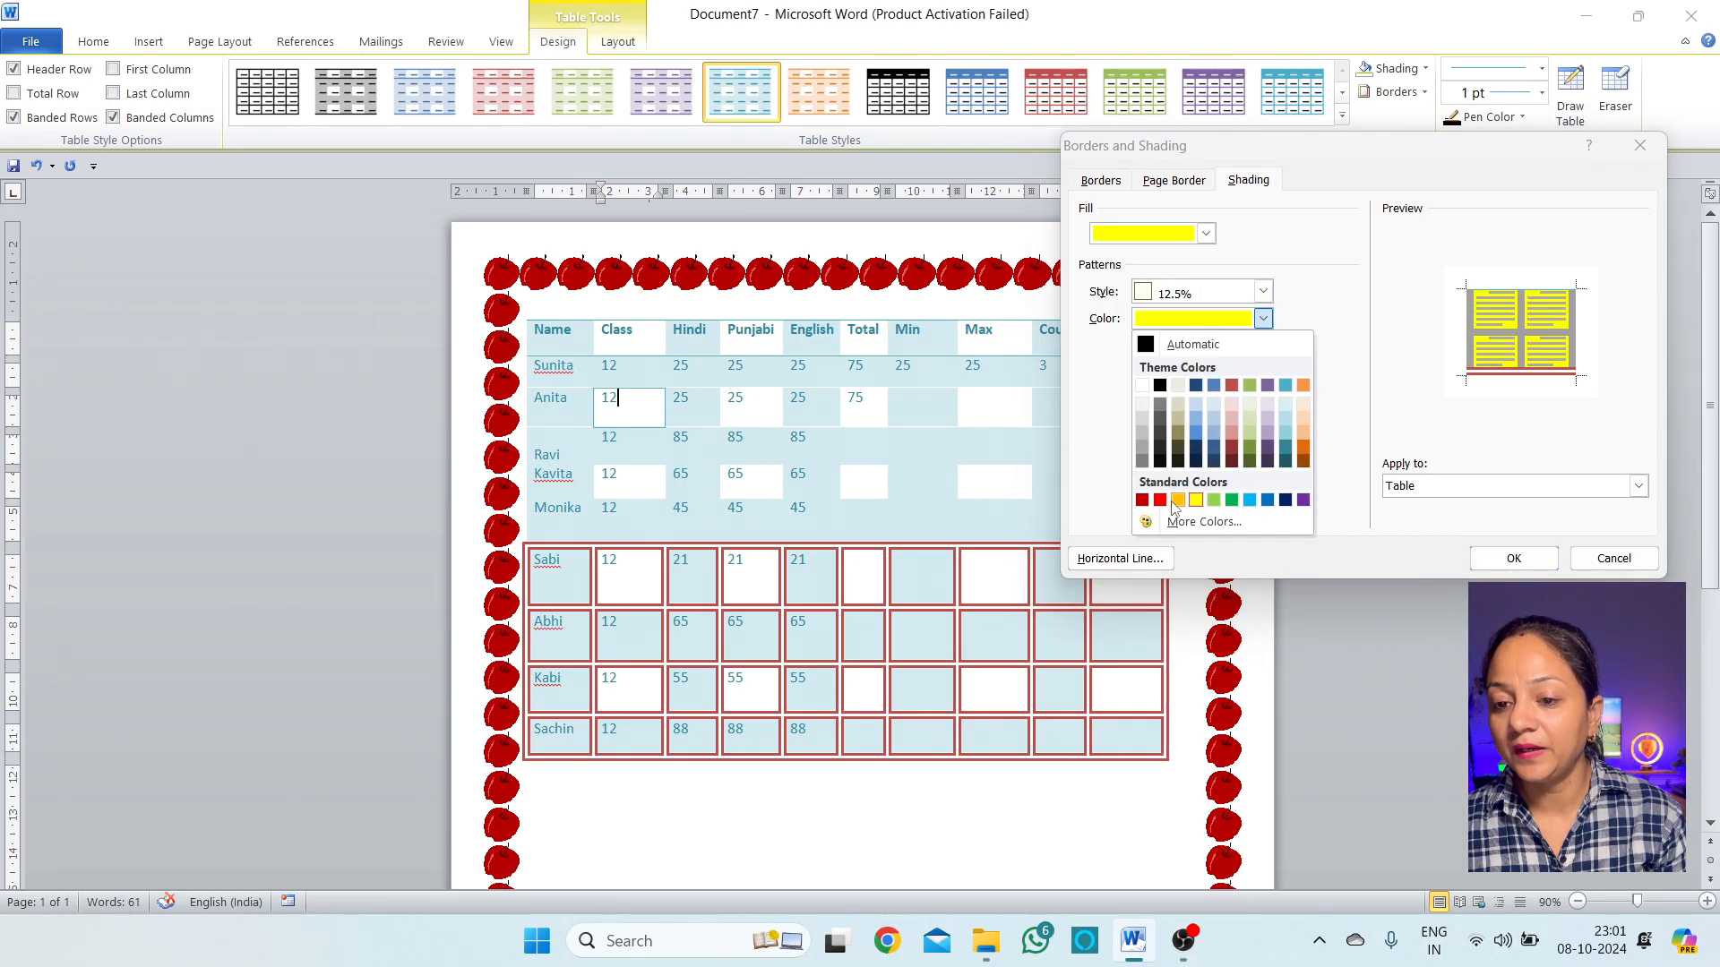
{"action": "left_click", "coordinate": [1160, 500]}
{"action": "left_click", "coordinate": [1262, 291]}
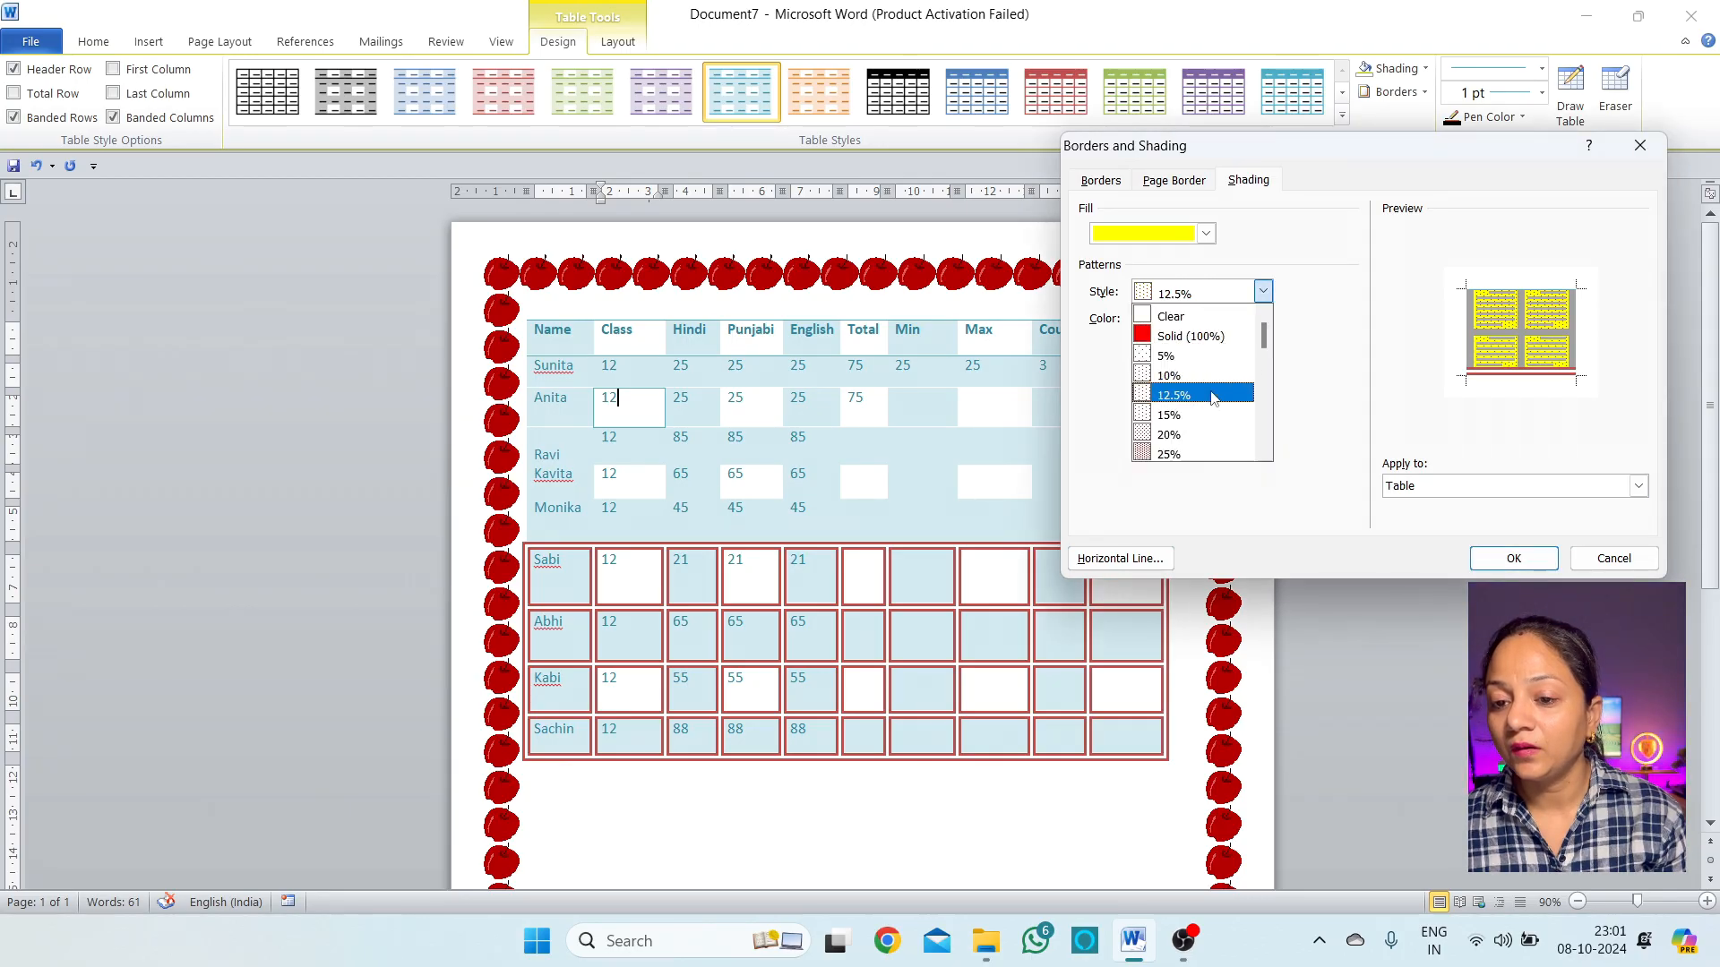
{"action": "left_click", "coordinate": [1190, 437]}
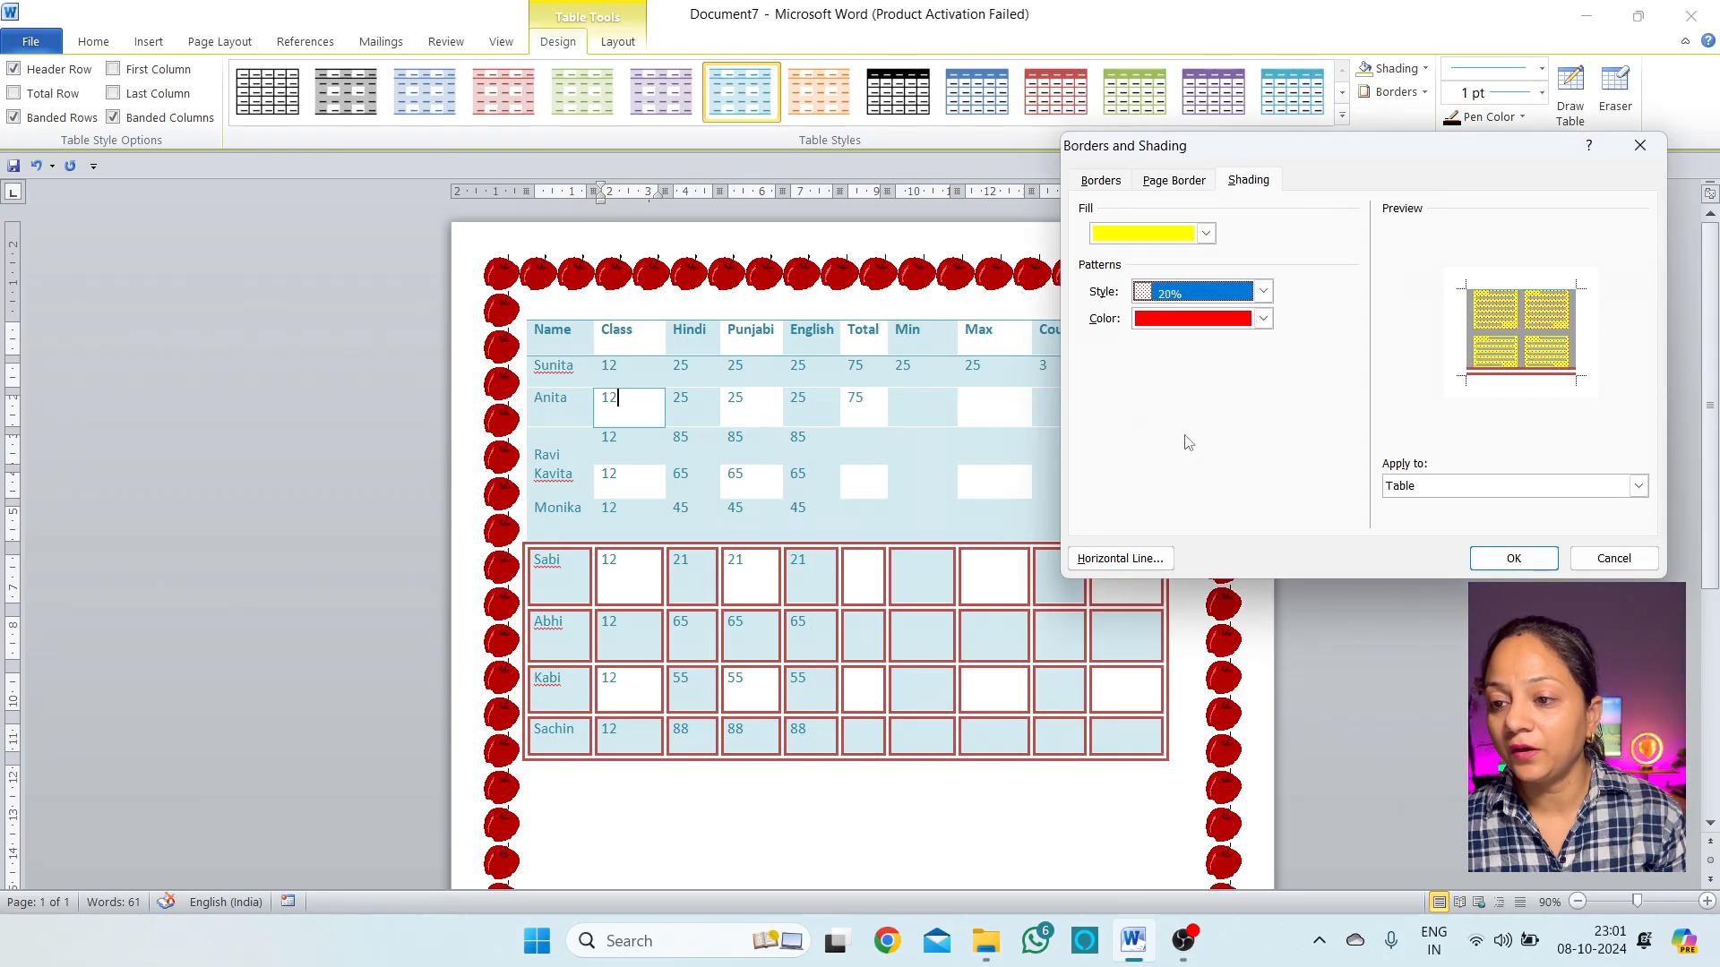
{"action": "left_click", "coordinate": [1513, 558]}
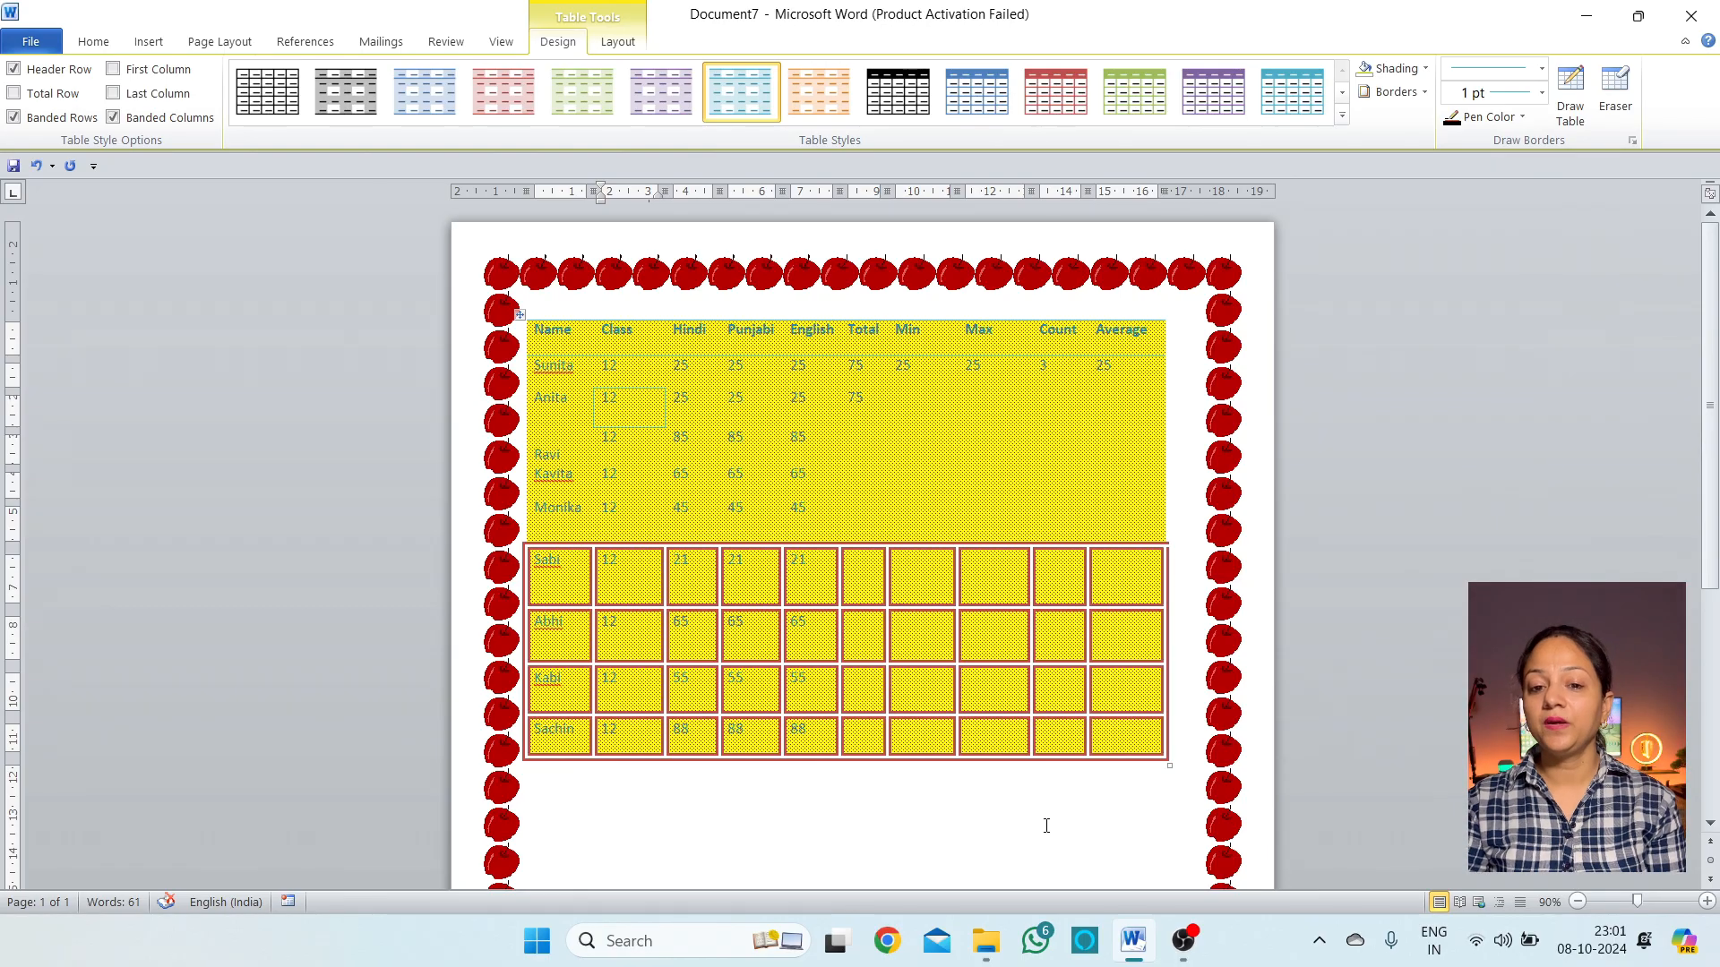
{"action": "left_click", "coordinate": [1045, 818]}
Reshade the table with a denser 45% pattern through Borders and Shading
{"action": "left_click", "coordinate": [927, 458]}
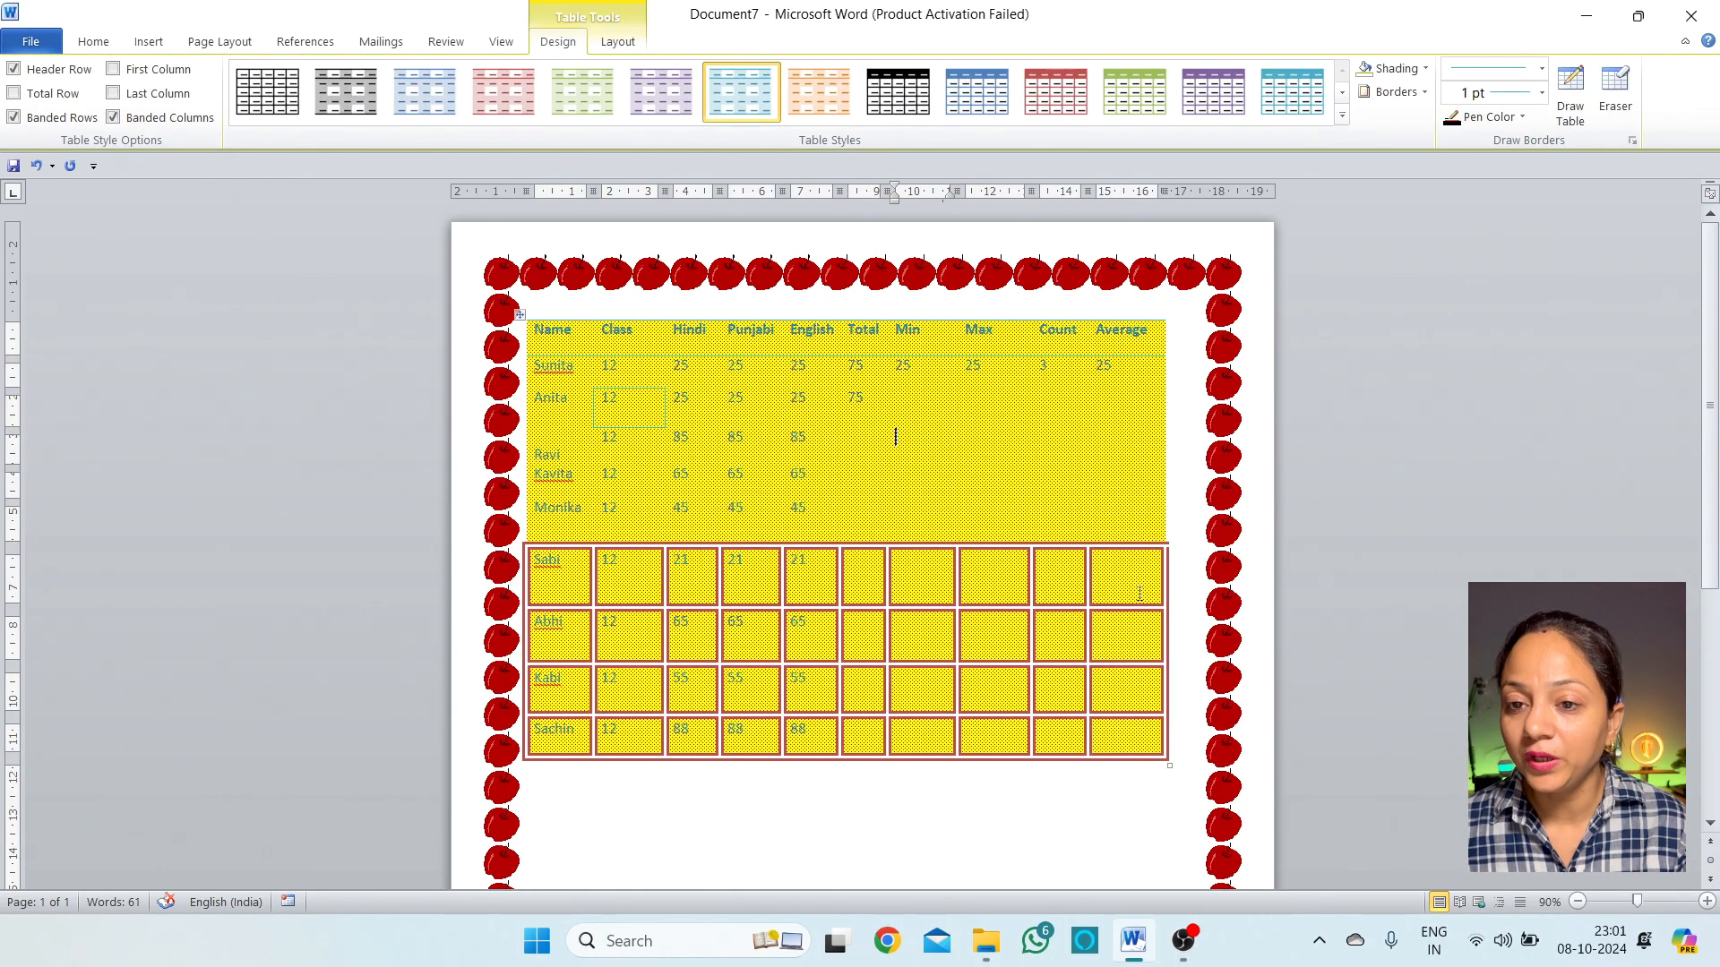
{"action": "left_click", "coordinate": [1424, 92]}
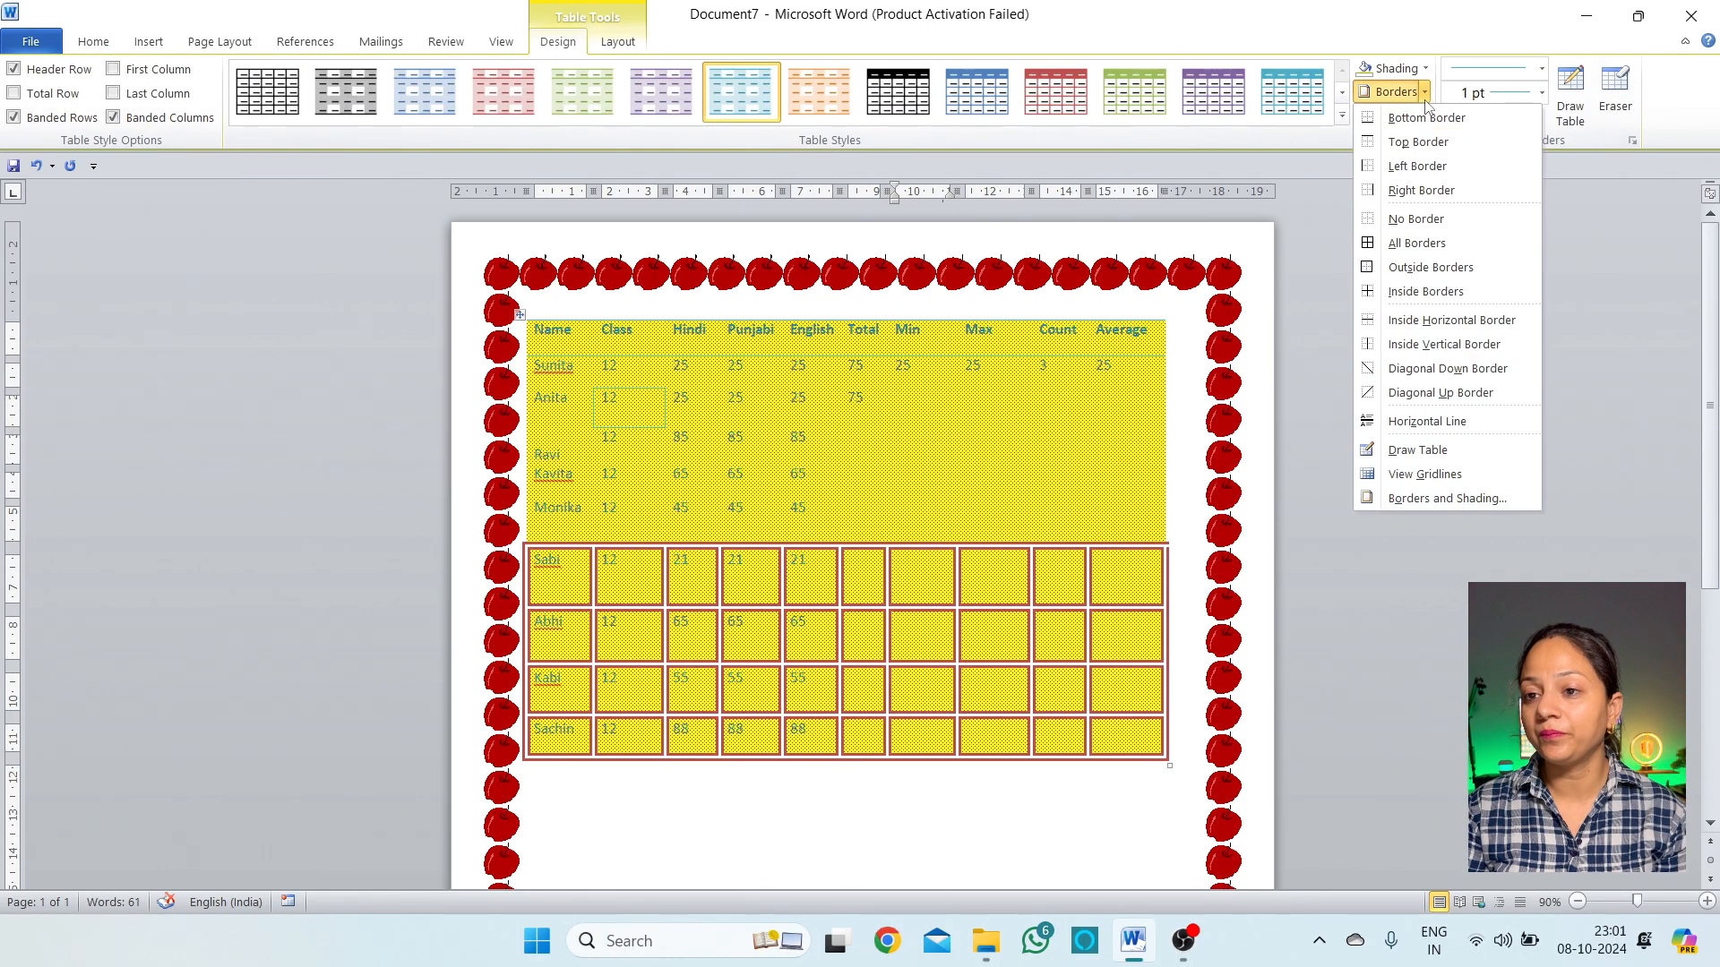
{"action": "left_click", "coordinate": [1448, 498]}
{"action": "left_click", "coordinate": [1258, 188]}
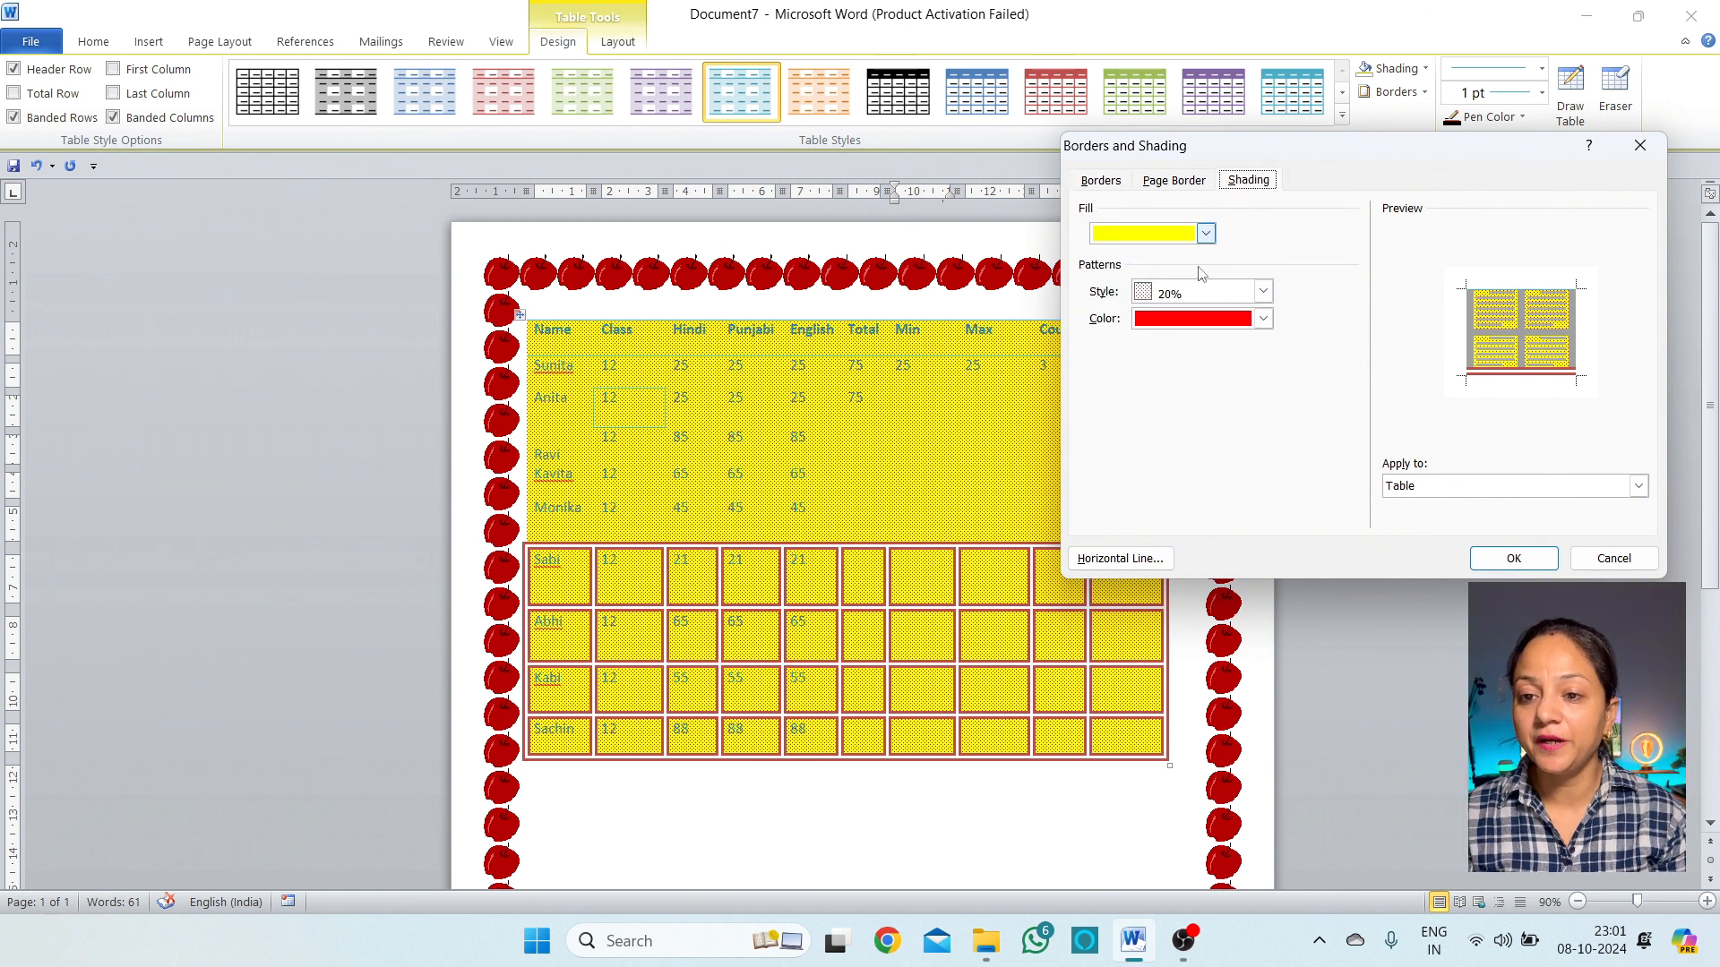
{"action": "left_click", "coordinate": [1195, 301]}
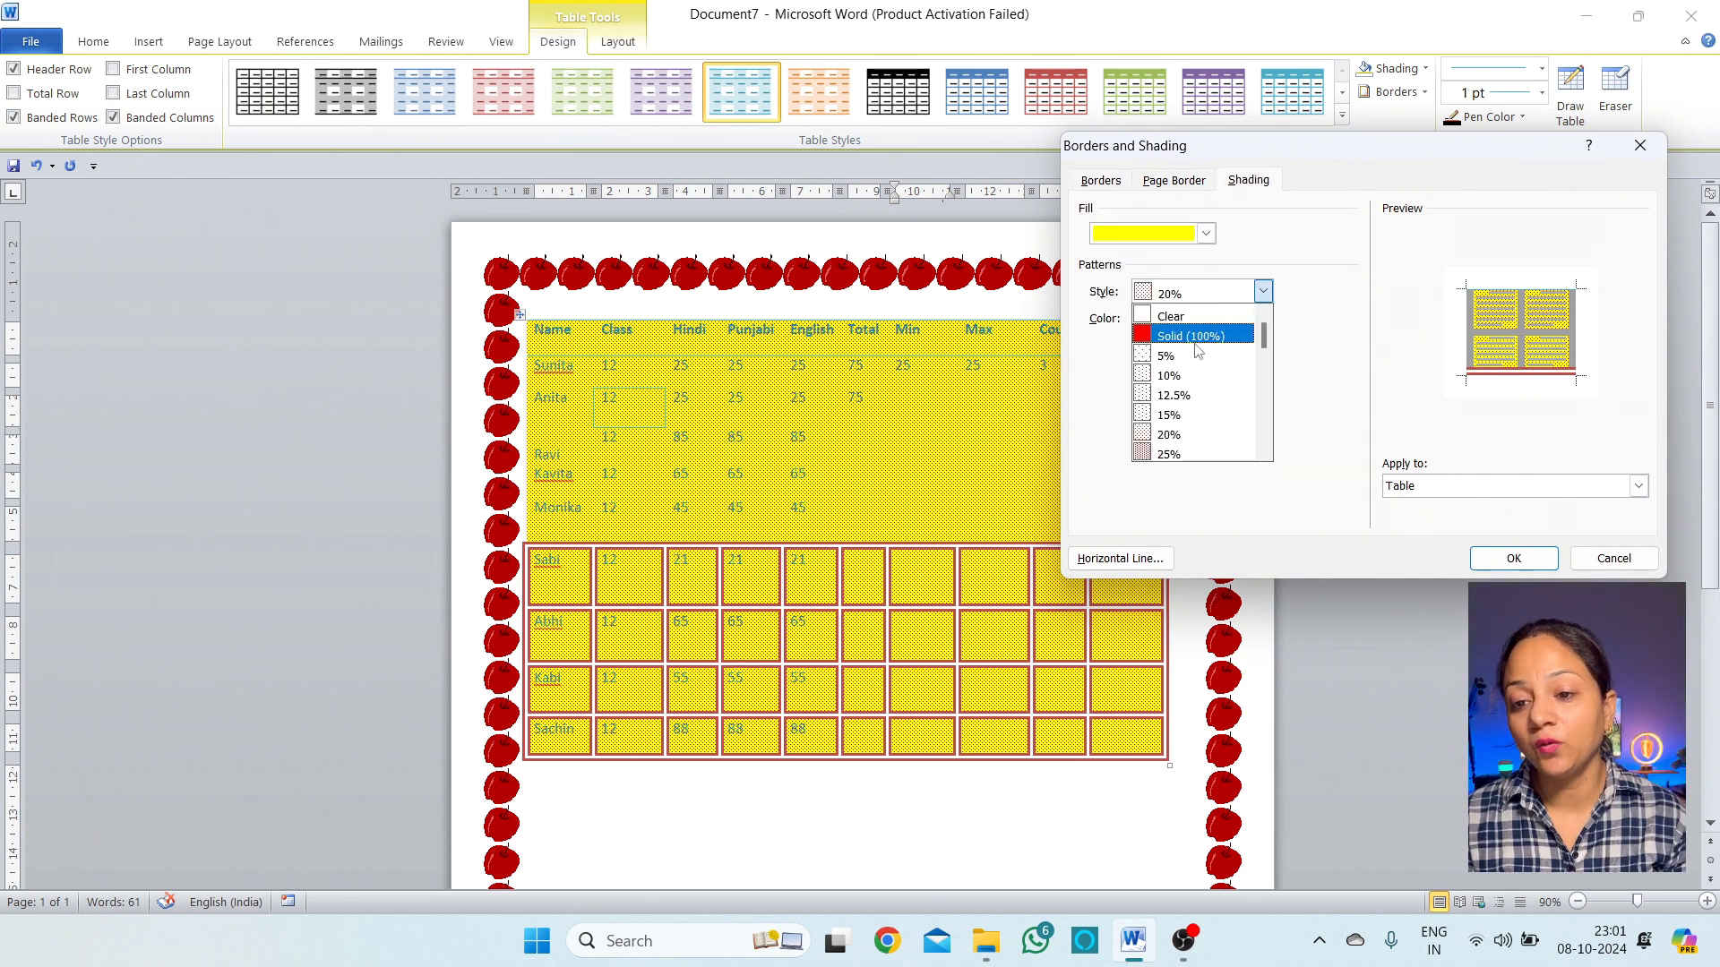
{"action": "scroll", "coordinate": [1205, 446], "scroll_direction": "down", "scroll_amount": 2}
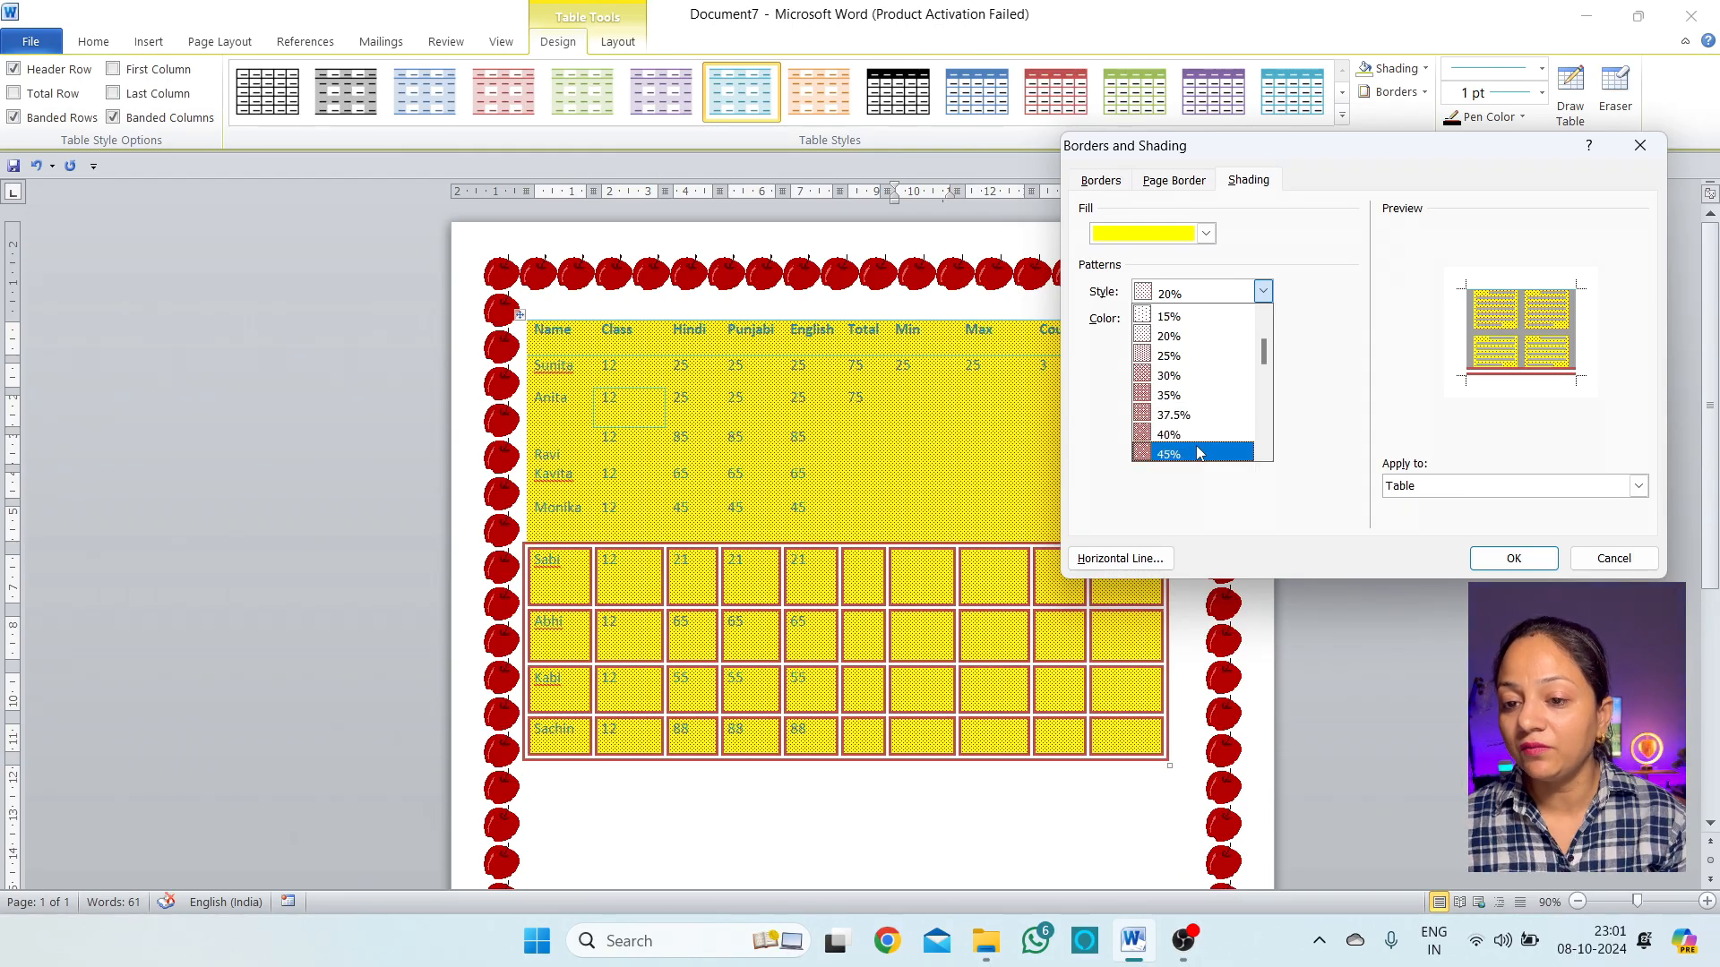
{"action": "left_click", "coordinate": [1200, 454]}
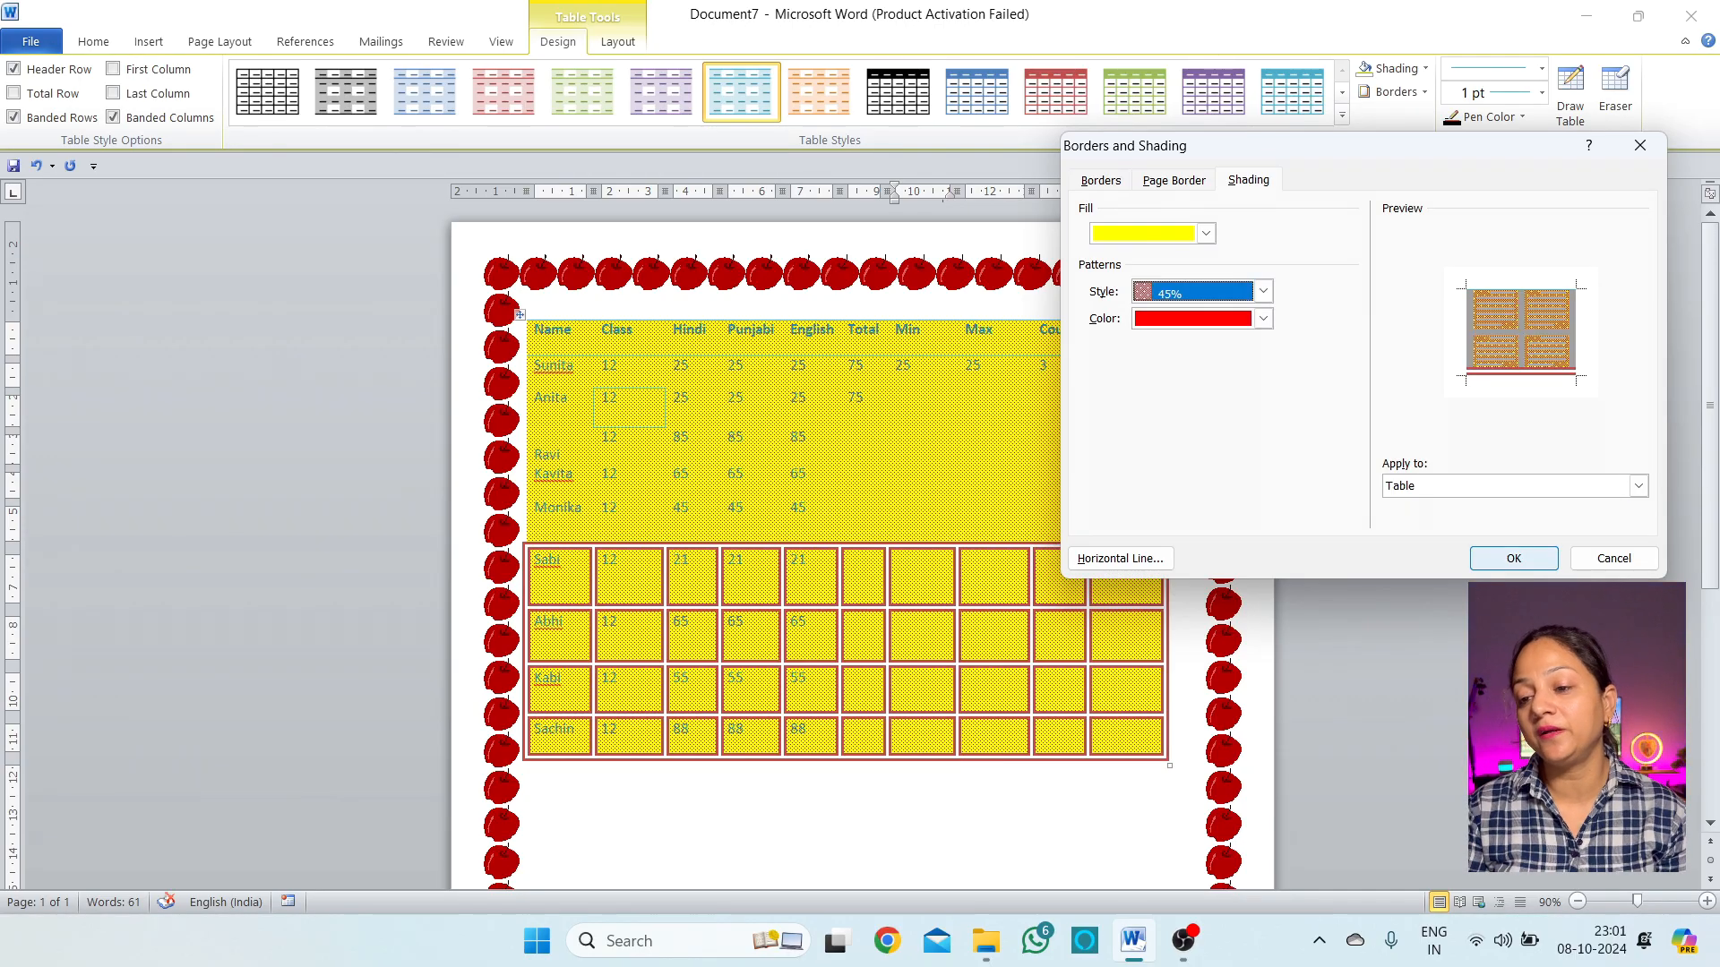
{"action": "left_click", "coordinate": [1513, 557]}
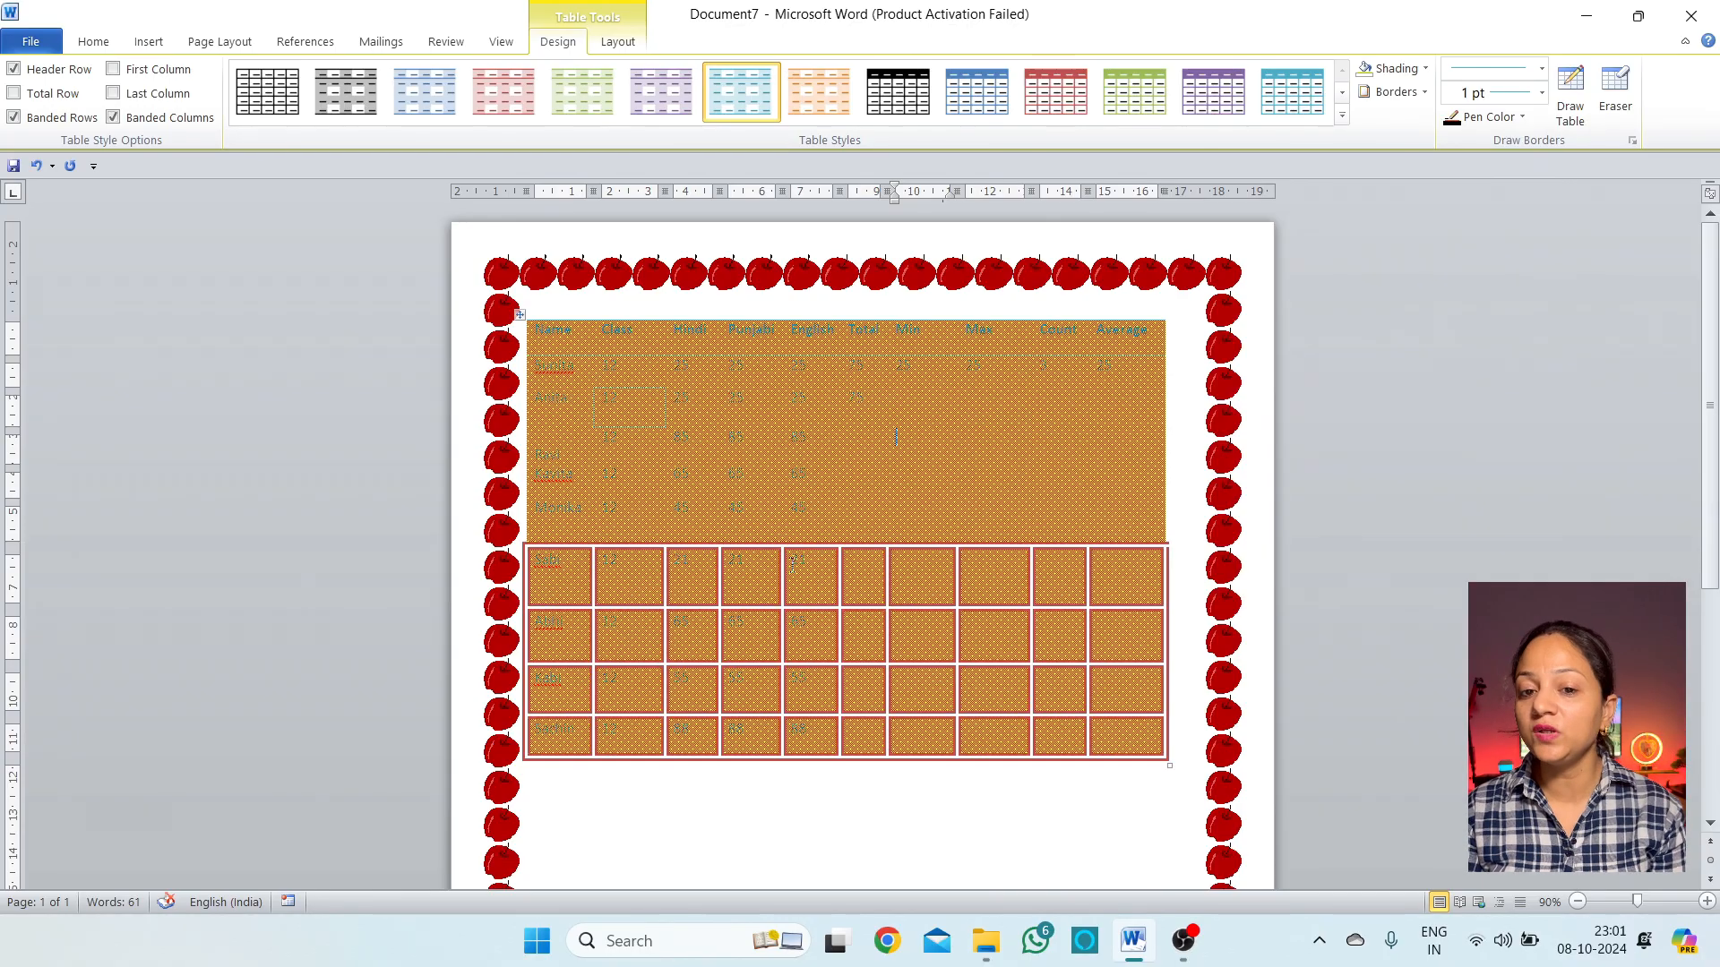
Increase the table's red pattern density to 80%
{"action": "left_click", "coordinate": [1424, 92]}
{"action": "left_click", "coordinate": [1442, 499]}
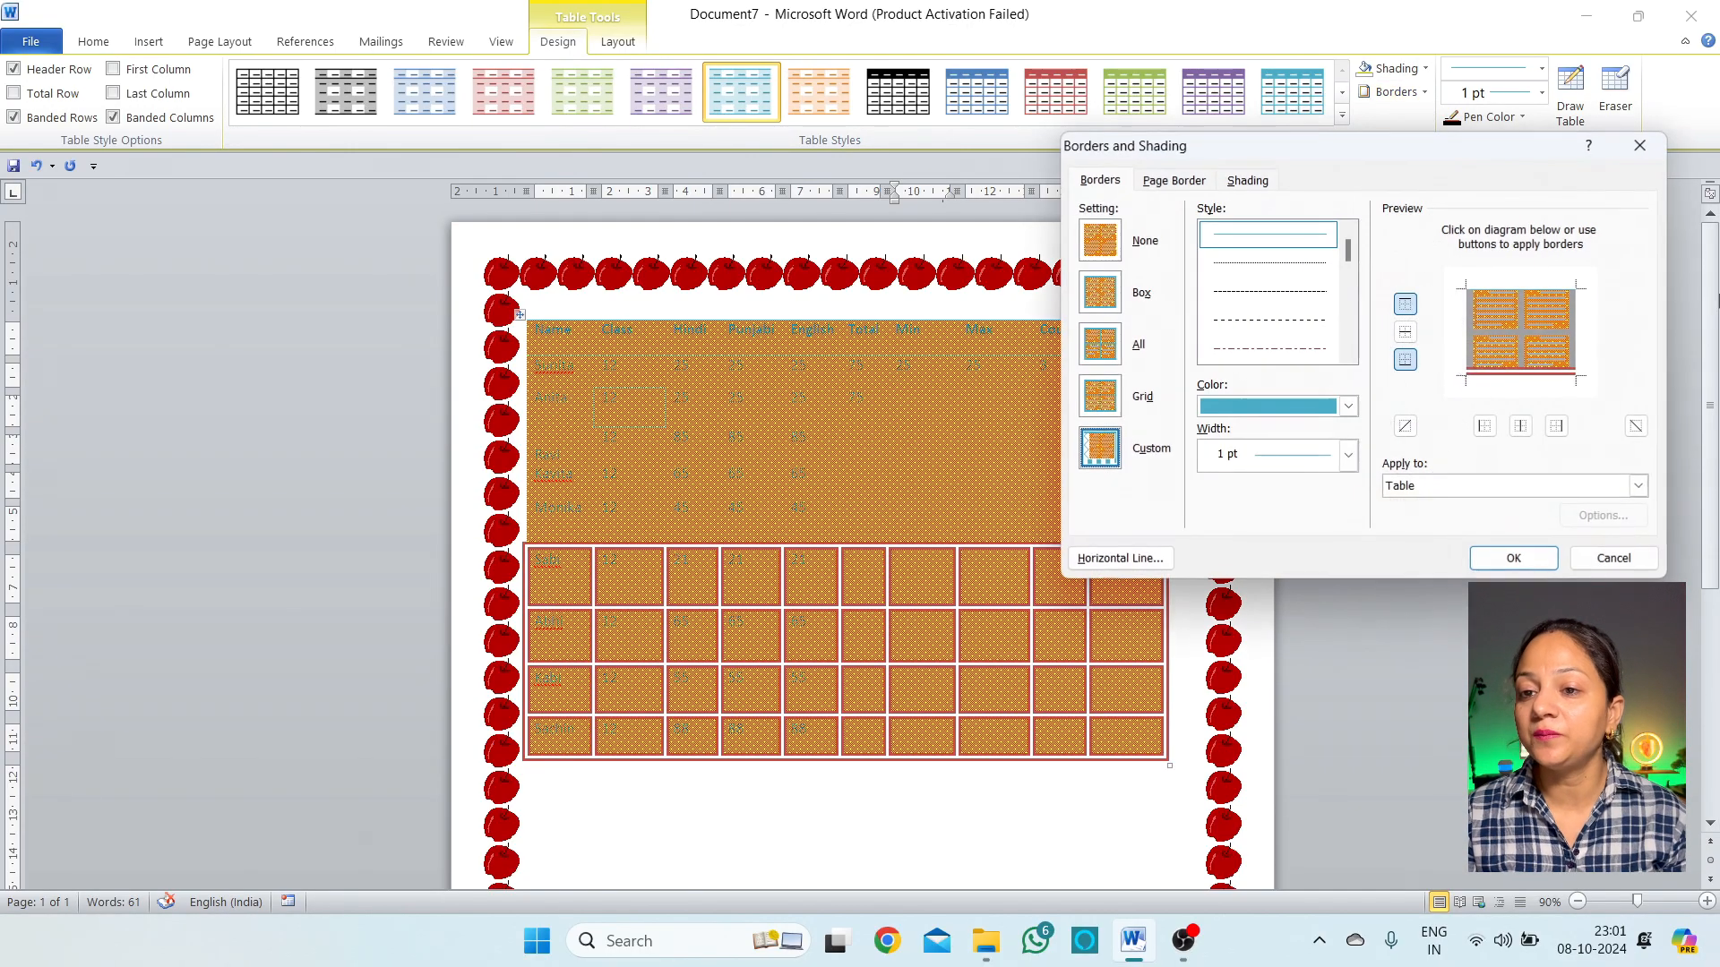
{"action": "left_click", "coordinate": [1247, 180]}
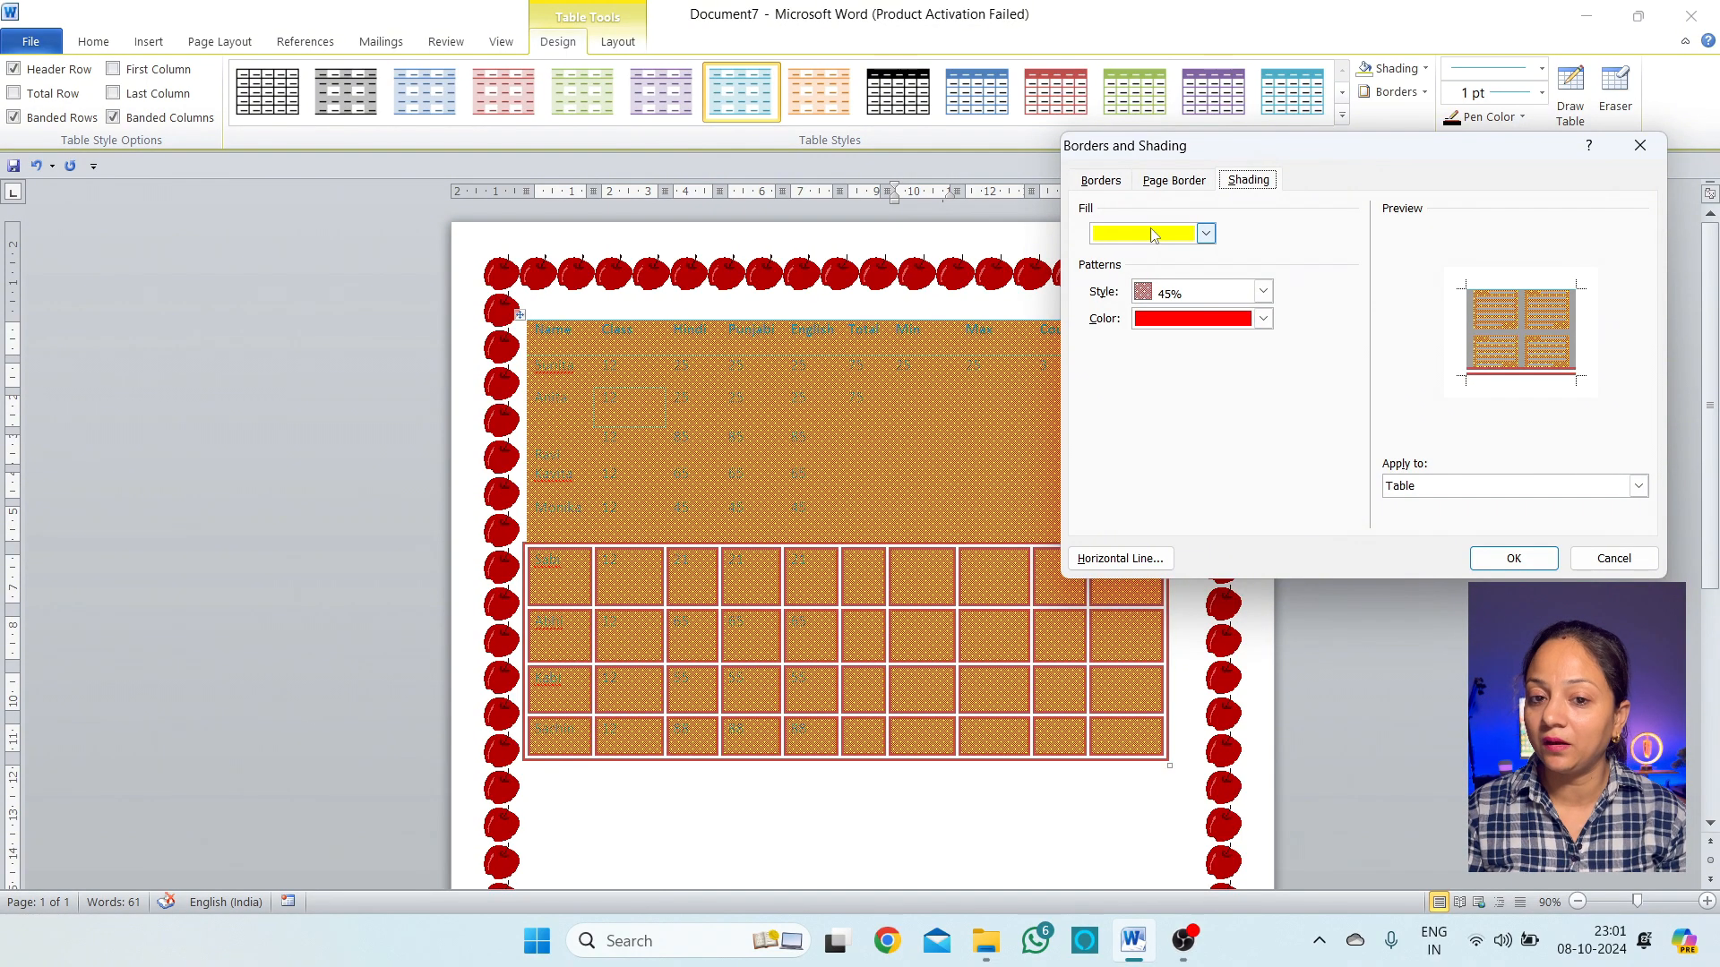
{"action": "left_click", "coordinate": [1263, 292]}
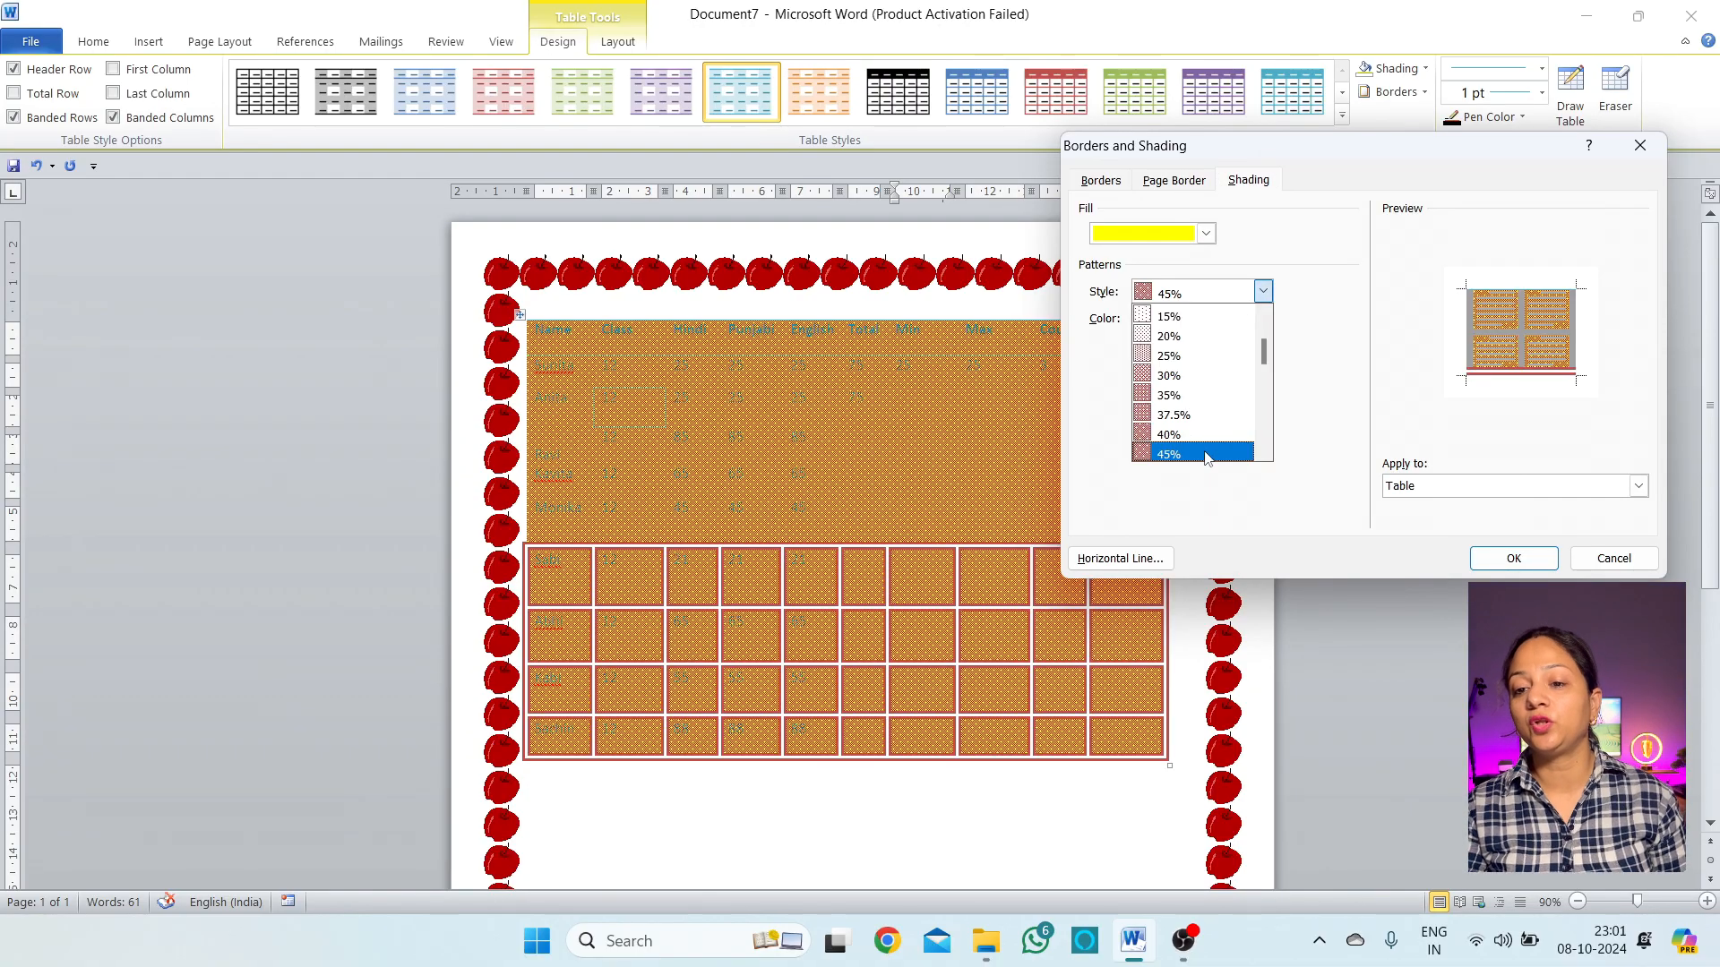
{"action": "scroll", "coordinate": [1201, 452], "scroll_direction": "down", "scroll_amount": 2}
{"action": "left_click", "coordinate": [1191, 452]}
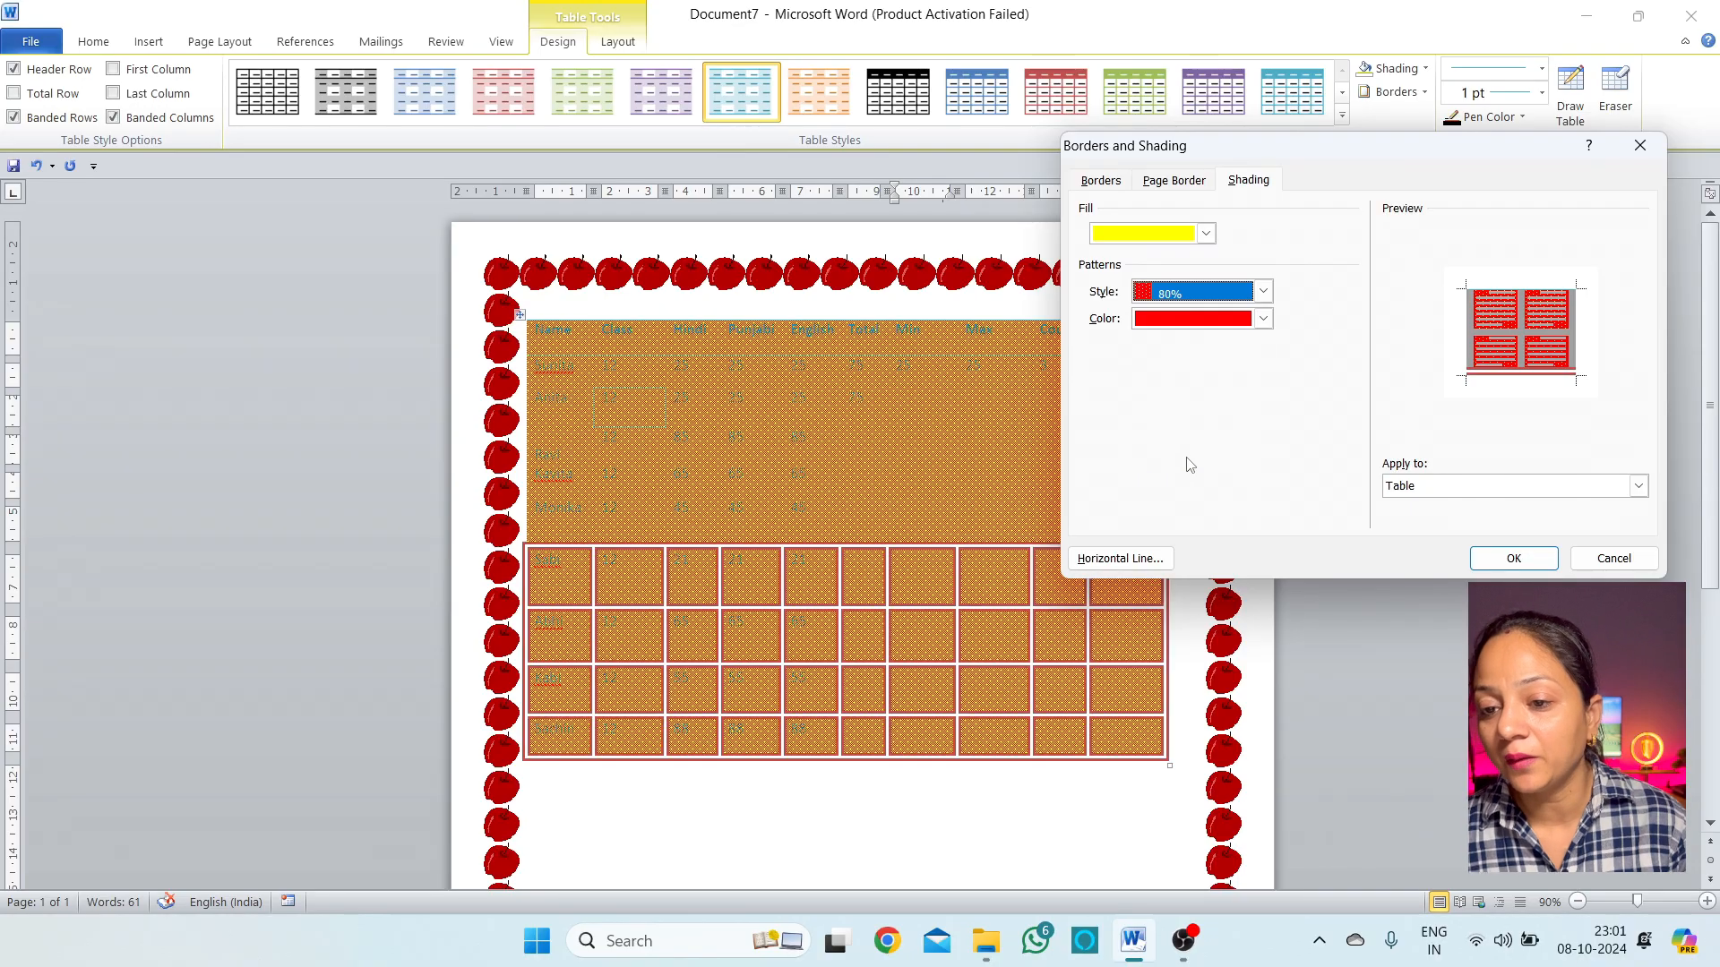
{"action": "left_click", "coordinate": [1512, 558]}
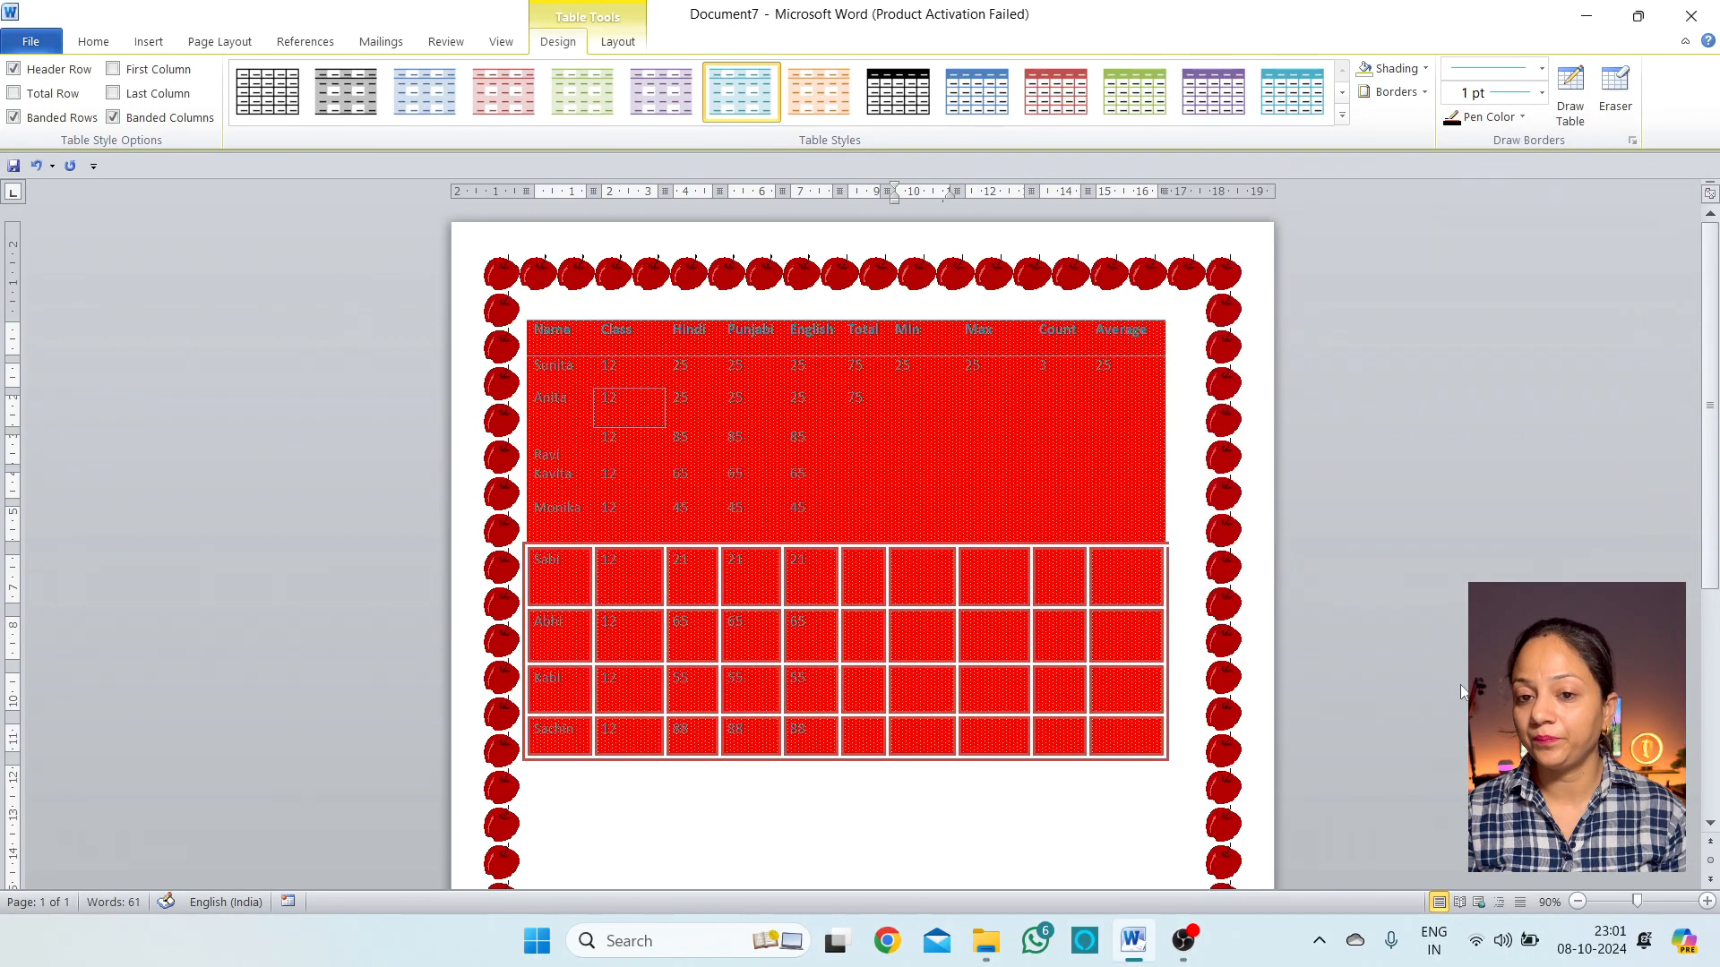
Review the shading settings, close them unchanged, and place the cursor below the table
{"action": "left_click", "coordinate": [1423, 91]}
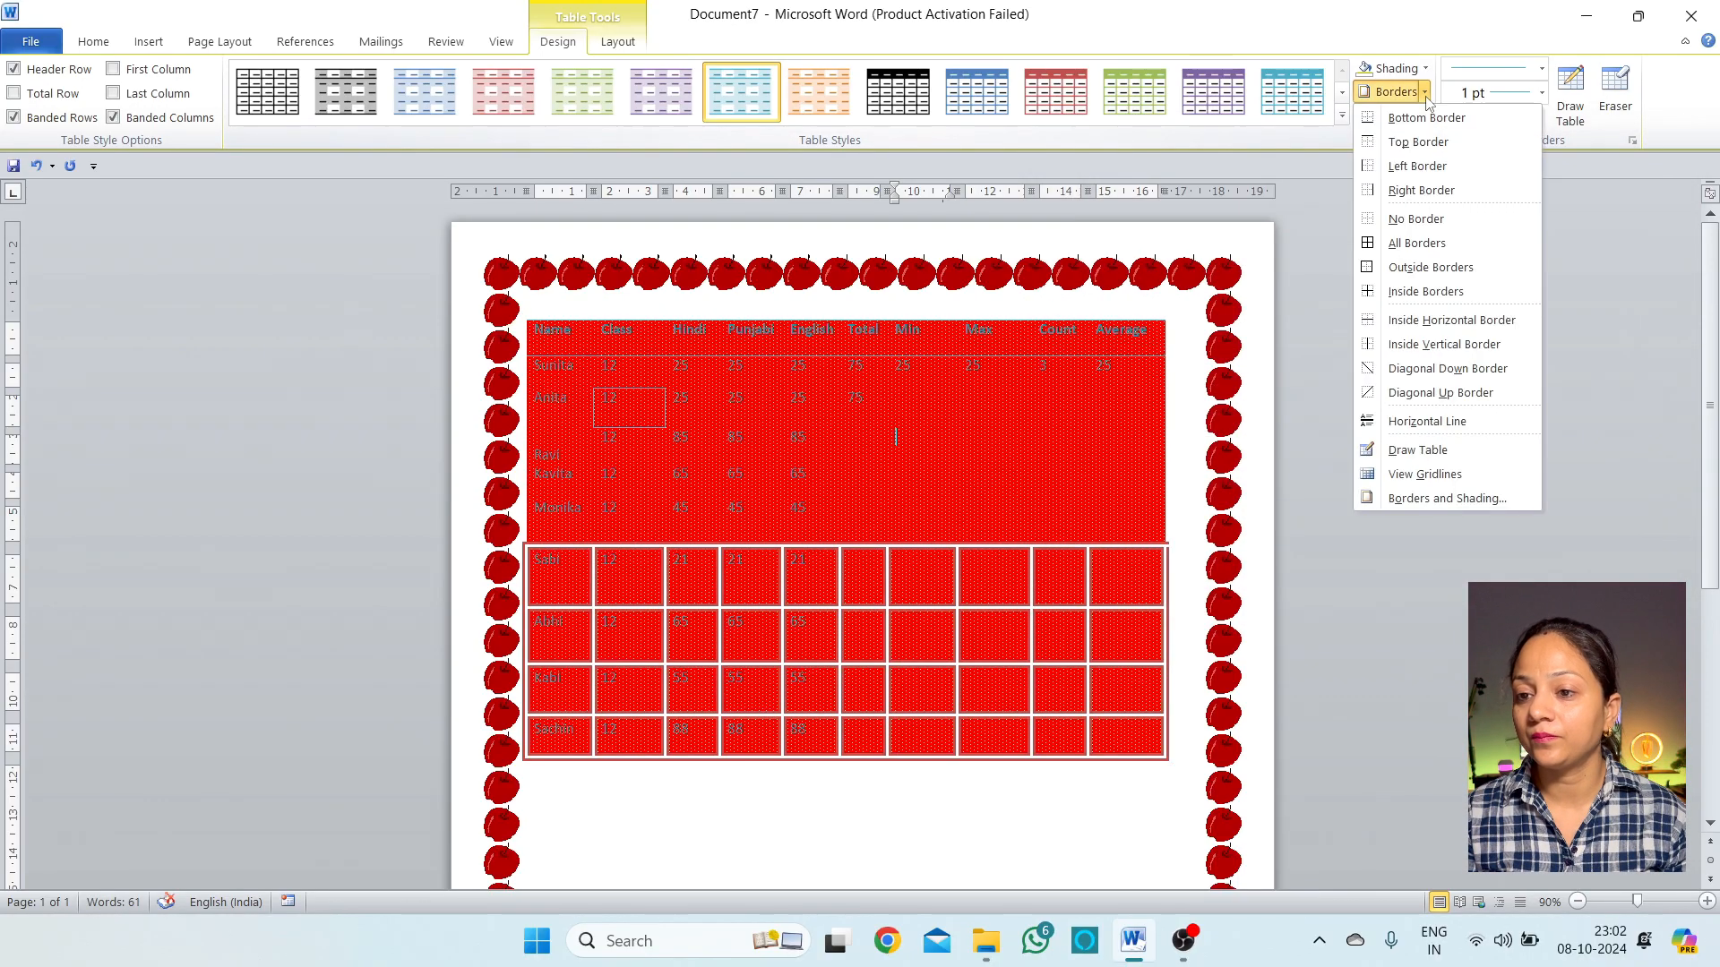
{"action": "left_click", "coordinate": [1458, 498]}
{"action": "left_click", "coordinate": [1262, 181]}
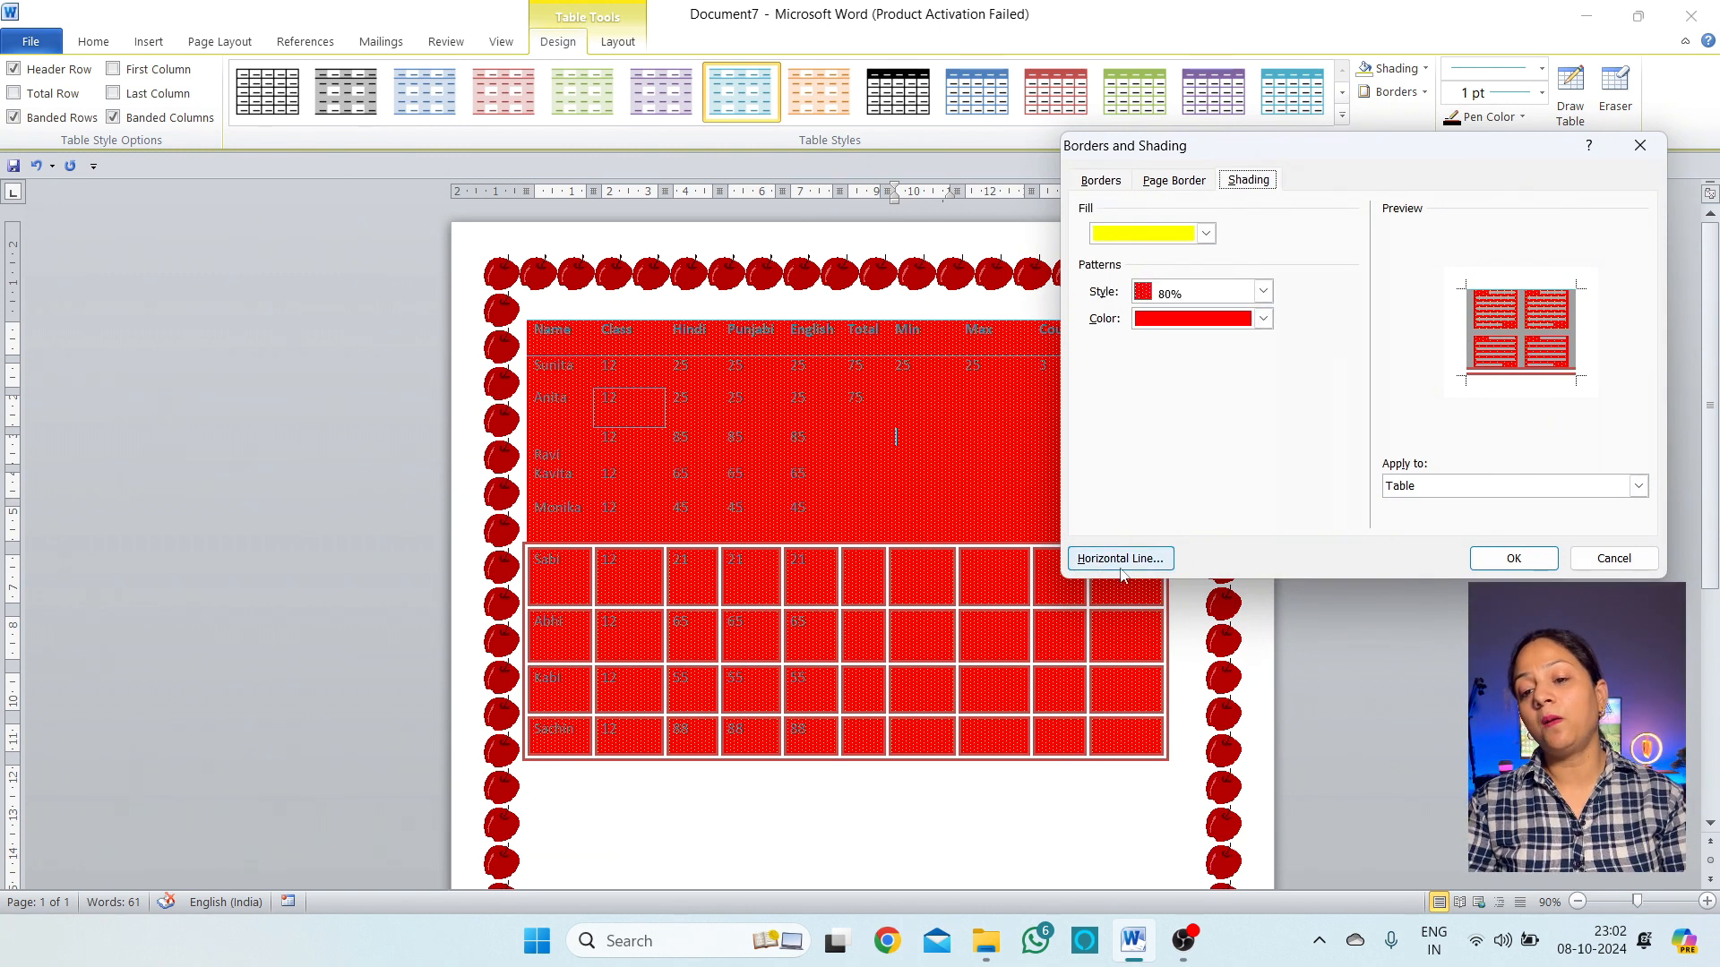
{"action": "left_click", "coordinate": [1651, 562]}
{"action": "scroll", "coordinate": [867, 860], "scroll_direction": "down", "scroll_amount": 3}
{"action": "left_click", "coordinate": [736, 683]}
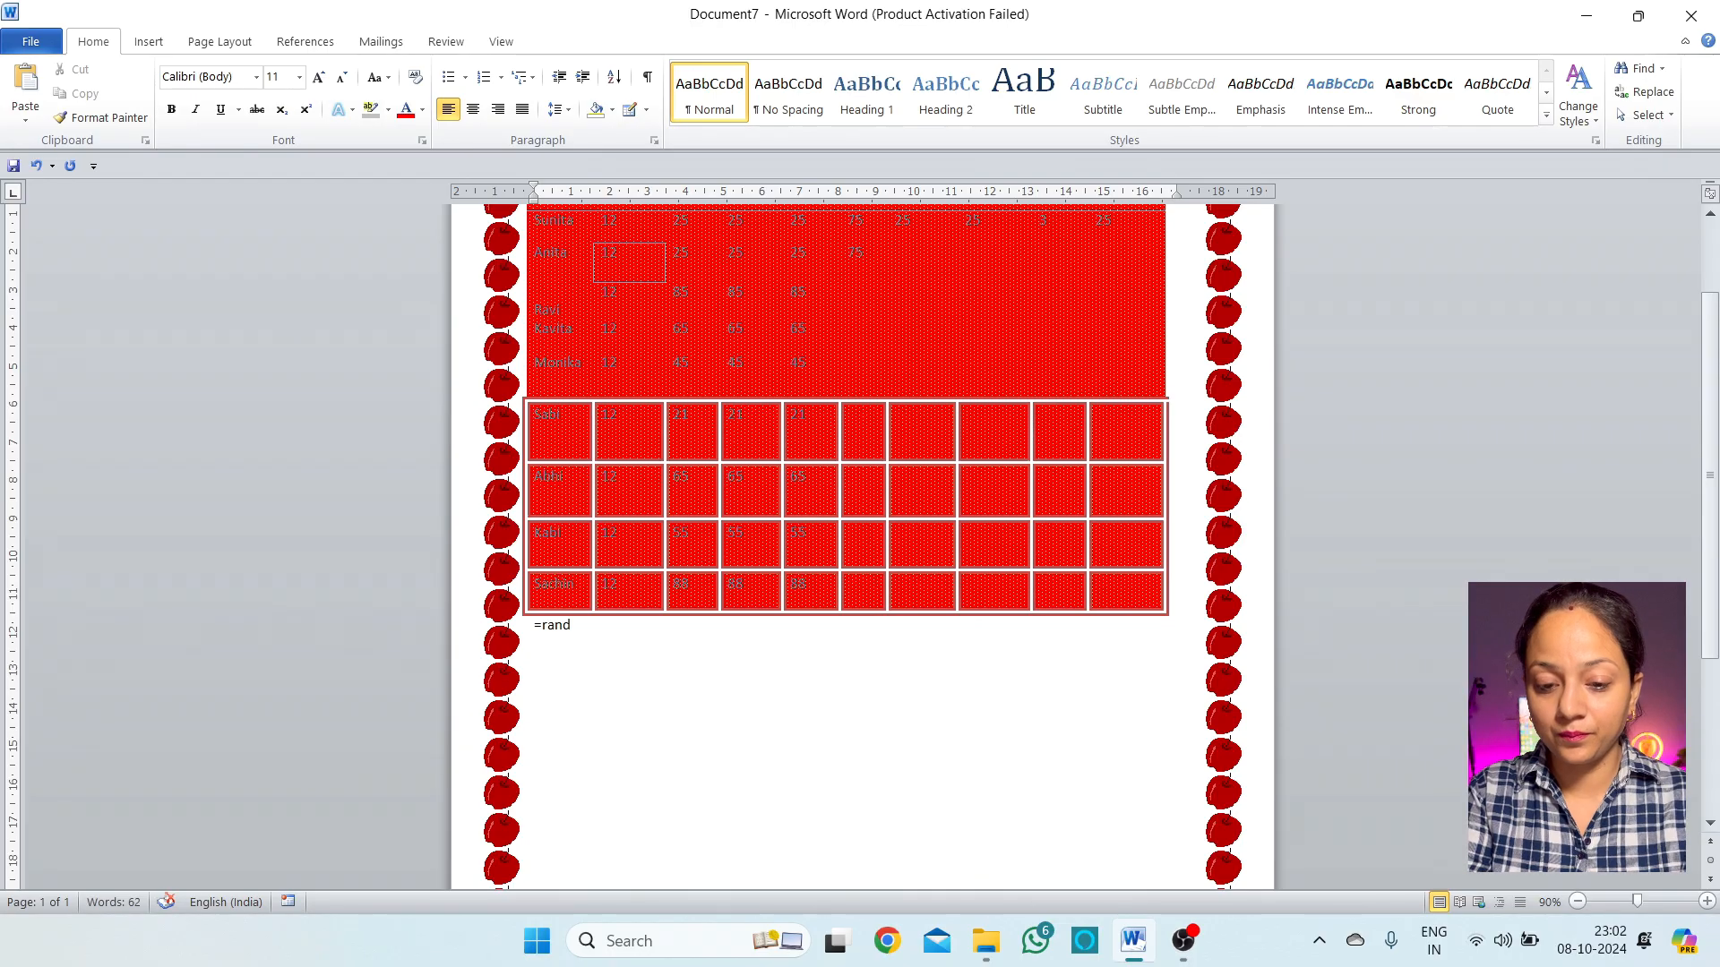
Insert sample paragraphs with =rand() and add an empty line after the first
{"action": "type", "text": "=rand()"}
{"action": "key", "text": "Return"}
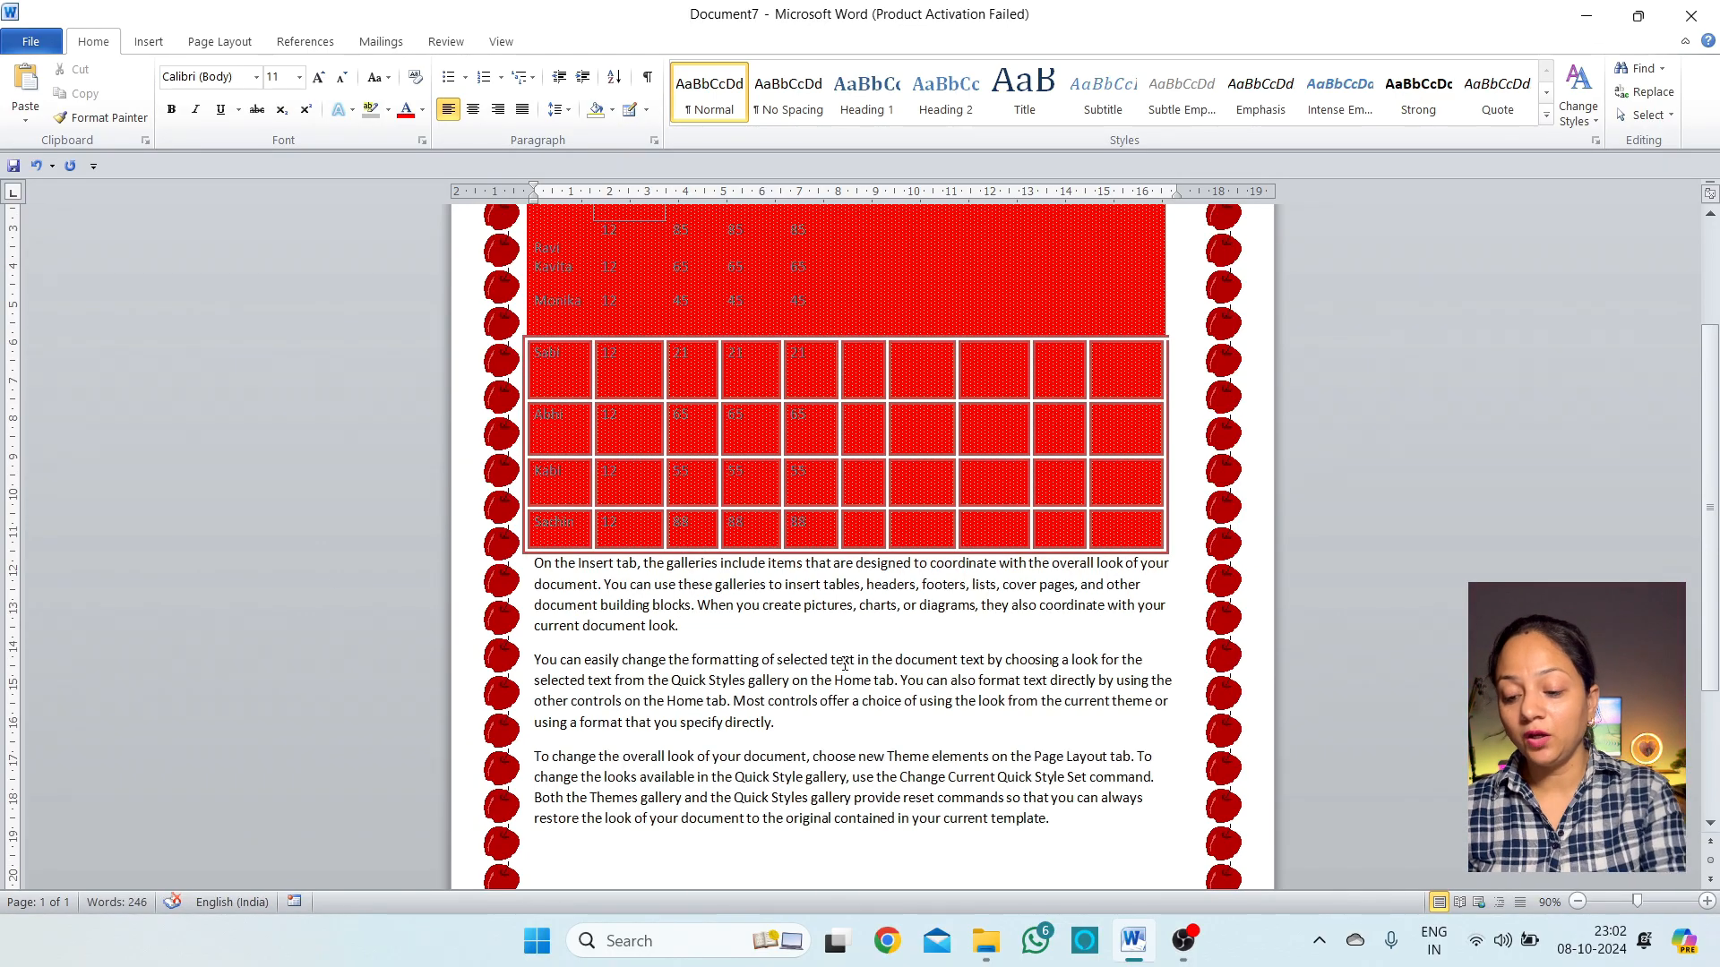
{"action": "key", "text": "Return"}
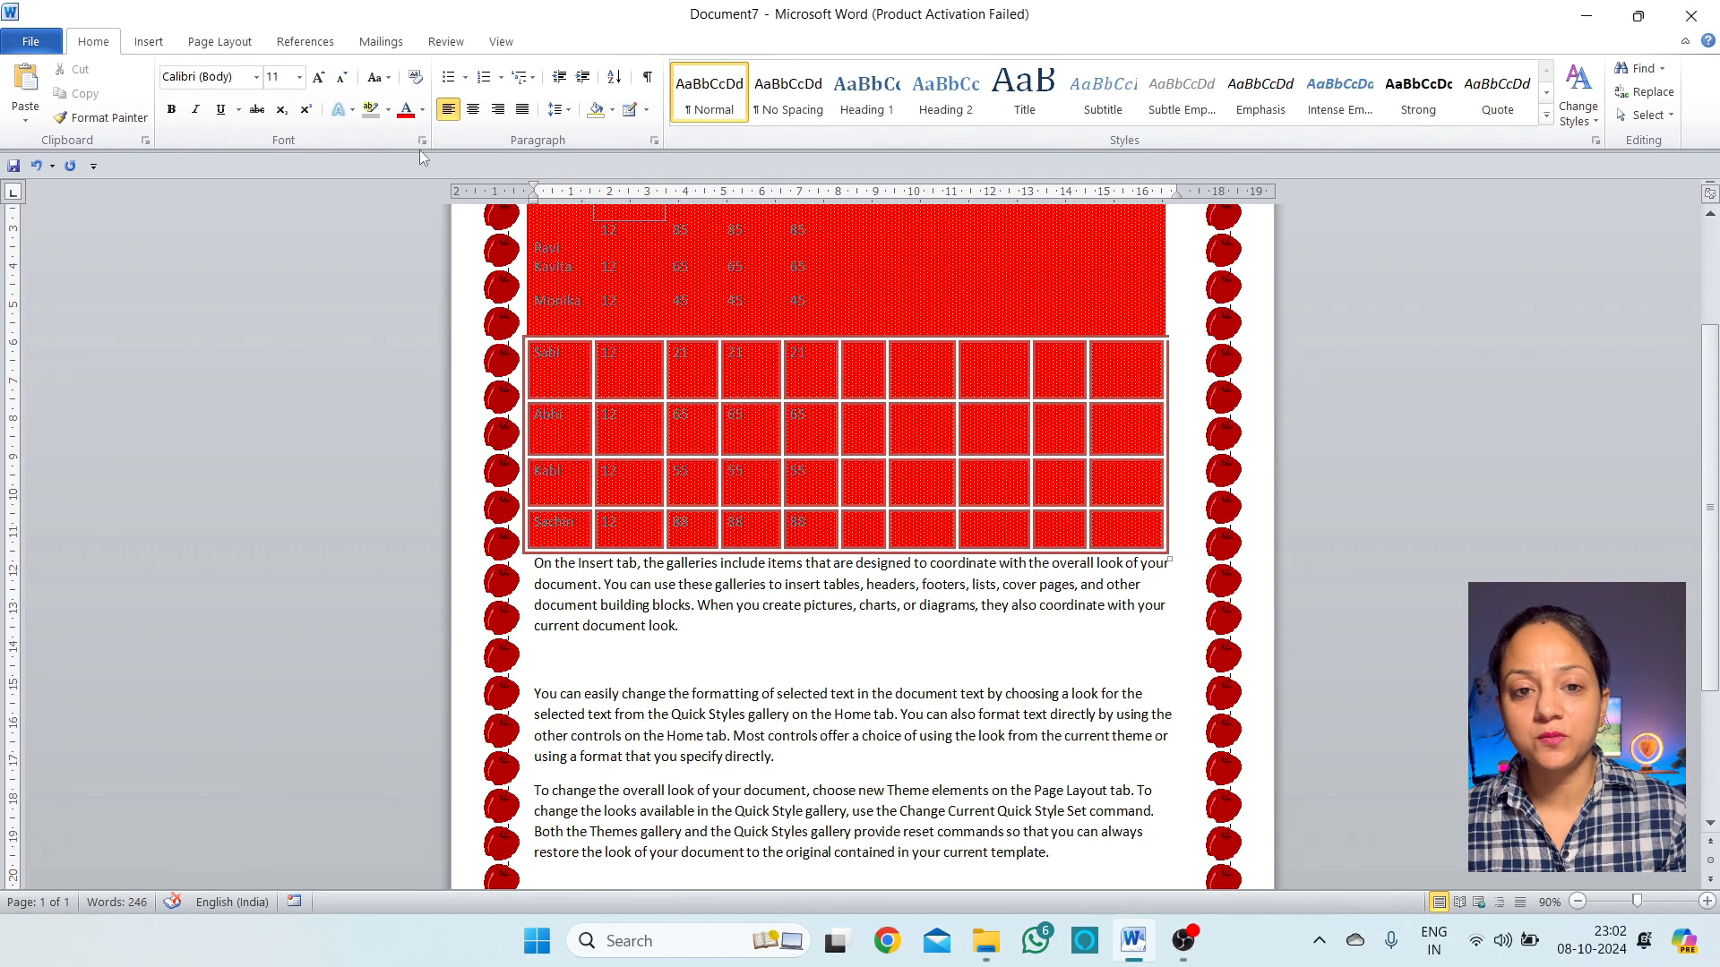
Insert a solid teal horizontal line into the empty paragraph
{"action": "left_click", "coordinate": [613, 110]}
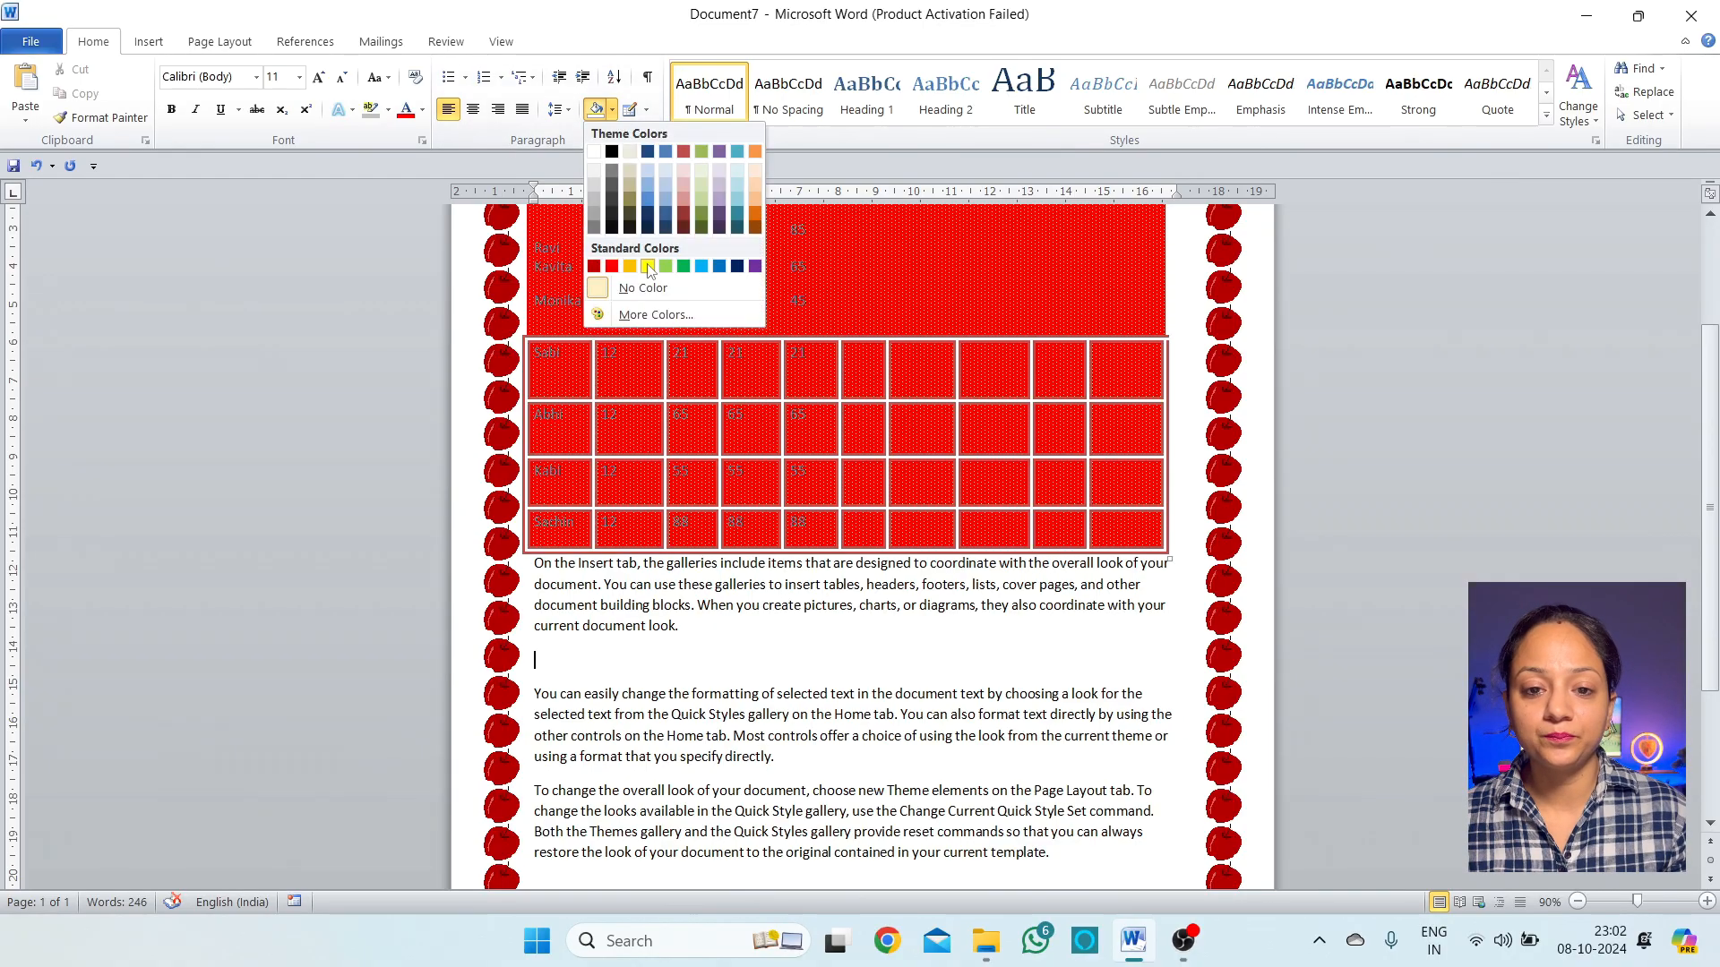
{"action": "left_click", "coordinate": [645, 110]}
{"action": "left_click", "coordinate": [694, 510]}
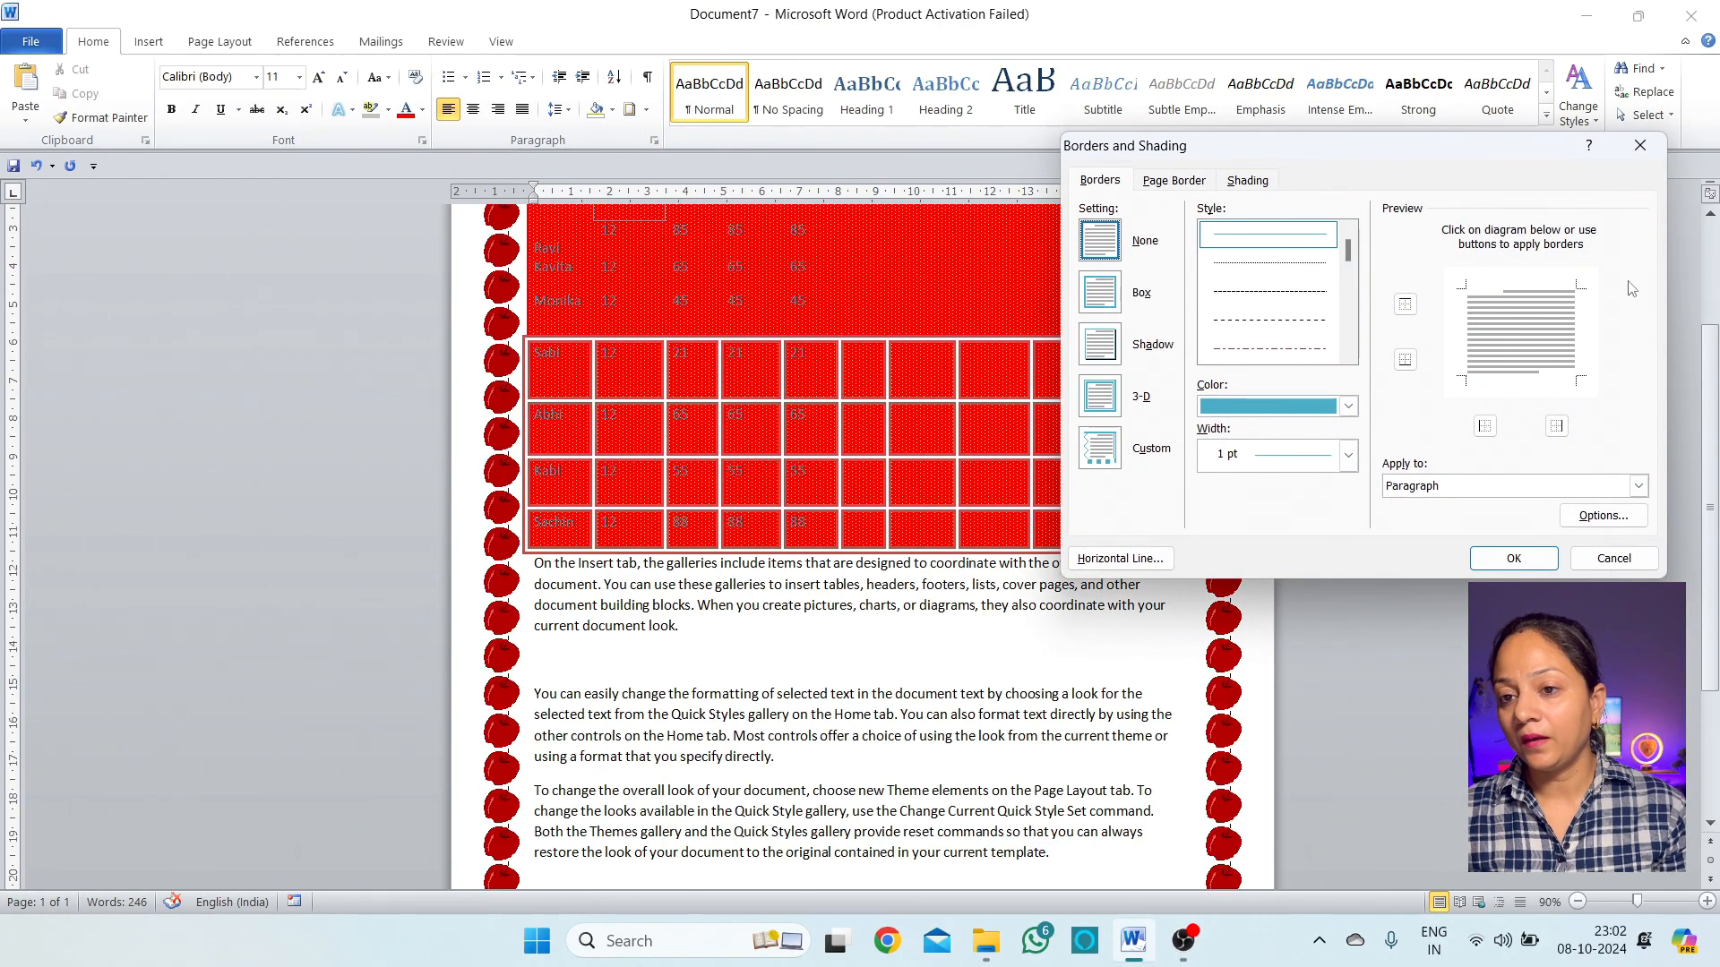
{"action": "left_click", "coordinate": [1118, 561]}
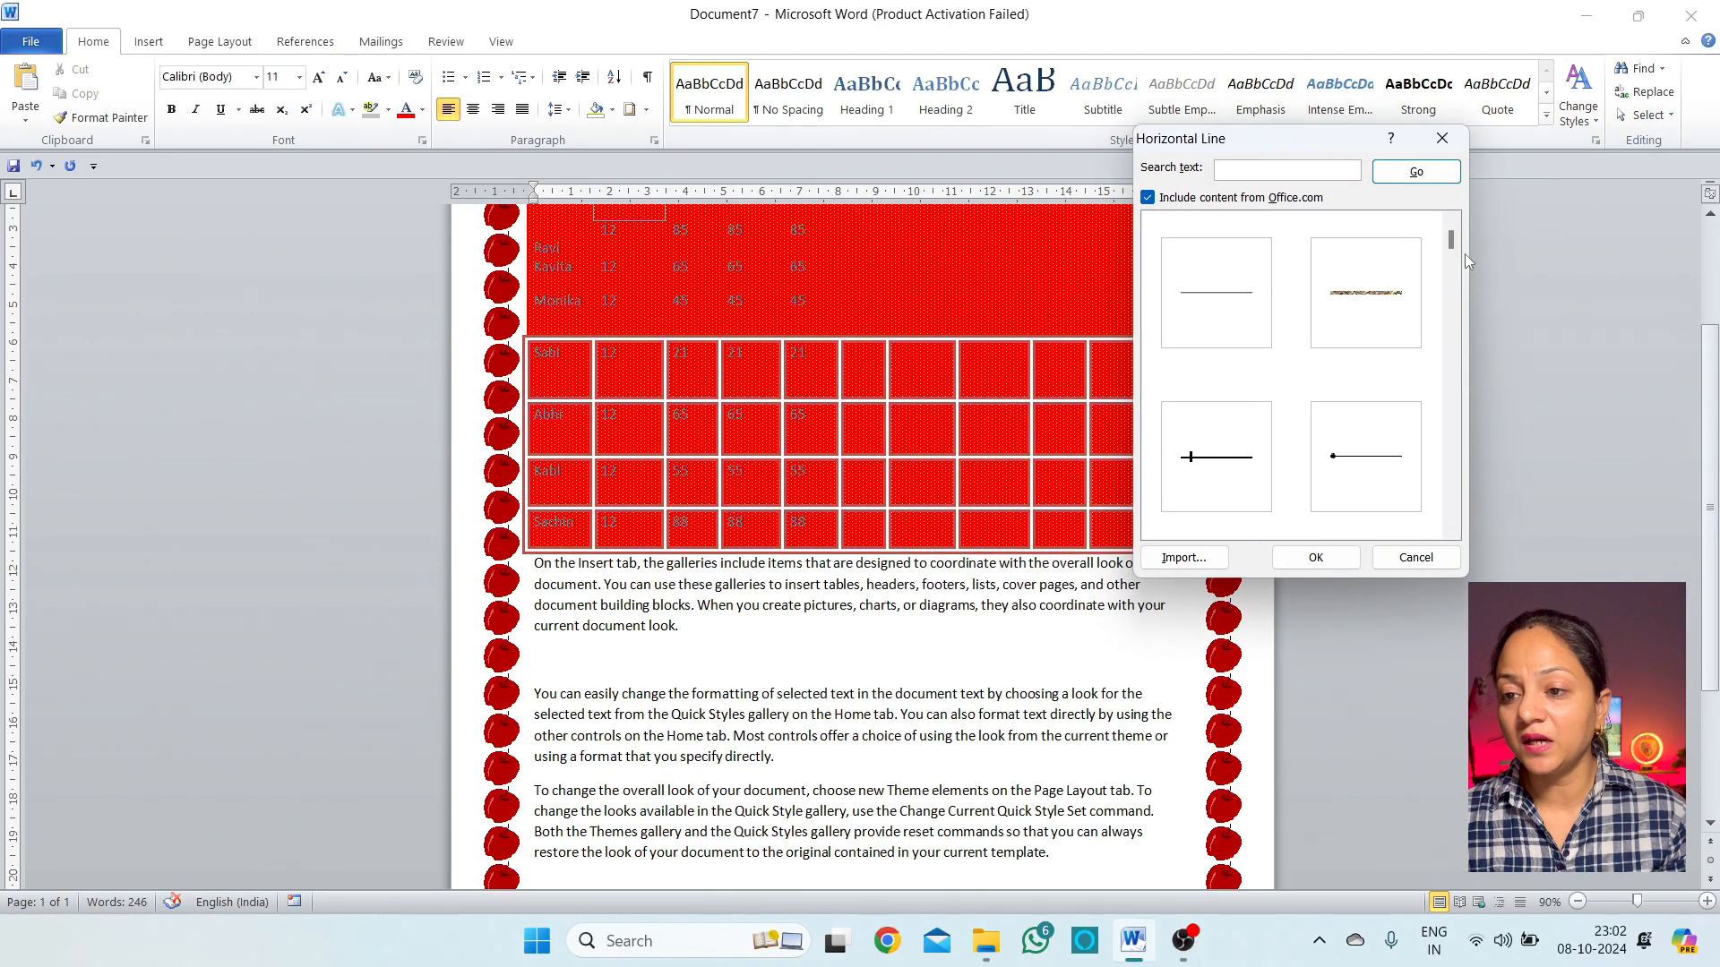
{"action": "scroll", "coordinate": [1455, 239], "scroll_direction": "down", "scroll_amount": 4}
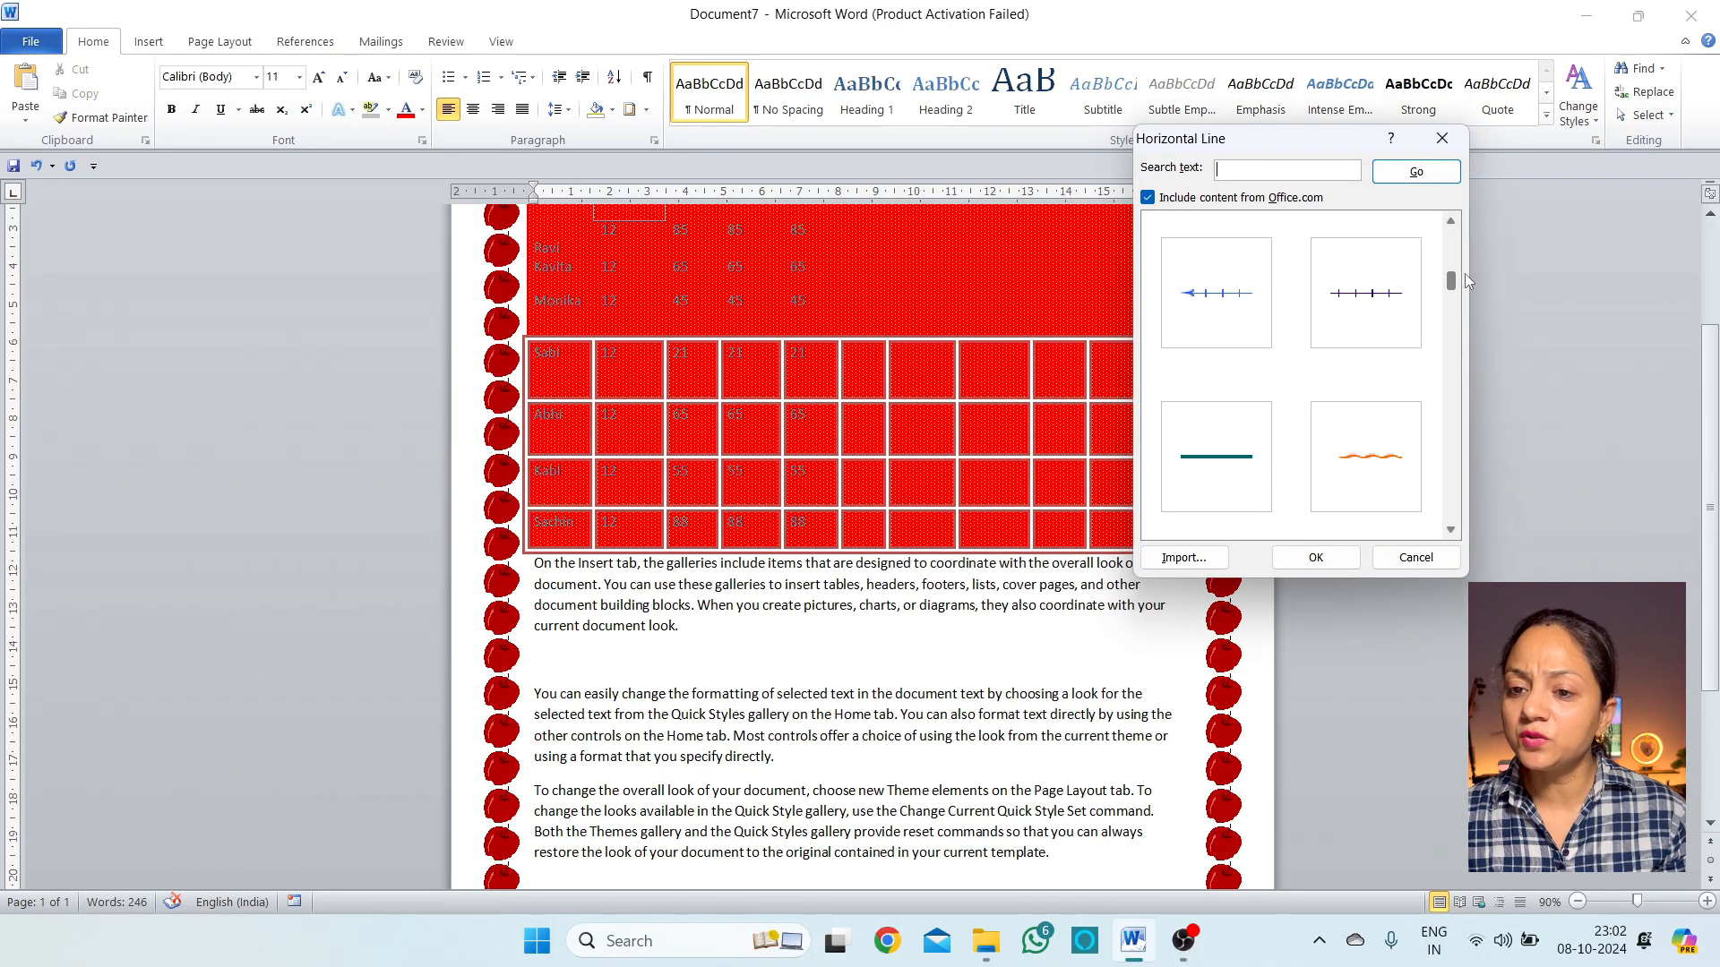
{"action": "left_click", "coordinate": [1215, 457]}
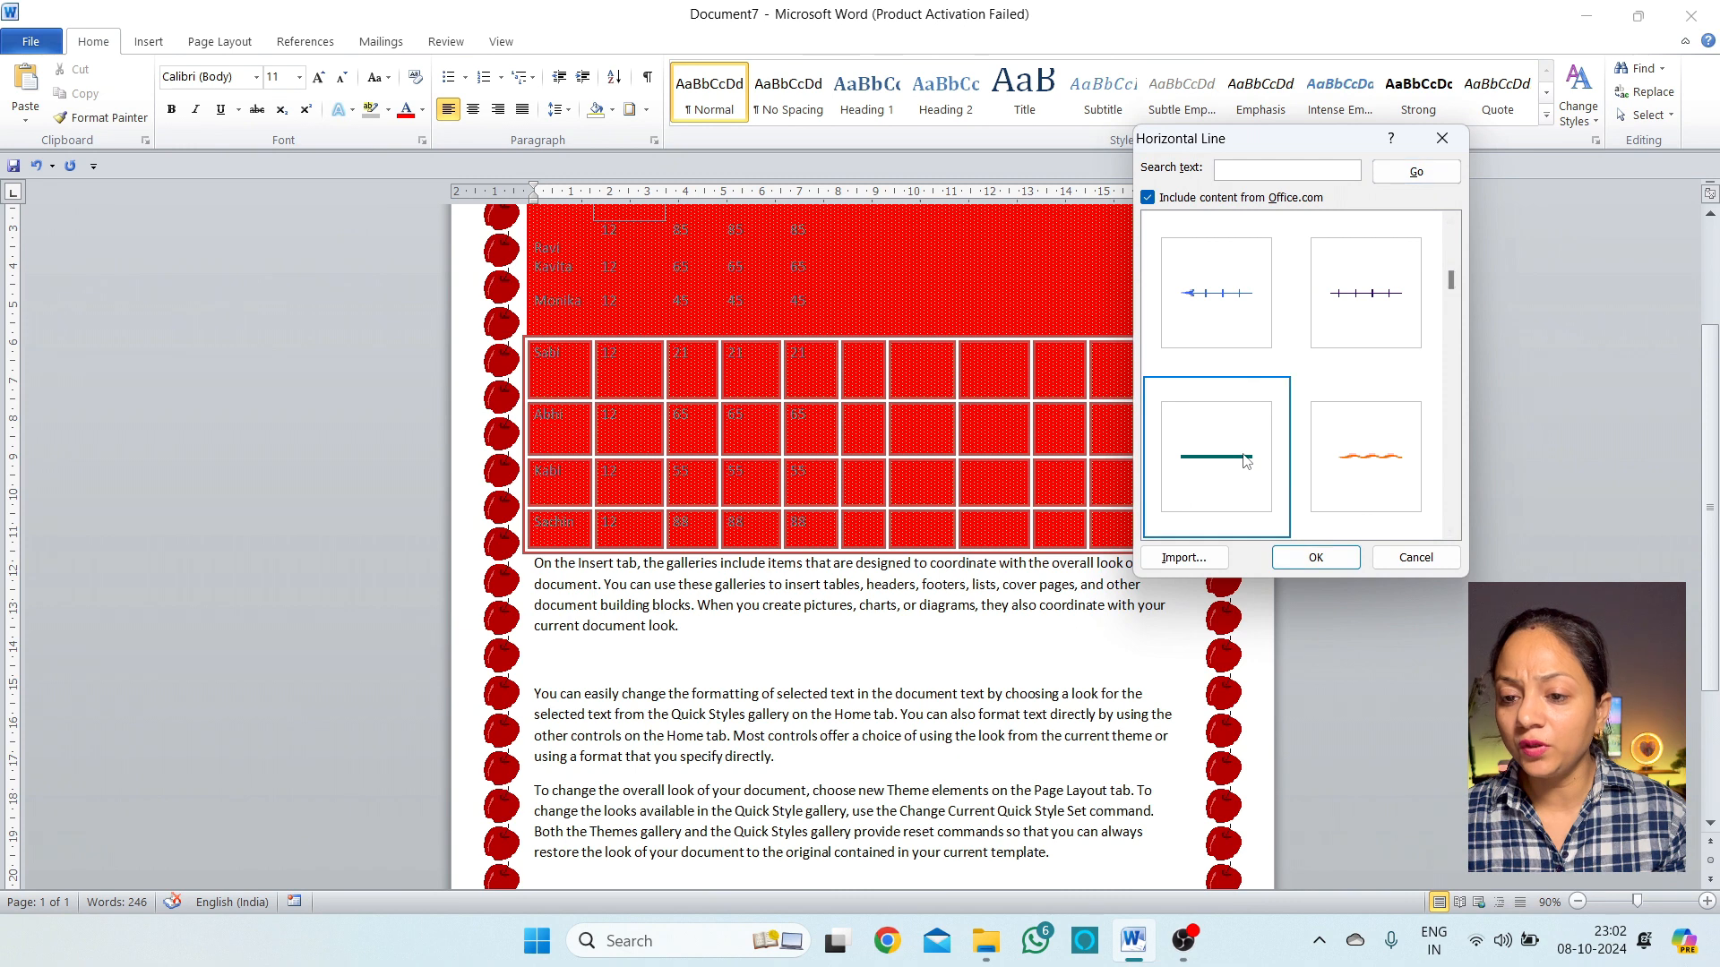
{"action": "left_click", "coordinate": [1316, 557]}
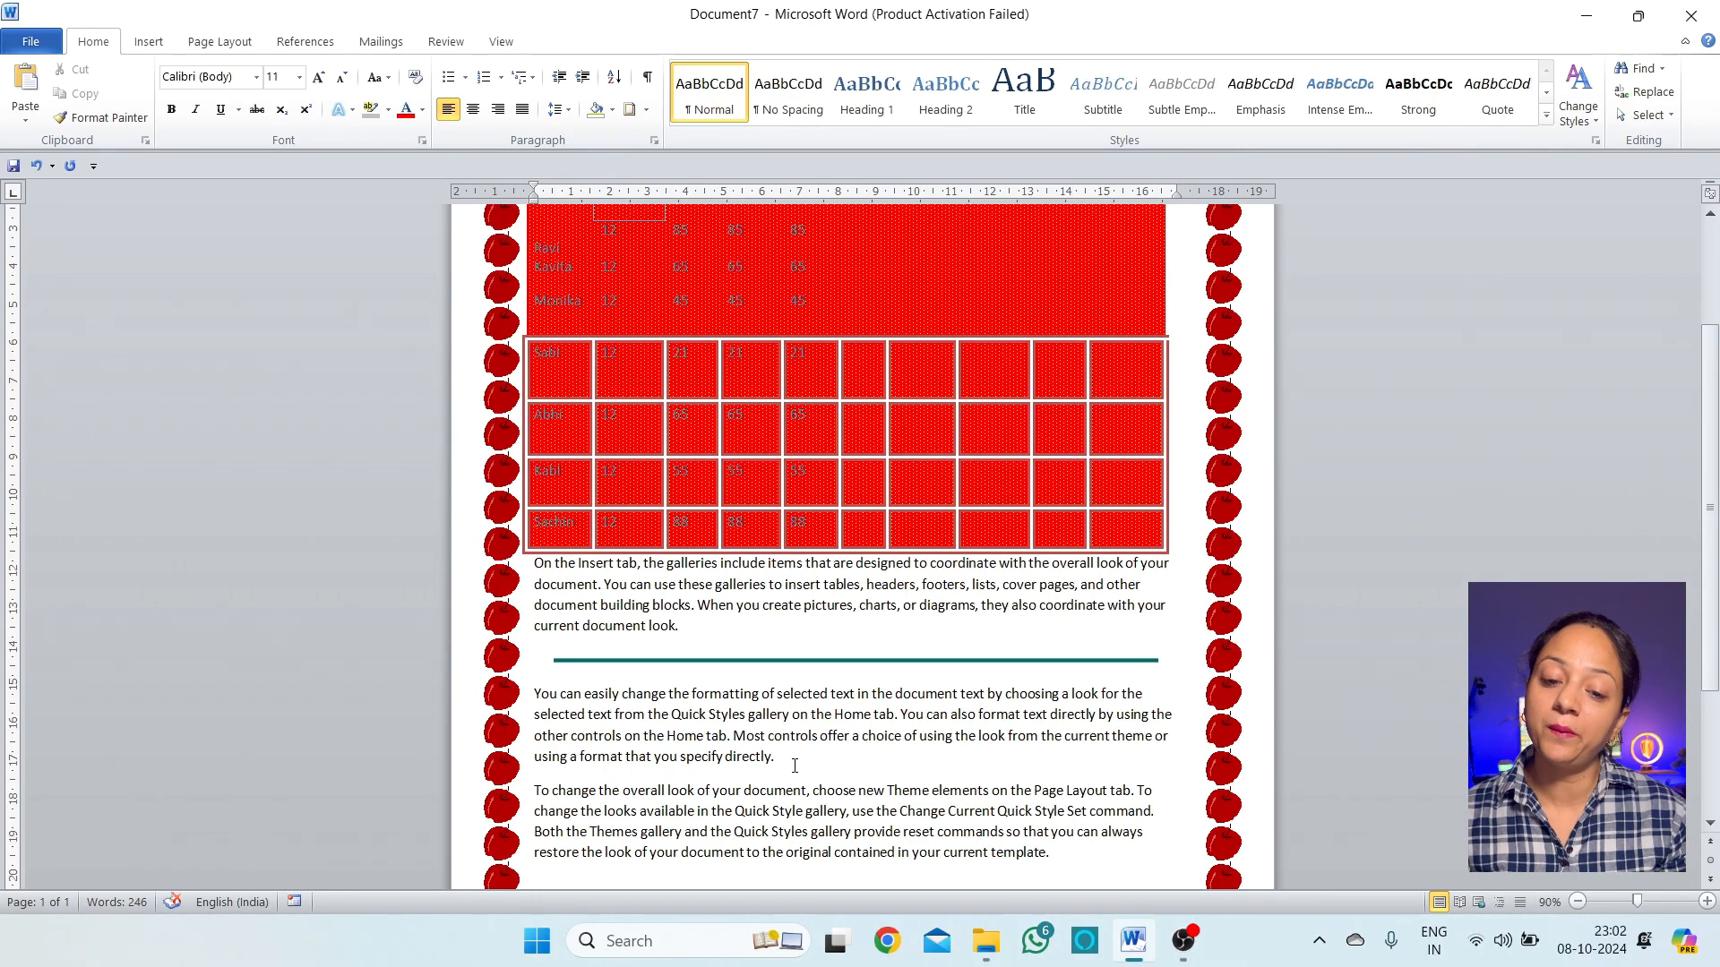
Add a dark patterned horizontal line after the second paragraph
{"action": "key", "text": "Return"}
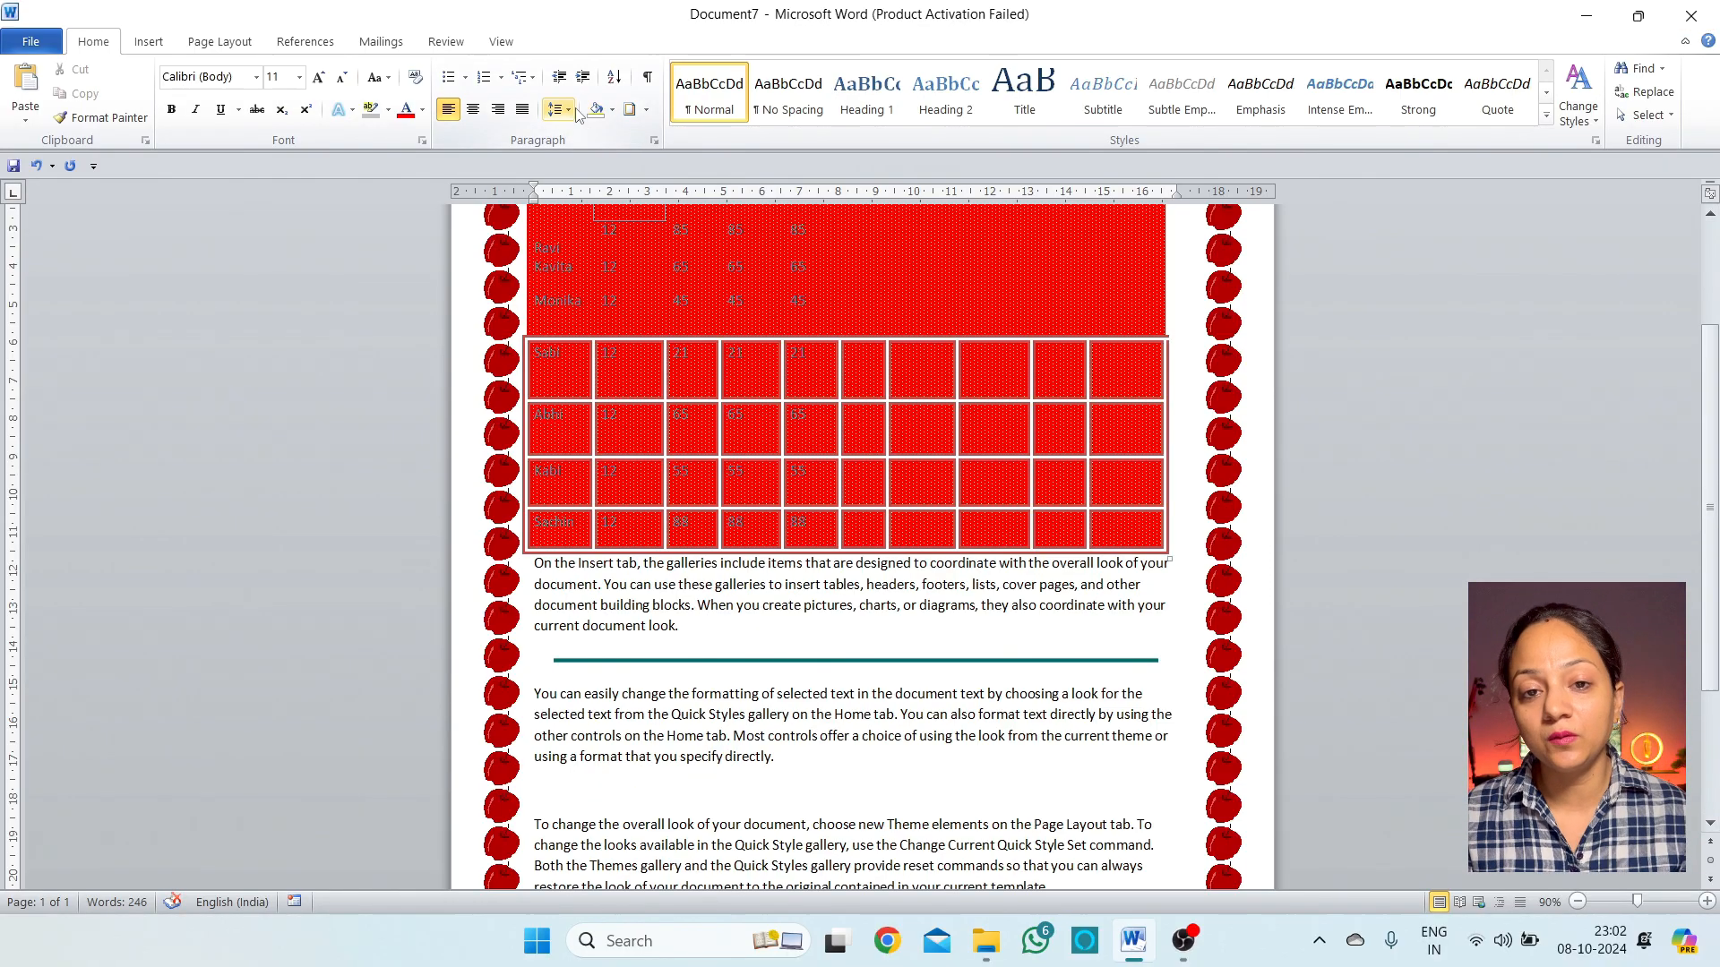
{"action": "left_click", "coordinate": [645, 109]}
{"action": "left_click", "coordinate": [689, 521]}
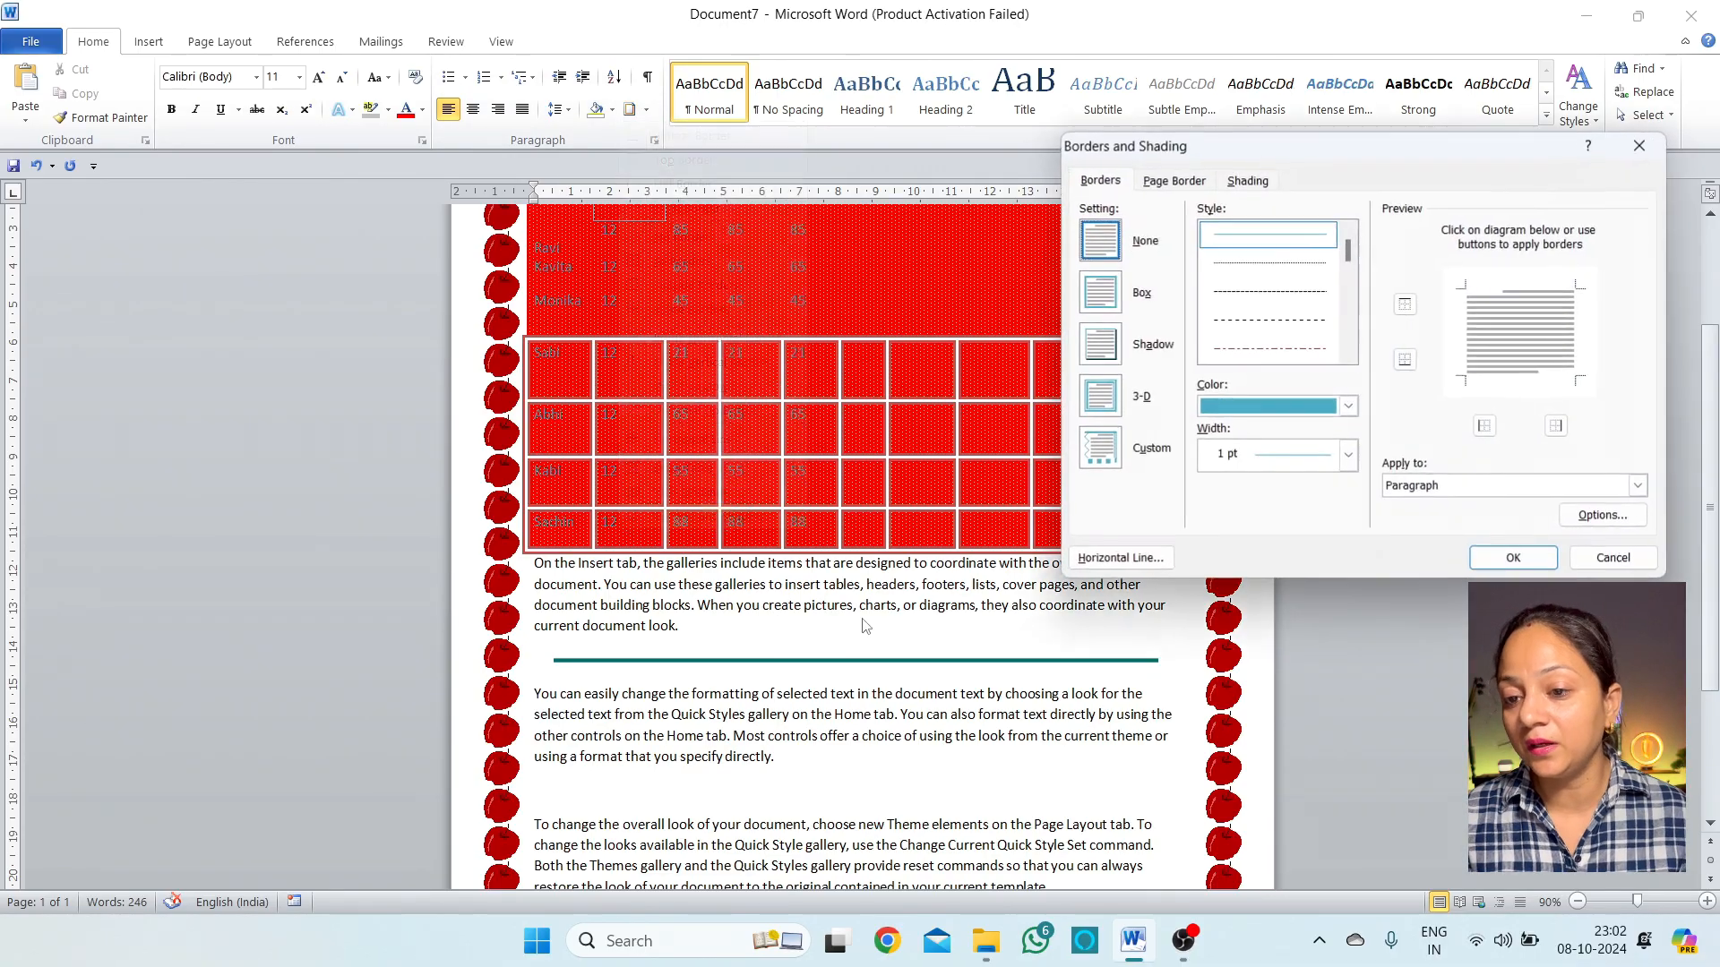
{"action": "left_click", "coordinate": [1252, 182]}
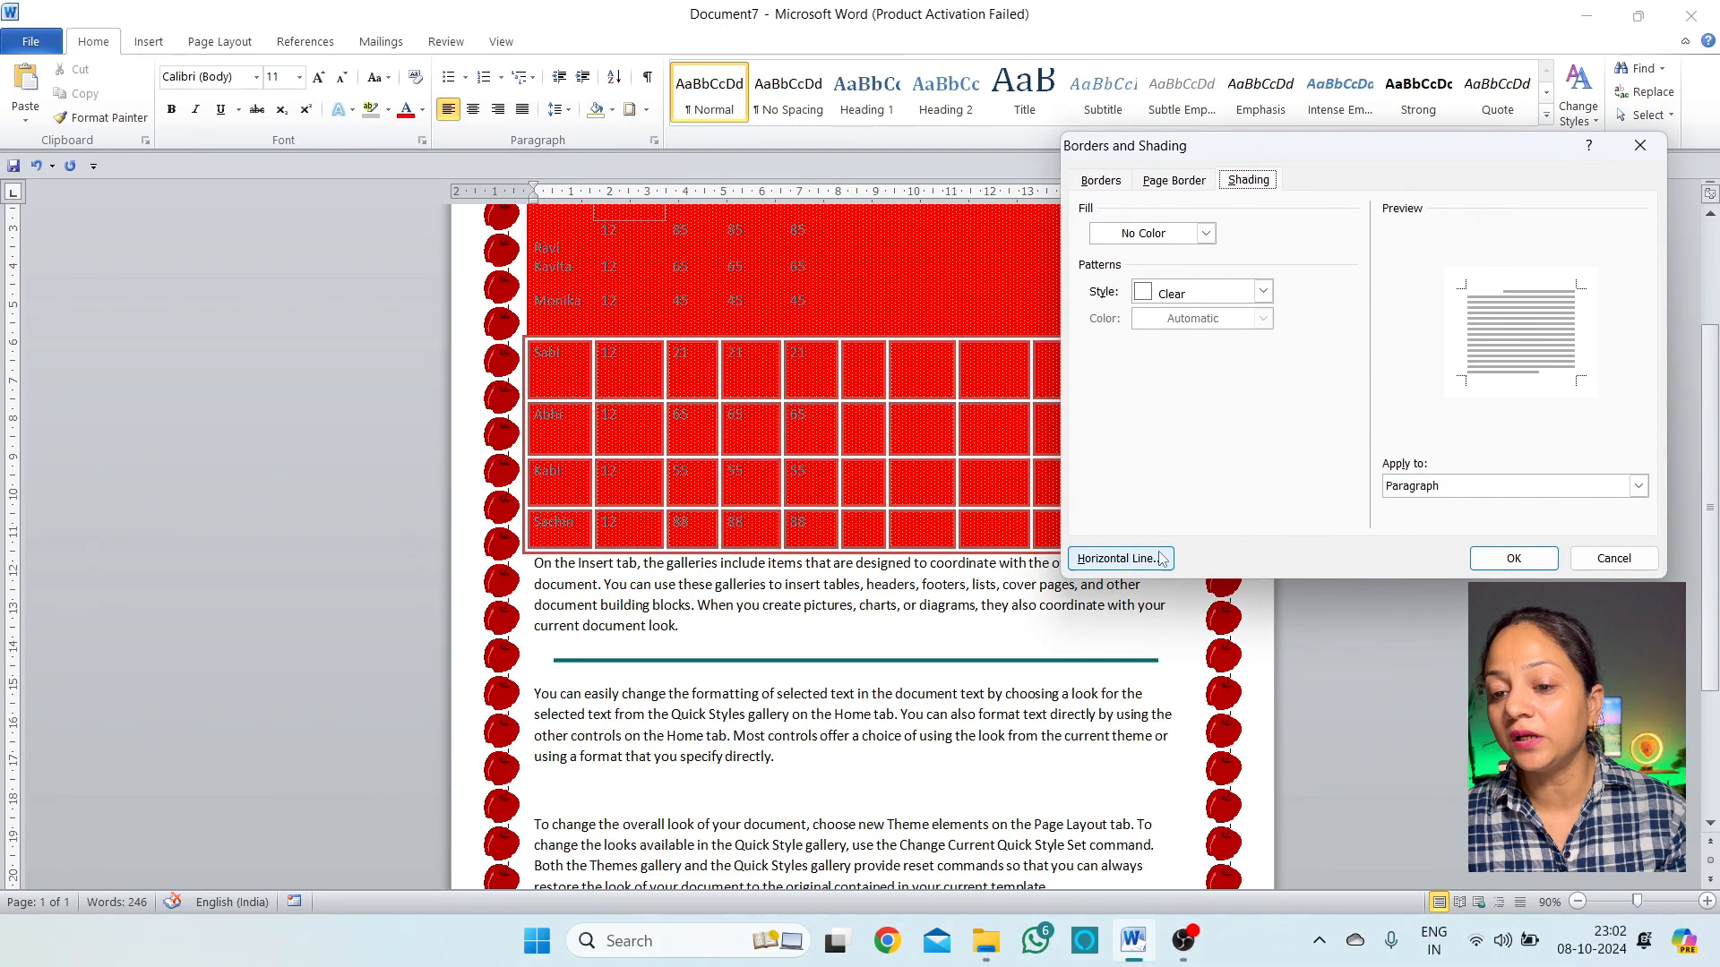
{"action": "left_click", "coordinate": [1124, 558]}
{"action": "scroll", "coordinate": [882, 425], "scroll_direction": "down", "scroll_amount": 5}
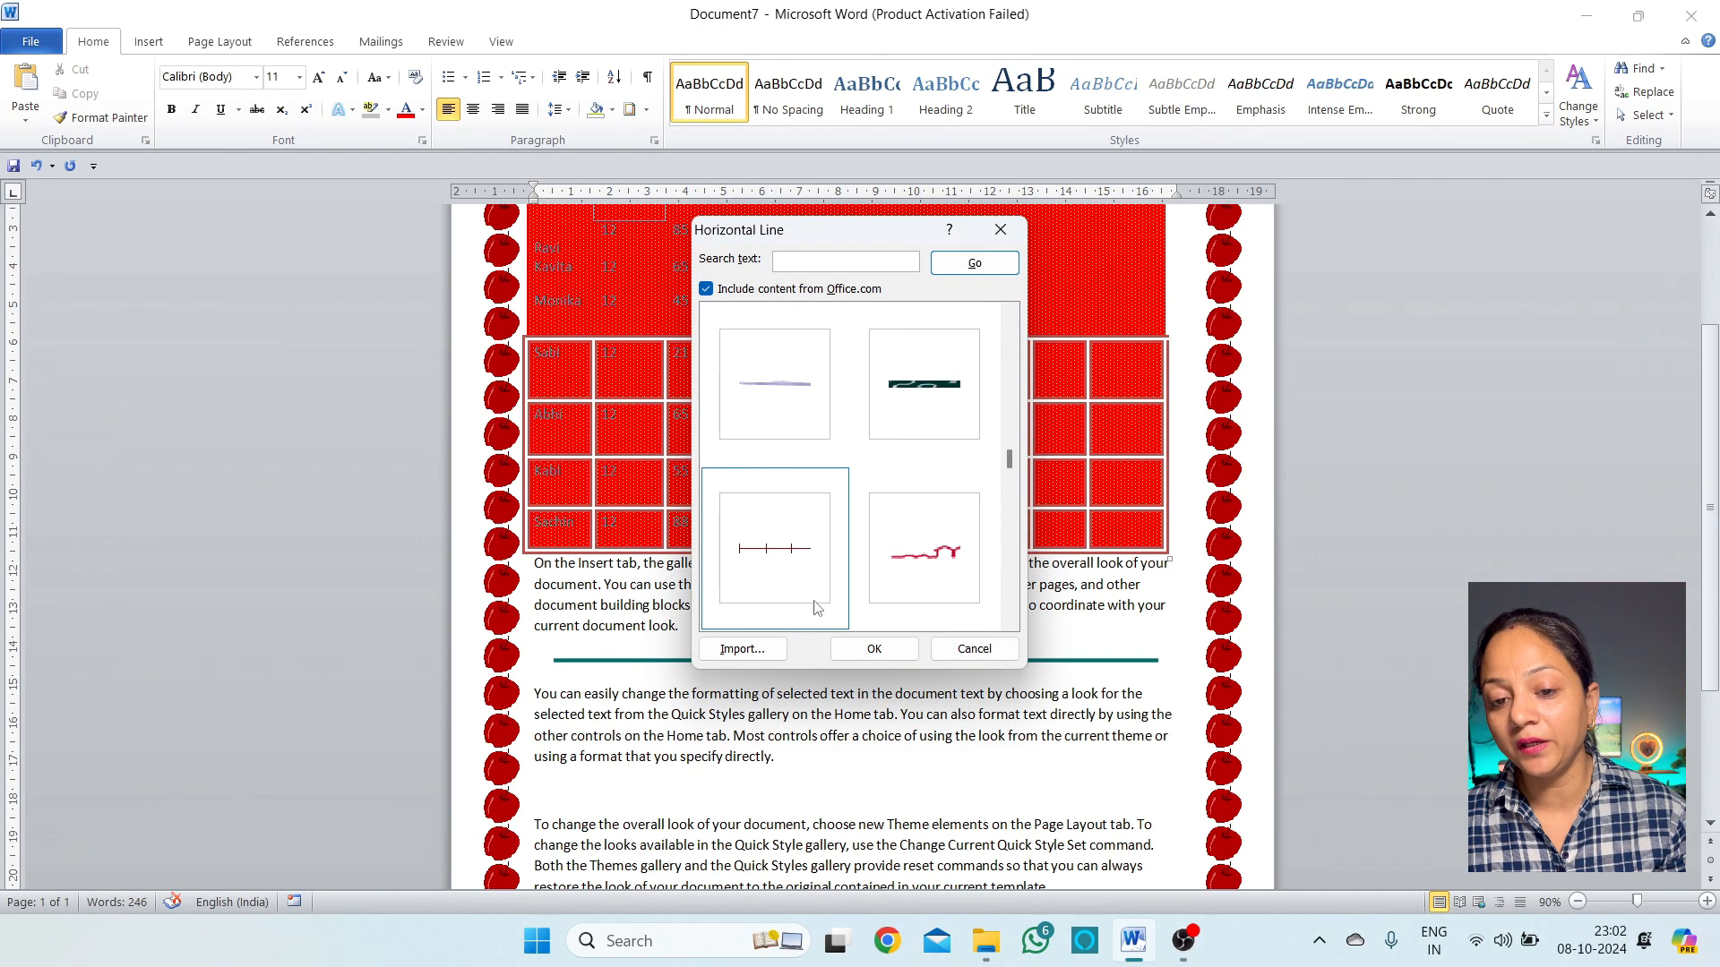
{"action": "left_click", "coordinate": [923, 421]}
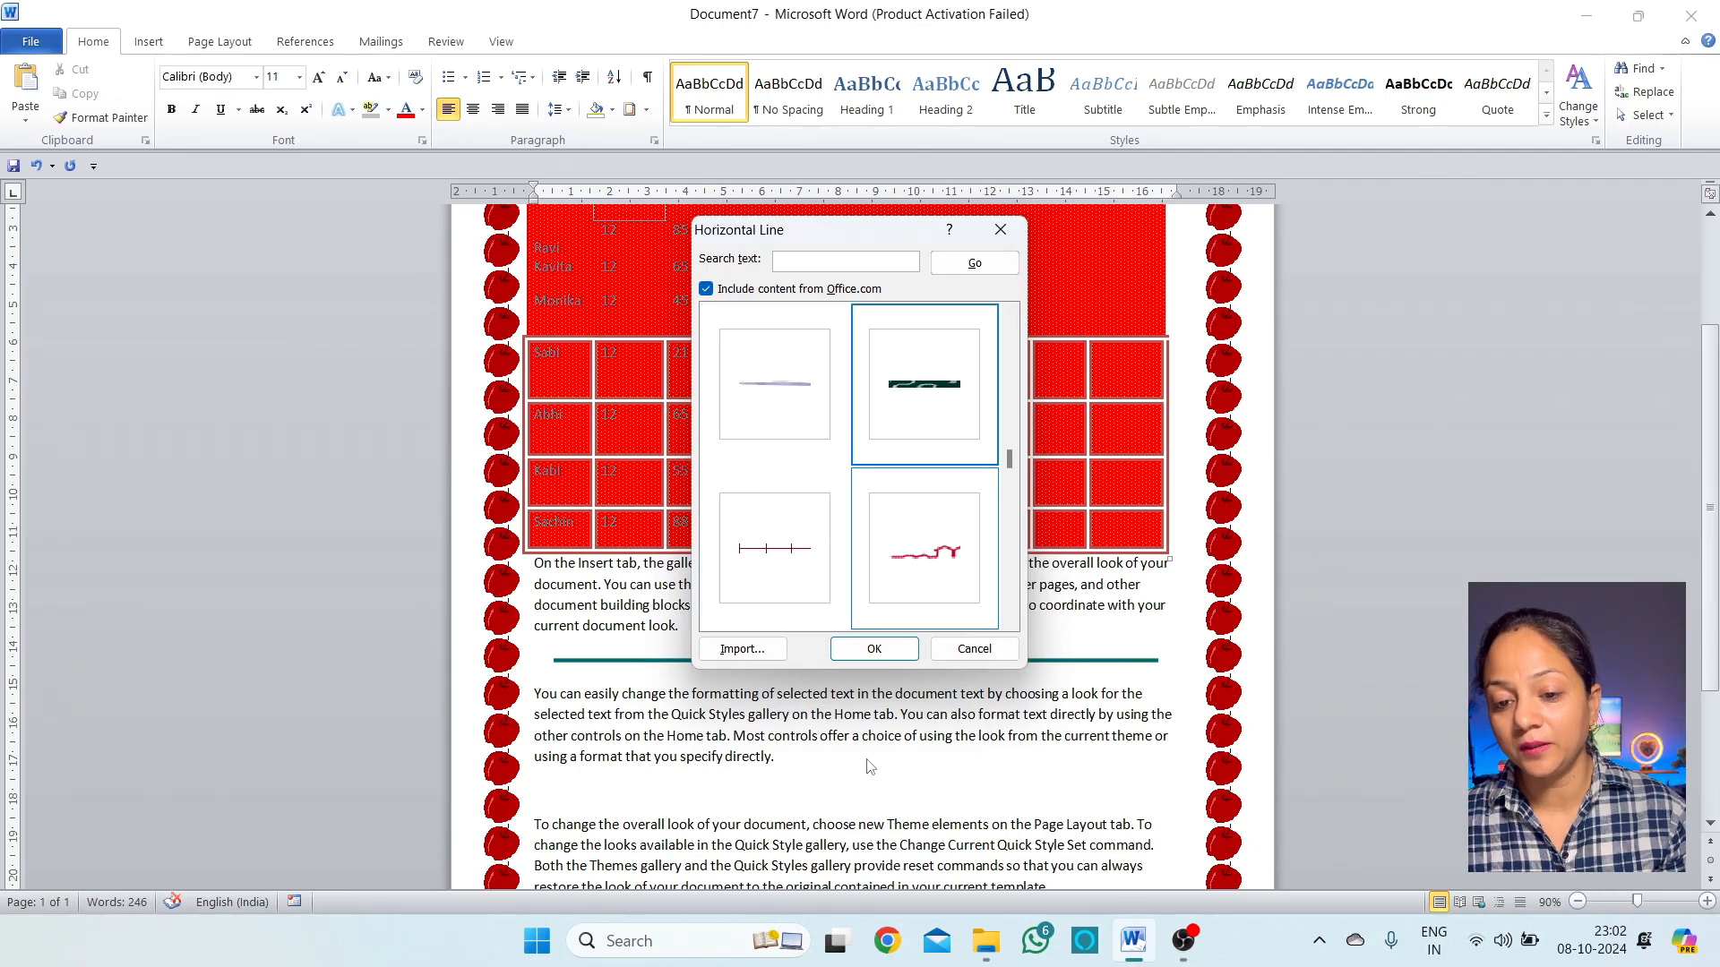
{"action": "left_click", "coordinate": [874, 649]}
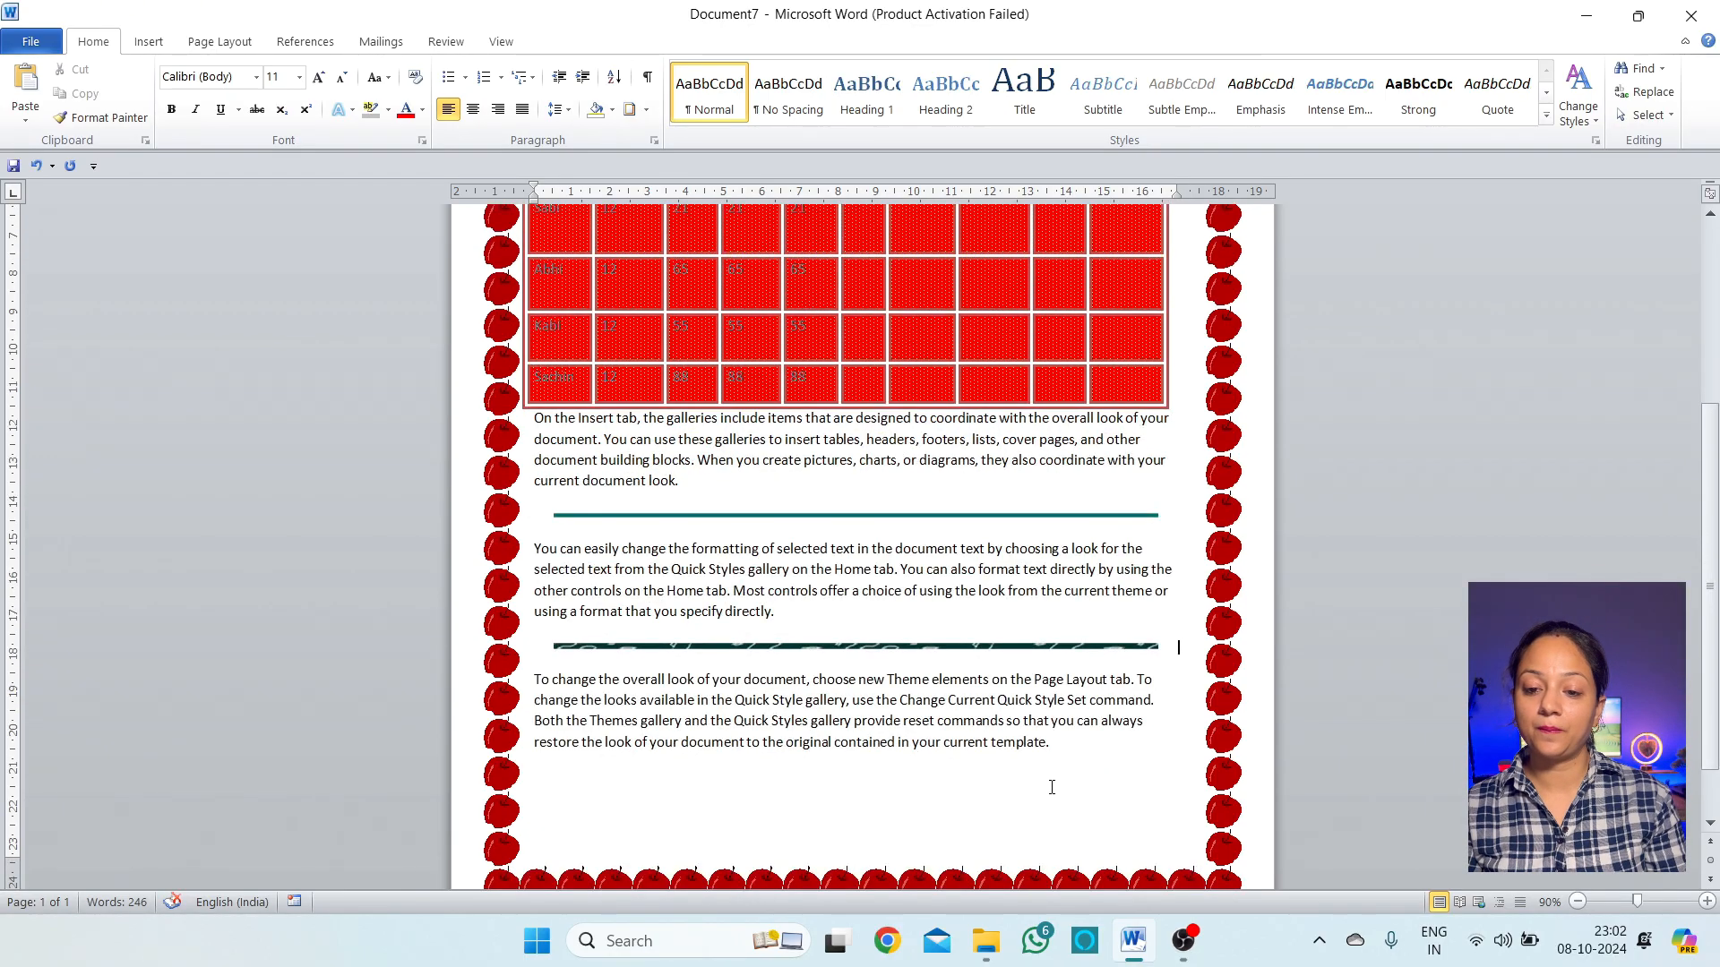
Glance at line spacing and border options without changes, then start a new blank document
{"action": "scroll", "coordinate": [1052, 787], "scroll_direction": "up", "scroll_amount": 4}
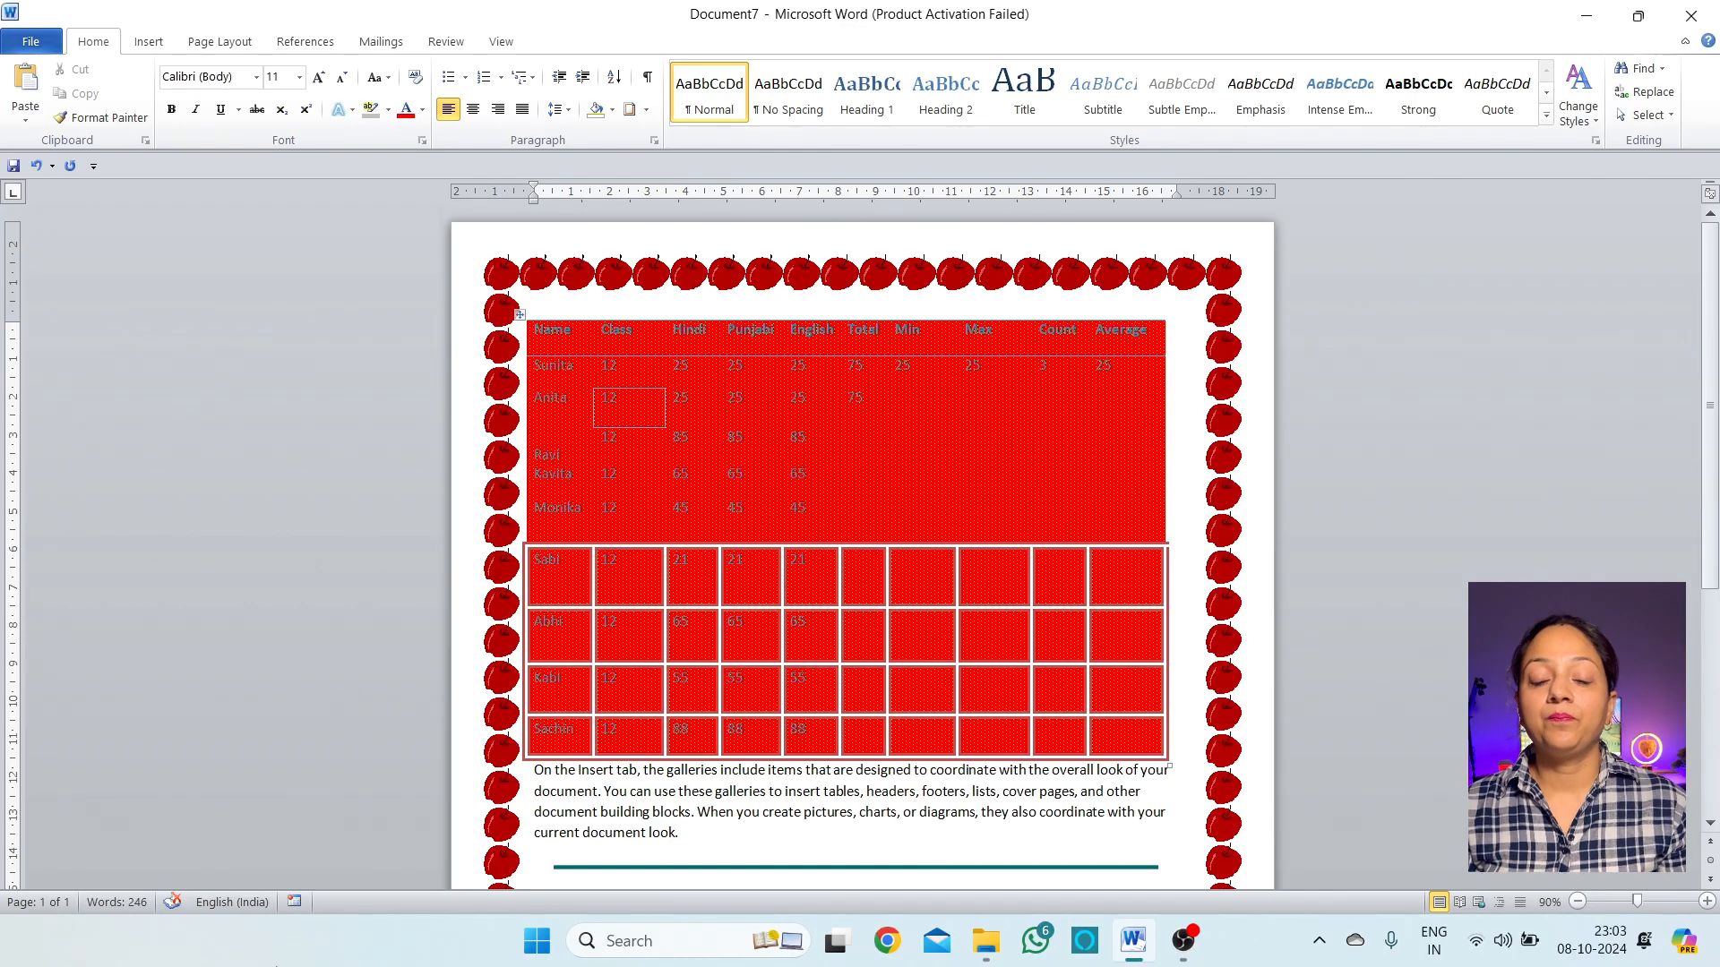
{"action": "left_click", "coordinate": [568, 109]}
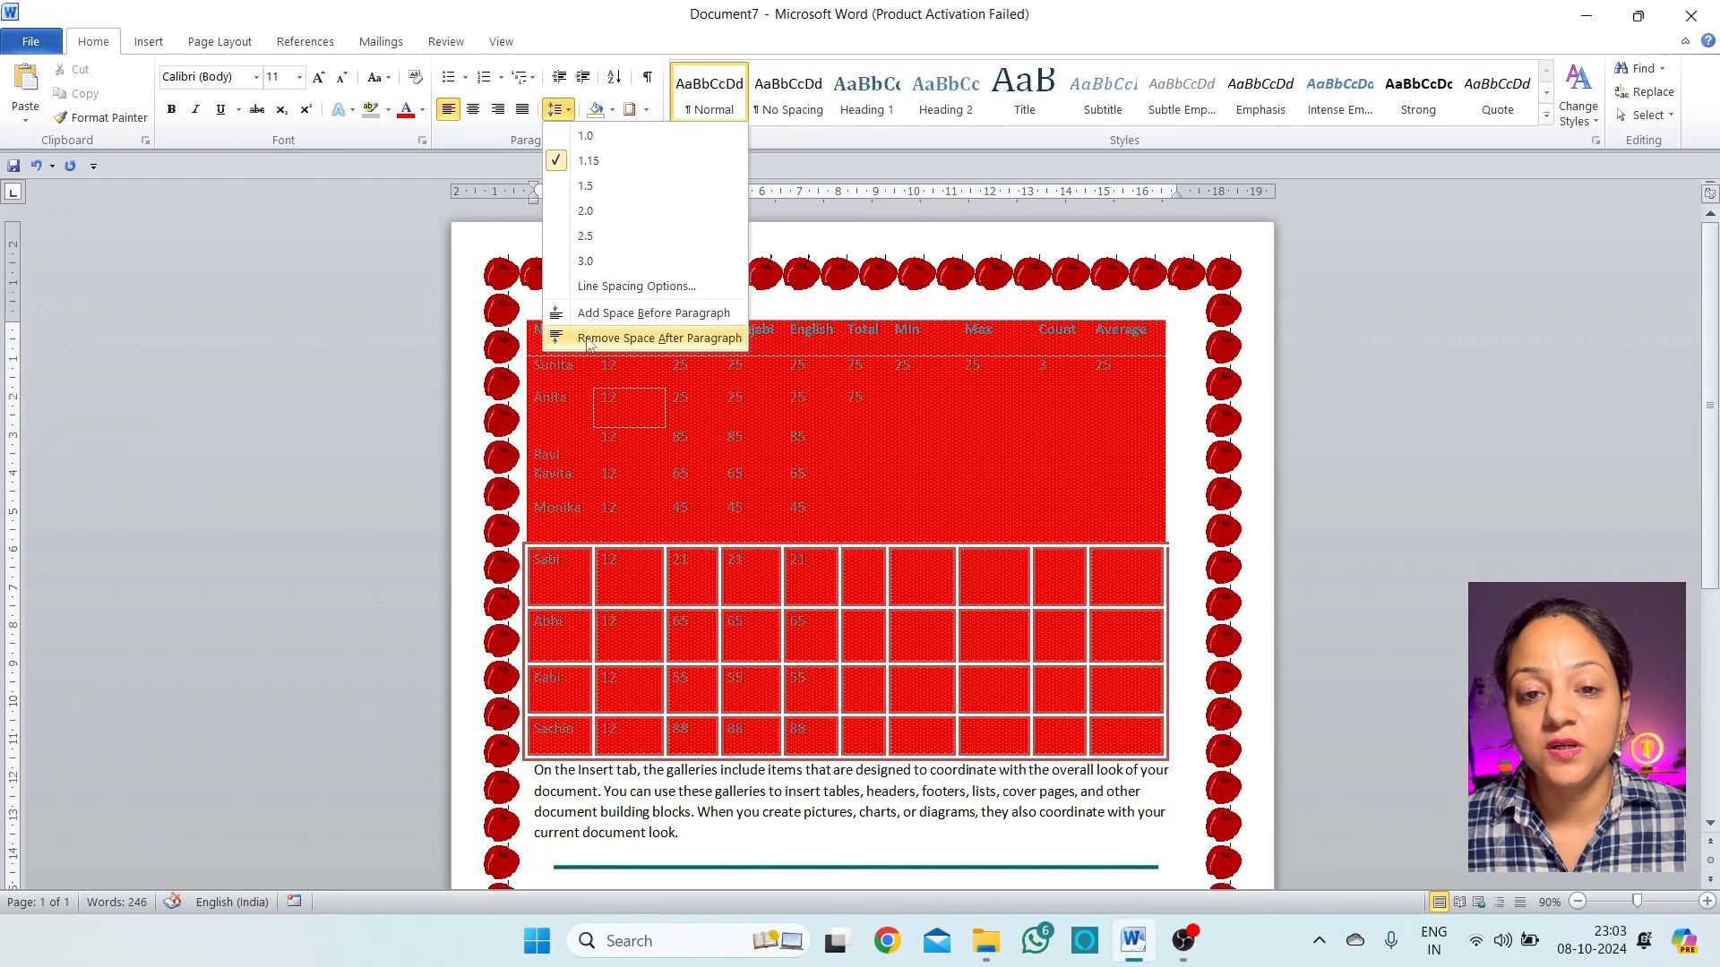
{"action": "left_click", "coordinate": [645, 110]}
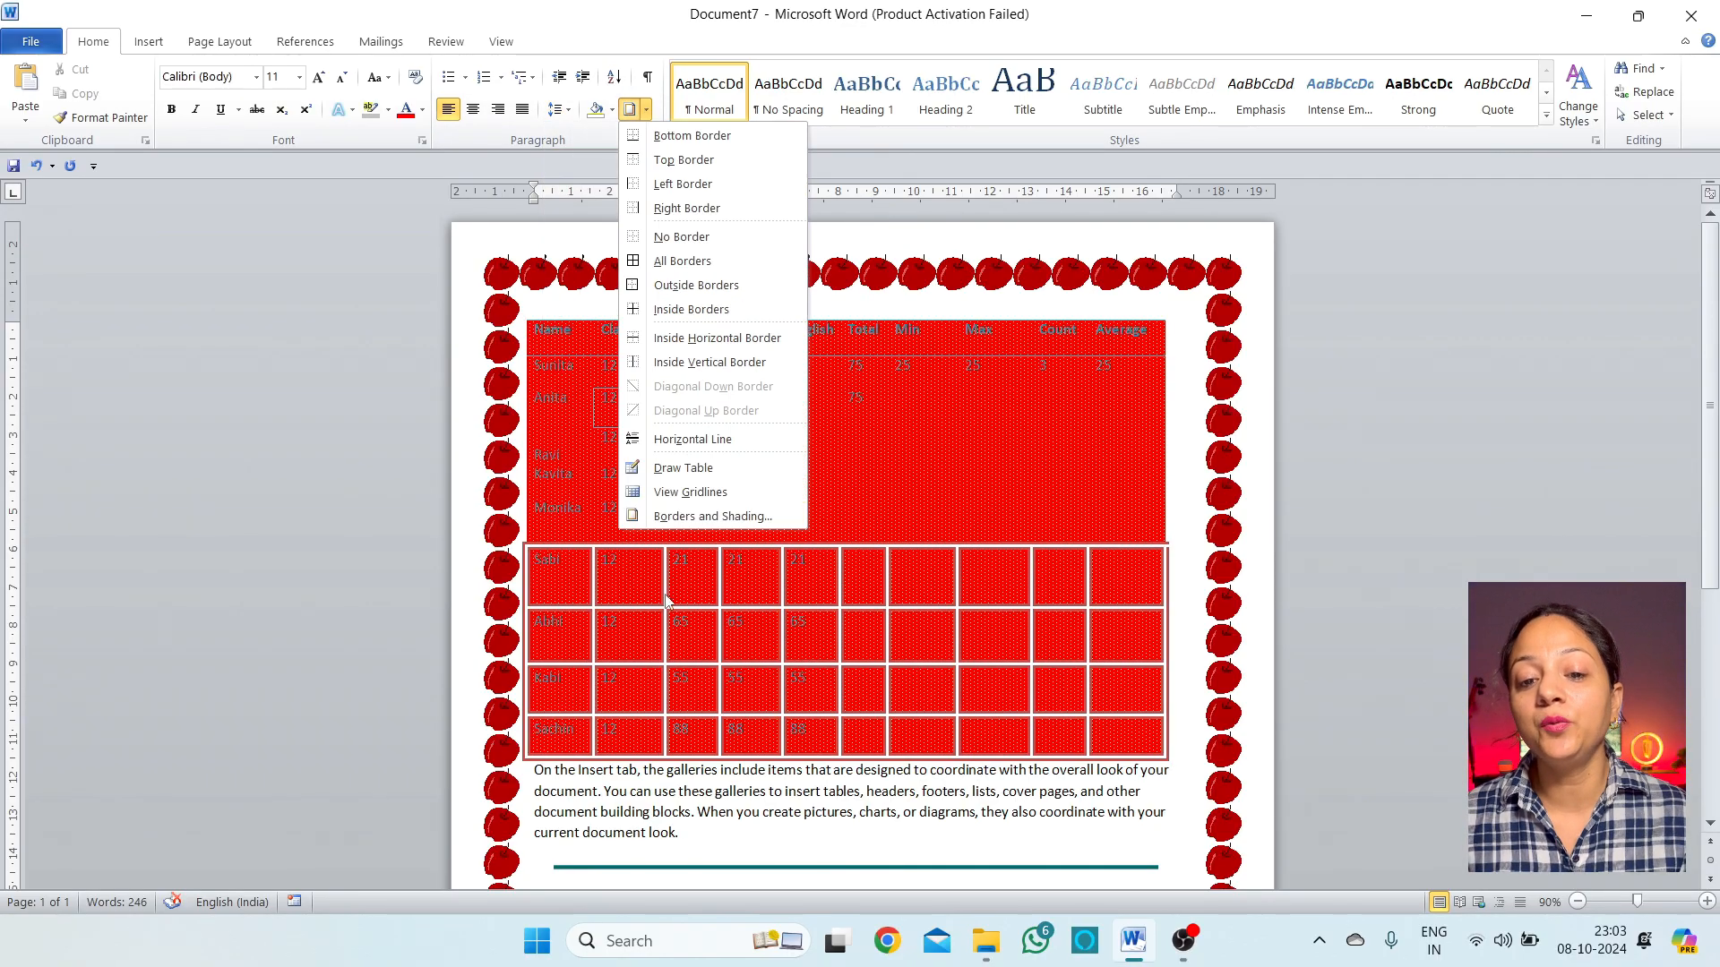
{"action": "left_click", "coordinate": [1100, 331]}
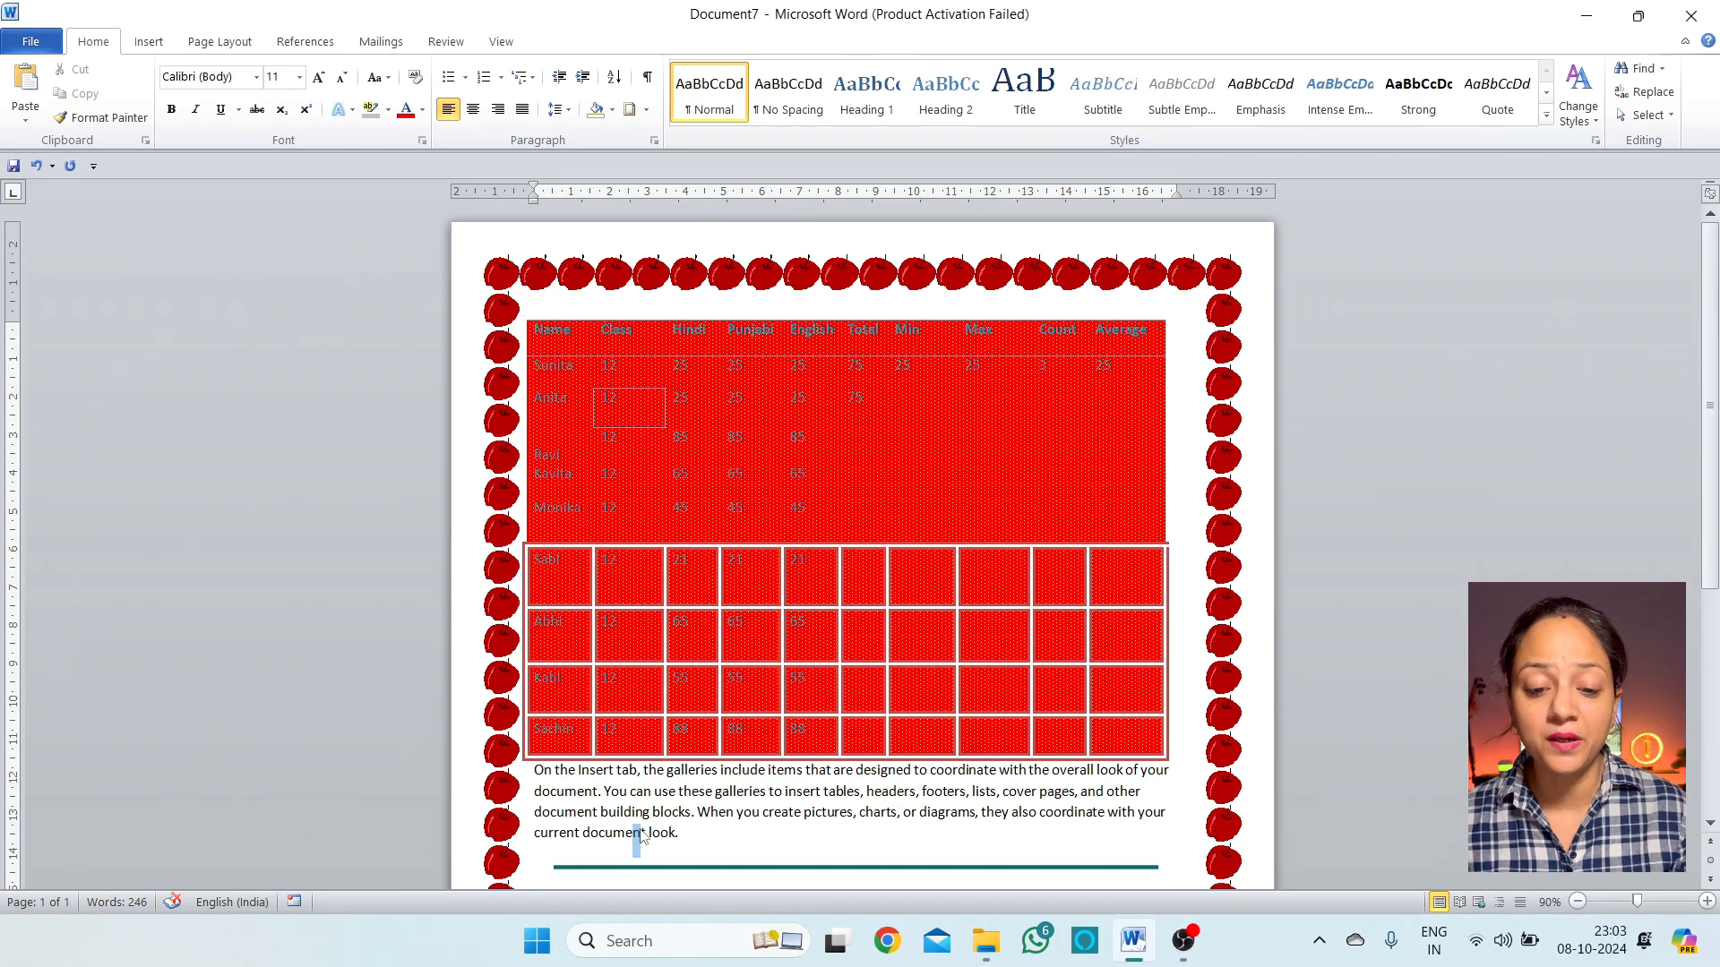
{"action": "key", "text": "ctrl+n"}
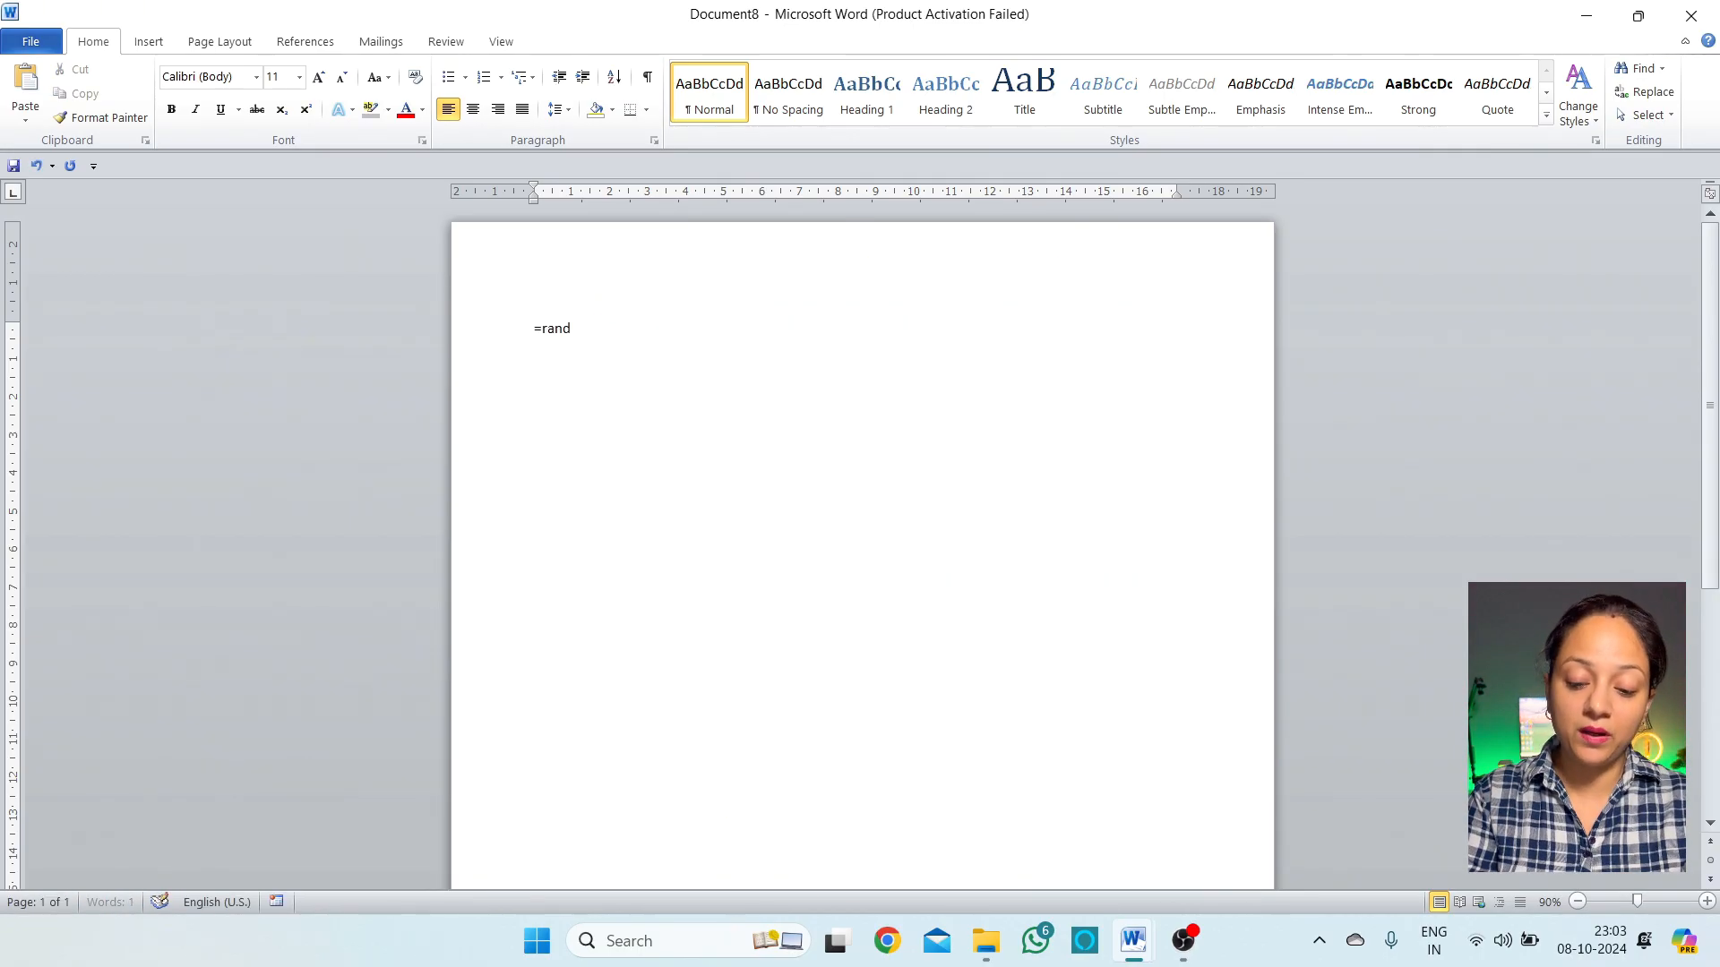
Generate three sample paragraphs with =rand() in Document8 and open the Find navigation pane
{"action": "type", "text": "=rand()"}
{"action": "key", "text": "Return"}
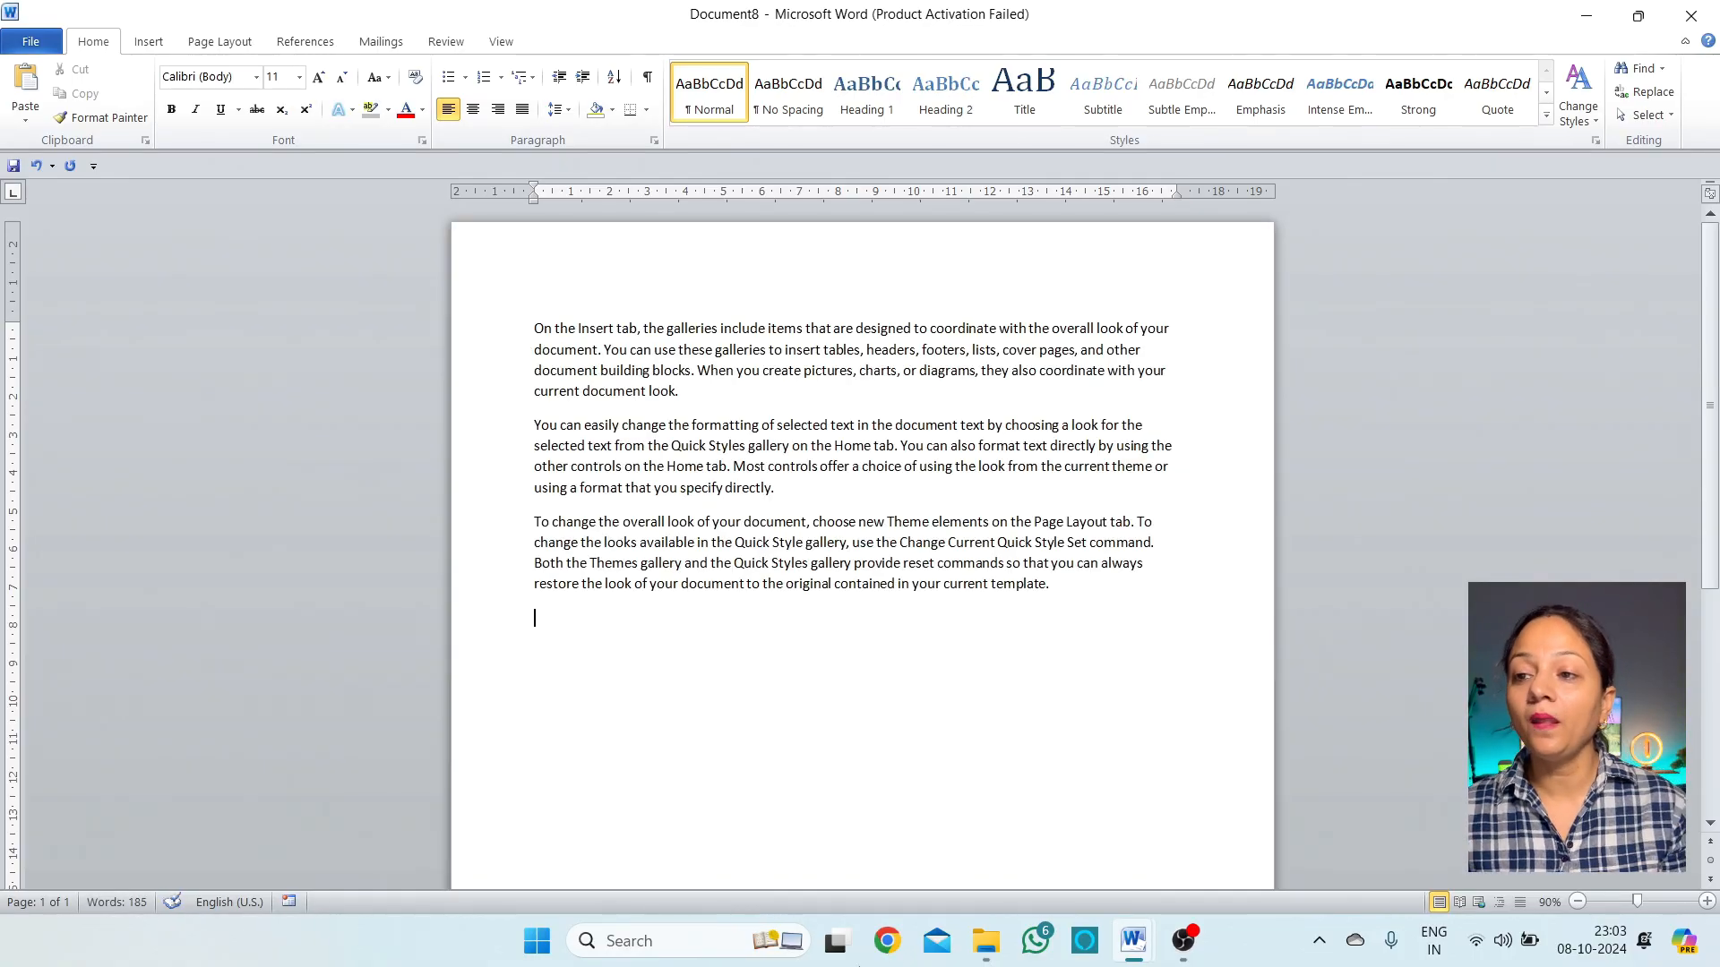
{"action": "left_click", "coordinate": [1663, 70]}
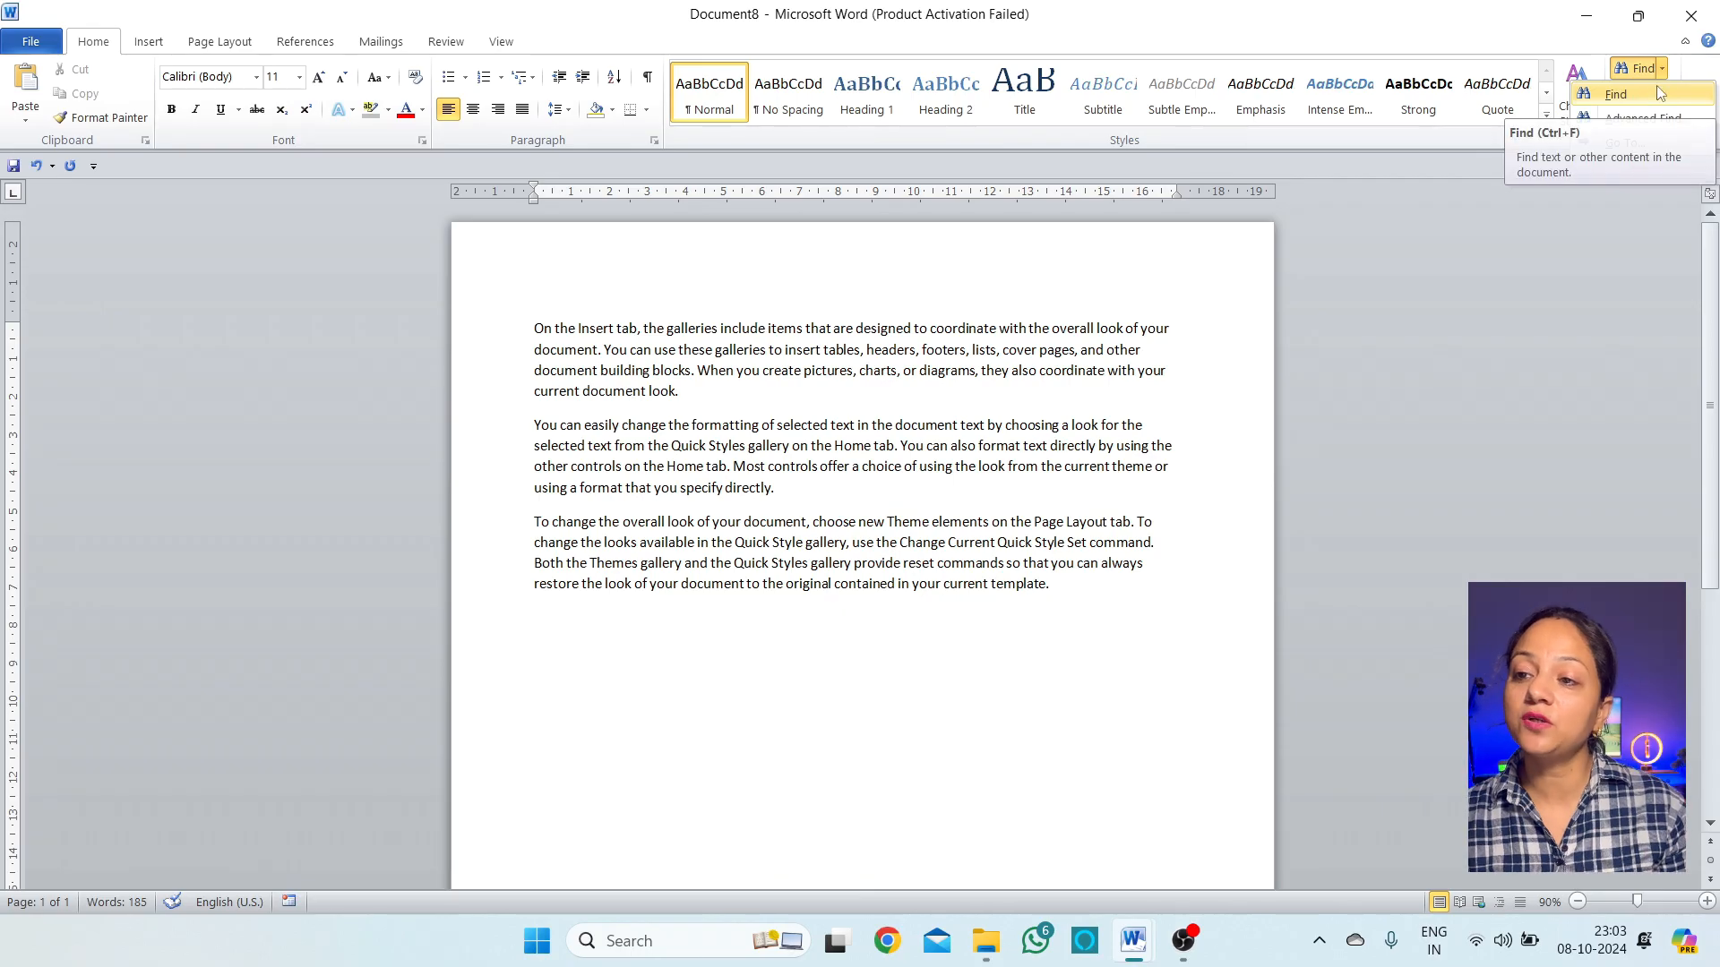
{"action": "left_click", "coordinate": [1621, 95]}
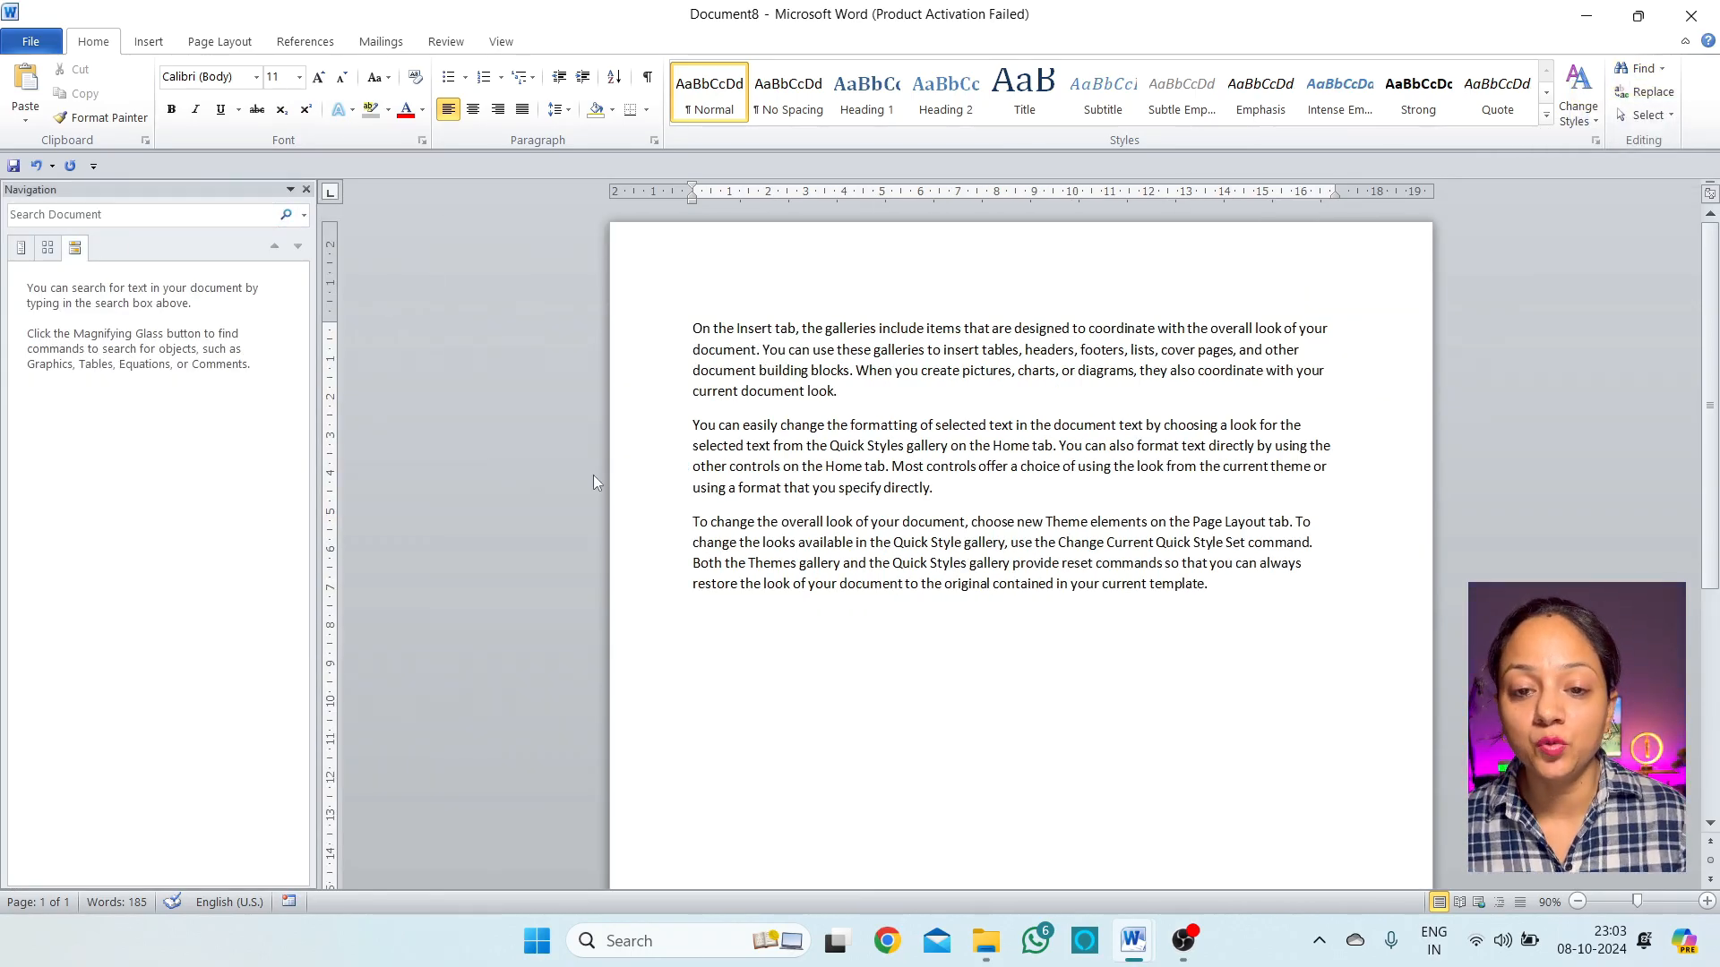
Switch the navigation pane from search results to Headings, then to Pages thumbnails
{"action": "left_click", "coordinate": [84, 218]}
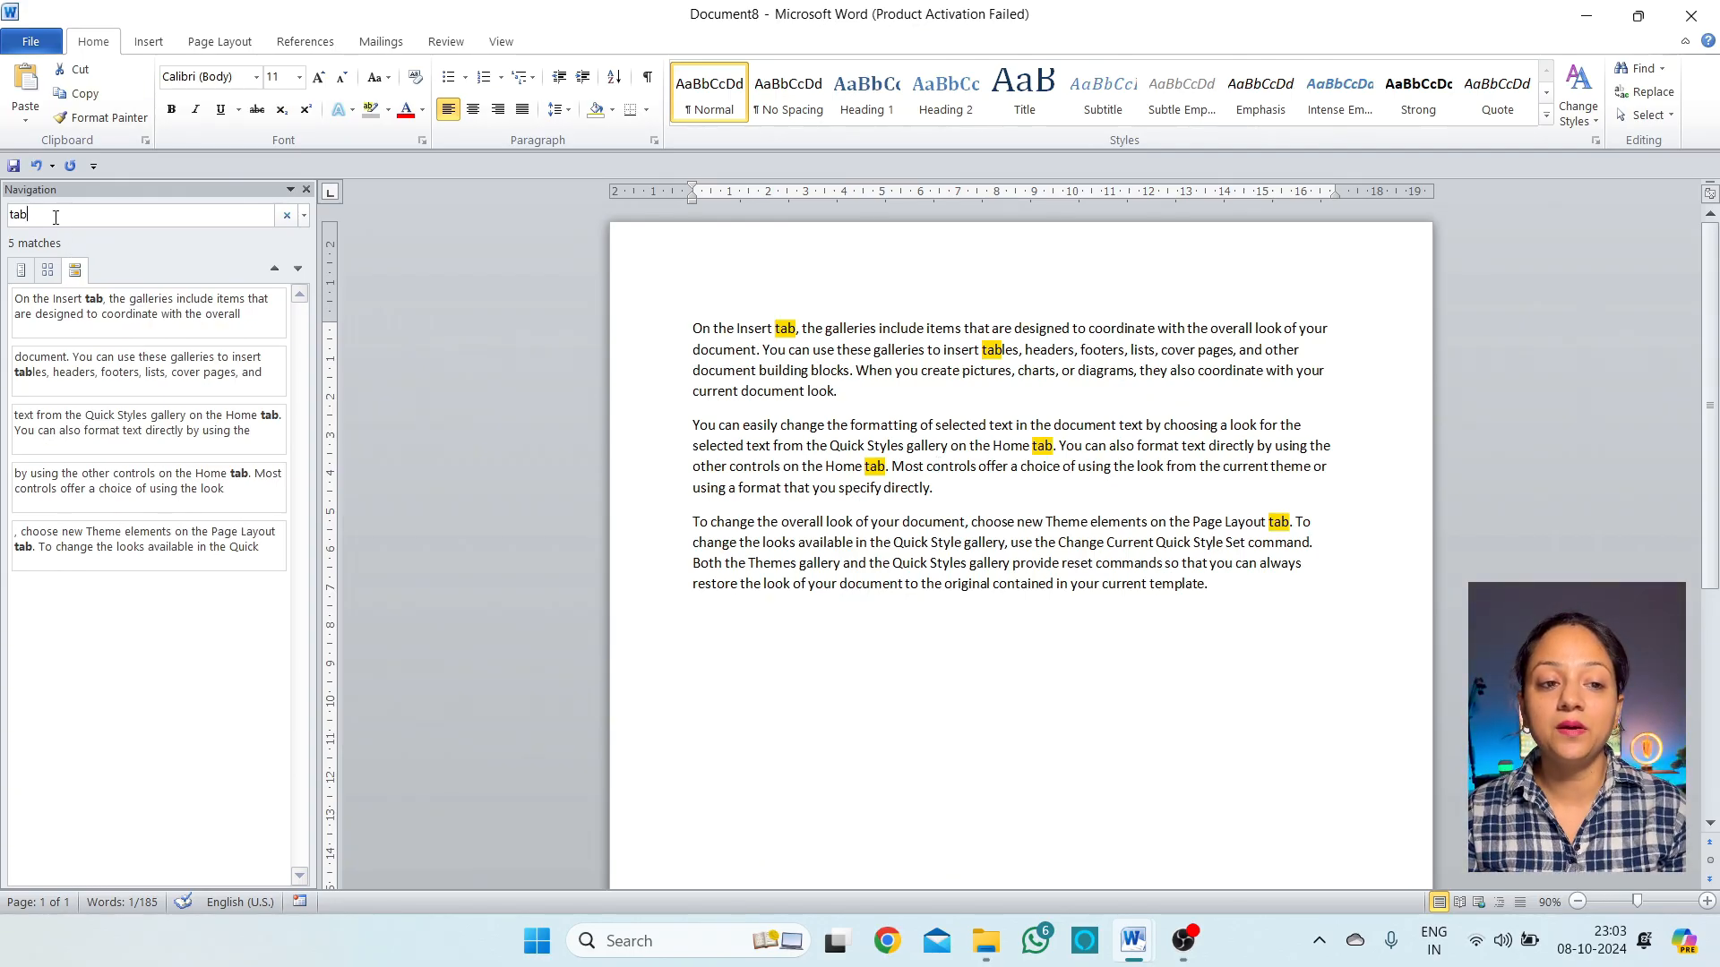
{"action": "left_click", "coordinate": [781, 330]}
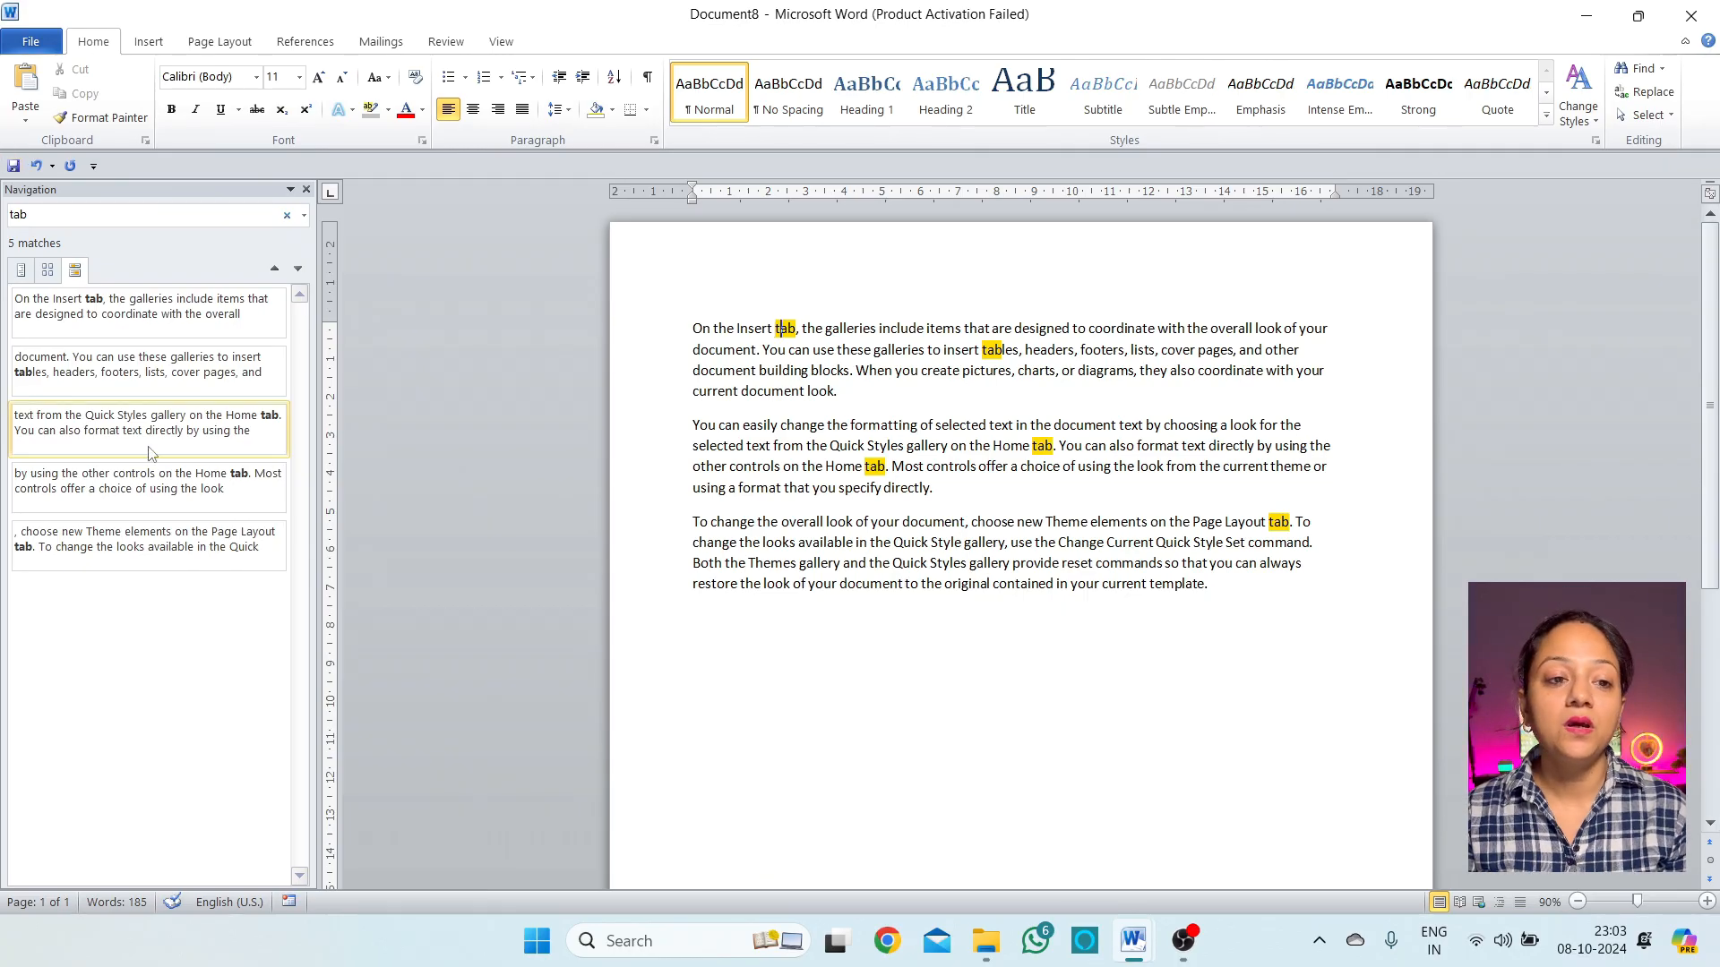
{"action": "left_click", "coordinate": [21, 271]}
{"action": "left_click", "coordinate": [48, 270]}
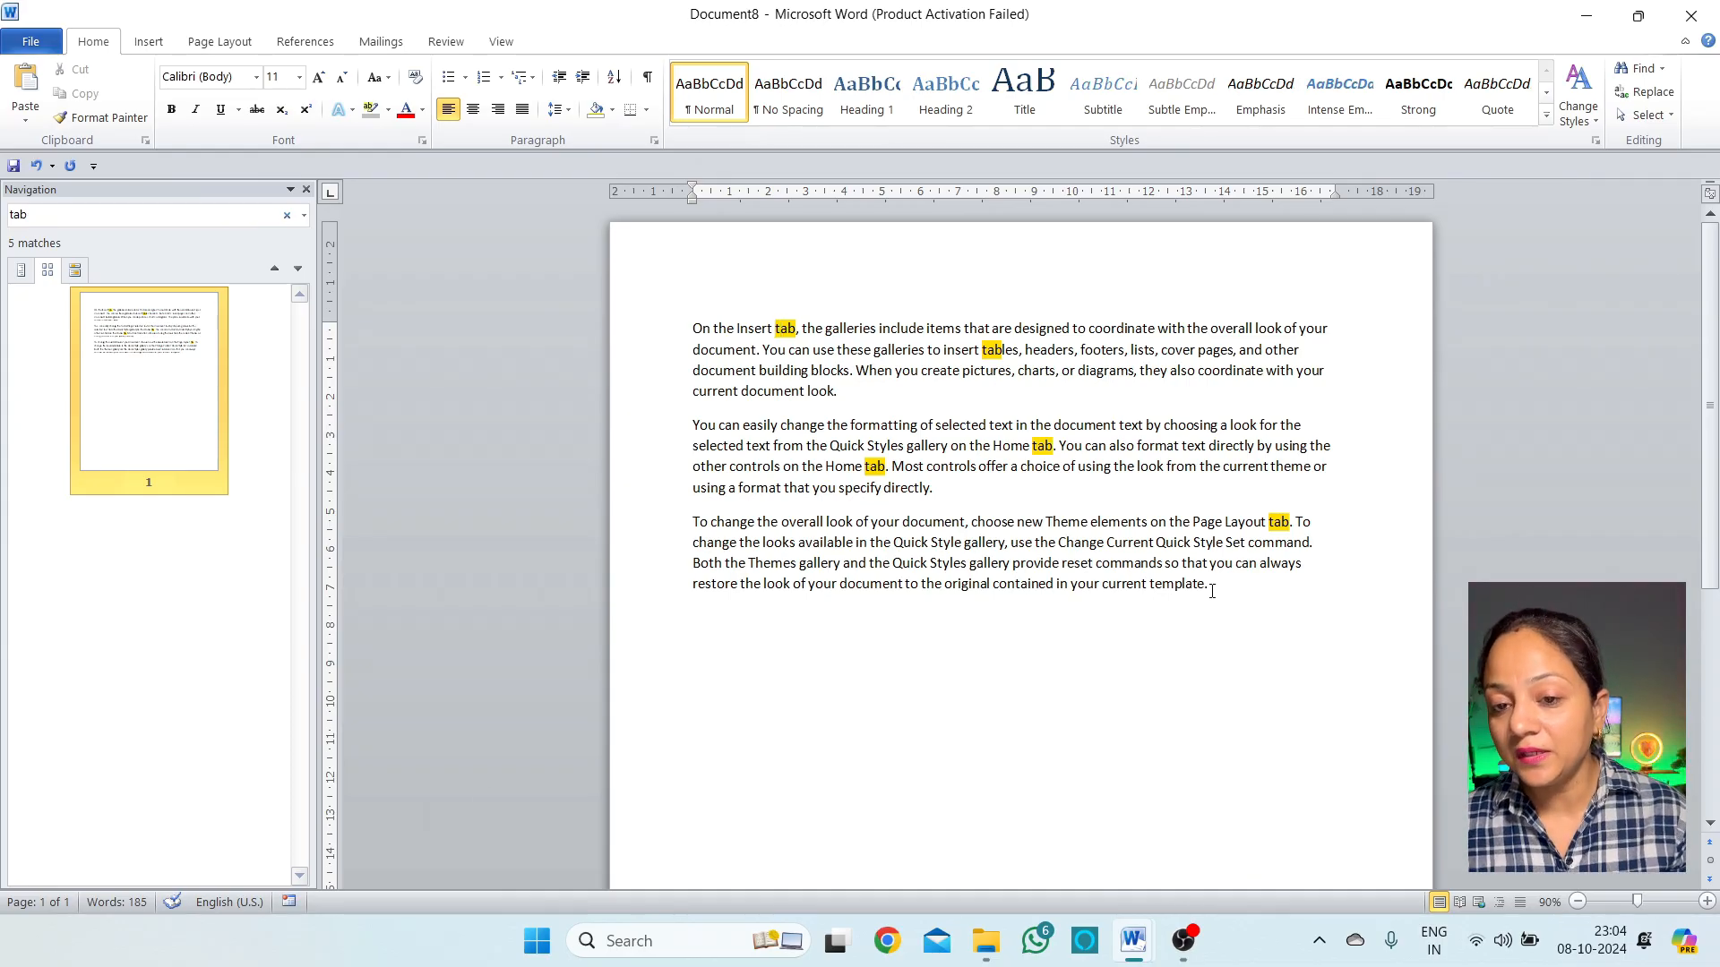
Copy the three sample paragraphs and paste them again at the end of the text
{"action": "left_click_drag", "start_coordinate": [1211, 590], "coordinate": [672, 328]}
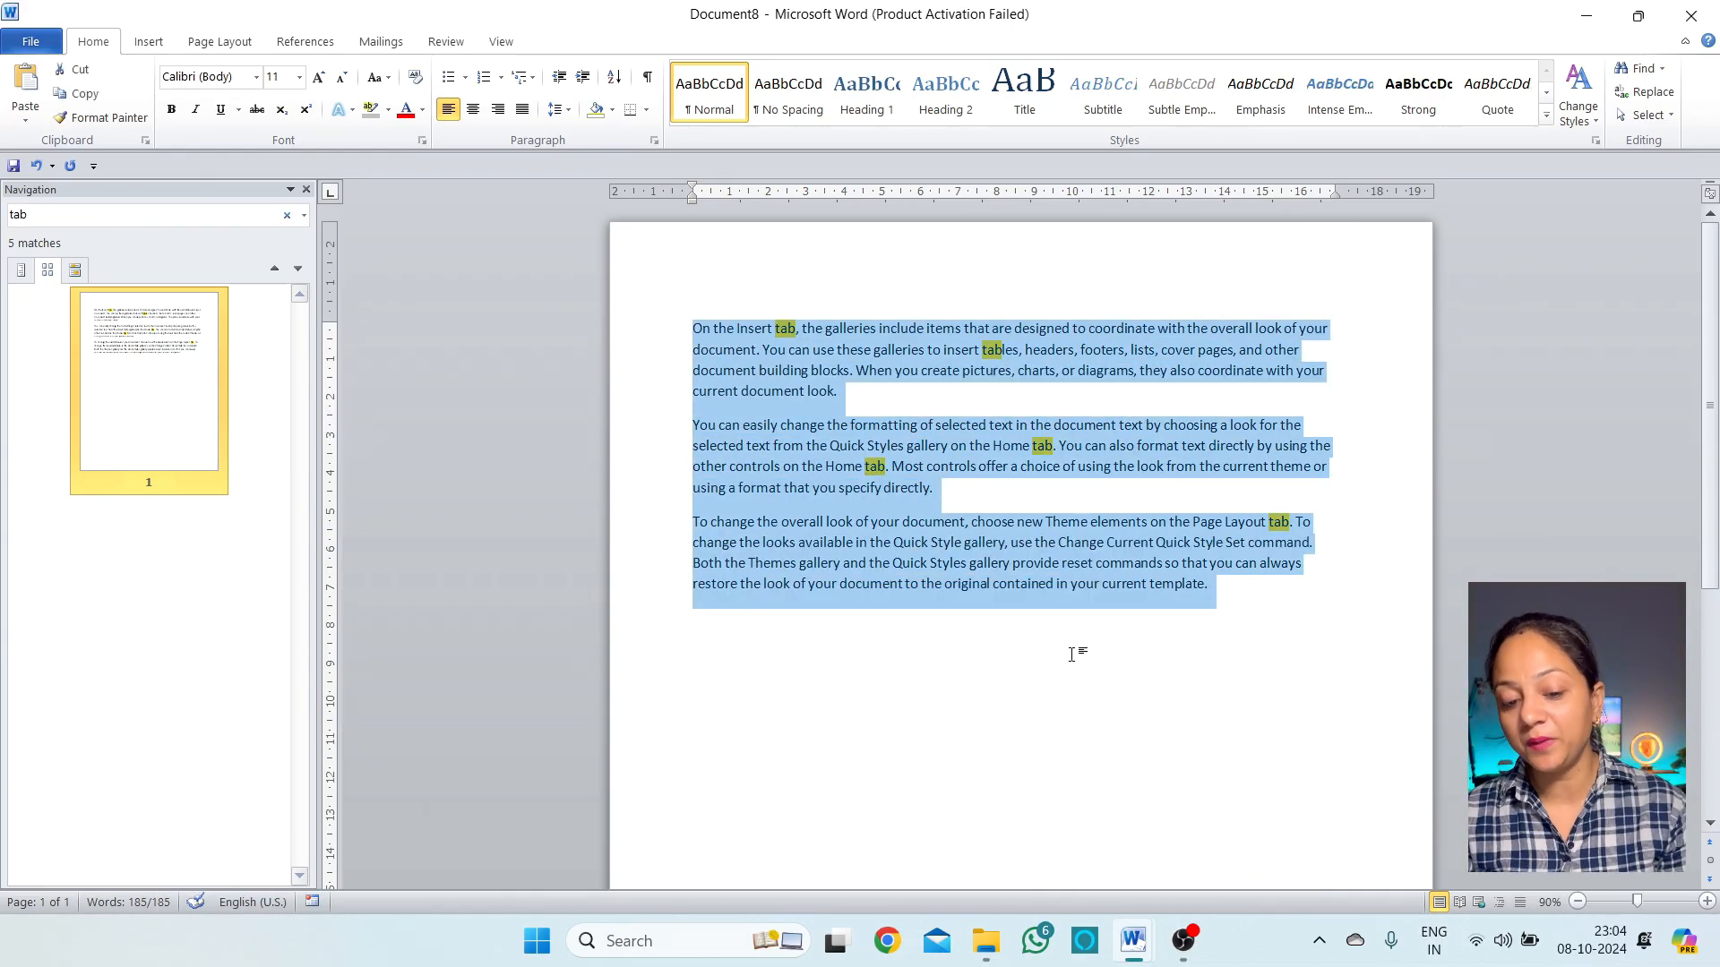
{"action": "key", "text": "ctrl+c"}
{"action": "left_click", "coordinate": [1099, 749]}
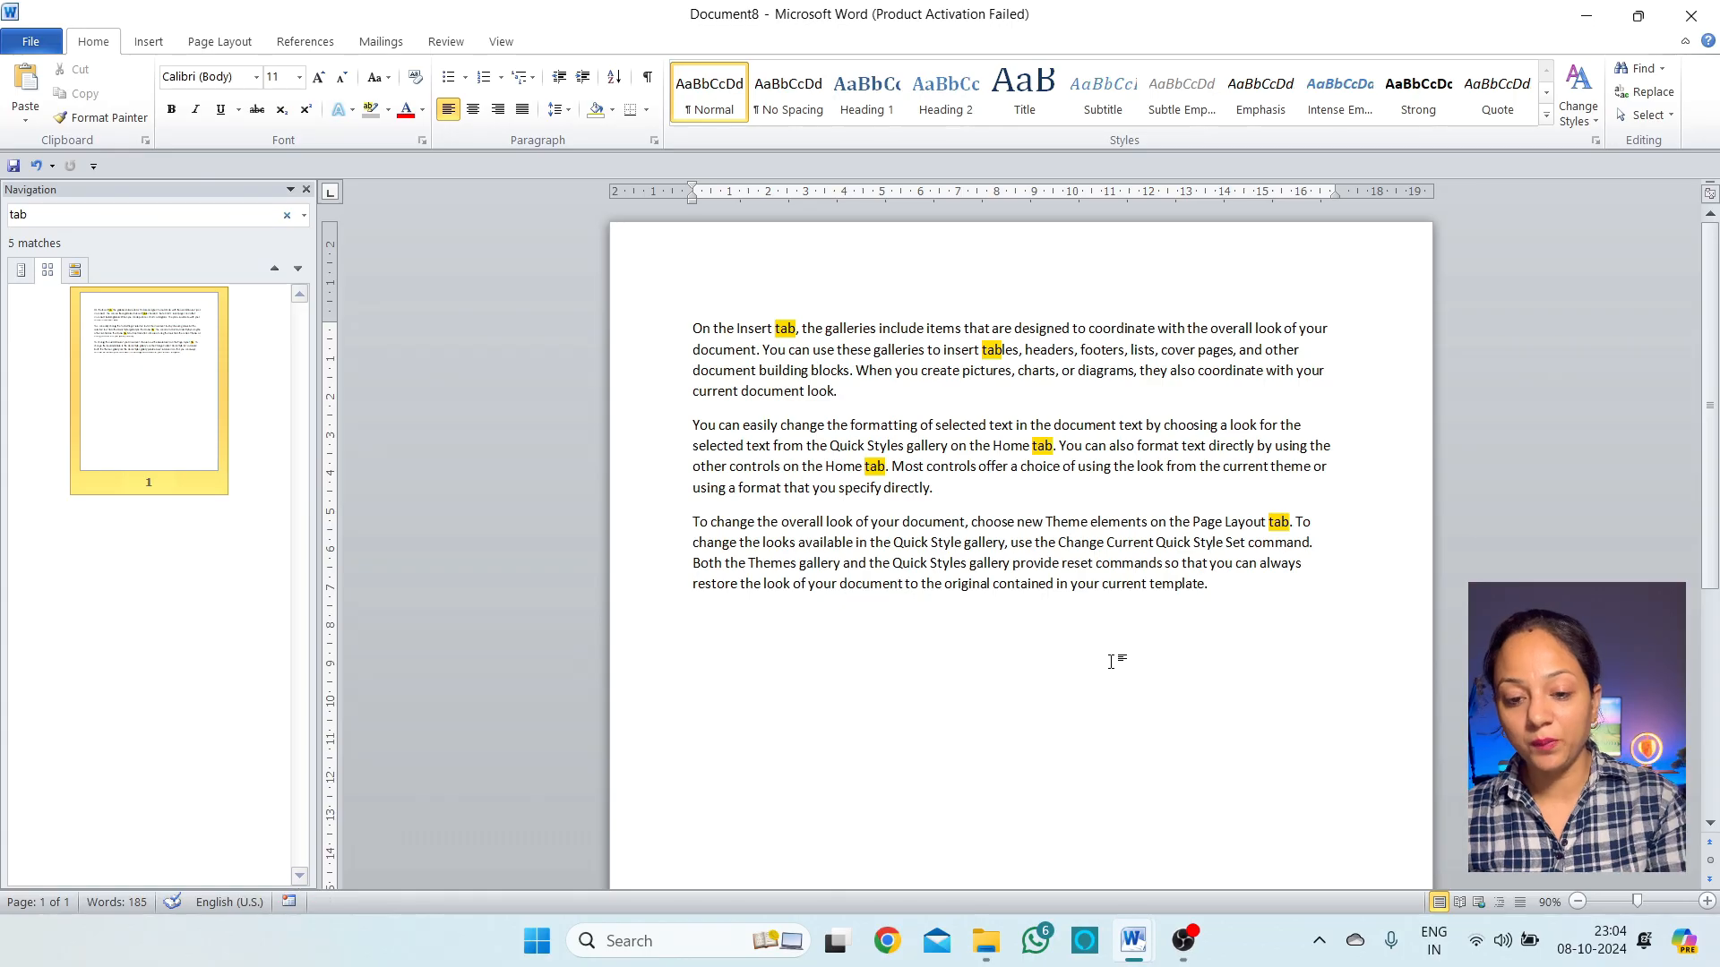
{"action": "key", "text": "ctrl+v"}
{"action": "key", "text": "ctrl+v"}
{"action": "key", "text": "ctrl+v"}
{"action": "key", "text": "ctrl+v"}
{"action": "key", "text": "ctrl+v"}
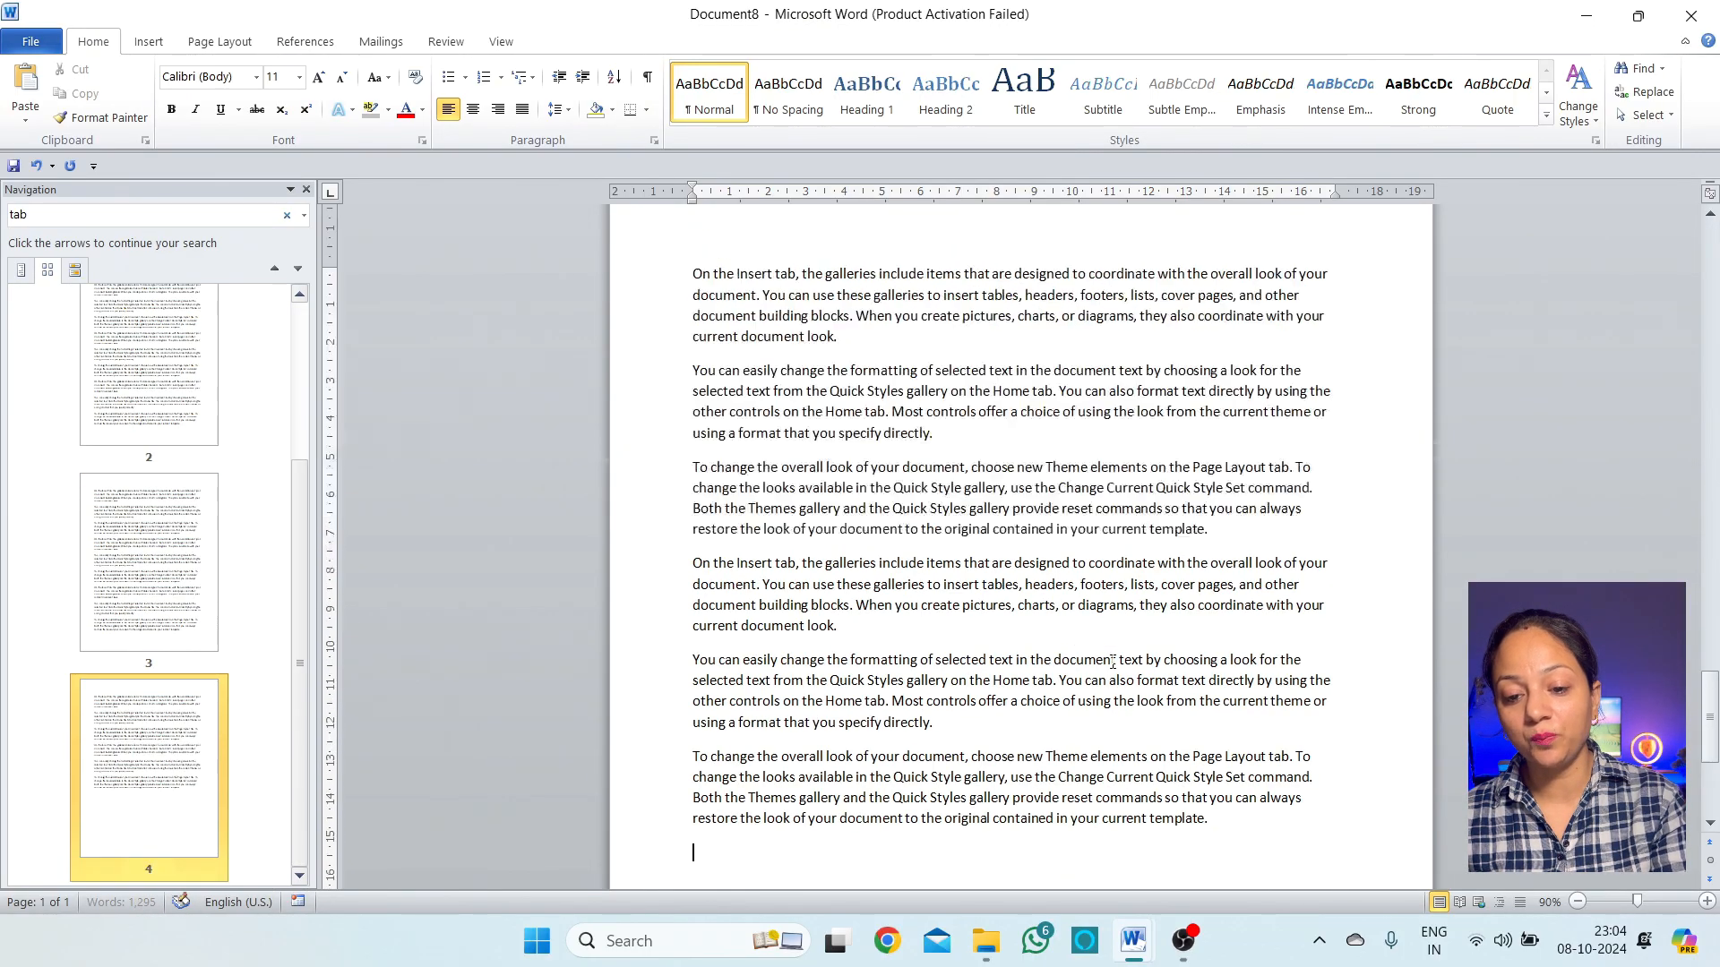
Jump through pages 2, 3, 4 and back to page 1 using the page thumbnails
{"action": "scroll", "coordinate": [144, 475], "scroll_direction": "up", "scroll_amount": 3}
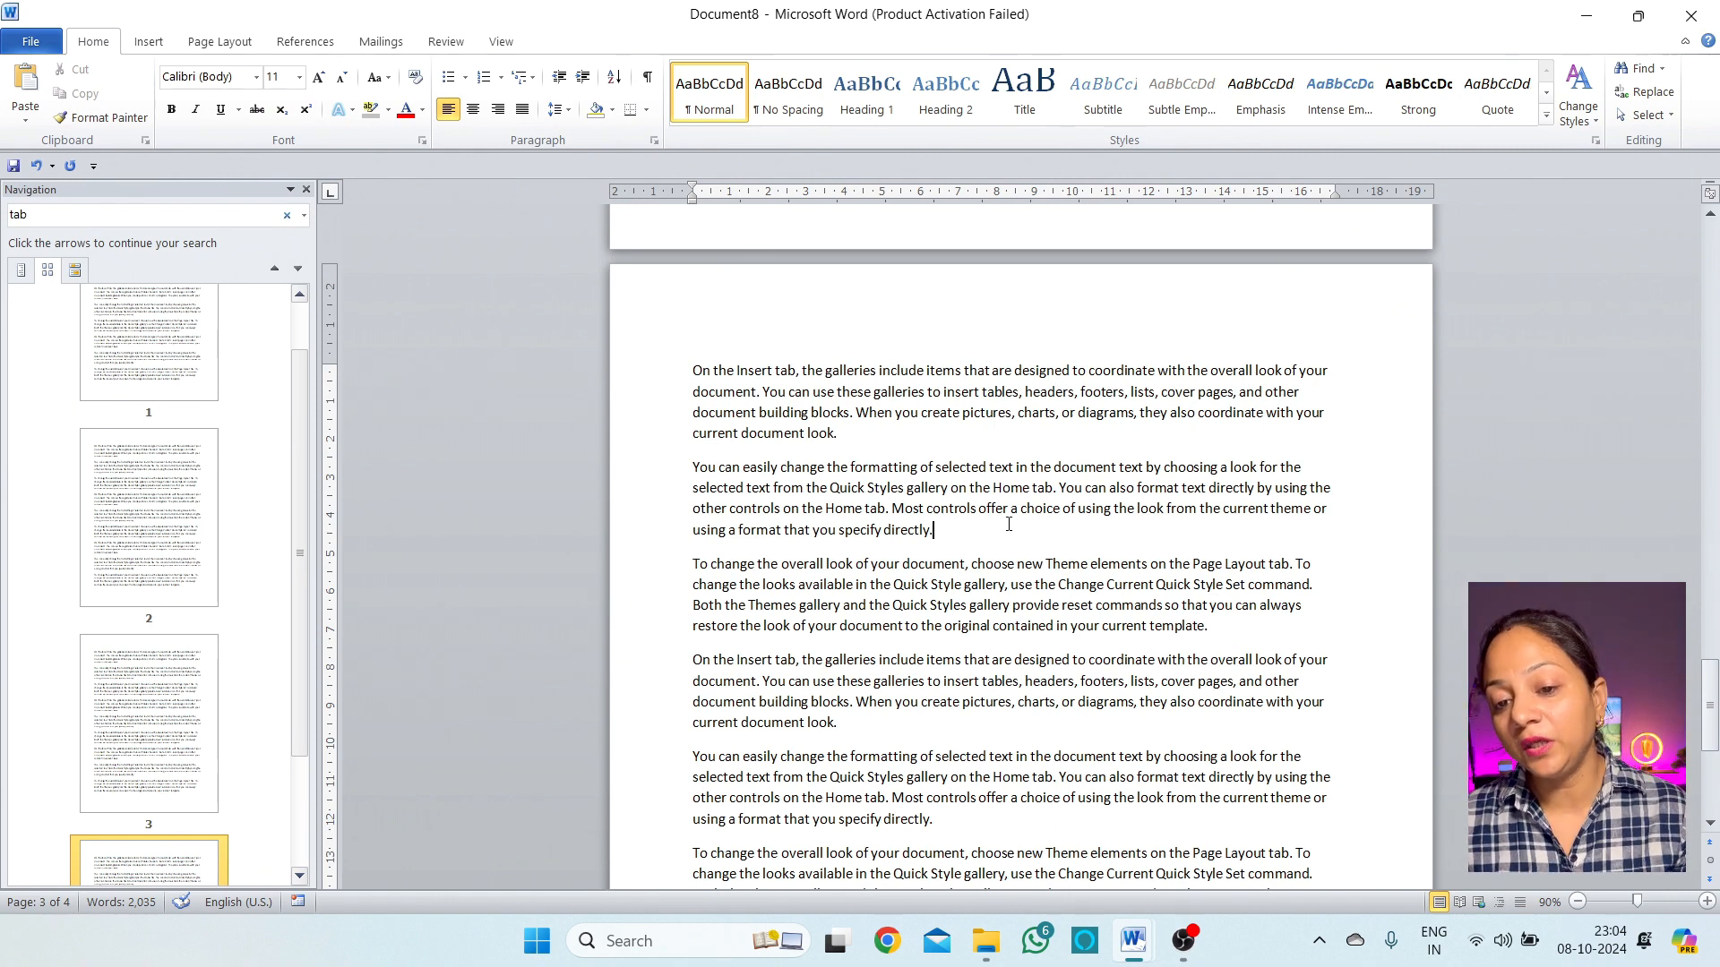
{"action": "scroll", "coordinate": [1021, 555], "scroll_direction": "down", "scroll_amount": 15}
{"action": "scroll", "coordinate": [1049, 611], "scroll_direction": "up", "scroll_amount": 12}
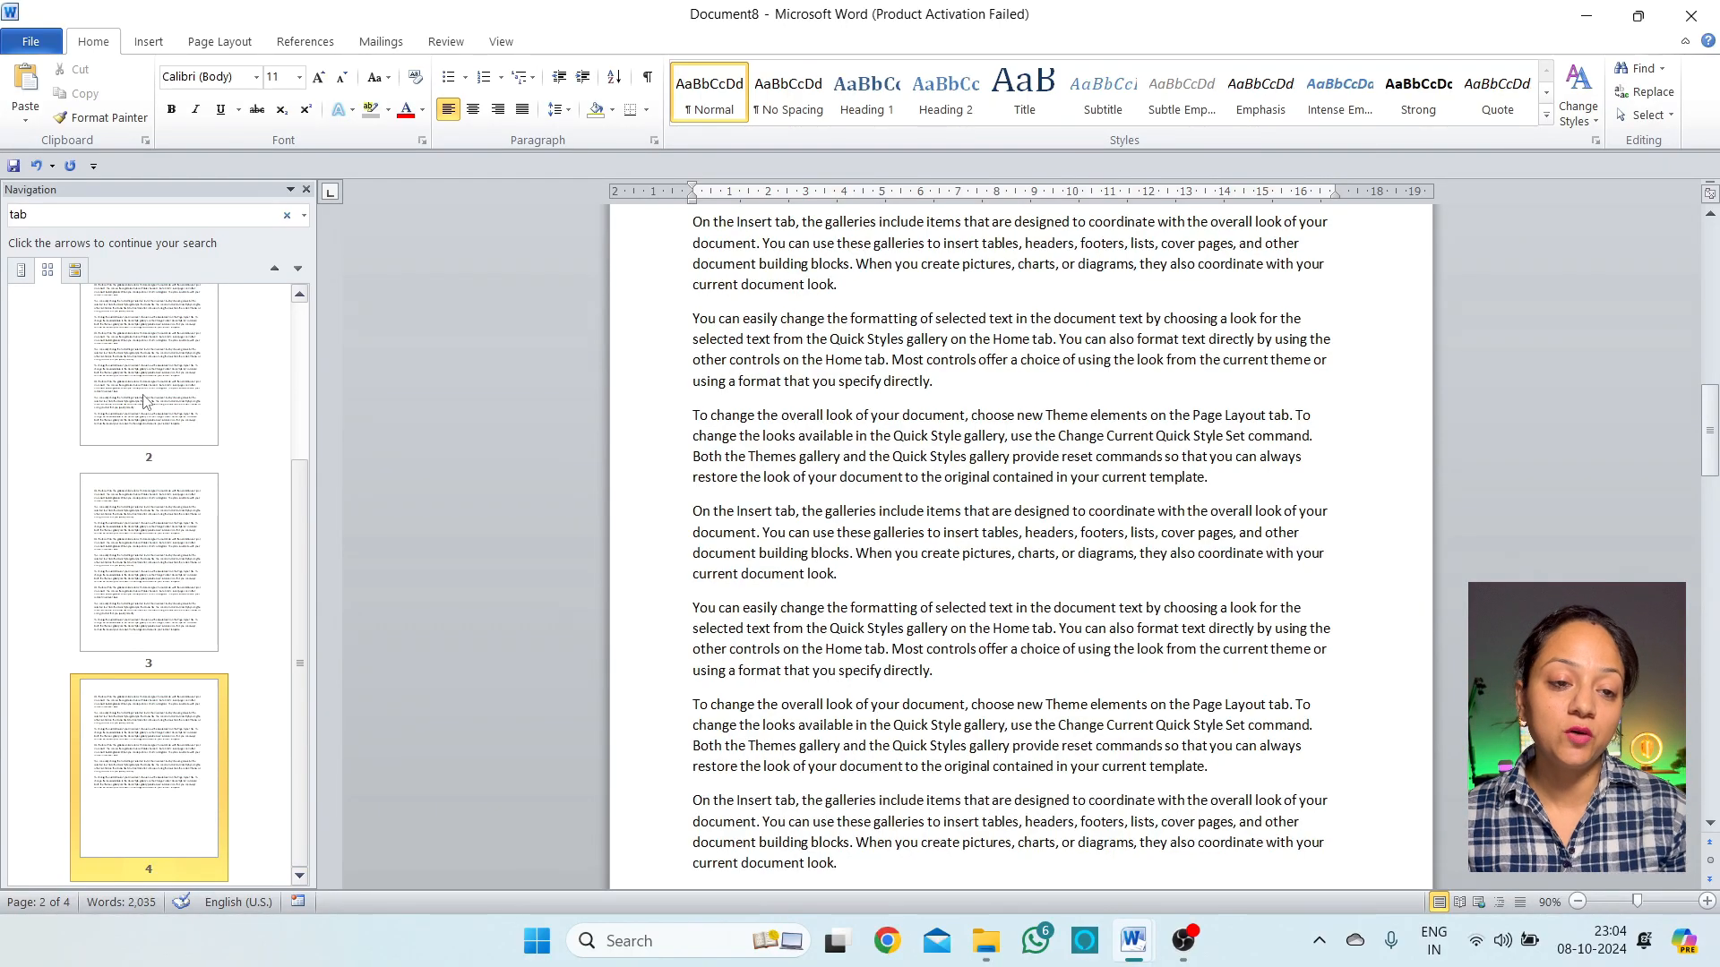
{"action": "left_click_drag", "start_coordinate": [293, 706], "coordinate": [295, 568]}
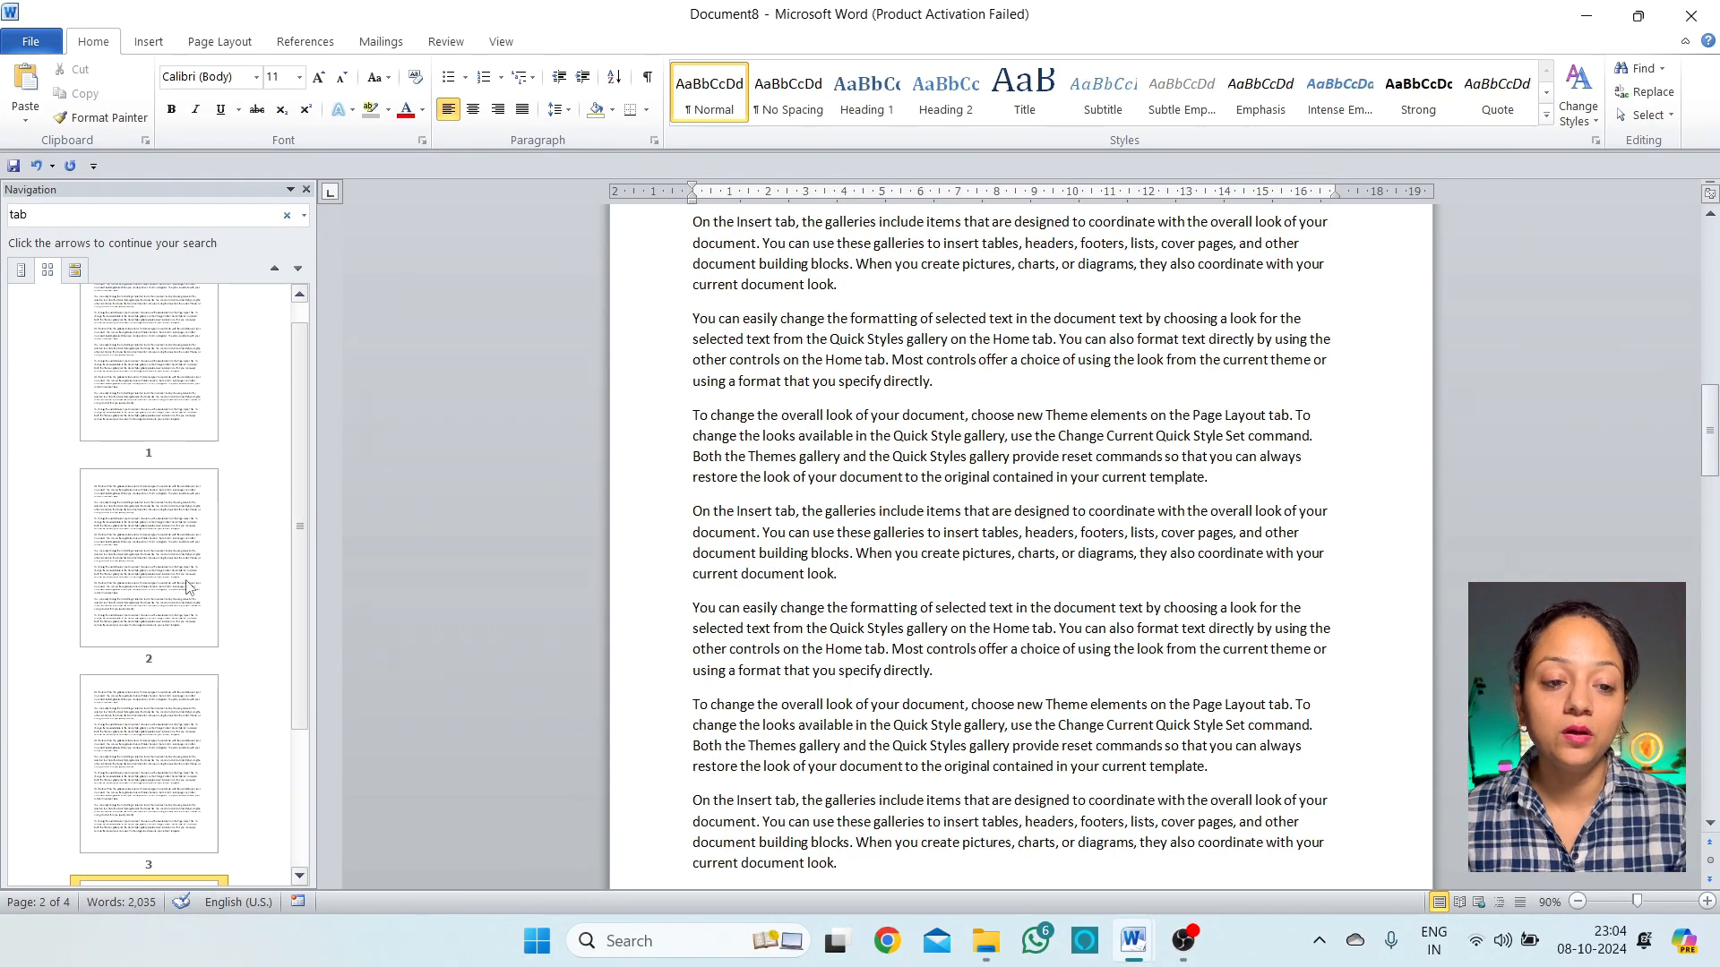
{"action": "left_click", "coordinate": [184, 586]}
{"action": "scroll", "coordinate": [962, 445], "scroll_direction": "up", "scroll_amount": 15}
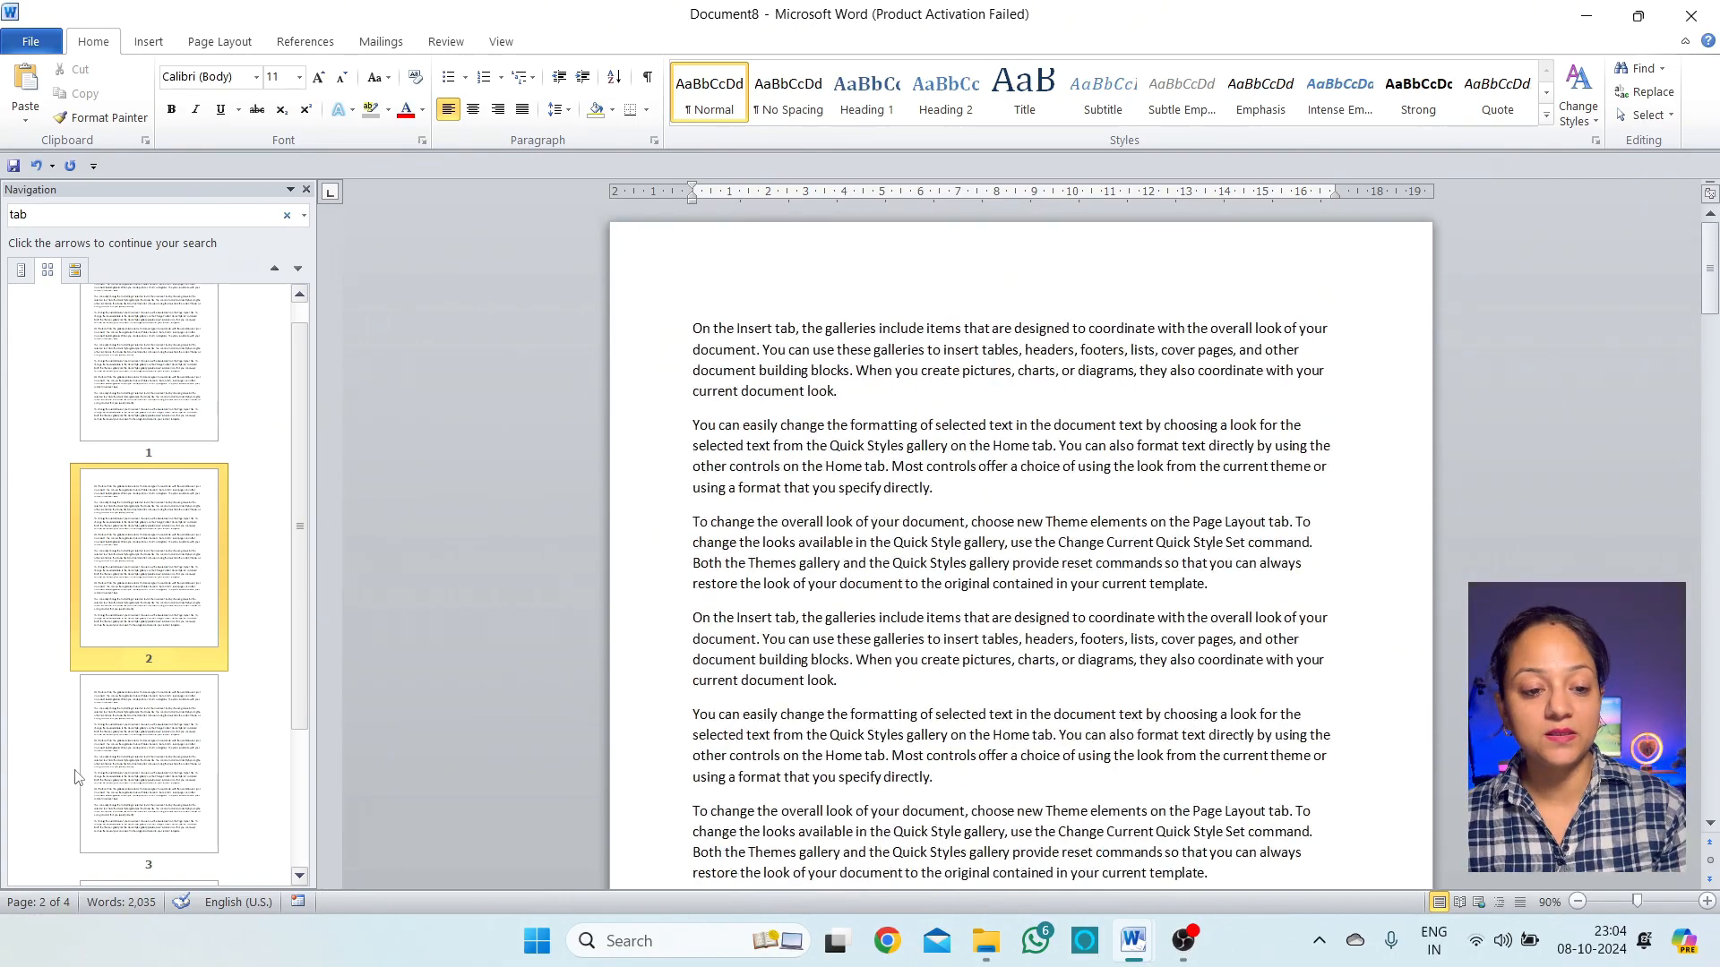
{"action": "left_click", "coordinate": [163, 754]}
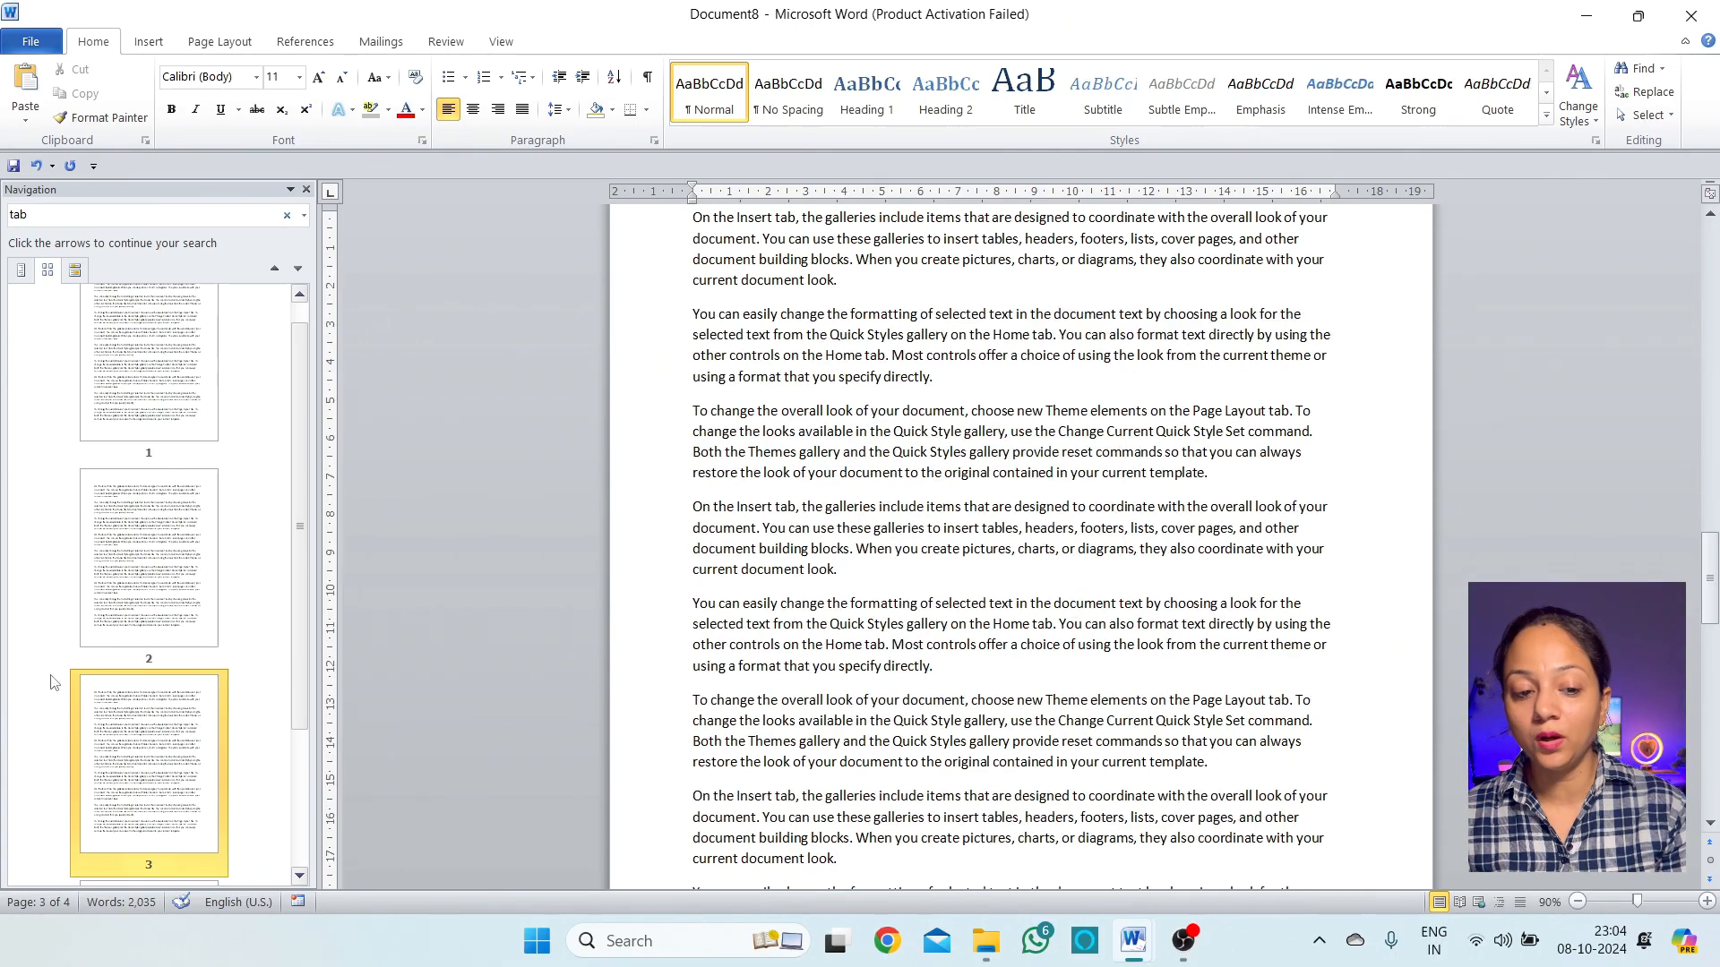
{"action": "scroll", "coordinate": [176, 833], "scroll_direction": "down", "scroll_amount": 1}
{"action": "left_click", "coordinate": [182, 867]}
{"action": "scroll", "coordinate": [261, 855], "scroll_direction": "up", "scroll_amount": 2}
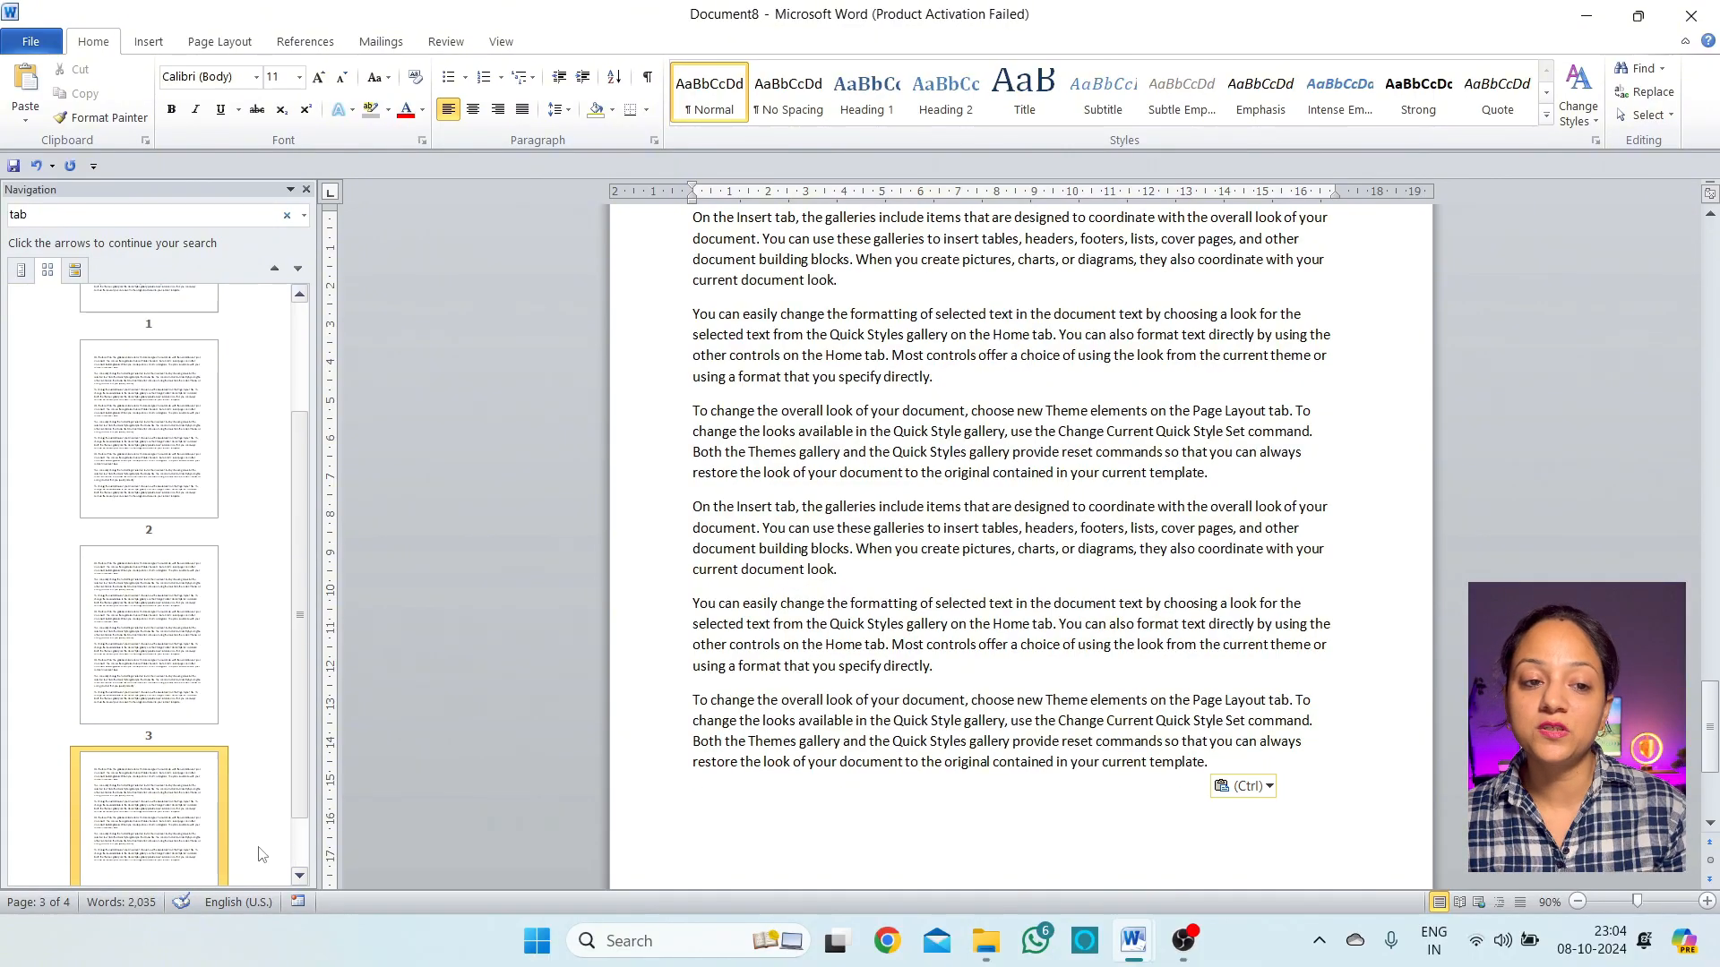
{"action": "scroll", "coordinate": [215, 428], "scroll_direction": "up", "scroll_amount": 3}
{"action": "left_click", "coordinate": [179, 325]}
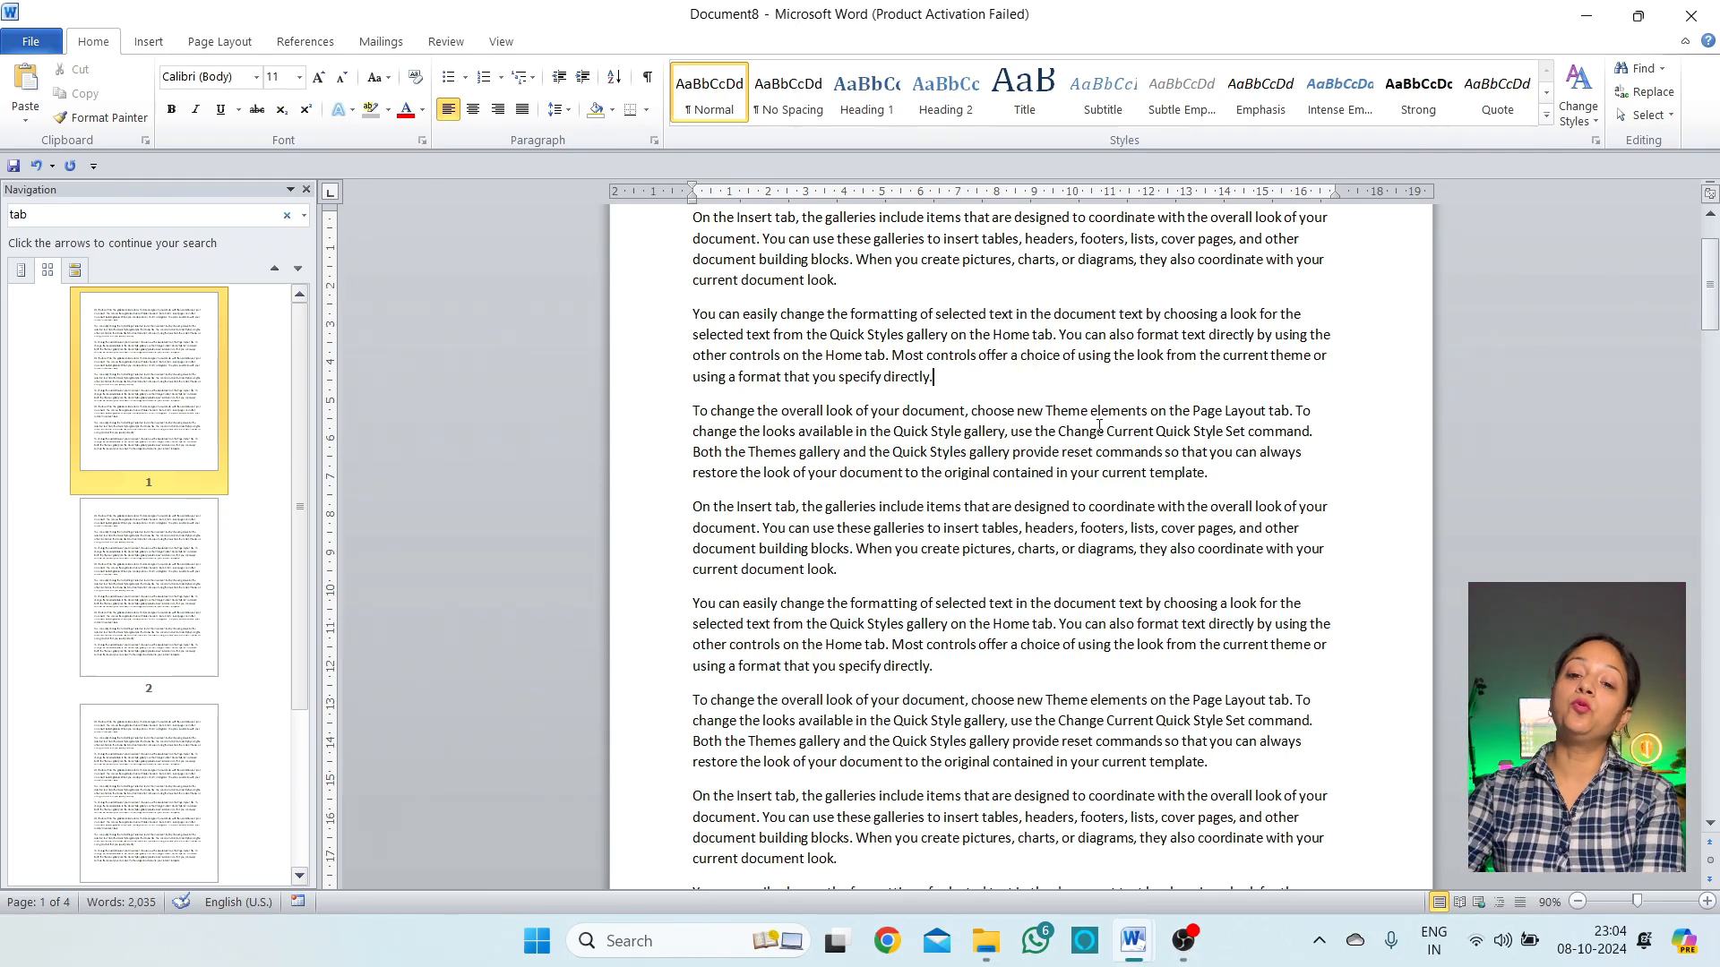
Change the search term from 'tab' to 'a' to highlight all 616 matches
{"action": "left_click_drag", "start_coordinate": [305, 515], "coordinate": [269, 772]}
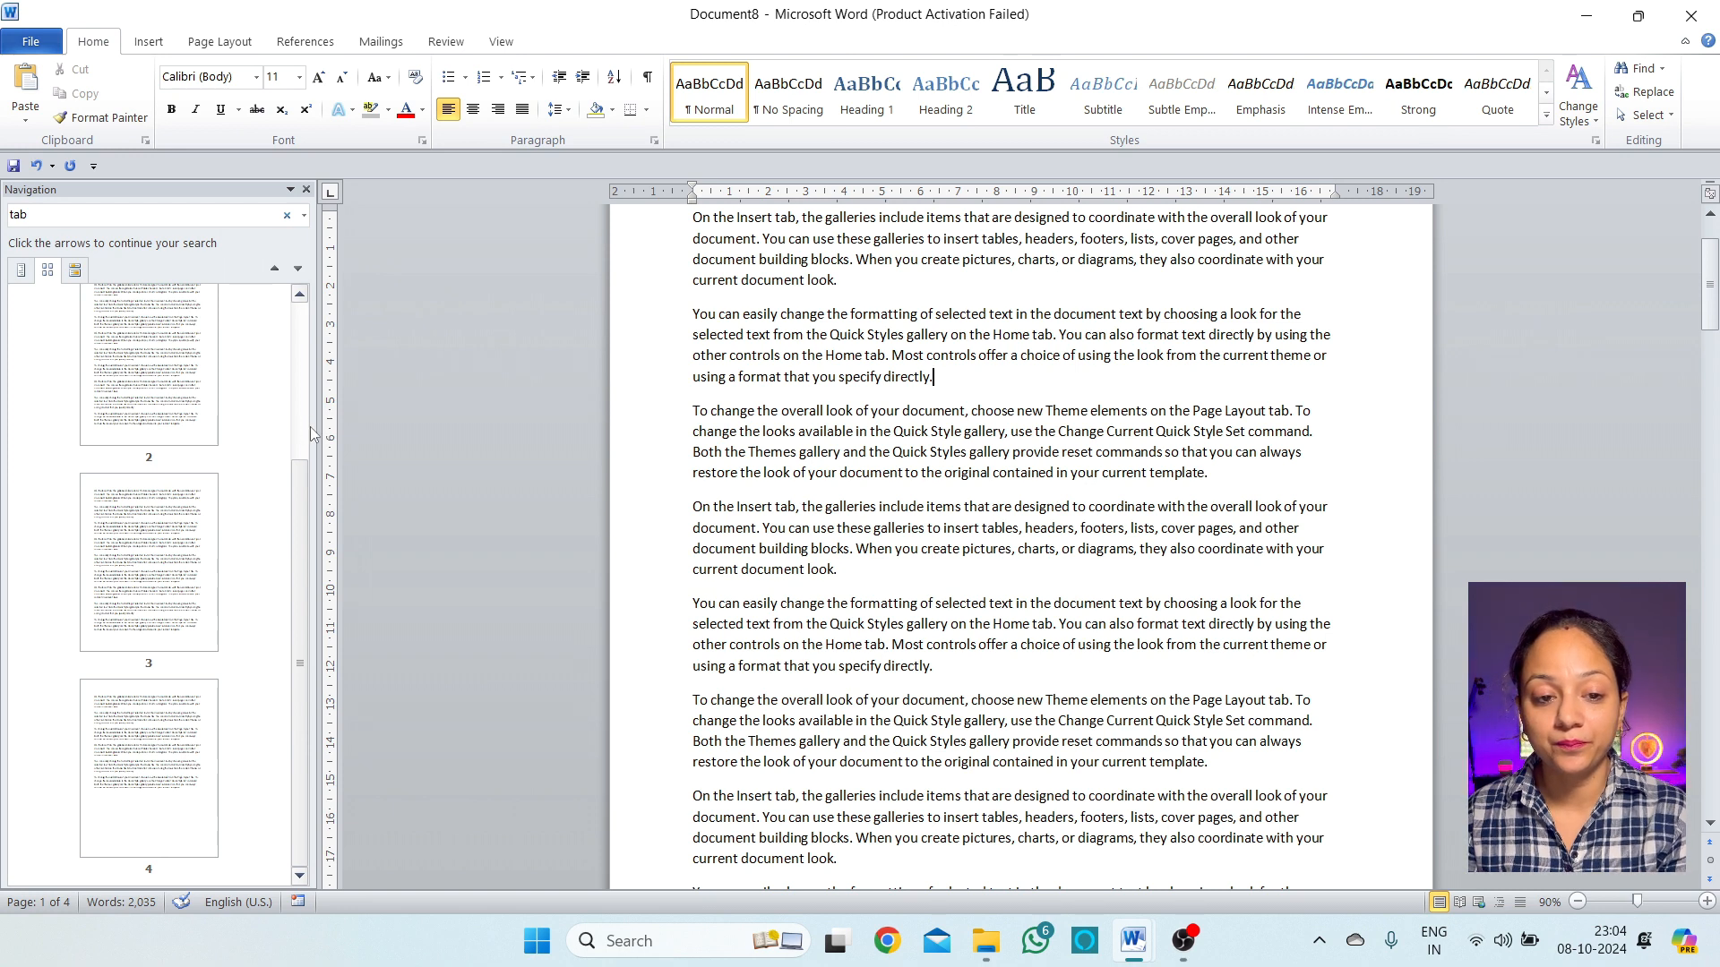
{"action": "scroll", "coordinate": [165, 445], "scroll_direction": "up", "scroll_amount": 1}
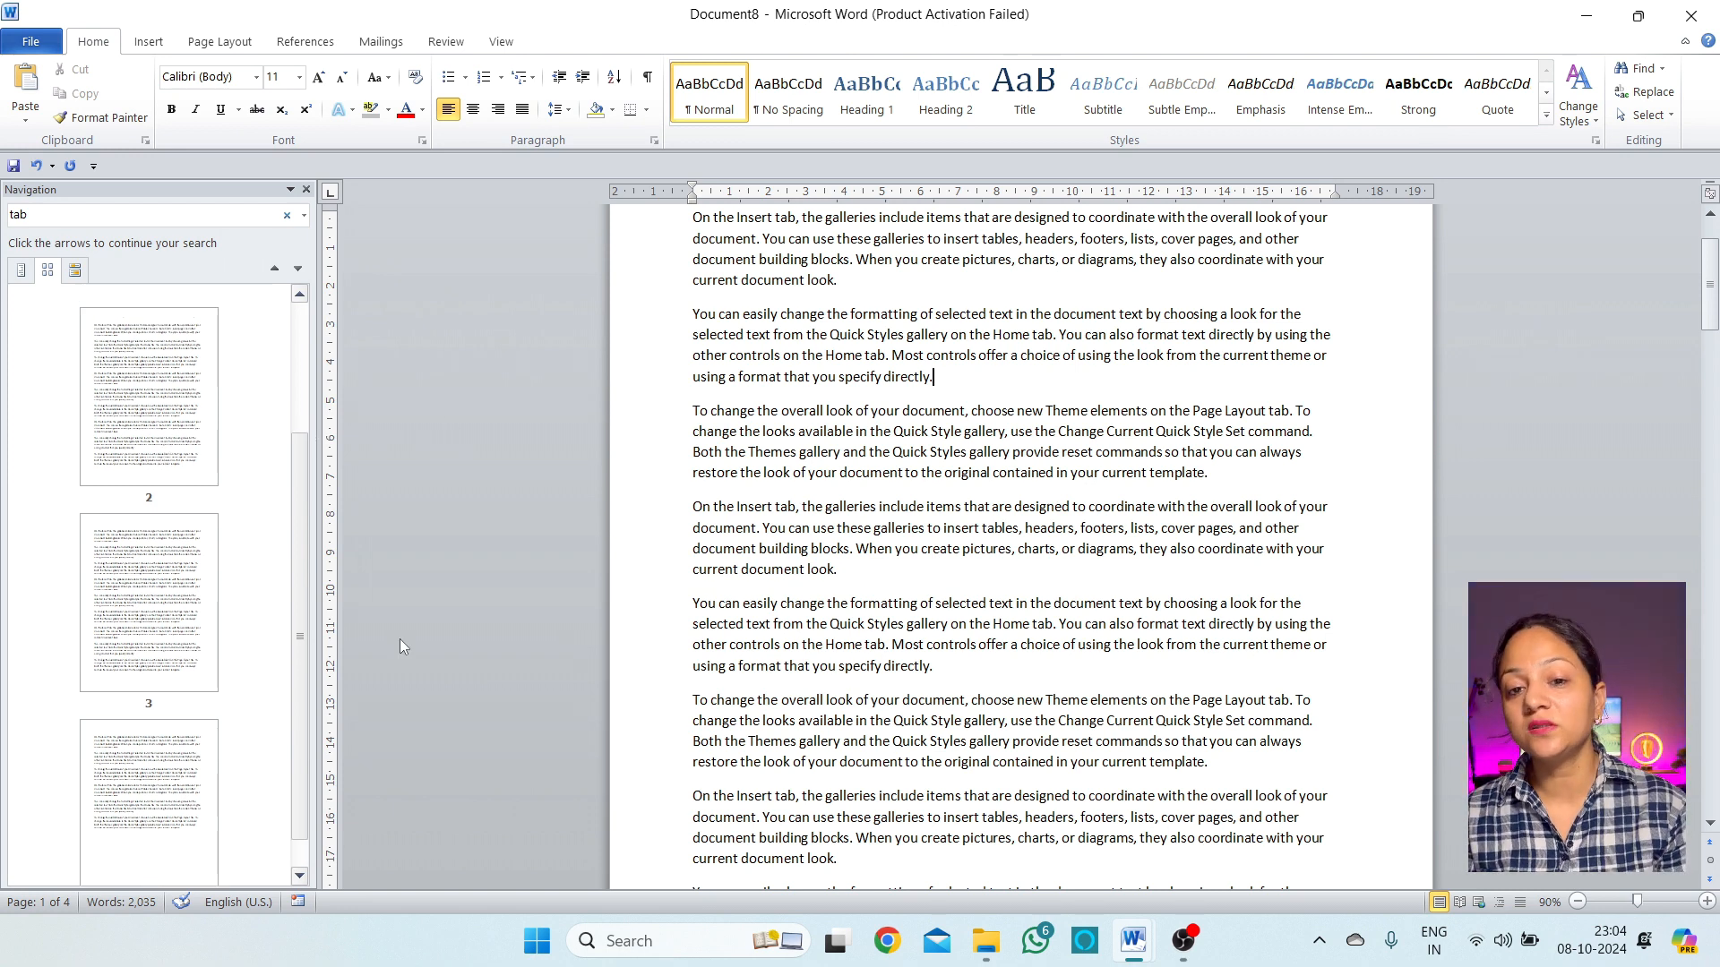
{"action": "scroll", "coordinate": [1226, 773], "scroll_direction": "up", "scroll_amount": 2}
{"action": "left_click", "coordinate": [55, 216]}
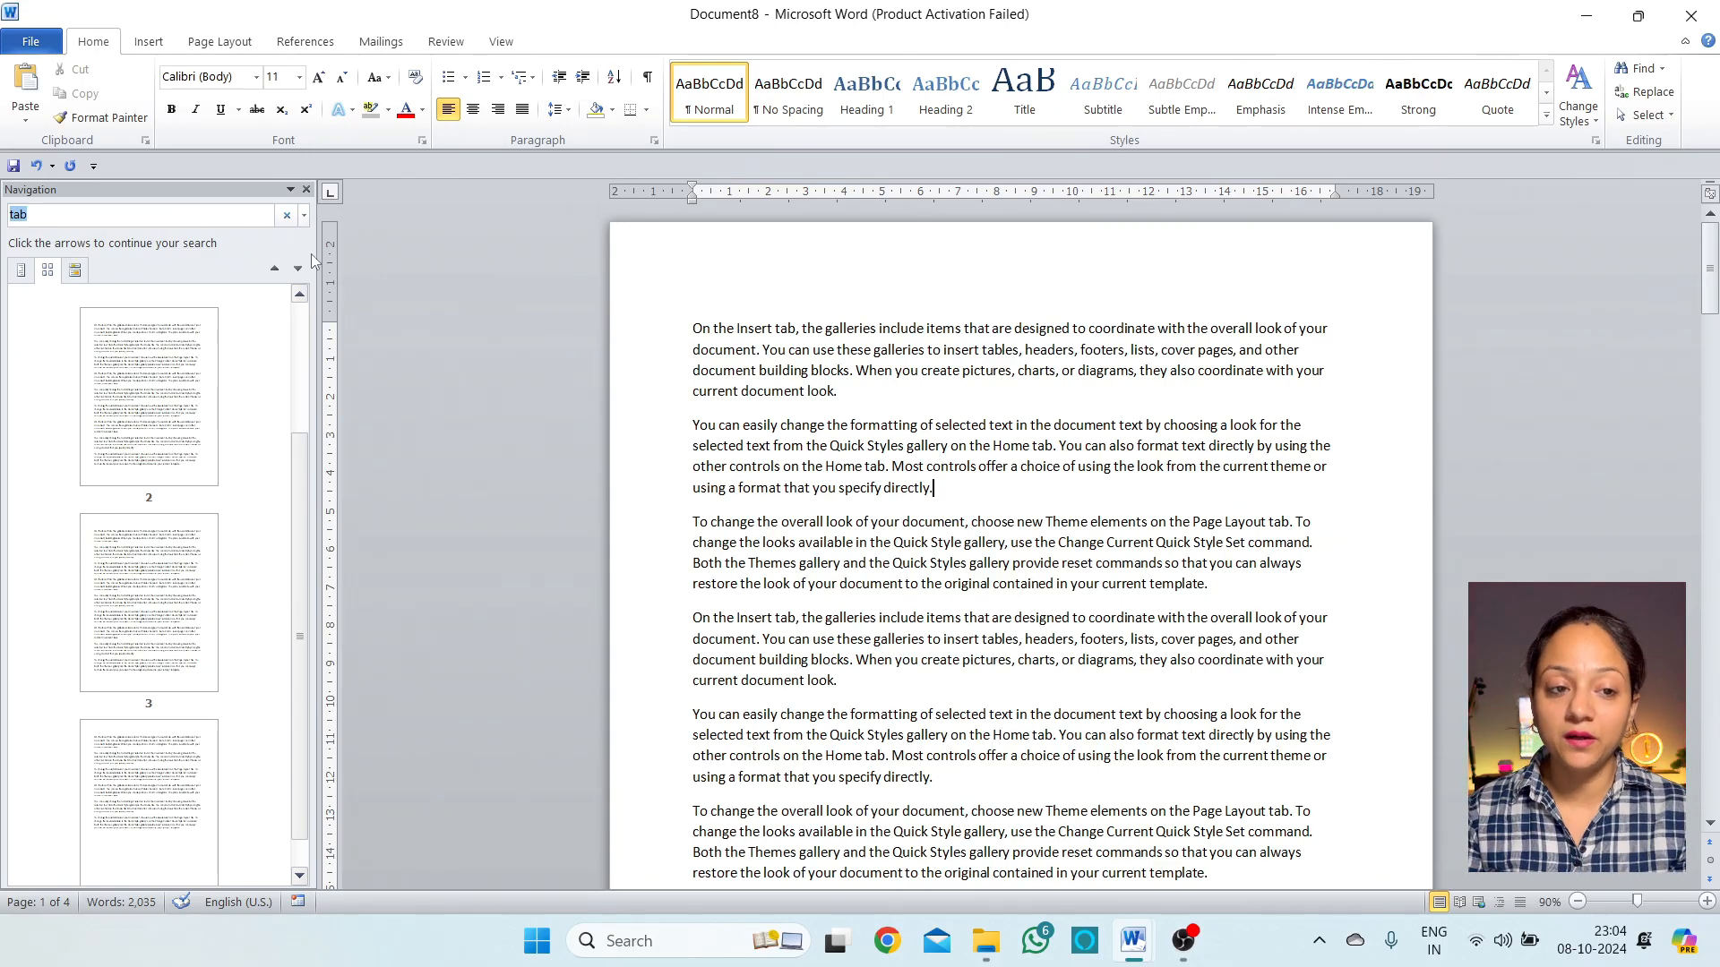
{"action": "type", "text": "a"}
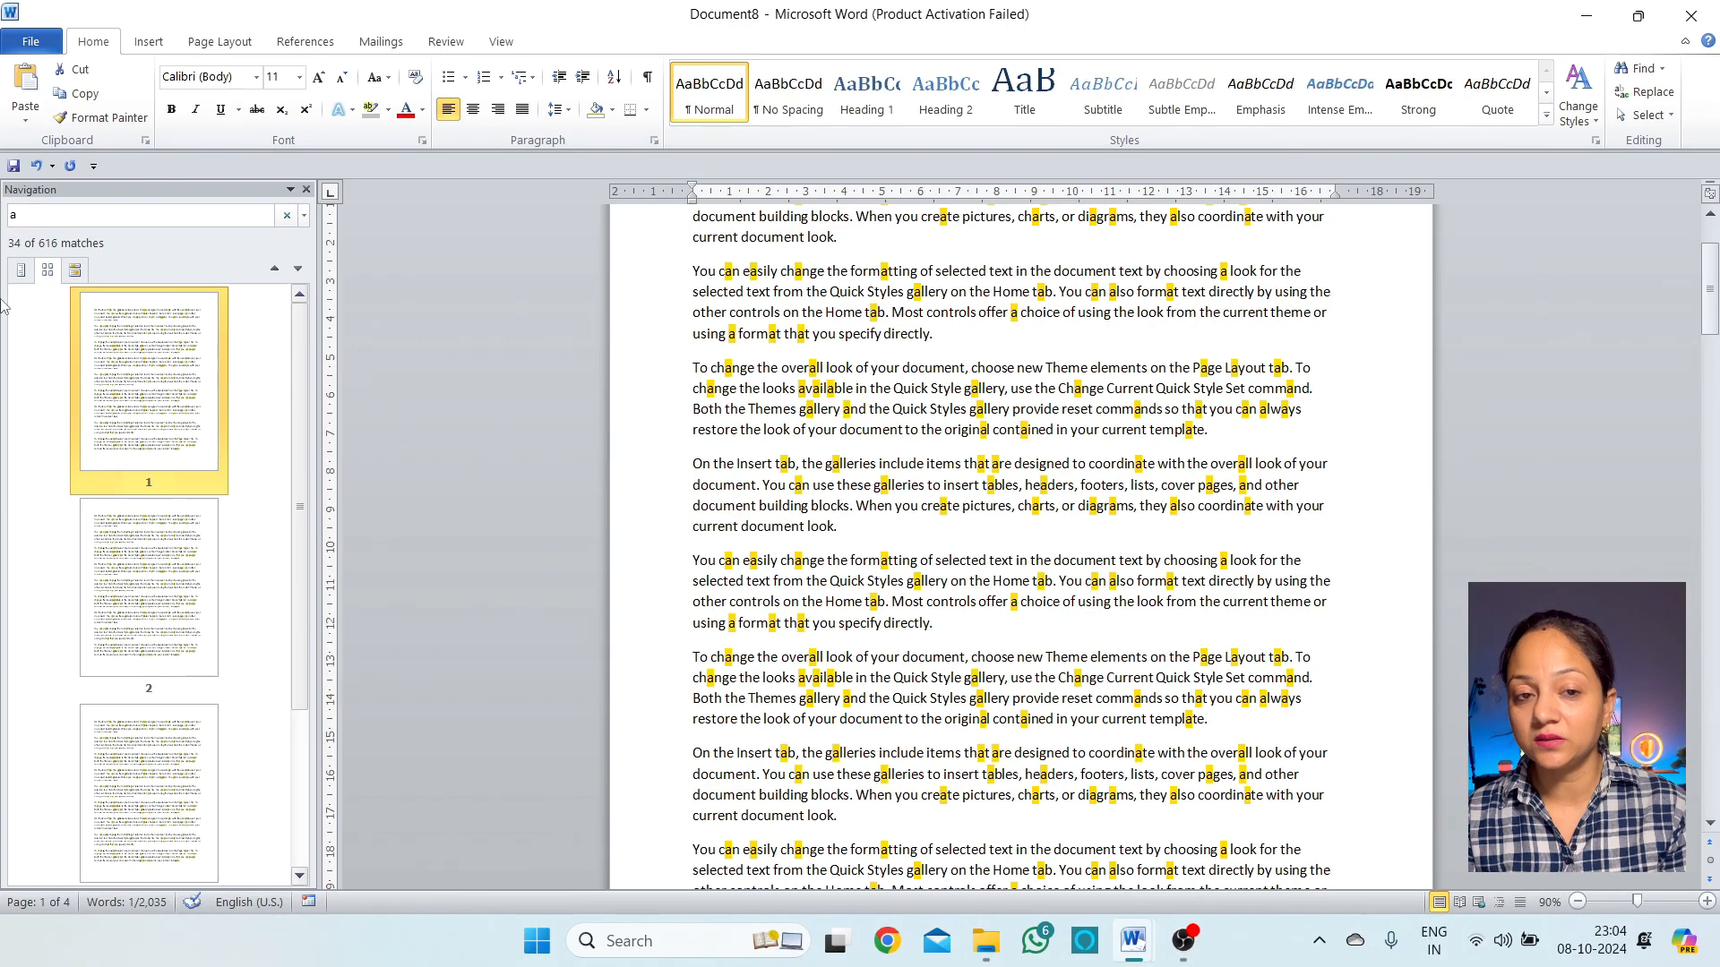
Open the Find and Replace dialog from Home > Replace and move it over the page centre
{"action": "left_click", "coordinate": [1663, 69]}
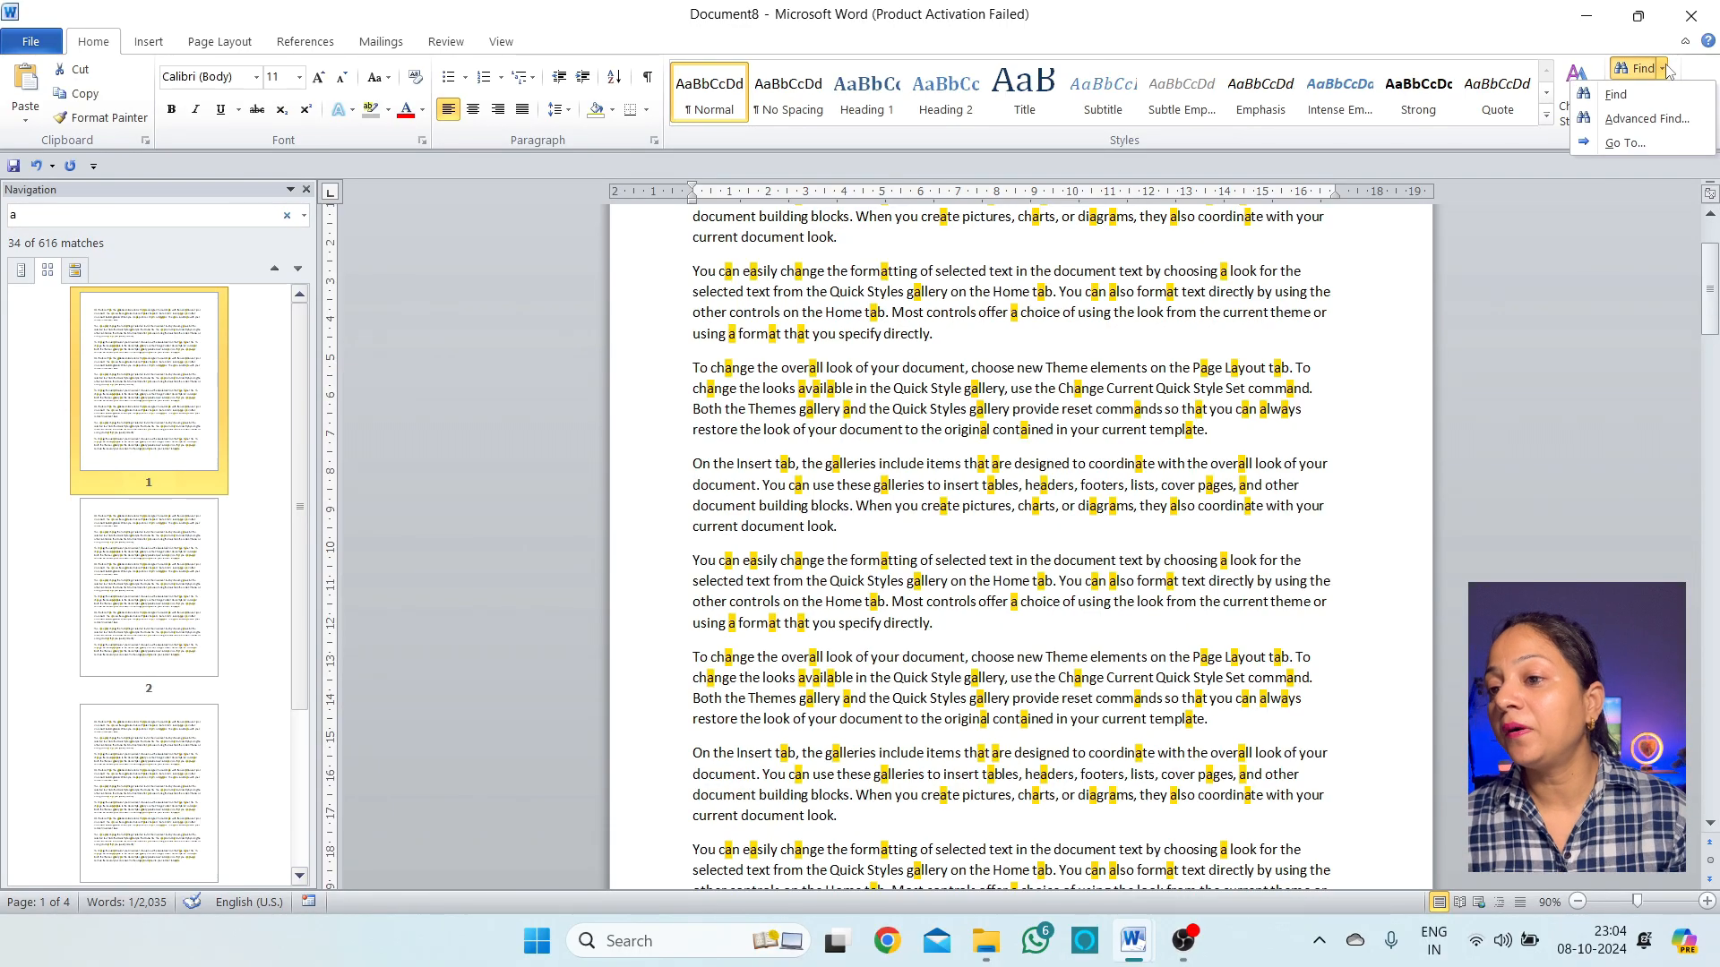
{"action": "left_click", "coordinate": [1664, 69]}
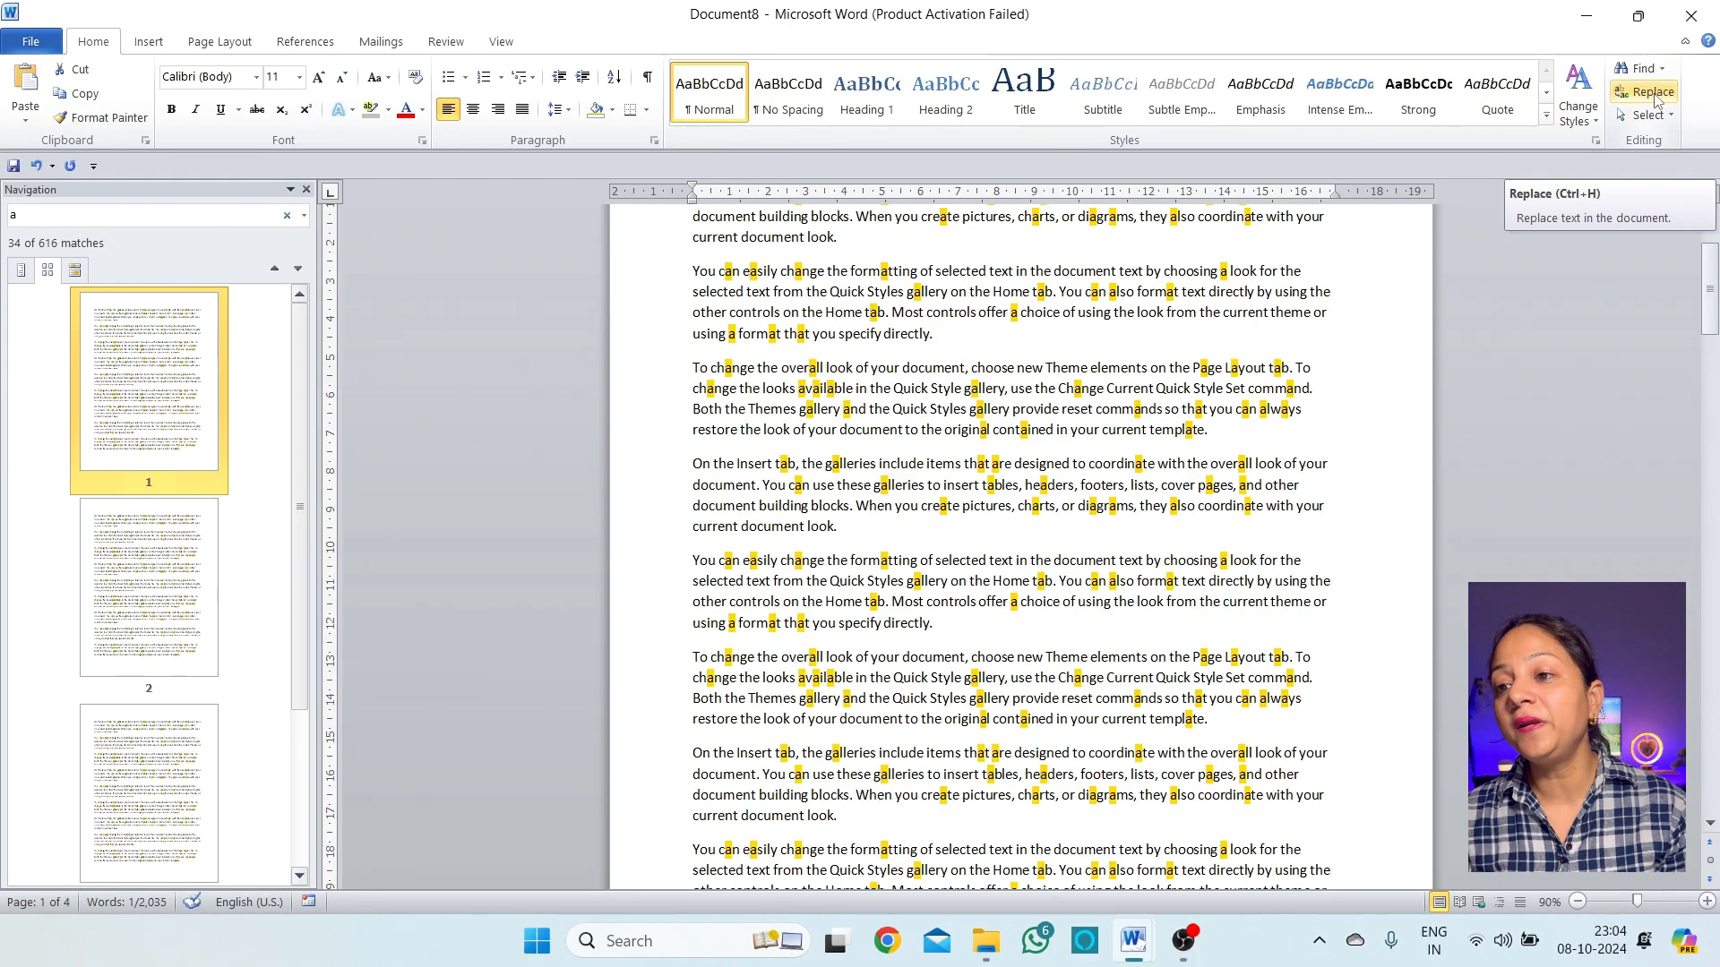
{"action": "left_click", "coordinate": [1653, 92]}
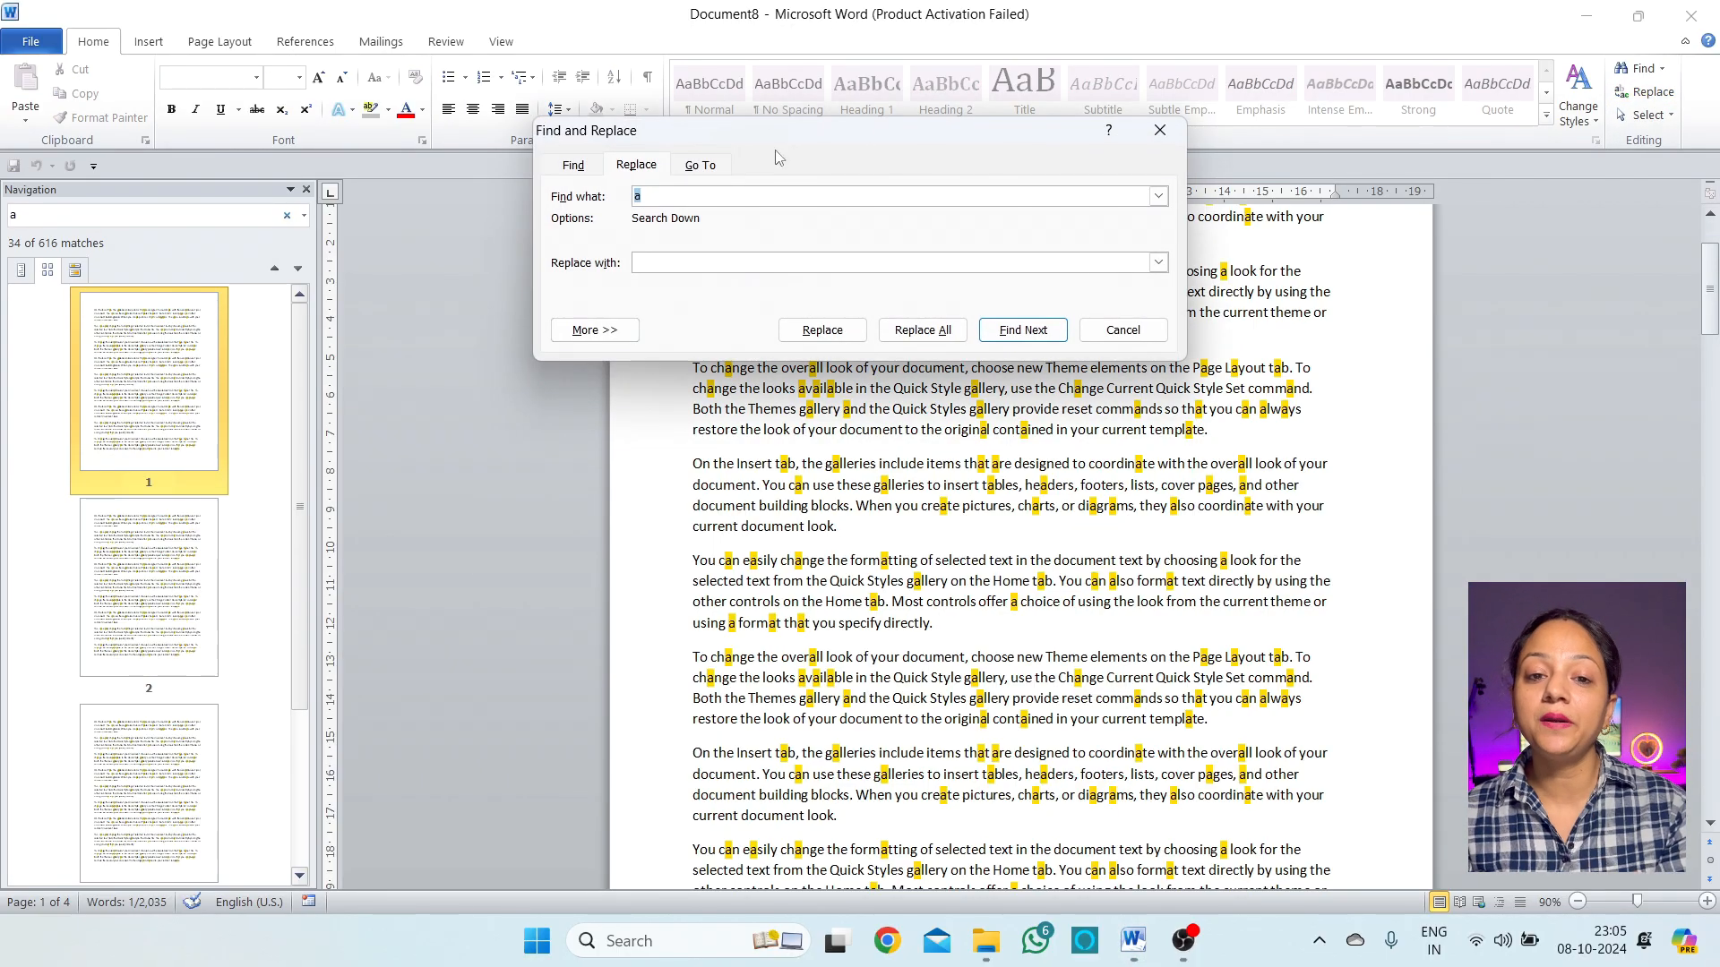
{"action": "left_click_drag", "start_coordinate": [857, 135], "coordinate": [1132, 200]}
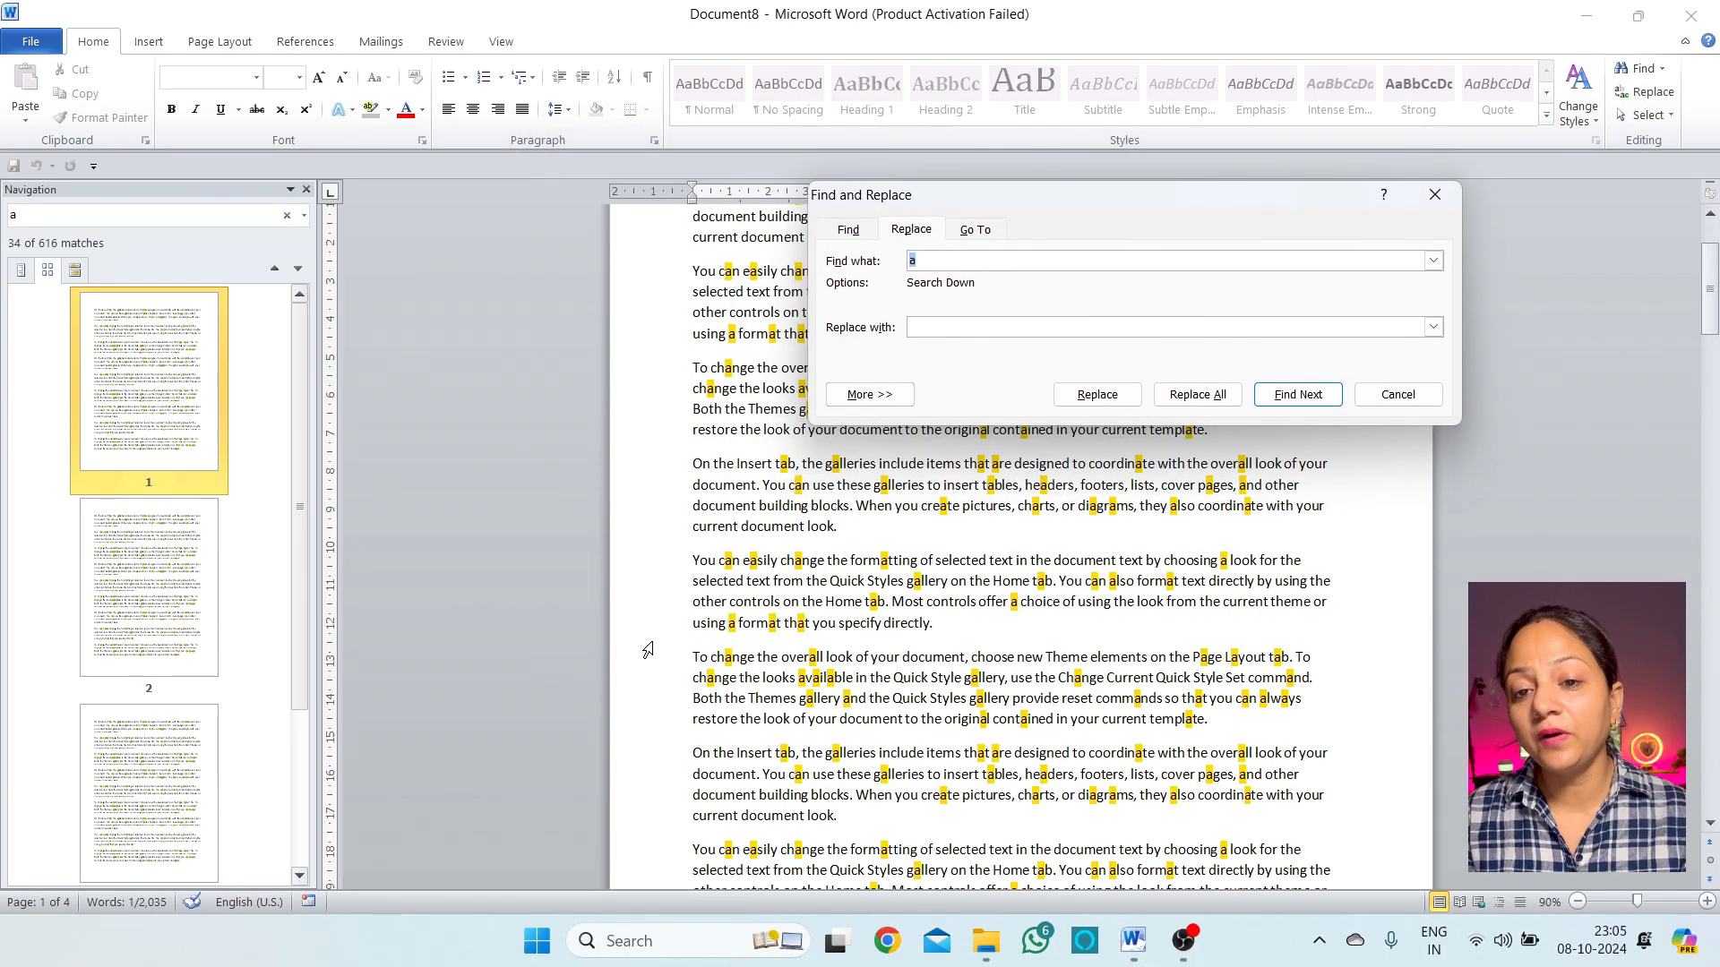
{"action": "left_click", "coordinate": [818, 598]}
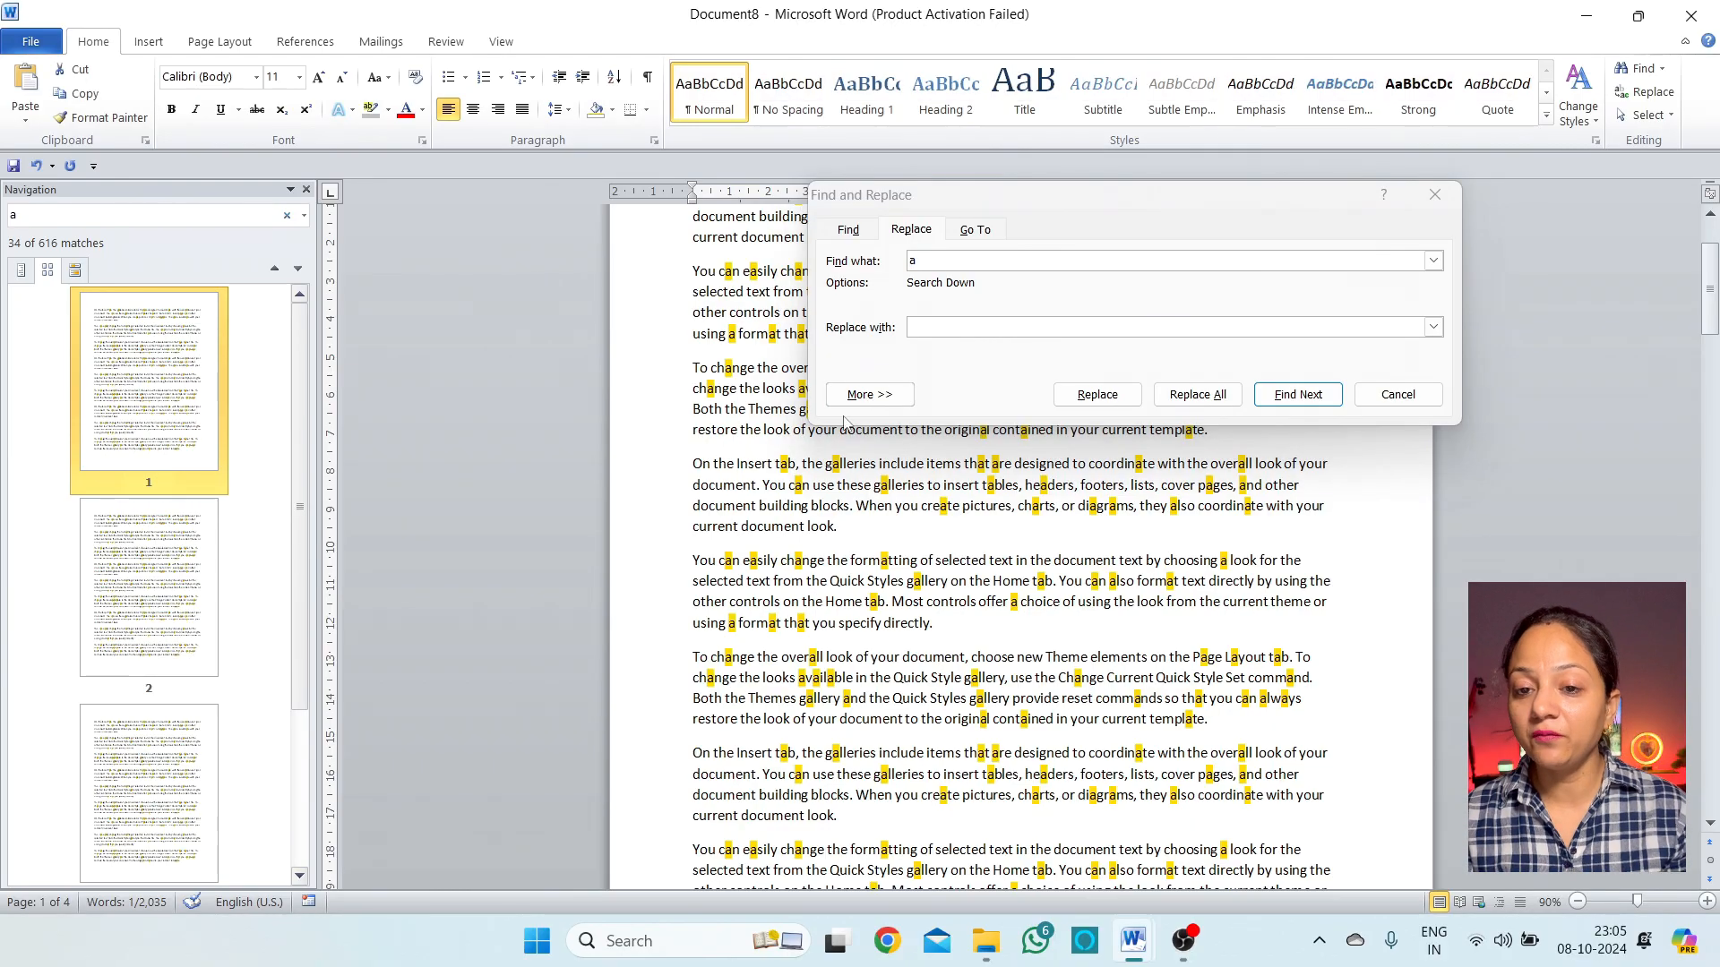
{"action": "left_click", "coordinate": [1015, 354]}
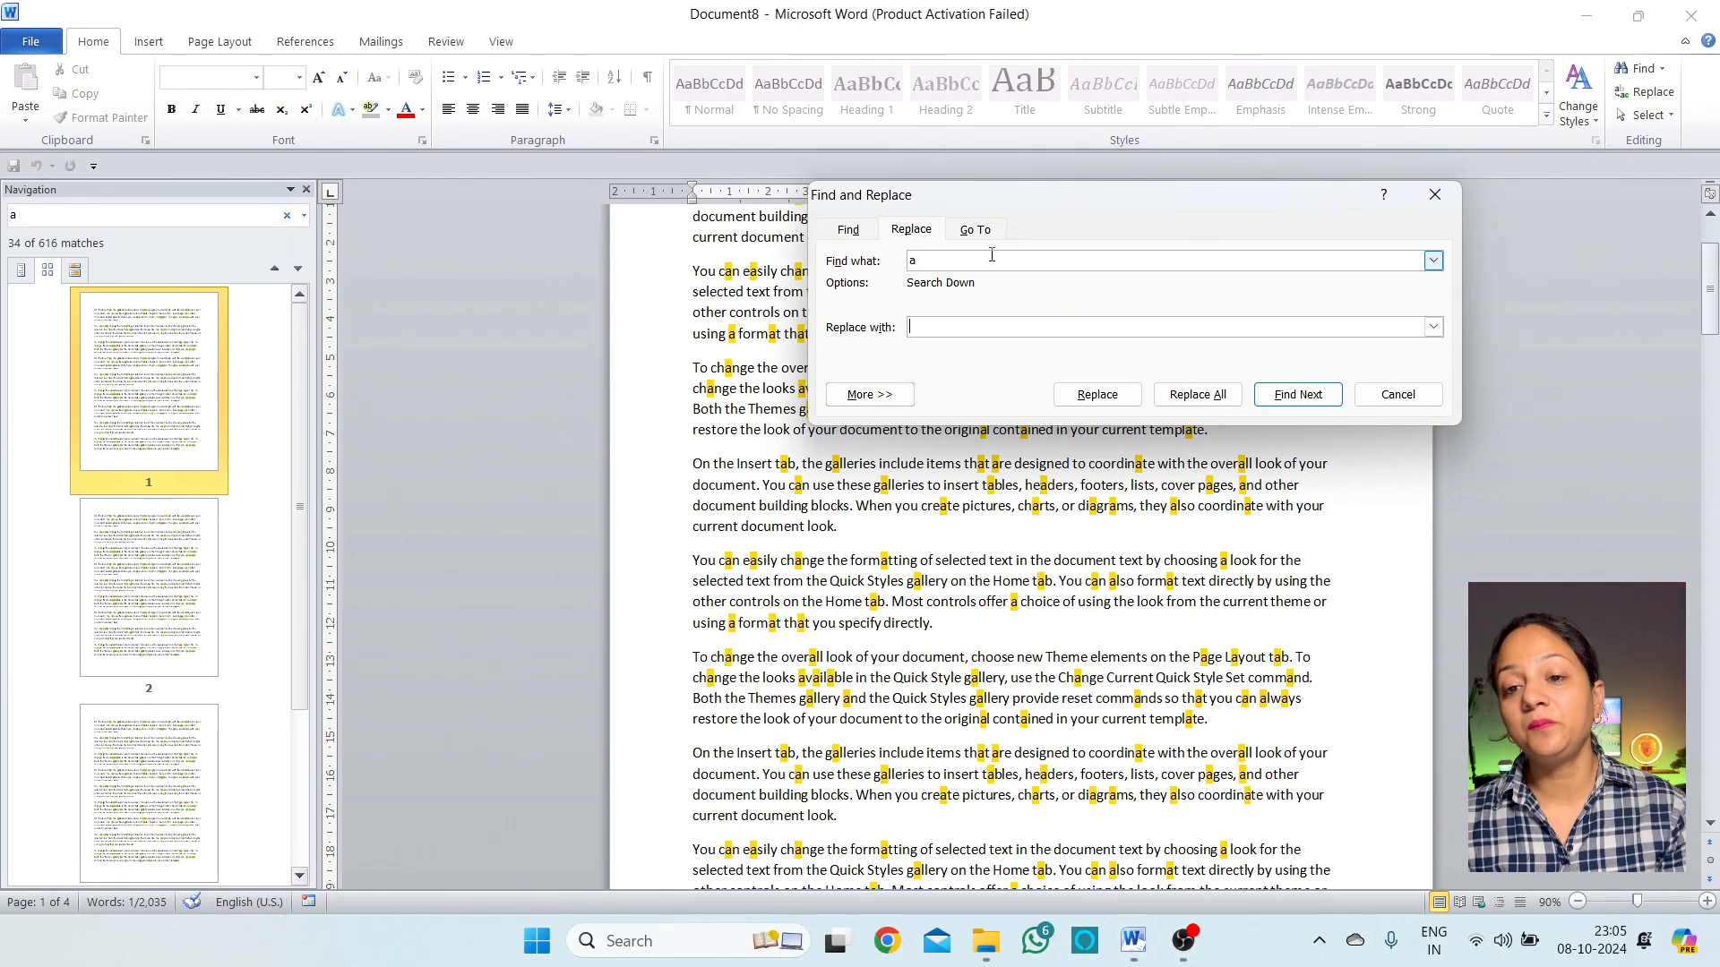
{"action": "left_click_drag", "start_coordinate": [1036, 199], "coordinate": [950, 390]}
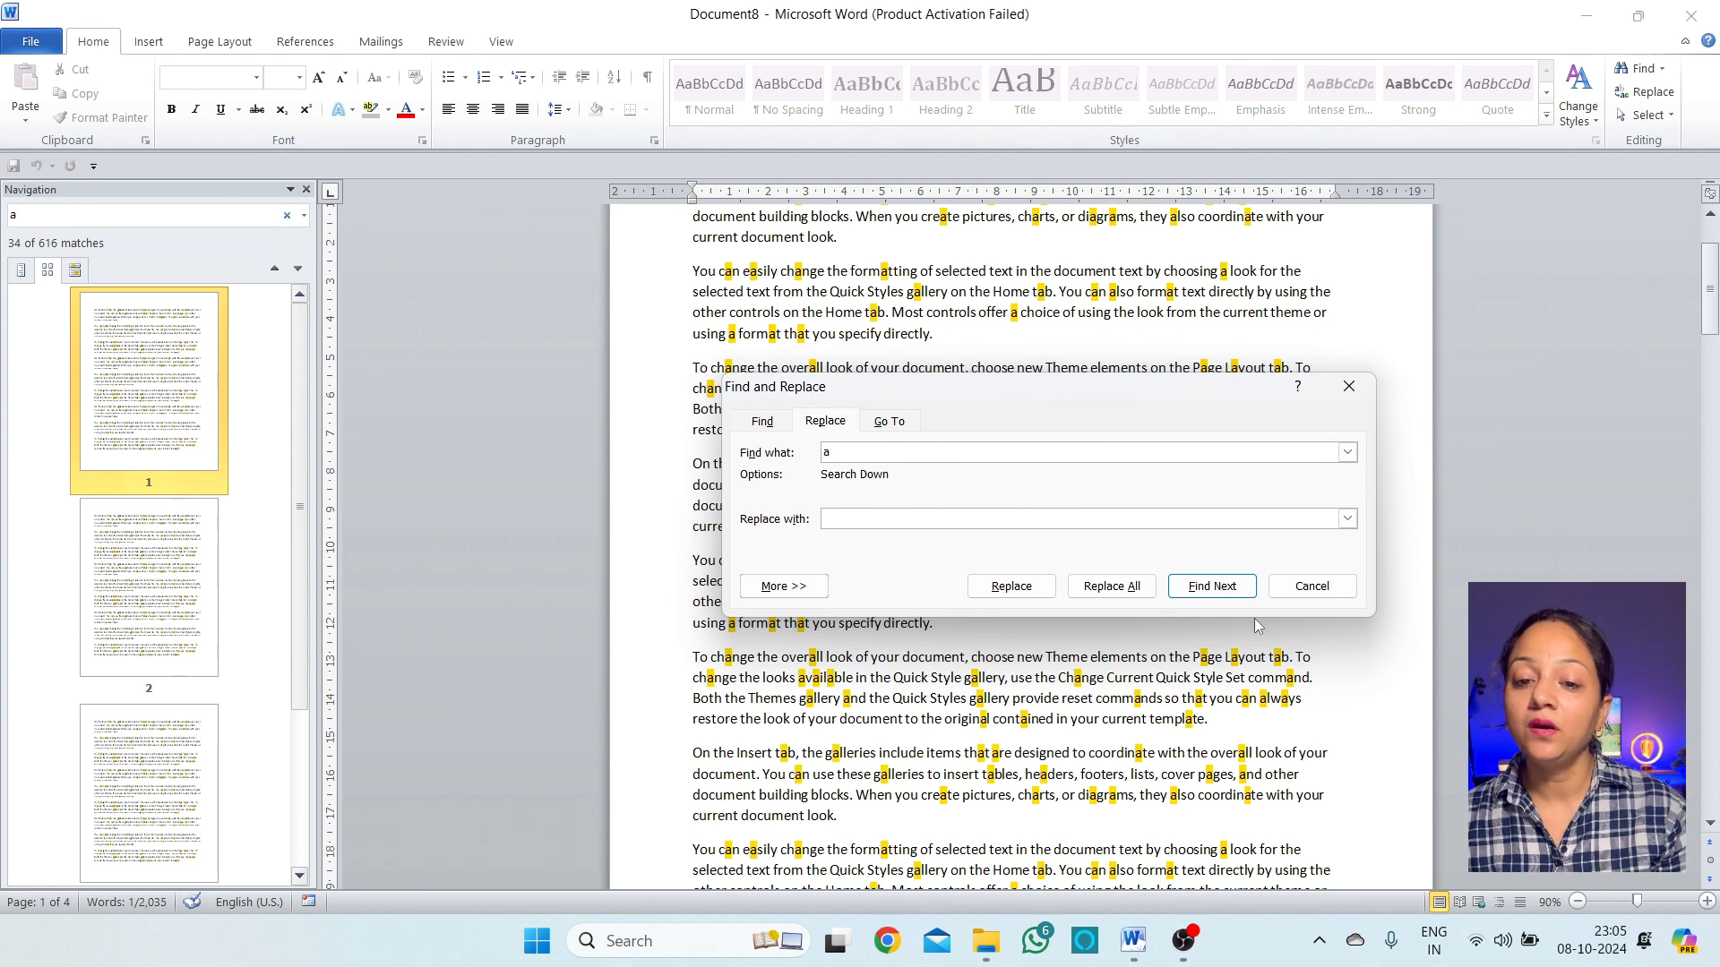
Switch the dialog to its Find page with 'tab' as the search term, shifting it lower right
{"action": "double_click", "coordinate": [833, 459]}
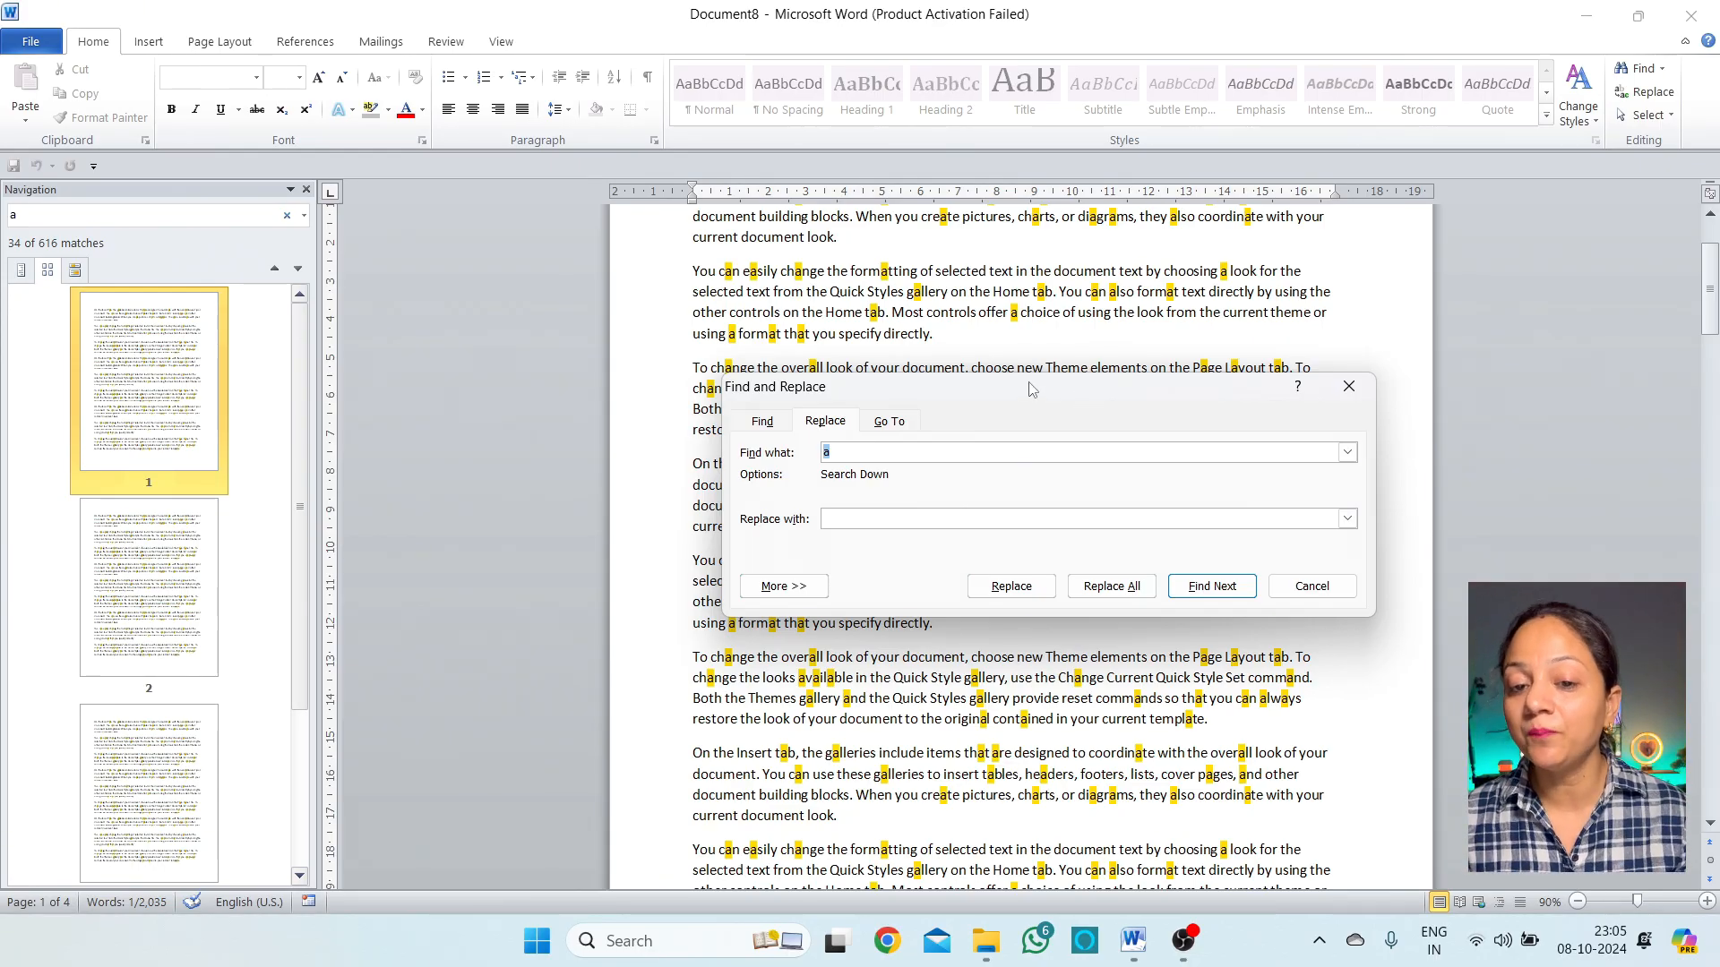
{"action": "left_click", "coordinate": [766, 422]}
{"action": "left_click", "coordinate": [821, 421]}
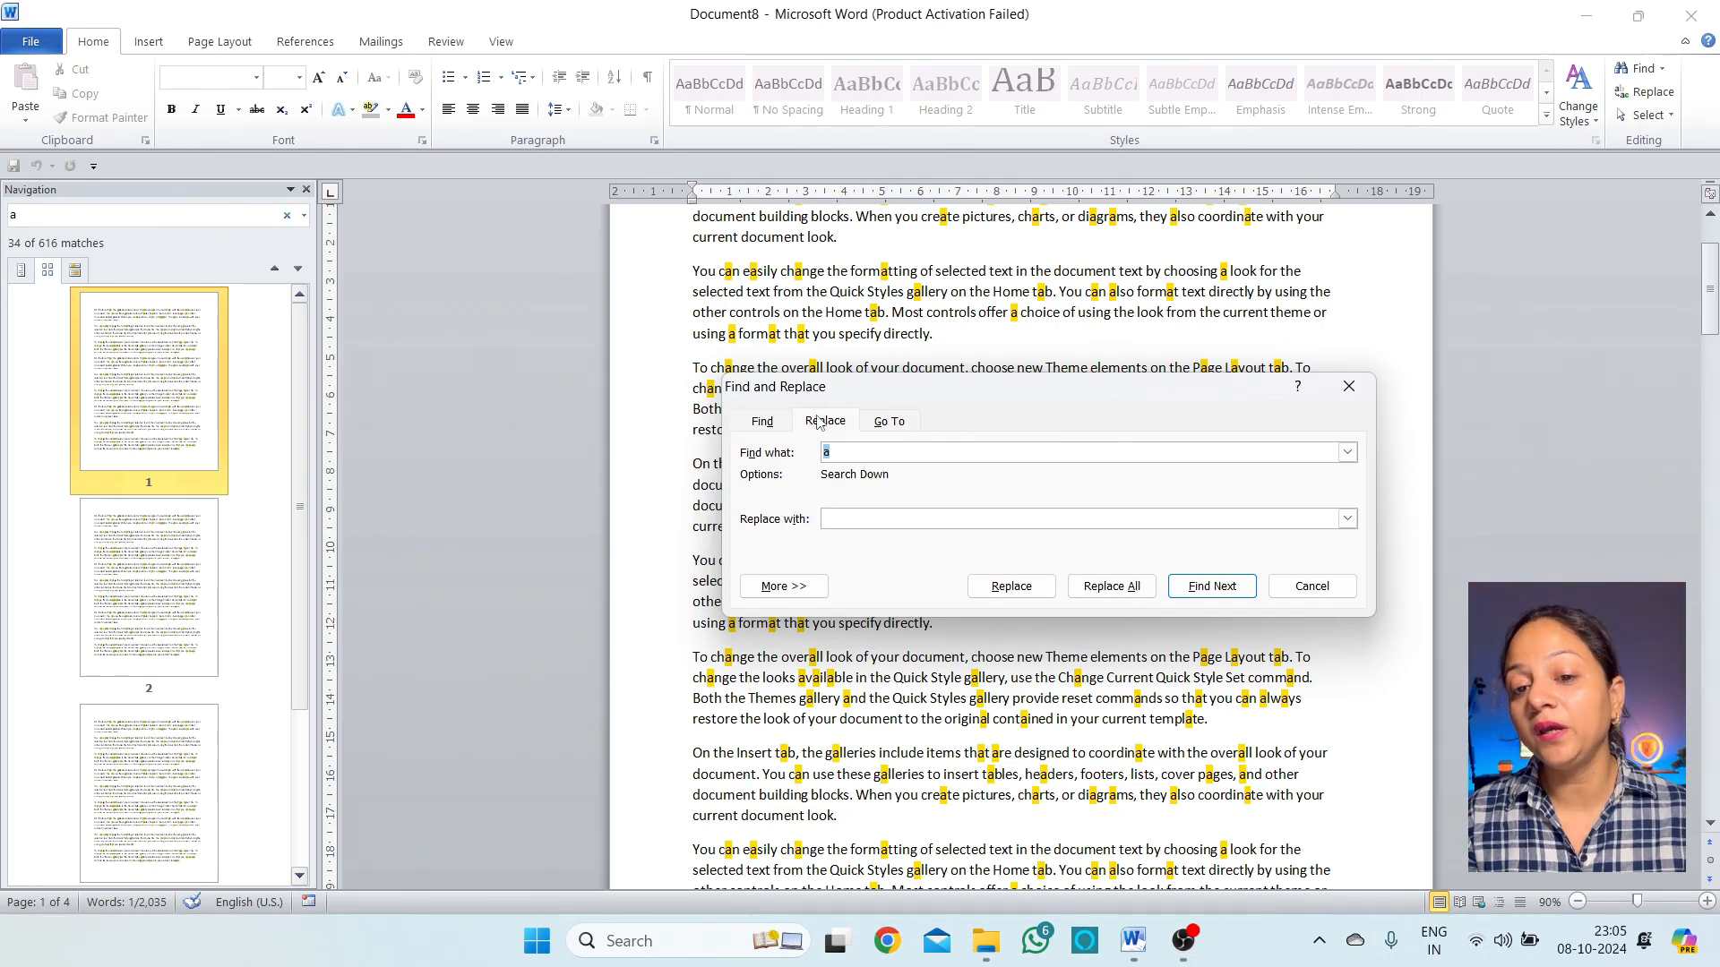
{"action": "left_click", "coordinate": [761, 422]}
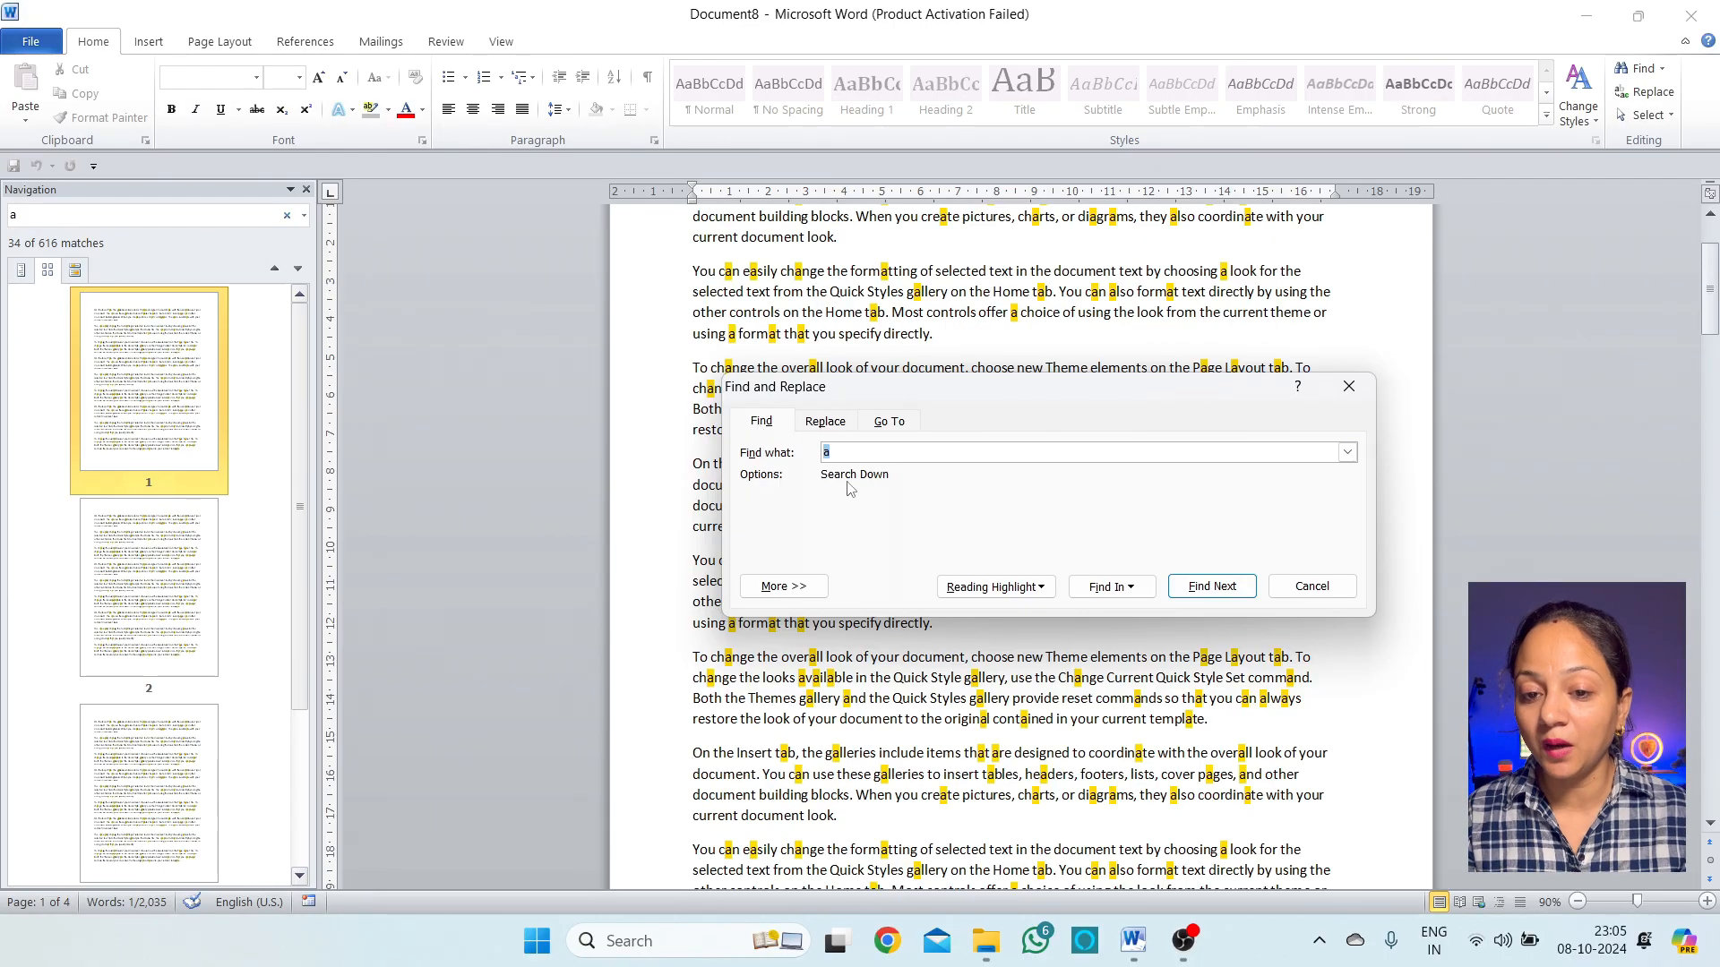
{"action": "left_click_drag", "start_coordinate": [864, 394], "coordinate": [941, 448]}
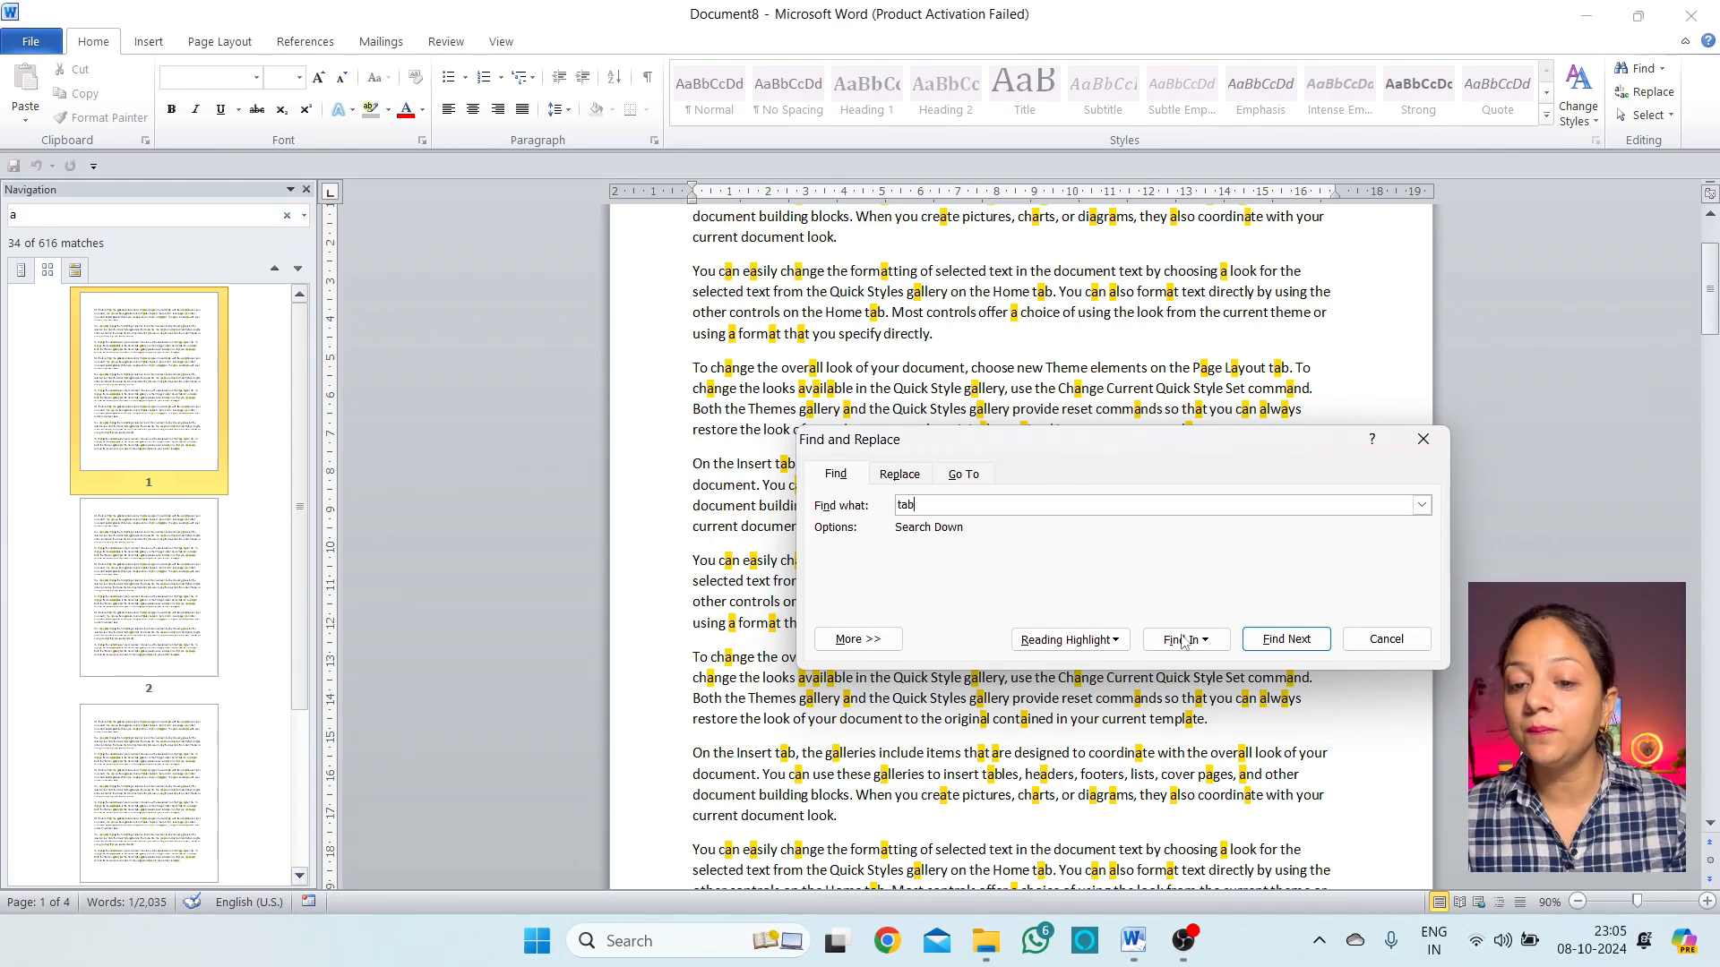
On the Replace page, set 'tab' as the search term and 'feb' as the replacement
{"action": "left_click", "coordinate": [898, 474]}
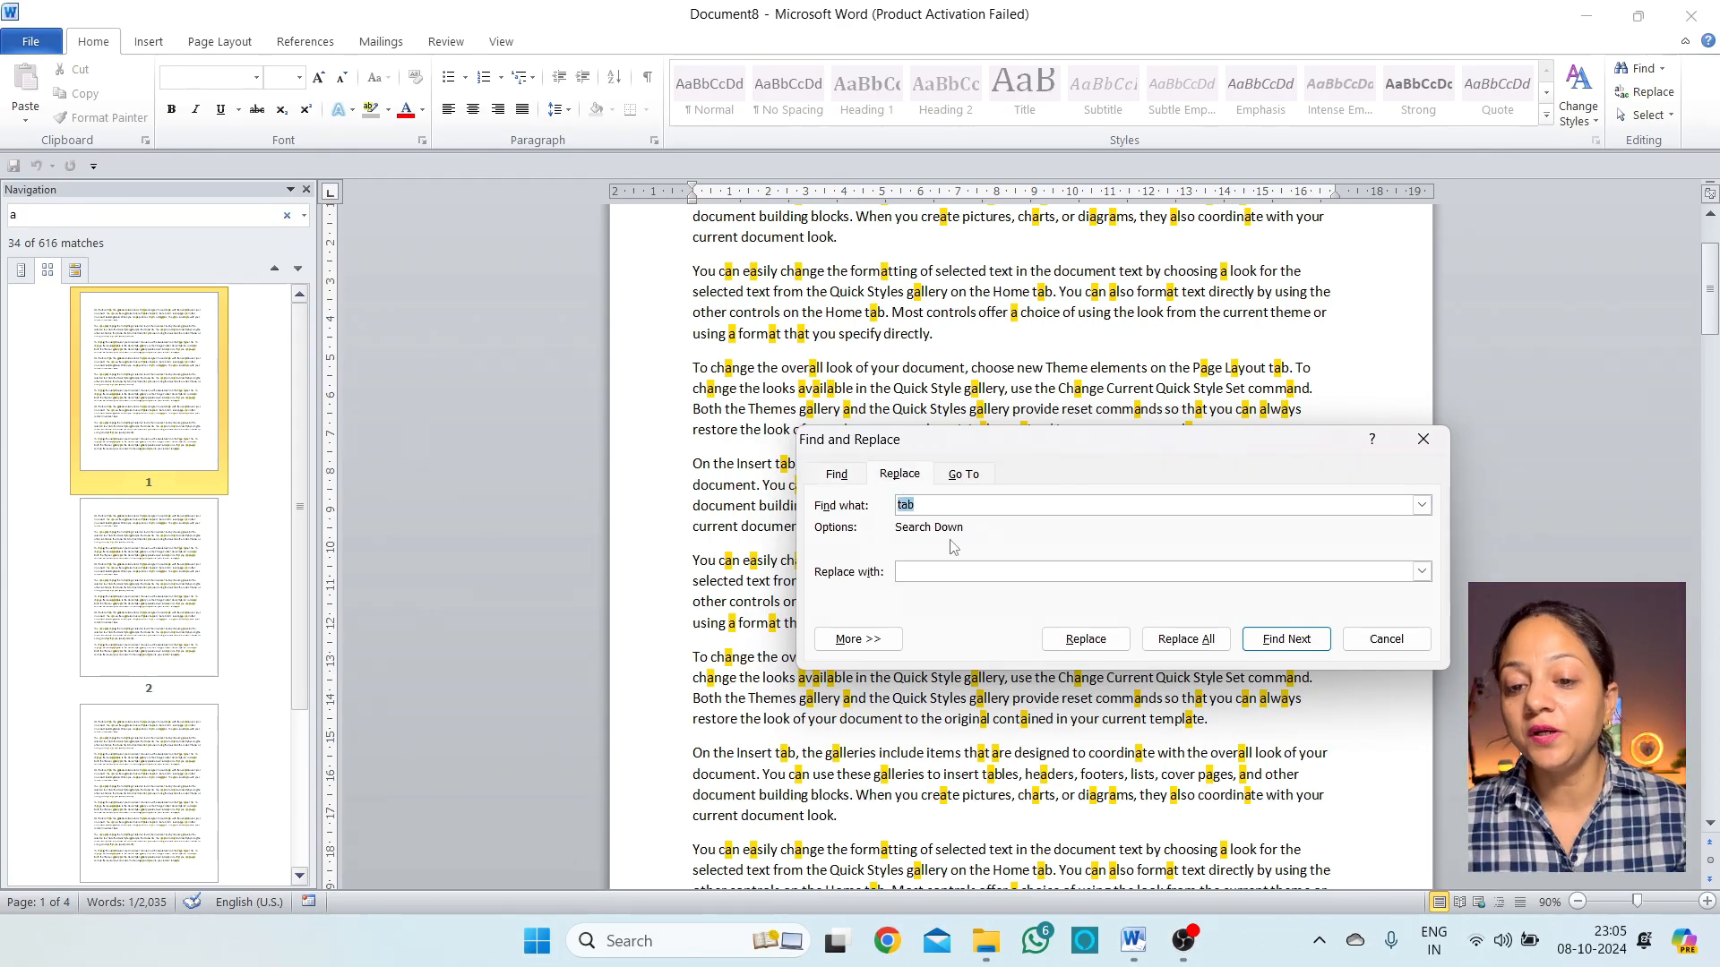
{"action": "left_click", "coordinate": [968, 572]}
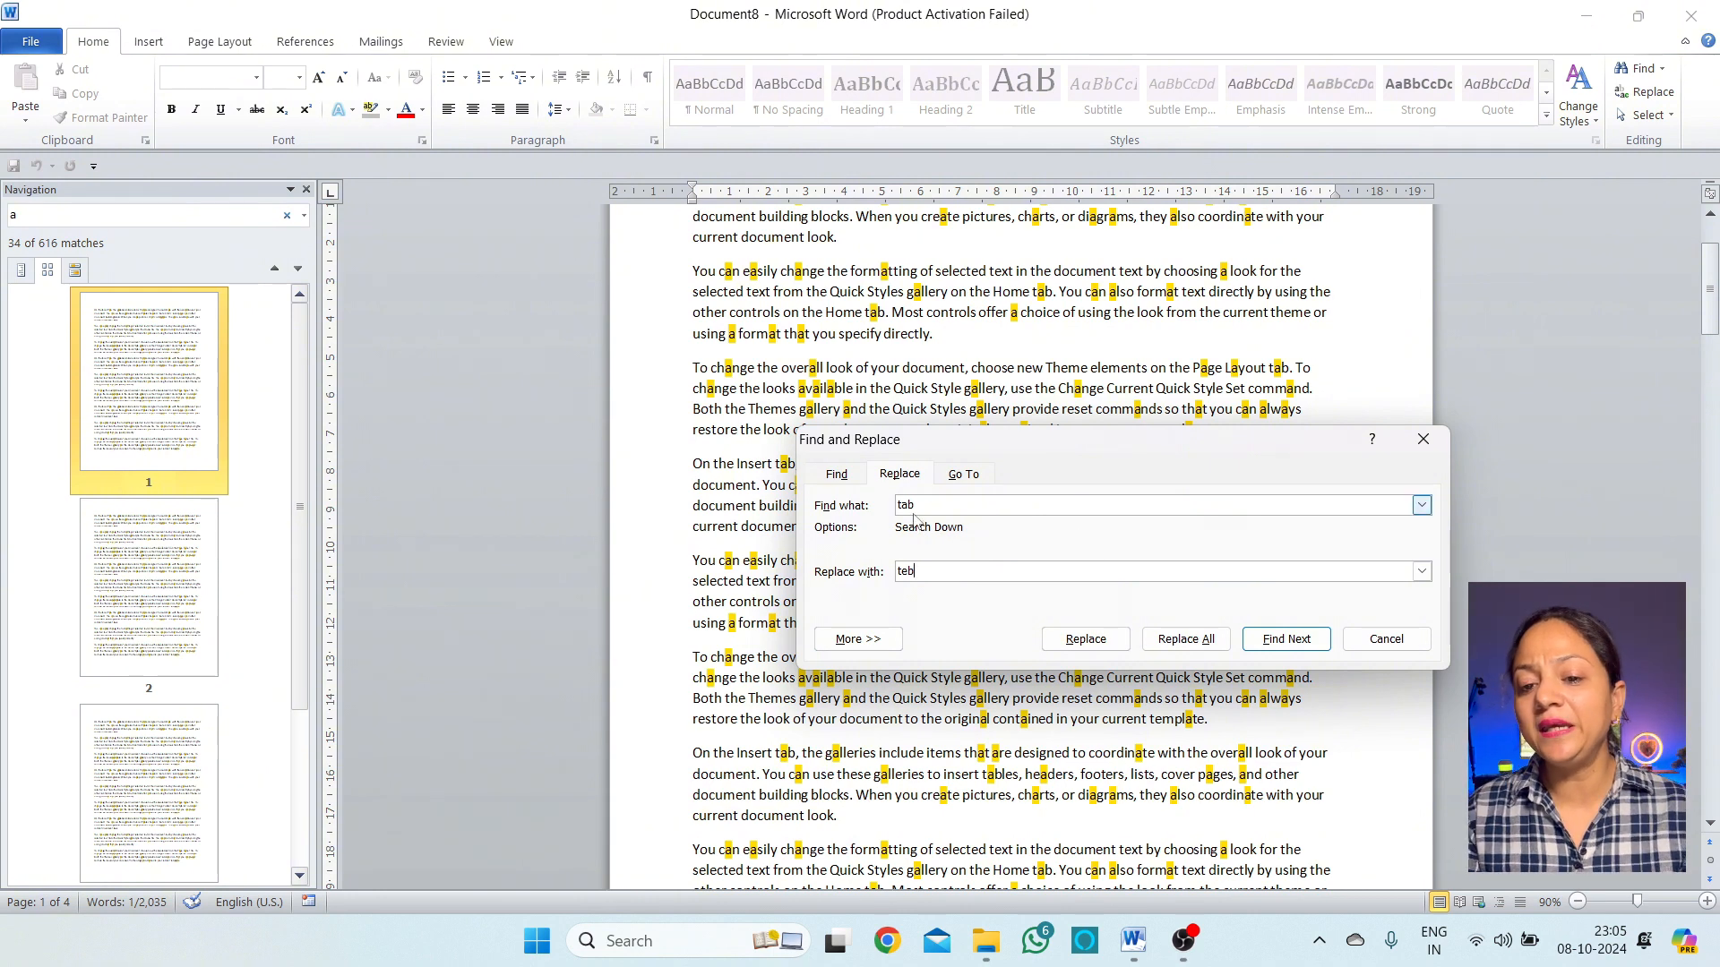
{"action": "left_click", "coordinate": [917, 573]}
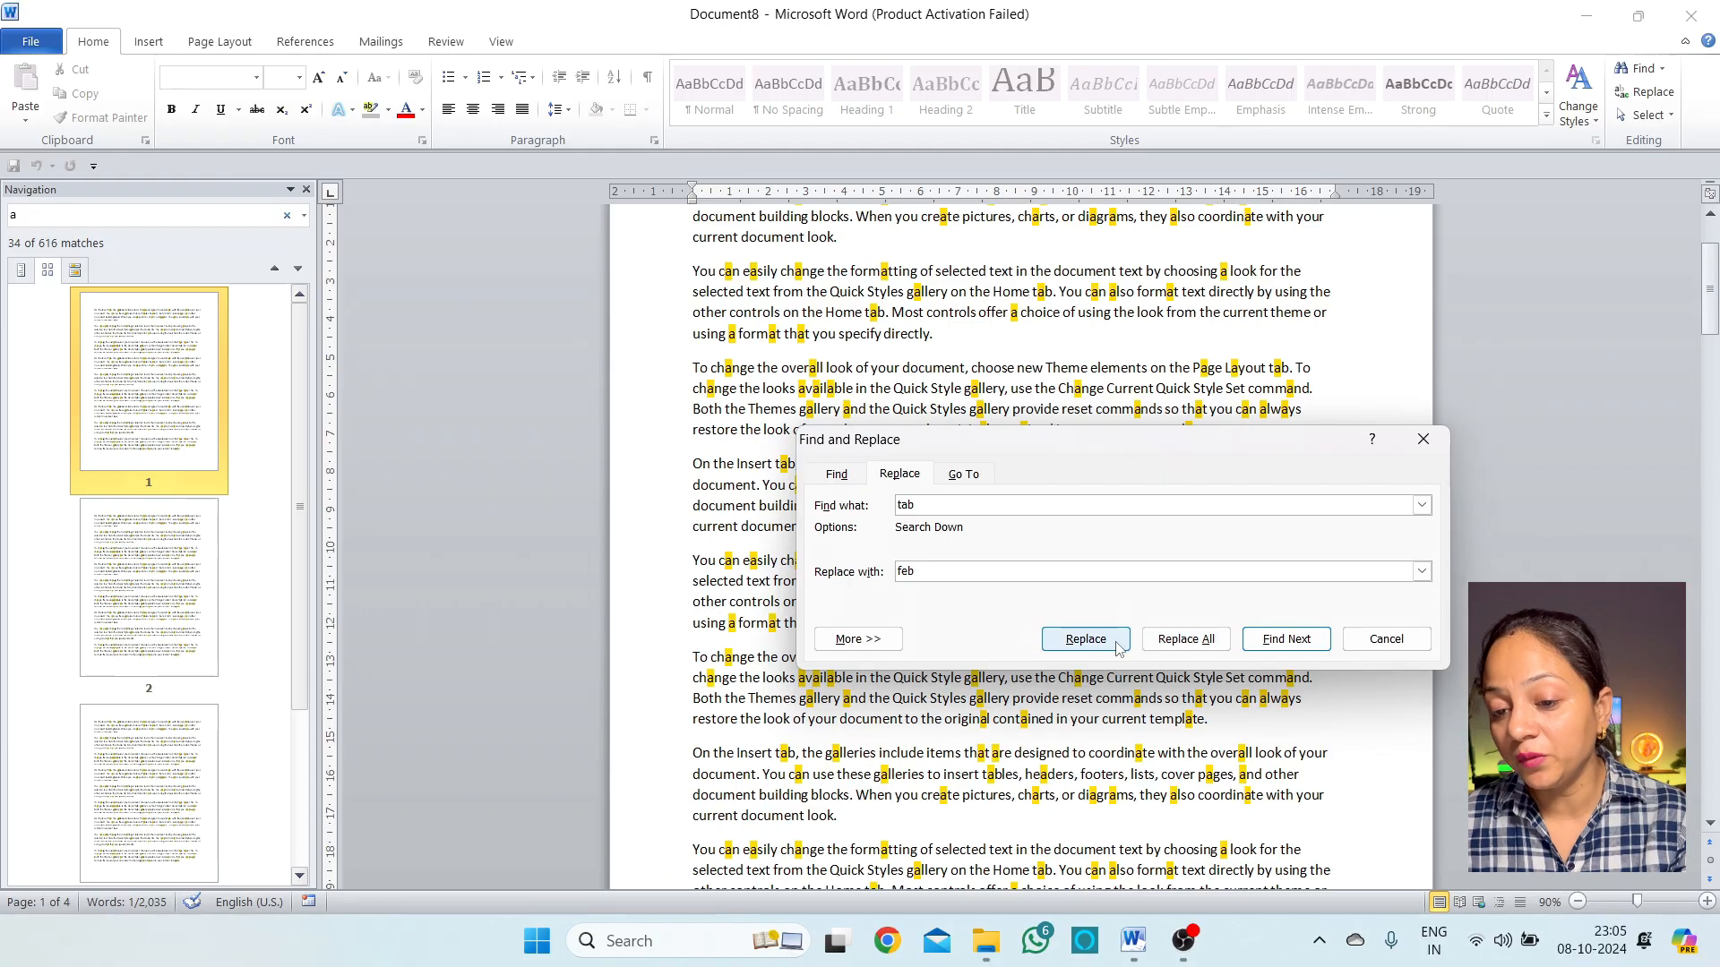
Replace six 'tab' occurrences one at a time, then Replace All the rest
{"action": "left_click", "coordinate": [1086, 639]}
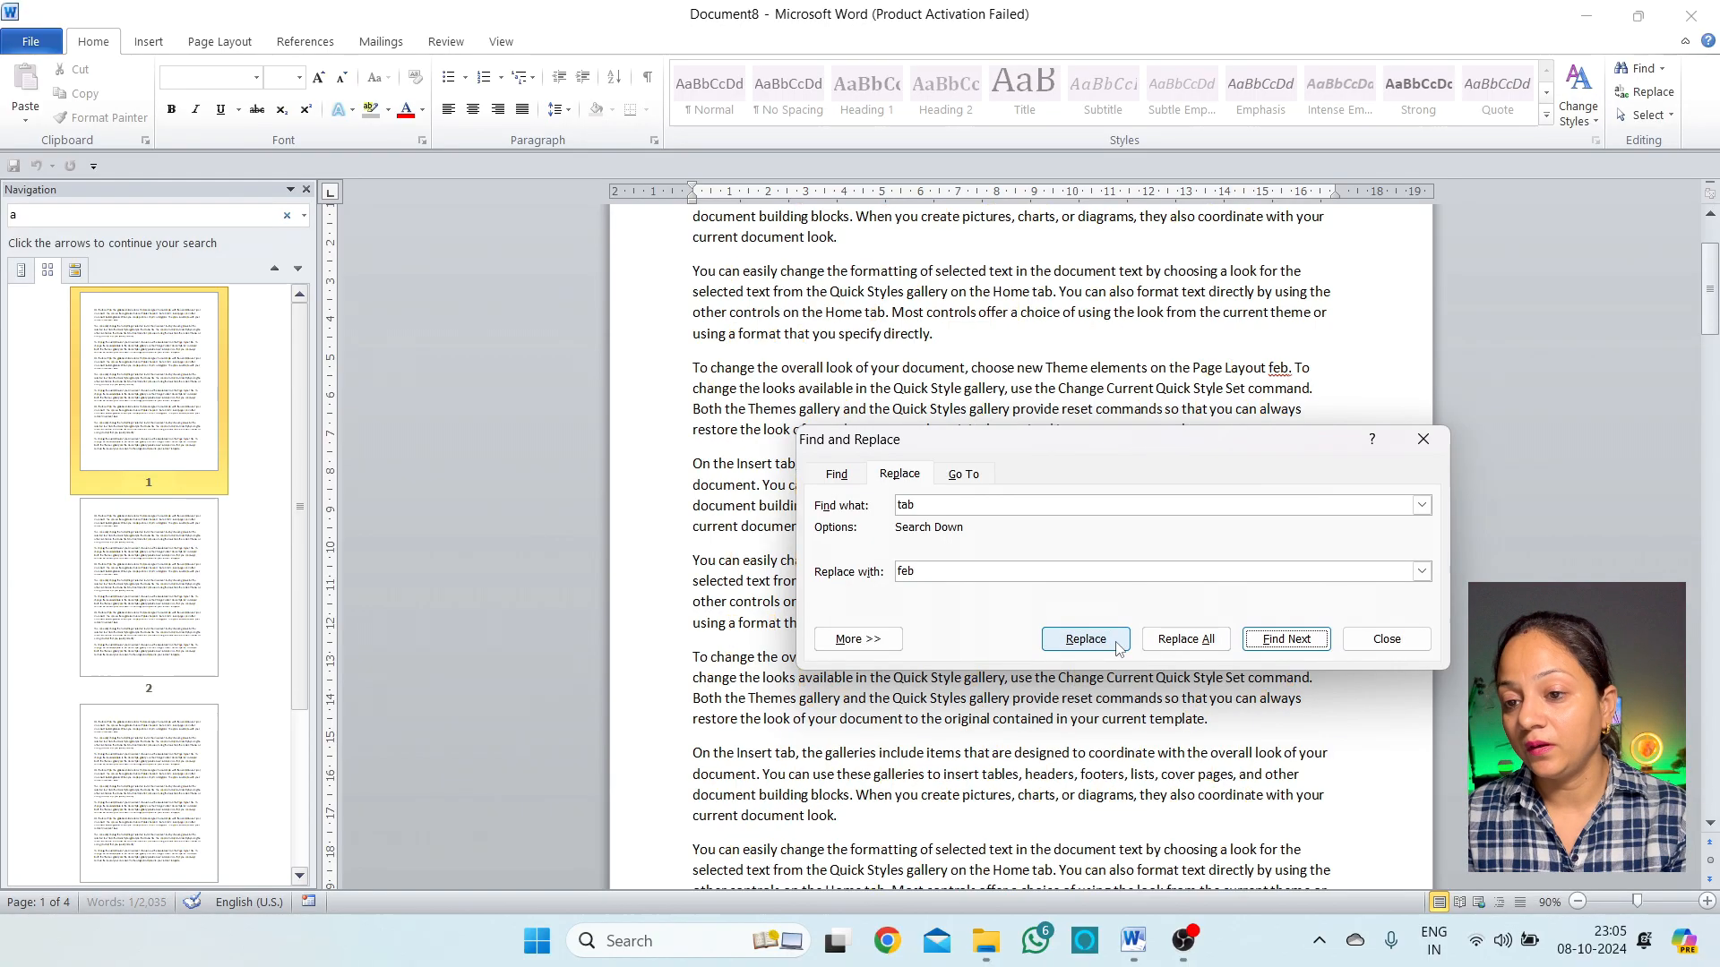
{"action": "left_click", "coordinate": [1085, 639]}
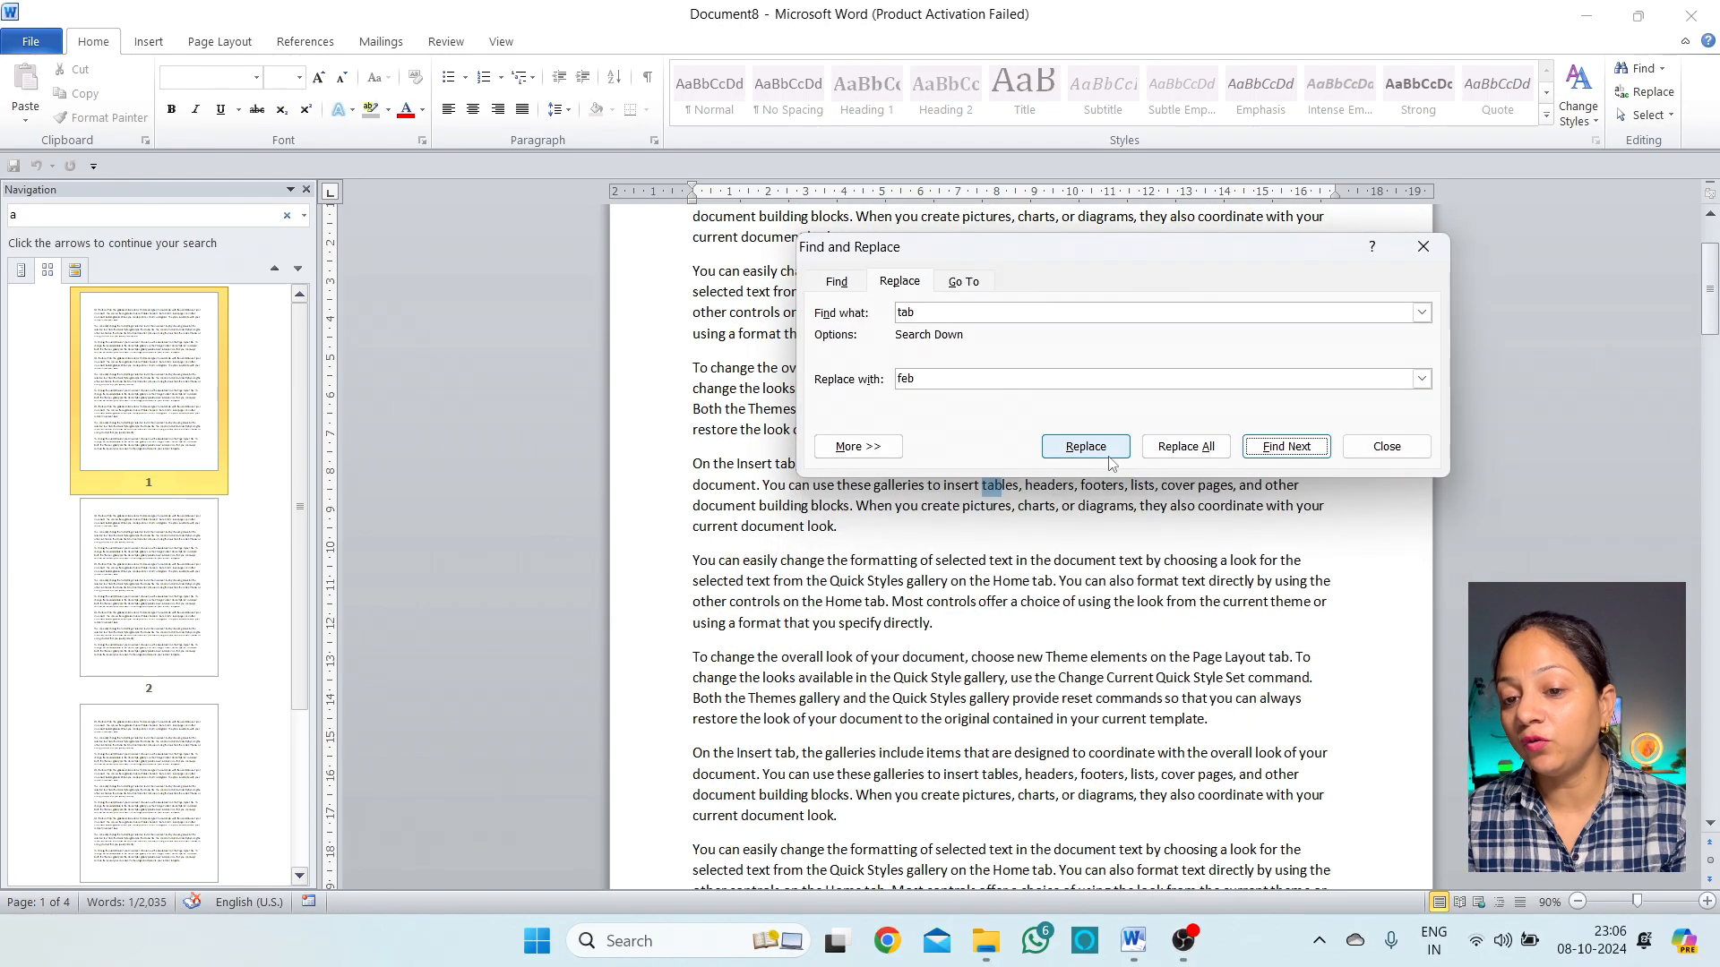
{"action": "left_click", "coordinate": [1108, 455]}
{"action": "left_click", "coordinate": [1108, 455]}
{"action": "left_click", "coordinate": [1108, 455]}
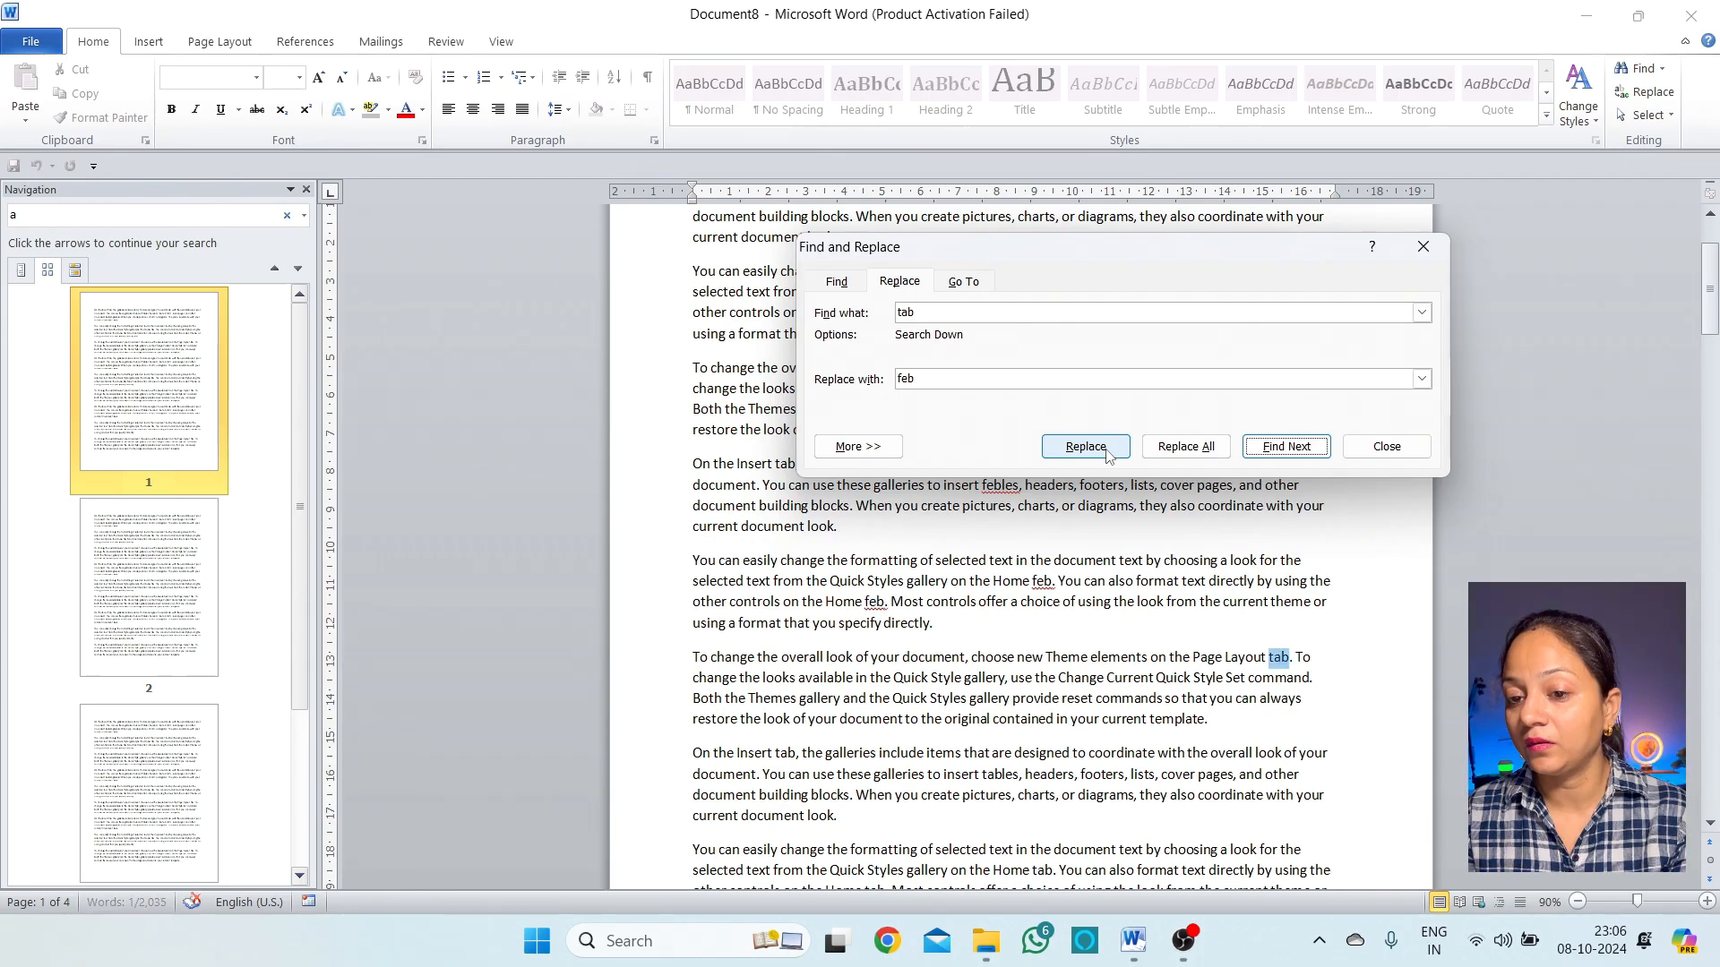
{"action": "left_click", "coordinate": [1108, 455]}
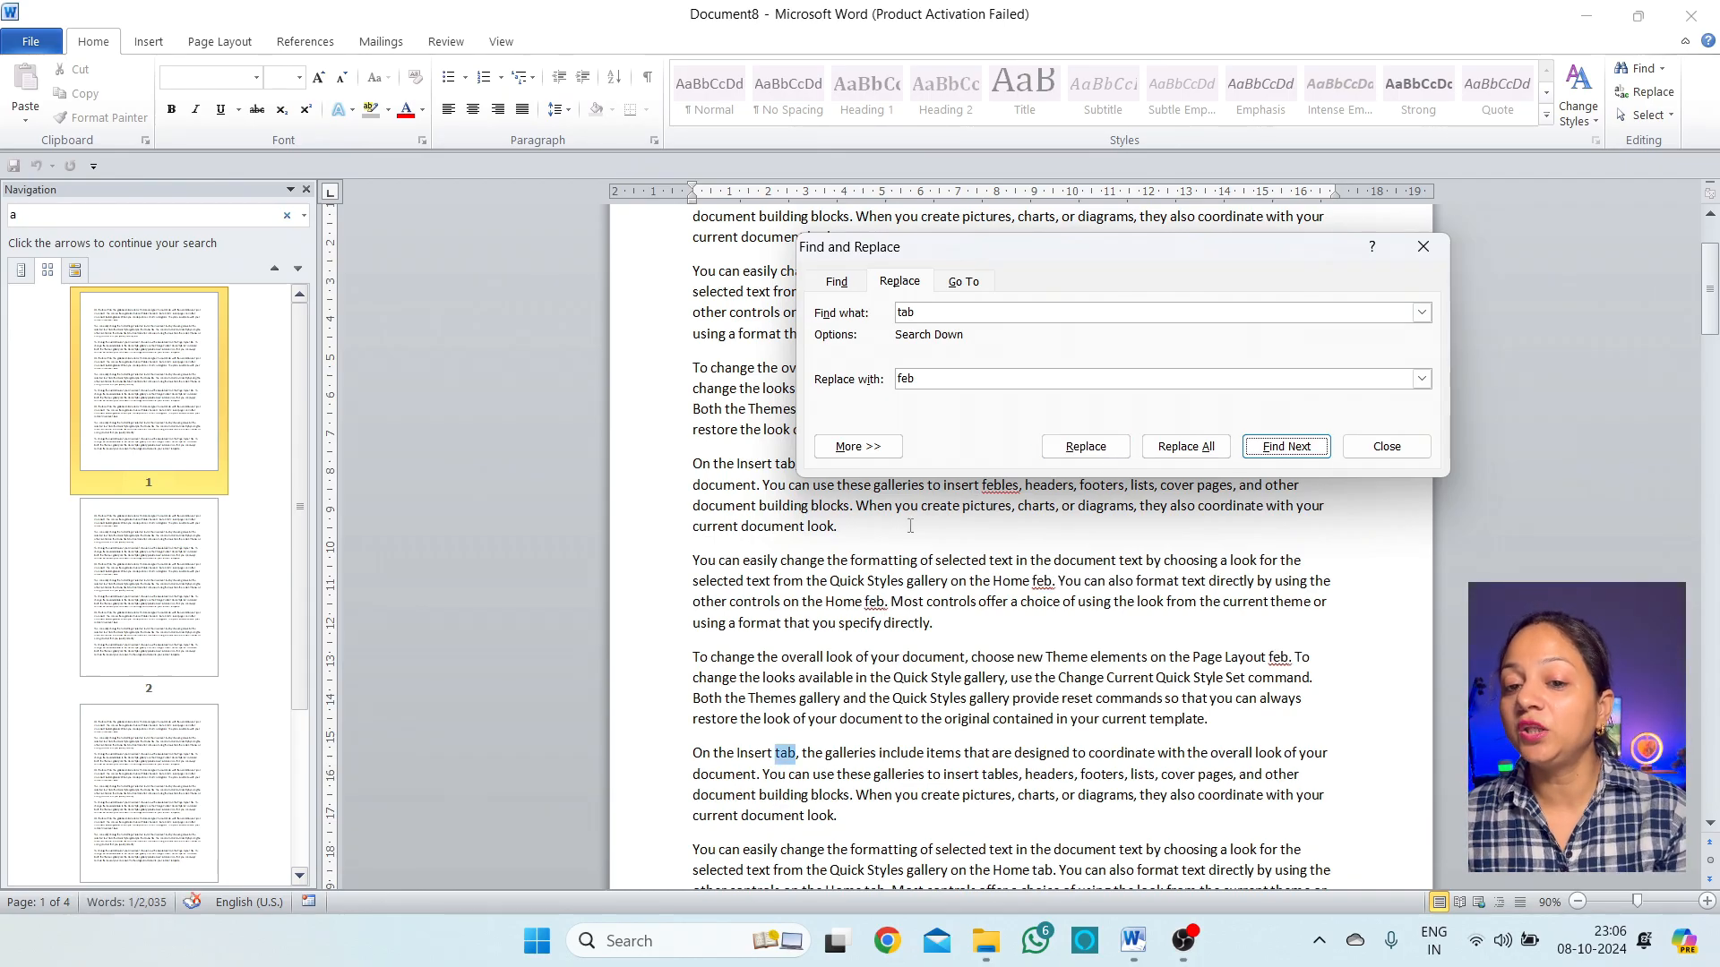
{"action": "left_click_drag", "start_coordinate": [1167, 250], "coordinate": [1141, 346]}
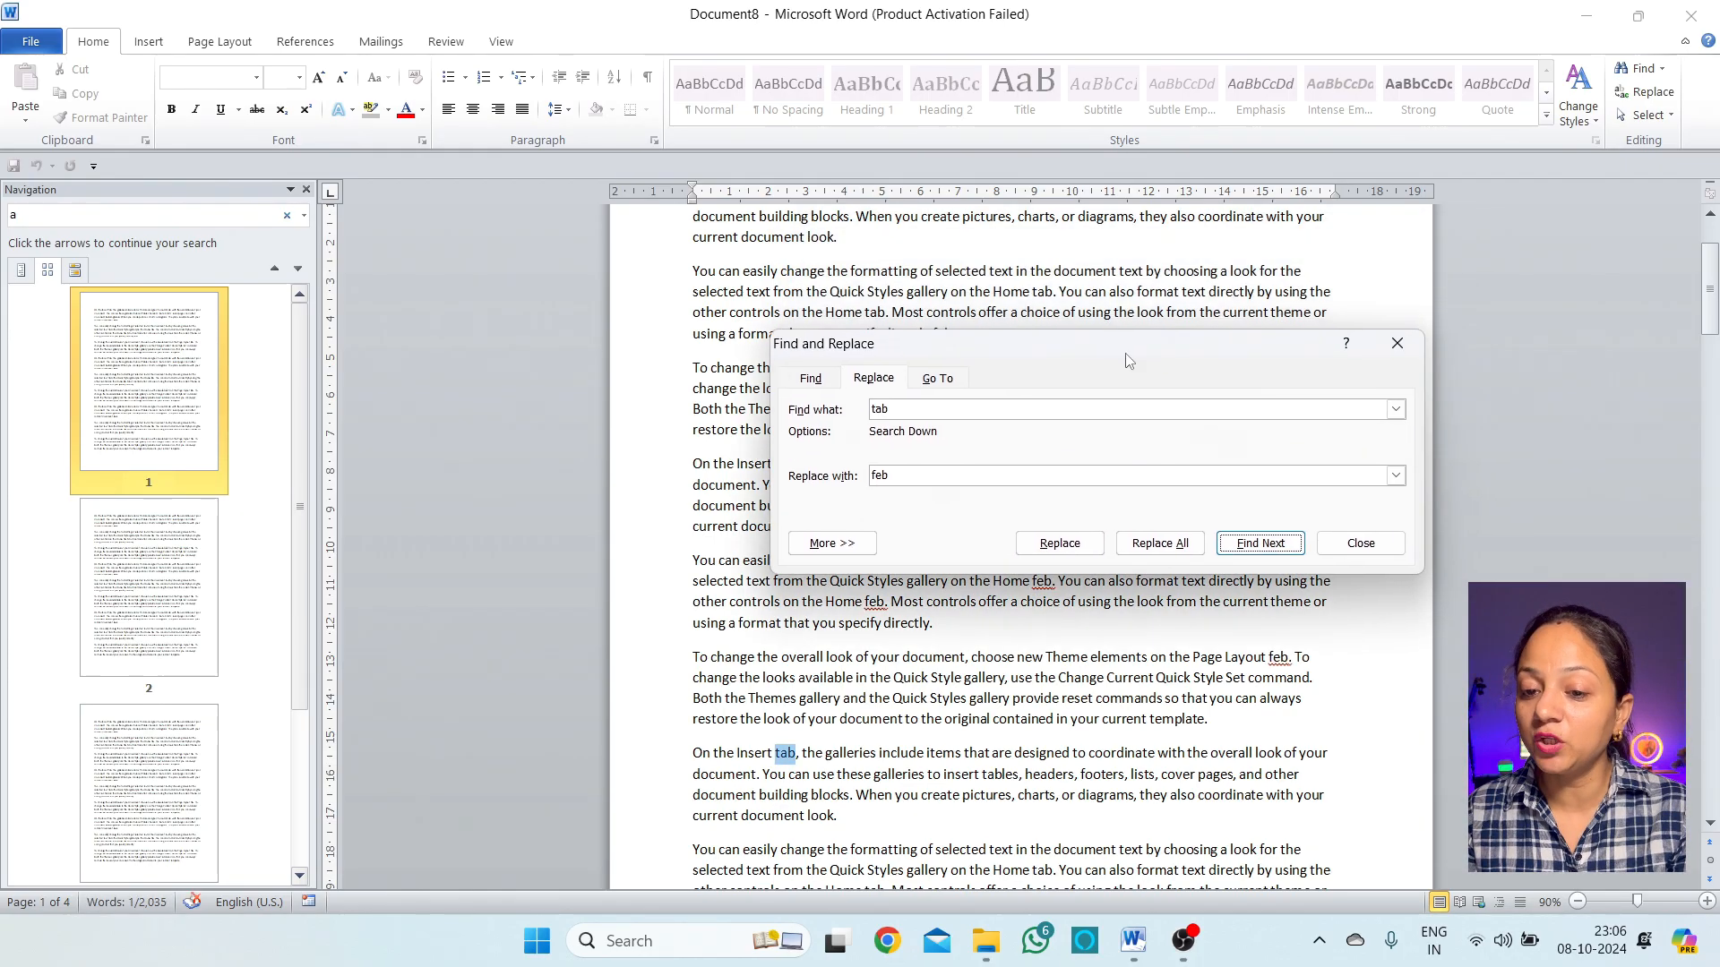
{"action": "left_click", "coordinate": [1160, 543]}
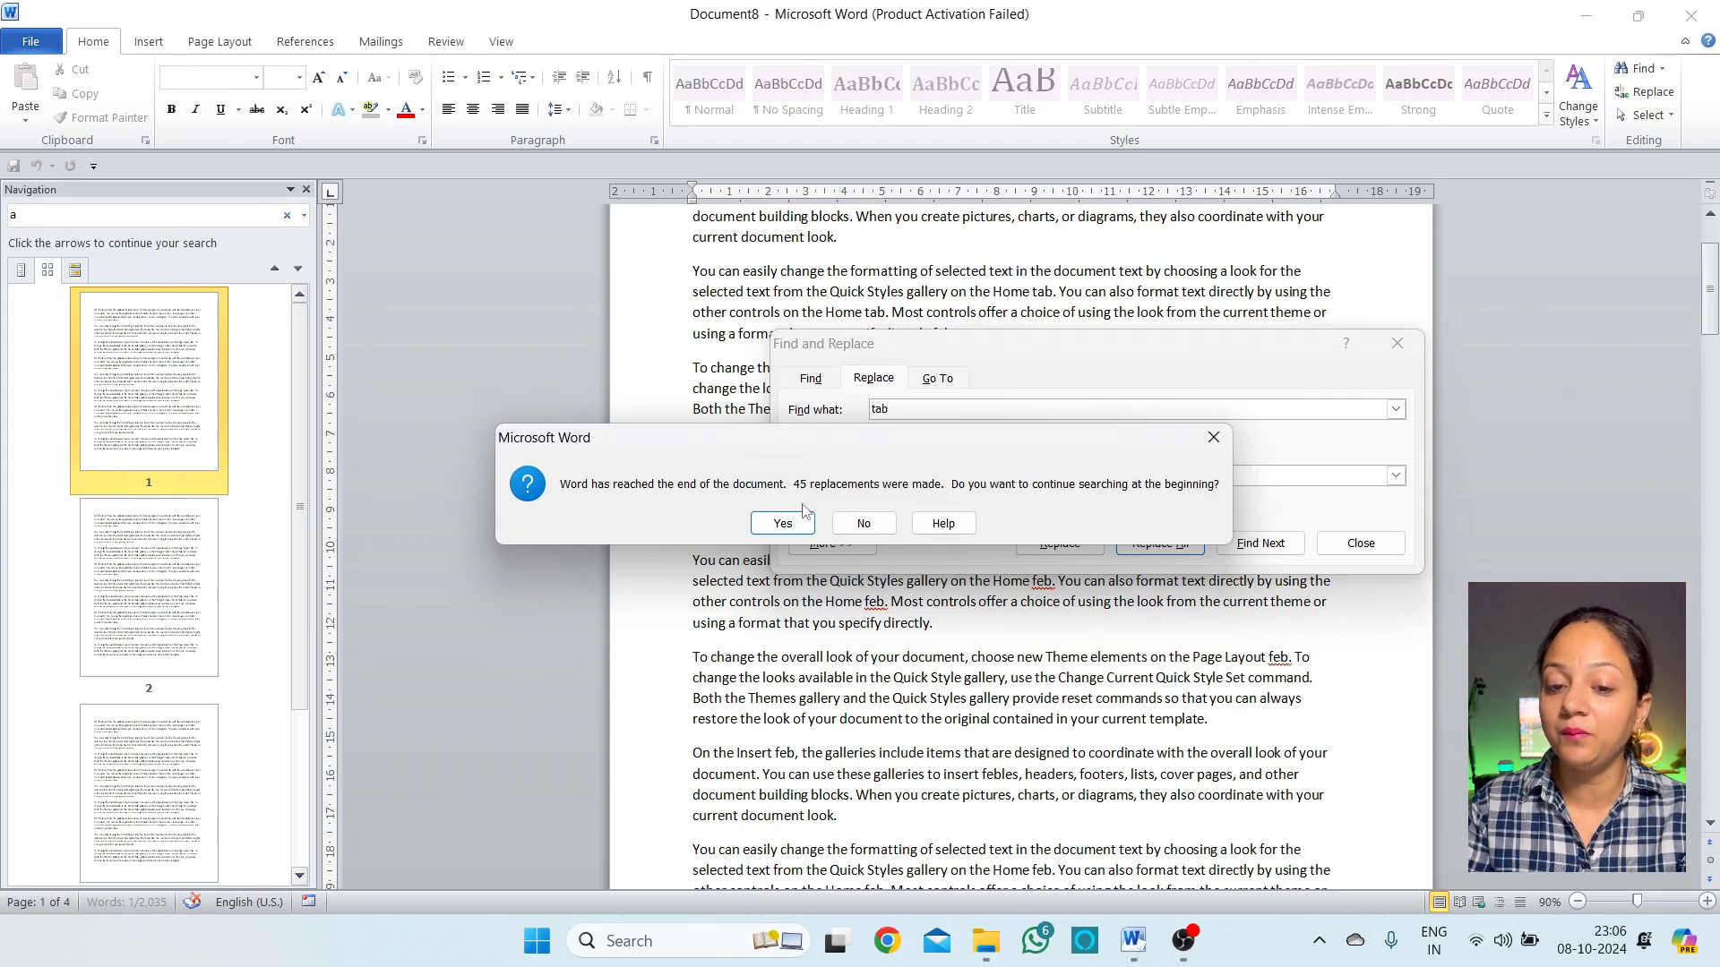
Continue replacing from the document start, acknowledge the 50 replacements, and close Find and Replace
{"action": "left_click", "coordinate": [797, 527]}
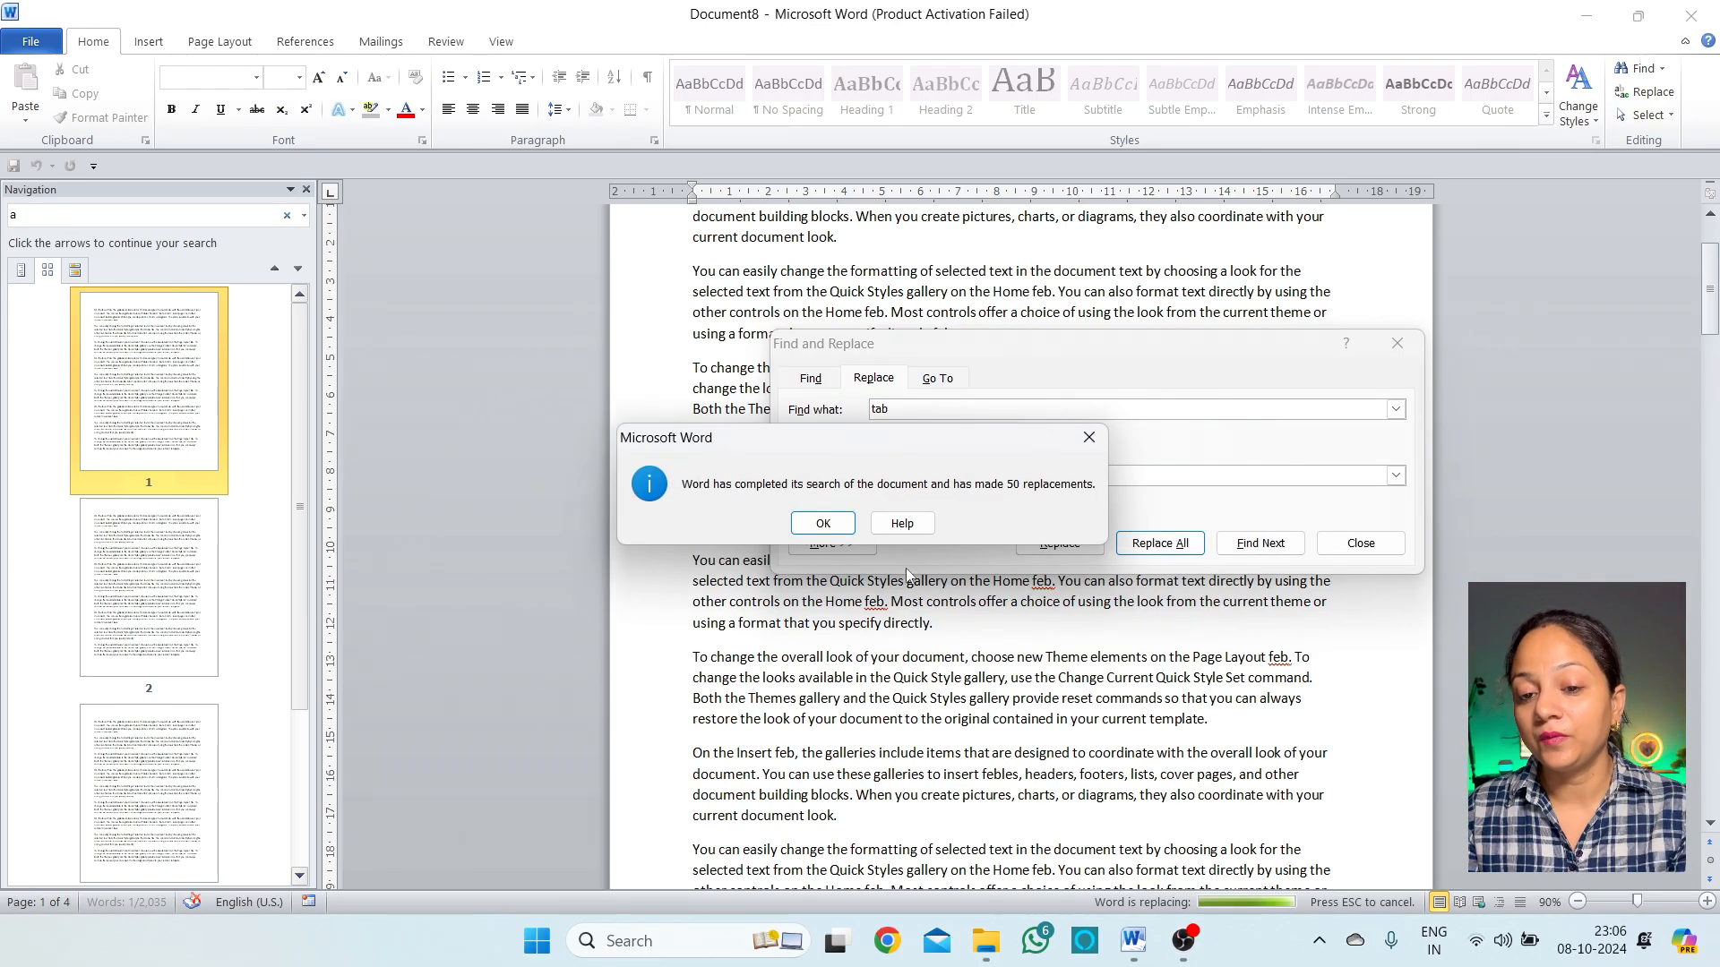
{"action": "left_click", "coordinate": [822, 524]}
{"action": "left_click", "coordinate": [1361, 543]}
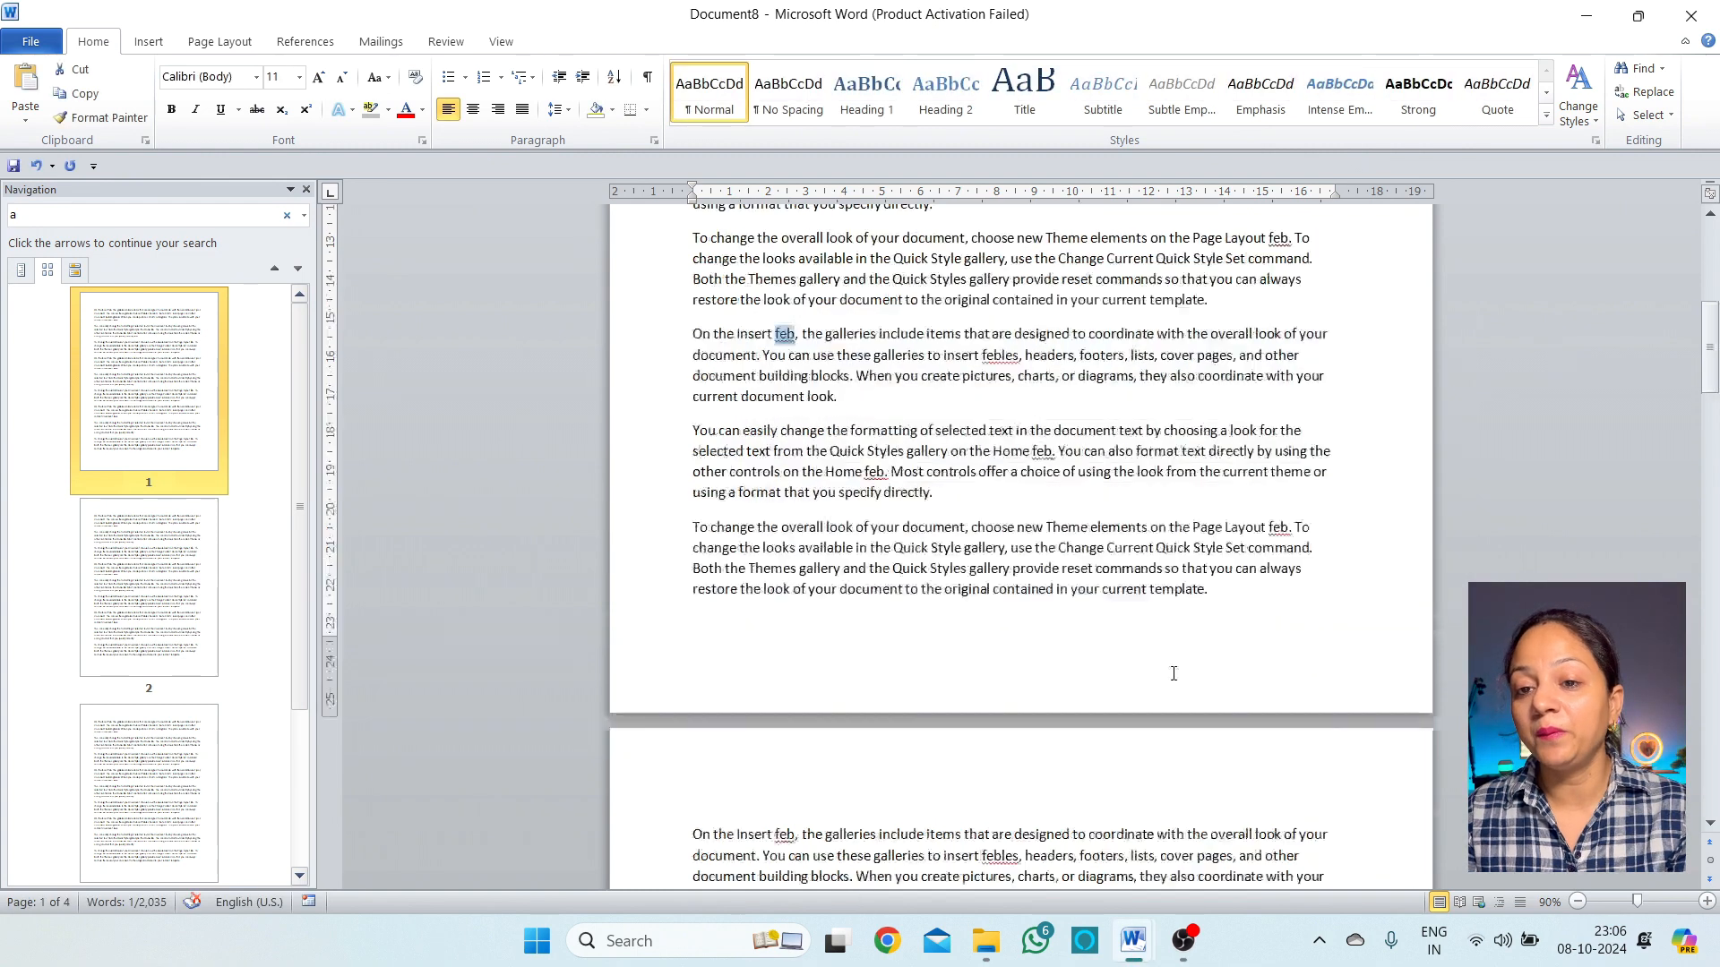
Search the document for 'tab' in the Navigation pane, confirming there are no matches
{"action": "scroll", "coordinate": [916, 473], "scroll_direction": "up", "scroll_amount": 8}
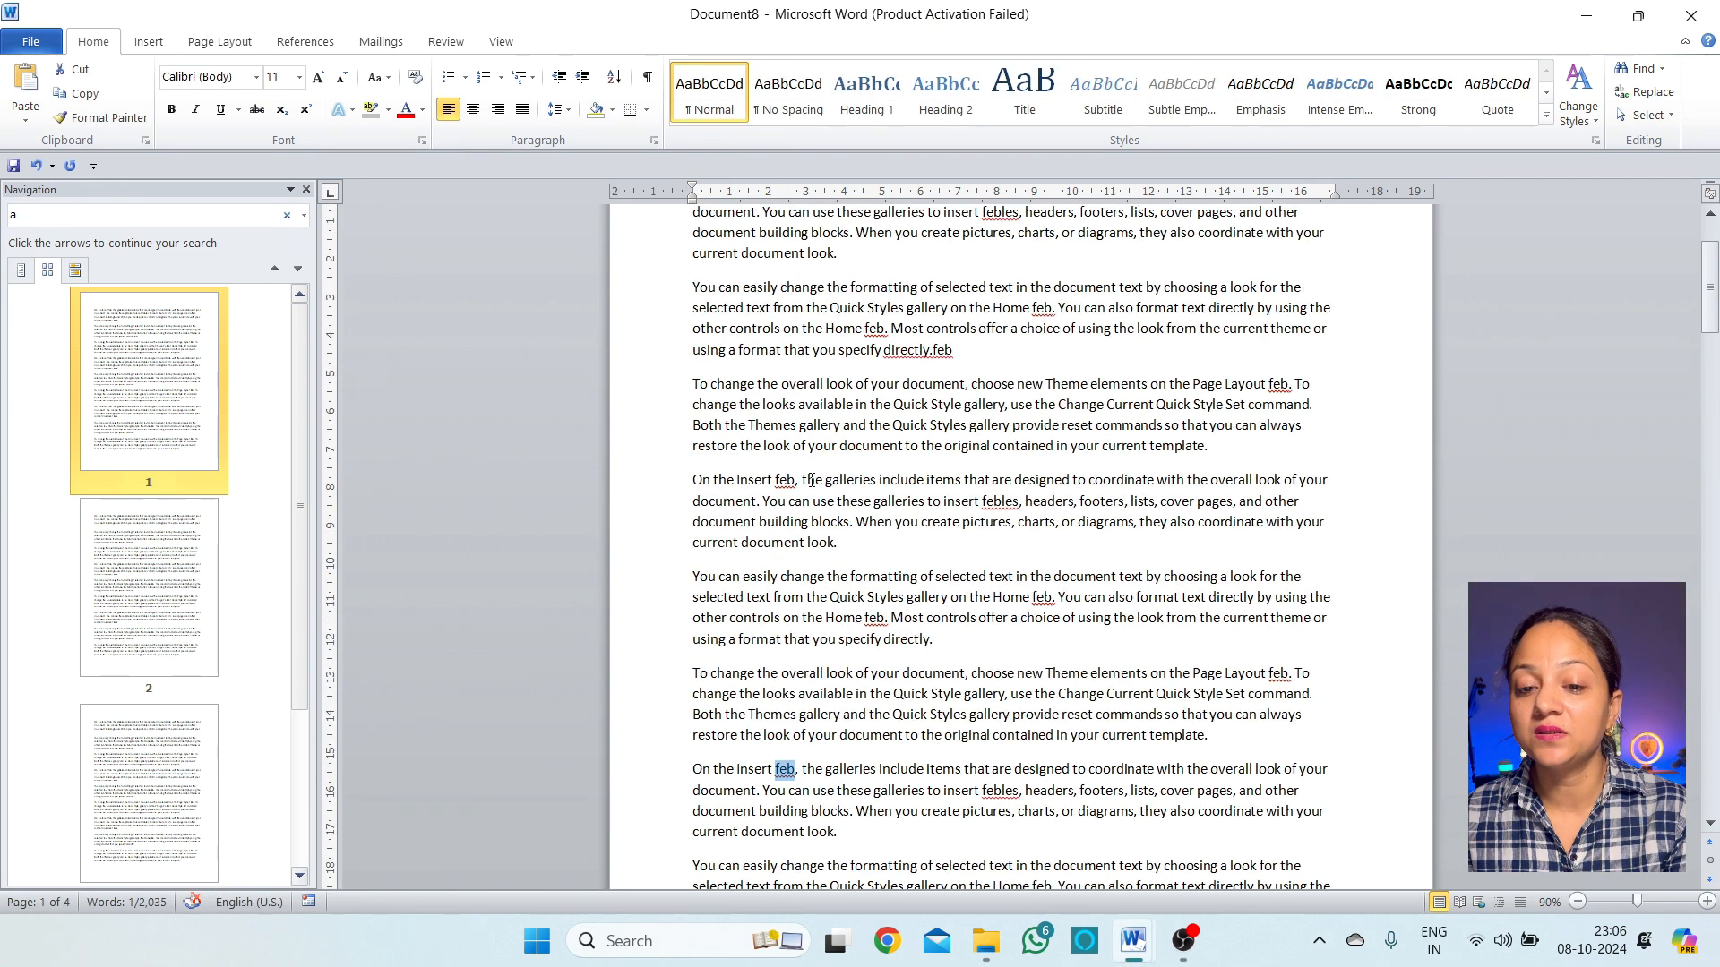
{"action": "left_click", "coordinate": [800, 481]}
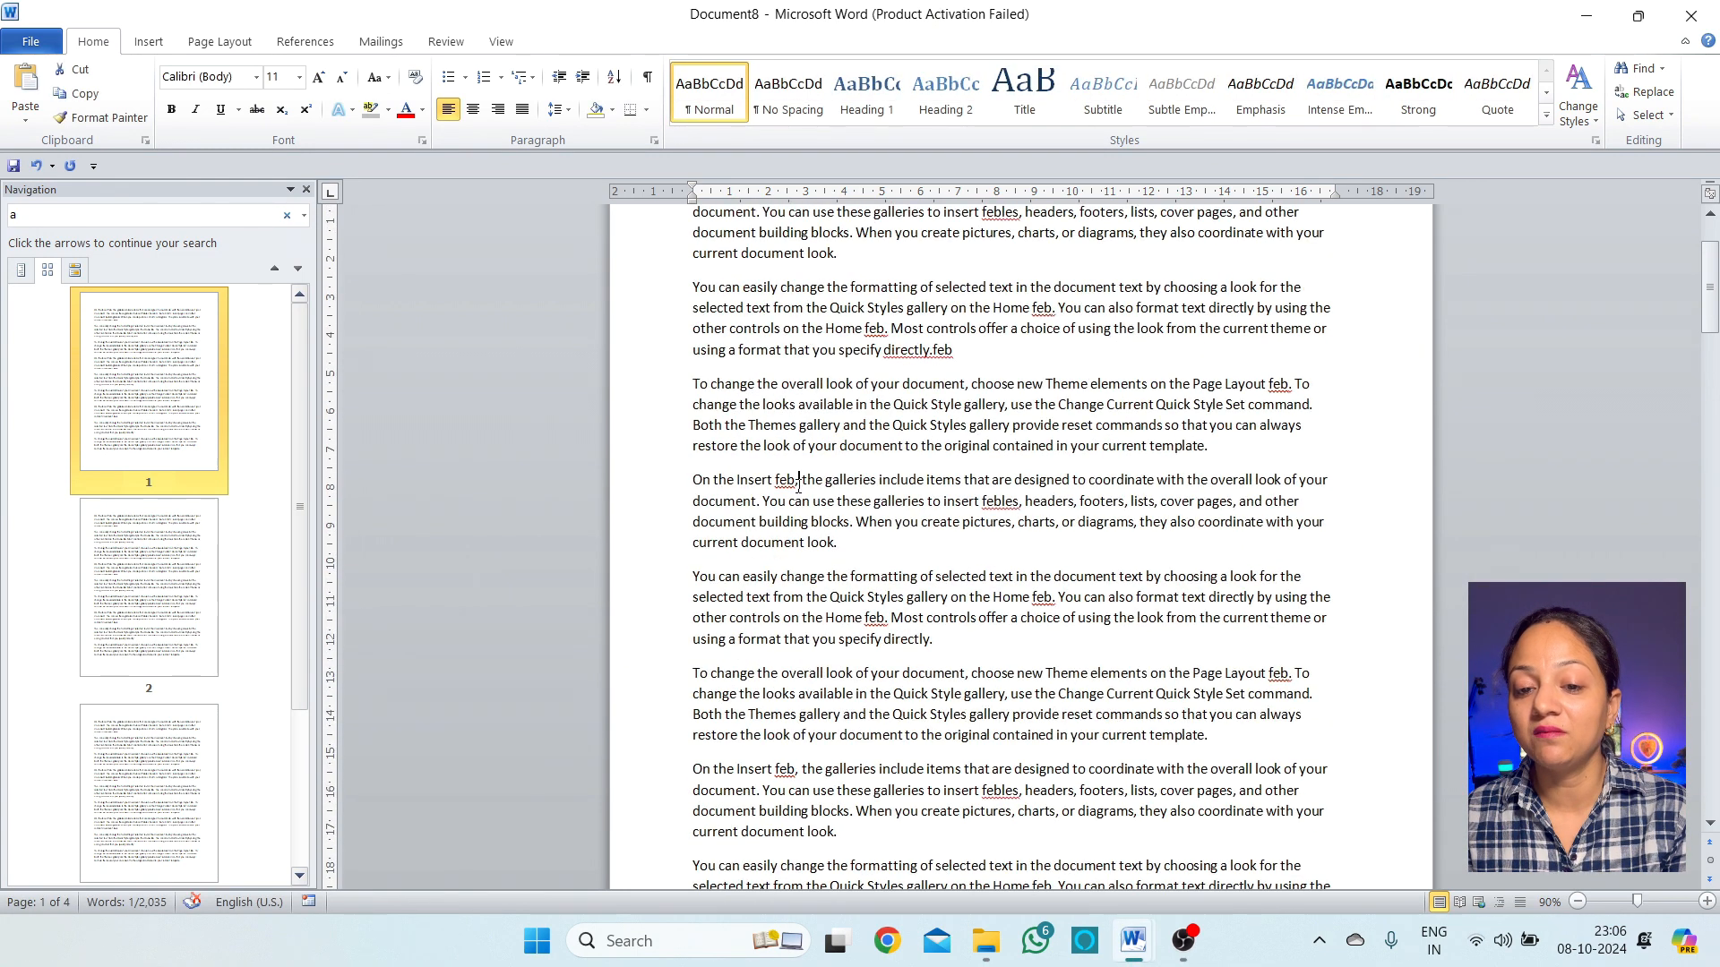
{"action": "left_click", "coordinate": [81, 213]}
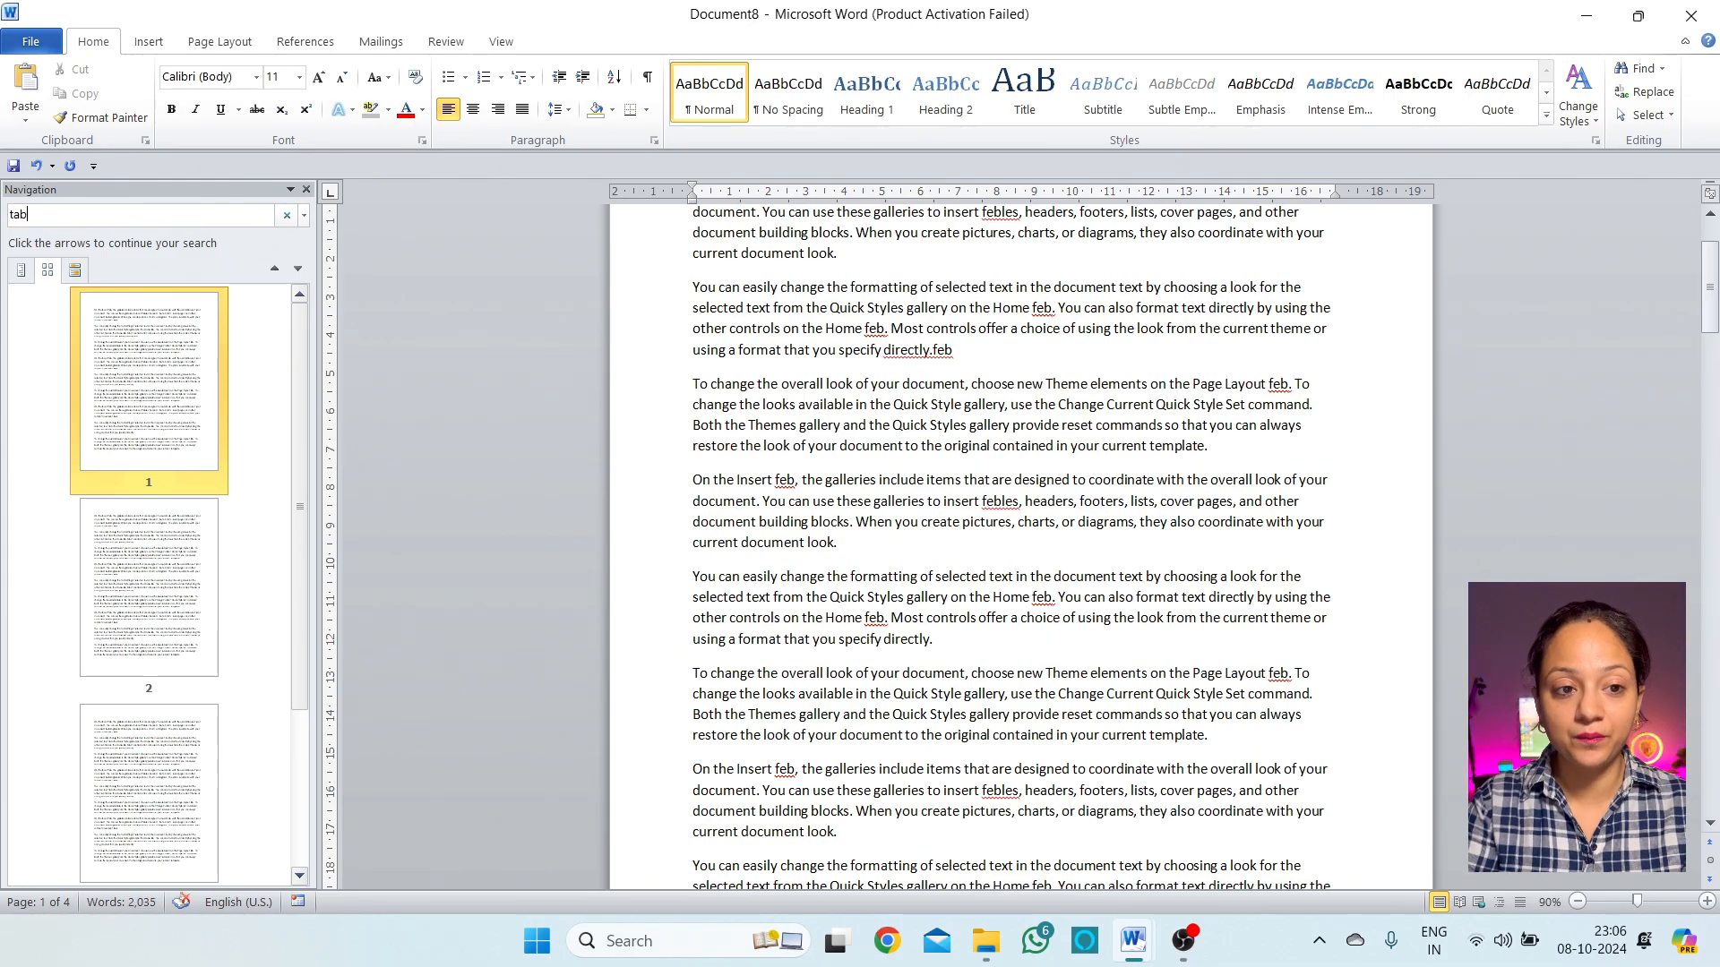
{"action": "key", "text": "Return"}
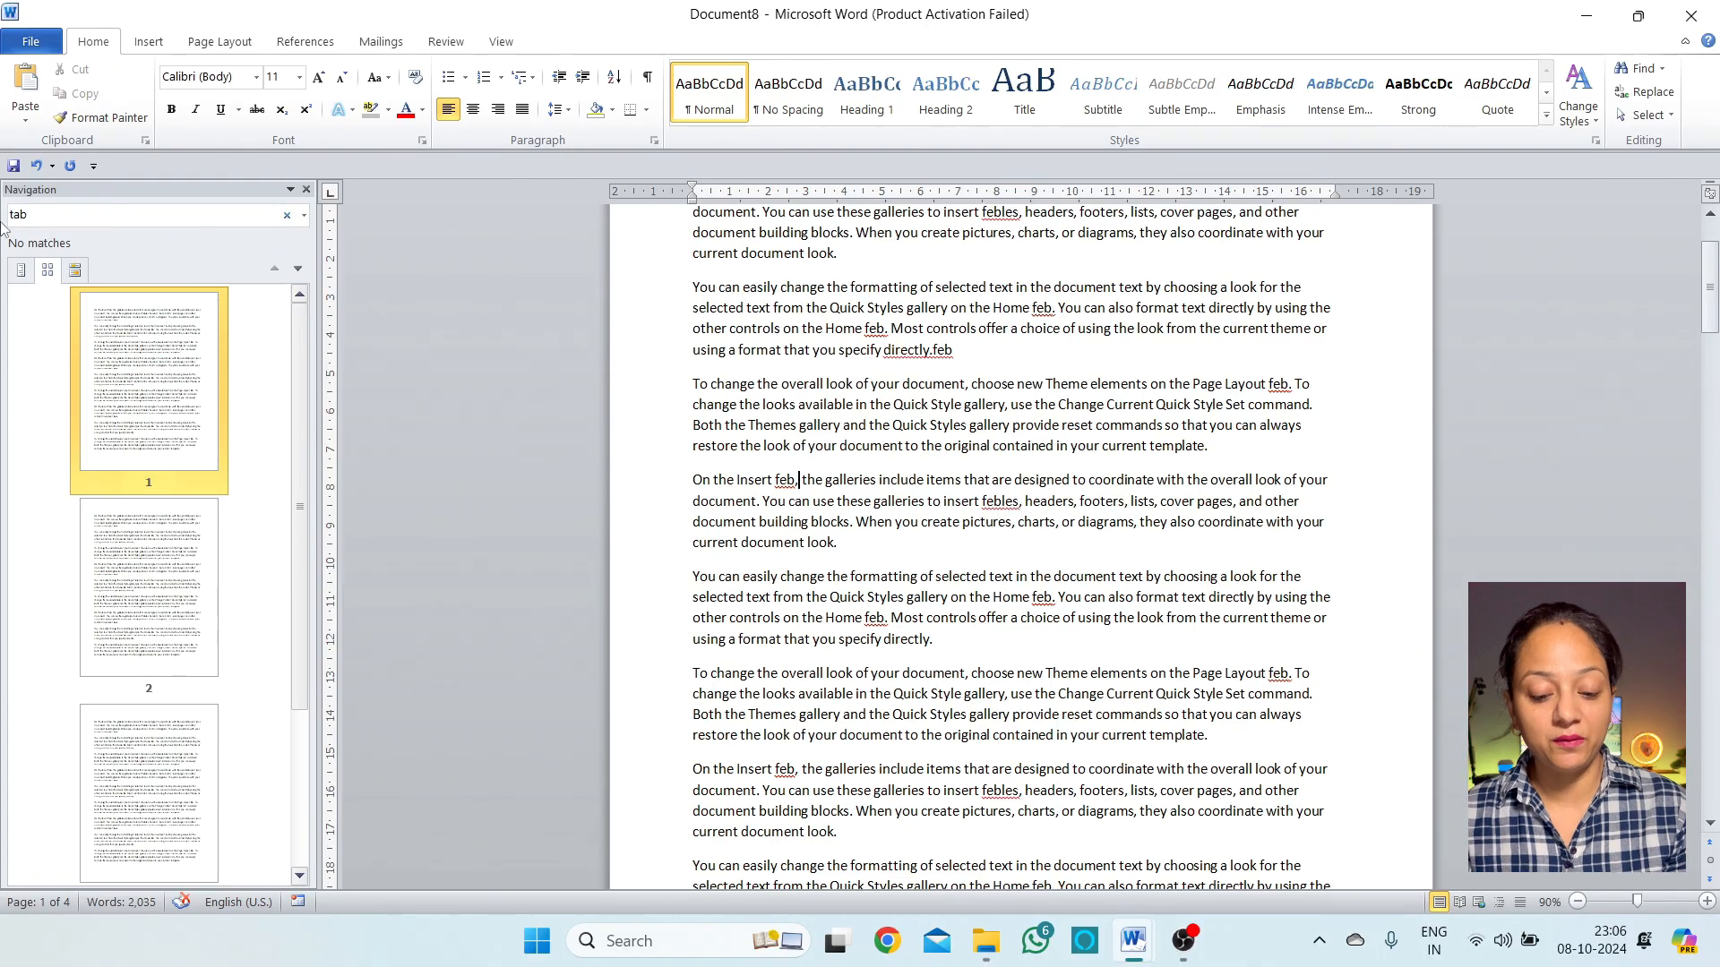
Replace the Navigation search term with 'feb' to highlight its matches
{"action": "key", "text": "Delete"}
{"action": "key", "text": "Delete"}
{"action": "key", "text": "Delete"}
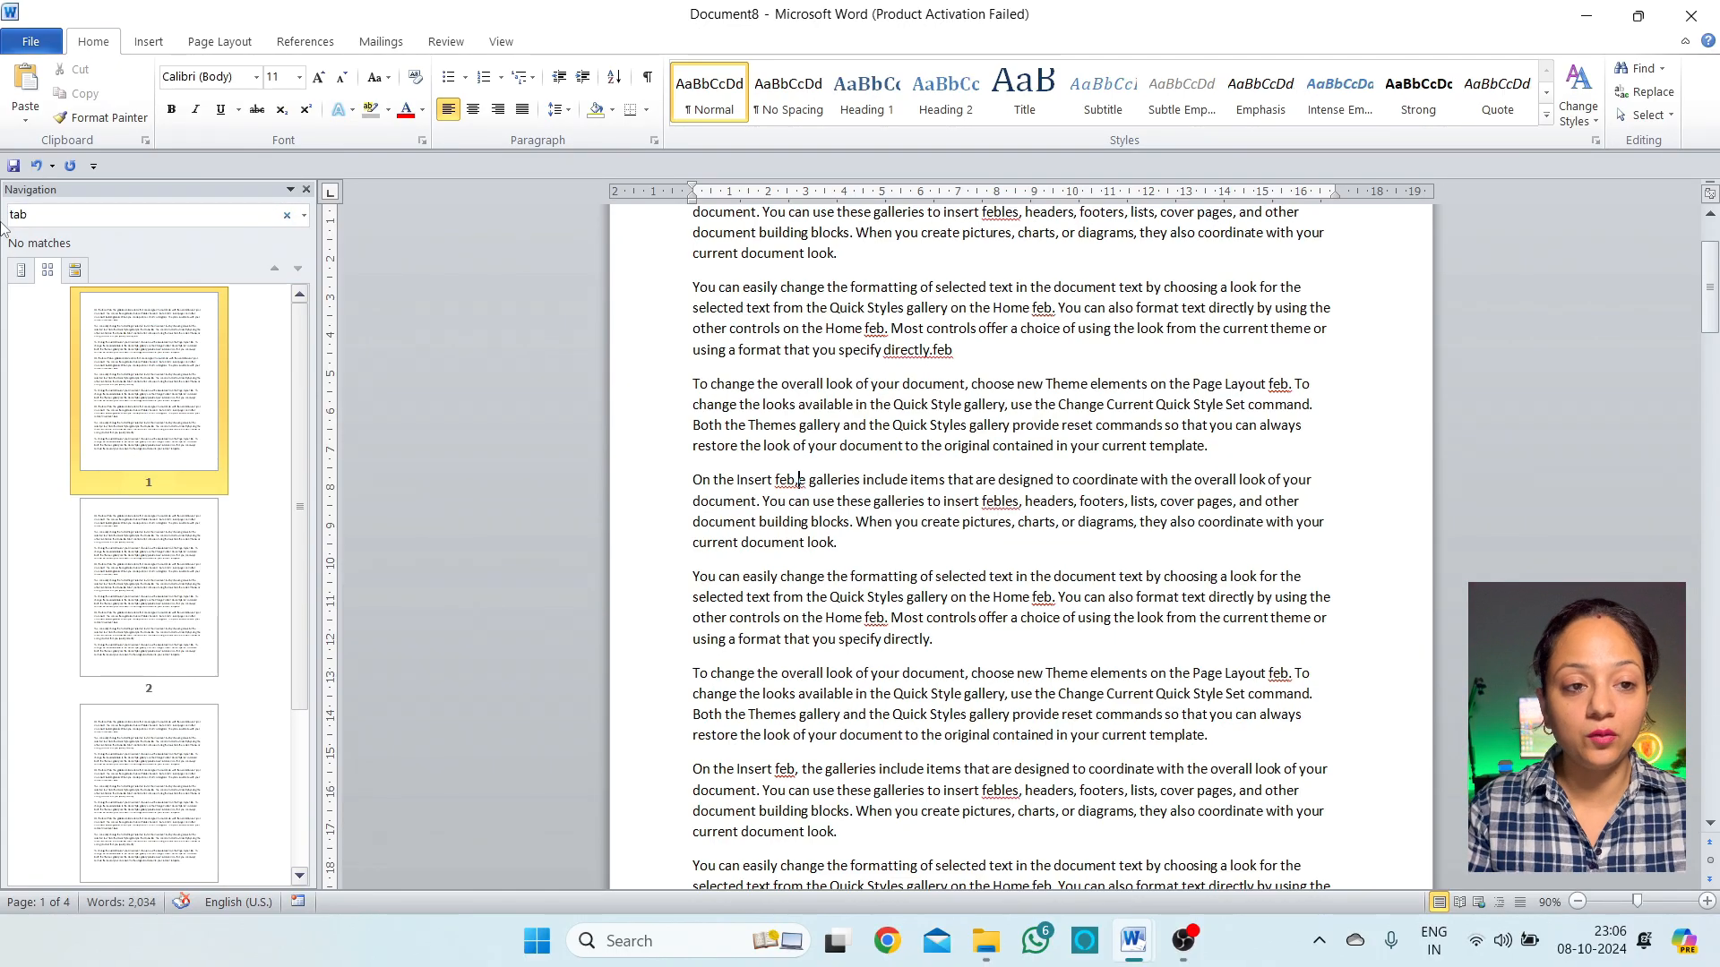
{"action": "left_click", "coordinate": [6, 222]}
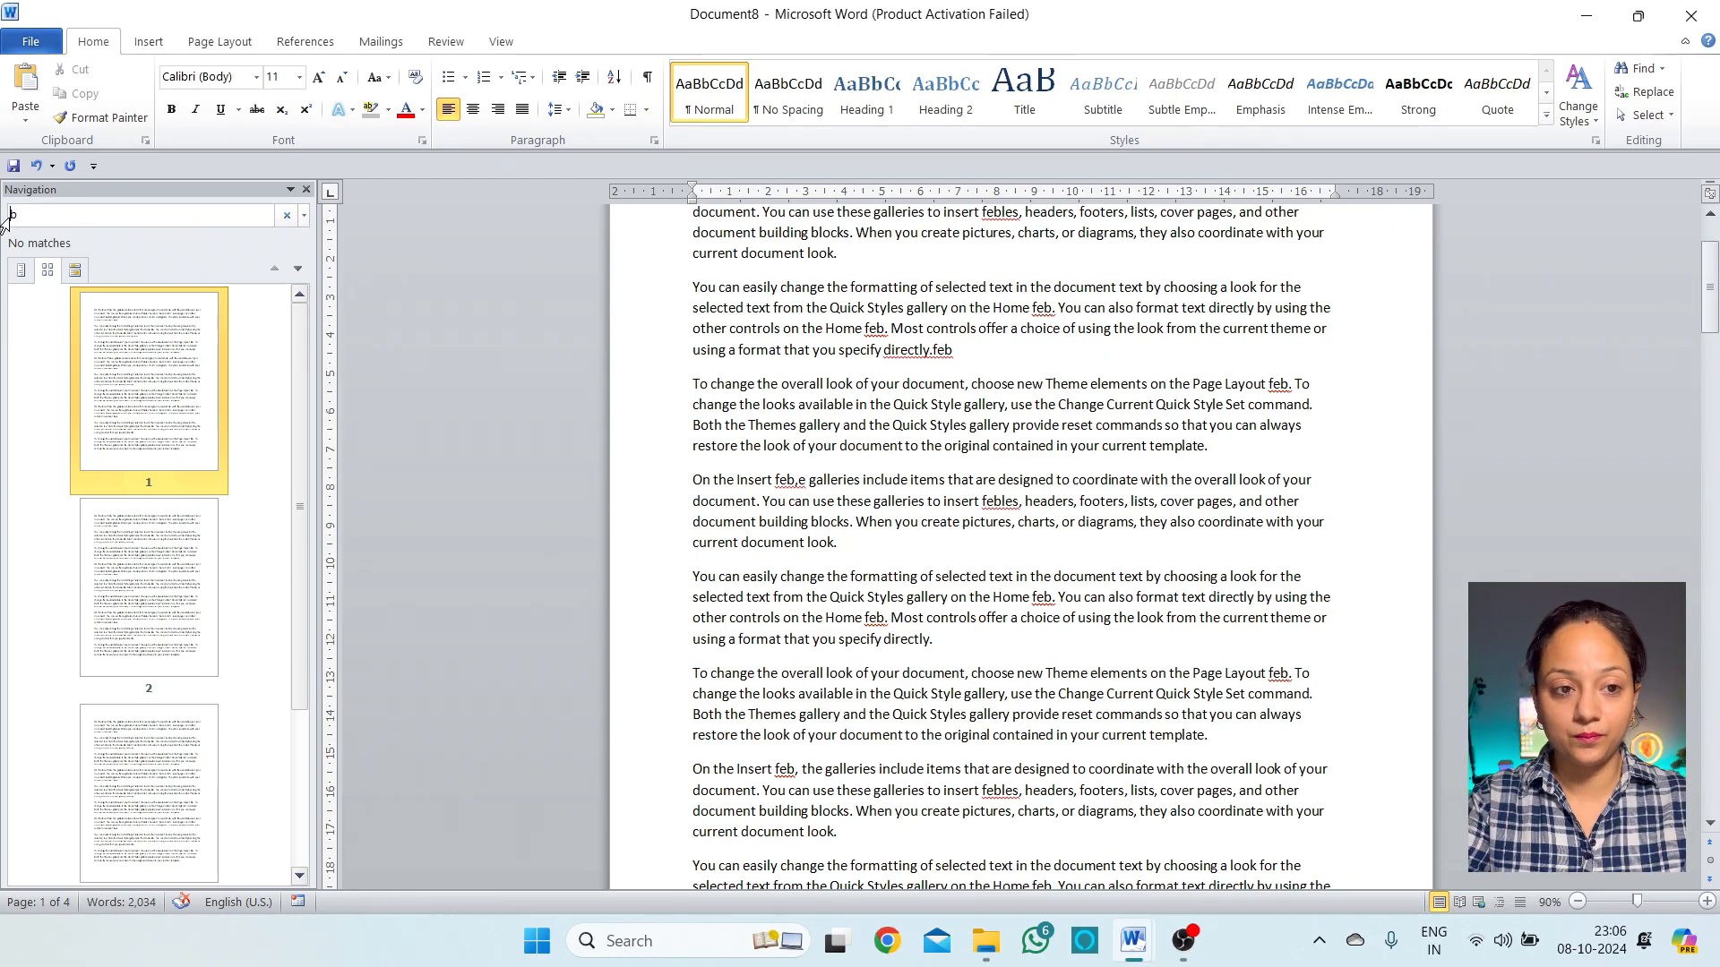
{"action": "type", "text": "feb"}
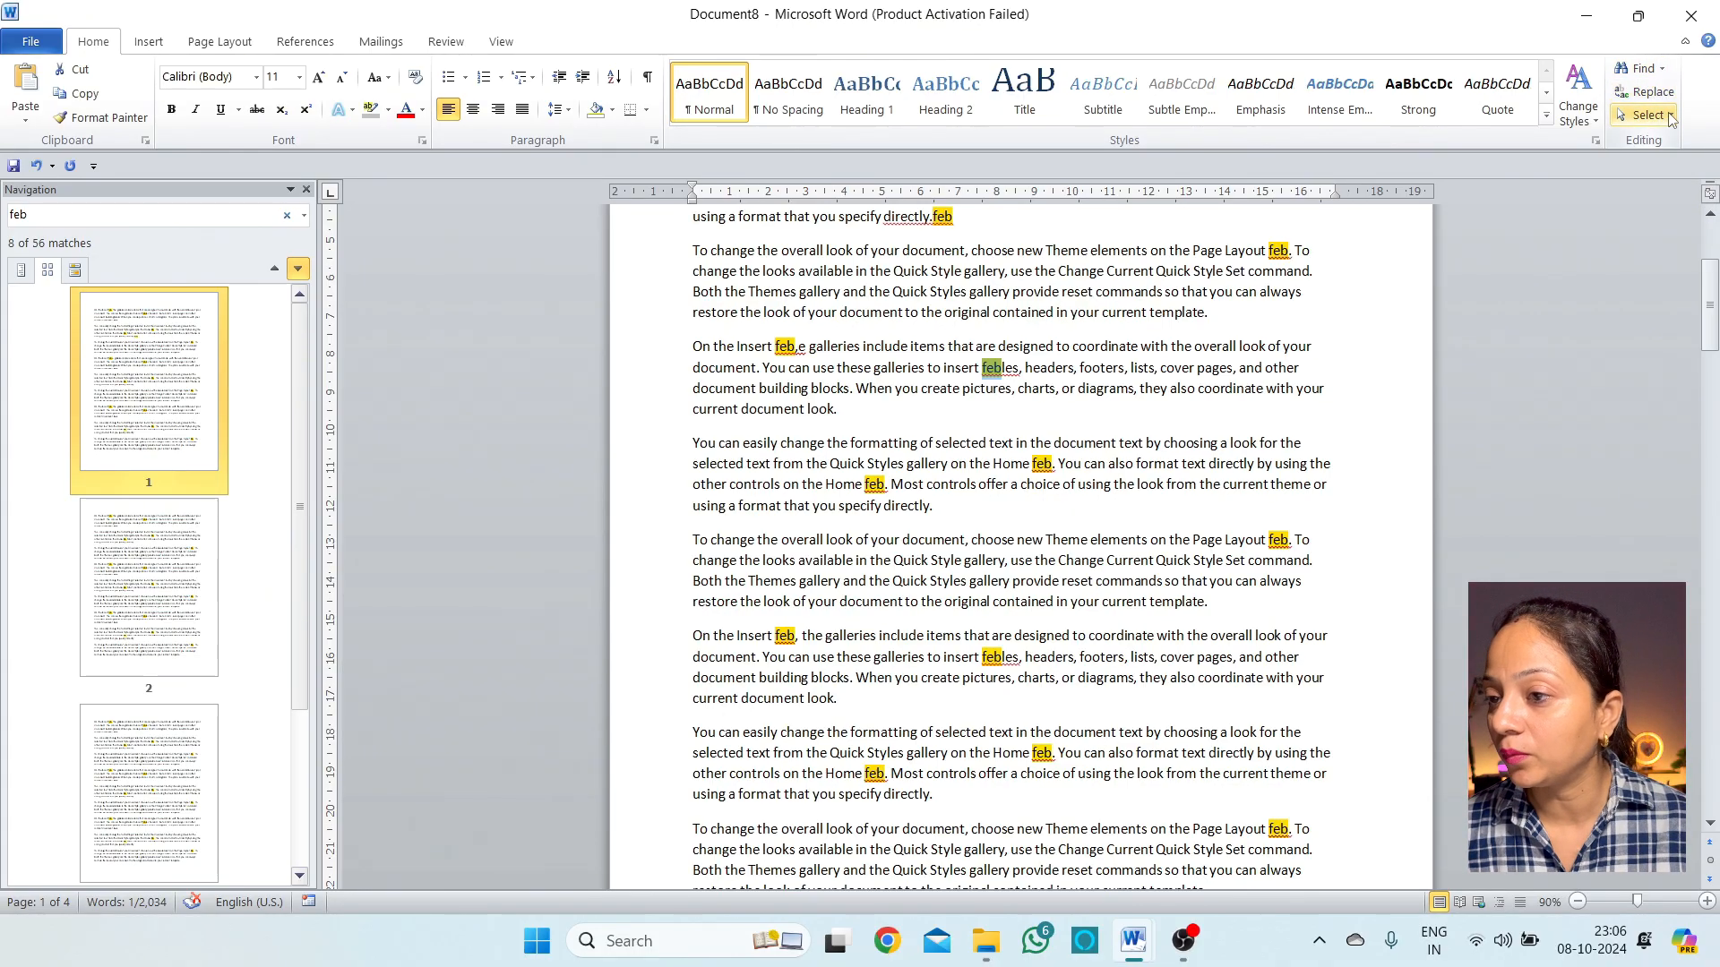
Open the Go To tab of Find and Replace, browsing the Find and Replace tabs too
{"action": "left_click", "coordinate": [1662, 70]}
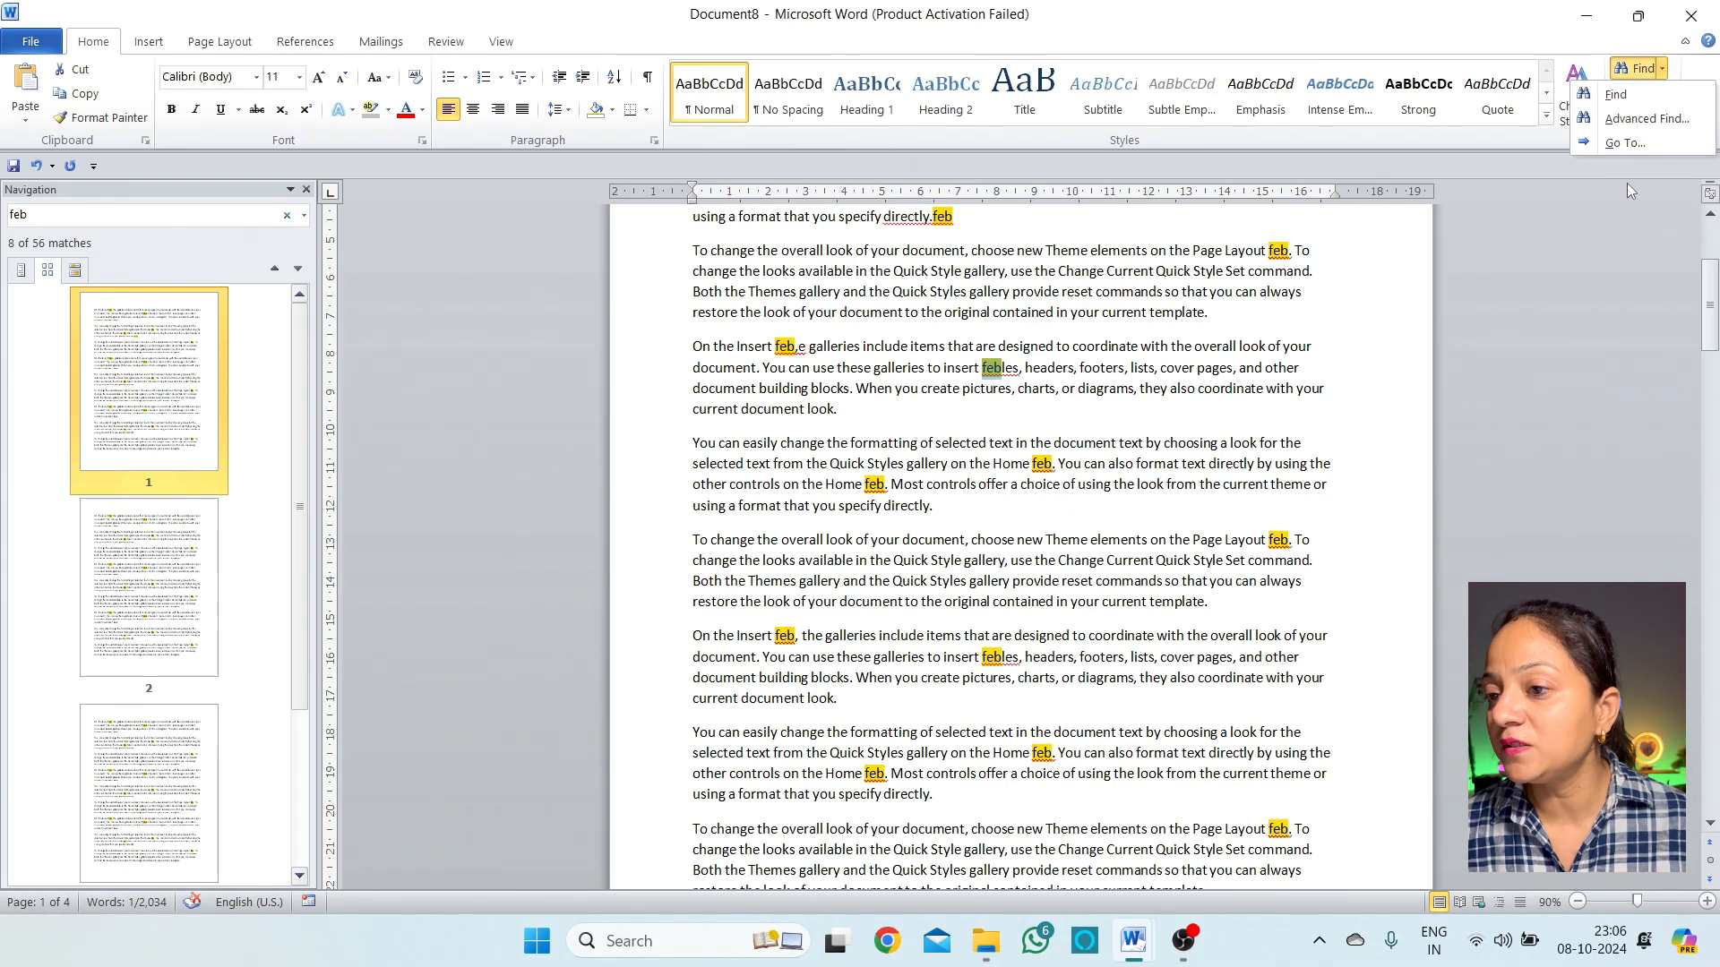
{"action": "left_click", "coordinate": [1620, 145]}
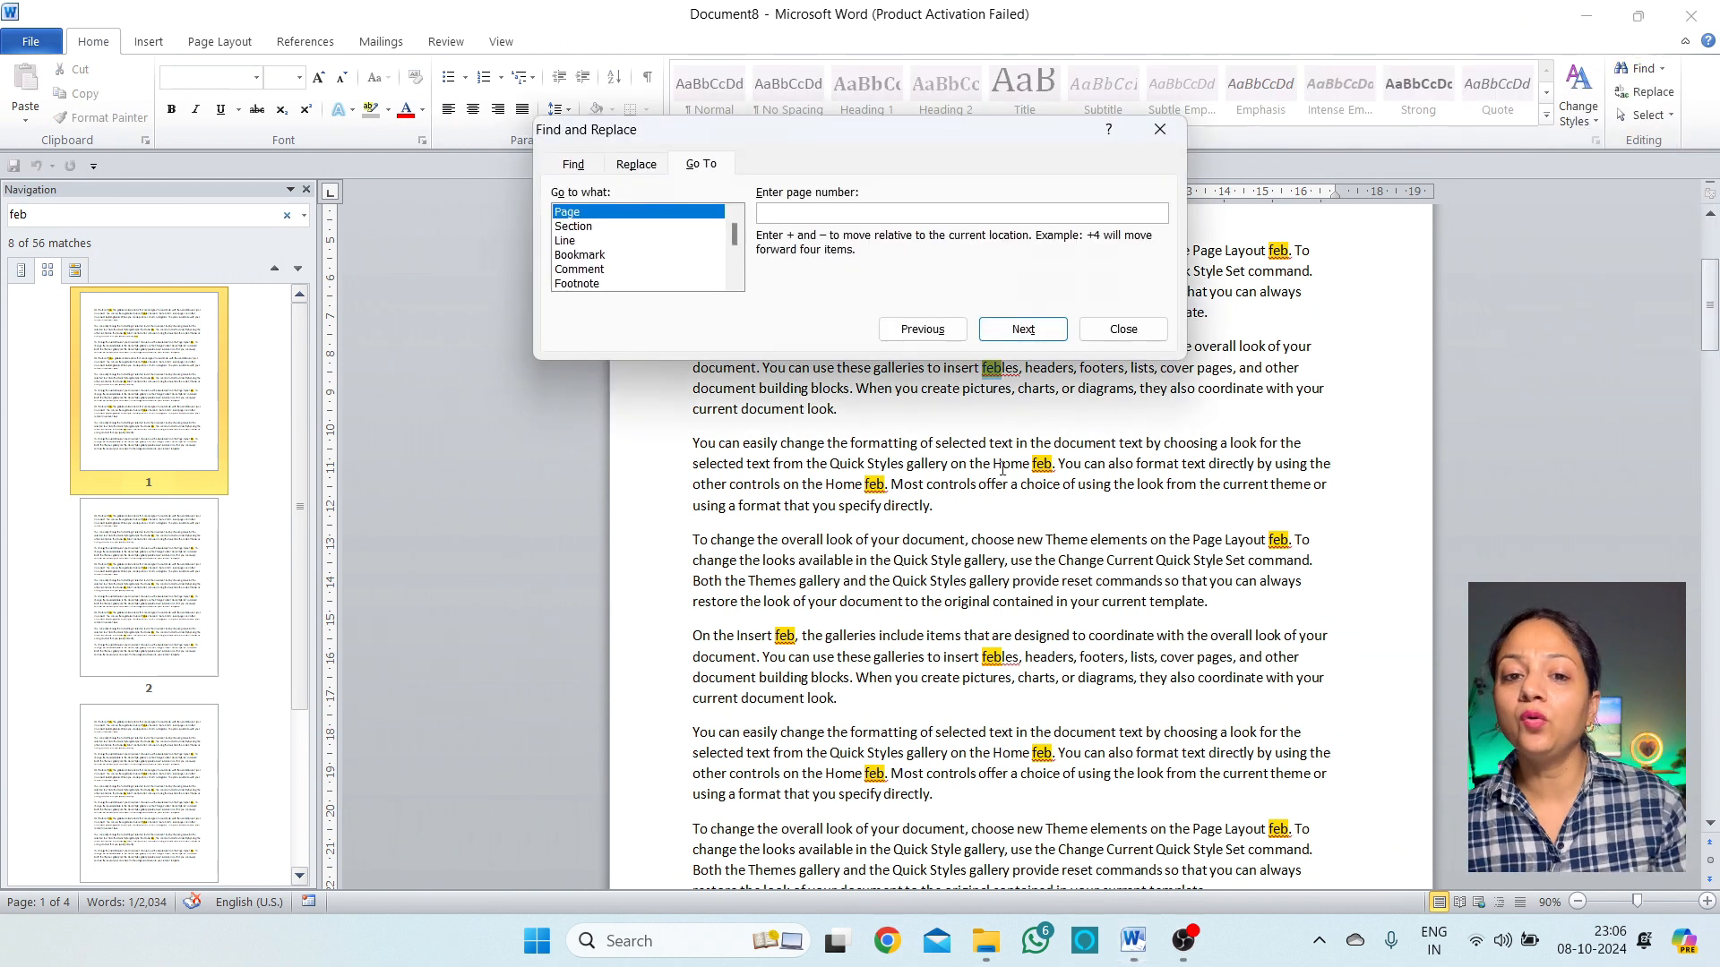
{"action": "left_click_drag", "start_coordinate": [767, 136], "coordinate": [1088, 380]}
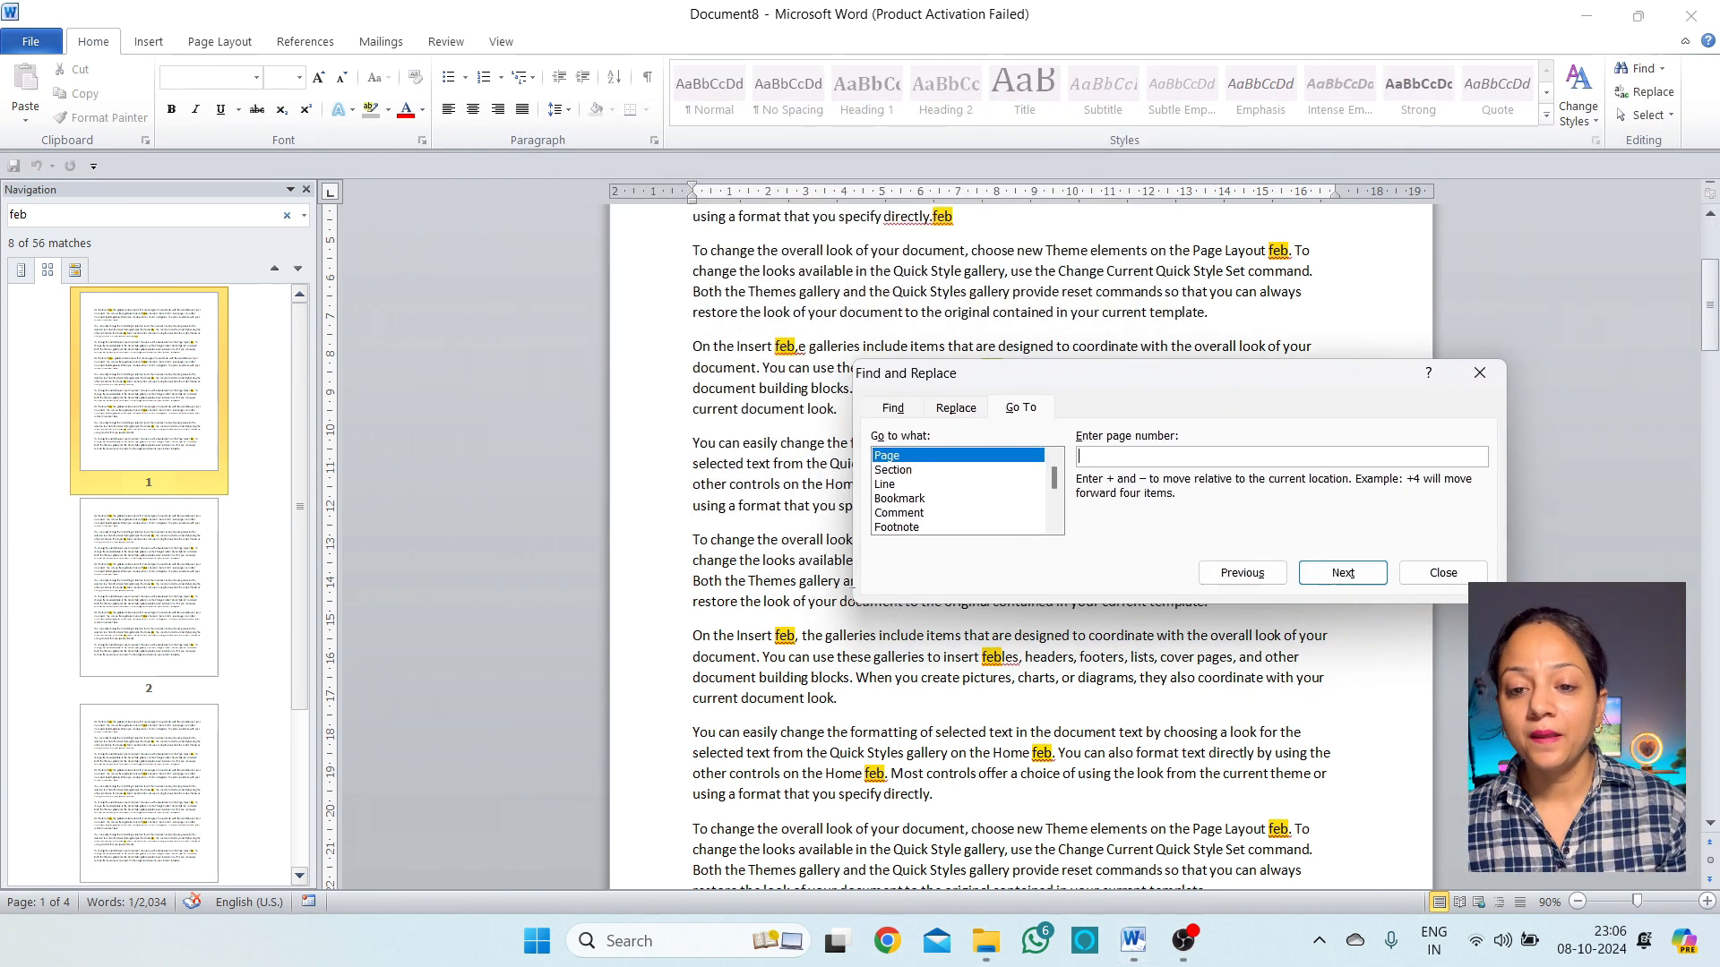
{"action": "left_click", "coordinate": [912, 416]}
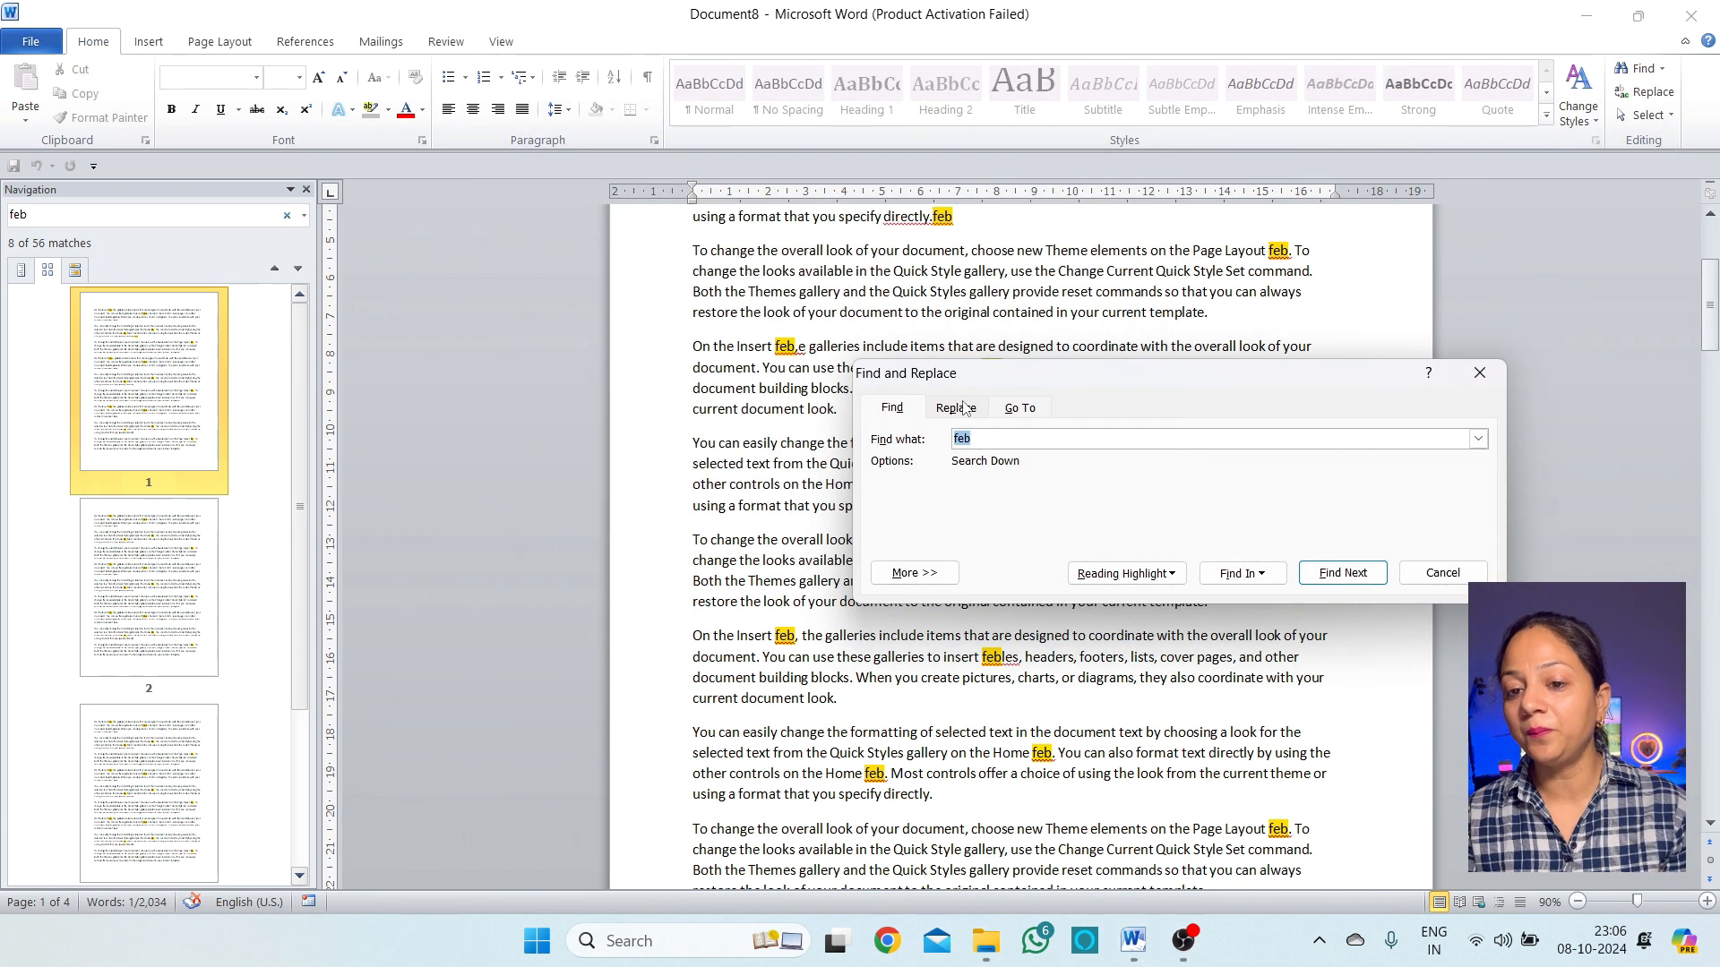
{"action": "left_click", "coordinate": [956, 407]}
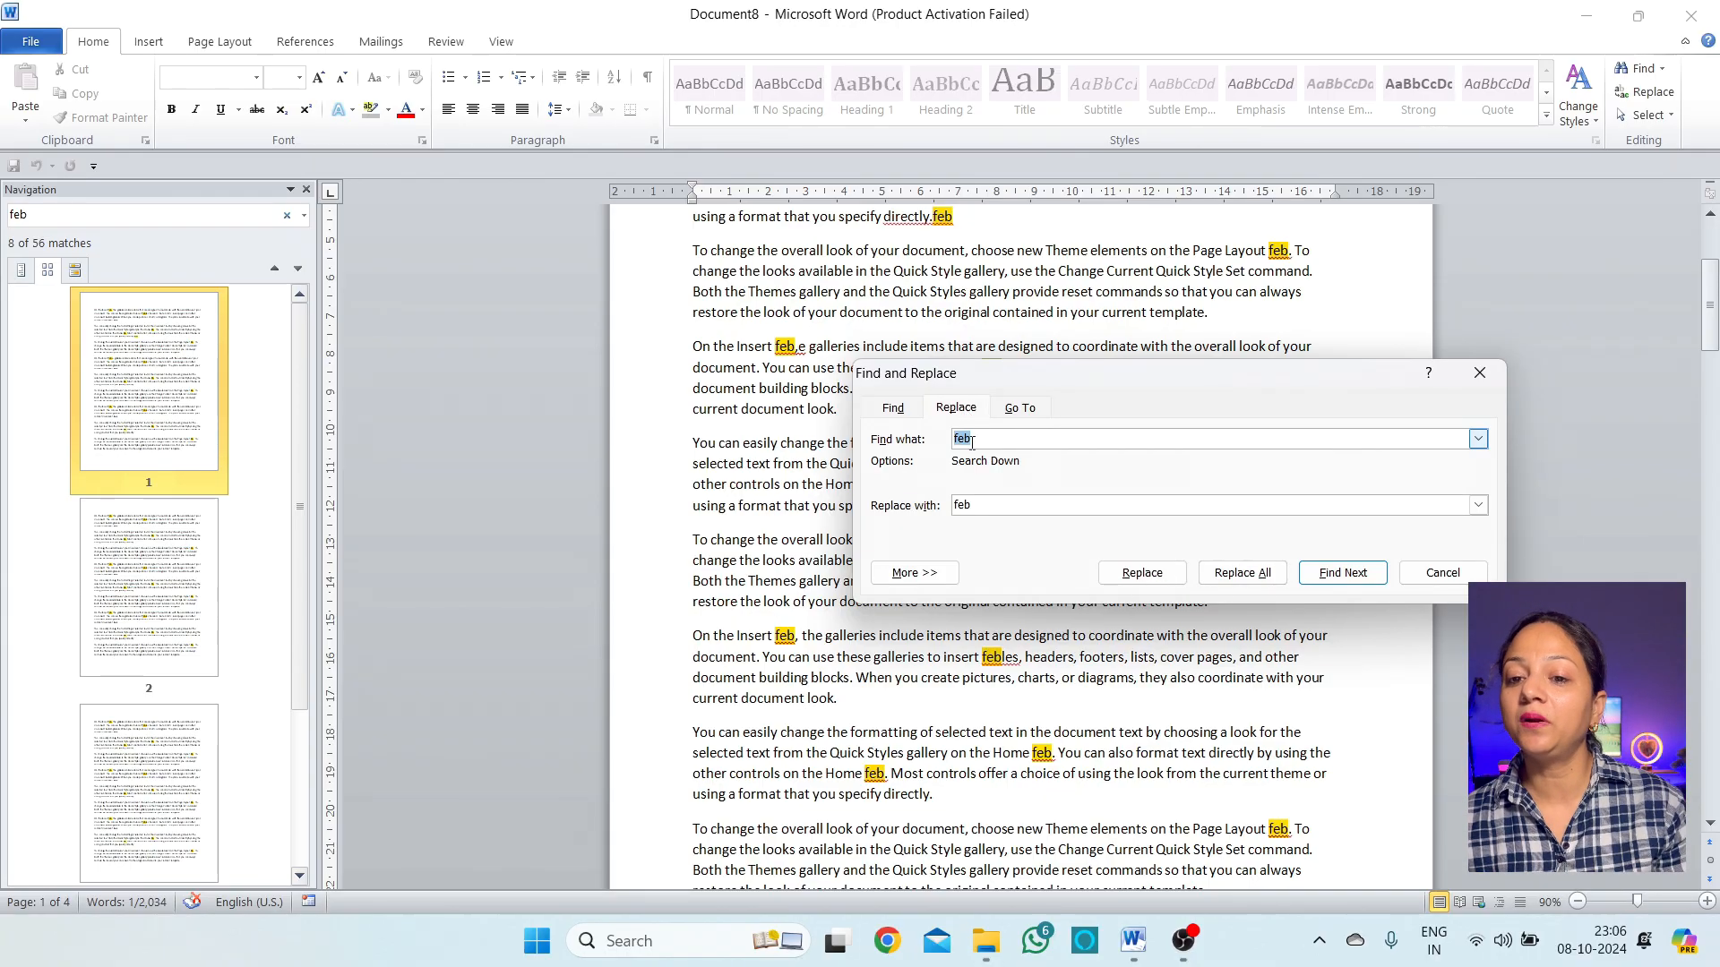
{"action": "left_click", "coordinate": [1021, 408]}
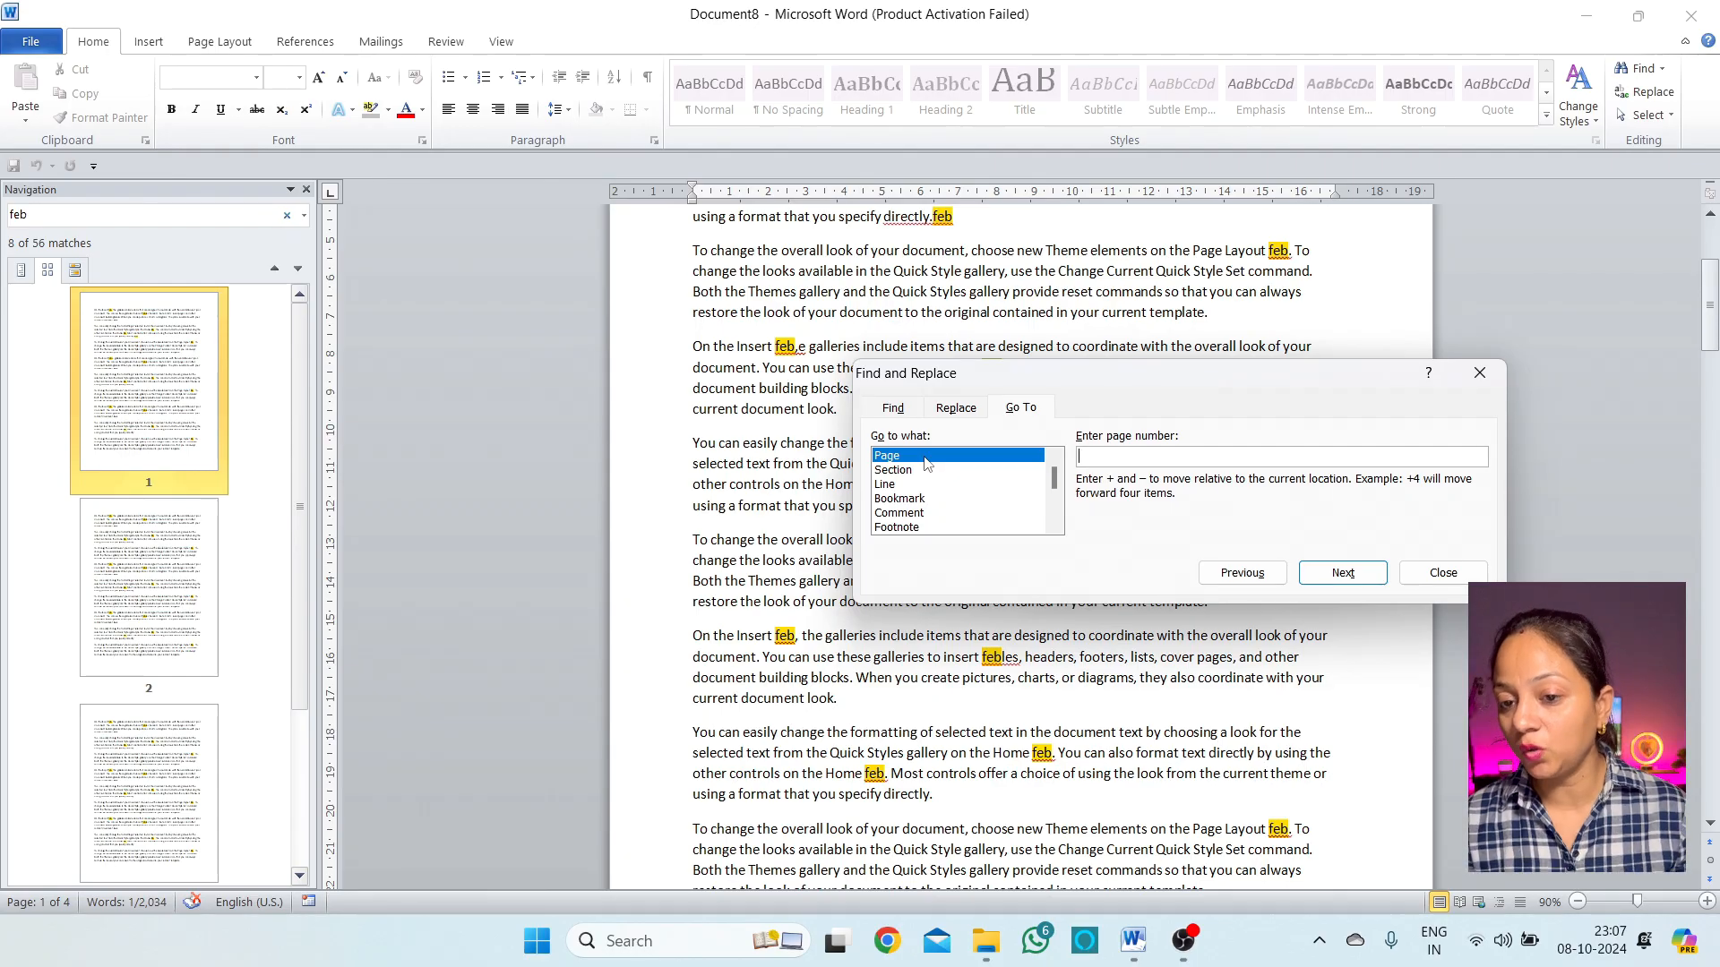
Go to page 1, then enter 10 to land on the last page, 4
{"action": "left_click", "coordinate": [1106, 462]}
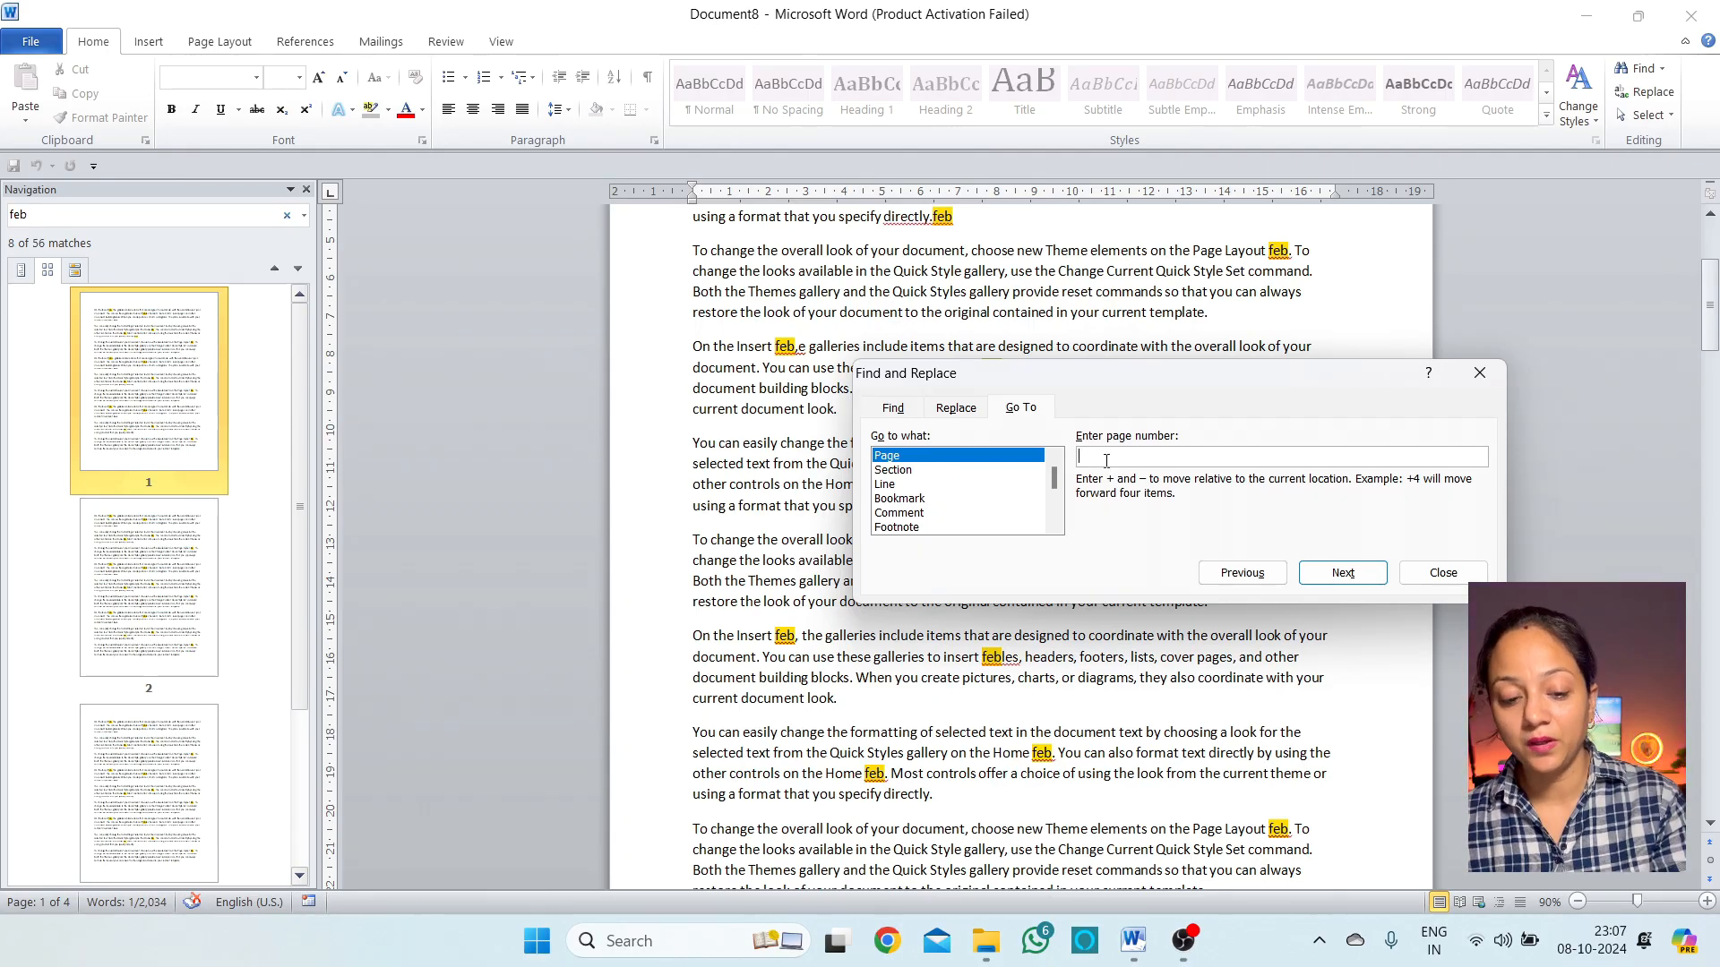
{"action": "type", "text": "1"}
{"action": "left_click", "coordinate": [1342, 573]}
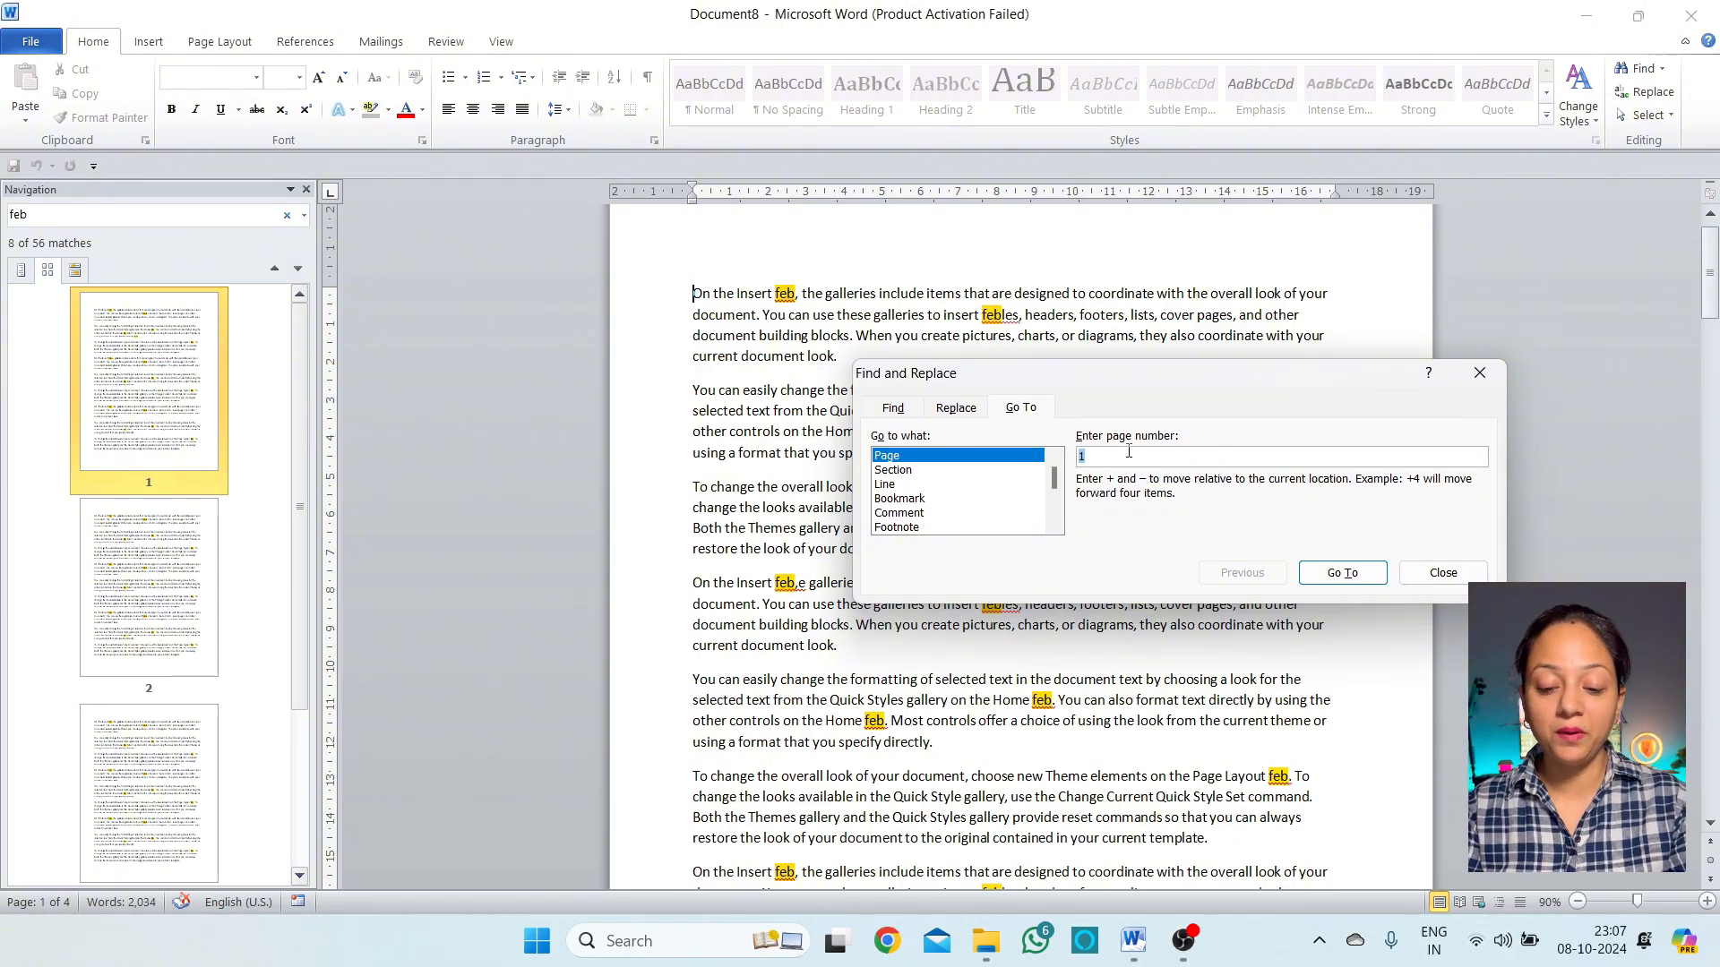
{"action": "type", "text": "10"}
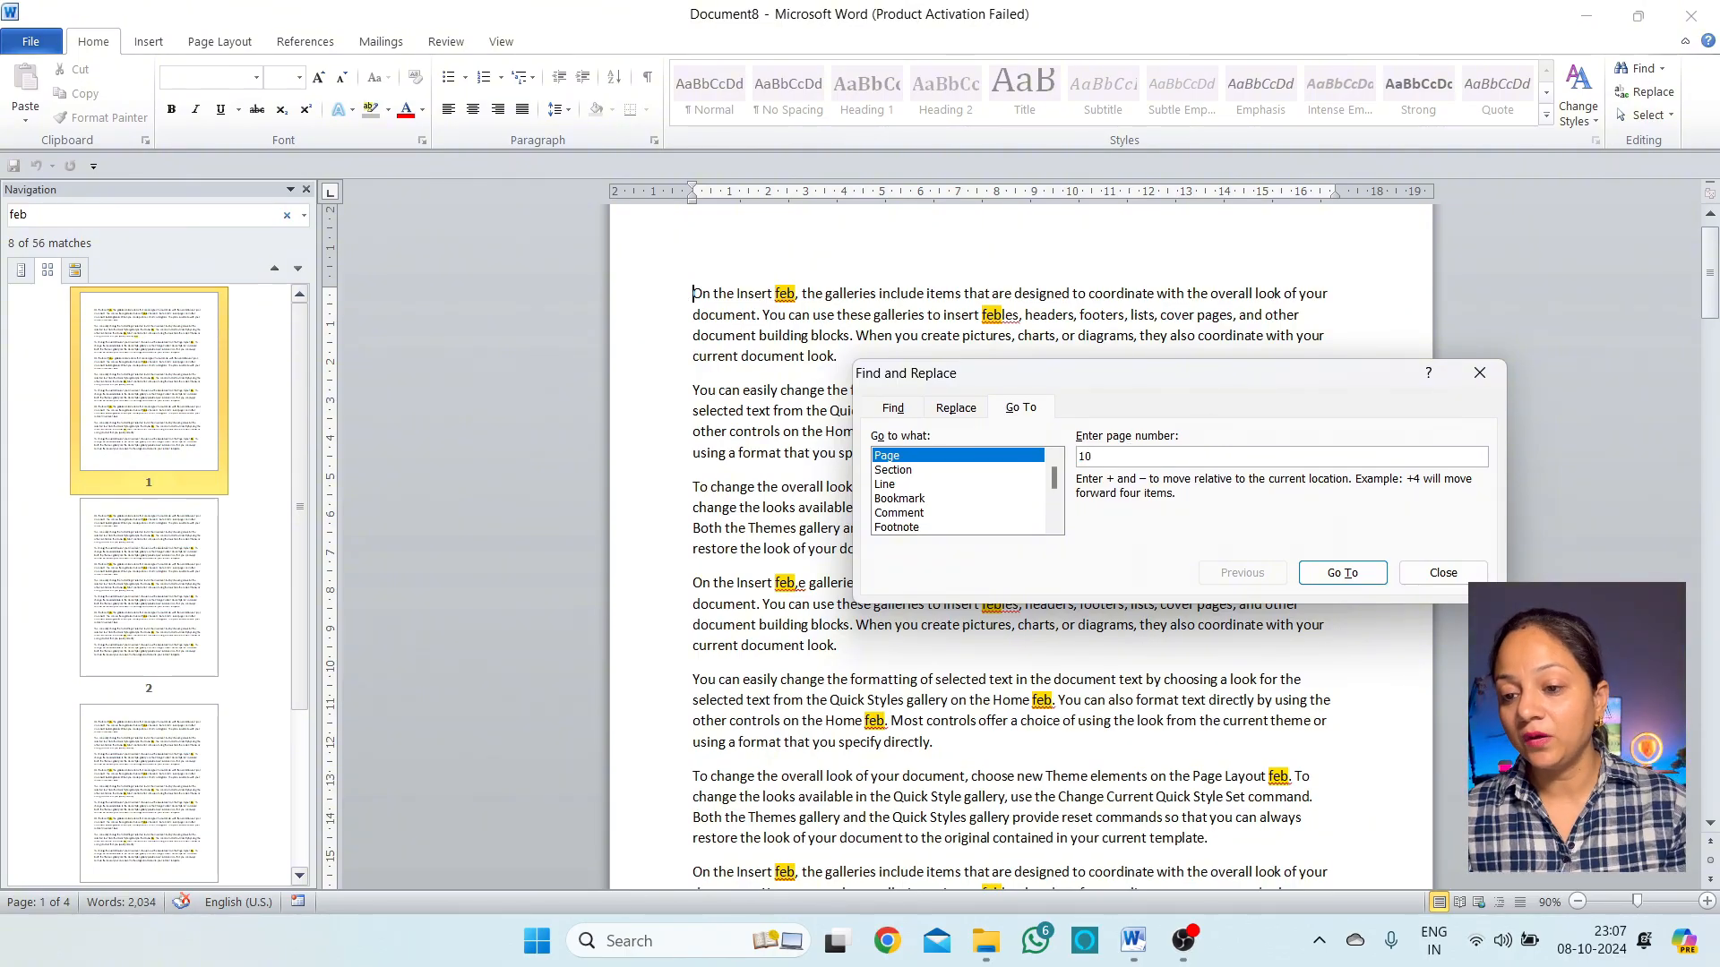
{"action": "left_click", "coordinate": [1339, 578]}
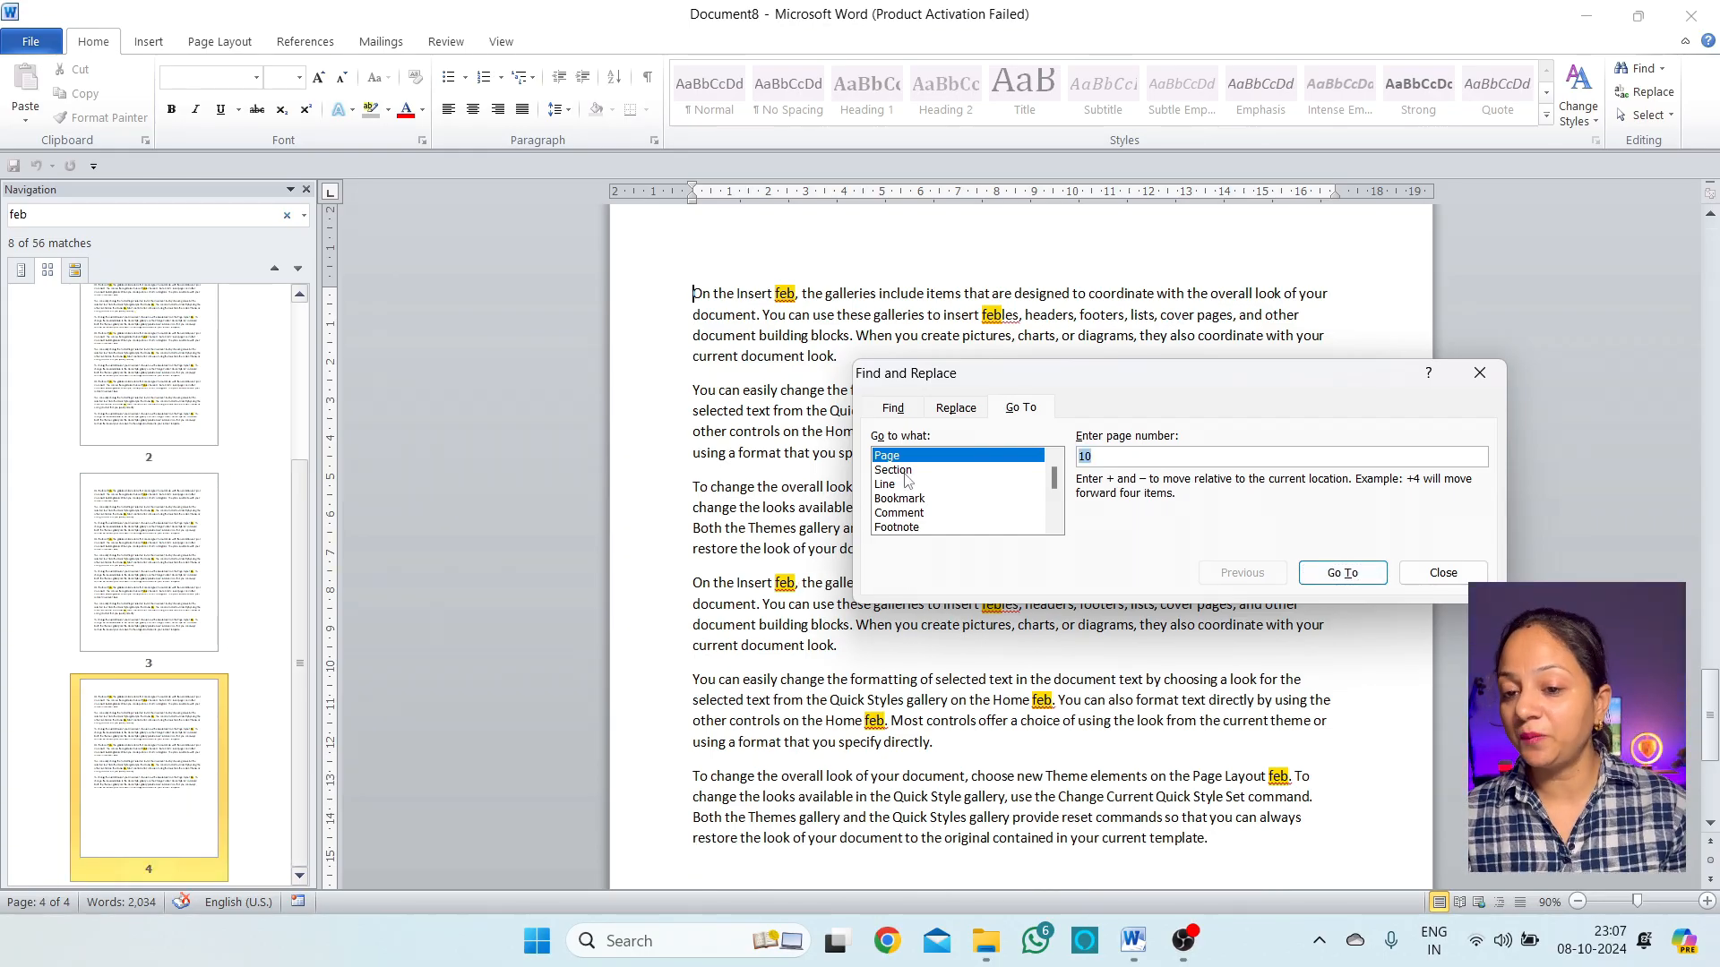
Switch Go to what through Section and Line back to Page, then enter a page number
{"action": "left_click", "coordinate": [900, 471]}
{"action": "left_click", "coordinate": [885, 485]}
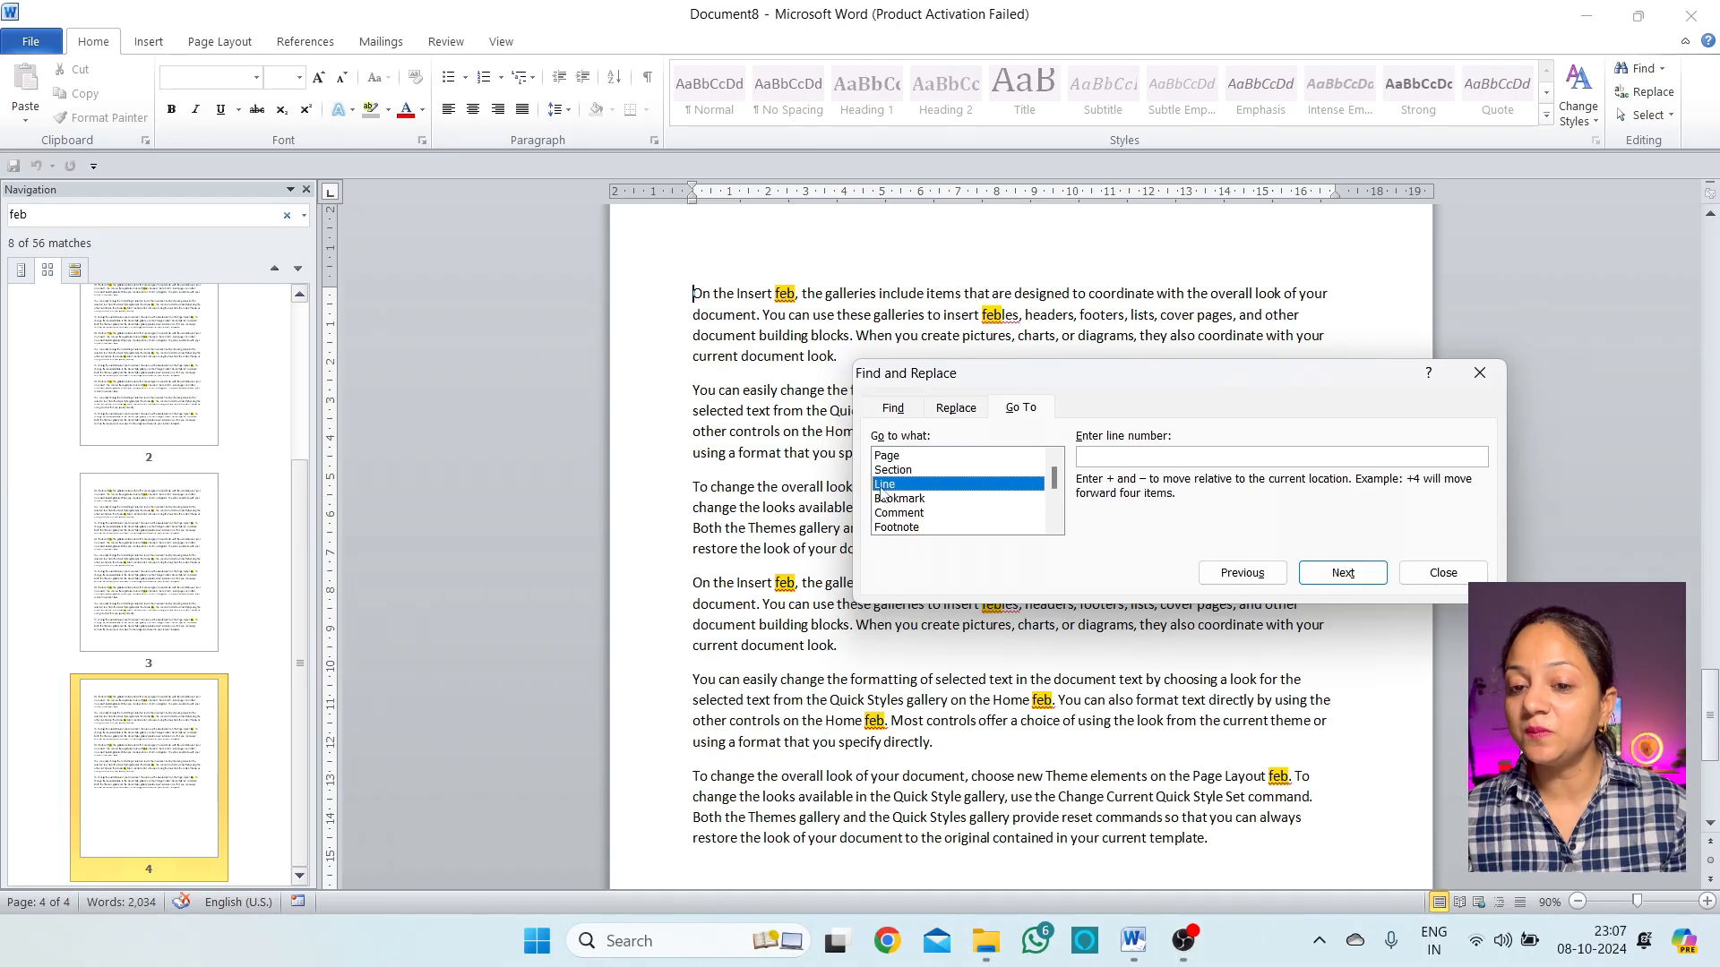
{"action": "left_click", "coordinate": [927, 459]}
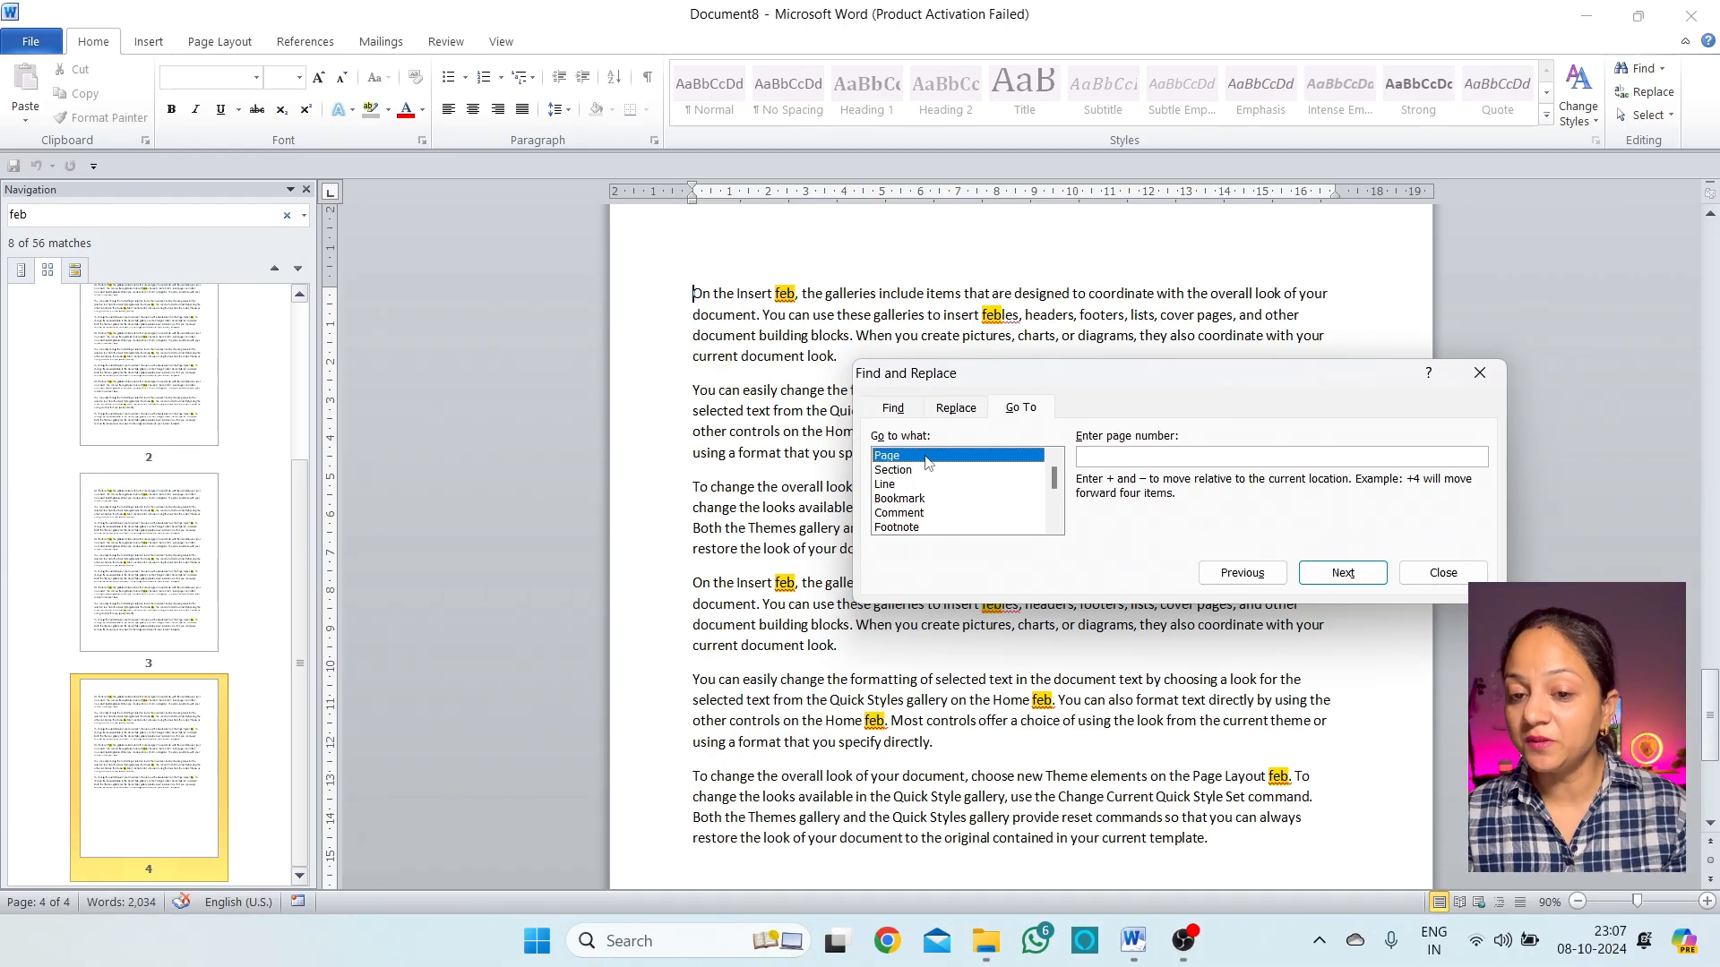
{"action": "left_click", "coordinate": [1115, 467]}
{"action": "type", "text": "5"}
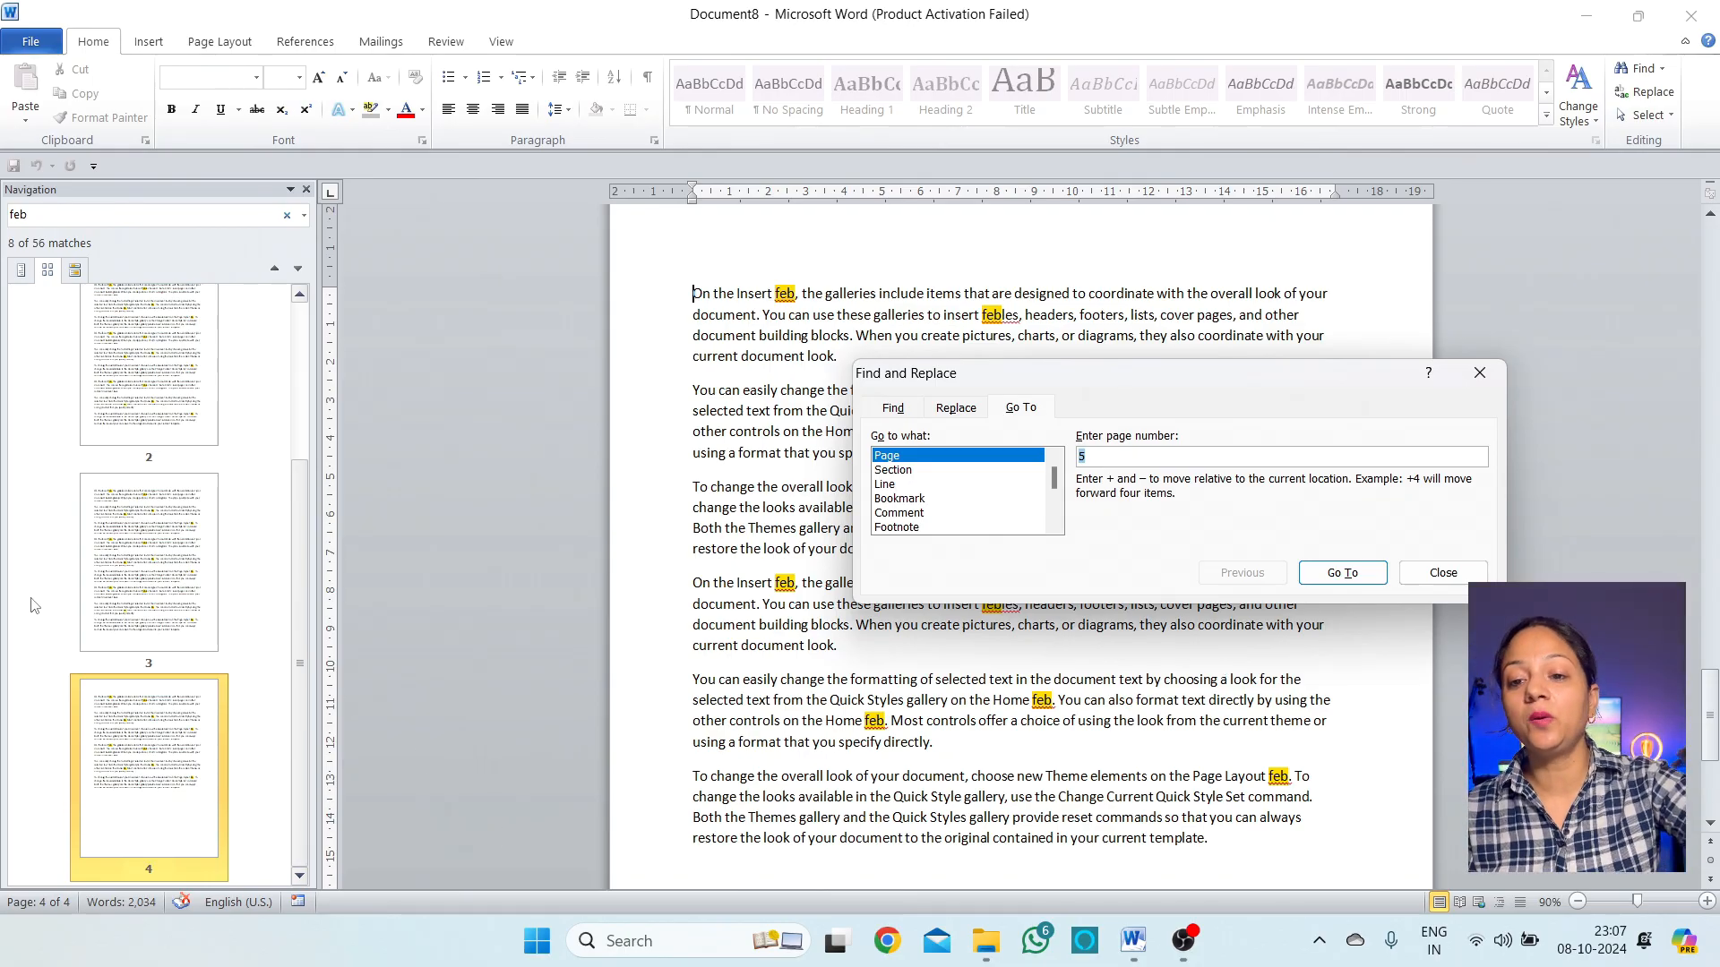
Jump to page 3, then try the Bookmark, Comment and Footnote go-to targets
{"action": "left_click", "coordinate": [1342, 572]}
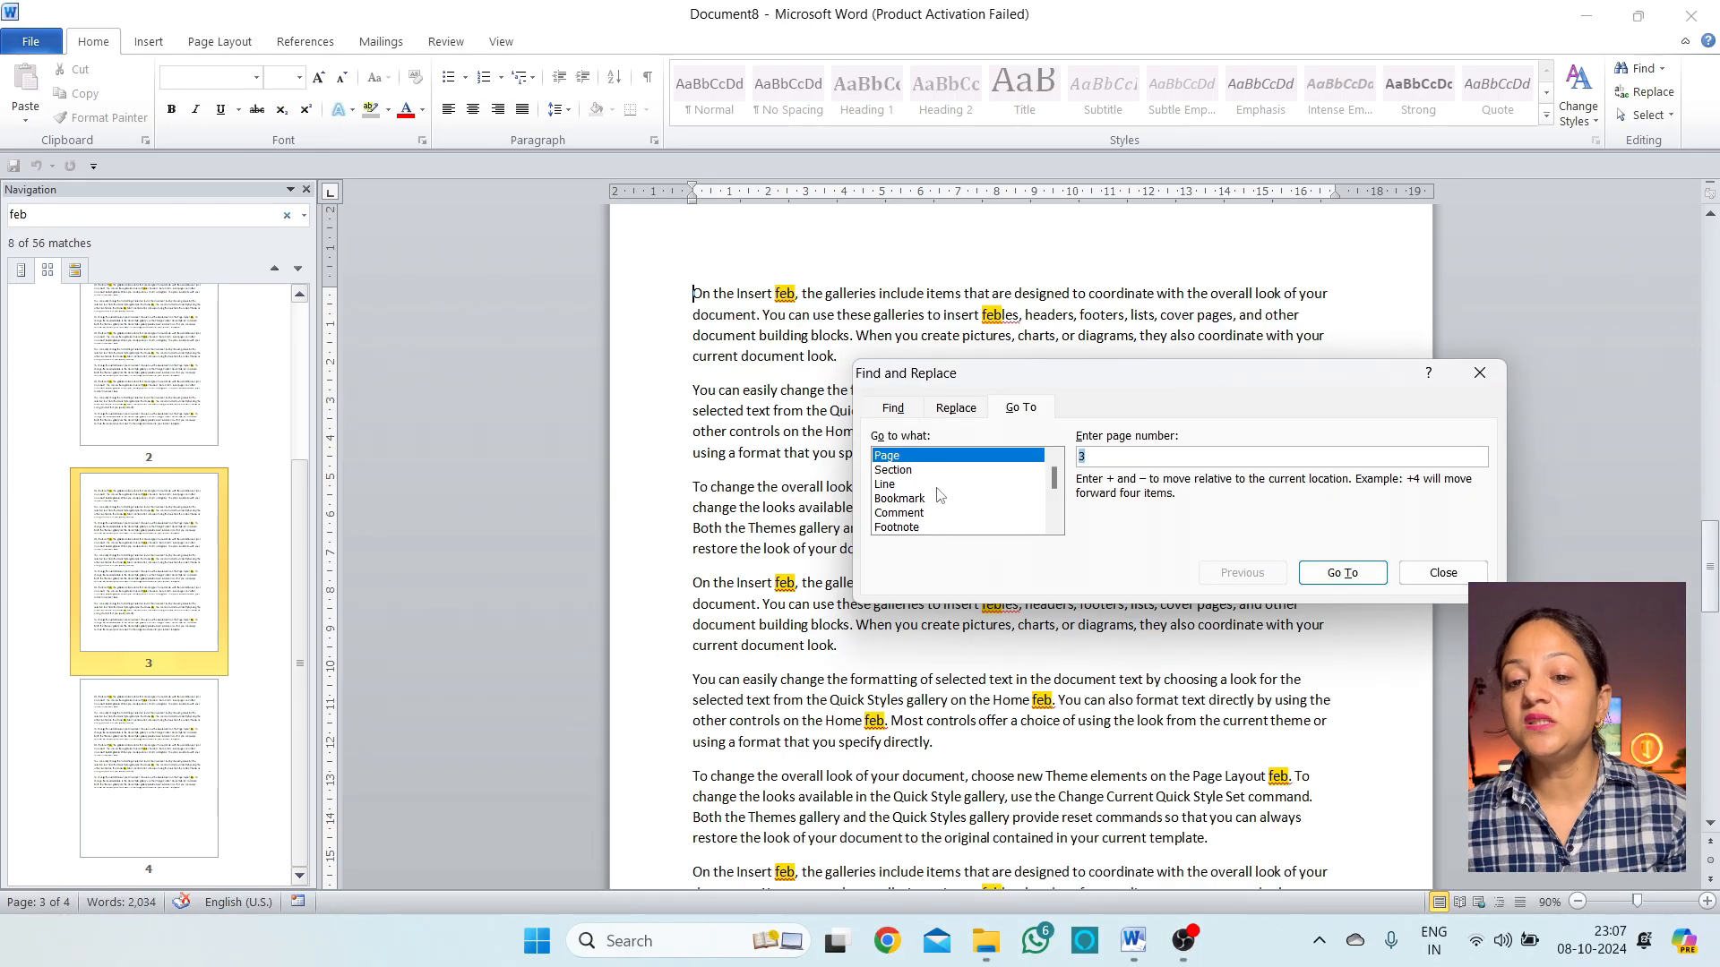
{"action": "left_click", "coordinate": [900, 499]}
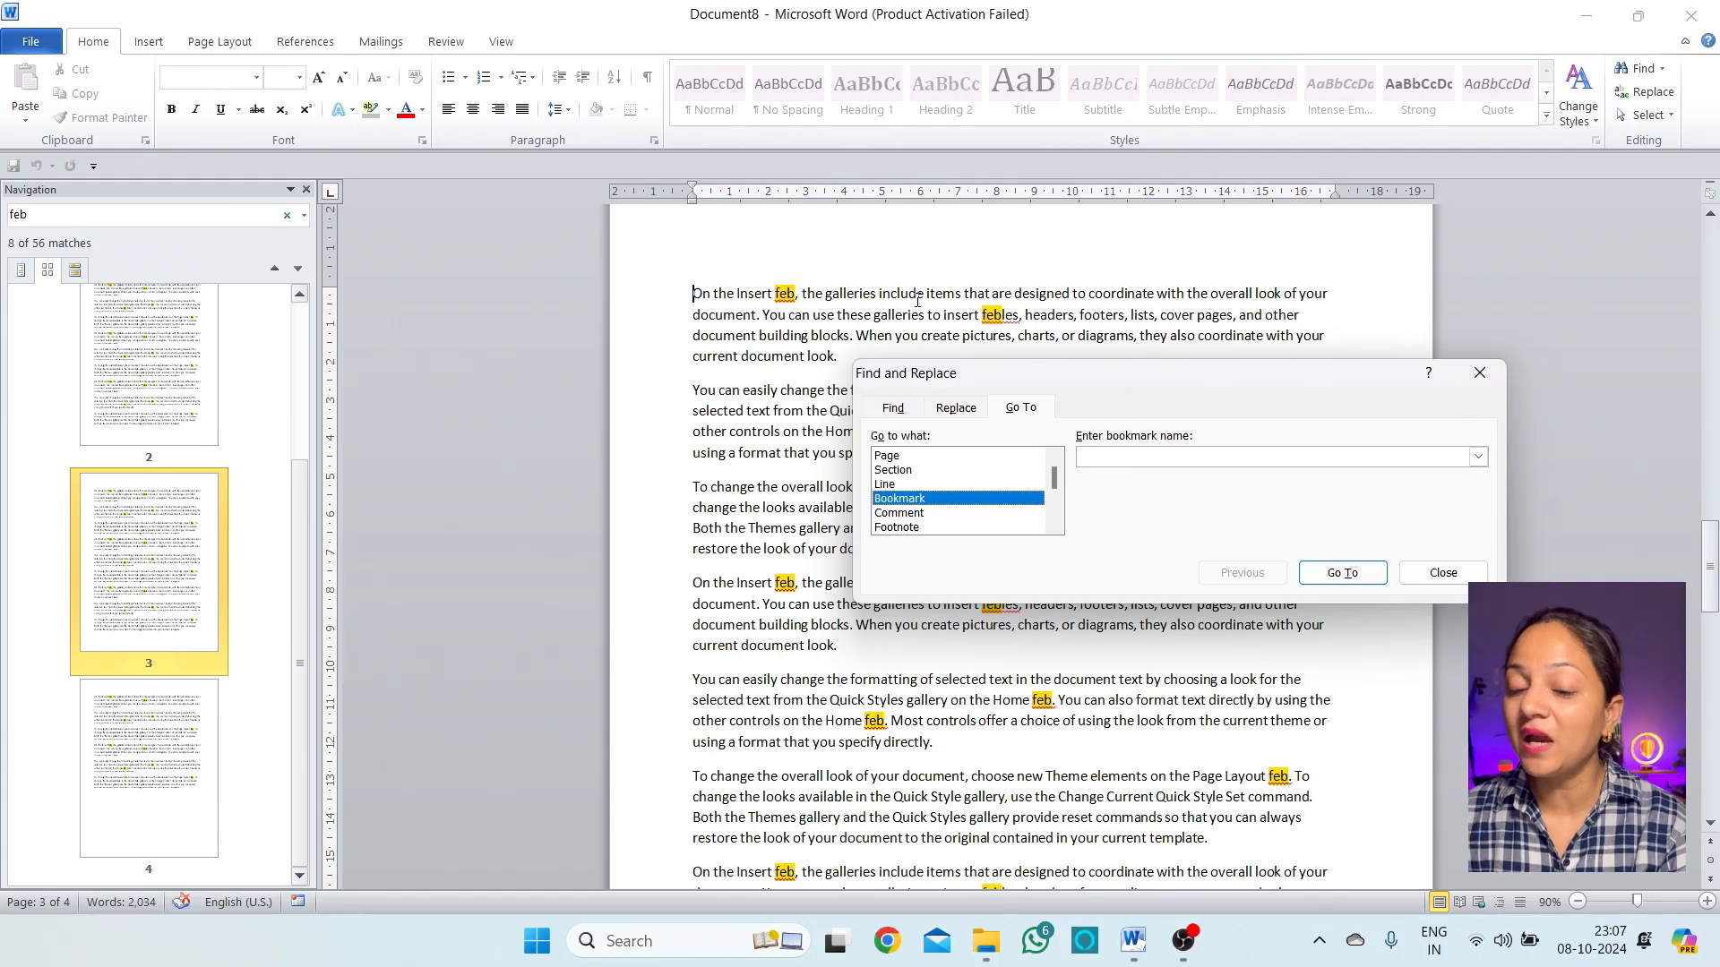
{"action": "left_click", "coordinate": [933, 516]}
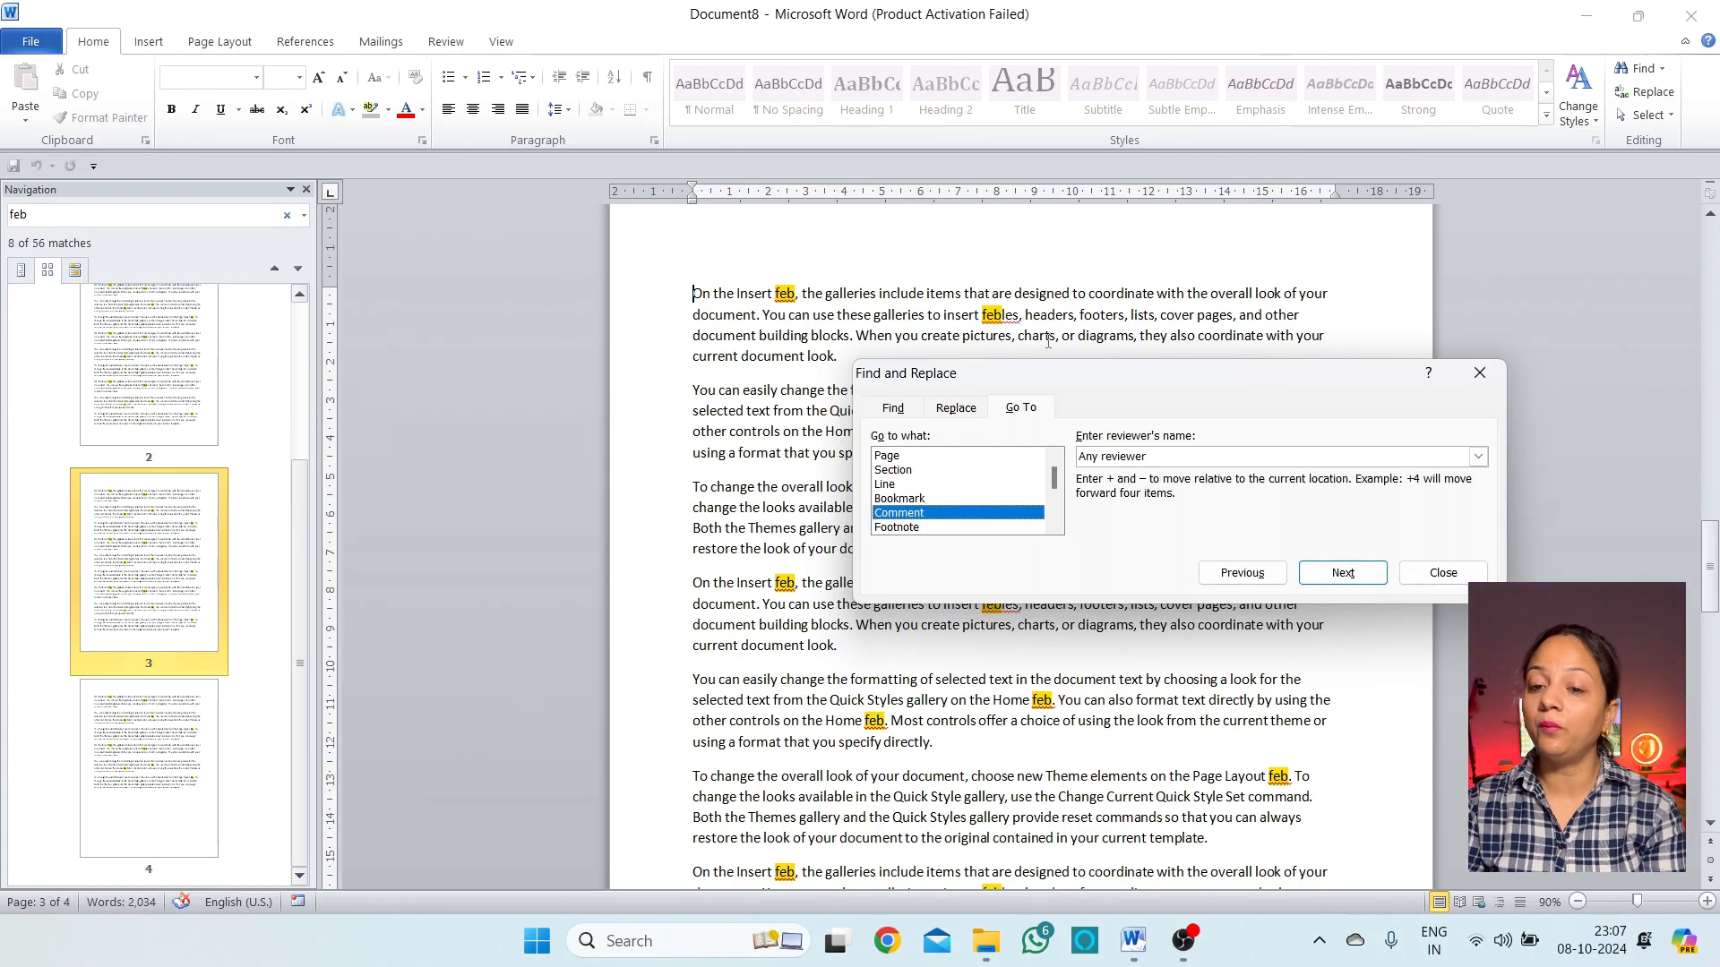
{"action": "left_click", "coordinate": [928, 528]}
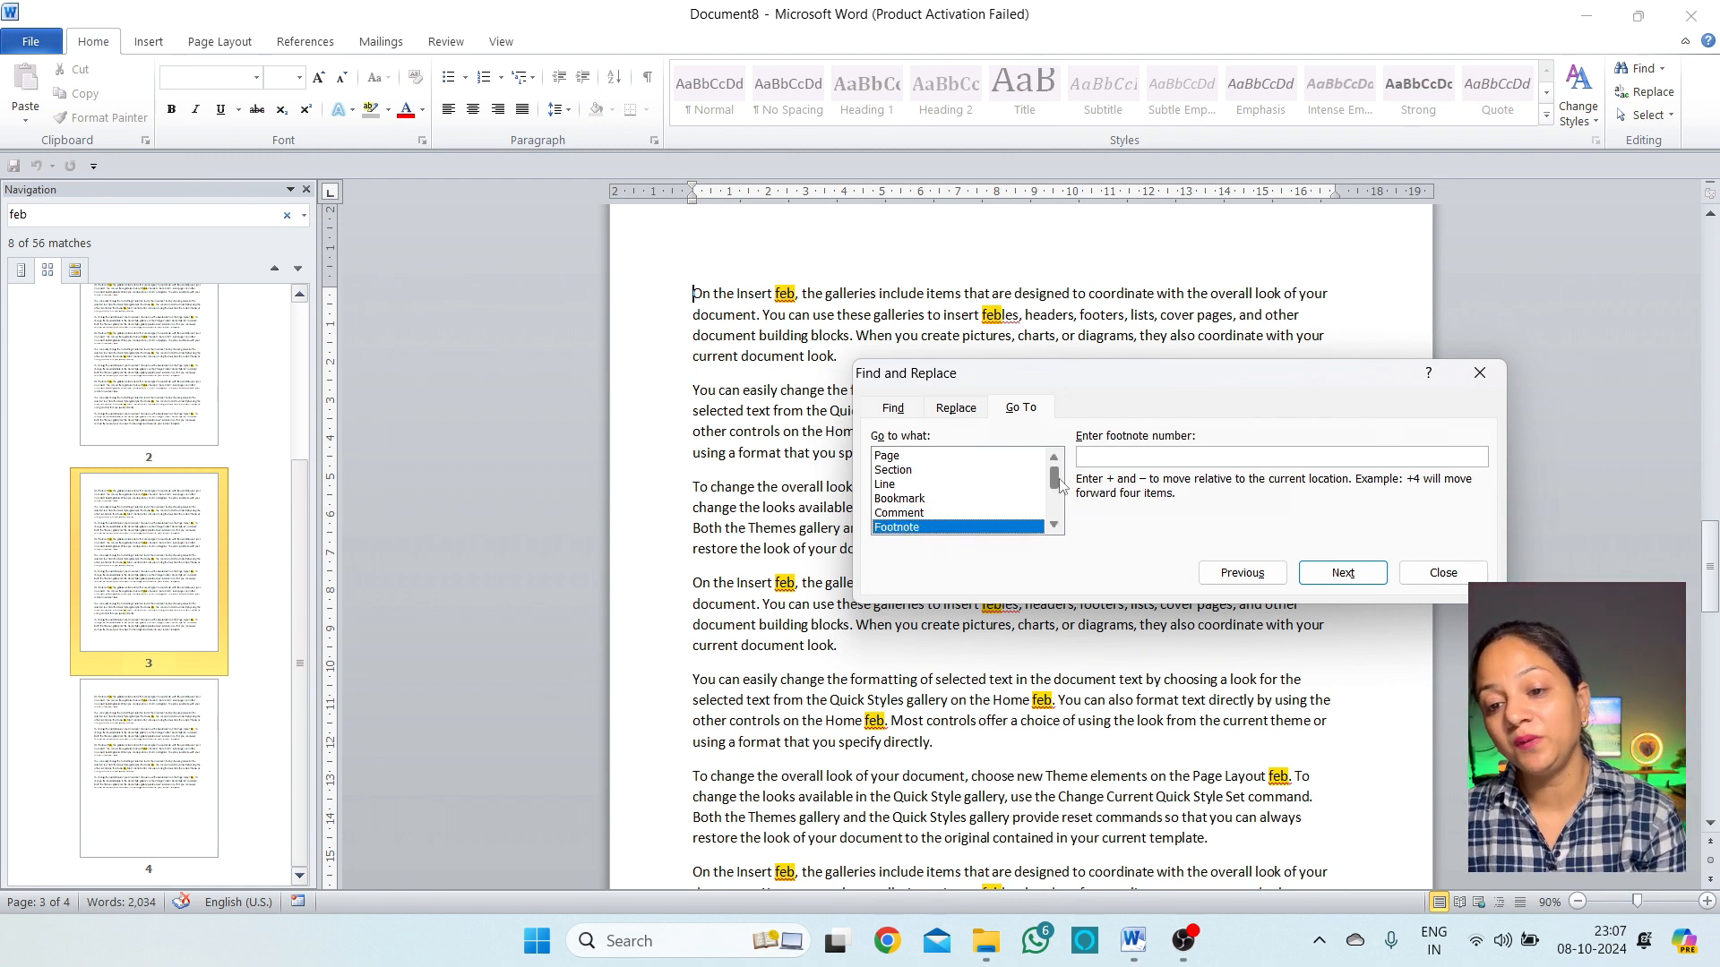
Scroll the Go to what list, return it to Bookmark, and close the dialog
{"action": "scroll", "coordinate": [1060, 484], "scroll_direction": "down", "scroll_amount": 2}
{"action": "scroll", "coordinate": [1064, 486], "scroll_direction": "up", "scroll_amount": 2}
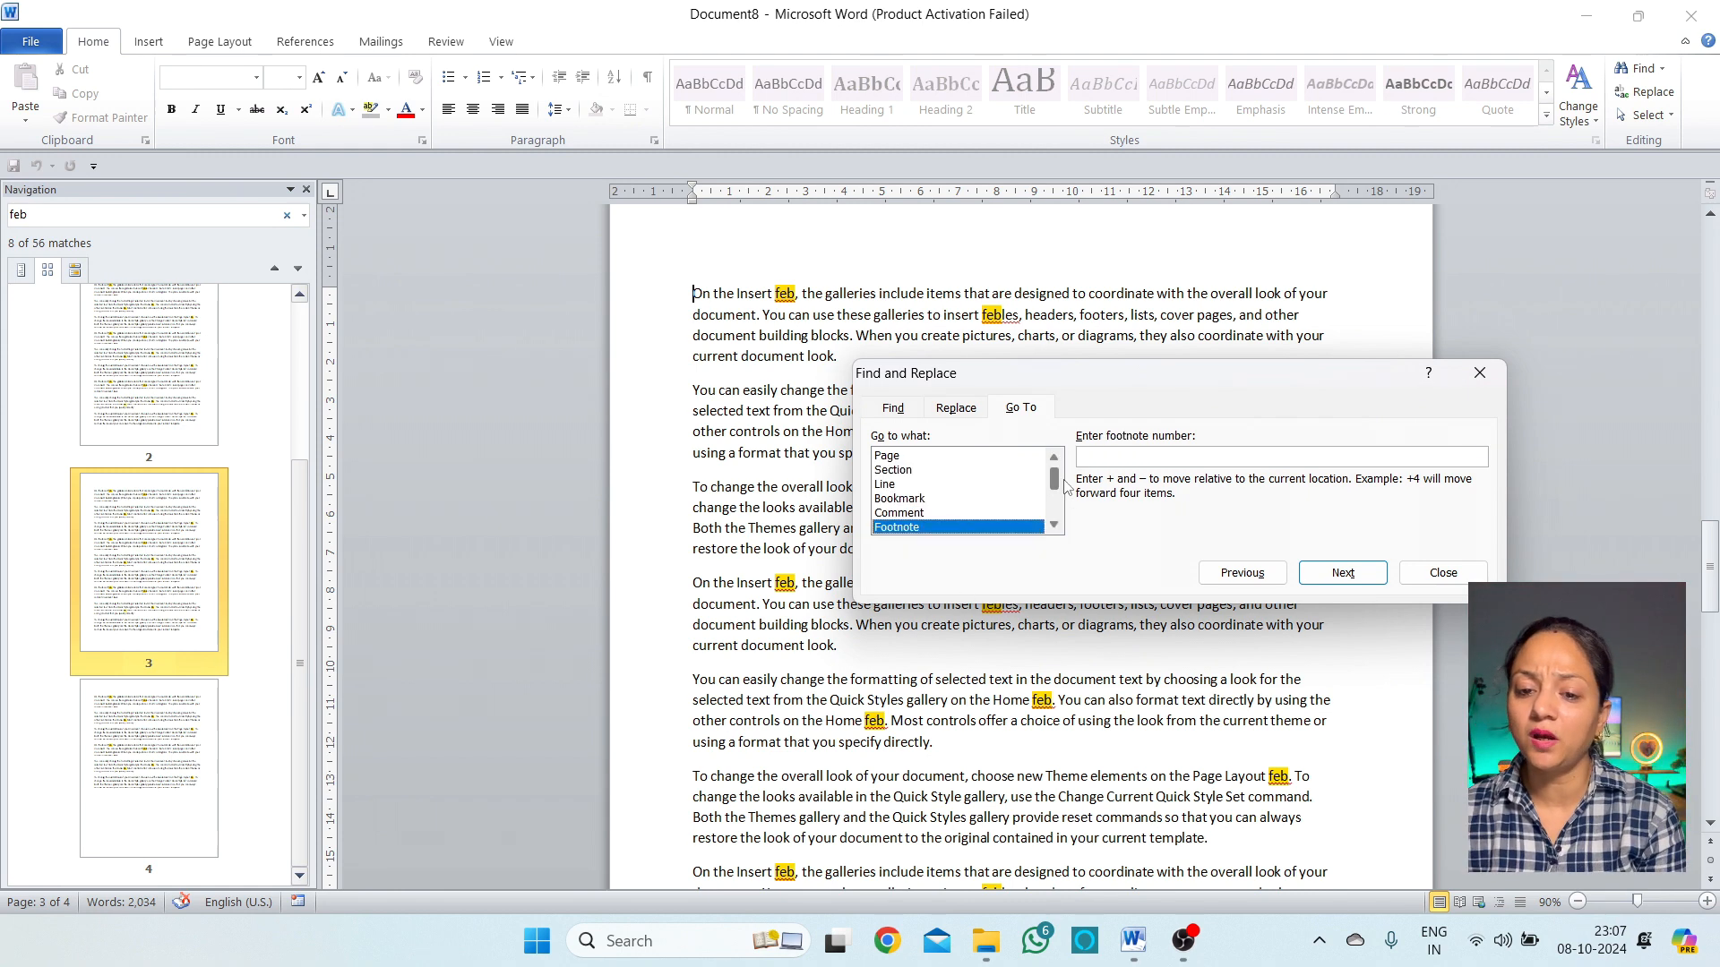
{"action": "scroll", "coordinate": [1066, 486], "scroll_direction": "down", "scroll_amount": 1}
{"action": "left_click", "coordinate": [1054, 525]}
{"action": "left_click", "coordinate": [1054, 526]}
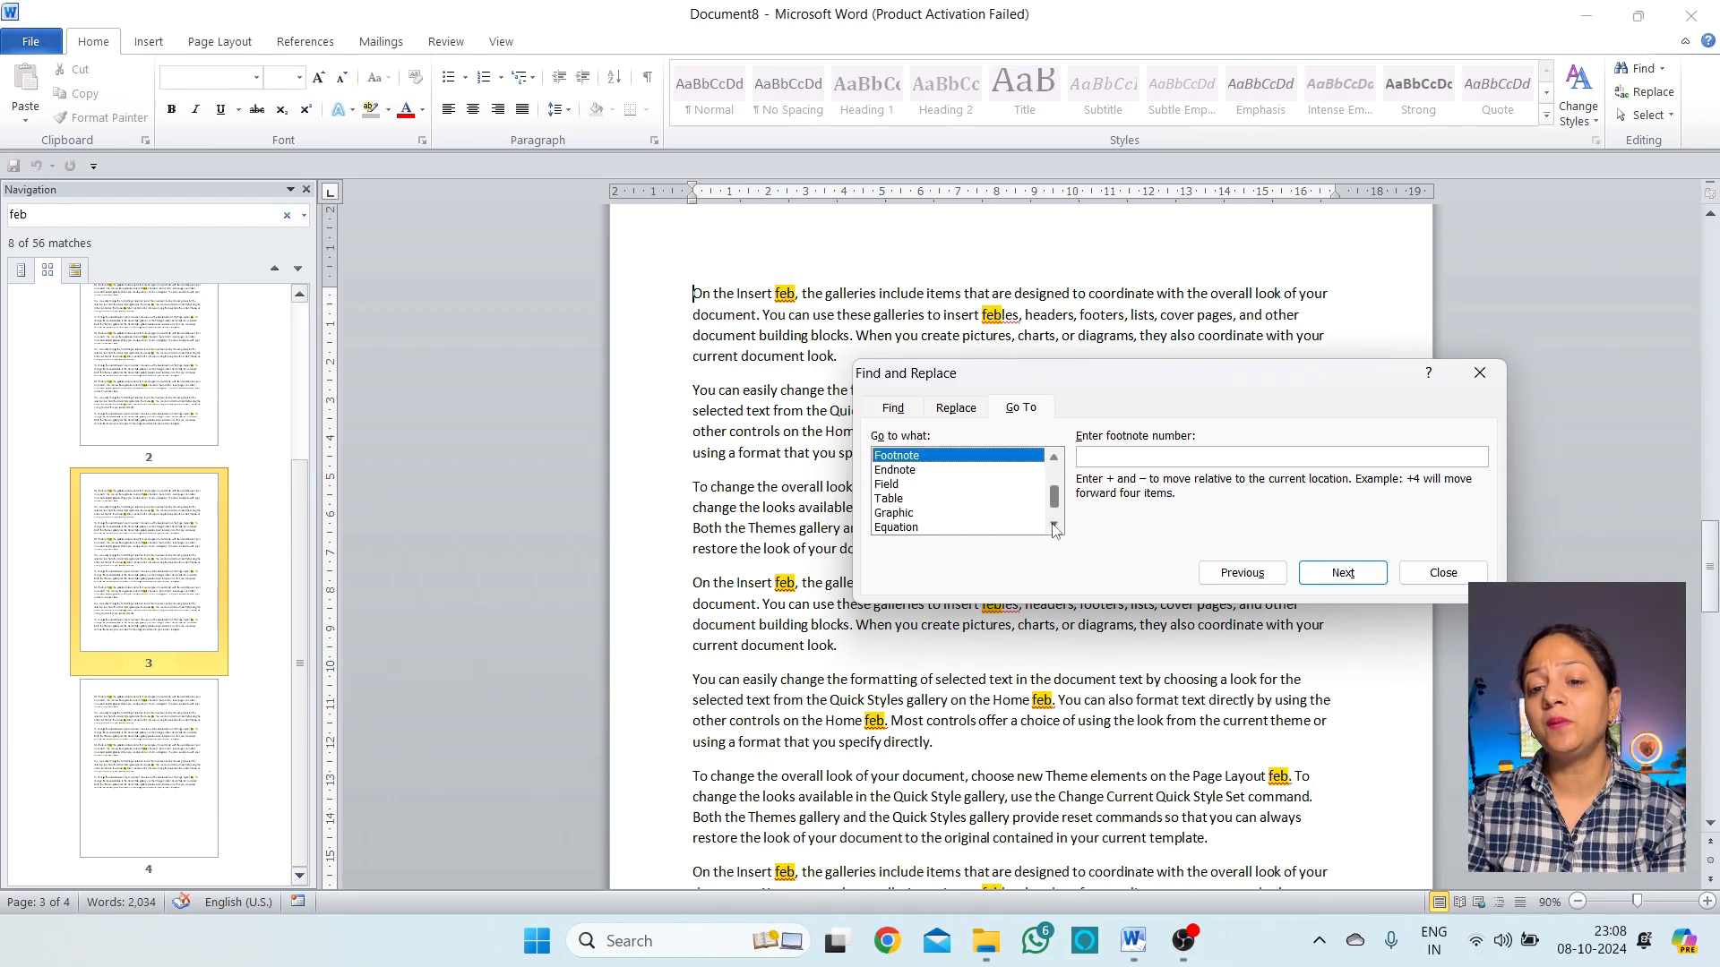
{"action": "left_click", "coordinate": [1055, 525]}
{"action": "left_click", "coordinate": [1054, 526]}
{"action": "scroll", "coordinate": [1057, 510], "scroll_direction": "up", "scroll_amount": 3}
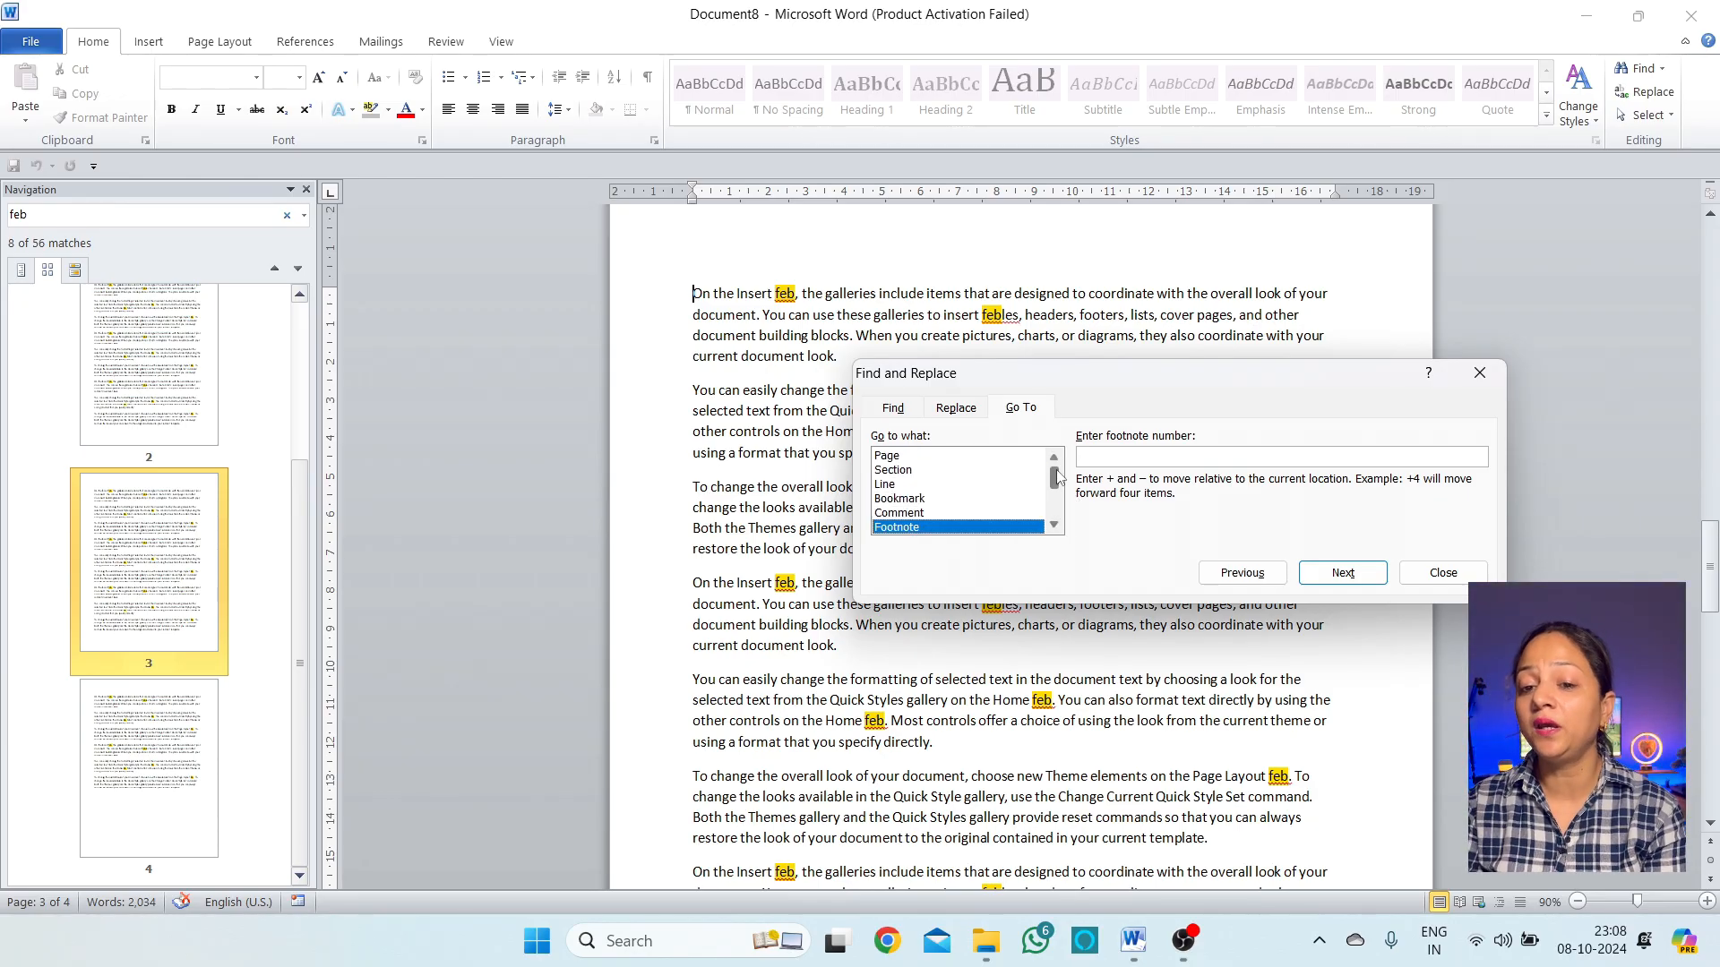
{"action": "left_click", "coordinate": [941, 499]}
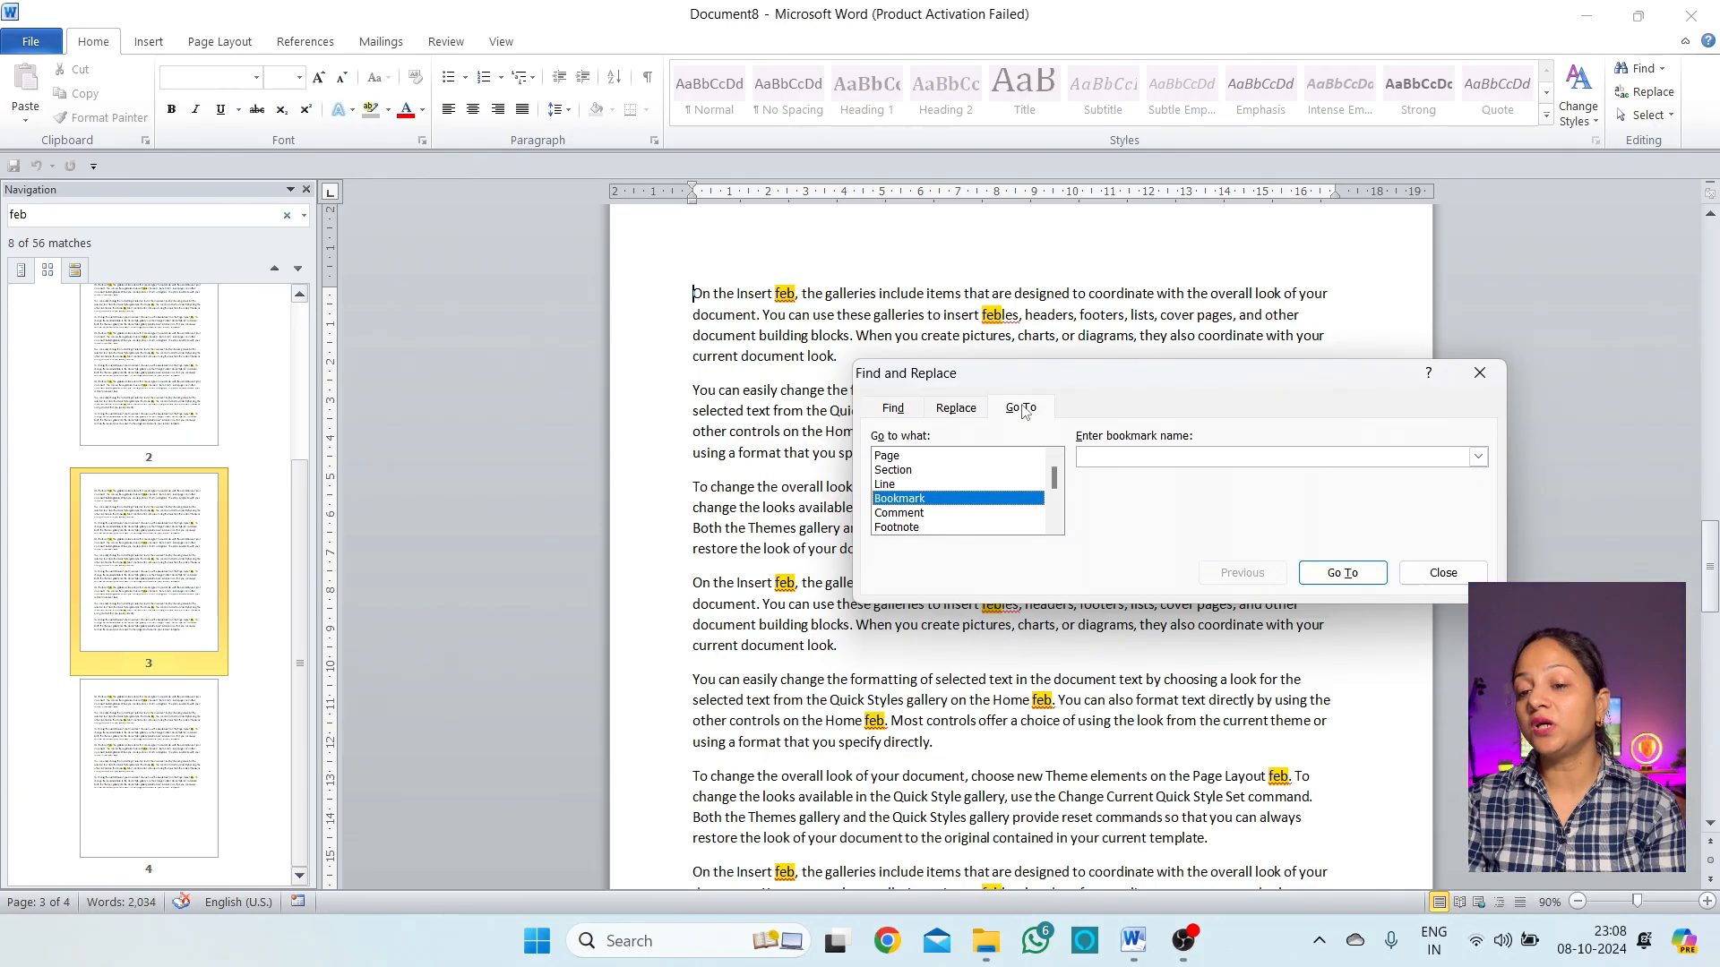
{"action": "left_click", "coordinate": [1443, 573]}
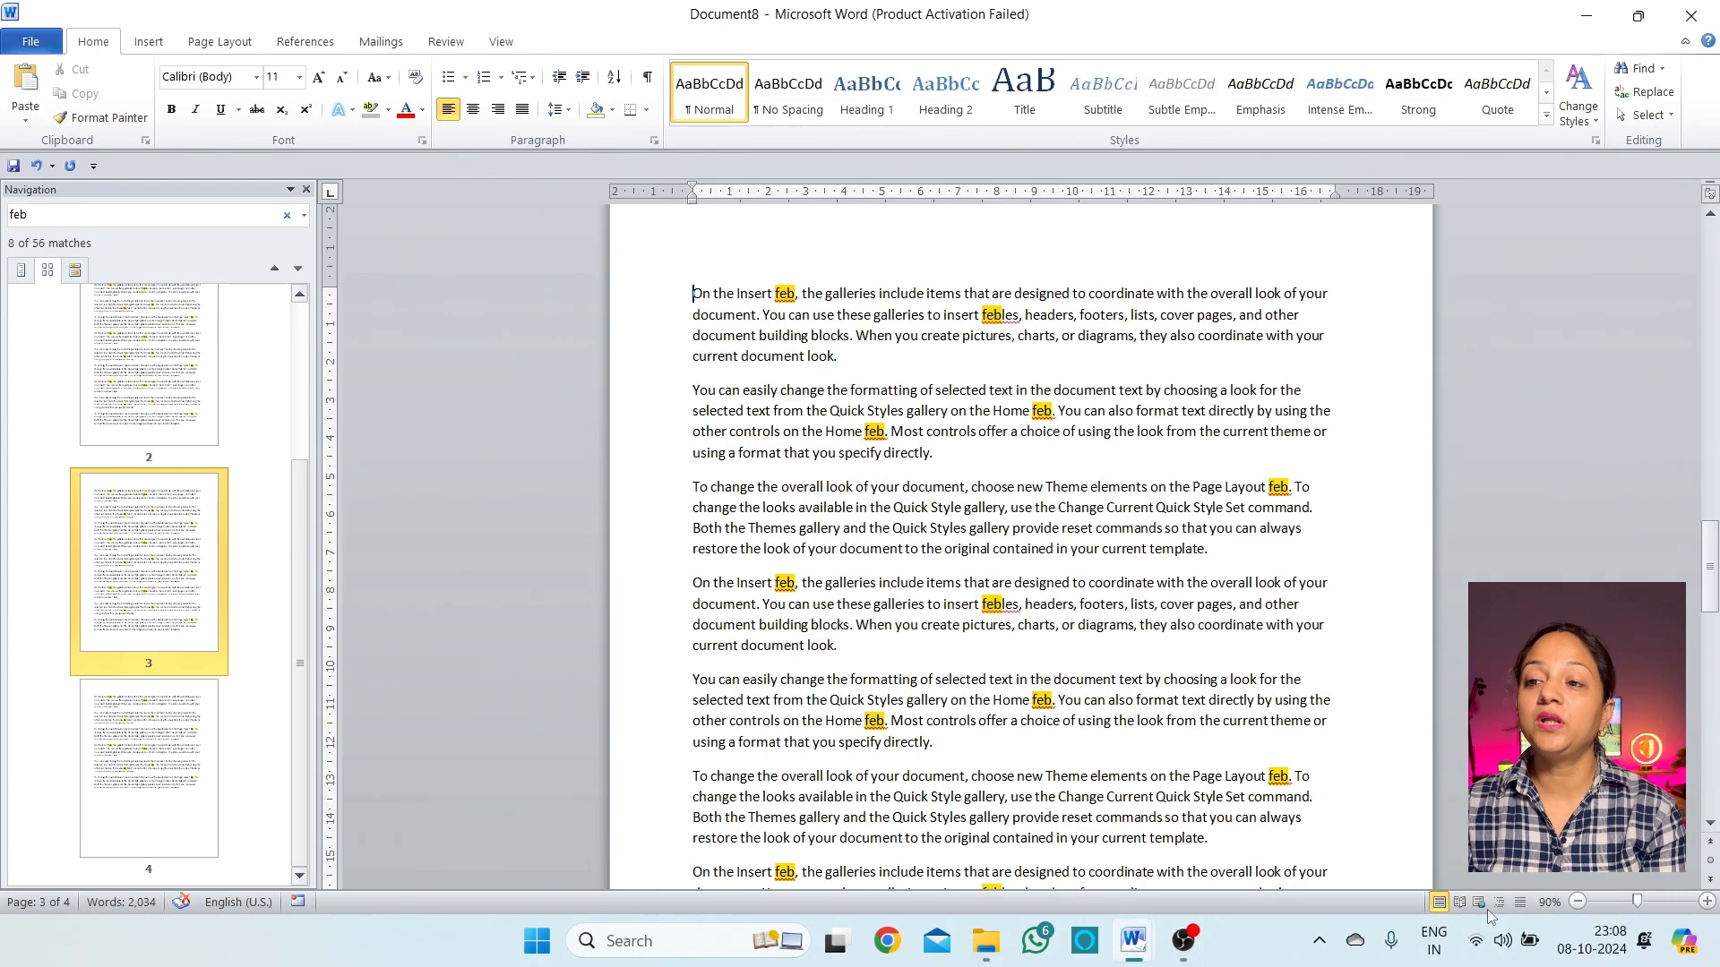
Select the entire document with Select All, then clear the selection
{"action": "left_click", "coordinate": [1672, 115]}
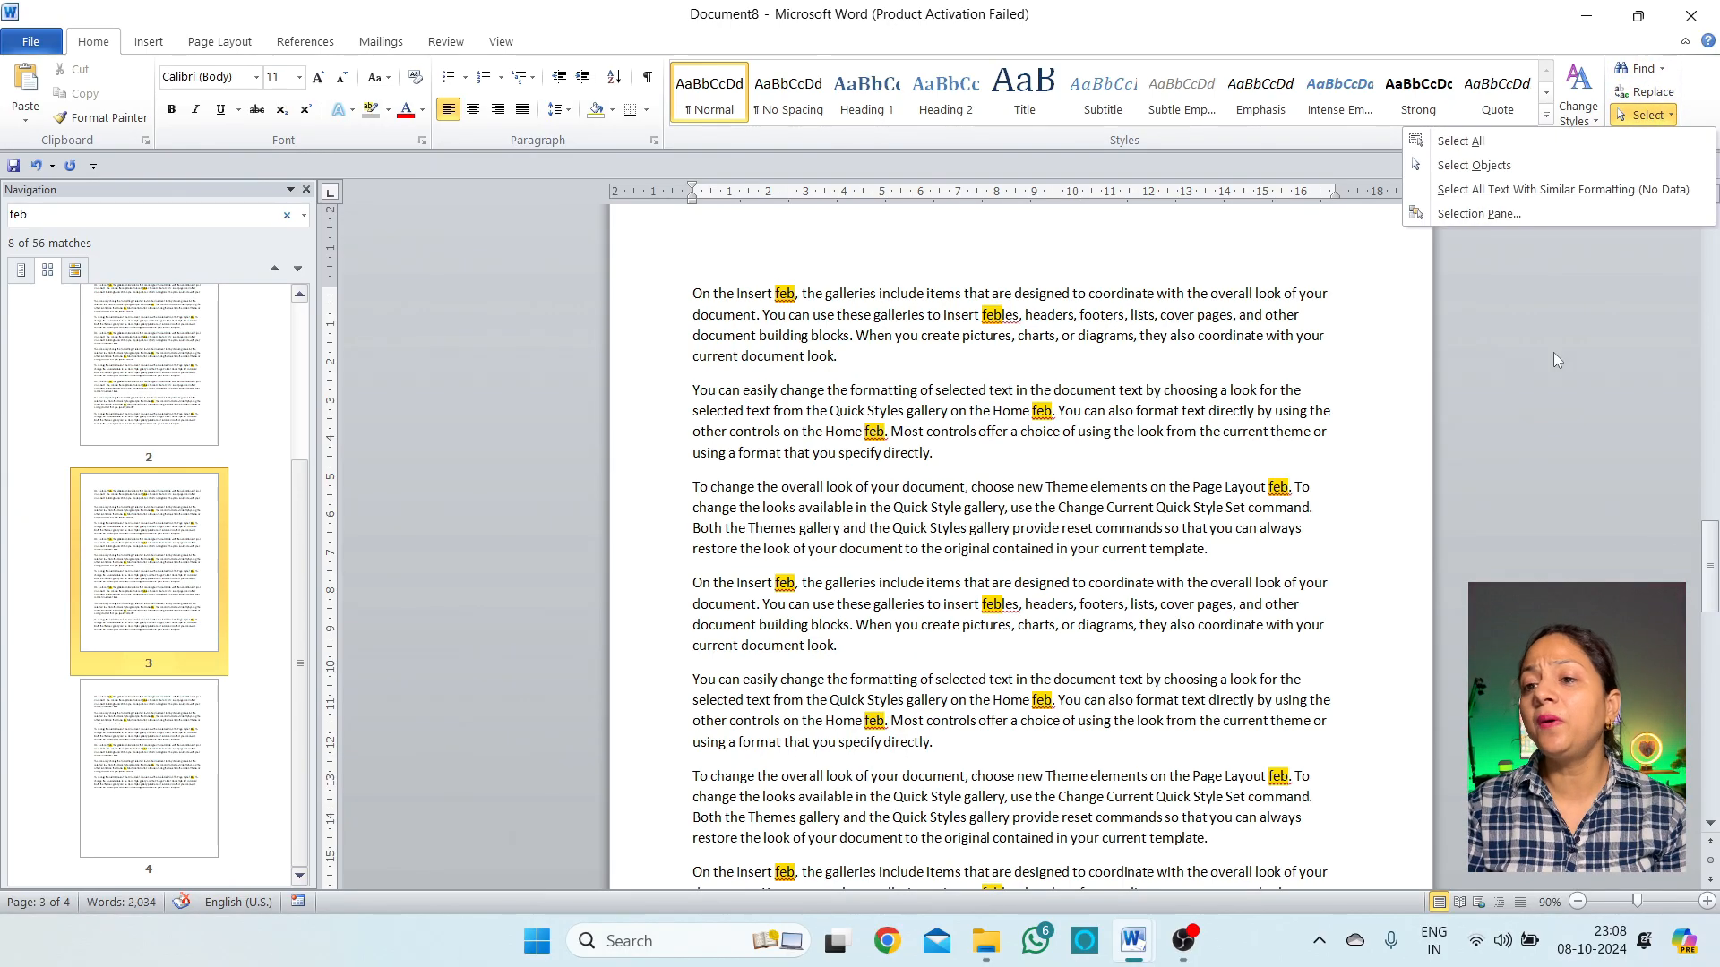
{"action": "left_click", "coordinate": [1483, 144]}
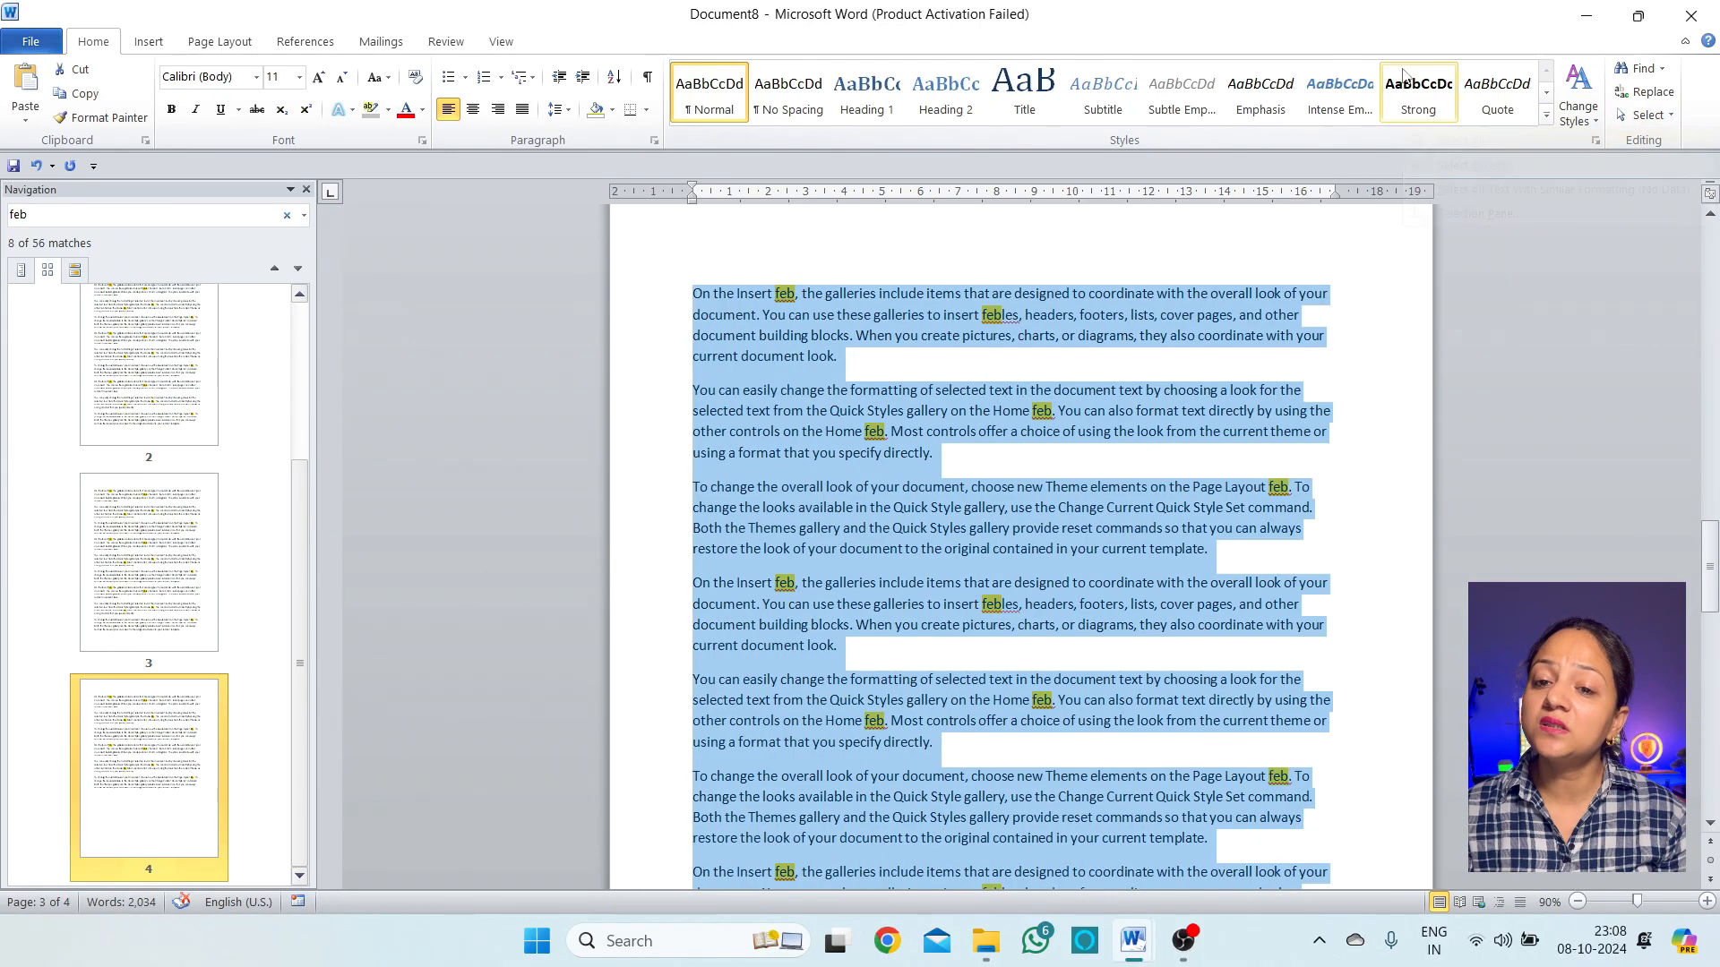
{"action": "scroll", "coordinate": [1105, 620], "scroll_direction": "up", "scroll_amount": 3}
{"action": "scroll", "coordinate": [1105, 620], "scroll_direction": "down", "scroll_amount": 15}
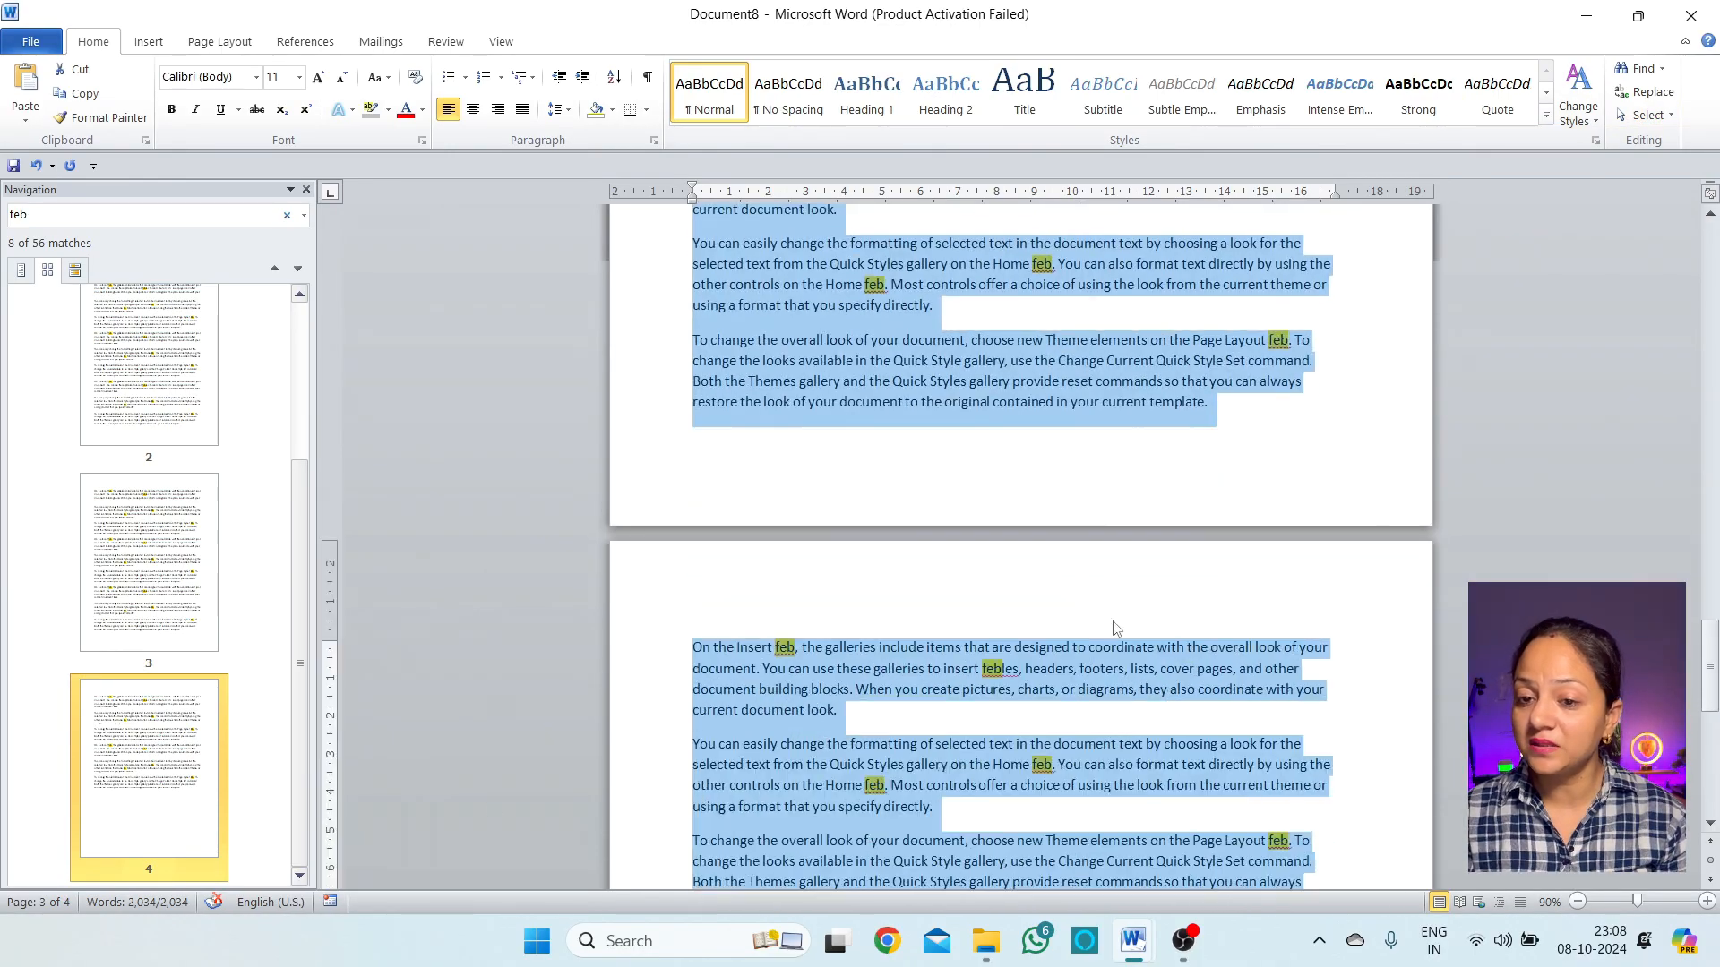
{"action": "scroll", "coordinate": [1117, 629], "scroll_direction": "up", "scroll_amount": 13}
{"action": "scroll", "coordinate": [1117, 628], "scroll_direction": "up", "scroll_amount": 20}
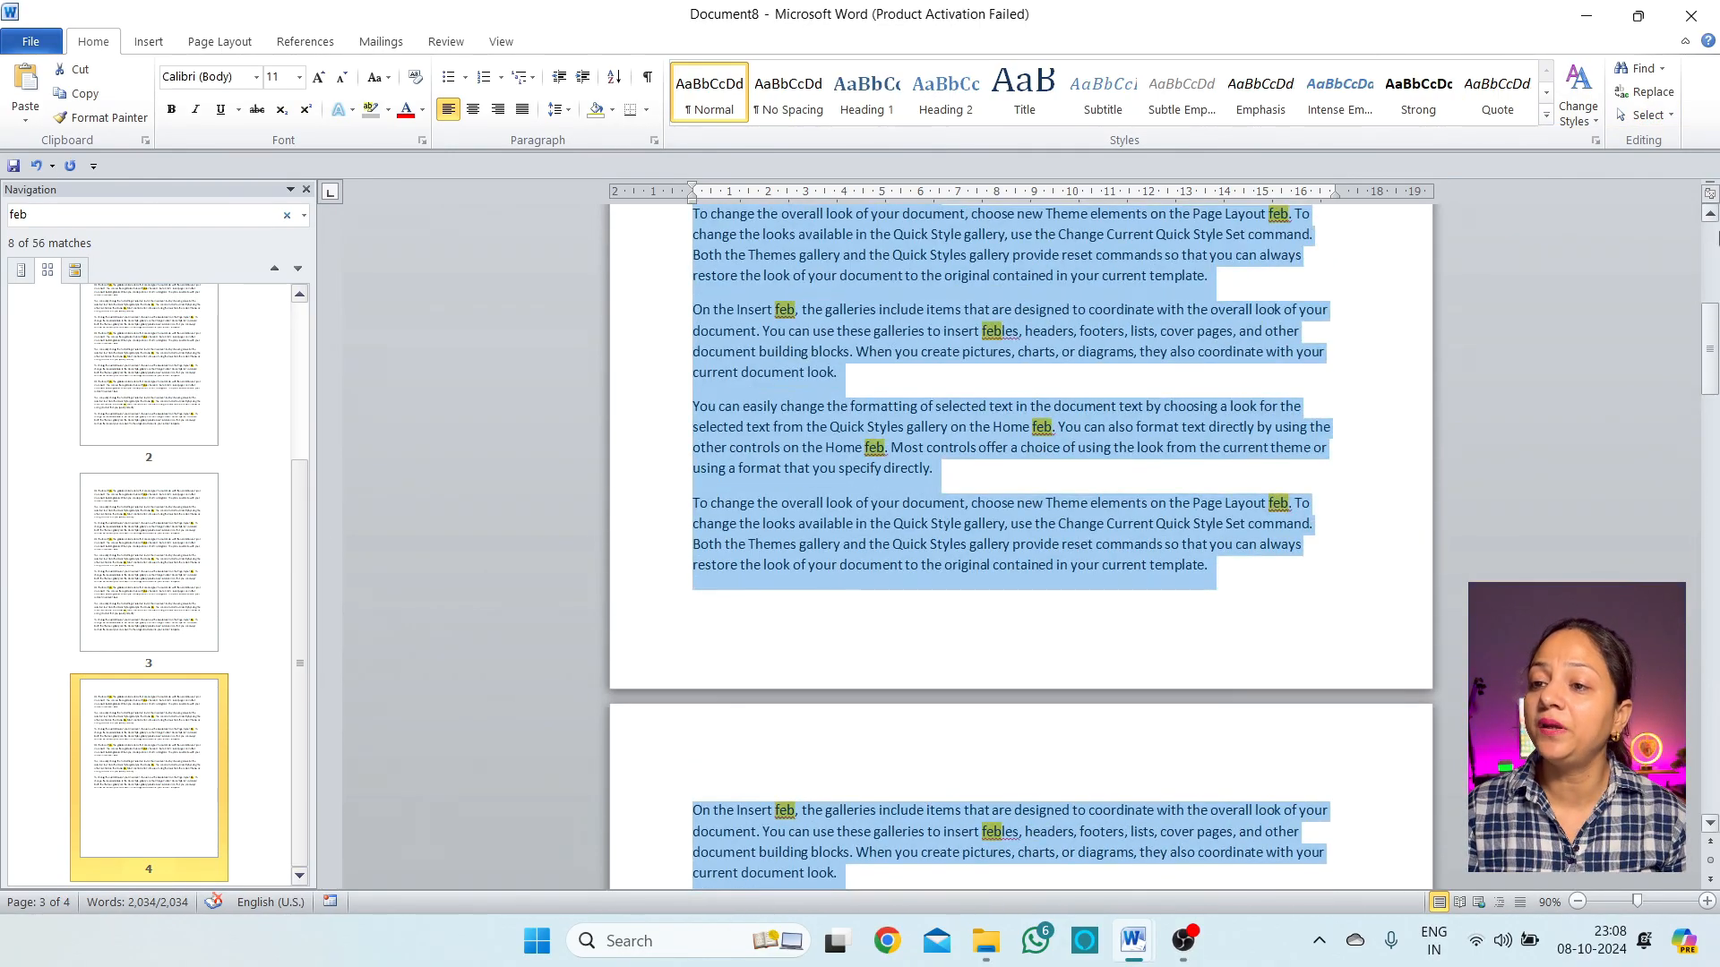
{"action": "left_click", "coordinate": [1233, 331]}
Insert an empty paragraph after 'directly.' and reopen the Select dropdown
{"action": "left_click", "coordinate": [1659, 117]}
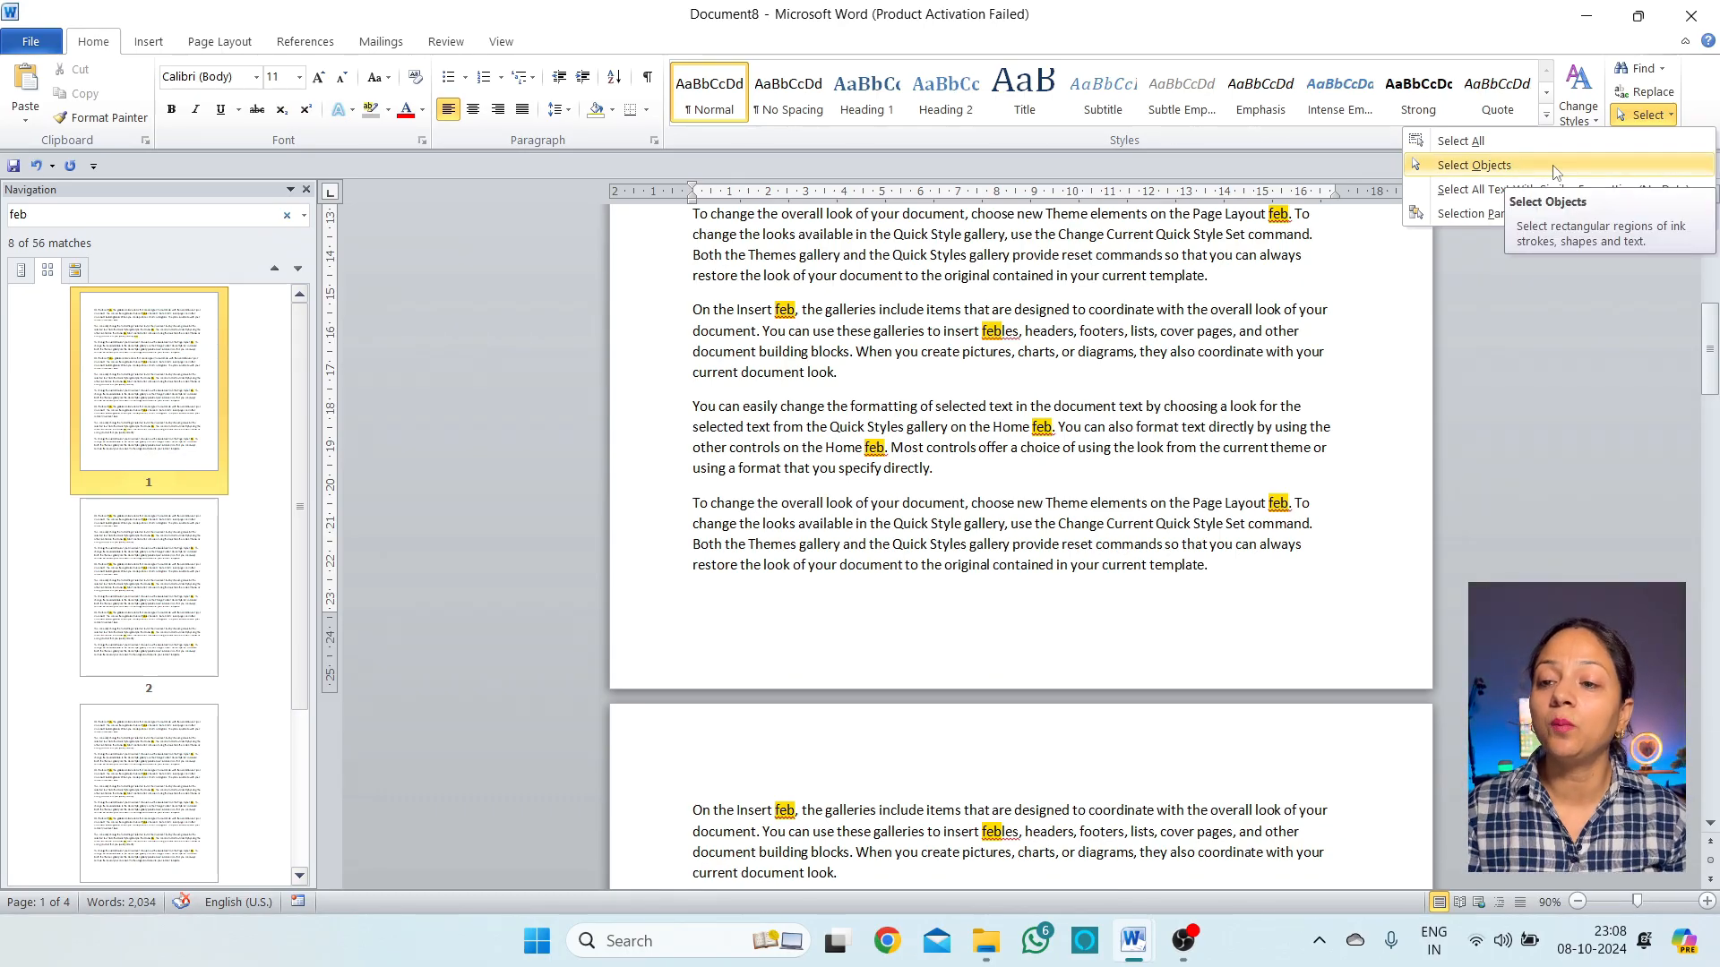
{"action": "left_click", "coordinate": [950, 471]}
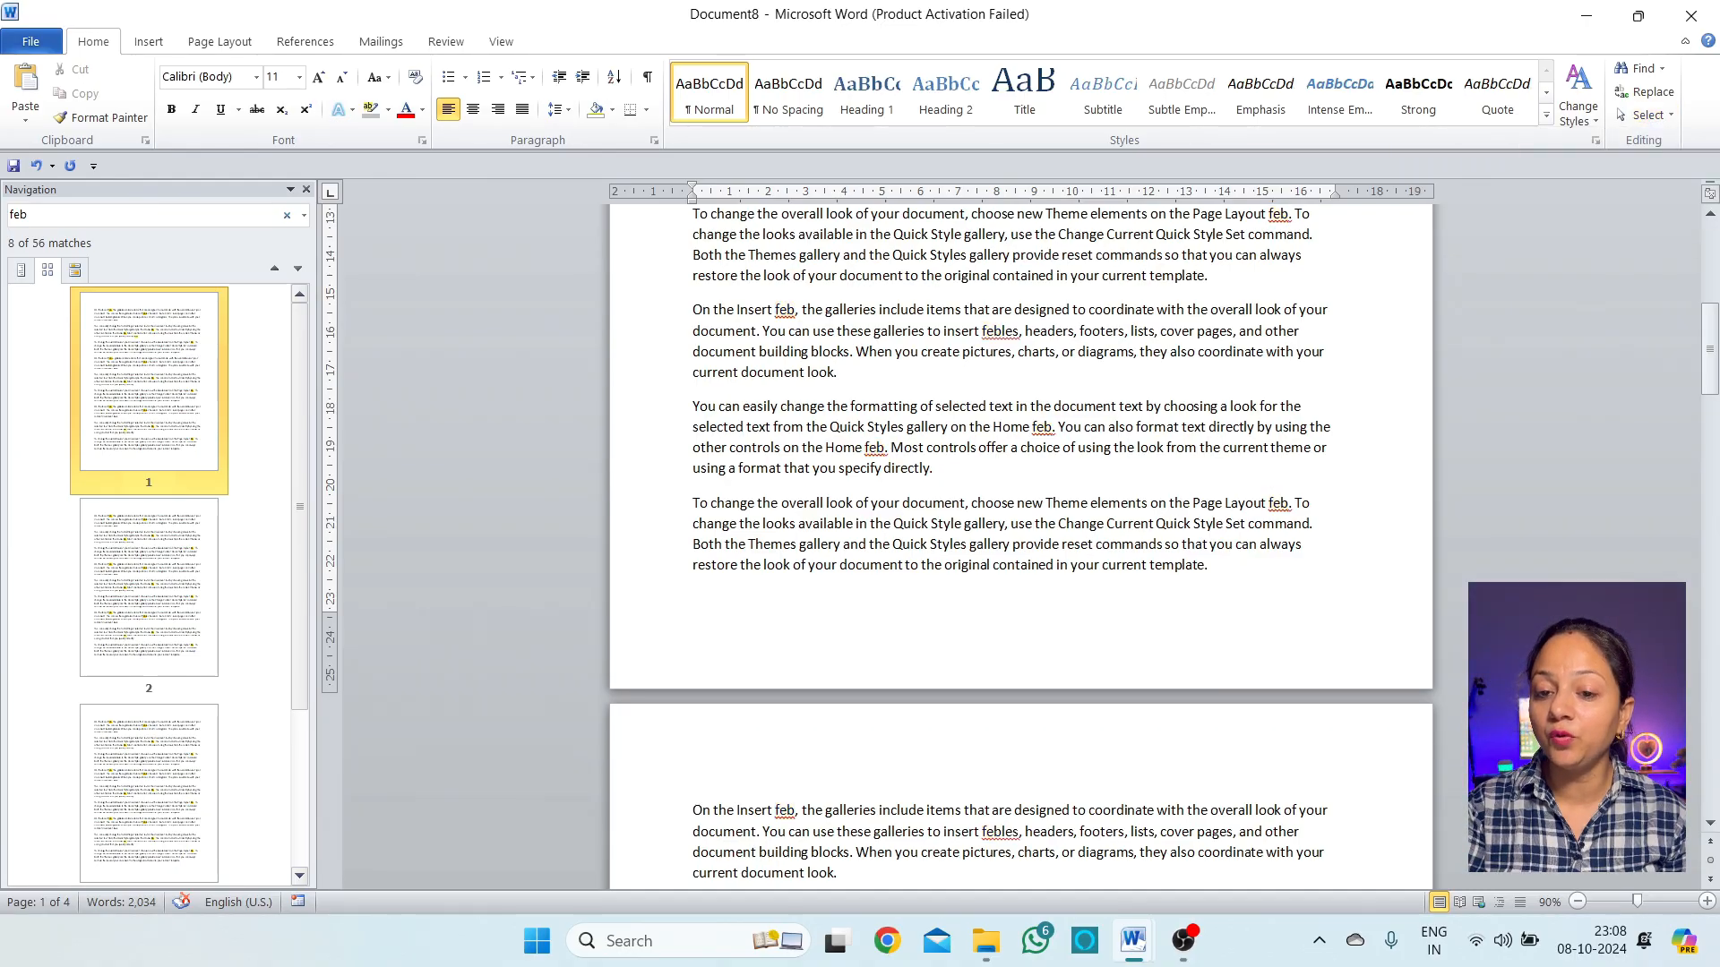
{"action": "key", "text": "Return"}
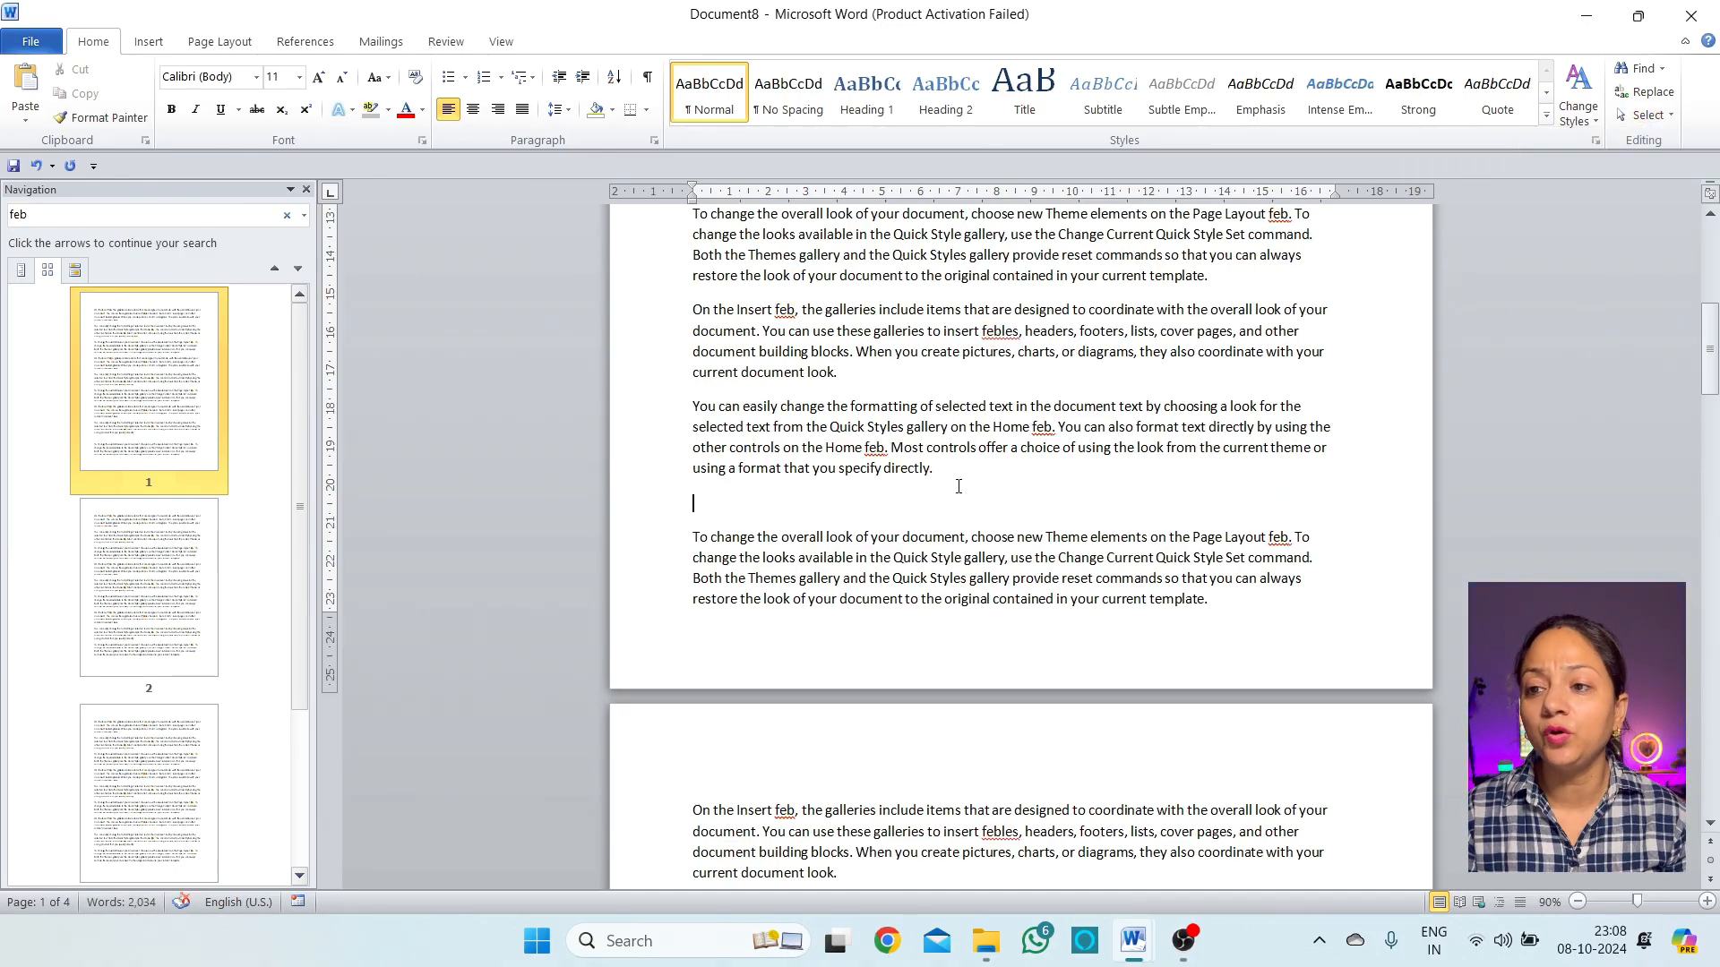
{"action": "left_click", "coordinate": [1671, 116]}
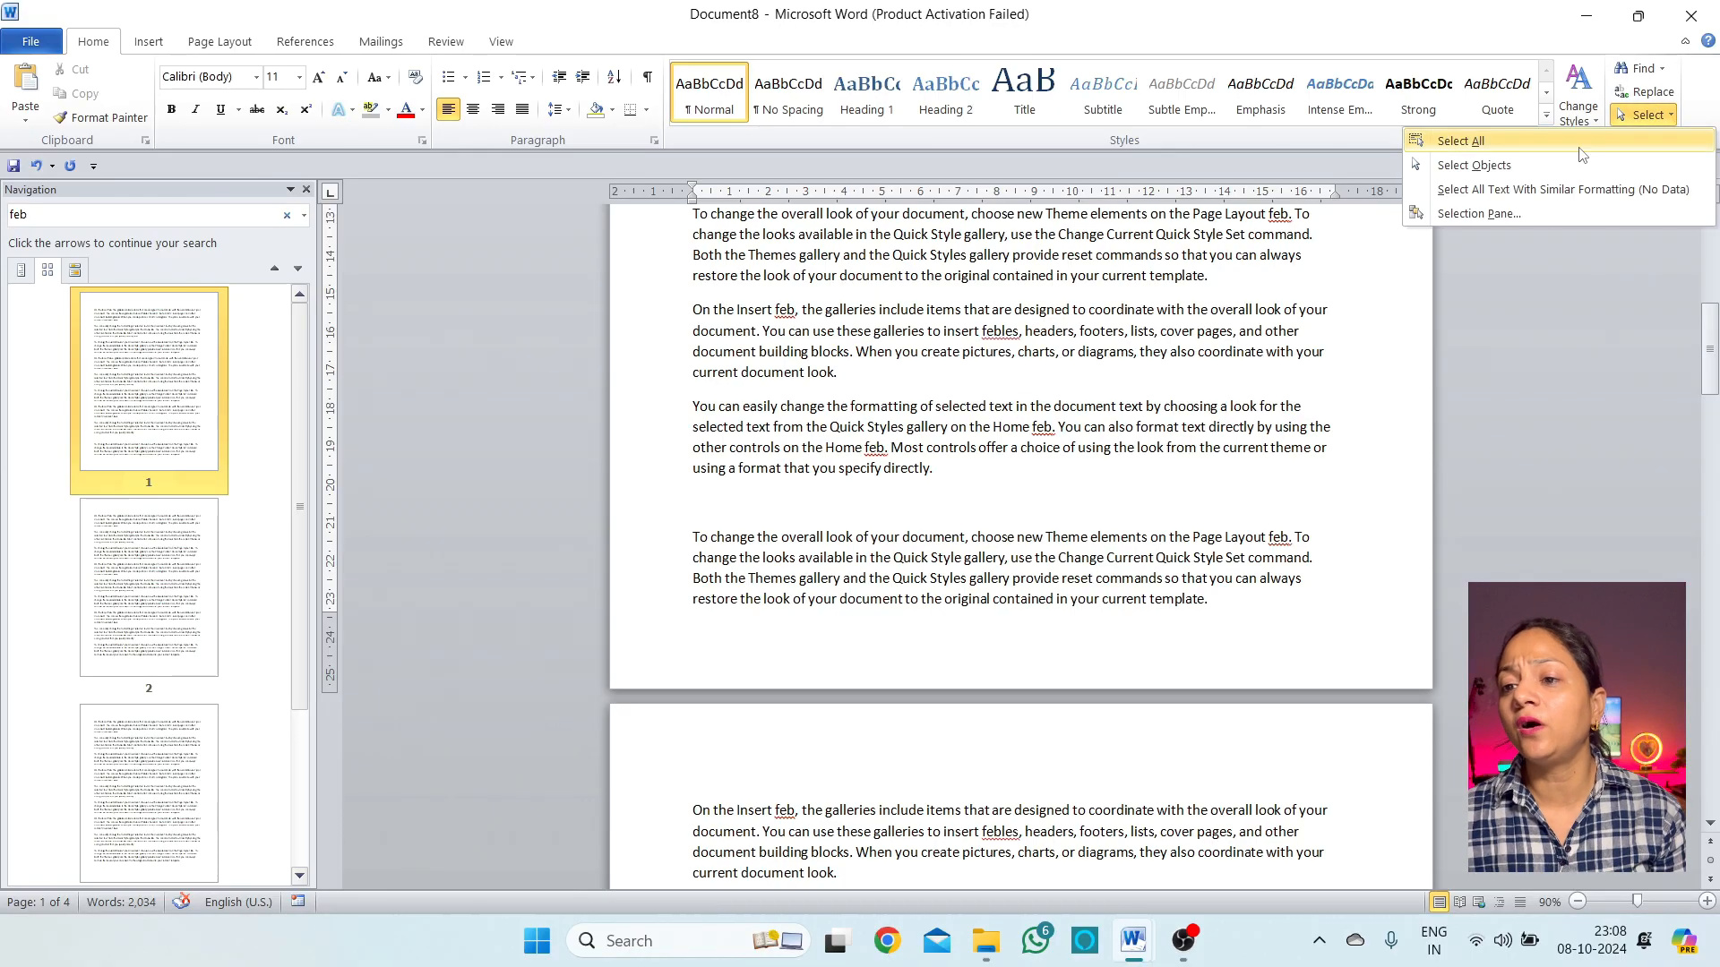
{"action": "left_click", "coordinate": [1522, 213]}
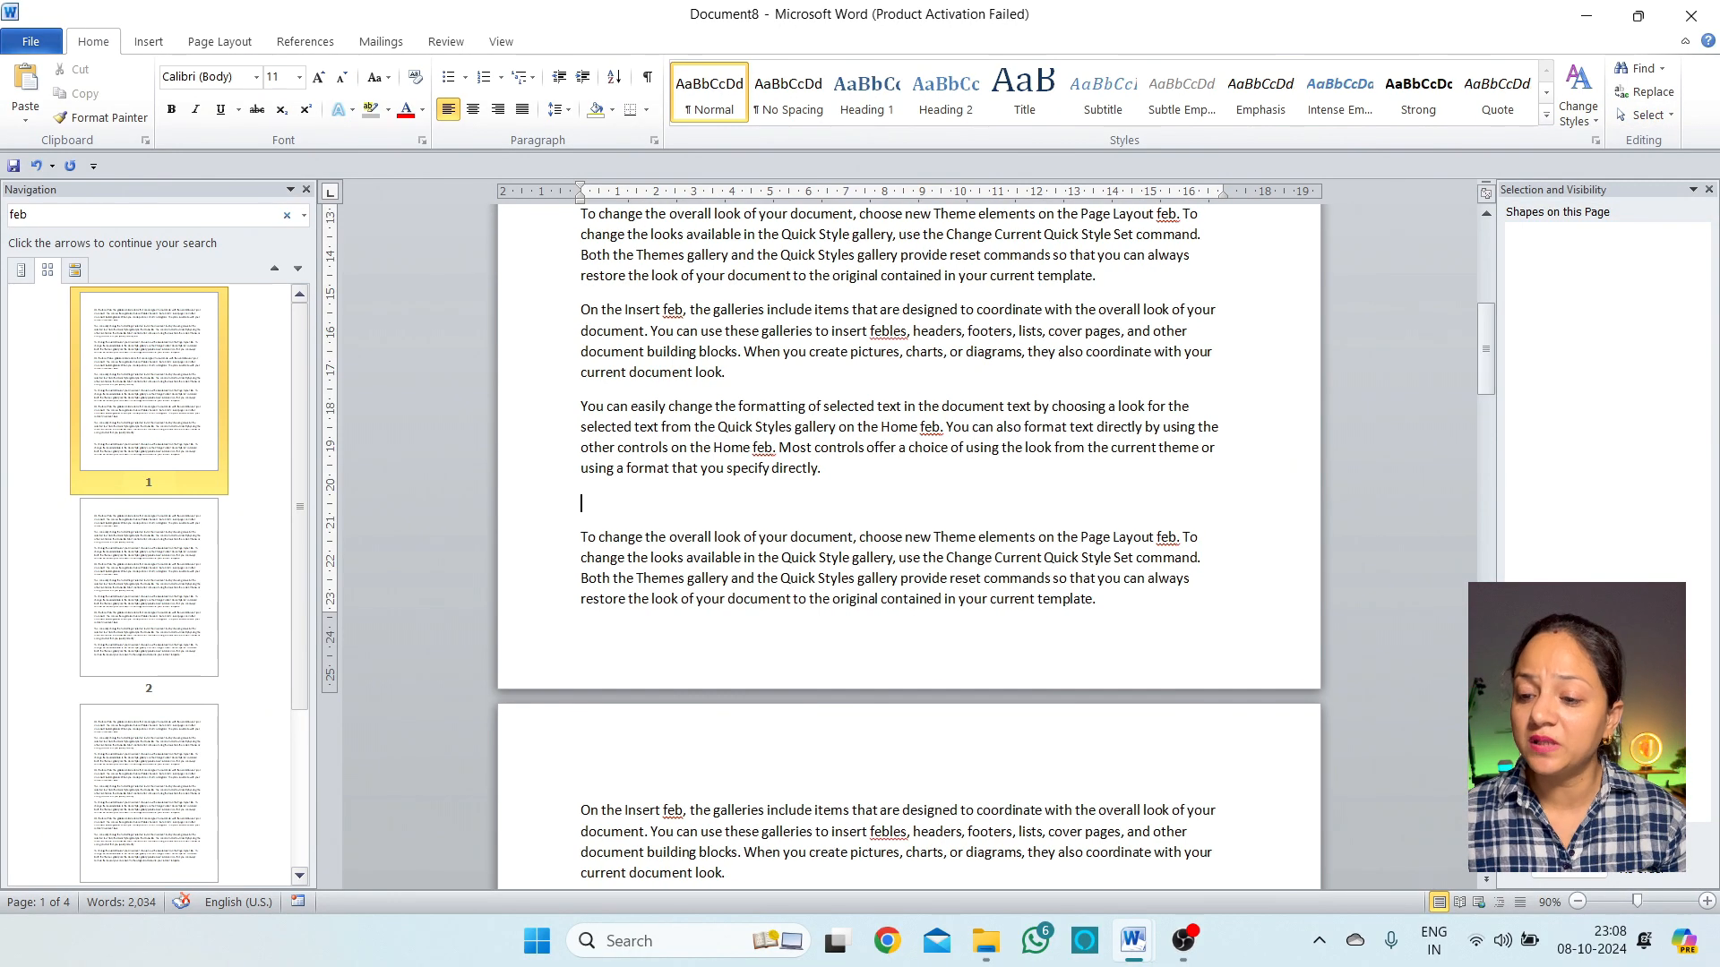
{"action": "left_click_drag", "start_coordinate": [1486, 351], "coordinate": [1486, 271]}
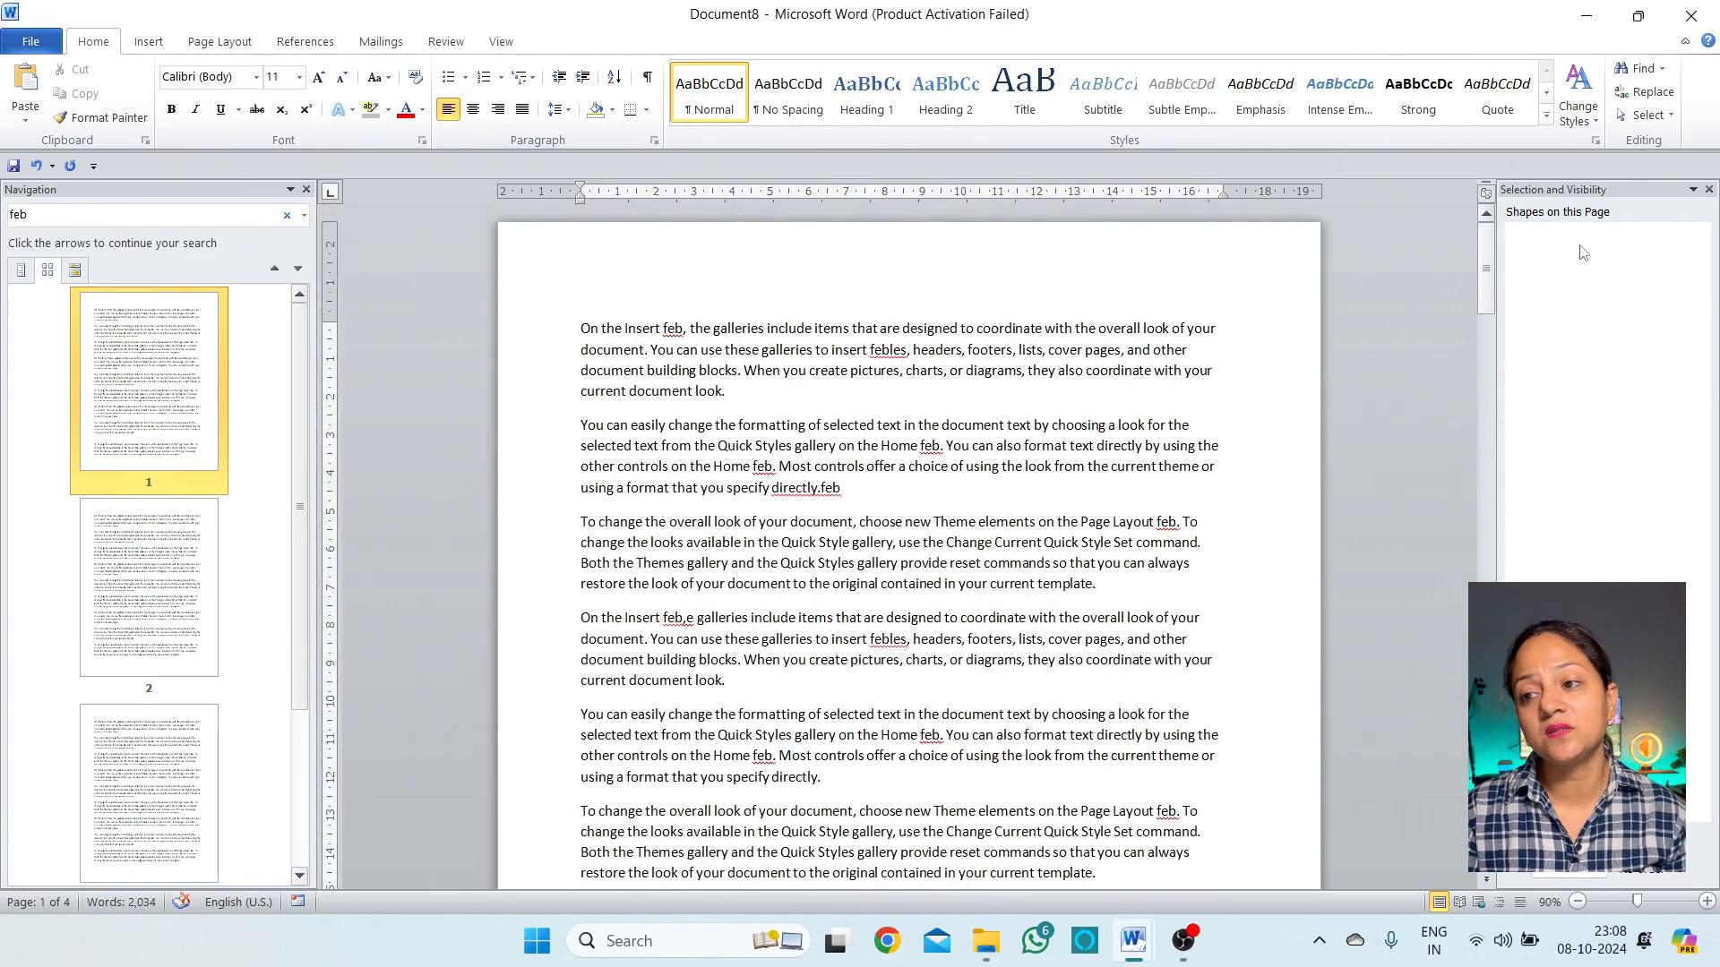
{"action": "left_click", "coordinate": [1708, 189]}
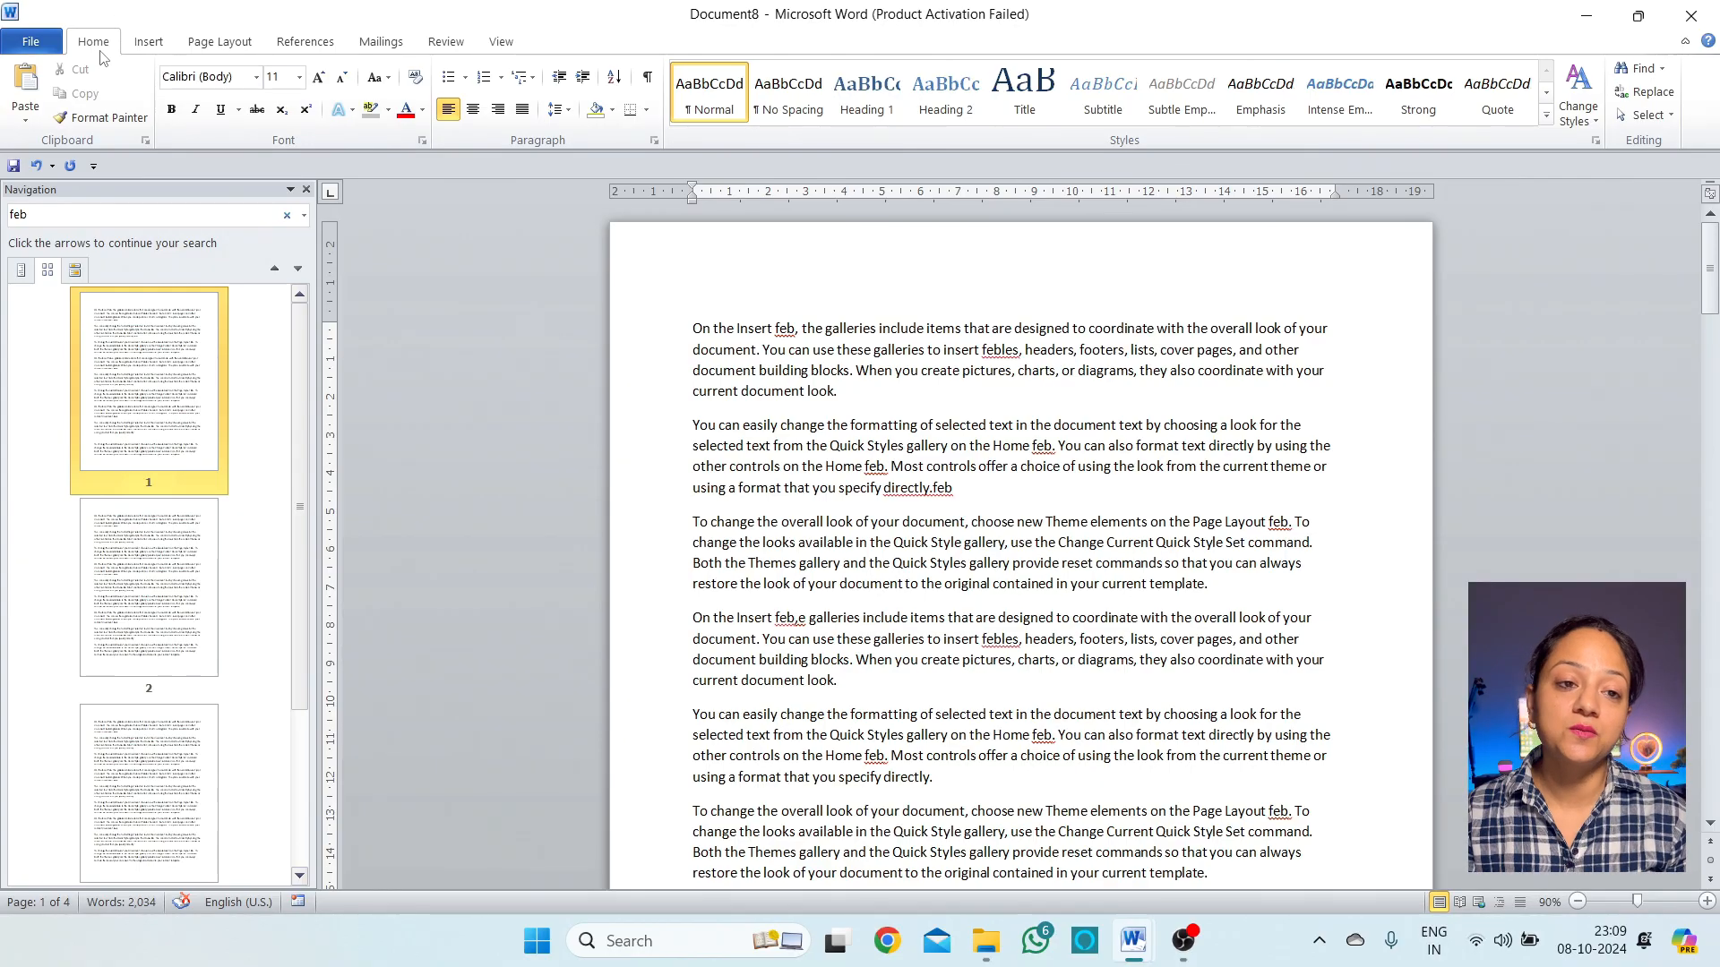
Show the Insert ribbon commands, return to Home, then show Insert again
{"action": "left_click", "coordinate": [134, 38]}
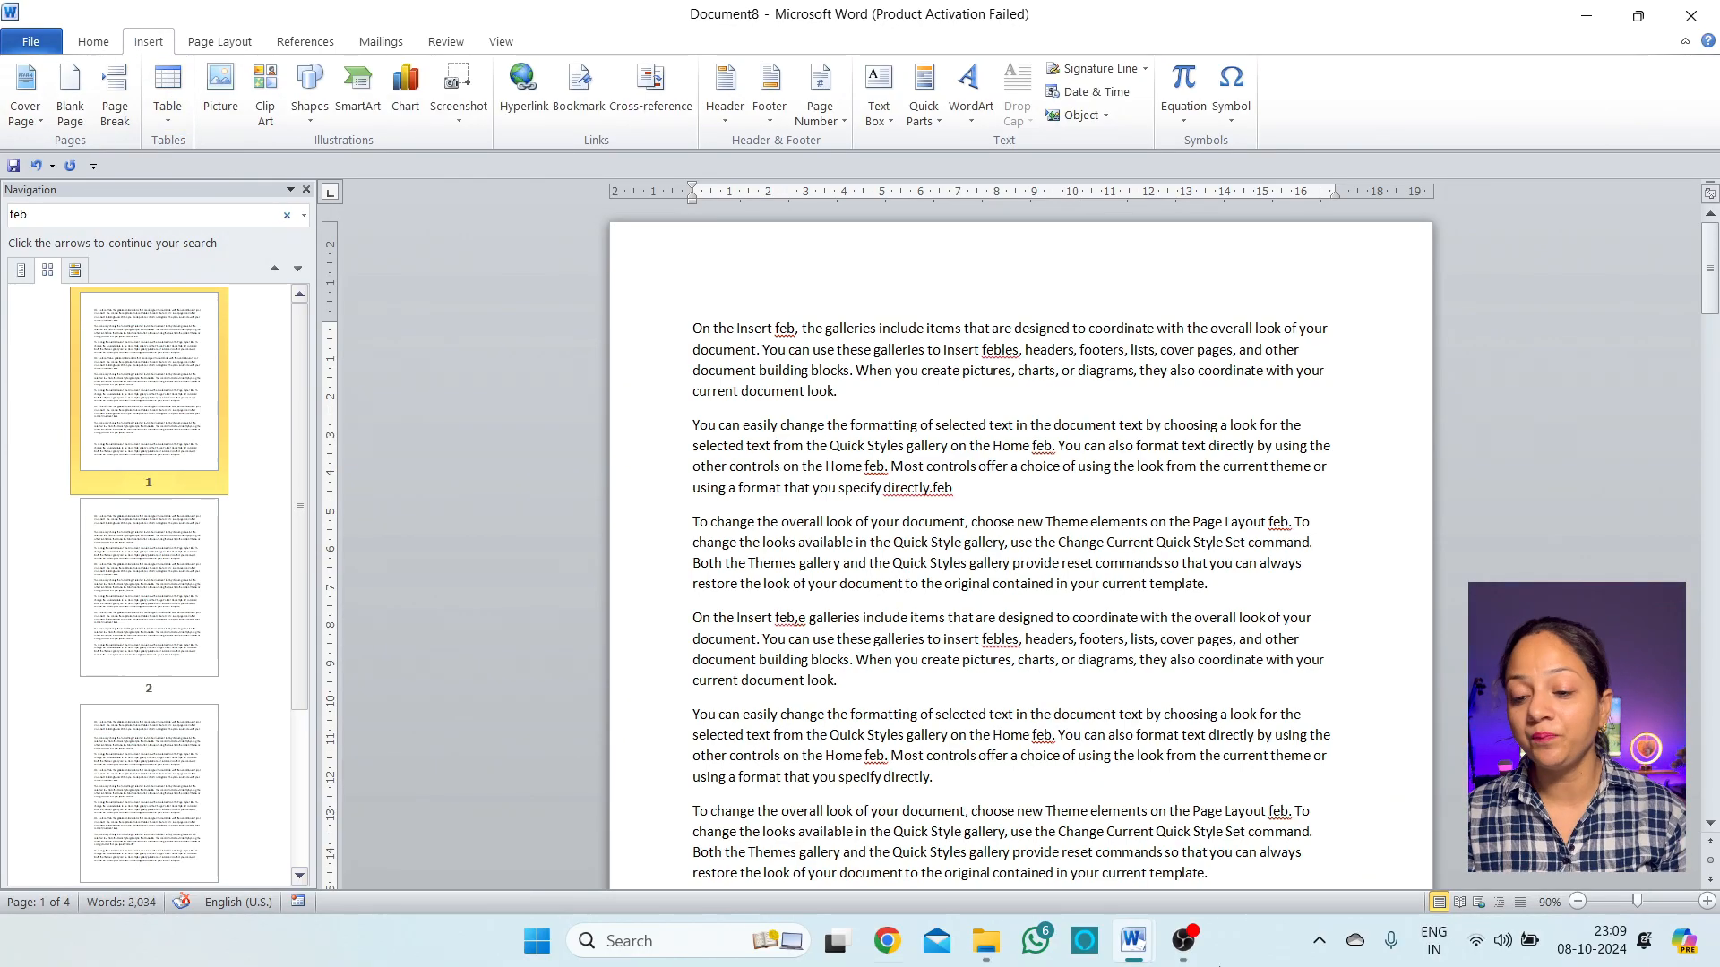
{"action": "left_click", "coordinate": [107, 43]}
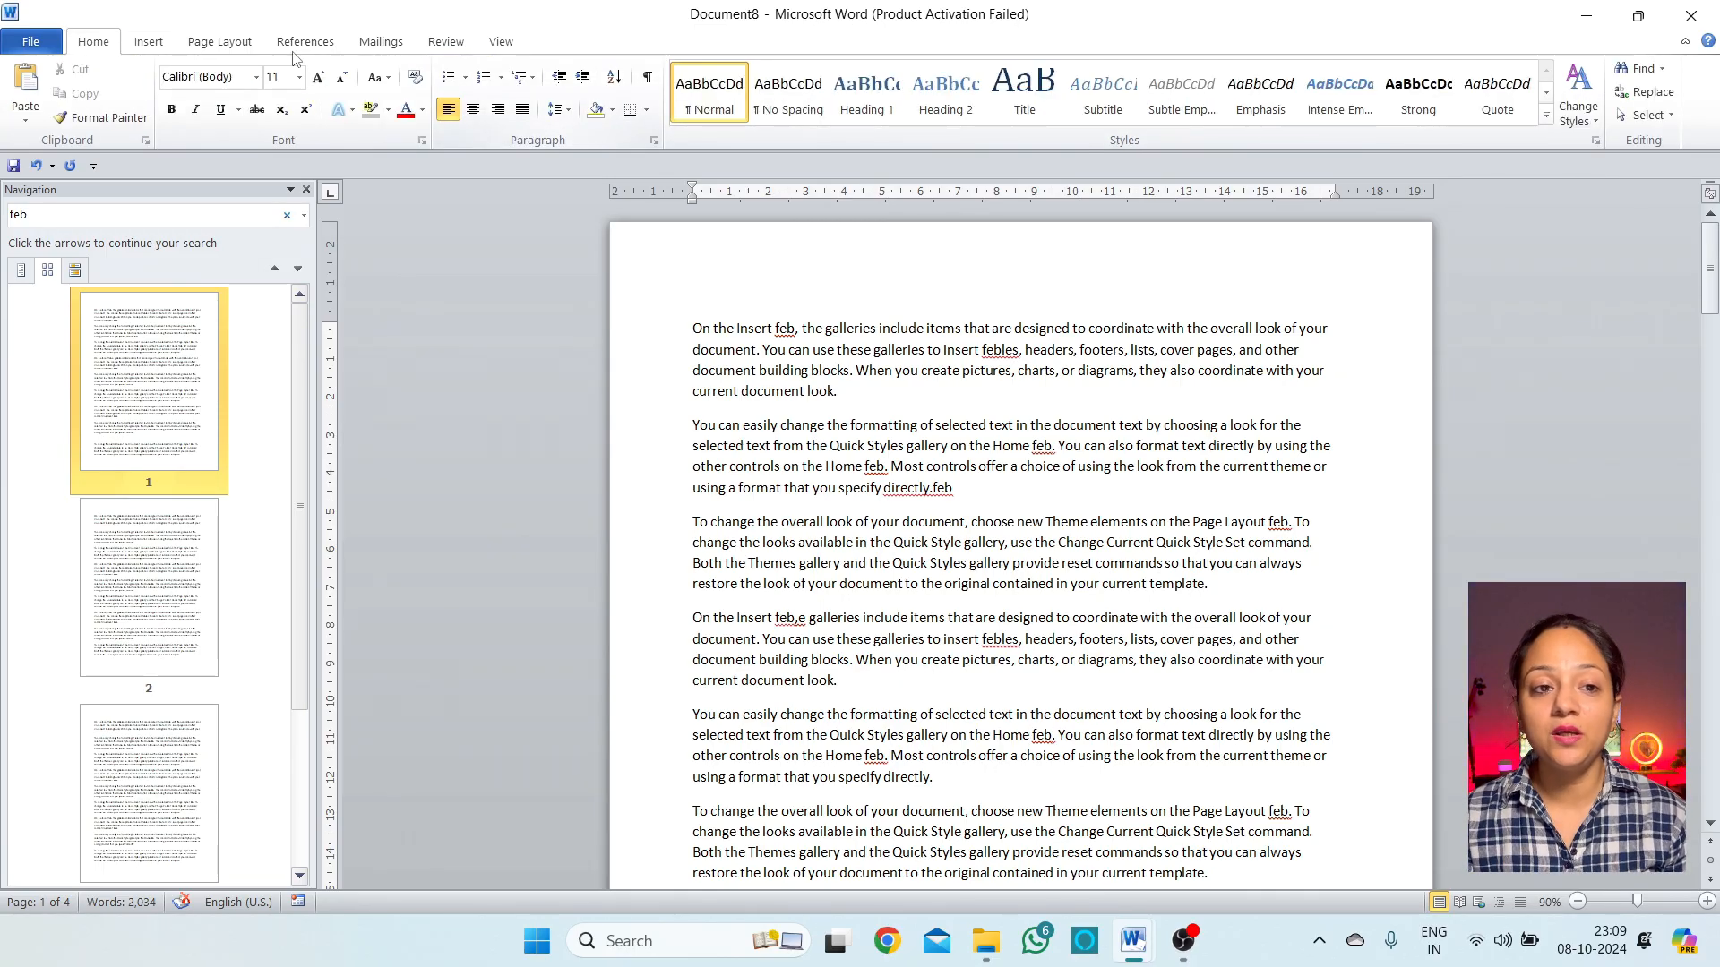
{"action": "left_click", "coordinate": [149, 43]}
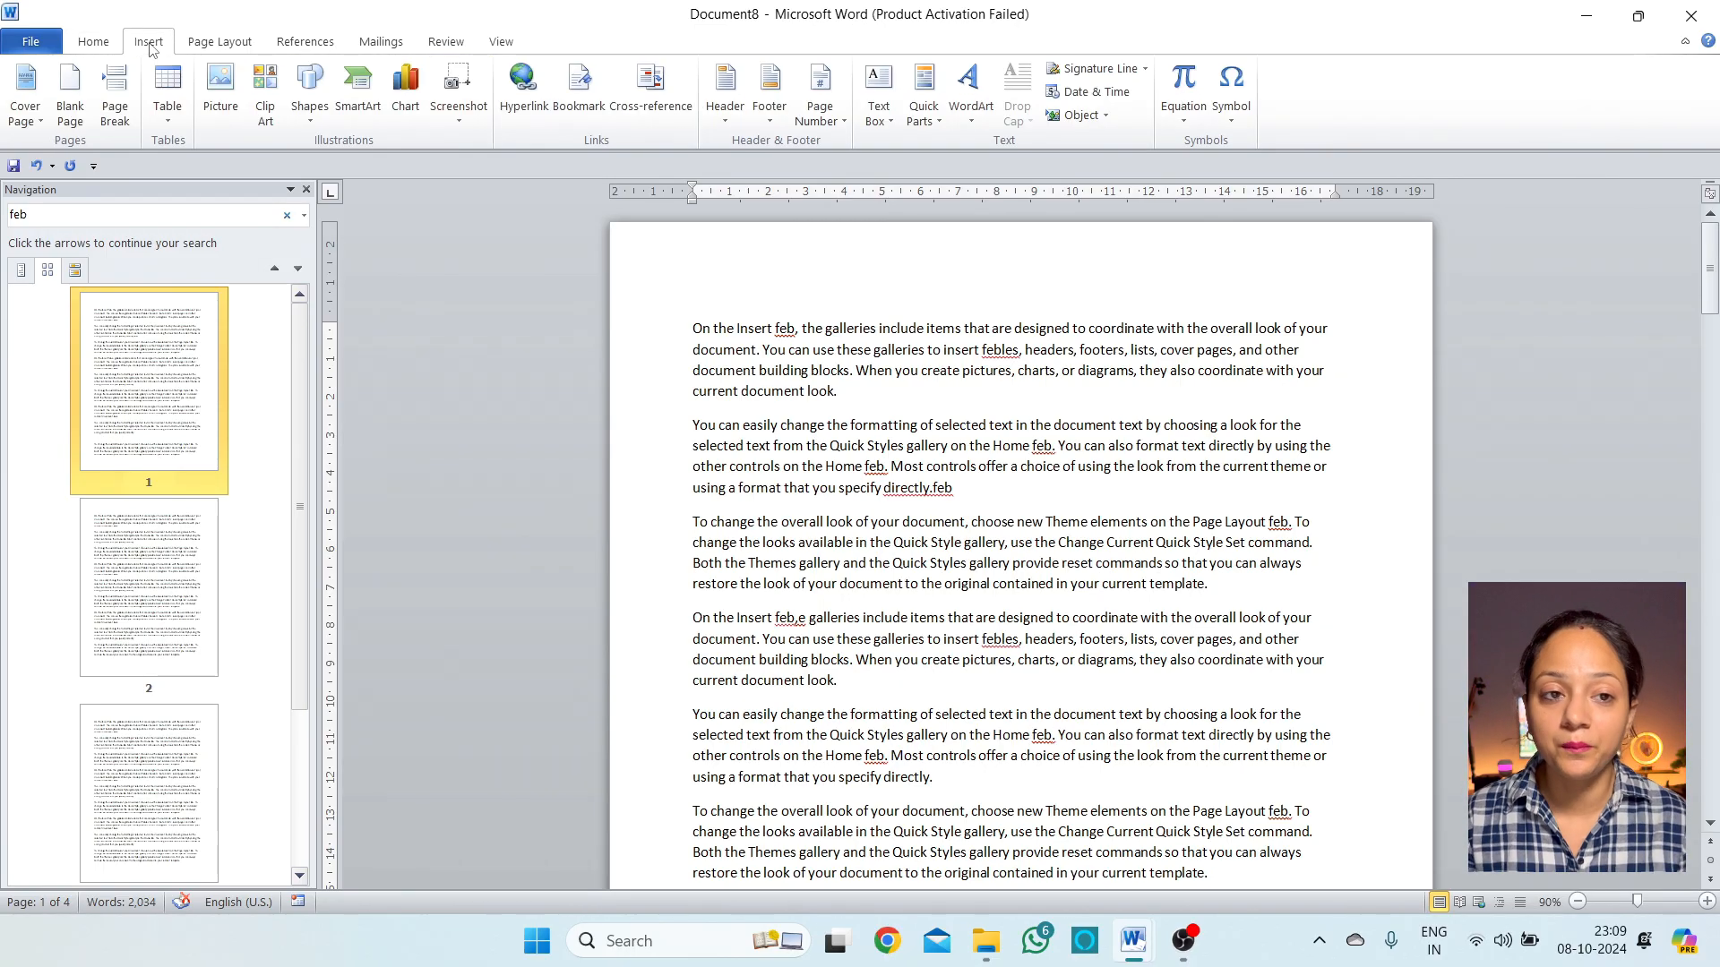